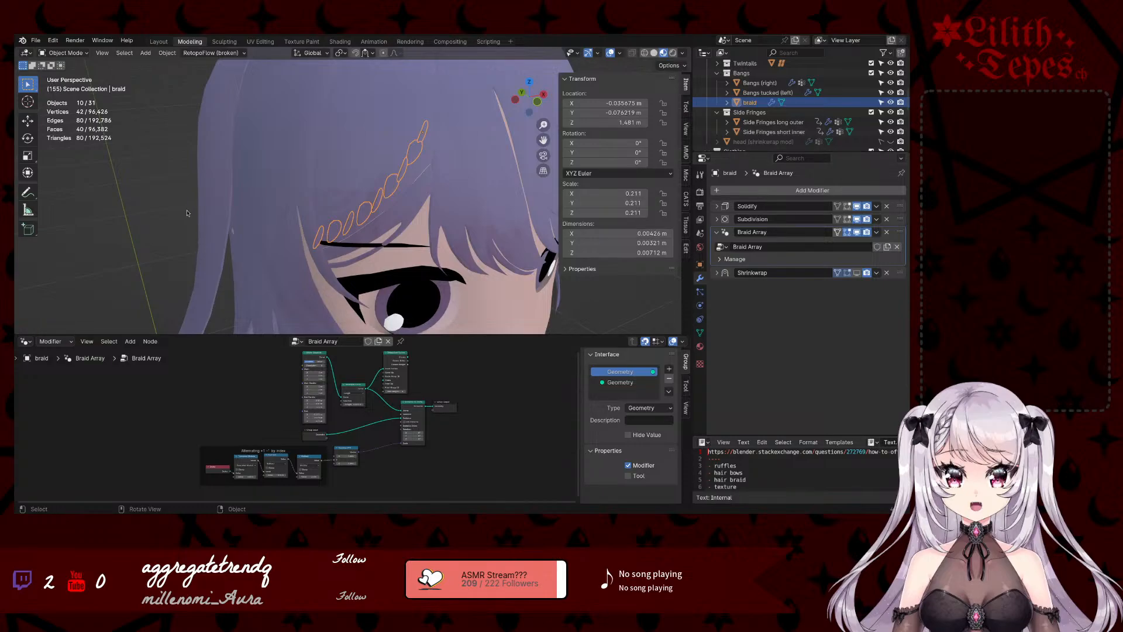
- Select the braid object in the viewport and highlight the full Stack Exchange link in the text notes
{"action": "left_click", "coordinate": [404, 221]}
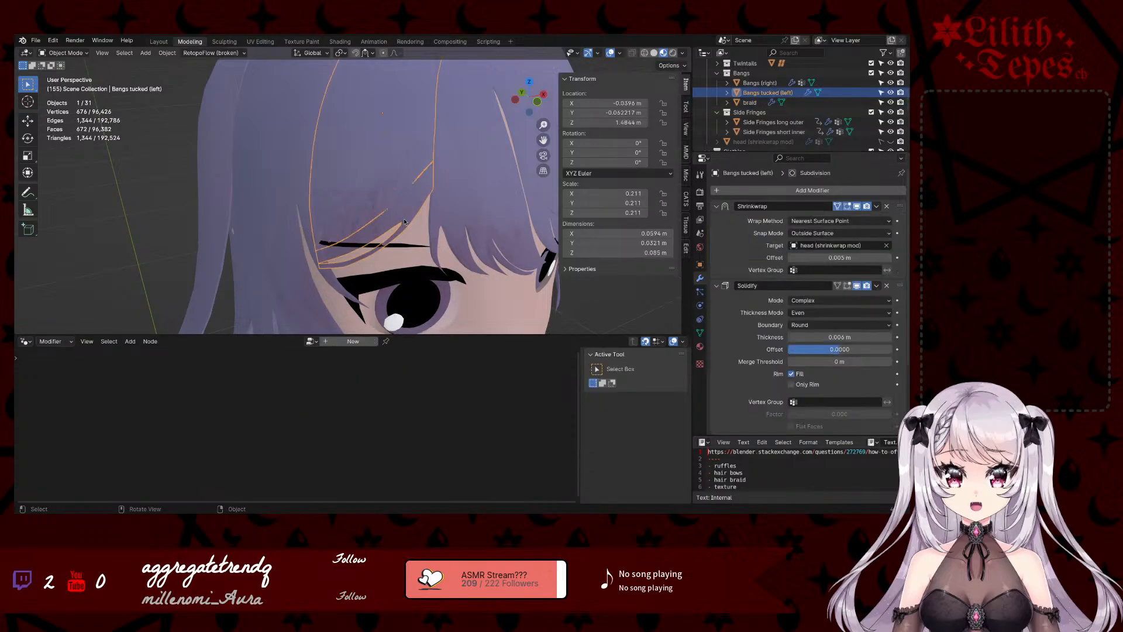
{"action": "left_click", "coordinate": [392, 185]}
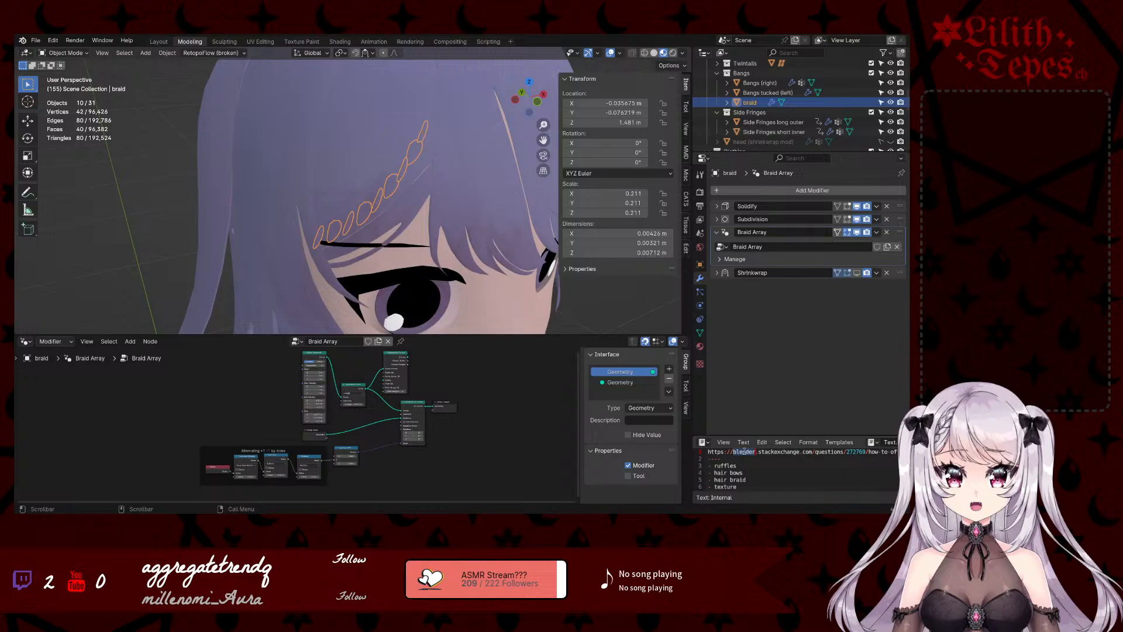
{"action": "double_click", "coordinate": [715, 452]}
{"action": "left_click", "coordinate": [881, 452]}
{"action": "left_click_drag", "start_coordinate": [708, 460], "coordinate": [709, 452]}
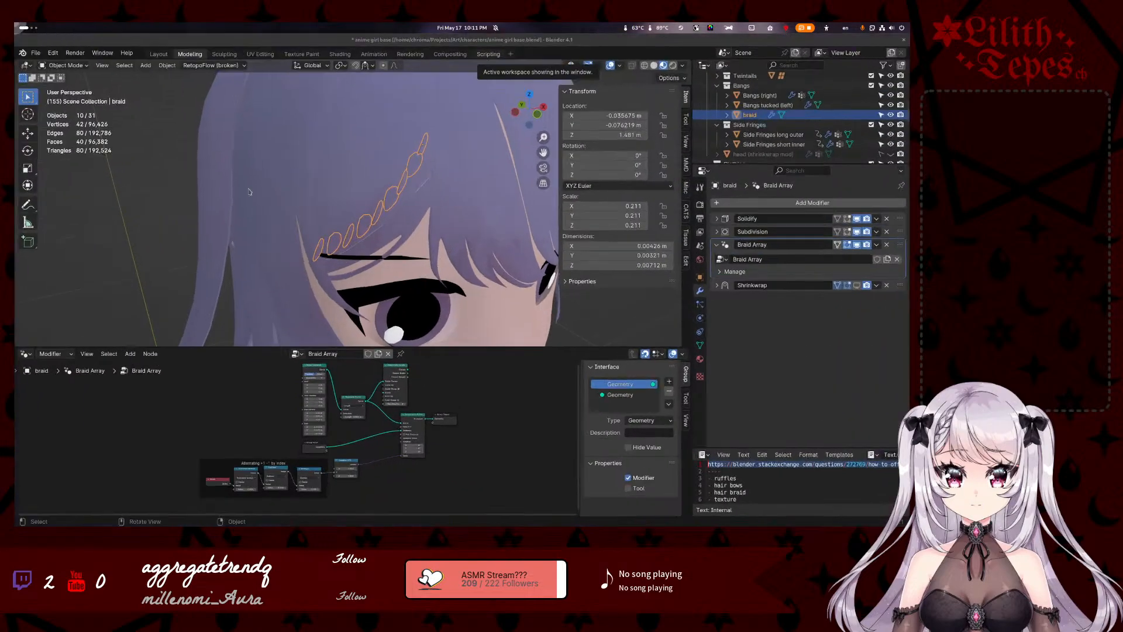
- Search the desktop applications for "paint" and launch the Drawing app
{"action": "key", "text": "super"}
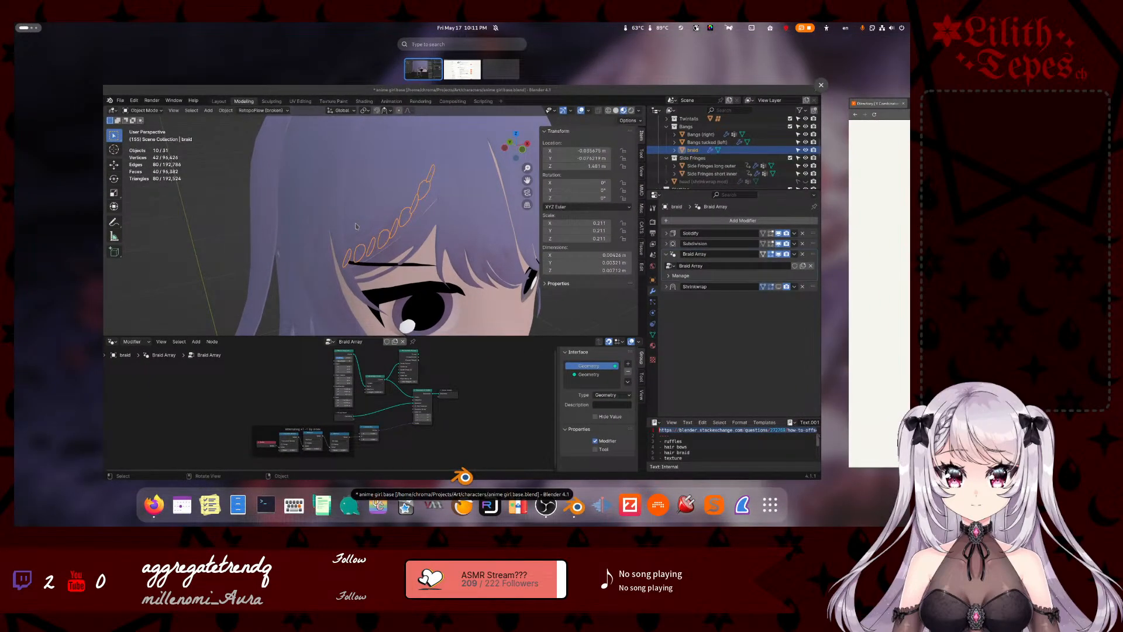
{"action": "type", "text": "paint"}
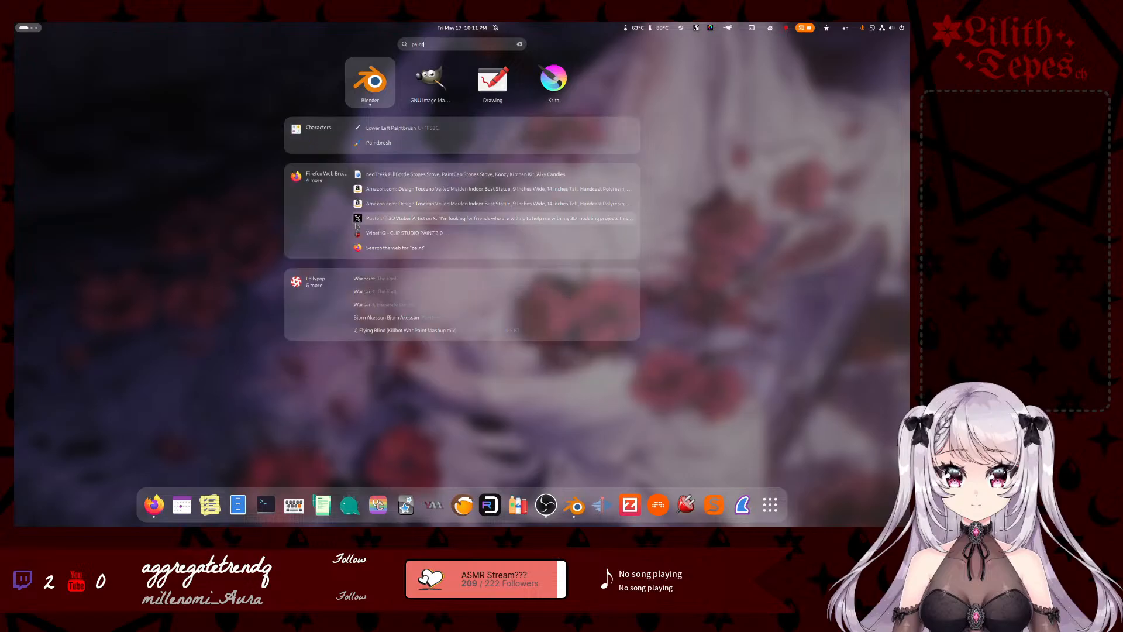
{"action": "key", "text": "Right"}
{"action": "key", "text": "Right"}
{"action": "key", "text": "Return"}
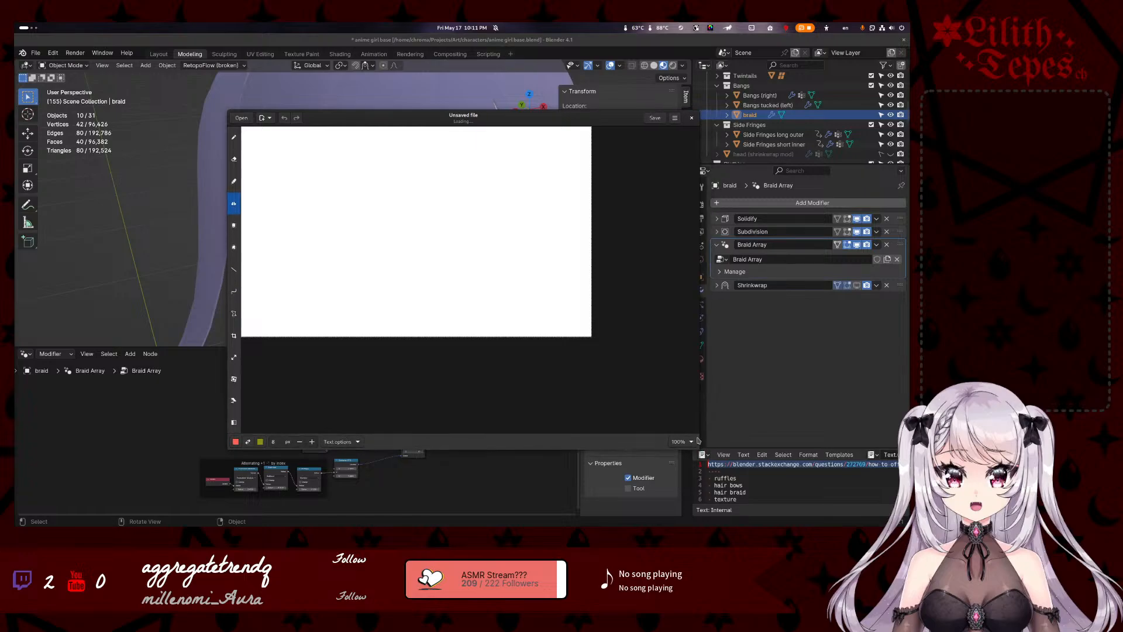
- Choose the Pencil tool, enlarge the Drawing window and zoom the blank canvas to 171%
{"action": "mouse_move", "coordinate": [421, 124]}
{"action": "left_mouse_down"}
{"action": "mouse_move", "coordinate": [616, 217]}
{"action": "mouse_move", "coordinate": [287, 116]}
{"action": "mouse_move", "coordinate": [522, 164]}
{"action": "left_mouse_up"}
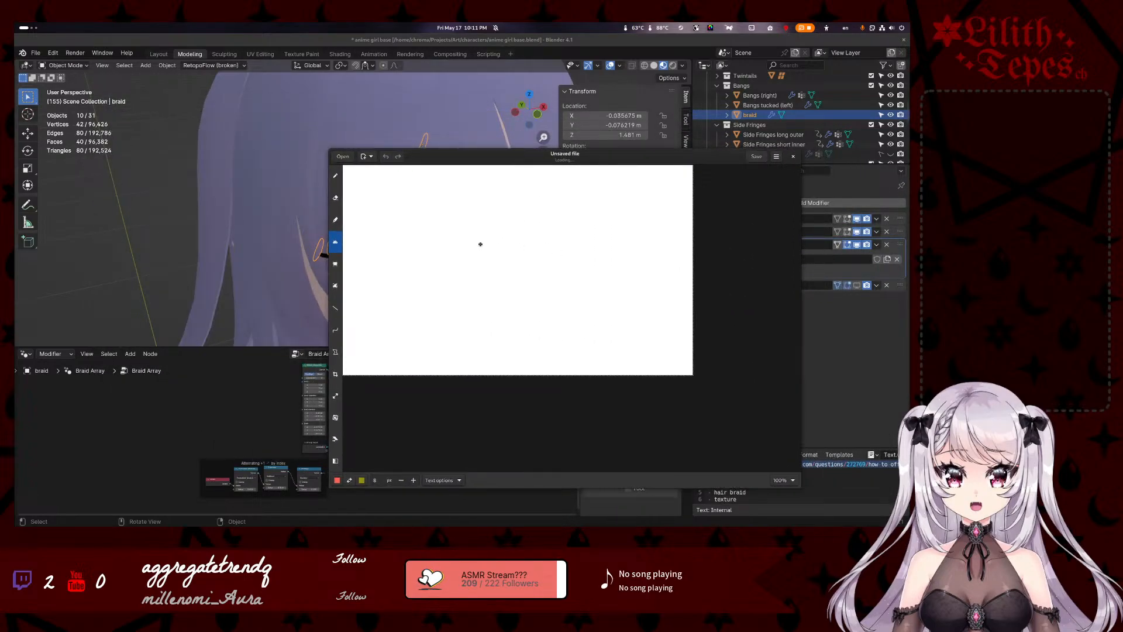
{"action": "left_click", "coordinate": [339, 184]}
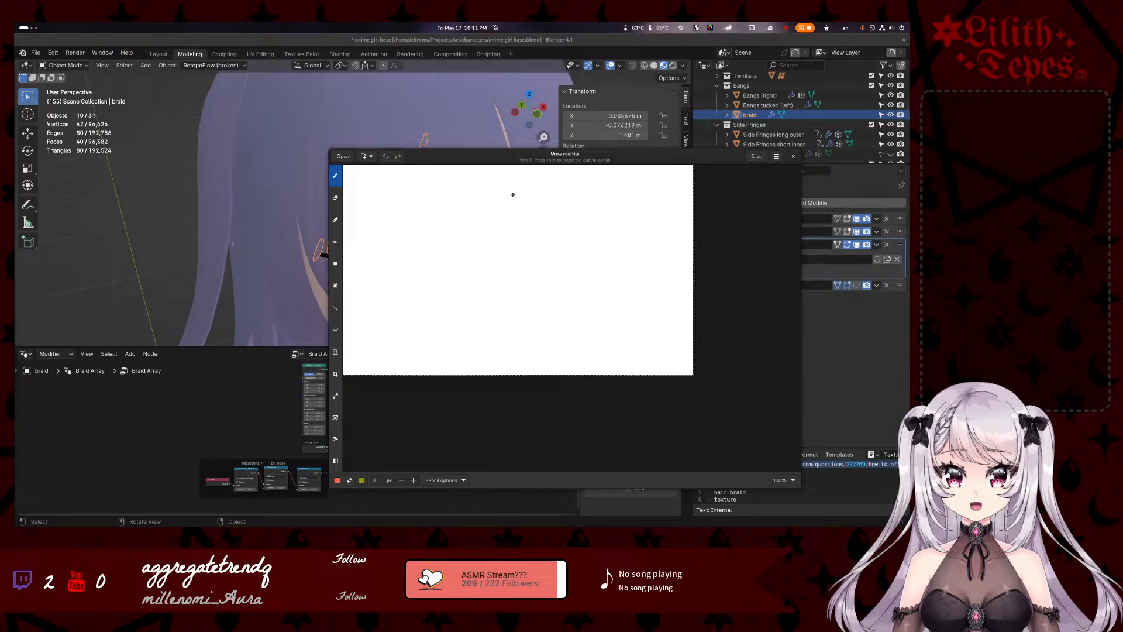
{"action": "scroll", "coordinate": [531, 213], "scroll_direction": "up", "scroll_amount": 4, "text": "ctrl"}
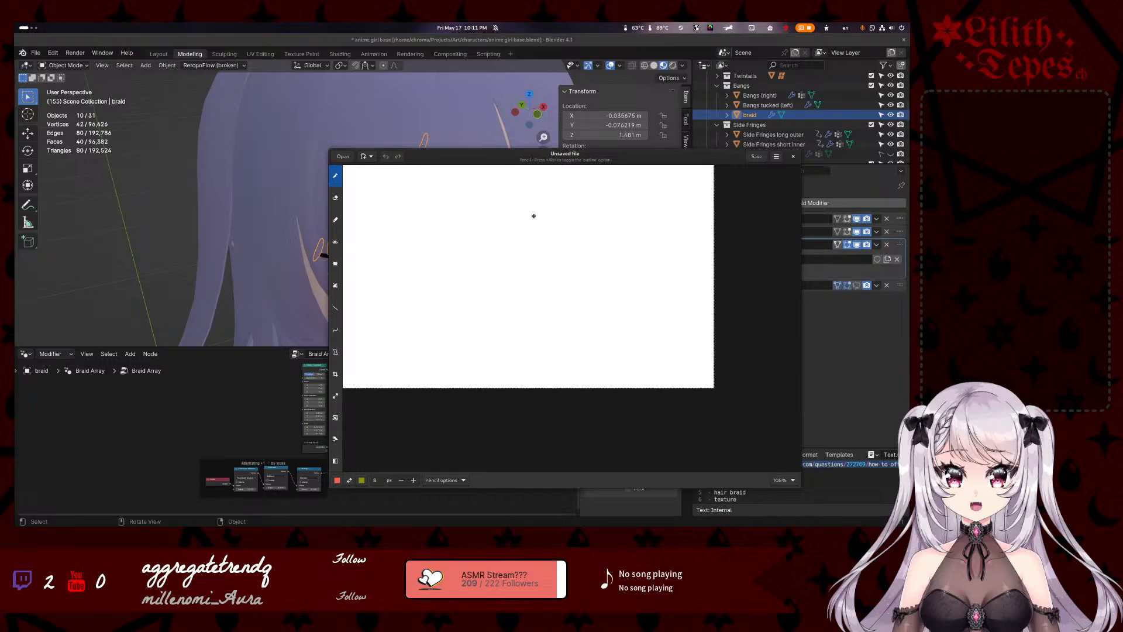
{"action": "left_click_drag", "start_coordinate": [546, 158], "coordinate": [391, 74]}
{"action": "left_click_drag", "start_coordinate": [637, 391], "coordinate": [691, 471]}
{"action": "left_click_drag", "start_coordinate": [497, 74], "coordinate": [367, 62]}
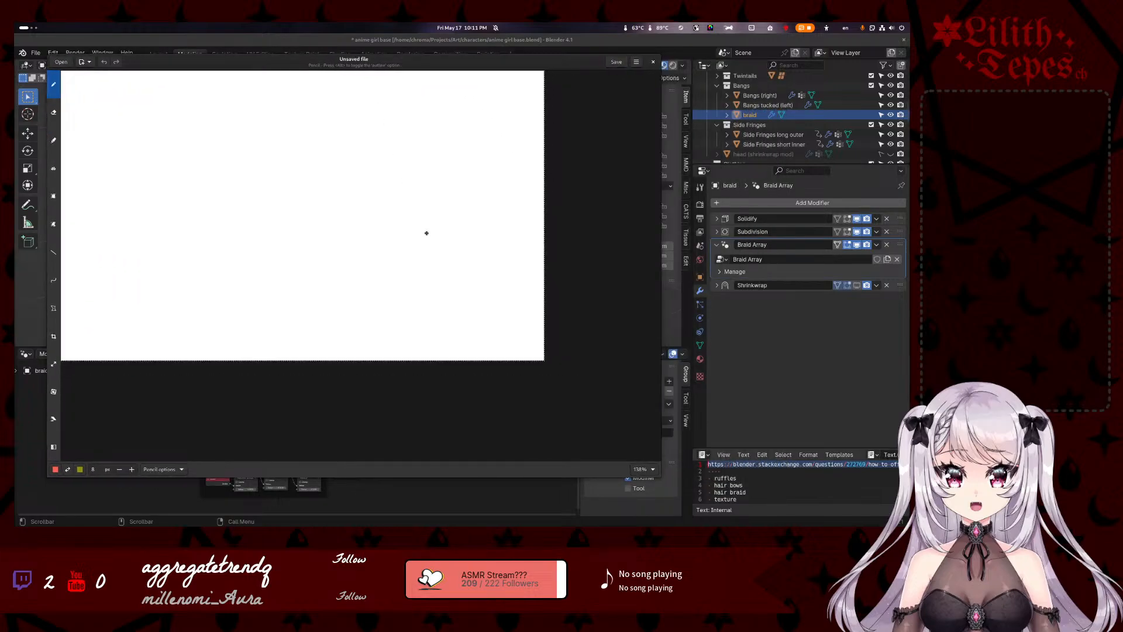
{"action": "scroll", "coordinate": [436, 240], "scroll_direction": "up", "scroll_amount": 2, "text": "ctrl"}
{"action": "left_click_drag", "start_coordinate": [662, 478], "coordinate": [725, 477]}
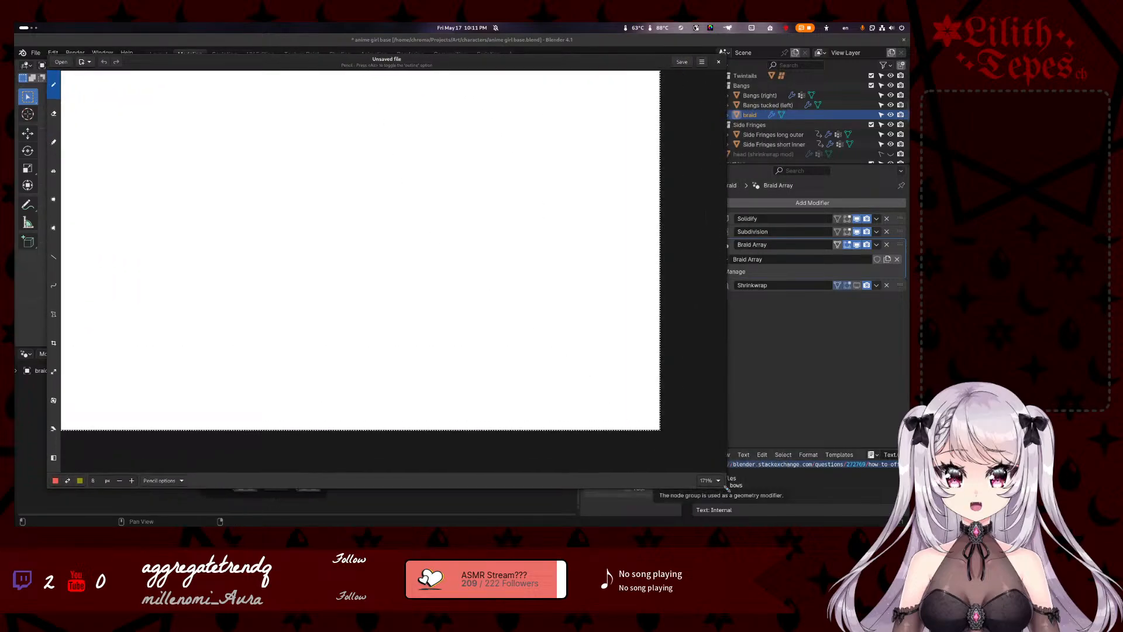
{"action": "mouse_move", "coordinate": [339, 175]}
{"action": "left_mouse_down"}
{"action": "mouse_move", "coordinate": [351, 147]}
{"action": "mouse_move", "coordinate": [354, 177]}
{"action": "mouse_move", "coordinate": [379, 170]}
{"action": "mouse_move", "coordinate": [340, 191]}
{"action": "mouse_move", "coordinate": [333, 182]}
{"action": "left_mouse_up"}
{"action": "key", "text": "ctrl+z"}
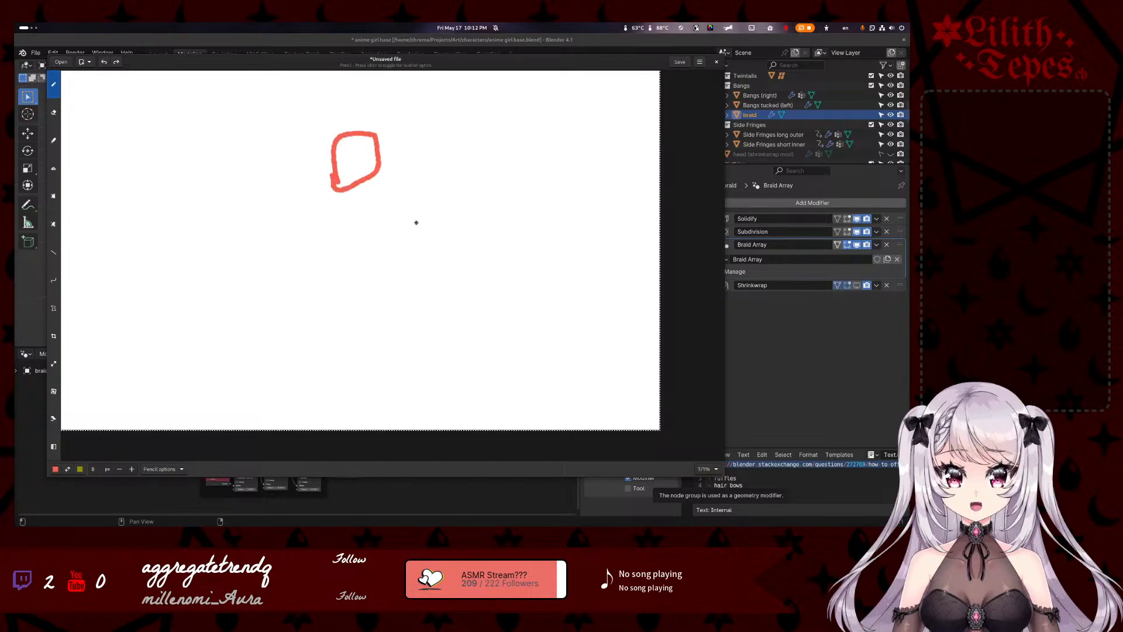
{"action": "key", "text": "ctrl+z"}
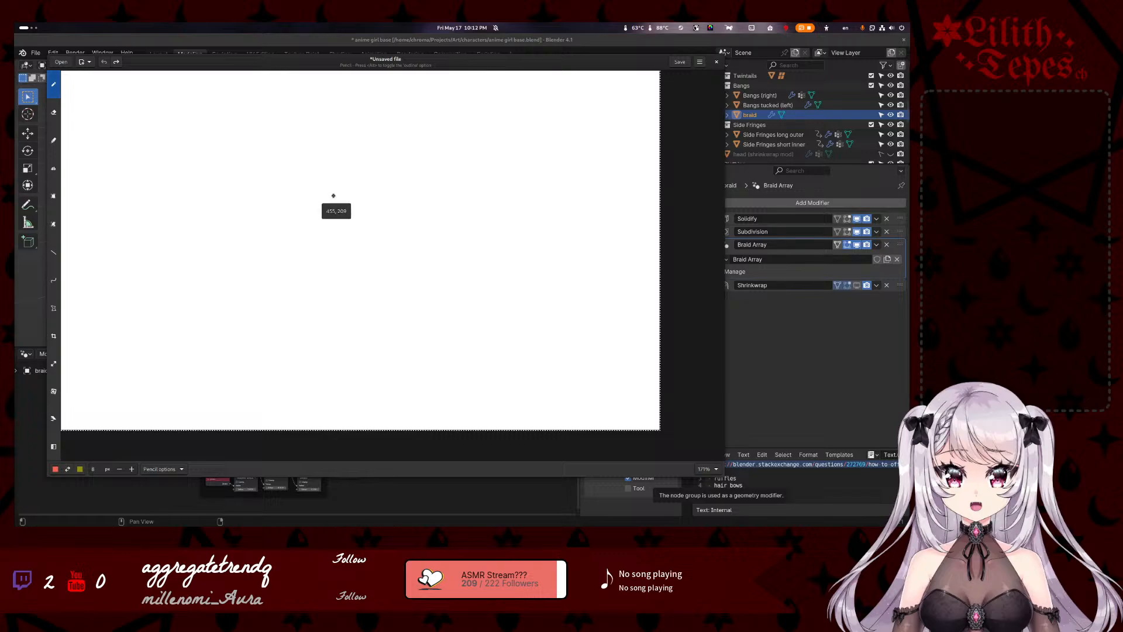
- Sketch the braid pattern in red pencil as four teardrop loops, staggered alternately on either side
{"action": "mouse_move", "coordinate": [333, 197]}
{"action": "left_mouse_down"}
{"action": "mouse_move", "coordinate": [344, 153]}
{"action": "mouse_move", "coordinate": [372, 153]}
{"action": "mouse_move", "coordinate": [376, 169]}
{"action": "mouse_move", "coordinate": [326, 196]}
{"action": "mouse_move", "coordinate": [350, 151]}
{"action": "mouse_move", "coordinate": [380, 152]}
{"action": "mouse_move", "coordinate": [387, 175]}
{"action": "mouse_move", "coordinate": [364, 200]}
{"action": "mouse_move", "coordinate": [331, 198]}
{"action": "left_mouse_up"}
{"action": "key", "text": "ctrl+z"}
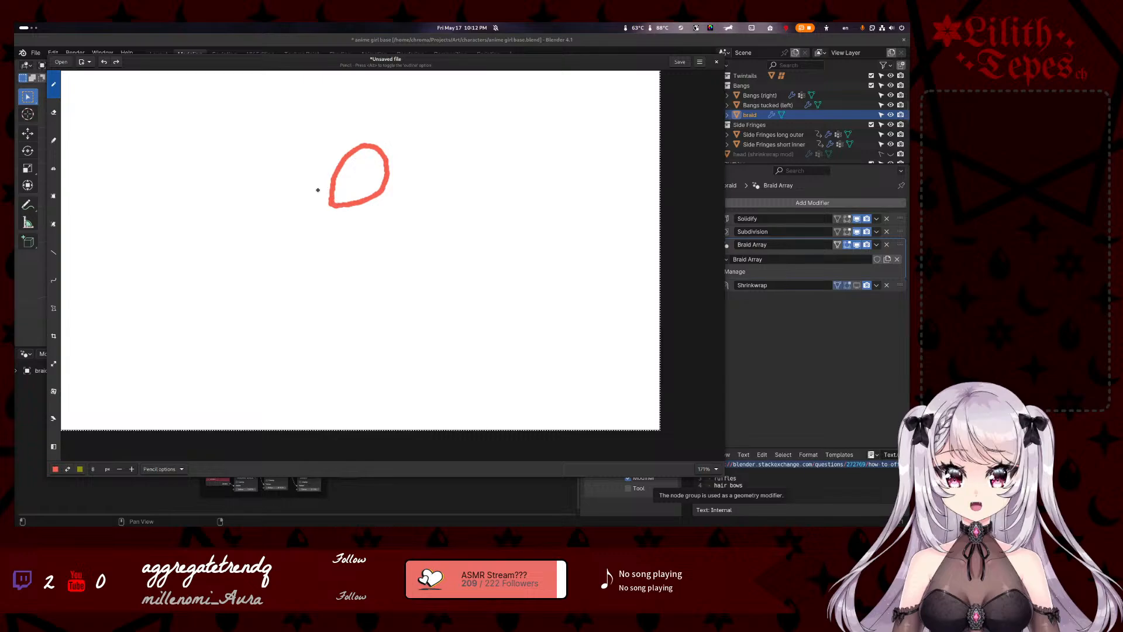
{"action": "mouse_move", "coordinate": [330, 185]}
{"action": "left_mouse_down"}
{"action": "mouse_move", "coordinate": [308, 179]}
{"action": "mouse_move", "coordinate": [287, 198]}
{"action": "mouse_move", "coordinate": [304, 219]}
{"action": "mouse_move", "coordinate": [365, 236]}
{"action": "left_mouse_up"}
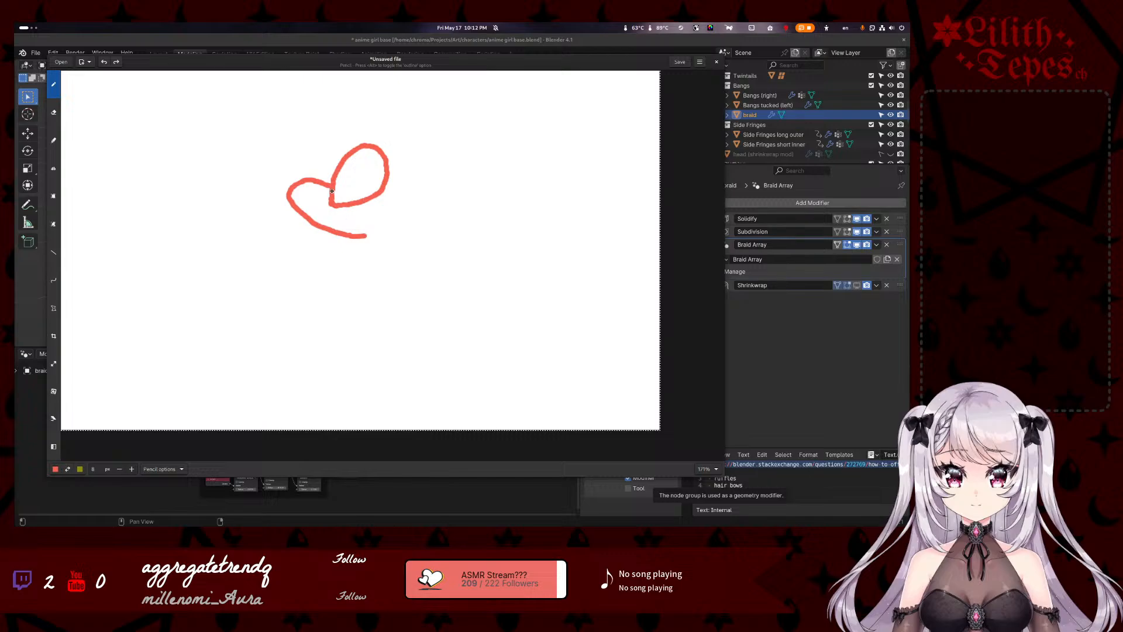
{"action": "key", "text": "ctrl+z"}
{"action": "mouse_move", "coordinate": [331, 189]}
{"action": "left_mouse_down"}
{"action": "mouse_move", "coordinate": [310, 182]}
{"action": "mouse_move", "coordinate": [301, 214]}
{"action": "mouse_move", "coordinate": [324, 235]}
{"action": "mouse_move", "coordinate": [353, 244]}
{"action": "mouse_move", "coordinate": [331, 188]}
{"action": "mouse_move", "coordinate": [369, 204]}
{"action": "mouse_move", "coordinate": [347, 249]}
{"action": "mouse_move", "coordinate": [392, 231]}
{"action": "mouse_move", "coordinate": [377, 201]}
{"action": "mouse_move", "coordinate": [349, 252]}
{"action": "mouse_move", "coordinate": [315, 239]}
{"action": "mouse_move", "coordinate": [307, 253]}
{"action": "mouse_move", "coordinate": [371, 280]}
{"action": "mouse_move", "coordinate": [338, 242]}
{"action": "left_mouse_up"}
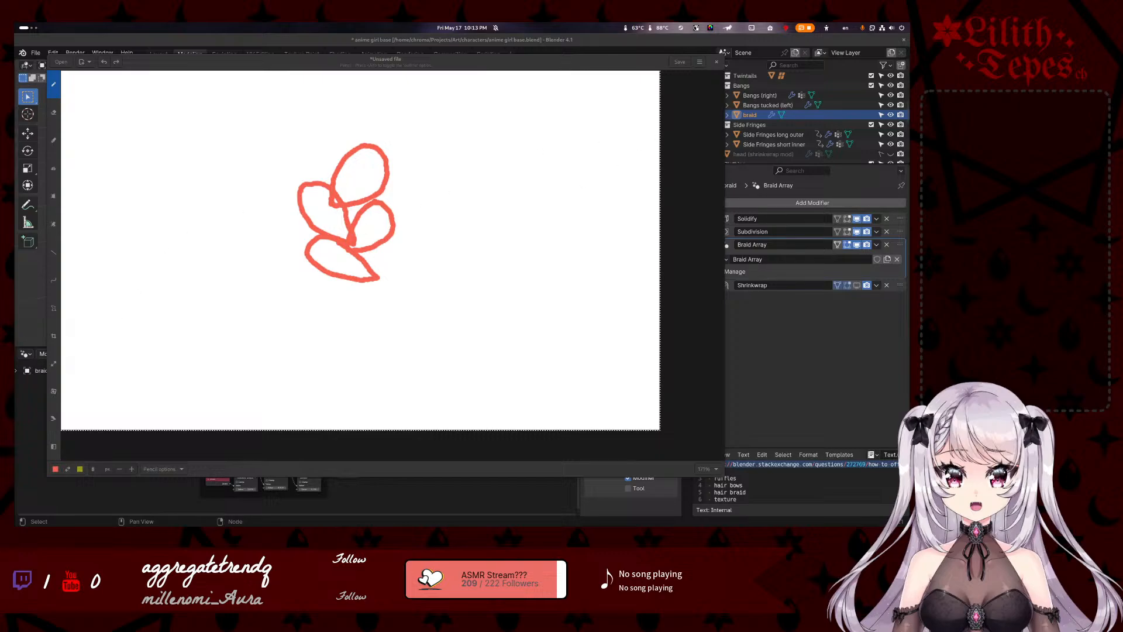
- Close the Drawing app without saving the sketch and return to Blender, keeping the blend file open
{"action": "left_click_drag", "start_coordinate": [15, 136], "coordinate": [47, 111]}
{"action": "left_click", "coordinate": [904, 39]}
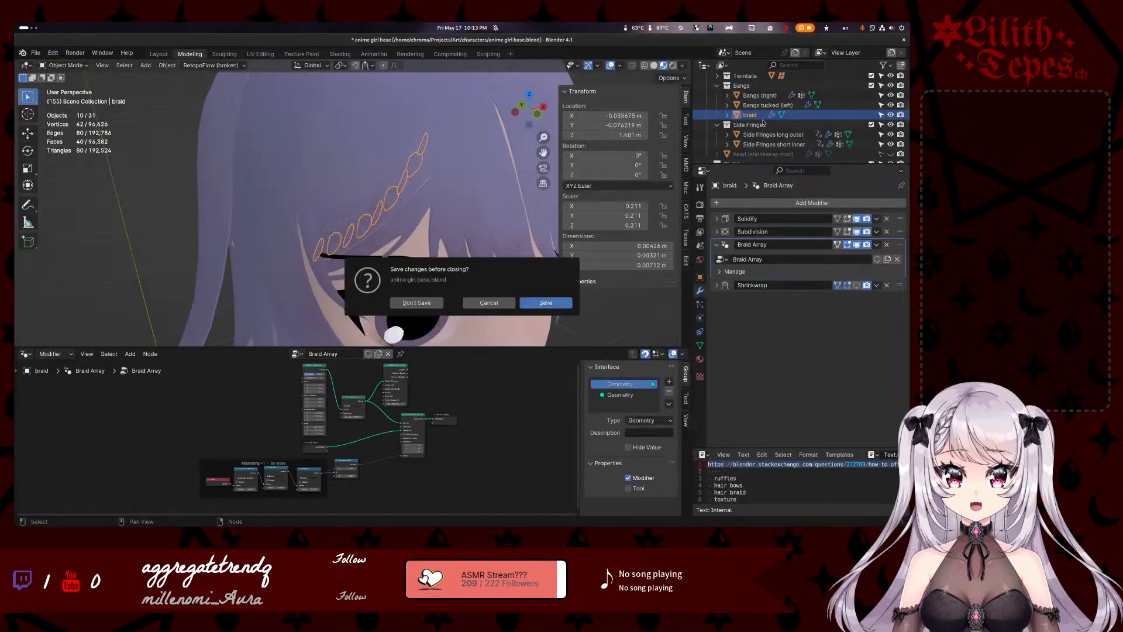
{"action": "left_click", "coordinate": [489, 302]}
{"action": "key", "text": "super"}
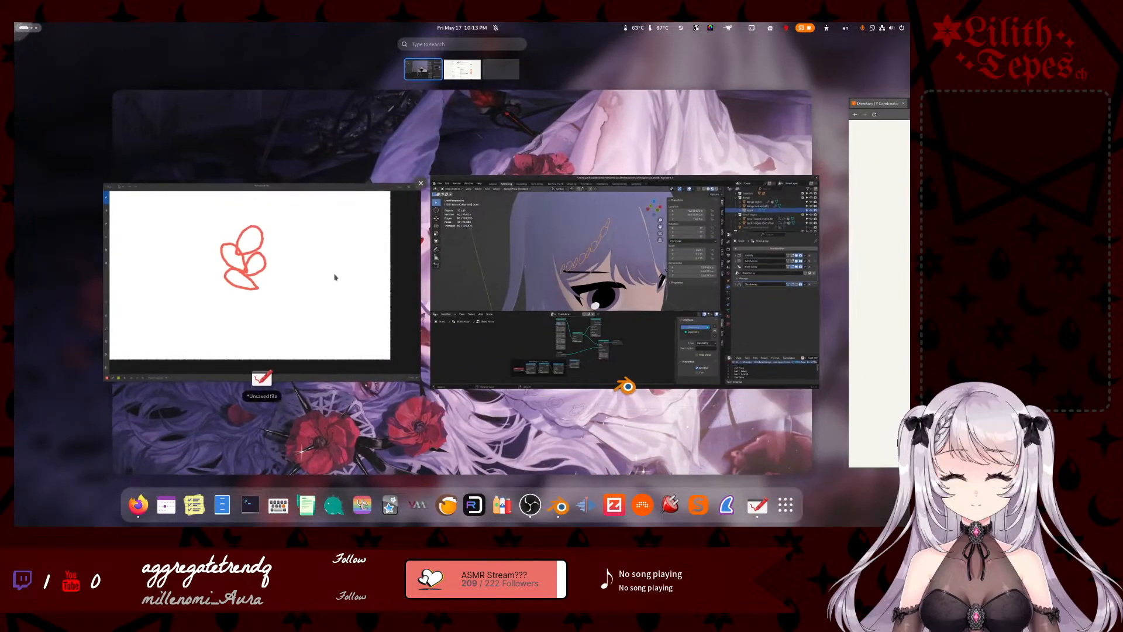
{"action": "left_click", "coordinate": [335, 277]}
{"action": "left_click", "coordinate": [716, 61]}
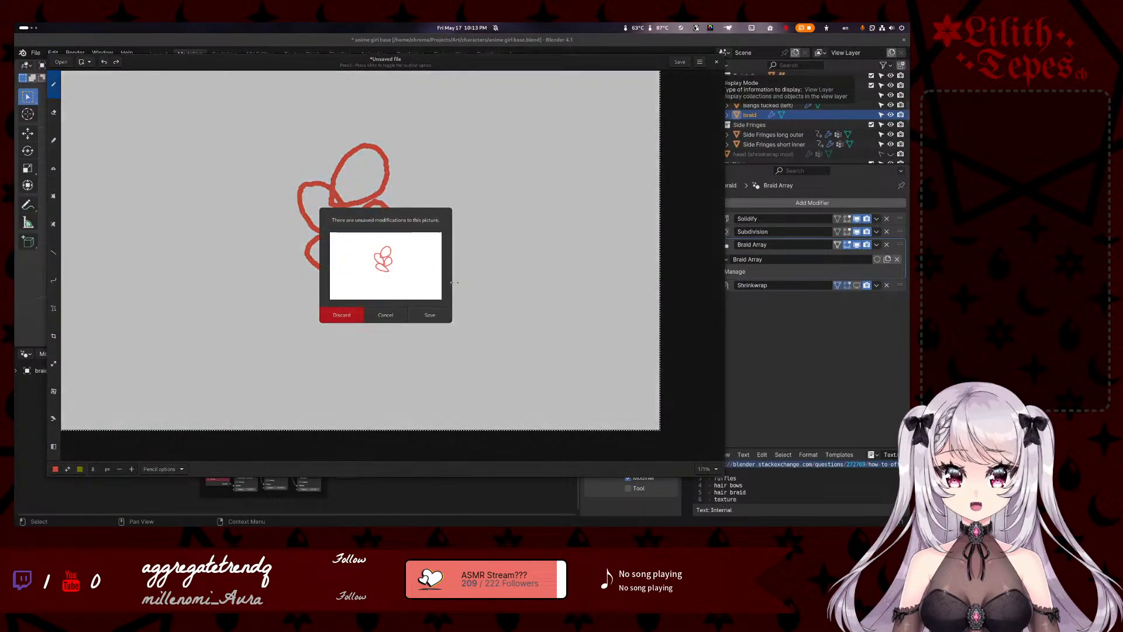
{"action": "left_click", "coordinate": [344, 315]}
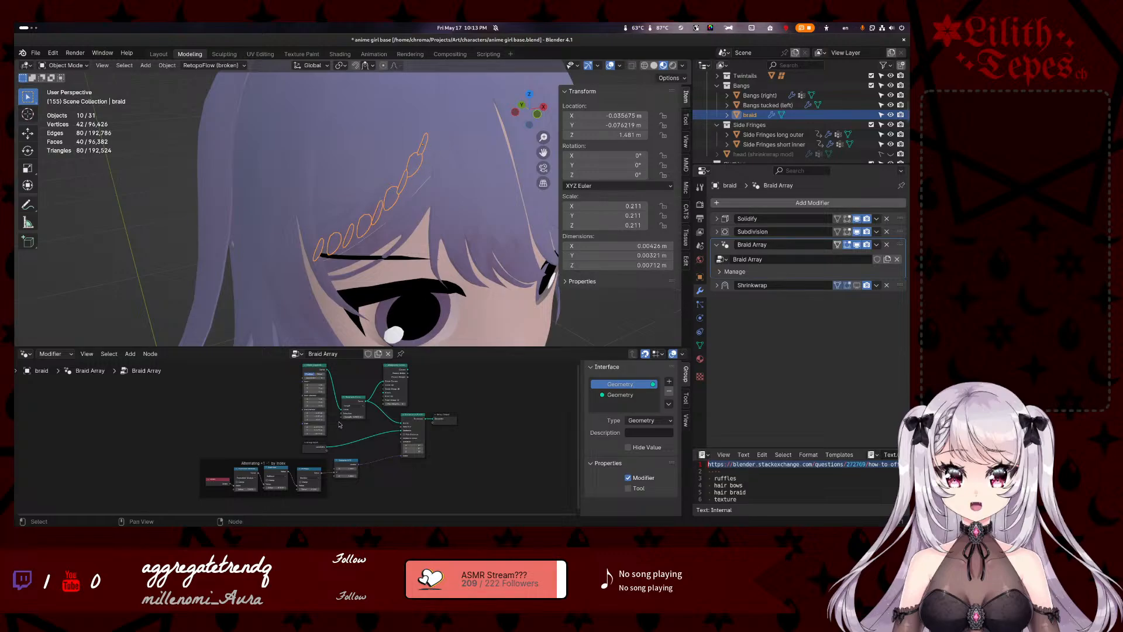
- Enlarge the node editor and examine the Braid Array graph, including the "Alternating +1 -1 by index" frame and the instancing nodes
{"action": "left_click_drag", "start_coordinate": [433, 346], "coordinate": [441, 220]}
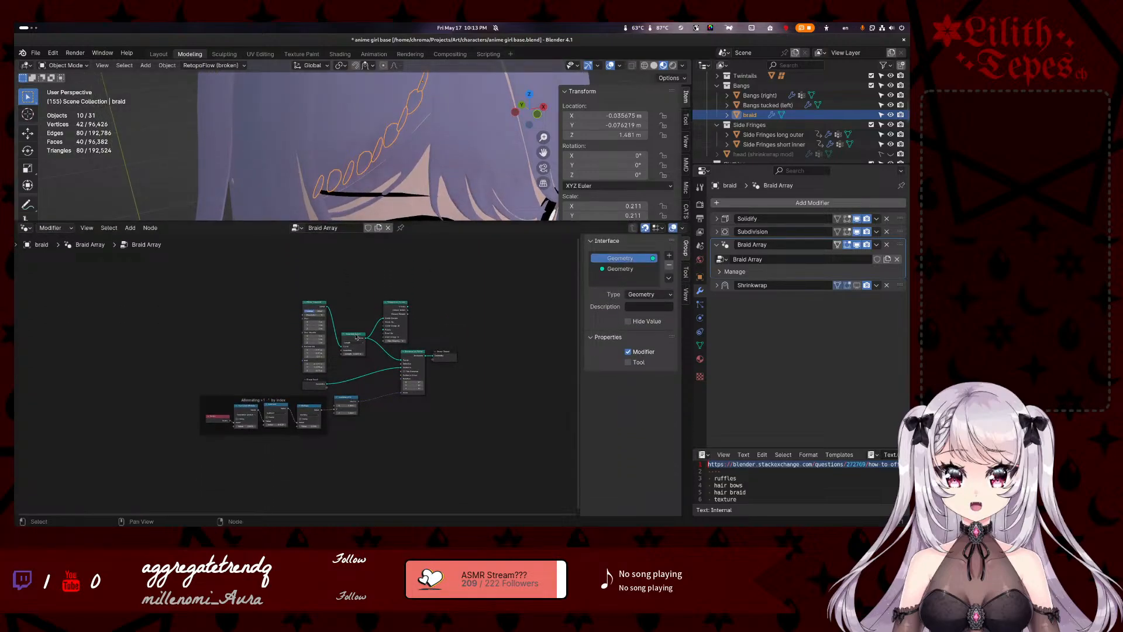
{"action": "scroll", "coordinate": [369, 368], "scroll_direction": "up", "scroll_amount": 4}
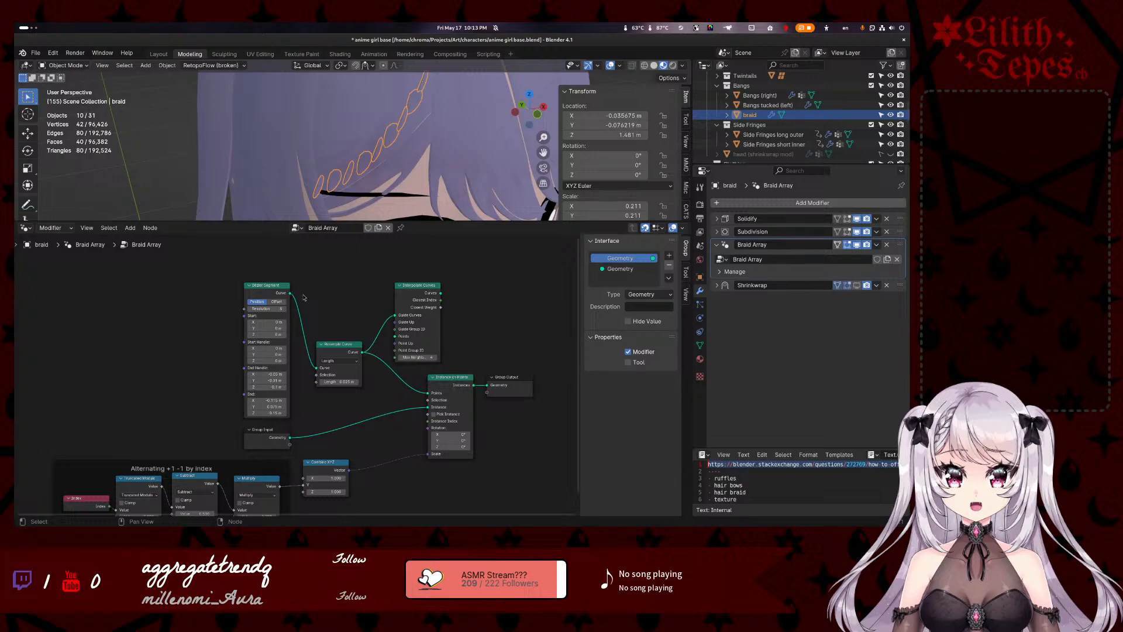
{"action": "middle_click_drag", "start_coordinate": [186, 349], "coordinate": [230, 268]}
{"action": "scroll", "coordinate": [191, 356], "scroll_direction": "up", "scroll_amount": 3}
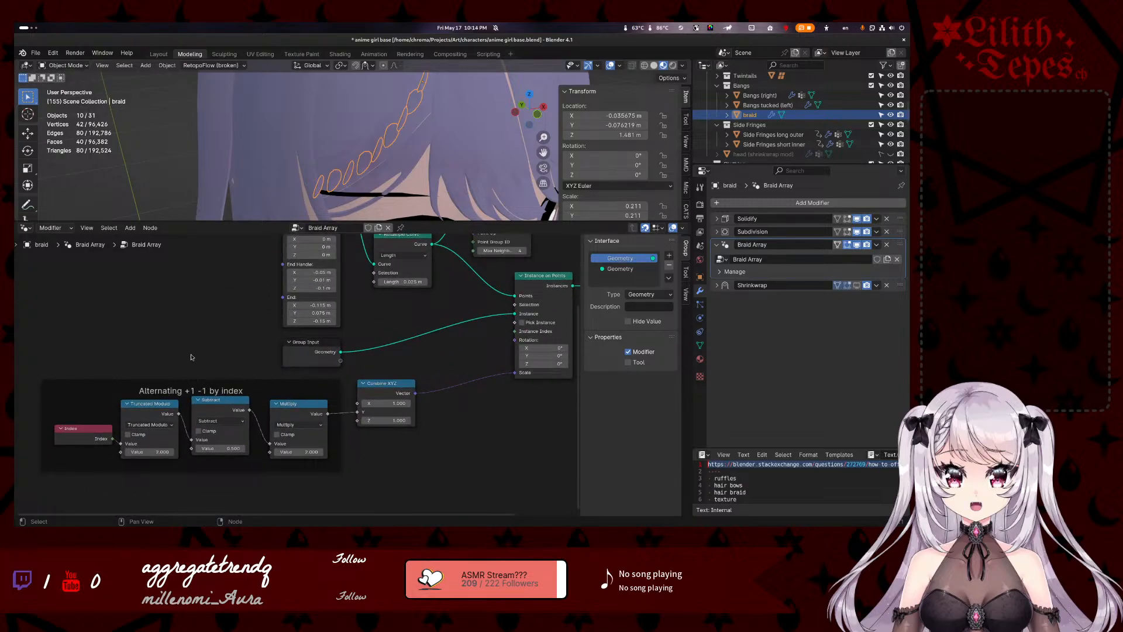
{"action": "middle_click_drag", "start_coordinate": [185, 383], "coordinate": [248, 328]}
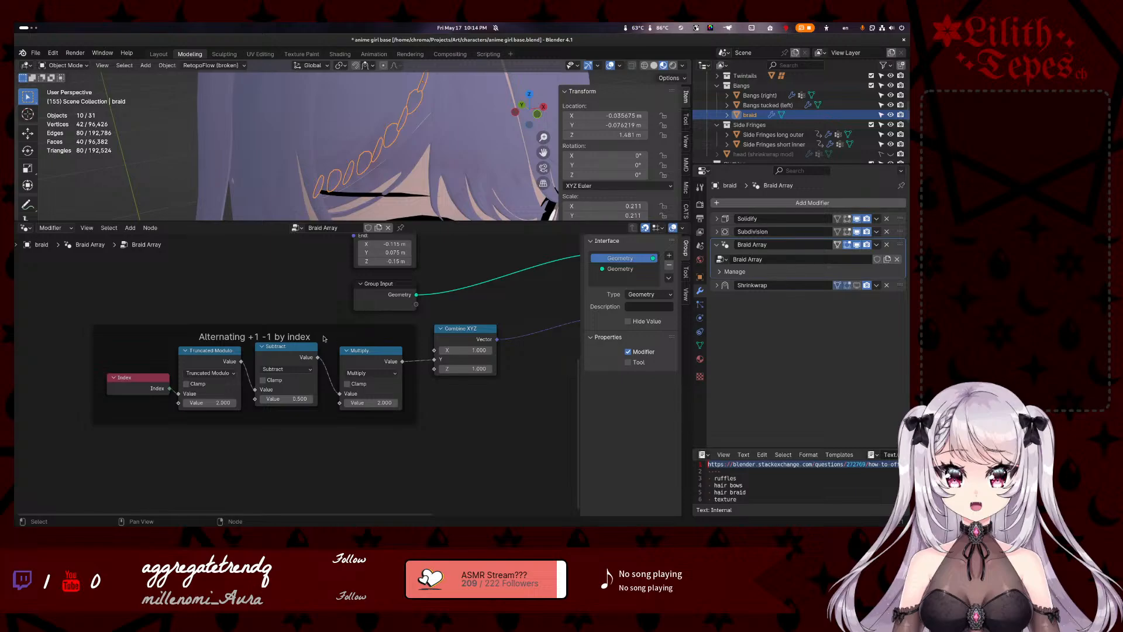
{"action": "middle_click_drag", "start_coordinate": [488, 287], "coordinate": [273, 392]}
{"action": "middle_click_drag", "start_coordinate": [445, 285], "coordinate": [447, 353]}
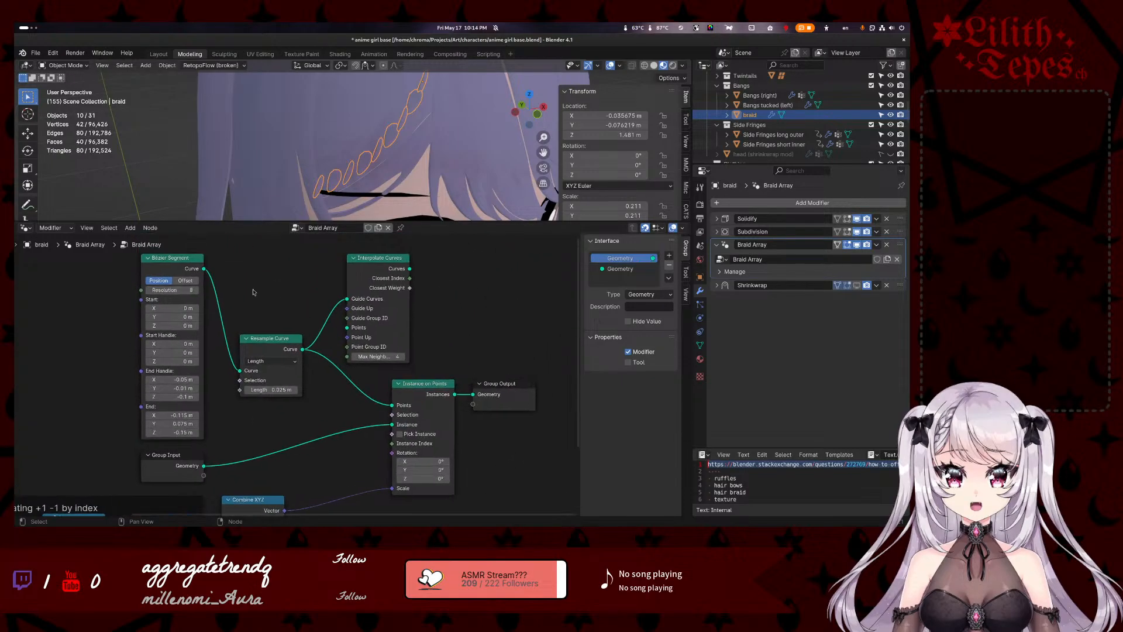
- Shift the Bézier Segment and Resample Curve nodes slightly upward and the Interpolate Curves node slightly to the right
{"action": "left_click", "coordinate": [265, 346]}
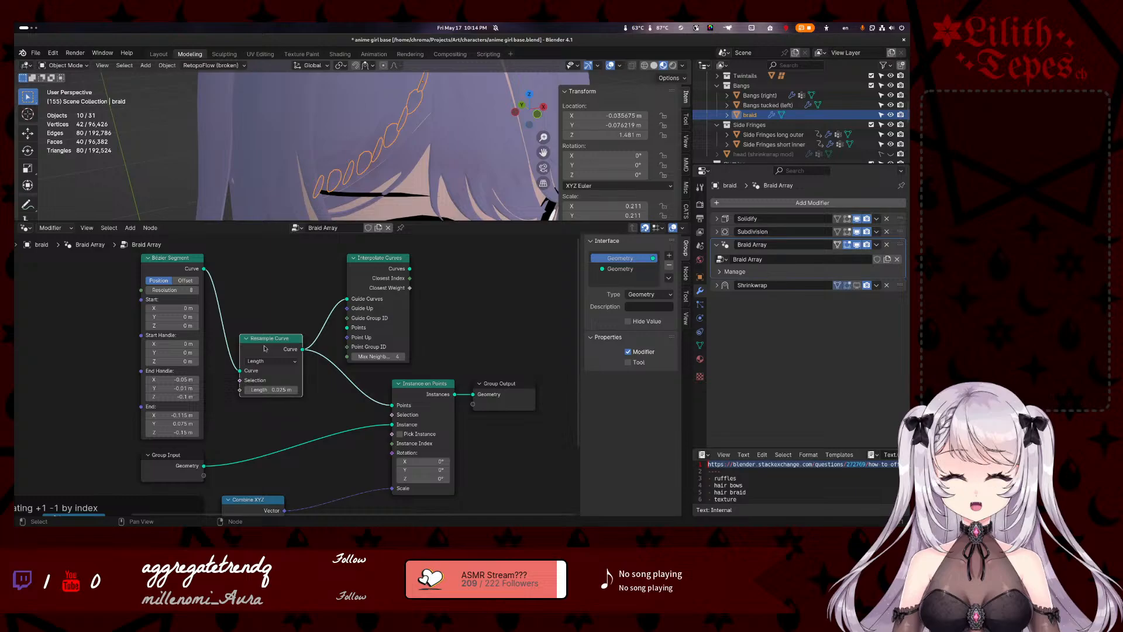
{"action": "middle_click_drag", "start_coordinate": [261, 282], "coordinate": [264, 300]}
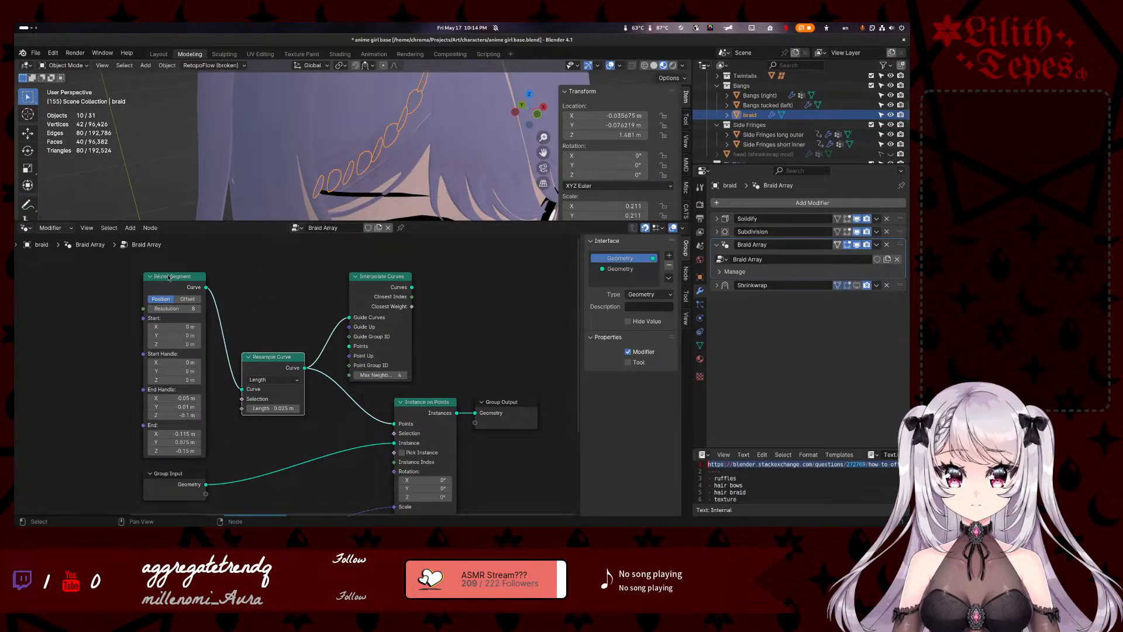
{"action": "mouse_move", "coordinate": [172, 274]}
{"action": "left_mouse_down"}
{"action": "mouse_move", "coordinate": [181, 265]}
{"action": "mouse_move", "coordinate": [173, 268]}
{"action": "left_mouse_up"}
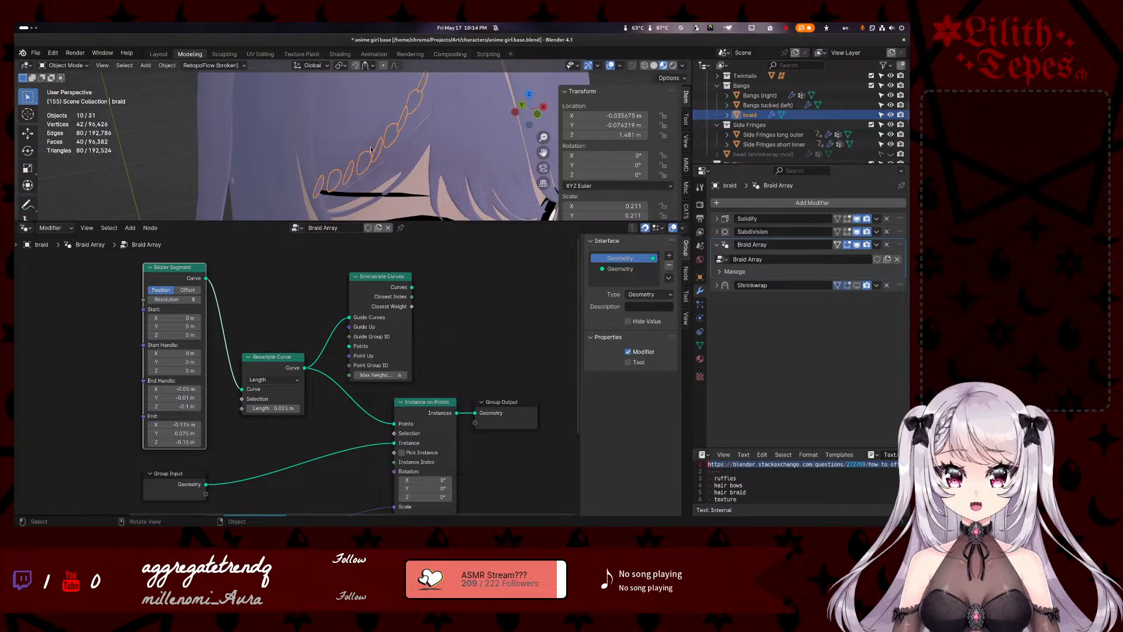
{"action": "left_click_drag", "start_coordinate": [263, 355], "coordinate": [266, 335]}
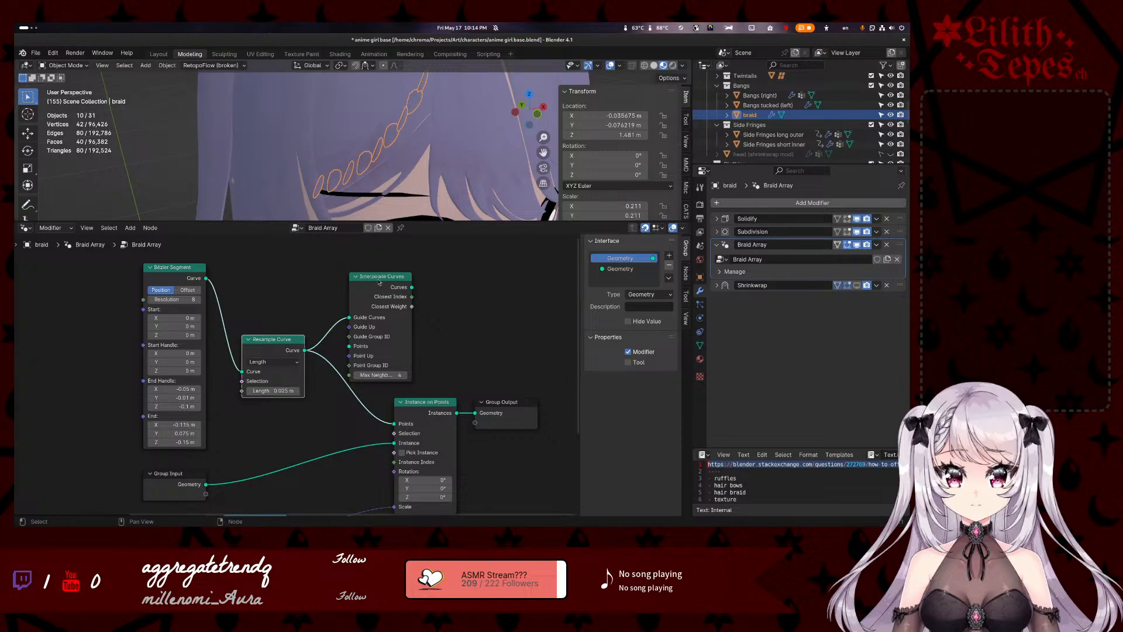
{"action": "left_click_drag", "start_coordinate": [378, 282], "coordinate": [397, 281]}
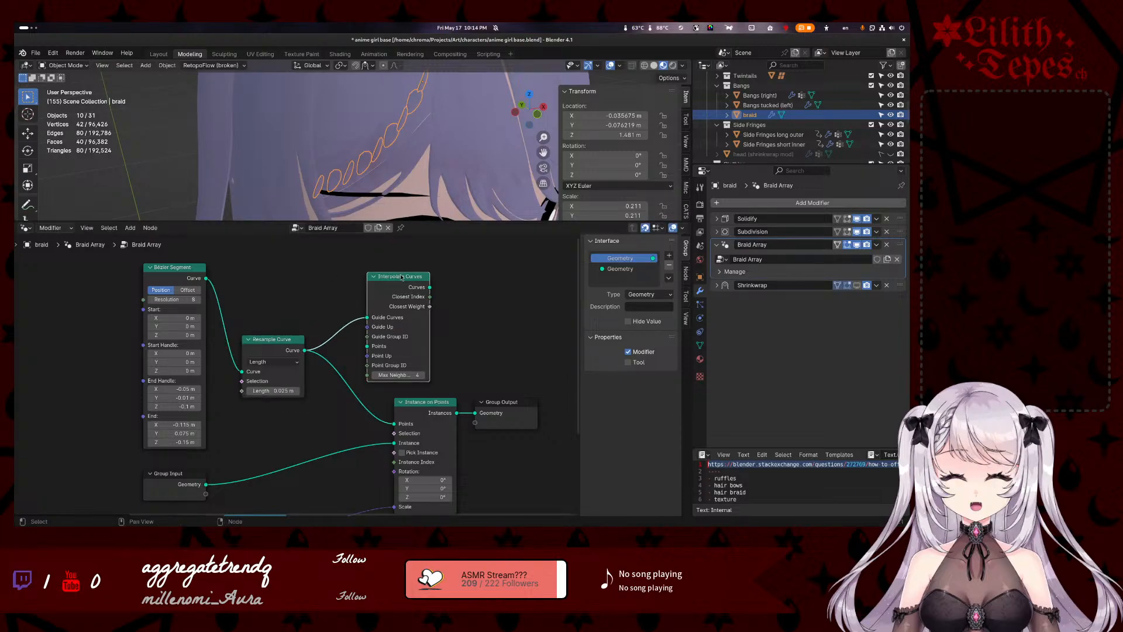
- Disconnect Instance on Points from the Group Output and link the Bézier Segment's Curve output to its Geometry input instead
{"action": "middle_click_drag", "start_coordinate": [478, 352], "coordinate": [443, 266]}
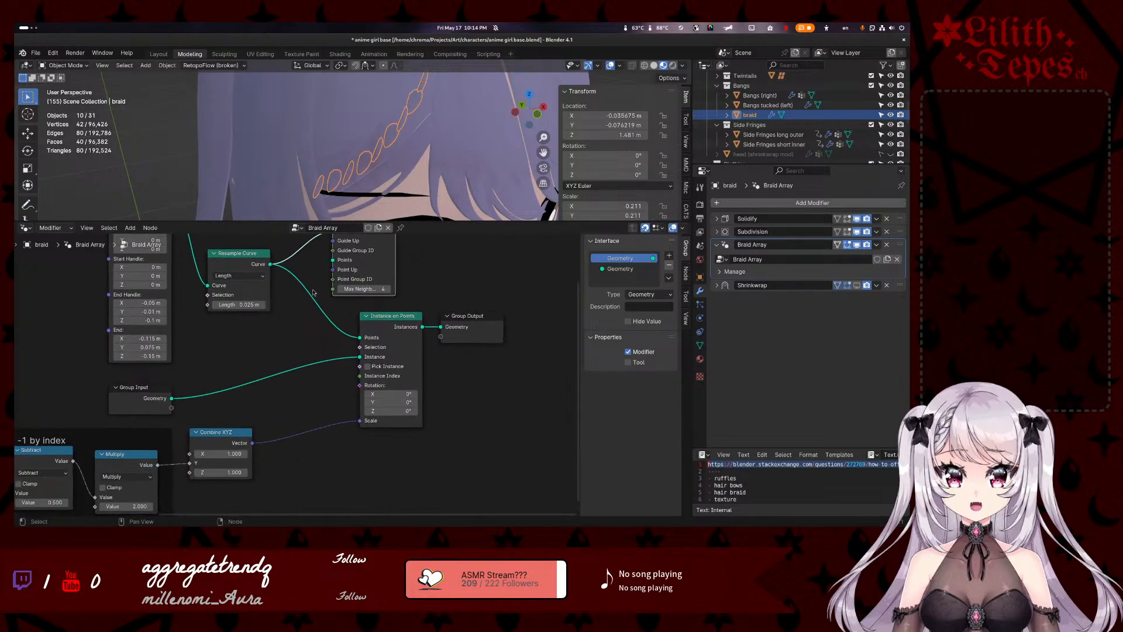
{"action": "left_click", "coordinate": [404, 321]}
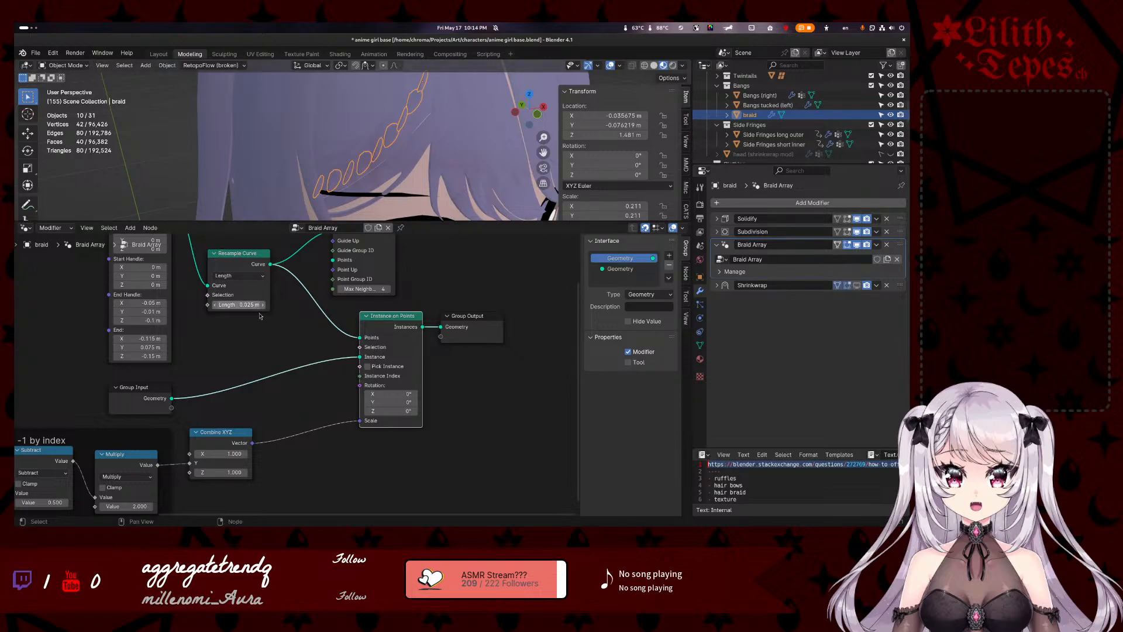
{"action": "left_click", "coordinate": [468, 319]}
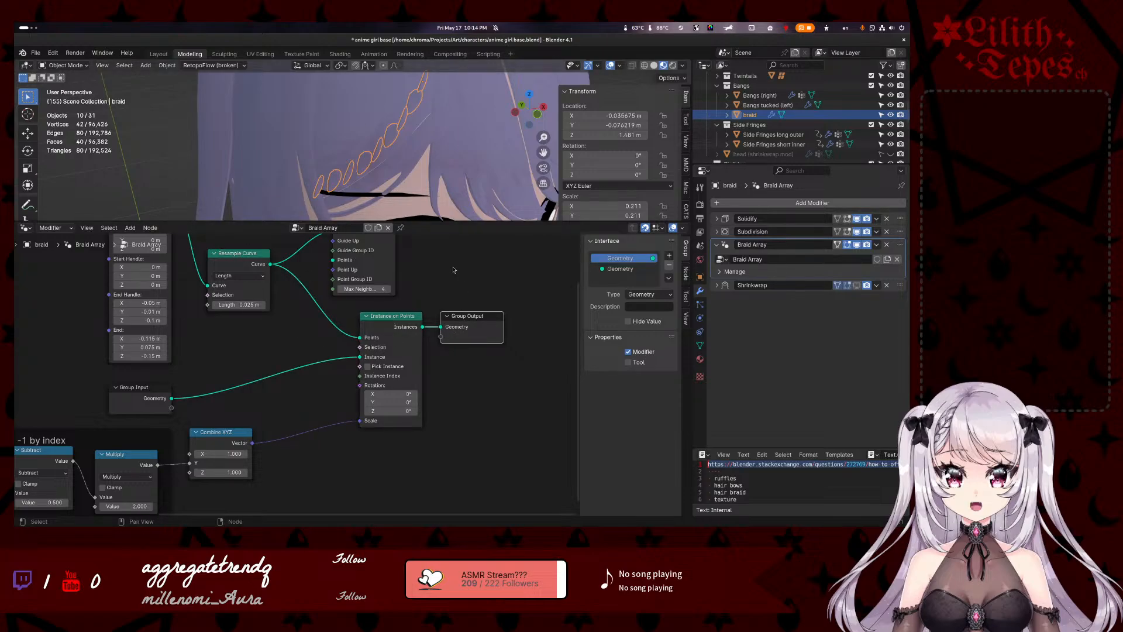
{"action": "middle_click_drag", "start_coordinate": [472, 319], "coordinate": [477, 416]}
{"action": "left_click_drag", "start_coordinate": [477, 416], "coordinate": [475, 317]}
{"action": "left_click_drag", "start_coordinate": [437, 415], "coordinate": [436, 416]}
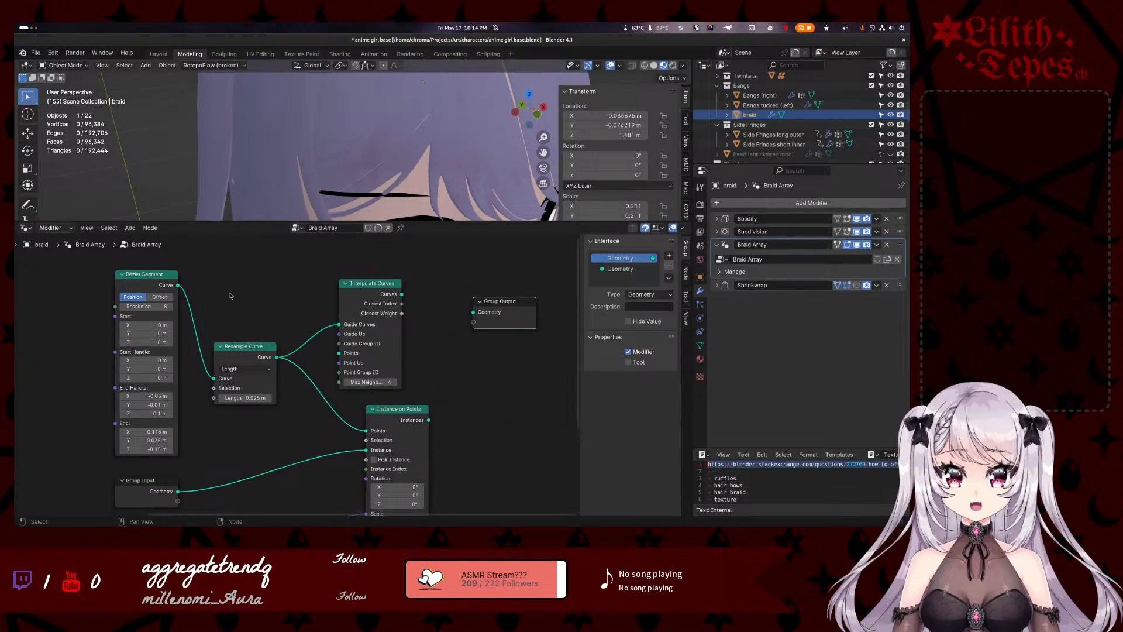
{"action": "left_click_drag", "start_coordinate": [177, 285], "coordinate": [474, 312]}
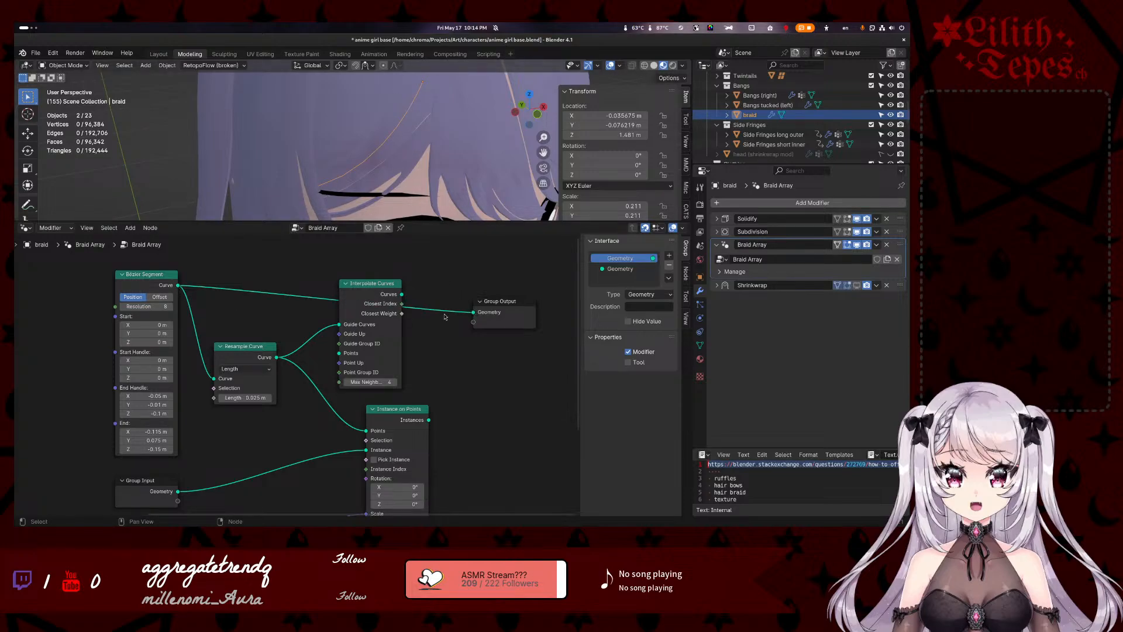
- Try linking the Resample Curve's Curve output to the Group Output's Geometry input, and undo the link
{"action": "left_click_drag", "start_coordinate": [474, 312], "coordinate": [402, 294]}
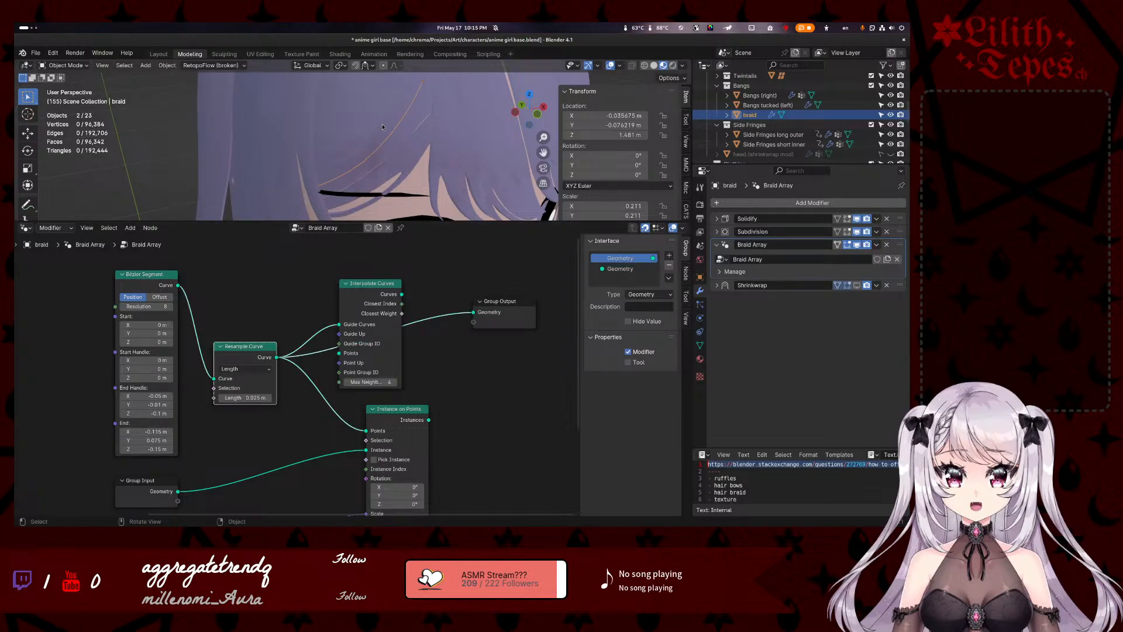
{"action": "left_click", "coordinate": [388, 145]}
{"action": "key", "text": "ctrl+z"}
{"action": "key", "text": "ctrl+z"}
{"action": "key", "text": "ctrl+z"}
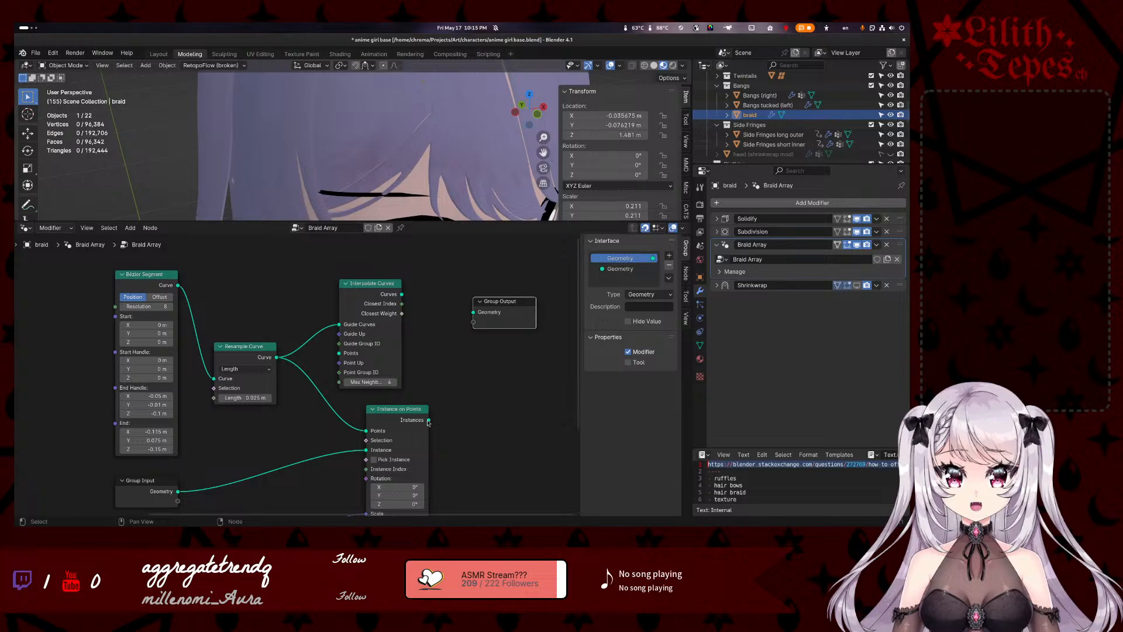
- Link the Instance on Points' Instances output to the Group Output's Geometry input and shift the Instance on Points node slightly down and left
{"action": "mouse_move", "coordinate": [428, 421]}
{"action": "left_click_drag", "start_coordinate": [428, 421], "coordinate": [474, 312]}
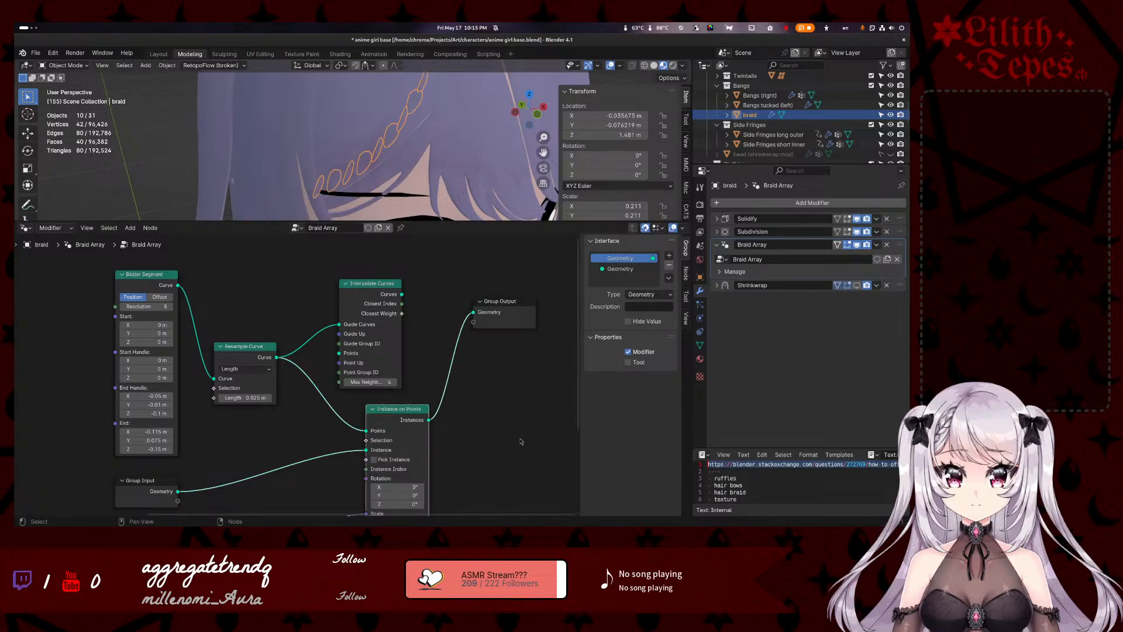
{"action": "scroll", "coordinate": [441, 343], "scroll_direction": "down", "scroll_amount": 5}
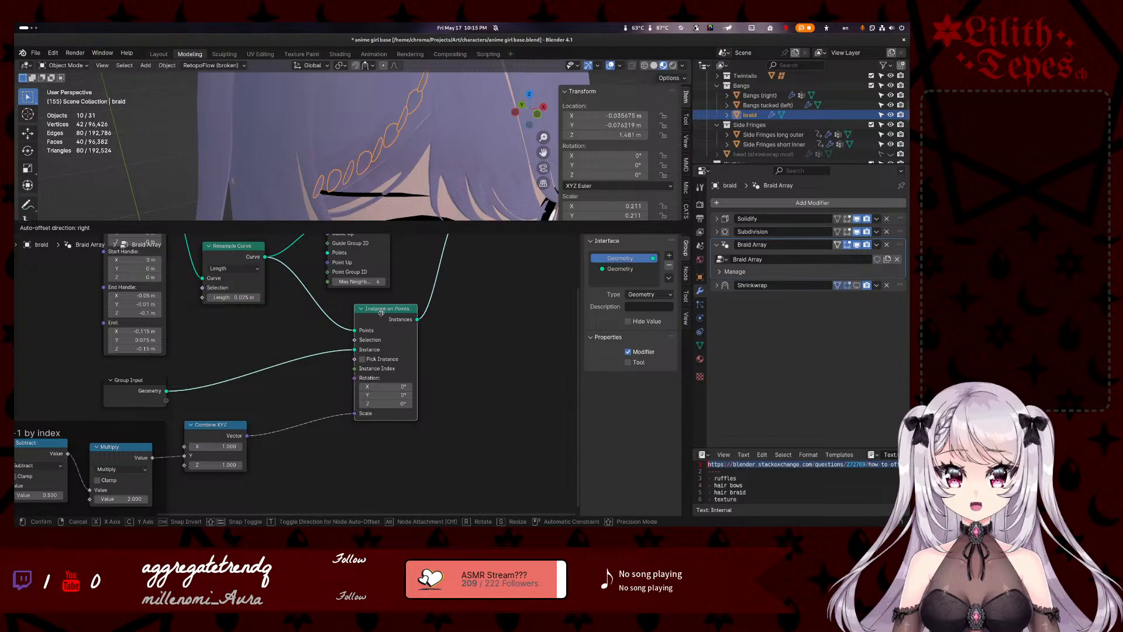
{"action": "left_click_drag", "start_coordinate": [386, 312], "coordinate": [377, 330]}
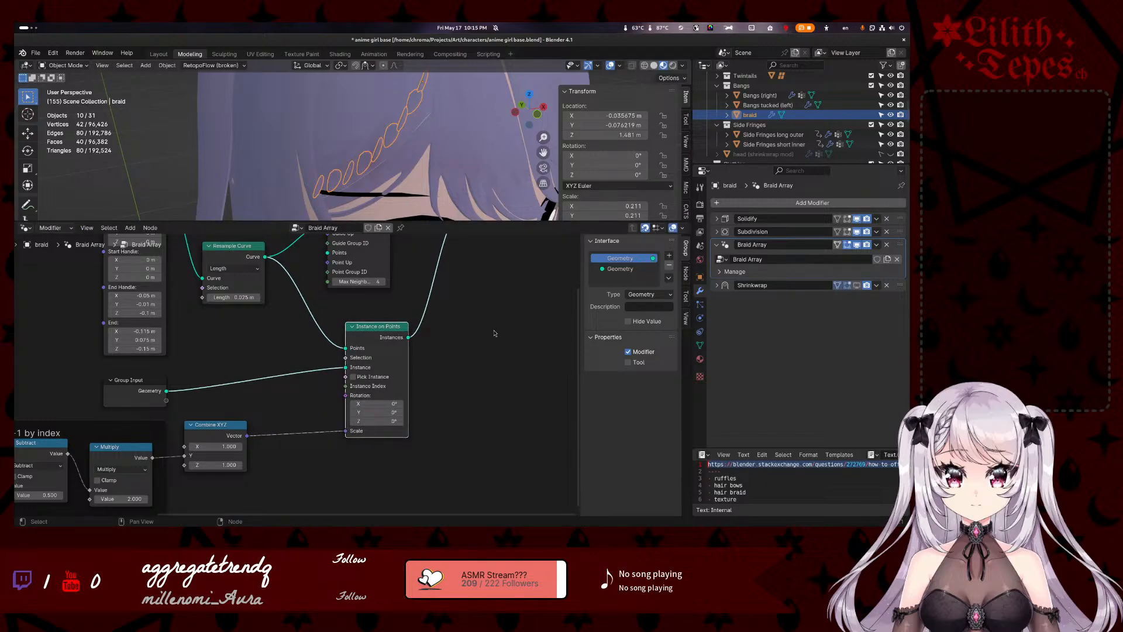
- Examine the Combine XYZ link into the Instance on Points Scale input and select the Bézier Segment node
{"action": "middle_click_drag", "start_coordinate": [478, 313], "coordinate": [471, 354]}
{"action": "middle_click_drag", "start_coordinate": [265, 385], "coordinate": [288, 352]}
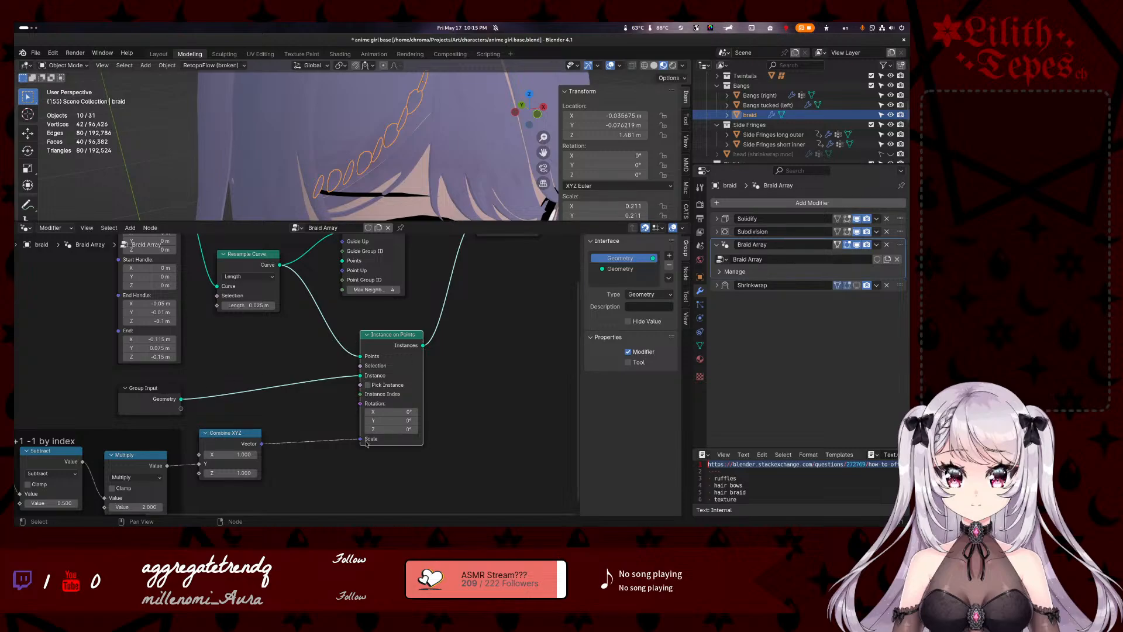
{"action": "mouse_move", "coordinate": [361, 443]}
{"action": "middle_click_drag", "start_coordinate": [292, 341], "coordinate": [291, 404]}
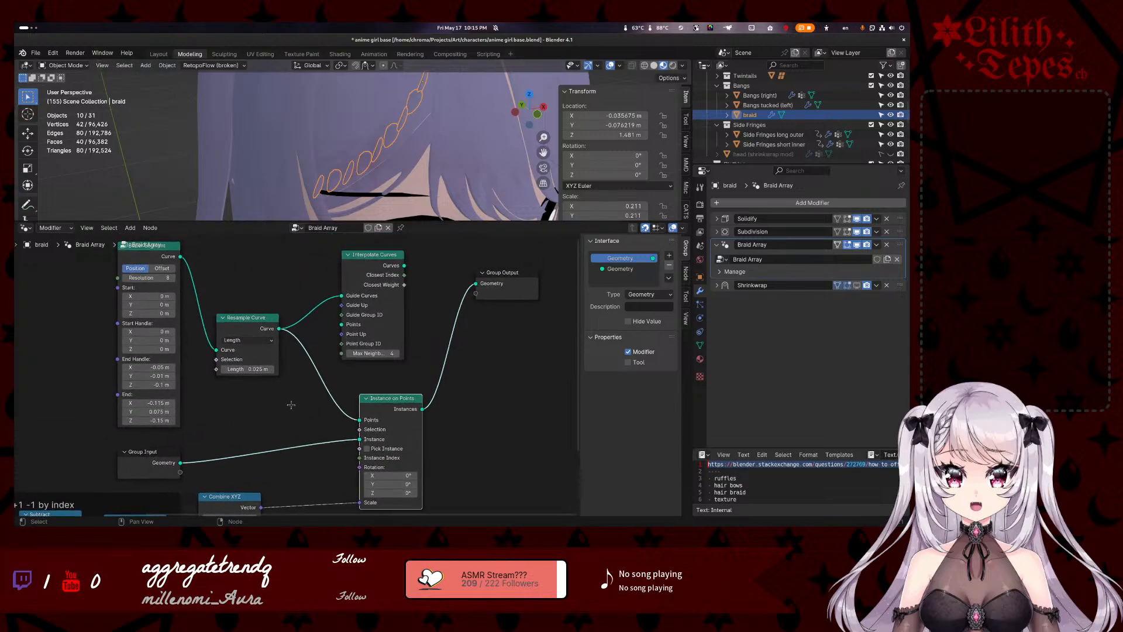
{"action": "left_click", "coordinate": [171, 249]}
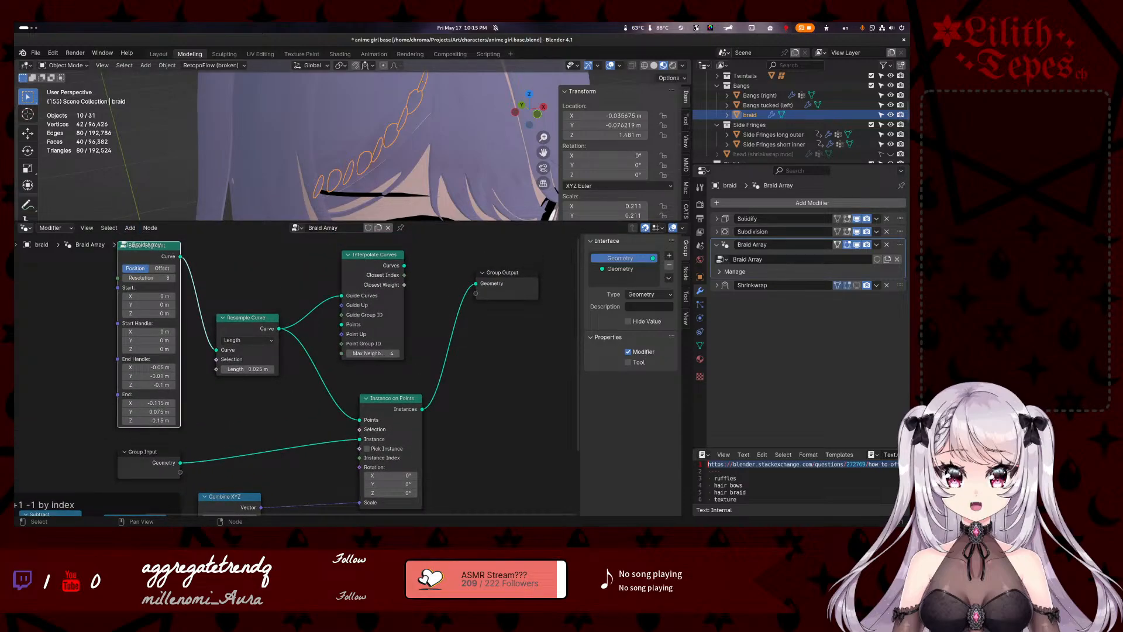
- Switch to the browser and read the Stack Exchange question on offsetting objects in relation to a curve, including its answer
{"action": "left_click_drag", "start_coordinate": [15, 162], "coordinate": [99, 47]}
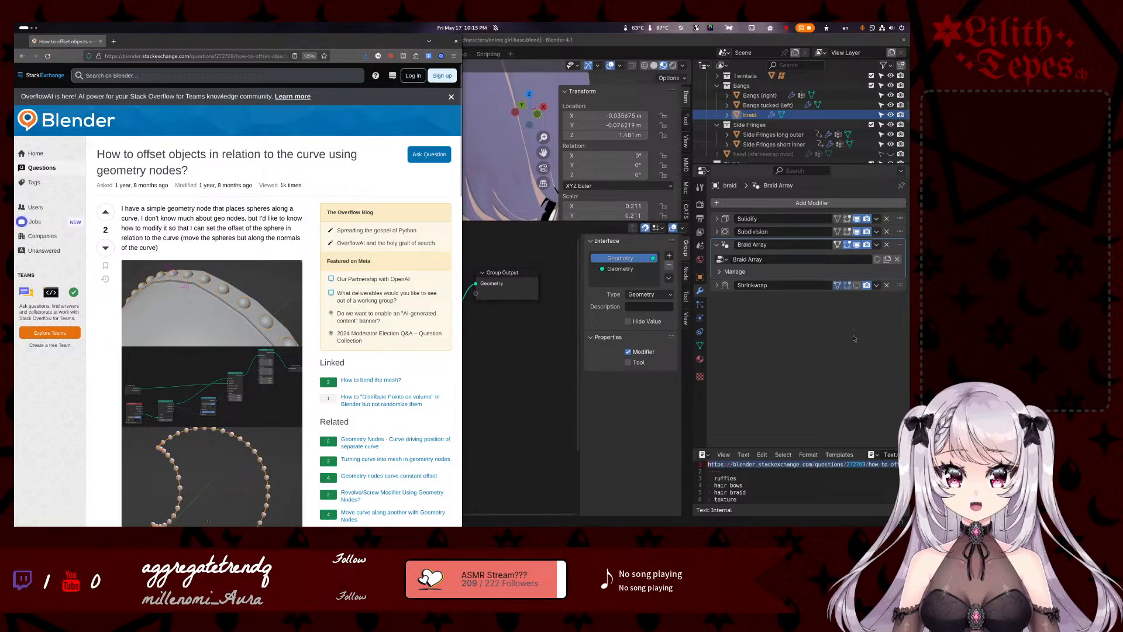
{"action": "scroll", "coordinate": [195, 231], "scroll_direction": "down", "scroll_amount": 3}
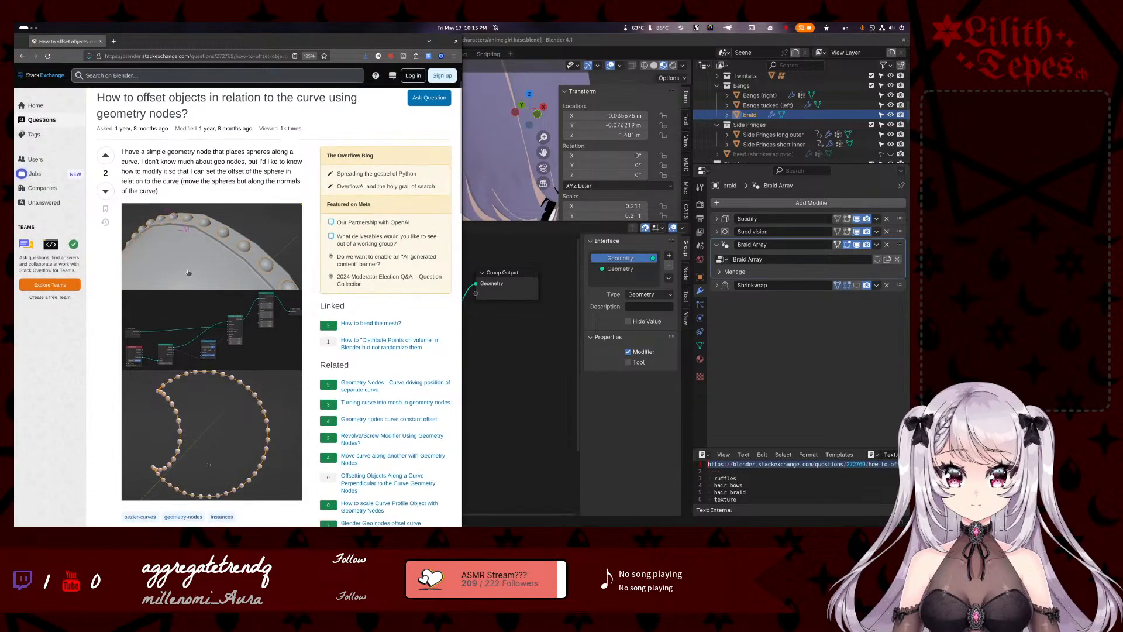
{"action": "scroll", "coordinate": [195, 232], "scroll_direction": "up", "scroll_amount": 3}
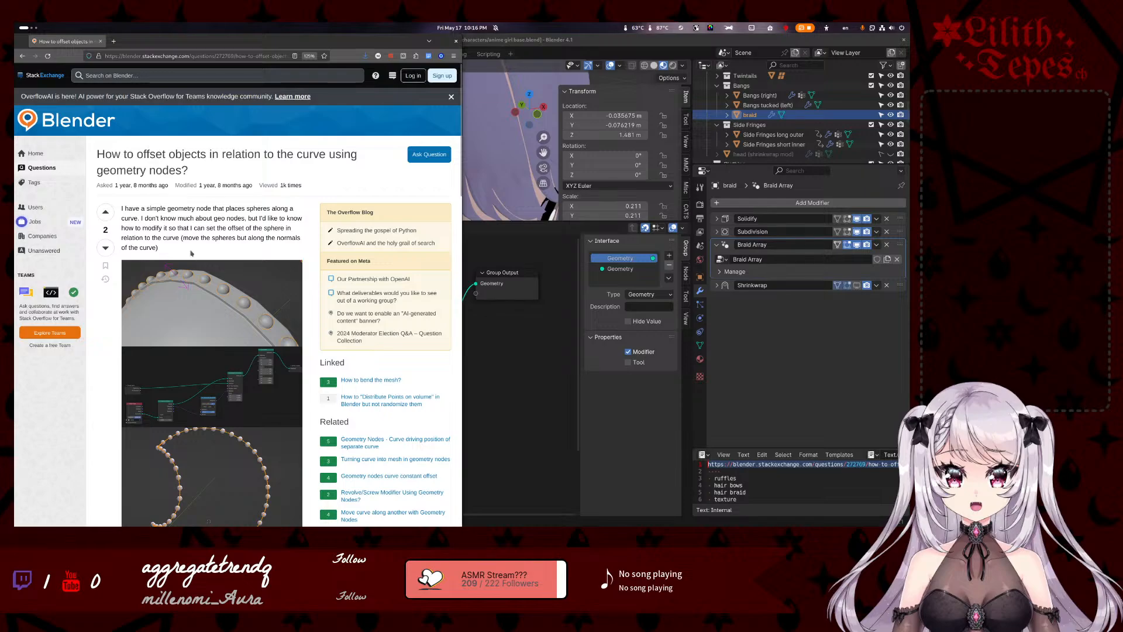
{"action": "scroll", "coordinate": [206, 330], "scroll_direction": "down", "scroll_amount": 10}
{"action": "scroll", "coordinate": [206, 331], "scroll_direction": "down", "scroll_amount": 6}
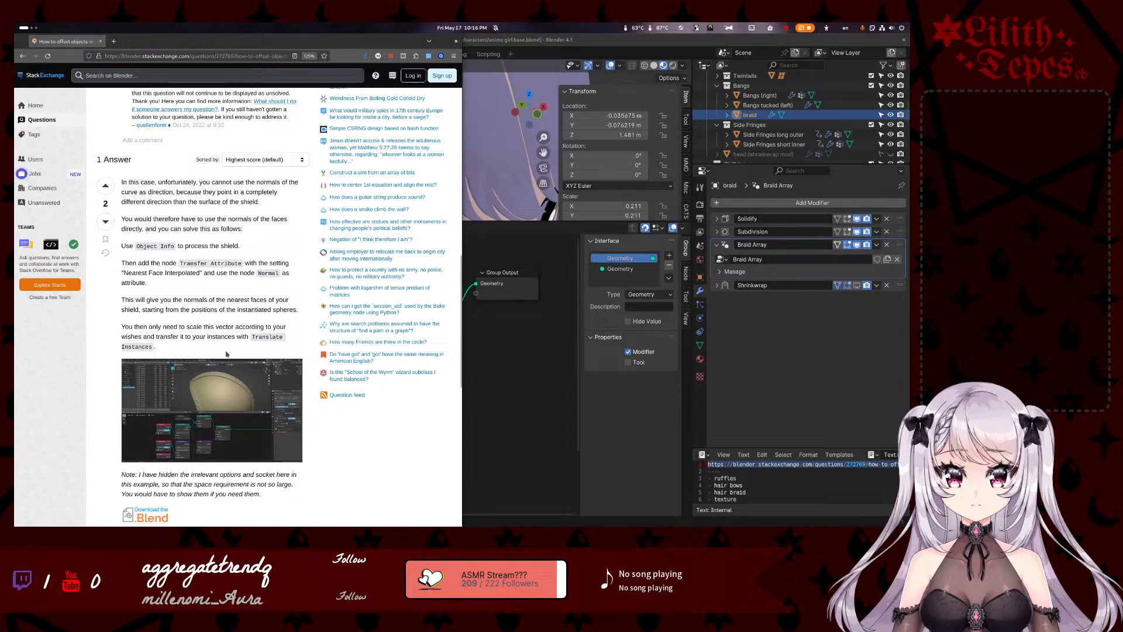
{"action": "scroll", "coordinate": [155, 411], "scroll_direction": "down", "scroll_amount": 3}
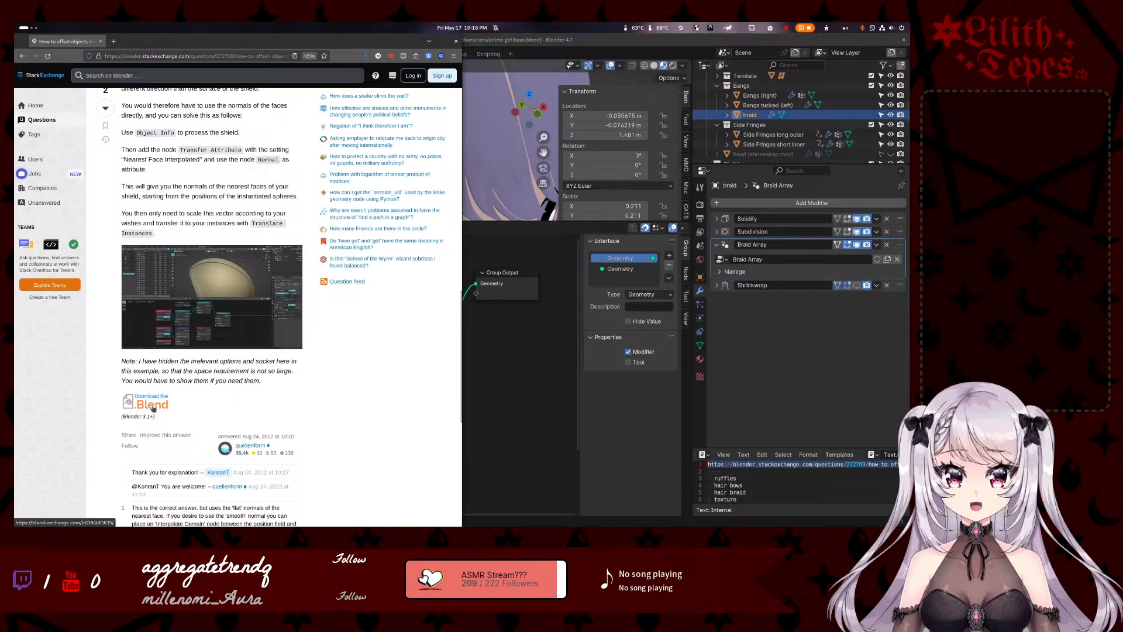
{"action": "scroll", "coordinate": [187, 403], "scroll_direction": "up", "scroll_amount": 2}
{"action": "scroll", "coordinate": [194, 401], "scroll_direction": "up", "scroll_amount": 4}
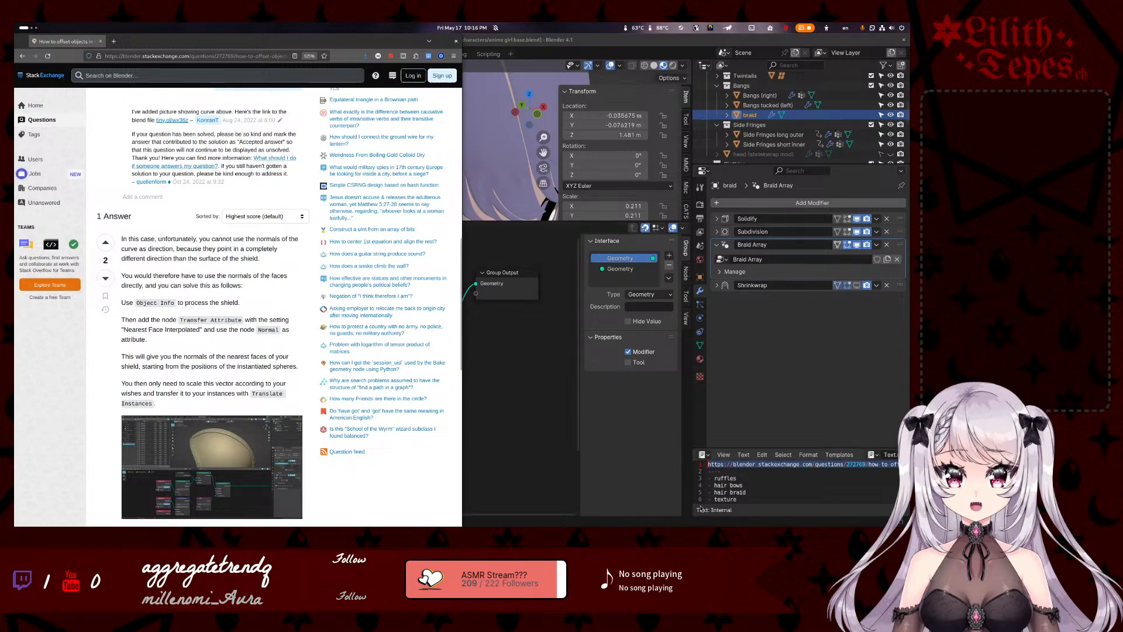
- Switch back to Blender and enlarge the text editor until the whole to-do list shows
{"action": "left_click", "coordinate": [727, 492]}
{"action": "left_click", "coordinate": [758, 454]}
{"action": "left_click_drag", "start_coordinate": [765, 449], "coordinate": [767, 407]}
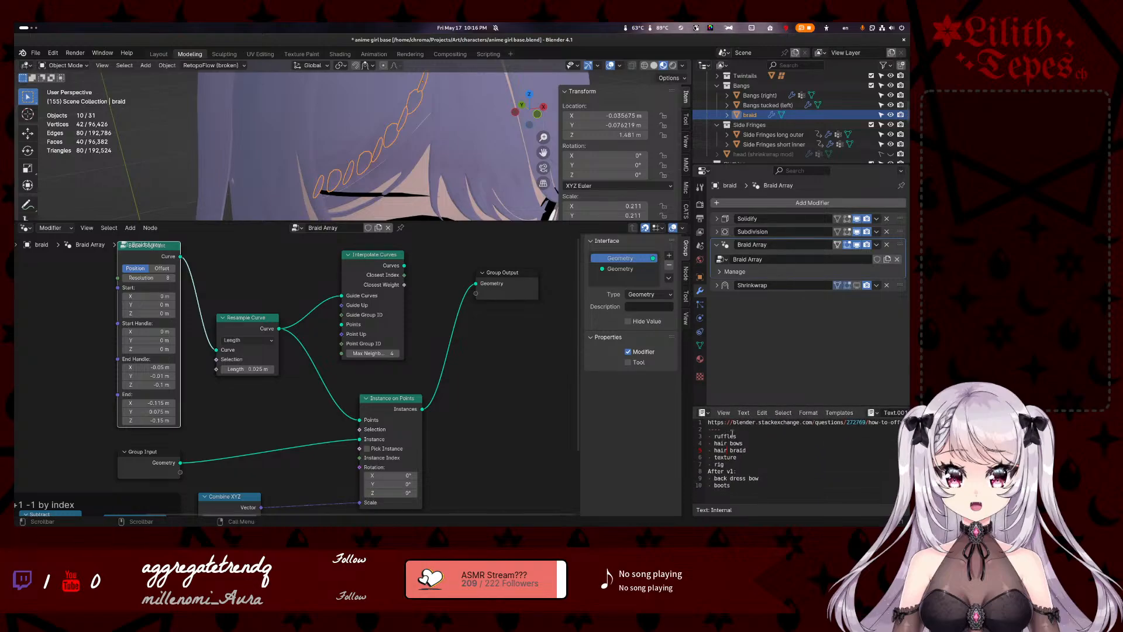
- Move the "hair braid" entry up two lines, above "ruffles" and "hair bows" in the to-do list
{"action": "double_click", "coordinate": [735, 443]}
{"action": "double_click", "coordinate": [715, 443]}
{"action": "double_click", "coordinate": [736, 437]}
{"action": "left_click", "coordinate": [726, 444]}
{"action": "left_click", "coordinate": [738, 448]}
{"action": "key", "text": "ctrl+shift+Up"}
{"action": "key", "text": "ctrl+shift+Up"}
- Highlight the "ruffles" entry and the "hair bows" entry in turn in the to-do list
{"action": "left_click_drag", "start_coordinate": [739, 443], "coordinate": [713, 443]}
{"action": "double_click", "coordinate": [728, 443]}
{"action": "right_click", "coordinate": [728, 443]}
{"action": "double_click", "coordinate": [736, 450]}
{"action": "left_click_drag", "start_coordinate": [745, 451], "coordinate": [707, 451]}
- Zoom out to the character's head and shoulders and enlarge the 3D viewport at the expense of the node editor
{"action": "scroll", "coordinate": [490, 160], "scroll_direction": "down", "scroll_amount": 5}
{"action": "middle_click_drag", "start_coordinate": [490, 160], "coordinate": [493, 192]}
{"action": "scroll", "coordinate": [493, 192], "scroll_direction": "down", "scroll_amount": 2}
{"action": "left_click_drag", "start_coordinate": [511, 220], "coordinate": [510, 358]}
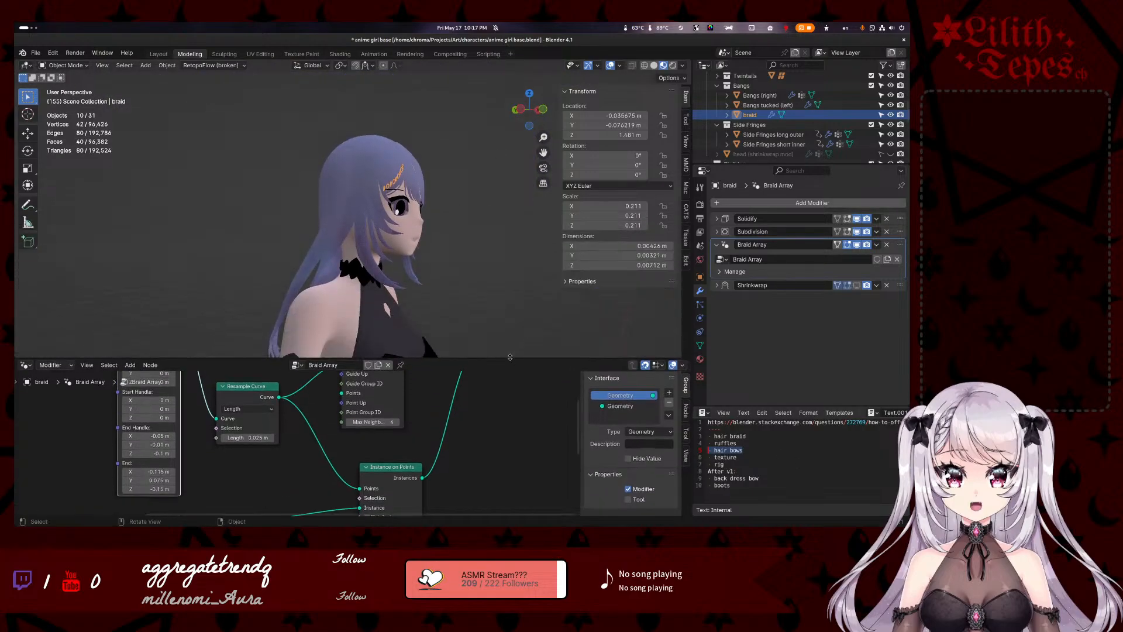
- Examine the character's hair, braid and upper dress from the side, close up and from farther away
{"action": "mouse_move", "coordinate": [398, 223]}
{"action": "middle_mouse_down"}
{"action": "mouse_move", "coordinate": [438, 300]}
{"action": "mouse_move", "coordinate": [426, 238]}
{"action": "mouse_move", "coordinate": [494, 287]}
{"action": "mouse_move", "coordinate": [459, 318]}
{"action": "mouse_move", "coordinate": [375, 314]}
{"action": "mouse_move", "coordinate": [419, 215]}
{"action": "middle_mouse_up"}
{"action": "scroll", "coordinate": [427, 238], "scroll_direction": "down", "scroll_amount": 4}
{"action": "scroll", "coordinate": [418, 215], "scroll_direction": "up", "scroll_amount": 6}
{"action": "scroll", "coordinate": [418, 214], "scroll_direction": "up", "scroll_amount": 5}
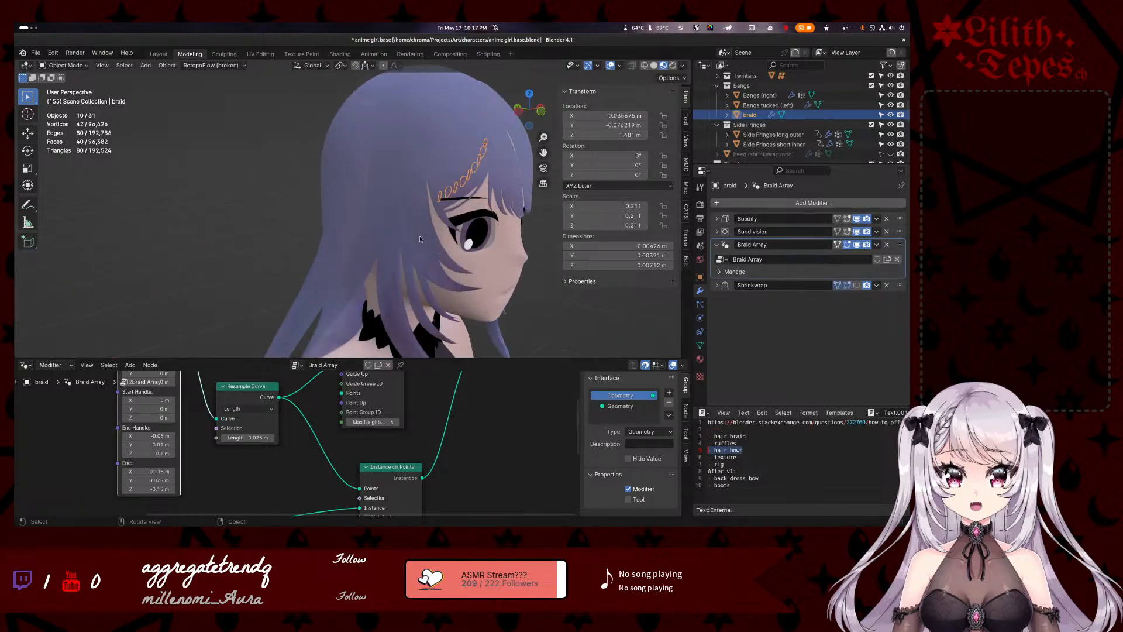
{"action": "scroll", "coordinate": [418, 215], "scroll_direction": "down", "scroll_amount": 4}
{"action": "scroll", "coordinate": [763, 137], "scroll_direction": "down", "scroll_amount": 3}
{"action": "scroll", "coordinate": [762, 137], "scroll_direction": "up", "scroll_amount": 5}
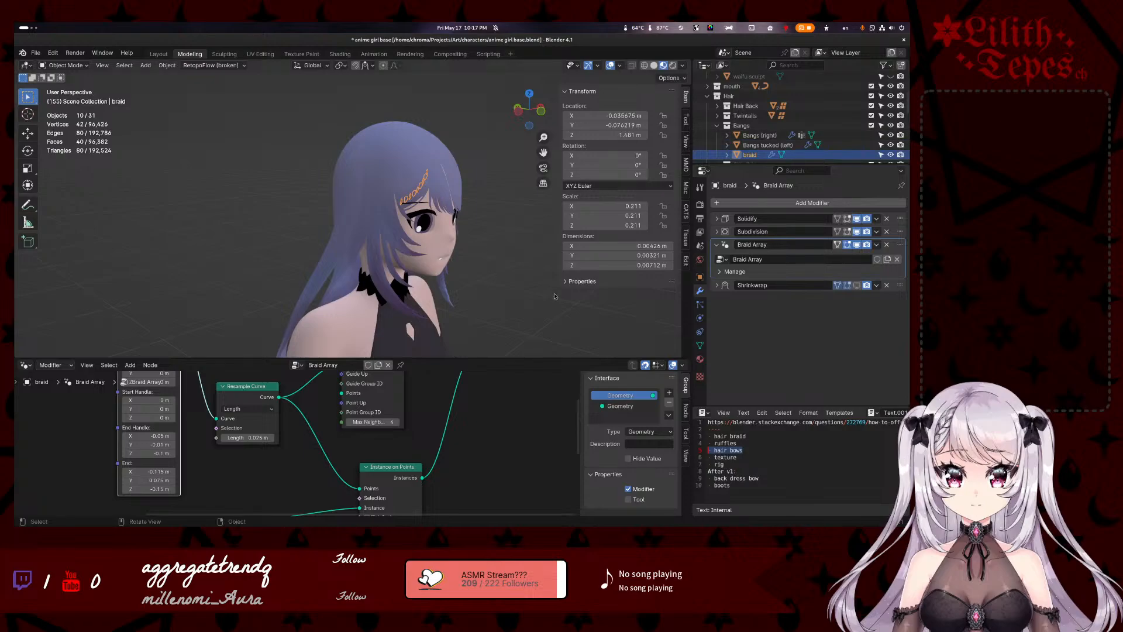
{"action": "middle_click_drag", "start_coordinate": [496, 295], "coordinate": [469, 242], "text": "shift"}
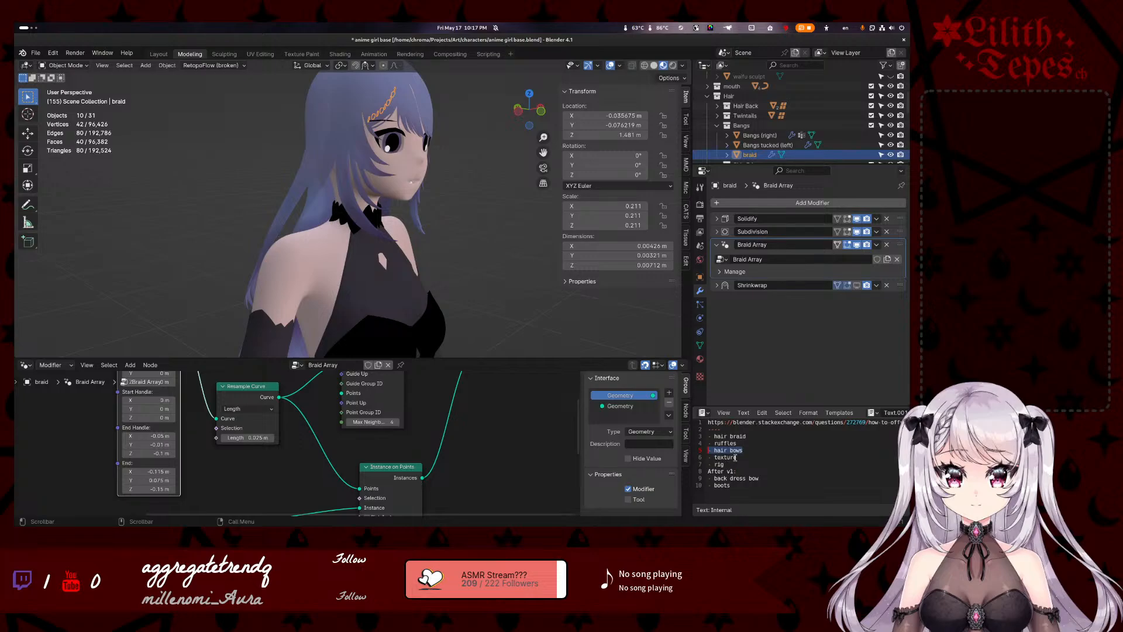
- Highlight the "texture" and "rig" entries in the to-do list and place the text cursor after "boots"
{"action": "left_click", "coordinate": [735, 458]}
{"action": "right_click", "coordinate": [735, 459]}
{"action": "key", "text": "Escape"}
{"action": "double_click", "coordinate": [725, 457]}
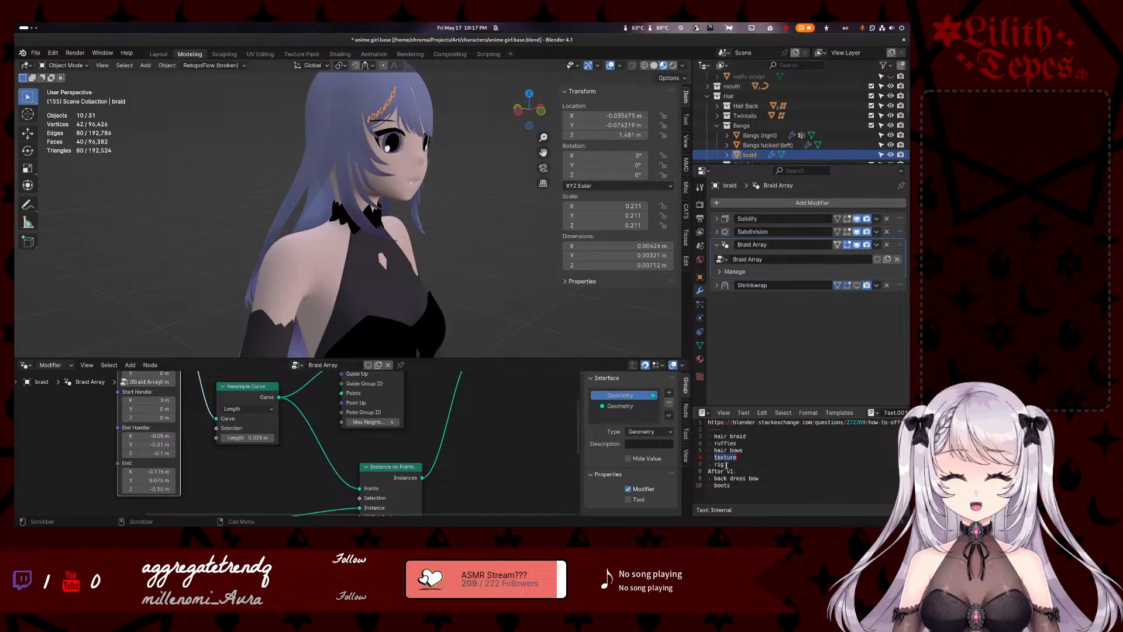
{"action": "left_click_drag", "start_coordinate": [726, 463], "coordinate": [708, 457]}
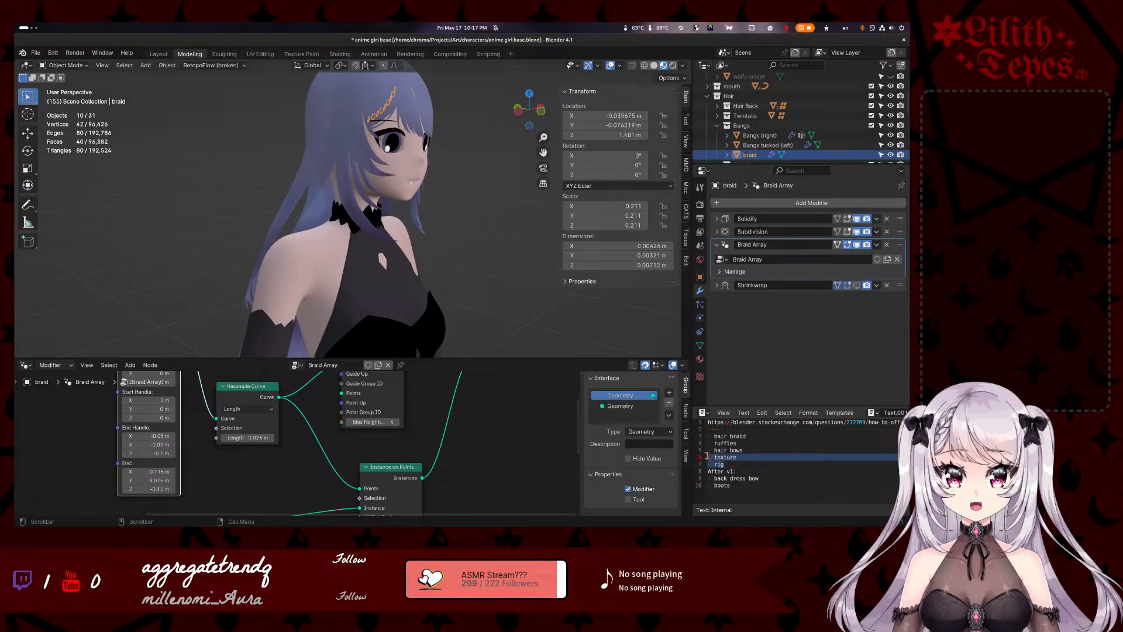
{"action": "left_click", "coordinate": [731, 464]}
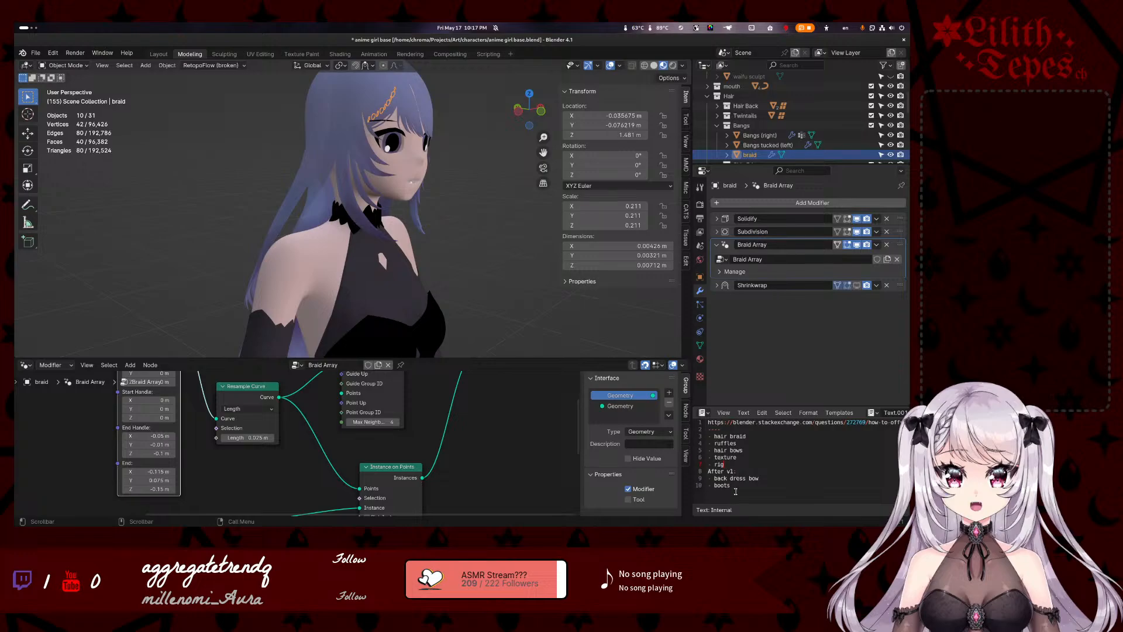
{"action": "left_click", "coordinate": [738, 485]}
- Inspect the character's bare feet, stockings and whole outfit from the side and front, ending on the upper body
{"action": "middle_click_drag", "start_coordinate": [515, 319], "coordinate": [441, 272]}
{"action": "scroll", "coordinate": [352, 330], "scroll_direction": "down", "scroll_amount": 3}
{"action": "scroll", "coordinate": [392, 181], "scroll_direction": "up", "scroll_amount": 3}
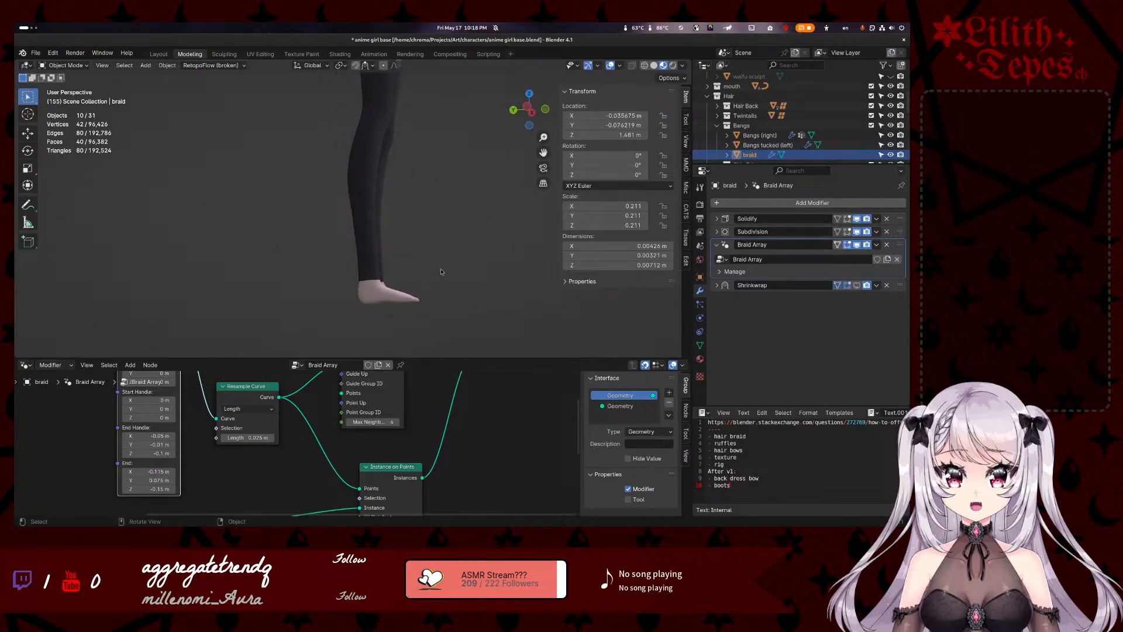
{"action": "middle_click_drag", "start_coordinate": [441, 269], "coordinate": [371, 208]}
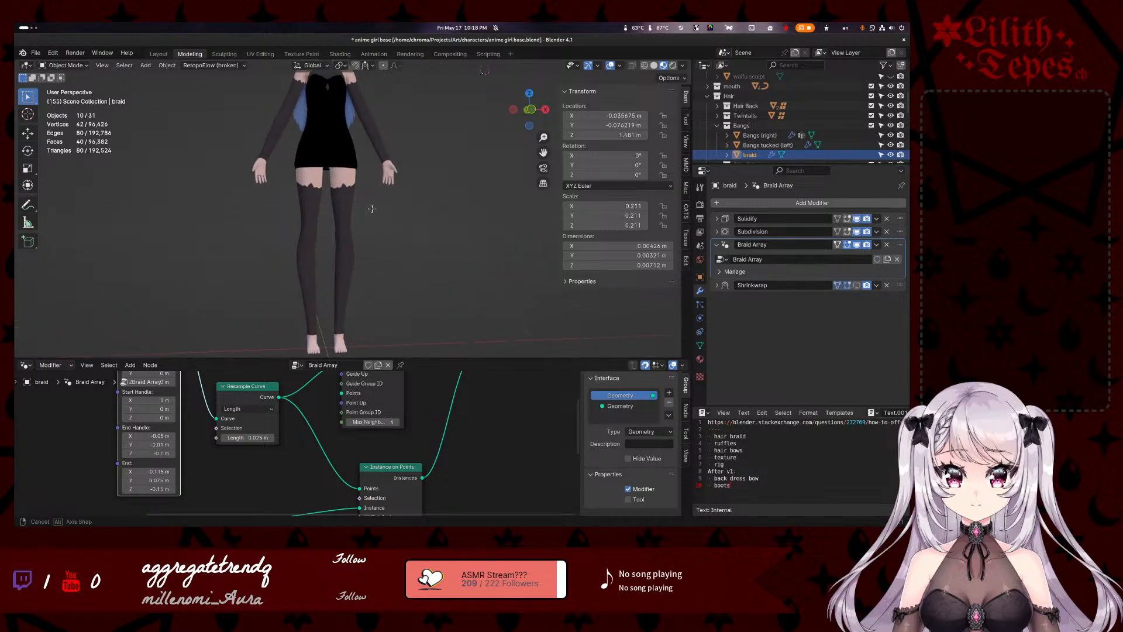
{"action": "middle_click_drag", "start_coordinate": [345, 306], "coordinate": [357, 261], "text": "shift"}
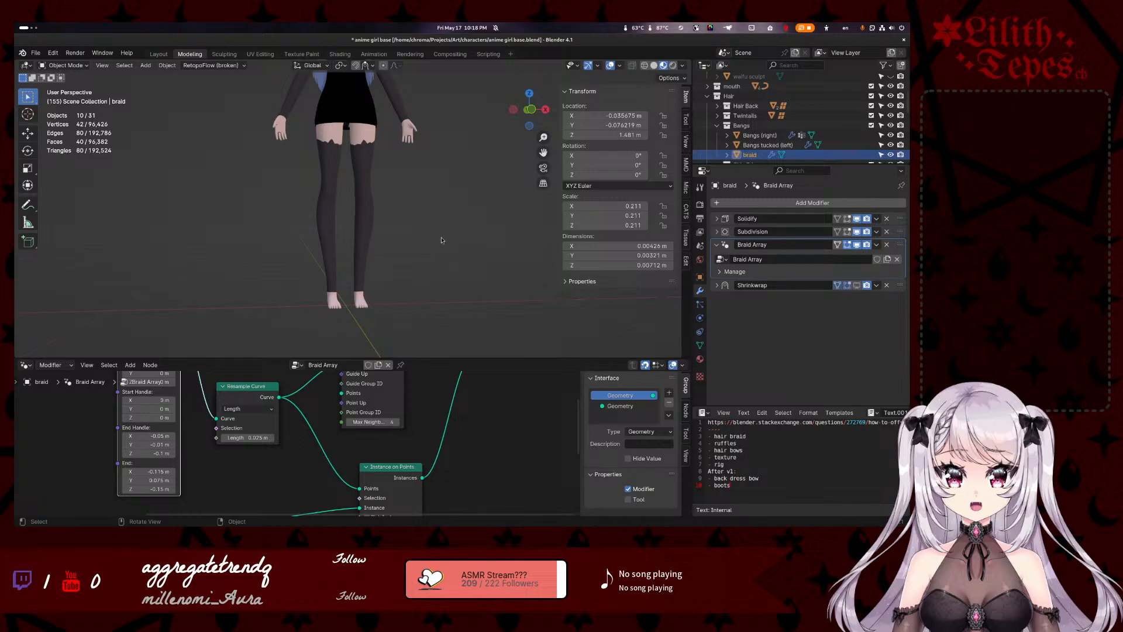
{"action": "middle_click_drag", "start_coordinate": [438, 212], "coordinate": [428, 236], "text": "shift"}
{"action": "middle_click_drag", "start_coordinate": [430, 188], "coordinate": [460, 270], "text": "shift"}
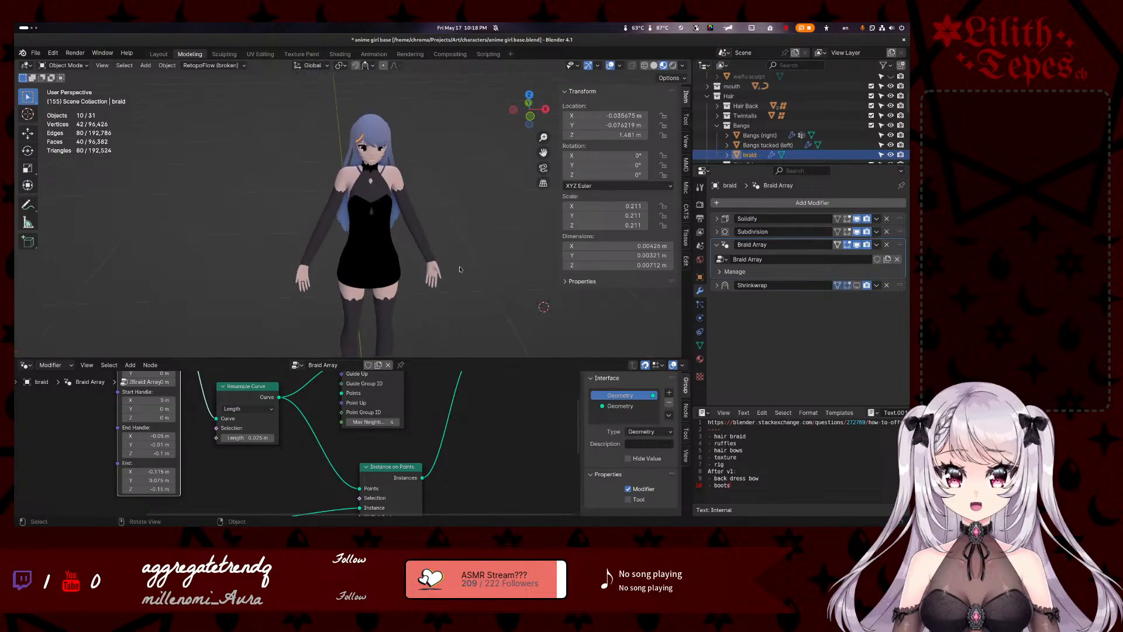
{"action": "middle_click_drag", "start_coordinate": [437, 223], "coordinate": [433, 205]}
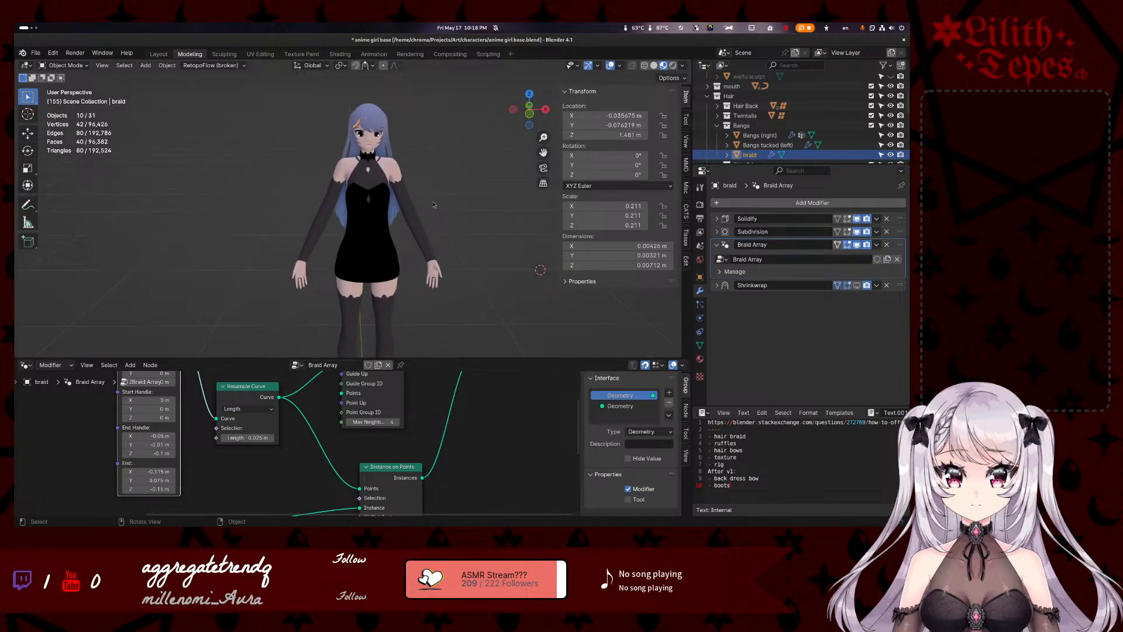
{"action": "scroll", "coordinate": [433, 207], "scroll_direction": "up", "scroll_amount": 6}
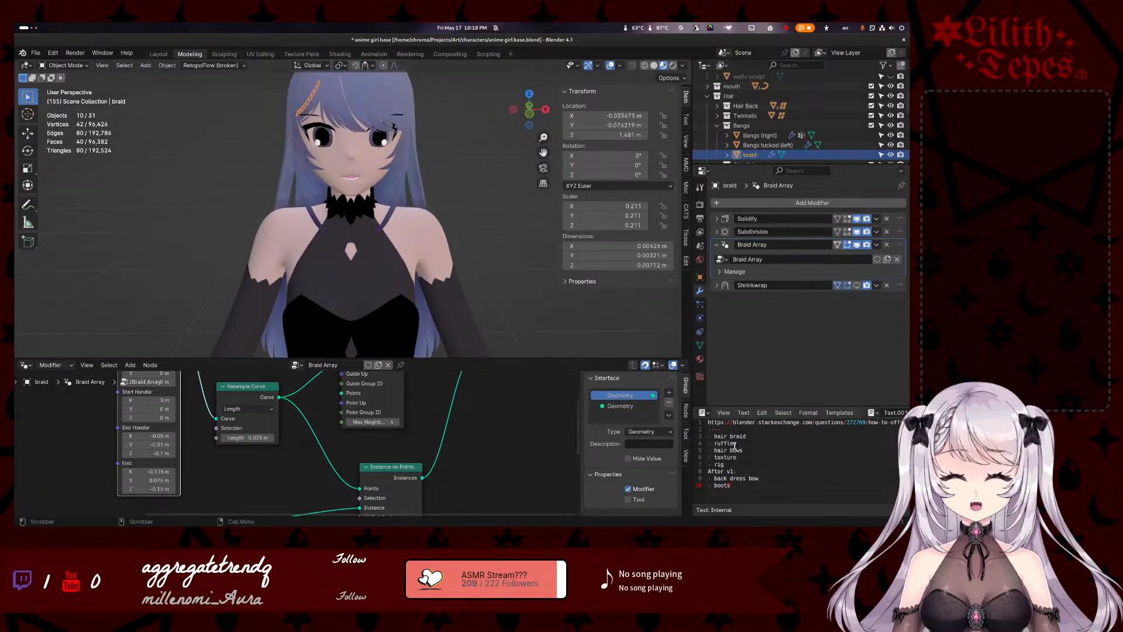
- Select the to-do entries from "rig" up to "hair braid" and view the braid on the character's head up close
{"action": "left_click", "coordinate": [741, 466]}
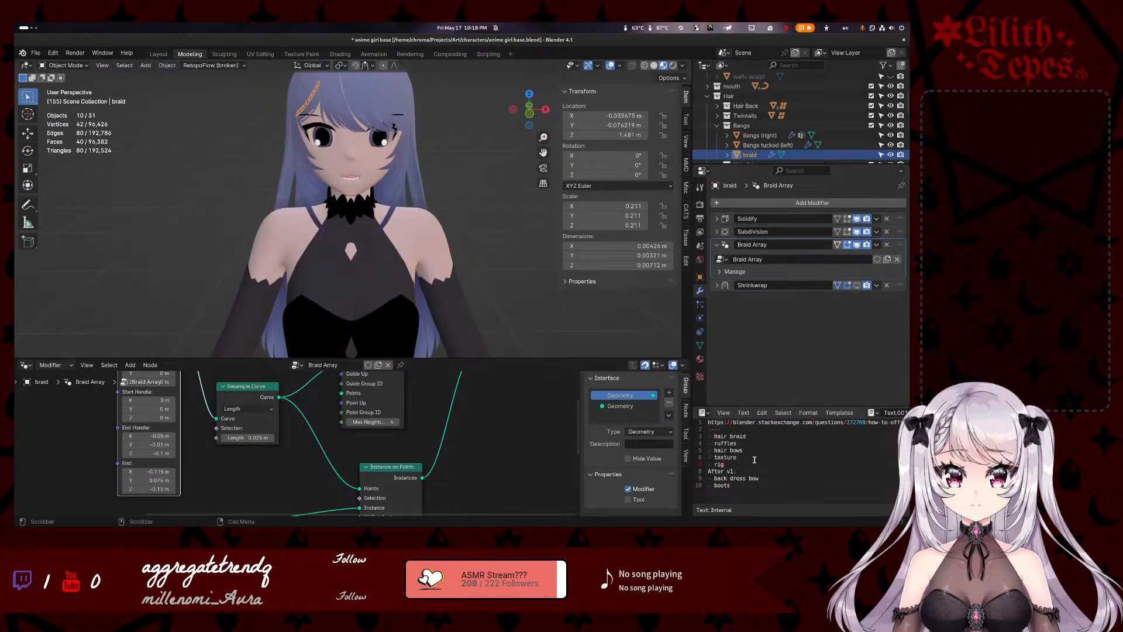
{"action": "left_click_drag", "start_coordinate": [754, 460], "coordinate": [756, 430]}
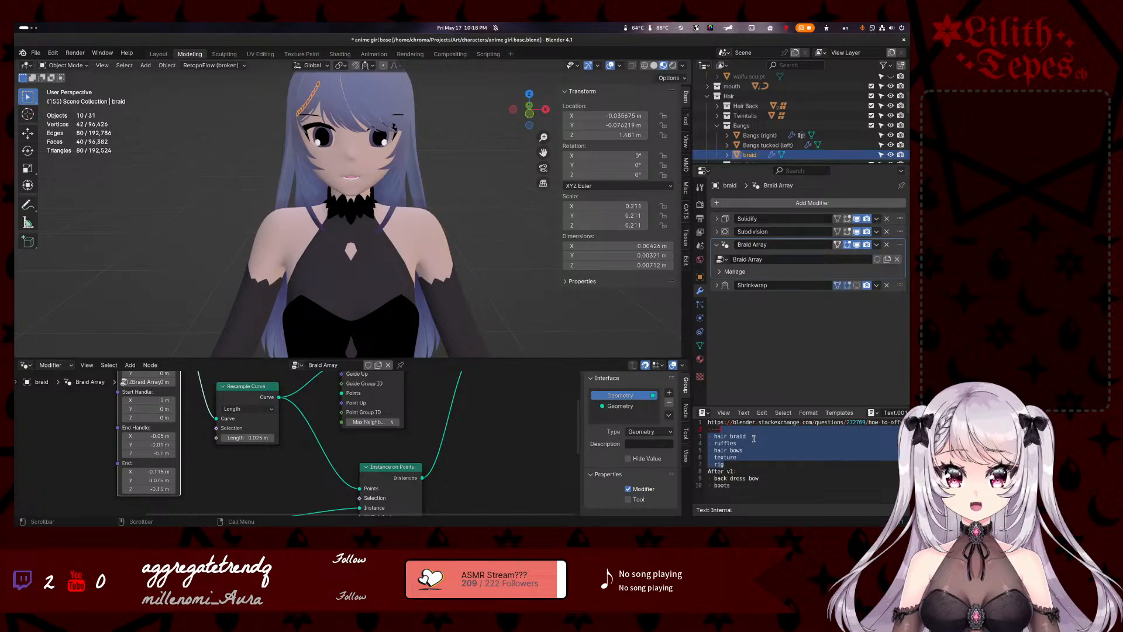
{"action": "scroll", "coordinate": [332, 121], "scroll_direction": "up", "scroll_amount": 3}
{"action": "middle_click_drag", "start_coordinate": [332, 122], "coordinate": [372, 206], "text": "shift"}
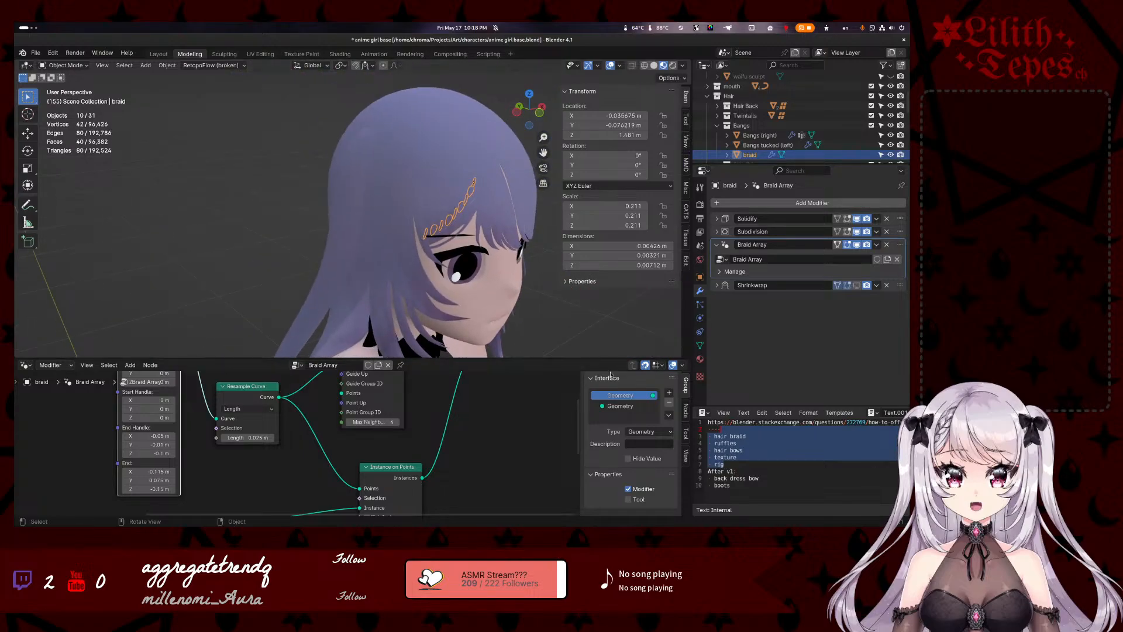
- Highlight only the "texture" entry in the to-do list
{"action": "left_click", "coordinate": [744, 459]}
{"action": "double_click", "coordinate": [744, 459]}
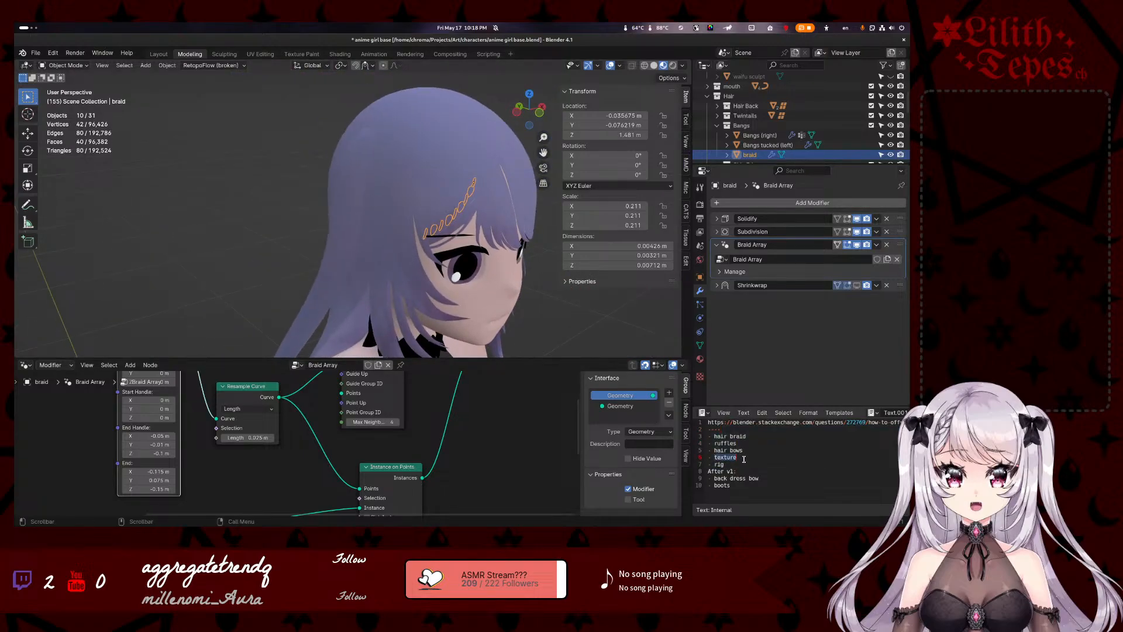
{"action": "left_click_drag", "start_coordinate": [744, 459], "coordinate": [706, 458]}
- Open the desktop's window overview, return to Blender and frame the braid above the character's eye
{"action": "mouse_move", "coordinate": [15, 23]}
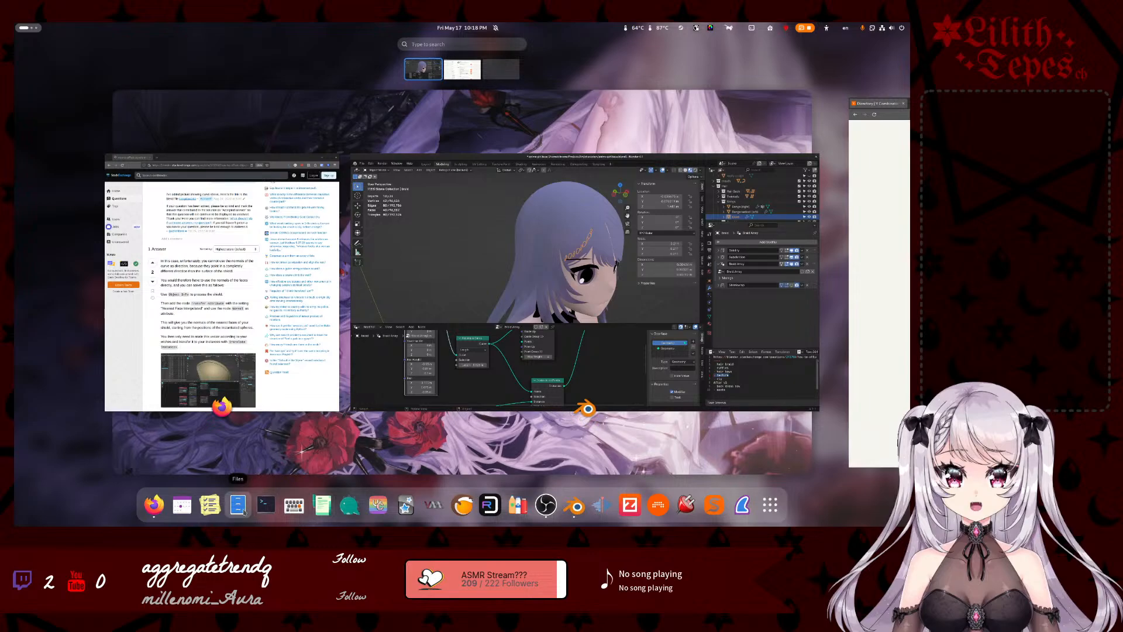
{"action": "left_click", "coordinate": [383, 359]}
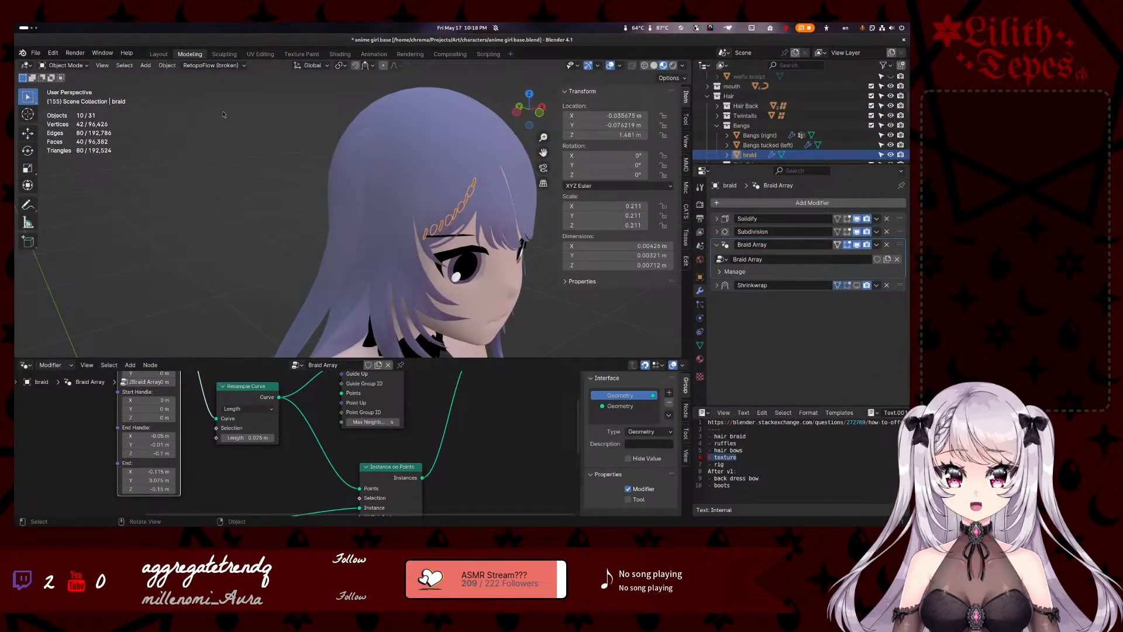
{"action": "middle_click_drag", "start_coordinate": [281, 158], "coordinate": [241, 166]}
{"action": "key", "text": "KP_Decimal"}
{"action": "scroll", "coordinate": [351, 225], "scroll_direction": "down", "scroll_amount": 10}
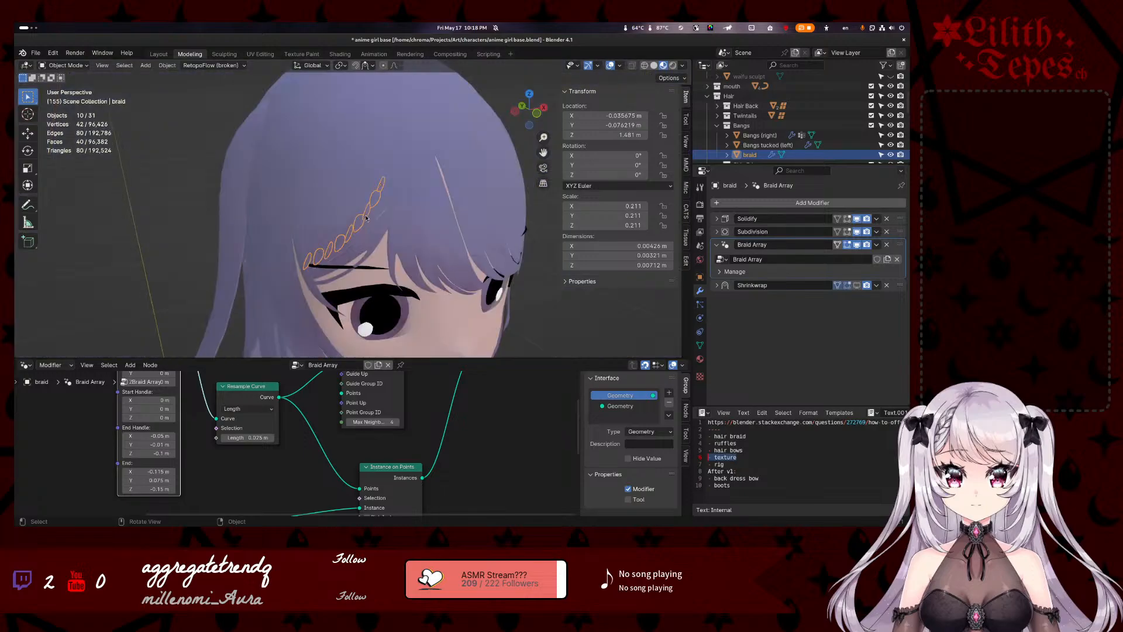
- Examine the braid and bangs on the character's head from several angles, including the face
{"action": "middle_click_drag", "start_coordinate": [351, 225], "coordinate": [393, 214]}
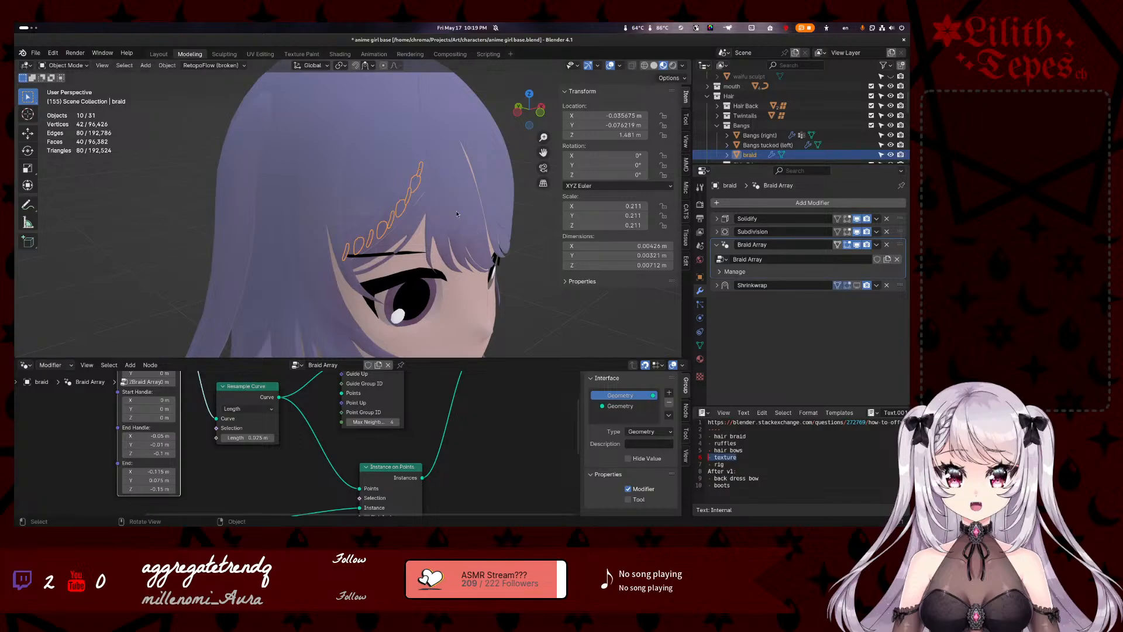
{"action": "middle_click_drag", "start_coordinate": [473, 234], "coordinate": [223, 297]}
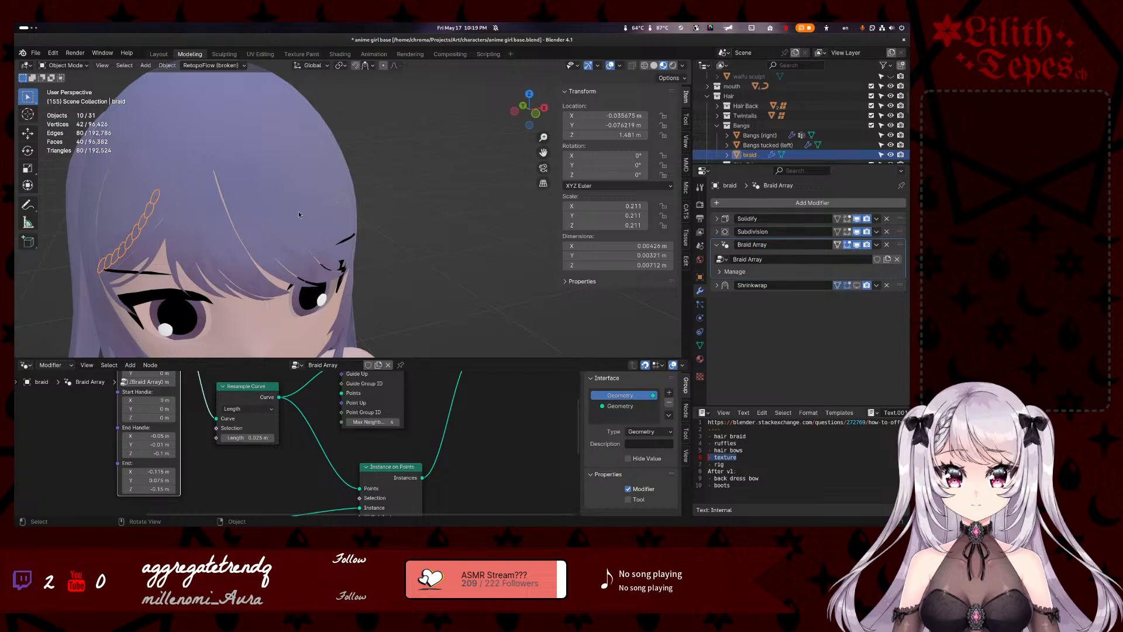
{"action": "middle_click_drag", "start_coordinate": [299, 215], "coordinate": [337, 201]}
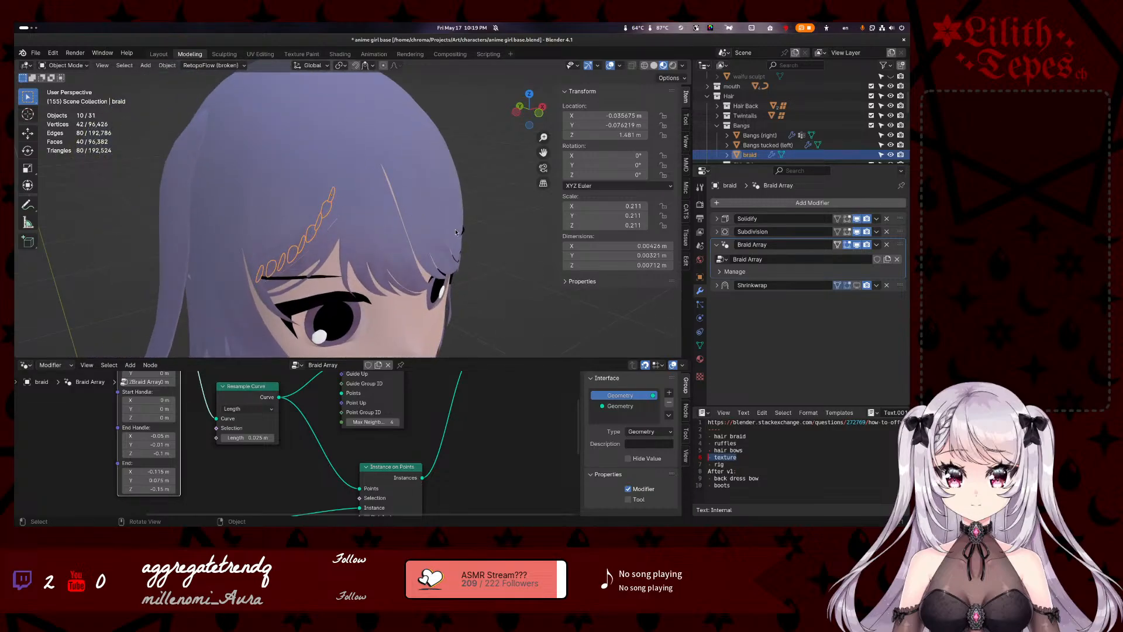
{"action": "mouse_move", "coordinate": [491, 218]}
{"action": "middle_mouse_down"}
{"action": "mouse_move", "coordinate": [414, 237]}
{"action": "mouse_move", "coordinate": [498, 200]}
{"action": "middle_mouse_up"}
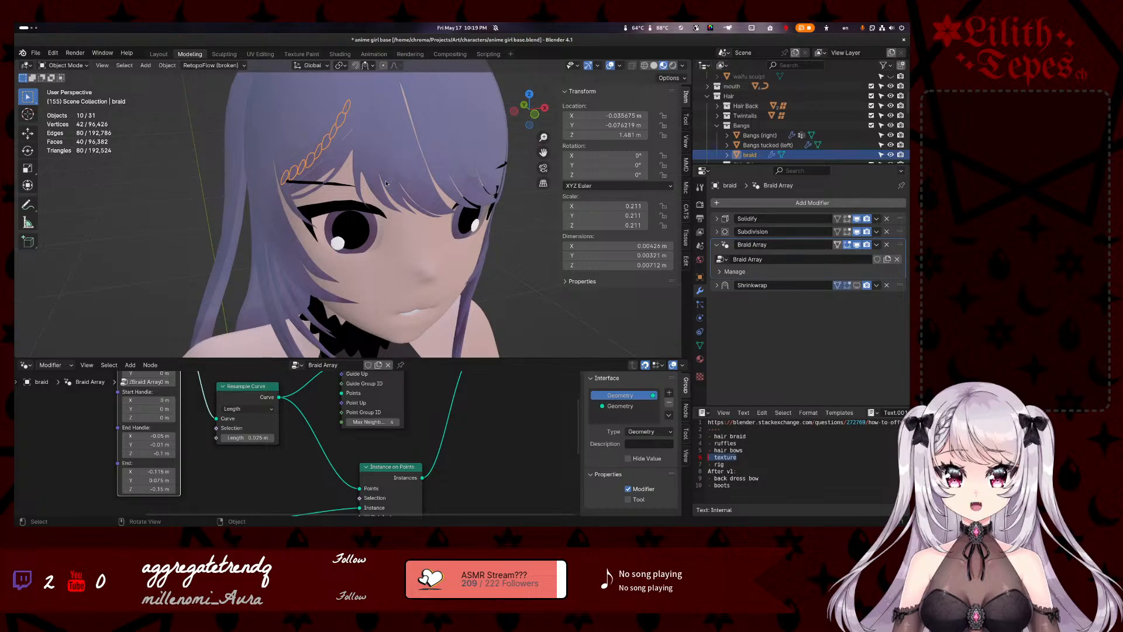
{"action": "middle_click_drag", "start_coordinate": [386, 184], "coordinate": [339, 203]}
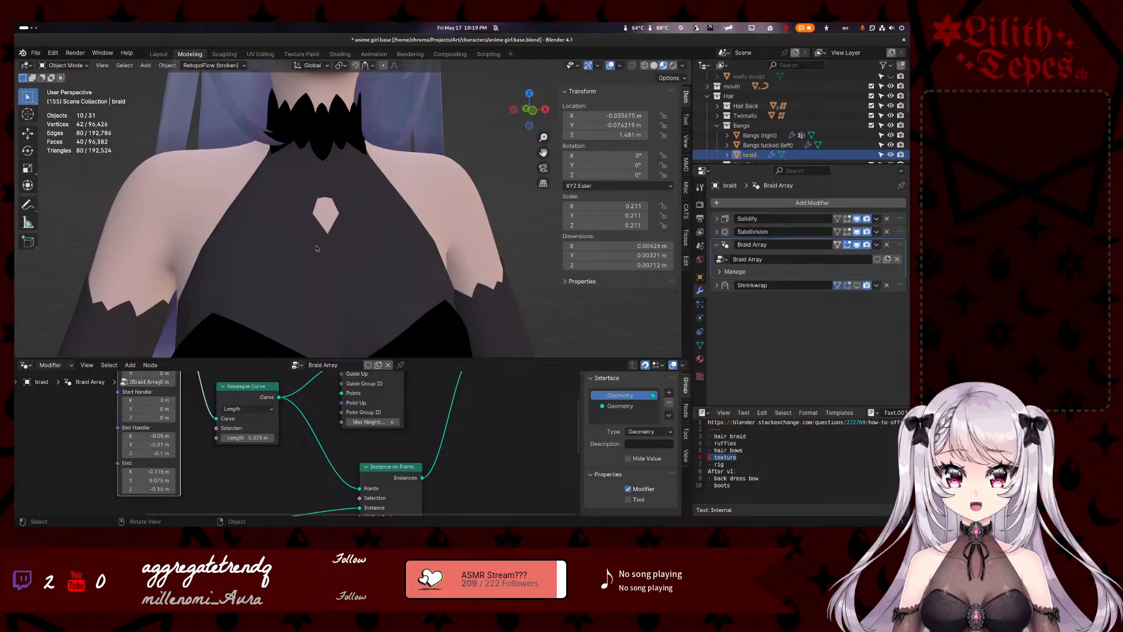
- Inspect the character's collar, bodice and upper body, returning to a frontal view of the face and shoulders
{"action": "scroll", "coordinate": [316, 249], "scroll_direction": "down", "scroll_amount": 3}
{"action": "middle_click_drag", "start_coordinate": [325, 153], "coordinate": [317, 243], "text": "shift"}
{"action": "middle_click_drag", "start_coordinate": [339, 171], "coordinate": [335, 203]}
{"action": "scroll", "coordinate": [419, 247], "scroll_direction": "up", "scroll_amount": 2}
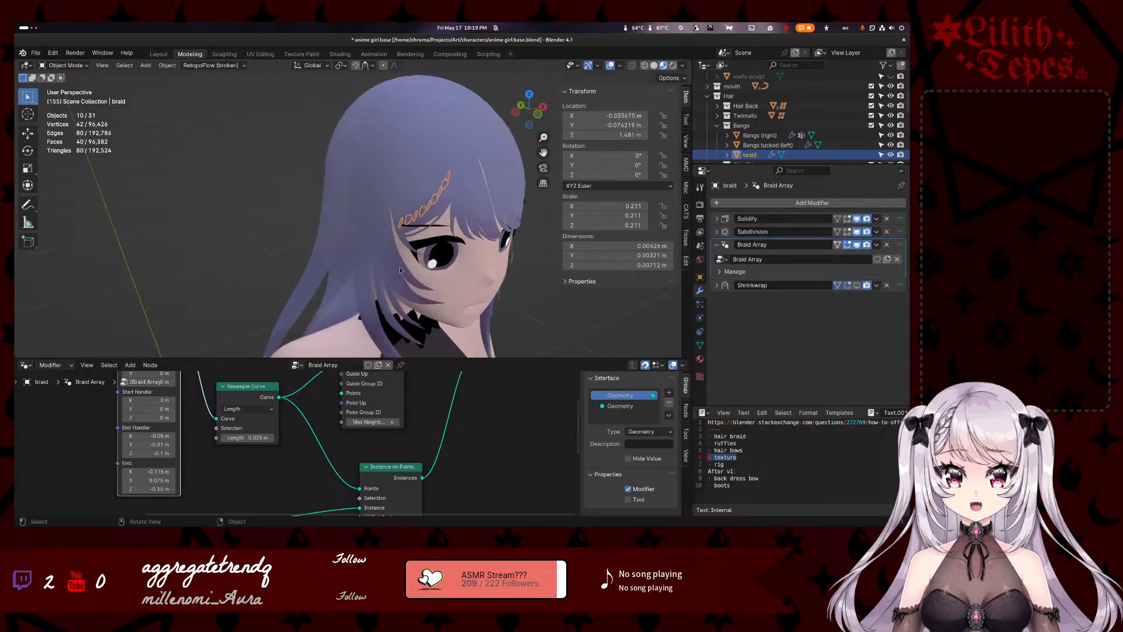
{"action": "middle_click_drag", "start_coordinate": [420, 248], "coordinate": [381, 231]}
{"action": "middle_click_drag", "start_coordinate": [430, 327], "coordinate": [355, 258], "text": "shift"}
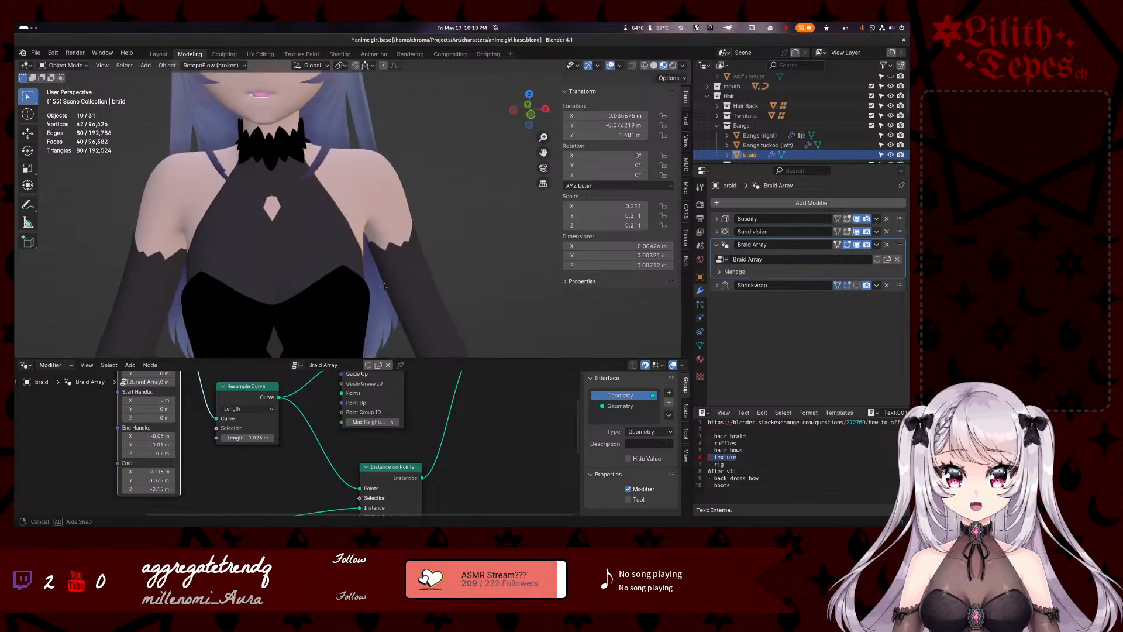
{"action": "middle_click_drag", "start_coordinate": [340, 296], "coordinate": [341, 220], "text": "shift"}
{"action": "middle_click_drag", "start_coordinate": [319, 148], "coordinate": [350, 350], "text": "shift"}
{"action": "middle_click_drag", "start_coordinate": [357, 257], "coordinate": [355, 291], "text": "shift"}
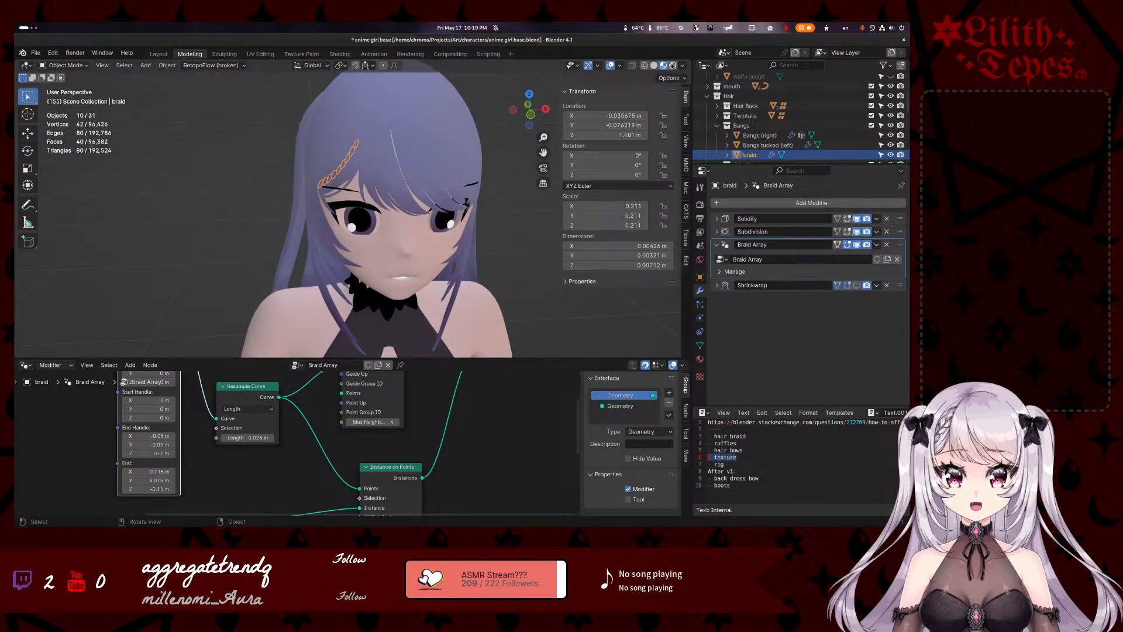
- Switch the viewport to Rendered shading and show the Support collection so the test lighting illuminates the character
{"action": "left_click", "coordinate": [672, 66]}
{"action": "middle_click_drag", "start_coordinate": [487, 277], "coordinate": [471, 266]}
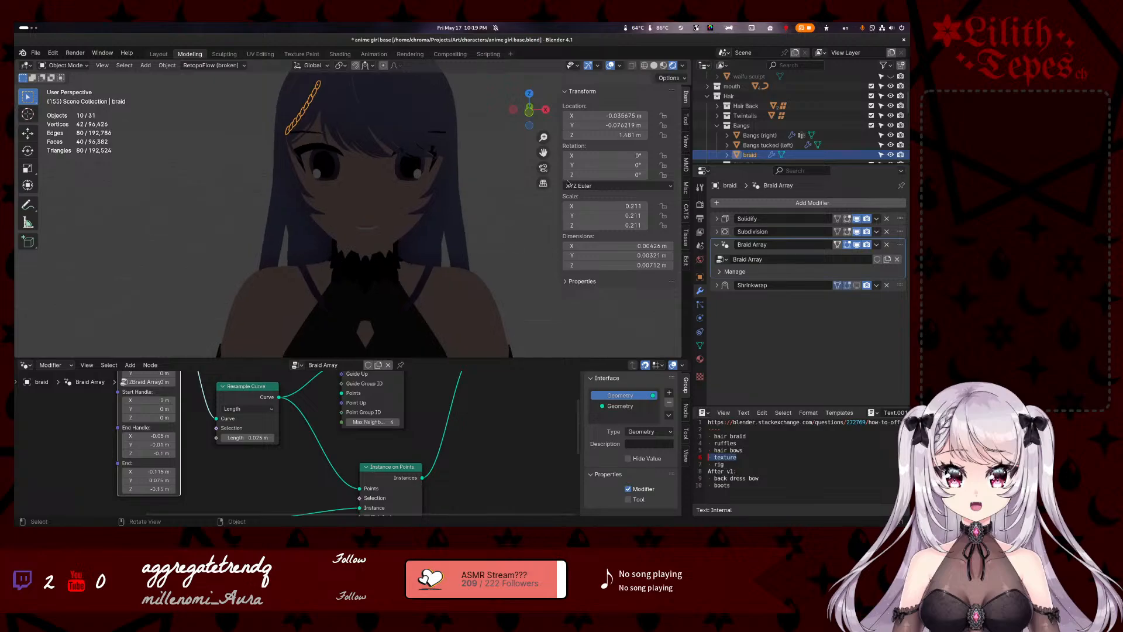
{"action": "scroll", "coordinate": [761, 130], "scroll_direction": "down", "scroll_amount": 5}
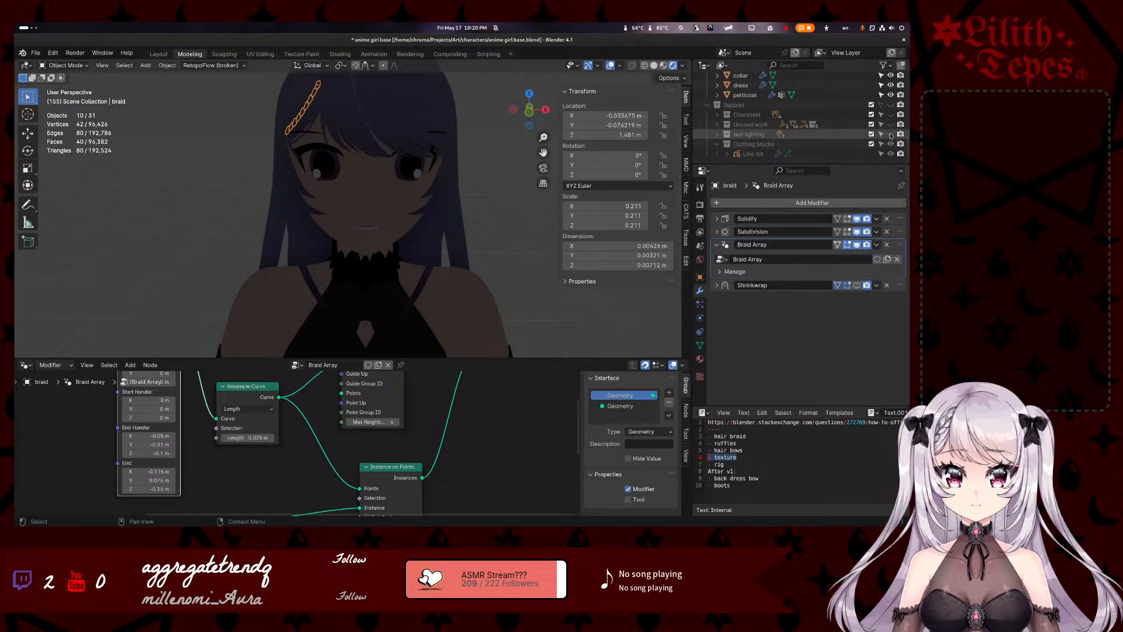
{"action": "scroll", "coordinate": [443, 228], "scroll_direction": "down", "scroll_amount": 6}
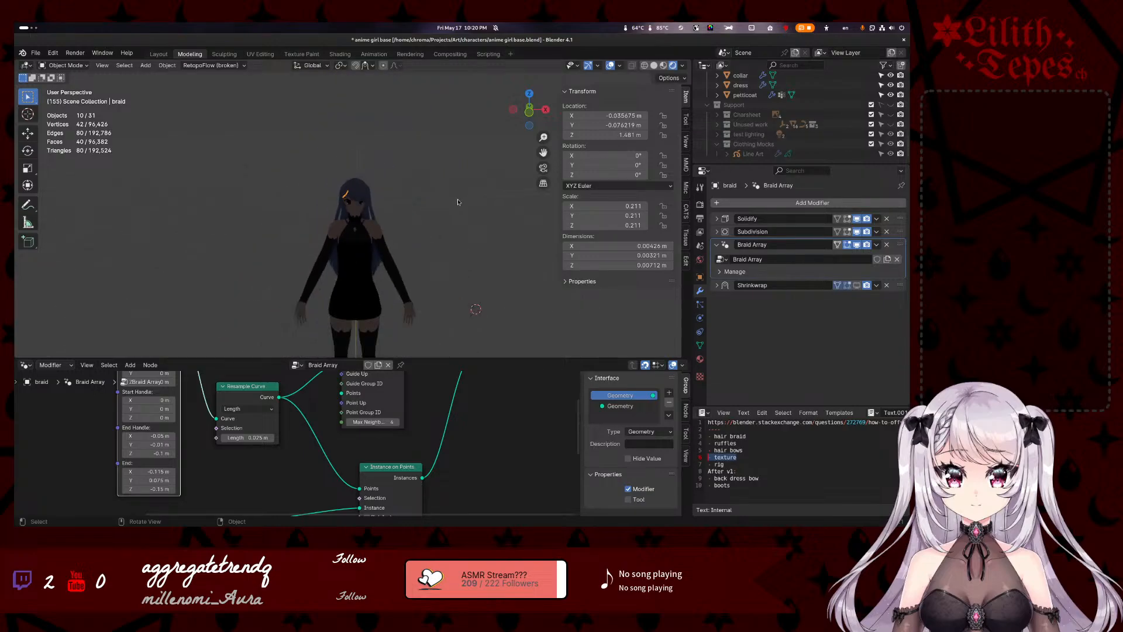
{"action": "left_click", "coordinate": [771, 134]}
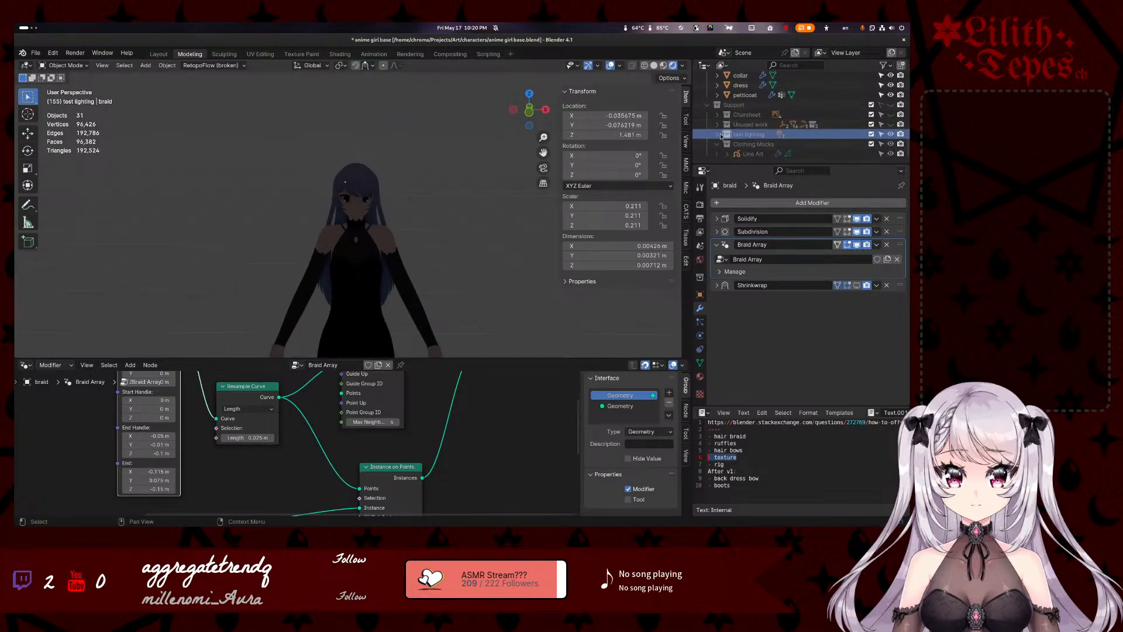
{"action": "left_click", "coordinate": [890, 104]}
{"action": "scroll", "coordinate": [486, 205], "scroll_direction": "up", "scroll_amount": 5}
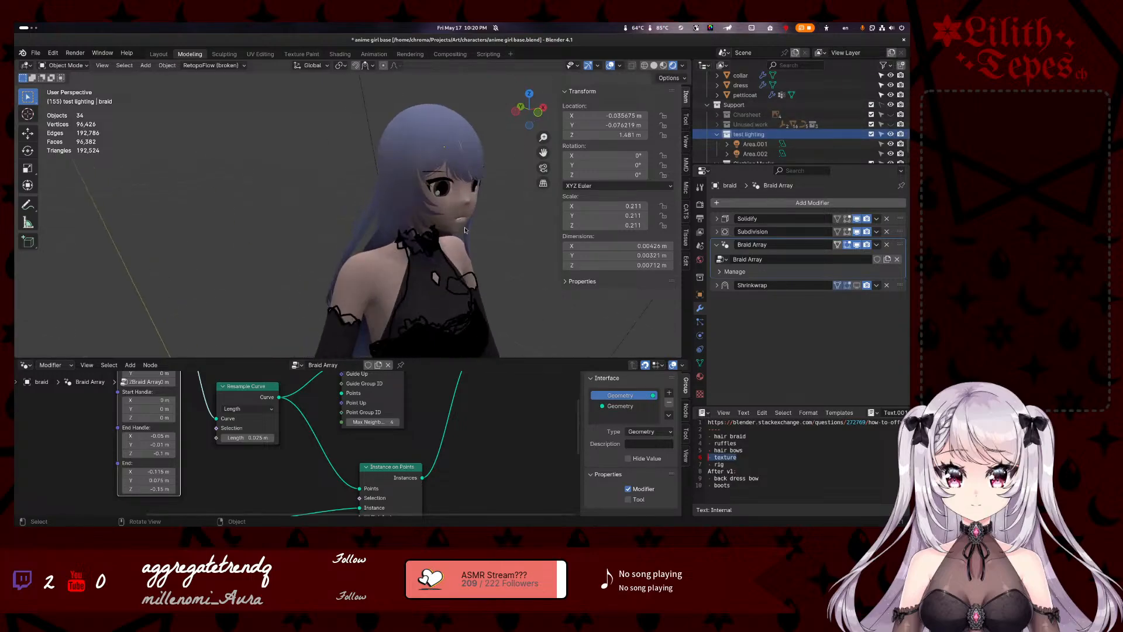
{"action": "middle_click_drag", "start_coordinate": [485, 204], "coordinate": [413, 222]}
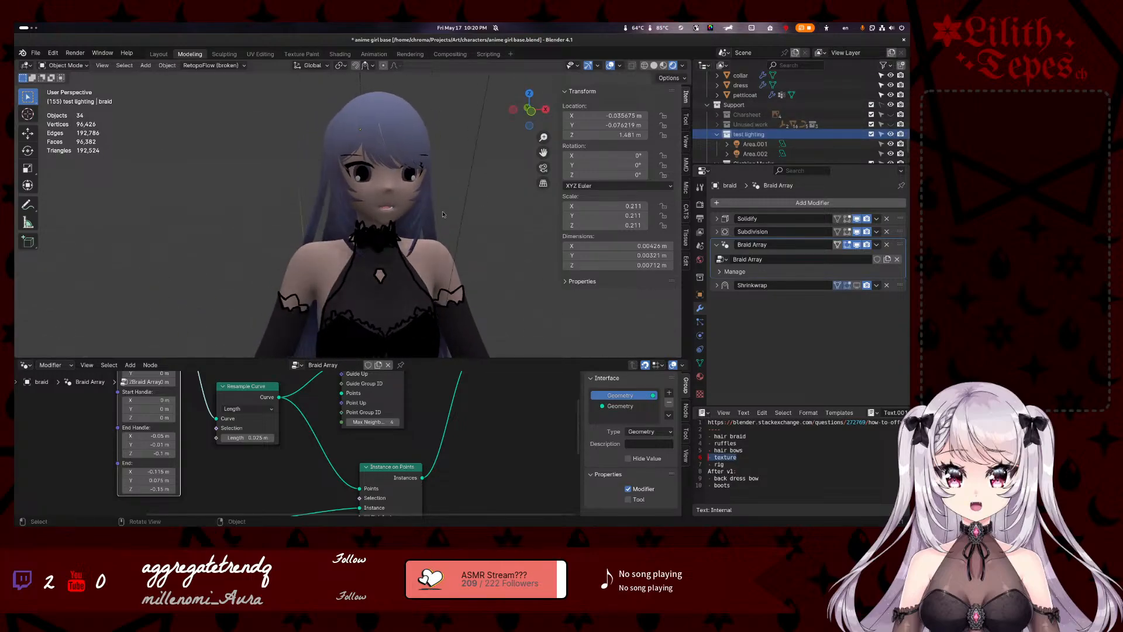
- Toggle the test lighting collection's visibility to compare the character lit and unlit, leaving it shown with nothing selected
{"action": "left_click", "coordinate": [402, 192]}
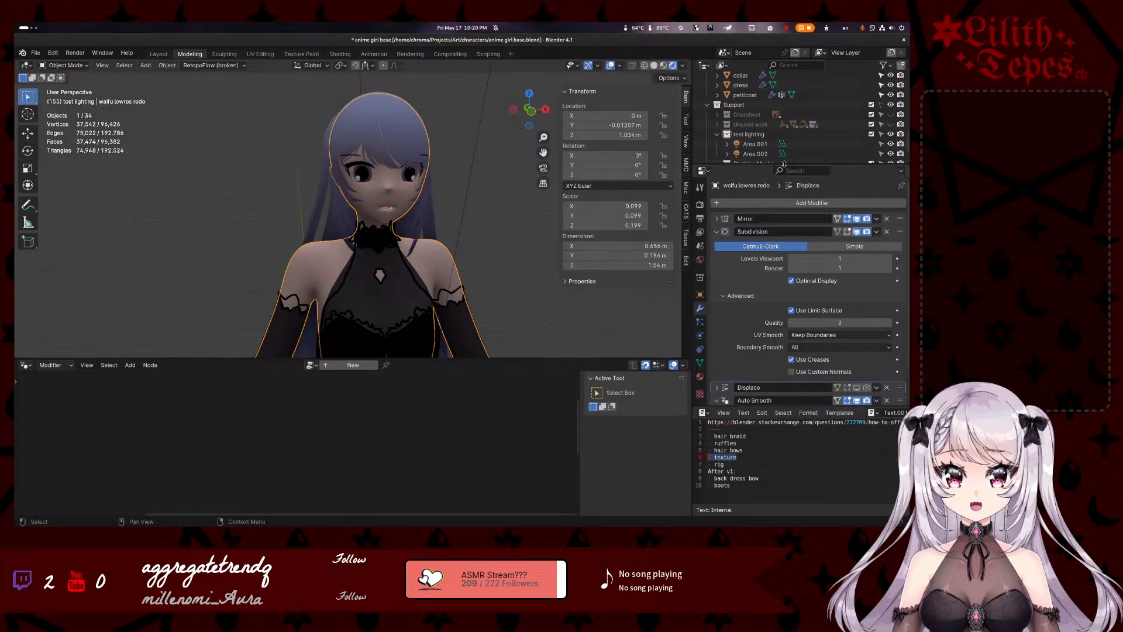
{"action": "left_click", "coordinate": [890, 144]}
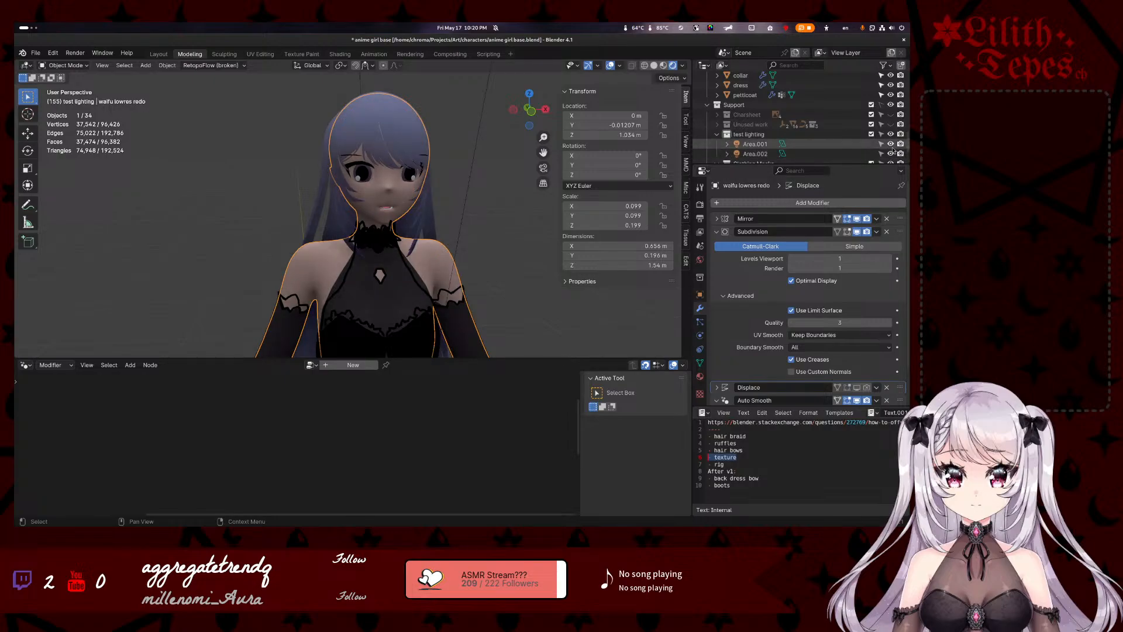
{"action": "left_click", "coordinate": [890, 144]}
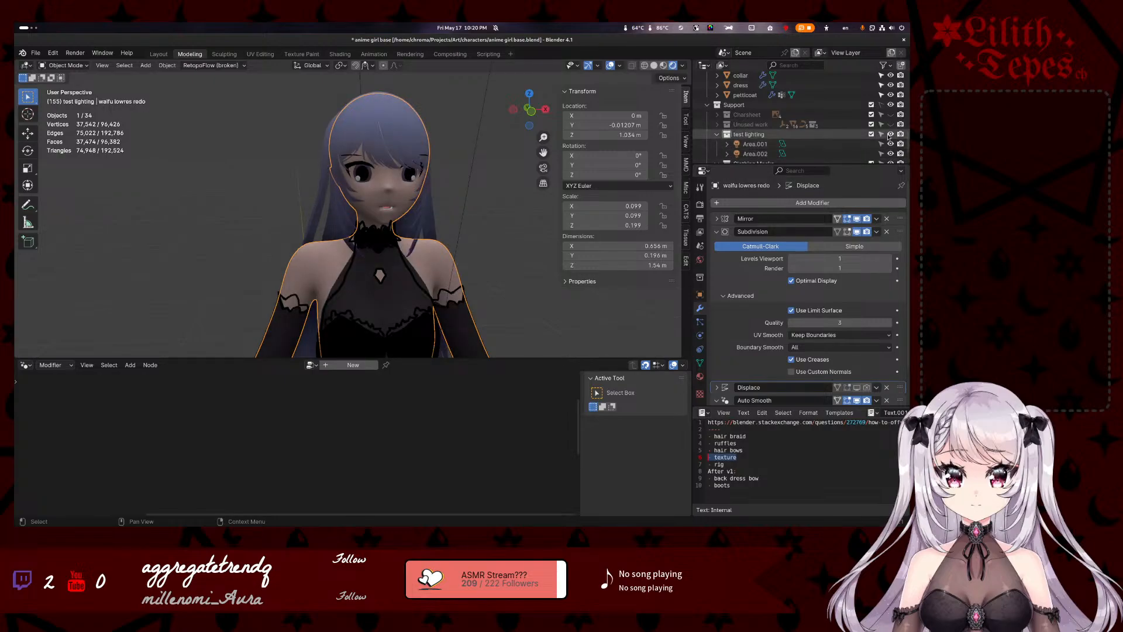
{"action": "left_click", "coordinate": [890, 134]}
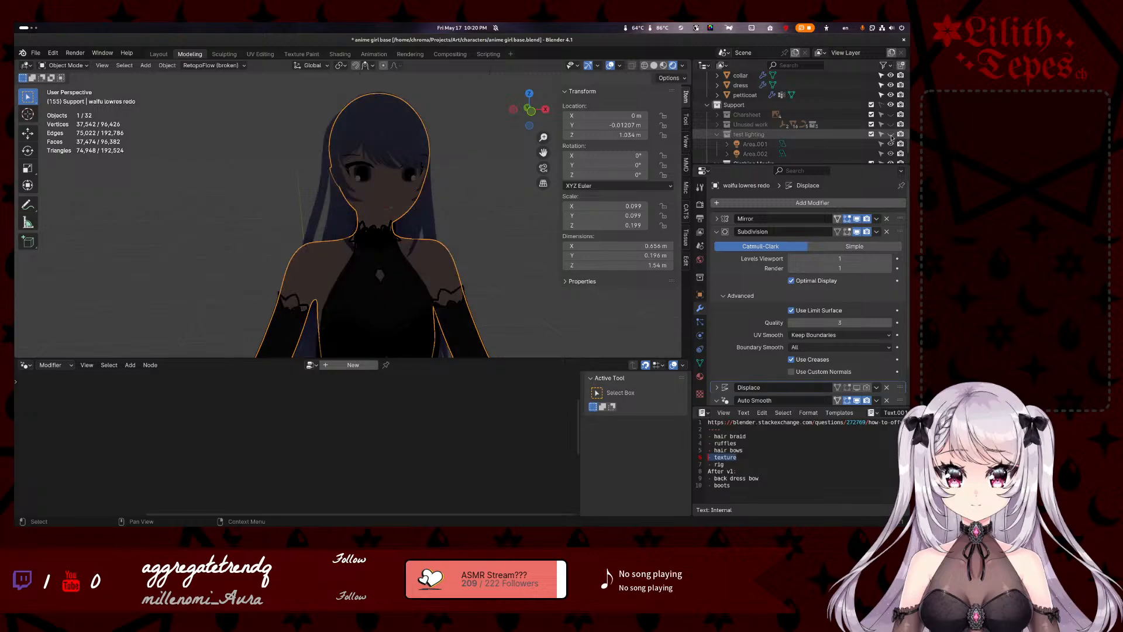
{"action": "left_click", "coordinate": [890, 134]}
{"action": "left_click", "coordinate": [890, 134]}
{"action": "left_click", "coordinate": [890, 134]}
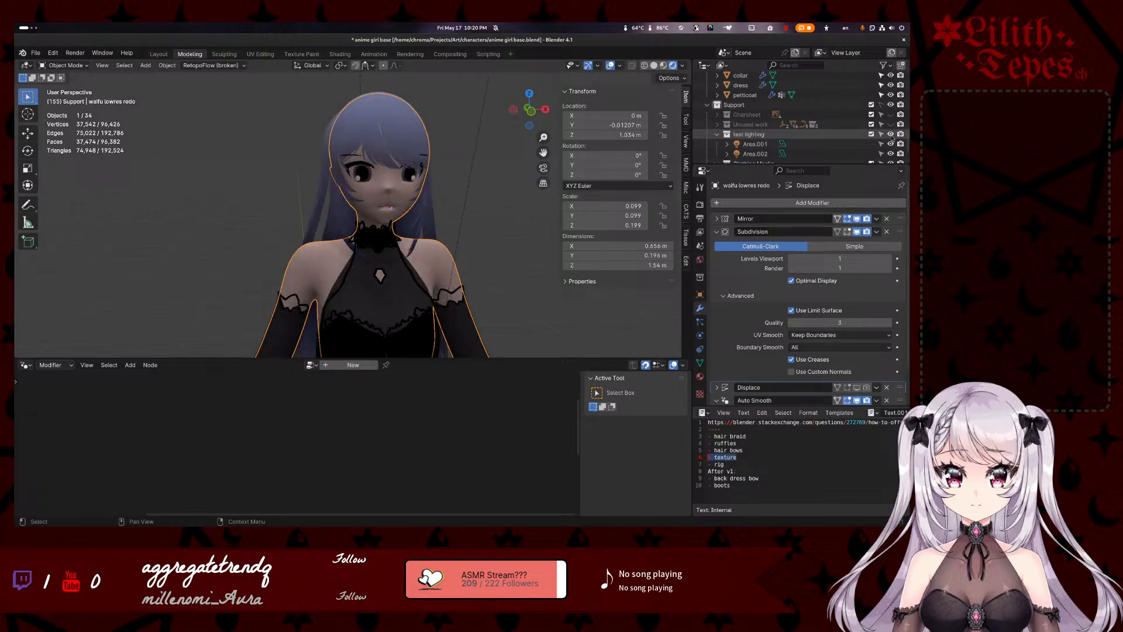
{"action": "left_click", "coordinate": [457, 148]}
{"action": "scroll", "coordinate": [483, 169], "scroll_direction": "down", "scroll_amount": 4}
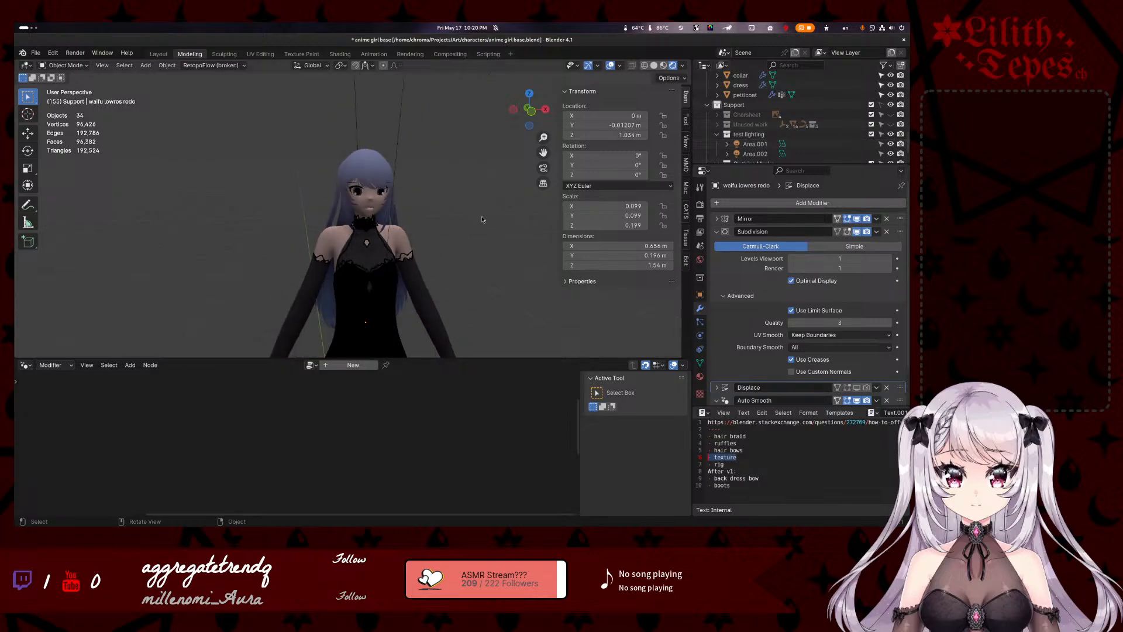
{"action": "scroll", "coordinate": [482, 224], "scroll_direction": "up", "scroll_amount": 6}
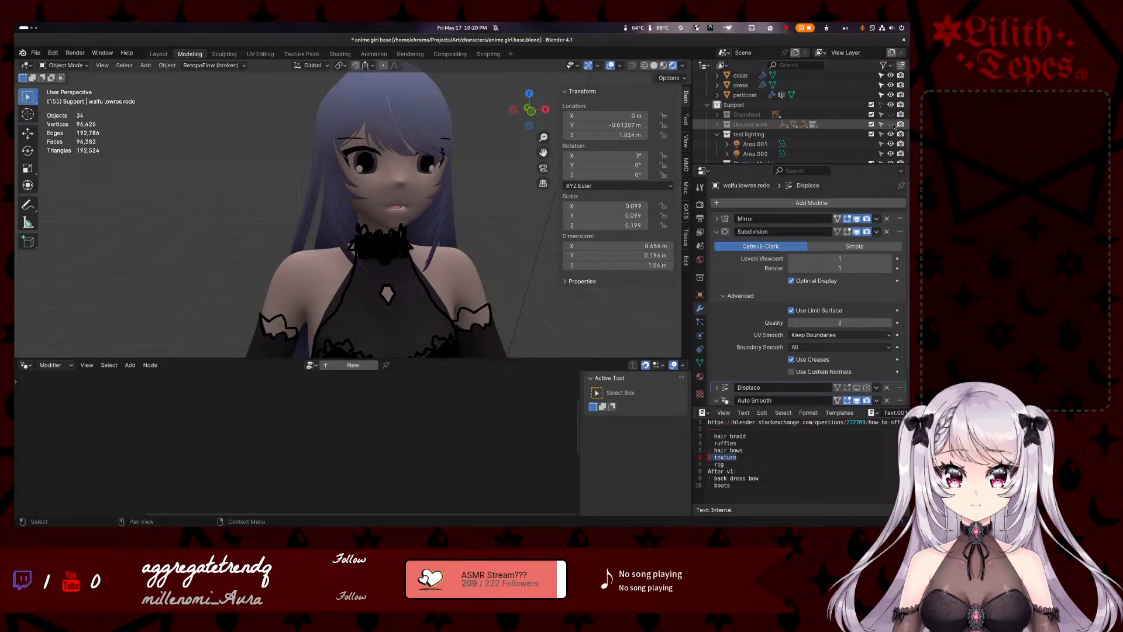
- Hide the Support collection, enlarge the modifier properties area and set the viewport to Material Preview shading
{"action": "left_click", "coordinate": [890, 104]}
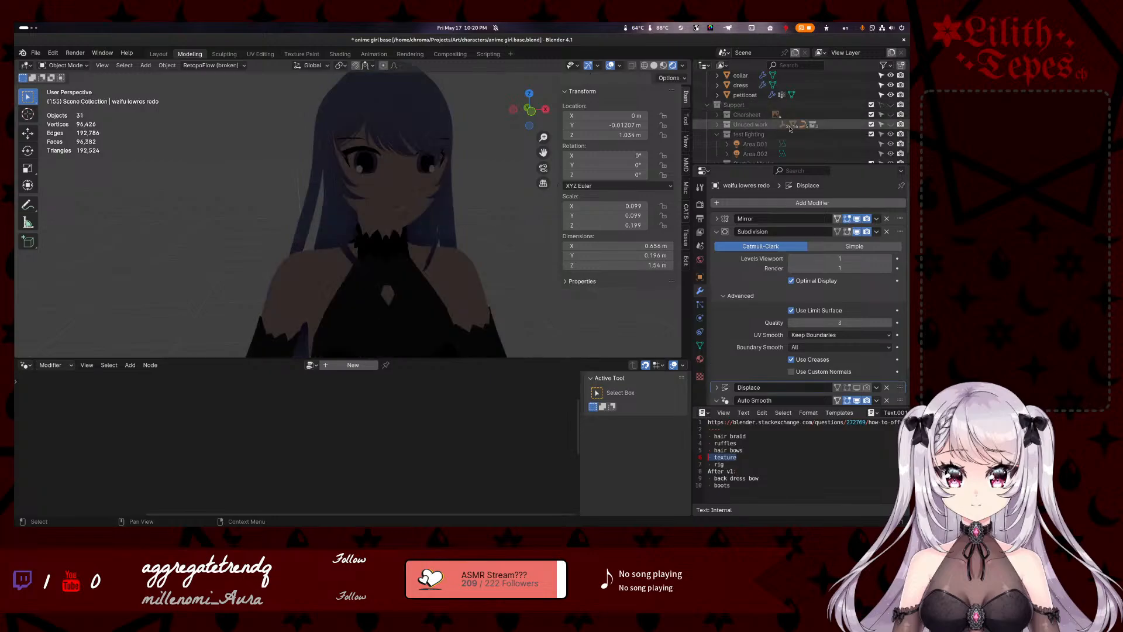
{"action": "scroll", "coordinate": [709, 108], "scroll_direction": "up", "scroll_amount": 5}
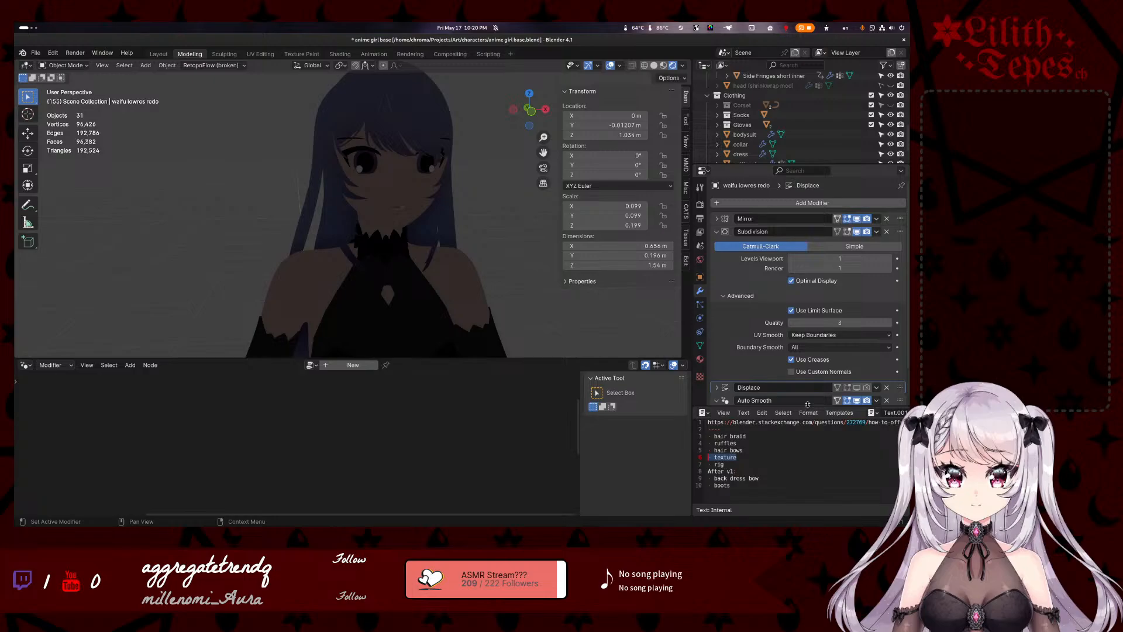
{"action": "left_click_drag", "start_coordinate": [810, 407], "coordinate": [814, 440]}
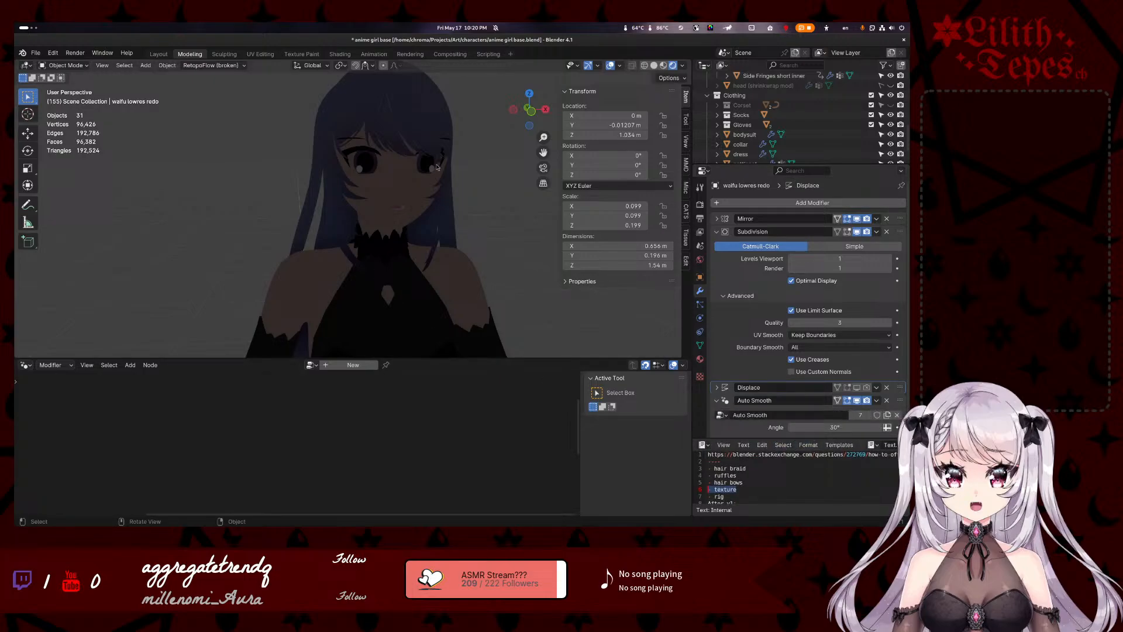
{"action": "left_click", "coordinate": [663, 65]}
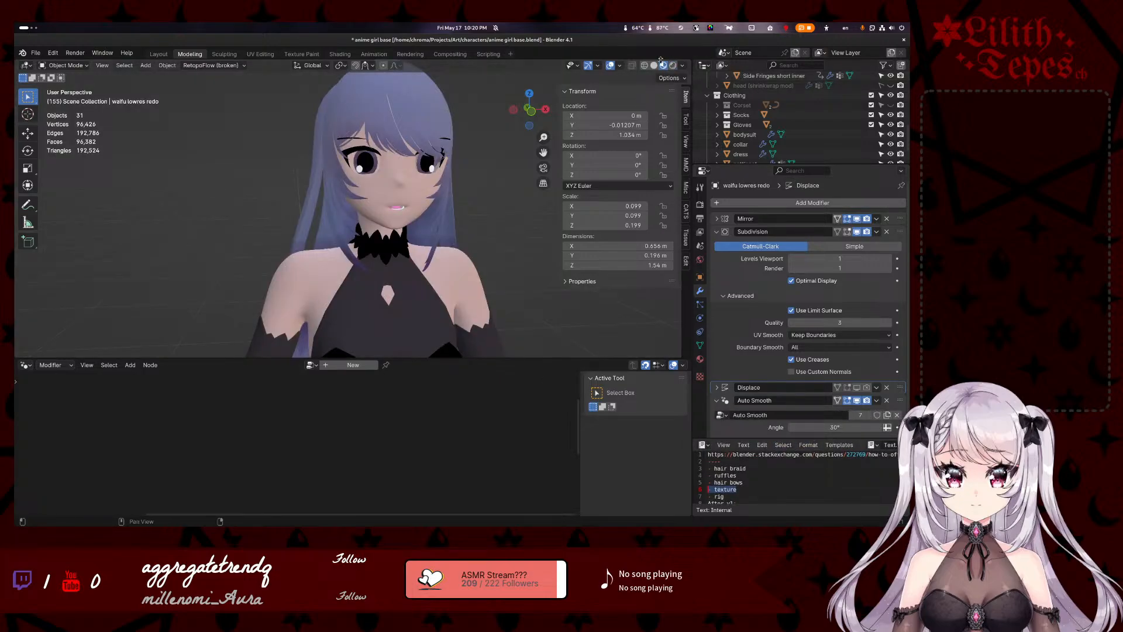
- Compare the character's outfit and face in Solid and Material Preview shading, ending in Material Preview
{"action": "left_click", "coordinate": [654, 65]}
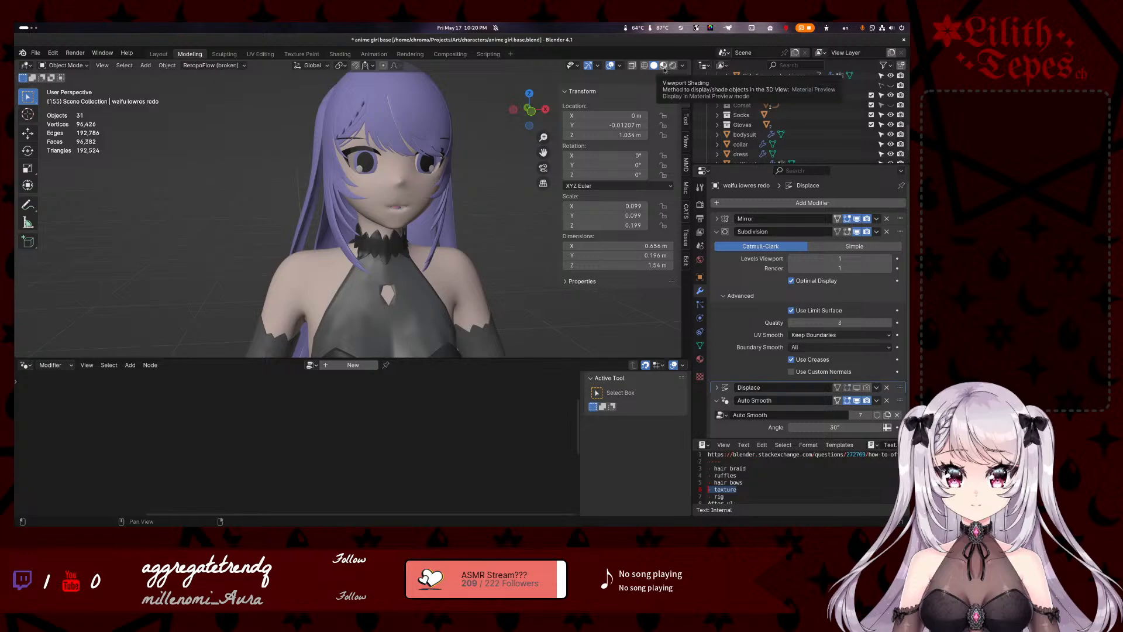
{"action": "scroll", "coordinate": [459, 263], "scroll_direction": "down", "scroll_amount": 2}
{"action": "mouse_move", "coordinate": [461, 290]}
{"action": "middle_mouse_down", "text": "shift"}
{"action": "mouse_move", "coordinate": [465, 208]}
{"action": "mouse_move", "coordinate": [432, 215]}
{"action": "mouse_move", "coordinate": [468, 209]}
{"action": "middle_mouse_up", "text": "shift"}
{"action": "scroll", "coordinate": [466, 209], "scroll_direction": "up", "scroll_amount": 4}
{"action": "left_click", "coordinate": [663, 65]}
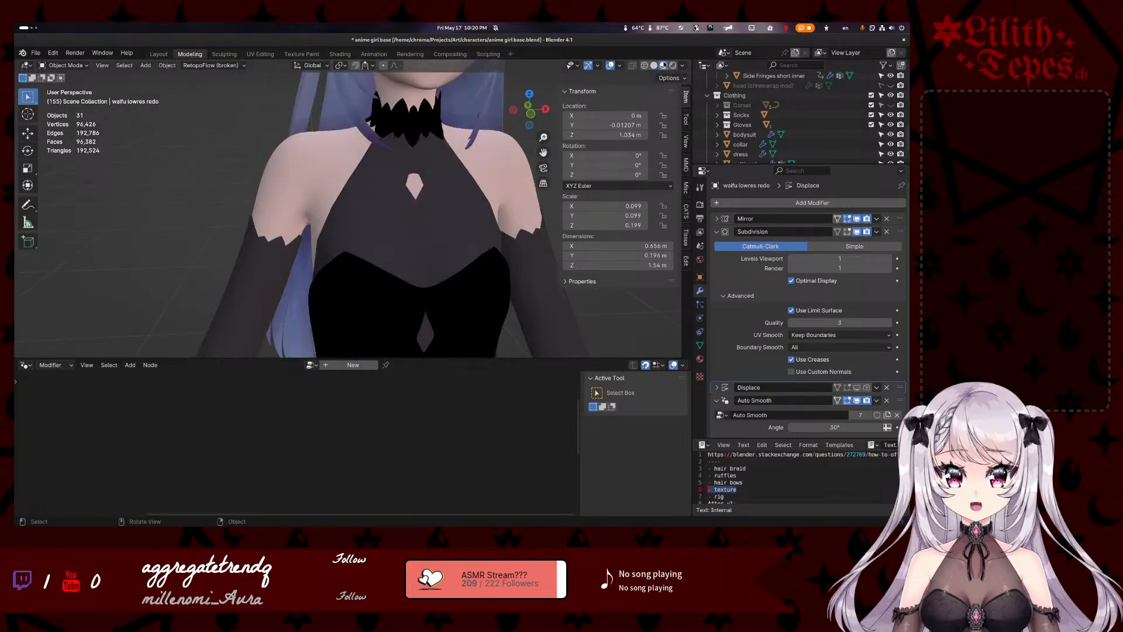
{"action": "scroll", "coordinate": [461, 179], "scroll_direction": "up", "scroll_amount": 3}
{"action": "scroll", "coordinate": [460, 199], "scroll_direction": "down", "scroll_amount": 5}
{"action": "middle_click_drag", "start_coordinate": [460, 91], "coordinate": [438, 186], "text": "shift"}
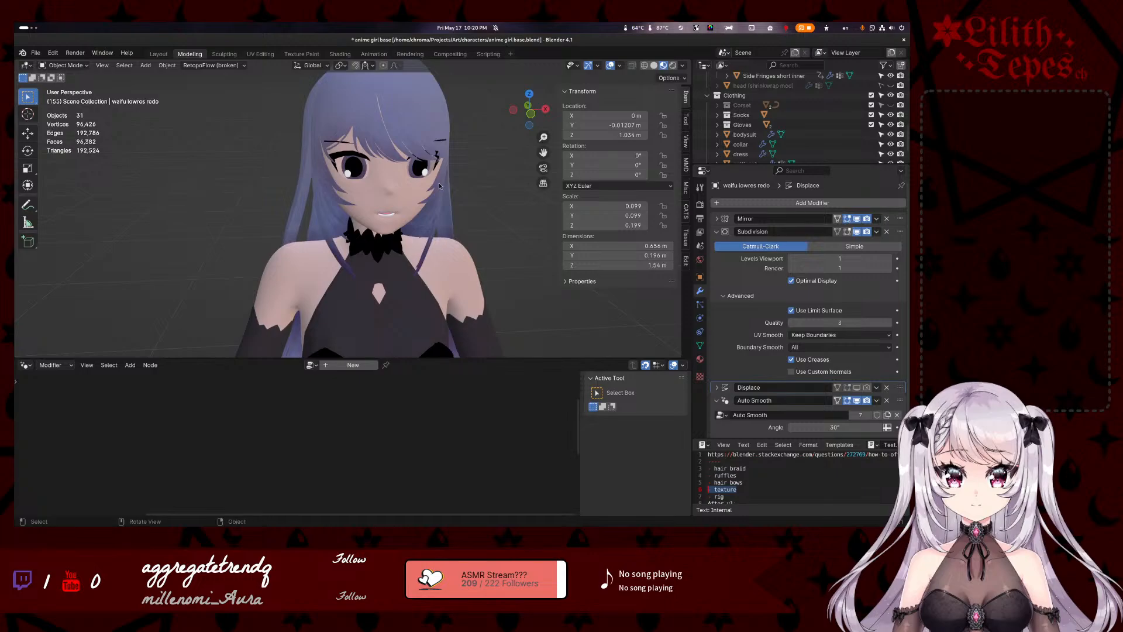
- Select the hair braid above the character's eye and frame it up close
{"action": "left_click", "coordinate": [378, 139]}
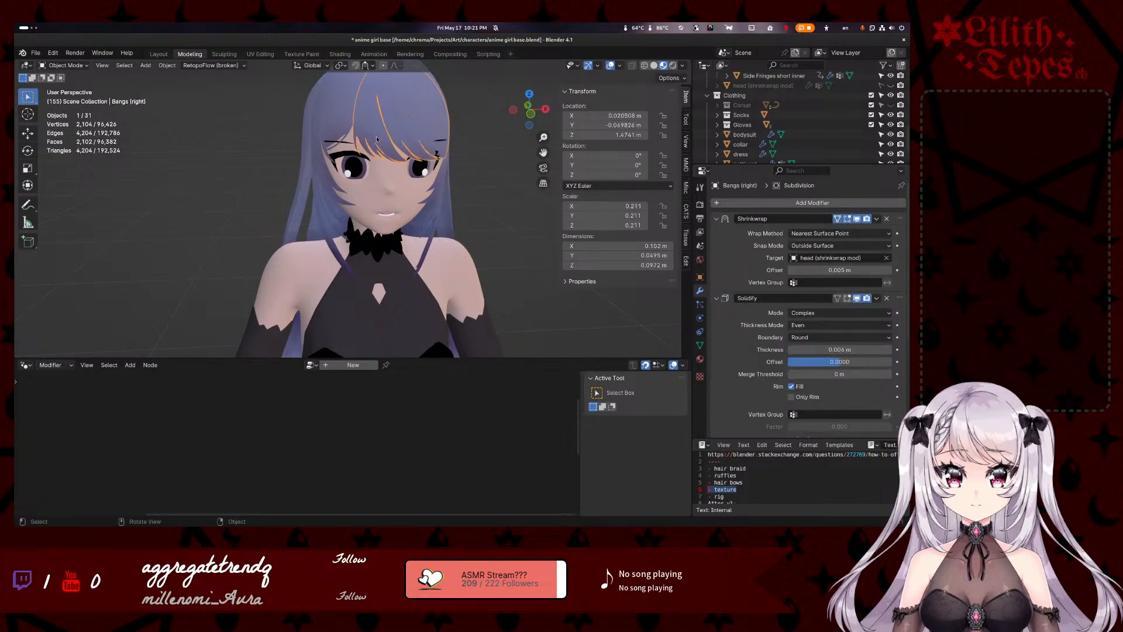
{"action": "left_click", "coordinate": [204, 125]}
{"action": "middle_click_drag", "start_coordinate": [204, 125], "coordinate": [230, 179]}
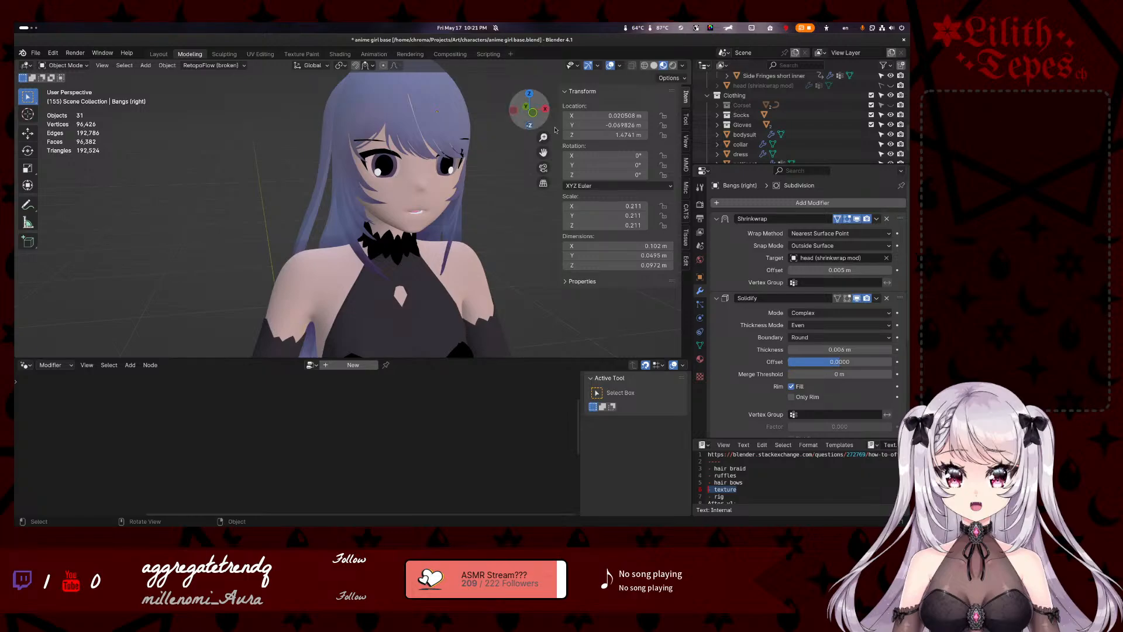
{"action": "middle_click_drag", "start_coordinate": [484, 143], "coordinate": [441, 142]}
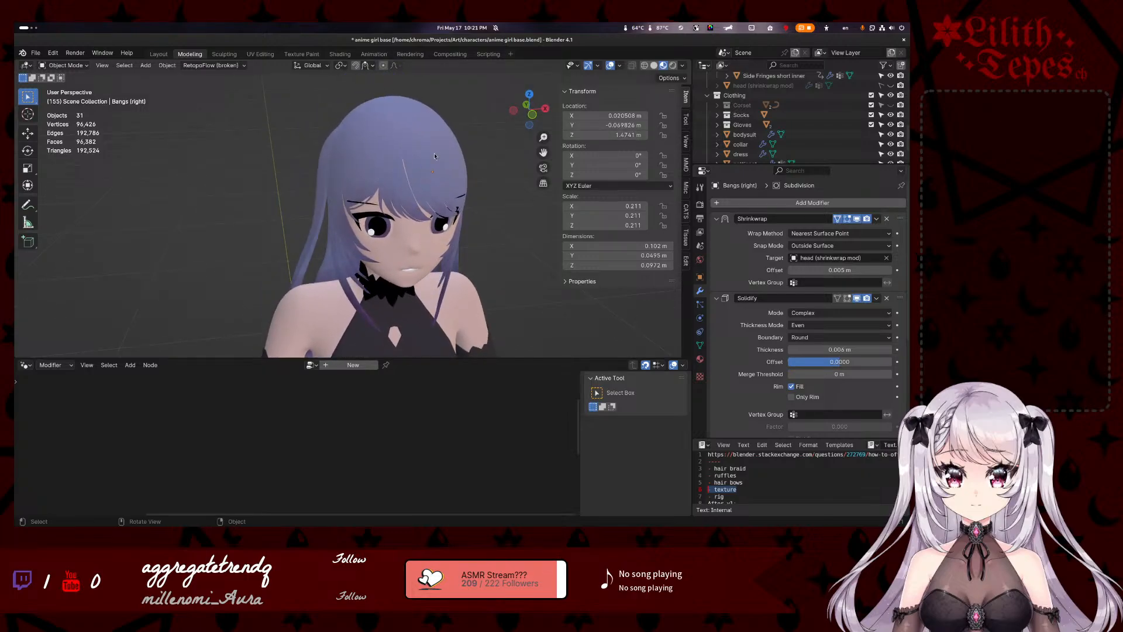
{"action": "left_click", "coordinate": [438, 144]}
{"action": "scroll", "coordinate": [357, 118], "scroll_direction": "up", "scroll_amount": 8}
{"action": "left_click", "coordinate": [358, 118]}
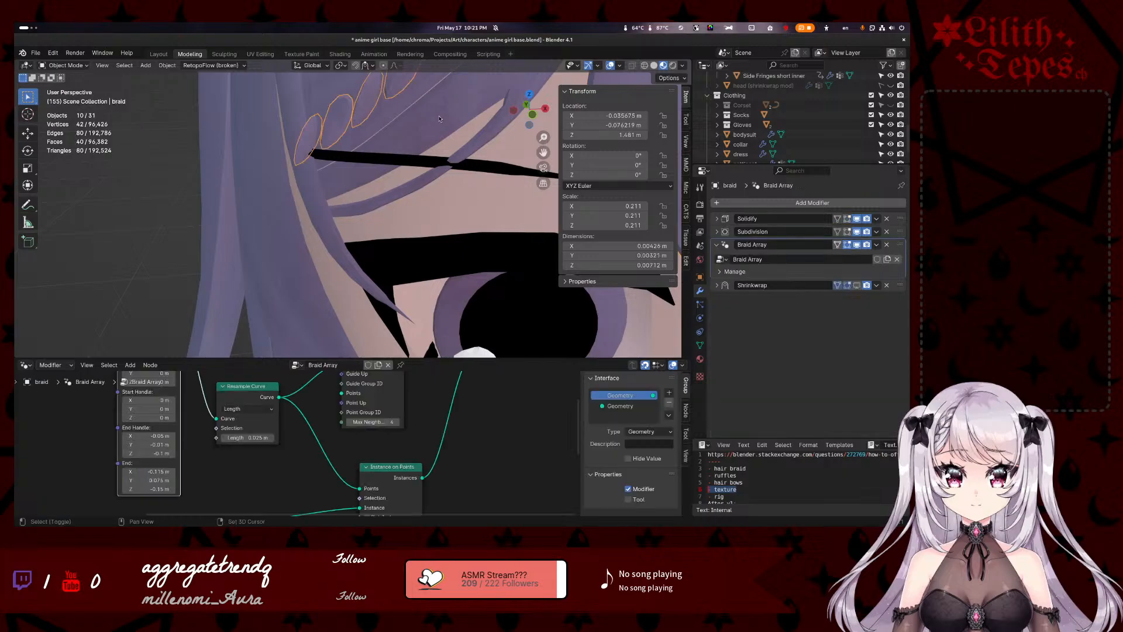
{"action": "middle_click_drag", "start_coordinate": [357, 118], "coordinate": [462, 154], "text": "shift"}
{"action": "scroll", "coordinate": [446, 150], "scroll_direction": "down", "scroll_amount": 10}
{"action": "scroll", "coordinate": [410, 191], "scroll_direction": "up", "scroll_amount": 4}
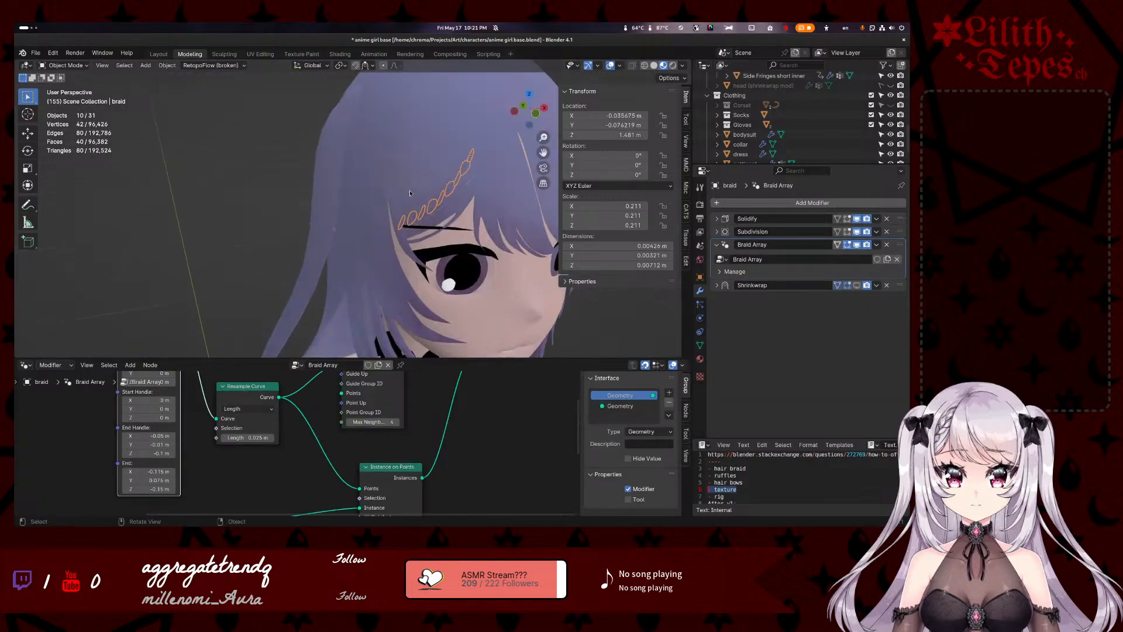
- Switch to the browser and read the Blender Stack Exchange answer about offsetting objects along the nearest face normals
{"action": "key", "text": "super"}
{"action": "left_click", "coordinate": [283, 277]}
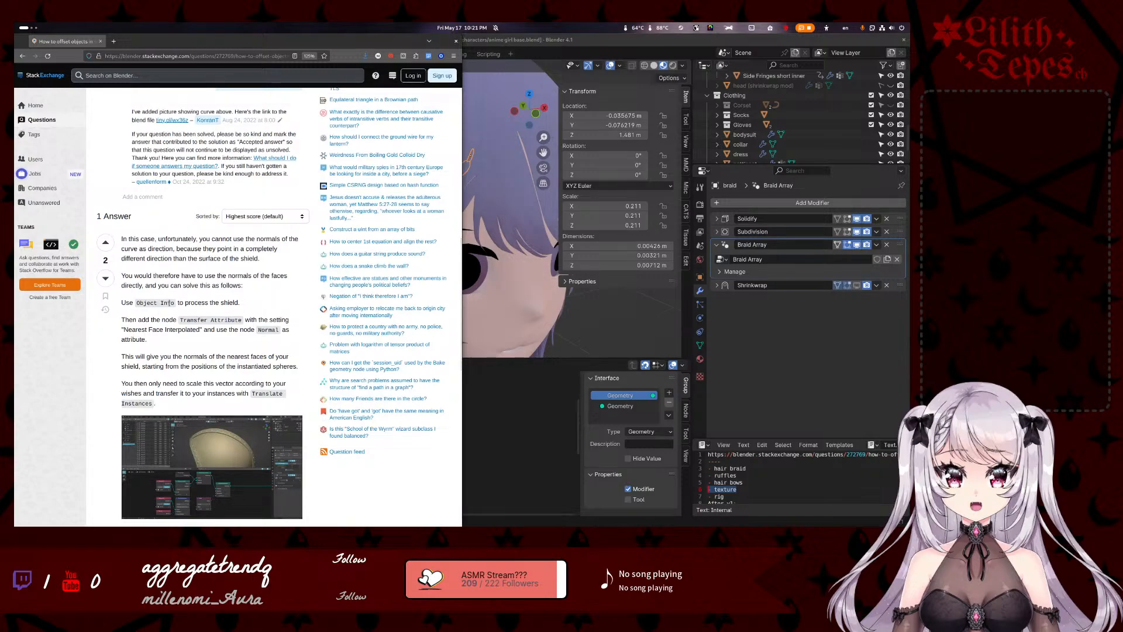
{"action": "scroll", "coordinate": [199, 319], "scroll_direction": "down", "scroll_amount": 4}
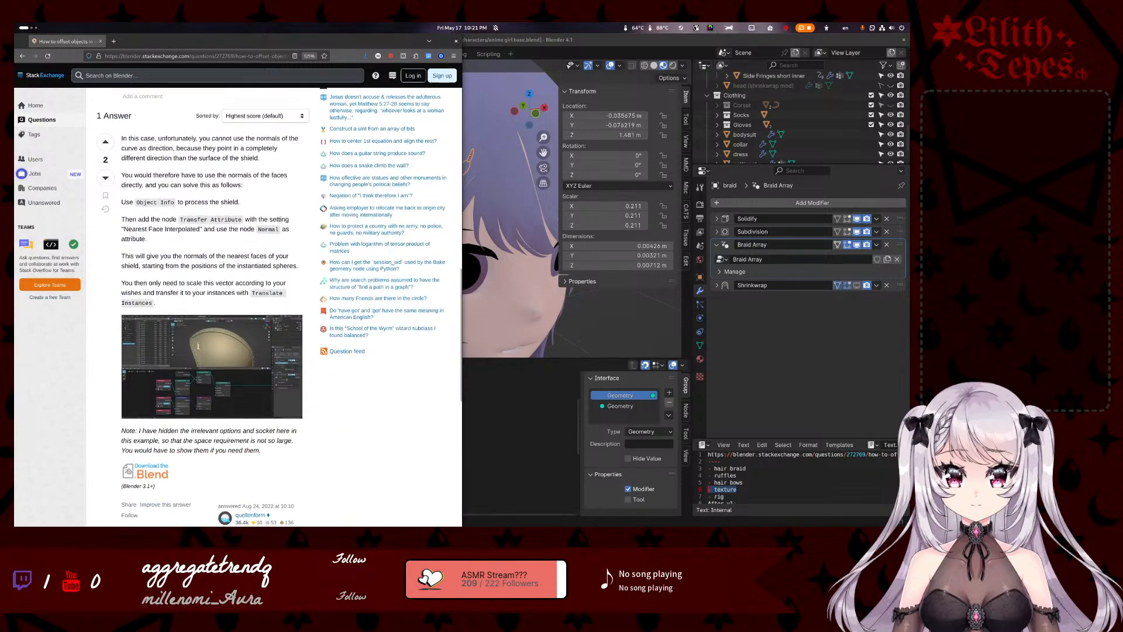
- Open the answer's node setup image at full size, examine its node graph, and return to Blender
{"action": "left_click", "coordinate": [154, 342]}
{"action": "left_click", "coordinate": [154, 343]}
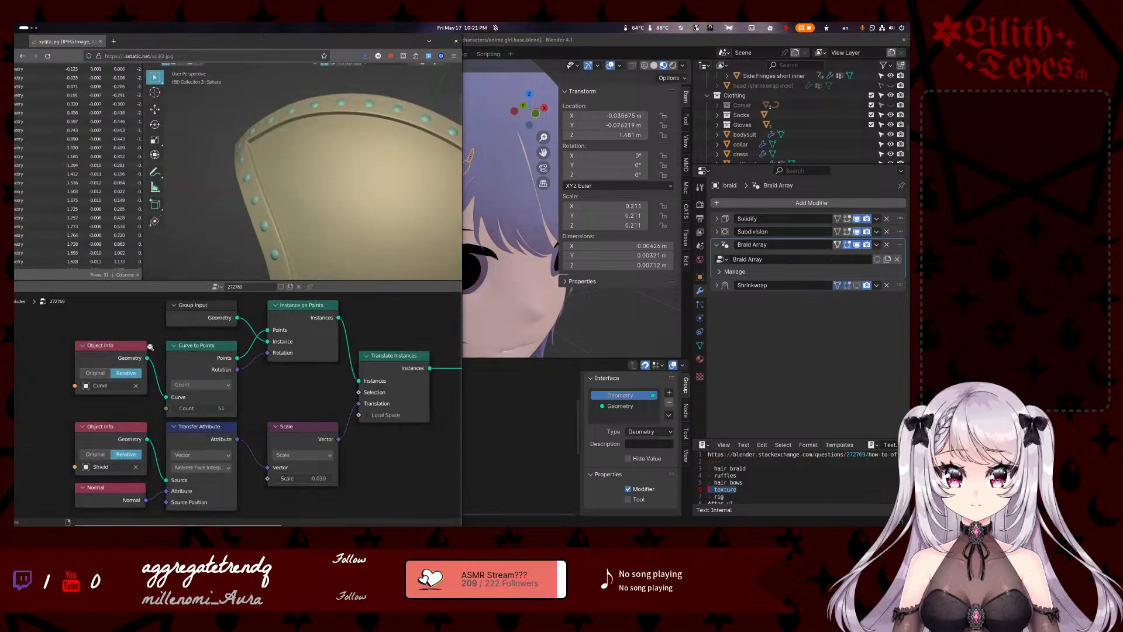
{"action": "scroll", "coordinate": [151, 351], "scroll_direction": "up", "scroll_amount": 1}
{"action": "scroll", "coordinate": [151, 346], "scroll_direction": "down", "scroll_amount": 1}
{"action": "left_click_drag", "start_coordinate": [262, 36], "coordinate": [15, 76]}
{"action": "scroll", "coordinate": [287, 442], "scroll_direction": "down", "scroll_amount": 1}
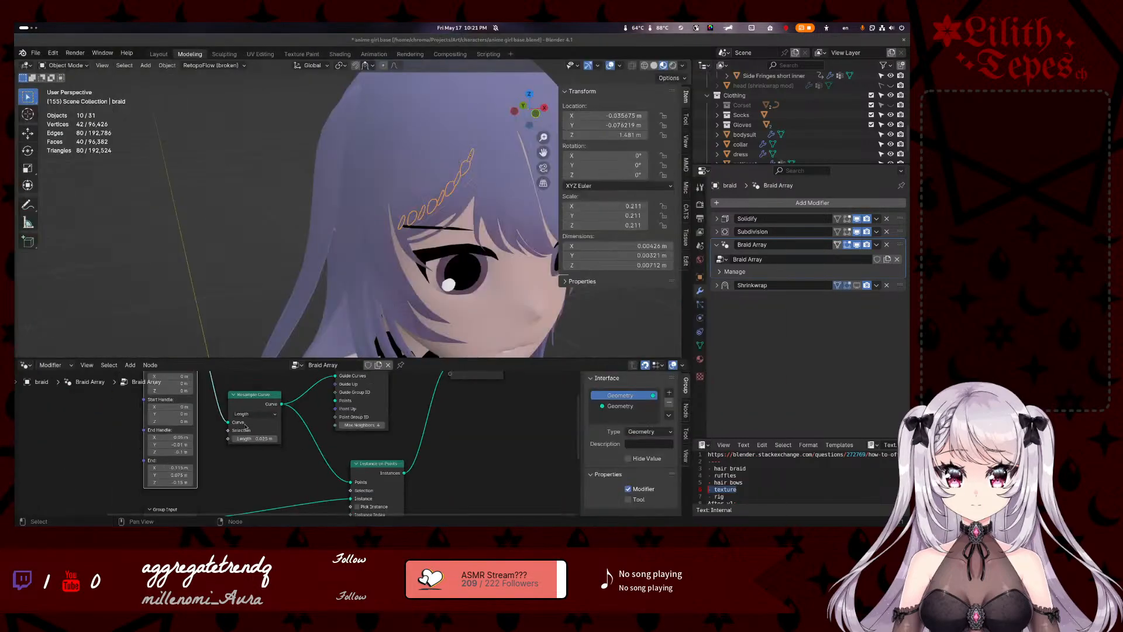
- Reselect the braid after checking the tucked bangs behind it, and enlarge the node editor to fit the Braid Array tree
{"action": "left_click", "coordinate": [448, 162]}
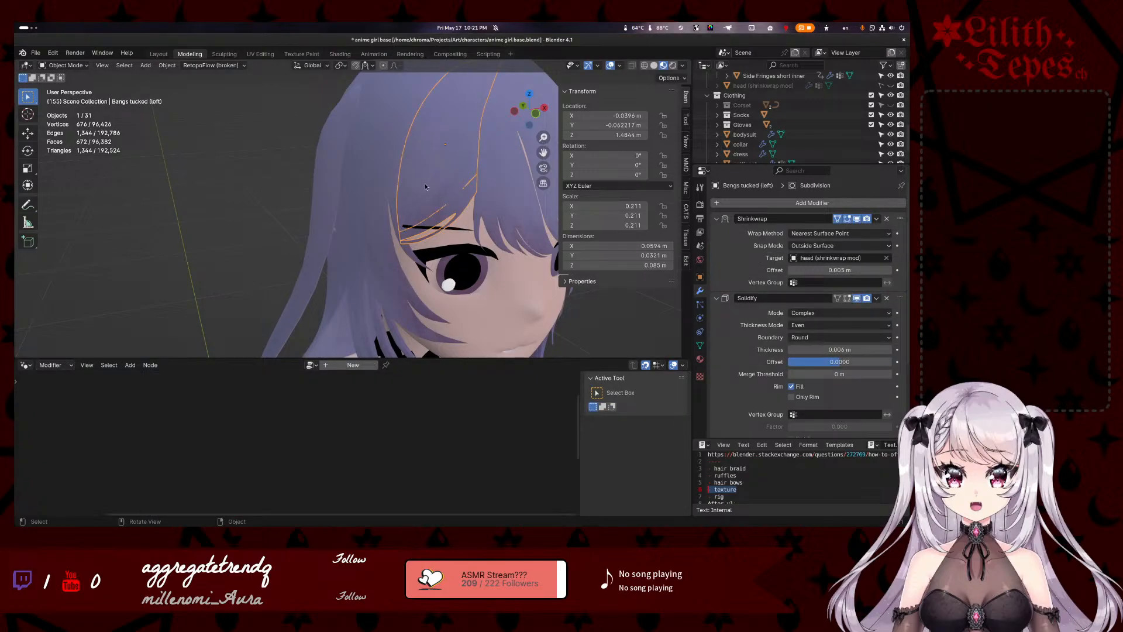
{"action": "left_click", "coordinate": [419, 212]}
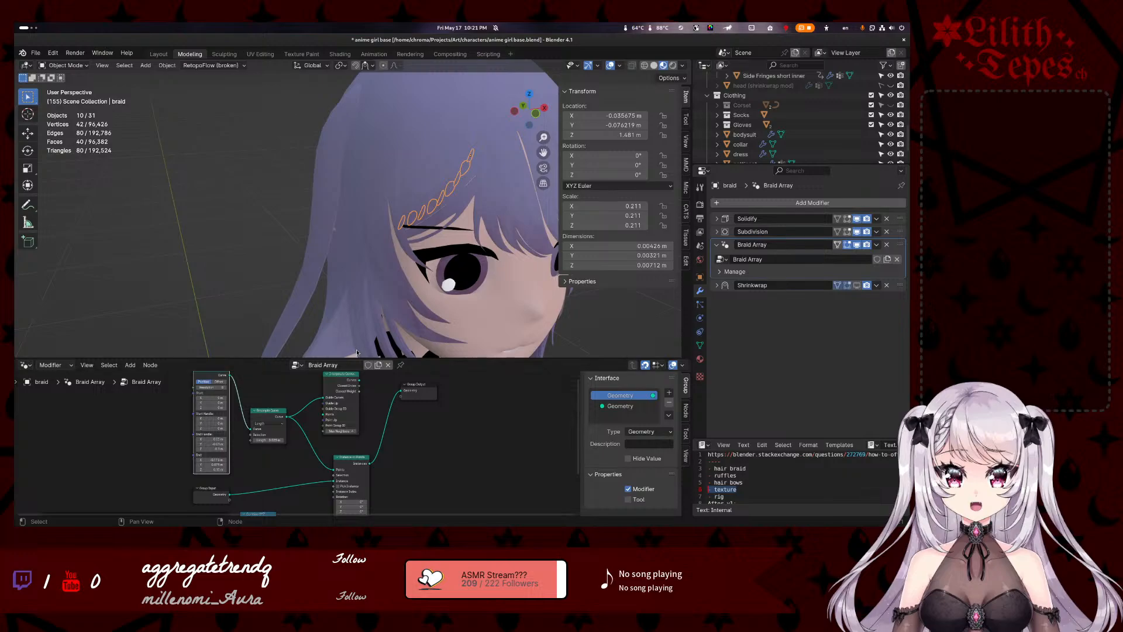
{"action": "left_click_drag", "start_coordinate": [359, 358], "coordinate": [385, 202]}
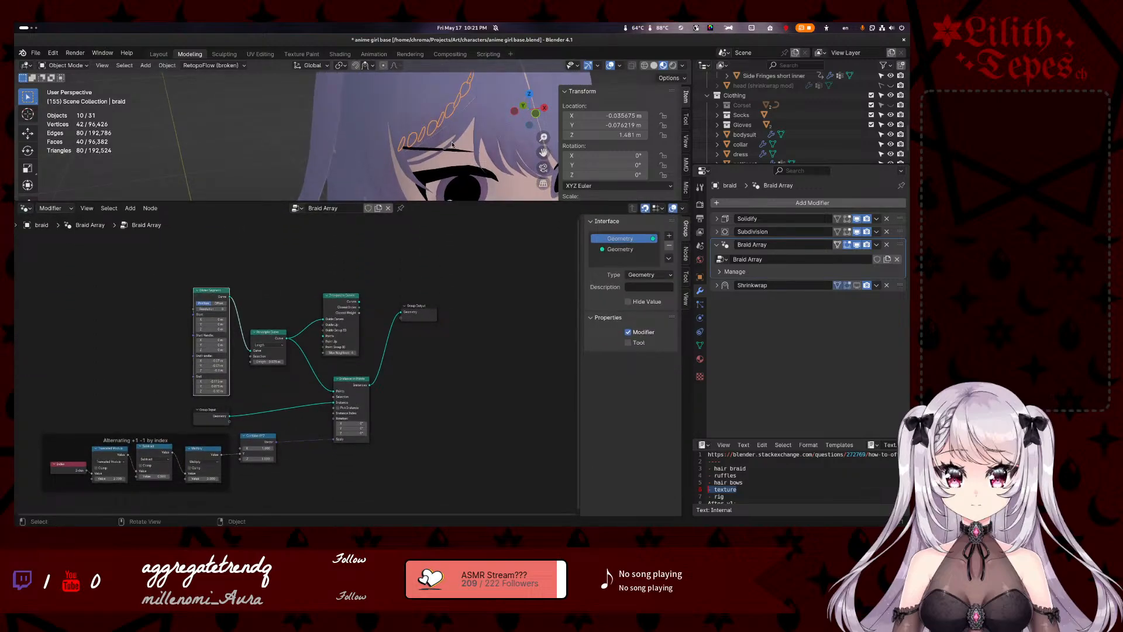
{"action": "middle_click_drag", "start_coordinate": [386, 175], "coordinate": [366, 135]}
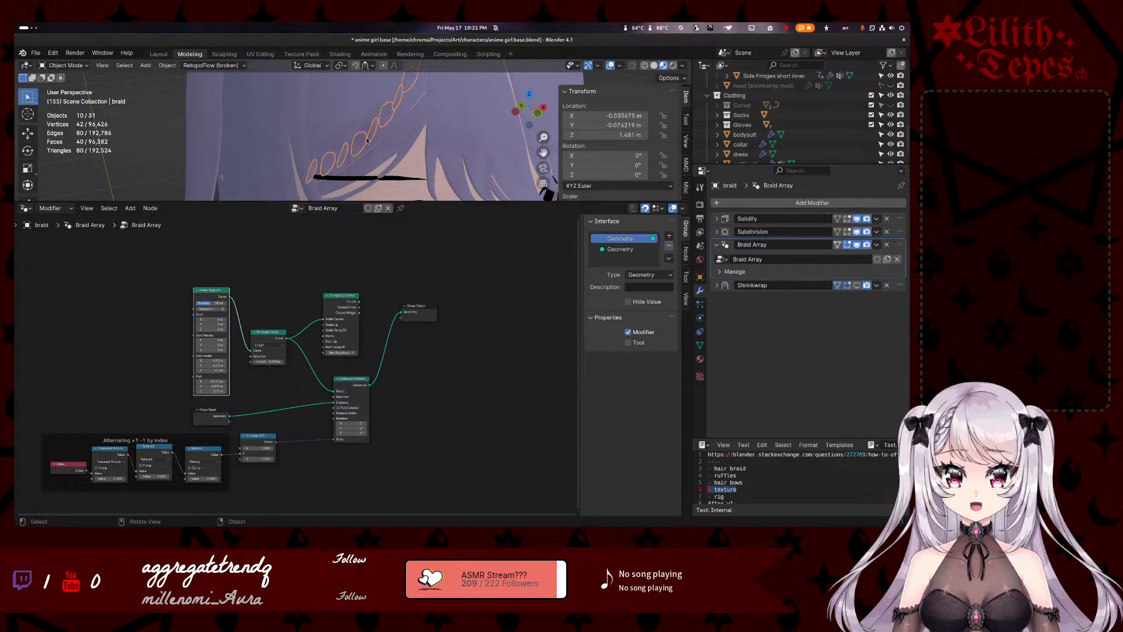
{"action": "scroll", "coordinate": [134, 365], "scroll_direction": "up", "scroll_amount": 2}
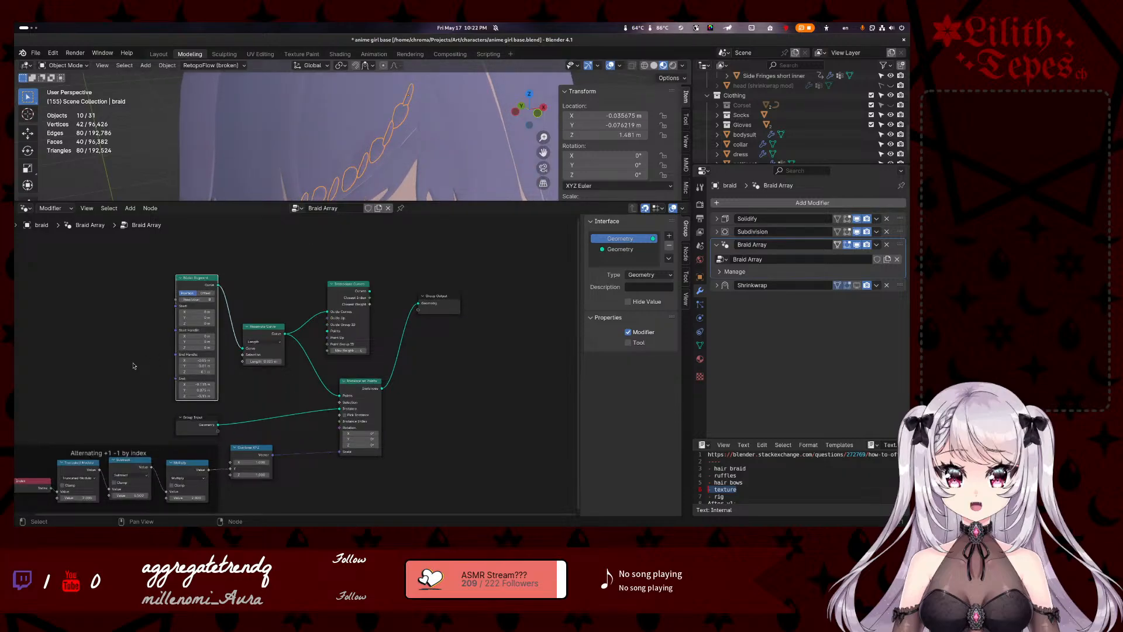
- Move the Bezier Segment node upward and add an Object Info node in the free space beside the Group Input
{"action": "left_click_drag", "start_coordinate": [185, 262], "coordinate": [185, 220]}
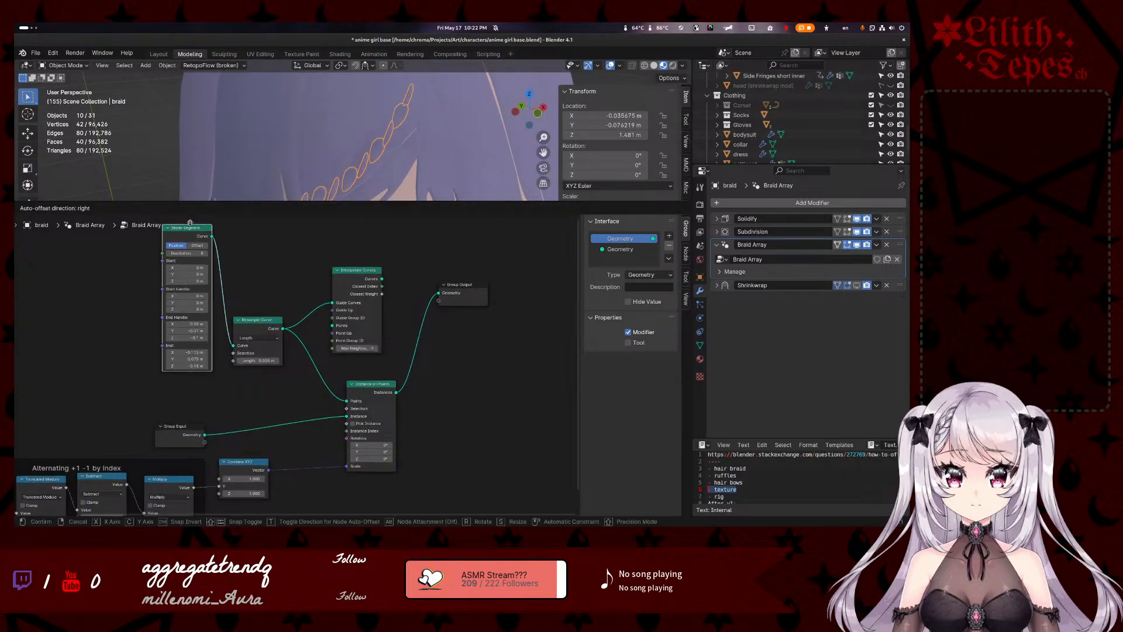
{"action": "scroll", "coordinate": [82, 395], "scroll_direction": "up", "scroll_amount": 2, "text": "shift"}
{"action": "middle_click_drag", "start_coordinate": [82, 395], "coordinate": [97, 321]}
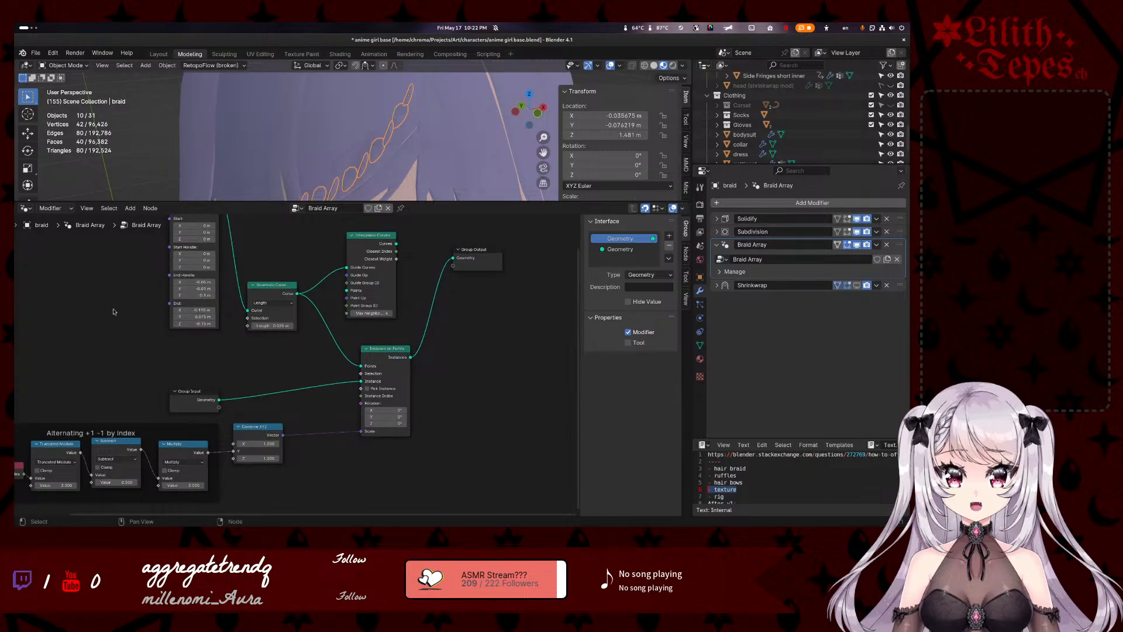
{"action": "key", "text": "shift+a"}
{"action": "type", "text": "obje"}
{"action": "key", "text": "Return"}
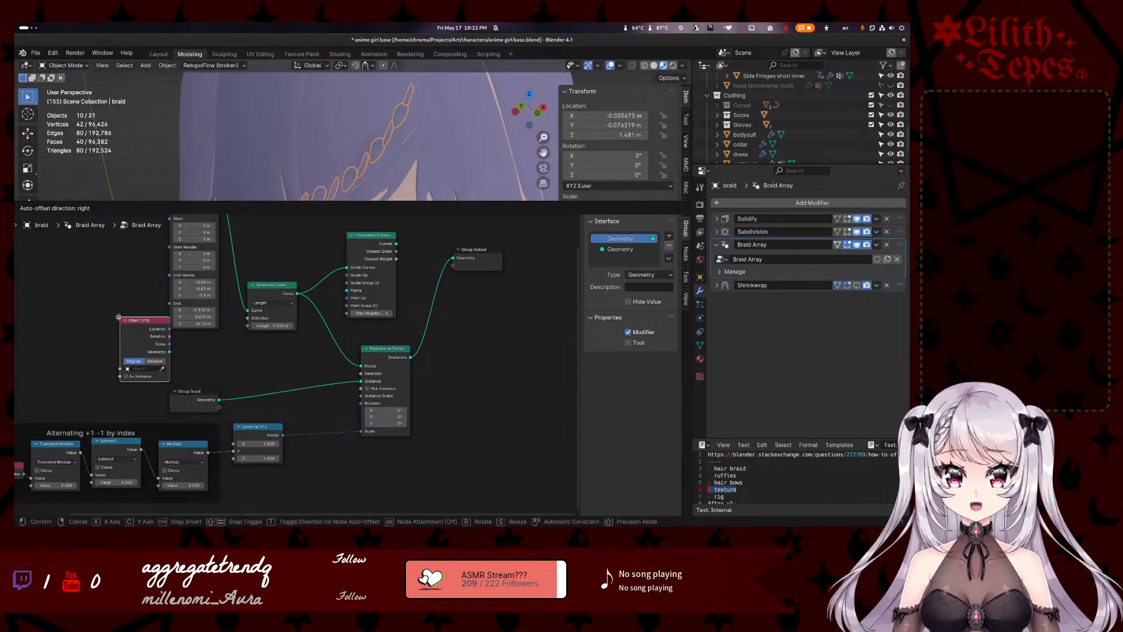
{"action": "left_click", "coordinate": [91, 322]}
{"action": "scroll", "coordinate": [214, 355], "scroll_direction": "down", "scroll_amount": 1}
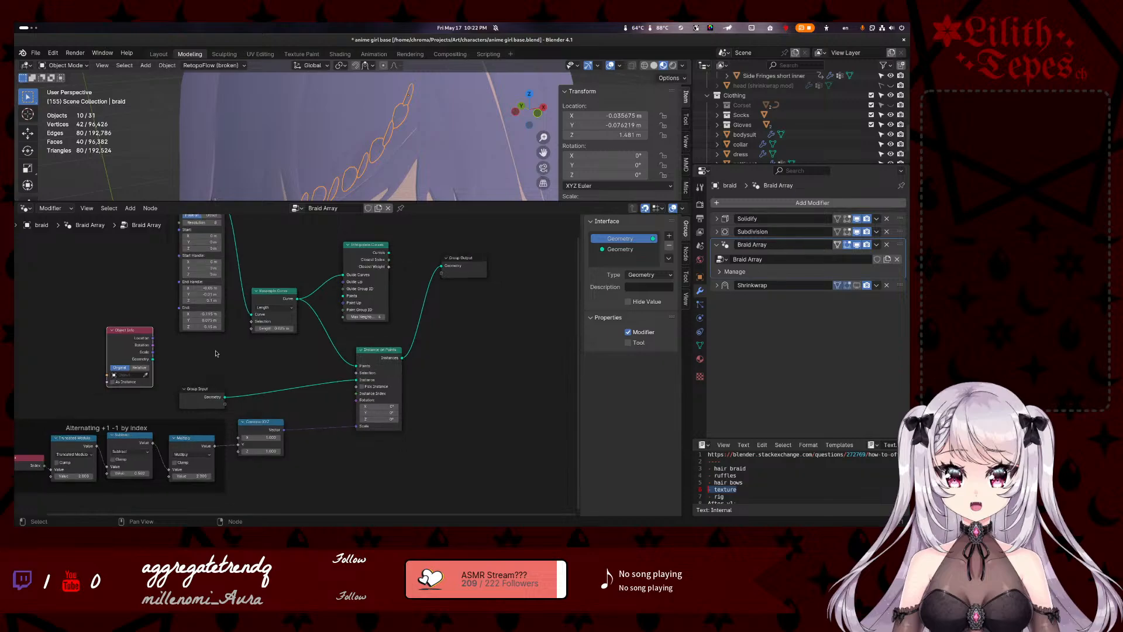
- Move the Bezier Segment and Resample Curve nodes up and place Object Info between Bezier Segment and Group Input
{"action": "middle_click_drag", "start_coordinate": [281, 228], "coordinate": [289, 286], "text": "shift"}
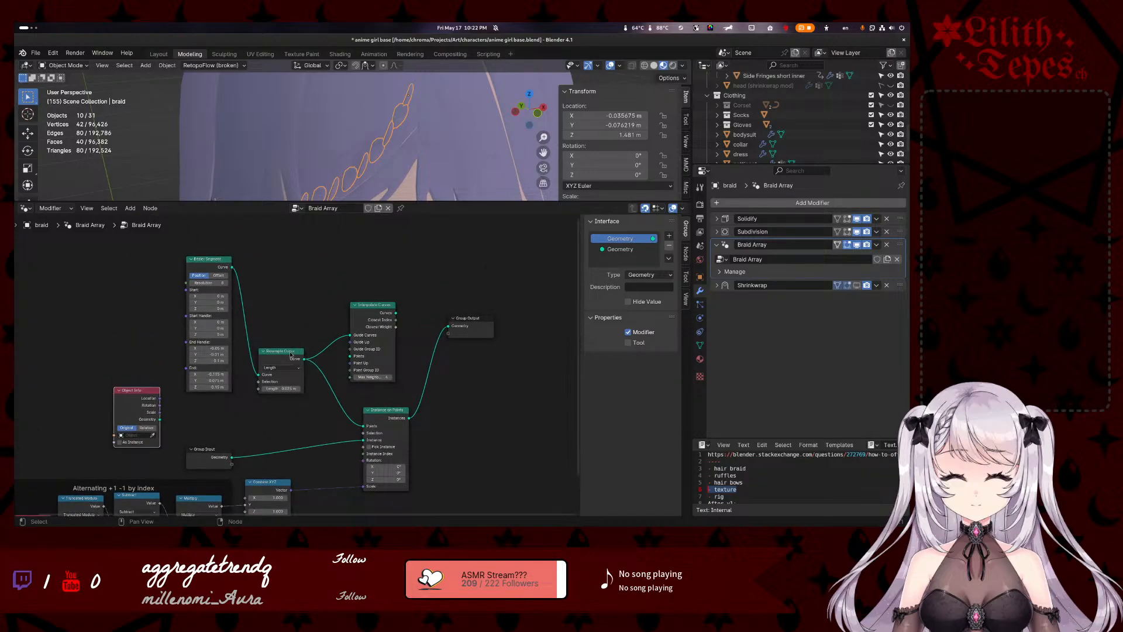
{"action": "left_click", "coordinate": [280, 351]}
{"action": "left_click", "coordinate": [213, 258], "text": "shift"}
{"action": "left_click_drag", "start_coordinate": [214, 259], "coordinate": [213, 232]}
{"action": "left_click_drag", "start_coordinate": [142, 398], "coordinate": [214, 386]}
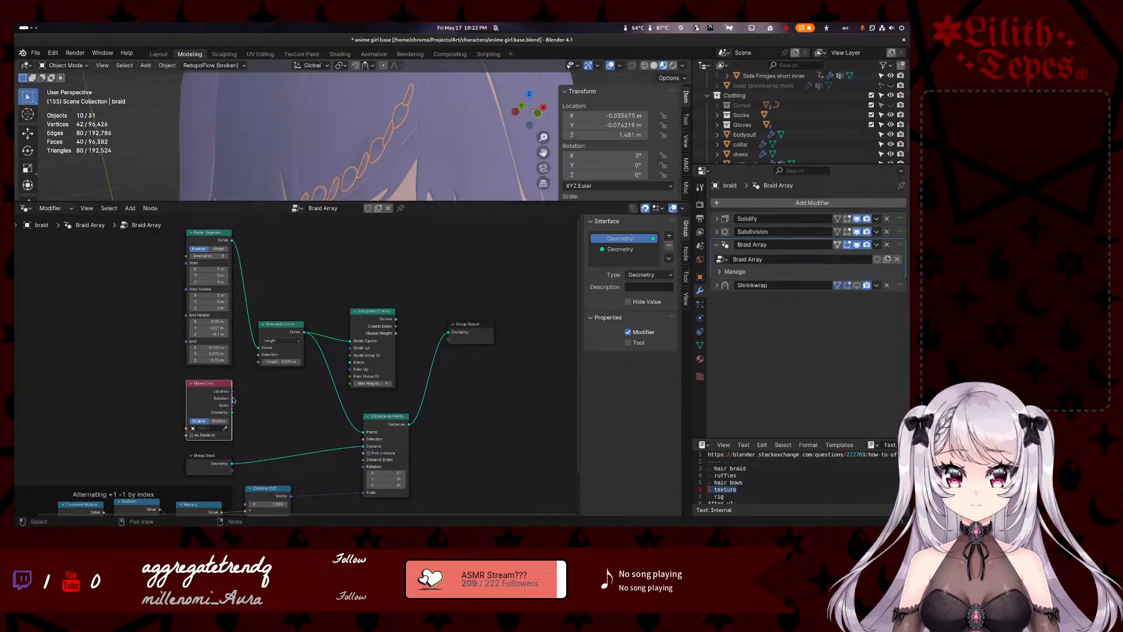
- Sample the tucked bangs from the viewport as the Object Info node's object
{"action": "scroll", "coordinate": [237, 394], "scroll_direction": "up", "scroll_amount": 3}
{"action": "middle_click_drag", "start_coordinate": [224, 383], "coordinate": [293, 321], "text": "shift"}
{"action": "scroll", "coordinate": [283, 326], "scroll_direction": "up", "scroll_amount": 2}
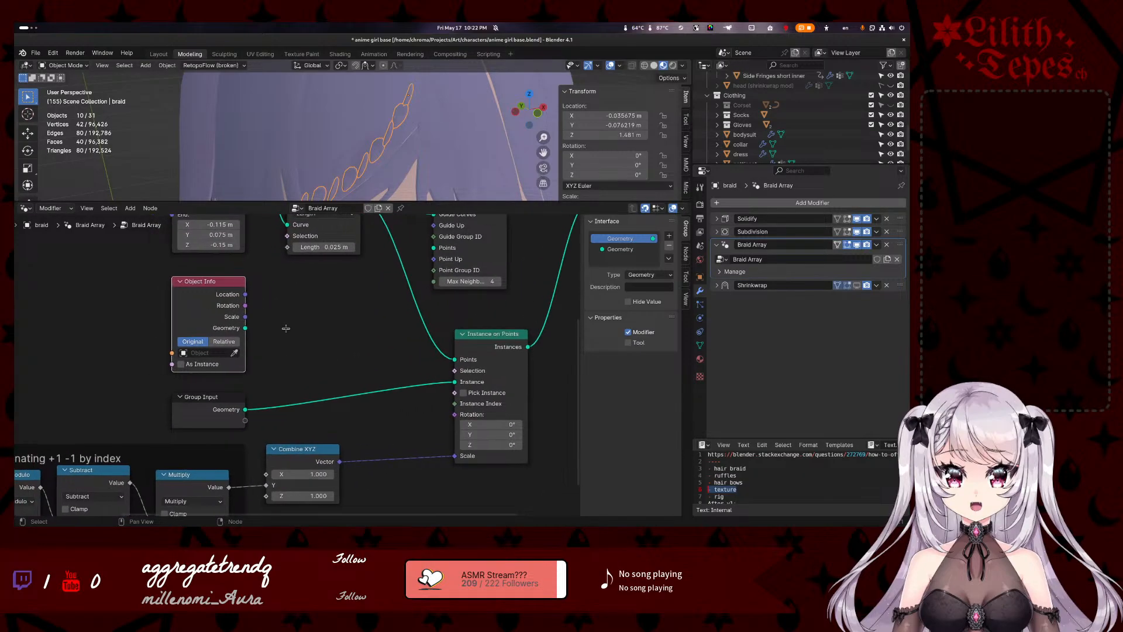
{"action": "left_click", "coordinate": [260, 367]}
{"action": "left_click", "coordinate": [262, 367]}
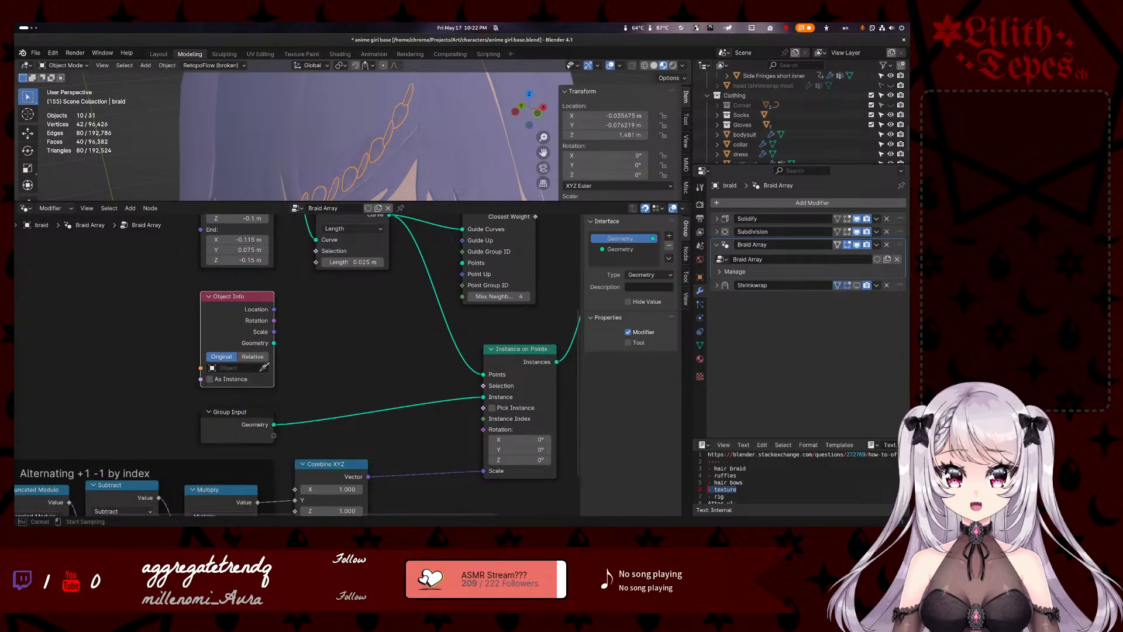
{"action": "left_click", "coordinate": [339, 115]}
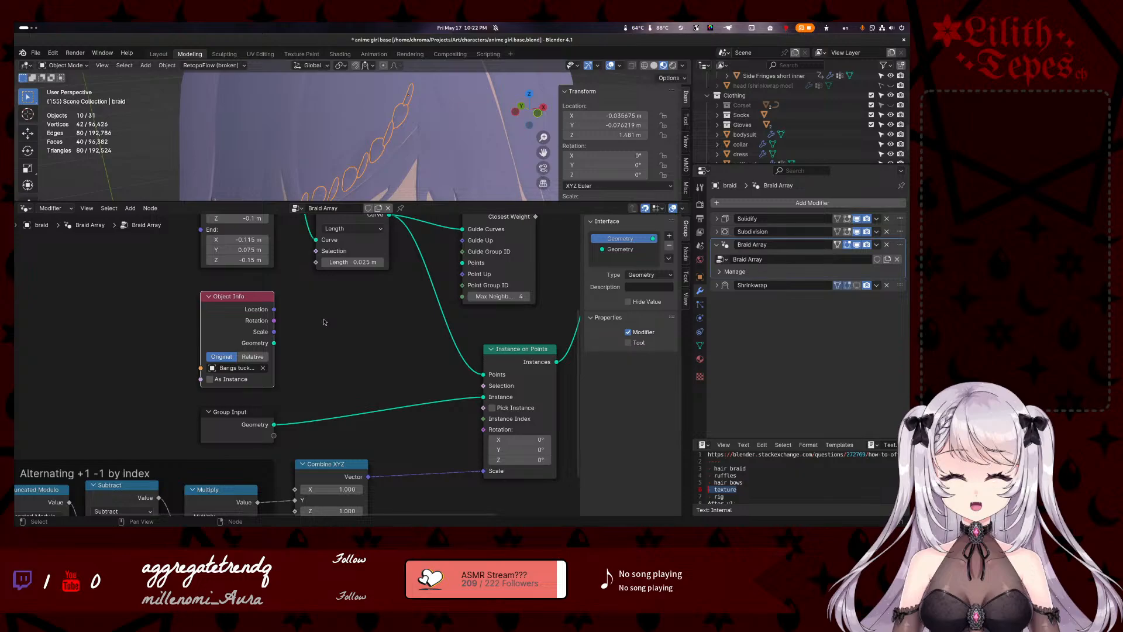
- Search the available nodes for Transfer Attribute, including attribute nodes that accept the Object Info geometry
{"action": "key", "text": "F3"}
{"action": "type", "text": "transfer"}
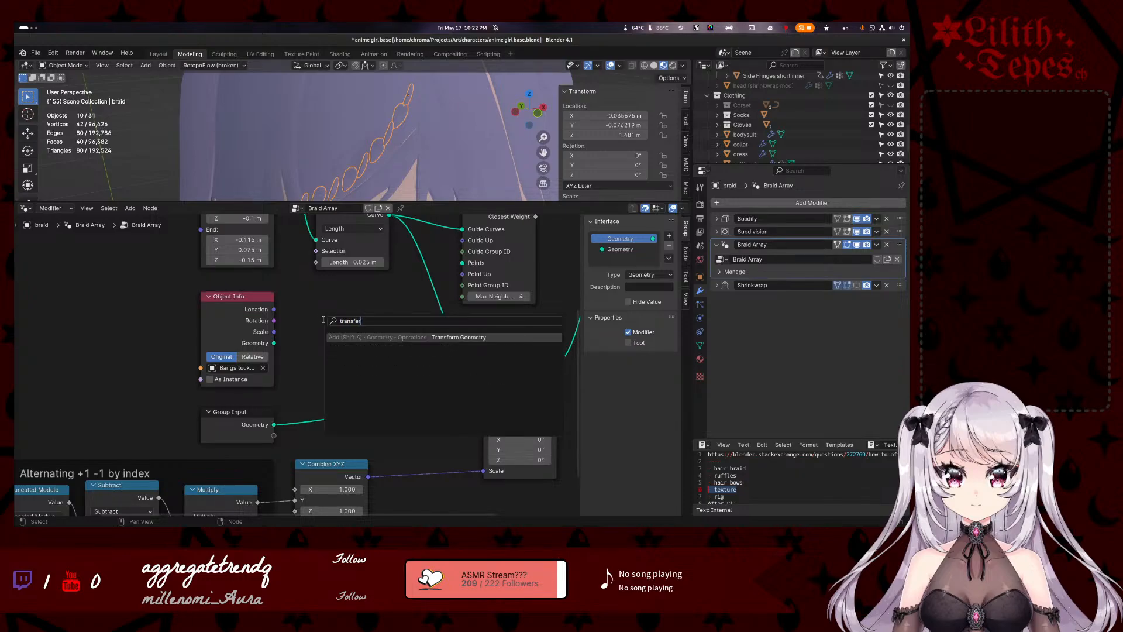
{"action": "key", "text": "Escape"}
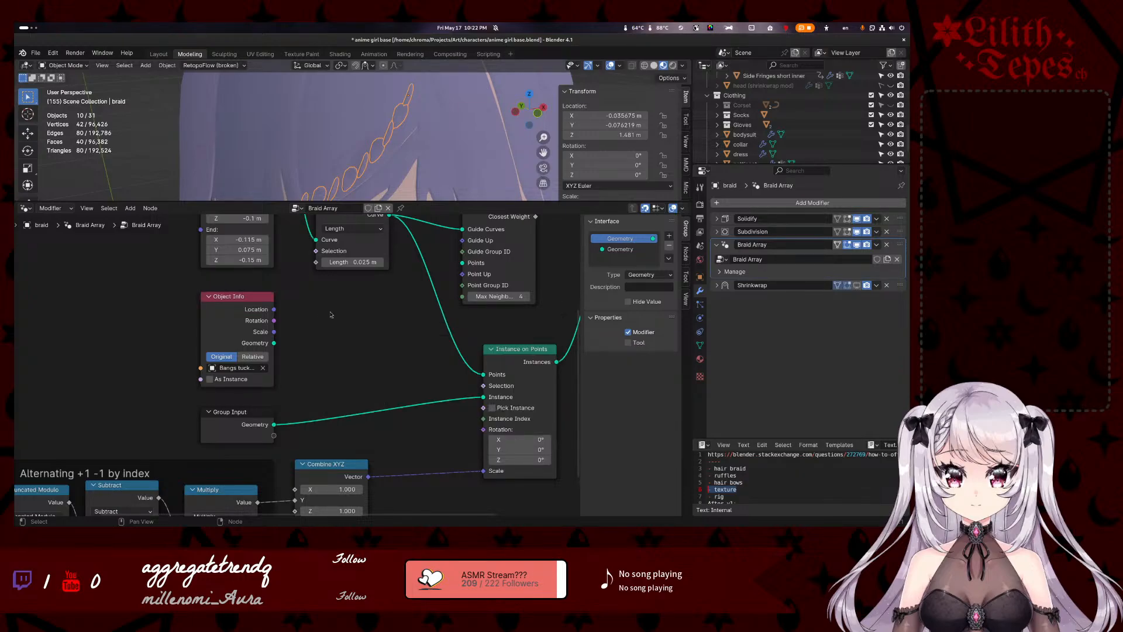
{"action": "right_click", "coordinate": [323, 305]}
{"action": "mouse_move", "coordinate": [315, 303]}
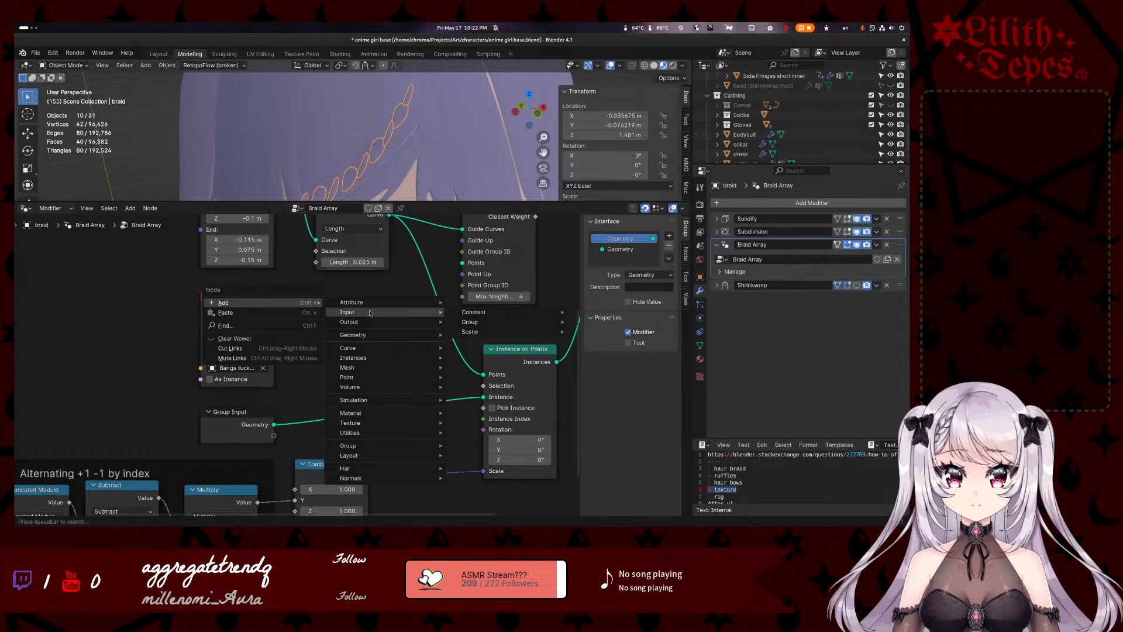
{"action": "mouse_move", "coordinate": [367, 307]}
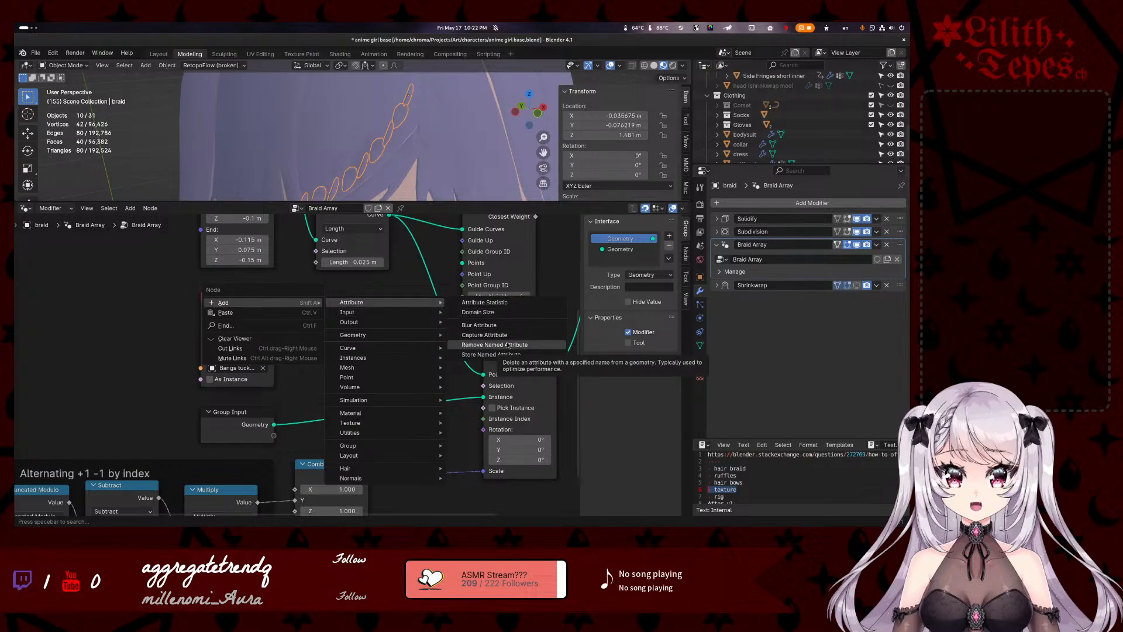
{"action": "left_click_drag", "start_coordinate": [277, 344], "coordinate": [333, 331]}
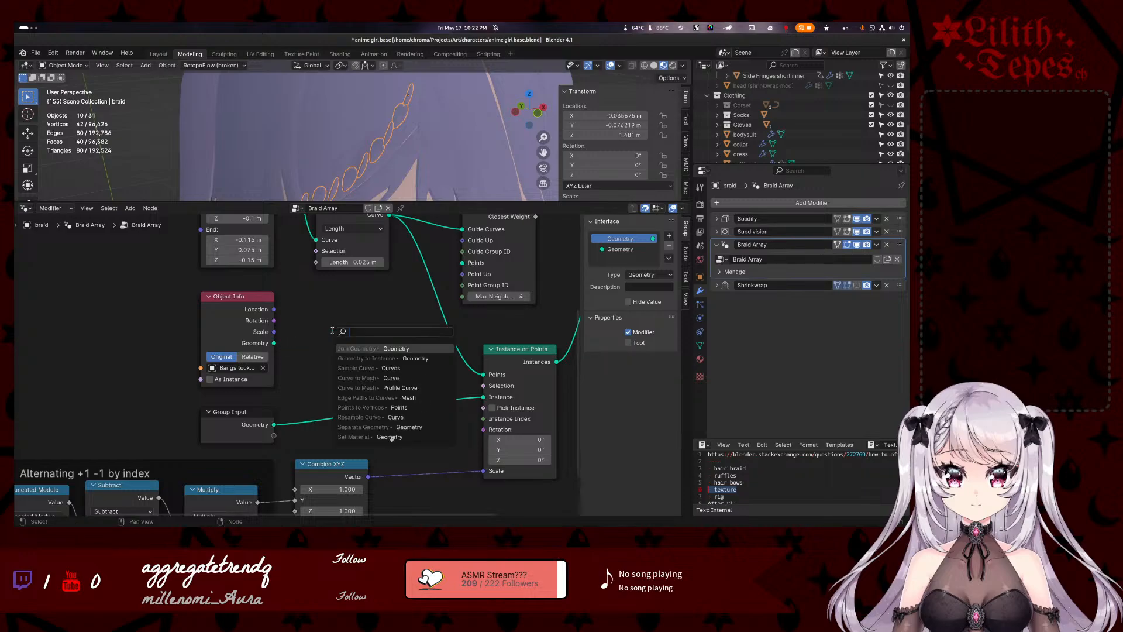
{"action": "type", "text": "transfer"}
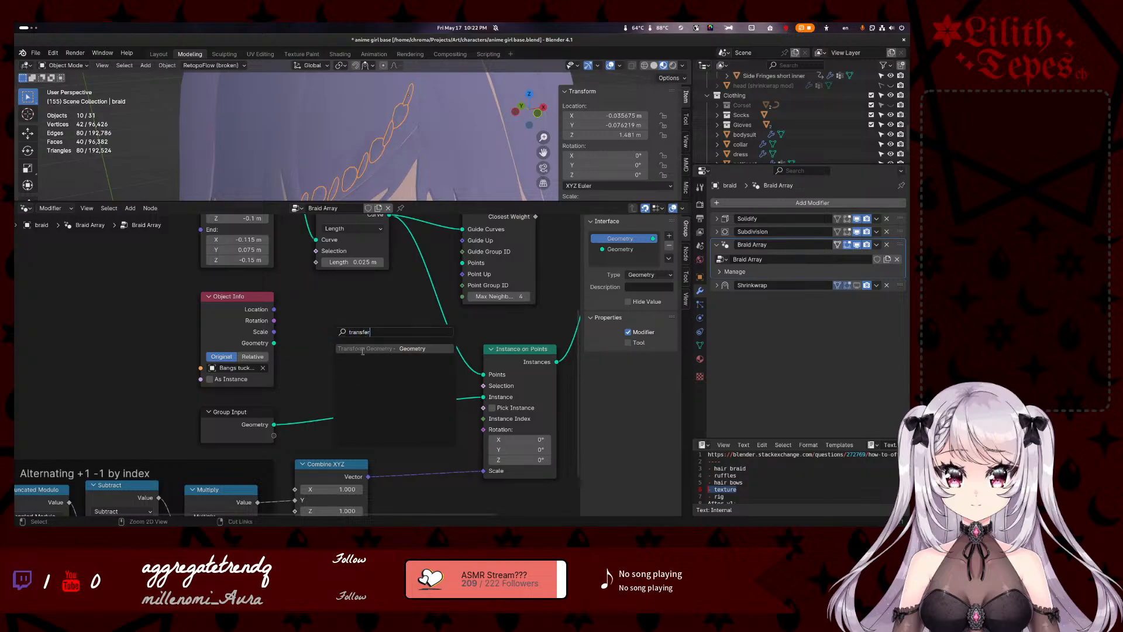
{"action": "key", "text": "ctrl+BackSpace"}
{"action": "type", "text": "atr"}
{"action": "key", "text": "BackSpace"}
{"action": "type", "text": "tribute"}
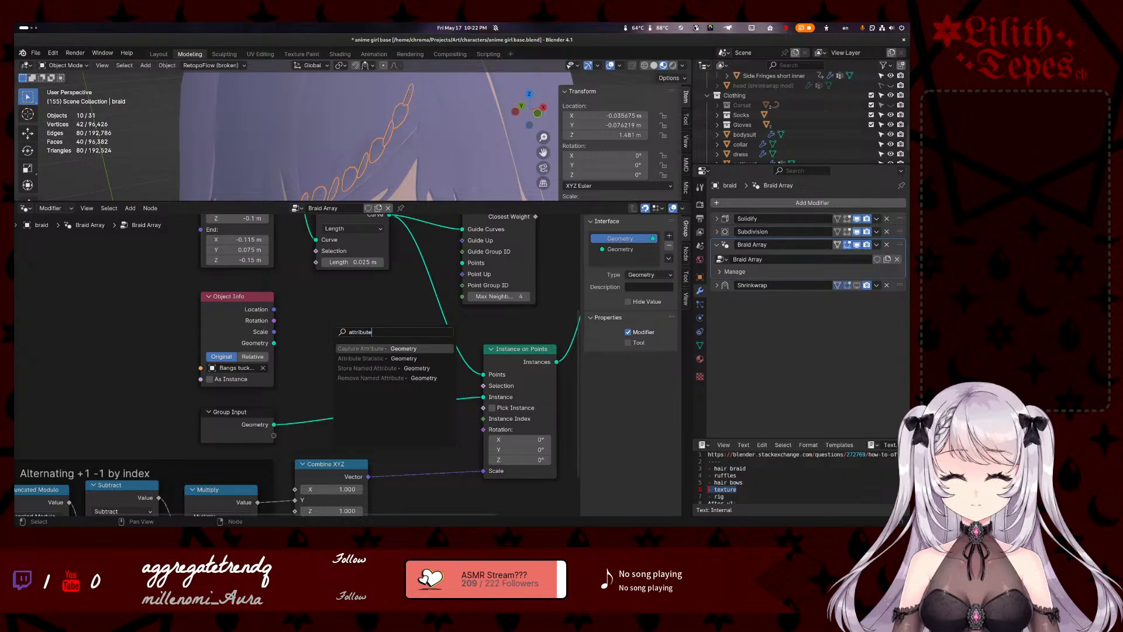
{"action": "key", "text": "Escape"}
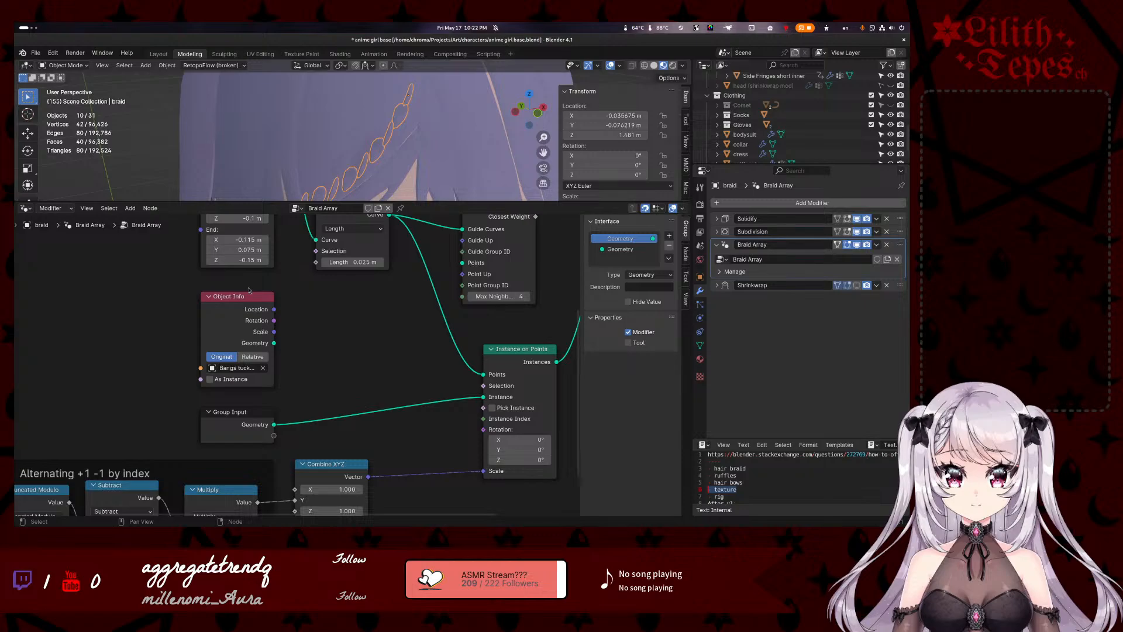
- Add a Normal node between Object Info and Group Input, shifting both neighbouring nodes to make room
{"action": "left_click_drag", "start_coordinate": [250, 294], "coordinate": [248, 277]}
{"action": "key", "text": "shift+a"}
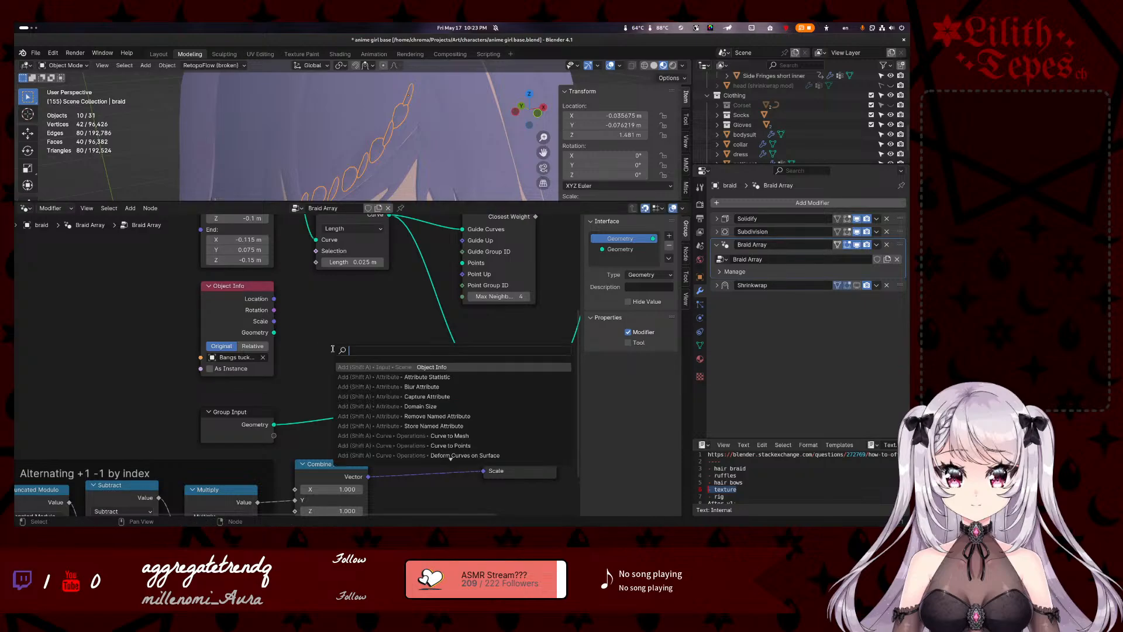
{"action": "type", "text": "normal"}
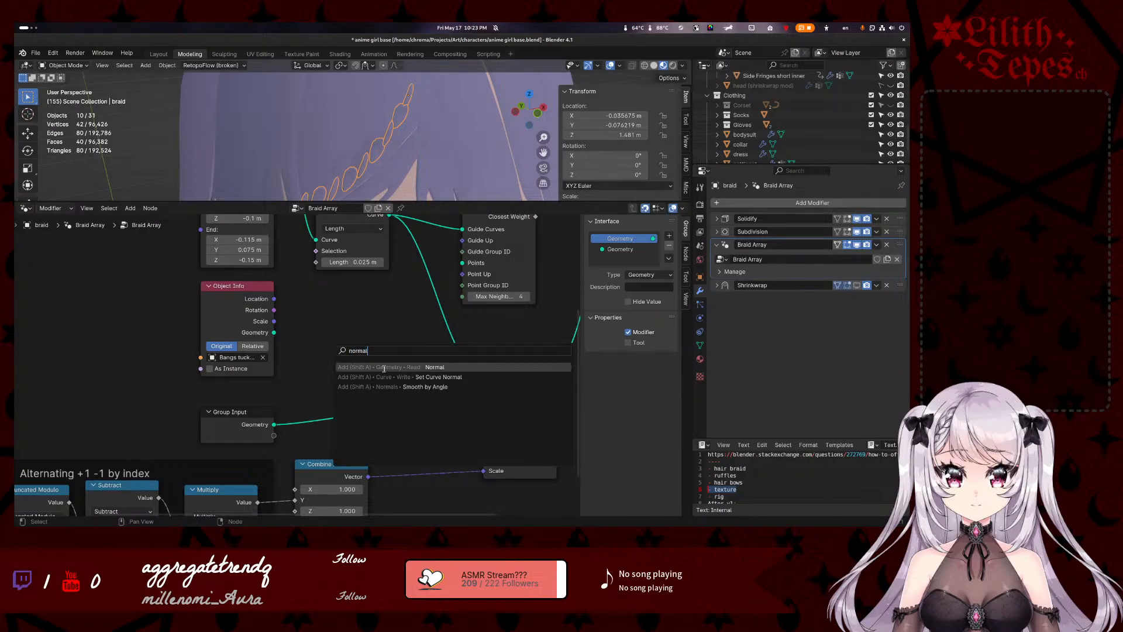
{"action": "key", "text": "Return"}
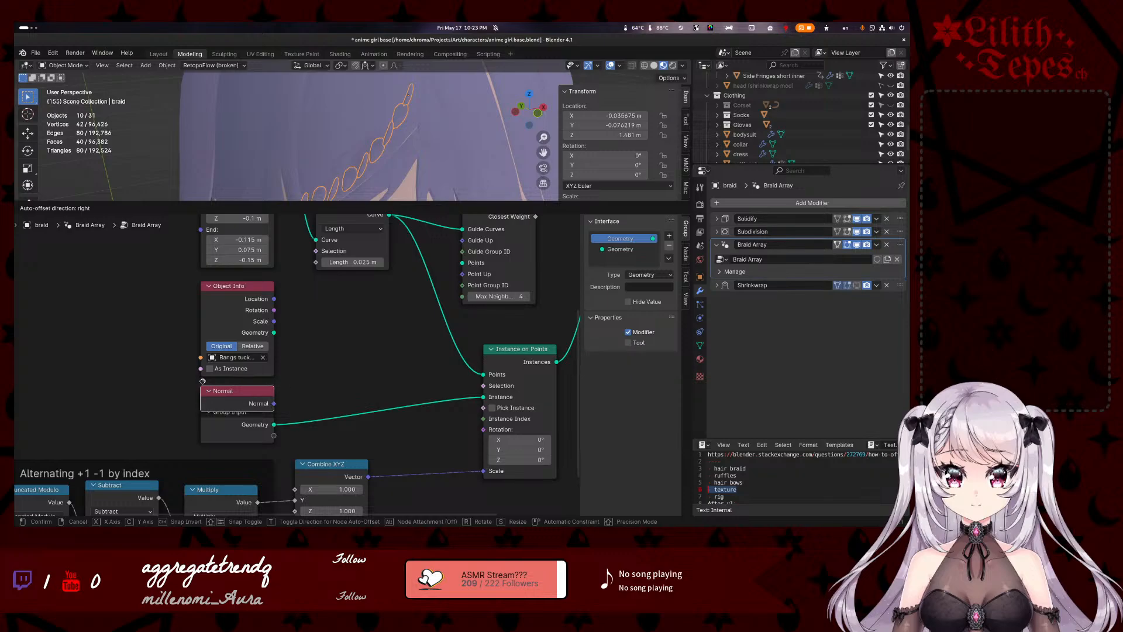
{"action": "left_click", "coordinate": [203, 381]}
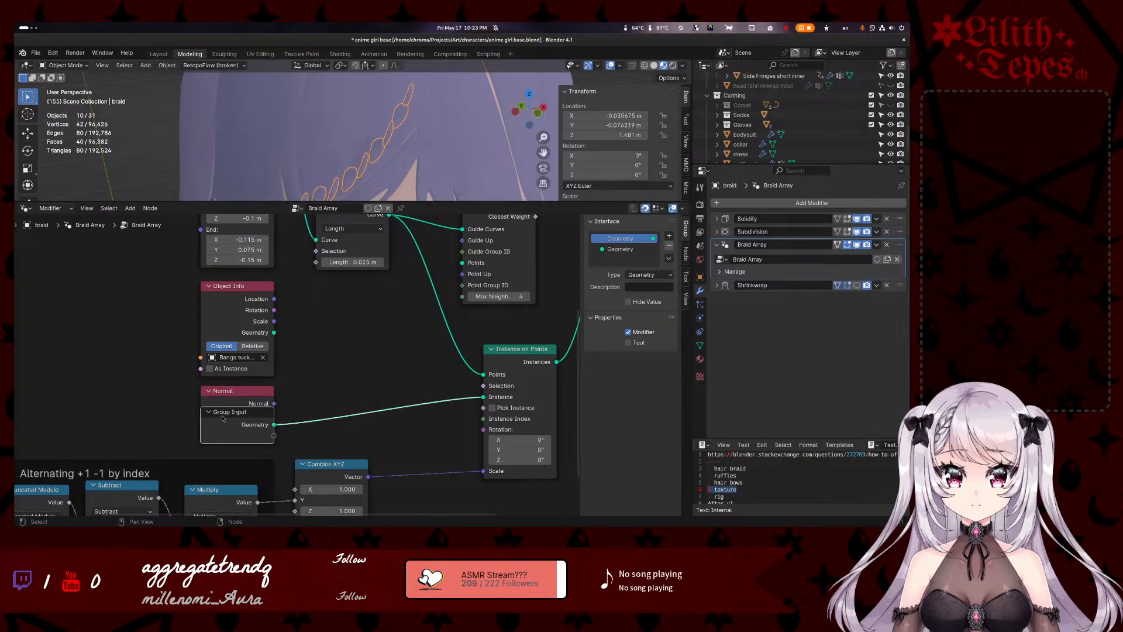
{"action": "left_click_drag", "start_coordinate": [223, 418], "coordinate": [222, 428]}
{"action": "left_click", "coordinate": [321, 375]}
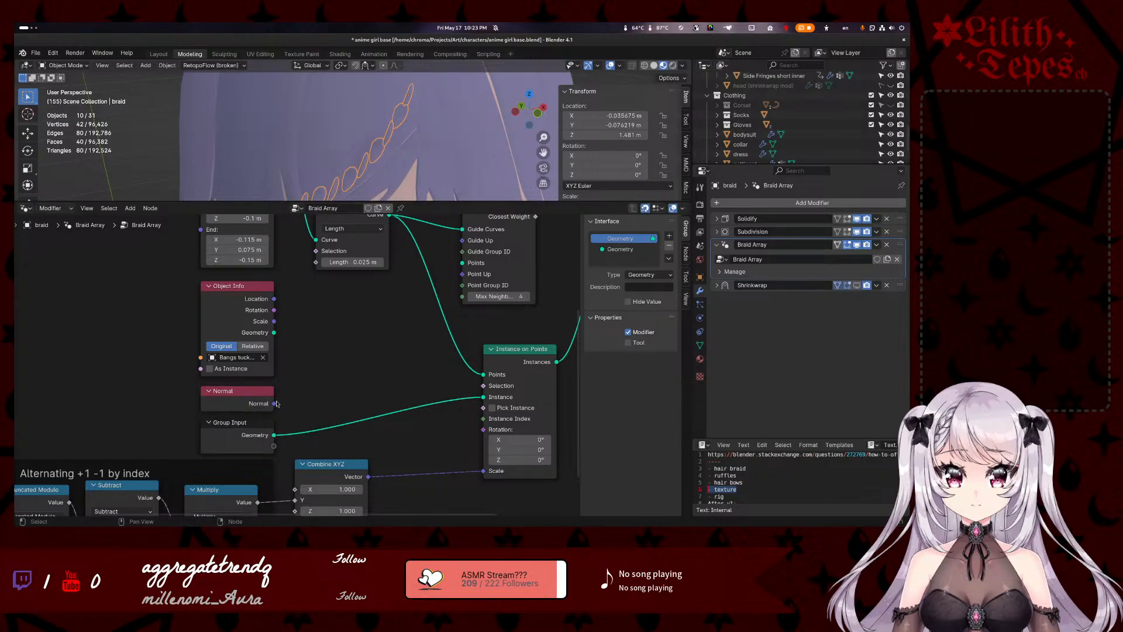
{"action": "key", "text": "shift+a"}
{"action": "type", "text": "transfe"}
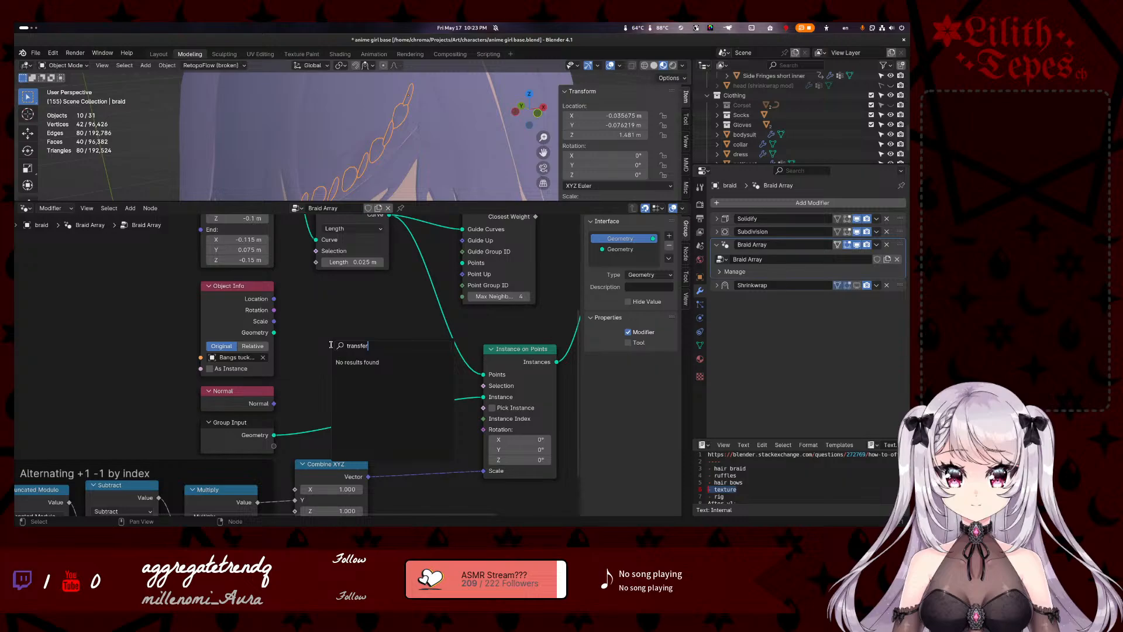
{"action": "type", "text": "r"}
{"action": "key", "text": "Escape"}
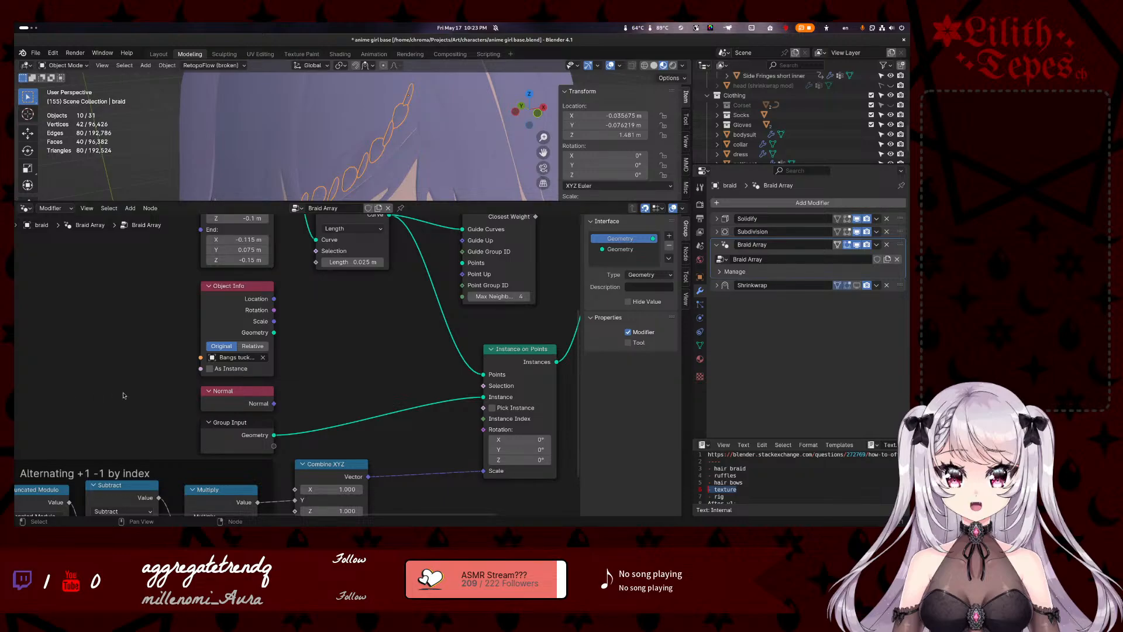
{"action": "left_click_drag", "start_coordinate": [274, 332], "coordinate": [242, 340]}
{"action": "key", "text": "Escape"}
- Set the Object Info node's transform space to Relative
{"action": "left_click", "coordinate": [256, 346]}
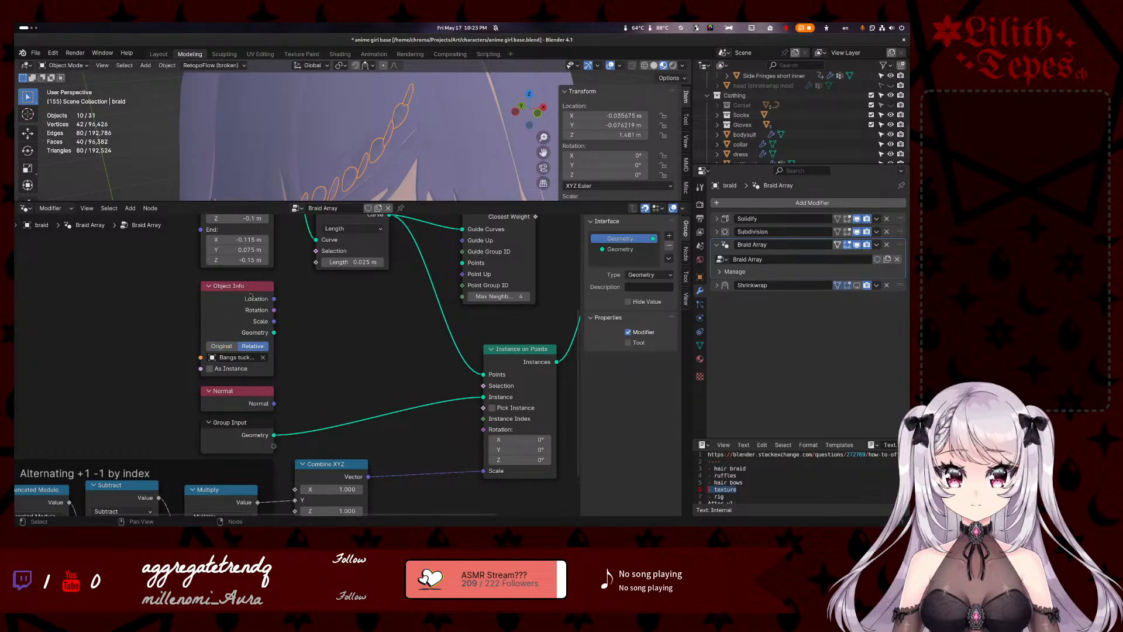
{"action": "mouse_move", "coordinate": [275, 332]}
{"action": "mouse_move", "coordinate": [218, 364]}
- Search for a nearest face node and place a Sample Nearest Surface node beside Object Info
{"action": "left_click", "coordinate": [130, 207]}
{"action": "mouse_move", "coordinate": [161, 227]}
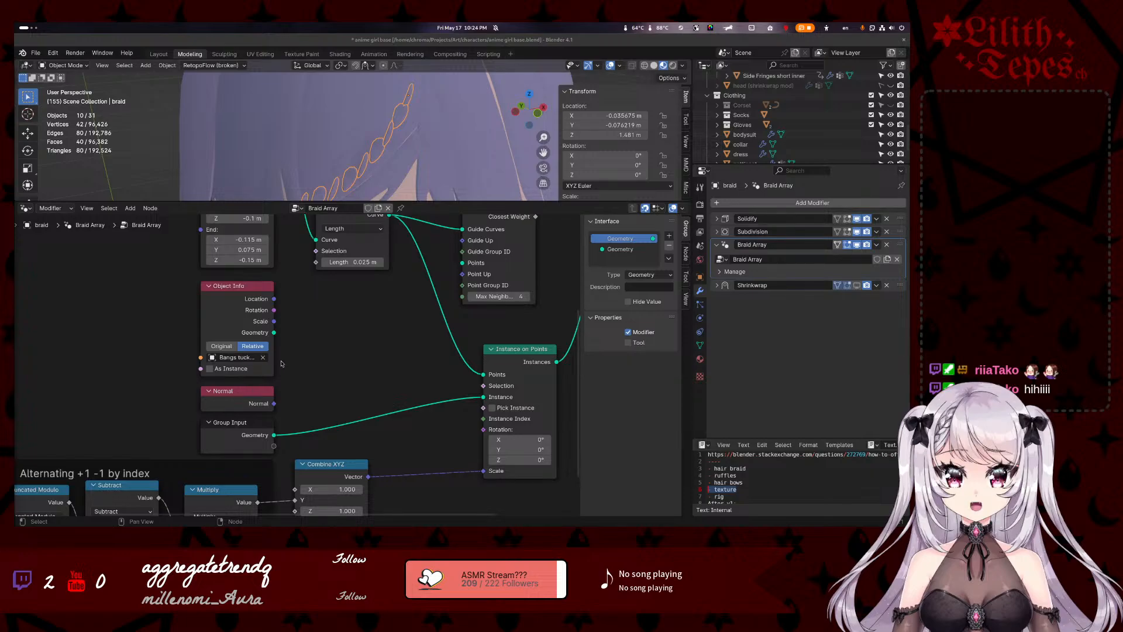
{"action": "type", "text": "arest face"}
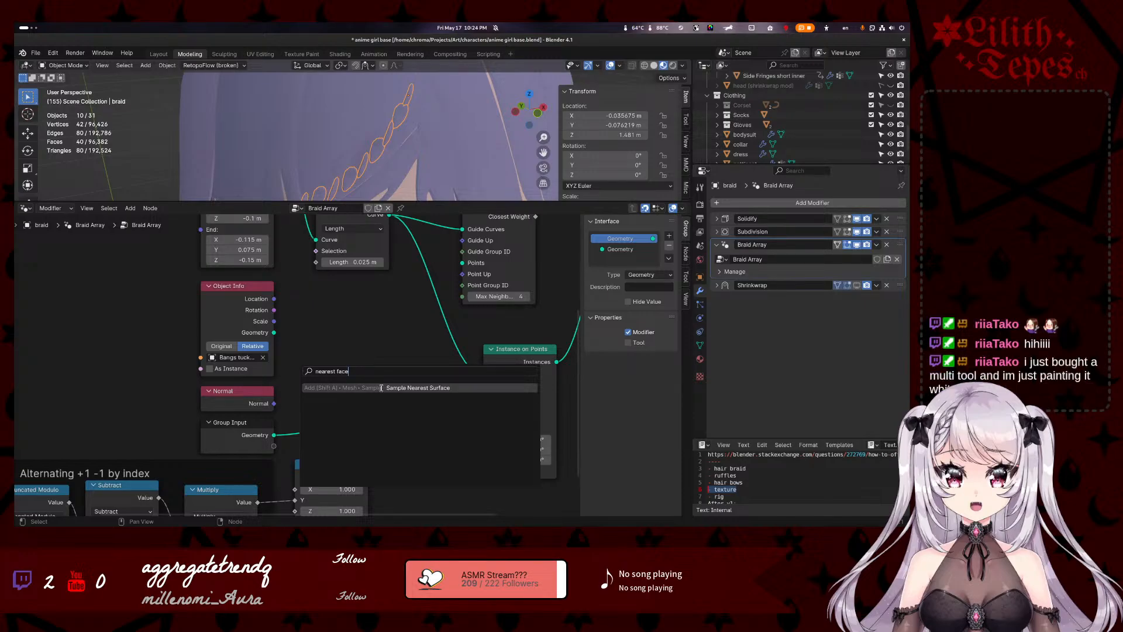
{"action": "key", "text": "Return"}
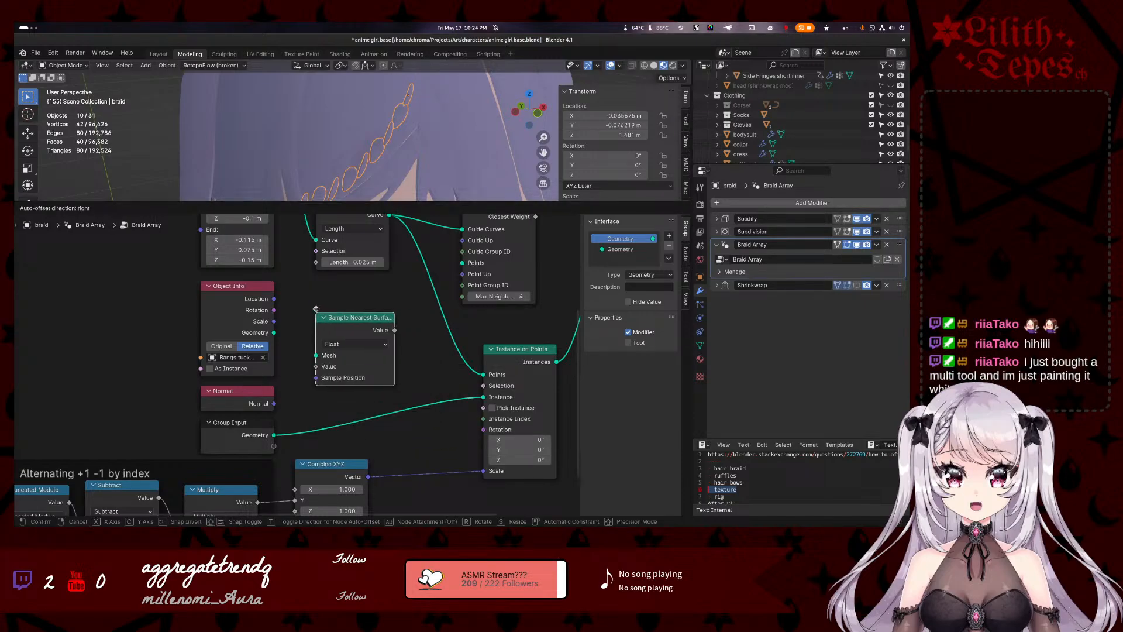
{"action": "left_click", "coordinate": [317, 307]}
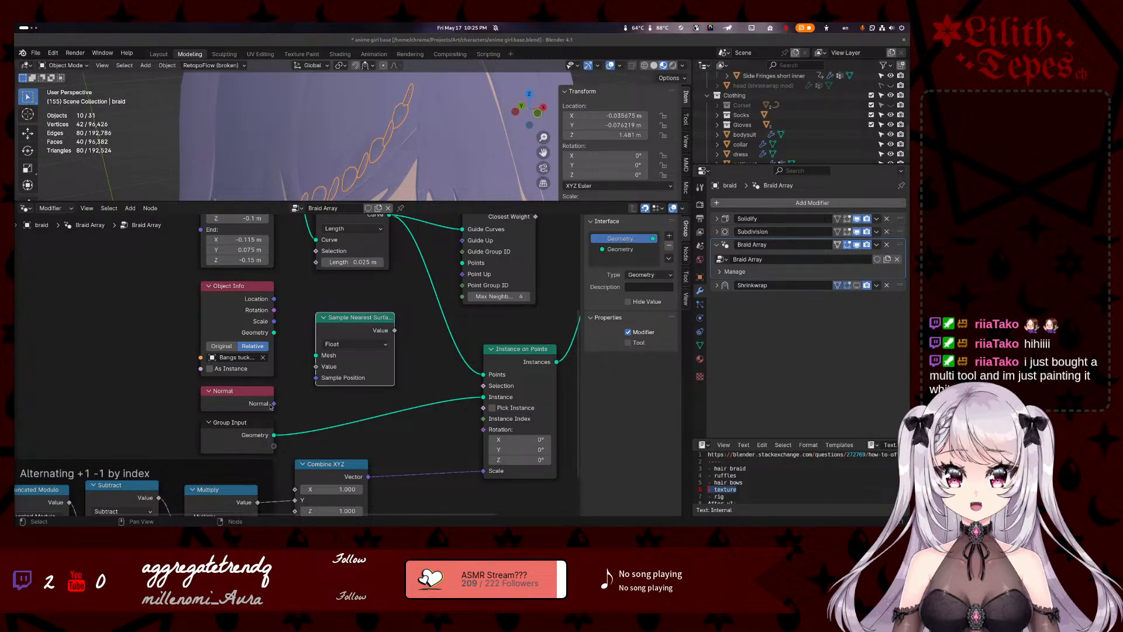
- Feed Normal into Sample Nearest Surface's Value and the Object Info geometry into its Mesh, with the data type set to Vector
{"action": "left_click_drag", "start_coordinate": [274, 403], "coordinate": [321, 368]}
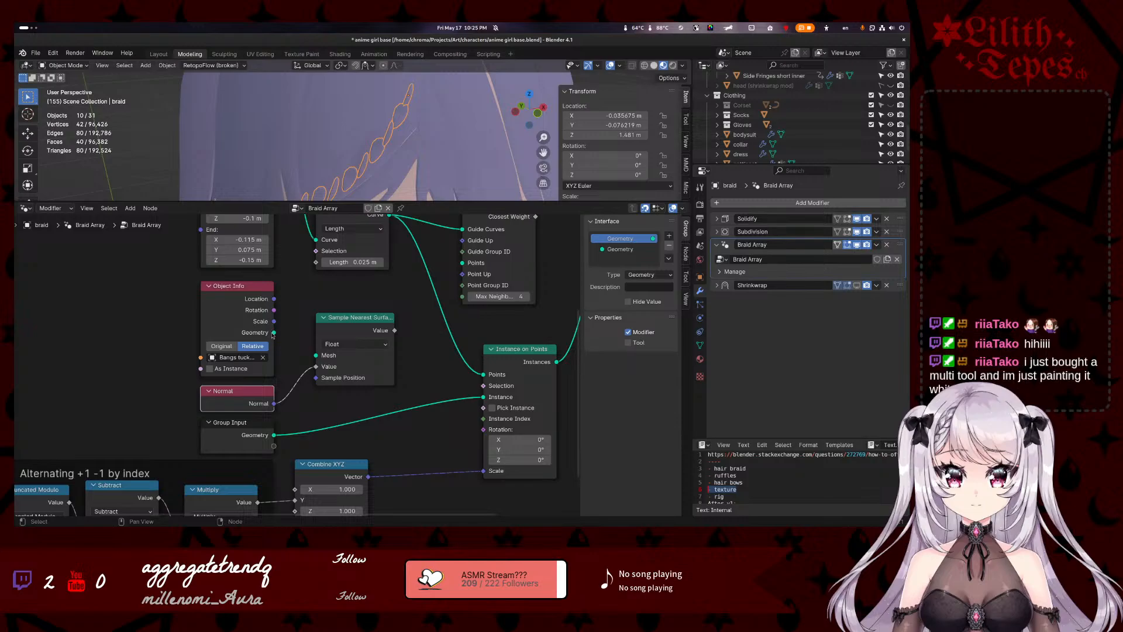
{"action": "left_click_drag", "start_coordinate": [274, 332], "coordinate": [316, 355]}
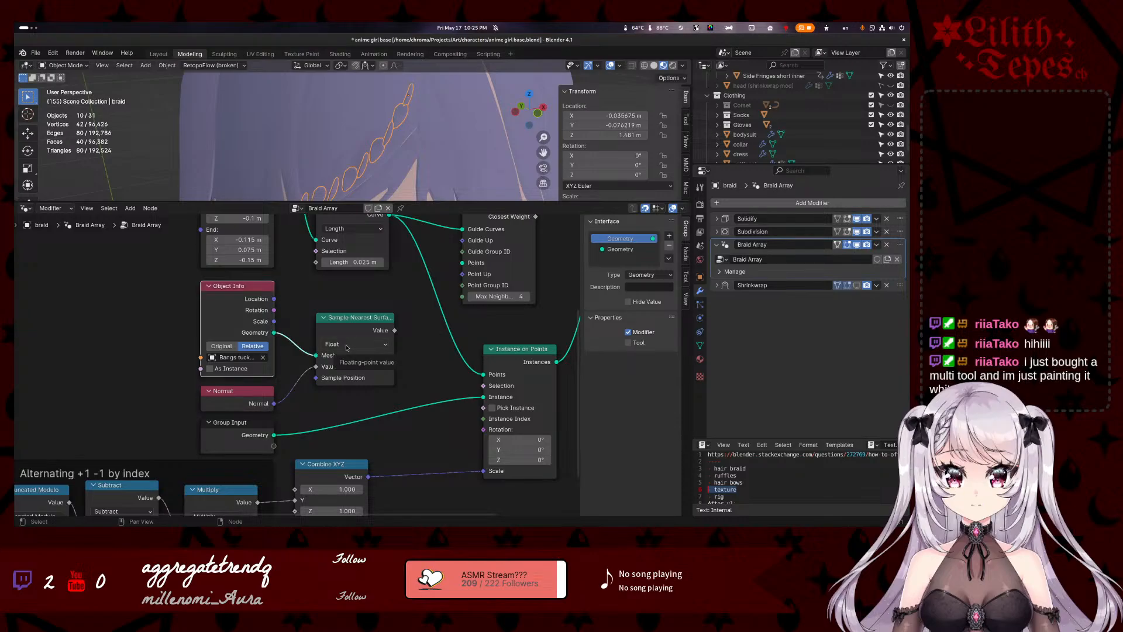
{"action": "left_click", "coordinate": [346, 345]}
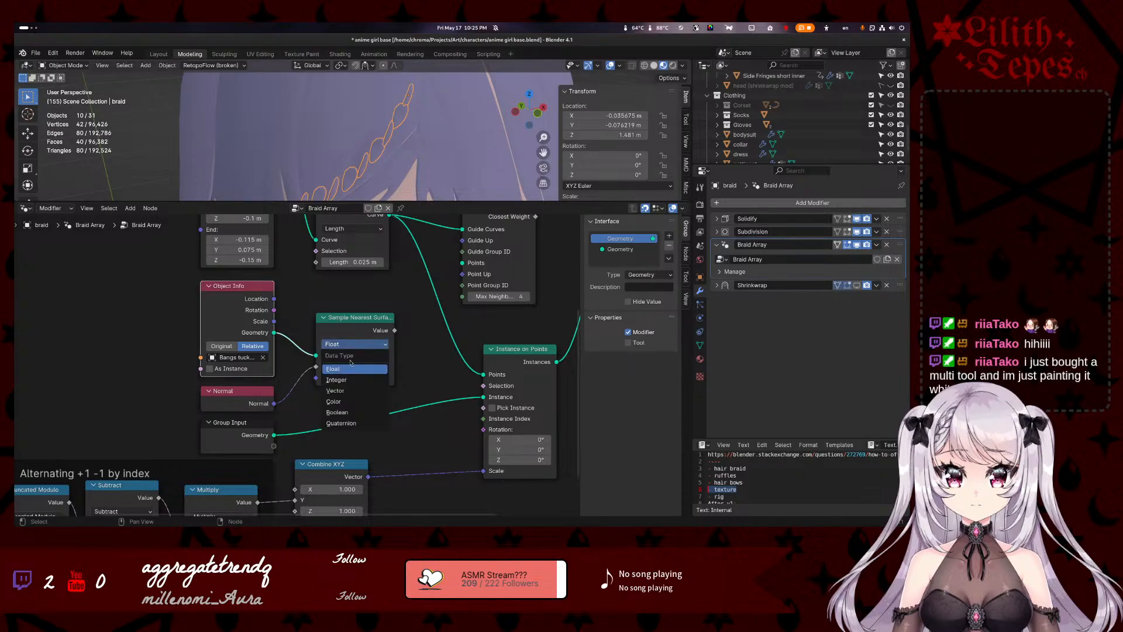
{"action": "left_click", "coordinate": [350, 390]}
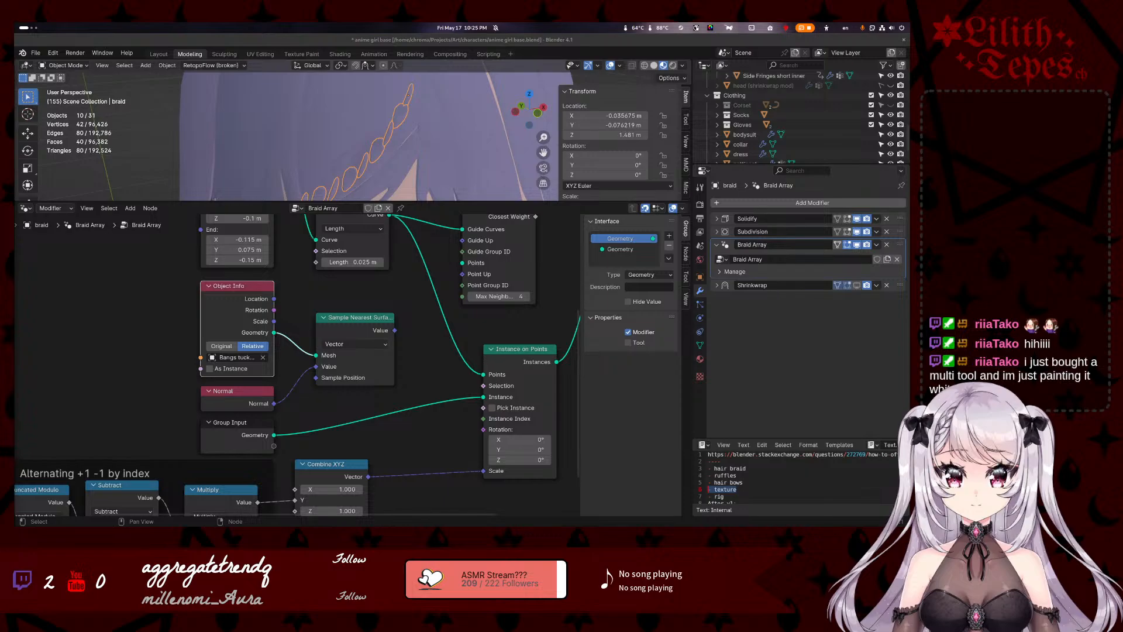
- Move the Object Info, Normal and Sample Nearest Surface nodes together into the free space above the "Alternating +1 -1 by index" frame
{"action": "scroll", "coordinate": [334, 311], "scroll_direction": "down", "scroll_amount": 3}
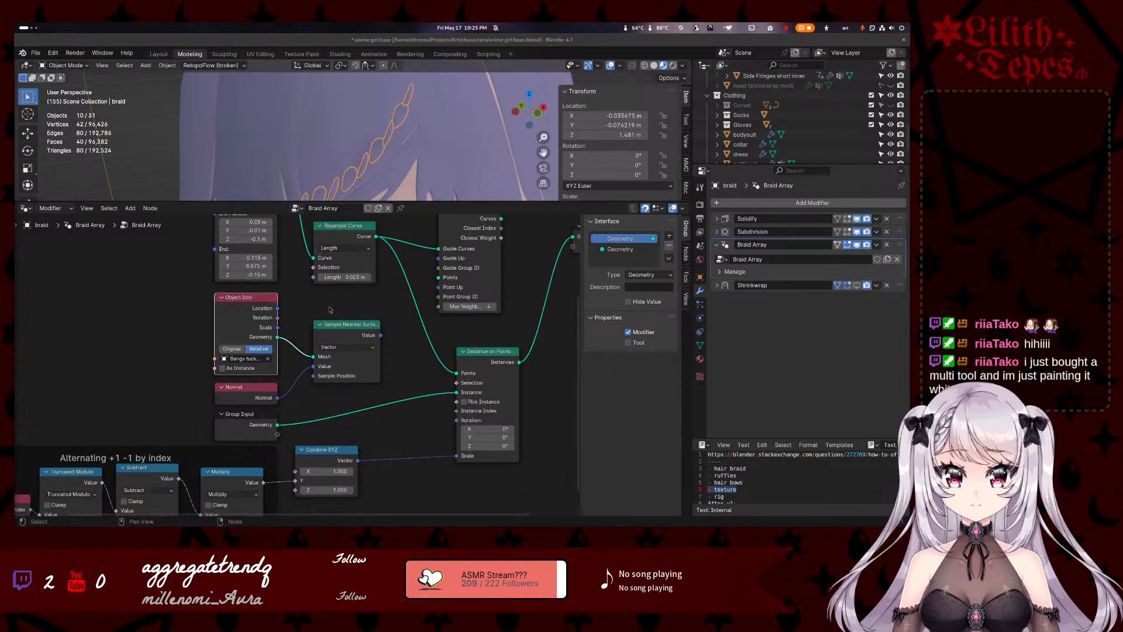
{"action": "left_click_drag", "start_coordinate": [344, 325], "coordinate": [265, 367]}
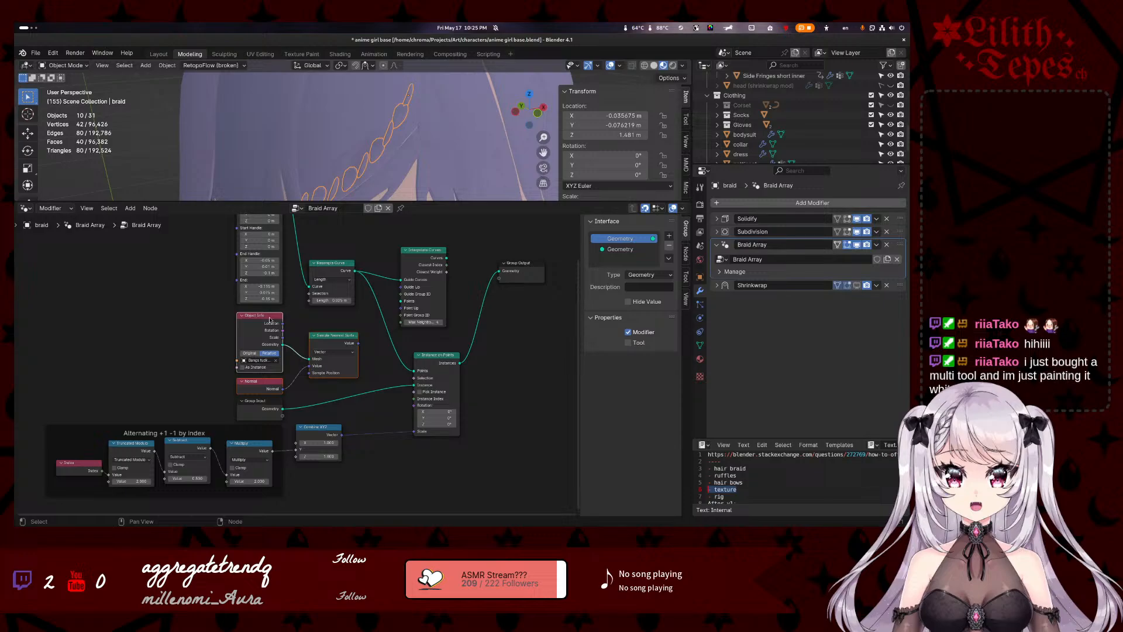
{"action": "left_click_drag", "start_coordinate": [270, 319], "coordinate": [82, 303]}
{"action": "middle_click_drag", "start_coordinate": [82, 304], "coordinate": [112, 302]}
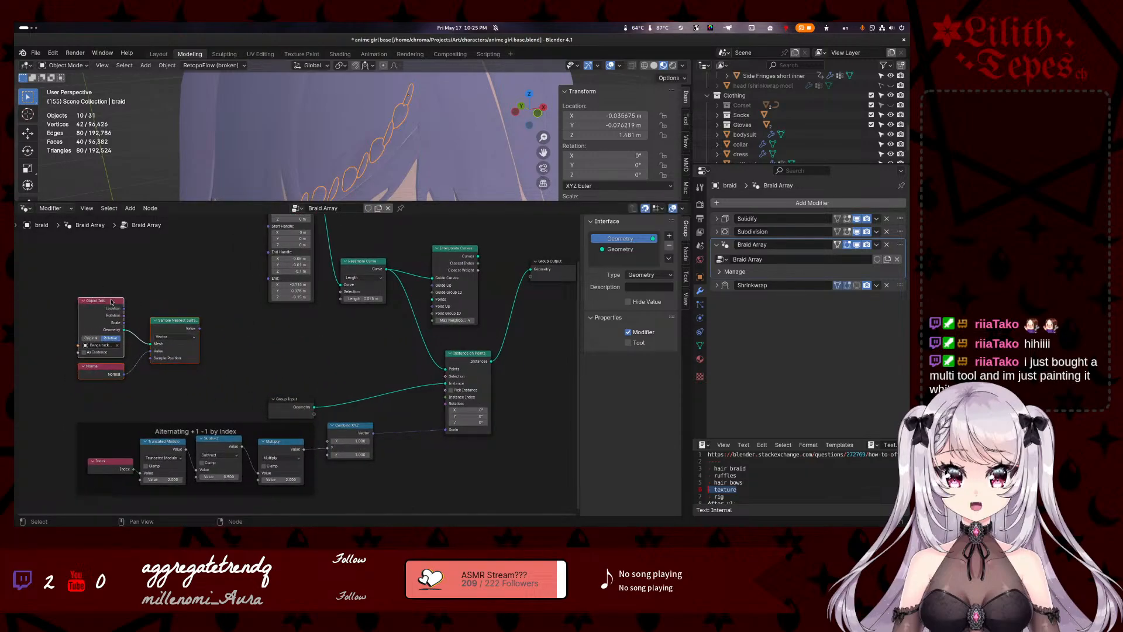
{"action": "mouse_move", "coordinate": [112, 302]}
{"action": "left_mouse_down"}
{"action": "mouse_move", "coordinate": [125, 301]}
{"action": "mouse_move", "coordinate": [114, 301]}
{"action": "left_mouse_up"}
- Move the Bezier Segment and Resample Curve nodes further up to clear space around the normal-sampling nodes
{"action": "scroll", "coordinate": [193, 296], "scroll_direction": "up", "scroll_amount": 1}
{"action": "scroll", "coordinate": [270, 290], "scroll_direction": "down", "scroll_amount": 3}
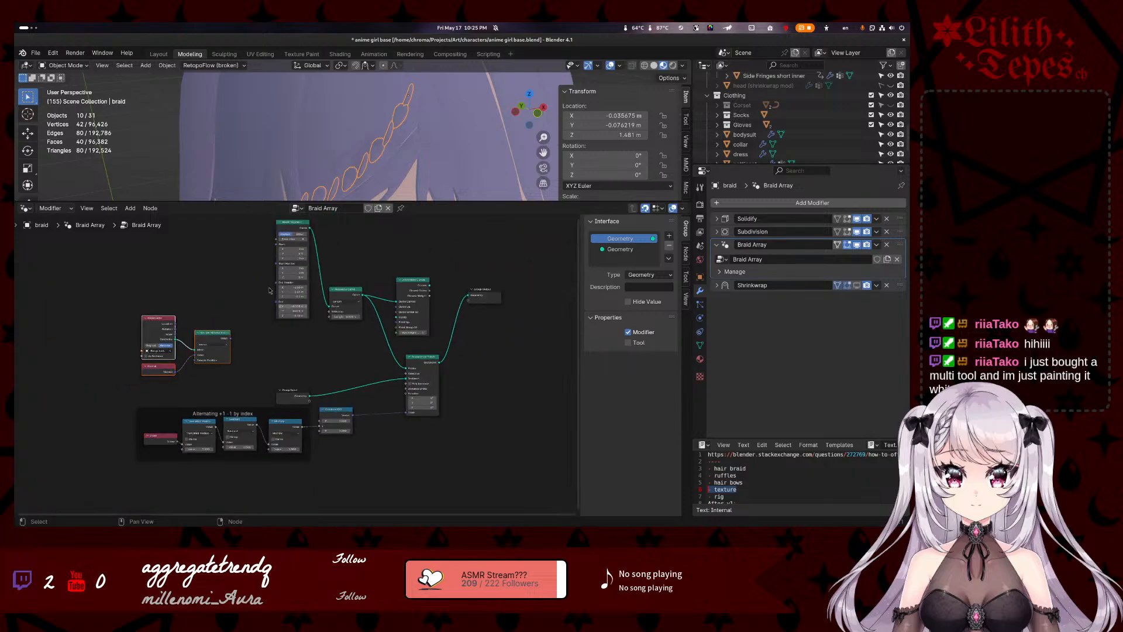
{"action": "scroll", "coordinate": [269, 290], "scroll_direction": "down", "scroll_amount": 1}
{"action": "middle_click_drag", "start_coordinate": [232, 278], "coordinate": [235, 323]}
{"action": "left_click_drag", "start_coordinate": [377, 259], "coordinate": [279, 370]}
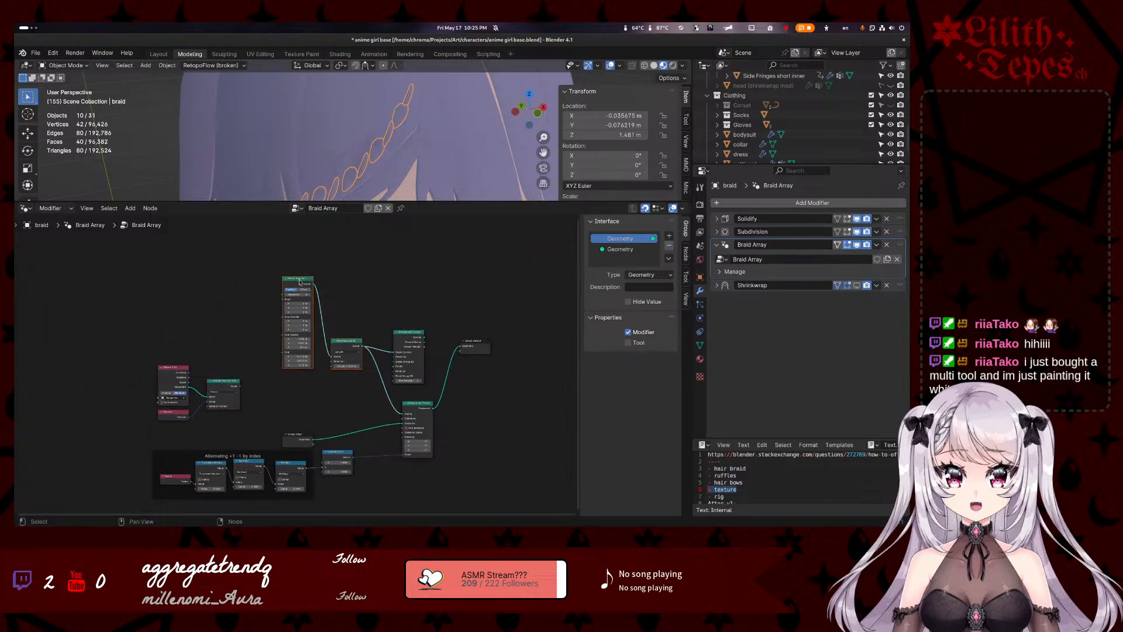
{"action": "left_click_drag", "start_coordinate": [299, 281], "coordinate": [288, 235]}
{"action": "left_click", "coordinate": [224, 368]}
- Add a Frame node and size it to surround the Object Info, Normal and Sample Nearest Surface nodes
{"action": "scroll", "coordinate": [225, 369], "scroll_direction": "up", "scroll_amount": 3}
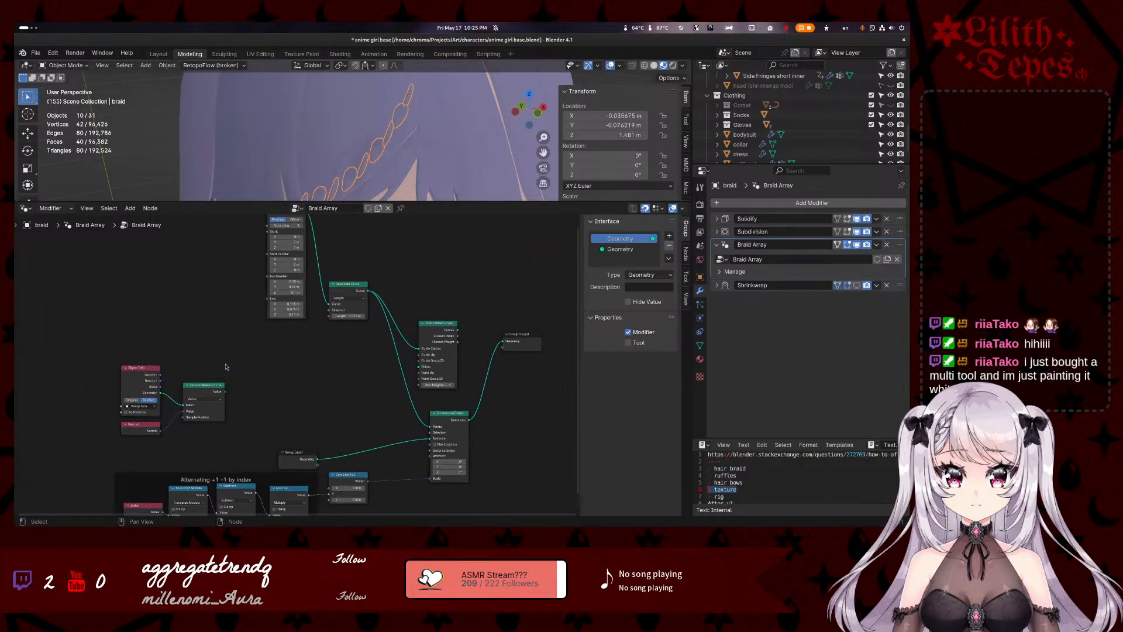
{"action": "middle_click_drag", "start_coordinate": [271, 367], "coordinate": [319, 293]}
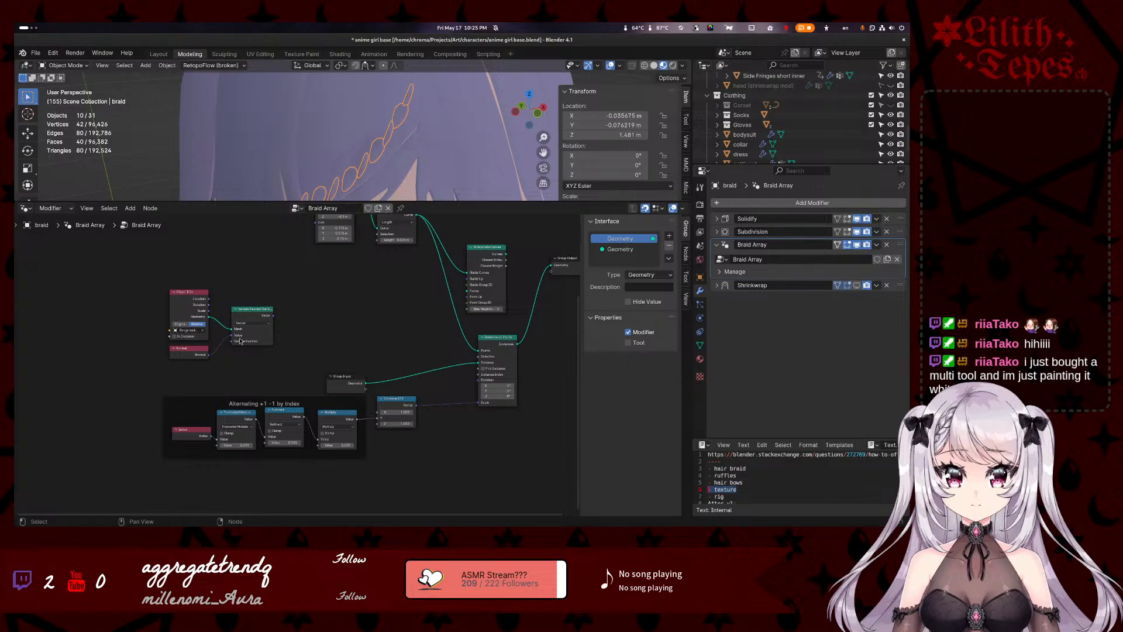
{"action": "right_click", "coordinate": [142, 301]}
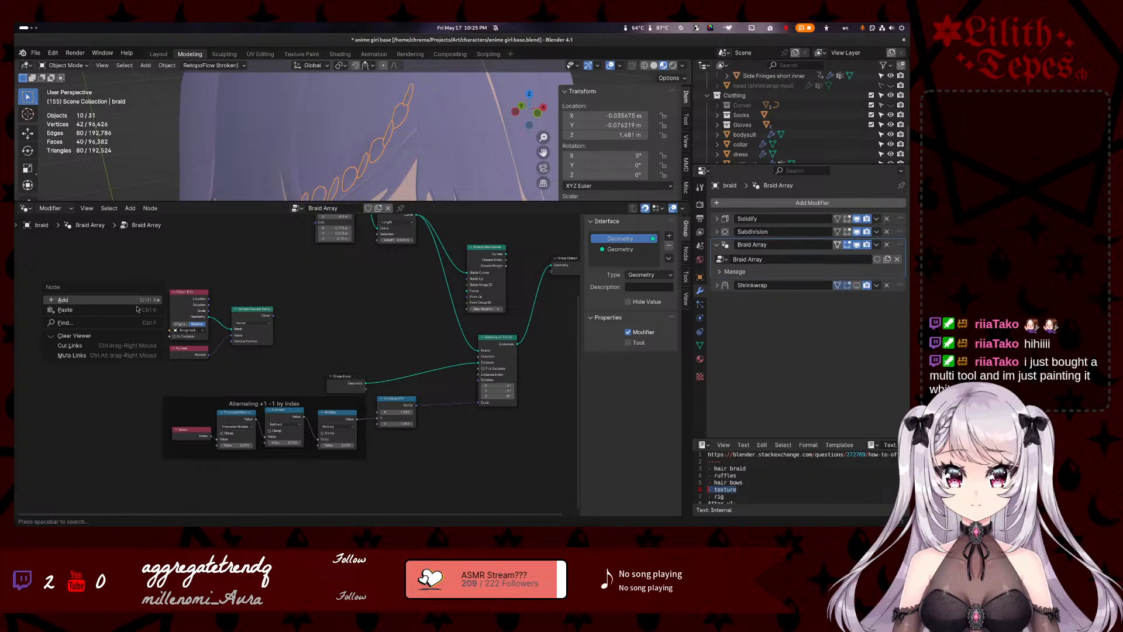
{"action": "mouse_move", "coordinate": [143, 299]}
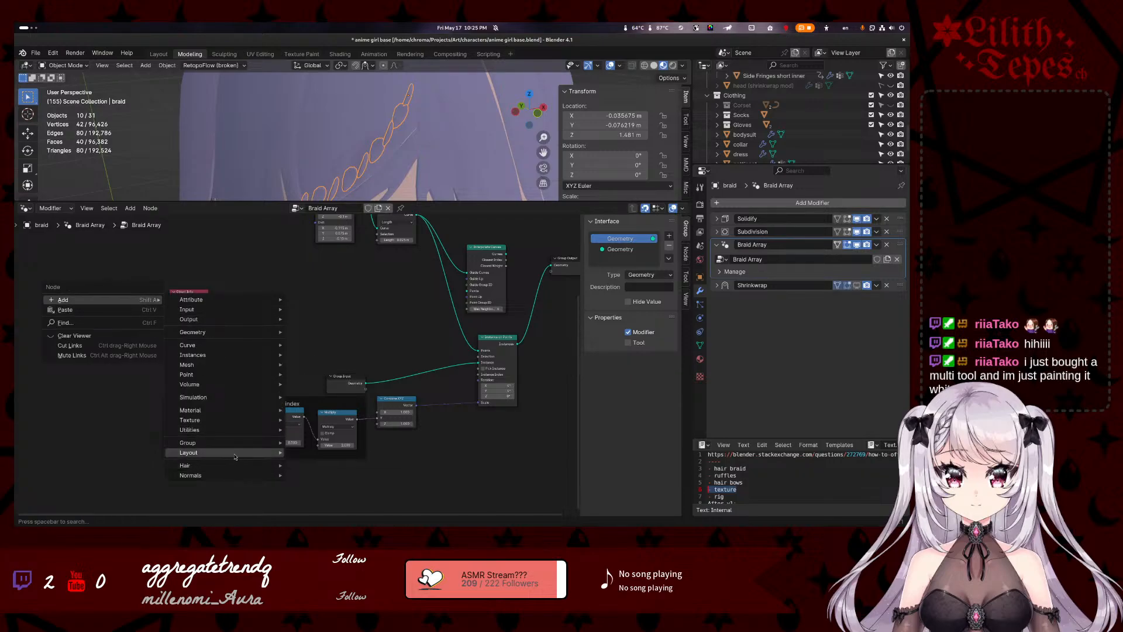
{"action": "mouse_move", "coordinate": [236, 455]}
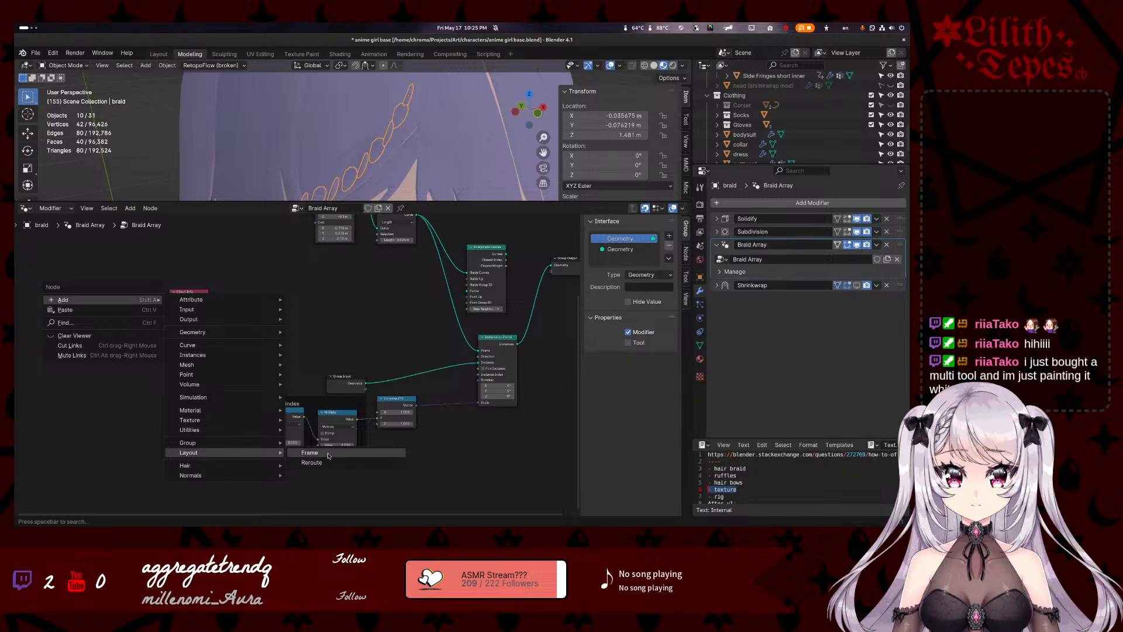
{"action": "left_click", "coordinate": [309, 452]}
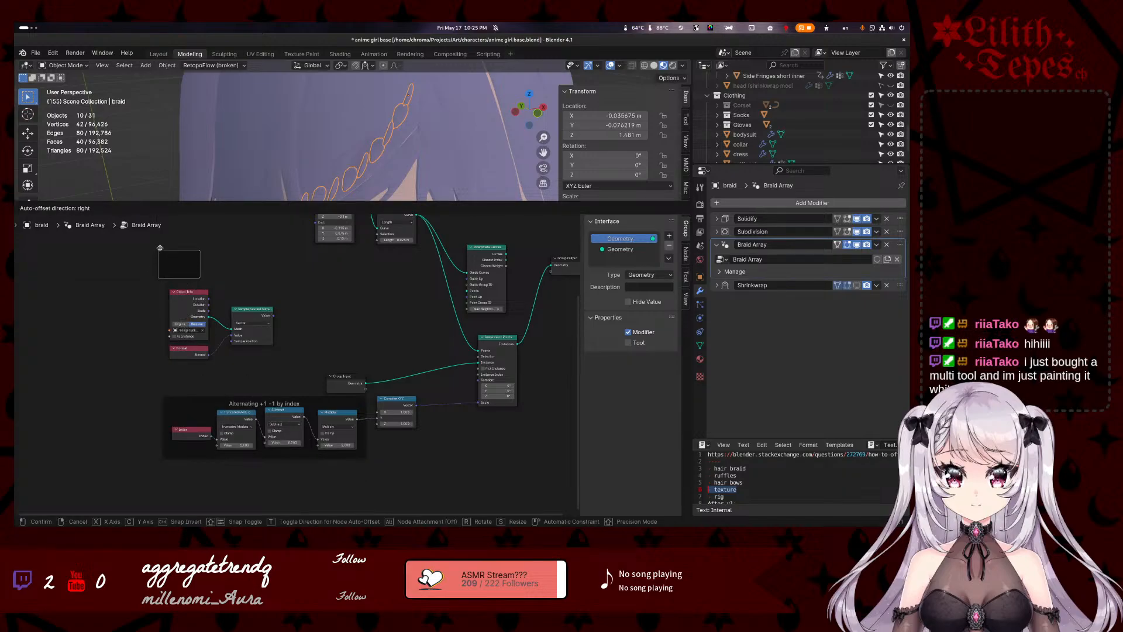
{"action": "left_click", "coordinate": [158, 251]}
{"action": "left_click_drag", "start_coordinate": [200, 278], "coordinate": [334, 377]}
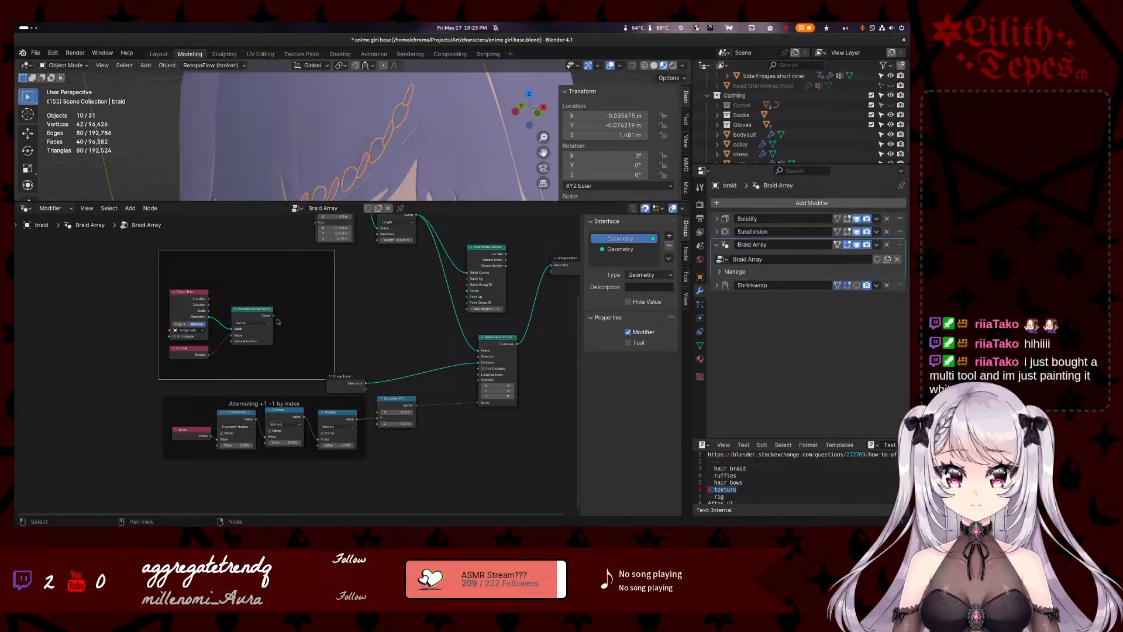
{"action": "left_click_drag", "start_coordinate": [156, 251], "coordinate": [158, 281]}
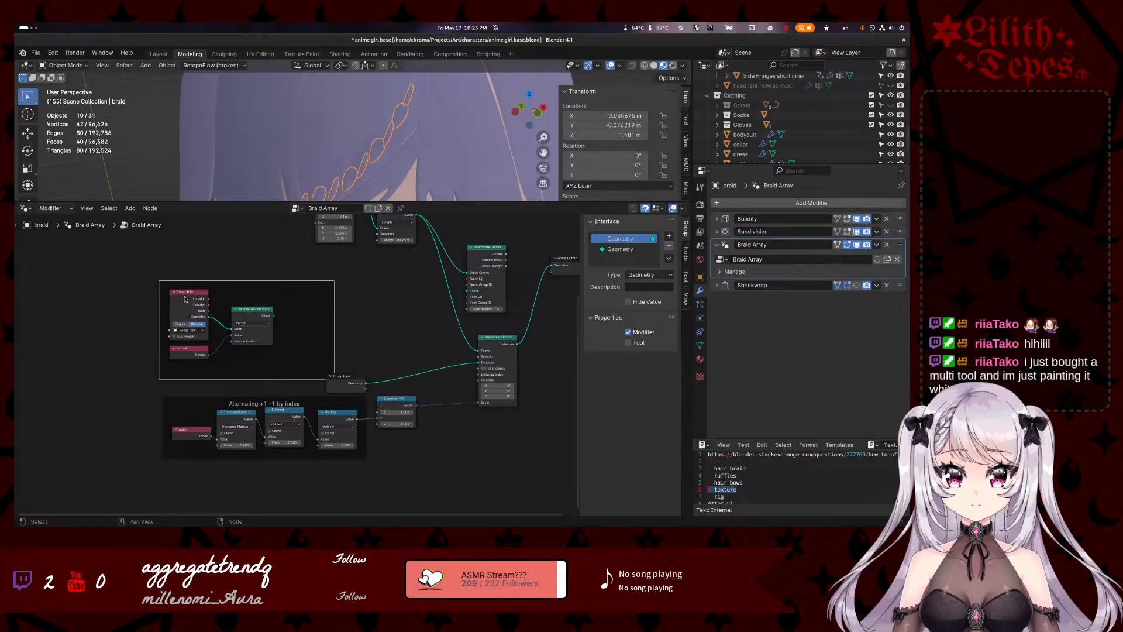
- Label the new frame "Sample normals from bangs"
{"action": "left_click", "coordinate": [185, 295]}
{"action": "left_click", "coordinate": [188, 285]}
{"action": "right_click", "coordinate": [240, 280]}
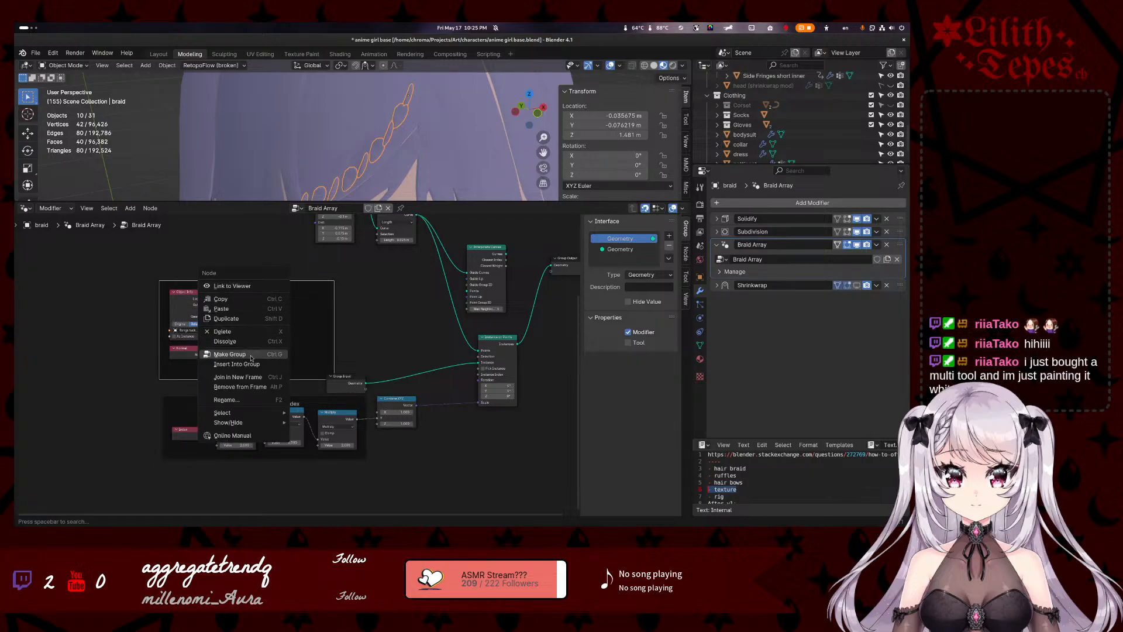
{"action": "left_click", "coordinate": [228, 400]}
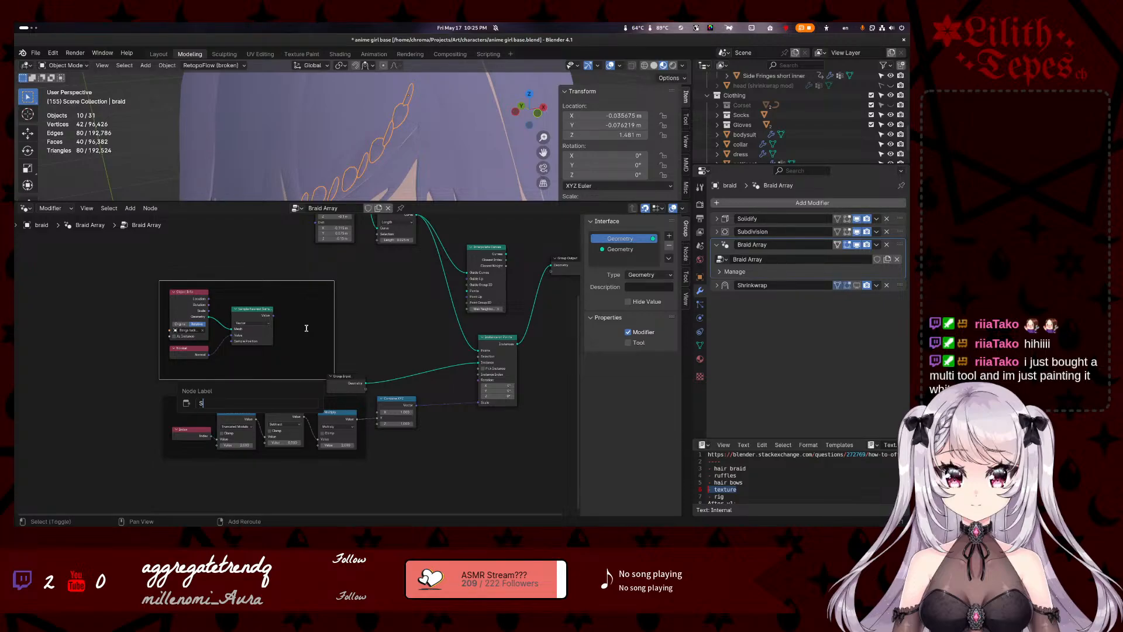
{"action": "type", "text": "Sample Normals from bangs"}
{"action": "key", "text": "Return"}
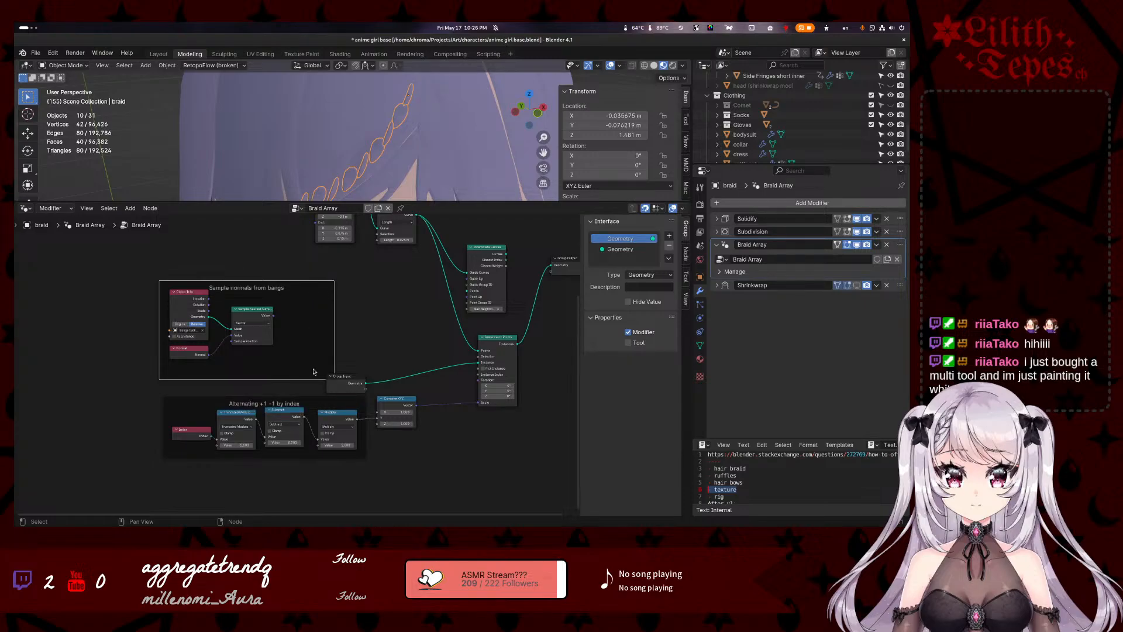
- Attach the Sample Nearest Surface node to the "Sample normals from bangs" frame and position the frame beside Object Info
{"action": "left_click_drag", "start_coordinate": [342, 376], "coordinate": [383, 364]}
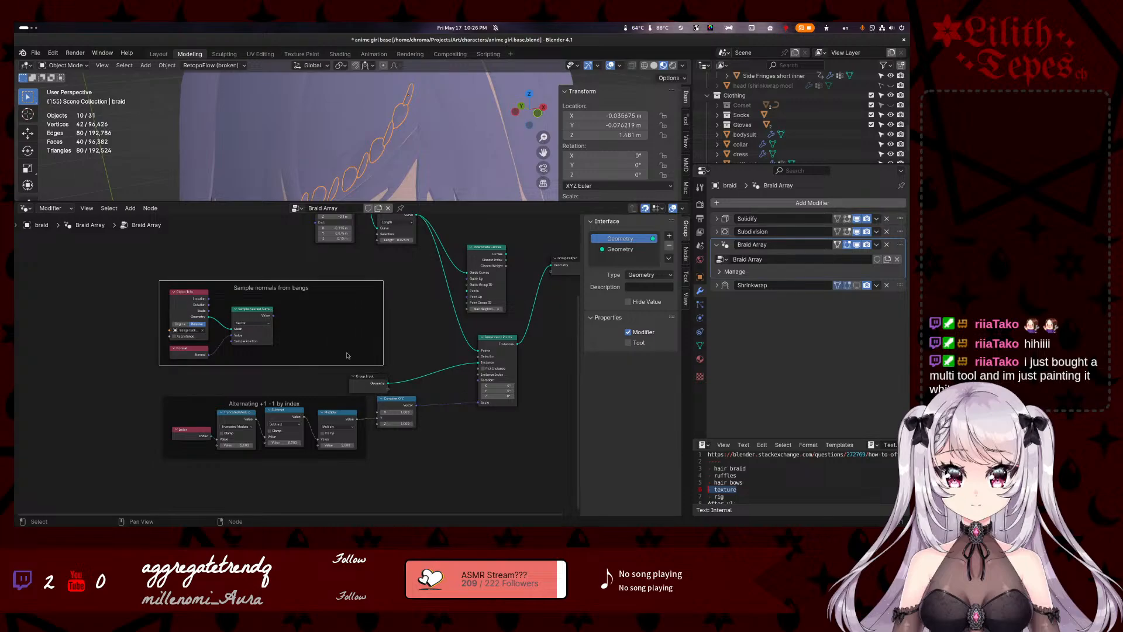
{"action": "left_click_drag", "start_coordinate": [255, 306], "coordinate": [241, 298]}
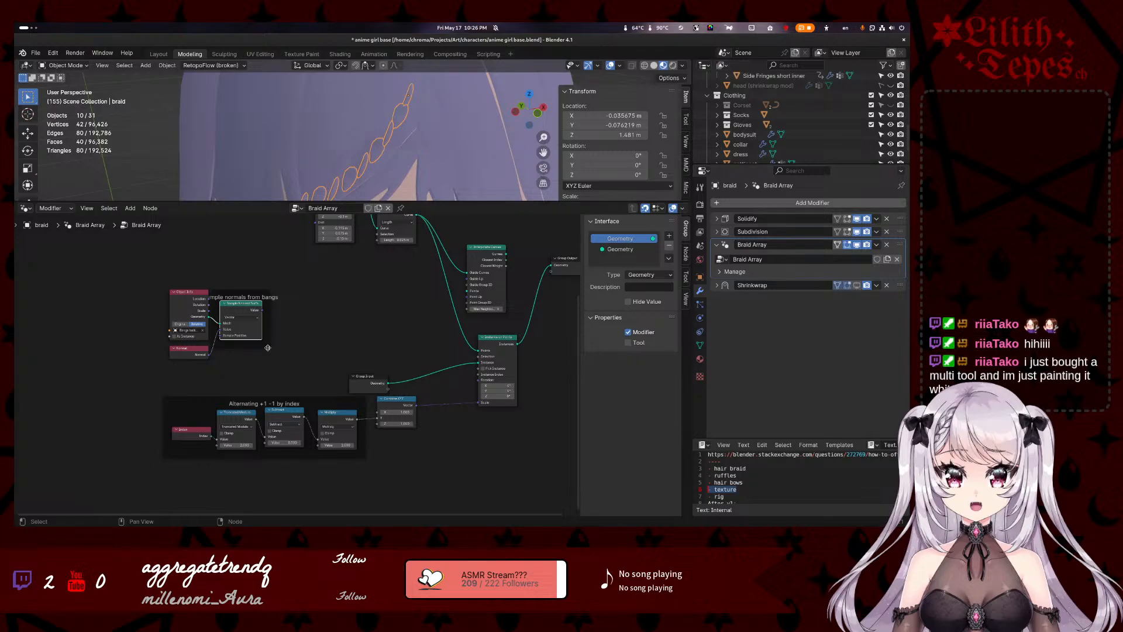
{"action": "left_click_drag", "start_coordinate": [242, 309], "coordinate": [298, 321]}
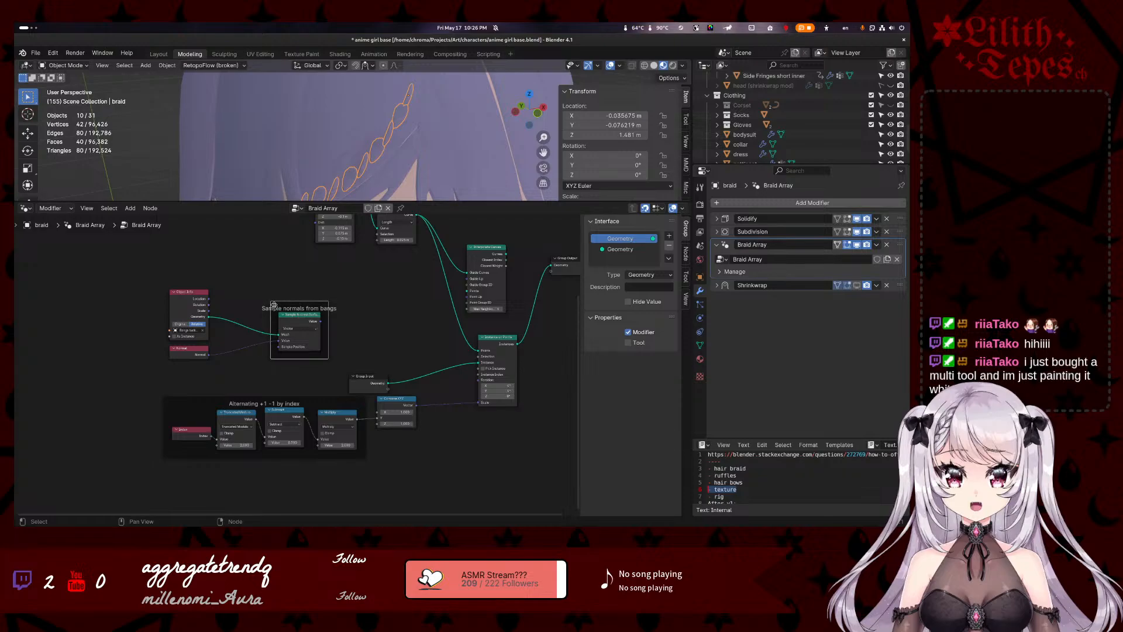
{"action": "left_click_drag", "start_coordinate": [272, 303], "coordinate": [236, 253]}
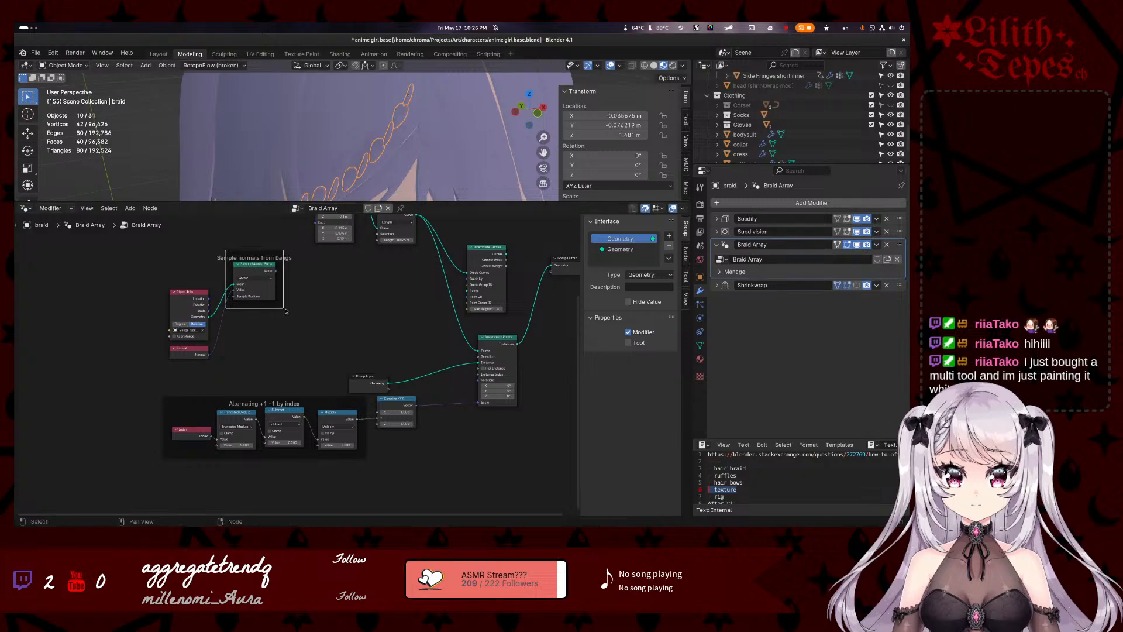
{"action": "left_click_drag", "start_coordinate": [283, 306], "coordinate": [297, 321]}
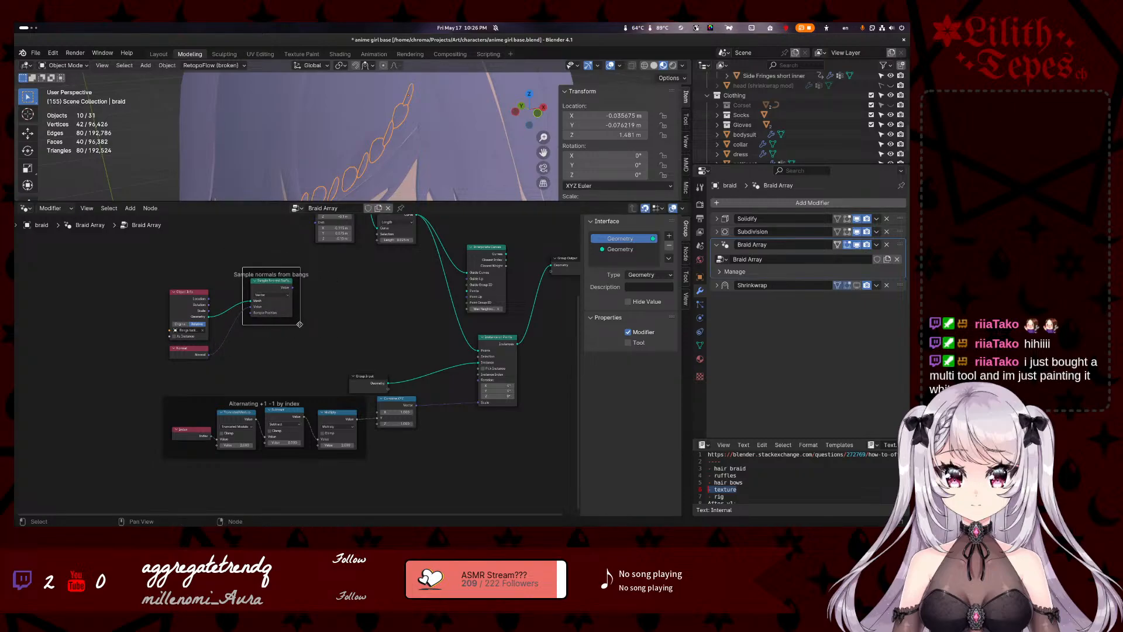
- Bring the Object Info and Normal nodes into the "Sample normals from bangs" frame and shift the whole frame slightly left
{"action": "mouse_move", "coordinate": [178, 297]}
{"action": "left_mouse_down"}
{"action": "mouse_move", "coordinate": [236, 292]}
{"action": "mouse_move", "coordinate": [182, 282]}
{"action": "left_mouse_up"}
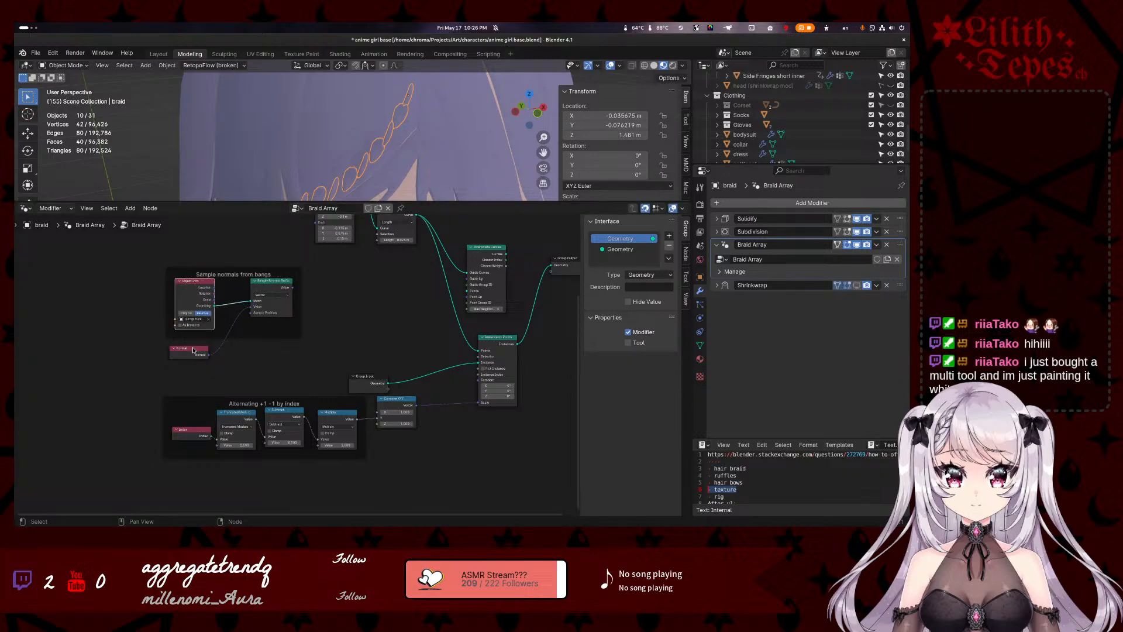
{"action": "left_click_drag", "start_coordinate": [193, 350], "coordinate": [198, 343]}
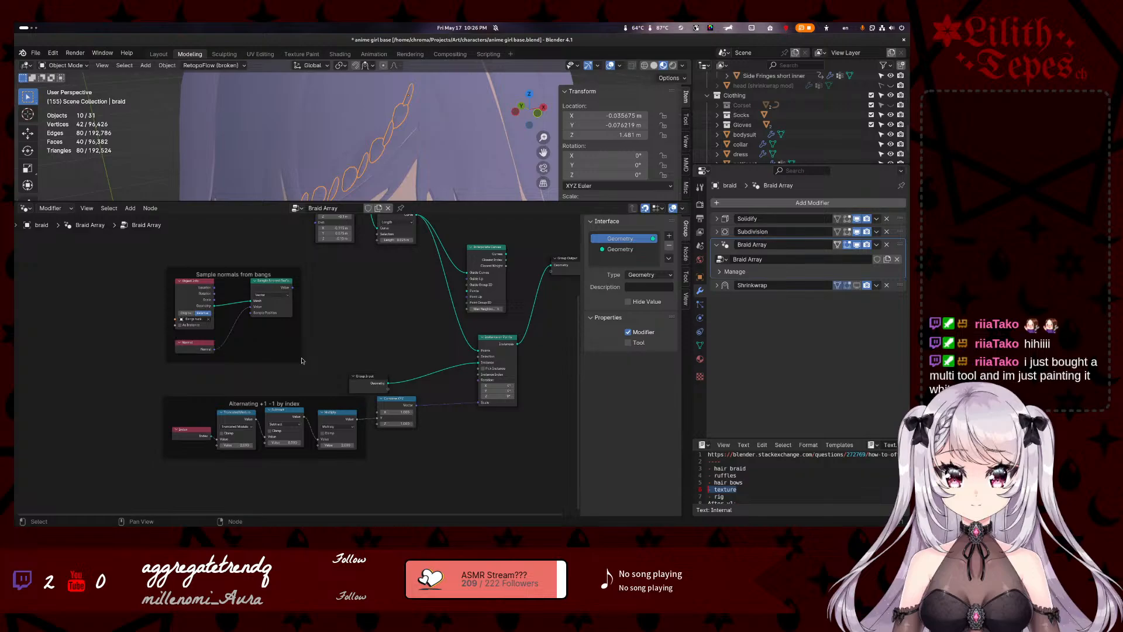
{"action": "left_click", "coordinate": [297, 302]}
{"action": "mouse_move", "coordinate": [296, 357]}
{"action": "left_mouse_down"}
{"action": "mouse_move", "coordinate": [317, 362]}
{"action": "mouse_move", "coordinate": [289, 358]}
{"action": "left_mouse_up"}
{"action": "right_click", "coordinate": [289, 357]}
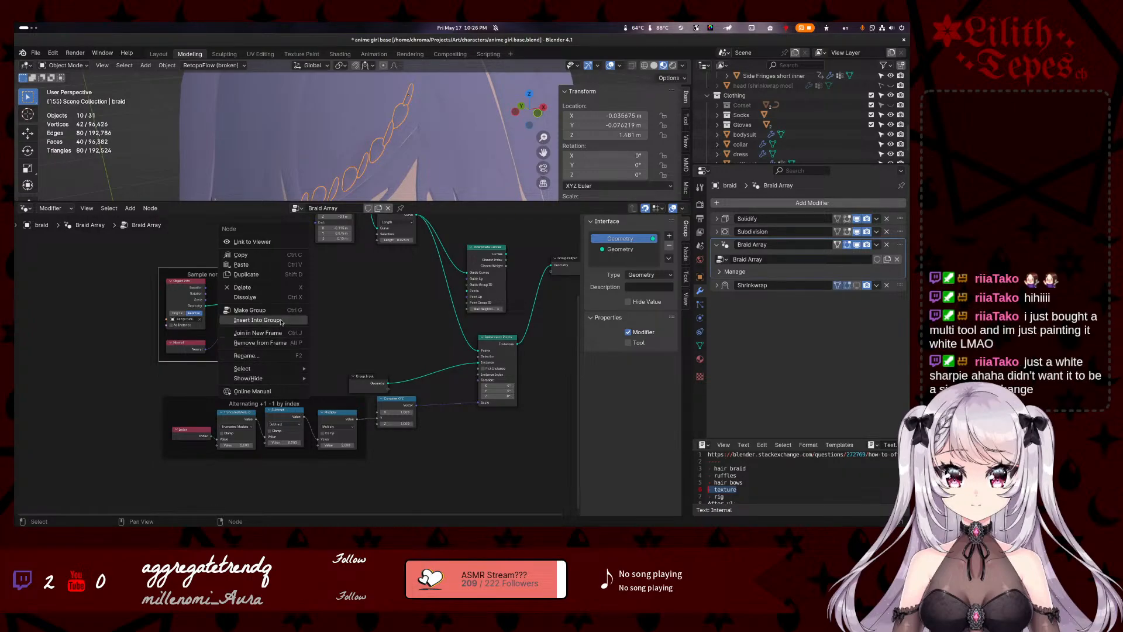
{"action": "left_click", "coordinate": [358, 306]}
- Add a Vector Math Scale node fed by the Value output of Sample Nearest Surface, placed to its right
{"action": "left_click_drag", "start_coordinate": [285, 288], "coordinate": [296, 293]}
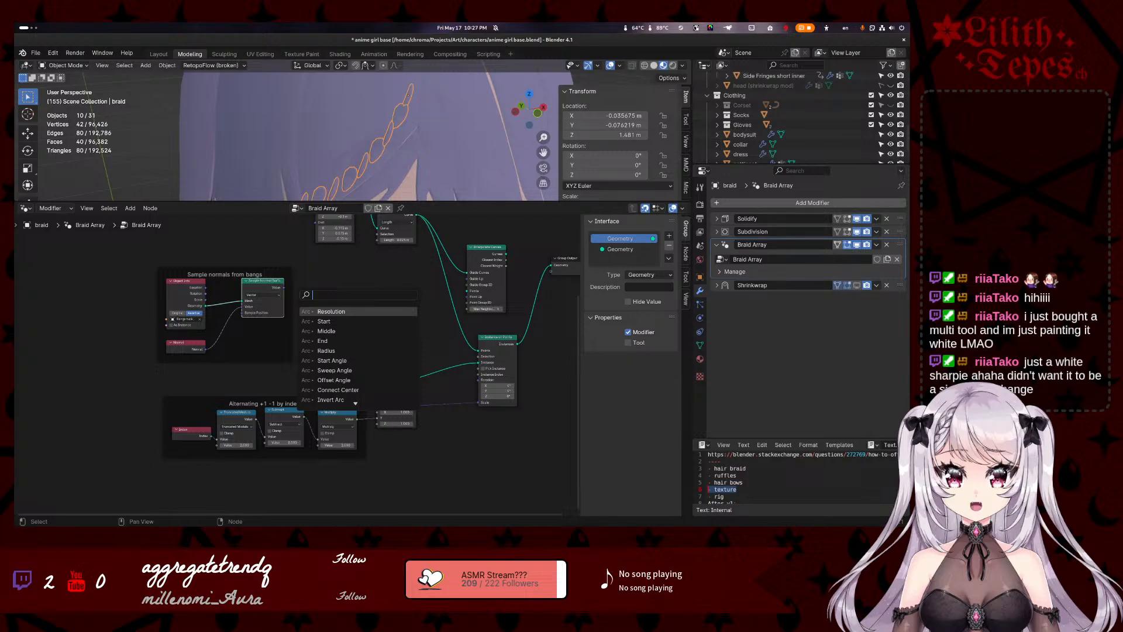
{"action": "type", "text": "scale"}
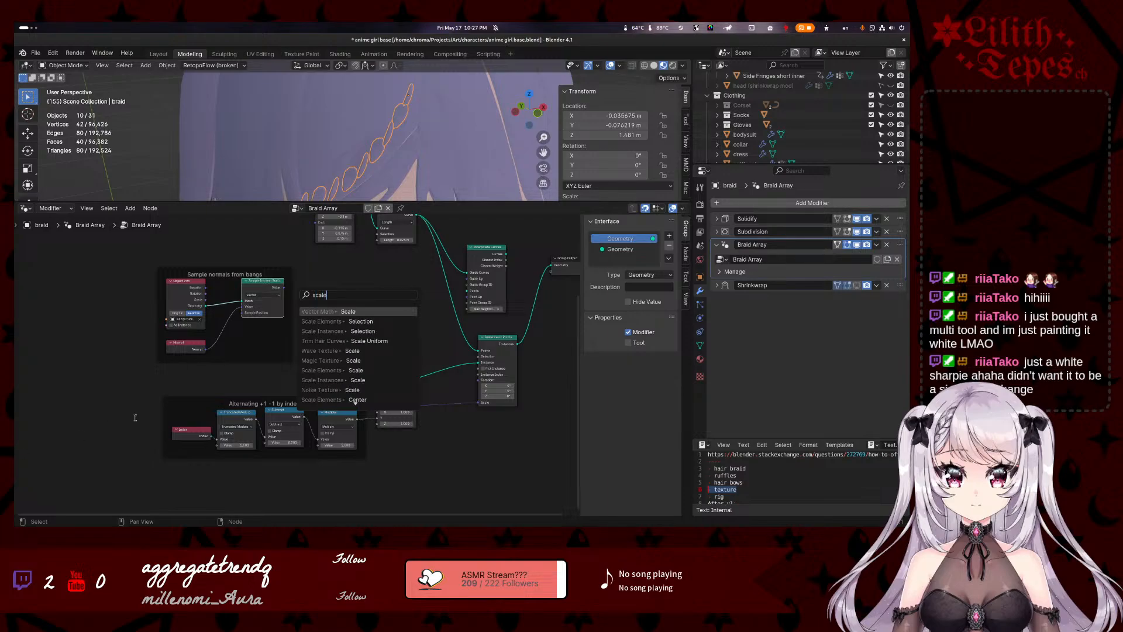
{"action": "left_click", "coordinate": [369, 311]}
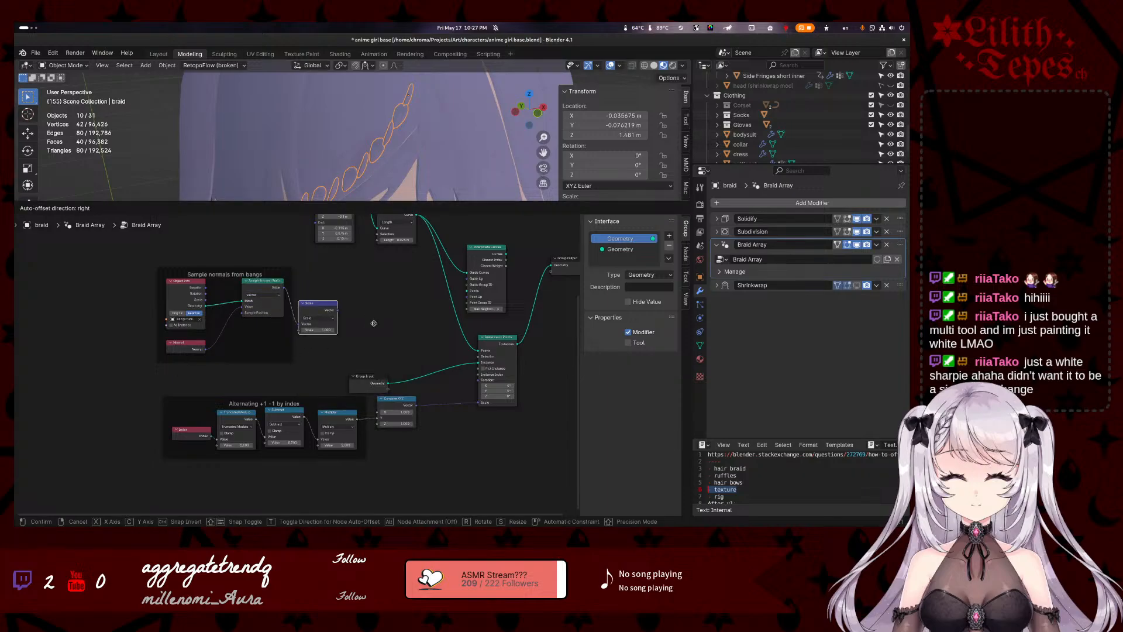
{"action": "left_click", "coordinate": [321, 298]}
{"action": "scroll", "coordinate": [289, 361], "scroll_direction": "up", "scroll_amount": 4}
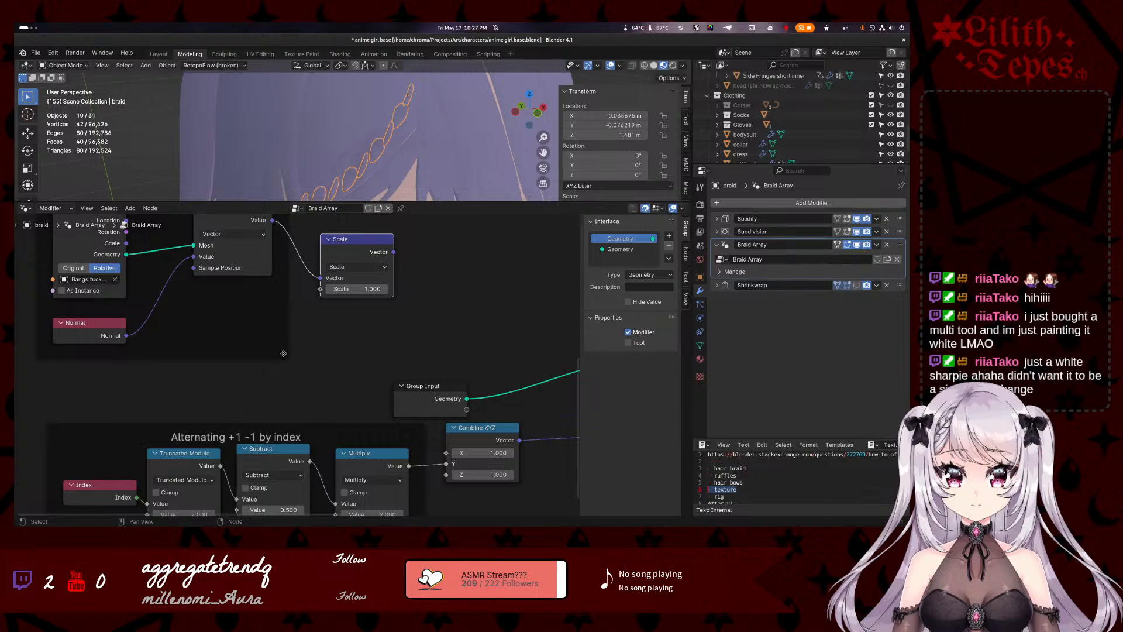
- Shift the "Sample normals from bangs" frame slightly down and bring the Scale node into it
{"action": "left_click", "coordinate": [284, 354]}
{"action": "key", "text": "g"}
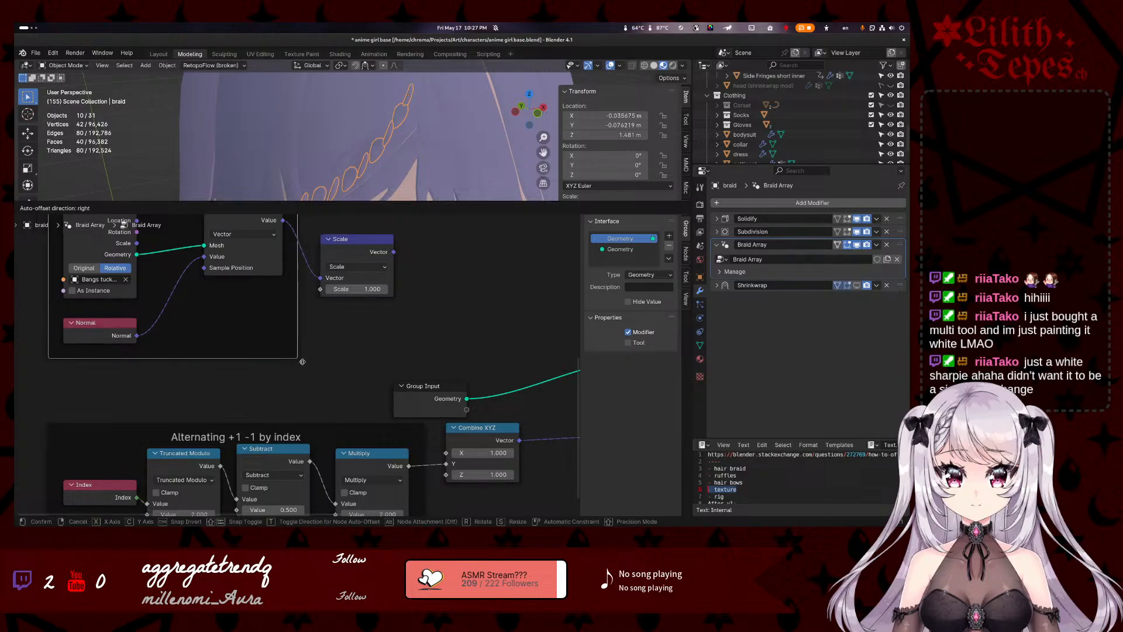
{"action": "left_click", "coordinate": [287, 377]}
{"action": "mouse_move", "coordinate": [366, 243]}
{"action": "left_mouse_down"}
{"action": "mouse_move", "coordinate": [229, 327]}
{"action": "mouse_move", "coordinate": [316, 263]}
{"action": "mouse_move", "coordinate": [386, 237]}
{"action": "mouse_move", "coordinate": [358, 248]}
{"action": "left_mouse_up"}
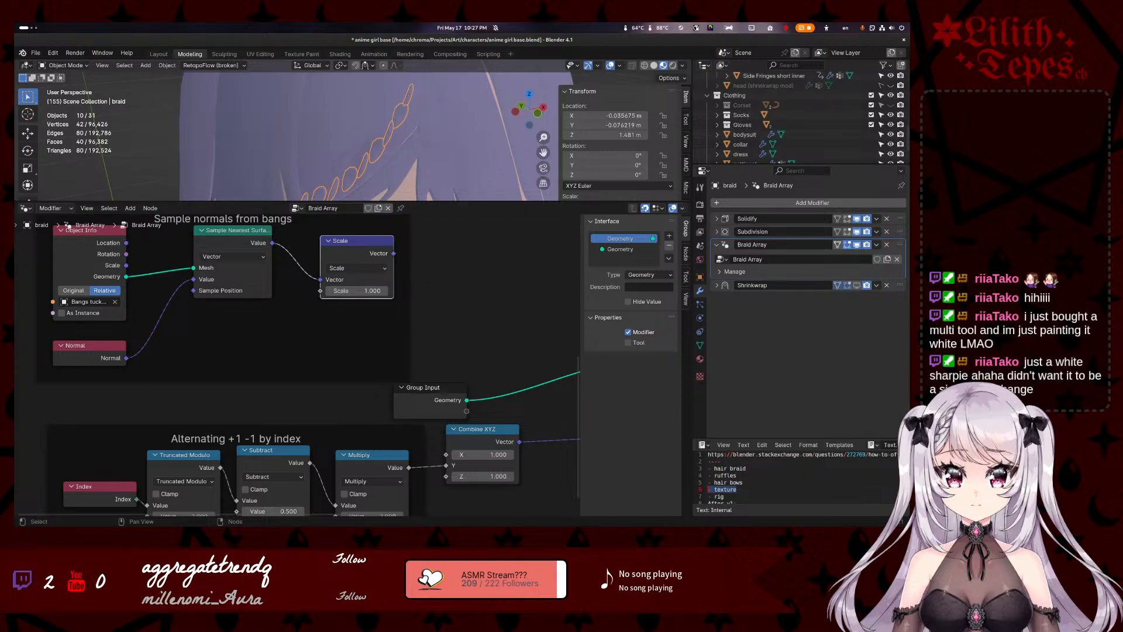
- Move the Instance on Points node left and delete the Interpolate Curves node
{"action": "scroll", "coordinate": [462, 325], "scroll_direction": "down", "scroll_amount": 3}
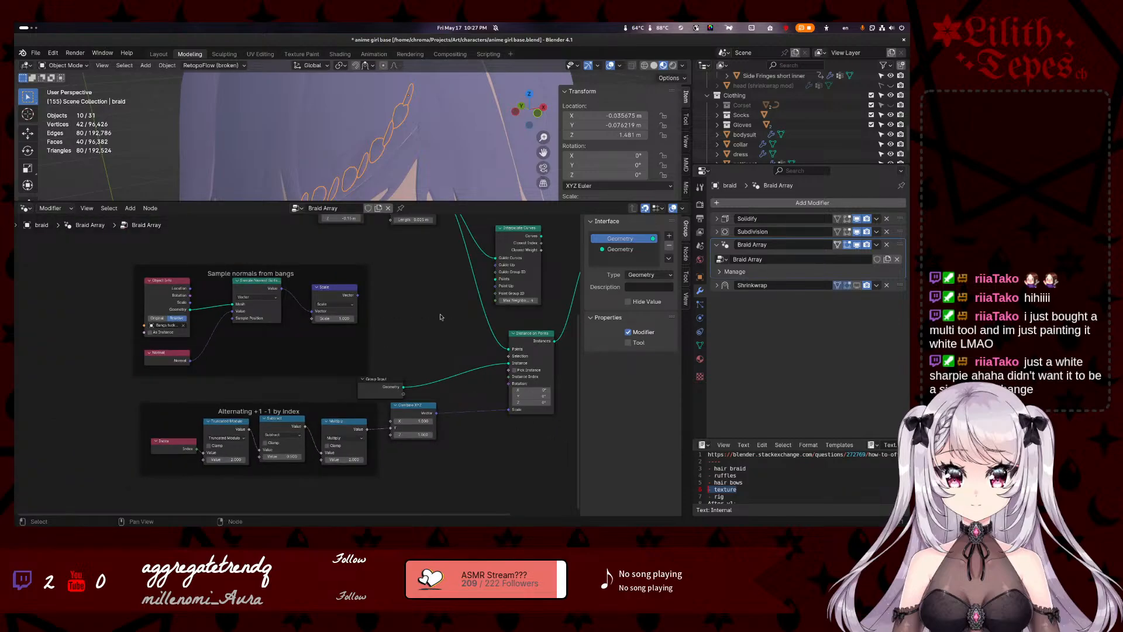
{"action": "middle_click_drag", "start_coordinate": [441, 316], "coordinate": [342, 340]}
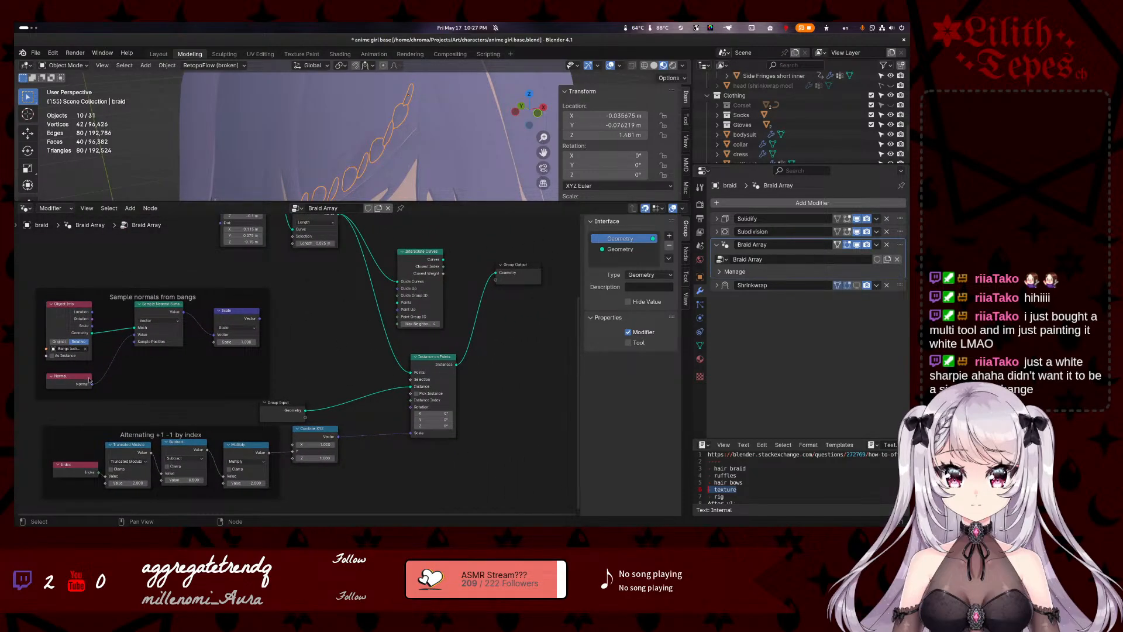
{"action": "left_click_drag", "start_coordinate": [441, 360], "coordinate": [400, 365]}
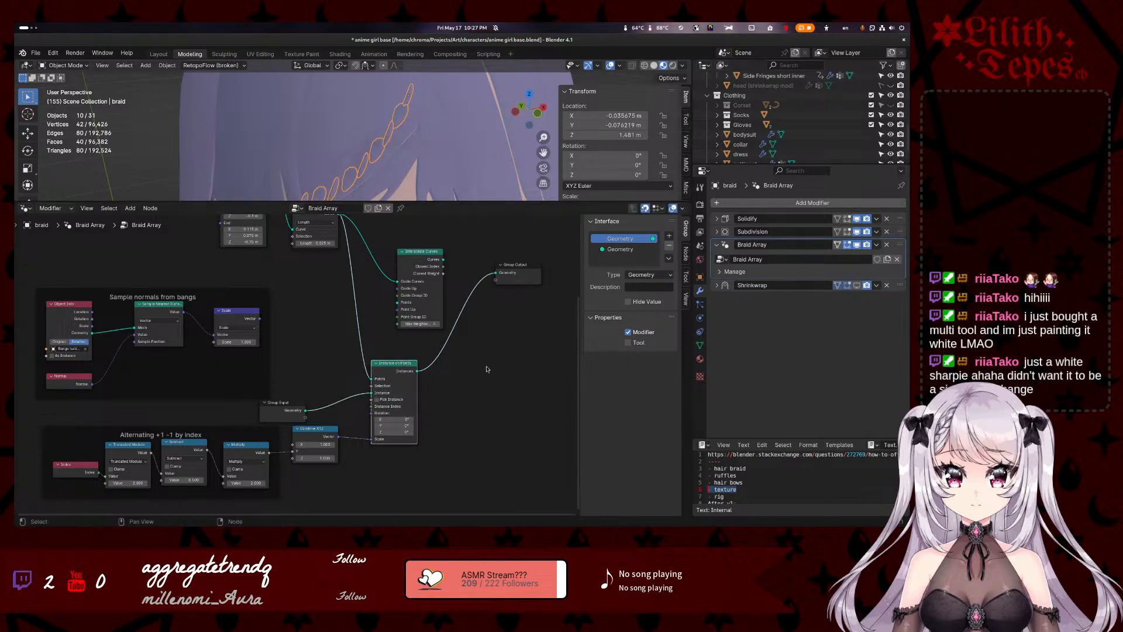
{"action": "left_click", "coordinate": [423, 253]}
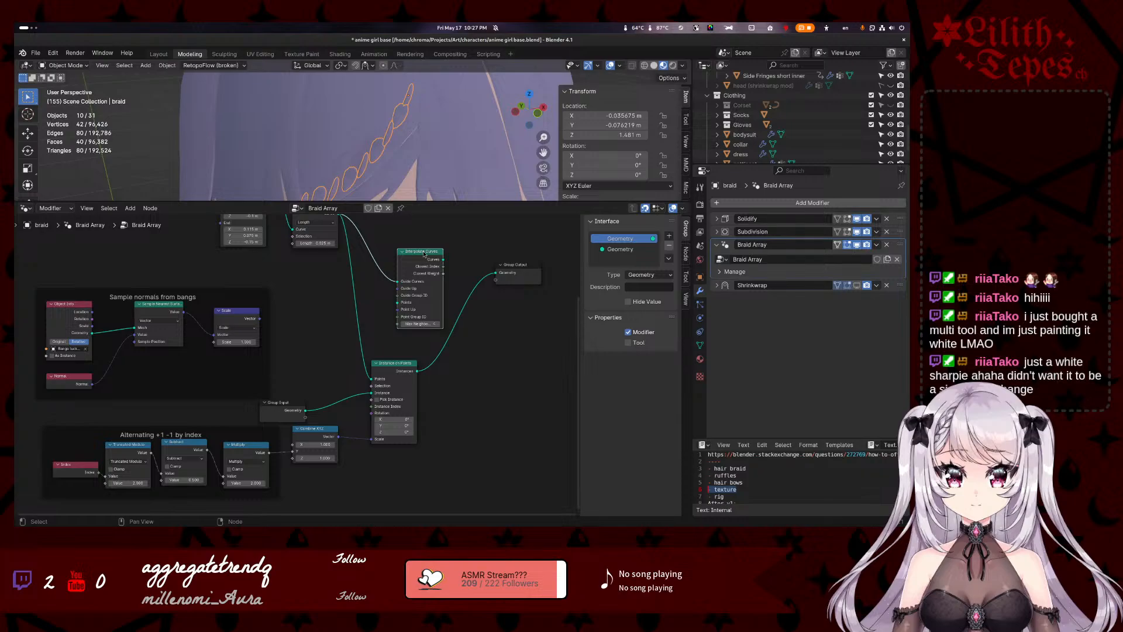
{"action": "key", "text": "x"}
{"action": "right_click", "coordinate": [327, 306]}
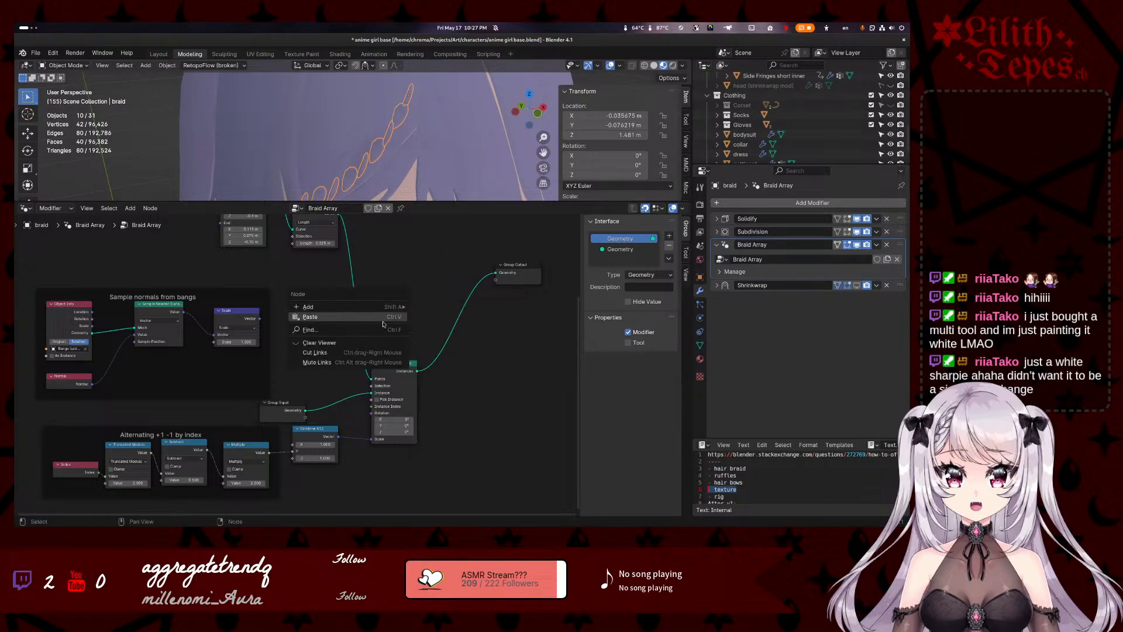
{"action": "mouse_move", "coordinate": [386, 306]}
{"action": "key", "text": "Escape"}
- Detach Instance on Points from Group Output and add a Translate Instances node fed by its Instances output
{"action": "left_click_drag", "start_coordinate": [501, 275], "coordinate": [462, 316]}
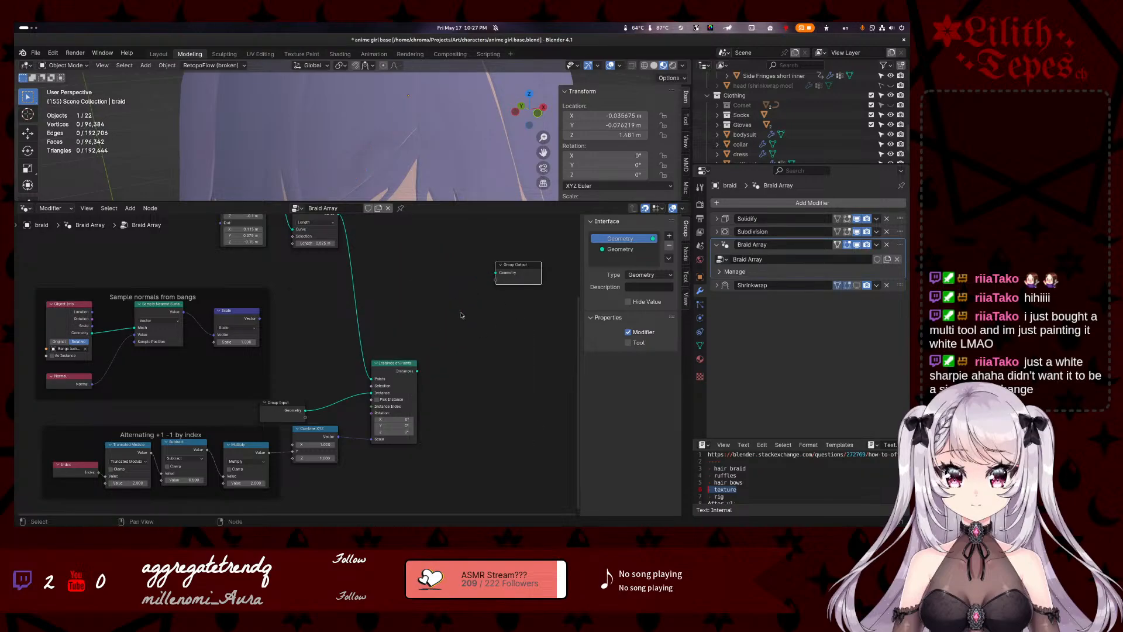
{"action": "left_click_drag", "start_coordinate": [417, 372], "coordinate": [457, 326]}
{"action": "type", "text": "tr"}
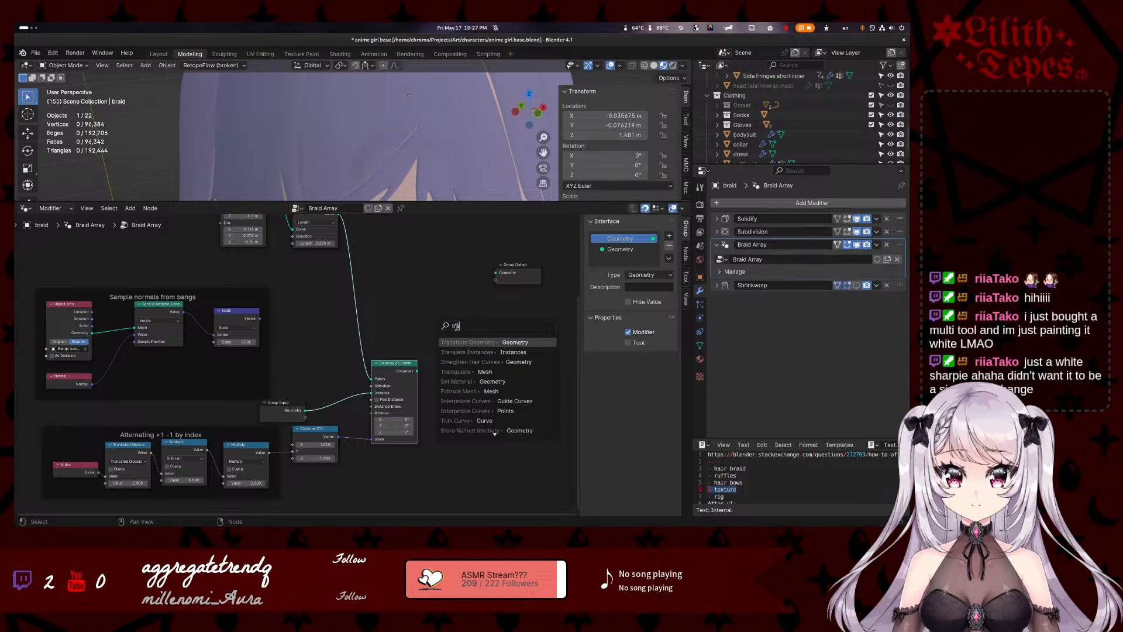
{"action": "type", "text": "anslate"}
{"action": "key", "text": "Return"}
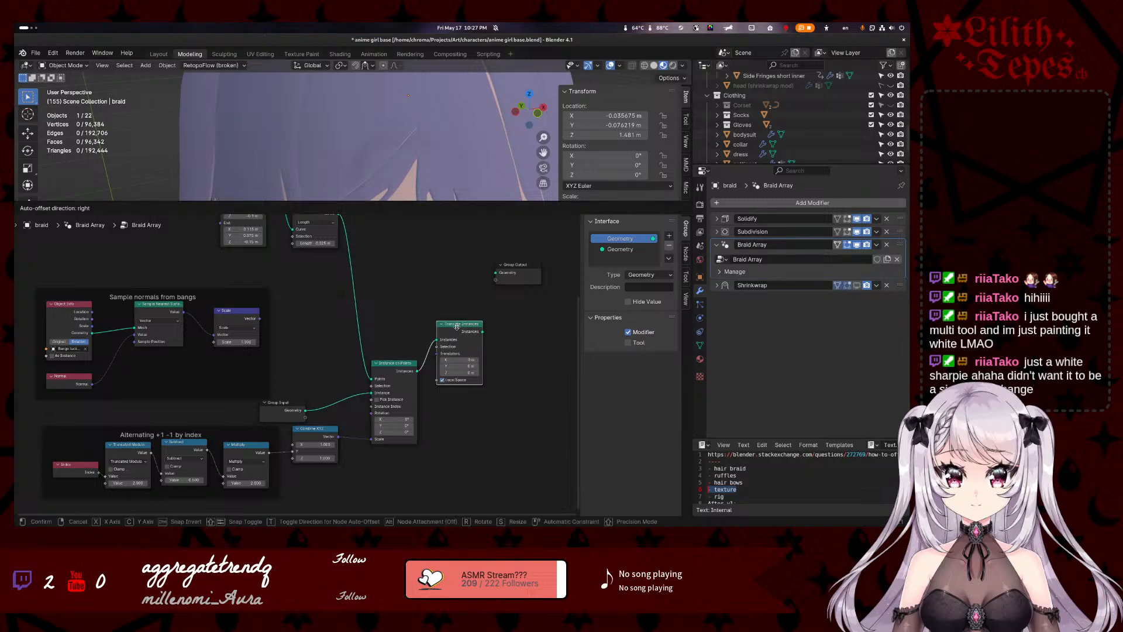
{"action": "left_click", "coordinate": [472, 294]}
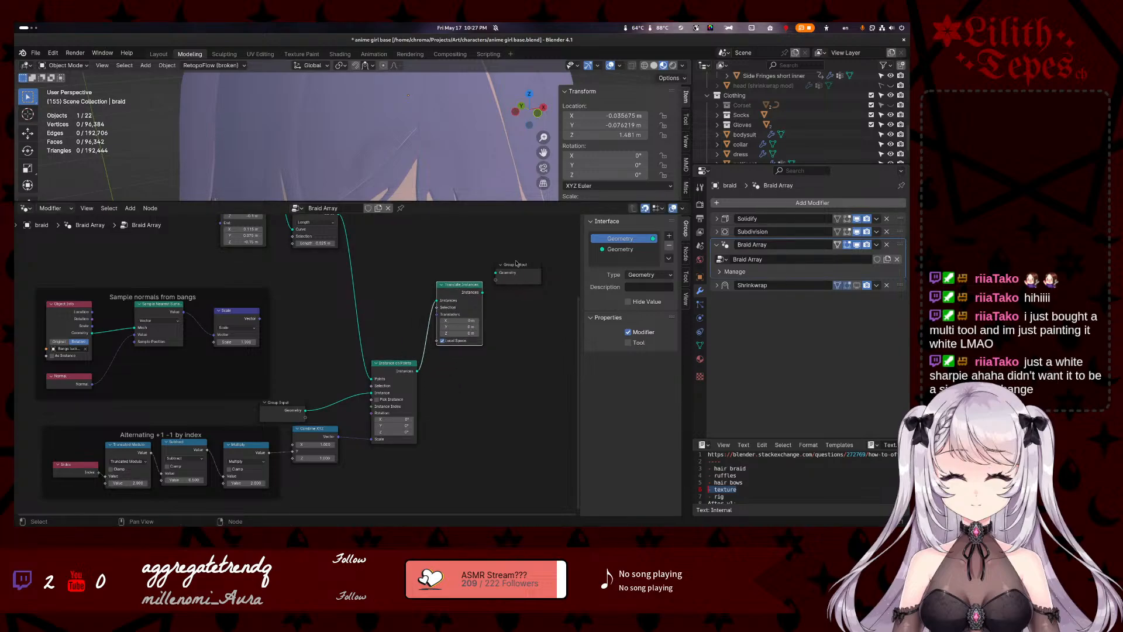
- Connect Translate Instances to Group Output and feed the Scale node's Vector output into its Translation input
{"action": "left_click_drag", "start_coordinate": [518, 268], "coordinate": [261, 320]}
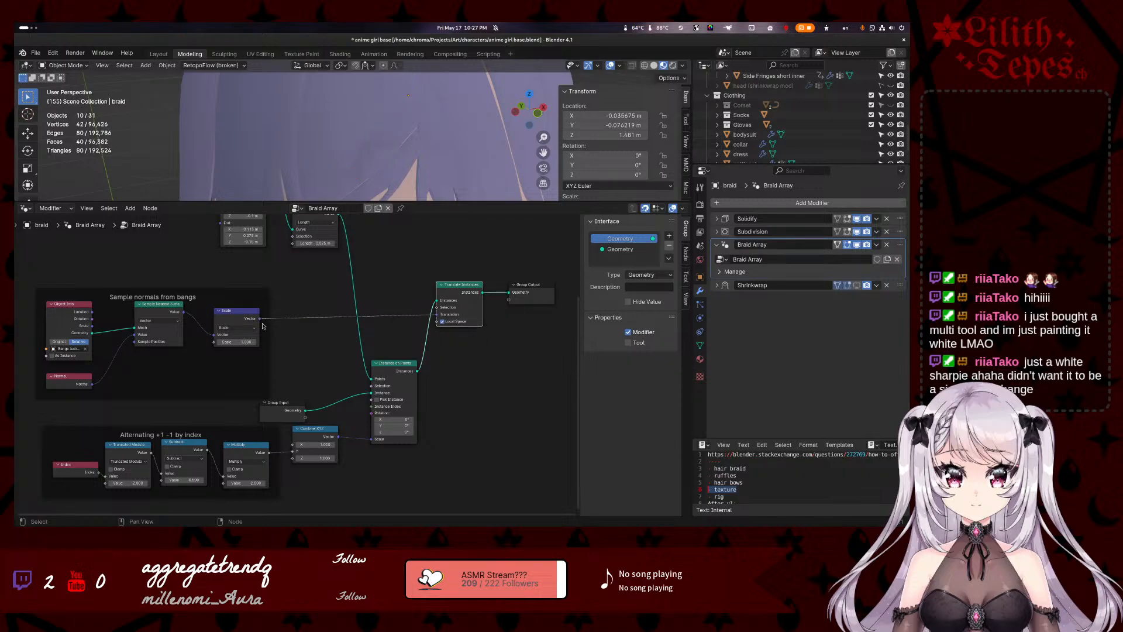
{"action": "left_click", "coordinate": [256, 315]}
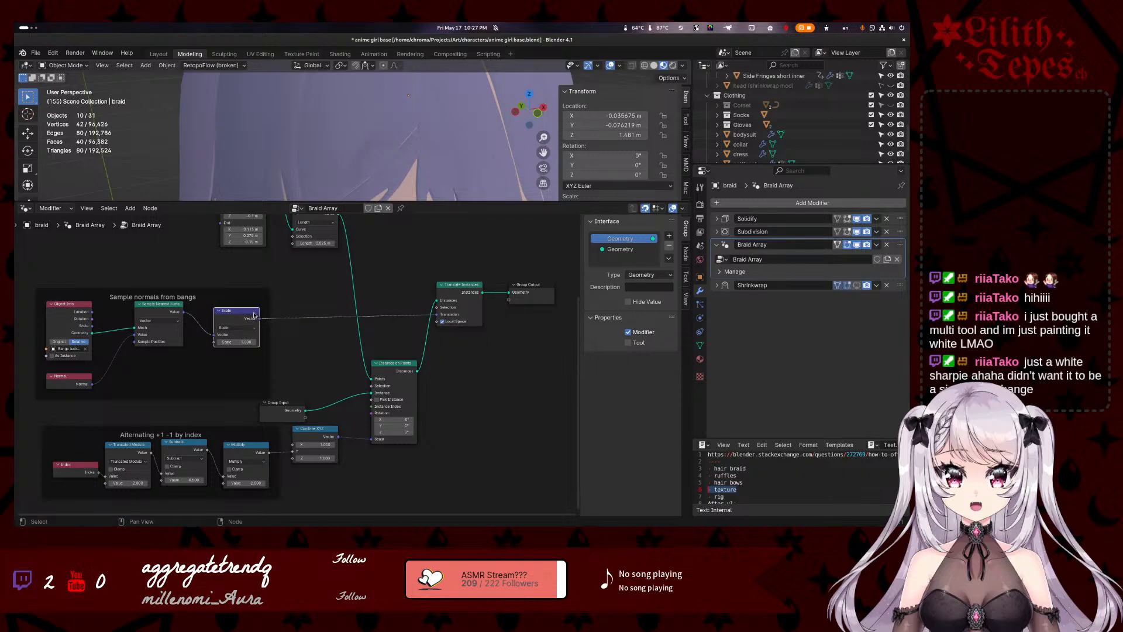
{"action": "scroll", "coordinate": [320, 108], "scroll_direction": "down", "scroll_amount": 5}
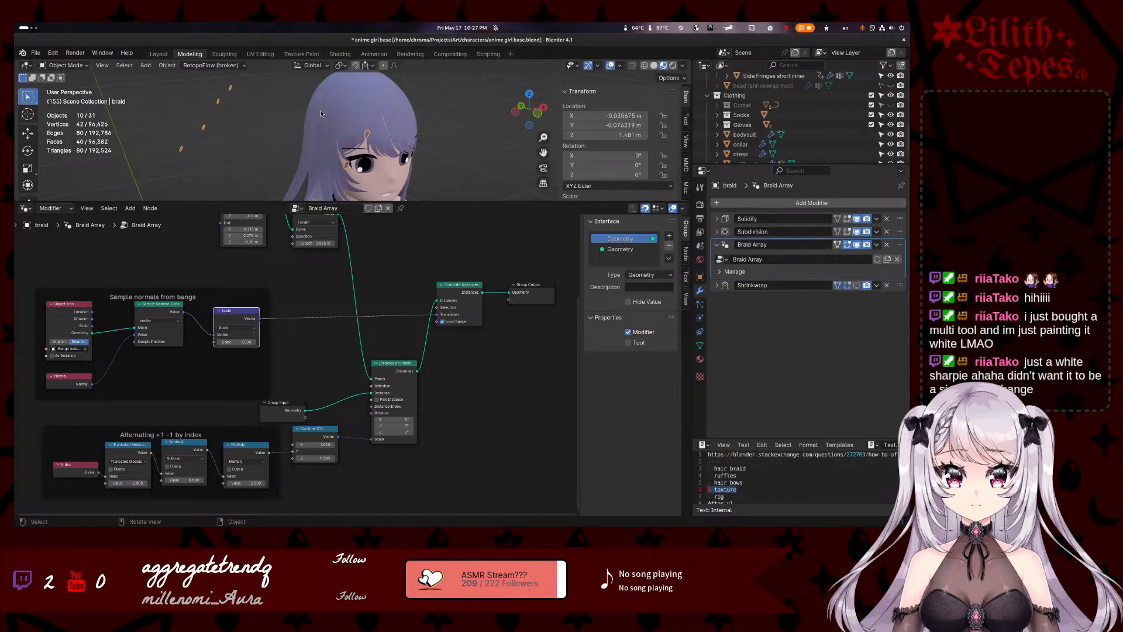
{"action": "scroll", "coordinate": [321, 113], "scroll_direction": "down", "scroll_amount": 1}
{"action": "scroll", "coordinate": [321, 114], "scroll_direction": "up", "scroll_amount": 3}
{"action": "scroll", "coordinate": [321, 113], "scroll_direction": "down", "scroll_amount": 1}
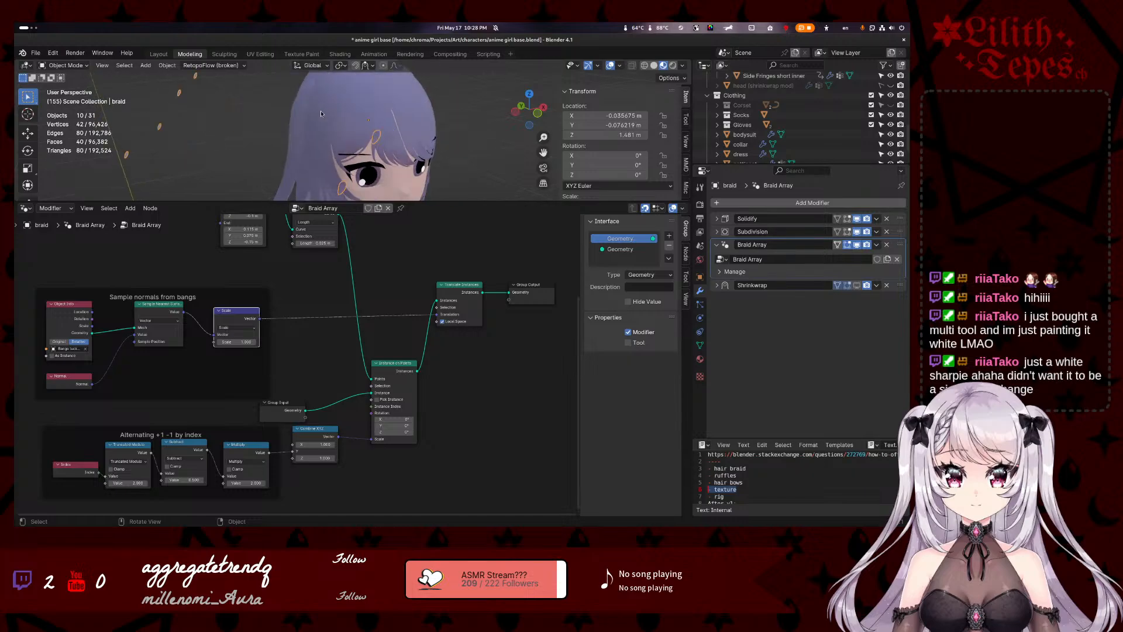
- Set the Scale node's factor to 0.3
{"action": "left_click", "coordinate": [258, 340]}
{"action": "type", "text": "0.3"}
{"action": "key", "text": "Return"}
{"action": "scroll", "coordinate": [289, 311], "scroll_direction": "up", "scroll_amount": 4}
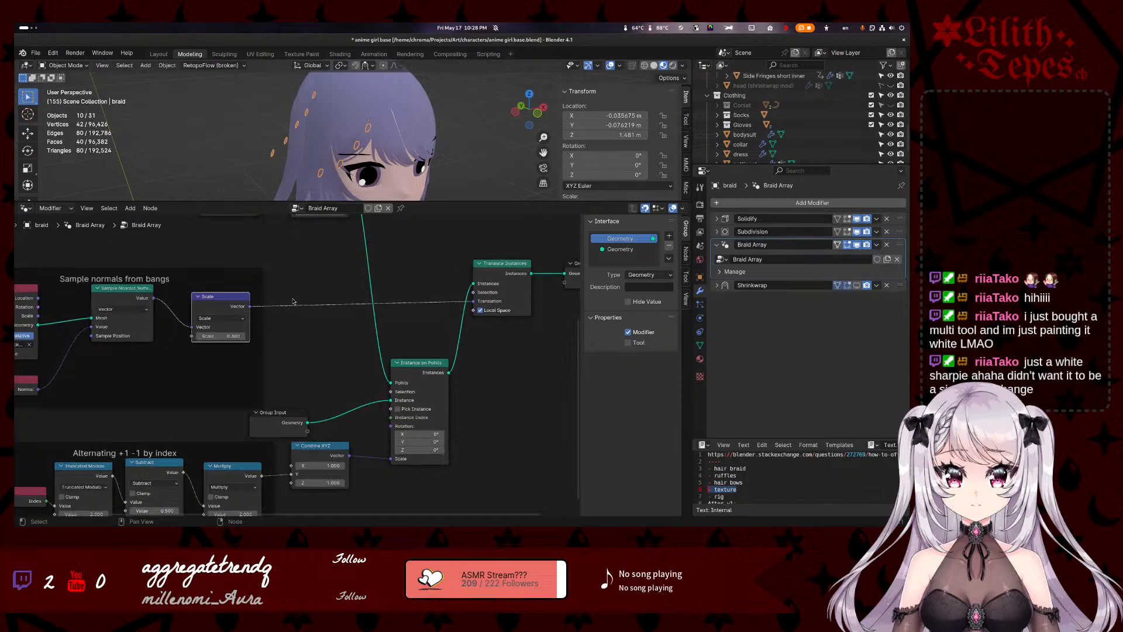
- Reverse the offset direction by setting the Scale node's factor to -0.3
{"action": "middle_click_drag", "start_coordinate": [310, 240], "coordinate": [298, 300]}
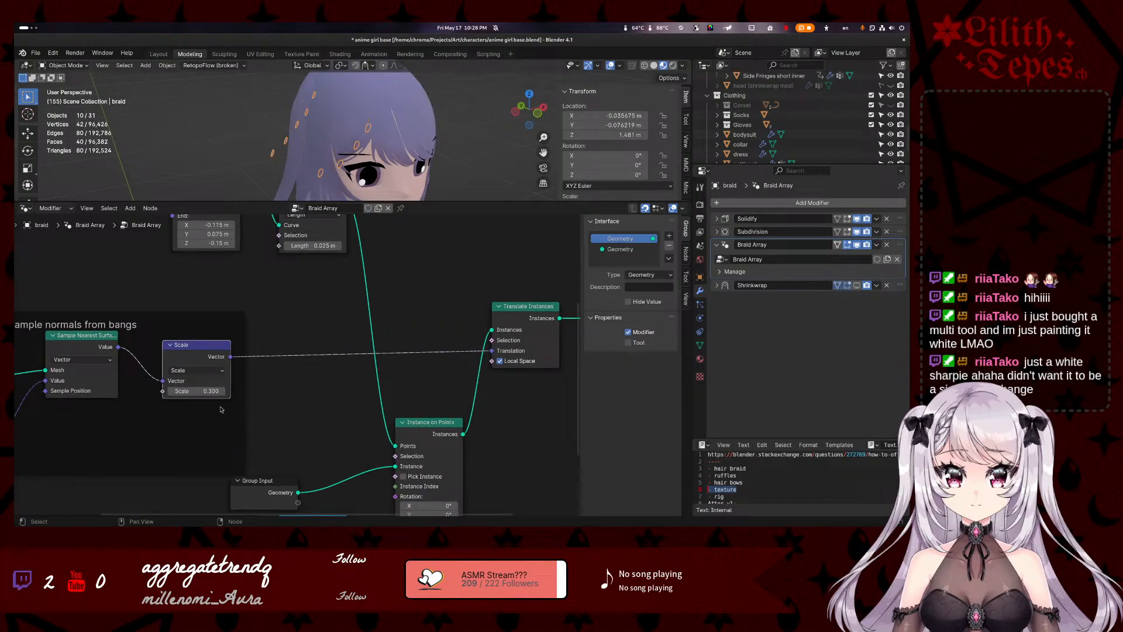
{"action": "left_click", "coordinate": [204, 391]}
{"action": "key", "text": "Home"}
{"action": "type", "text": "-"}
{"action": "key", "text": "Return"}
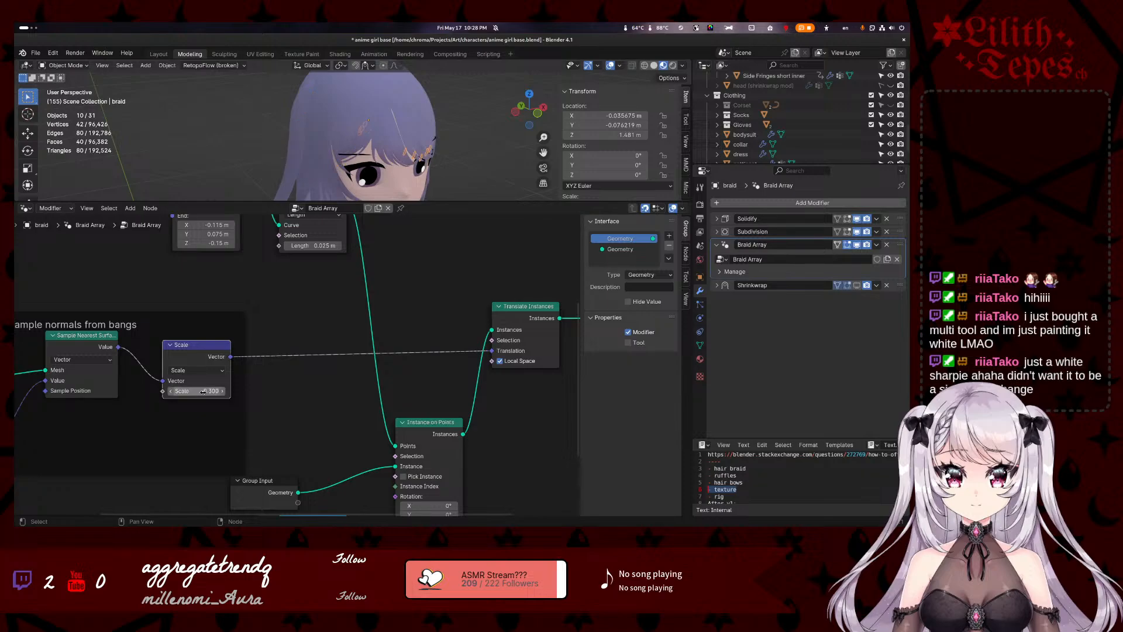
{"action": "middle_click_drag", "start_coordinate": [363, 141], "coordinate": [398, 167]}
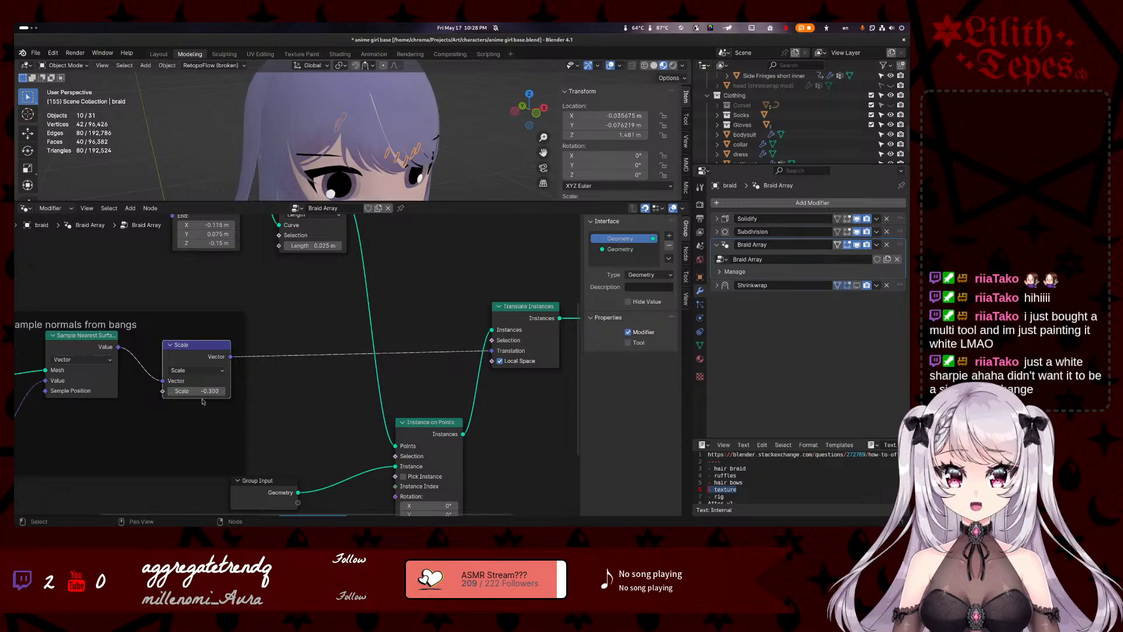
- Bring the Scale node's factor to about zero and inspect the braid along the bangs
{"action": "left_click_drag", "start_coordinate": [202, 392], "coordinate": [199, 392]}
{"action": "scroll", "coordinate": [294, 110], "scroll_direction": "up", "scroll_amount": 2}
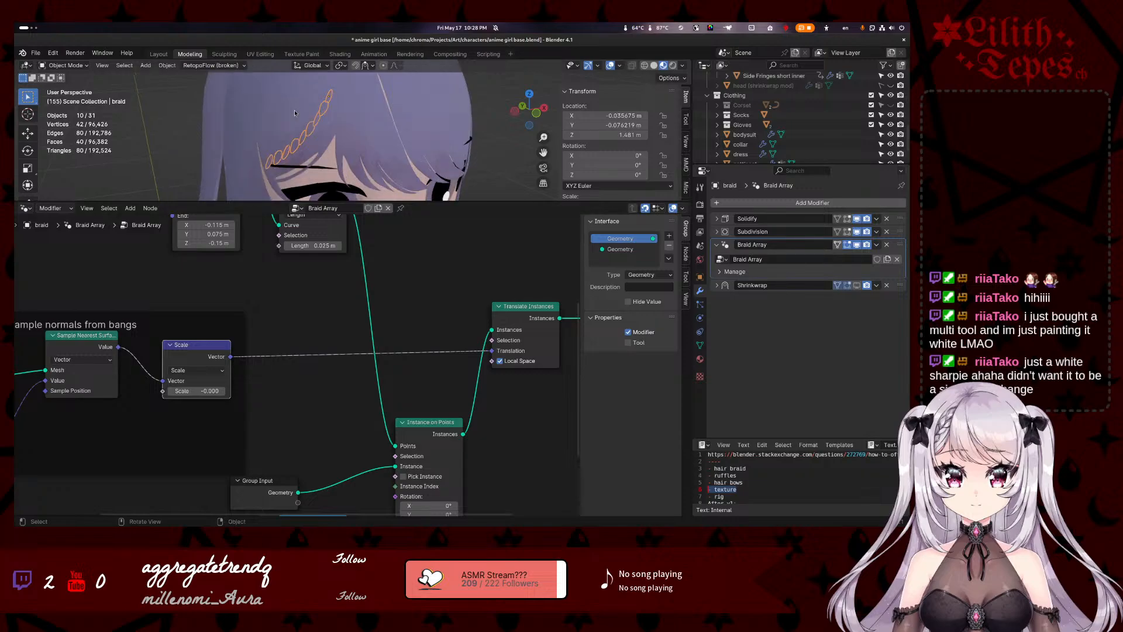
{"action": "middle_click_drag", "start_coordinate": [295, 113], "coordinate": [359, 134]}
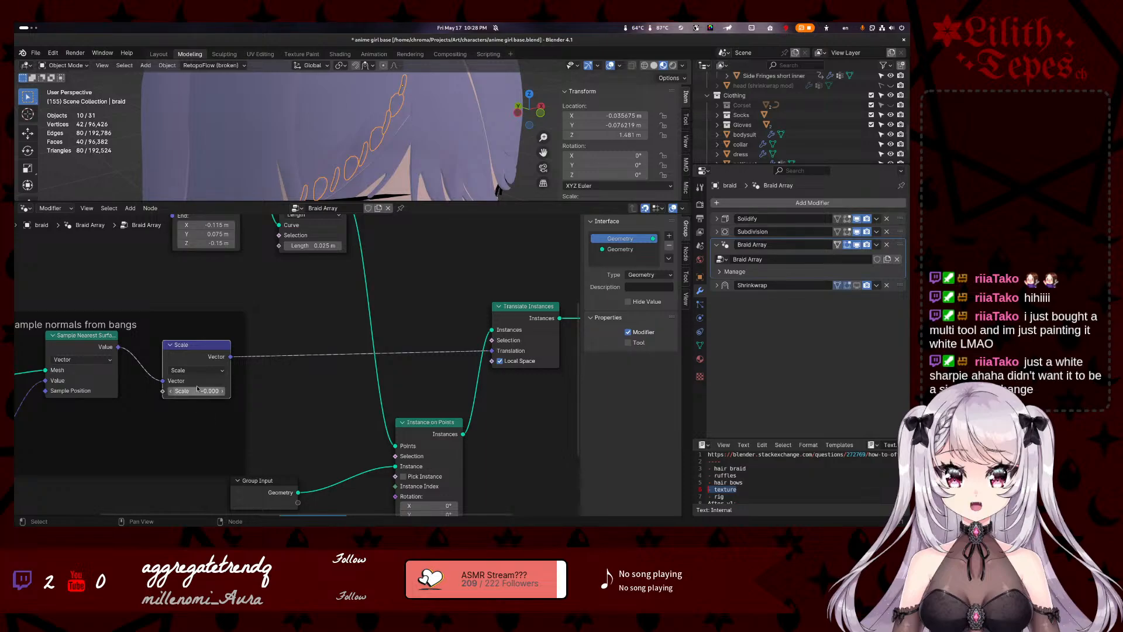
{"action": "middle_click_drag", "start_coordinate": [142, 422], "coordinate": [291, 420]}
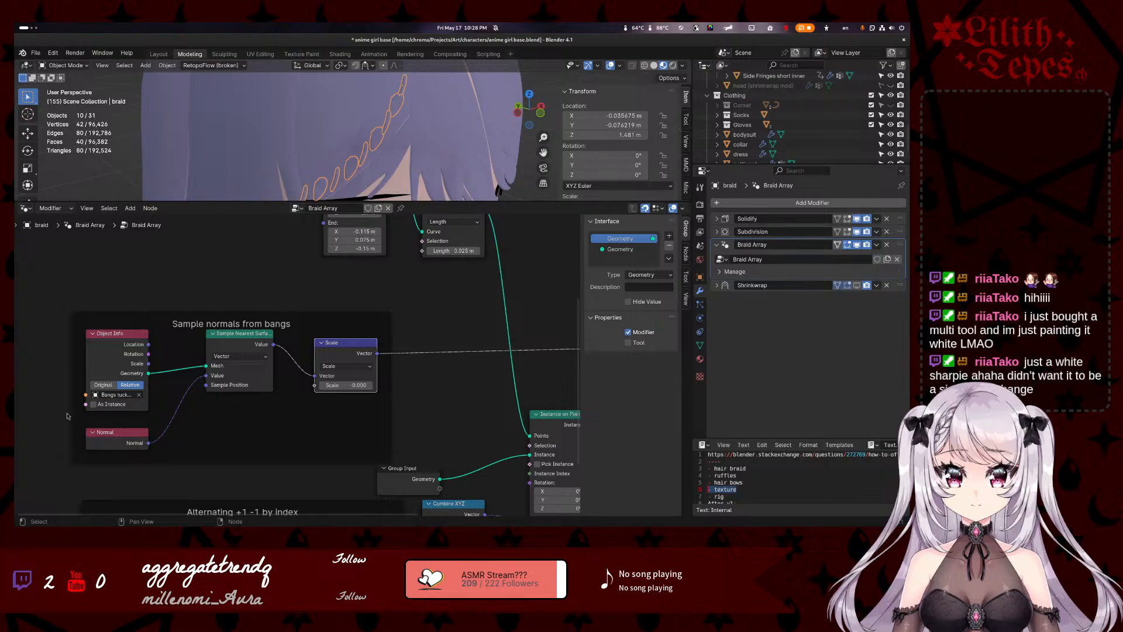
{"action": "left_click", "coordinate": [304, 436]}
{"action": "key", "text": "shift+a"}
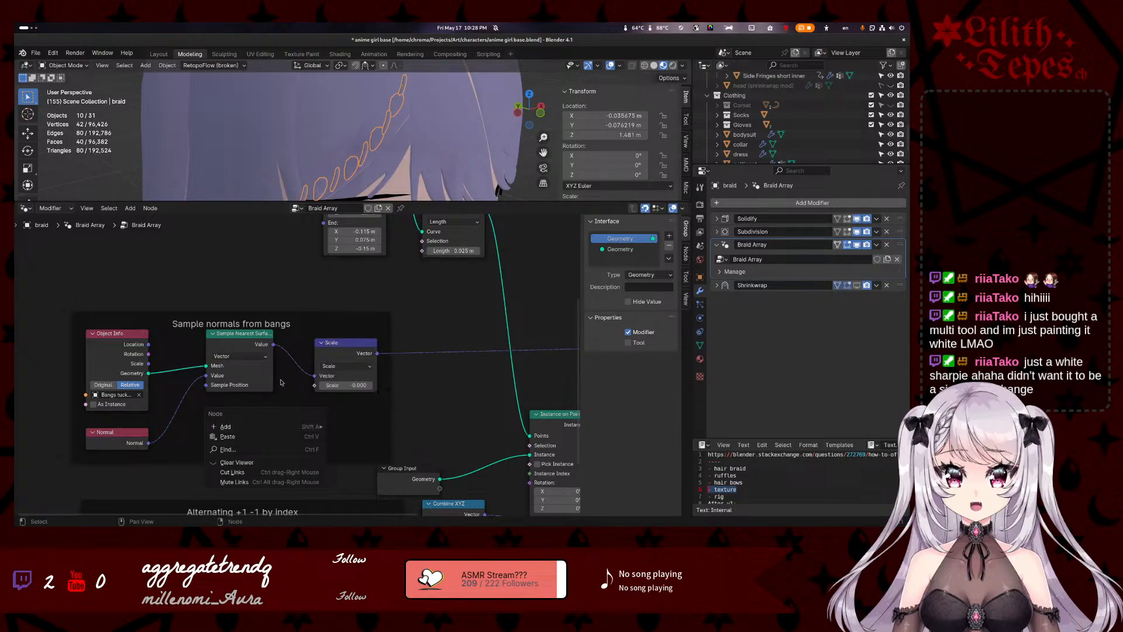
{"action": "key", "text": "Escape"}
{"action": "left_click_drag", "start_coordinate": [273, 344], "coordinate": [297, 416]}
{"action": "type", "text": "scale"}
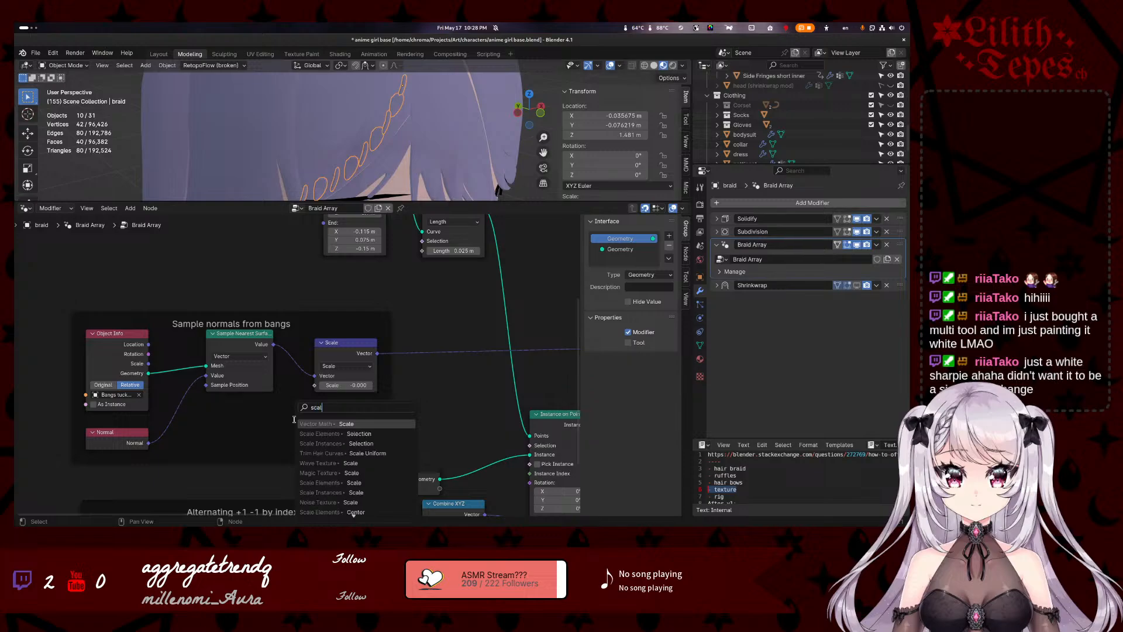
{"action": "key", "text": "Down"}
{"action": "key", "text": "Down"}
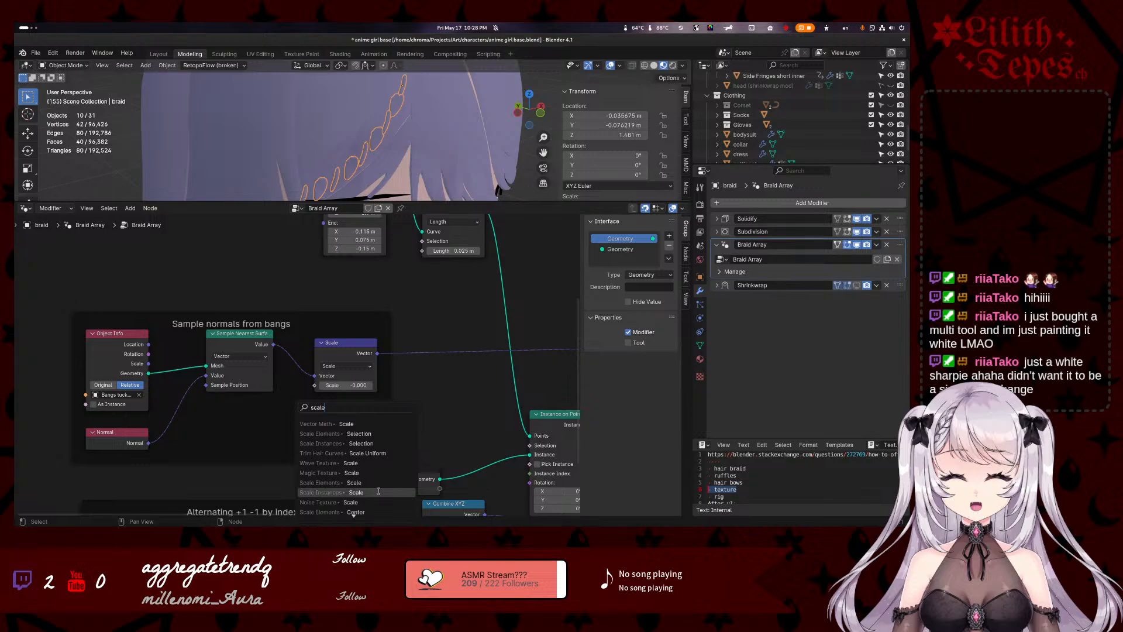
{"action": "left_click", "coordinate": [379, 492]}
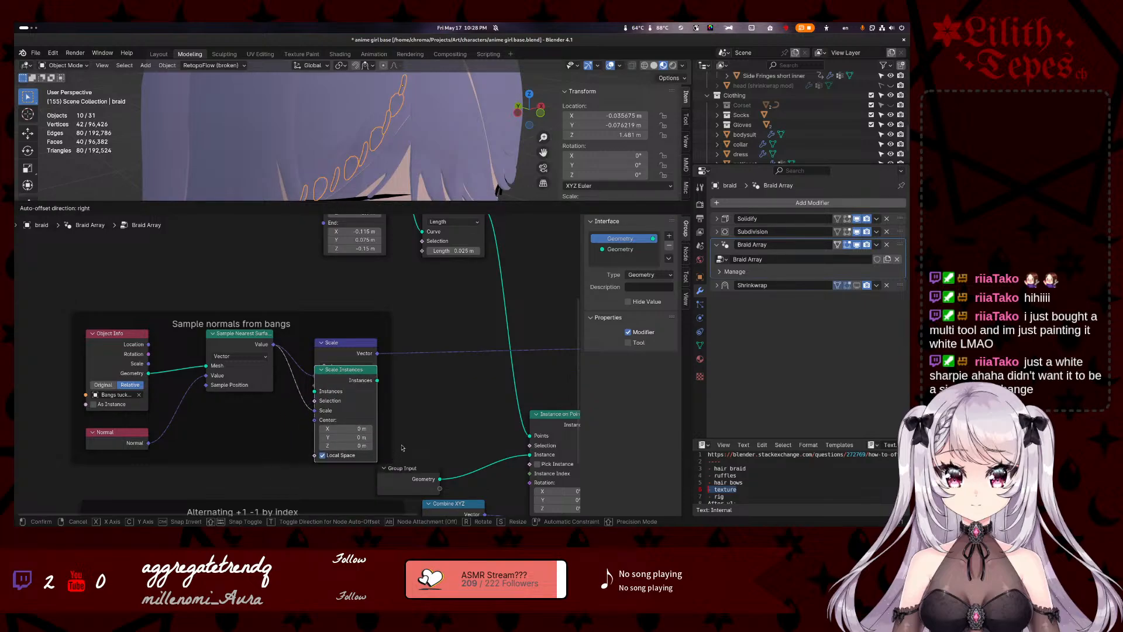
{"action": "key", "text": "Escape"}
- Delete the Scale node and connect Sample Nearest Surface's Value output directly to the Translation of Translate Instances
{"action": "left_click", "coordinate": [347, 343]}
{"action": "key", "text": "Delete"}
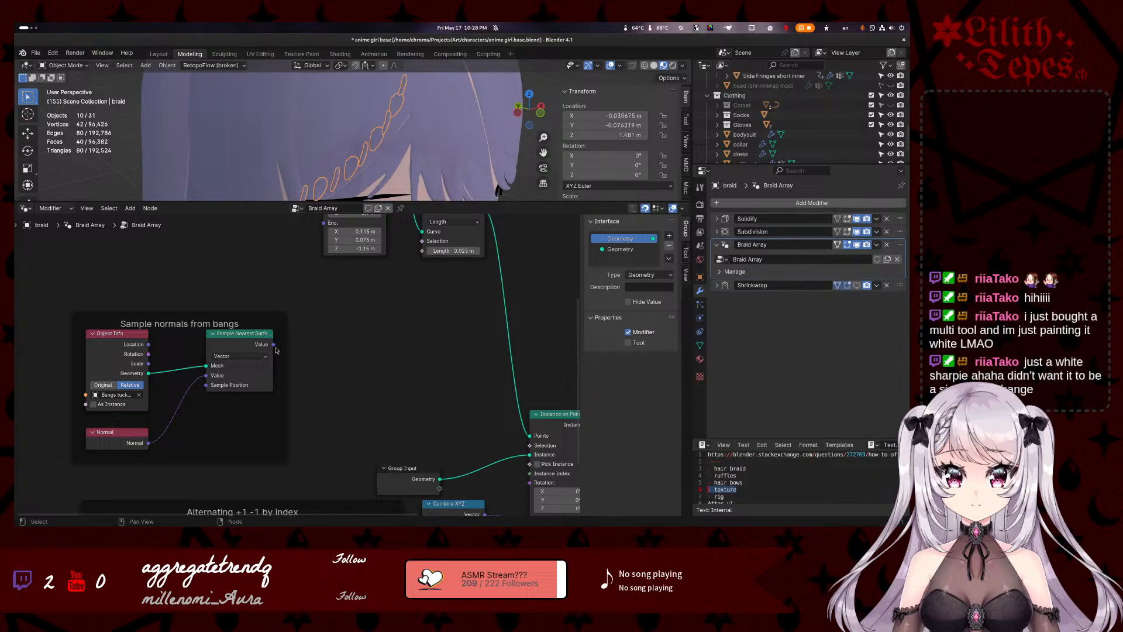
{"action": "scroll", "coordinate": [279, 351], "scroll_direction": "down", "scroll_amount": 3}
{"action": "left_click_drag", "start_coordinate": [281, 351], "coordinate": [484, 355]}
{"action": "scroll", "coordinate": [426, 158], "scroll_direction": "down", "scroll_amount": 9}
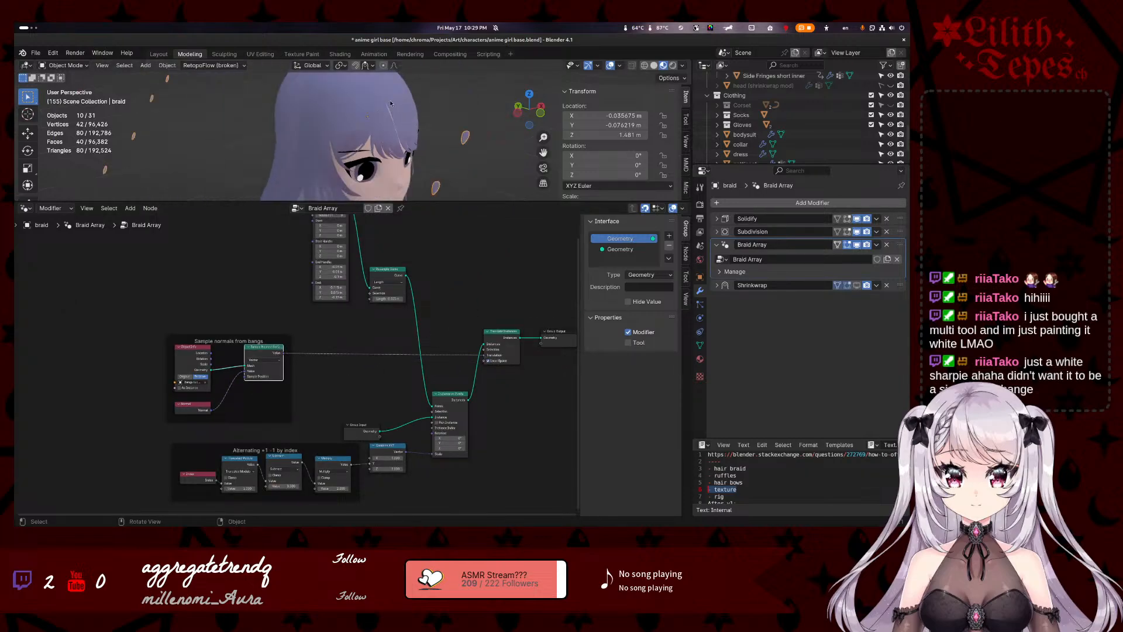
- Disconnect the sampled normals from the Translation input of Translate Instances
{"action": "scroll", "coordinate": [426, 158], "scroll_direction": "up", "scroll_amount": 3}
{"action": "left_click_drag", "start_coordinate": [485, 355], "coordinate": [399, 367]}
{"action": "scroll", "coordinate": [326, 360], "scroll_direction": "up", "scroll_amount": 3}
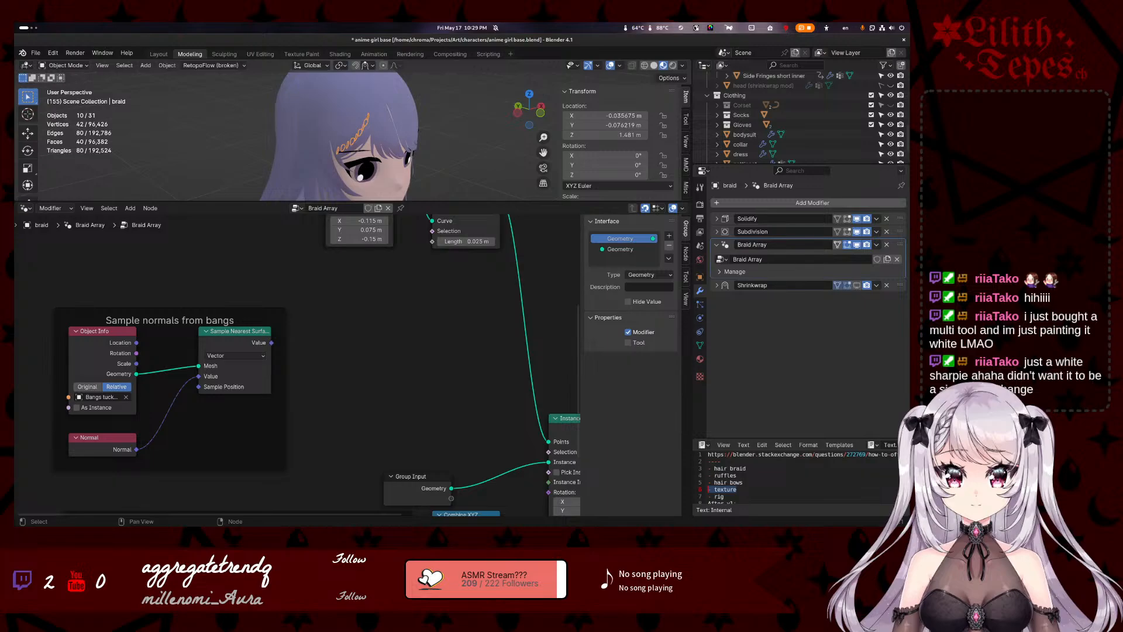
{"action": "left_click", "coordinate": [219, 360]}
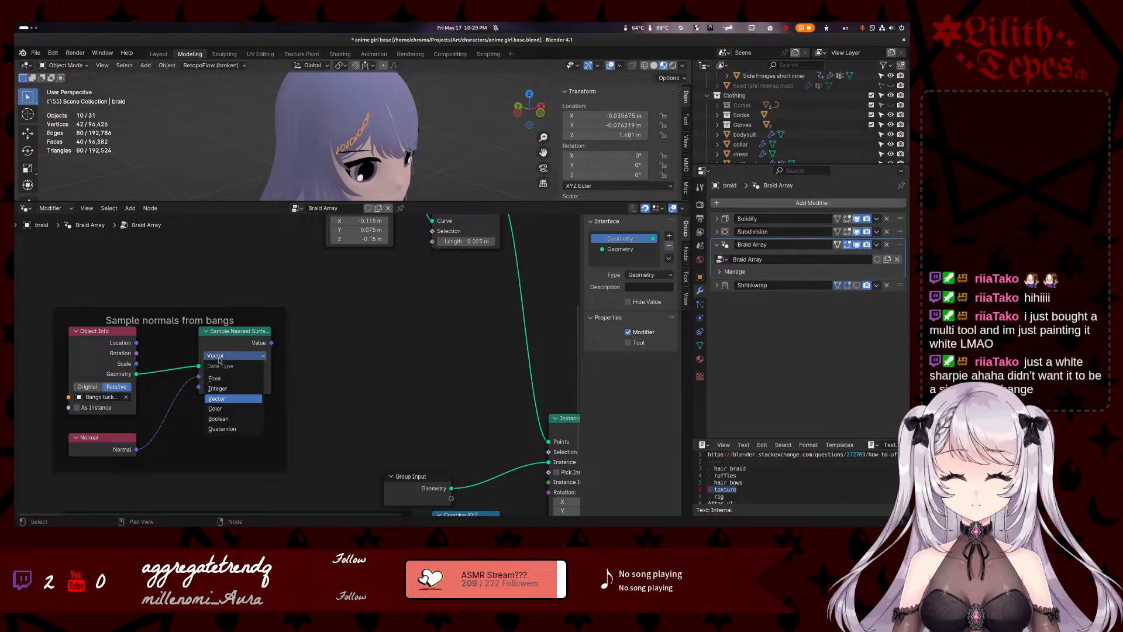
{"action": "key", "text": "Escape"}
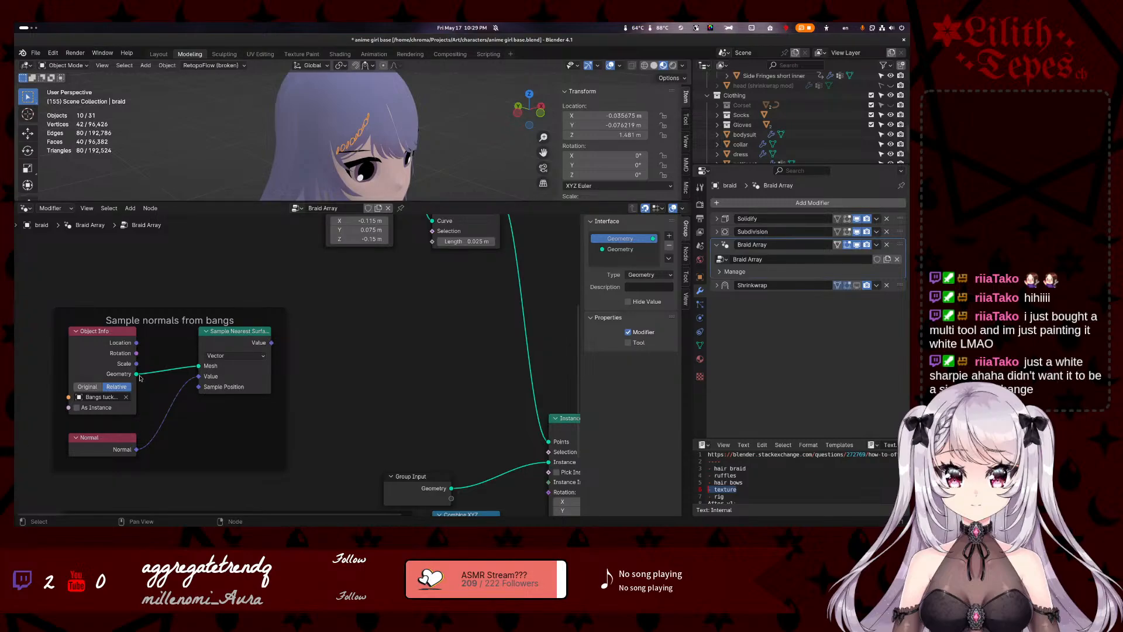
- Try a Sample Nearest node set to Face on the Object Info geometry, and delete it
{"action": "left_click_drag", "start_coordinate": [143, 376], "coordinate": [218, 423]}
{"action": "type", "text": "sample nearest"}
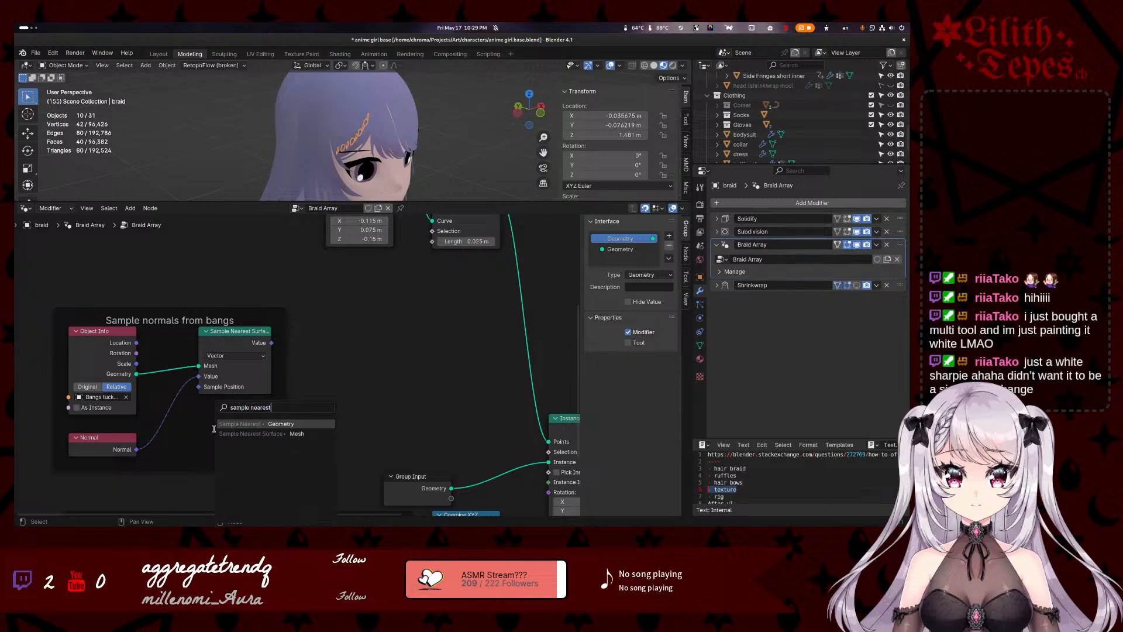
{"action": "key", "text": "Down"}
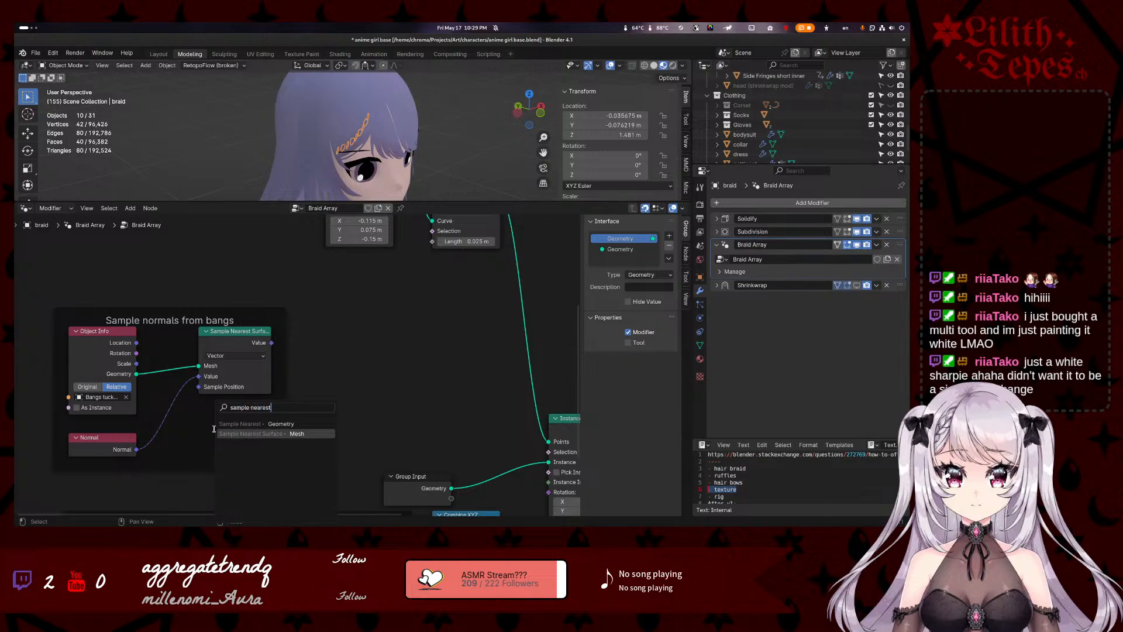
{"action": "key", "text": "Up"}
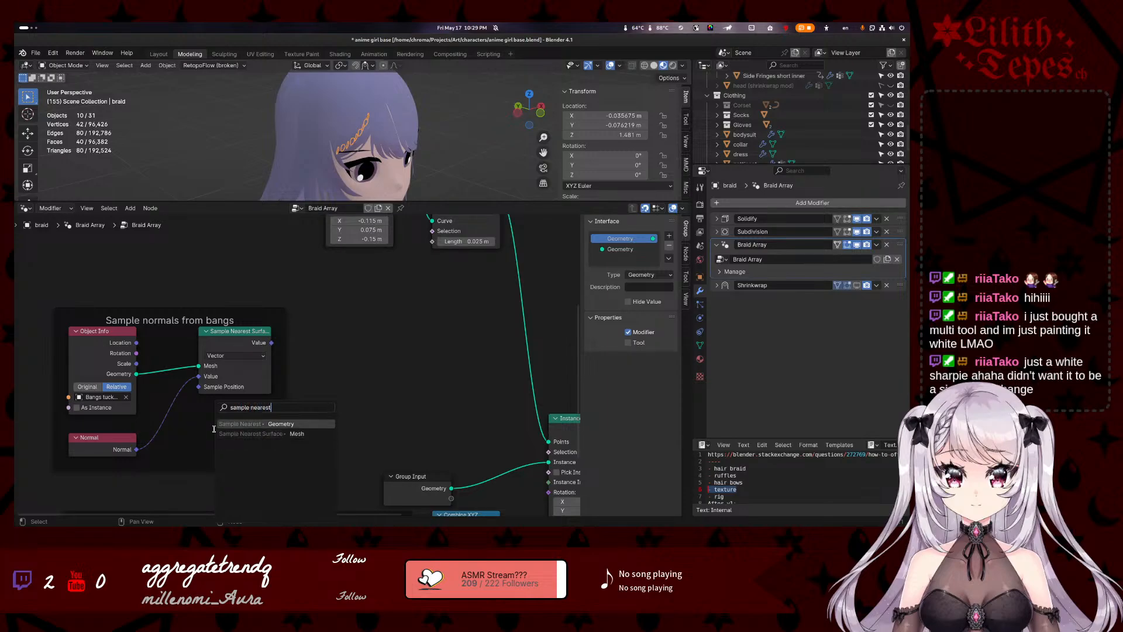
{"action": "type", "text": "t"}
{"action": "key", "text": "Return"}
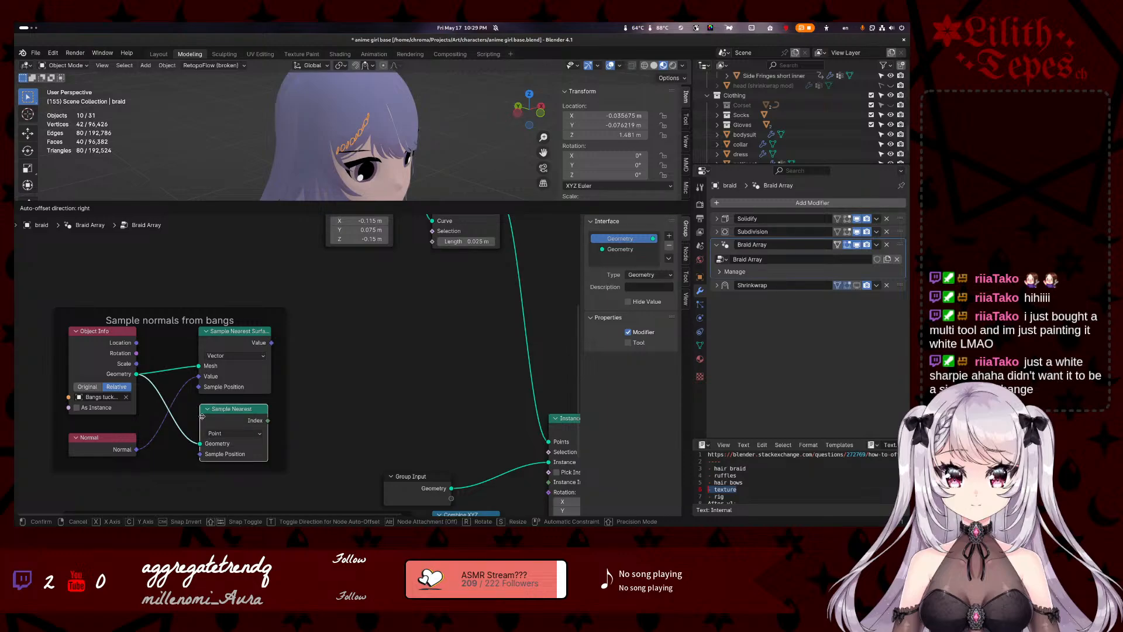
{"action": "left_click", "coordinate": [202, 416]}
{"action": "left_click", "coordinate": [225, 434]}
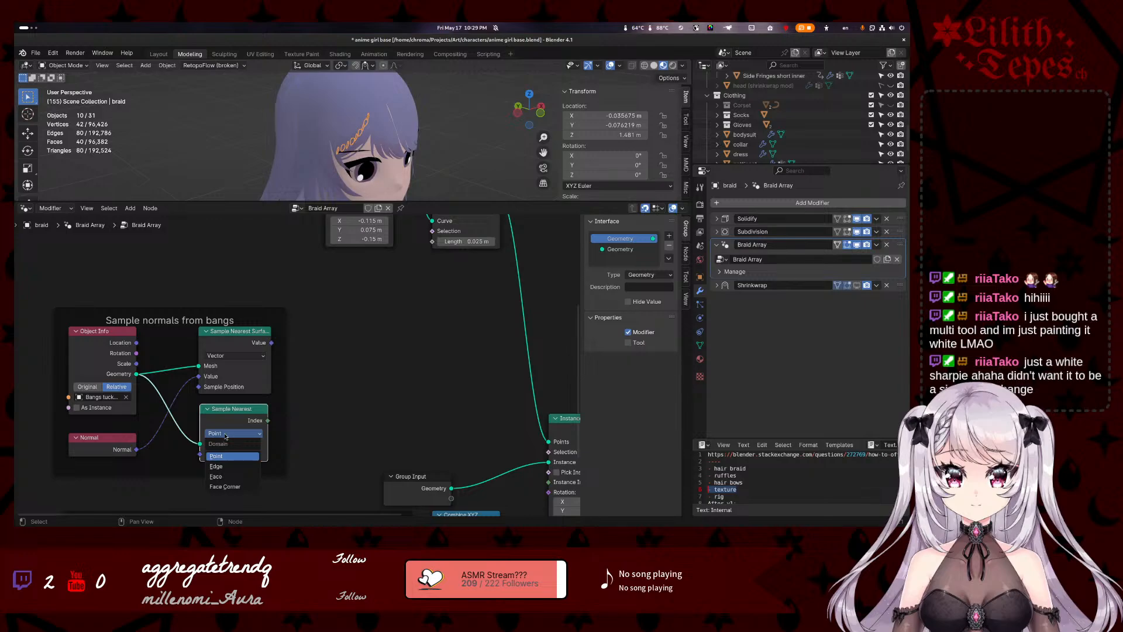
{"action": "left_click", "coordinate": [225, 476]}
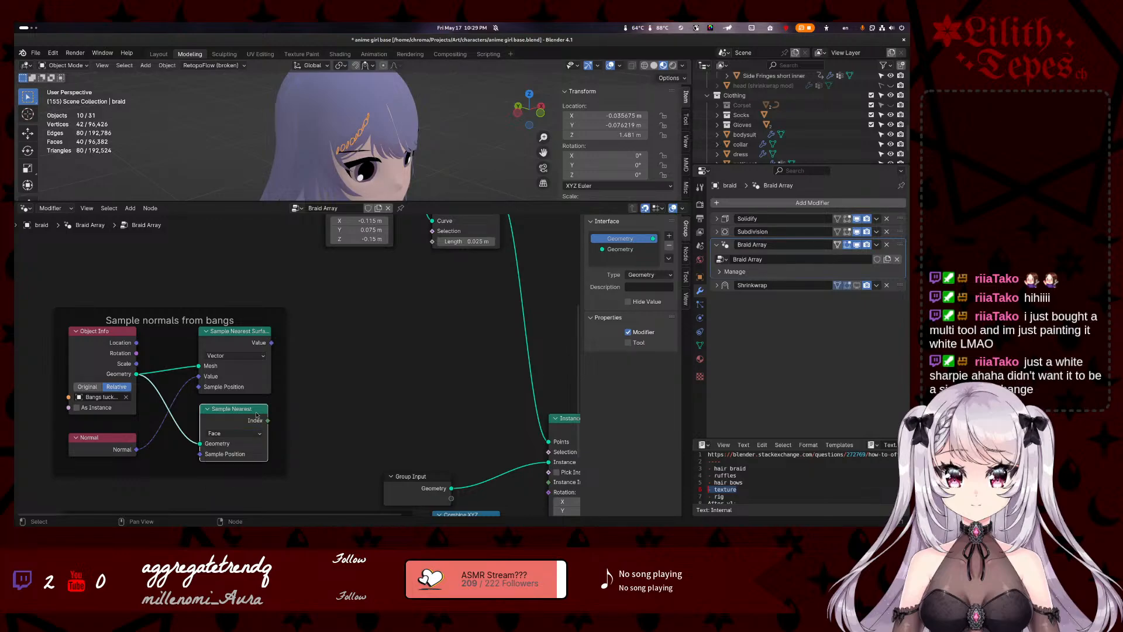
{"action": "key", "text": "x"}
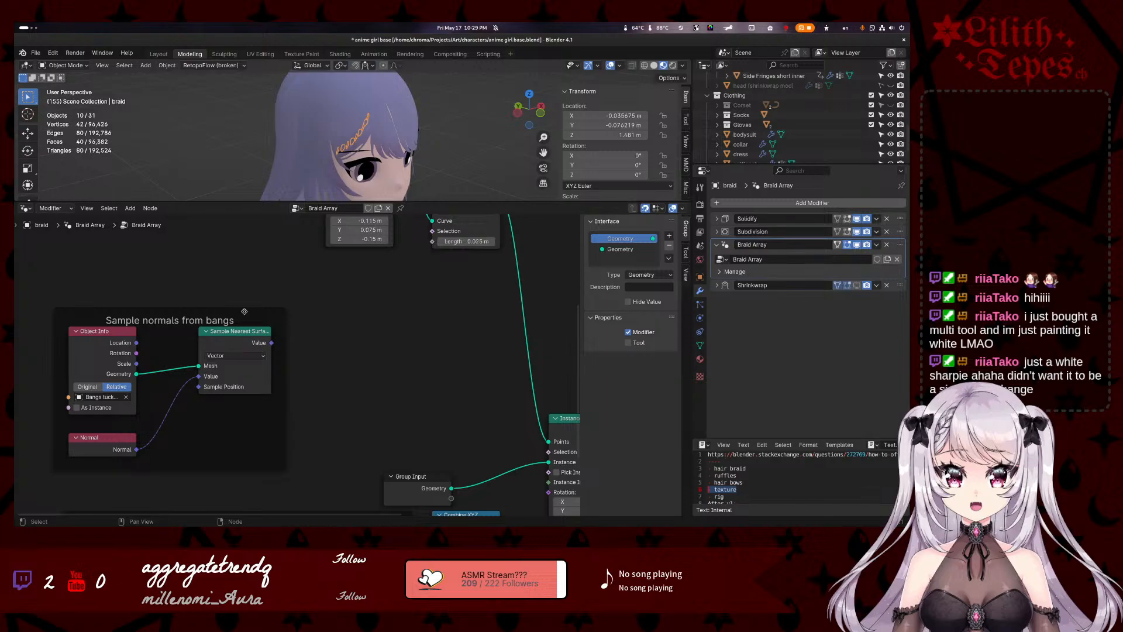
- Reposition the Sample Nearest Surface and Normal nodes inside the "Sample normals from bangs" frame
{"action": "left_click_drag", "start_coordinate": [243, 334], "coordinate": [224, 345]}
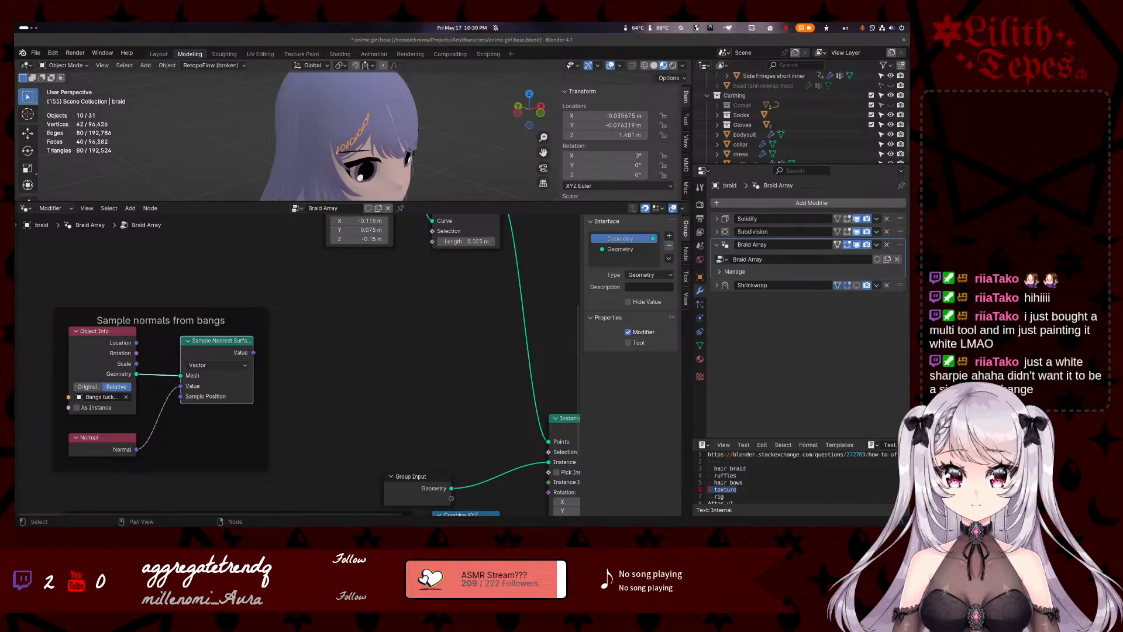
{"action": "left_click_drag", "start_coordinate": [106, 436], "coordinate": [101, 436]}
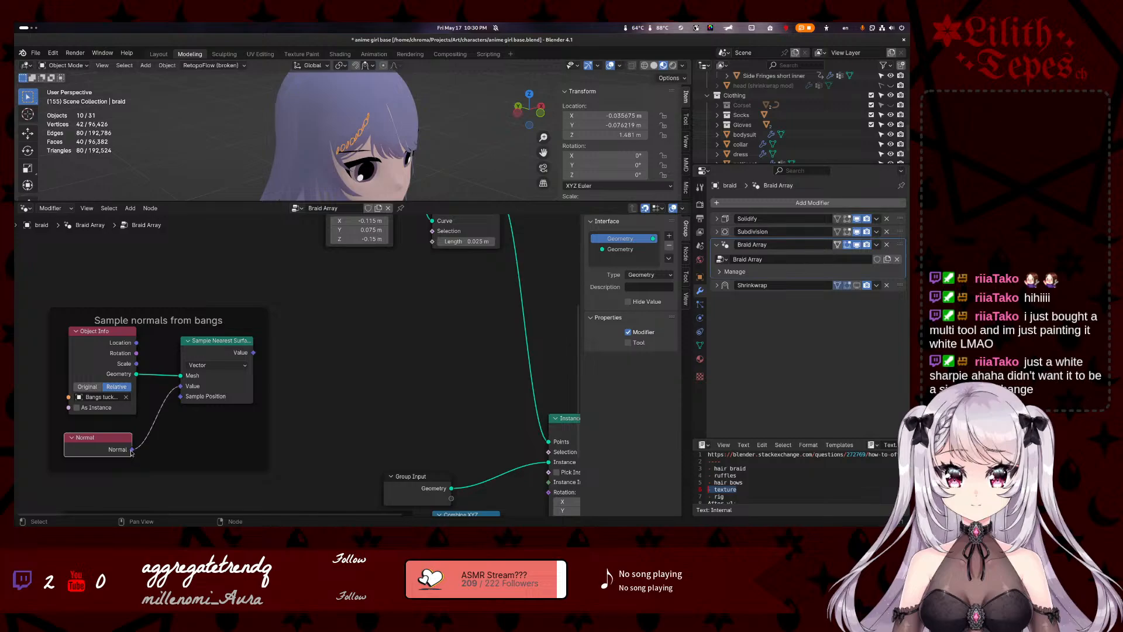
{"action": "left_click_drag", "start_coordinate": [104, 436], "coordinate": [114, 436]}
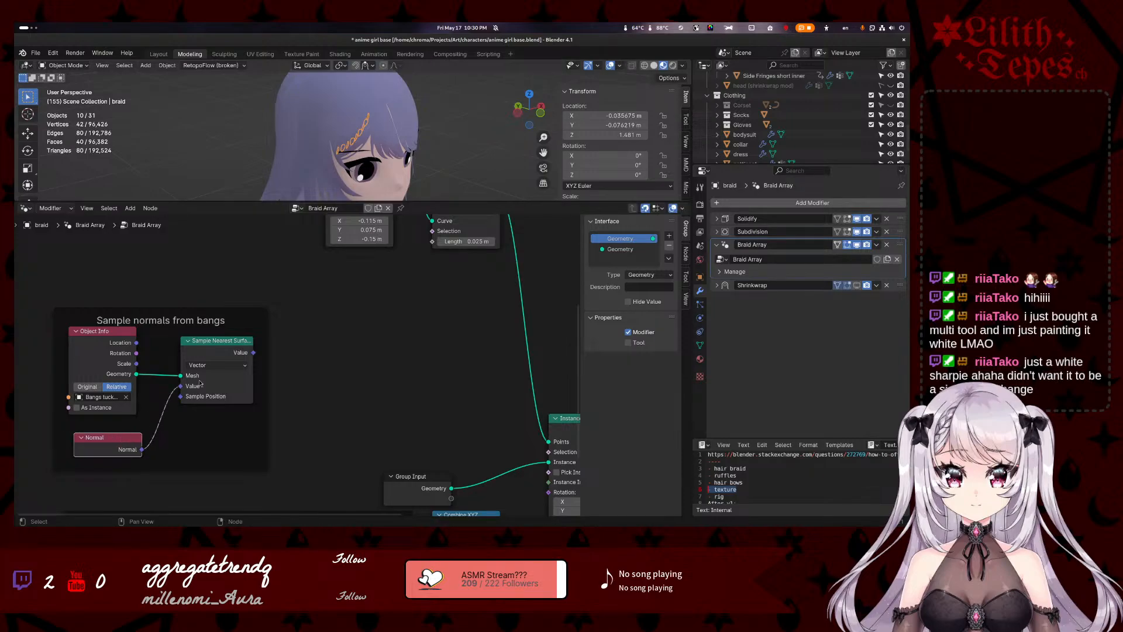
{"action": "key", "text": "KP_Decimal"}
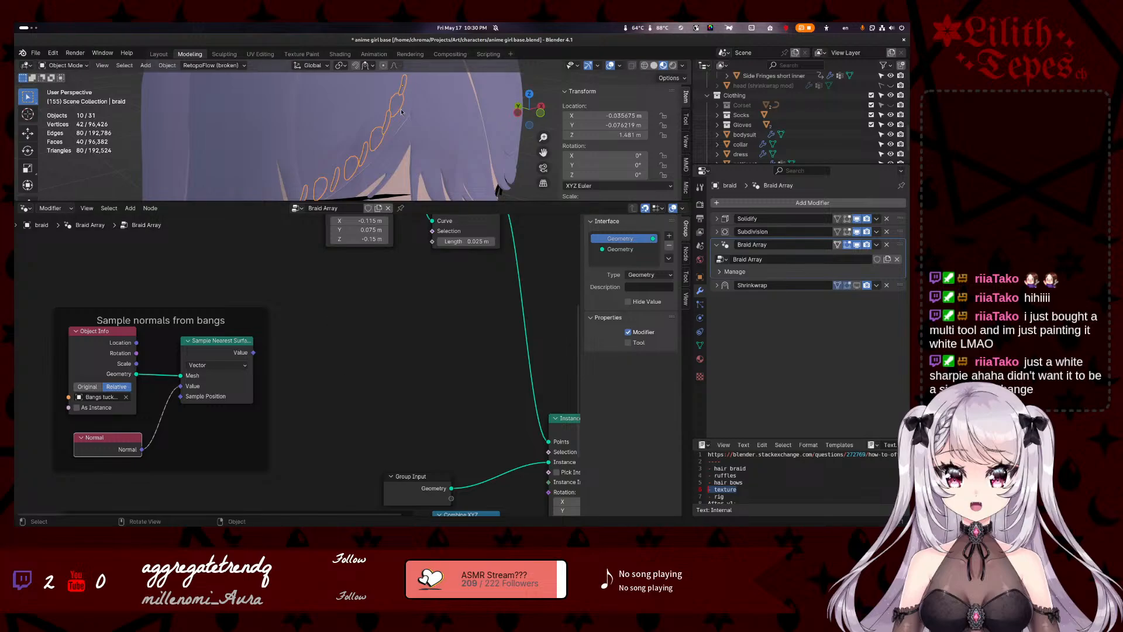
{"action": "scroll", "coordinate": [272, 382], "scroll_direction": "down", "scroll_amount": 1}
{"action": "scroll", "coordinate": [272, 382], "scroll_direction": "up", "scroll_amount": 1}
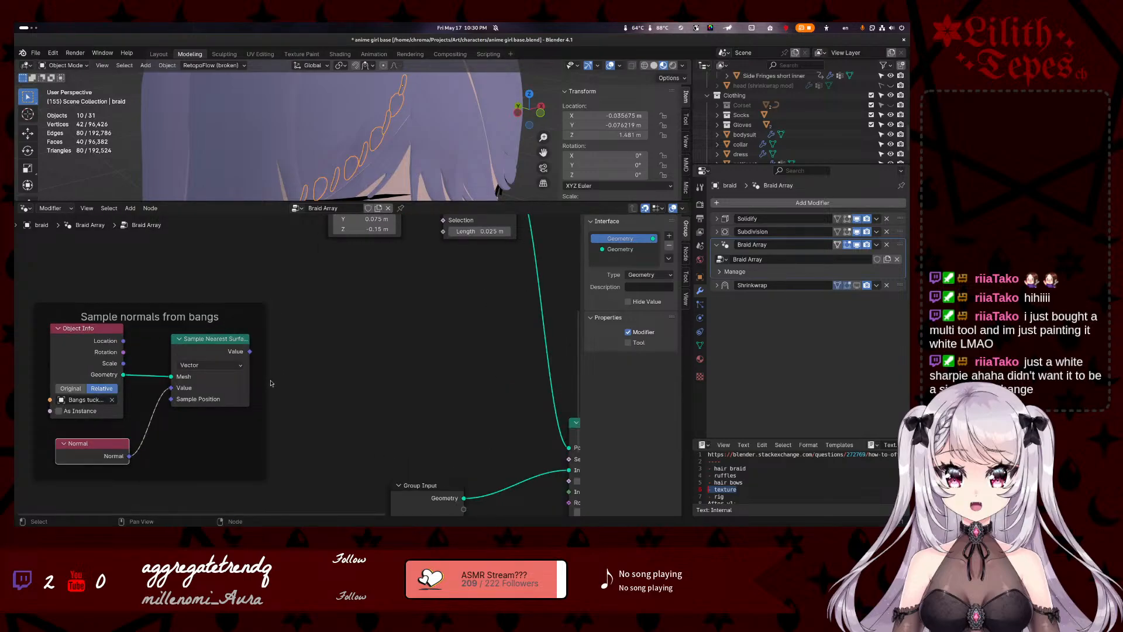
{"action": "scroll", "coordinate": [302, 320], "scroll_direction": "down", "scroll_amount": 2}
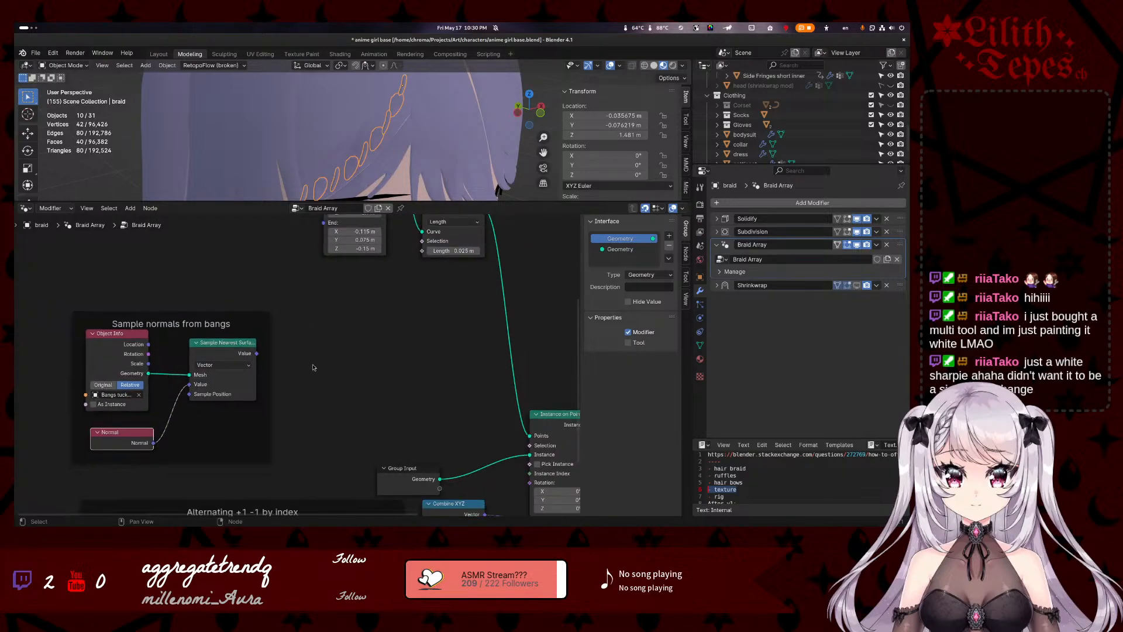
{"action": "scroll", "coordinate": [318, 351], "scroll_direction": "up", "scroll_amount": 1}
{"action": "left_click_drag", "start_coordinate": [245, 352], "coordinate": [253, 422]}
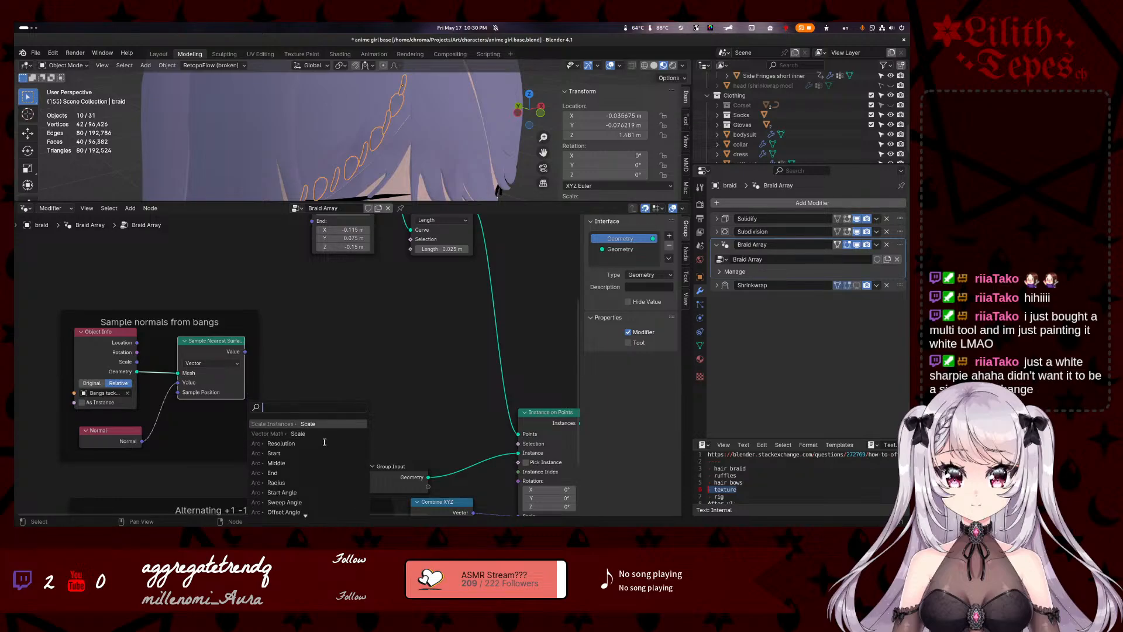
{"action": "type", "text": "scale"}
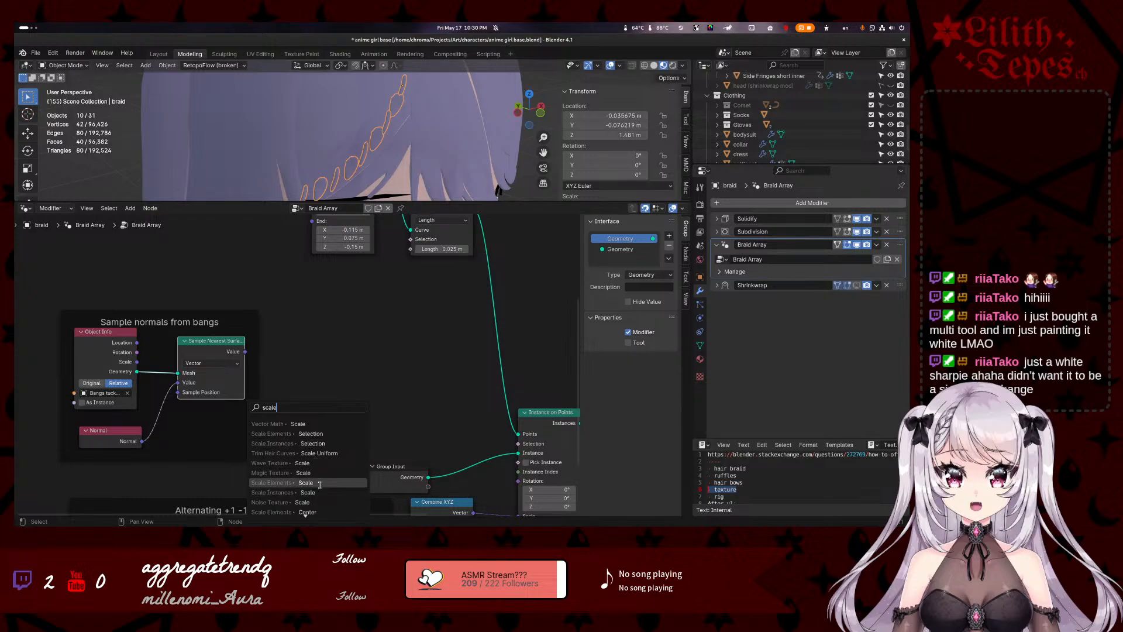
{"action": "left_click", "coordinate": [319, 483]}
{"action": "right_click", "coordinate": [322, 452]}
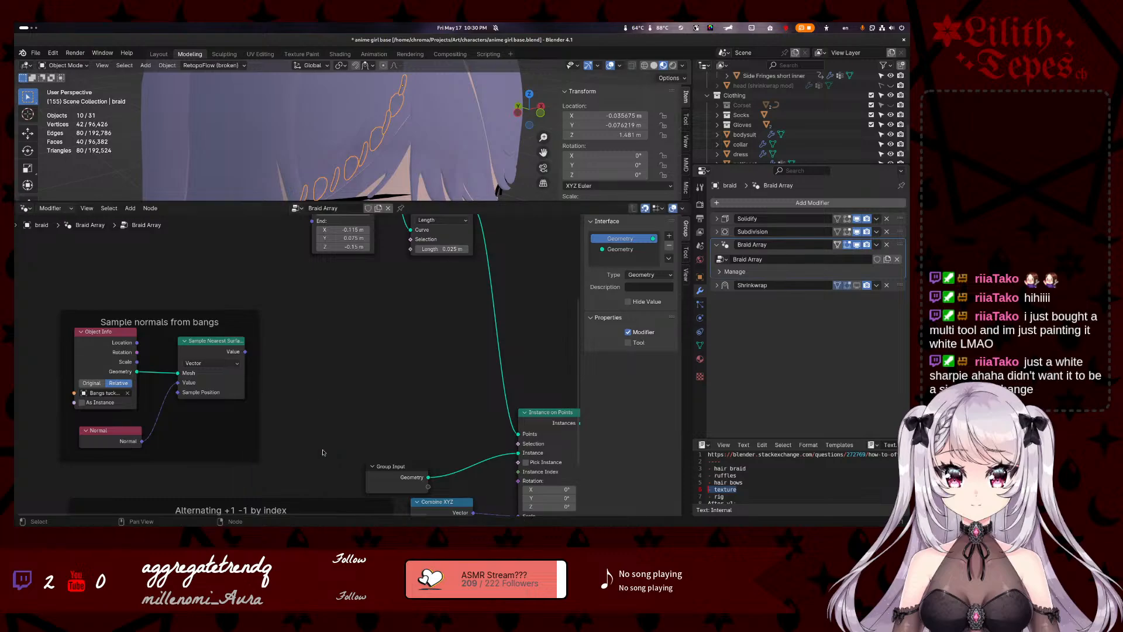
- Search for "scale" nodes that can take Sample Nearest Surface's Value output and look through the options
{"action": "left_click_drag", "start_coordinate": [245, 352], "coordinate": [249, 409]}
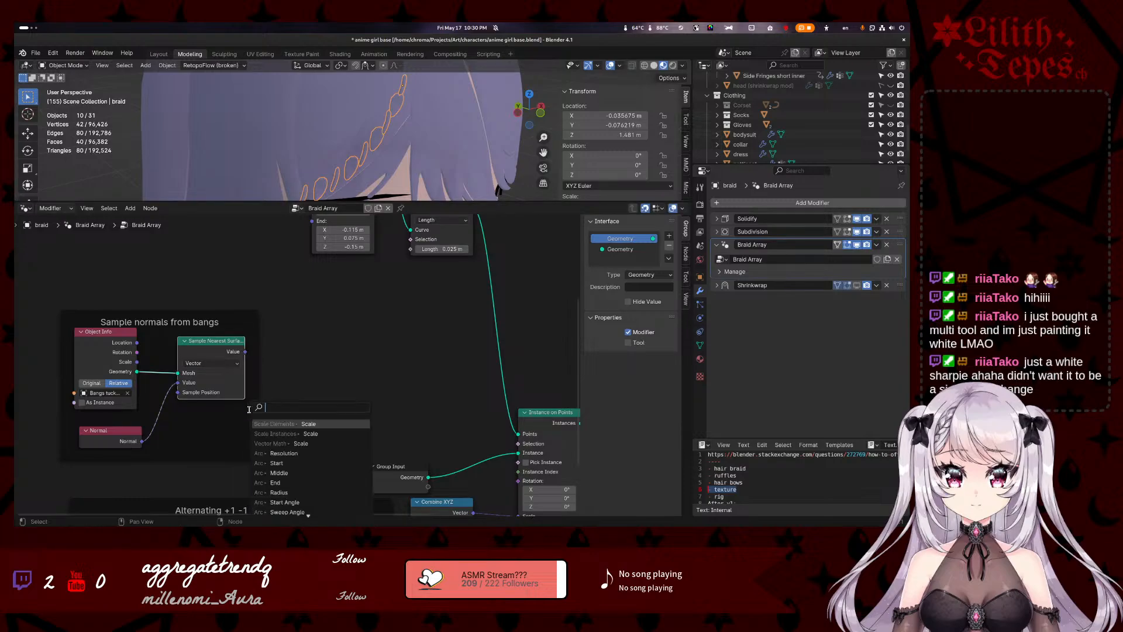
{"action": "type", "text": "scale"}
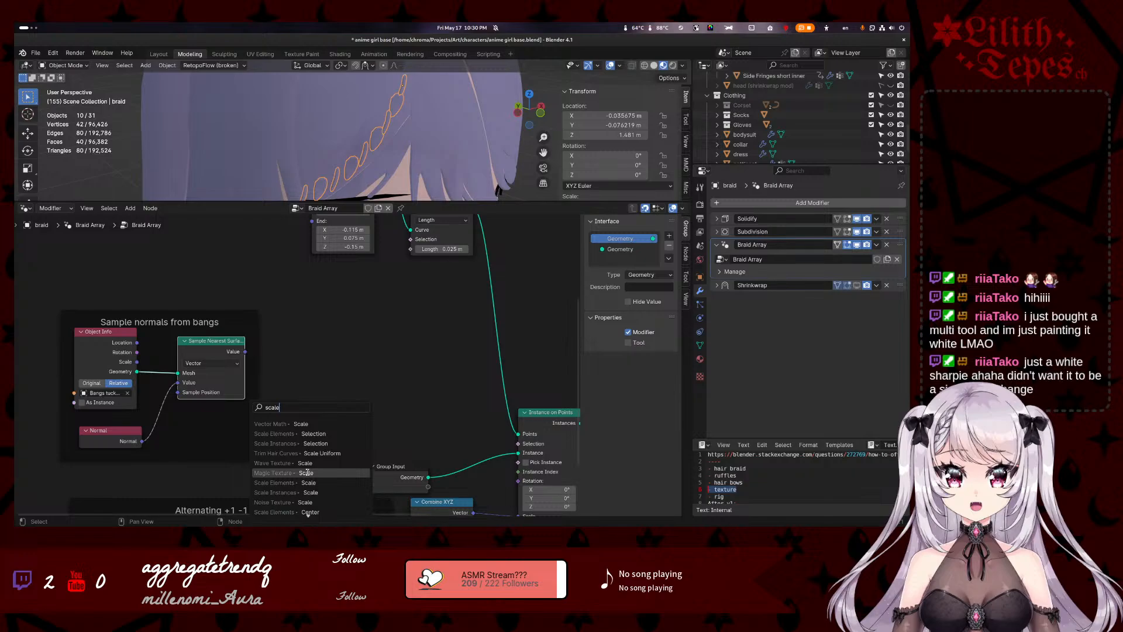
{"action": "key", "text": "Down"}
{"action": "key", "text": "Down"}
{"action": "key", "text": "Down"}
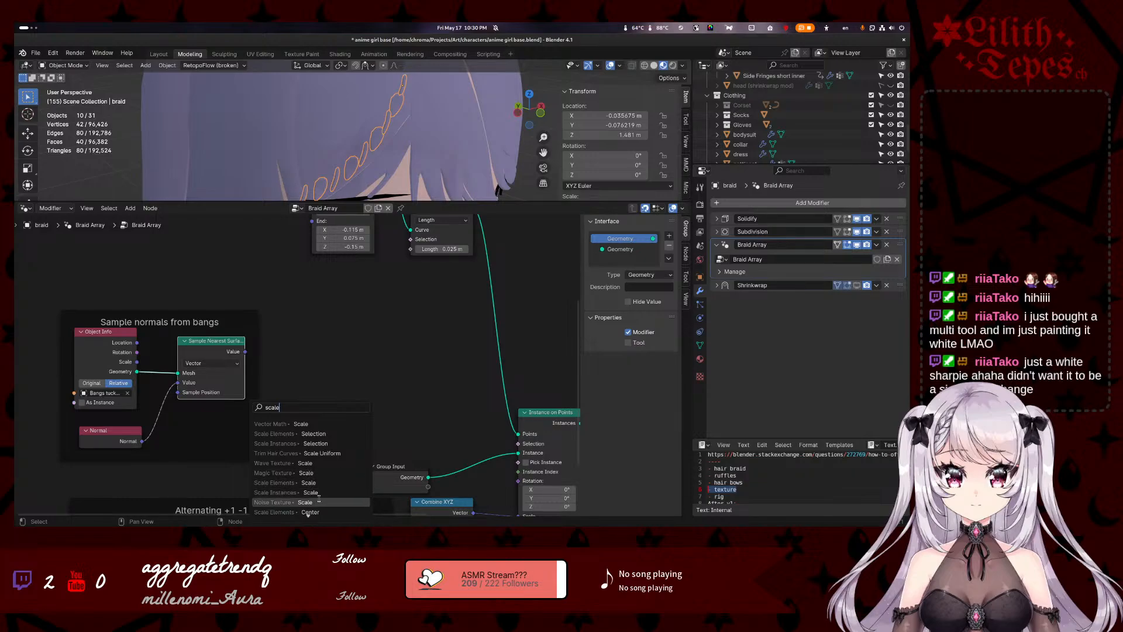
{"action": "key", "text": "Up"}
{"action": "key", "text": "Up"}
{"action": "key", "text": "Up"}
{"action": "key", "text": "Up"}
{"action": "key", "text": "Up"}
{"action": "key", "text": "Up"}
{"action": "key", "text": "Up"}
{"action": "key", "text": "Up"}
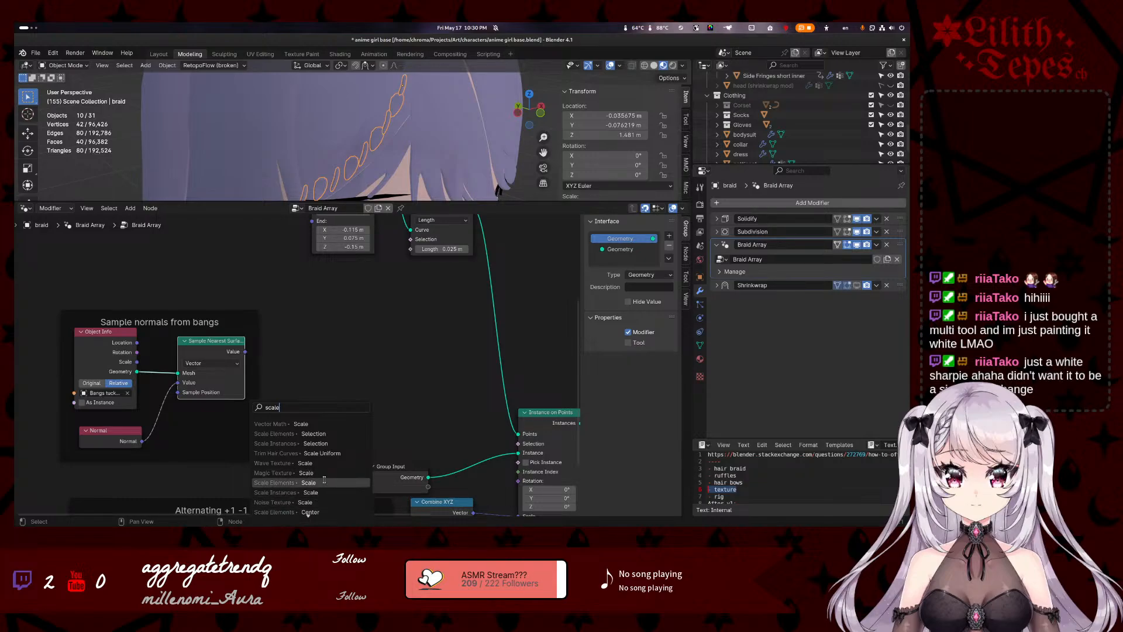
{"action": "key", "text": "Down"}
{"action": "key", "text": "Down"}
{"action": "key", "text": "Down"}
{"action": "key", "text": "Up"}
{"action": "key", "text": "Up"}
{"action": "key", "text": "Up"}
{"action": "key", "text": "Up"}
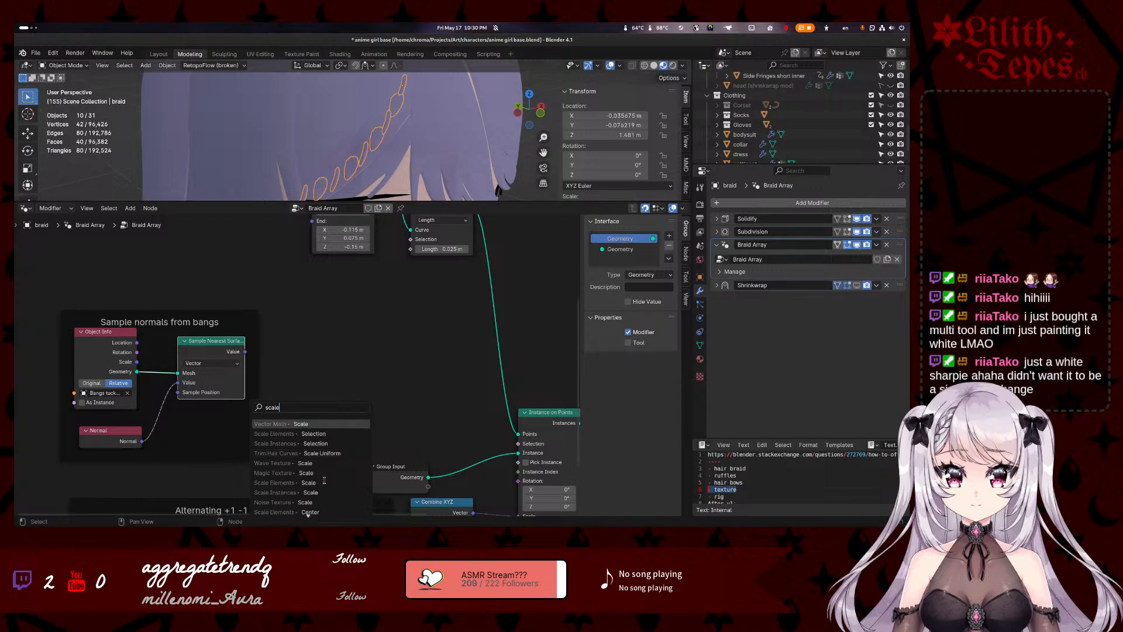
{"action": "key", "text": "Down"}
{"action": "key", "text": "Down"}
{"action": "key", "text": "Down"}
{"action": "key", "text": "Down"}
{"action": "key", "text": "Down"}
{"action": "key", "text": "Down"}
{"action": "key", "text": "Down"}
{"action": "key", "text": "Down"}
{"action": "key", "text": "Down"}
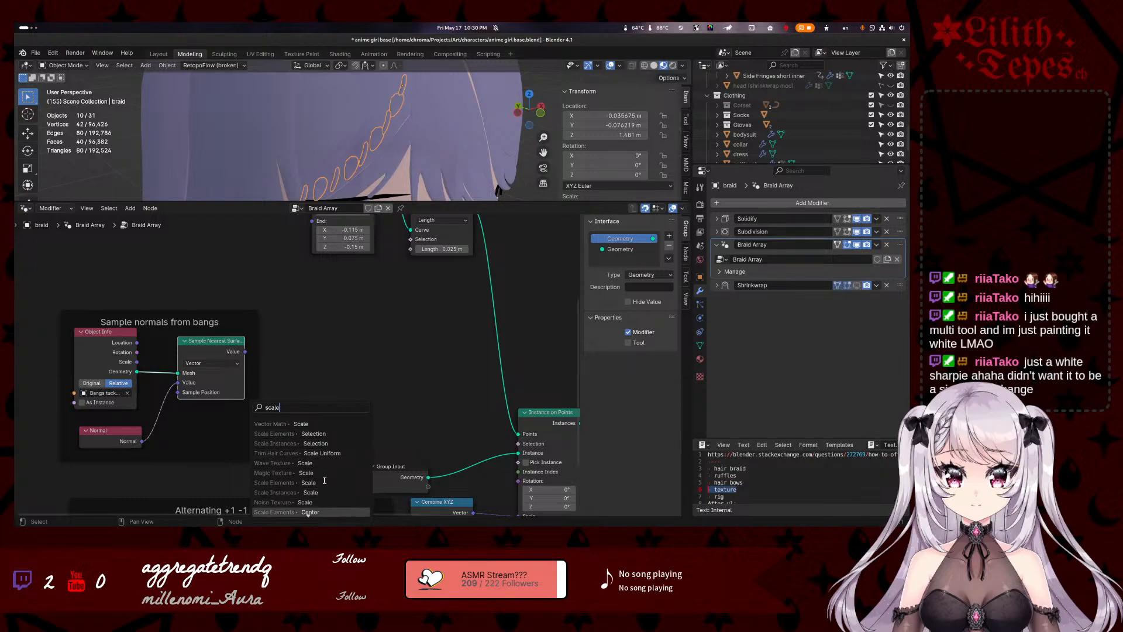
{"action": "key", "text": "Up"}
{"action": "key", "text": "Up"}
{"action": "key", "text": "Up"}
{"action": "key", "text": "Up"}
{"action": "key", "text": "Up"}
{"action": "key", "text": "Up"}
{"action": "key", "text": "Up"}
{"action": "key", "text": "Up"}
{"action": "key", "text": "Up"}
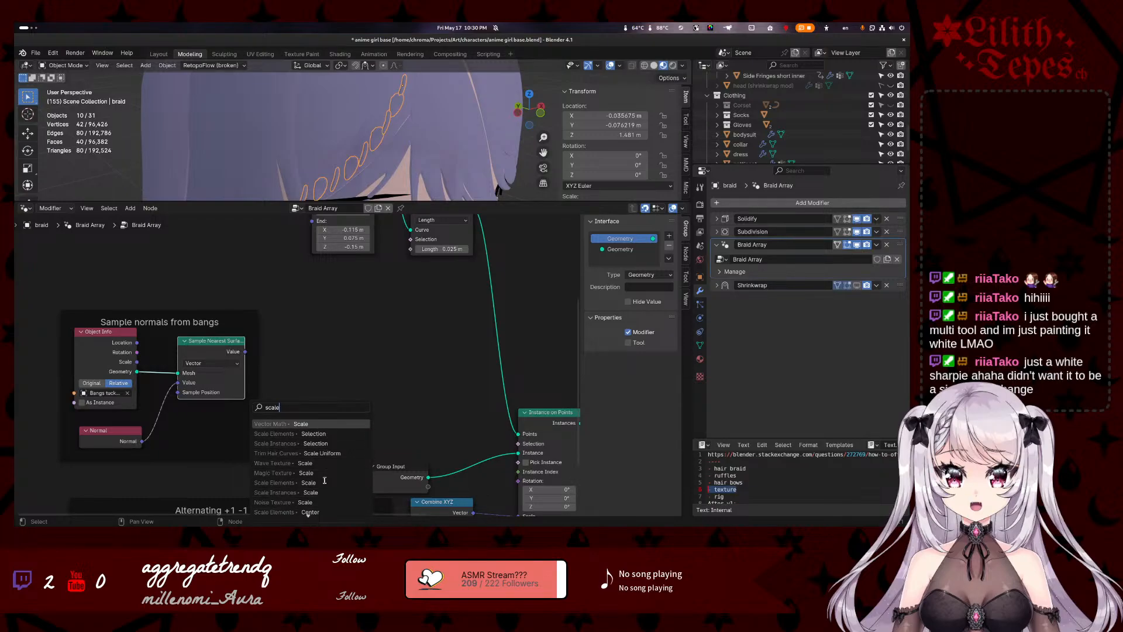
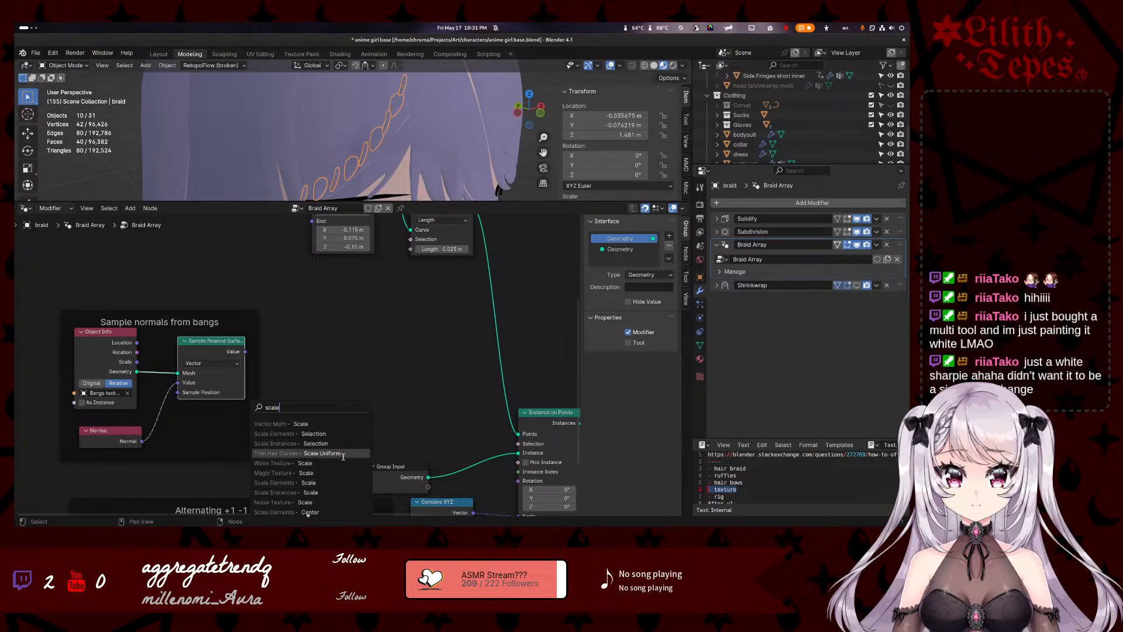
{"action": "scroll", "coordinate": [344, 456], "scroll_direction": "down", "scroll_amount": 12}
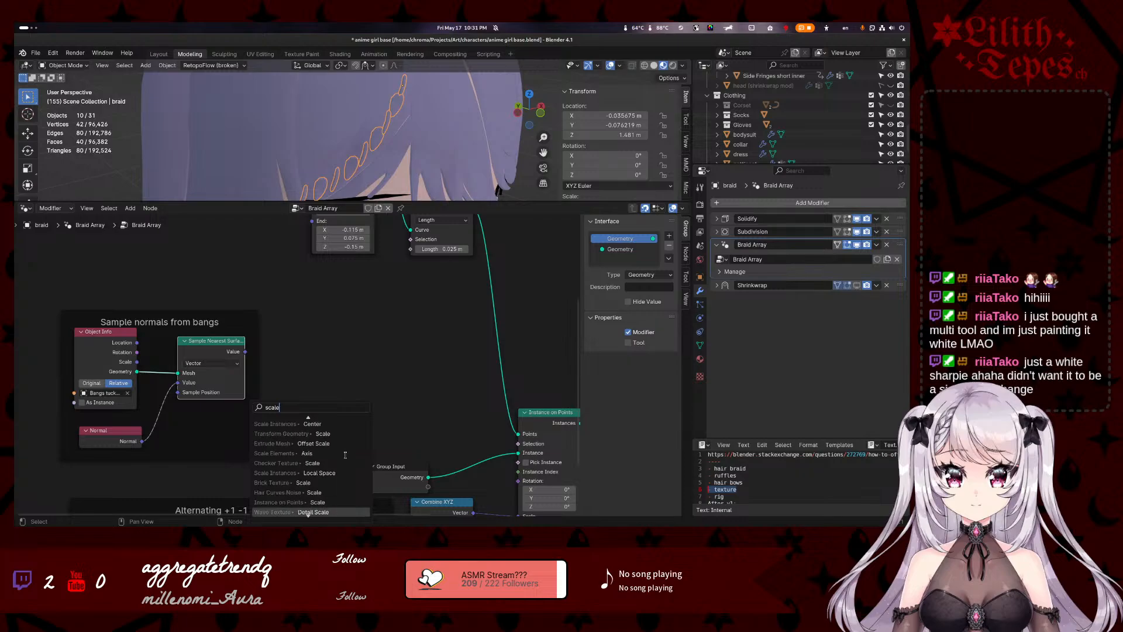
{"action": "scroll", "coordinate": [345, 457], "scroll_direction": "down", "scroll_amount": 5}
{"action": "scroll", "coordinate": [336, 497], "scroll_direction": "up", "scroll_amount": 8}
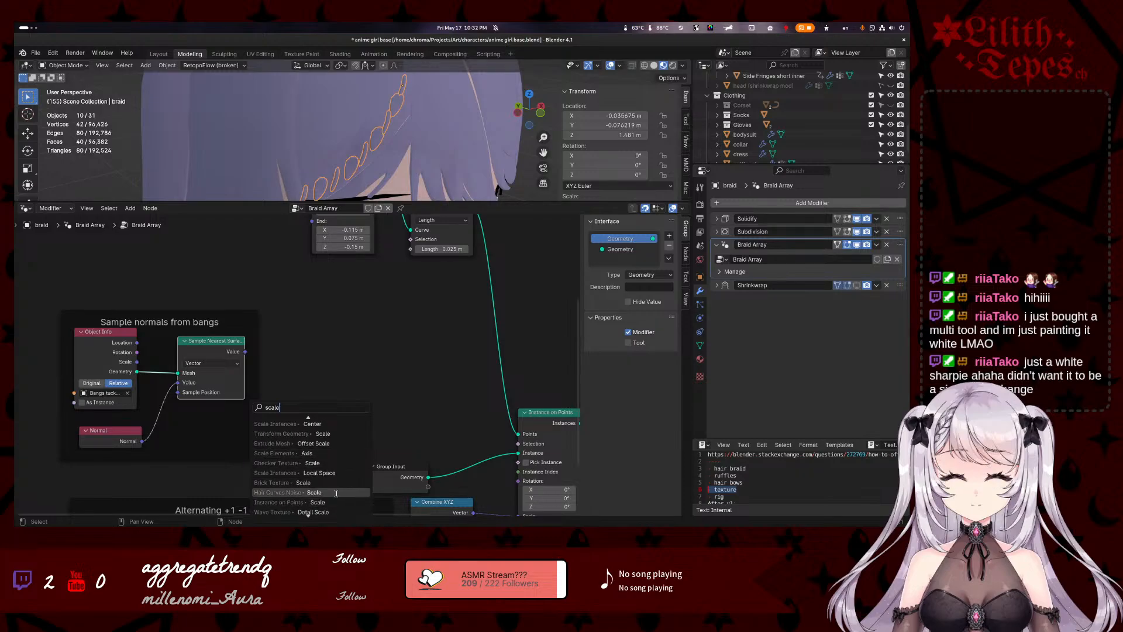
{"action": "scroll", "coordinate": [337, 493], "scroll_direction": "up", "scroll_amount": 8}
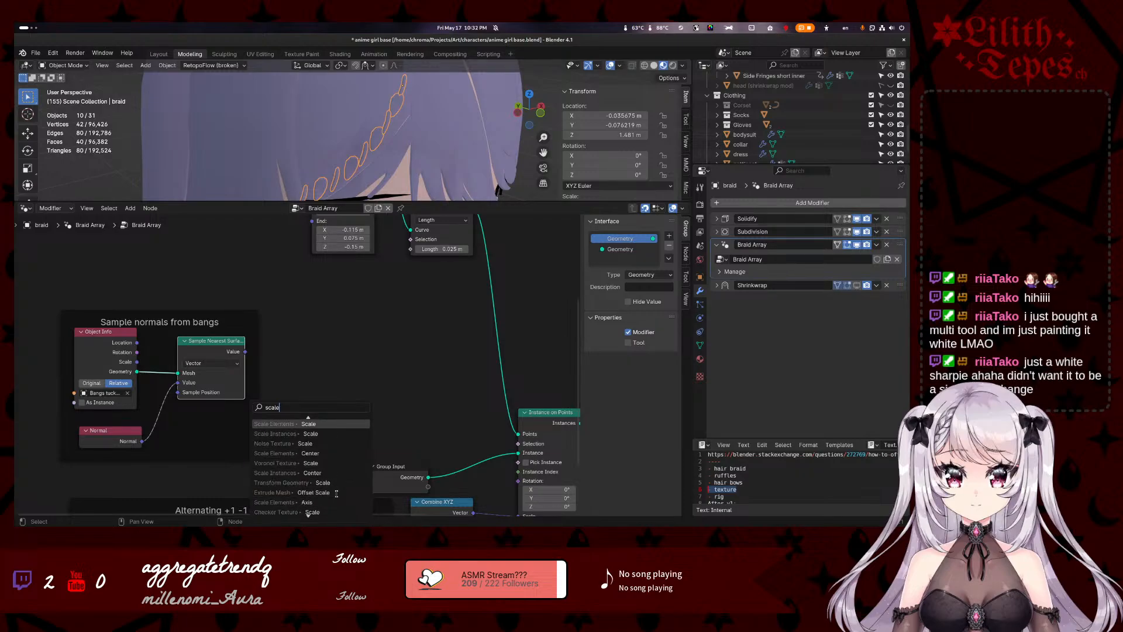
{"action": "scroll", "coordinate": [337, 493], "scroll_direction": "up", "scroll_amount": 5}
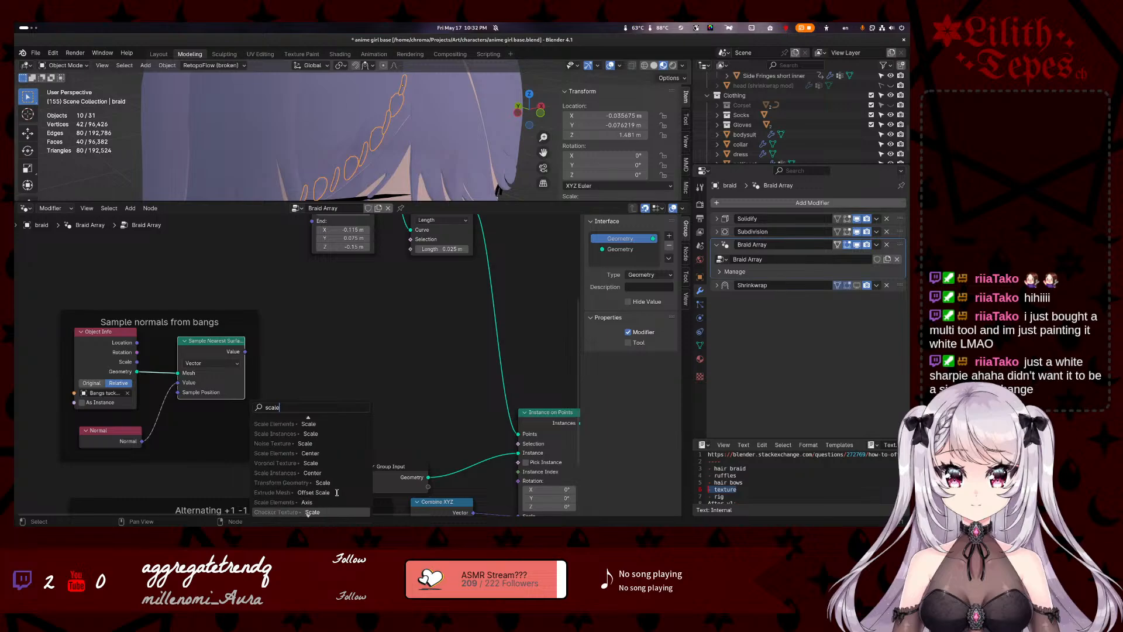
{"action": "left_click", "coordinate": [328, 366]}
- Search the node editor's commands for "scale" to look for a vector scaling node
{"action": "key", "text": "F3"}
{"action": "type", "text": "scale"}
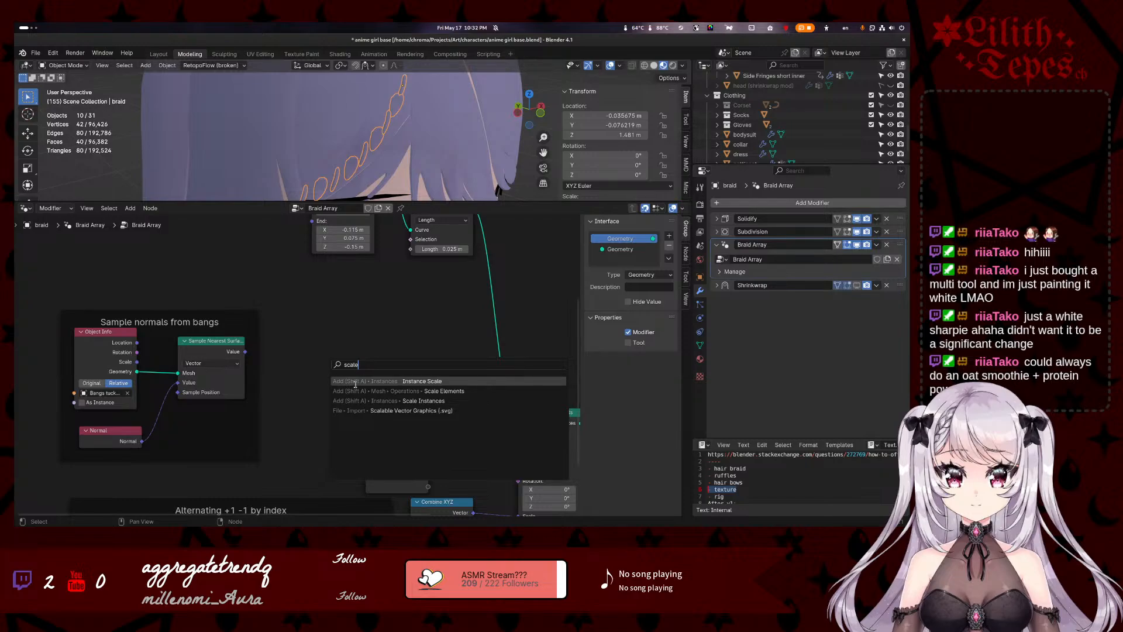
{"action": "left_click", "coordinate": [313, 344]}
{"action": "left_click", "coordinate": [130, 208]}
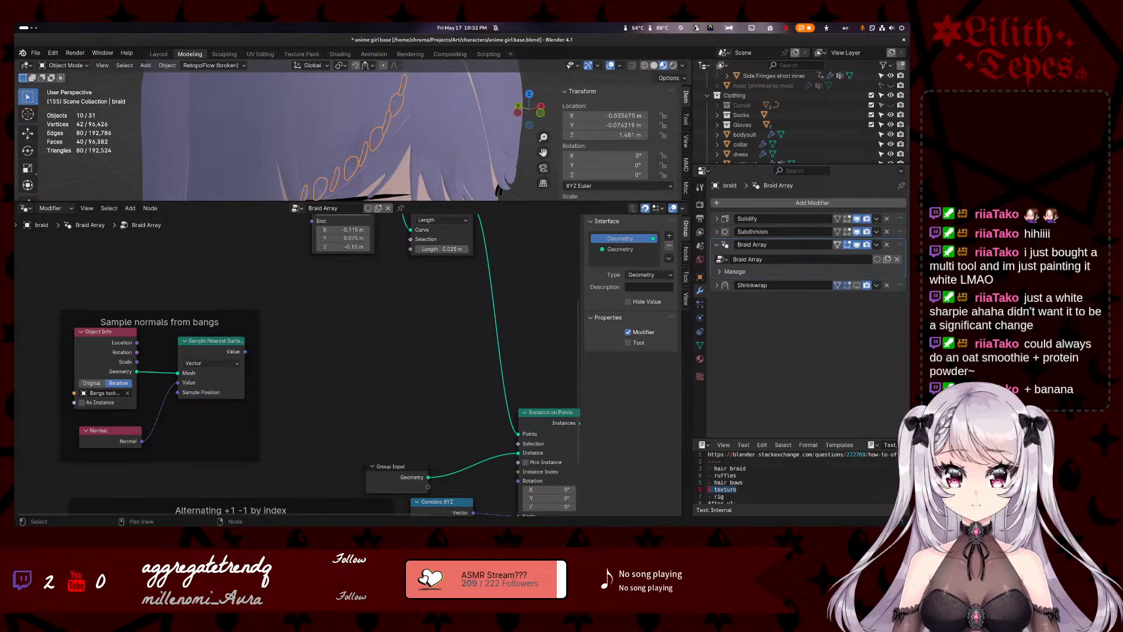
- Search the node editor's commands for "Nearest Face Interpolated", and shorten the search to "Nearest Face"
{"action": "left_click", "coordinate": [217, 343]}
{"action": "mouse_move", "coordinate": [188, 394]}
{"action": "key", "text": "F3"}
{"action": "type", "text": "Nearest Face Interpolated"}
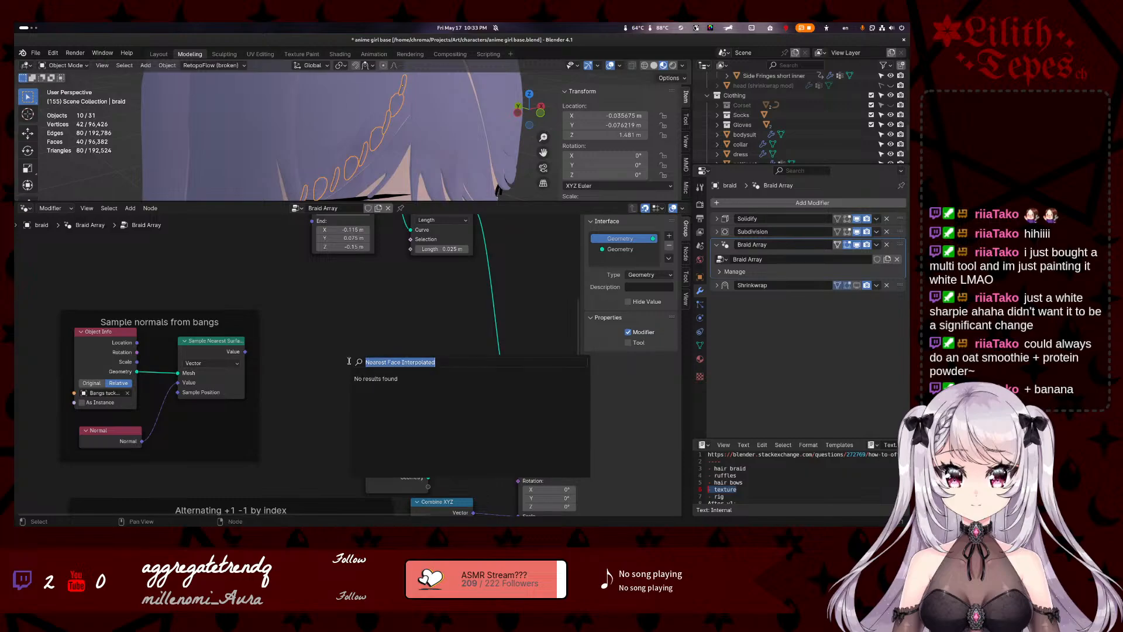
{"action": "key", "text": "ctrl+BackSpace"}
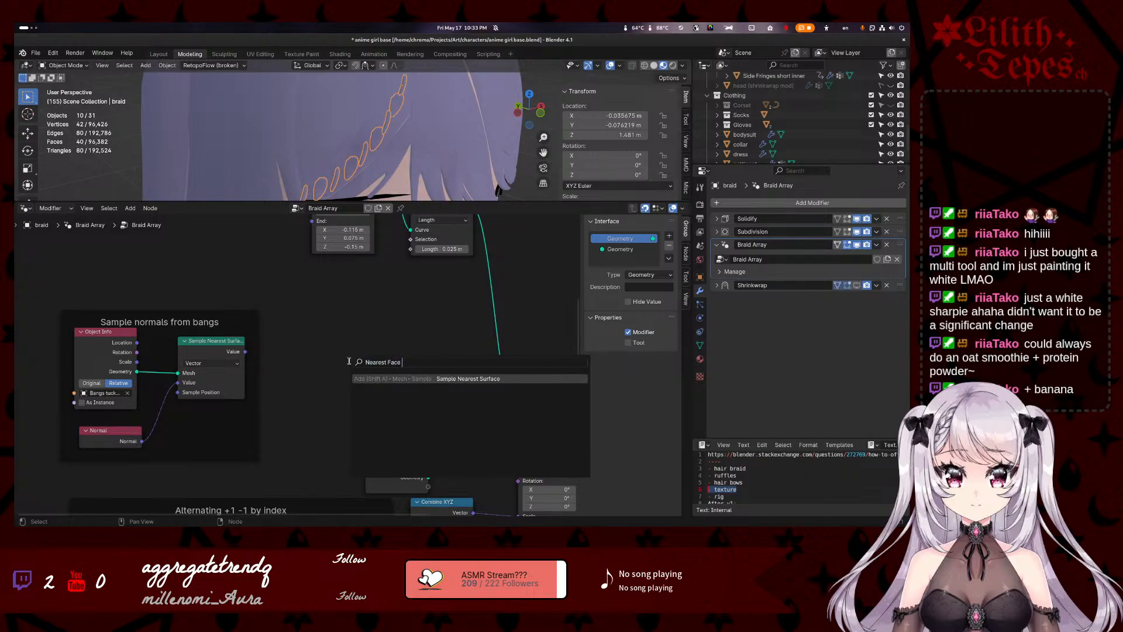
{"action": "key", "text": "Escape"}
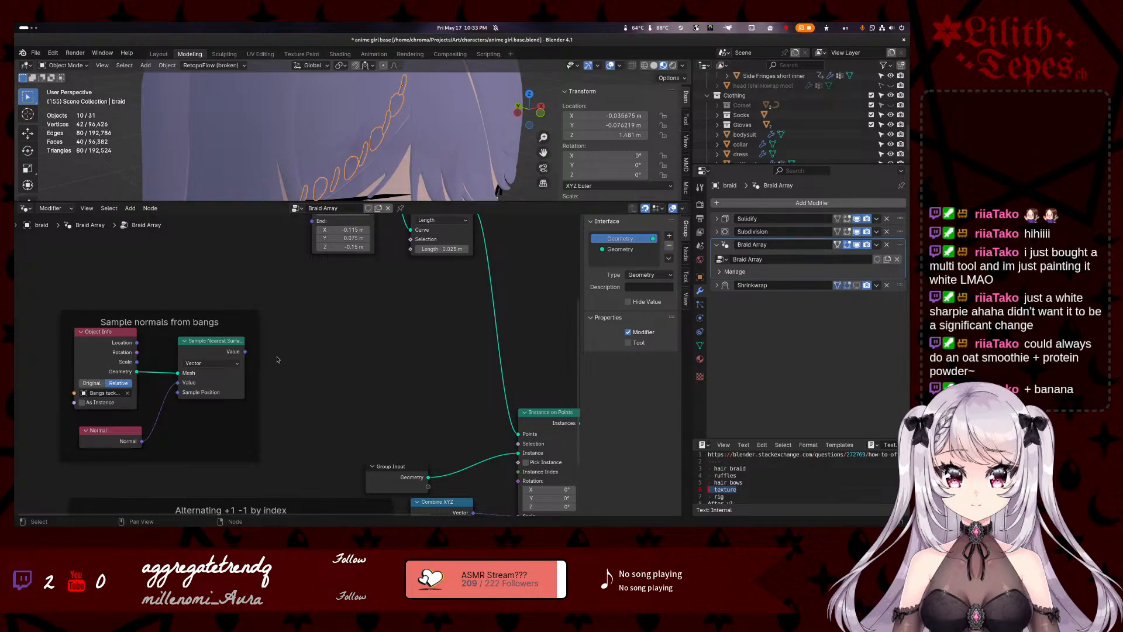
- Switch to the browser and review the Stack Exchange answer's Transfer Attribute instructions beside the Sample Nearest Surface setup
{"action": "left_click", "coordinate": [232, 345]}
{"action": "left_click_drag", "start_coordinate": [14, 70], "coordinate": [909, 82]}
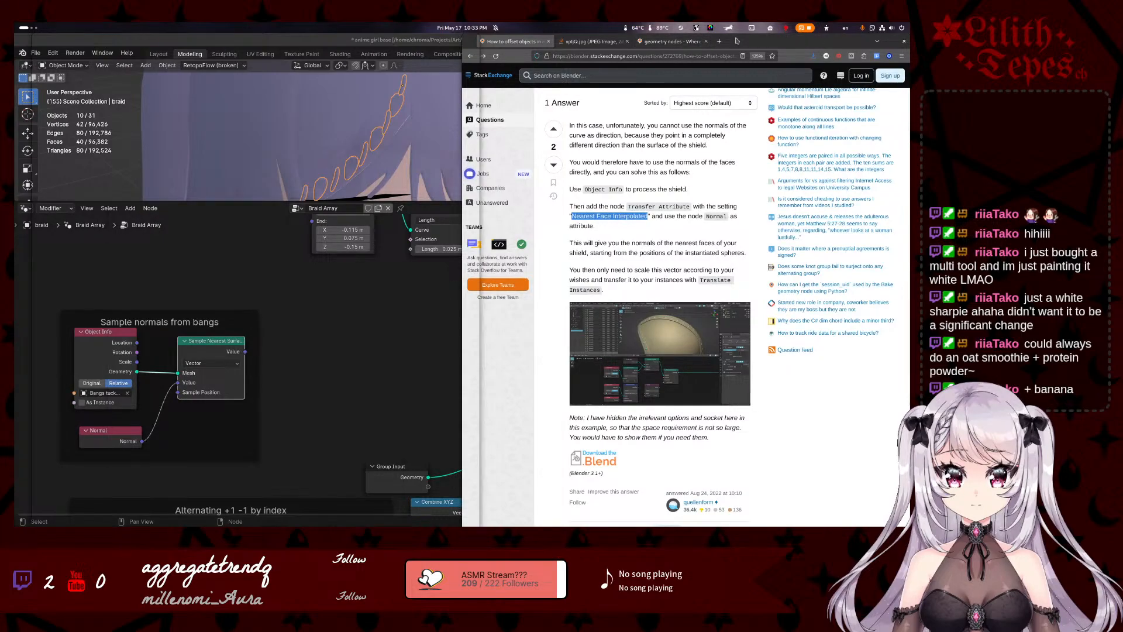
{"action": "left_click_drag", "start_coordinate": [736, 38], "coordinate": [736, 39]}
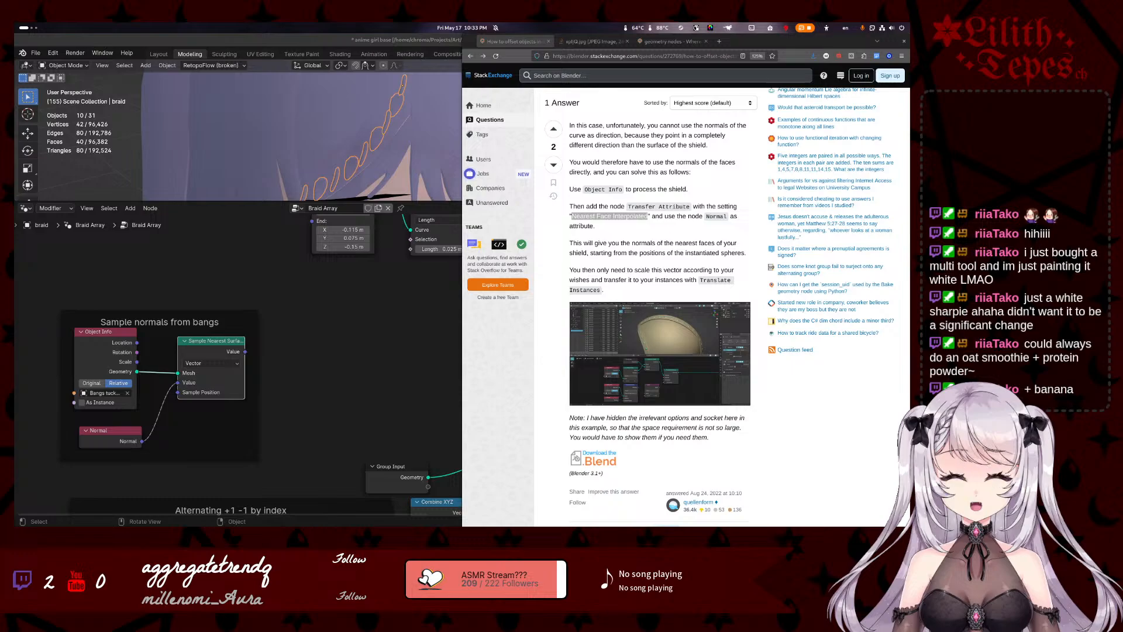
- Switch to the browser window showing the Ample site and look through its homepage
{"action": "left_click_drag", "start_coordinate": [14, 216], "coordinate": [15, 178]}
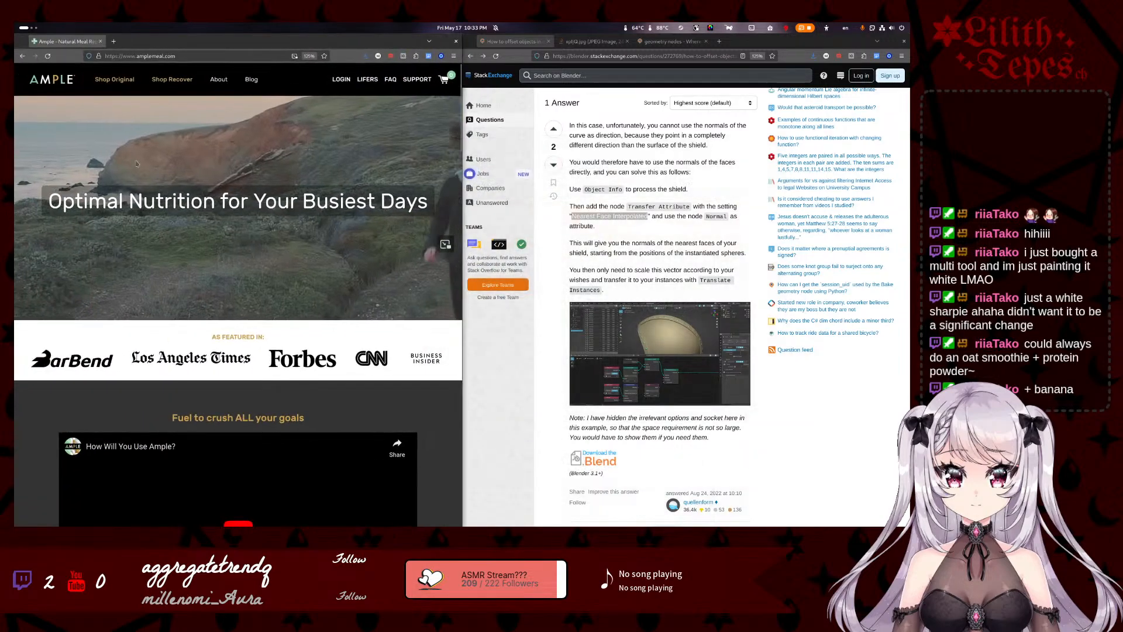
{"action": "scroll", "coordinate": [273, 167], "scroll_direction": "down", "scroll_amount": 7}
{"action": "scroll", "coordinate": [273, 167], "scroll_direction": "down", "scroll_amount": 2}
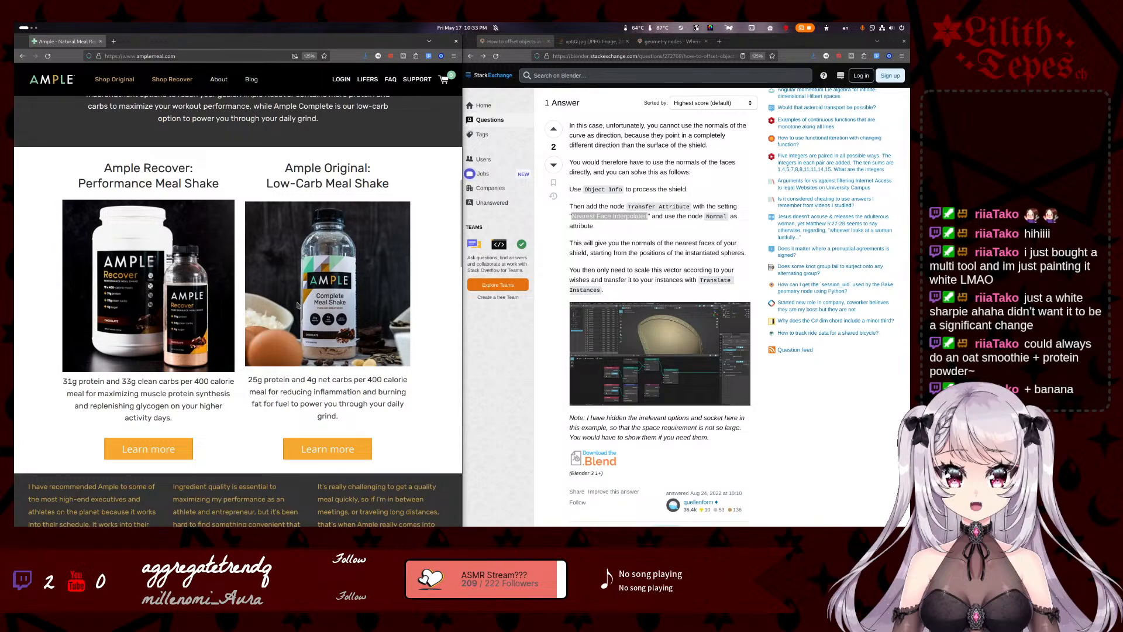
{"action": "scroll", "coordinate": [320, 318], "scroll_direction": "down", "scroll_amount": 10}
{"action": "scroll", "coordinate": [320, 318], "scroll_direction": "down", "scroll_amount": 6}
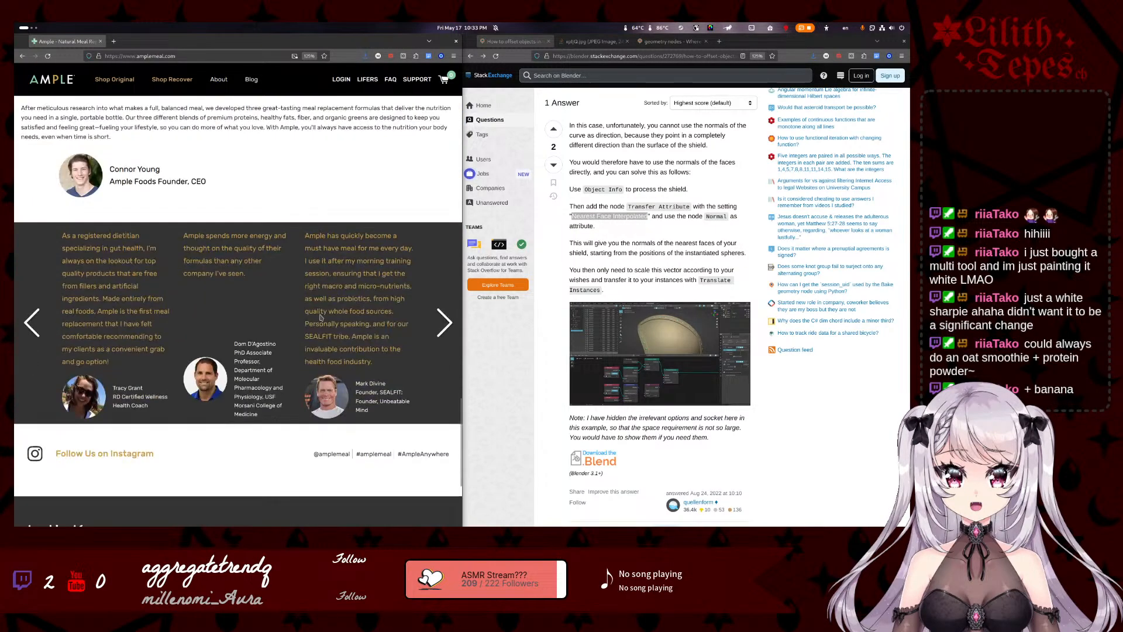
{"action": "scroll", "coordinate": [316, 321], "scroll_direction": "up", "scroll_amount": 20}
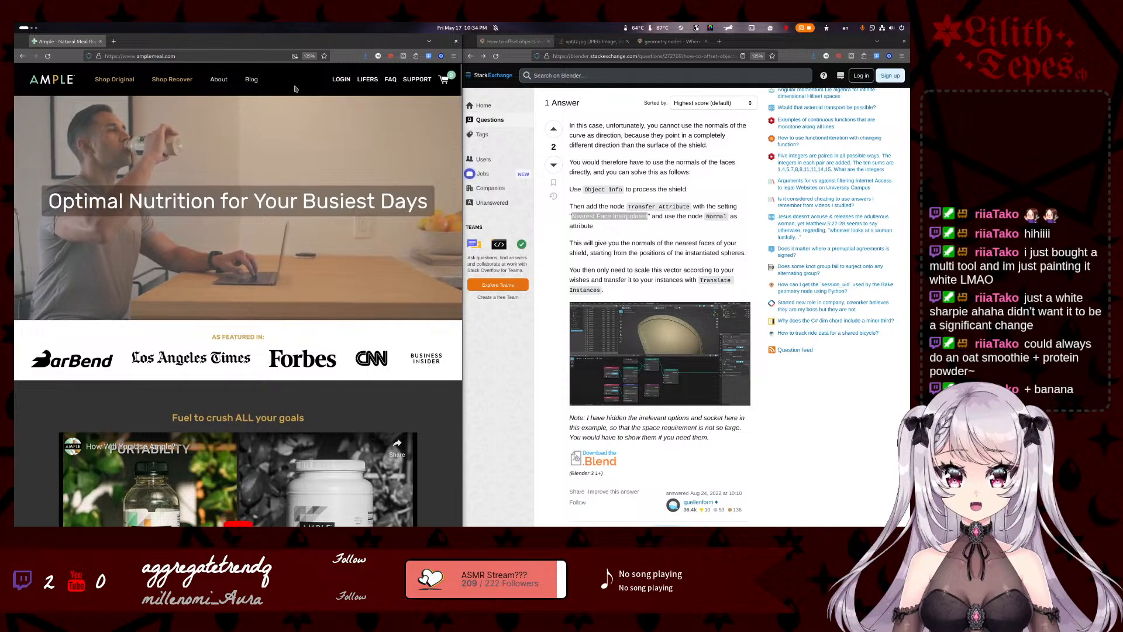
- Open the Ample Original product page, select the Vanilla flavor, and look through the product details
{"action": "left_click", "coordinate": [107, 81]}
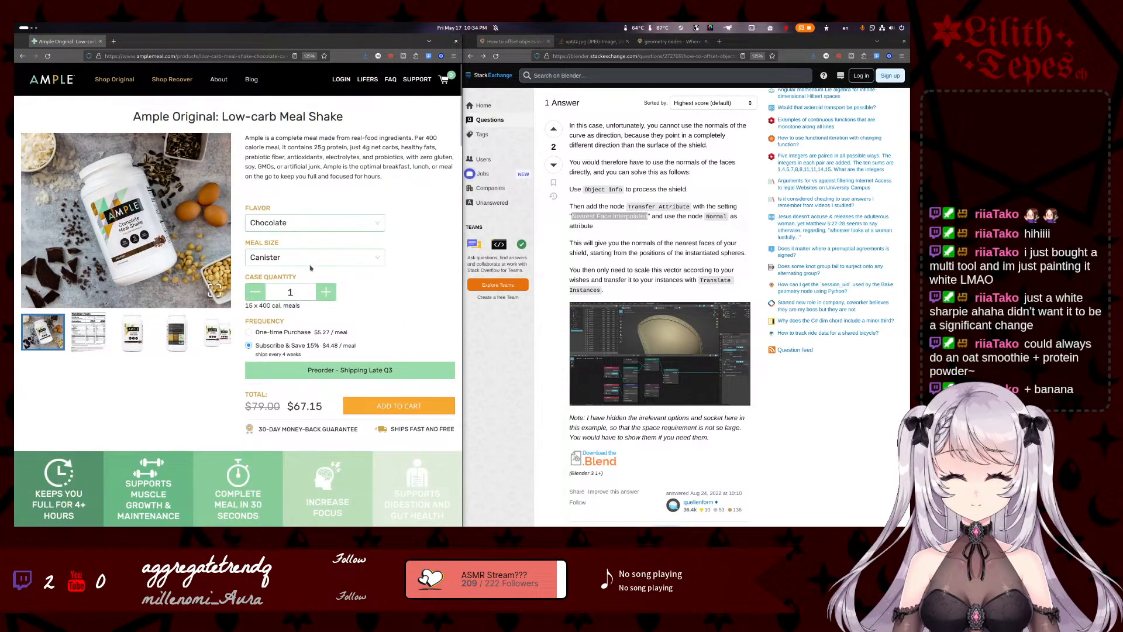
{"action": "left_click", "coordinate": [303, 225]}
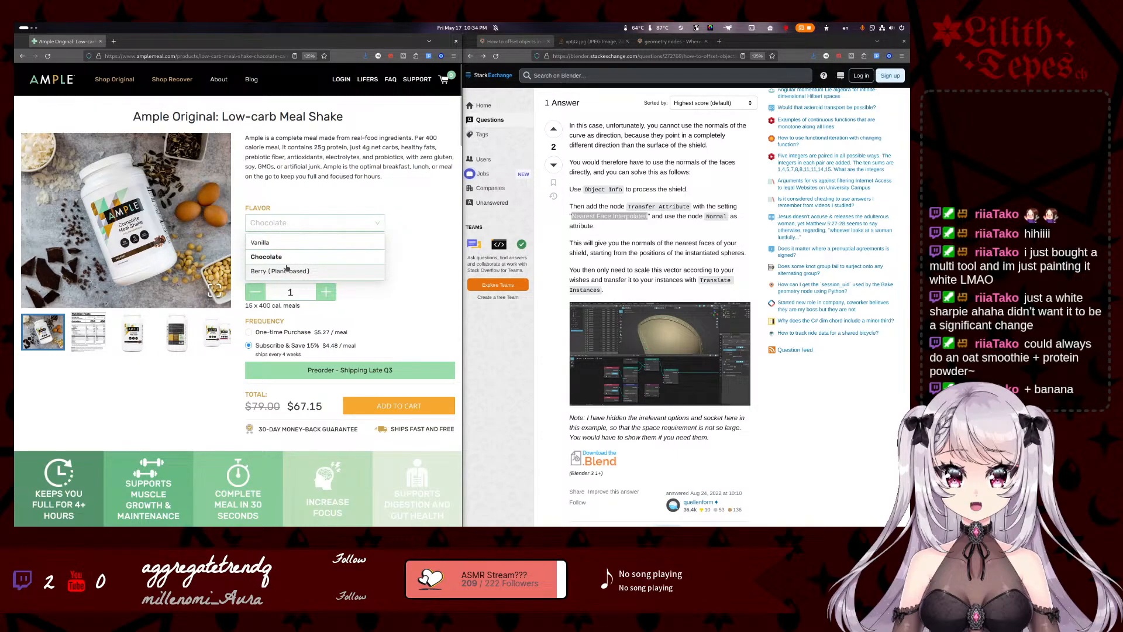
{"action": "left_click", "coordinate": [287, 246]}
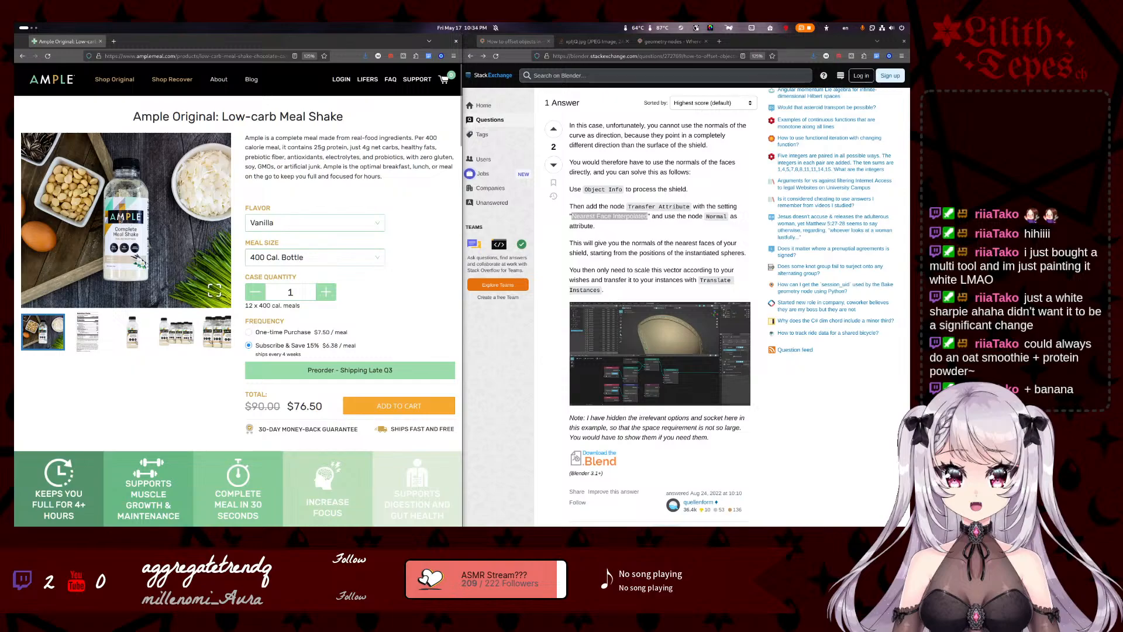
{"action": "left_click", "coordinate": [264, 220]}
{"action": "left_click", "coordinate": [294, 174]}
{"action": "scroll", "coordinate": [175, 322], "scroll_direction": "down", "scroll_amount": 3}
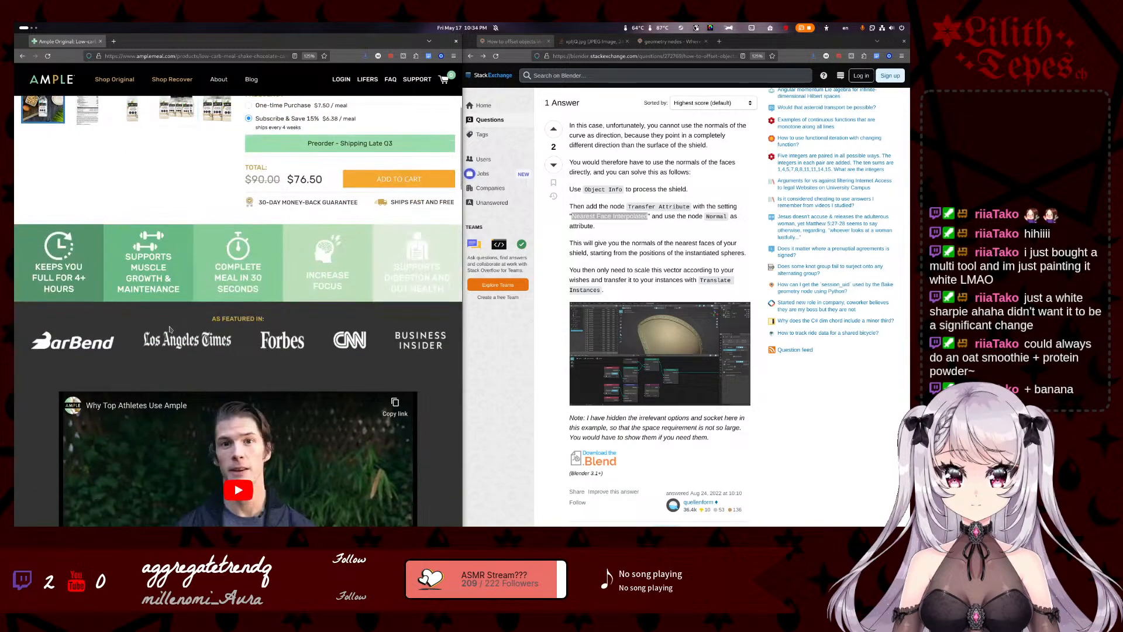
{"action": "scroll", "coordinate": [275, 289], "scroll_direction": "up", "scroll_amount": 3}
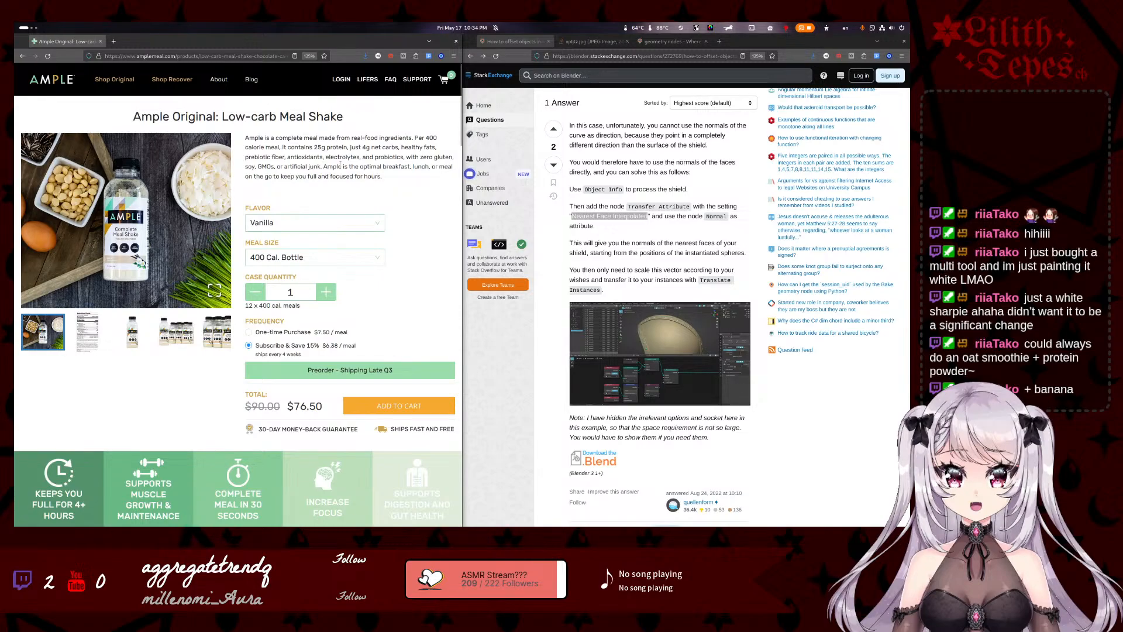
- View the Vanilla shake's nutrition facts image in full screen, exit full screen, and close the Ample page
{"action": "left_click", "coordinate": [88, 341]}
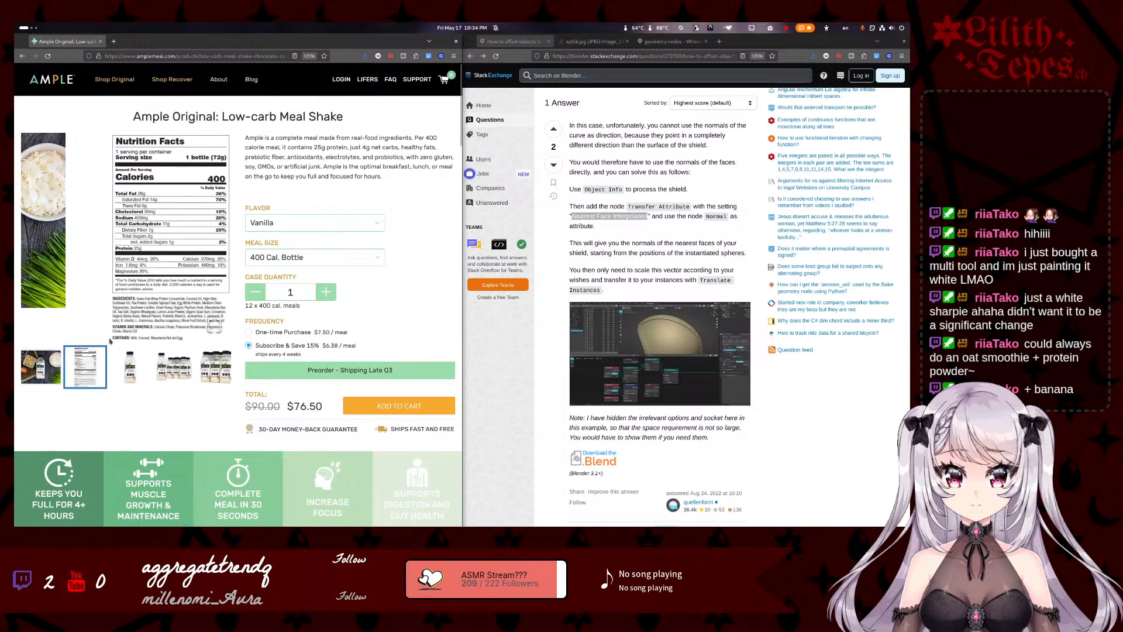
{"action": "left_click", "coordinate": [145, 293]}
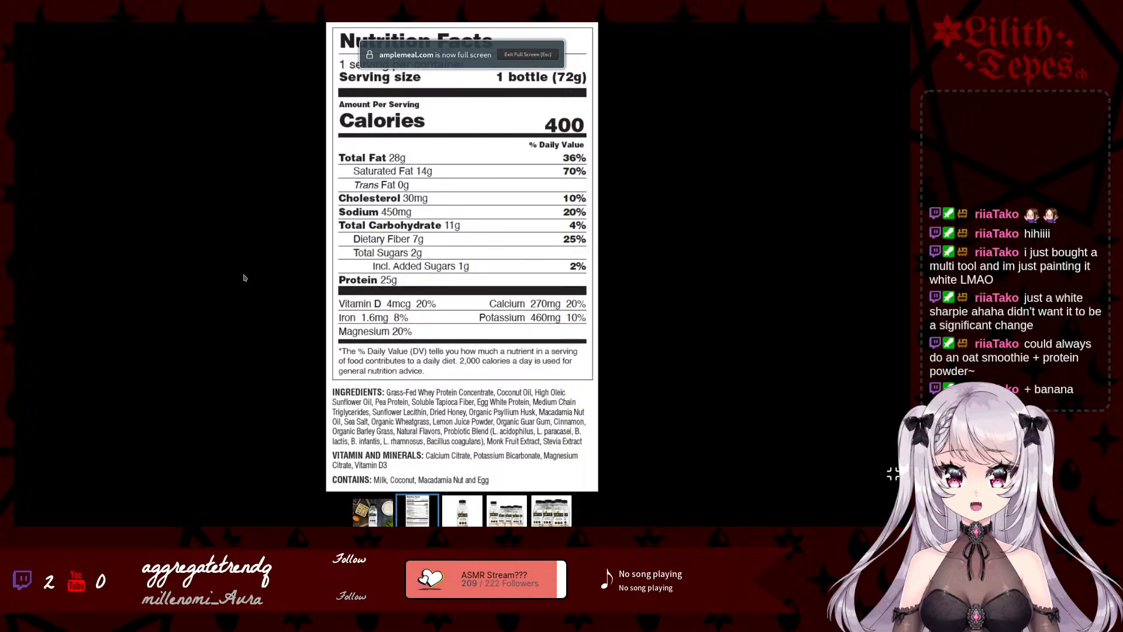
{"action": "key", "text": "super"}
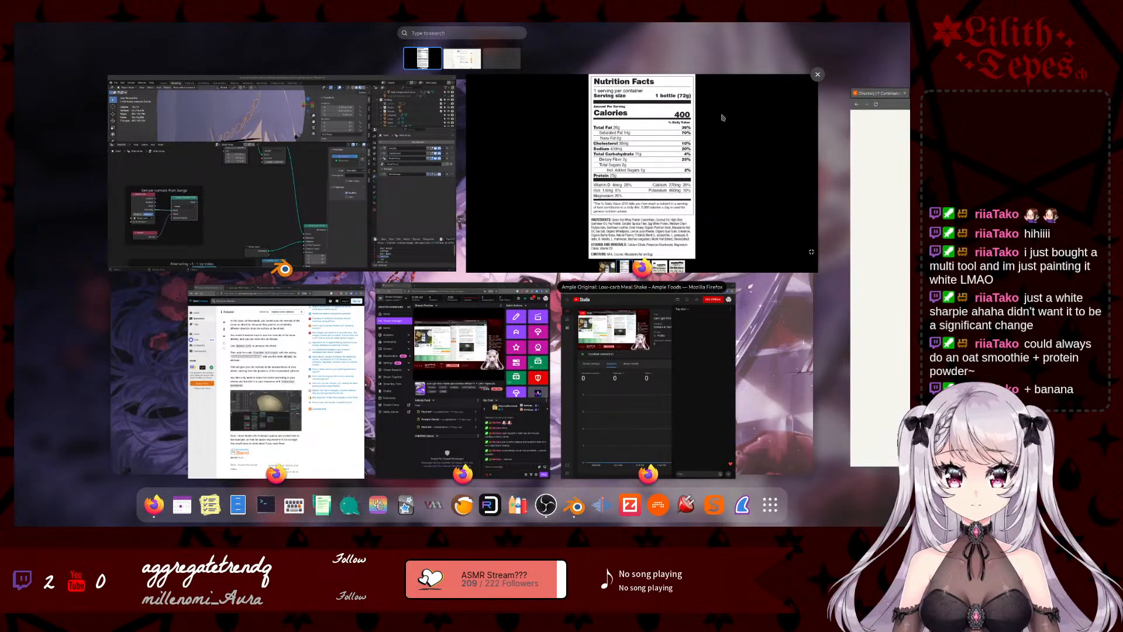
{"action": "key", "text": "Escape"}
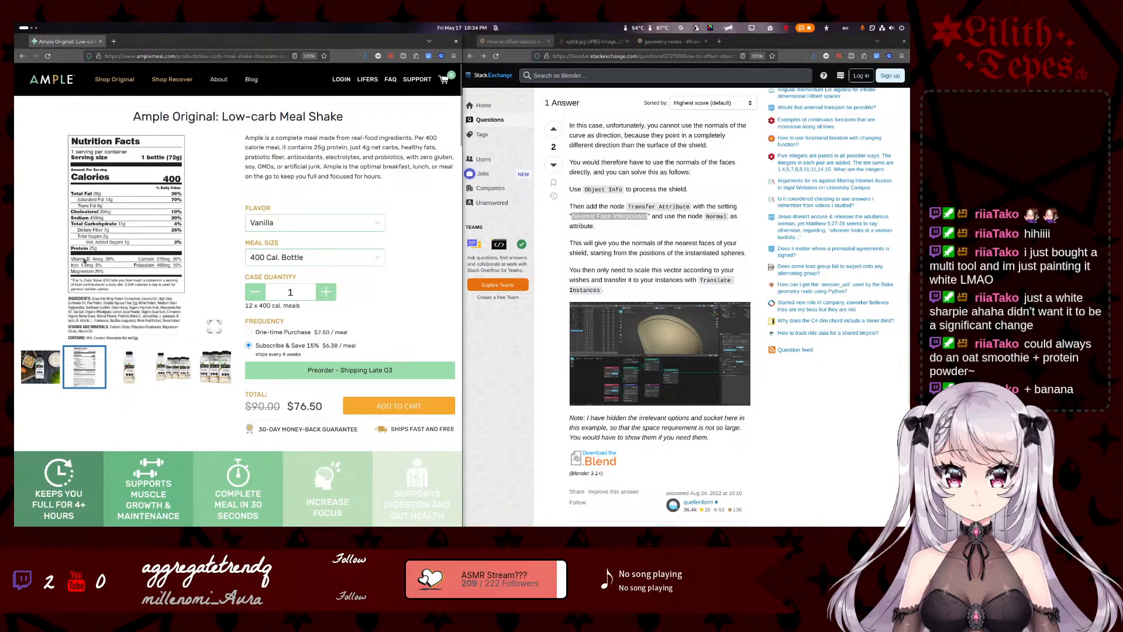
{"action": "left_click", "coordinate": [214, 326]}
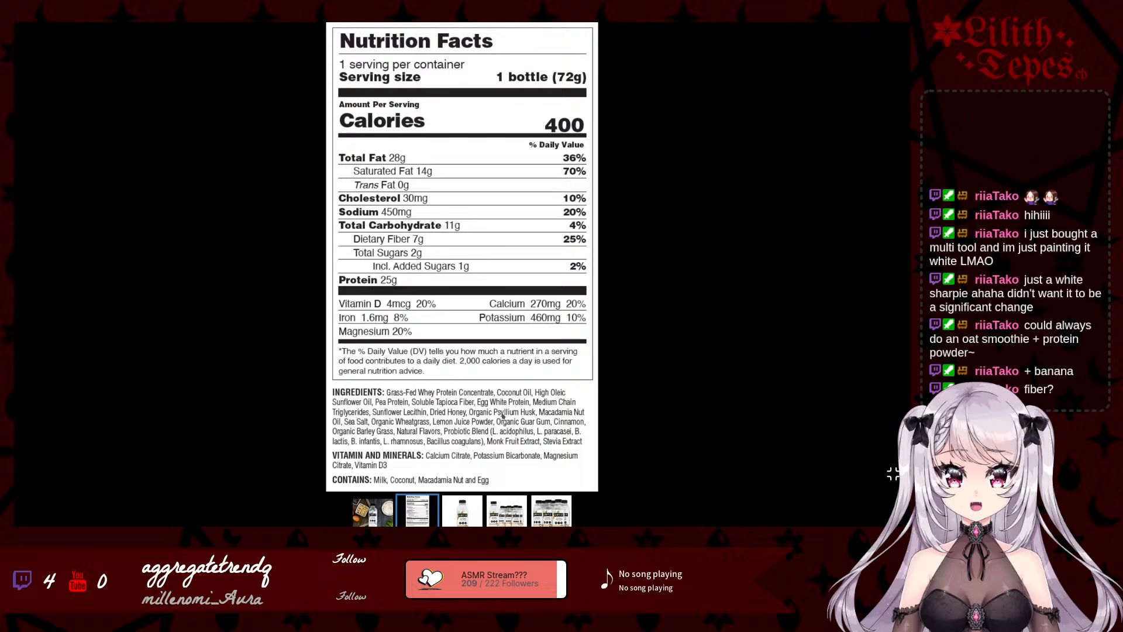
{"action": "left_click", "coordinate": [893, 474]}
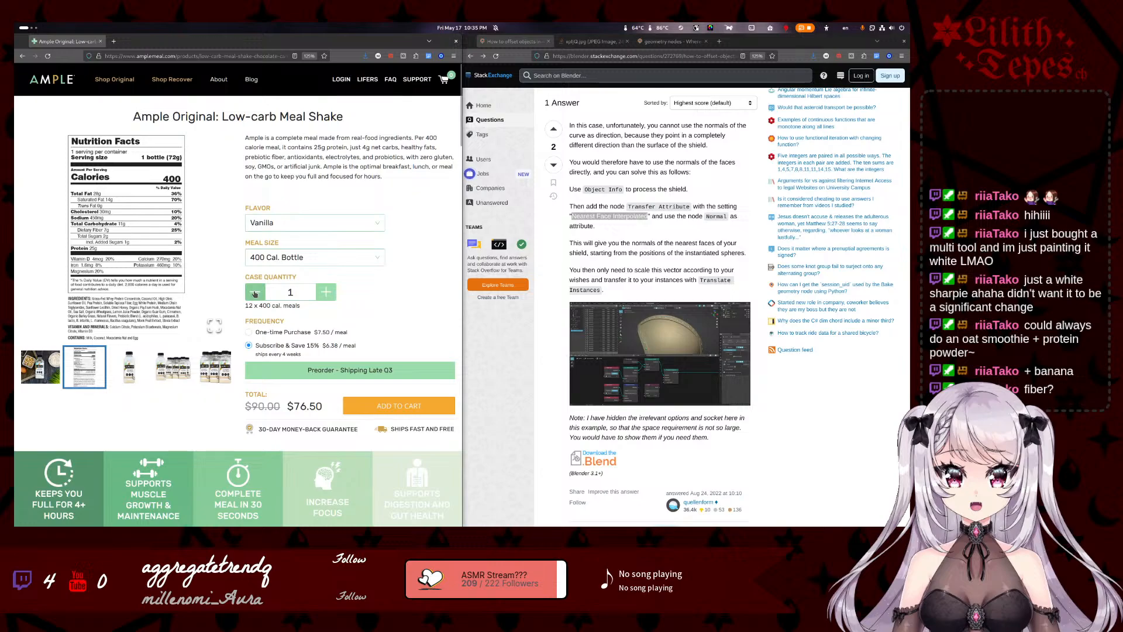
{"action": "middle_click", "coordinate": [89, 44]}
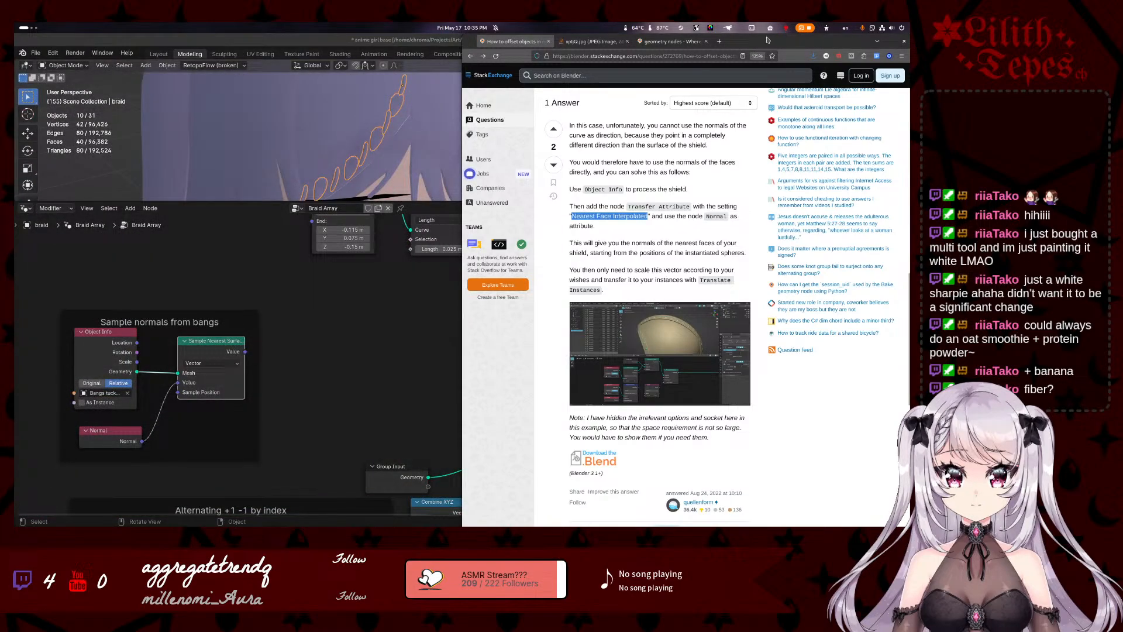
- Widen the Stack Exchange browser window beside Blender and bring the answer's Transfer Attribute instructions and node image into view
{"action": "left_click_drag", "start_coordinate": [767, 40], "coordinate": [900, 171]}
{"action": "left_click_drag", "start_coordinate": [461, 283], "coordinate": [319, 283]}
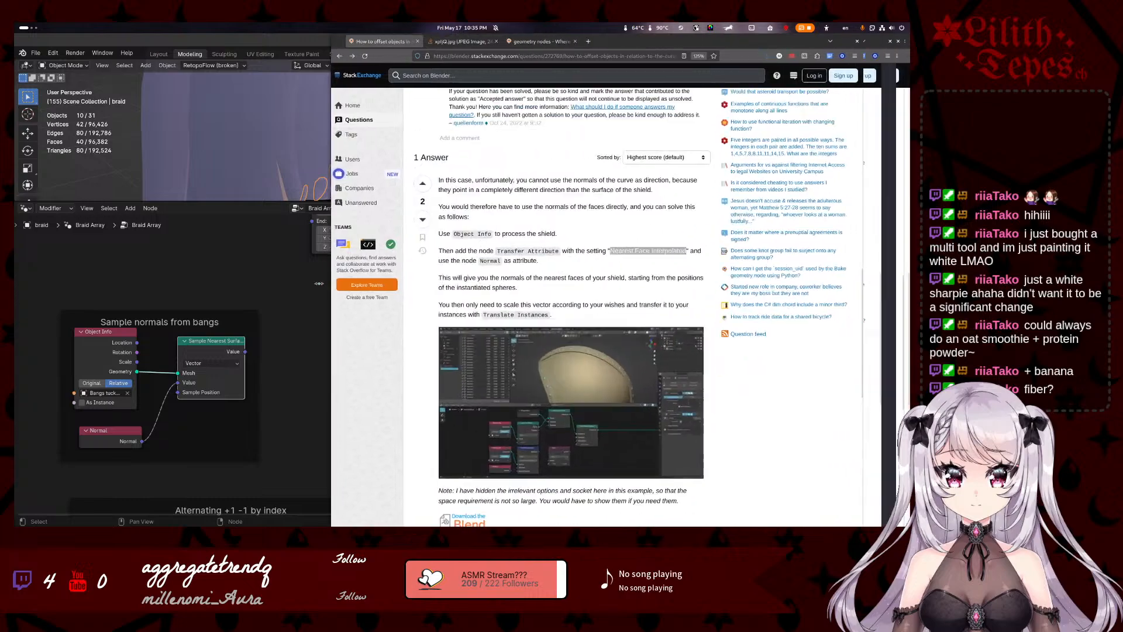
{"action": "left_click", "coordinate": [646, 285]}
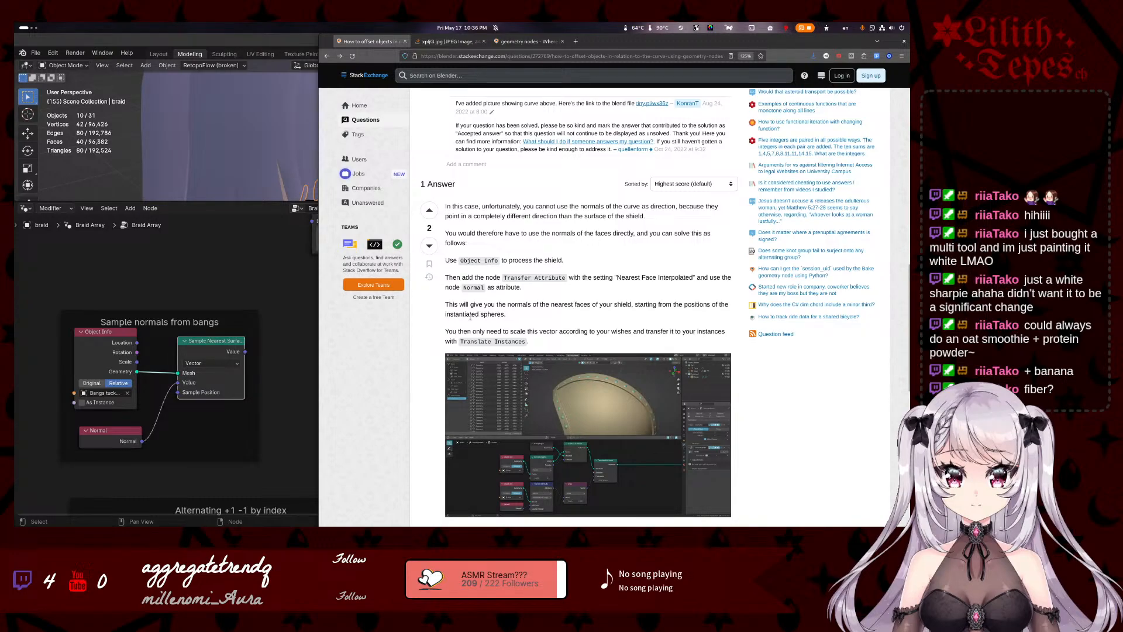
{"action": "scroll", "coordinate": [553, 330], "scroll_direction": "down", "scroll_amount": 2}
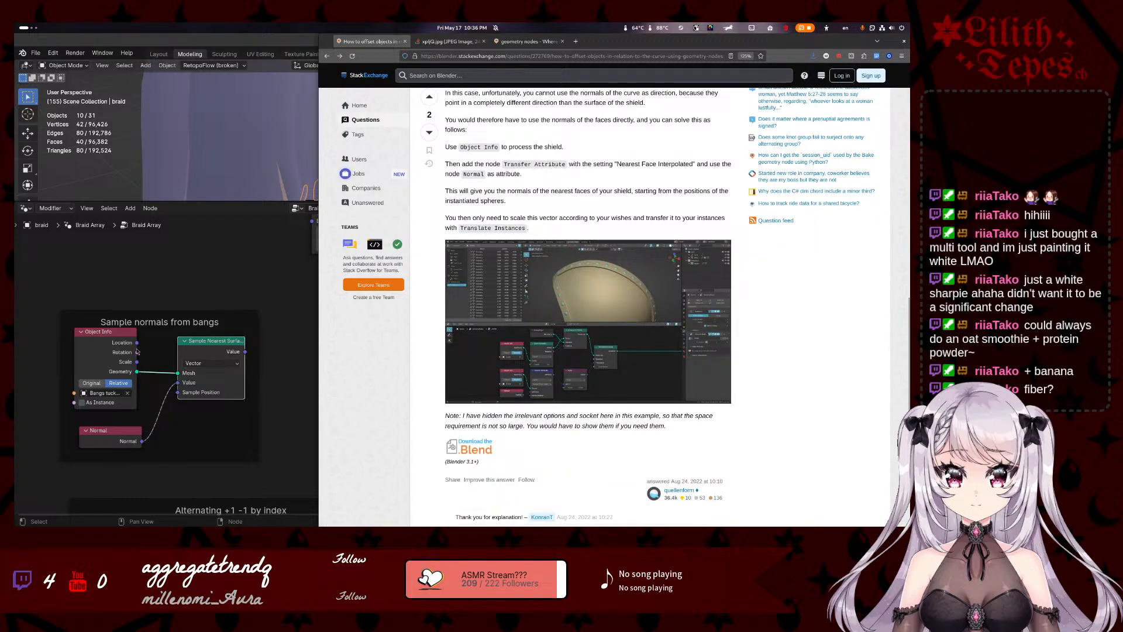
- Check the Normal and Sample Nearest Surface nodes in Blender against the Stack Exchange answer's instructions in the browser
{"action": "left_click", "coordinate": [125, 430]}
{"action": "mouse_move", "coordinate": [227, 395]}
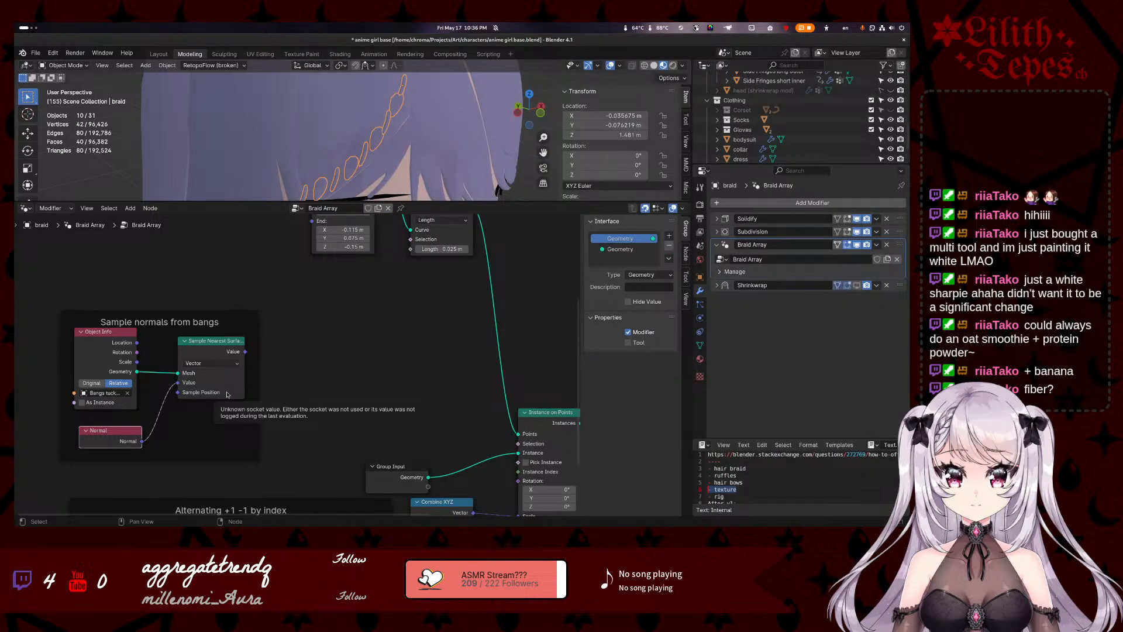
{"action": "mouse_move", "coordinate": [15, 23]}
{"action": "left_click", "coordinate": [559, 249]}
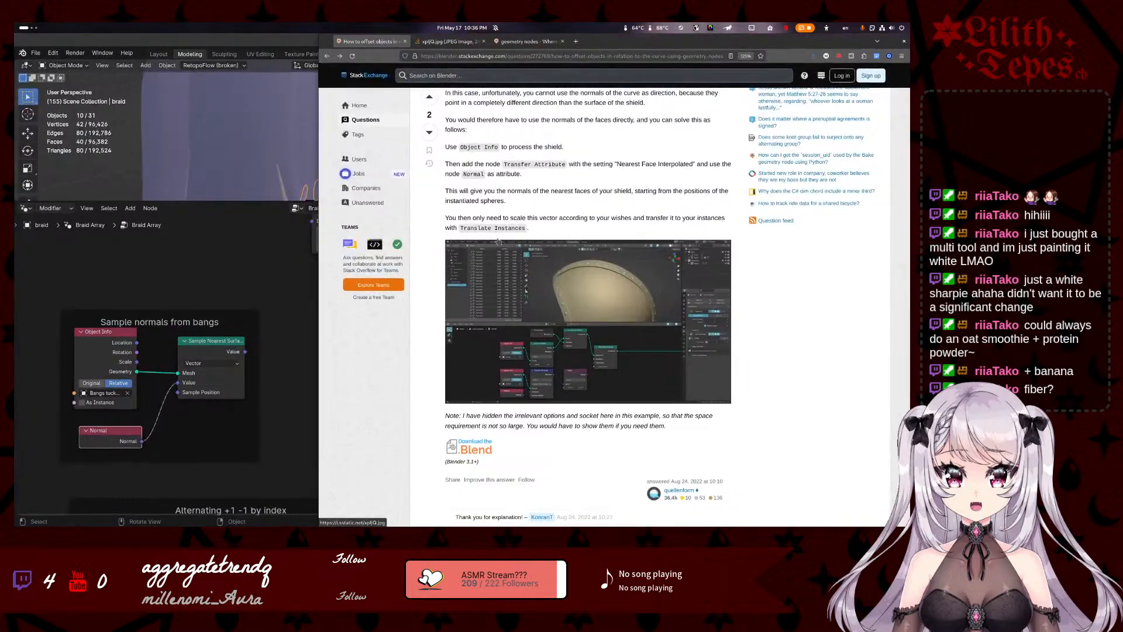
{"action": "scroll", "coordinate": [491, 234], "scroll_direction": "up", "scroll_amount": 3}
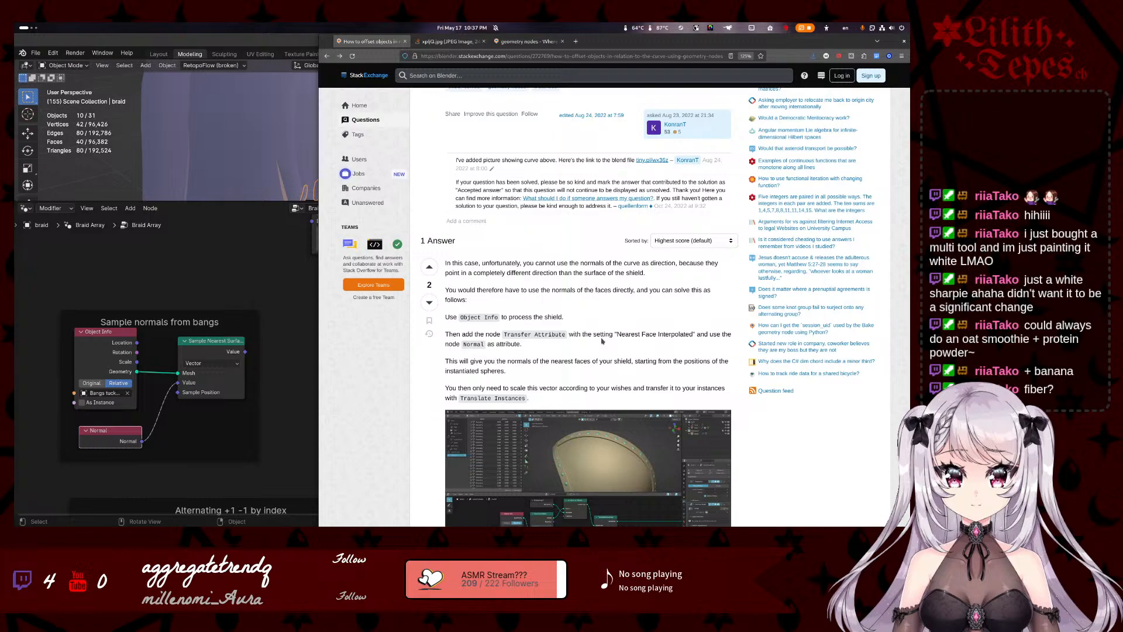
{"action": "scroll", "coordinate": [602, 341], "scroll_direction": "down", "scroll_amount": 3}
{"action": "left_click", "coordinate": [609, 330]}
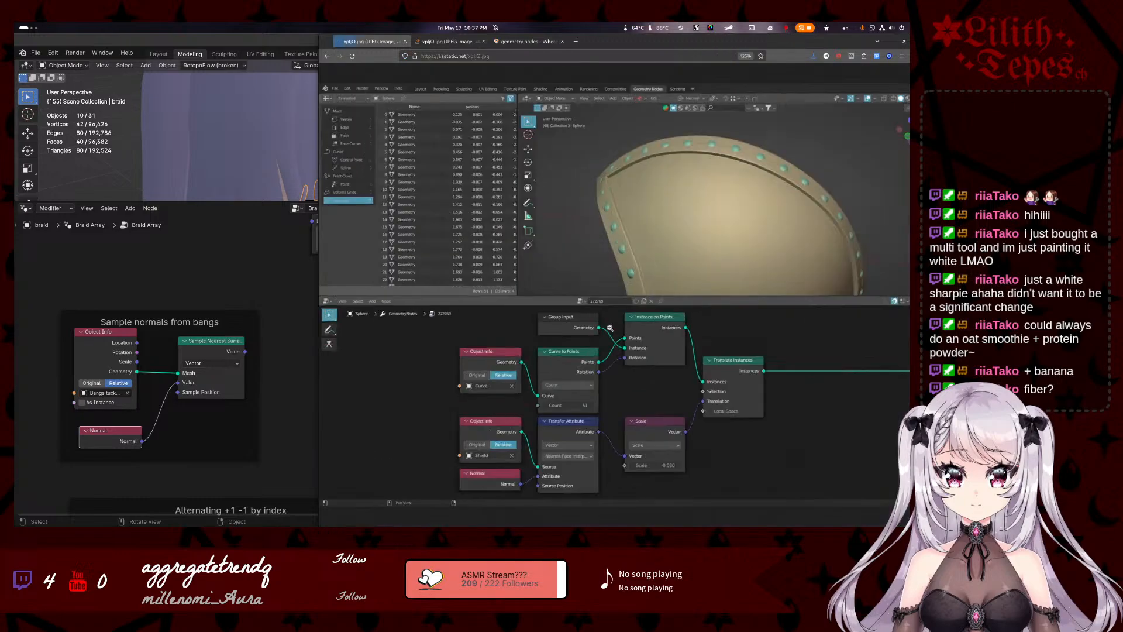
{"action": "left_click", "coordinate": [453, 47]}
{"action": "left_click", "coordinate": [393, 47]}
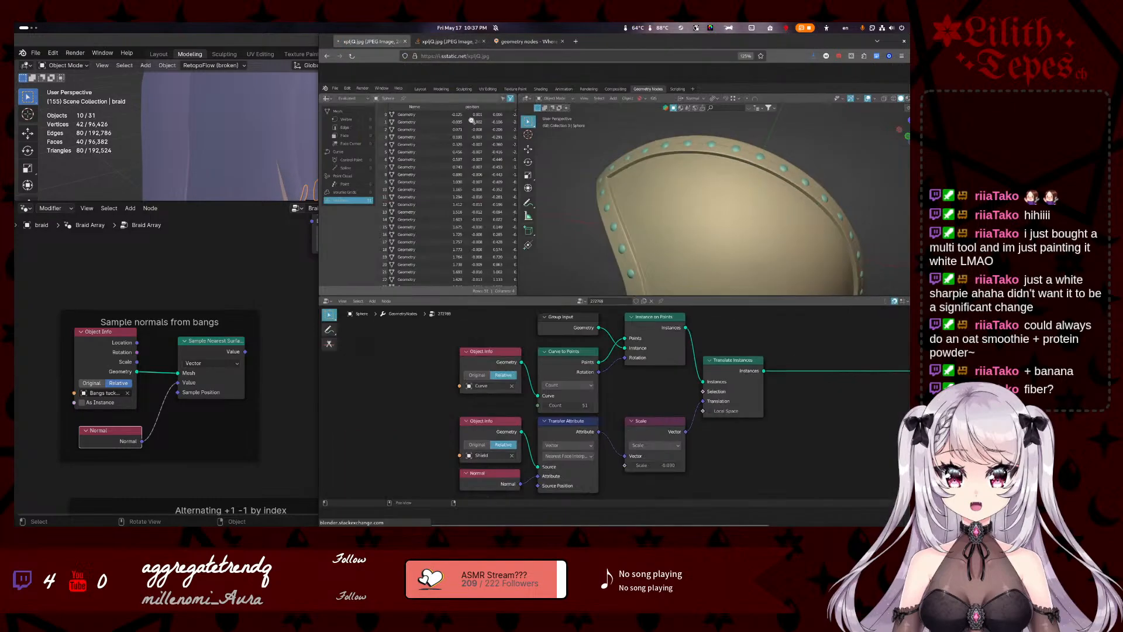
{"action": "key", "text": "alt+Left"}
- Examine the answer's enlarged node screenshot, focusing on the Transfer Attribute, Scale and Translate Instances connections
{"action": "left_click", "coordinate": [455, 43]}
{"action": "scroll", "coordinate": [755, 329], "scroll_direction": "down", "scroll_amount": 1}
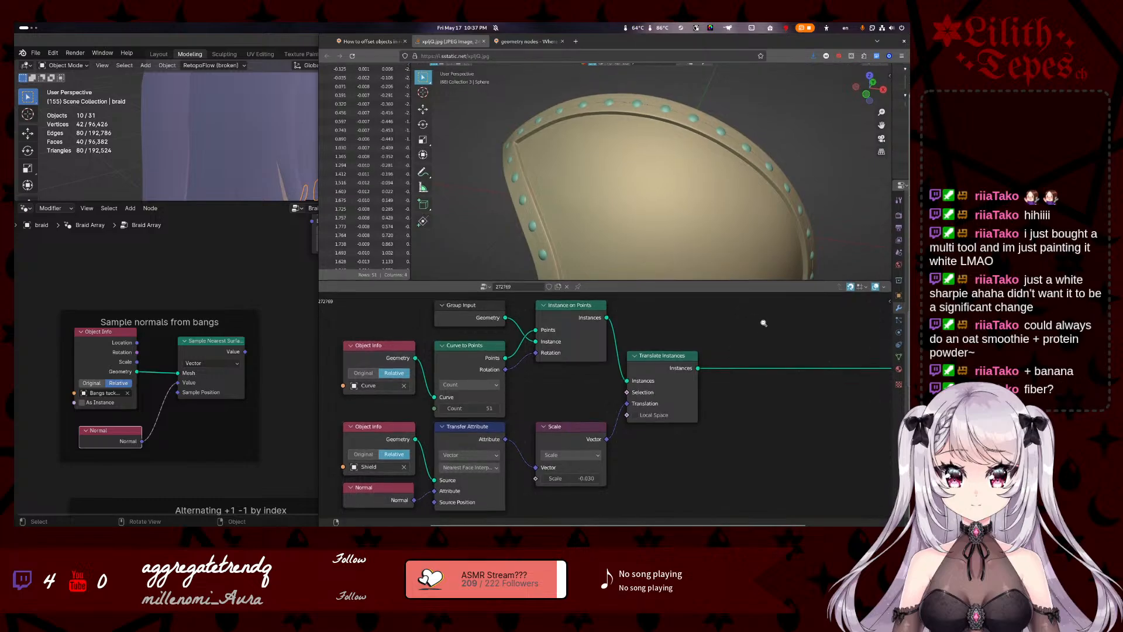
{"action": "left_click", "coordinate": [774, 318]}
{"action": "left_click", "coordinate": [875, 285]}
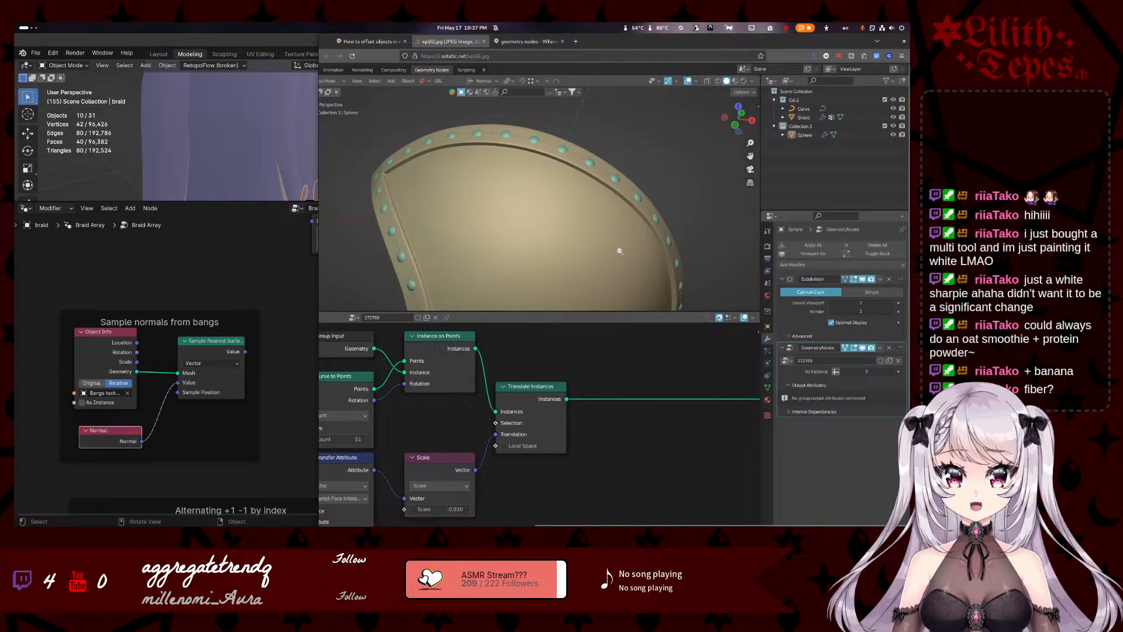
{"action": "left_click", "coordinate": [601, 267]}
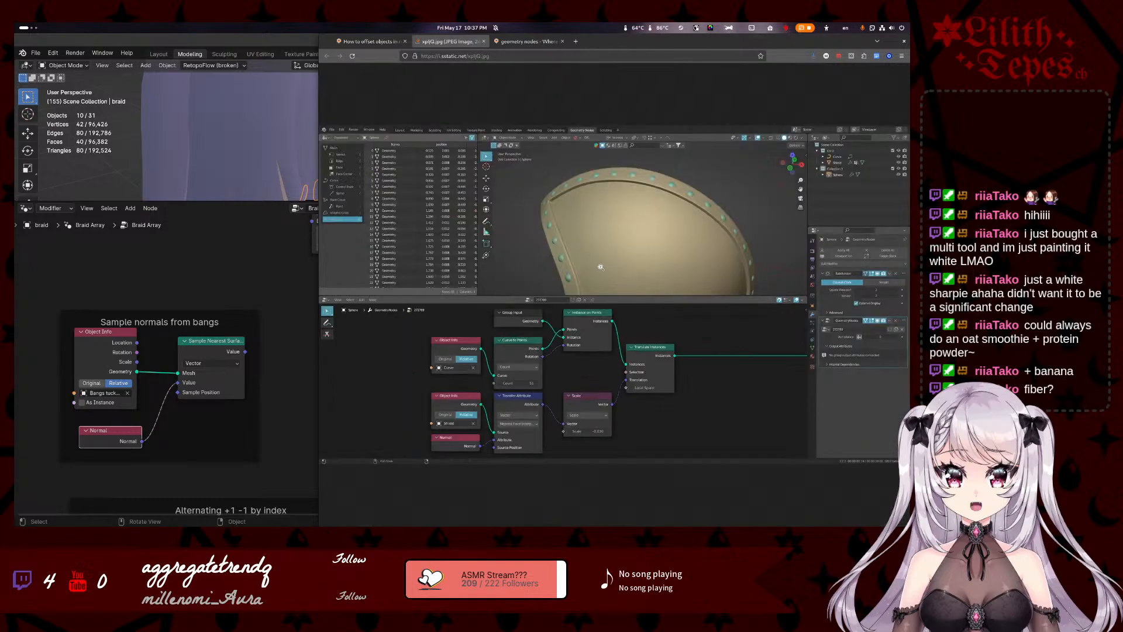
{"action": "left_click", "coordinate": [503, 446]}
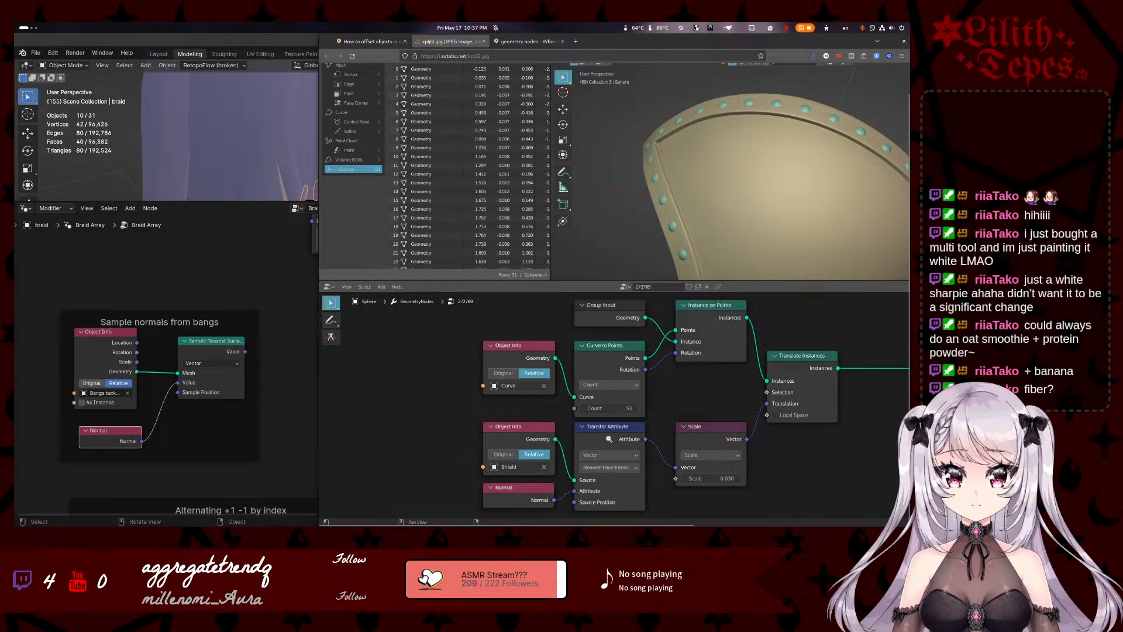
- Review which nodes replace Transfer Attribute, highlight "Nearest Surface Point" in the explanation, and return to the node screenshot to compare
{"action": "left_click", "coordinate": [394, 42]}
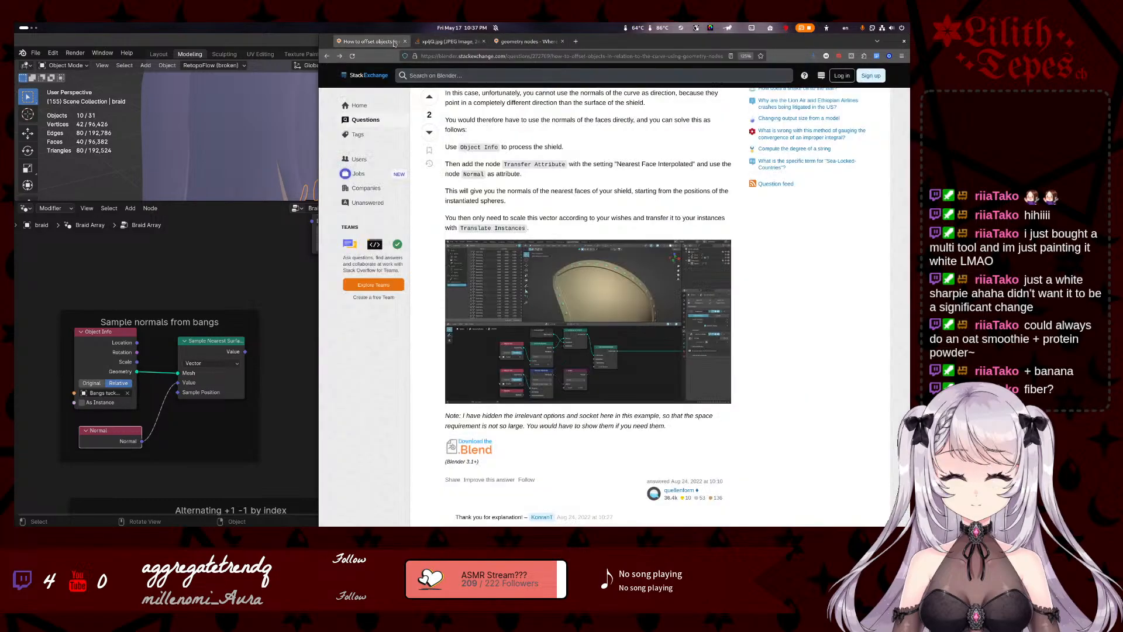
{"action": "left_click", "coordinate": [445, 41]}
{"action": "left_click", "coordinate": [526, 42]}
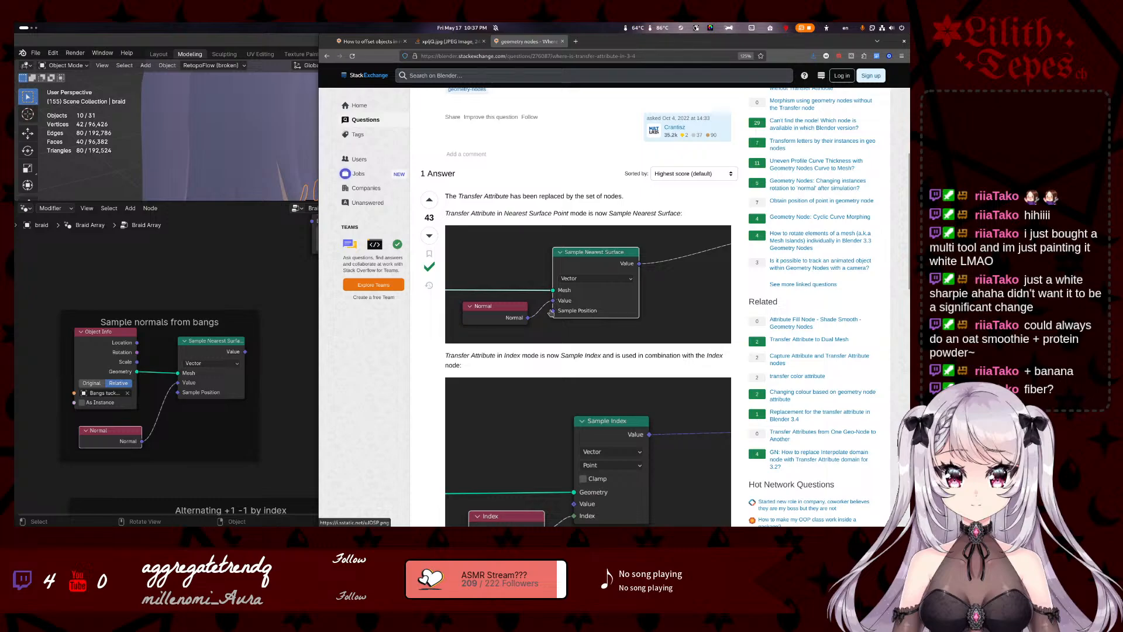
{"action": "scroll", "coordinate": [645, 271], "scroll_direction": "down", "scroll_amount": 2}
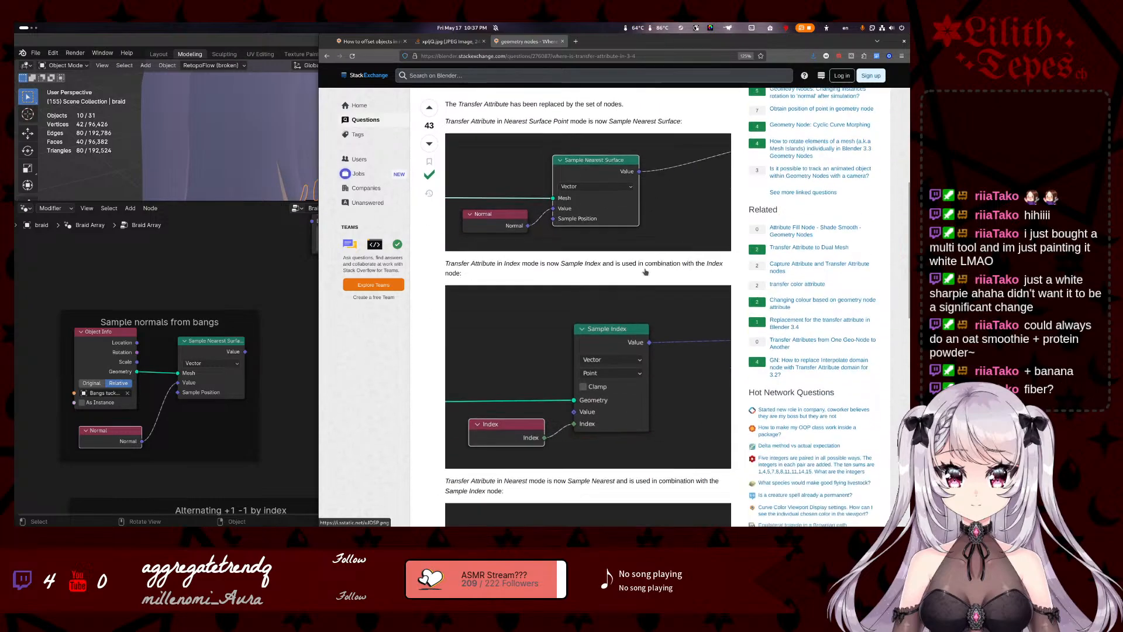
{"action": "scroll", "coordinate": [645, 271], "scroll_direction": "down", "scroll_amount": 2}
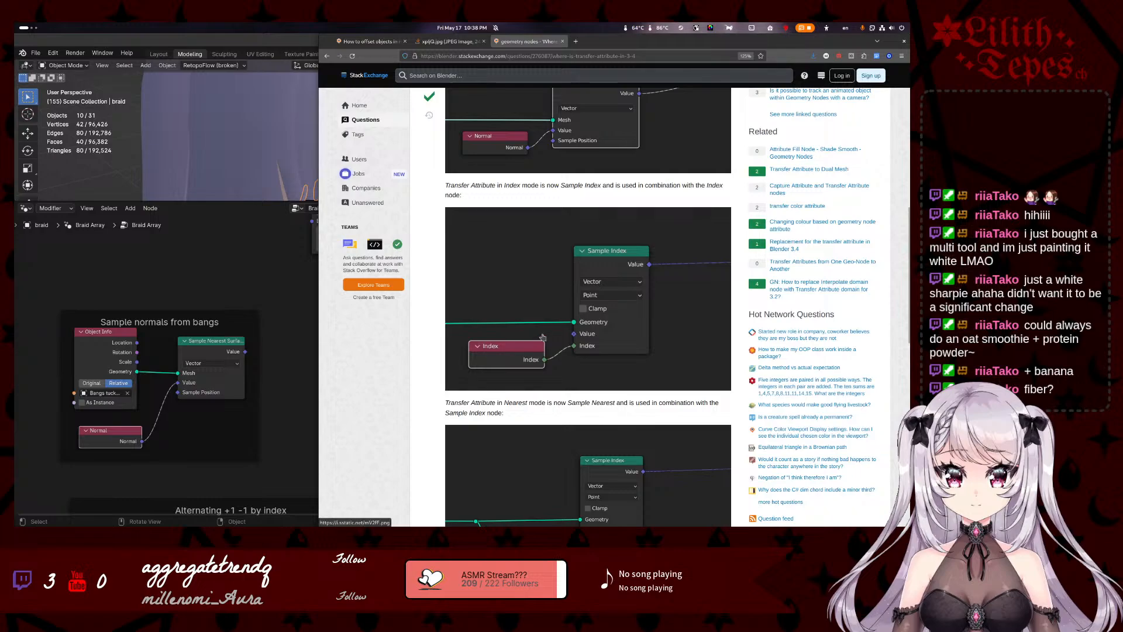
{"action": "scroll", "coordinate": [531, 252], "scroll_direction": "up", "scroll_amount": 1}
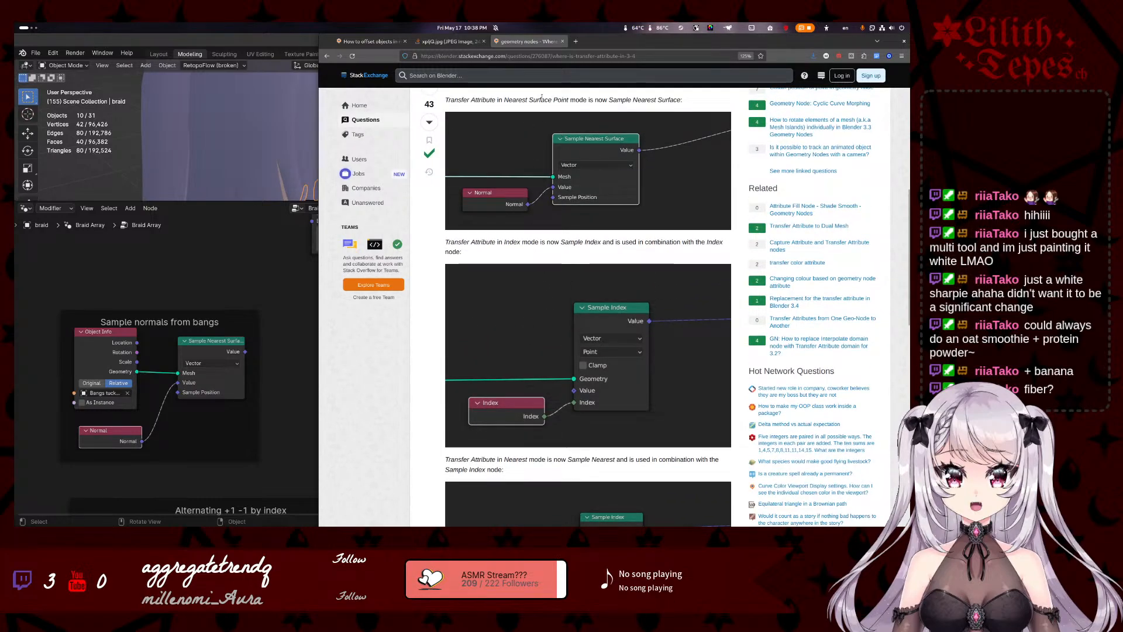
{"action": "left_click_drag", "start_coordinate": [517, 99], "coordinate": [559, 100]}
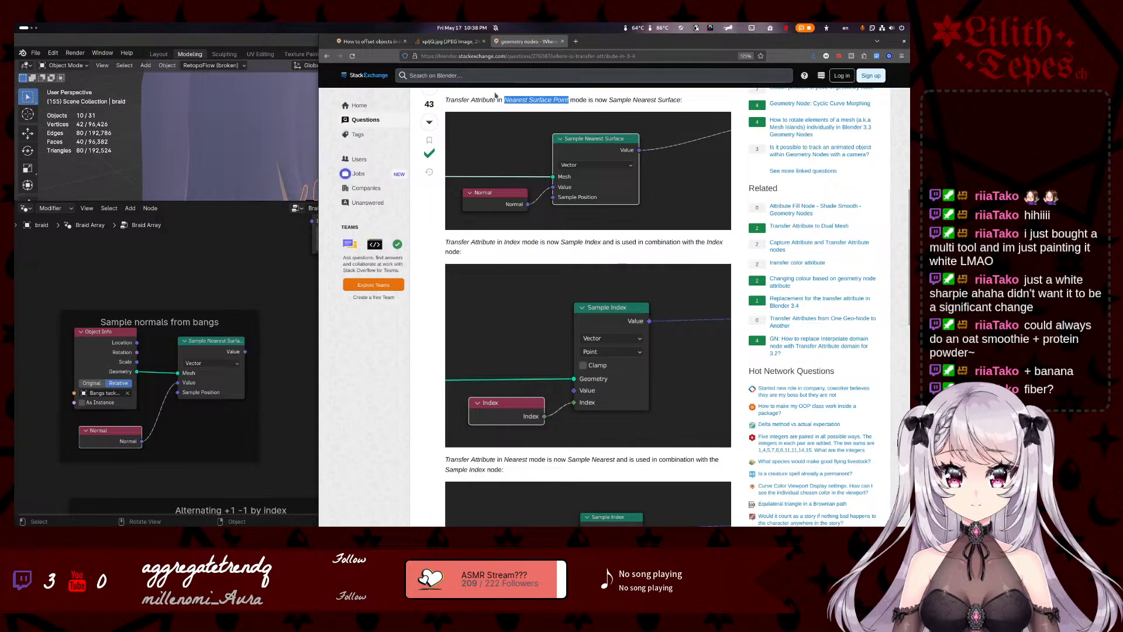
{"action": "left_click", "coordinate": [450, 41]}
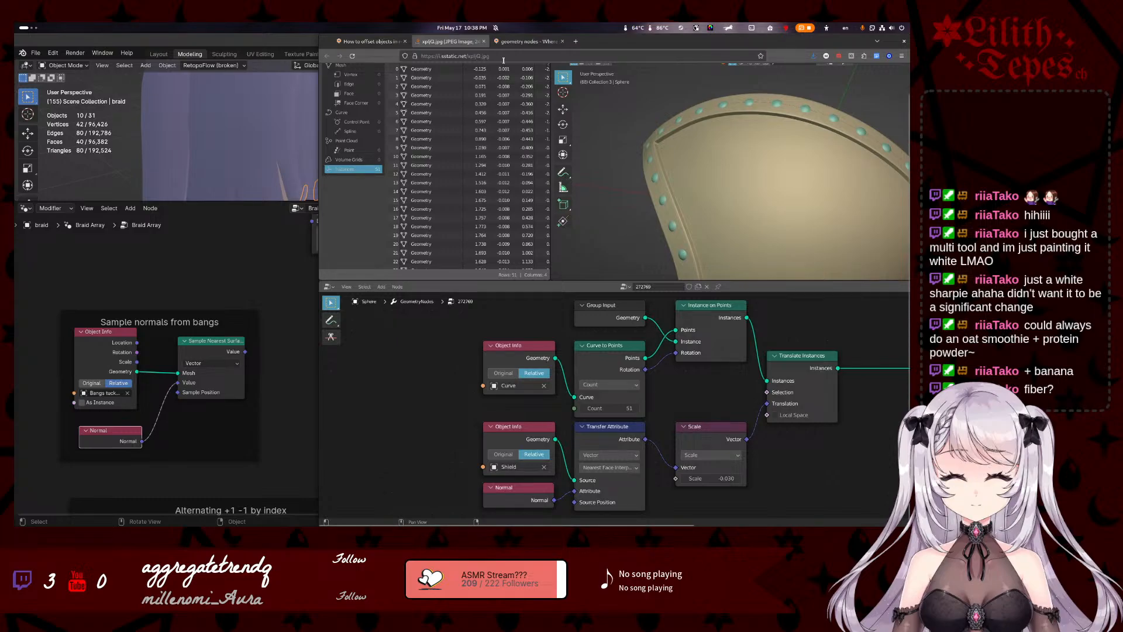
- Look for "nearest face" in the Transfer Attribute replacement answer and review its Sample Index and Sample Nearest explanations
{"action": "left_click", "coordinate": [528, 42]}
{"action": "key", "text": "ctrl+f"}
{"action": "type", "text": "nearest face"}
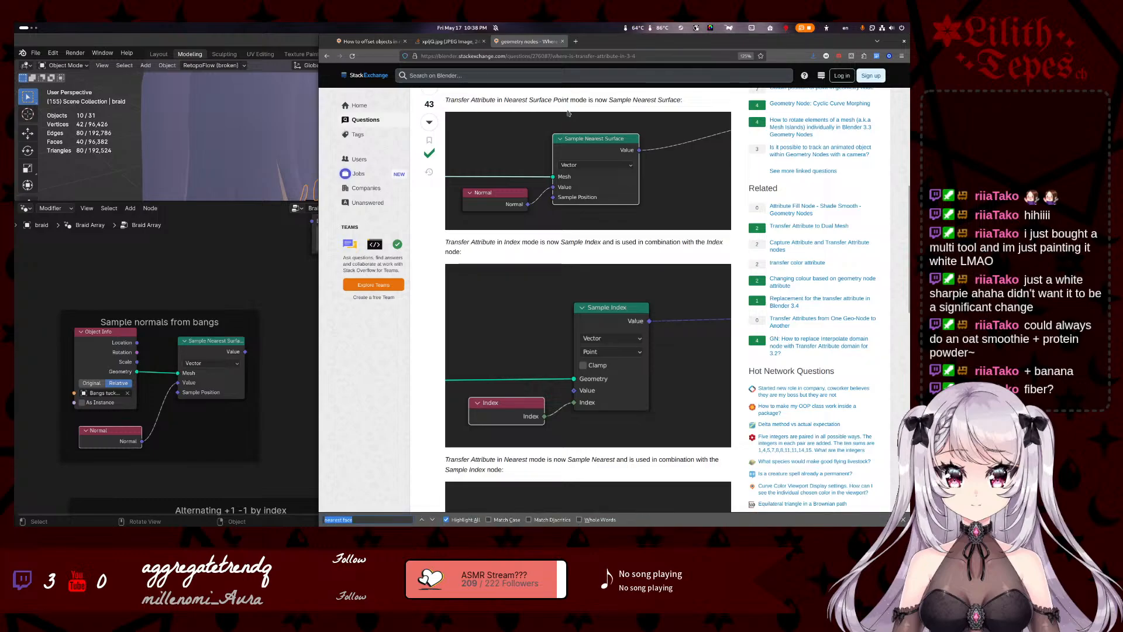
{"action": "key", "text": "ctrl+z"}
{"action": "key", "text": "Escape"}
{"action": "scroll", "coordinate": [604, 321], "scroll_direction": "down", "scroll_amount": 4}
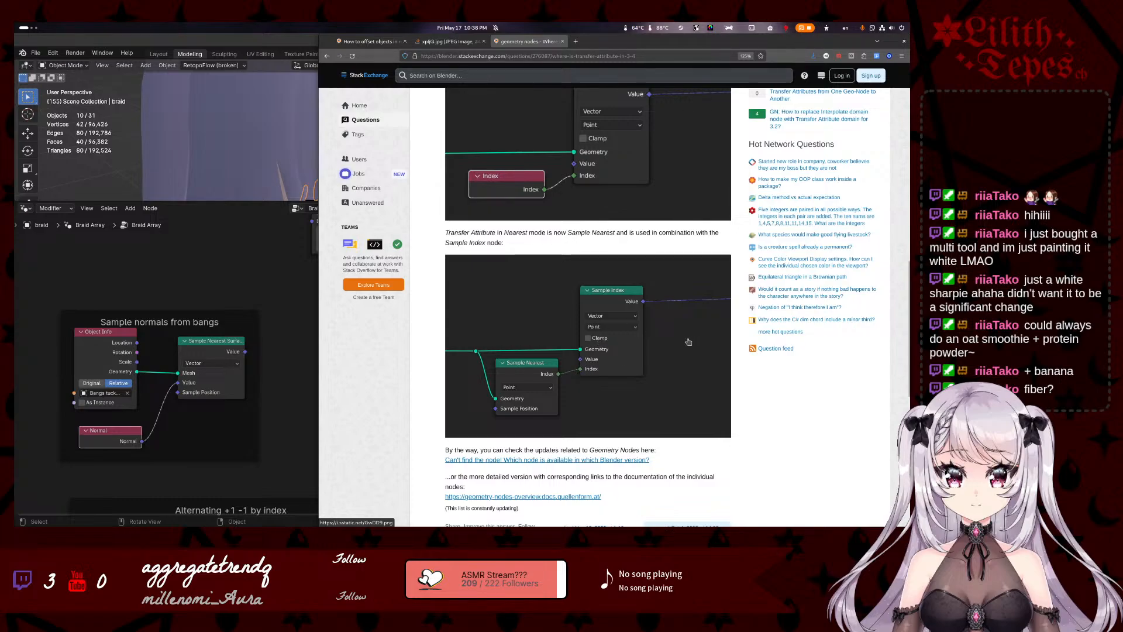
{"action": "scroll", "coordinate": [688, 341], "scroll_direction": "down", "scroll_amount": 5}
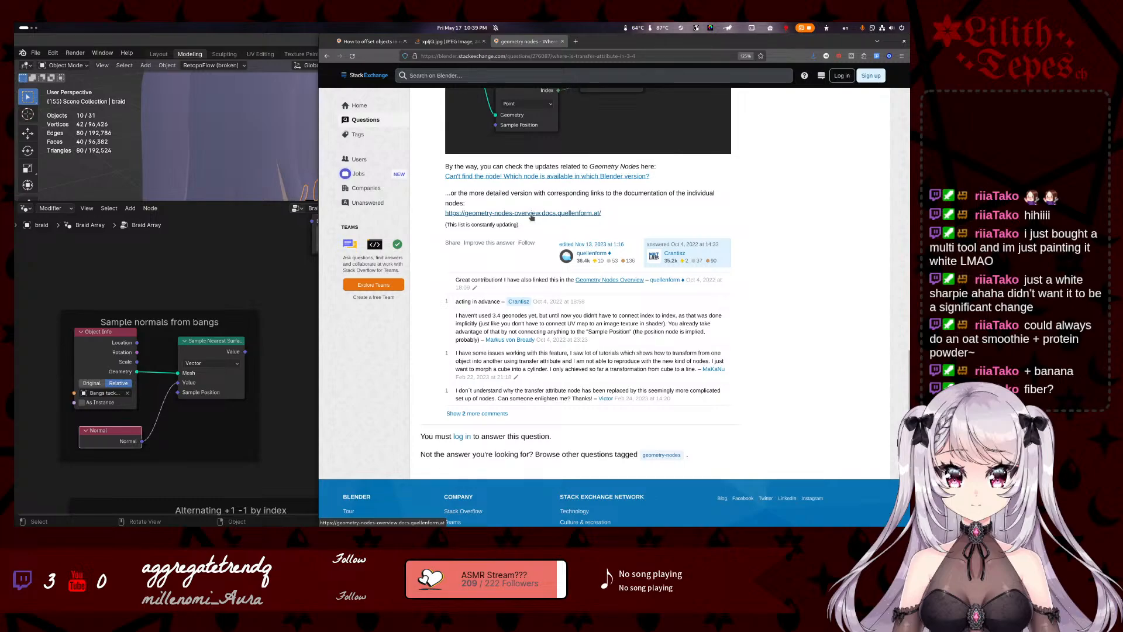
{"action": "scroll", "coordinate": [531, 217], "scroll_direction": "up", "scroll_amount": 12}
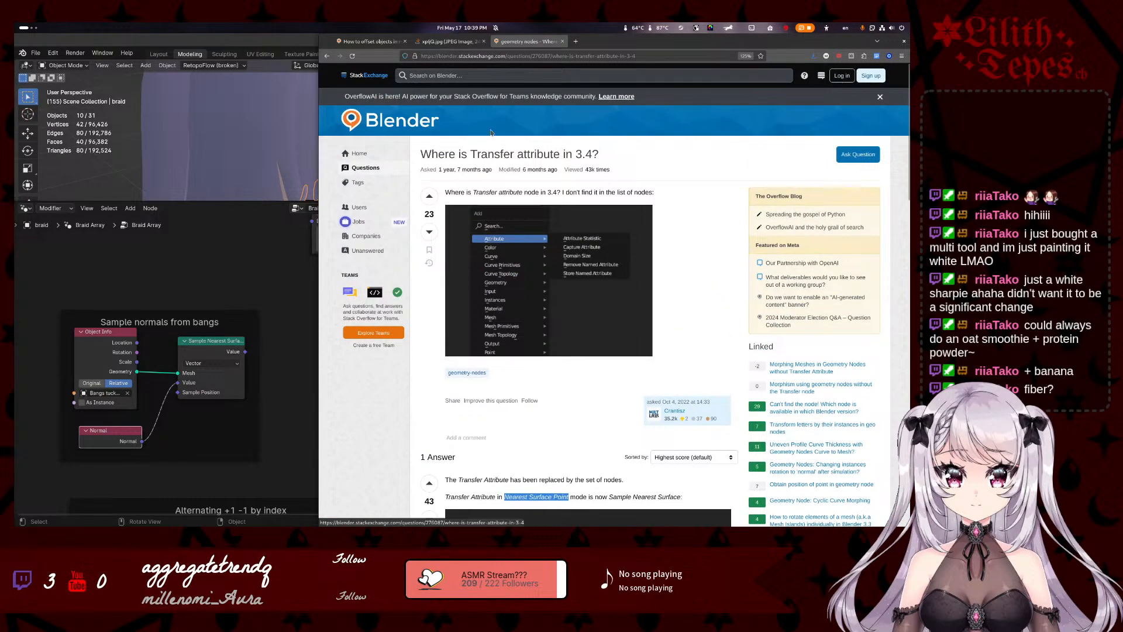
{"action": "left_click", "coordinate": [447, 41]}
{"action": "left_click", "coordinate": [380, 42]}
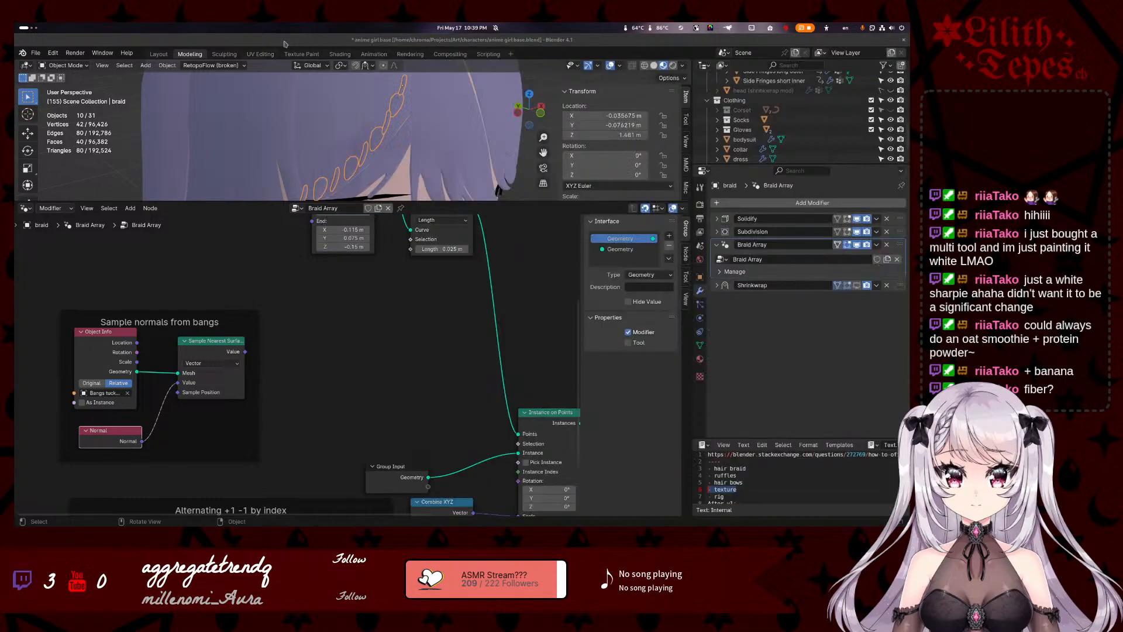
- Back in Blender, widen the Sample Nearest Surface node slightly and check its data type options, keeping Vector
{"action": "key", "text": "alt+Tab"}
{"action": "middle_click_drag", "start_coordinate": [311, 349], "coordinate": [333, 317]}
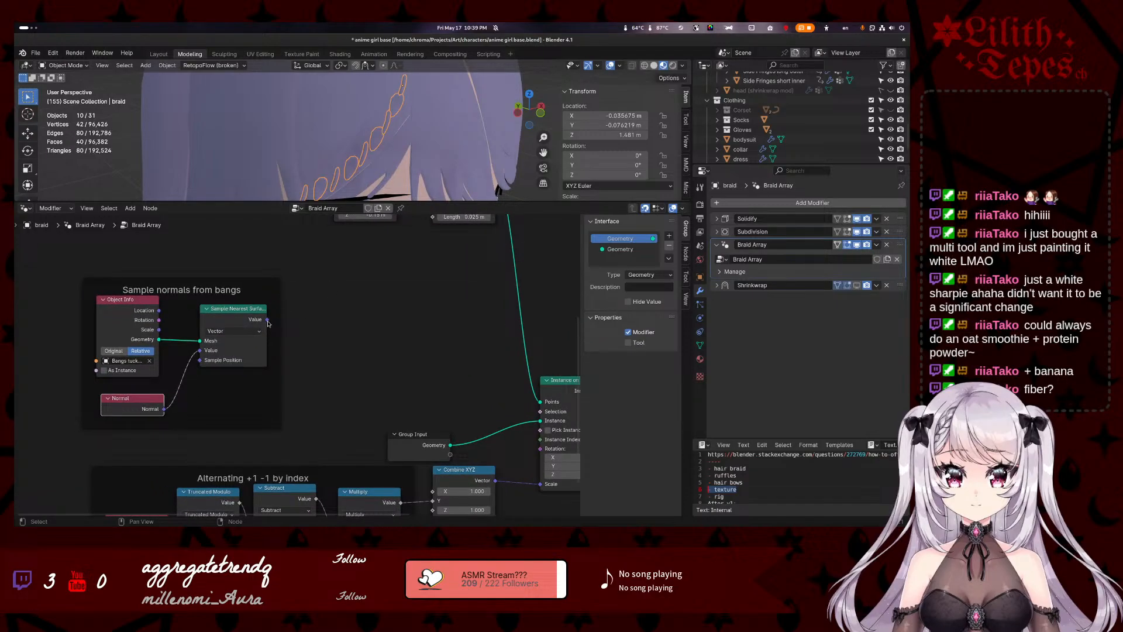
{"action": "mouse_move", "coordinate": [268, 323]}
{"action": "middle_click_drag", "start_coordinate": [318, 330], "coordinate": [367, 327]}
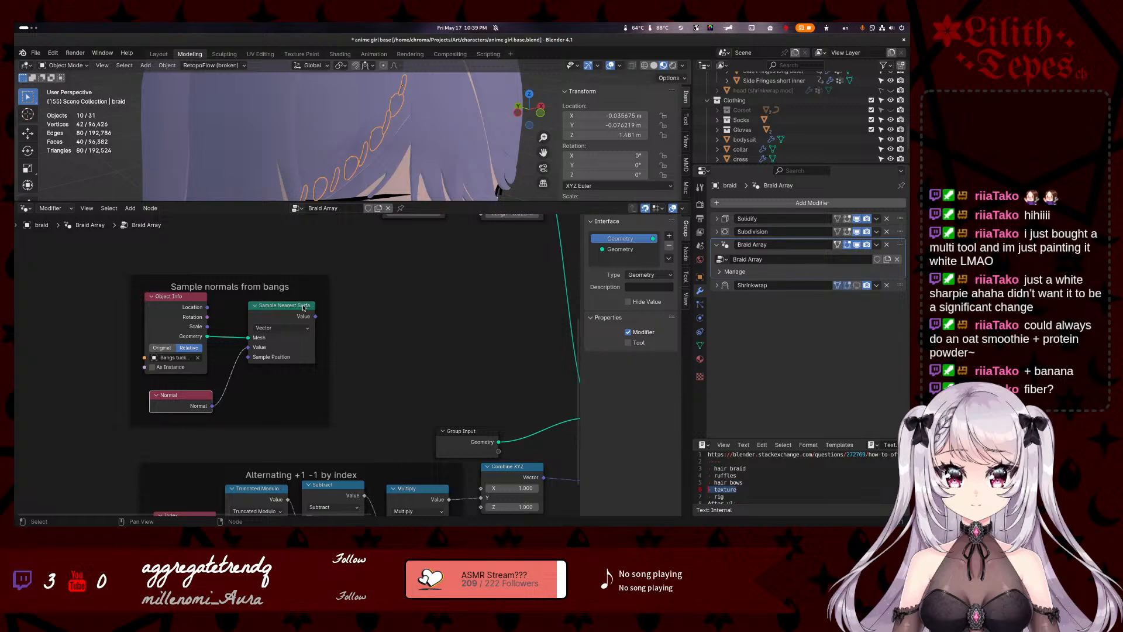
{"action": "left_click", "coordinate": [303, 307]}
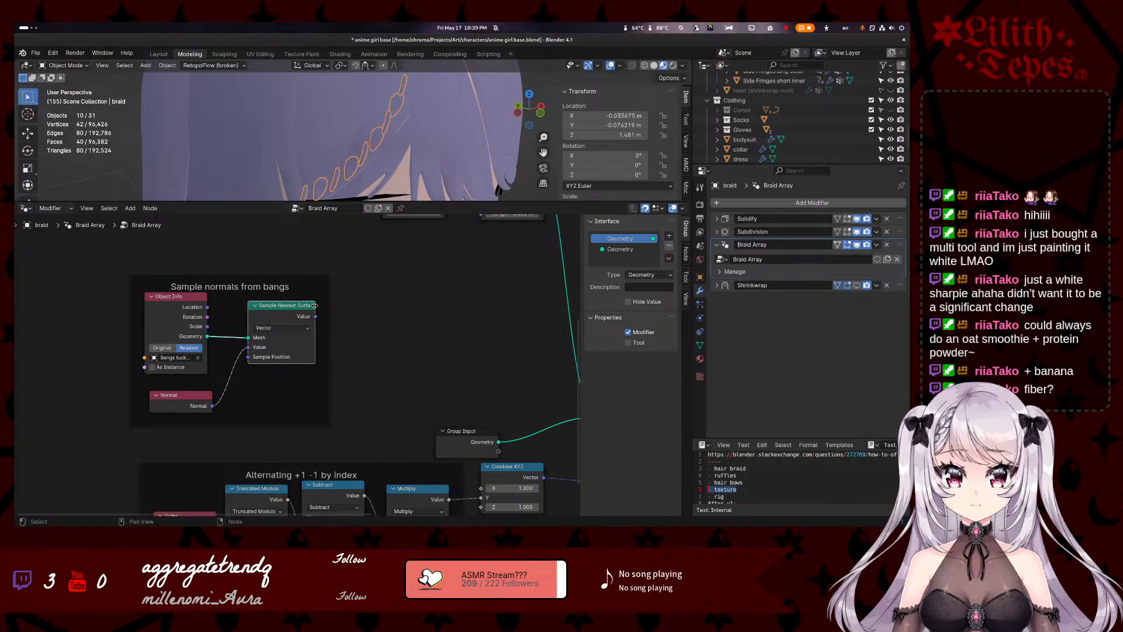
{"action": "mouse_move", "coordinate": [314, 305]}
{"action": "left_mouse_down"}
{"action": "mouse_move", "coordinate": [358, 306]}
{"action": "mouse_move", "coordinate": [320, 307]}
{"action": "left_mouse_up"}
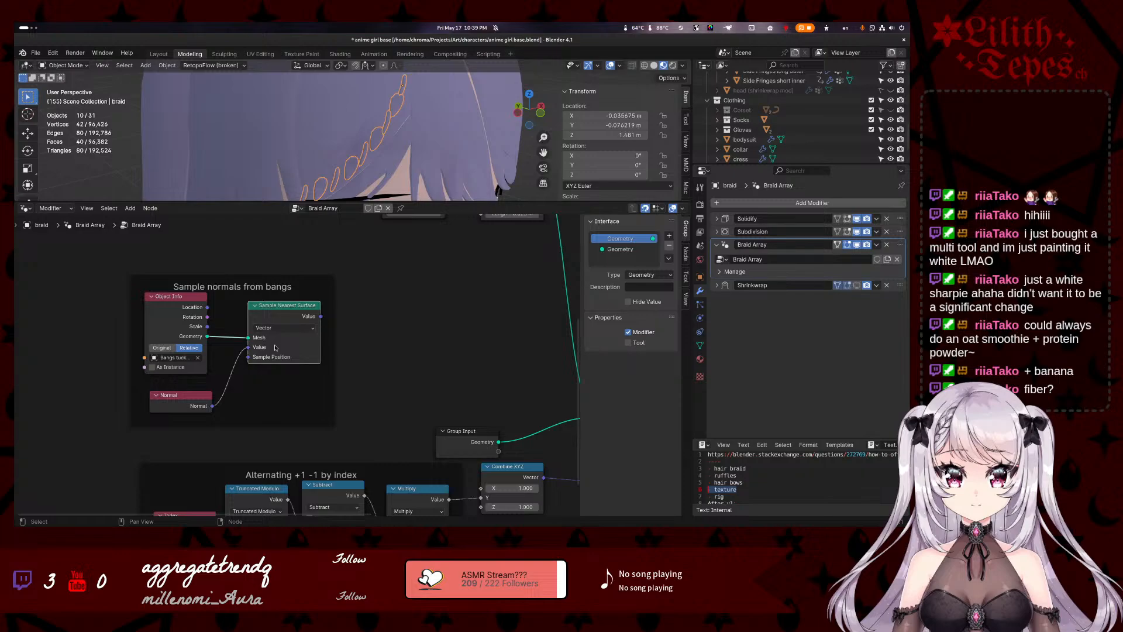
{"action": "left_click", "coordinate": [264, 330]}
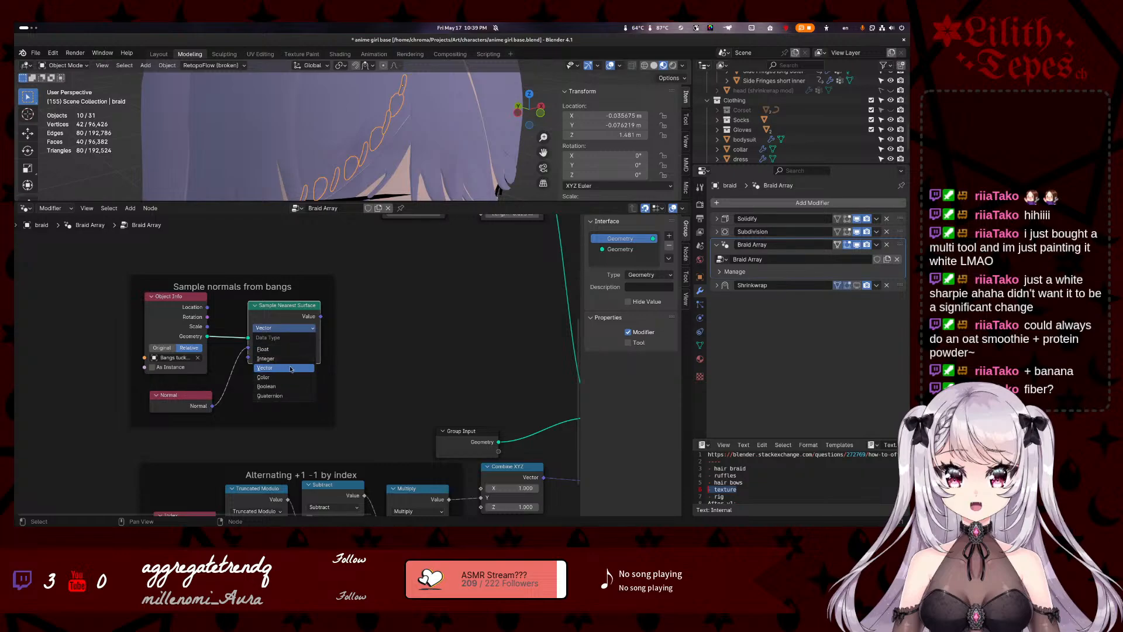
{"action": "left_click", "coordinate": [285, 331]}
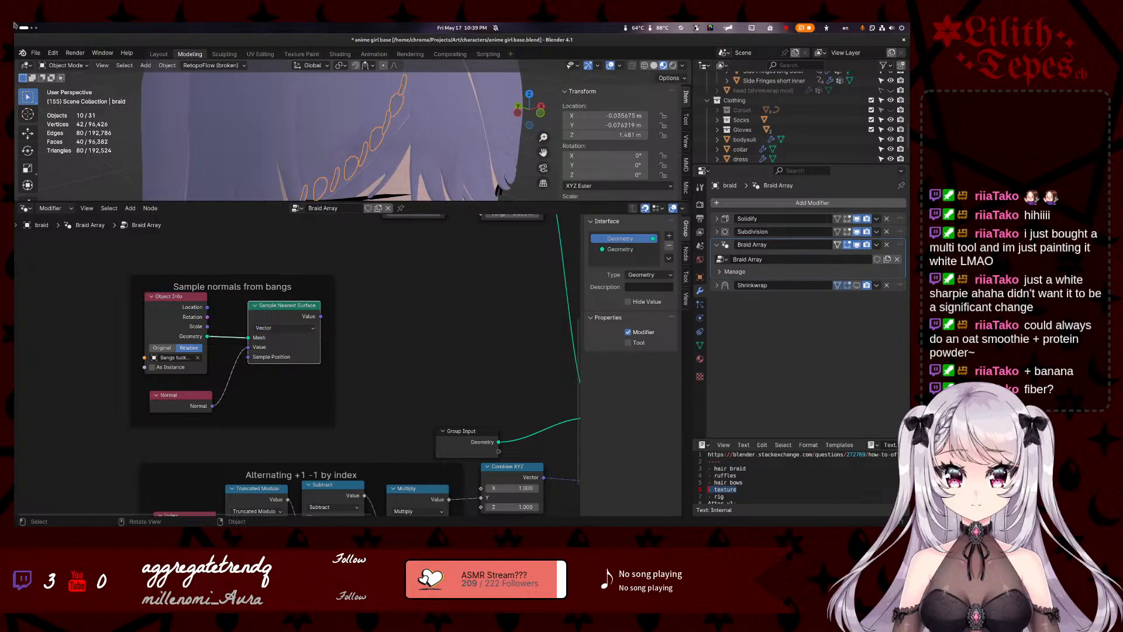
- Compare the Sample Nearest Surface example in the browser with the reference screenshot's Transfer Attribute, Scale and Translate Instances nodes
{"action": "mouse_move", "coordinate": [15, 23]}
{"action": "left_click", "coordinate": [744, 328]}
{"action": "left_click", "coordinate": [526, 42]}
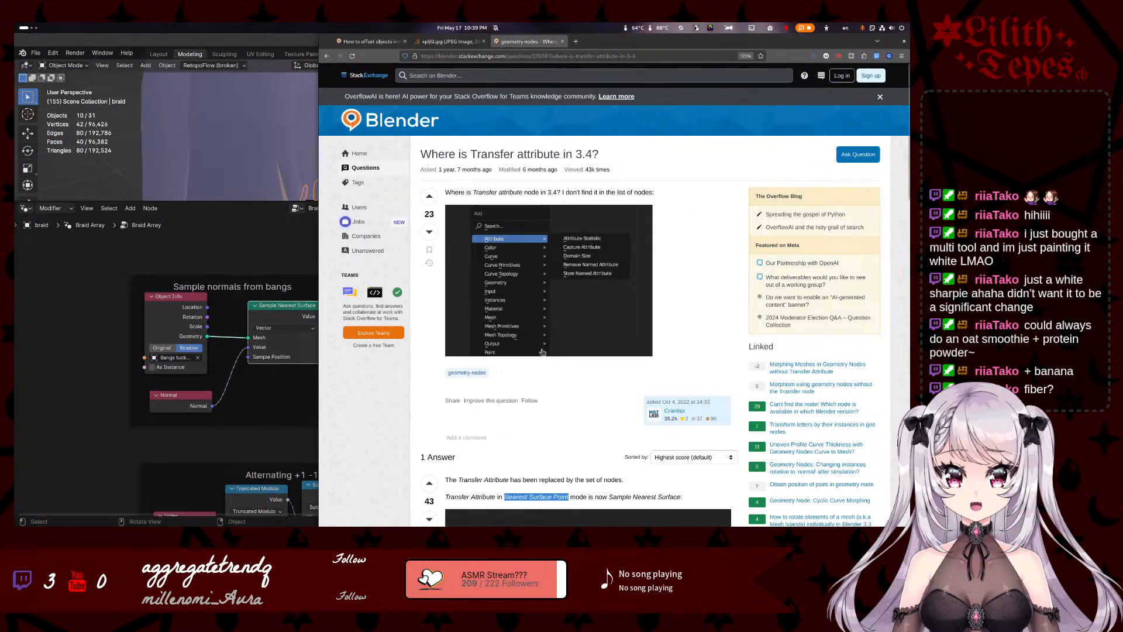
{"action": "scroll", "coordinate": [594, 229], "scroll_direction": "down", "scroll_amount": 5}
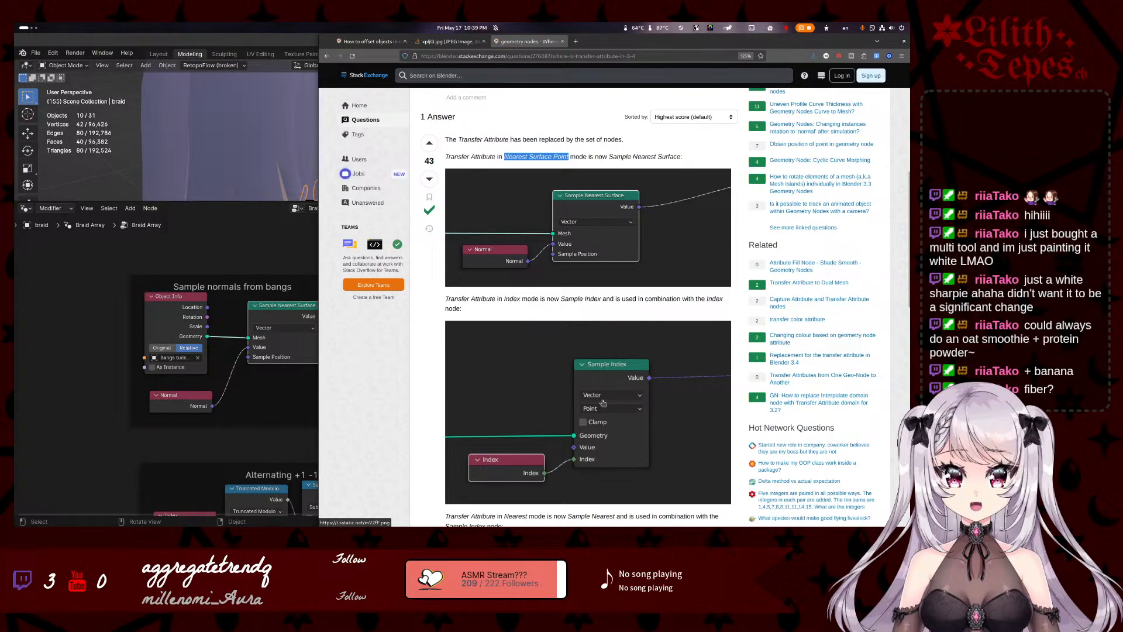
{"action": "scroll", "coordinate": [603, 402], "scroll_direction": "up", "scroll_amount": 2}
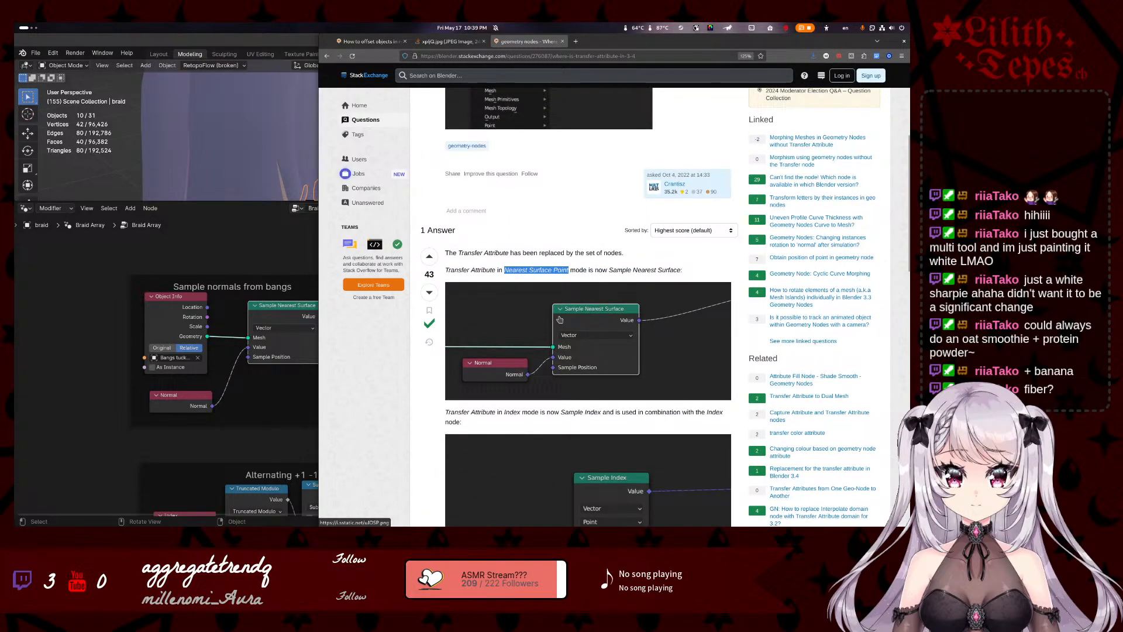
{"action": "left_click", "coordinate": [447, 41]}
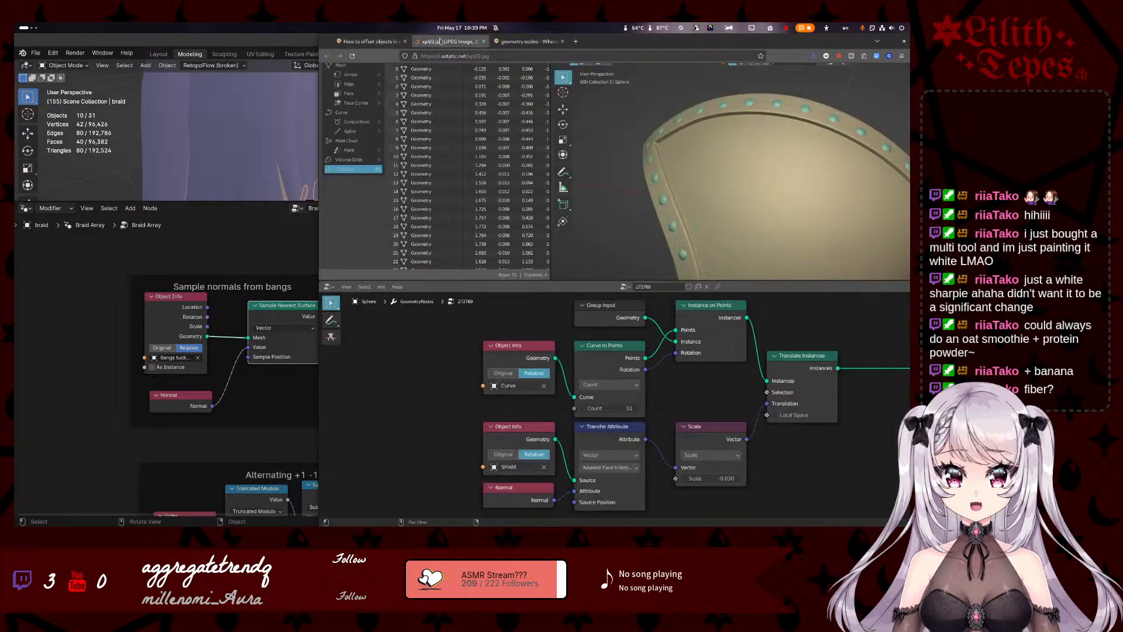
{"action": "scroll", "coordinate": [666, 384], "scroll_direction": "right", "scroll_amount": 3}
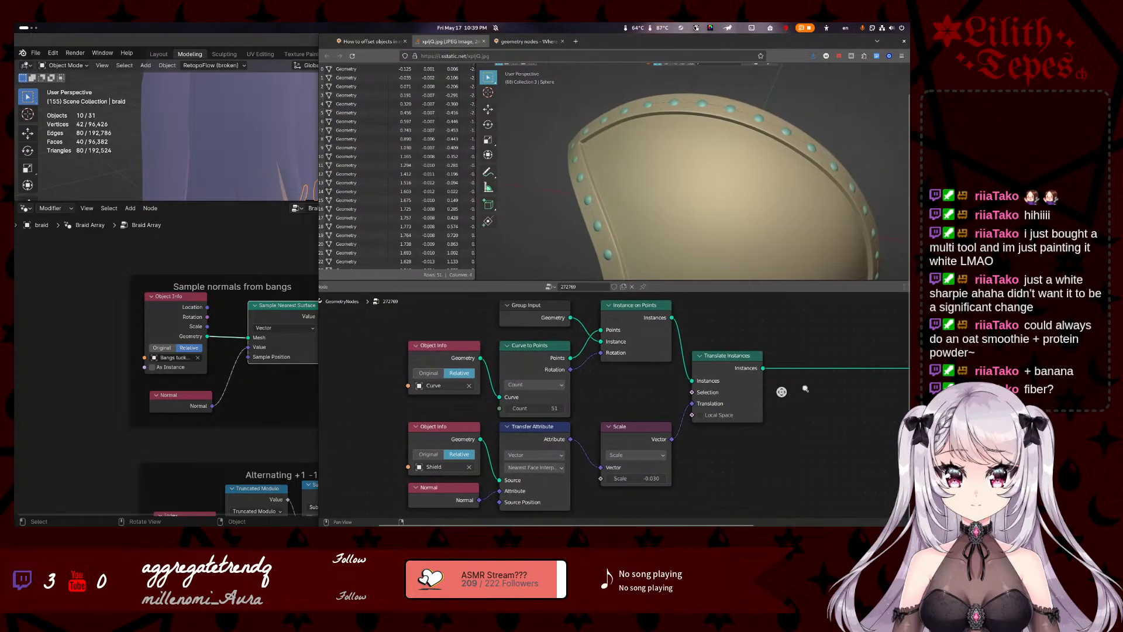
{"action": "scroll", "coordinate": [782, 393], "scroll_direction": "right", "scroll_amount": 5}
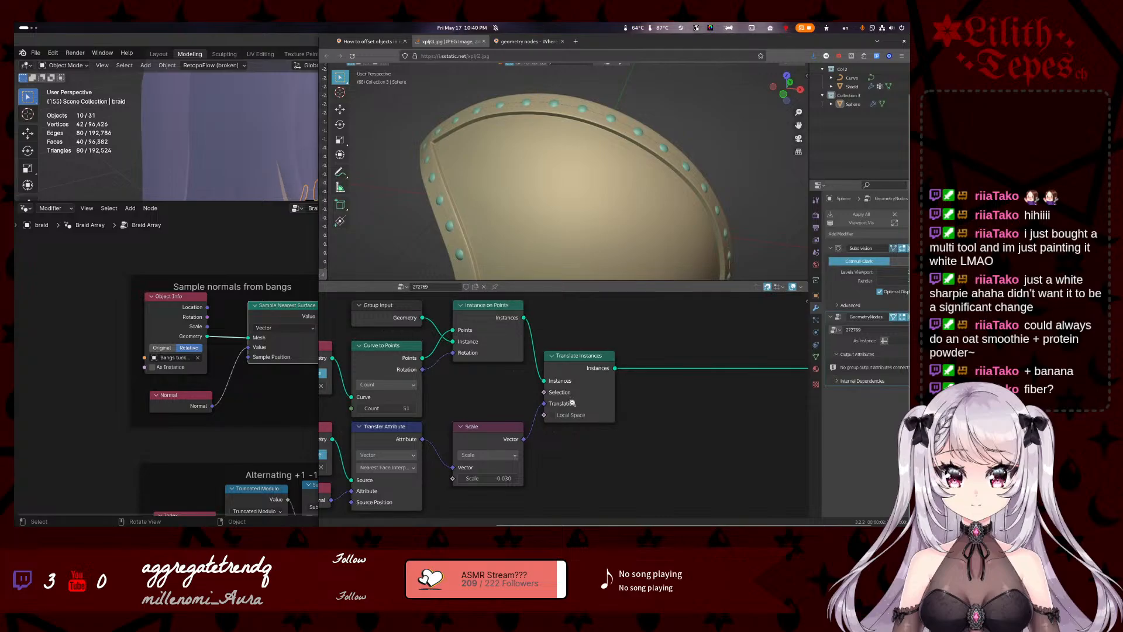
- In Blender, connect Sample Nearest Surface's Value output to the Translation input of Translate Instances and view the braid around the head
{"action": "key", "text": "alt+Tab"}
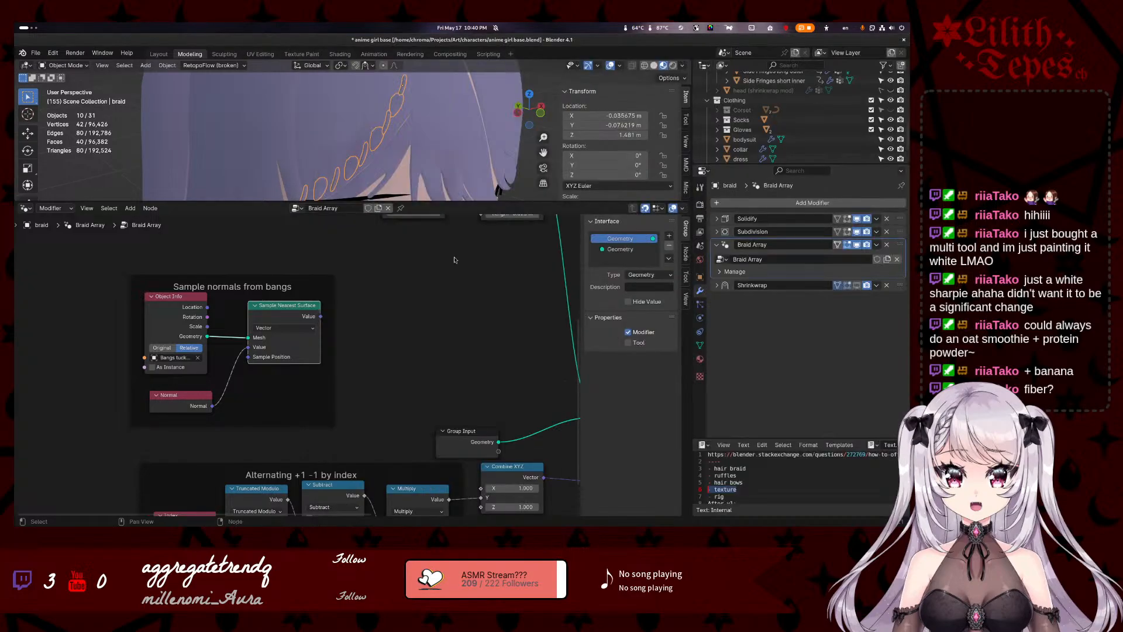
{"action": "scroll", "coordinate": [474, 378], "scroll_direction": "down", "scroll_amount": 4}
{"action": "middle_click_drag", "start_coordinate": [501, 335], "coordinate": [374, 356]}
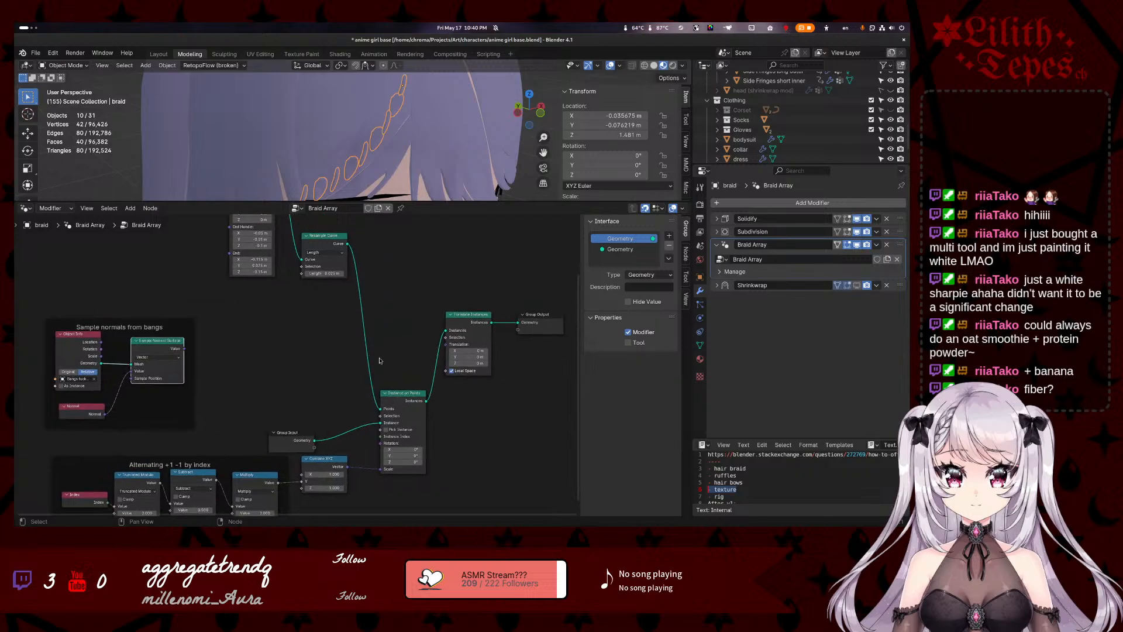
{"action": "left_click_drag", "start_coordinate": [446, 344], "coordinate": [184, 350]}
{"action": "scroll", "coordinate": [312, 137], "scroll_direction": "down", "scroll_amount": 5}
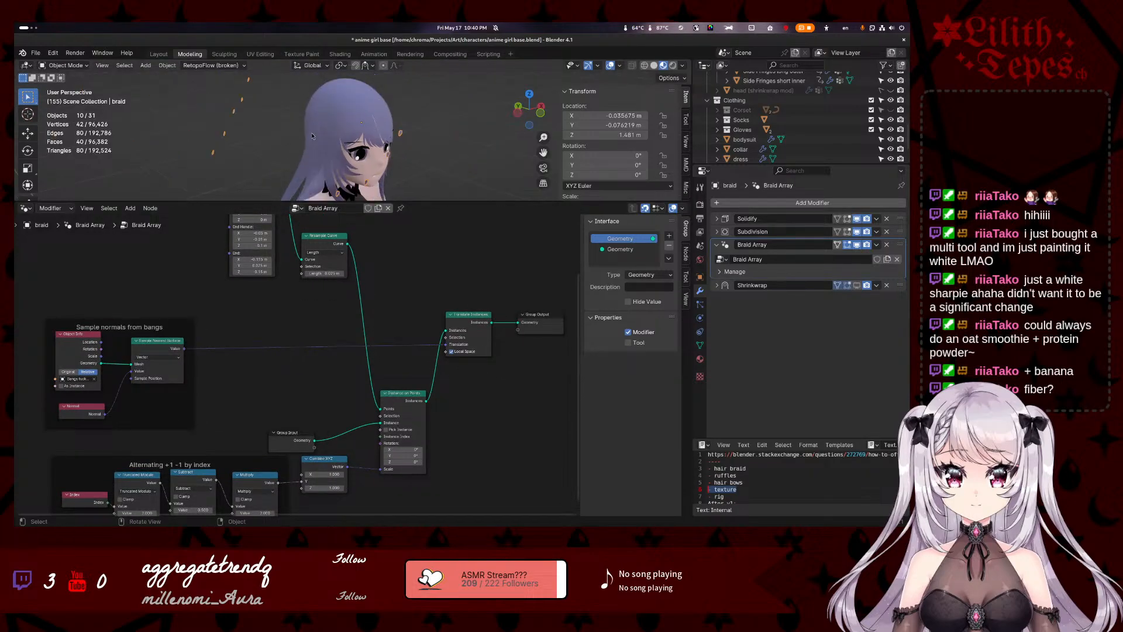
- Check the reference screenshot's Translate Instances settings and turn off Local Space on the Braid Array's Translate Instances node
{"action": "mouse_move", "coordinate": [15, 23]}
{"action": "left_click", "coordinate": [561, 351]}
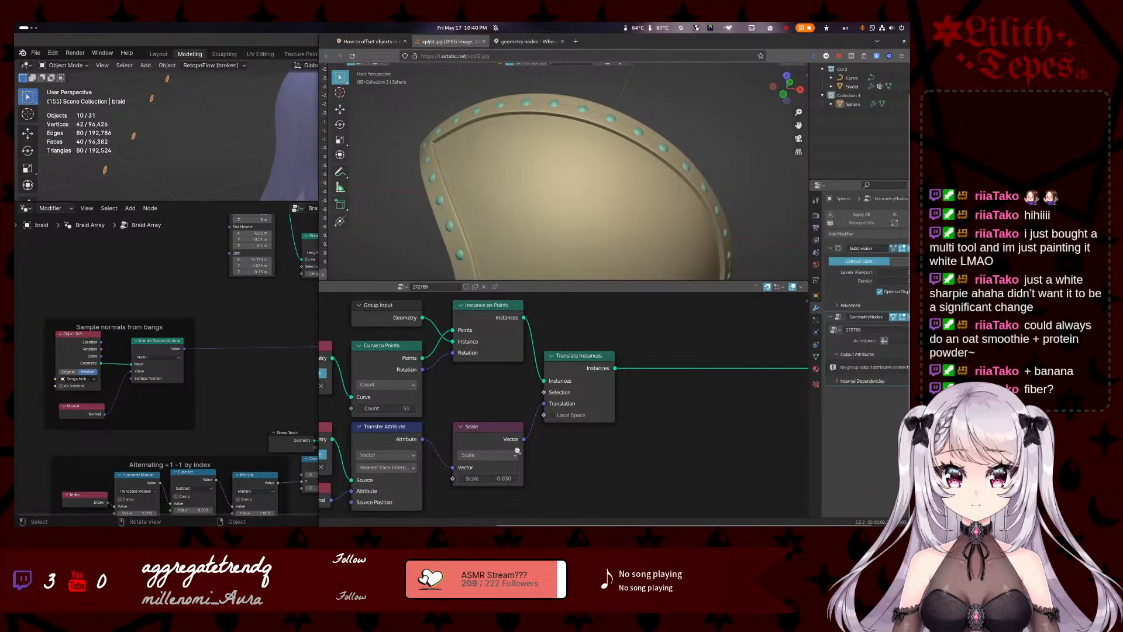
{"action": "key", "text": "alt+Tab"}
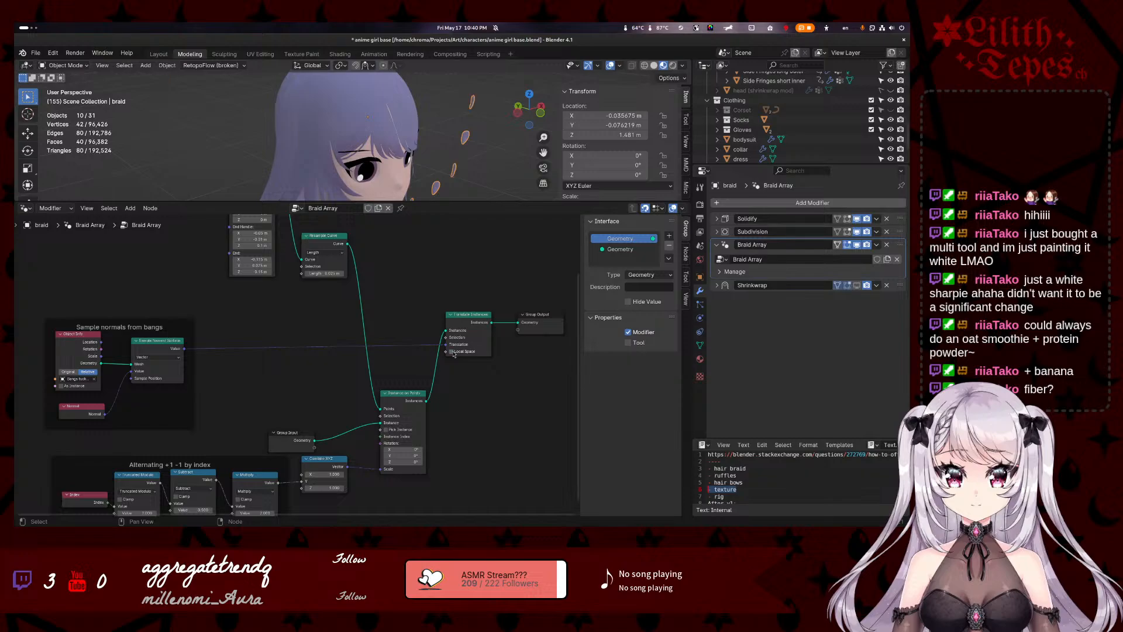
{"action": "scroll", "coordinate": [462, 355], "scroll_direction": "up", "scroll_amount": 3}
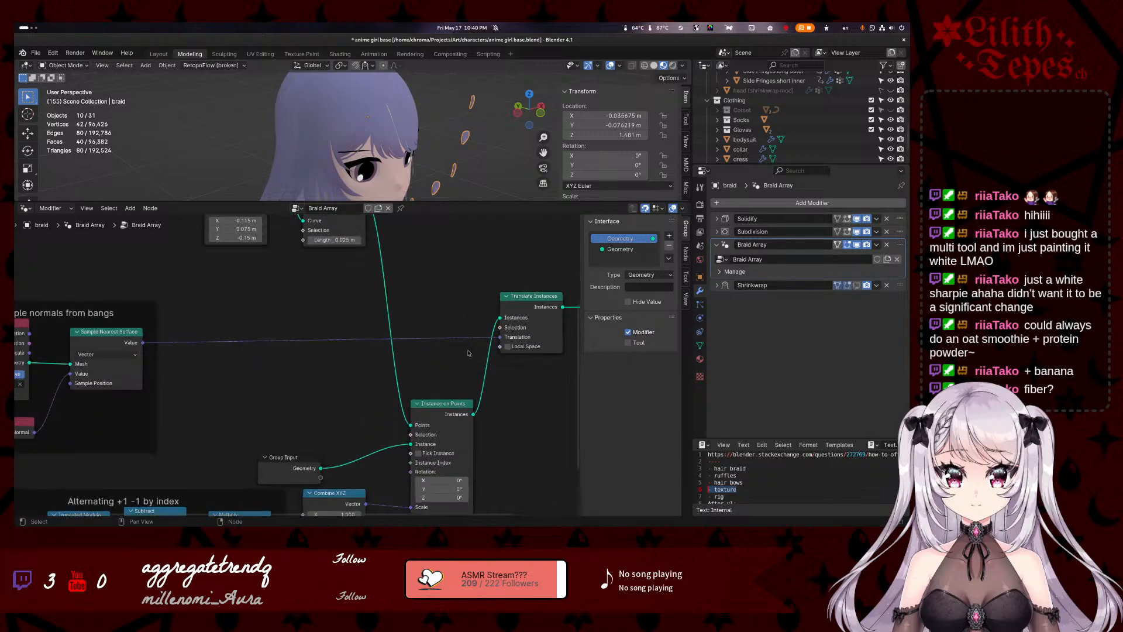
- Insert a Vector Math Scale node in the bangs normals frame, linking Sample Nearest Surface's Value through it to Translate Instances' Translation
{"action": "middle_click_drag", "start_coordinate": [389, 304], "coordinate": [460, 313]}
{"action": "left_click_drag", "start_coordinate": [182, 354], "coordinate": [262, 392]}
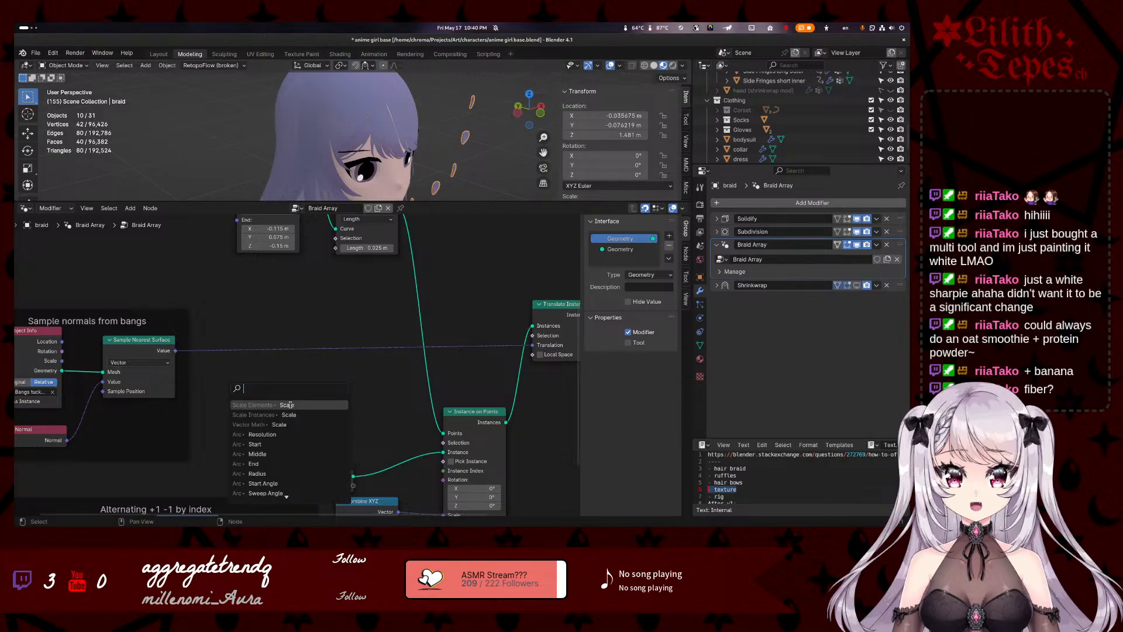
{"action": "type", "text": "scale"}
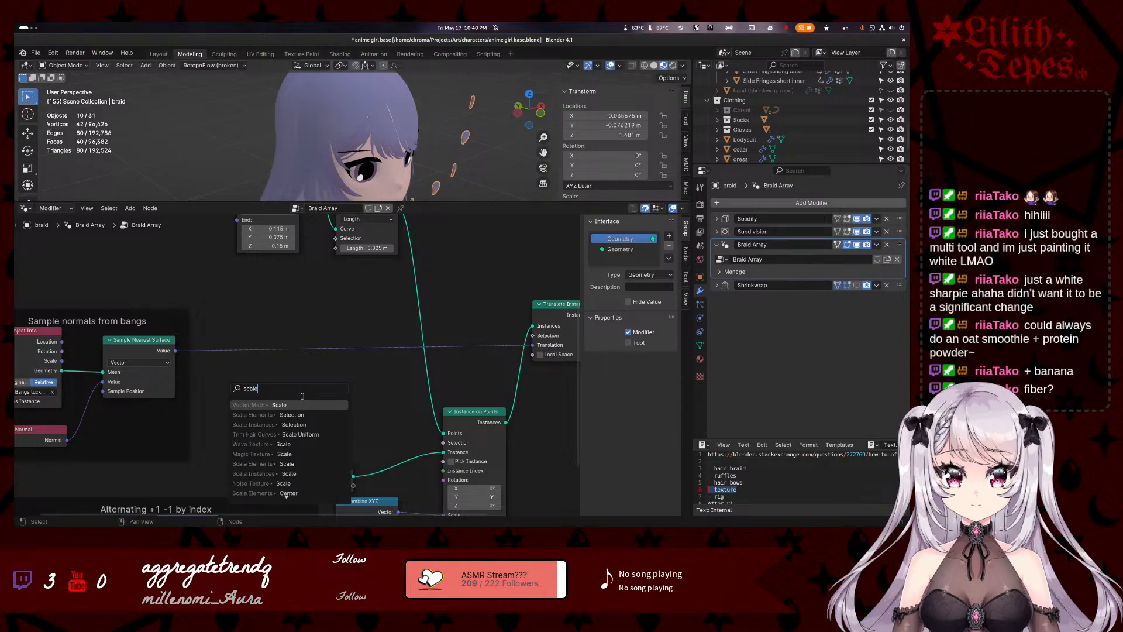
{"action": "left_click", "coordinate": [298, 404]}
{"action": "left_click", "coordinate": [237, 370]}
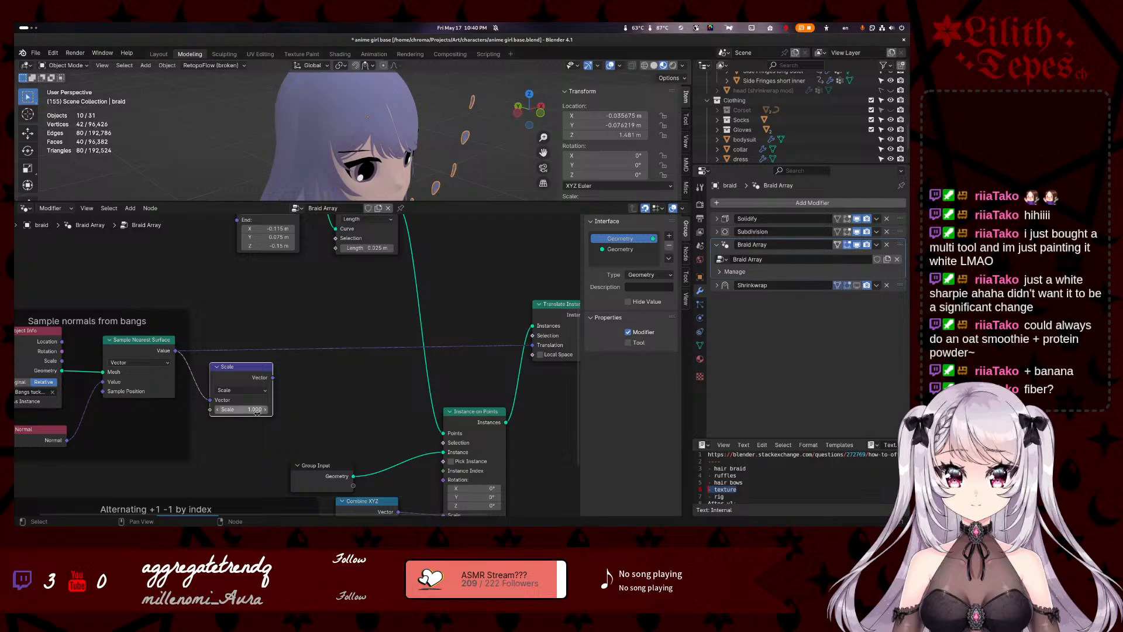
{"action": "left_click_drag", "start_coordinate": [237, 369], "coordinate": [243, 342]}
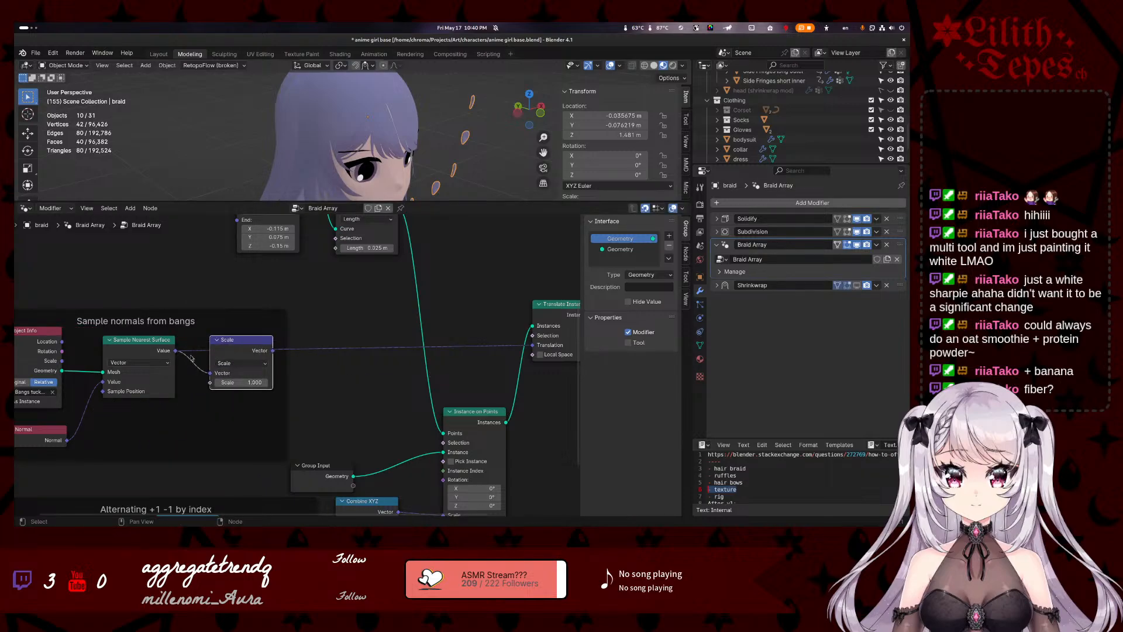
{"action": "left_click_drag", "start_coordinate": [532, 345], "coordinate": [450, 358]}
{"action": "left_click_drag", "start_coordinate": [273, 350], "coordinate": [532, 345]}
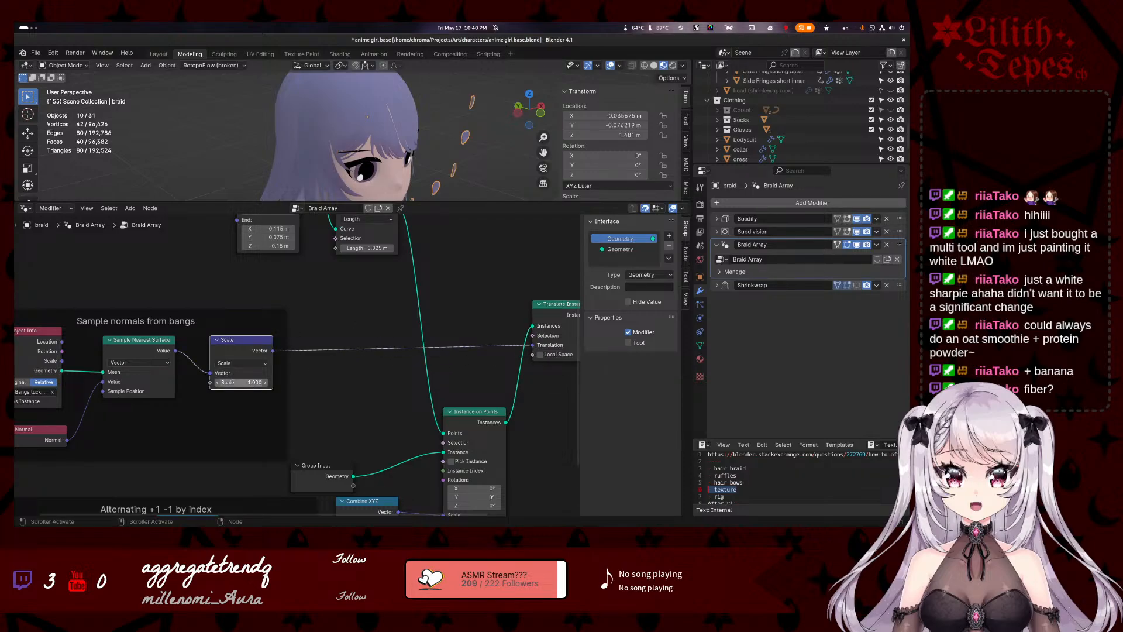
- Set the sampled normals' Scale factor to 0.100 and inspect the braid's offset against the bangs
{"action": "mouse_move", "coordinate": [246, 382]}
{"action": "left_mouse_down"}
{"action": "mouse_move", "coordinate": [206, 383]}
{"action": "mouse_move", "coordinate": [241, 383]}
{"action": "left_mouse_up"}
{"action": "scroll", "coordinate": [391, 137], "scroll_direction": "up", "scroll_amount": 10}
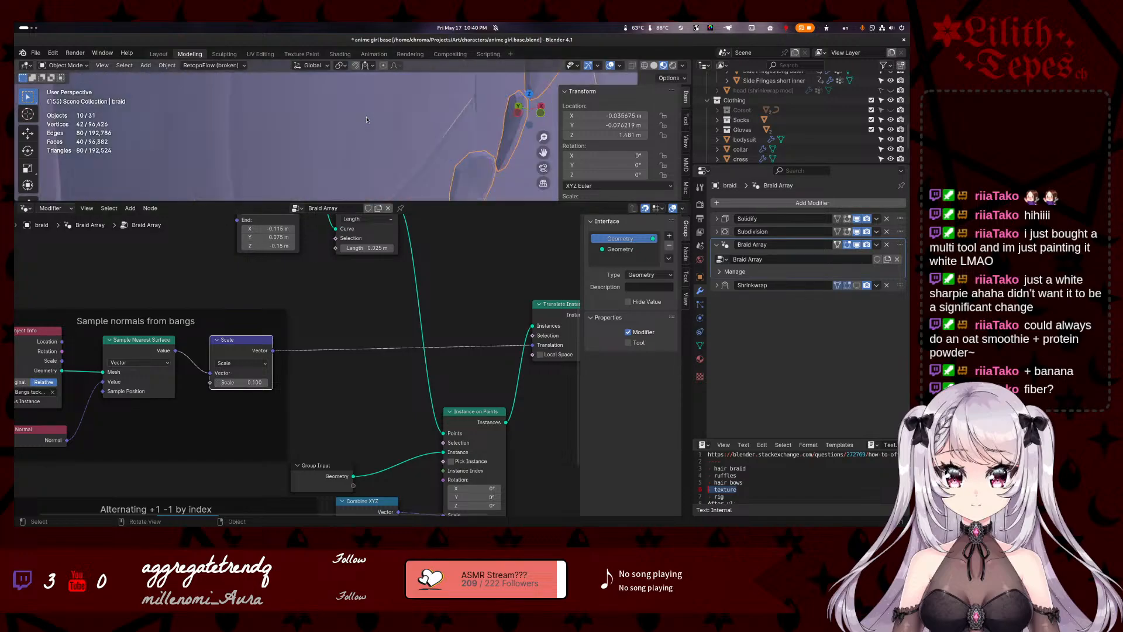
{"action": "scroll", "coordinate": [391, 138], "scroll_direction": "down", "scroll_amount": 6}
{"action": "middle_click_drag", "start_coordinate": [390, 137], "coordinate": [349, 123]}
{"action": "middle_click_drag", "start_coordinate": [404, 176], "coordinate": [428, 202]}
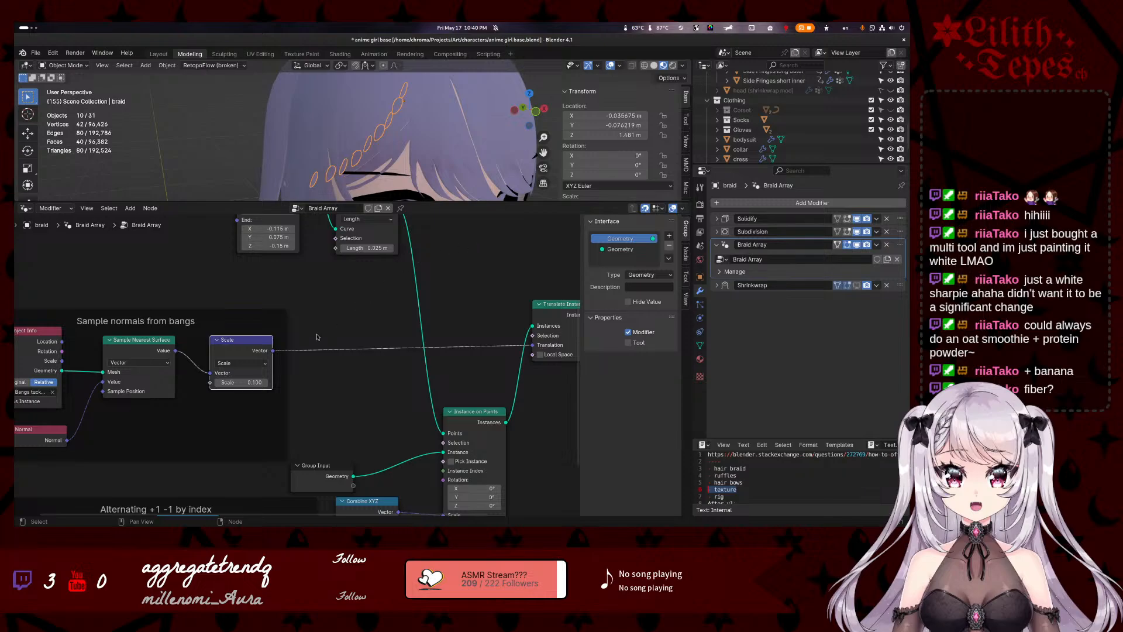
- Disconnect the Combine XYZ vector from the Scale input of Instance on Points
{"action": "scroll", "coordinate": [431, 314], "scroll_direction": "down", "scroll_amount": 2}
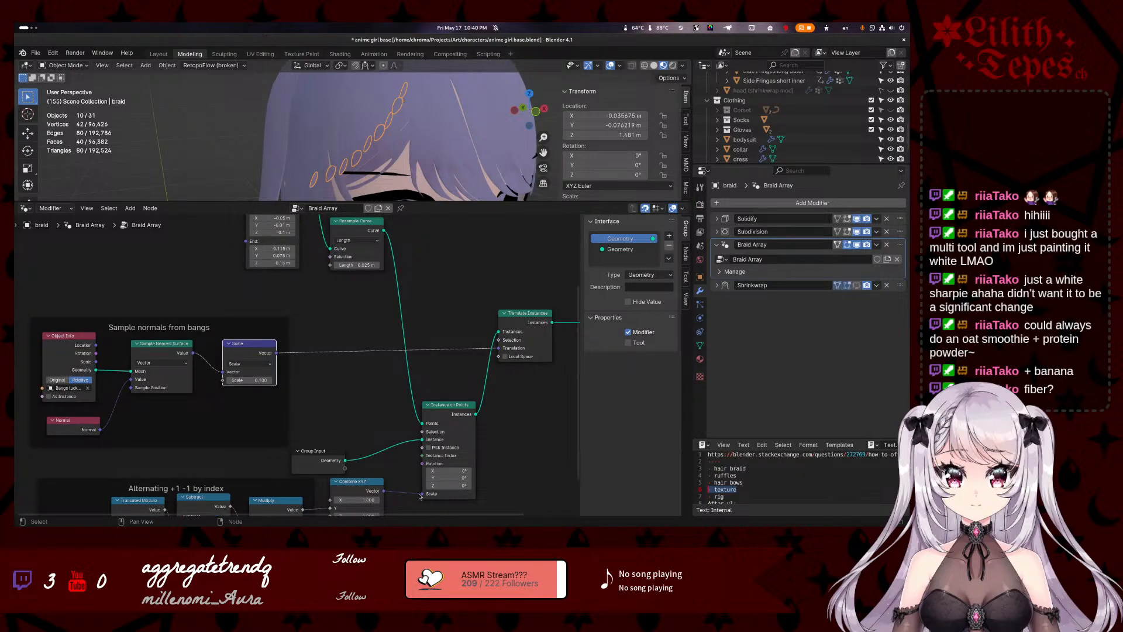
{"action": "left_click_drag", "start_coordinate": [420, 495], "coordinate": [383, 490]}
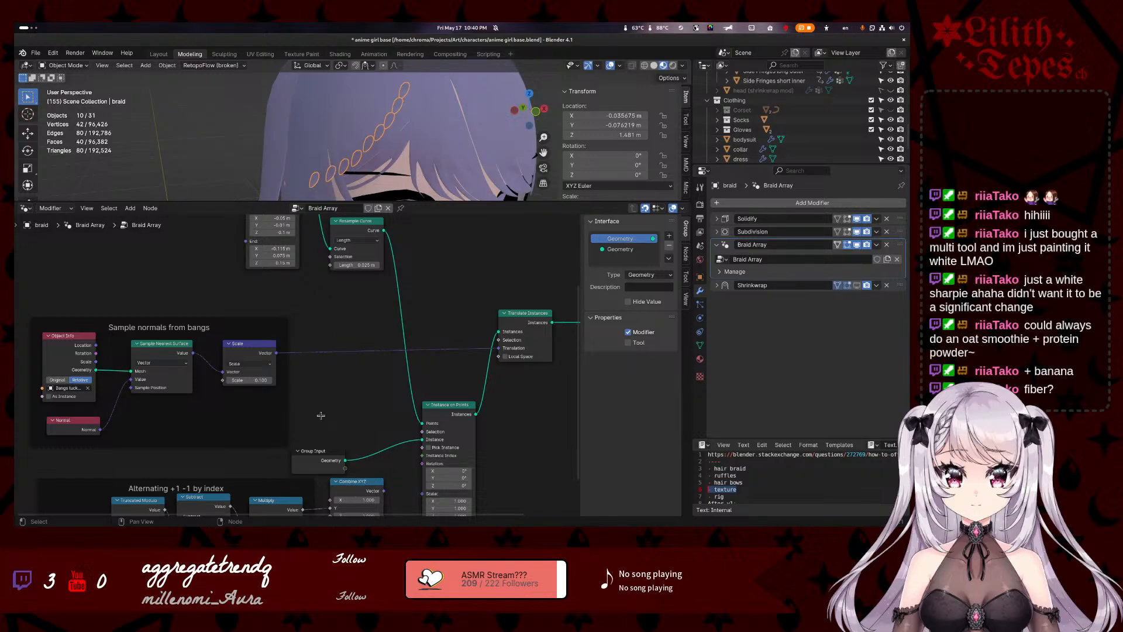
{"action": "middle_click_drag", "start_coordinate": [320, 415], "coordinate": [390, 329]}
{"action": "left_click", "coordinate": [441, 398]}
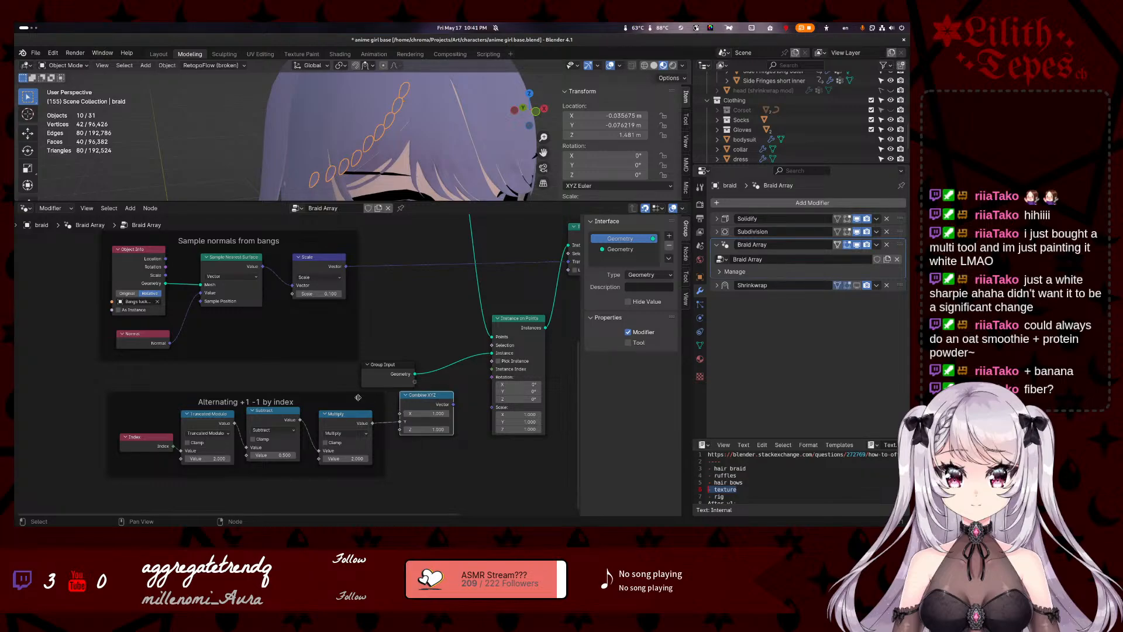
- Rearrange the alternating index frame, Group Input, Instance on Points, Translate Instances and Combine XYZ nodes to open space between the two frames
{"action": "left_click_drag", "start_coordinate": [355, 398], "coordinate": [329, 403]}
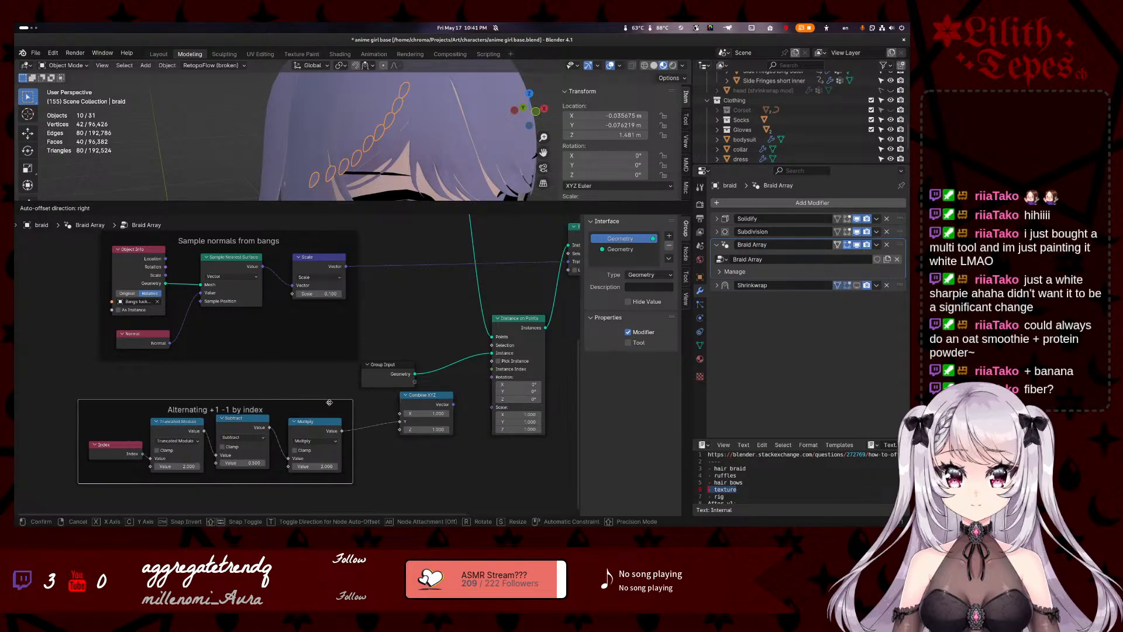
{"action": "left_click_drag", "start_coordinate": [391, 375], "coordinate": [438, 489]}
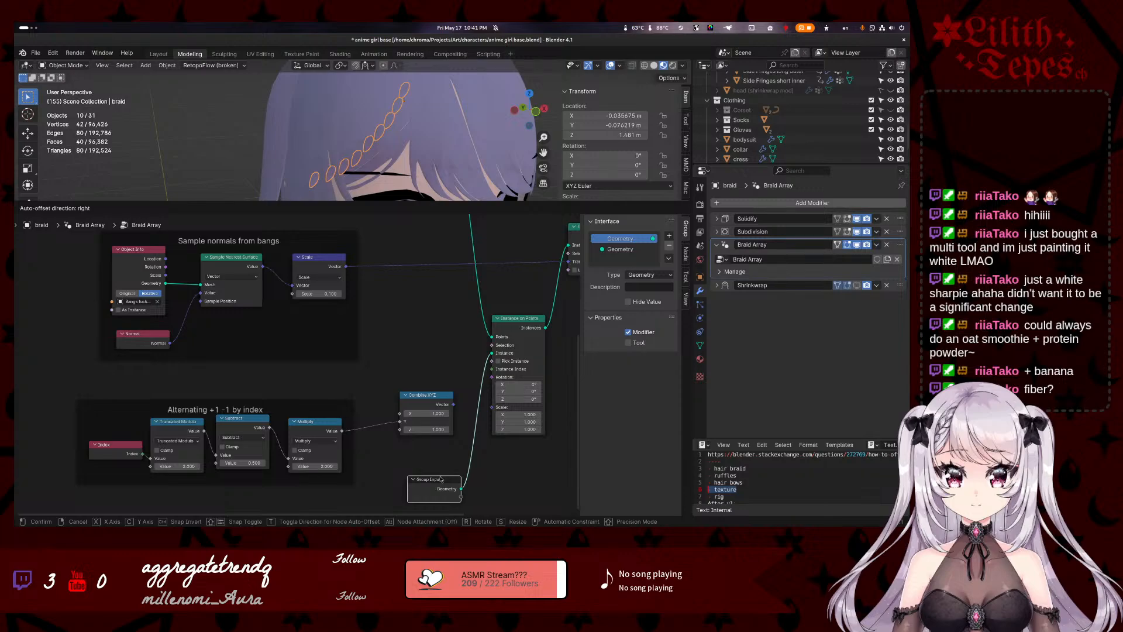
{"action": "left_click_drag", "start_coordinate": [429, 401], "coordinate": [422, 324]}
{"action": "middle_click_drag", "start_coordinate": [433, 282], "coordinate": [344, 288]}
{"action": "left_click_drag", "start_coordinate": [436, 325], "coordinate": [419, 417]}
{"action": "left_click_drag", "start_coordinate": [503, 233], "coordinate": [504, 272]}
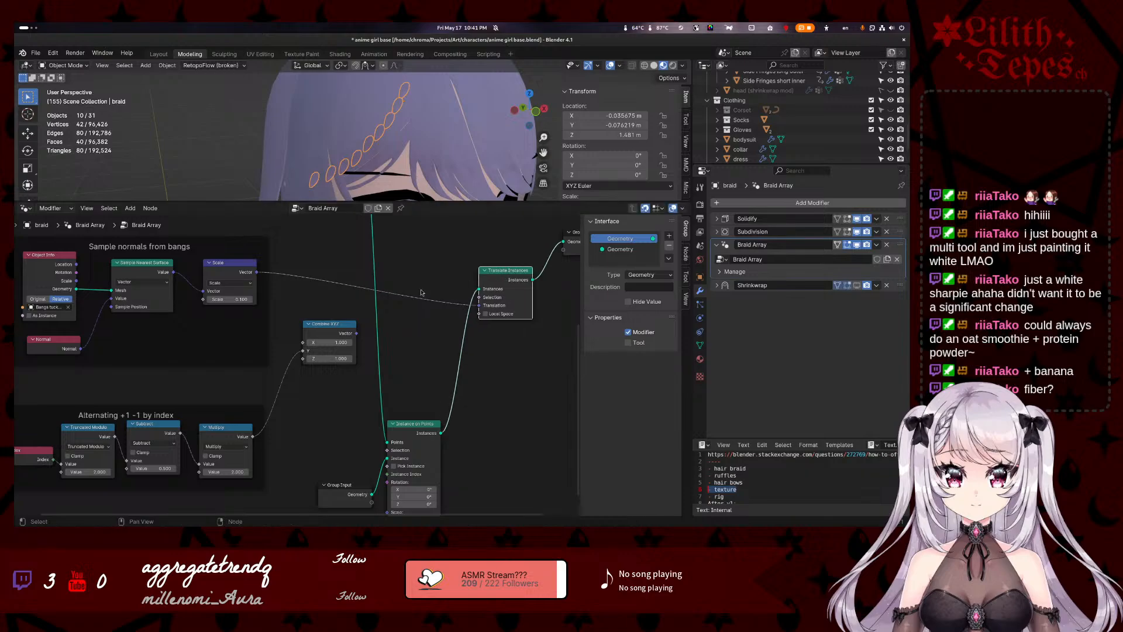
{"action": "left_click_drag", "start_coordinate": [323, 323], "coordinate": [327, 305]}
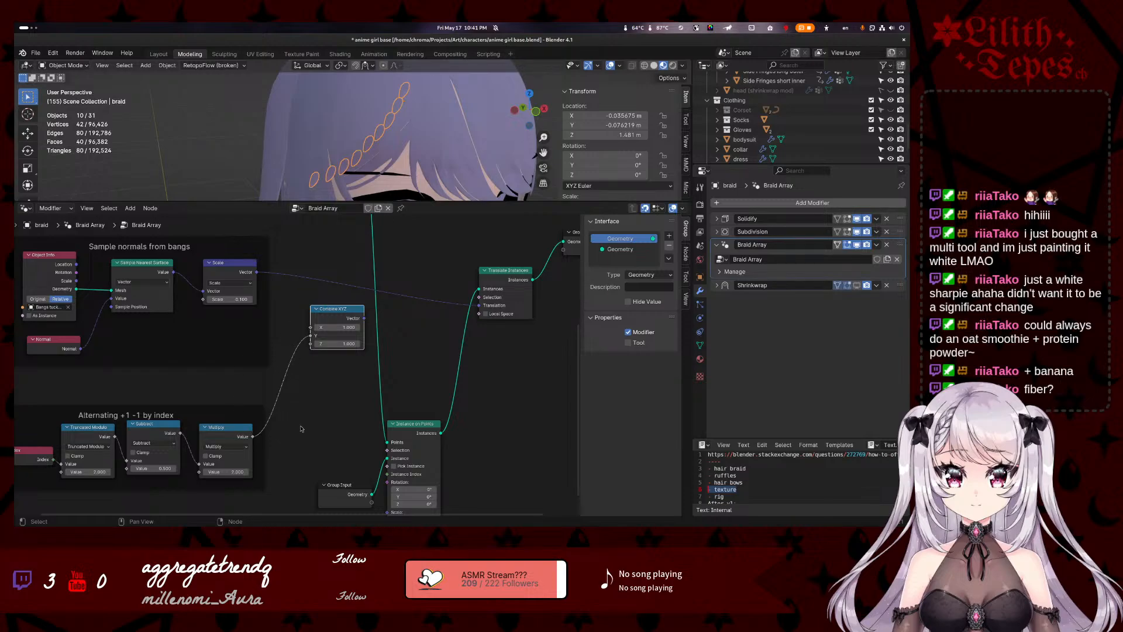
{"action": "left_click_drag", "start_coordinate": [345, 306], "coordinate": [325, 306]}
- Add a layout frame beside the bangs normals frame and move the Combine XYZ node into it
{"action": "left_click_drag", "start_coordinate": [286, 251], "coordinate": [358, 291]}
{"action": "right_click", "coordinate": [301, 251]}
{"action": "mouse_move", "coordinate": [290, 249]}
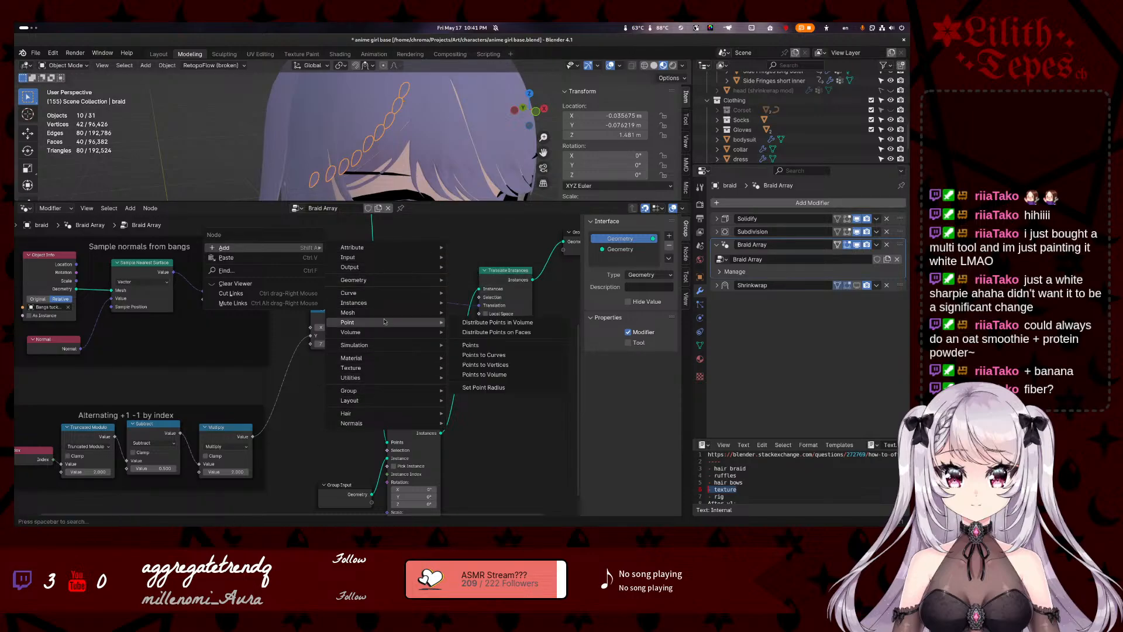
{"action": "mouse_move", "coordinate": [385, 402]}
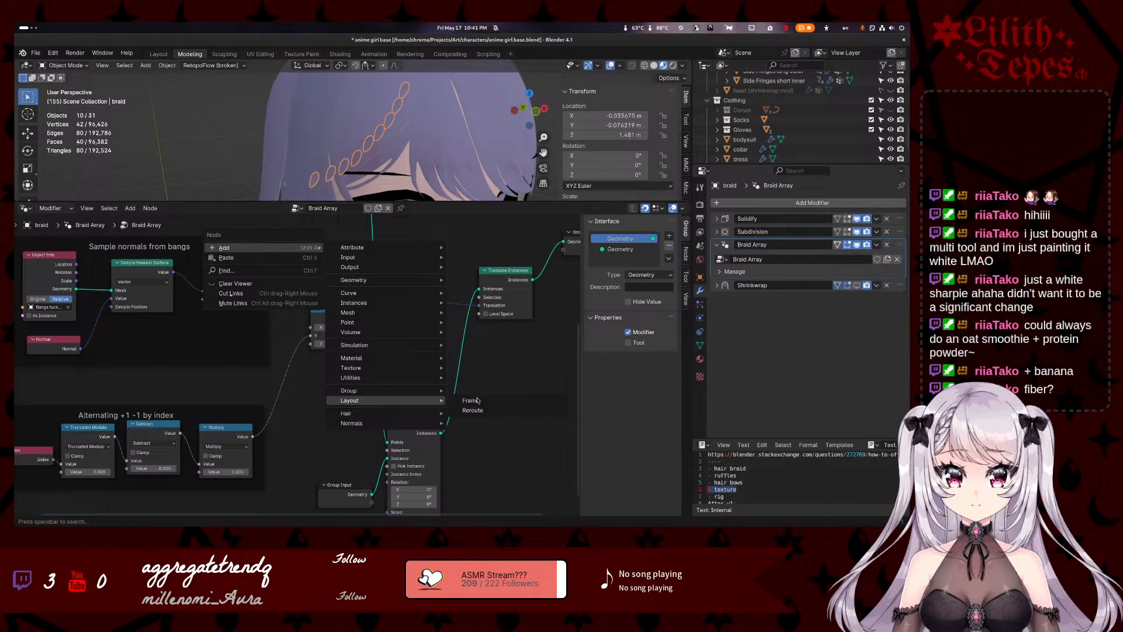
{"action": "left_click", "coordinate": [470, 400]}
{"action": "left_click", "coordinate": [334, 306]}
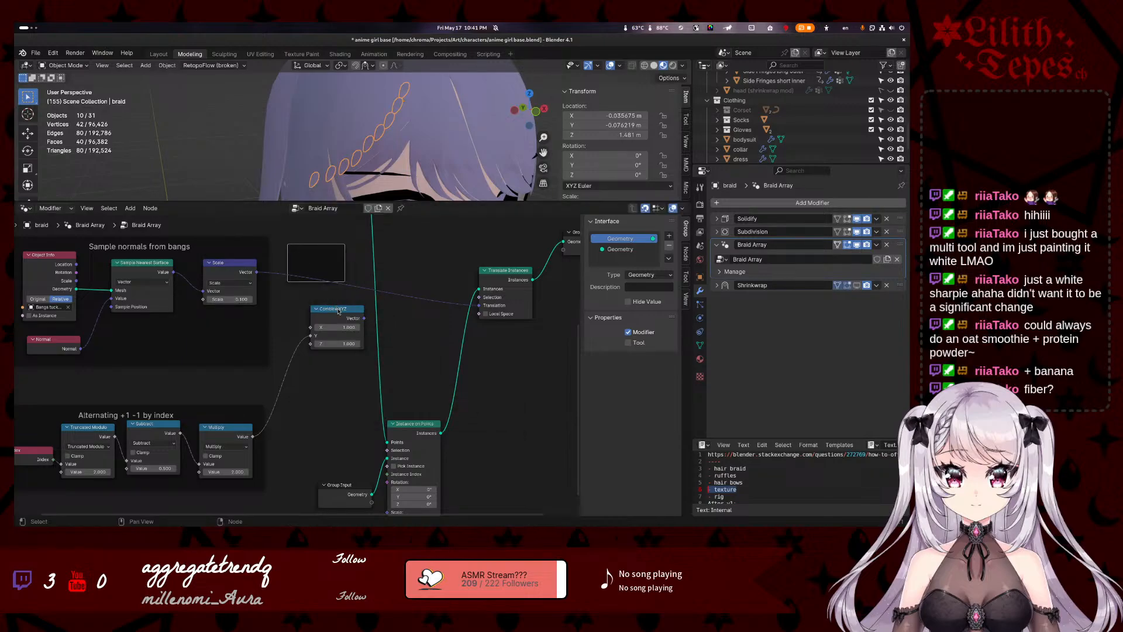
{"action": "mouse_move", "coordinate": [335, 307]}
{"action": "left_mouse_down"}
{"action": "mouse_move", "coordinate": [320, 247]}
{"action": "mouse_move", "coordinate": [324, 309]}
{"action": "left_mouse_up"}
- Label the new frame "Calculate Final Transform"
{"action": "right_click", "coordinate": [301, 305]}
{"action": "left_click", "coordinate": [294, 421]}
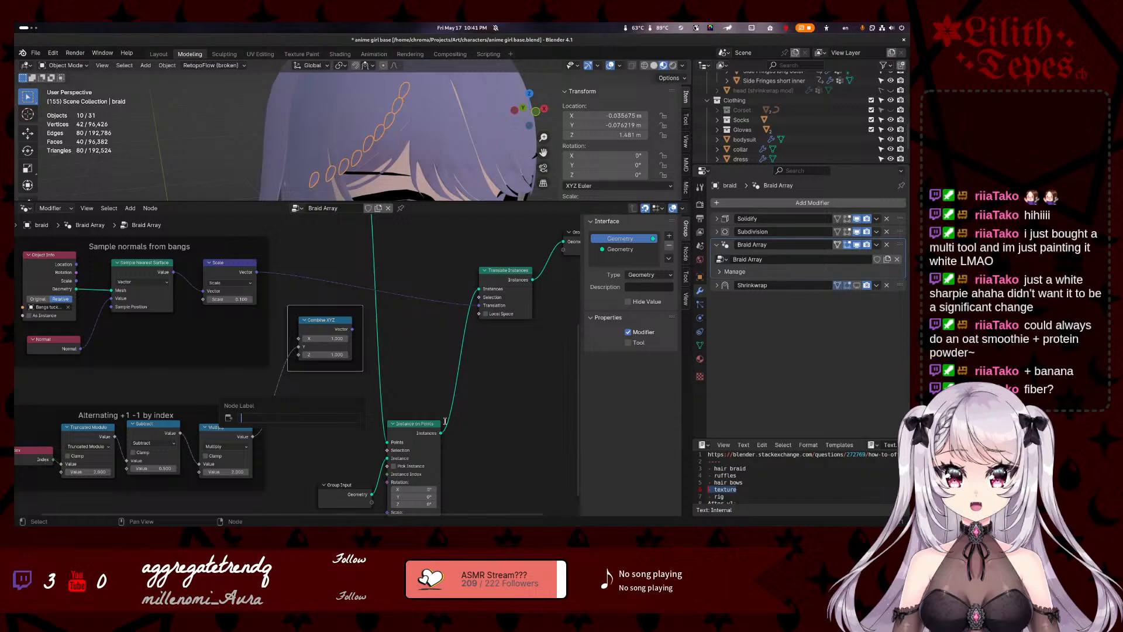
{"action": "type", "text": "Calcula"}
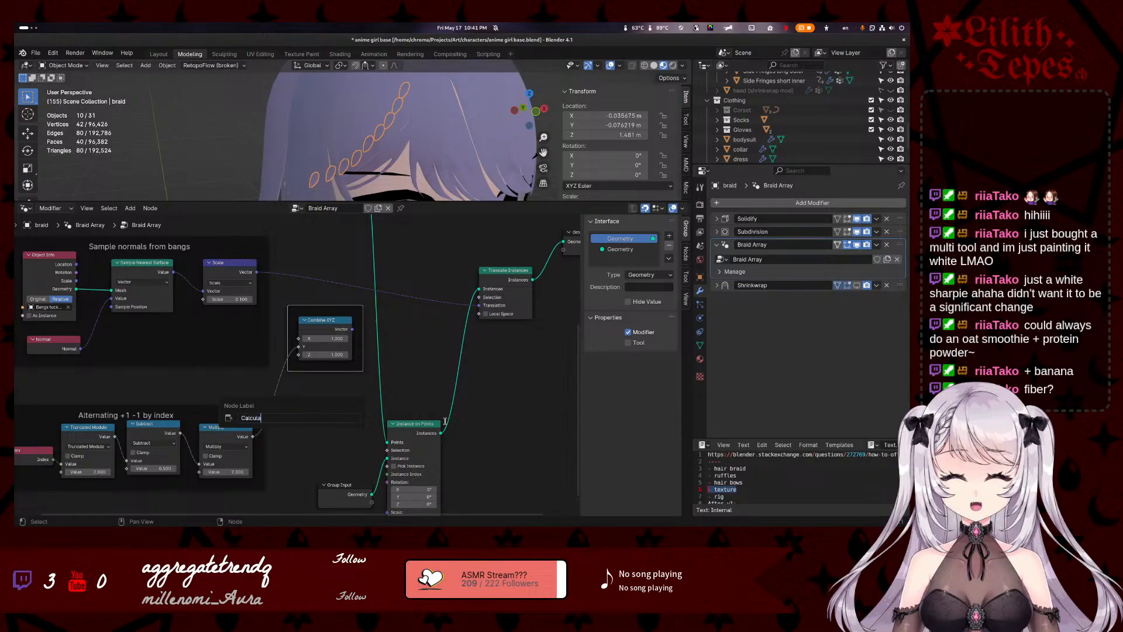
{"action": "type", "text": "te Tra"}
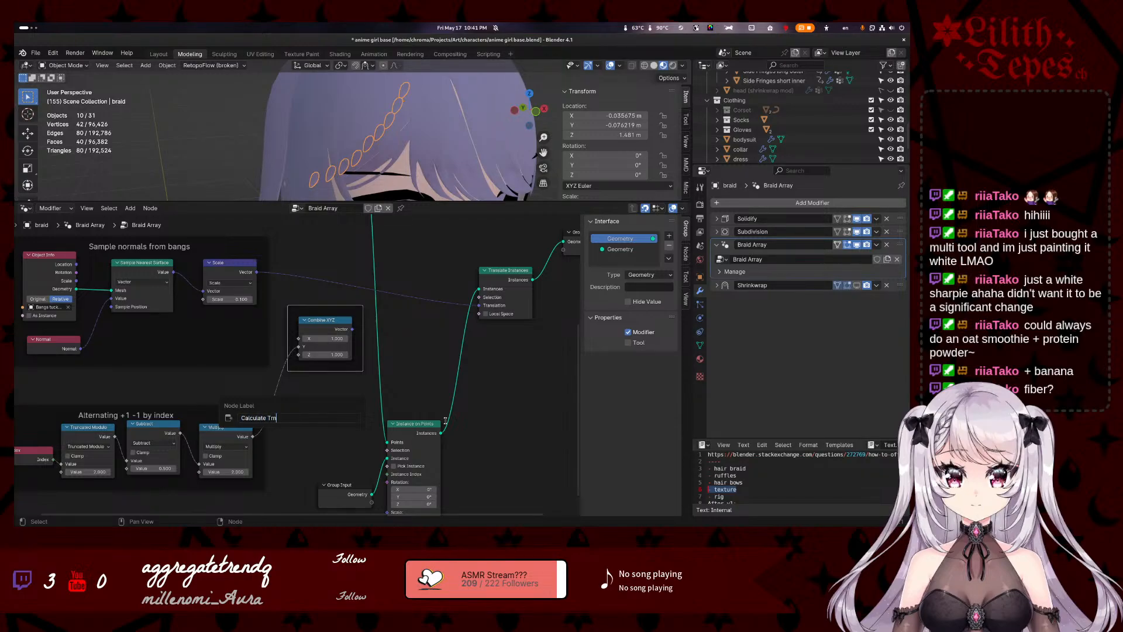
{"action": "type", "text": "ansform"}
{"action": "key", "text": "ctrl+Left"}
{"action": "type", "text": "Final"}
{"action": "key", "text": "Return"}
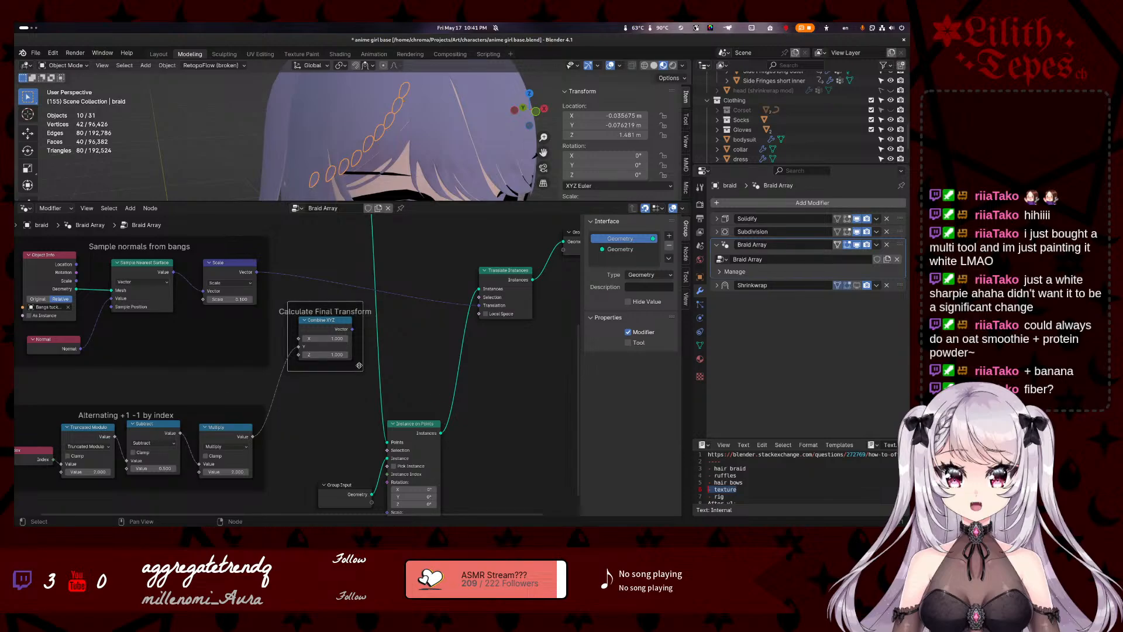
- Unlink the scaled normals from Translate Instances' Translation and delete the Combine XYZ node from the Calculate Final Transform frame
{"action": "mouse_move", "coordinate": [334, 308]}
{"action": "left_mouse_down"}
{"action": "mouse_move", "coordinate": [351, 287]}
{"action": "mouse_move", "coordinate": [344, 303]}
{"action": "left_mouse_up"}
{"action": "left_click_drag", "start_coordinate": [478, 305], "coordinate": [317, 283]}
{"action": "mouse_move", "coordinate": [345, 319]}
{"action": "left_mouse_down"}
{"action": "mouse_move", "coordinate": [336, 292]}
{"action": "mouse_move", "coordinate": [356, 281]}
{"action": "mouse_move", "coordinate": [339, 286]}
{"action": "mouse_move", "coordinate": [346, 263]}
{"action": "mouse_move", "coordinate": [328, 256]}
{"action": "mouse_move", "coordinate": [369, 285]}
{"action": "mouse_move", "coordinate": [340, 316]}
{"action": "mouse_move", "coordinate": [351, 305]}
{"action": "mouse_move", "coordinate": [343, 328]}
{"action": "left_mouse_up"}
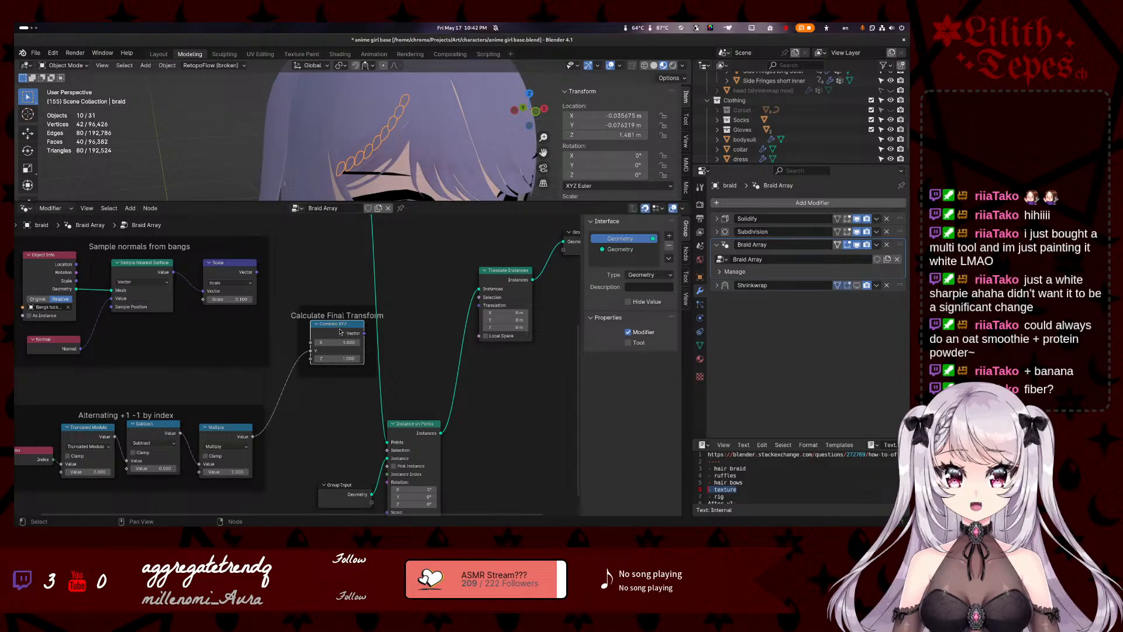
{"action": "key", "text": "x"}
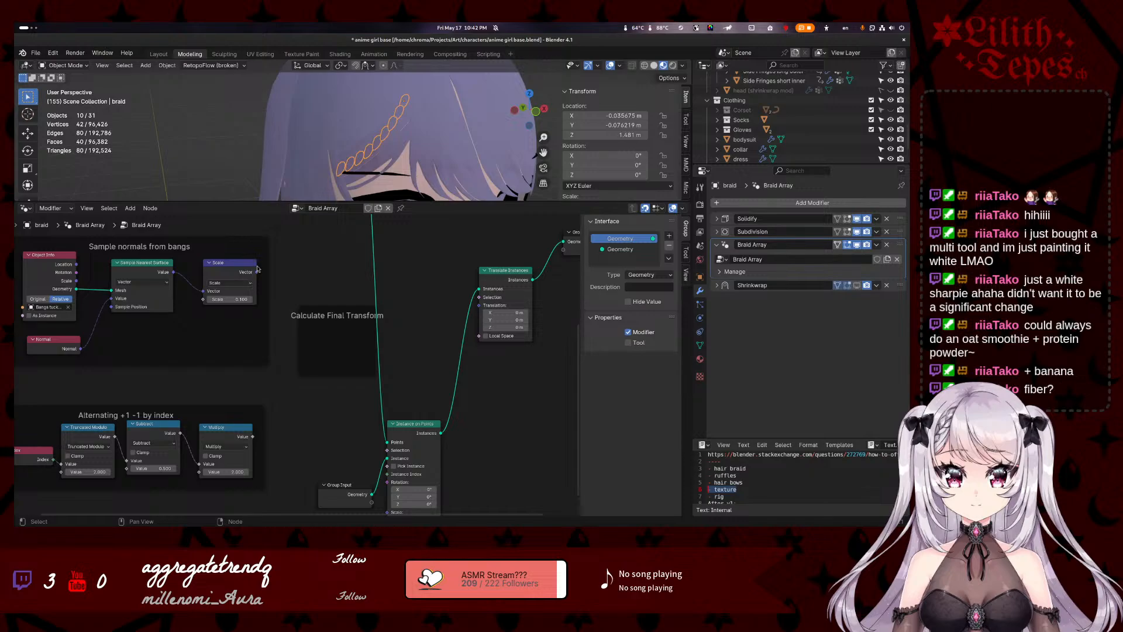
- Create a Vector Math Add node from the Scale node's Vector output and place it in the Calculate Final Transform frame
{"action": "mouse_move", "coordinate": [258, 274]}
{"action": "left_click_drag", "start_coordinate": [257, 272], "coordinate": [331, 341]}
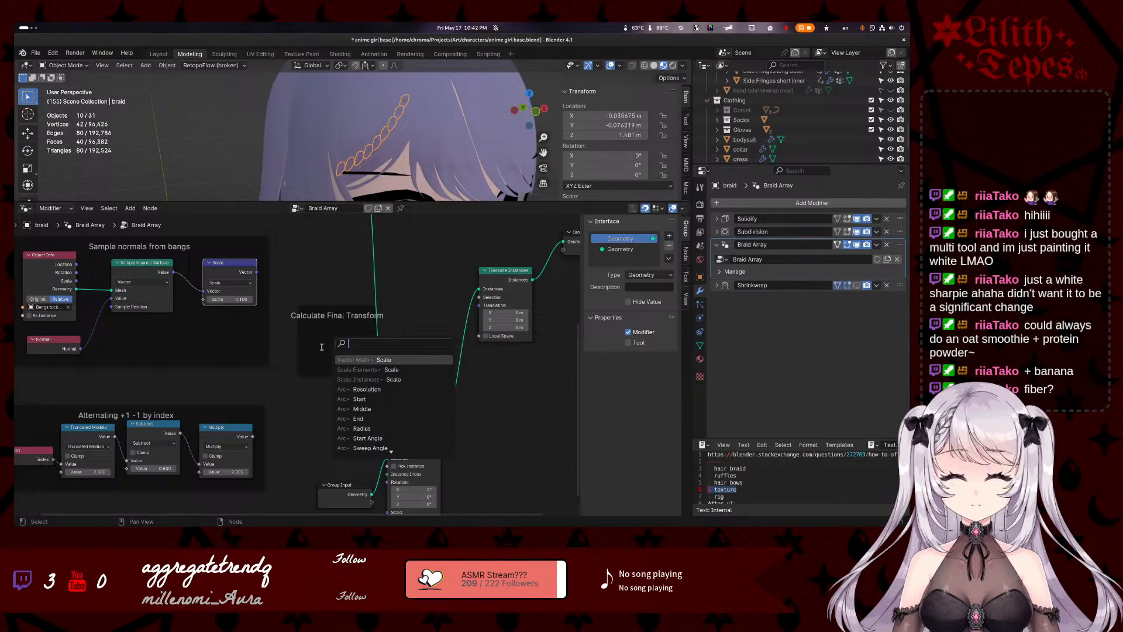
{"action": "type", "text": "vector"}
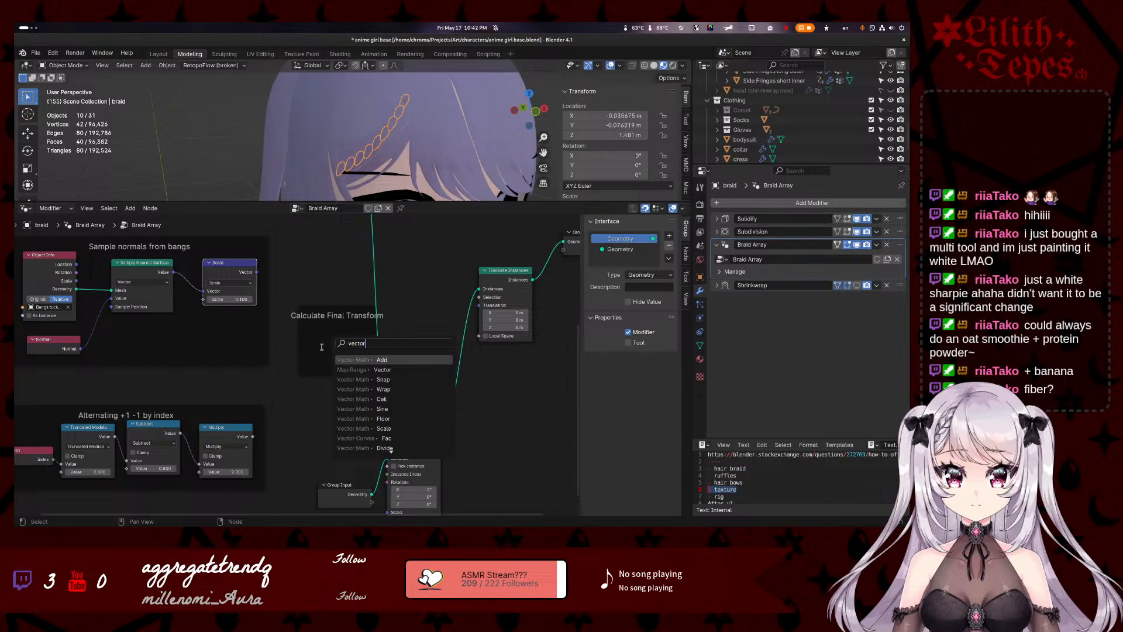
{"action": "left_click", "coordinate": [384, 361]}
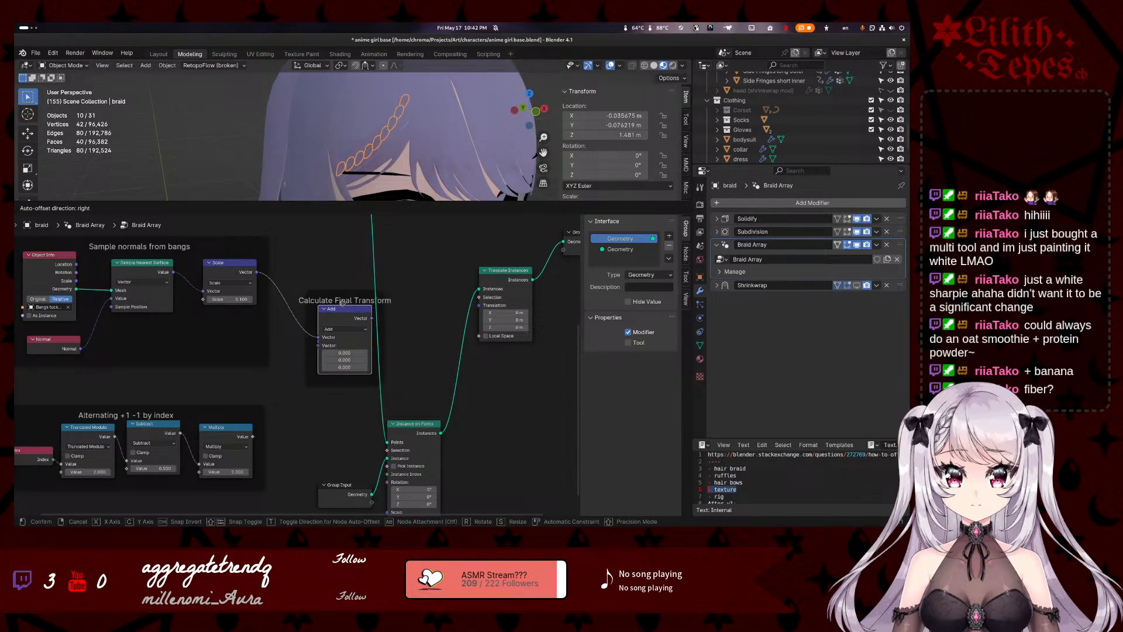
{"action": "left_click", "coordinate": [349, 298]}
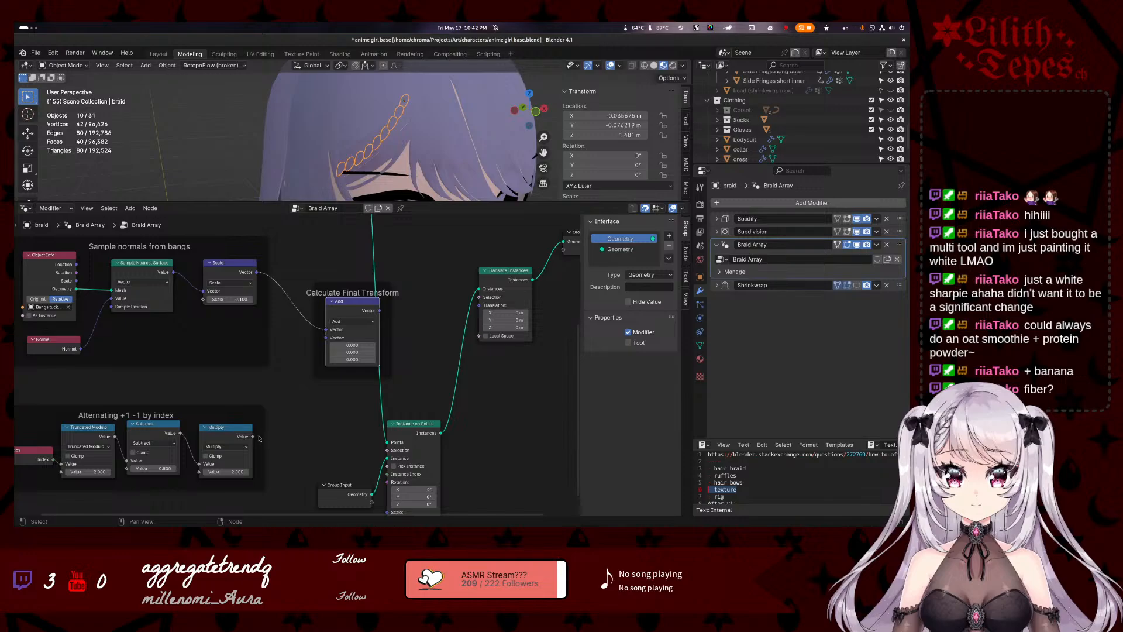
- Add a Combine XYZ node taking the alternating Multiply value in Y, and link its vector to the Add node's second input
{"action": "left_click_drag", "start_coordinate": [252, 436], "coordinate": [331, 368]}
{"action": "type", "text": "com"}
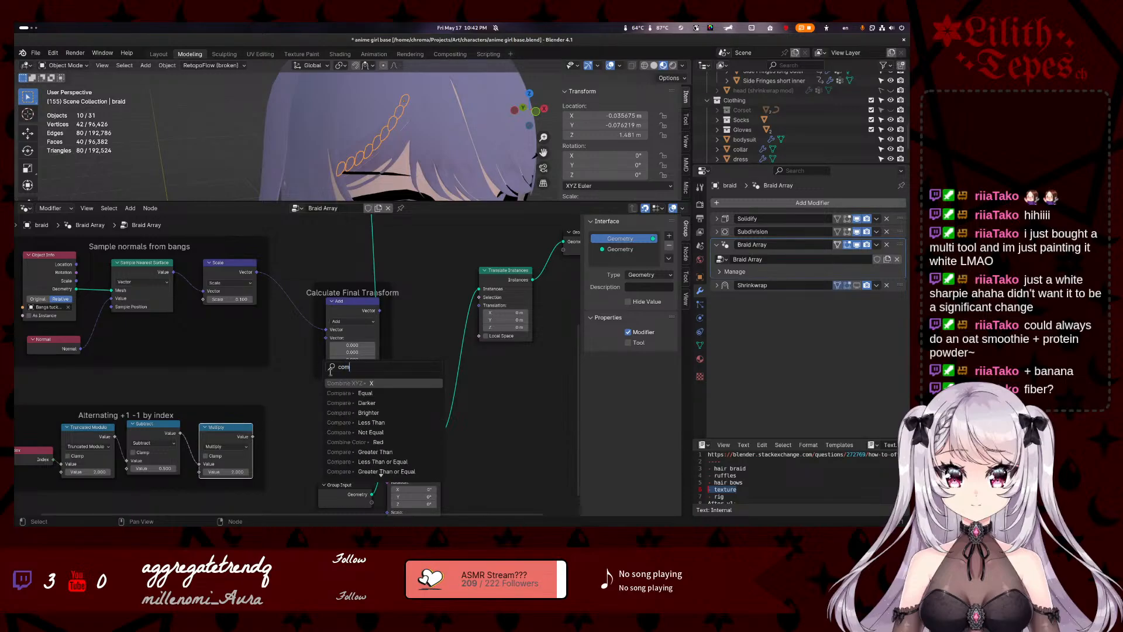
{"action": "type", "text": "bine"}
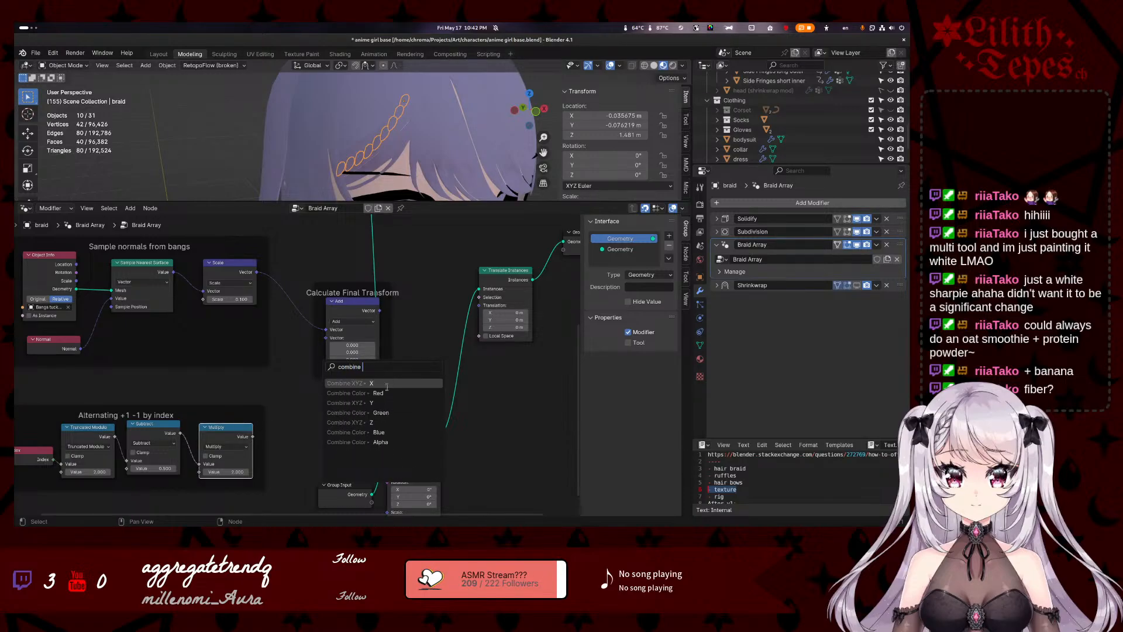
{"action": "left_click", "coordinate": [383, 406]}
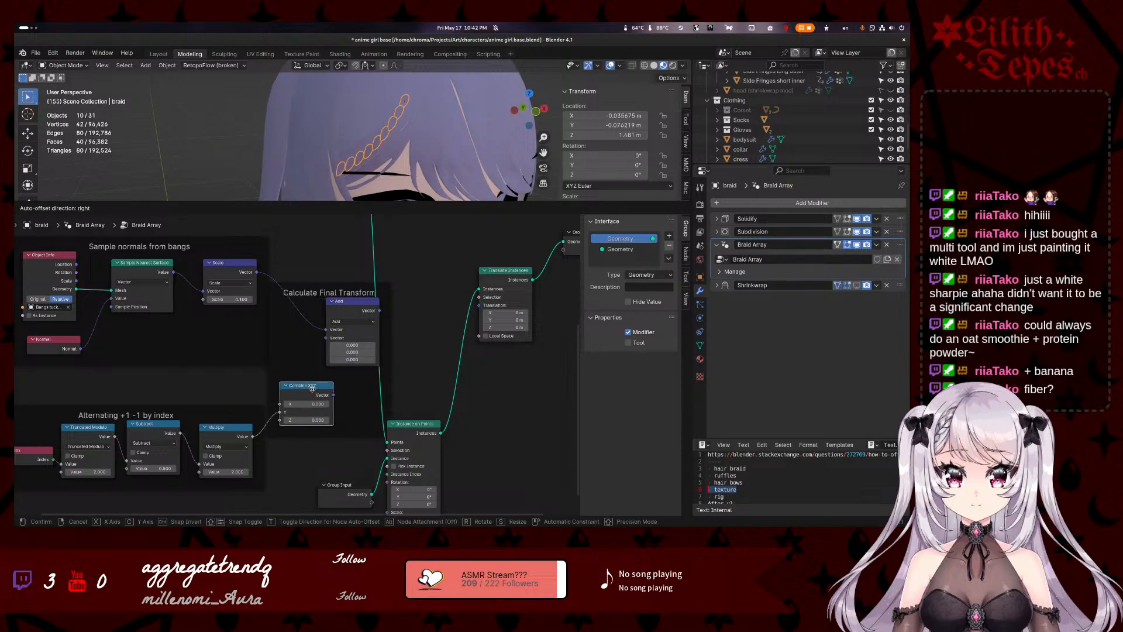
{"action": "left_click", "coordinate": [307, 385]}
{"action": "left_click_drag", "start_coordinate": [348, 302], "coordinate": [396, 309]}
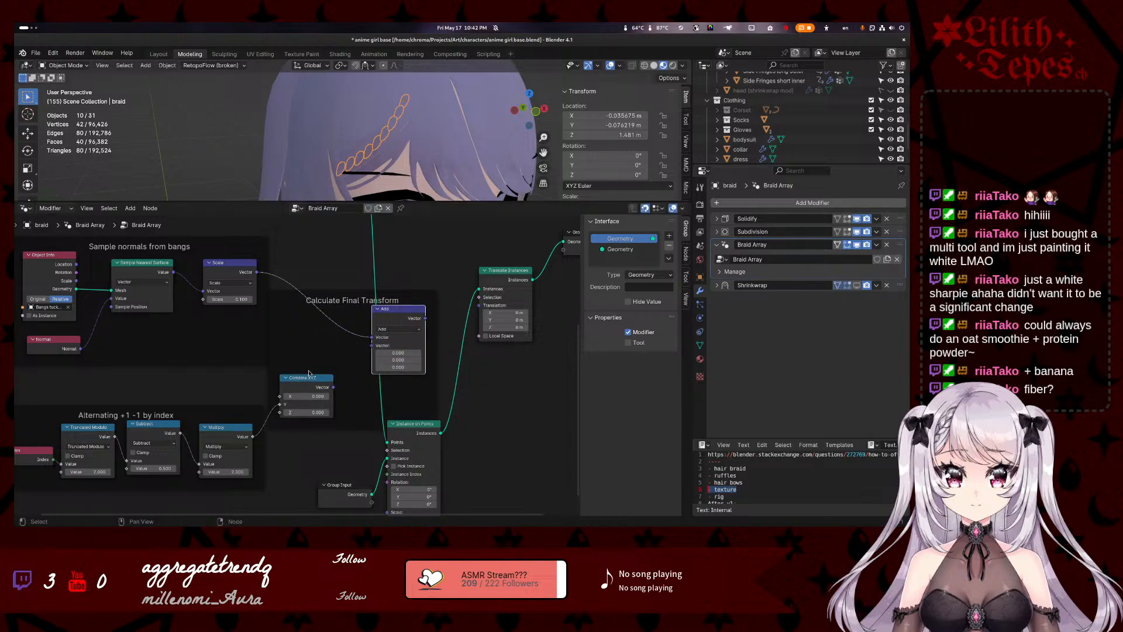
{"action": "left_click_drag", "start_coordinate": [310, 378], "coordinate": [373, 346]}
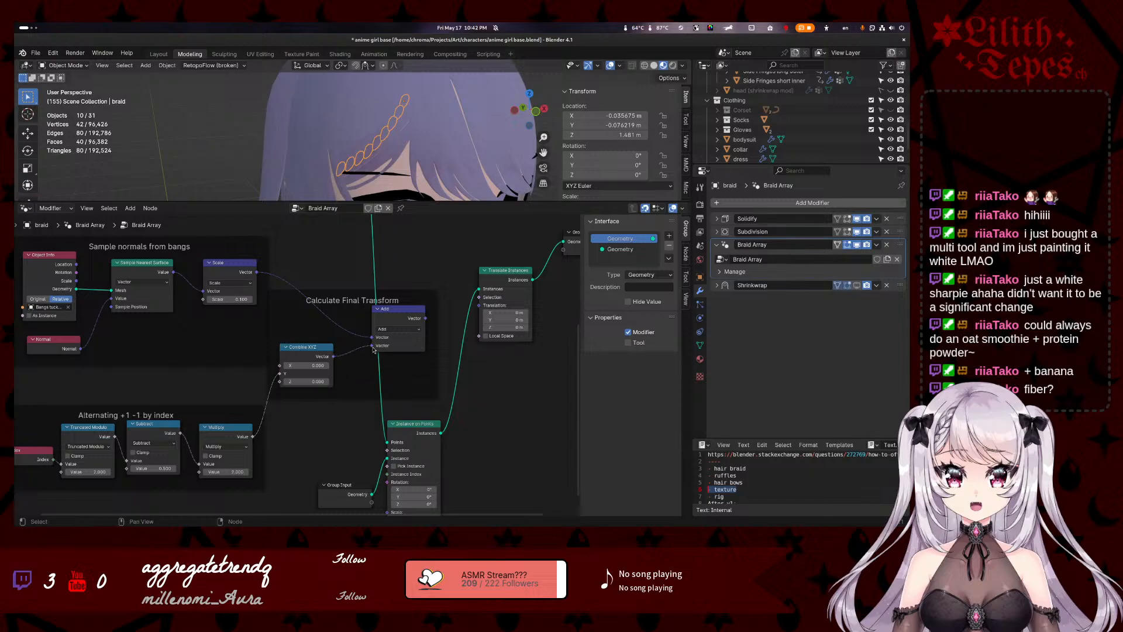
- Change the Vector Math operation from Add to Multiply and connect its output to Translate Instances' Translation
{"action": "left_click", "coordinate": [399, 329]}
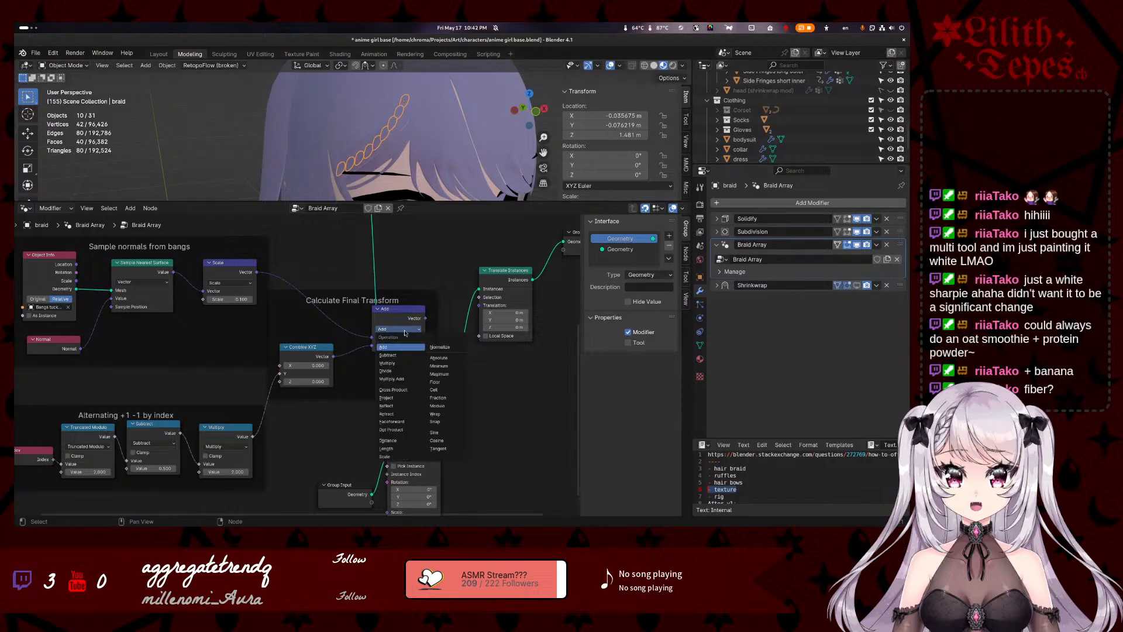
{"action": "left_click", "coordinate": [396, 363]}
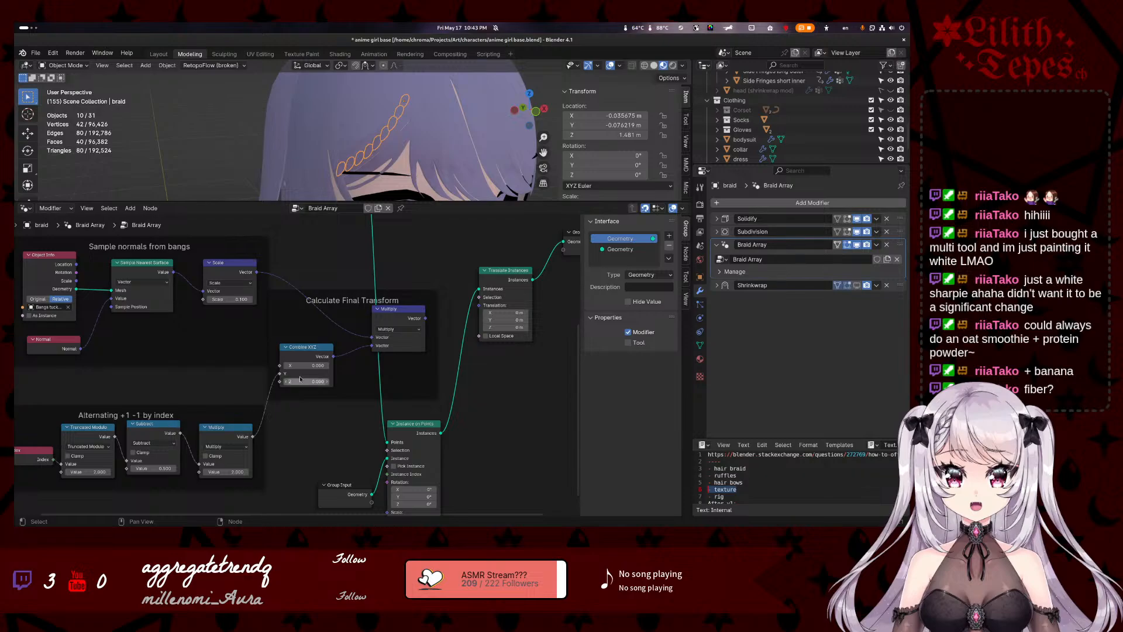
{"action": "left_click_drag", "start_coordinate": [425, 317], "coordinate": [477, 310]}
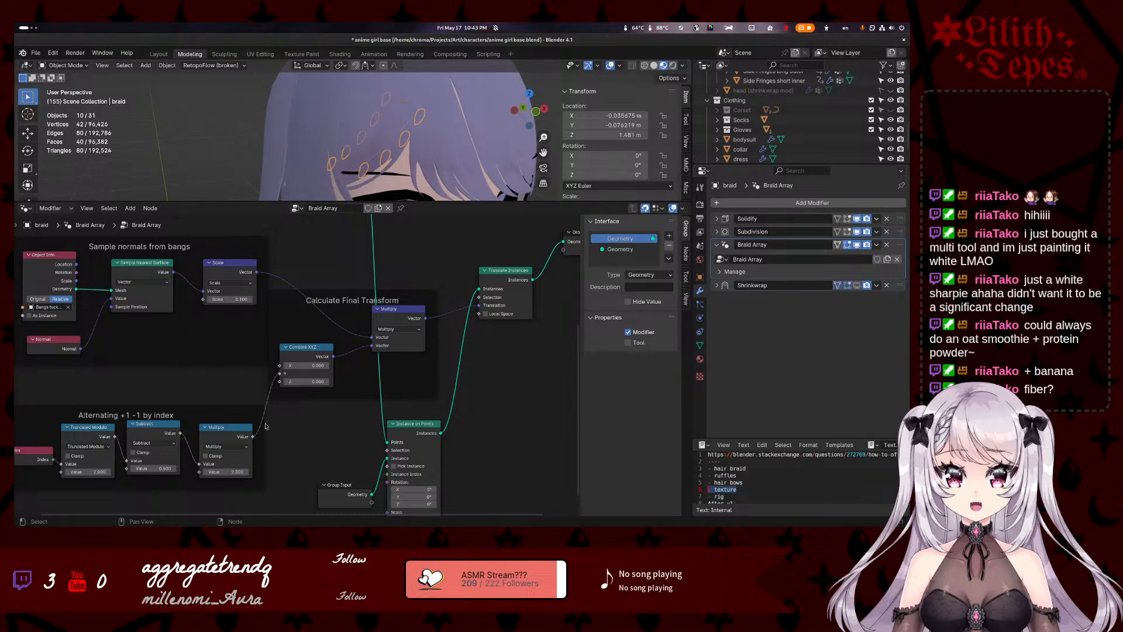
- Try feeding the alternating value into Combine XYZ's Z input, view the braid, and disconnect the link
{"action": "mouse_move", "coordinate": [280, 373]}
{"action": "left_mouse_down"}
{"action": "mouse_move", "coordinate": [285, 398]}
{"action": "mouse_move", "coordinate": [281, 382]}
{"action": "left_mouse_up"}
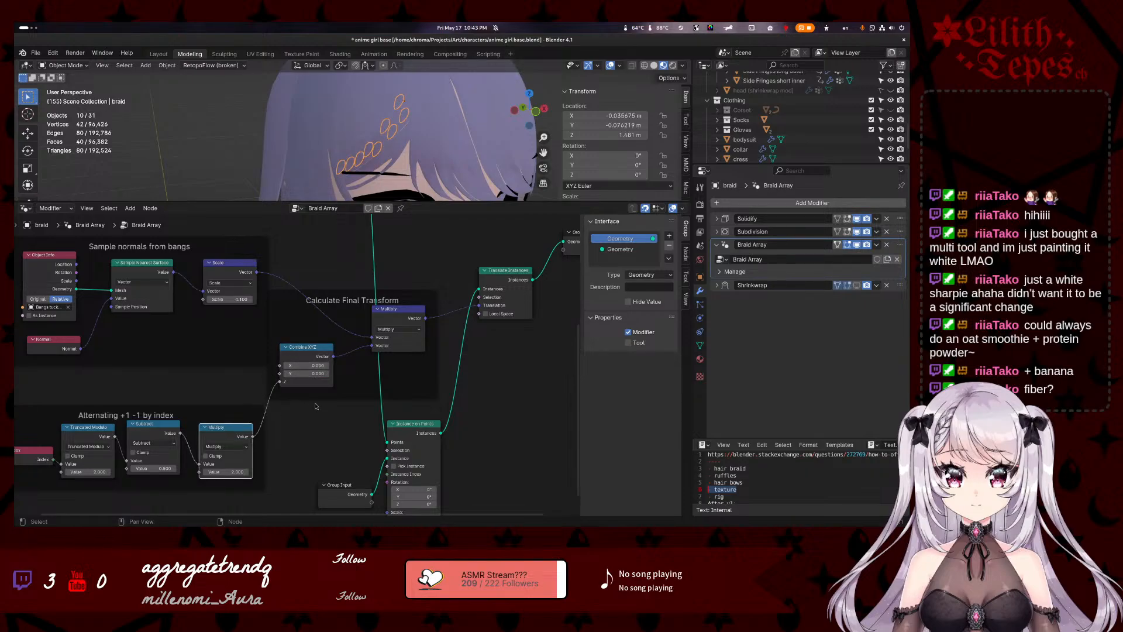
{"action": "mouse_move", "coordinate": [345, 141]}
{"action": "middle_mouse_down"}
{"action": "mouse_move", "coordinate": [432, 140]}
{"action": "mouse_move", "coordinate": [354, 144]}
{"action": "middle_mouse_up"}
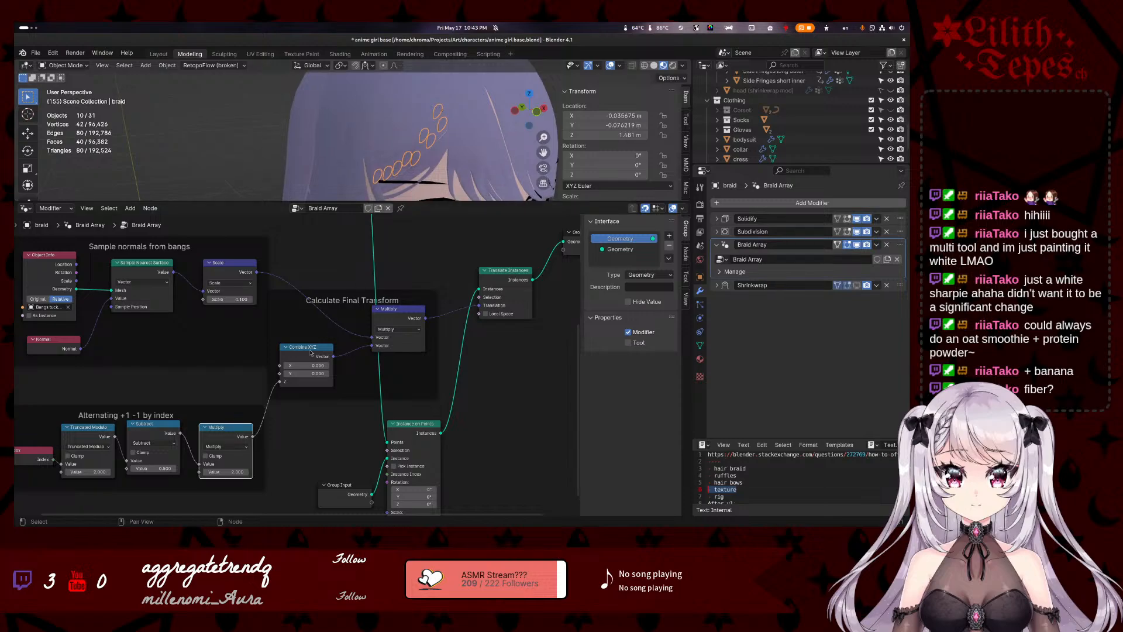
{"action": "left_click_drag", "start_coordinate": [280, 381], "coordinate": [260, 394]}
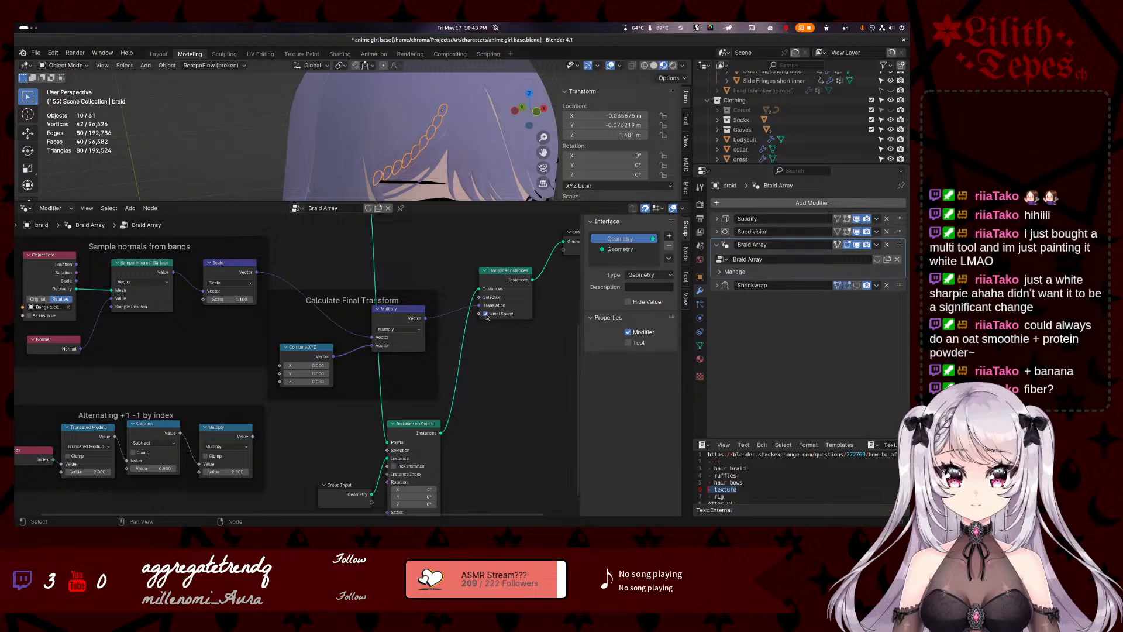
- Set the Combine XYZ node's Z and X values to 1.000
{"action": "left_click", "coordinate": [307, 382]}
{"action": "type", "text": "1"}
{"action": "key", "text": "Return"}
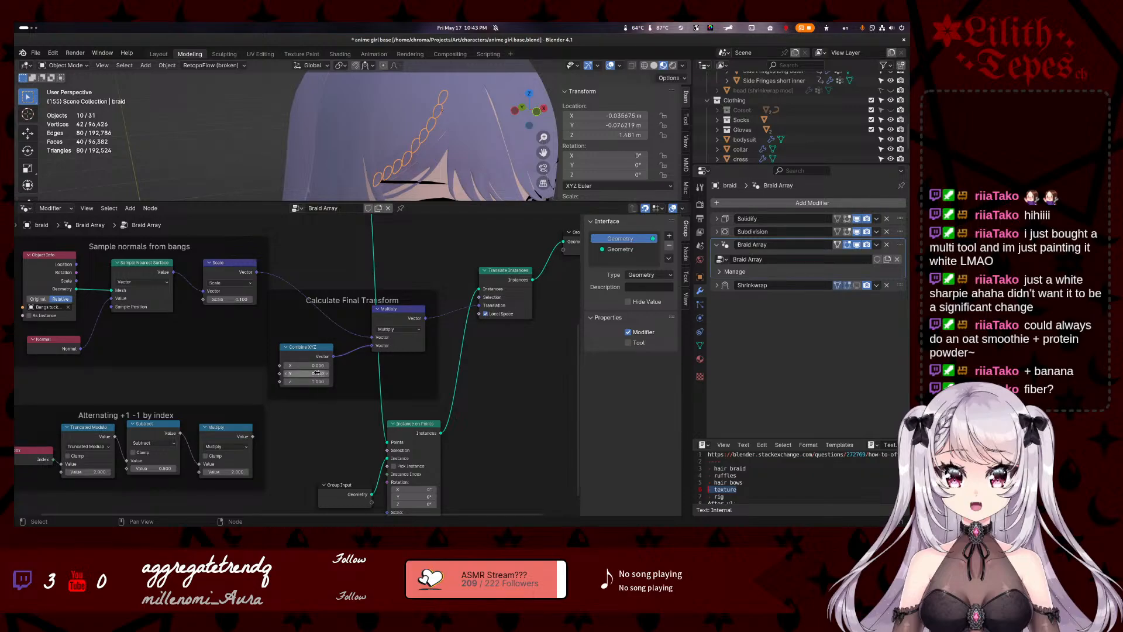
{"action": "left_click", "coordinate": [316, 366]}
{"action": "key", "text": "Return"}
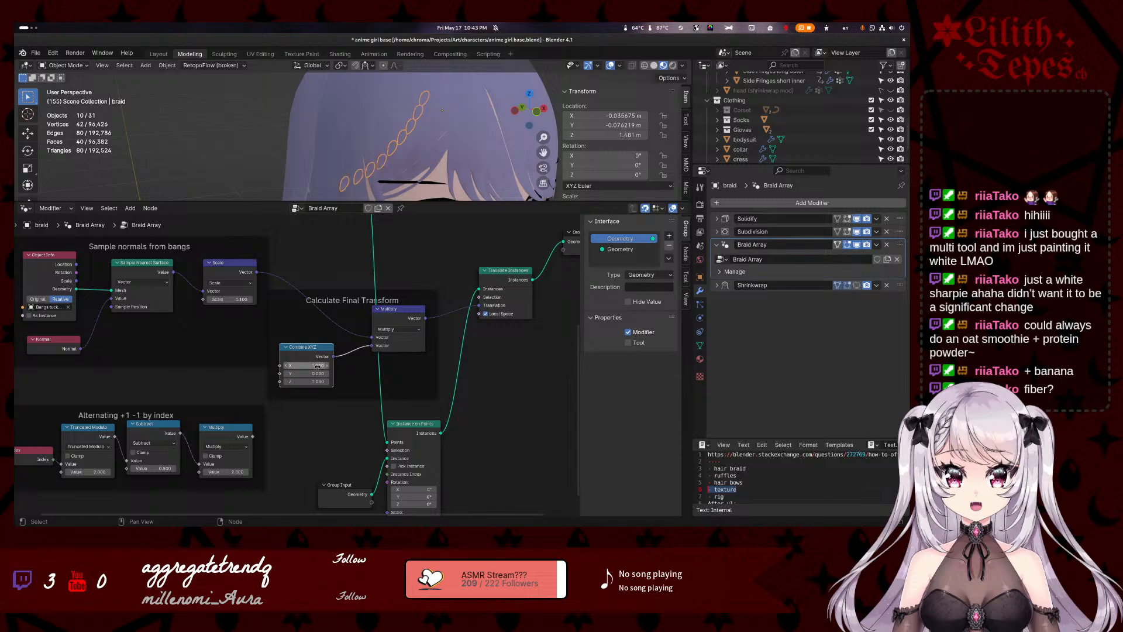
- Link the alternating Multiply value to Combine XYZ's Y, and connect the Scale node's Vector directly to Translate Instances' Translation
{"action": "left_click_drag", "start_coordinate": [253, 436], "coordinate": [280, 374]}
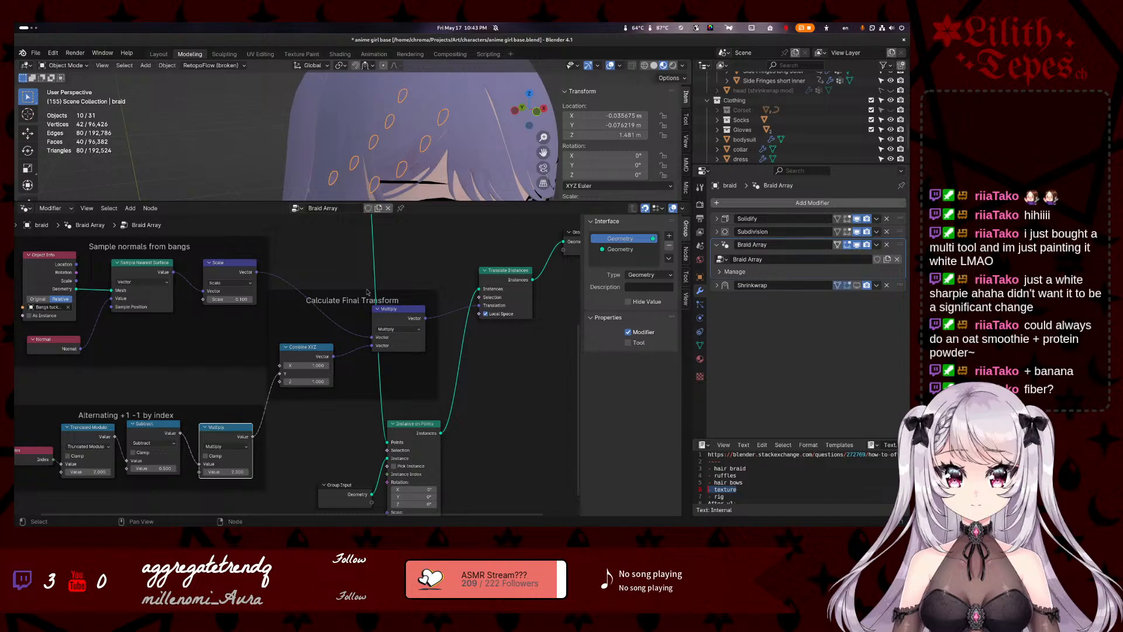
{"action": "mouse_move", "coordinate": [478, 305]}
{"action": "left_mouse_down"}
{"action": "mouse_move", "coordinate": [292, 282]}
{"action": "mouse_move", "coordinate": [478, 305]}
{"action": "left_mouse_up"}
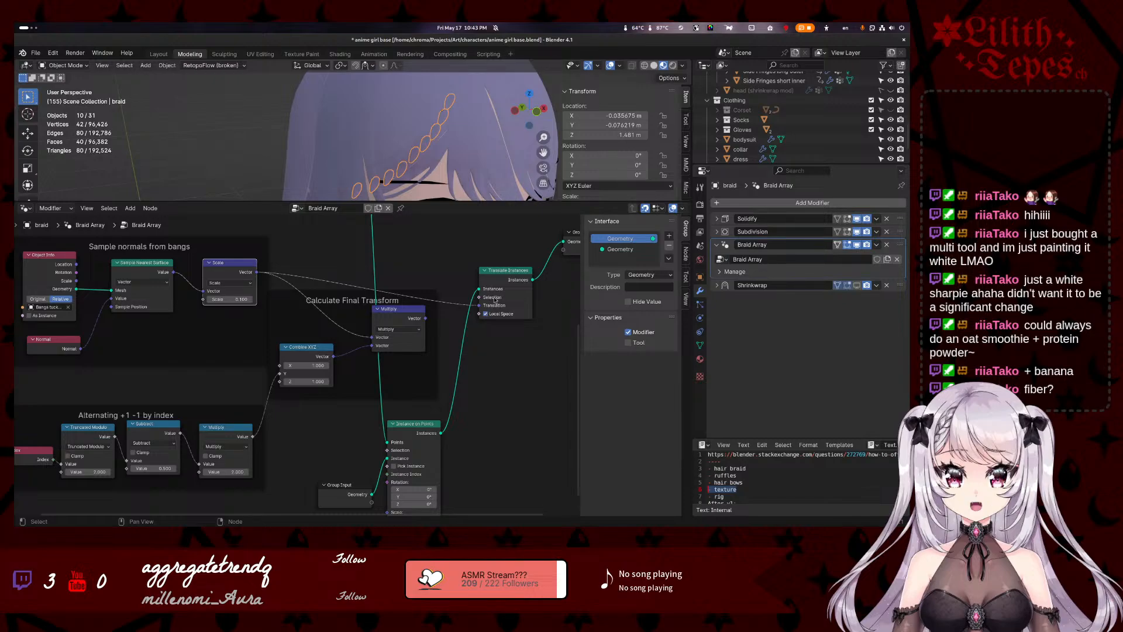
- Fine-tune the Scale node's factor and turn off Local Space on the Translate Instances node
{"action": "mouse_move", "coordinate": [234, 299]}
{"action": "left_mouse_down"}
{"action": "mouse_move", "coordinate": [248, 299]}
{"action": "mouse_move", "coordinate": [221, 299]}
{"action": "mouse_move", "coordinate": [241, 299]}
{"action": "left_mouse_up"}
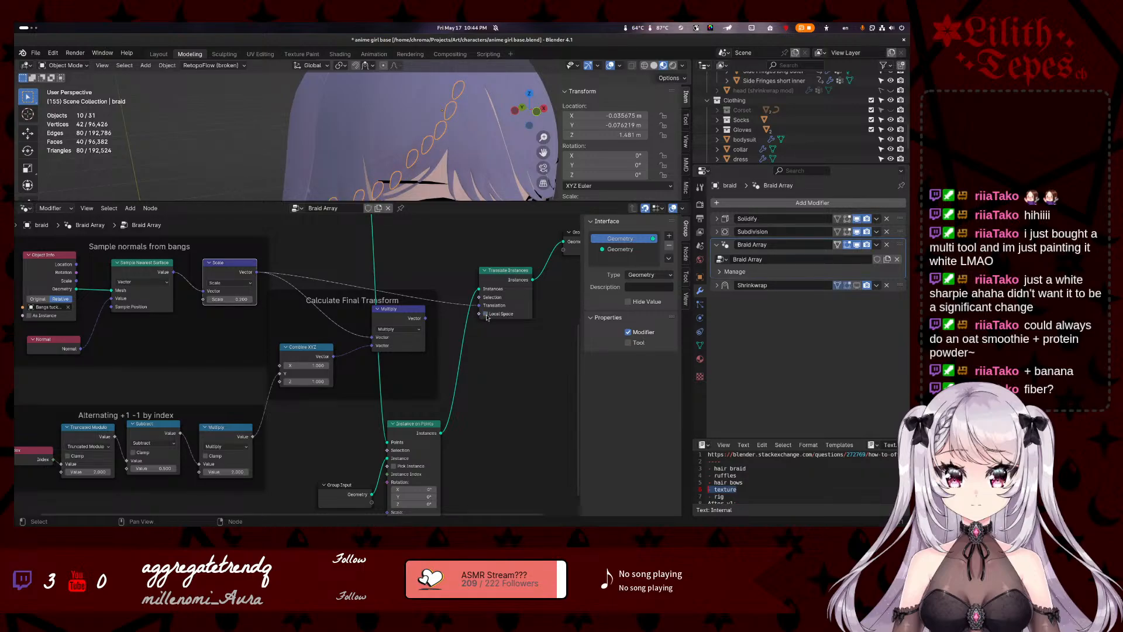
{"action": "left_click", "coordinate": [486, 317]}
{"action": "scroll", "coordinate": [385, 140], "scroll_direction": "up", "scroll_amount": 3}
{"action": "scroll", "coordinate": [386, 140], "scroll_direction": "down", "scroll_amount": 5}
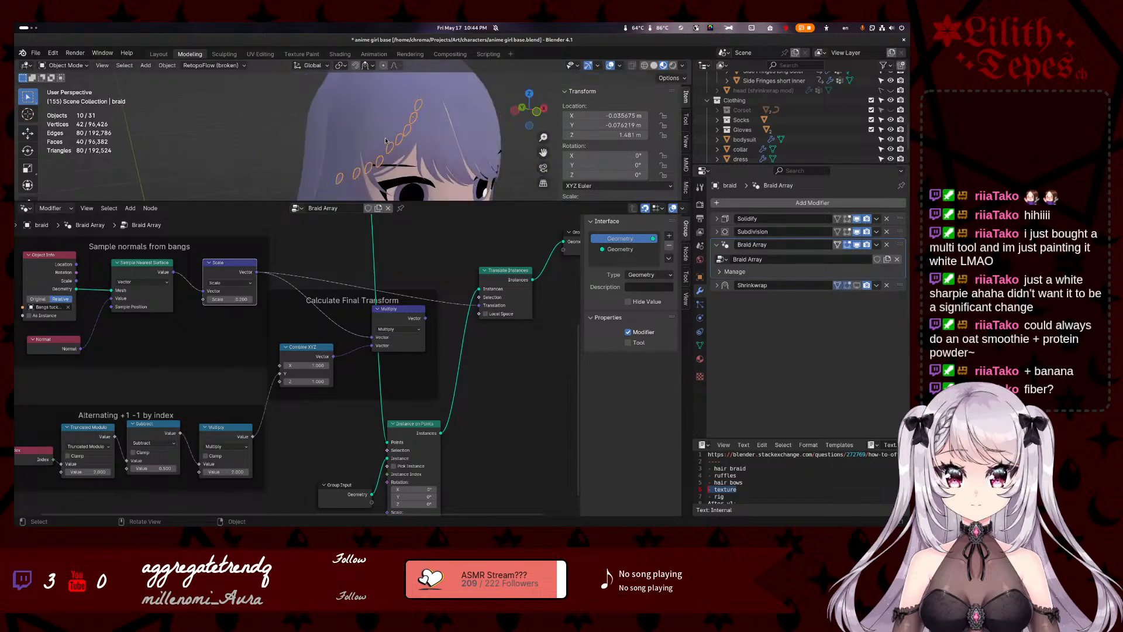
{"action": "middle_click_drag", "start_coordinate": [385, 141], "coordinate": [315, 128]}
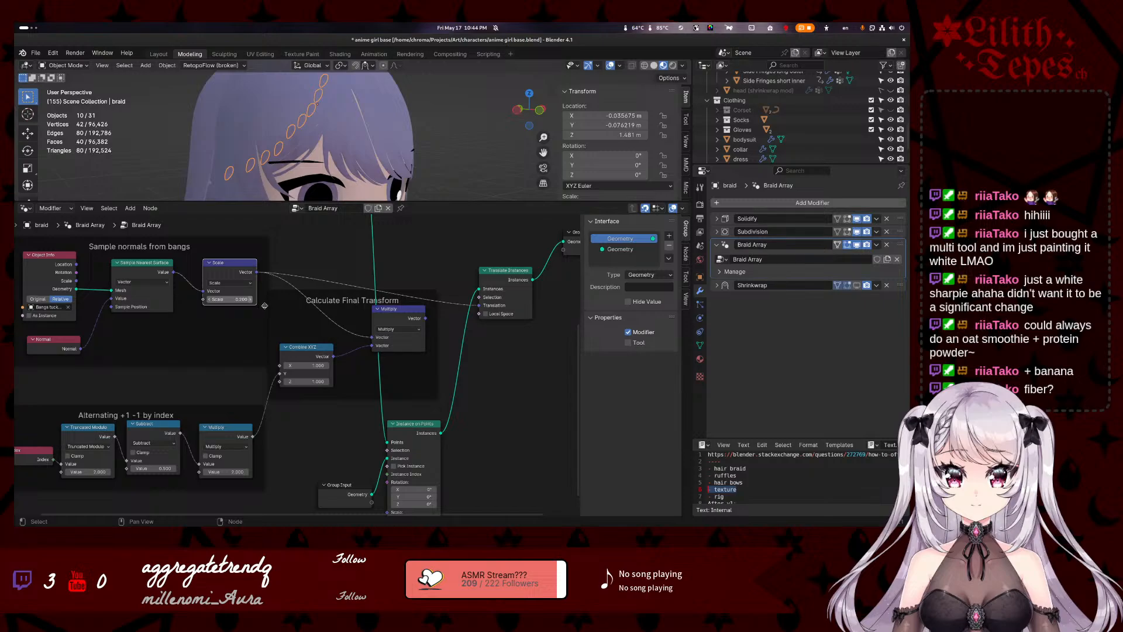
- Delete the vector Multiply node from the Calculate Final Transform frame and reposition the Translate Instances and Combine XYZ nodes
{"action": "left_click_drag", "start_coordinate": [507, 270], "coordinate": [514, 271]}
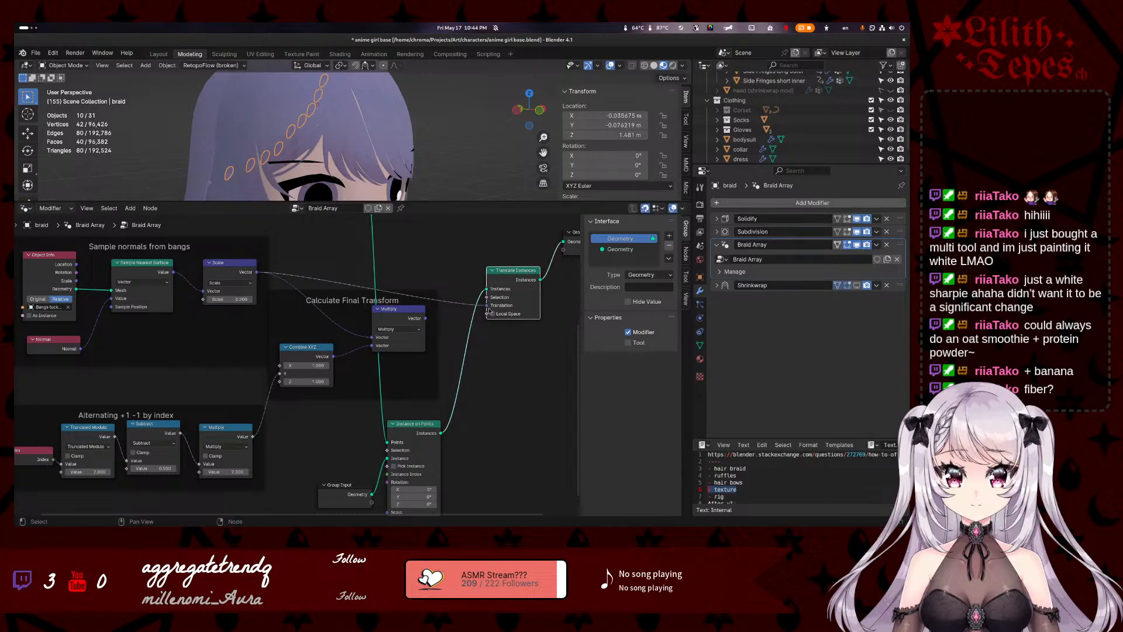
{"action": "left_click_drag", "start_coordinate": [516, 270], "coordinate": [506, 252]}
{"action": "left_click", "coordinate": [397, 308]}
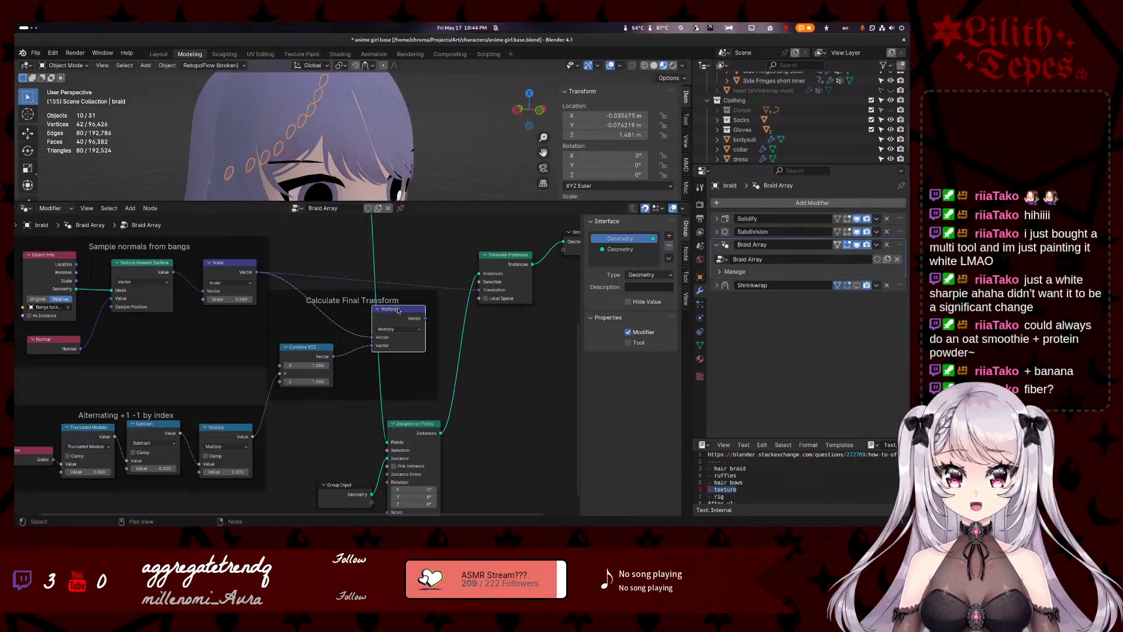
{"action": "key", "text": "x"}
{"action": "left_click_drag", "start_coordinate": [313, 346], "coordinate": [328, 338]}
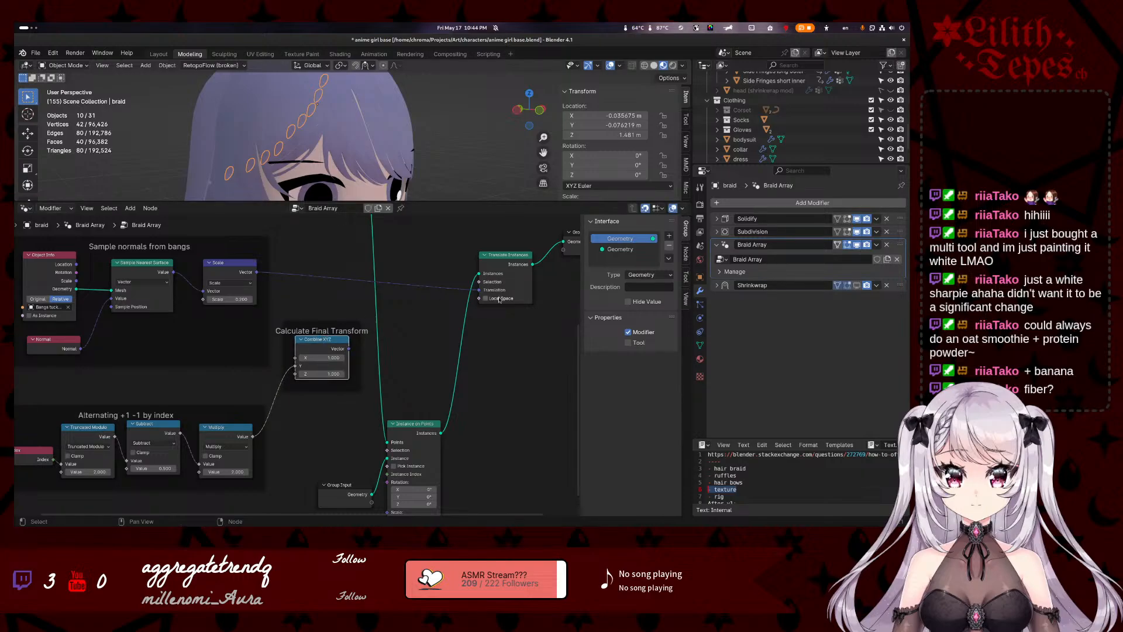
{"action": "left_click_drag", "start_coordinate": [517, 255], "coordinate": [525, 286]}
- Add a Scale Instances node from Instance on Points and connect its output to Translate Instances' Instances input
{"action": "left_click_drag", "start_coordinate": [441, 433], "coordinate": [513, 411]}
{"action": "type", "text": "transform"}
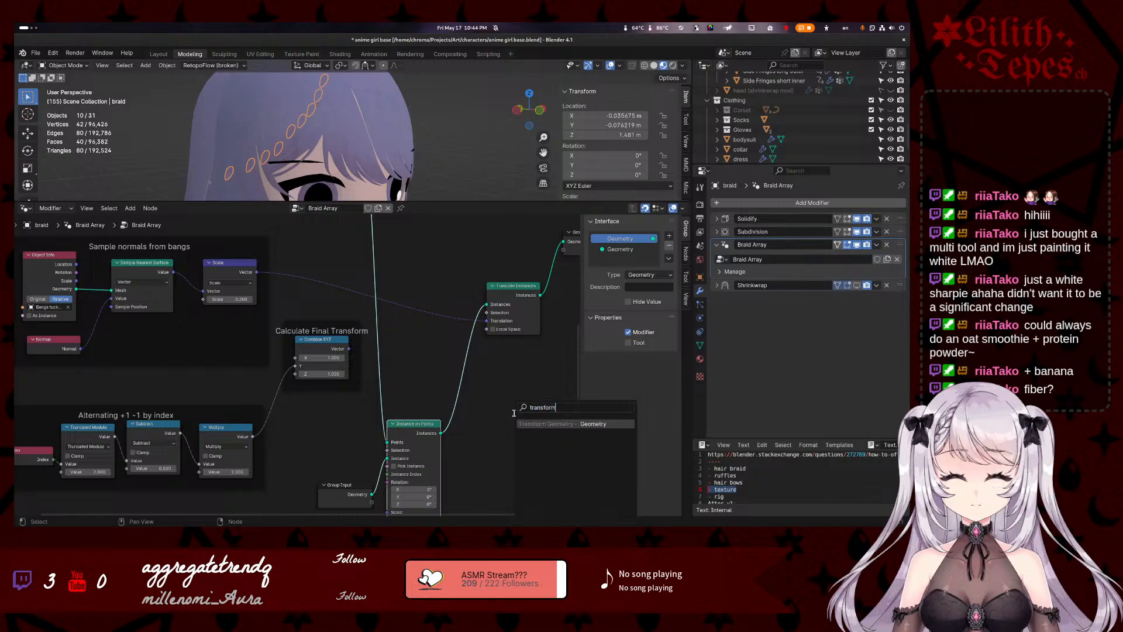
{"action": "key", "text": "ctrl+a"}
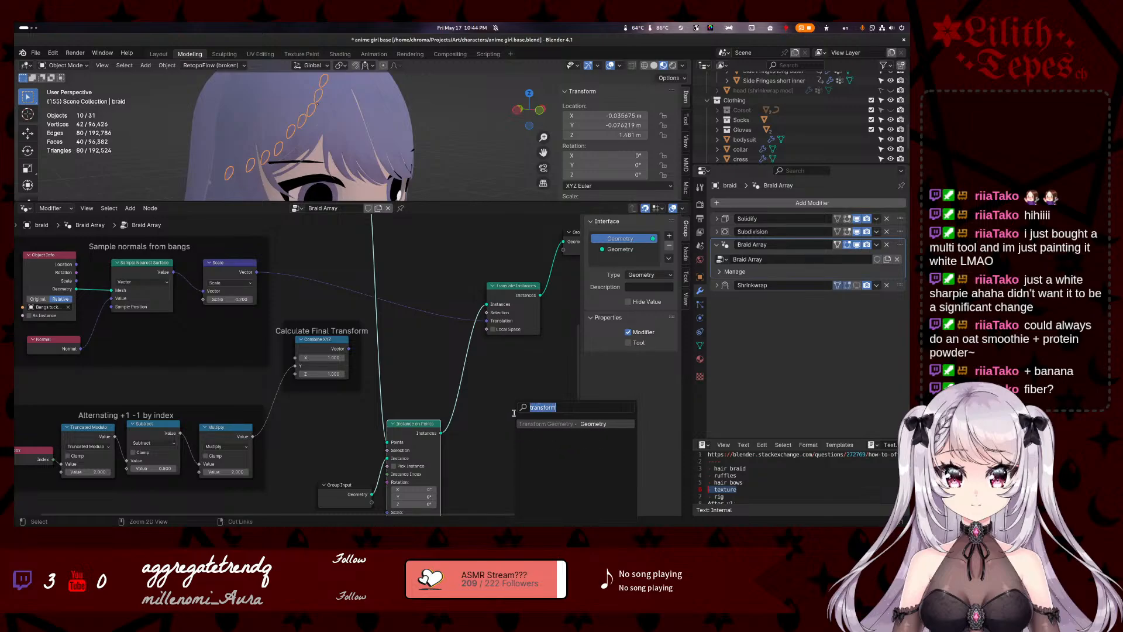
{"action": "type", "text": "Instances"}
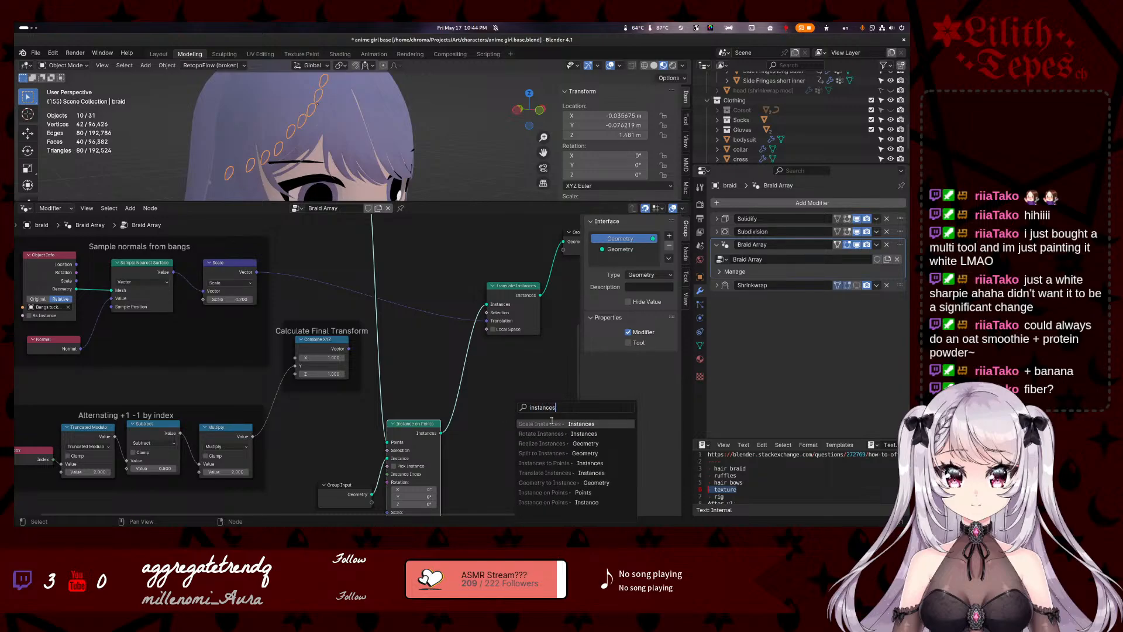
{"action": "left_click", "coordinate": [551, 425]}
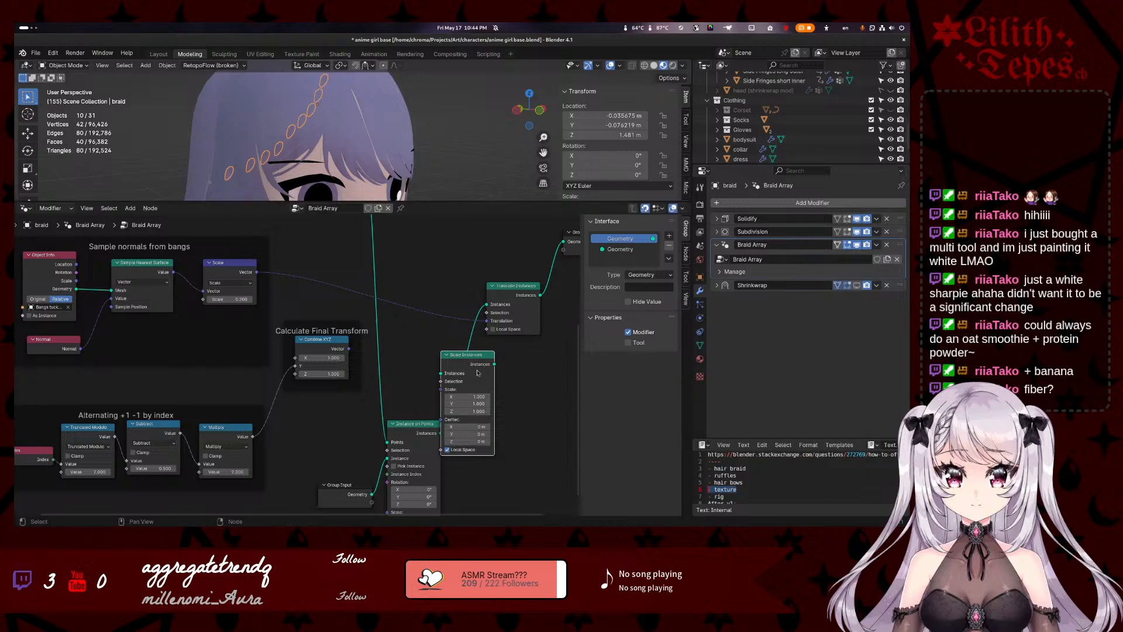
{"action": "left_click", "coordinate": [494, 360]}
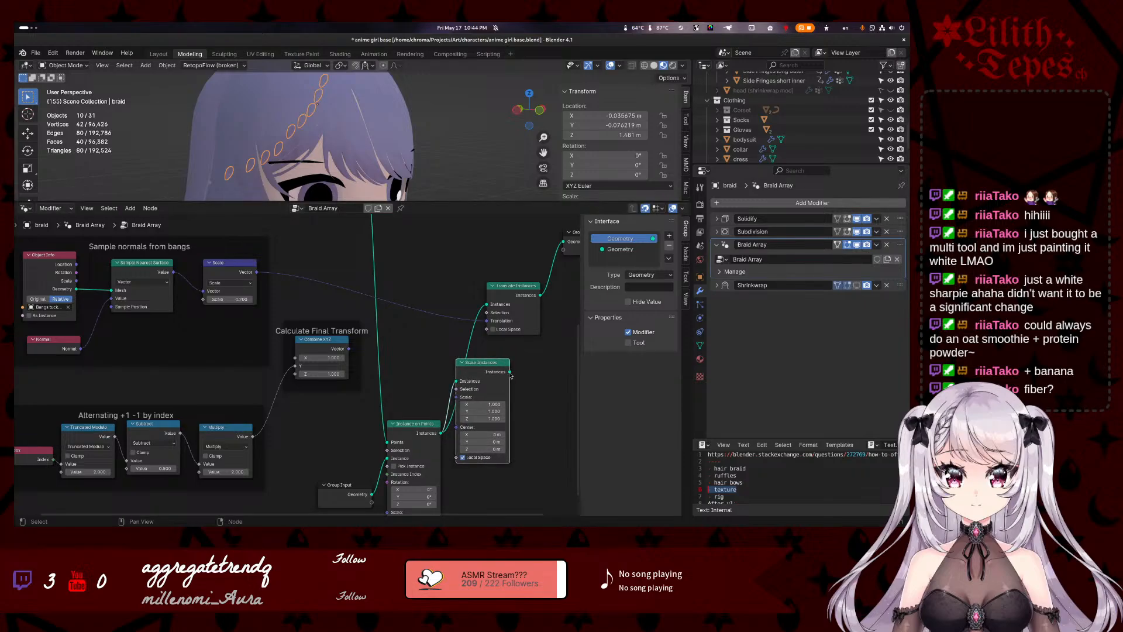
{"action": "left_click_drag", "start_coordinate": [510, 372], "coordinate": [492, 305]}
- Link the Combine XYZ vector to Scale Instances' Scale input, toggling its Local Space option off and on again
{"action": "left_click_drag", "start_coordinate": [349, 349], "coordinate": [456, 397]}
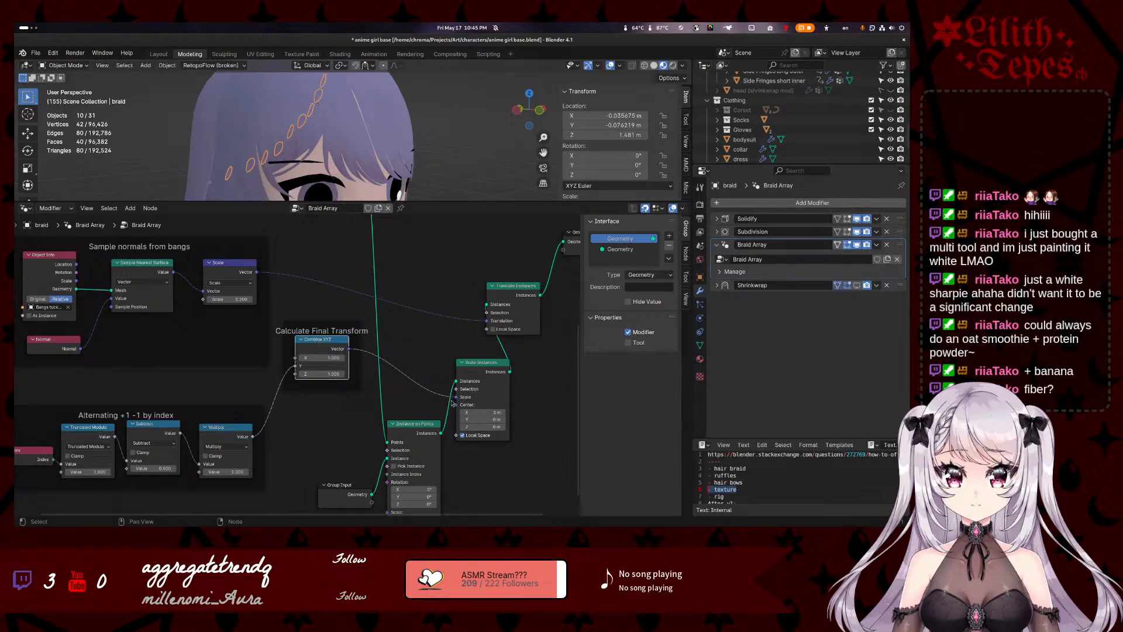
{"action": "left_click", "coordinate": [463, 435]}
{"action": "left_click", "coordinate": [462, 436]}
- Stack Translate Instances above Scale Instances near the final transform frame, and shift Group Input and Instance on Points clear of them
{"action": "left_click_drag", "start_coordinate": [503, 317], "coordinate": [473, 278]}
{"action": "left_click_drag", "start_coordinate": [479, 361], "coordinate": [463, 323]}
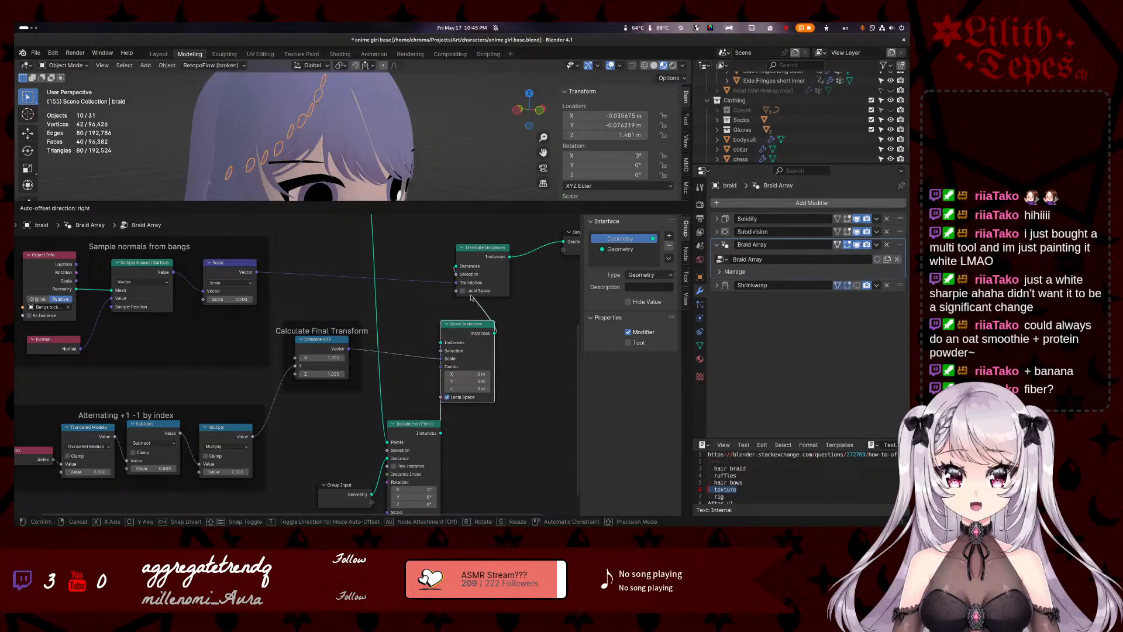
{"action": "mouse_move", "coordinate": [491, 248]}
{"action": "left_mouse_down"}
{"action": "mouse_move", "coordinate": [461, 256]}
{"action": "mouse_move", "coordinate": [476, 263]}
{"action": "left_mouse_up"}
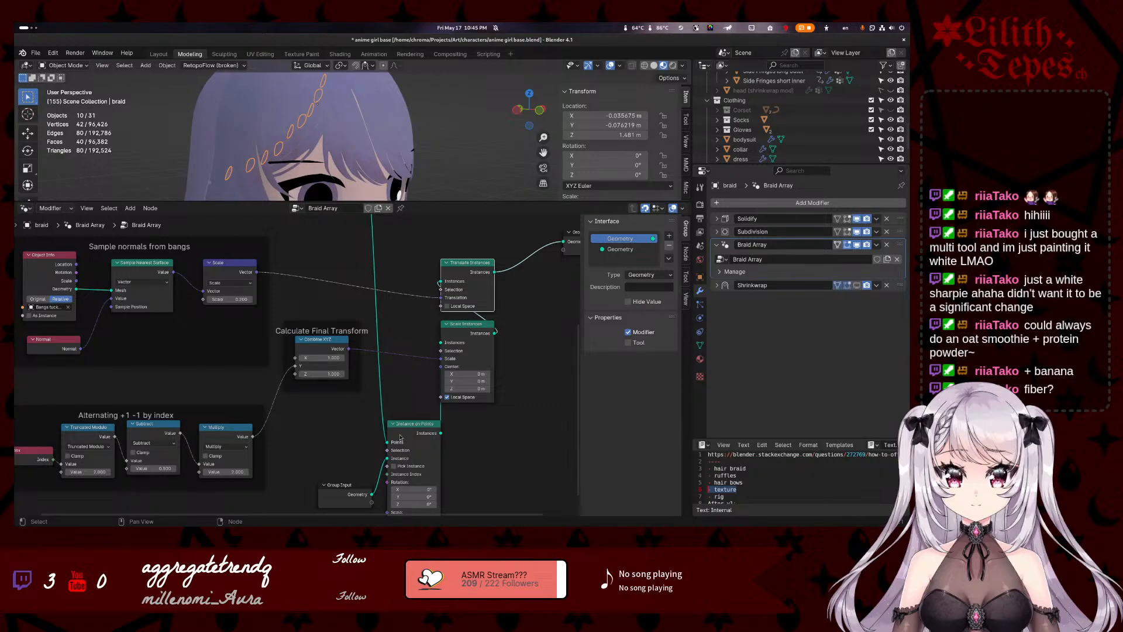
{"action": "left_click_drag", "start_coordinate": [353, 484], "coordinate": [338, 462]}
{"action": "left_click_drag", "start_coordinate": [408, 425], "coordinate": [407, 432]}
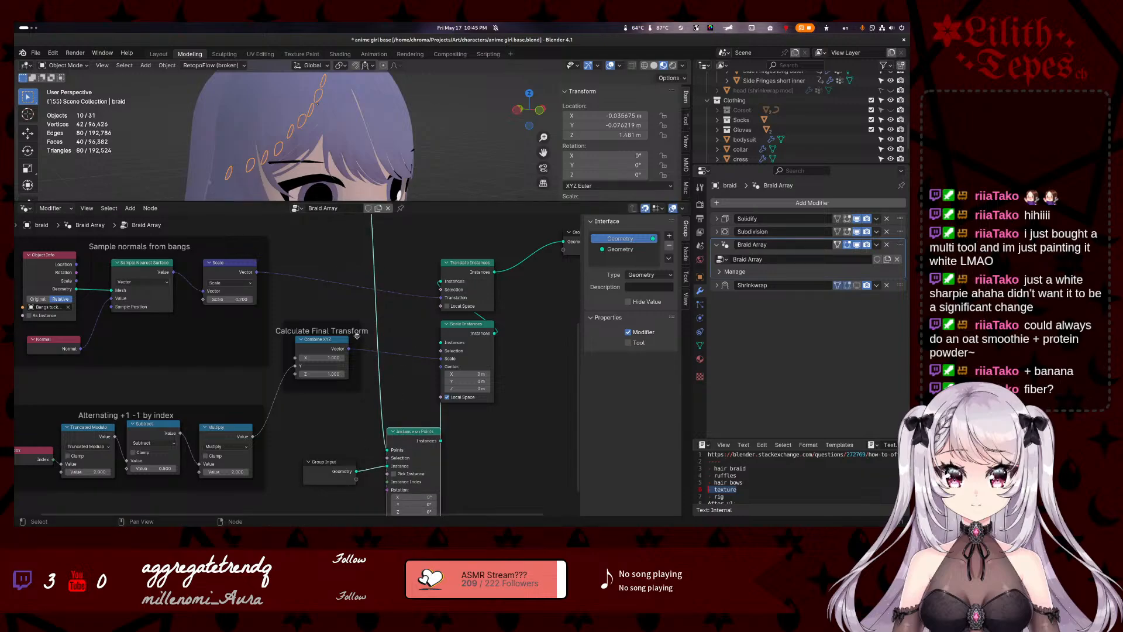
- Place the Translate Instances and Scale Instances nodes inside the Calculate Final Transform frame
{"action": "left_click", "coordinate": [475, 270]}
{"action": "left_click_drag", "start_coordinate": [475, 270], "coordinate": [435, 287]}
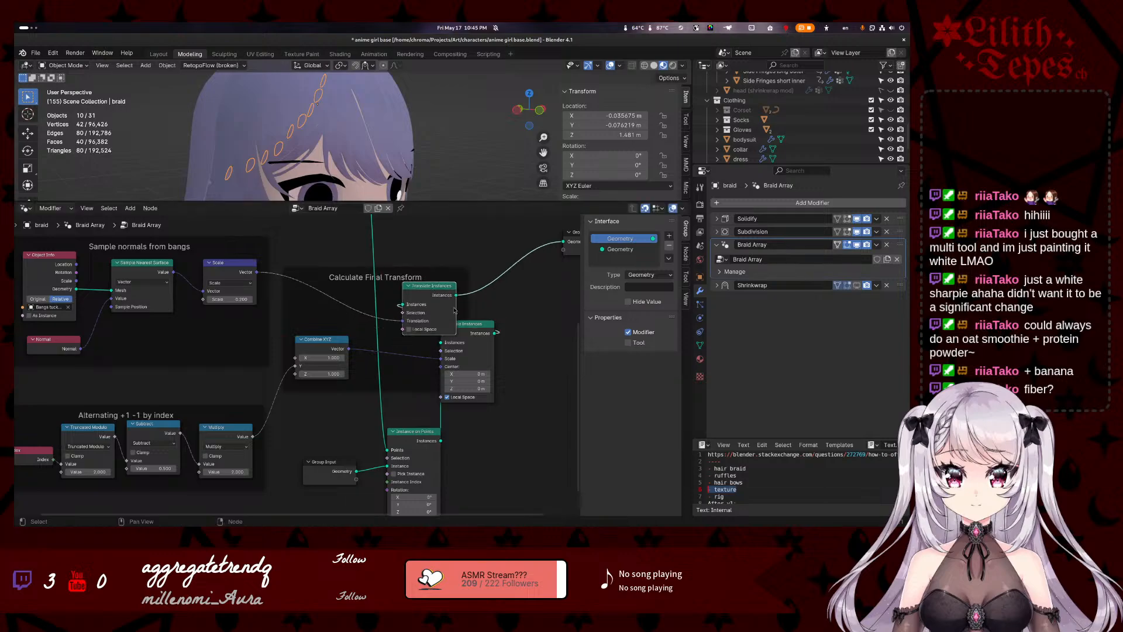
{"action": "left_click_drag", "start_coordinate": [475, 330], "coordinate": [434, 356]}
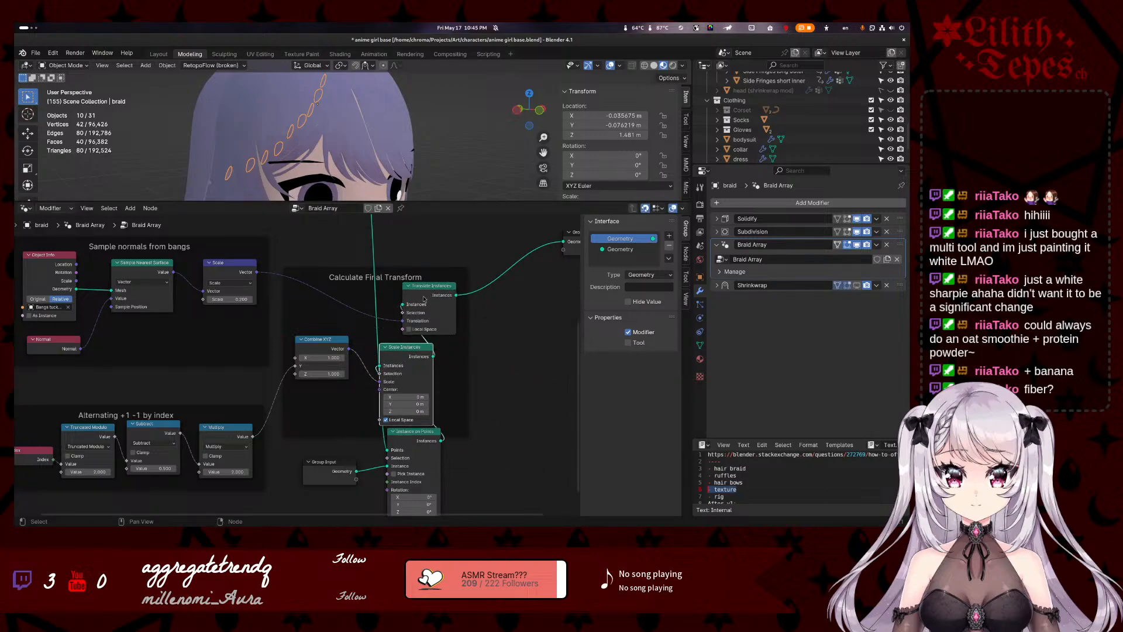
{"action": "left_click_drag", "start_coordinate": [425, 300], "coordinate": [459, 245]}
{"action": "scroll", "coordinate": [458, 246], "scroll_direction": "up", "scroll_amount": 2}
{"action": "scroll", "coordinate": [451, 248], "scroll_direction": "down", "scroll_amount": 7}
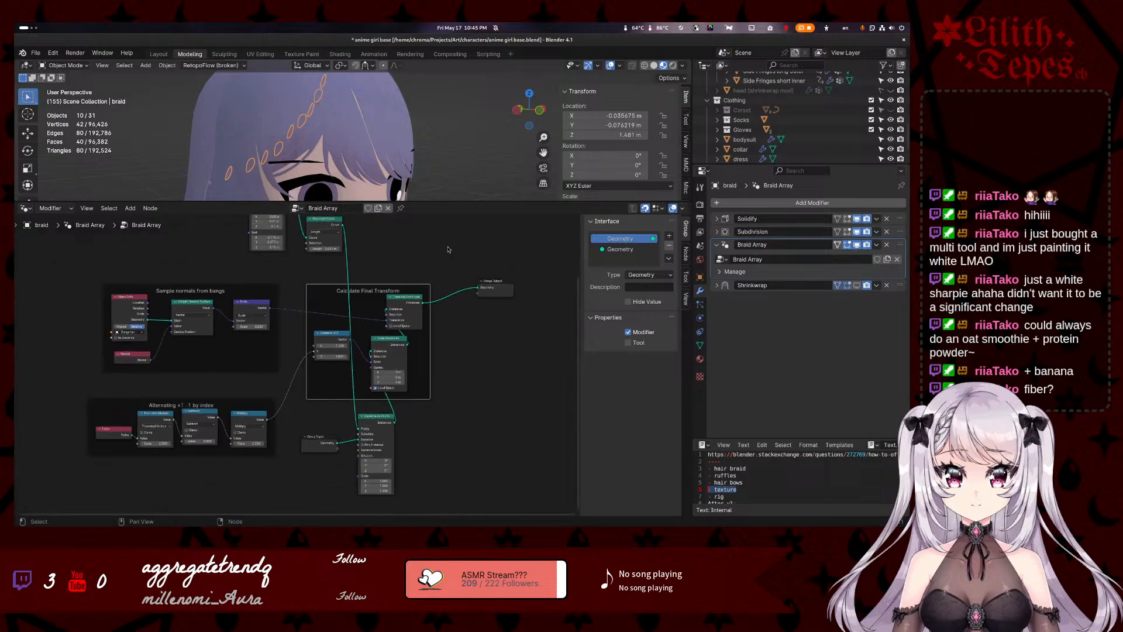
- Move the Group Input and Instance on Points nodes down into the empty space below the frames
{"action": "middle_click_drag", "start_coordinate": [339, 226], "coordinate": [342, 287]}
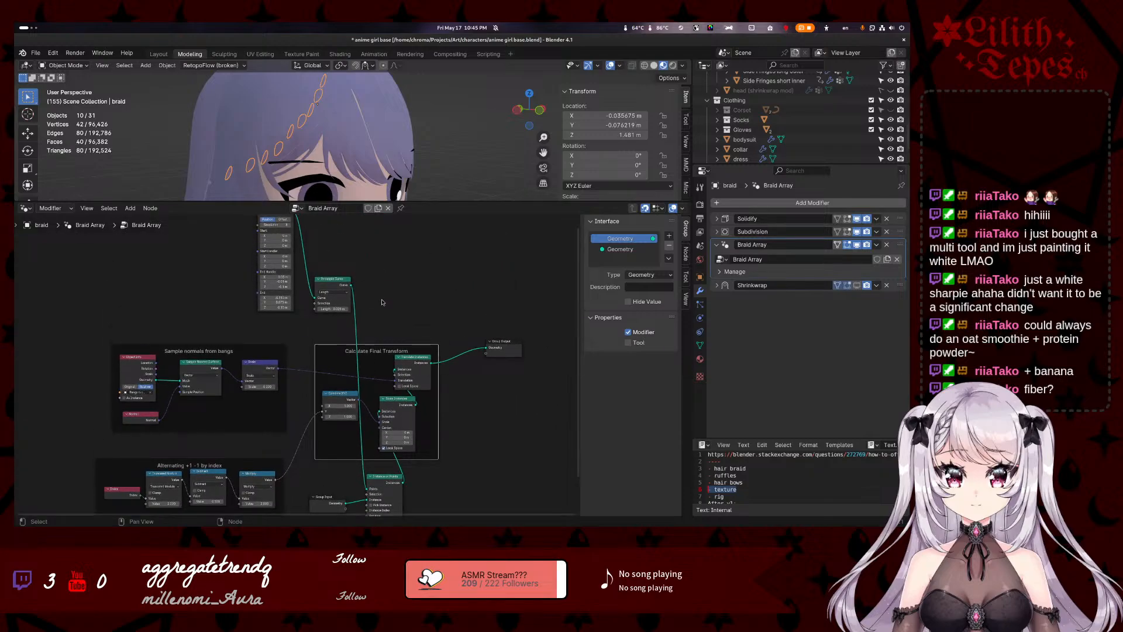
{"action": "scroll", "coordinate": [382, 302], "scroll_direction": "down", "scroll_amount": 1}
{"action": "left_click", "coordinate": [283, 222]}
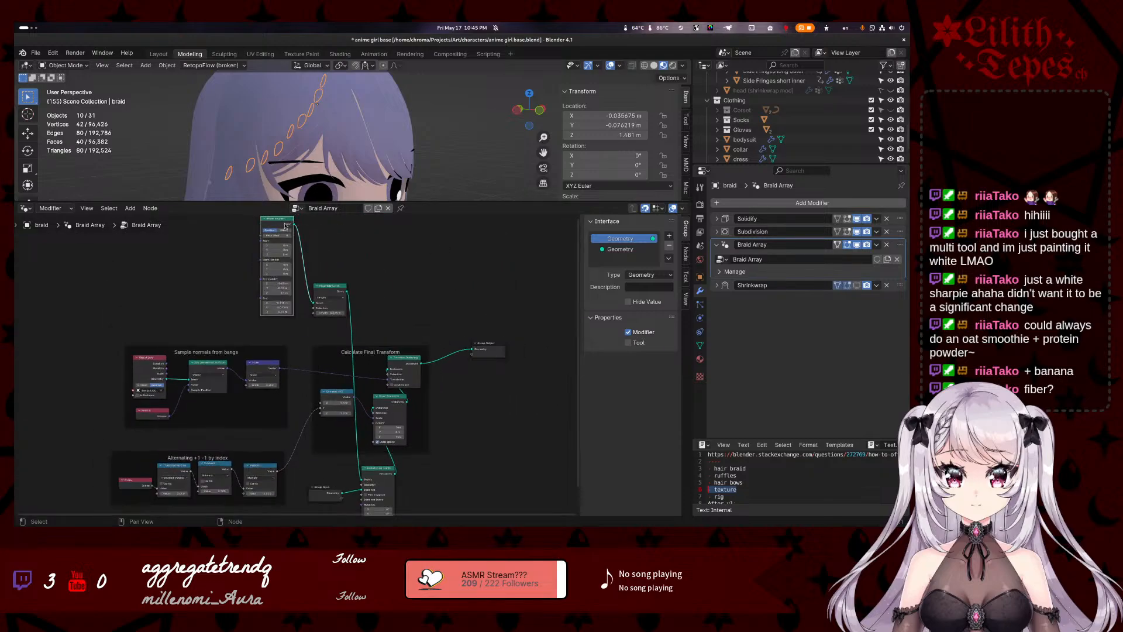
{"action": "left_click", "coordinate": [336, 289], "text": "shift"}
{"action": "scroll", "coordinate": [414, 328], "scroll_direction": "down", "scroll_amount": 3}
{"action": "scroll", "coordinate": [416, 390], "scroll_direction": "up", "scroll_amount": 3}
{"action": "middle_click_drag", "start_coordinate": [458, 486], "coordinate": [460, 395], "text": "shift"}
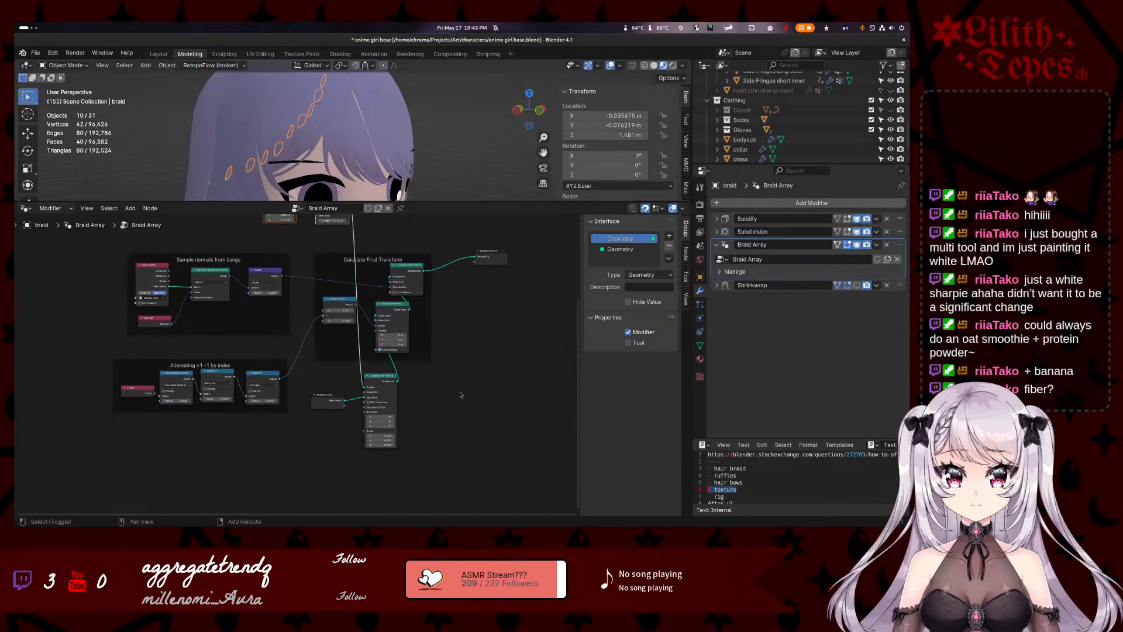
{"action": "left_click_drag", "start_coordinate": [458, 372], "coordinate": [312, 483]}
{"action": "left_click_drag", "start_coordinate": [336, 399], "coordinate": [346, 474]}
{"action": "scroll", "coordinate": [483, 386], "scroll_direction": "down", "scroll_amount": 2}
{"action": "scroll", "coordinate": [440, 368], "scroll_direction": "up", "scroll_amount": 5}
{"action": "scroll", "coordinate": [428, 304], "scroll_direction": "down", "scroll_amount": 7}
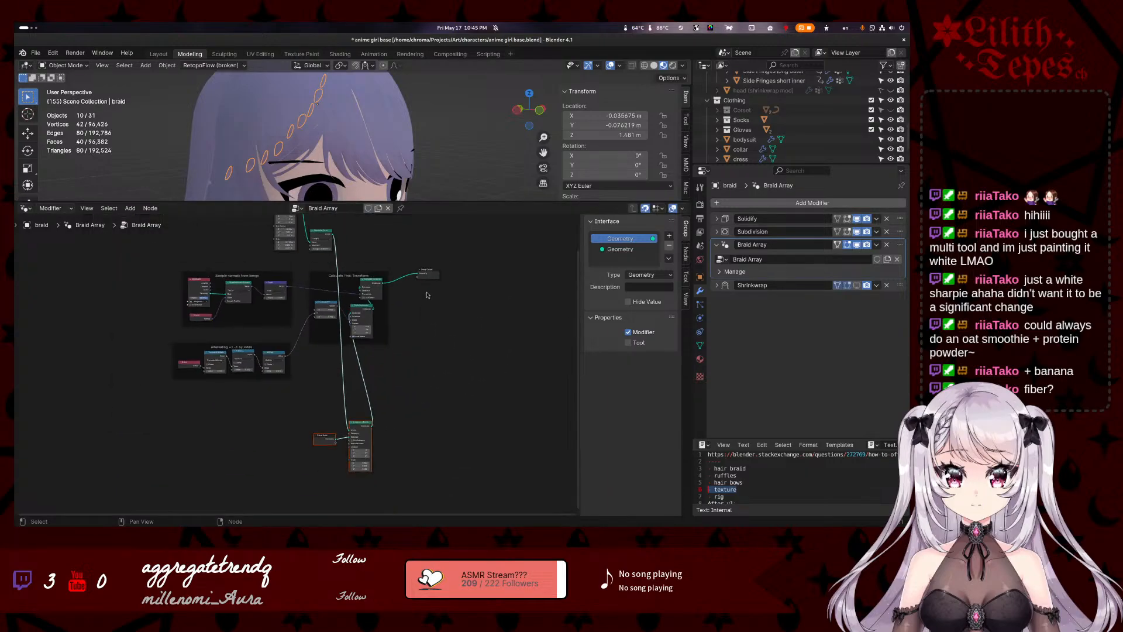
- Move Bézier Segment and Resample Curve down beside Instance on Points, arranging the four instancing nodes as one group below the frames
{"action": "scroll", "coordinate": [427, 296], "scroll_direction": "down", "scroll_amount": 3}
{"action": "left_click_drag", "start_coordinate": [343, 219], "coordinate": [310, 366]}
{"action": "scroll", "coordinate": [302, 363], "scroll_direction": "up", "scroll_amount": 3}
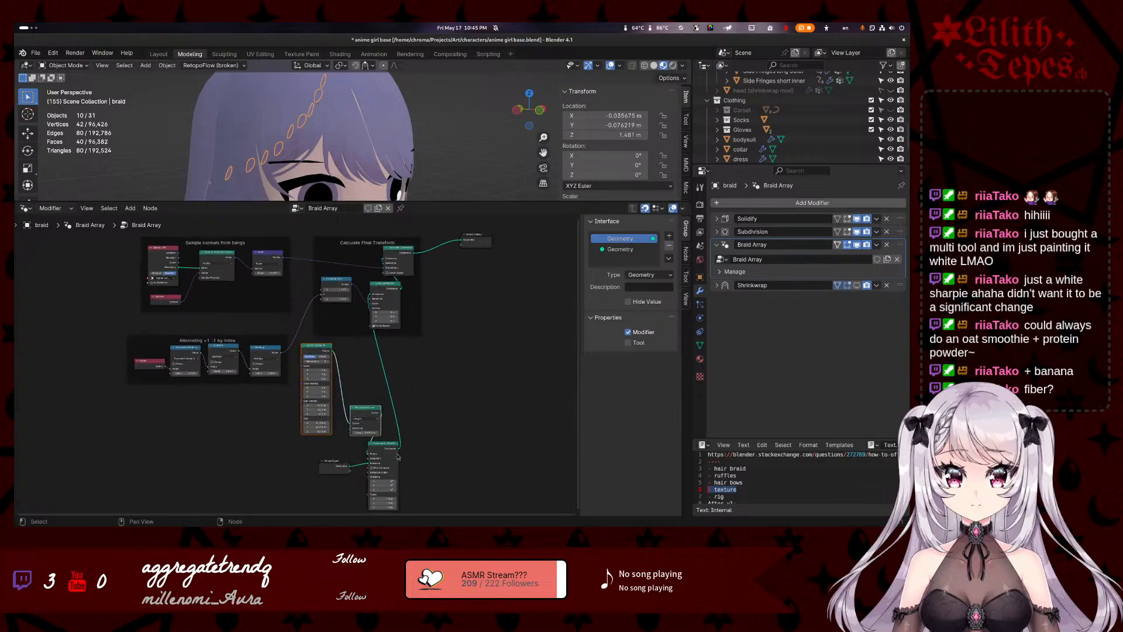
{"action": "left_click_drag", "start_coordinate": [398, 456], "coordinate": [424, 433]}
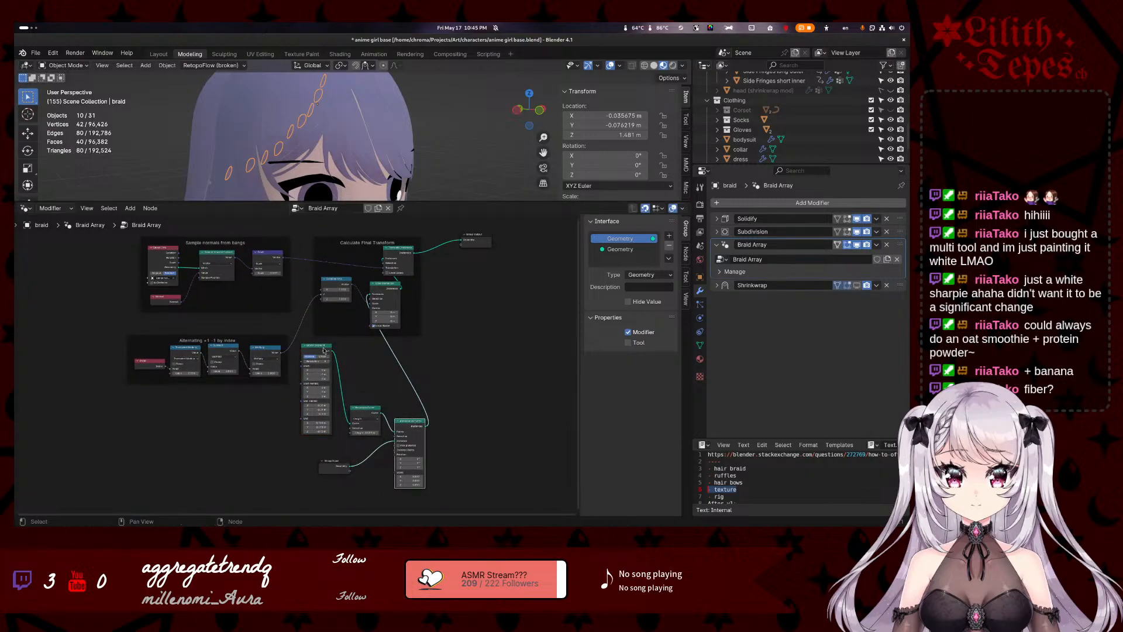
{"action": "left_click_drag", "start_coordinate": [467, 349], "coordinate": [313, 508]}
{"action": "left_click_drag", "start_coordinate": [321, 353], "coordinate": [325, 367]}
{"action": "left_click", "coordinate": [519, 391]}
{"action": "right_click", "coordinate": [447, 408]}
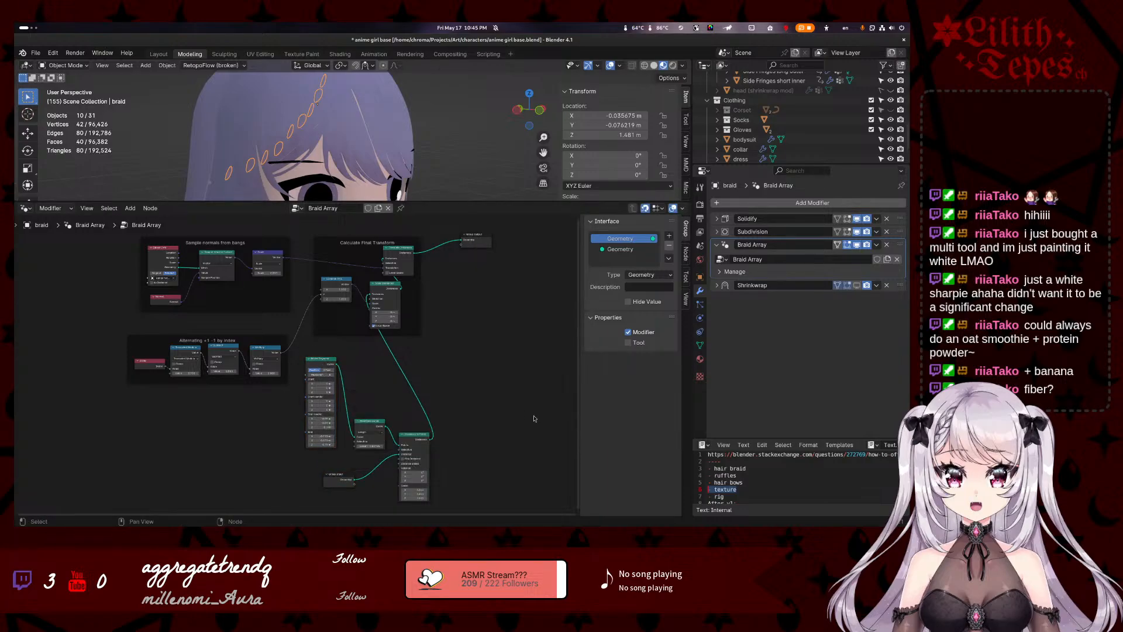
- Add an empty Frame node beside the Bézier Segment and Instance on Points group
{"action": "right_click", "coordinate": [391, 375]}
{"action": "mouse_move", "coordinate": [407, 370]}
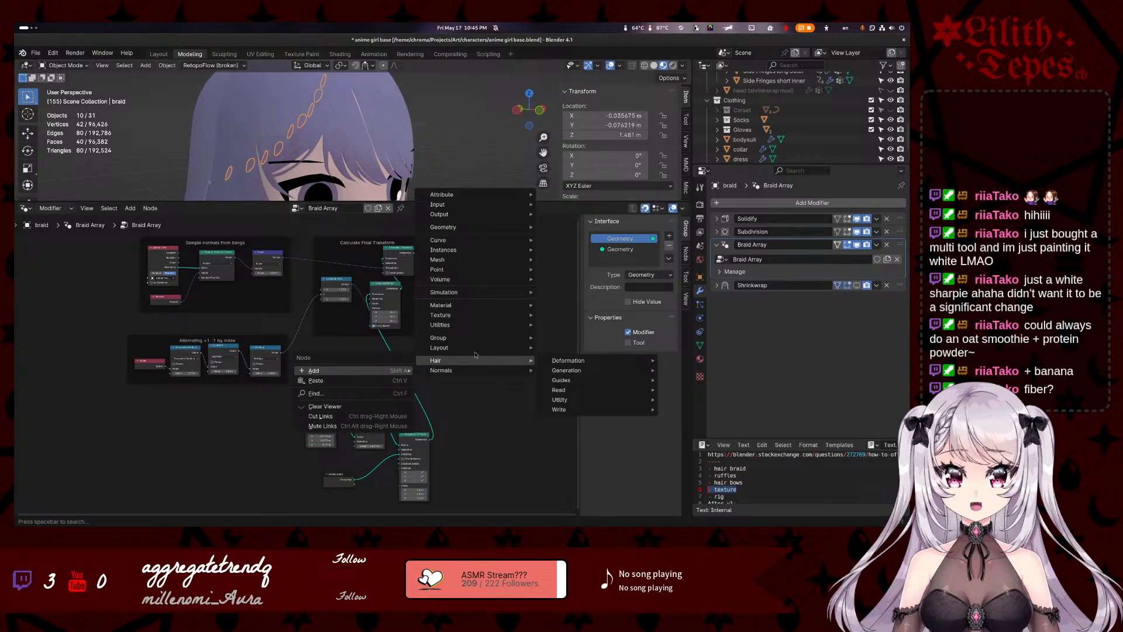
{"action": "mouse_move", "coordinate": [474, 348]}
{"action": "left_click", "coordinate": [556, 347]}
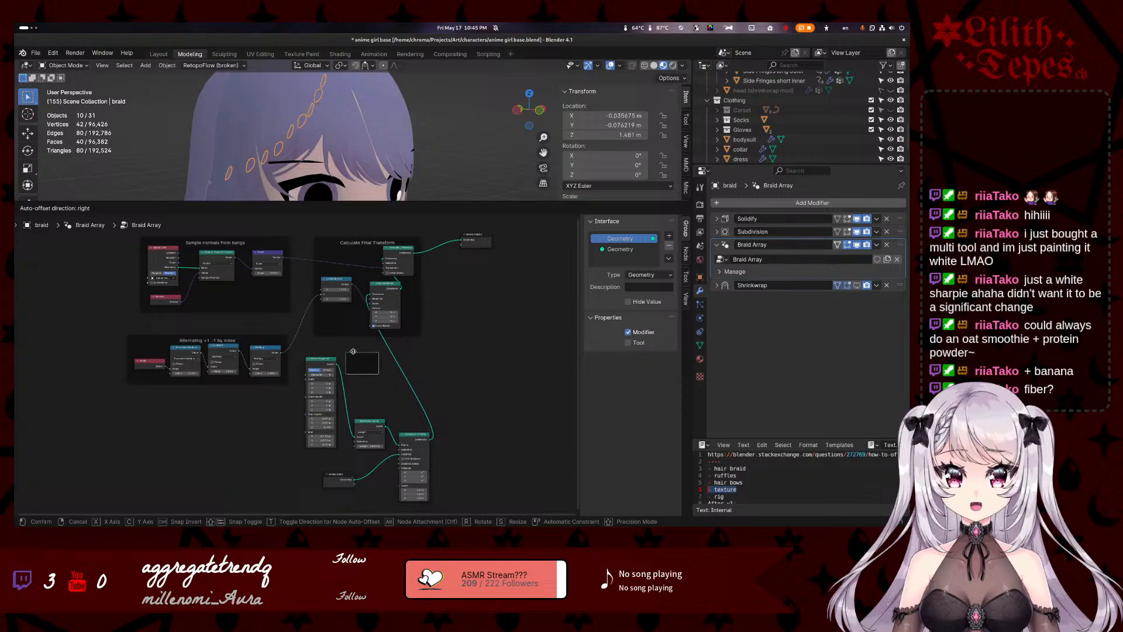
{"action": "left_click", "coordinate": [410, 368]}
{"action": "scroll", "coordinate": [388, 370], "scroll_direction": "up", "scroll_amount": 5}
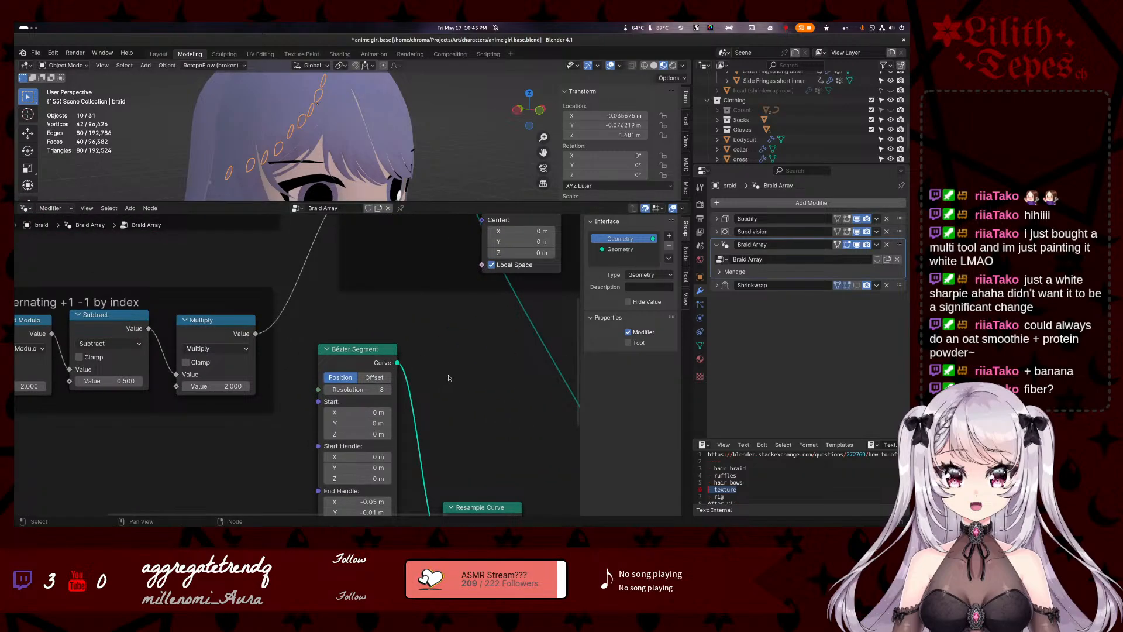
{"action": "scroll", "coordinate": [448, 378], "scroll_direction": "down", "scroll_amount": 2}
{"action": "middle_click_drag", "start_coordinate": [493, 420], "coordinate": [401, 324]}
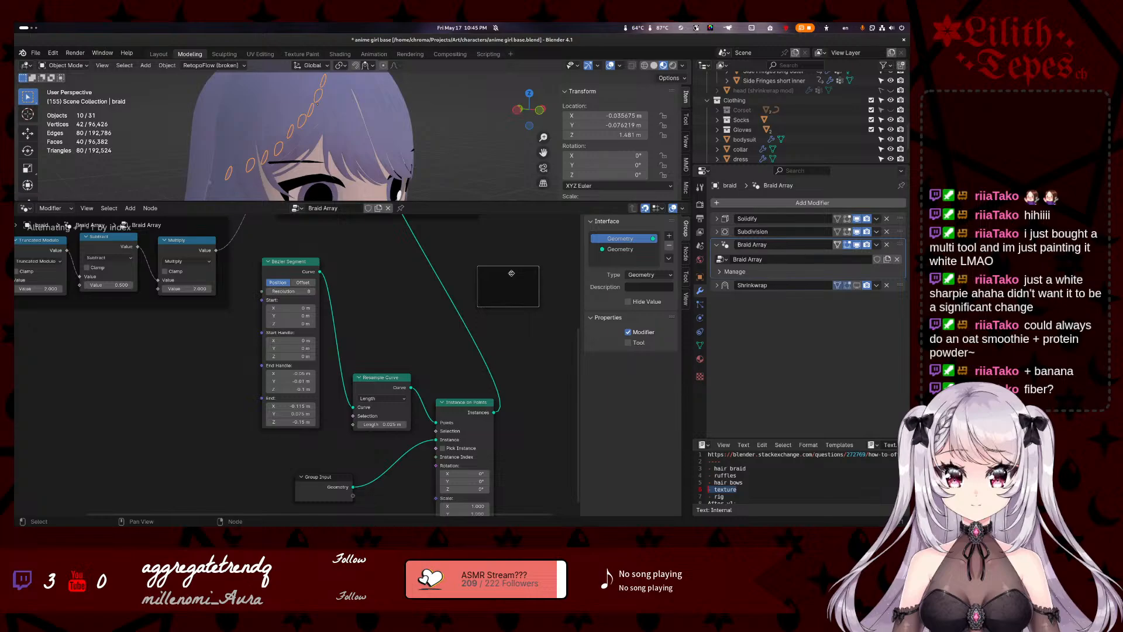
- Rename the new frame as "Instances along curve"
{"action": "right_click", "coordinate": [511, 273]}
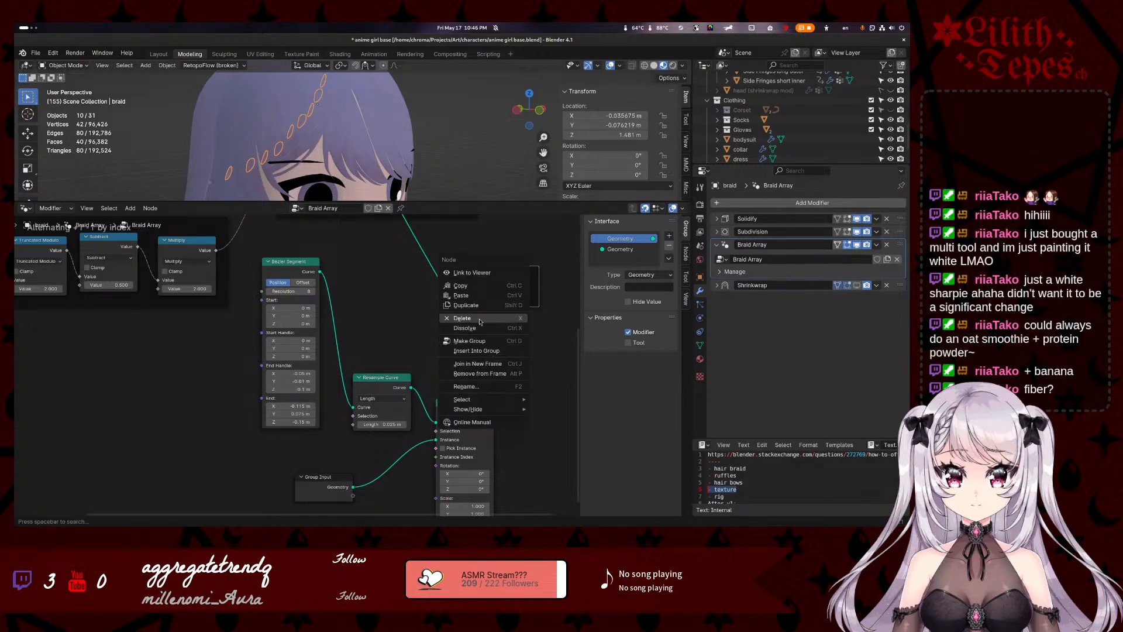
{"action": "left_click", "coordinate": [478, 386]}
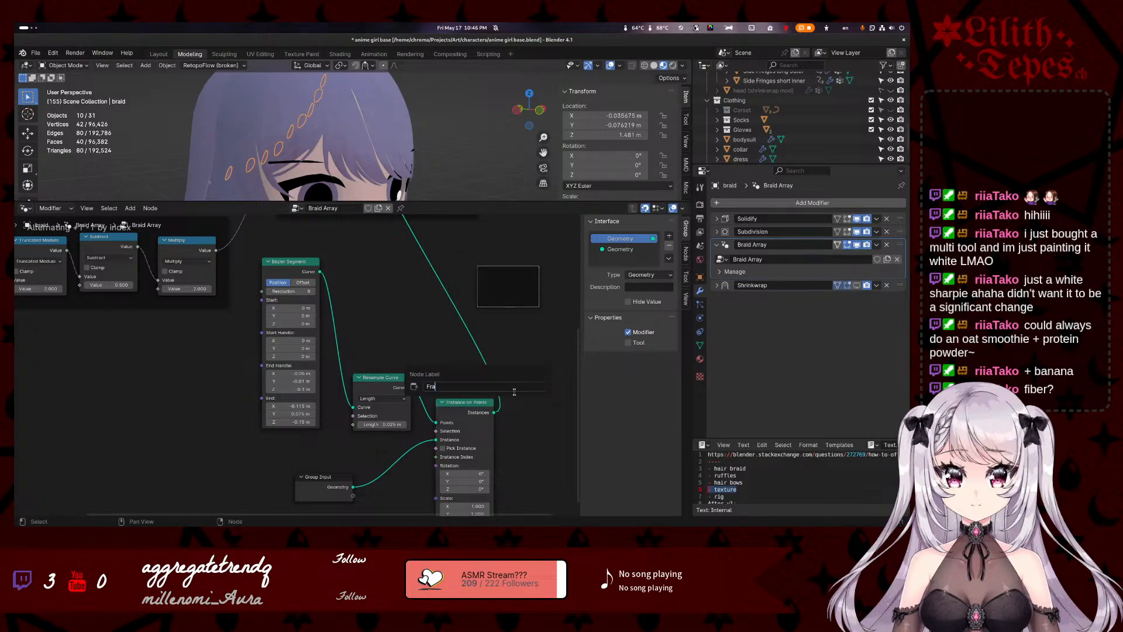
{"action": "type", "text": "offset"}
{"action": "key", "text": "ctrl+a"}
{"action": "type", "text": "insta"}
{"action": "key", "text": "Delete"}
{"action": "type", "text": "I"}
{"action": "key", "text": "End"}
{"action": "type", "text": "along curve"}
{"action": "key", "text": "Return"}
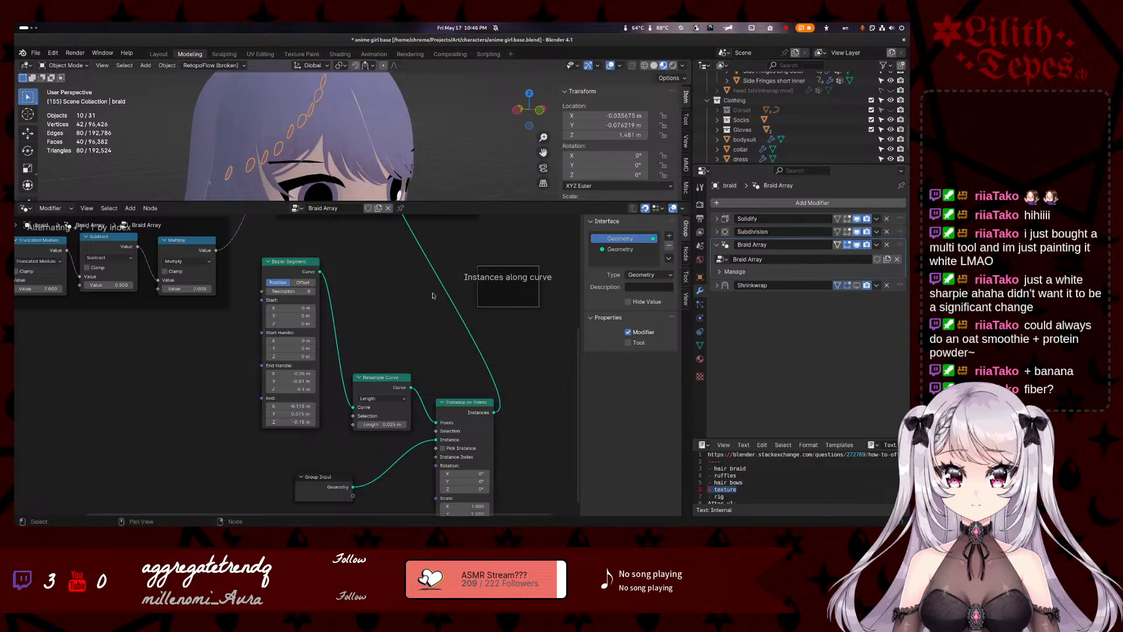
{"action": "left_click", "coordinate": [534, 370]}
- Put the Bézier Segment, Resample Curve, Group Input and Instance on Points nodes into the "Instances along curve" frame
{"action": "left_click_drag", "start_coordinate": [265, 251], "coordinate": [497, 511]}
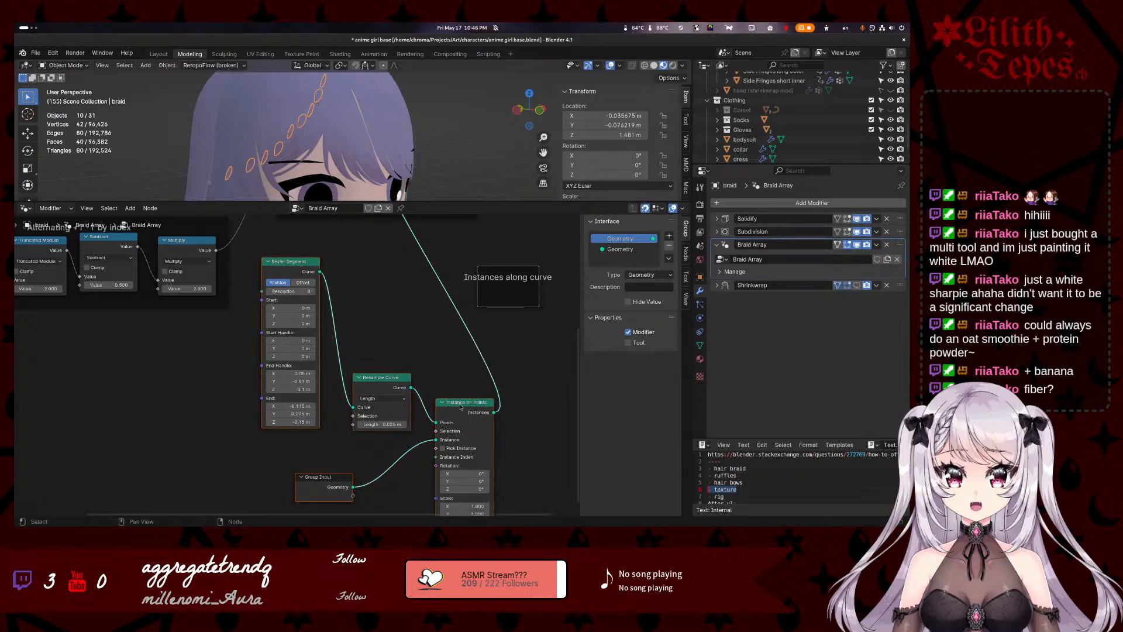
{"action": "left_click_drag", "start_coordinate": [460, 405], "coordinate": [461, 397]}
{"action": "left_click", "coordinate": [477, 368]}
{"action": "scroll", "coordinate": [285, 421], "scroll_direction": "down", "scroll_amount": 1}
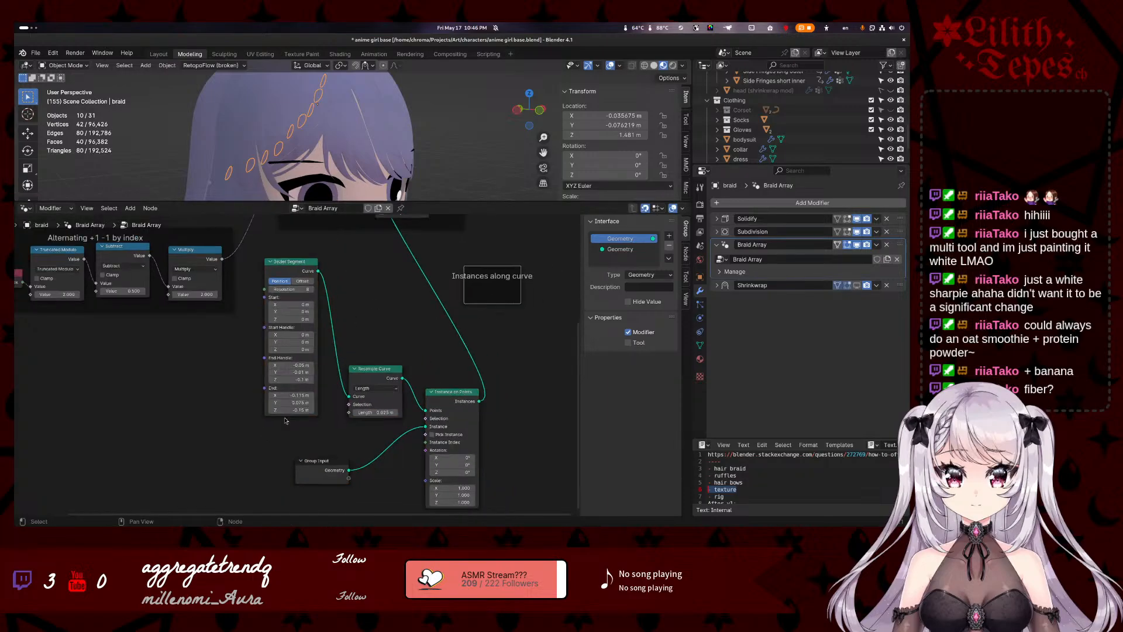
{"action": "scroll", "coordinate": [285, 420], "scroll_direction": "down", "scroll_amount": 1}
{"action": "left_click_drag", "start_coordinate": [442, 494], "coordinate": [283, 340]}
{"action": "left_click_drag", "start_coordinate": [298, 276], "coordinate": [348, 279]}
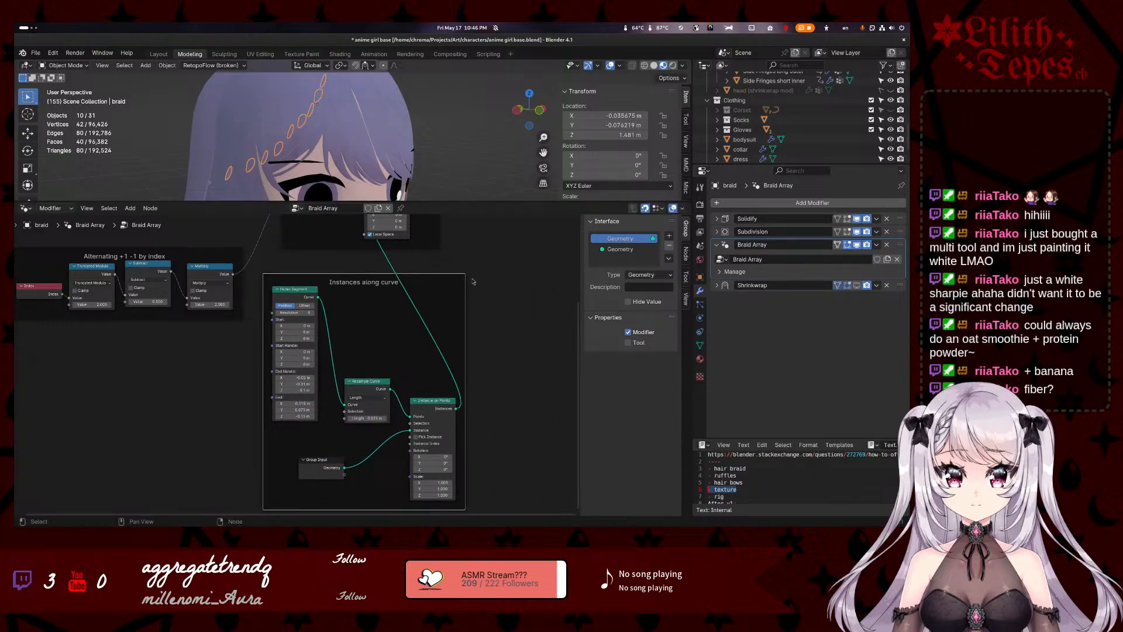
- Stack the "Sample normals from bangs", "Alternating +1 -1 by index" and "Instances along curve" frames in one column beside the "Calculate Final Transform" frame
{"action": "left_click", "coordinate": [472, 282]}
{"action": "scroll", "coordinate": [476, 300], "scroll_direction": "down", "scroll_amount": 3}
{"action": "middle_click_drag", "start_coordinate": [451, 282], "coordinate": [454, 414]}
{"action": "scroll", "coordinate": [457, 370], "scroll_direction": "up", "scroll_amount": 3}
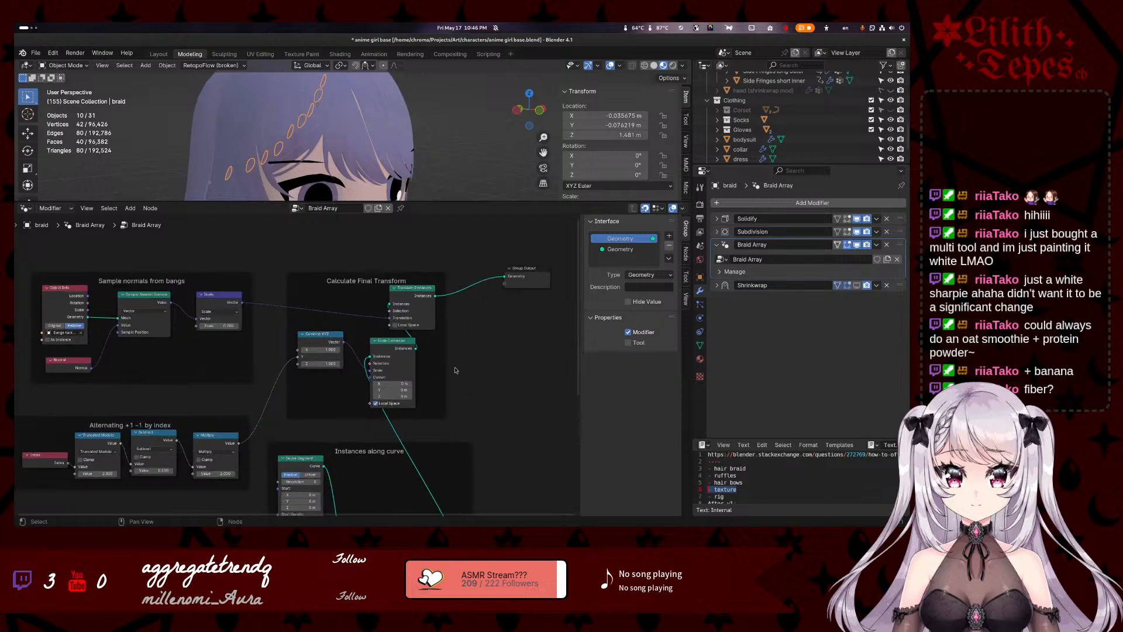
{"action": "scroll", "coordinate": [345, 338], "scroll_direction": "down", "scroll_amount": 2}
{"action": "left_click_drag", "start_coordinate": [227, 403], "coordinate": [225, 387]}
{"action": "scroll", "coordinate": [429, 374], "scroll_direction": "up", "scroll_amount": 2}
{"action": "scroll", "coordinate": [456, 363], "scroll_direction": "up", "scroll_amount": 1}
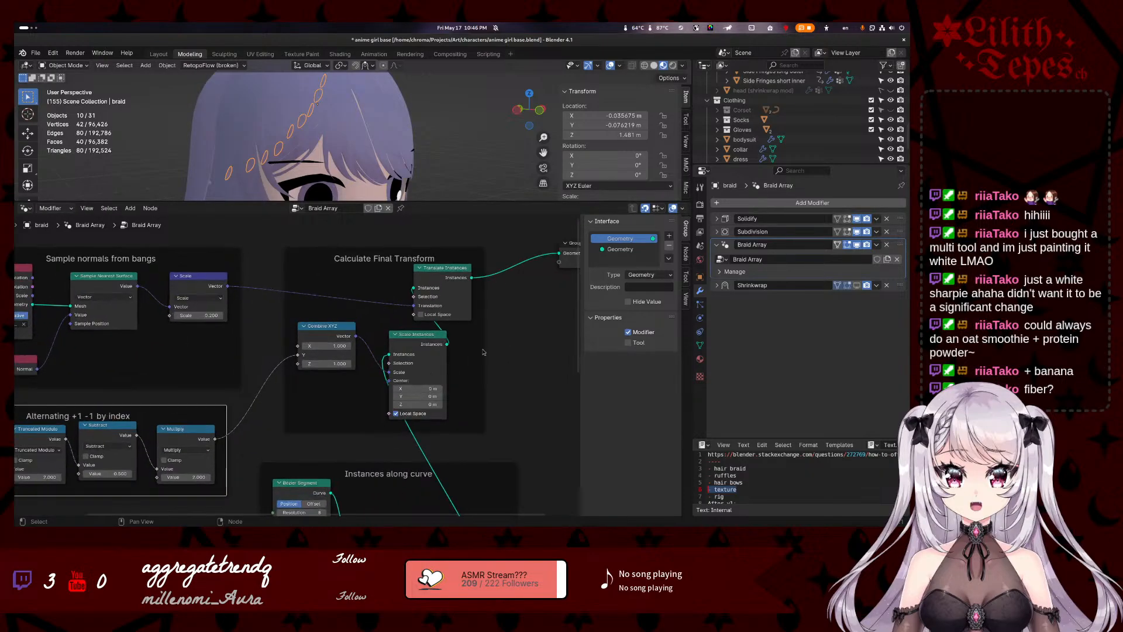
{"action": "scroll", "coordinate": [299, 363], "scroll_direction": "down", "scroll_amount": 1}
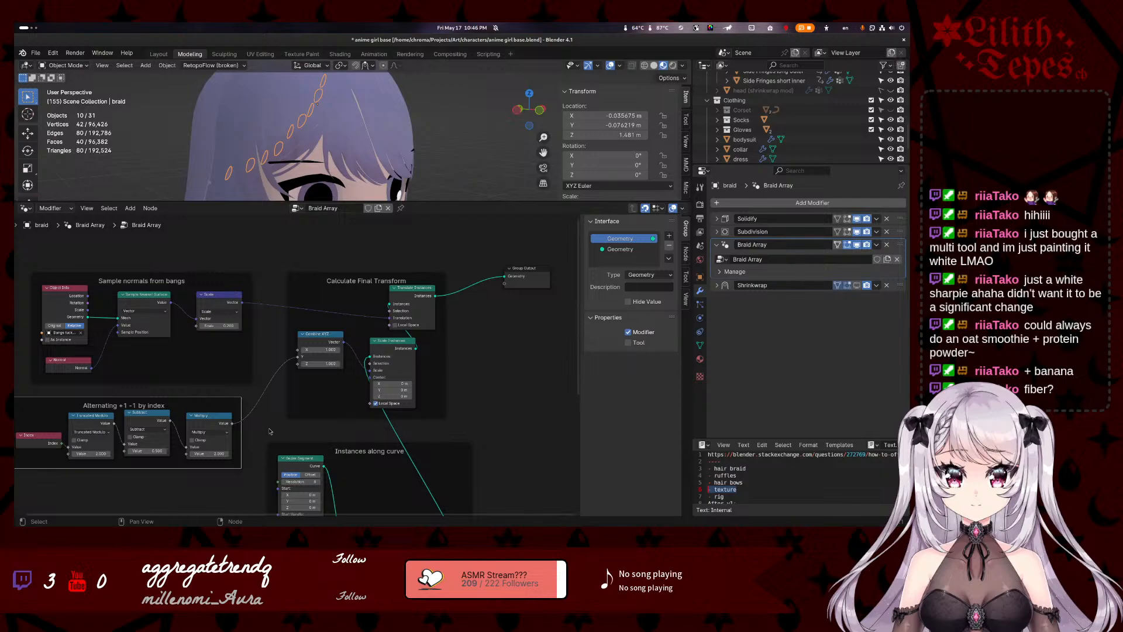
{"action": "left_click_drag", "start_coordinate": [213, 276], "coordinate": [220, 237]}
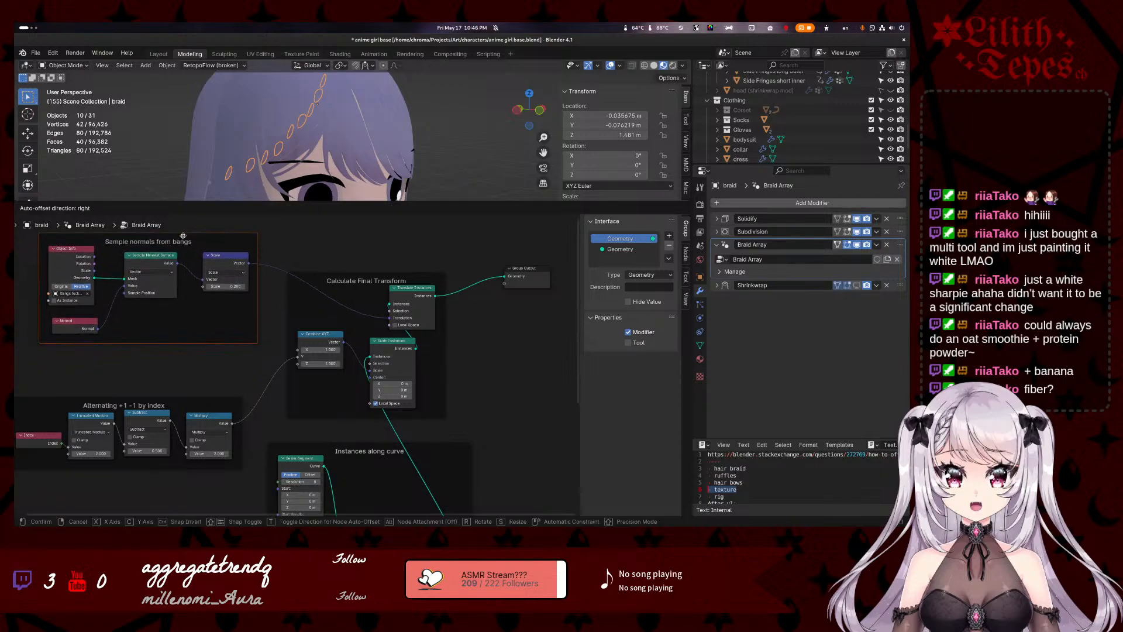
{"action": "left_click_drag", "start_coordinate": [176, 398], "coordinate": [195, 352]}
{"action": "left_click_drag", "start_coordinate": [374, 448], "coordinate": [243, 441]}
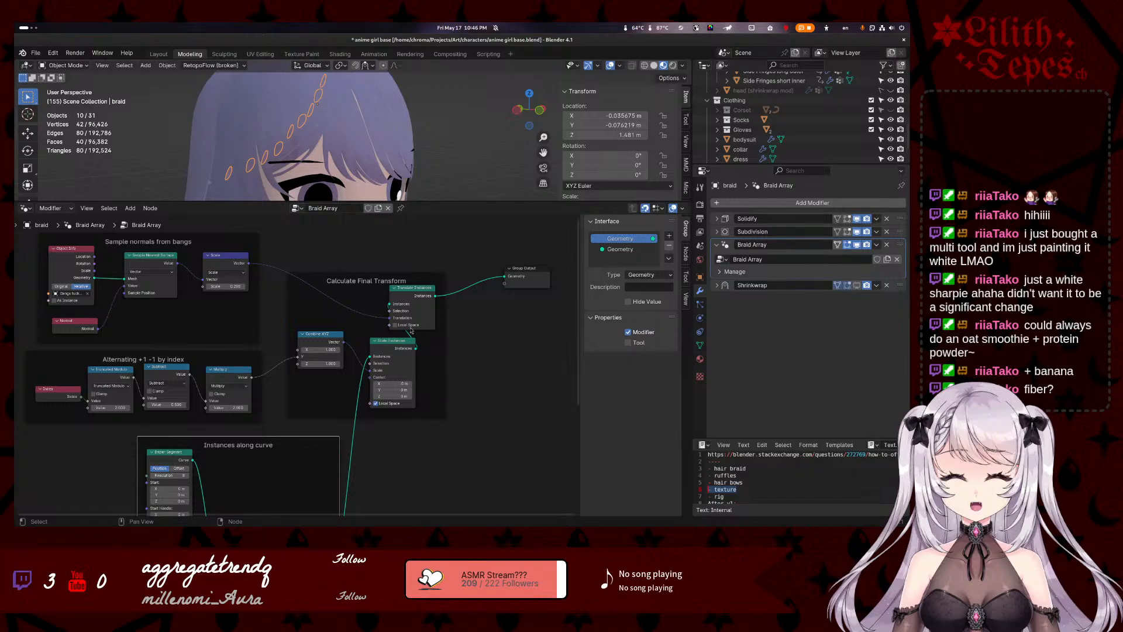
- Arrange Combine XYZ, Scale Instances and Translate Instances in a row inside "Calculate Final Transform", raise the frame and align Group Output after it
{"action": "left_click_drag", "start_coordinate": [410, 287], "coordinate": [454, 341]}
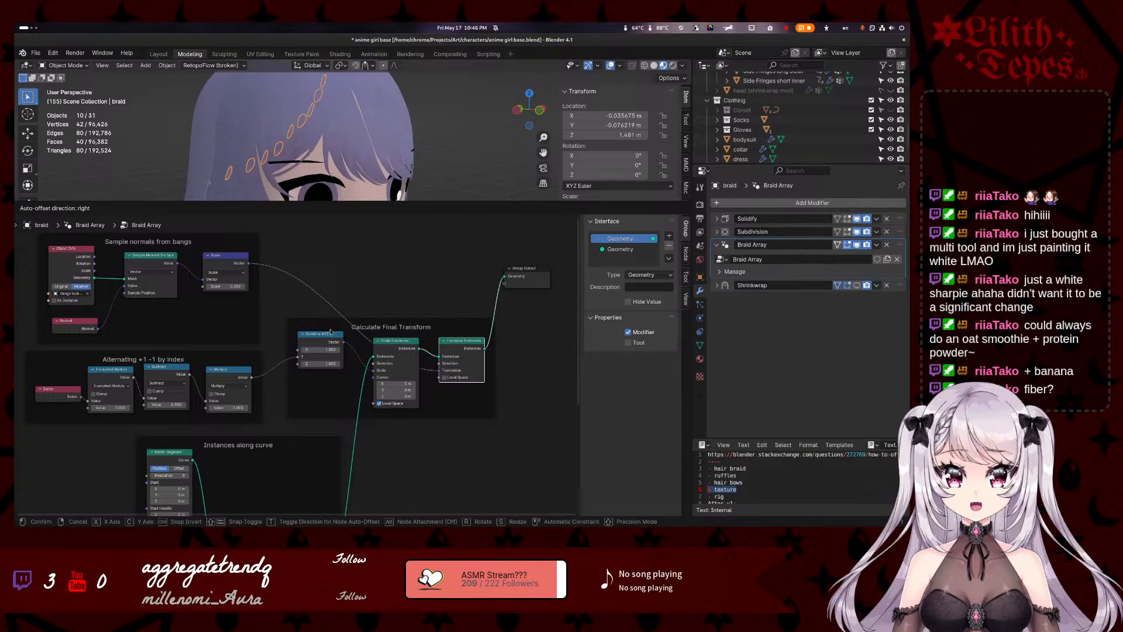
{"action": "left_click_drag", "start_coordinate": [331, 331], "coordinate": [329, 349]}
{"action": "left_click_drag", "start_coordinate": [411, 333], "coordinate": [408, 292]}
{"action": "left_click", "coordinate": [481, 434]}
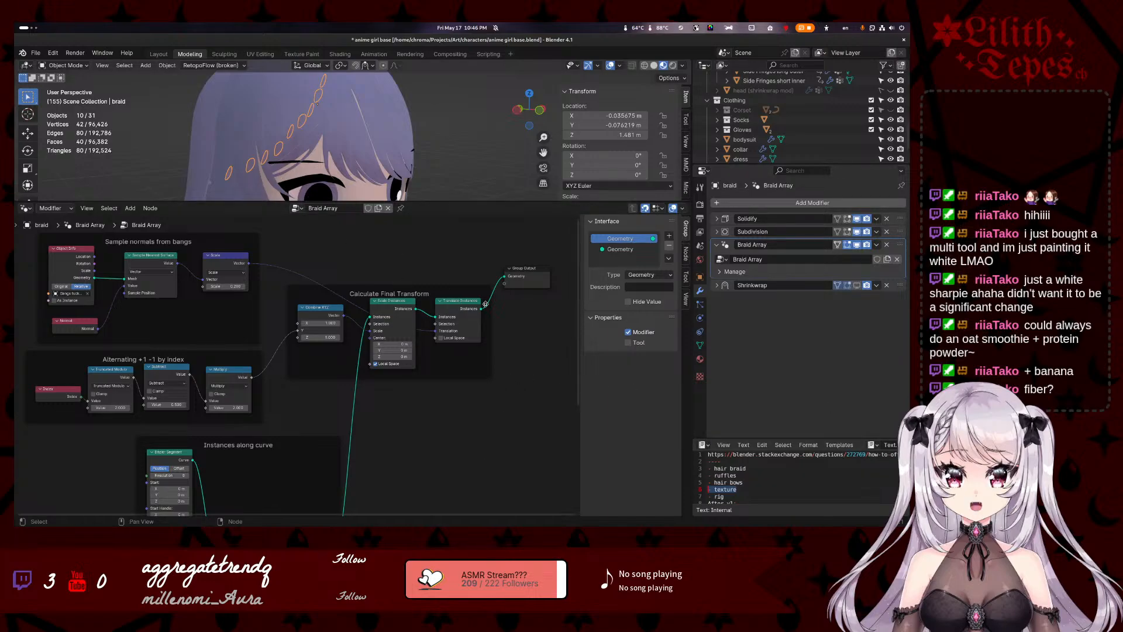
{"action": "left_click_drag", "start_coordinate": [525, 268], "coordinate": [539, 302]}
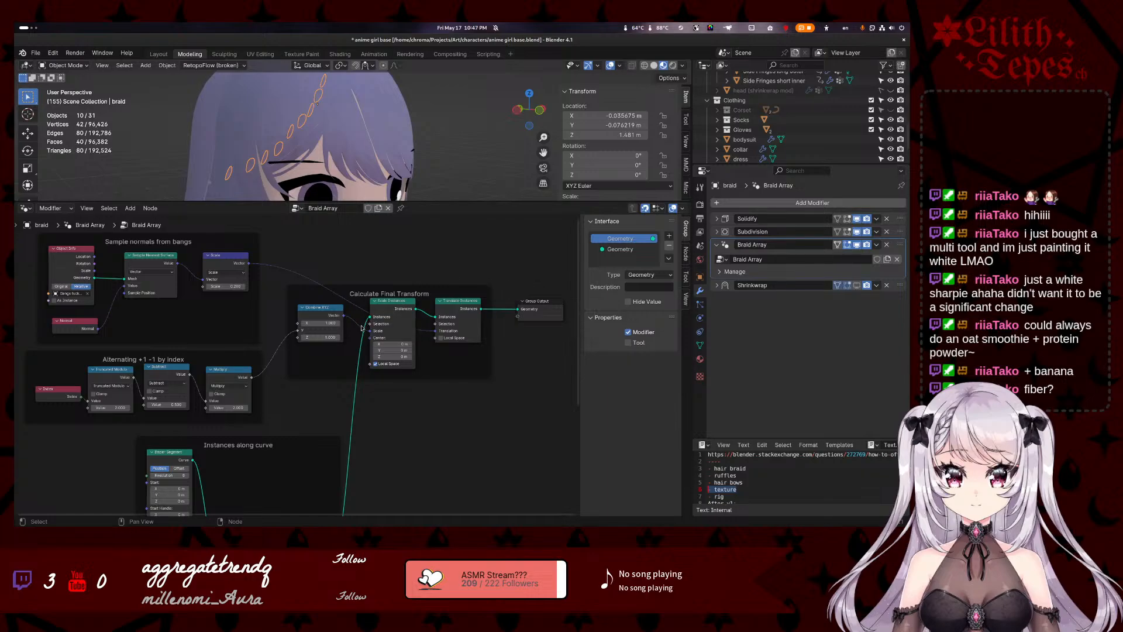
- Turn Local Space off and back on for Scale Instances to compare how the braid instances are placed
{"action": "scroll", "coordinate": [384, 316], "scroll_direction": "up", "scroll_amount": 2}
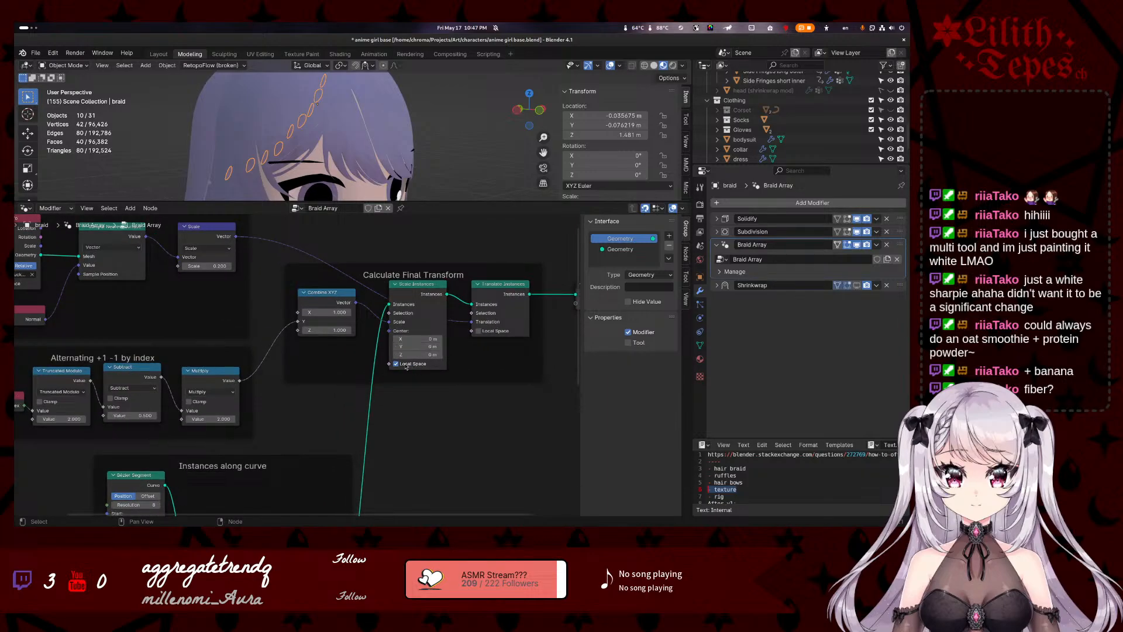
{"action": "left_click", "coordinate": [401, 365]}
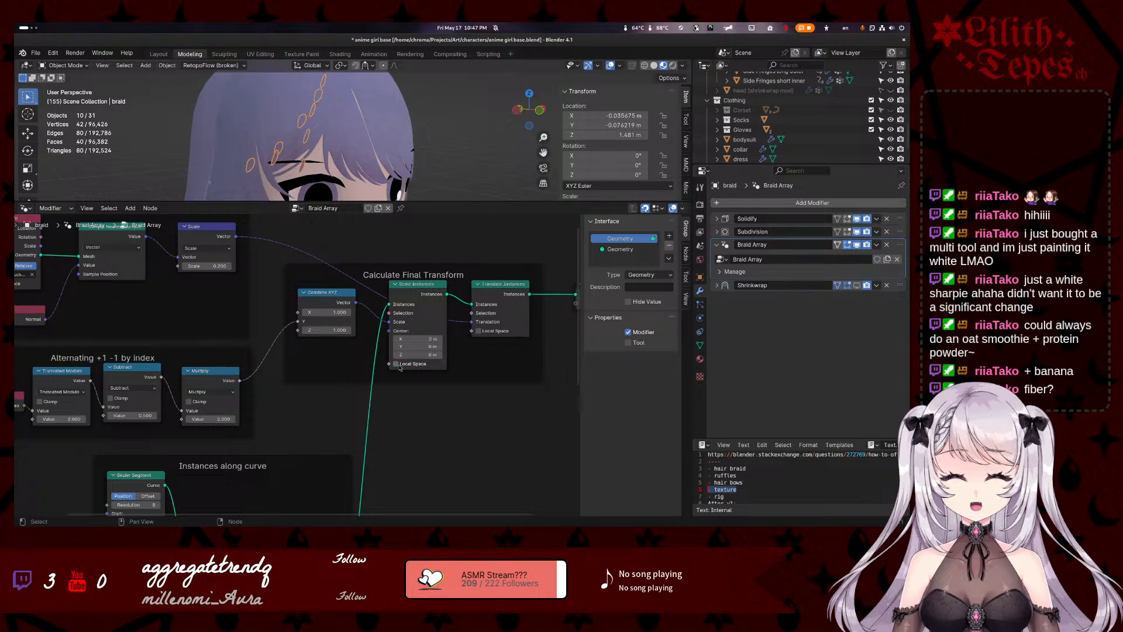
{"action": "left_click", "coordinate": [400, 365]}
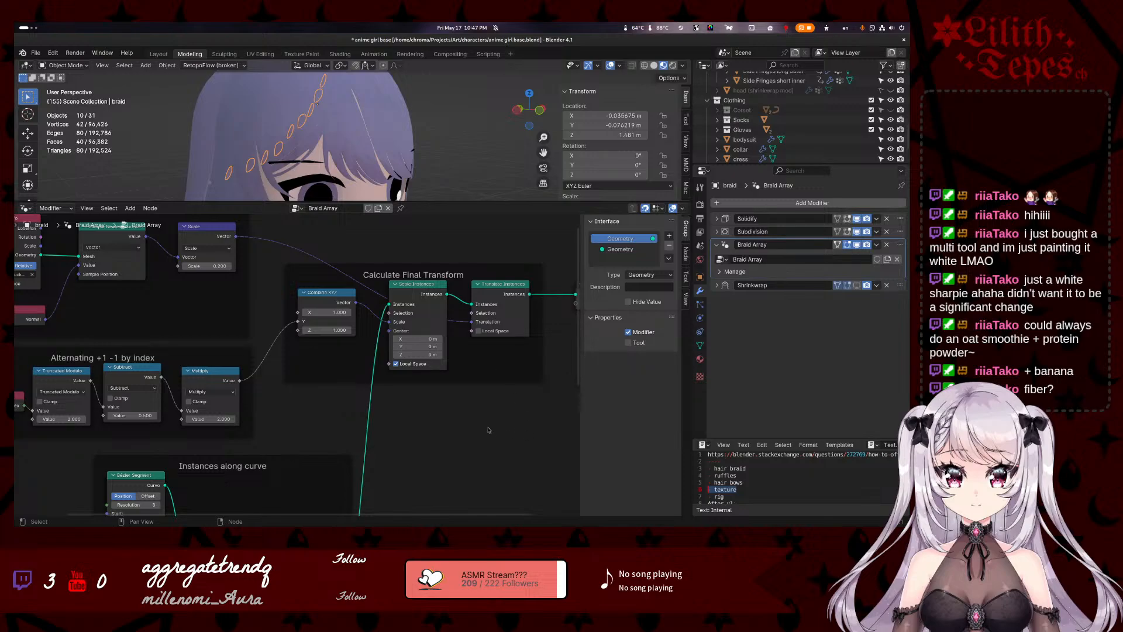
- Set the Scale node's factor in the "Sample normals from bangs" frame to 1
{"action": "middle_click_drag", "start_coordinate": [489, 430], "coordinate": [434, 443]}
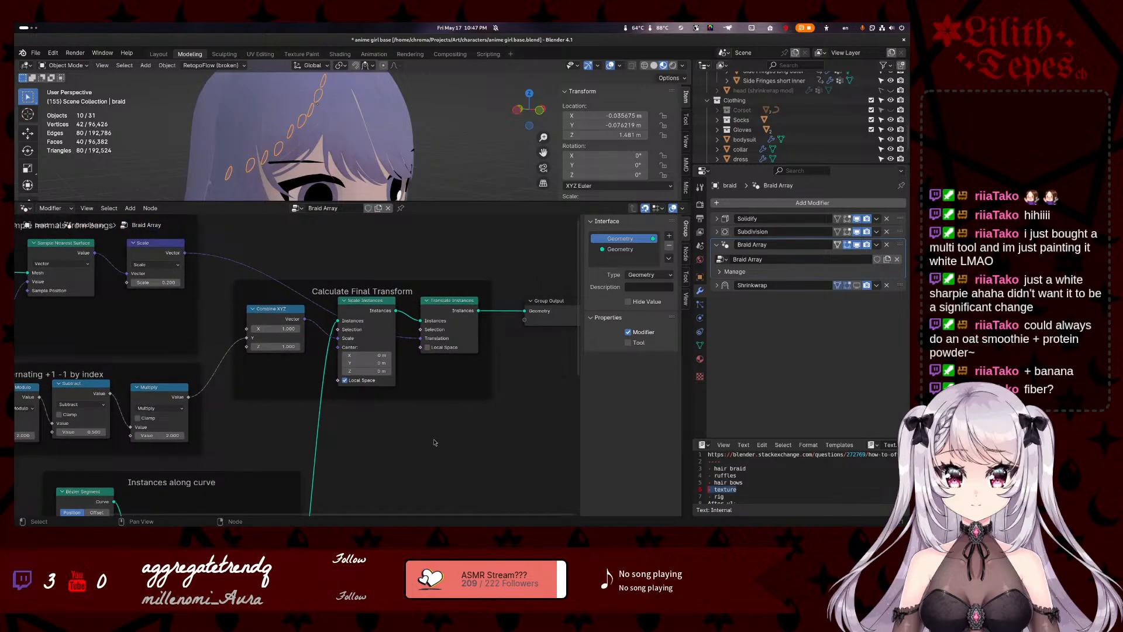
{"action": "middle_click_drag", "start_coordinate": [265, 238], "coordinate": [387, 269]}
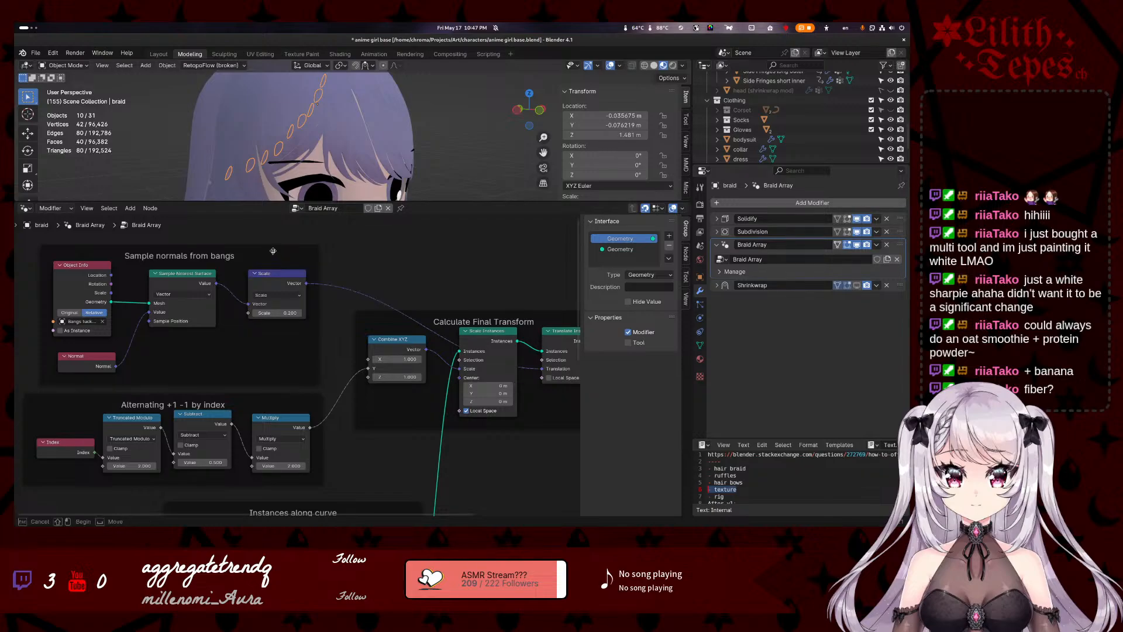
{"action": "left_click", "coordinate": [273, 258]}
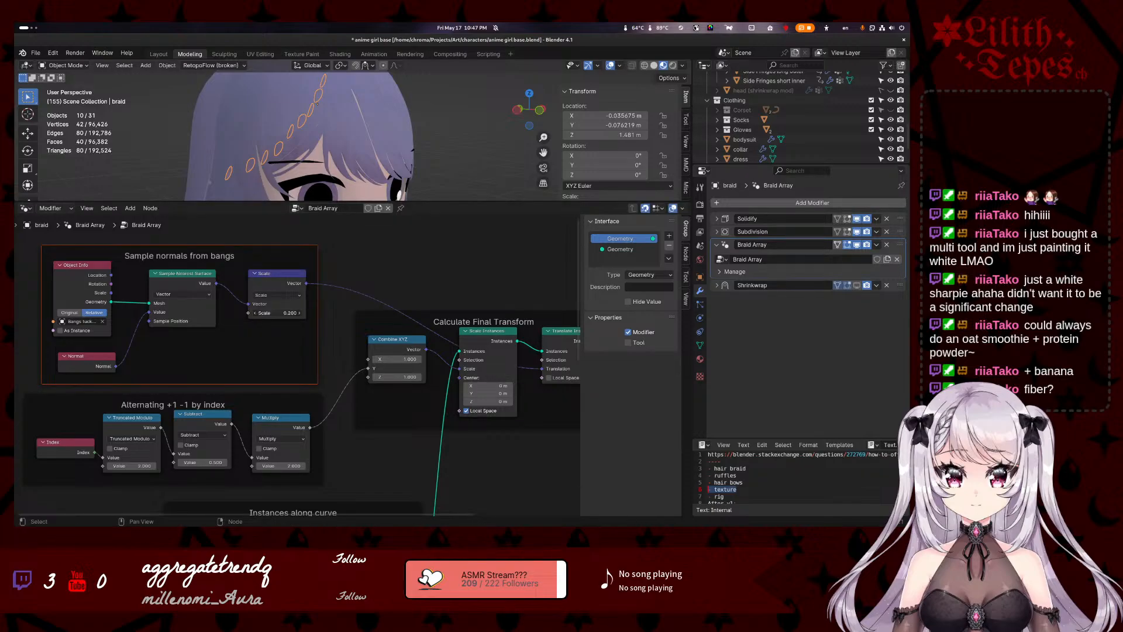
{"action": "mouse_move", "coordinate": [279, 313]}
{"action": "left_mouse_down"}
{"action": "mouse_move", "coordinate": [252, 313]}
{"action": "mouse_move", "coordinate": [289, 314]}
{"action": "left_mouse_up"}
{"action": "left_click", "coordinate": [289, 314]}
{"action": "type", "text": "1"}
{"action": "key", "text": "Return"}
- Enable Local Space on the Translate Instances node to check its effect on the braid instances around the head
{"action": "scroll", "coordinate": [411, 158], "scroll_direction": "down", "scroll_amount": 4}
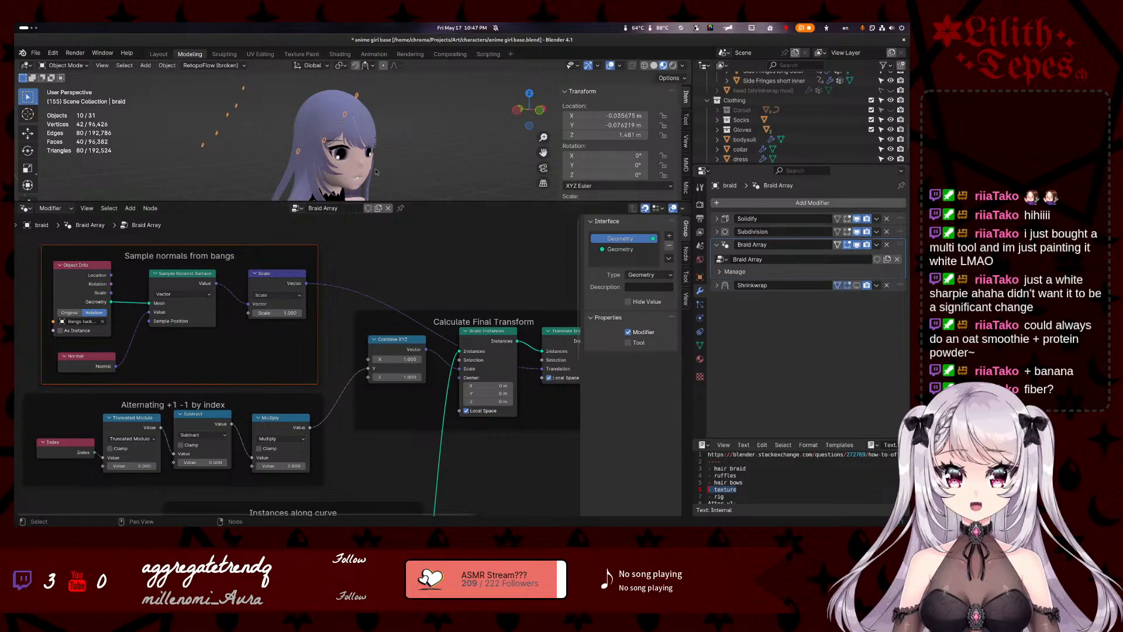
{"action": "middle_click_drag", "start_coordinate": [376, 171], "coordinate": [462, 171]}
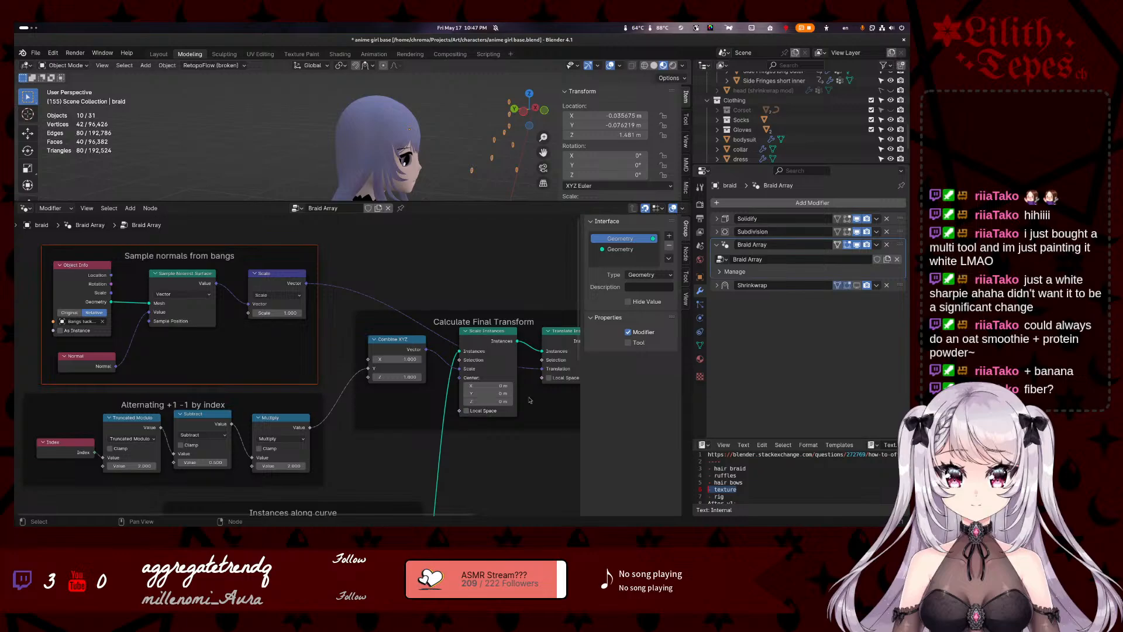
{"action": "left_click", "coordinate": [548, 378]}
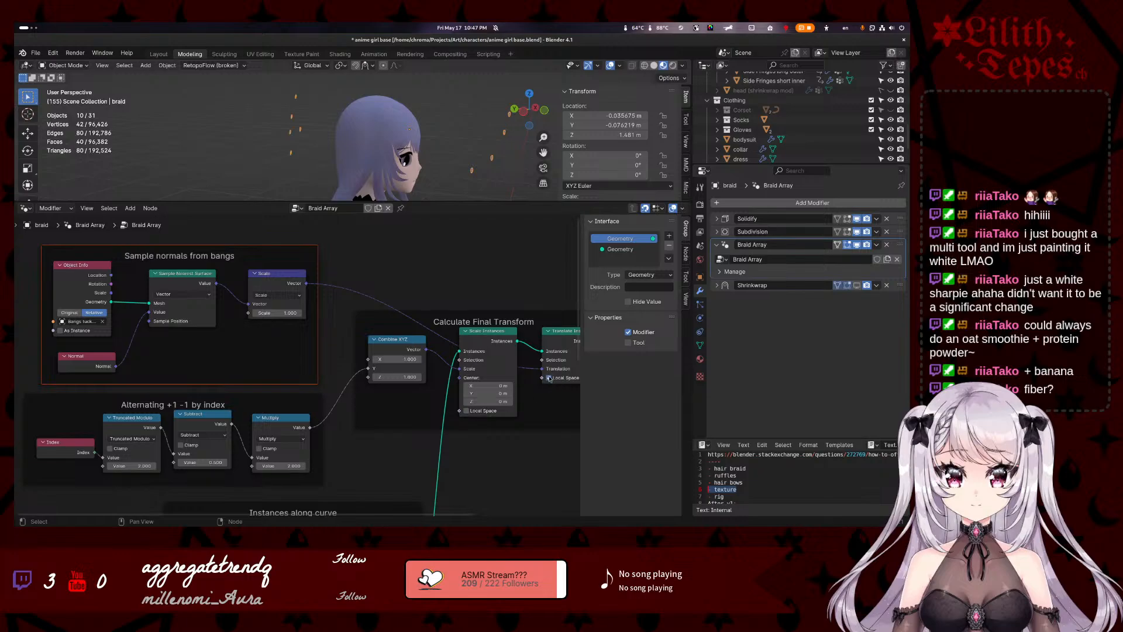
- Enable Local Space on the Scale Instances node and disable it on the Translate Instances node
{"action": "left_click", "coordinate": [467, 410]}
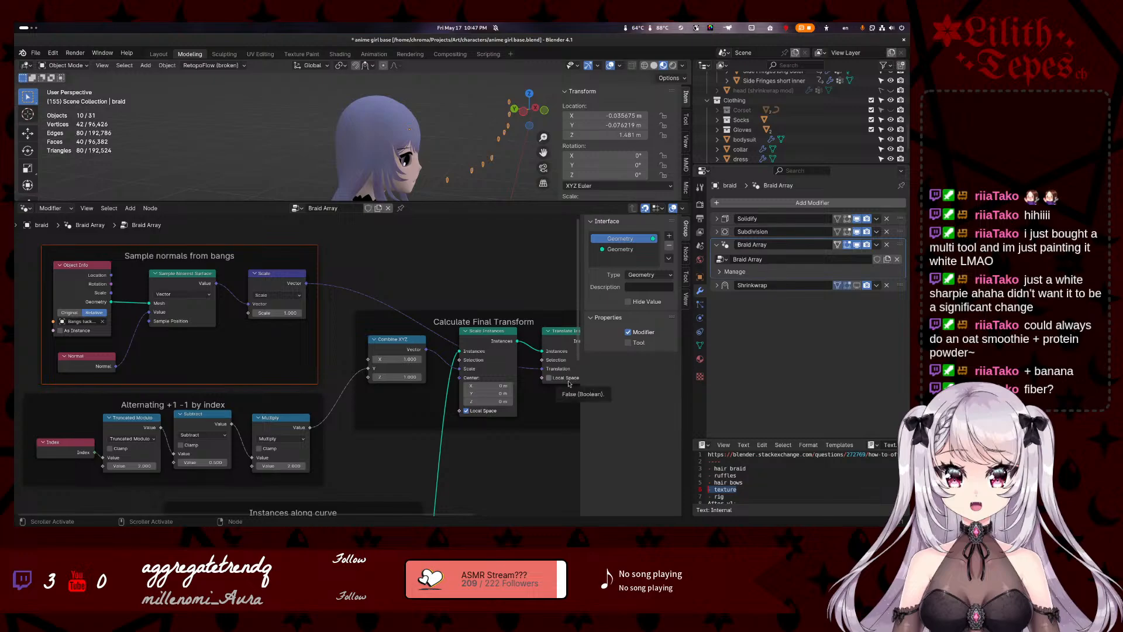
{"action": "left_click", "coordinate": [545, 293]}
- Look up the Translate Instances node in the online manual, read its Local Space description, and return to Blender
{"action": "middle_click_drag", "start_coordinate": [523, 286], "coordinate": [459, 283]}
{"action": "left_click", "coordinate": [504, 330]}
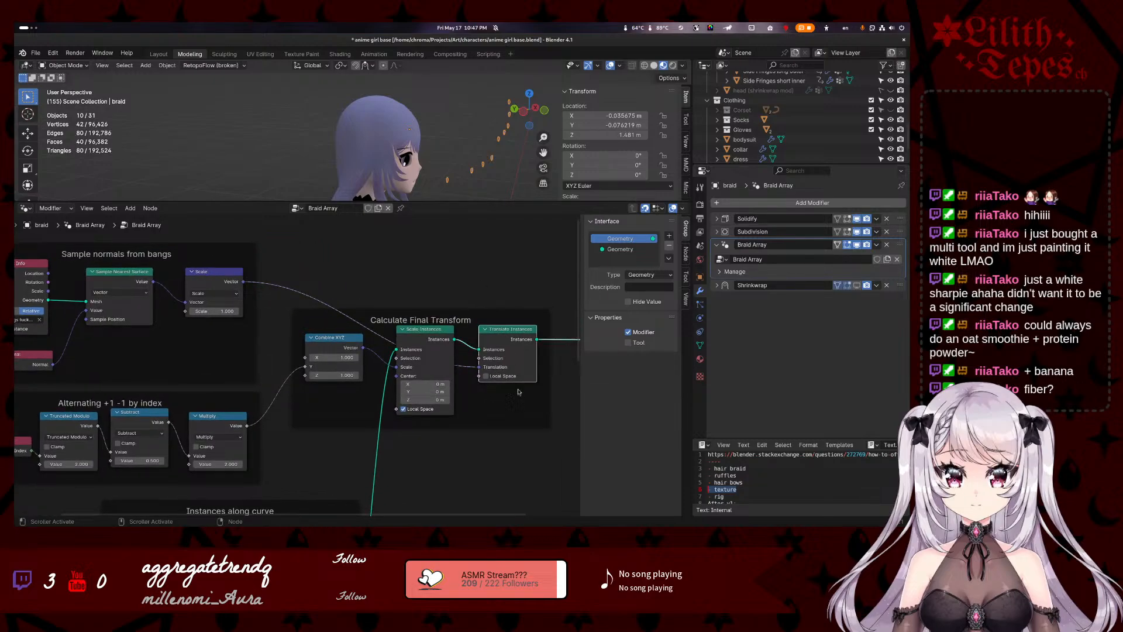
{"action": "right_click", "coordinate": [487, 365]}
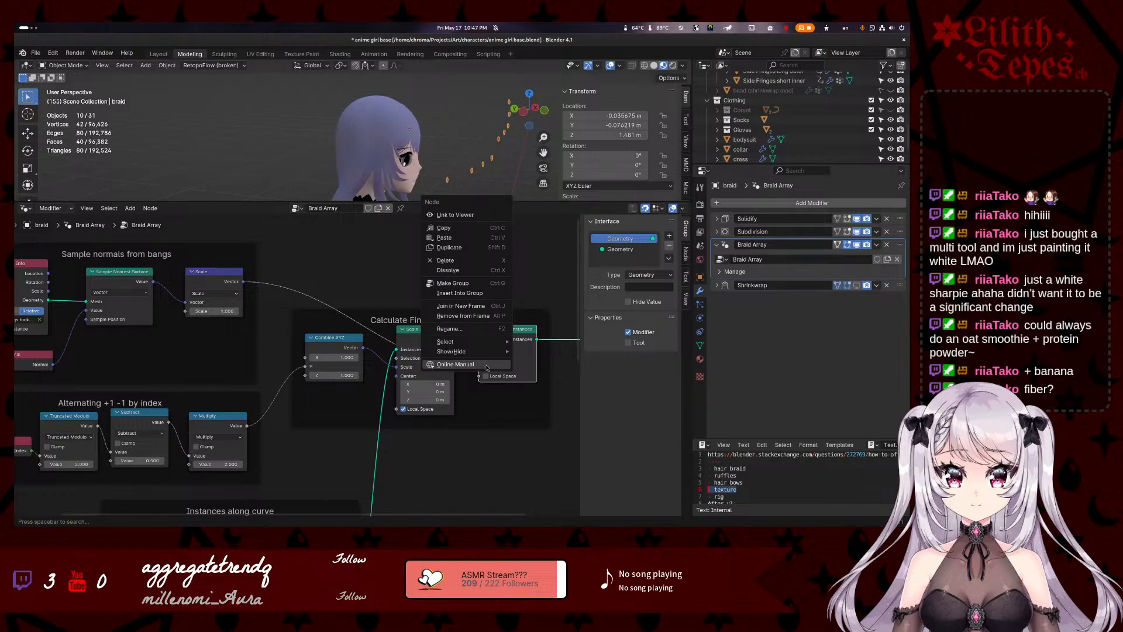
{"action": "key", "text": "Return"}
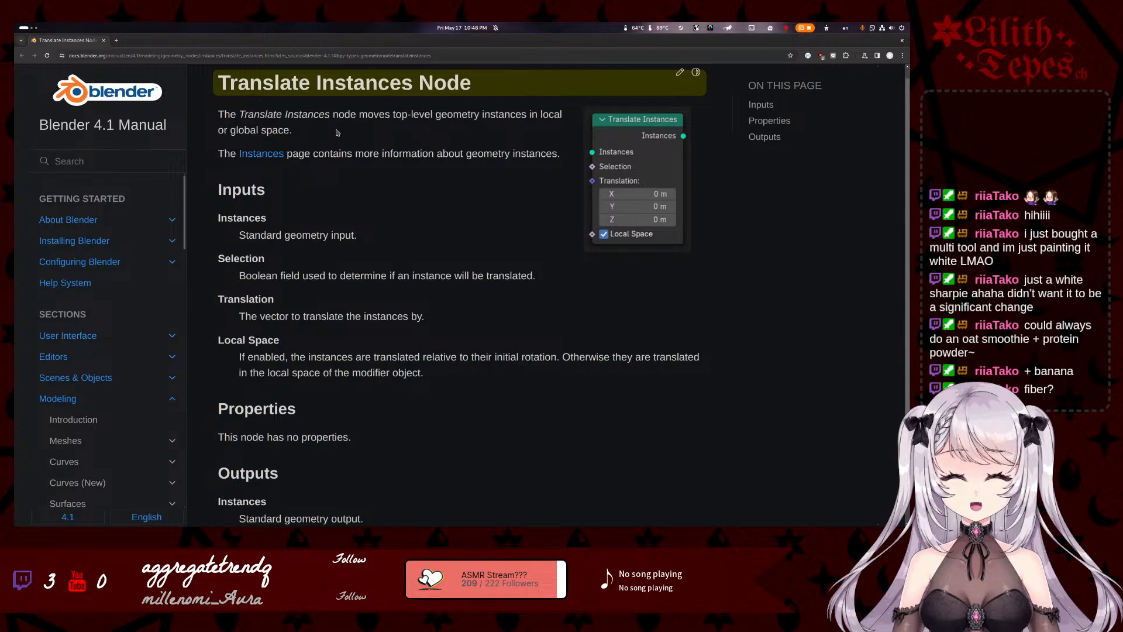
{"action": "scroll", "coordinate": [377, 272], "scroll_direction": "down", "scroll_amount": 1}
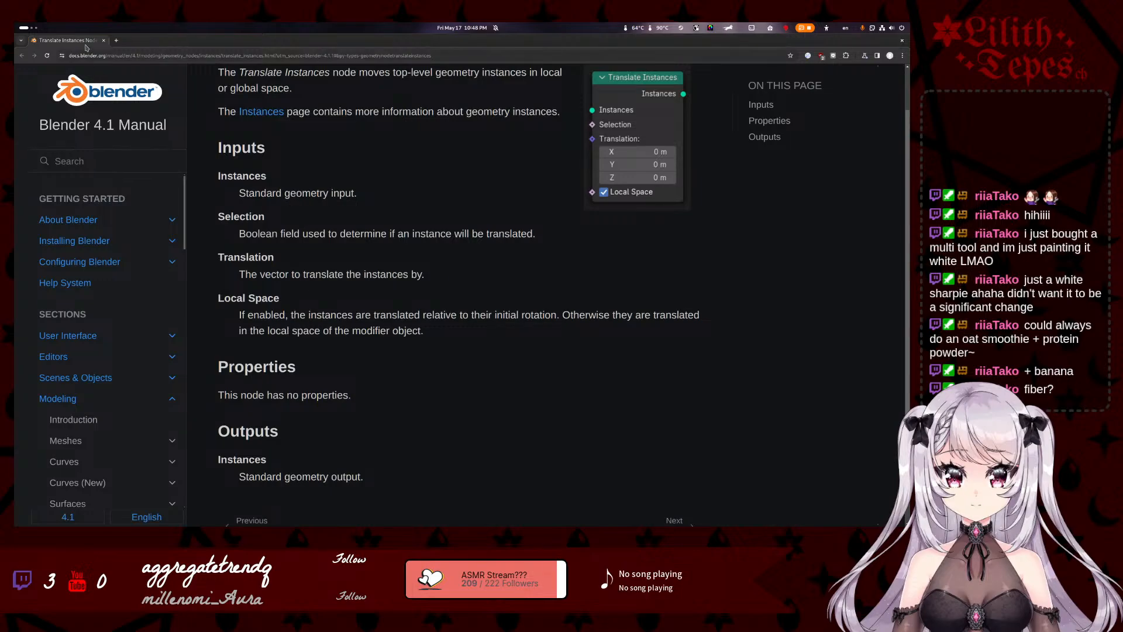
{"action": "key", "text": "alt+Tab"}
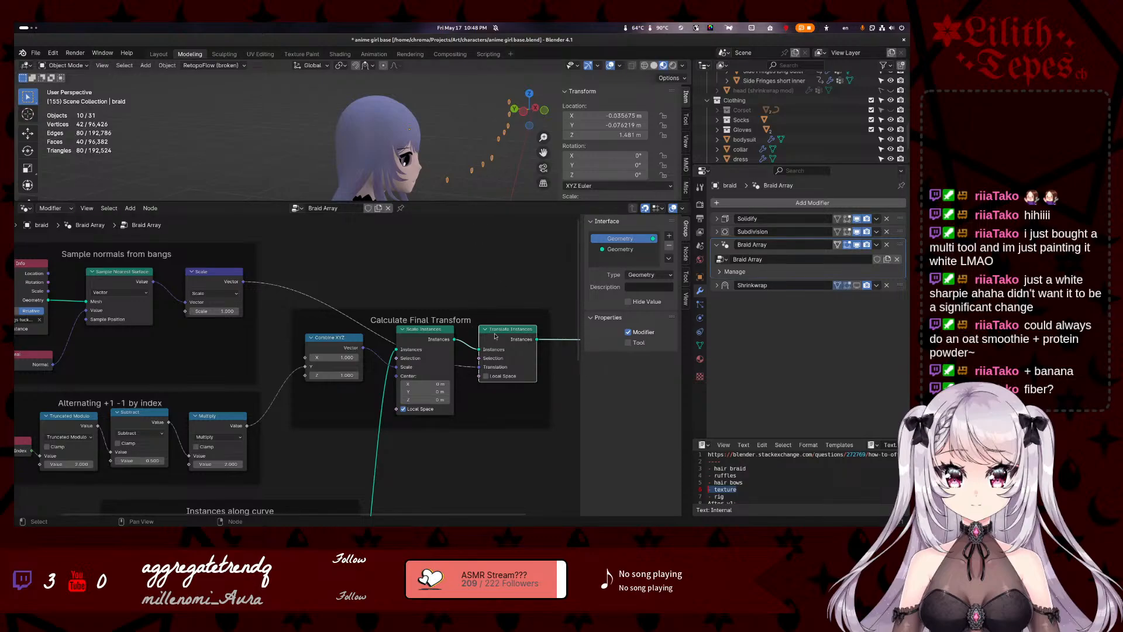
- Examine the braid segment's base mesh in Edit Mode against the head, and return to Object Mode
{"action": "left_click", "coordinate": [403, 409]}
{"action": "middle_click_drag", "start_coordinate": [415, 136], "coordinate": [427, 132]}
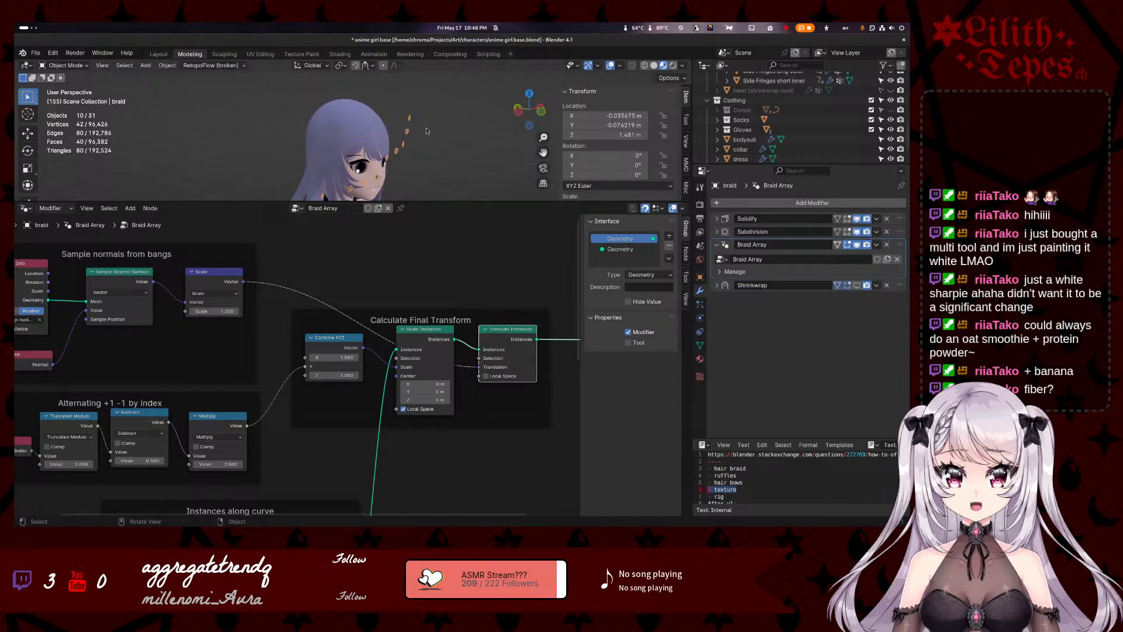
{"action": "key", "text": "Tab"}
{"action": "scroll", "coordinate": [391, 145], "scroll_direction": "up", "scroll_amount": 6}
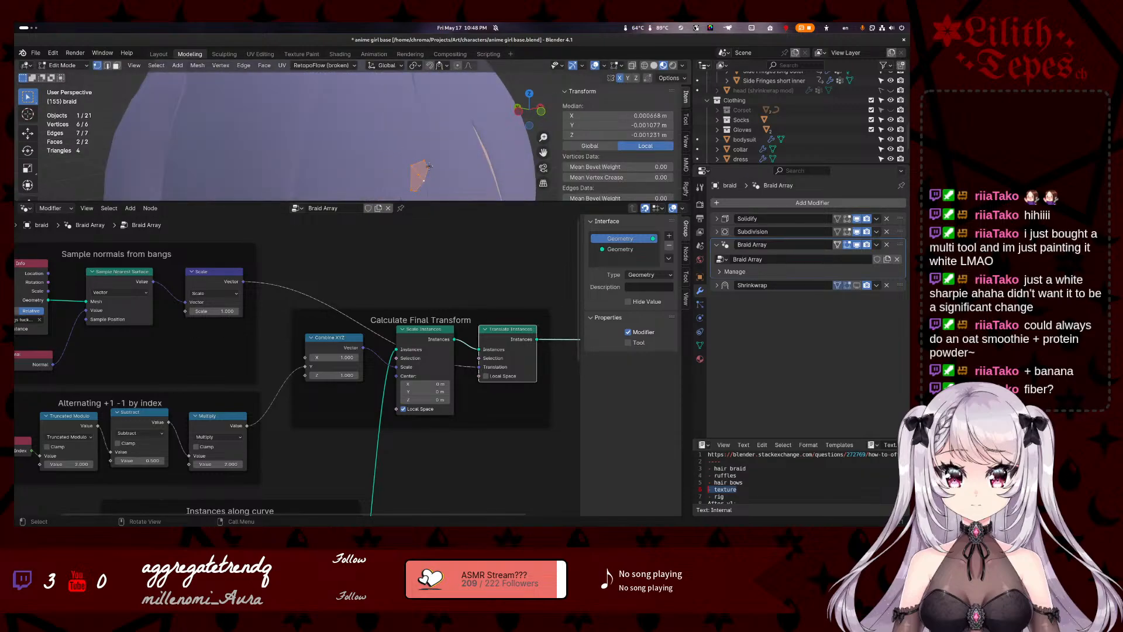
{"action": "scroll", "coordinate": [419, 164], "scroll_direction": "down", "scroll_amount": 4}
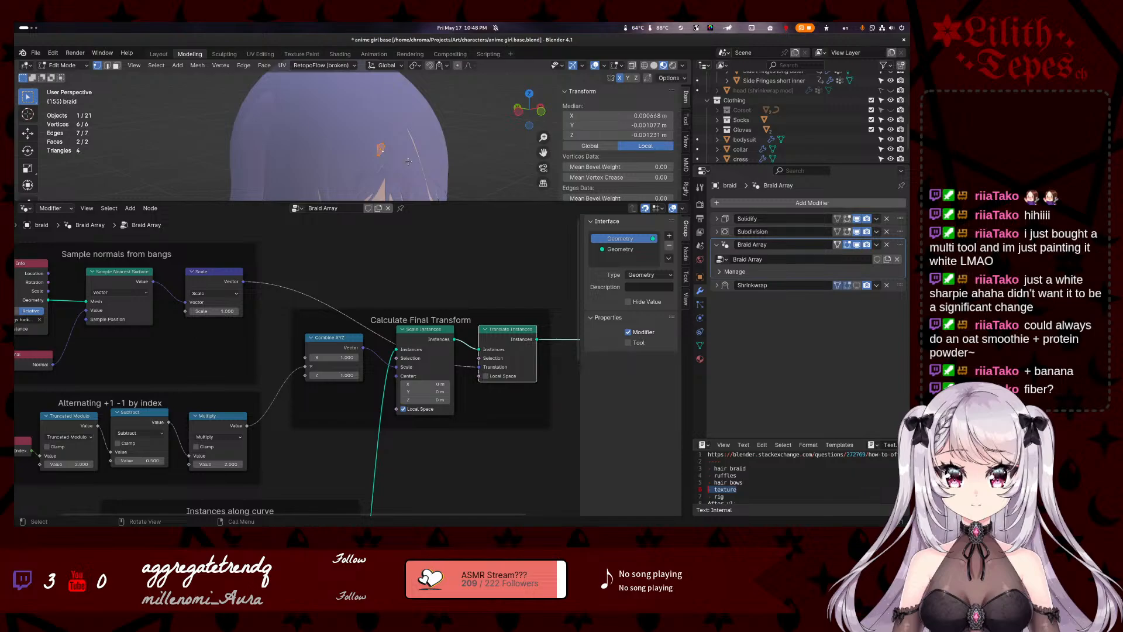
{"action": "scroll", "coordinate": [418, 166], "scroll_direction": "down", "scroll_amount": 4}
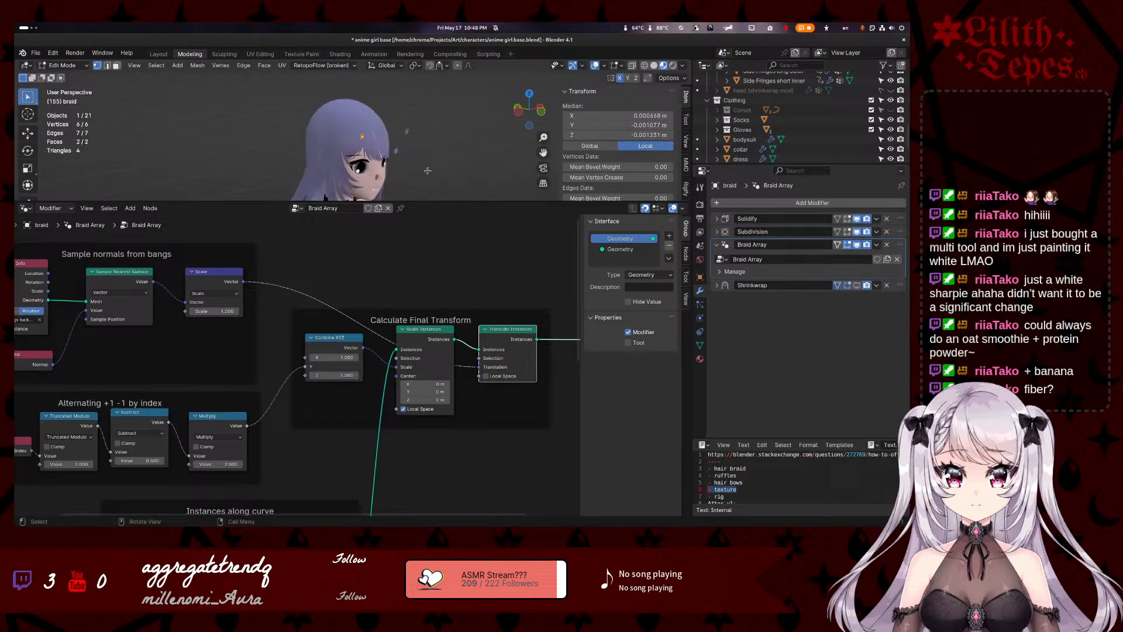
{"action": "scroll", "coordinate": [421, 168], "scroll_direction": "up", "scroll_amount": 3}
{"action": "key", "text": "Tab"}
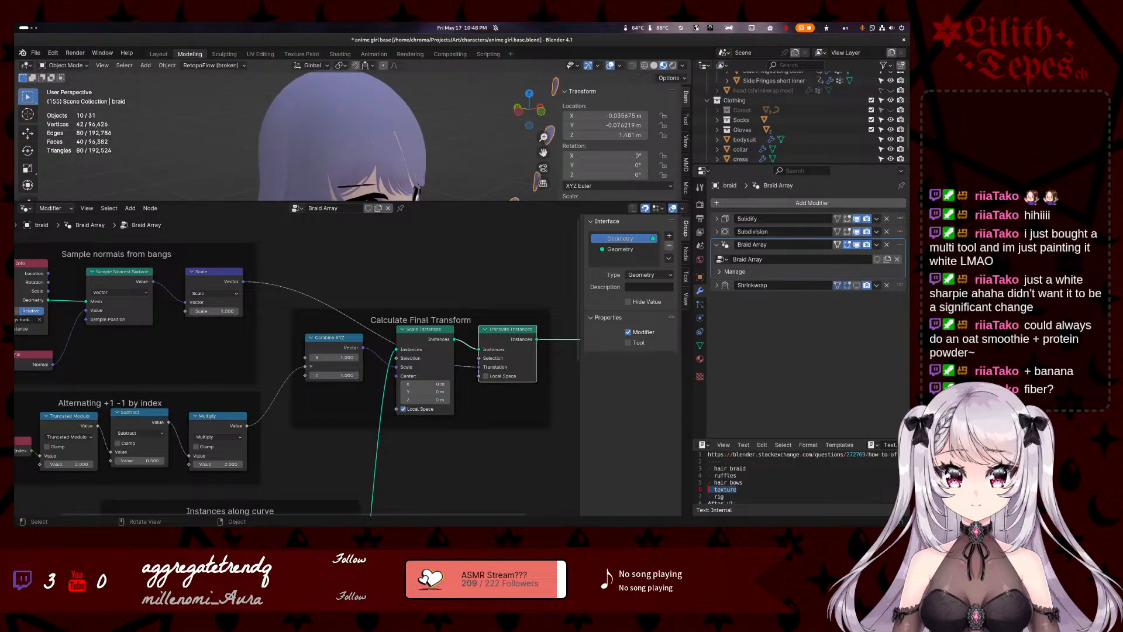
- Try rotating the braid object freely and about the global X and Z axes
{"action": "key", "text": "r"}
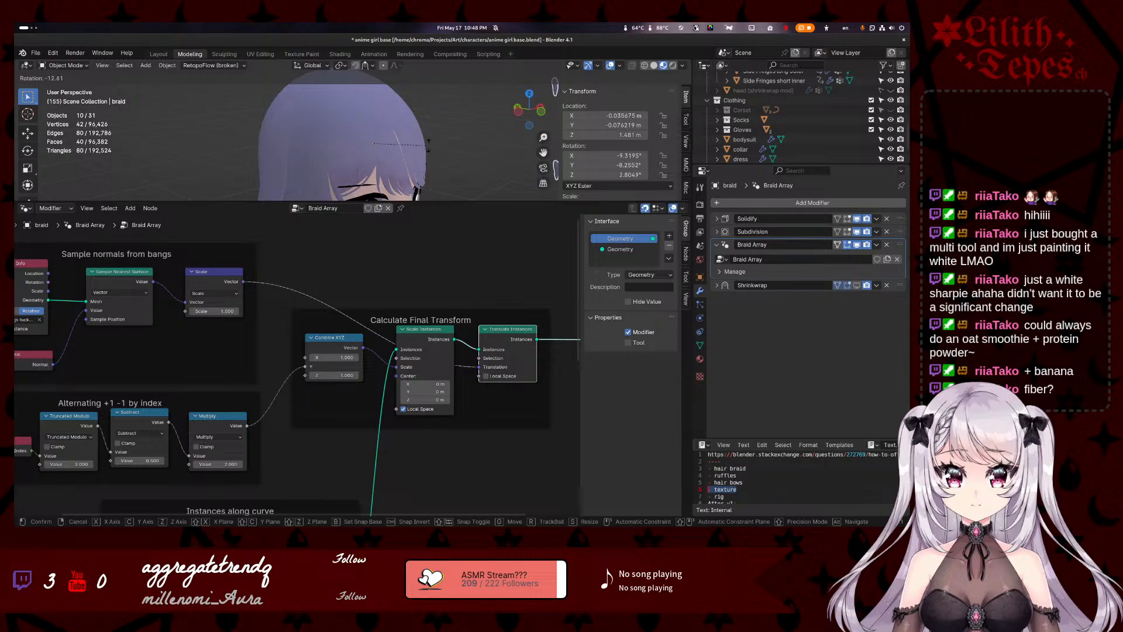
{"action": "key", "text": "x"}
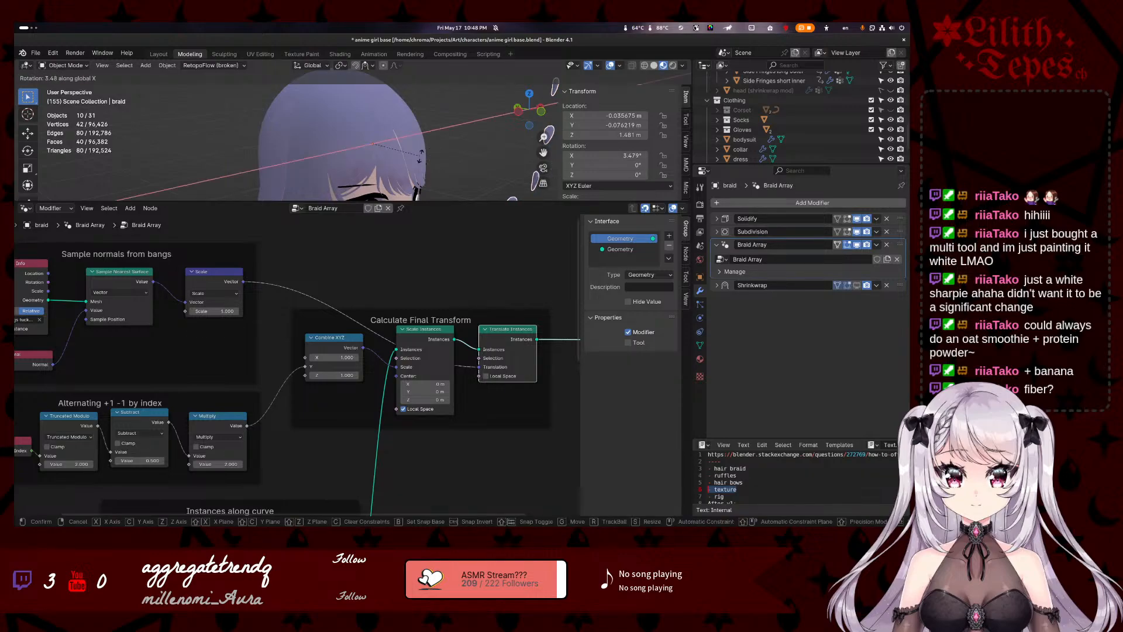
{"action": "key", "text": "z"}
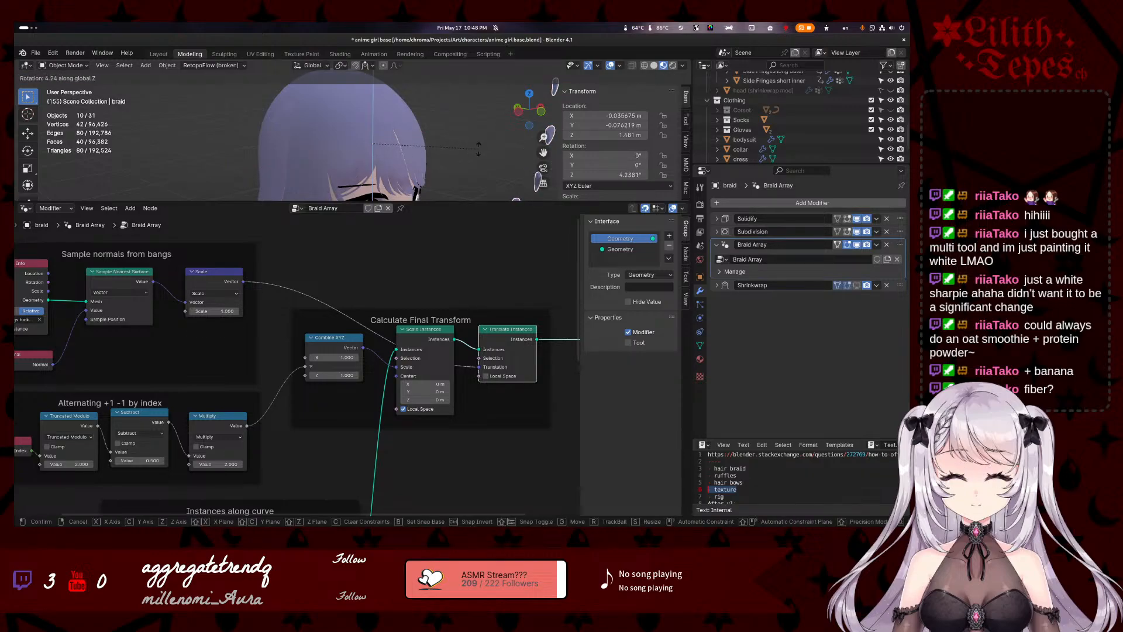
{"action": "right_click", "coordinate": [347, 122]}
{"action": "scroll", "coordinate": [437, 142], "scroll_direction": "down", "scroll_amount": 4}
{"action": "key", "text": "a"}
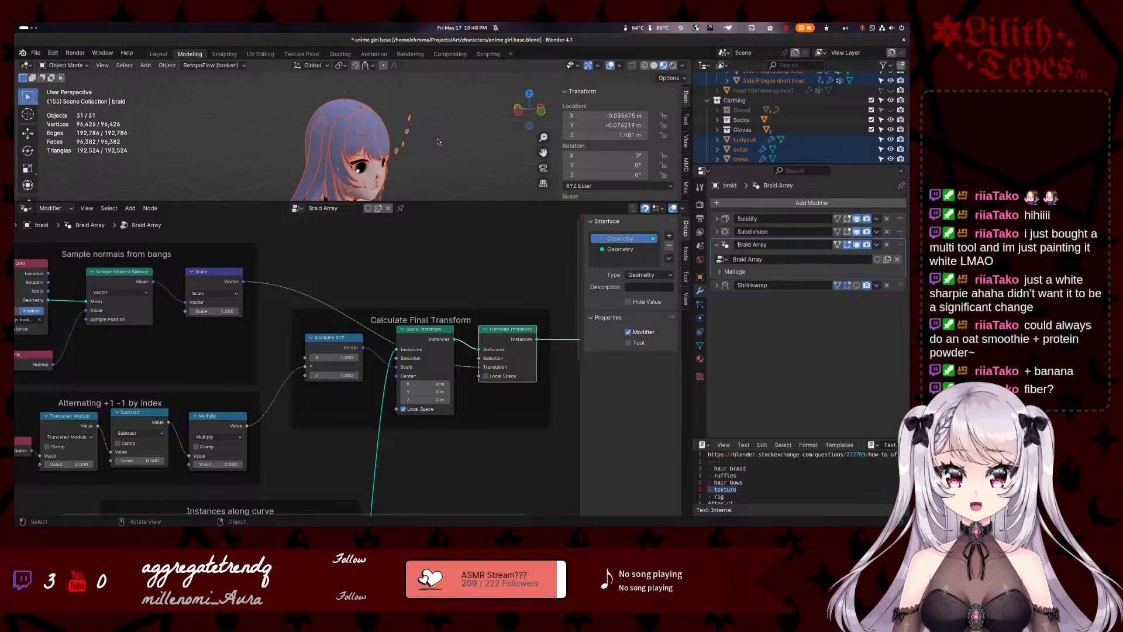
{"action": "key", "text": "ctrl+z"}
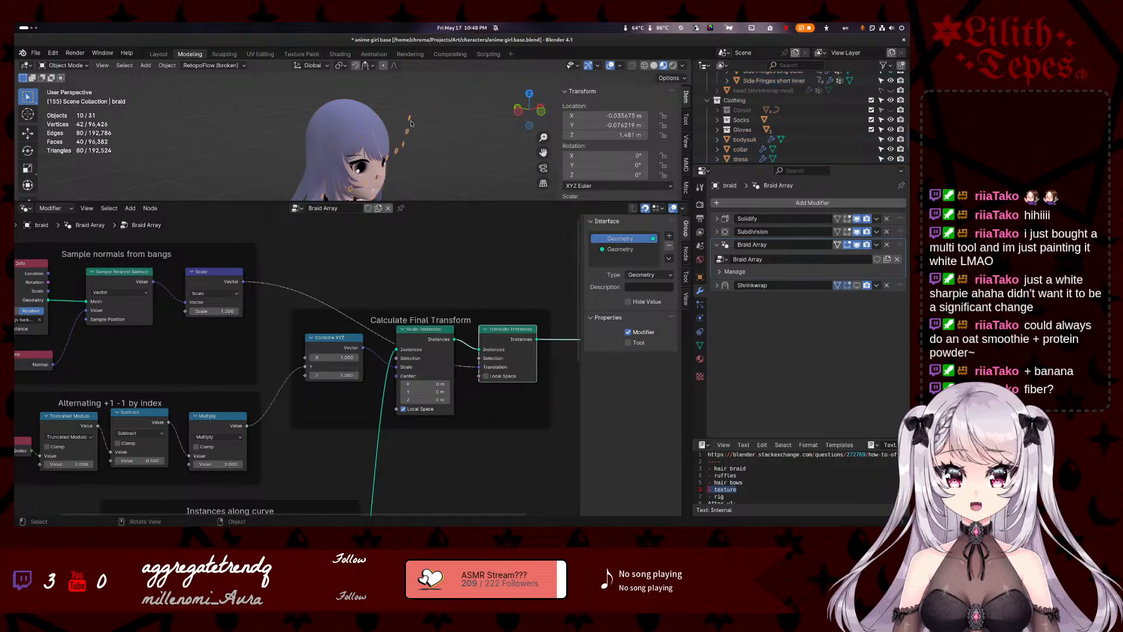
- Try scaling the braid object along the global Z axis and rotating it about the same axis
{"action": "key", "text": "s"}
{"action": "key", "text": "z"}
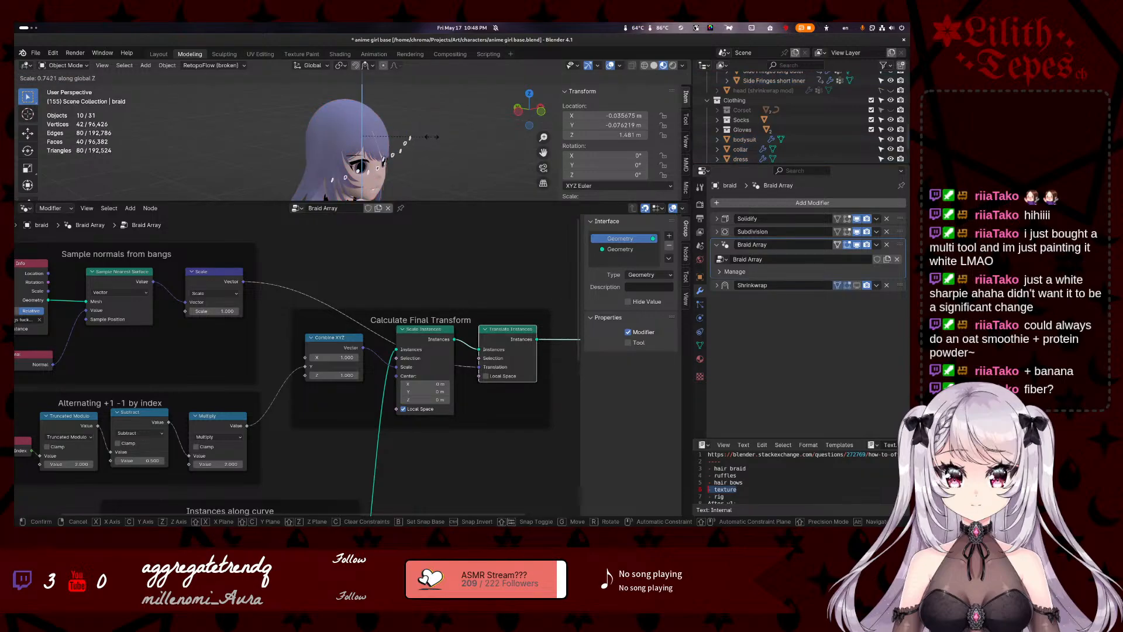
{"action": "left_click", "coordinate": [440, 140]}
{"action": "key", "text": "g"}
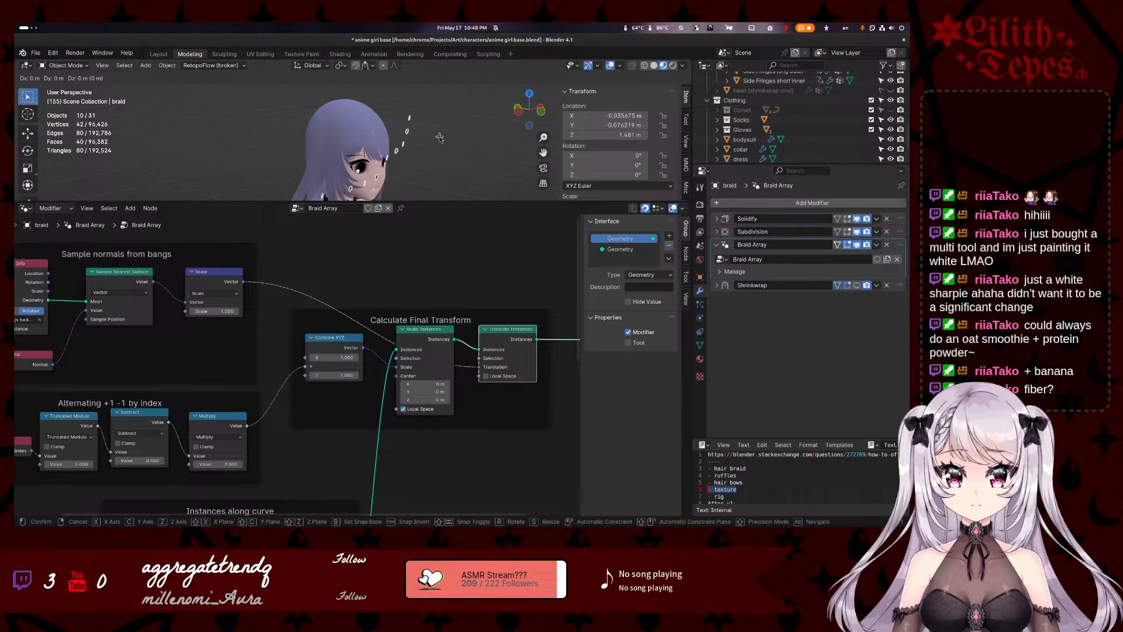
{"action": "key", "text": "r"}
{"action": "key", "text": "z"}
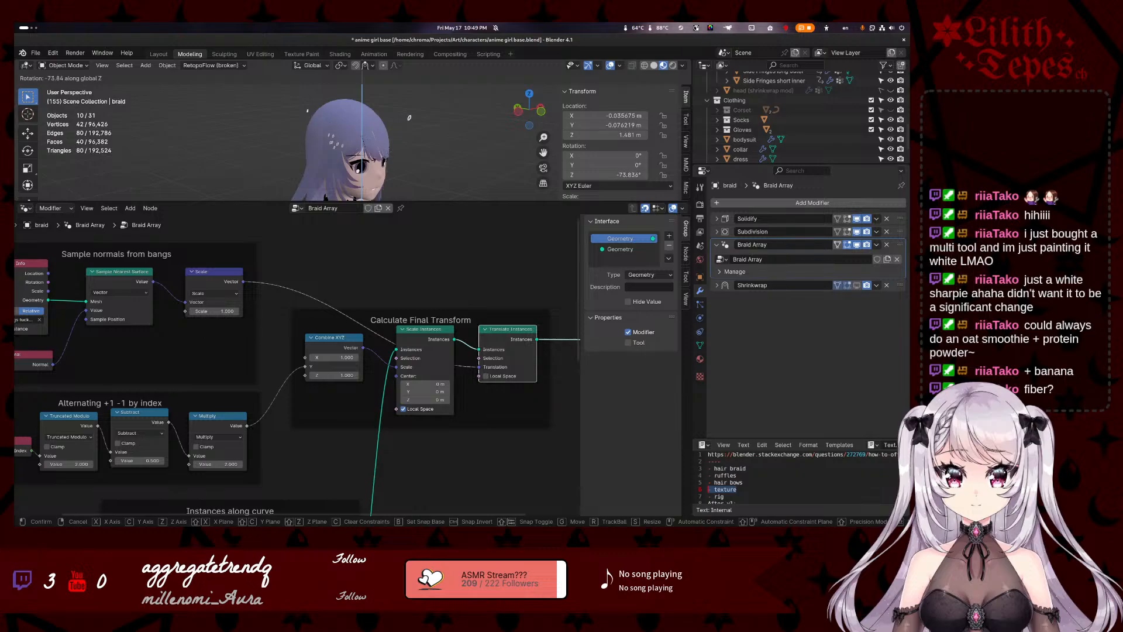
{"action": "right_click", "coordinate": [465, 143]}
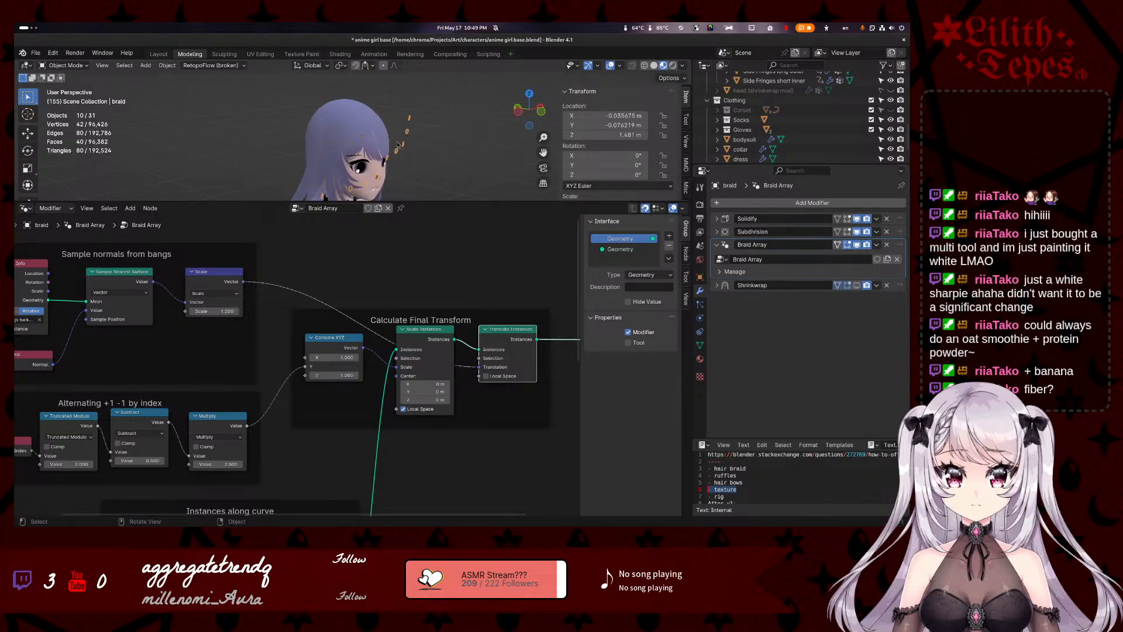
- Set the scale factor of the Scale node in the Sample normals from bangs frame to 0.1
{"action": "middle_click_drag", "start_coordinate": [397, 144], "coordinate": [310, 146]}
{"action": "scroll", "coordinate": [506, 116], "scroll_direction": "up", "scroll_amount": 2}
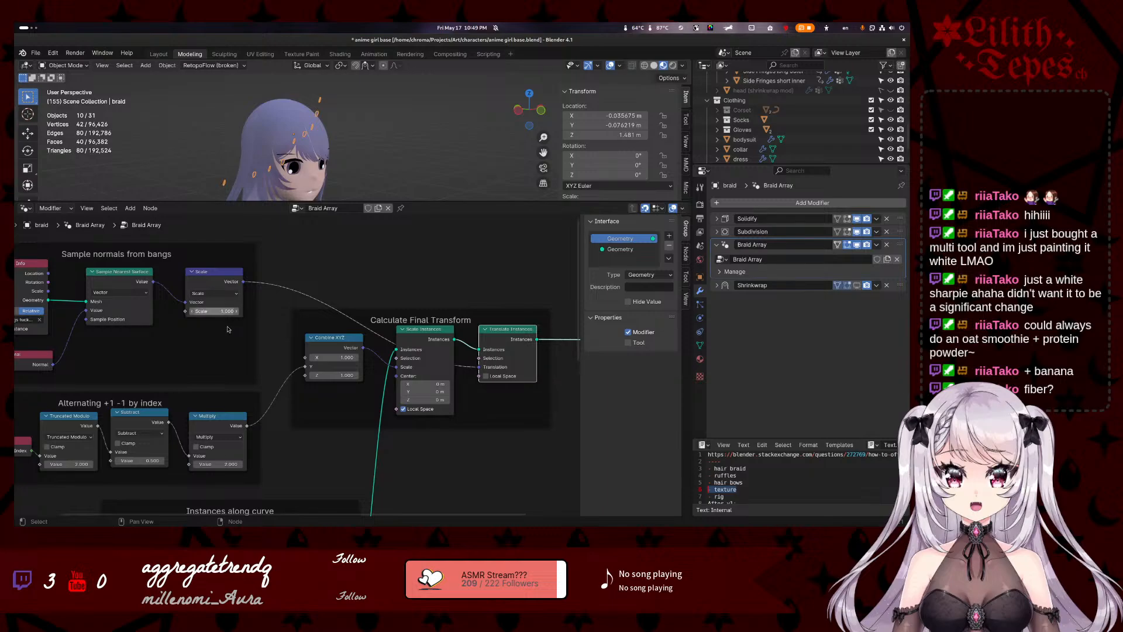
{"action": "left_click", "coordinate": [215, 309]}
{"action": "type", "text": "0.1"}
{"action": "key", "text": "Return"}
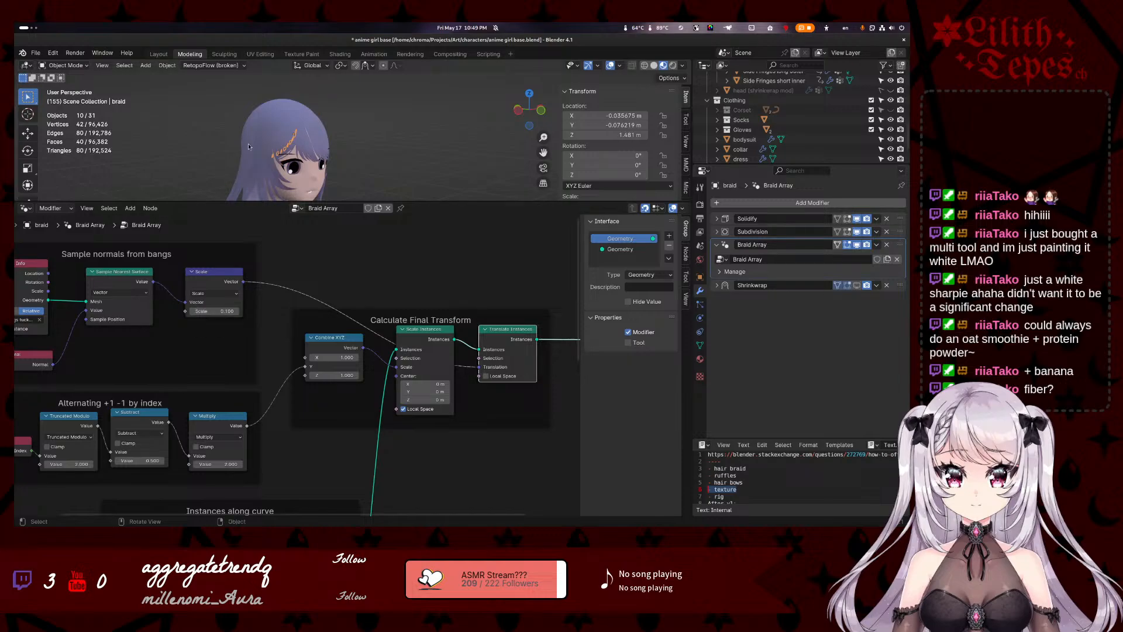
- Reorder the final transform nodes so Translate Instances feeds Scale Instances, and Scale Instances feeds the Group Output
{"action": "scroll", "coordinate": [233, 153], "scroll_direction": "up", "scroll_amount": 7}
{"action": "middle_click_drag", "start_coordinate": [230, 155], "coordinate": [293, 143]}
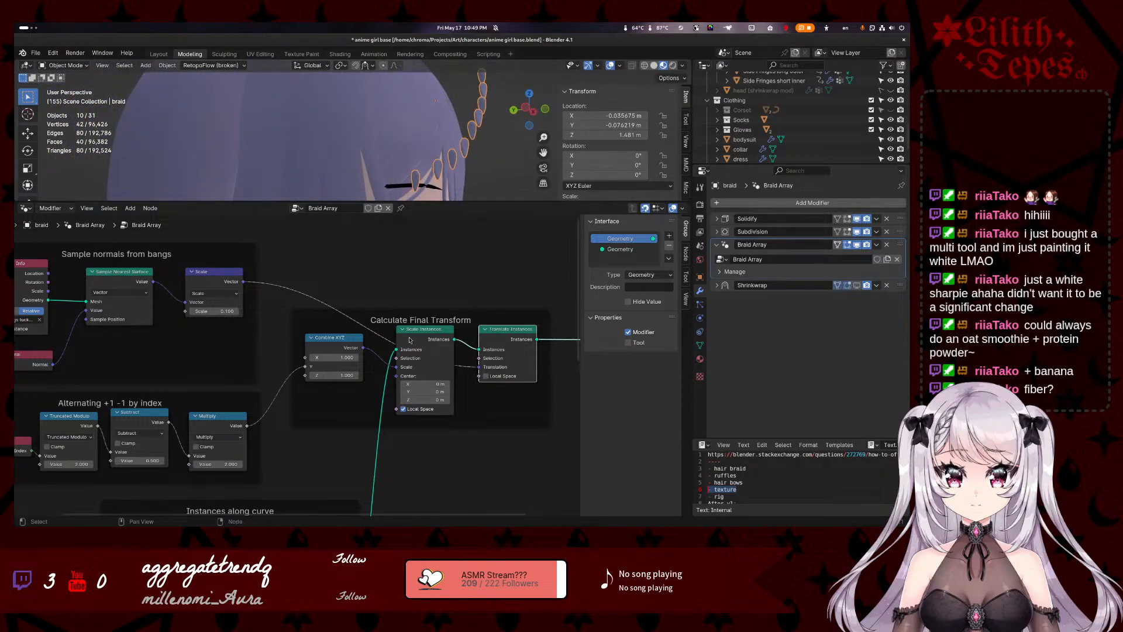
{"action": "left_click_drag", "start_coordinate": [416, 333], "coordinate": [511, 381]}
{"action": "left_click_drag", "start_coordinate": [497, 331], "coordinate": [484, 399]}
{"action": "scroll", "coordinate": [522, 351], "scroll_direction": "down", "scroll_amount": 2}
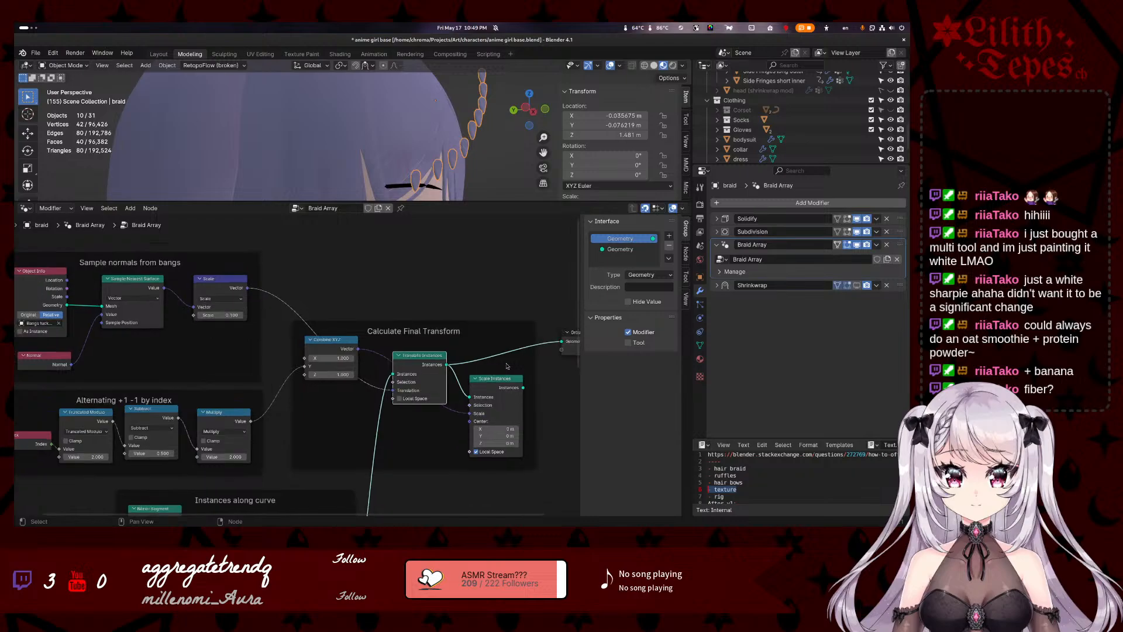
{"action": "mouse_move", "coordinate": [523, 346]}
{"action": "left_mouse_down"}
{"action": "mouse_move", "coordinate": [494, 387]}
{"action": "mouse_move", "coordinate": [528, 364]}
{"action": "mouse_move", "coordinate": [524, 348]}
{"action": "left_mouse_up"}
{"action": "left_click_drag", "start_coordinate": [465, 376], "coordinate": [462, 351]}
{"action": "scroll", "coordinate": [401, 127], "scroll_direction": "down", "scroll_amount": 2}
- Enable Local Space on the Translate Instances node and connect its output directly to the Group Output, bypassing Scale Instances
{"action": "middle_click_drag", "start_coordinate": [401, 127], "coordinate": [323, 151]}
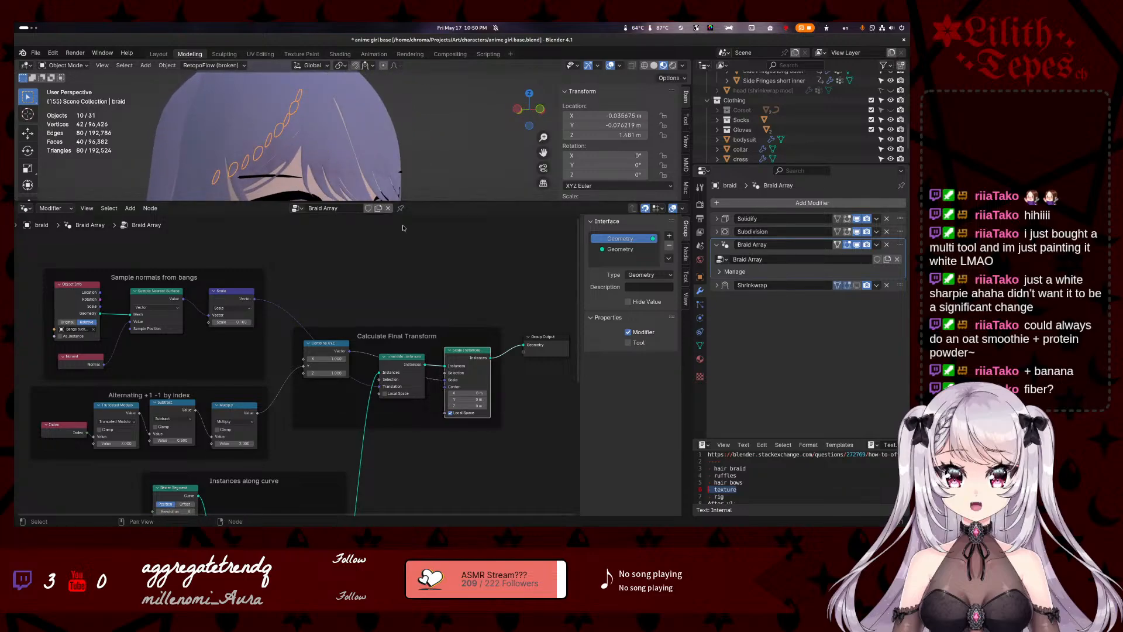
{"action": "left_click", "coordinate": [450, 414]}
{"action": "left_click", "coordinate": [385, 393]}
{"action": "middle_click_drag", "start_coordinate": [411, 448], "coordinate": [405, 402]}
{"action": "left_click_drag", "start_coordinate": [392, 319], "coordinate": [523, 303]}
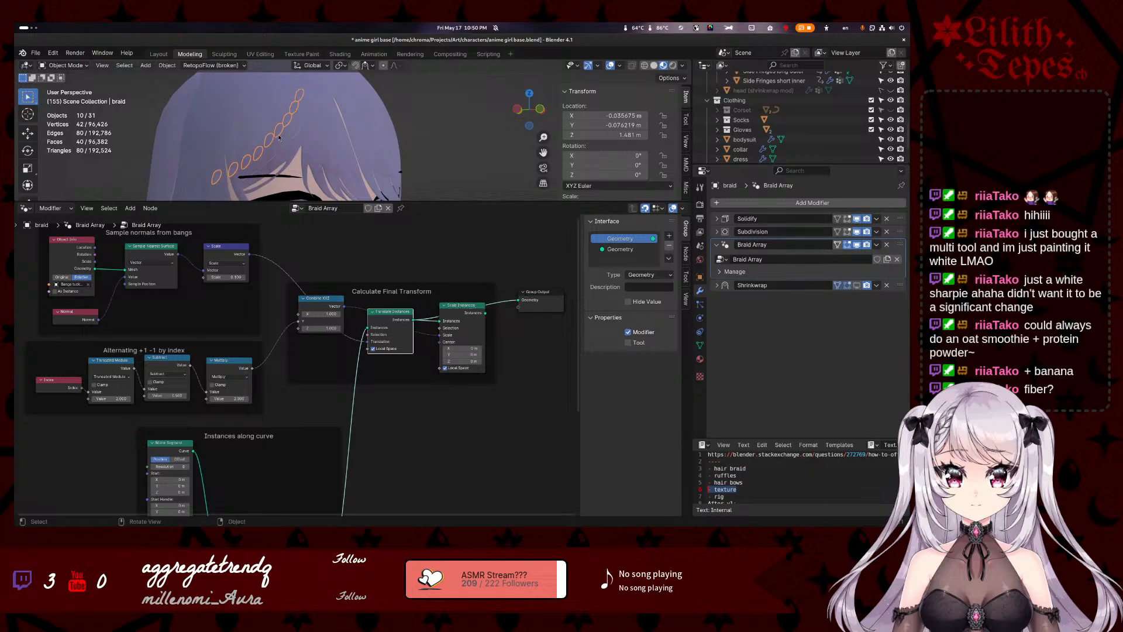
- Vary the scale factor of the sampled normals and check the braid's offset from the head from several angles
{"action": "mouse_move", "coordinate": [279, 138]}
{"action": "middle_mouse_down"}
{"action": "mouse_move", "coordinate": [328, 142]}
{"action": "mouse_move", "coordinate": [287, 140]}
{"action": "middle_mouse_up"}
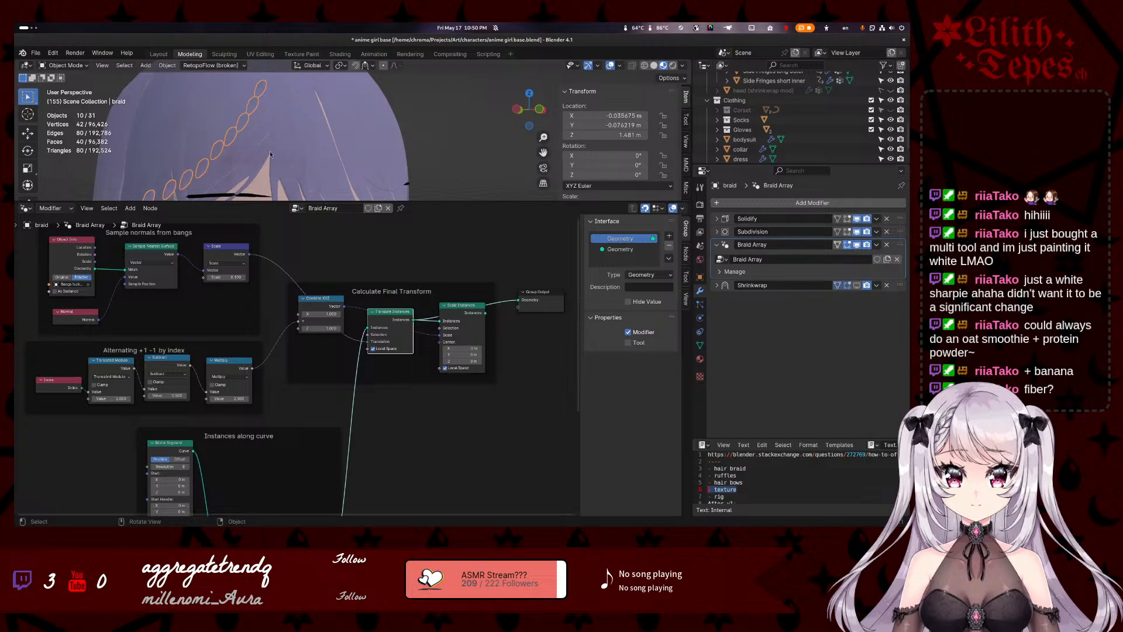
{"action": "scroll", "coordinate": [284, 141], "scroll_direction": "down", "scroll_amount": 4}
{"action": "scroll", "coordinate": [267, 146], "scroll_direction": "up", "scroll_amount": 2}
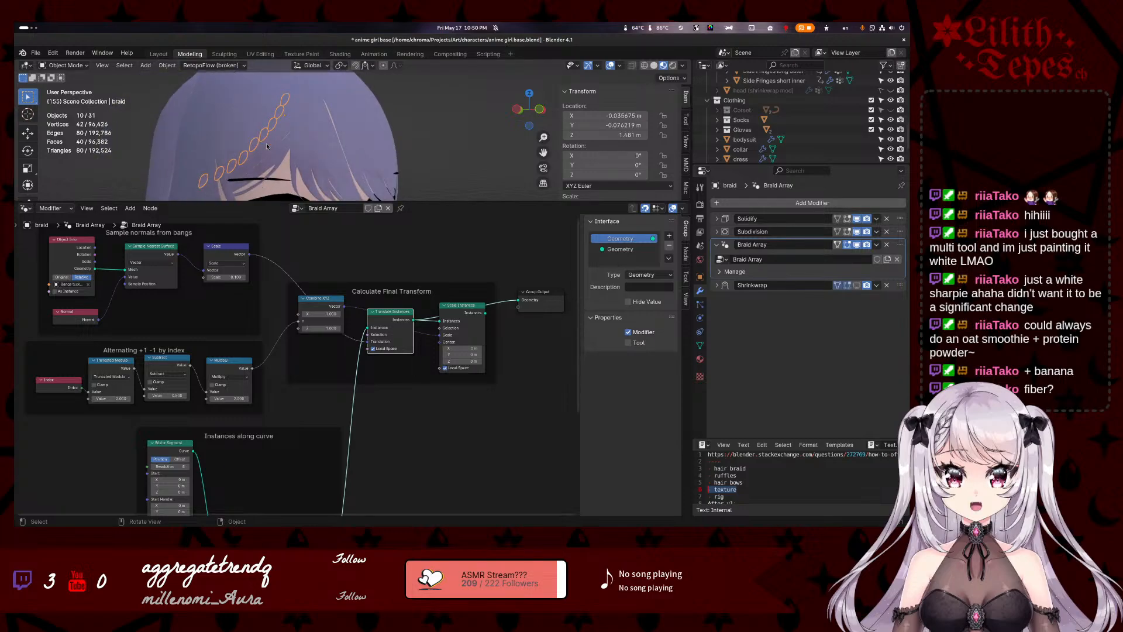
{"action": "middle_click_drag", "start_coordinate": [279, 148], "coordinate": [420, 155]}
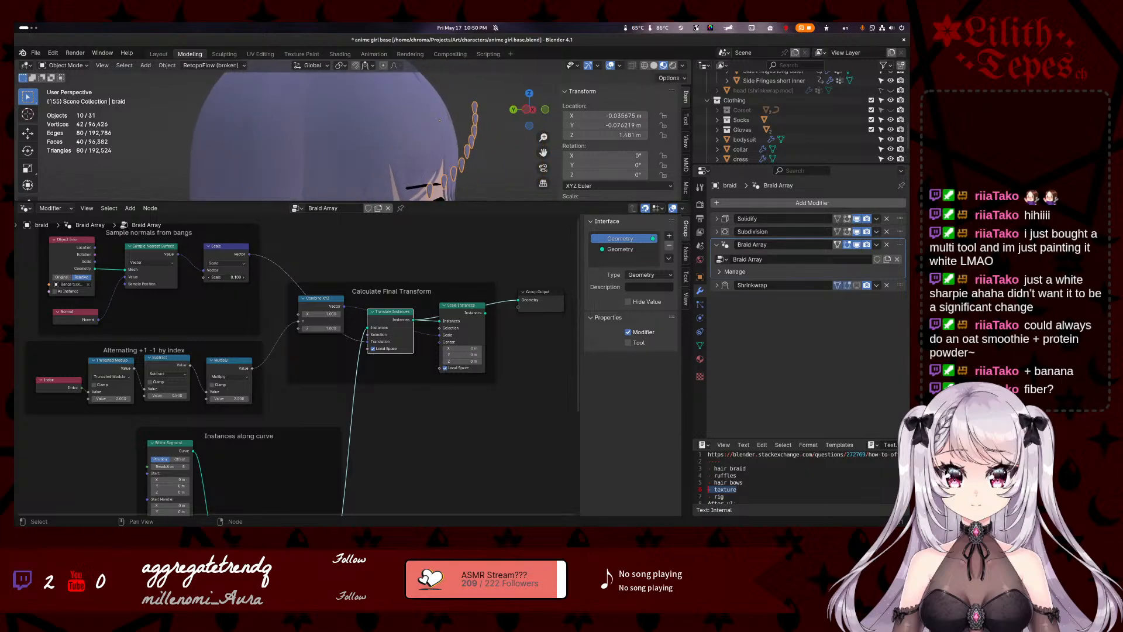
{"action": "middle_click_drag", "start_coordinate": [440, 120], "coordinate": [293, 114]}
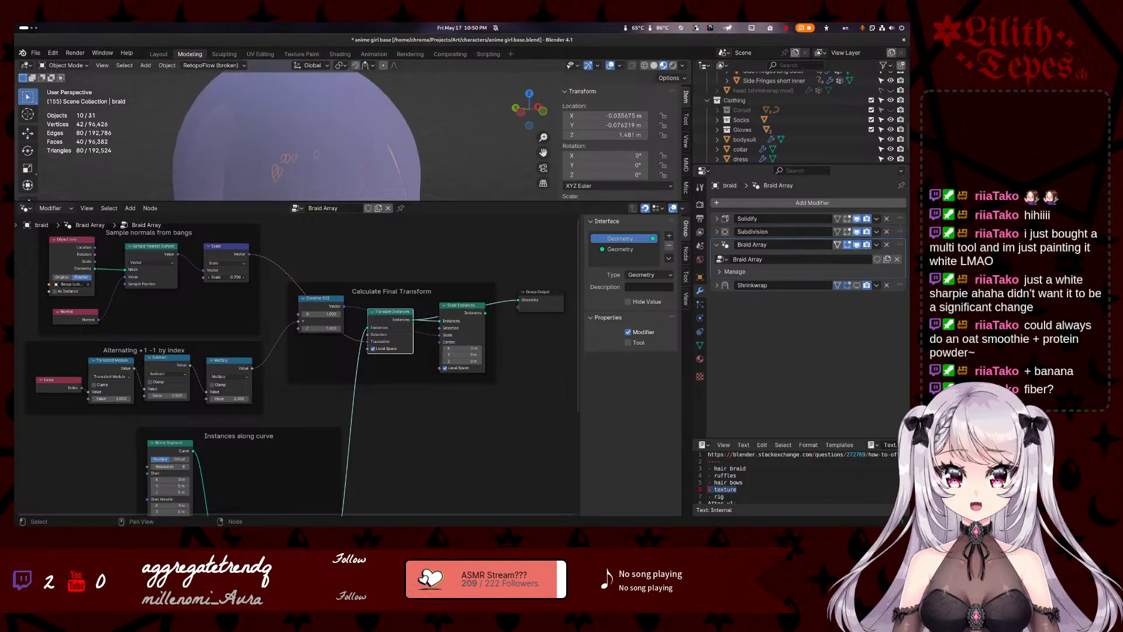
{"action": "mouse_move", "coordinate": [226, 278]}
{"action": "left_mouse_down"}
{"action": "mouse_move", "coordinate": [252, 277]}
{"action": "mouse_move", "coordinate": [241, 278]}
{"action": "left_mouse_up"}
{"action": "middle_click_drag", "start_coordinate": [380, 133], "coordinate": [326, 123]}
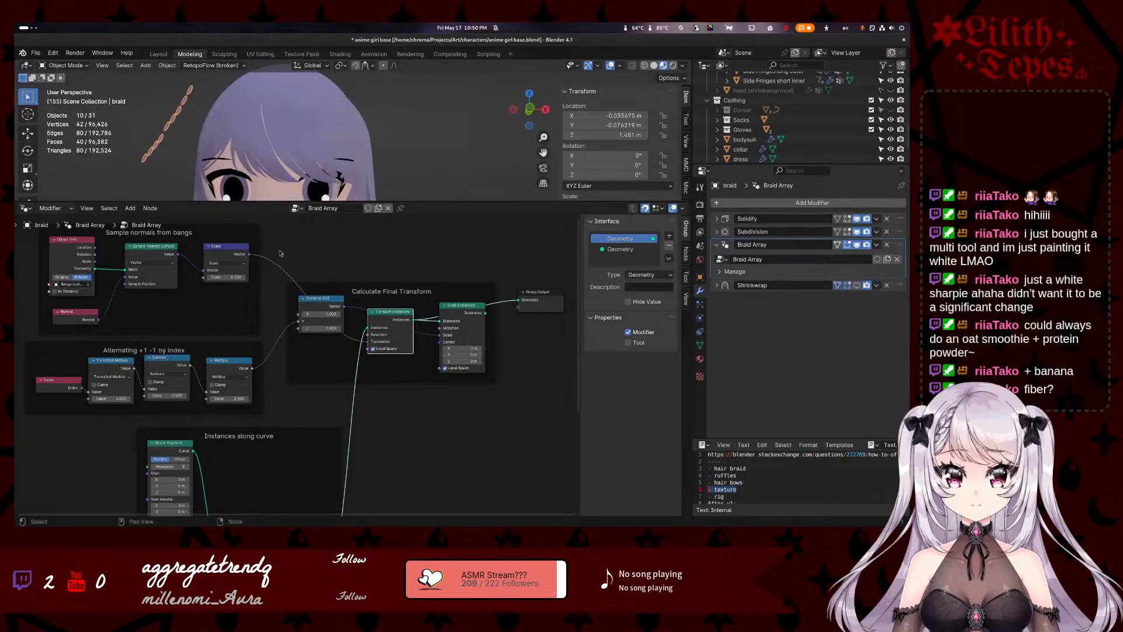
- Connect the instances along the curve directly to the Group Output, bypassing the Translate and Scale Instances nodes
{"action": "scroll", "coordinate": [316, 304], "scroll_direction": "down", "scroll_amount": 3}
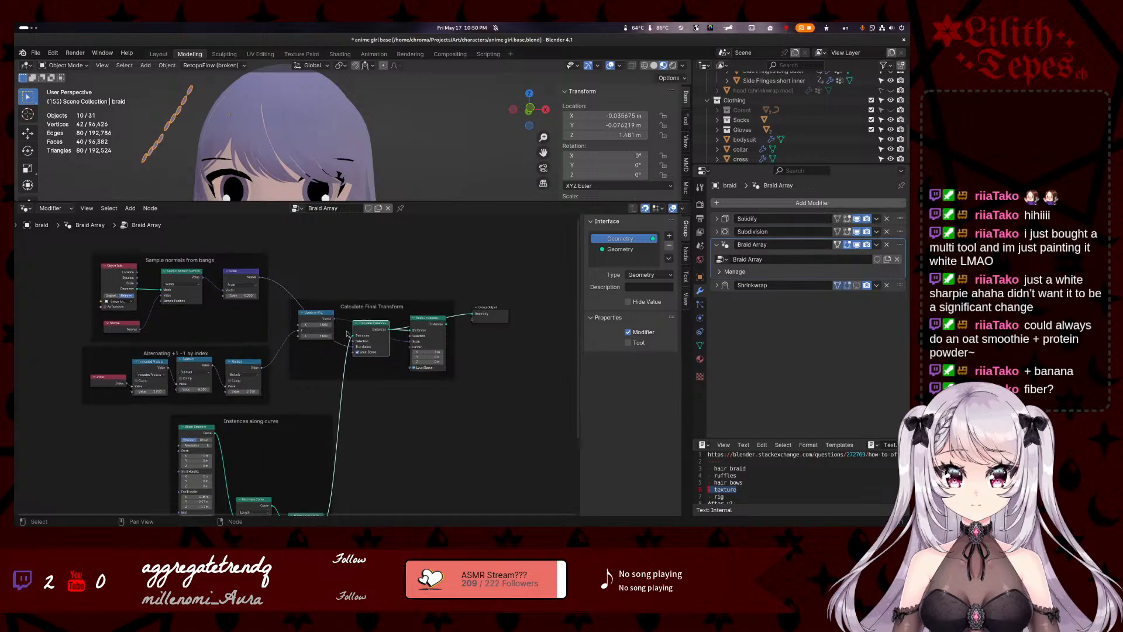
{"action": "left_click_drag", "start_coordinate": [354, 338], "coordinate": [474, 317]}
{"action": "middle_click_drag", "start_coordinate": [224, 139], "coordinate": [355, 151]}
{"action": "scroll", "coordinate": [356, 152], "scroll_direction": "up", "scroll_amount": 3}
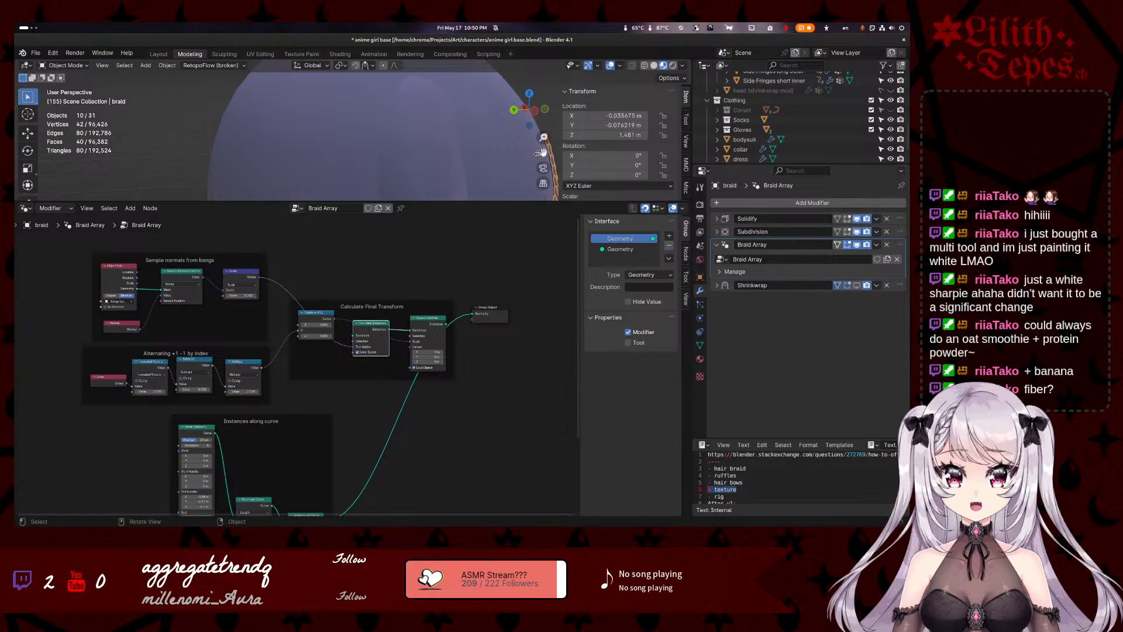
- Open the braid segment mesh for editing and select one of its vertices
{"action": "middle_click_drag", "start_coordinate": [542, 153], "coordinate": [381, 166], "text": "shift"}
{"action": "scroll", "coordinate": [363, 119], "scroll_direction": "up", "scroll_amount": 4}
{"action": "scroll", "coordinate": [362, 118], "scroll_direction": "up", "scroll_amount": 2}
{"action": "key", "text": "Tab"}
{"action": "left_click", "coordinate": [366, 151]}
{"action": "key", "text": "g"}
{"action": "key", "text": "g"}
{"action": "right_click", "coordinate": [380, 173]}
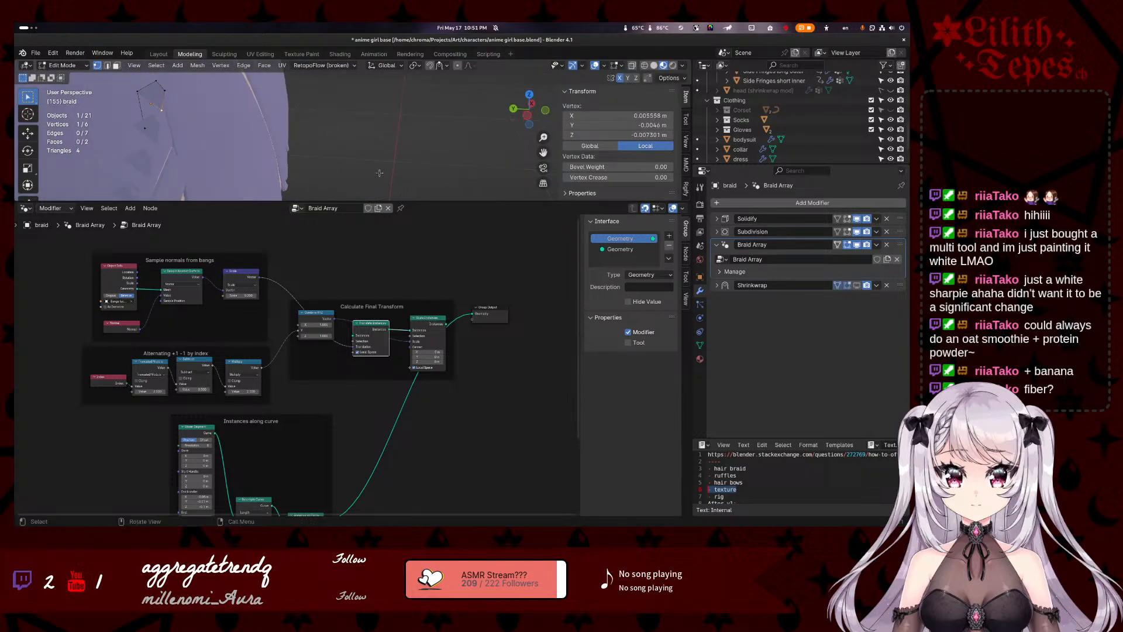
{"action": "key", "text": "g"}
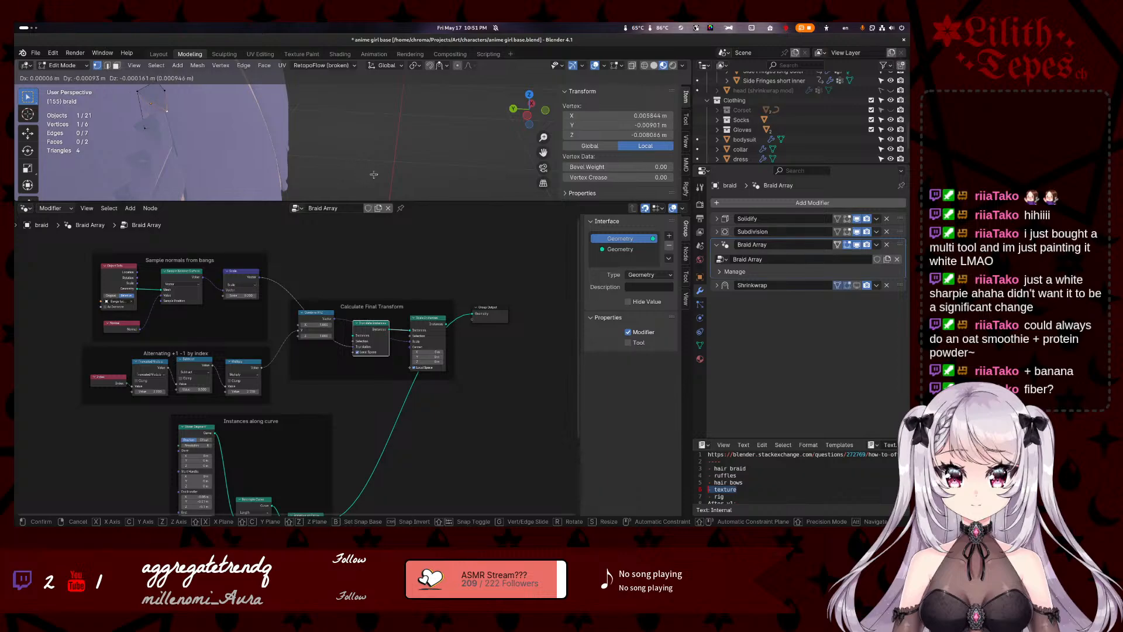
{"action": "right_click", "coordinate": [373, 174]}
{"action": "middle_click_drag", "start_coordinate": [206, 135], "coordinate": [159, 142]}
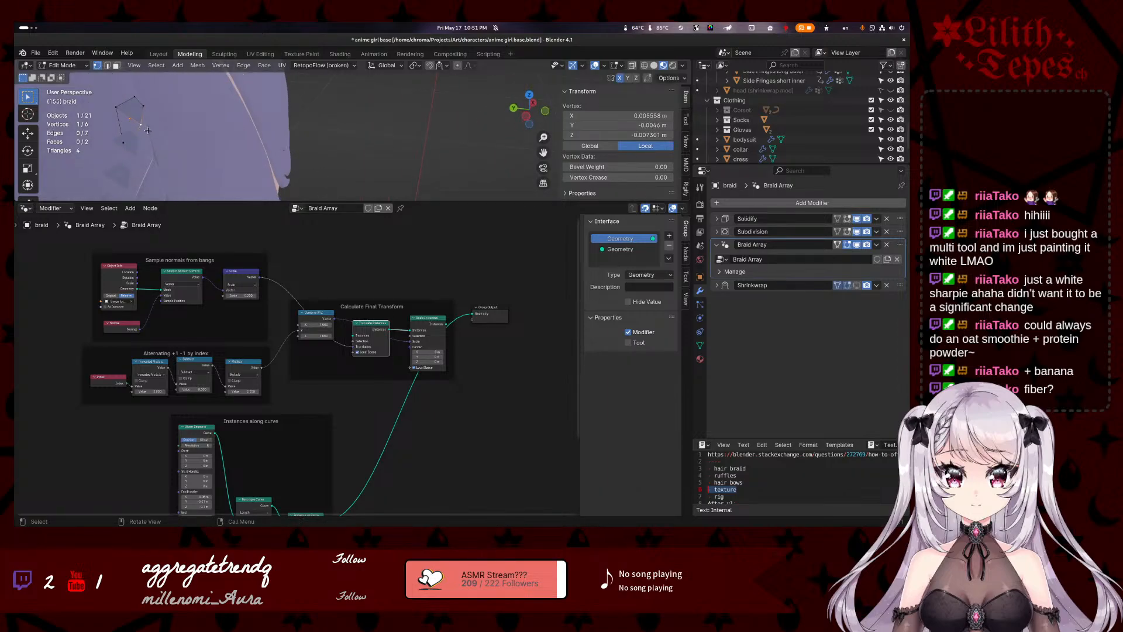
{"action": "key", "text": "g"}
{"action": "right_click", "coordinate": [154, 137]}
- Move a lower vertex of the braid segment slightly, and shift its upper vertices along the side of the head
{"action": "middle_click_drag", "start_coordinate": [155, 138], "coordinate": [316, 145]}
{"action": "key", "text": "g"}
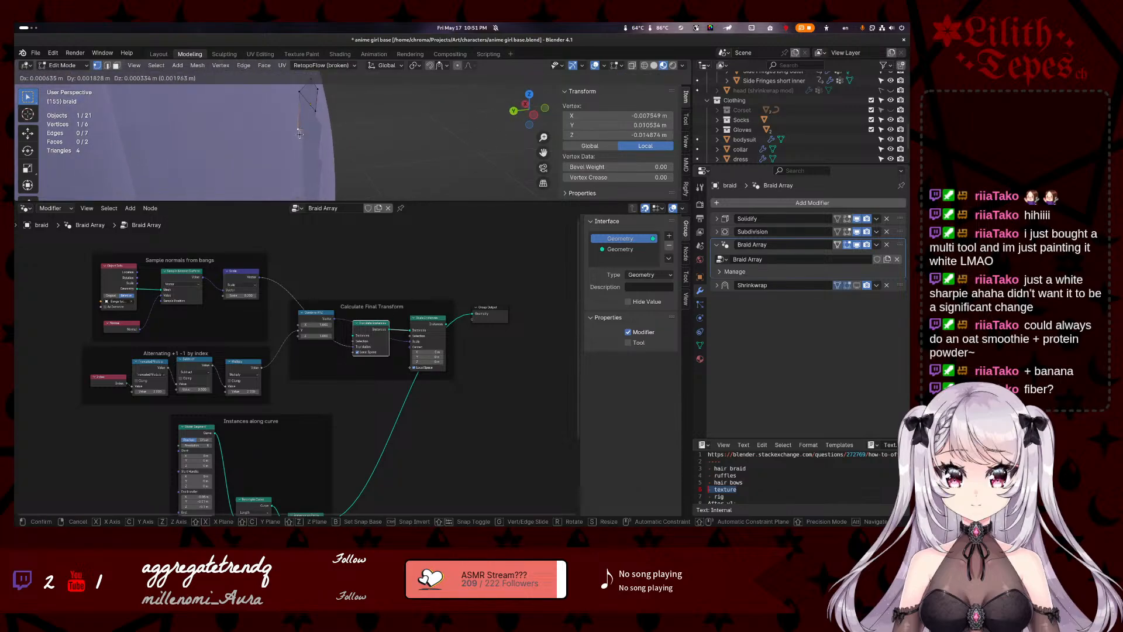
{"action": "left_click", "coordinate": [303, 133]}
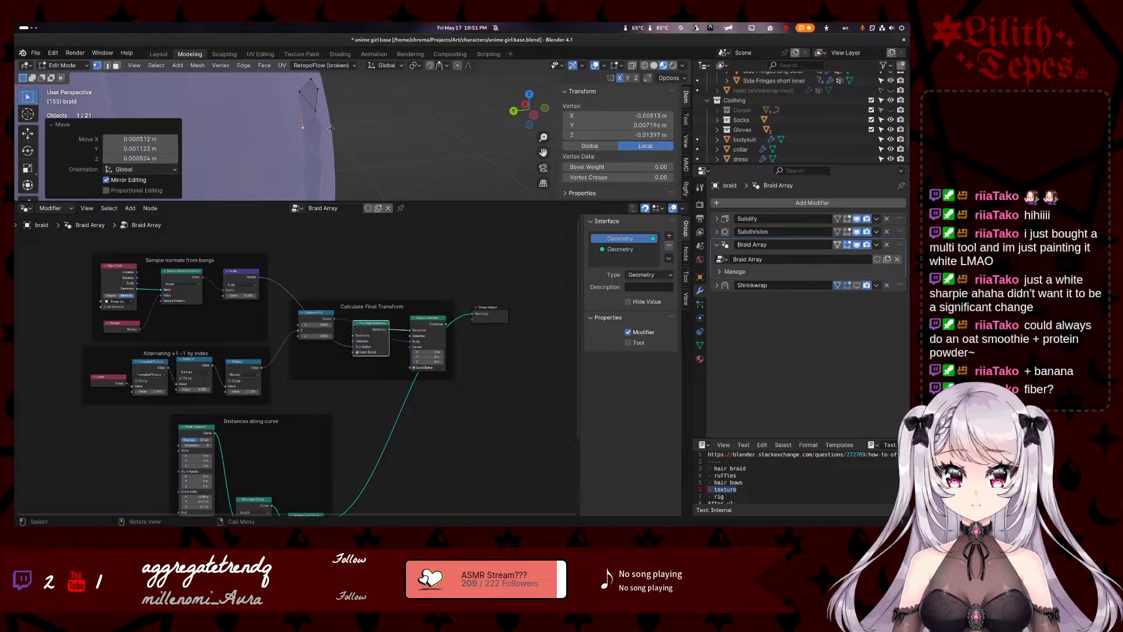
{"action": "middle_click_drag", "start_coordinate": [304, 133], "coordinate": [395, 143]}
{"action": "left_click", "coordinate": [399, 141]}
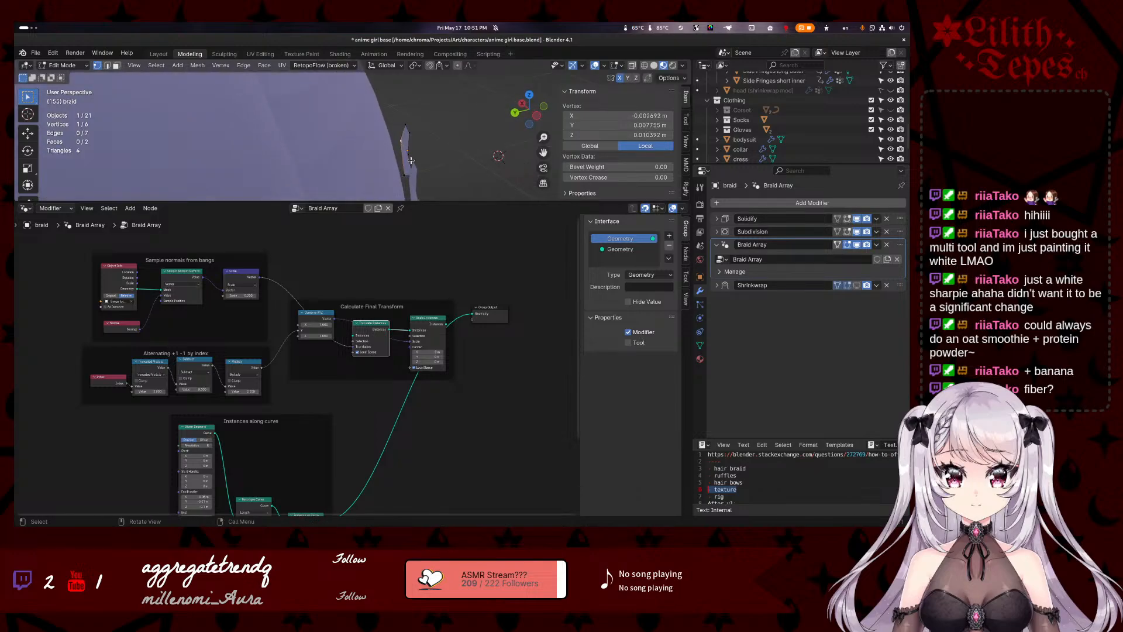
{"action": "key", "text": "g"}
{"action": "left_click", "coordinate": [425, 166]}
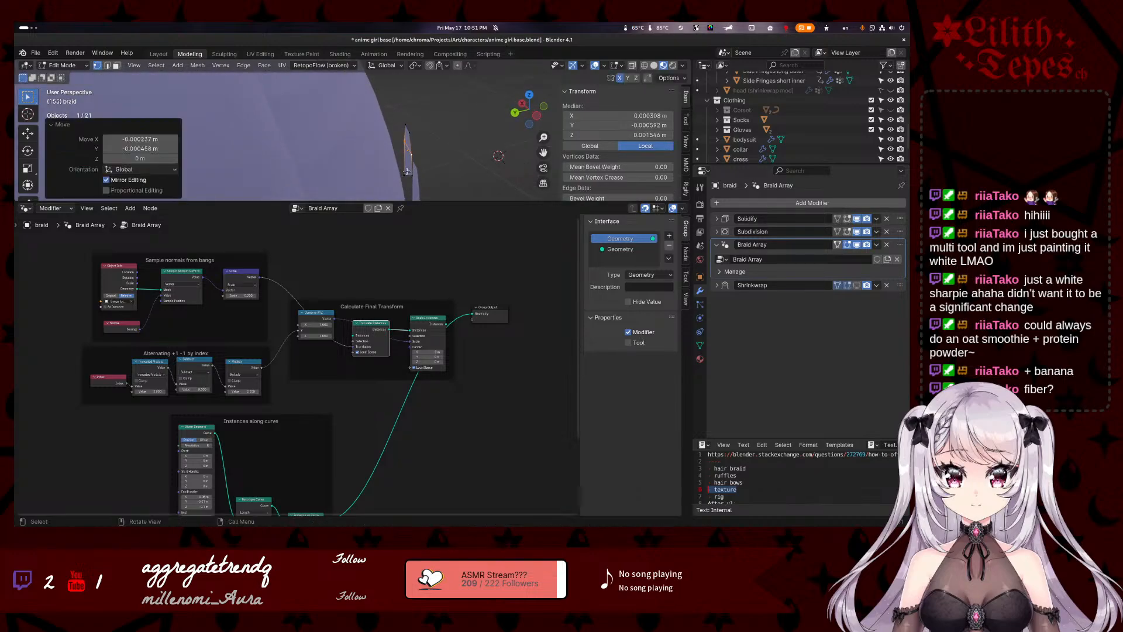
- Reposition the braid segment's lower-end vertices in small moves, first one vertex and then the pair, to refine its side profile
{"action": "left_click", "coordinate": [410, 175]}
{"action": "key", "text": "g"}
{"action": "left_click", "coordinate": [409, 176]}
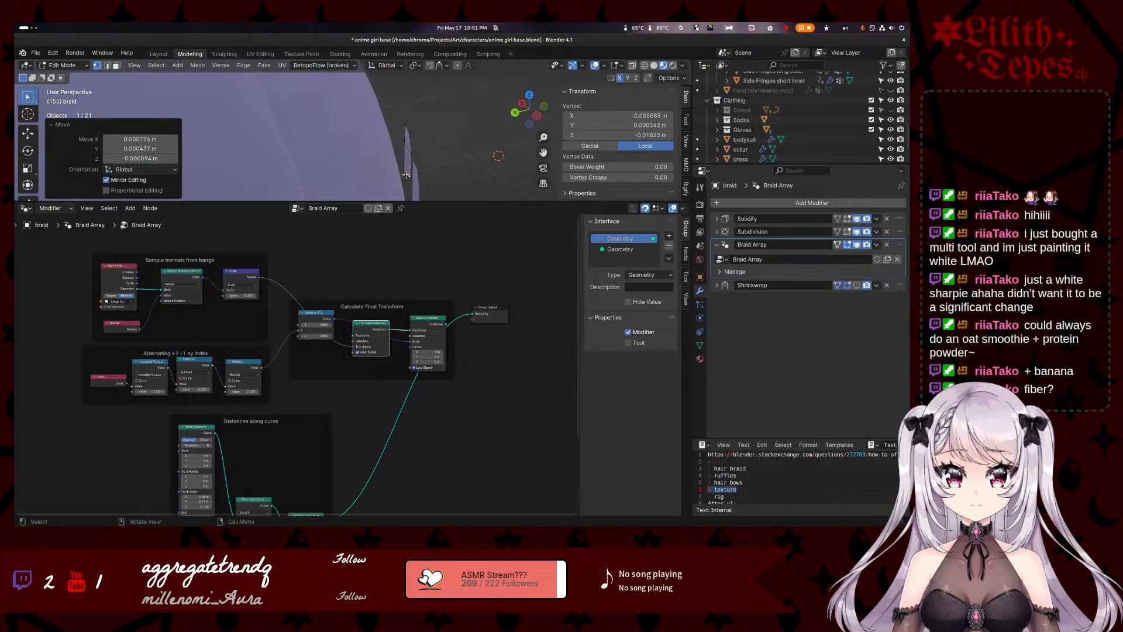
{"action": "key", "text": "g"}
{"action": "left_click", "coordinate": [407, 174]}
{"action": "left_click", "coordinate": [405, 177], "text": "shift"}
{"action": "key", "text": "g"}
{"action": "left_click", "coordinate": [397, 180]}
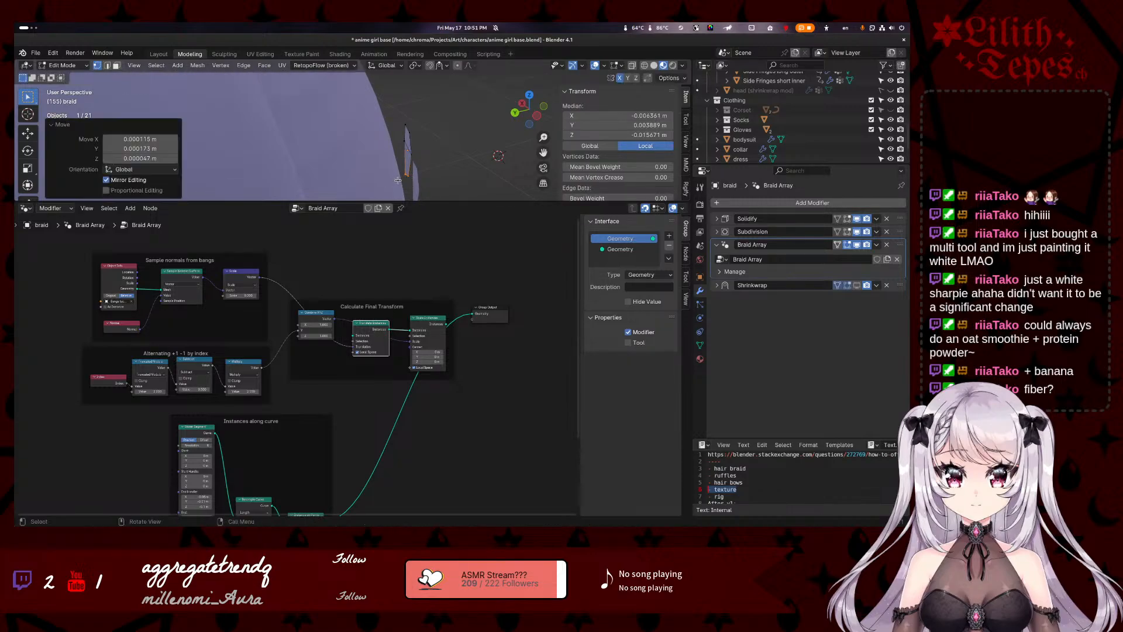
{"action": "key", "text": "g"}
{"action": "left_click", "coordinate": [404, 144]}
- Scale down the two lower-end vertices of the braid segment and check the braid's shape on the bangs
{"action": "key", "text": "Tab"}
{"action": "middle_click_drag", "start_coordinate": [440, 154], "coordinate": [400, 158]}
{"action": "key", "text": "Tab"}
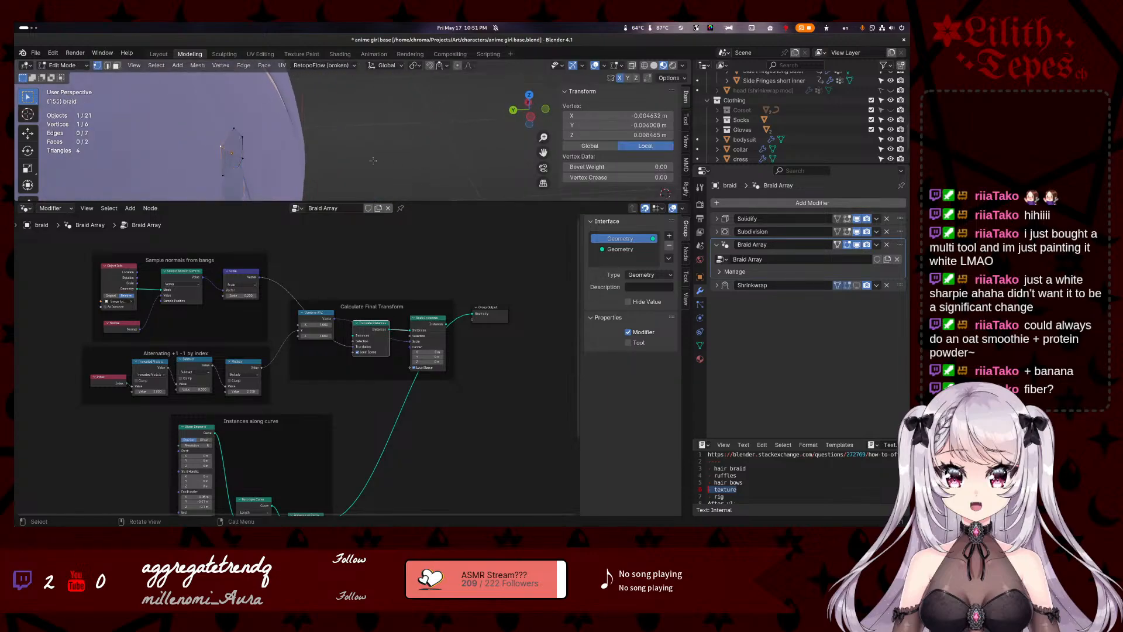
{"action": "key", "text": "s"}
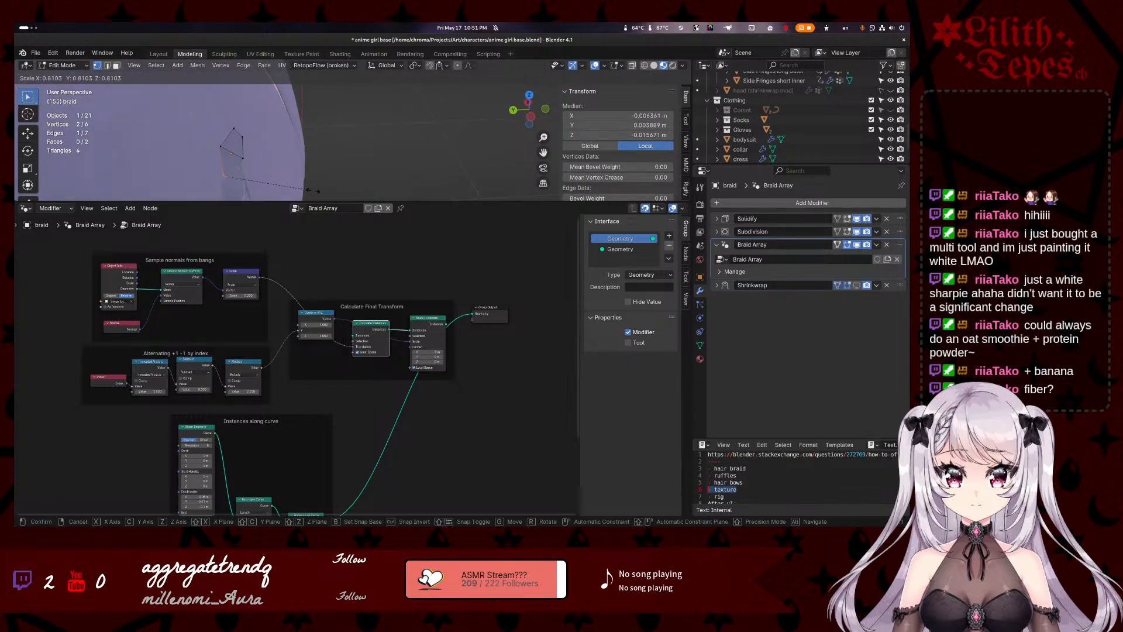
{"action": "left_click", "coordinate": [295, 187]}
{"action": "key", "text": "Tab"}
{"action": "middle_click_drag", "start_coordinate": [311, 179], "coordinate": [263, 151]}
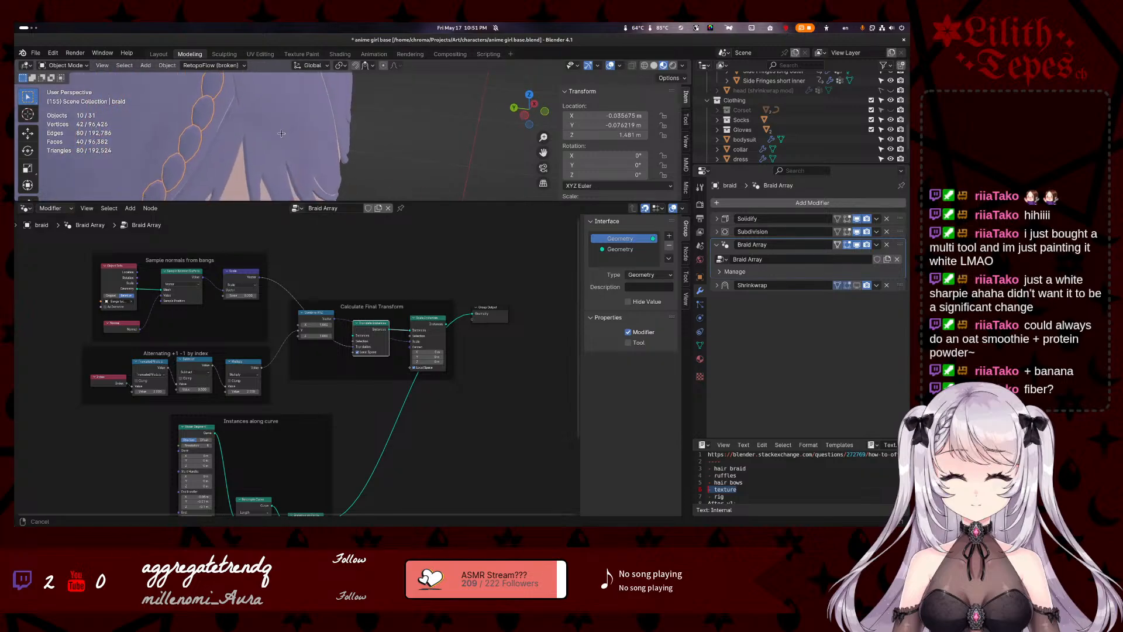
- Move the braid segment's two middle vertices slightly, adjust its top vertex, and return to Object Mode to check the braid
{"action": "key", "text": "Tab"}
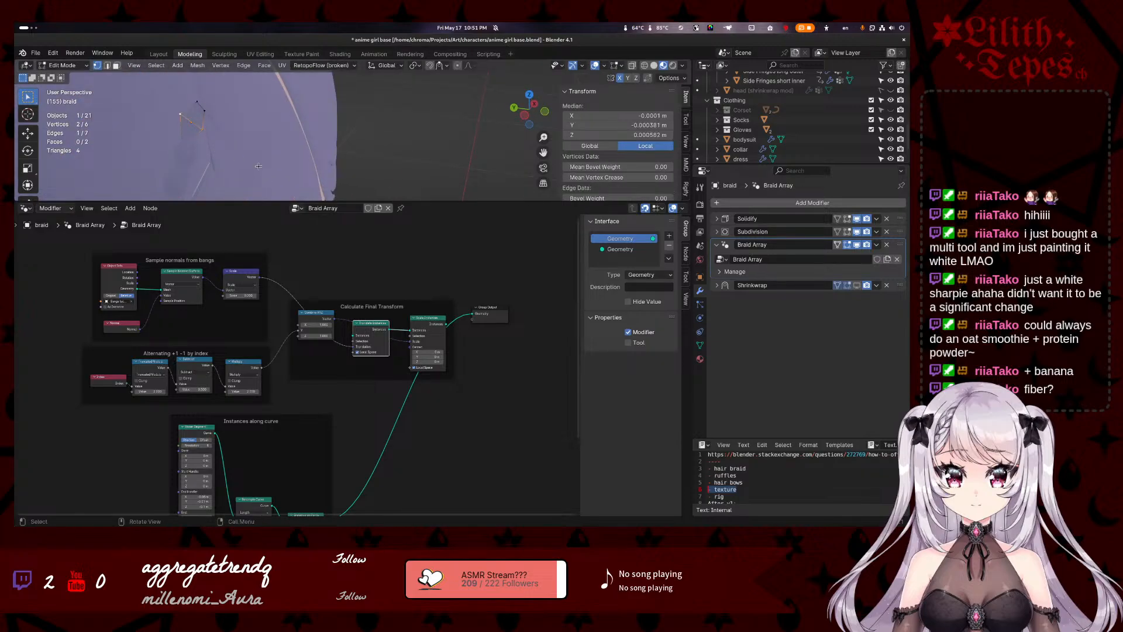
{"action": "key", "text": "g"}
{"action": "left_click", "coordinate": [263, 164]}
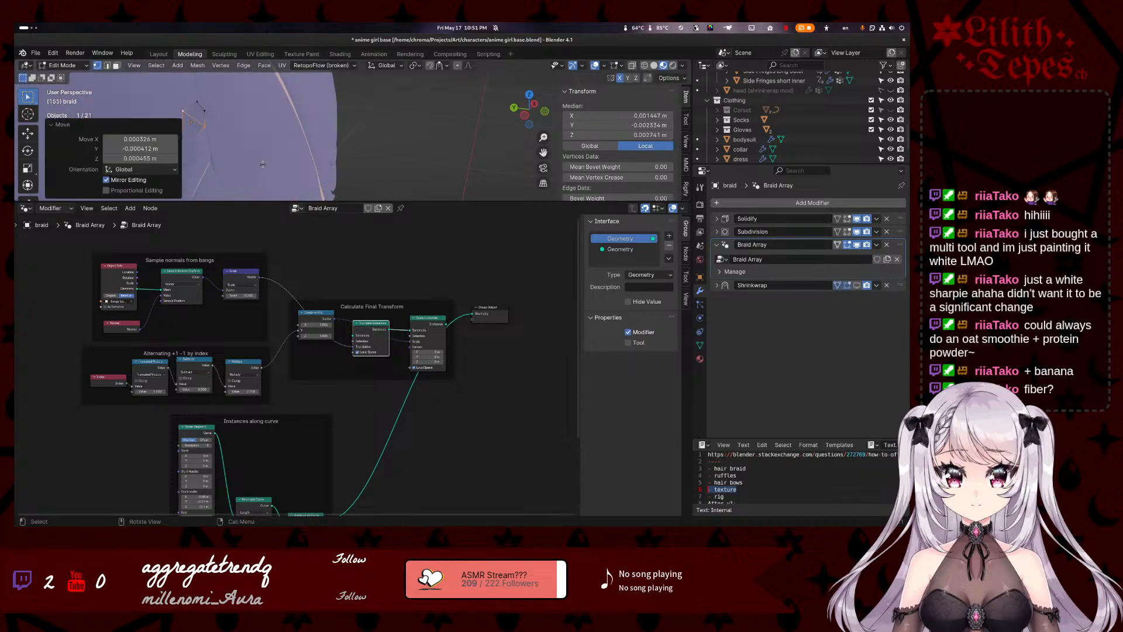
{"action": "left_click", "coordinate": [191, 107]}
{"action": "key", "text": "g"}
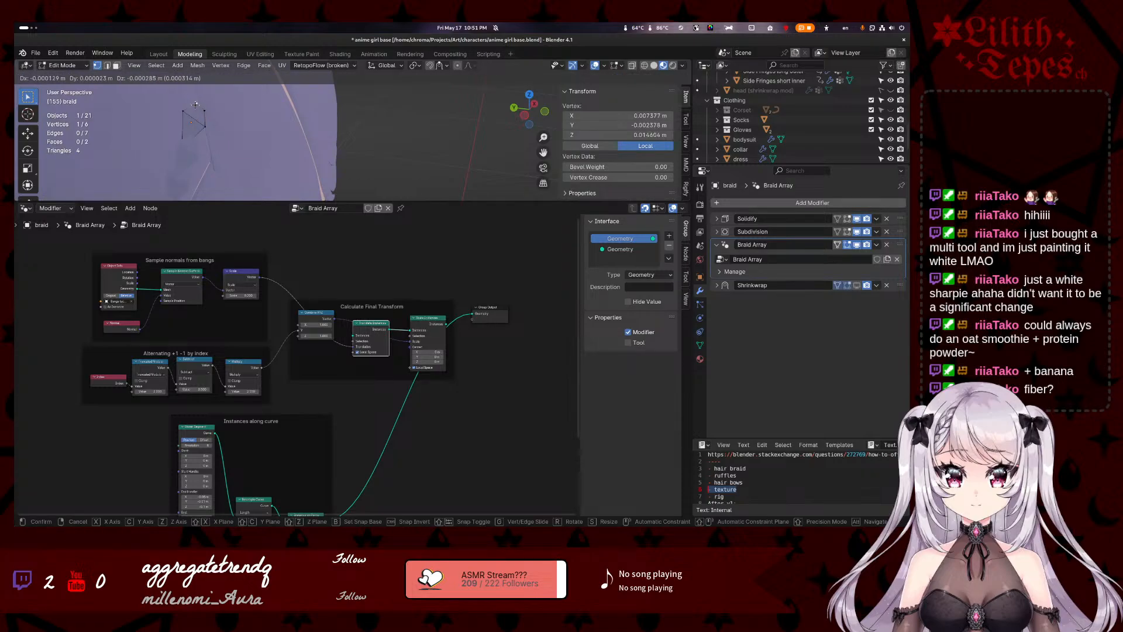
{"action": "left_click", "coordinate": [196, 106]}
{"action": "key", "text": "Tab"}
{"action": "left_click", "coordinate": [270, 150]}
{"action": "scroll", "coordinate": [257, 150], "scroll_direction": "down", "scroll_amount": 2}
{"action": "mouse_move", "coordinate": [244, 152]}
{"action": "middle_mouse_down"}
{"action": "mouse_move", "coordinate": [230, 154]}
{"action": "mouse_move", "coordinate": [252, 162]}
{"action": "middle_mouse_up"}
{"action": "left_click", "coordinate": [254, 164]}
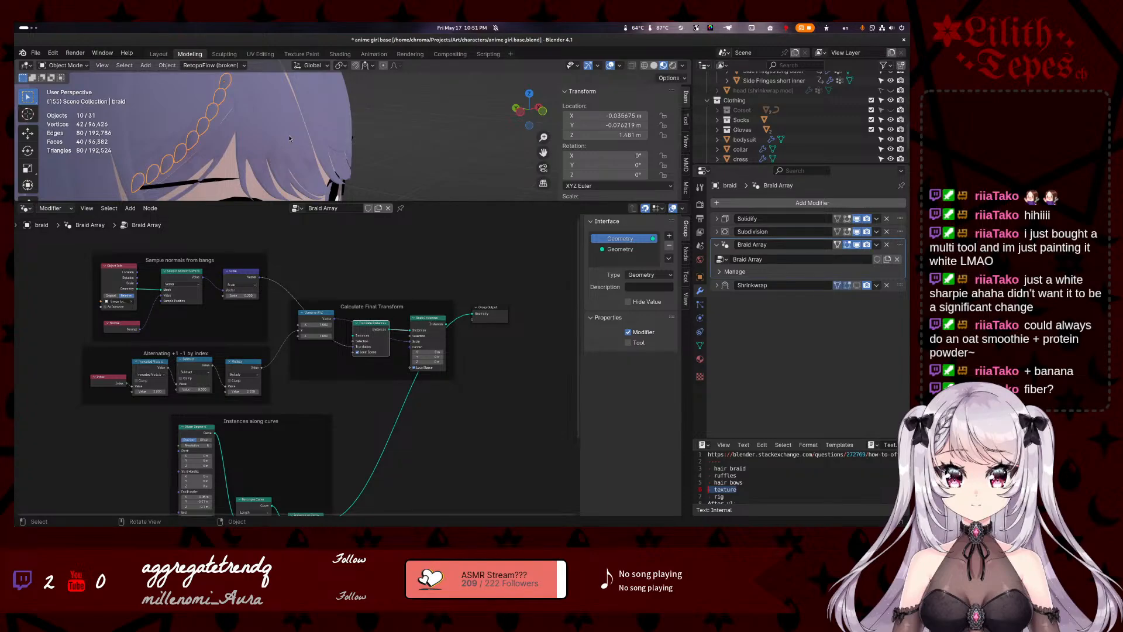
{"action": "middle_click_drag", "start_coordinate": [289, 134], "coordinate": [313, 113]}
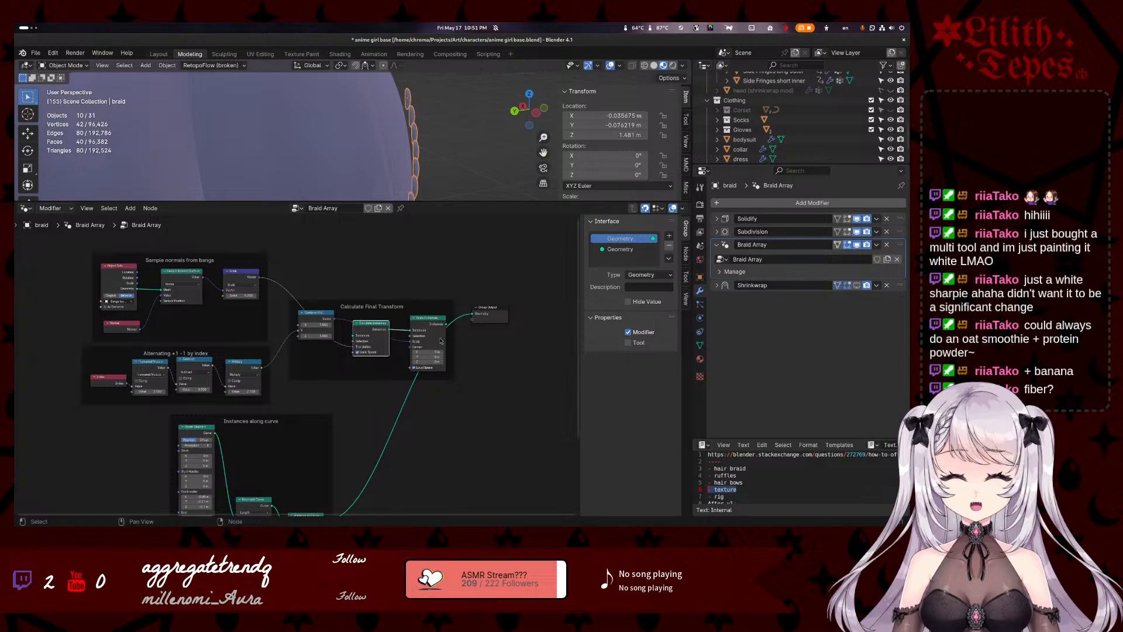
- Rearrange the Calculate Final Transform nodes with Translate Instances first, Combine XYZ below it, and Scale Instances to their right
{"action": "left_click_drag", "start_coordinate": [431, 315], "coordinate": [436, 345]}
{"action": "key", "text": "g"}
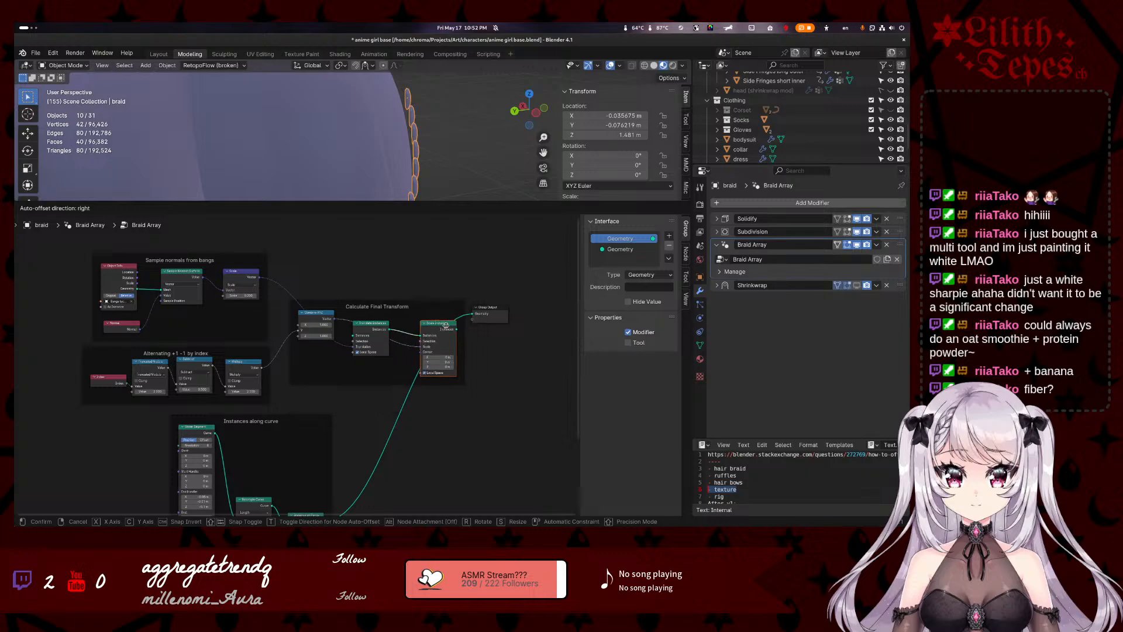
{"action": "left_click", "coordinate": [446, 325]}
{"action": "left_click", "coordinate": [325, 314]}
{"action": "key", "text": "g"}
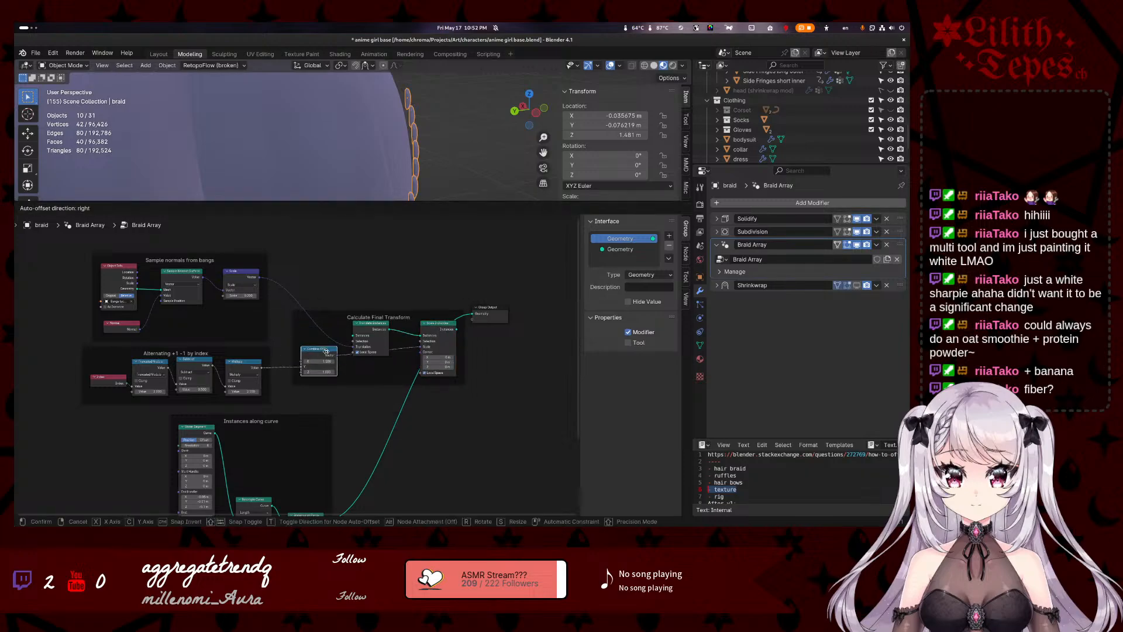
{"action": "left_click", "coordinate": [336, 357]}
{"action": "left_click_drag", "start_coordinate": [373, 325], "coordinate": [336, 309]}
- Connect Translate Instances to the Group Output and feed the instances along the curve into Translate Instances
{"action": "left_click_drag", "start_coordinate": [432, 324], "coordinate": [471, 316]}
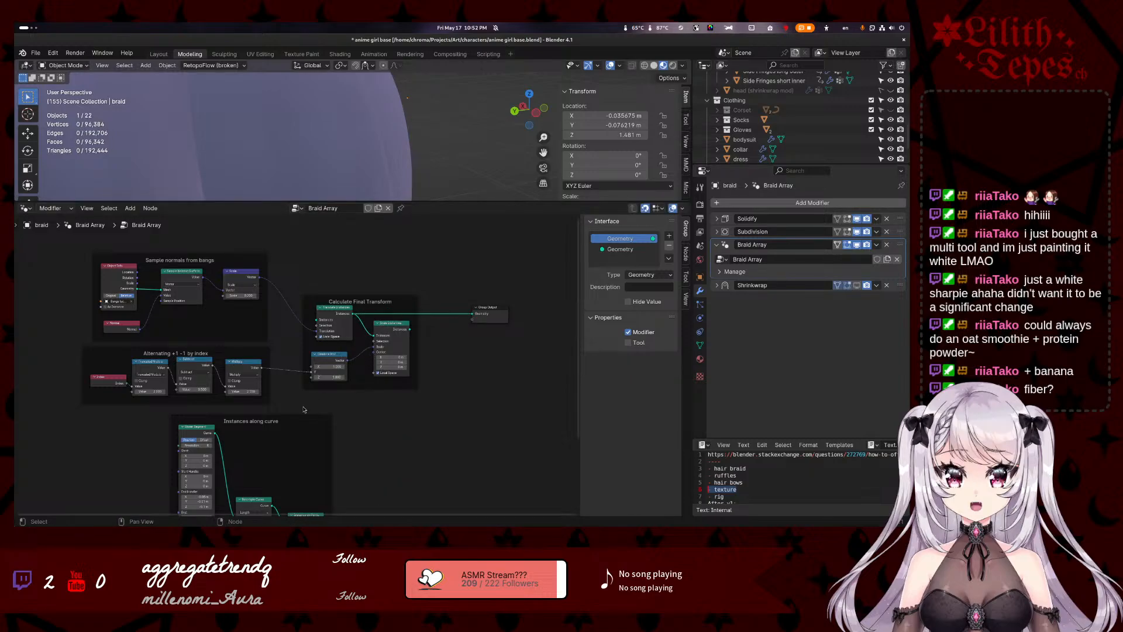
{"action": "scroll", "coordinate": [304, 386], "scroll_direction": "down", "scroll_amount": 1}
{"action": "left_click_drag", "start_coordinate": [321, 502], "coordinate": [338, 359]}
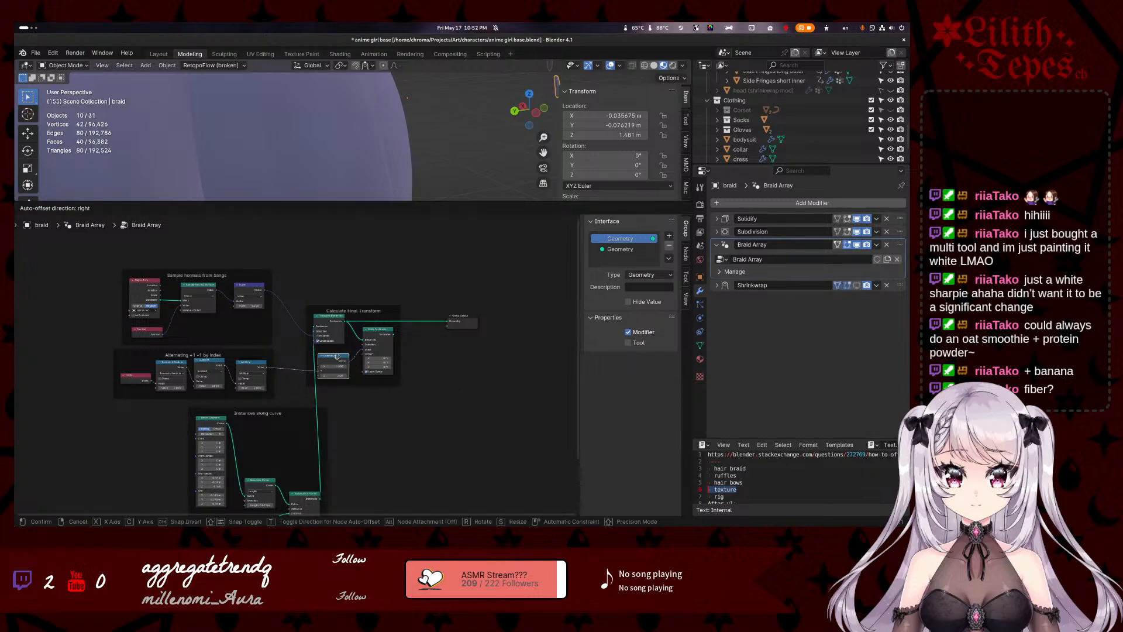
- Place the Instances along curve frame above Sample normals from bangs, and align Calculate Final Transform and the Group Output beside them
{"action": "left_click", "coordinate": [384, 318]}
{"action": "left_click_drag", "start_coordinate": [384, 318], "coordinate": [405, 316]}
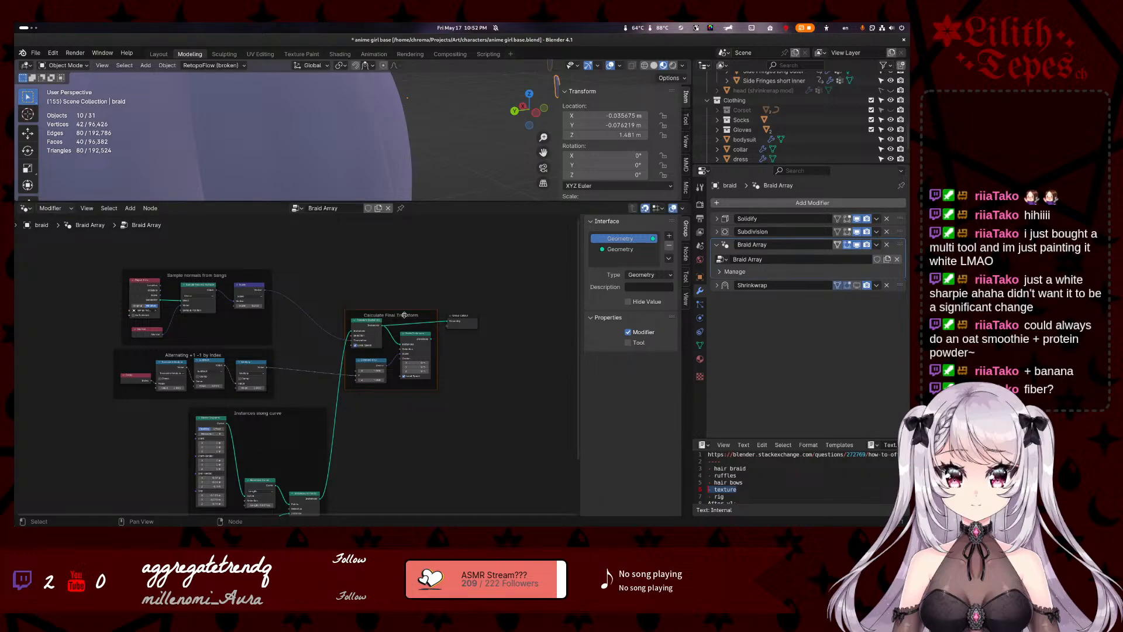
{"action": "left_click_drag", "start_coordinate": [271, 419], "coordinate": [223, 318]}
{"action": "scroll", "coordinate": [351, 366], "scroll_direction": "down", "scroll_amount": 2}
{"action": "middle_click_drag", "start_coordinate": [364, 375], "coordinate": [345, 304]}
{"action": "scroll", "coordinate": [371, 403], "scroll_direction": "up", "scroll_amount": 1}
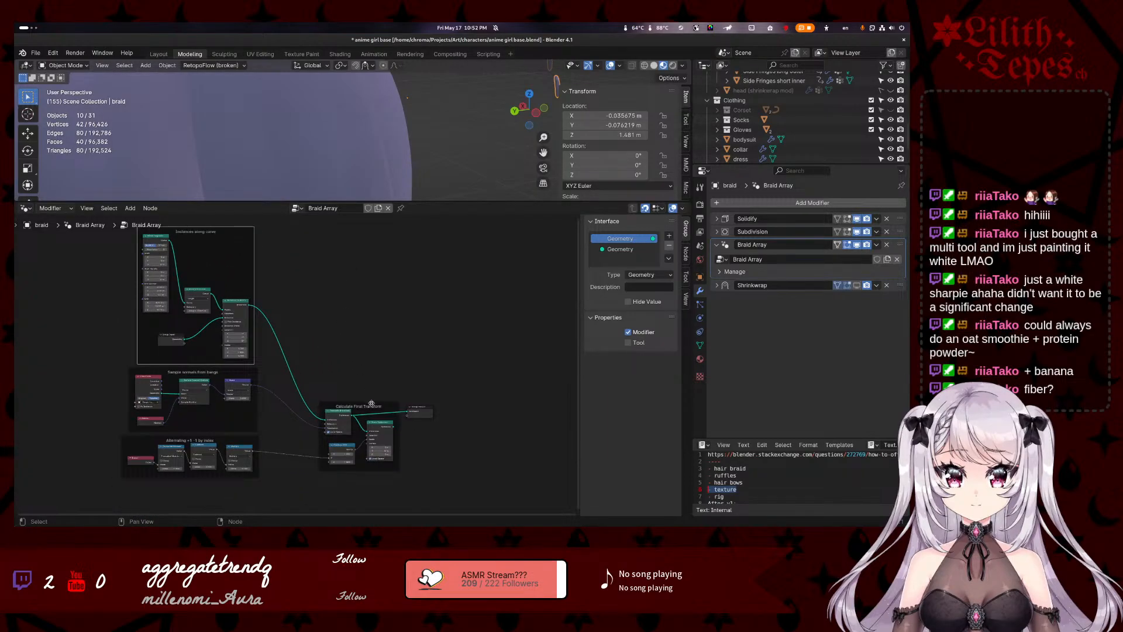
{"action": "left_click_drag", "start_coordinate": [371, 403], "coordinate": [351, 342]}
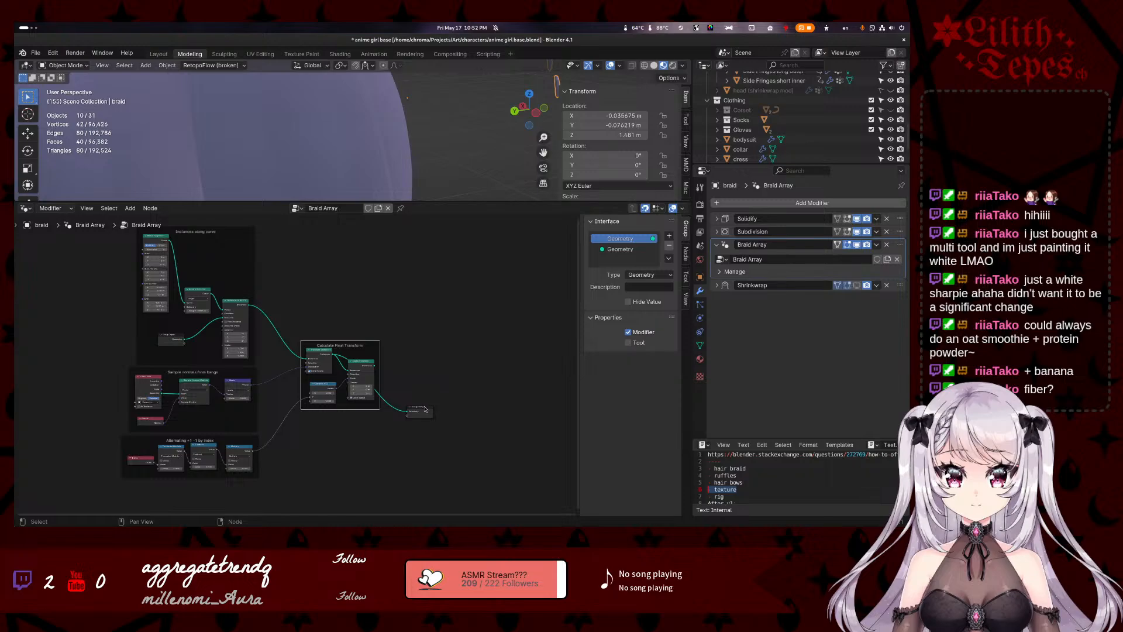
{"action": "left_click_drag", "start_coordinate": [425, 410], "coordinate": [418, 348]}
{"action": "scroll", "coordinate": [320, 338], "scroll_direction": "up", "scroll_amount": 1}
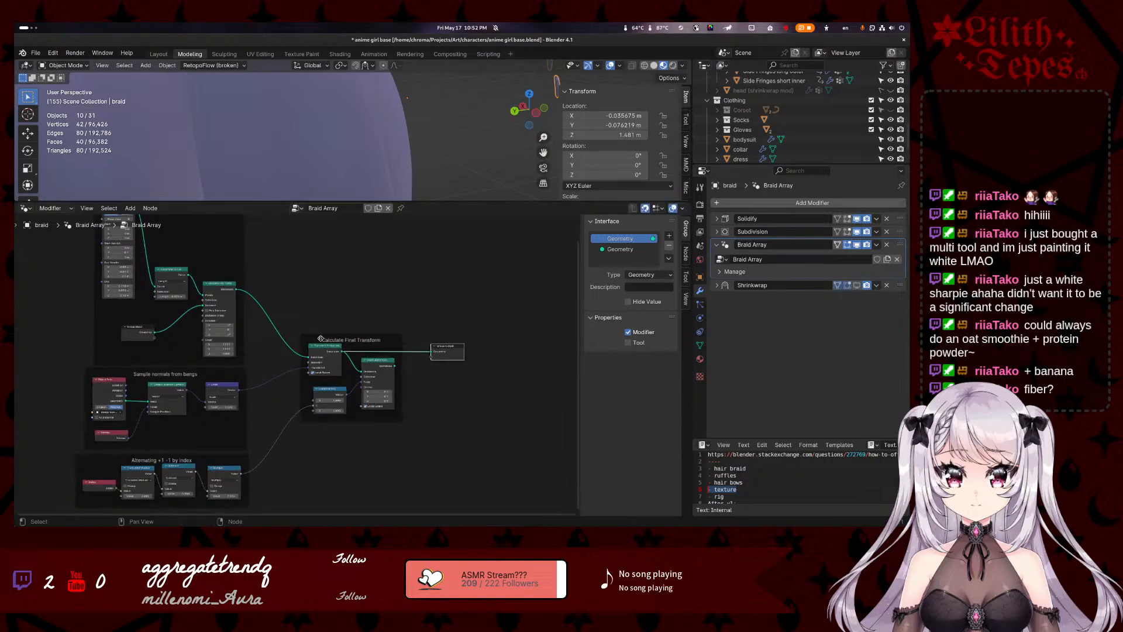
- Examine the braid's offset from the bangs and the Scale Instances node in the Calculate Final Transform frame
{"action": "scroll", "coordinate": [301, 360], "scroll_direction": "up", "scroll_amount": 4}
{"action": "scroll", "coordinate": [310, 167], "scroll_direction": "down", "scroll_amount": 4}
{"action": "middle_click_drag", "start_coordinate": [310, 169], "coordinate": [256, 164]}
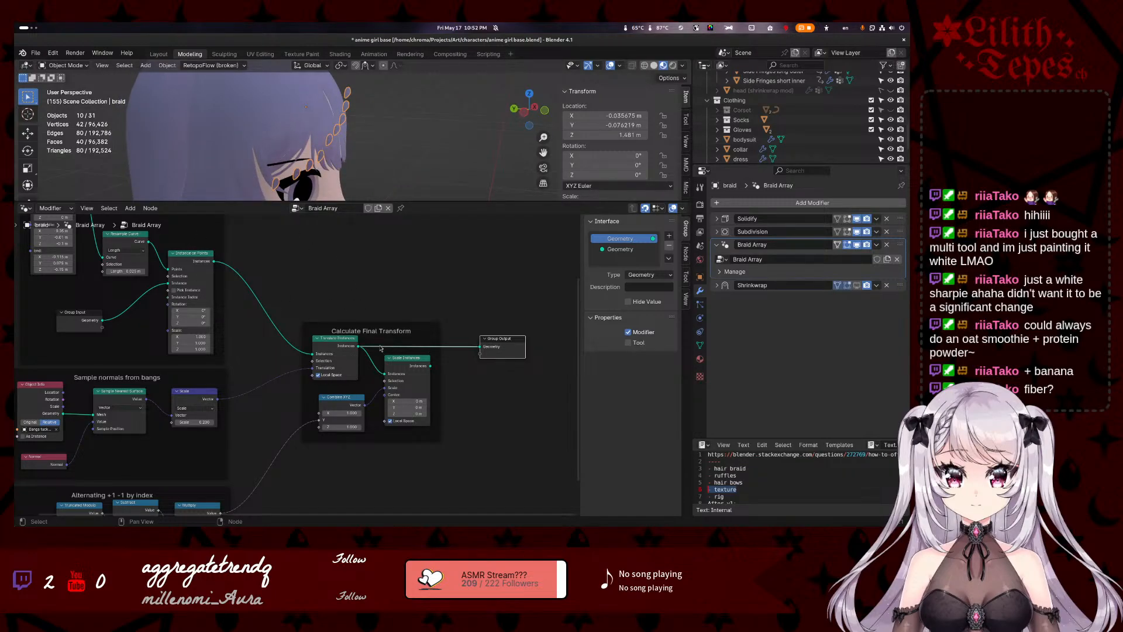
{"action": "left_click", "coordinate": [412, 360]}
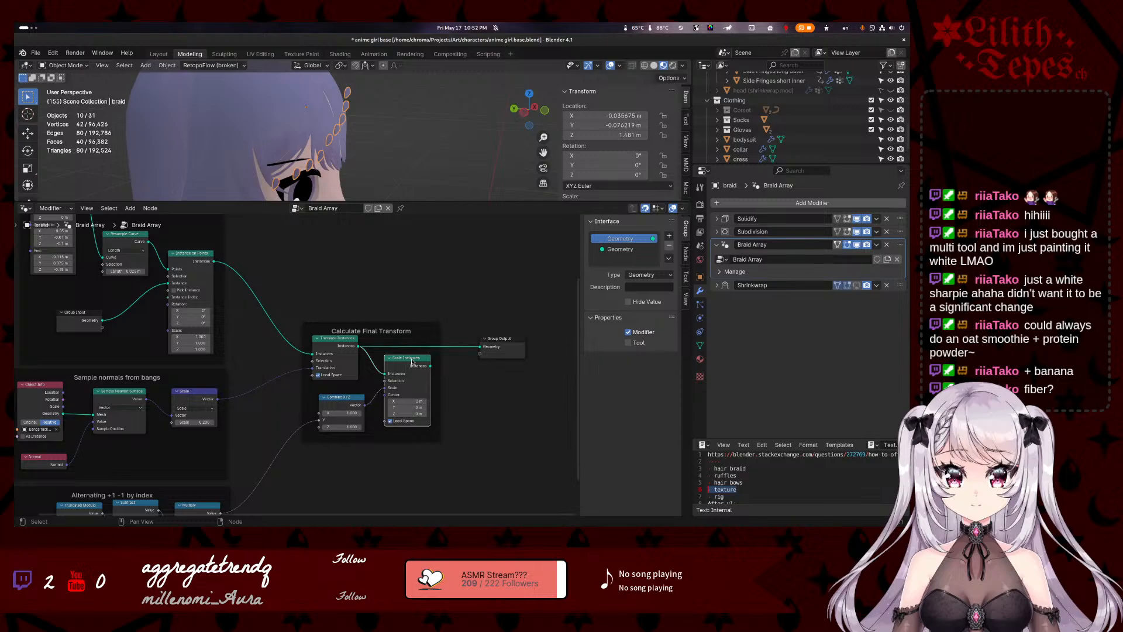
{"action": "mouse_move", "coordinate": [256, 429]}
{"action": "middle_mouse_down"}
{"action": "mouse_move", "coordinate": [271, 374]}
{"action": "mouse_move", "coordinate": [261, 439]}
{"action": "middle_mouse_up"}
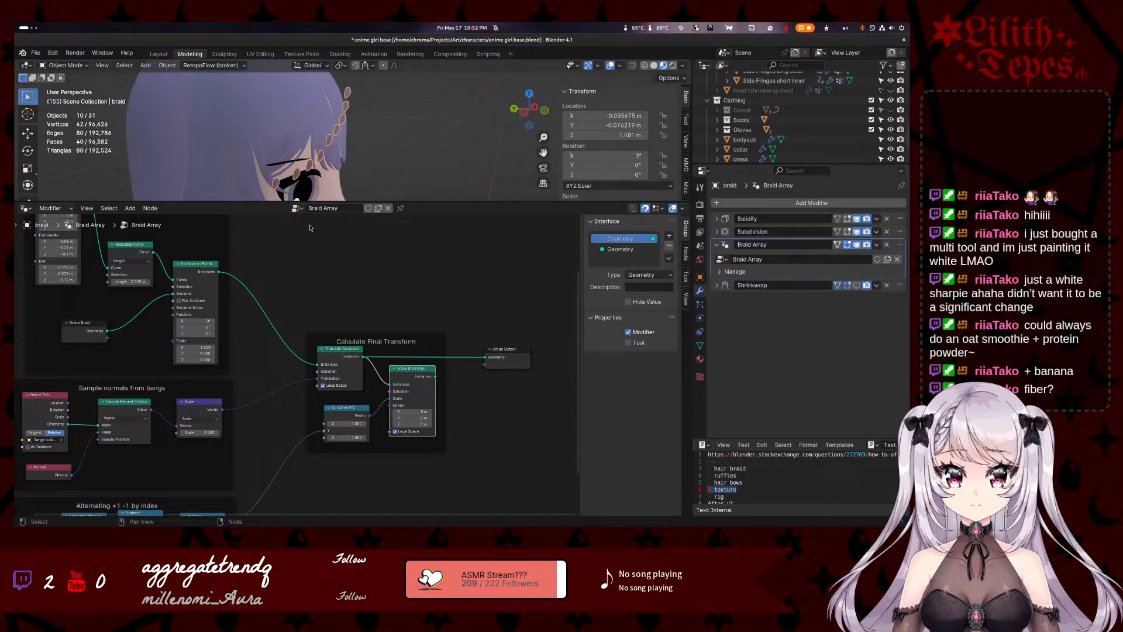
- Switch to Firefox to study the reference image's normal-offset node setup, and return to Blender to compare the Sample normals from bangs nodes
{"action": "key", "text": "super"}
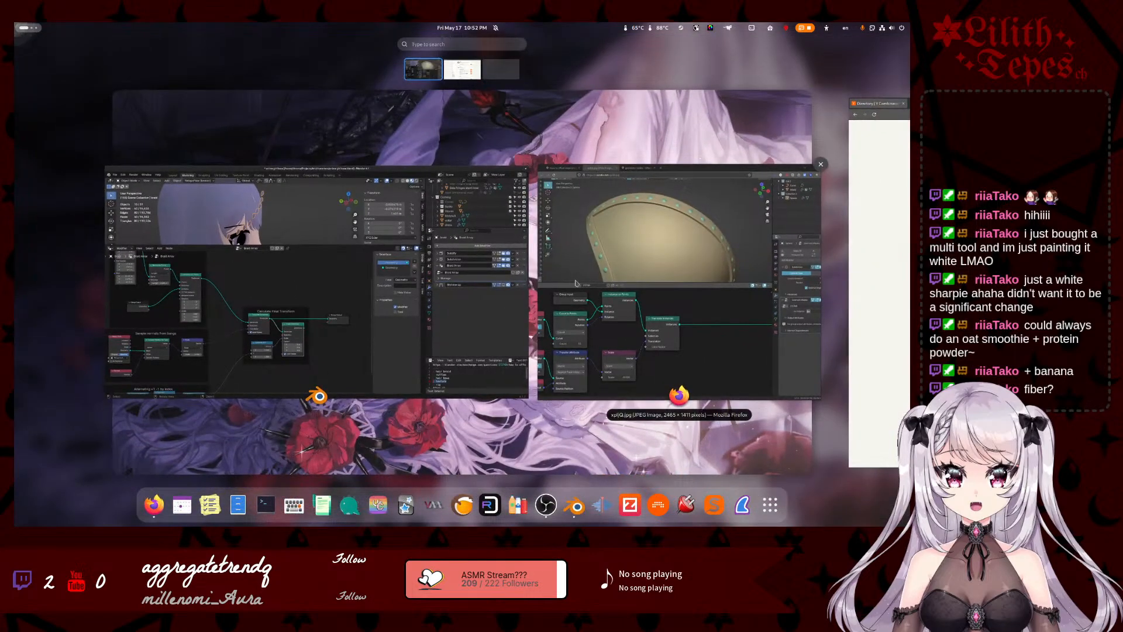
{"action": "left_click", "coordinate": [554, 250]}
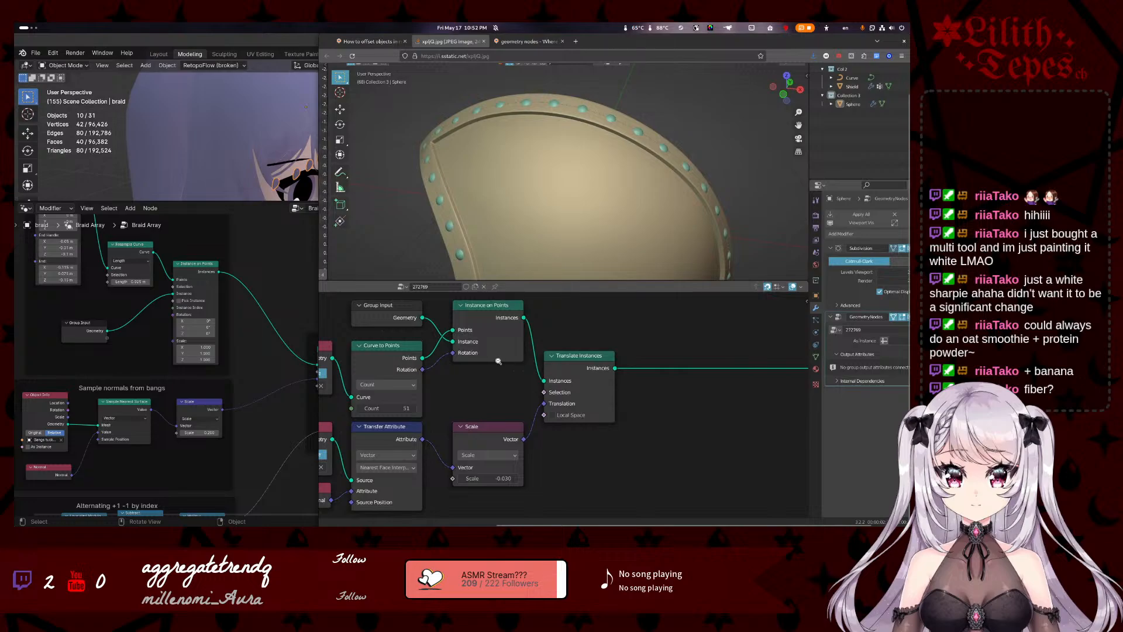
{"action": "scroll", "coordinate": [497, 361], "scroll_direction": "left", "scroll_amount": 3}
{"action": "scroll", "coordinate": [497, 360], "scroll_direction": "left", "scroll_amount": 2}
{"action": "scroll", "coordinate": [491, 362], "scroll_direction": "up", "scroll_amount": 2}
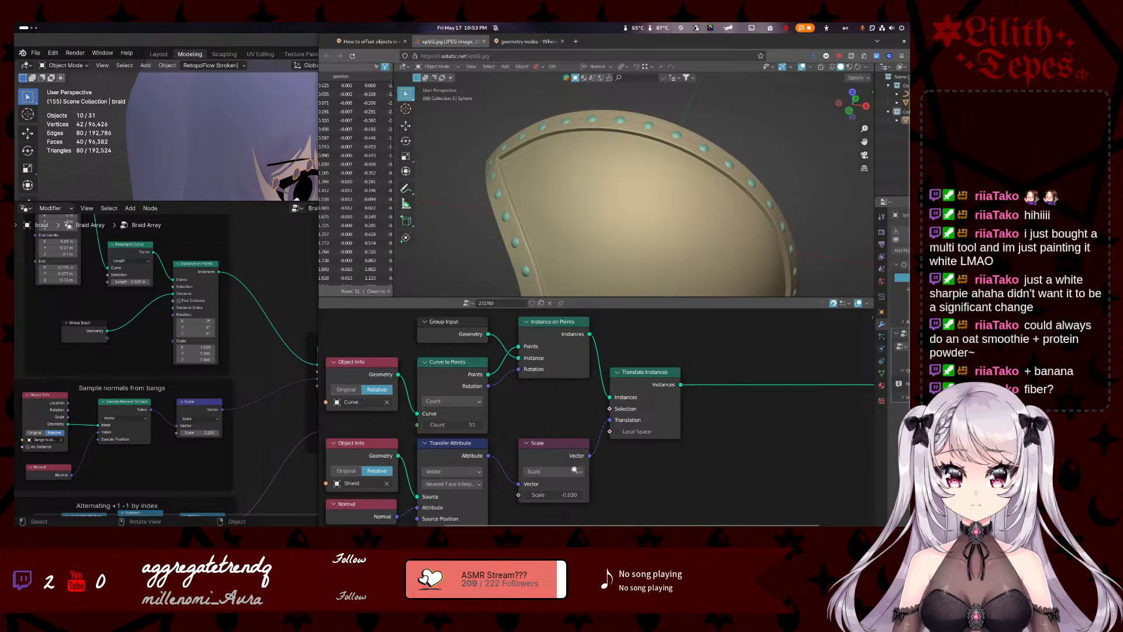
{"action": "scroll", "coordinate": [569, 472], "scroll_direction": "down", "scroll_amount": 1}
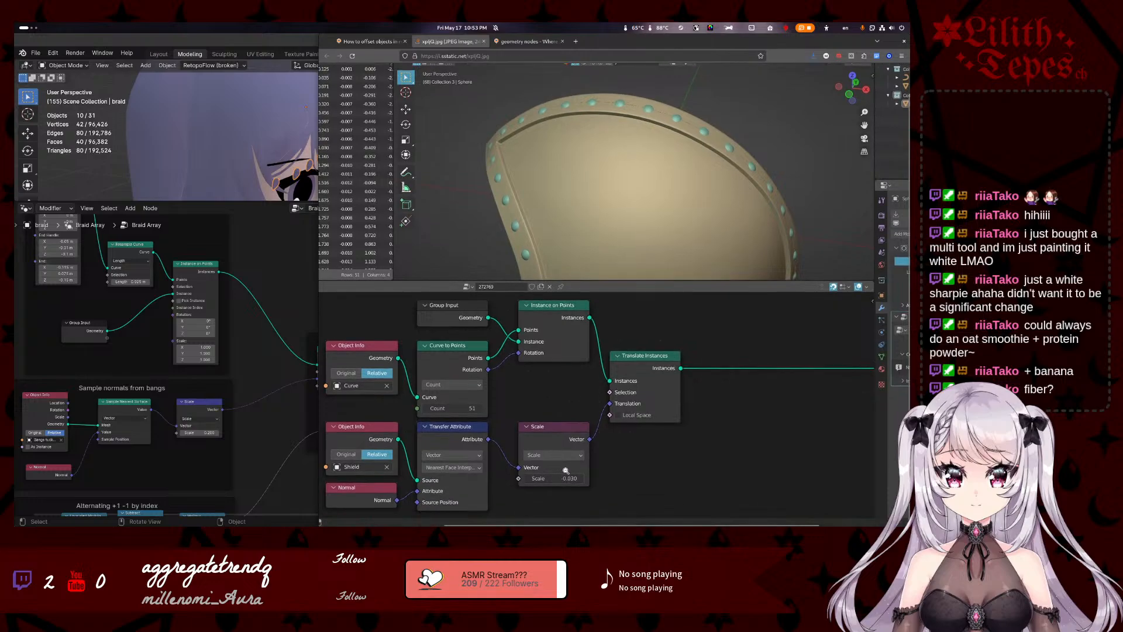
{"action": "middle_click", "coordinate": [561, 470]}
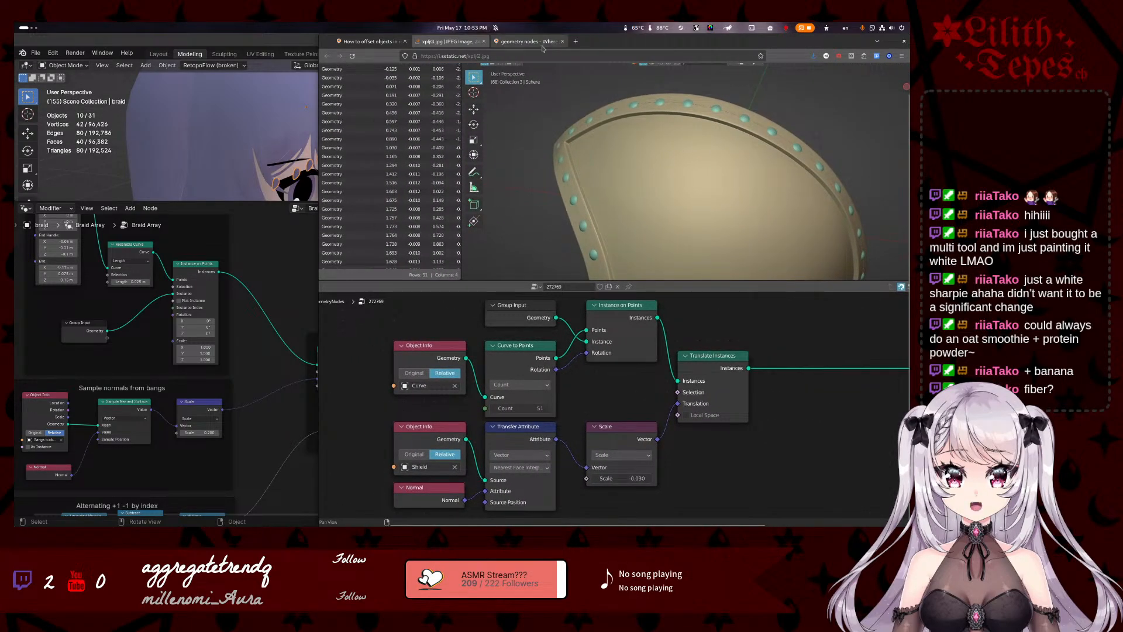
{"action": "left_click_drag", "start_coordinate": [570, 42], "coordinate": [15, 89]}
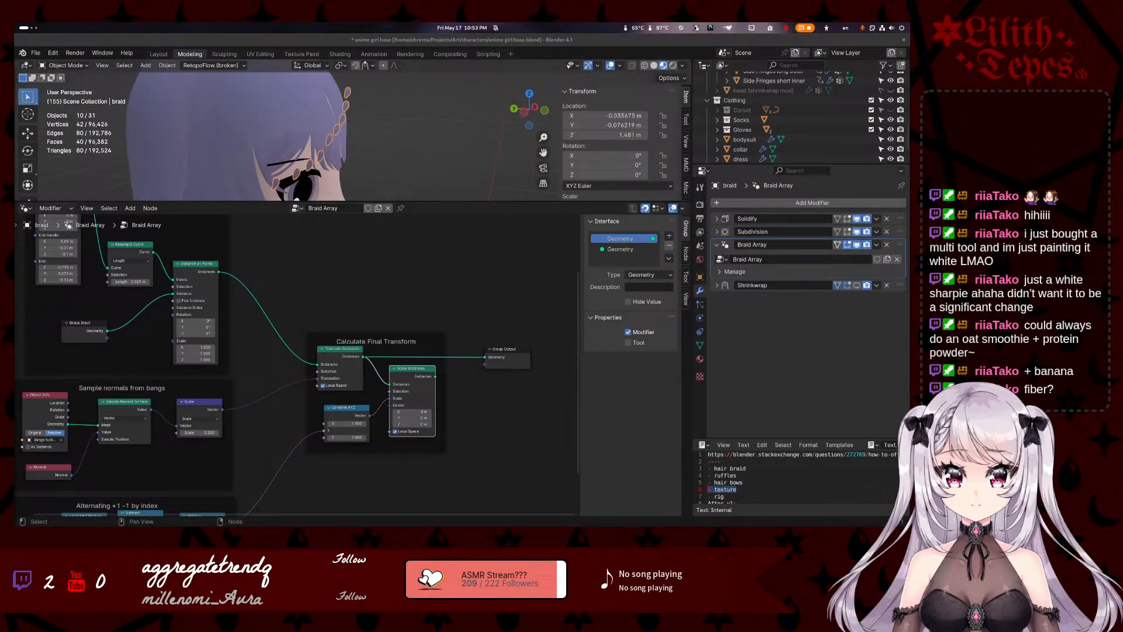
{"action": "middle_click_drag", "start_coordinate": [259, 403], "coordinate": [384, 362]}
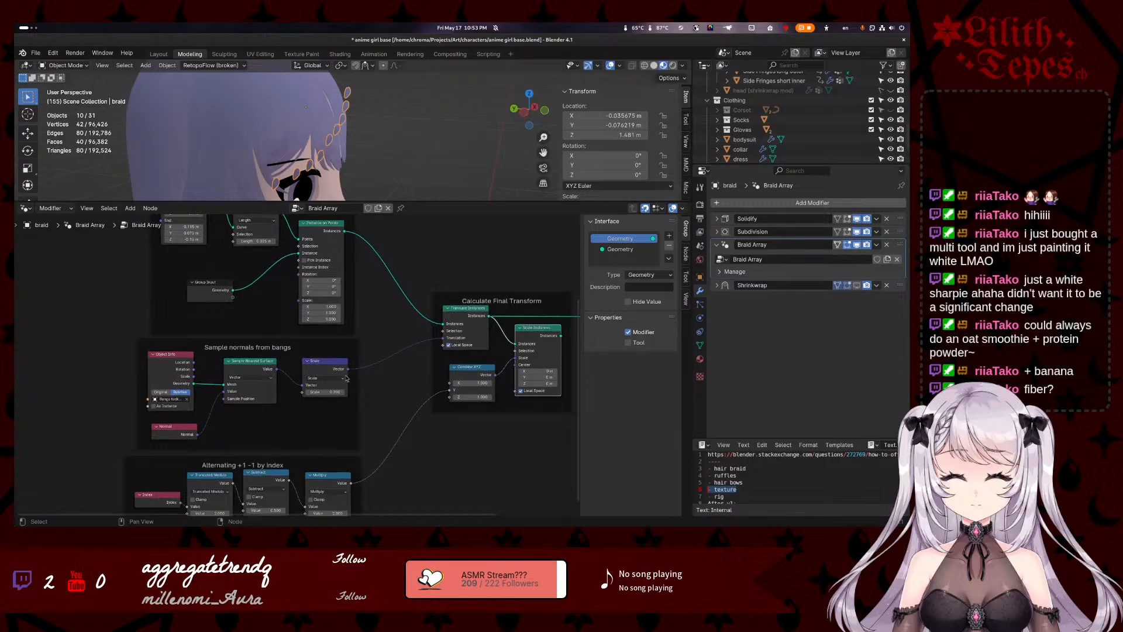
- Move the Normal node beneath Object Info in the Sample normals from bangs frame and examine the Sample Nearest Surface inputs
{"action": "left_click_drag", "start_coordinate": [173, 428], "coordinate": [167, 422]}
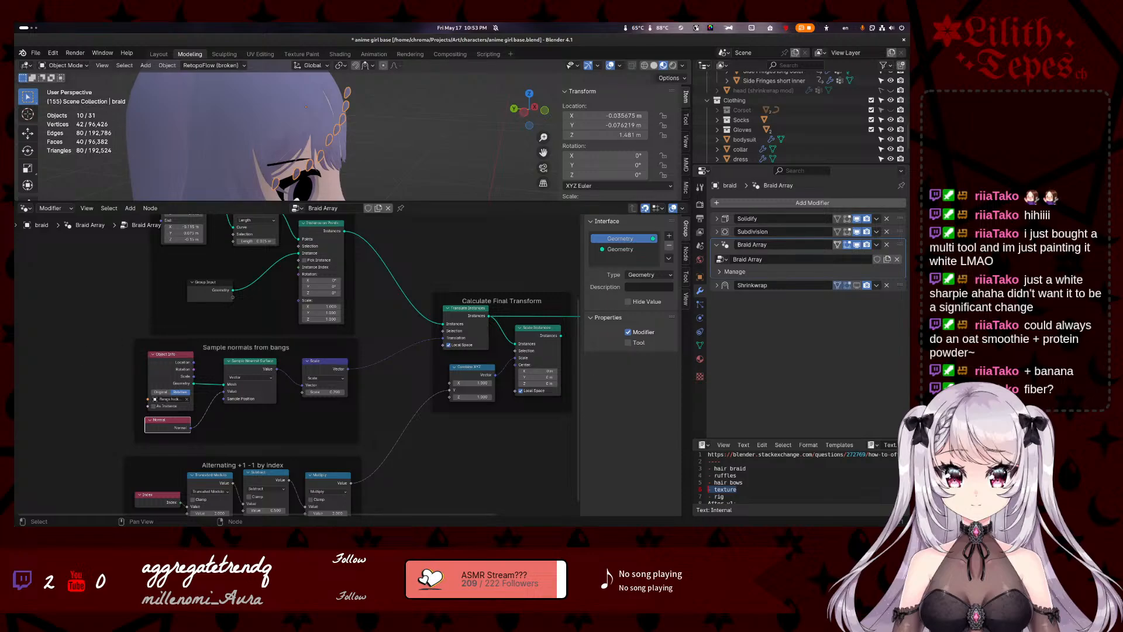
{"action": "scroll", "coordinate": [126, 270], "scroll_direction": "up", "scroll_amount": 5}
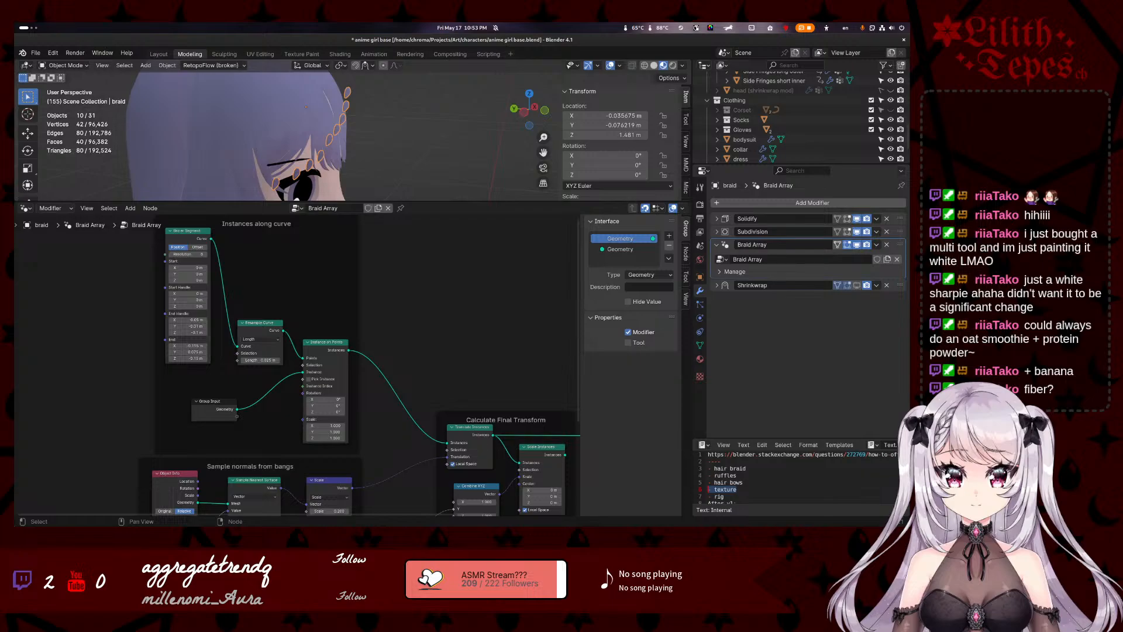
{"action": "scroll", "coordinate": [195, 426], "scroll_direction": "down", "scroll_amount": 5}
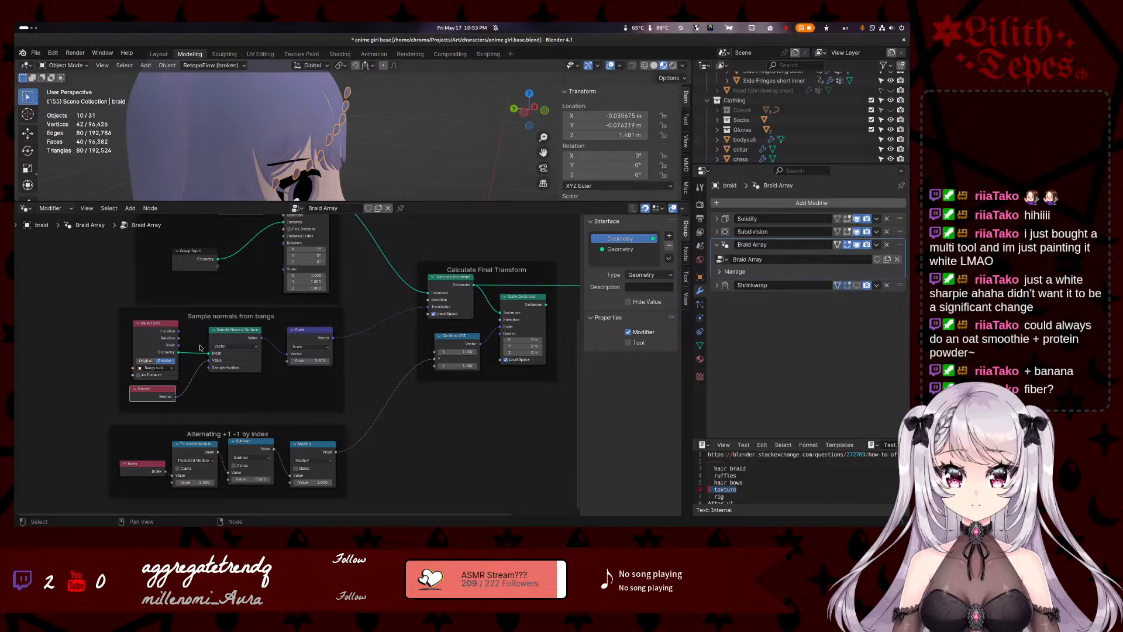
{"action": "left_click", "coordinate": [139, 327]}
{"action": "left_click", "coordinate": [319, 322]}
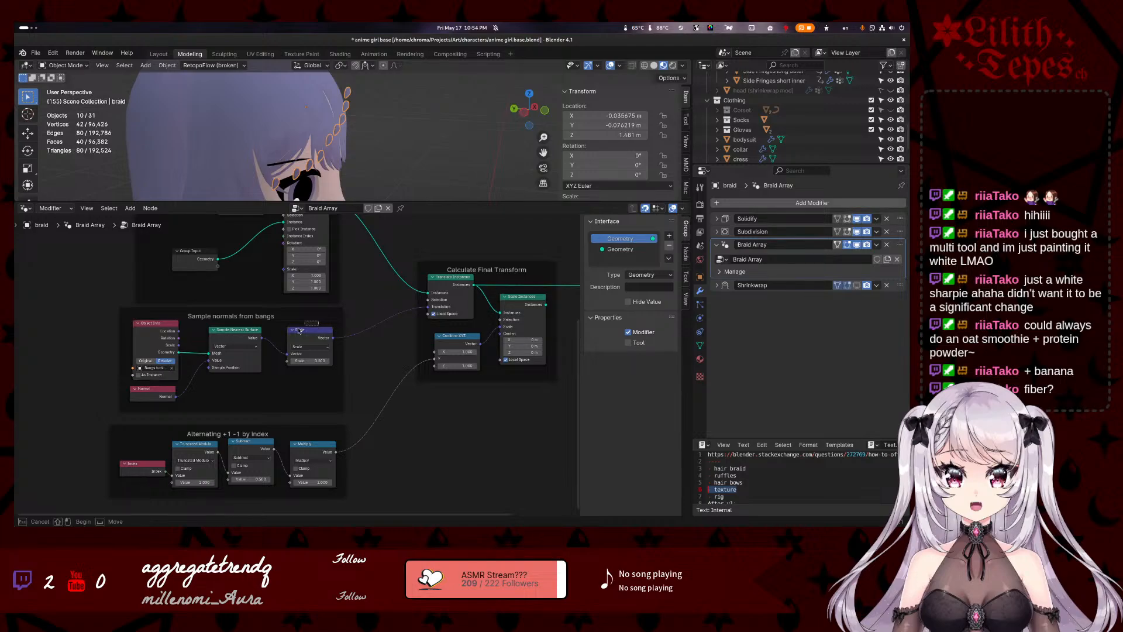
{"action": "left_click", "coordinate": [231, 332]}
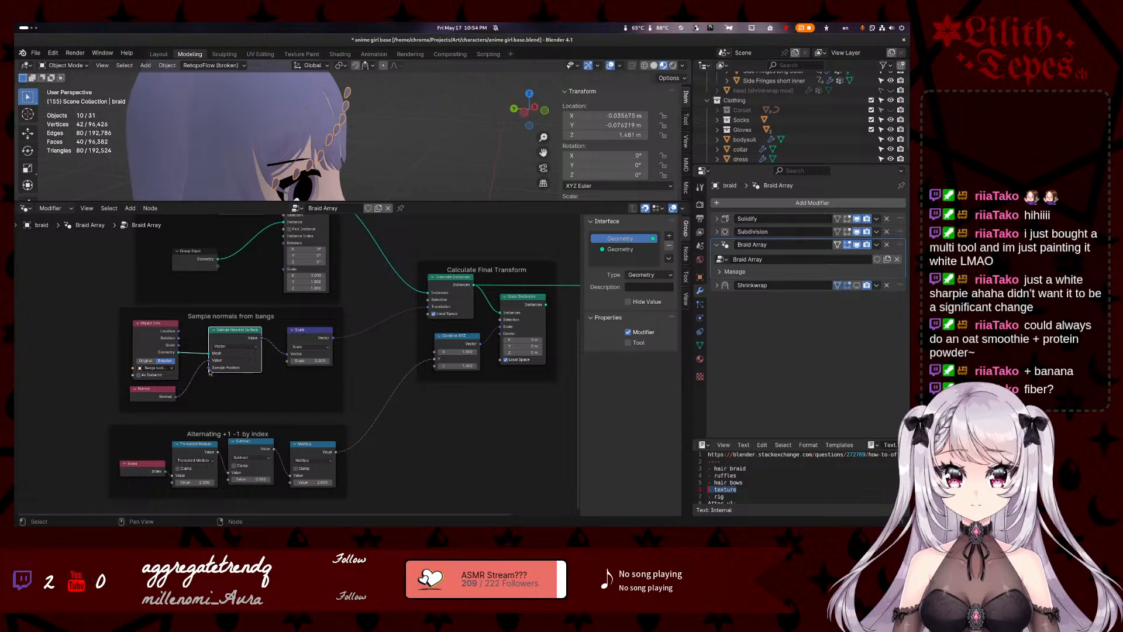
{"action": "middle_click_drag", "start_coordinate": [371, 297], "coordinate": [357, 355]}
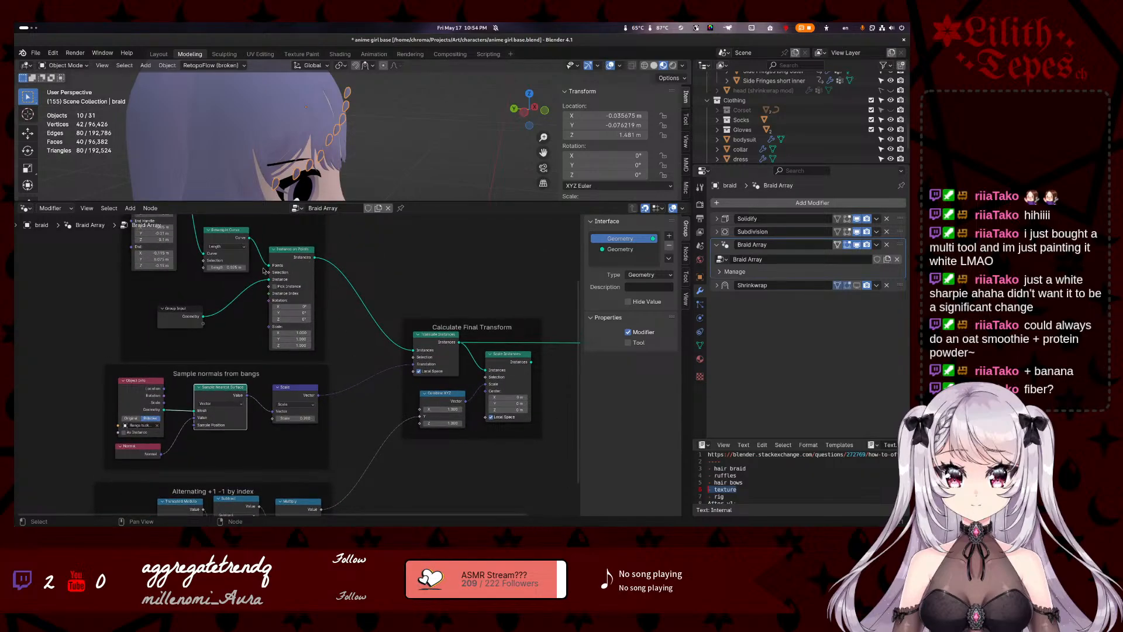
{"action": "middle_click_drag", "start_coordinate": [208, 295], "coordinate": [202, 341]}
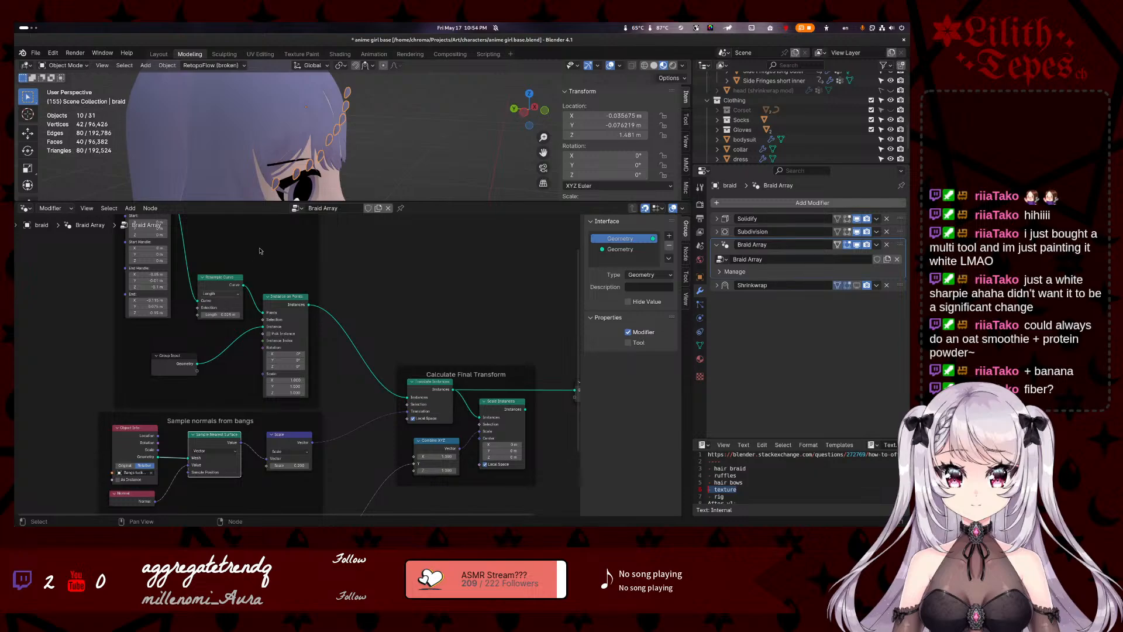
{"action": "mouse_move", "coordinate": [259, 248]}
{"action": "middle_mouse_down"}
{"action": "mouse_move", "coordinate": [259, 293]}
{"action": "mouse_move", "coordinate": [276, 233]}
{"action": "middle_mouse_up"}
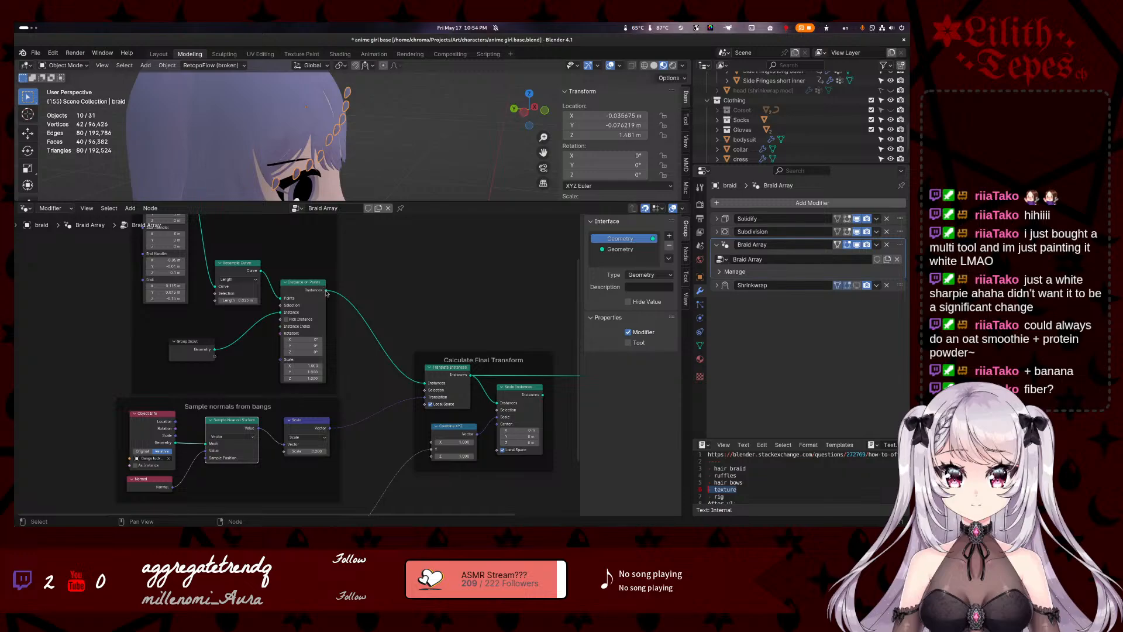
- Search for a position node that can be connected to the Instance on Points output
{"action": "mouse_move", "coordinate": [326, 293]}
{"action": "mouse_move", "coordinate": [331, 432]}
{"action": "left_click_drag", "start_coordinate": [327, 294], "coordinate": [375, 338]}
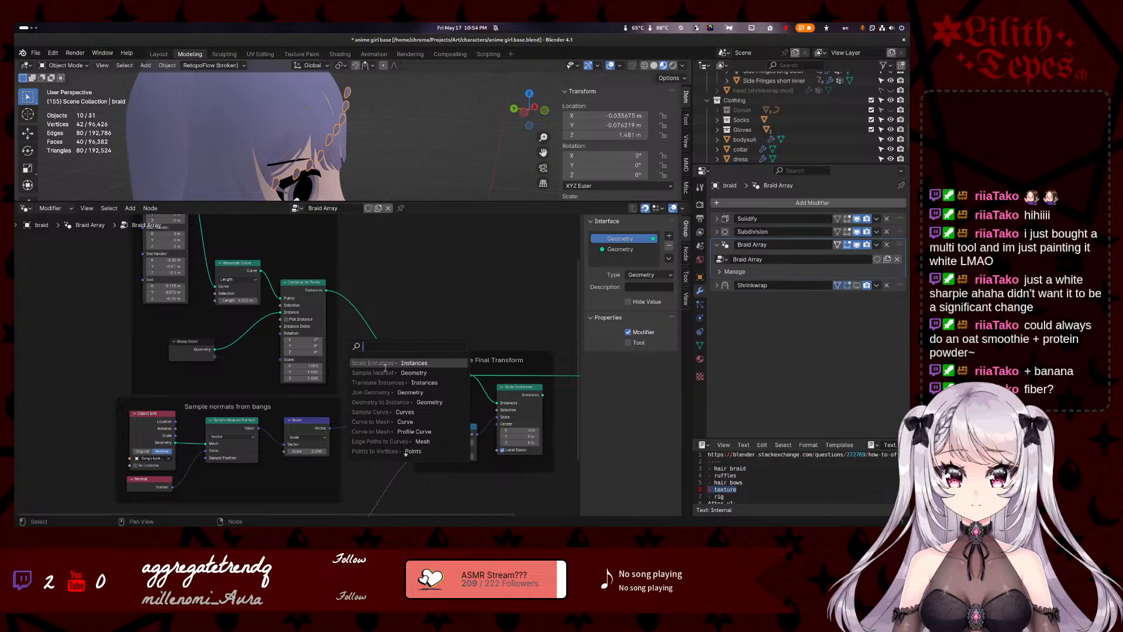
{"action": "type", "text": "position"}
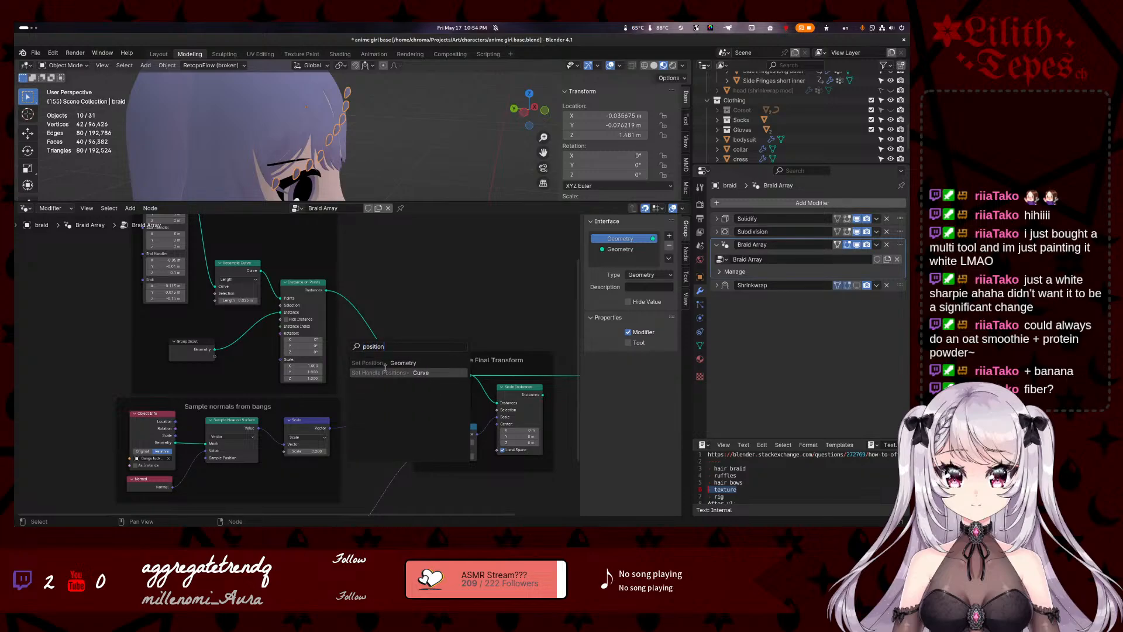
{"action": "left_click", "coordinate": [419, 307]}
{"action": "left_click_drag", "start_coordinate": [325, 290], "coordinate": [363, 367]}
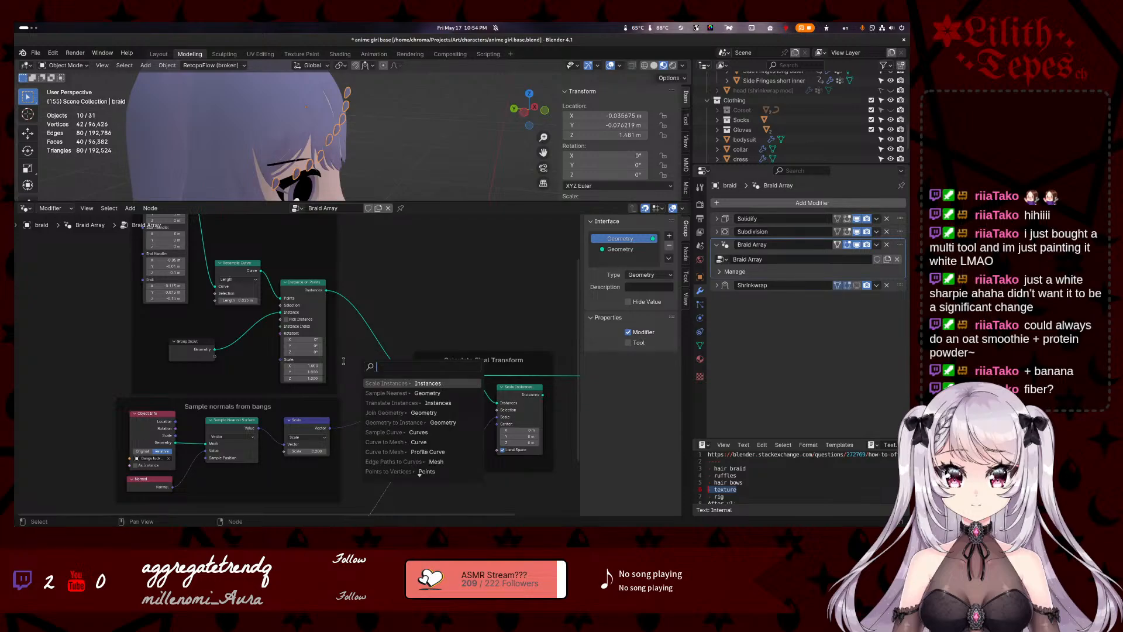
{"action": "key", "text": "Escape"}
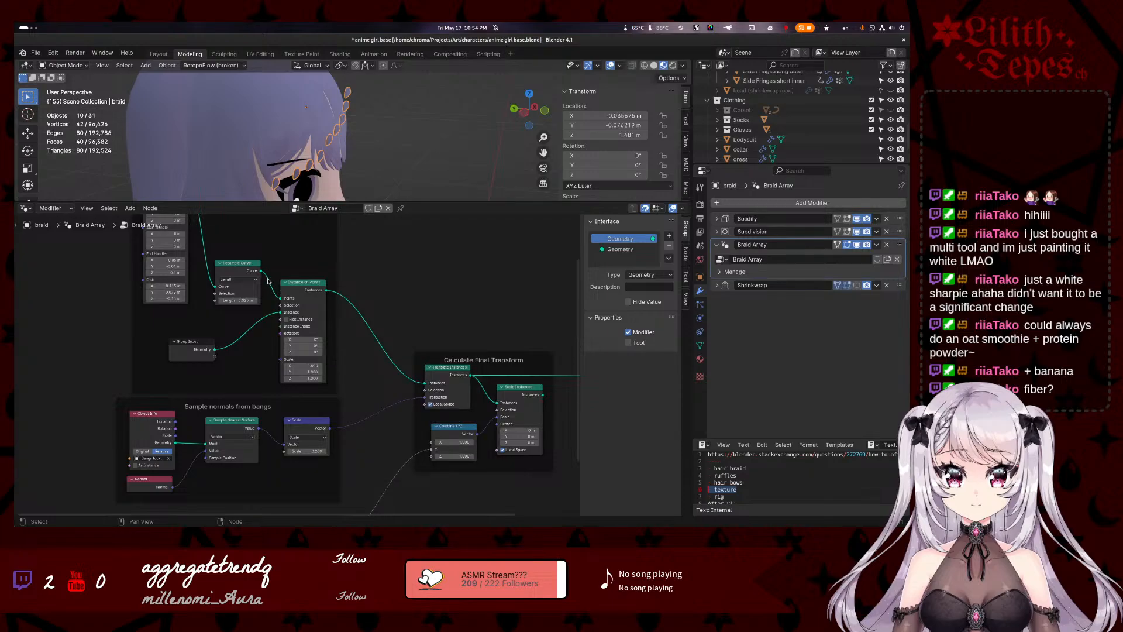
- Search for position and info nodes that can be connected to the Resample Curve output
{"action": "left_click_drag", "start_coordinate": [260, 271], "coordinate": [253, 374]}
{"action": "type", "text": "posi"}
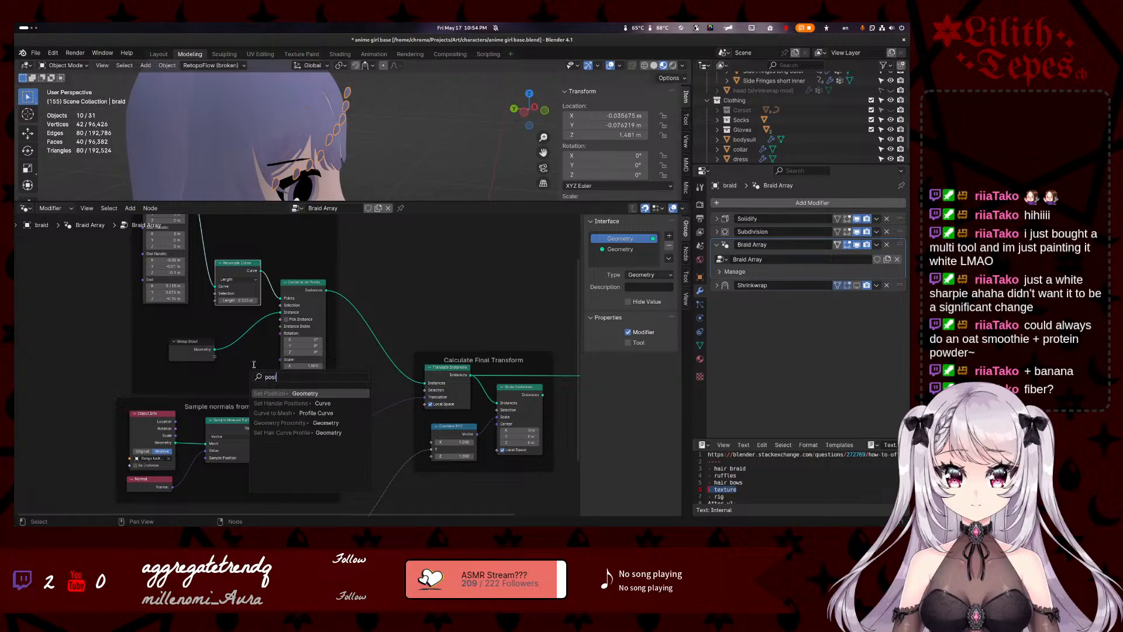
{"action": "type", "text": "tion"}
{"action": "key", "text": "ctrl+BackSpace"}
{"action": "type", "text": "info"}
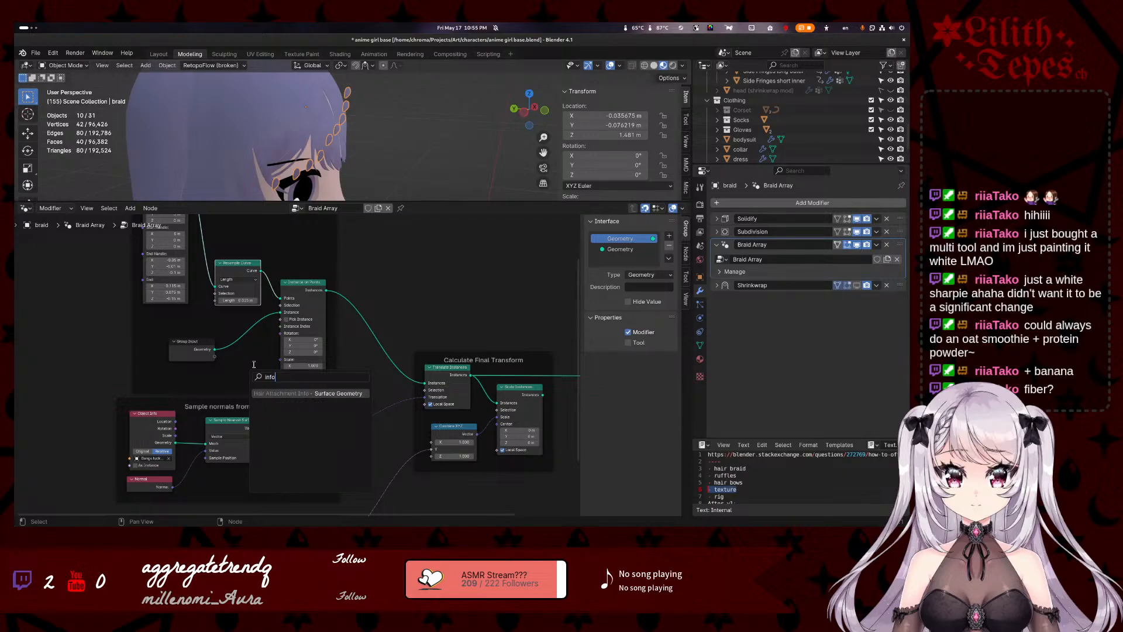
{"action": "key", "text": "Escape"}
- Search the nodes compatible with the Instance on Points output for "info" and "locat"
{"action": "left_click_drag", "start_coordinate": [325, 290], "coordinate": [346, 347]}
{"action": "type", "text": "info"}
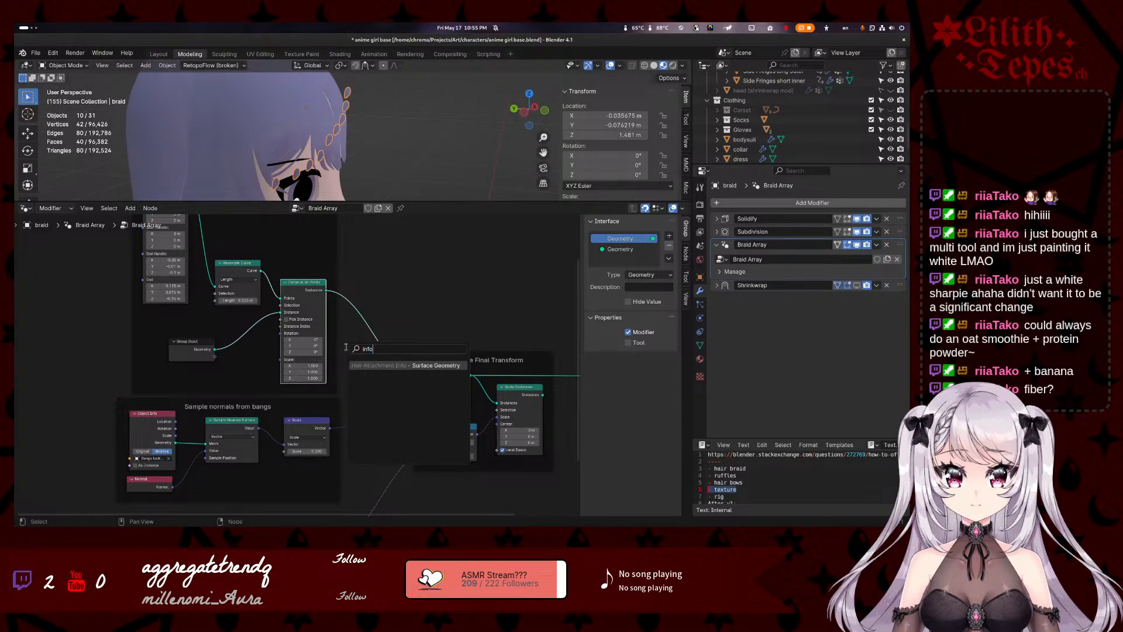
{"action": "key", "text": "BackSpace"}
{"action": "key", "text": "BackSpace"}
{"action": "key", "text": "BackSpace"}
{"action": "key", "text": "BackSpace"}
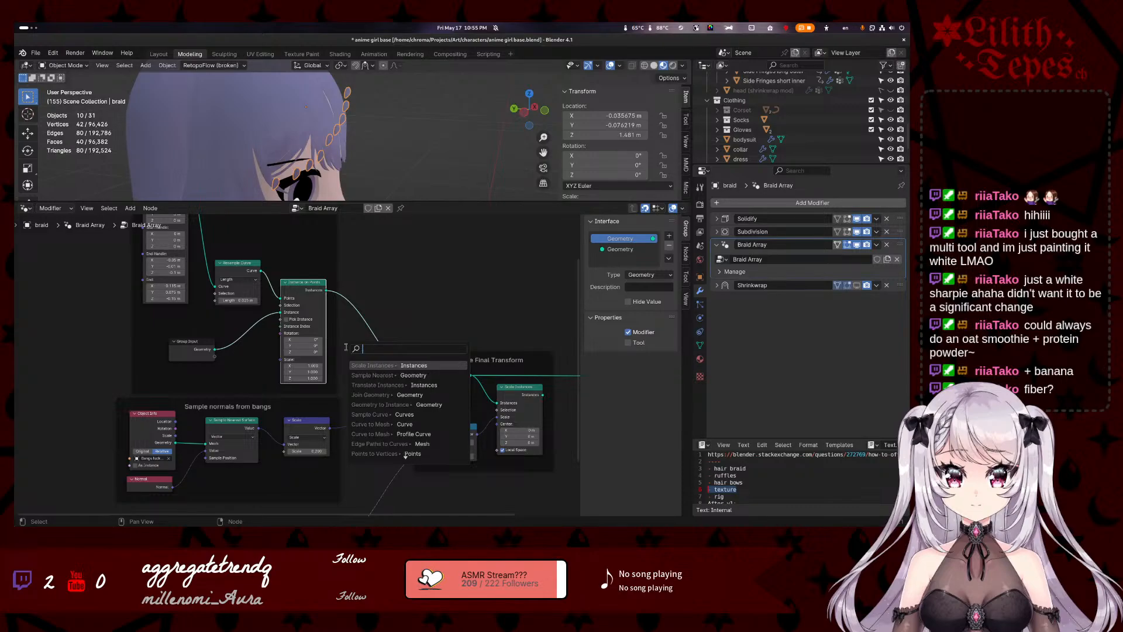
{"action": "type", "text": "locat"}
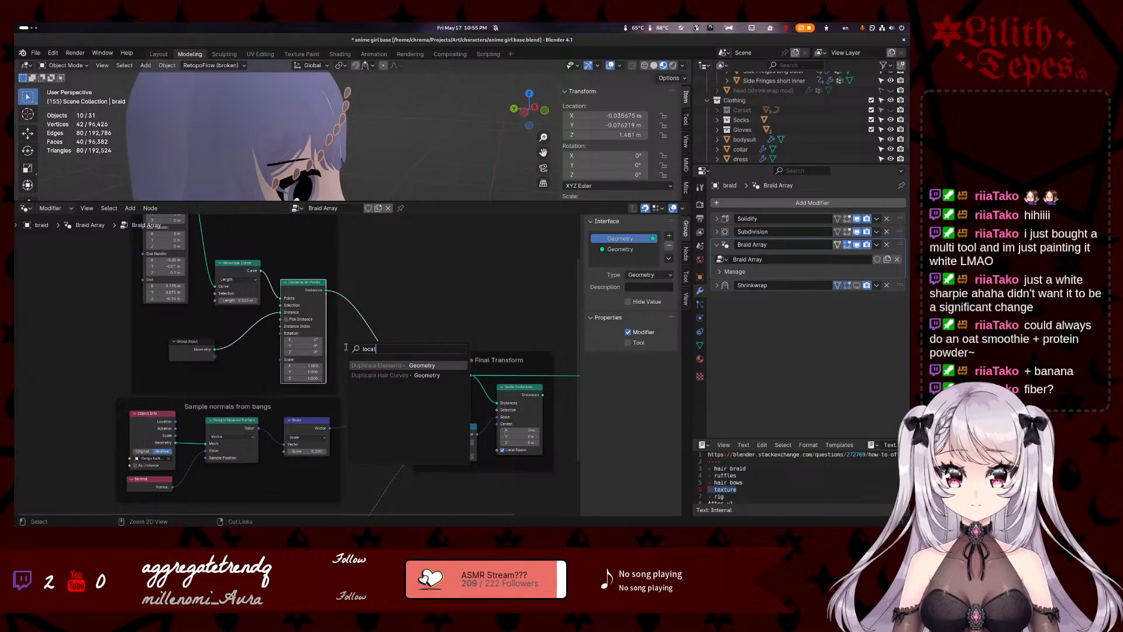
{"action": "key", "text": "BackSpace"}
{"action": "key", "text": "BackSpace"}
{"action": "key", "text": "BackSpace"}
{"action": "key", "text": "BackSpace"}
{"action": "key", "text": "BackSpace"}
- Search the nodes compatible with the Instance on Points output for "geome", "info" and "data"
{"action": "type", "text": "geome"}
{"action": "key", "text": "BackSpace"}
{"action": "key", "text": "BackSpace"}
{"action": "key", "text": "BackSpace"}
{"action": "key", "text": "BackSpace"}
{"action": "key", "text": "BackSpace"}
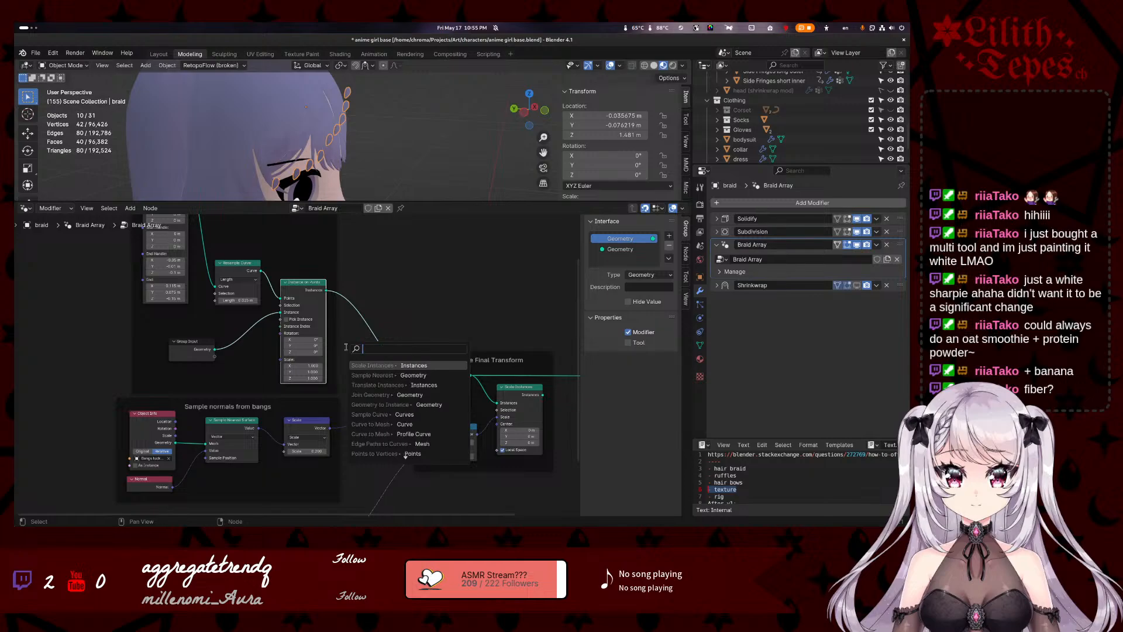
{"action": "type", "text": "info"}
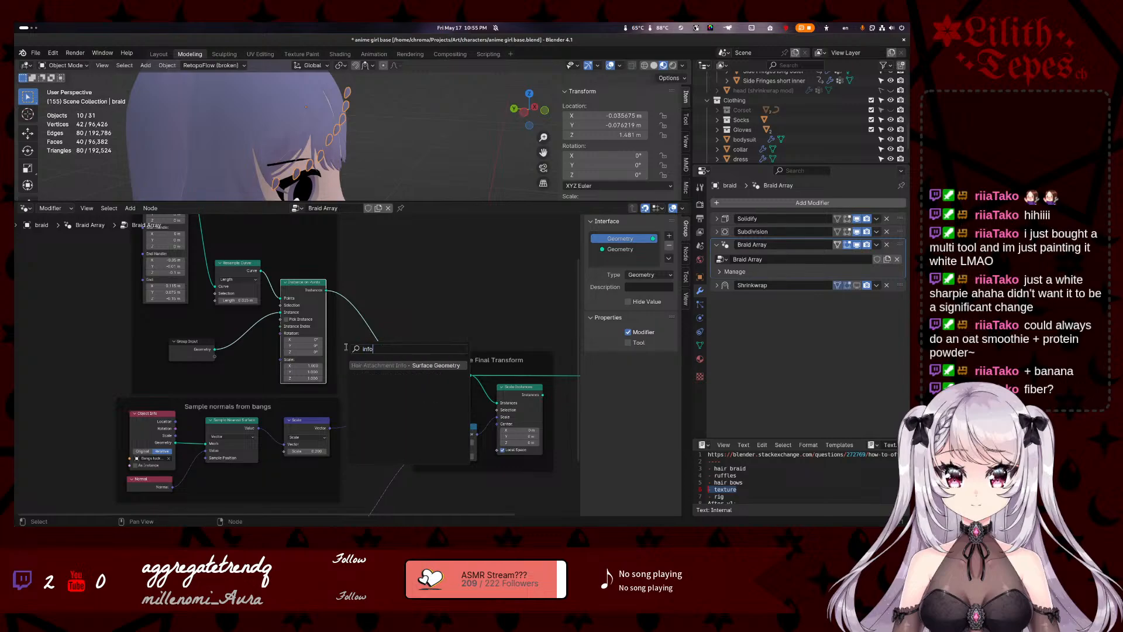
{"action": "key", "text": "BackSpace"}
{"action": "key", "text": "BackSpace"}
{"action": "key", "text": "BackSpace"}
{"action": "key", "text": "BackSpace"}
{"action": "type", "text": "data"}
{"action": "key", "text": "BackSpace"}
{"action": "key", "text": "BackSpace"}
{"action": "key", "text": "BackSpace"}
{"action": "key", "text": "BackSpace"}
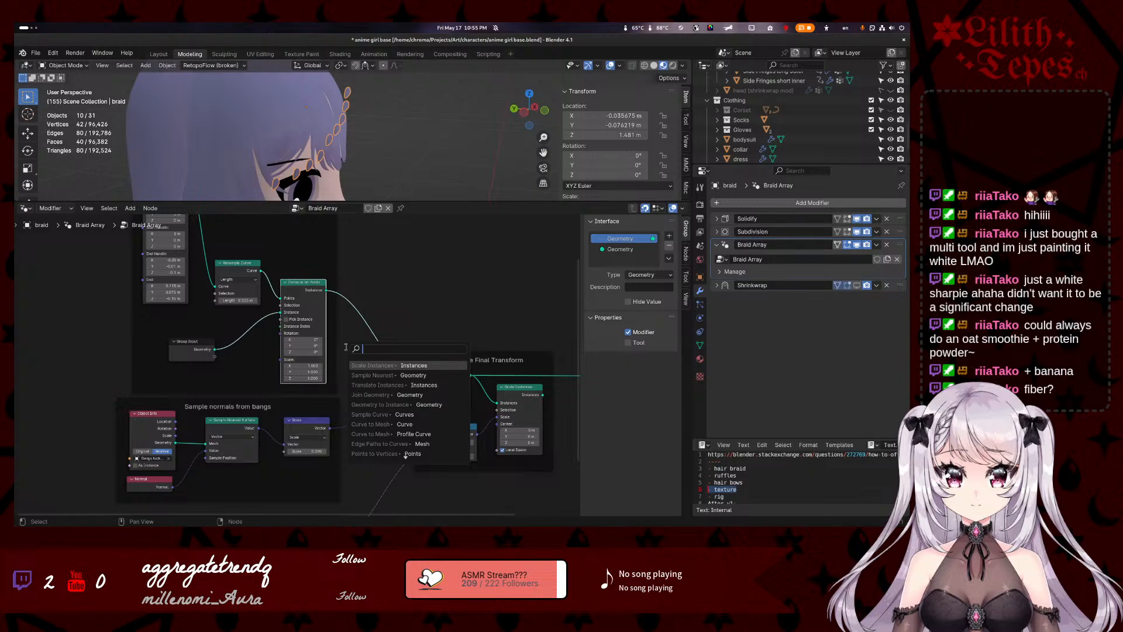
- Browse all nodes compatible with the Instance on Points output, and search them for sample nodes
{"action": "scroll", "coordinate": [401, 429], "scroll_direction": "down", "scroll_amount": 14}
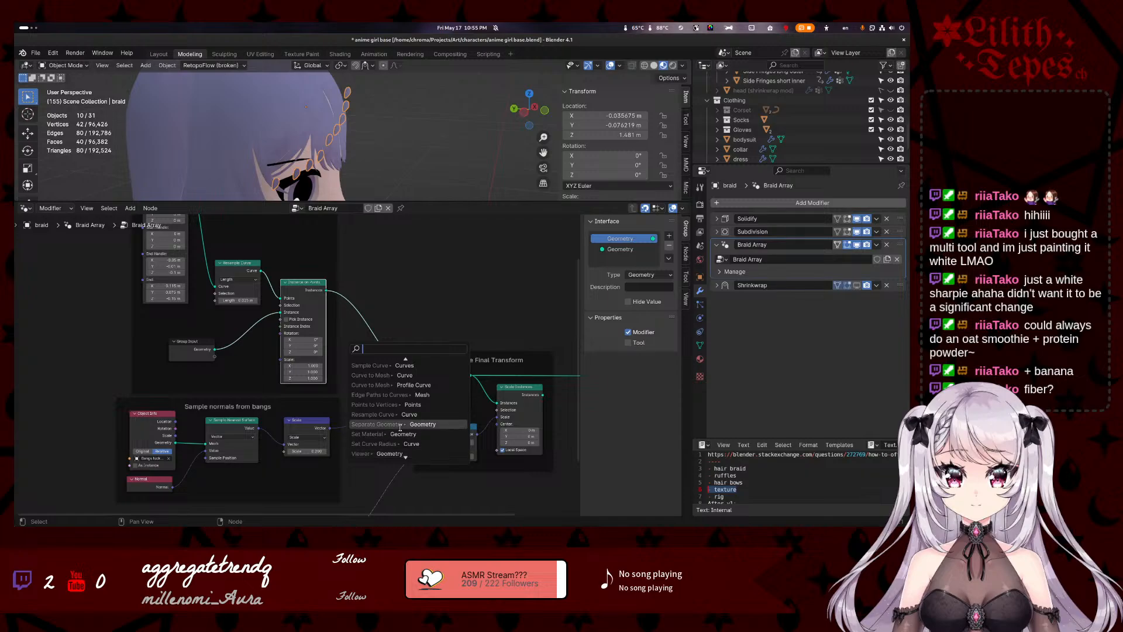
{"action": "scroll", "coordinate": [401, 428], "scroll_direction": "down", "scroll_amount": 8}
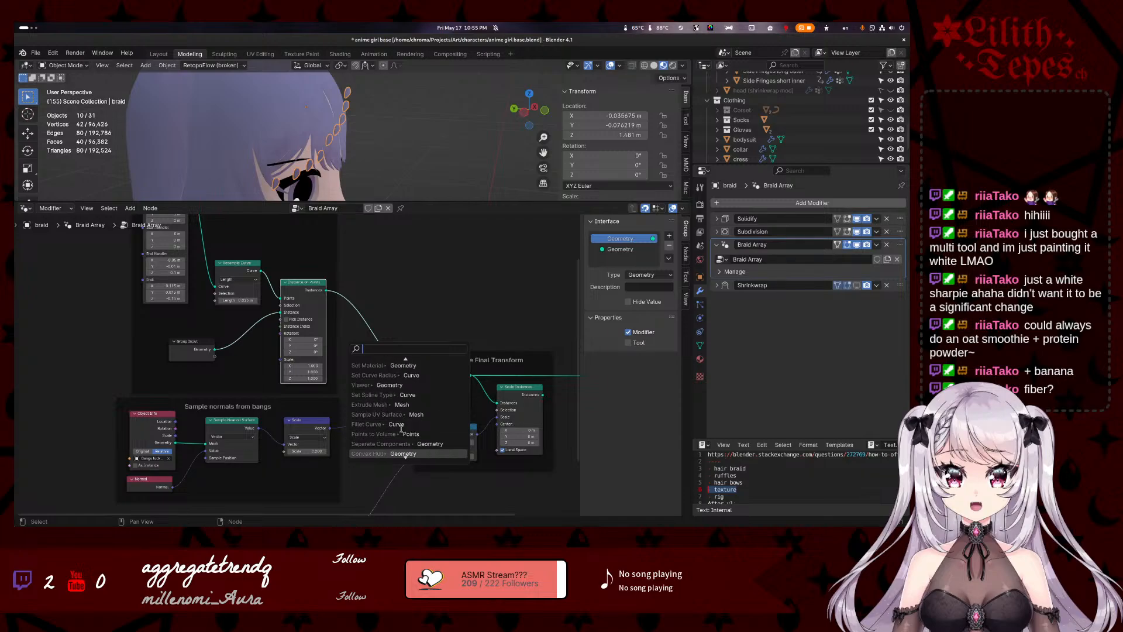
{"action": "scroll", "coordinate": [402, 428], "scroll_direction": "down", "scroll_amount": 6}
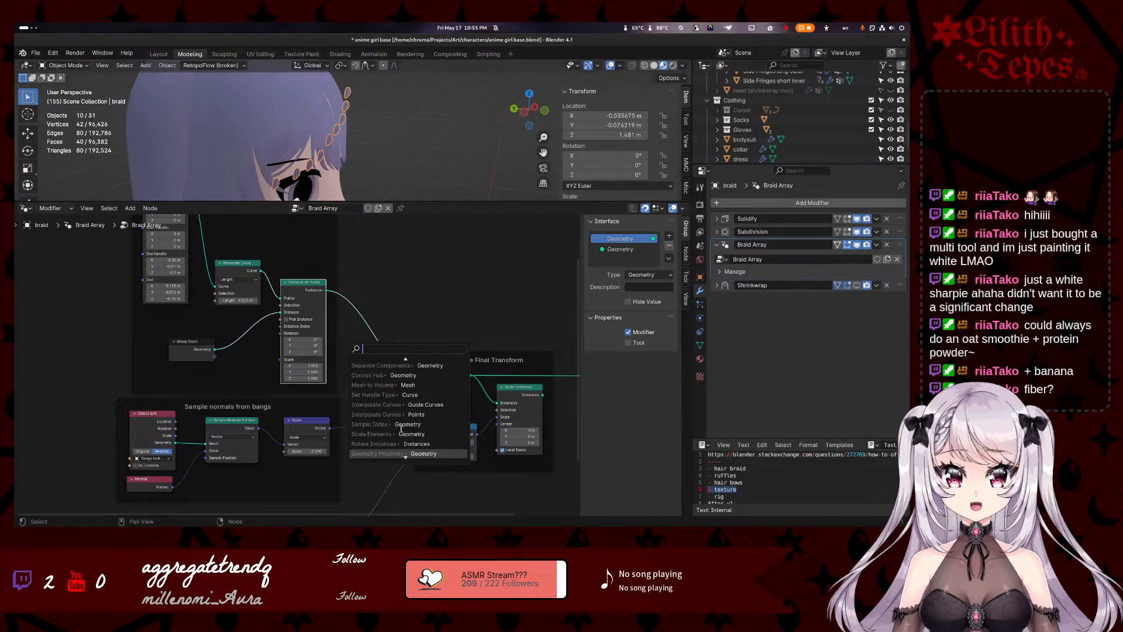
{"action": "scroll", "coordinate": [401, 429], "scroll_direction": "up", "scroll_amount": 11}
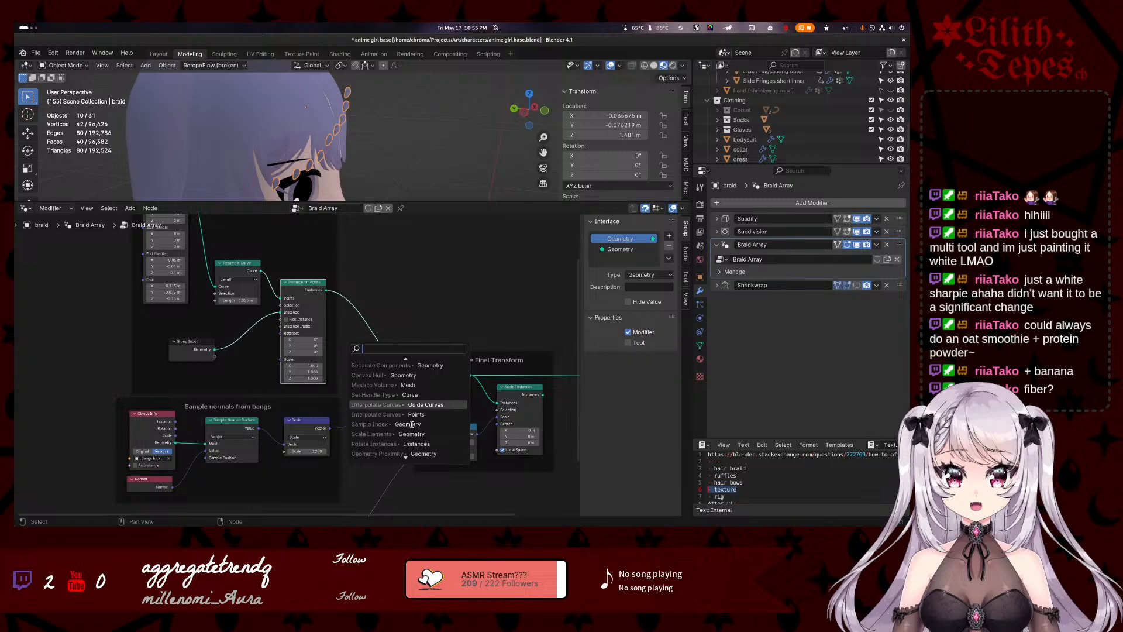
{"action": "type", "text": "sample"}
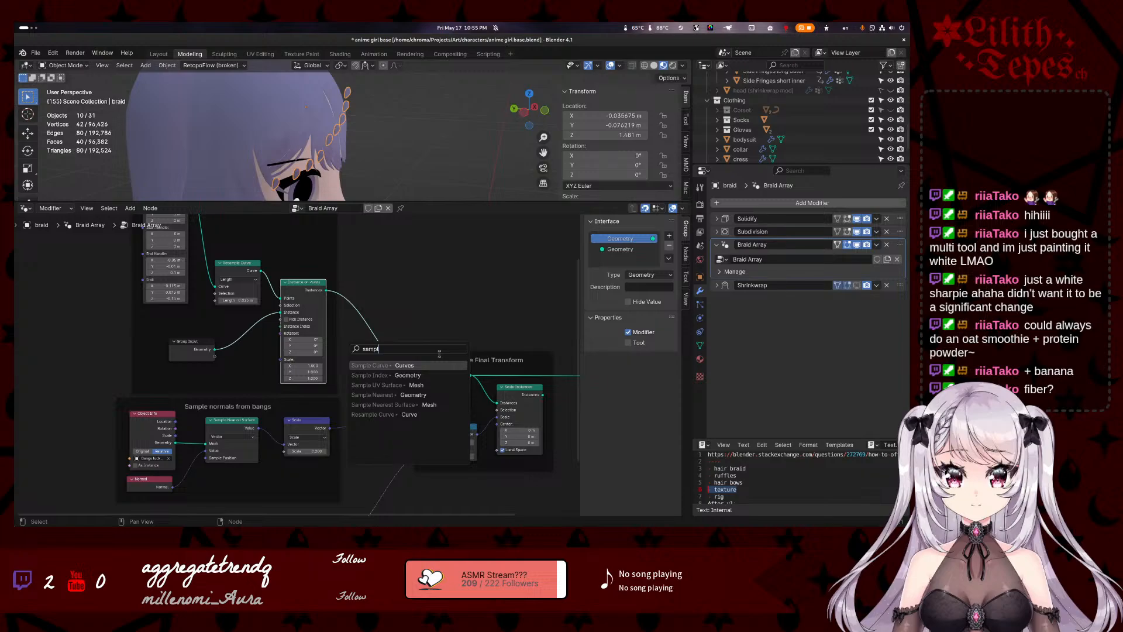
{"action": "left_click", "coordinate": [447, 312]}
- Try to link the instances to Sample Position on Sample Nearest Surface, and browse the nodes that can feed that input
{"action": "left_click_drag", "start_coordinate": [330, 295], "coordinate": [207, 461]}
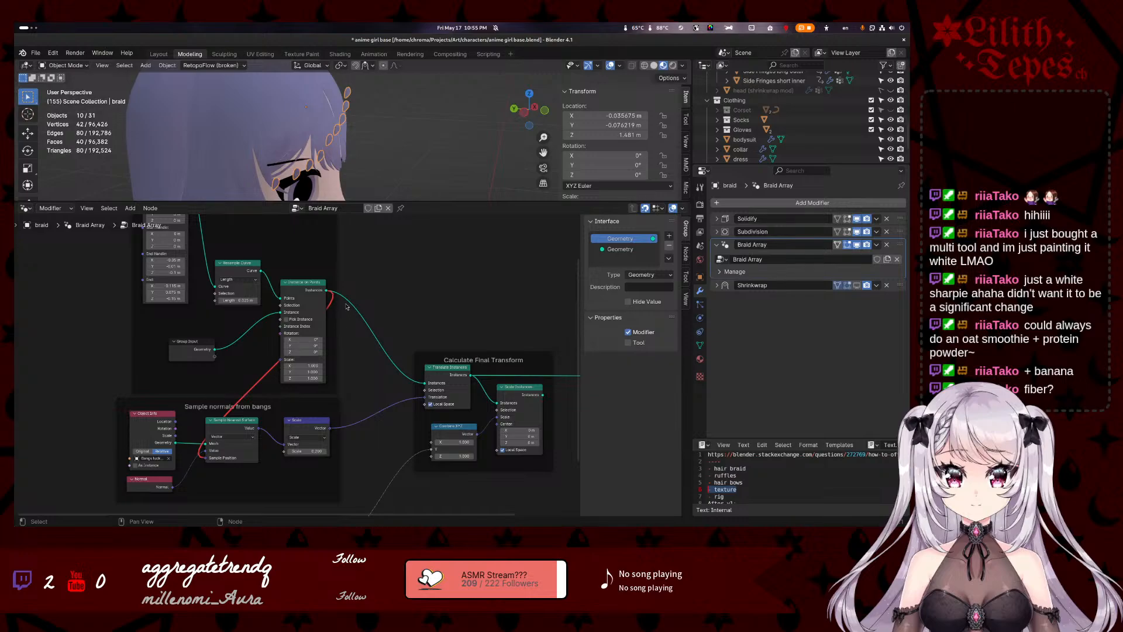
{"action": "left_click_drag", "start_coordinate": [205, 459], "coordinate": [204, 486]}
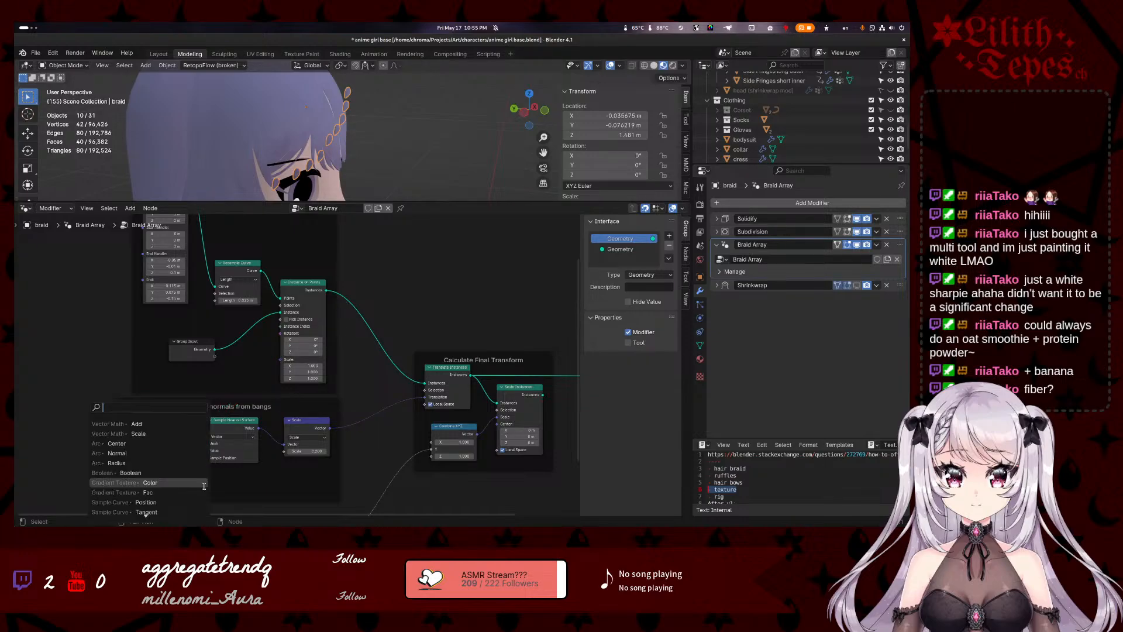
{"action": "scroll", "coordinate": [168, 446], "scroll_direction": "down", "scroll_amount": 6}
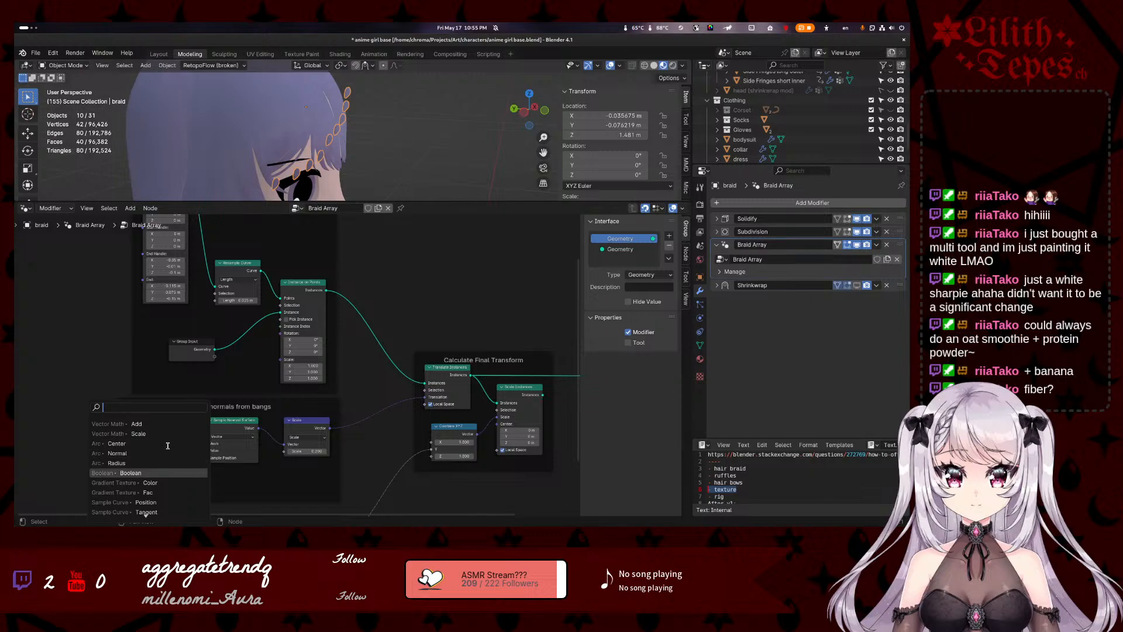
{"action": "scroll", "coordinate": [167, 446], "scroll_direction": "down", "scroll_amount": 12}
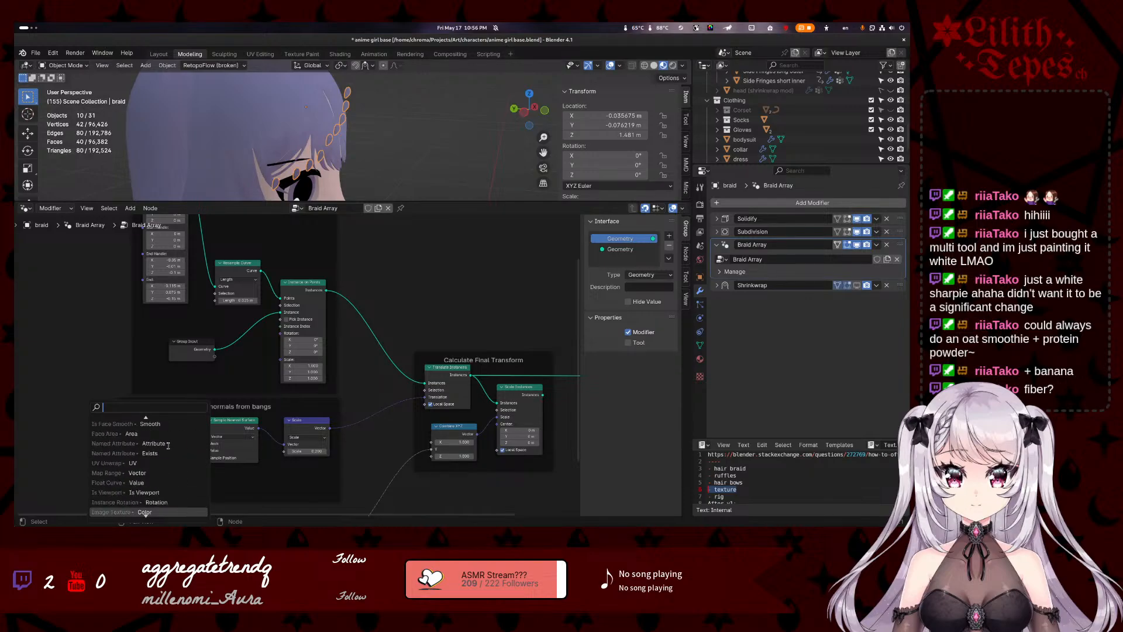
{"action": "scroll", "coordinate": [168, 447], "scroll_direction": "down", "scroll_amount": 5}
{"action": "left_click", "coordinate": [273, 436]}
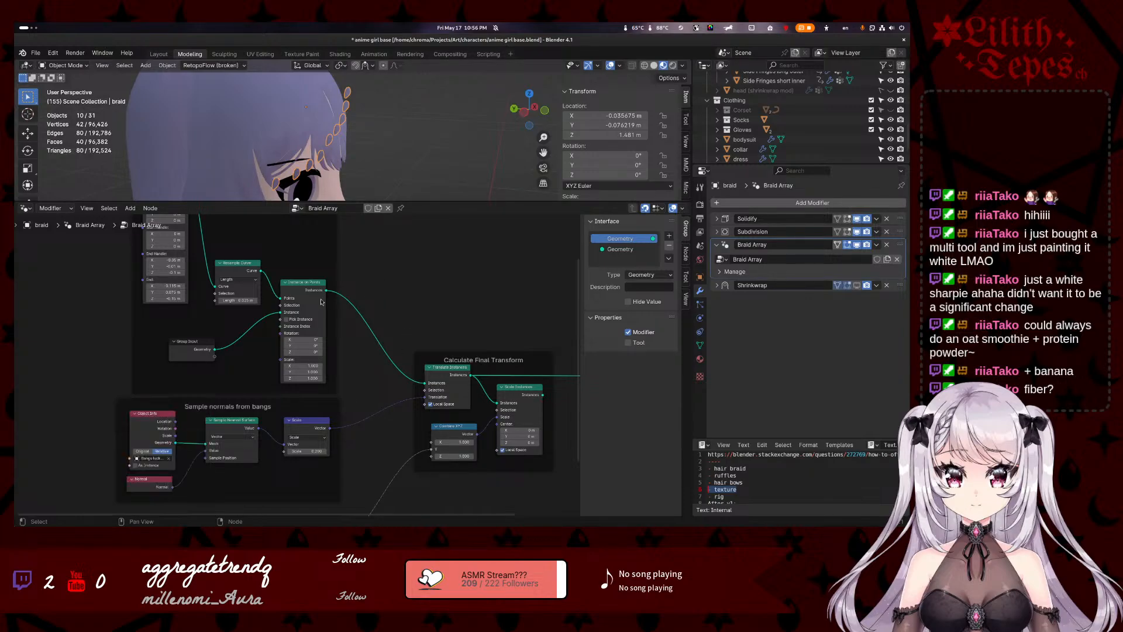
- Search for a vector node that can be connected to the Instance on Points output
{"action": "left_click_drag", "start_coordinate": [327, 290], "coordinate": [359, 324]}
{"action": "type", "text": "vector"}
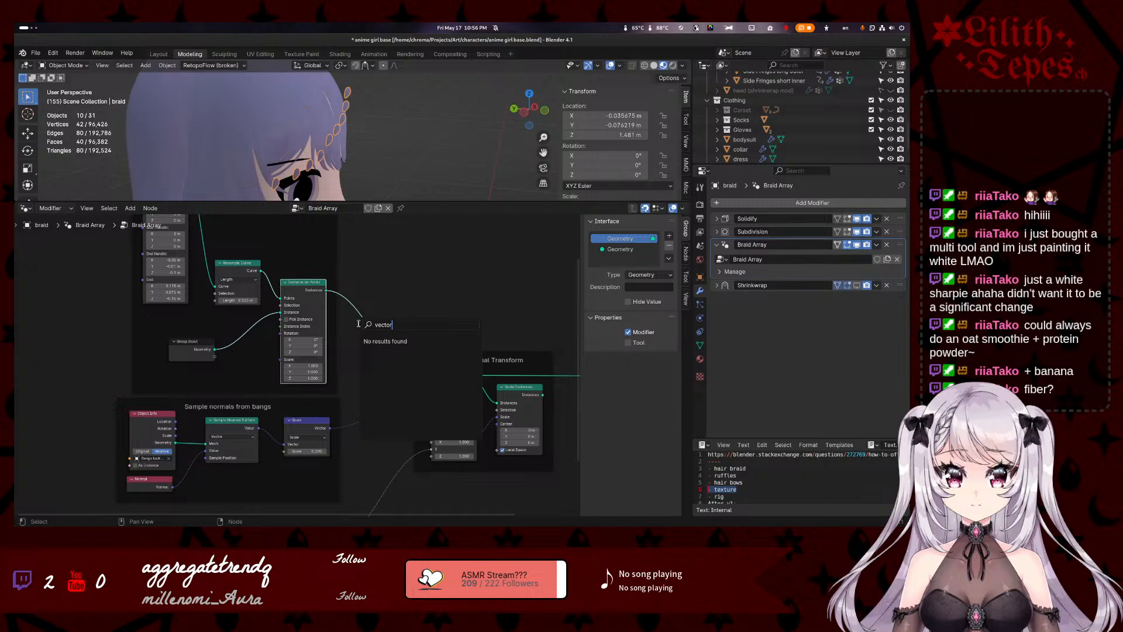
{"action": "key", "text": "Escape"}
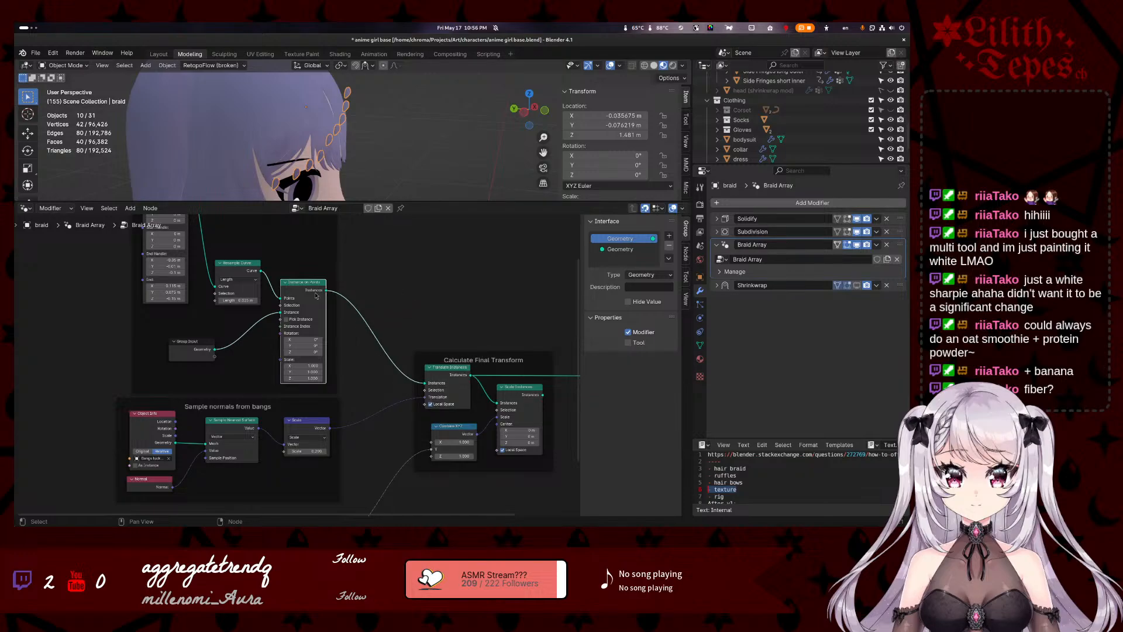
- Search the nodes compatible with the Instance on Points output for "points" and look through the matches
{"action": "left_click_drag", "start_coordinate": [325, 291], "coordinate": [363, 270]}
{"action": "type", "text": "po"}
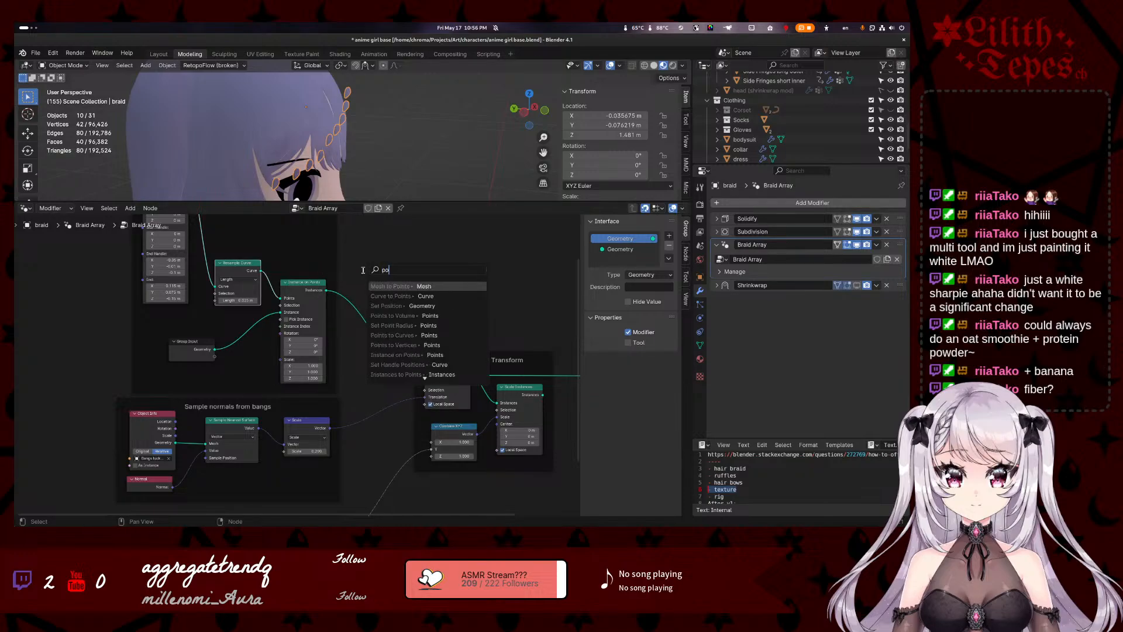
{"action": "type", "text": "ints"}
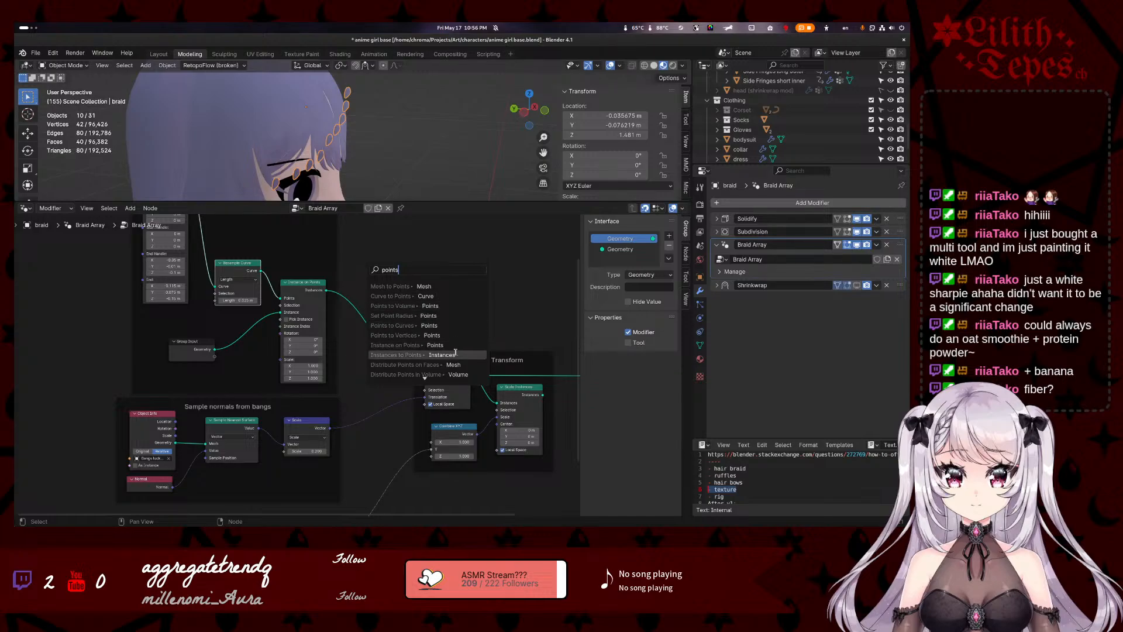
{"action": "scroll", "coordinate": [456, 353], "scroll_direction": "down", "scroll_amount": 7}
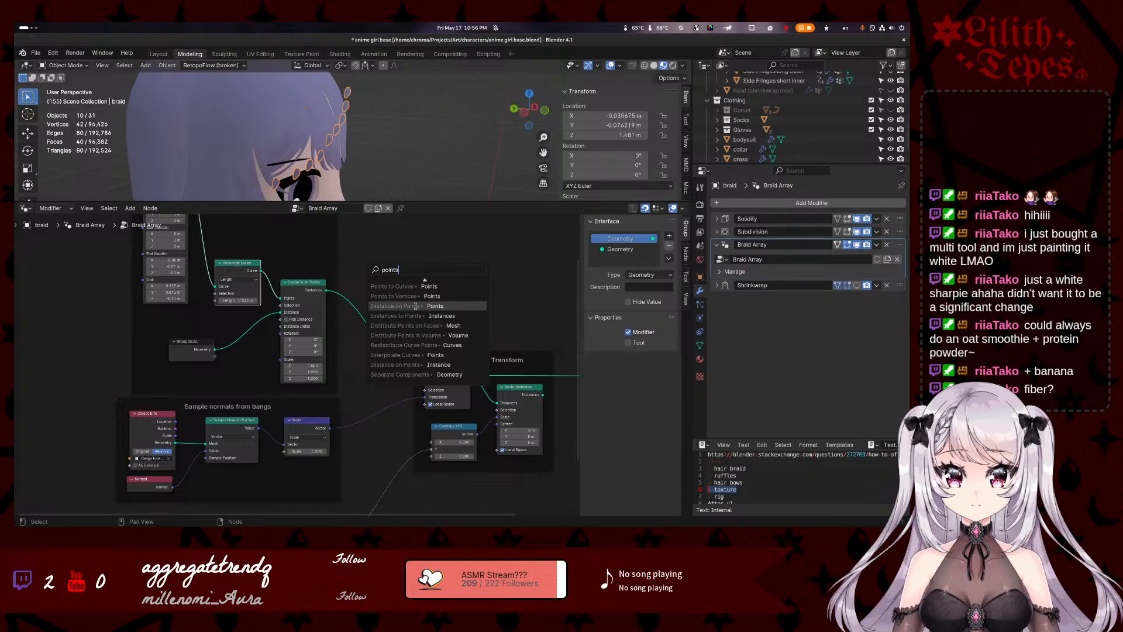
{"action": "scroll", "coordinate": [470, 304], "scroll_direction": "up", "scroll_amount": 6}
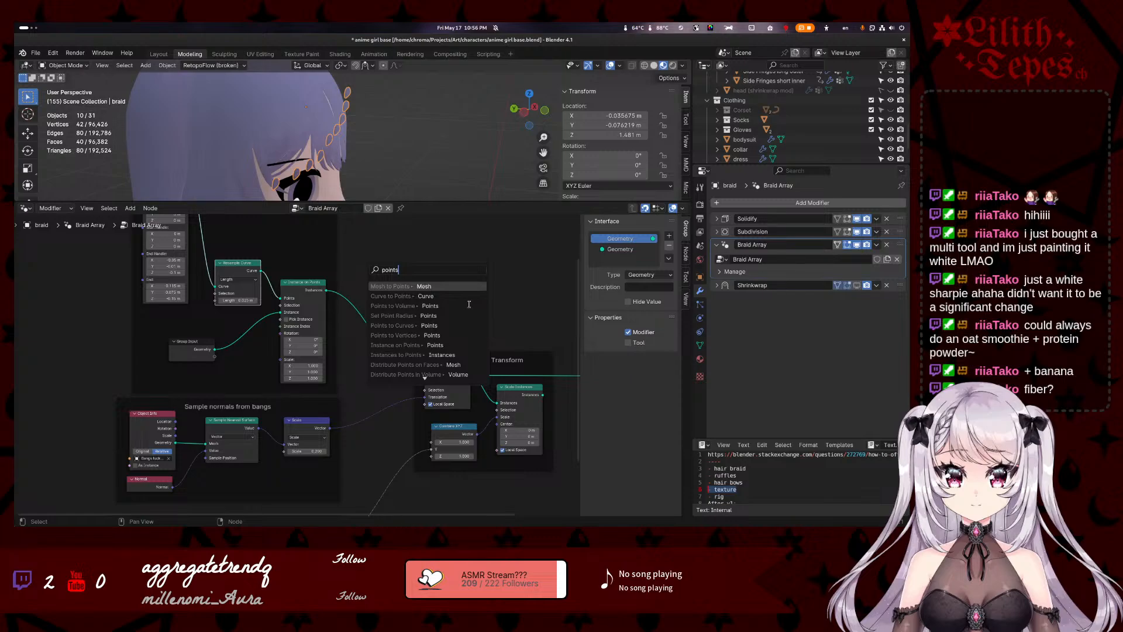
{"action": "left_click", "coordinate": [354, 323]}
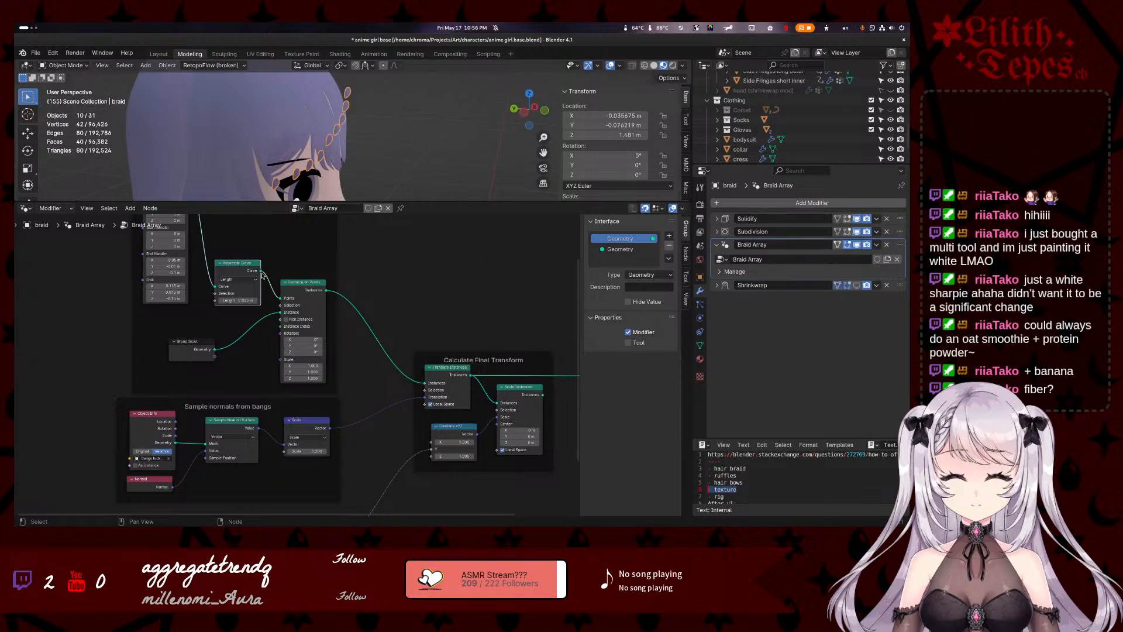
- Try feeding the Instance on Points output into the Geometry input of a Sample Nearest node, and delete that node
{"action": "left_click_drag", "start_coordinate": [261, 271], "coordinate": [381, 282]}
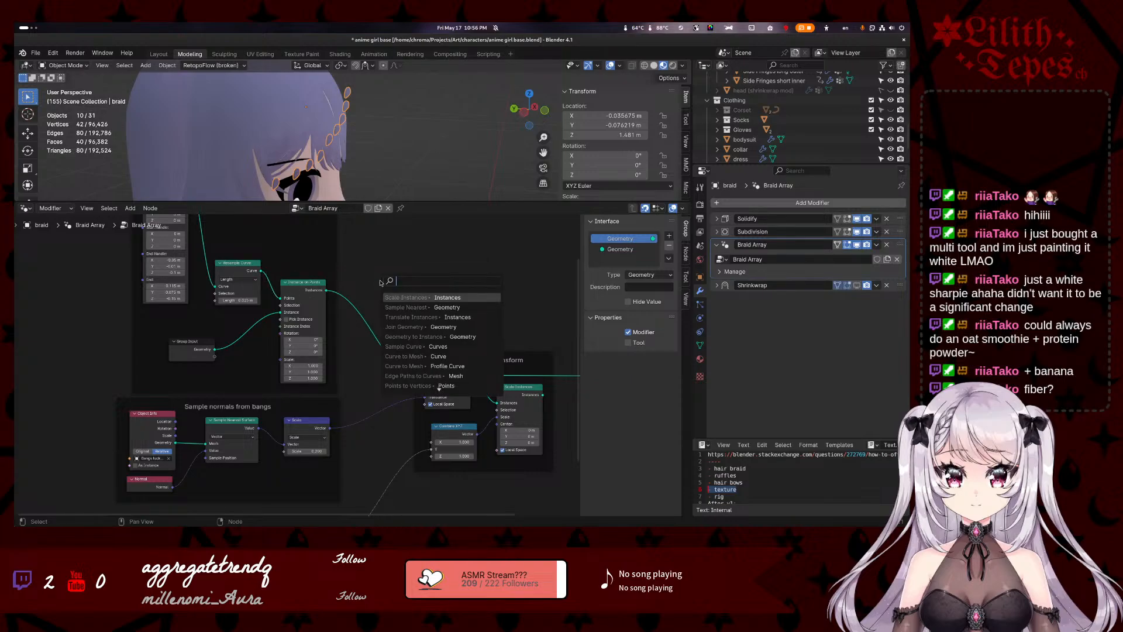
{"action": "mouse_move", "coordinate": [326, 294]}
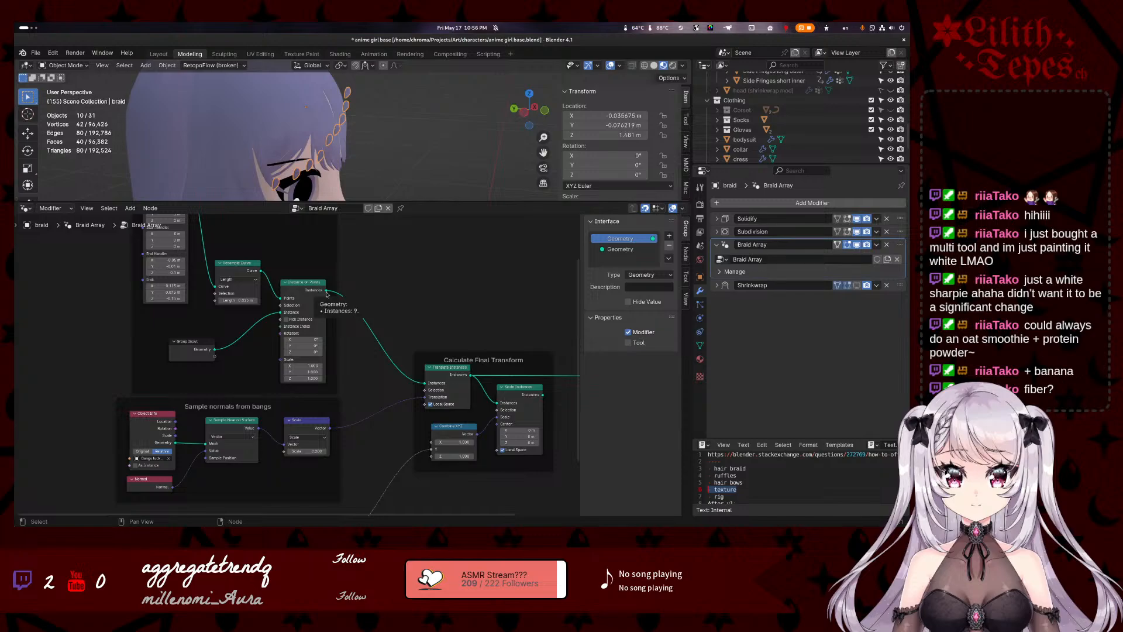
{"action": "left_click_drag", "start_coordinate": [326, 293], "coordinate": [397, 293]}
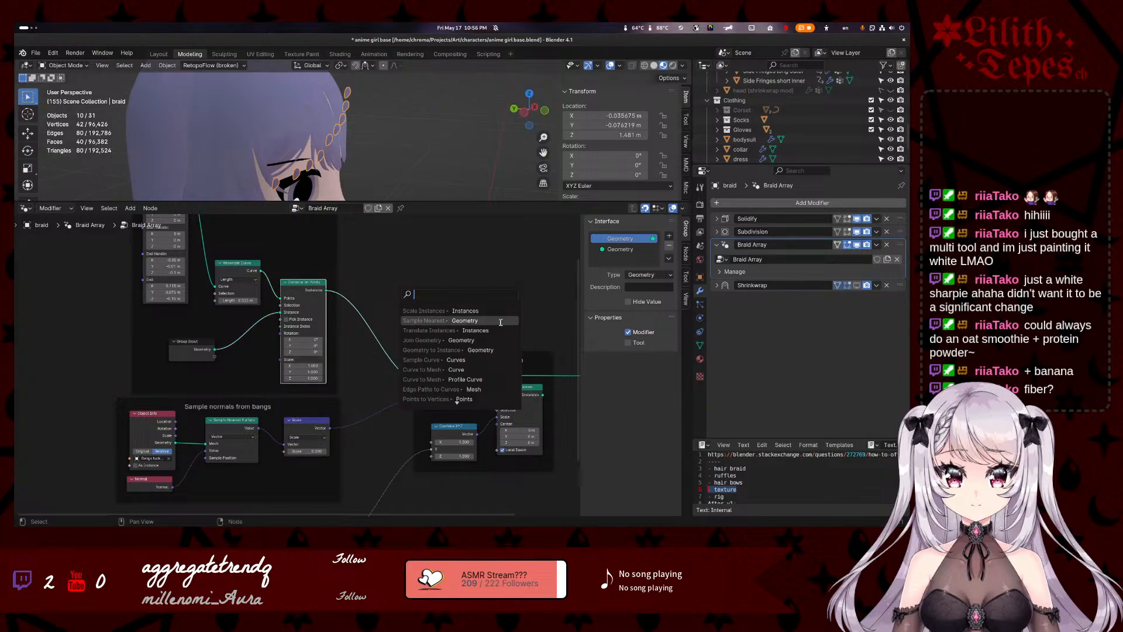
{"action": "left_click", "coordinate": [462, 321]}
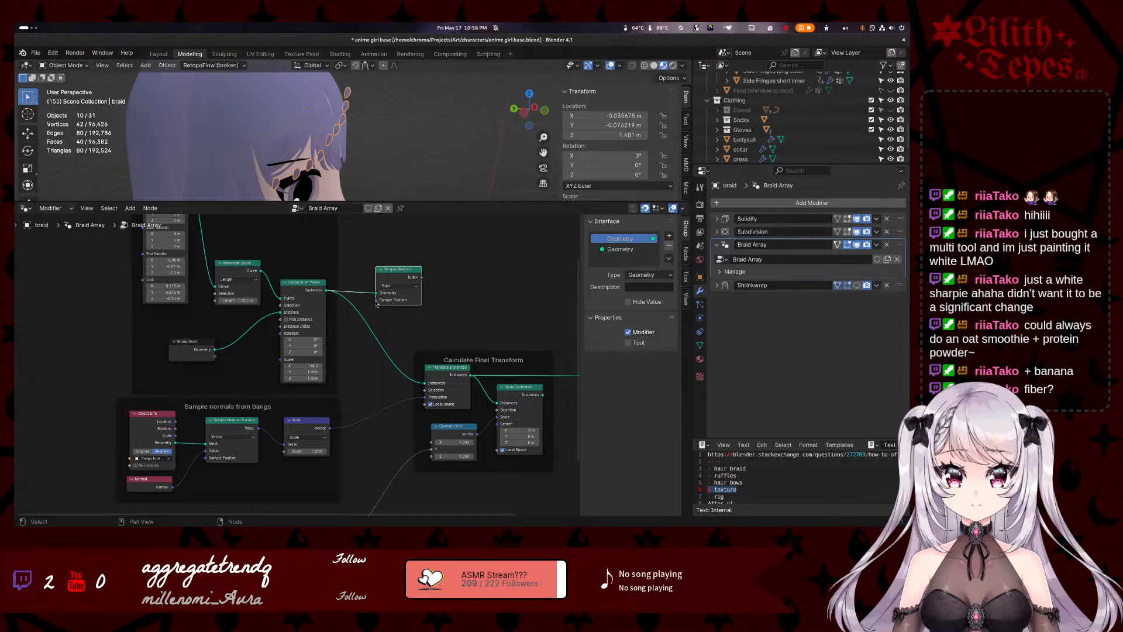
{"action": "mouse_move", "coordinate": [376, 302]}
{"action": "key", "text": "x"}
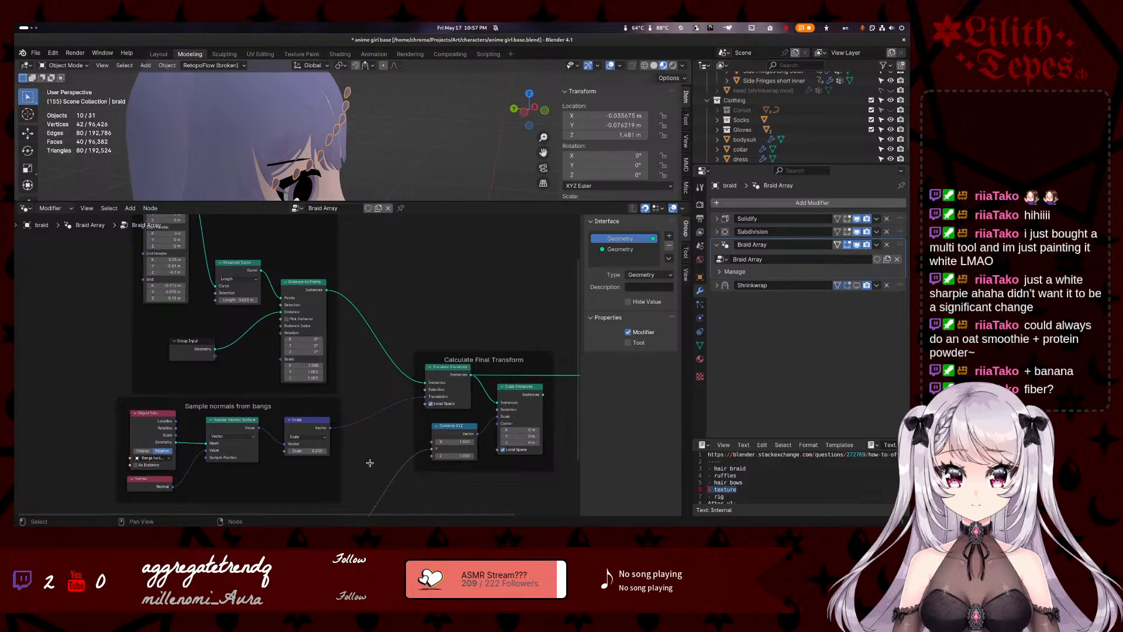
- Examine how the curve instances, bangs normals and alternating index groups feed the final transform, and which nodes accept the resampled curve
{"action": "middle_click_drag", "start_coordinate": [369, 462], "coordinate": [411, 520]}
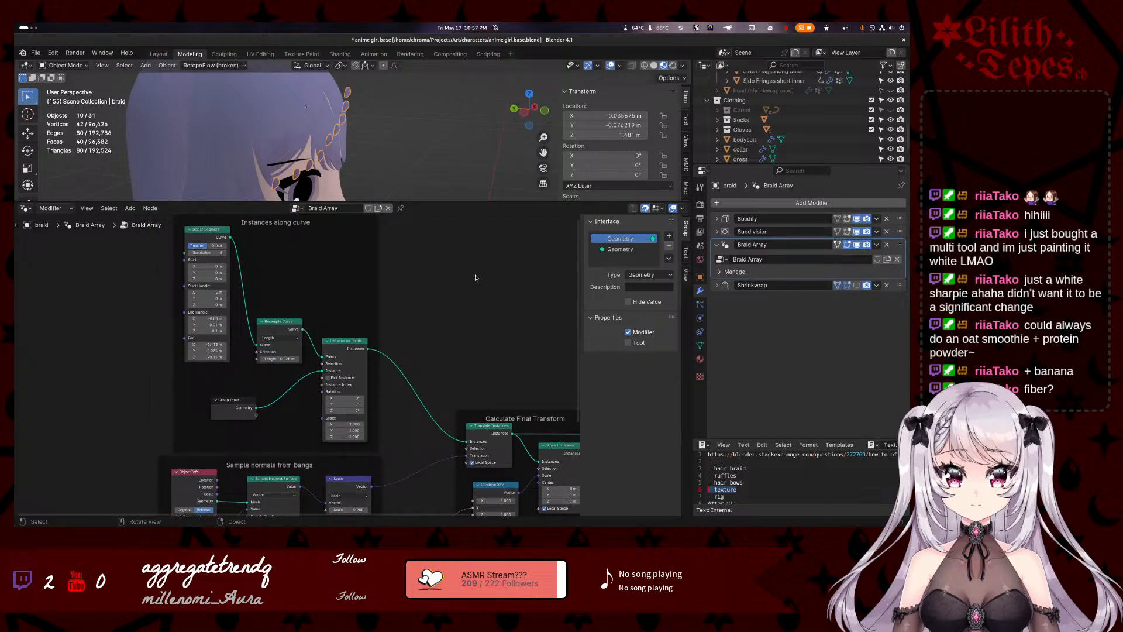
{"action": "middle_click_drag", "start_coordinate": [475, 278], "coordinate": [371, 529]}
{"action": "middle_click_drag", "start_coordinate": [334, 449], "coordinate": [310, 407]}
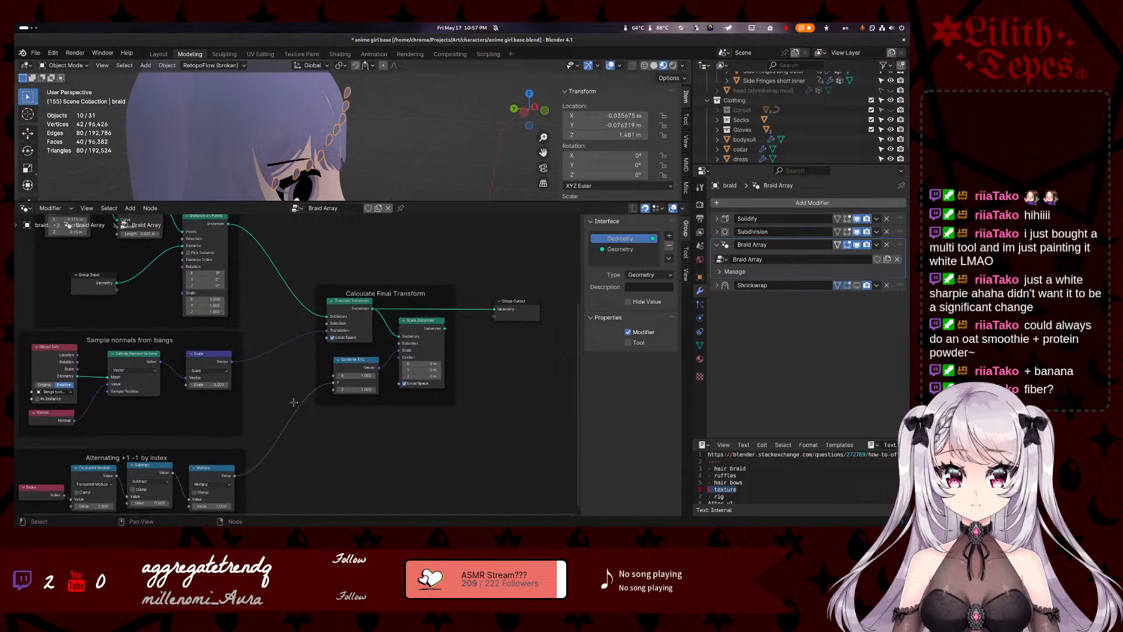
{"action": "middle_click_drag", "start_coordinate": [283, 368], "coordinate": [347, 356]}
{"action": "middle_click_drag", "start_coordinate": [304, 247], "coordinate": [342, 321]}
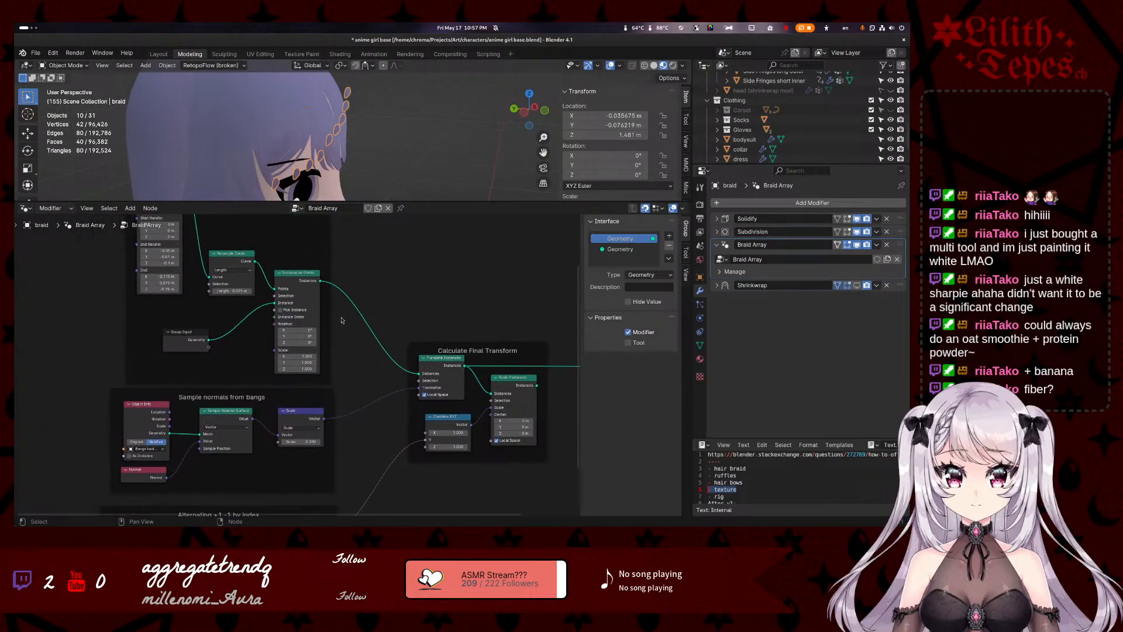
{"action": "mouse_move", "coordinate": [321, 284]}
{"action": "left_click_drag", "start_coordinate": [255, 260], "coordinate": [374, 383]}
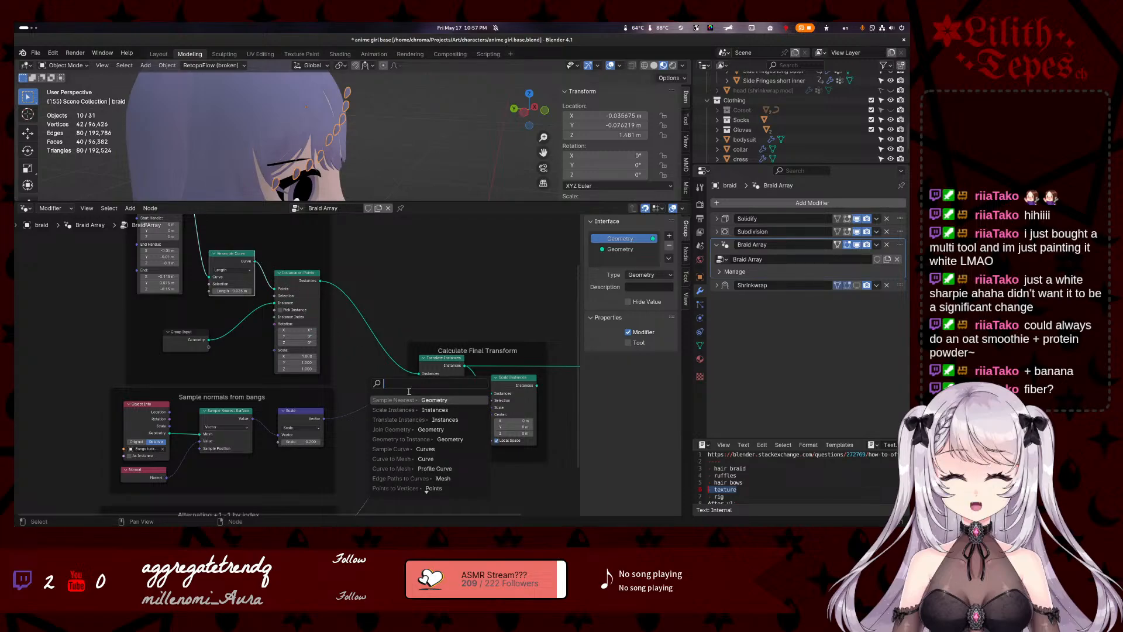
{"action": "key", "text": "Escape"}
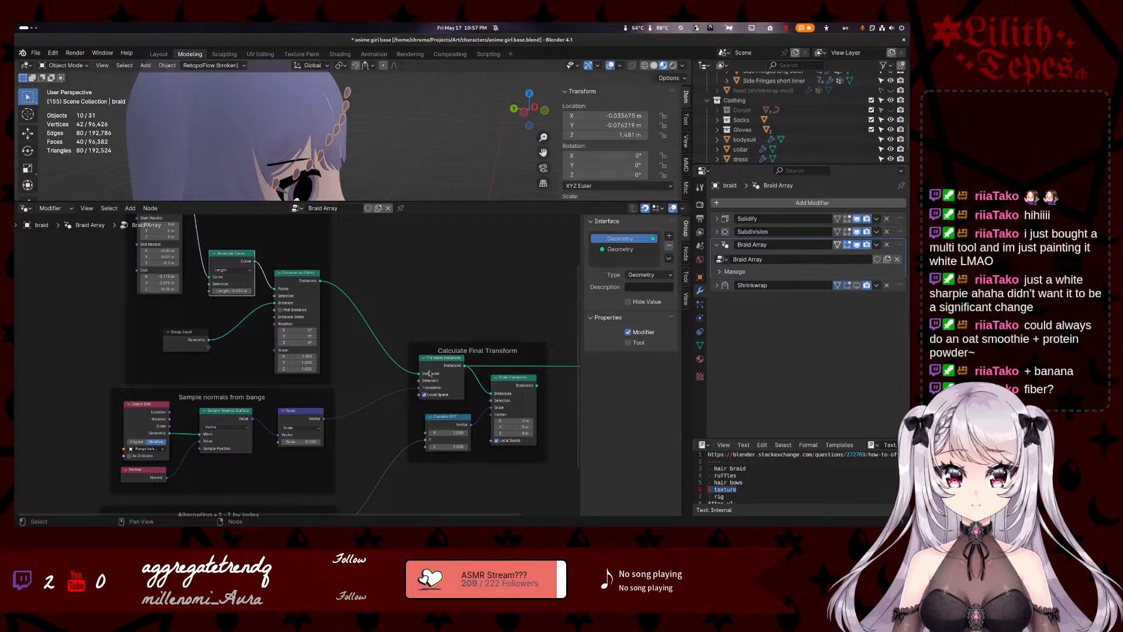
{"action": "middle_click_drag", "start_coordinate": [383, 372], "coordinate": [402, 271]}
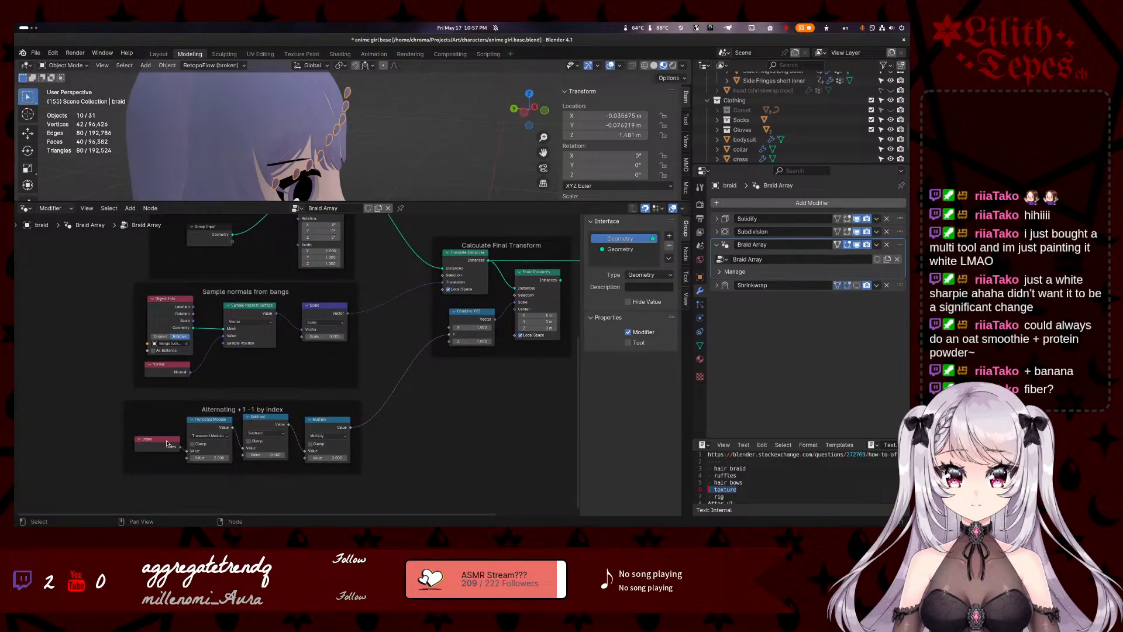
{"action": "middle_click_drag", "start_coordinate": [347, 378], "coordinate": [324, 465]}
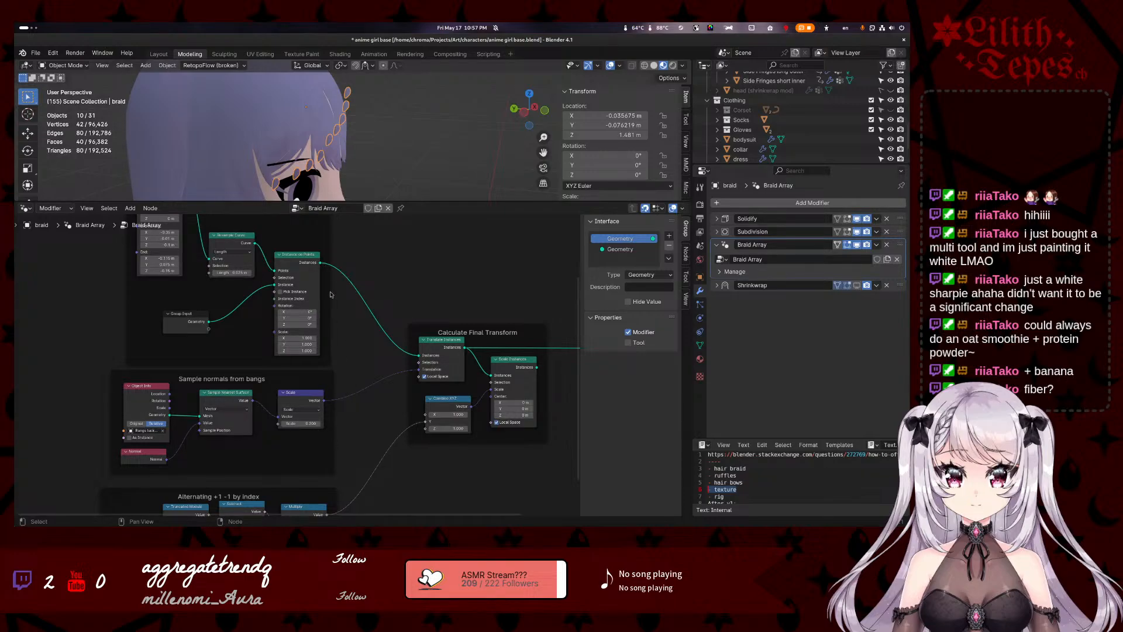
{"action": "scroll", "coordinate": [350, 320], "scroll_direction": "down", "scroll_amount": 1}
{"action": "middle_click_drag", "start_coordinate": [351, 321], "coordinate": [364, 283]}
- Add a separate Index node in the free space between Instance on Points and the Calculate Final Transform frame
{"action": "left_click", "coordinate": [162, 473]}
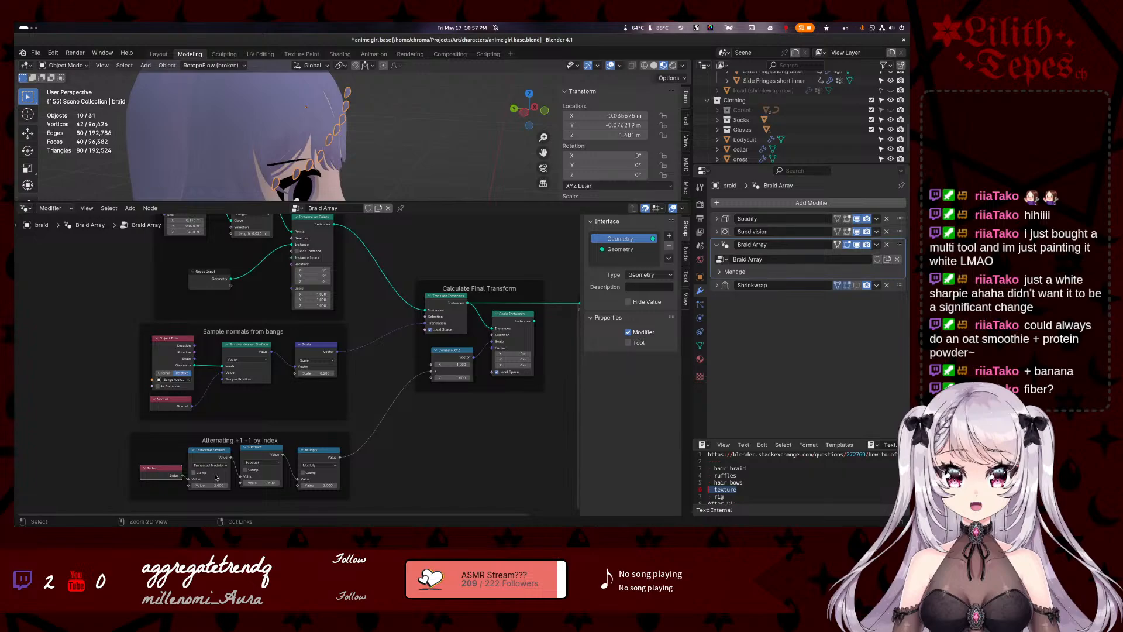
{"action": "key", "text": "ctrl+v"}
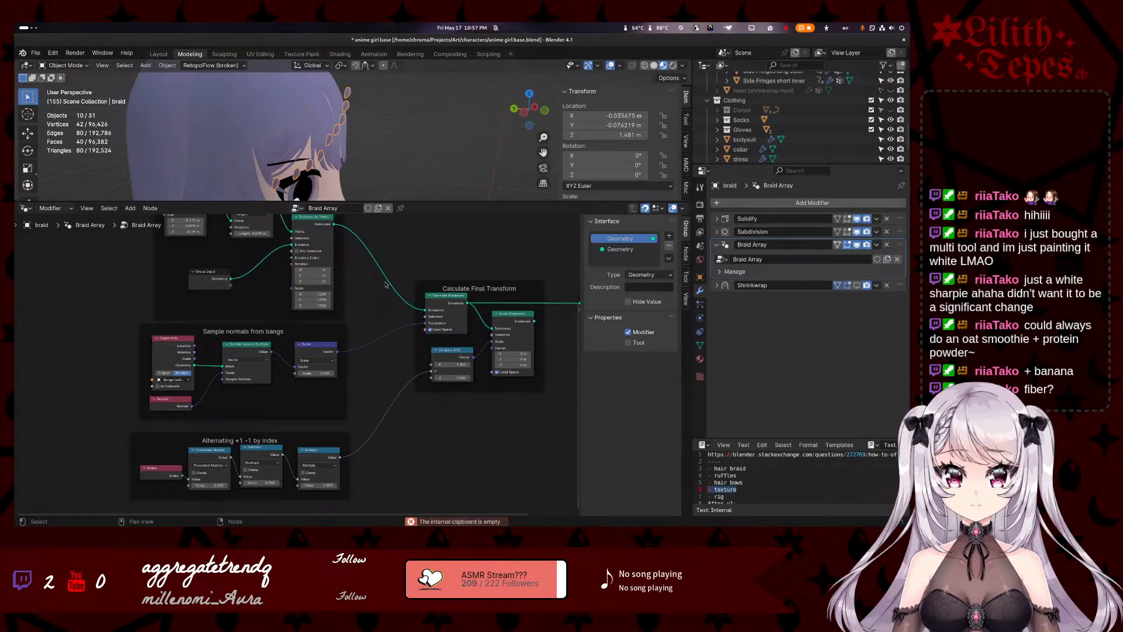
{"action": "key", "text": "F3"}
{"action": "type", "text": "index"}
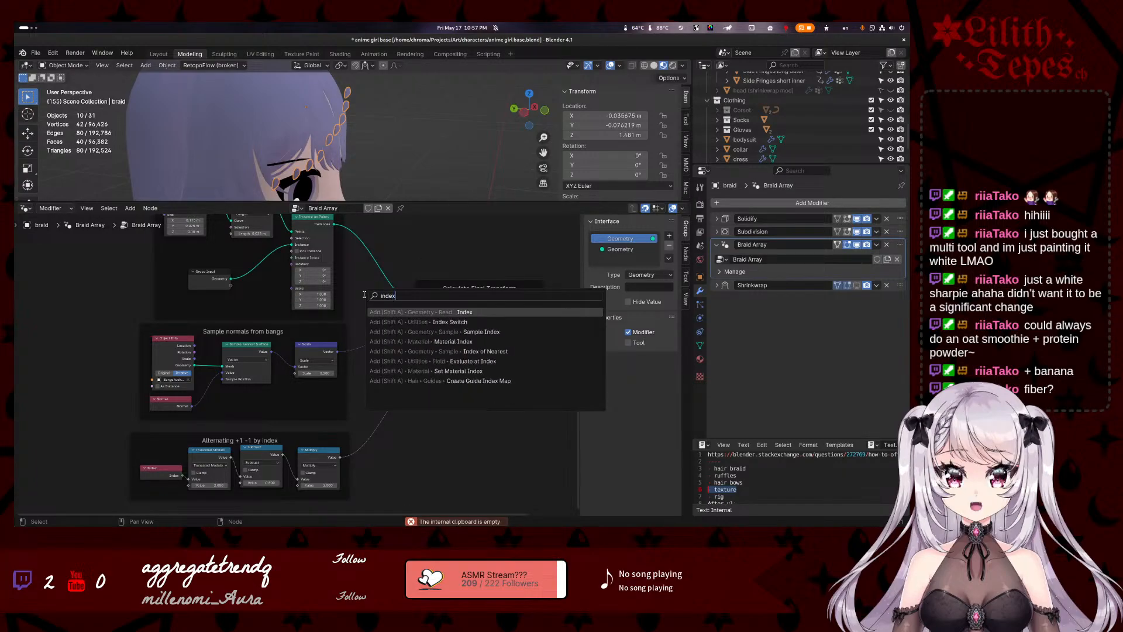
{"action": "left_click", "coordinate": [425, 312]}
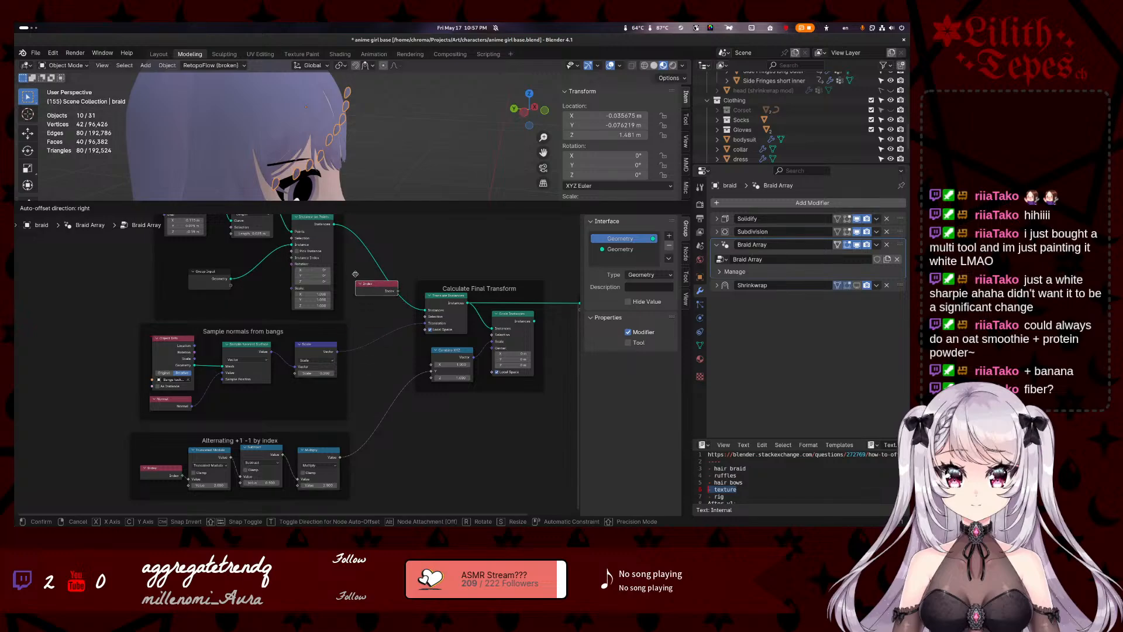
{"action": "left_click", "coordinate": [391, 289]}
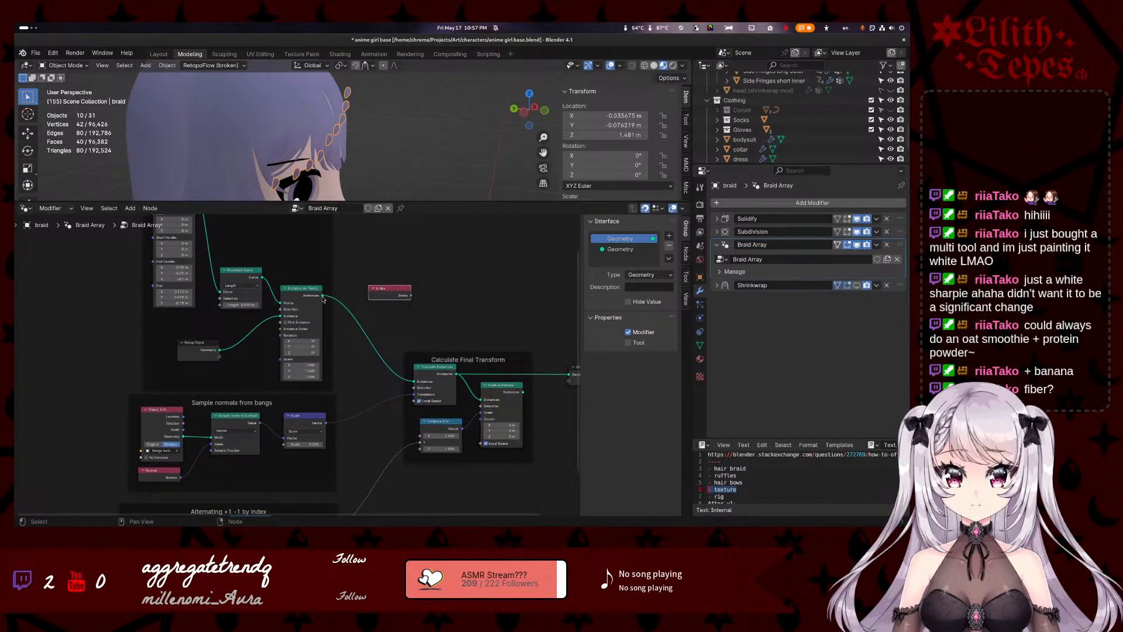
- Search the nodes for the instances output for "sample" and "instances", try a second Instance on Points node, and delete it
{"action": "left_click_drag", "start_coordinate": [324, 296], "coordinate": [455, 283]}
{"action": "type", "text": "sample"}
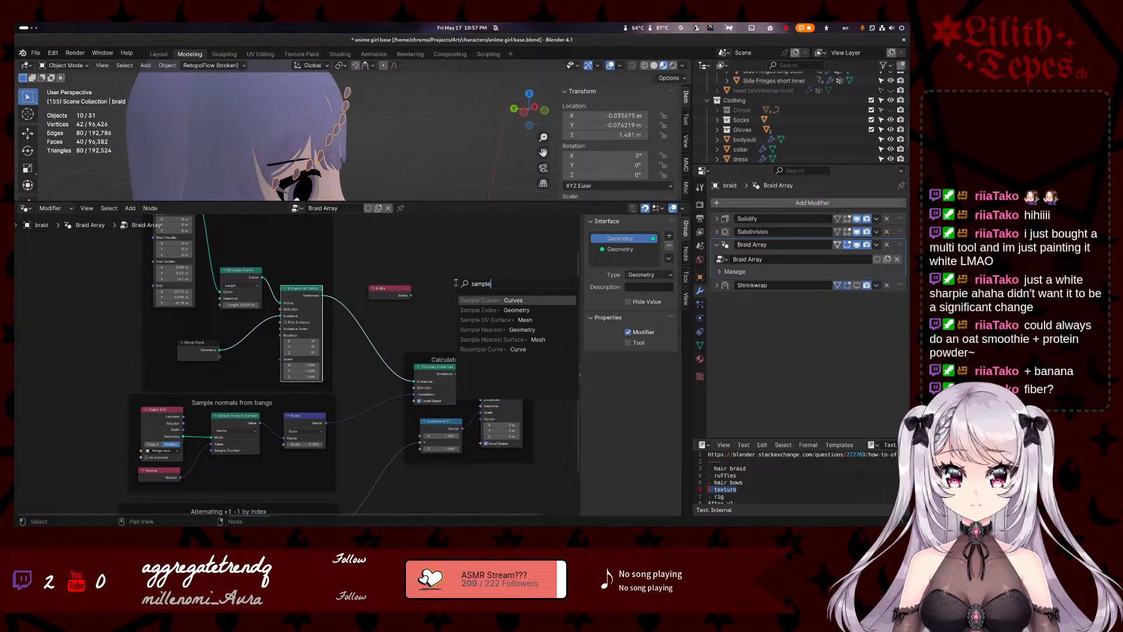
{"action": "key", "text": "ctrl+a"}
{"action": "type", "text": "instanc"}
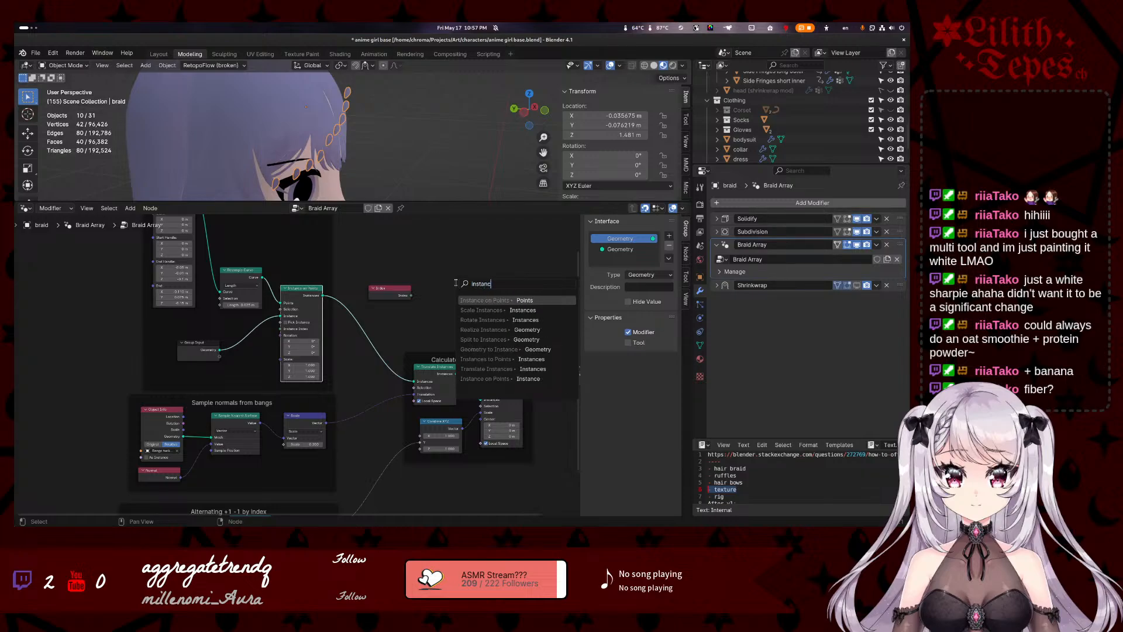
{"action": "type", "text": "es"}
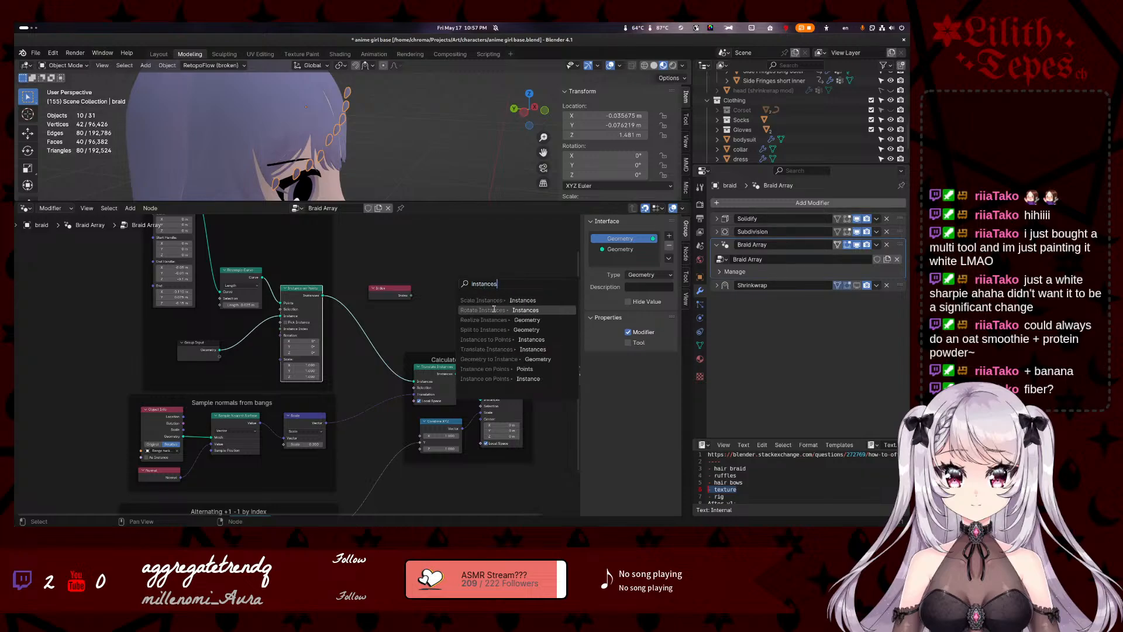
{"action": "left_click", "coordinate": [501, 369]}
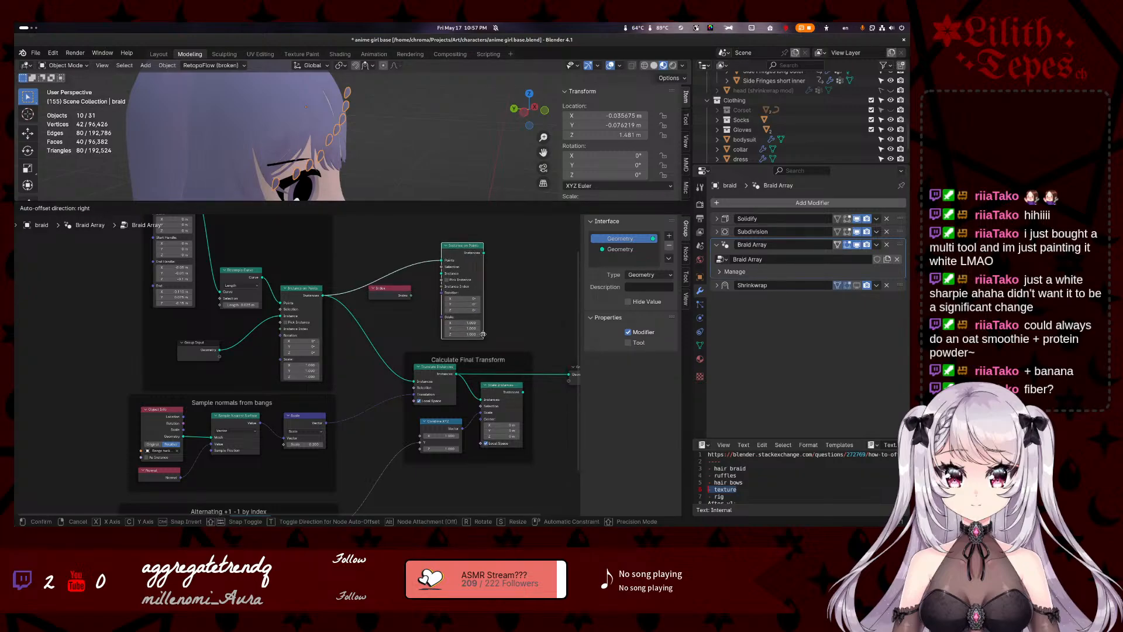
{"action": "left_click", "coordinate": [480, 335]}
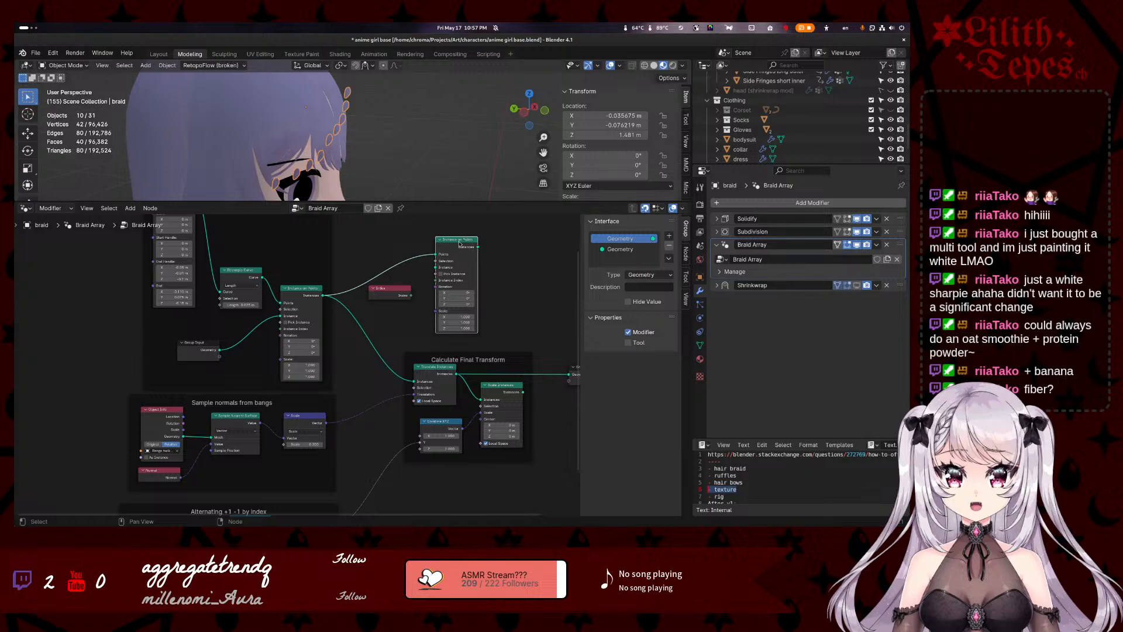
{"action": "key", "text": "x"}
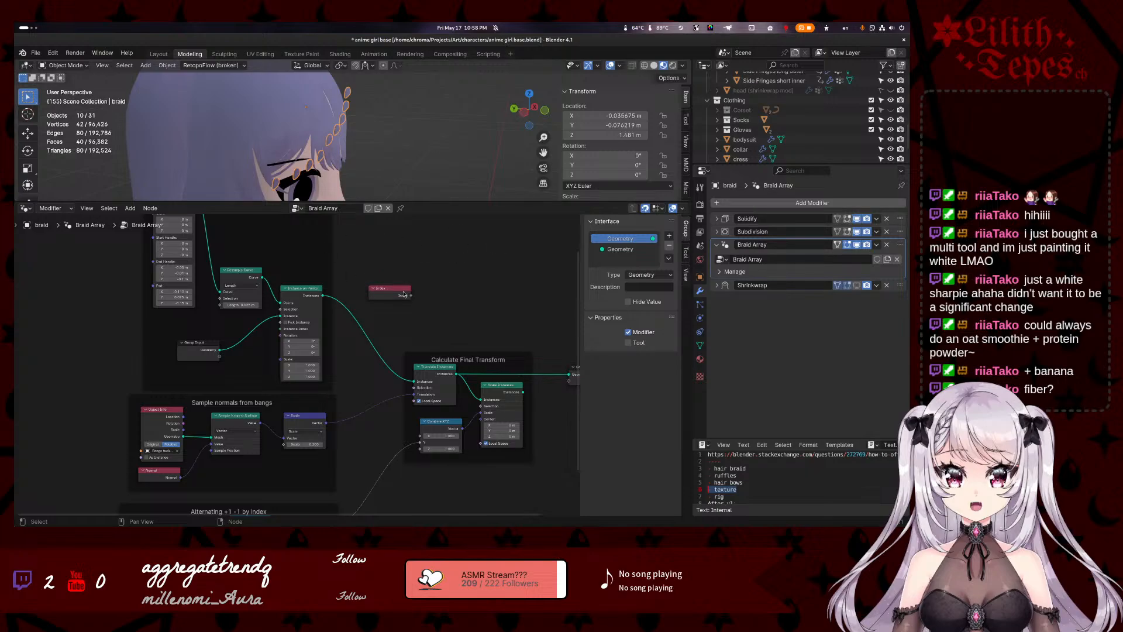
- Search the sample nodes for the instances output, try Sample Nearest above the Index node, delete it, and select the Index node
{"action": "left_click_drag", "start_coordinate": [322, 295], "coordinate": [381, 254]}
{"action": "type", "text": "sample nearest"}
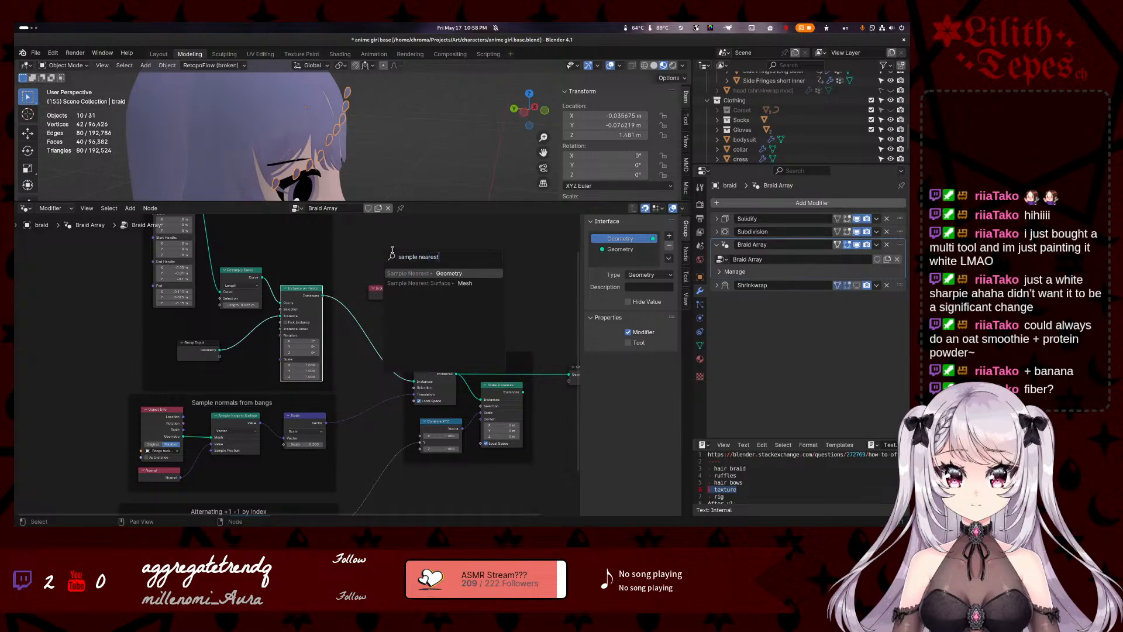
{"action": "key", "text": "ctrl+a"}
{"action": "type", "text": "p"}
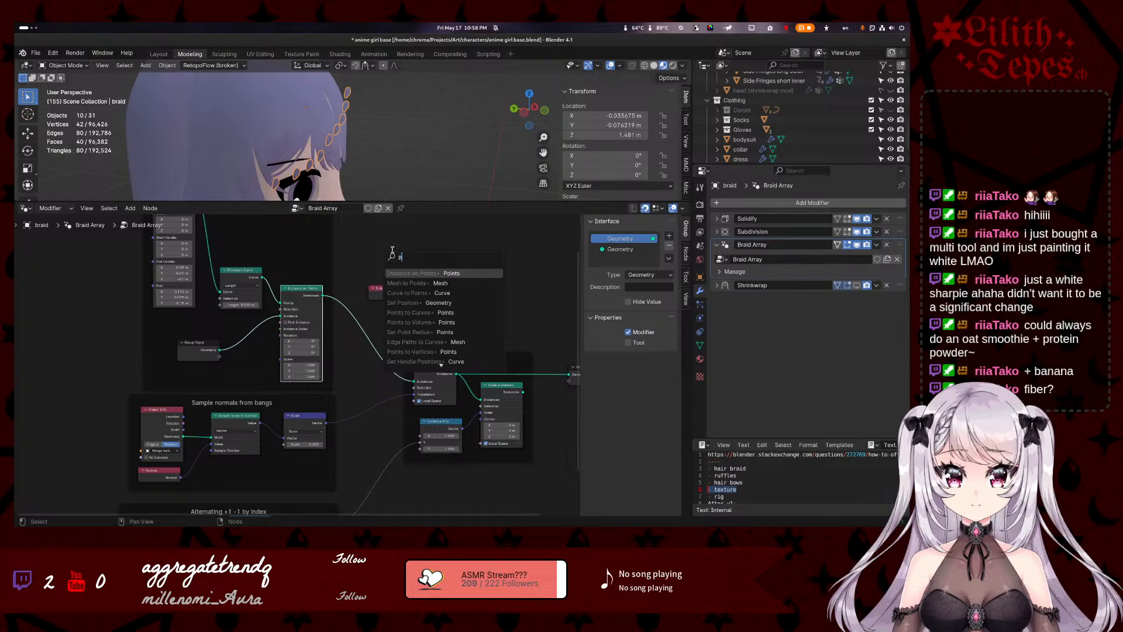
{"action": "key", "text": "BackSpace"}
{"action": "type", "text": "sample"}
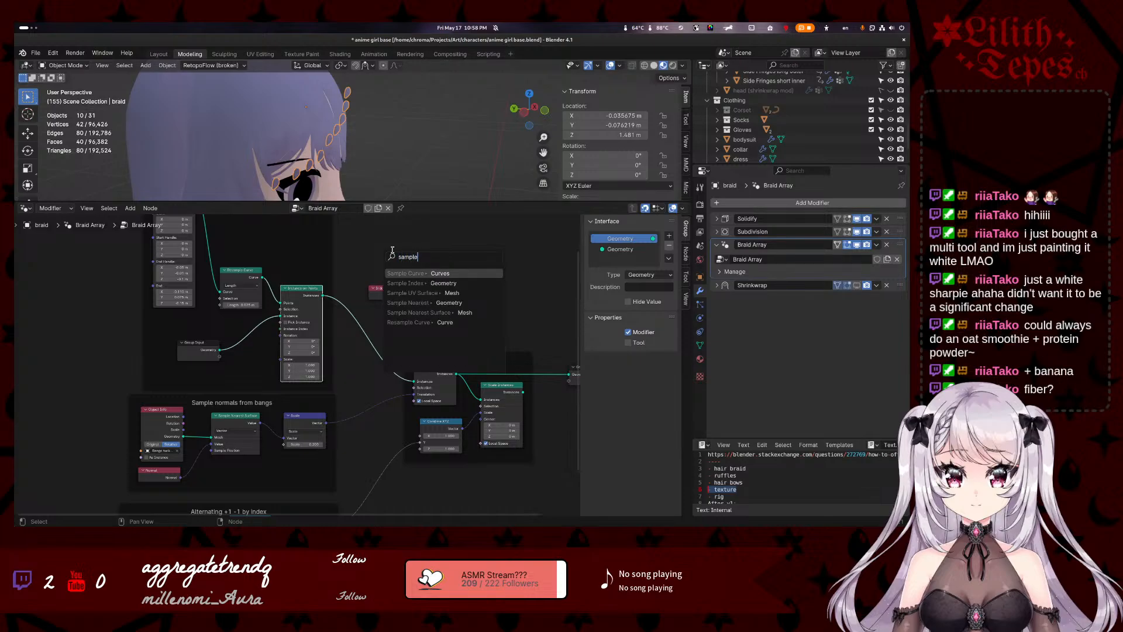
{"action": "left_click", "coordinate": [433, 302]}
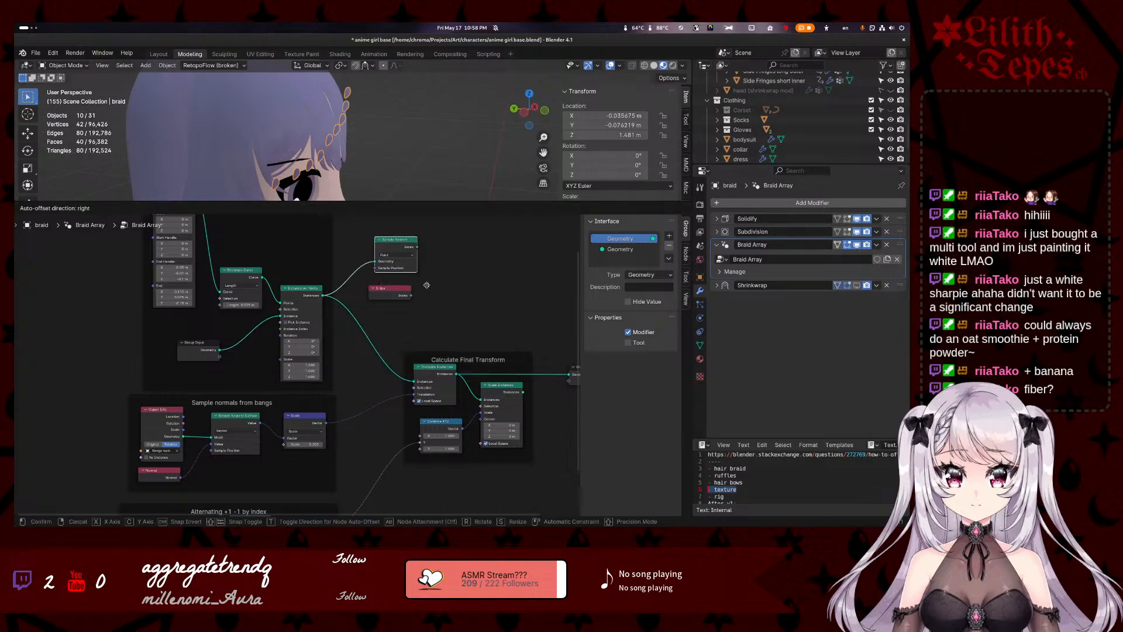
{"action": "left_click", "coordinate": [391, 286]}
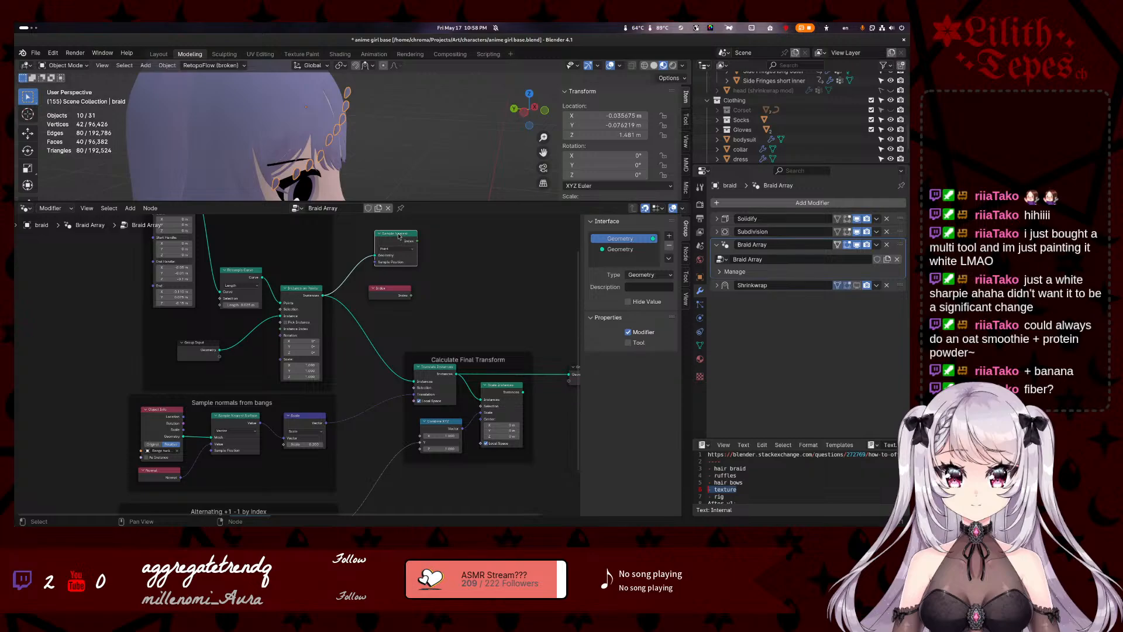
{"action": "left_click_drag", "start_coordinate": [398, 242], "coordinate": [416, 255]}
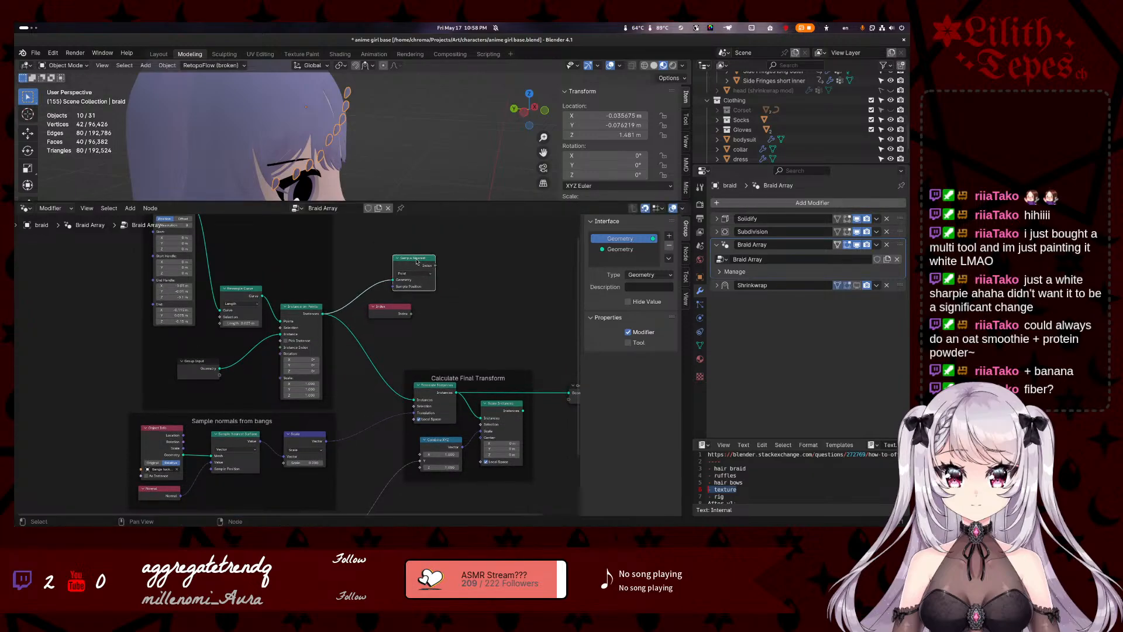
{"action": "key", "text": "x"}
{"action": "left_click", "coordinate": [384, 310]}
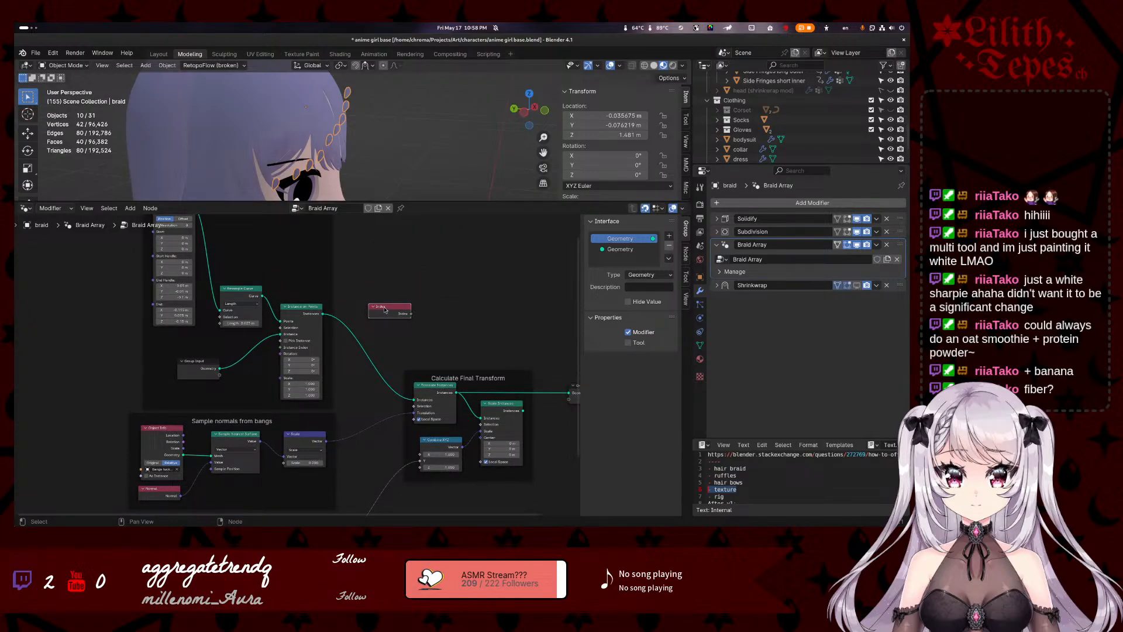
- Search the nodes accepting the resampled curve for "points", try a Separate Components node on it, and delete it
{"action": "left_click_drag", "start_coordinate": [384, 310], "coordinate": [377, 311]}
{"action": "left_click", "coordinate": [303, 309]}
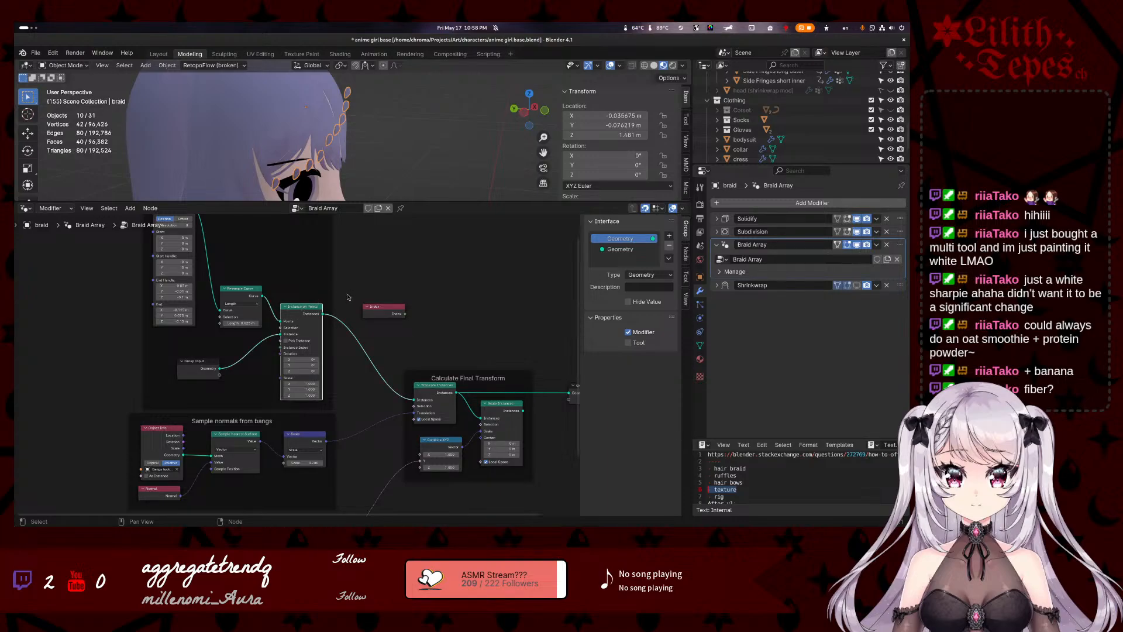
{"action": "left_click_drag", "start_coordinate": [262, 296], "coordinate": [396, 269]}
{"action": "type", "text": "points"}
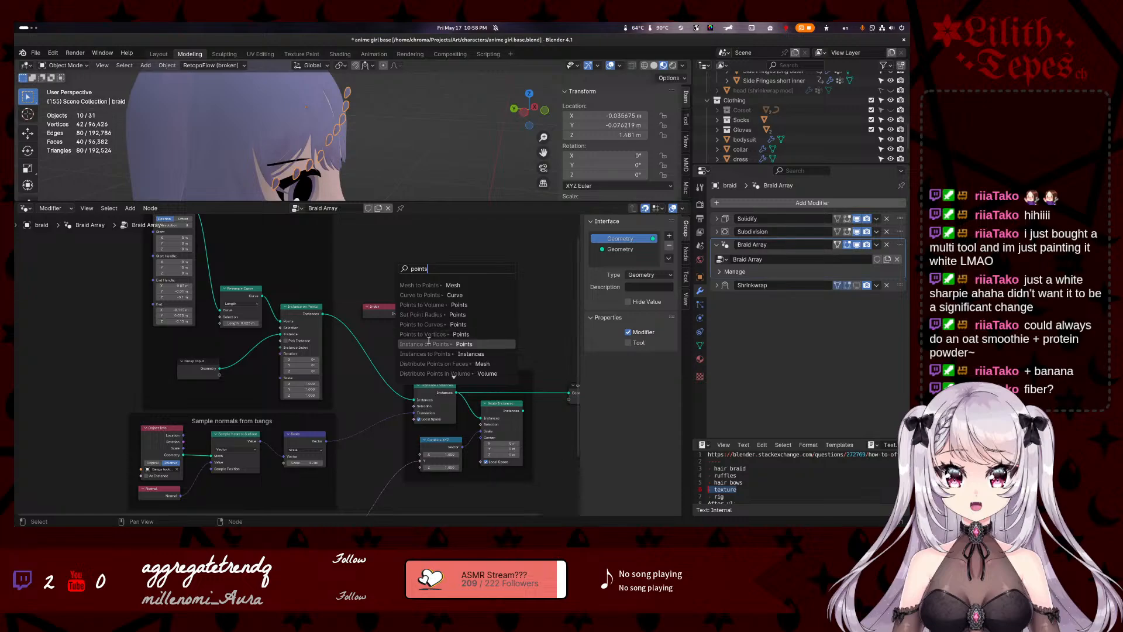
{"action": "scroll", "coordinate": [432, 335], "scroll_direction": "down", "scroll_amount": 8}
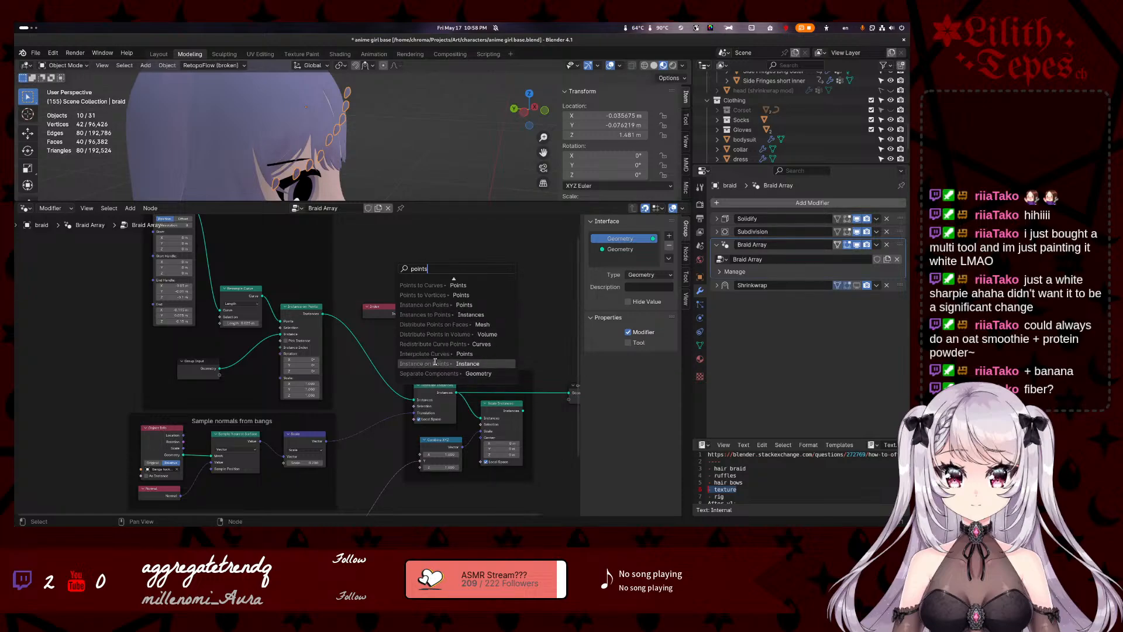
{"action": "left_click", "coordinate": [494, 372]}
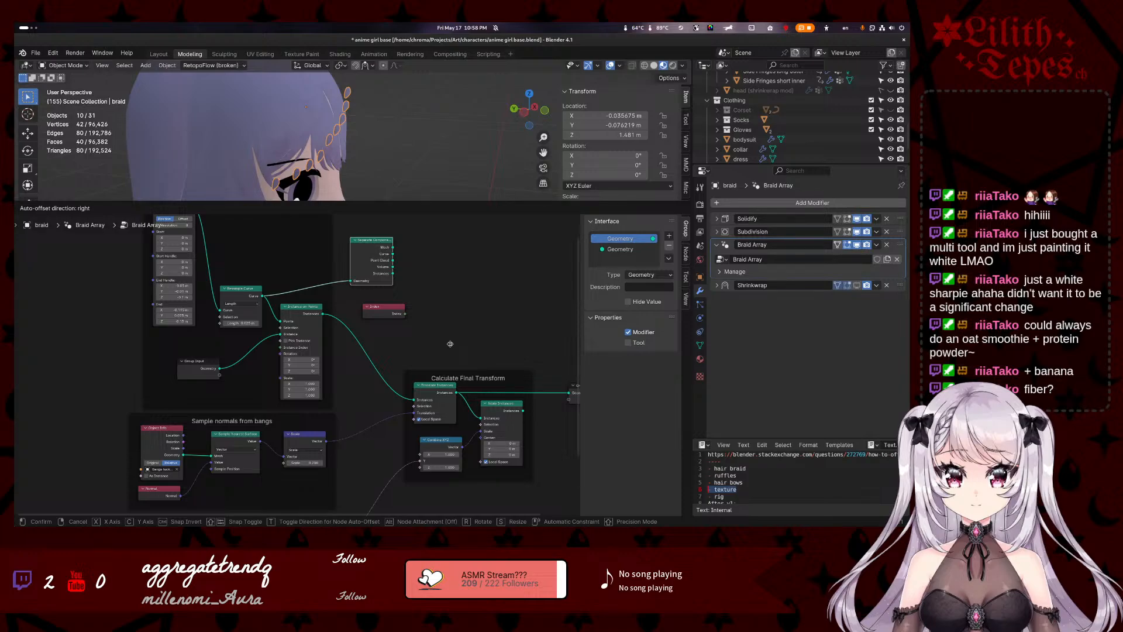
{"action": "left_click", "coordinate": [449, 343]}
{"action": "key", "text": "x"}
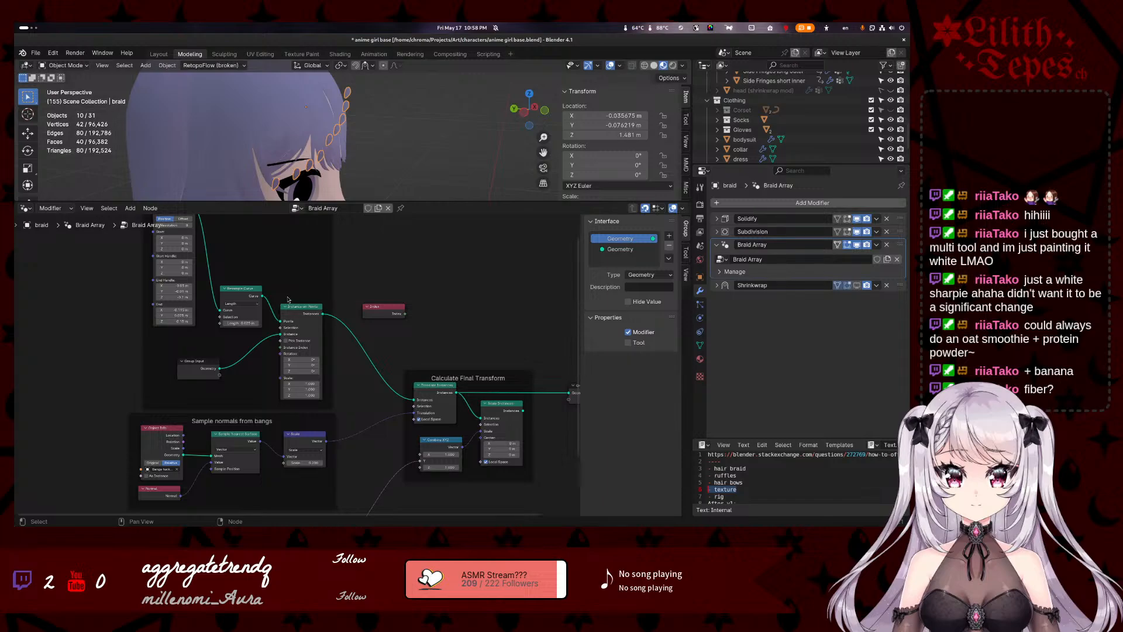
- Try a Points to Vertices node on the resampled curve with a Convex Hull node after it, and delete both
{"action": "left_click_drag", "start_coordinate": [263, 296], "coordinate": [367, 278]}
{"action": "type", "text": "point"}
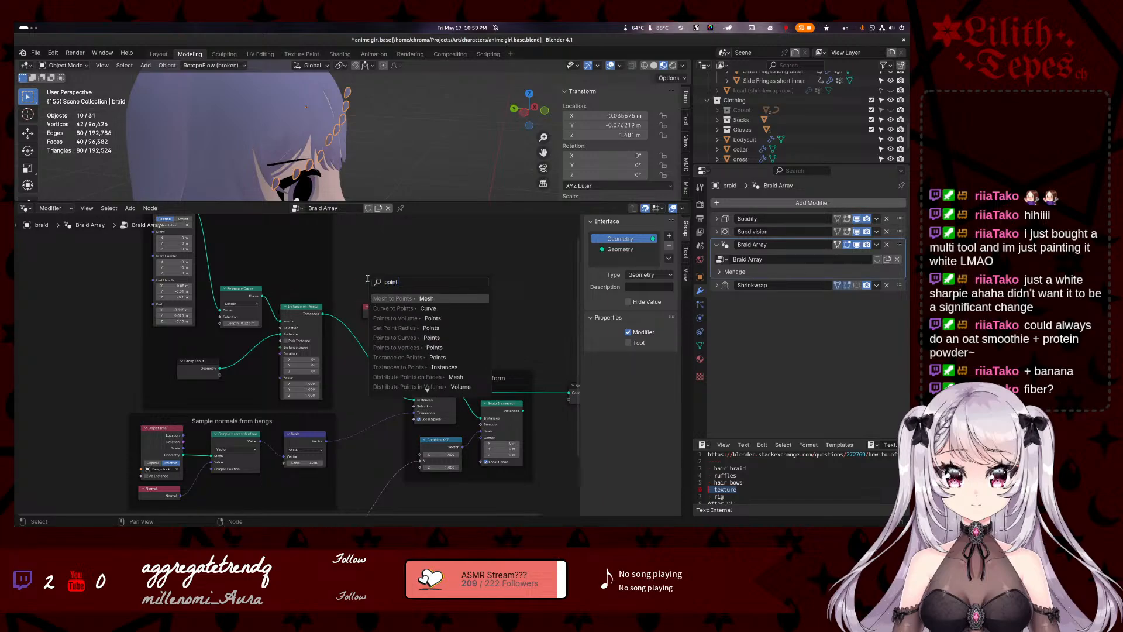
{"action": "left_click", "coordinate": [448, 348]}
{"action": "left_click", "coordinate": [409, 267]}
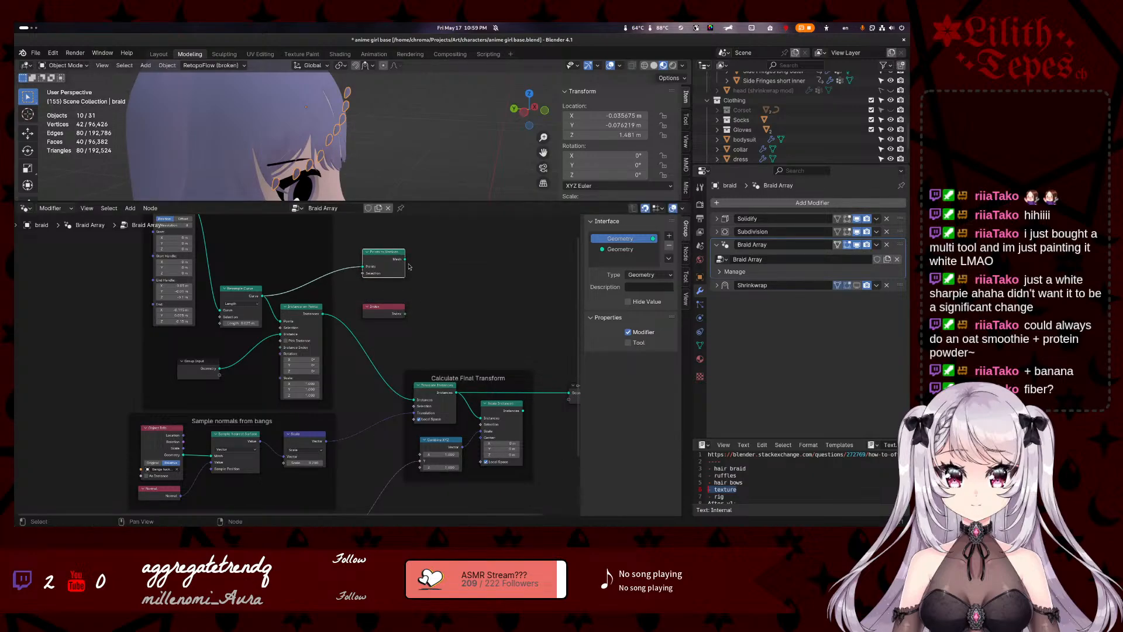
{"action": "left_click_drag", "start_coordinate": [405, 259], "coordinate": [443, 265]}
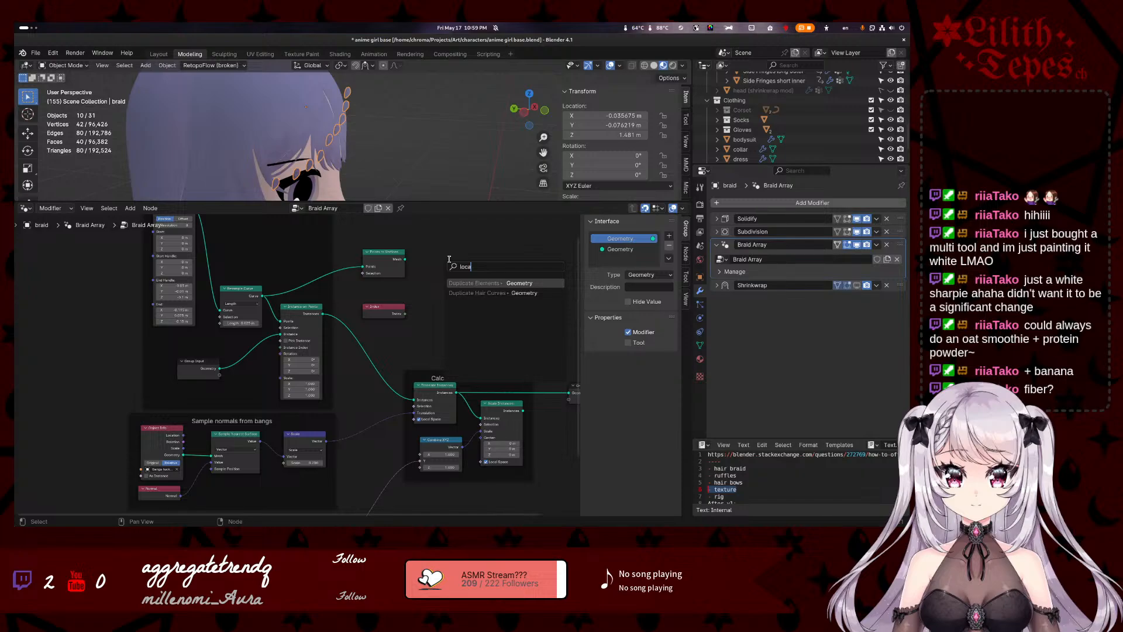
{"action": "type", "text": "coo"}
{"action": "left_click", "coordinate": [490, 285]}
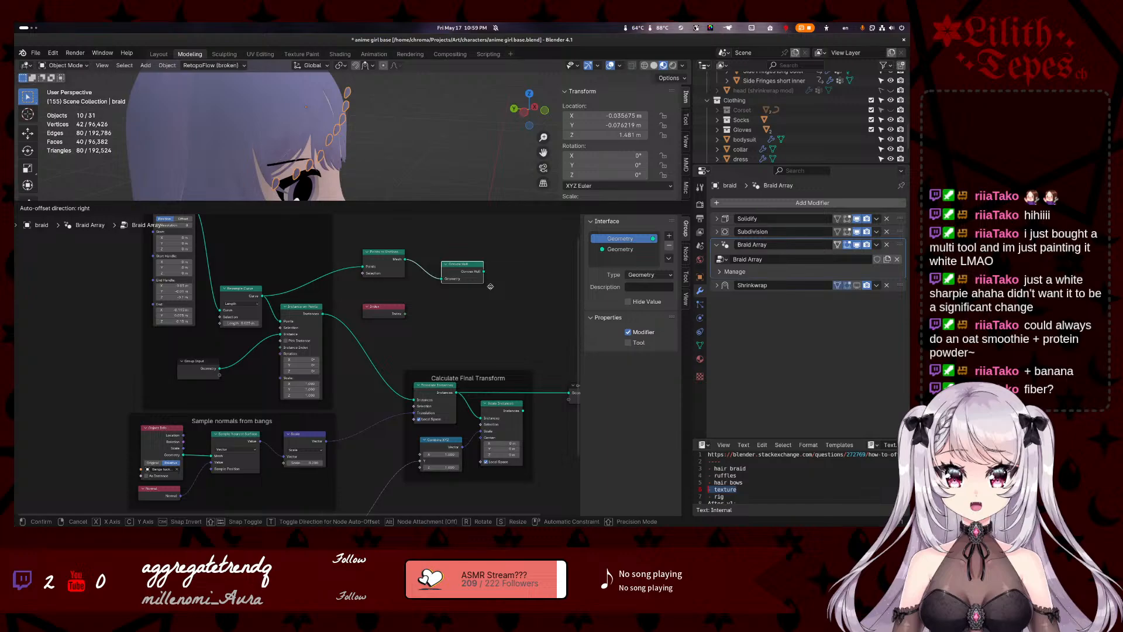
{"action": "key", "text": "x"}
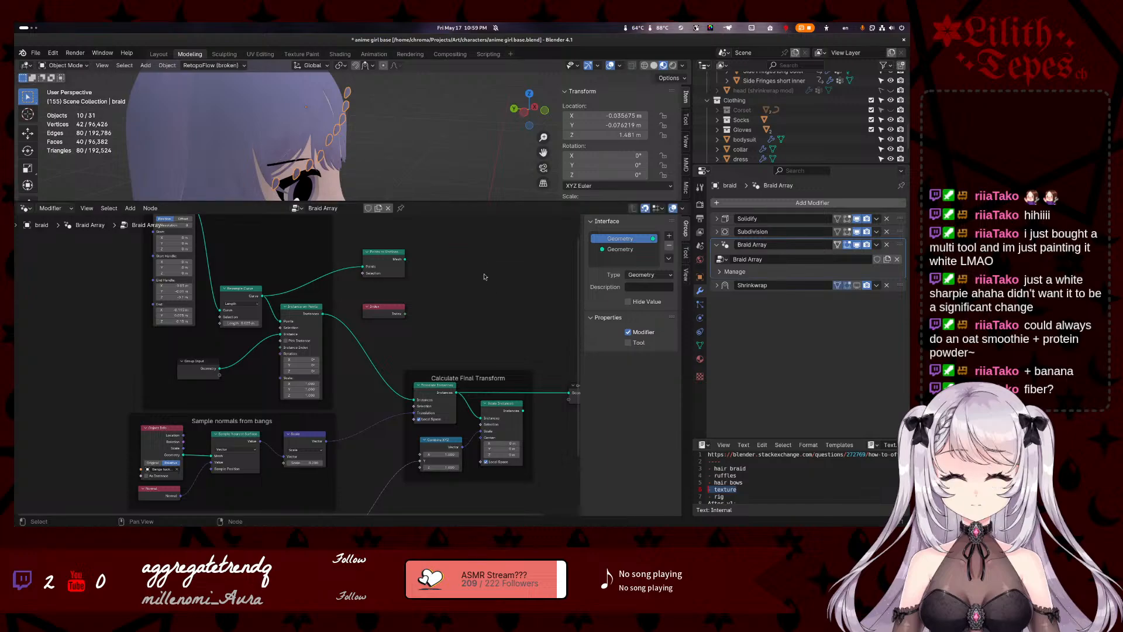
{"action": "left_click", "coordinate": [399, 257]}
{"action": "key", "text": "x"}
{"action": "left_click", "coordinate": [378, 307]}
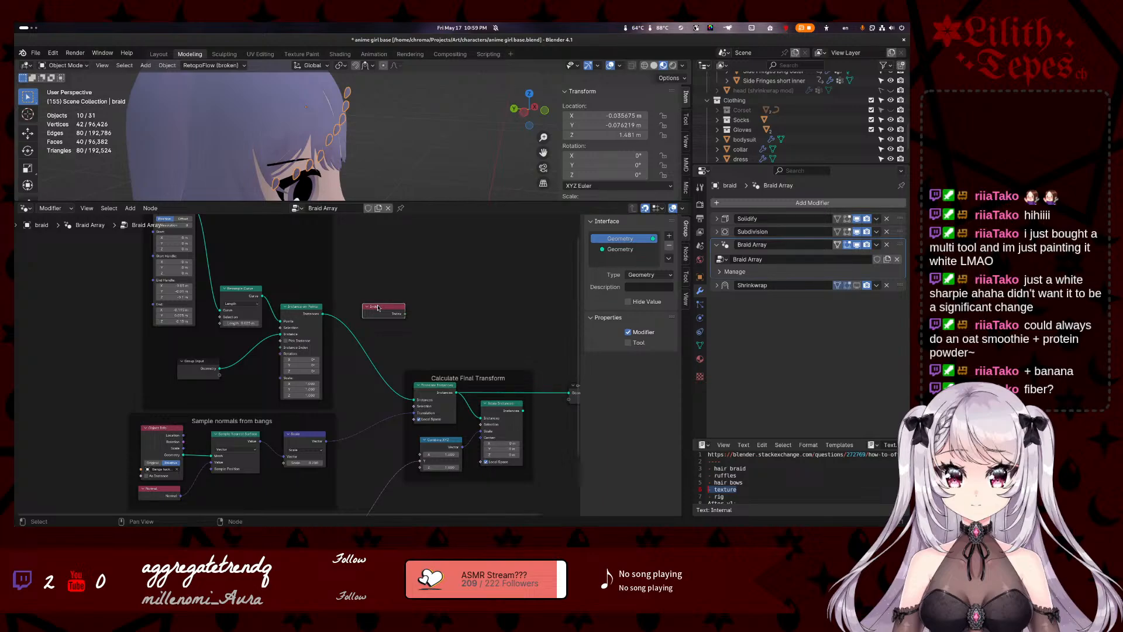
- Switch to the browser, reread the Stack Exchange answer about offsetting instances with face normals and Translate Instances, and return to Blender
{"action": "mouse_move", "coordinate": [397, 175]}
{"action": "middle_mouse_down"}
{"action": "mouse_move", "coordinate": [385, 177]}
{"action": "mouse_move", "coordinate": [393, 171]}
{"action": "middle_mouse_up"}
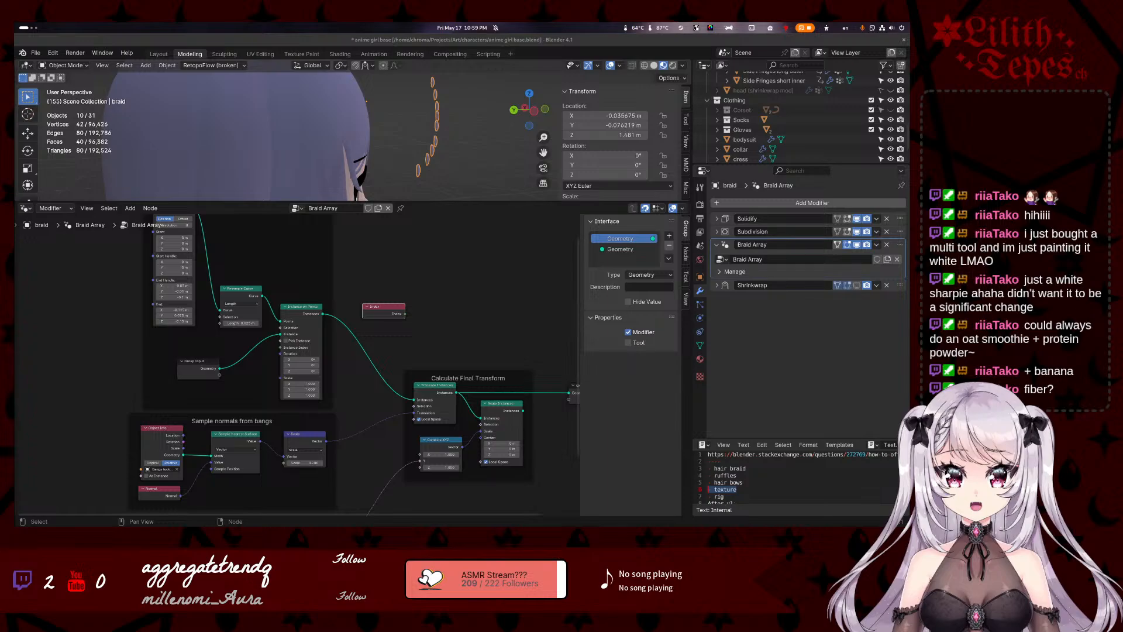
{"action": "left_click_drag", "start_coordinate": [15, 257], "coordinate": [444, 30]}
{"action": "scroll", "coordinate": [374, 341], "scroll_direction": "down", "scroll_amount": 2}
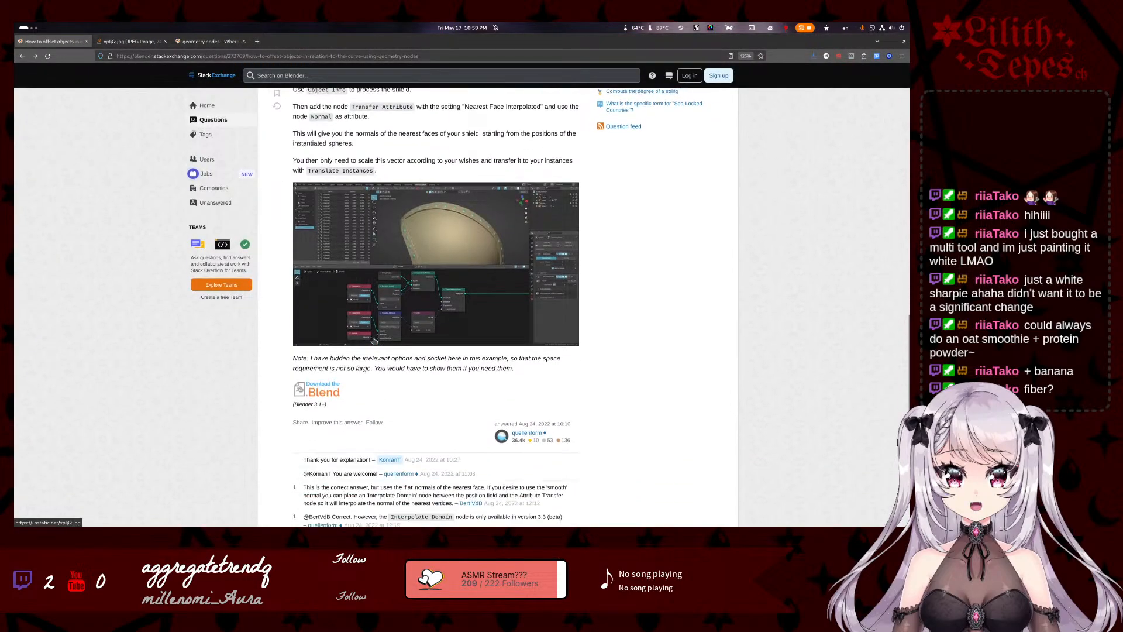
{"action": "scroll", "coordinate": [374, 341], "scroll_direction": "down", "scroll_amount": 5}
{"action": "scroll", "coordinate": [383, 403], "scroll_direction": "up", "scroll_amount": 5}
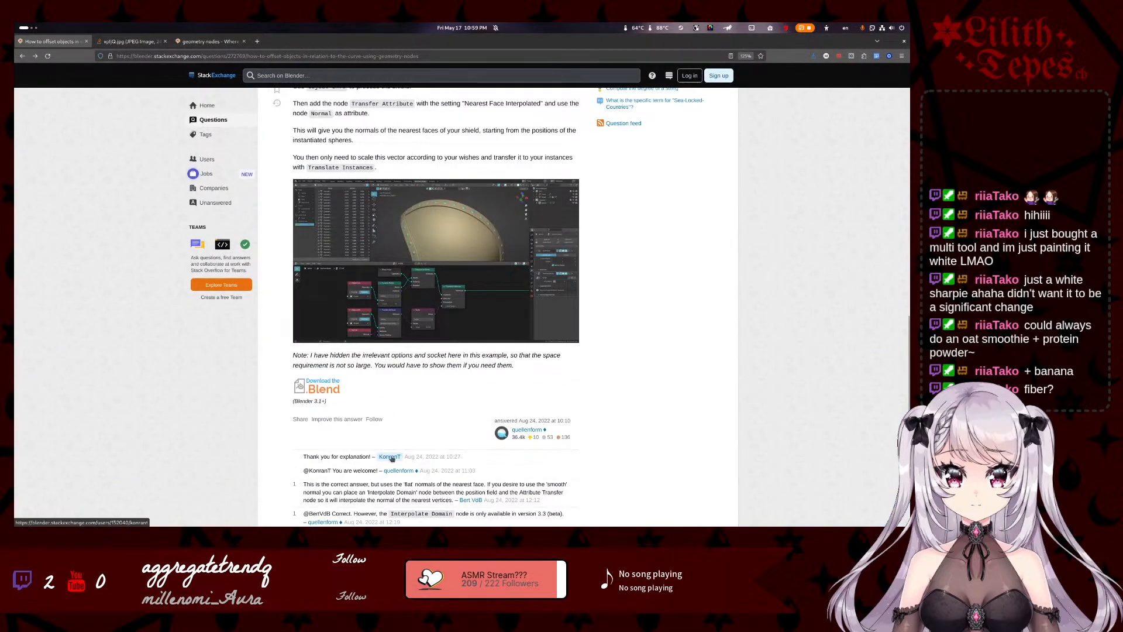
{"action": "scroll", "coordinate": [380, 410], "scroll_direction": "up", "scroll_amount": 5}
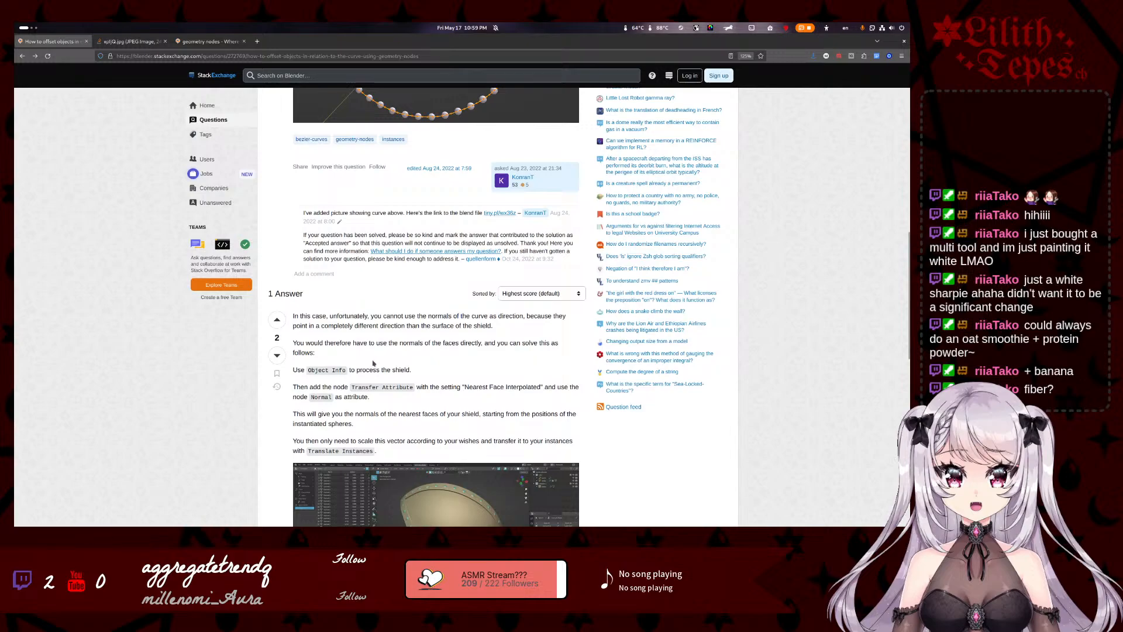
{"action": "scroll", "coordinate": [373, 363], "scroll_direction": "down", "scroll_amount": 1}
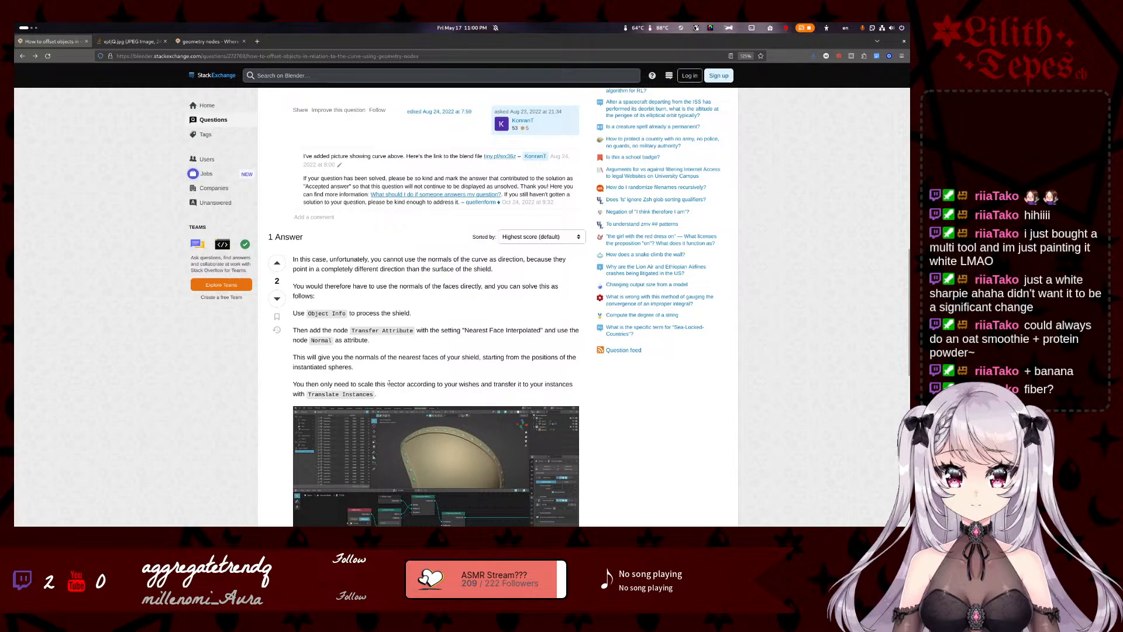
{"action": "scroll", "coordinate": [391, 384], "scroll_direction": "down", "scroll_amount": 1}
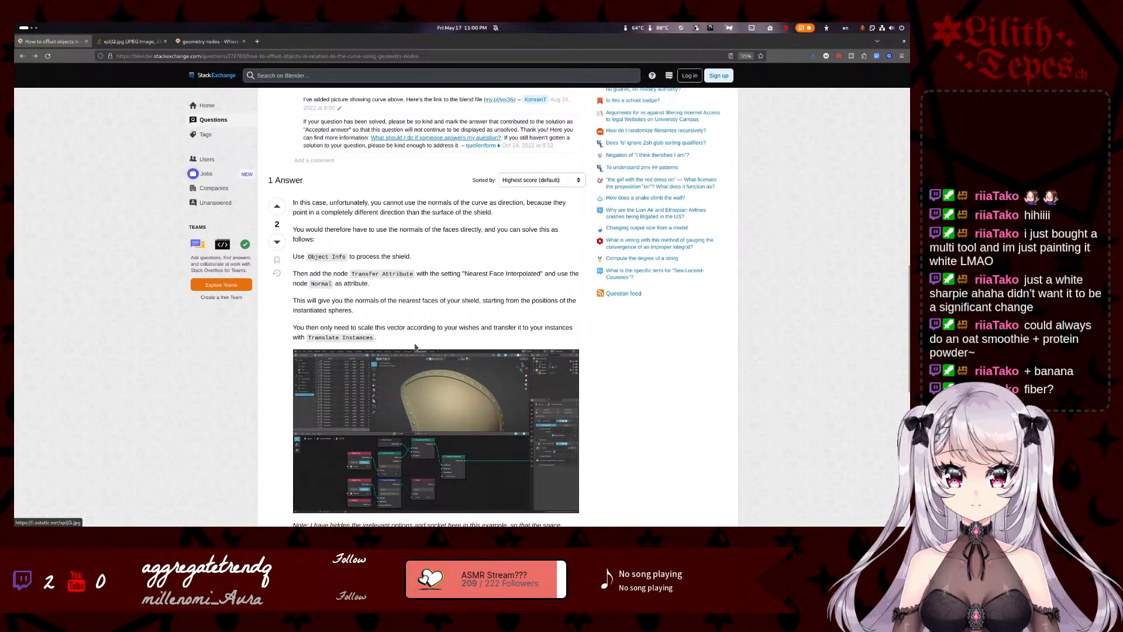
{"action": "mouse_move", "coordinate": [353, 337]}
{"action": "left_mouse_down"}
{"action": "mouse_move", "coordinate": [324, 338]}
{"action": "mouse_move", "coordinate": [358, 336]}
{"action": "left_mouse_up"}
{"action": "double_click", "coordinate": [325, 338]}
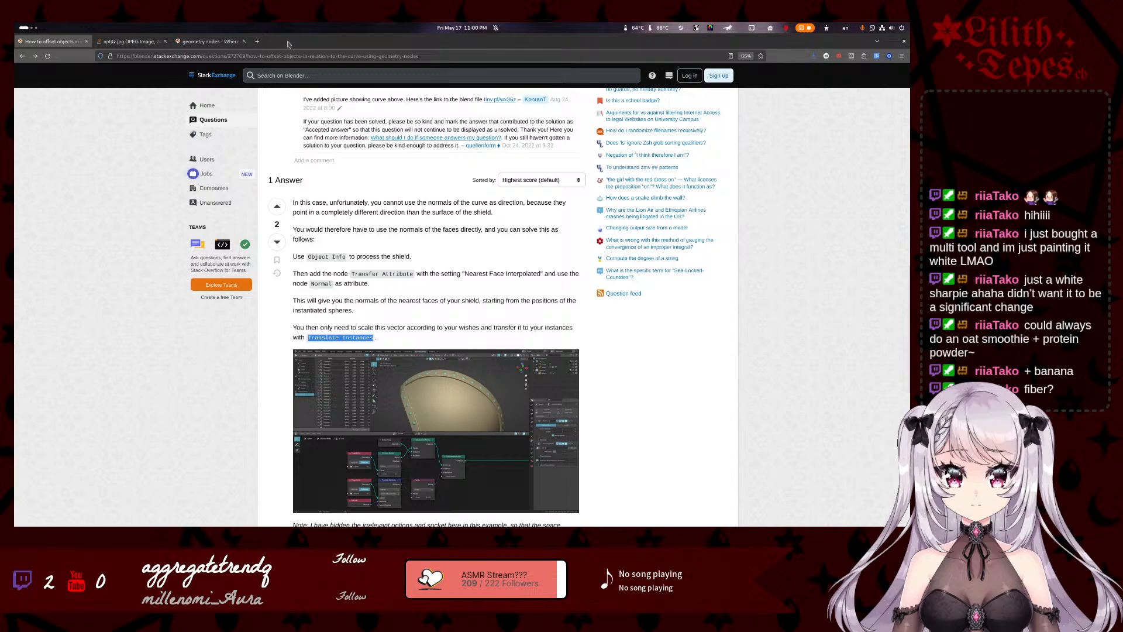
{"action": "key", "text": "alt+Tab"}
- Set the scale factor of the sampled bangs normals feeding Translate Instances to 0
{"action": "scroll", "coordinate": [493, 400], "scroll_direction": "up", "scroll_amount": 1}
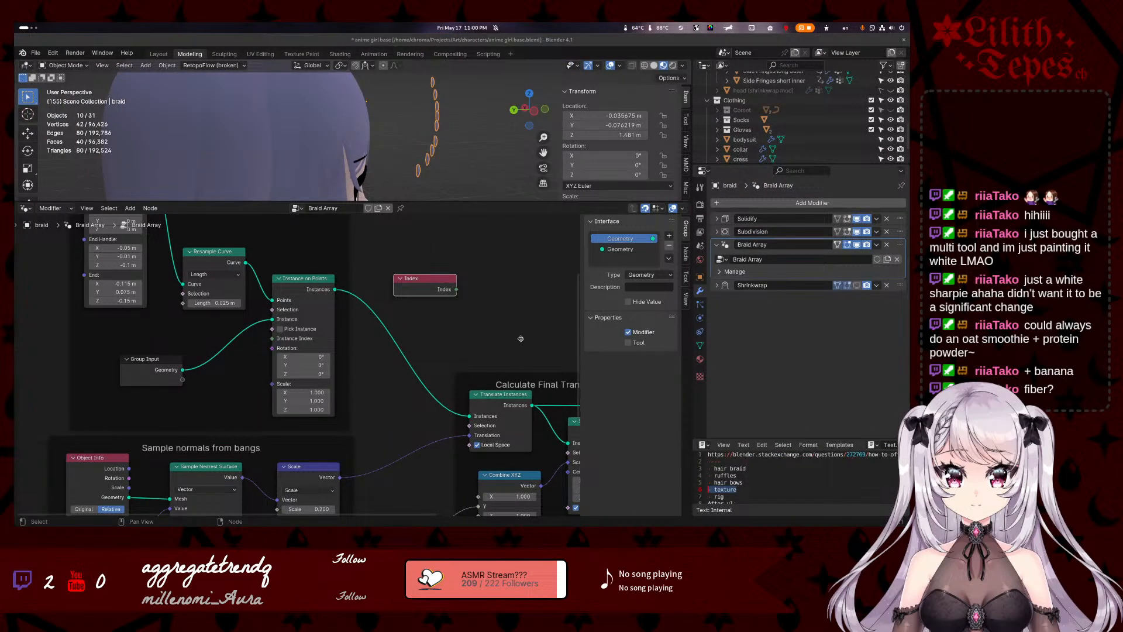
{"action": "middle_click_drag", "start_coordinate": [519, 339], "coordinate": [447, 291]}
{"action": "left_click", "coordinate": [443, 353]}
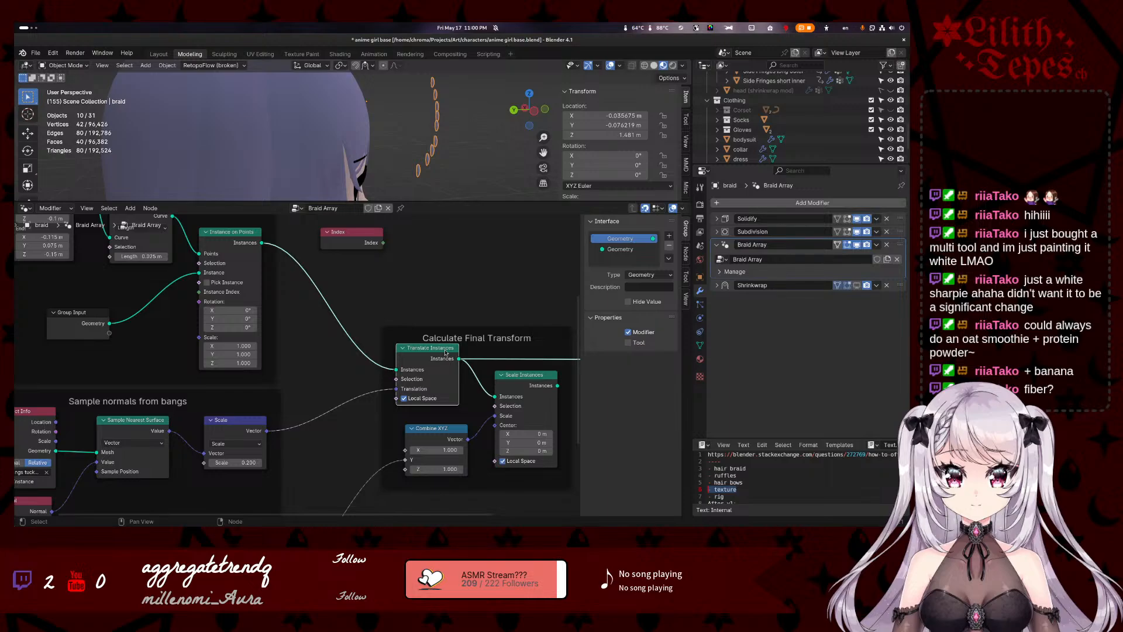
{"action": "mouse_move", "coordinate": [297, 392]}
{"action": "middle_mouse_down"}
{"action": "mouse_move", "coordinate": [318, 378]}
{"action": "mouse_move", "coordinate": [314, 403]}
{"action": "middle_mouse_up"}
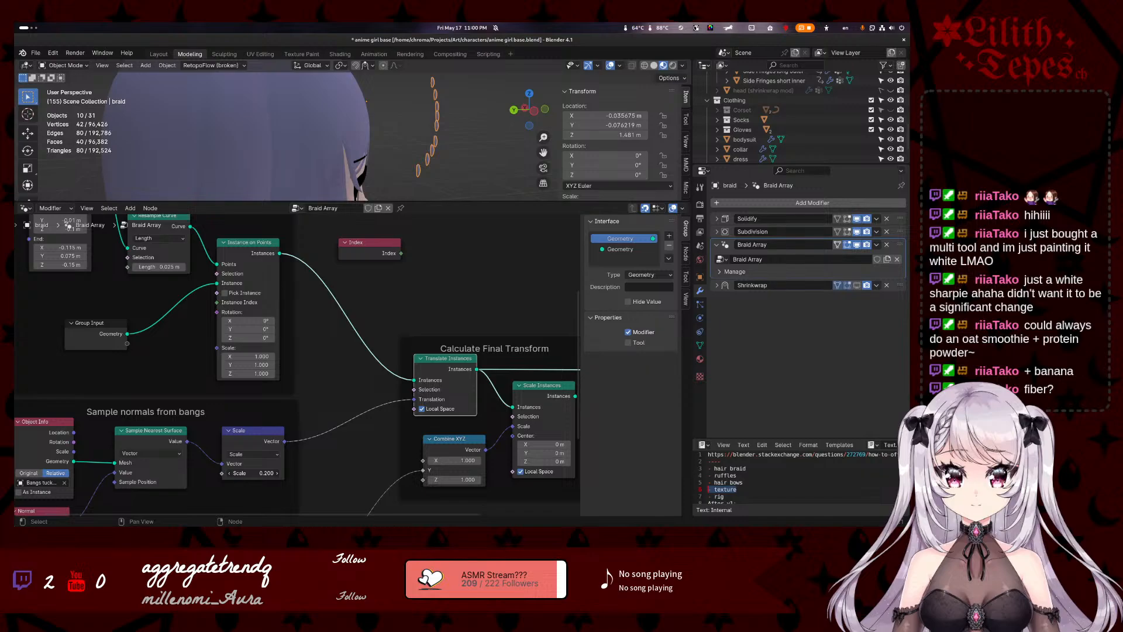
{"action": "left_click_drag", "start_coordinate": [253, 473], "coordinate": [230, 473], "text": "ctrl"}
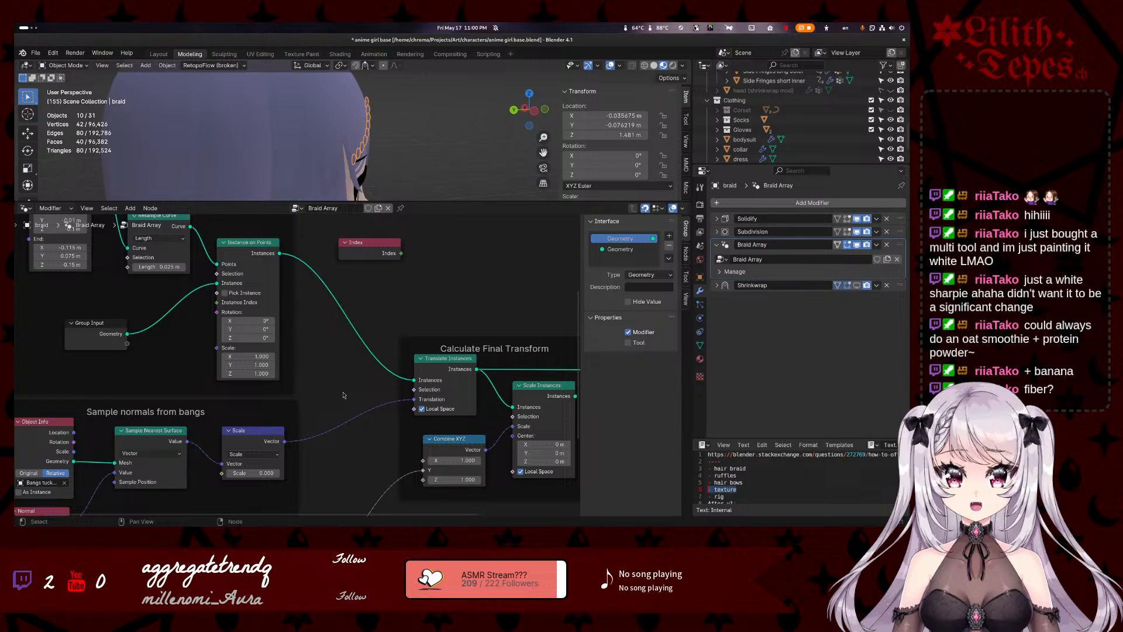
- Replace the Index node with a Rotate Instances node fed by Instance on Points, using the scaled bangs normals as Rotation
{"action": "left_click_drag", "start_coordinate": [285, 441], "coordinate": [362, 392]}
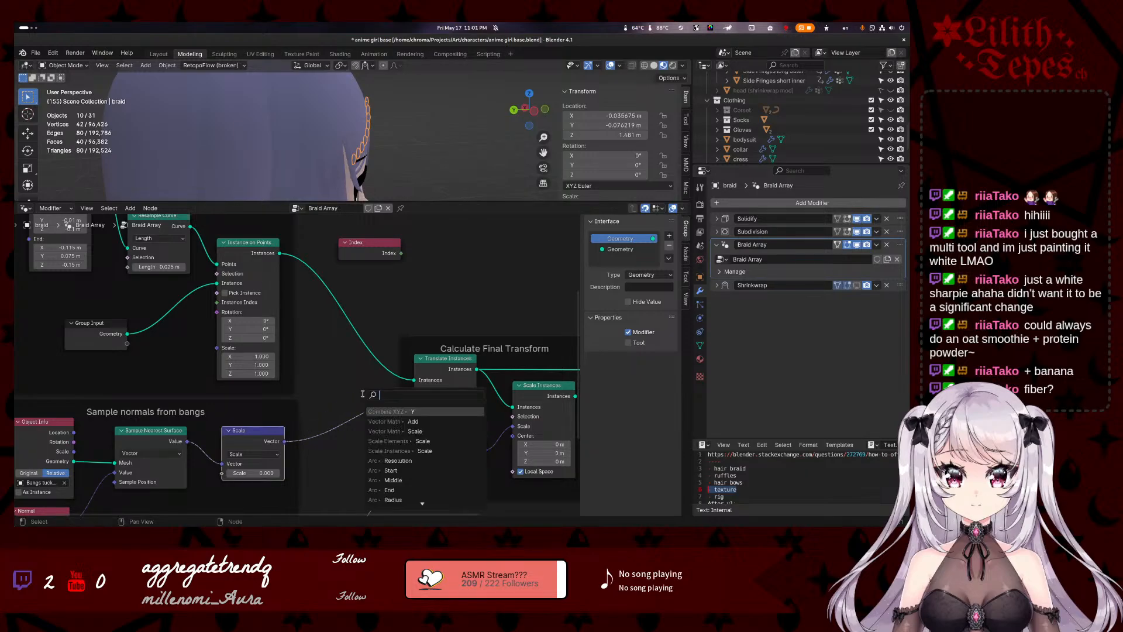
{"action": "type", "text": "rot"}
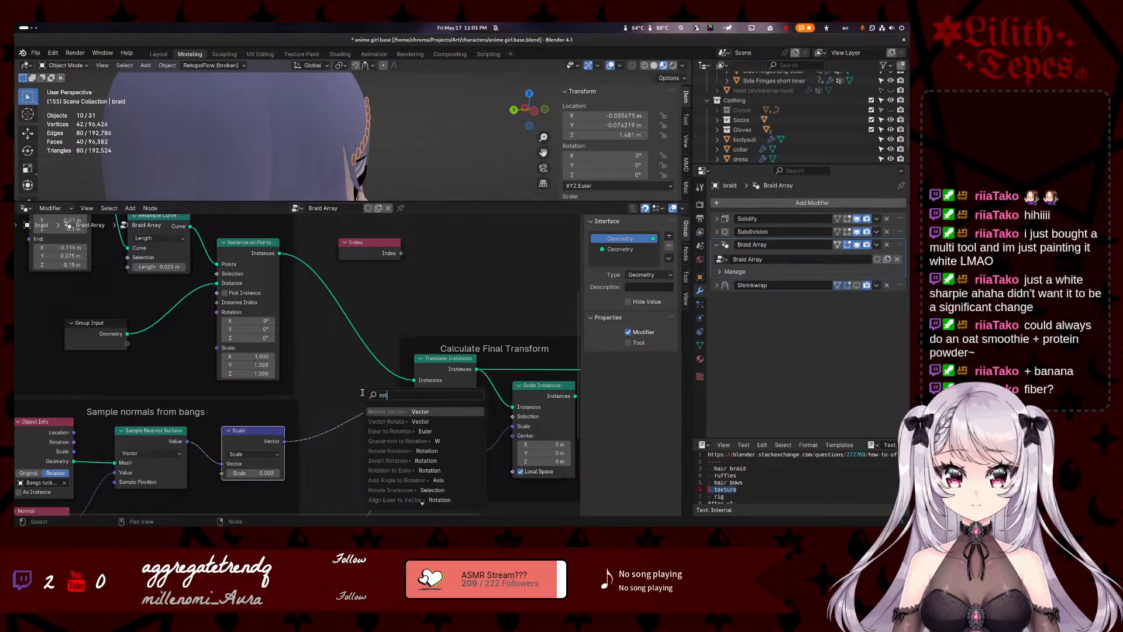
{"action": "type", "text": "ate instances"}
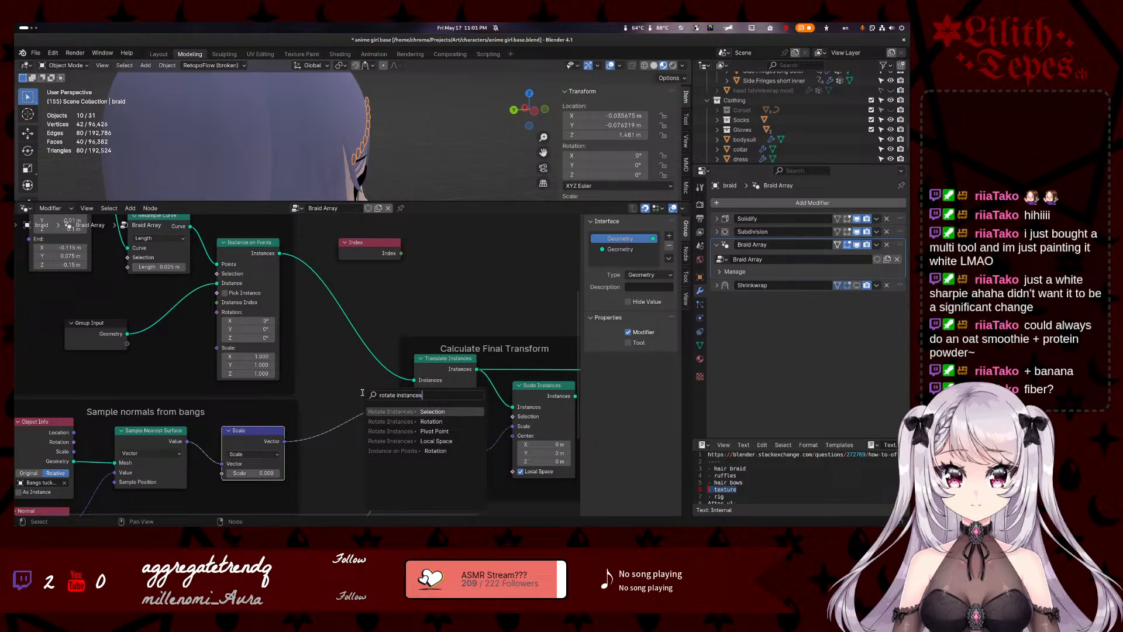
{"action": "key", "text": "Down"}
{"action": "key", "text": "Down"}
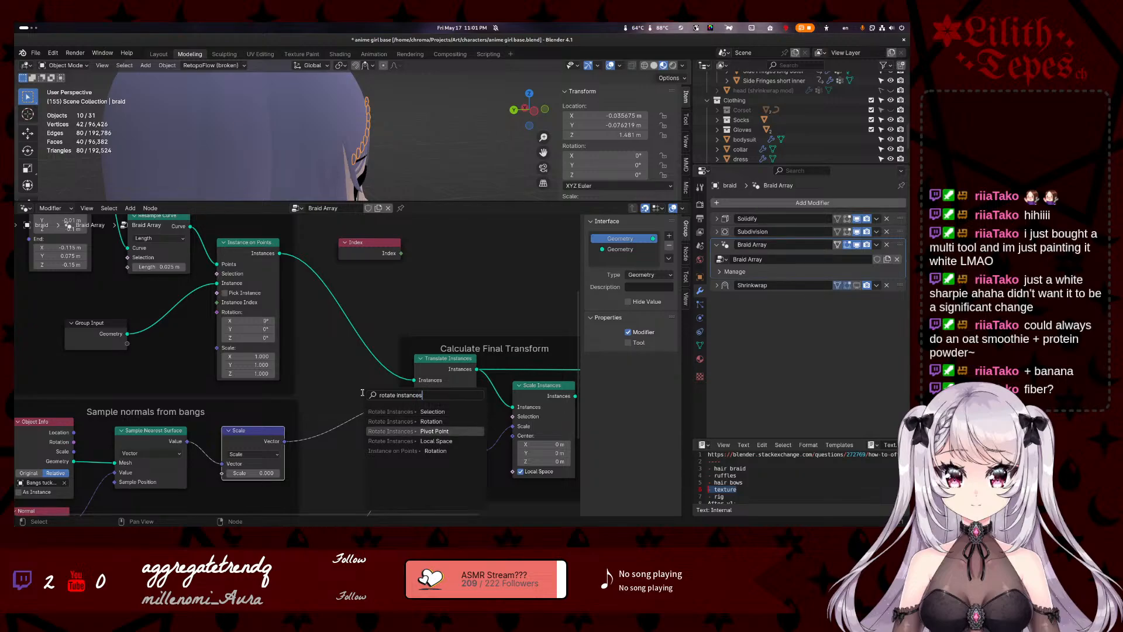
{"action": "key", "text": "Up"}
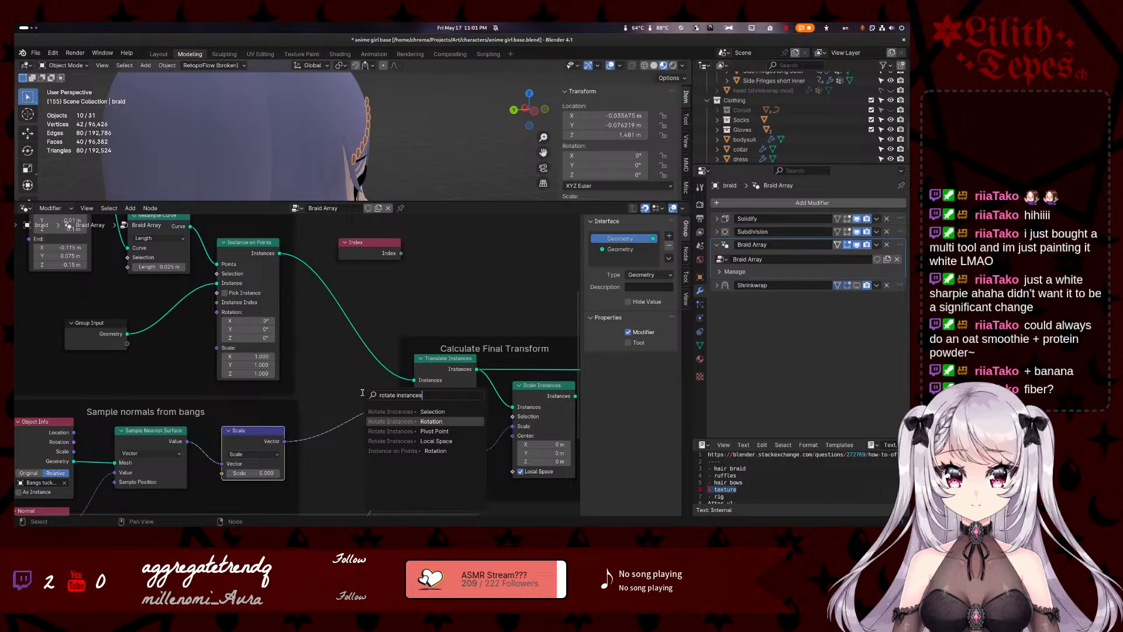
{"action": "key", "text": "Return"}
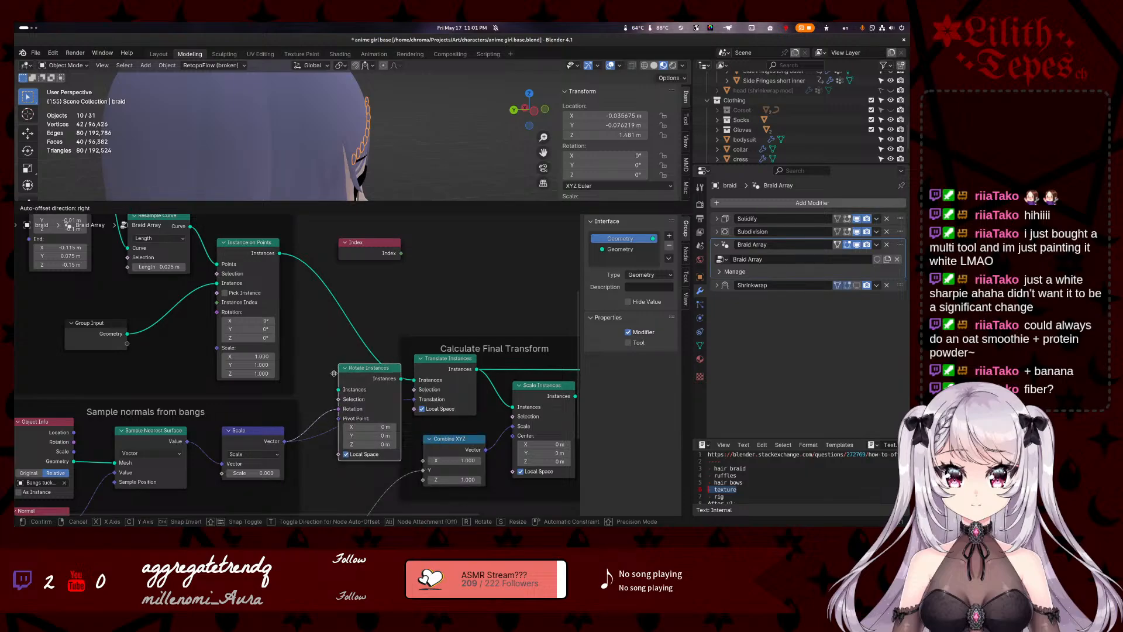
{"action": "left_click", "coordinate": [329, 372]}
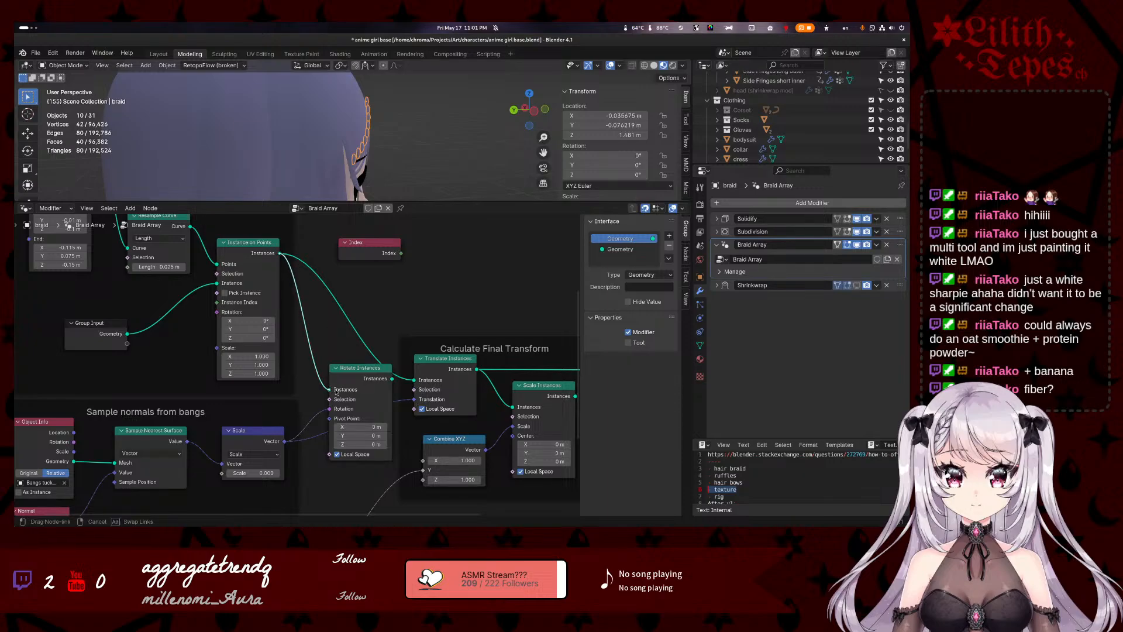
{"action": "left_click_drag", "start_coordinate": [390, 367], "coordinate": [479, 226]}
{"action": "key", "text": "x"}
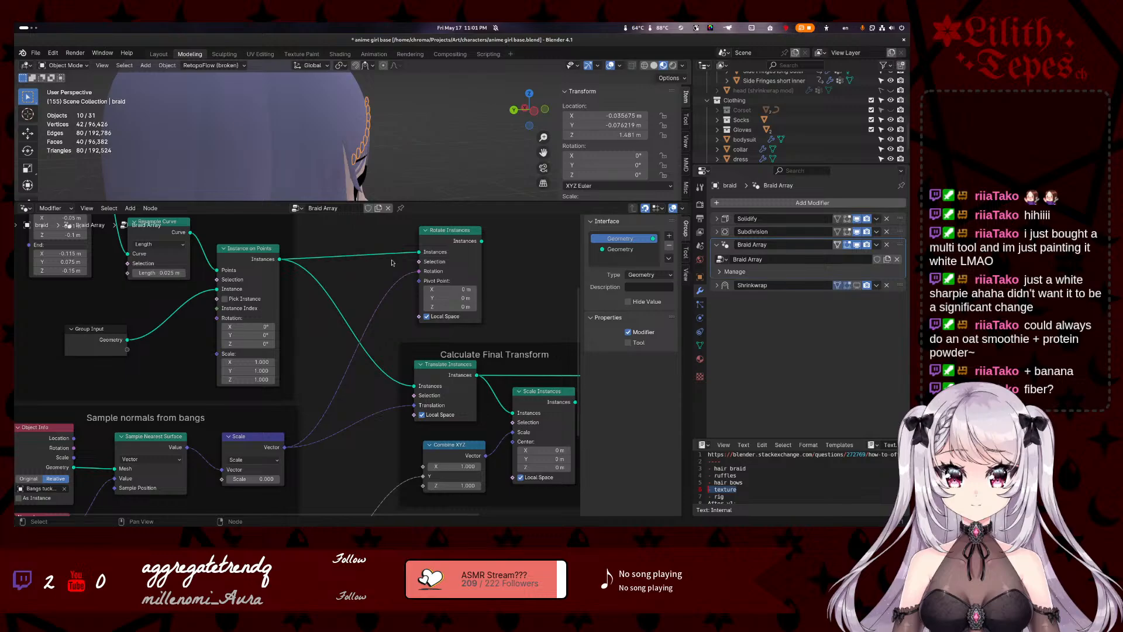
- Connect the Rotate Instances output to the Group Output geometry in place of Translate Instances
{"action": "scroll", "coordinate": [413, 274], "scroll_direction": "down", "scroll_amount": 3}
{"action": "middle_click_drag", "start_coordinate": [451, 272], "coordinate": [317, 290]}
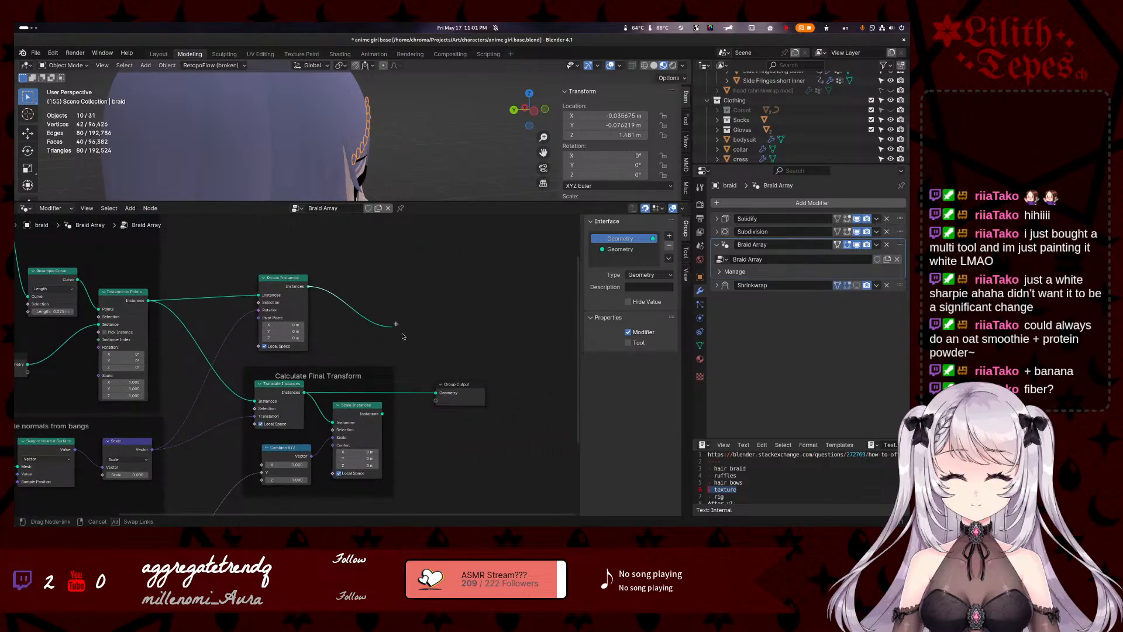
{"action": "left_click_drag", "start_coordinate": [308, 286], "coordinate": [437, 393]}
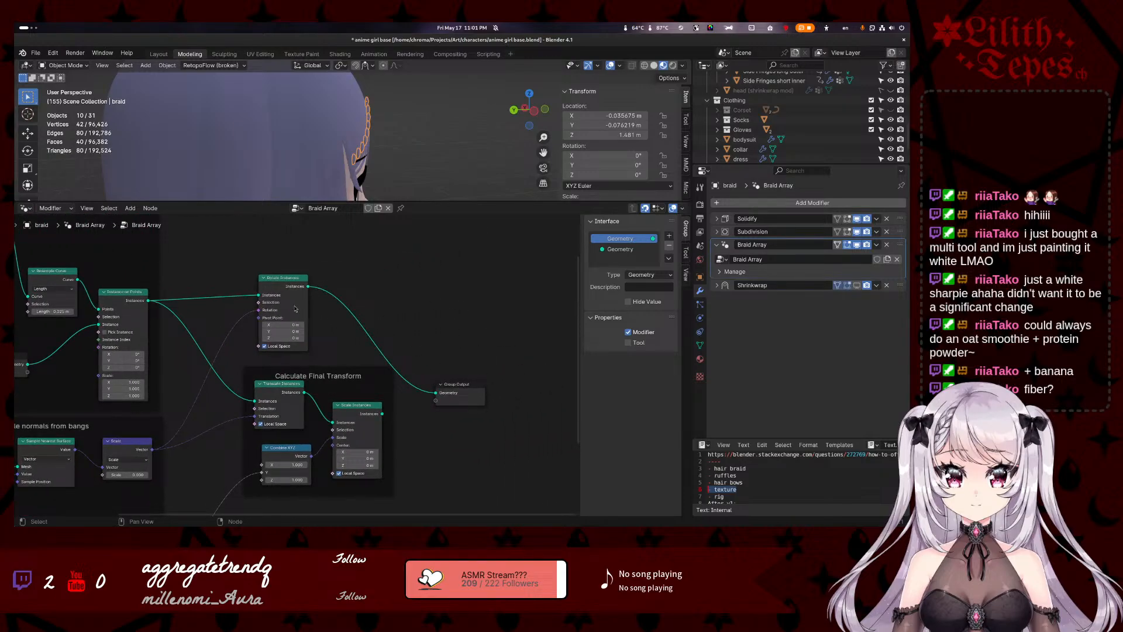
- Set the scale factor of the sampled bangs normals to 1 and inspect the rotated braid segments from the front
{"action": "middle_click_drag", "start_coordinate": [246, 322], "coordinate": [281, 319]}
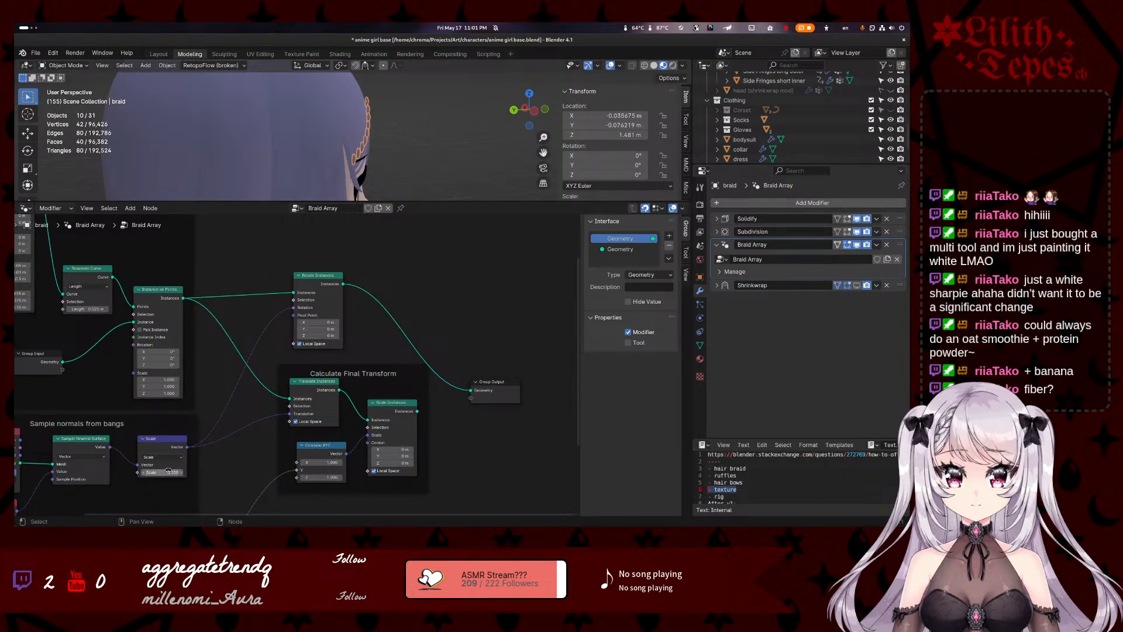
{"action": "left_click", "coordinate": [143, 472]}
{"action": "left_click_drag", "start_coordinate": [175, 474], "coordinate": [167, 475]}
{"action": "left_click", "coordinate": [168, 475]}
{"action": "type", "text": "1"}
{"action": "key", "text": "Return"}
{"action": "middle_click_drag", "start_coordinate": [293, 155], "coordinate": [310, 110]}
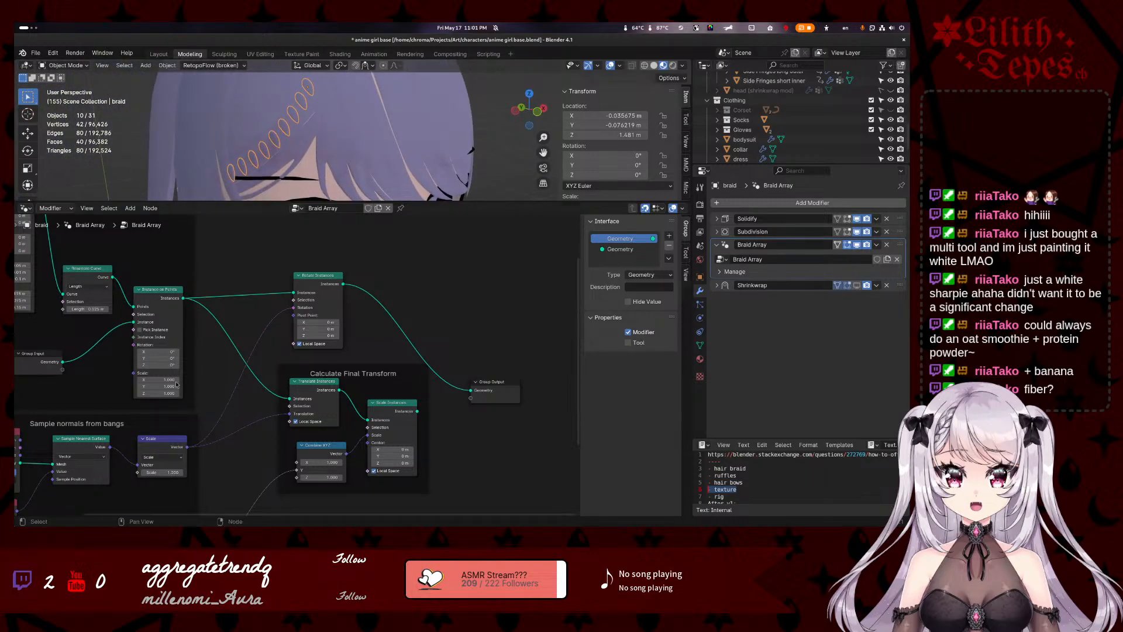
{"action": "middle_click_drag", "start_coordinate": [175, 432], "coordinate": [196, 409]}
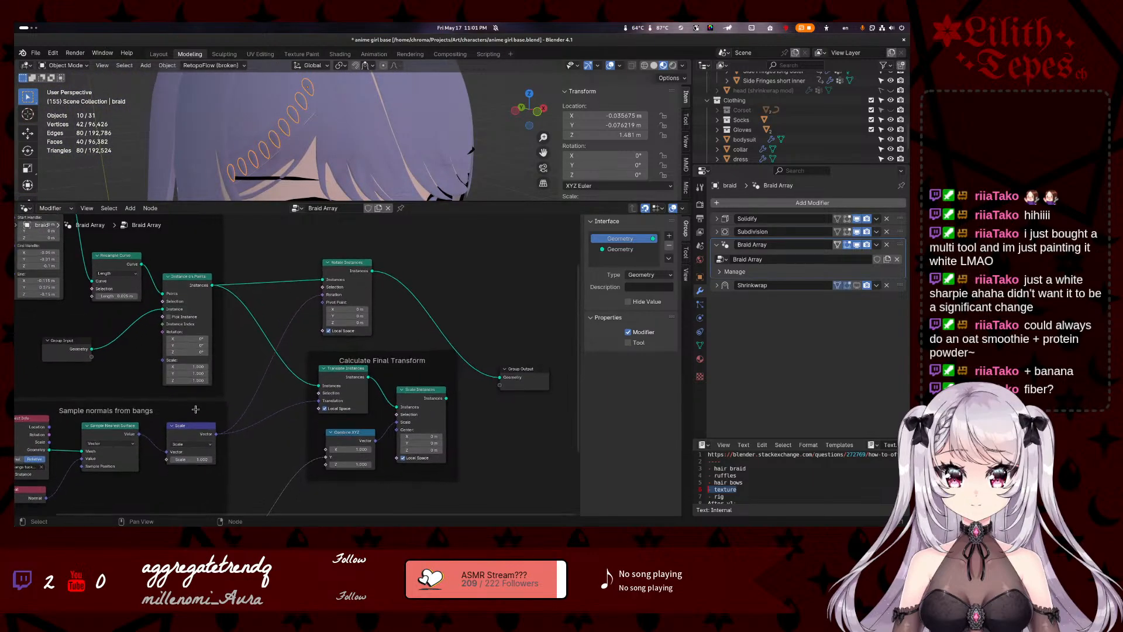
- Try a different Pivot Point X value on the Rotate Instances node and reset it to 0
{"action": "left_click_drag", "start_coordinate": [351, 316], "coordinate": [326, 316]}
{"action": "left_click", "coordinate": [344, 316]}
{"action": "type", "text": "0"}
{"action": "key", "text": "Return"}
{"action": "left_click", "coordinate": [338, 370]}
- Switch to Firefox, reread the Stack Exchange answer on offsetting objects along a curve with face normals, and return to Blender
{"action": "left_click_drag", "start_coordinate": [15, 79], "coordinate": [405, 28]}
{"action": "scroll", "coordinate": [409, 249], "scroll_direction": "up", "scroll_amount": 5}
{"action": "scroll", "coordinate": [409, 250], "scroll_direction": "up", "scroll_amount": 8}
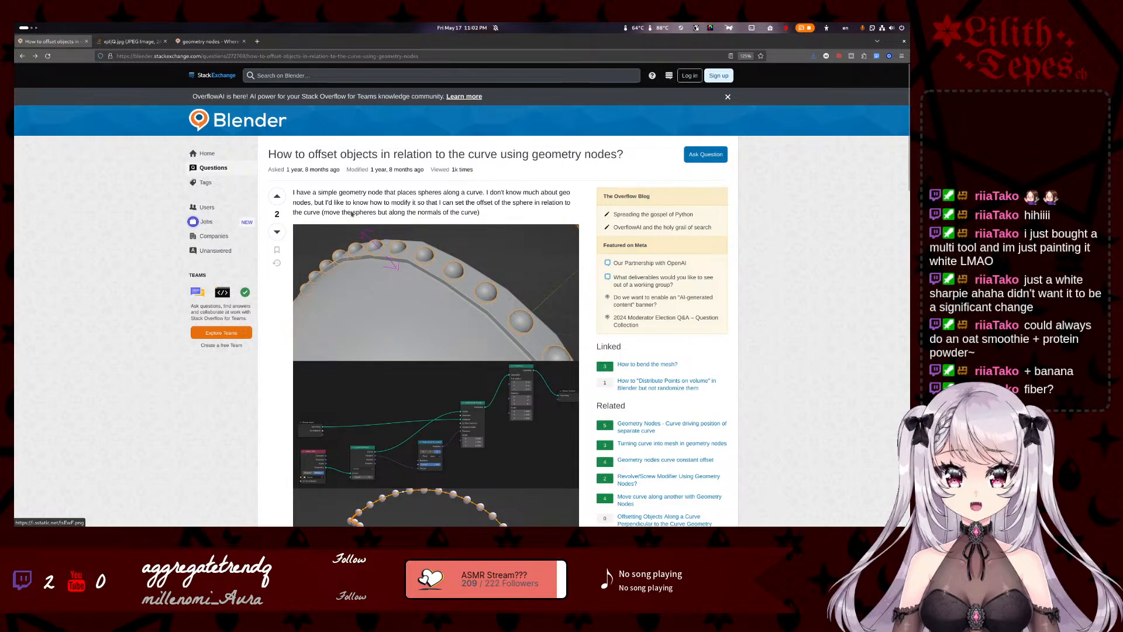
{"action": "scroll", "coordinate": [426, 338], "scroll_direction": "down", "scroll_amount": 4}
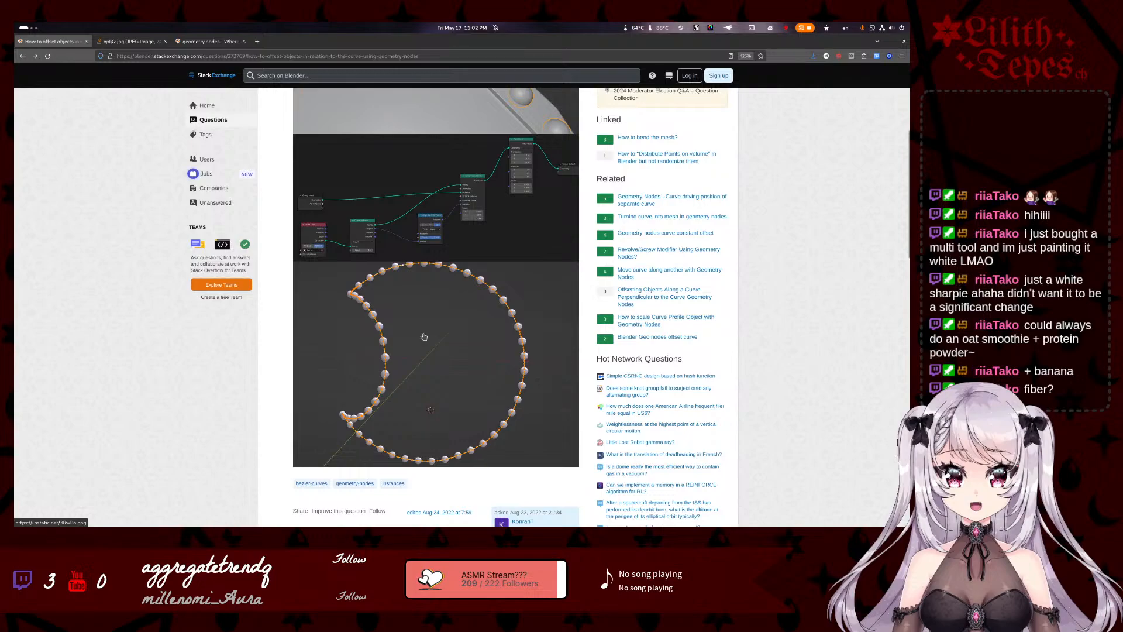
{"action": "scroll", "coordinate": [424, 336], "scroll_direction": "down", "scroll_amount": 3}
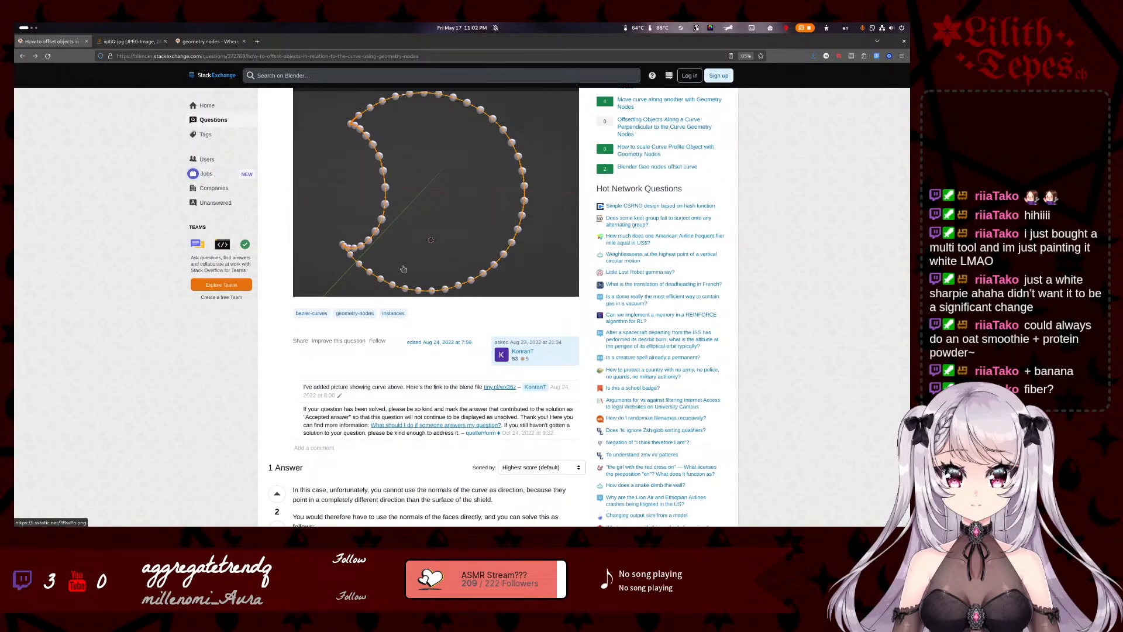
{"action": "scroll", "coordinate": [404, 269], "scroll_direction": "down", "scroll_amount": 7}
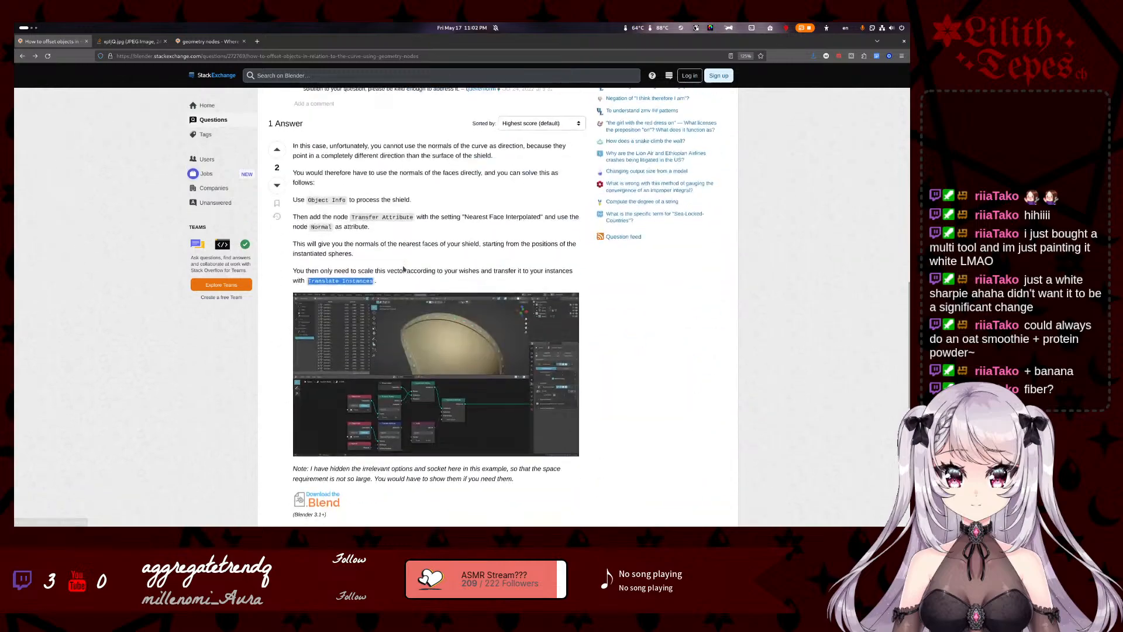
{"action": "scroll", "coordinate": [404, 269], "scroll_direction": "down", "scroll_amount": 4}
{"action": "key", "text": "super"}
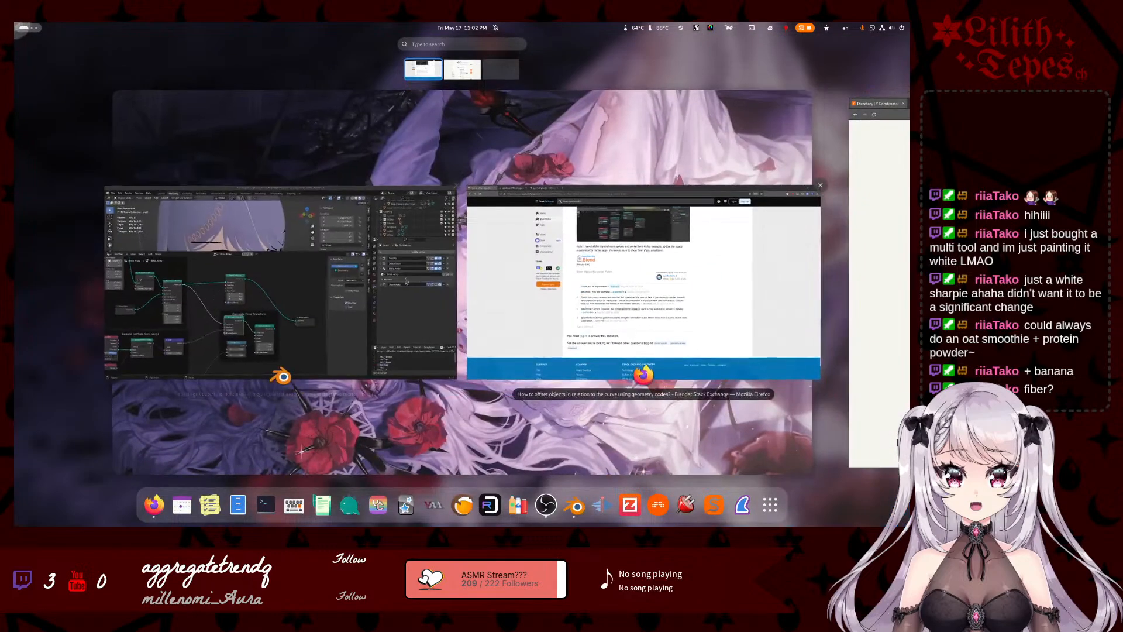
{"action": "left_click", "coordinate": [423, 314]}
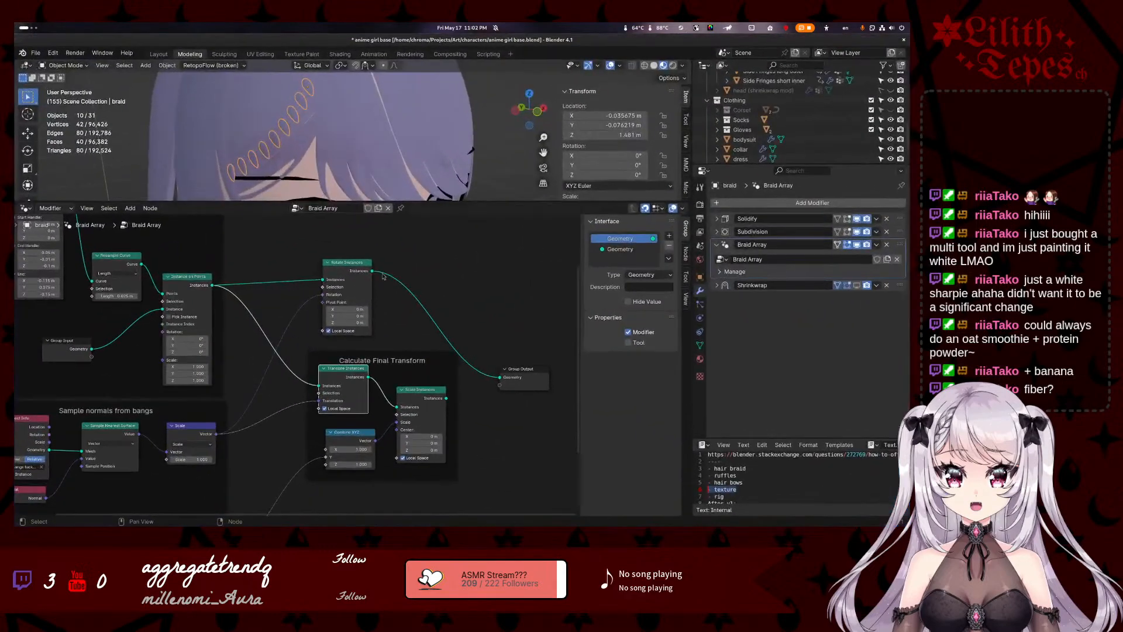
- Delete the Translate Instances node and move Rotate Instances into its place in the Calculate Final Transform frame
{"action": "left_click", "coordinate": [309, 401]}
{"action": "left_click", "coordinate": [320, 406]}
{"action": "key", "text": "x"}
{"action": "left_click_drag", "start_coordinate": [340, 267], "coordinate": [397, 414]}
{"action": "middle_click_drag", "start_coordinate": [298, 284], "coordinate": [332, 289]}
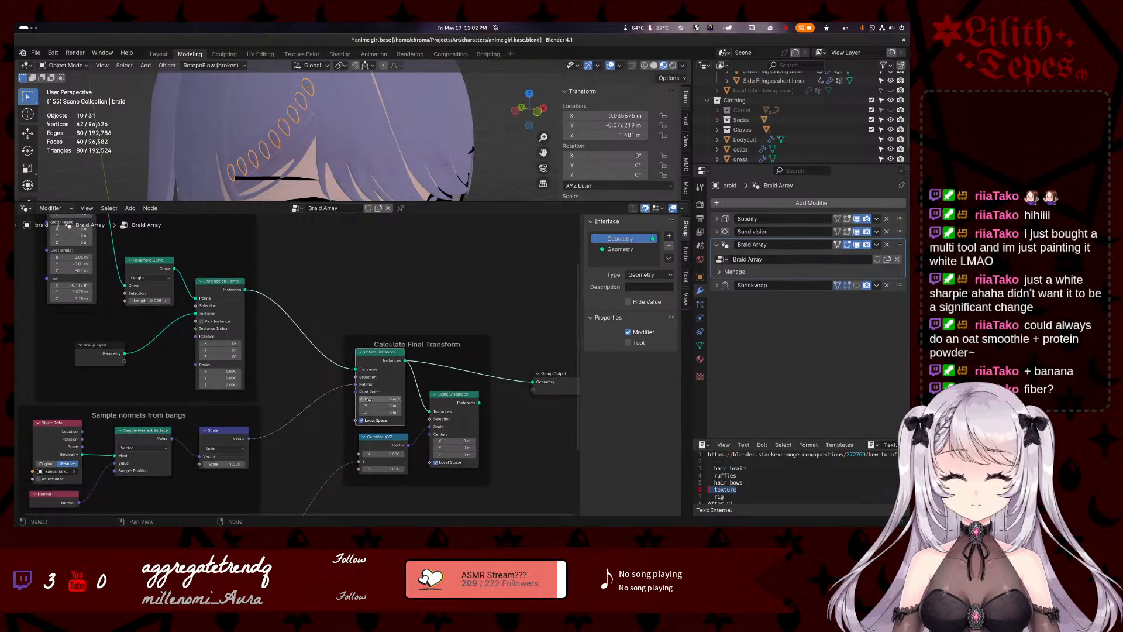
- Turn Local Space off on Rotate Instances, check the braid segments on the bangs, and turn it back on
{"action": "left_click", "coordinate": [362, 420]}
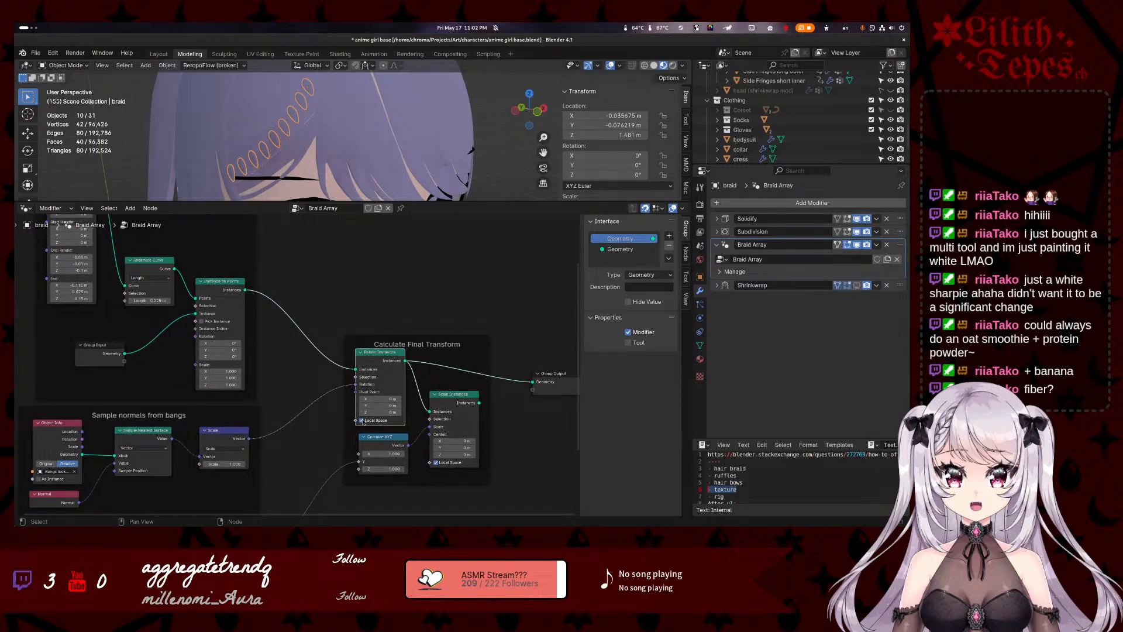
{"action": "scroll", "coordinate": [285, 153], "scroll_direction": "down", "scroll_amount": 2}
{"action": "mouse_move", "coordinate": [284, 153]}
{"action": "middle_mouse_down"}
{"action": "mouse_move", "coordinate": [352, 155]}
{"action": "mouse_move", "coordinate": [279, 138]}
{"action": "mouse_move", "coordinate": [282, 151]}
{"action": "middle_mouse_up"}
{"action": "left_click", "coordinate": [362, 419]}
{"action": "scroll", "coordinate": [278, 138], "scroll_direction": "up", "scroll_amount": 1}
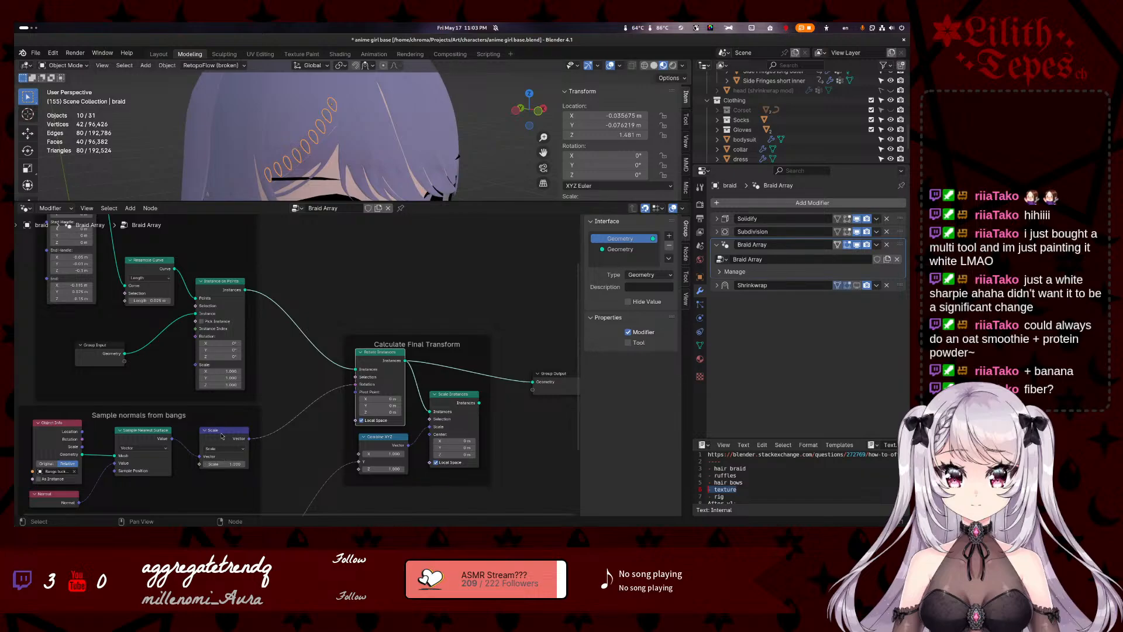
- Try other scale factors for the sampled bangs normals while viewing the braid, and reset the scale to 1
{"action": "left_click_drag", "start_coordinate": [224, 465], "coordinate": [194, 465]}
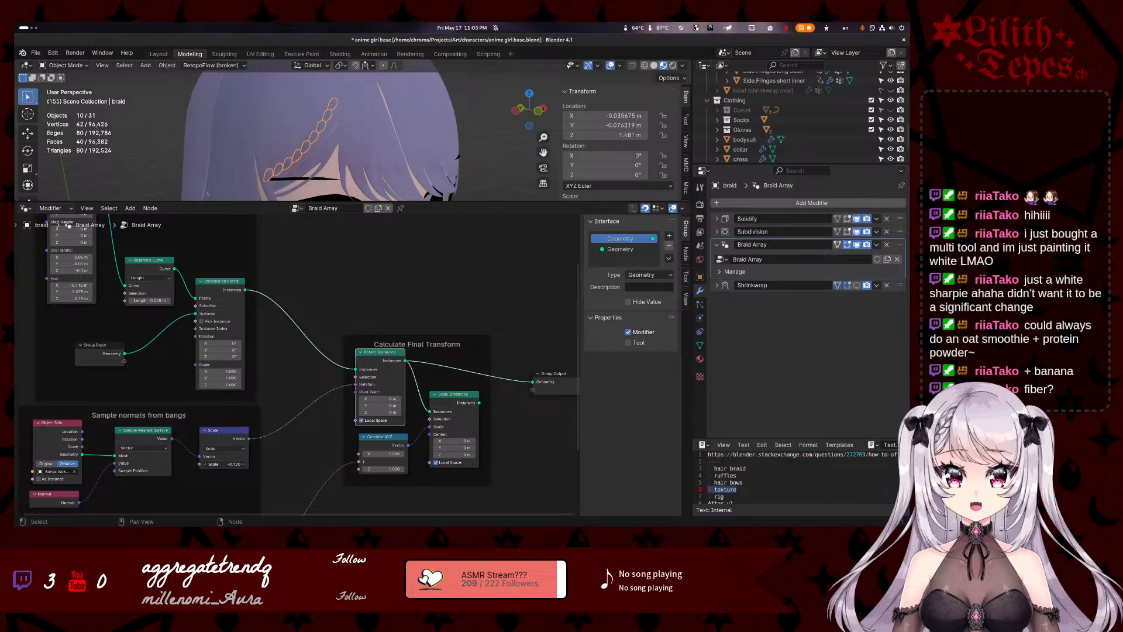
{"action": "left_click_drag", "start_coordinate": [217, 464], "coordinate": [230, 464]}
{"action": "middle_click_drag", "start_coordinate": [213, 157], "coordinate": [268, 142]}
{"action": "mouse_move", "coordinate": [225, 464]}
{"action": "left_mouse_down"}
{"action": "mouse_move", "coordinate": [187, 464]}
{"action": "mouse_move", "coordinate": [232, 464]}
{"action": "left_mouse_up"}
{"action": "left_click", "coordinate": [225, 464]}
{"action": "type", "text": "1"}
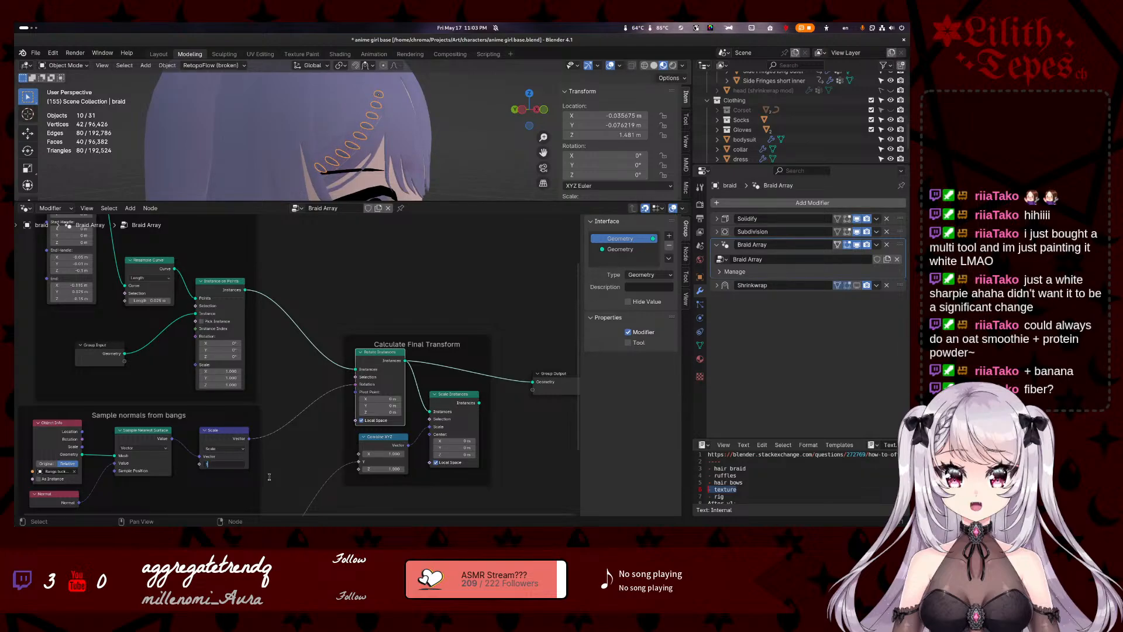
{"action": "key", "text": "Return"}
{"action": "mouse_move", "coordinate": [445, 140]}
{"action": "middle_mouse_down"}
{"action": "mouse_move", "coordinate": [492, 122]}
{"action": "mouse_move", "coordinate": [433, 152]}
{"action": "middle_mouse_up"}
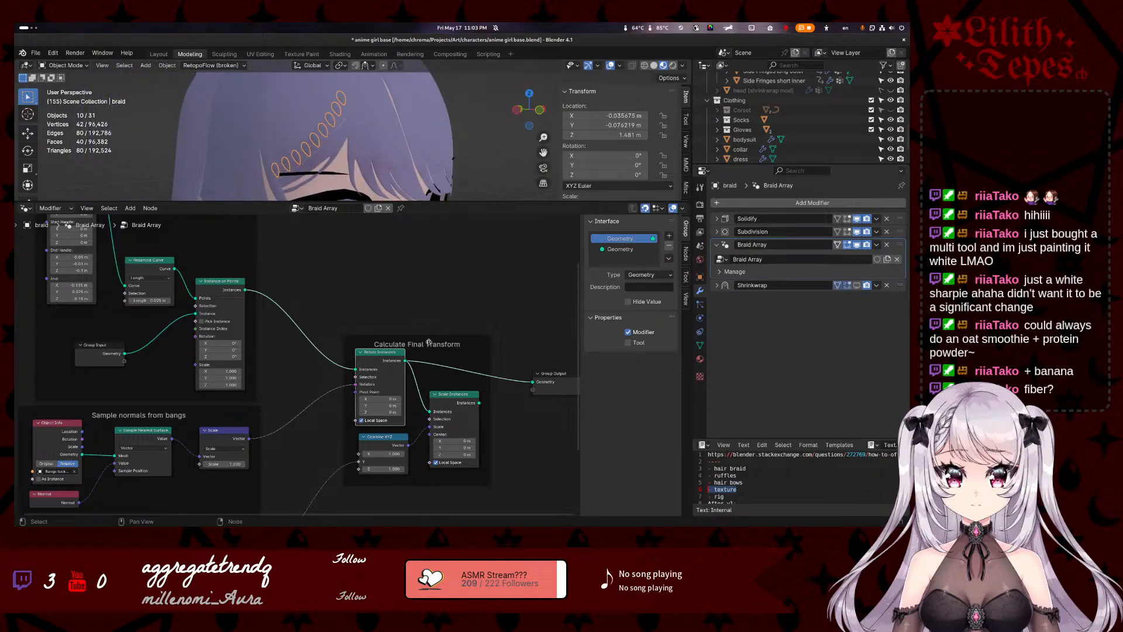
- Shift the Calculate Final Transform frame and insert a Vector Rotate node between the scaled bangs normals and the Rotate Instances rotation
{"action": "left_click_drag", "start_coordinate": [429, 342], "coordinate": [470, 340]}
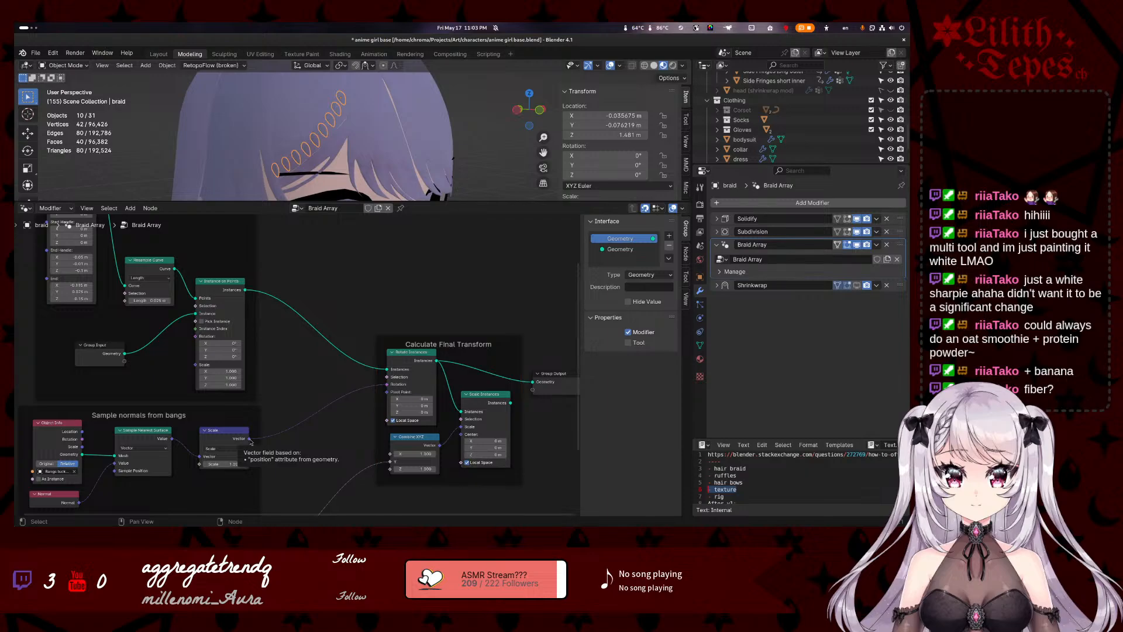
{"action": "left_click_drag", "start_coordinate": [250, 439], "coordinate": [295, 413]}
{"action": "type", "text": "rotate"}
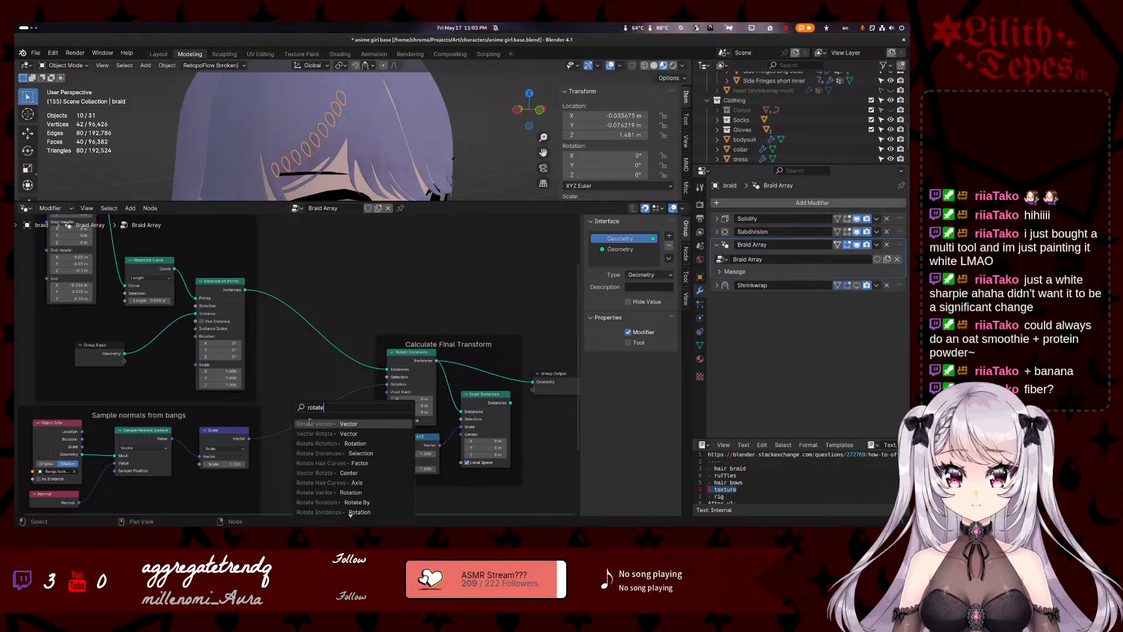
{"action": "left_click", "coordinate": [379, 433]}
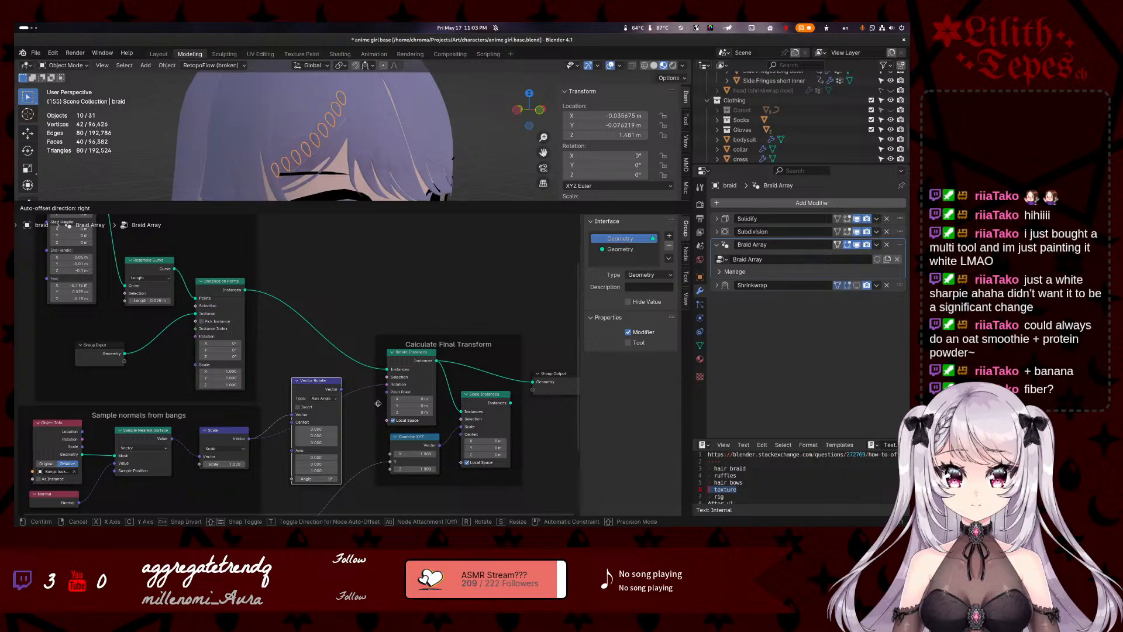
{"action": "left_click", "coordinate": [378, 403]}
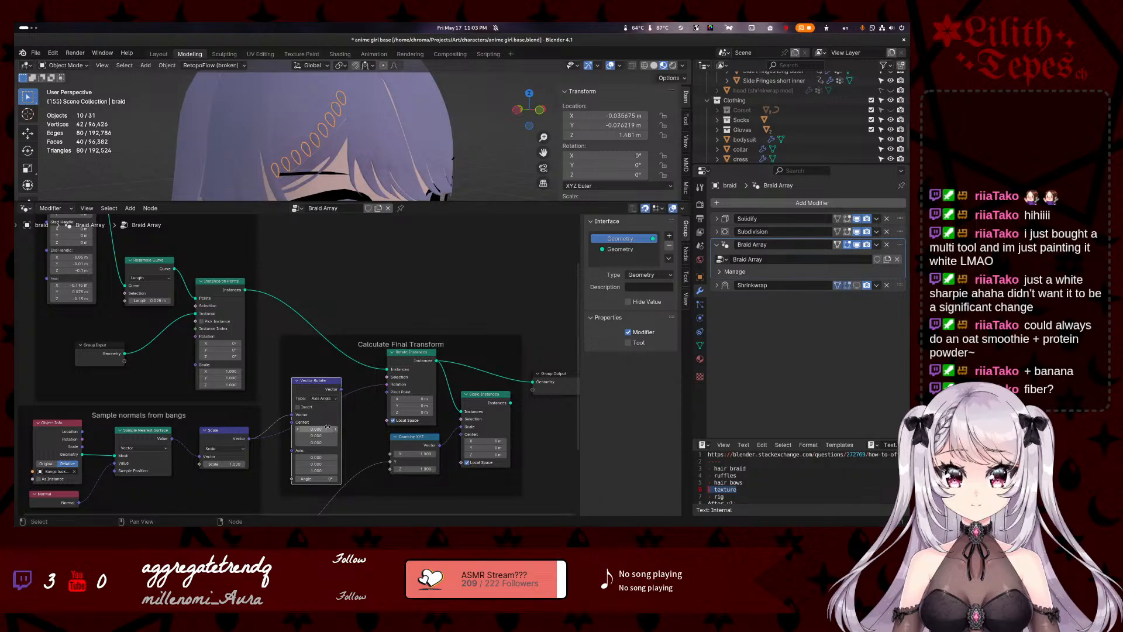
{"action": "left_click_drag", "start_coordinate": [345, 392], "coordinate": [383, 394]}
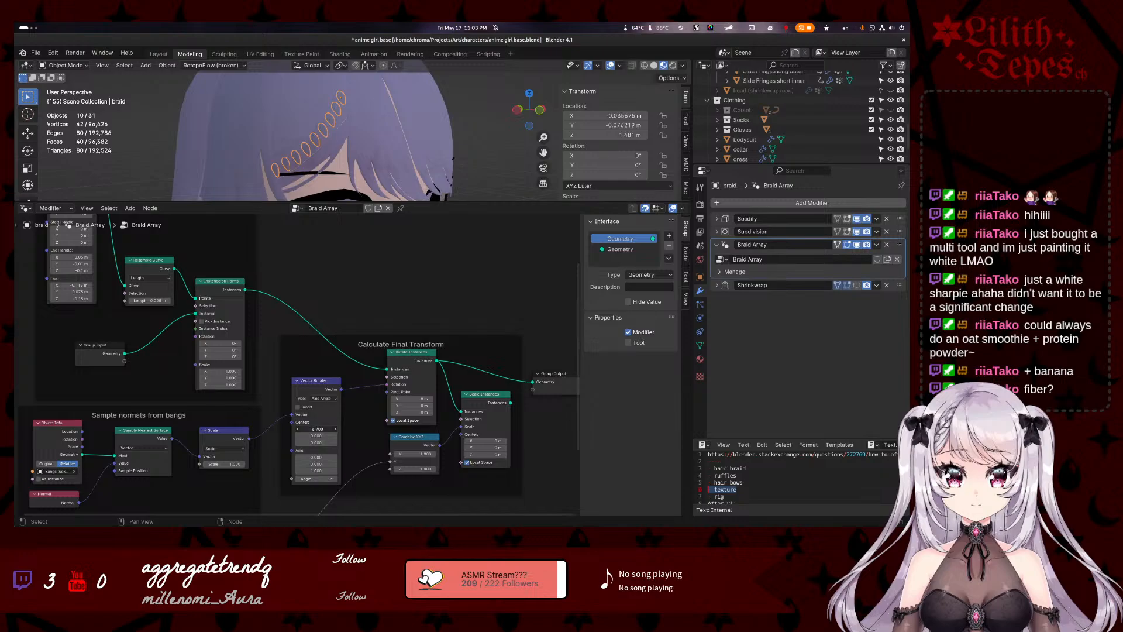
- Try the Vector Rotate node's center and axis values and delete the node
{"action": "right_click", "coordinate": [317, 429]}
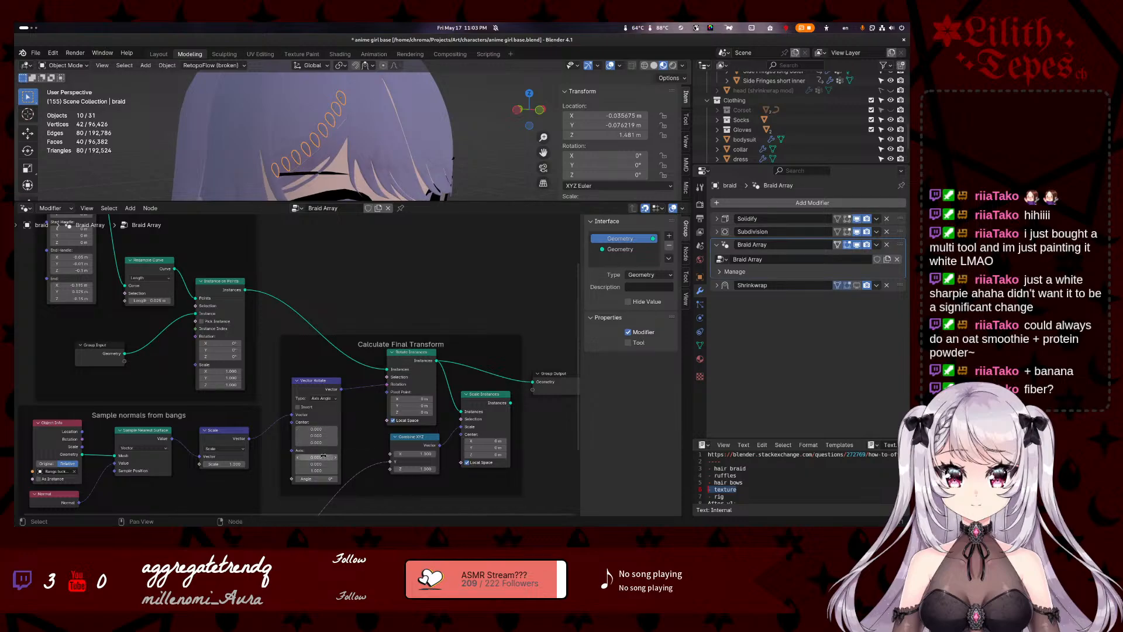
{"action": "left_click_drag", "start_coordinate": [323, 457], "coordinate": [325, 457]}
{"action": "left_click", "coordinate": [316, 381]}
{"action": "key", "text": "Delete"}
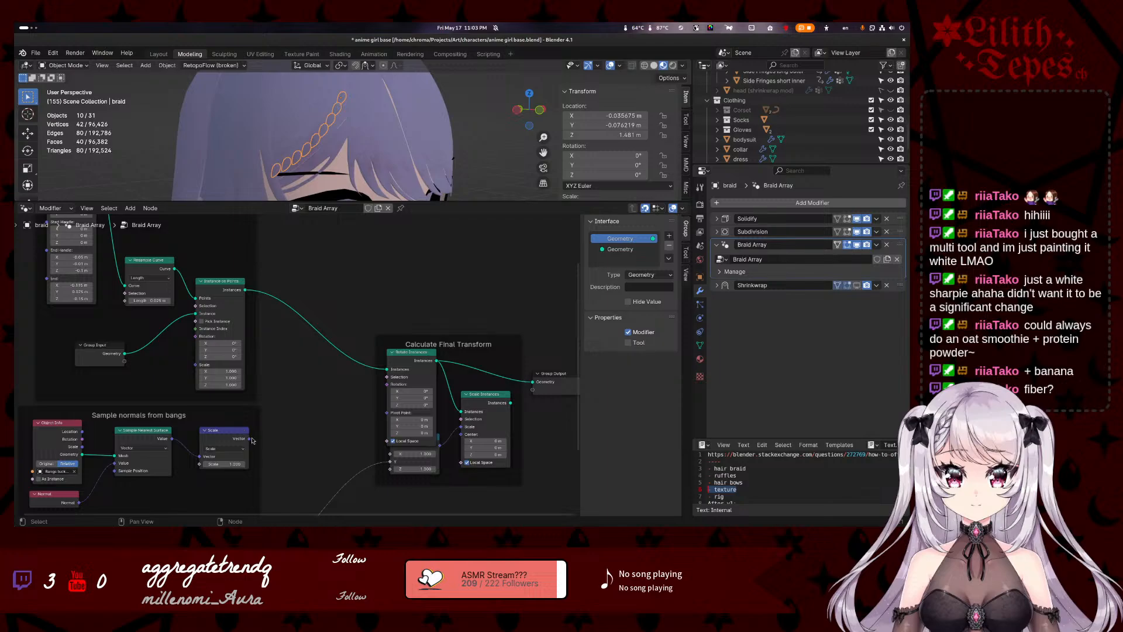
- Add a Vector Rotate node from the scaled bangs normals, connect it to the Rotate Instances Rotation input, and adjust its angle
{"action": "left_click_drag", "start_coordinate": [250, 438], "coordinate": [302, 412]}
{"action": "type", "text": "r"}
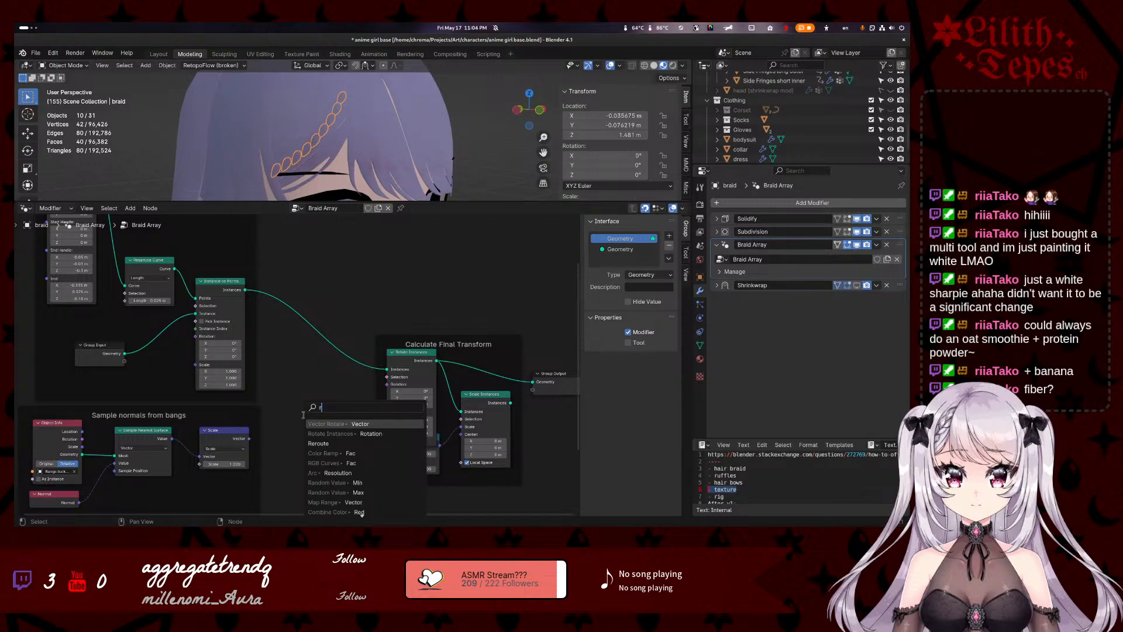
{"action": "key", "text": "Return"}
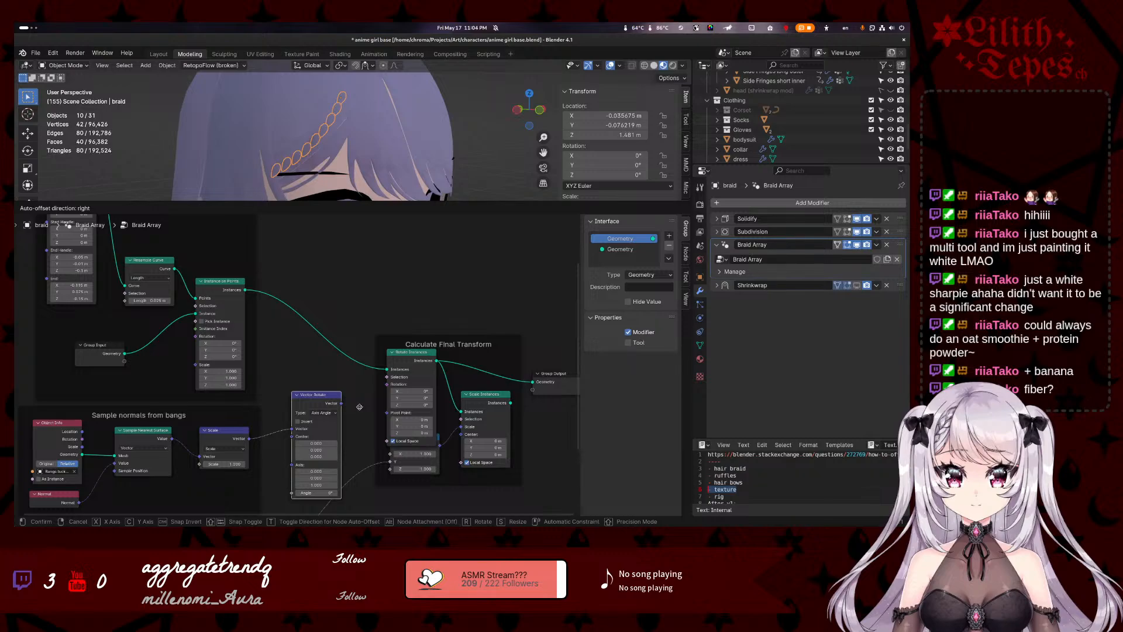
{"action": "left_click", "coordinate": [351, 406]}
{"action": "left_click_drag", "start_coordinate": [335, 403], "coordinate": [386, 384]}
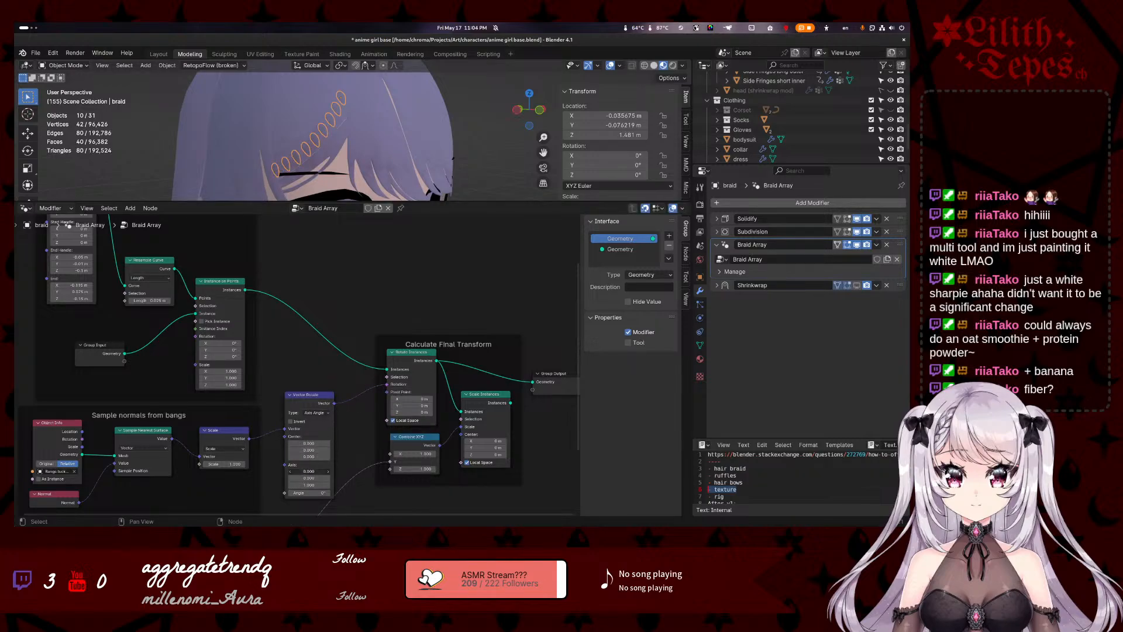
{"action": "mouse_move", "coordinate": [309, 493]}
{"action": "left_mouse_down"}
{"action": "mouse_move", "coordinate": [324, 492]}
{"action": "mouse_move", "coordinate": [301, 492]}
{"action": "left_mouse_up"}
- Delete the Scale node and connect the Sample Nearest Surface value directly to the Vector Rotate vector
{"action": "left_click", "coordinate": [232, 433]}
{"action": "key", "text": "x"}
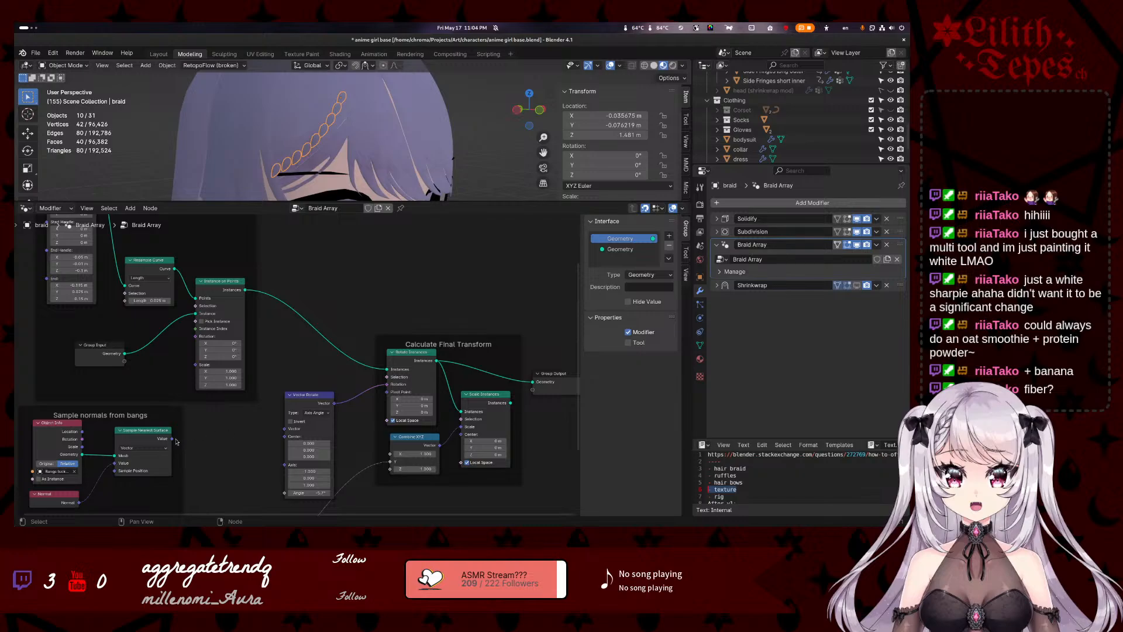
{"action": "left_click_drag", "start_coordinate": [175, 440], "coordinate": [291, 442]}
- Try a different Vector Rotate angle, inspect the braid, and delete the Vector Rotate node
{"action": "left_click_drag", "start_coordinate": [311, 394], "coordinate": [283, 394]}
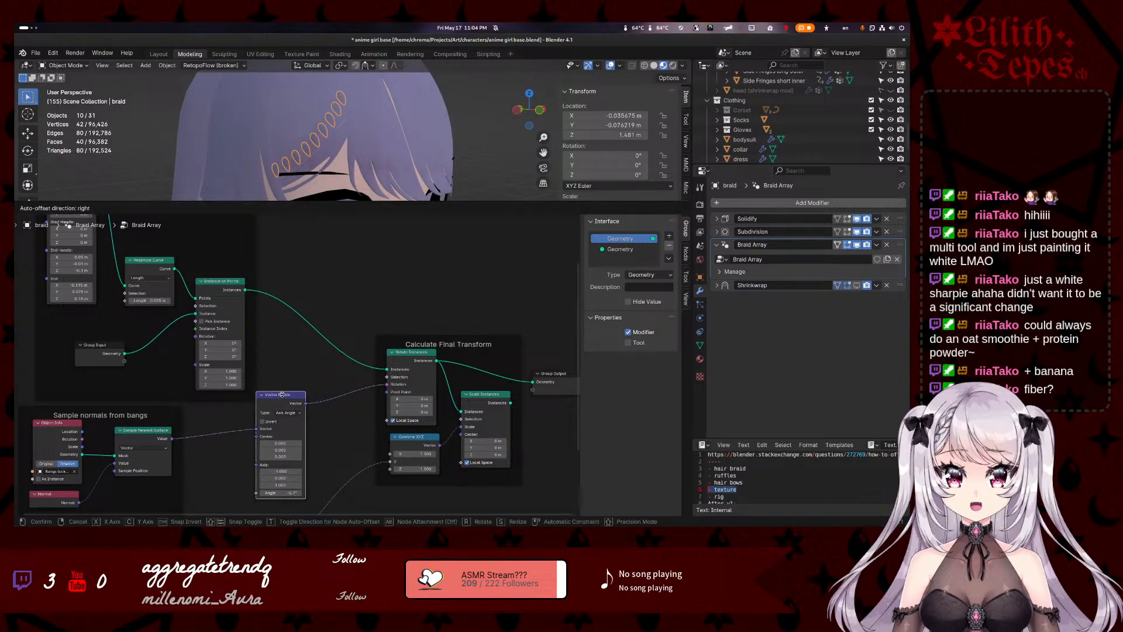
{"action": "mouse_move", "coordinate": [281, 492]}
{"action": "left_mouse_down"}
{"action": "mouse_move", "coordinate": [340, 493]}
{"action": "mouse_move", "coordinate": [260, 493]}
{"action": "left_mouse_up"}
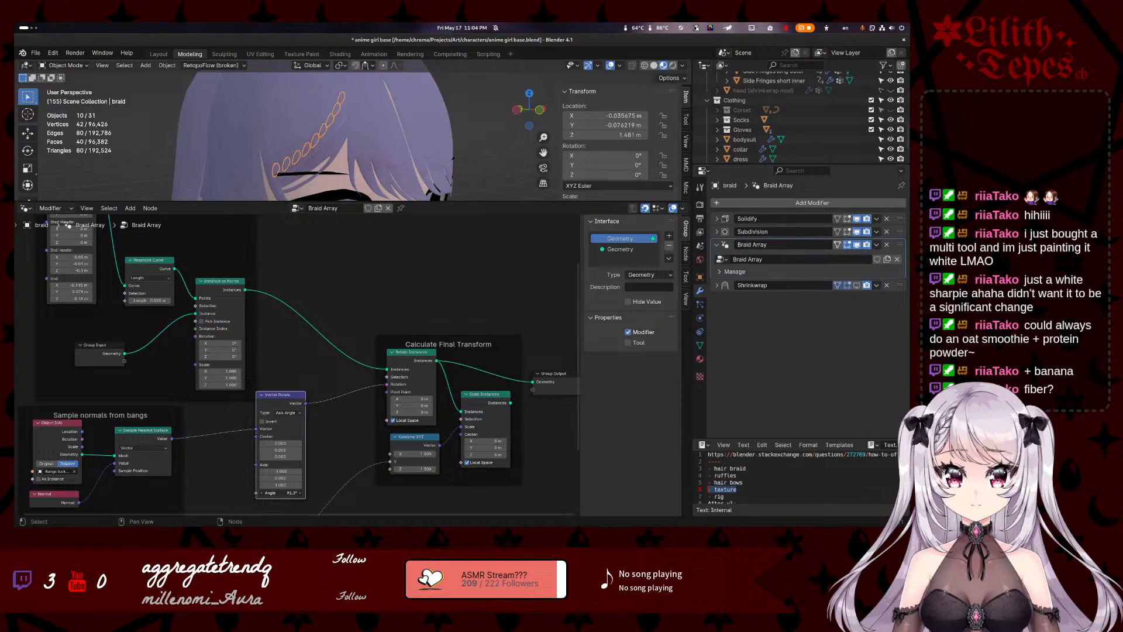
{"action": "mouse_move", "coordinate": [272, 142]}
{"action": "middle_mouse_down"}
{"action": "mouse_move", "coordinate": [380, 146]}
{"action": "mouse_move", "coordinate": [215, 87]}
{"action": "mouse_move", "coordinate": [285, 126]}
{"action": "middle_mouse_up"}
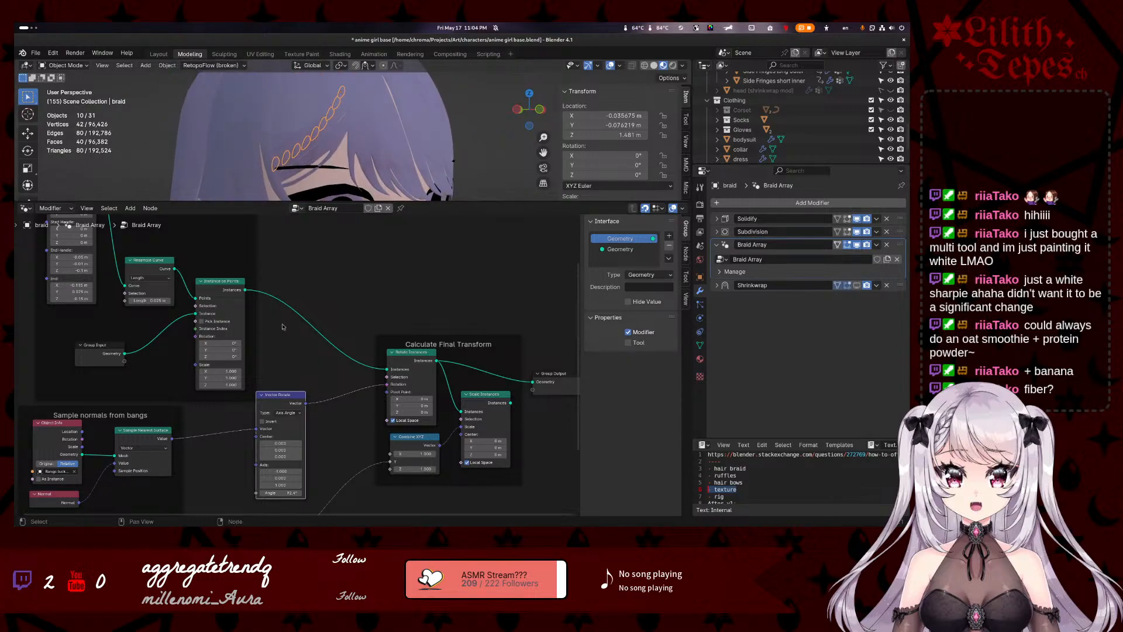
{"action": "key", "text": "x"}
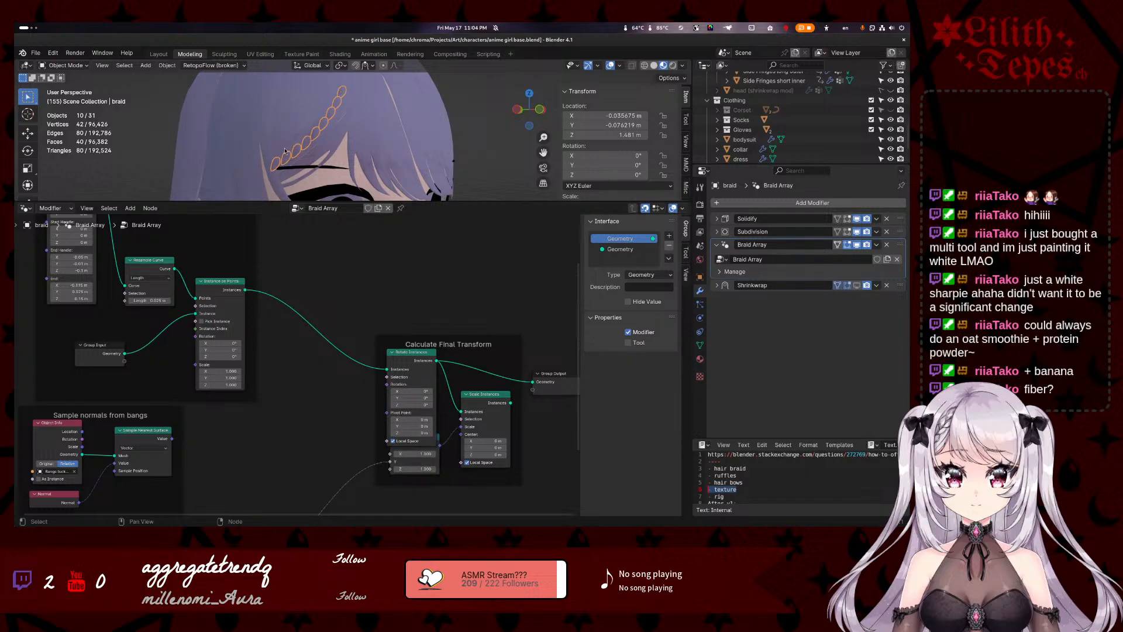
{"action": "middle_click_drag", "start_coordinate": [285, 151], "coordinate": [351, 118]}
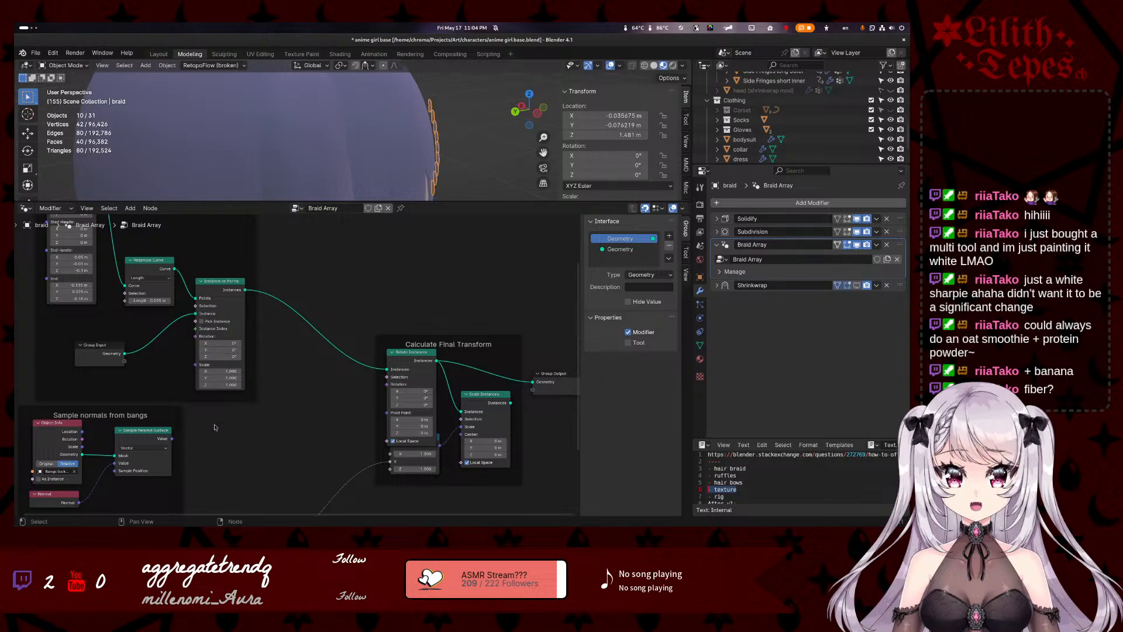
- Move Combine XYZ below Rotate Instances and connect the Sample Nearest Surface value directly to the Rotate Instances Rotation input
{"action": "left_click_drag", "start_coordinate": [174, 439], "coordinate": [305, 439]}
{"action": "left_click", "coordinate": [306, 440]}
{"action": "scroll", "coordinate": [302, 444], "scroll_direction": "down", "scroll_amount": 1}
{"action": "middle_click_drag", "start_coordinate": [301, 446], "coordinate": [271, 407]}
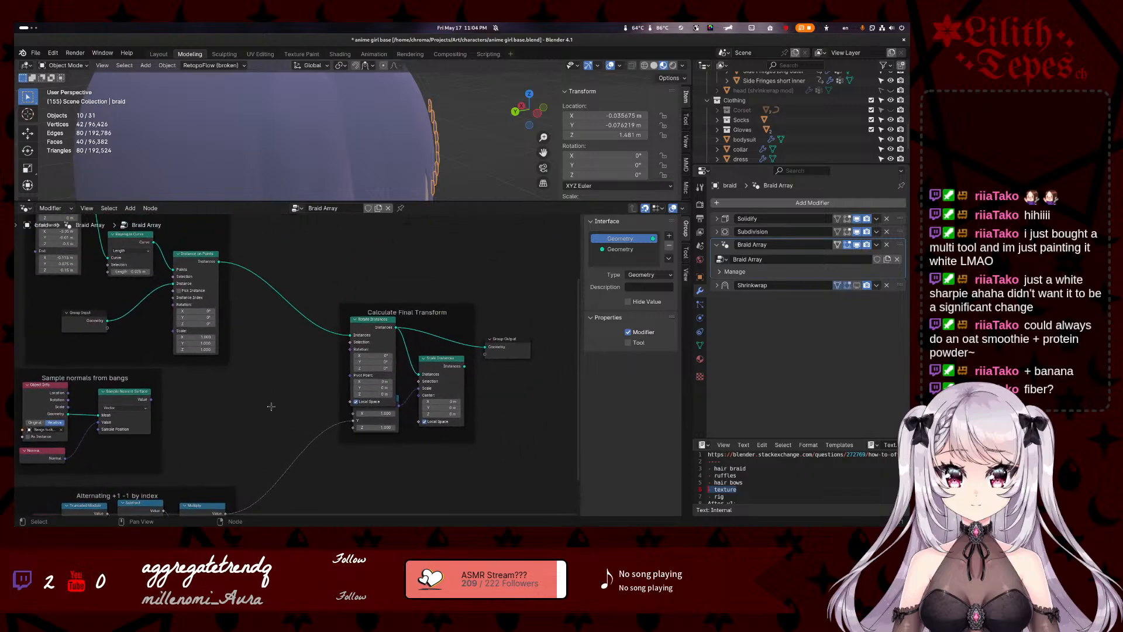
{"action": "left_click", "coordinate": [386, 400]}
{"action": "left_click", "coordinate": [378, 419]}
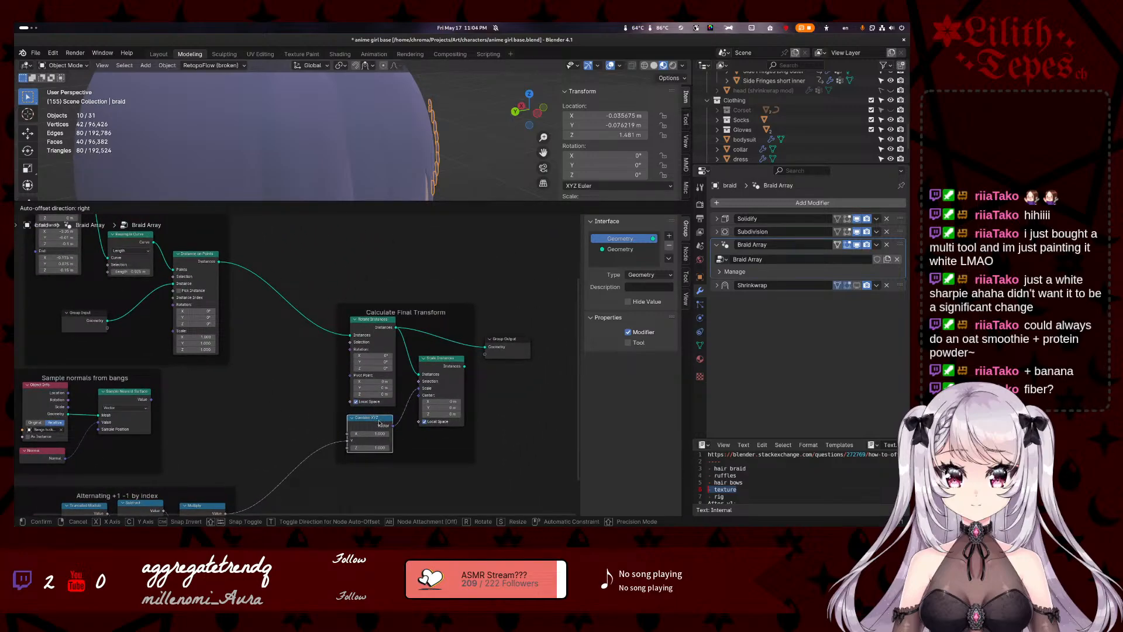
{"action": "left_click_drag", "start_coordinate": [151, 399], "coordinate": [349, 356]}
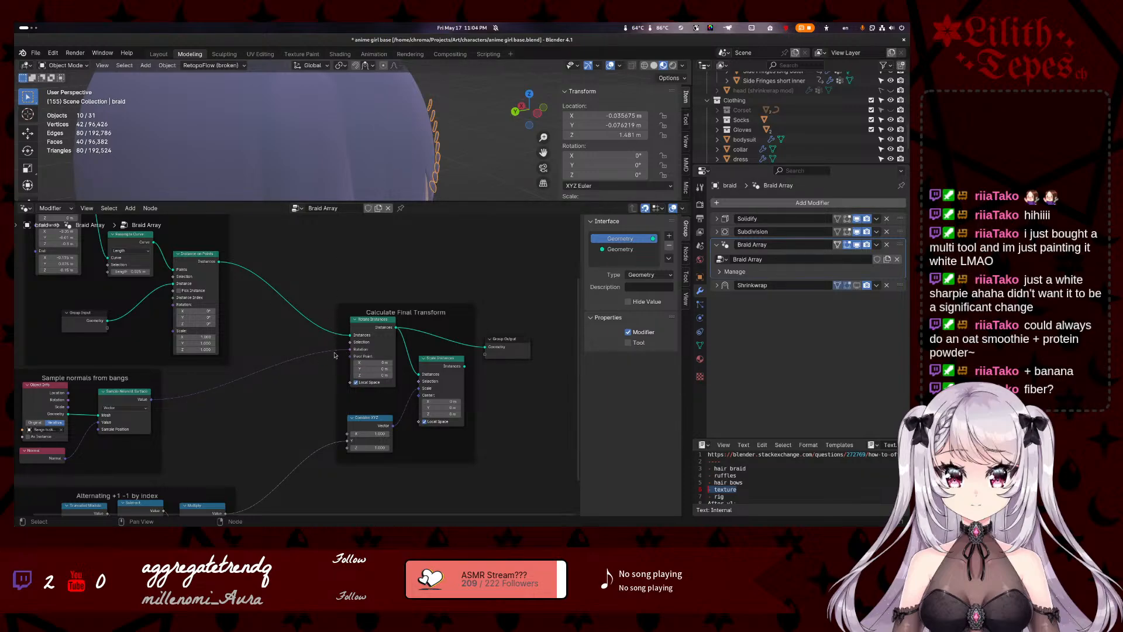
- Compare Rotate Instances with Local Space off and on, leave it on, and inspect the braid from several angles
{"action": "left_click", "coordinate": [355, 382]}
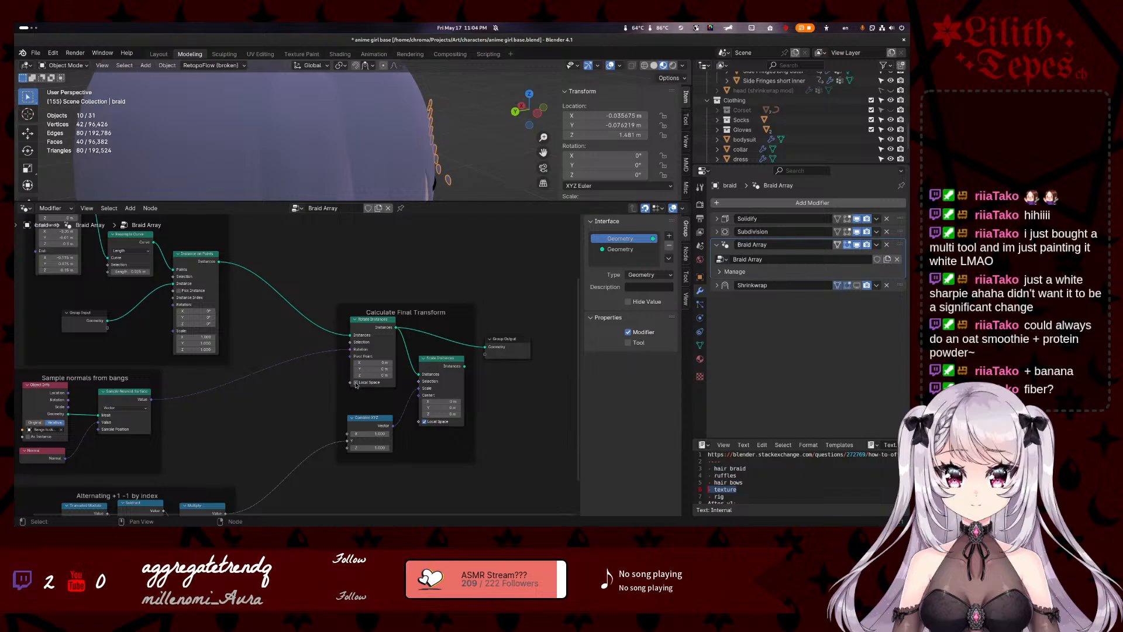
{"action": "left_click", "coordinate": [356, 383]}
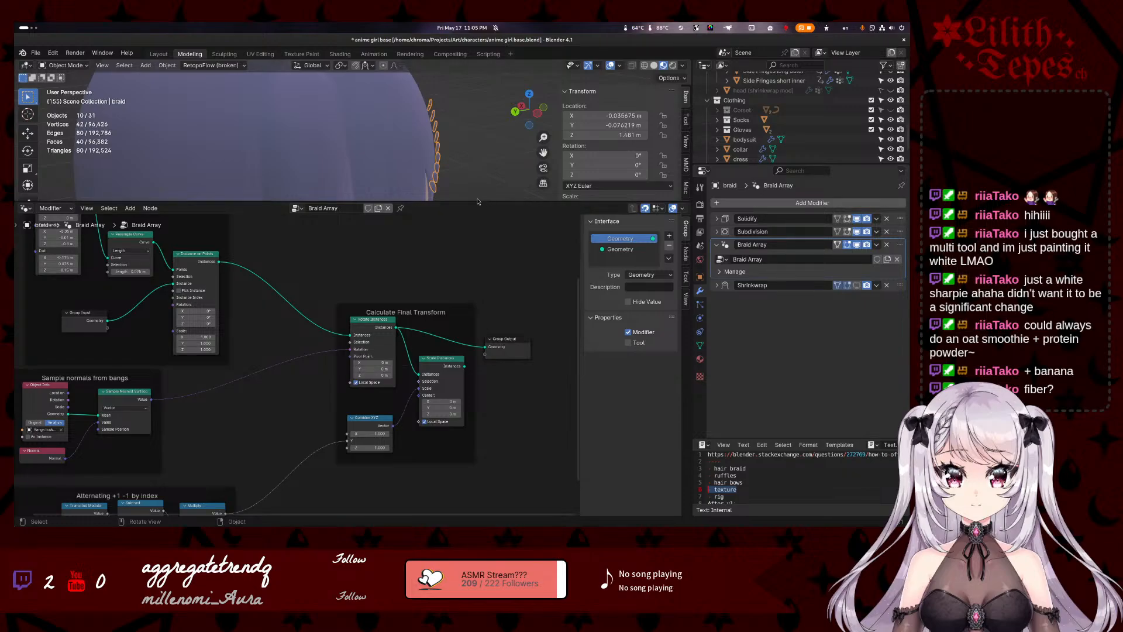
{"action": "middle_click_drag", "start_coordinate": [427, 126], "coordinate": [366, 168]}
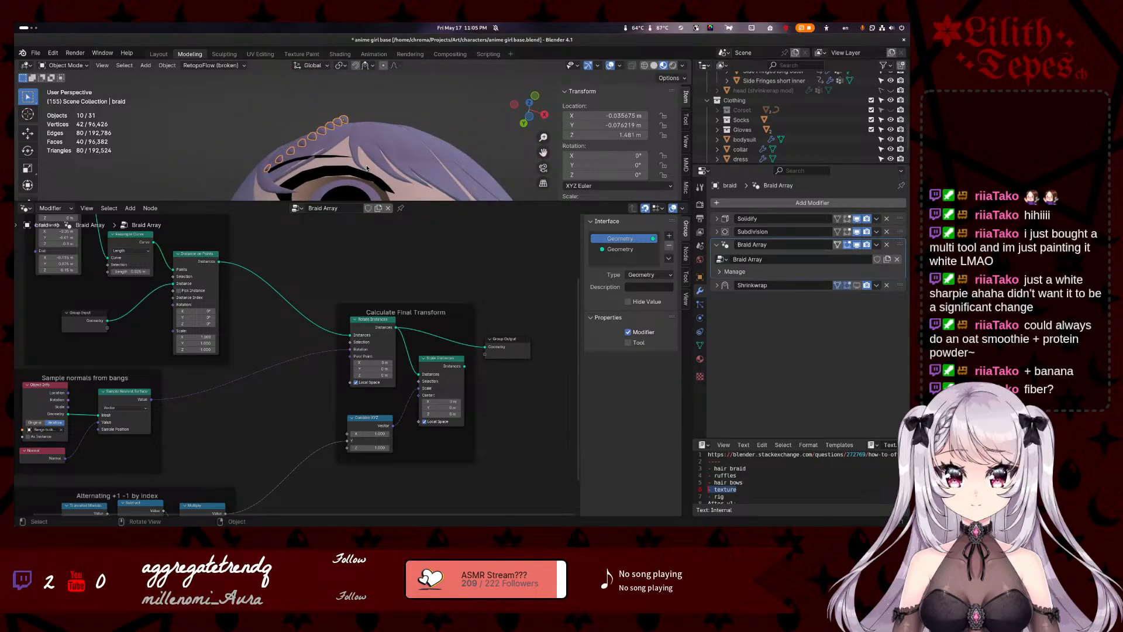
{"action": "middle_click_drag", "start_coordinate": [281, 134], "coordinate": [413, 137]}
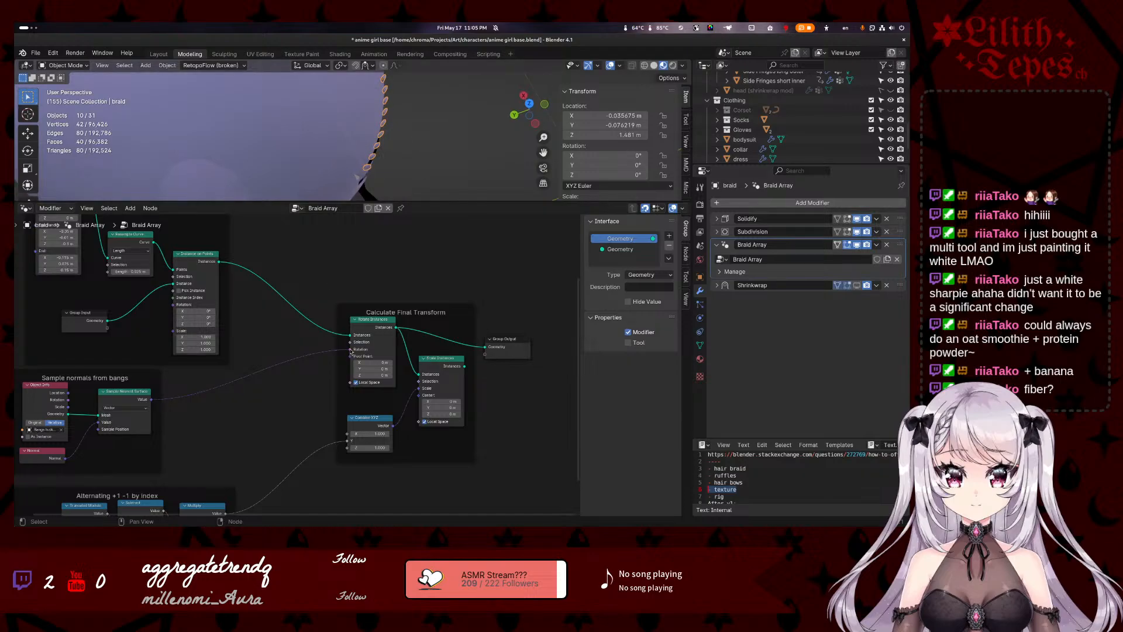
- Insert a Vector Math Project node between the Sample Nearest Surface value and the Rotate Instances Rotation input
{"action": "left_click_drag", "start_coordinate": [351, 350], "coordinate": [221, 394]}
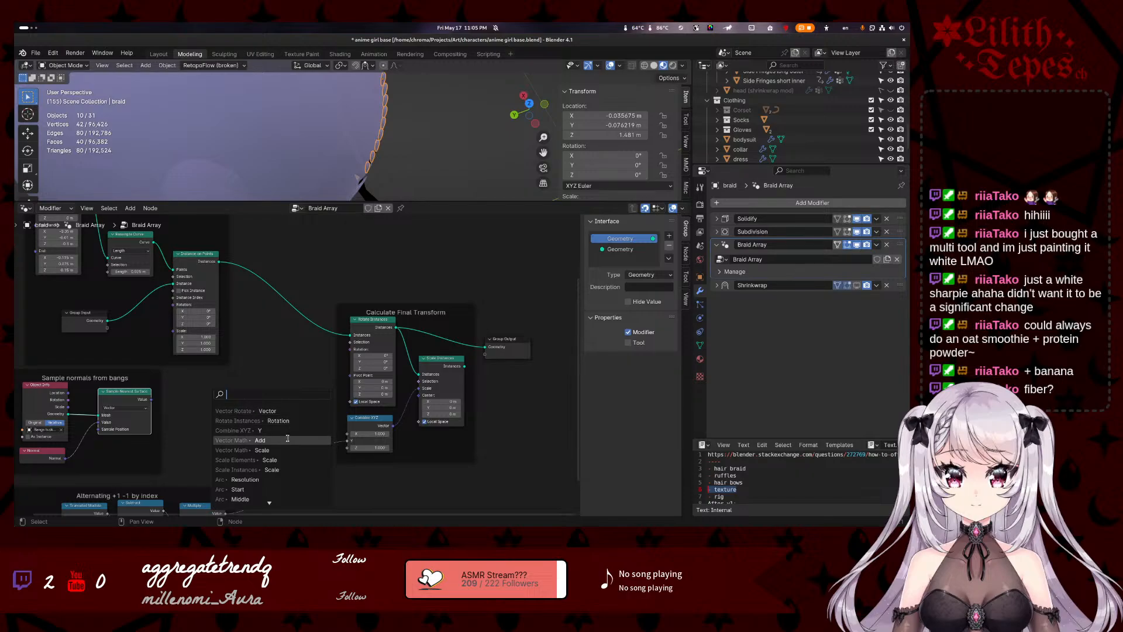
{"action": "scroll", "coordinate": [288, 467], "scroll_direction": "down", "scroll_amount": 13}
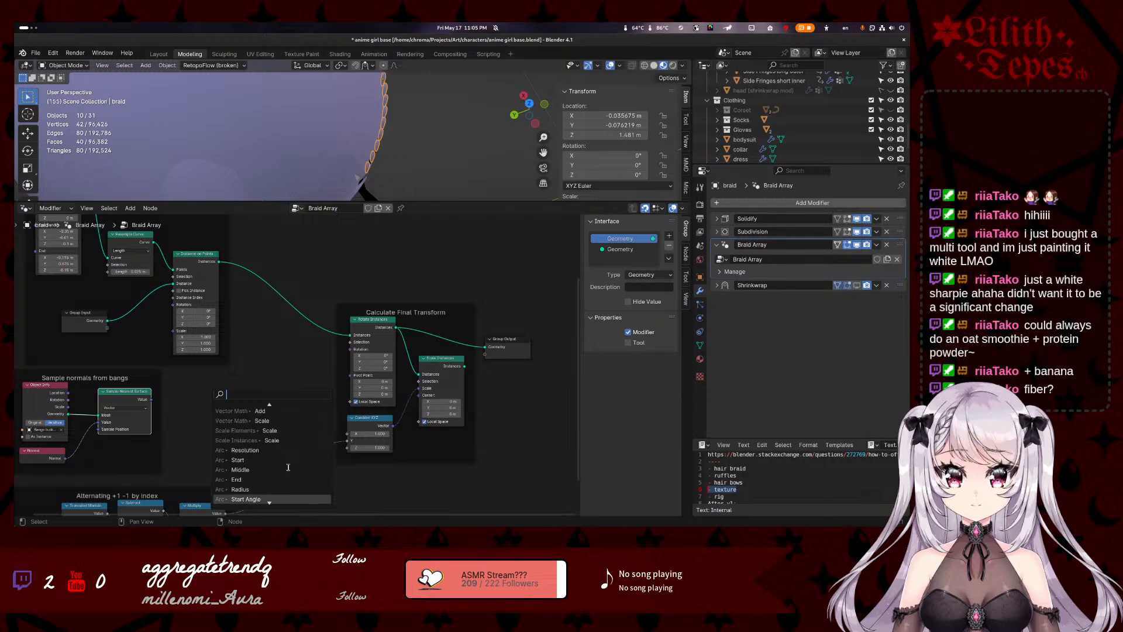
{"action": "scroll", "coordinate": [288, 467], "scroll_direction": "down", "scroll_amount": 12}
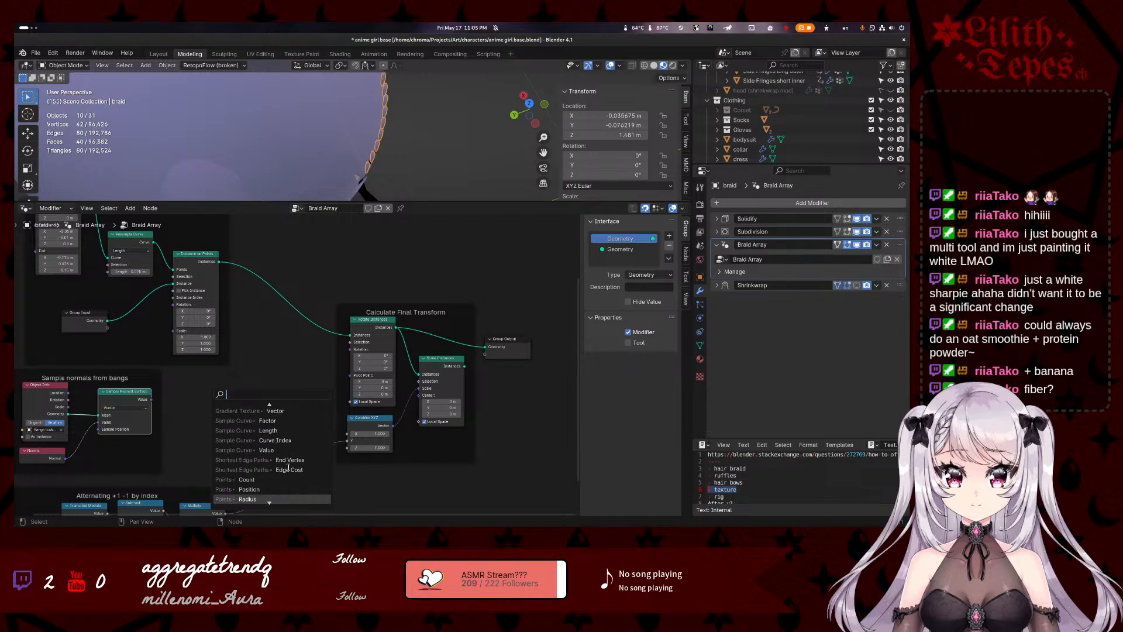
{"action": "scroll", "coordinate": [288, 467], "scroll_direction": "down", "scroll_amount": 1}
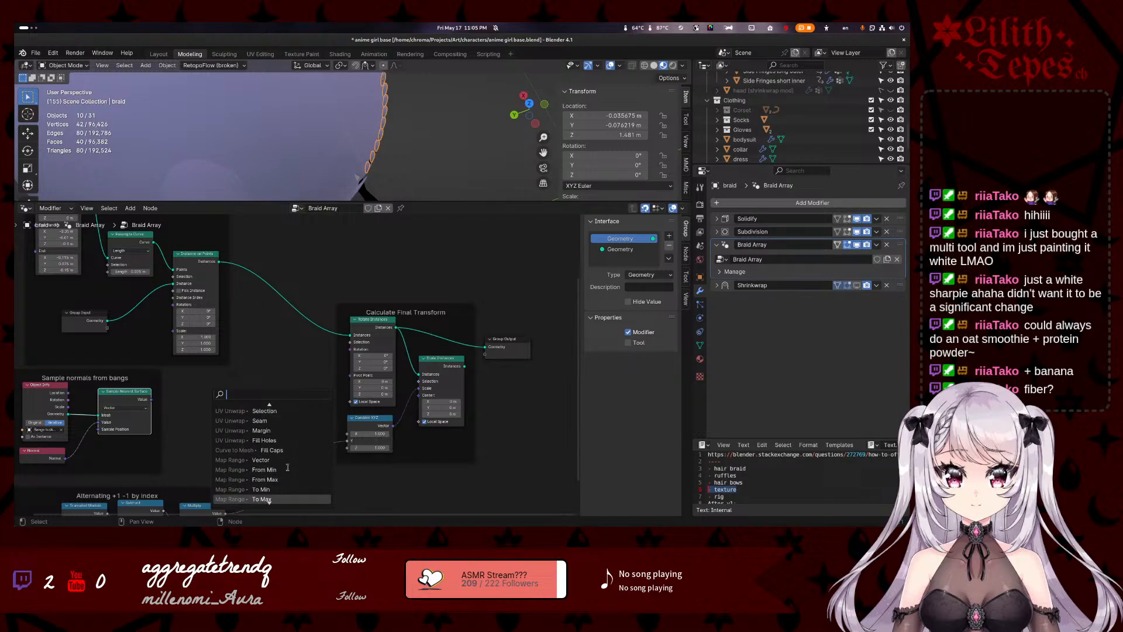
{"action": "scroll", "coordinate": [288, 467], "scroll_direction": "down", "scroll_amount": 6}
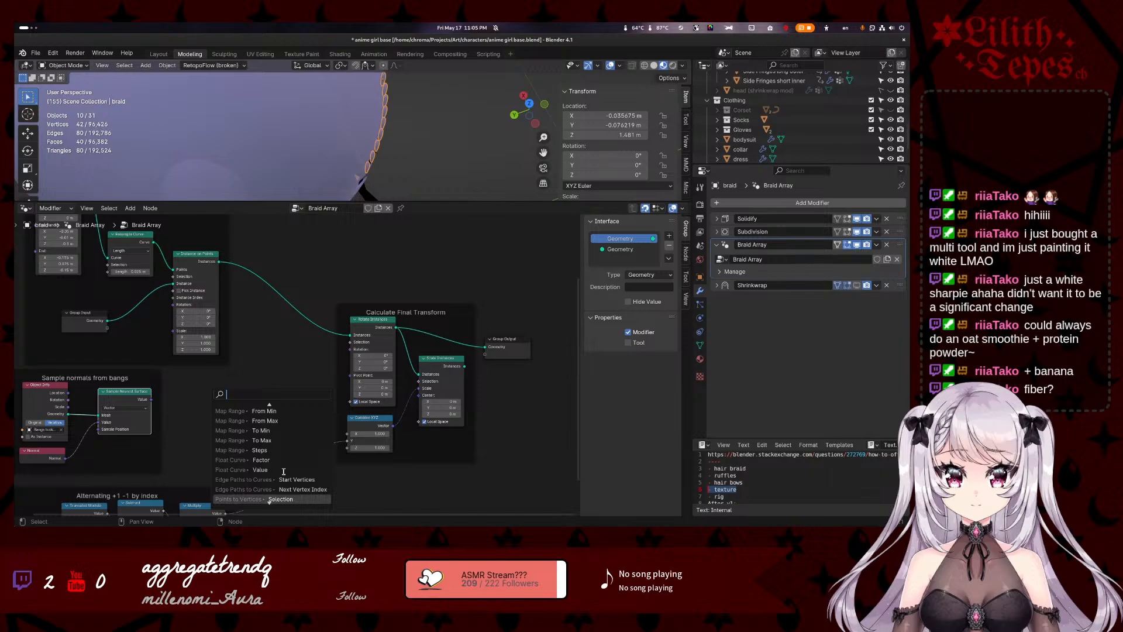
{"action": "scroll", "coordinate": [284, 471], "scroll_direction": "down", "scroll_amount": 12}
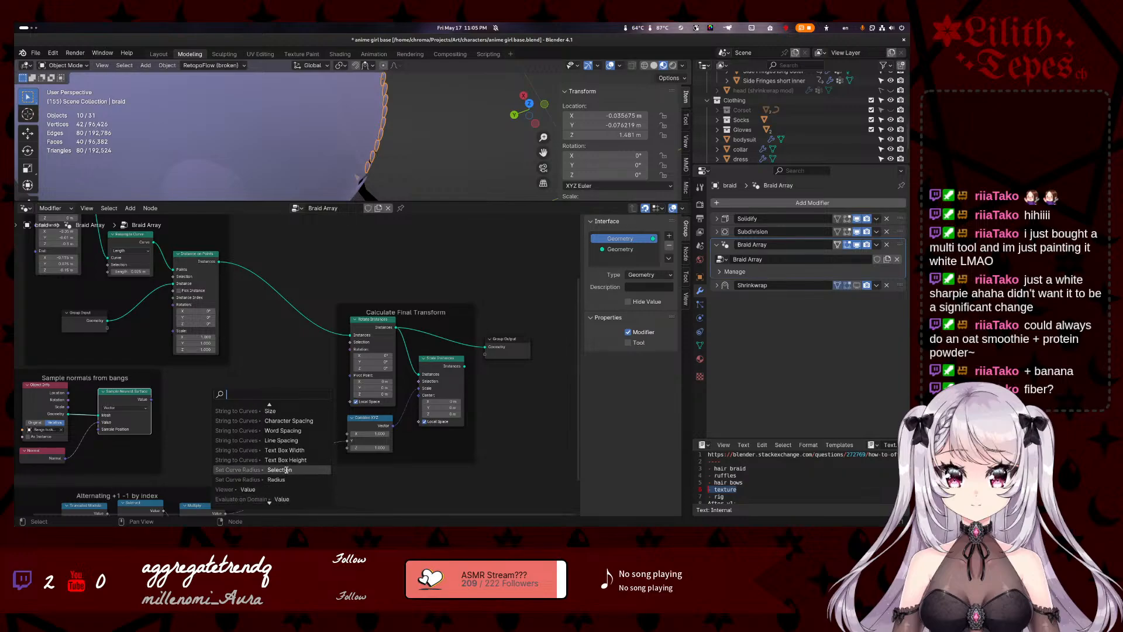
{"action": "type", "text": "vector"}
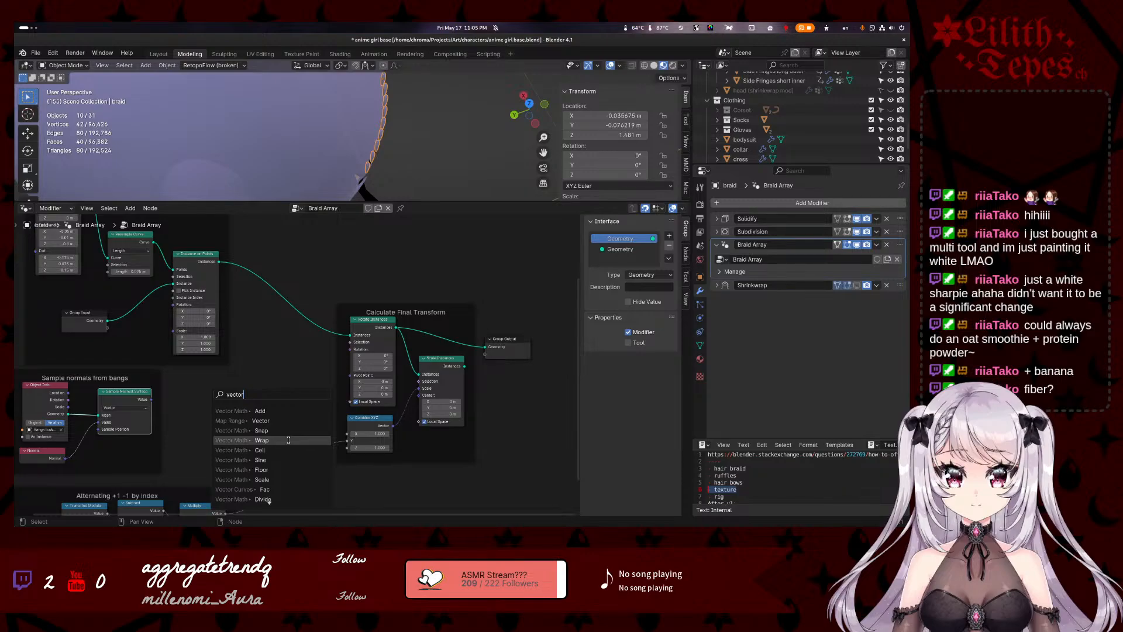
{"action": "scroll", "coordinate": [288, 440], "scroll_direction": "down", "scroll_amount": 13}
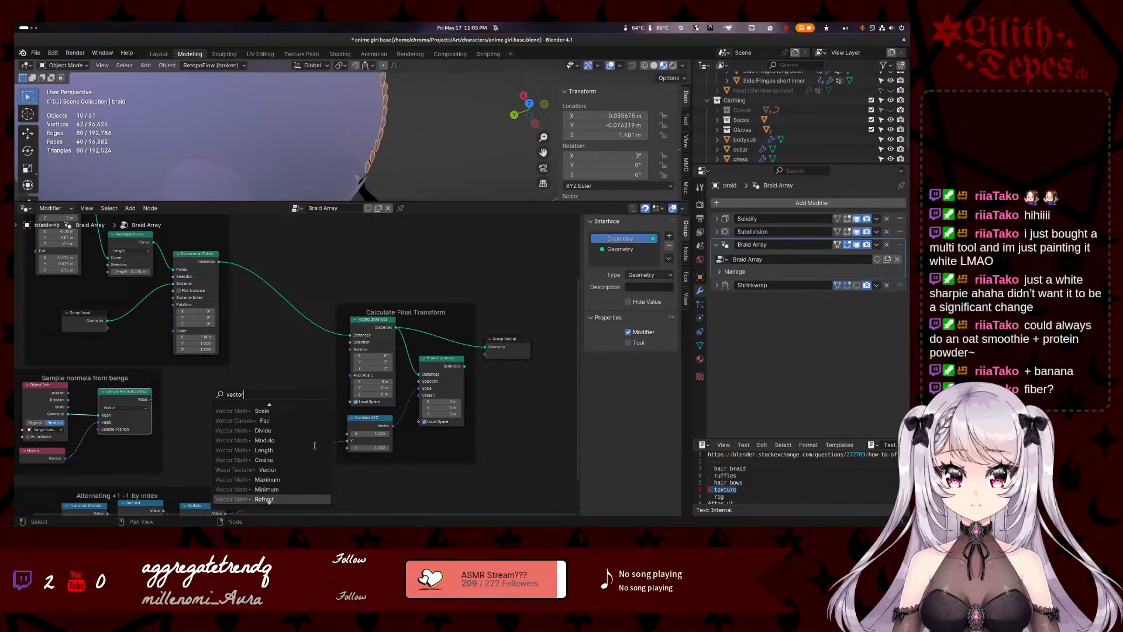
{"action": "scroll", "coordinate": [314, 446], "scroll_direction": "down", "scroll_amount": 3}
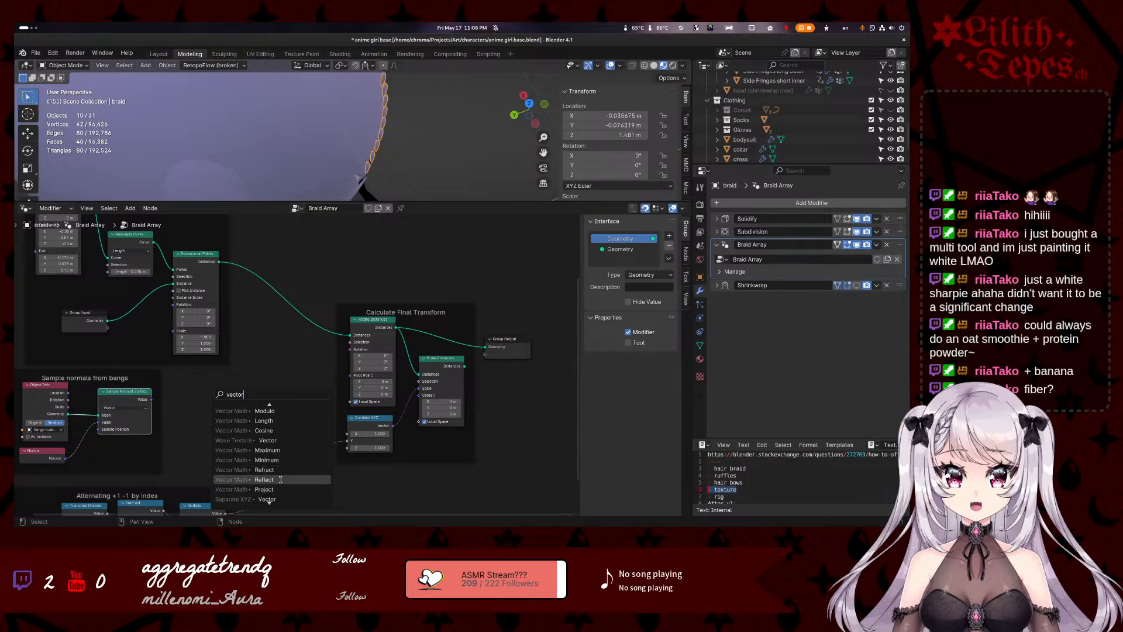
{"action": "left_click", "coordinate": [278, 489]}
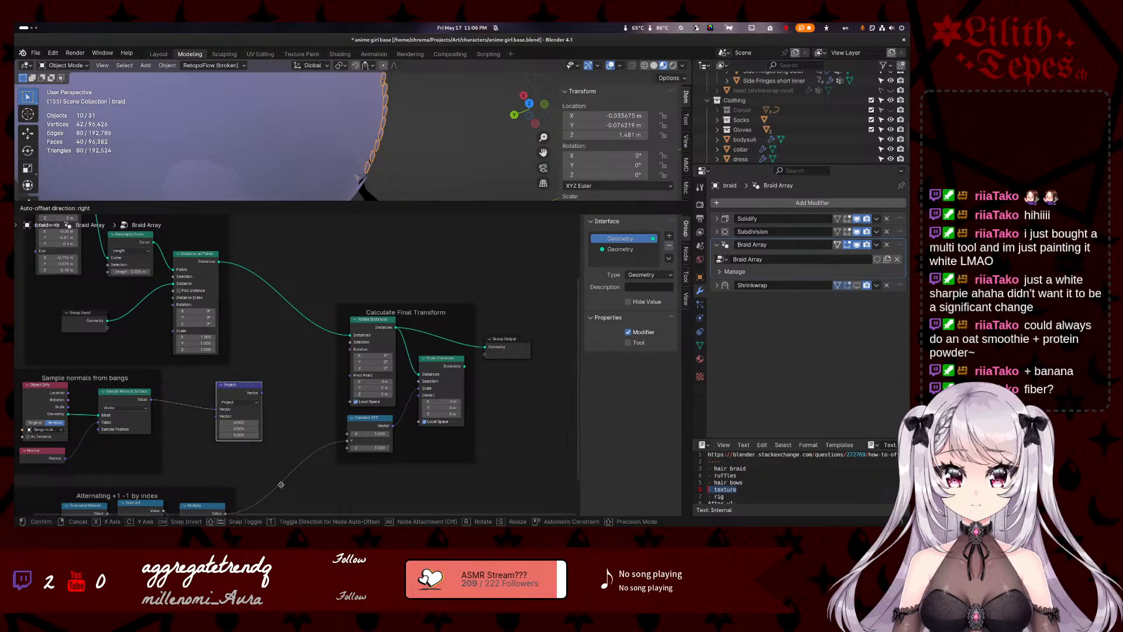
{"action": "left_click", "coordinate": [280, 484]}
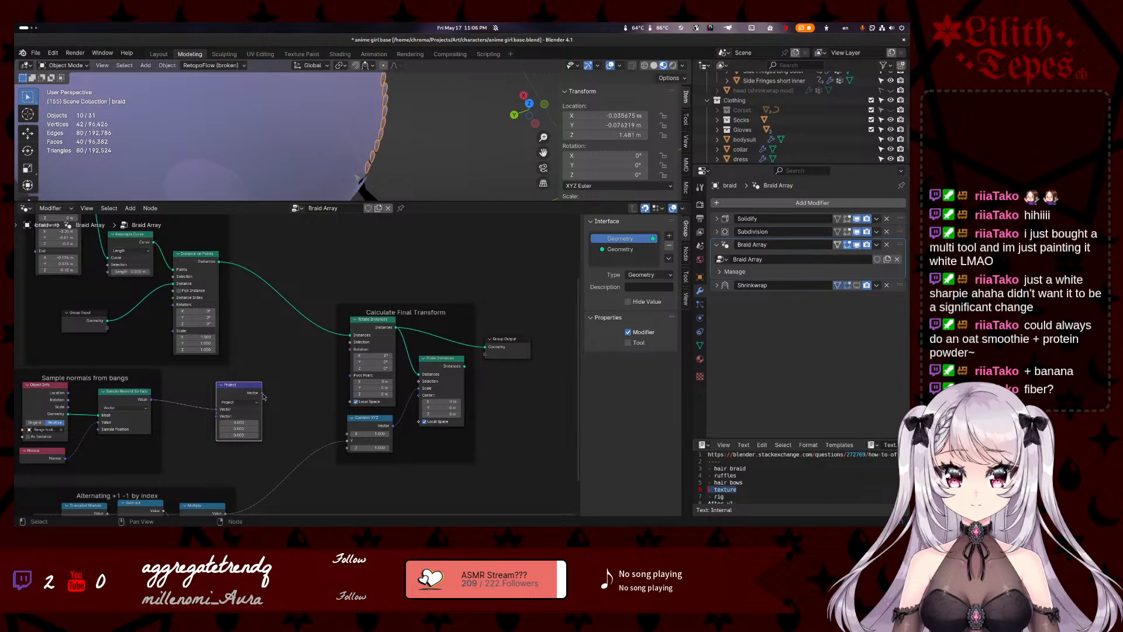
{"action": "left_click_drag", "start_coordinate": [262, 393], "coordinate": [352, 351]}
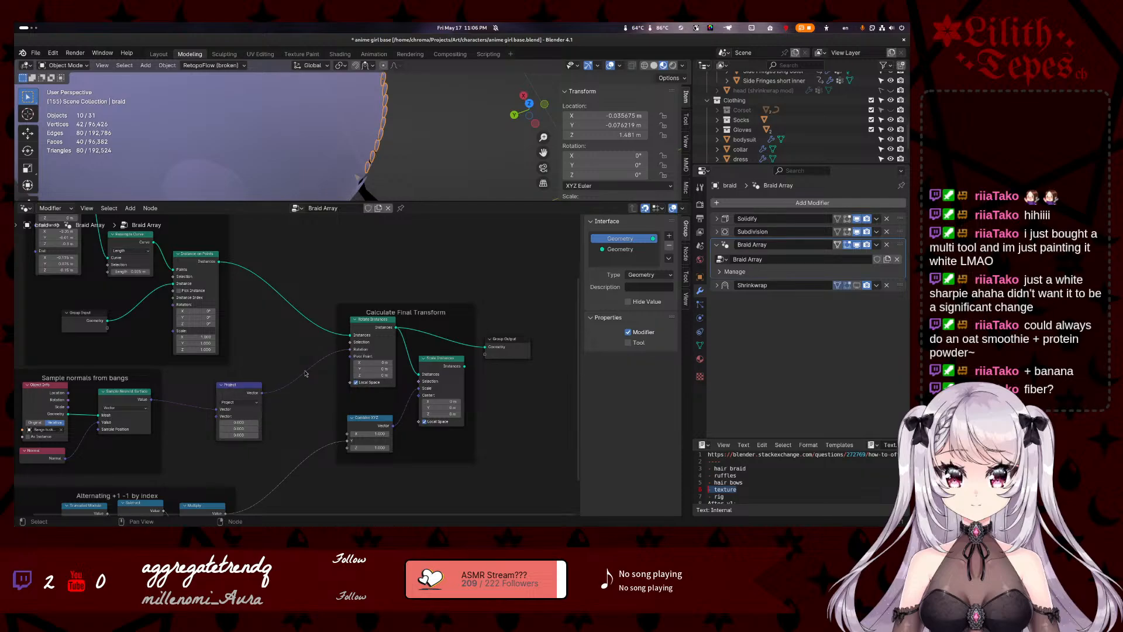
- Tune the Project node's second vector to about 7.4 in X, a negative Y and about 17.8 in Z, checking the braid from several angles
{"action": "scroll", "coordinate": [293, 337], "scroll_direction": "up", "scroll_amount": 1}
{"action": "middle_click_drag", "start_coordinate": [250, 317], "coordinate": [262, 348]}
{"action": "mouse_move", "coordinate": [237, 460]}
{"action": "left_mouse_down"}
{"action": "mouse_move", "coordinate": [260, 468]}
{"action": "mouse_move", "coordinate": [231, 467]}
{"action": "left_mouse_up"}
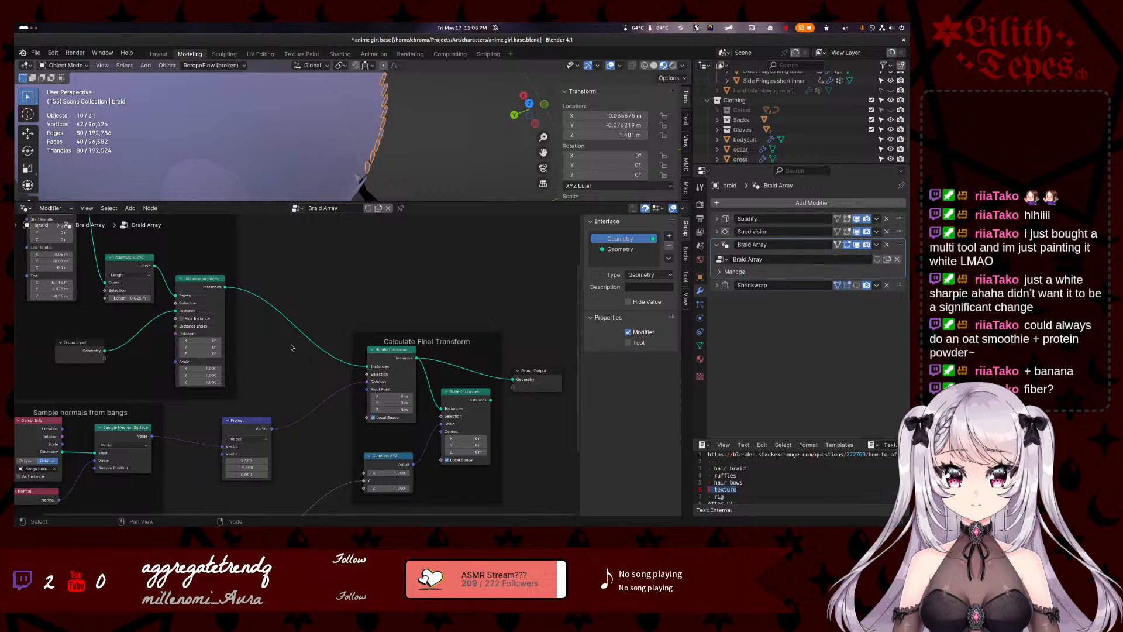
{"action": "middle_click_drag", "start_coordinate": [507, 186], "coordinate": [429, 136]}
{"action": "left_click_drag", "start_coordinate": [251, 472], "coordinate": [288, 474]}
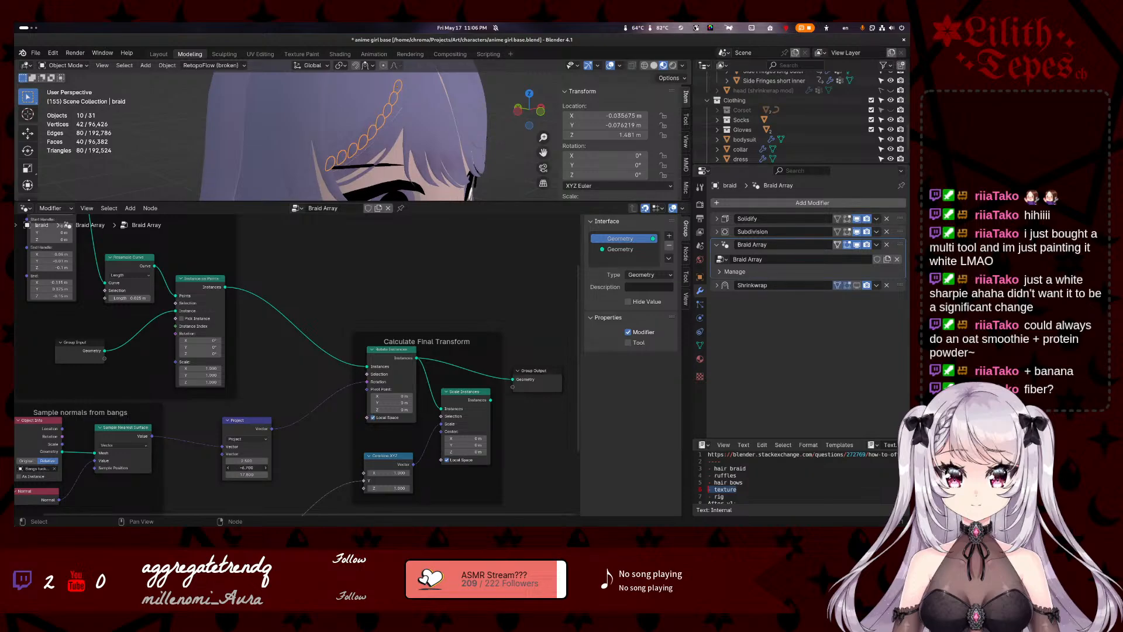
{"action": "mouse_move", "coordinate": [246, 467]}
{"action": "left_mouse_down"}
{"action": "mouse_move", "coordinate": [275, 467]}
{"action": "mouse_move", "coordinate": [260, 467]}
{"action": "left_mouse_up"}
{"action": "middle_click_drag", "start_coordinate": [326, 135], "coordinate": [431, 168]}
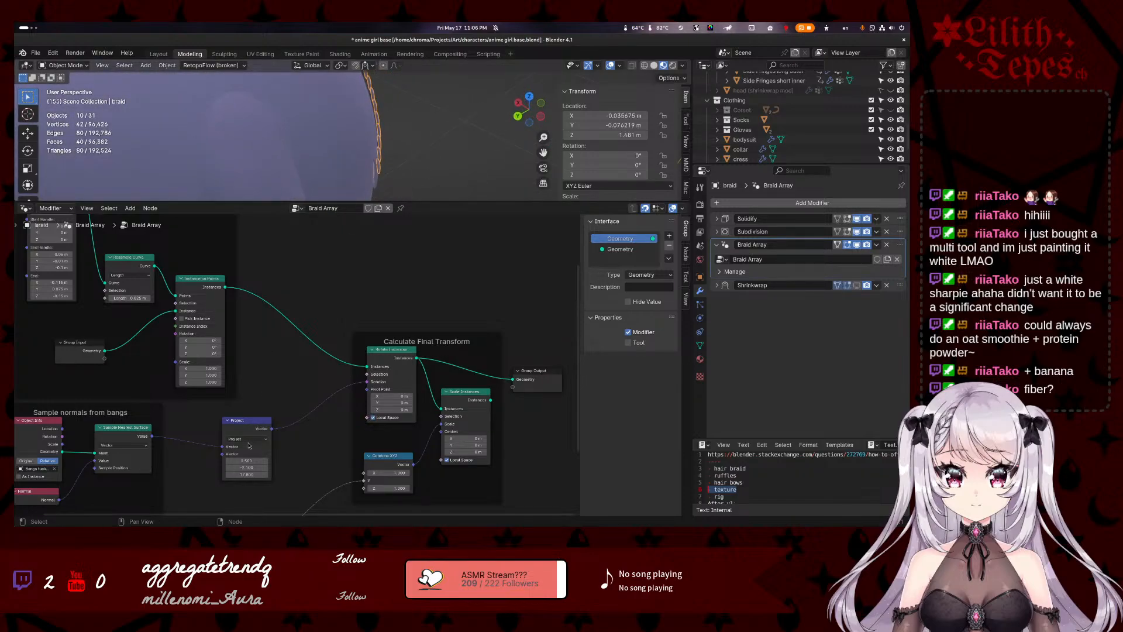
{"action": "mouse_move", "coordinate": [248, 461]}
{"action": "left_mouse_down"}
{"action": "mouse_move", "coordinate": [263, 467]}
{"action": "mouse_move", "coordinate": [252, 468]}
{"action": "left_mouse_up"}
{"action": "middle_click_drag", "start_coordinate": [419, 153], "coordinate": [301, 106]}
{"action": "left_click", "coordinate": [312, 128]}
{"action": "key", "text": "ctrl+z"}
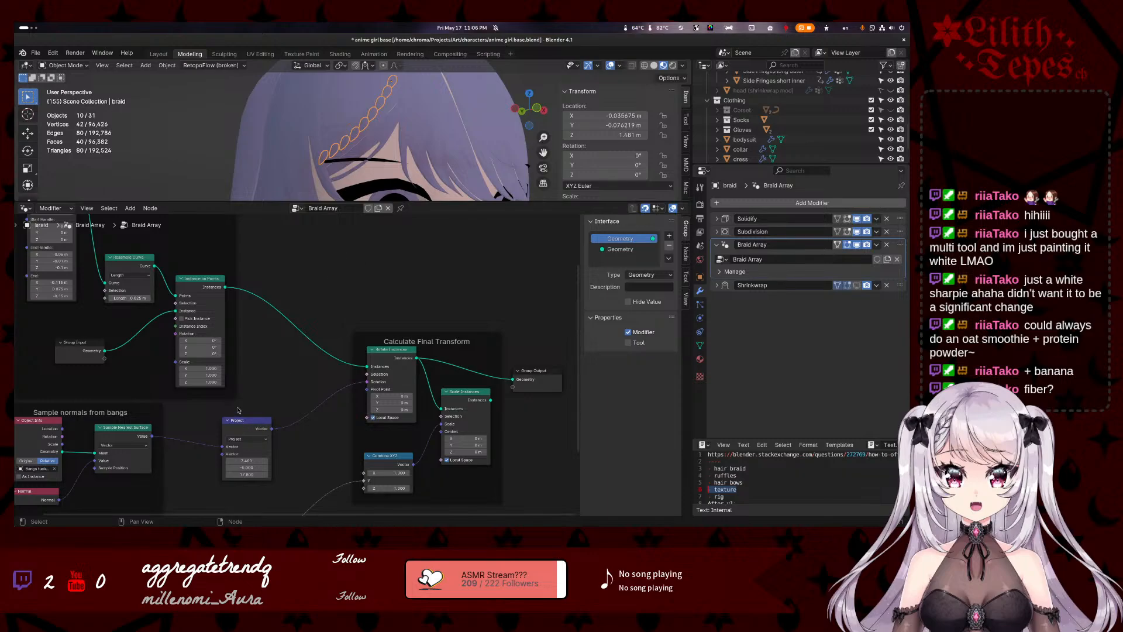
{"action": "middle_click_drag", "start_coordinate": [374, 140], "coordinate": [391, 131]}
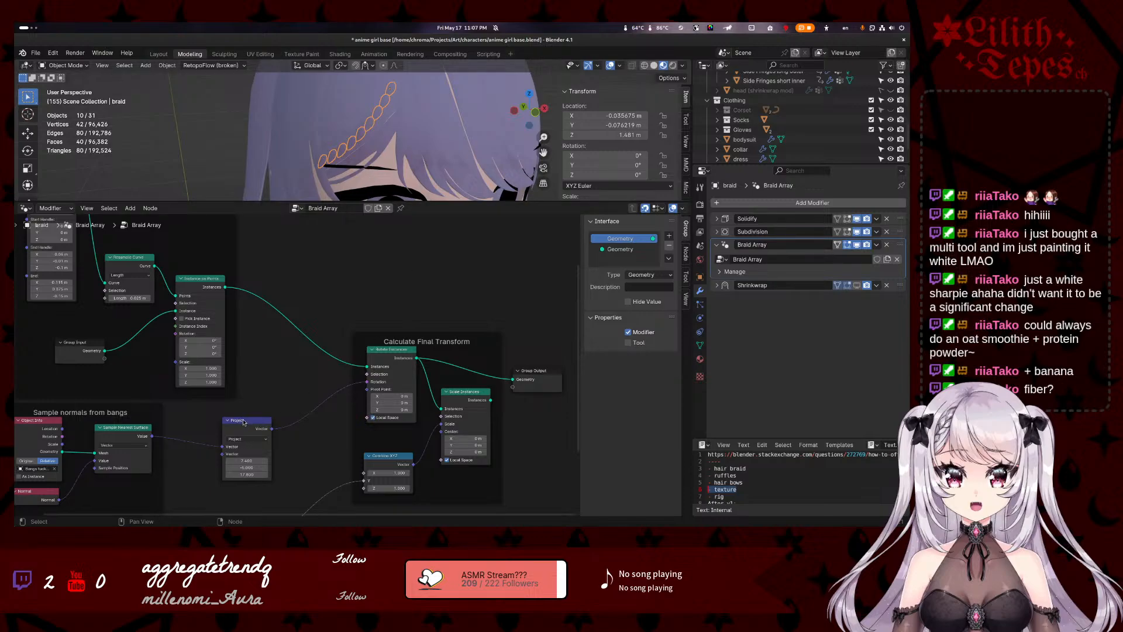
- Route the Scale Instances output into the Group Output geometry, keeping the alternating Multiply value on the Combine XYZ Y input
{"action": "scroll", "coordinate": [325, 438], "scroll_direction": "down", "scroll_amount": 5}
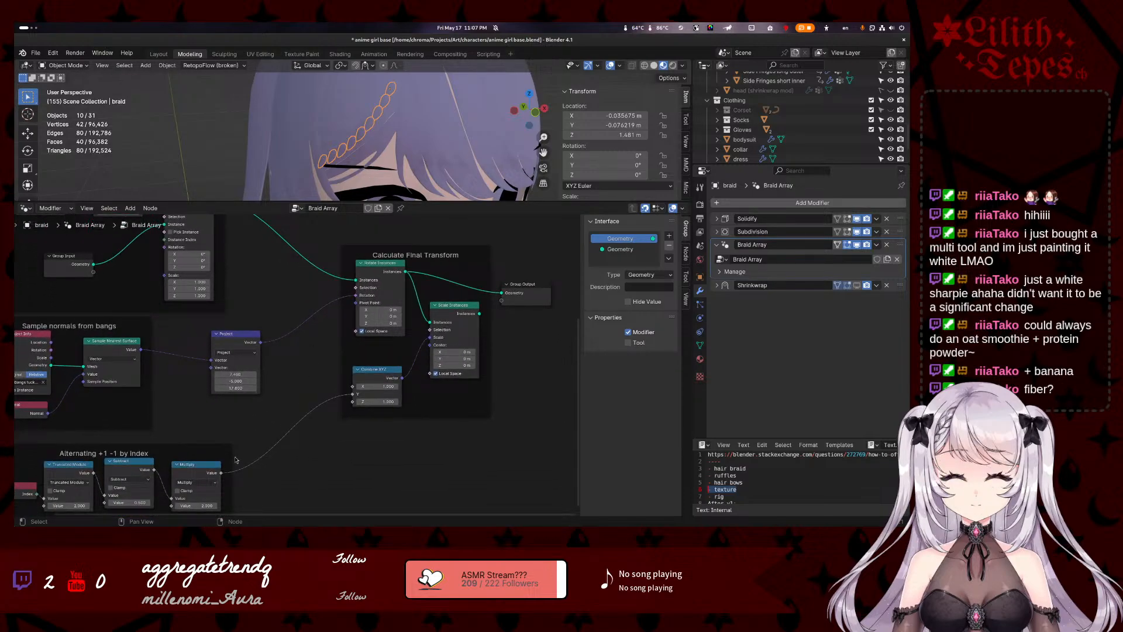
{"action": "middle_click_drag", "start_coordinate": [286, 351], "coordinate": [231, 389]}
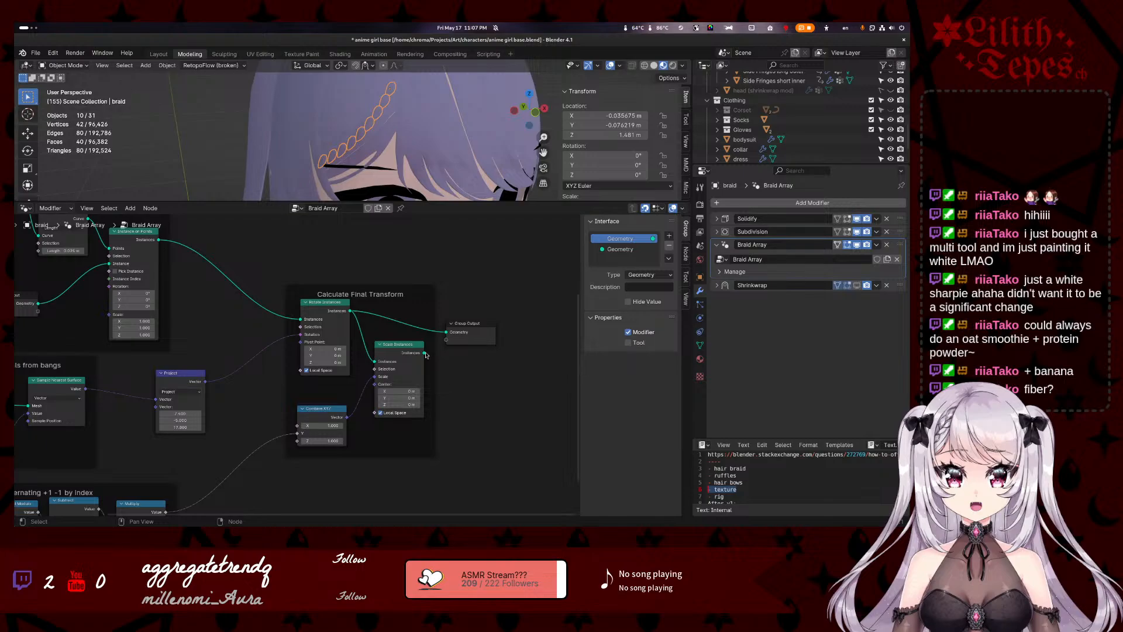
{"action": "left_click_drag", "start_coordinate": [425, 353], "coordinate": [447, 333]}
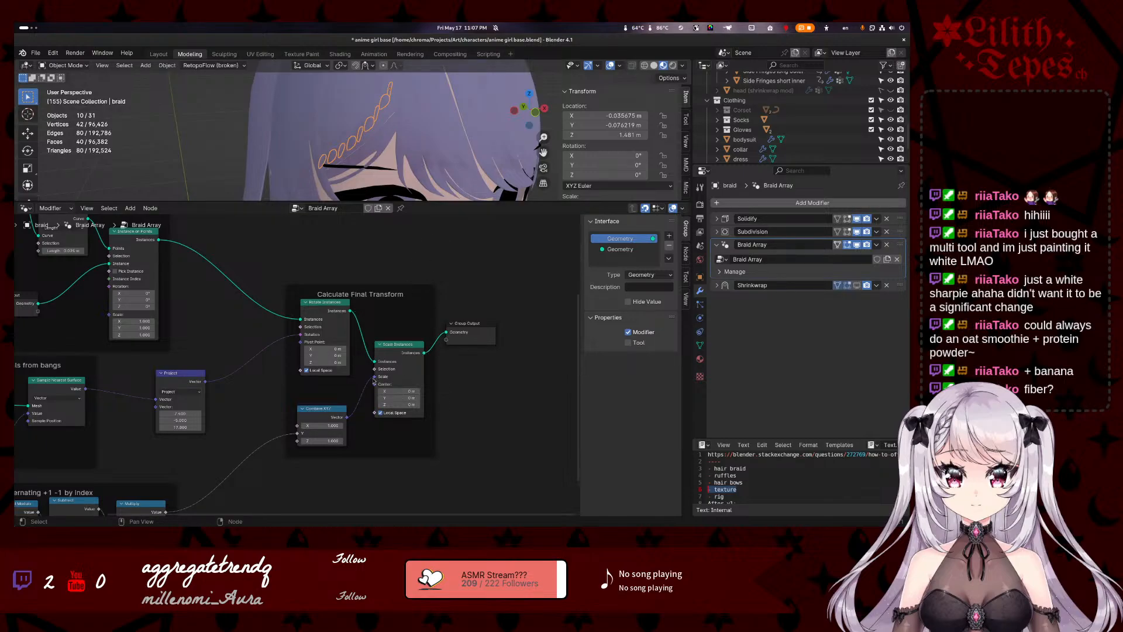
{"action": "left_click", "coordinate": [321, 411]}
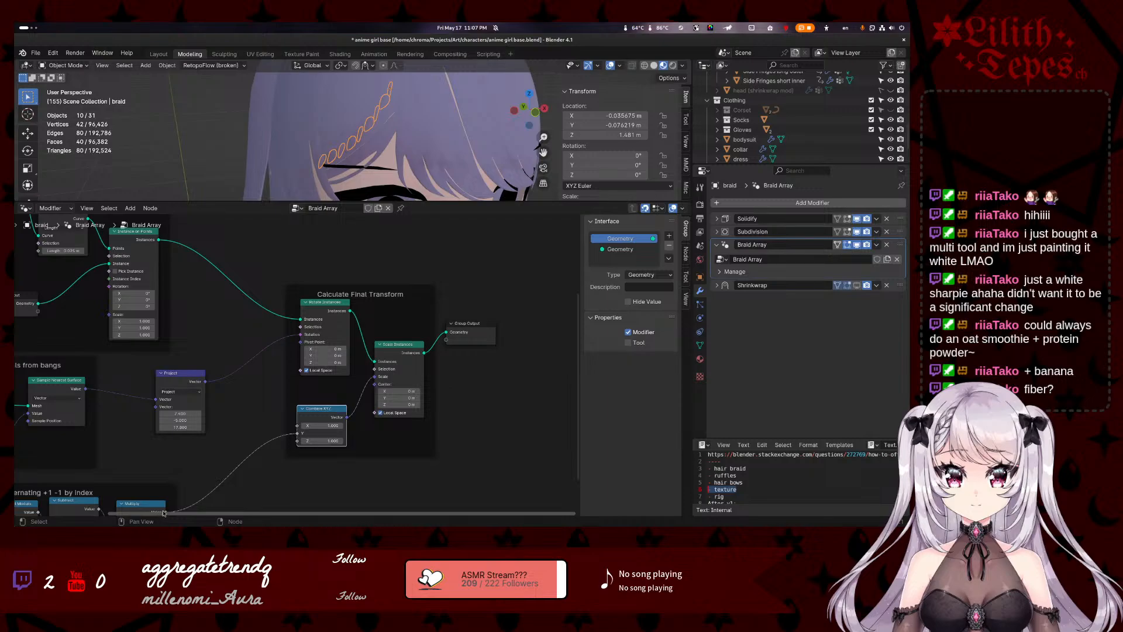
{"action": "middle_click_drag", "start_coordinate": [206, 438], "coordinate": [206, 424]}
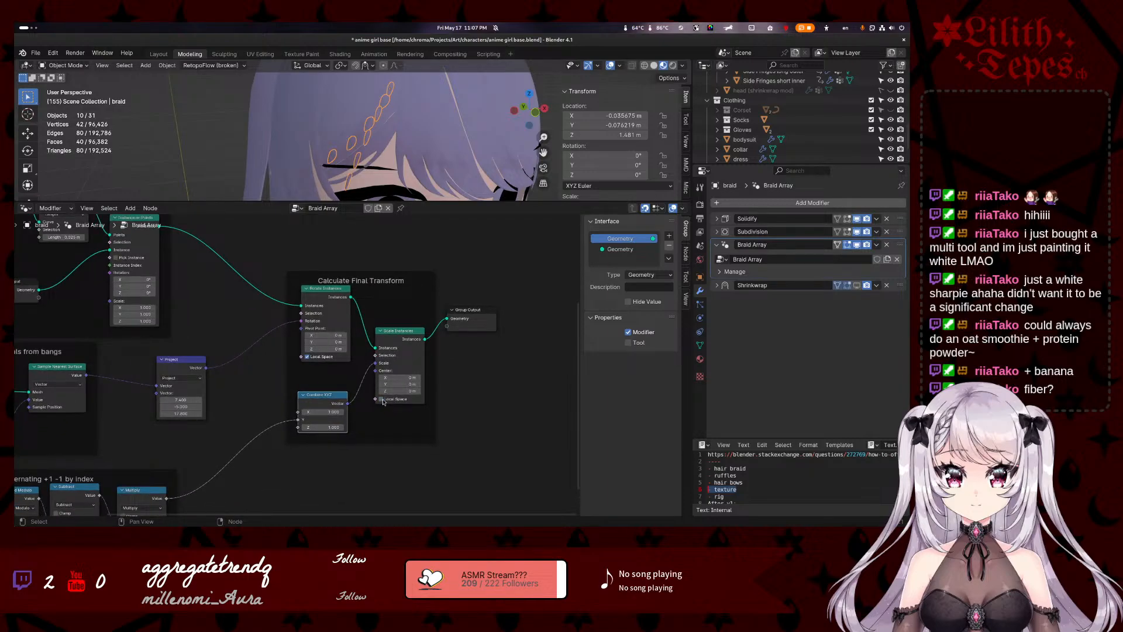
{"action": "mouse_move", "coordinate": [167, 498]}
{"action": "left_mouse_down"}
{"action": "mouse_move", "coordinate": [298, 412]}
{"action": "mouse_move", "coordinate": [295, 429]}
{"action": "mouse_move", "coordinate": [167, 498]}
{"action": "left_mouse_up"}
{"action": "mouse_move", "coordinate": [298, 419]}
{"action": "left_mouse_down"}
{"action": "mouse_move", "coordinate": [280, 414]}
{"action": "mouse_move", "coordinate": [302, 419]}
{"action": "left_mouse_up"}
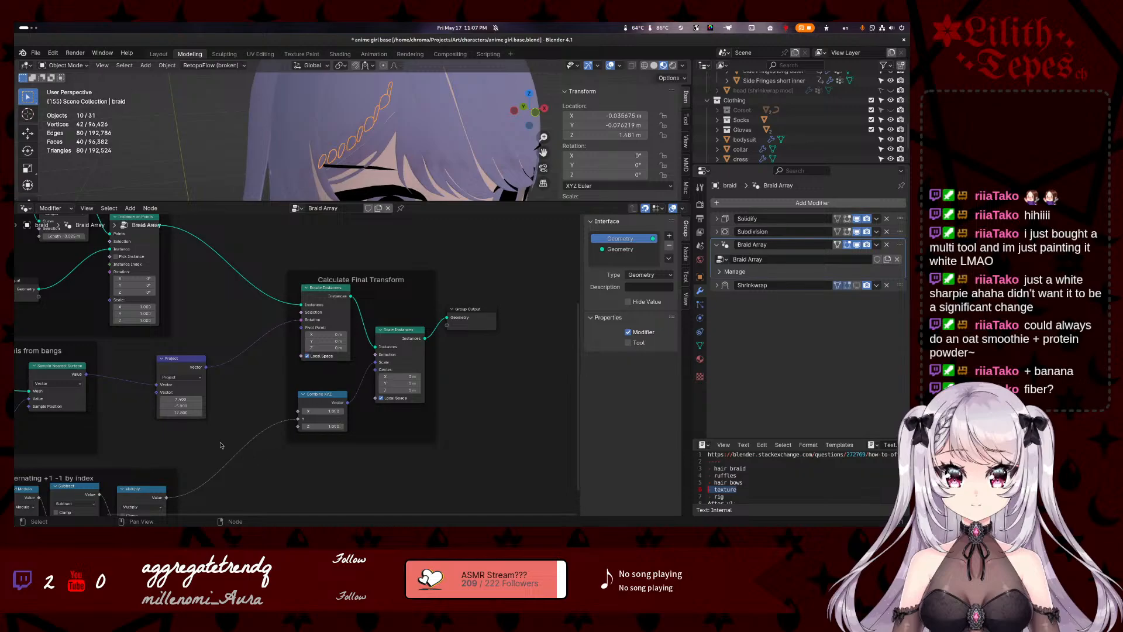
{"action": "scroll", "coordinate": [203, 426], "scroll_direction": "down", "scroll_amount": 1}
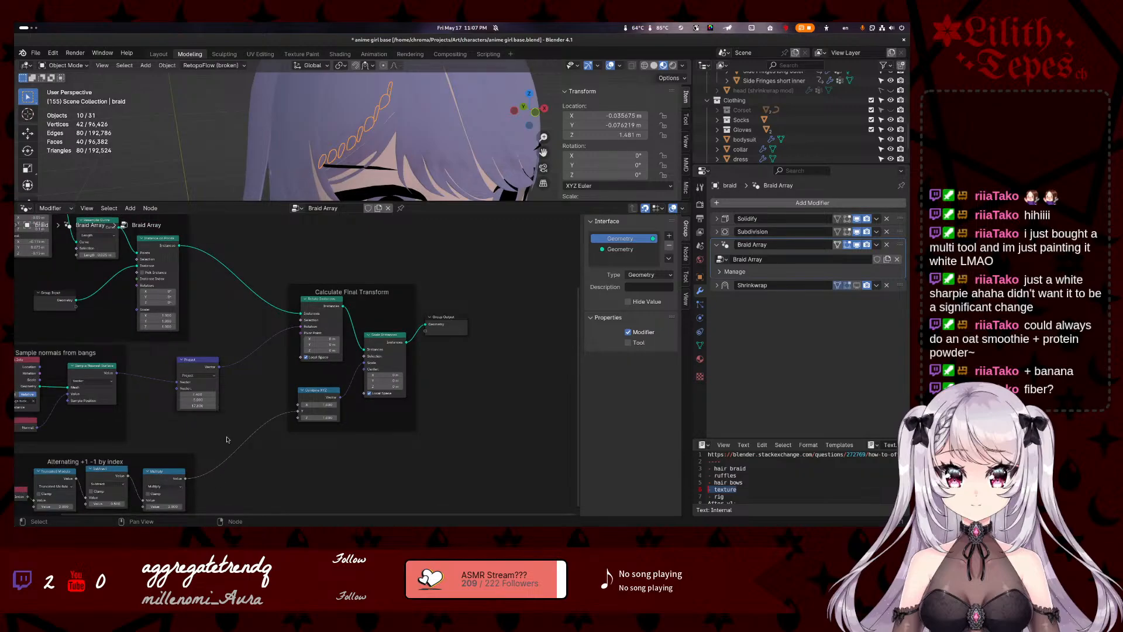
{"action": "scroll", "coordinate": [225, 425], "scroll_direction": "up", "scroll_amount": 1}
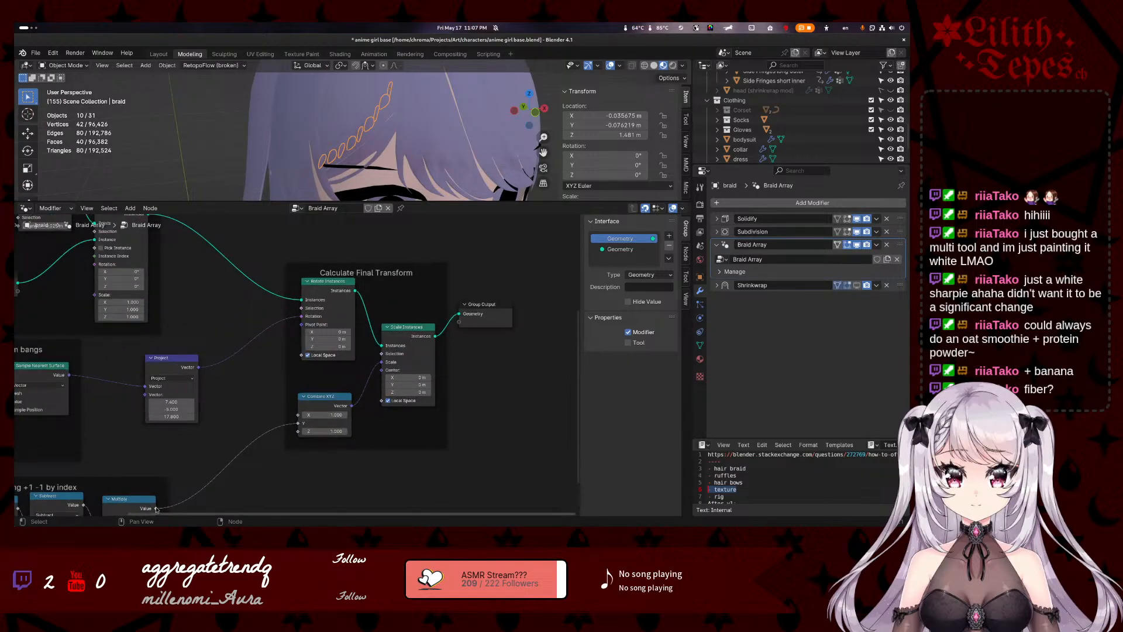
{"action": "left_click_drag", "start_coordinate": [156, 508], "coordinate": [234, 444]}
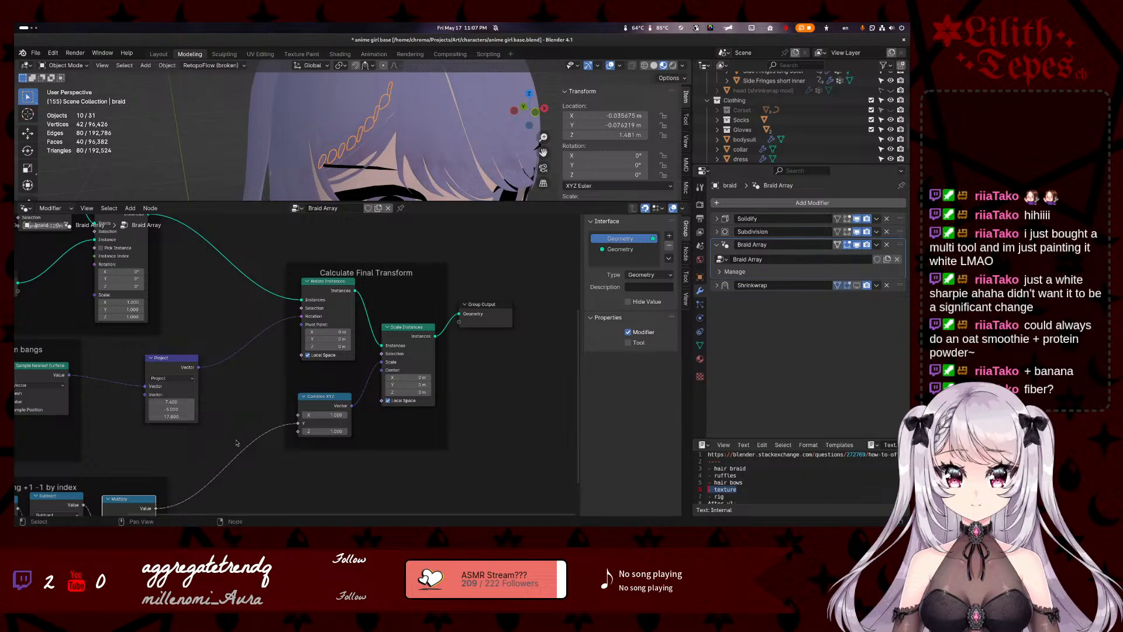
{"action": "scroll", "coordinate": [168, 501], "scroll_direction": "down", "scroll_amount": 1}
{"action": "left_click_drag", "start_coordinate": [168, 499], "coordinate": [220, 407]}
{"action": "type", "text": "multiply"}
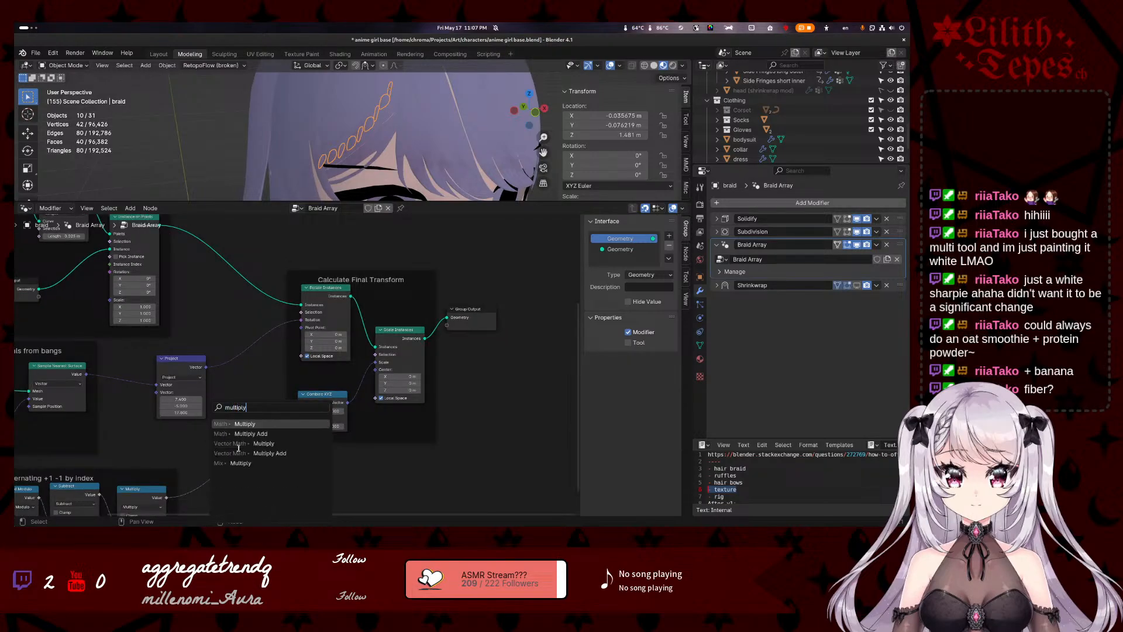
{"action": "left_click", "coordinate": [238, 445]}
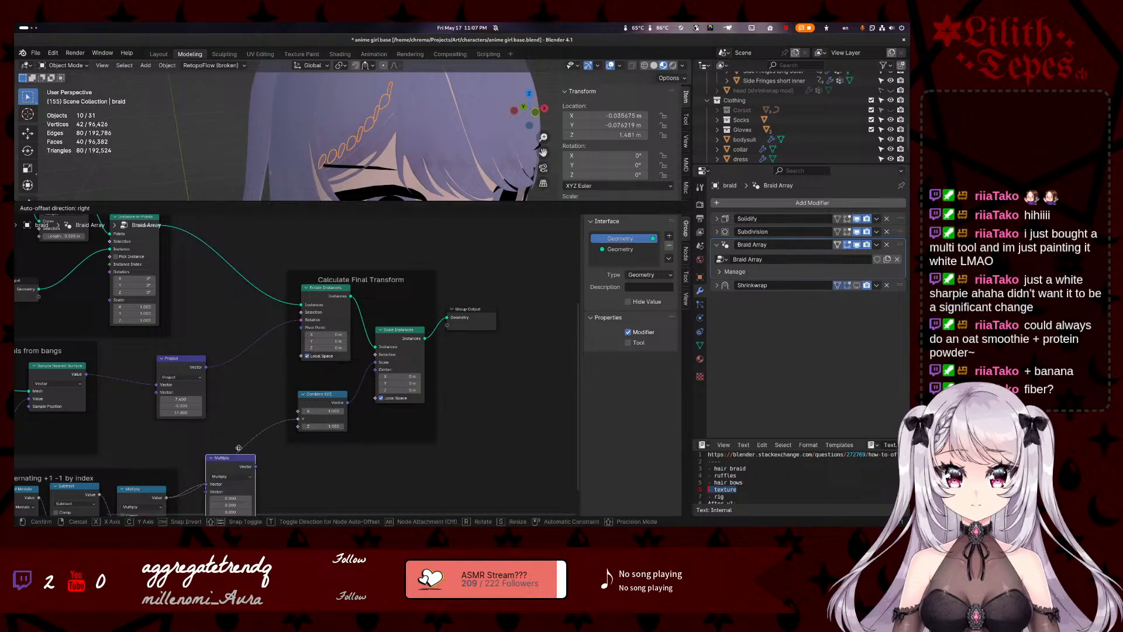
{"action": "left_click", "coordinate": [245, 433]}
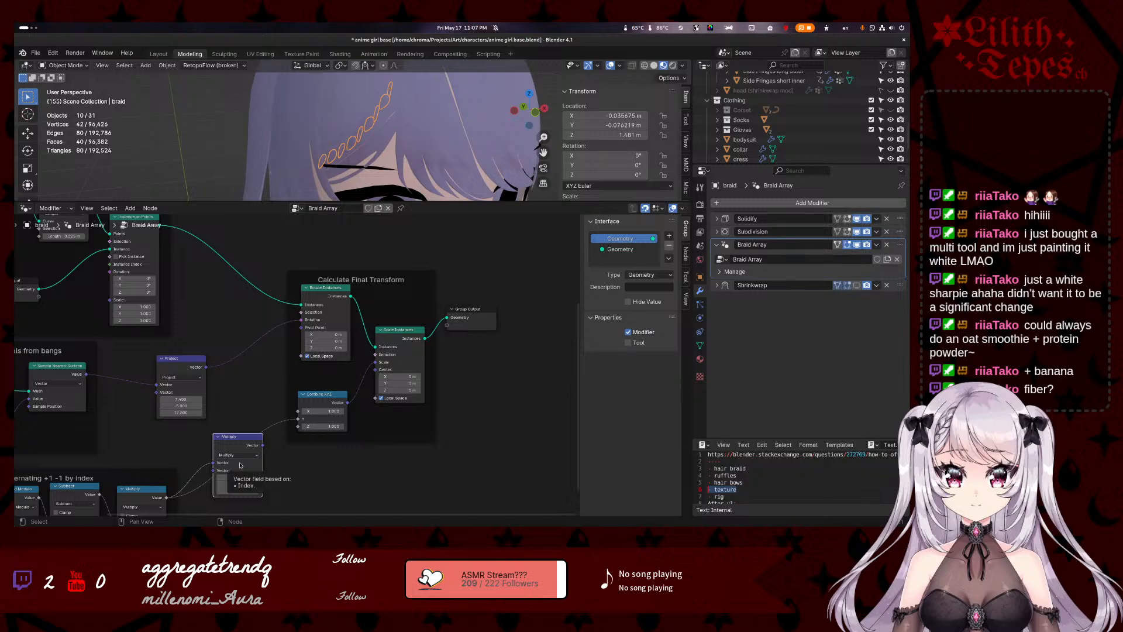
{"action": "scroll", "coordinate": [176, 453], "scroll_direction": "down", "scroll_amount": 1}
{"action": "middle_click_drag", "start_coordinate": [172, 448], "coordinate": [141, 395]}
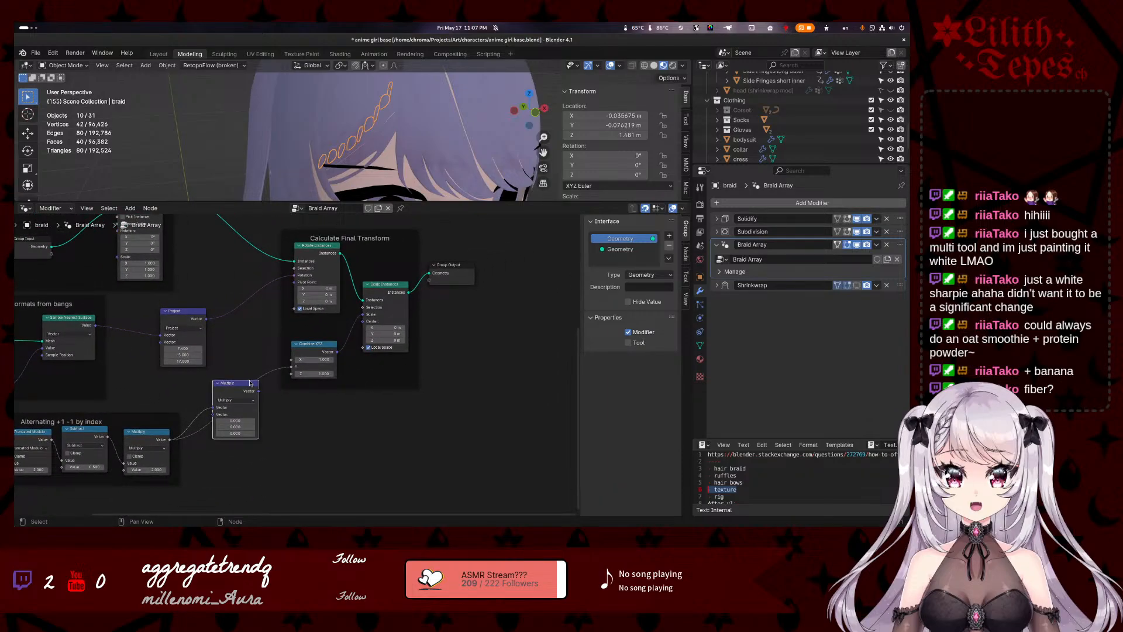
{"action": "key", "text": "ctrl+x"}
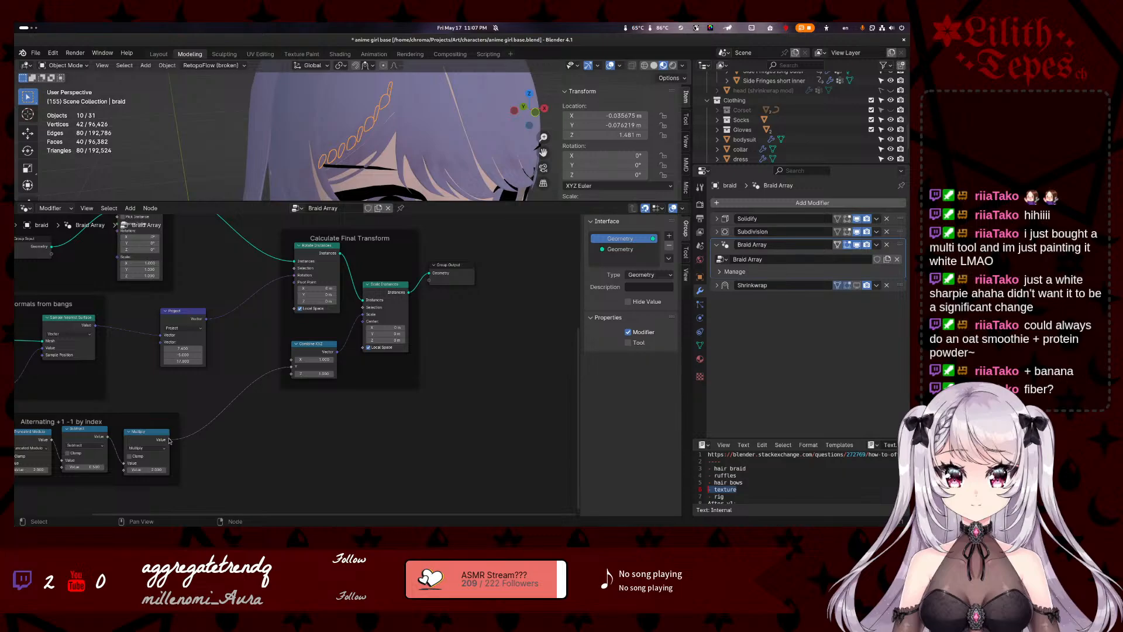
- Insert a Math Multiply node between the Alternating +1 -1 by Index output and the Combine XYZ Y input
{"action": "left_click_drag", "start_coordinate": [169, 441], "coordinate": [212, 394]}
{"action": "type", "text": "math mult"}
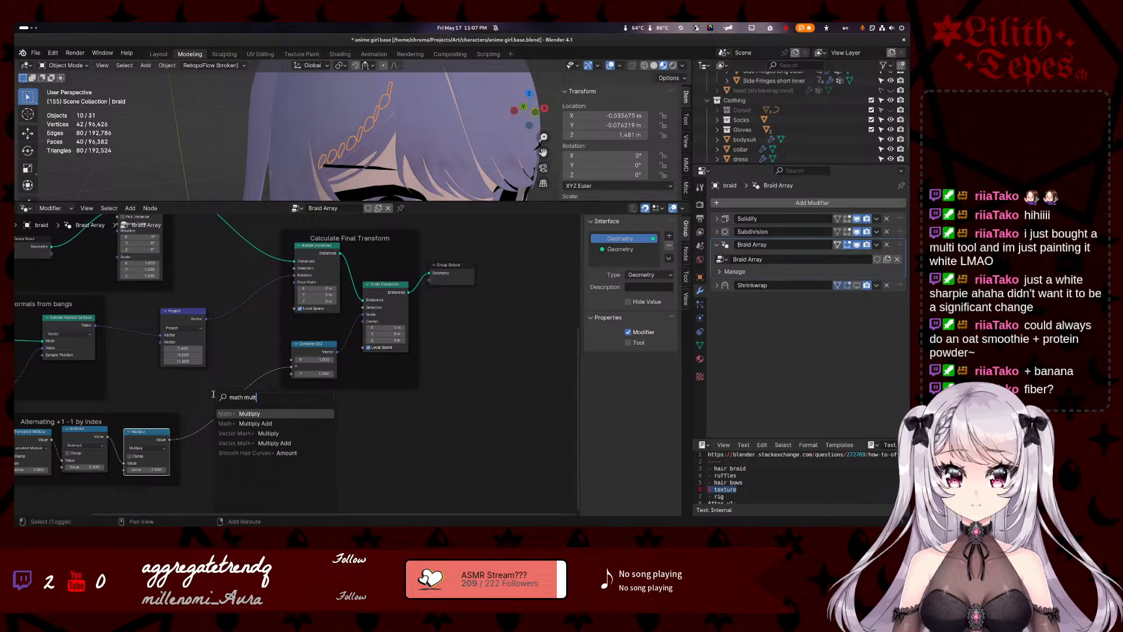
{"action": "key", "text": "Return"}
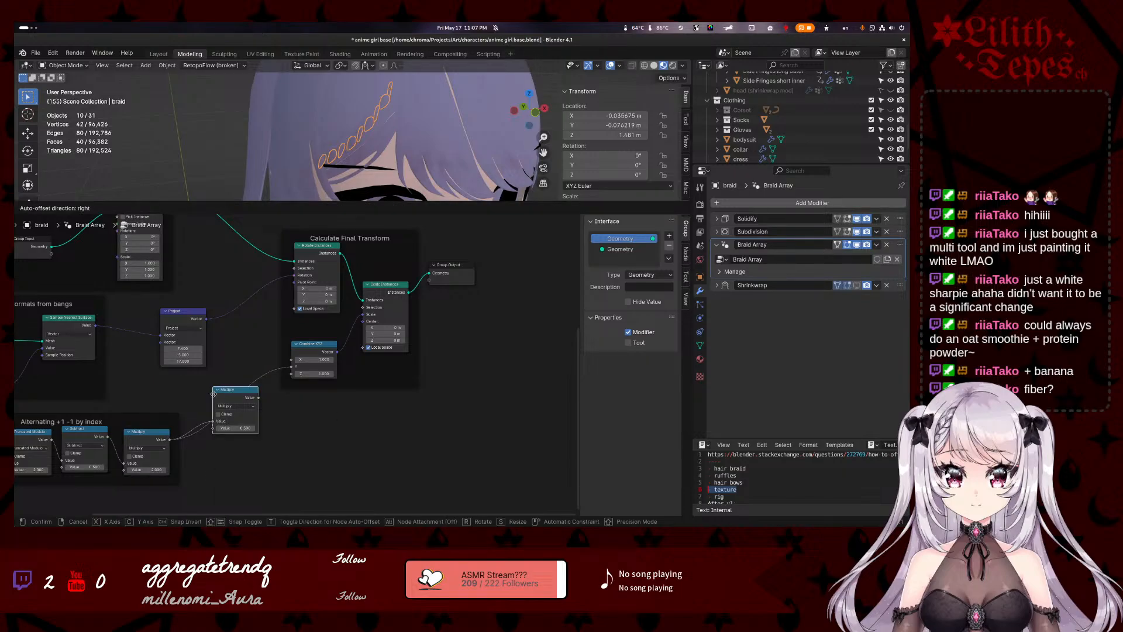
{"action": "left_click_drag", "start_coordinate": [258, 397], "coordinate": [292, 367]}
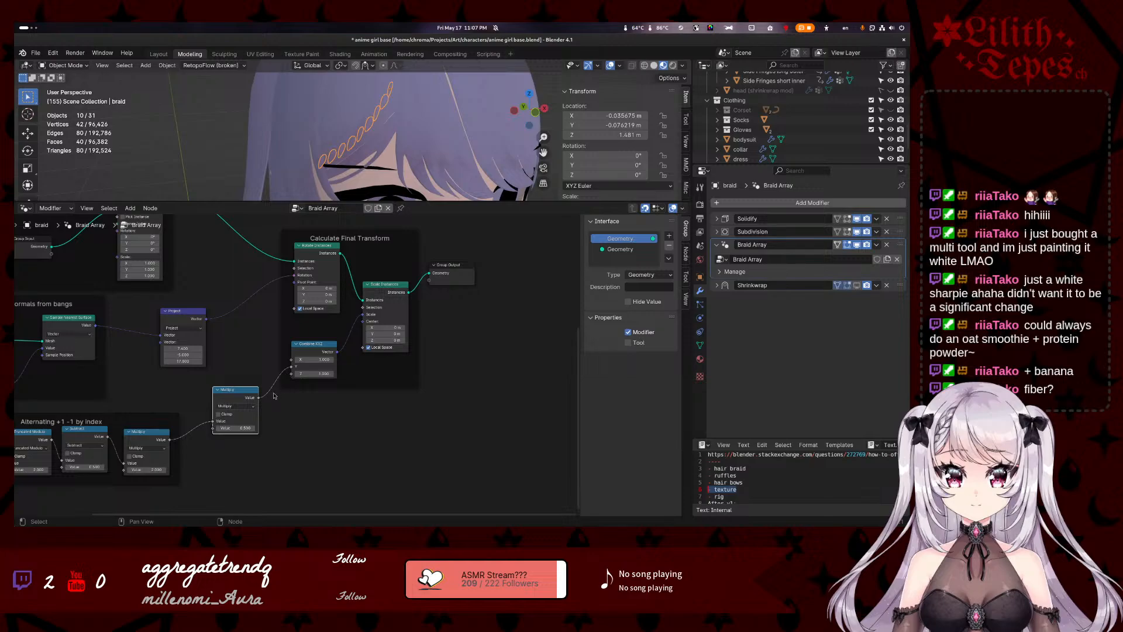
- Adjust the new Multiply node's factor to a value below 1 to tune the alternating Y scale of the braid segments
{"action": "left_click", "coordinate": [245, 429]}
{"action": "type", "text": "4"}
{"action": "key", "text": "Return"}
{"action": "mouse_move", "coordinate": [237, 428]}
{"action": "left_mouse_down"}
{"action": "mouse_move", "coordinate": [295, 428]}
{"action": "mouse_move", "coordinate": [220, 427]}
{"action": "left_mouse_up"}
{"action": "middle_click_drag", "start_coordinate": [270, 351], "coordinate": [267, 388]}
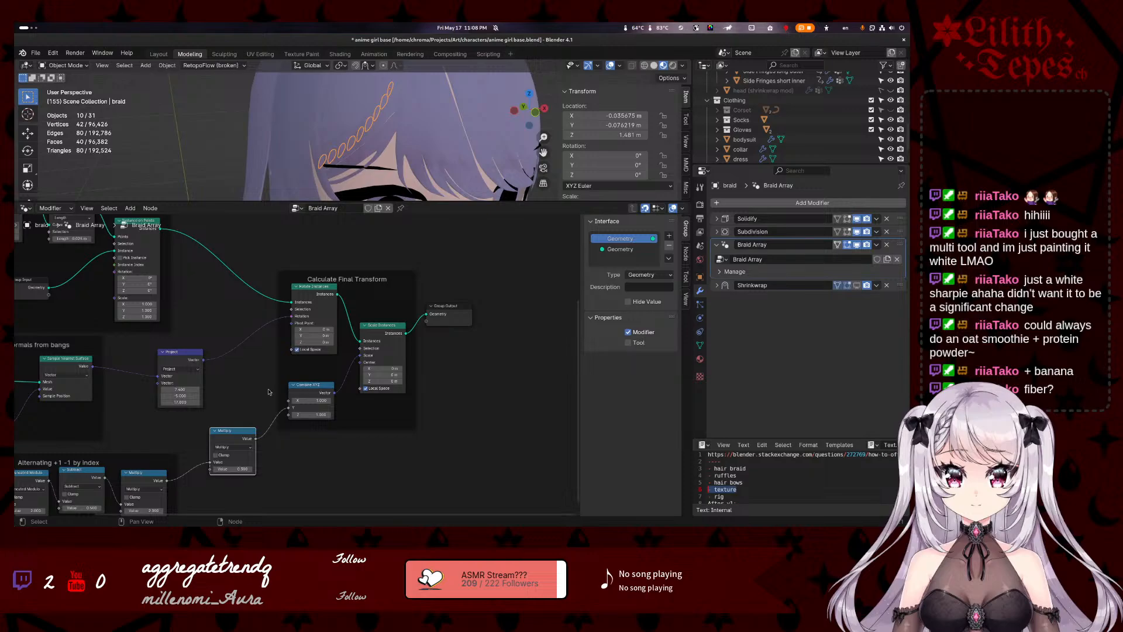
- Delete the extra Multiply node and link the Alternating +1 -1 by Index output directly to the Combine XYZ Y input
{"action": "key", "text": "x"}
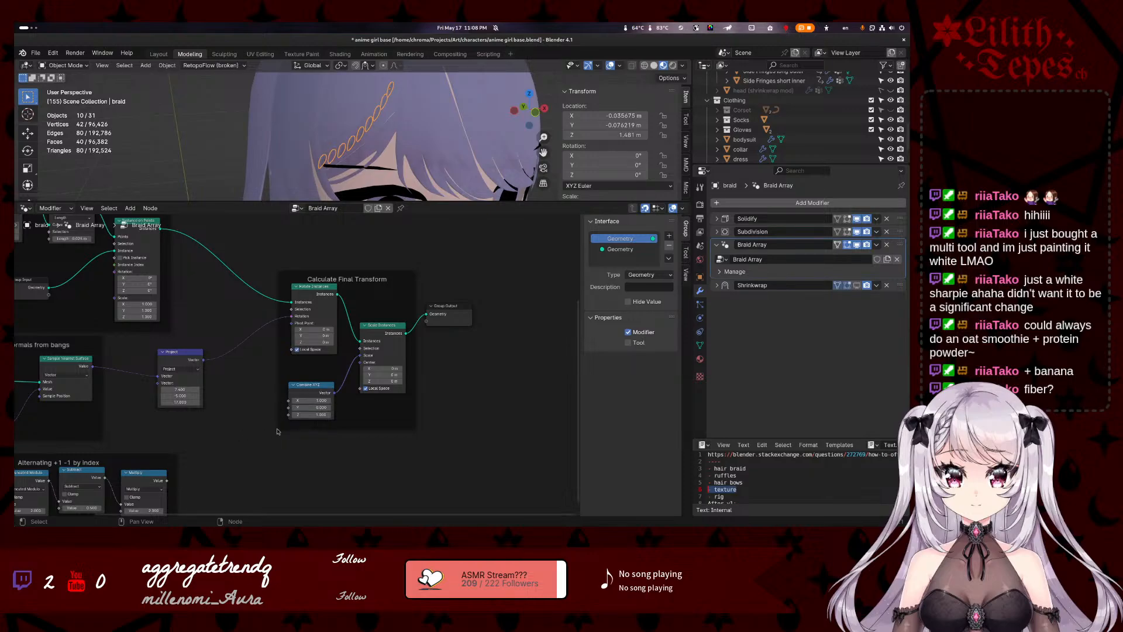
{"action": "left_click_drag", "start_coordinate": [166, 481], "coordinate": [287, 412]}
{"action": "mouse_move", "coordinate": [383, 374]}
{"action": "left_mouse_down"}
{"action": "mouse_move", "coordinate": [368, 374]}
{"action": "mouse_move", "coordinate": [393, 375]}
{"action": "mouse_move", "coordinate": [383, 374]}
{"action": "left_mouse_up"}
{"action": "middle_click_drag", "start_coordinate": [215, 291], "coordinate": [205, 341]}
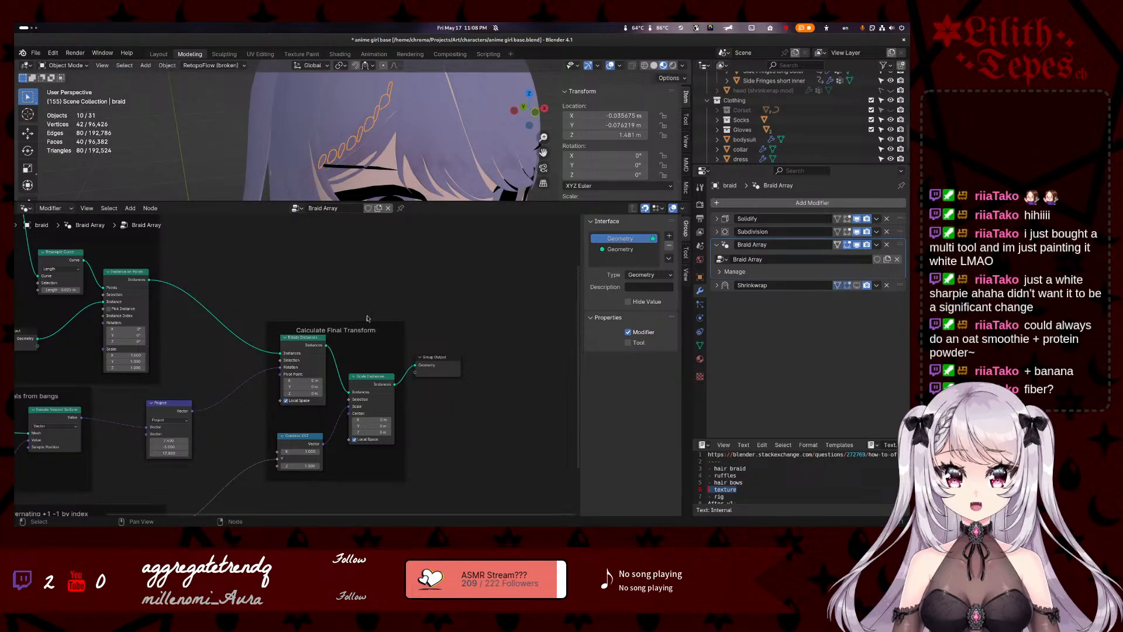
{"action": "scroll", "coordinate": [258, 357], "scroll_direction": "down", "scroll_amount": 3}
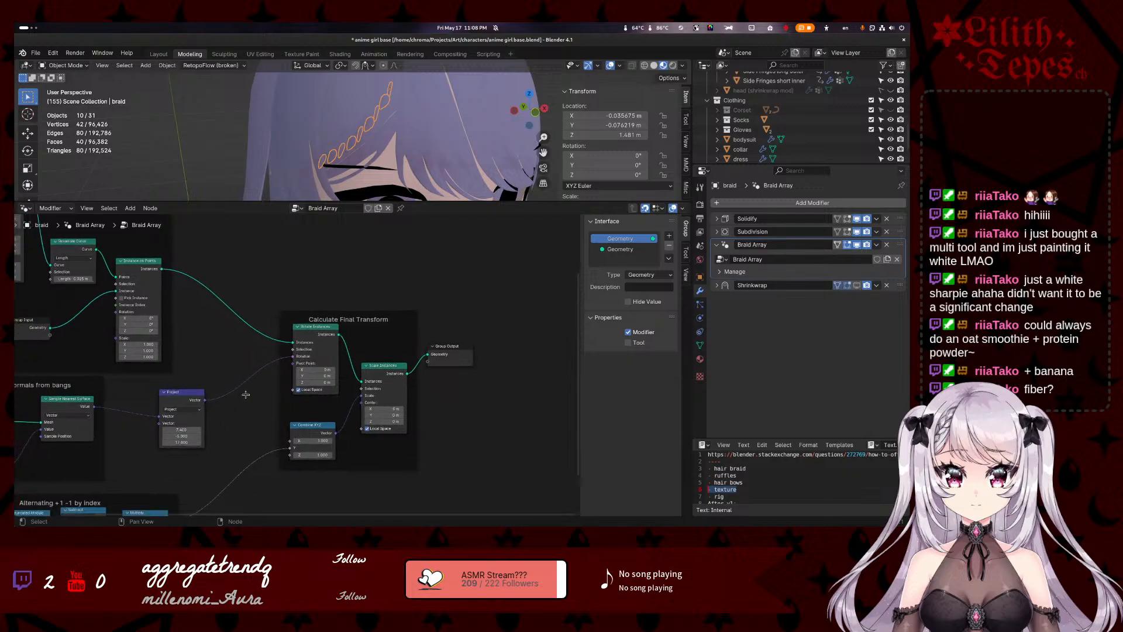
{"action": "left_click_drag", "start_coordinate": [179, 482], "coordinate": [283, 426]}
- Disconnect the alternating output from the Combine XYZ Y input and set its Y value to 1
{"action": "middle_click_drag", "start_coordinate": [259, 147], "coordinate": [316, 151]}
{"action": "left_click_drag", "start_coordinate": [301, 409], "coordinate": [280, 418]}
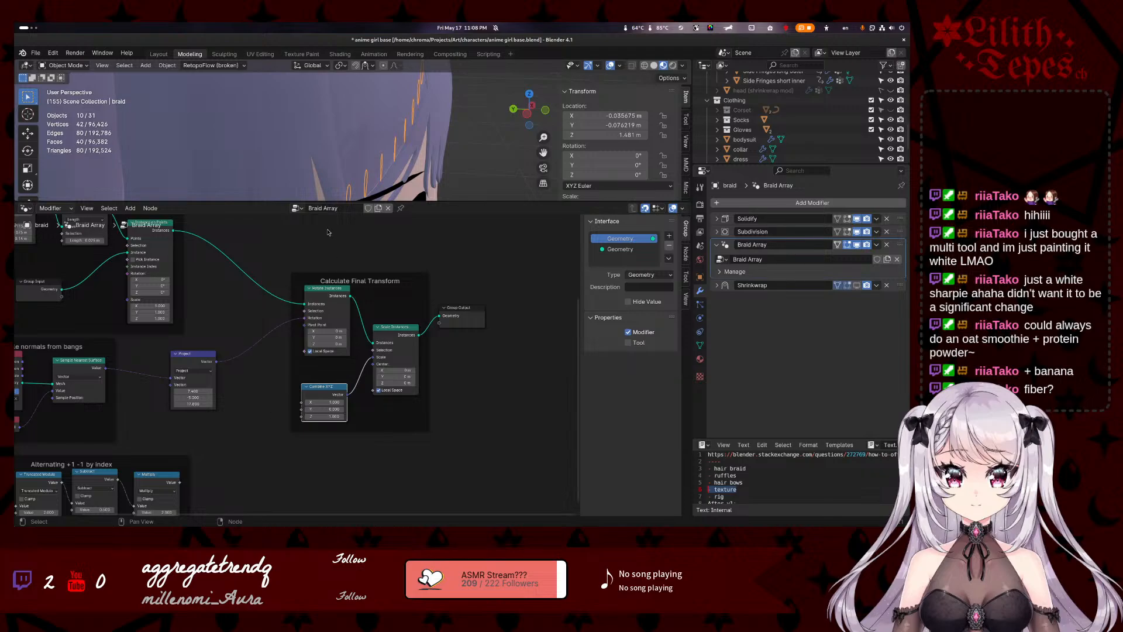
{"action": "middle_click_drag", "start_coordinate": [322, 193], "coordinate": [271, 177]}
{"action": "left_click", "coordinate": [331, 416]}
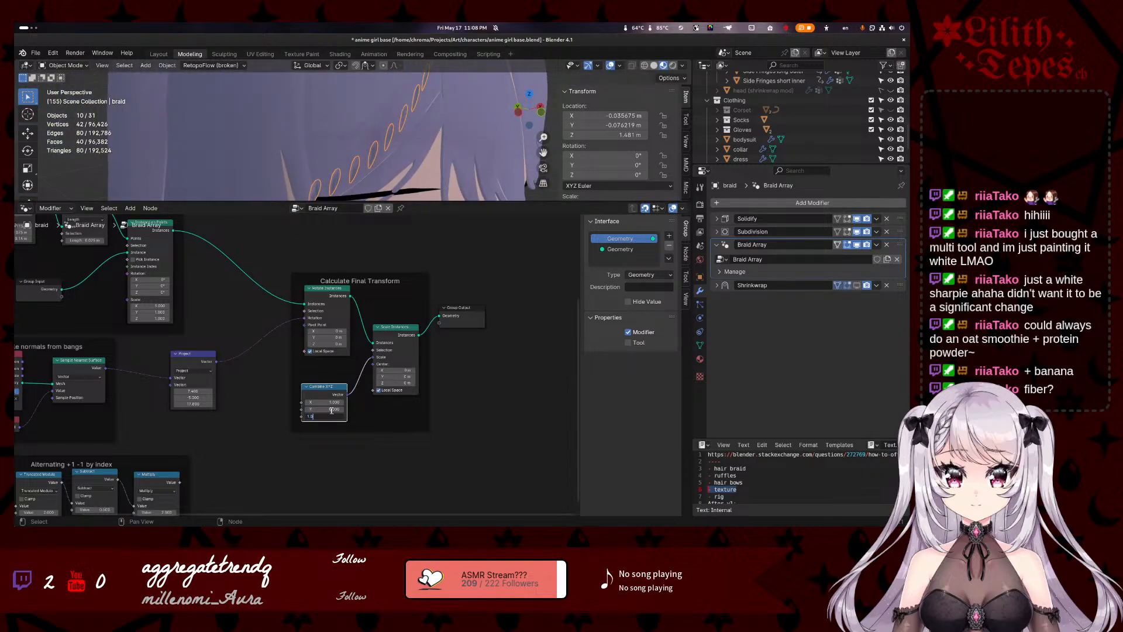
{"action": "left_click", "coordinate": [332, 409]}
{"action": "type", "text": "1"}
{"action": "key", "text": "Return"}
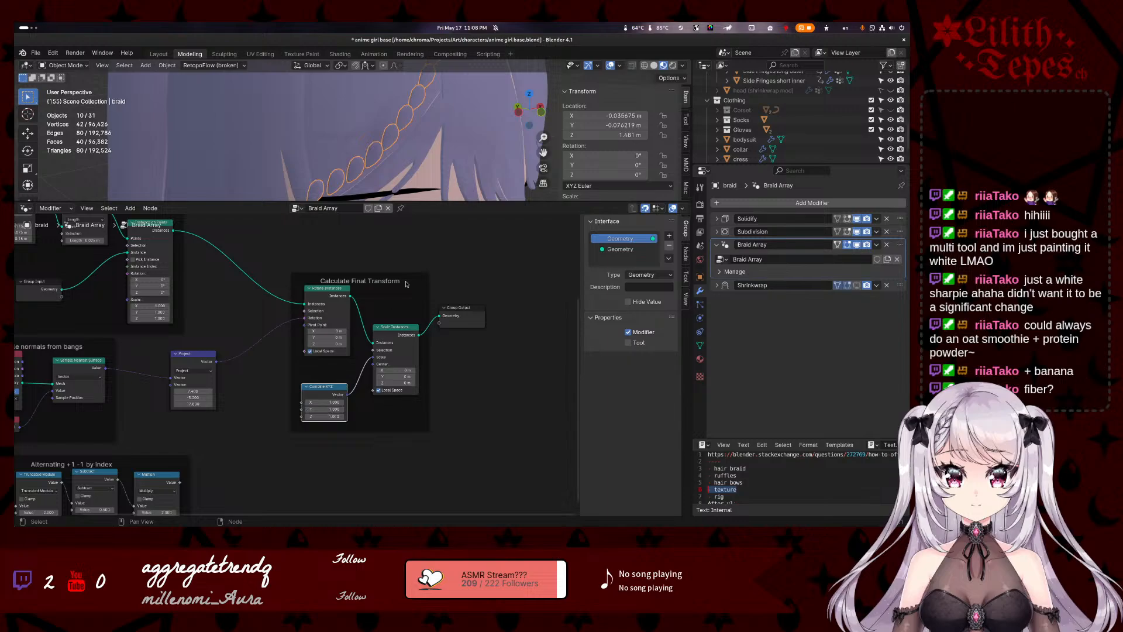
{"action": "middle_click_drag", "start_coordinate": [381, 156], "coordinate": [403, 155]}
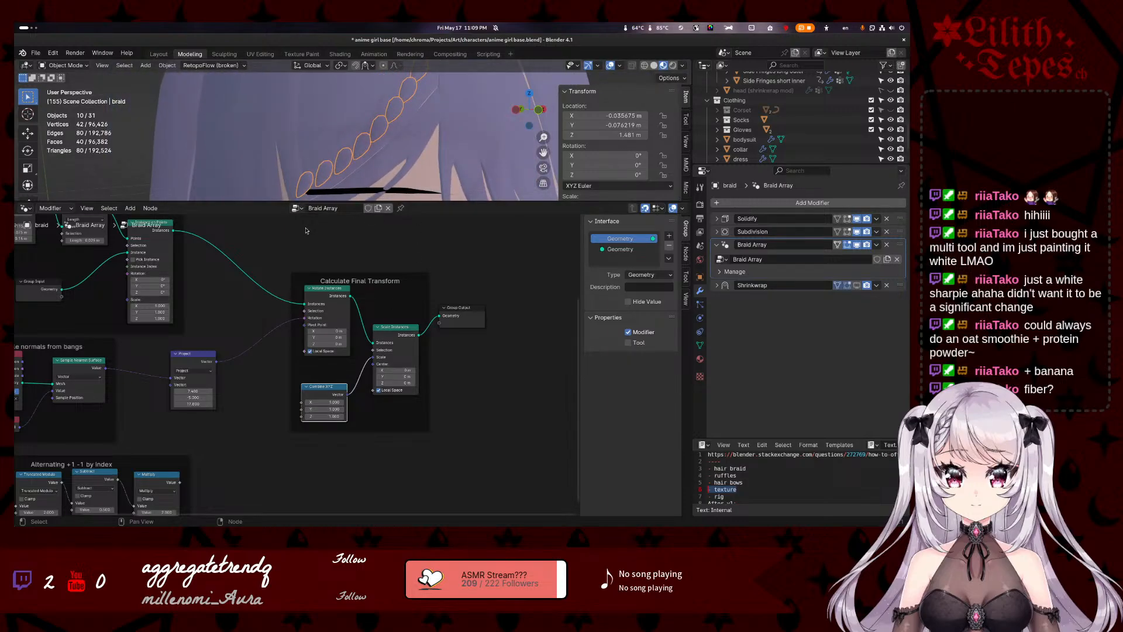
- Try feeding the Bezier Segment curve into the Sample Nearest Surface Mesh input, and relink the Object Info geometry there
{"action": "middle_click_drag", "start_coordinate": [255, 249], "coordinate": [307, 270]}
{"action": "scroll", "coordinate": [297, 280], "scroll_direction": "down", "scroll_amount": 1}
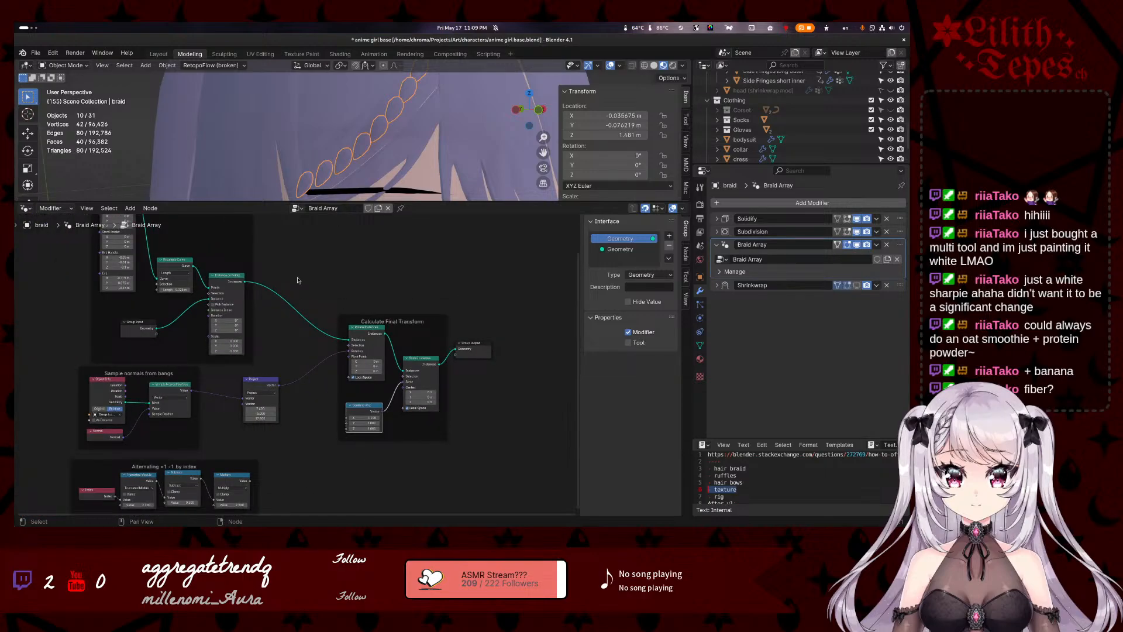
{"action": "scroll", "coordinate": [295, 287], "scroll_direction": "up", "scroll_amount": 1}
{"action": "scroll", "coordinate": [287, 290], "scroll_direction": "down", "scroll_amount": 1}
{"action": "middle_click_drag", "start_coordinate": [292, 247], "coordinate": [338, 268]}
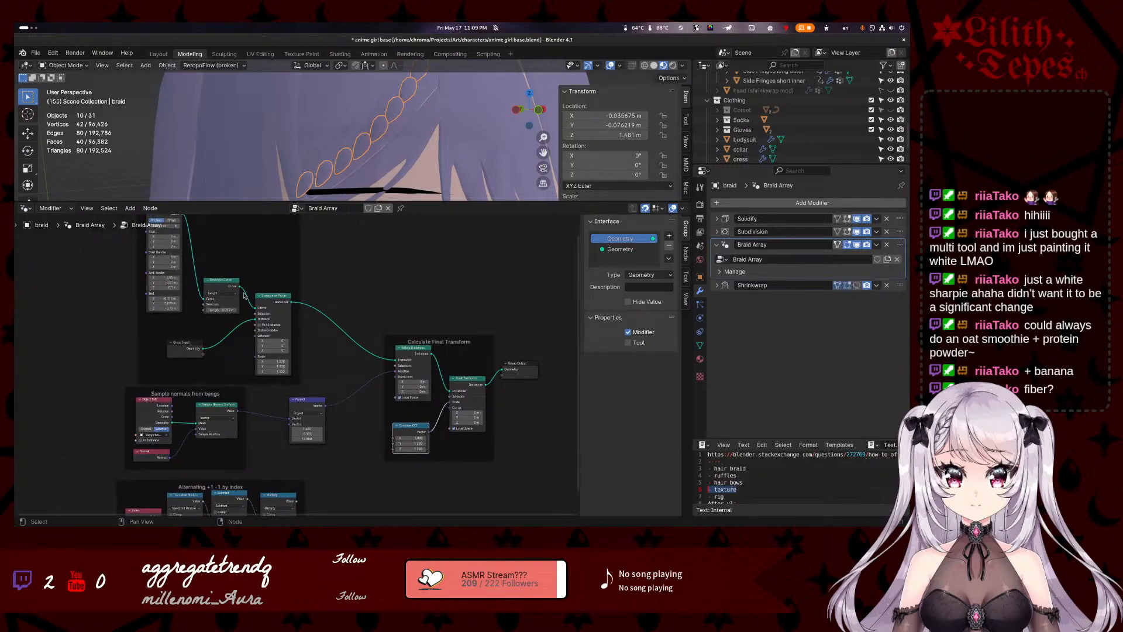
{"action": "middle_click_drag", "start_coordinate": [209, 248], "coordinate": [229, 262]}
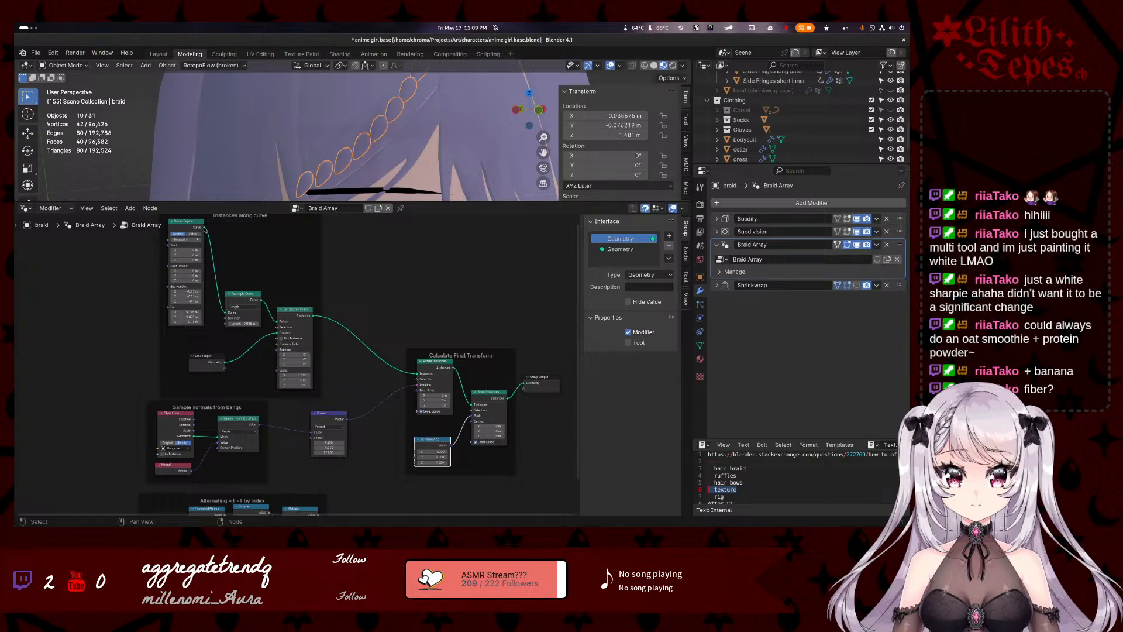
{"action": "left_click_drag", "start_coordinate": [204, 227], "coordinate": [218, 437]}
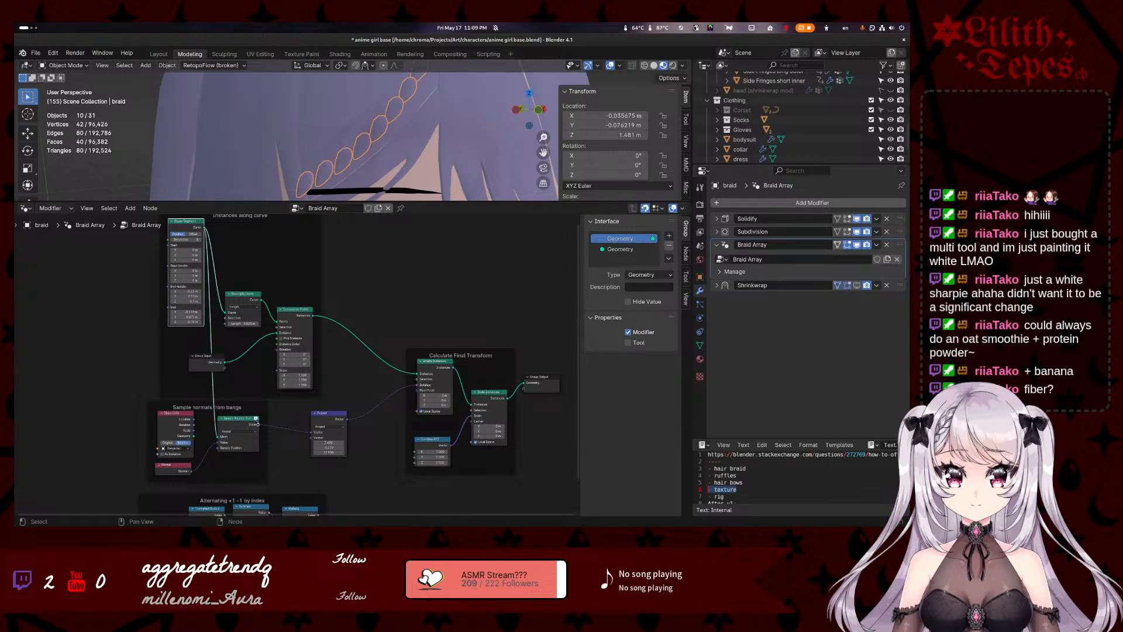
{"action": "mouse_move", "coordinate": [256, 421]}
{"action": "left_click_drag", "start_coordinate": [219, 439], "coordinate": [231, 263]}
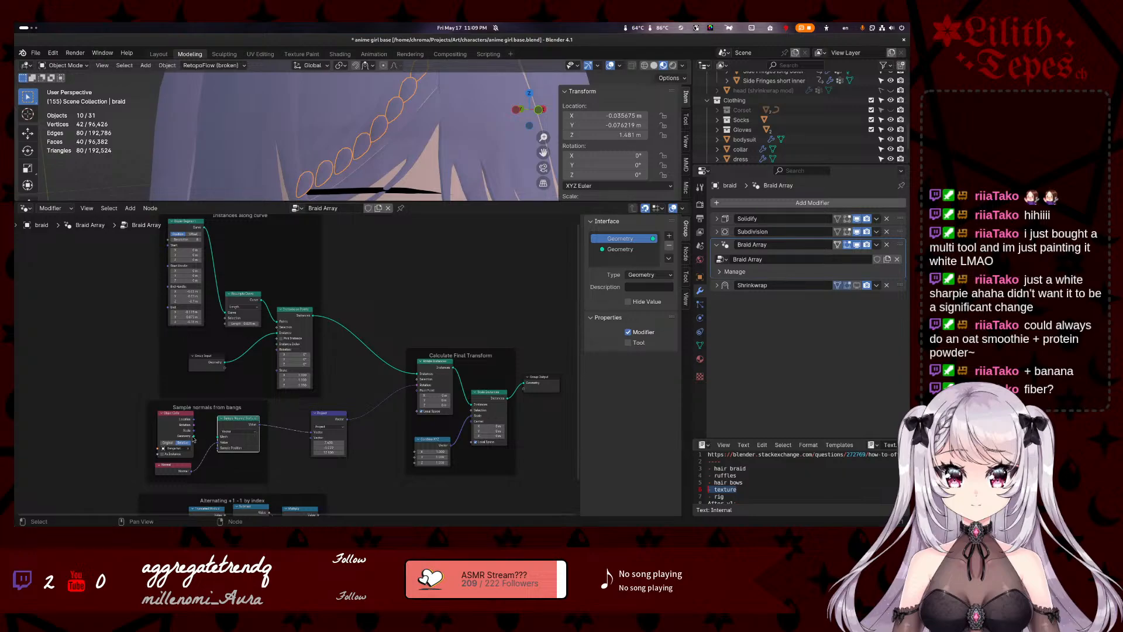
{"action": "left_click_drag", "start_coordinate": [194, 437], "coordinate": [219, 438]}
- Disconnect Sample Nearest Surface from the Project node's Vector input and move the Sample normals from bangs frame aside, left of the curve nodes
{"action": "scroll", "coordinate": [298, 363], "scroll_direction": "down", "scroll_amount": 2}
{"action": "scroll", "coordinate": [298, 363], "scroll_direction": "up", "scroll_amount": 7}
{"action": "middle_click_drag", "start_coordinate": [277, 451], "coordinate": [346, 408]}
{"action": "scroll", "coordinate": [351, 305], "scroll_direction": "down", "scroll_amount": 5}
{"action": "mouse_move", "coordinate": [313, 224]}
{"action": "left_mouse_down"}
{"action": "mouse_move", "coordinate": [292, 187]}
{"action": "mouse_move", "coordinate": [281, 198]}
{"action": "mouse_move", "coordinate": [296, 218]}
{"action": "left_mouse_up"}
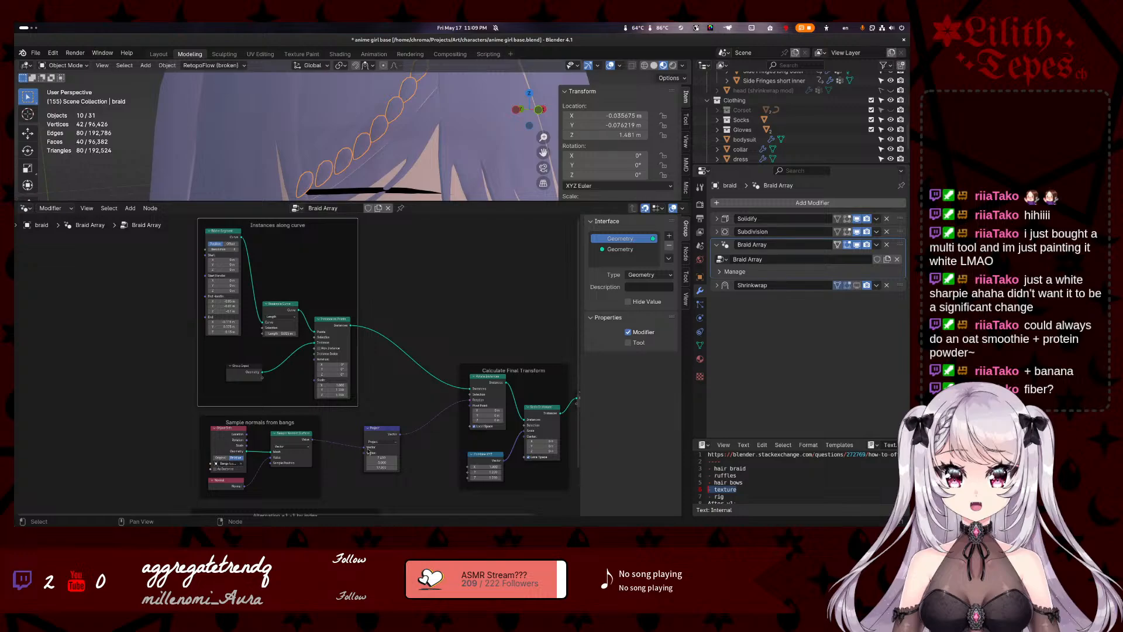
{"action": "left_click_drag", "start_coordinate": [364, 448], "coordinate": [345, 450]}
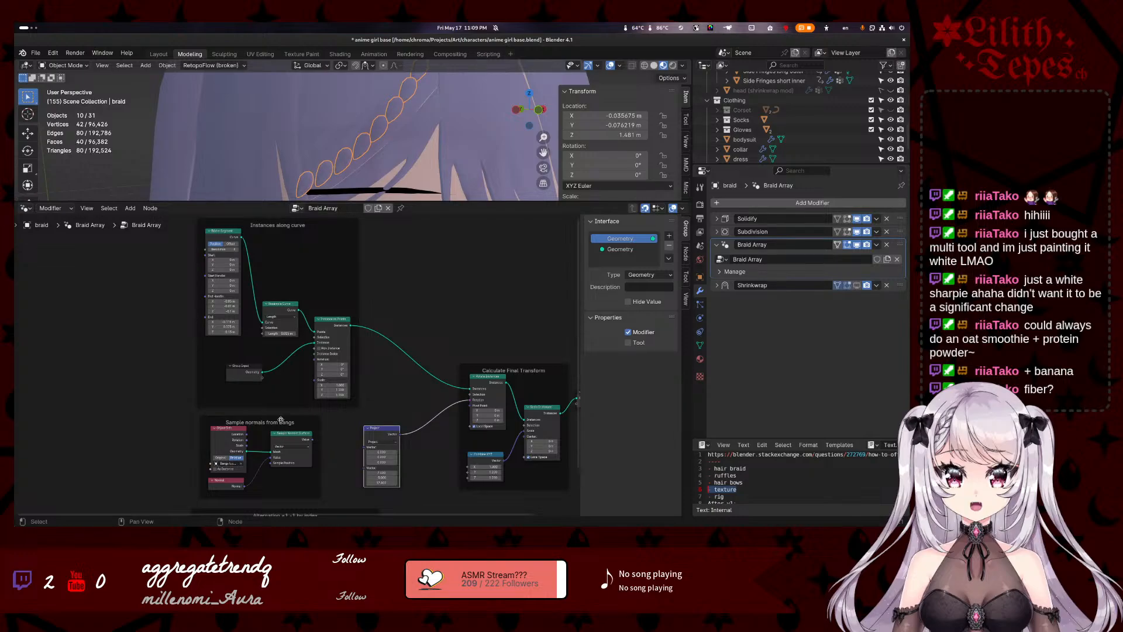
{"action": "left_click_drag", "start_coordinate": [281, 421], "coordinate": [126, 307]}
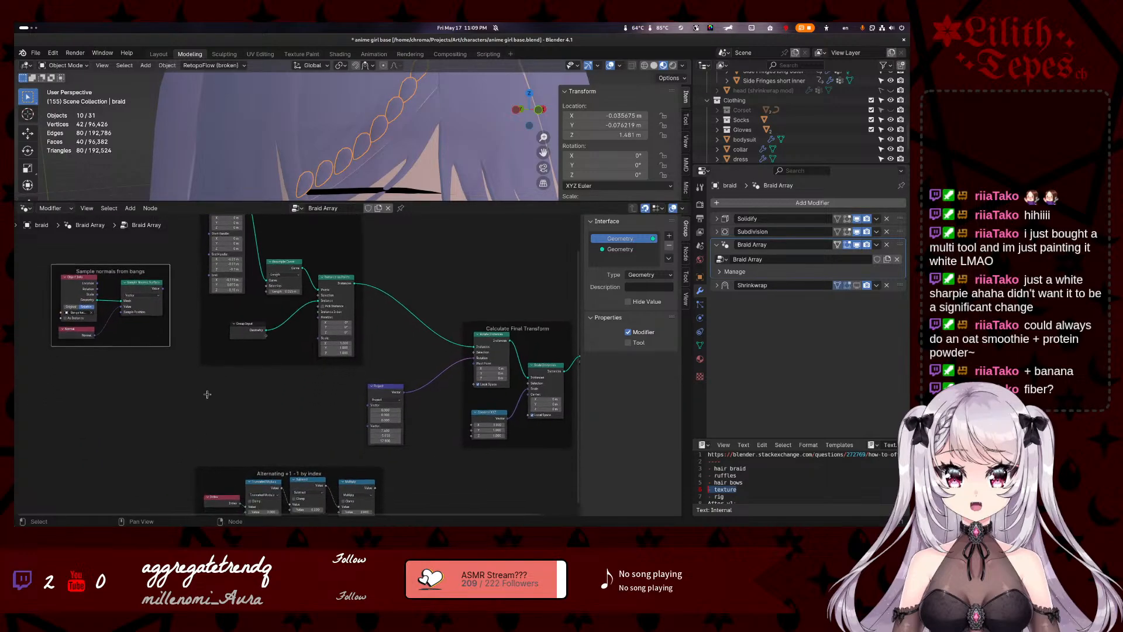
{"action": "middle_click_drag", "start_coordinate": [160, 404], "coordinate": [164, 362]}
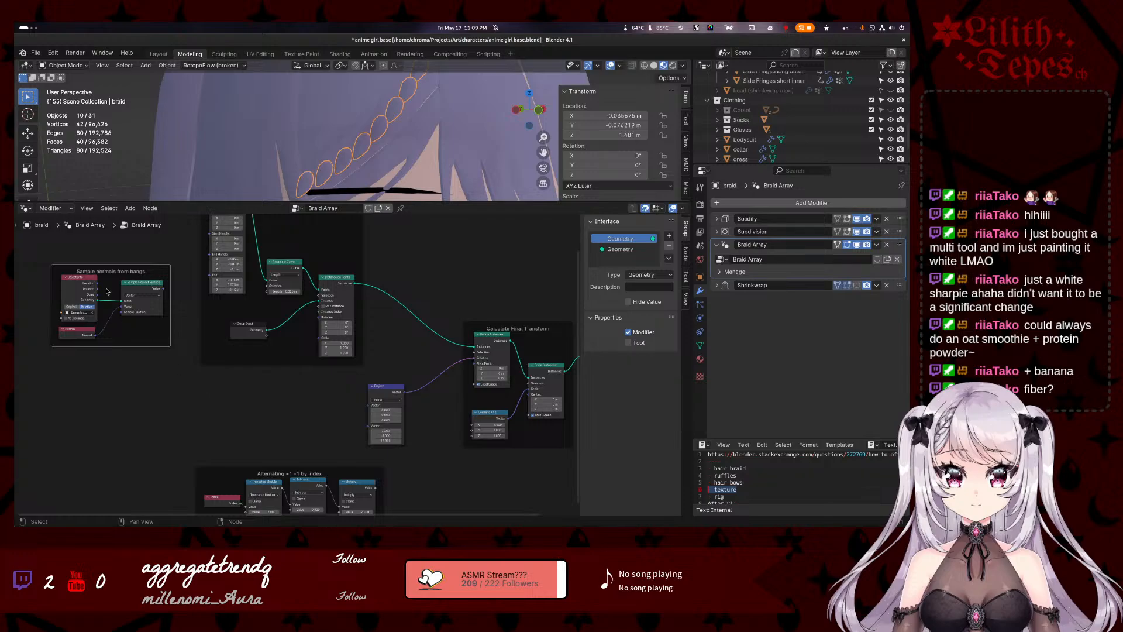
{"action": "left_click", "coordinate": [82, 278]}
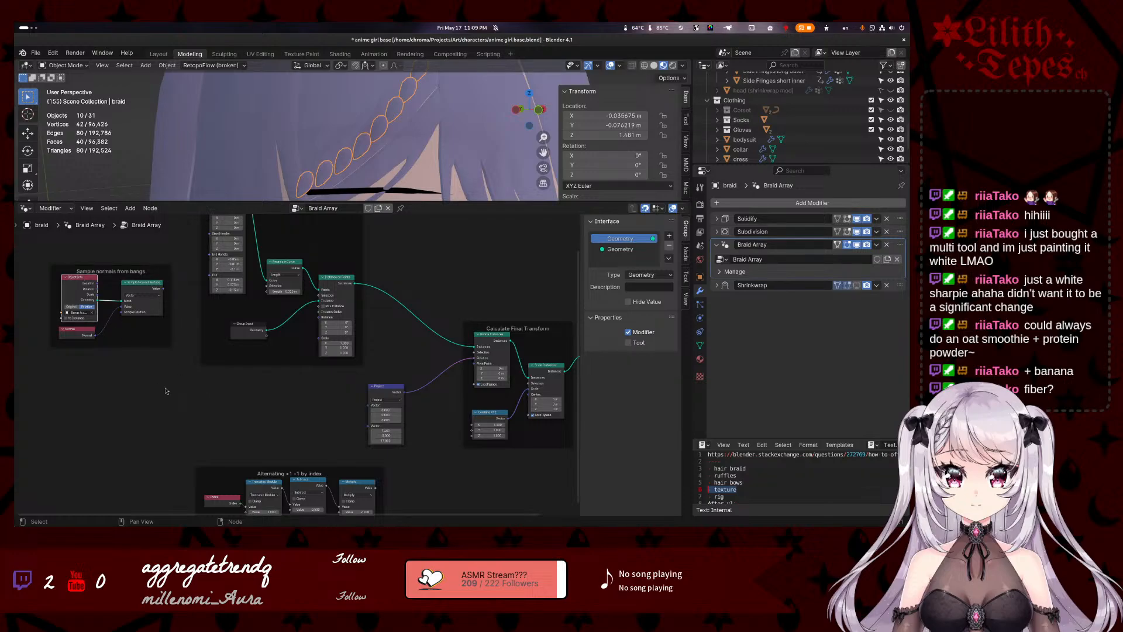
{"action": "key", "text": "F3"}
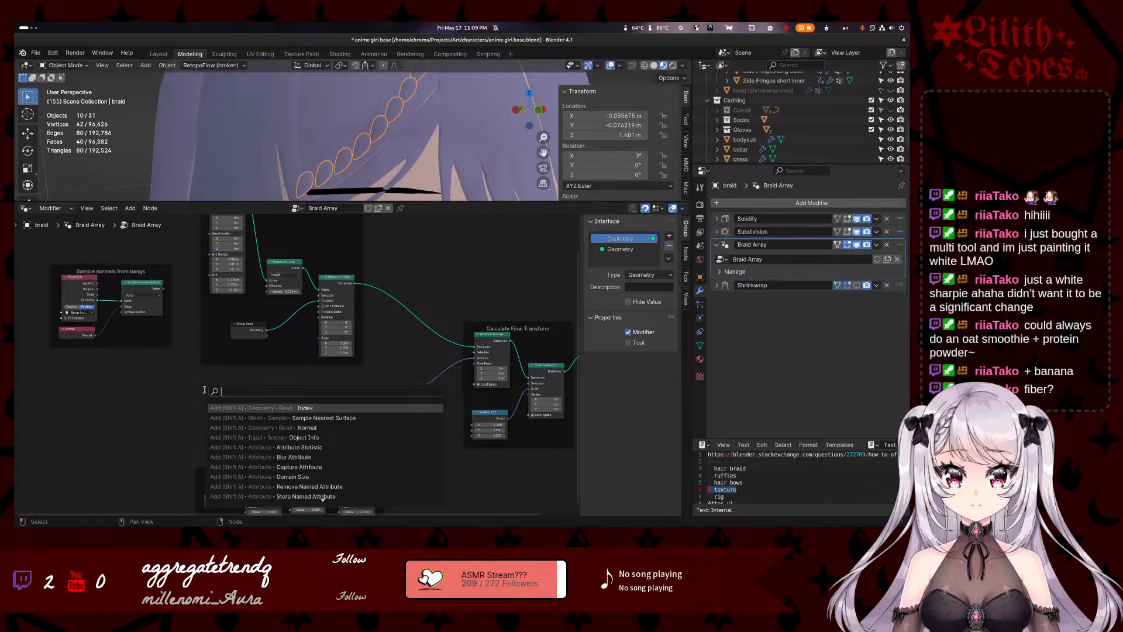
{"action": "type", "text": "sample n"}
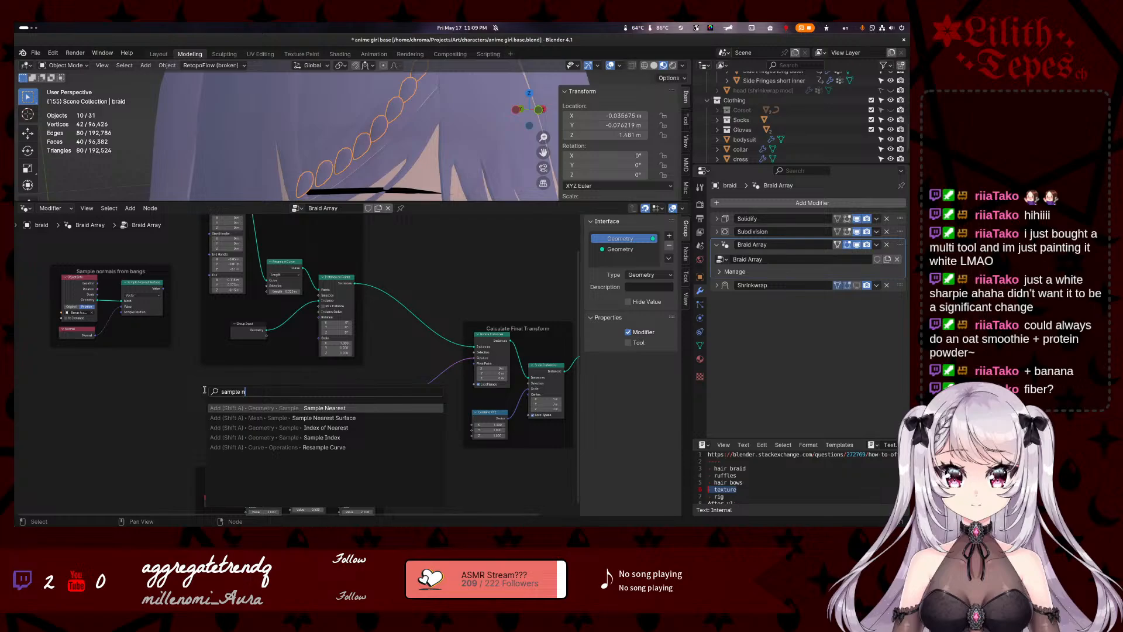
{"action": "key", "text": "BackSpace"}
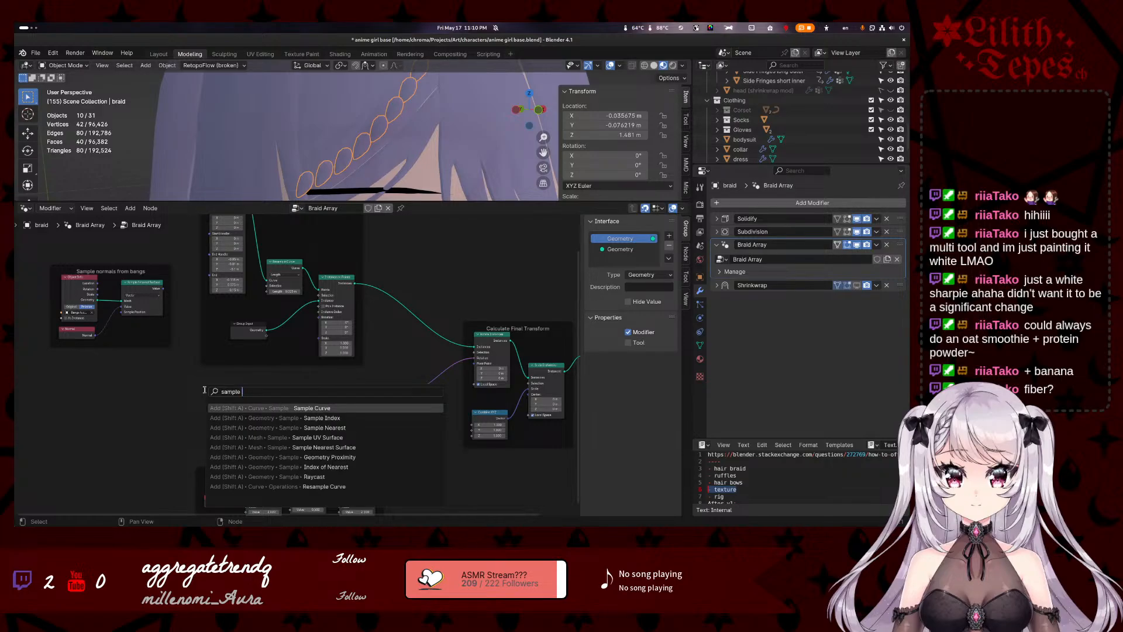
{"action": "key", "text": "Escape"}
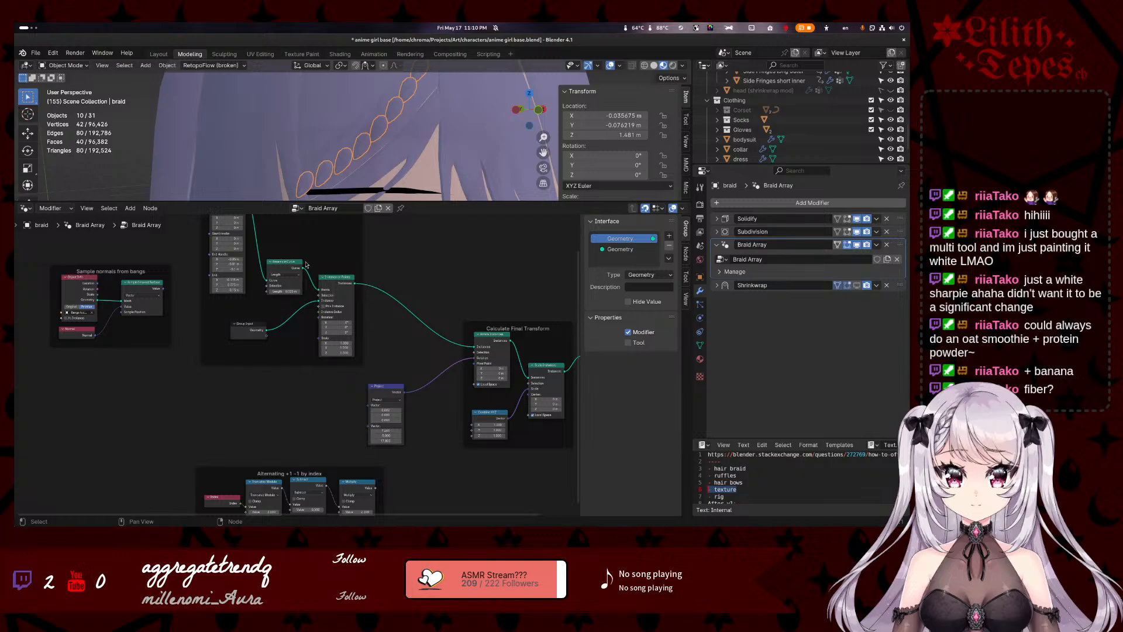
- Add a Sample Nearest node fed by the Resample Curve output and place it beside the Project node
{"action": "left_click_drag", "start_coordinate": [290, 261], "coordinate": [278, 418]}
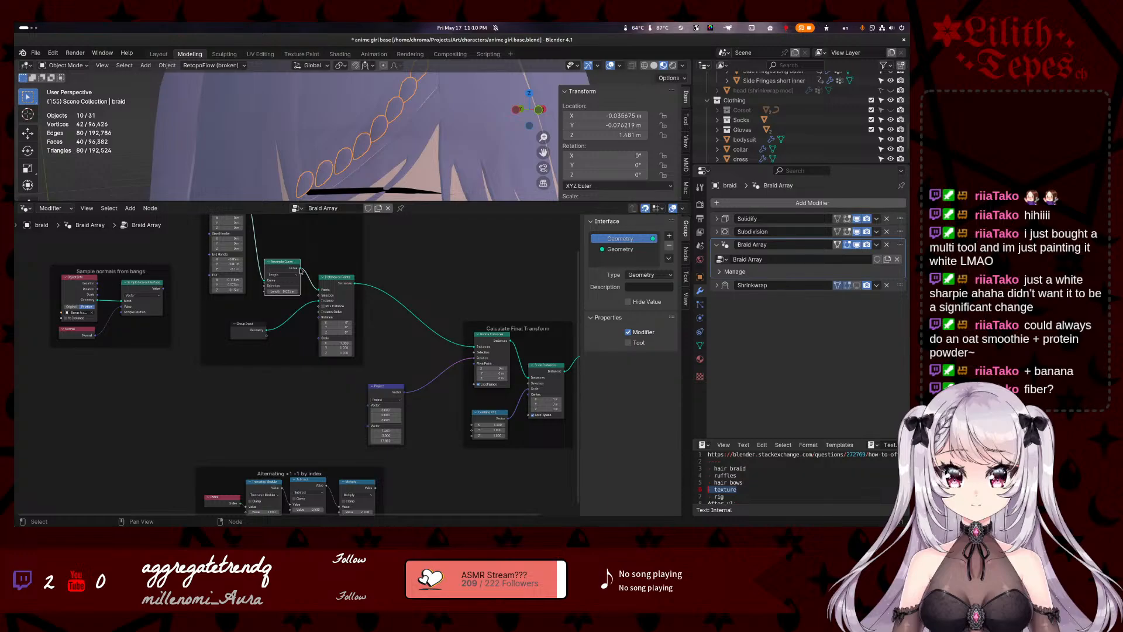
{"action": "left_click_drag", "start_coordinate": [300, 270], "coordinate": [296, 427]}
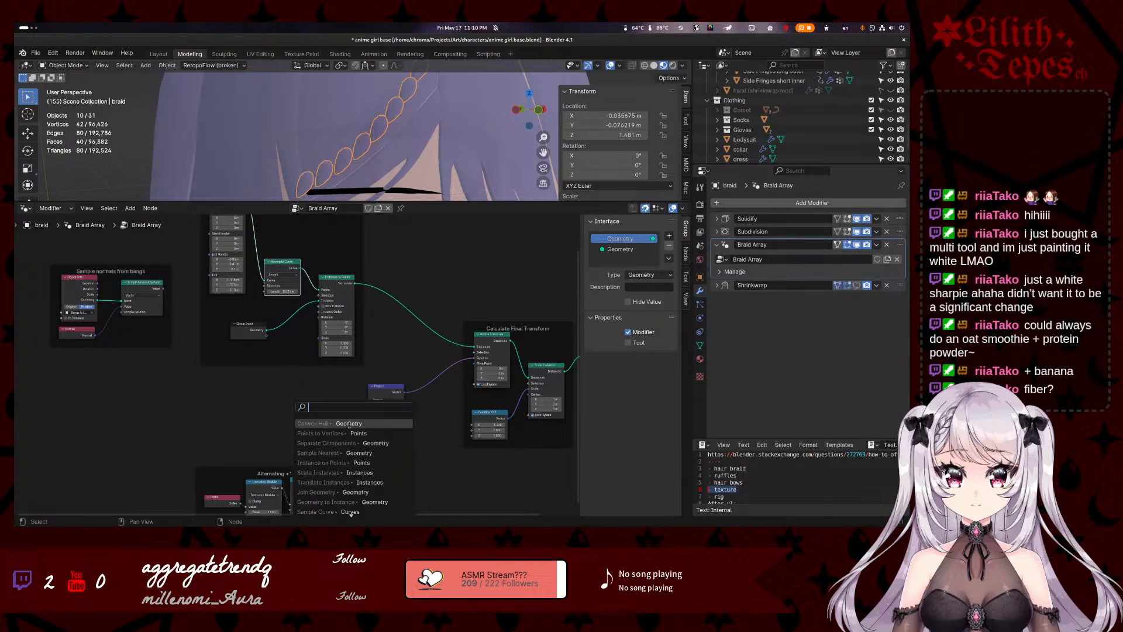
{"action": "type", "text": "sample nearest"}
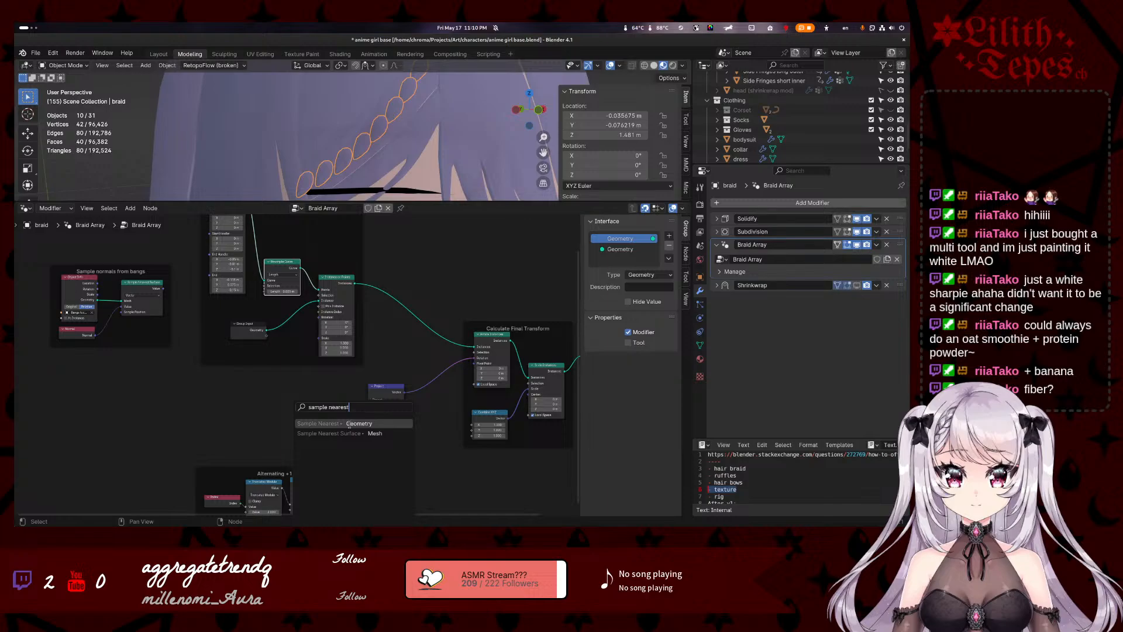
{"action": "key", "text": "Down"}
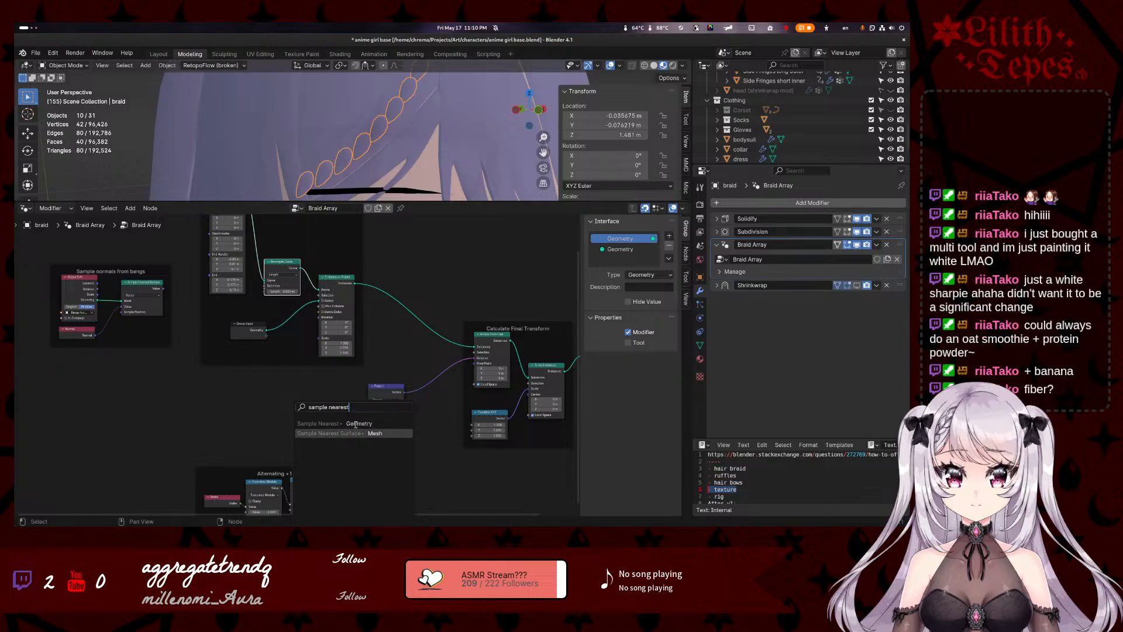
{"action": "key", "text": "Up"}
{"action": "key", "text": "Return"}
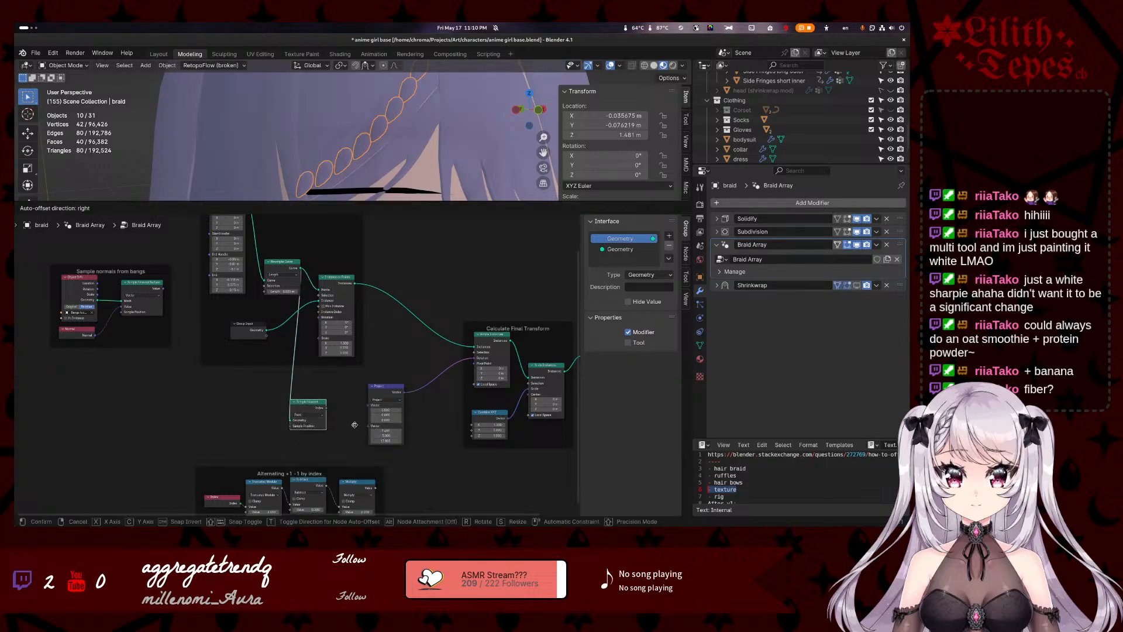
{"action": "left_click", "coordinate": [344, 425]}
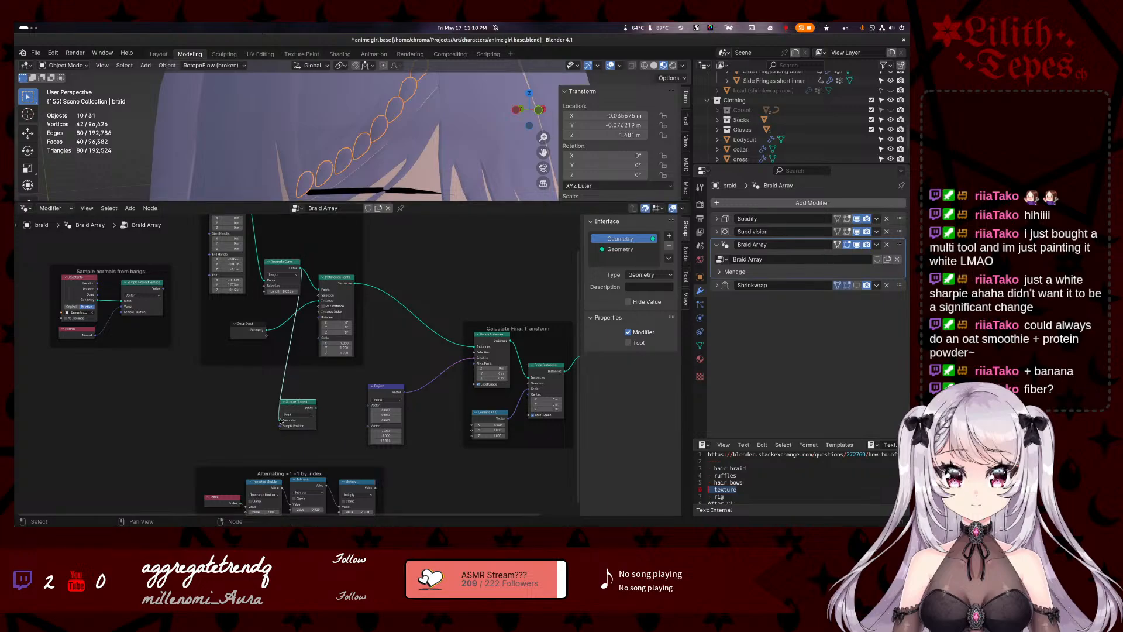
- Replace the Sample Nearest node's Geometry link with one from the Bezier Segment's Curve output
{"action": "left_click_drag", "start_coordinate": [279, 420], "coordinate": [265, 403]}
{"action": "key", "text": "Home"}
{"action": "left_click_drag", "start_coordinate": [253, 238], "coordinate": [281, 415]}
{"action": "scroll", "coordinate": [242, 413], "scroll_direction": "up", "scroll_amount": 2}
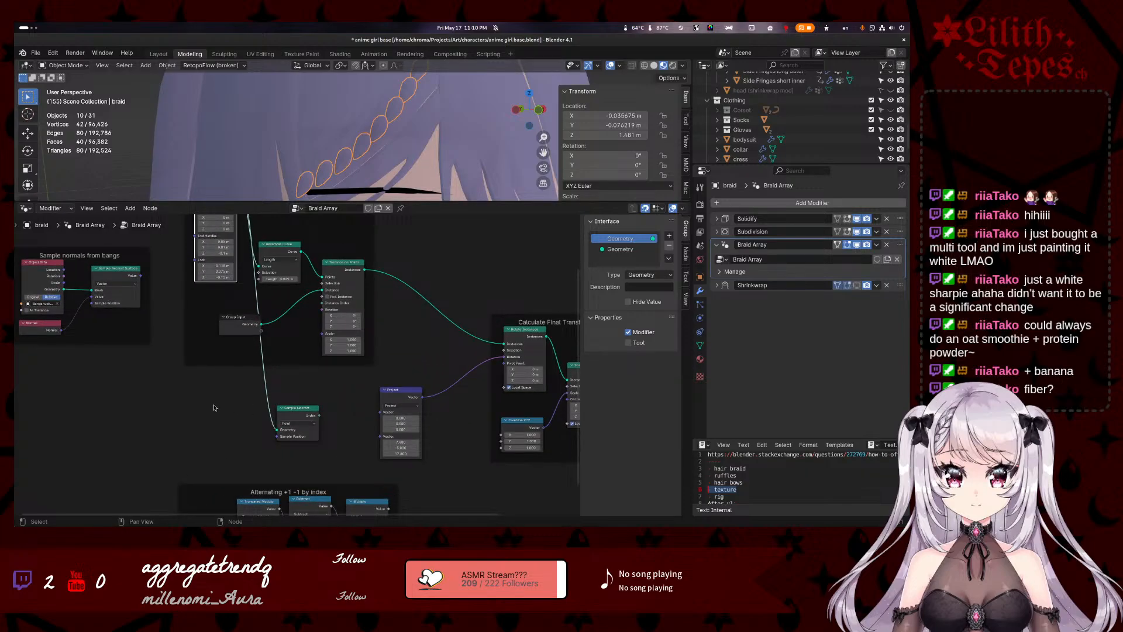
{"action": "middle_click_drag", "start_coordinate": [191, 408], "coordinate": [211, 402]}
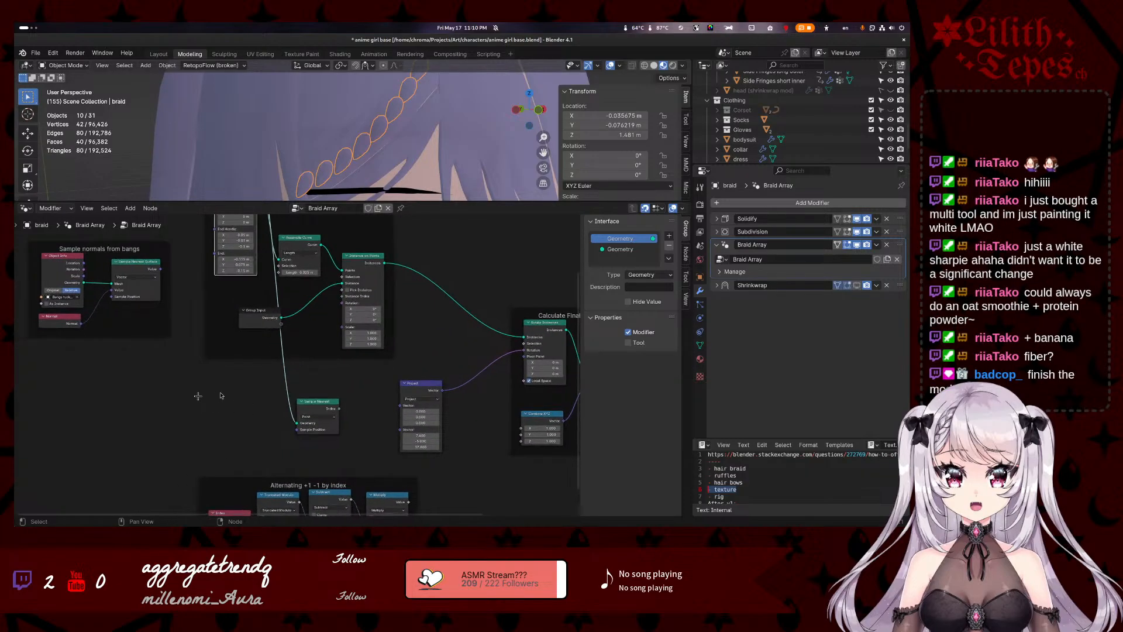
{"action": "left_click", "coordinate": [323, 403]}
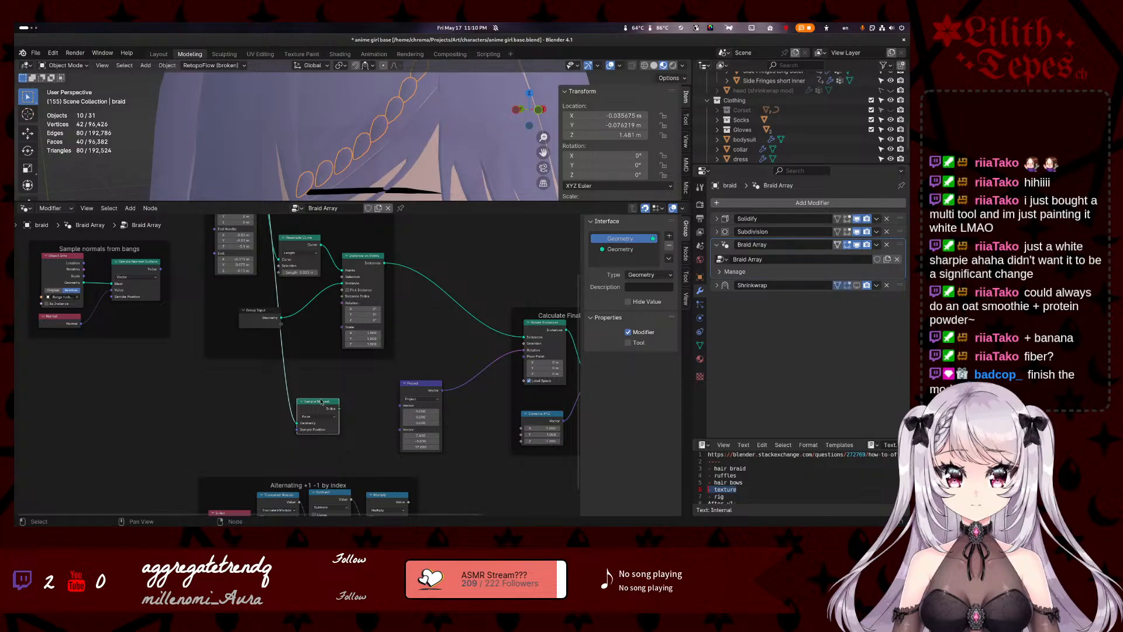
{"action": "scroll", "coordinate": [322, 403], "scroll_direction": "down", "scroll_amount": 2}
{"action": "scroll", "coordinate": [284, 228], "scroll_direction": "down", "scroll_amount": 1}
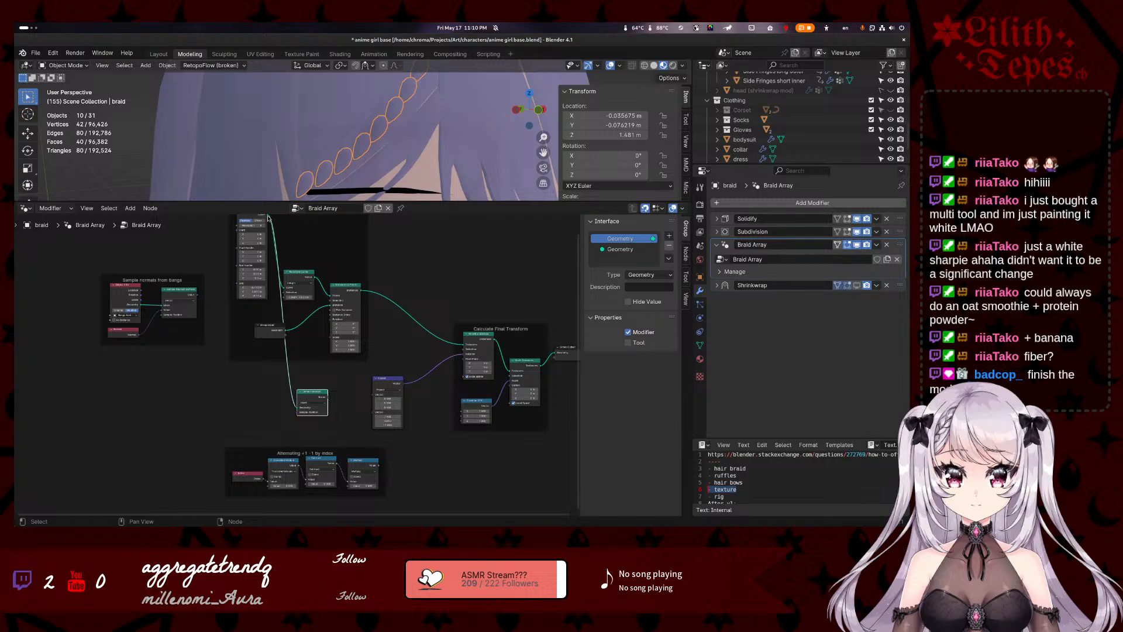
- Add a Sample Nearest Surface node fed by the Bezier Segment's Curve output and delete the Sample Nearest node
{"action": "left_click_drag", "start_coordinate": [268, 215], "coordinate": [289, 430]}
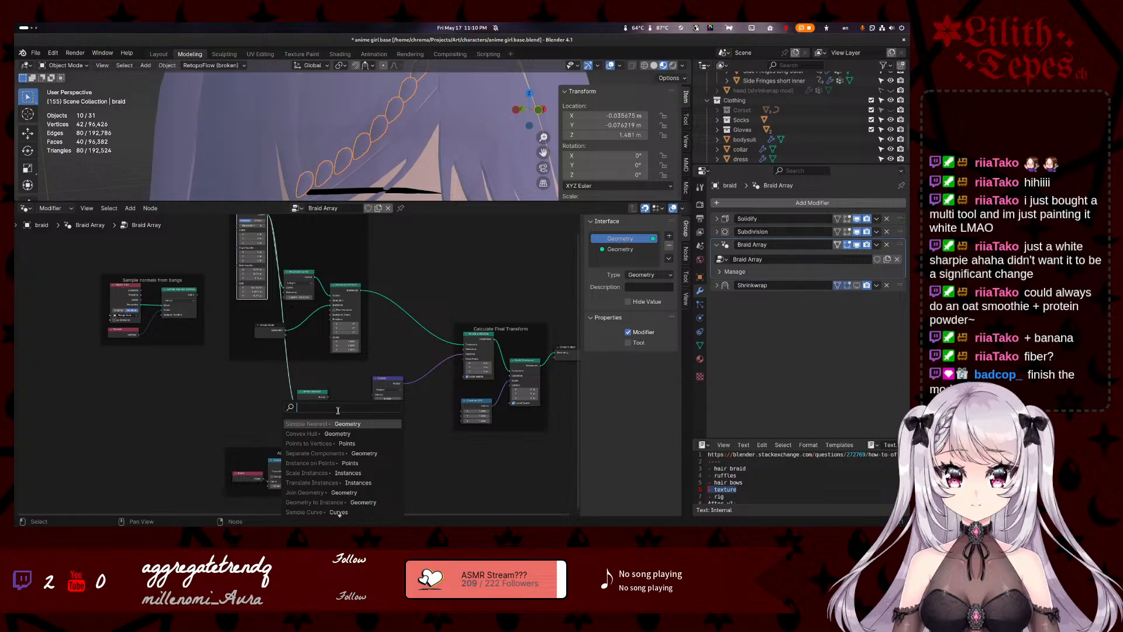
{"action": "type", "text": "sample"}
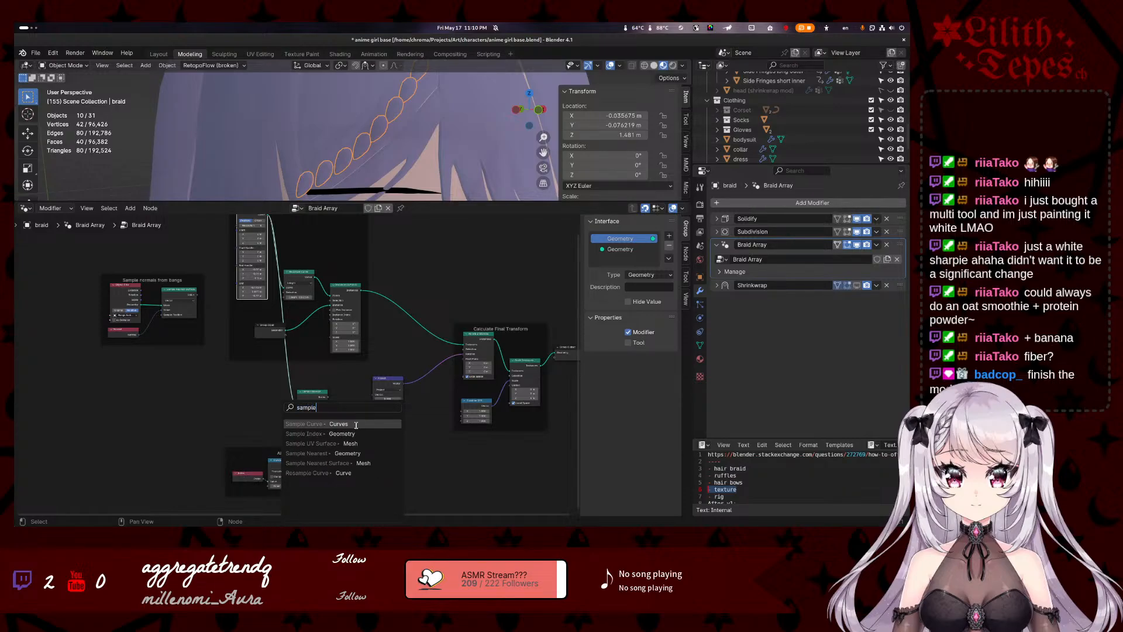
{"action": "left_click", "coordinate": [369, 463]}
{"action": "left_click", "coordinate": [295, 408]}
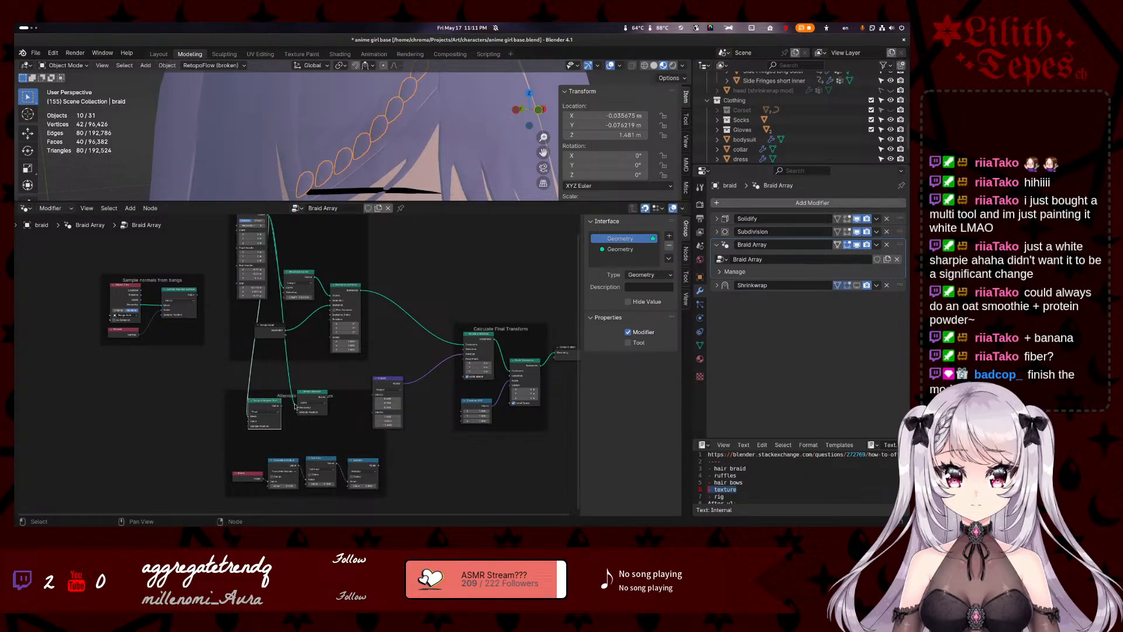
{"action": "left_click", "coordinate": [318, 397]}
{"action": "key", "text": "x"}
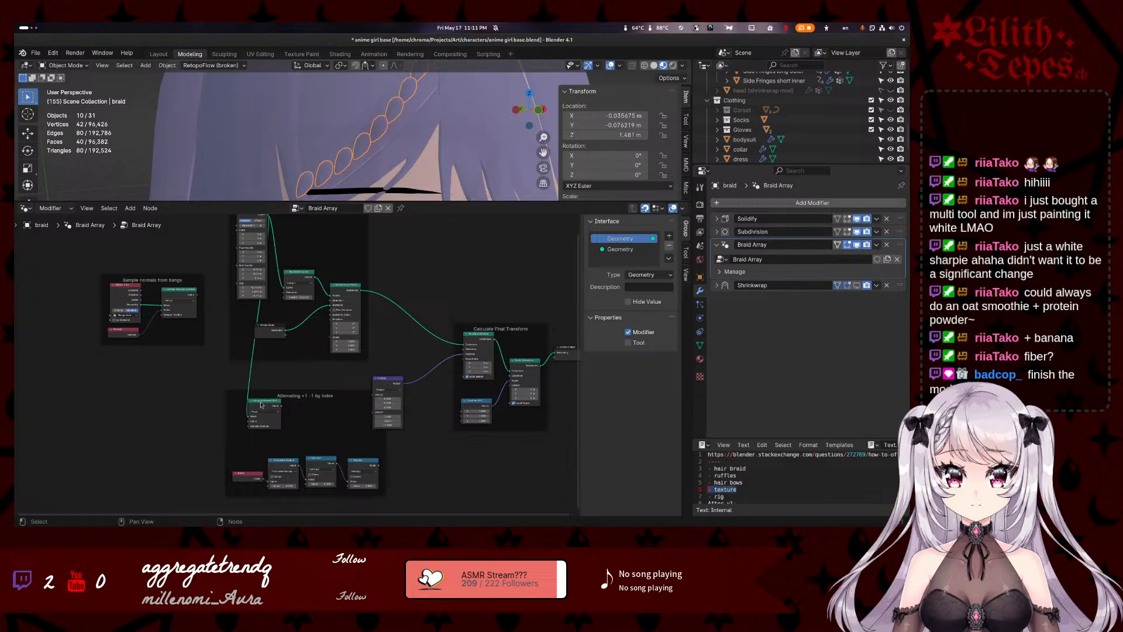
- Move the new Sample Nearest Surface node slightly away from its spot beside the Project node and set its data type to Vector
{"action": "left_click_drag", "start_coordinate": [262, 403], "coordinate": [299, 390]}
{"action": "left_click", "coordinate": [297, 400]}
{"action": "scroll", "coordinate": [297, 400], "scroll_direction": "up", "scroll_amount": 2}
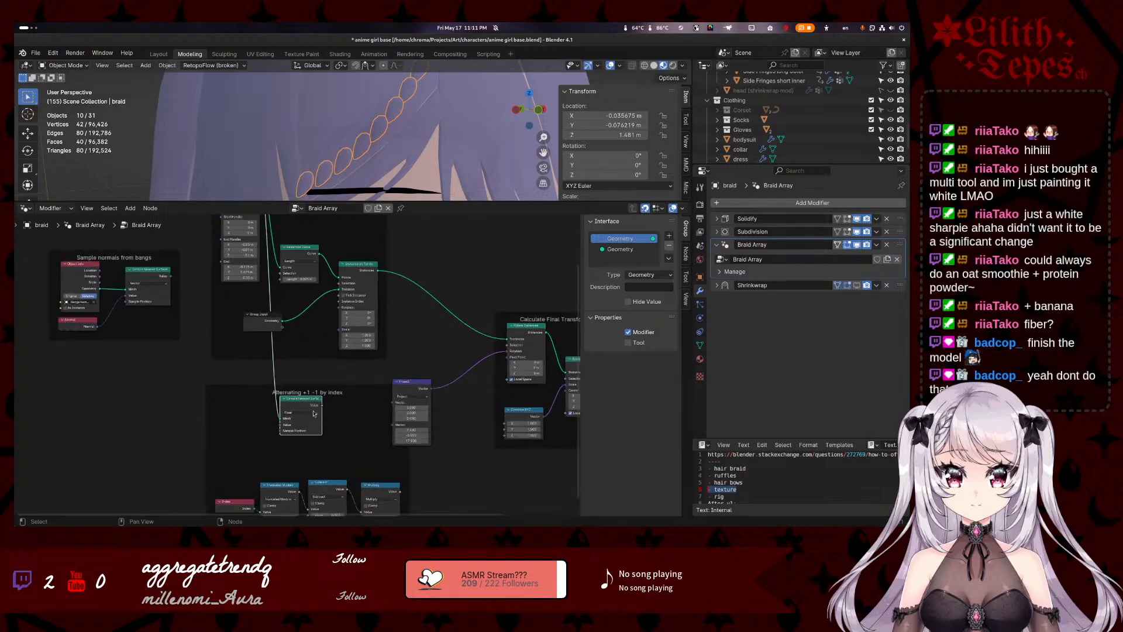
{"action": "left_click", "coordinate": [302, 412]}
{"action": "left_click", "coordinate": [312, 439]}
- Copy the Normal node from the Sample normals from bangs frame and feed the copy into the new Sample Nearest Surface node's Value input
{"action": "left_click_drag", "start_coordinate": [280, 430], "coordinate": [272, 428]}
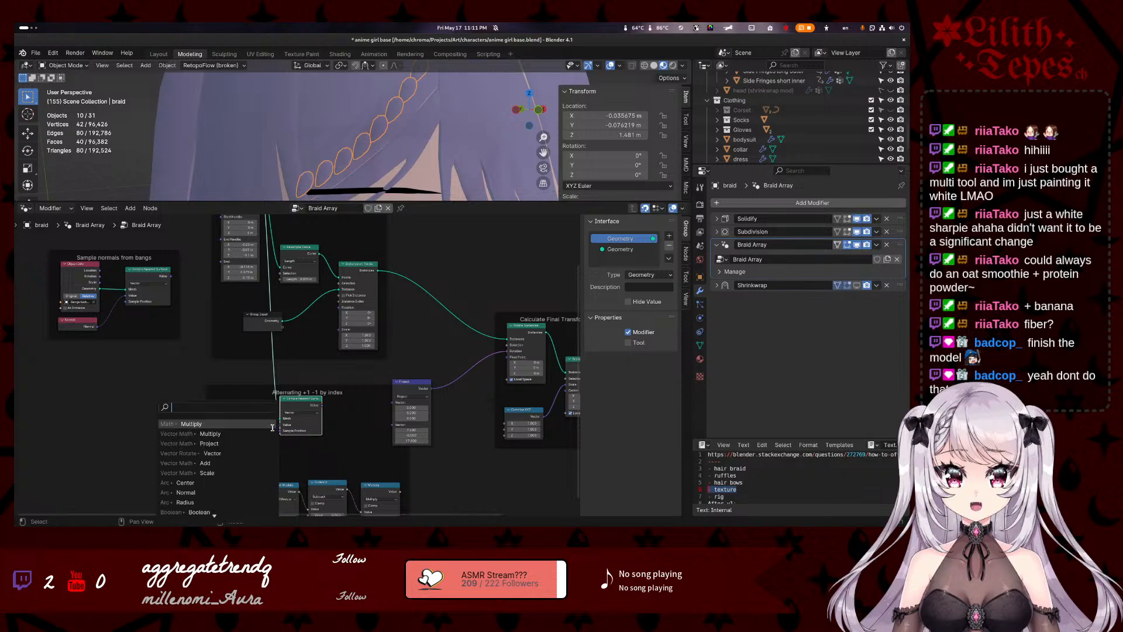
{"action": "left_click", "coordinate": [86, 322]}
{"action": "key", "text": "ctrl+c"}
{"action": "key", "text": "ctrl+v"}
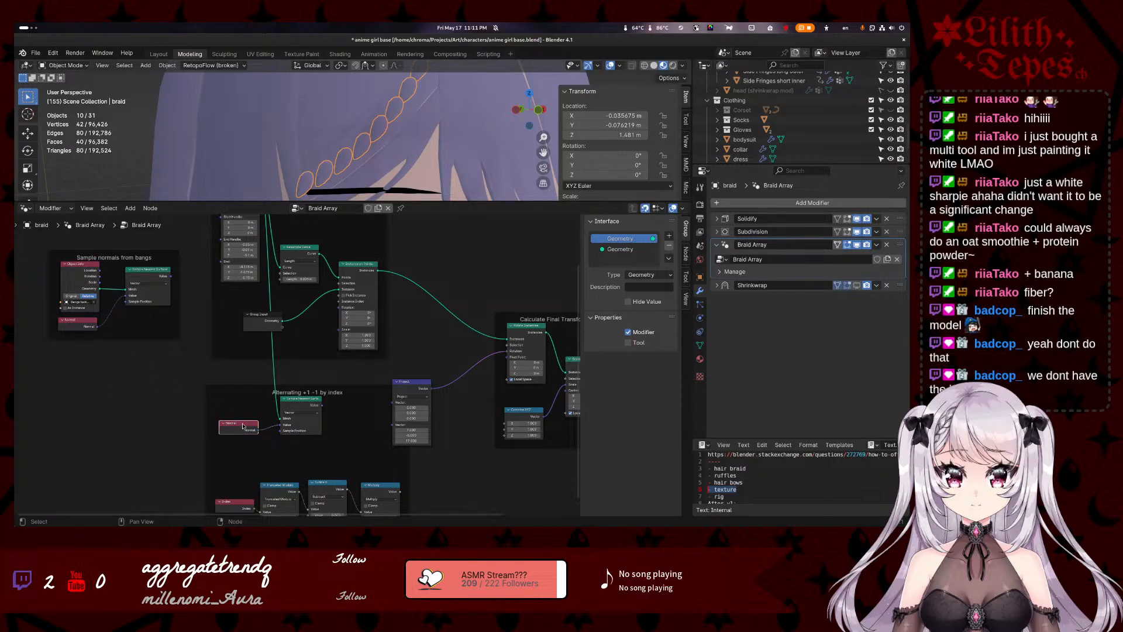
{"action": "left_click_drag", "start_coordinate": [242, 423], "coordinate": [241, 420]}
- Remove the copied Normal node and the Sample Nearest Surface node from the Alternating +1 -1 by index frame
{"action": "left_click", "coordinate": [307, 401], "text": "shift"}
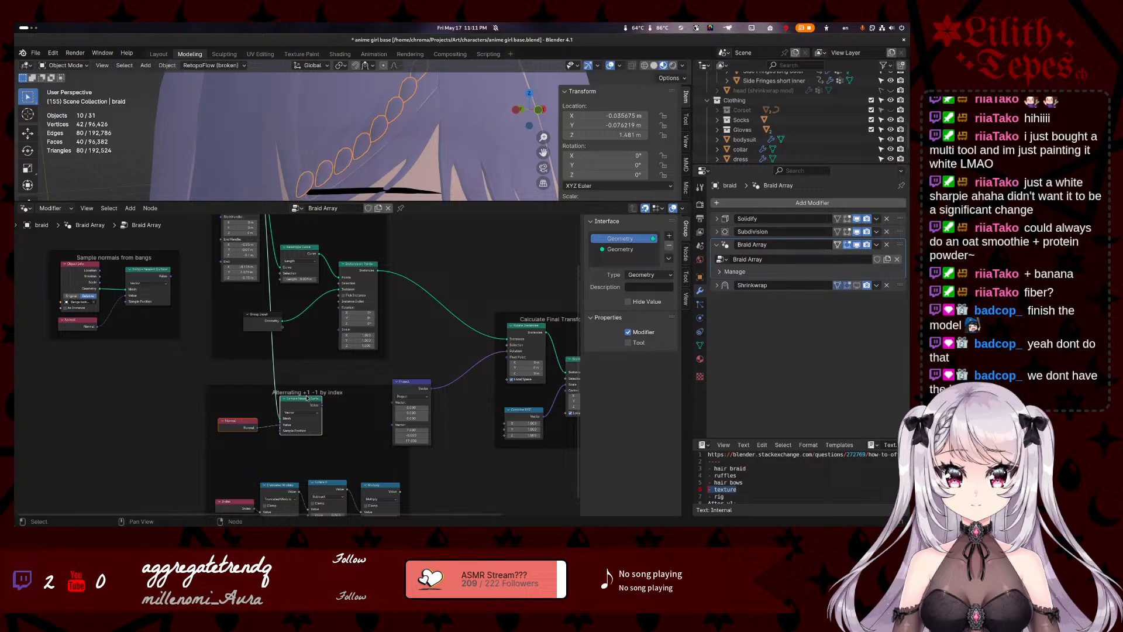
{"action": "left_click_drag", "start_coordinate": [307, 401], "coordinate": [297, 429]}
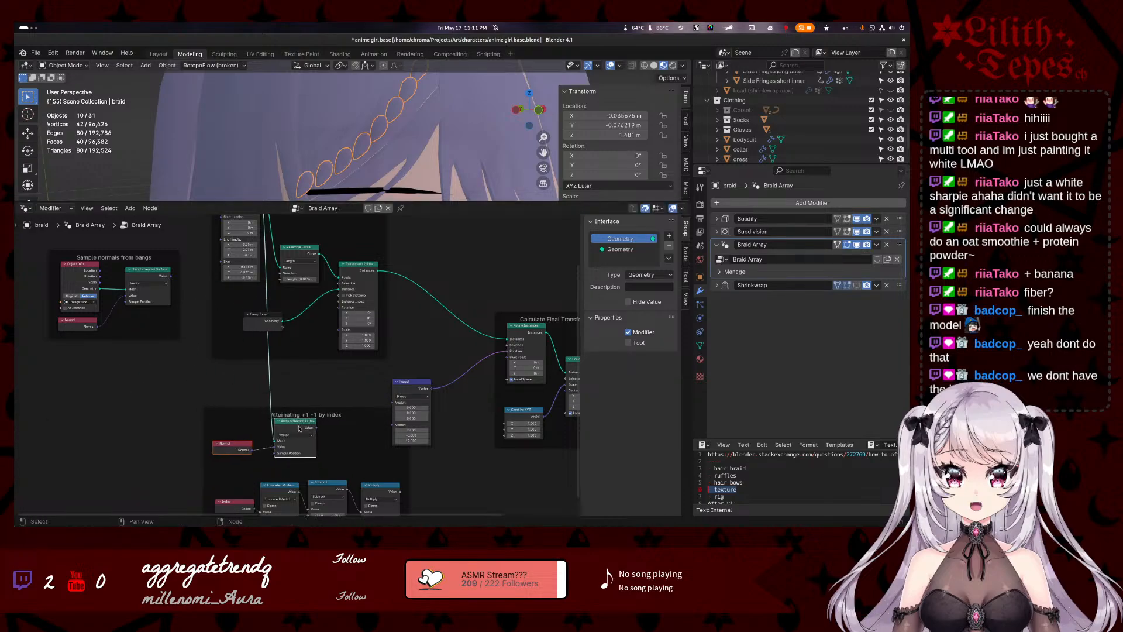
{"action": "right_click", "coordinate": [299, 428]}
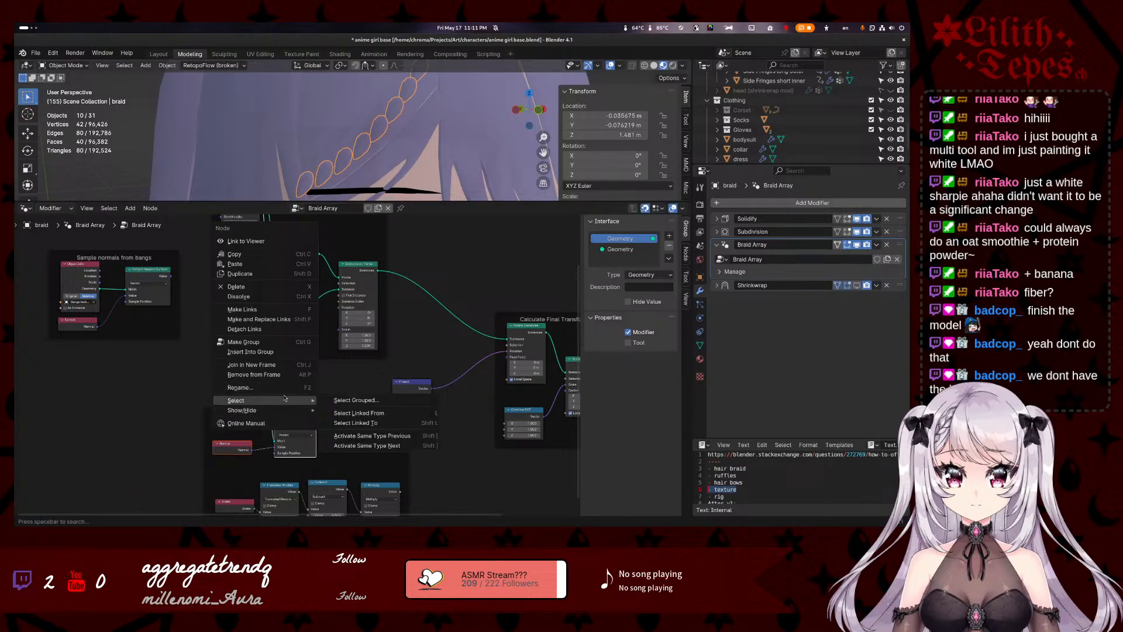
{"action": "left_click", "coordinate": [284, 375]}
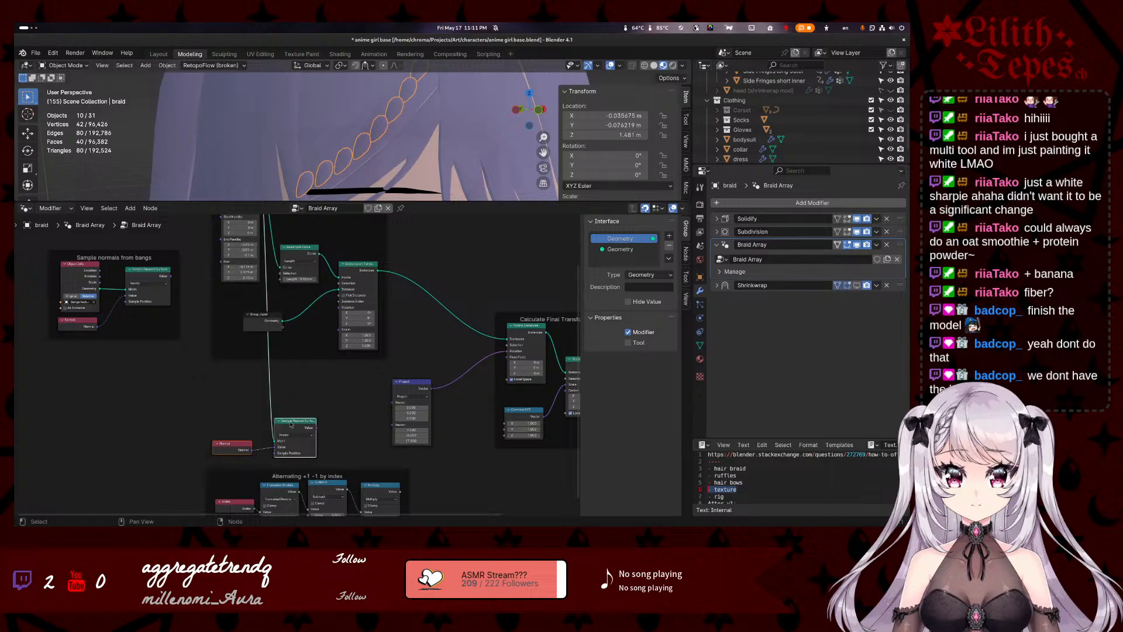
- Arrange the Sample Nearest Surface node and its Normal node in the gap between the Instances along curve and Alternating +1 -1 by index frames
{"action": "left_click_drag", "start_coordinate": [286, 423], "coordinate": [292, 392]}
{"action": "left_click", "coordinate": [269, 386]}
{"action": "left_click_drag", "start_coordinate": [230, 415], "coordinate": [251, 412]}
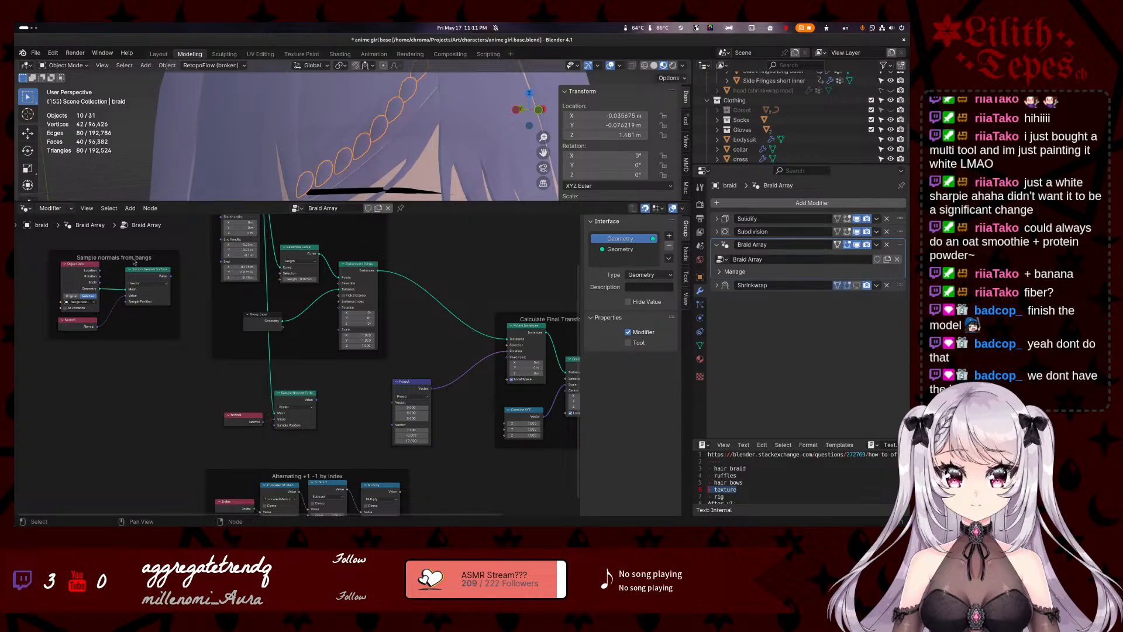
{"action": "left_click_drag", "start_coordinate": [126, 254], "coordinate": [120, 254]}
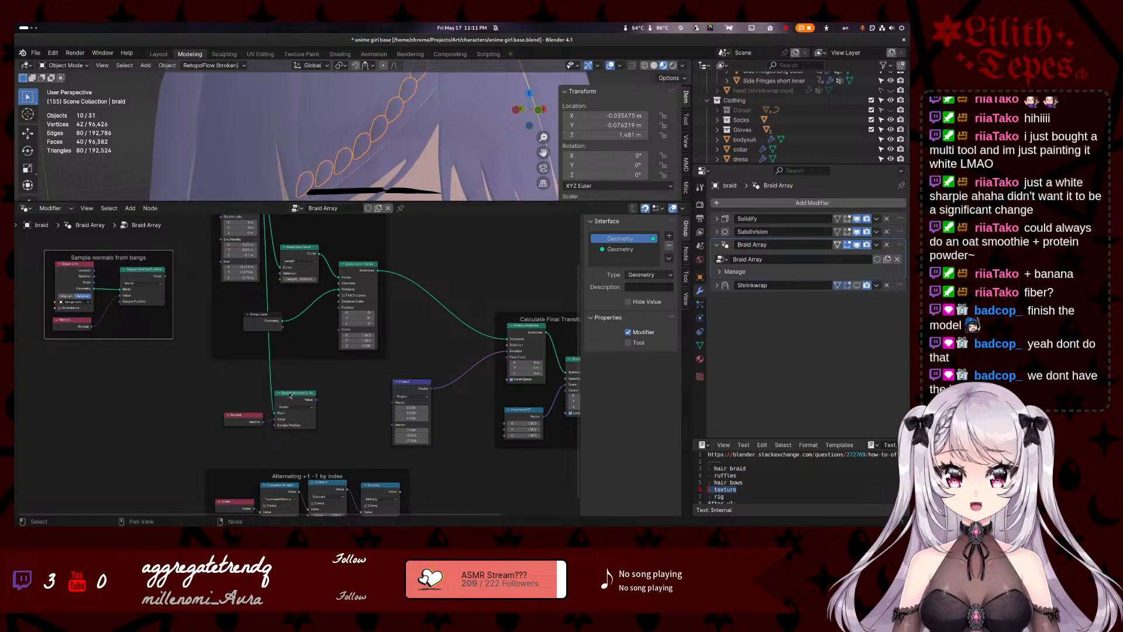
{"action": "left_click_drag", "start_coordinate": [295, 393], "coordinate": [306, 393]}
{"action": "left_click_drag", "start_coordinate": [251, 417], "coordinate": [256, 410]}
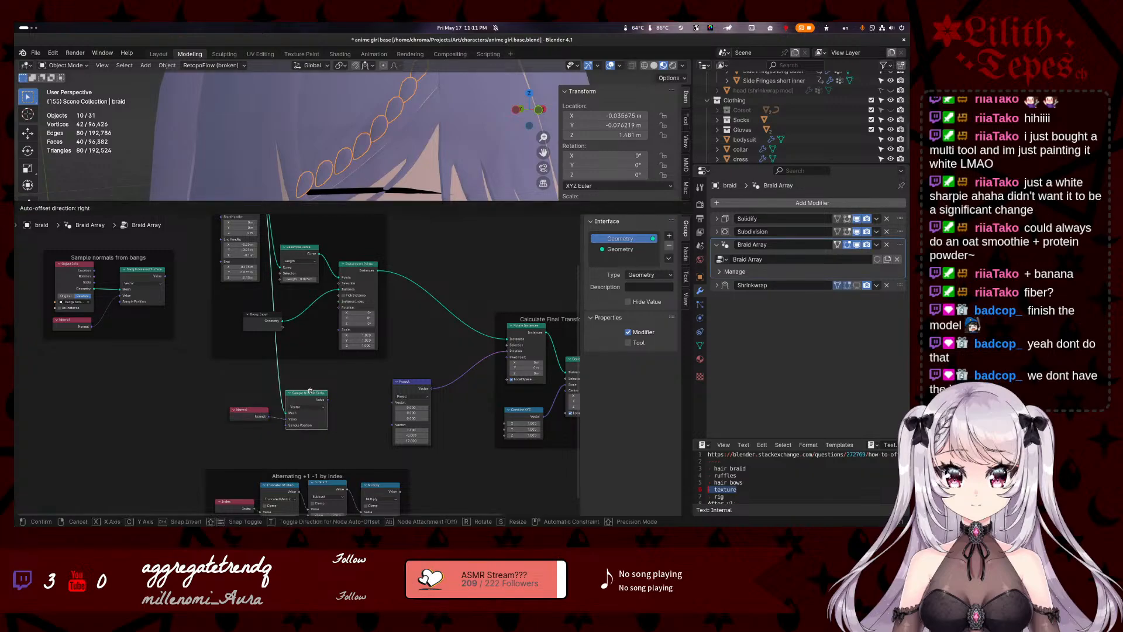
{"action": "left_click_drag", "start_coordinate": [316, 396], "coordinate": [311, 390]}
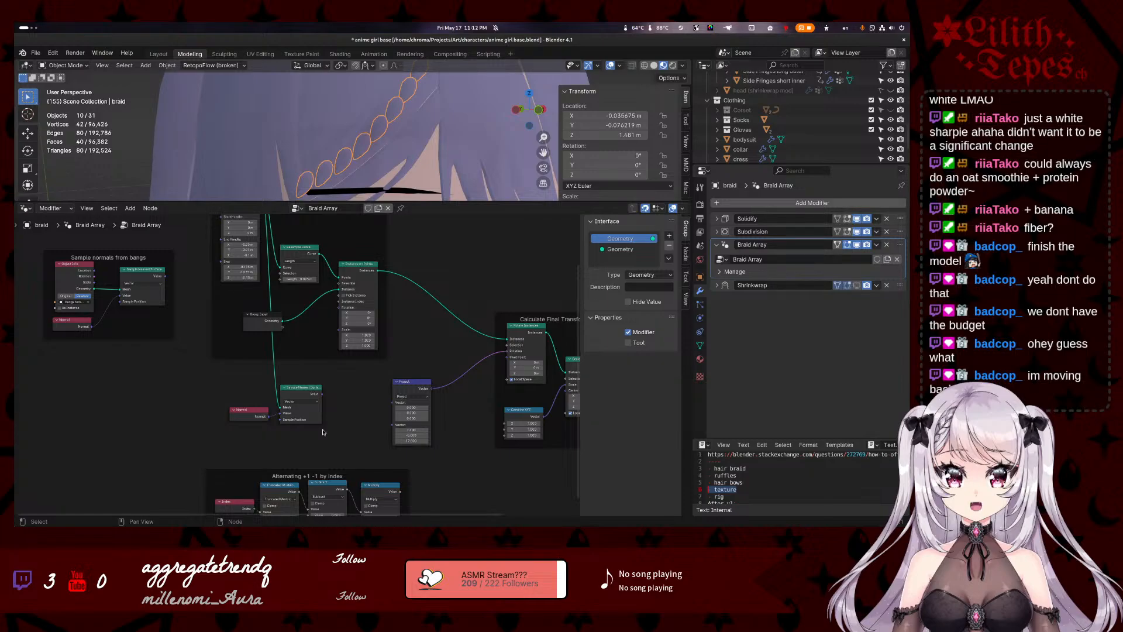
{"action": "left_click_drag", "start_coordinate": [257, 413], "coordinate": [257, 405]}
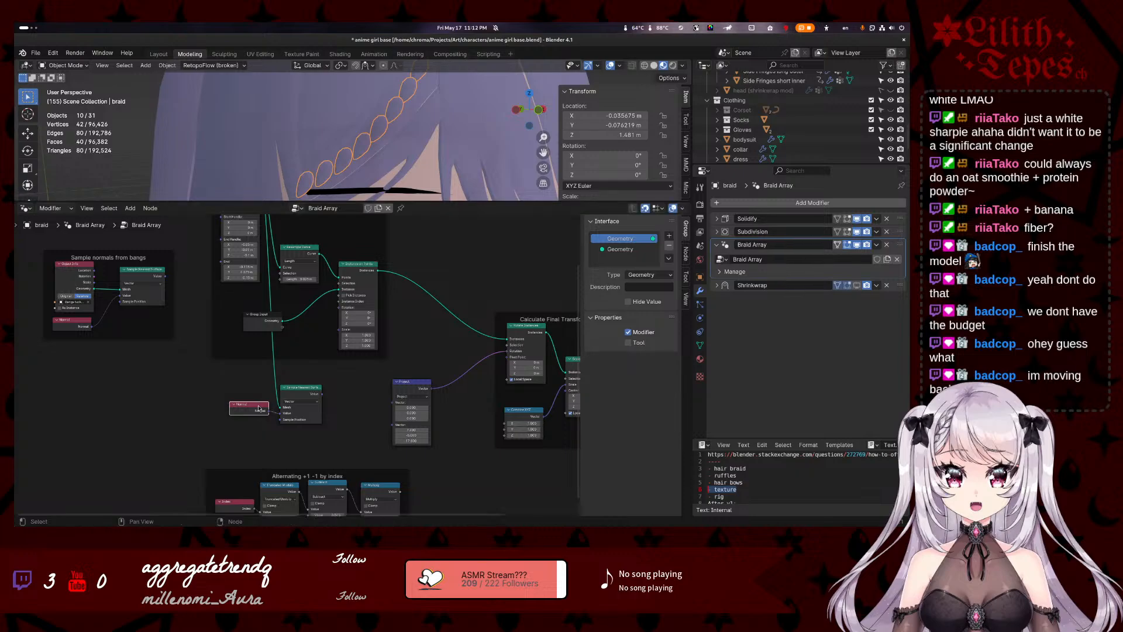
{"action": "left_click", "coordinate": [296, 396]}
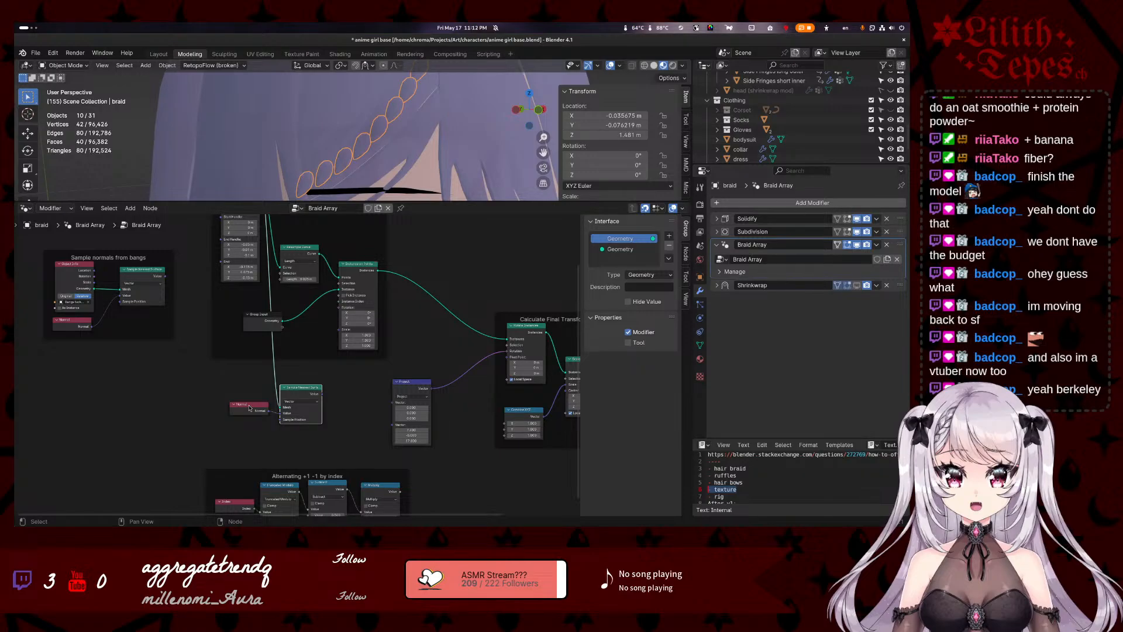
{"action": "left_click_drag", "start_coordinate": [246, 401], "coordinate": [251, 409]}
{"action": "left_click", "coordinate": [292, 389]}
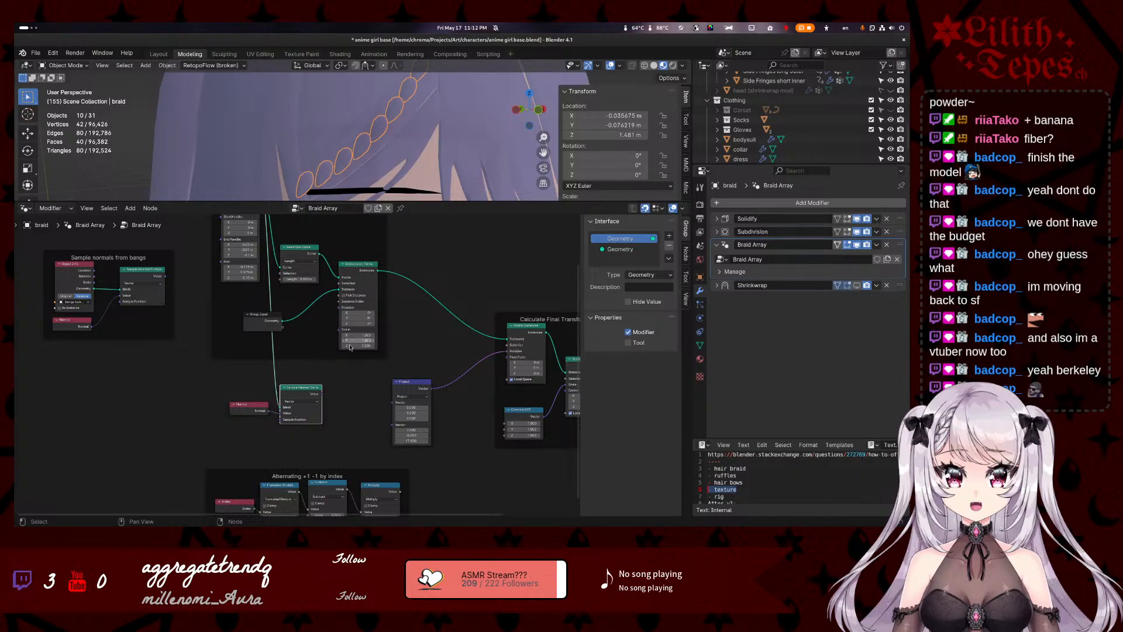
{"action": "left_click_drag", "start_coordinate": [312, 388], "coordinate": [312, 384]}
{"action": "left_click_drag", "start_coordinate": [252, 405], "coordinate": [252, 413]}
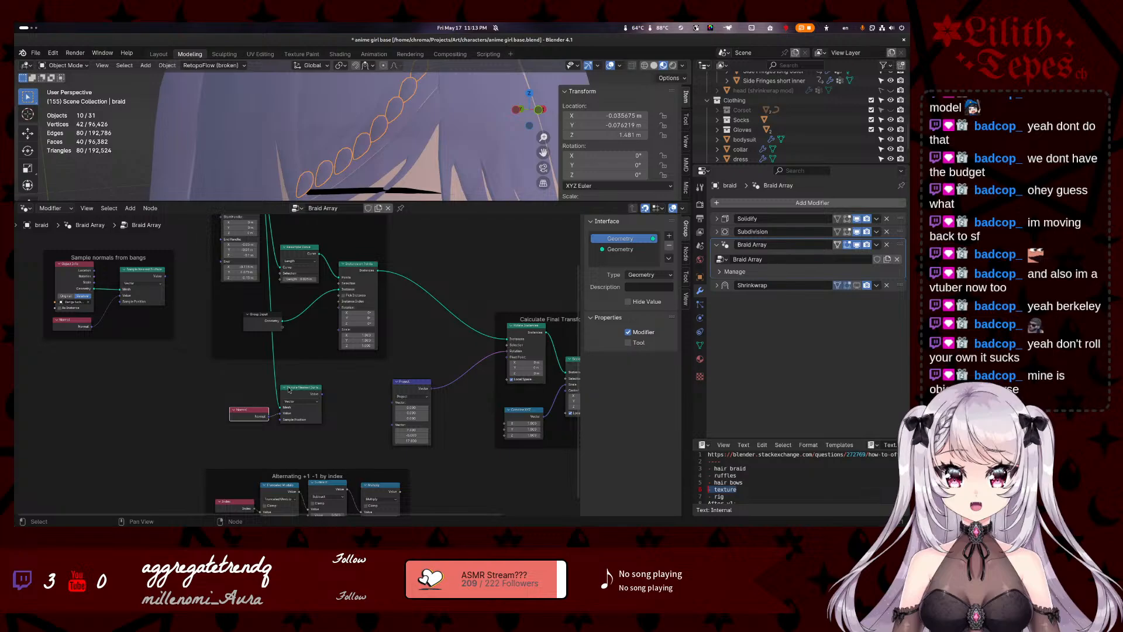
{"action": "scroll", "coordinate": [290, 383], "scroll_direction": "up", "scroll_amount": 3}
{"action": "middle_click_drag", "start_coordinate": [289, 384], "coordinate": [326, 359]}
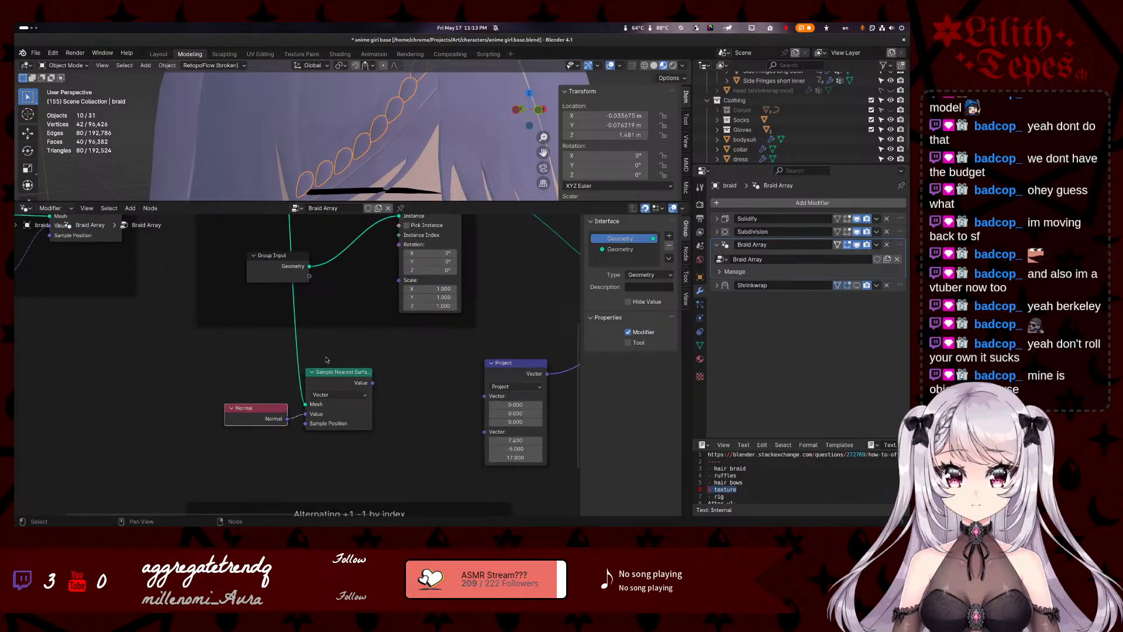
{"action": "left_click", "coordinate": [333, 375]}
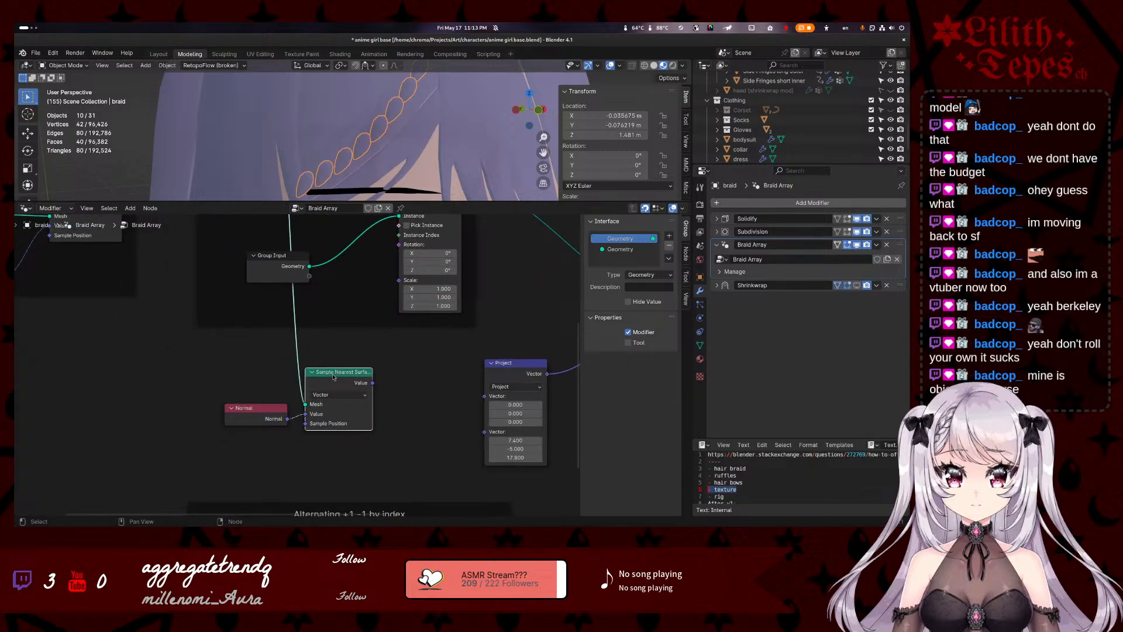
{"action": "left_click_drag", "start_coordinate": [272, 413], "coordinate": [272, 404]}
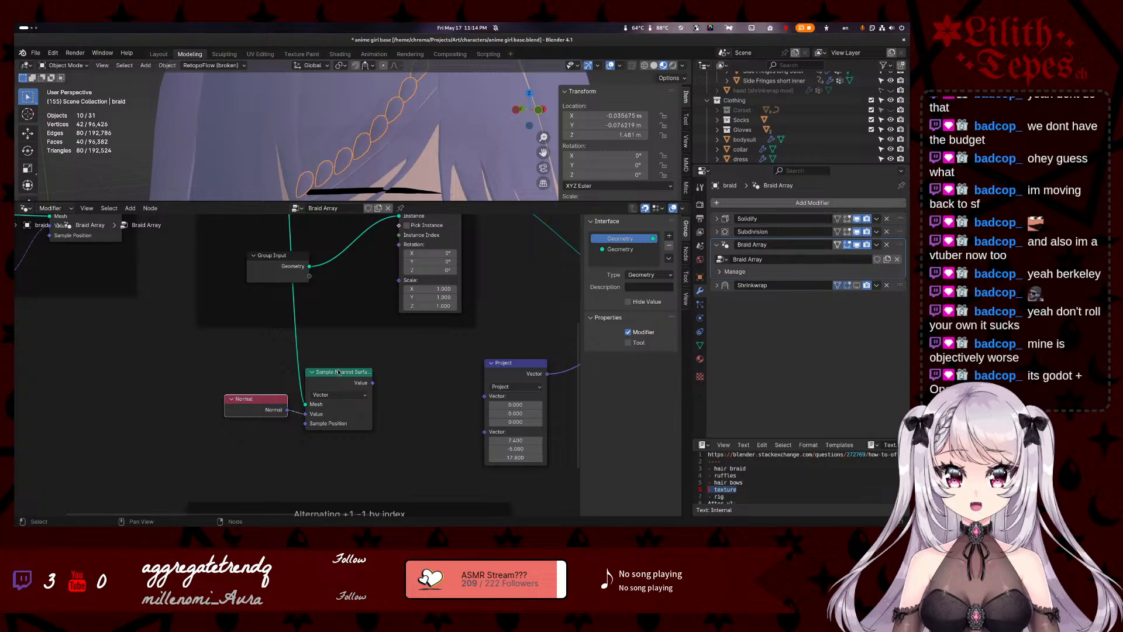
{"action": "scroll", "coordinate": [287, 349], "scroll_direction": "down", "scroll_amount": 2}
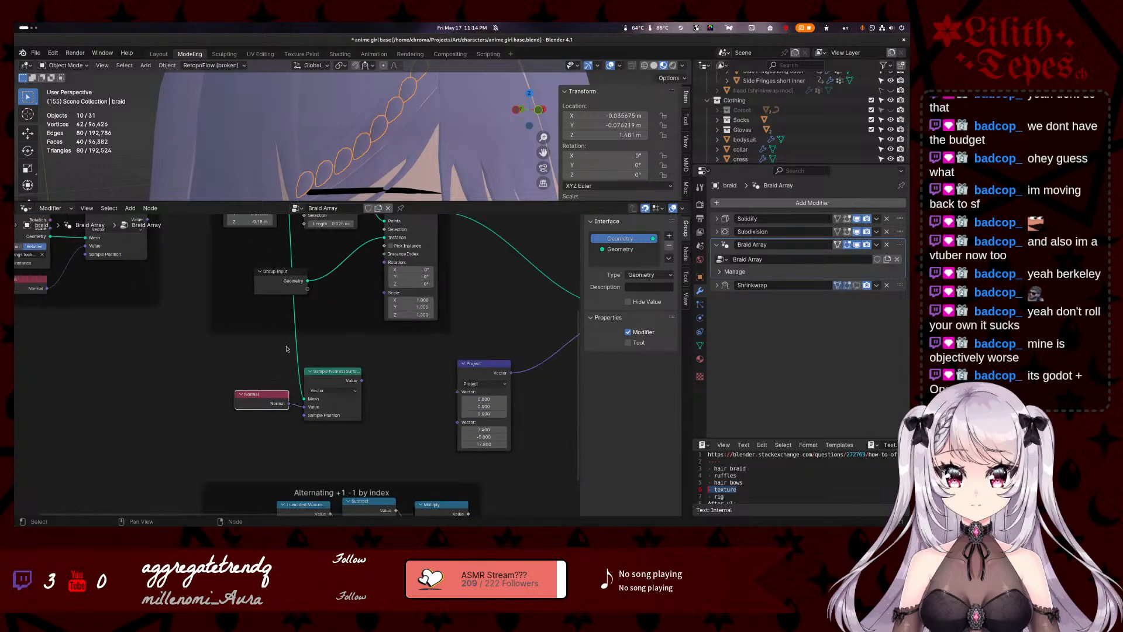
{"action": "scroll", "coordinate": [286, 349], "scroll_direction": "up", "scroll_amount": 2}
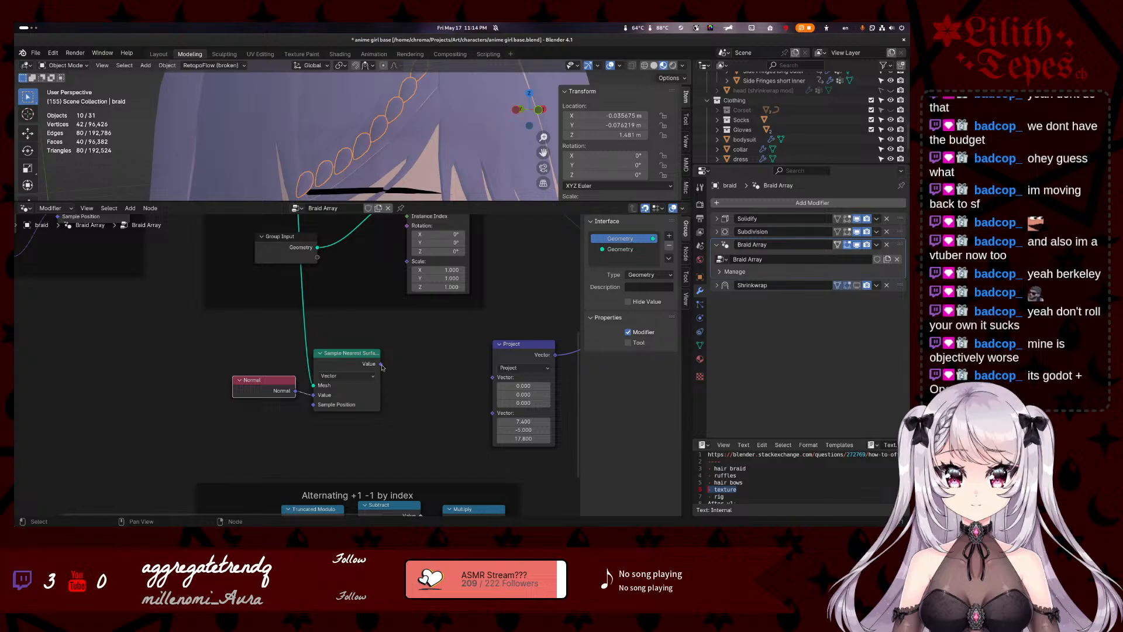
- Connect the Sample Nearest Surface node's Value output to the Project node's first Vector input and check the braid in the viewport
{"action": "mouse_move", "coordinate": [382, 366]}
{"action": "left_click_drag", "start_coordinate": [277, 380], "coordinate": [408, 392]}
{"action": "scroll", "coordinate": [310, 384], "scroll_direction": "down", "scroll_amount": 2}
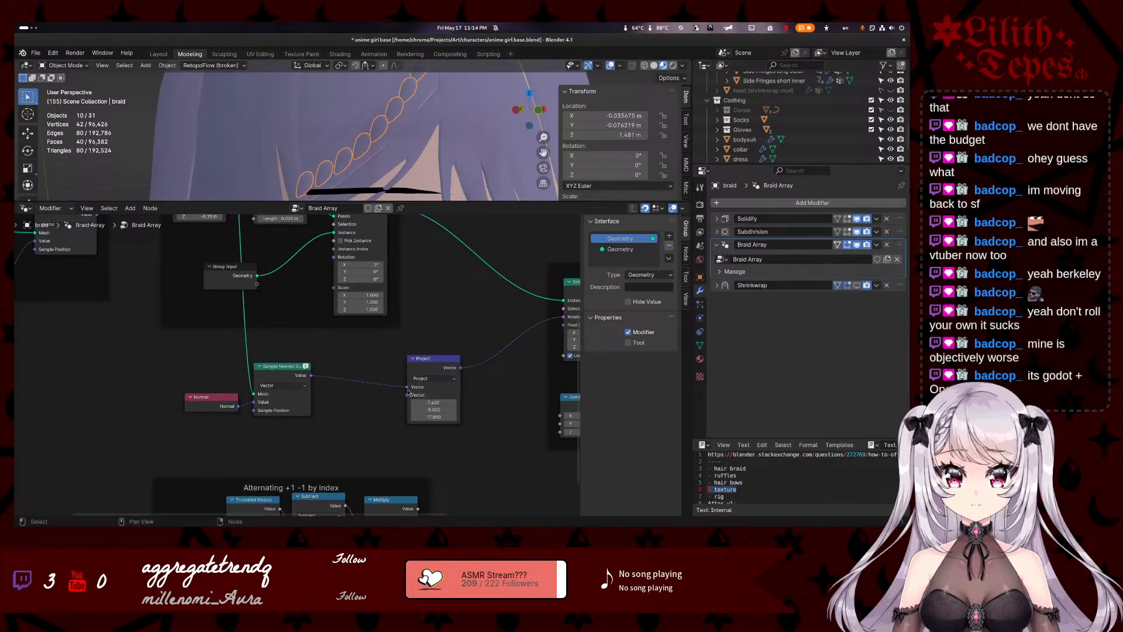
{"action": "scroll", "coordinate": [408, 392], "scroll_direction": "down", "scroll_amount": 1}
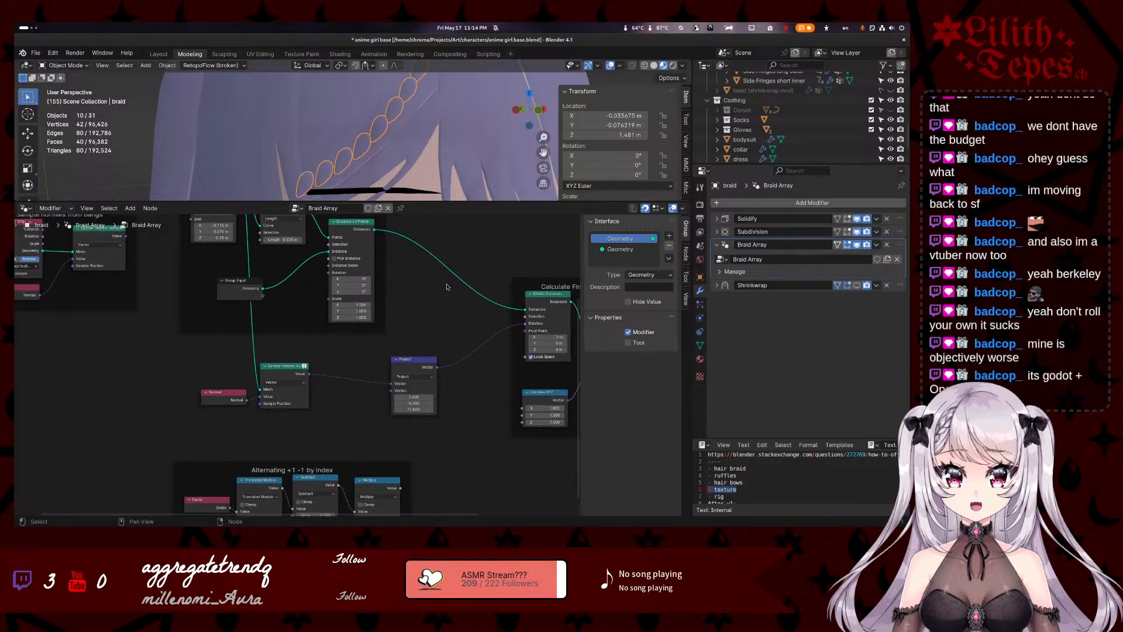
{"action": "scroll", "coordinate": [474, 107], "scroll_direction": "down", "scroll_amount": 1}
{"action": "mouse_move", "coordinate": [474, 107]}
{"action": "middle_mouse_down"}
{"action": "mouse_move", "coordinate": [501, 111]}
{"action": "mouse_move", "coordinate": [475, 116]}
{"action": "middle_mouse_up"}
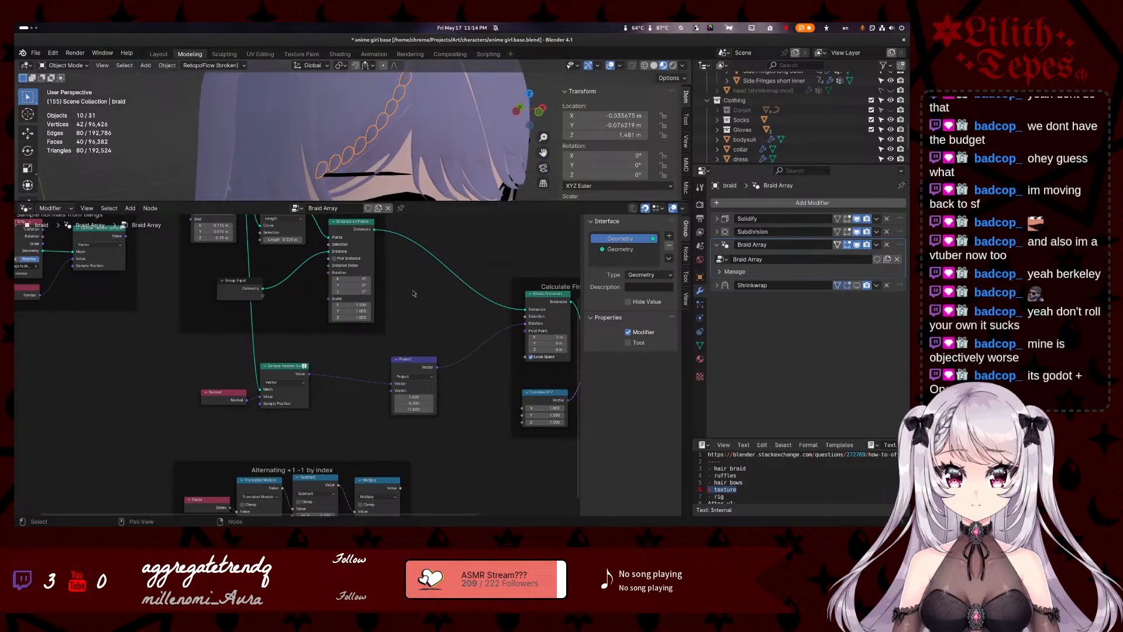
- Disconnect the Project node from both the Sample Nearest Surface node and the Rotate Instances node's Rotation input
{"action": "left_click_drag", "start_coordinate": [383, 387], "coordinate": [383, 354]}
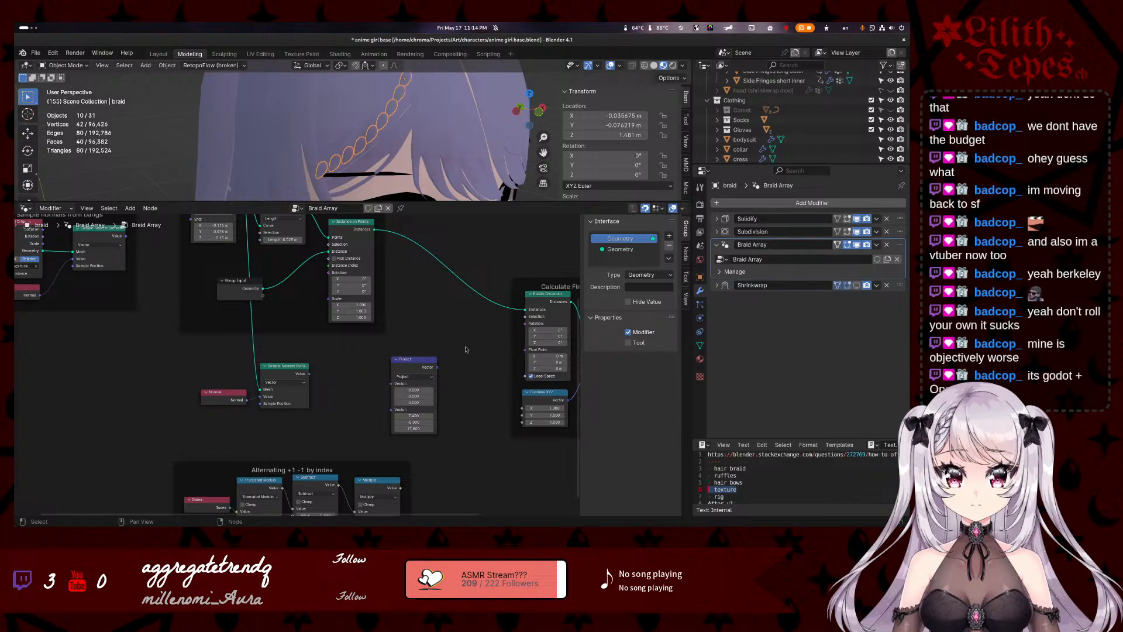
{"action": "middle_click_drag", "start_coordinate": [440, 347], "coordinate": [439, 433]}
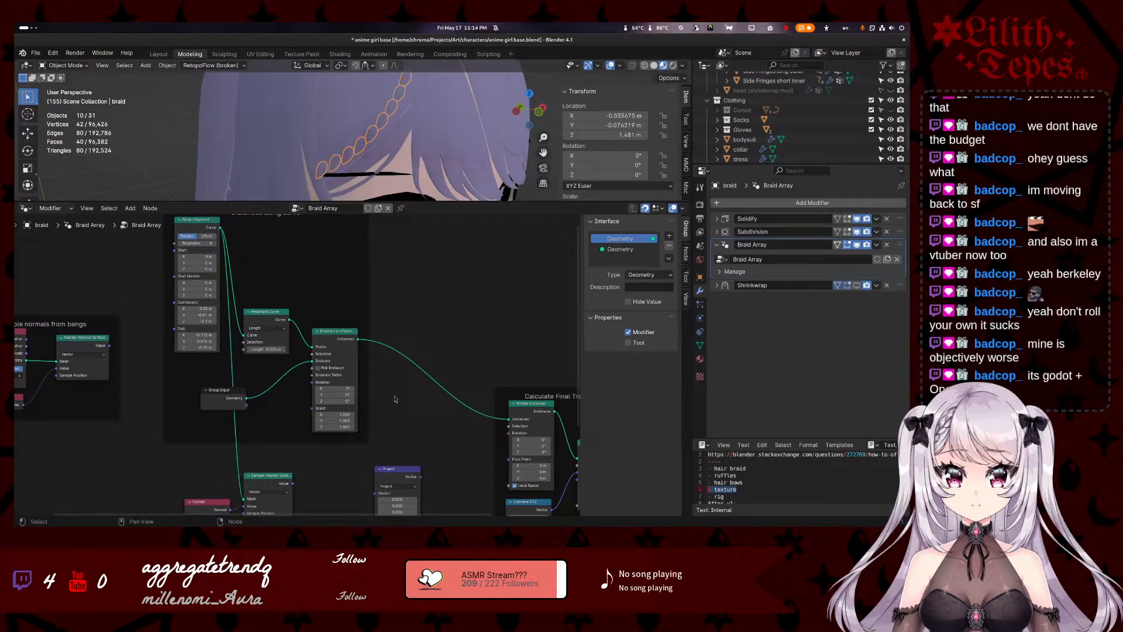
{"action": "middle_click_drag", "start_coordinate": [433, 330], "coordinate": [444, 387]}
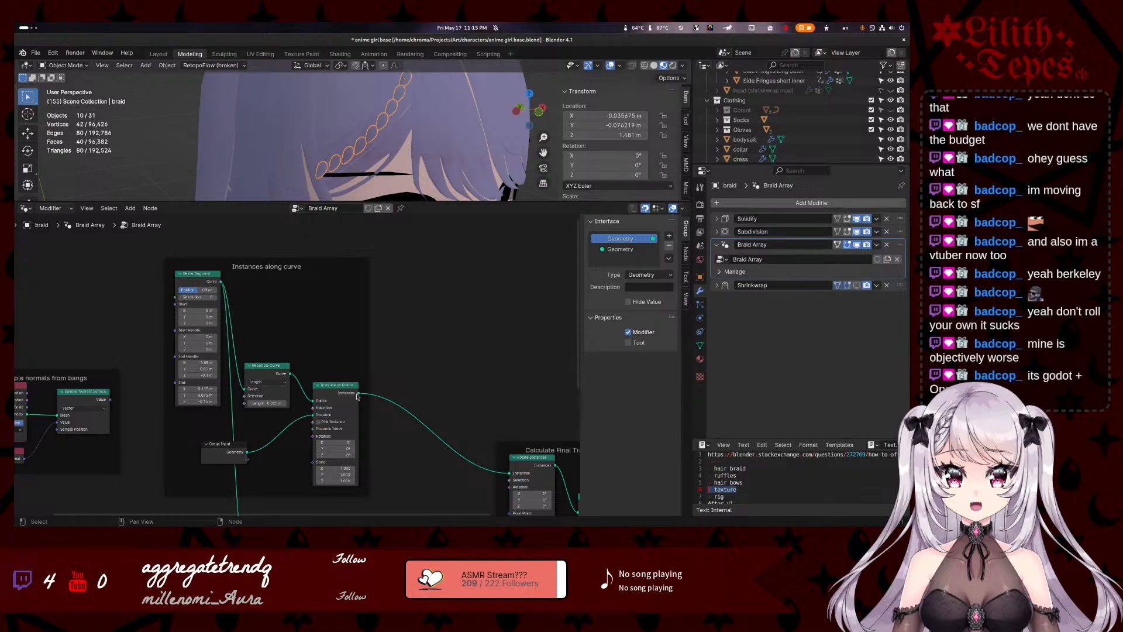
{"action": "middle_click_drag", "start_coordinate": [412, 411], "coordinate": [426, 365]}
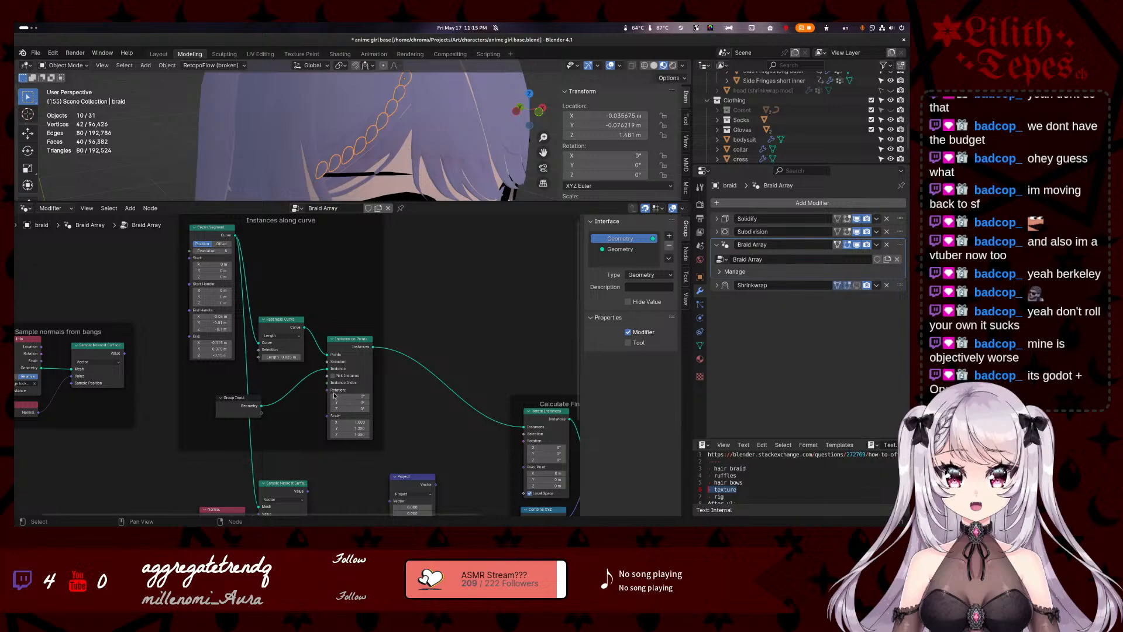
{"action": "middle_click_drag", "start_coordinate": [309, 442], "coordinate": [326, 388]}
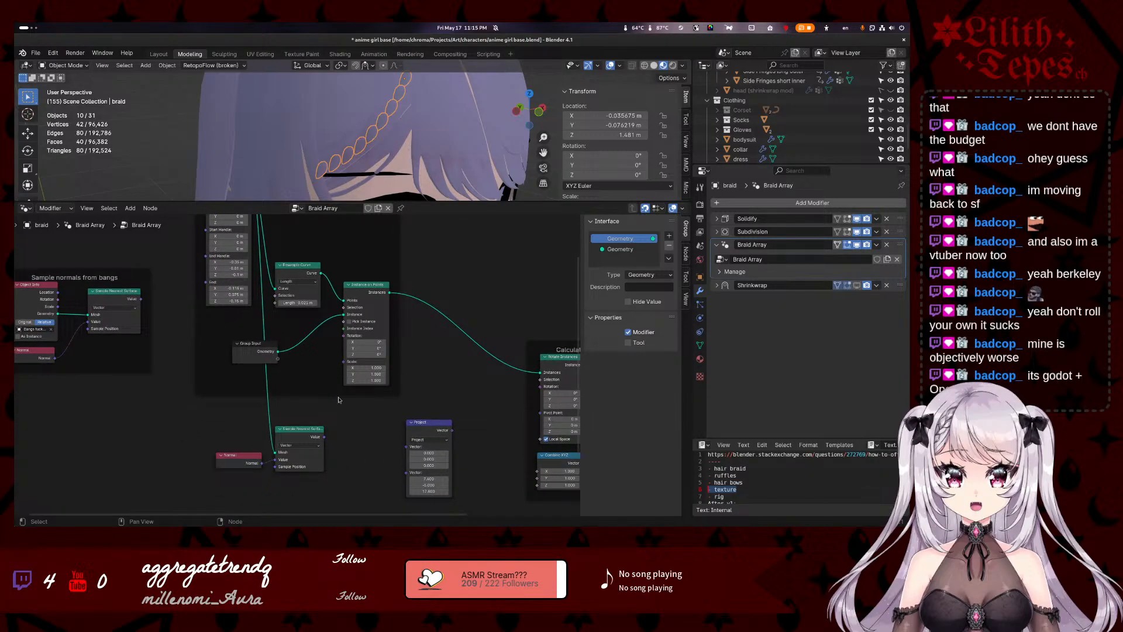
- Try feeding the Sample Nearest Surface Value output into the Instance on Points node's Scale input, check the braid, and remove the link
{"action": "left_click_drag", "start_coordinate": [325, 437], "coordinate": [351, 417]}
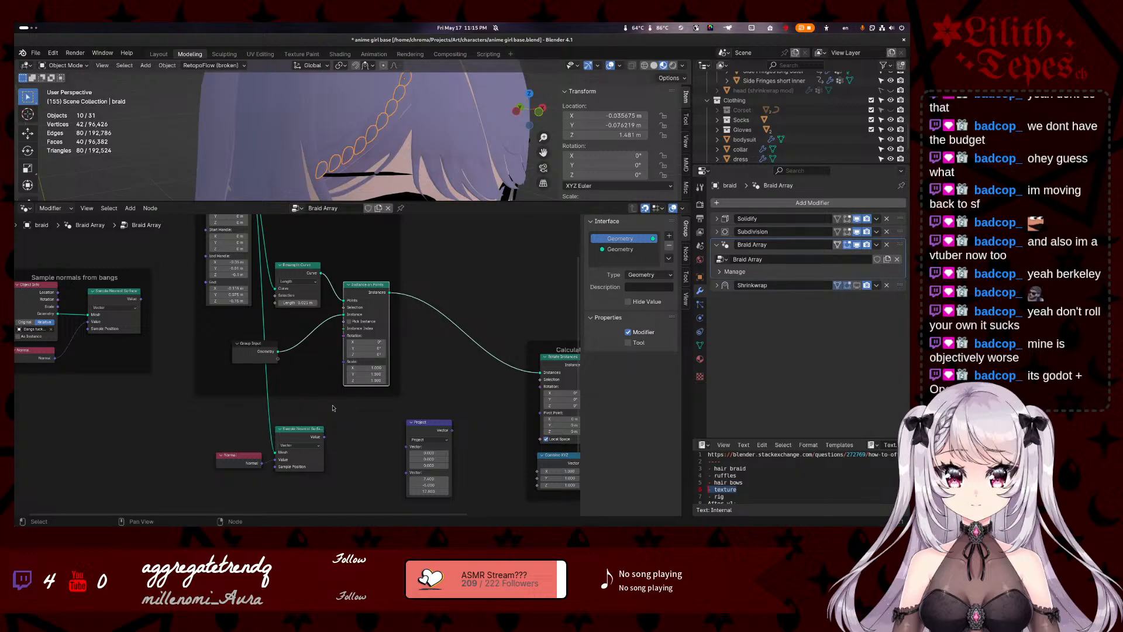
{"action": "left_click_drag", "start_coordinate": [325, 437], "coordinate": [344, 367]}
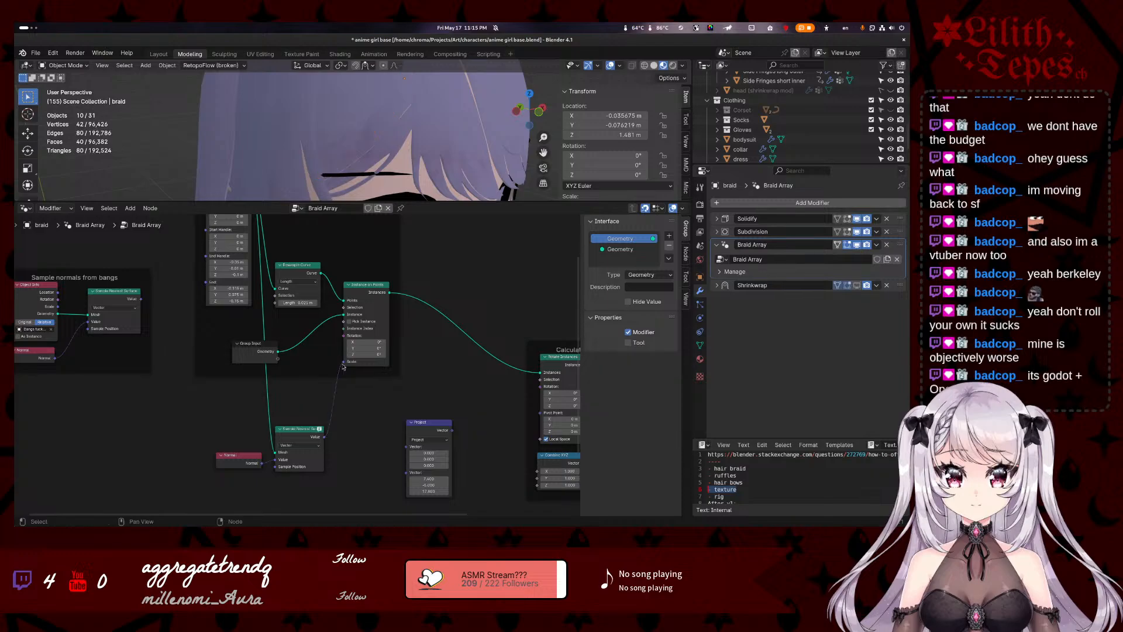
{"action": "scroll", "coordinate": [359, 155], "scroll_direction": "down", "scroll_amount": 10}
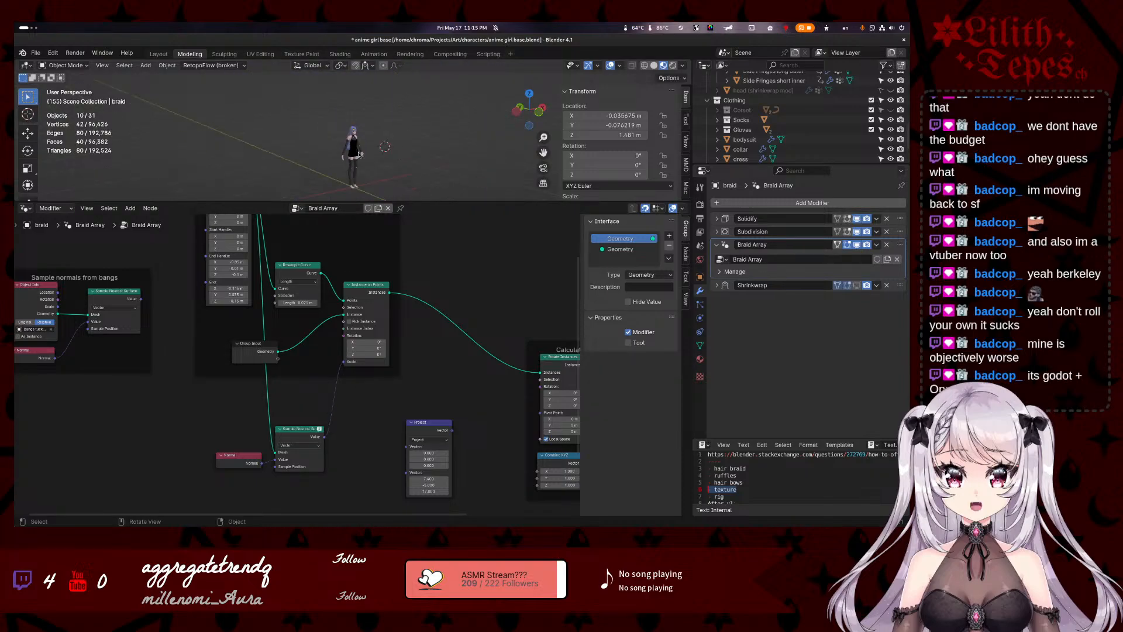
{"action": "scroll", "coordinate": [359, 155], "scroll_direction": "up", "scroll_amount": 8}
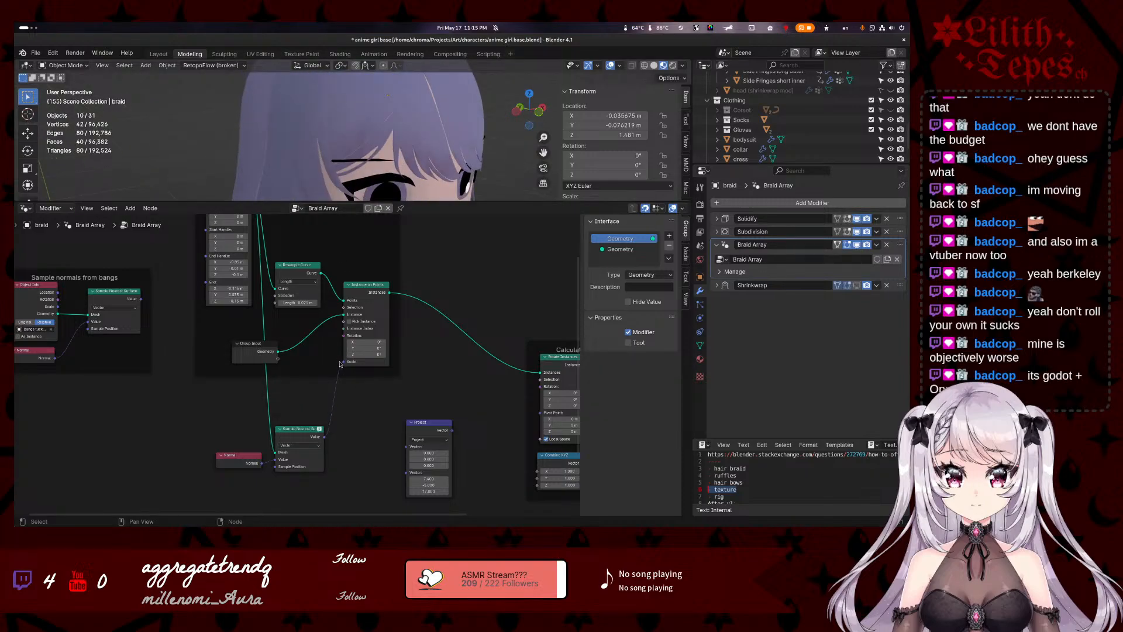
{"action": "left_click_drag", "start_coordinate": [344, 362], "coordinate": [328, 386]}
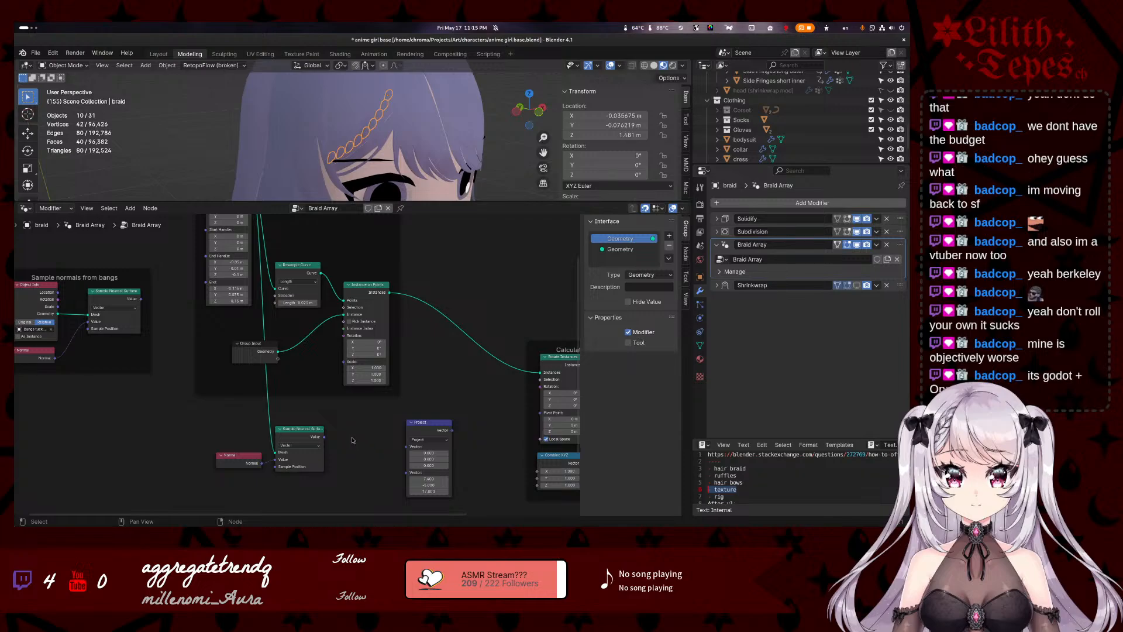
- Move the Normal node slightly farther from the Sample Nearest Surface node and clear the node selection
{"action": "left_click_drag", "start_coordinate": [257, 450], "coordinate": [245, 448]}
{"action": "left_click_drag", "start_coordinate": [349, 424], "coordinate": [183, 507]}
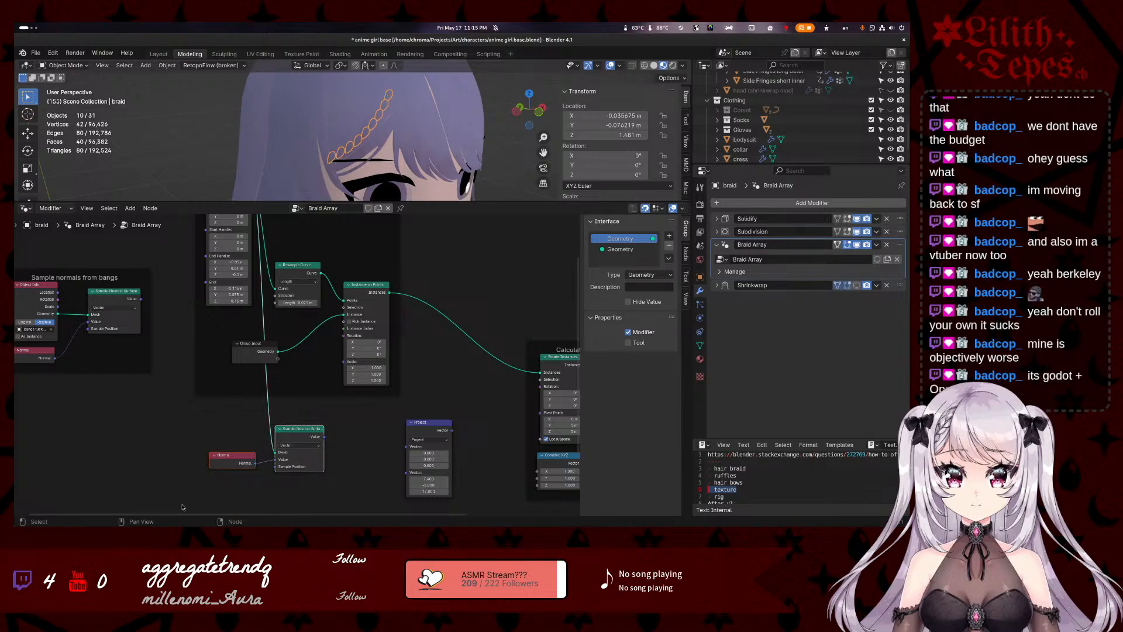
{"action": "key", "text": "alt+a"}
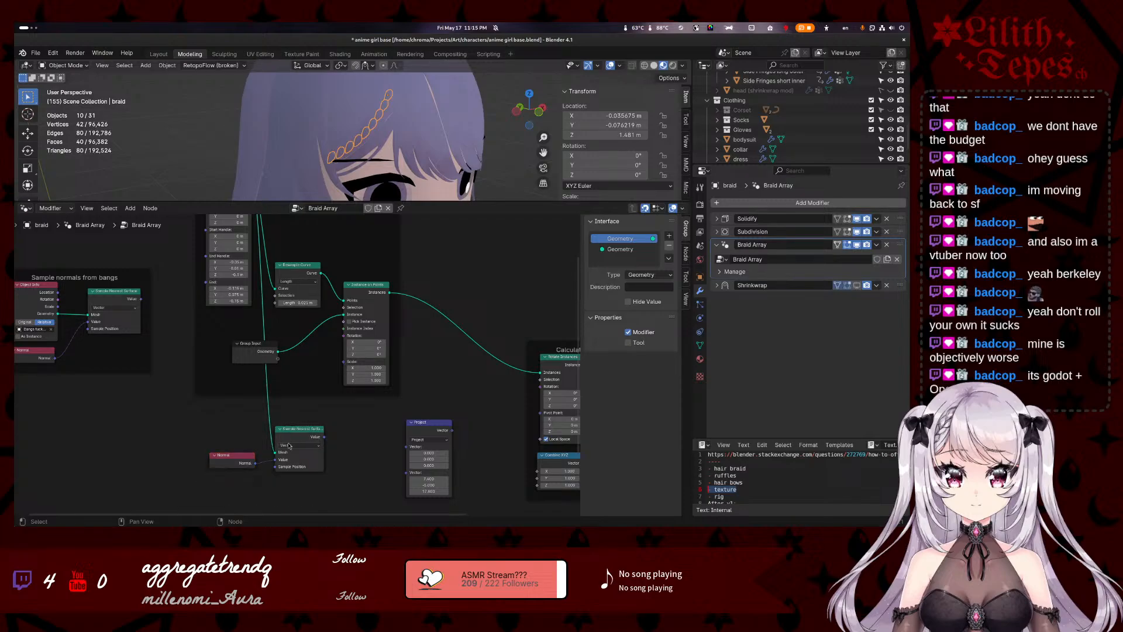
- Delete the loose Normal and Sample Nearest Surface nodes, and move the "Sample normals from bangs" frame closer to the instancing frame
{"action": "left_click_drag", "start_coordinate": [325, 434], "coordinate": [346, 445]}
{"action": "left_click_drag", "start_coordinate": [347, 364], "coordinate": [211, 498]}
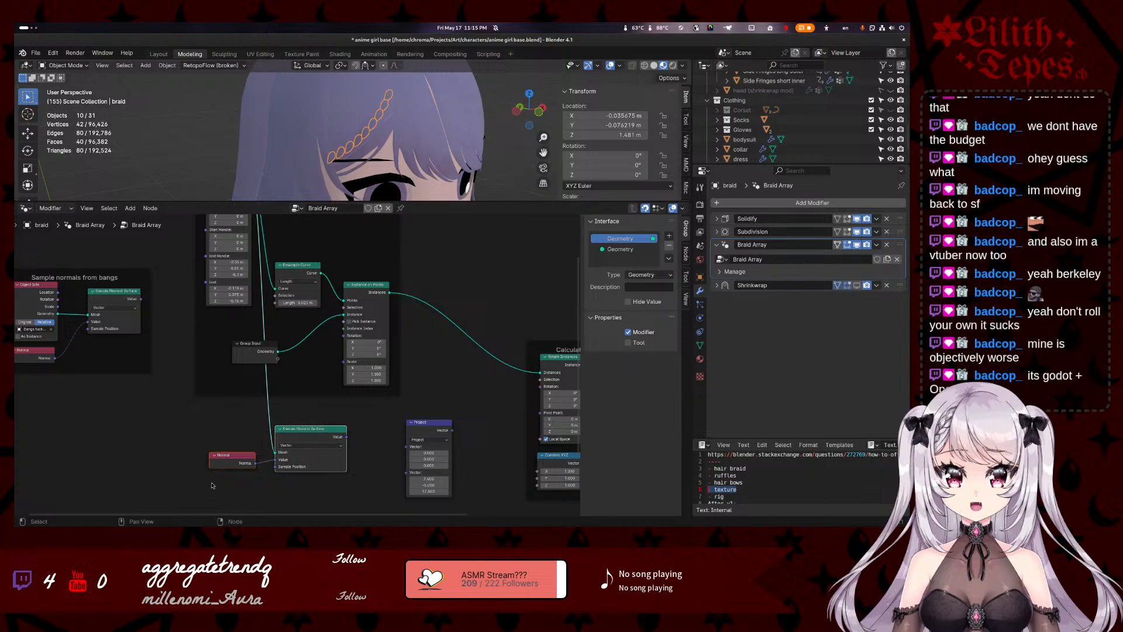
{"action": "key", "text": "x"}
{"action": "left_click_drag", "start_coordinate": [148, 304], "coordinate": [123, 290]}
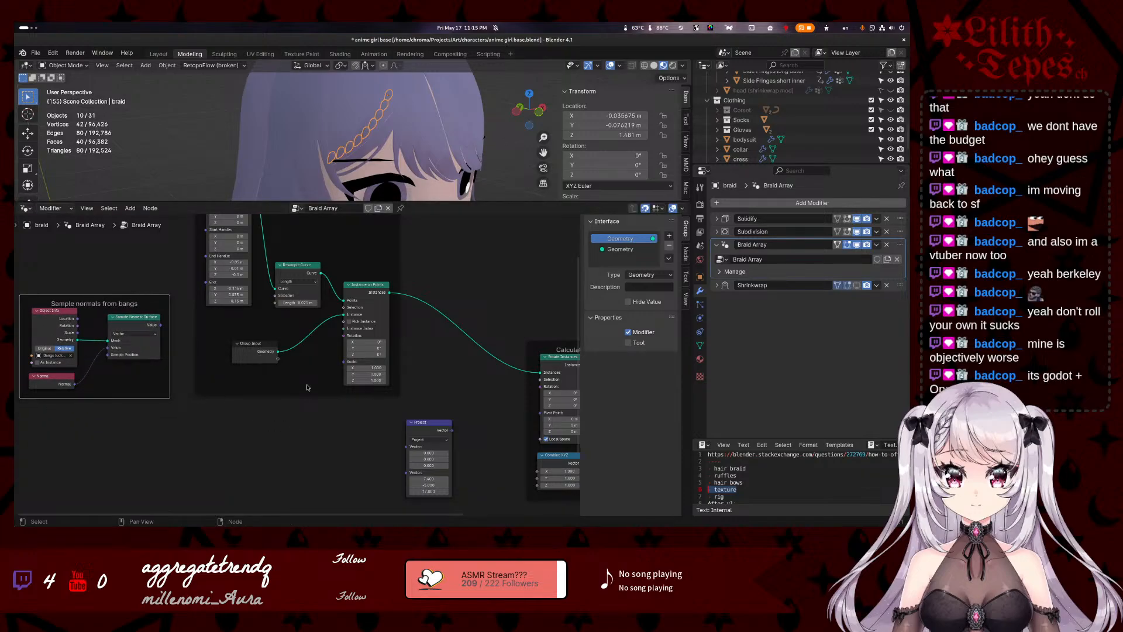
{"action": "scroll", "coordinate": [308, 386], "scroll_direction": "up", "scroll_amount": 2}
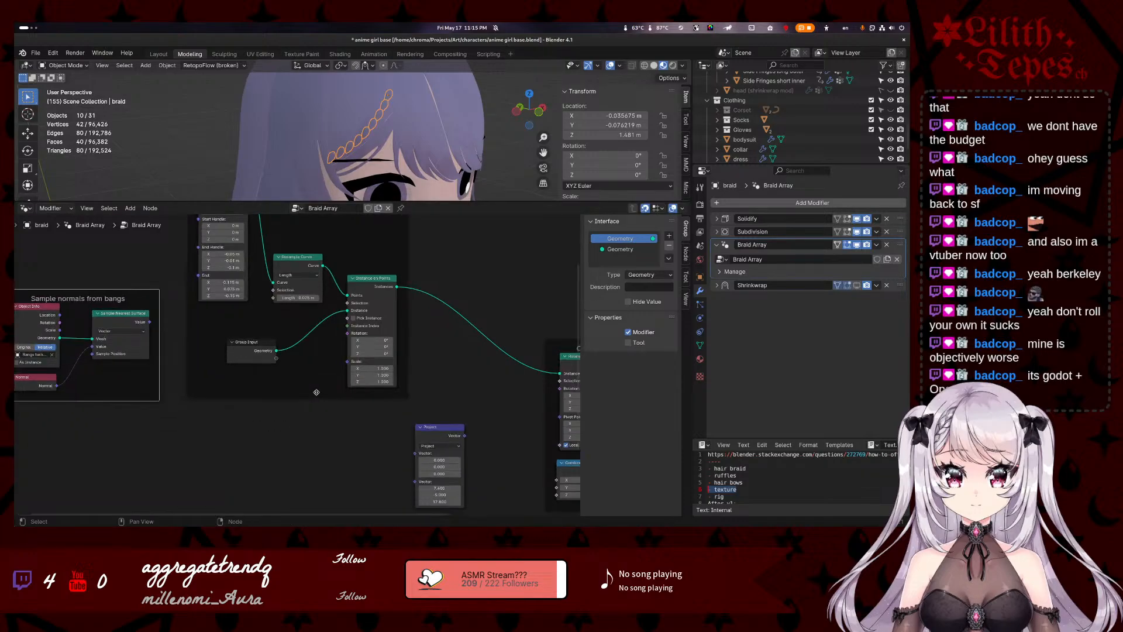
{"action": "middle_click_drag", "start_coordinate": [310, 381], "coordinate": [301, 468]}
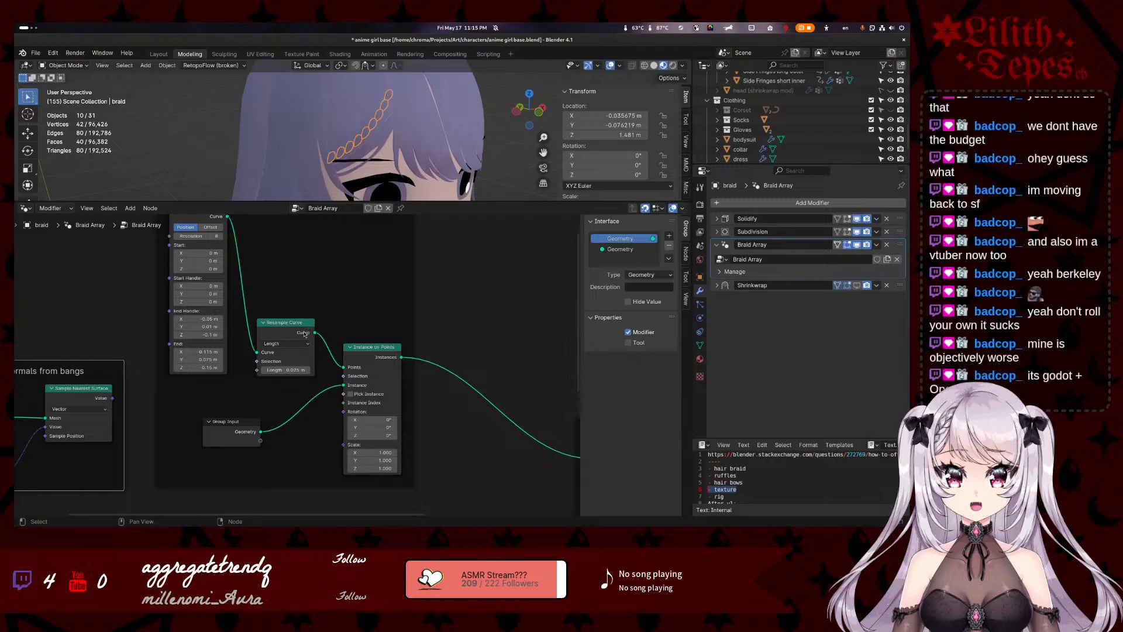
{"action": "left_click", "coordinate": [290, 327]}
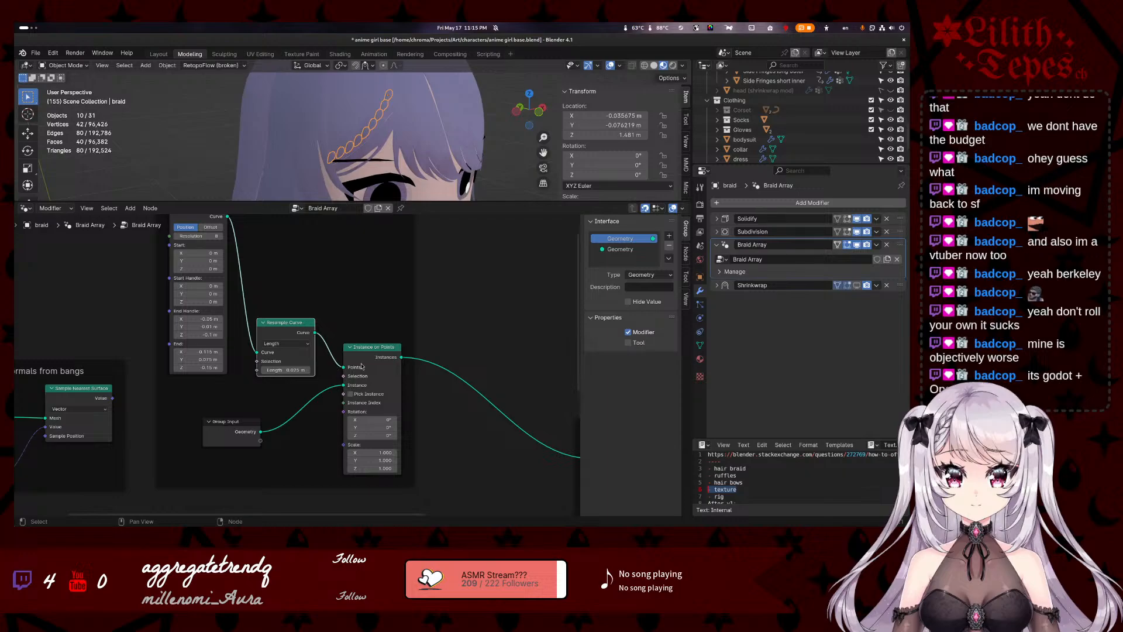
{"action": "mouse_move", "coordinate": [362, 370]}
{"action": "left_click_drag", "start_coordinate": [344, 413], "coordinate": [314, 332]}
{"action": "left_click_drag", "start_coordinate": [344, 414], "coordinate": [306, 407]}
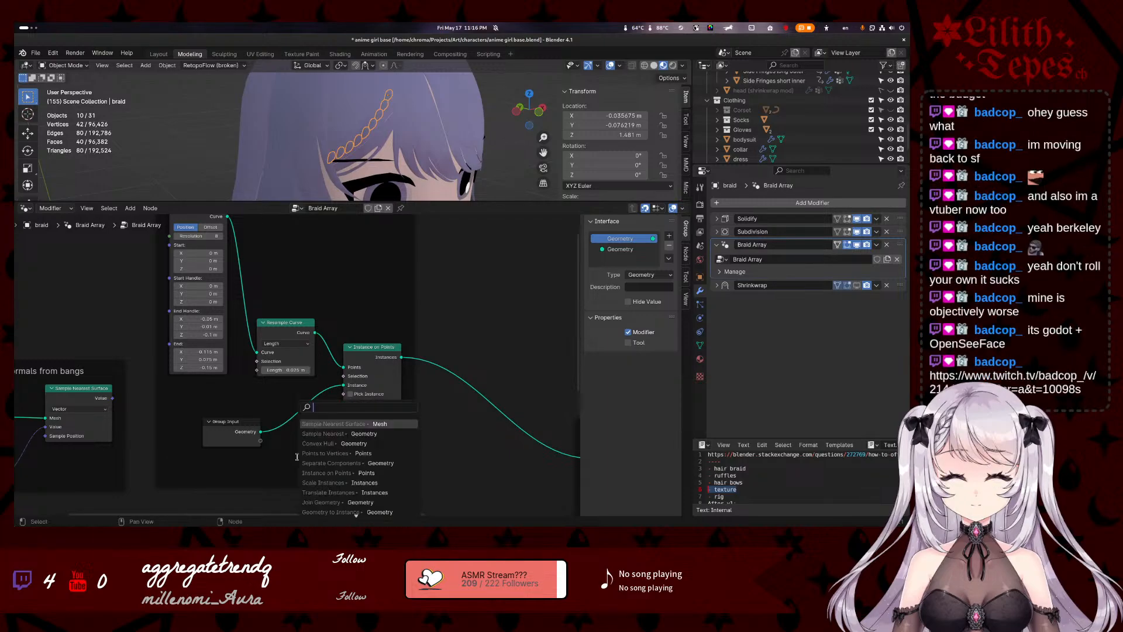
{"action": "type", "text": "rotate"}
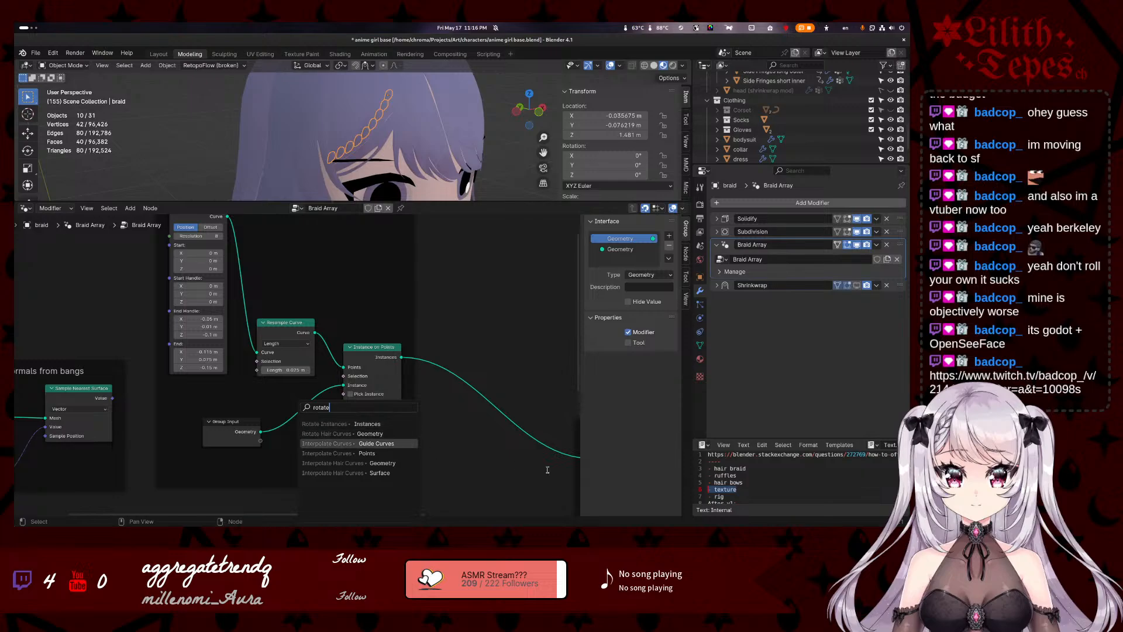
{"action": "key", "text": "Down"}
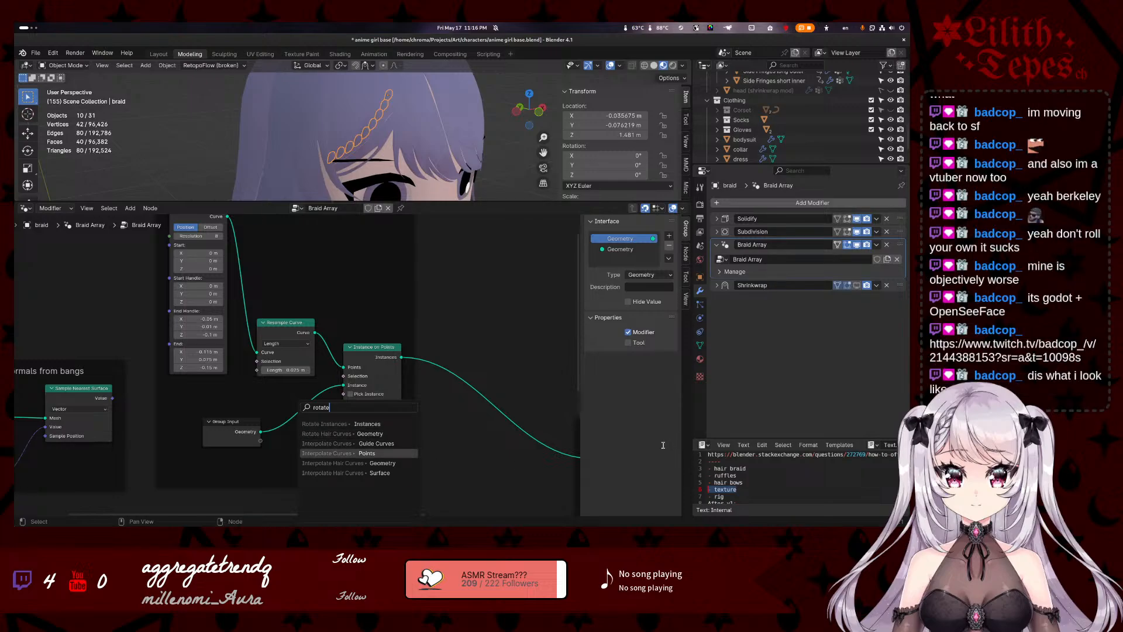
{"action": "key", "text": "ctrl+BackSpace"}
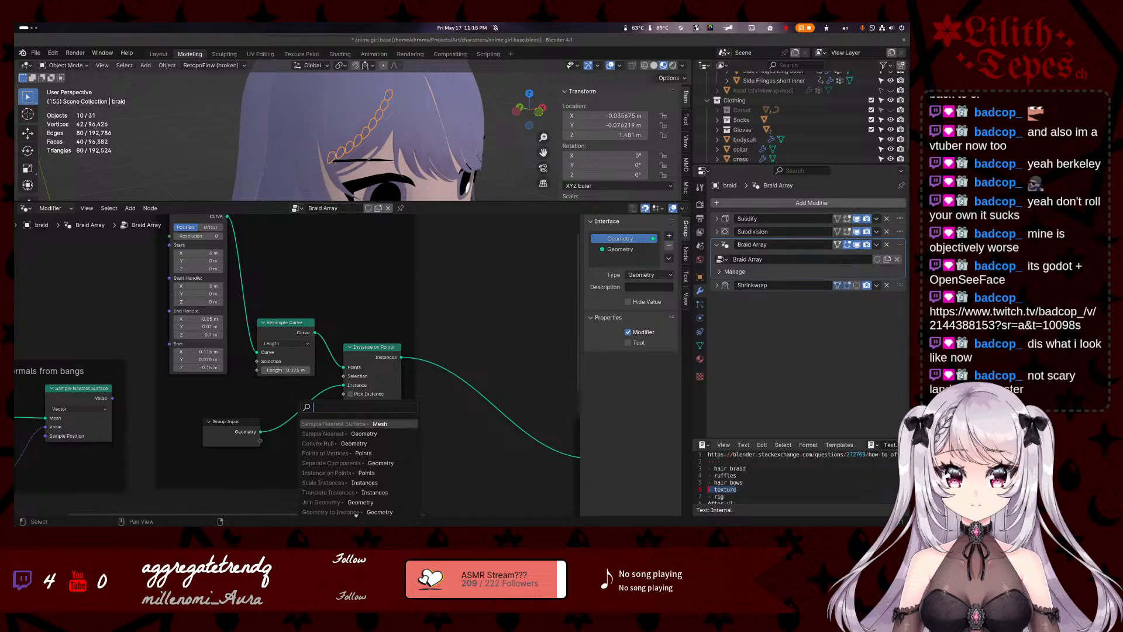
- Switch to Firefox to look at the Twitch video "becoming a vtuber pt. 7", pause it, and return to Blender
{"action": "left_click_drag", "start_coordinate": [585, 521], "coordinate": [351, 35]}
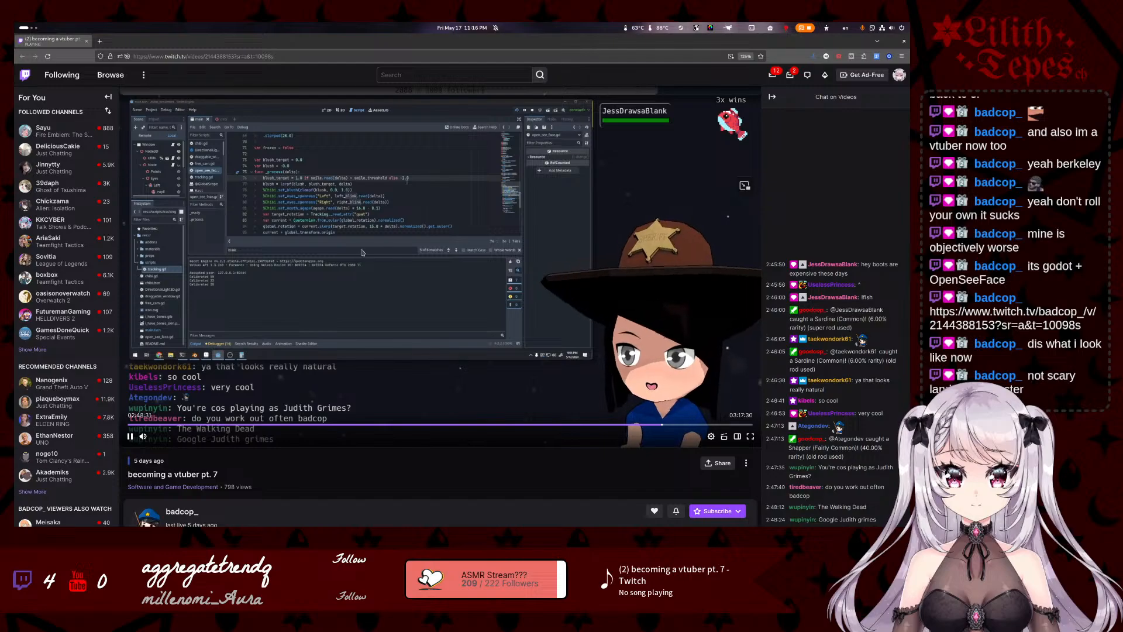
{"action": "left_click", "coordinate": [131, 437]}
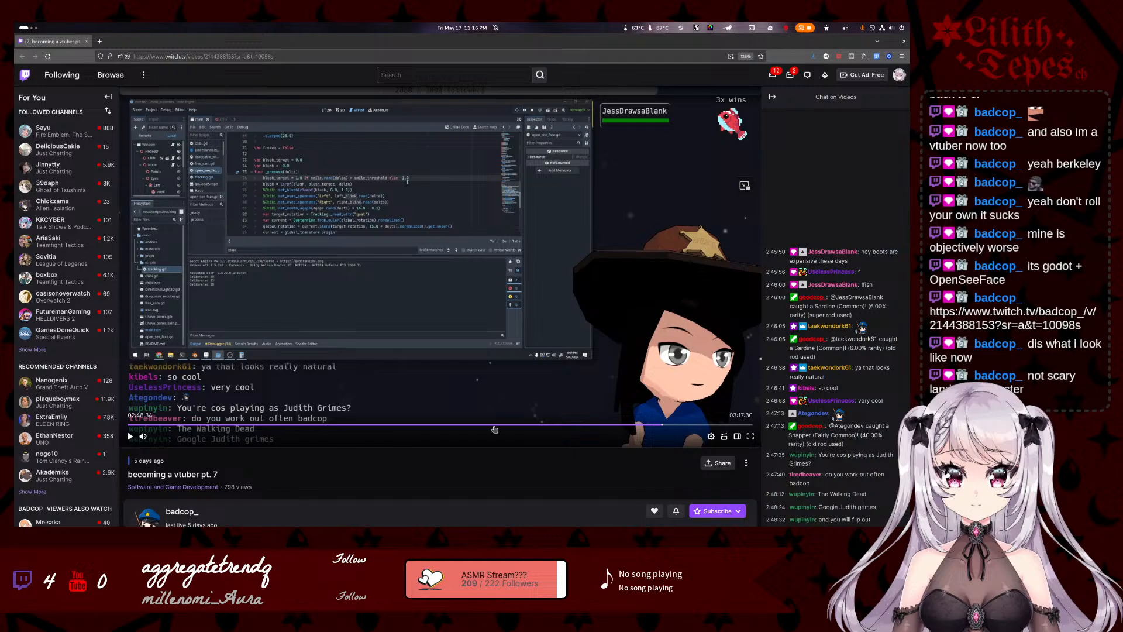
{"action": "scroll", "coordinate": [504, 305], "scroll_direction": "down", "scroll_amount": 1}
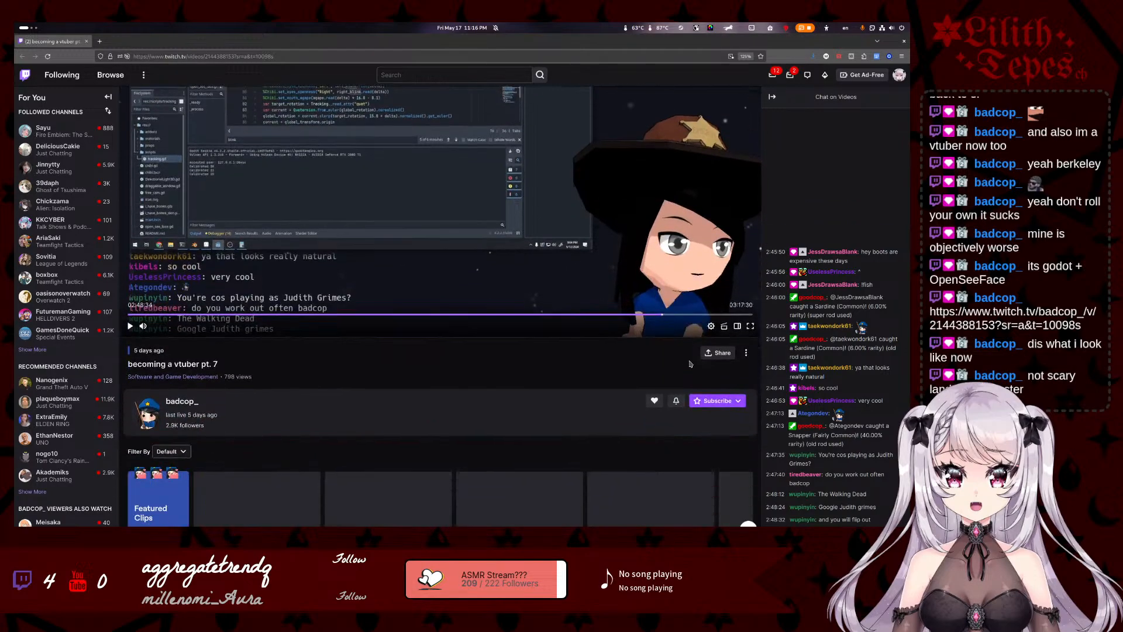
{"action": "scroll", "coordinate": [504, 305], "scroll_direction": "up", "scroll_amount": 1}
{"action": "key", "text": "alt+Tab"}
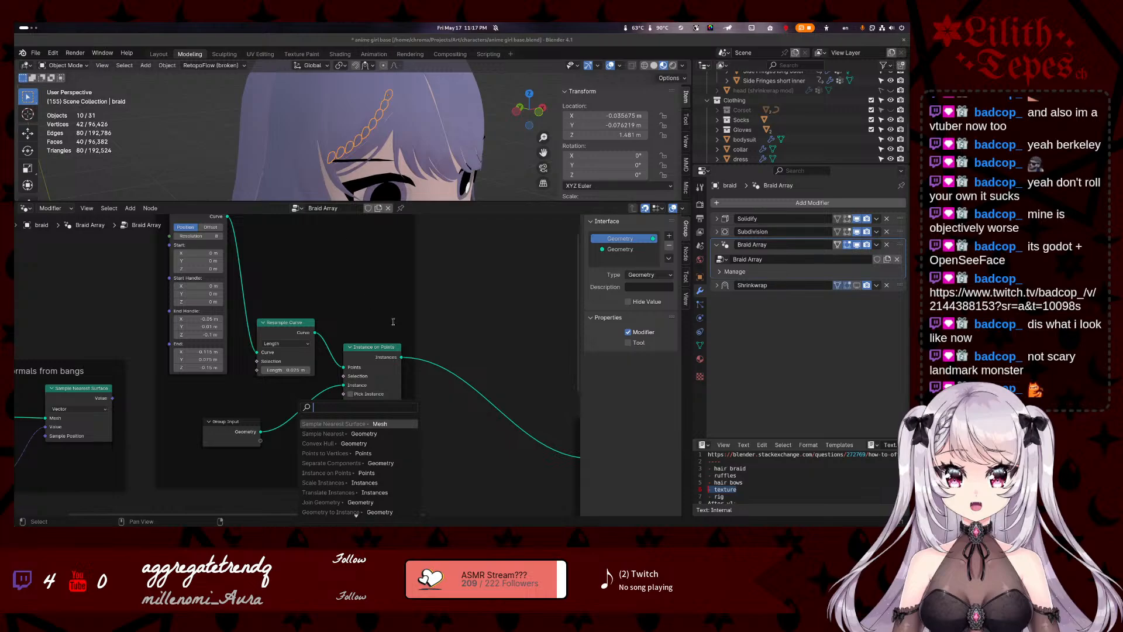
- Dismiss the node search and examine the Braid Array node layout and the braid's orientation along the bangs in the viewport
{"action": "left_click", "coordinate": [450, 317]}
{"action": "scroll", "coordinate": [433, 362], "scroll_direction": "down", "scroll_amount": 3}
{"action": "middle_click_drag", "start_coordinate": [421, 409], "coordinate": [383, 371]}
{"action": "scroll", "coordinate": [404, 348], "scroll_direction": "down", "scroll_amount": 13}
{"action": "scroll", "coordinate": [393, 325], "scroll_direction": "up", "scroll_amount": 12}
{"action": "scroll", "coordinate": [391, 373], "scroll_direction": "up", "scroll_amount": 1}
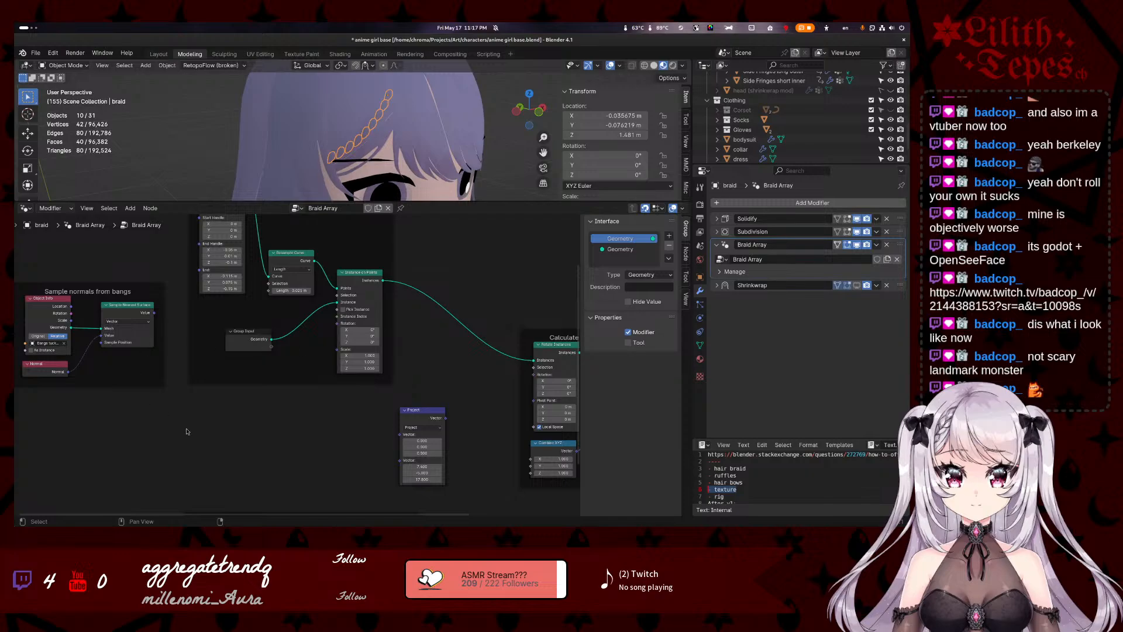
{"action": "middle_click_drag", "start_coordinate": [195, 425], "coordinate": [177, 403]}
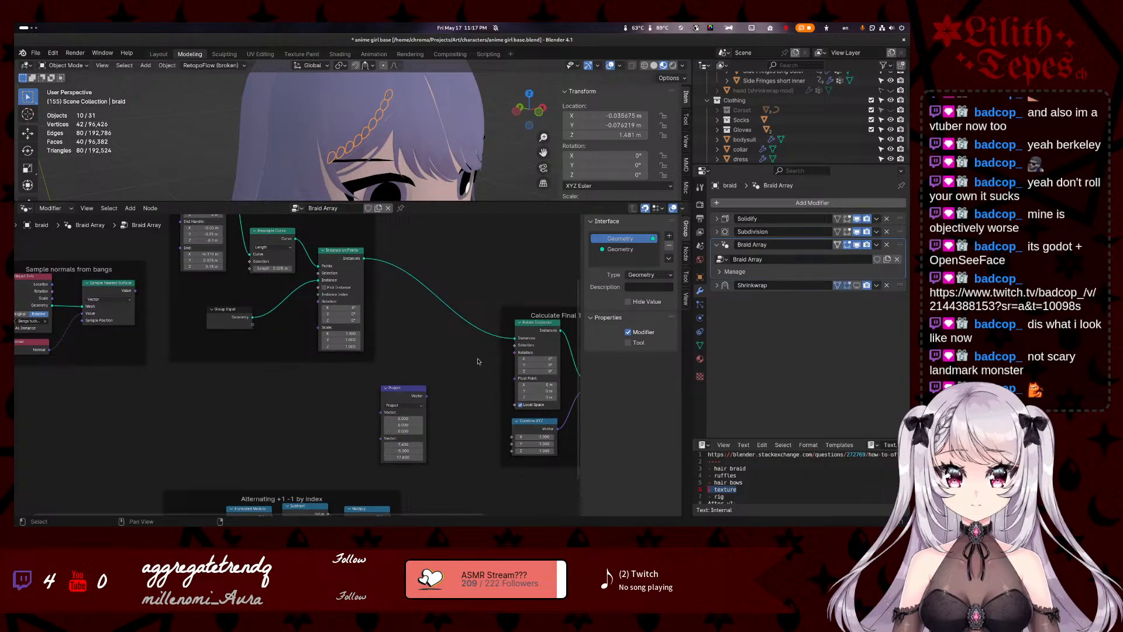
{"action": "left_click", "coordinate": [407, 403]}
{"action": "scroll", "coordinate": [239, 407], "scroll_direction": "down", "scroll_amount": 1}
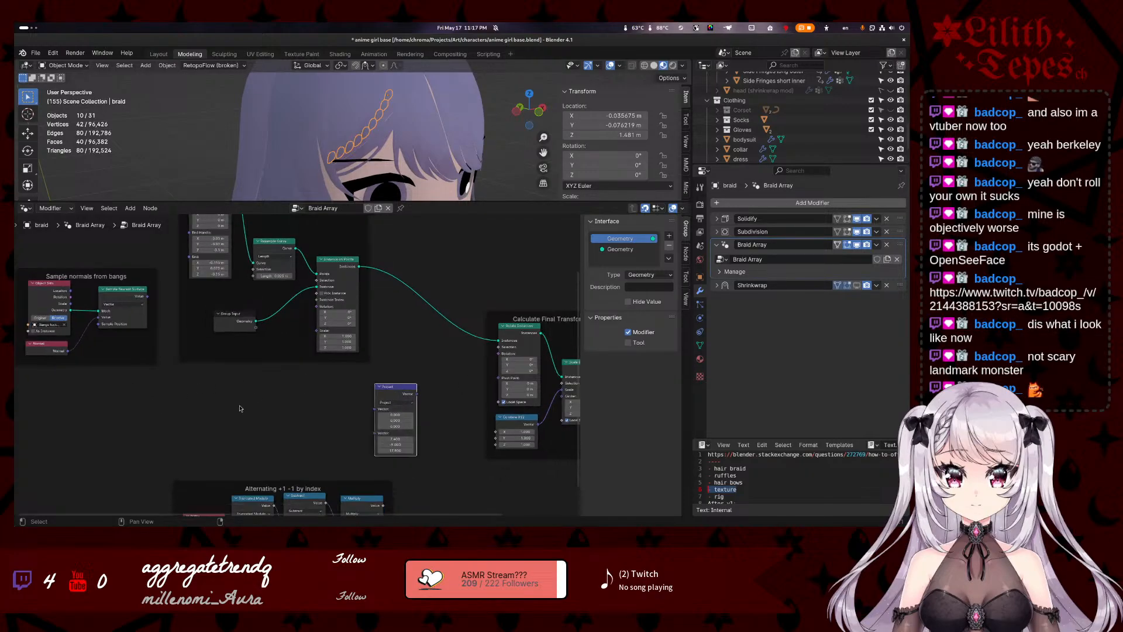
{"action": "scroll", "coordinate": [239, 409], "scroll_direction": "down", "scroll_amount": 1}
{"action": "middle_click_drag", "start_coordinate": [236, 408], "coordinate": [258, 421]}
{"action": "middle_click_drag", "start_coordinate": [416, 199], "coordinate": [441, 130]}
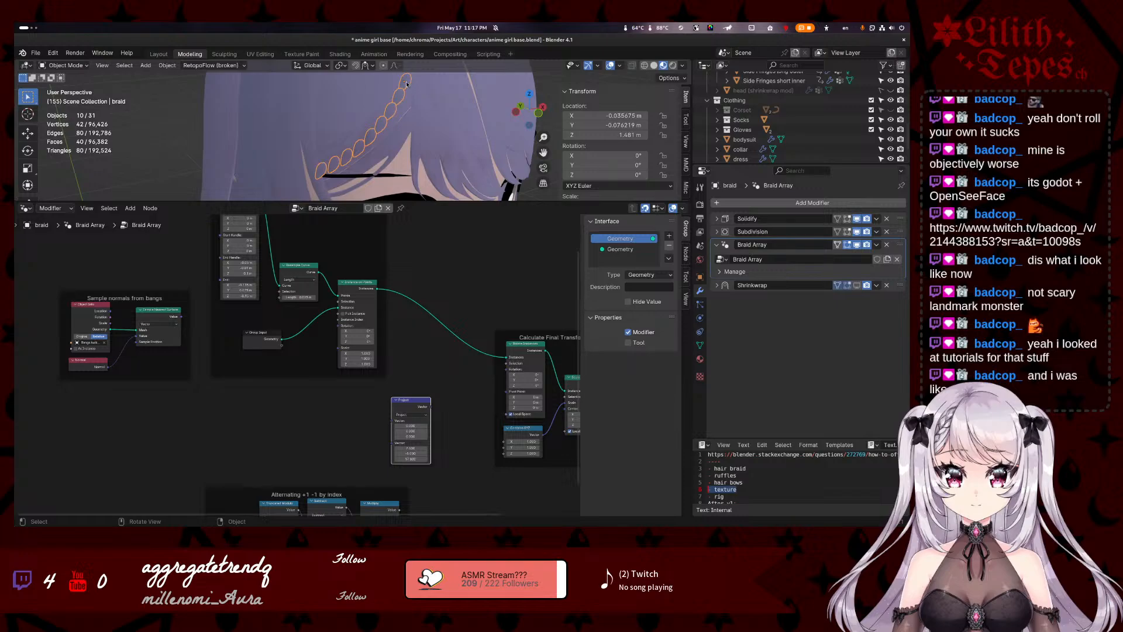
{"action": "middle_click_drag", "start_coordinate": [419, 99], "coordinate": [401, 107], "text": "shift"}
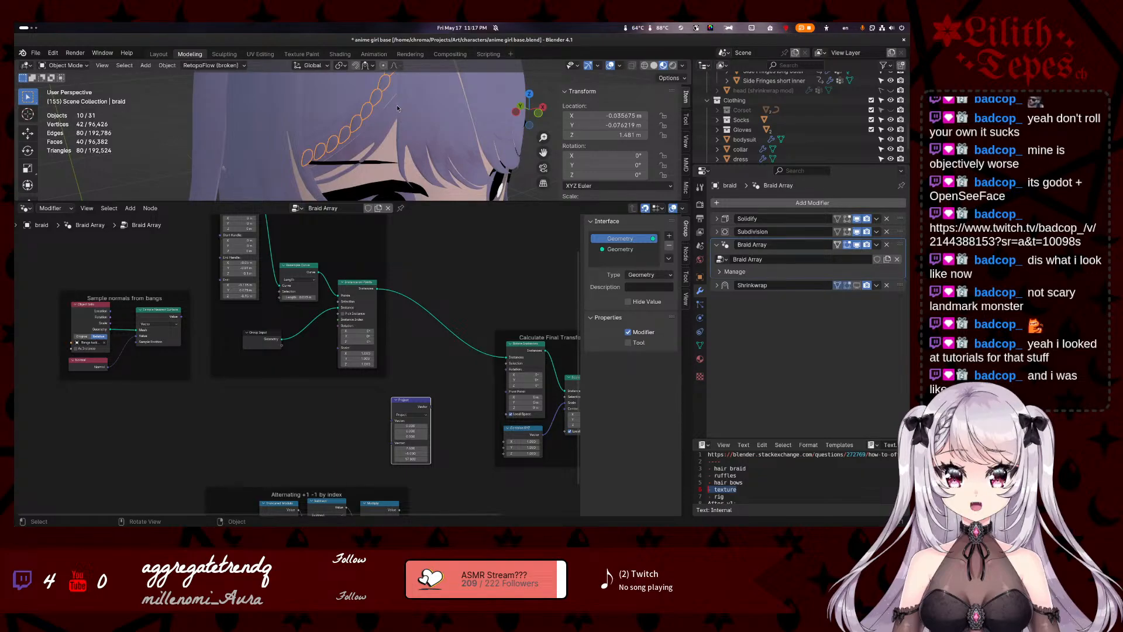
{"action": "mouse_move", "coordinate": [397, 108]}
{"action": "middle_mouse_down"}
{"action": "mouse_move", "coordinate": [374, 92]}
{"action": "mouse_move", "coordinate": [380, 104]}
{"action": "middle_mouse_up"}
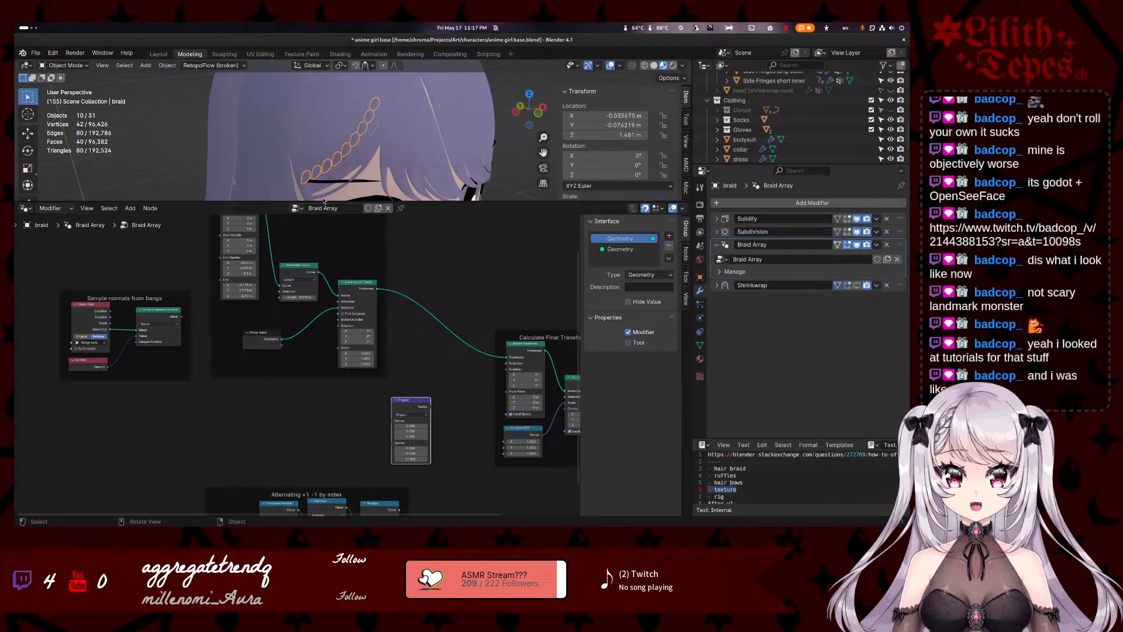
- Switch to Firefox and review the Stack Exchange answer about using face normals to offset instances
{"action": "mouse_move", "coordinate": [15, 23]}
{"action": "left_click", "coordinate": [505, 317]}
{"action": "scroll", "coordinate": [387, 200], "scroll_direction": "up", "scroll_amount": 5}
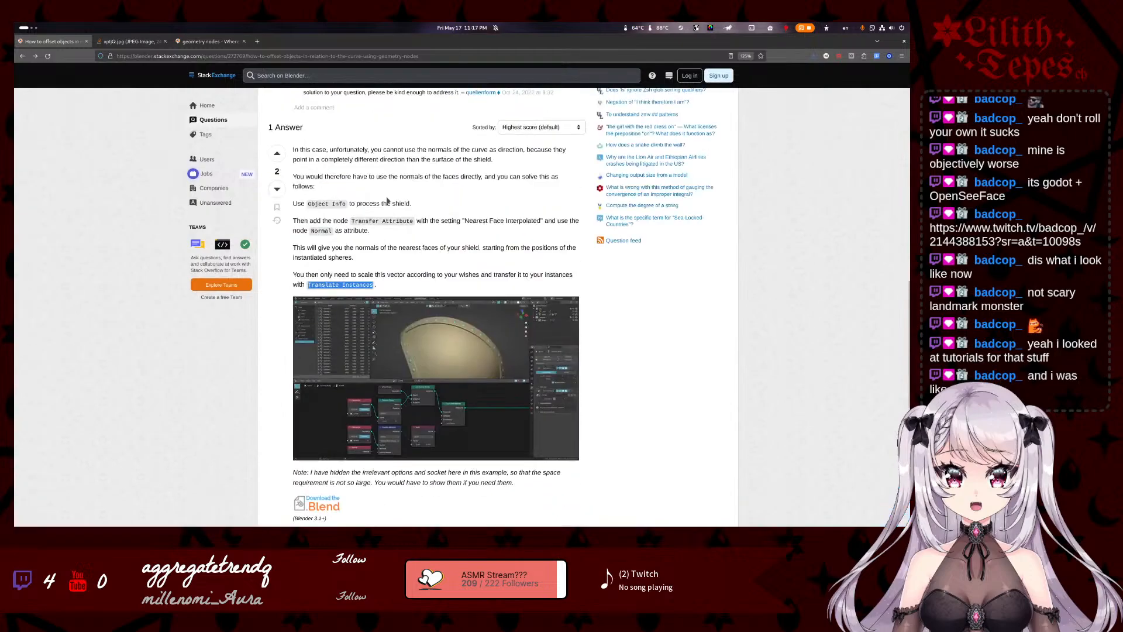
{"action": "scroll", "coordinate": [416, 203], "scroll_direction": "up", "scroll_amount": 2}
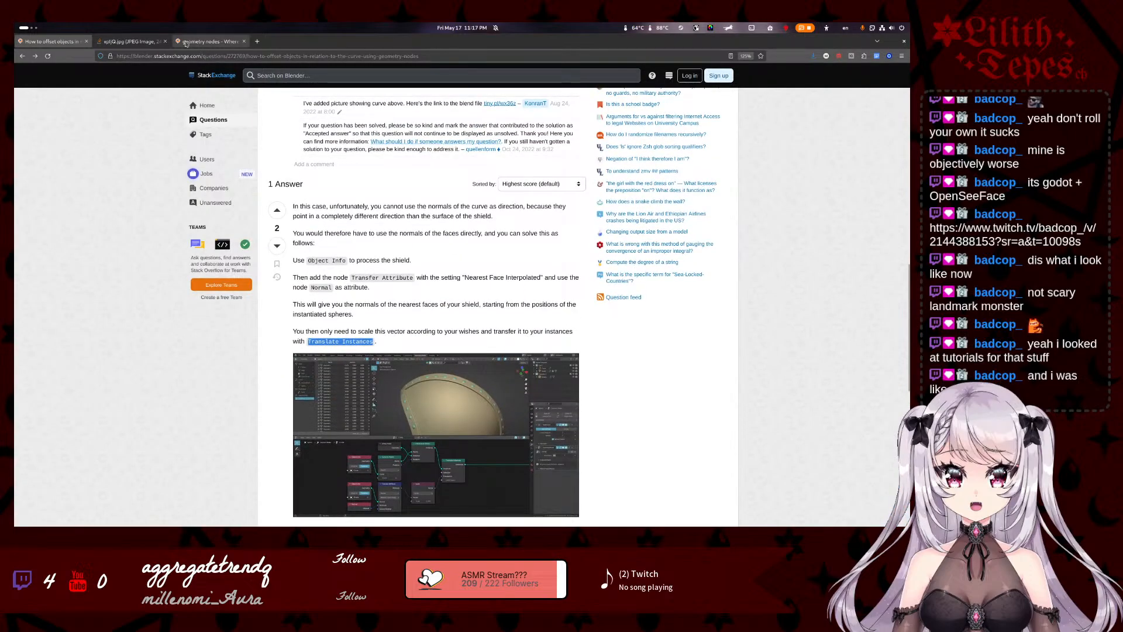
- Search the web in a new tab for "rotate instances along curve blender geometry nodes"
{"action": "left_click", "coordinate": [256, 41]}
{"action": "type", "text": "rote"}
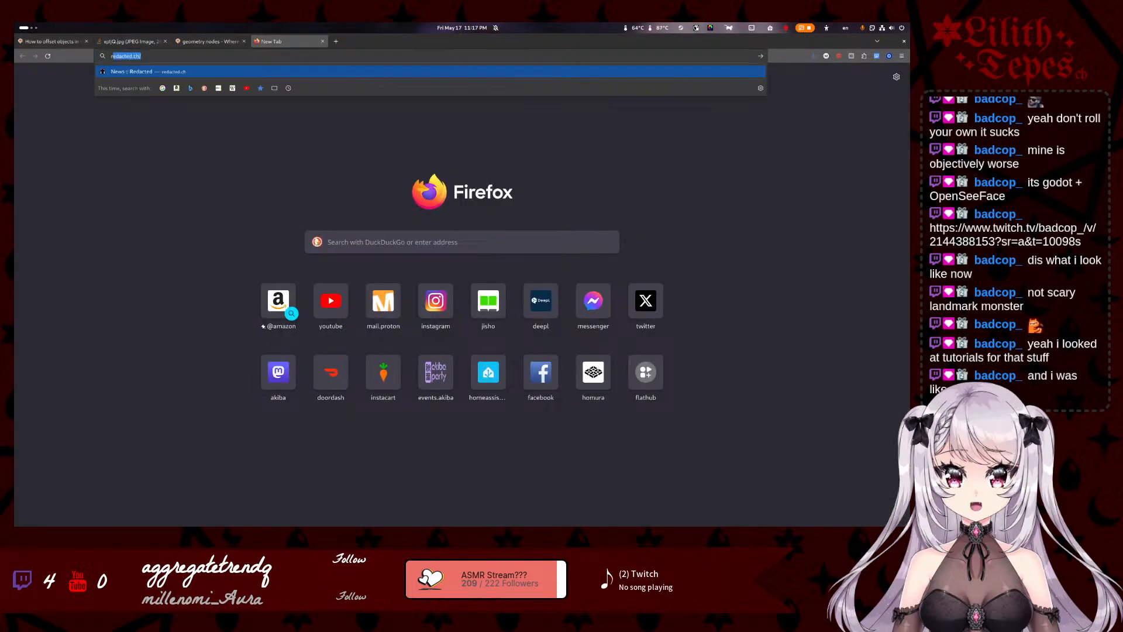
{"action": "key", "text": "BackSpace"}
{"action": "type", "text": "ate instanc"}
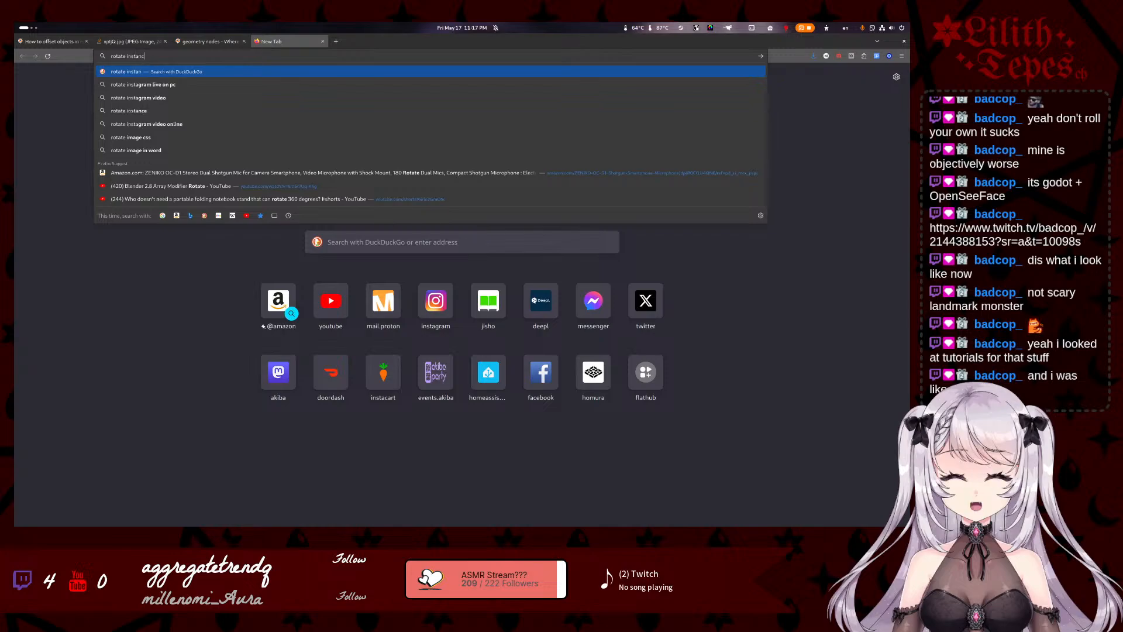
{"action": "type", "text": "es a"}
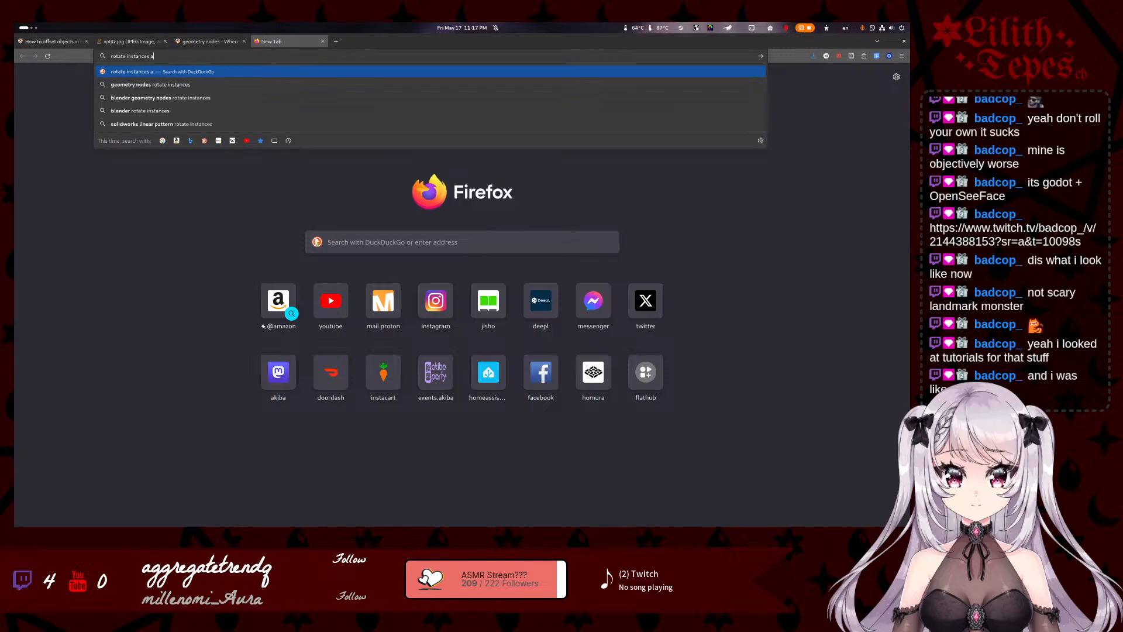
{"action": "type", "text": "long curve"}
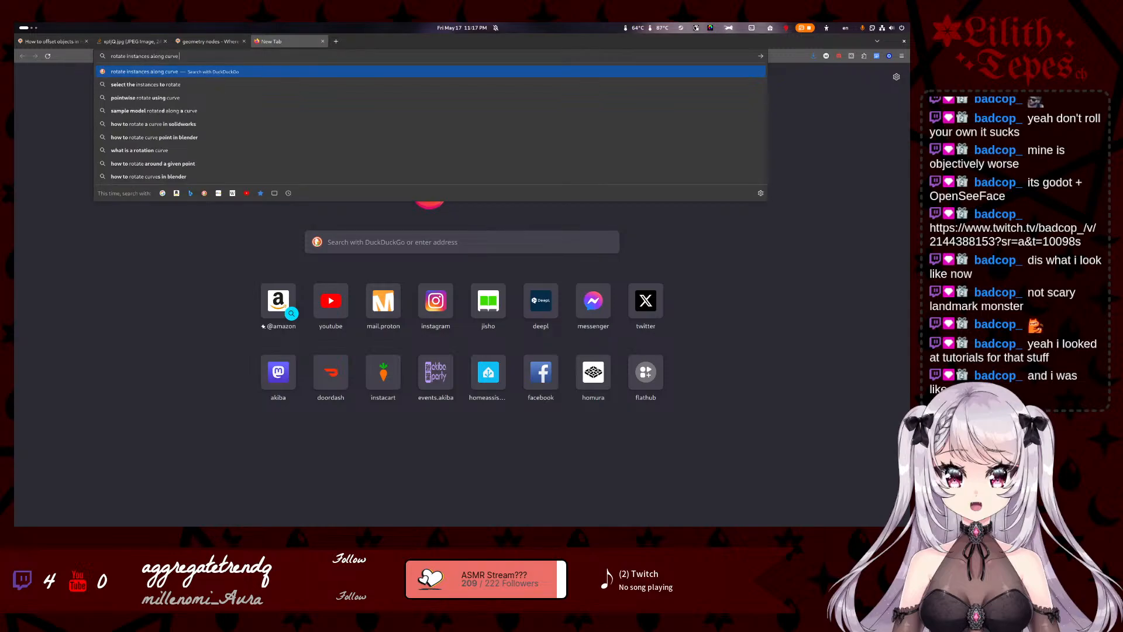
{"action": "type", "text": " blend"}
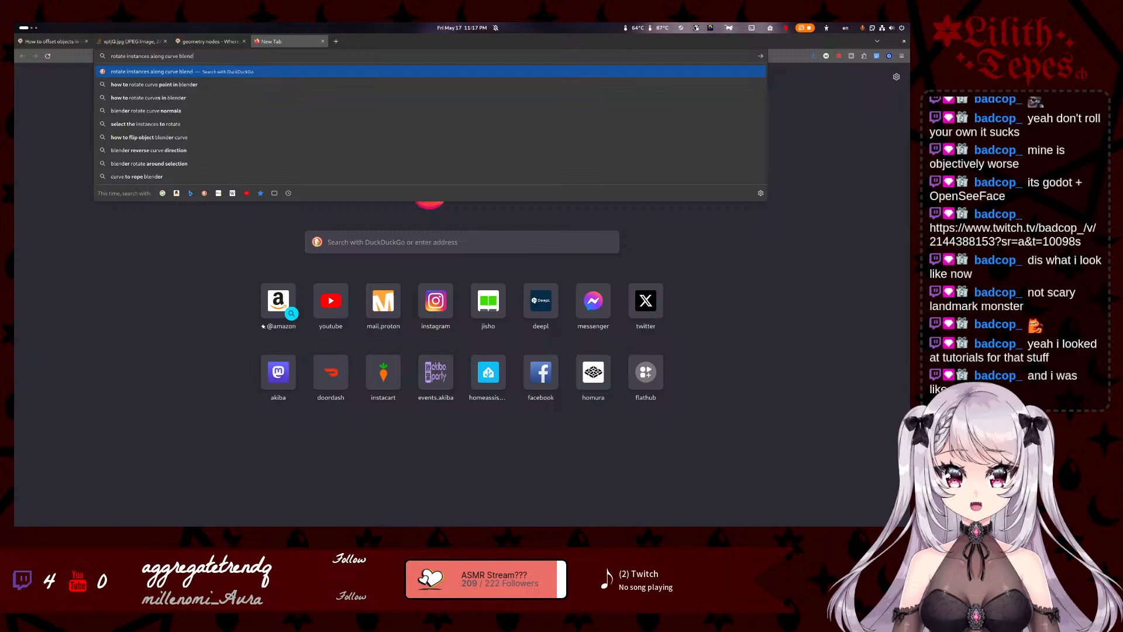
{"action": "type", "text": "er geometry nodes"}
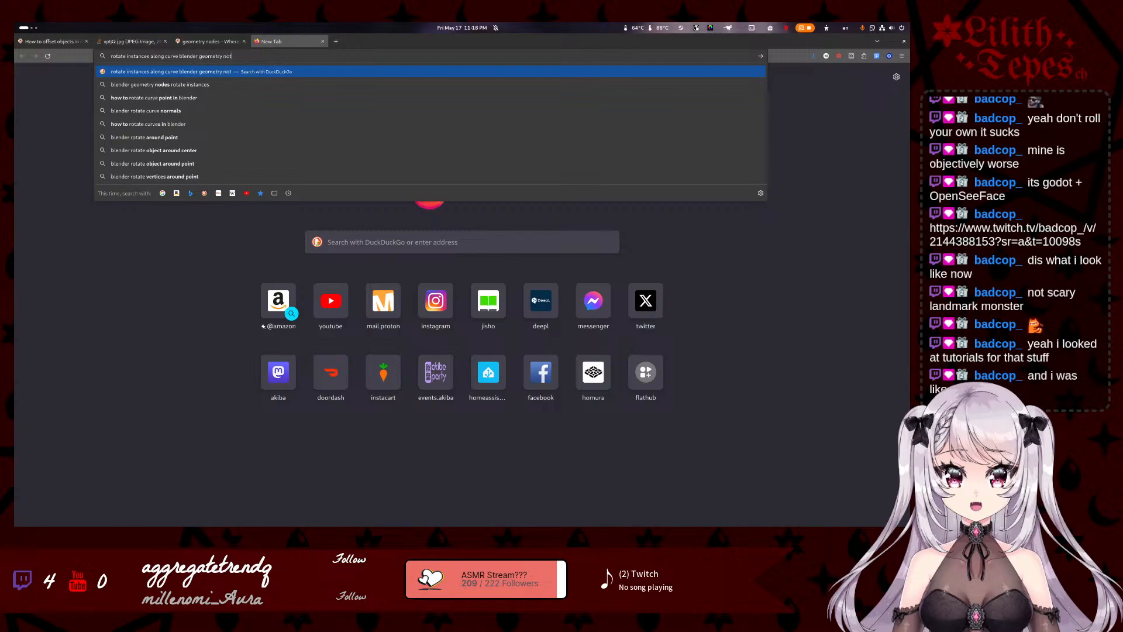
{"action": "key", "text": "Return"}
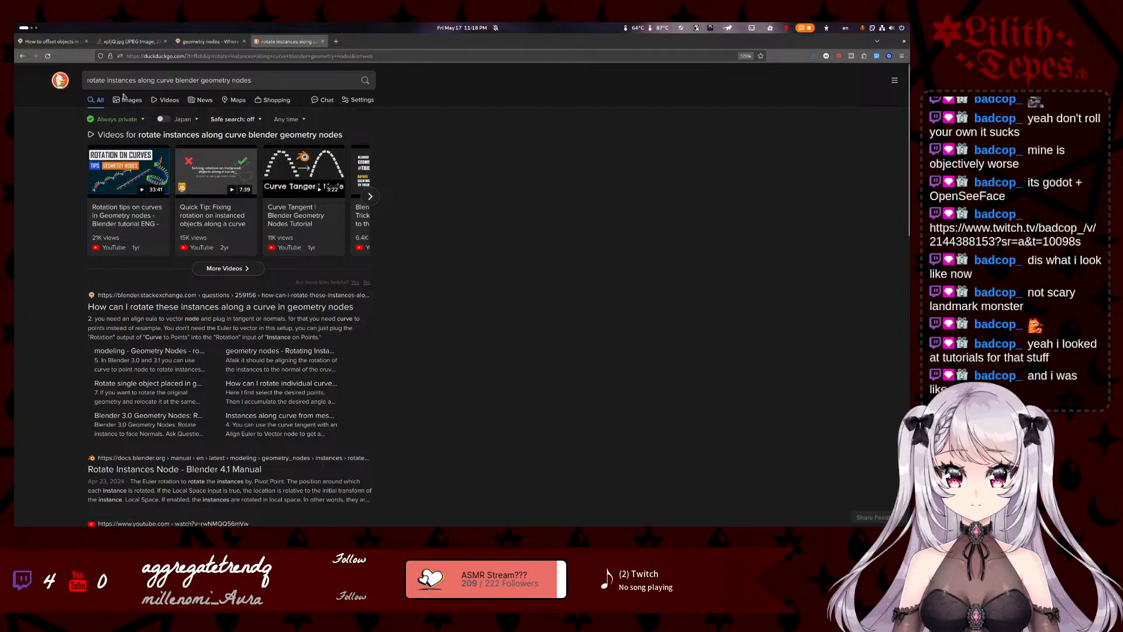
- Open the video "Curve Tangent | Blender Geometry Nodes Tutorial" in its own tab and watch its opening, pausing at 0:16
{"action": "middle_click", "coordinate": [305, 217]}
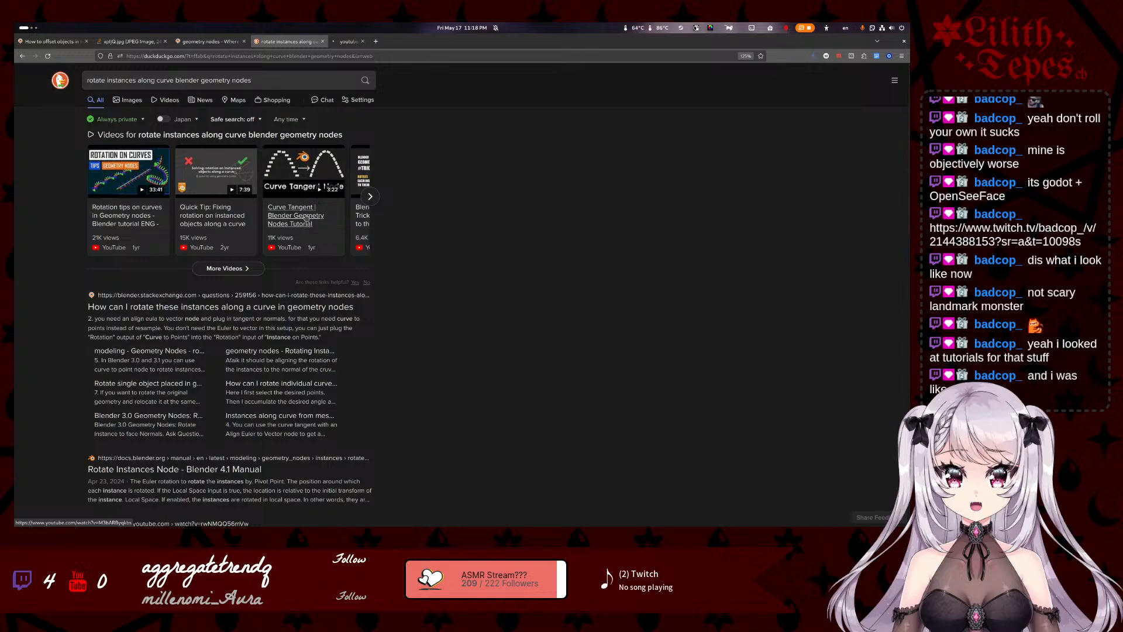
{"action": "left_click", "coordinate": [338, 41]}
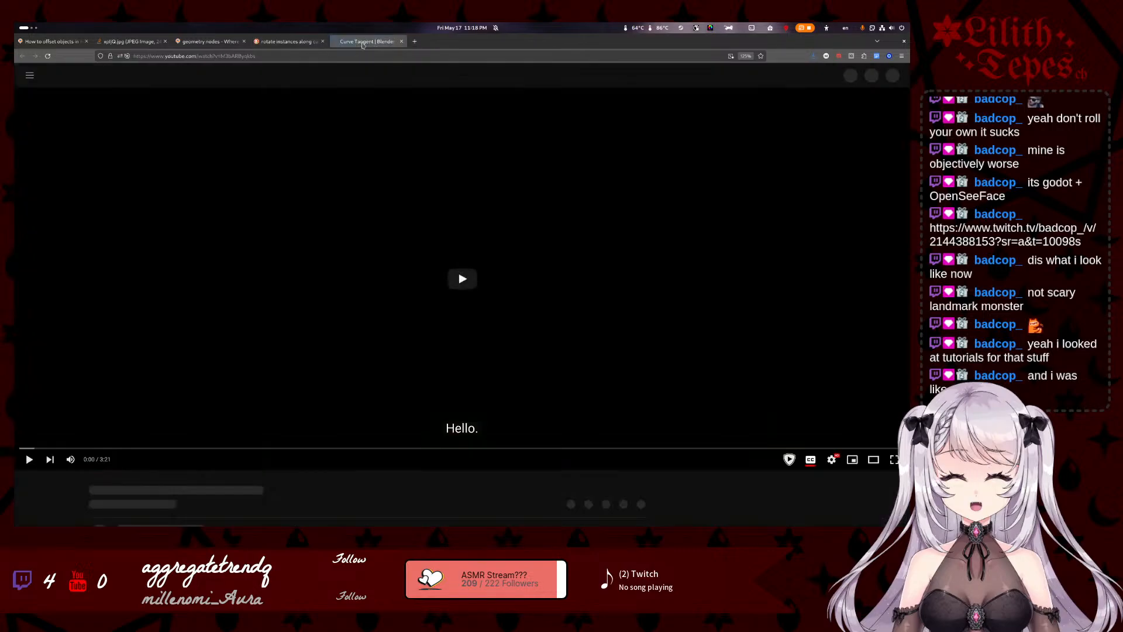
{"action": "left_click", "coordinate": [481, 282]}
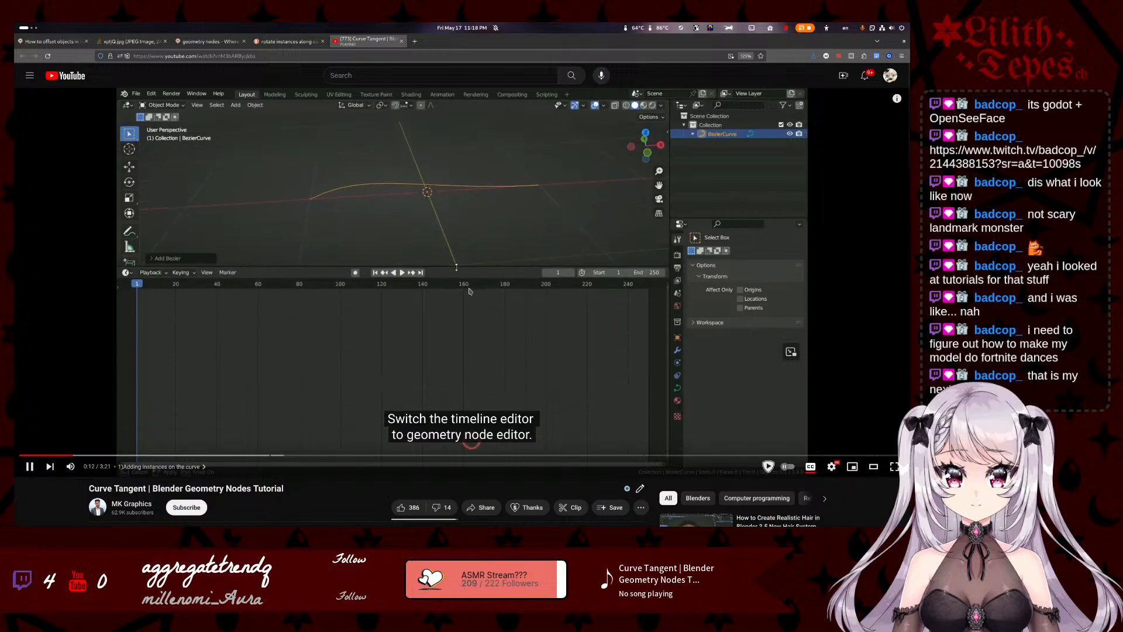
{"action": "left_click", "coordinate": [469, 291]}
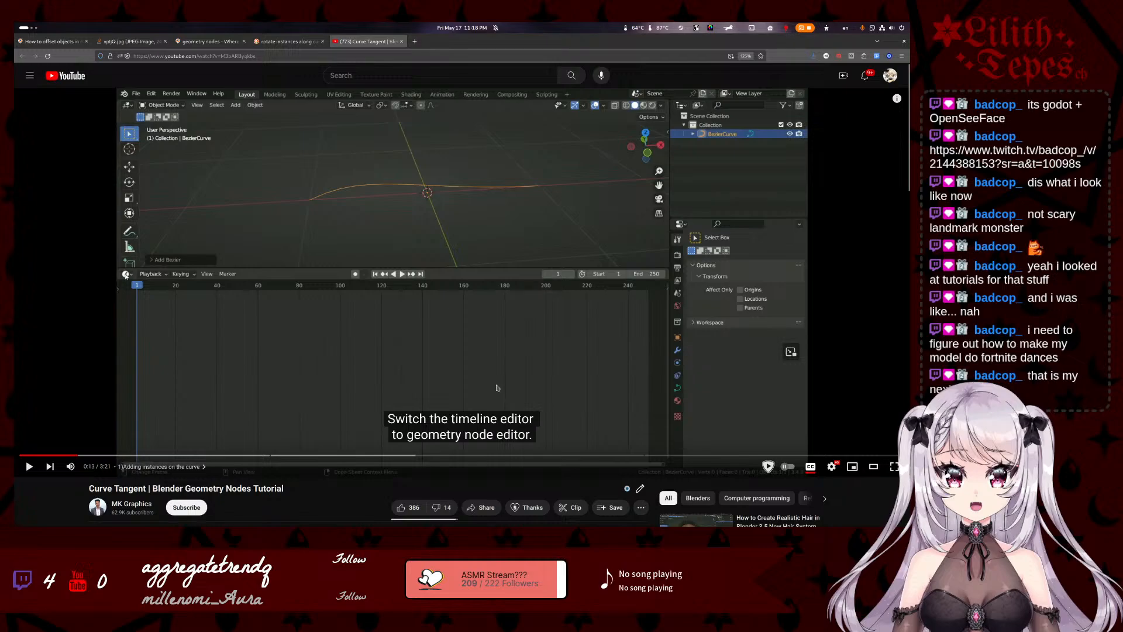
{"action": "key", "text": "space"}
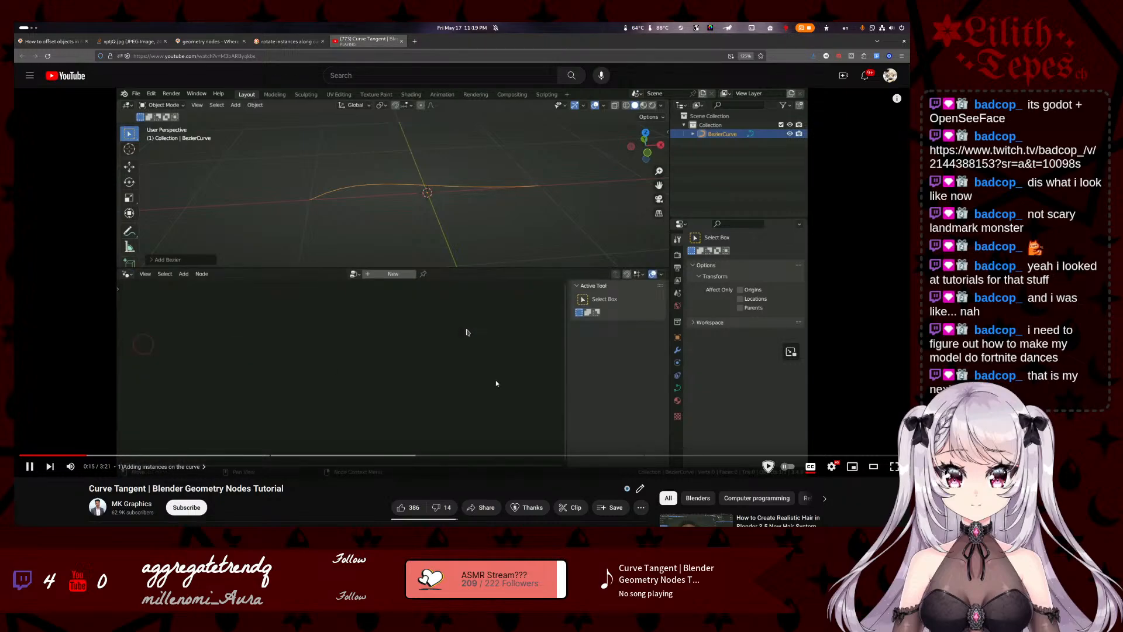
{"action": "left_click", "coordinate": [468, 332]}
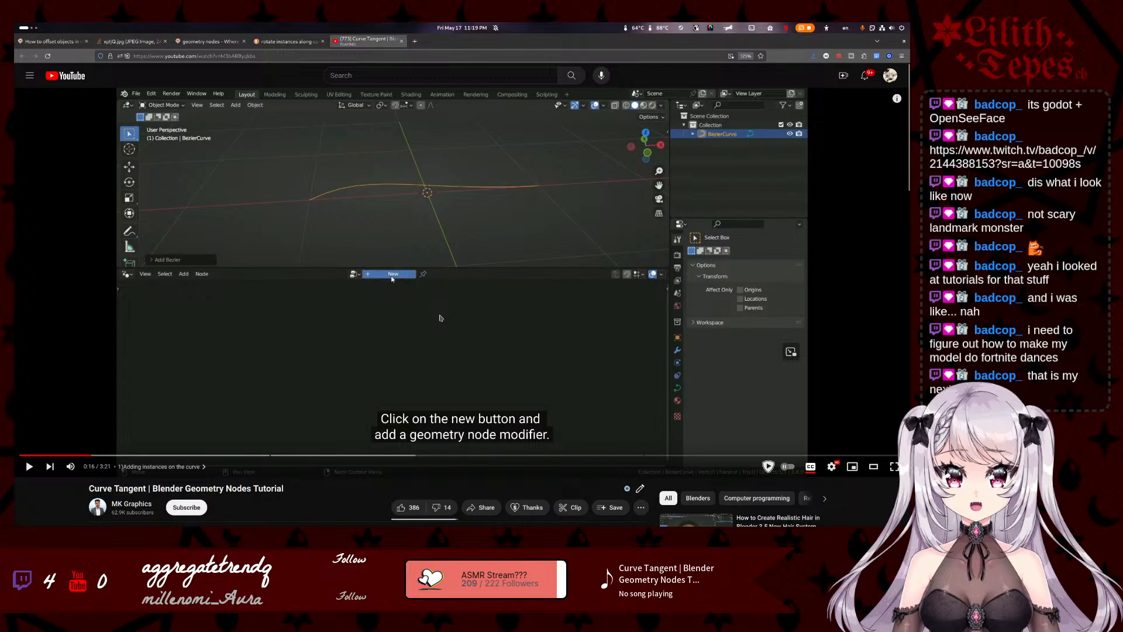
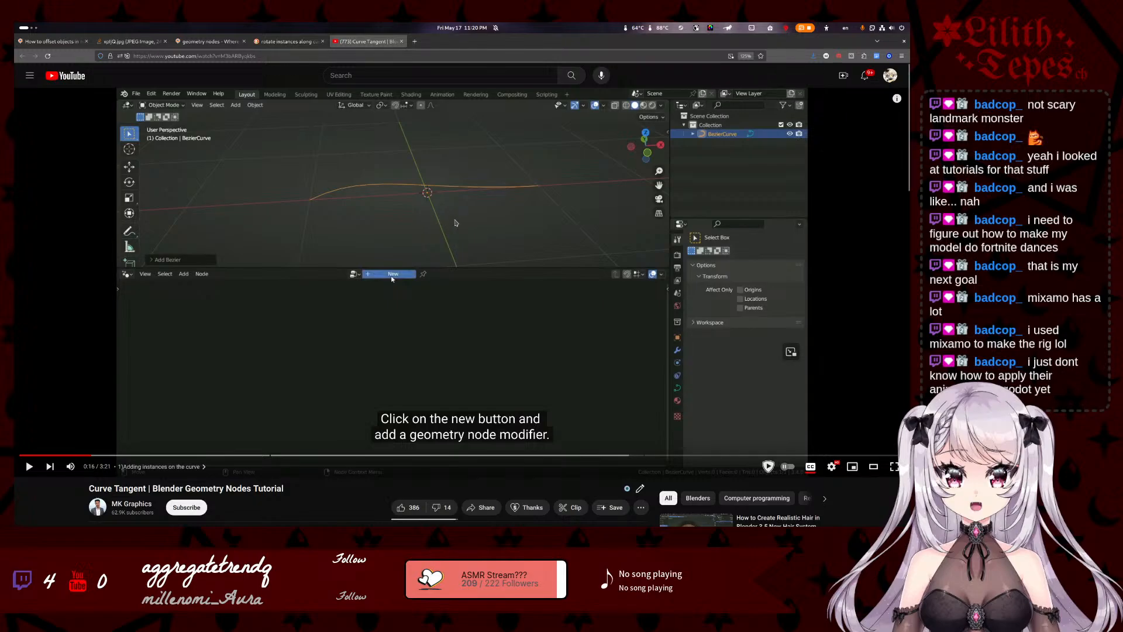
- Watch the Curve Tangent tutorial through curve resampling and the Align Euler to Vector connection, pausing at 1:47 and 2:58
{"action": "left_click", "coordinate": [462, 253]}
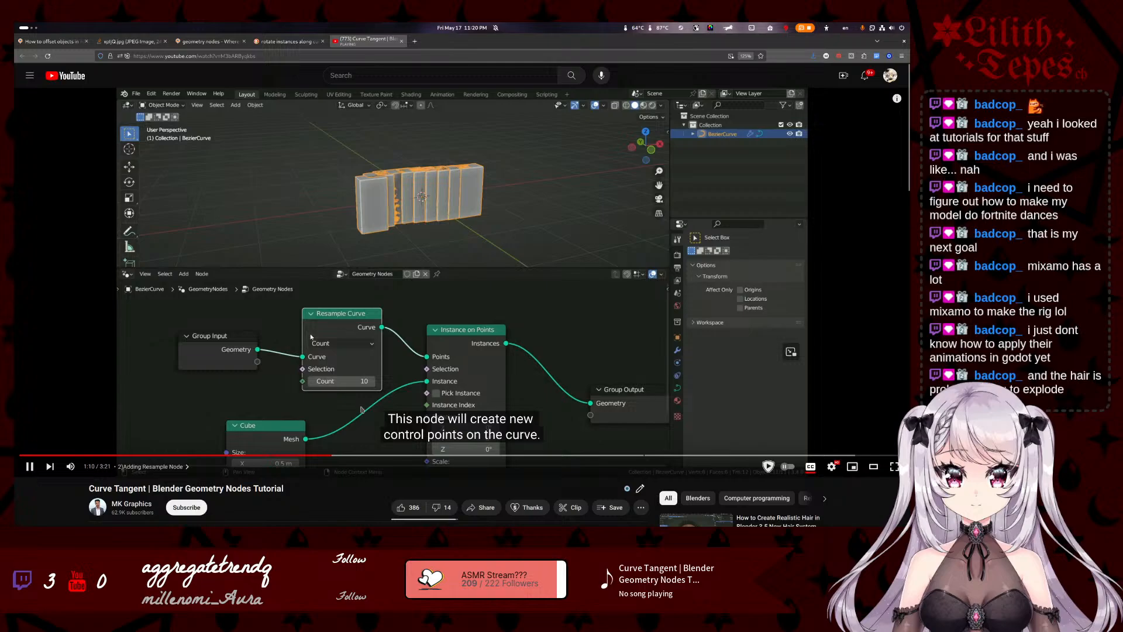
{"action": "left_click", "coordinate": [548, 187]}
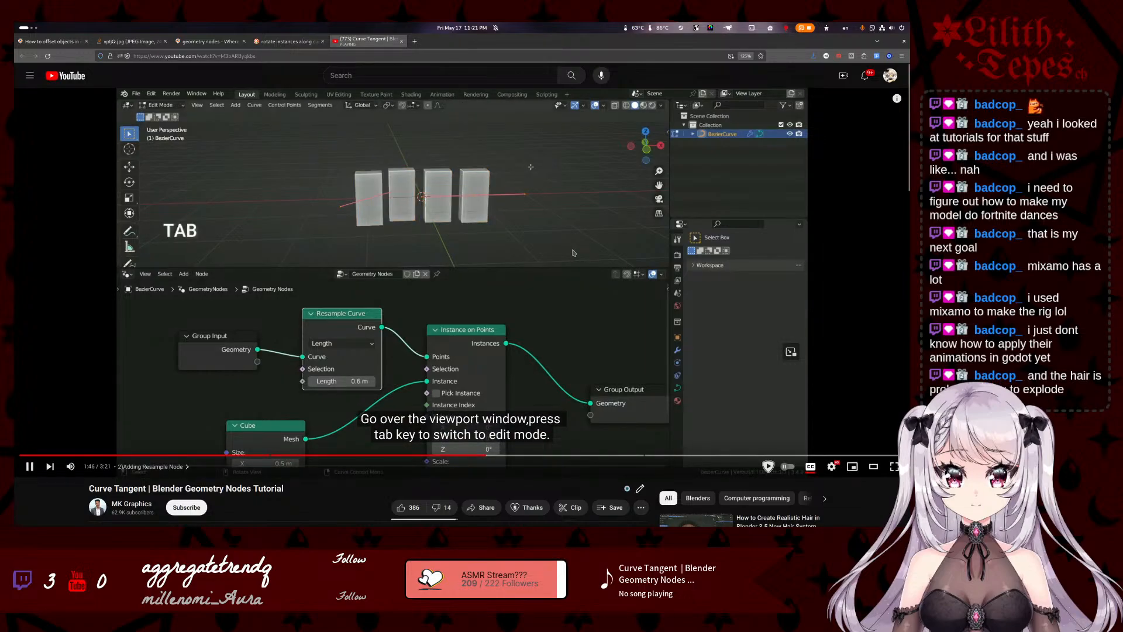
{"action": "key", "text": "space"}
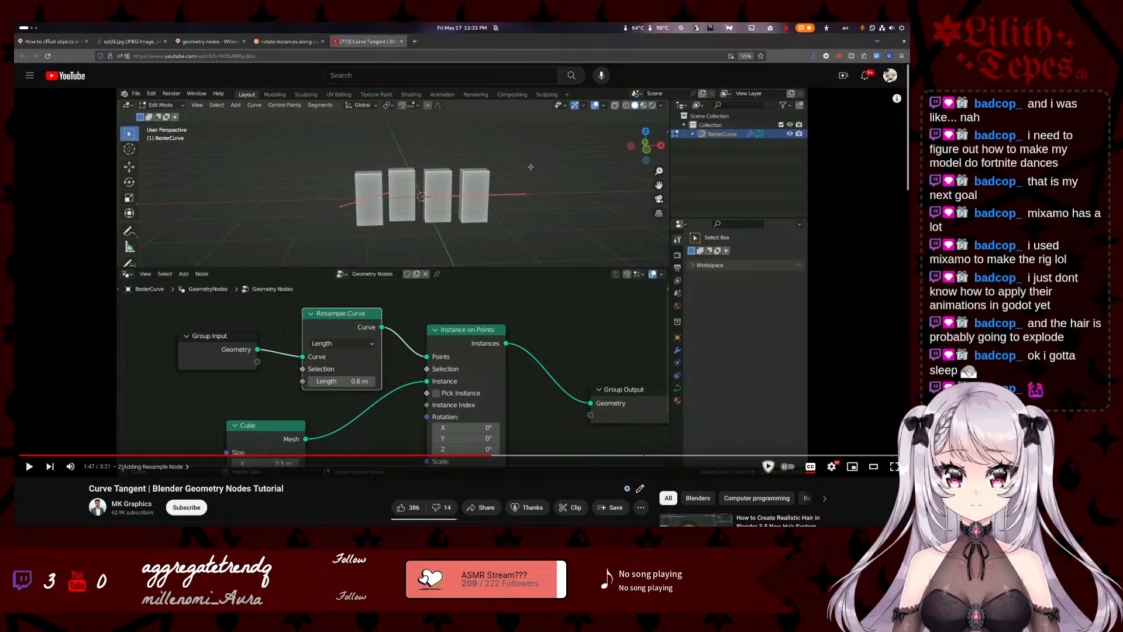
{"action": "left_click", "coordinate": [757, 348]}
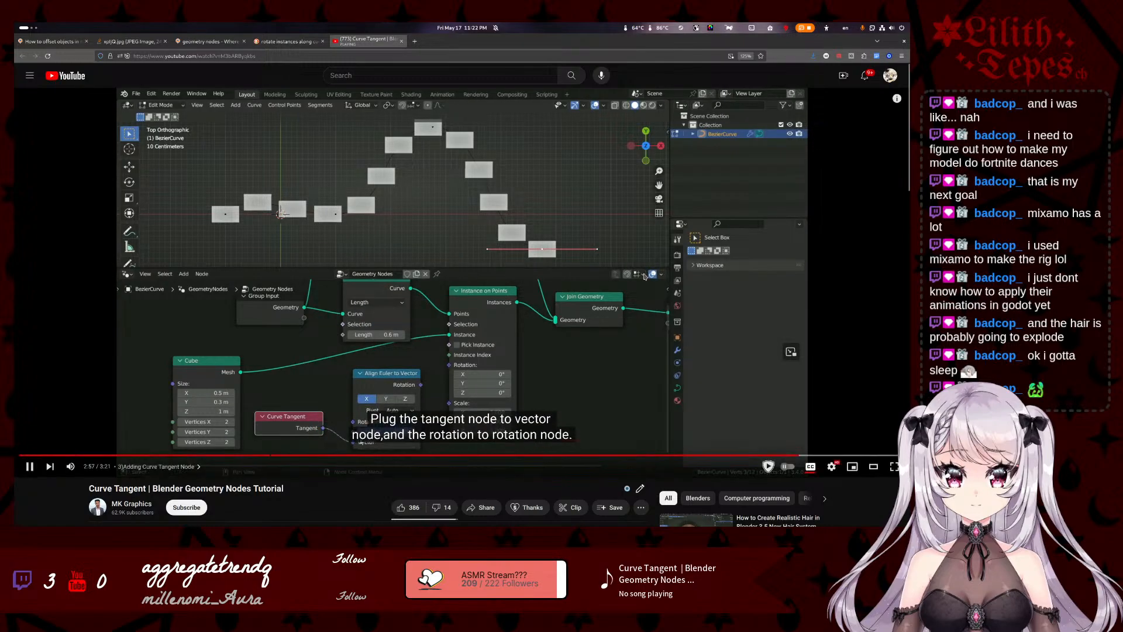
{"action": "left_click", "coordinate": [646, 277]}
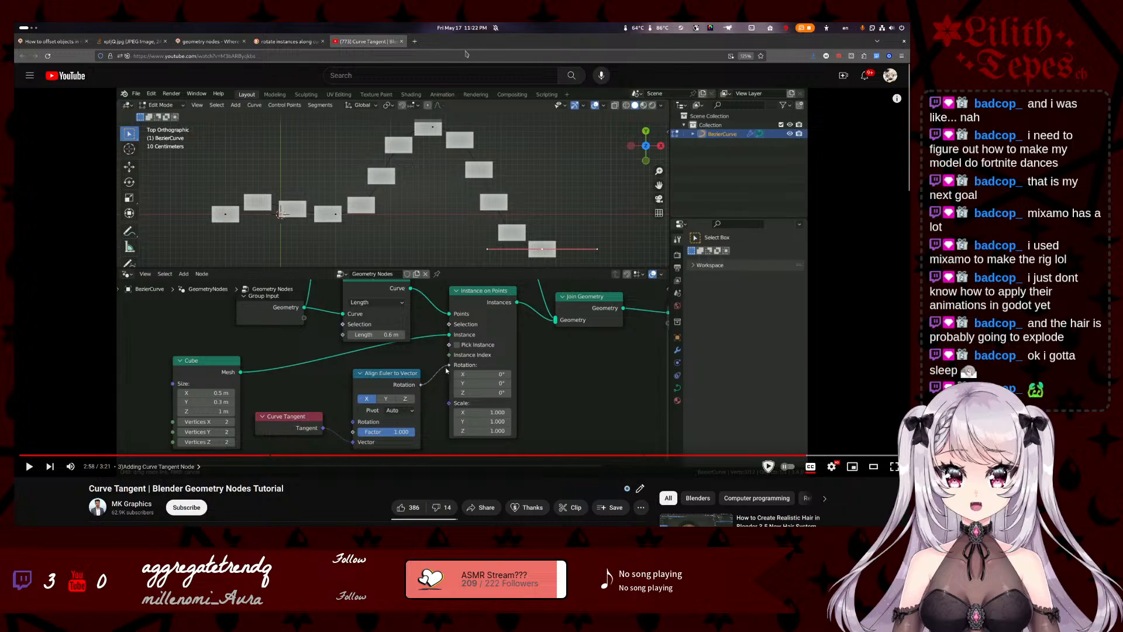
- Switch to Blender and move the unconnected Project vector node above the "Sample normals from bangs" frame
{"action": "left_click_drag", "start_coordinate": [489, 42], "coordinate": [14, 47]}
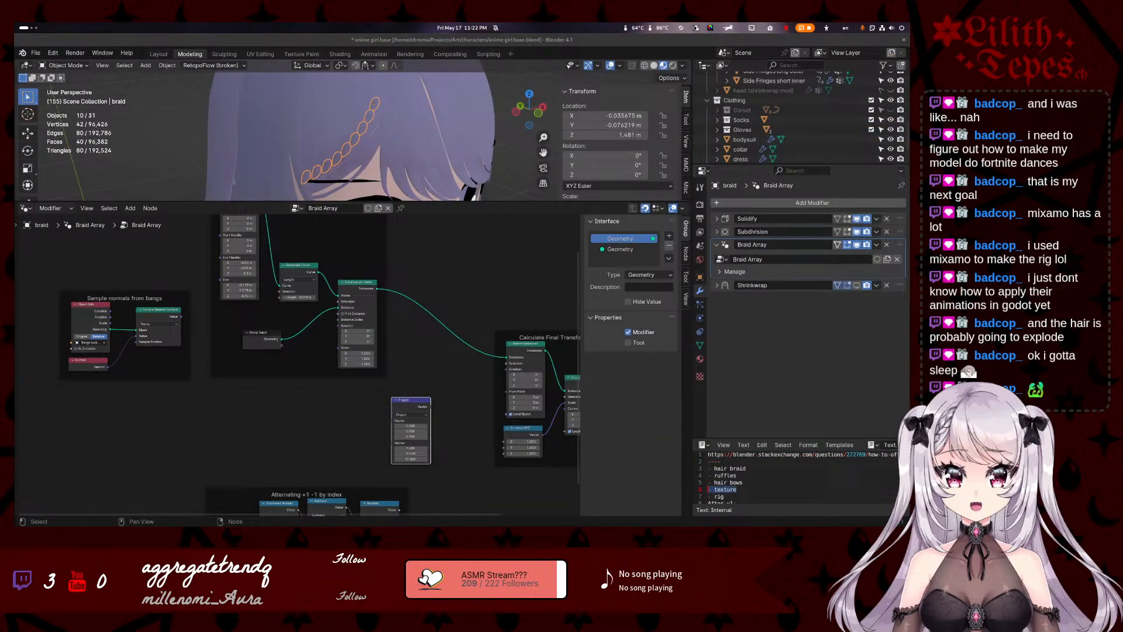
{"action": "scroll", "coordinate": [311, 412], "scroll_direction": "down", "scroll_amount": 1}
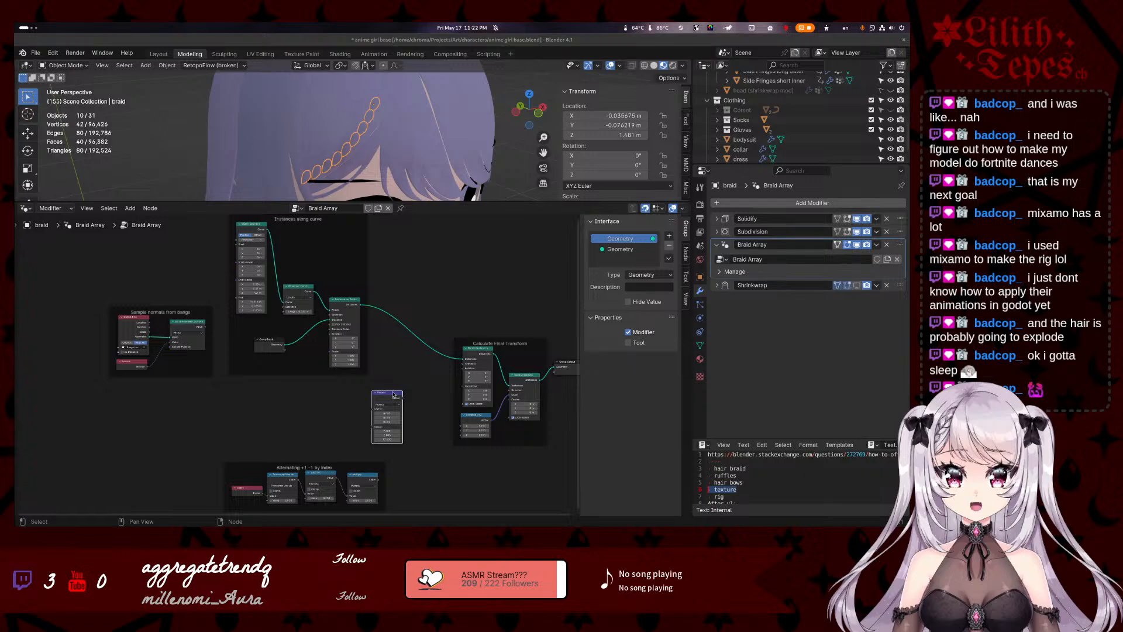
{"action": "left_click_drag", "start_coordinate": [394, 394], "coordinate": [168, 240]}
{"action": "scroll", "coordinate": [348, 436], "scroll_direction": "up", "scroll_amount": 2}
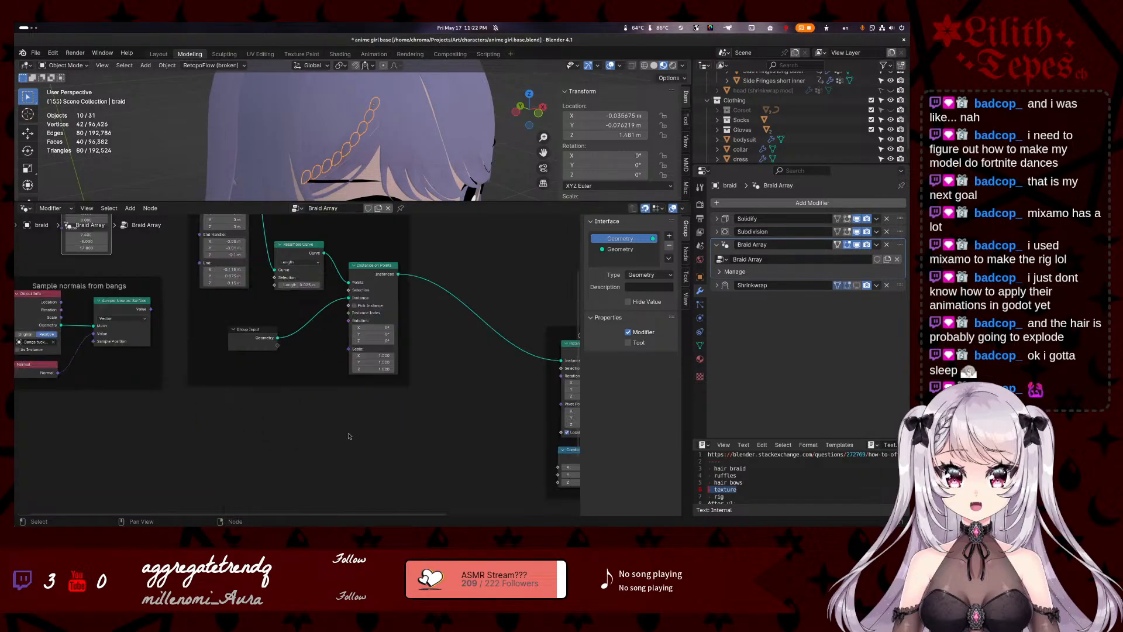
{"action": "middle_click_drag", "start_coordinate": [342, 471], "coordinate": [275, 380]}
{"action": "scroll", "coordinate": [263, 388], "scroll_direction": "up", "scroll_amount": 2}
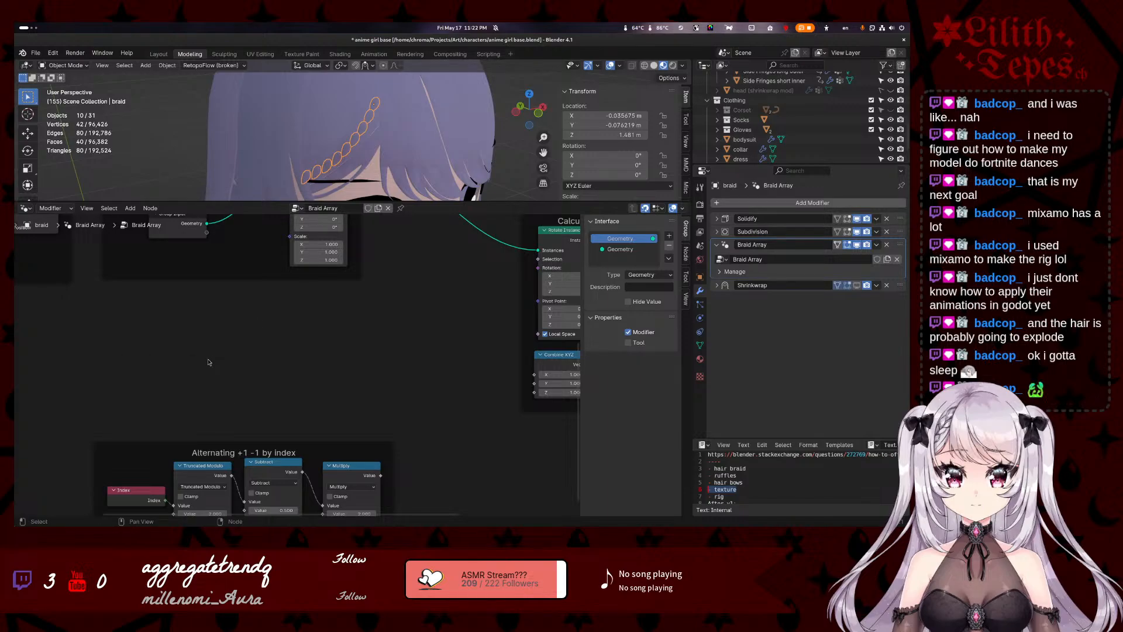
{"action": "key", "text": "F3"}
{"action": "type", "text": "arc"}
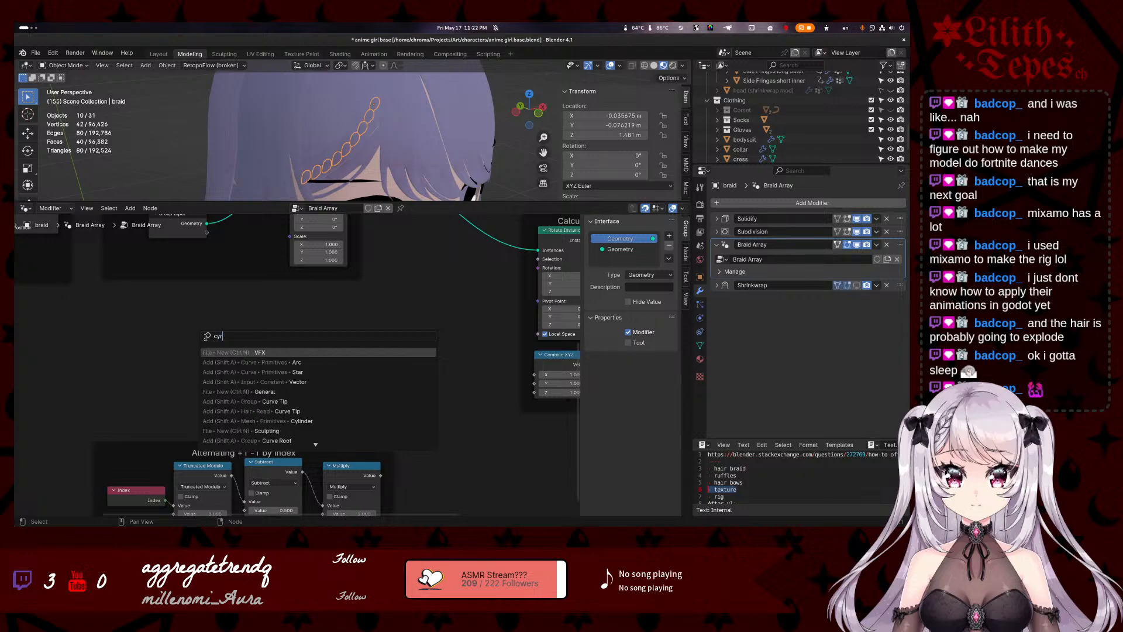
{"action": "key", "text": "Return"}
{"action": "left_click", "coordinate": [206, 338]}
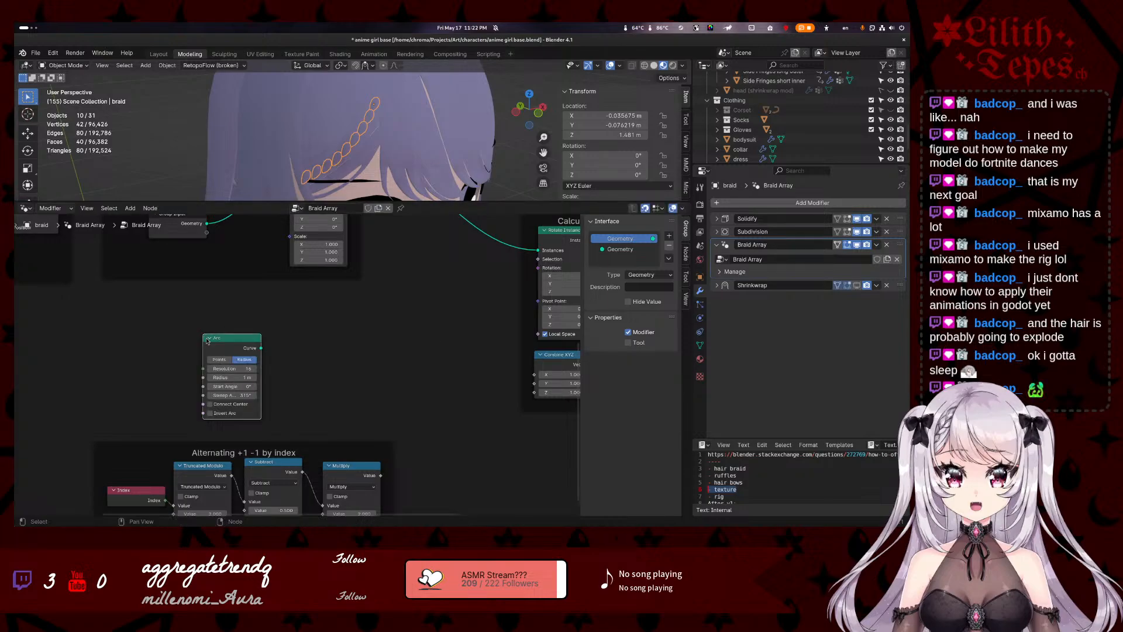
{"action": "key", "text": "x"}
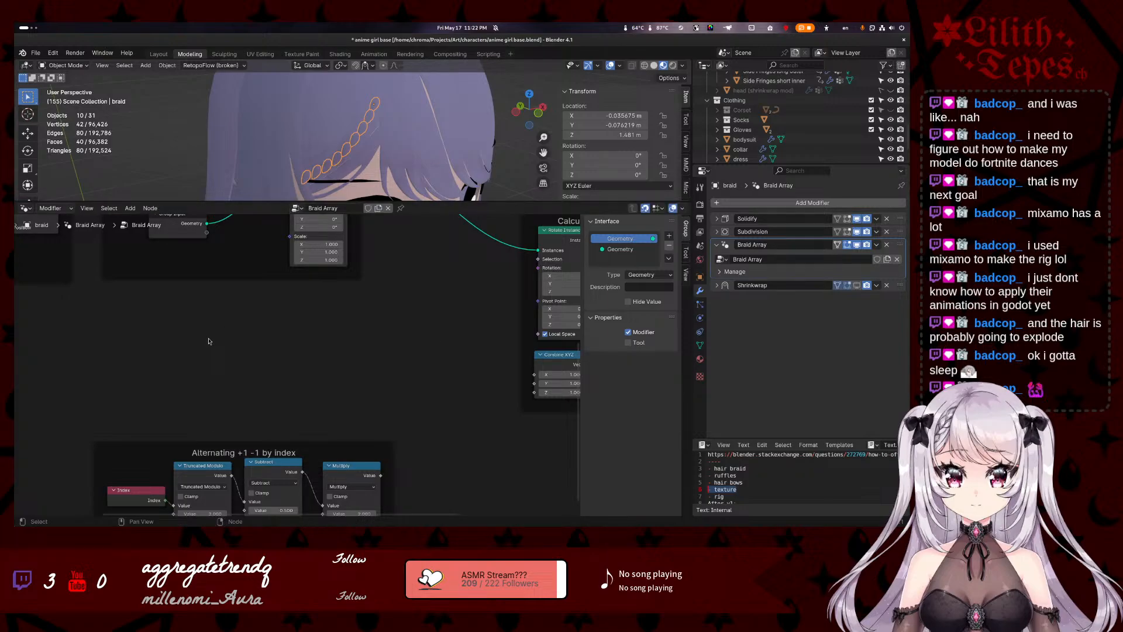
- Add a Curve Tangent node in the empty space above the "Alternating +1 -1 by index" frame
{"action": "key", "text": "F3"}
{"action": "type", "text": "curve tange"}
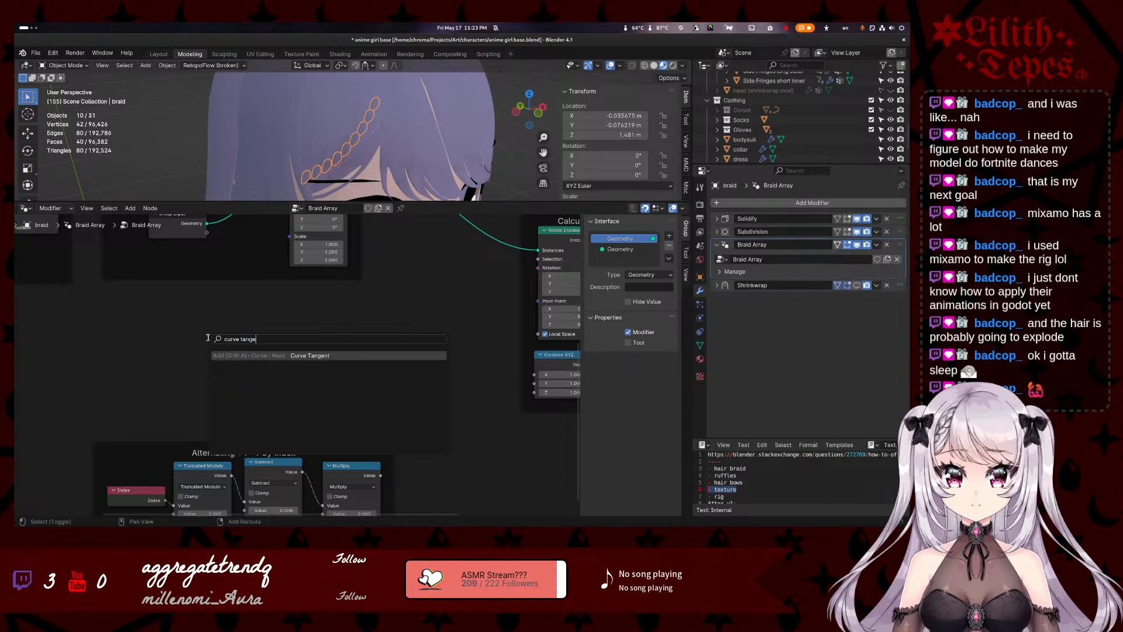
{"action": "key", "text": "Return"}
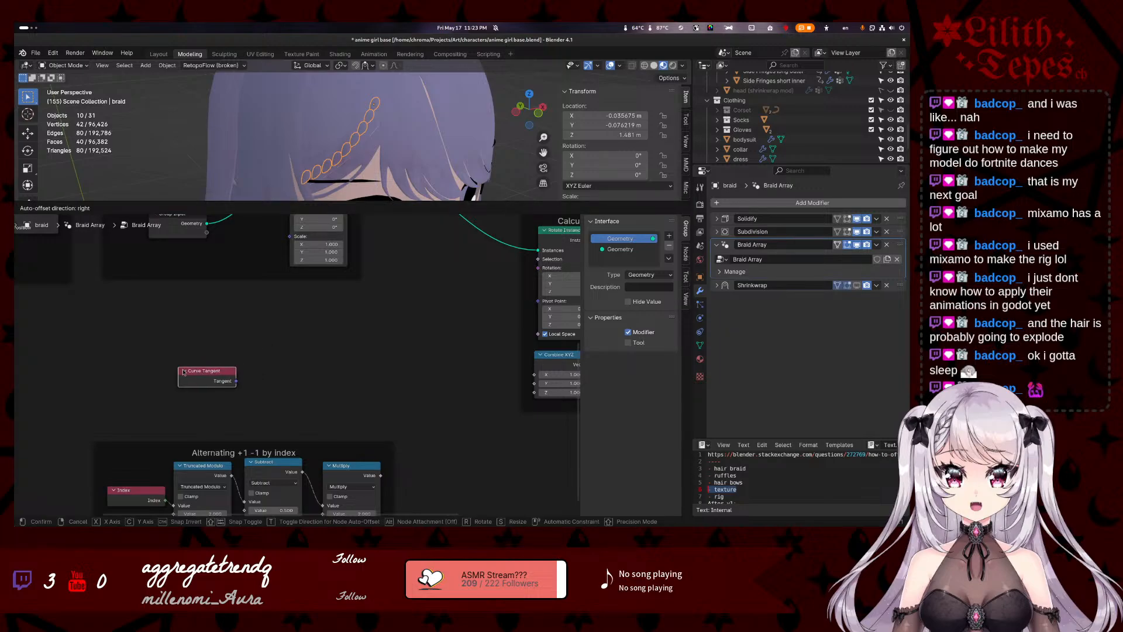
{"action": "left_click", "coordinate": [183, 372]}
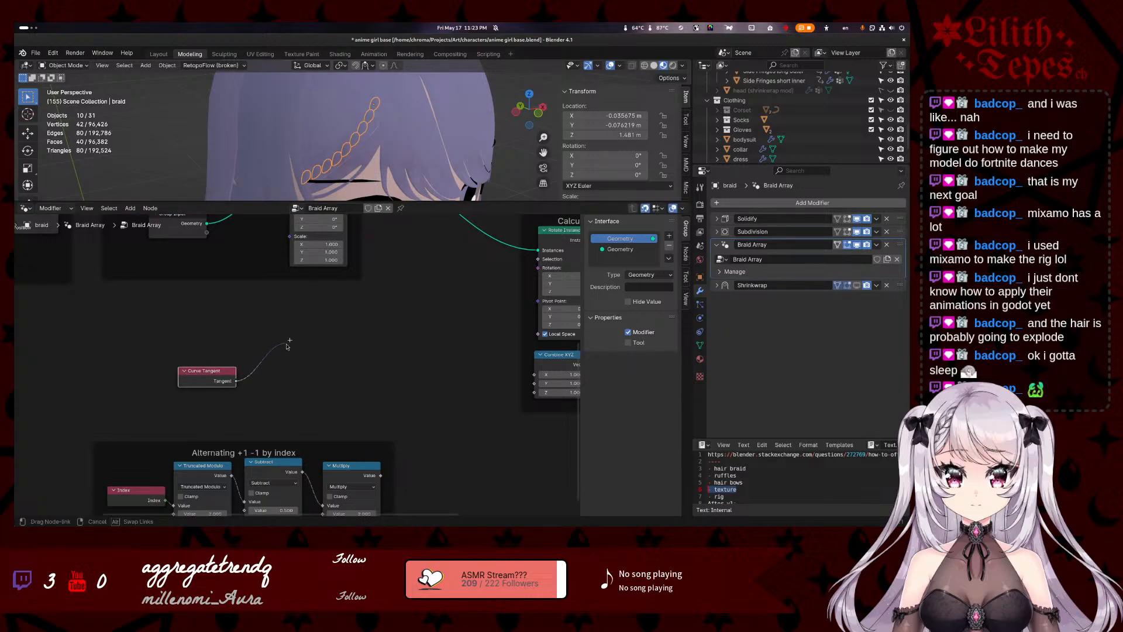
- Add an Align Euler to Vector node with its Rotation input fed by the Curve Tangent output
{"action": "key", "text": "F3"}
{"action": "type", "text": "alight"}
{"action": "key", "text": "BackSpace"}
{"action": "key", "text": "BackSpace"}
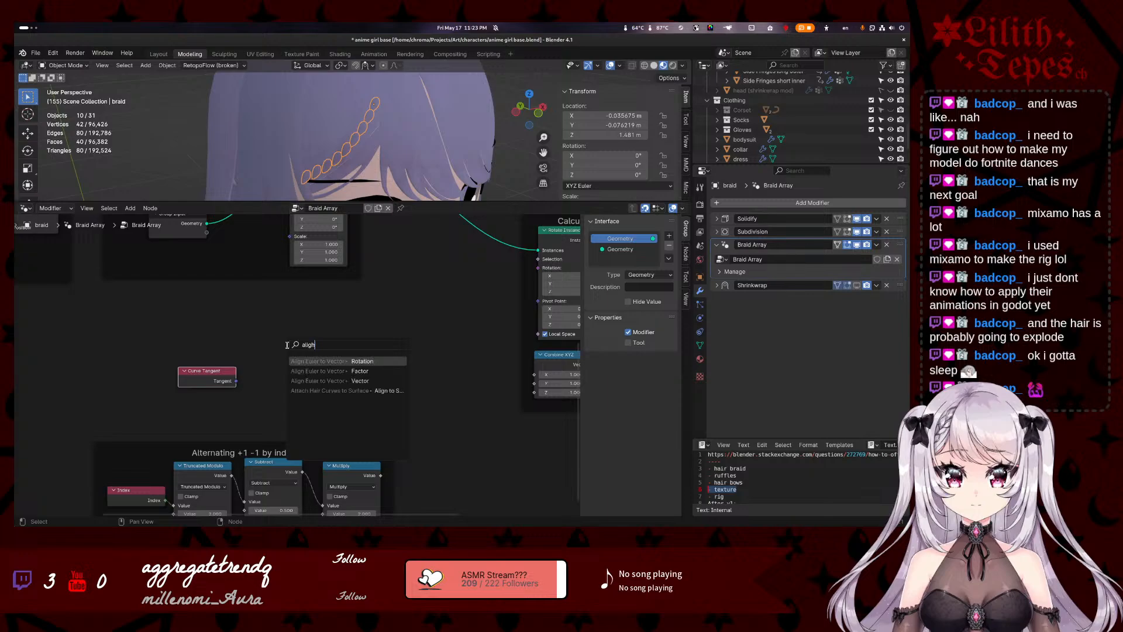
{"action": "type", "text": "n"}
{"action": "left_click", "coordinate": [367, 361]}
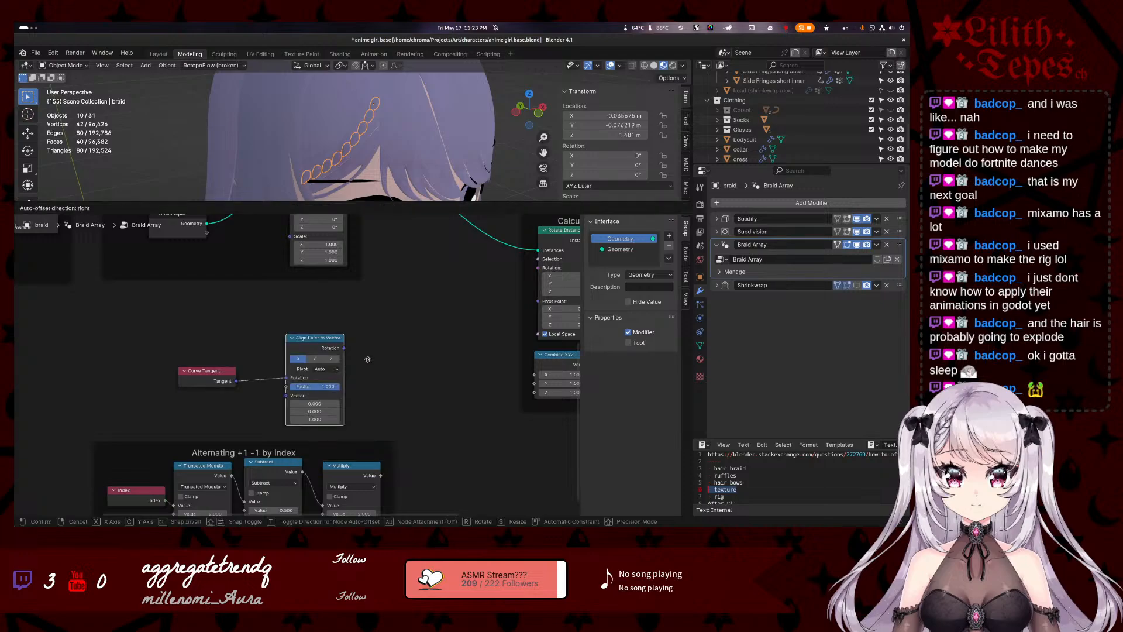
{"action": "left_click", "coordinate": [408, 345]}
- Connect Align Euler to Vector's Rotation output to Instance on Points' Rotation input and place both new nodes below the instancing frame
{"action": "middle_click_drag", "start_coordinate": [453, 338], "coordinate": [361, 361]}
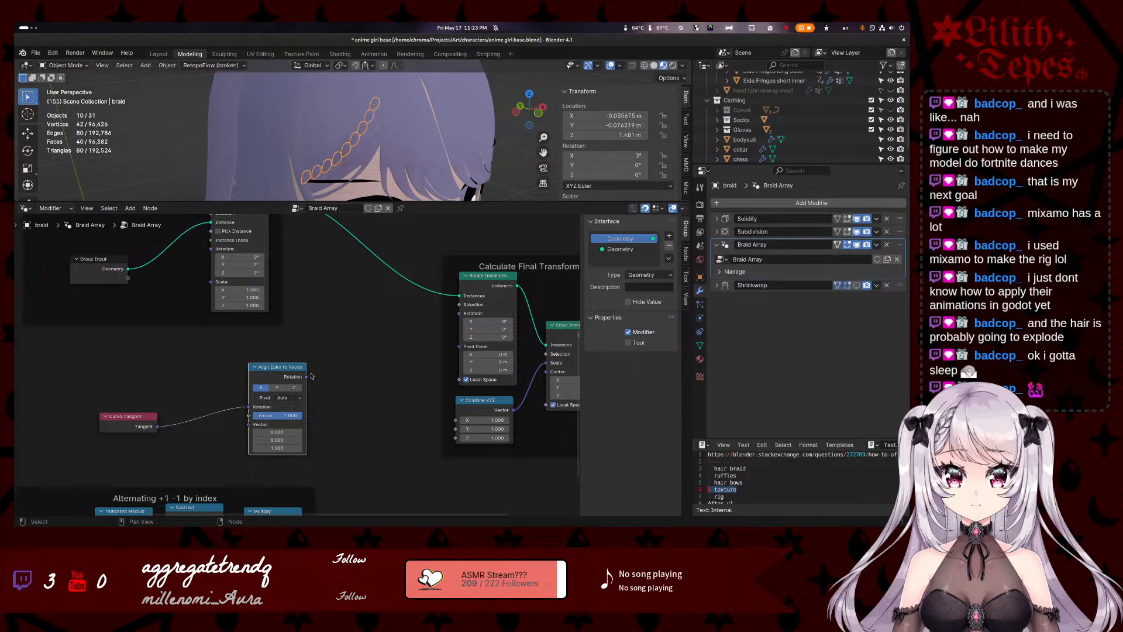
{"action": "middle_click_drag", "start_coordinate": [332, 321], "coordinate": [385, 377]}
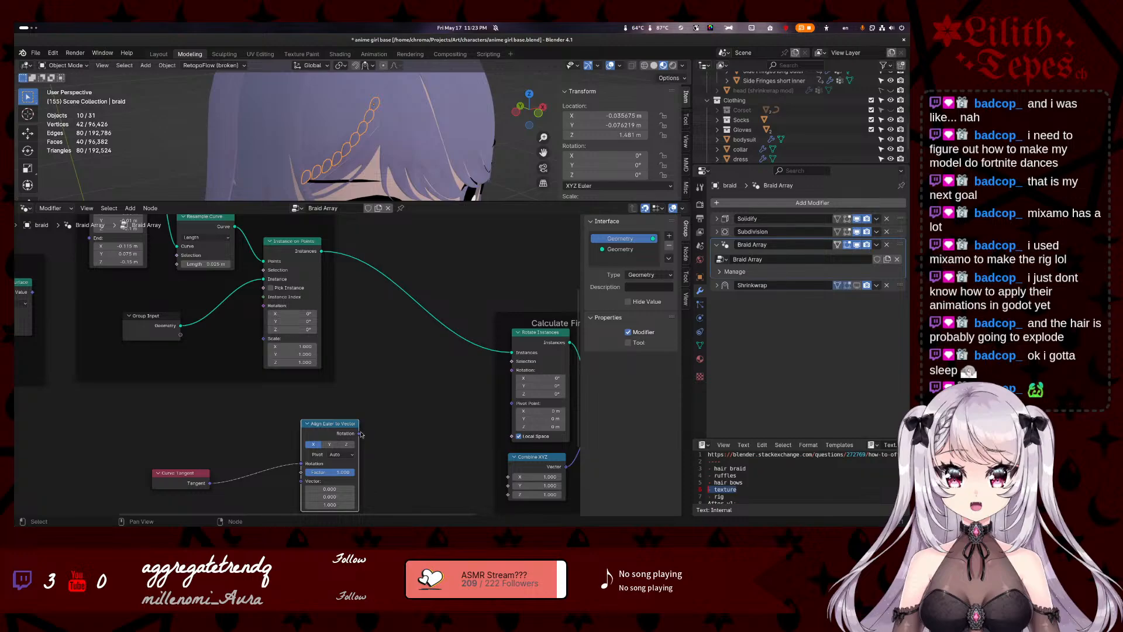
{"action": "left_click_drag", "start_coordinate": [361, 433], "coordinate": [189, 402]}
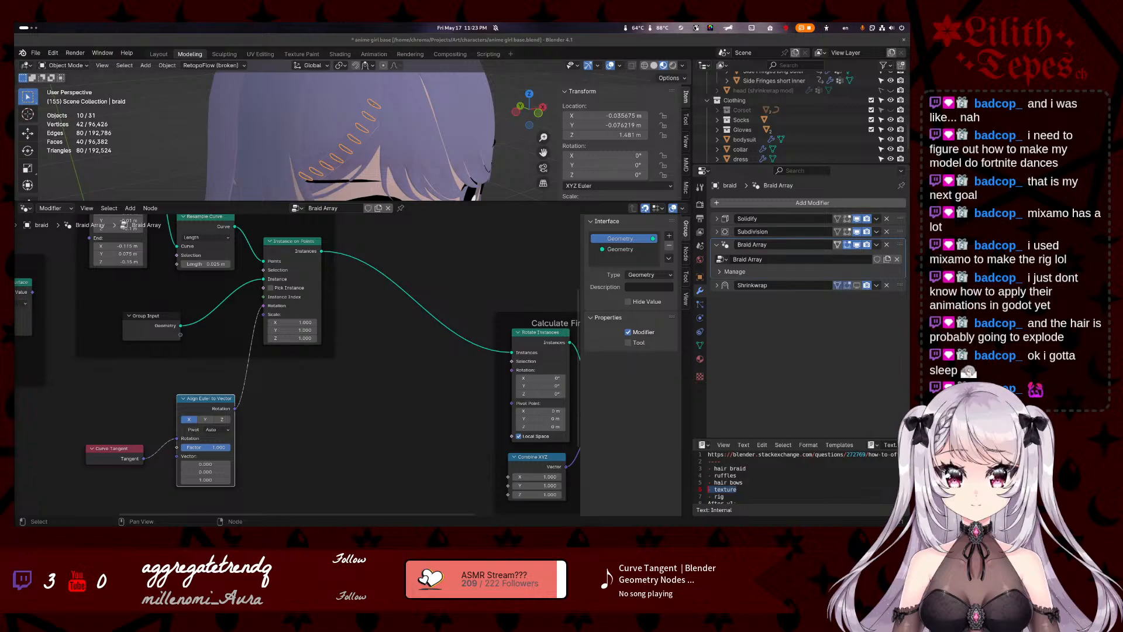
- Try the Z axis in Align Euler to Vector, inspect the braid's orientation, and return the axis to X
{"action": "left_click", "coordinate": [221, 420]}
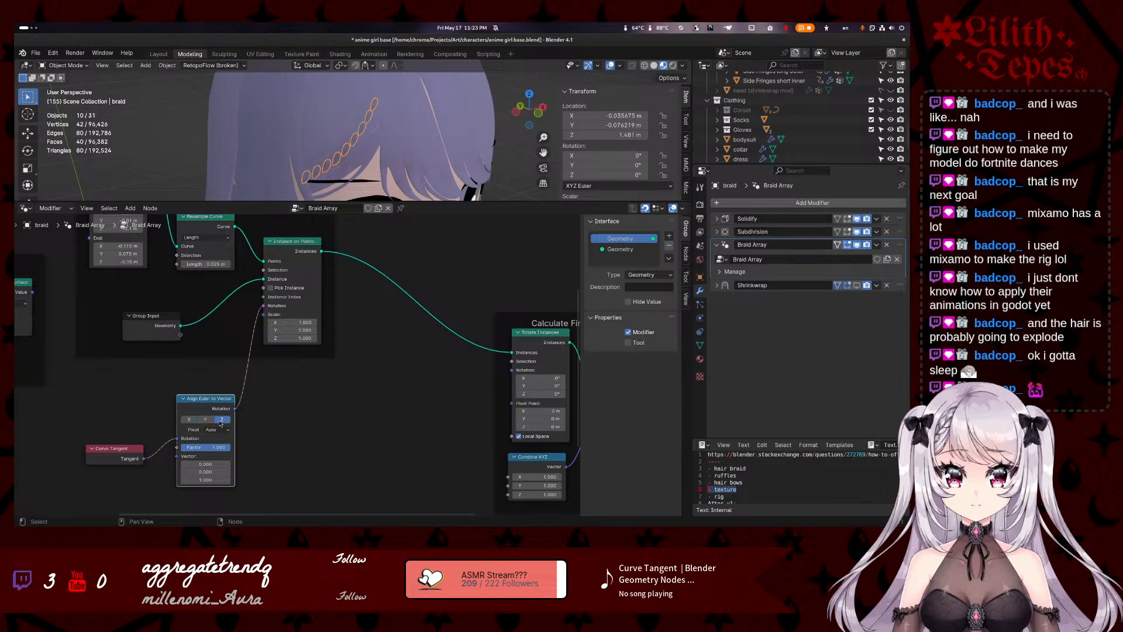
{"action": "middle_click_drag", "start_coordinate": [304, 146], "coordinate": [329, 124]}
{"action": "scroll", "coordinate": [330, 140], "scroll_direction": "up", "scroll_amount": 4}
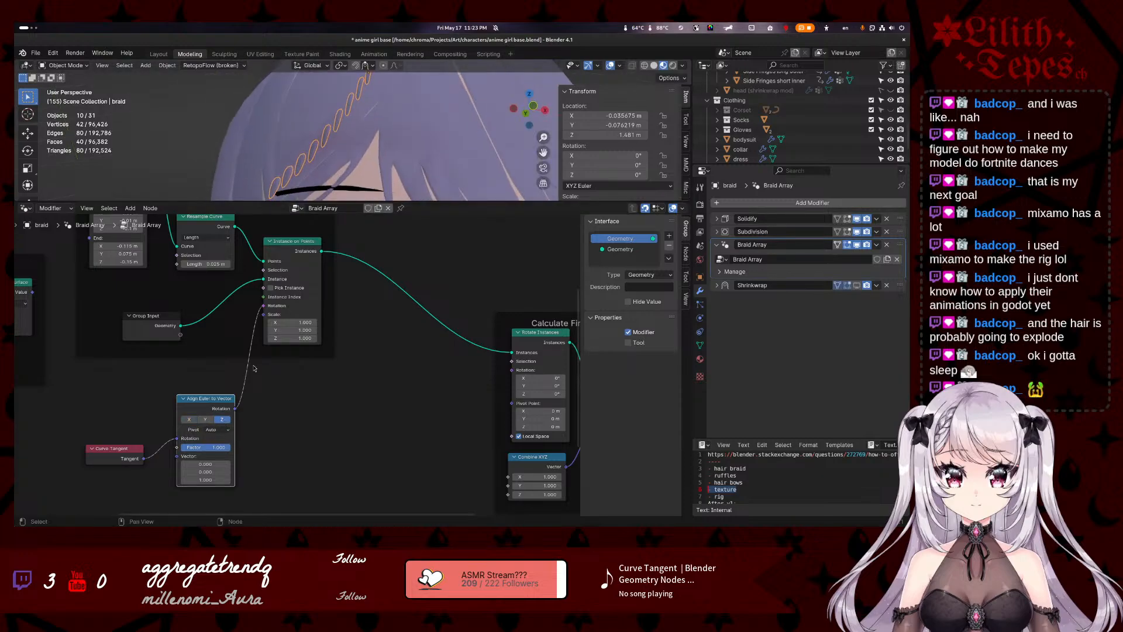
{"action": "left_click", "coordinate": [191, 420]}
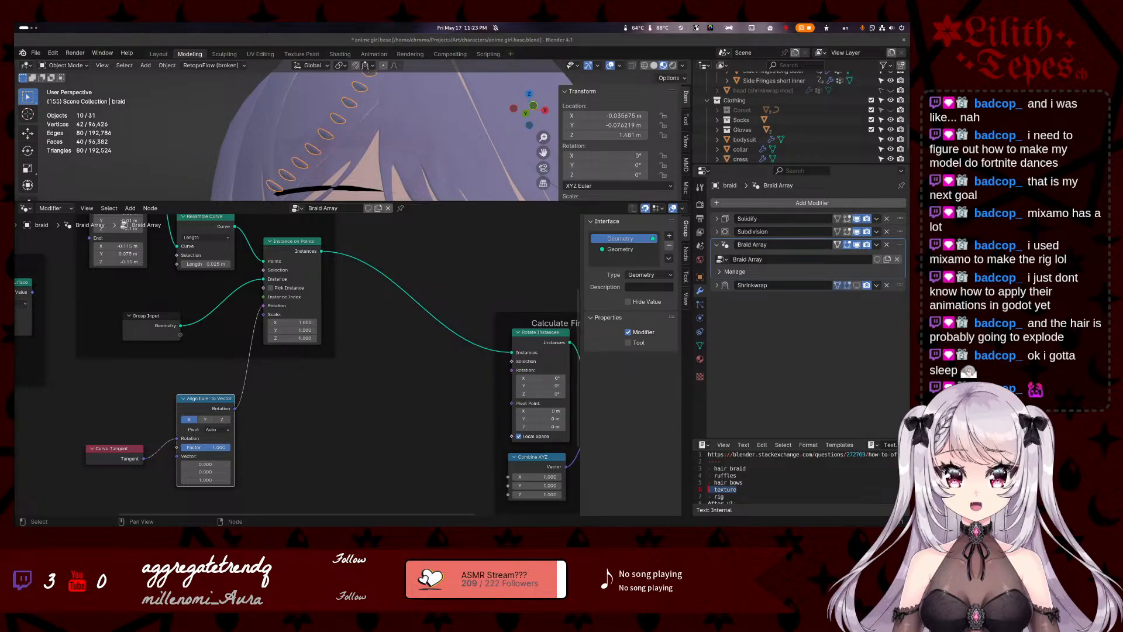
- Switch to Firefox, browse the MK Graphics channel's videos, and look over "How to Make Clouds in Blender 4.1" and its comments
{"action": "key", "text": "alt+Tab"}
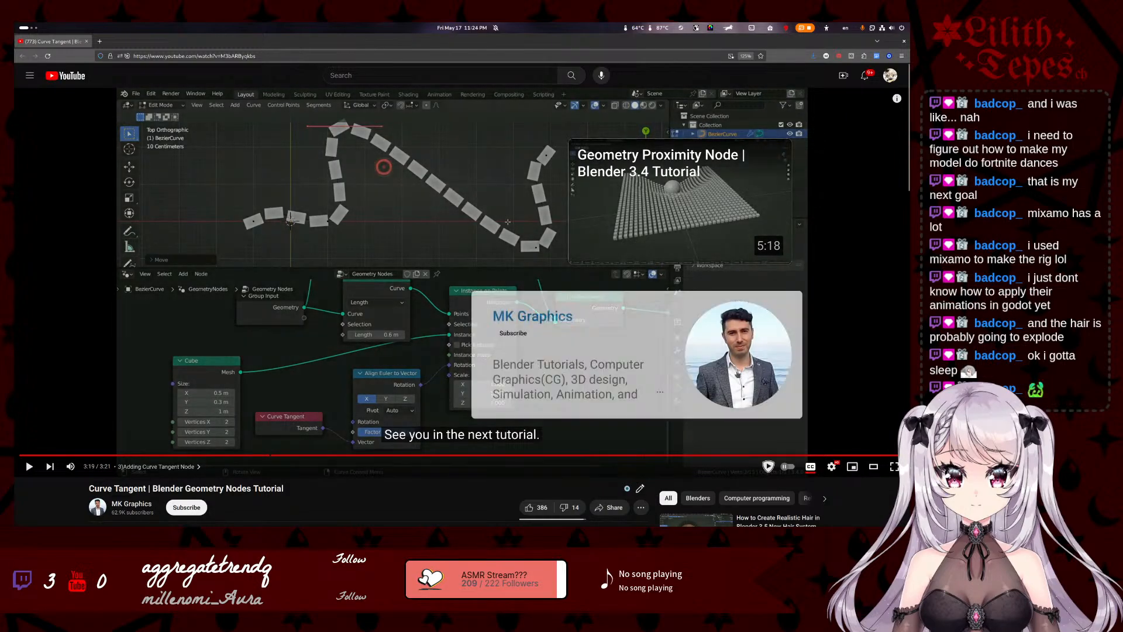
{"action": "left_click", "coordinate": [124, 503]}
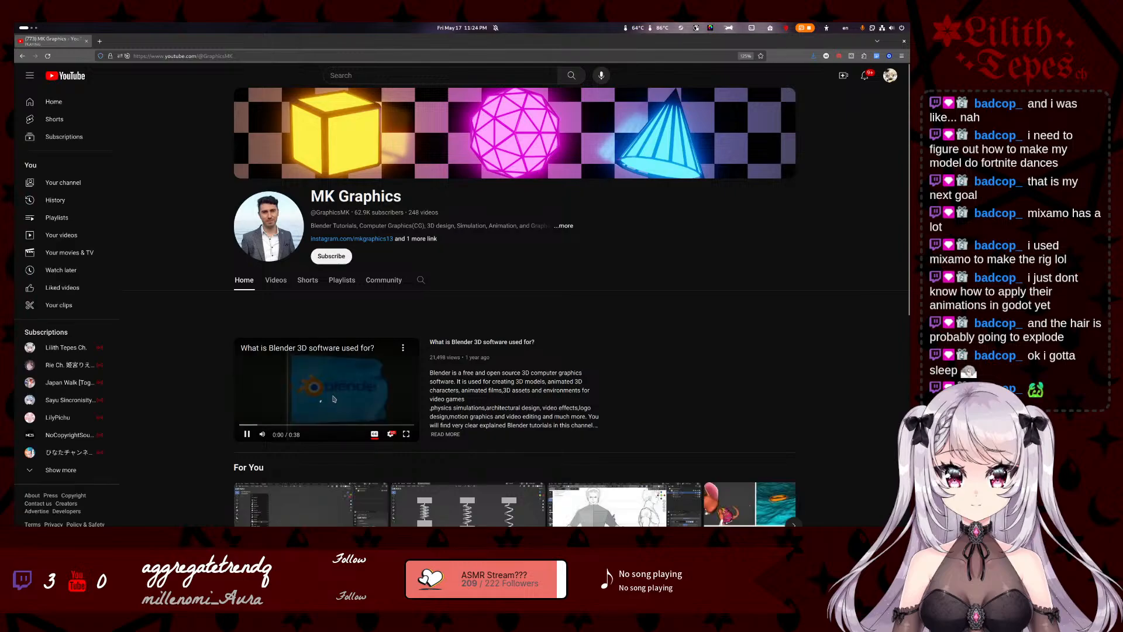
{"action": "left_click", "coordinate": [273, 286]}
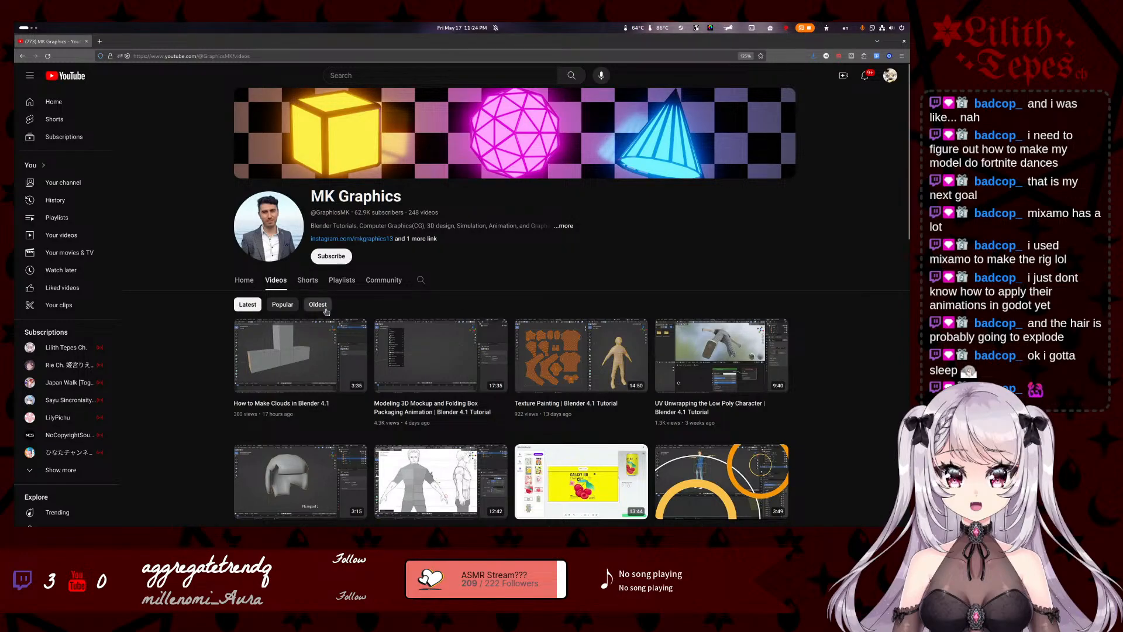
{"action": "left_click", "coordinate": [285, 303]}
{"action": "left_click", "coordinate": [251, 305]}
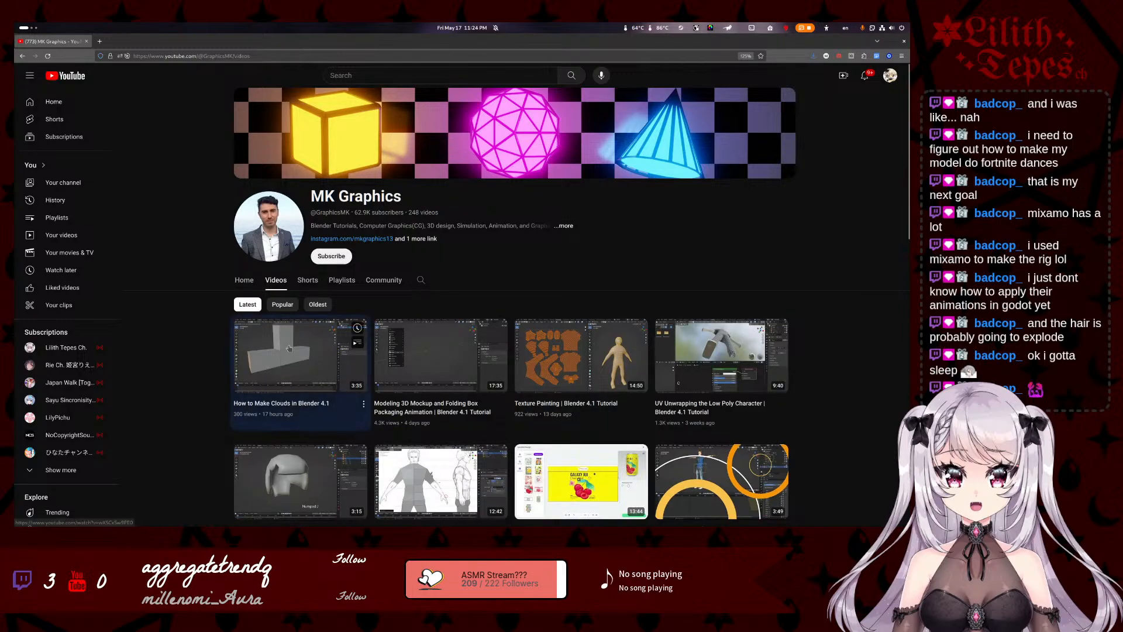
{"action": "left_click", "coordinate": [318, 354]}
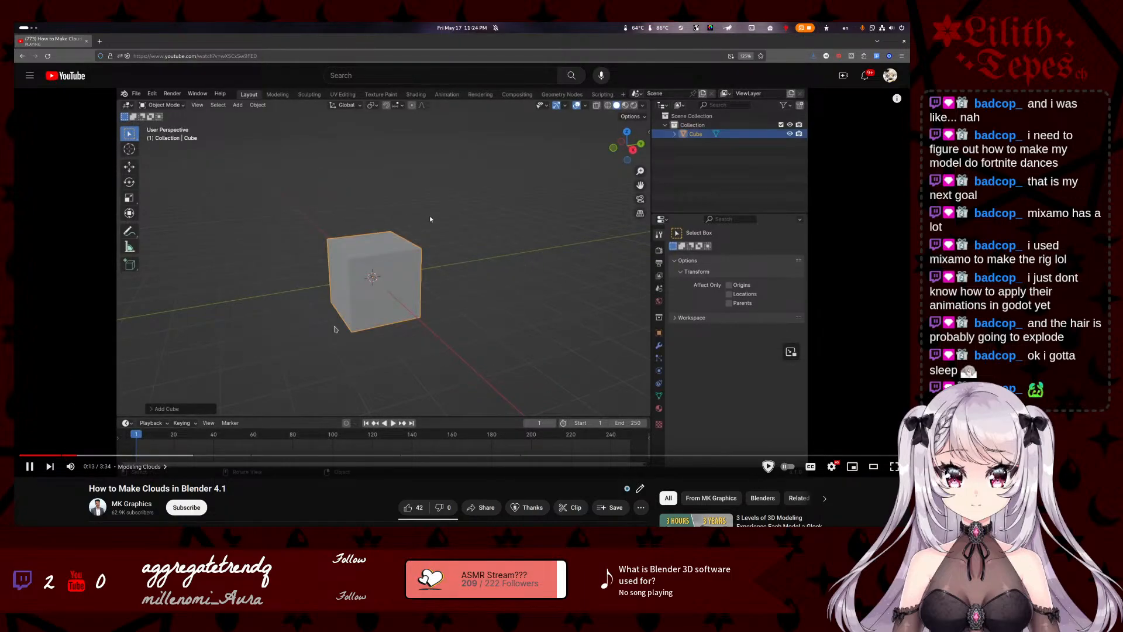
{"action": "key", "text": "k"}
{"action": "scroll", "coordinate": [166, 424], "scroll_direction": "down", "scroll_amount": 4}
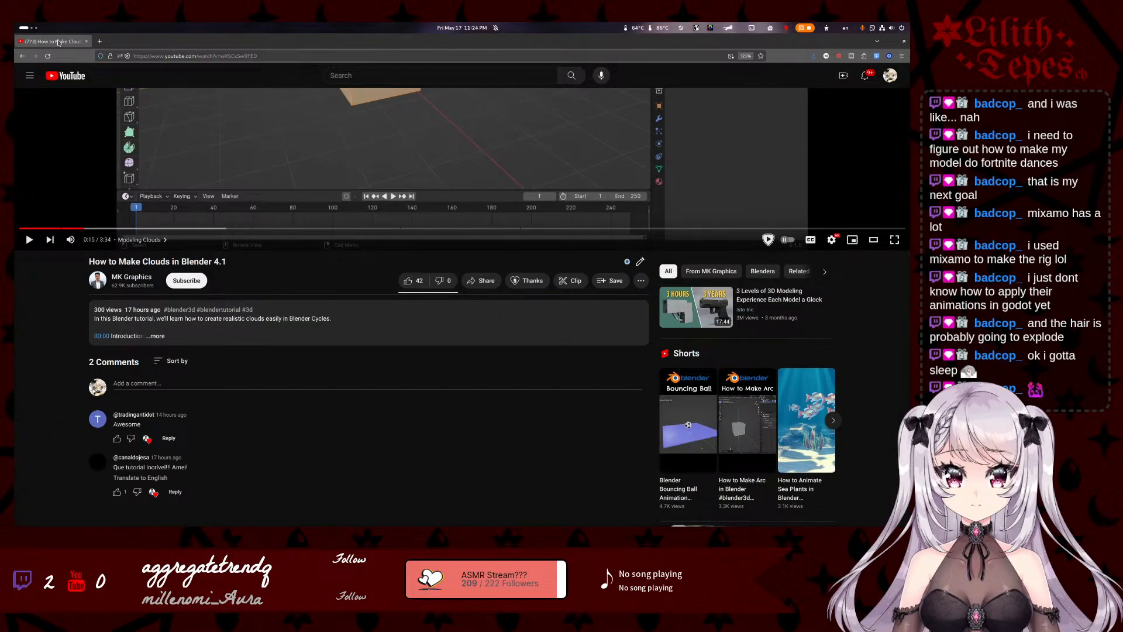
- Switch back to Blender, check the braid on the bangs, and move the Curve Tangent node slightly closer to Align Euler to Vector
{"action": "key", "text": "alt+Tab"}
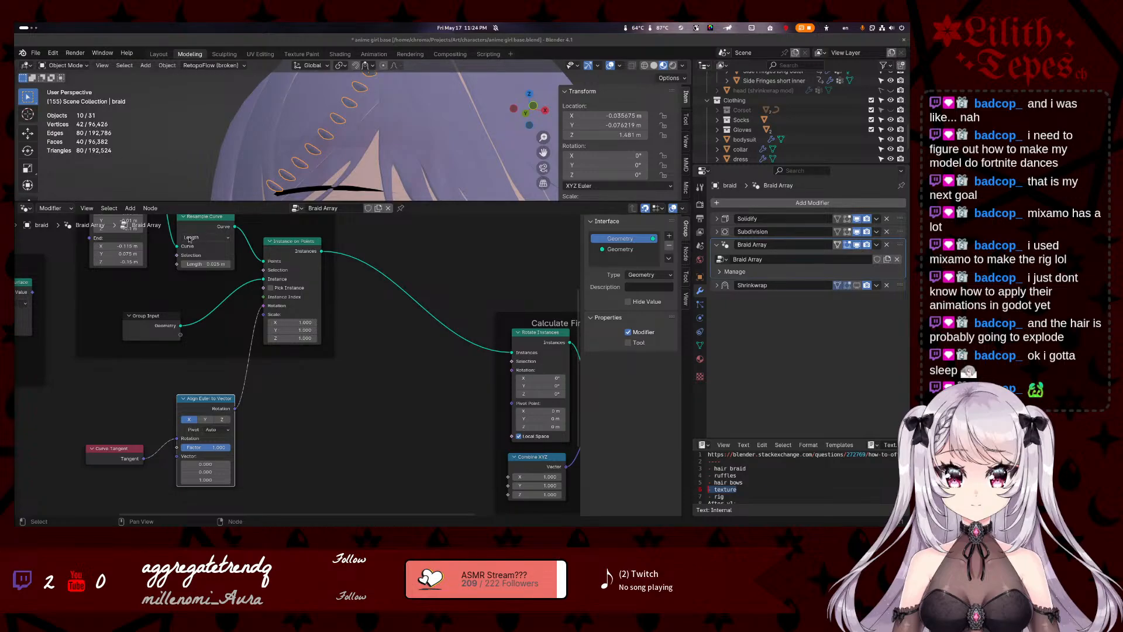
{"action": "middle_click_drag", "start_coordinate": [363, 176], "coordinate": [372, 139]}
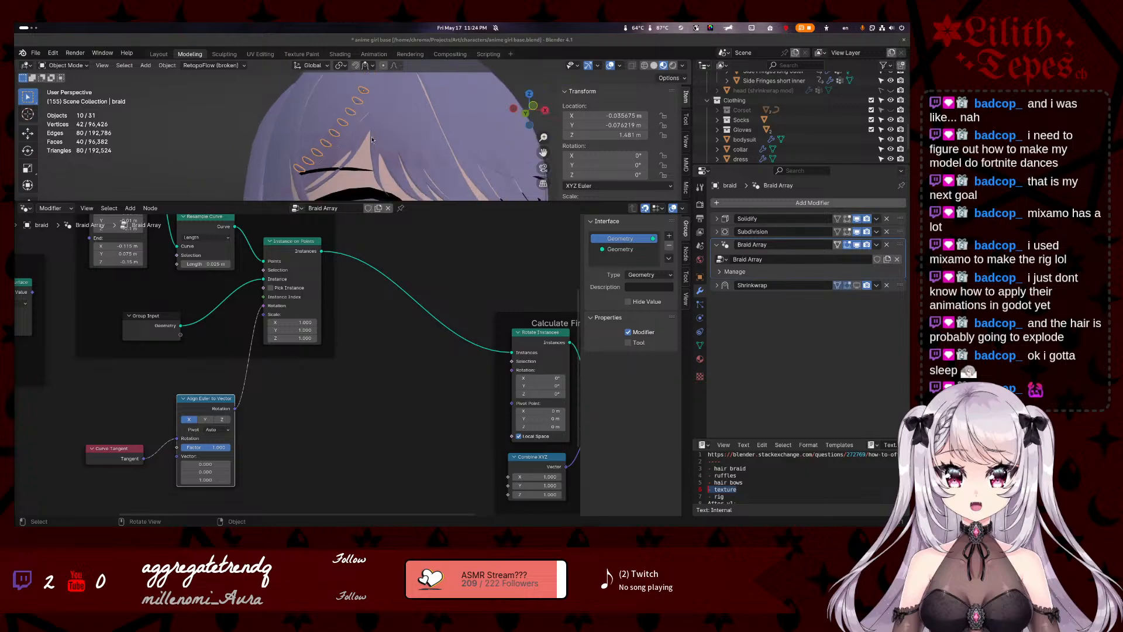
{"action": "scroll", "coordinate": [367, 303], "scroll_direction": "up", "scroll_amount": 1}
{"action": "middle_click_drag", "start_coordinate": [367, 303], "coordinate": [399, 335]}
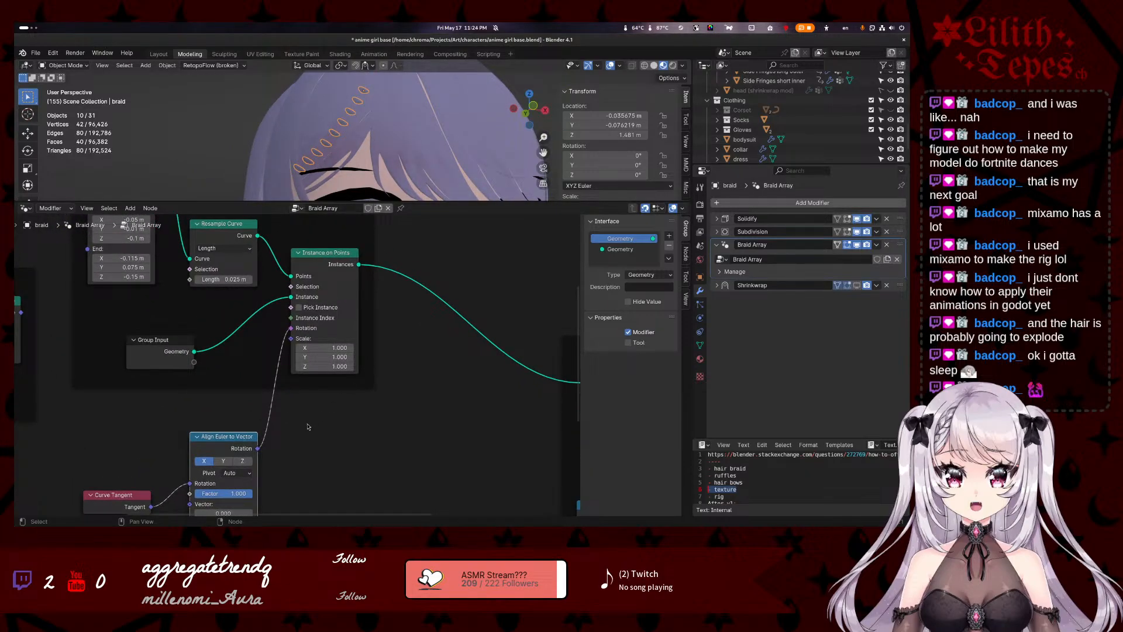
{"action": "left_click_drag", "start_coordinate": [135, 491], "coordinate": [140, 469]}
- Compare the braid's base mesh with its arrayed copies and disable the Braid Array modifier in the viewport
{"action": "scroll", "coordinate": [357, 134], "scroll_direction": "up", "scroll_amount": 3}
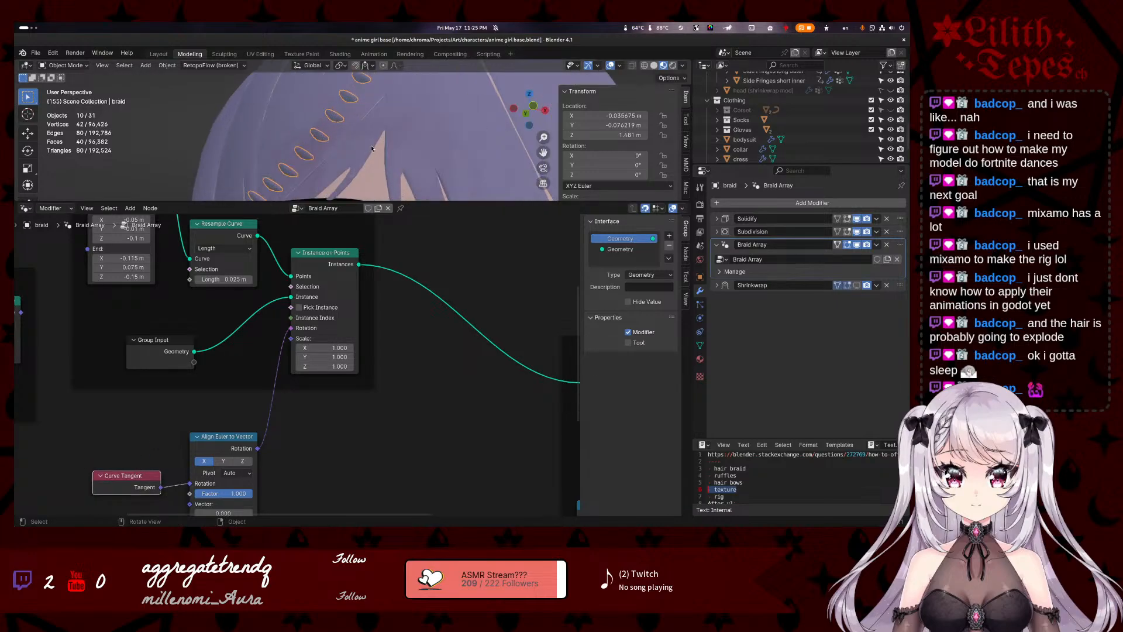
{"action": "middle_click_drag", "start_coordinate": [356, 134], "coordinate": [384, 137]}
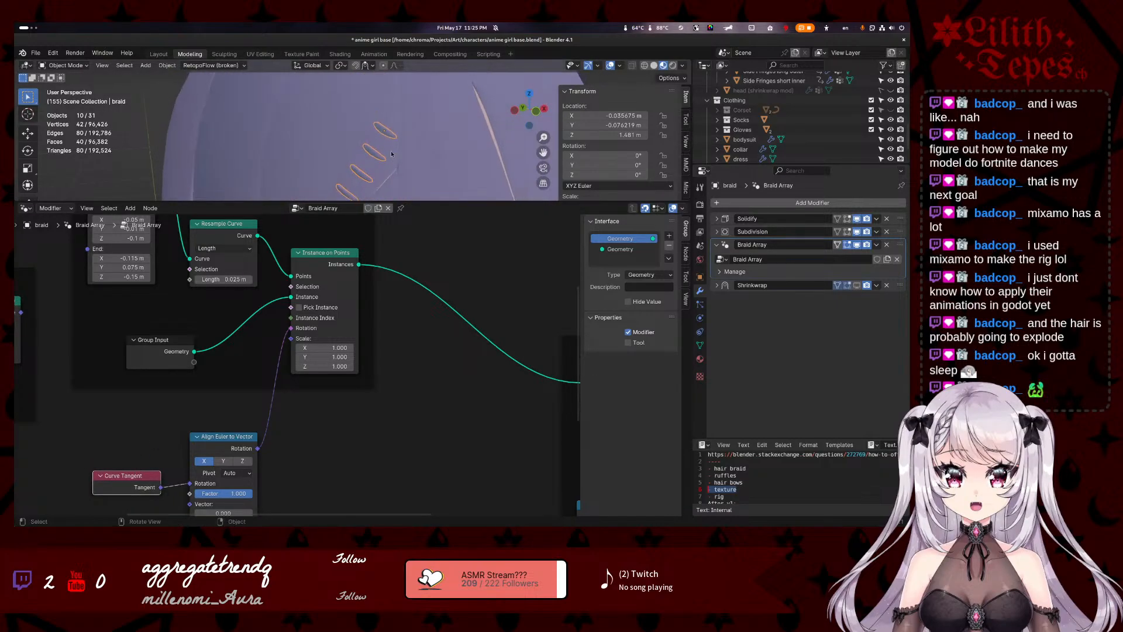
{"action": "key", "text": "Tab"}
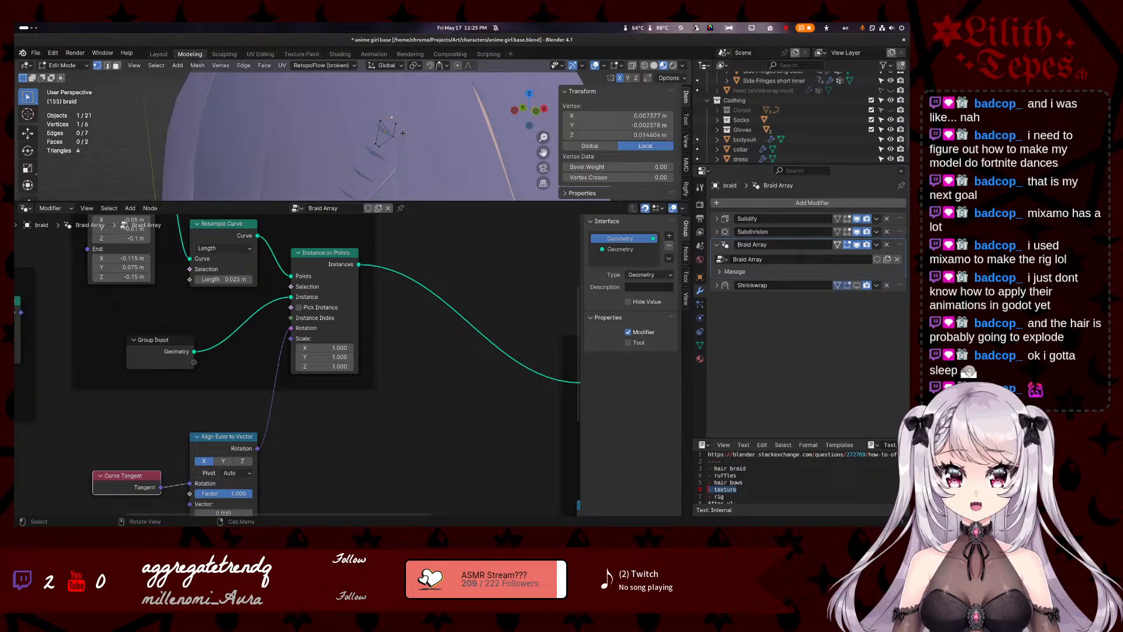
{"action": "key", "text": "Tab"}
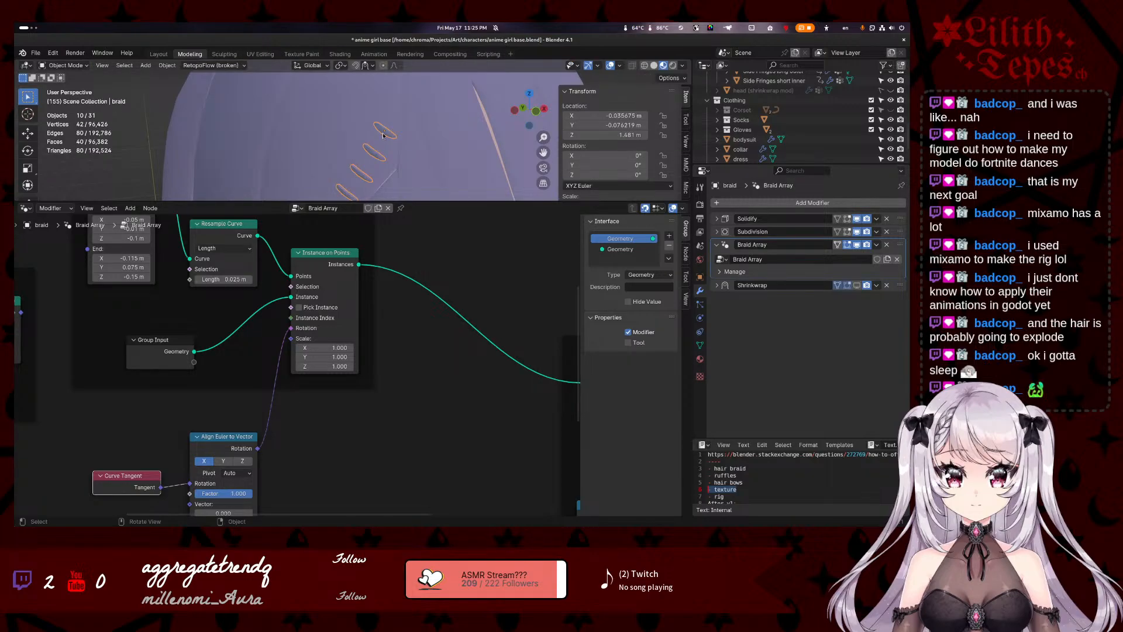
{"action": "key", "text": "Tab"}
{"action": "key", "text": "Tab"}
{"action": "left_click", "coordinate": [856, 245]}
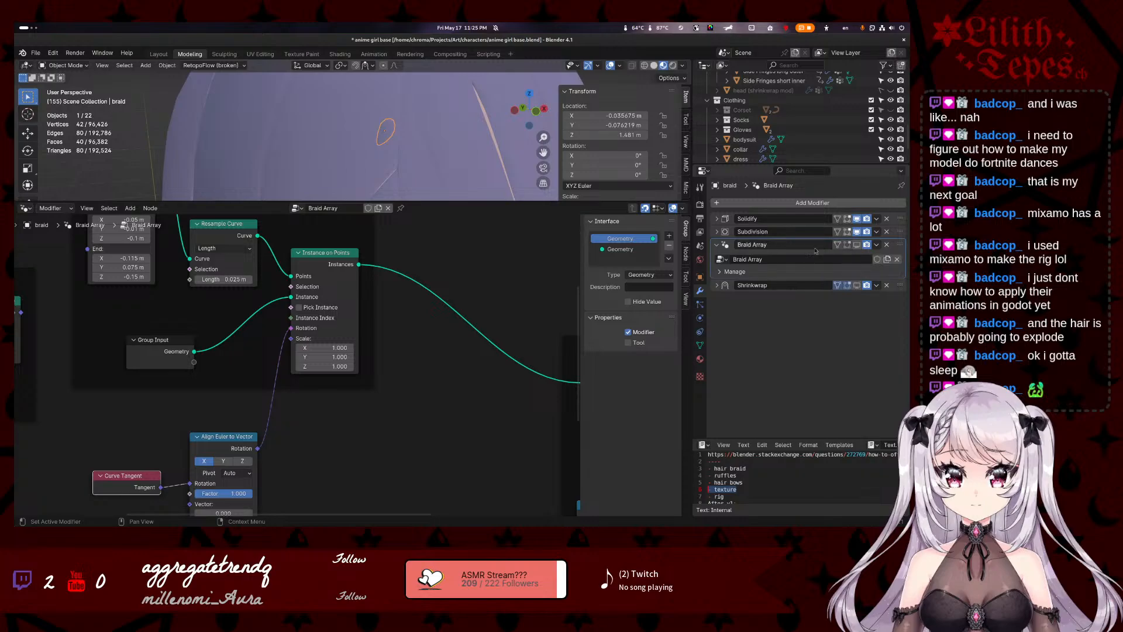
{"action": "middle_click_drag", "start_coordinate": [371, 159], "coordinate": [419, 124]}
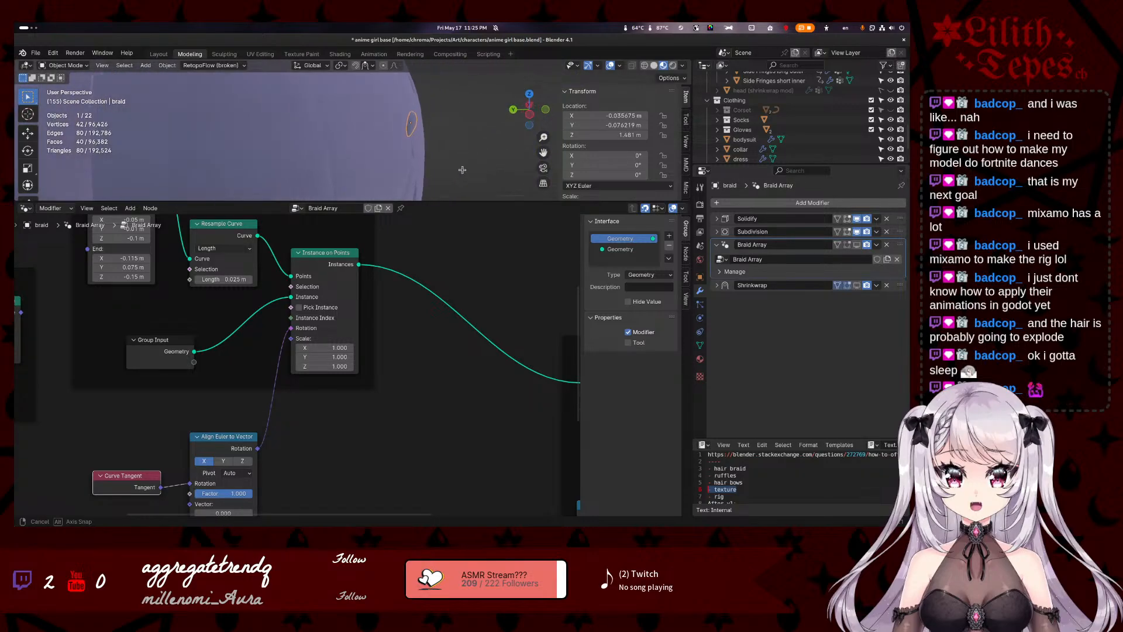
- Try applying All Transforms to the braid object, check the single segment on the hair, and undo the operation
{"action": "right_click", "coordinate": [415, 128]}
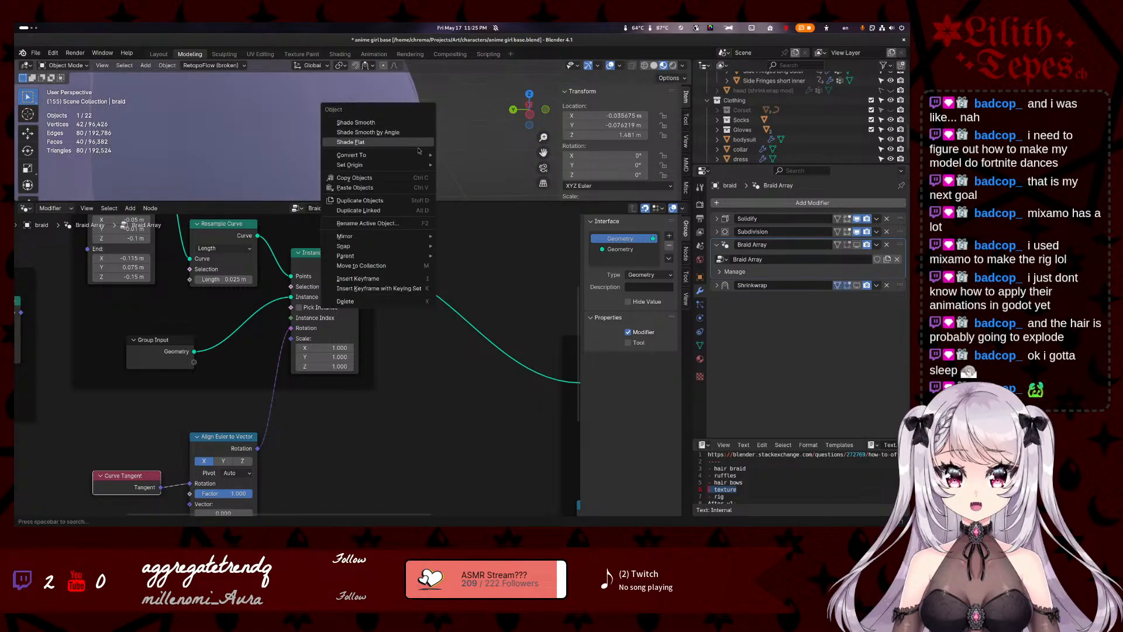
{"action": "left_click", "coordinate": [424, 141]}
{"action": "key", "text": "F3"}
{"action": "type", "text": "apply trans"}
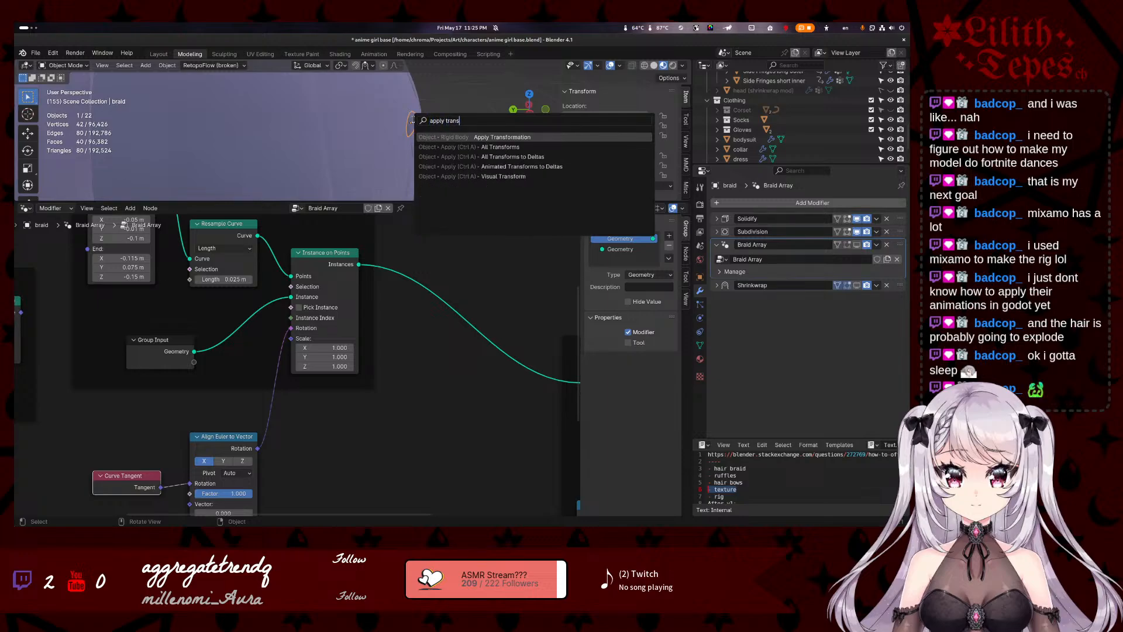
{"action": "key", "text": "Down"}
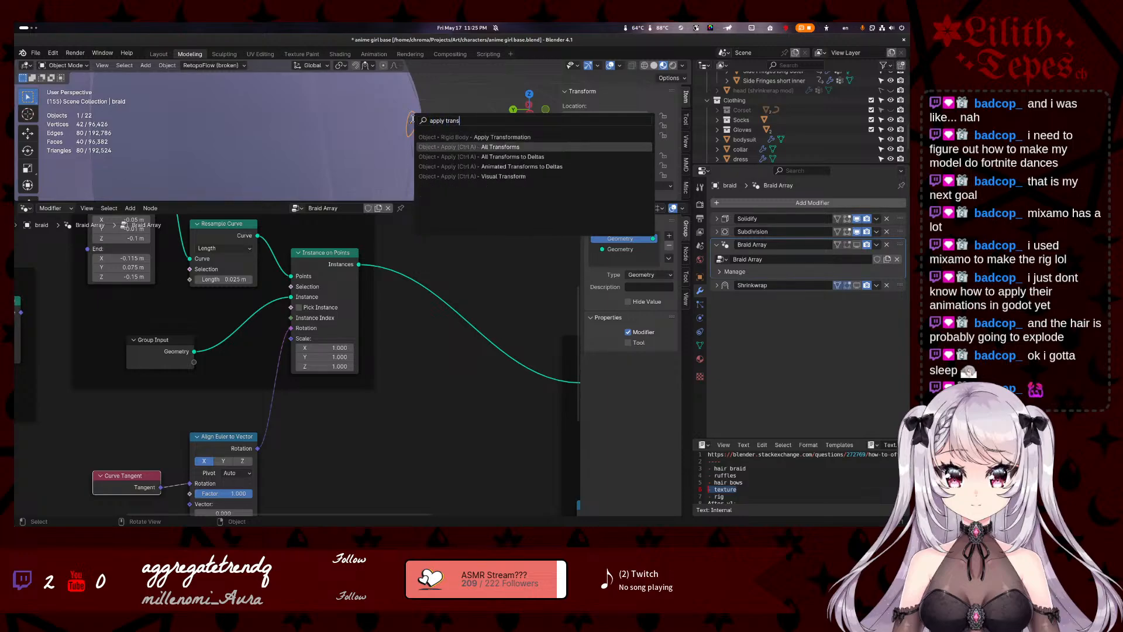
{"action": "key", "text": "Return"}
{"action": "mouse_move", "coordinate": [413, 120]}
{"action": "middle_mouse_down"}
{"action": "mouse_move", "coordinate": [364, 94]}
{"action": "mouse_move", "coordinate": [423, 135]}
{"action": "middle_mouse_up"}
{"action": "key", "text": "ctrl+z"}
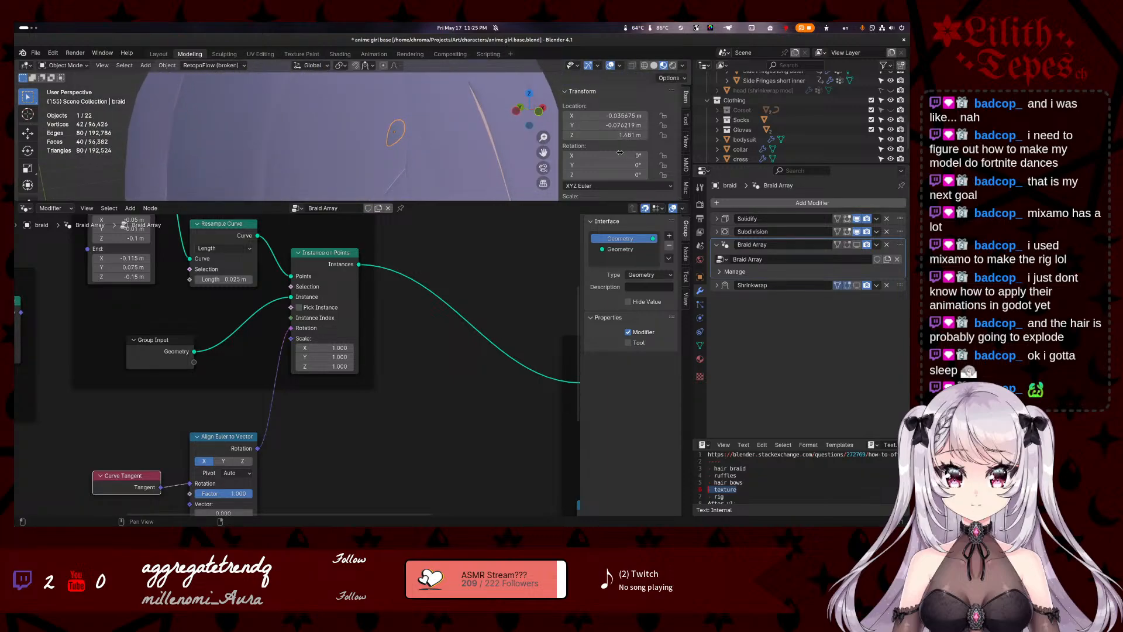
- Check the braid object's scale values and apply All Transforms to Deltas to it
{"action": "scroll", "coordinate": [620, 153], "scroll_direction": "down", "scroll_amount": 2}
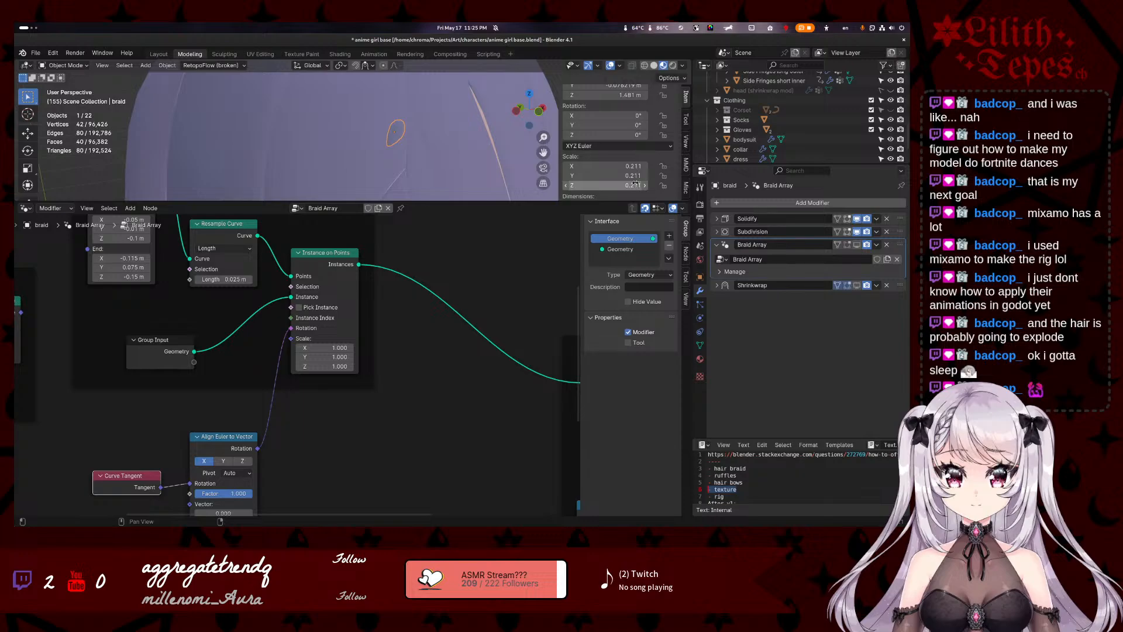
{"action": "middle_click_drag", "start_coordinate": [444, 136], "coordinate": [459, 153]}
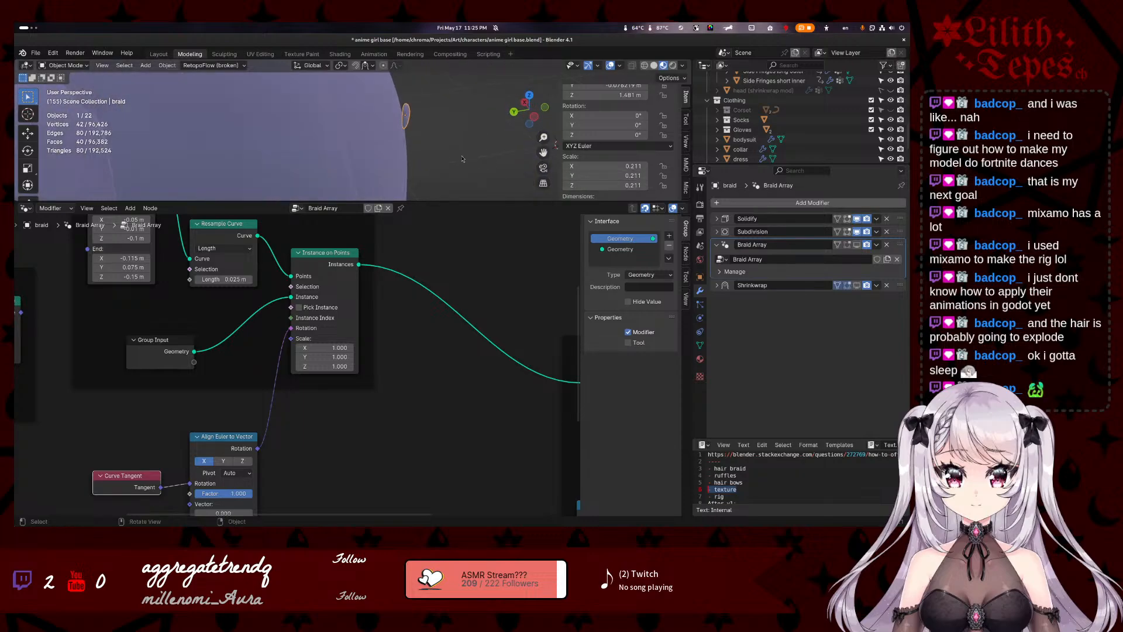
{"action": "key", "text": "F3"}
{"action": "type", "text": "apply transform"}
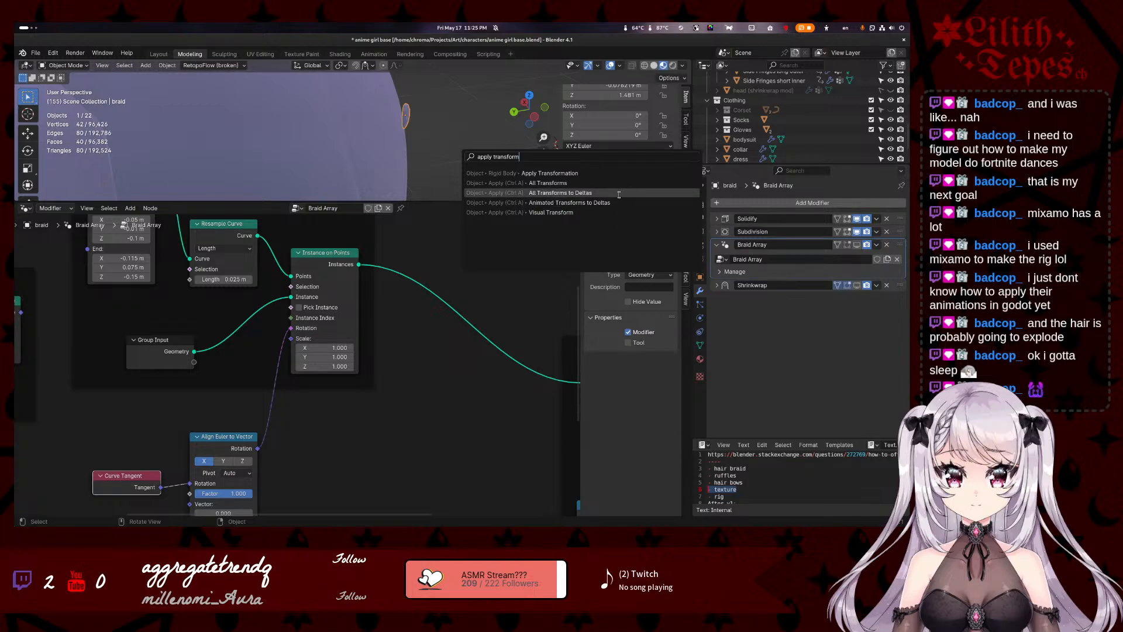
{"action": "left_click", "coordinate": [619, 193]}
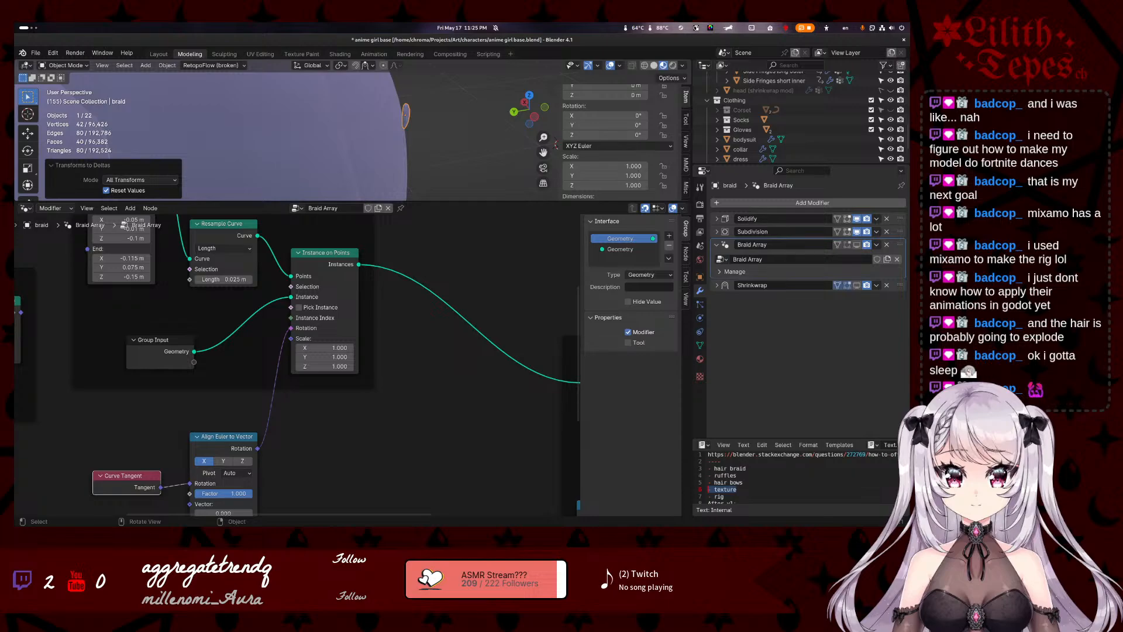
- Enable the Braid Array modifier's viewport display, toggling it to compare the braid with and without the array
{"action": "middle_click_drag", "start_coordinate": [552, 176], "coordinate": [493, 120]}
{"action": "scroll", "coordinate": [567, 124], "scroll_direction": "up", "scroll_amount": 2}
{"action": "left_click", "coordinate": [857, 244]}
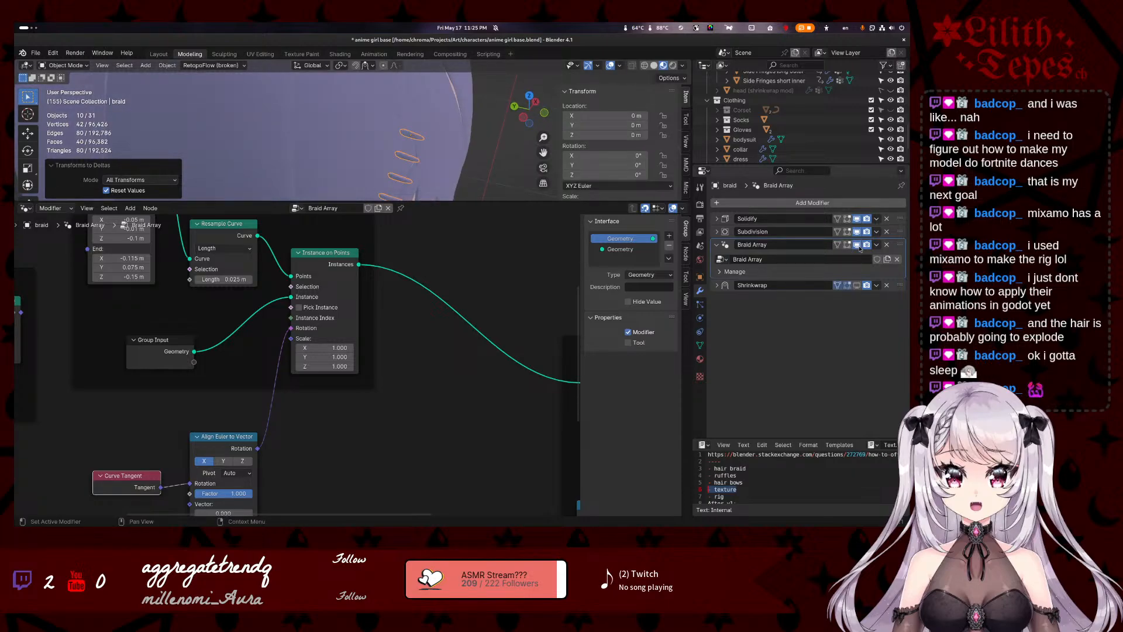
{"action": "left_click", "coordinate": [858, 246]}
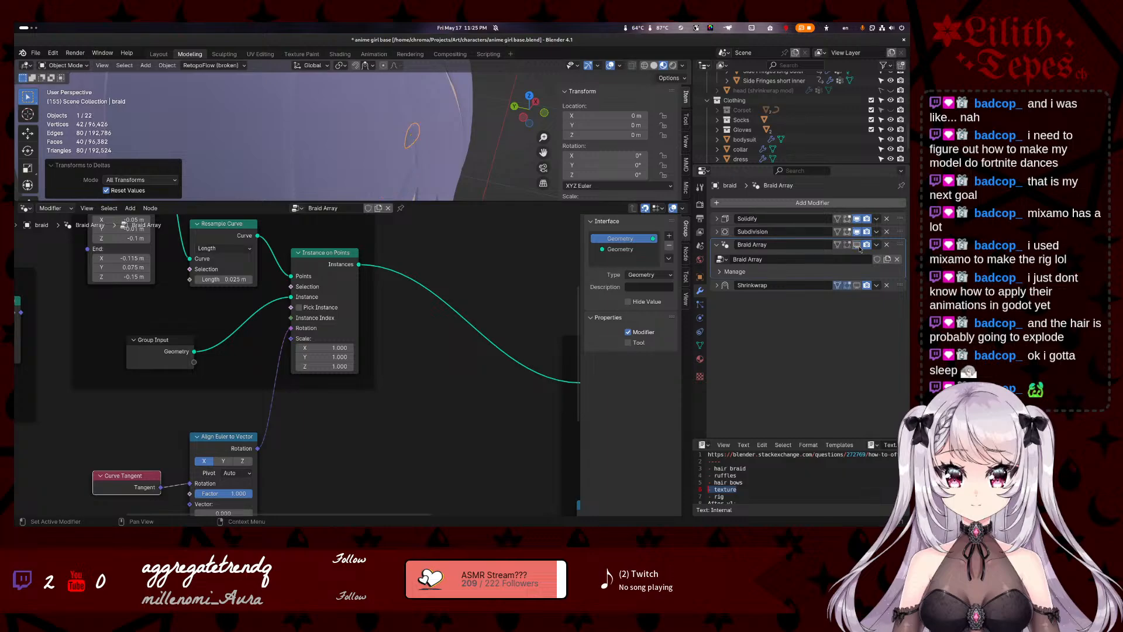
{"action": "left_click", "coordinate": [858, 245]}
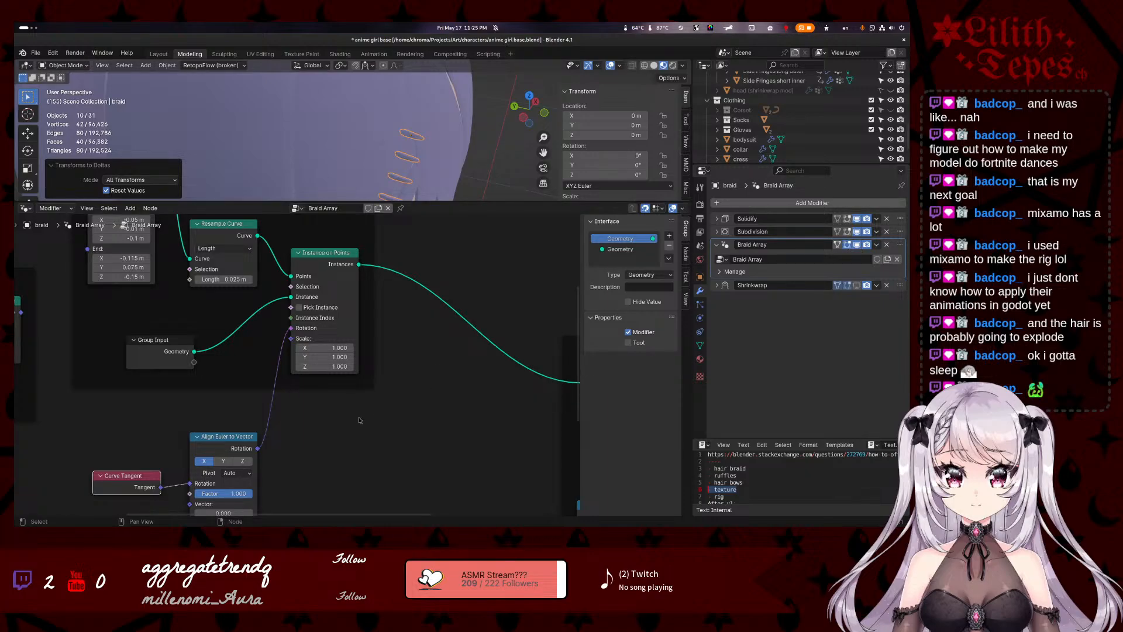
- Try the Y alignment axis on the Align Euler to Vector node and switch back to X
{"action": "left_click", "coordinate": [226, 461]}
{"action": "left_click", "coordinate": [204, 461]}
{"action": "middle_click_drag", "start_coordinate": [286, 497], "coordinate": [262, 438]}
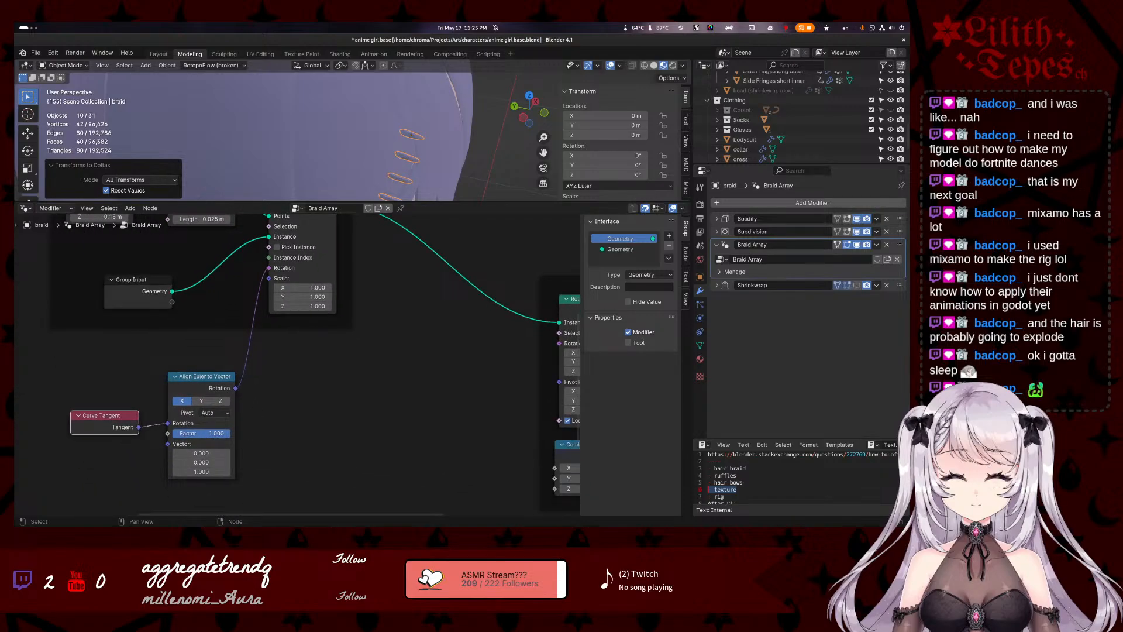
{"action": "mouse_move", "coordinate": [203, 436]}
{"action": "left_mouse_down"}
{"action": "mouse_move", "coordinate": [186, 436]}
{"action": "mouse_move", "coordinate": [204, 436]}
{"action": "left_mouse_up"}
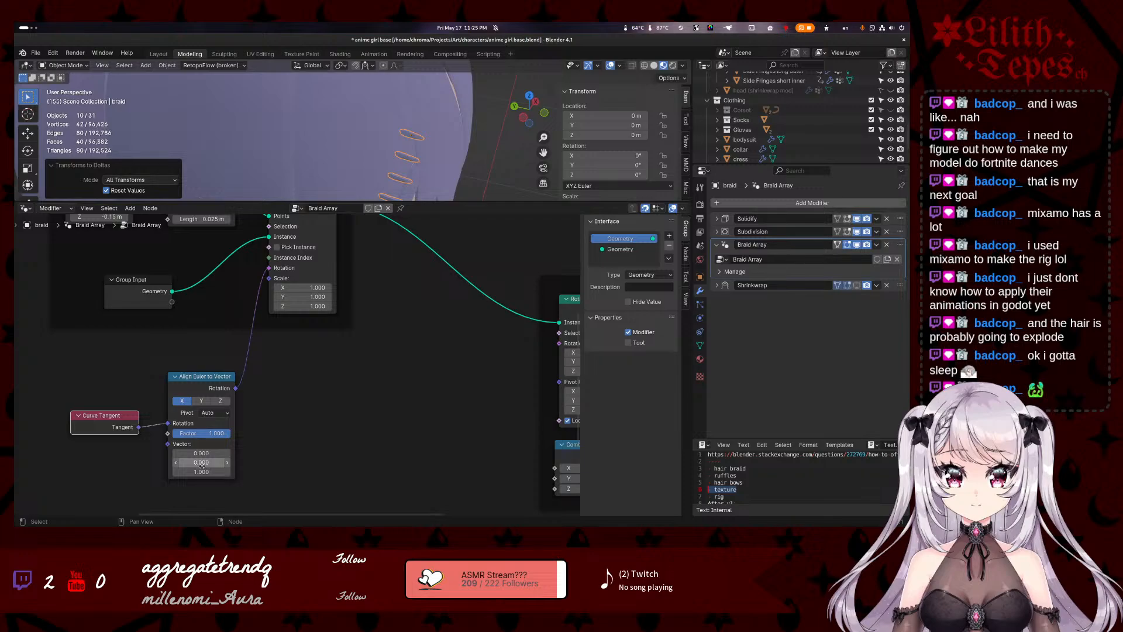
- Set both the Y and X vector components of the Align Euler to Vector node to 1
{"action": "left_click_drag", "start_coordinate": [202, 466], "coordinate": [229, 466]}
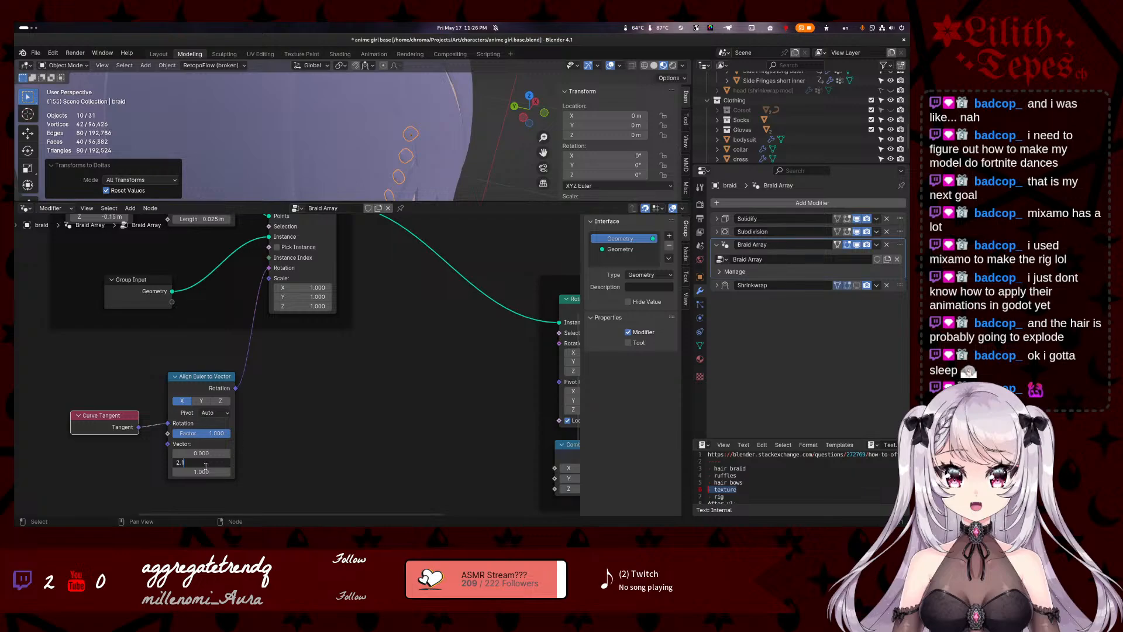
{"action": "key", "text": "ctrl+a"}
{"action": "type", "text": "1"}
{"action": "key", "text": "Return"}
{"action": "left_click", "coordinate": [213, 461]}
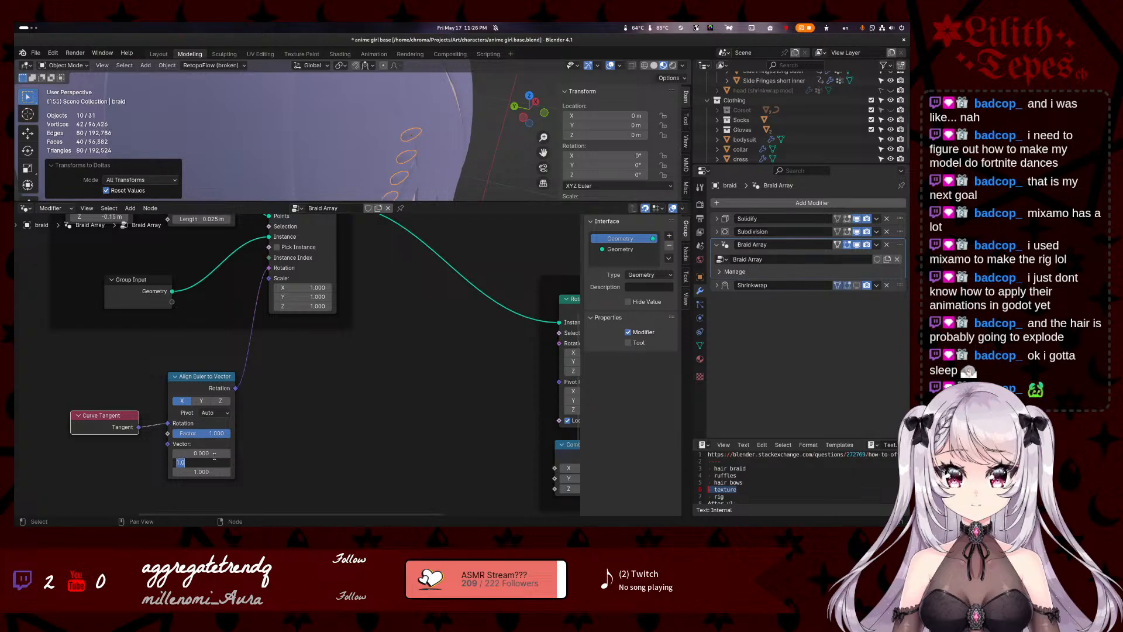
{"action": "left_click", "coordinate": [214, 455]}
{"action": "type", "text": "1"}
{"action": "key", "text": "Return"}
- Compare the braid's link orientation with the Y and Z alignment axes, and restore the X axis
{"action": "middle_click_drag", "start_coordinate": [379, 153], "coordinate": [329, 141]}
{"action": "left_click", "coordinate": [201, 401]}
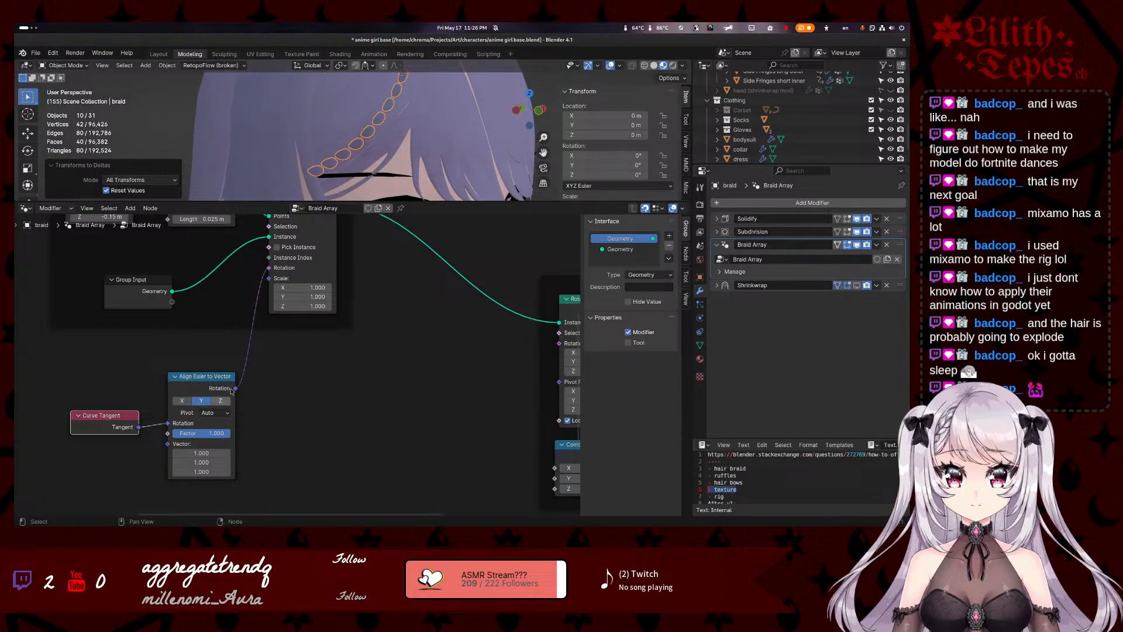
{"action": "left_click", "coordinate": [221, 401]}
{"action": "middle_click_drag", "start_coordinate": [292, 107], "coordinate": [339, 220]}
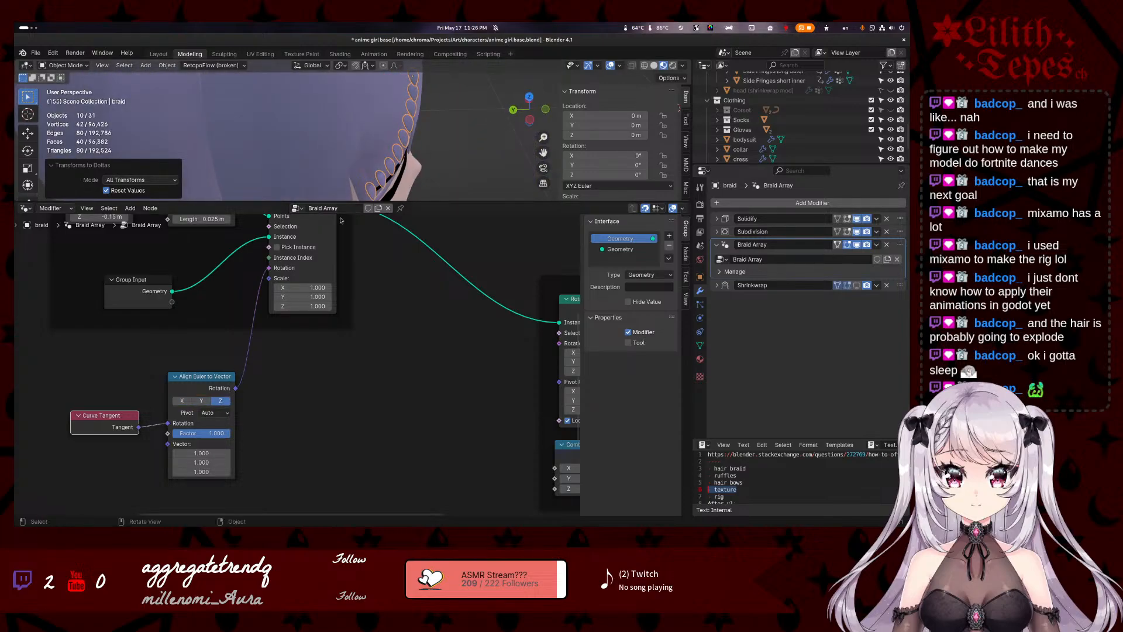
{"action": "left_click", "coordinate": [182, 401]}
{"action": "middle_click_drag", "start_coordinate": [343, 374], "coordinate": [345, 399]}
- Try an X vector component of about 3.3 on the Align Euler to Vector node, and set it to 0
{"action": "middle_click_drag", "start_coordinate": [350, 111], "coordinate": [273, 75]}
{"action": "mouse_move", "coordinate": [211, 479]}
{"action": "left_mouse_down"}
{"action": "mouse_move", "coordinate": [199, 478]}
{"action": "mouse_move", "coordinate": [221, 478]}
{"action": "left_mouse_up"}
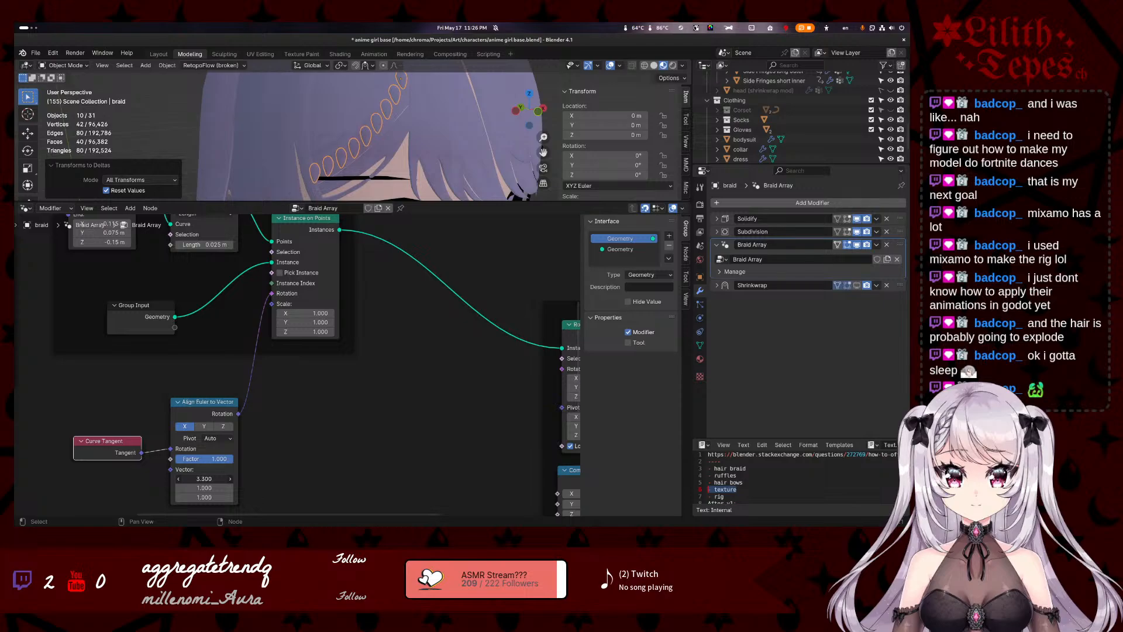
{"action": "left_click", "coordinate": [218, 482]}
{"action": "type", "text": "0"}
{"action": "key", "text": "Return"}
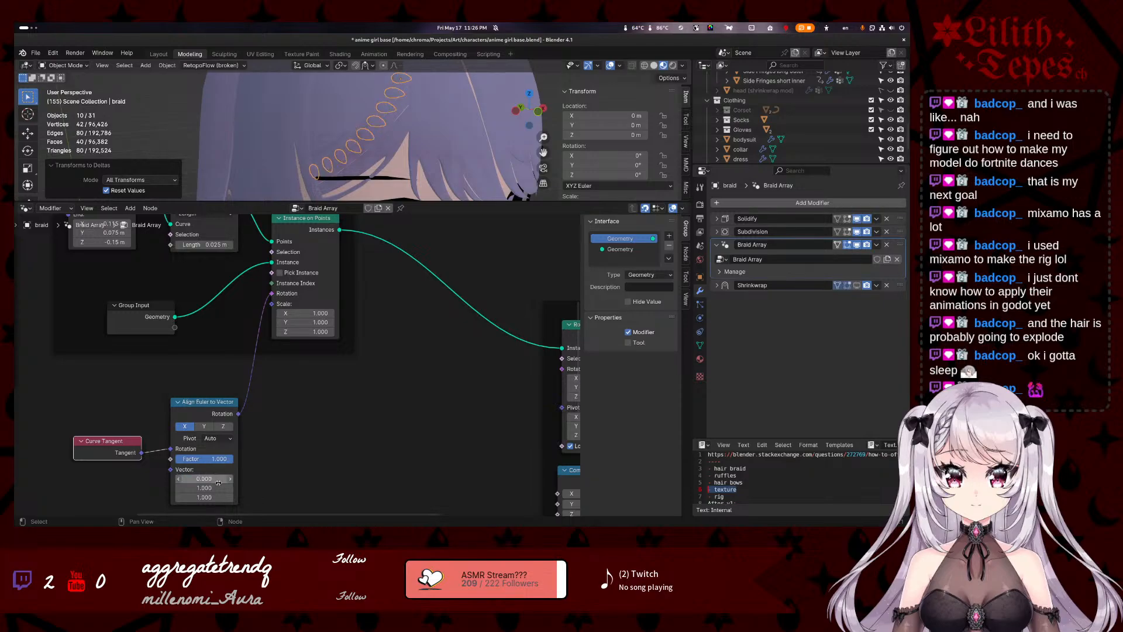
- Set the Z and Y vector components of the Align Euler to Vector node to 0 and check the braid
{"action": "middle_click_drag", "start_coordinate": [410, 155], "coordinate": [438, 172]}
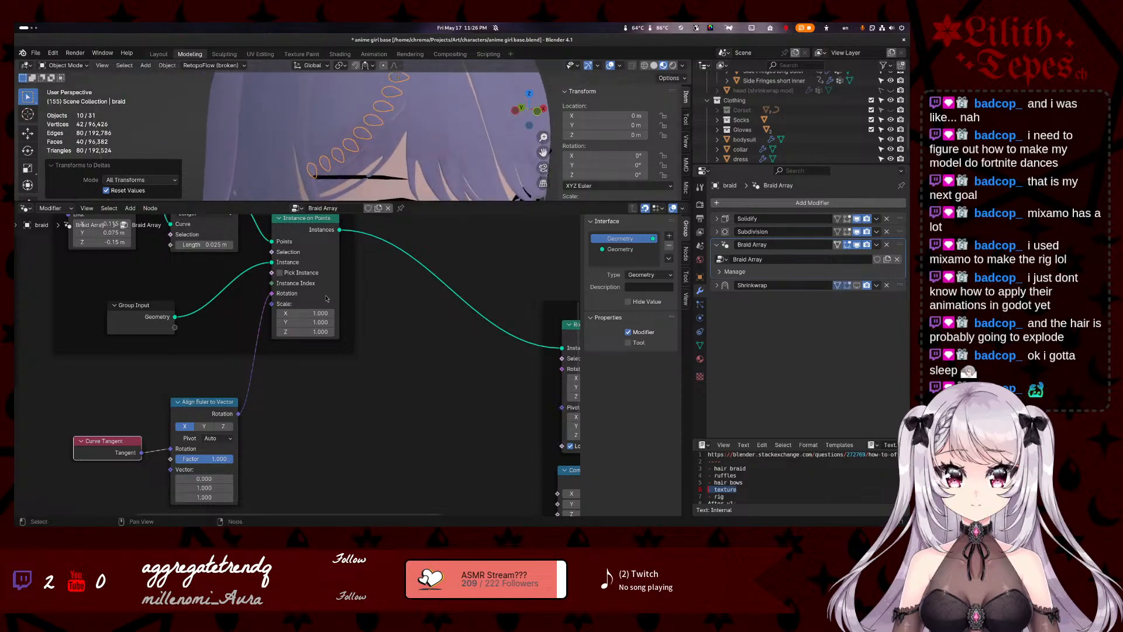
{"action": "left_click", "coordinate": [215, 497]}
{"action": "key", "text": "Return"}
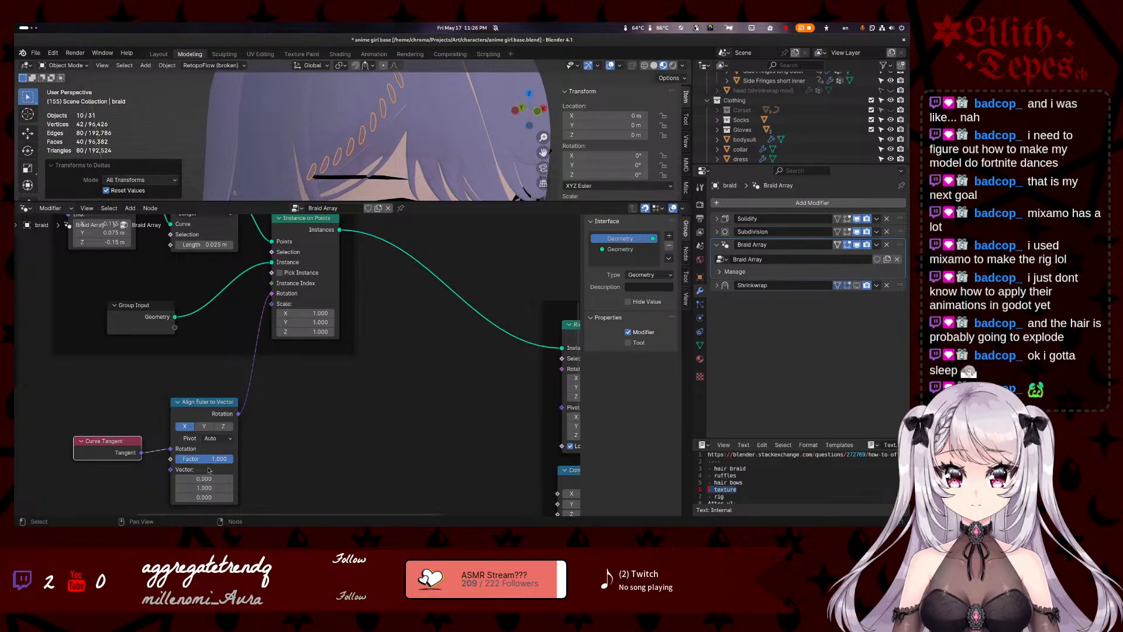
{"action": "left_click", "coordinate": [219, 489]}
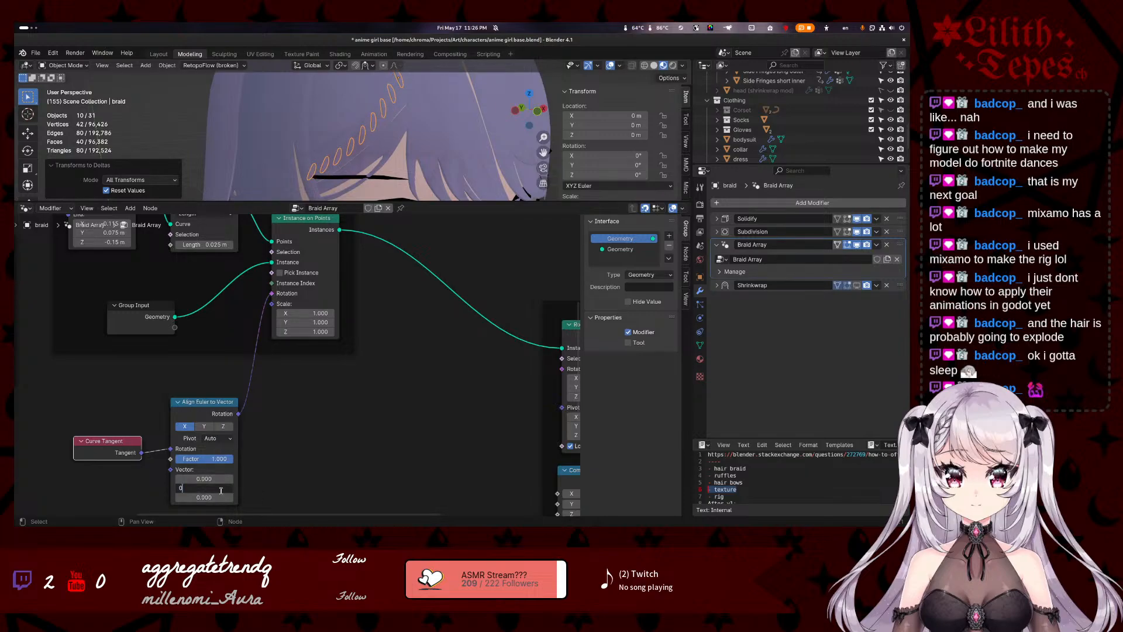
{"action": "key", "text": "Return"}
{"action": "middle_click_drag", "start_coordinate": [414, 159], "coordinate": [442, 188]}
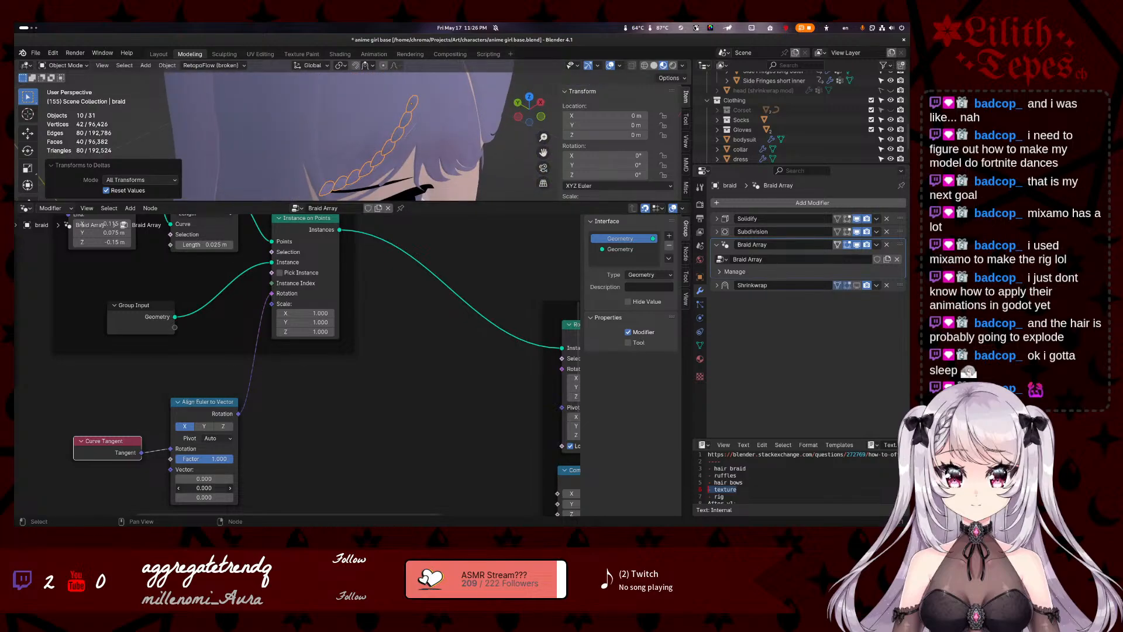
- Try a Y vector component of about 8.2 for the link rotation, and reset it to 0
{"action": "left_click_drag", "start_coordinate": [204, 488], "coordinate": [105, 487]}
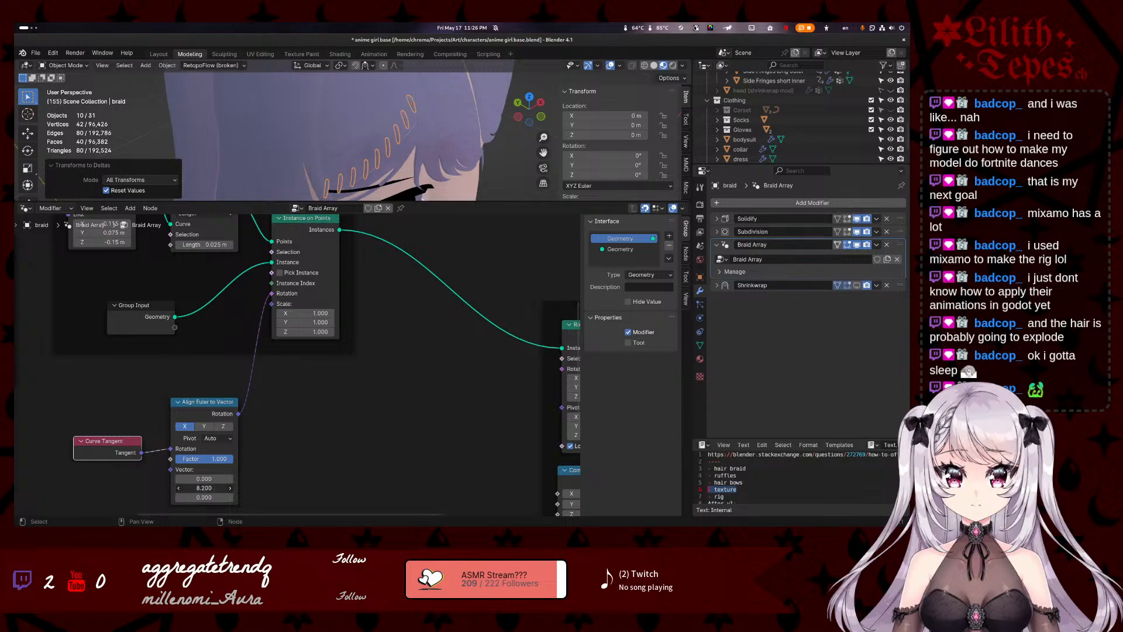
{"action": "left_click", "coordinate": [234, 488]}
{"action": "type", "text": "0"}
{"action": "key", "text": "Return"}
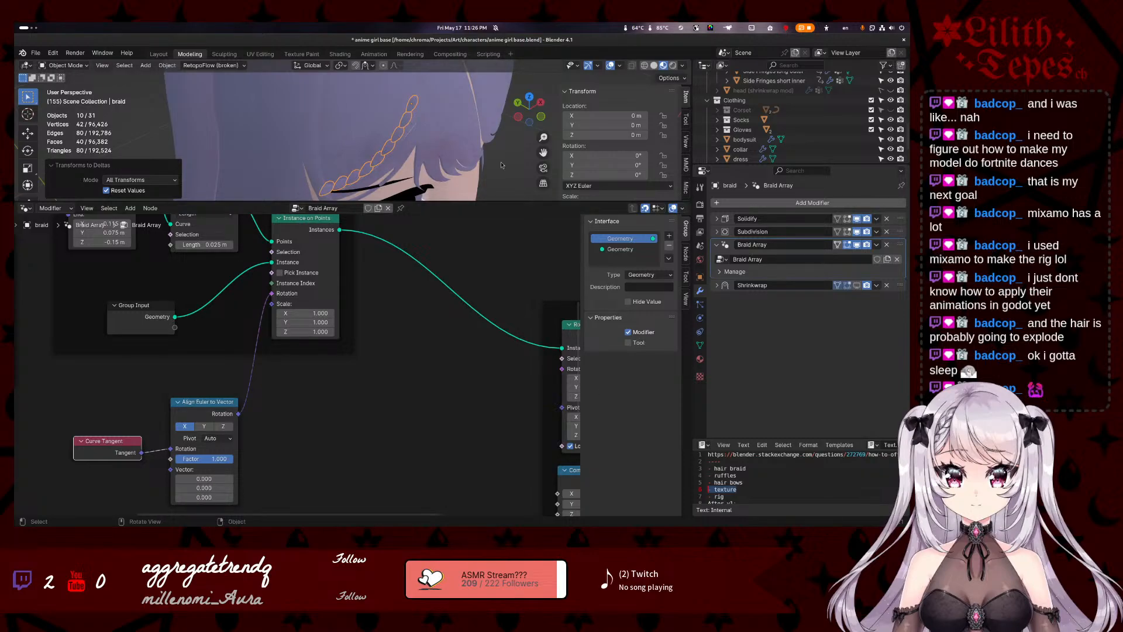
{"action": "middle_click_drag", "start_coordinate": [501, 165], "coordinate": [465, 116]}
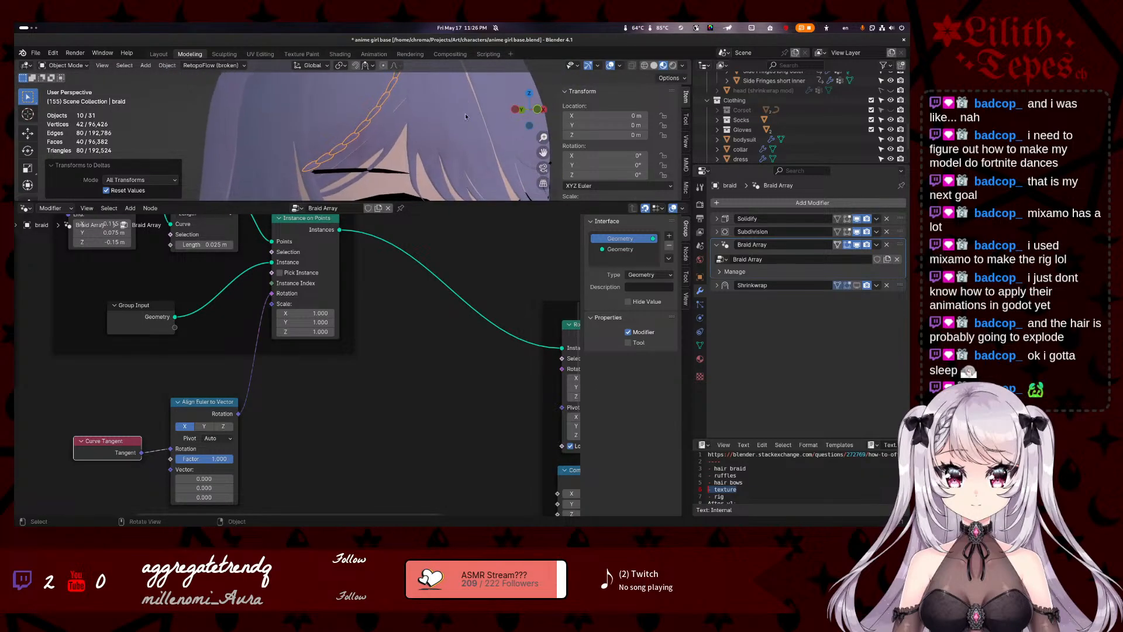
- Test the Y and Z alignment axes with the zeroed vector, and return to the X axis
{"action": "left_click", "coordinate": [205, 426]}
{"action": "left_click", "coordinate": [224, 427]}
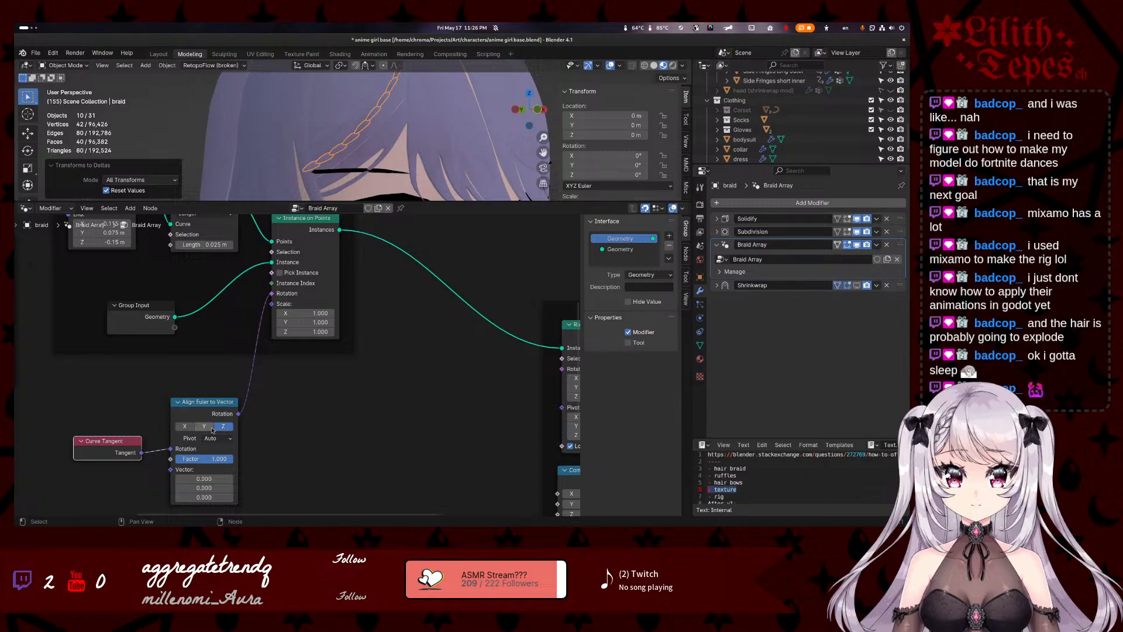
{"action": "left_click", "coordinate": [185, 427]}
{"action": "mouse_move", "coordinate": [380, 169]}
{"action": "middle_mouse_down"}
{"action": "mouse_move", "coordinate": [391, 182]}
{"action": "mouse_move", "coordinate": [432, 145]}
{"action": "mouse_move", "coordinate": [380, 150]}
{"action": "middle_mouse_up"}
- Try Y vector components of 1.2 and 5.5 on the Align Euler to Vector node, and reset Y to 0
{"action": "left_click", "coordinate": [204, 488]}
{"action": "type", "text": "1.2"}
{"action": "key", "text": "Return"}
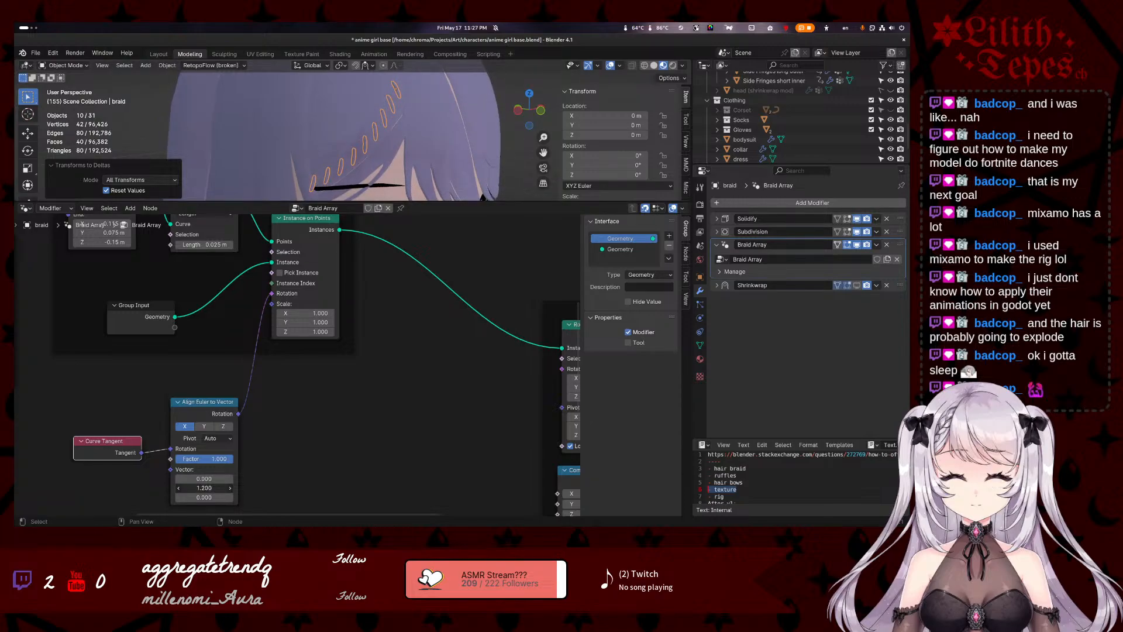
{"action": "mouse_move", "coordinate": [204, 488]}
{"action": "left_mouse_down"}
{"action": "mouse_move", "coordinate": [194, 488]}
{"action": "mouse_move", "coordinate": [211, 488]}
{"action": "left_mouse_up"}
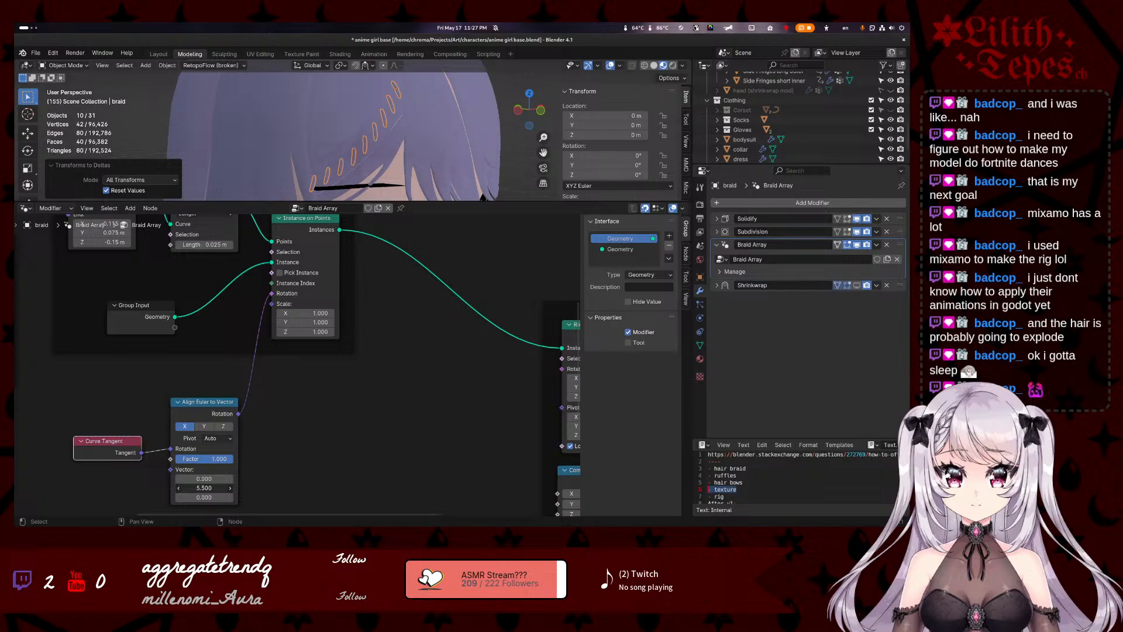
{"action": "left_click", "coordinate": [214, 486]}
{"action": "type", "text": "0"}
{"action": "key", "text": "Return"}
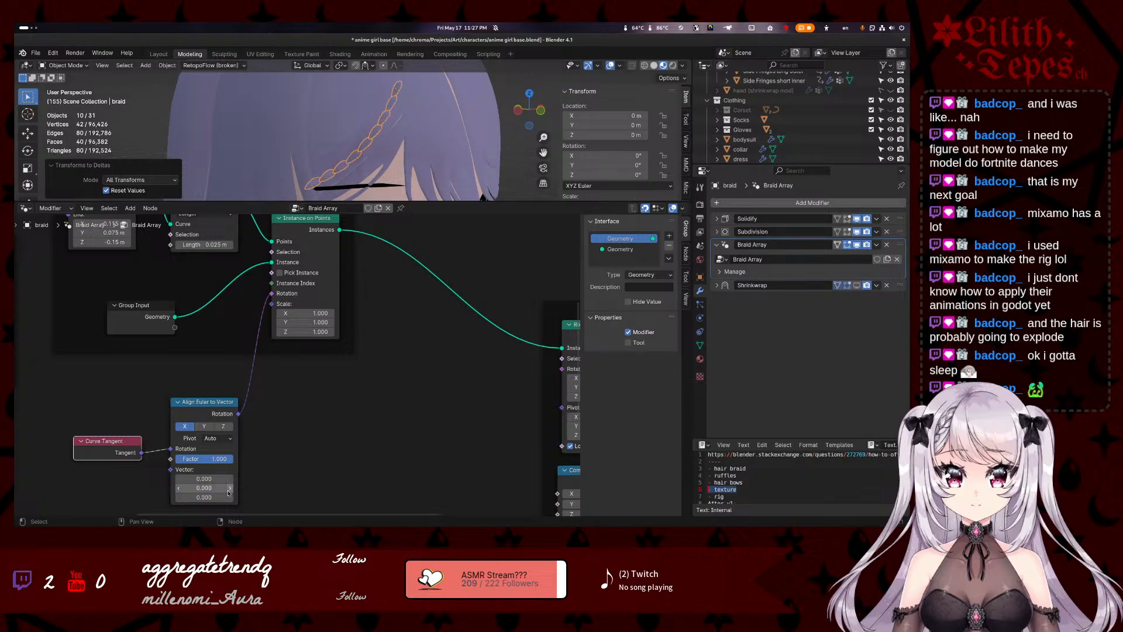
- Try X vector components of 1.9 and -16.9 on the Align Euler to Vector node, and reset X to 0
{"action": "left_click_drag", "start_coordinate": [216, 478], "coordinate": [227, 479]}
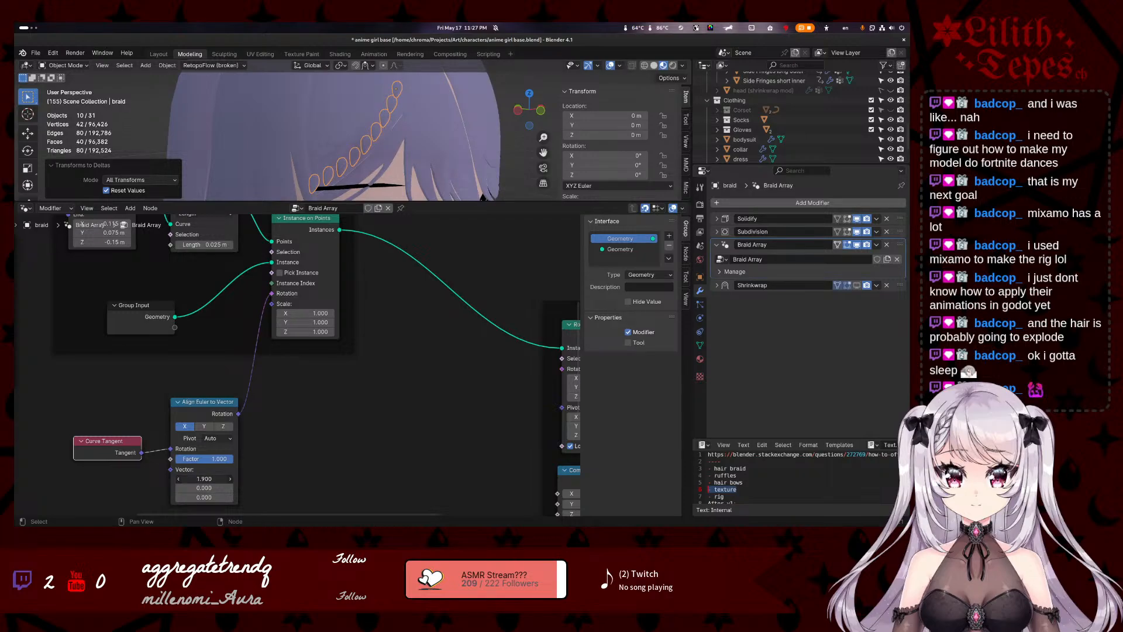
{"action": "type", "text": "-16.9"}
{"action": "key", "text": "Return"}
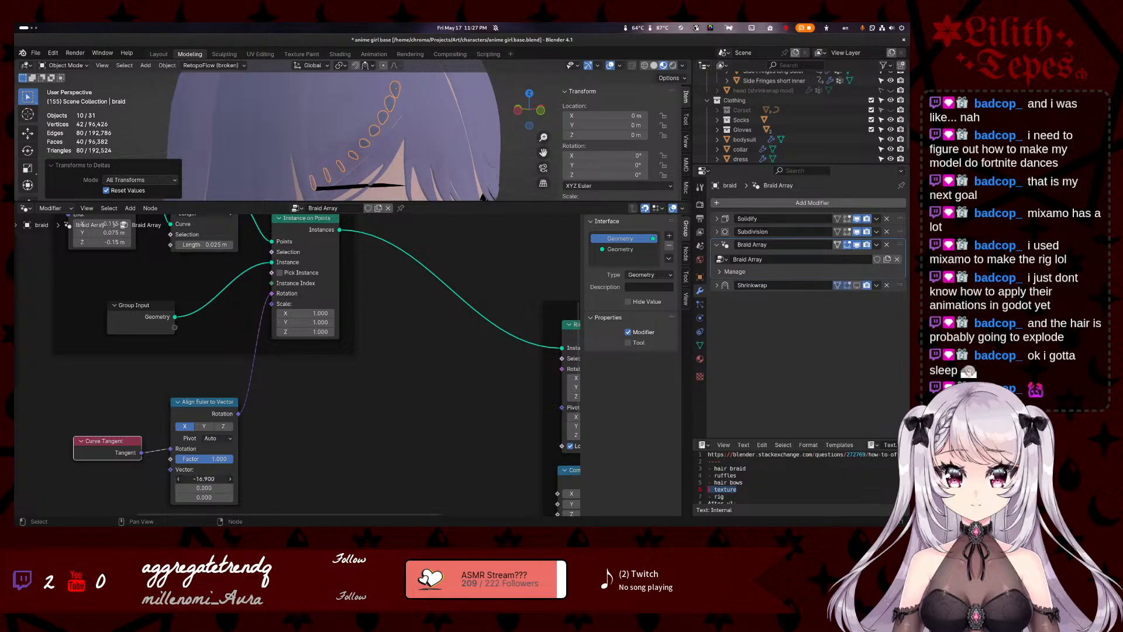
{"action": "type", "text": "0"}
{"action": "key", "text": "Return"}
- Try vector components of 9.8 for Z and about 16.5 for Y, and reset Z to 0
{"action": "left_click_drag", "start_coordinate": [214, 497], "coordinate": [328, 488]}
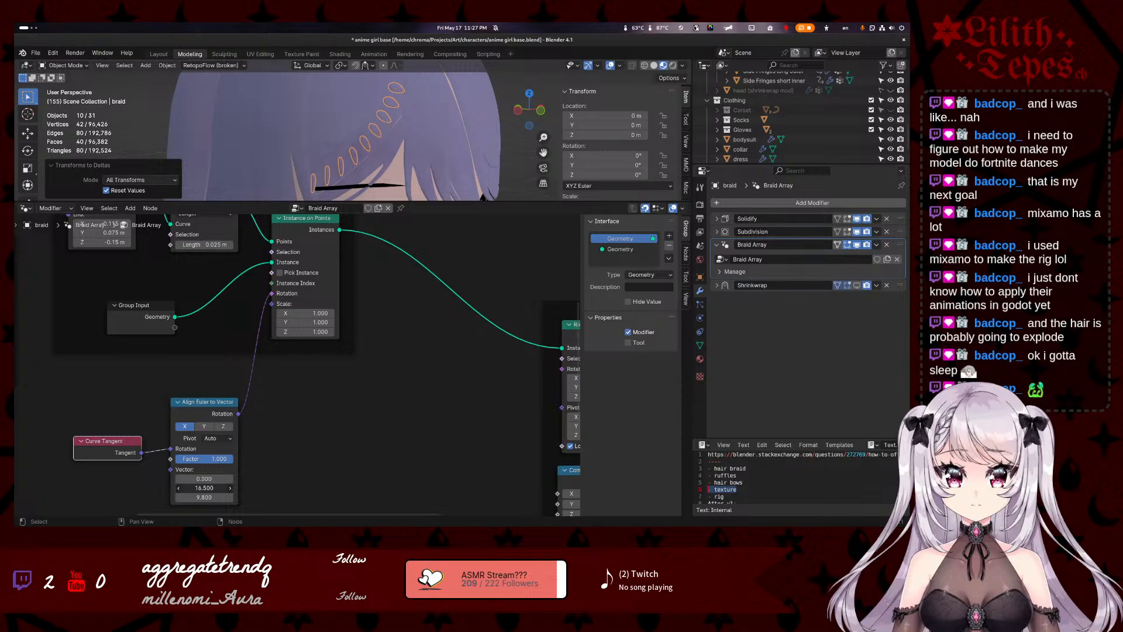
{"action": "type", "text": "0"}
{"action": "key", "text": "Return"}
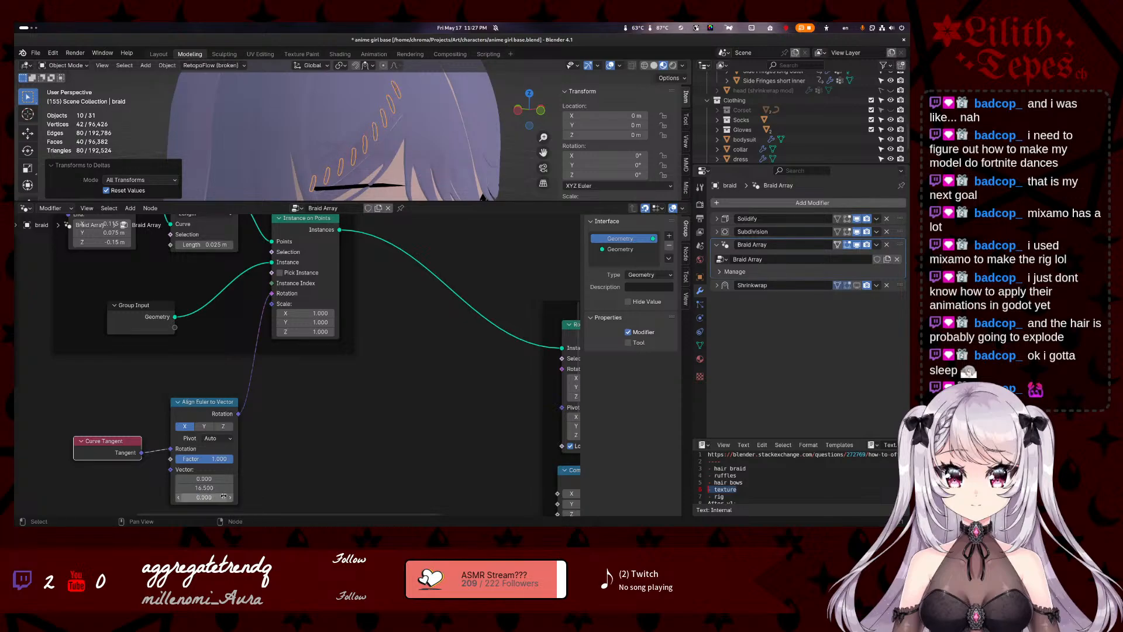
- Set the alignment vector's Y and Z components to 1, vary the X component as a test, and reset X to 0
{"action": "left_click_drag", "start_coordinate": [210, 489], "coordinate": [73, 489]}
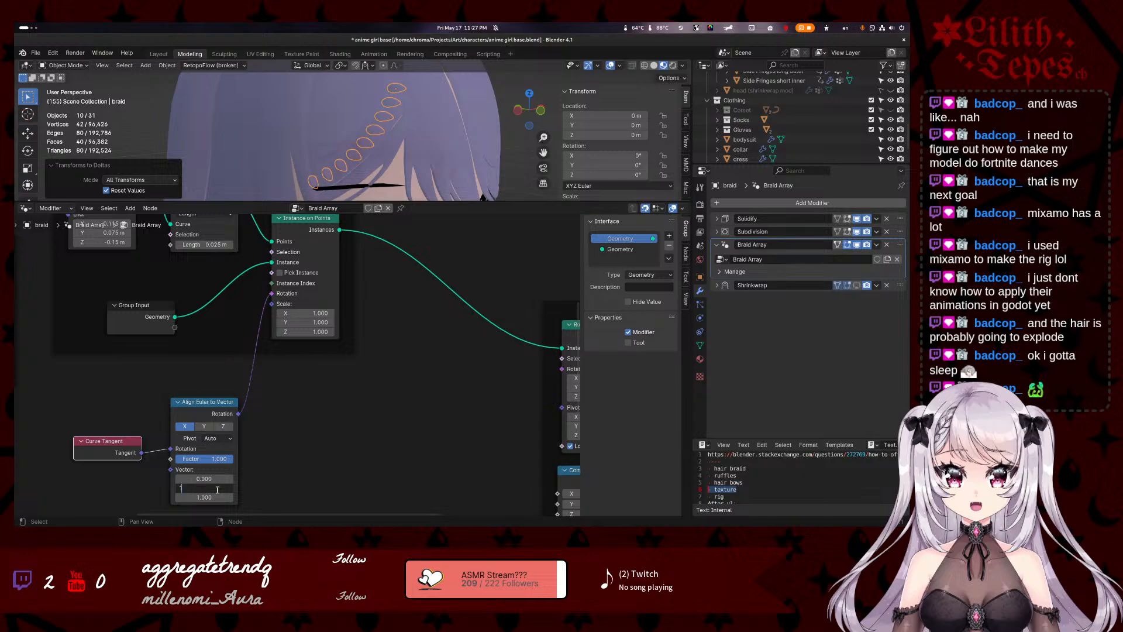
{"action": "key", "text": "Return"}
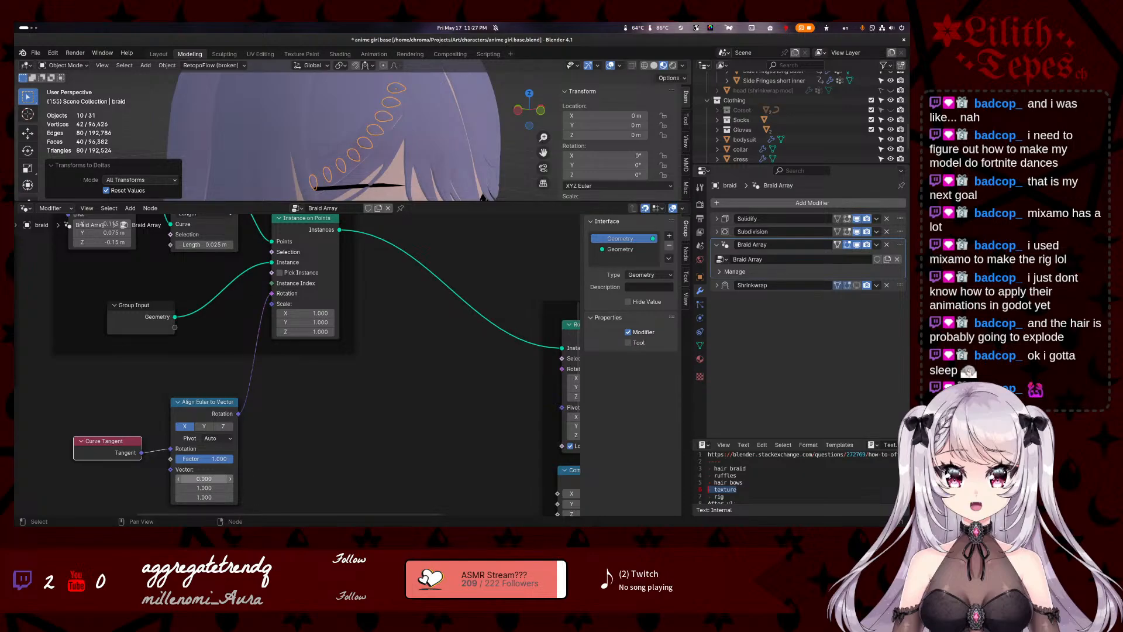
{"action": "mouse_move", "coordinate": [227, 479]}
{"action": "left_mouse_down"}
{"action": "mouse_move", "coordinate": [299, 478]}
{"action": "mouse_move", "coordinate": [227, 479]}
{"action": "left_mouse_up"}
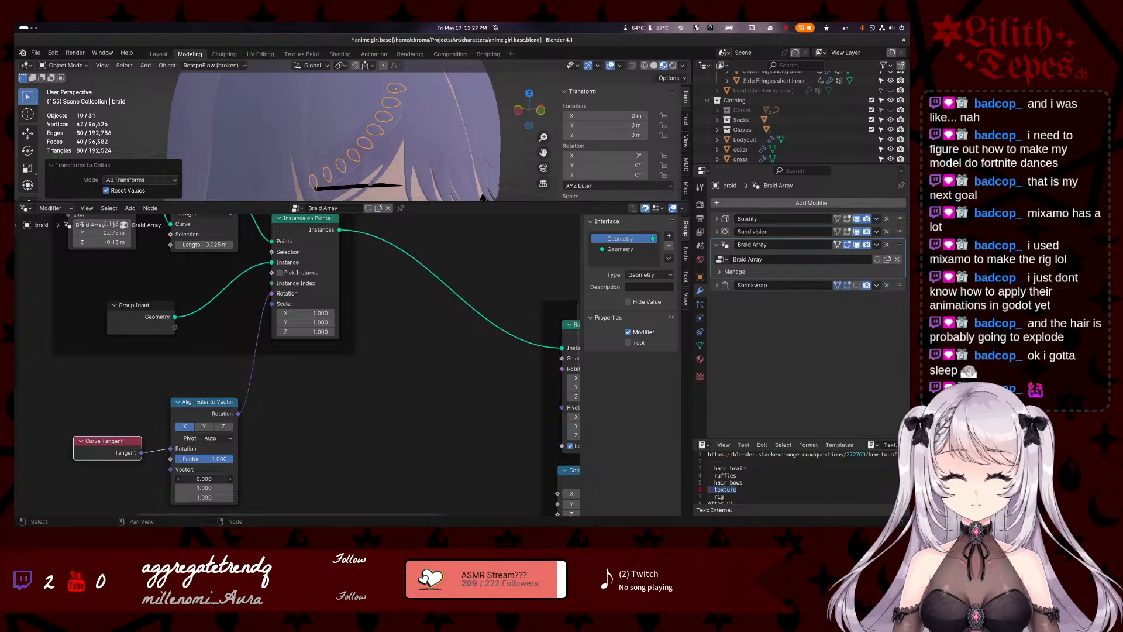
{"action": "left_click", "coordinate": [205, 478]}
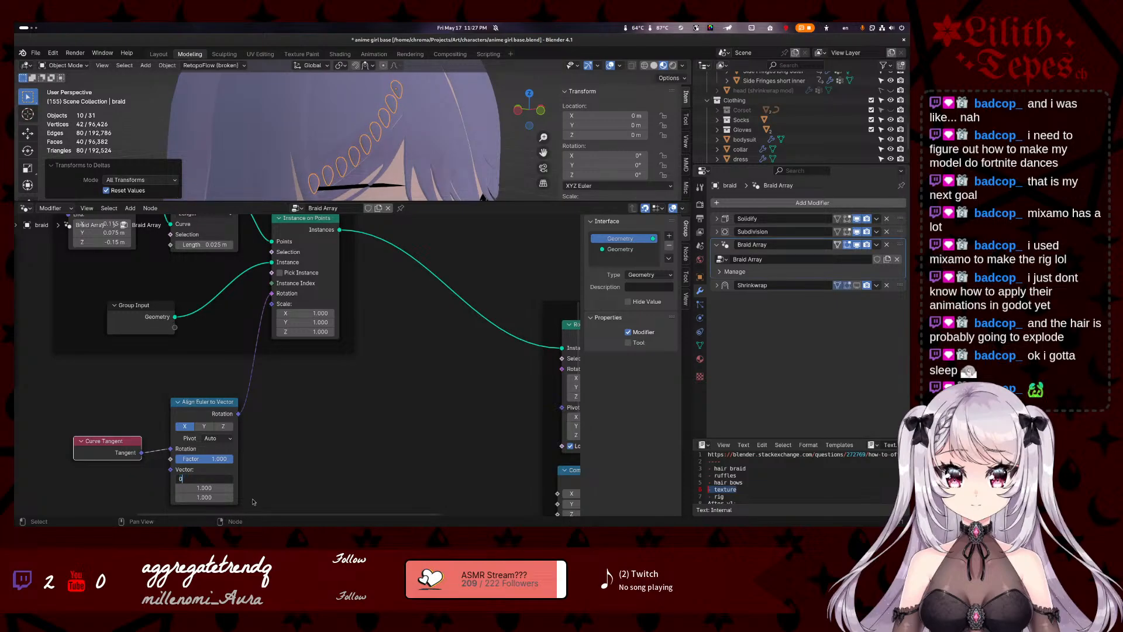
{"action": "key", "text": "Return"}
- Set the X vector component of the Align Euler to Vector node to 1
{"action": "left_click", "coordinate": [221, 482]}
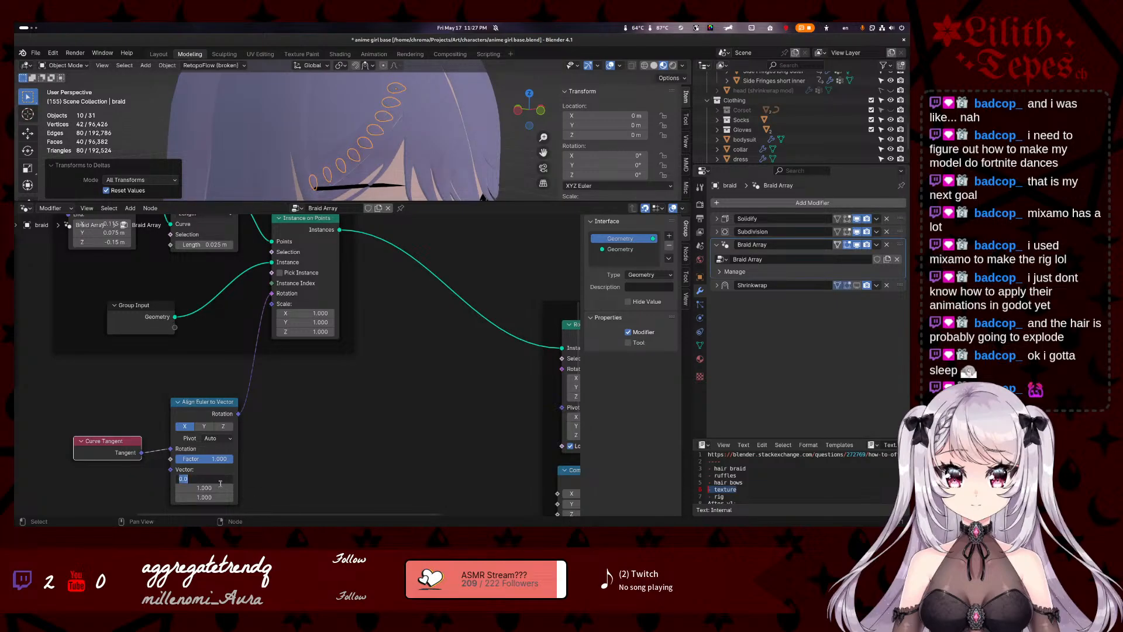
{"action": "type", "text": "1"}
{"action": "key", "text": "Return"}
- Try raising the alignment vector's Y component to about 21.2, and set it back to 1
{"action": "left_click_drag", "start_coordinate": [215, 487], "coordinate": [255, 488]}
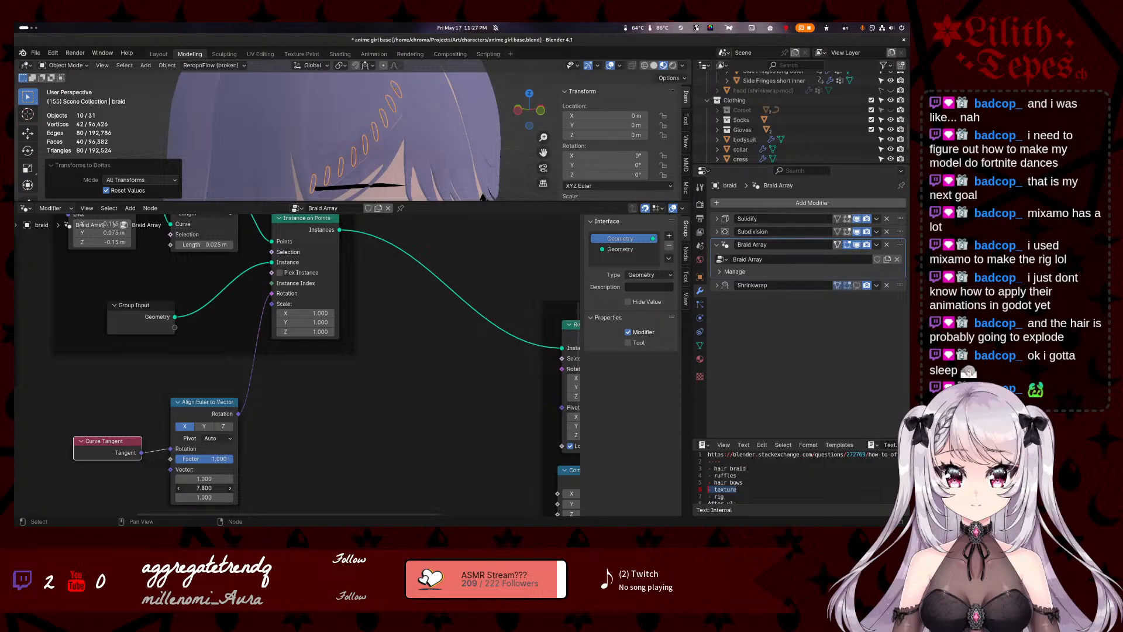
{"action": "mouse_move", "coordinate": [352, 488]}
{"action": "left_mouse_down"}
{"action": "mouse_move", "coordinate": [122, 488]}
{"action": "mouse_move", "coordinate": [333, 488]}
{"action": "left_mouse_up"}
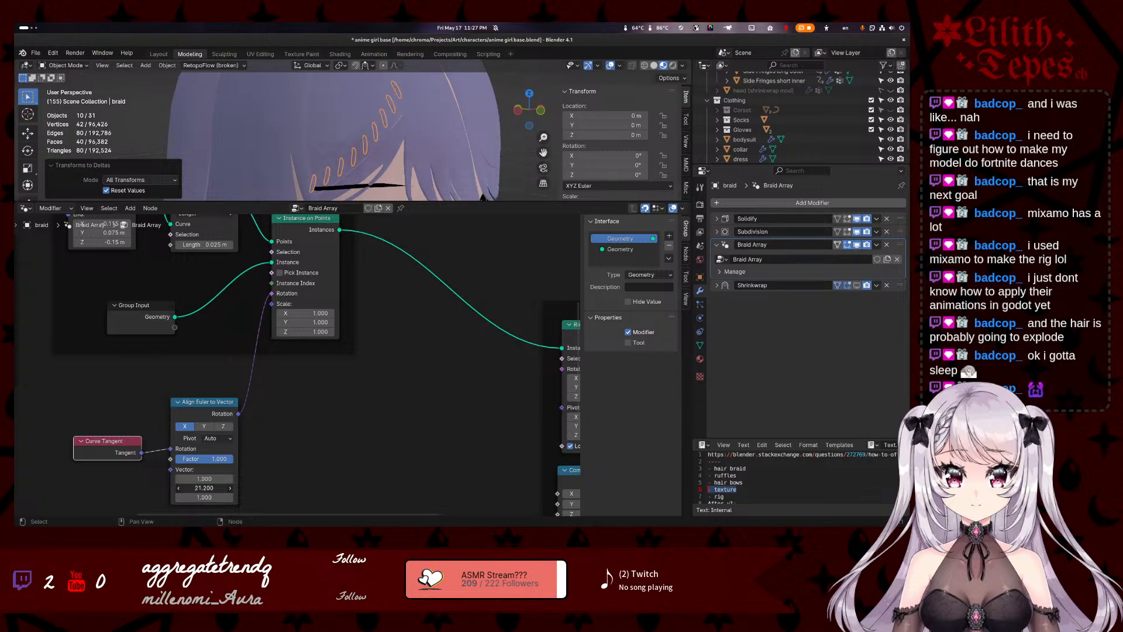
{"action": "double_click", "coordinate": [215, 489]}
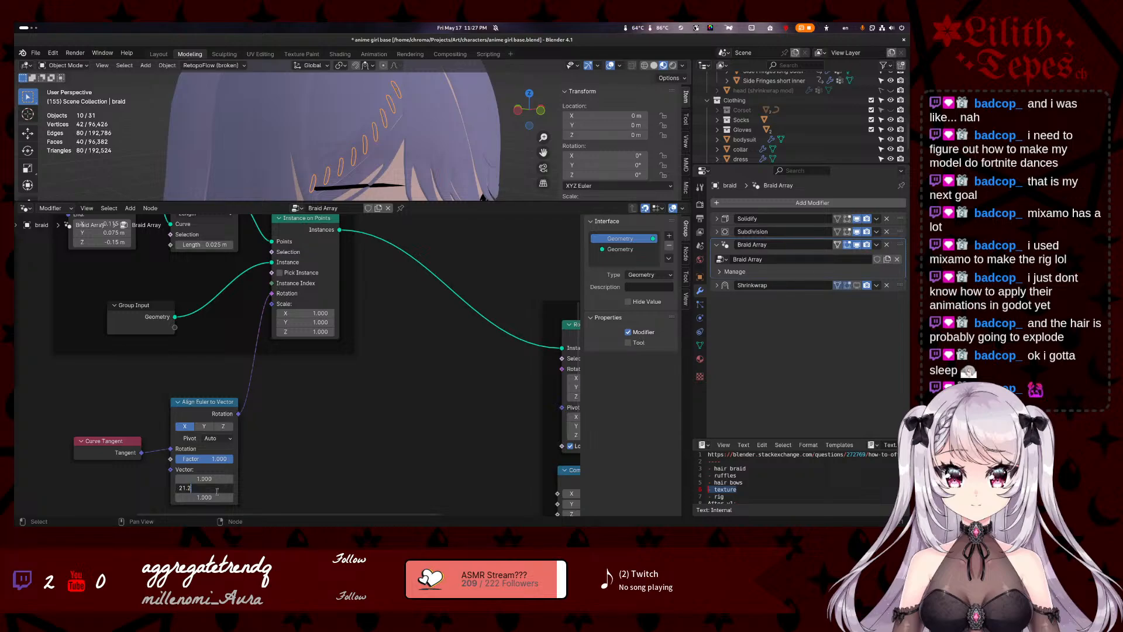
{"action": "type", "text": "1"}
{"action": "key", "text": "Return"}
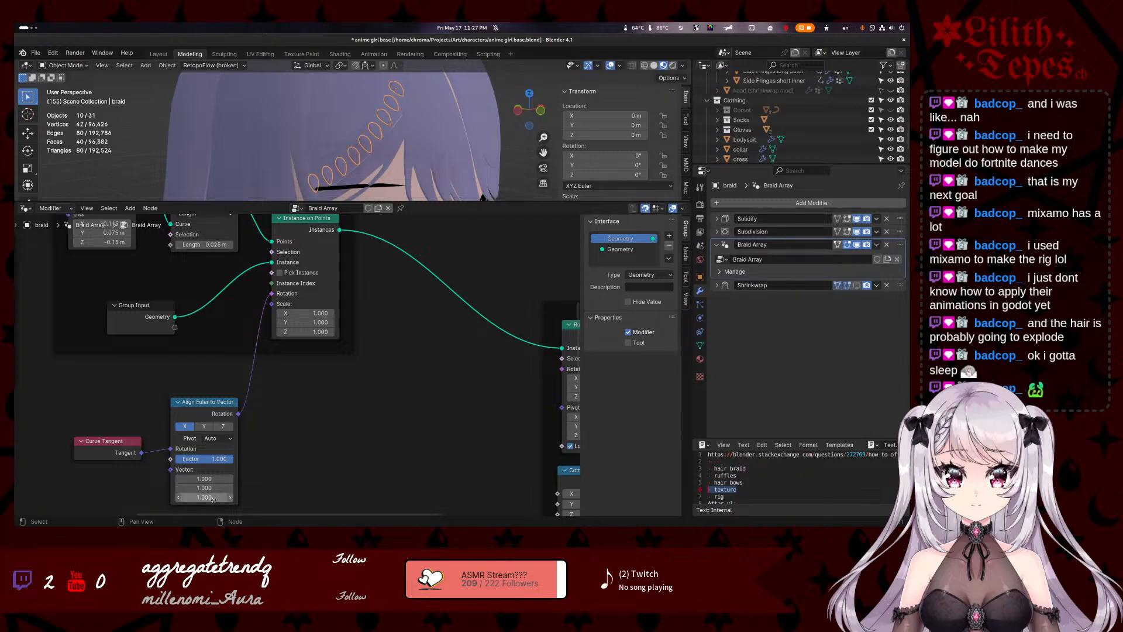
- Set the Align Euler to Vector node's vector to -0.4 for Z and -0.9 for Y
{"action": "left_click_drag", "start_coordinate": [217, 497], "coordinate": [200, 498]}
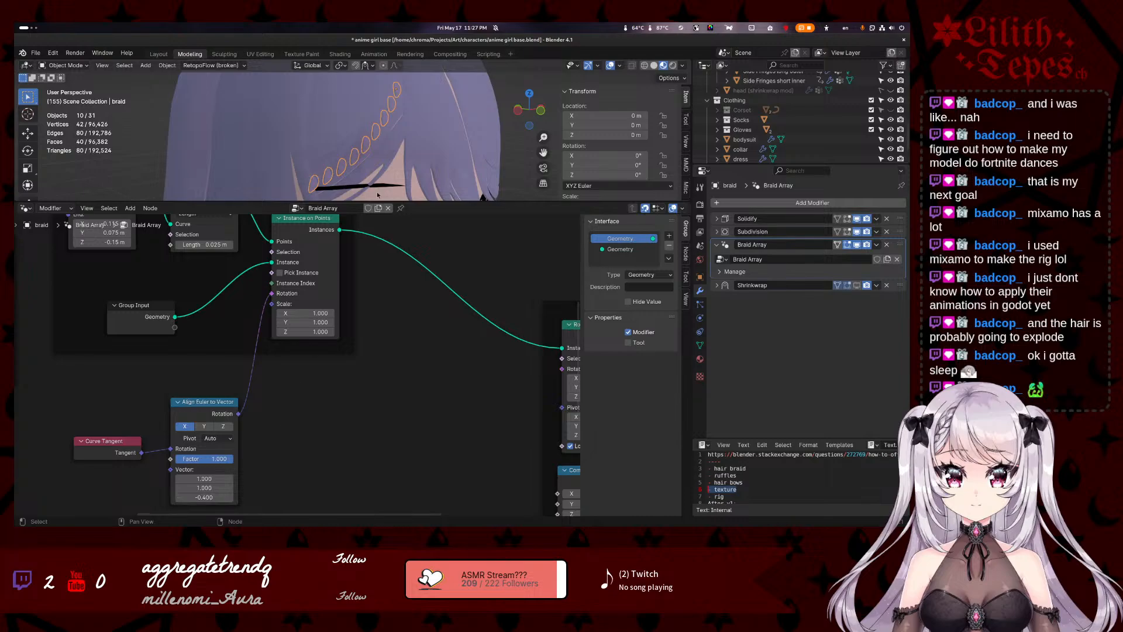
{"action": "middle_click_drag", "start_coordinate": [377, 192], "coordinate": [459, 131]}
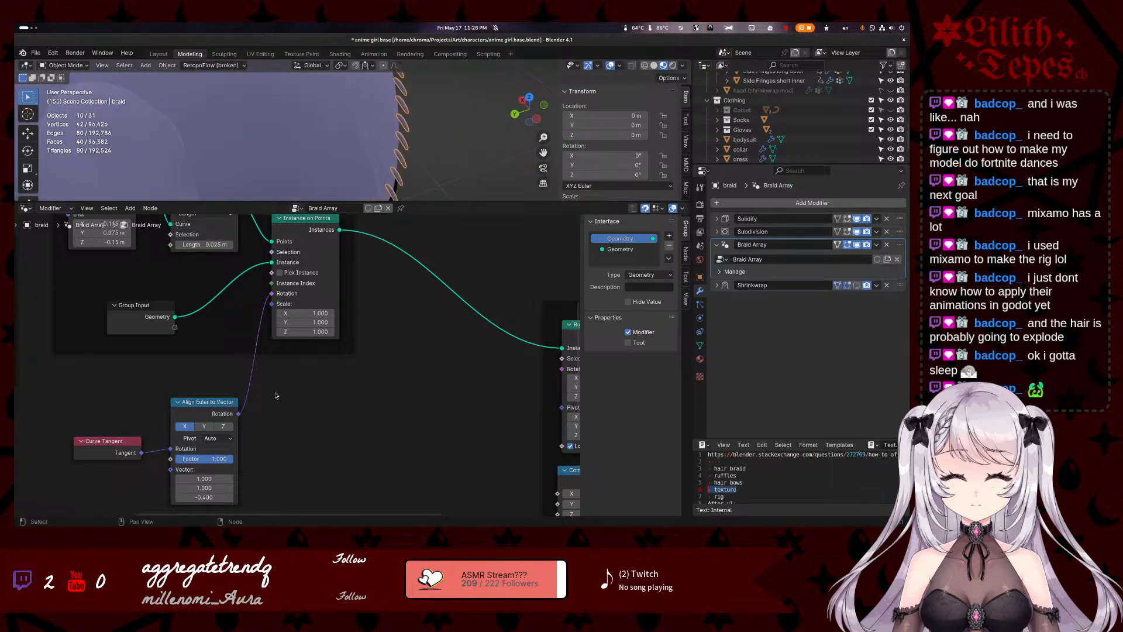
{"action": "left_click", "coordinate": [204, 488]}
{"action": "type", "text": "0"}
{"action": "key", "text": "Return"}
{"action": "left_click_drag", "start_coordinate": [204, 488], "coordinate": [198, 488]}
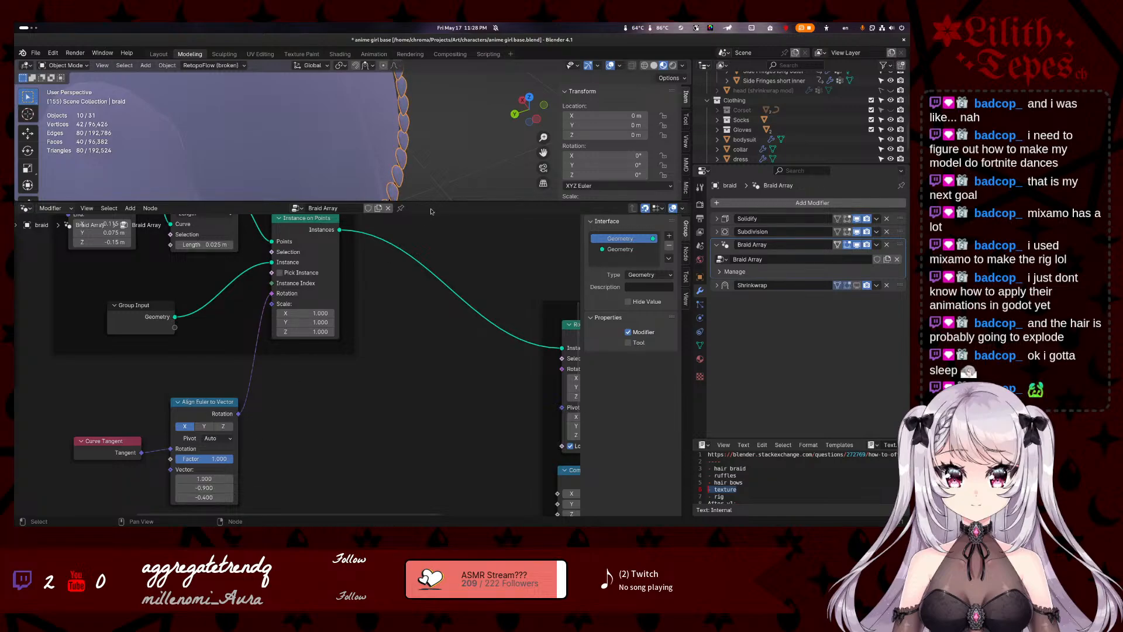
{"action": "middle_click_drag", "start_coordinate": [398, 149], "coordinate": [294, 111]}
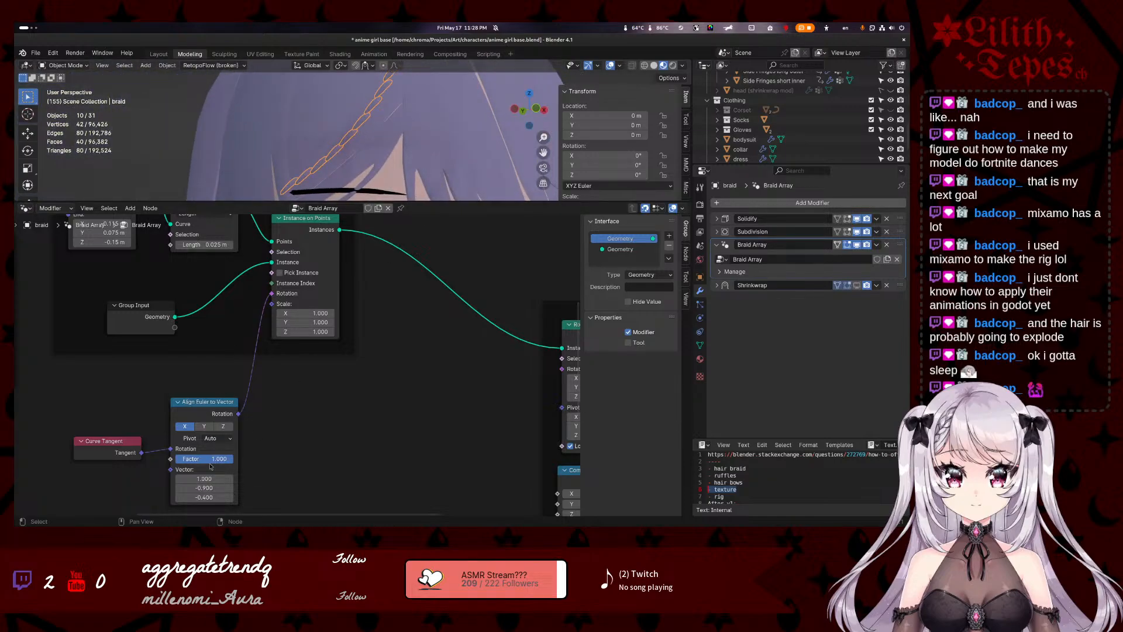
- Raise the alignment vector's X component to 4.5
{"action": "left_click_drag", "start_coordinate": [210, 478], "coordinate": [204, 478]}
{"action": "left_click_drag", "start_coordinate": [204, 478], "coordinate": [232, 479]}
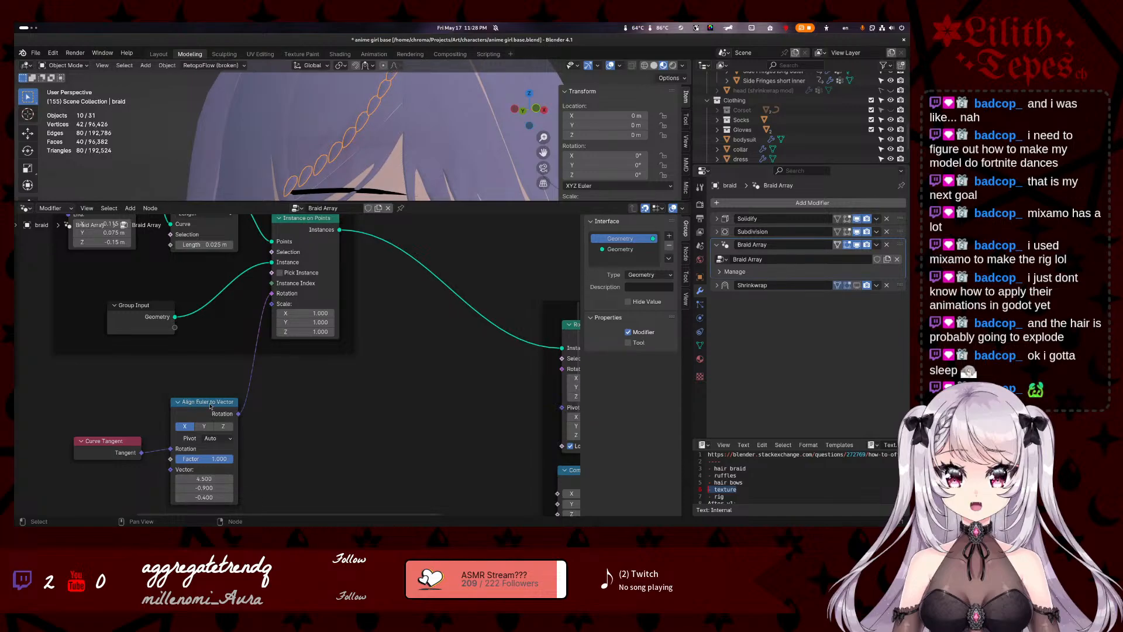
{"action": "left_click", "coordinate": [27, 27]}
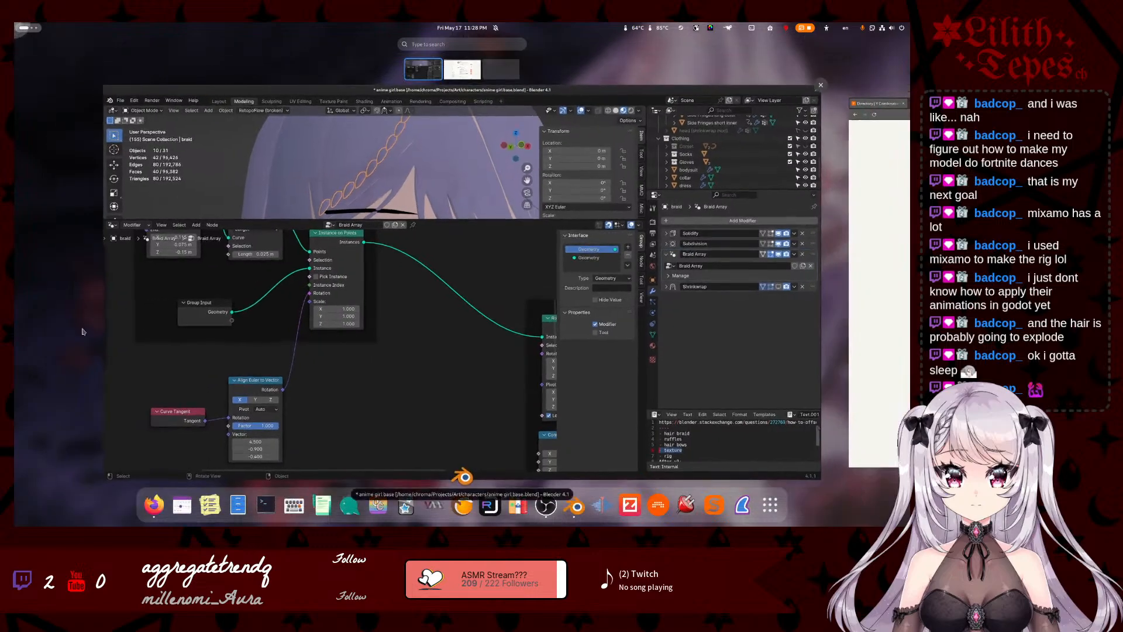
{"action": "left_click", "coordinate": [462, 471]}
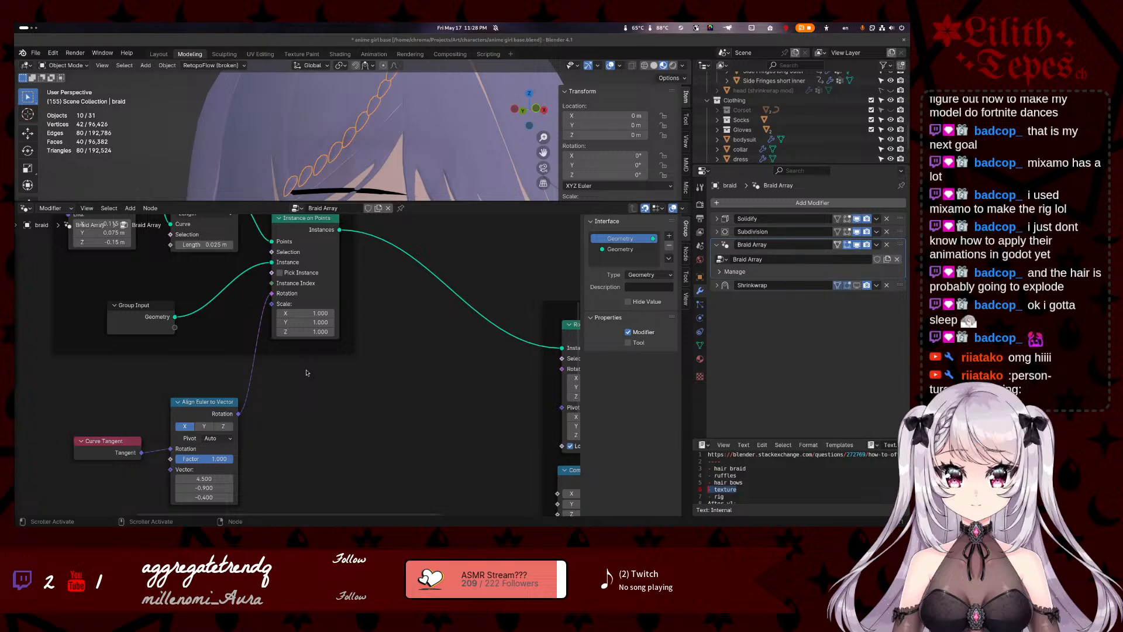
- Move the Curve Tangent and Align Euler to Vector nodes together into the Instances along curve frame
{"action": "scroll", "coordinate": [149, 352], "scroll_direction": "down", "scroll_amount": 1}
{"action": "middle_click_drag", "start_coordinate": [214, 393], "coordinate": [263, 433]}
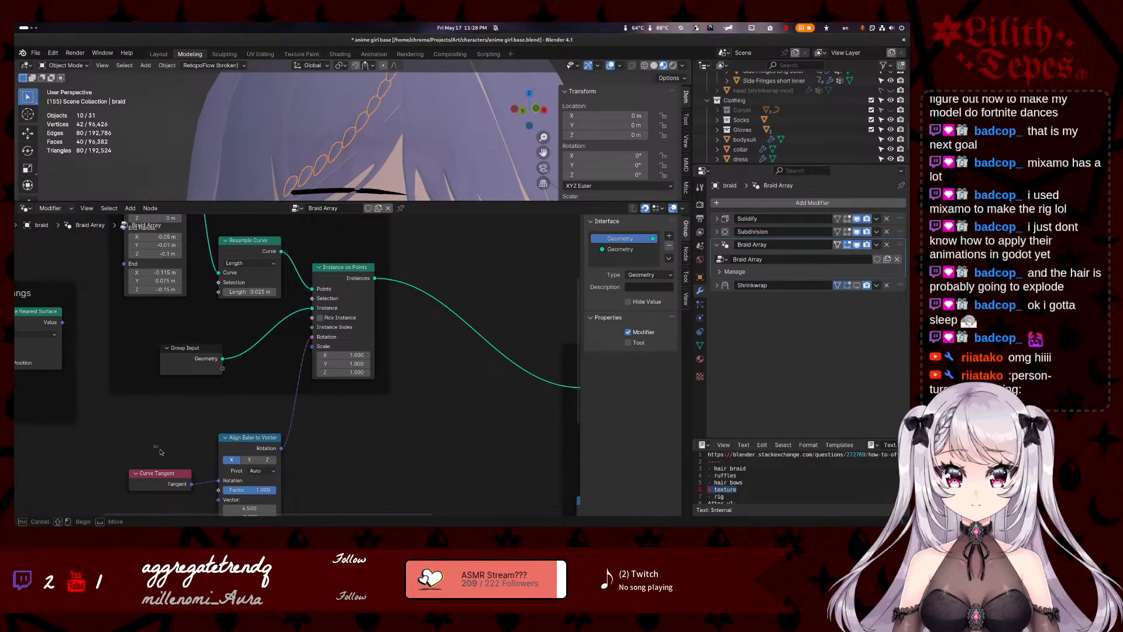
{"action": "left_click_drag", "start_coordinate": [154, 445], "coordinate": [301, 516]}
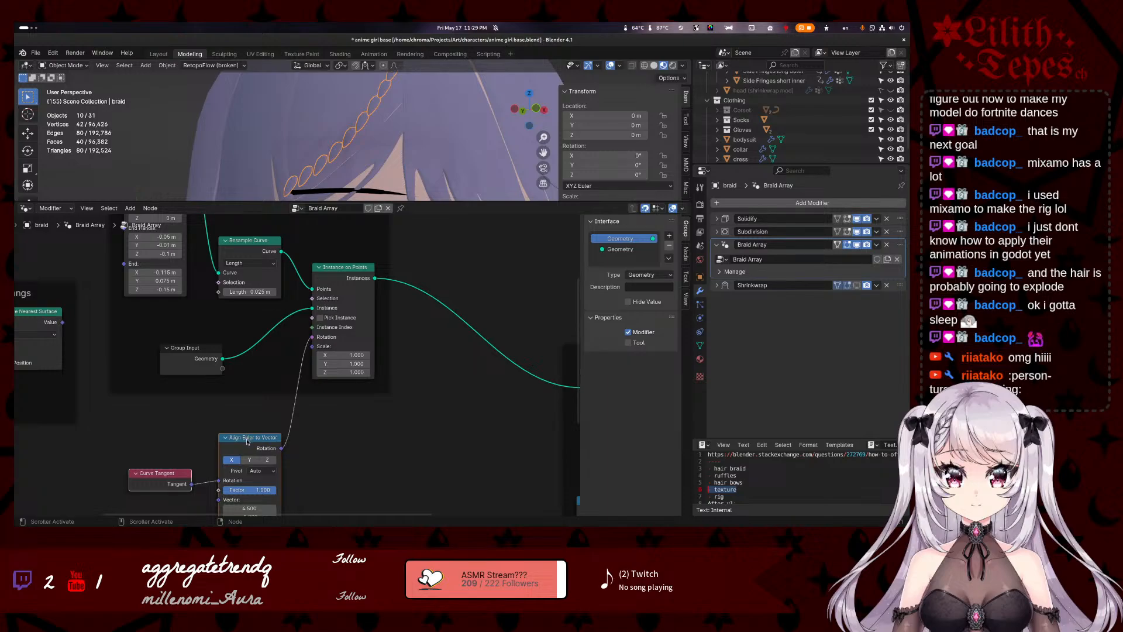
{"action": "left_click_drag", "start_coordinate": [247, 441], "coordinate": [247, 403]}
{"action": "scroll", "coordinate": [108, 396], "scroll_direction": "down", "scroll_amount": 5}
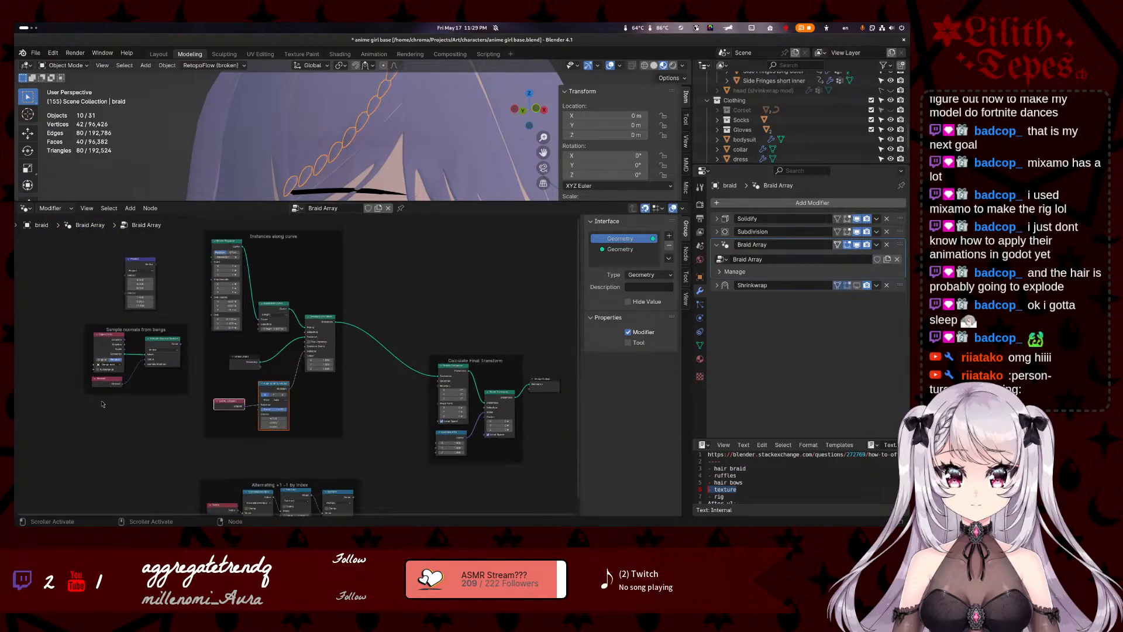
{"action": "scroll", "coordinate": [297, 365], "scroll_direction": "up", "scroll_amount": 2}
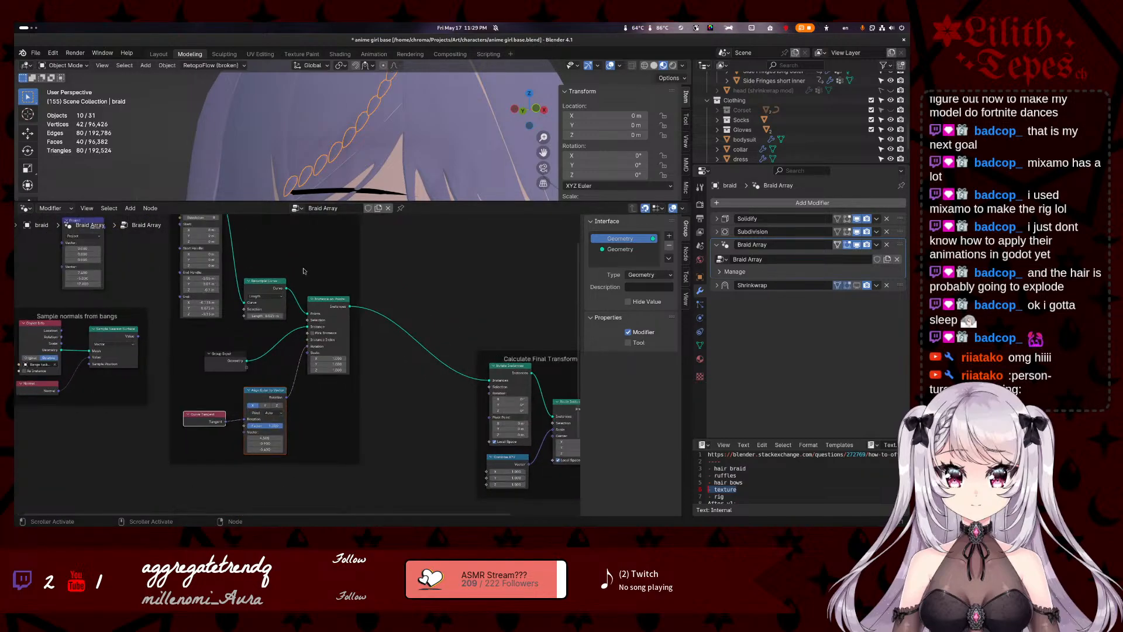
{"action": "middle_click_drag", "start_coordinate": [416, 199], "coordinate": [408, 141]}
{"action": "scroll", "coordinate": [266, 462], "scroll_direction": "up", "scroll_amount": 1}
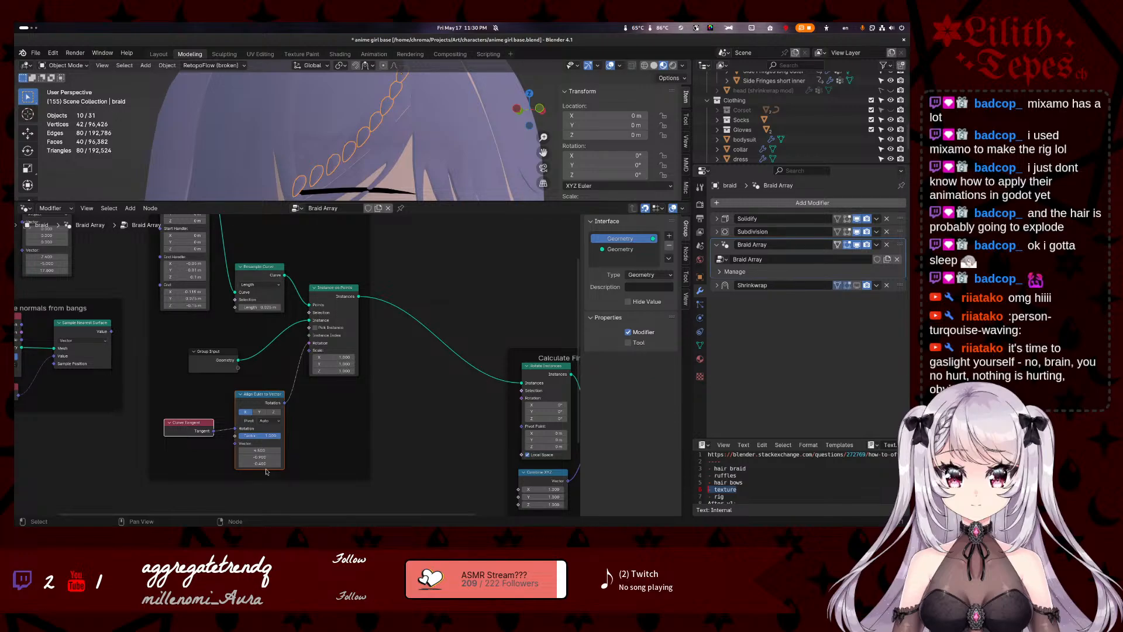
- Delete the Stack Exchange link line from the text notes and save the file
{"action": "triple_click", "coordinate": [744, 454]}
{"action": "double_click", "coordinate": [746, 455]}
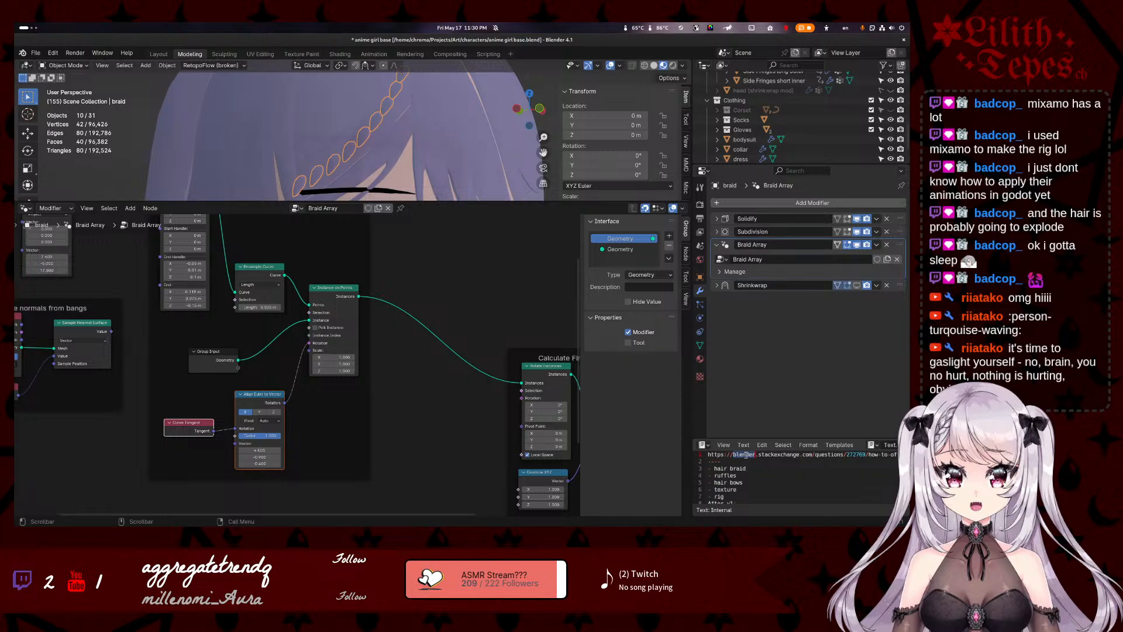
{"action": "triple_click", "coordinate": [744, 455]}
{"action": "key", "text": "BackSpace"}
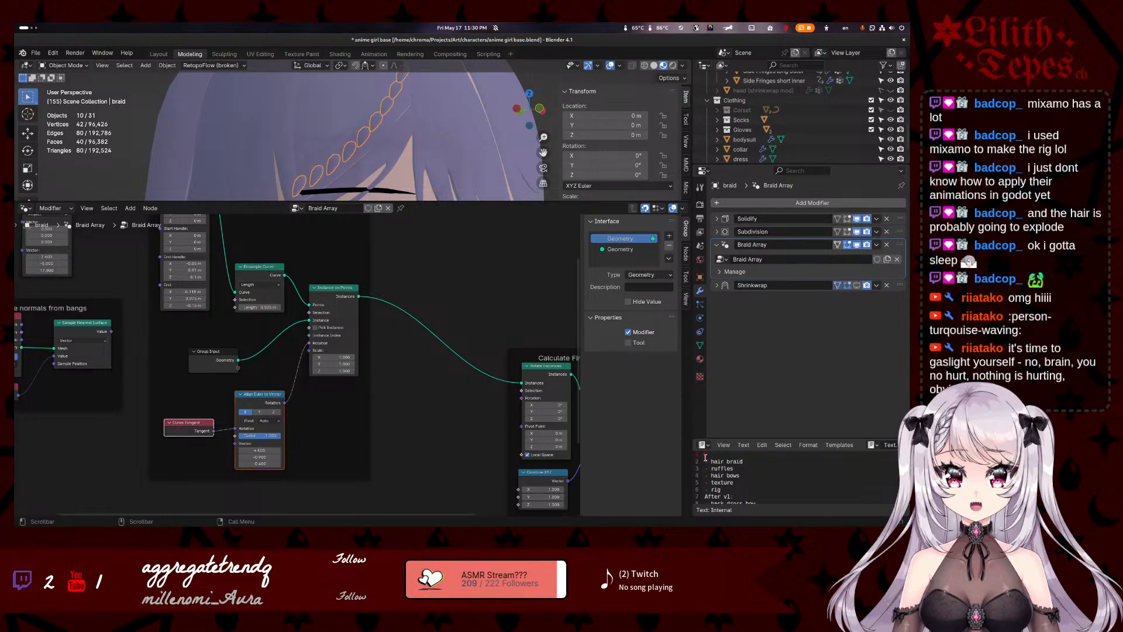
{"action": "key", "text": "ctrl+s"}
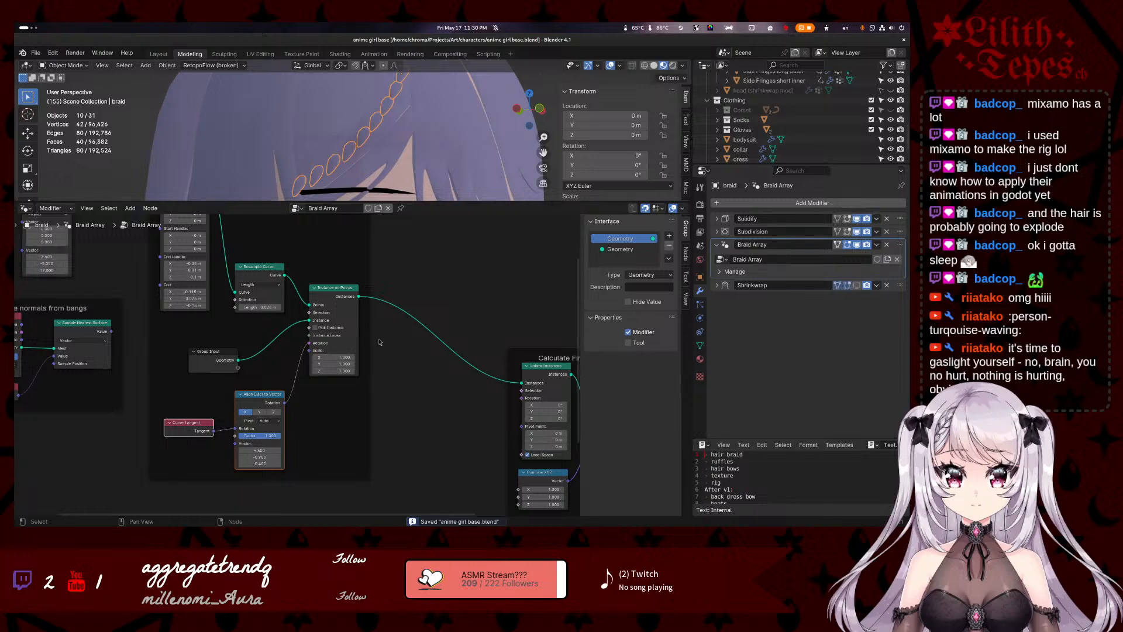
- Shift the Instances along curve frame slightly farther away from the Sample normals from bangs frame
{"action": "scroll", "coordinate": [57, 297], "scroll_direction": "down", "scroll_amount": 4}
{"action": "middle_click_drag", "start_coordinate": [63, 303], "coordinate": [87, 337]}
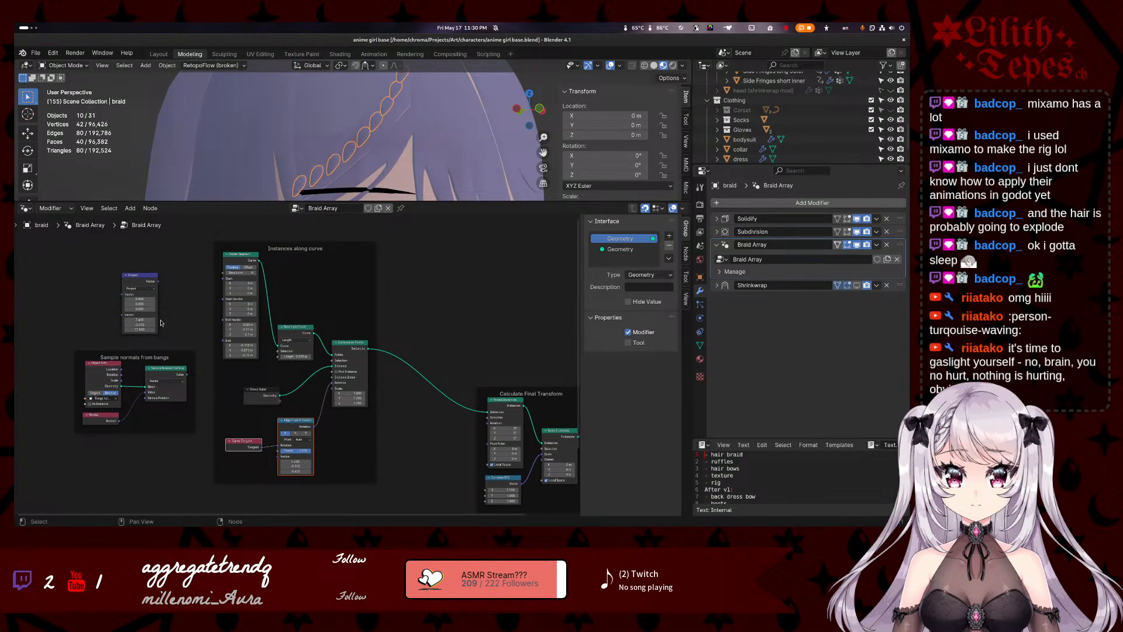
{"action": "mouse_move", "coordinate": [162, 323]}
{"action": "middle_mouse_down"}
{"action": "mouse_move", "coordinate": [149, 308]}
{"action": "mouse_move", "coordinate": [149, 327]}
{"action": "middle_mouse_up"}
{"action": "left_click_drag", "start_coordinate": [292, 283], "coordinate": [353, 289]}
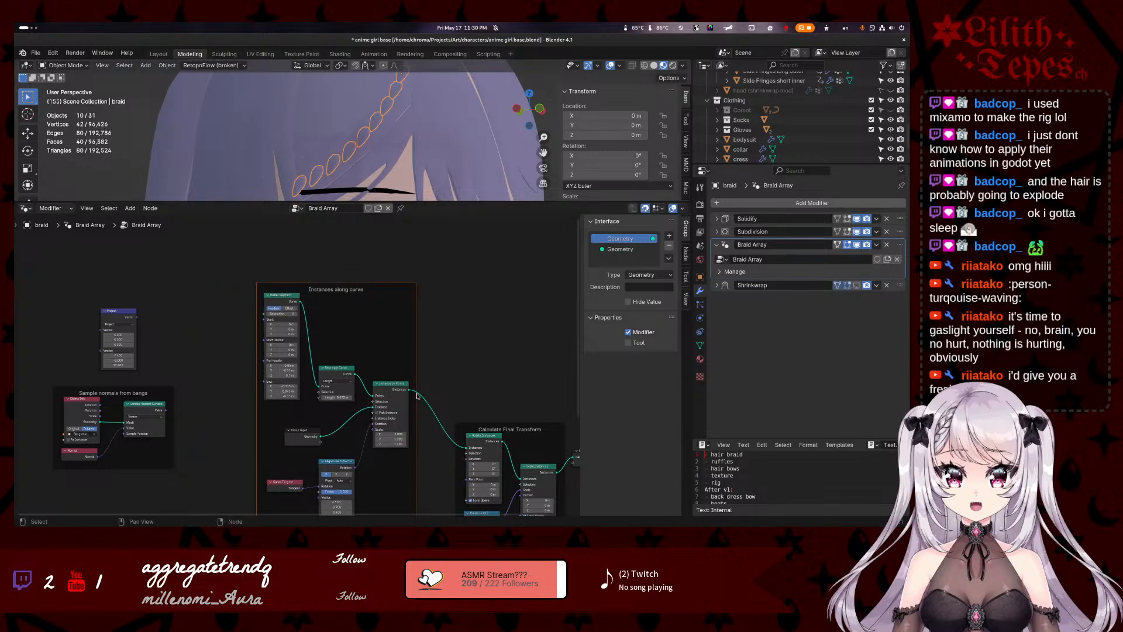
{"action": "middle_click_drag", "start_coordinate": [463, 350], "coordinate": [432, 295]}
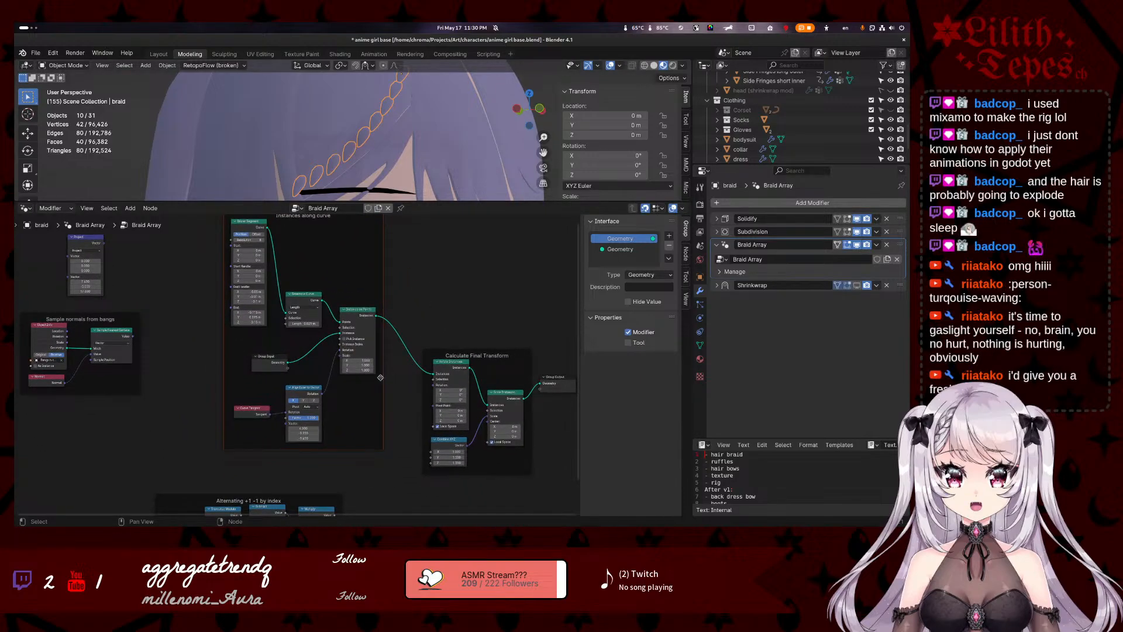
- Move the Alternating +1 -1 by index frame closer beneath the instancing frame and try its Multiply output on the Instance on Points scale
{"action": "scroll", "coordinate": [295, 366], "scroll_direction": "up", "scroll_amount": 2}
{"action": "middle_click_drag", "start_coordinate": [176, 445], "coordinate": [210, 369]}
{"action": "left_click_drag", "start_coordinate": [250, 450], "coordinate": [236, 412]}
{"action": "left_click_drag", "start_coordinate": [366, 439], "coordinate": [389, 280]}
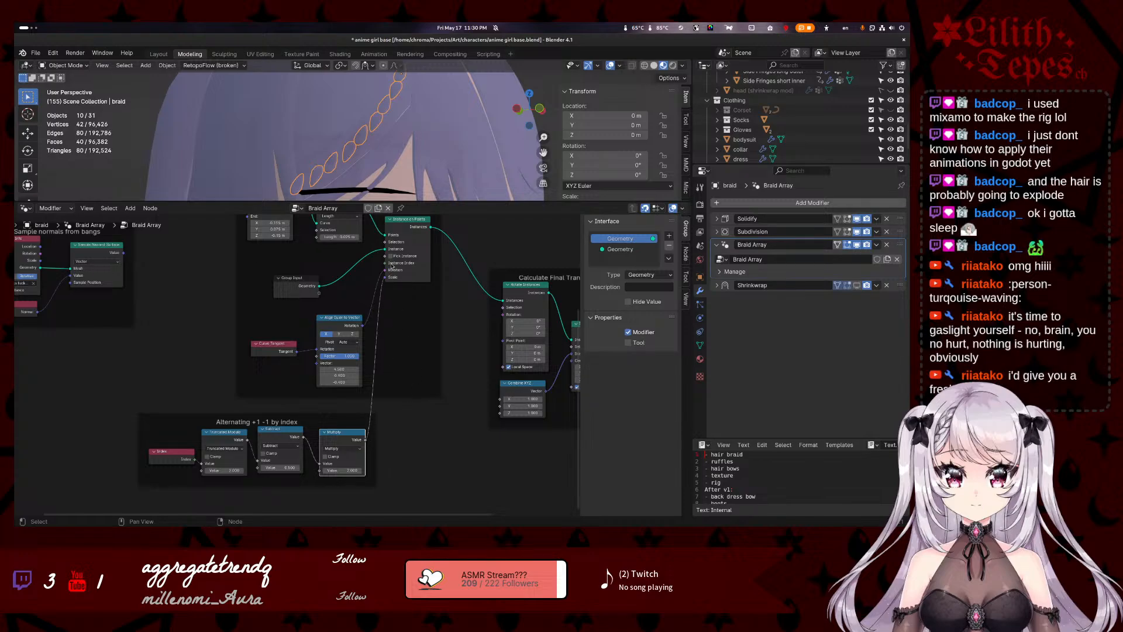
{"action": "left_click_drag", "start_coordinate": [386, 278], "coordinate": [382, 354]}
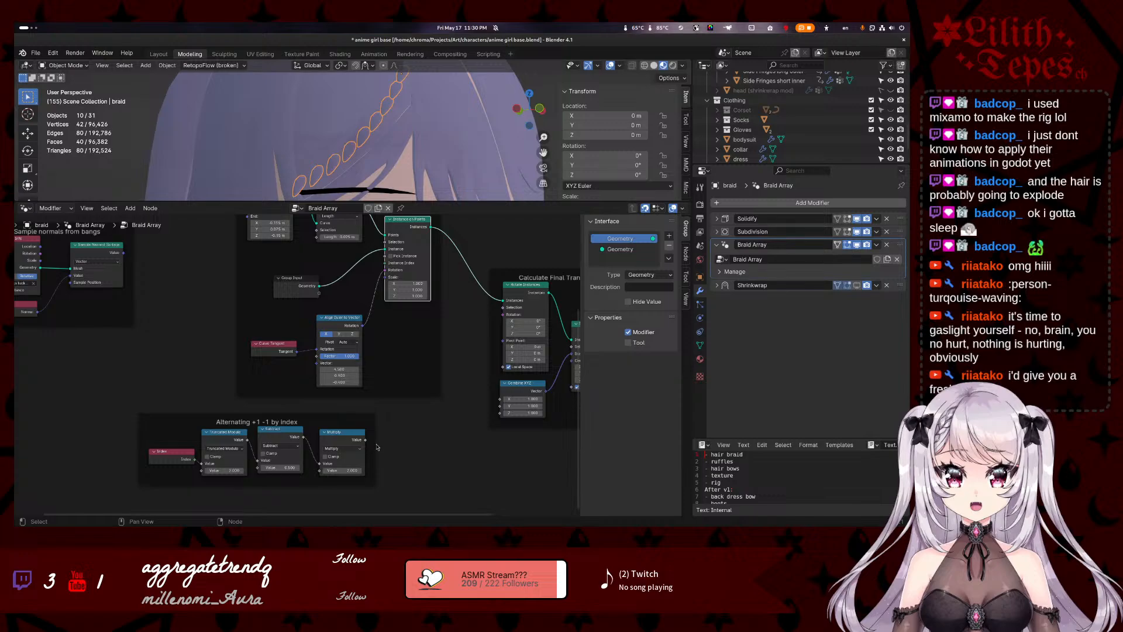
{"action": "mouse_move", "coordinate": [336, 414]}
{"action": "left_mouse_down"}
{"action": "mouse_move", "coordinate": [288, 417]}
{"action": "mouse_move", "coordinate": [396, 417]}
{"action": "mouse_move", "coordinate": [340, 417]}
{"action": "left_mouse_up"}
- Move the Combine XYZ node beside the alternating frame, take it out of its parent frame, and unlink it from Scale Instances
{"action": "left_click_drag", "start_coordinate": [524, 385], "coordinate": [472, 418]}
{"action": "right_click", "coordinate": [471, 419]}
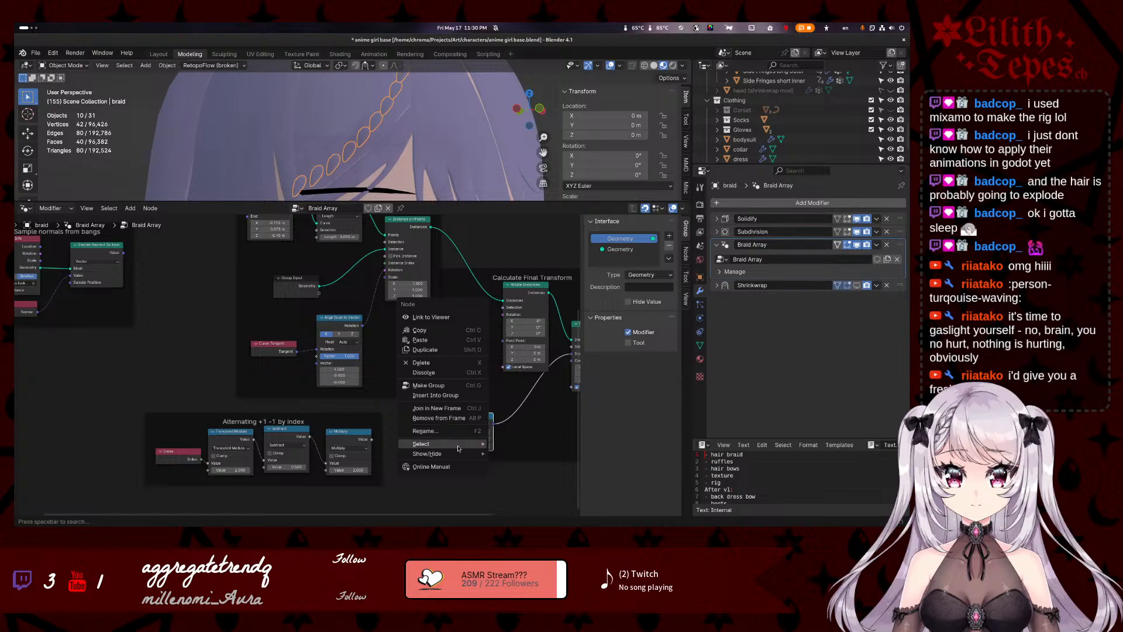
{"action": "left_click", "coordinate": [476, 417]}
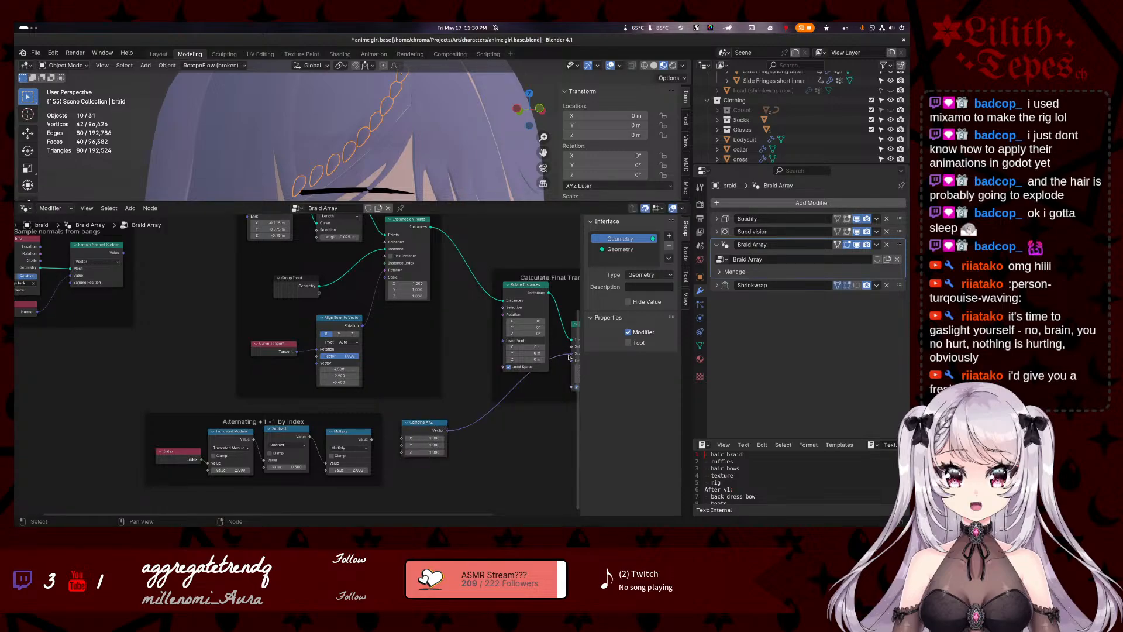
{"action": "middle_click_drag", "start_coordinate": [495, 441], "coordinate": [378, 480]}
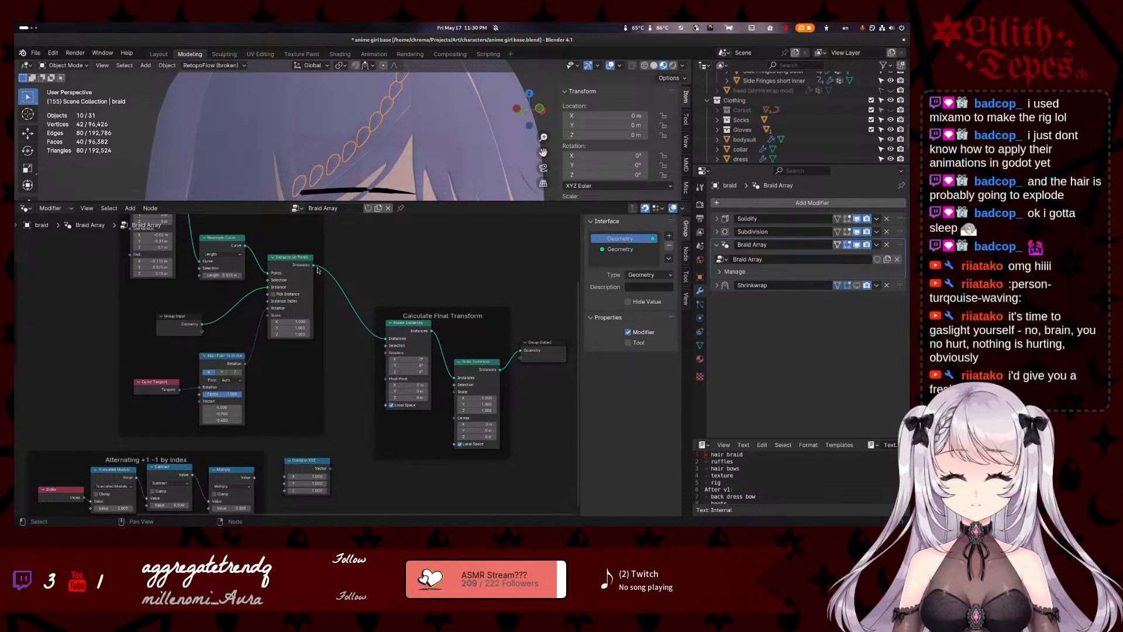
- Connect Instance on Points directly to the Group Output, and feed the Combine XYZ vector into the Instance on Points scale
{"action": "left_click_drag", "start_coordinate": [314, 265], "coordinate": [521, 355]}
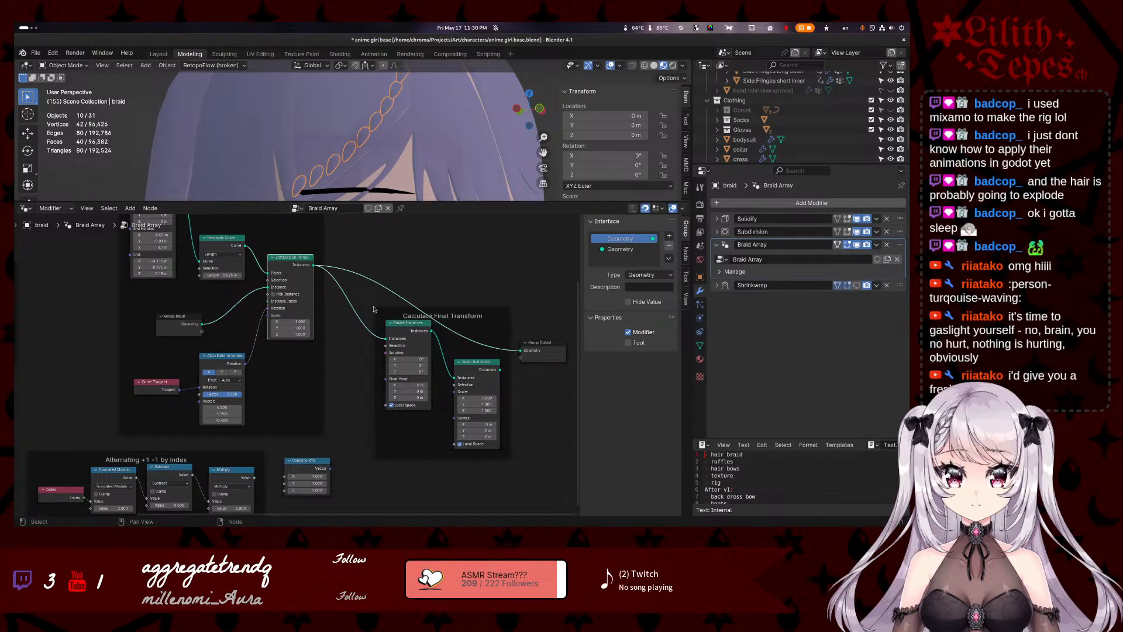
{"action": "middle_click_drag", "start_coordinate": [344, 396], "coordinate": [373, 387]}
{"action": "left_click_drag", "start_coordinate": [337, 451], "coordinate": [302, 305]}
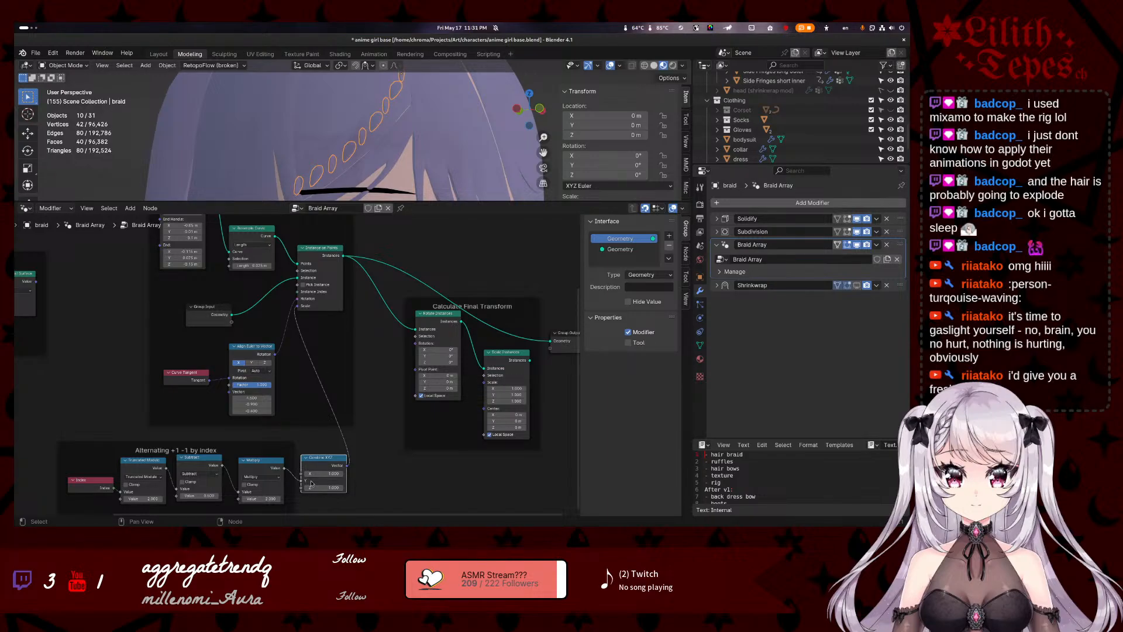
- Test the alternating Multiply value on the Y and Z inputs of Combine XYZ, and connect it only to X
{"action": "mouse_move", "coordinate": [302, 480]}
{"action": "left_mouse_down"}
{"action": "mouse_move", "coordinate": [300, 472]}
{"action": "mouse_move", "coordinate": [300, 496]}
{"action": "mouse_move", "coordinate": [301, 481]}
{"action": "left_mouse_up"}
{"action": "middle_click_drag", "start_coordinate": [251, 175], "coordinate": [314, 162]}
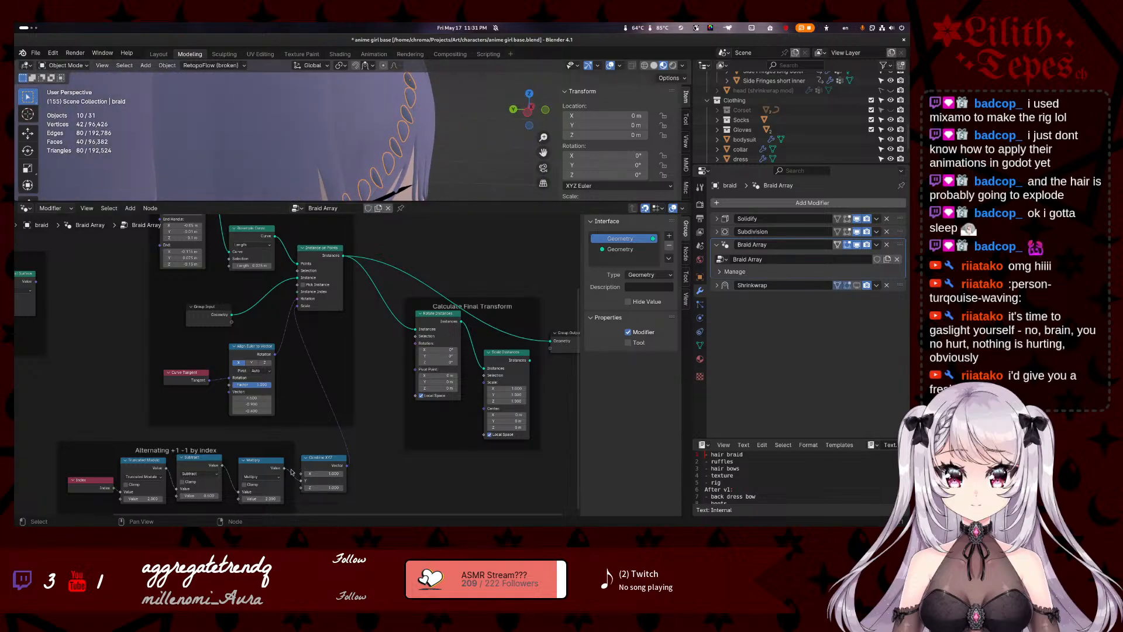
{"action": "left_click_drag", "start_coordinate": [285, 468], "coordinate": [301, 493]}
{"action": "middle_click_drag", "start_coordinate": [381, 151], "coordinate": [311, 141]}
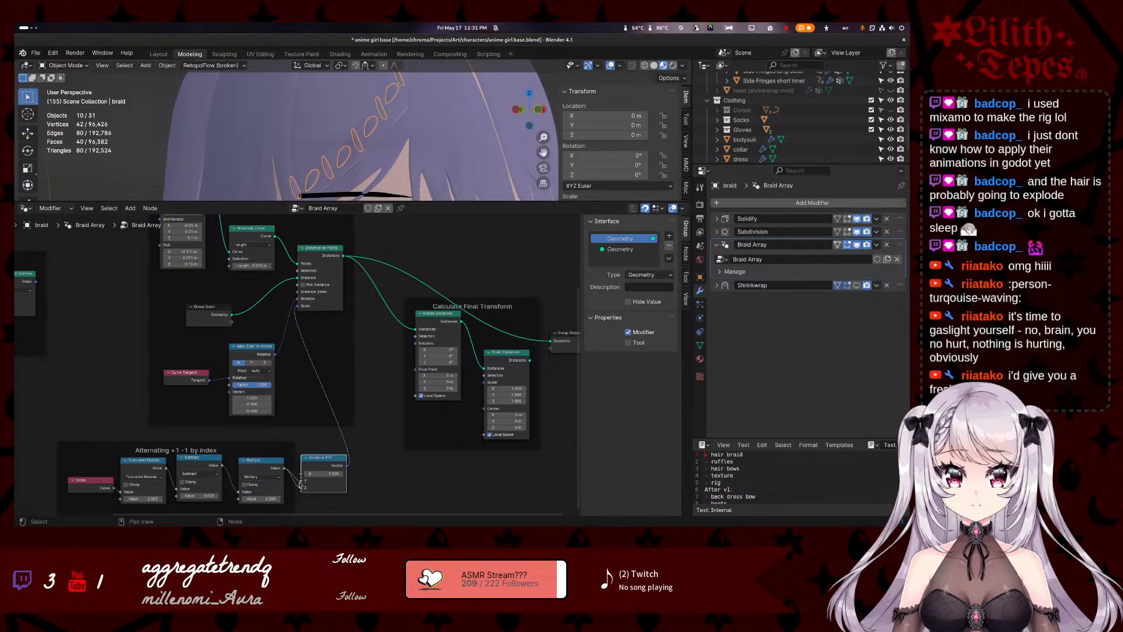
{"action": "left_click_drag", "start_coordinate": [302, 488], "coordinate": [299, 476]}
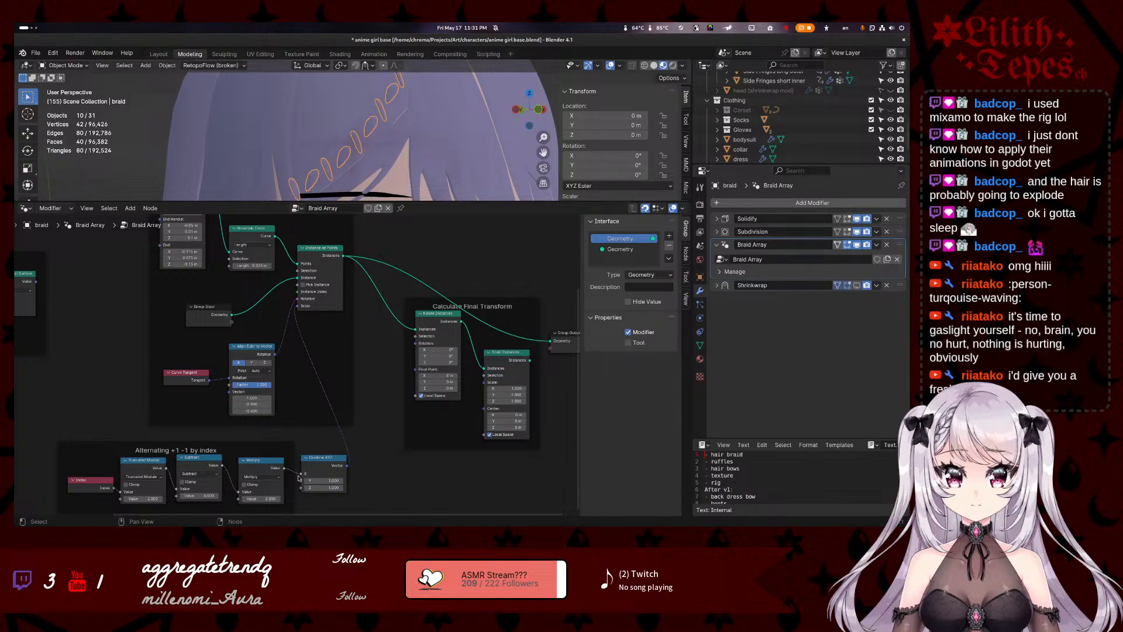
{"action": "left_click", "coordinate": [317, 458]}
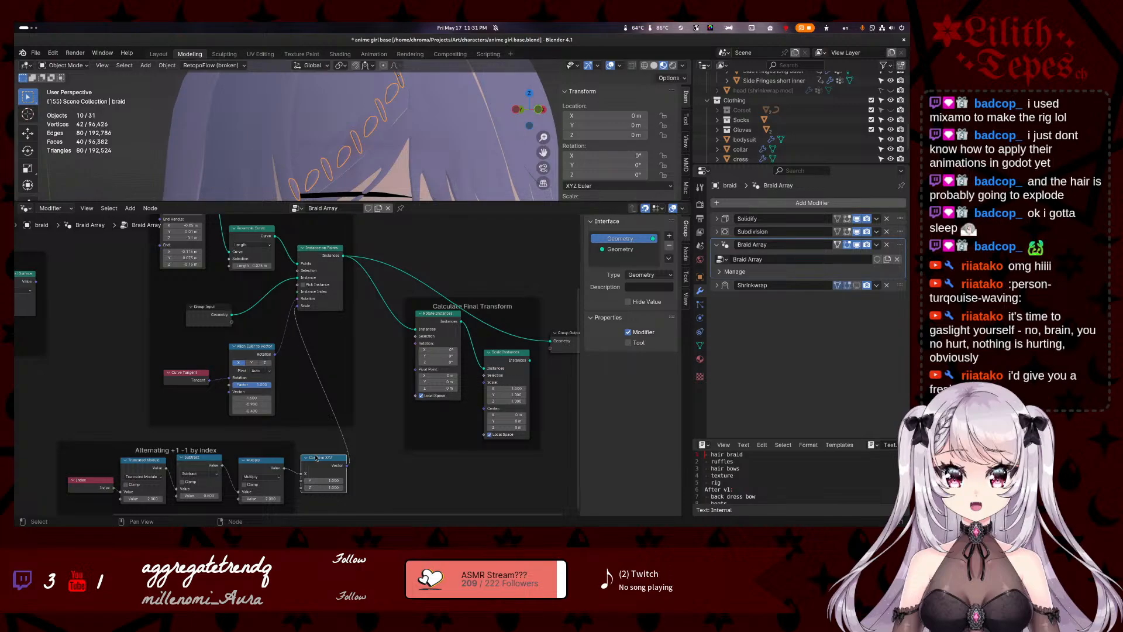
{"action": "key", "text": "x"}
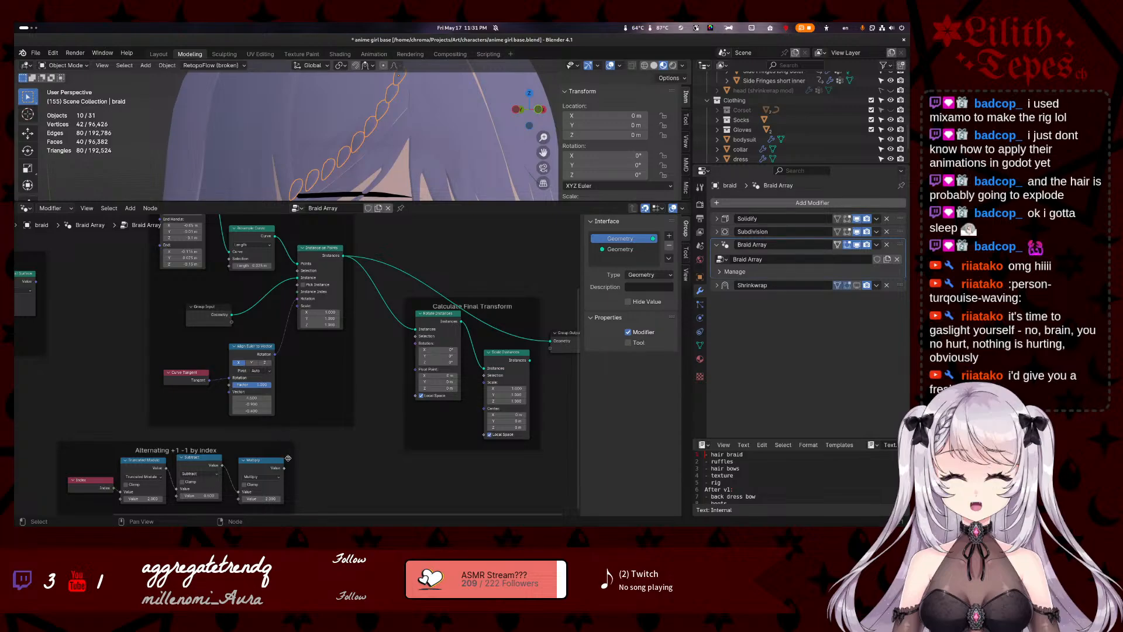
{"action": "left_click_drag", "start_coordinate": [284, 468], "coordinate": [312, 458]}
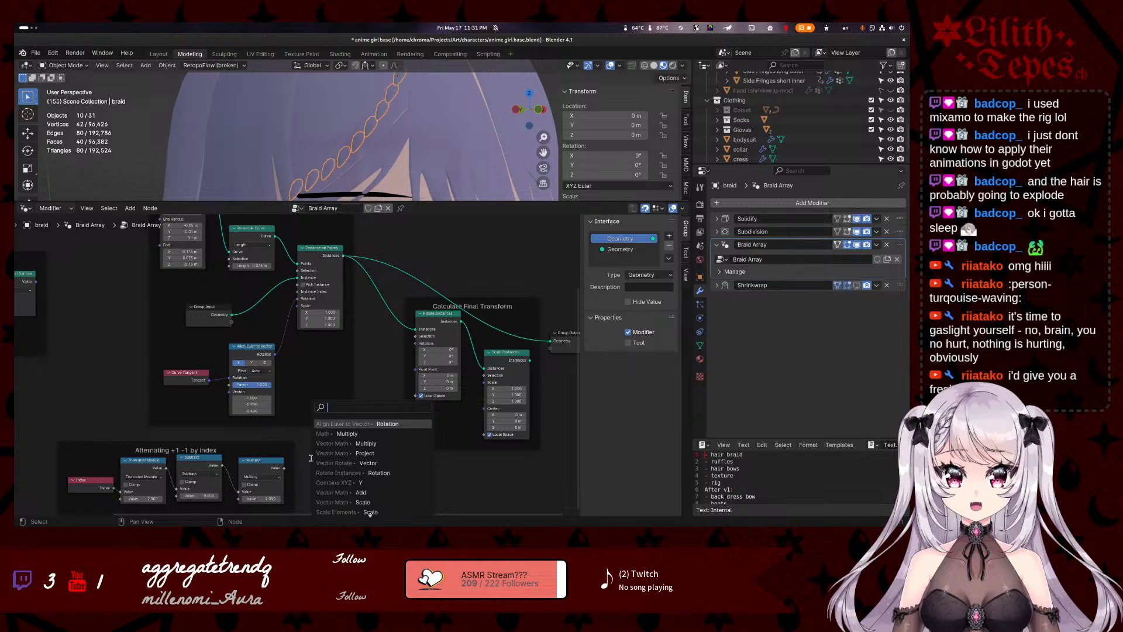
{"action": "key", "text": "Escape"}
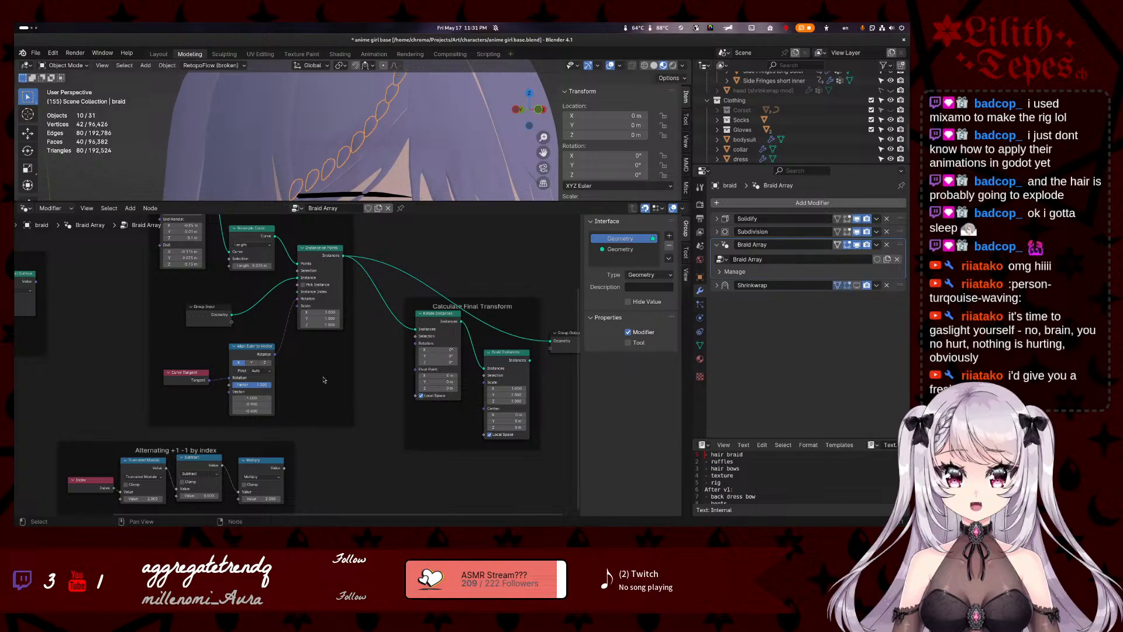
{"action": "scroll", "coordinate": [331, 447], "scroll_direction": "down", "scroll_amount": 2}
{"action": "key", "text": "ctrl"}
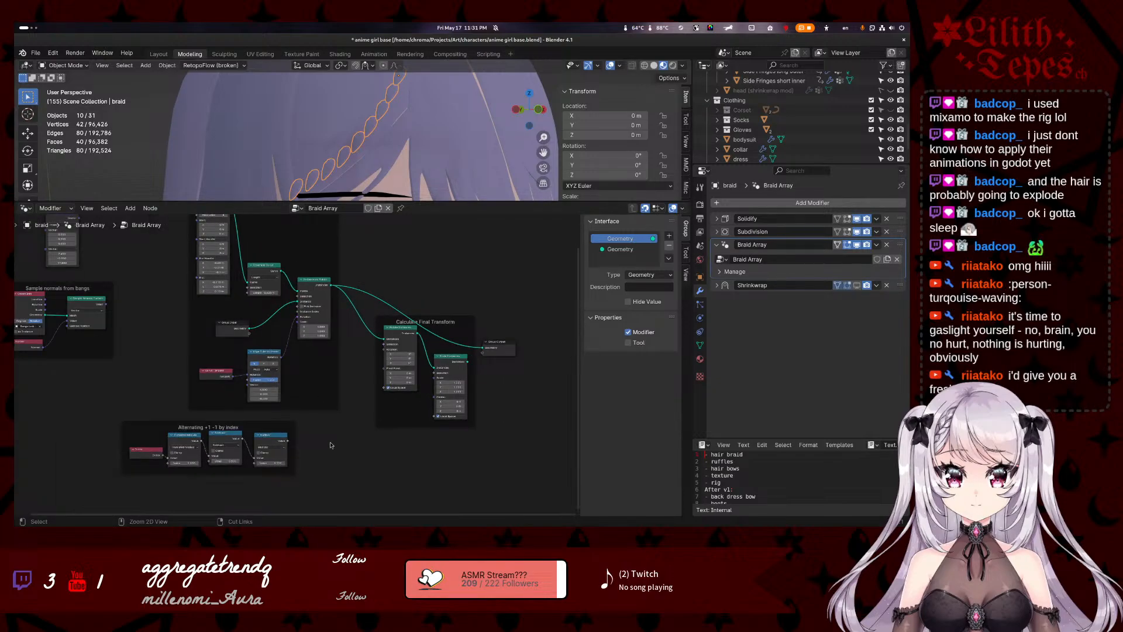
{"action": "key", "text": "ctrl+z"}
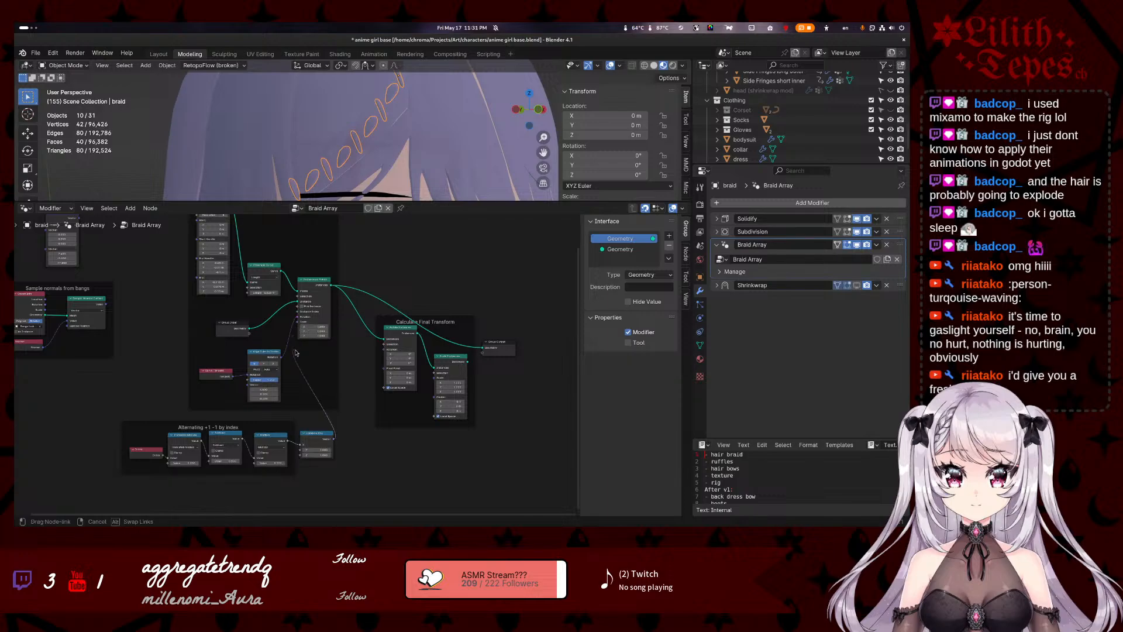
- Unlink Combine XYZ from the Instance on Points scale and add a Vector Math node set to Reflect from its vector output
{"action": "left_click_drag", "start_coordinate": [297, 326], "coordinate": [316, 398]}
{"action": "left_click_drag", "start_coordinate": [334, 436], "coordinate": [361, 440]}
{"action": "type", "text": "reflect"}
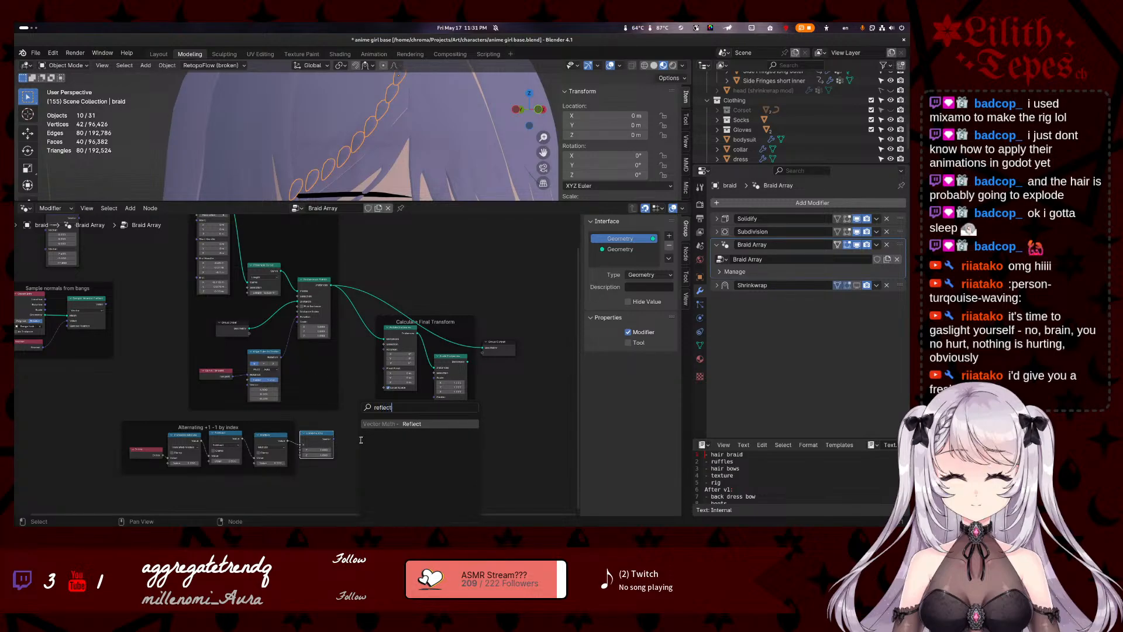
{"action": "left_click", "coordinate": [364, 423]}
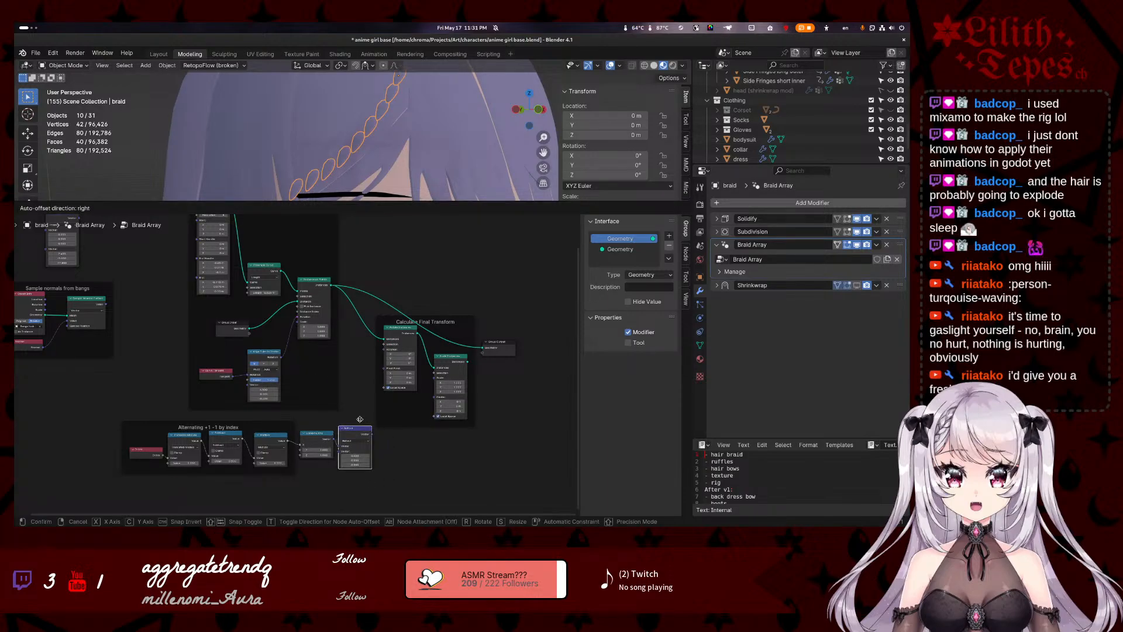
{"action": "left_click", "coordinate": [360, 419]}
- Try Reflect with the alignment rotation and Curve Tangent as inputs to drive the Instance on Points scale, and delete the Reflect node
{"action": "scroll", "coordinate": [359, 421], "scroll_direction": "up", "scroll_amount": 2}
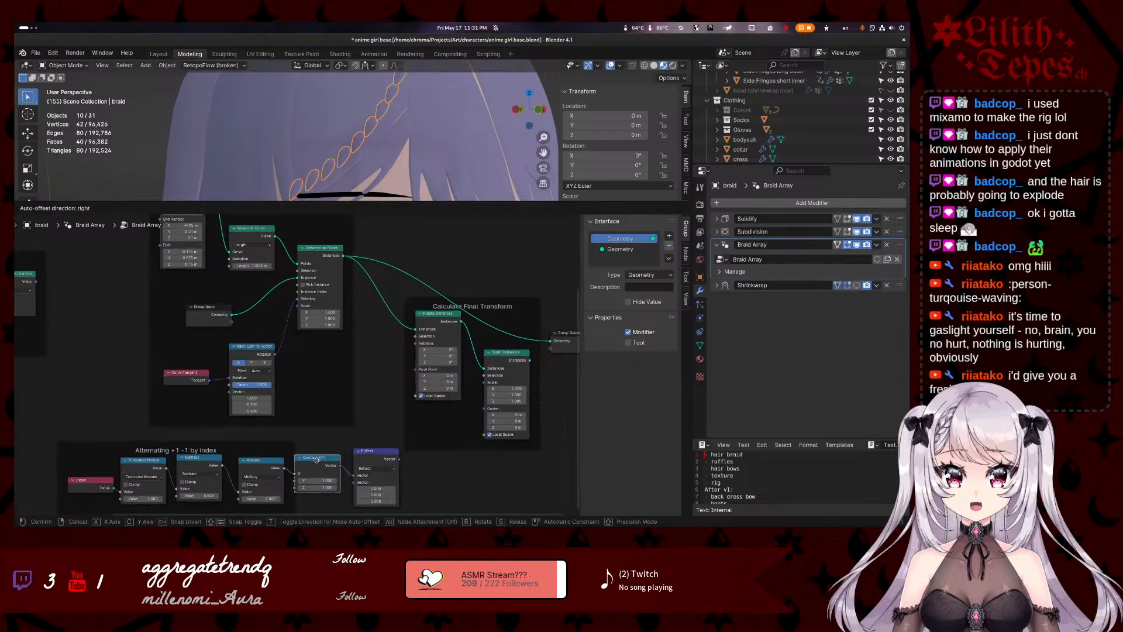
{"action": "left_click_drag", "start_coordinate": [359, 458], "coordinate": [332, 386]}
{"action": "left_click_drag", "start_coordinate": [274, 354], "coordinate": [299, 310]}
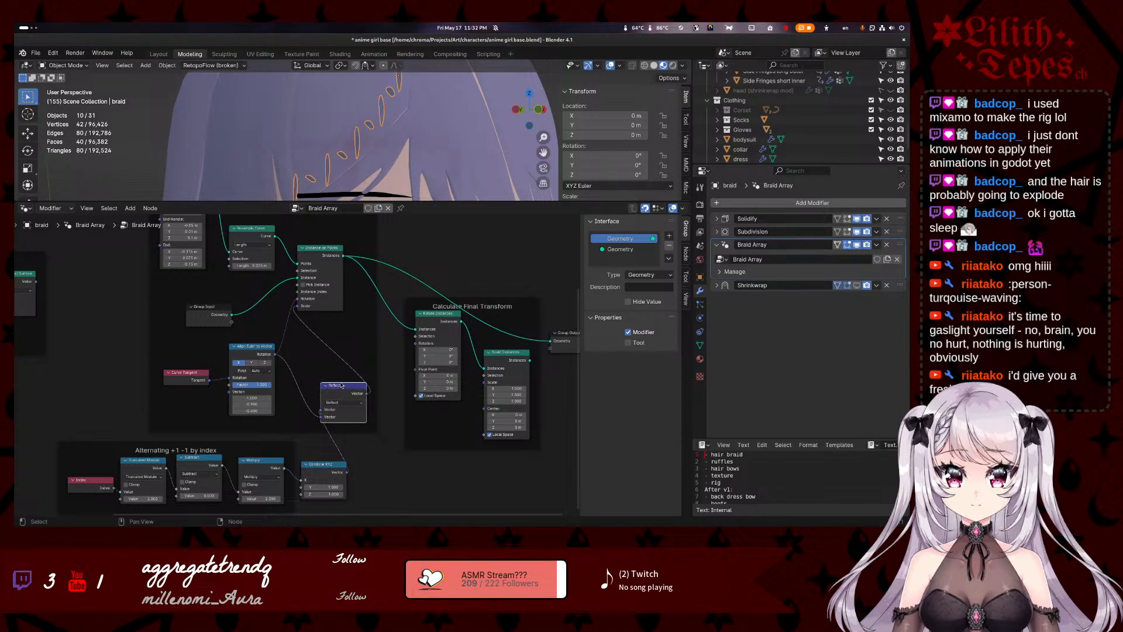
{"action": "left_click_drag", "start_coordinate": [343, 386], "coordinate": [370, 394]}
{"action": "left_click_drag", "start_coordinate": [210, 380], "coordinate": [350, 416]}
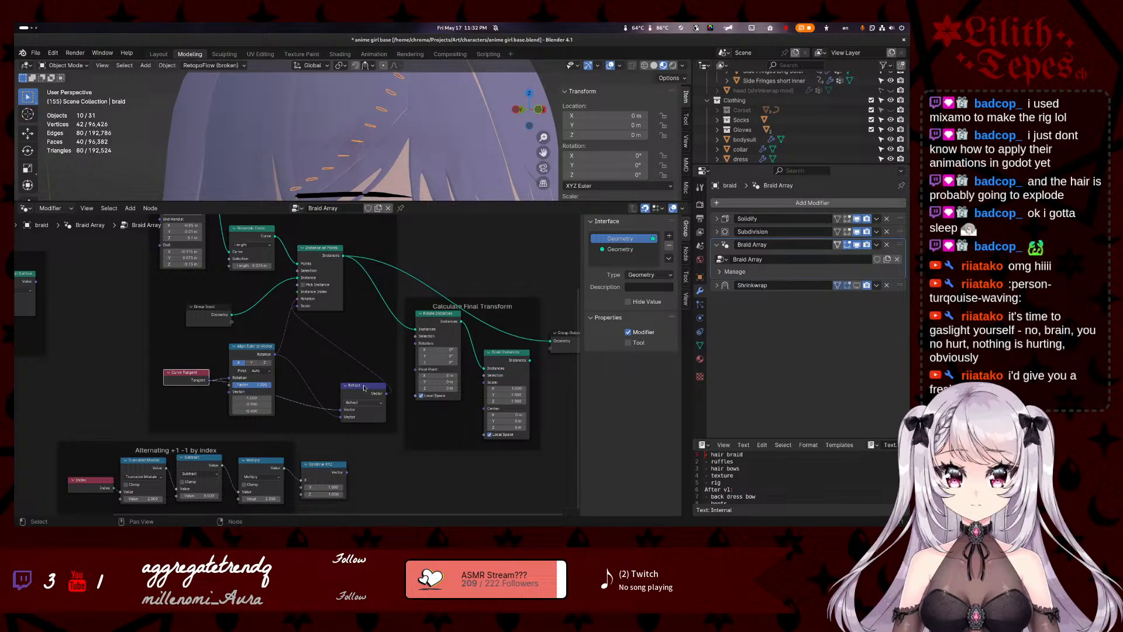
{"action": "left_click", "coordinate": [363, 390]}
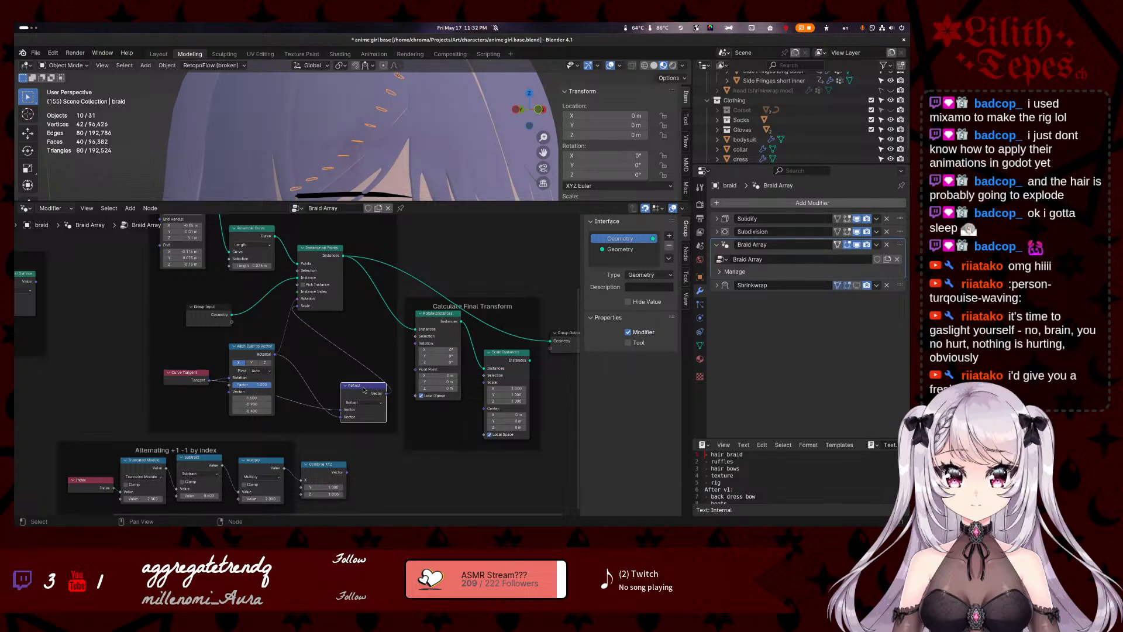
{"action": "key", "text": "Delete"}
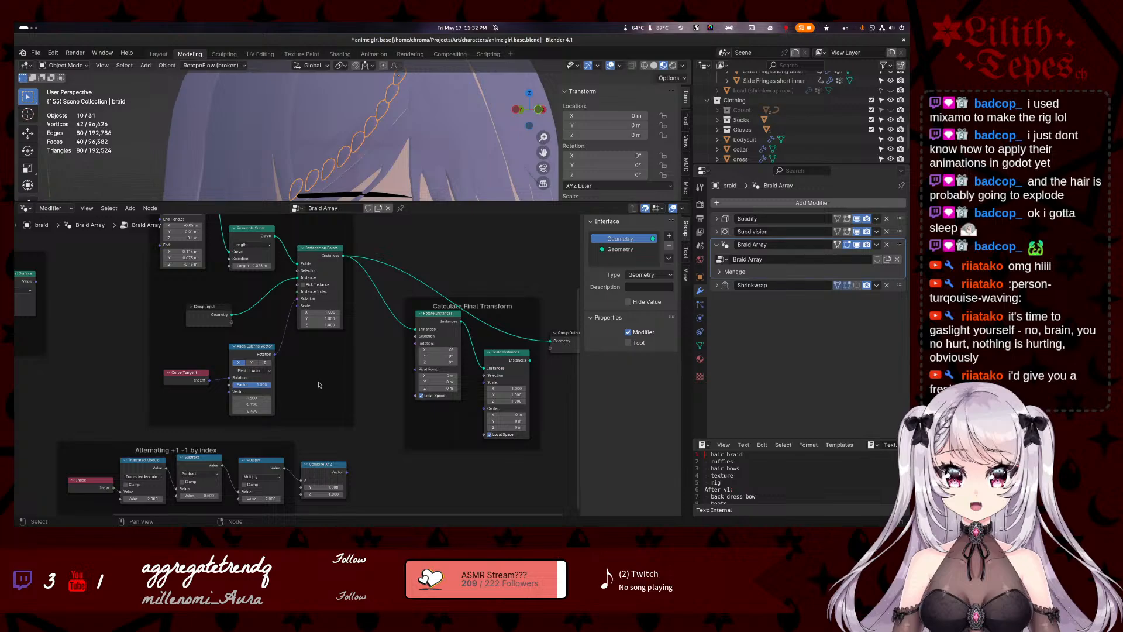
- Compare the Y, X and Z pivots on the Align Euler to Vector node, and return the pivot to Auto
{"action": "middle_click_drag", "start_coordinate": [318, 384], "coordinate": [335, 432]}
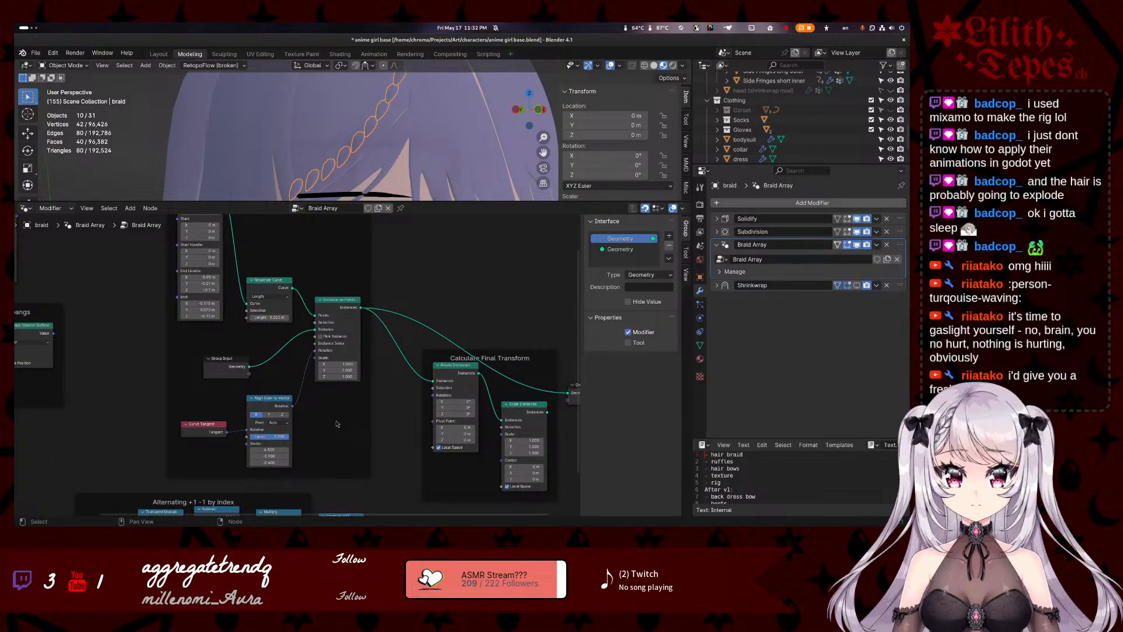
{"action": "scroll", "coordinate": [297, 364], "scroll_direction": "up", "scroll_amount": 2}
{"action": "left_click", "coordinate": [271, 443]}
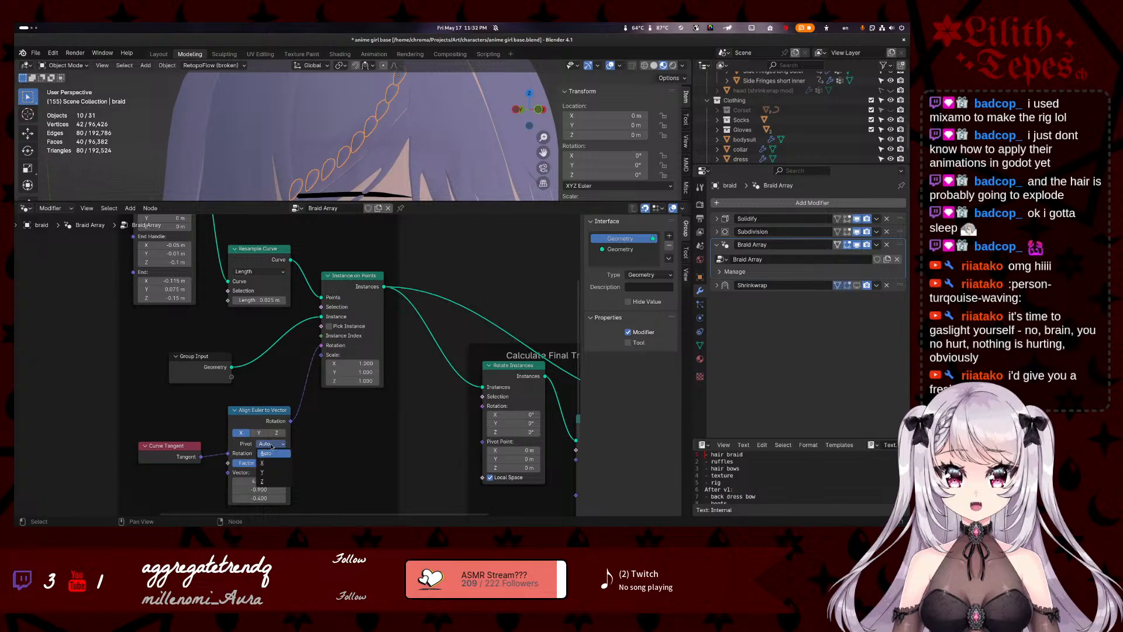
{"action": "left_click", "coordinate": [272, 472]}
{"action": "left_click", "coordinate": [271, 443]}
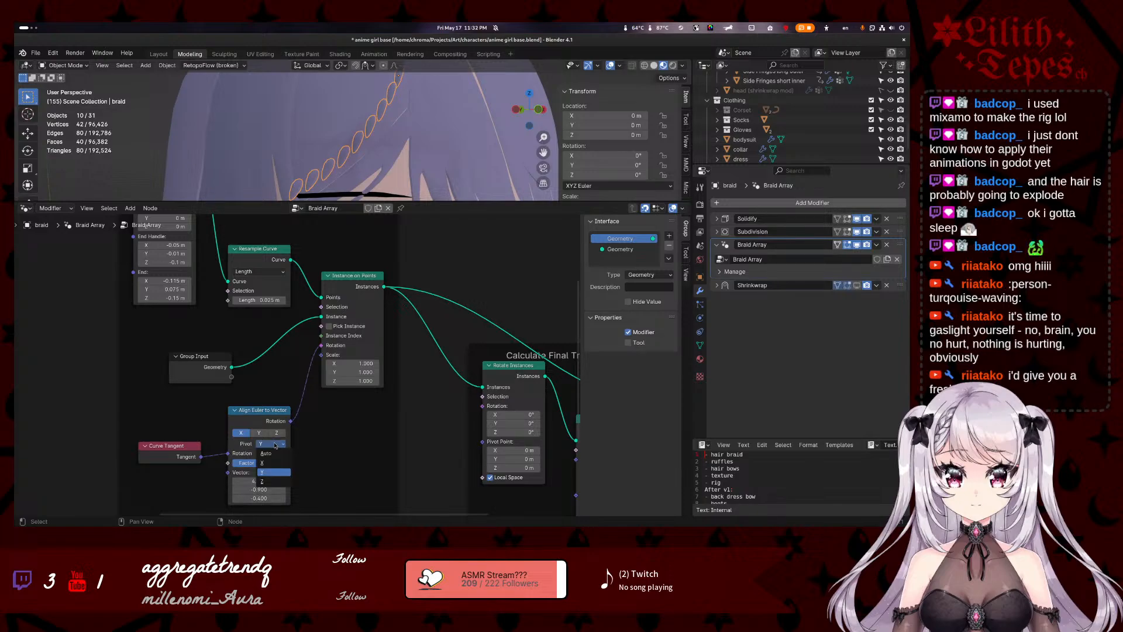
{"action": "left_click", "coordinate": [273, 481]}
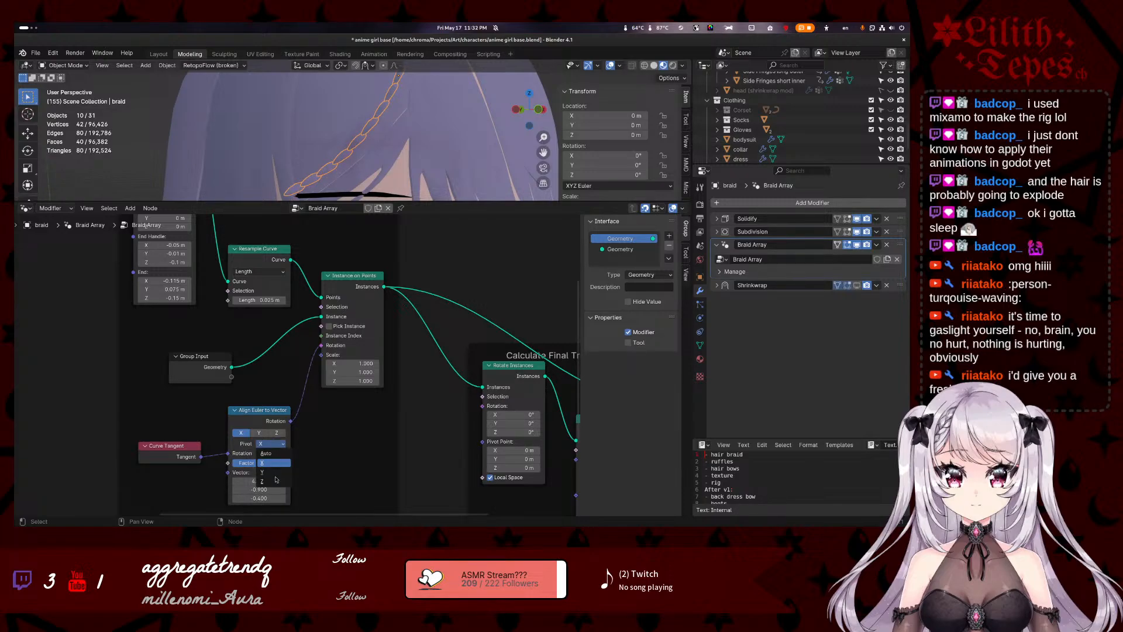
{"action": "left_click", "coordinate": [270, 444]}
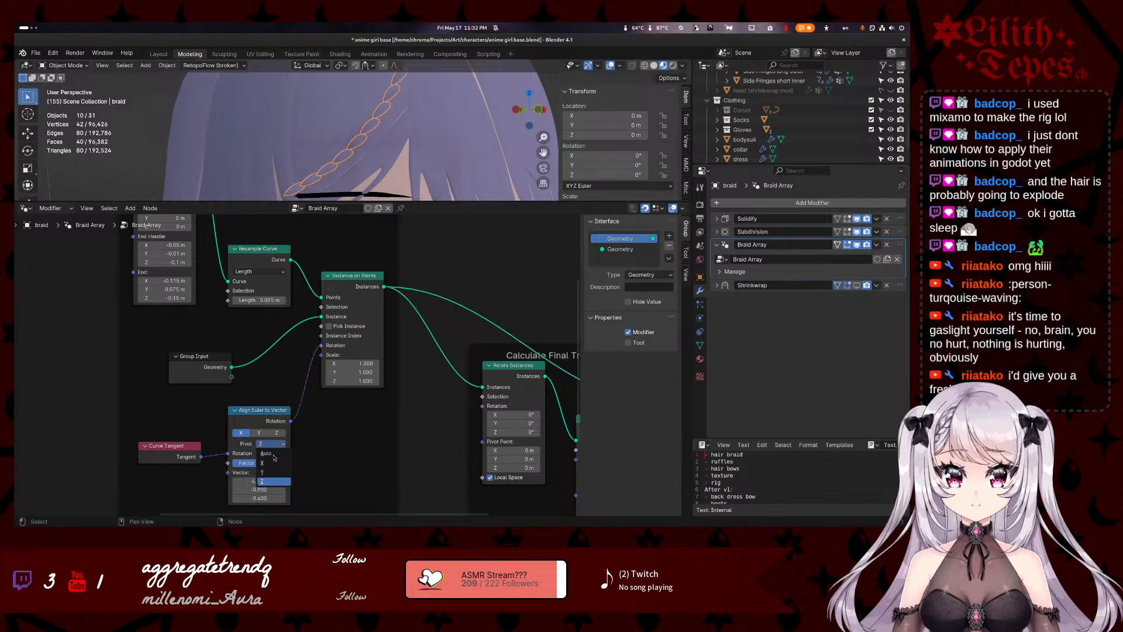
{"action": "left_click", "coordinate": [266, 454]}
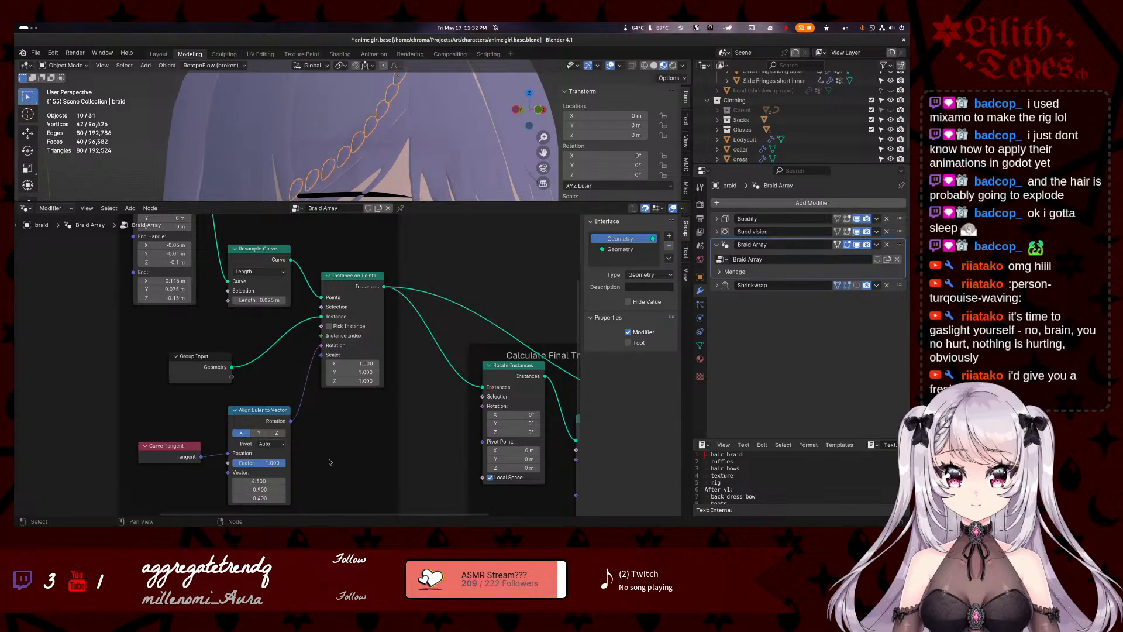
- Add a second Align Euler to Vector node fed by Curve Tangent and connect its output to the Instance on Points rotation
{"action": "left_click_drag", "start_coordinate": [202, 456], "coordinate": [332, 461]}
{"action": "type", "text": "alight"}
{"action": "key", "text": "BackSpace"}
{"action": "key", "text": "BackSpace"}
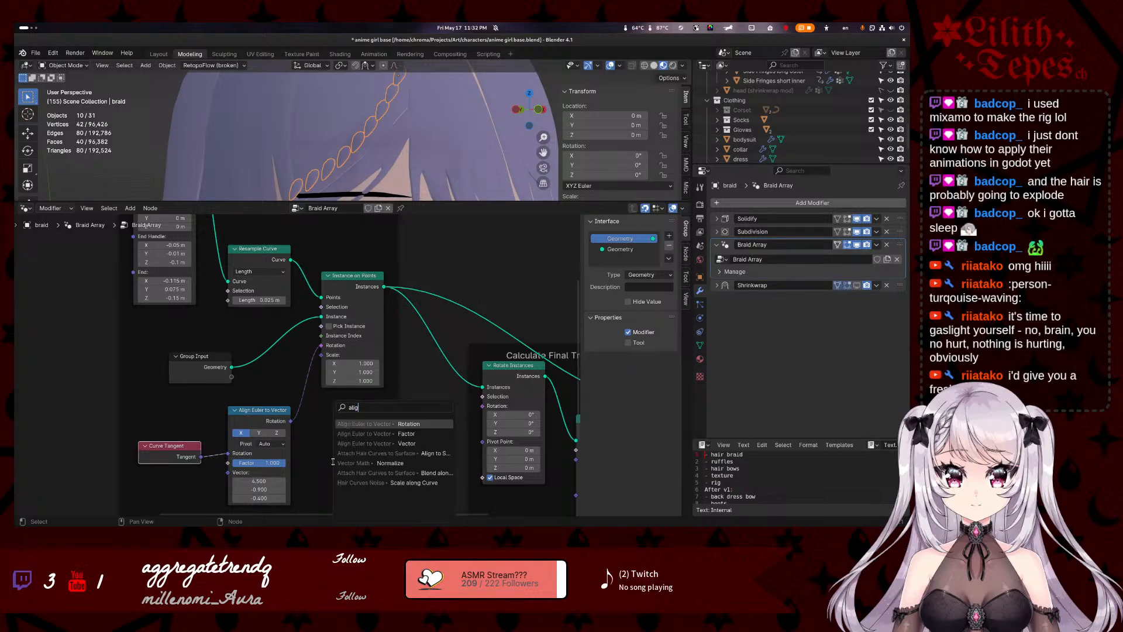
{"action": "type", "text": "n"}
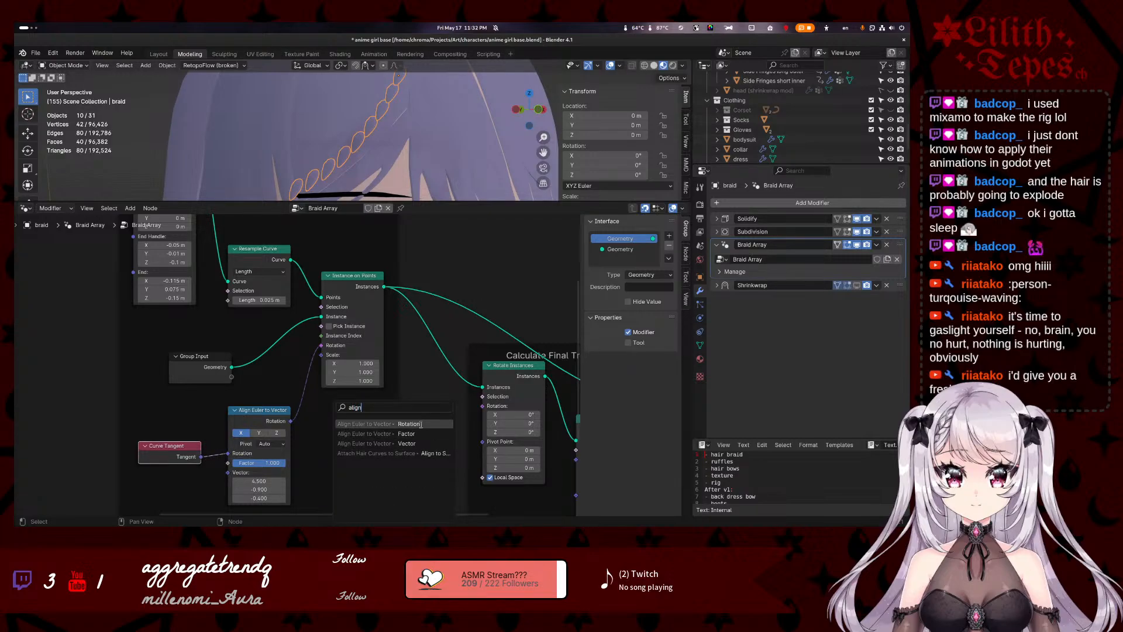
{"action": "left_click", "coordinate": [420, 424]}
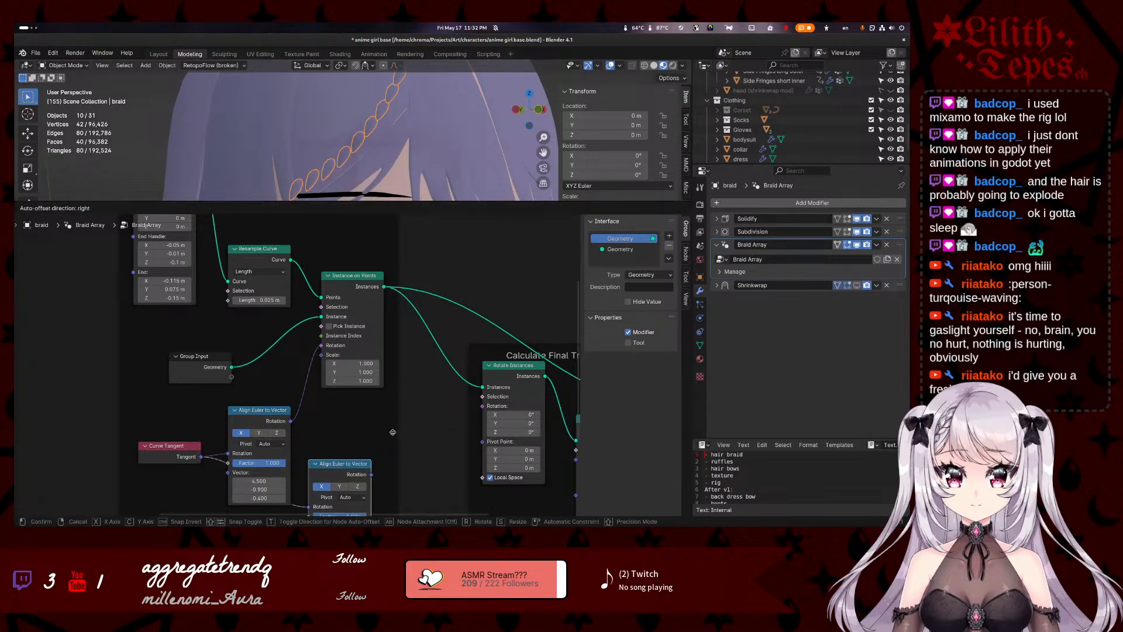
{"action": "left_click", "coordinate": [401, 399]}
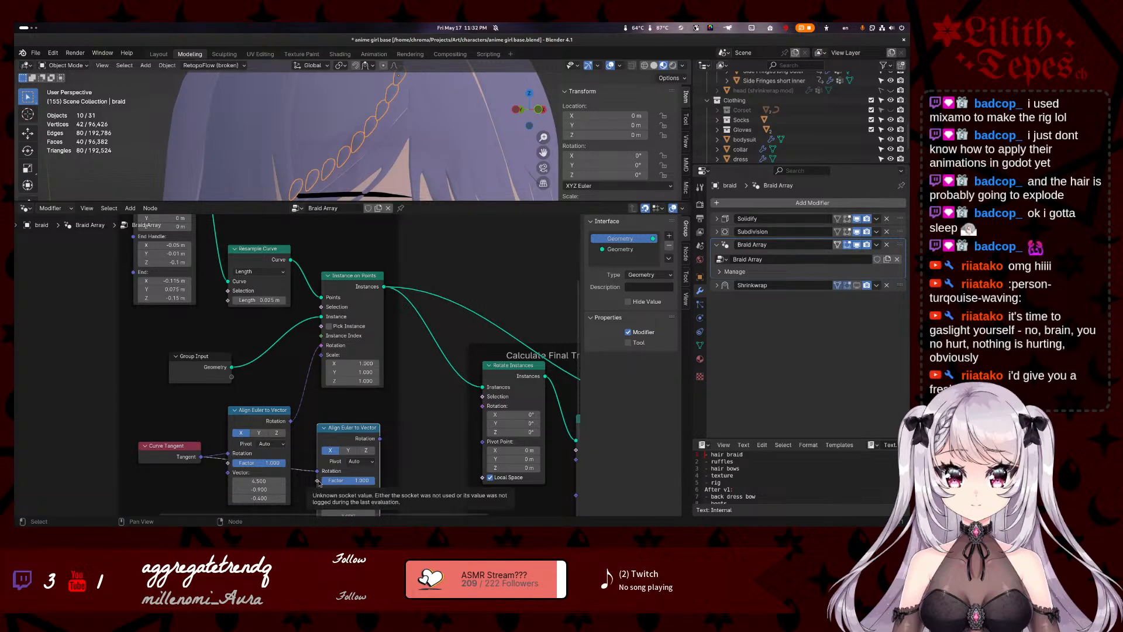
{"action": "left_click_drag", "start_coordinate": [344, 427], "coordinate": [338, 425]}
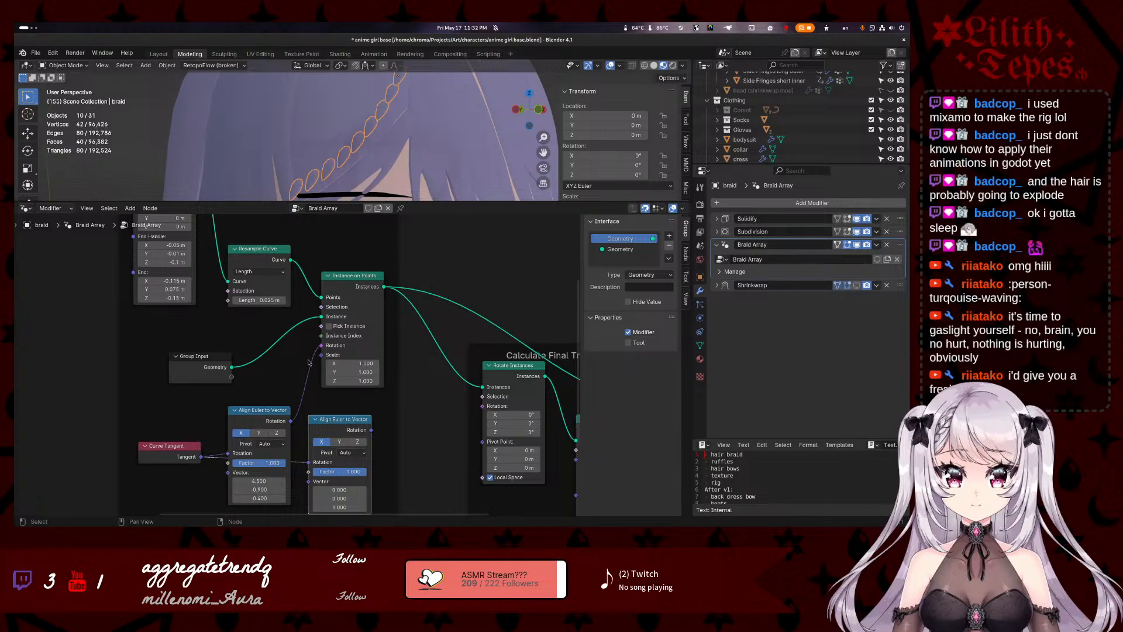
{"action": "left_click_drag", "start_coordinate": [370, 430], "coordinate": [321, 347]}
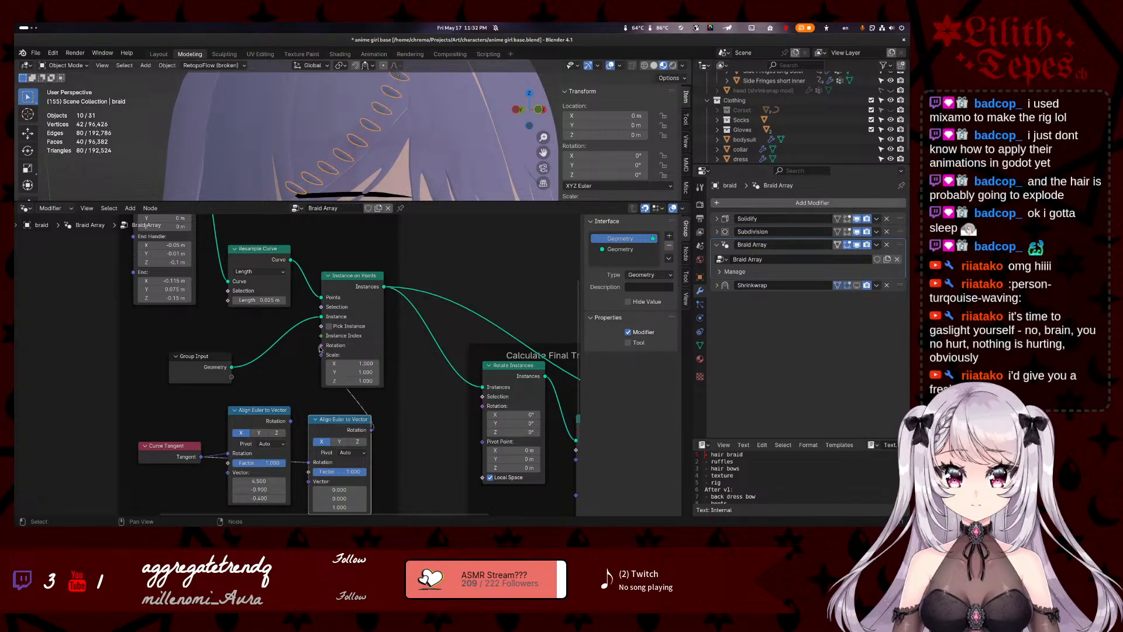
- Try the X and Y pivots on the second Align Euler to Vector node, and set its pivot to Z
{"action": "left_click", "coordinate": [351, 452]}
{"action": "left_click", "coordinate": [351, 471]}
{"action": "left_click", "coordinate": [351, 452]}
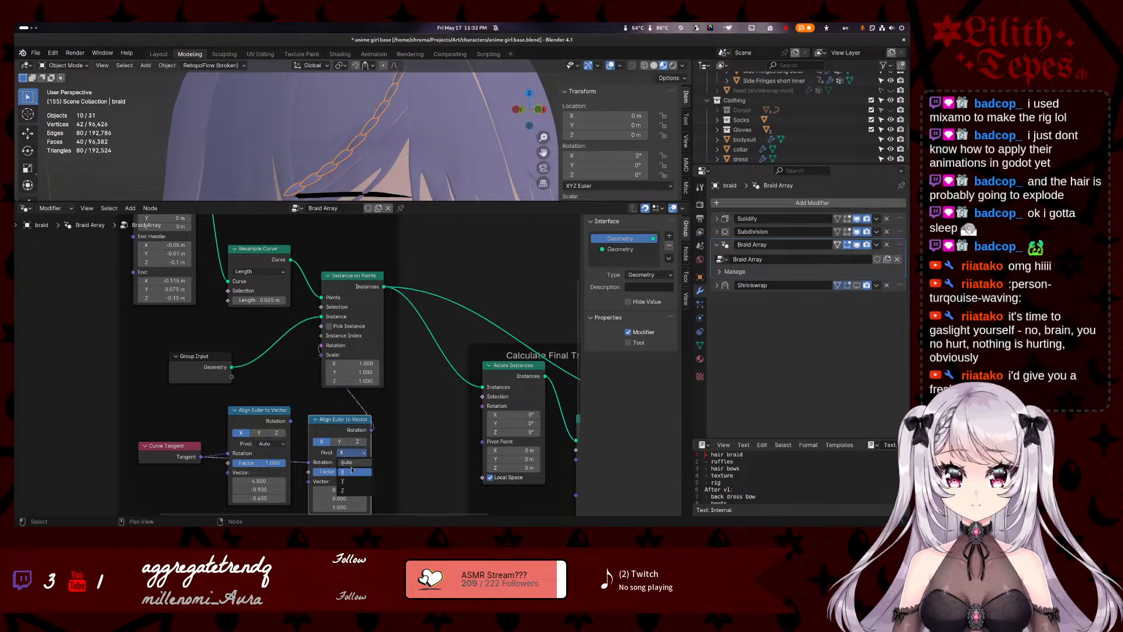
{"action": "left_click", "coordinate": [351, 482]}
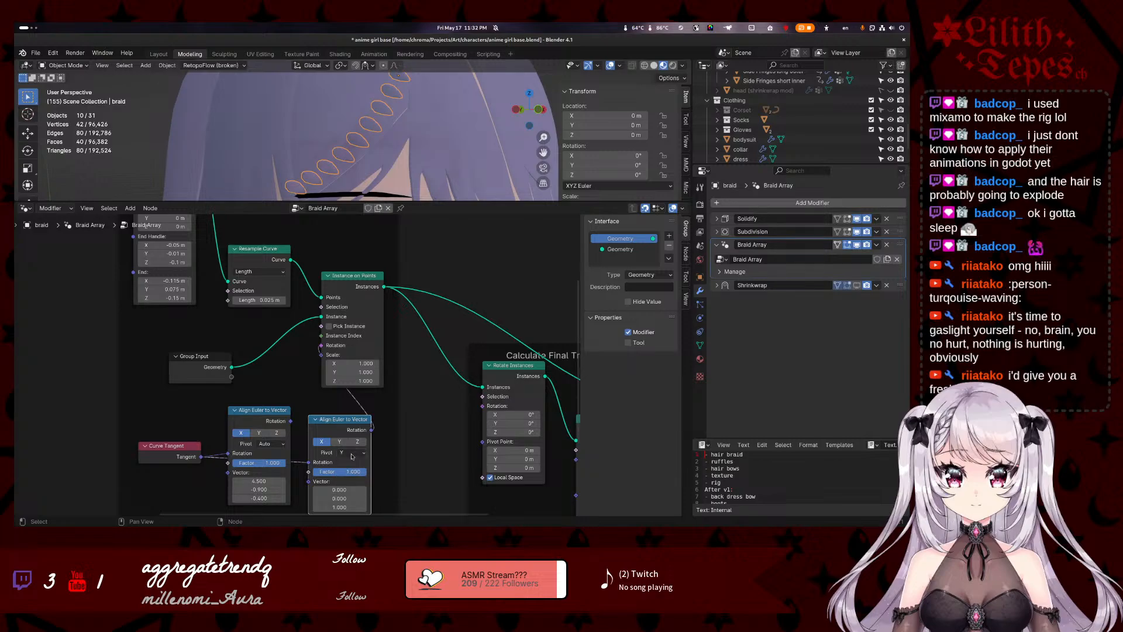
{"action": "left_click", "coordinate": [351, 452]}
{"action": "left_click", "coordinate": [351, 491]}
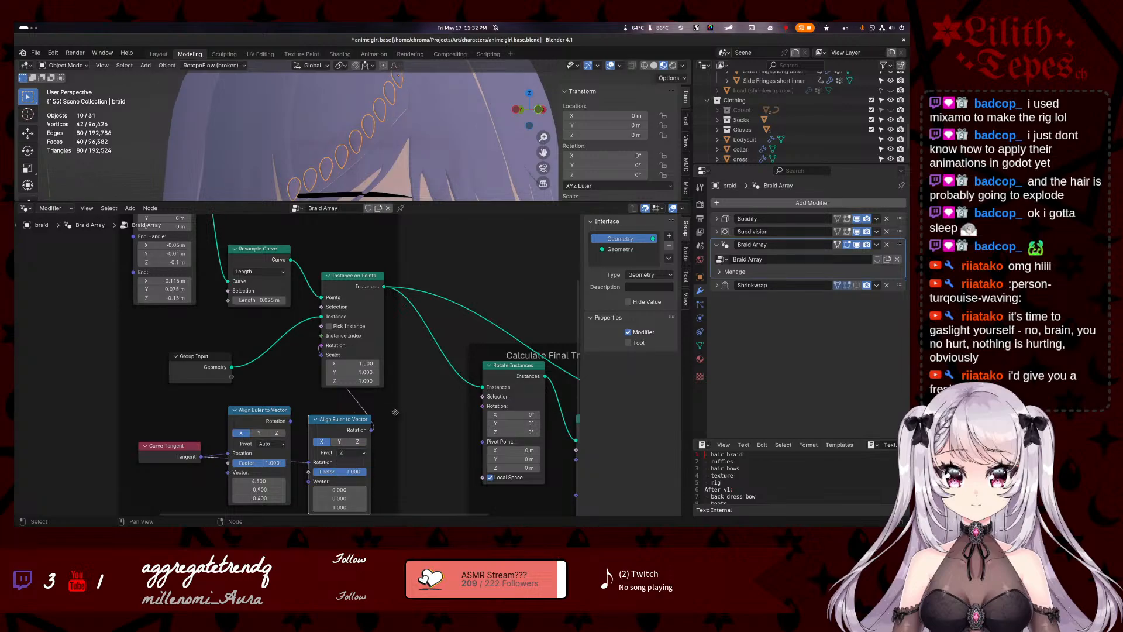
- Switch the second Align Euler to Vector node to the Z axis, compare the X, Y and Auto pivots, and set Z
{"action": "left_click", "coordinate": [340, 441]}
{"action": "left_click", "coordinate": [358, 441]}
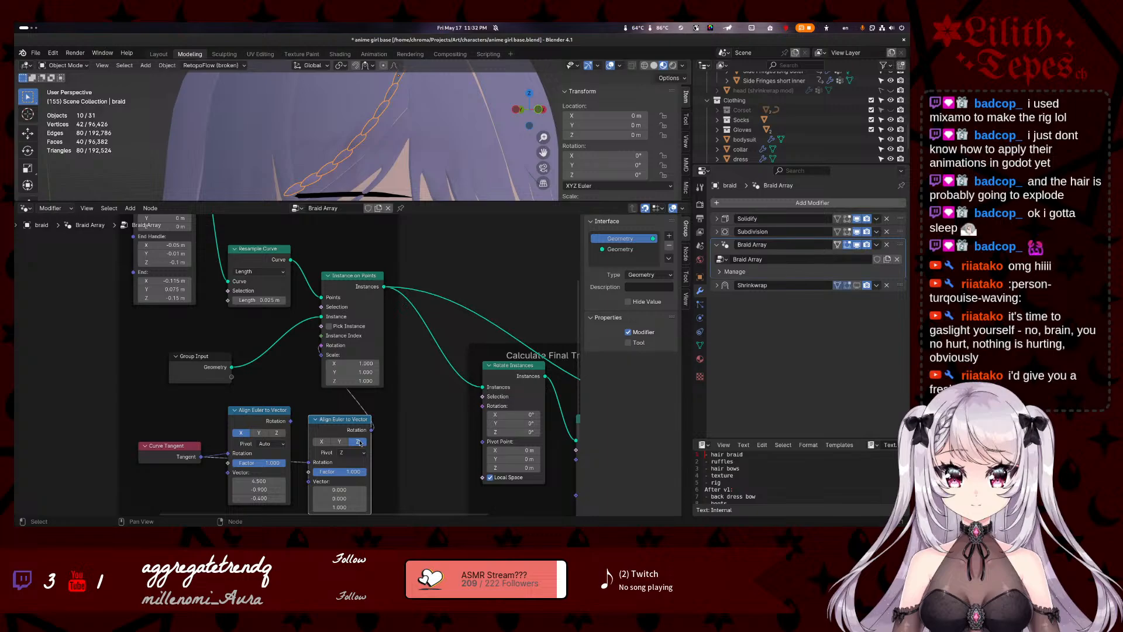
{"action": "middle_click_drag", "start_coordinate": [351, 128], "coordinate": [363, 105]}
{"action": "left_click", "coordinate": [351, 452]}
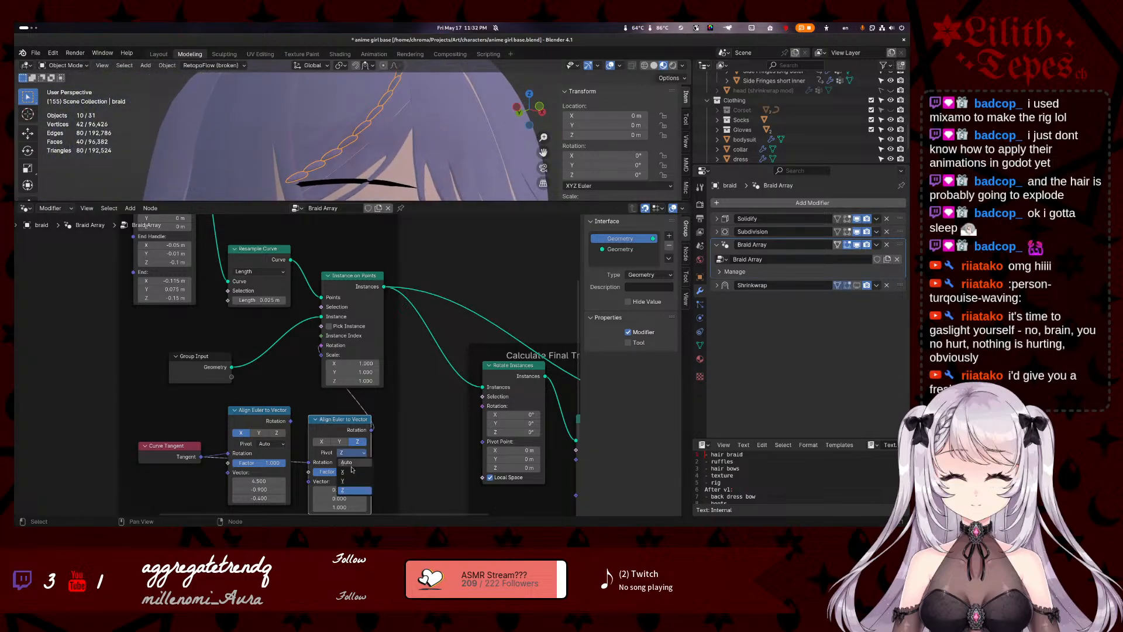
{"action": "left_click", "coordinate": [353, 471]}
{"action": "left_click", "coordinate": [359, 452]}
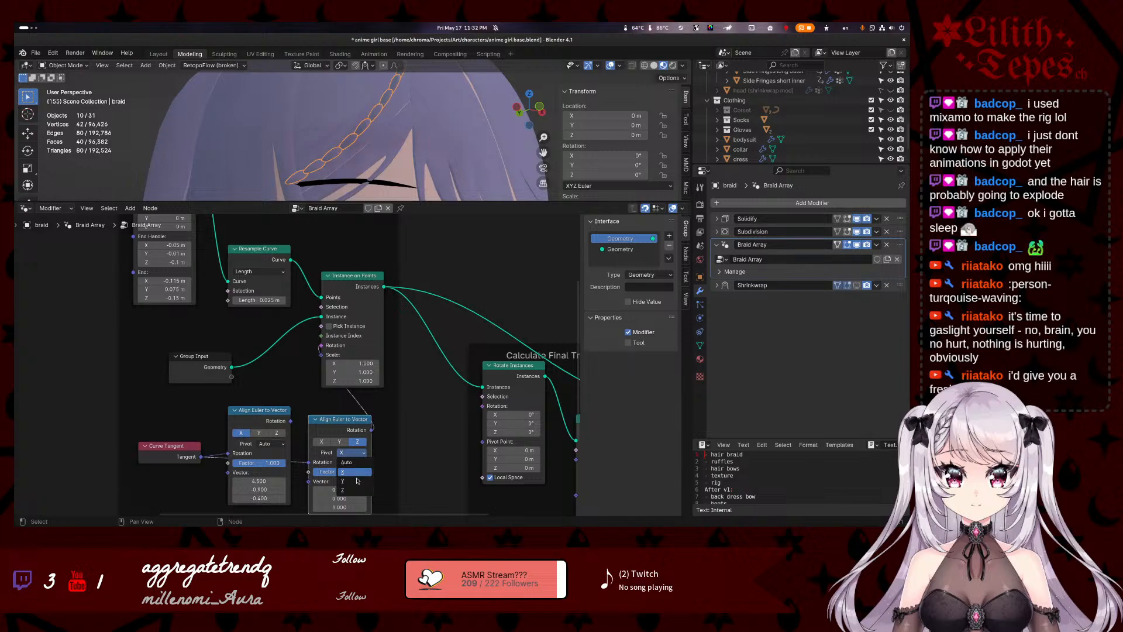
{"action": "left_click", "coordinate": [357, 481]}
{"action": "middle_click_drag", "start_coordinate": [372, 132], "coordinate": [358, 157]}
{"action": "left_click", "coordinate": [350, 454]}
{"action": "left_click", "coordinate": [352, 454]}
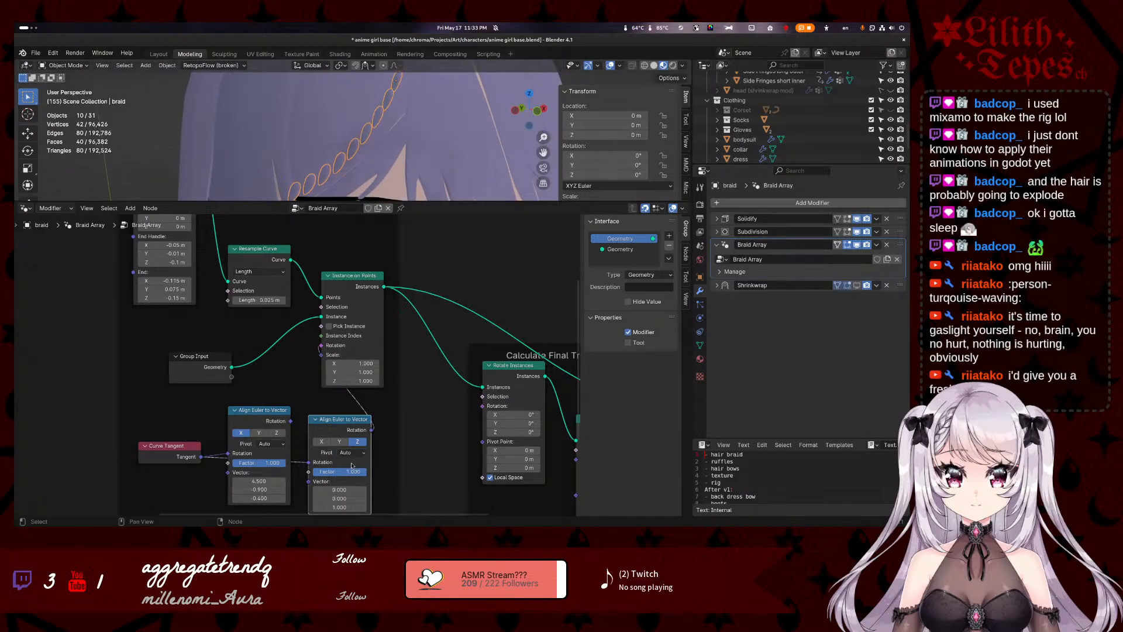
{"action": "left_click", "coordinate": [350, 455]}
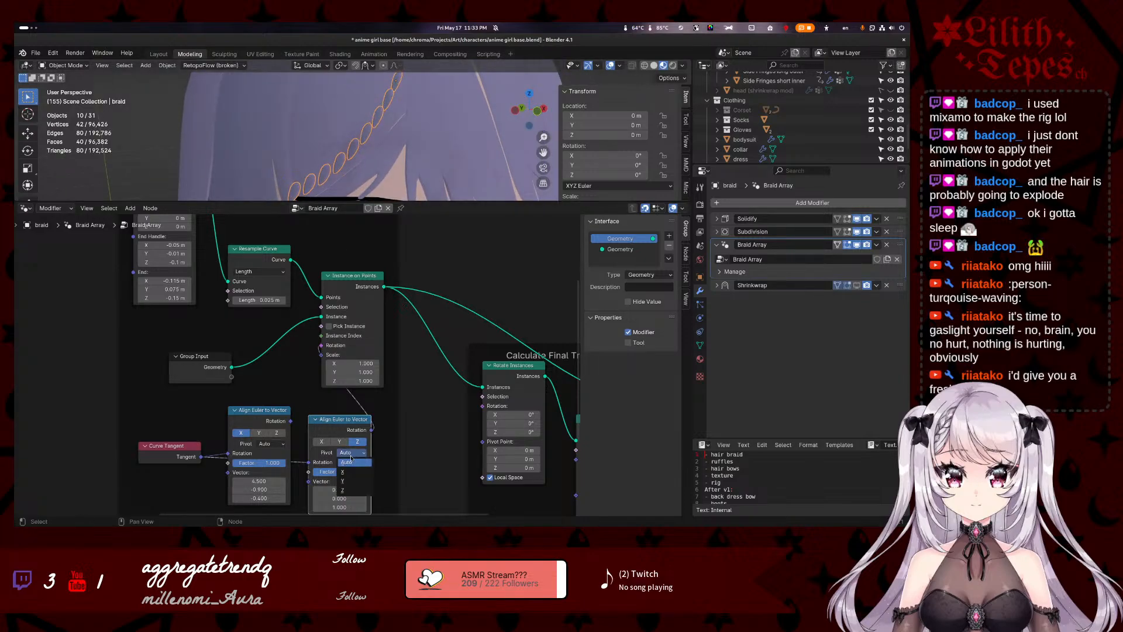
{"action": "left_click", "coordinate": [352, 491]}
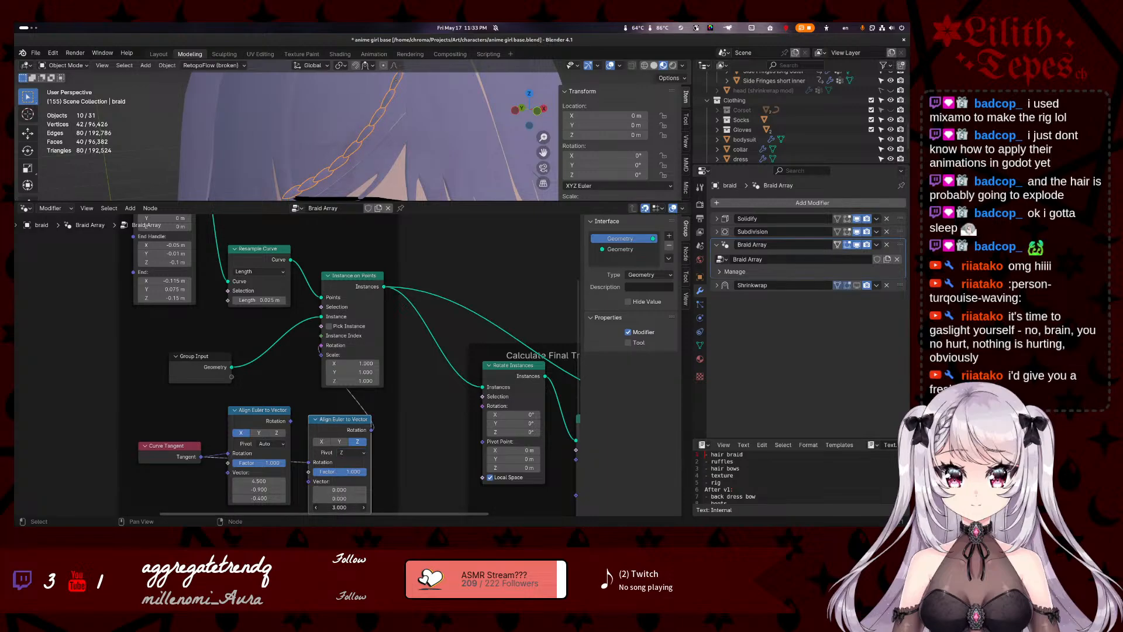
- Try other Z and Y vector components on the second Align Euler to Vector node and undo the changes
{"action": "left_click_drag", "start_coordinate": [309, 507], "coordinate": [439, 498]}
{"action": "key", "text": "ctrl+z"}
{"action": "left_click_drag", "start_coordinate": [317, 498], "coordinate": [375, 490]}
{"action": "key", "text": "ctrl+z"}
{"action": "key", "text": "ctrl+z"}
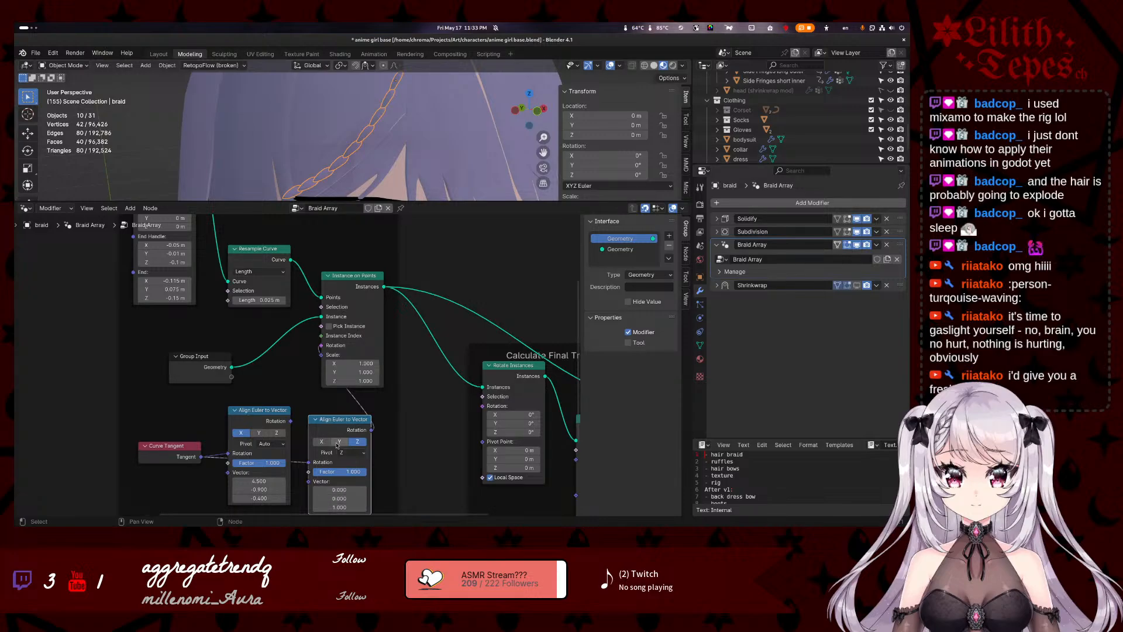
- Set the second Align Euler to Vector node's axis and pivot to Y and try different values for its vector components
{"action": "left_click", "coordinate": [340, 442]}
{"action": "left_click_drag", "start_coordinate": [339, 498], "coordinate": [240, 507]}
{"action": "mouse_move", "coordinate": [339, 490]}
{"action": "left_mouse_down"}
{"action": "mouse_move", "coordinate": [293, 489]}
{"action": "mouse_move", "coordinate": [337, 491]}
{"action": "mouse_move", "coordinate": [347, 507]}
{"action": "mouse_move", "coordinate": [337, 507]}
{"action": "left_mouse_up"}
{"action": "left_click", "coordinate": [351, 452]}
{"action": "left_click", "coordinate": [355, 481]}
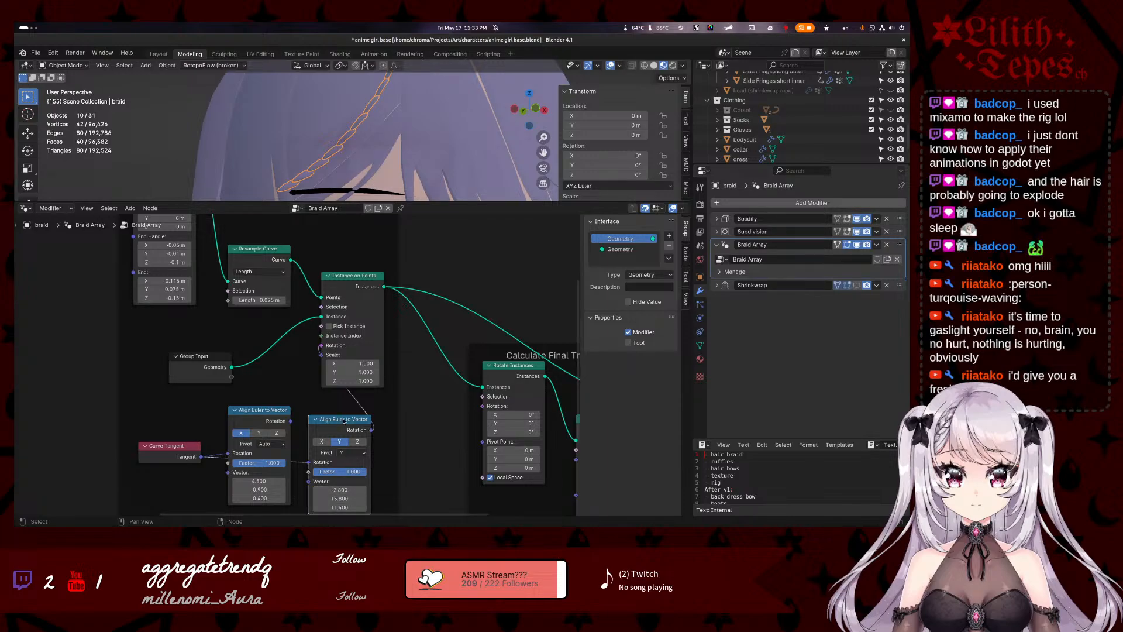
- Delete the second Align Euler to Vector node, and feed the original one's output back into the Instance on Points rotation
{"action": "key", "text": "x"}
{"action": "mouse_move", "coordinate": [291, 420]}
{"action": "left_mouse_down"}
{"action": "mouse_move", "coordinate": [320, 346]}
{"action": "mouse_move", "coordinate": [287, 403]}
{"action": "left_mouse_up"}
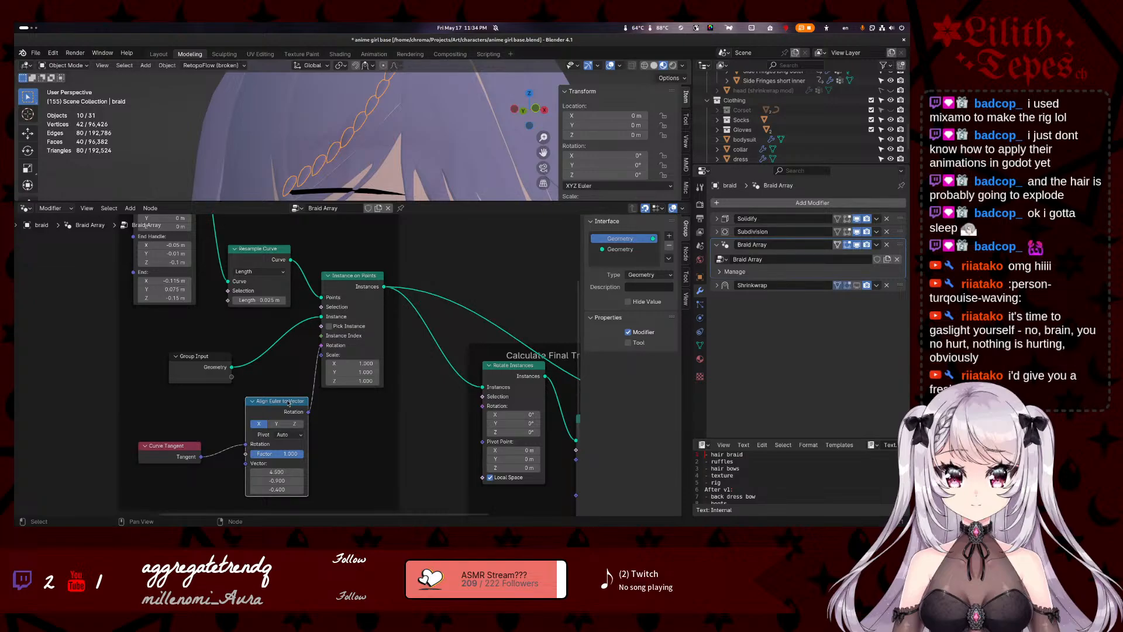
- Move the Group Output node up so it lines up roughly level with the Instance on Points output
{"action": "middle_click_drag", "start_coordinate": [496, 263], "coordinate": [350, 242]}
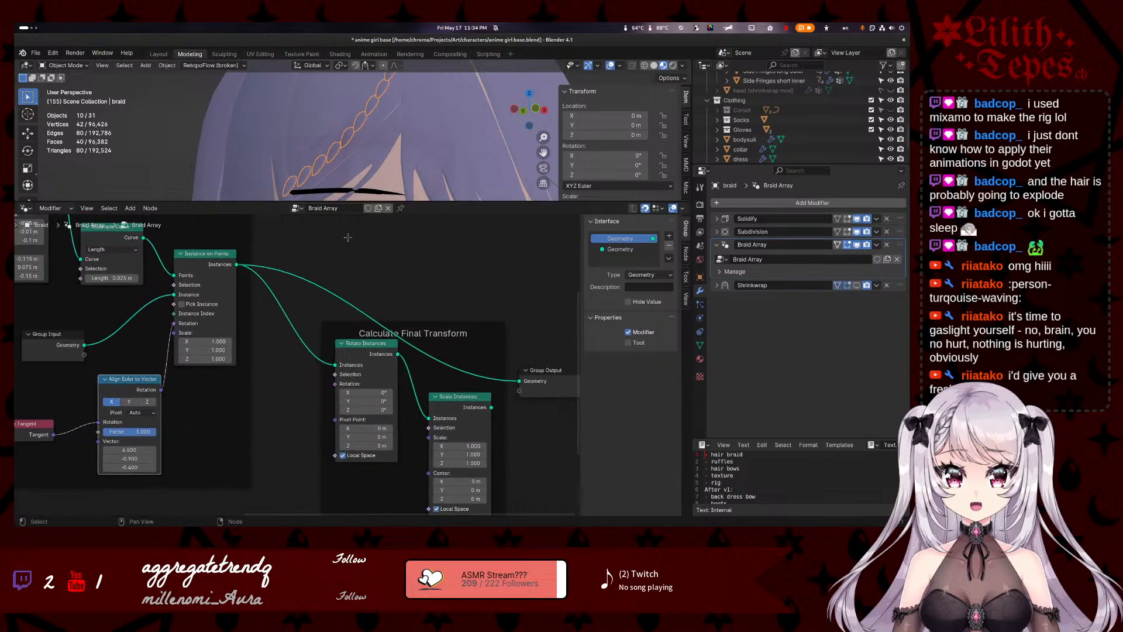
{"action": "middle_click_drag", "start_coordinate": [535, 338], "coordinate": [486, 316]}
{"action": "left_click_drag", "start_coordinate": [501, 354], "coordinate": [515, 246]}
{"action": "left_click_drag", "start_coordinate": [337, 245], "coordinate": [363, 254]}
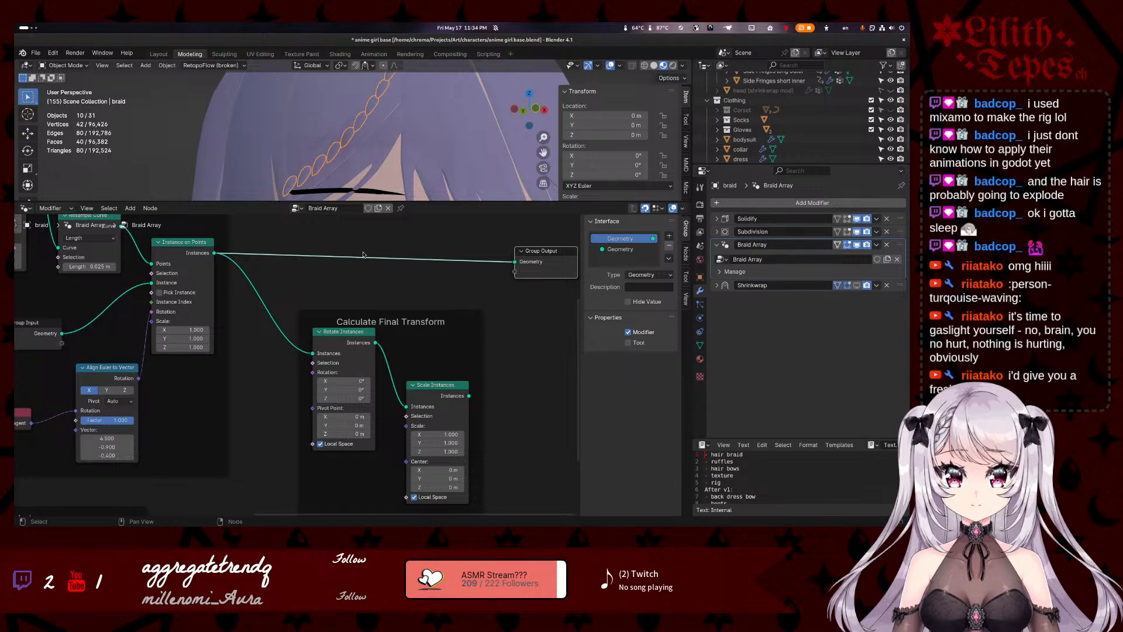
- Delete the unused Rotate Instances and Scale Instances nodes from the Calculate Final Transform frame
{"action": "middle_click_drag", "start_coordinate": [370, 287], "coordinate": [459, 295]}
{"action": "left_click", "coordinate": [424, 339]}
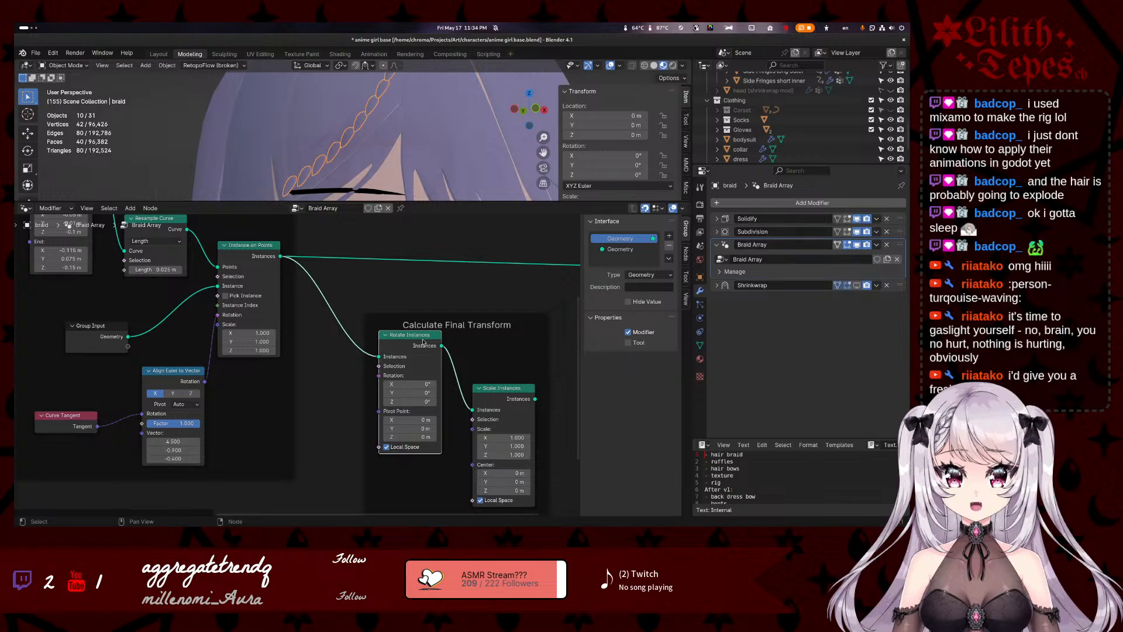
{"action": "key", "text": "Delete"}
{"action": "left_click", "coordinate": [492, 388]}
{"action": "key", "text": "Delete"}
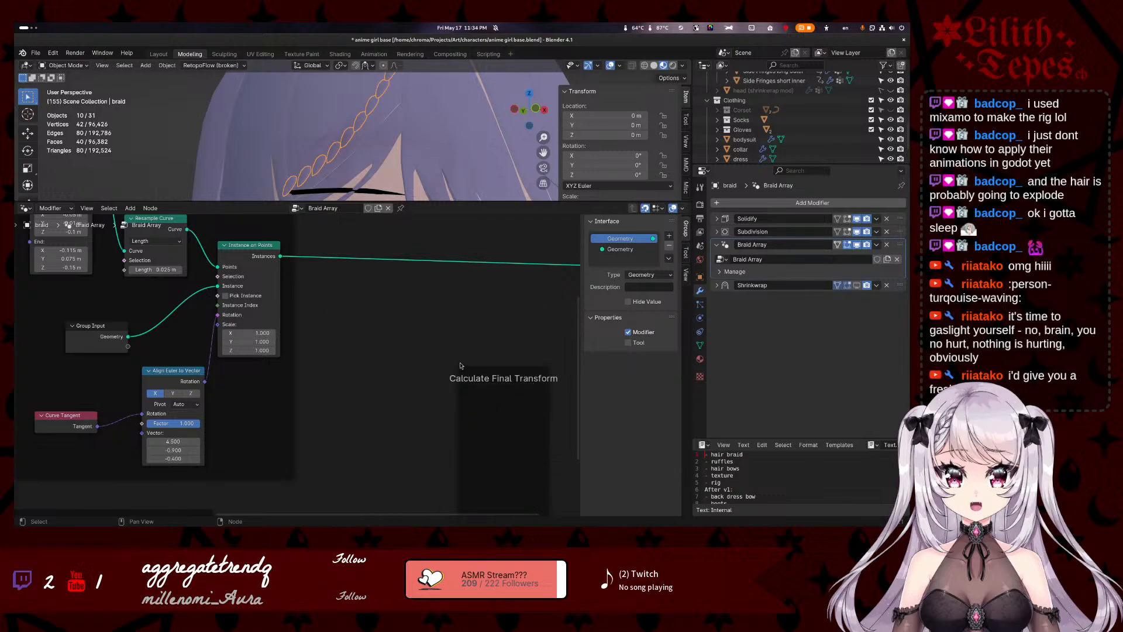
- Delete the empty Calculate Final Transform frame and place the Group Output node right beside Instance on Points
{"action": "left_click", "coordinate": [489, 382]}
{"action": "key", "text": "Delete"}
{"action": "middle_click_drag", "start_coordinate": [385, 306], "coordinate": [314, 334]}
{"action": "left_click_drag", "start_coordinate": [537, 284], "coordinate": [276, 274]}
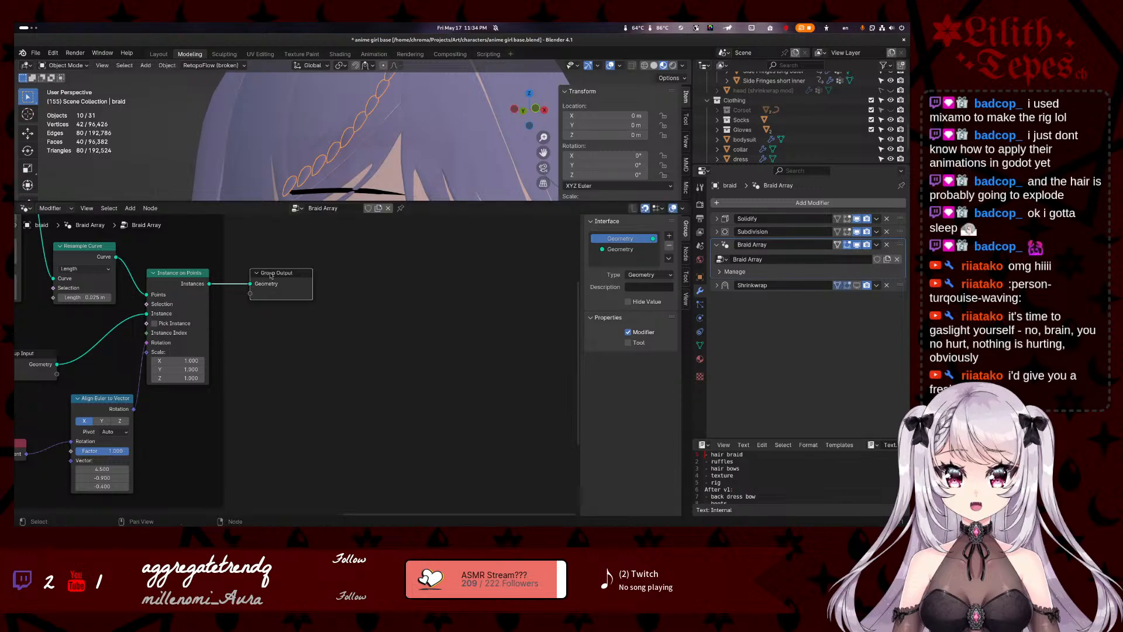
{"action": "middle_click_drag", "start_coordinate": [281, 370], "coordinate": [500, 369]}
{"action": "scroll", "coordinate": [499, 369], "scroll_direction": "down", "scroll_amount": 3}
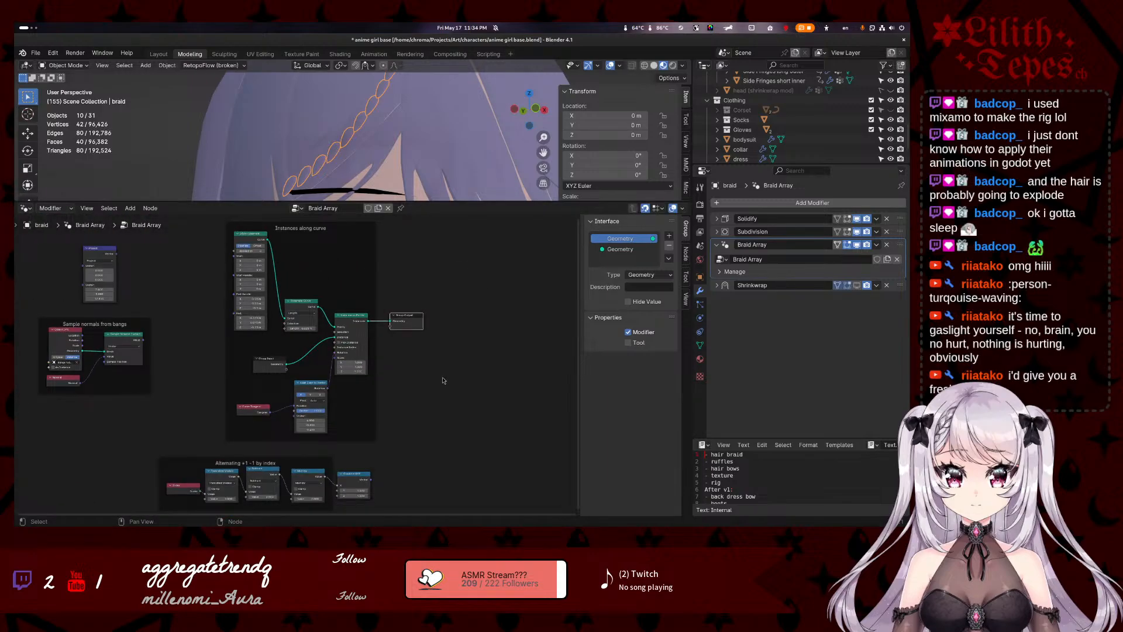
{"action": "scroll", "coordinate": [443, 381], "scroll_direction": "up", "scroll_amount": 3}
{"action": "middle_click_drag", "start_coordinate": [442, 381], "coordinate": [482, 340]}
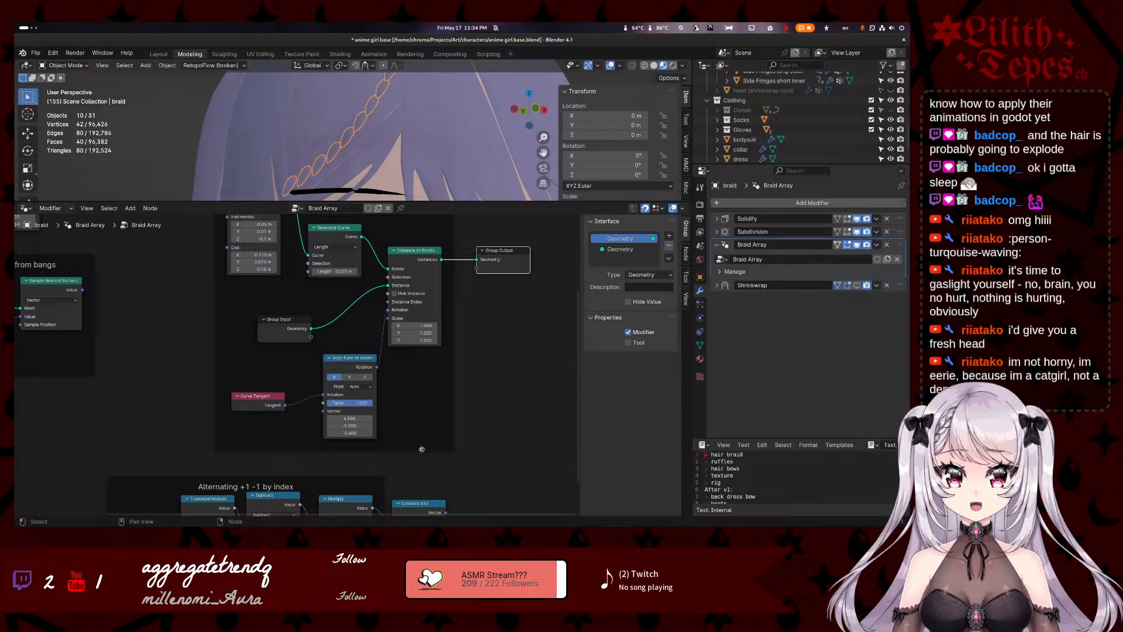
- Take the Align Euler to Vector and Curve Tangent nodes out of their current frame and join them in a new frame below Group Input
{"action": "left_click", "coordinate": [351, 366]}
{"action": "left_click", "coordinate": [257, 401], "text": "shift"}
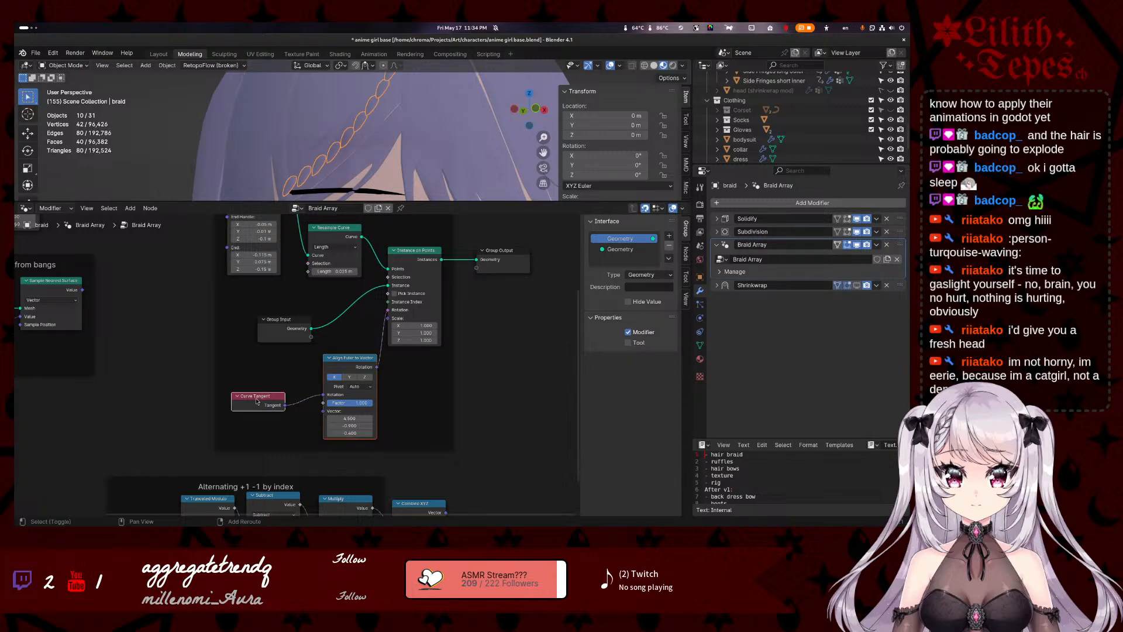
{"action": "left_click_drag", "start_coordinate": [353, 360], "coordinate": [315, 368]}
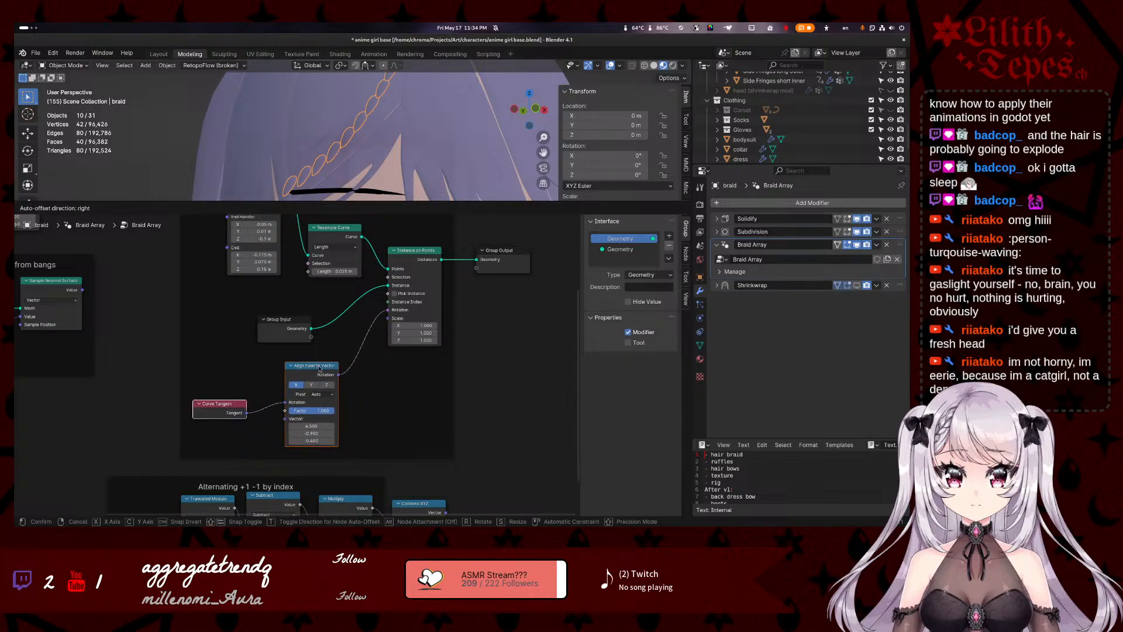
{"action": "right_click", "coordinate": [329, 353]}
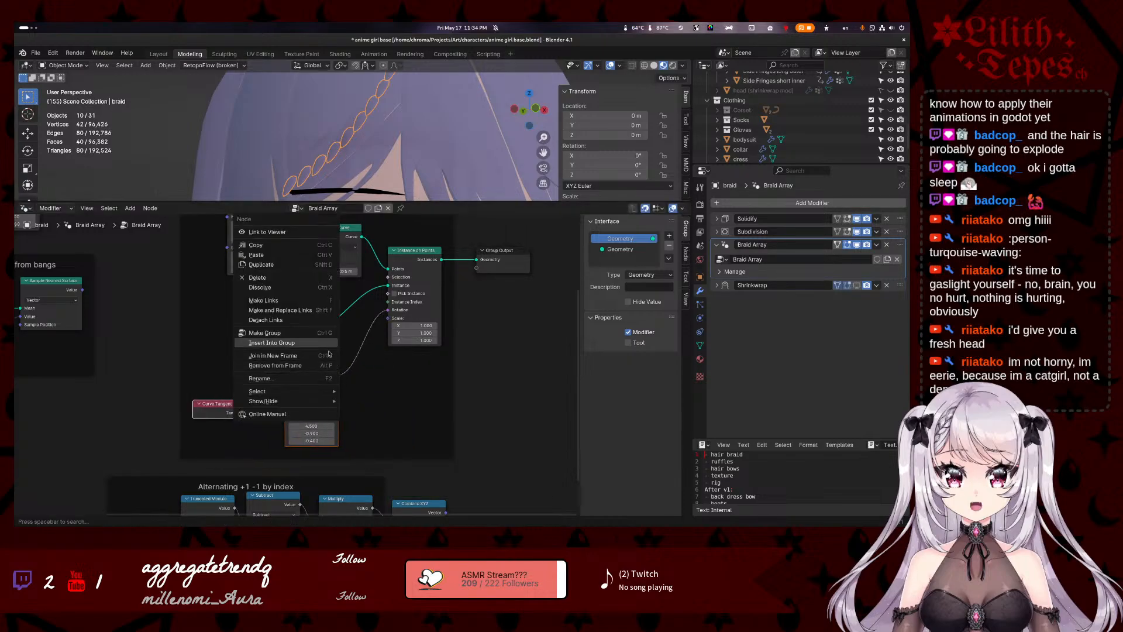
{"action": "left_click", "coordinate": [300, 367]}
{"action": "right_click", "coordinate": [300, 371]}
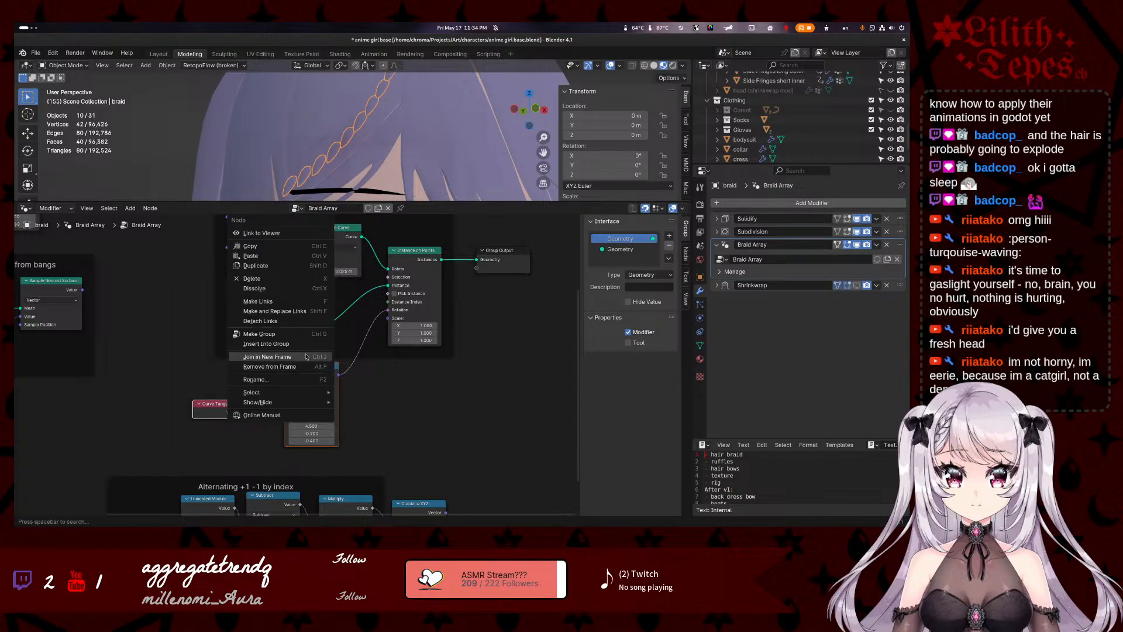
{"action": "left_click", "coordinate": [319, 369]}
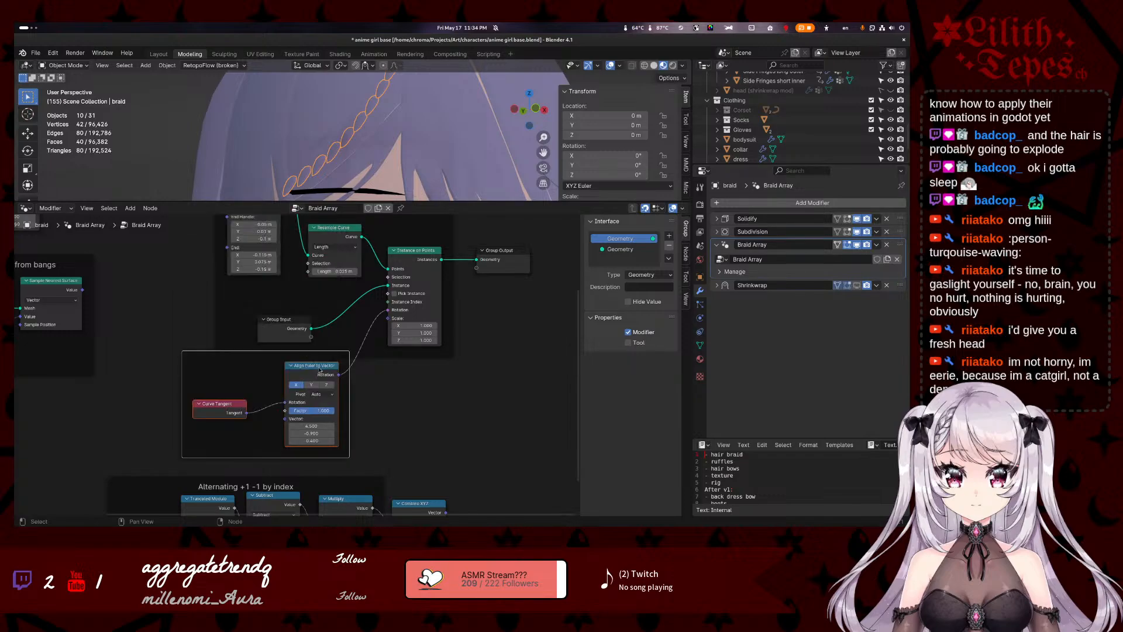
{"action": "left_click_drag", "start_coordinate": [242, 355], "coordinate": [257, 375]}
- Label the new frame around Curve Tangent and Align Euler to Vector "Rotation Calculations"
{"action": "left_click", "coordinate": [258, 368]}
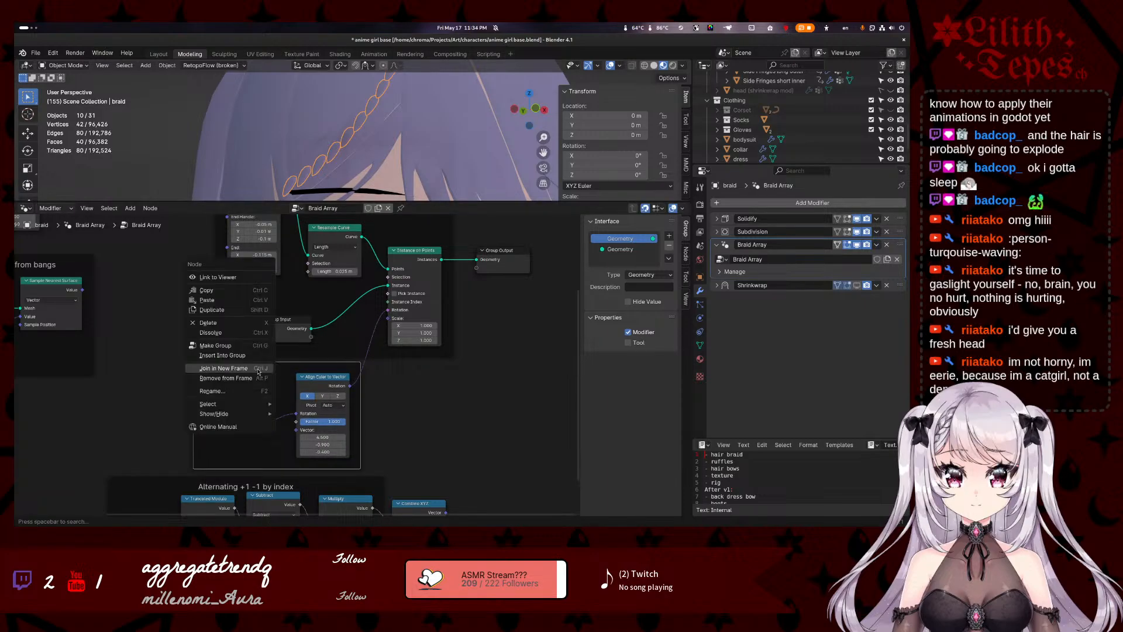
{"action": "key", "text": "F2"}
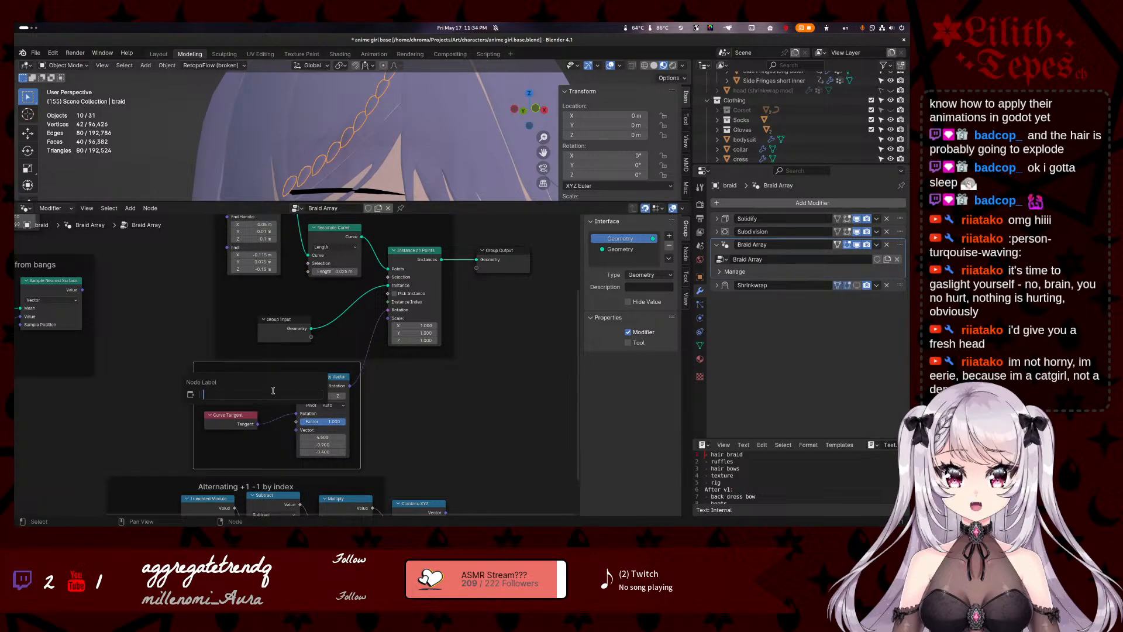
{"action": "type", "text": "Transform Ca"}
{"action": "key", "text": "ctrl+Left"}
{"action": "key", "text": "ctrl+Left"}
{"action": "key", "text": "ctrl+Delete"}
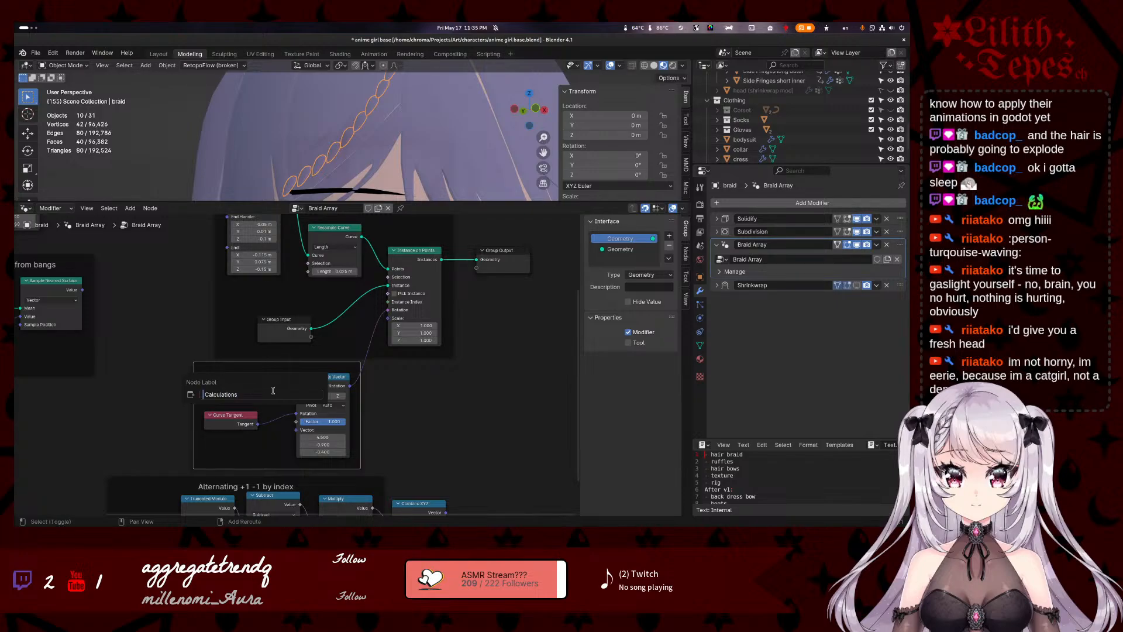
{"action": "type", "text": "Rotation"}
{"action": "key", "text": "Return"}
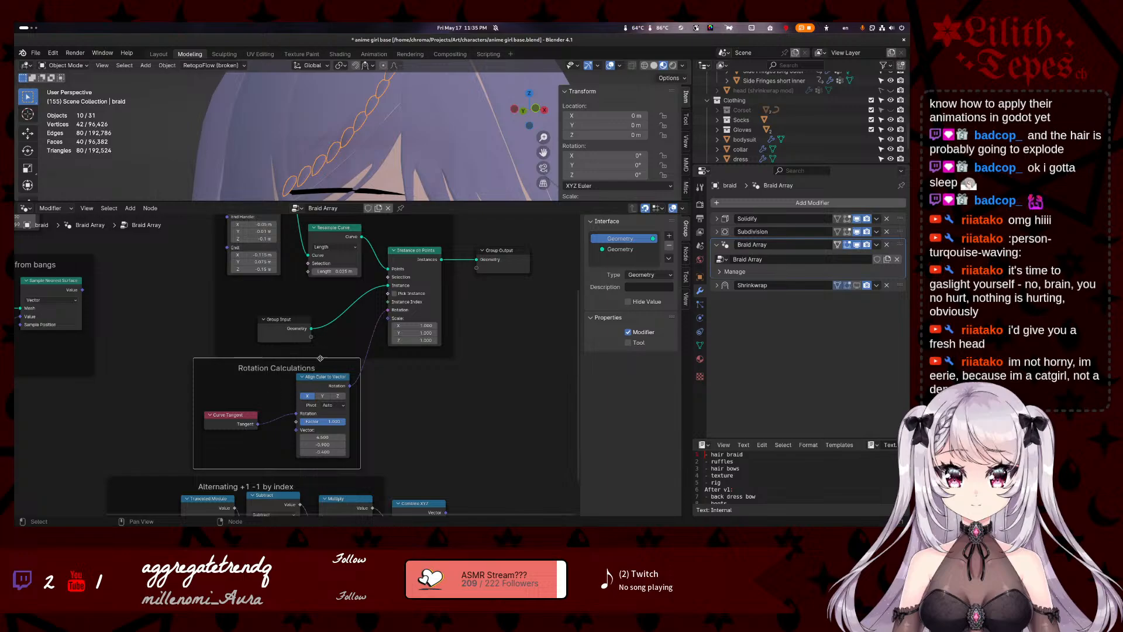
- Shift the Rotation Calculations frame slightly and move the Alternating +1 -1 by index frame a little further down
{"action": "key", "text": "alt+a"}
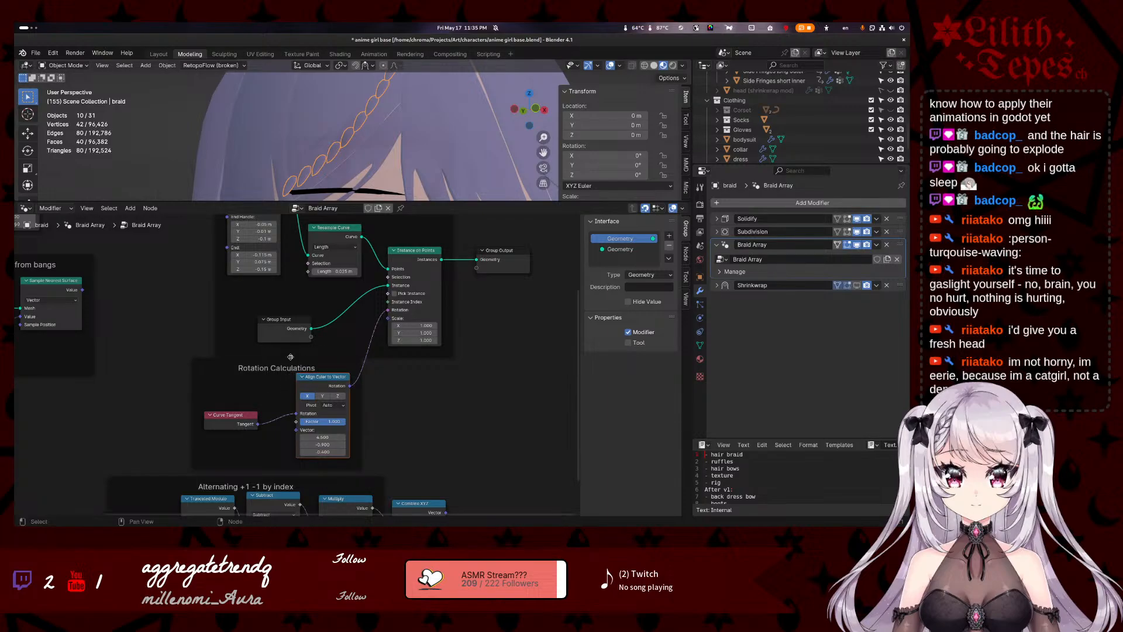
{"action": "left_click_drag", "start_coordinate": [279, 370], "coordinate": [294, 374]}
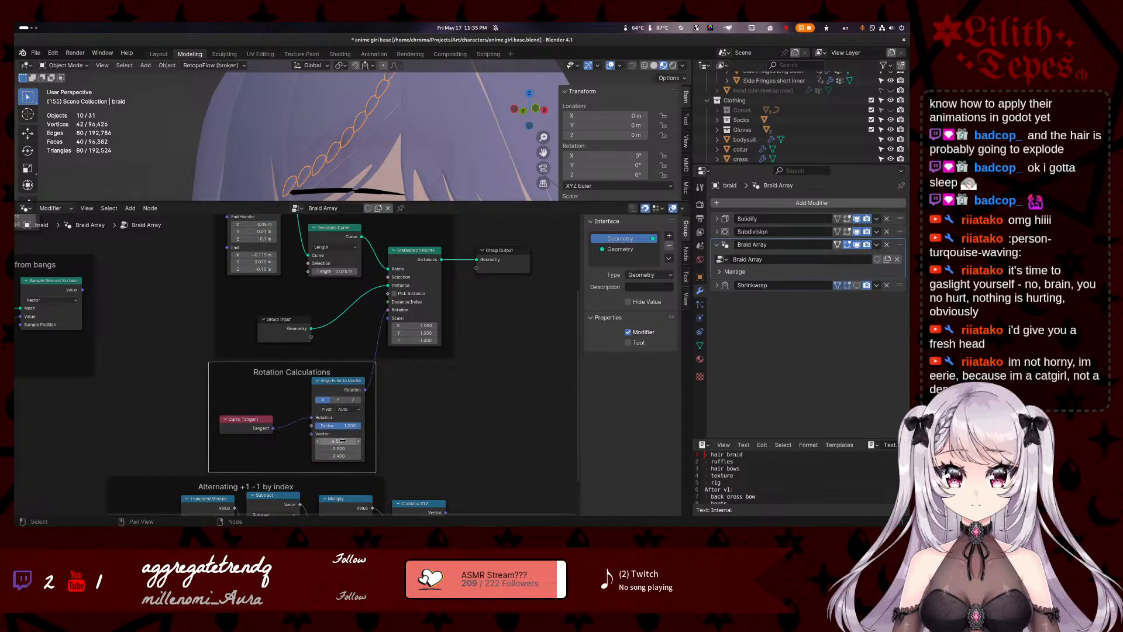
{"action": "left_click_drag", "start_coordinate": [225, 483], "coordinate": [243, 502]}
- Move the Combine XYZ node clear of the Alternating +1 -1 by index frame and enclose it in its own new frame
{"action": "scroll", "coordinate": [296, 352], "scroll_direction": "down", "scroll_amount": 2}
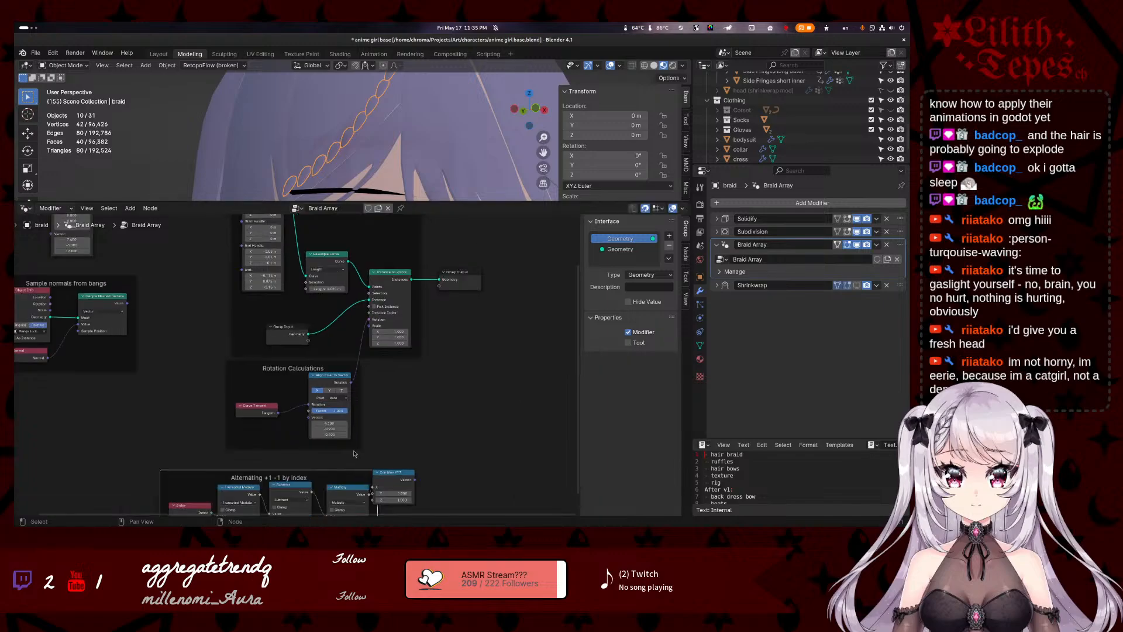
{"action": "middle_click_drag", "start_coordinate": [431, 449], "coordinate": [436, 327]}
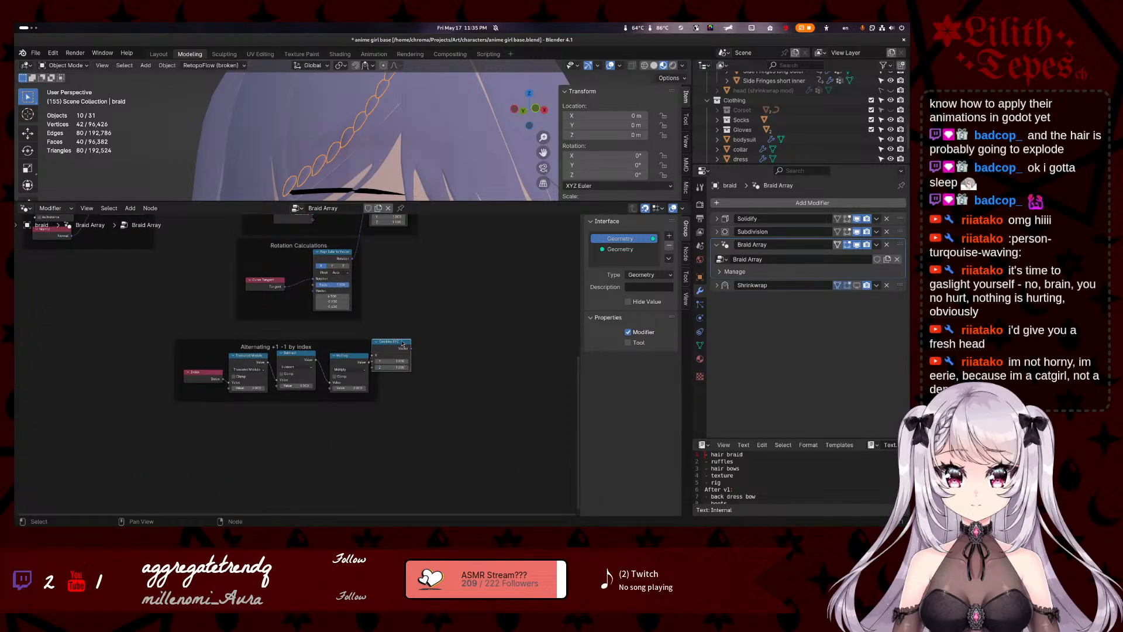
{"action": "left_click_drag", "start_coordinate": [403, 338], "coordinate": [437, 269]}
{"action": "right_click", "coordinate": [437, 269]}
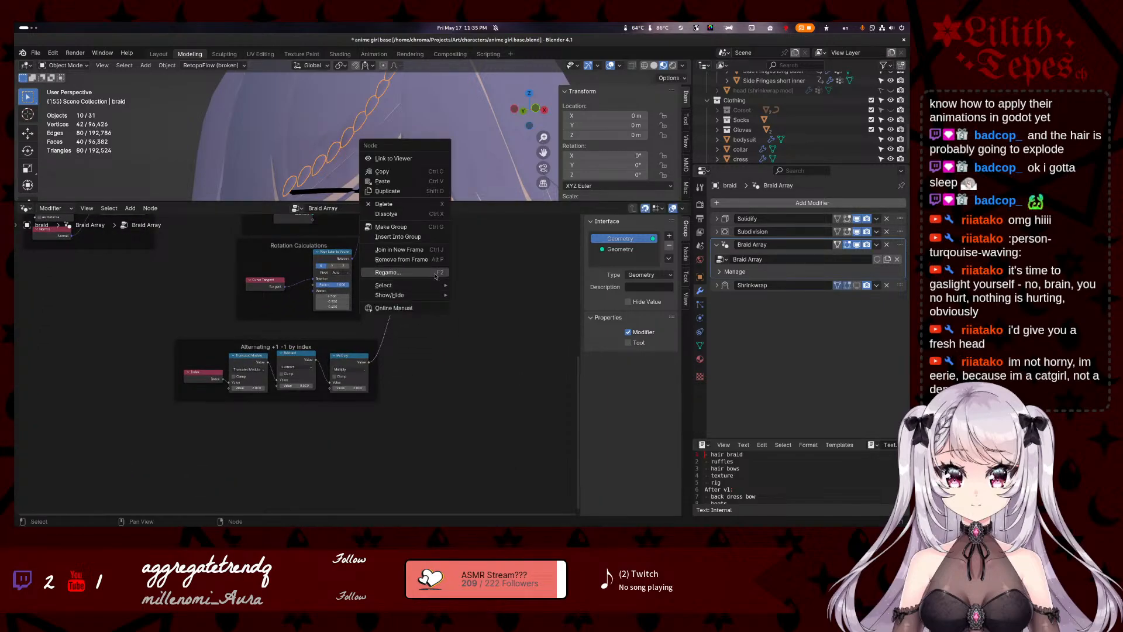
{"action": "left_click", "coordinate": [410, 249]}
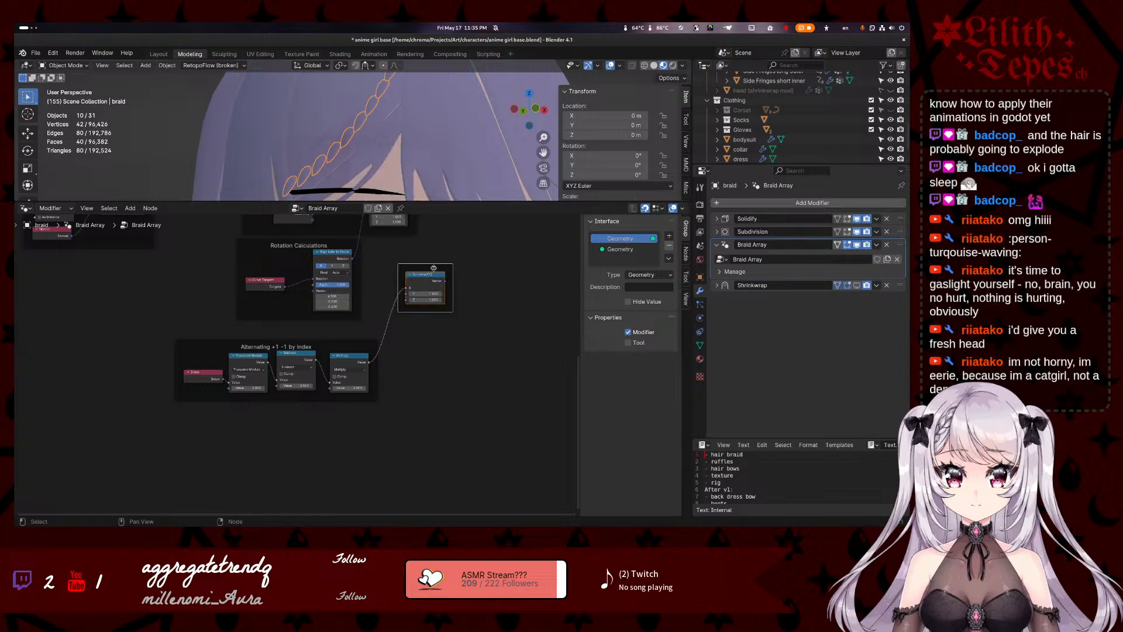
- Label the frame around Combine XYZ "mirror across curve calculation"
{"action": "right_click", "coordinate": [430, 266]}
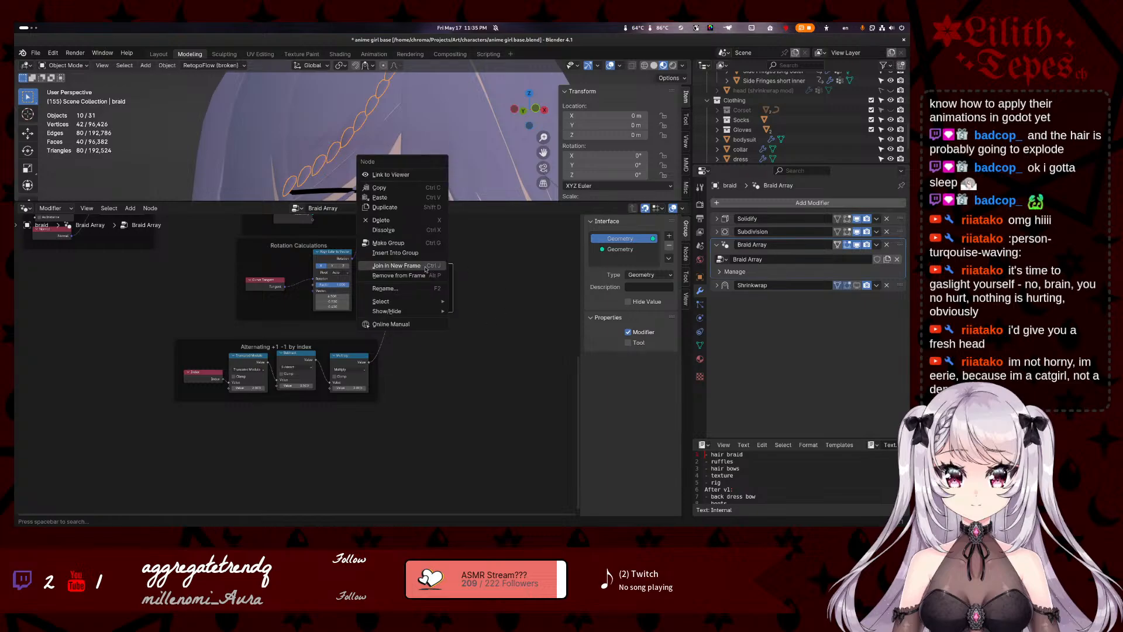
{"action": "left_click", "coordinate": [415, 288]}
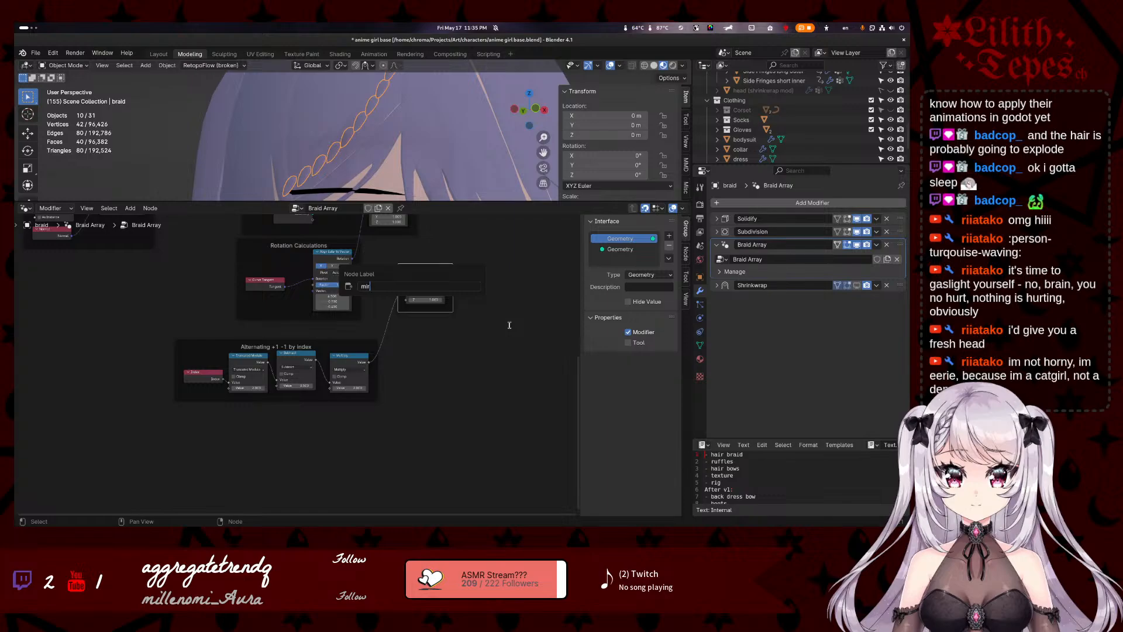
{"action": "type", "text": "mirror across curve calculation"}
{"action": "key", "text": "Return"}
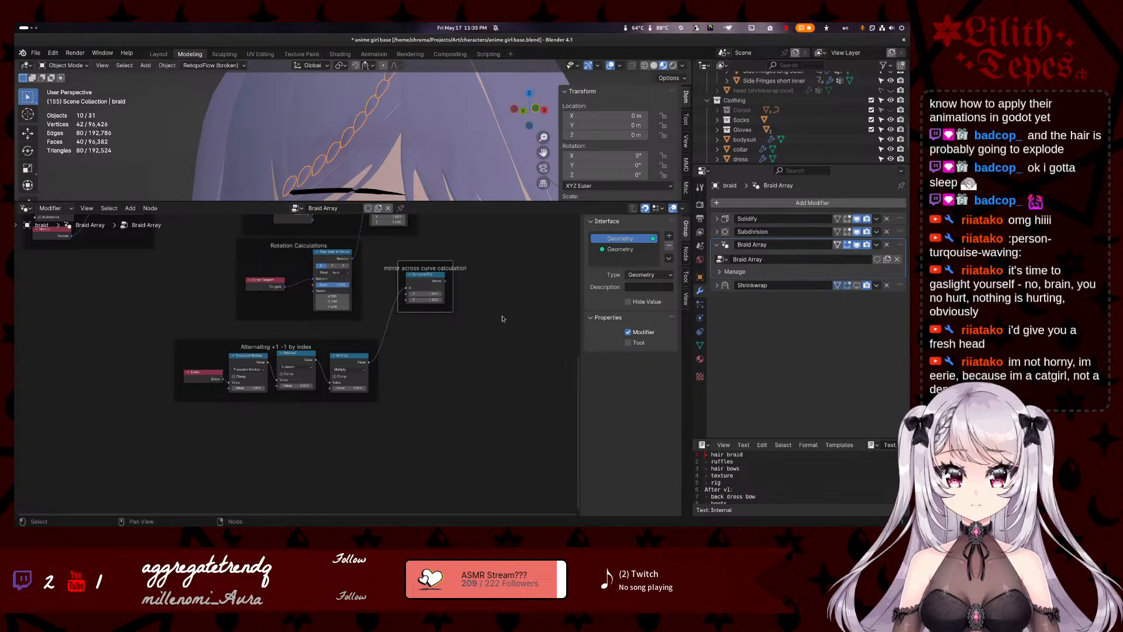
- Nudge the Rotation Calculations frame down and line up the mirror across curve calculation frame beside Alternating +1 -1 by index
{"action": "left_click_drag", "start_coordinate": [452, 311], "coordinate": [448, 340]}
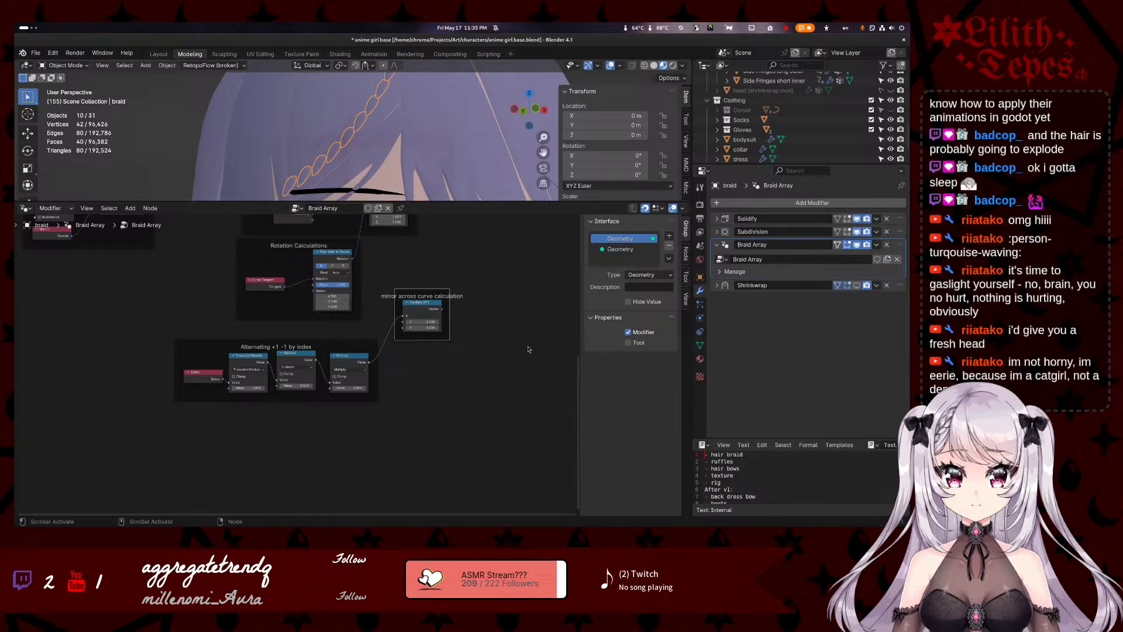
{"action": "middle_click_drag", "start_coordinate": [497, 294], "coordinate": [494, 433]}
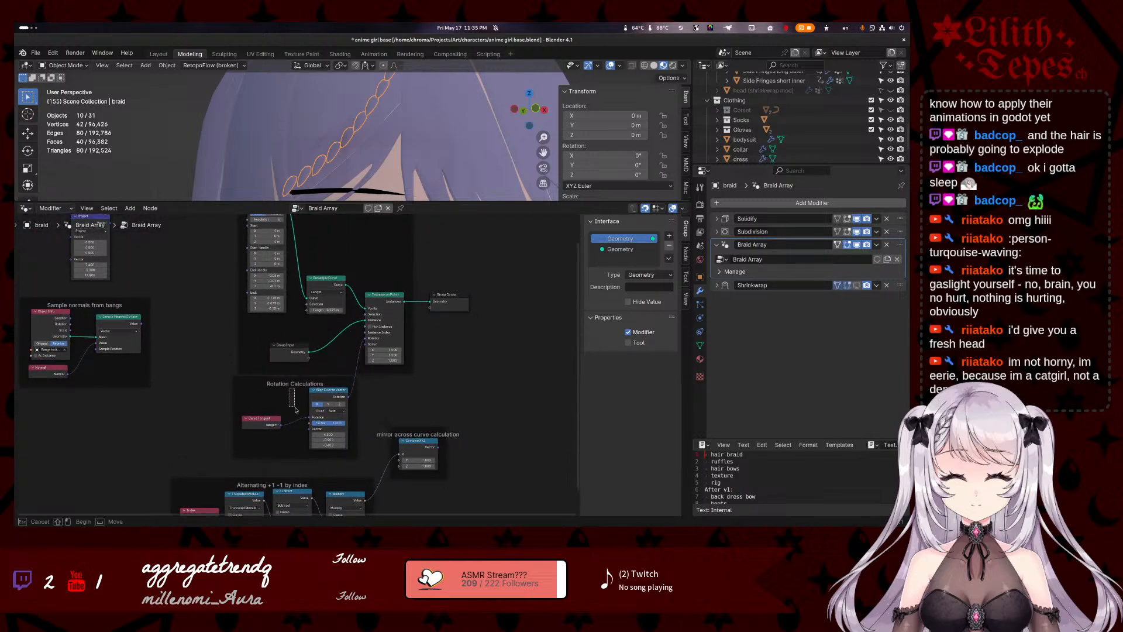
{"action": "left_click_drag", "start_coordinate": [287, 387], "coordinate": [293, 395]}
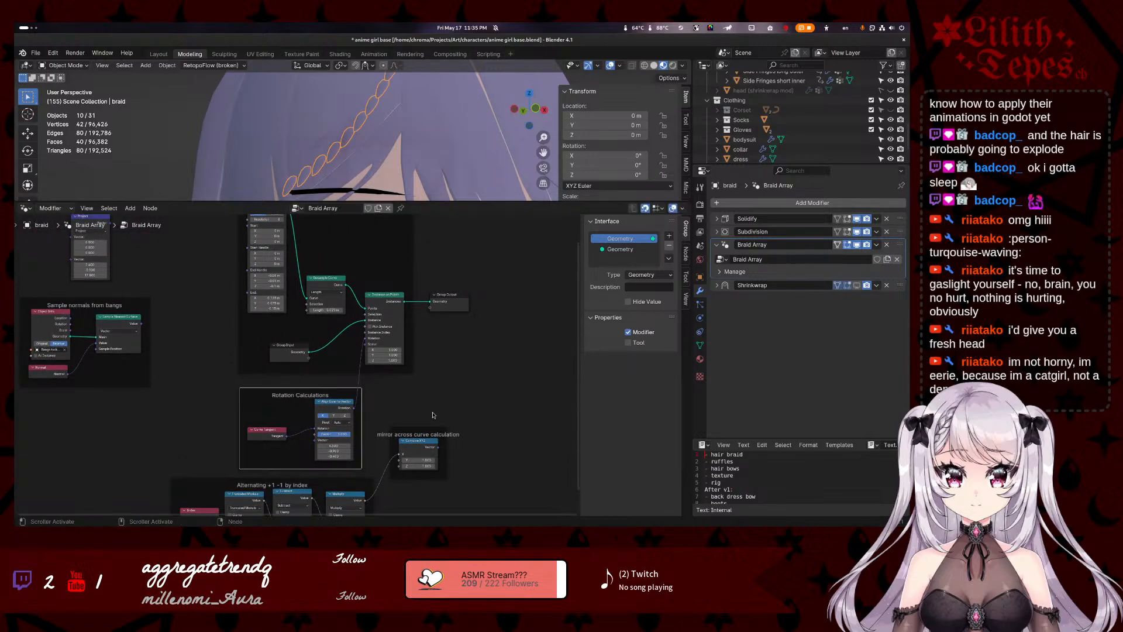
{"action": "left_click_drag", "start_coordinate": [411, 427], "coordinate": [431, 457]}
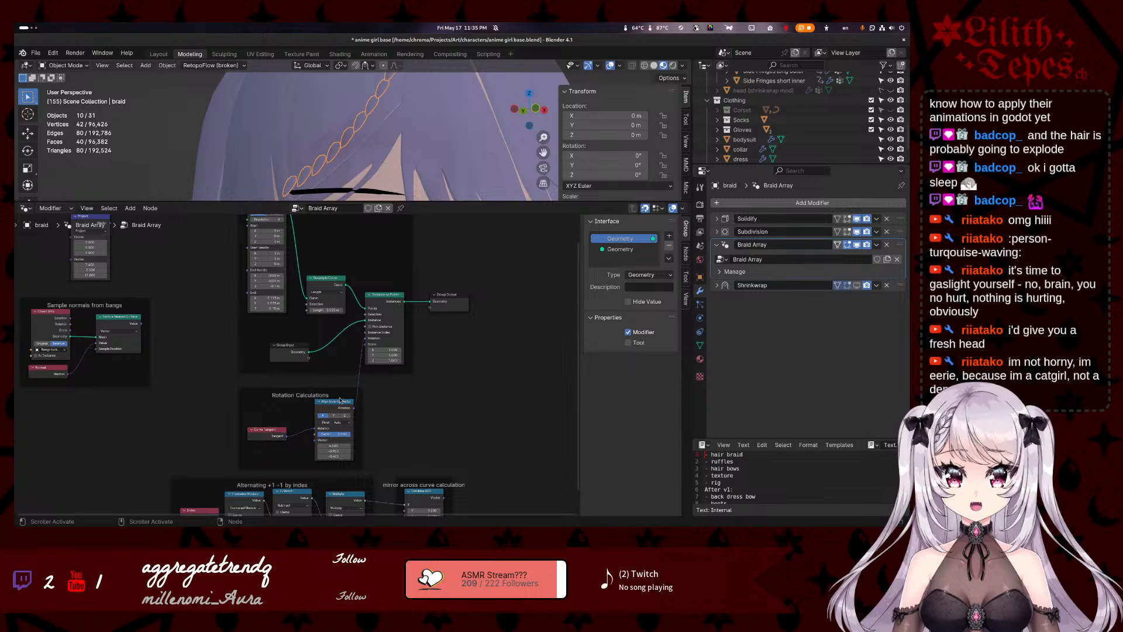
- Try 3.3 and -1.6 as the Y and Z vector components of the Align Euler to Vector node
{"action": "scroll", "coordinate": [340, 400], "scroll_direction": "up", "scroll_amount": 4}
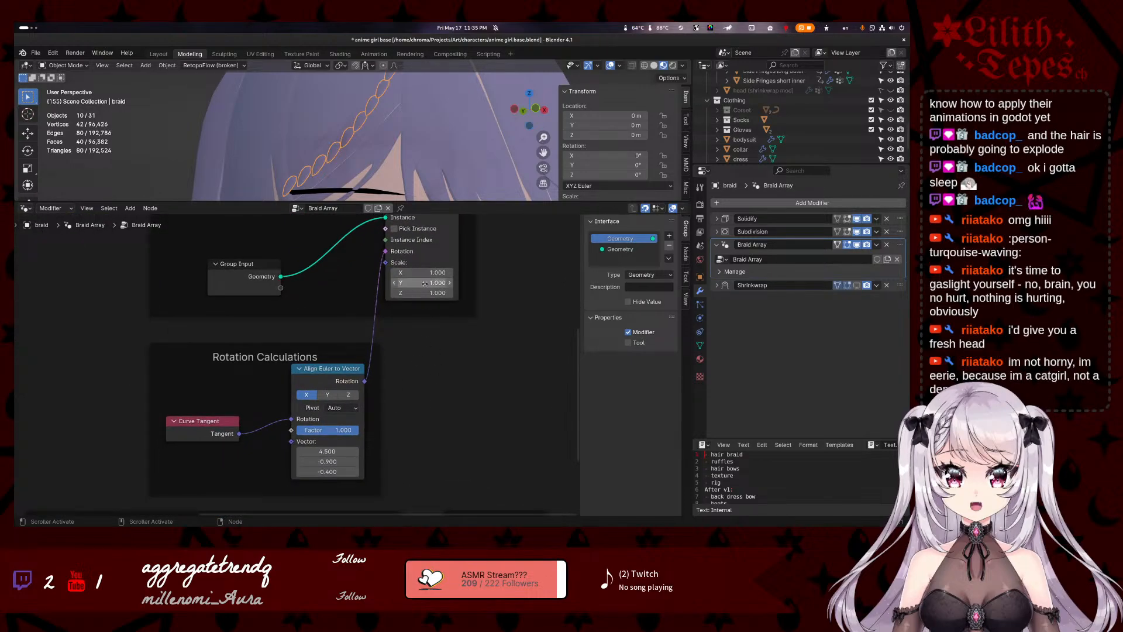
{"action": "left_click", "coordinate": [328, 461]}
{"action": "type", "text": "3.1"}
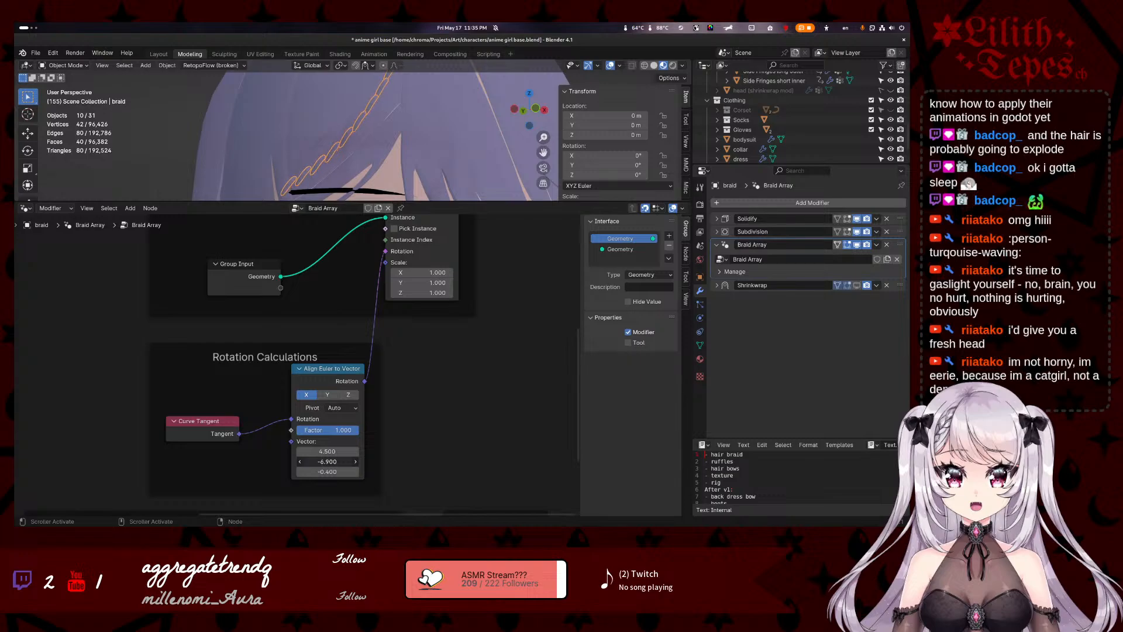
{"action": "key", "text": "Return"}
{"action": "mouse_move", "coordinate": [332, 461]}
{"action": "left_mouse_down"}
{"action": "mouse_move", "coordinate": [311, 472]}
{"action": "mouse_move", "coordinate": [321, 471]}
{"action": "left_mouse_up"}
{"action": "scroll", "coordinate": [423, 157], "scroll_direction": "down", "scroll_amount": 2}
- Try 26.5, 14.9 and -20 as the Align Euler to Vector node's vector while checking the braid from the side
{"action": "middle_click_drag", "start_coordinate": [423, 157], "coordinate": [517, 73]}
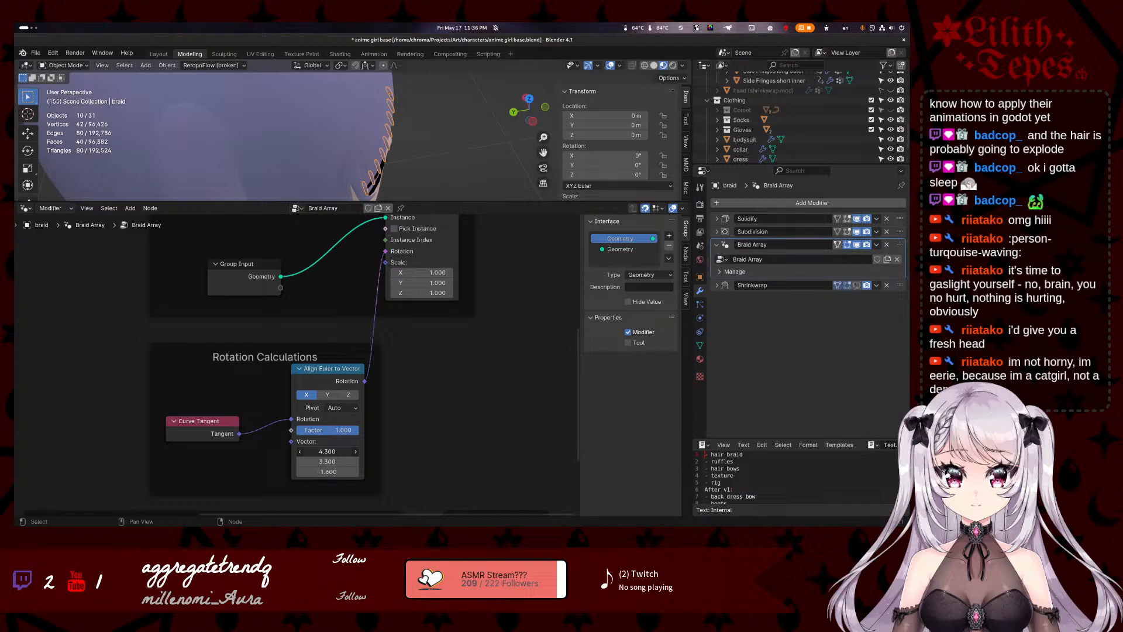
{"action": "mouse_move", "coordinate": [327, 451]}
{"action": "left_mouse_down"}
{"action": "mouse_move", "coordinate": [346, 451]}
{"action": "mouse_move", "coordinate": [330, 451]}
{"action": "mouse_move", "coordinate": [332, 461]}
{"action": "mouse_move", "coordinate": [340, 451]}
{"action": "mouse_move", "coordinate": [324, 451]}
{"action": "mouse_move", "coordinate": [322, 472]}
{"action": "left_mouse_up"}
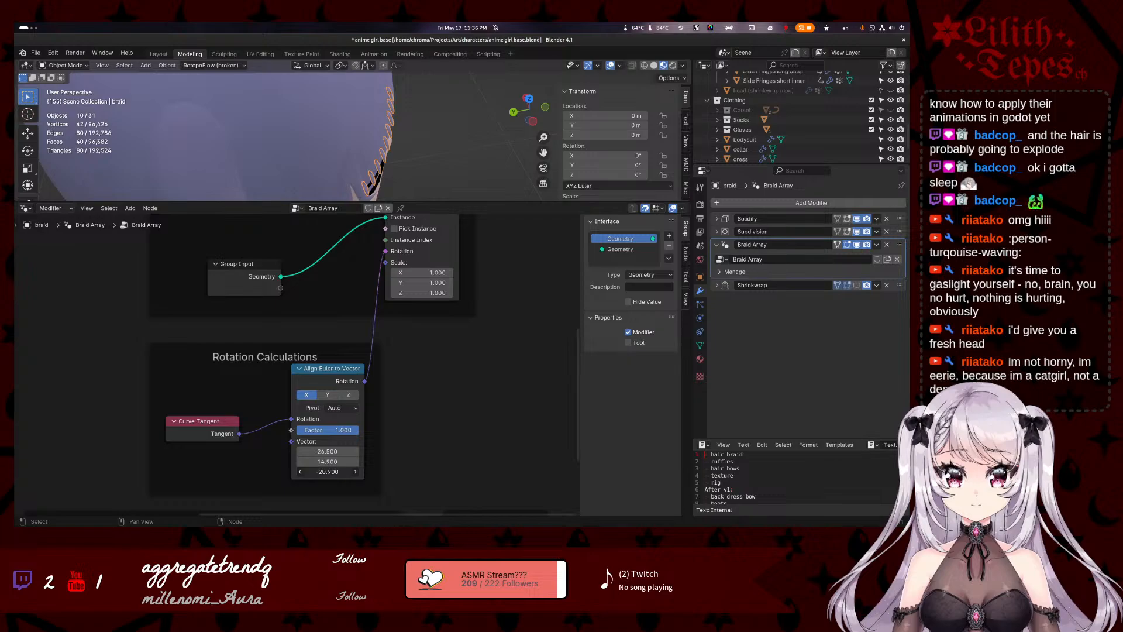
{"action": "left_click_drag", "start_coordinate": [327, 471], "coordinate": [335, 471]}
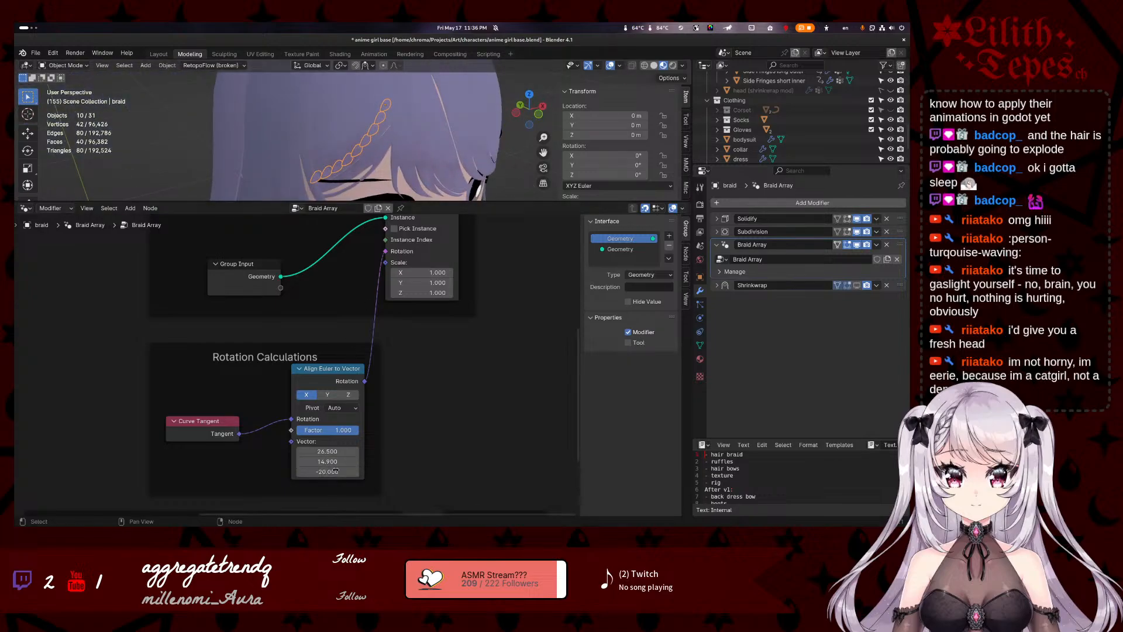
- Try pivot X on the Align Euler to Vector node with vector components 31.7, 22 and 7.9
{"action": "left_click", "coordinate": [336, 406]}
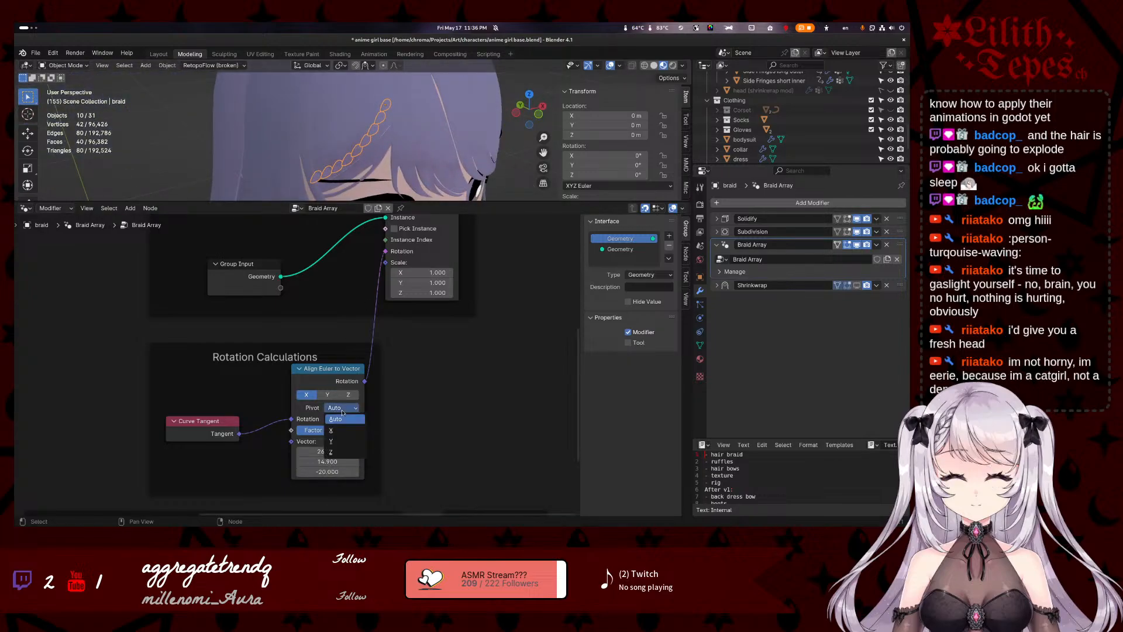
{"action": "left_click", "coordinate": [345, 437]}
{"action": "middle_click_drag", "start_coordinate": [404, 140], "coordinate": [451, 141]}
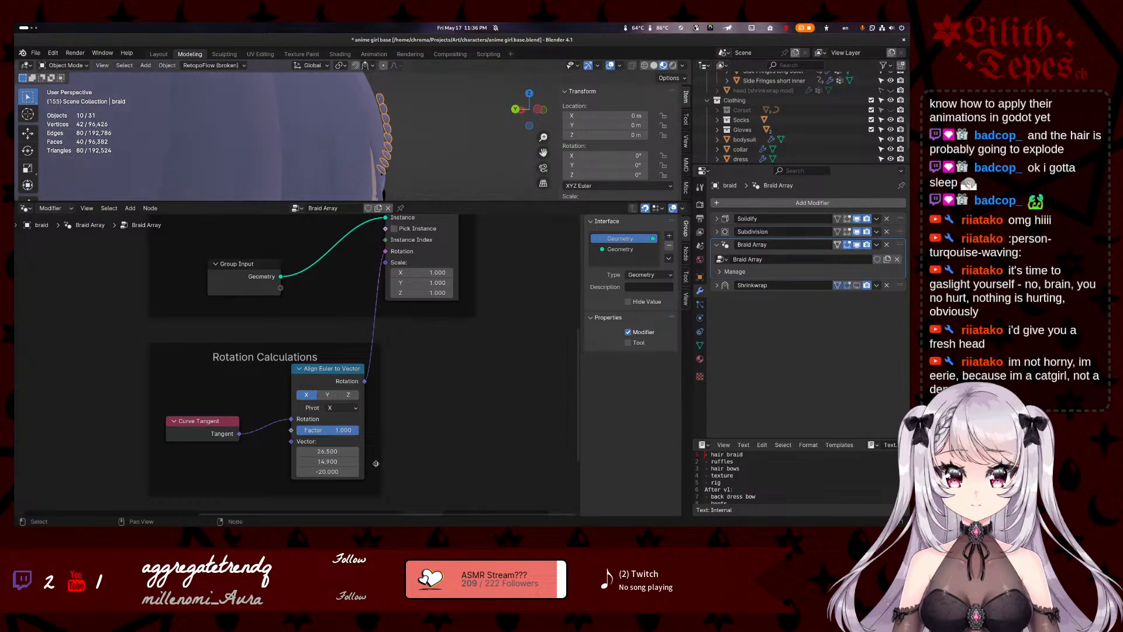
{"action": "left_click_drag", "start_coordinate": [328, 471], "coordinate": [397, 462]}
{"action": "left_click_drag", "start_coordinate": [328, 462], "coordinate": [357, 452]}
- Return the Align Euler to Vector node's pivot to Auto and try Y as its alignment axis
{"action": "left_click", "coordinate": [341, 407]}
{"action": "left_click", "coordinate": [339, 417]}
{"action": "left_click", "coordinate": [331, 390]}
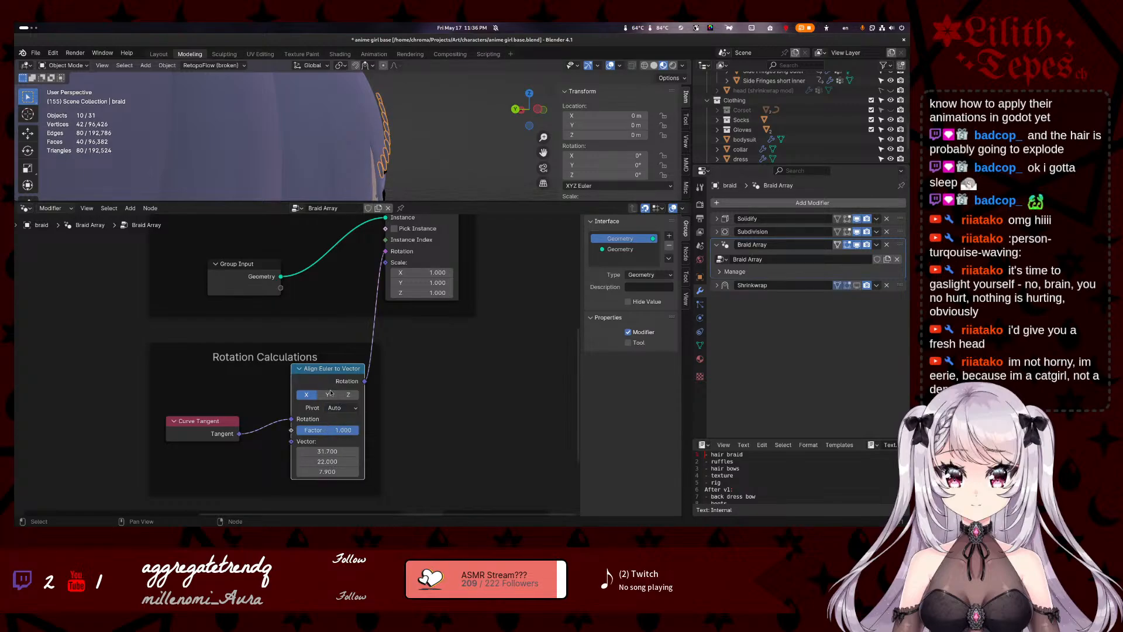
{"action": "left_click", "coordinate": [327, 395]}
- Set the Align Euler to Vector node's vector to 19, 28 and 98.1, and change its alignment axis to Z
{"action": "middle_click_drag", "start_coordinate": [374, 187], "coordinate": [346, 257]}
{"action": "middle_click_drag", "start_coordinate": [496, 251], "coordinate": [458, 330]}
{"action": "middle_click_drag", "start_coordinate": [443, 397], "coordinate": [374, 421]}
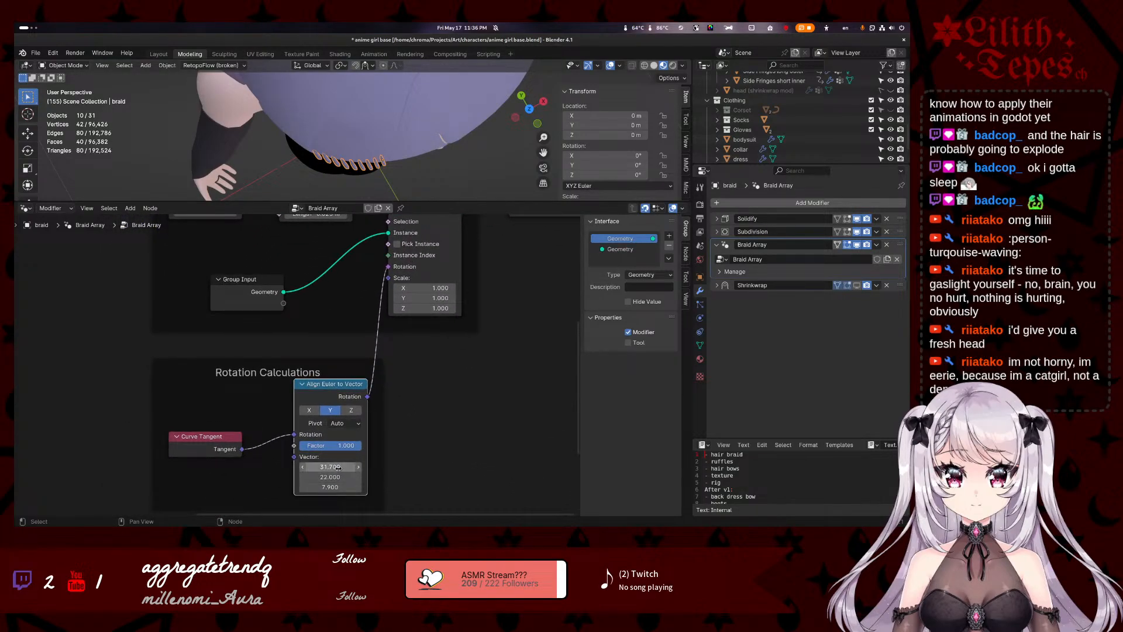
{"action": "left_click_drag", "start_coordinate": [339, 469], "coordinate": [313, 487]}
{"action": "middle_click_drag", "start_coordinate": [420, 177], "coordinate": [426, 116]}
{"action": "left_click_drag", "start_coordinate": [331, 477], "coordinate": [334, 477]}
{"action": "mouse_move", "coordinate": [333, 467]}
{"action": "left_mouse_down"}
{"action": "mouse_move", "coordinate": [320, 467]}
{"action": "mouse_move", "coordinate": [354, 467]}
{"action": "mouse_move", "coordinate": [320, 476]}
{"action": "mouse_move", "coordinate": [336, 487]}
{"action": "left_mouse_up"}
{"action": "left_click", "coordinate": [353, 412]}
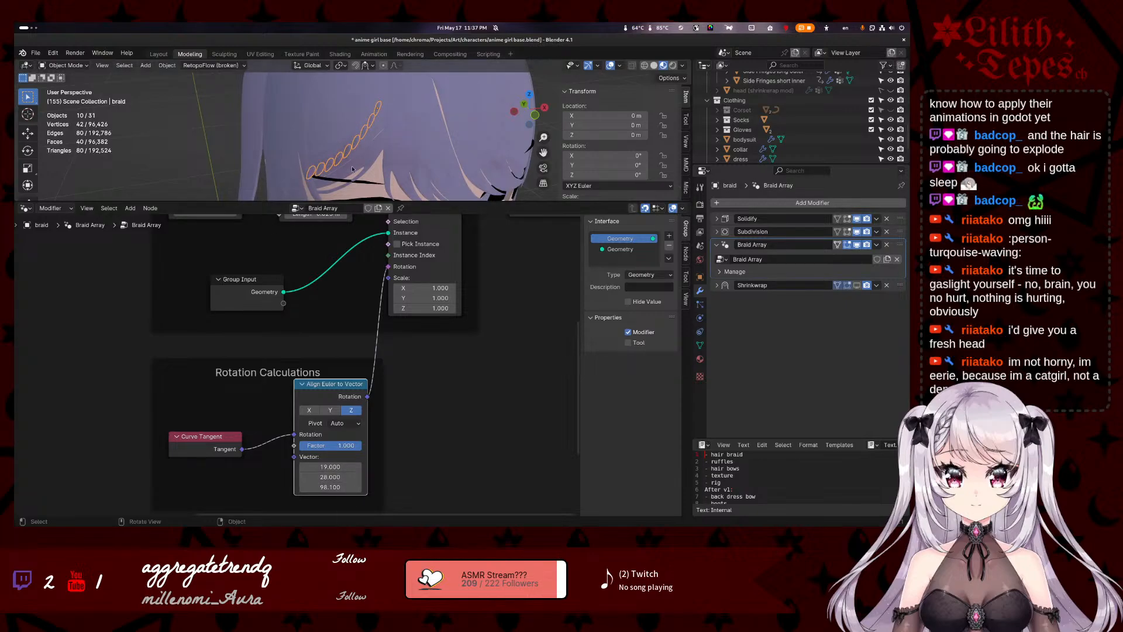
- Try 21.2, 35 and 8.4 as the Align Euler to Vector node's vector with the Z alignment axis
{"action": "mouse_move", "coordinate": [378, 164]}
{"action": "middle_mouse_down"}
{"action": "mouse_move", "coordinate": [433, 155]}
{"action": "mouse_move", "coordinate": [395, 152]}
{"action": "mouse_move", "coordinate": [383, 165]}
{"action": "middle_mouse_up"}
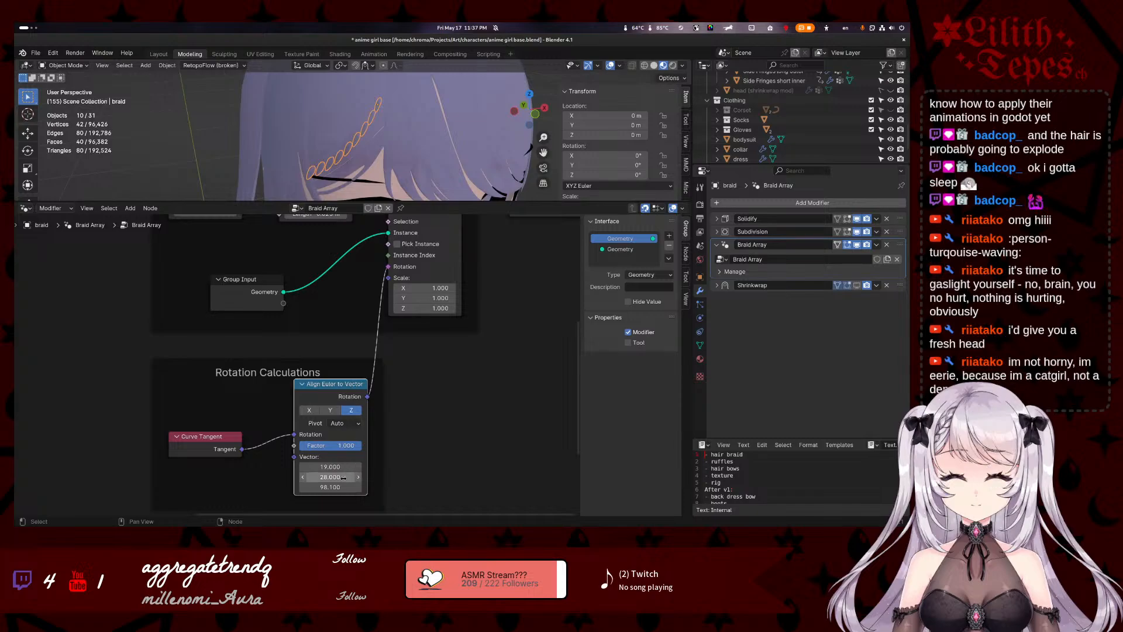
{"action": "mouse_move", "coordinate": [330, 487]}
{"action": "left_mouse_down"}
{"action": "mouse_move", "coordinate": [304, 487]}
{"action": "mouse_move", "coordinate": [345, 477]}
{"action": "mouse_move", "coordinate": [334, 467]}
{"action": "left_mouse_up"}
{"action": "middle_click_drag", "start_coordinate": [350, 134], "coordinate": [410, 134]}
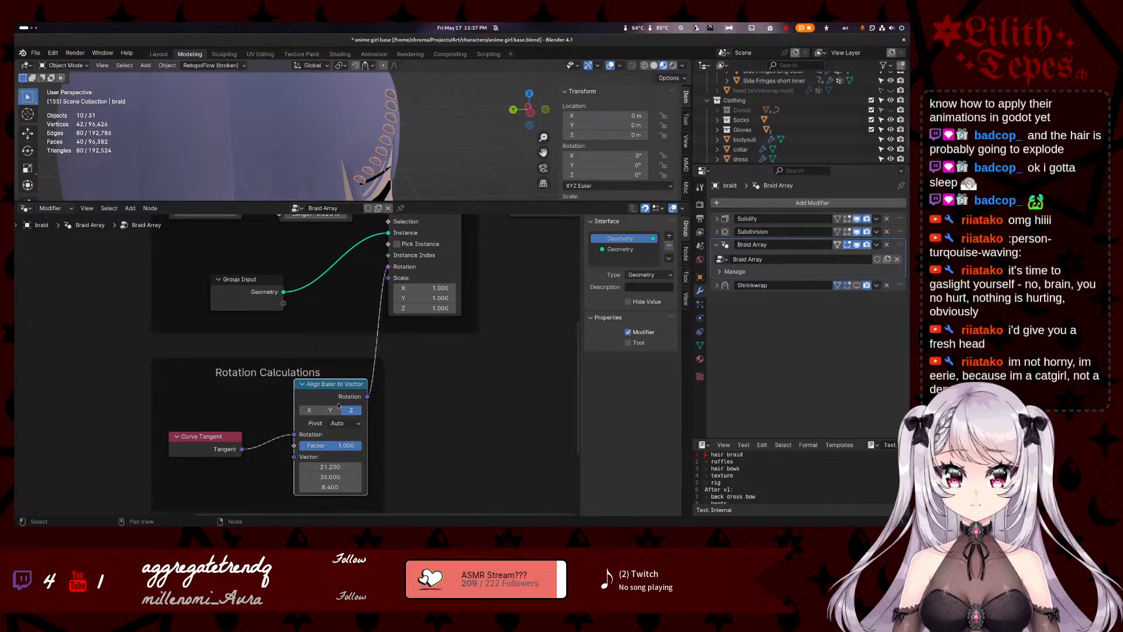
- Raise the Bezier Segment node's resolution to 20
{"action": "middle_click_drag", "start_coordinate": [230, 358], "coordinate": [191, 290]}
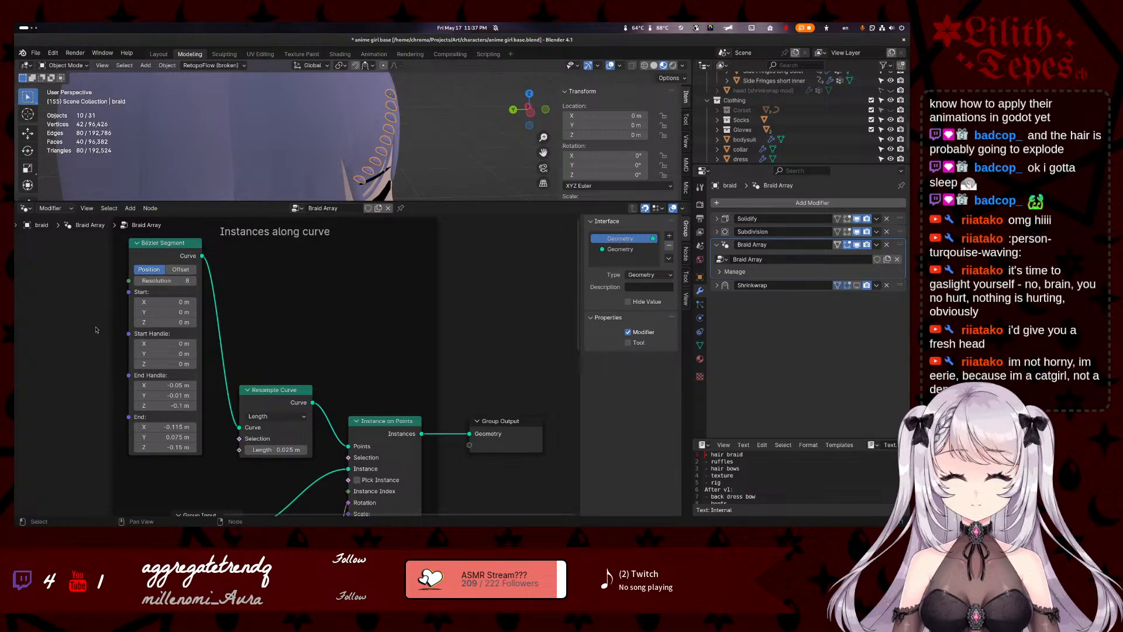
{"action": "middle_click_drag", "start_coordinate": [94, 326], "coordinate": [91, 313]}
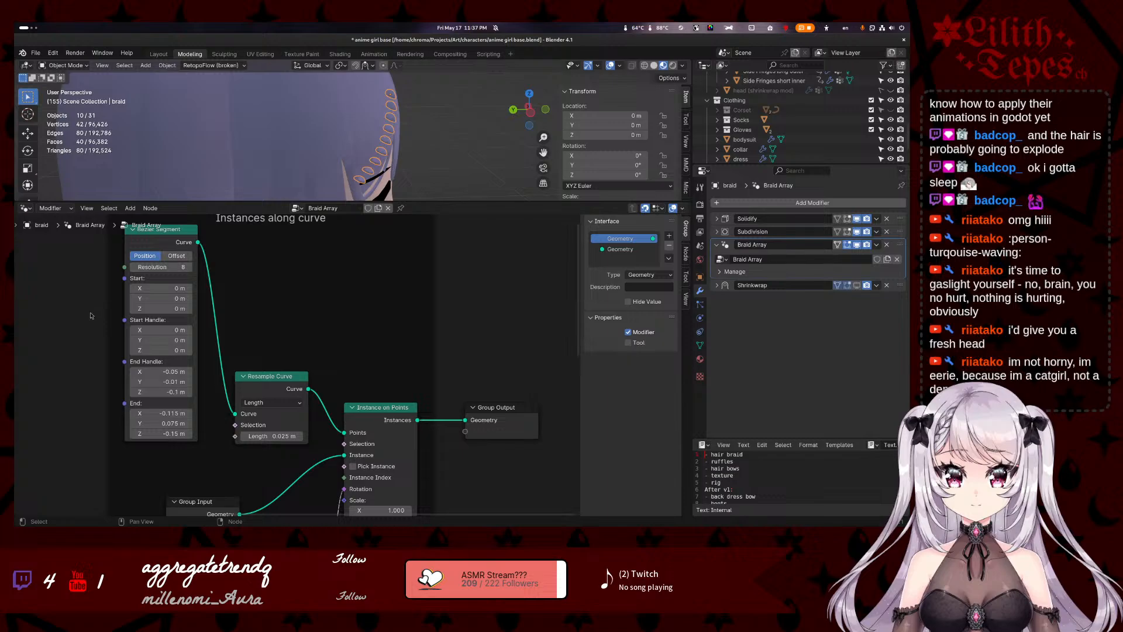
{"action": "left_click_drag", "start_coordinate": [168, 267], "coordinate": [189, 268]}
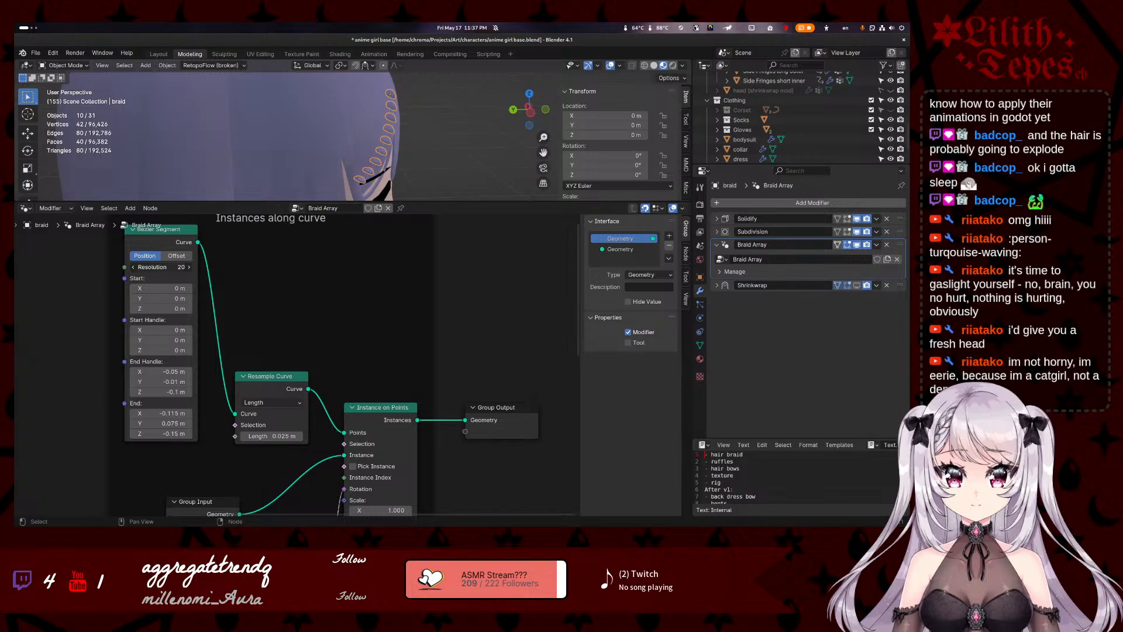
- Try Offset mode on the Bezier Segment node, comparing it with Position, and return it to Position mode
{"action": "left_click", "coordinate": [174, 256]}
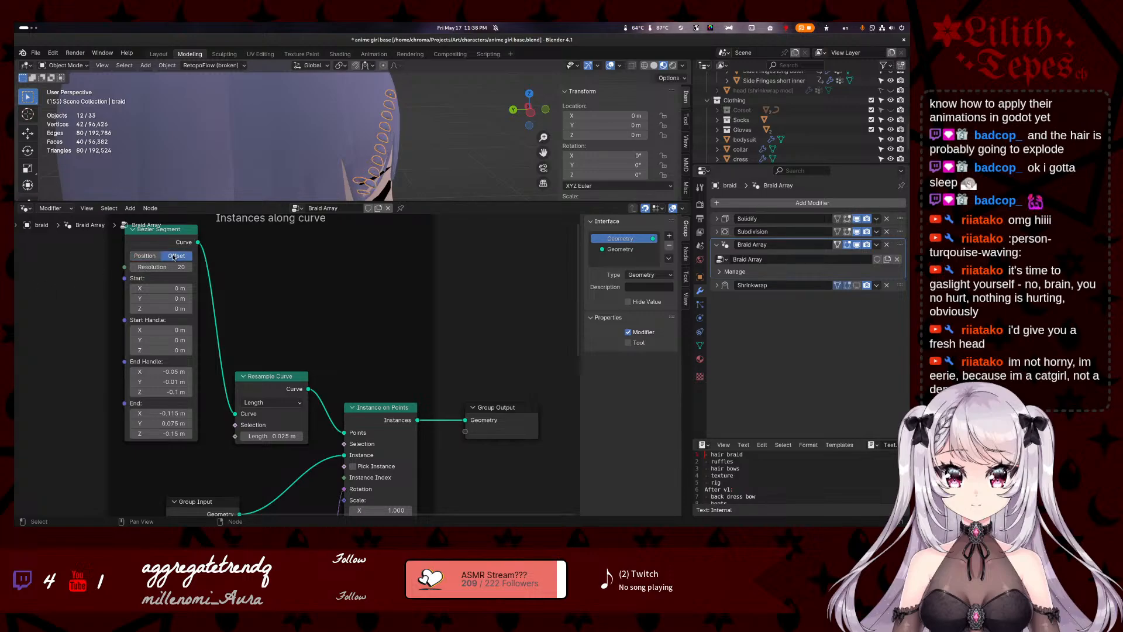
{"action": "left_click", "coordinate": [153, 257]}
{"action": "left_click", "coordinate": [178, 259]}
{"action": "left_click", "coordinate": [178, 258]}
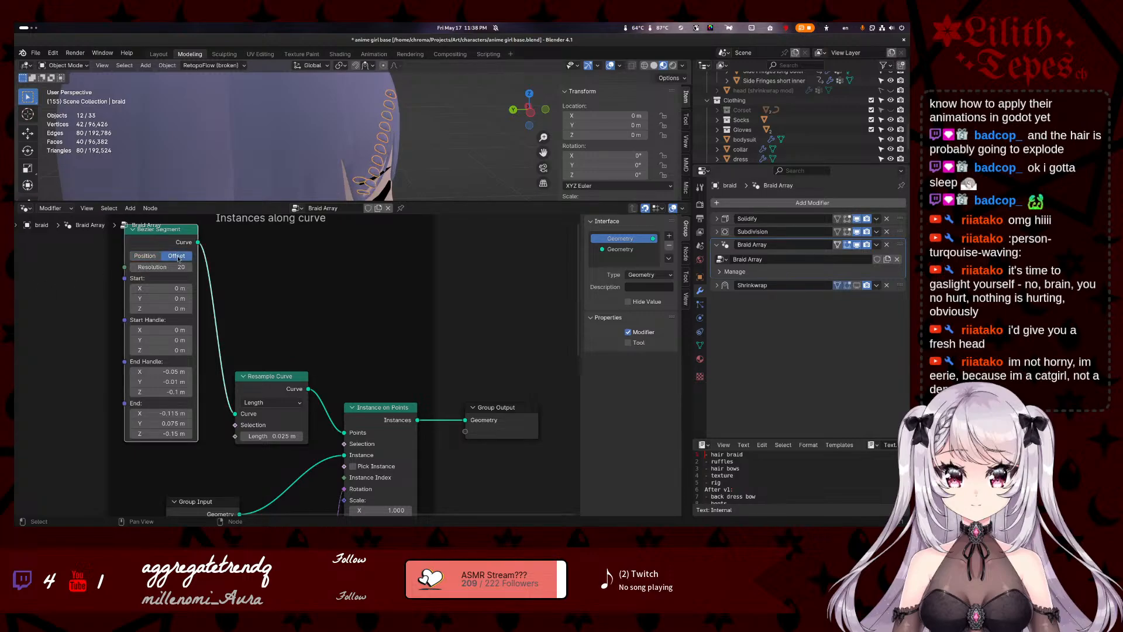
{"action": "left_click", "coordinate": [144, 257]}
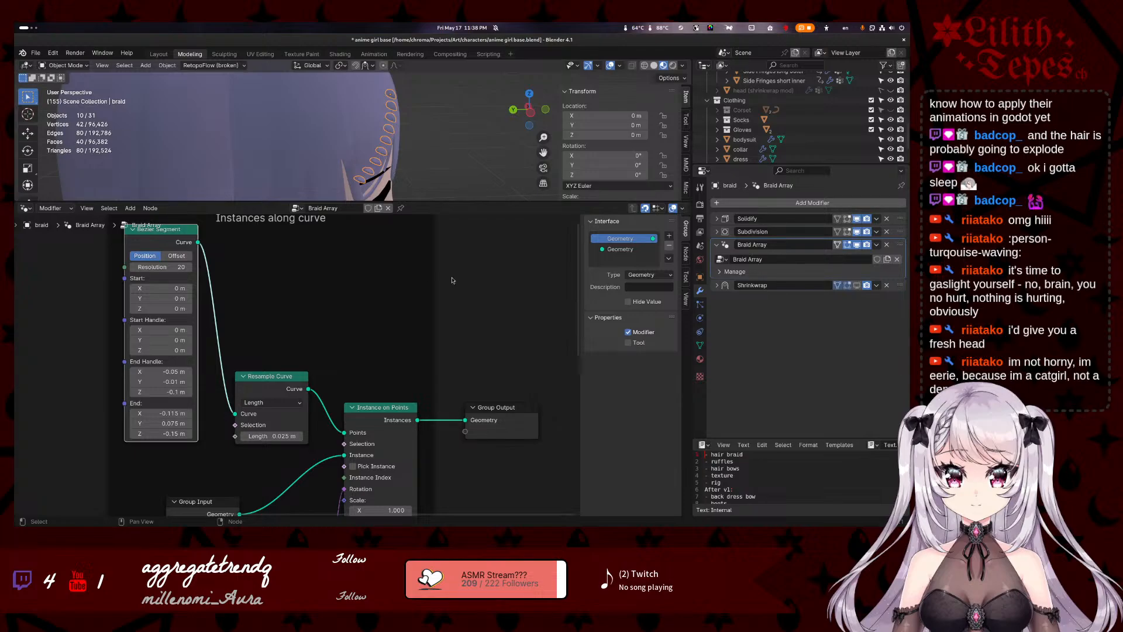
- Save the project file and turn the model to check the braid on the hair
{"action": "left_click", "coordinate": [464, 294]}
{"action": "key", "text": "ctrl+s"}
{"action": "middle_click_drag", "start_coordinate": [489, 292], "coordinate": [459, 315]}
{"action": "middle_click_drag", "start_coordinate": [403, 111], "coordinate": [333, 116]}
- Try X as the Align Euler to Vector node's alignment axis with vector components -16.7, 13.5 and 8.4
{"action": "middle_click_drag", "start_coordinate": [430, 332], "coordinate": [429, 221]}
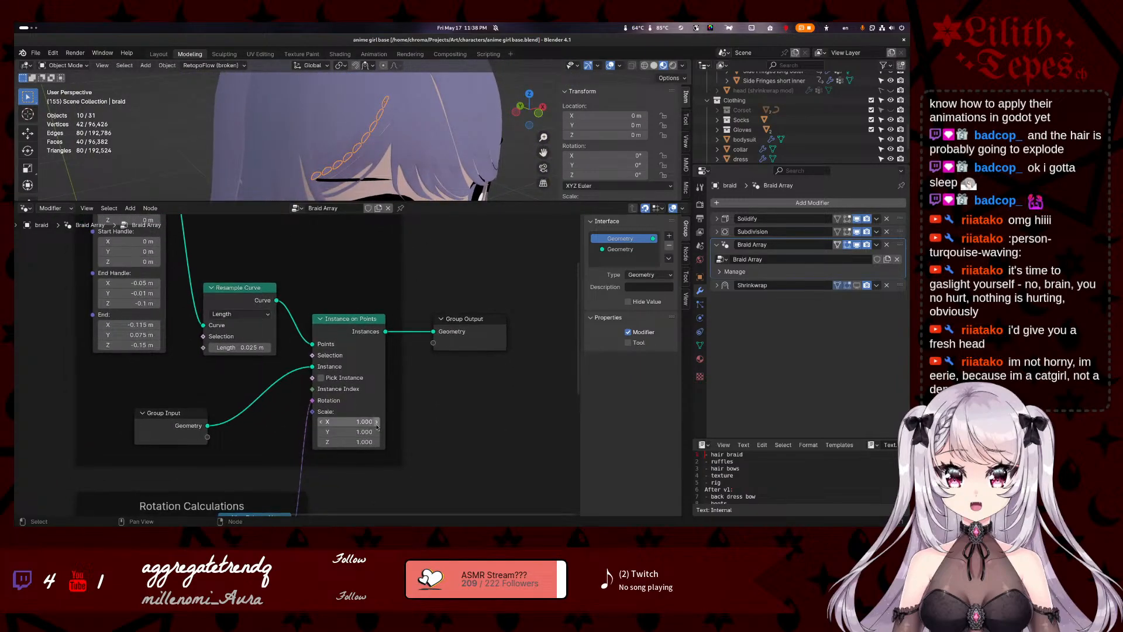
{"action": "middle_click_drag", "start_coordinate": [438, 415], "coordinate": [448, 329]}
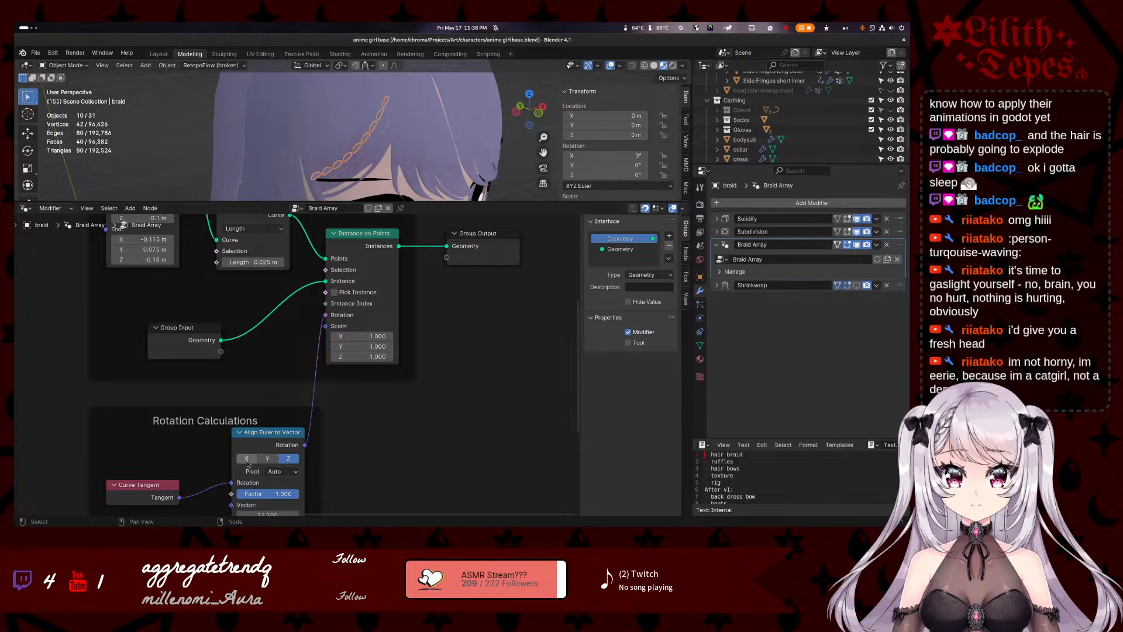
{"action": "left_click", "coordinate": [247, 460]}
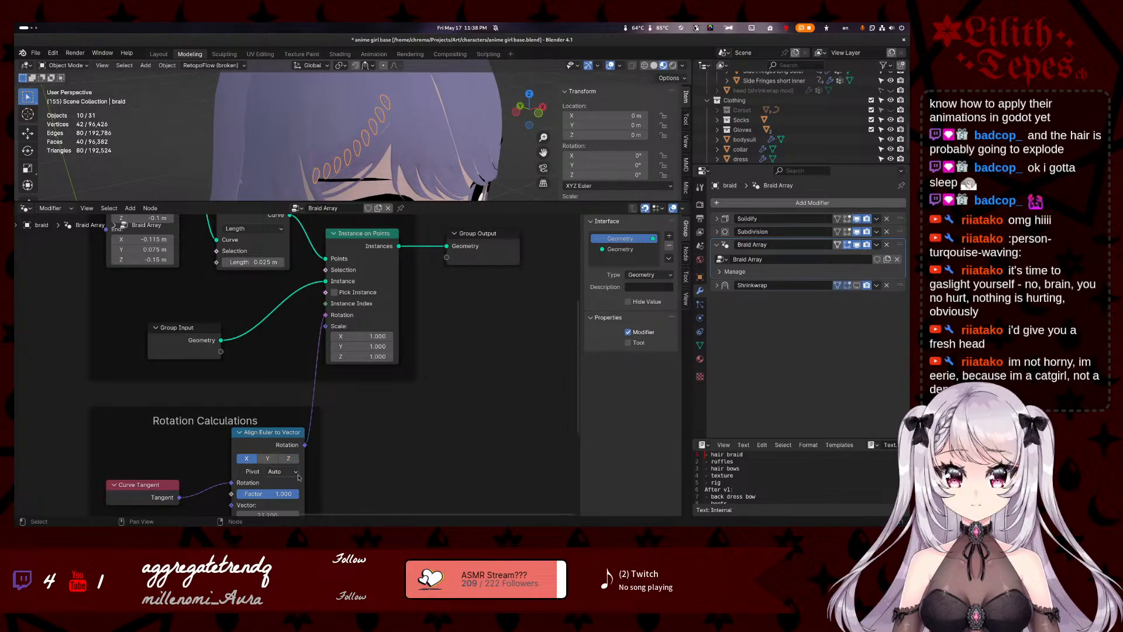
{"action": "middle_click_drag", "start_coordinate": [316, 449], "coordinate": [329, 407]}
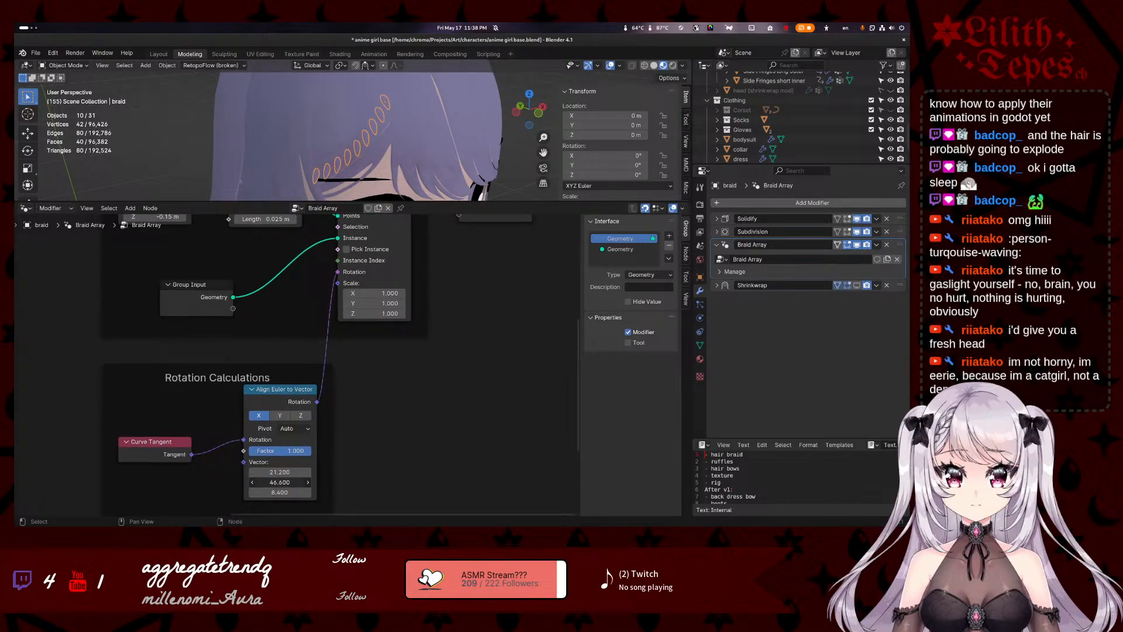
{"action": "left_click_drag", "start_coordinate": [280, 482], "coordinate": [250, 473]}
- Try Y as the alignment axis with vector components -16.7, 35.6 and 7.4 while viewing the braid from below
{"action": "left_click", "coordinate": [279, 415]}
{"action": "middle_click_drag", "start_coordinate": [374, 146], "coordinate": [393, 79]}
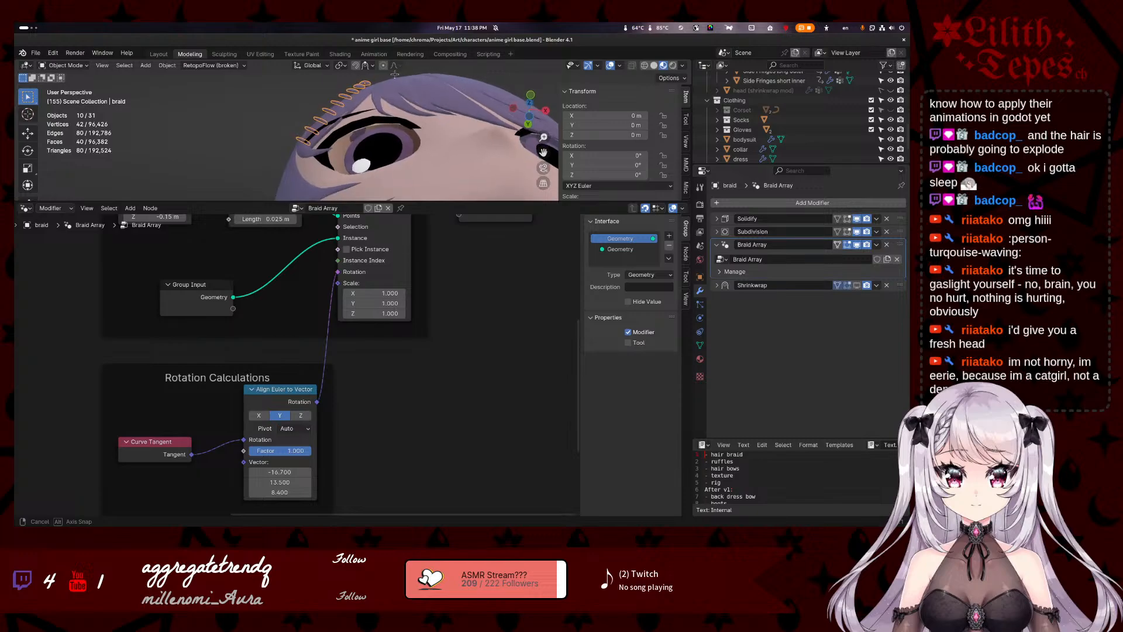
{"action": "mouse_move", "coordinate": [279, 491]}
{"action": "left_mouse_down"}
{"action": "mouse_move", "coordinate": [259, 492]}
{"action": "mouse_move", "coordinate": [356, 482]}
{"action": "mouse_move", "coordinate": [279, 482]}
{"action": "left_mouse_up"}
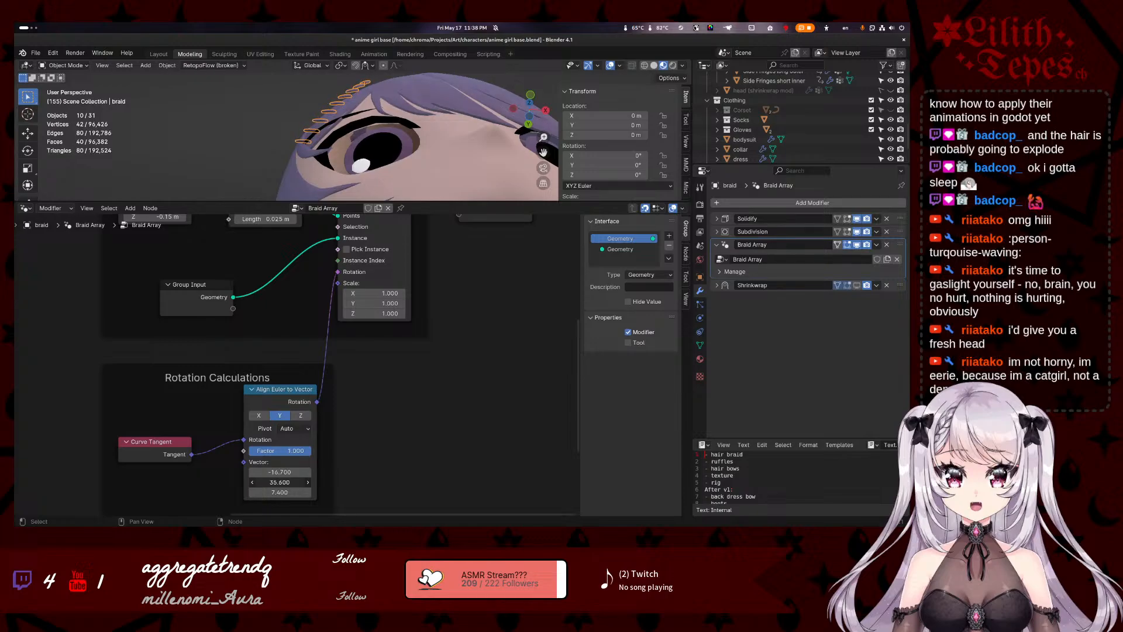
- Switch the Align Euler to Vector node's alignment axis to Z and set its vector's X component to 1
{"action": "left_click", "coordinate": [302, 417]}
{"action": "scroll", "coordinate": [388, 388], "scroll_direction": "right", "scroll_amount": 1}
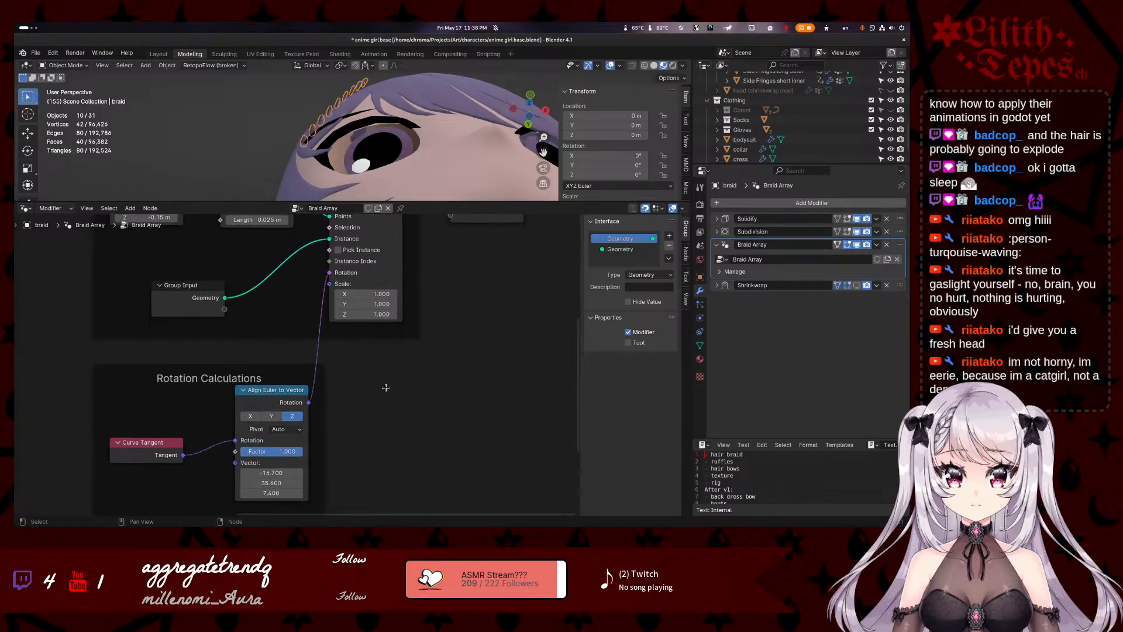
{"action": "mouse_move", "coordinate": [289, 470]}
{"action": "left_mouse_down"}
{"action": "mouse_move", "coordinate": [266, 470]}
{"action": "mouse_move", "coordinate": [278, 469]}
{"action": "left_mouse_up"}
{"action": "left_click", "coordinate": [297, 471]}
{"action": "type", "text": "1"}
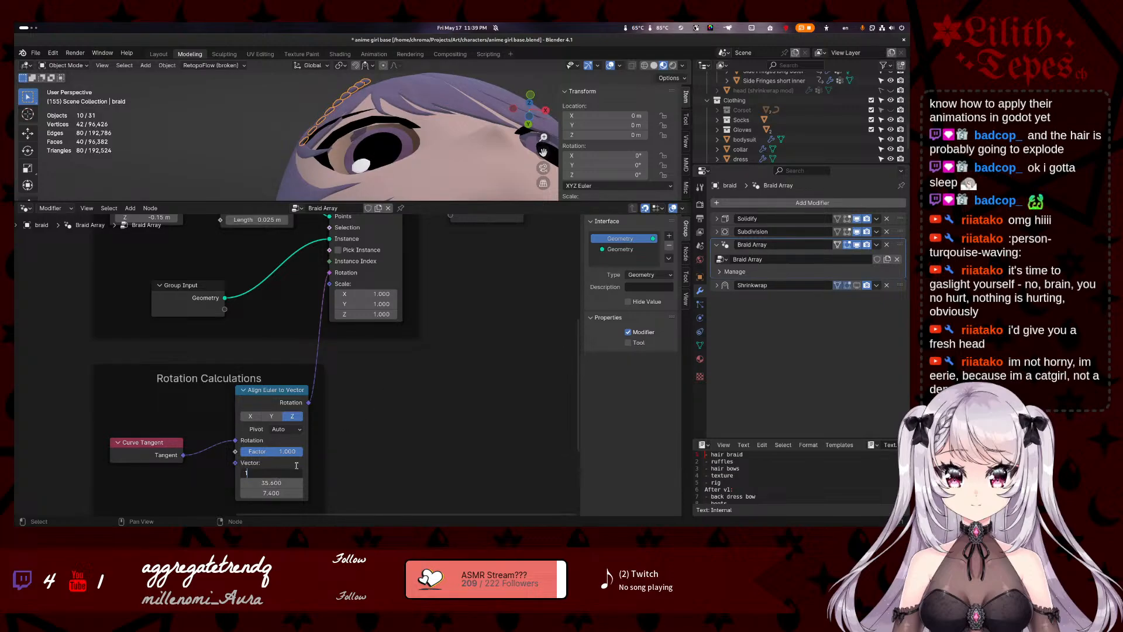
{"action": "key", "text": "Return"}
{"action": "left_click", "coordinate": [294, 475]}
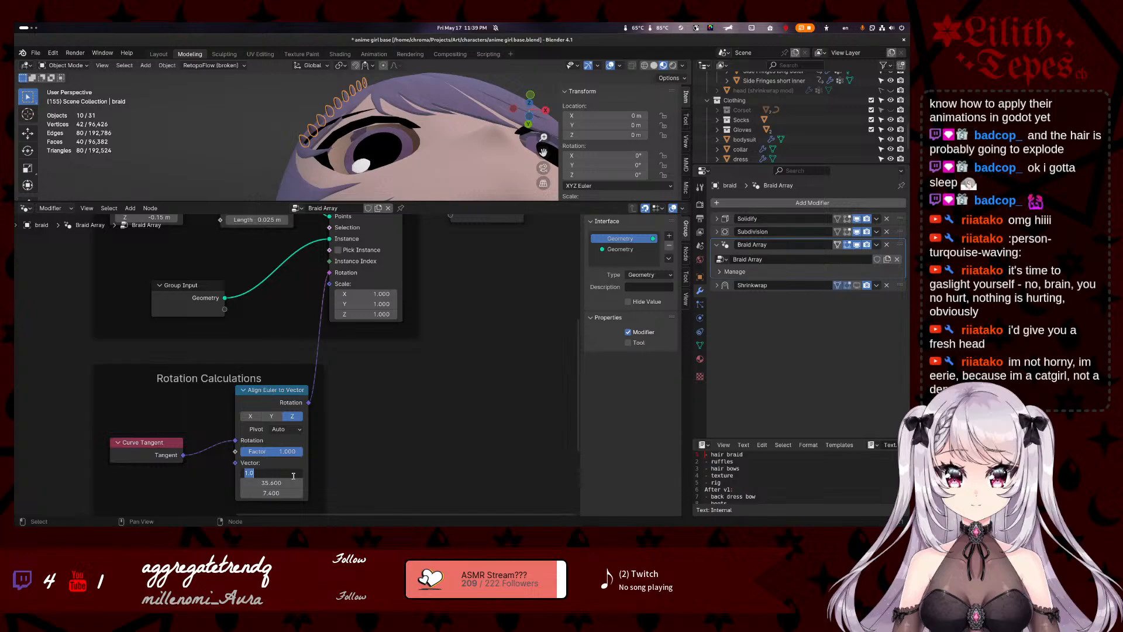
{"action": "key", "text": "Return"}
- Set the Y and Z components of the Align Euler to Vector node's vector to 1
{"action": "left_click", "coordinate": [288, 482]}
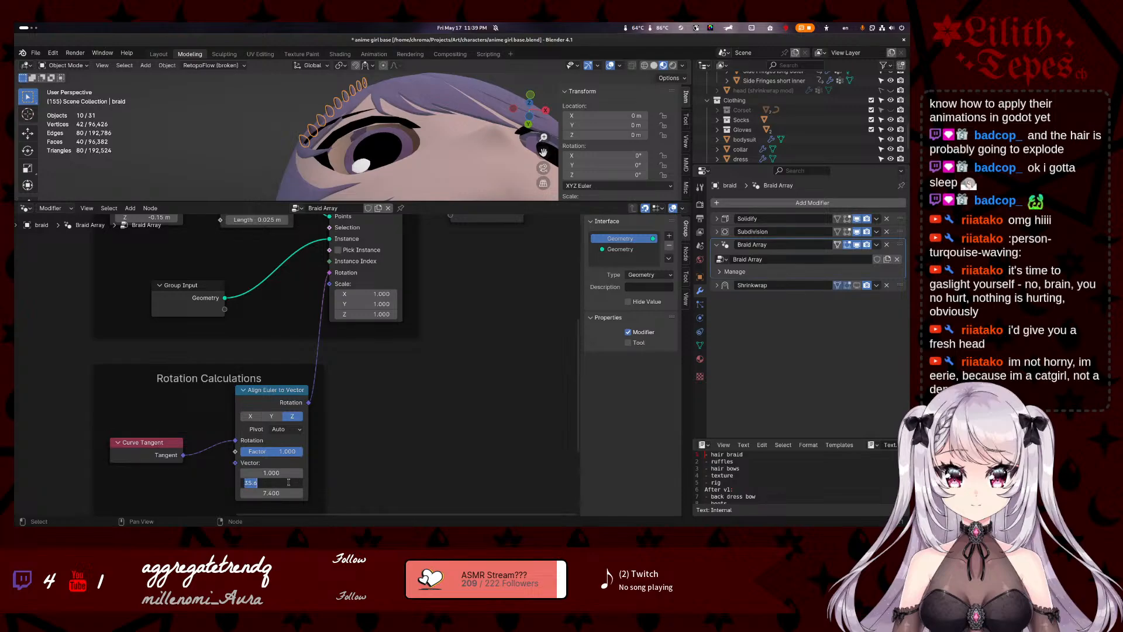
{"action": "type", "text": "1"}
{"action": "key", "text": "Return"}
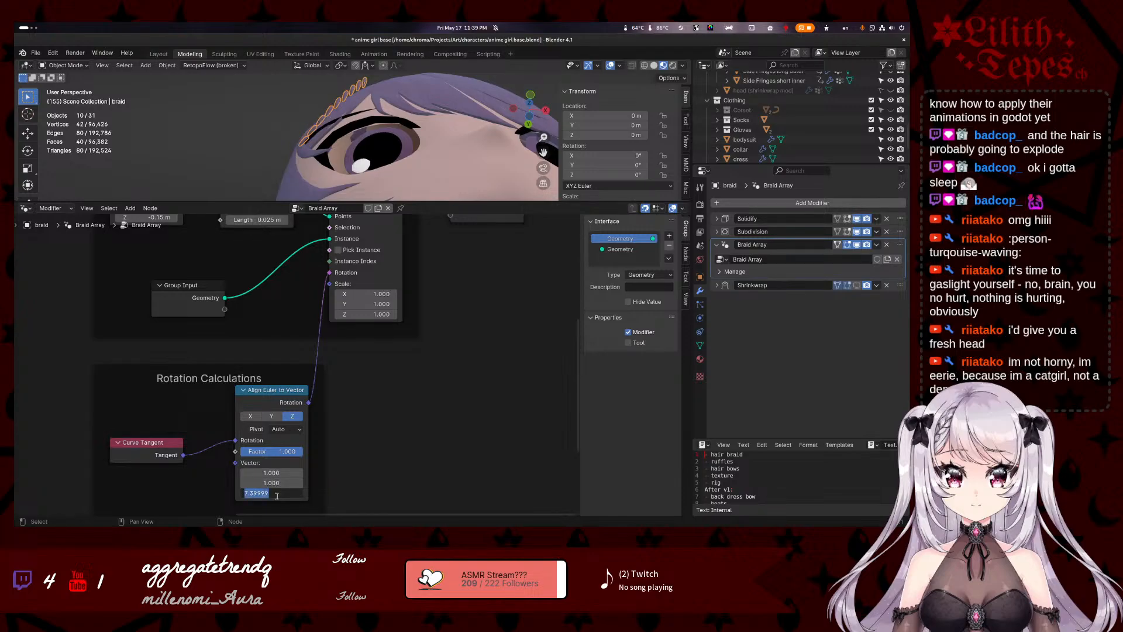
{"action": "left_click_drag", "start_coordinate": [285, 494], "coordinate": [248, 495]}
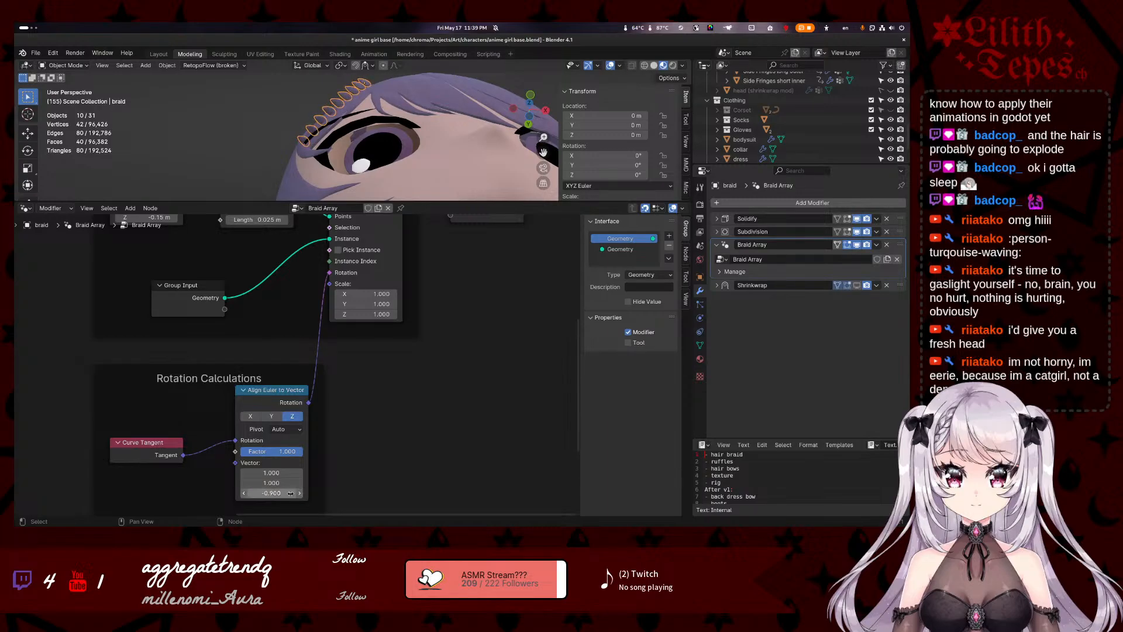
{"action": "left_click", "coordinate": [292, 494]}
{"action": "type", "text": "1"}
{"action": "key", "text": "Return"}
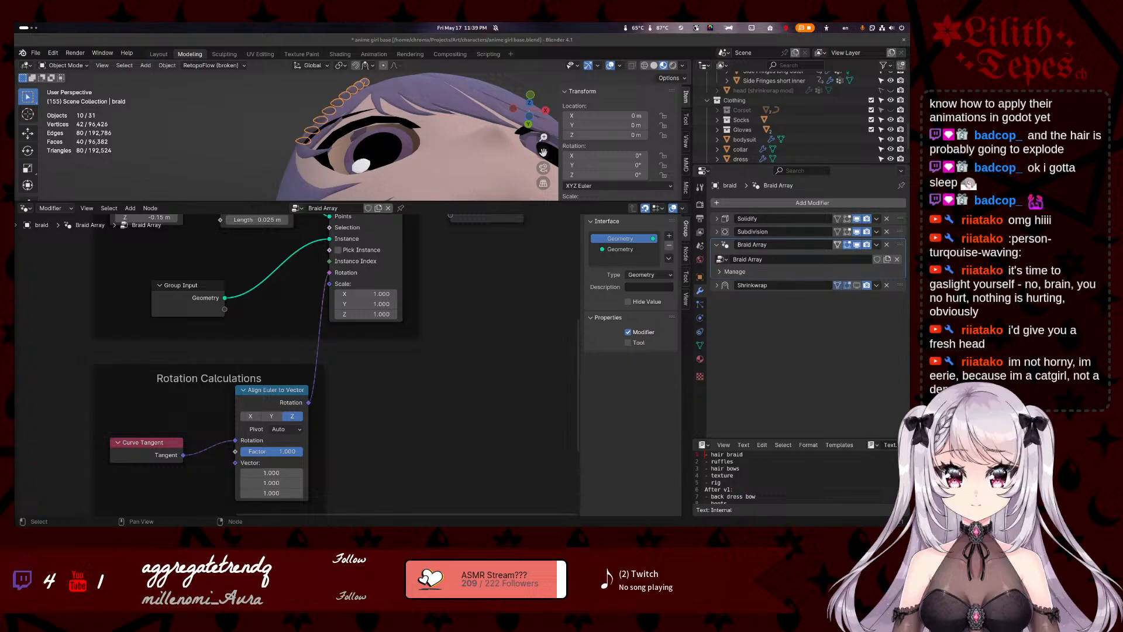
- Rotate the entire braid link mesh by about 6 degrees in Edit Mode and return to Object Mode
{"action": "middle_click_drag", "start_coordinate": [350, 104], "coordinate": [373, 105]}
{"action": "key", "text": "Tab"}
{"action": "key", "text": "Tab"}
{"action": "key", "text": "Tab"}
{"action": "key", "text": "a"}
{"action": "key", "text": "r"}
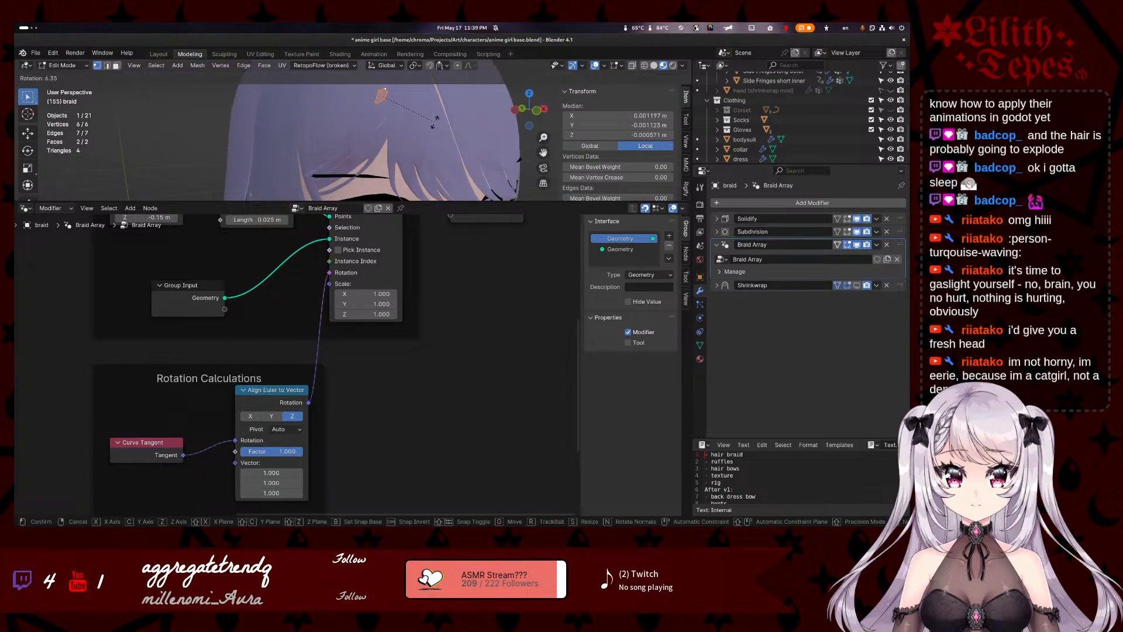
{"action": "left_click", "coordinate": [434, 123]}
{"action": "key", "text": "Tab"}
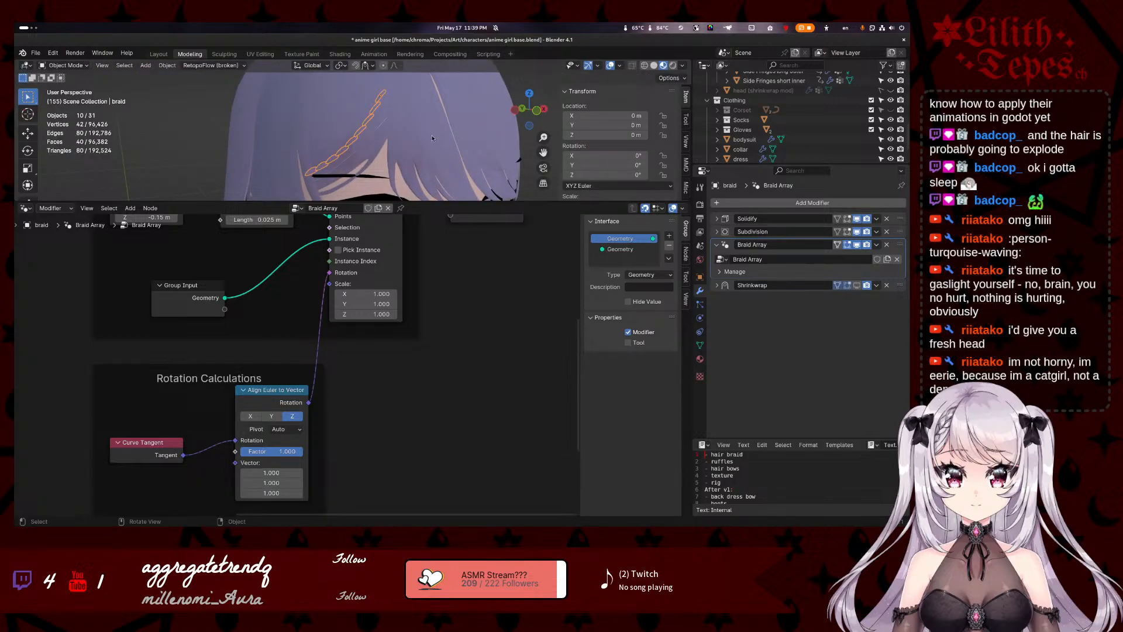
{"action": "middle_click_drag", "start_coordinate": [424, 144], "coordinate": [377, 141]}
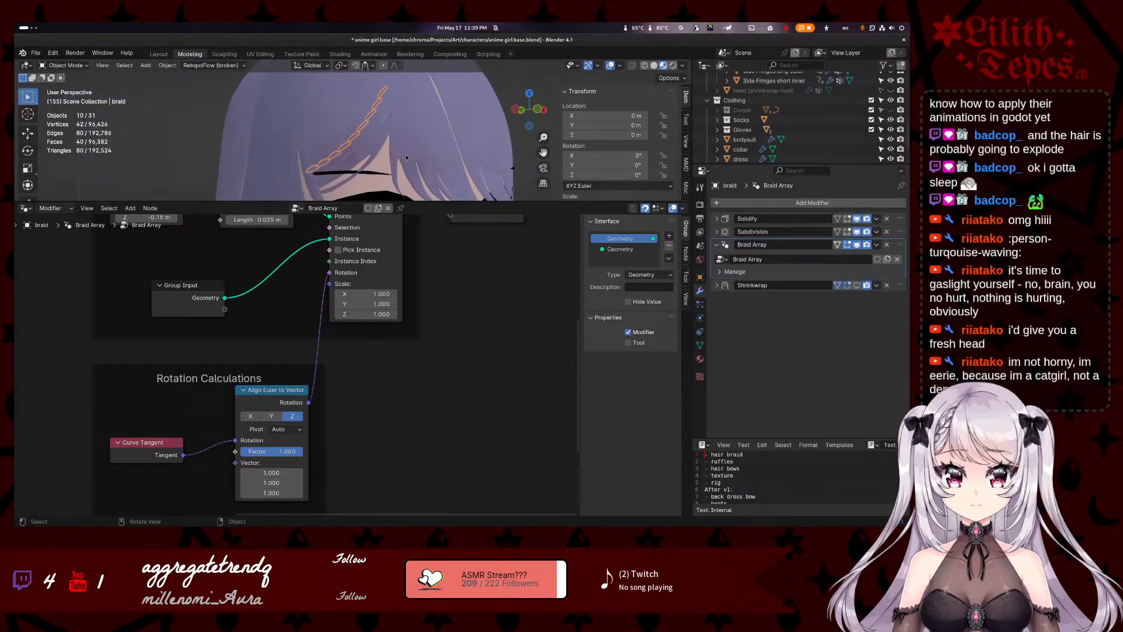
- Change the Align Euler to Vector node's alignment axis to Y and set its vector's Y component to 36.5
{"action": "left_click", "coordinate": [271, 416]}
{"action": "middle_click_drag", "start_coordinate": [456, 169], "coordinate": [530, 82]}
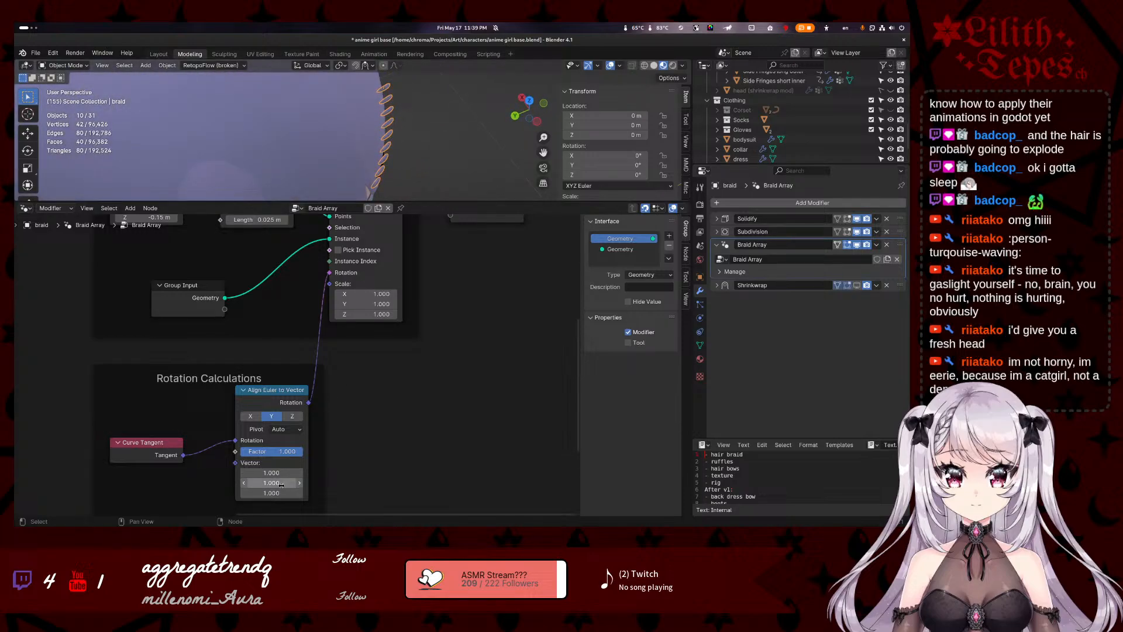
{"action": "left_click_drag", "start_coordinate": [281, 484], "coordinate": [386, 484]}
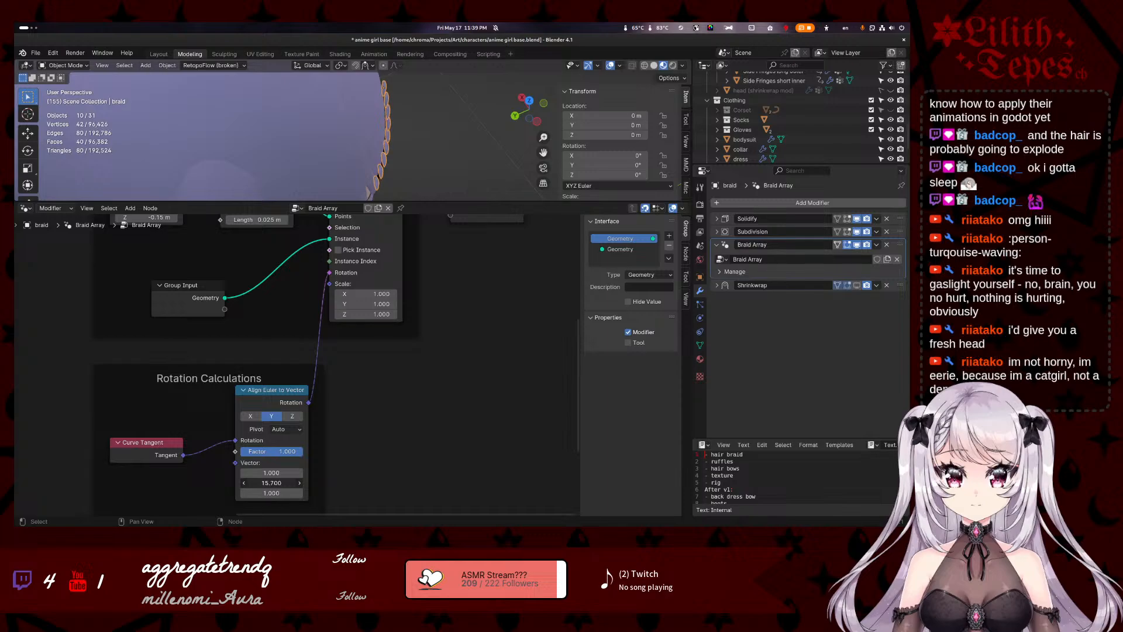
{"action": "middle_click_drag", "start_coordinate": [389, 149], "coordinate": [354, 148]}
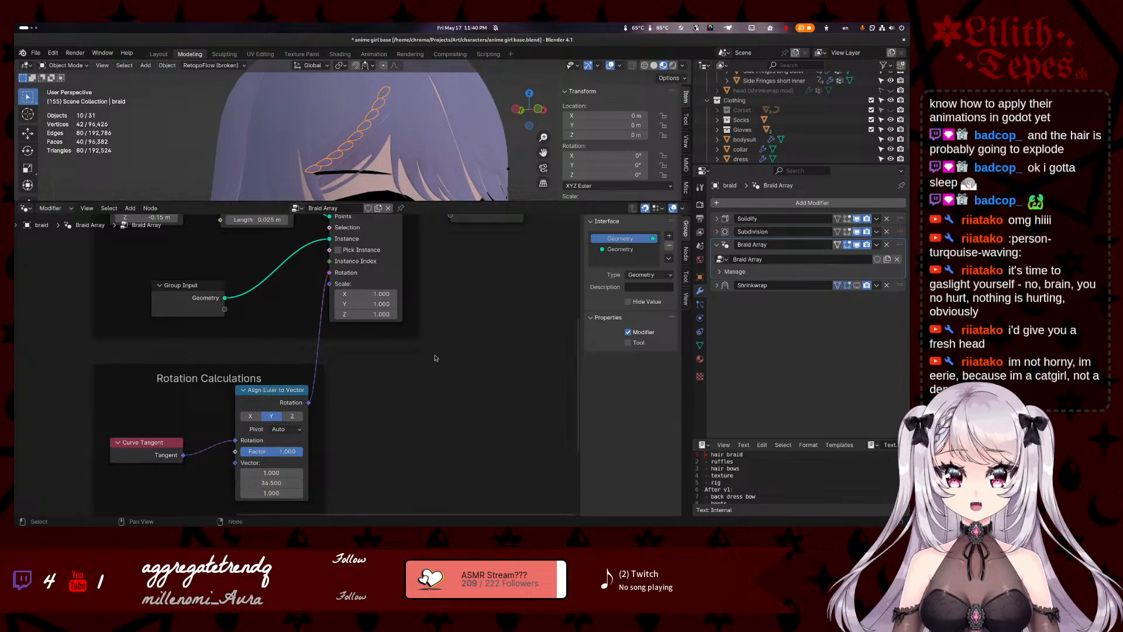
- Connect the mirror frame's Combine XYZ vector to the Instance on Points scale, and reroute the Multiply value from X to Z
{"action": "middle_click_drag", "start_coordinate": [447, 327], "coordinate": [434, 346]}
{"action": "scroll", "coordinate": [434, 346], "scroll_direction": "down", "scroll_amount": 3}
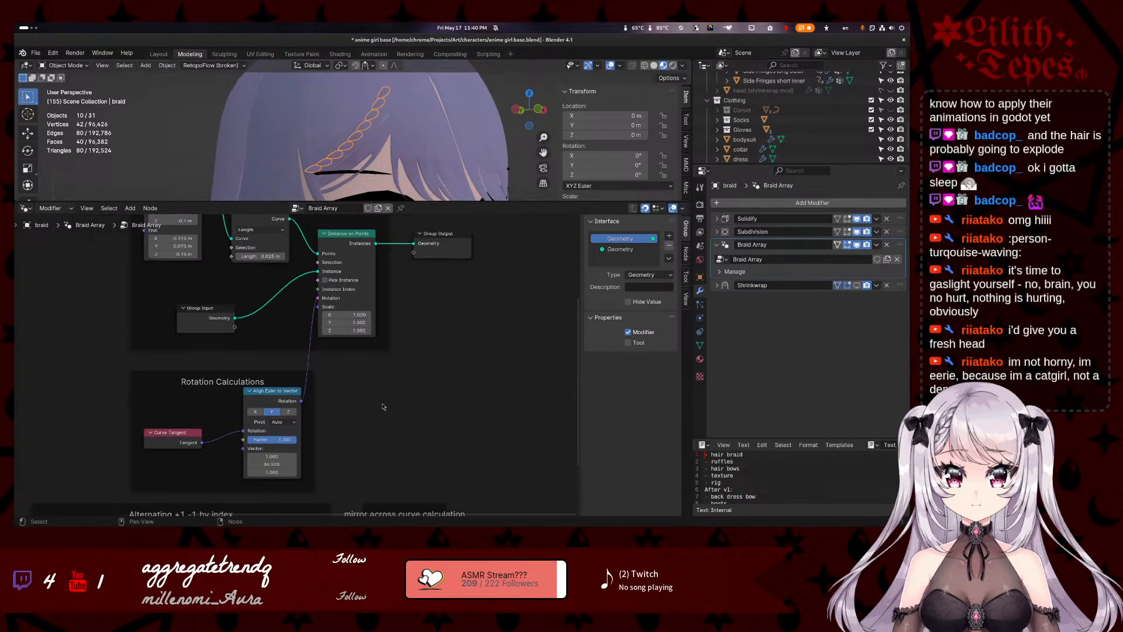
{"action": "scroll", "coordinate": [384, 406], "scroll_direction": "down", "scroll_amount": 2}
{"action": "middle_click_drag", "start_coordinate": [383, 406], "coordinate": [365, 374]}
{"action": "left_click_drag", "start_coordinate": [398, 466], "coordinate": [295, 275]}
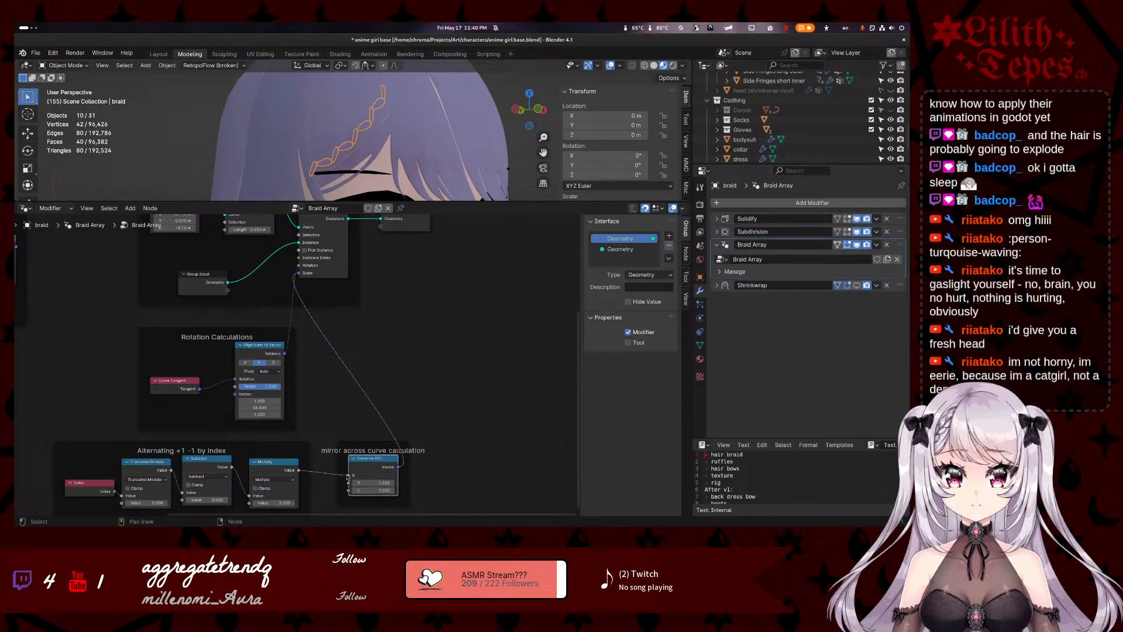
{"action": "left_click_drag", "start_coordinate": [349, 475], "coordinate": [349, 490]}
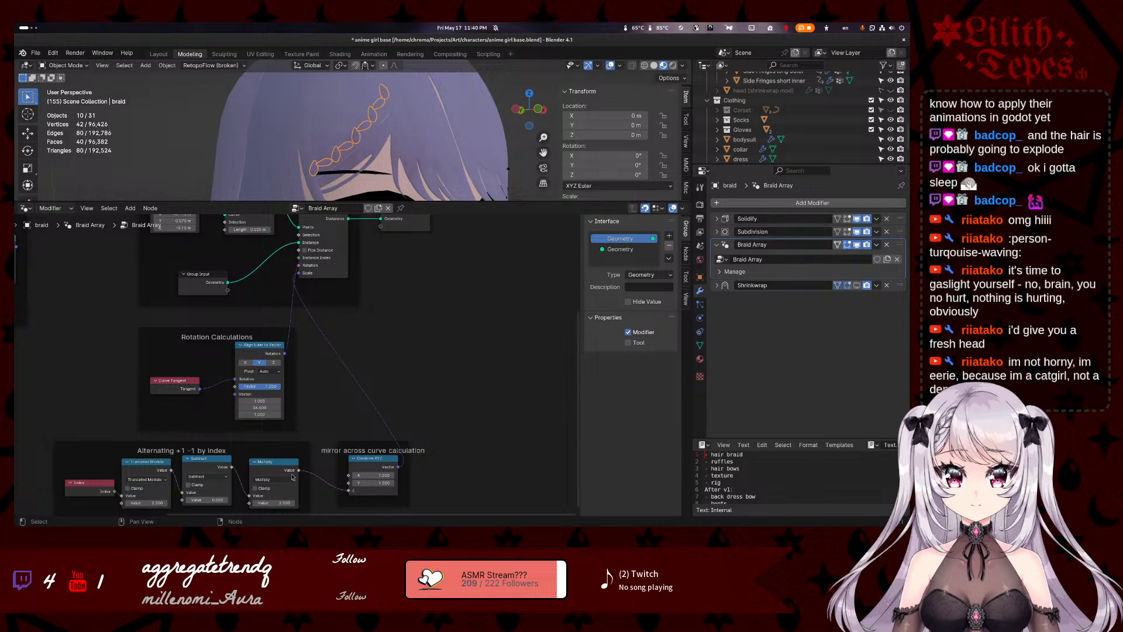
- Disconnect the Combine XYZ link from the Instance on Points scale and save the file
{"action": "middle_click_drag", "start_coordinate": [370, 319], "coordinate": [369, 375]}
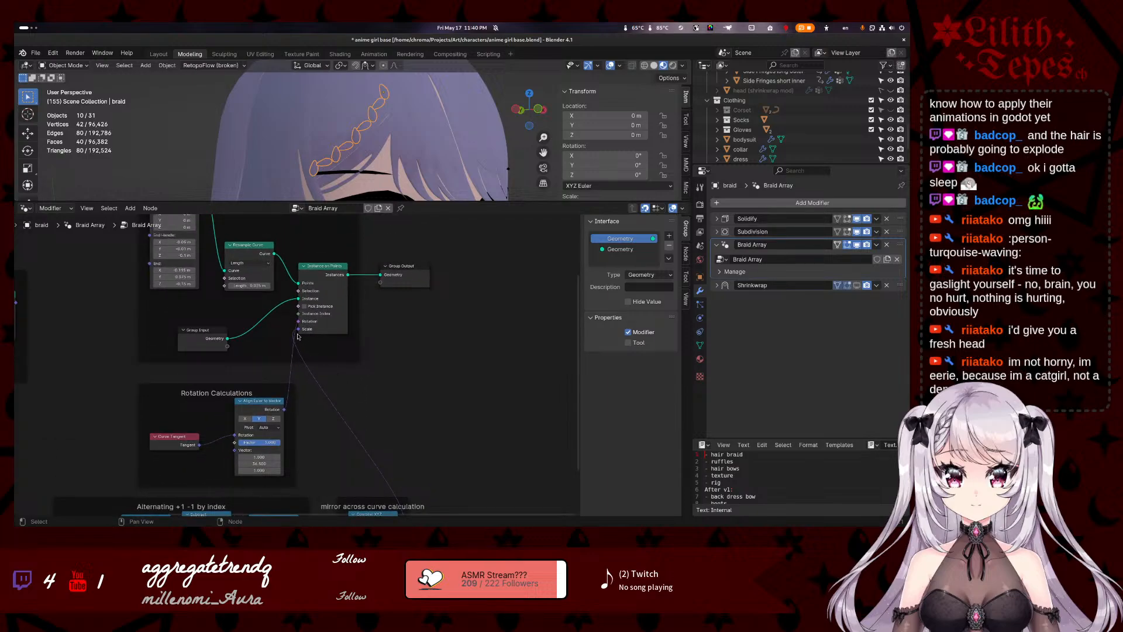
{"action": "left_click_drag", "start_coordinate": [299, 329], "coordinate": [287, 367]}
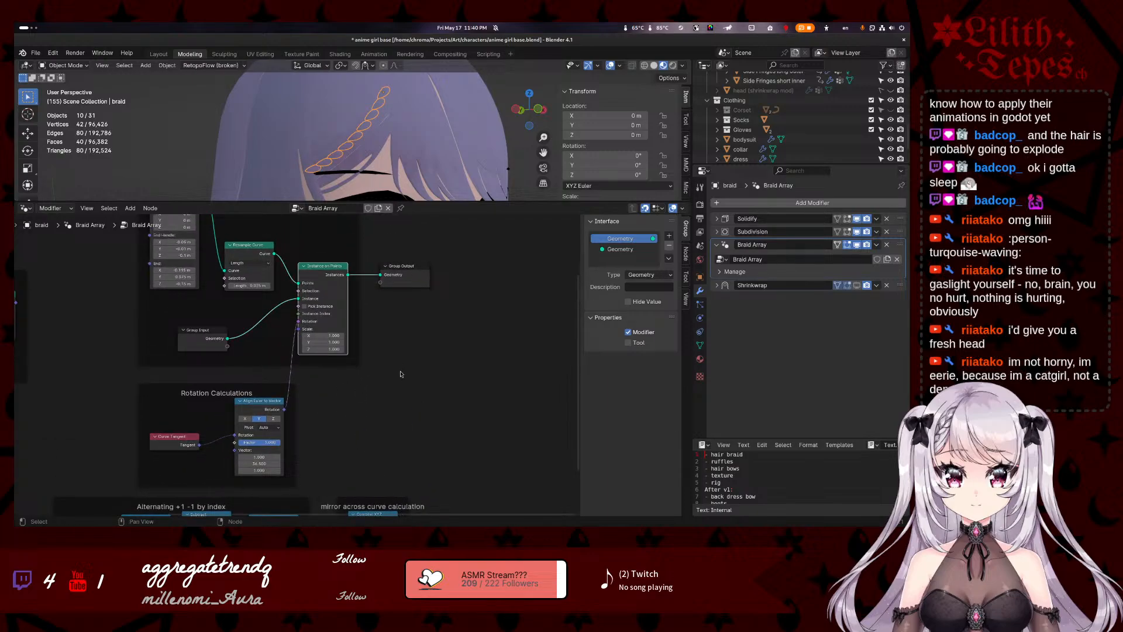
{"action": "left_click", "coordinate": [400, 369]}
{"action": "key", "text": "ctrl+s"}
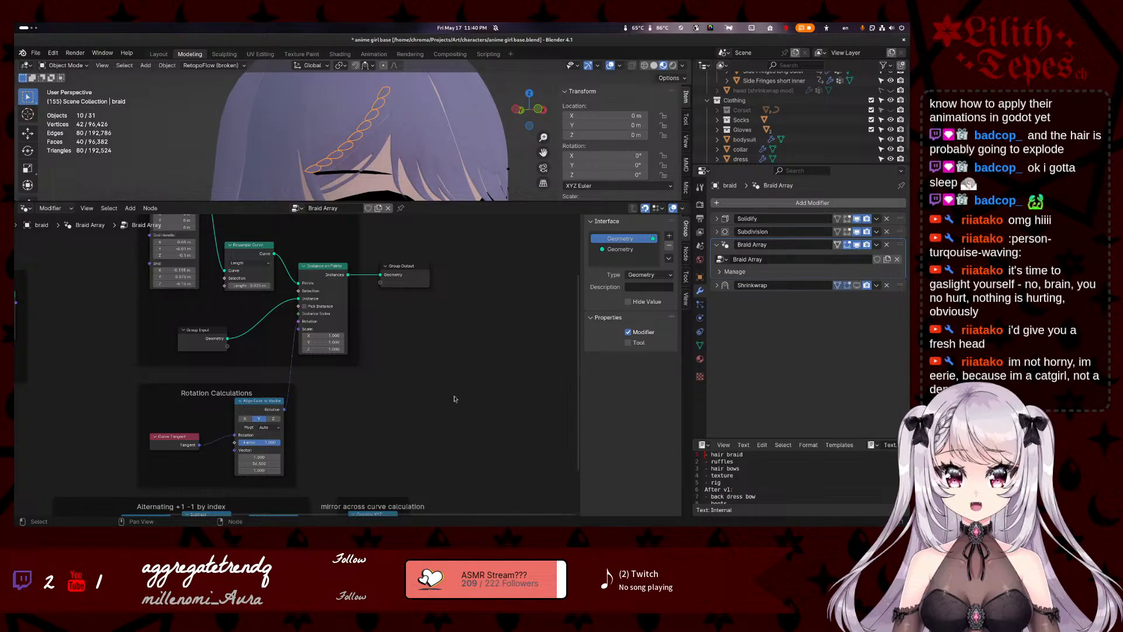
- Nudge the "Alternating +1 -1 by index" frame slightly closer to the mirror across curve calculation frame
{"action": "middle_click_drag", "start_coordinate": [455, 398], "coordinate": [526, 301]}
{"action": "mouse_move", "coordinate": [303, 402]}
{"action": "left_mouse_down"}
{"action": "mouse_move", "coordinate": [286, 399]}
{"action": "mouse_move", "coordinate": [307, 400]}
{"action": "left_mouse_up"}
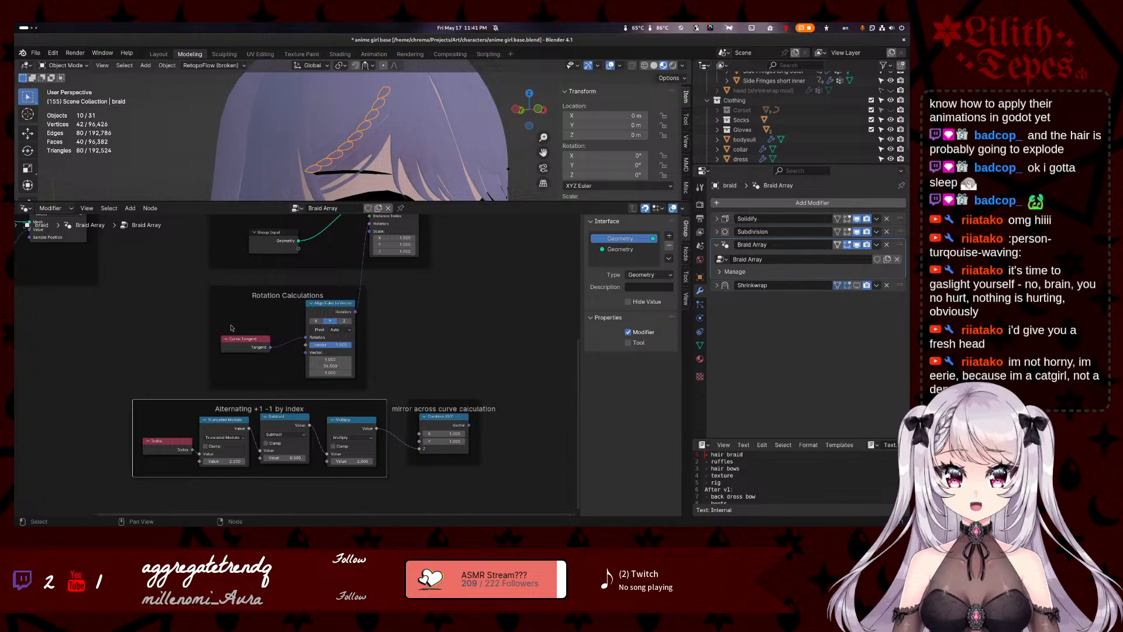
{"action": "scroll", "coordinate": [262, 338], "scroll_direction": "up", "scroll_amount": 2}
{"action": "scroll", "coordinate": [287, 341], "scroll_direction": "down", "scroll_amount": 1}
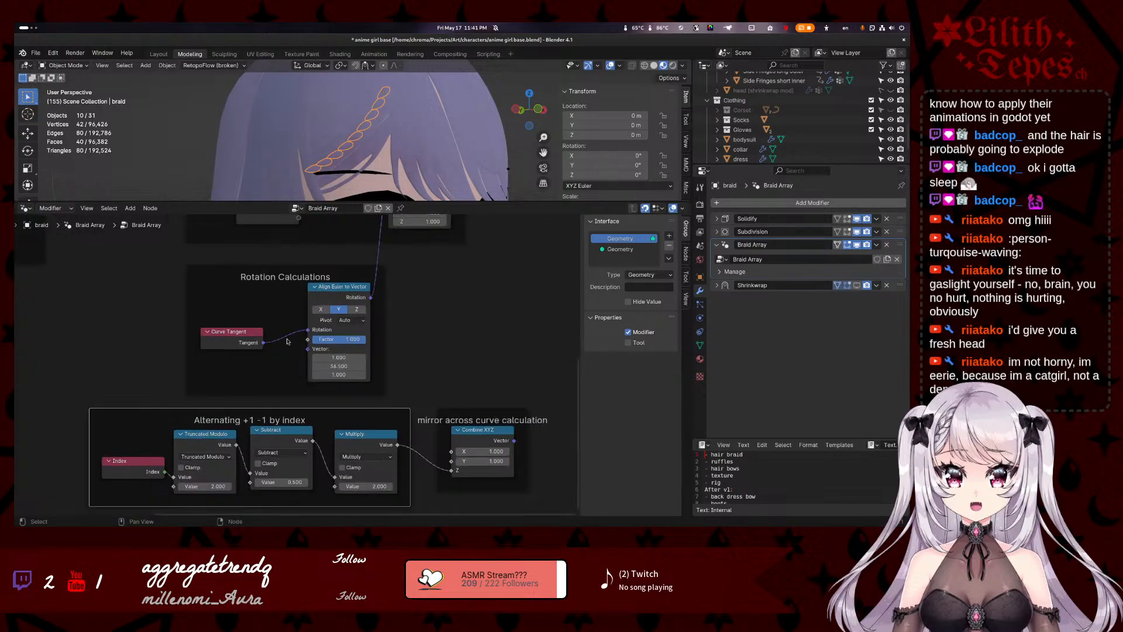
- Connect the mirror frame's Combine XYZ vector to the Instance on Points scale and try altering its X component, restoring it to 1
{"action": "middle_click_drag", "start_coordinate": [523, 319], "coordinate": [446, 411]}
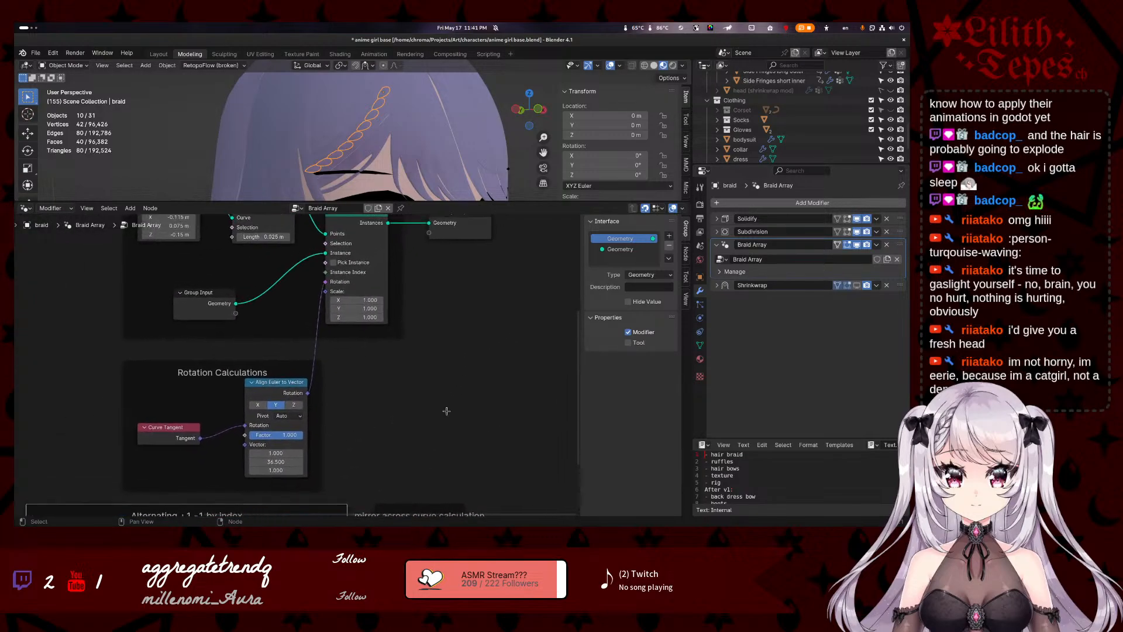
{"action": "middle_click_drag", "start_coordinate": [462, 356], "coordinate": [458, 415]}
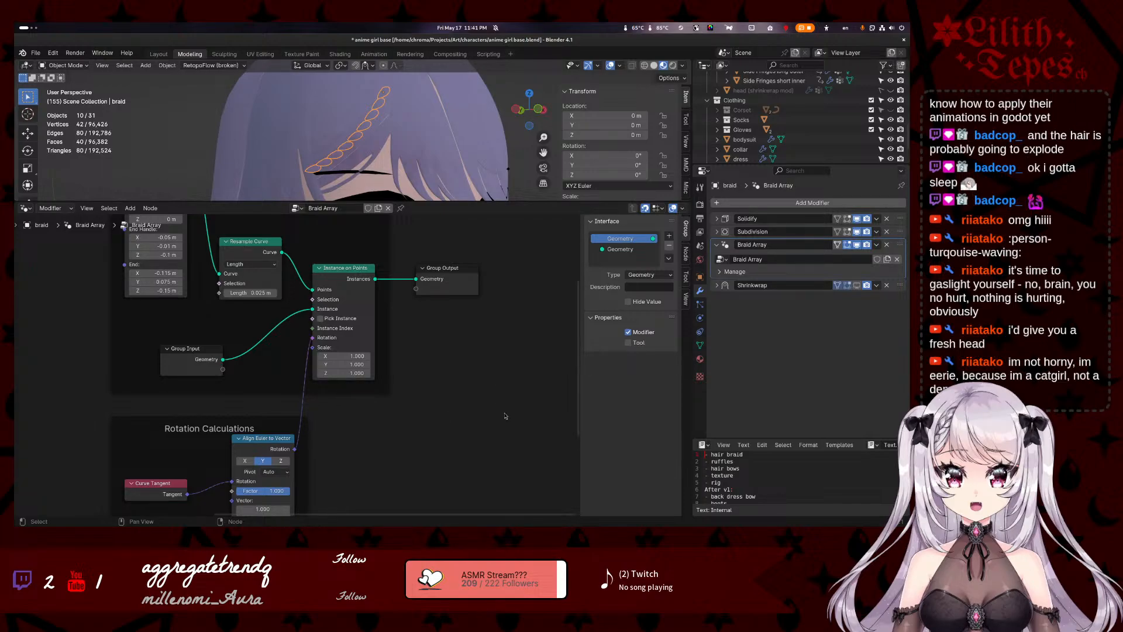
{"action": "middle_click_drag", "start_coordinate": [393, 433], "coordinate": [413, 304]}
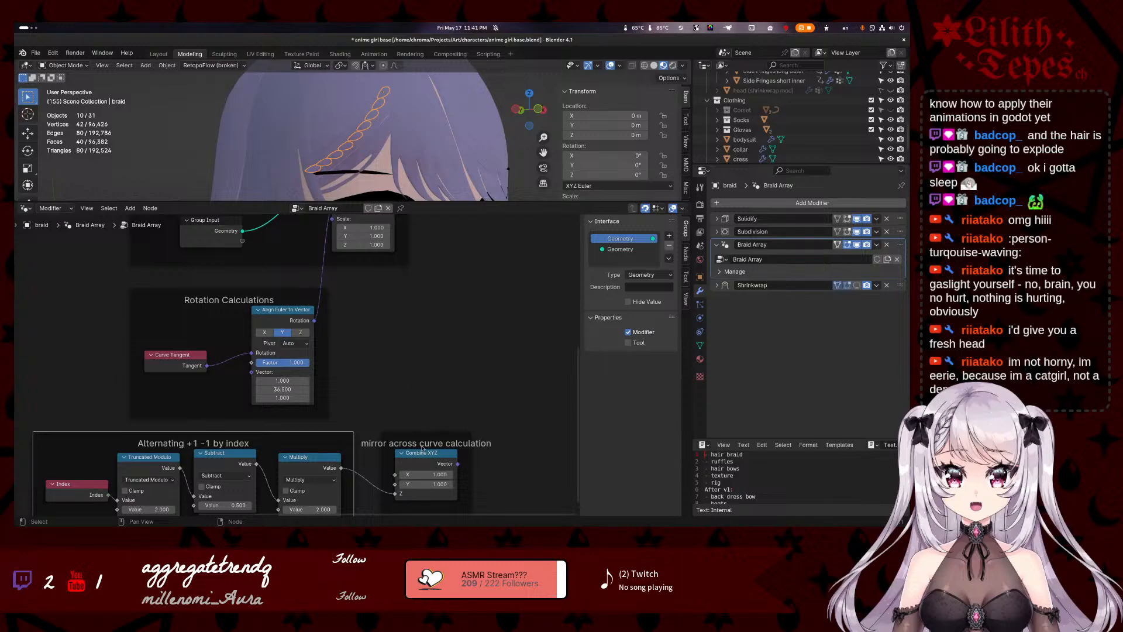
{"action": "left_click_drag", "start_coordinate": [426, 455], "coordinate": [331, 280]}
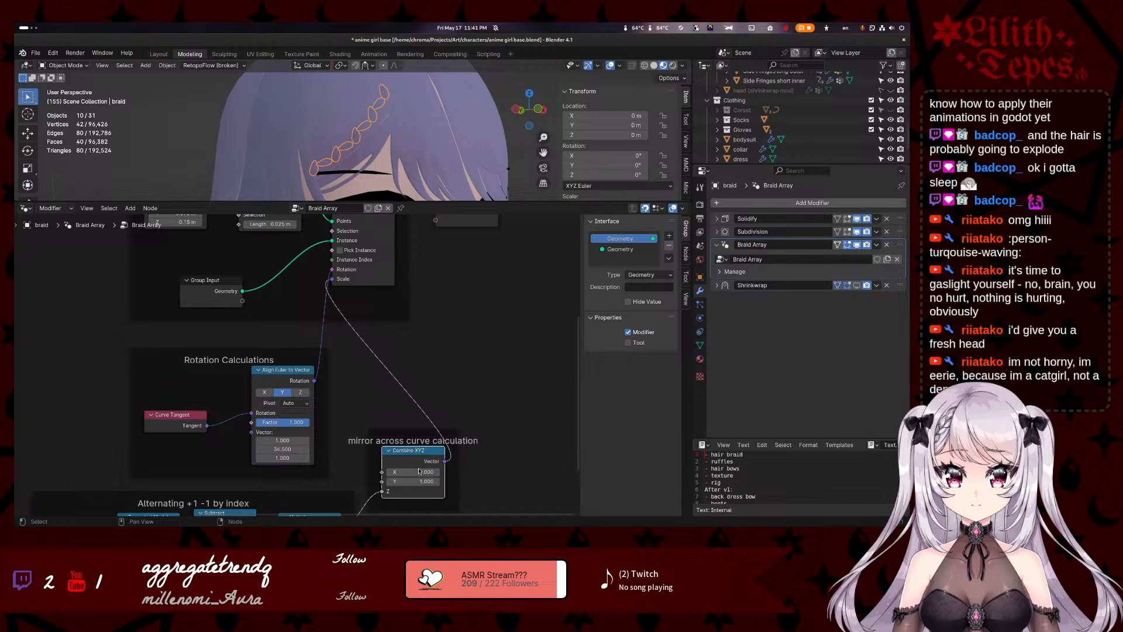
{"action": "mouse_move", "coordinate": [418, 470]}
{"action": "left_mouse_down"}
{"action": "mouse_move", "coordinate": [402, 471]}
{"action": "mouse_move", "coordinate": [421, 471]}
{"action": "left_mouse_up"}
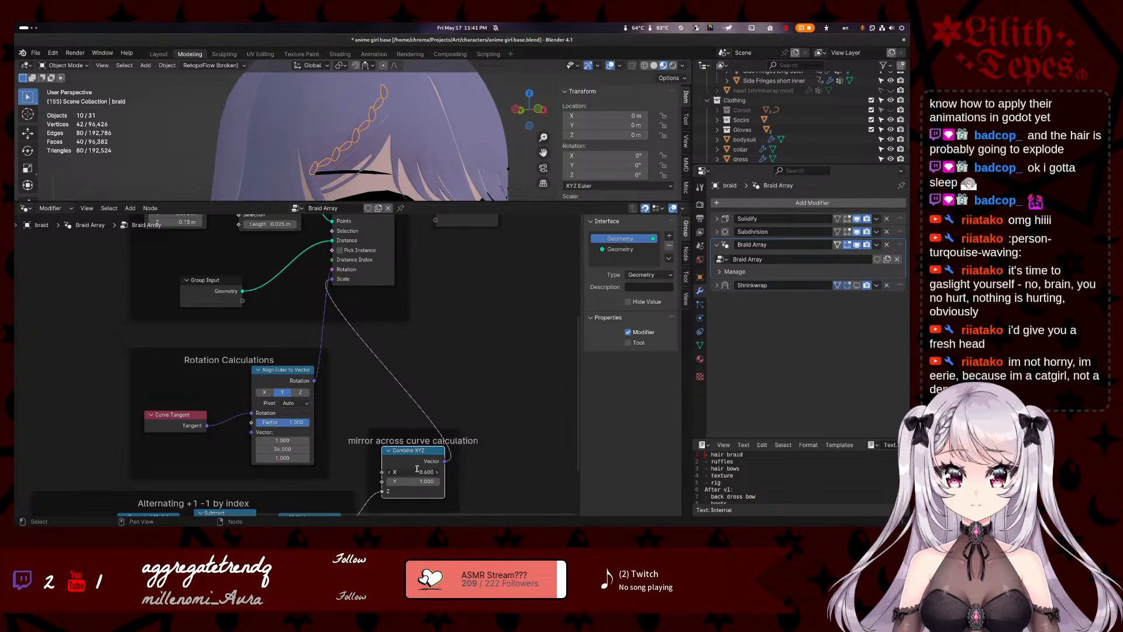
{"action": "left_click", "coordinate": [429, 474]}
{"action": "key", "text": "Return"}
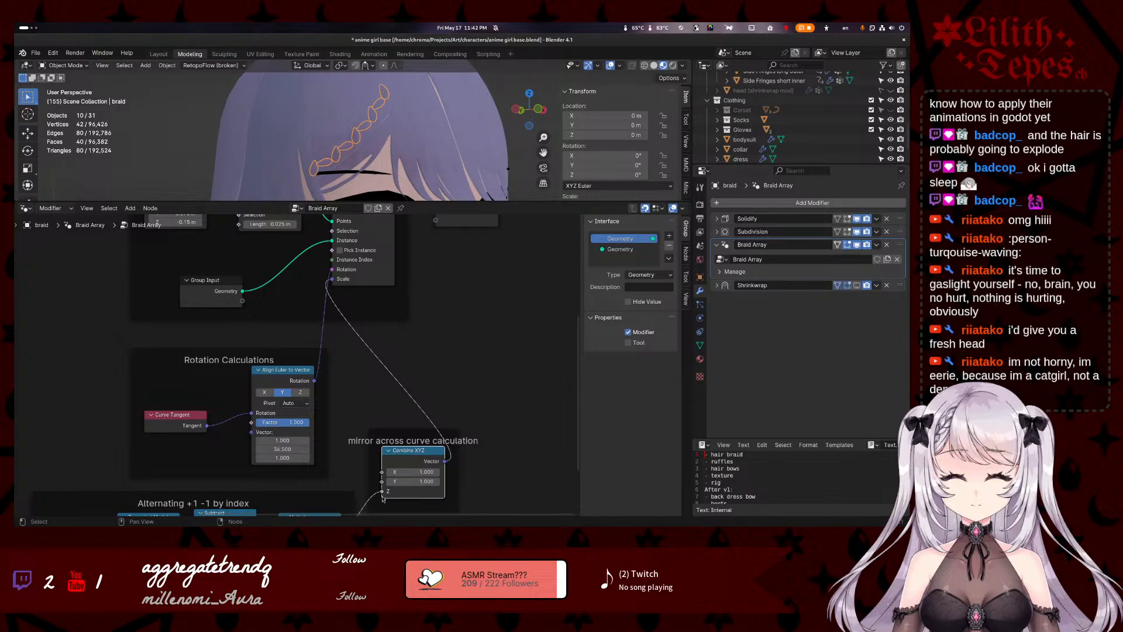
- Try feeding the Multiply value into different Combine XYZ inputs: Y alone, X with Y, and Y with Z
{"action": "left_click_drag", "start_coordinate": [382, 491], "coordinate": [382, 480]}
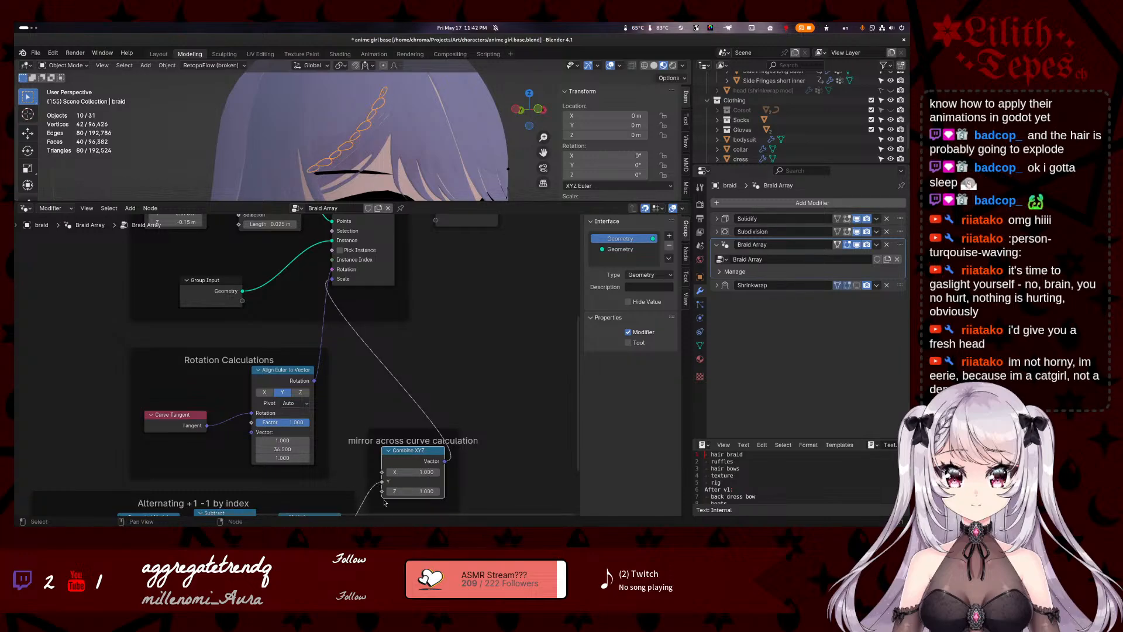
{"action": "middle_click_drag", "start_coordinate": [344, 474], "coordinate": [354, 401]}
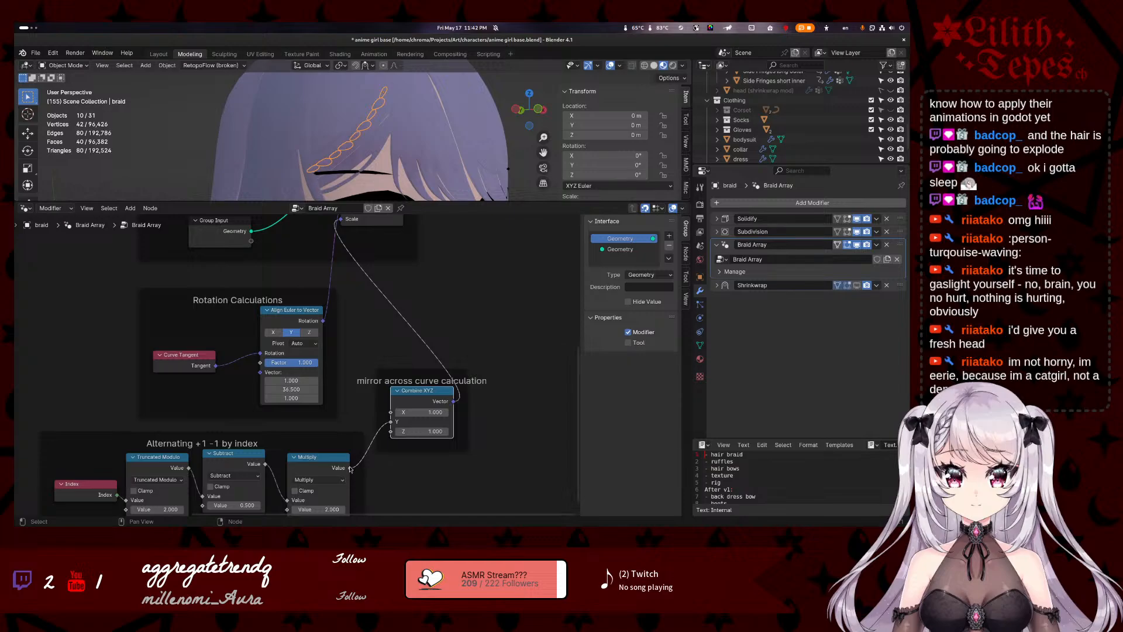
{"action": "left_click_drag", "start_coordinate": [350, 468], "coordinate": [391, 412]}
{"action": "left_click_drag", "start_coordinate": [350, 468], "coordinate": [392, 427]}
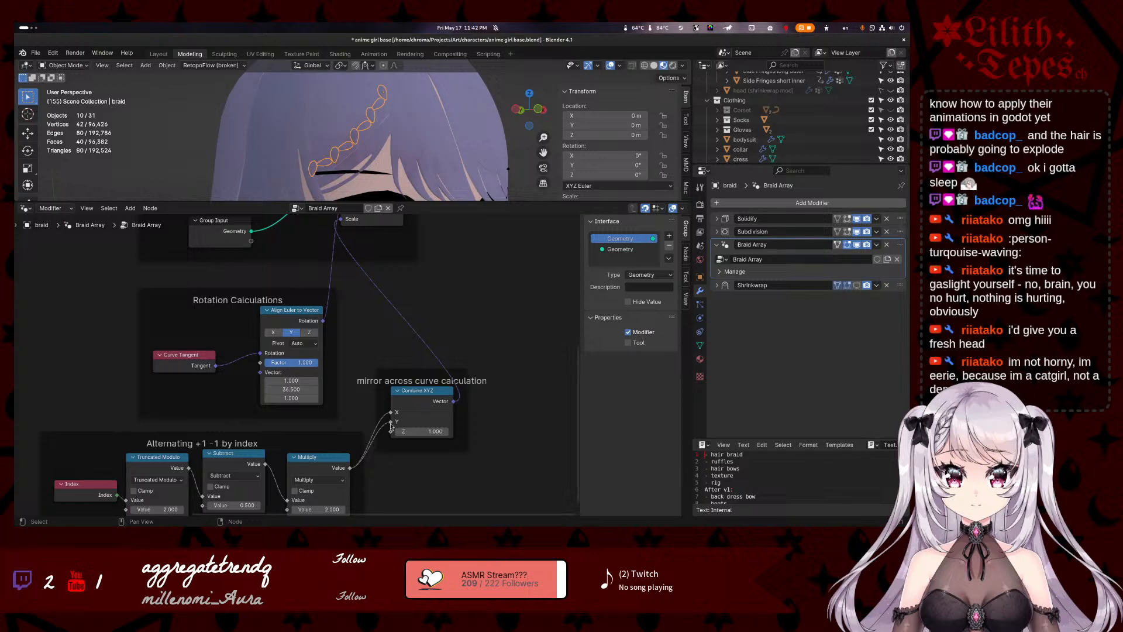
{"action": "middle_click_drag", "start_coordinate": [401, 336], "coordinate": [395, 389]}
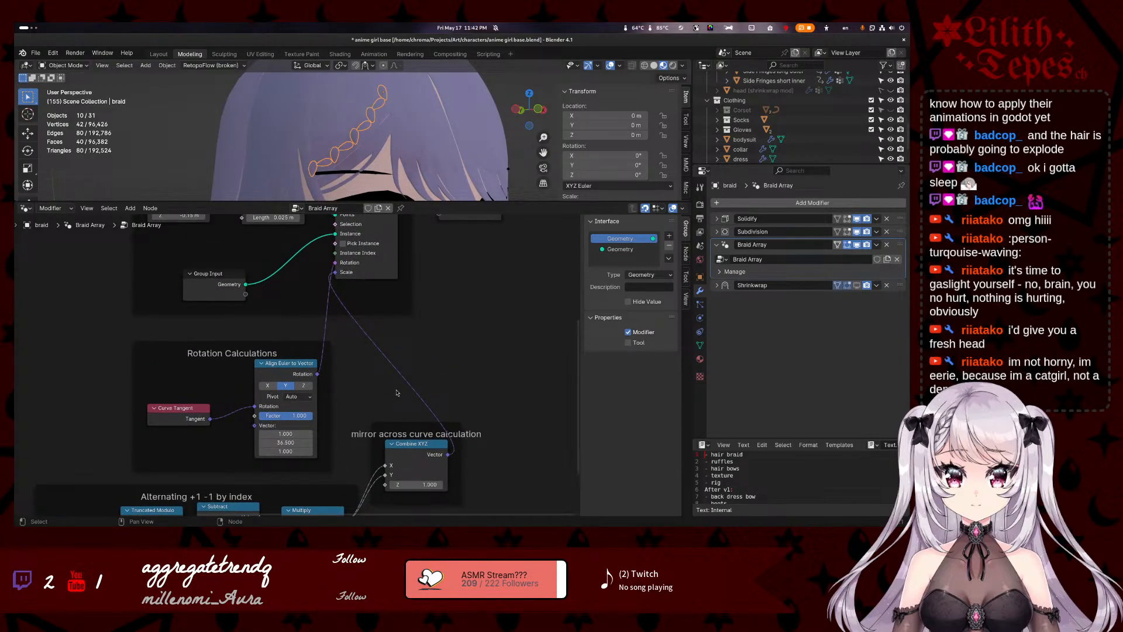
{"action": "middle_click_drag", "start_coordinate": [381, 490], "coordinate": [384, 436]}
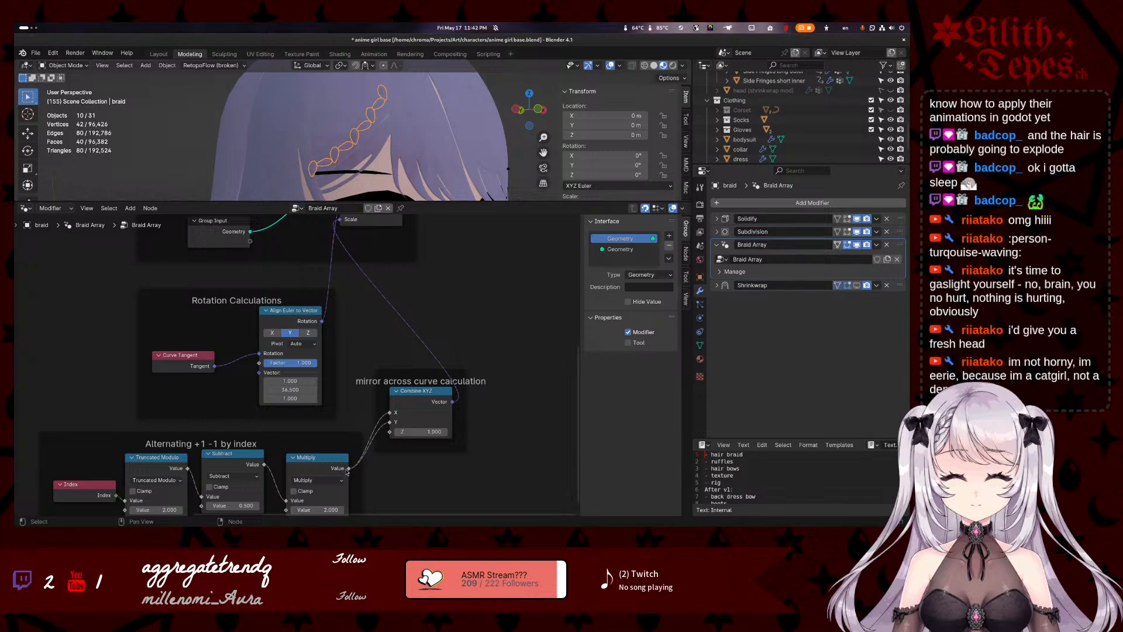
{"action": "left_click_drag", "start_coordinate": [348, 468], "coordinate": [375, 417]}
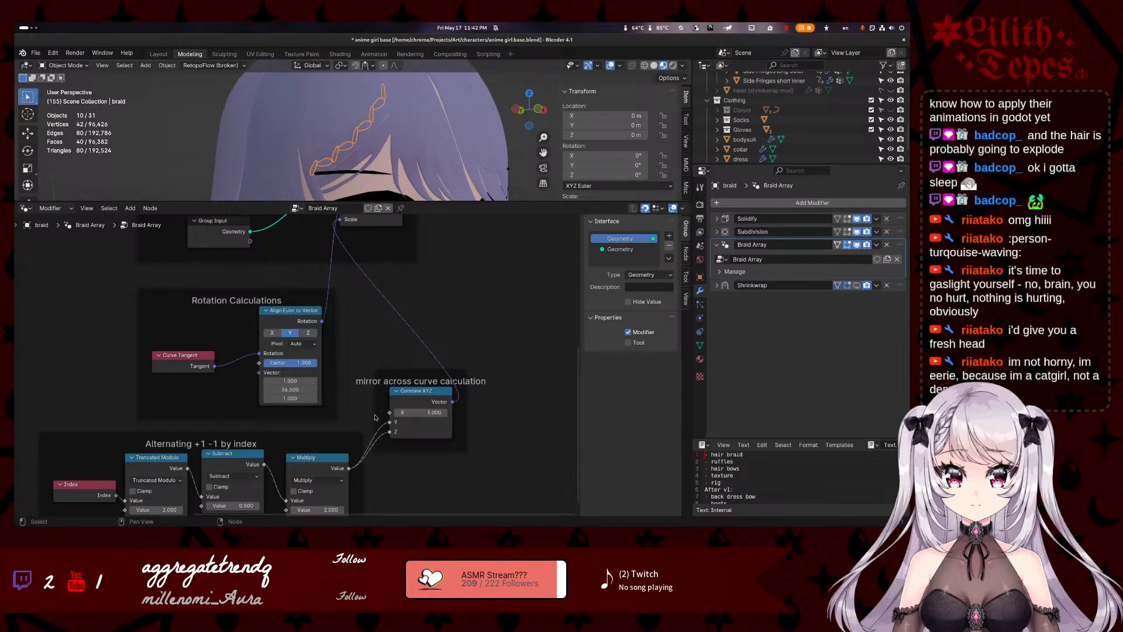
- Detach the Combine XYZ vector from the Instance on Points scale and link the Multiply value only to Combine XYZ's Y
{"action": "left_click_drag", "start_coordinate": [350, 469], "coordinate": [374, 439]}
{"action": "left_click_drag", "start_coordinate": [390, 422], "coordinate": [376, 438]}
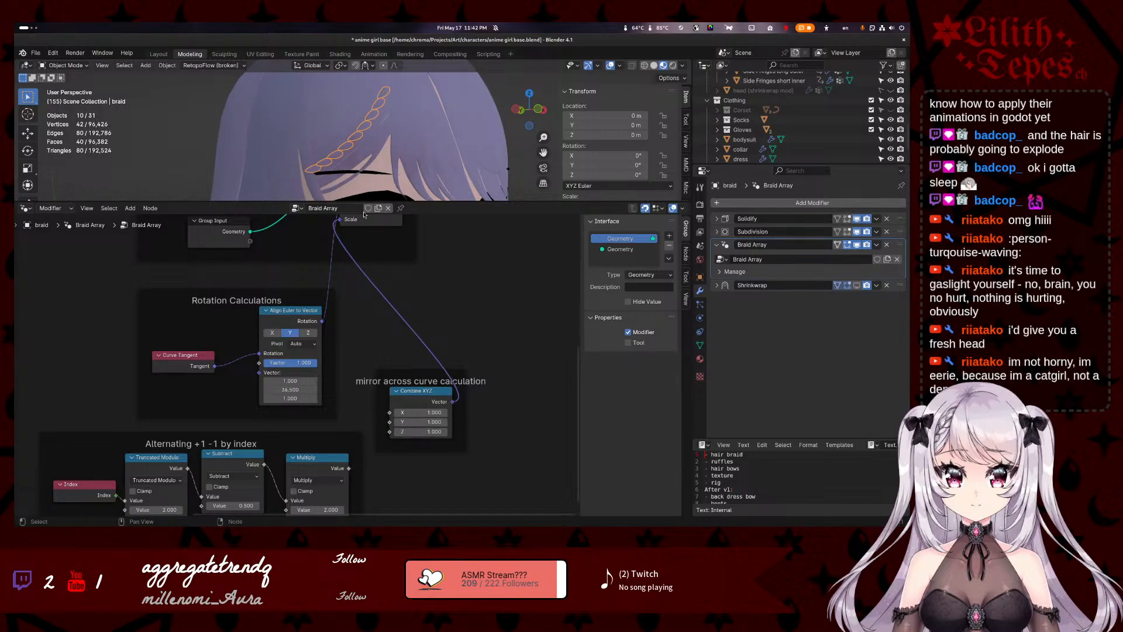
{"action": "left_click_drag", "start_coordinate": [339, 220], "coordinate": [344, 289]}
{"action": "left_click_drag", "start_coordinate": [350, 468], "coordinate": [390, 425]}
- Move the Group Output node farther out and add a Scale Instances node between Instance on Points and Group Output
{"action": "middle_click_drag", "start_coordinate": [503, 328], "coordinate": [432, 409]}
{"action": "scroll", "coordinate": [436, 424], "scroll_direction": "down", "scroll_amount": 3}
{"action": "left_click_drag", "start_coordinate": [392, 263], "coordinate": [503, 281]}
{"action": "left_click_drag", "start_coordinate": [329, 264], "coordinate": [388, 369]}
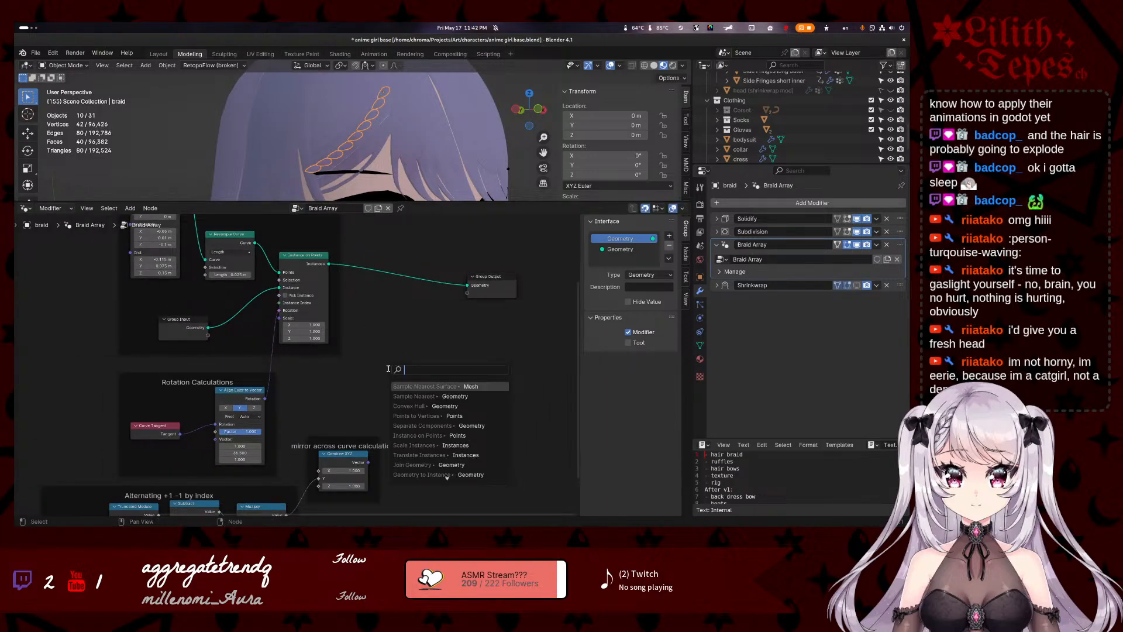
{"action": "type", "text": "transfo"}
{"action": "key", "text": "BackSpace"}
{"action": "key", "text": "BackSpace"}
{"action": "key", "text": "BackSpace"}
{"action": "key", "text": "BackSpace"}
{"action": "key", "text": "BackSpace"}
{"action": "key", "text": "BackSpace"}
{"action": "key", "text": "BackSpace"}
{"action": "key", "text": "BackSpace"}
{"action": "key", "text": "BackSpace"}
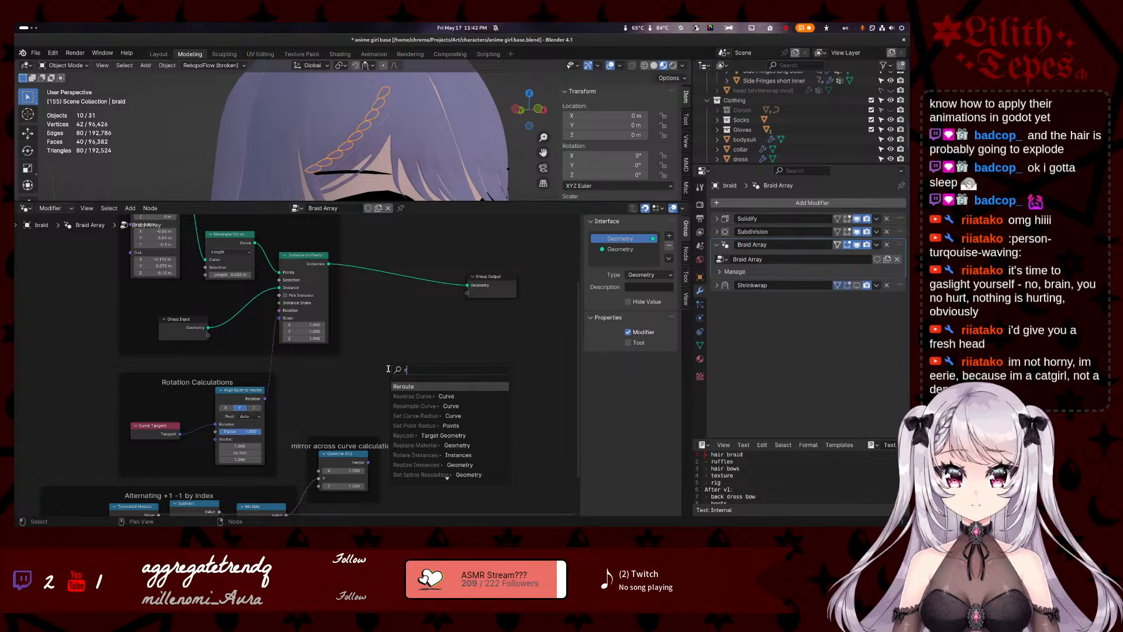
{"action": "type", "text": "scale in"}
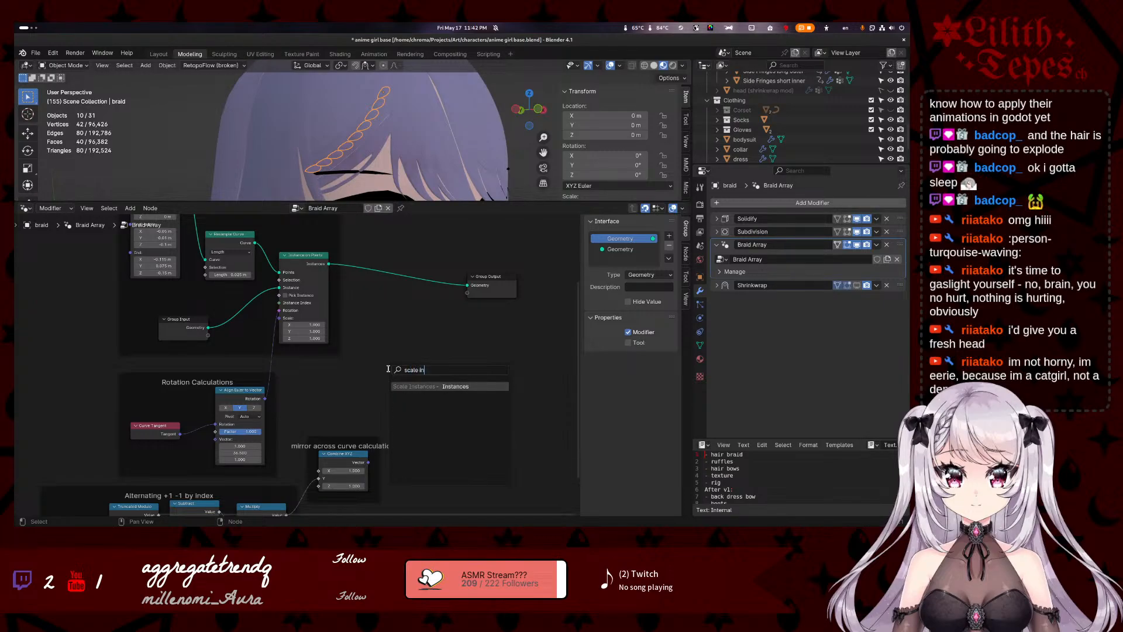
{"action": "key", "text": "Return"}
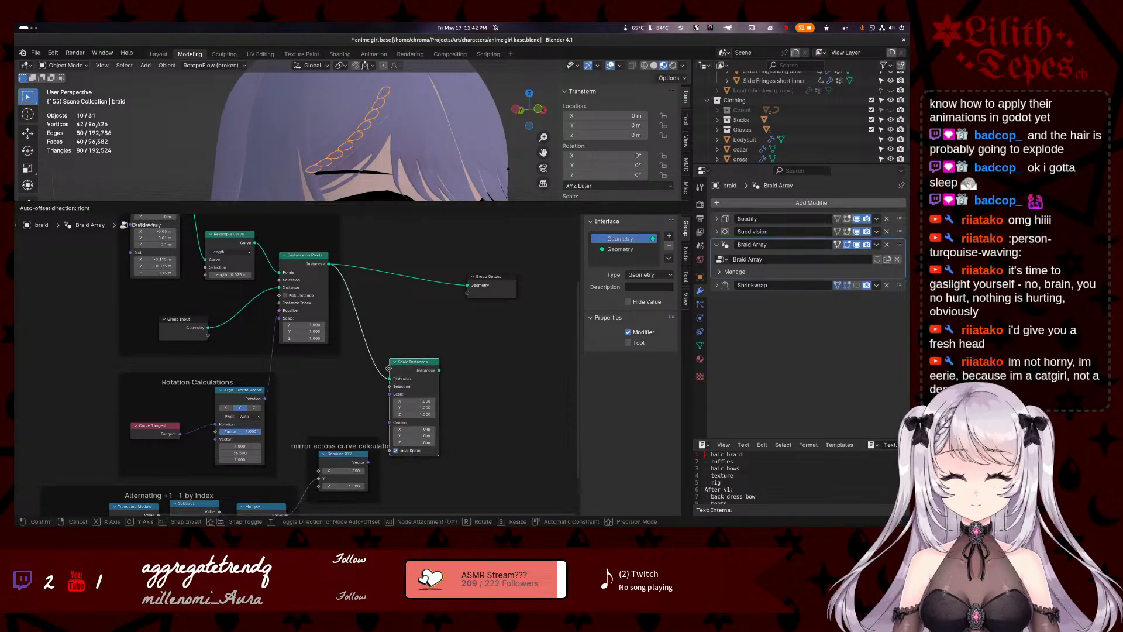
{"action": "left_click", "coordinate": [413, 340]}
{"action": "left_click_drag", "start_coordinate": [426, 335], "coordinate": [467, 285]}
- Connect the Combine XYZ vector to the Scale Instances node's scale, and toggle its Local Space option off and back on
{"action": "middle_click_drag", "start_coordinate": [373, 462], "coordinate": [384, 454]}
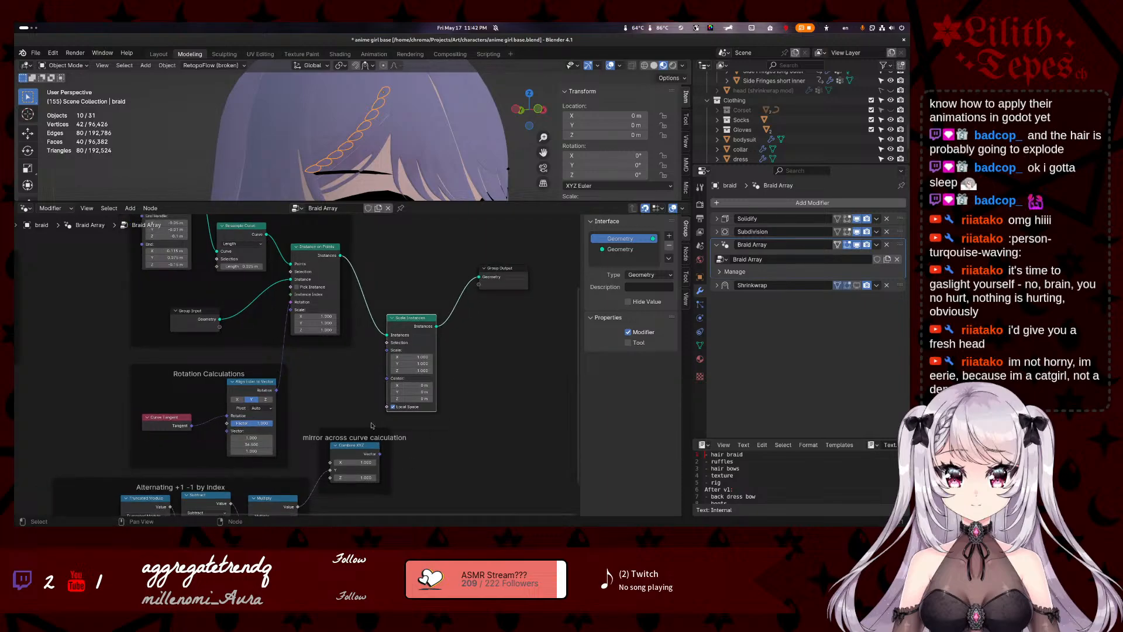
{"action": "left_click_drag", "start_coordinate": [380, 454], "coordinate": [427, 323]}
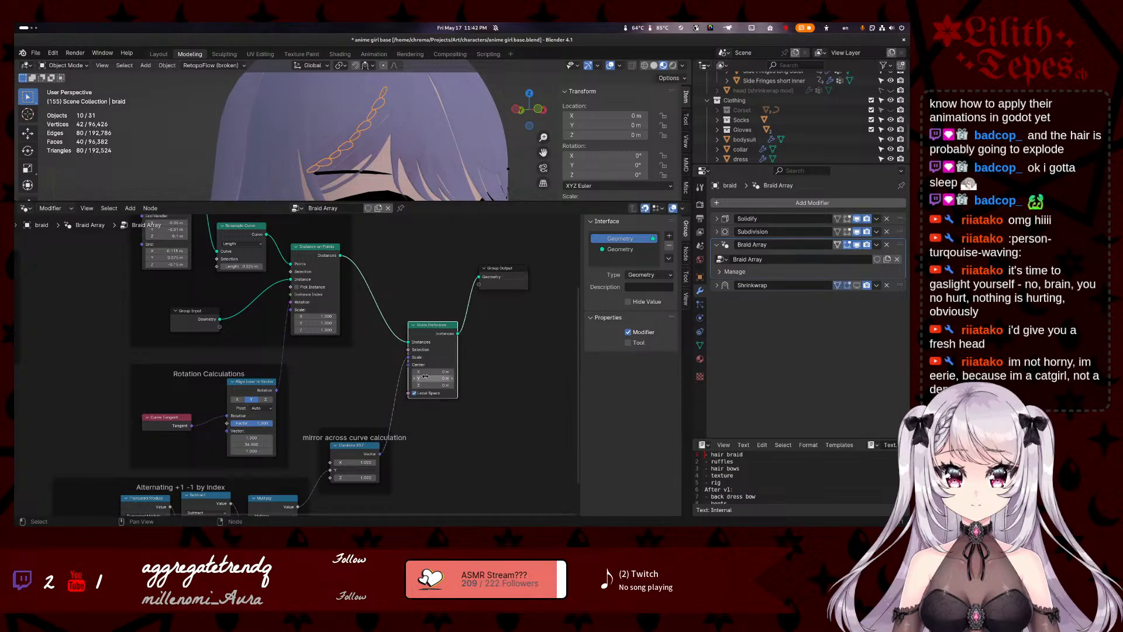
{"action": "scroll", "coordinate": [434, 372], "scroll_direction": "up", "scroll_amount": 3}
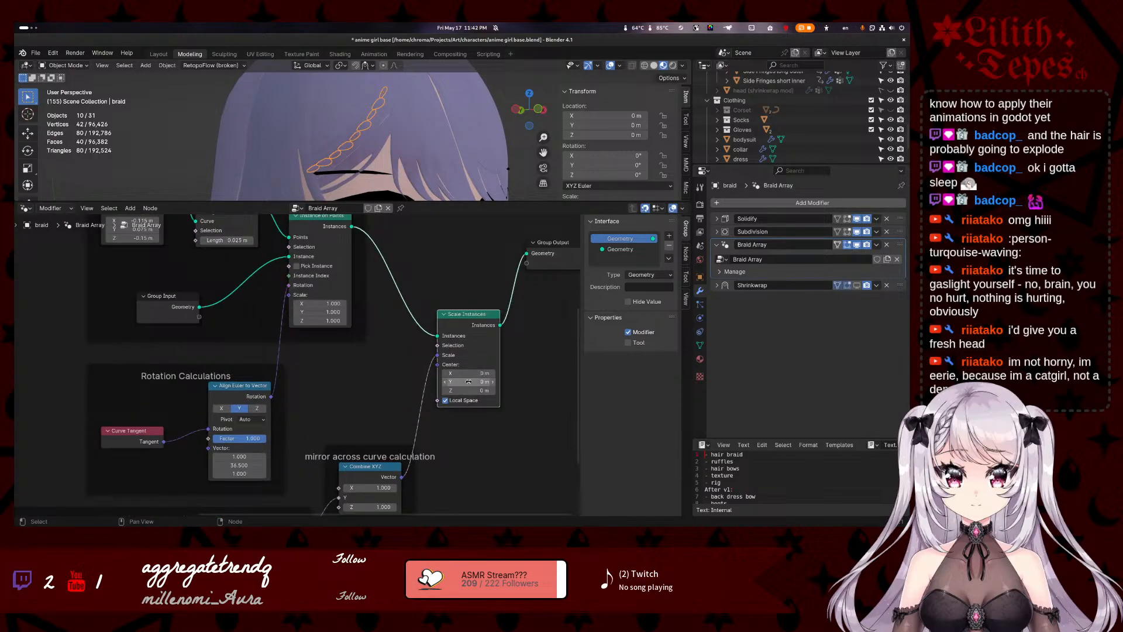
{"action": "left_click_drag", "start_coordinate": [469, 381], "coordinate": [469, 381]}
{"action": "left_click", "coordinate": [452, 401]}
{"action": "left_click", "coordinate": [452, 401]}
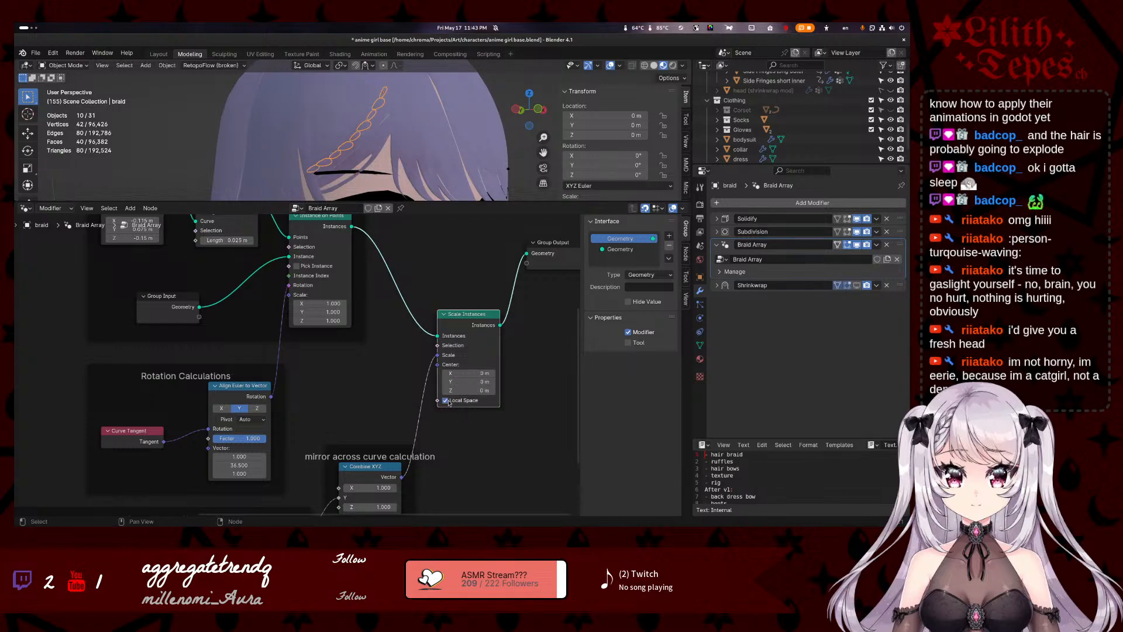
- Move the mirror across curve calculation frame beneath the Scale Instances node and reroute the Multiply value from Combine XYZ's Y to Z
{"action": "middle_click_drag", "start_coordinate": [443, 453], "coordinate": [433, 410]}
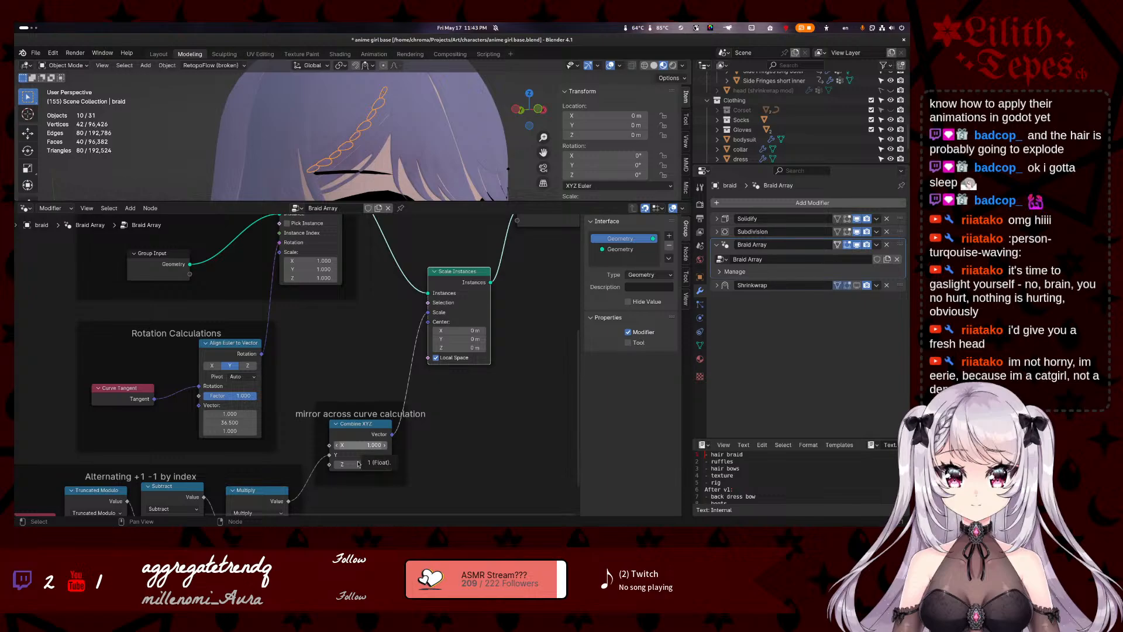
{"action": "scroll", "coordinate": [297, 480], "scroll_direction": "down", "scroll_amount": 1}
{"action": "middle_click_drag", "start_coordinate": [300, 495], "coordinate": [281, 458]}
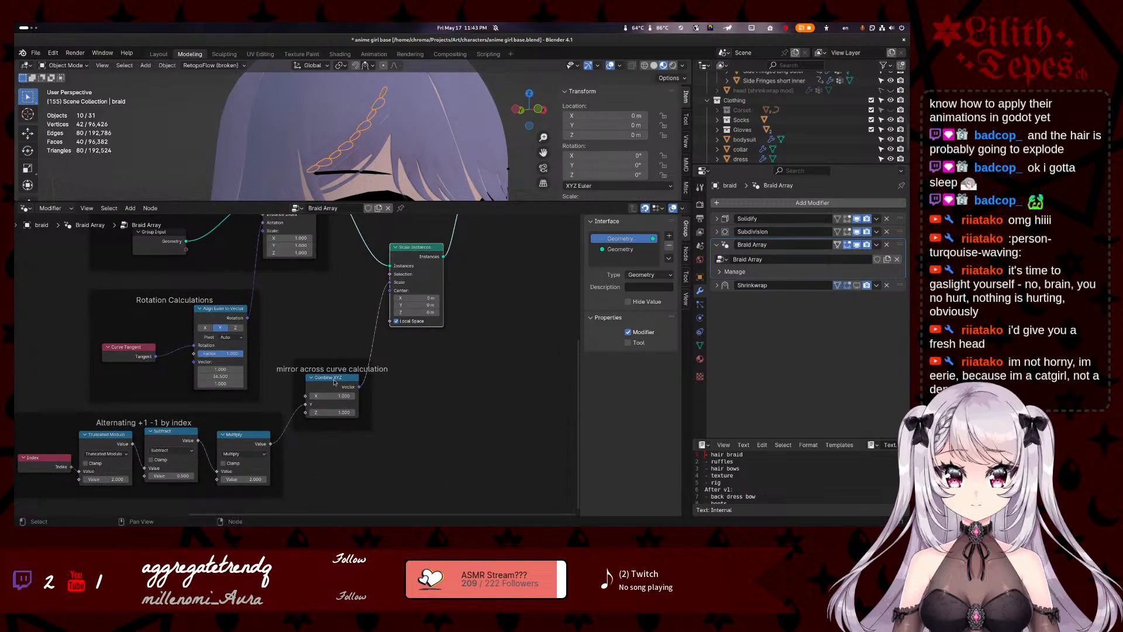
{"action": "left_click_drag", "start_coordinate": [334, 382], "coordinate": [366, 402]}
{"action": "left_click_drag", "start_coordinate": [272, 448], "coordinate": [353, 426]}
{"action": "left_click", "coordinate": [300, 383]}
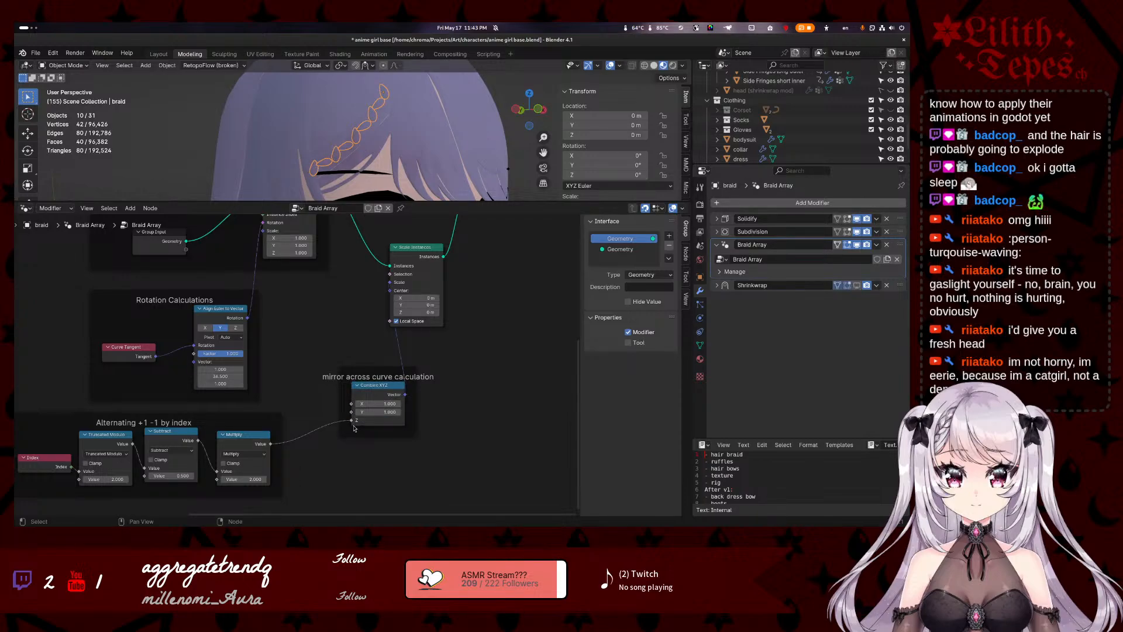
{"action": "left_click_drag", "start_coordinate": [271, 443], "coordinate": [351, 420]}
{"action": "left_click_drag", "start_coordinate": [353, 405], "coordinate": [347, 425]}
{"action": "left_click", "coordinate": [347, 425]}
- Try the Scale Instances node without Local Space, check the braid from the side of the head, and re-enable the option
{"action": "left_click", "coordinate": [396, 322]}
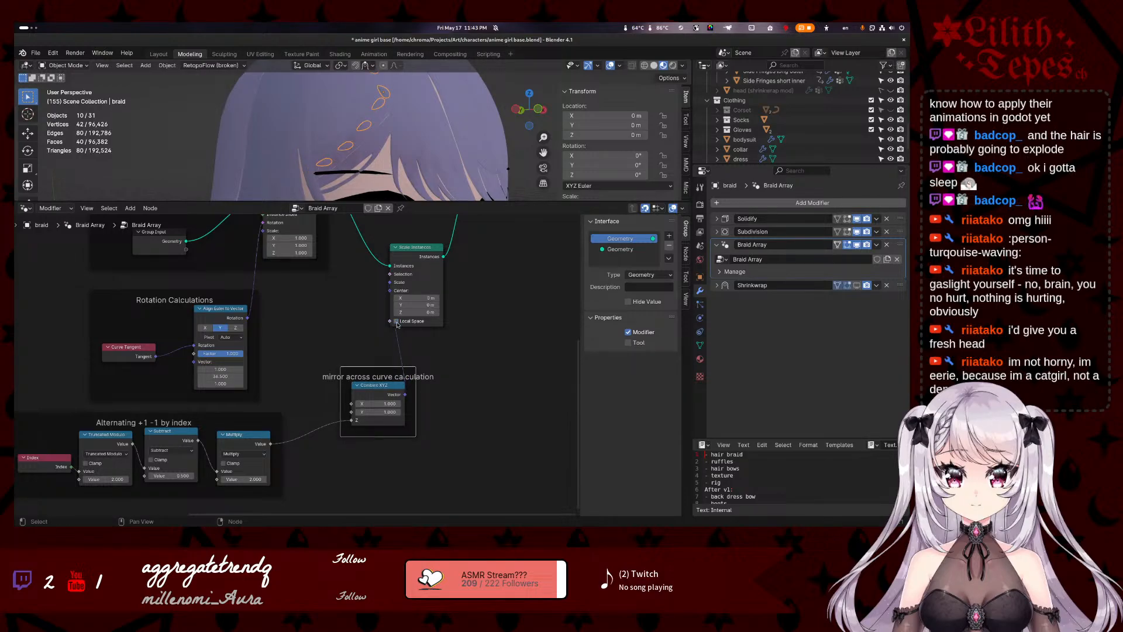
{"action": "scroll", "coordinate": [328, 143], "scroll_direction": "down", "scroll_amount": 5}
{"action": "scroll", "coordinate": [320, 135], "scroll_direction": "up", "scroll_amount": 2}
{"action": "middle_click_drag", "start_coordinate": [320, 135], "coordinate": [333, 146]}
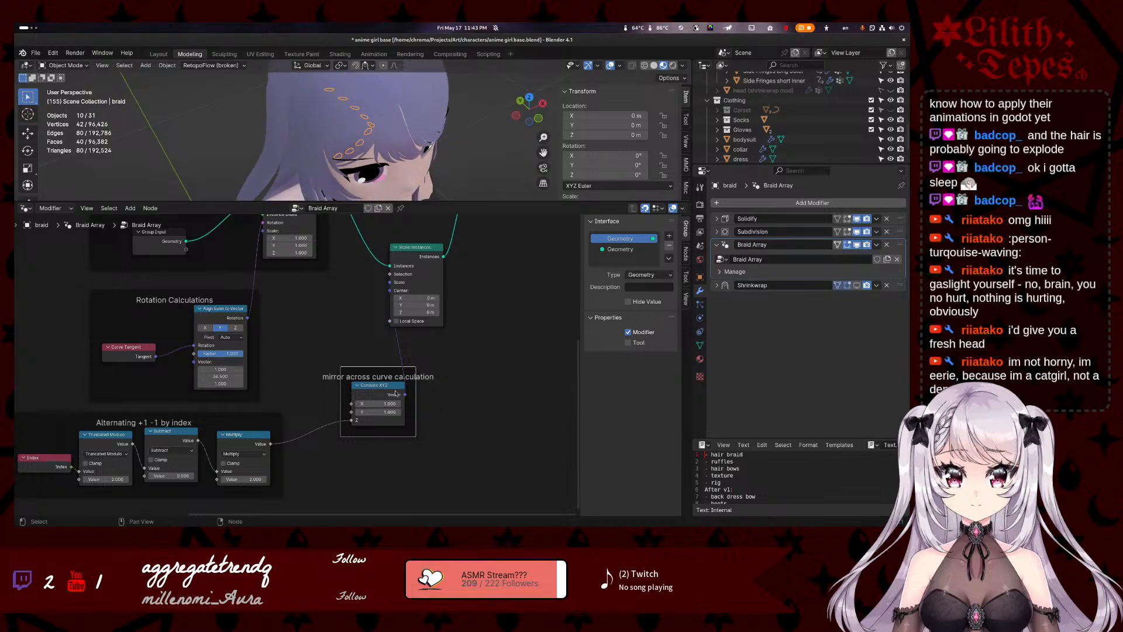
{"action": "left_click", "coordinate": [397, 321]}
- Examine the node chain from Instance on Points through Scale Instances to Group Output, along with the calculation frames feeding it
{"action": "middle_click_drag", "start_coordinate": [333, 317], "coordinate": [335, 366]}
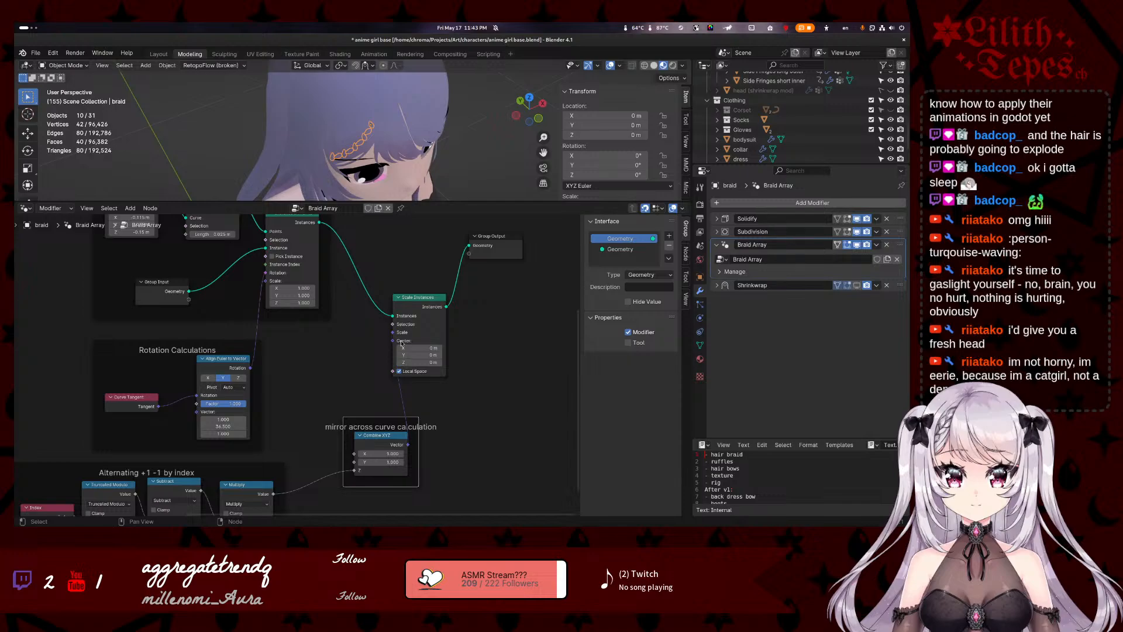
{"action": "middle_click_drag", "start_coordinate": [335, 331], "coordinate": [343, 410]}
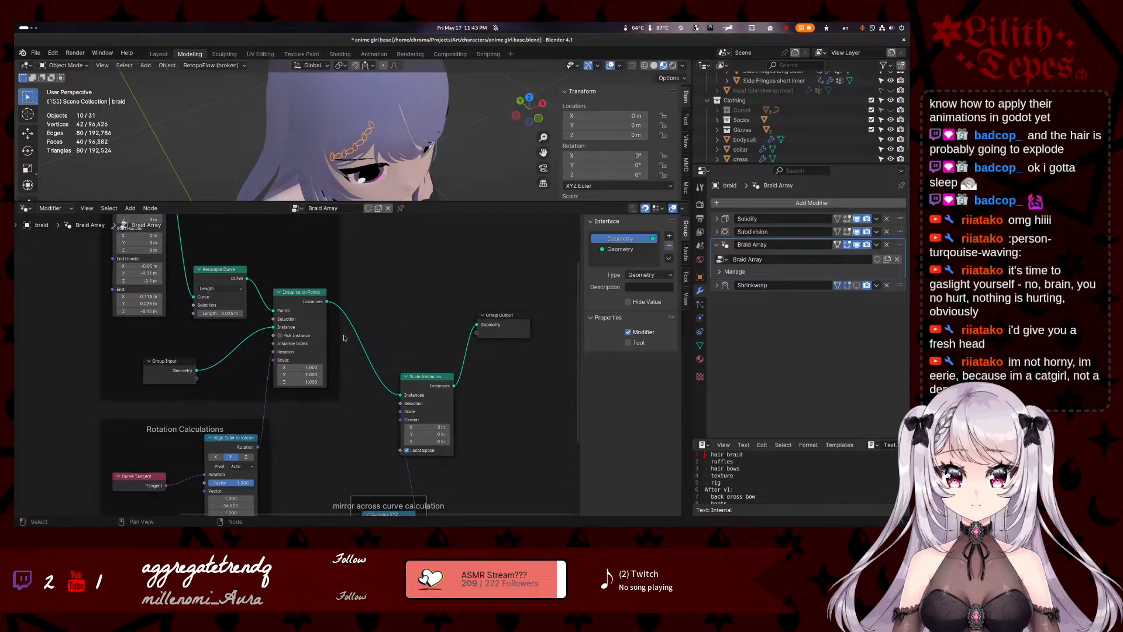
{"action": "middle_click_drag", "start_coordinate": [375, 316], "coordinate": [354, 298]}
{"action": "left_click_drag", "start_coordinate": [307, 281], "coordinate": [335, 316]}
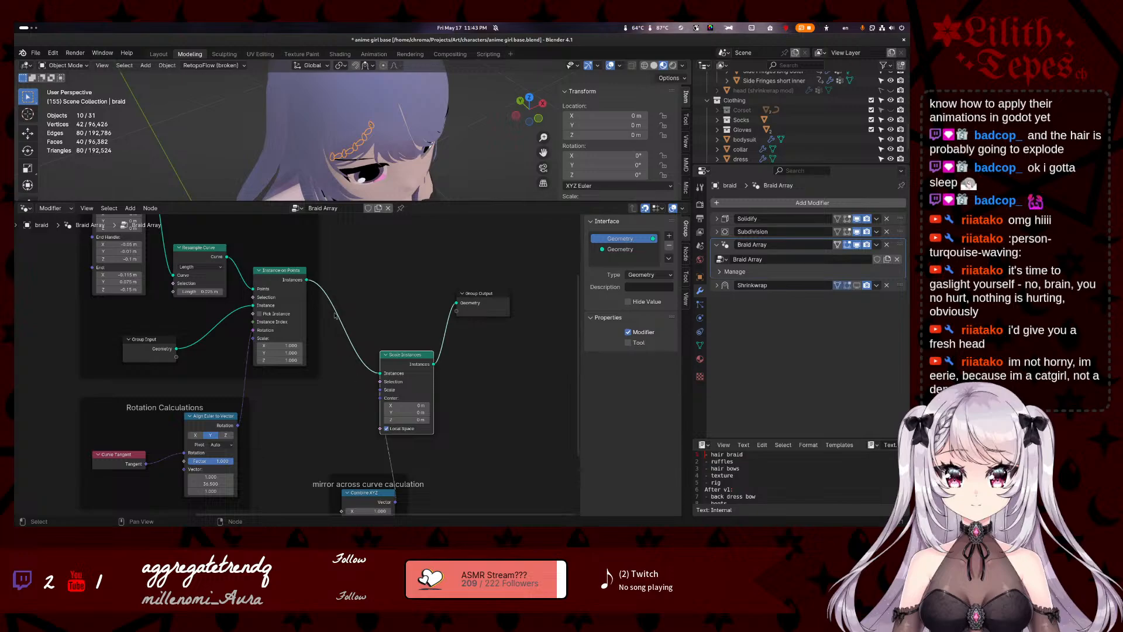
{"action": "middle_click_drag", "start_coordinate": [282, 411], "coordinate": [277, 385]}
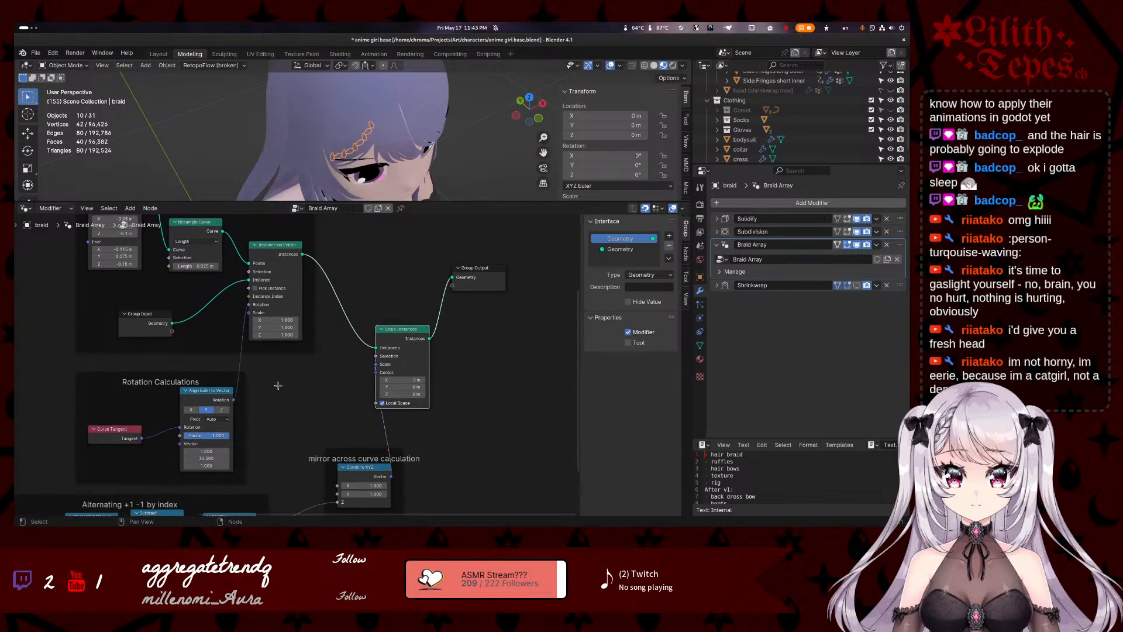
{"action": "middle_click_drag", "start_coordinate": [171, 307], "coordinate": [171, 387]}
{"action": "middle_click_drag", "start_coordinate": [221, 332], "coordinate": [172, 331]}
{"action": "middle_click_drag", "start_coordinate": [355, 329], "coordinate": [369, 317]}
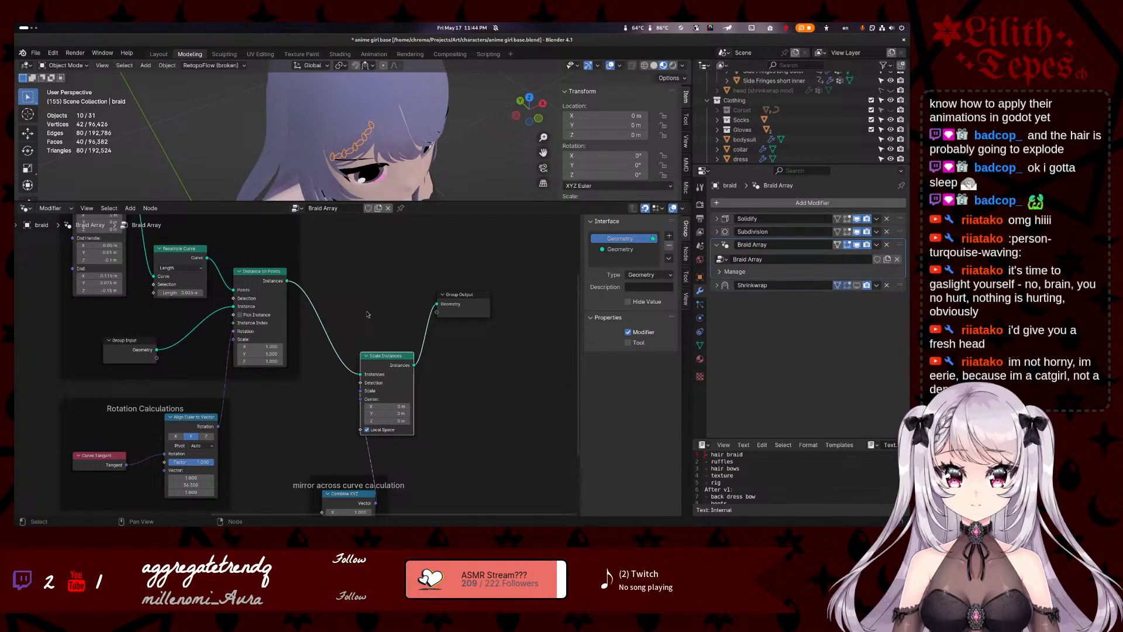
{"action": "middle_click_drag", "start_coordinate": [320, 438], "coordinate": [322, 357]}
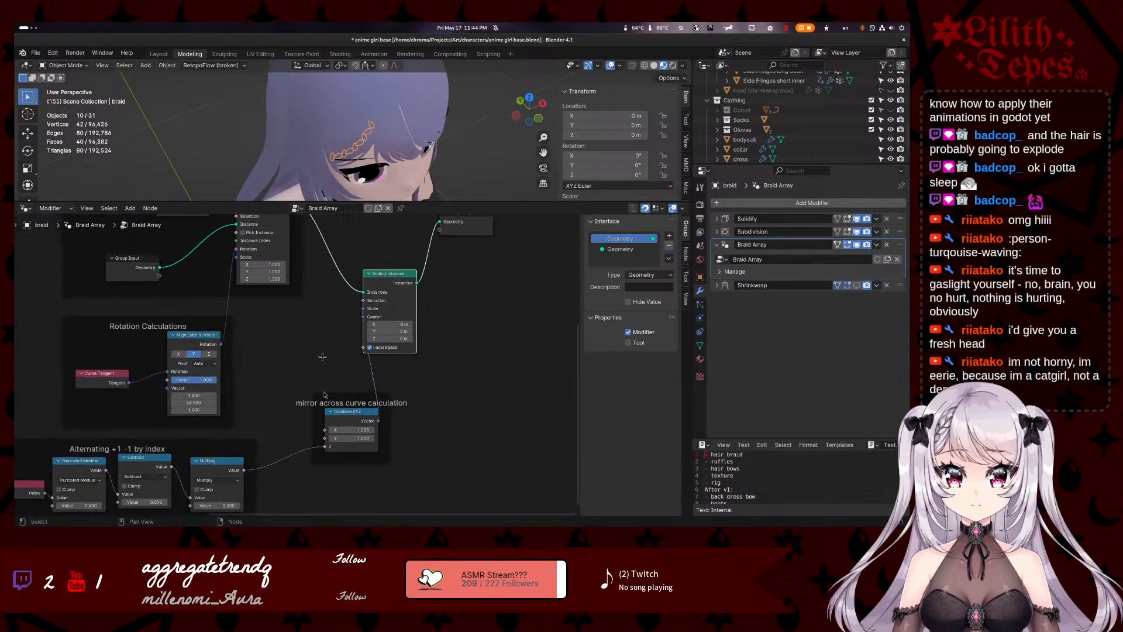
- Move the mirror across curve calculation frame closer to the Alternating +1 -1 by index frame and nudge the Scale Instances node
{"action": "left_click_drag", "start_coordinate": [344, 411], "coordinate": [308, 411]}
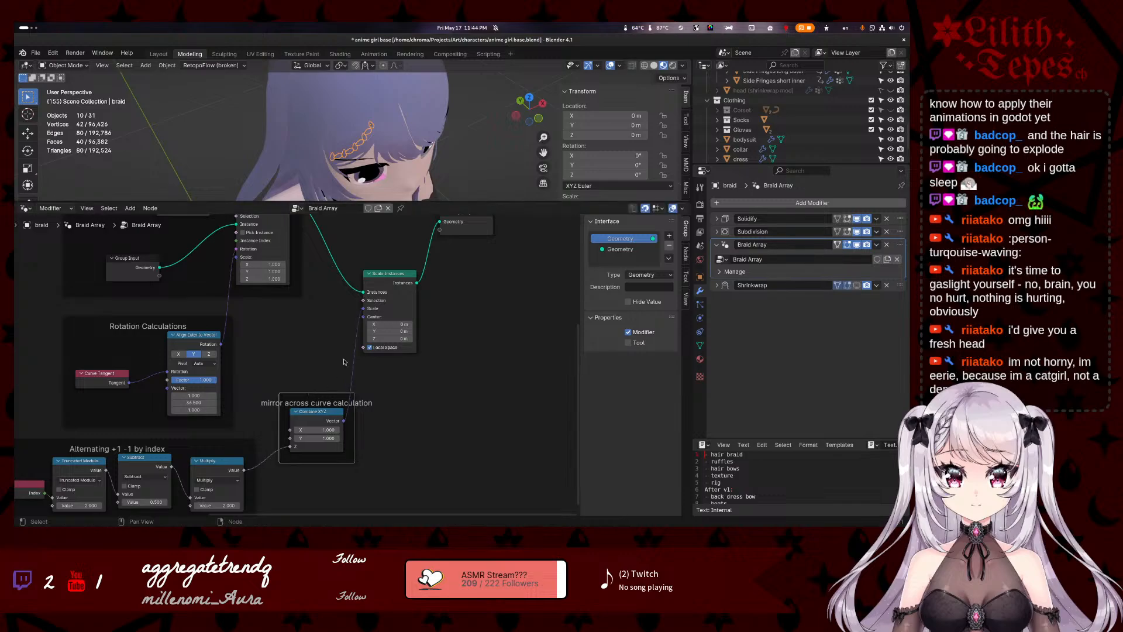
{"action": "left_click_drag", "start_coordinate": [402, 274], "coordinate": [404, 279]}
{"action": "middle_click_drag", "start_coordinate": [404, 279], "coordinate": [388, 334]}
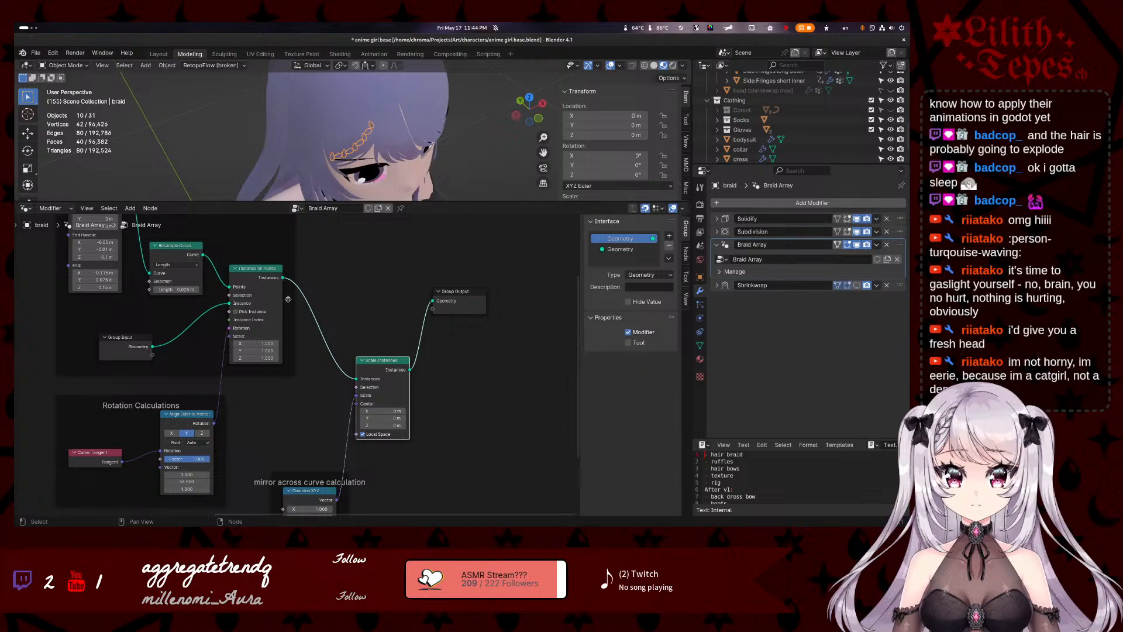
{"action": "middle_click_drag", "start_coordinate": [316, 291], "coordinate": [321, 254]}
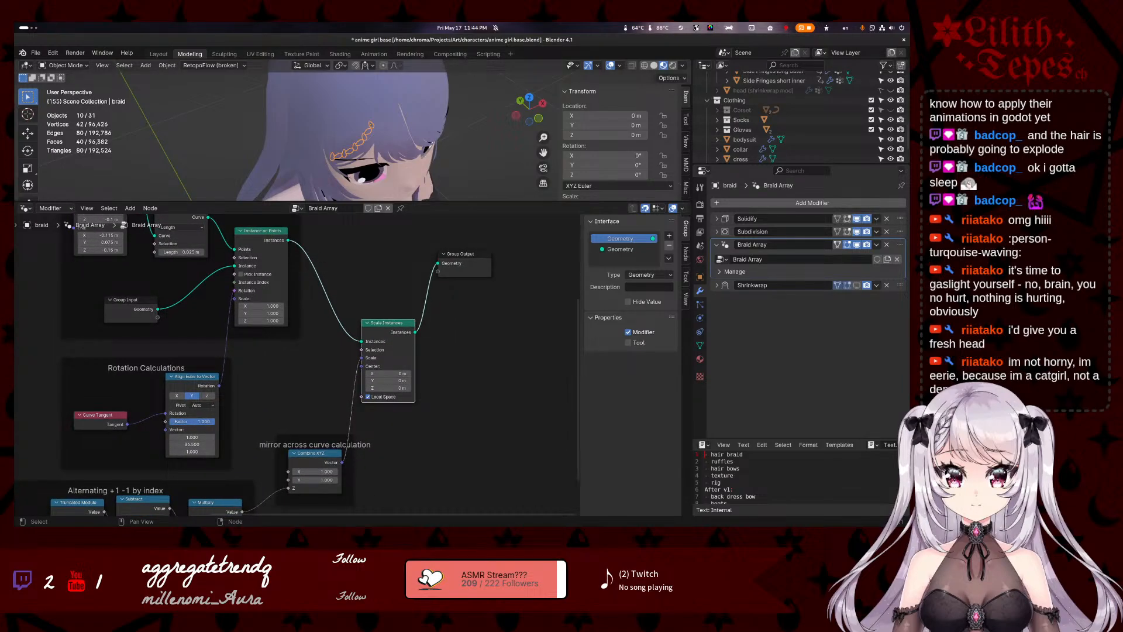
- Switch to Firefox, search the web for "geometry nodes mirror across curve", and maximize the browser window
{"action": "left_click_drag", "start_coordinate": [14, 206], "coordinate": [445, 111]}
{"action": "left_click", "coordinate": [441, 127]}
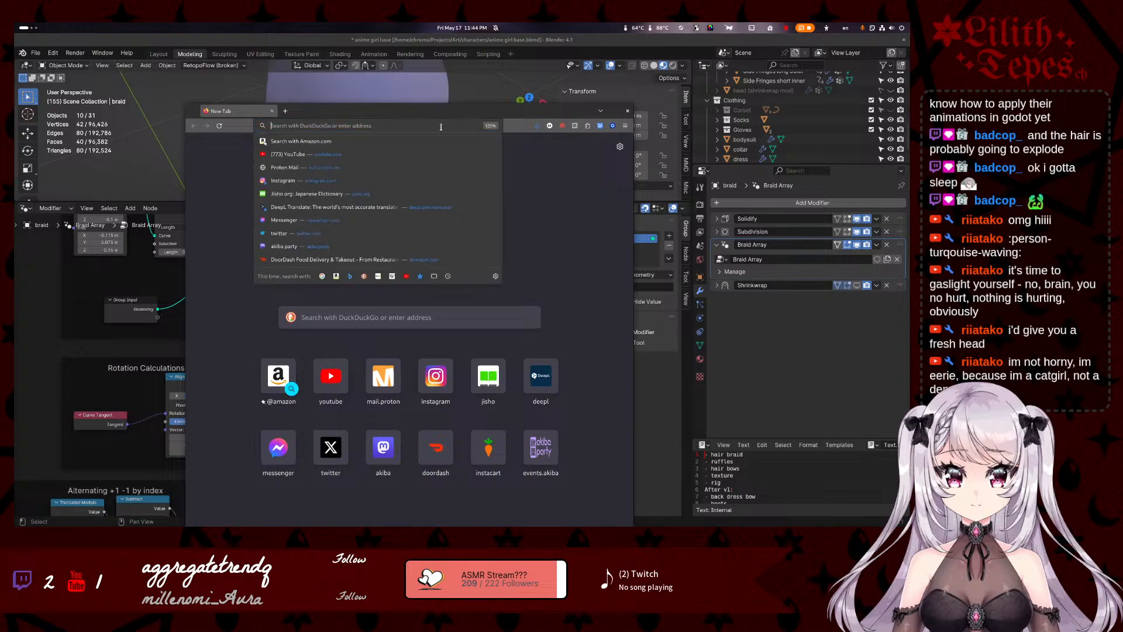
{"action": "type", "text": "geometry no"}
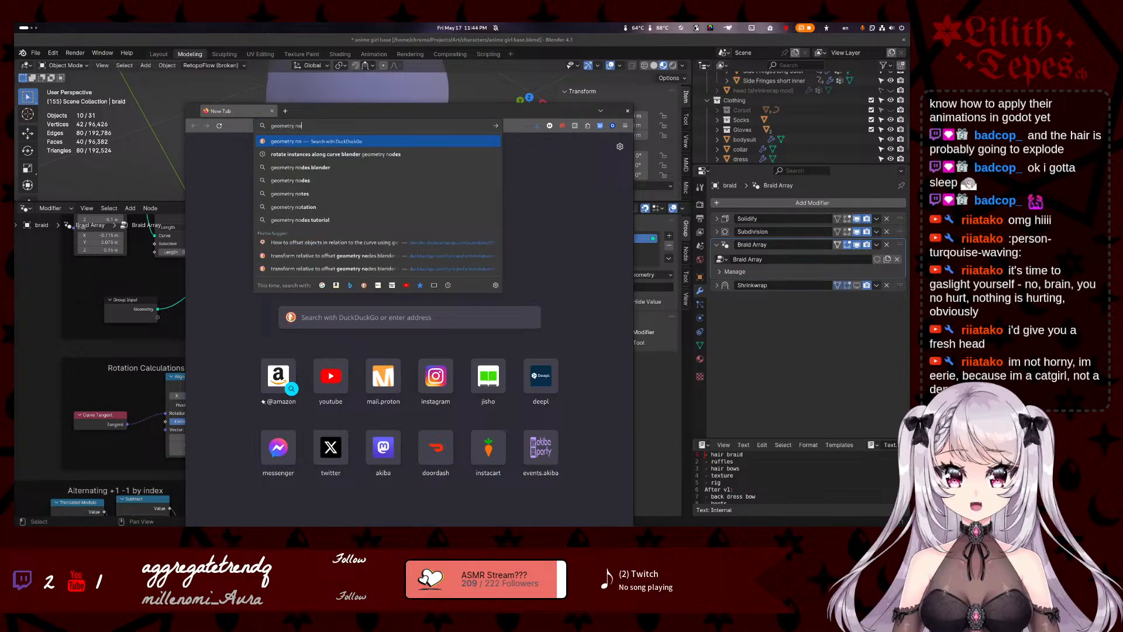
{"action": "type", "text": "des mirror acros"}
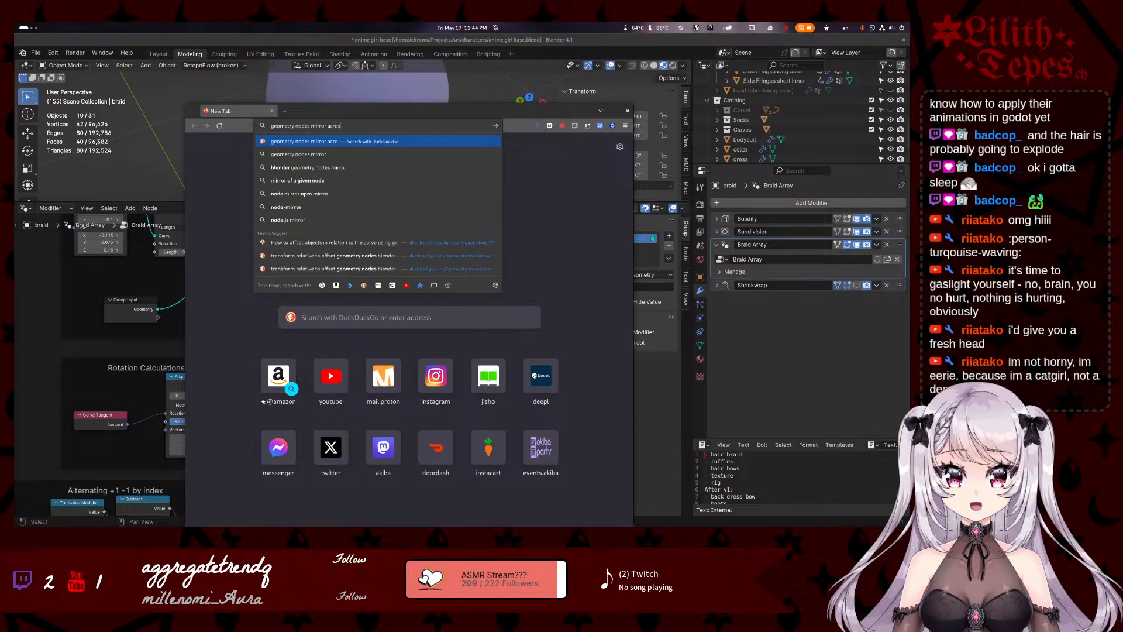
{"action": "type", "text": "s curve"}
{"action": "key", "text": "Return"}
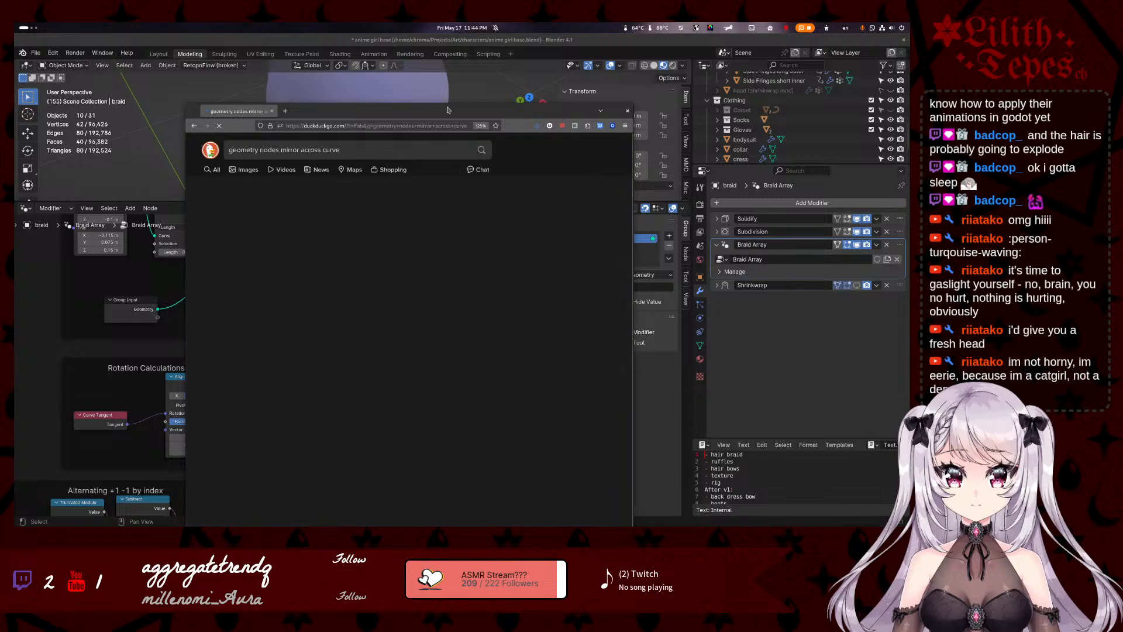
{"action": "left_click_drag", "start_coordinate": [449, 109], "coordinate": [442, 29]}
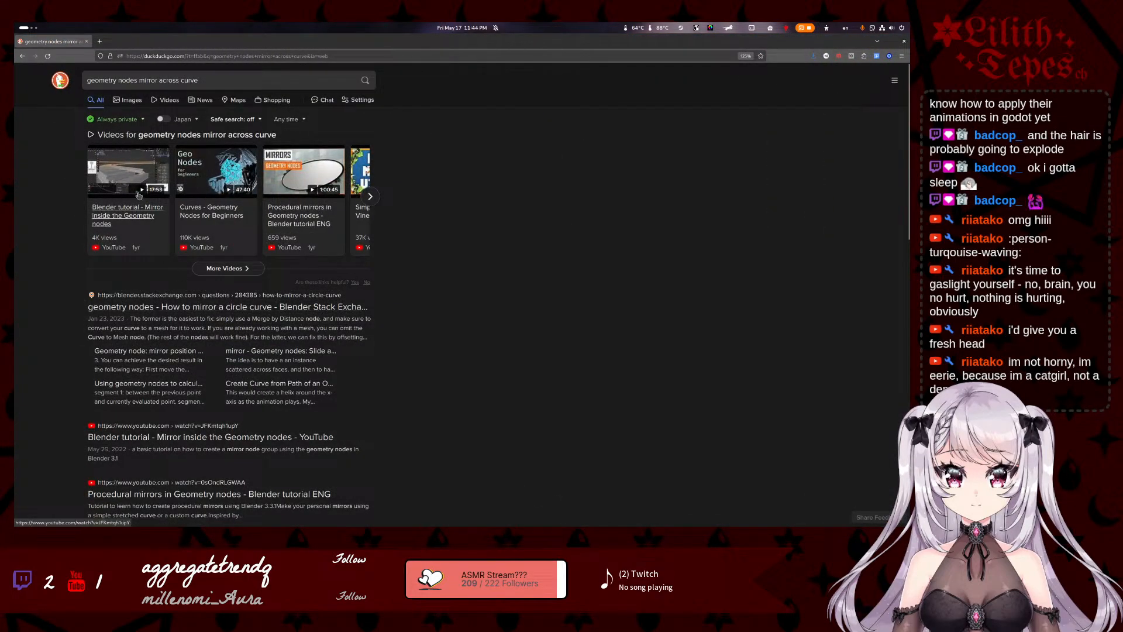
- Refine the web search to "geometry nodes mirror instances across curve"
{"action": "left_click", "coordinate": [159, 80]}
{"action": "type", "text": "ins"}
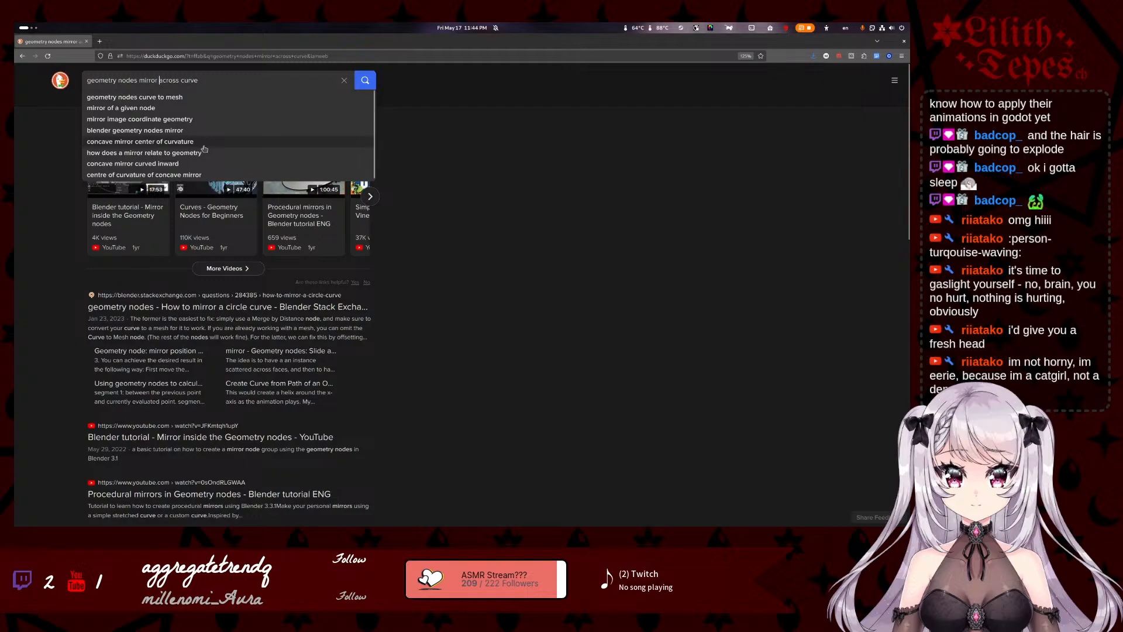
{"action": "type", "text": "tances"}
{"action": "key", "text": "Return"}
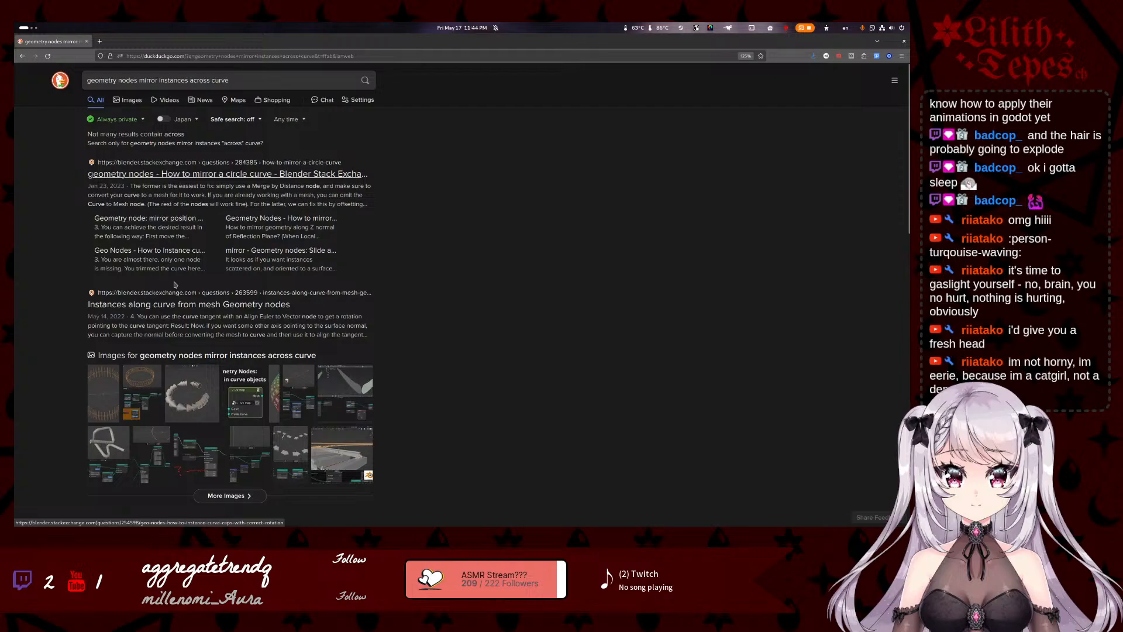
- Browse the image results for node setups that align, follow or mirror instances along a curve, enlarging the promising previews
{"action": "left_click", "coordinate": [295, 448]}
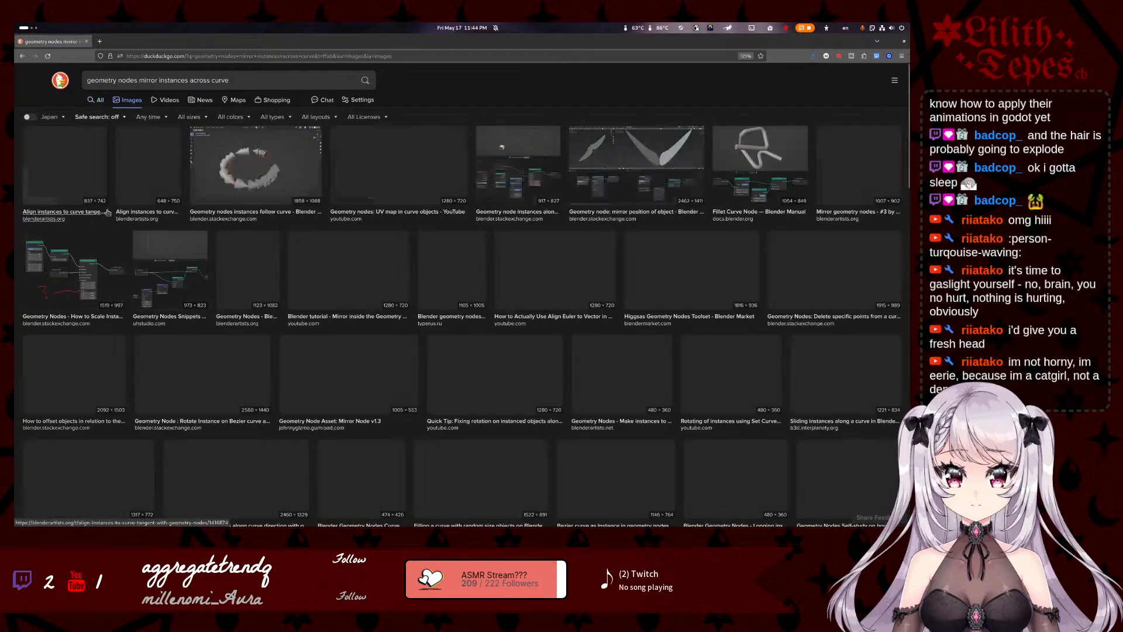
{"action": "left_click", "coordinate": [107, 212]}
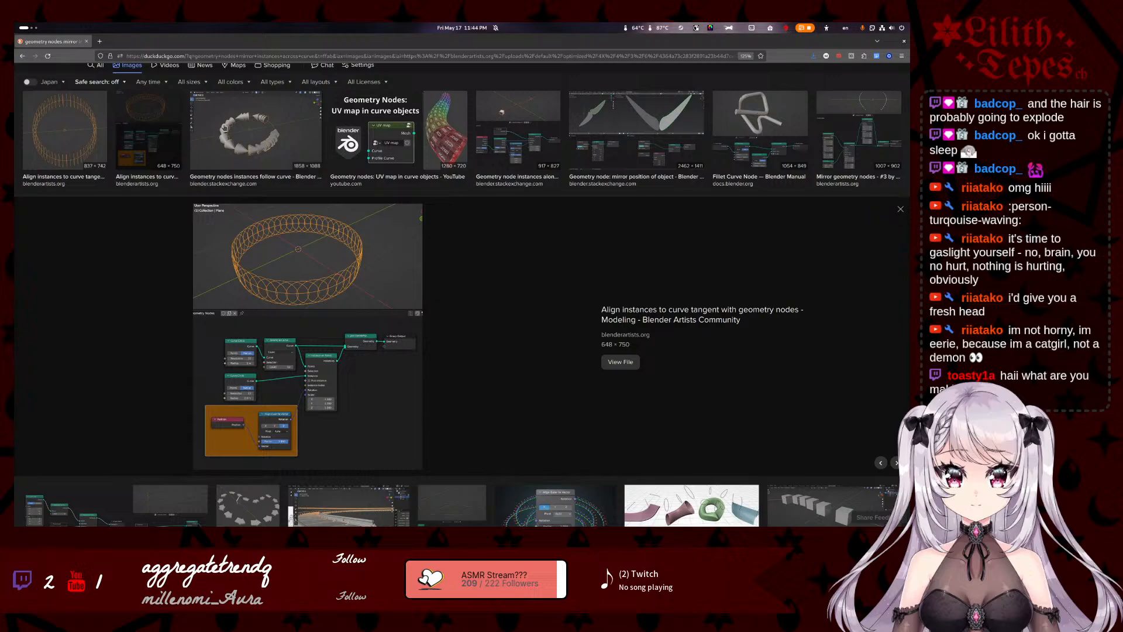
{"action": "left_click", "coordinate": [224, 127]}
{"action": "left_click", "coordinate": [155, 123]}
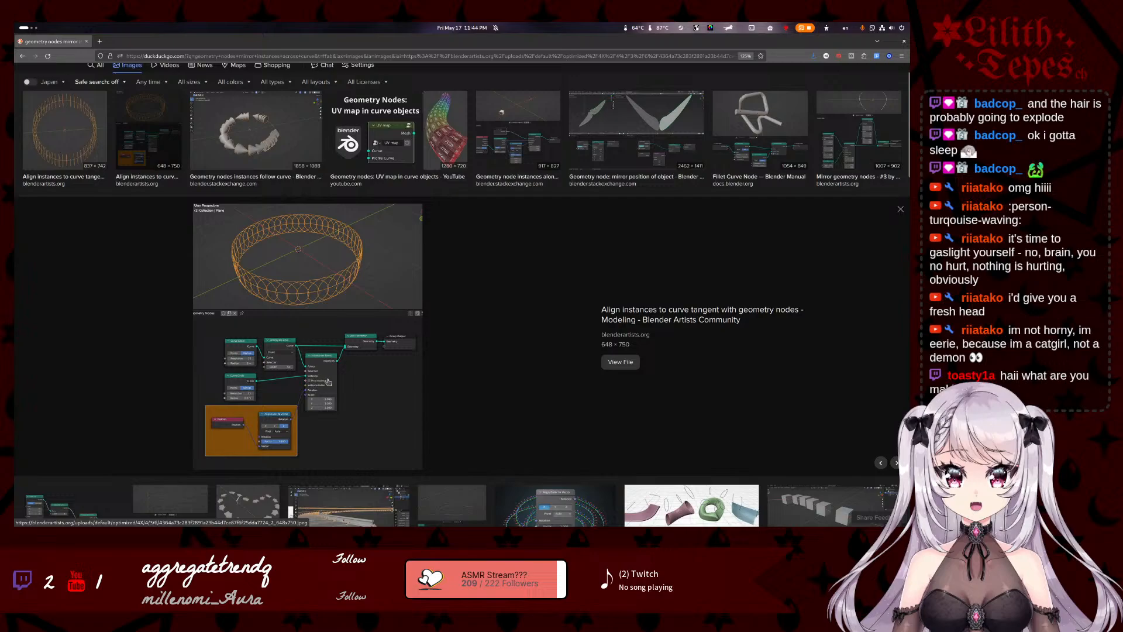
{"action": "left_click", "coordinate": [305, 130]}
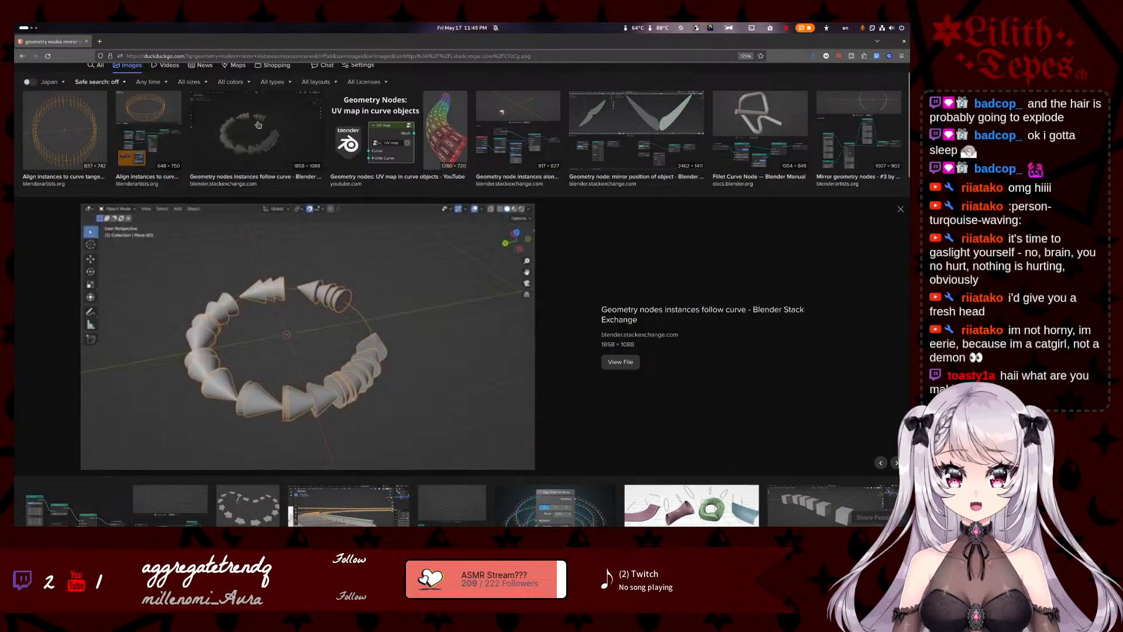
{"action": "left_click", "coordinate": [390, 129]}
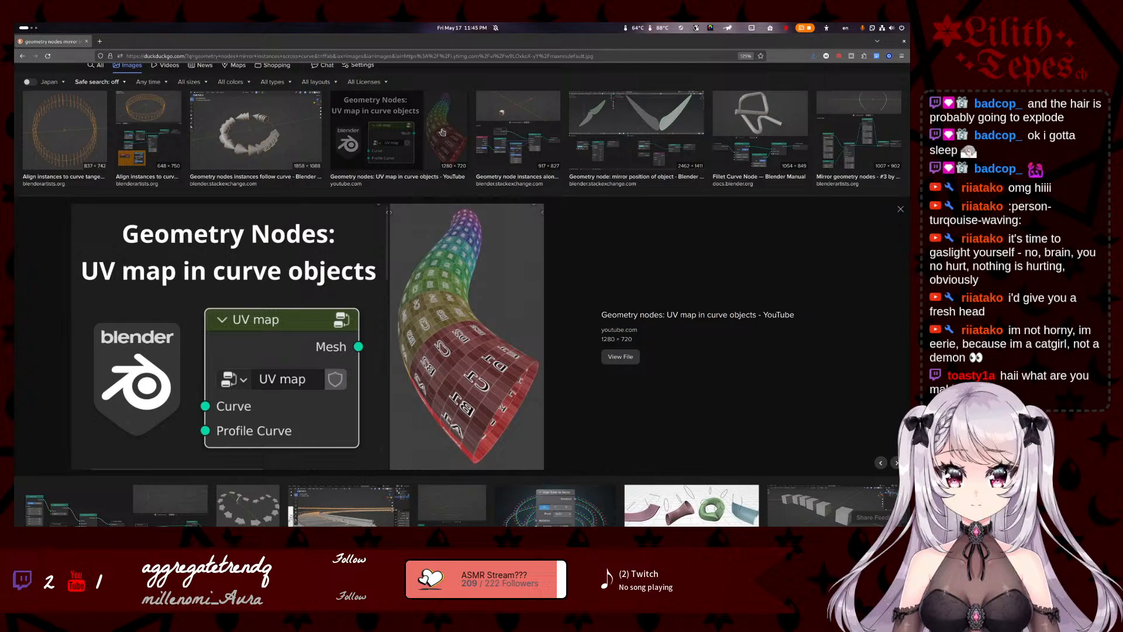
{"action": "left_click", "coordinate": [443, 132]}
{"action": "left_click", "coordinate": [518, 133]}
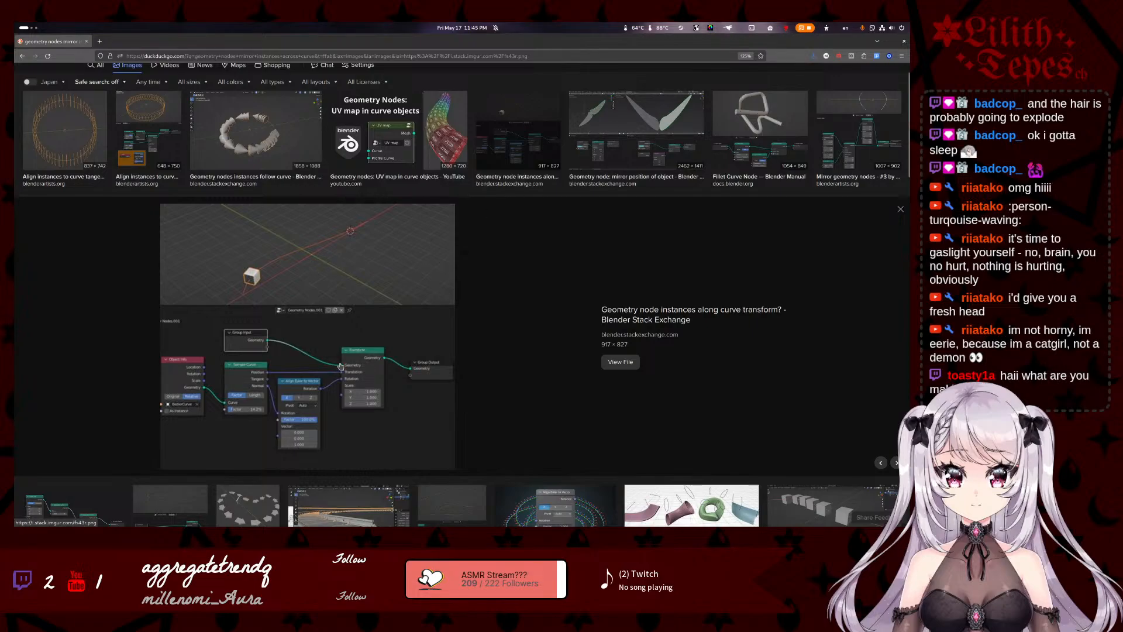
{"action": "left_click", "coordinate": [597, 126]}
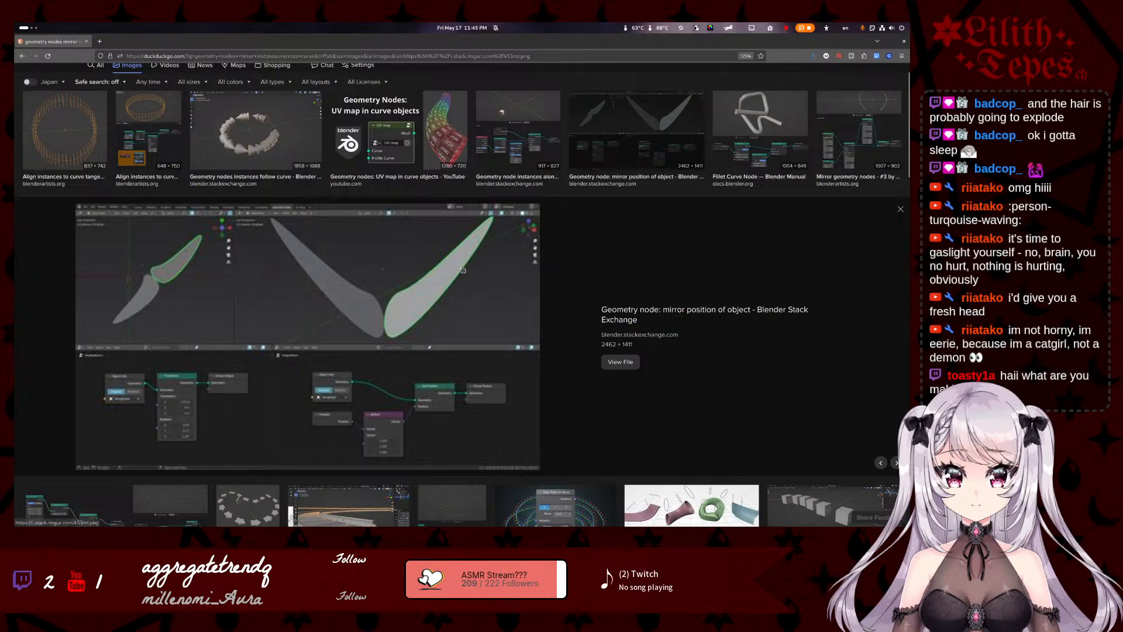
- Open the Blender Stack Exchange question "Geometry node: mirror position of object" in a new tab and read its accepted answer at a larger zoom
{"action": "middle_click", "coordinate": [671, 314]}
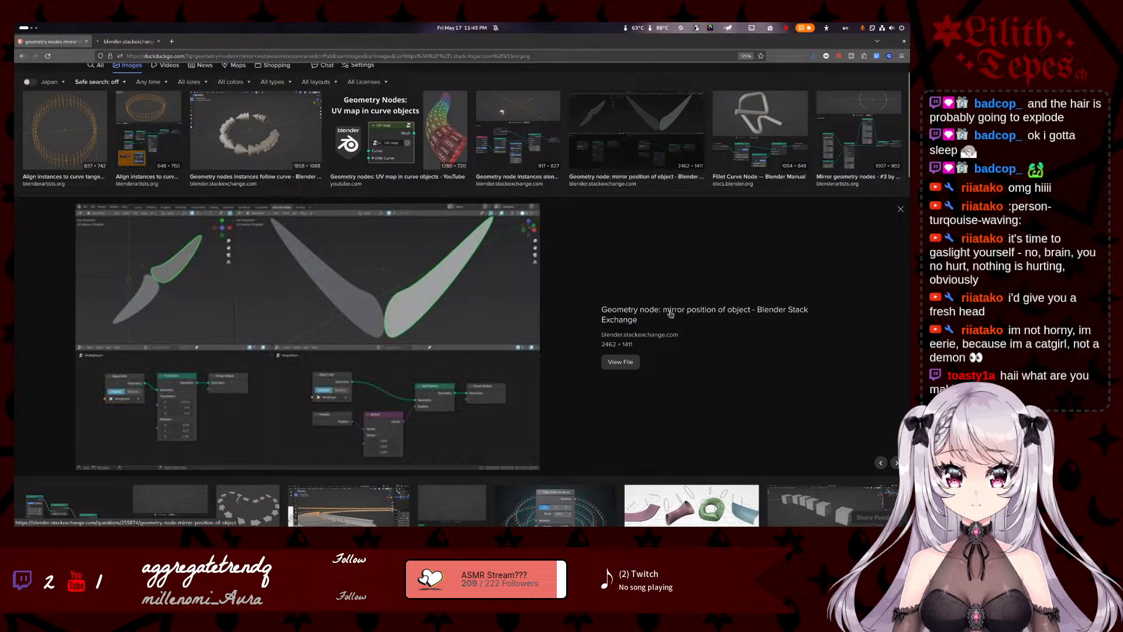
{"action": "left_click", "coordinate": [126, 41]}
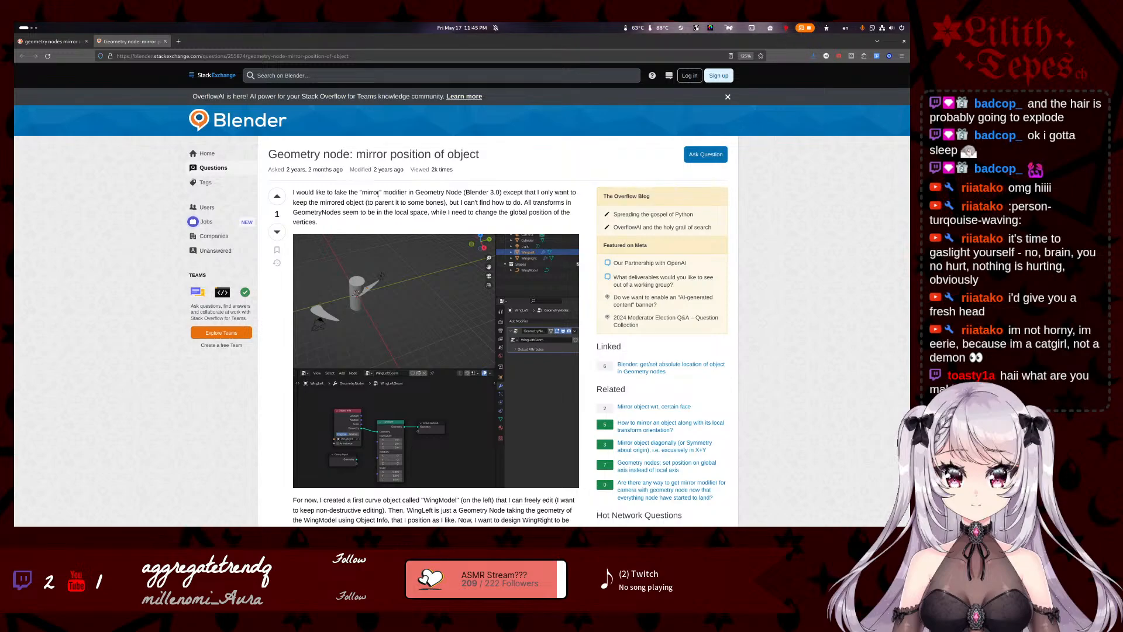
{"action": "scroll", "coordinate": [444, 279], "scroll_direction": "down", "scroll_amount": 5}
{"action": "scroll", "coordinate": [445, 278], "scroll_direction": "down", "scroll_amount": 2}
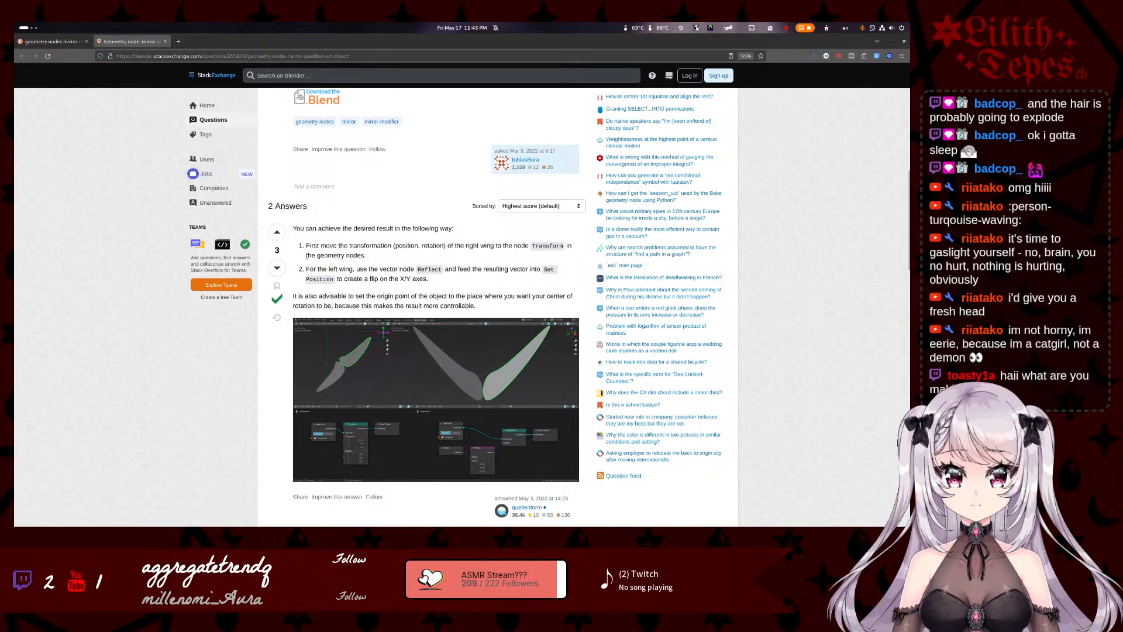
{"action": "scroll", "coordinate": [377, 278], "scroll_direction": "up", "scroll_amount": 2, "text": "ctrl"}
{"action": "scroll", "coordinate": [385, 314], "scroll_direction": "down", "scroll_amount": 2}
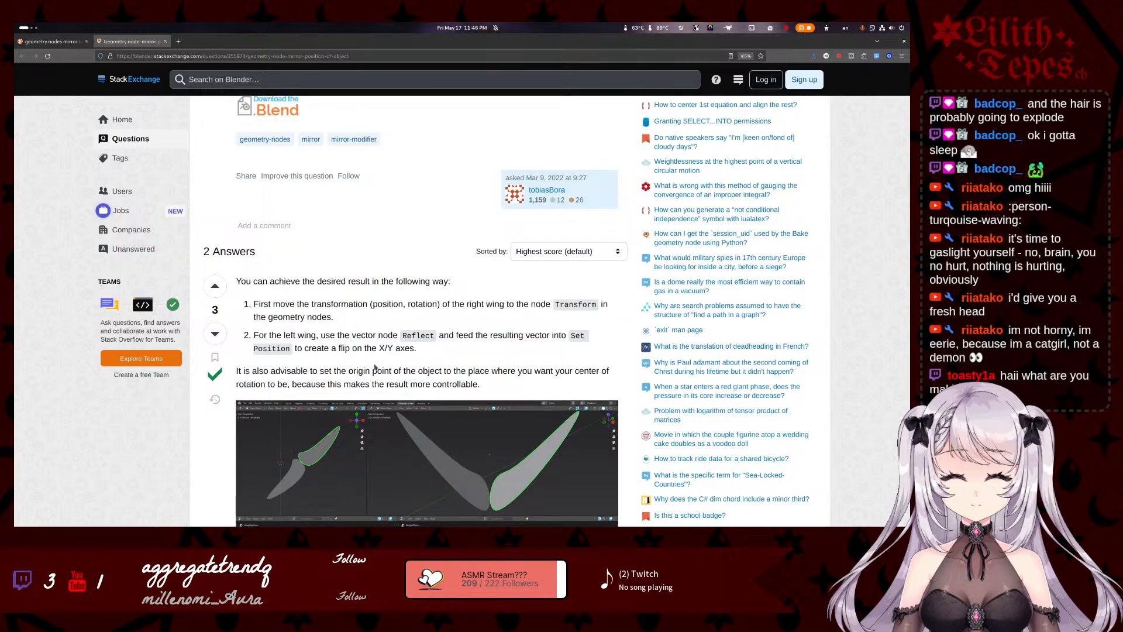
- Switch back to Blender and inspect the braid on the head in a temporarily enlarged 3D viewport
{"action": "key", "text": "super"}
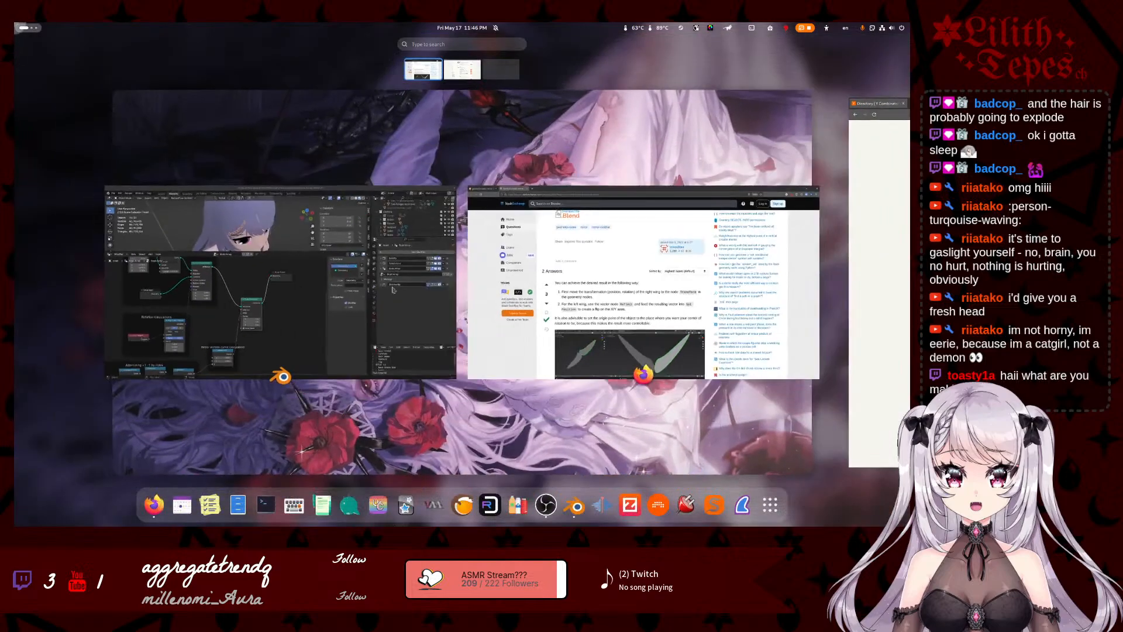
{"action": "left_click", "coordinate": [403, 242]}
{"action": "scroll", "coordinate": [368, 125], "scroll_direction": "up", "scroll_amount": 2}
{"action": "scroll", "coordinate": [368, 125], "scroll_direction": "down", "scroll_amount": 3}
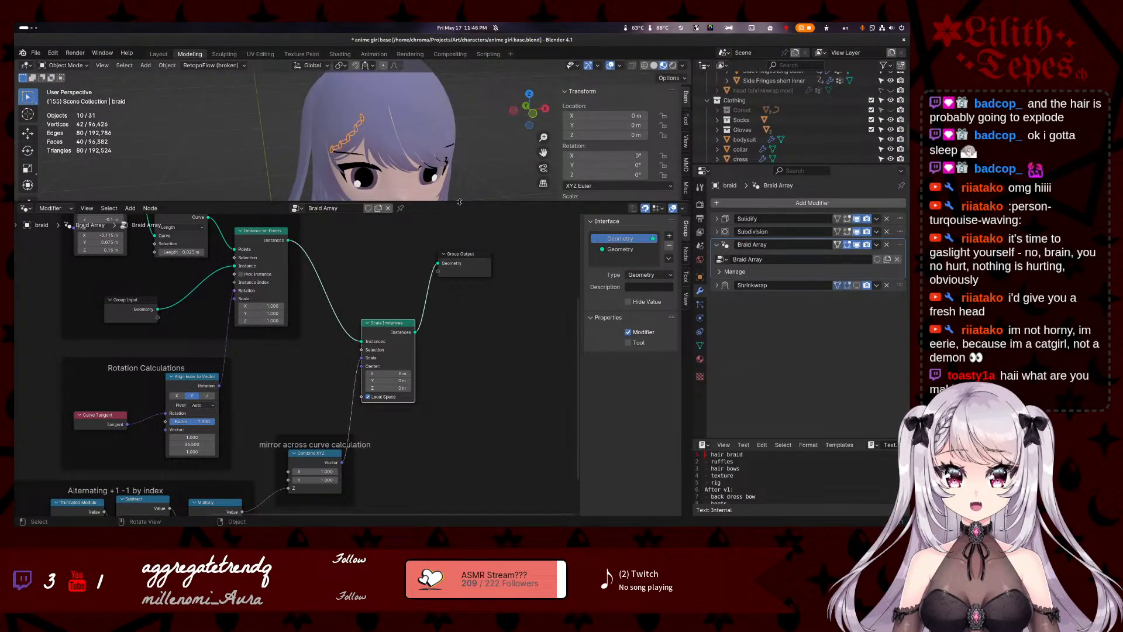
{"action": "left_click_drag", "start_coordinate": [459, 203], "coordinate": [453, 391]}
{"action": "scroll", "coordinate": [448, 300], "scroll_direction": "down", "scroll_amount": 3}
{"action": "middle_click_drag", "start_coordinate": [448, 299], "coordinate": [305, 213]}
{"action": "scroll", "coordinate": [358, 242], "scroll_direction": "up", "scroll_amount": 4}
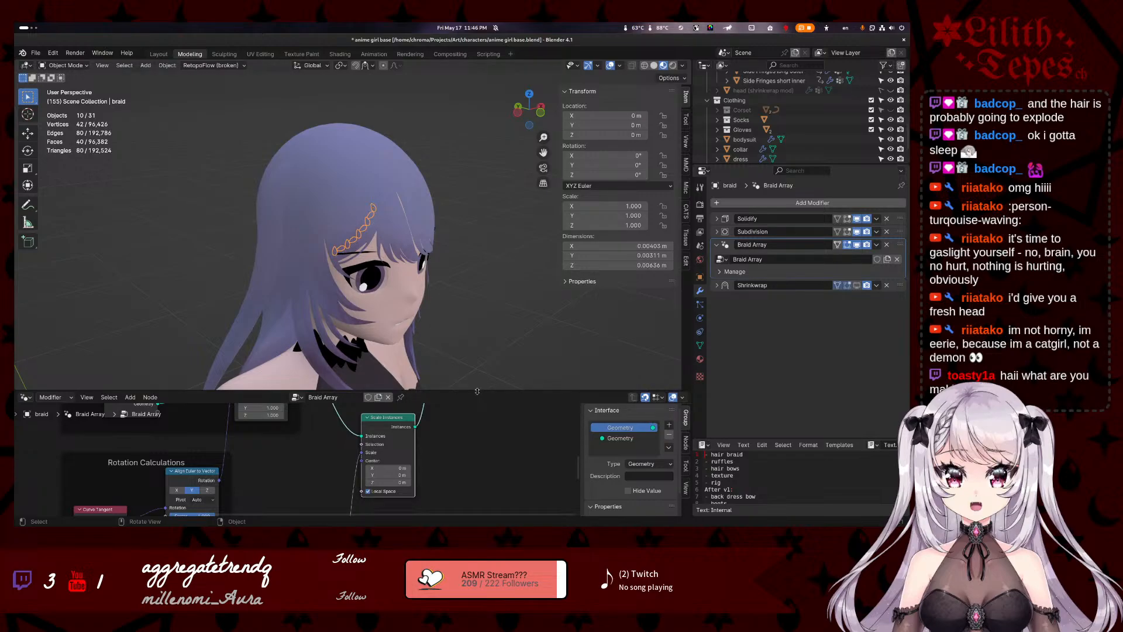
{"action": "left_click_drag", "start_coordinate": [477, 392], "coordinate": [404, 233]}
{"action": "scroll", "coordinate": [362, 185], "scroll_direction": "up", "scroll_amount": 5}
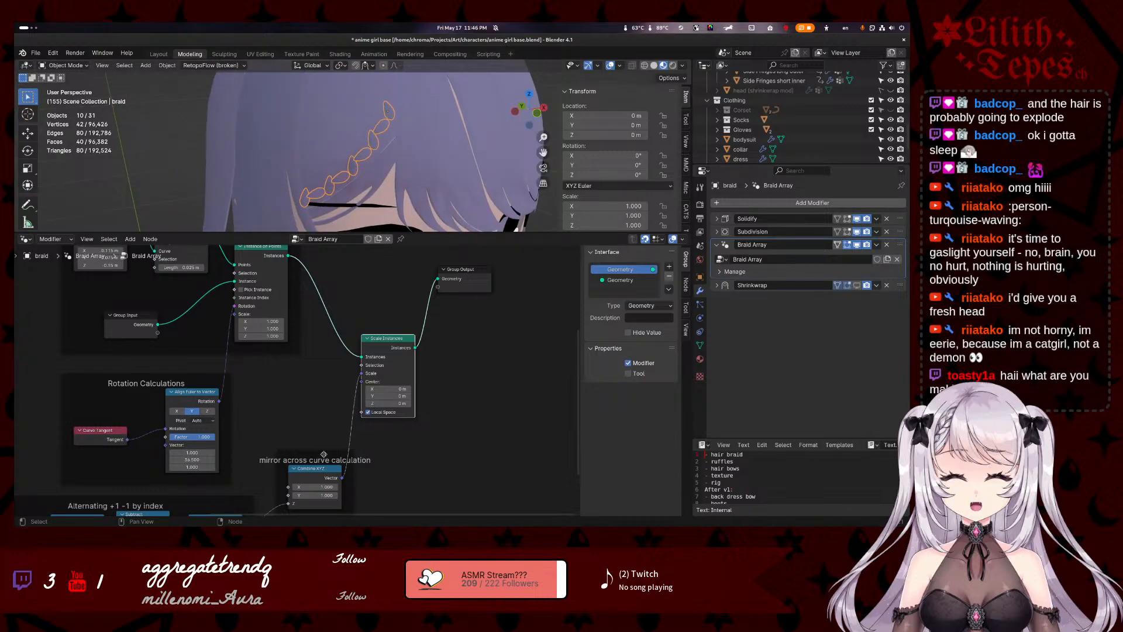
- Tidy the node layout by shifting the mirror across curve calculation frame and lining up Scale Instances with Group Output
{"action": "left_click_drag", "start_coordinate": [326, 454], "coordinate": [311, 430]}
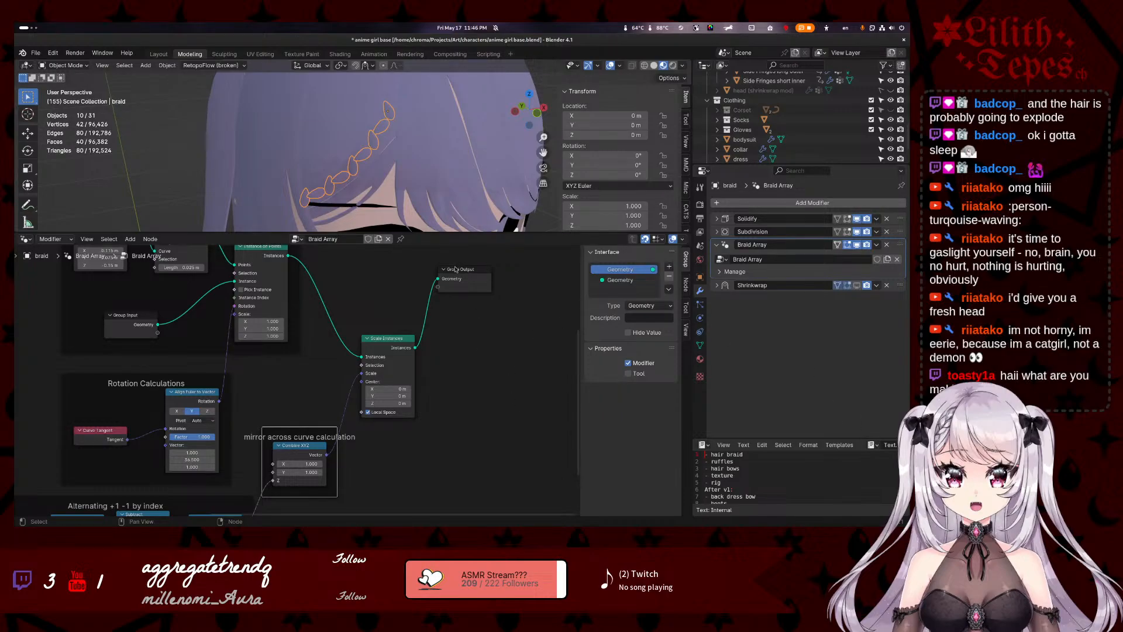
{"action": "left_click_drag", "start_coordinate": [455, 269], "coordinate": [477, 299]}
{"action": "left_click_drag", "start_coordinate": [390, 340], "coordinate": [397, 301]}
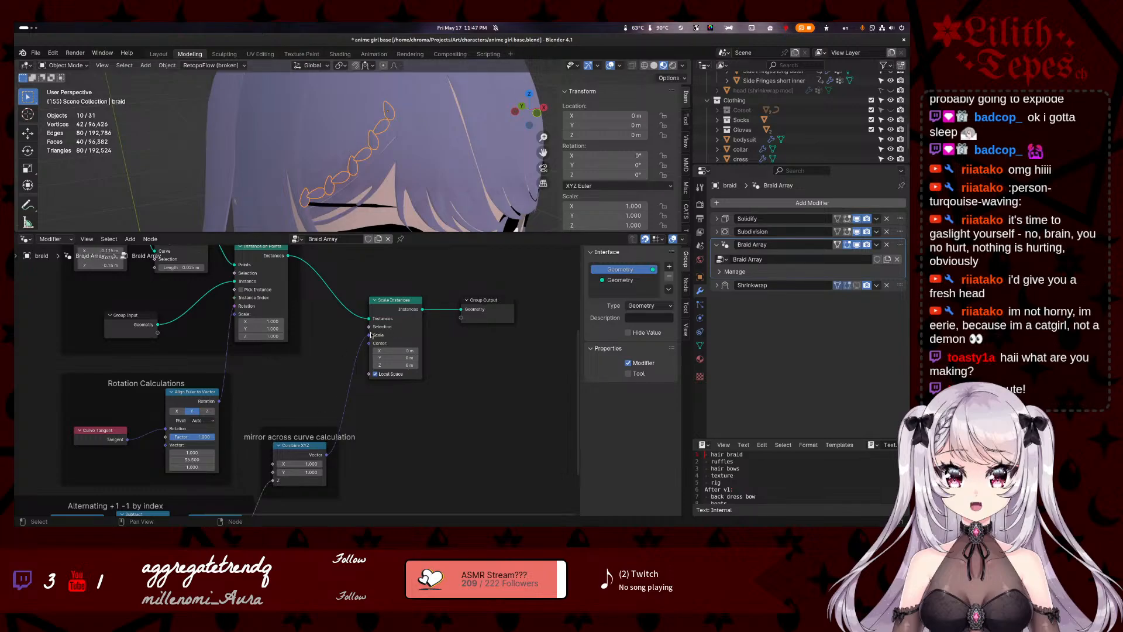
- Disconnect the Combine XYZ vector from the Scale input of Scale Instances and check the braid from a slightly different angle
{"action": "left_click_drag", "start_coordinate": [370, 335], "coordinate": [340, 352]}
{"action": "middle_click_drag", "start_coordinate": [361, 138], "coordinate": [375, 128]}
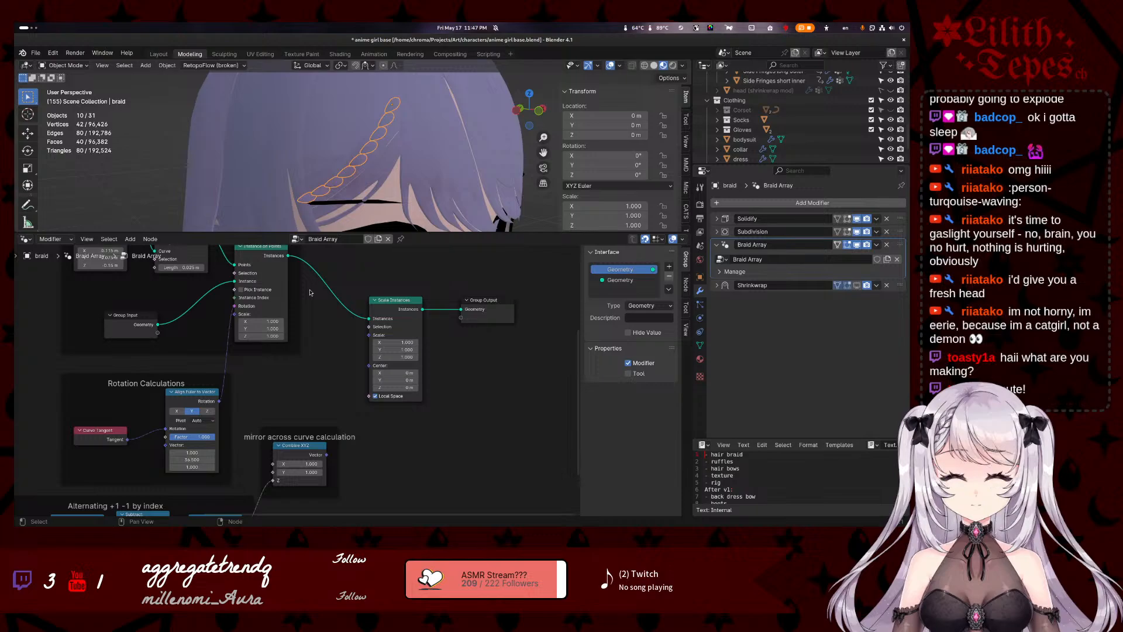
{"action": "scroll", "coordinate": [305, 312], "scroll_direction": "up", "scroll_amount": 1}
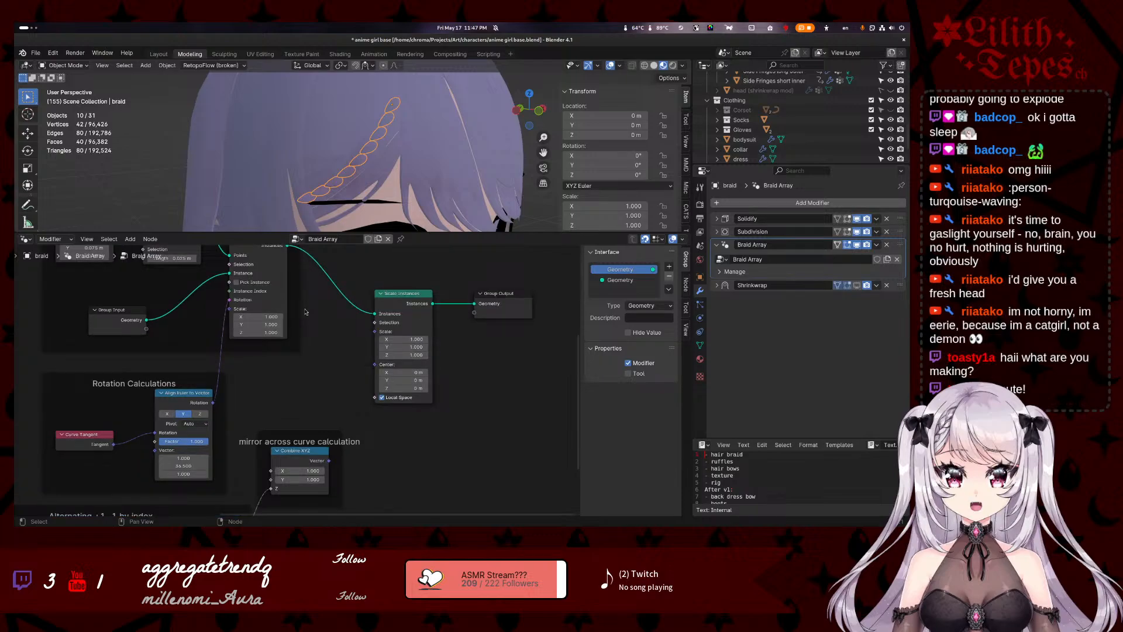
{"action": "scroll", "coordinate": [304, 312], "scroll_direction": "down", "scroll_amount": 1}
- Set the Resample Curve node's length to 0.03 m
{"action": "middle_click_drag", "start_coordinate": [304, 311], "coordinate": [313, 398]}
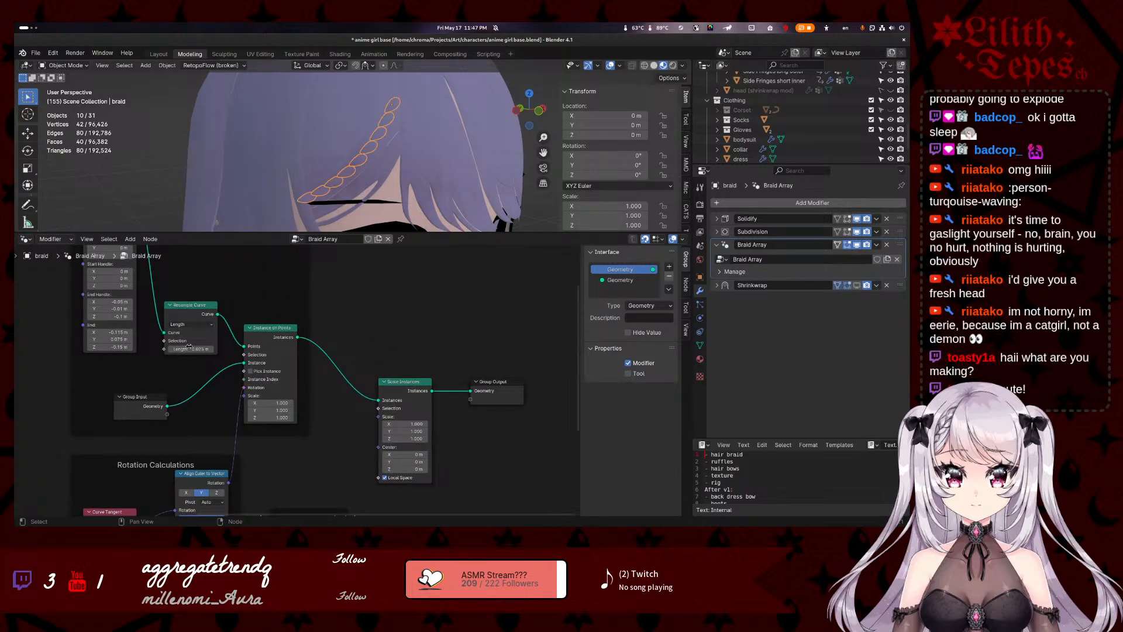
{"action": "mouse_move", "coordinate": [190, 349]}
{"action": "left_mouse_down"}
{"action": "mouse_move", "coordinate": [245, 349]}
{"action": "mouse_move", "coordinate": [190, 349]}
{"action": "left_mouse_up"}
{"action": "left_click", "coordinate": [190, 349]}
{"action": "key", "text": "Right"}
{"action": "key", "text": "Left"}
{"action": "key", "text": "Left"}
{"action": "key", "text": "BackSpace"}
{"action": "key", "text": "BackSpace"}
{"action": "type", "text": "3"}
{"action": "key", "text": "Return"}
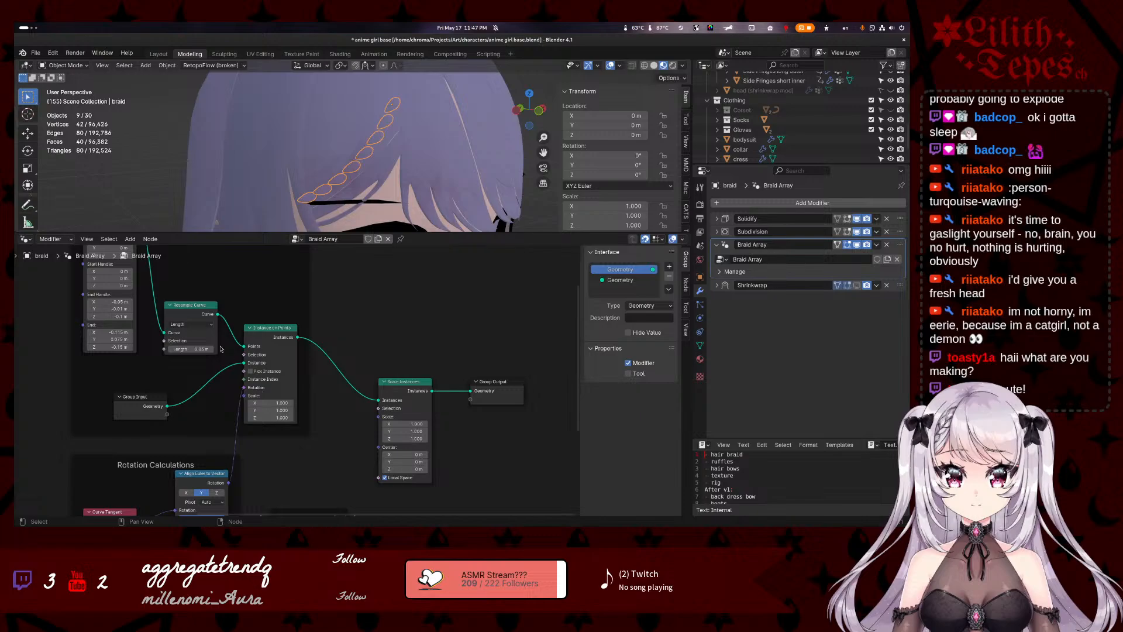
- Try a wider link spacing of 0.04 m on the Resample Curve node, and return it to 0.03 m
{"action": "left_click", "coordinate": [175, 350]}
{"action": "type", "text": "4"}
{"action": "key", "text": "Return"}
{"action": "left_click", "coordinate": [176, 349]}
{"action": "key", "text": "BackSpace"}
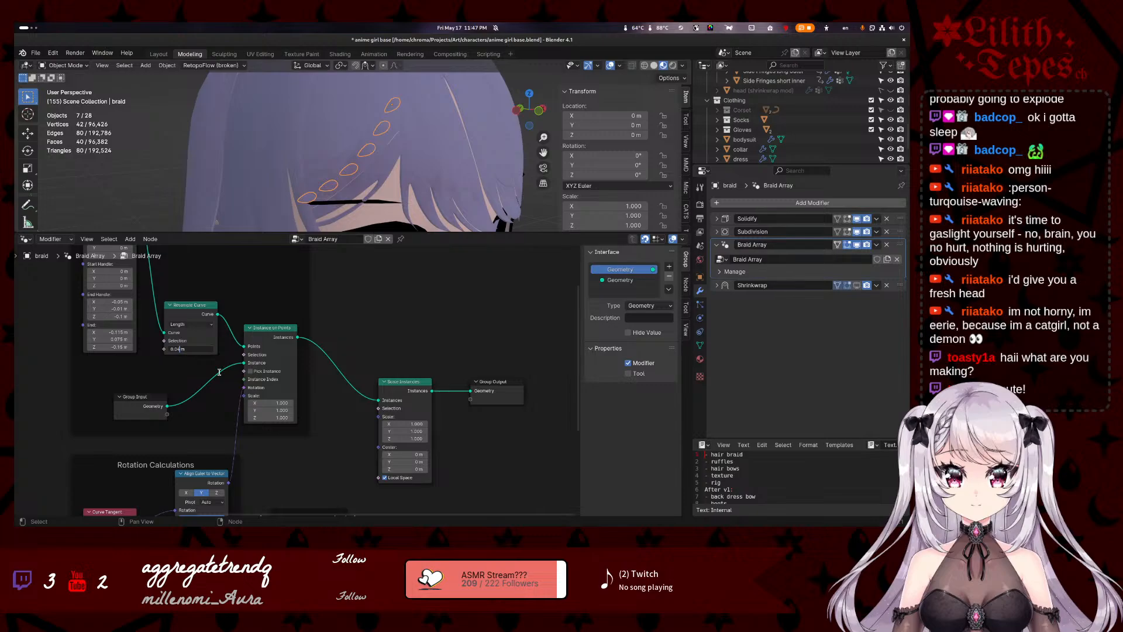
{"action": "type", "text": "3"}
{"action": "key", "text": "Return"}
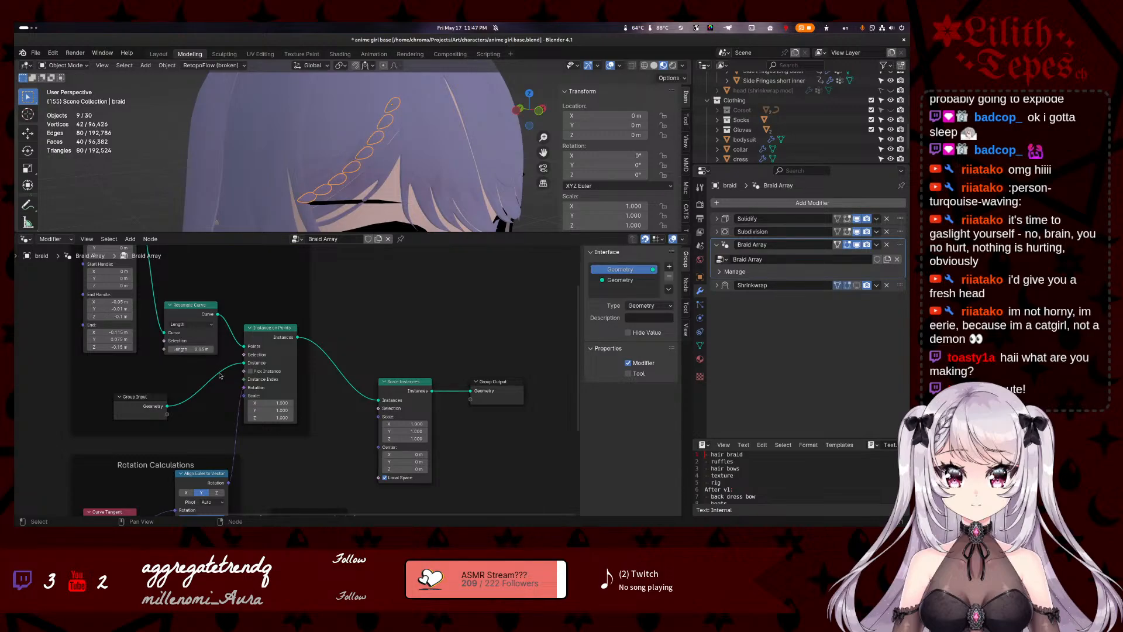
- Set the Resample Curve node's length to 0.02 m for tighter braid links
{"action": "left_click", "coordinate": [199, 349]}
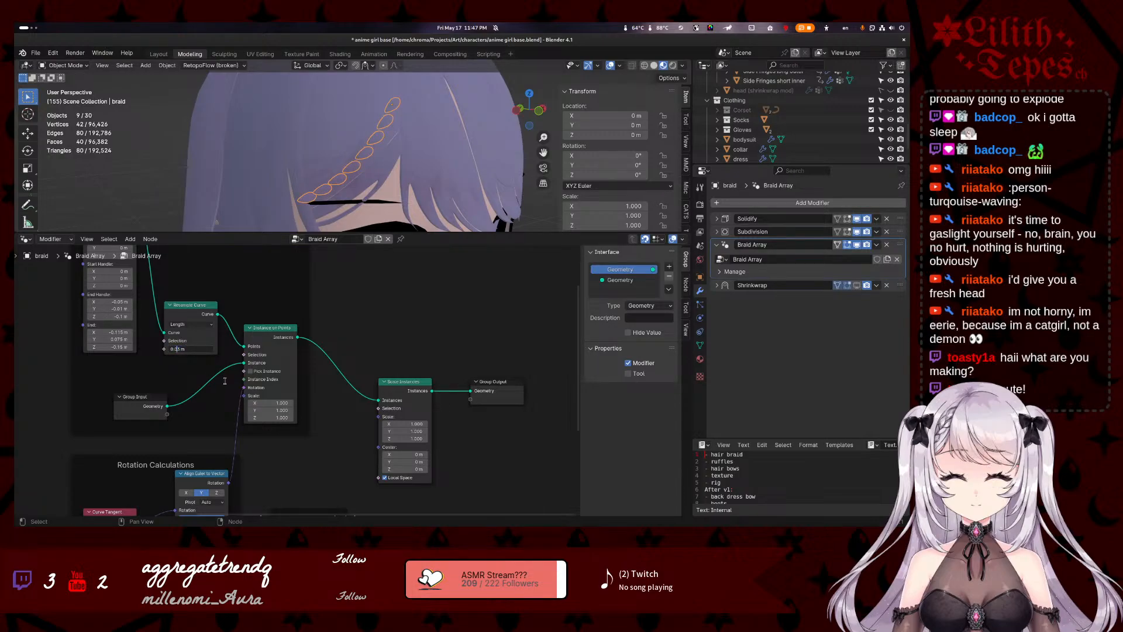
{"action": "key", "text": "BackSpace"}
{"action": "type", "text": "2"}
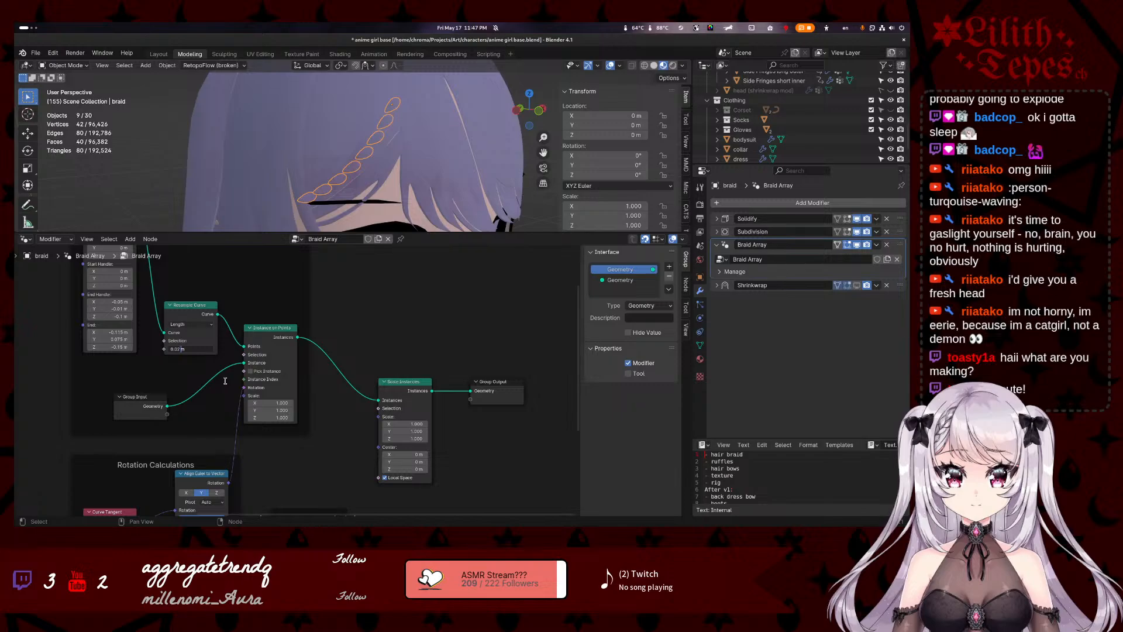
{"action": "key", "text": "Return"}
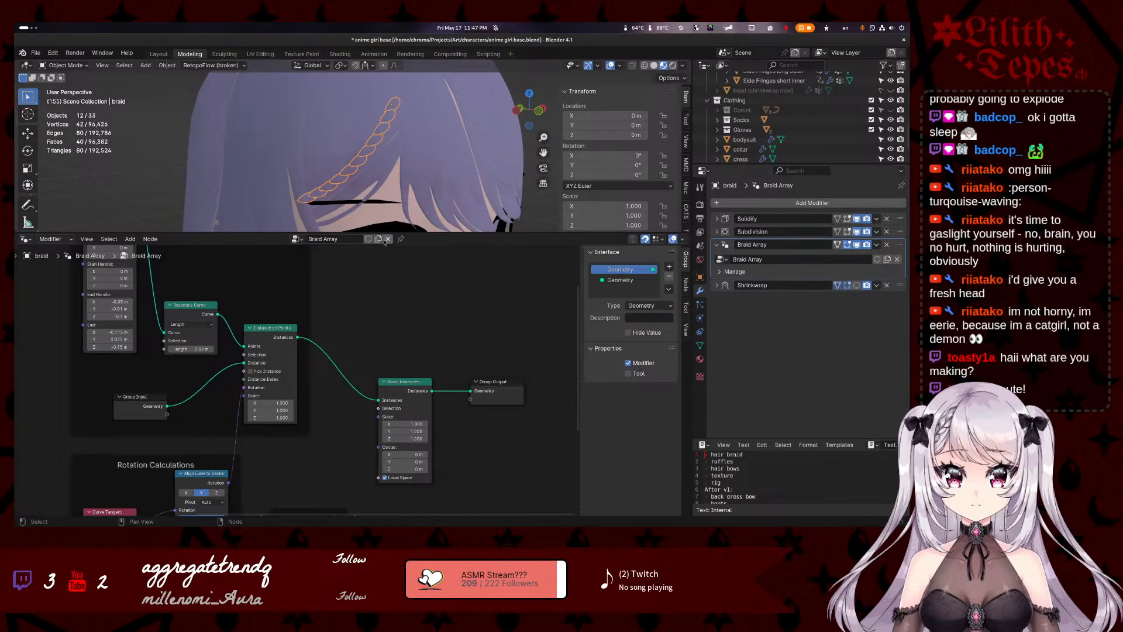
{"action": "middle_click_drag", "start_coordinate": [375, 341], "coordinate": [356, 304]}
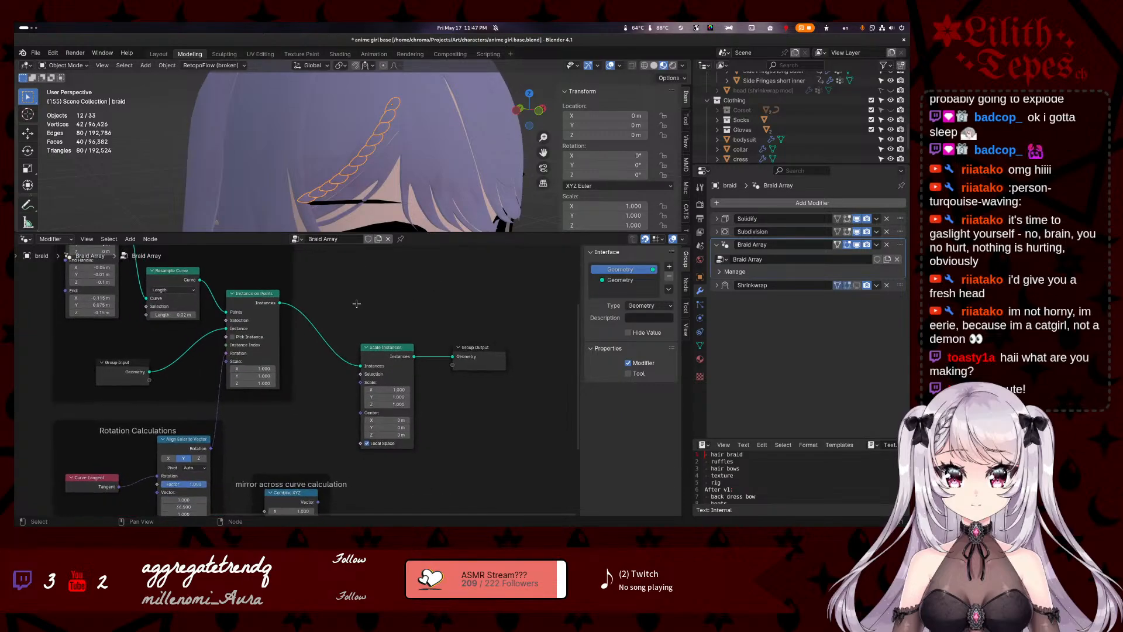
{"action": "scroll", "coordinate": [301, 429], "scroll_direction": "down", "scroll_amount": 1}
{"action": "middle_click_drag", "start_coordinate": [302, 430], "coordinate": [381, 263]}
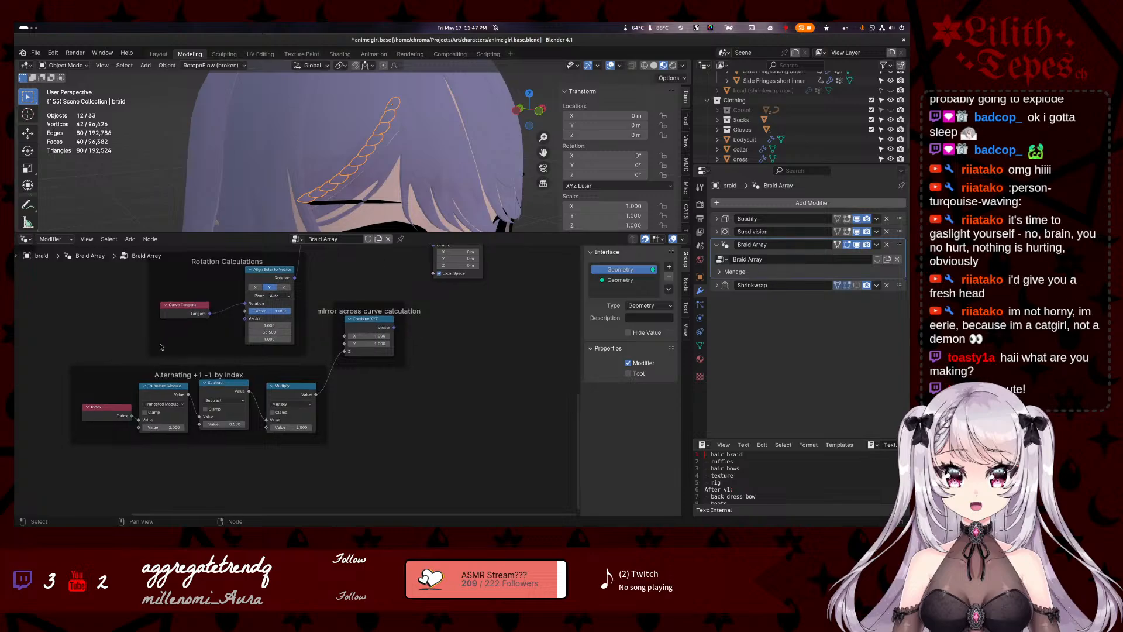
- Reposition the "mirror across curve calculation" frame beside the rotation calculations and below the Scale Instances node
{"action": "left_click_drag", "start_coordinate": [343, 493], "coordinate": [110, 362]}
{"action": "middle_click_drag", "start_coordinate": [443, 389], "coordinate": [365, 475]}
{"action": "left_click_drag", "start_coordinate": [300, 394], "coordinate": [318, 379]}
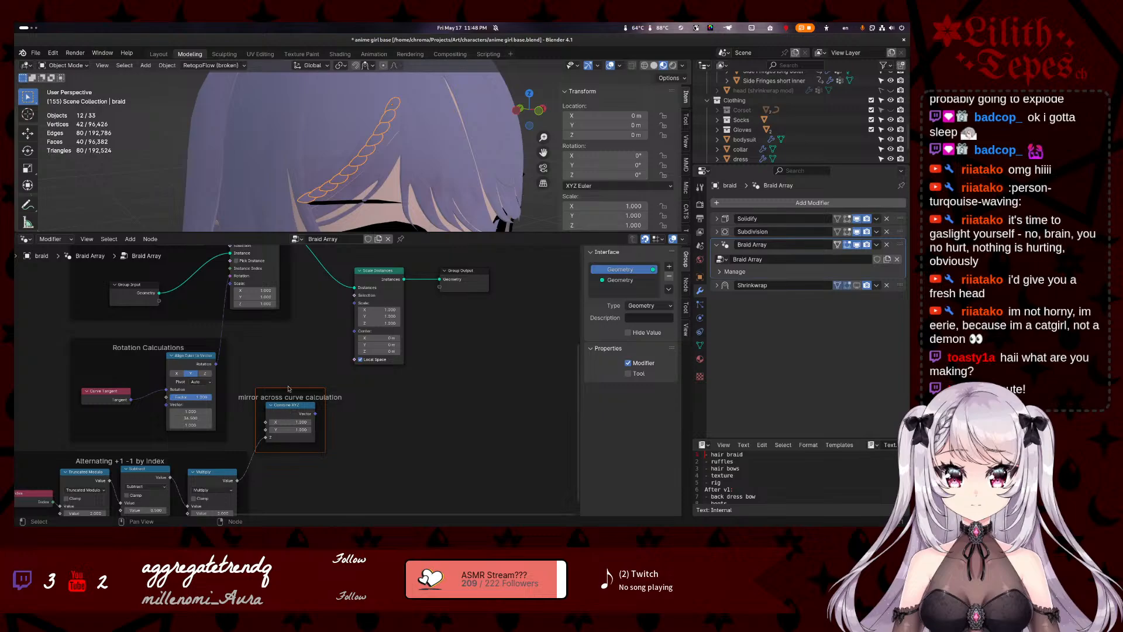
{"action": "middle_click_drag", "start_coordinate": [286, 348], "coordinate": [283, 383]}
{"action": "left_click_drag", "start_coordinate": [289, 428], "coordinate": [288, 400]}
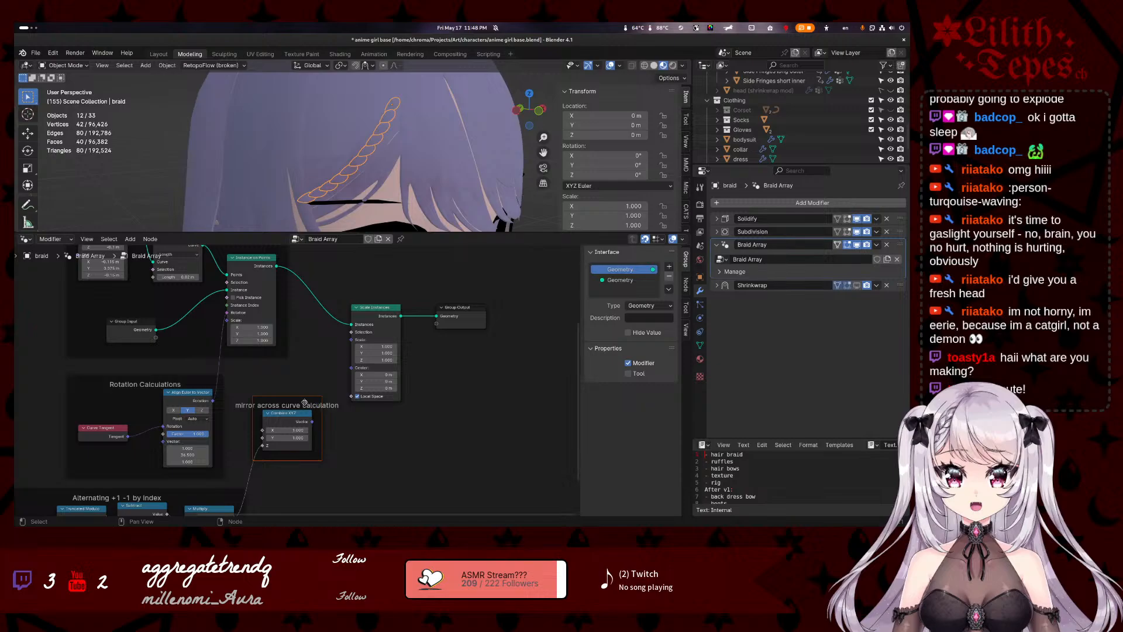
- Connect the Combine XYZ vector to the Scale input of Scale Instances to compare the braid, and disconnect it again
{"action": "left_click_drag", "start_coordinate": [309, 408], "coordinate": [353, 343]}
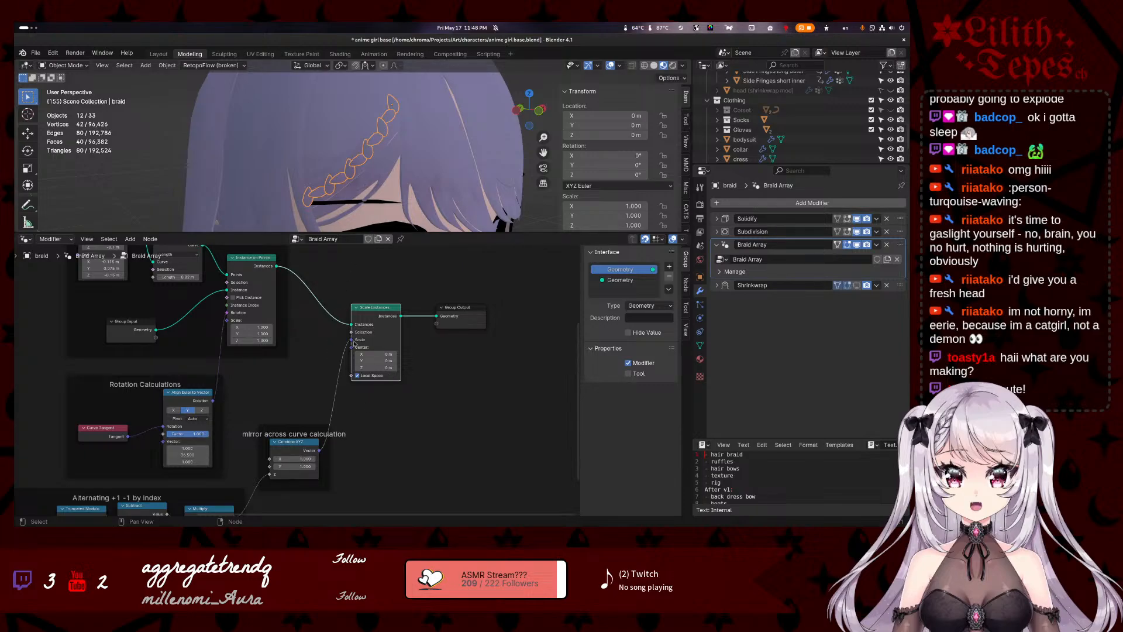
{"action": "left_click_drag", "start_coordinate": [354, 343], "coordinate": [337, 357]}
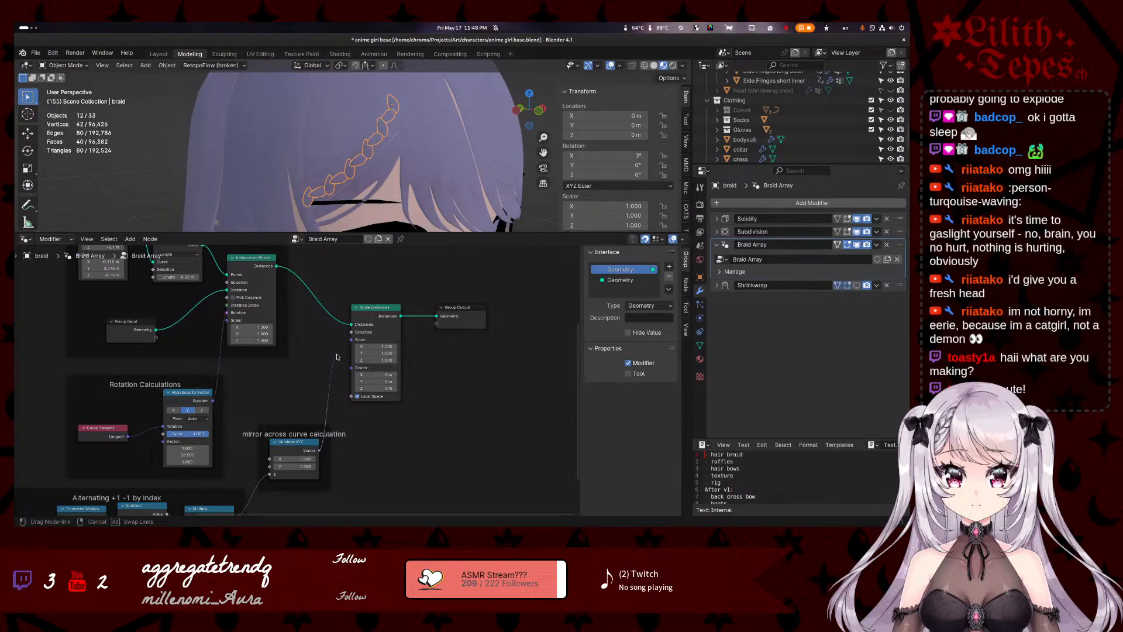
{"action": "left_click_drag", "start_coordinate": [336, 356], "coordinate": [337, 356]}
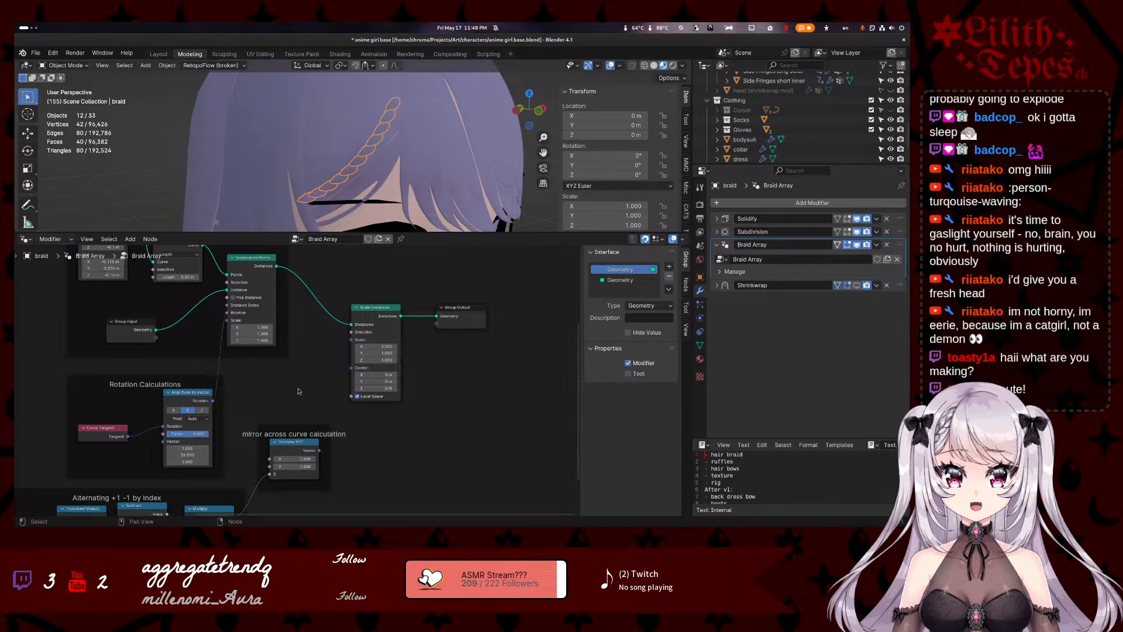
- Move the Scale Instances and Group Output nodes further right to open up space in the node graph
{"action": "left_click_drag", "start_coordinate": [384, 316], "coordinate": [399, 338]}
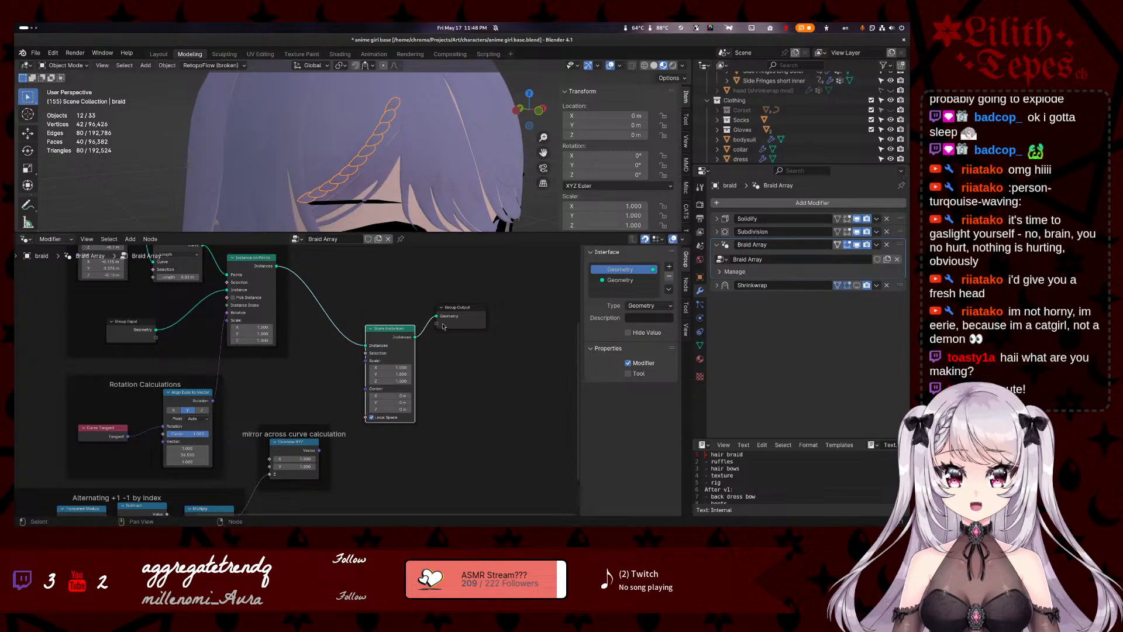
{"action": "left_click_drag", "start_coordinate": [461, 308], "coordinate": [518, 329]}
{"action": "mouse_move", "coordinate": [391, 328]}
{"action": "left_mouse_down"}
{"action": "mouse_move", "coordinate": [419, 307]}
{"action": "mouse_move", "coordinate": [403, 334]}
{"action": "left_mouse_up"}
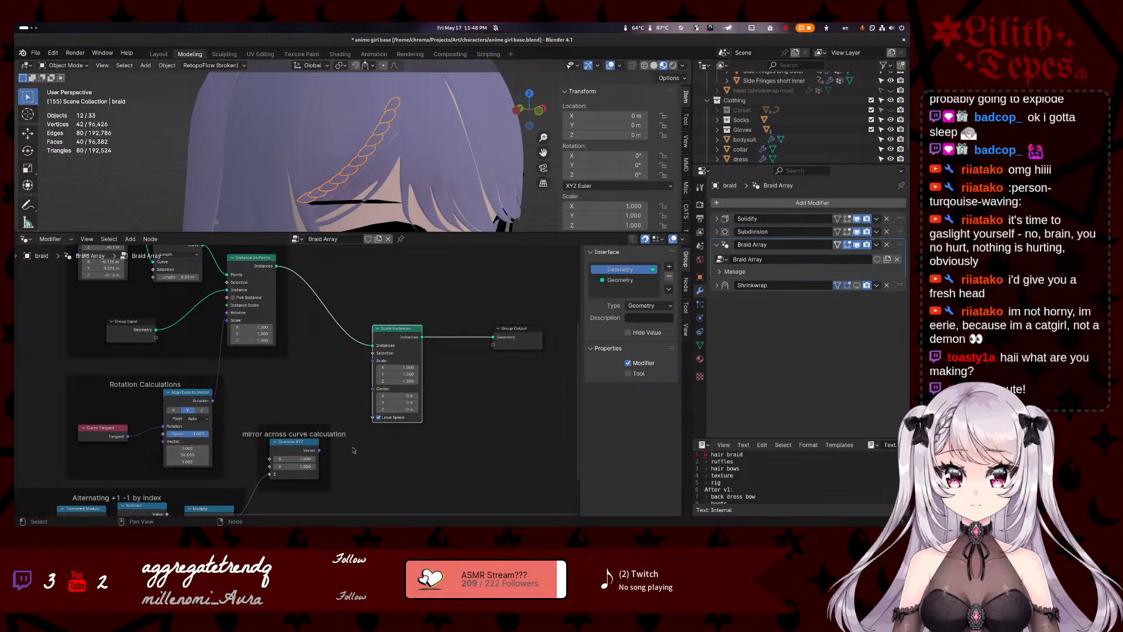
- Connect the Combine XYZ vector to Scale Instances' Scale input and move the Multiply link from Combine XYZ's Z input to X
{"action": "left_click_drag", "start_coordinate": [319, 450], "coordinate": [426, 330]}
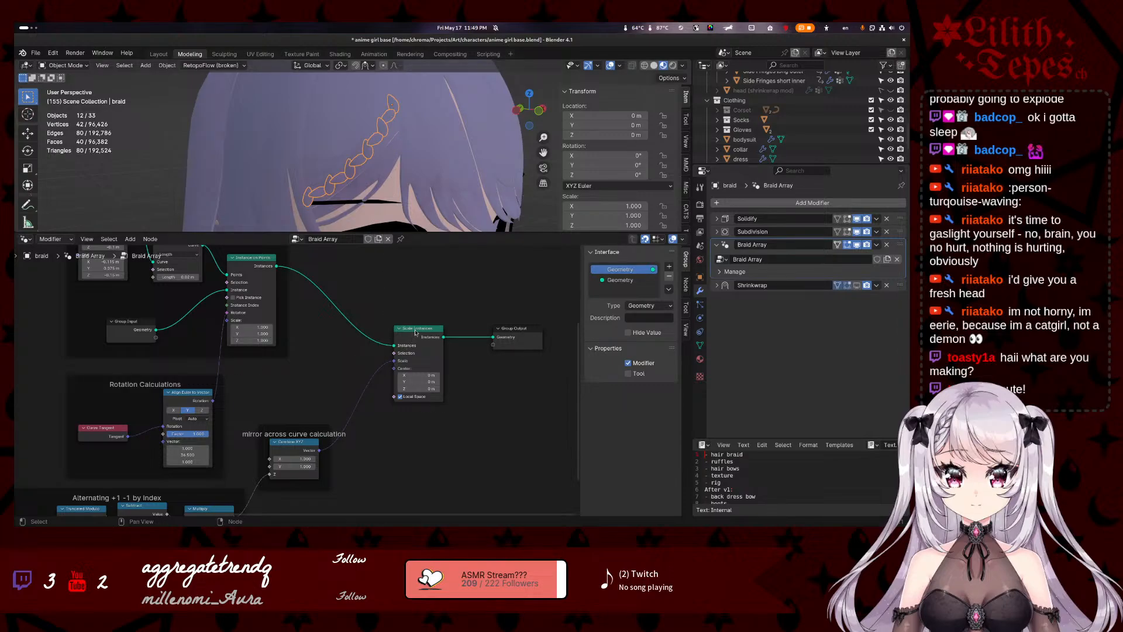
{"action": "mouse_move", "coordinate": [269, 474]}
{"action": "left_mouse_down"}
{"action": "mouse_move", "coordinate": [269, 459]}
{"action": "mouse_move", "coordinate": [269, 478]}
{"action": "left_mouse_up"}
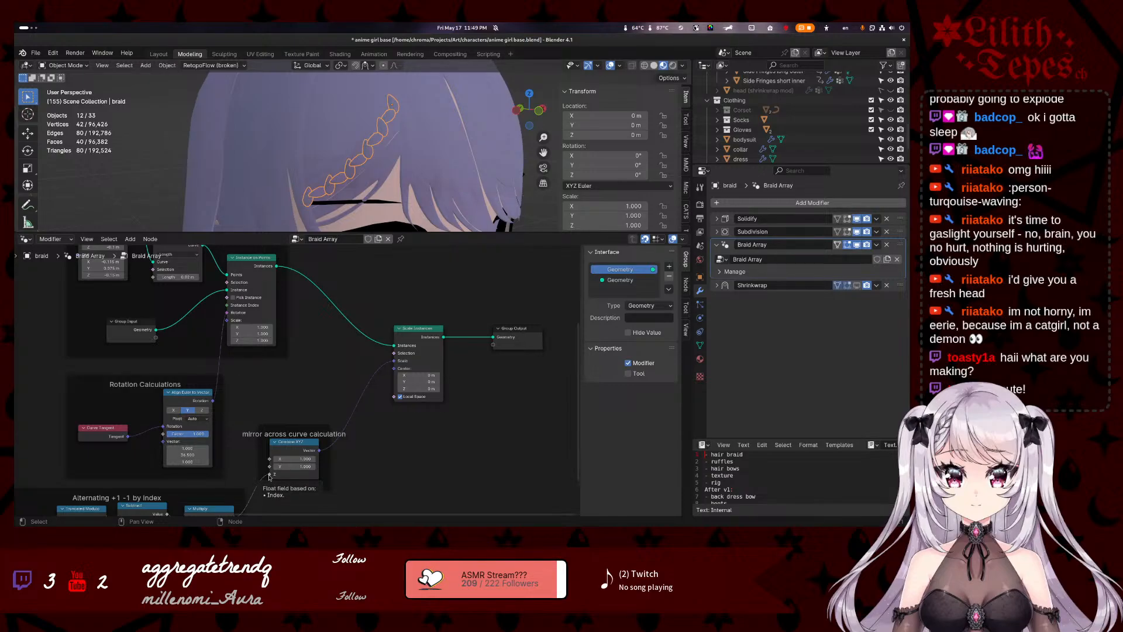
{"action": "left_click_drag", "start_coordinate": [269, 475], "coordinate": [270, 458]}
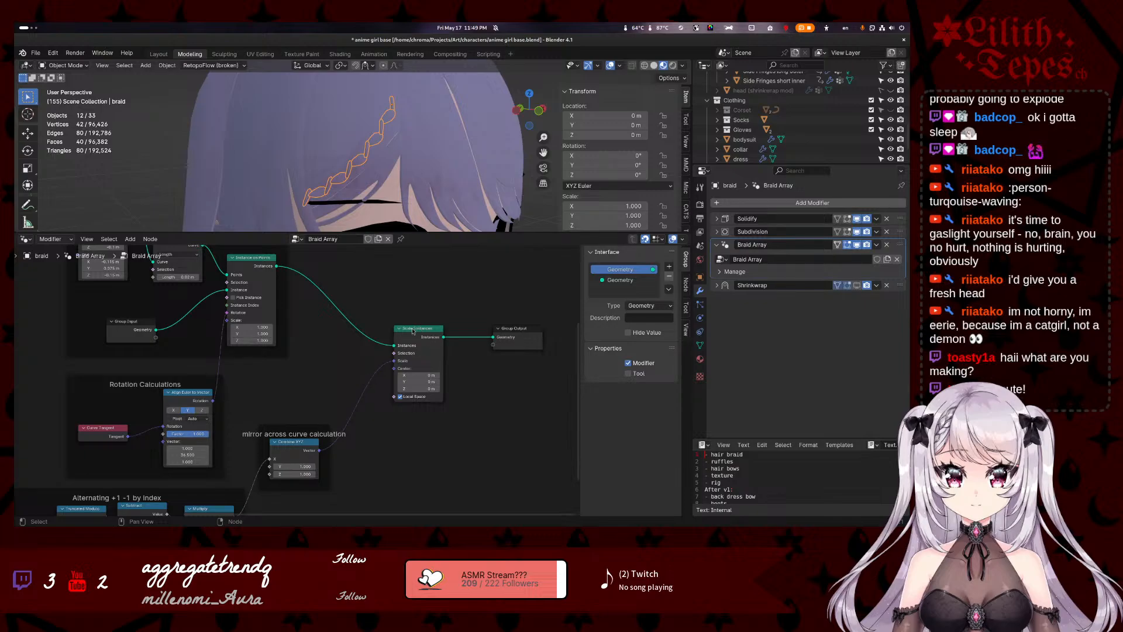
- Switch to the browser and read the StackExchange answers on mirroring objects in geometry nodes with Reflect and Set Position
{"action": "mouse_move", "coordinate": [15, 23]}
{"action": "left_click", "coordinate": [481, 361]}
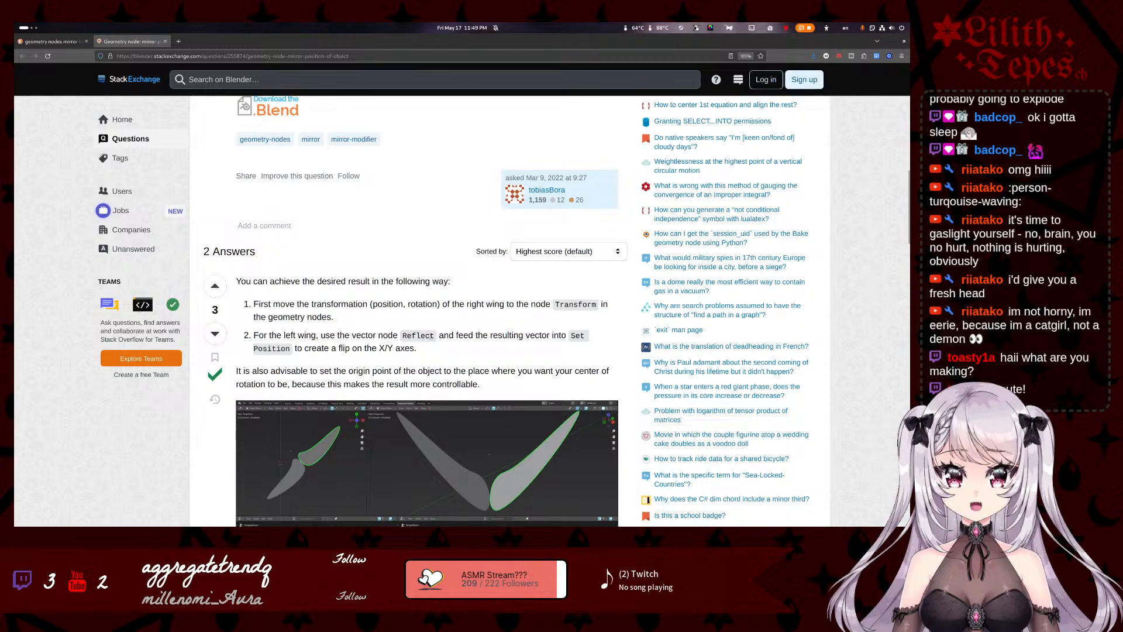
{"action": "double_click", "coordinate": [432, 336]}
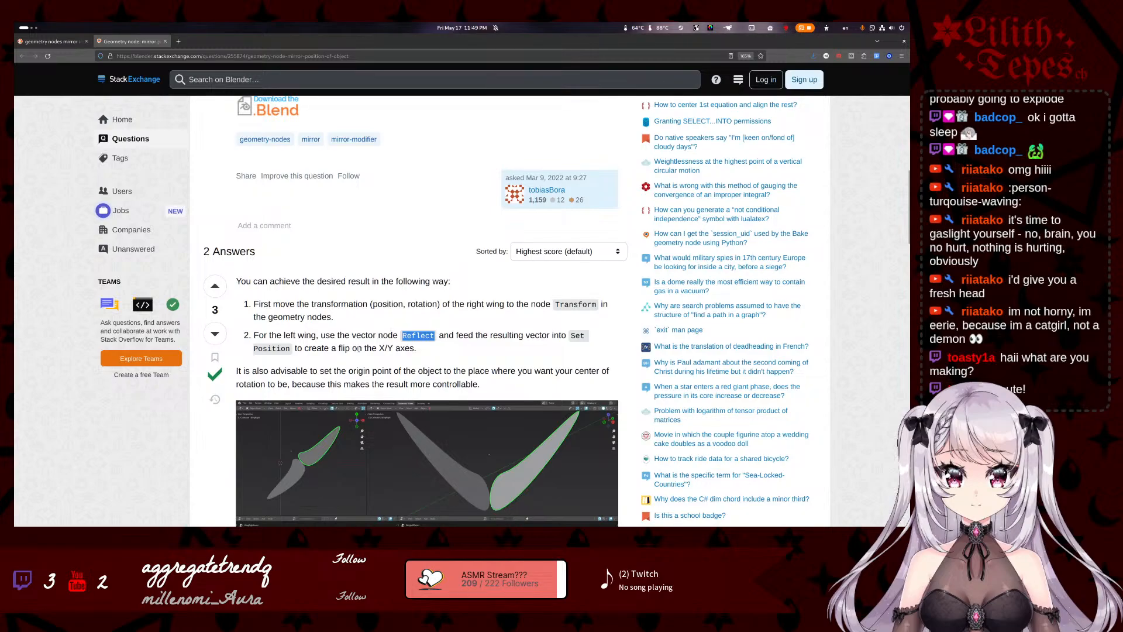
{"action": "scroll", "coordinate": [339, 302], "scroll_direction": "down", "scroll_amount": 1}
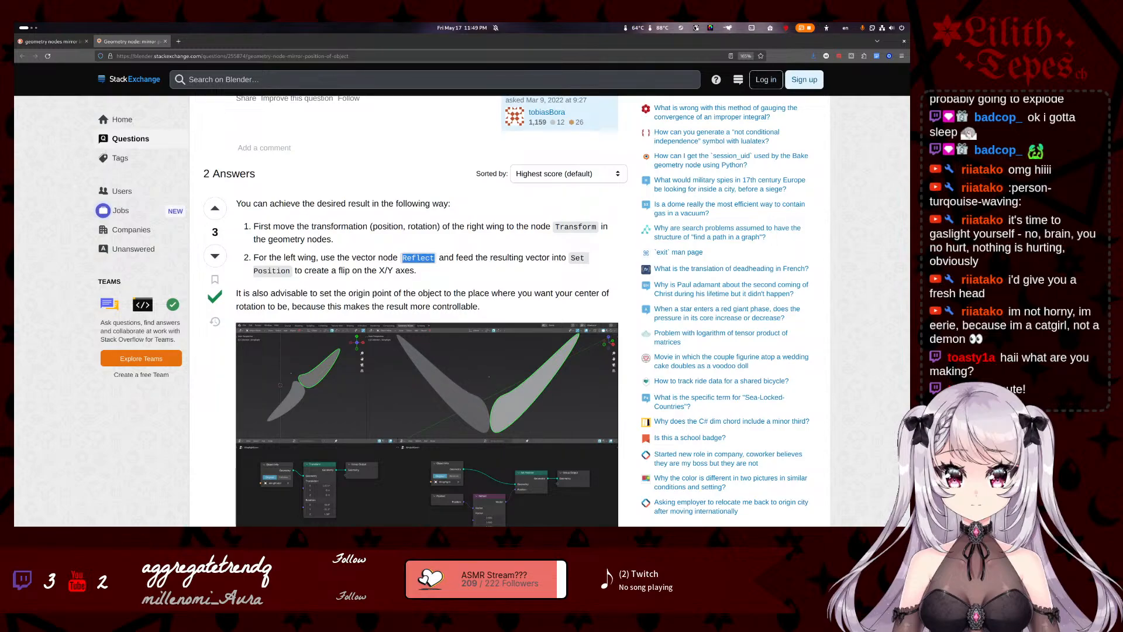
{"action": "scroll", "coordinate": [375, 295], "scroll_direction": "down", "scroll_amount": 6}
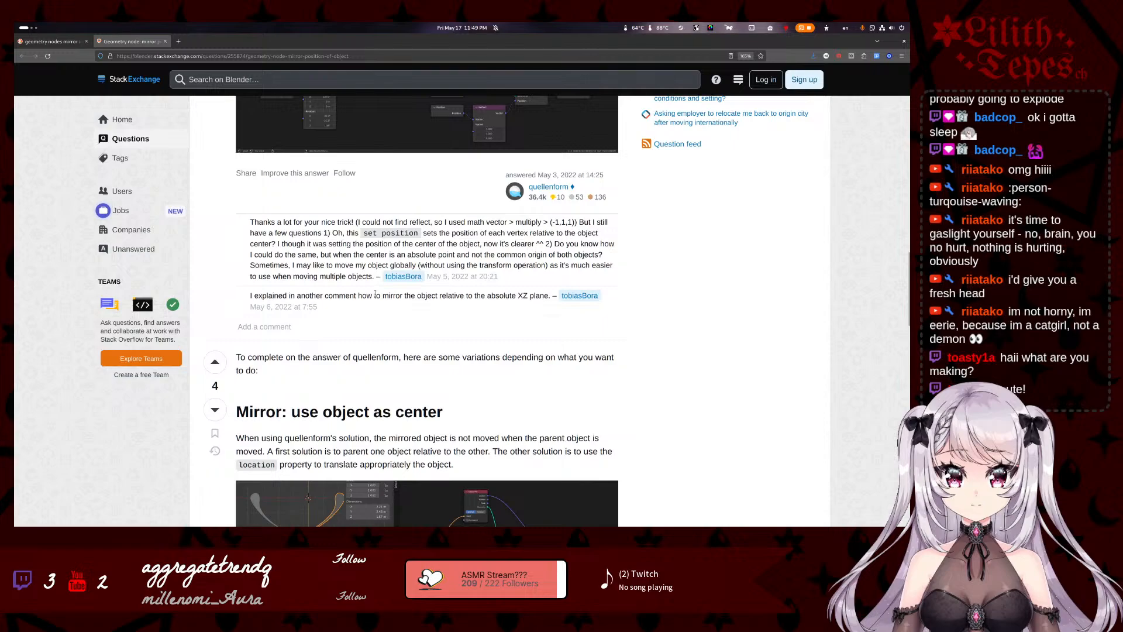
{"action": "scroll", "coordinate": [375, 295], "scroll_direction": "down", "scroll_amount": 2}
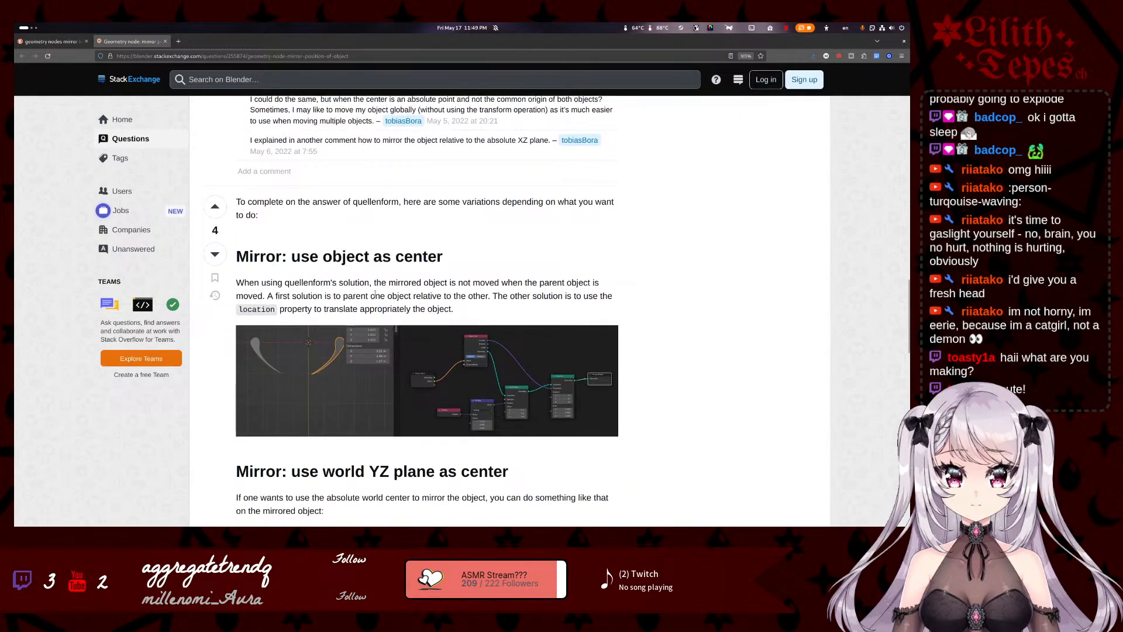
{"action": "key", "text": "super"}
- Back in Blender, edit the braid mesh and move the whole link about 0.0015 m in X and -0.001 m in Y
{"action": "left_click", "coordinate": [377, 211]}
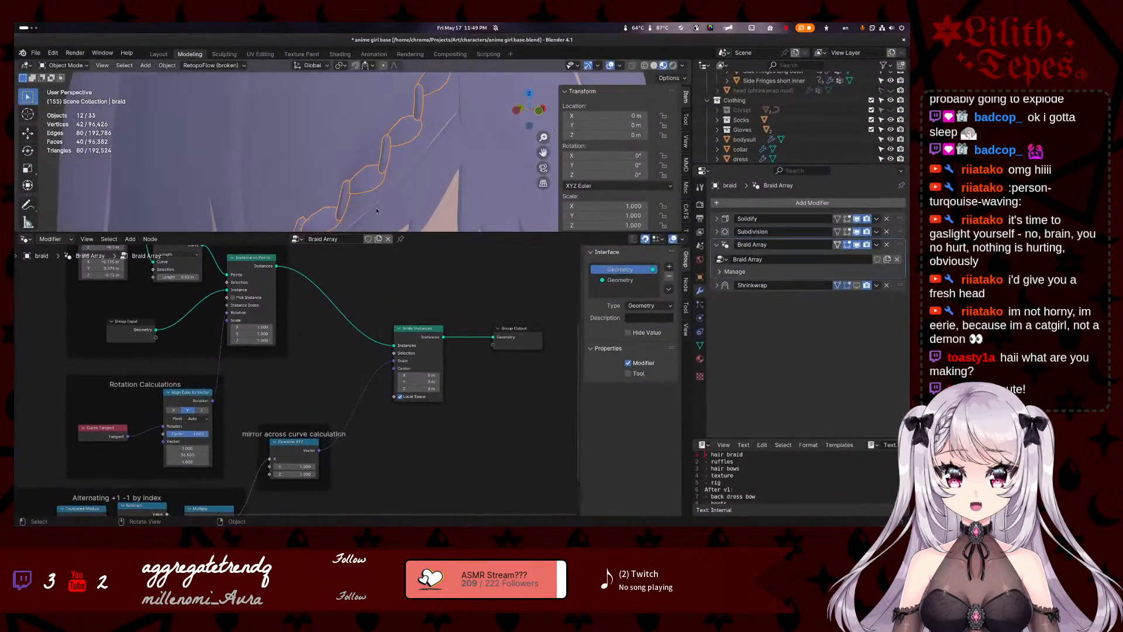
{"action": "middle_click_drag", "start_coordinate": [434, 79], "coordinate": [400, 159], "text": "shift"}
{"action": "middle_click_drag", "start_coordinate": [492, 204], "coordinate": [451, 200]}
{"action": "key", "text": "Tab"}
{"action": "key", "text": "g"}
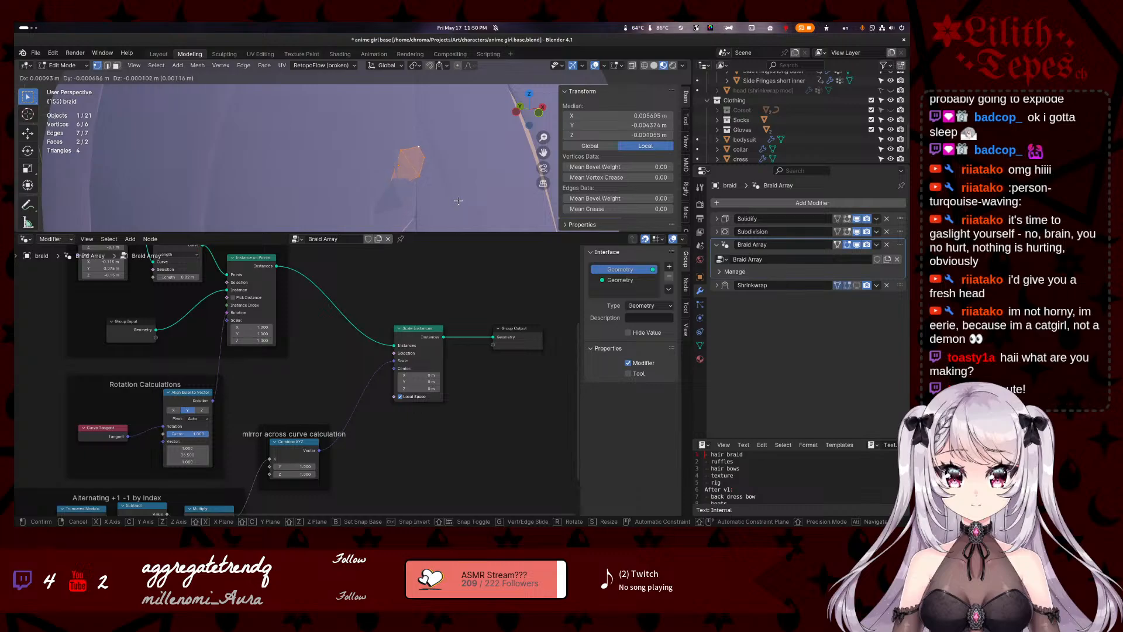
{"action": "left_click", "coordinate": [459, 198]}
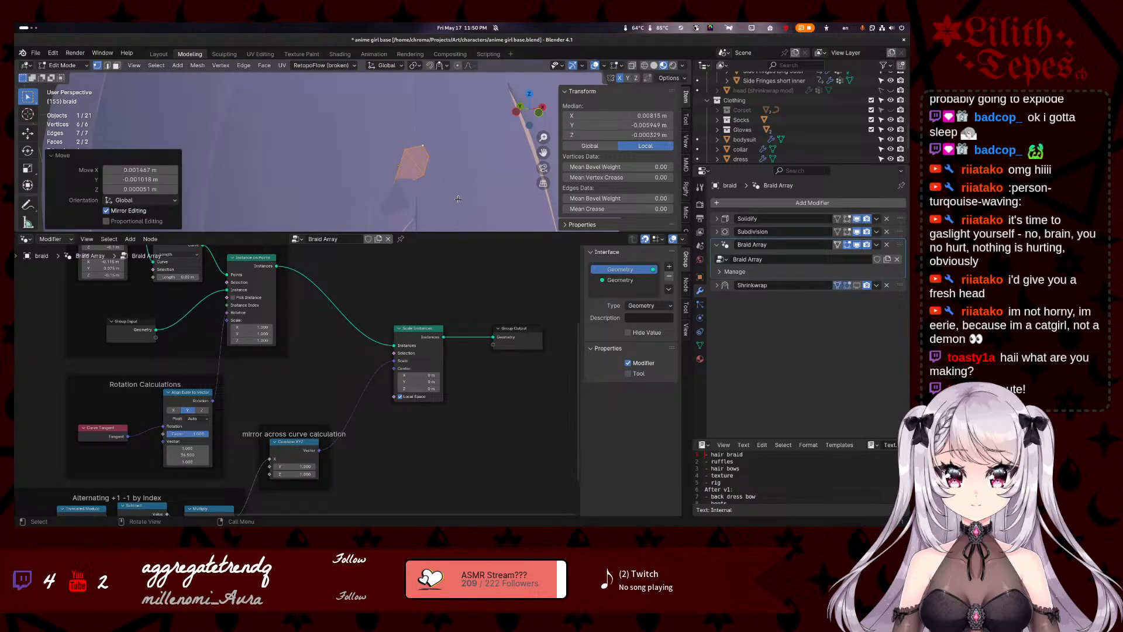
- Rotate the braid link about 15.9° around global Z and shift it about 0.0004 m along Y
{"action": "middle_click_drag", "start_coordinate": [484, 189], "coordinate": [375, 169]}
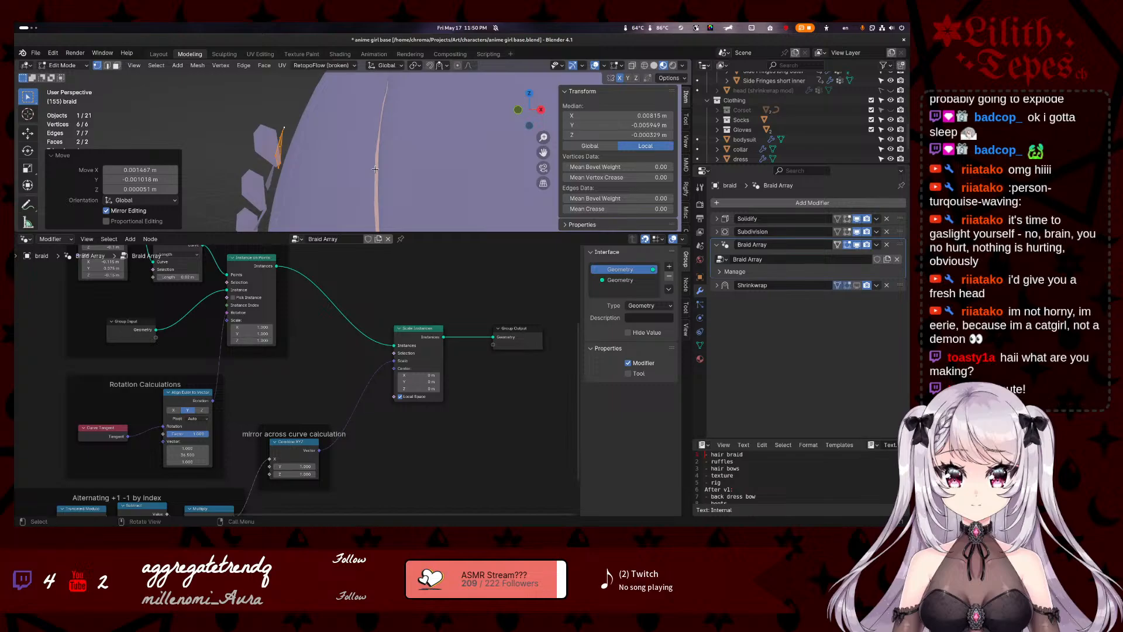
{"action": "key", "text": "r"}
{"action": "key", "text": "z"}
{"action": "left_click", "coordinate": [425, 144]}
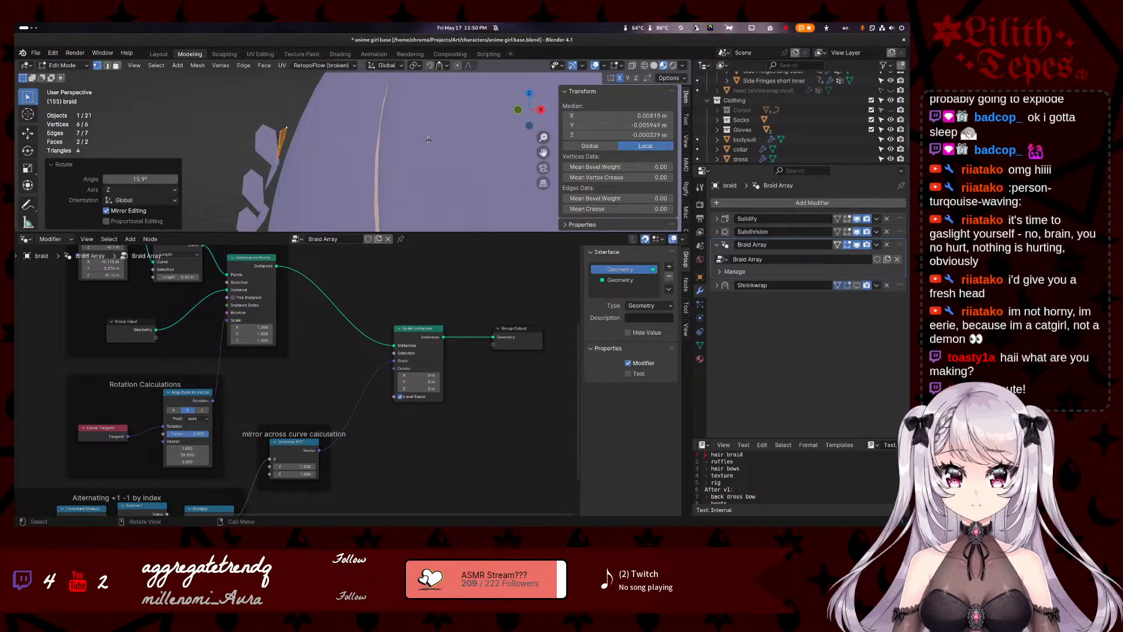
{"action": "key", "text": "g"}
{"action": "key", "text": "y"}
{"action": "left_click", "coordinate": [430, 140]}
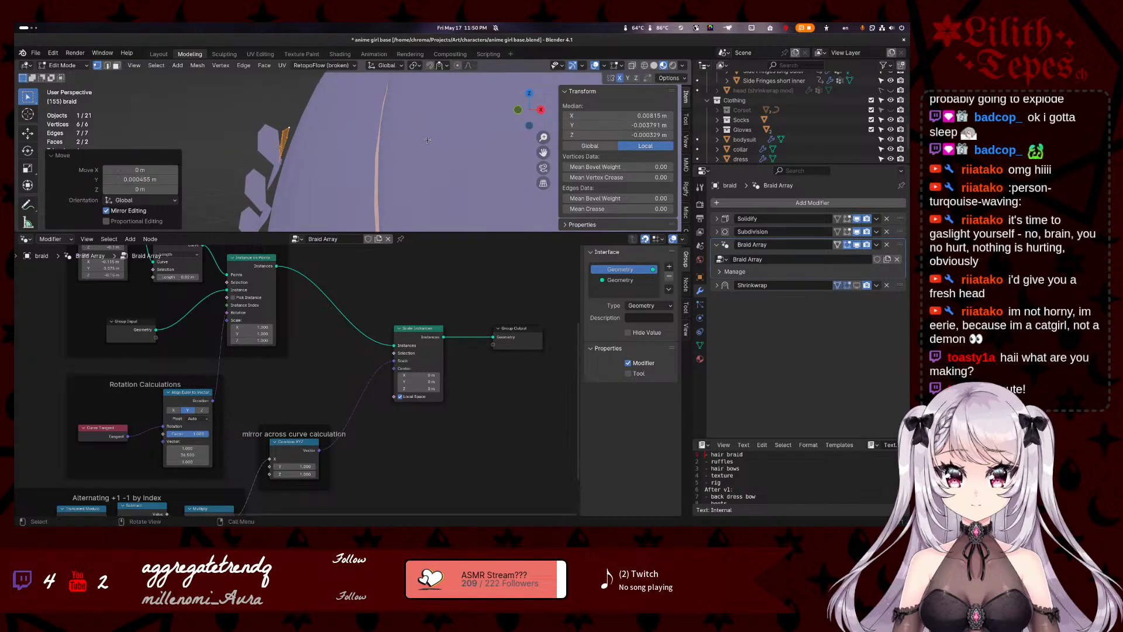
- Move the link's upper vertex slightly along positive Y and return to Object Mode to see the arrayed braid
{"action": "left_click", "coordinate": [279, 128]}
{"action": "key", "text": "g"}
{"action": "key", "text": "y"}
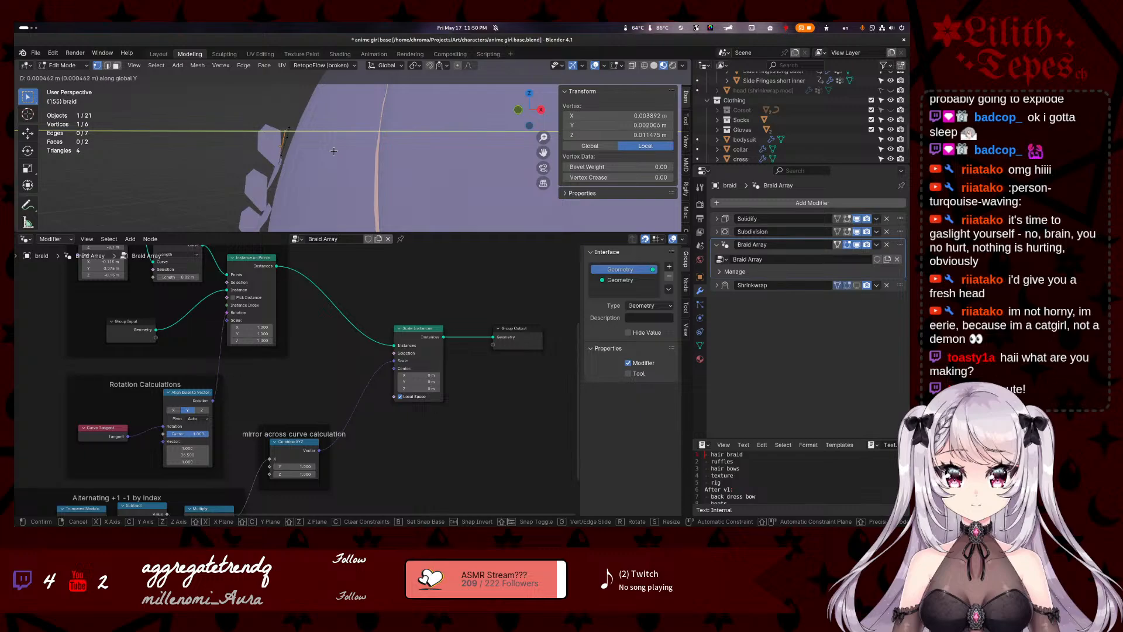
{"action": "left_click", "coordinate": [334, 152]}
{"action": "middle_click_drag", "start_coordinate": [334, 152], "coordinate": [396, 201]}
{"action": "scroll", "coordinate": [396, 201], "scroll_direction": "up", "scroll_amount": 3}
{"action": "key", "text": "Tab"}
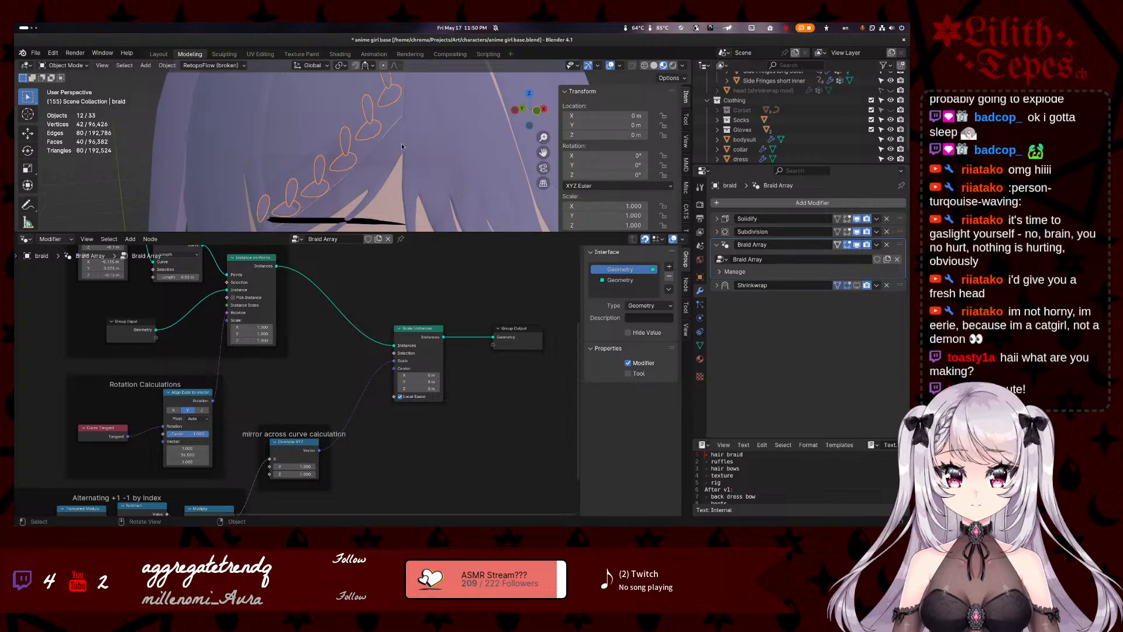
- Select the whole link mesh in Edit Mode, move it about 0.0007 m outward from the curve, and return to Object Mode
{"action": "middle_click_drag", "start_coordinate": [402, 146], "coordinate": [406, 141]}
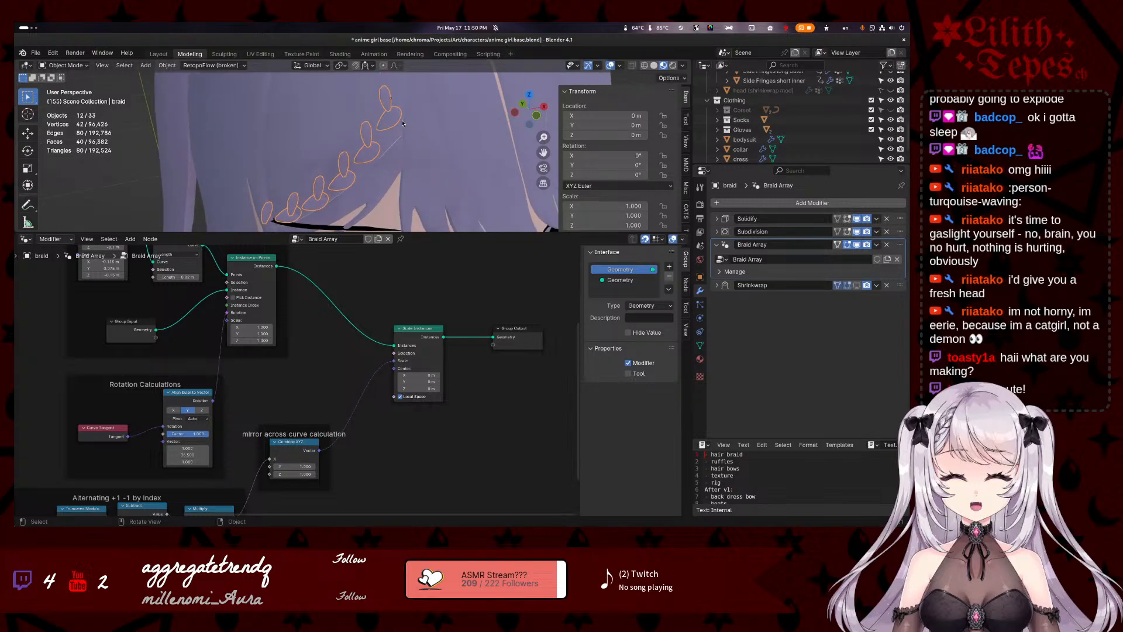
{"action": "key", "text": "Tab"}
{"action": "scroll", "coordinate": [485, 103], "scroll_direction": "up", "scroll_amount": 3}
{"action": "middle_click_drag", "start_coordinate": [484, 104], "coordinate": [399, 137], "text": "shift"}
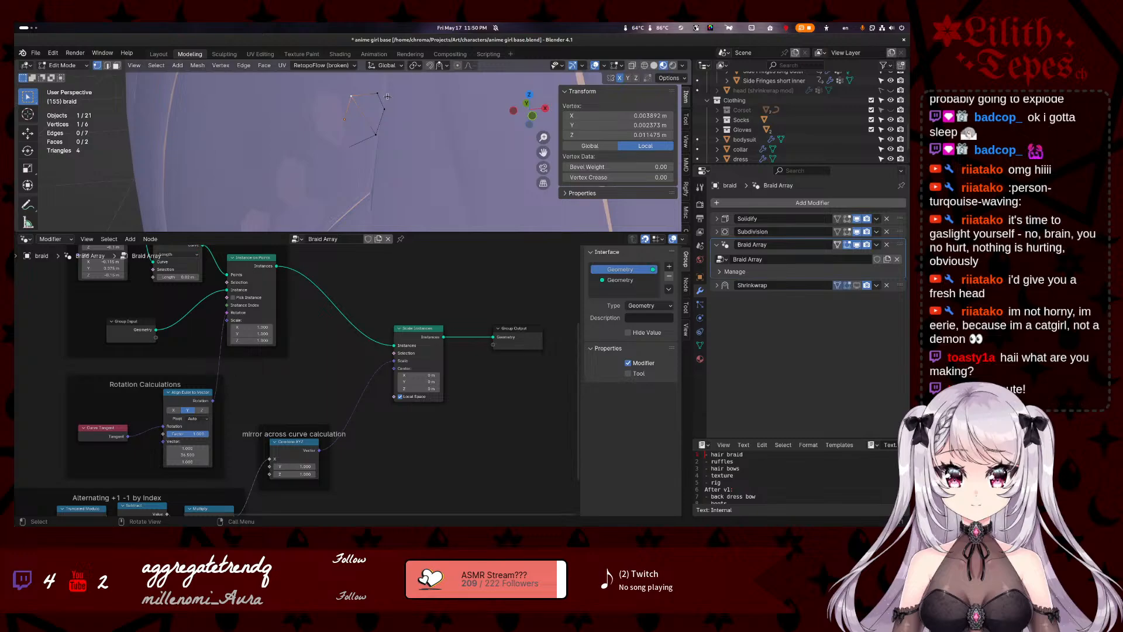
{"action": "key", "text": "a"}
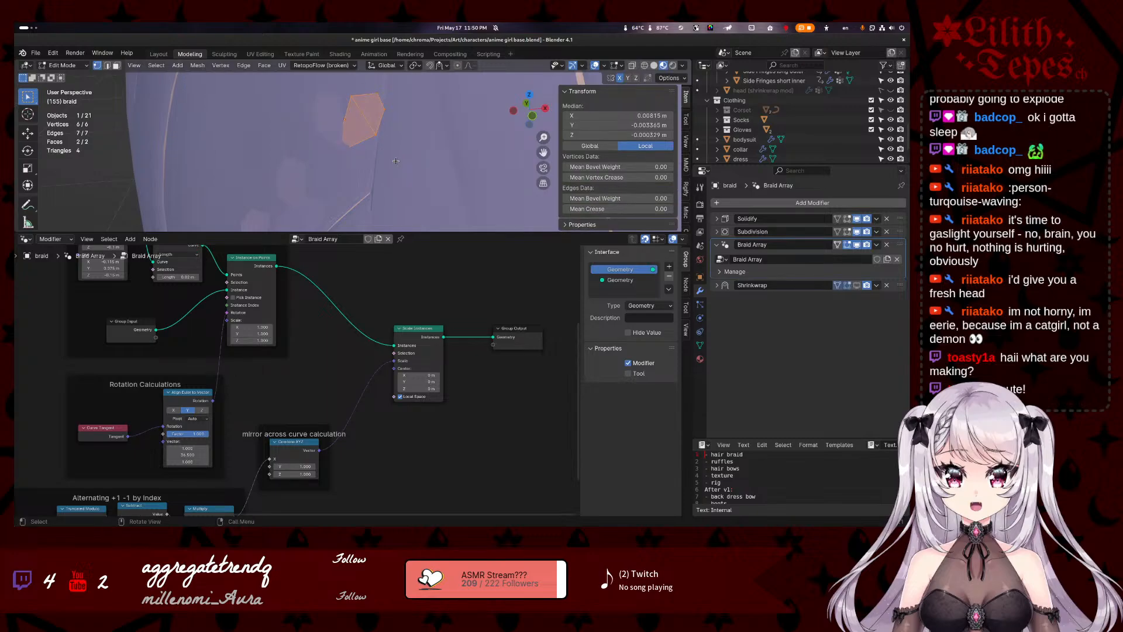
{"action": "key", "text": "g"}
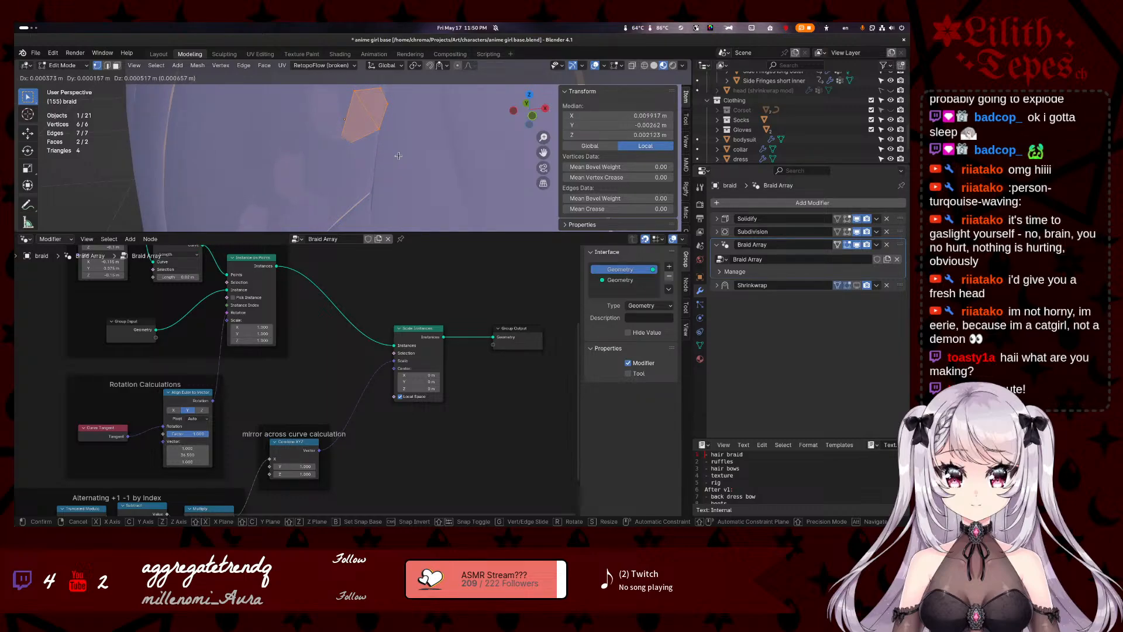
{"action": "left_click", "coordinate": [399, 155]}
{"action": "key", "text": "Tab"}
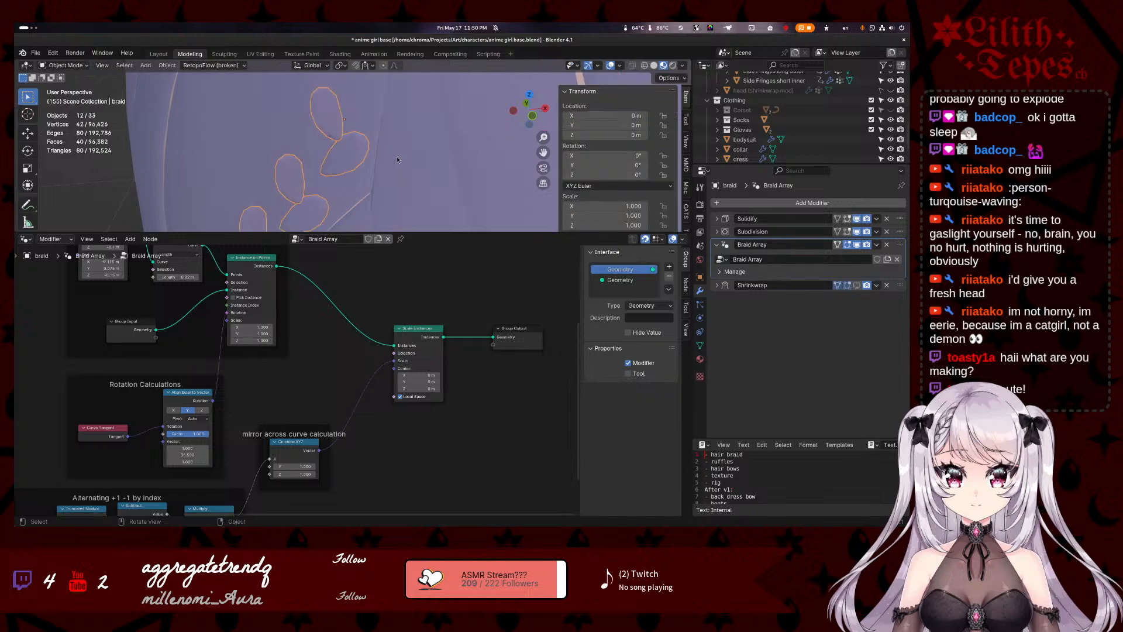
- Shift the "mirror across curve calculation" frame slightly up and right in the node graph
{"action": "middle_click_drag", "start_coordinate": [398, 155], "coordinate": [384, 363]}
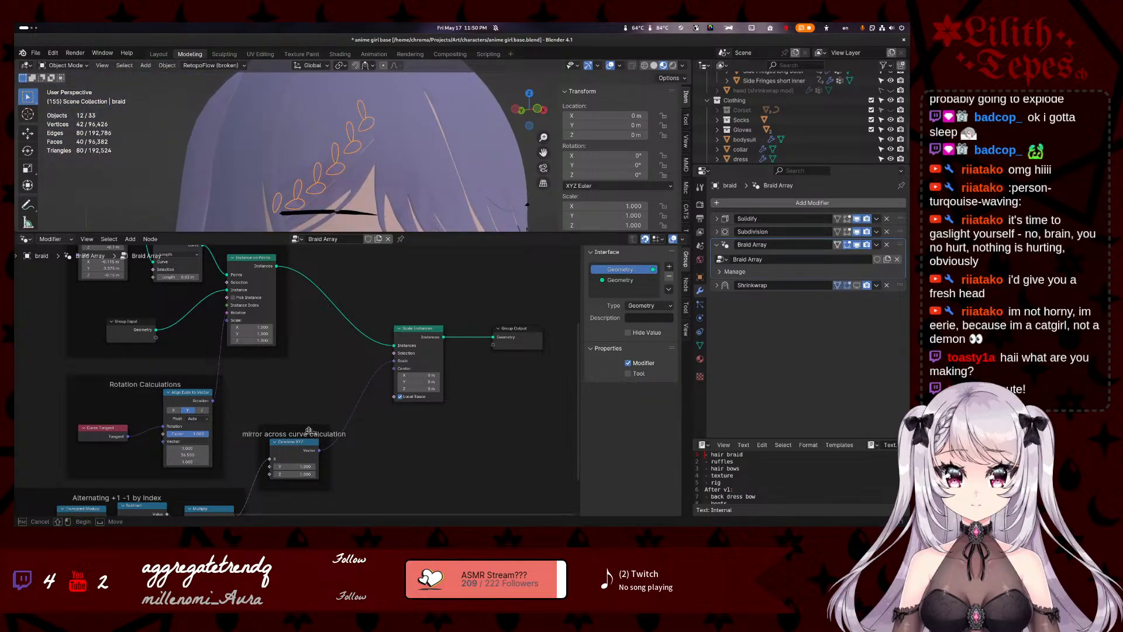
{"action": "left_click_drag", "start_coordinate": [303, 428], "coordinate": [317, 414]}
{"action": "mouse_move", "coordinate": [299, 316]}
{"action": "middle_mouse_down"}
{"action": "mouse_move", "coordinate": [332, 323]}
{"action": "mouse_move", "coordinate": [312, 317]}
{"action": "middle_mouse_up"}
- Select the whole braid link mesh in Edit Mode and rotate it slightly as seen from the front of the head
{"action": "middle_click_drag", "start_coordinate": [280, 189], "coordinate": [293, 164]}
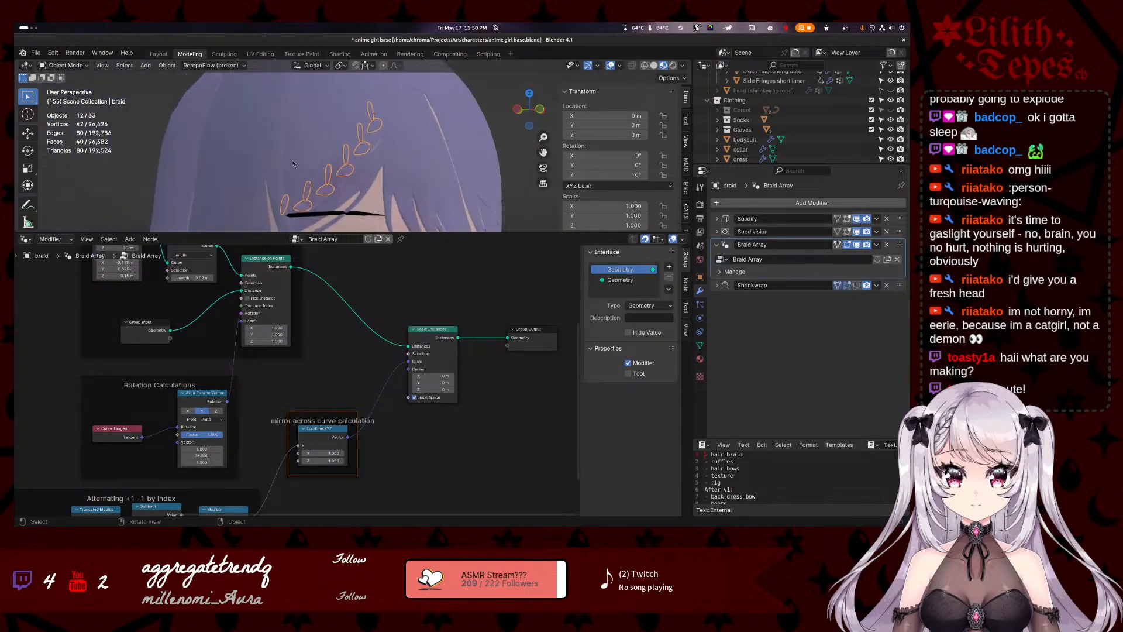
{"action": "key", "text": "Tab"}
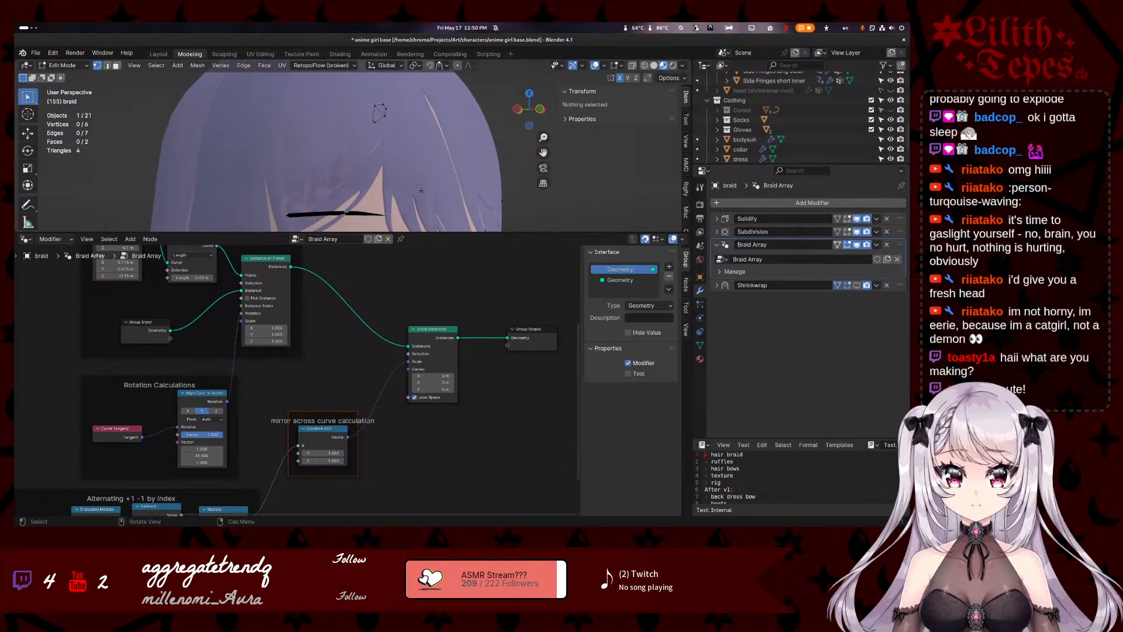
{"action": "key", "text": "a"}
{"action": "key", "text": "r"}
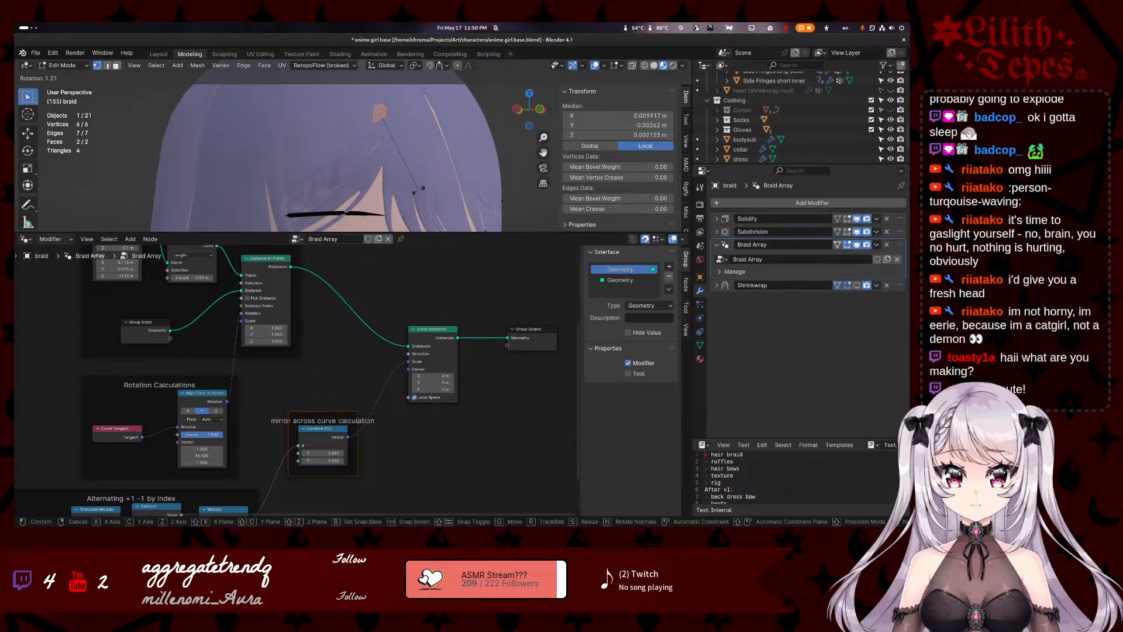
{"action": "left_click", "coordinate": [402, 185]}
- Rotate the whole link about -18.7° around the view axis from an edge-on view, and return to Object Mode
{"action": "middle_click_drag", "start_coordinate": [401, 184], "coordinate": [250, 73]}
{"action": "middle_click_drag", "start_coordinate": [315, 103], "coordinate": [339, 97]}
{"action": "right_click", "coordinate": [316, 104]}
{"action": "key", "text": "Escape"}
{"action": "key", "text": "r"}
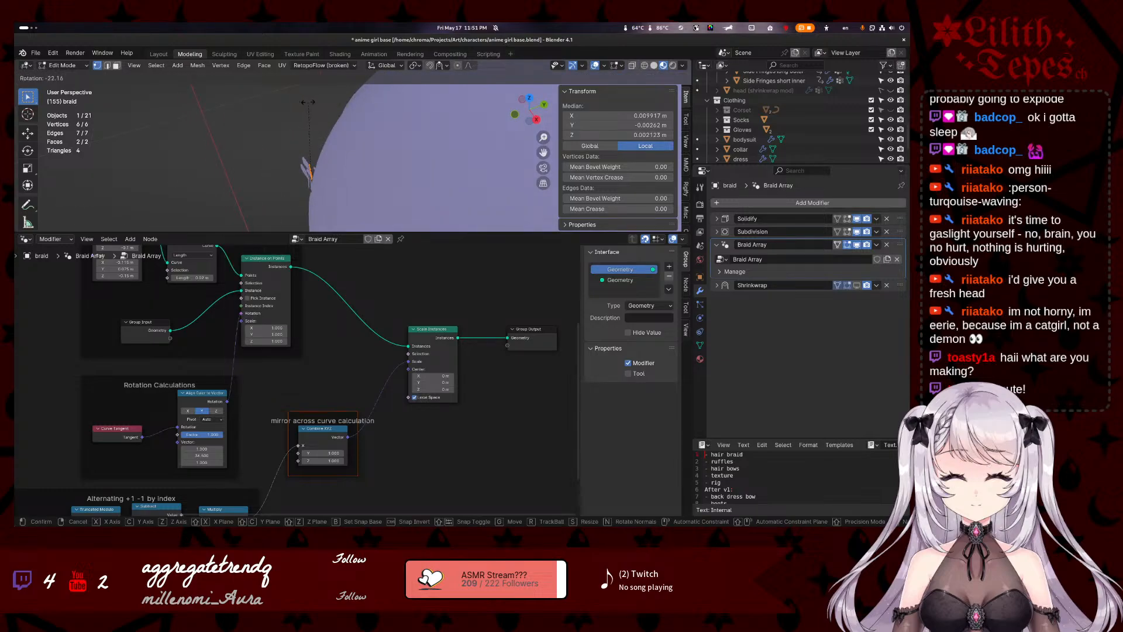
{"action": "left_click", "coordinate": [312, 101]}
{"action": "middle_click_drag", "start_coordinate": [314, 101], "coordinate": [383, 218]}
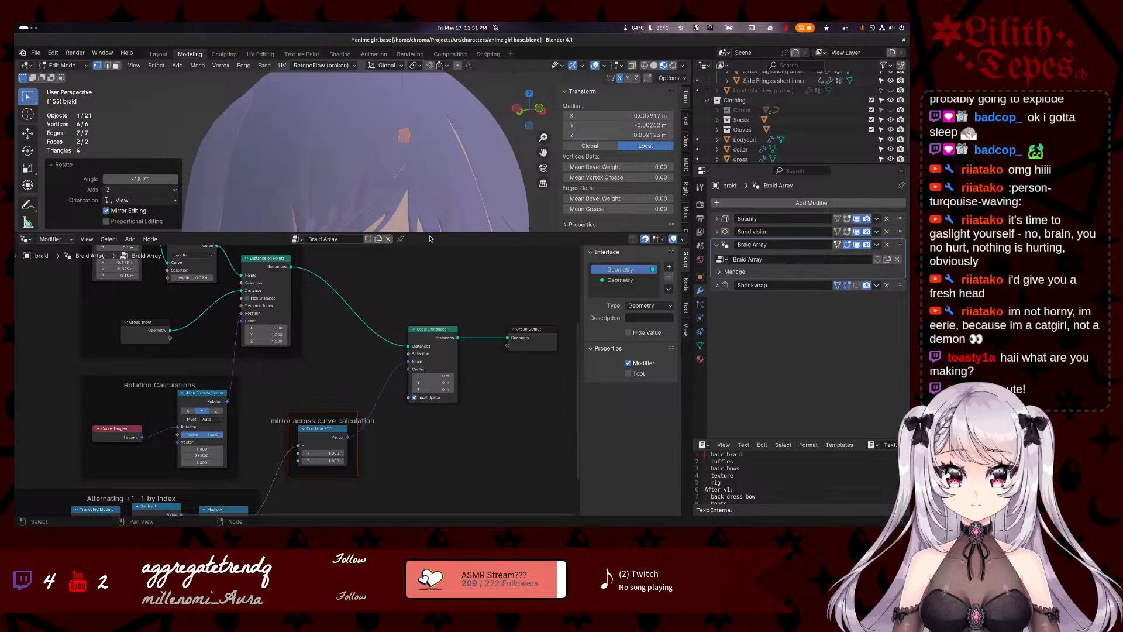
{"action": "key", "text": "Tab"}
{"action": "left_click", "coordinate": [379, 190]}
{"action": "left_click", "coordinate": [379, 190]}
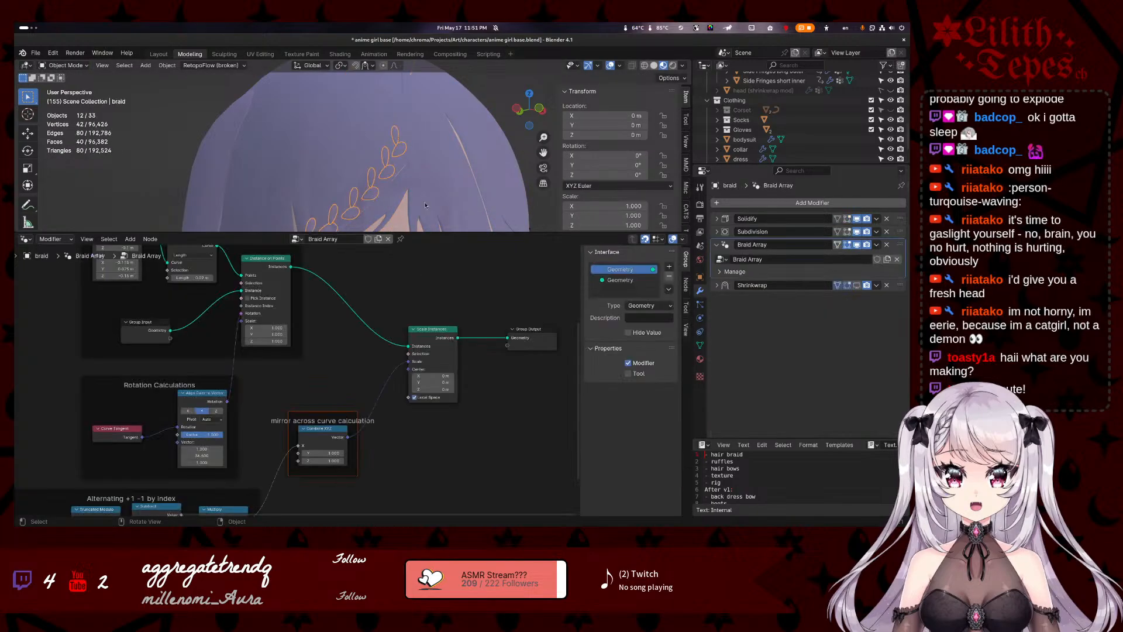
- Try a different Vector Y value on the Align Euler to Vector node, and undo it
{"action": "scroll", "coordinate": [389, 191], "scroll_direction": "down", "scroll_amount": 3}
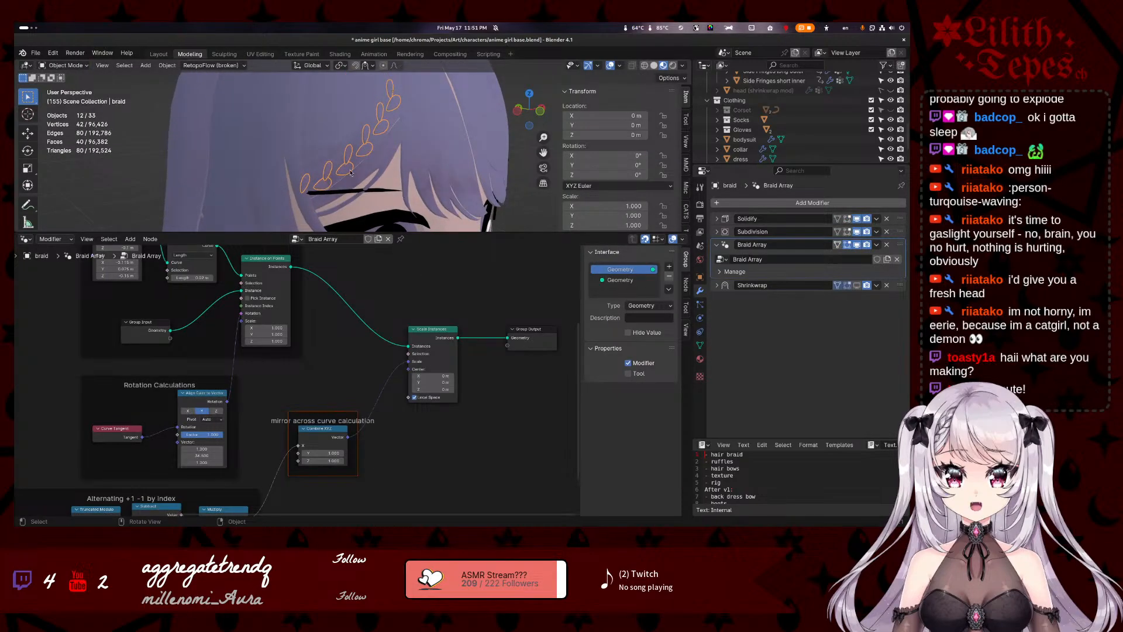
{"action": "middle_click_drag", "start_coordinate": [279, 367], "coordinate": [288, 378]}
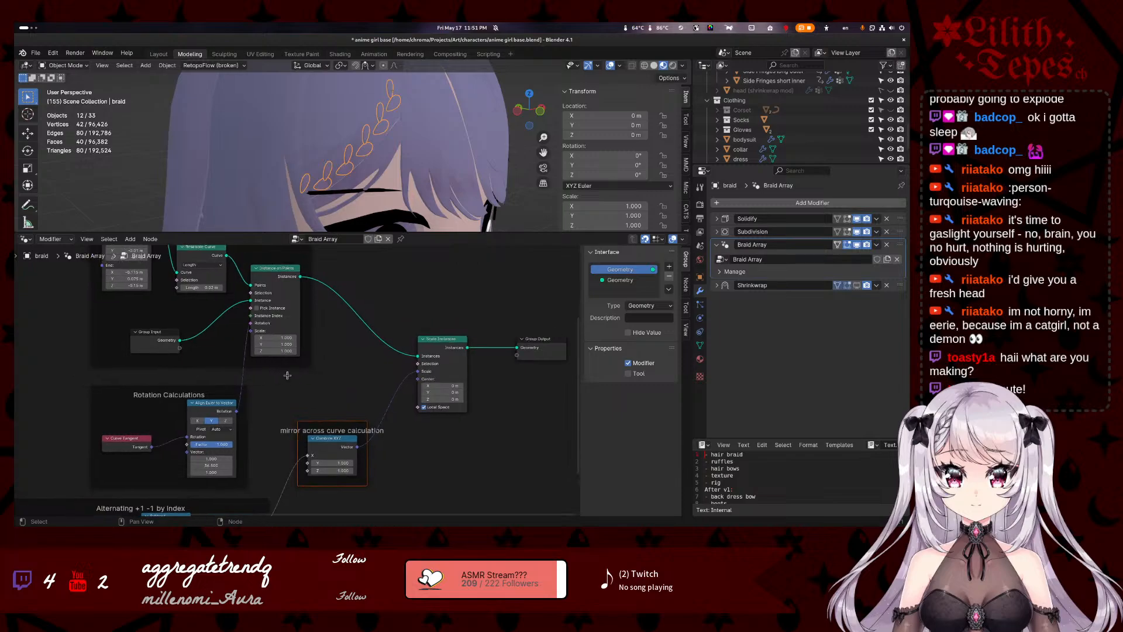
{"action": "left_click_drag", "start_coordinate": [222, 466], "coordinate": [256, 458]}
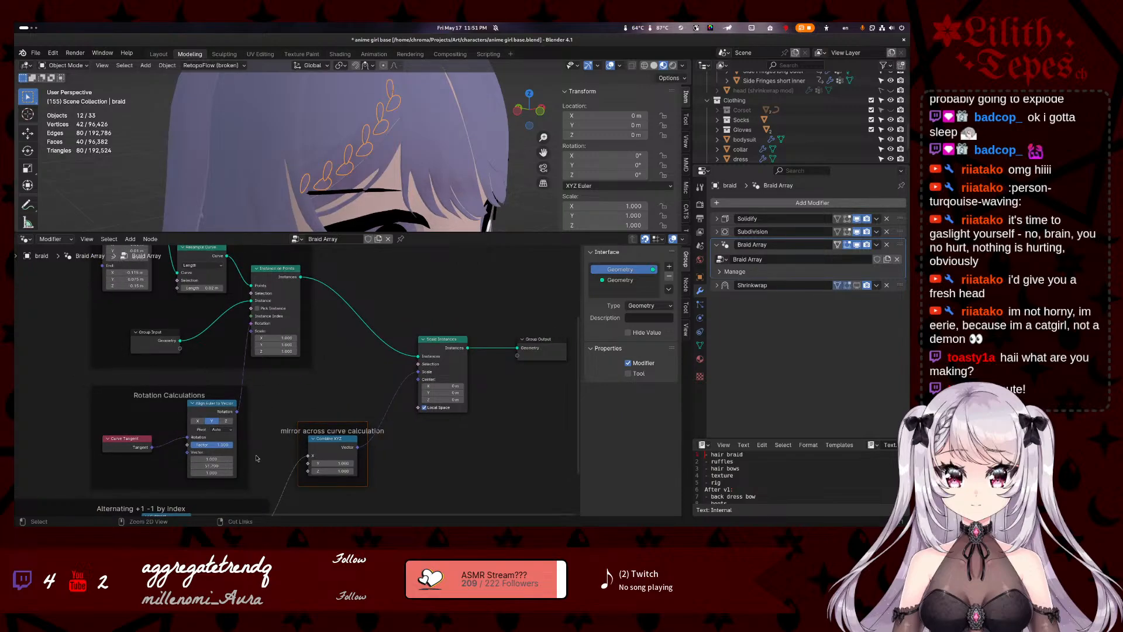
{"action": "key", "text": "ctrl+z"}
{"action": "left_click", "coordinate": [275, 392]}
{"action": "middle_click_drag", "start_coordinate": [275, 391], "coordinate": [290, 395]}
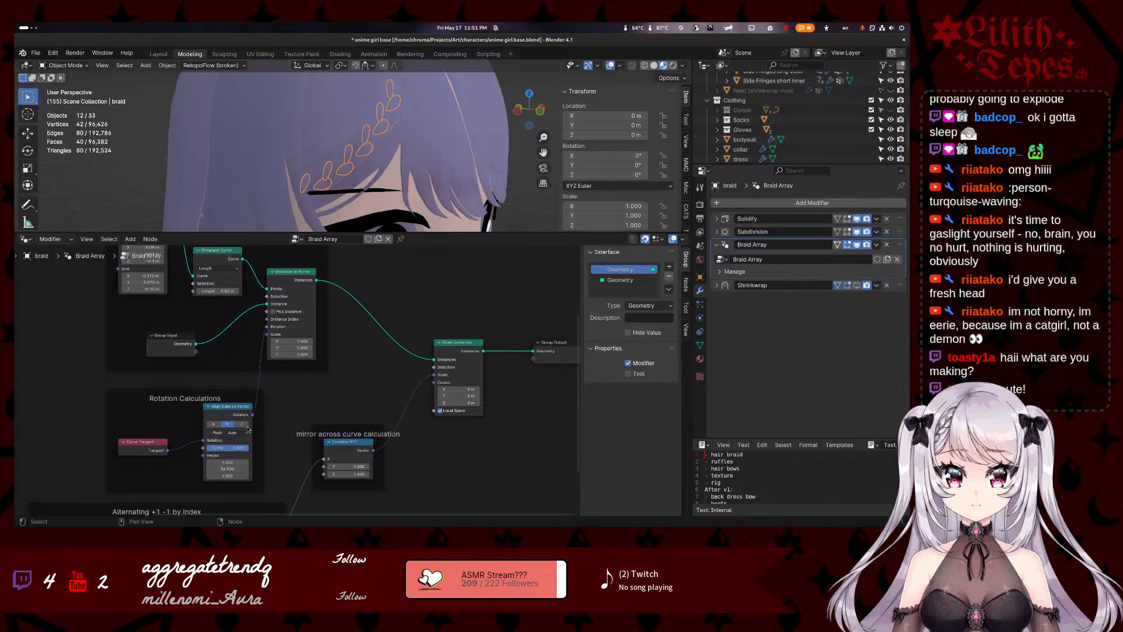
- Try a Vector X of about 21 and a Vector Y of about 13 on the Align Euler to Vector node
{"action": "left_click_drag", "start_coordinate": [228, 462], "coordinate": [296, 462]}
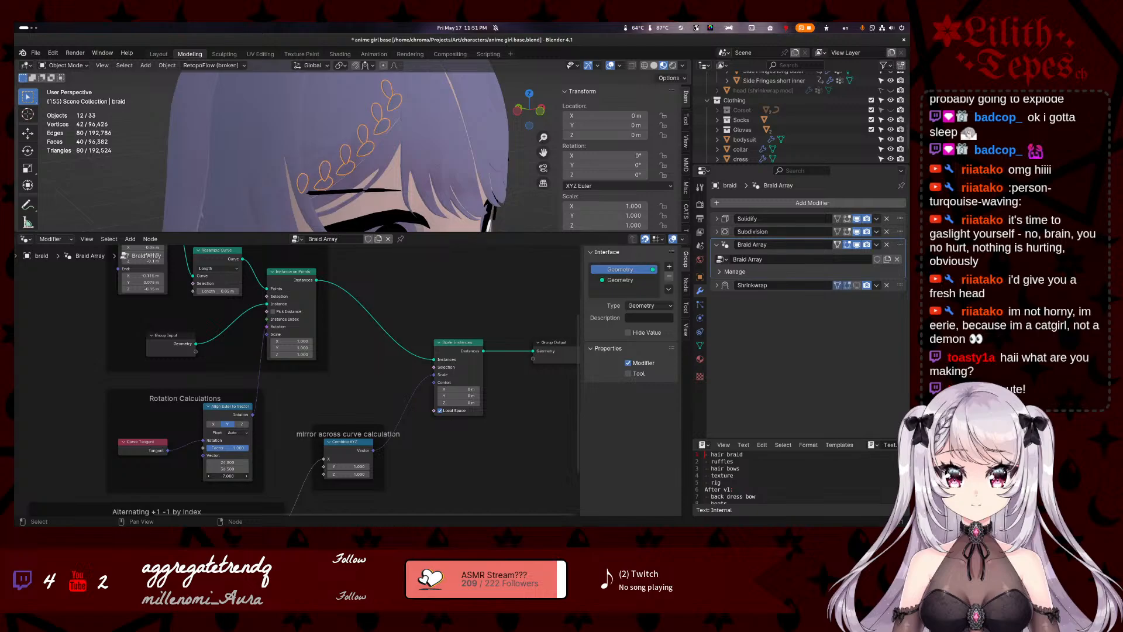
{"action": "left_click_drag", "start_coordinate": [227, 476], "coordinate": [227, 476]}
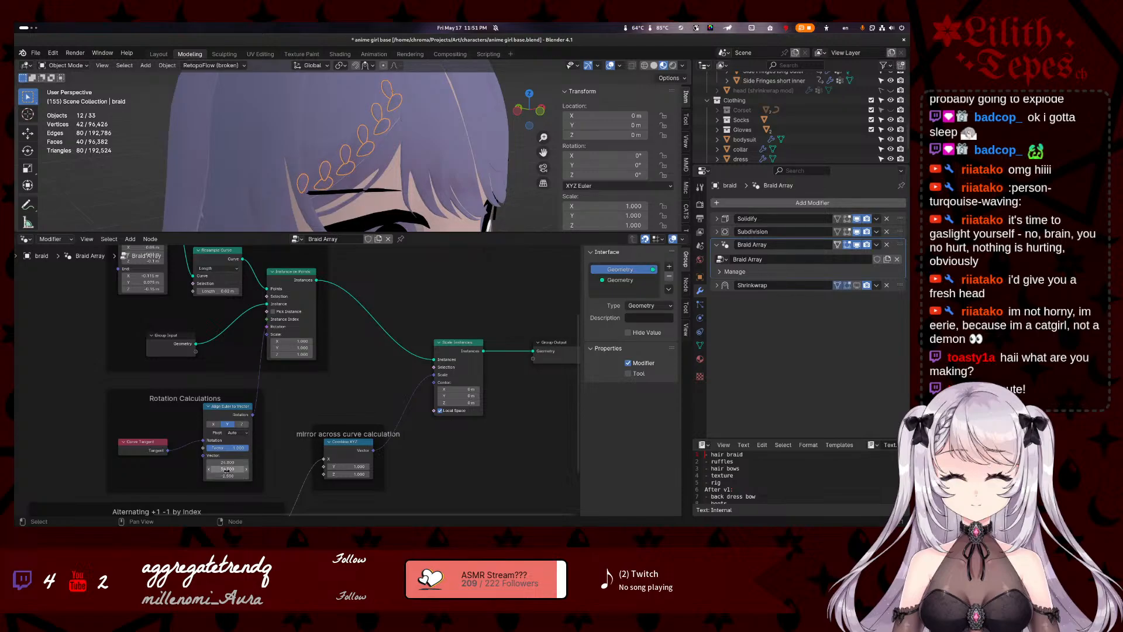
{"action": "left_click_drag", "start_coordinate": [228, 469], "coordinate": [146, 469]}
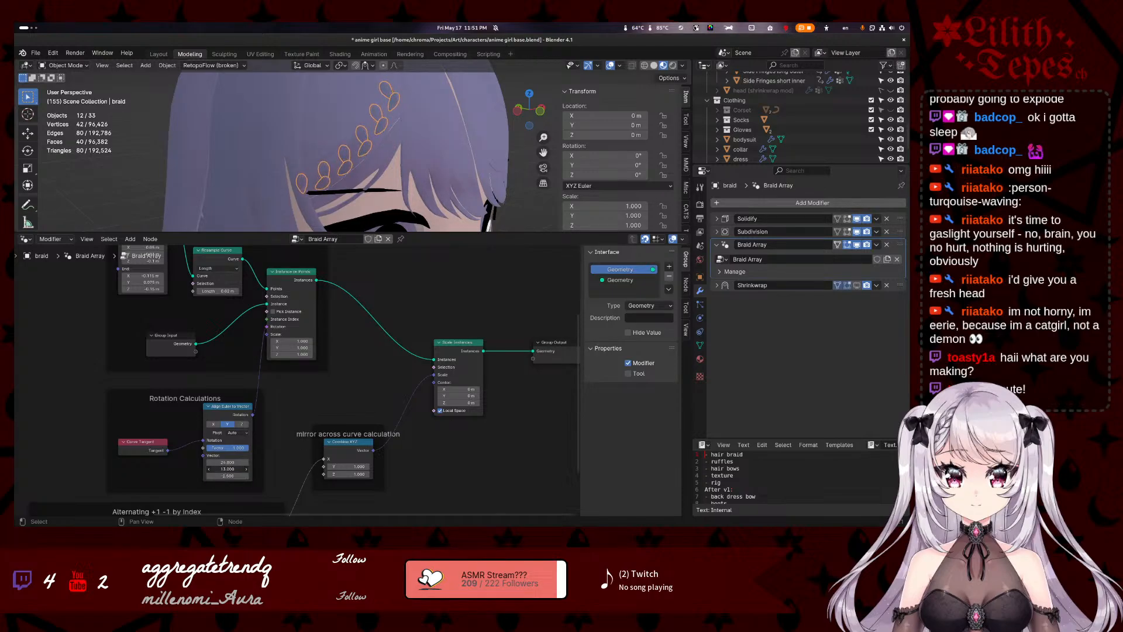
{"action": "left_click_drag", "start_coordinate": [228, 469], "coordinate": [229, 469]}
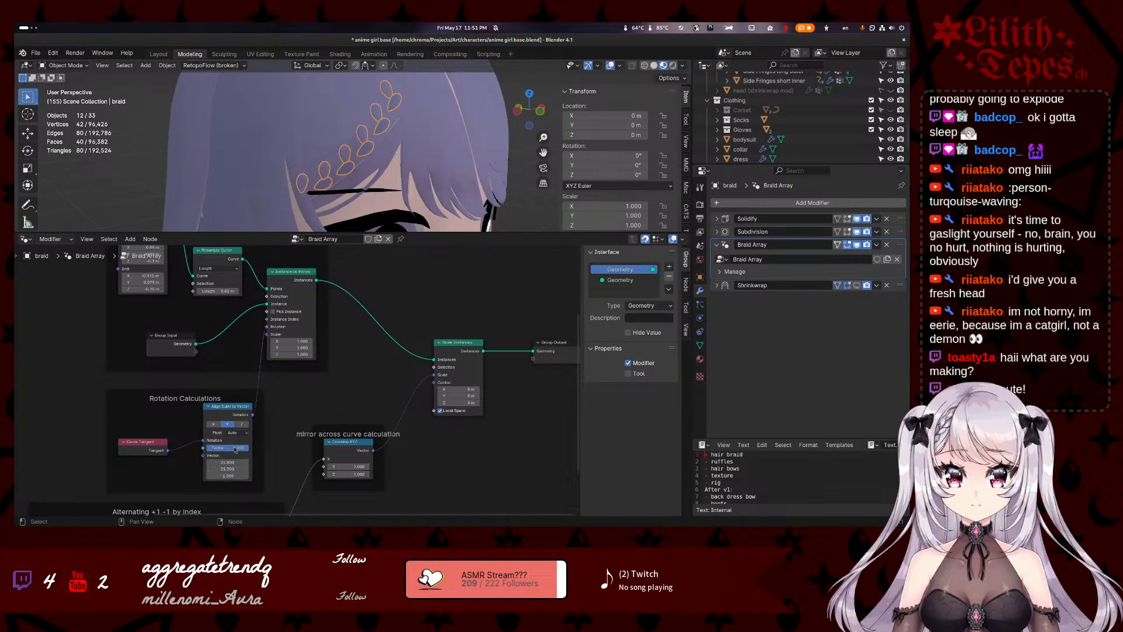
- Try the X, Y and Z alignment axes on the Align Euler to Vector node, returning to Y
{"action": "left_click", "coordinate": [213, 424]}
{"action": "left_click", "coordinate": [230, 425]}
{"action": "left_click", "coordinate": [246, 426]}
{"action": "left_click", "coordinate": [215, 425]}
{"action": "left_click", "coordinate": [228, 426]}
- Try the Z pivot on the Align Euler to Vector node with a changed Vector, and return the pivot to Auto
{"action": "left_click", "coordinate": [237, 433]}
{"action": "left_click", "coordinate": [240, 448]}
{"action": "left_click", "coordinate": [235, 433]}
{"action": "left_click", "coordinate": [236, 463]}
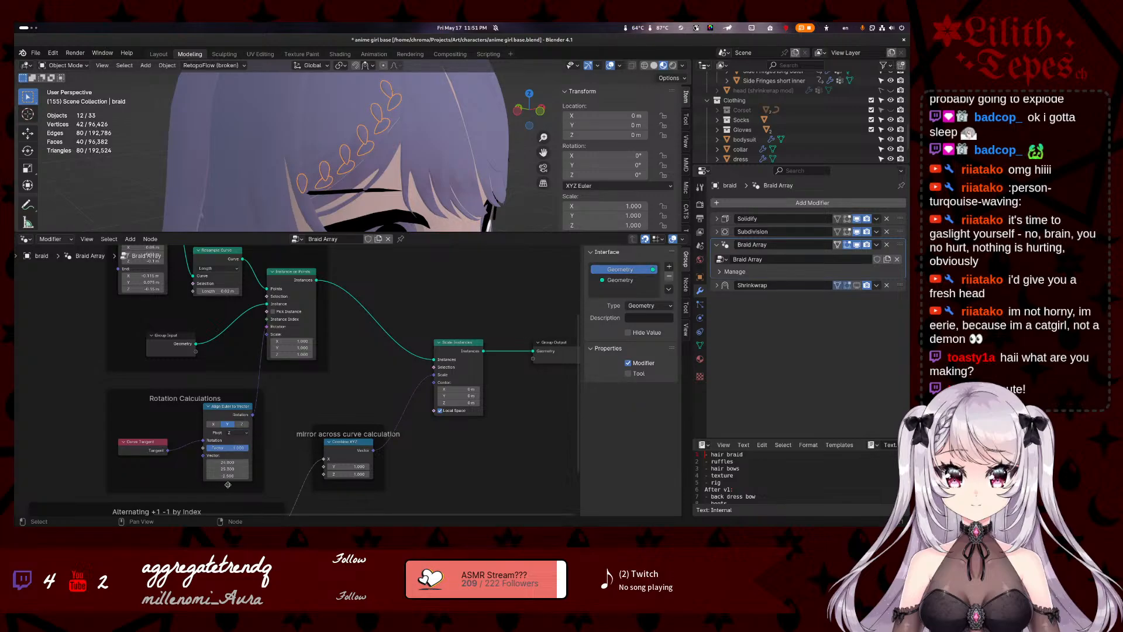
{"action": "left_click_drag", "start_coordinate": [228, 476], "coordinate": [246, 462]}
{"action": "left_click", "coordinate": [236, 436]}
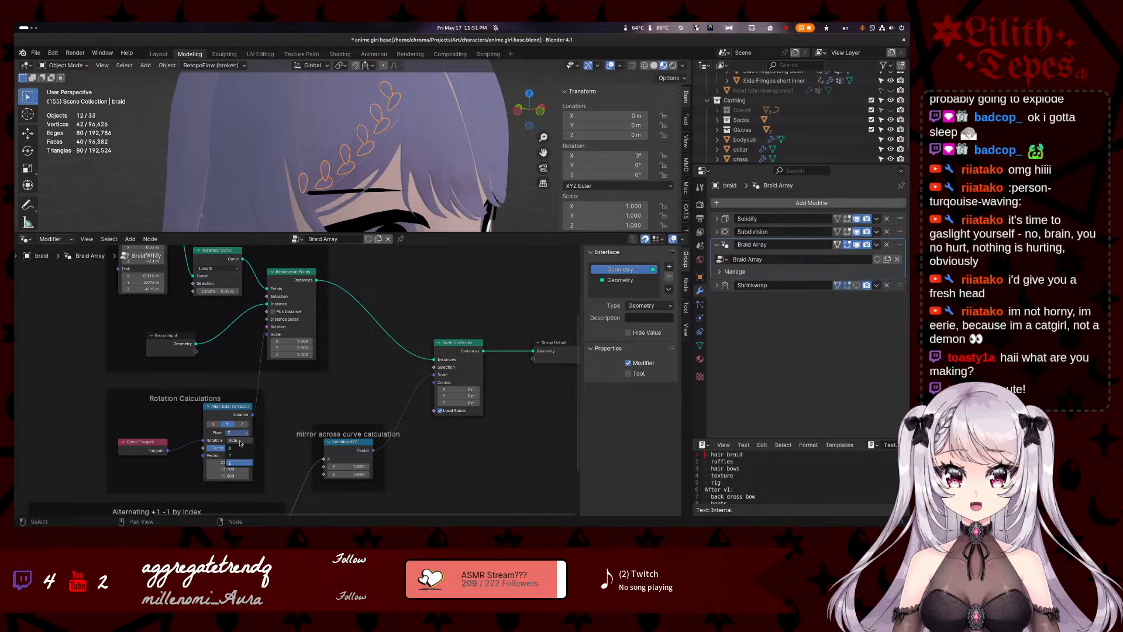
{"action": "left_click", "coordinate": [240, 442]}
- Set the Align Euler to Vector node's axis to Z, raise its Vector X to about 27 and lower Vector Y
{"action": "middle_click_drag", "start_coordinate": [327, 175], "coordinate": [361, 118]}
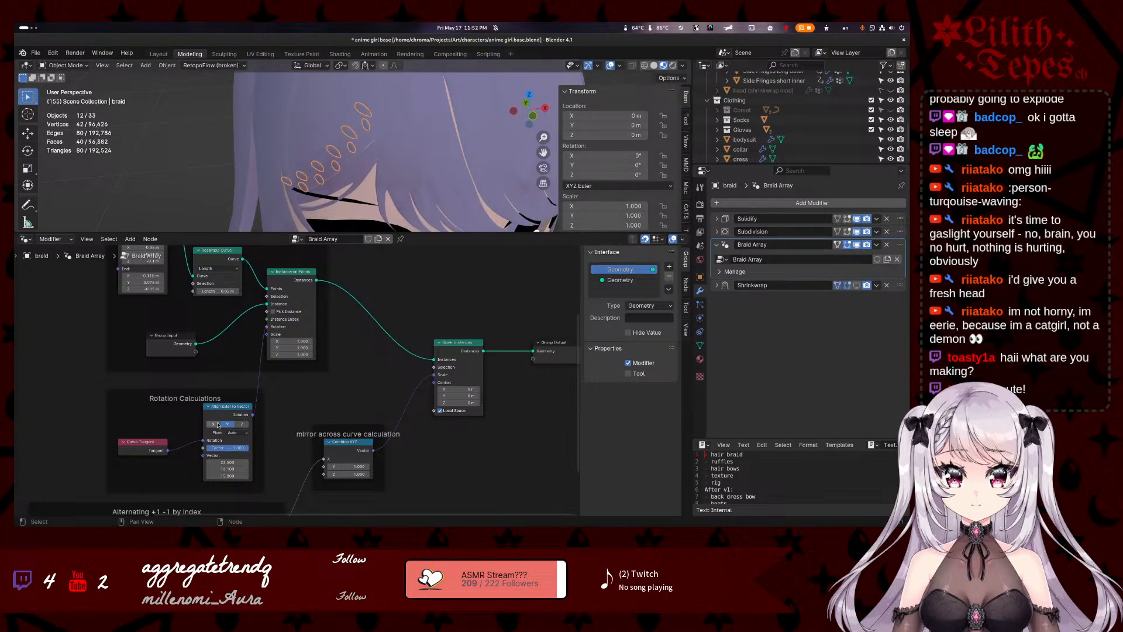
{"action": "left_click", "coordinate": [243, 424]}
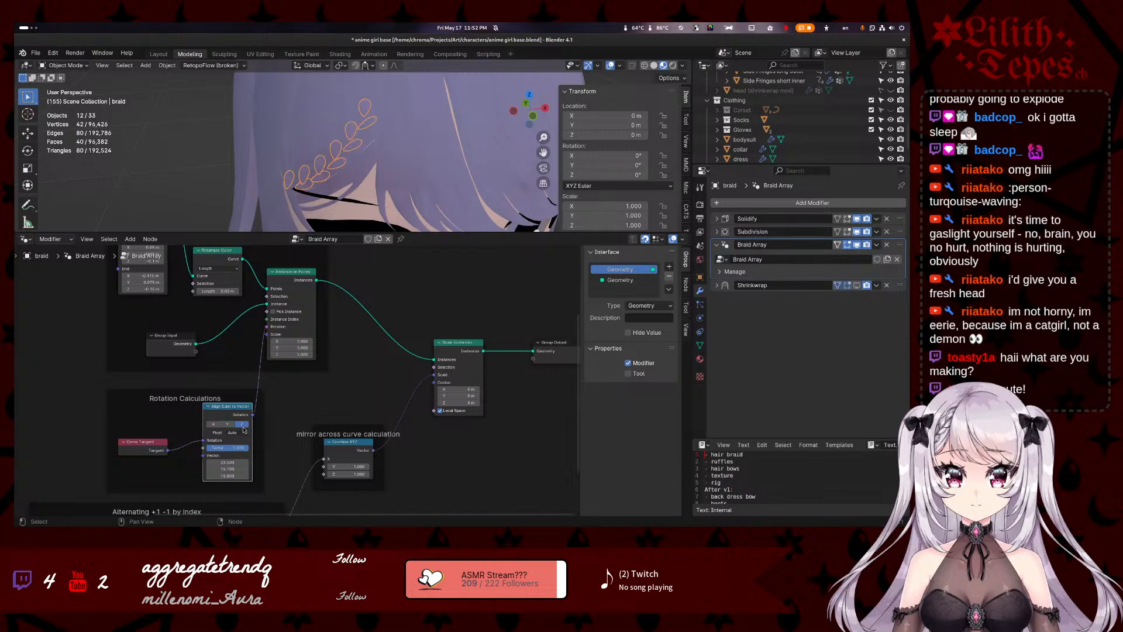
{"action": "middle_click_drag", "start_coordinate": [323, 198], "coordinate": [371, 183]}
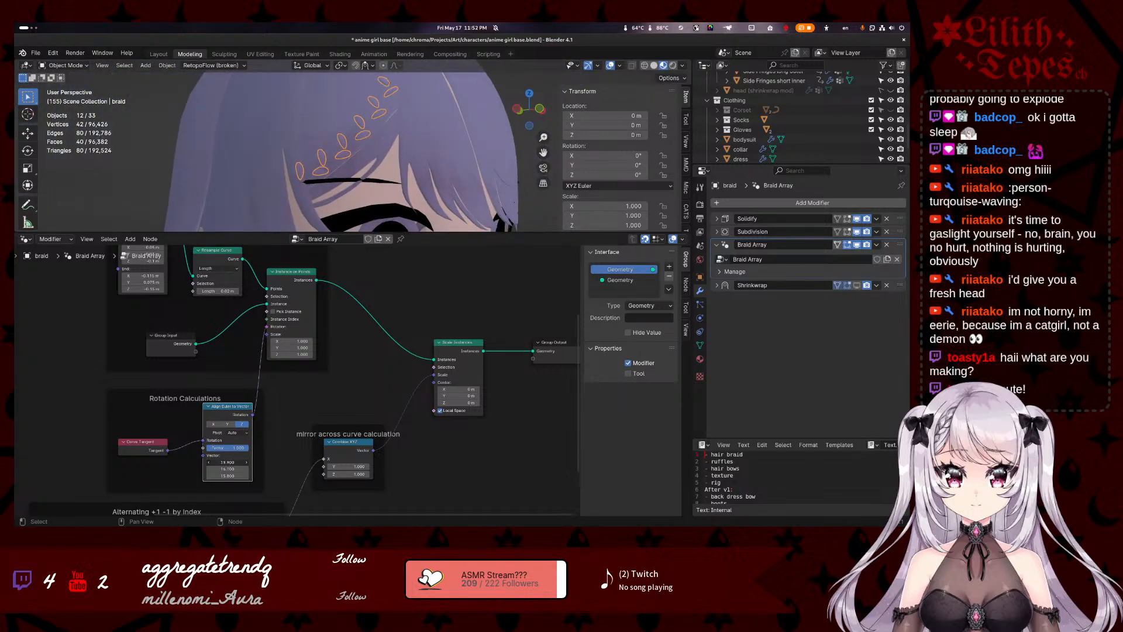
{"action": "left_click_drag", "start_coordinate": [228, 462], "coordinate": [450, 469]}
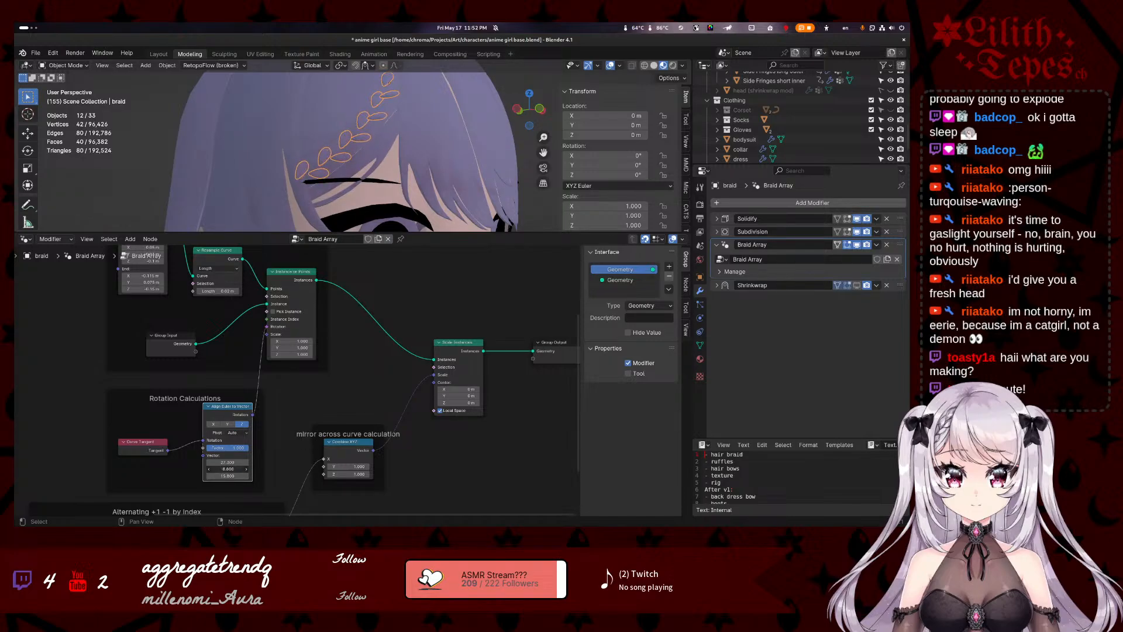
- Raise the Align Euler to Vector node's Vector Z to about 50 and save the file
{"action": "middle_click_drag", "start_coordinate": [481, 83], "coordinate": [397, 106]}
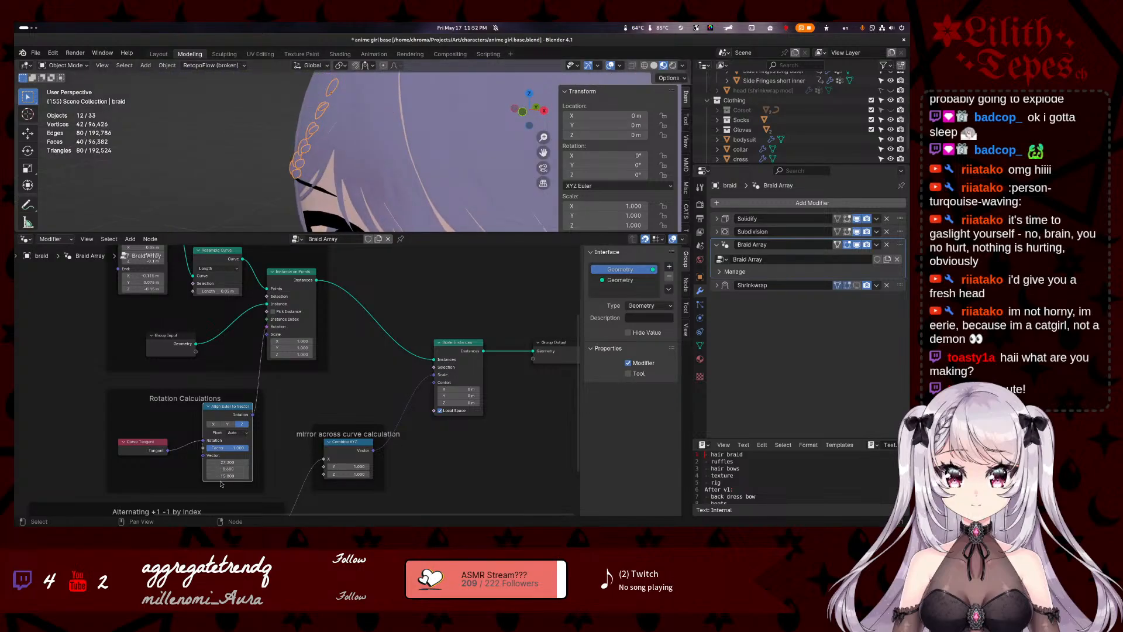
{"action": "left_click_drag", "start_coordinate": [221, 480], "coordinate": [232, 482]}
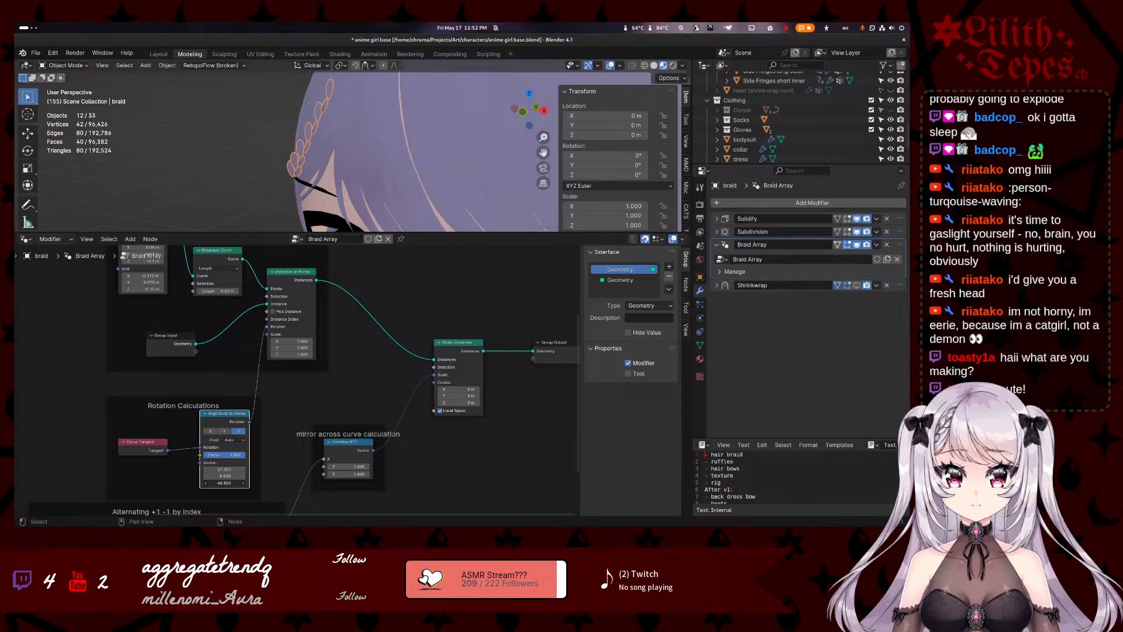
{"action": "middle_click_drag", "start_coordinate": [369, 151], "coordinate": [358, 121]}
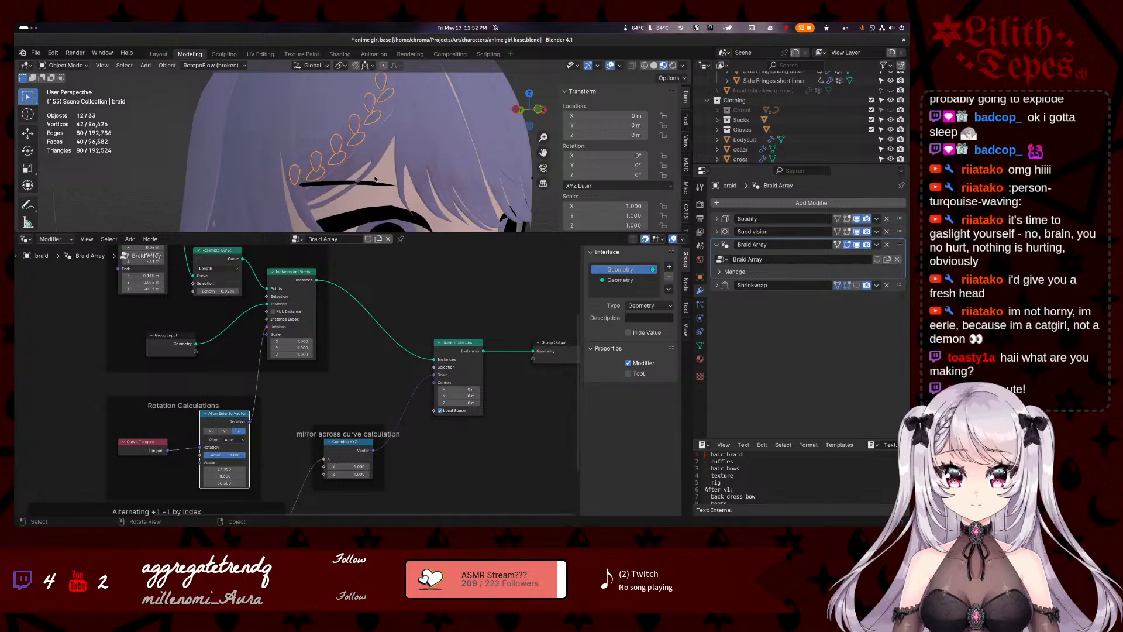
{"action": "key", "text": "ctrl+s"}
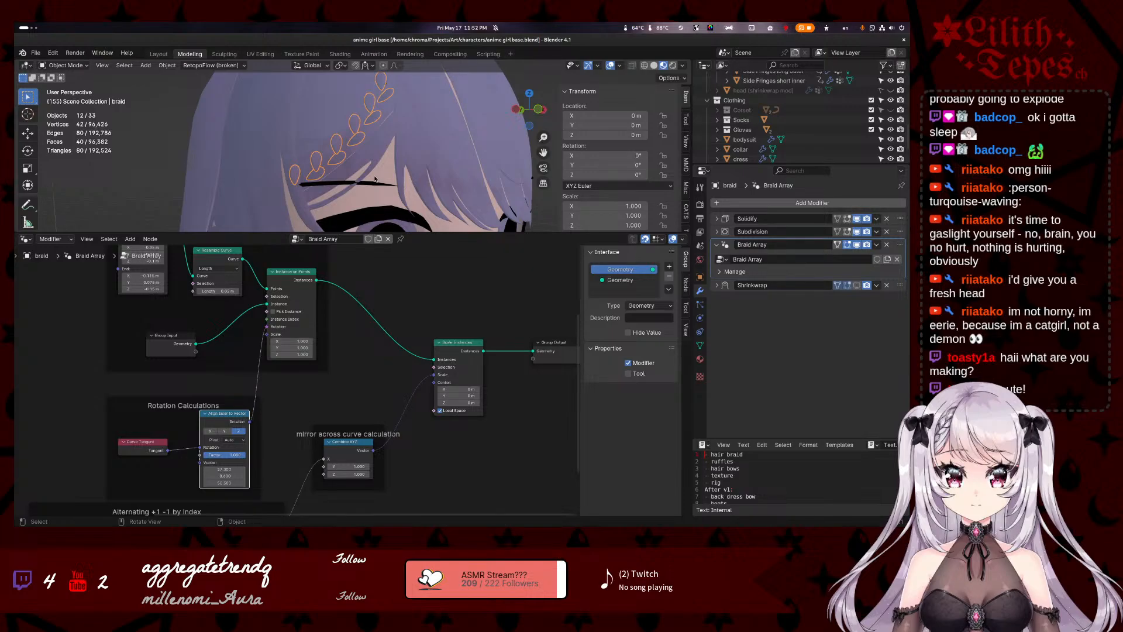
- Rotate the whole braid link mesh in Edit Mode, once from the front of the head and once edge-on
{"action": "key", "text": "Tab"}
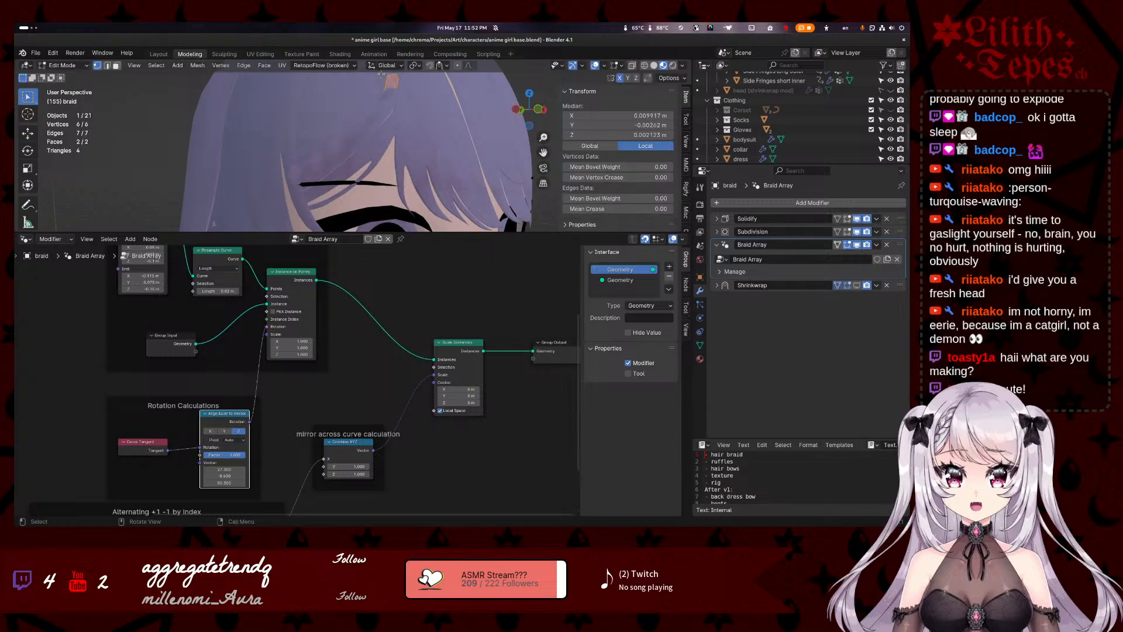
{"action": "middle_click_drag", "start_coordinate": [410, 104], "coordinate": [396, 132]}
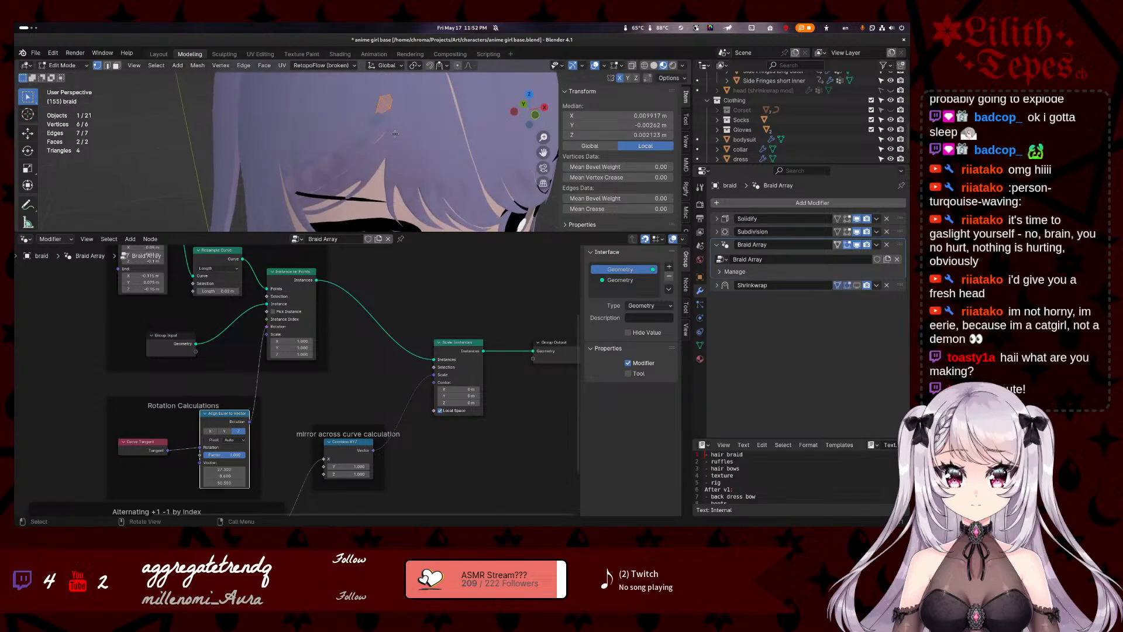
{"action": "key", "text": "r"}
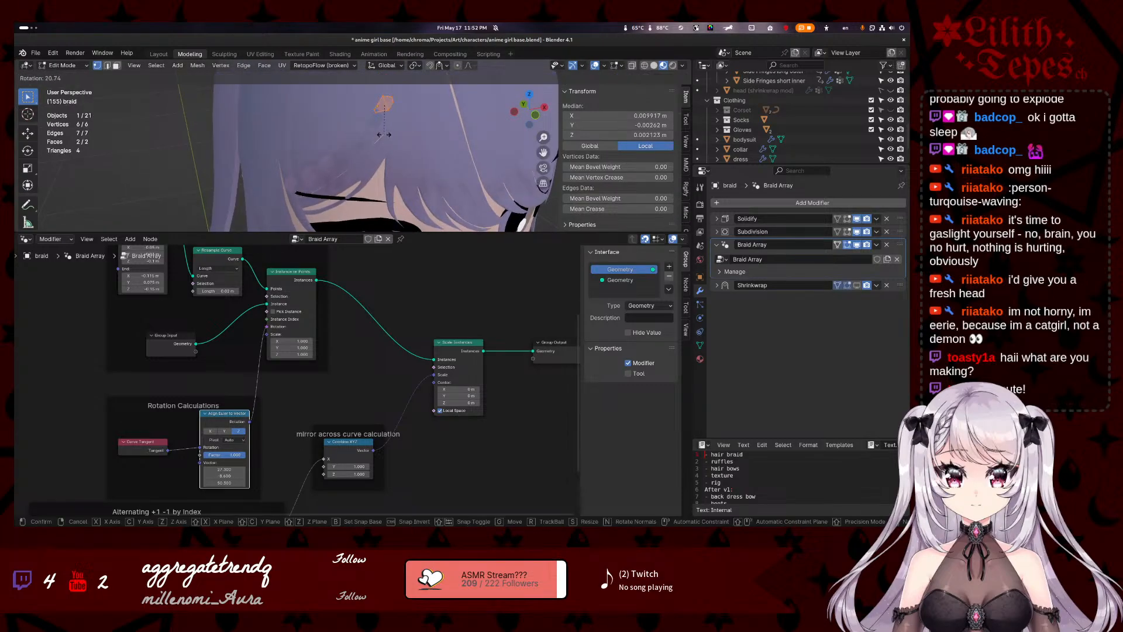
{"action": "left_click", "coordinate": [391, 138]}
{"action": "key", "text": "Tab"}
{"action": "key", "text": "Tab"}
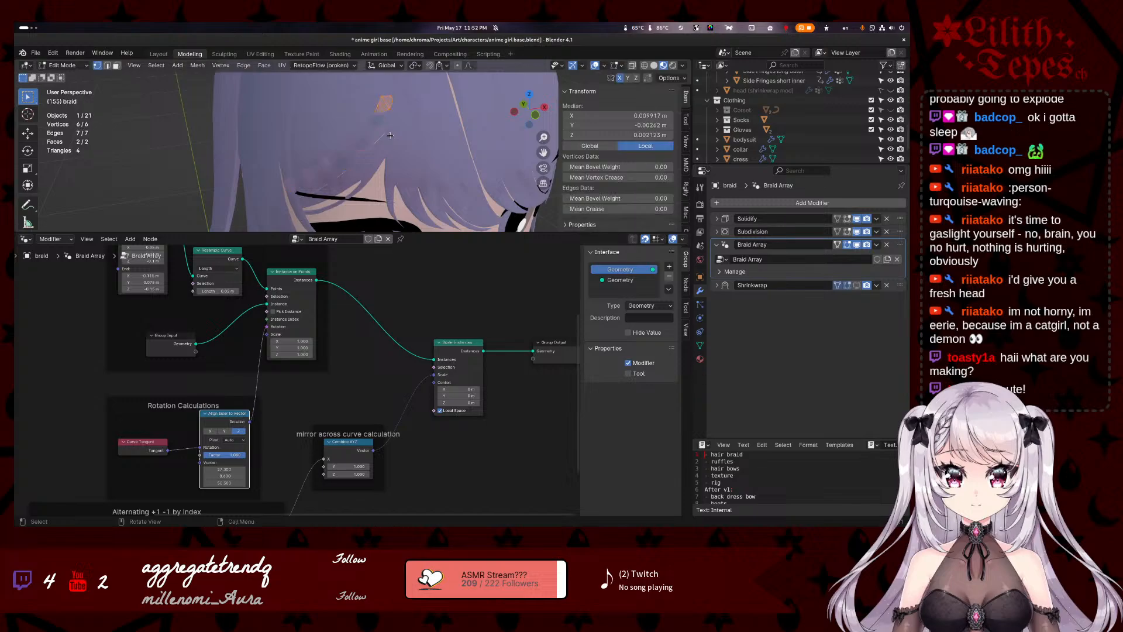
{"action": "middle_click_drag", "start_coordinate": [390, 135], "coordinate": [351, 130]}
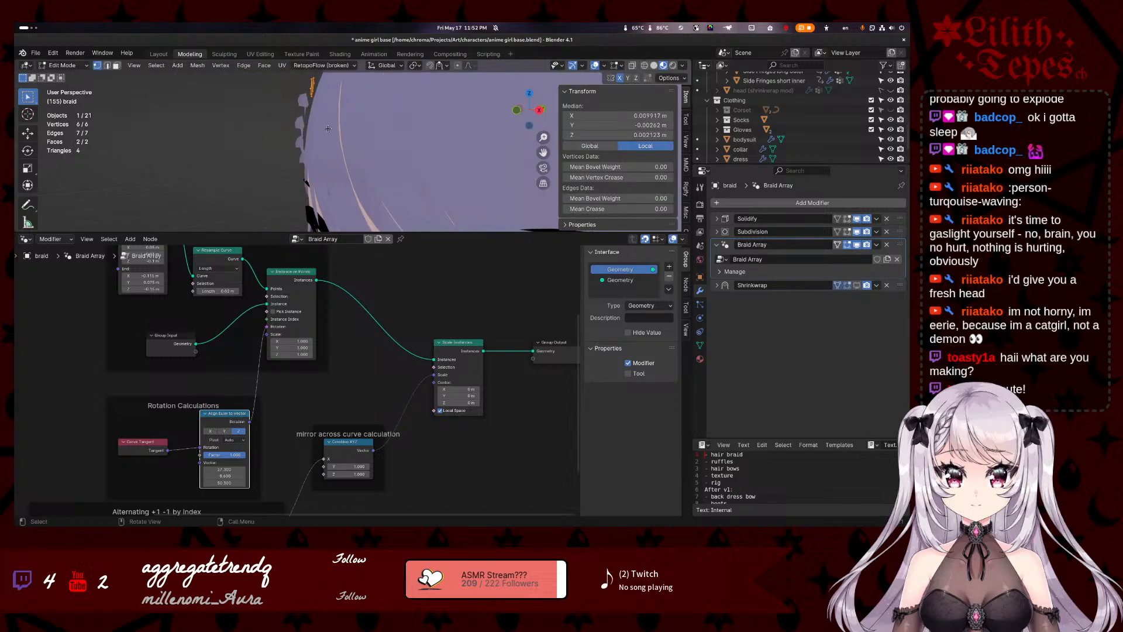
{"action": "key", "text": "r"}
{"action": "left_click", "coordinate": [317, 127]}
- Select a single corner vertex of the link and move it about 0.00016 m along the global Y axis
{"action": "middle_click_drag", "start_coordinate": [311, 93], "coordinate": [404, 179], "text": "shift"}
{"action": "left_click", "coordinate": [314, 131]}
{"action": "key", "text": "g"}
{"action": "key", "text": "y"}
{"action": "left_click", "coordinate": [322, 163]}
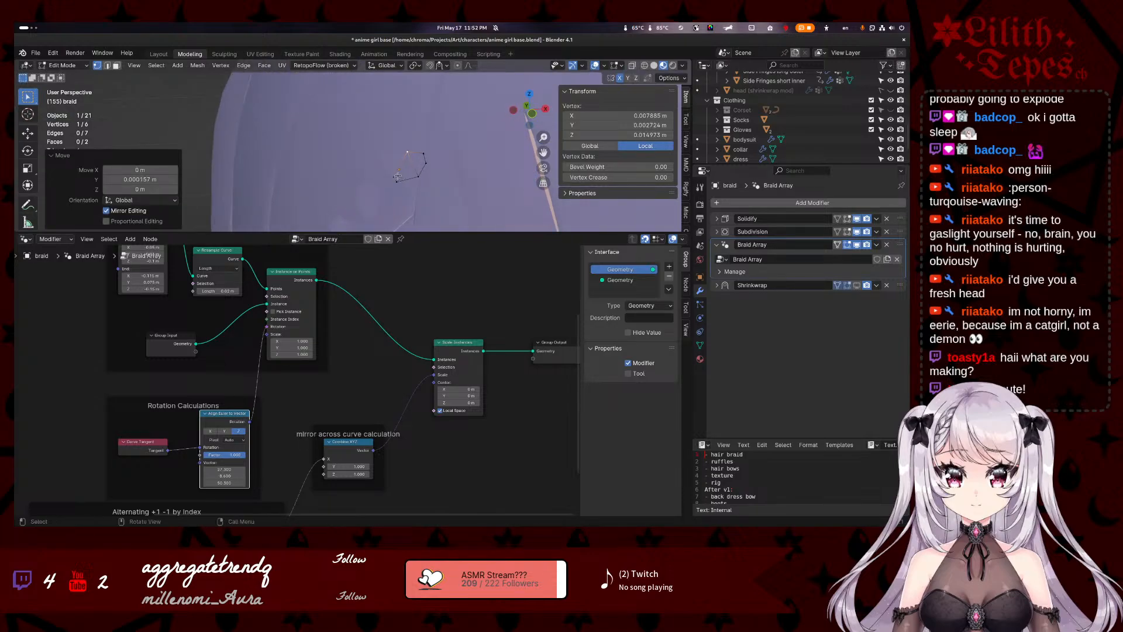
{"action": "left_click", "coordinate": [401, 177]}
- Select the whole link mesh, nudge it slightly relative to the curve, and return to Object Mode
{"action": "middle_click_drag", "start_coordinate": [481, 188], "coordinate": [501, 194]}
{"action": "key", "text": "a"}
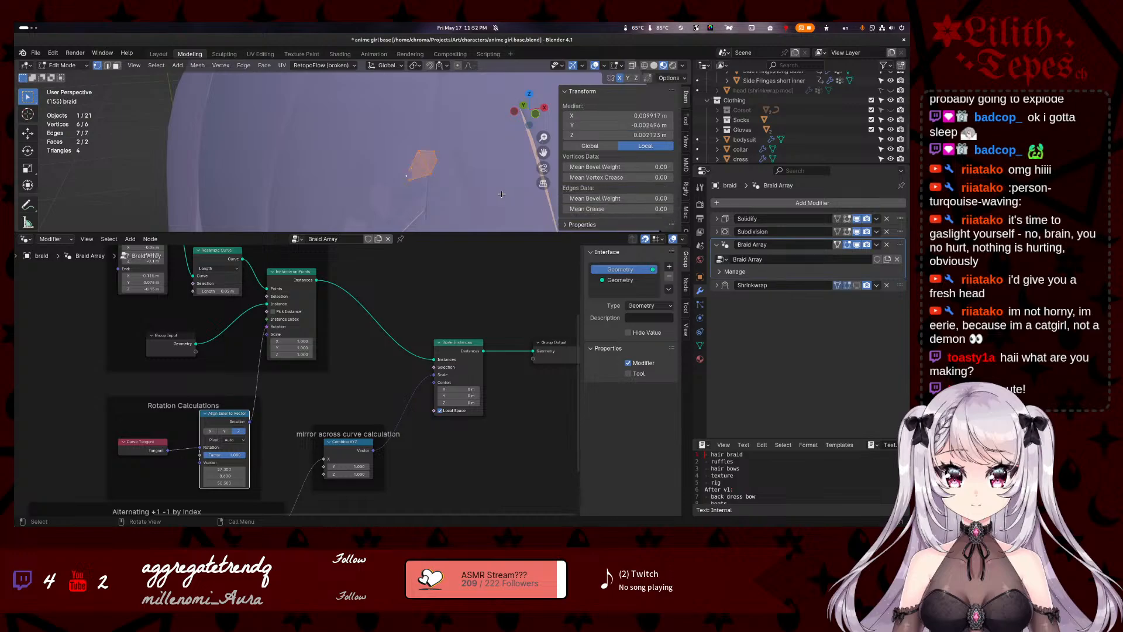
{"action": "key", "text": "g"}
{"action": "left_click", "coordinate": [502, 194]}
{"action": "key", "text": "Tab"}
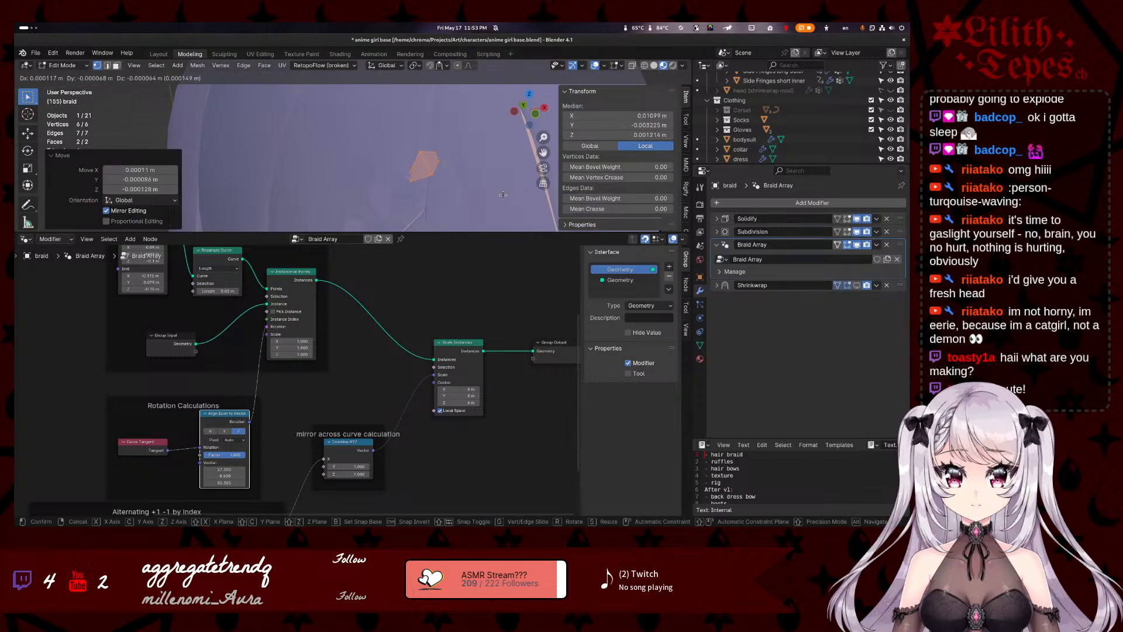
{"action": "middle_click_drag", "start_coordinate": [473, 180], "coordinate": [380, 200]}
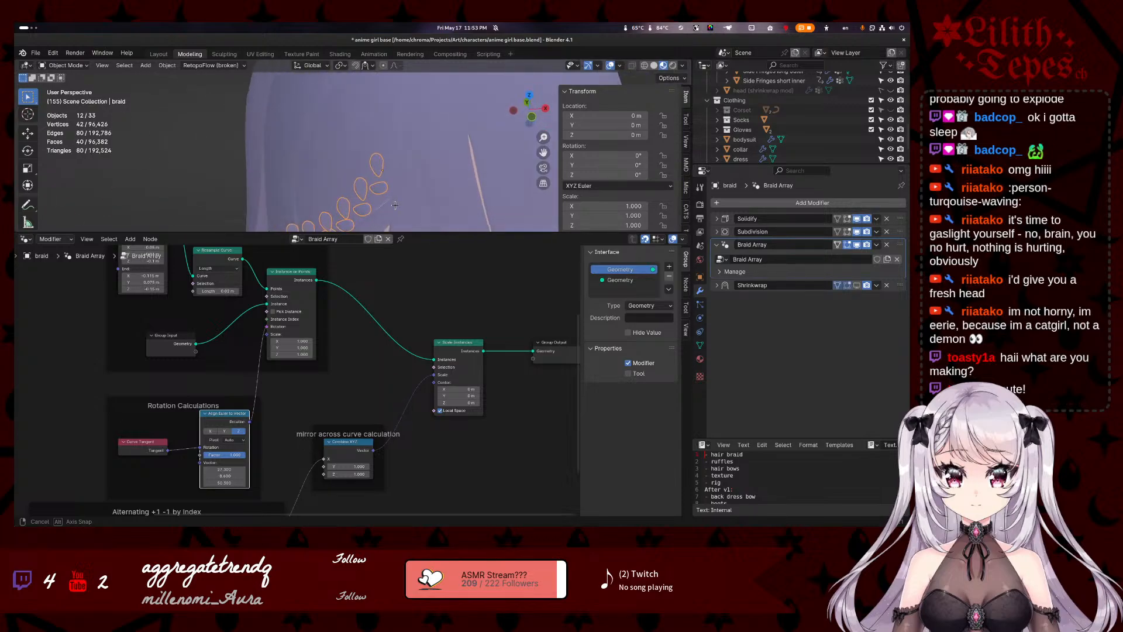
{"action": "key", "text": "Tab"}
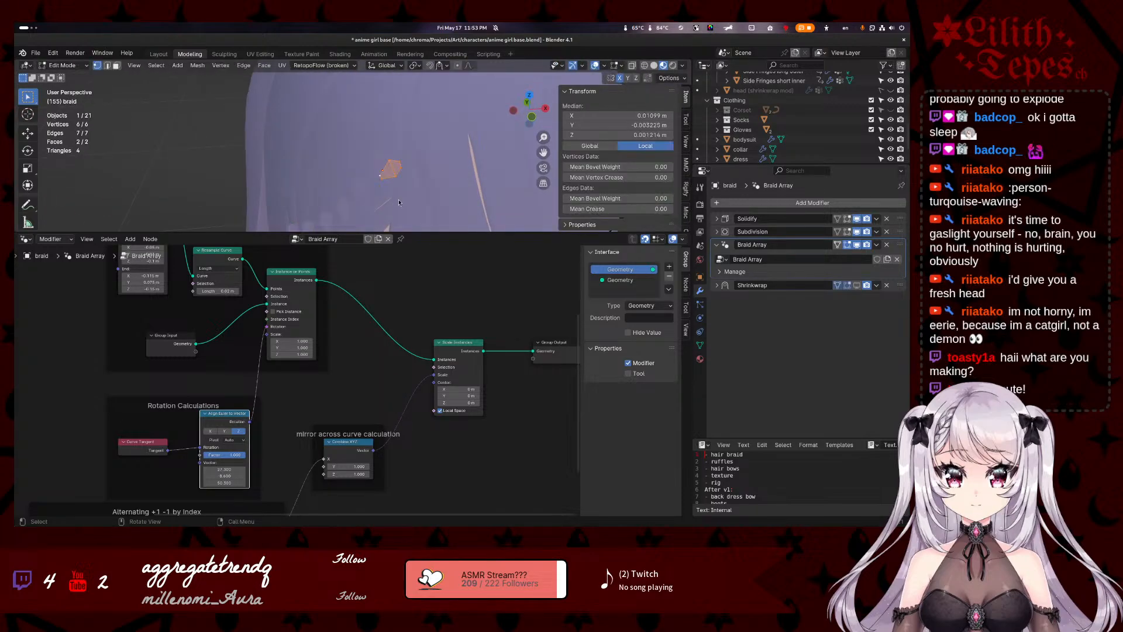
{"action": "key", "text": "Tab"}
- Move the whole link mesh slightly downward in Edit Mode from a close-up view, and return to Object Mode
{"action": "scroll", "coordinate": [399, 199], "scroll_direction": "down", "scroll_amount": 5}
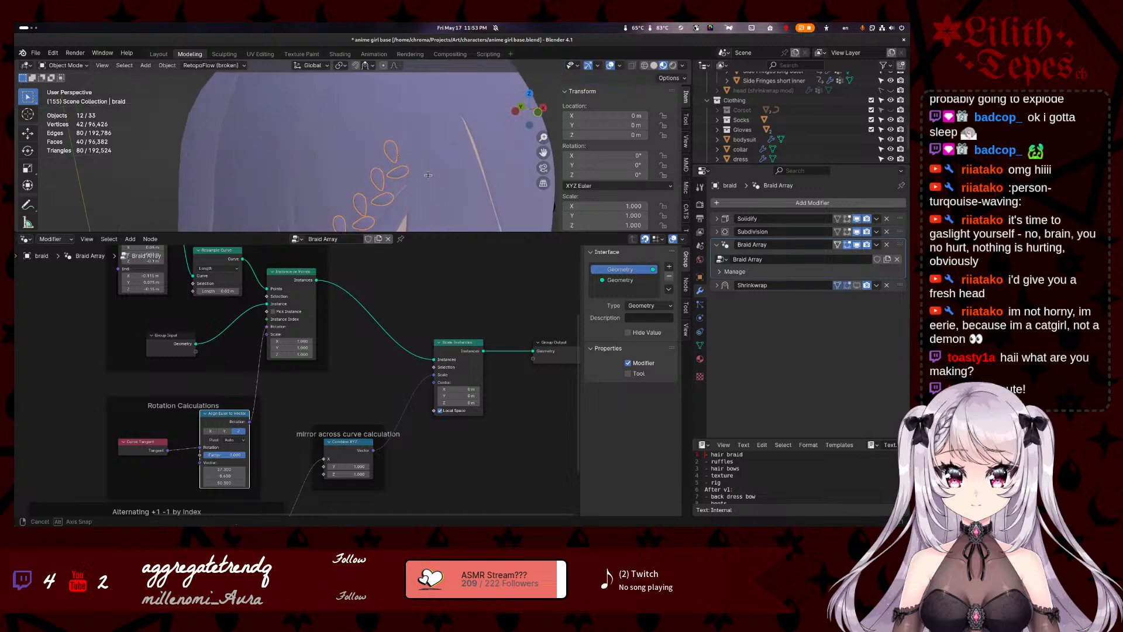
{"action": "middle_click_drag", "start_coordinate": [398, 199], "coordinate": [320, 210]}
{"action": "scroll", "coordinate": [384, 141], "scroll_direction": "up", "scroll_amount": 5}
{"action": "scroll", "coordinate": [385, 141], "scroll_direction": "up", "scroll_amount": 3}
{"action": "left_click", "coordinate": [386, 110]}
{"action": "key", "text": "Tab"}
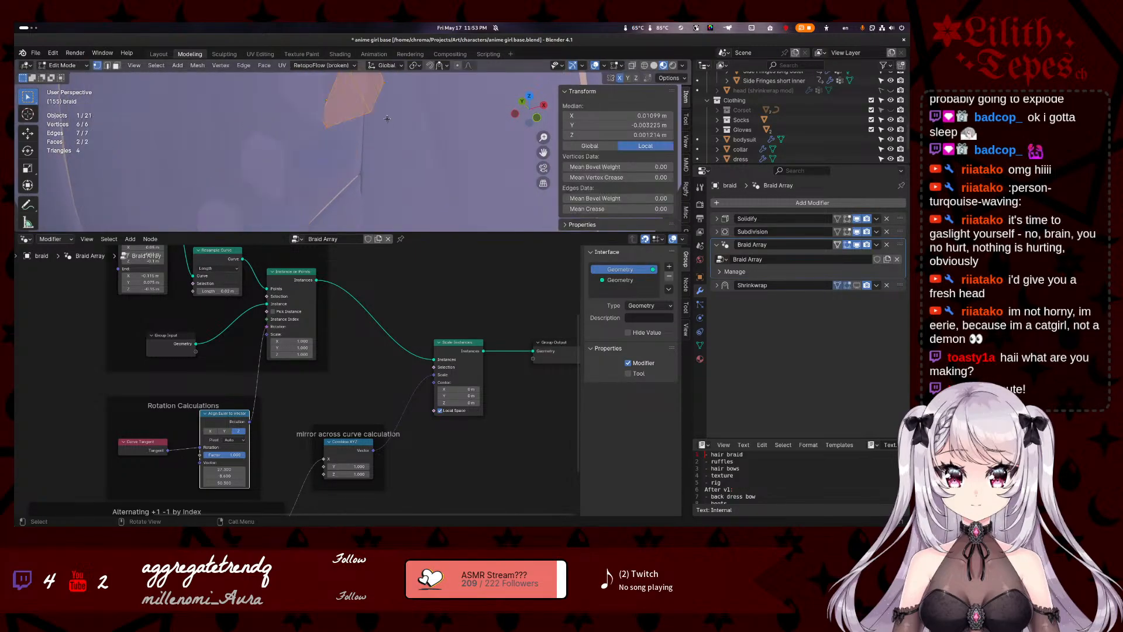
{"action": "key", "text": "g"}
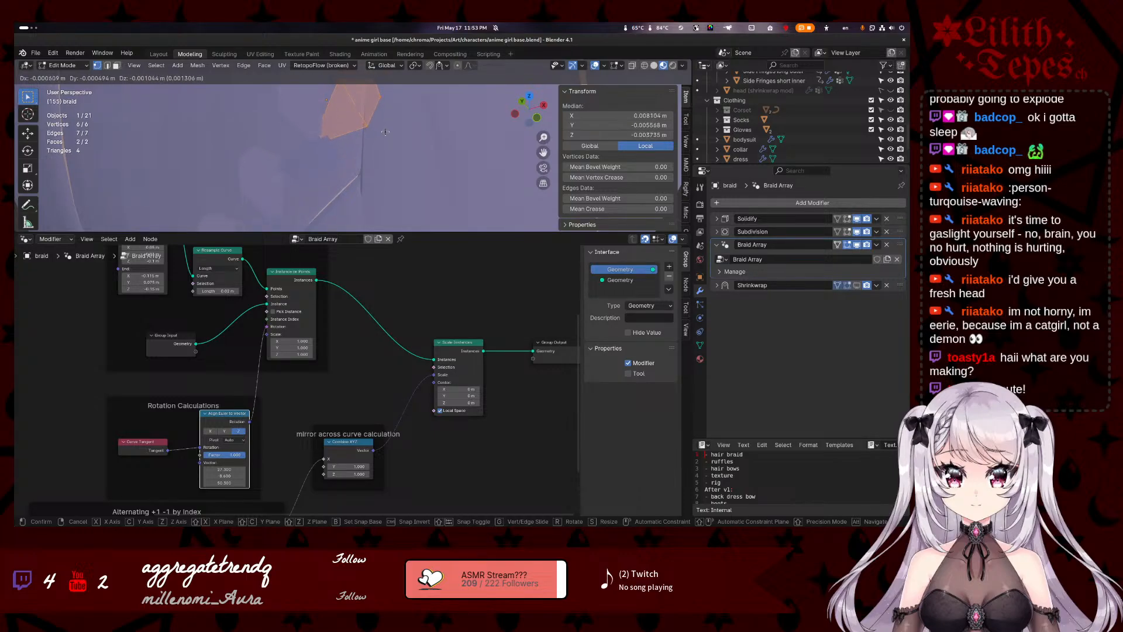
{"action": "left_click", "coordinate": [384, 132]}
{"action": "key", "text": "Tab"}
{"action": "middle_click_drag", "start_coordinate": [384, 148], "coordinate": [383, 127]}
{"action": "scroll", "coordinate": [382, 127], "scroll_direction": "down", "scroll_amount": 5}
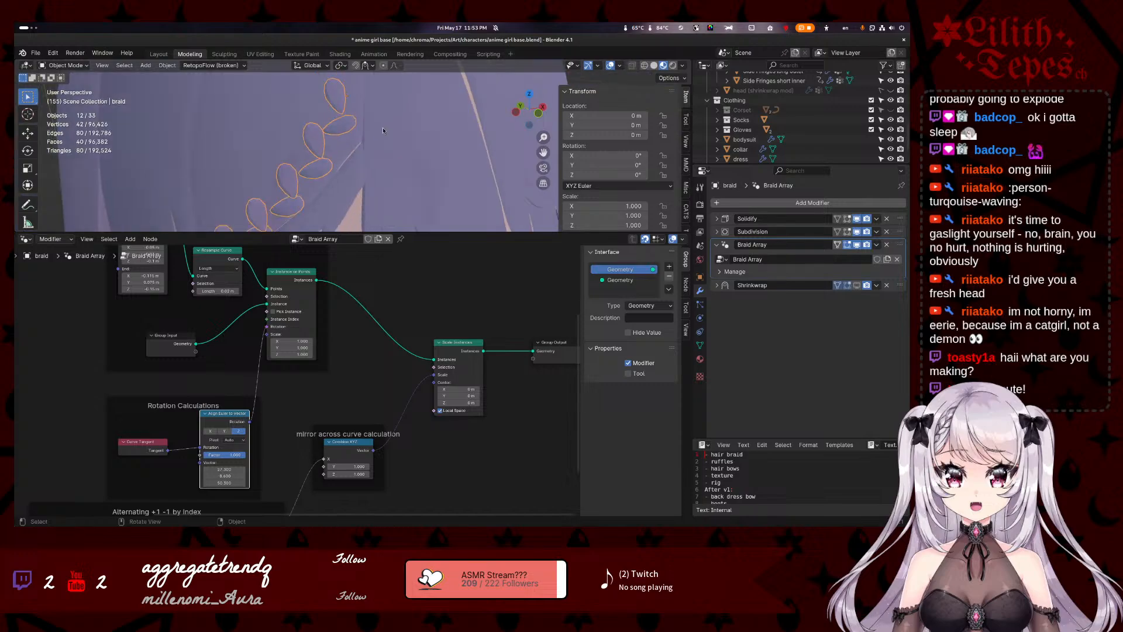
{"action": "middle_click_drag", "start_coordinate": [359, 170], "coordinate": [372, 144]}
{"action": "key", "text": "Tab"}
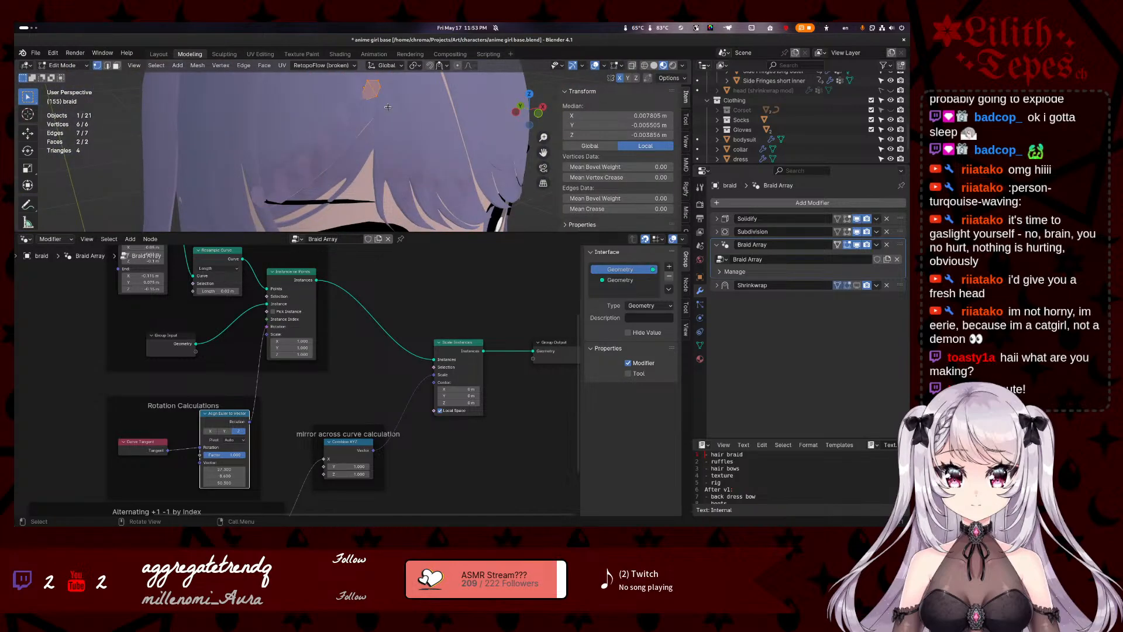
{"action": "right_click", "coordinate": [386, 113]}
{"action": "key", "text": "Tab"}
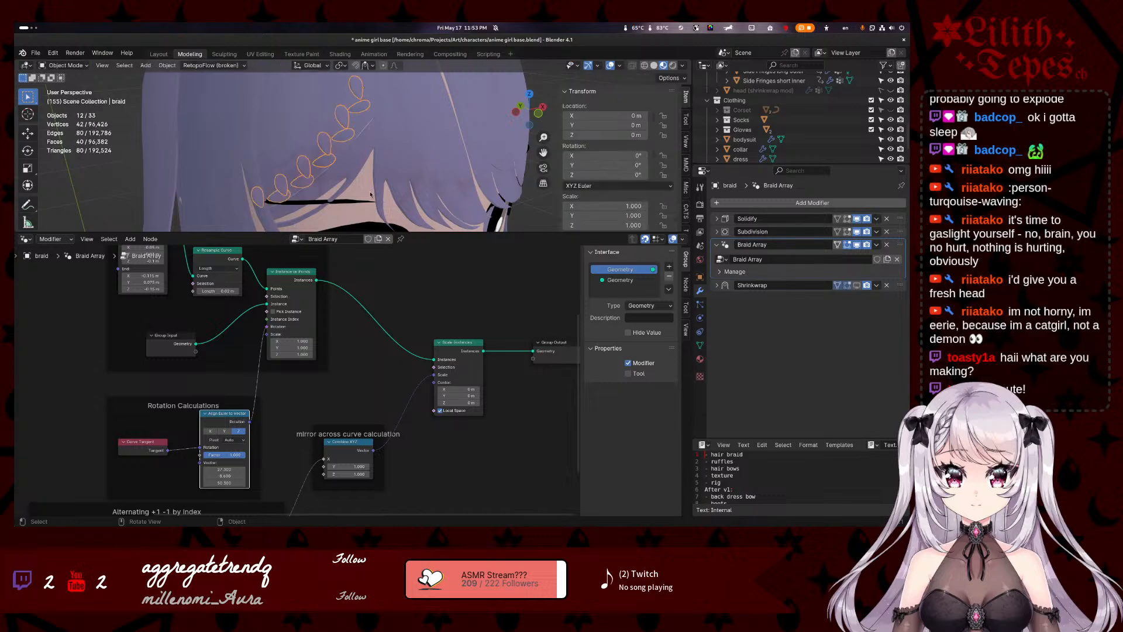
- Move the Index node farther from the Truncated Modulo node in the "Alternating +1 -1 by index" frame
{"action": "middle_click_drag", "start_coordinate": [122, 433], "coordinate": [198, 266]}
{"action": "middle_click_drag", "start_coordinate": [134, 343], "coordinate": [150, 348]}
{"action": "left_click_drag", "start_coordinate": [158, 379], "coordinate": [116, 384]}
{"action": "left_click", "coordinate": [165, 390]}
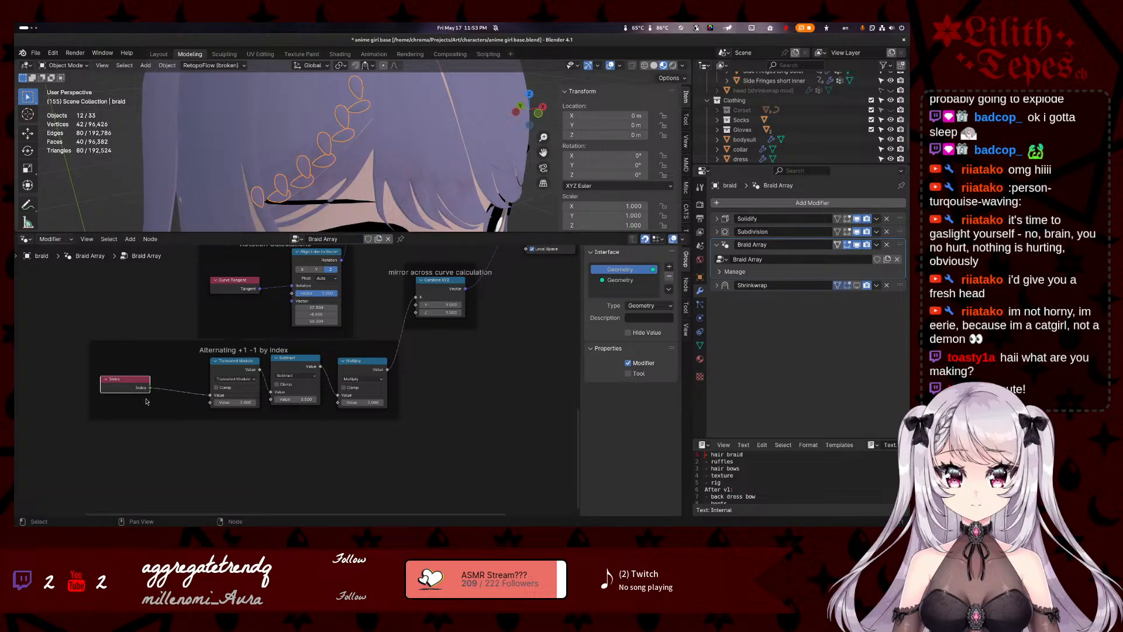
- Insert an Add math node with value 1.000 between the Index and Truncated Modulo nodes, and move the Index node clear of it
{"action": "scroll", "coordinate": [221, 377], "scroll_direction": "up", "scroll_amount": 4}
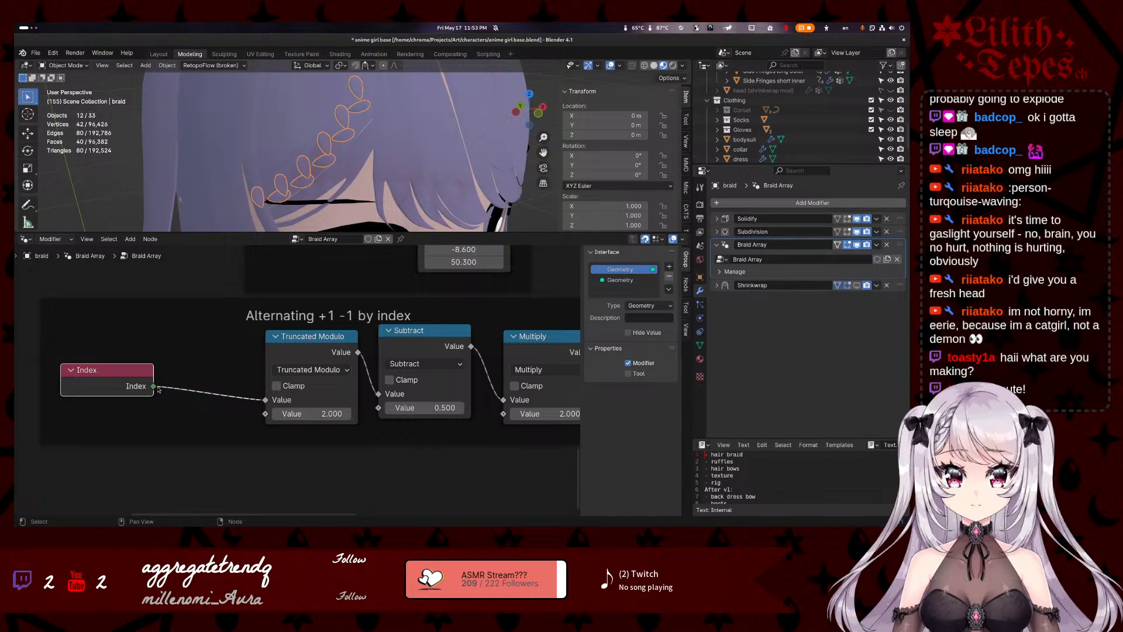
{"action": "left_click_drag", "start_coordinate": [156, 388], "coordinate": [172, 362]}
{"action": "type", "text": "add"}
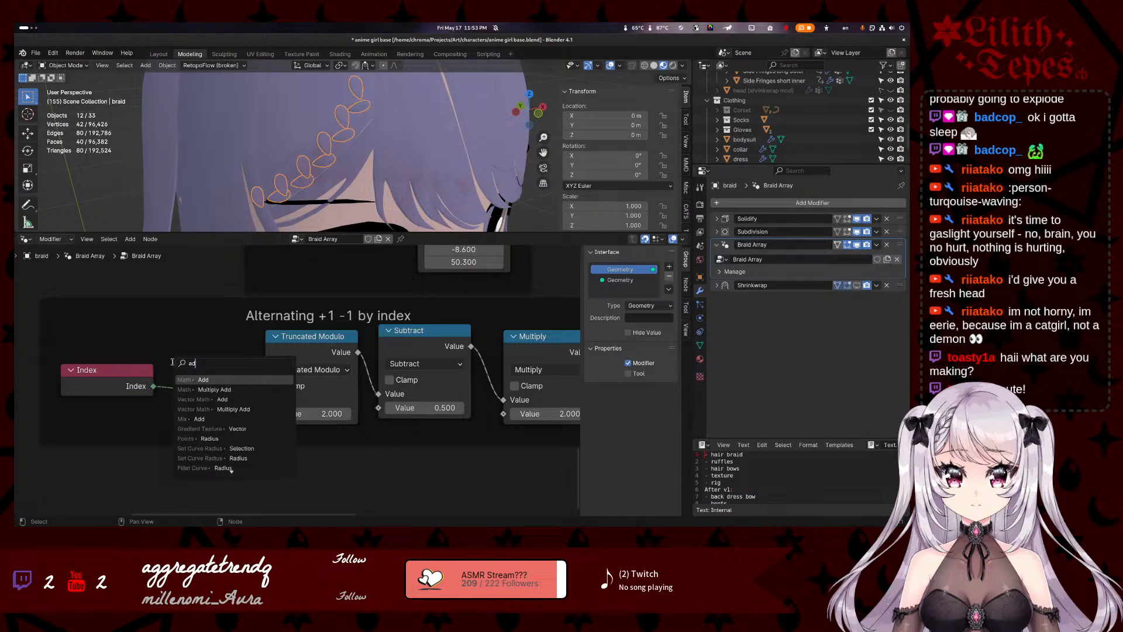
{"action": "left_click", "coordinate": [240, 382]}
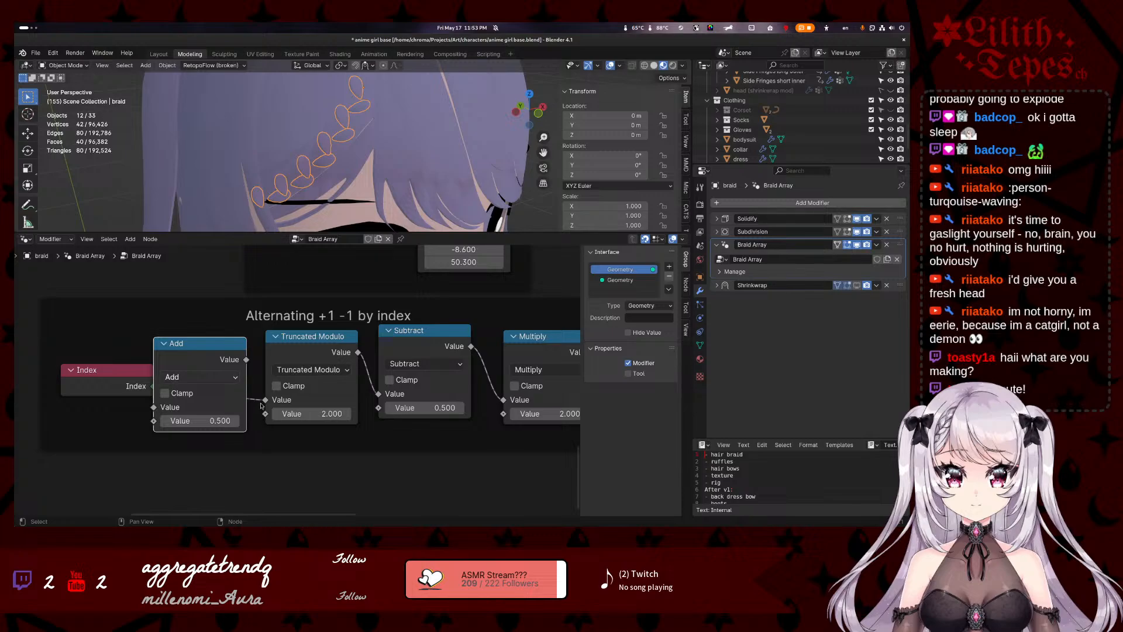
{"action": "mouse_move", "coordinate": [266, 401]}
{"action": "left_mouse_down"}
{"action": "mouse_move", "coordinate": [245, 391]}
{"action": "mouse_move", "coordinate": [265, 389]}
{"action": "mouse_move", "coordinate": [266, 400]}
{"action": "left_mouse_up"}
{"action": "left_click", "coordinate": [229, 423]}
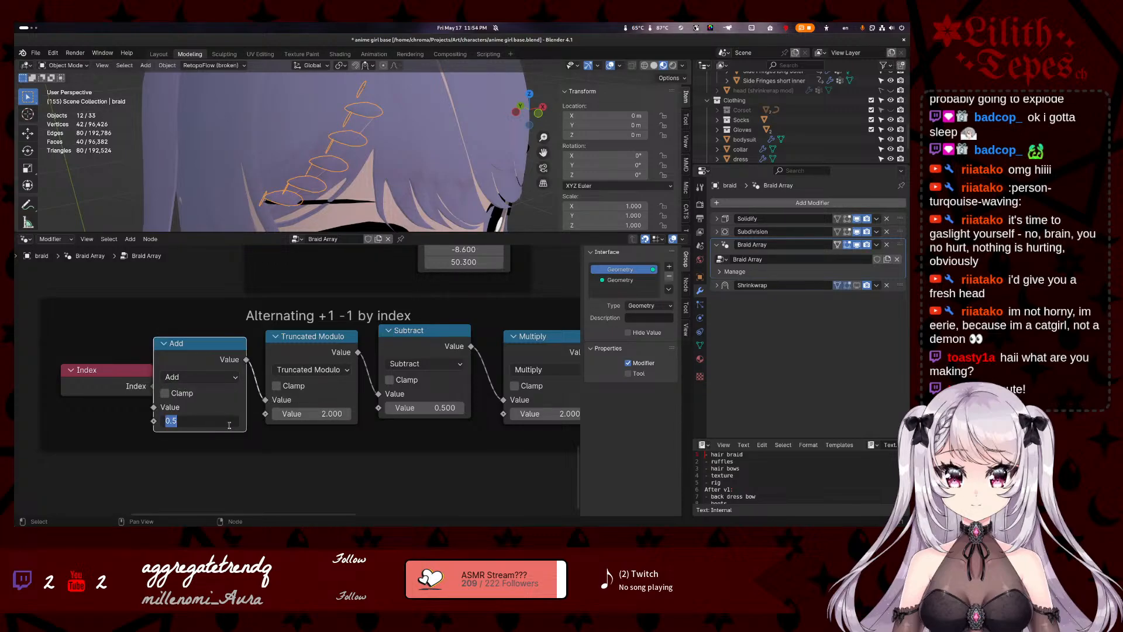
{"action": "key", "text": "Return"}
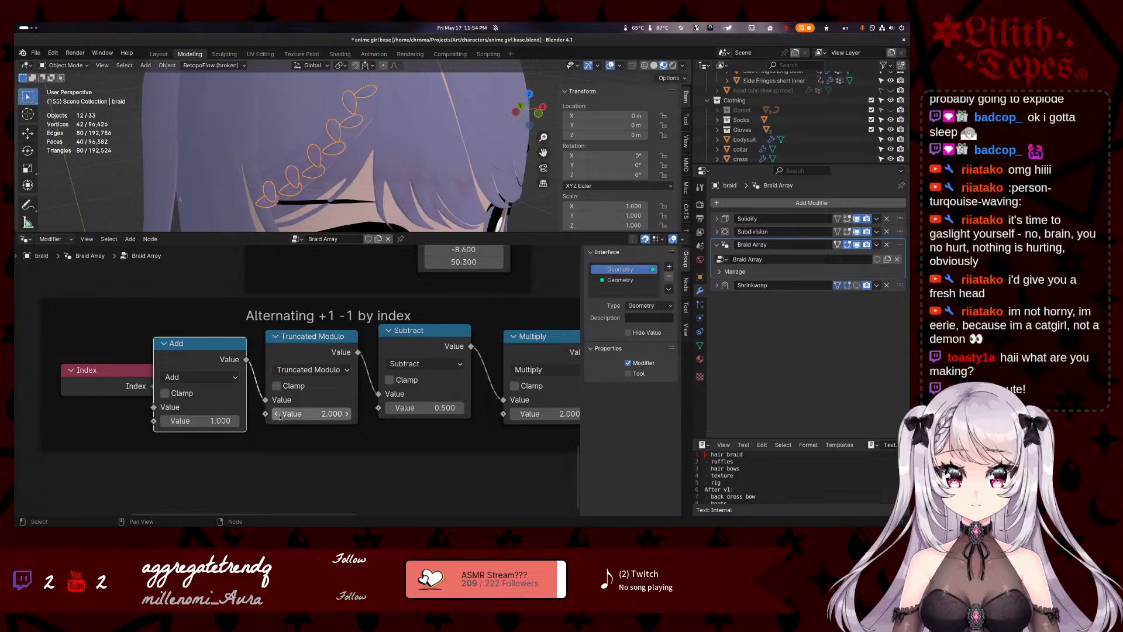
{"action": "left_click_drag", "start_coordinate": [131, 370], "coordinate": [104, 356]}
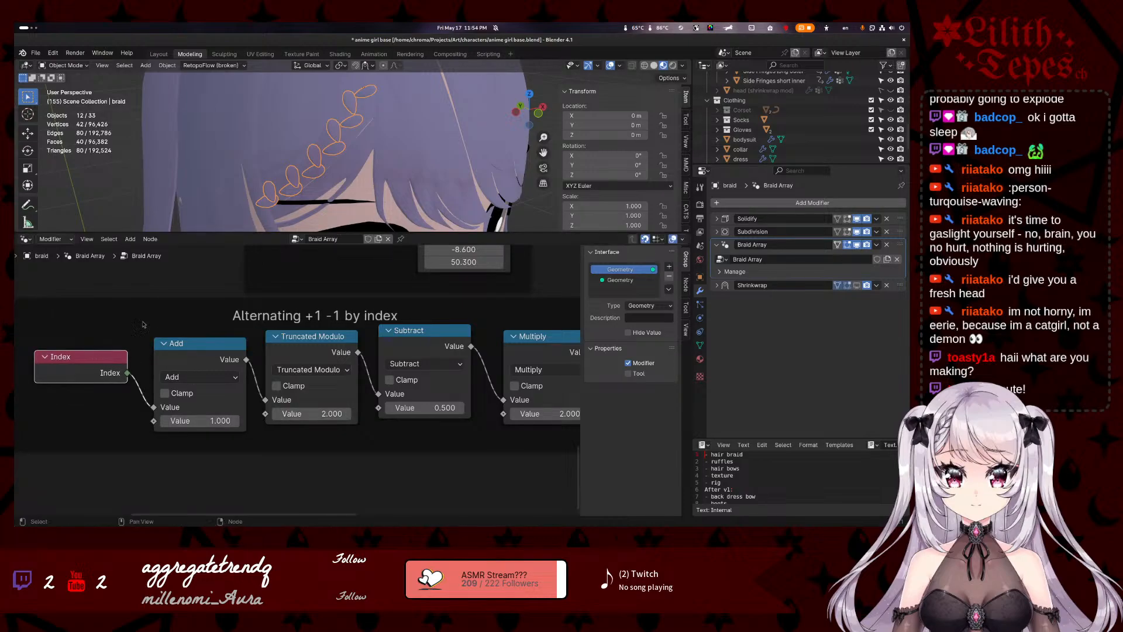
- Compare the base link mesh in Edit Mode with the arrayed braid in Object Mode near the upper end of the curve
{"action": "scroll", "coordinate": [378, 109], "scroll_direction": "up", "scroll_amount": 1}
{"action": "middle_click_drag", "start_coordinate": [378, 106], "coordinate": [357, 170], "text": "shift"}
{"action": "key", "text": "Tab"}
{"action": "key", "text": "Tab"}
{"action": "key", "text": "Tab"}
{"action": "key", "text": "Tab"}
{"action": "key", "text": "Tab"}
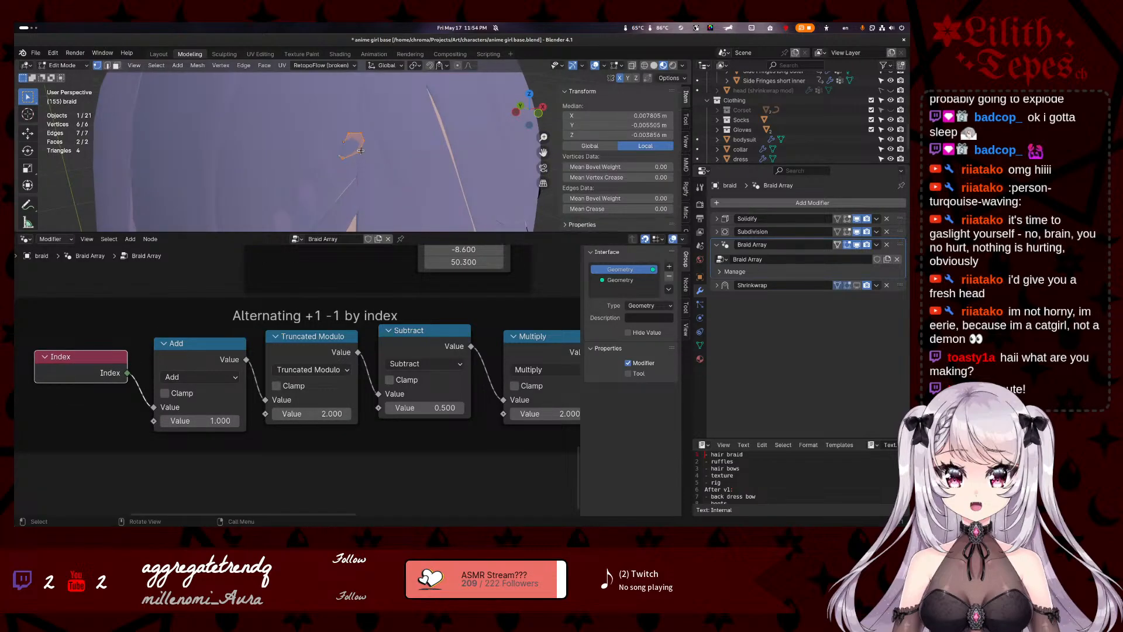
{"action": "key", "text": "Tab"}
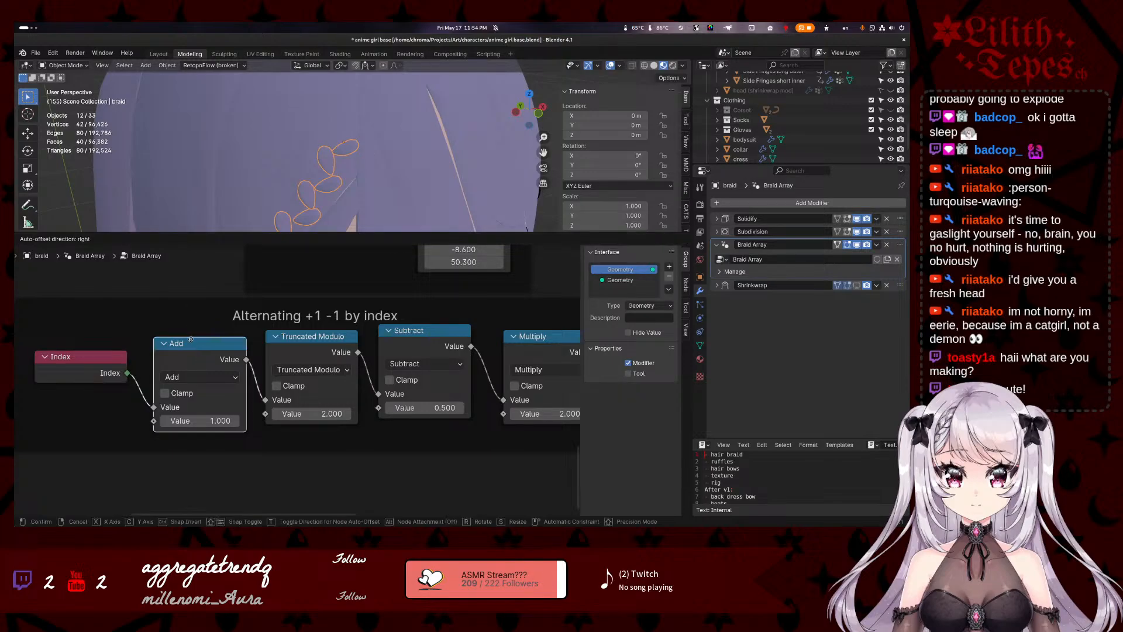
{"action": "left_click", "coordinate": [198, 345]}
{"action": "scroll", "coordinate": [367, 173], "scroll_direction": "up", "scroll_amount": 2}
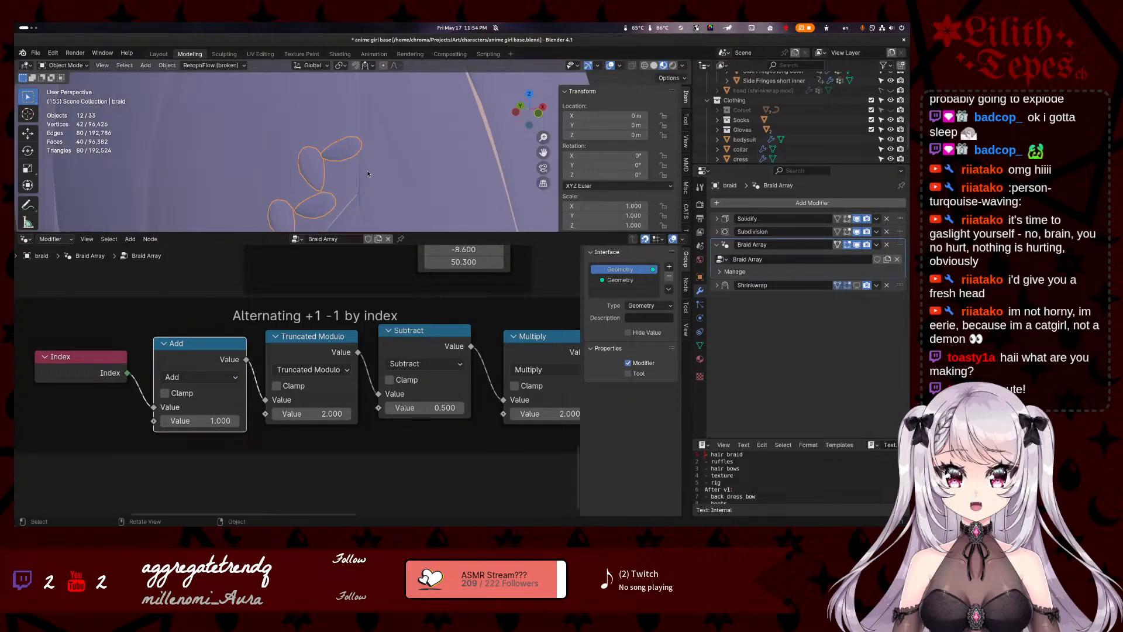
{"action": "scroll", "coordinate": [376, 306], "scroll_direction": "down", "scroll_amount": 2}
{"action": "middle_click_drag", "start_coordinate": [490, 283], "coordinate": [415, 337]}
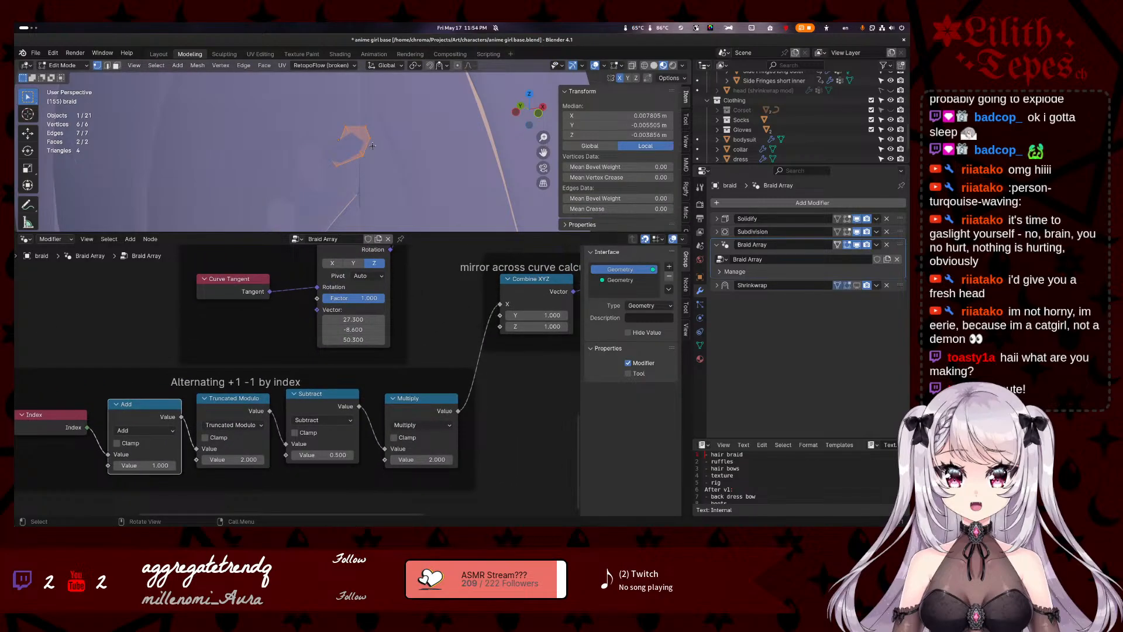
- Enlarge the 3D viewport, then rotate the whole link mesh about -2.9° in Edit Mode and move it about 0.0008 m
{"action": "left_click_drag", "start_coordinate": [424, 233], "coordinate": [422, 403]}
{"action": "middle_click_drag", "start_coordinate": [346, 305], "coordinate": [396, 196]}
{"action": "key", "text": "Tab"}
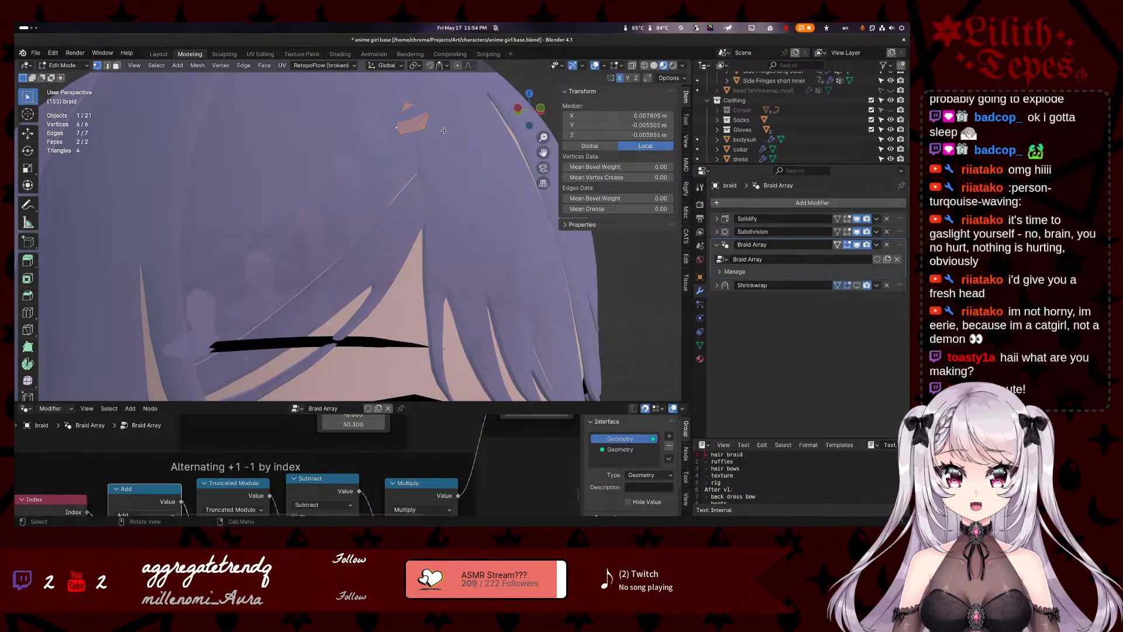
{"action": "key", "text": "r"}
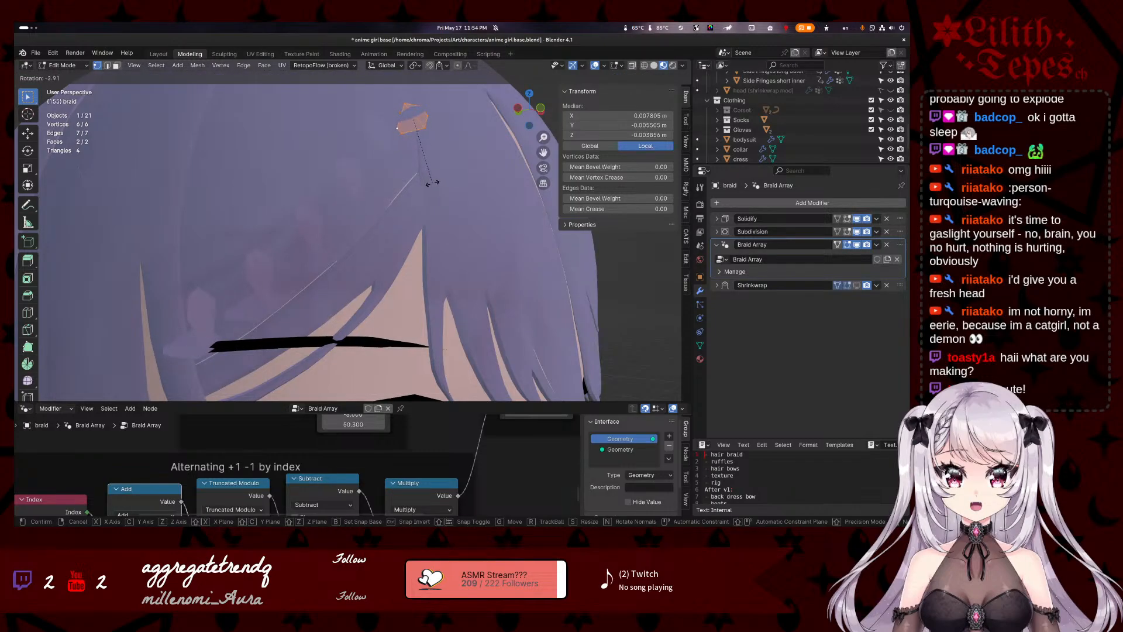
{"action": "left_click", "coordinate": [433, 183]}
{"action": "key", "text": "g"}
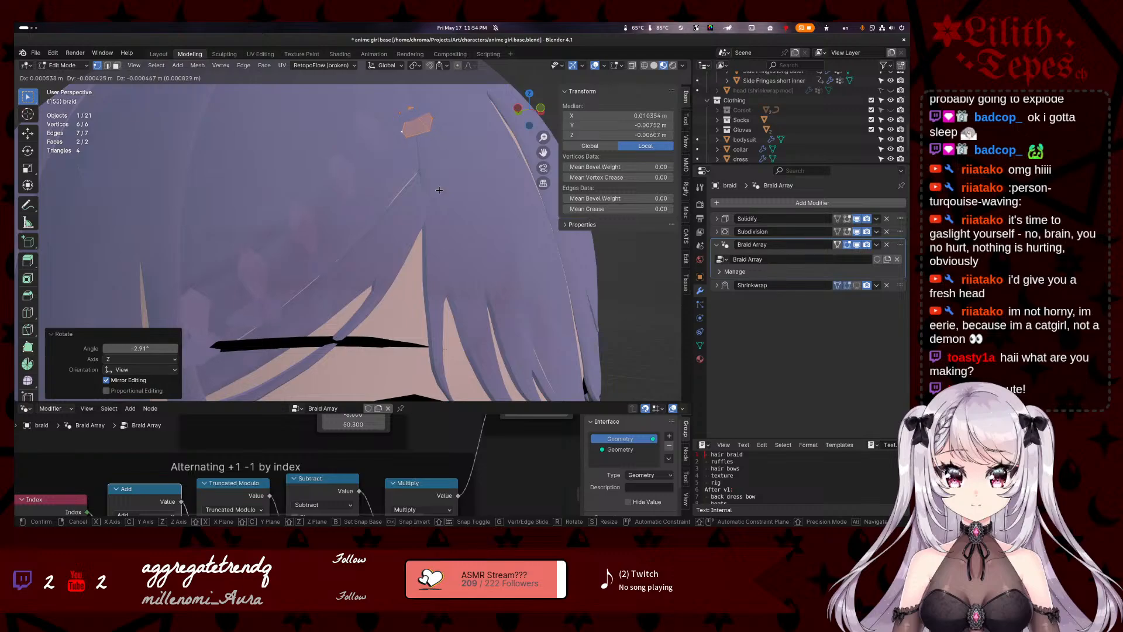
{"action": "left_click", "coordinate": [439, 190]}
- Rotate the whole link mesh about -28.5° in the view, move it slightly up toward the curve's end, and return to Object Mode
{"action": "key", "text": "r"}
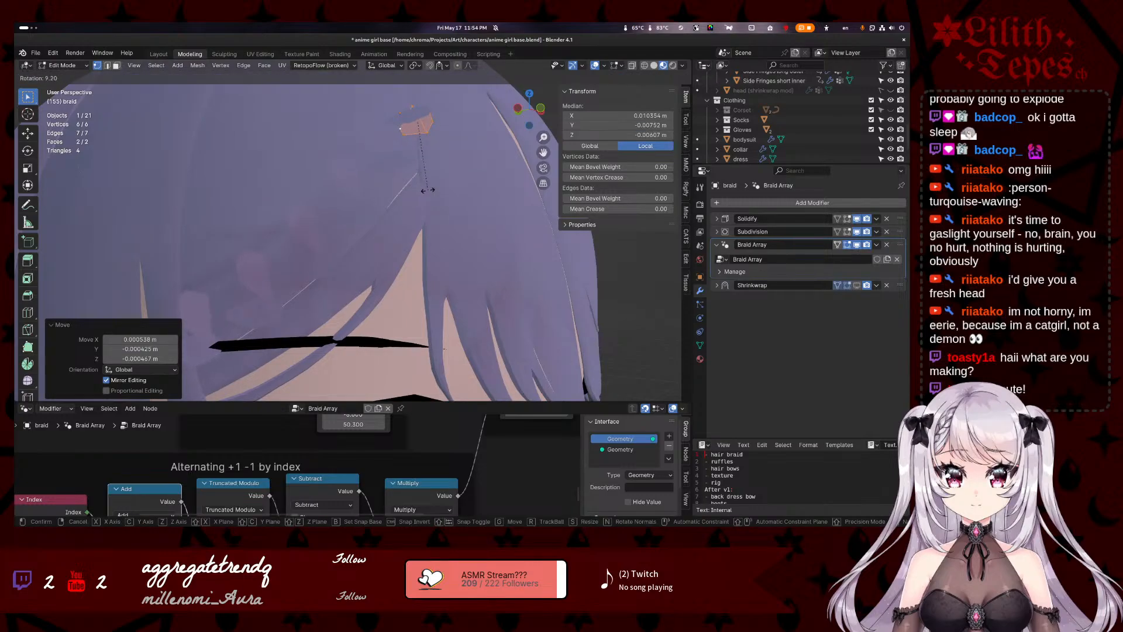
{"action": "left_click", "coordinate": [481, 174]}
{"action": "key", "text": "g"}
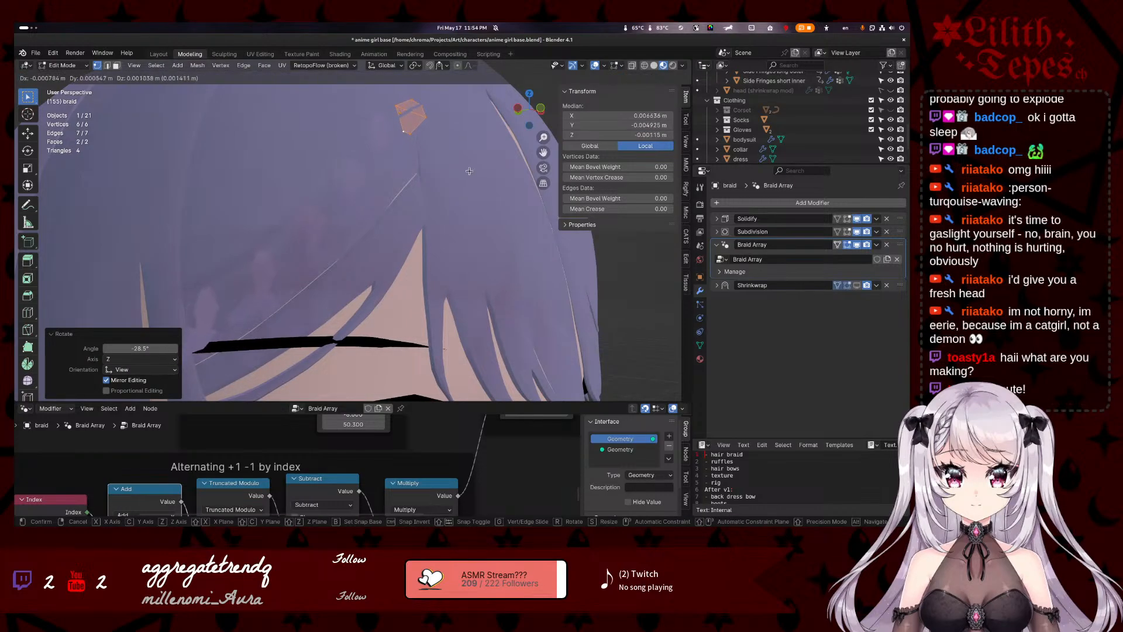
{"action": "left_click", "coordinate": [471, 166]}
{"action": "key", "text": "Tab"}
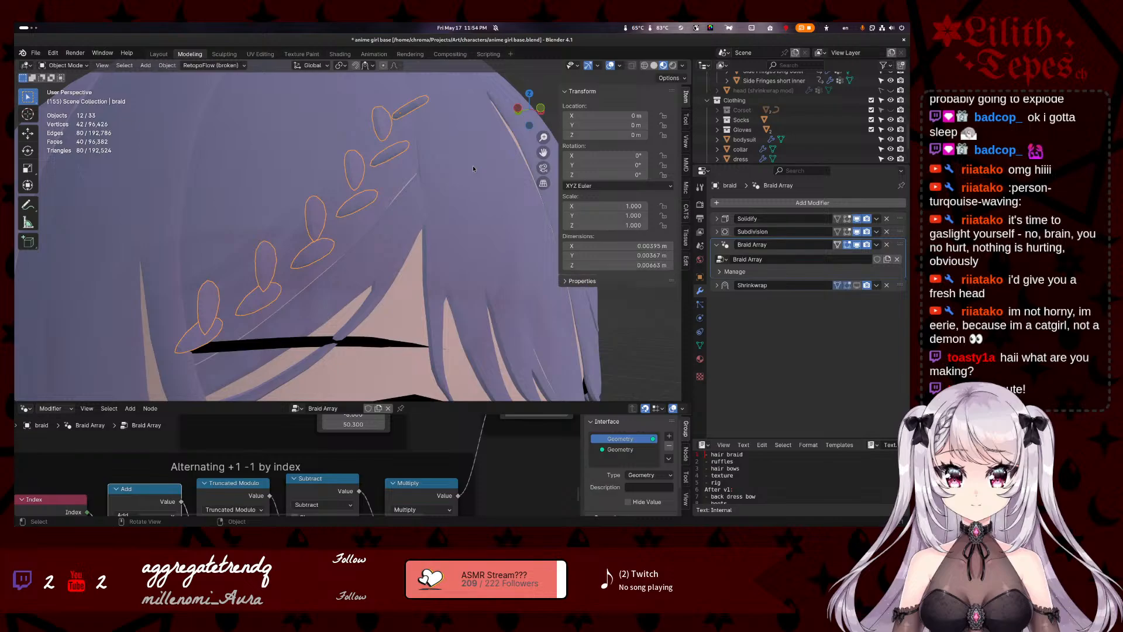
- Rotate the whole link mesh once more in Edit Mode to change the tilt of the links, and return to Object Mode
{"action": "key", "text": "Tab"}
{"action": "key", "text": "r"}
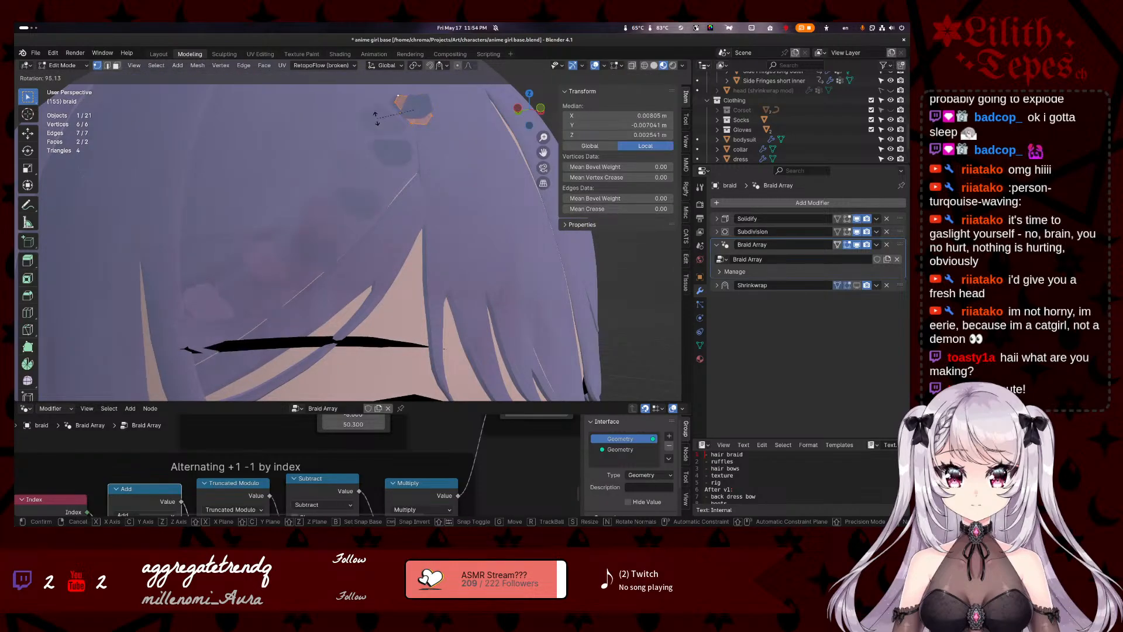
{"action": "left_click", "coordinate": [401, 136]}
{"action": "key", "text": "Tab"}
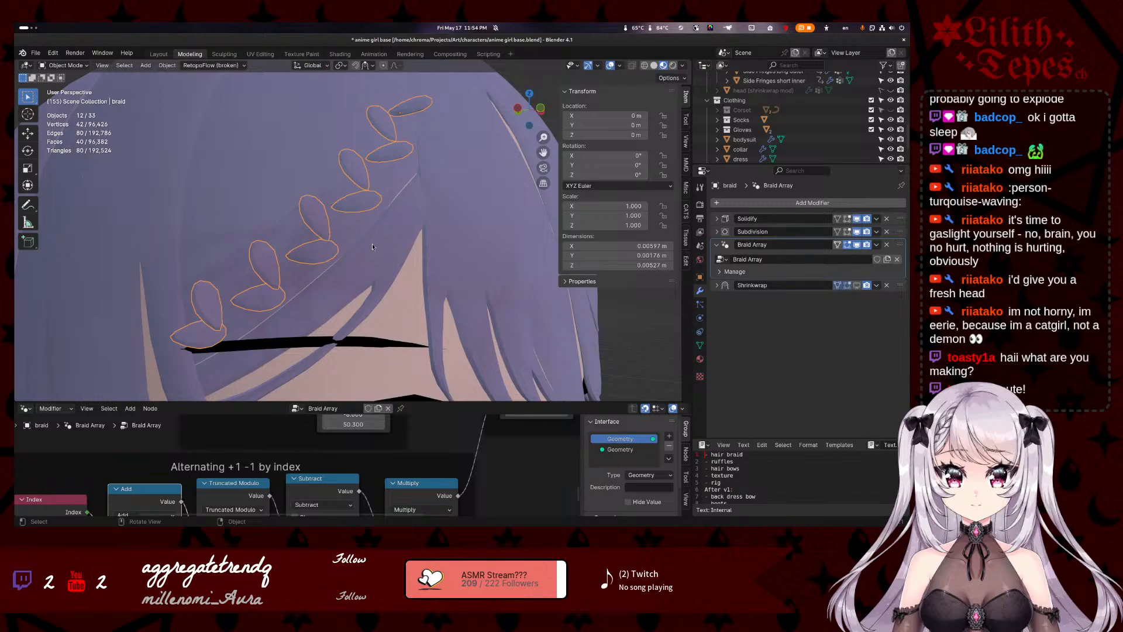
- Try Align Euler to Vector components of about 51.5, -102.4 and 51.1 in the Rotation Calculations frame
{"action": "scroll", "coordinate": [232, 446], "scroll_direction": "down", "scroll_amount": 4}
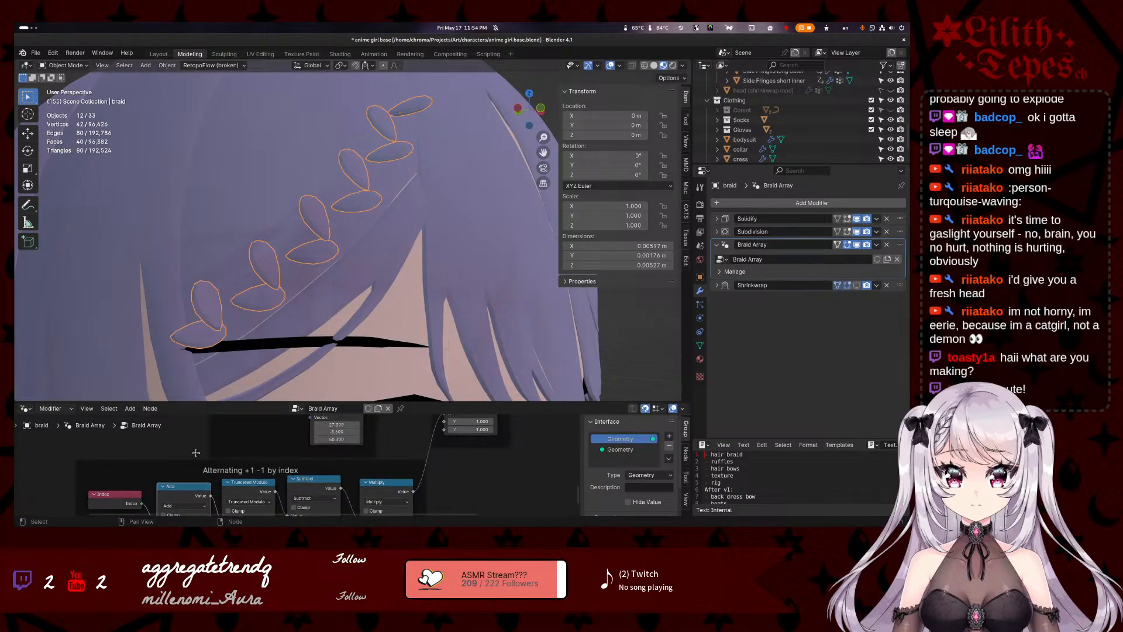
{"action": "middle_click_drag", "start_coordinate": [263, 432], "coordinate": [229, 510]}
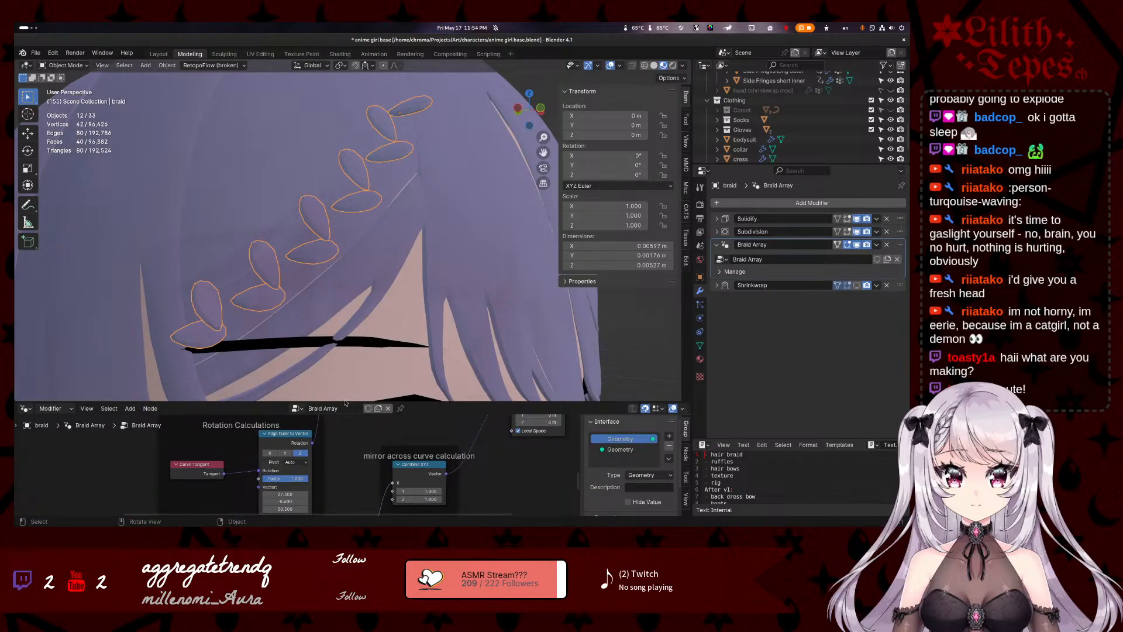
{"action": "left_click_drag", "start_coordinate": [345, 402], "coordinate": [345, 326]}
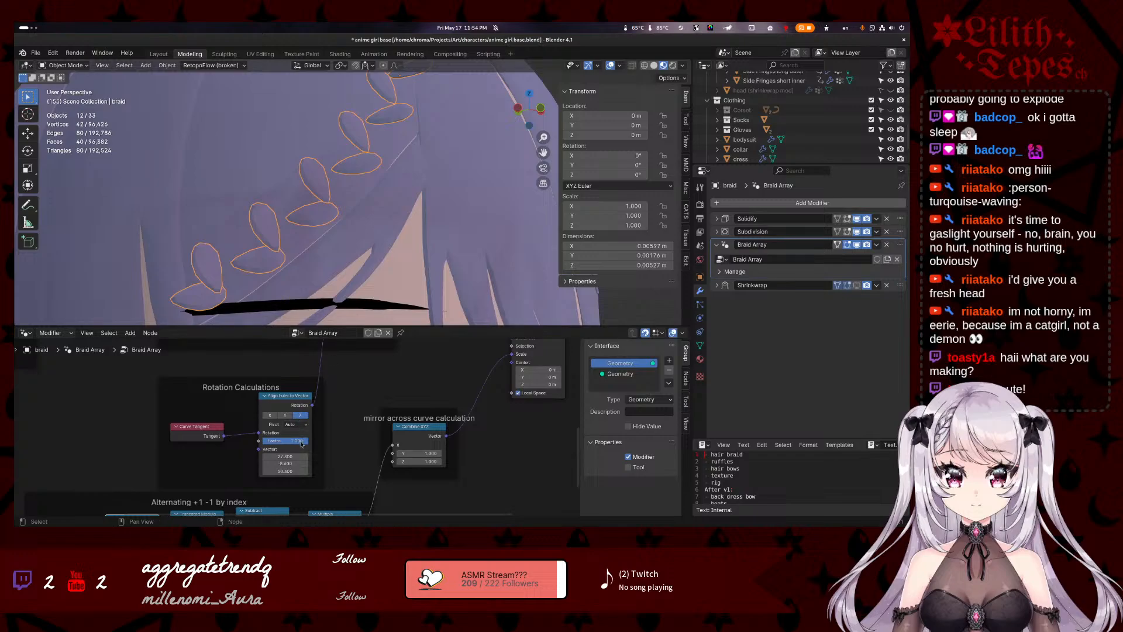
{"action": "scroll", "coordinate": [302, 451], "scroll_direction": "up", "scroll_amount": 3}
{"action": "middle_click_drag", "start_coordinate": [303, 451], "coordinate": [320, 415]}
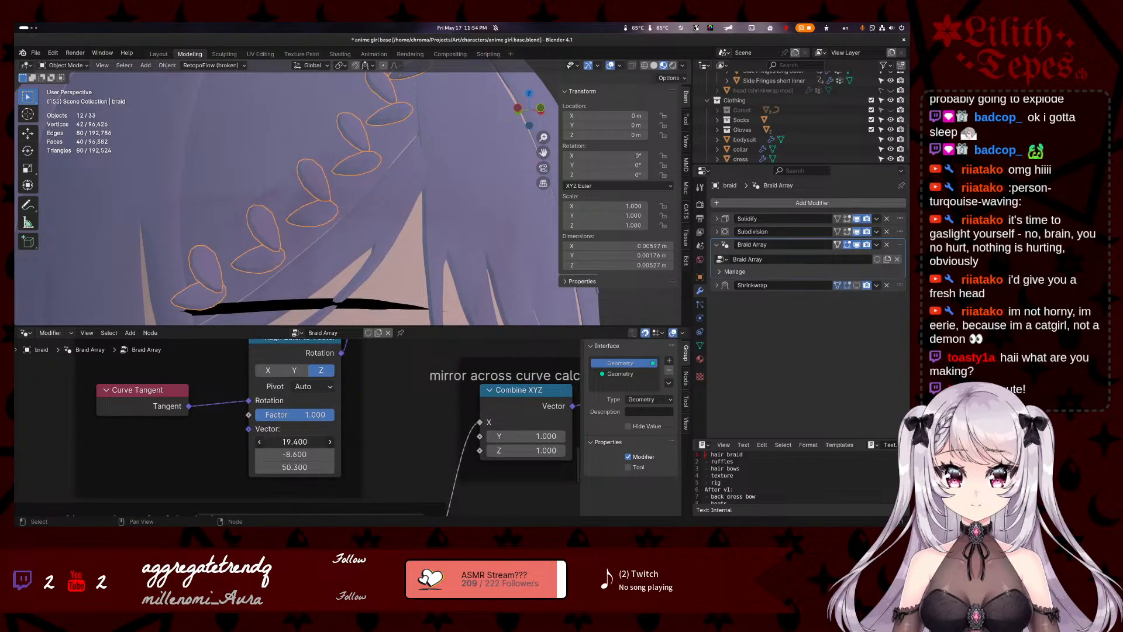
{"action": "left_click_drag", "start_coordinate": [294, 442], "coordinate": [236, 453]}
{"action": "left_click_drag", "start_coordinate": [294, 466], "coordinate": [273, 454]}
- Set all three Vector components of the Align Euler to Vector node to 1
{"action": "left_click", "coordinate": [321, 454]}
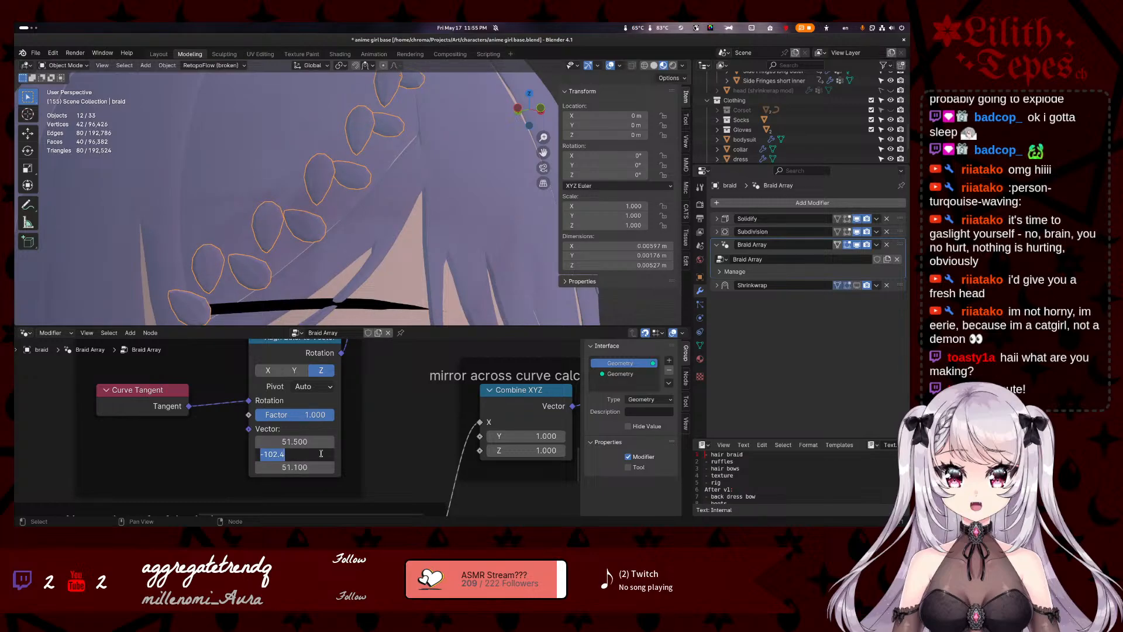
{"action": "type", "text": "1"}
{"action": "key", "text": "Return"}
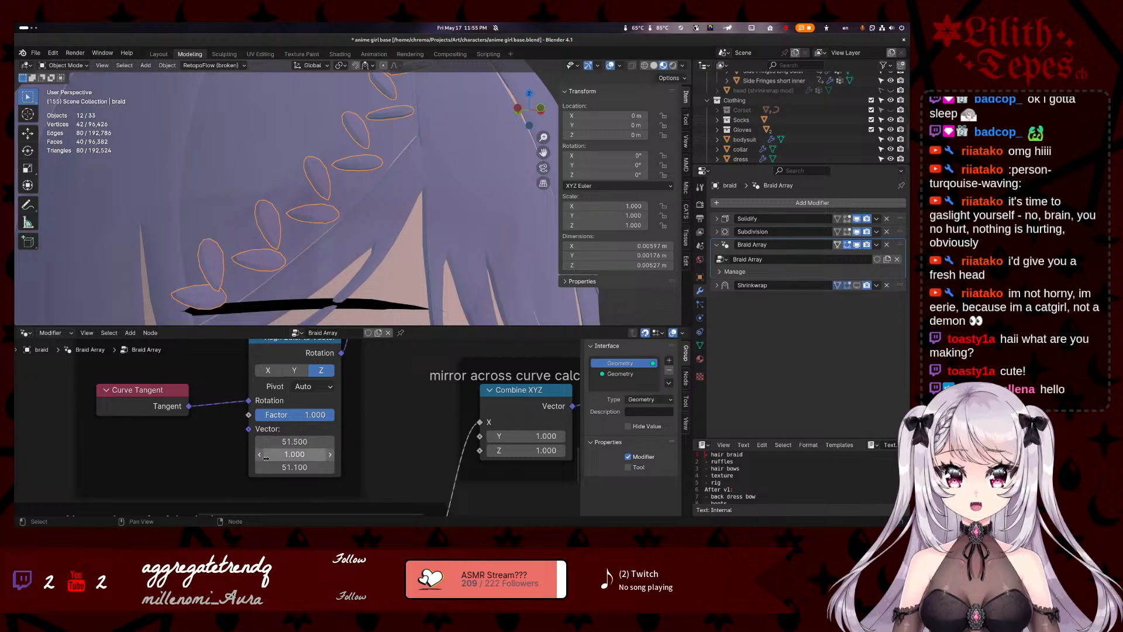
{"action": "double_click", "coordinate": [296, 465]}
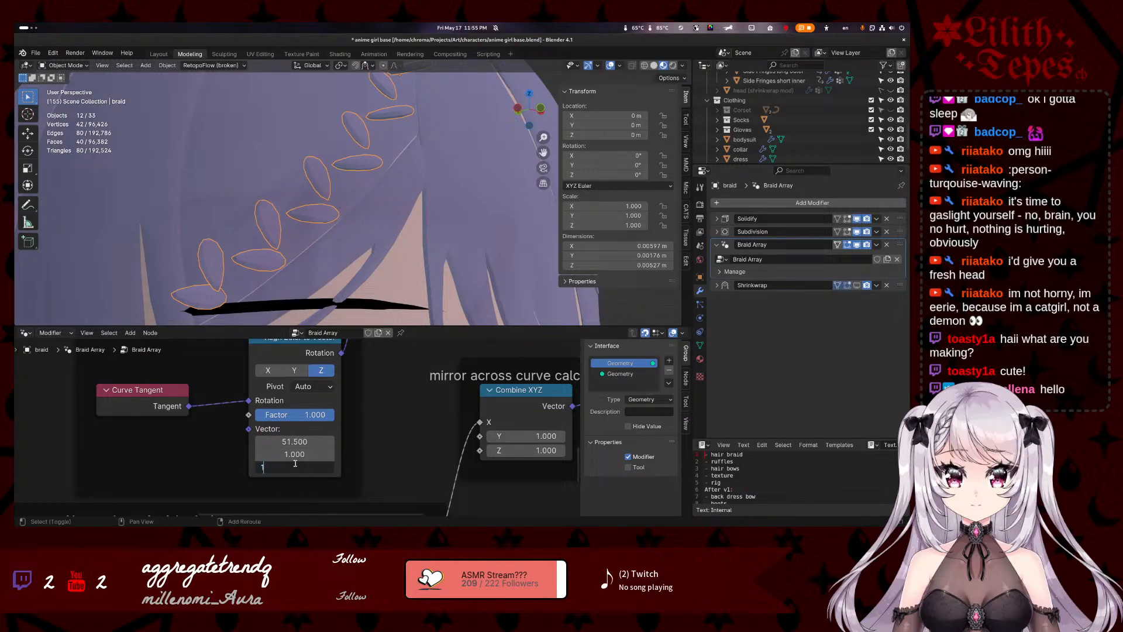
{"action": "type", "text": "1"}
{"action": "key", "text": "Return"}
{"action": "double_click", "coordinate": [295, 442]}
{"action": "type", "text": "1"}
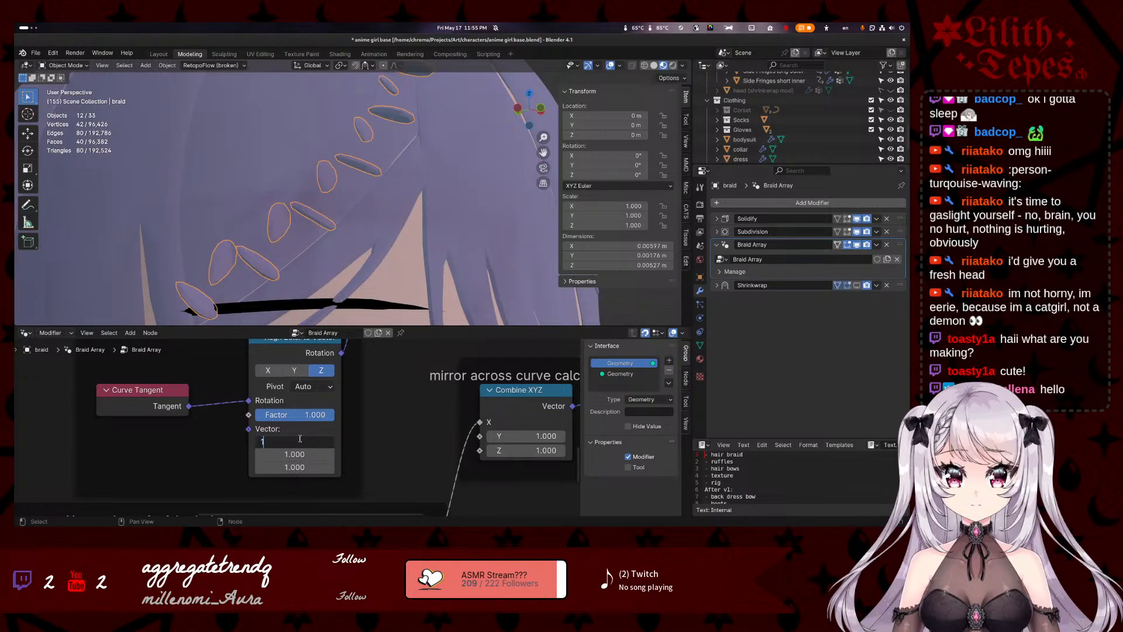
{"action": "key", "text": "Return"}
- Try feeding the alternating Multiply output into another Combine XYZ axis input, and reconnect it to X
{"action": "middle_click_drag", "start_coordinate": [381, 89], "coordinate": [344, 140]}
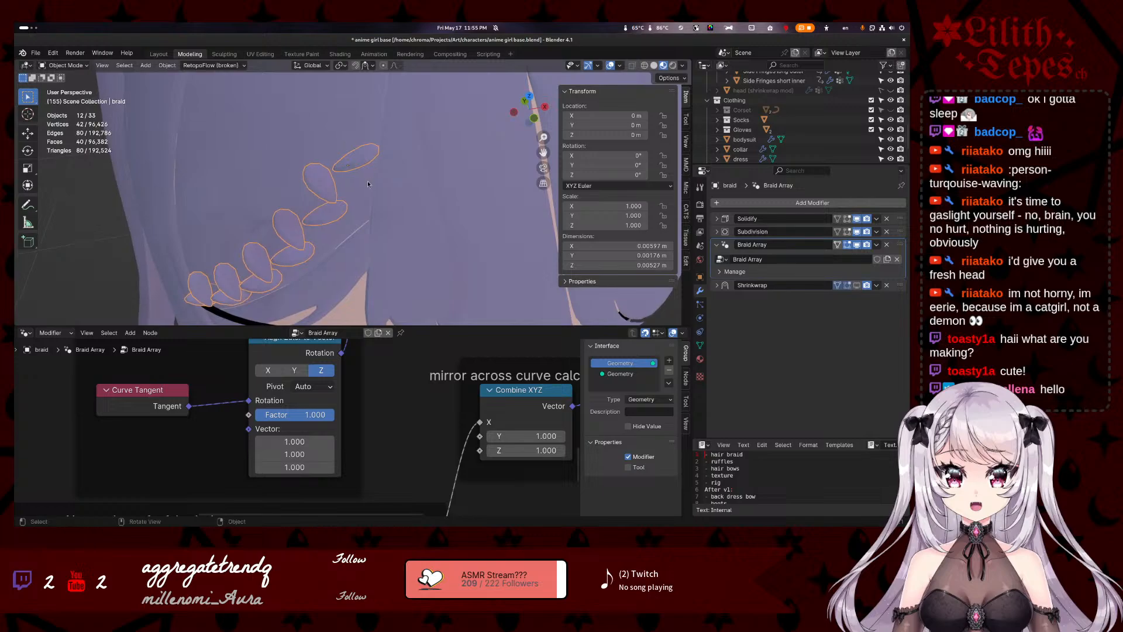
{"action": "middle_click_drag", "start_coordinate": [368, 184], "coordinate": [404, 137]}
{"action": "key", "text": "Tab"}
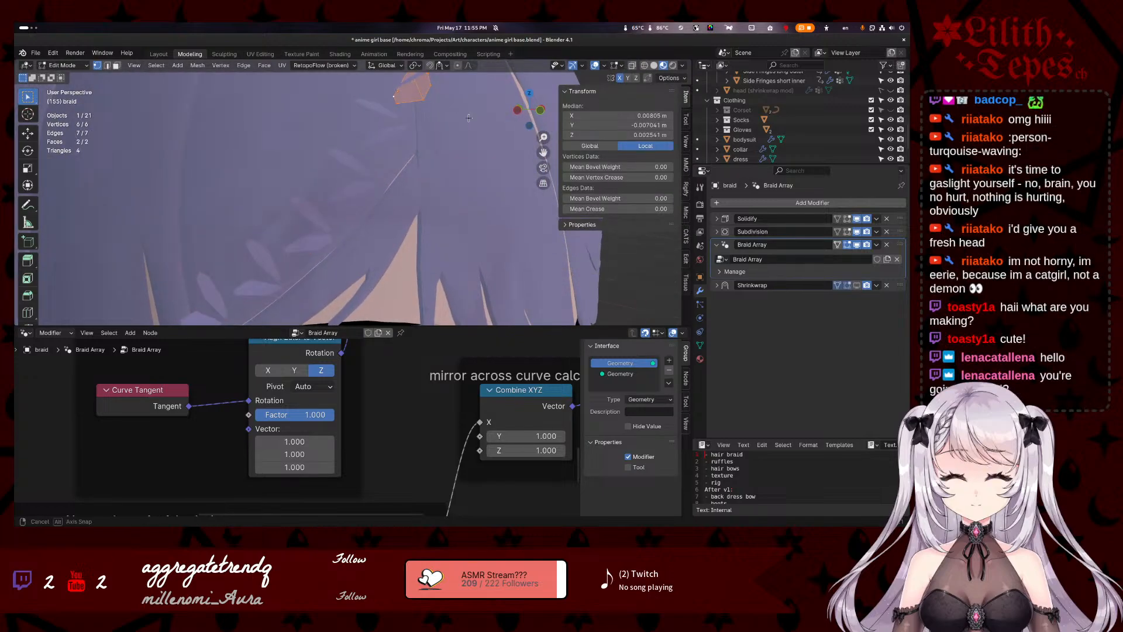
{"action": "middle_click_drag", "start_coordinate": [411, 86], "coordinate": [448, 137]}
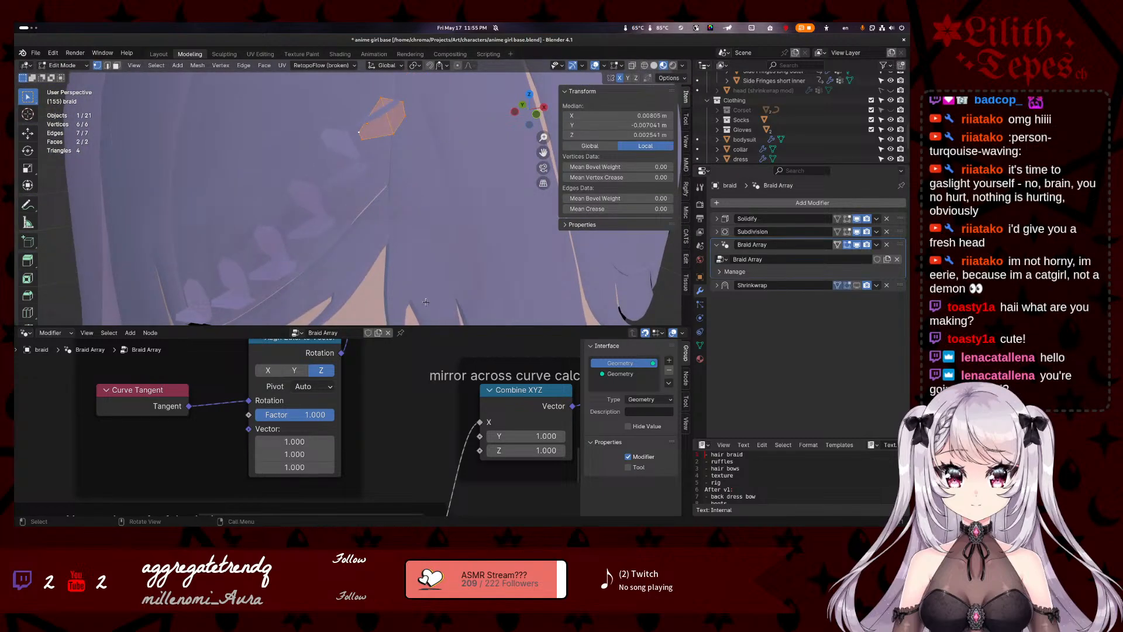
{"action": "scroll", "coordinate": [399, 398], "scroll_direction": "down", "scroll_amount": 3}
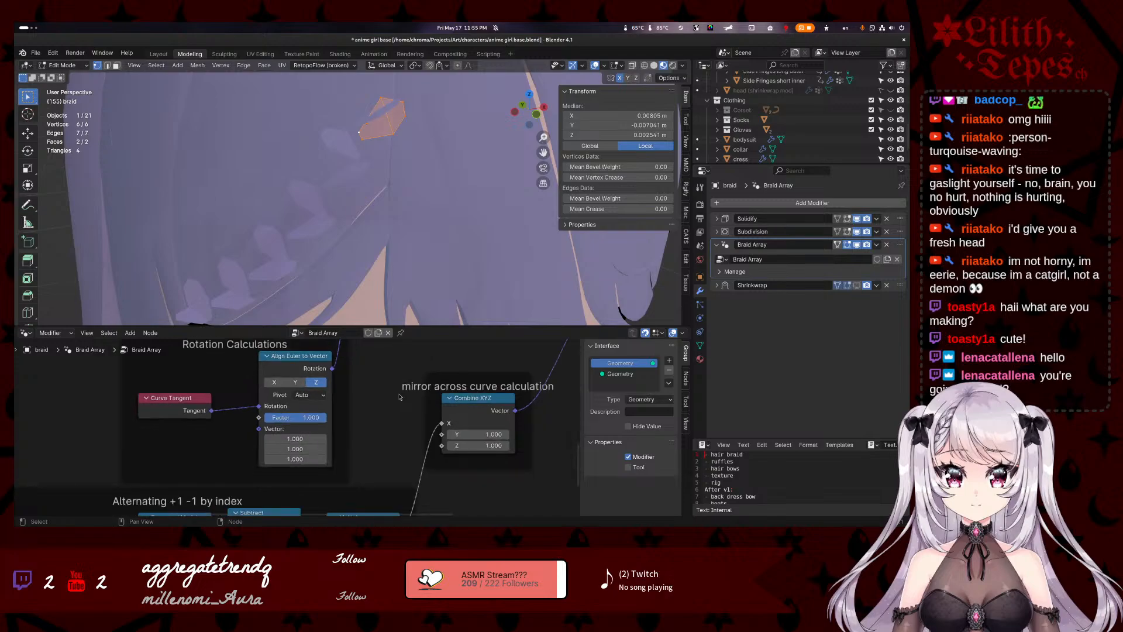
{"action": "scroll", "coordinate": [379, 415], "scroll_direction": "right", "scroll_amount": 3, "text": "ctrl"}
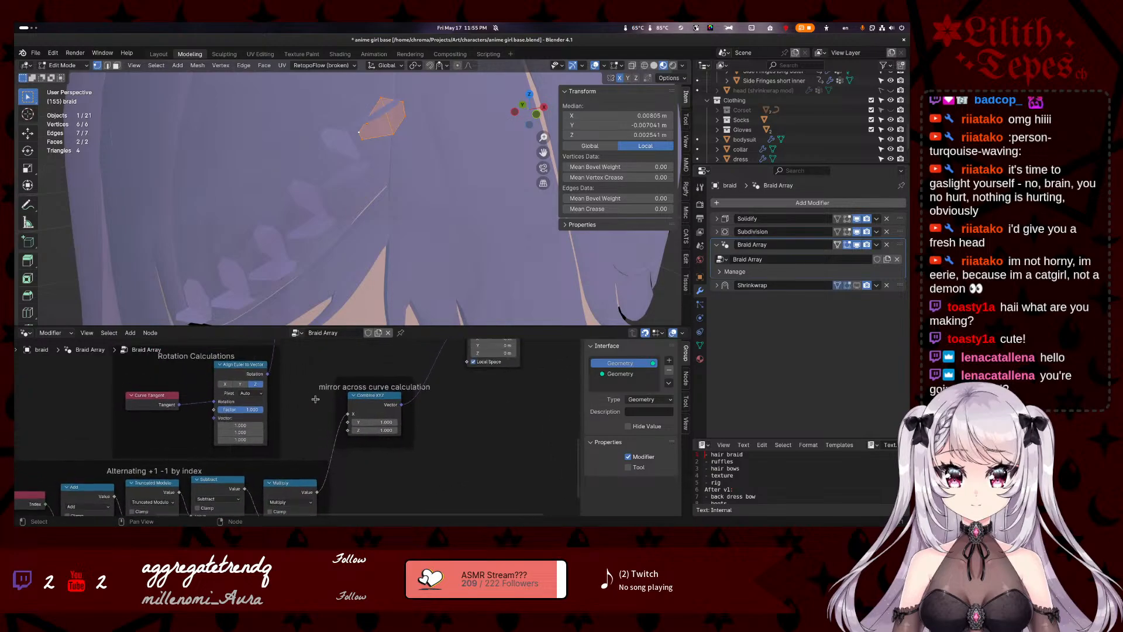
{"action": "left_click_drag", "start_coordinate": [366, 404], "coordinate": [346, 429]}
{"action": "key", "text": "Tab"}
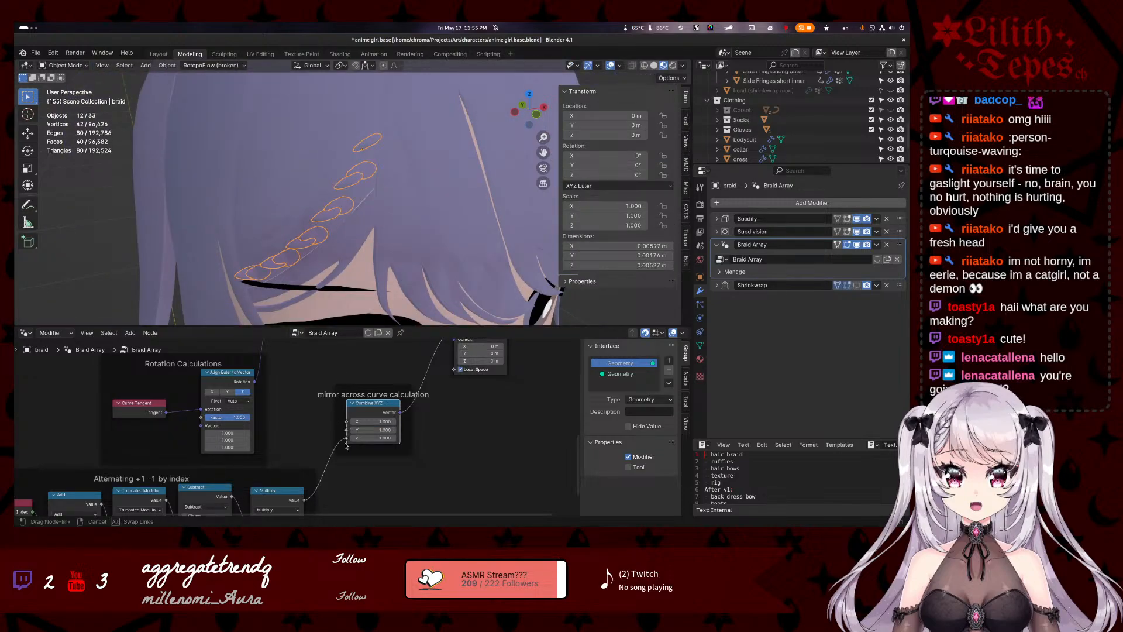
{"action": "left_click_drag", "start_coordinate": [345, 445], "coordinate": [346, 421]}
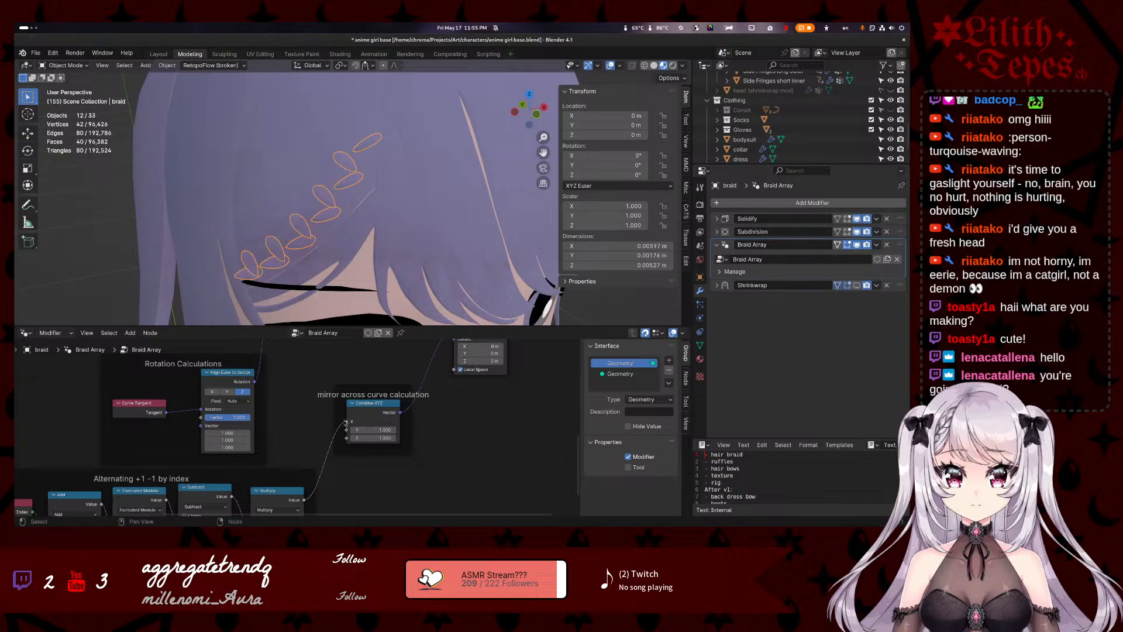
- Move the whole link mesh in Edit Mode by about 0.0013, -0.0002 and 0.0011 m
{"action": "scroll", "coordinate": [408, 372], "scroll_direction": "up", "scroll_amount": 4}
{"action": "scroll", "coordinate": [403, 371], "scroll_direction": "down", "scroll_amount": 2}
{"action": "middle_click_drag", "start_coordinate": [400, 371], "coordinate": [335, 451]}
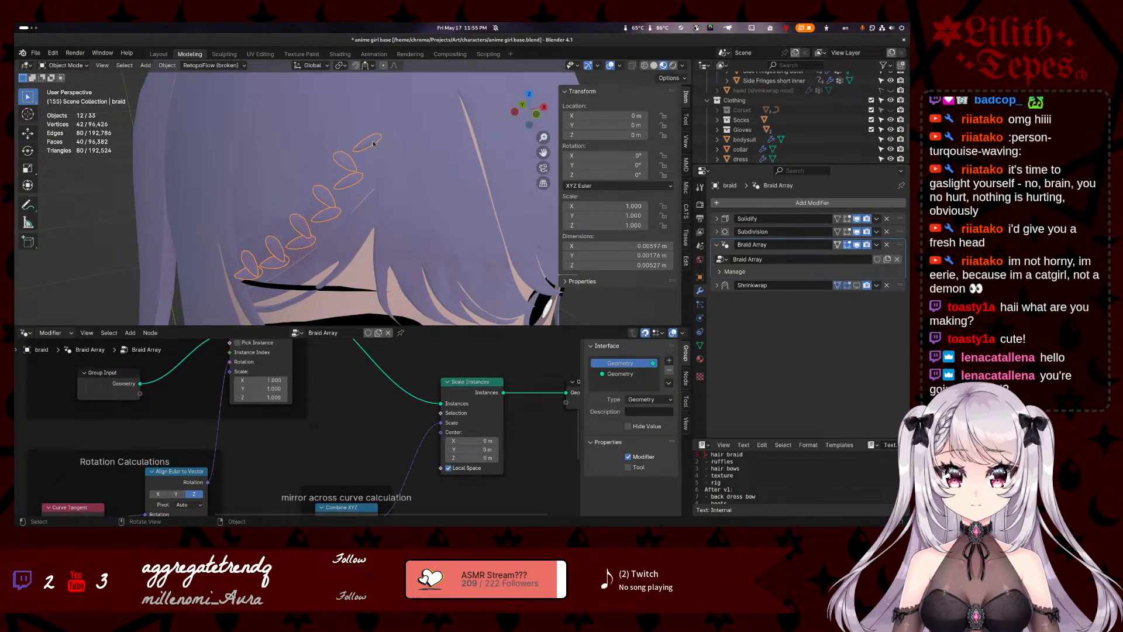
{"action": "key", "text": "Tab"}
{"action": "key", "text": "g"}
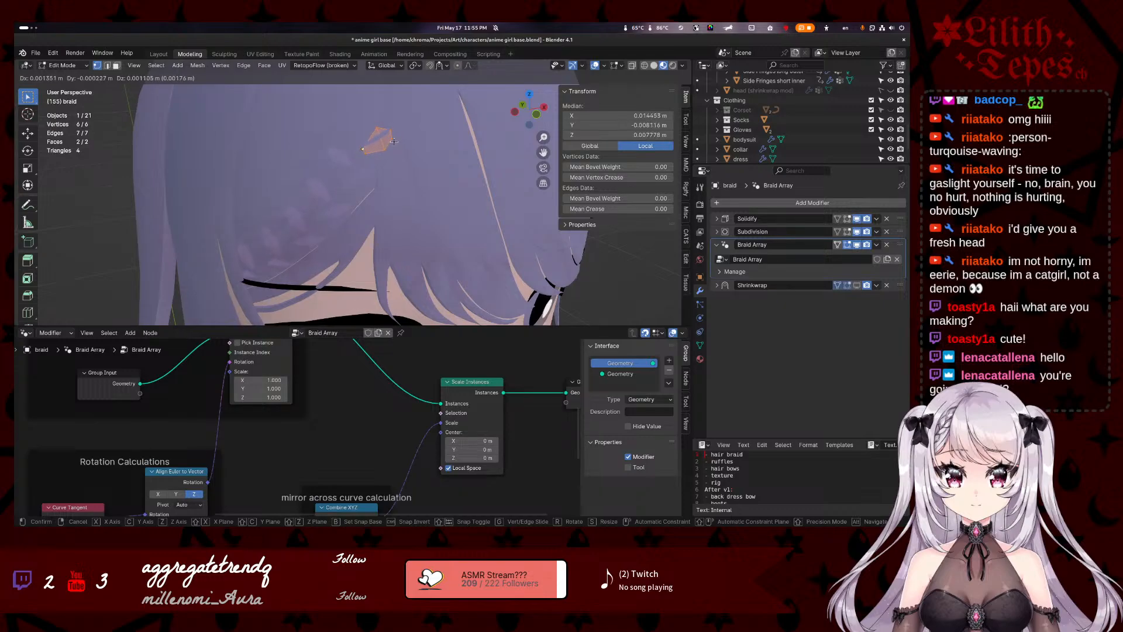
{"action": "left_click", "coordinate": [394, 142]}
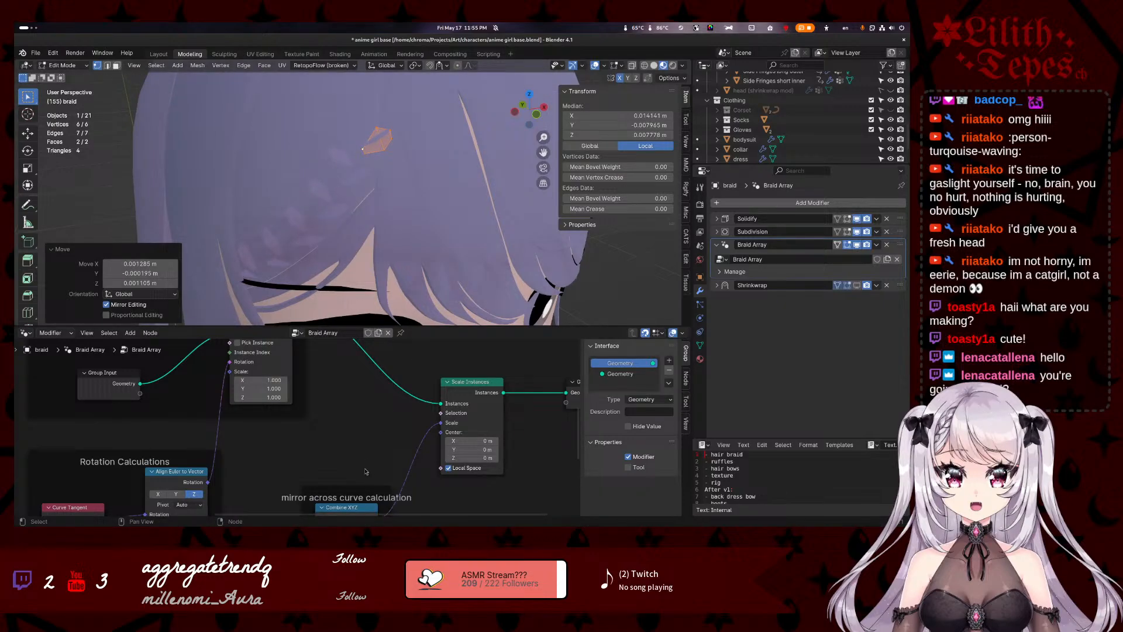
{"action": "scroll", "coordinate": [357, 457], "scroll_direction": "down", "scroll_amount": 5}
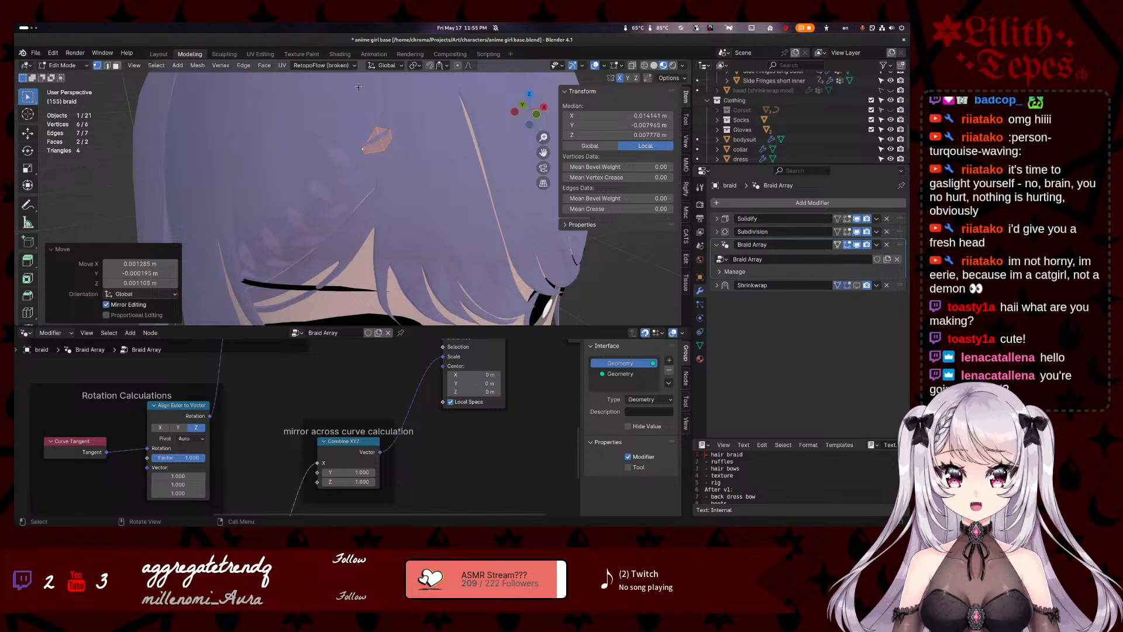
- Rotate the link mesh about 2.7° around global X, rotate it around global Z as well, and return to Object Mode
{"action": "middle_click_drag", "start_coordinate": [358, 87], "coordinate": [341, 130]}
{"action": "key", "text": "r"}
{"action": "key", "text": "x"}
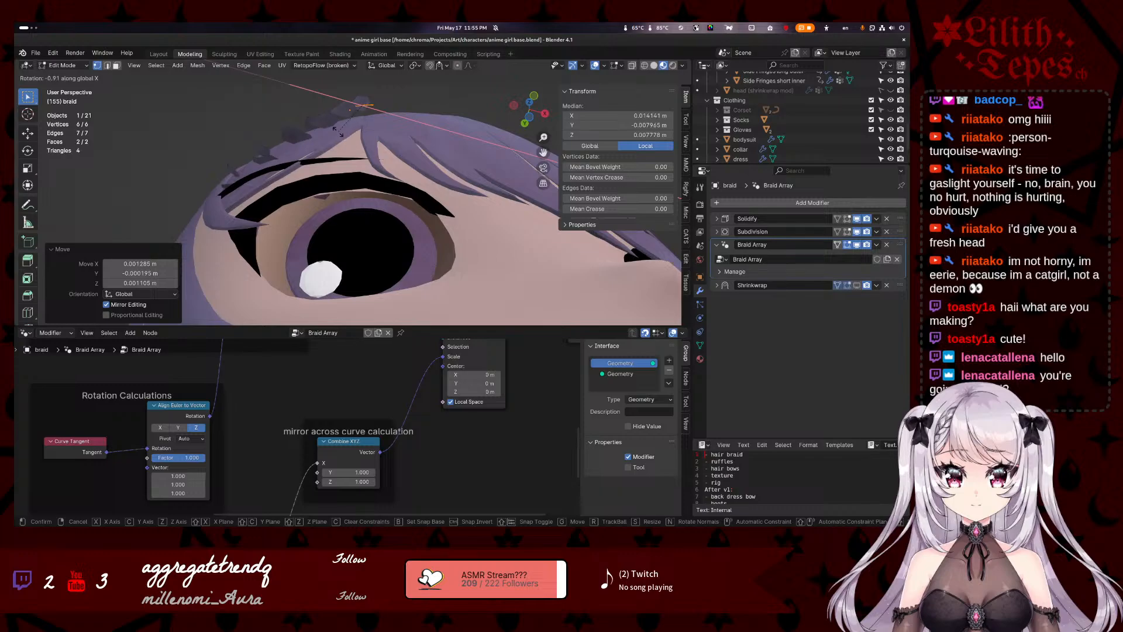
{"action": "left_click", "coordinate": [337, 129]}
{"action": "middle_click_drag", "start_coordinate": [338, 128], "coordinate": [409, 214]}
{"action": "key", "text": "r"}
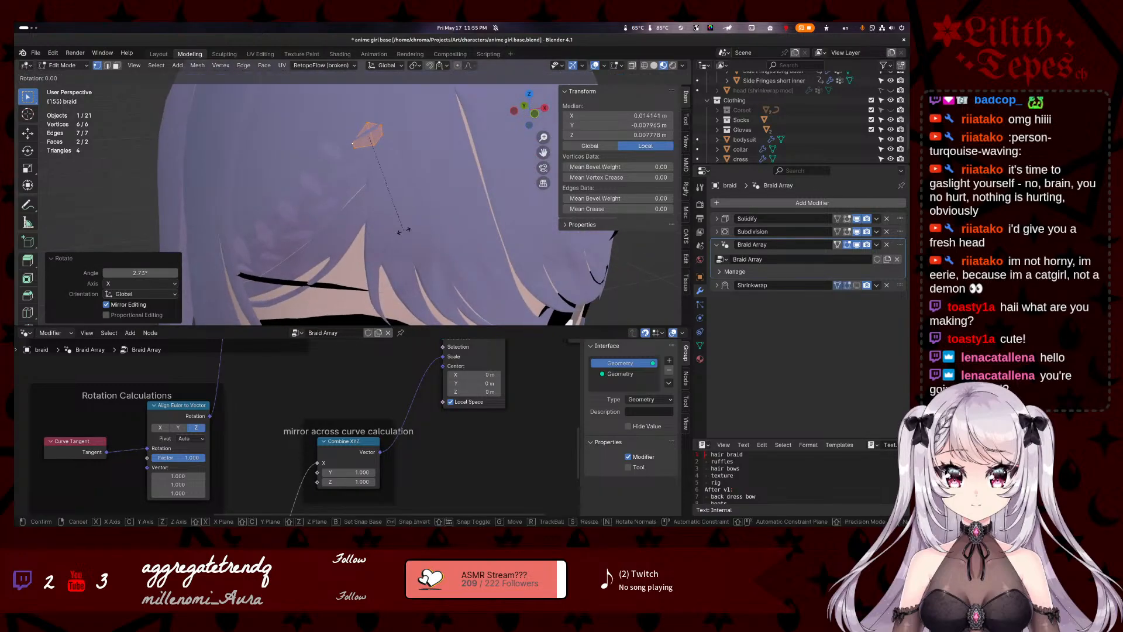
{"action": "key", "text": "z"}
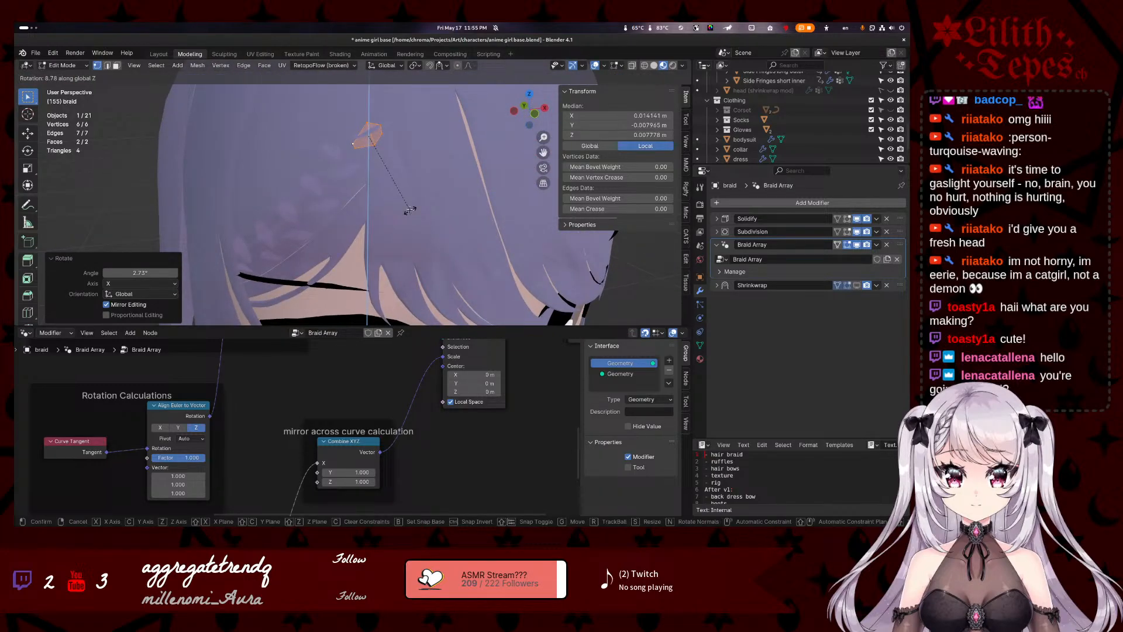
{"action": "left_click", "coordinate": [409, 211]}
{"action": "key", "text": "Tab"}
- Try X as the alignment axis of the Align Euler to Vector node, and set it to Y
{"action": "middle_click_drag", "start_coordinate": [360, 160], "coordinate": [358, 128]}
{"action": "left_click", "coordinate": [164, 428]}
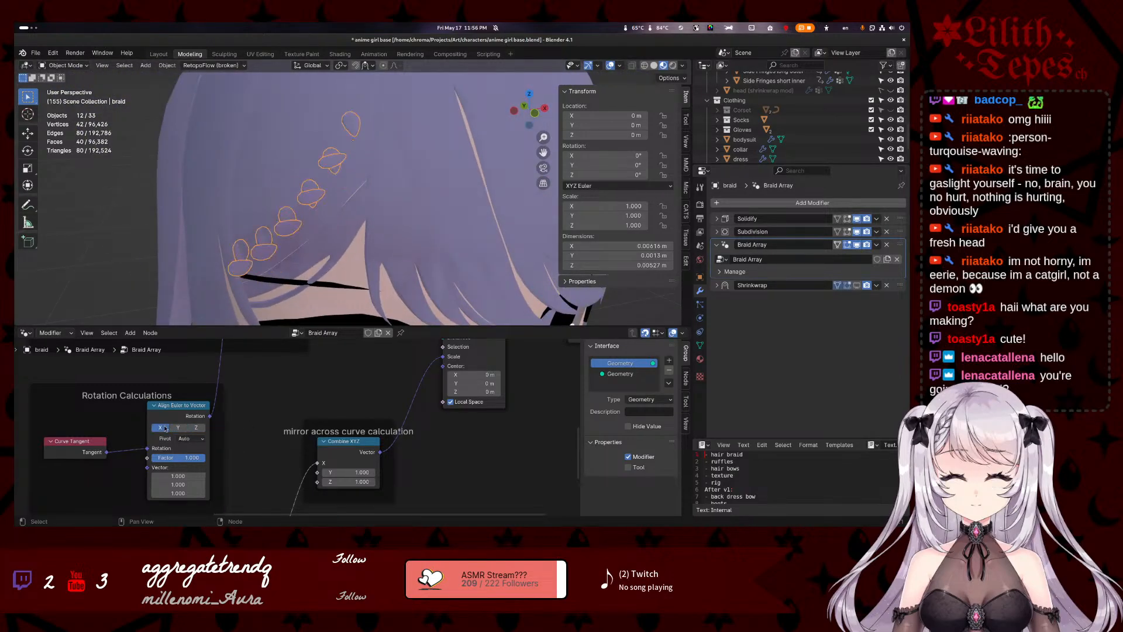
{"action": "left_click", "coordinate": [178, 427]}
{"action": "mouse_move", "coordinate": [298, 260]}
{"action": "middle_mouse_down"}
{"action": "mouse_move", "coordinate": [313, 260]}
{"action": "mouse_move", "coordinate": [296, 275]}
{"action": "mouse_move", "coordinate": [304, 268]}
{"action": "middle_mouse_up"}
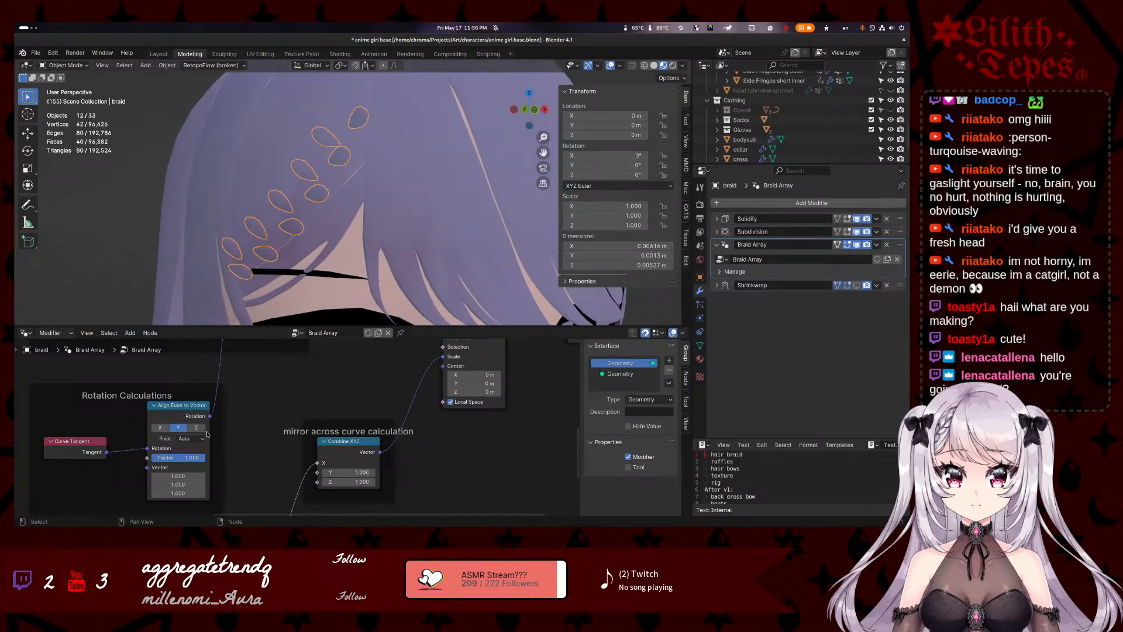
- Try the X, Y and Z pivots on the Align Euler to Vector node, and restore Auto
{"action": "left_click", "coordinate": [191, 438]}
{"action": "left_click", "coordinate": [190, 459]}
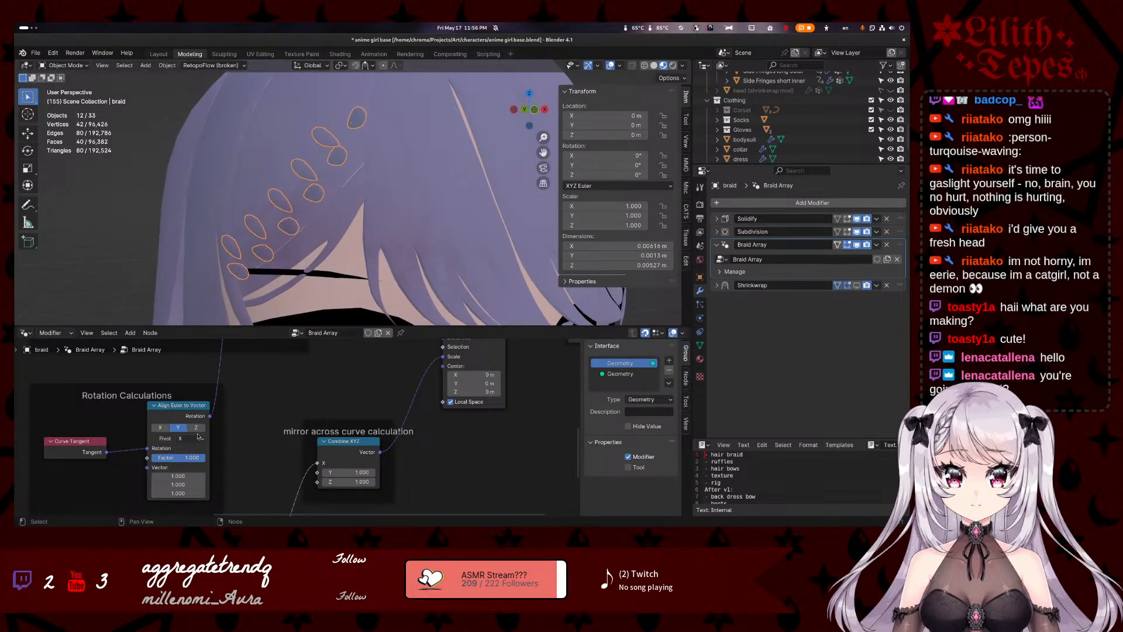
{"action": "left_click", "coordinate": [198, 438]}
{"action": "left_click", "coordinate": [189, 467]}
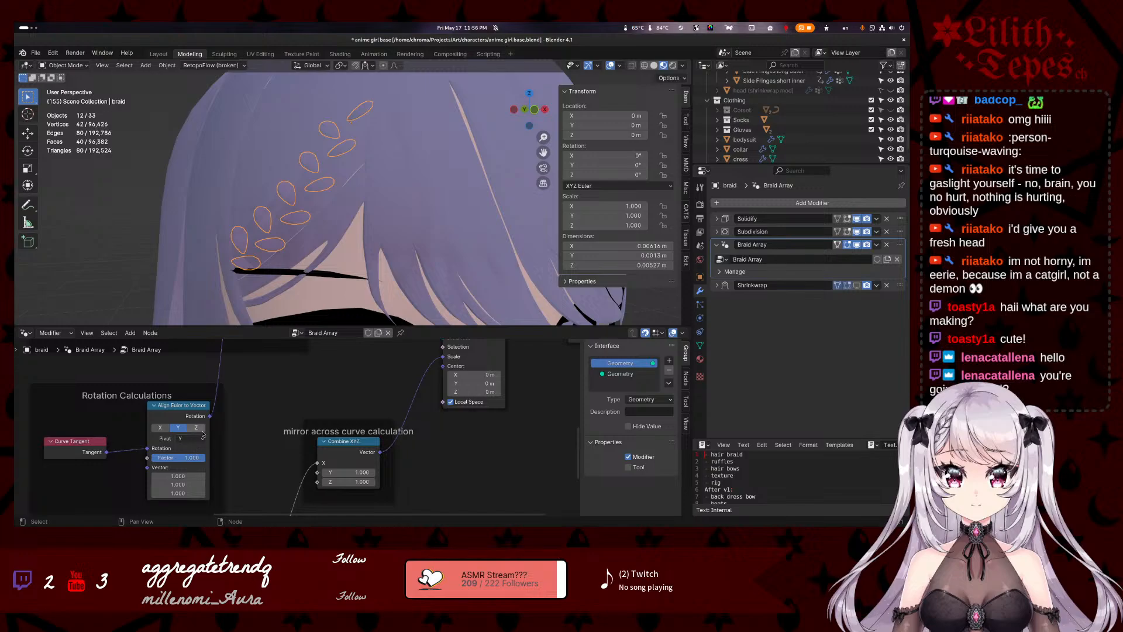
{"action": "left_click", "coordinate": [197, 439]}
{"action": "left_click", "coordinate": [192, 478]}
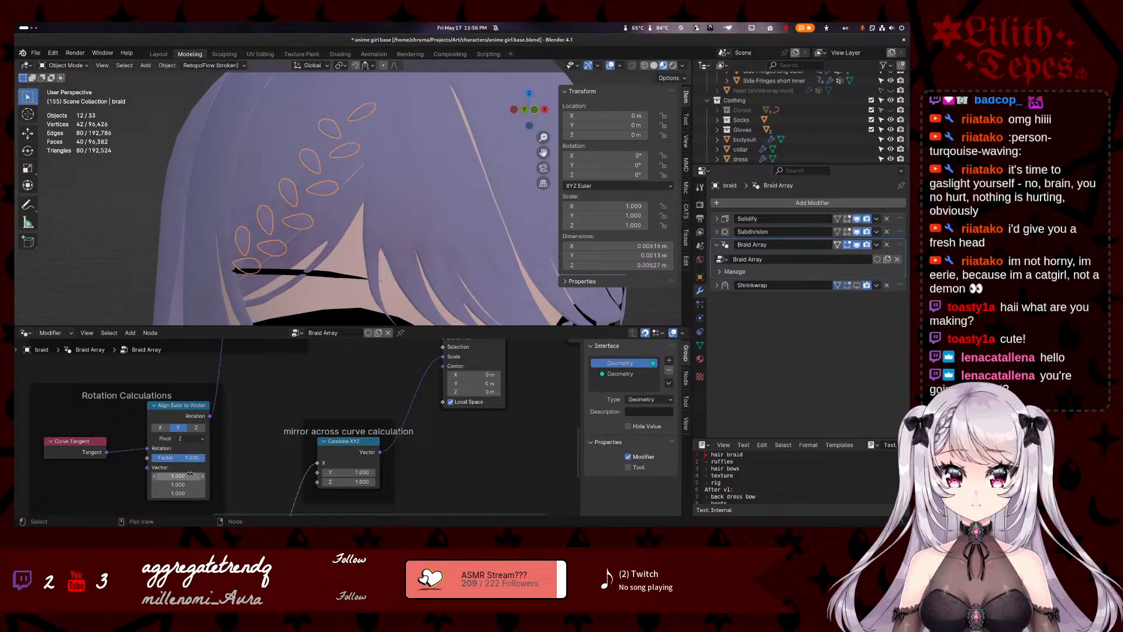
{"action": "left_click", "coordinate": [196, 440]}
{"action": "left_click", "coordinate": [190, 449]}
- Try Align Euler to Vector components of about 0.9, 5.4 and 0
{"action": "mouse_move", "coordinate": [178, 476]}
{"action": "left_mouse_down"}
{"action": "mouse_move", "coordinate": [159, 477]}
{"action": "mouse_move", "coordinate": [197, 476]}
{"action": "mouse_move", "coordinate": [177, 476]}
{"action": "left_mouse_up"}
{"action": "middle_click_drag", "start_coordinate": [337, 288], "coordinate": [274, 251]}
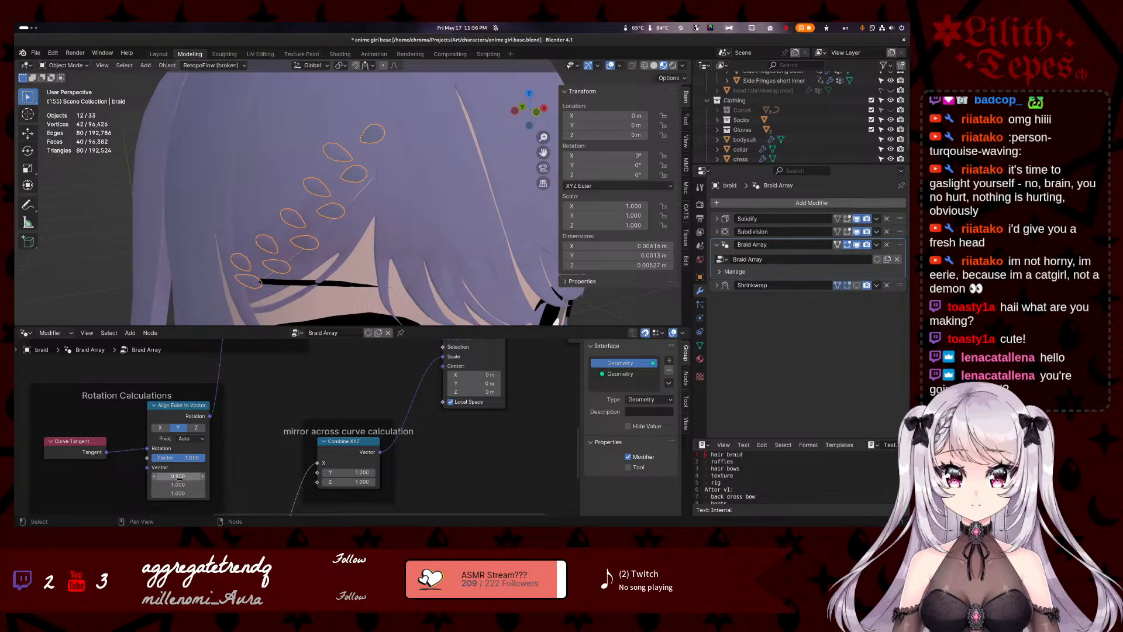
{"action": "left_click_drag", "start_coordinate": [178, 484], "coordinate": [139, 493]}
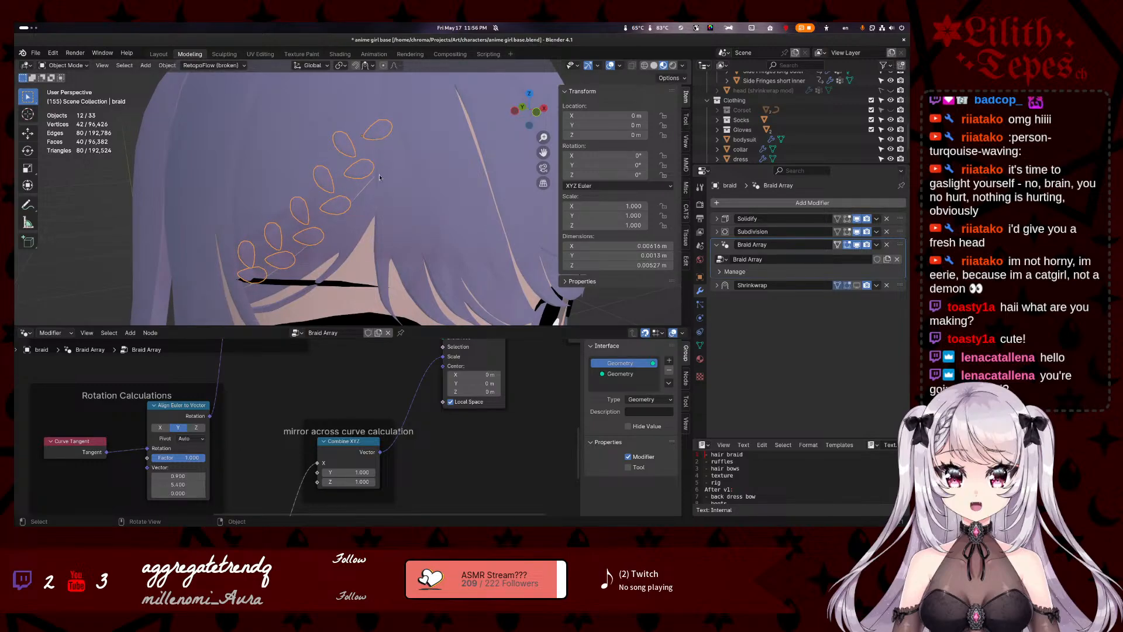
- Move the whole link mesh in Edit Mode to a median of about 0.017, -0.002 and 0.008 m, and return to Object Mode
{"action": "key", "text": "Tab"}
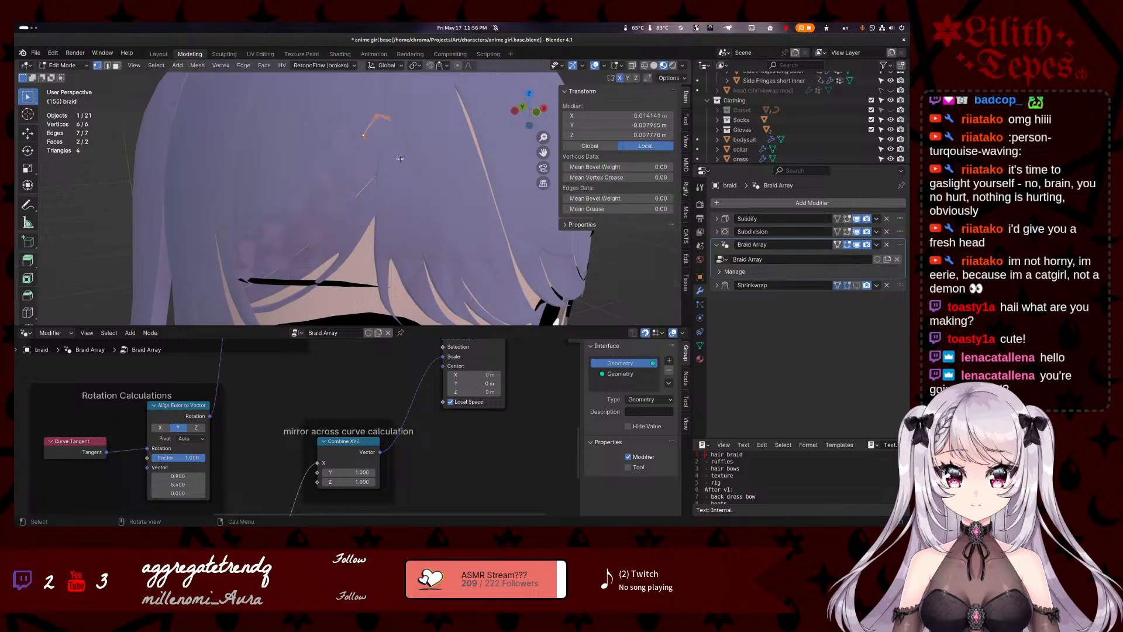
{"action": "middle_click_drag", "start_coordinate": [402, 163], "coordinate": [462, 251]}
{"action": "key", "text": "Tab"}
{"action": "key", "text": "g"}
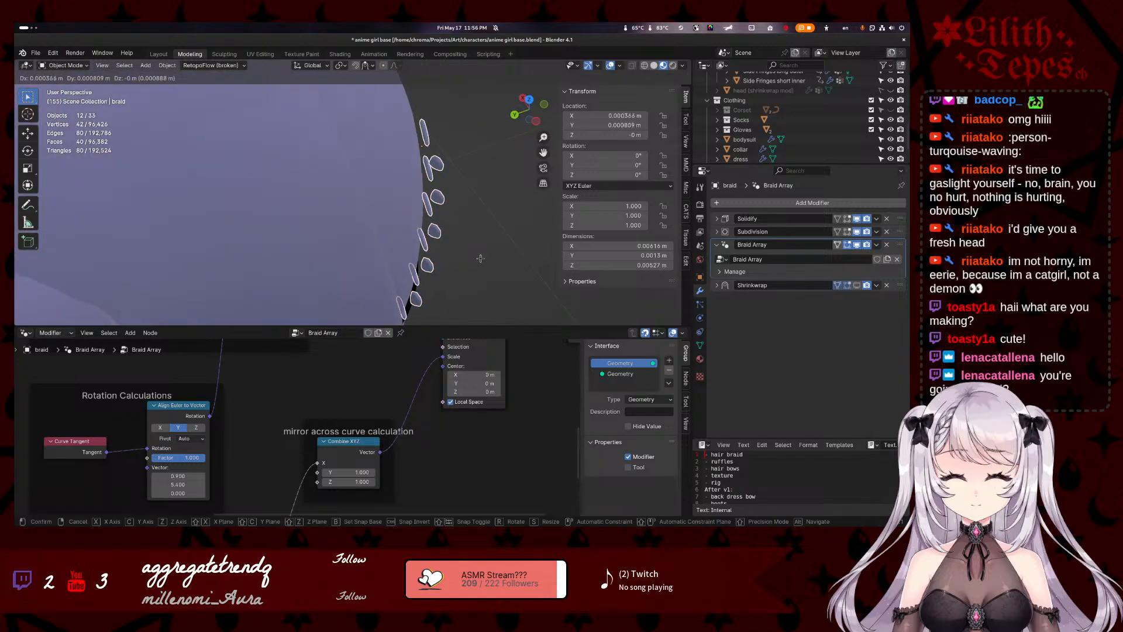
{"action": "key", "text": "Escape"}
{"action": "key", "text": "Tab"}
{"action": "key", "text": "g"}
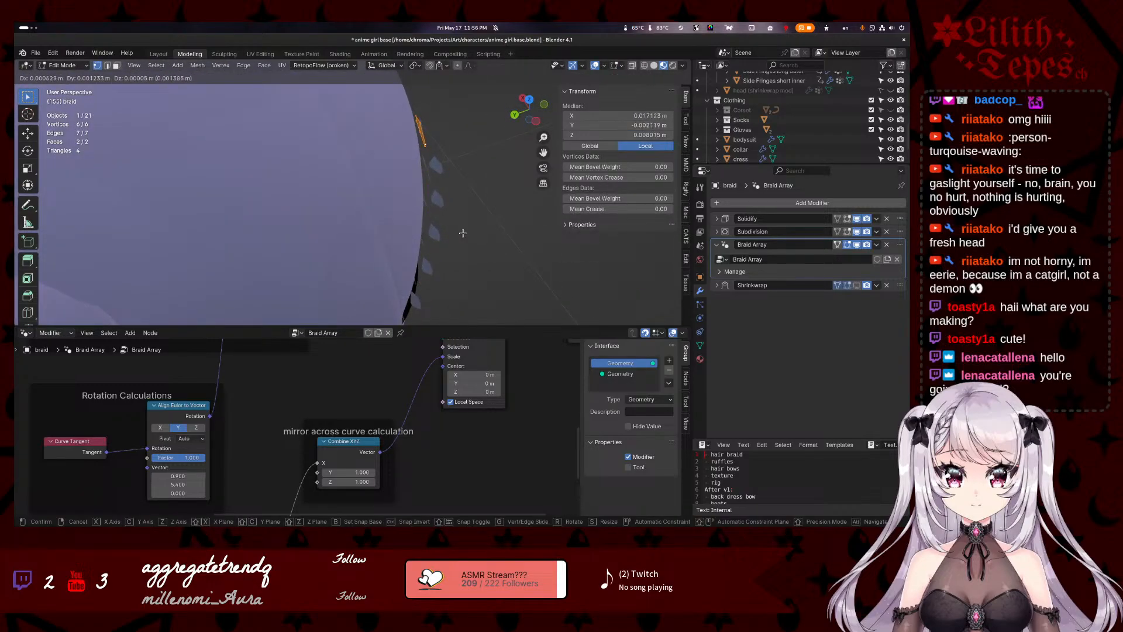
{"action": "left_click", "coordinate": [472, 233]}
{"action": "key", "text": "Tab"}
{"action": "middle_click_drag", "start_coordinate": [472, 233], "coordinate": [386, 171]}
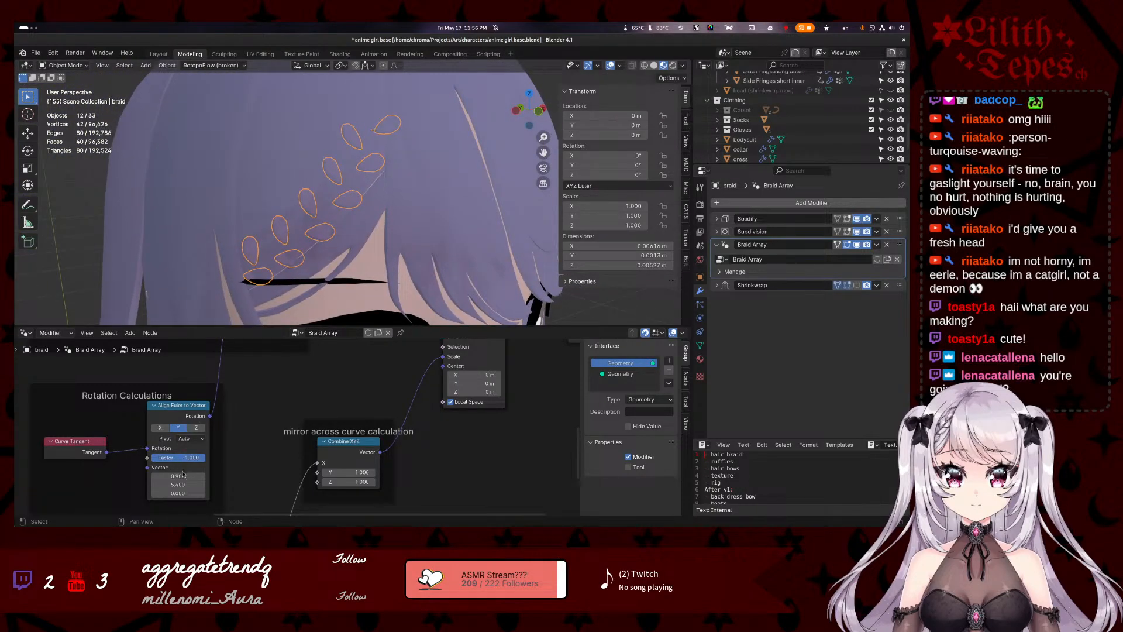
- Set the Align Euler to Vector components to about 3.8, 11.3 and -3.1, and save the file
{"action": "left_click_drag", "start_coordinate": [177, 476], "coordinate": [204, 484]}
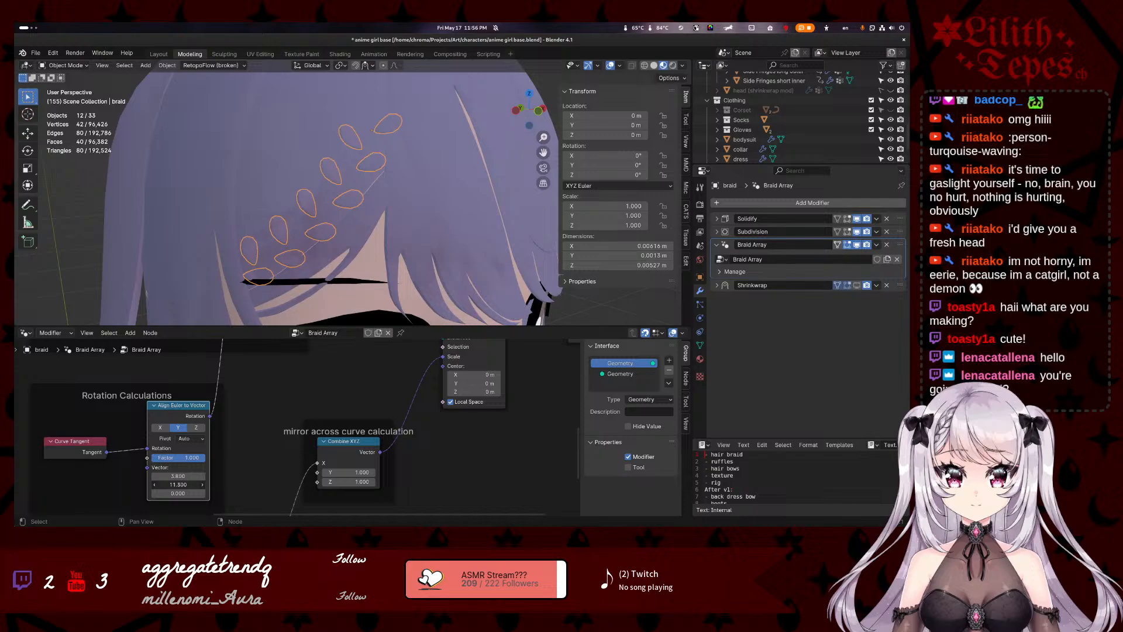
{"action": "middle_click_drag", "start_coordinate": [328, 222], "coordinate": [351, 328]}
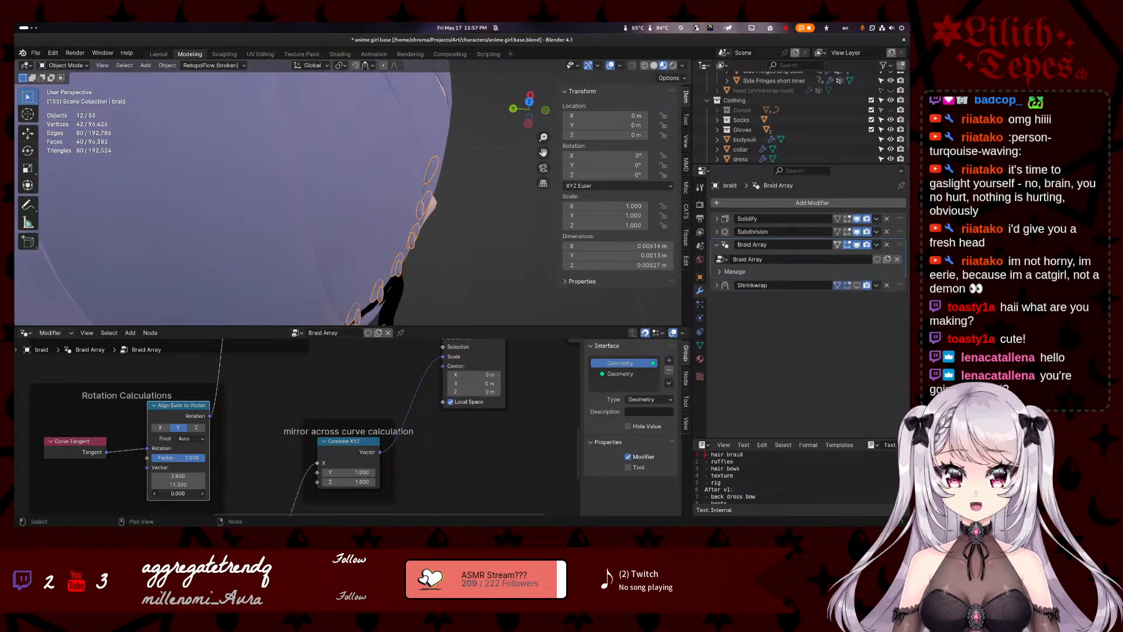
{"action": "mouse_move", "coordinate": [178, 493]}
{"action": "left_mouse_down"}
{"action": "mouse_move", "coordinate": [155, 493]}
{"action": "mouse_move", "coordinate": [193, 493]}
{"action": "left_mouse_up"}
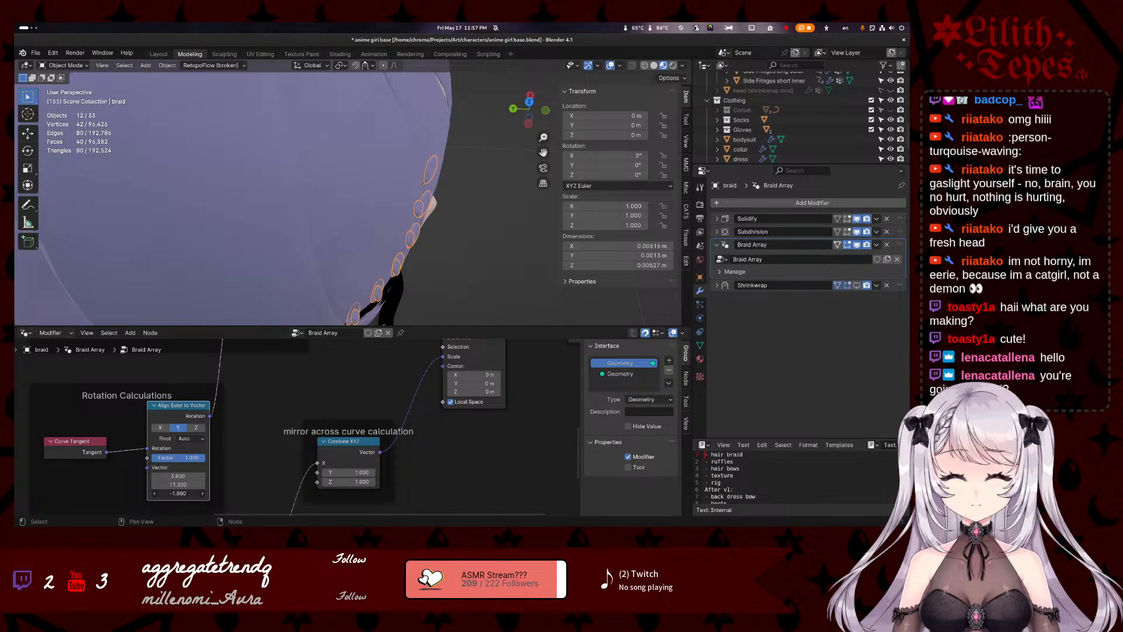
{"action": "middle_click_drag", "start_coordinate": [244, 308], "coordinate": [179, 240]}
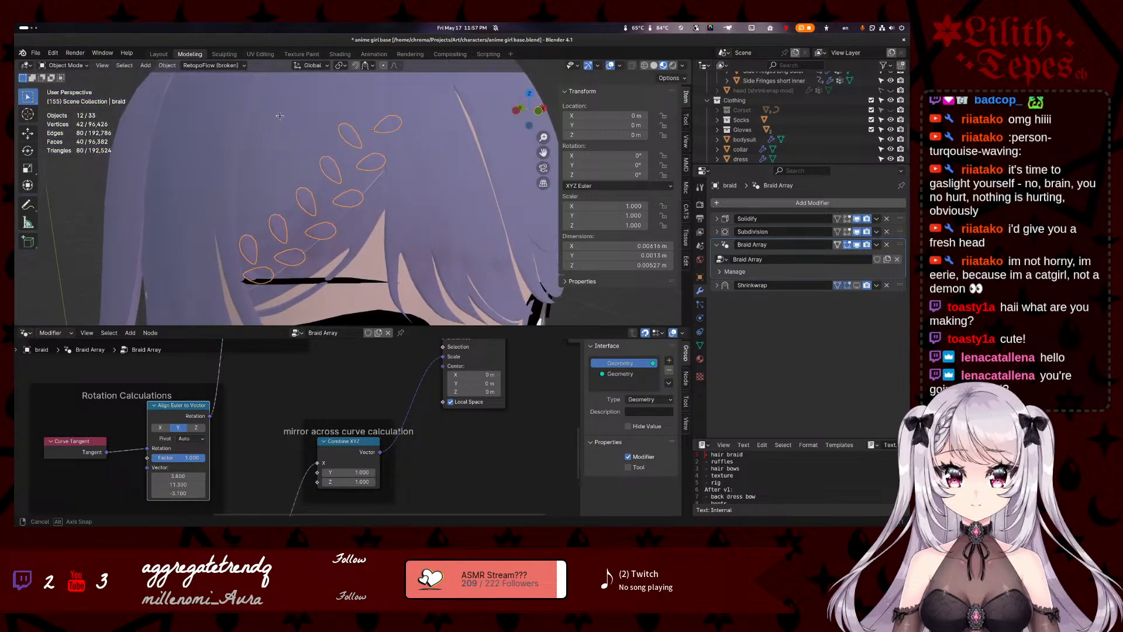
{"action": "key", "text": "ctrl+s"}
- Set the Resample Curve node's length to 0.01 m to pack the links closer together
{"action": "scroll", "coordinate": [283, 401], "scroll_direction": "up", "scroll_amount": 2}
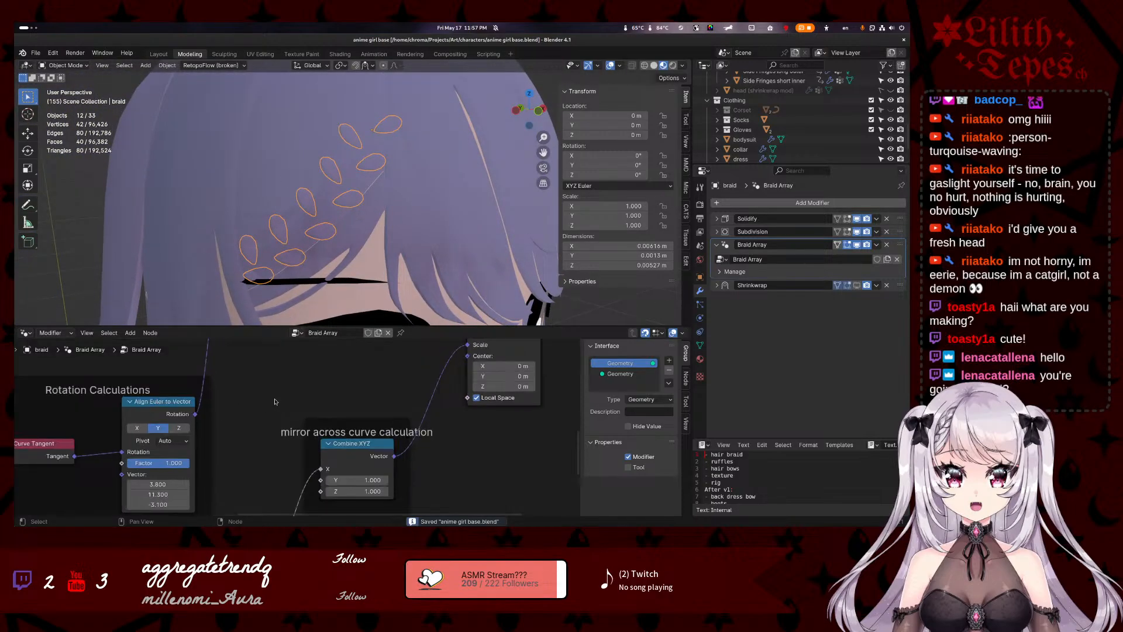
{"action": "scroll", "coordinate": [261, 393], "scroll_direction": "down", "scroll_amount": 6}
{"action": "middle_click_drag", "start_coordinate": [236, 366], "coordinate": [254, 464]}
{"action": "scroll", "coordinate": [219, 412], "scroll_direction": "up", "scroll_amount": 3}
{"action": "scroll", "coordinate": [219, 412], "scroll_direction": "up", "scroll_amount": 4}
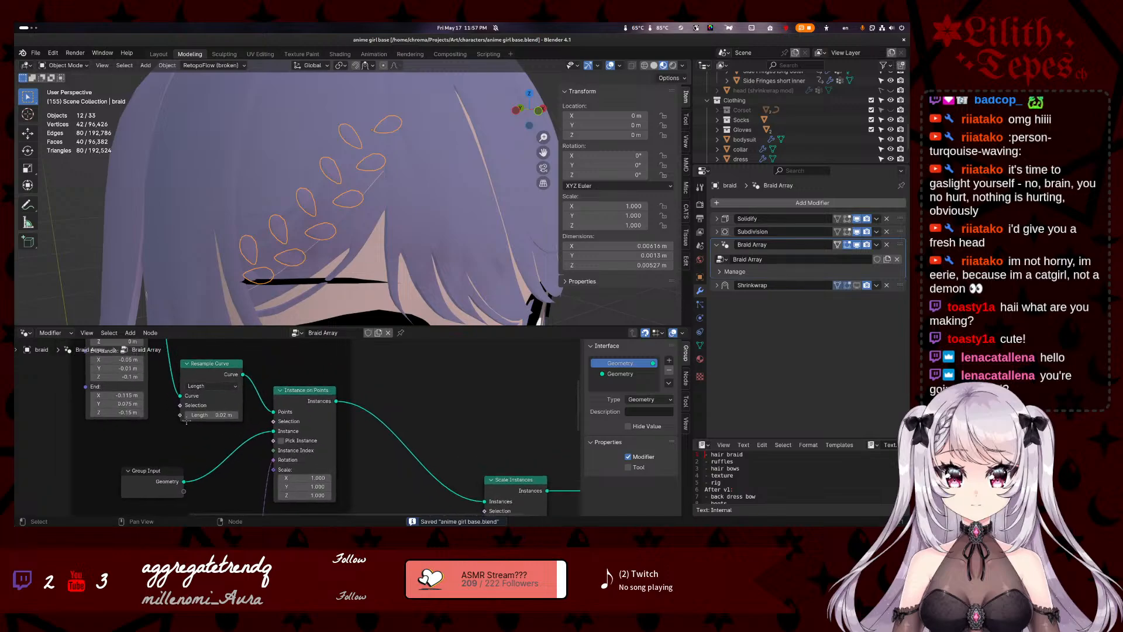
{"action": "left_click", "coordinate": [180, 431]}
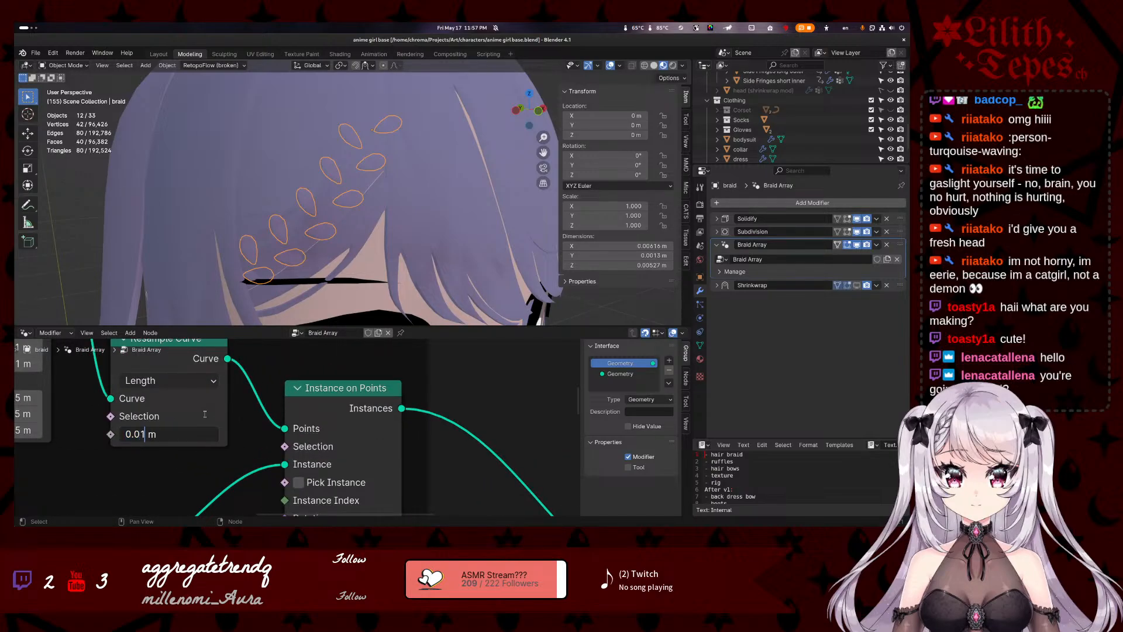
{"action": "key", "text": "Return"}
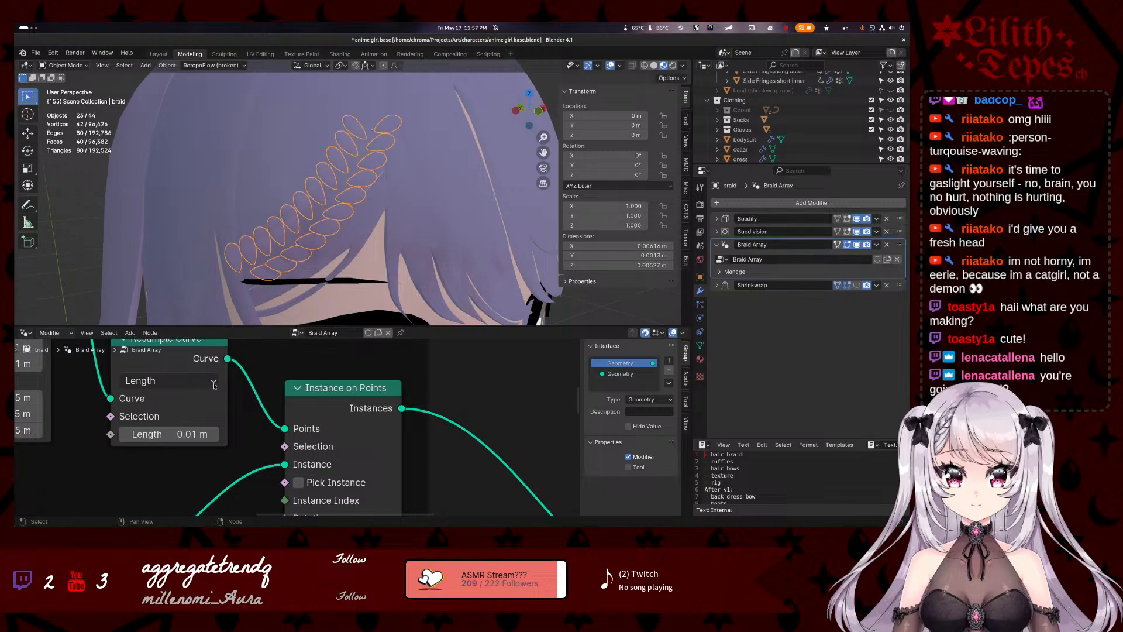
- Set the Align Euler to Vector components to about 6.4, 19.8 and -3.2
{"action": "middle_click_drag", "start_coordinate": [168, 479], "coordinate": [236, 339]}
{"action": "middle_click_drag", "start_coordinate": [253, 500], "coordinate": [248, 399]}
{"action": "mouse_move", "coordinate": [253, 445]}
{"action": "left_mouse_down"}
{"action": "mouse_move", "coordinate": [230, 445]}
{"action": "mouse_move", "coordinate": [302, 444]}
{"action": "mouse_move", "coordinate": [281, 461]}
{"action": "mouse_move", "coordinate": [234, 461]}
{"action": "mouse_move", "coordinate": [253, 461]}
{"action": "mouse_move", "coordinate": [254, 429]}
{"action": "mouse_move", "coordinate": [292, 430]}
{"action": "mouse_move", "coordinate": [268, 429]}
{"action": "left_mouse_up"}
- Move the link mesh in Edit Mode so the two rows of links overlap along the curve, and return to Object Mode
{"action": "key", "text": "Tab"}
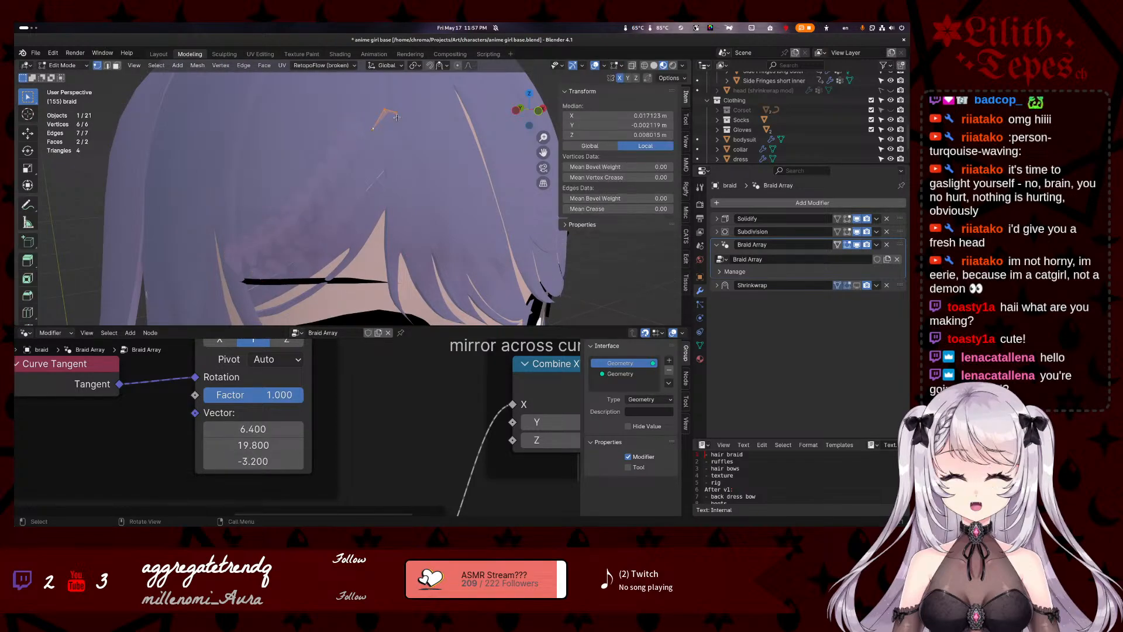
{"action": "key", "text": "Tab"}
{"action": "key", "text": "Tab"}
{"action": "key", "text": "g"}
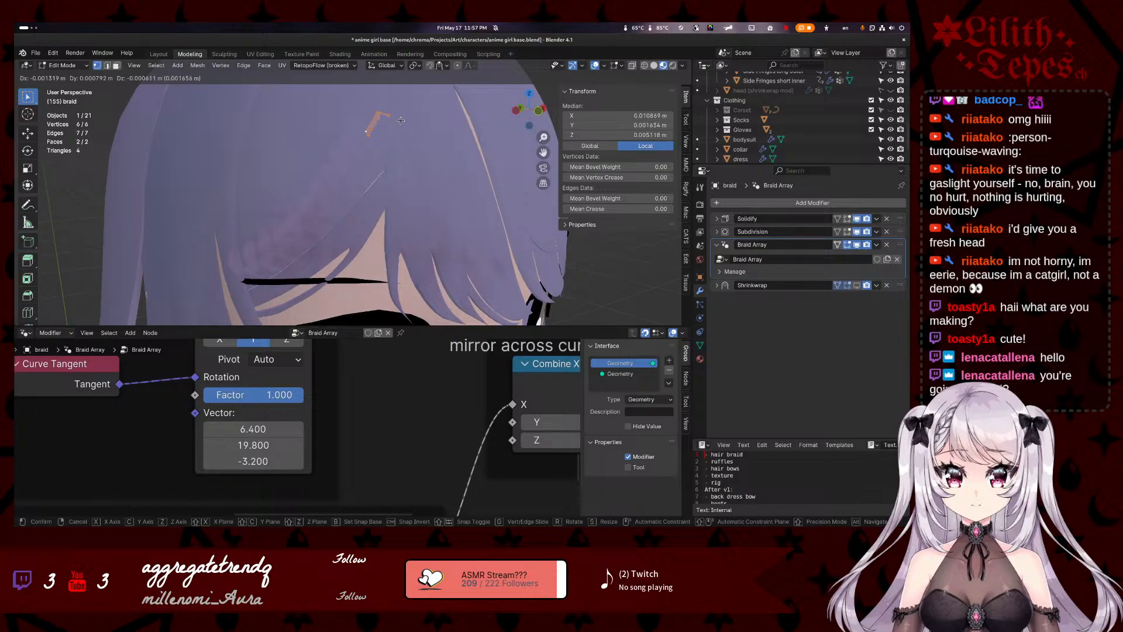
{"action": "left_click", "coordinate": [399, 121]}
{"action": "key", "text": "Tab"}
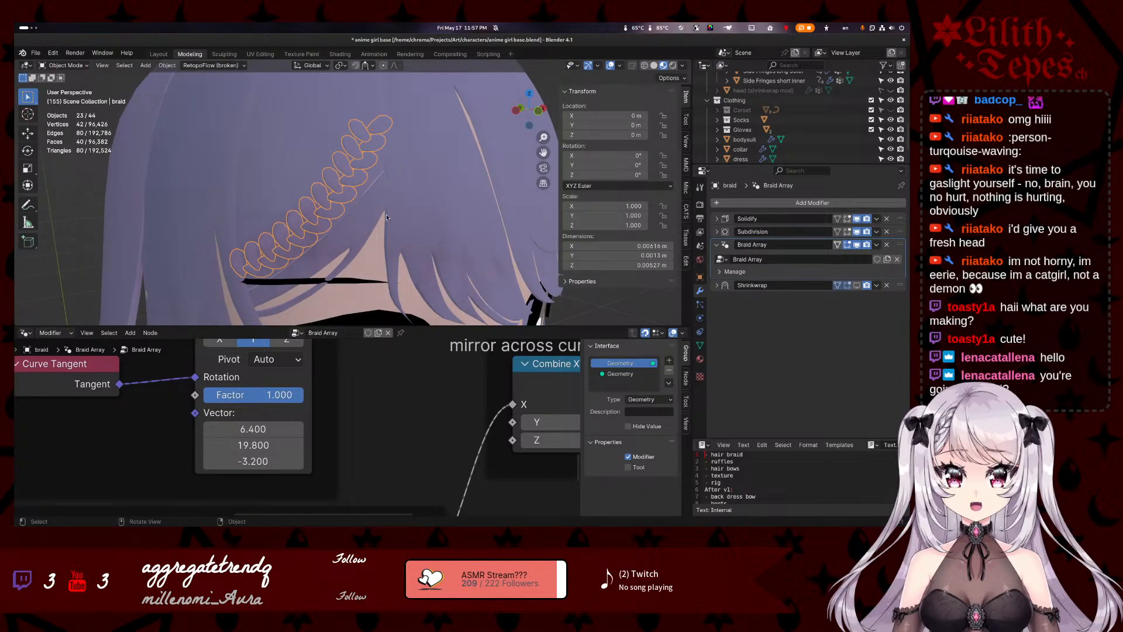
- Save the file and set the Resample Curve node's length to 0.015 m
{"action": "scroll", "coordinate": [380, 434], "scroll_direction": "up", "scroll_amount": 2}
{"action": "scroll", "coordinate": [391, 418], "scroll_direction": "down", "scroll_amount": 3}
{"action": "middle_click_drag", "start_coordinate": [404, 404], "coordinate": [410, 519]}
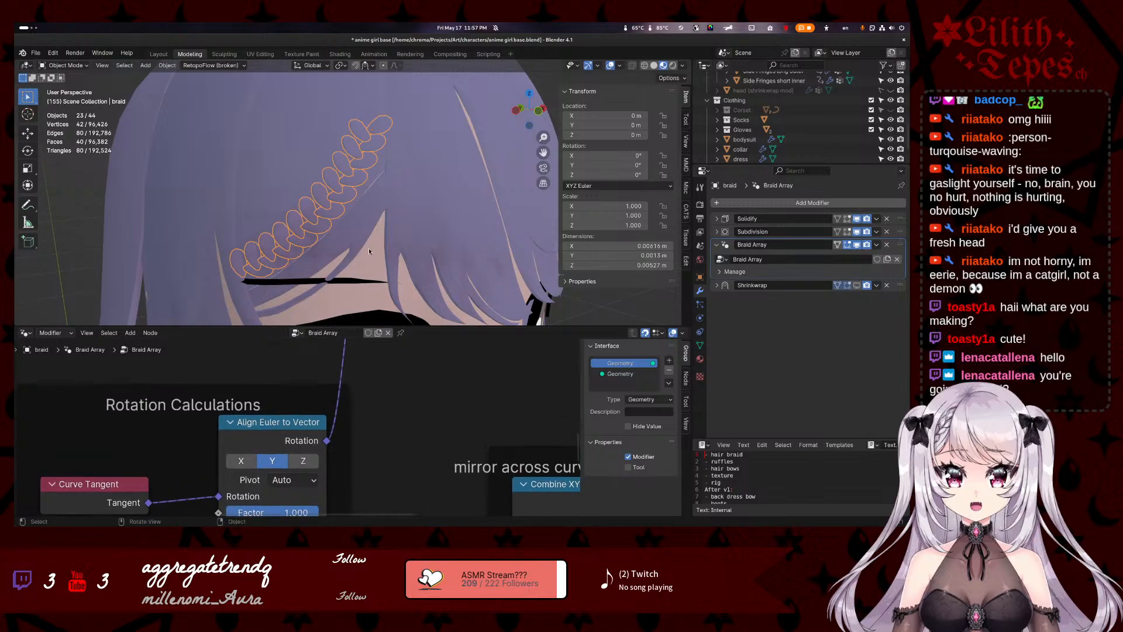
{"action": "mouse_move", "coordinate": [380, 235]}
{"action": "middle_mouse_down"}
{"action": "mouse_move", "coordinate": [361, 281]}
{"action": "mouse_move", "coordinate": [361, 232]}
{"action": "middle_mouse_up"}
{"action": "middle_click_drag", "start_coordinate": [281, 357], "coordinate": [301, 515]}
{"action": "middle_click_drag", "start_coordinate": [308, 343], "coordinate": [310, 380]}
{"action": "key", "text": "ctrl+s"}
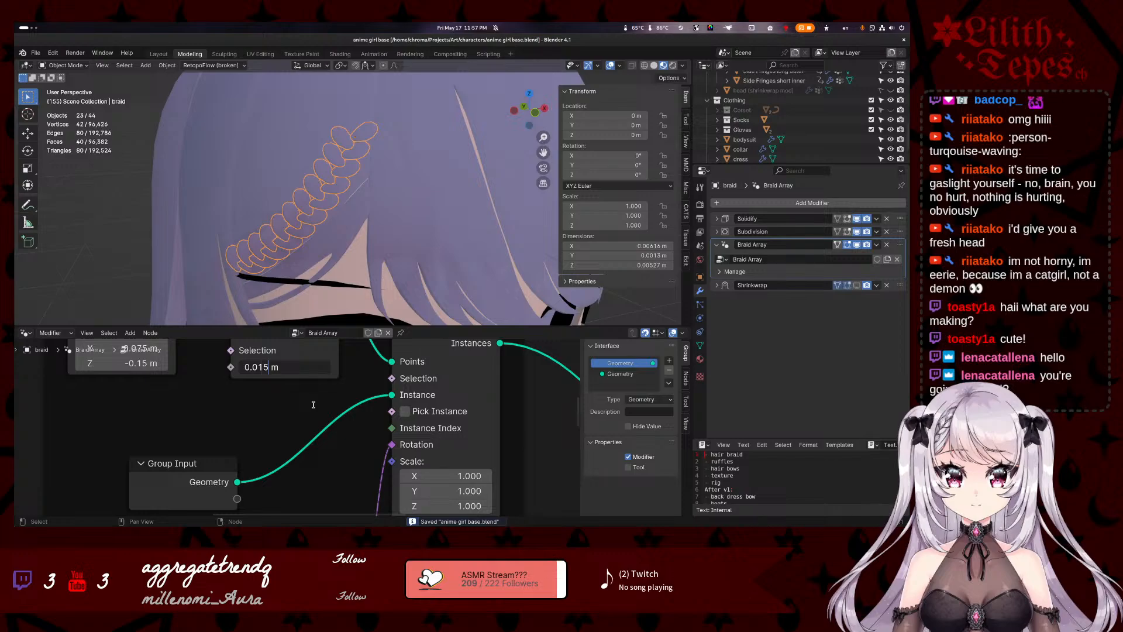
{"action": "key", "text": "Return"}
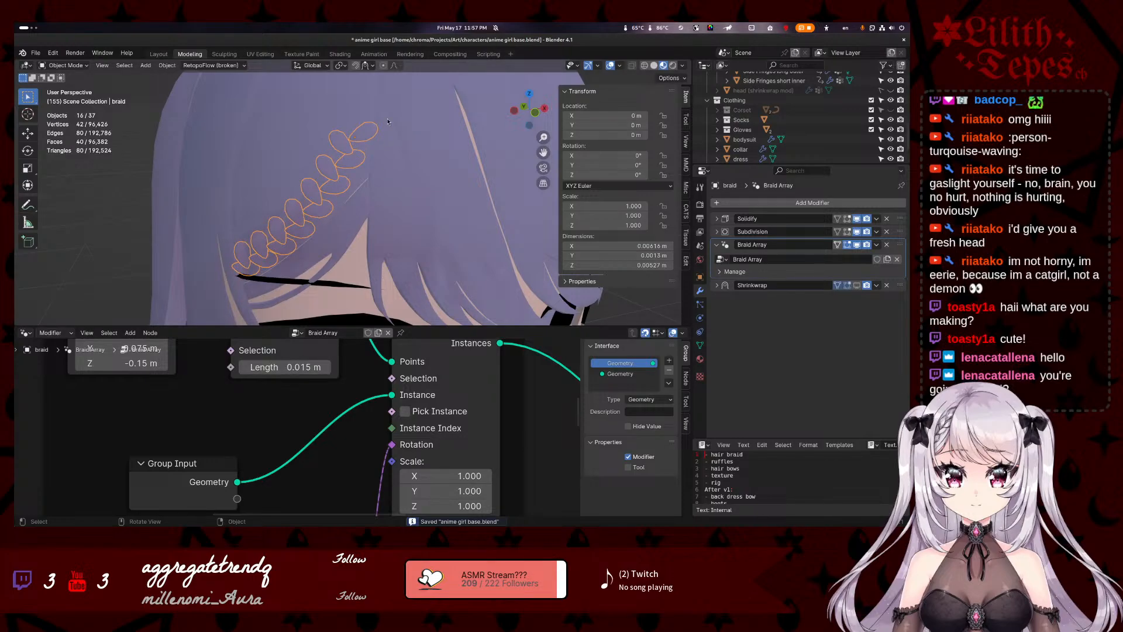
- Enter Edit Mode on the braid link and rotate its whole mesh by about -23 degrees
{"action": "key", "text": "a"}
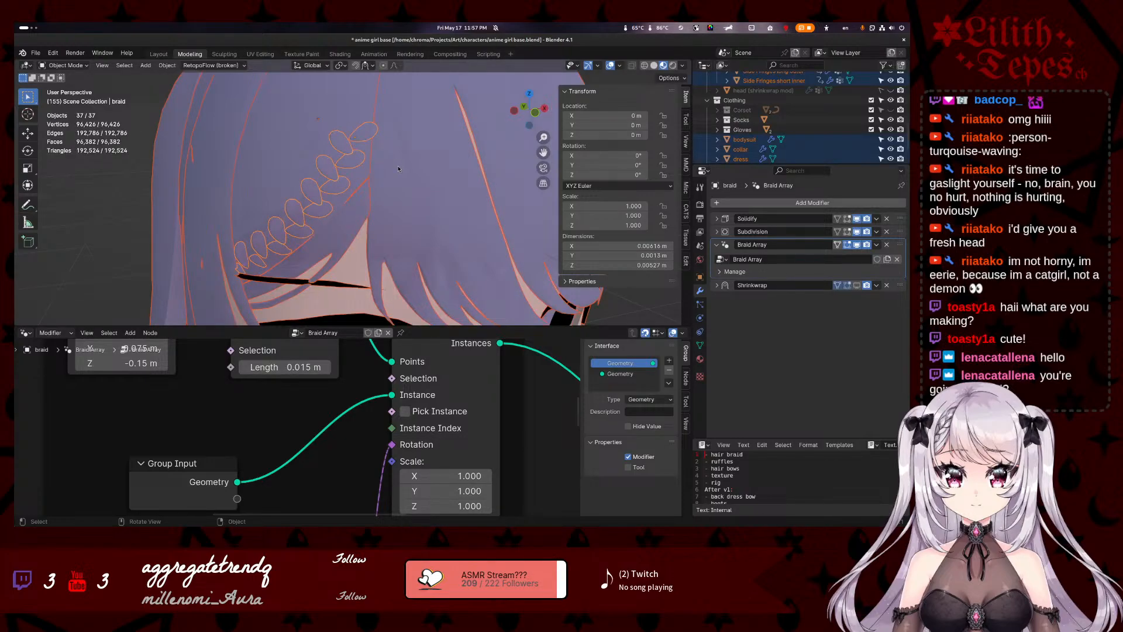
{"action": "key", "text": "Tab"}
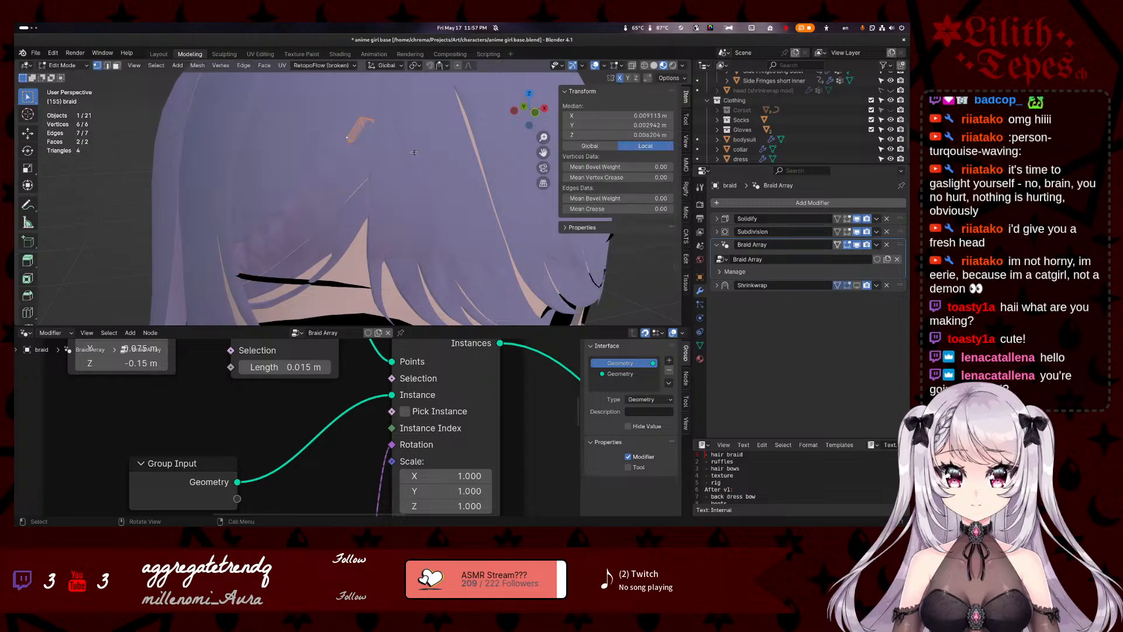
{"action": "key", "text": "r"}
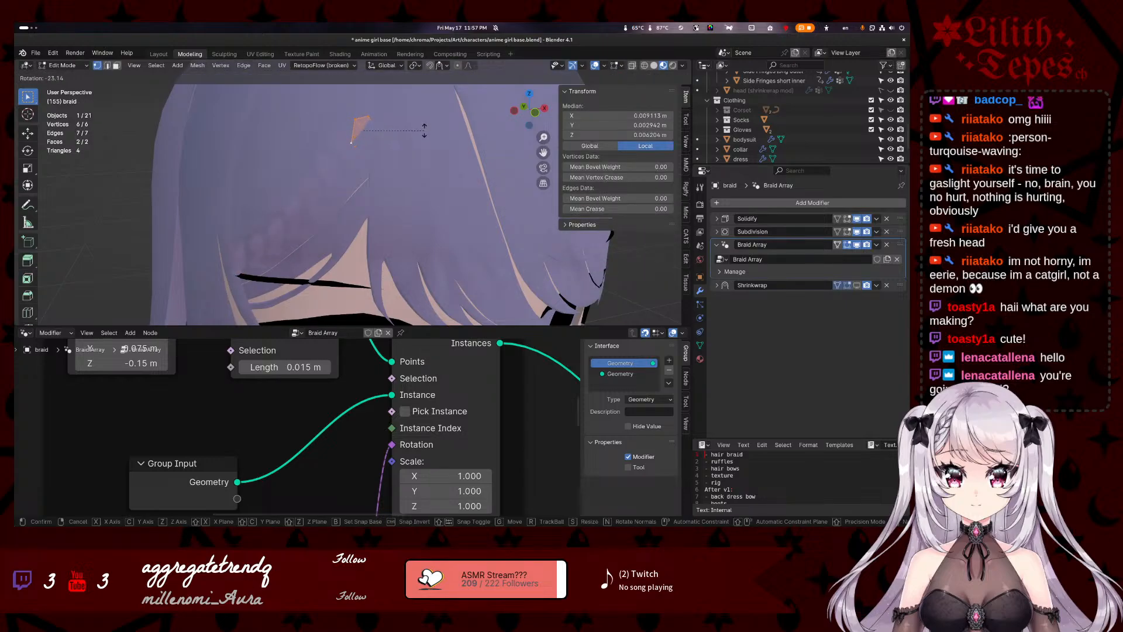
{"action": "left_click", "coordinate": [424, 131]}
{"action": "middle_click_drag", "start_coordinate": [424, 131], "coordinate": [365, 206]}
- Rotate the link mesh repeatedly from a different viewing angle so the links lean along the curve, and return to Object Mode
{"action": "key", "text": "r"}
{"action": "left_click", "coordinate": [388, 228]}
{"action": "key", "text": "r"}
{"action": "left_click", "coordinate": [418, 122]}
{"action": "key", "text": "r"}
{"action": "left_click", "coordinate": [283, 243]}
{"action": "key", "text": "r"}
{"action": "left_click", "coordinate": [298, 165]}
{"action": "key", "text": "Tab"}
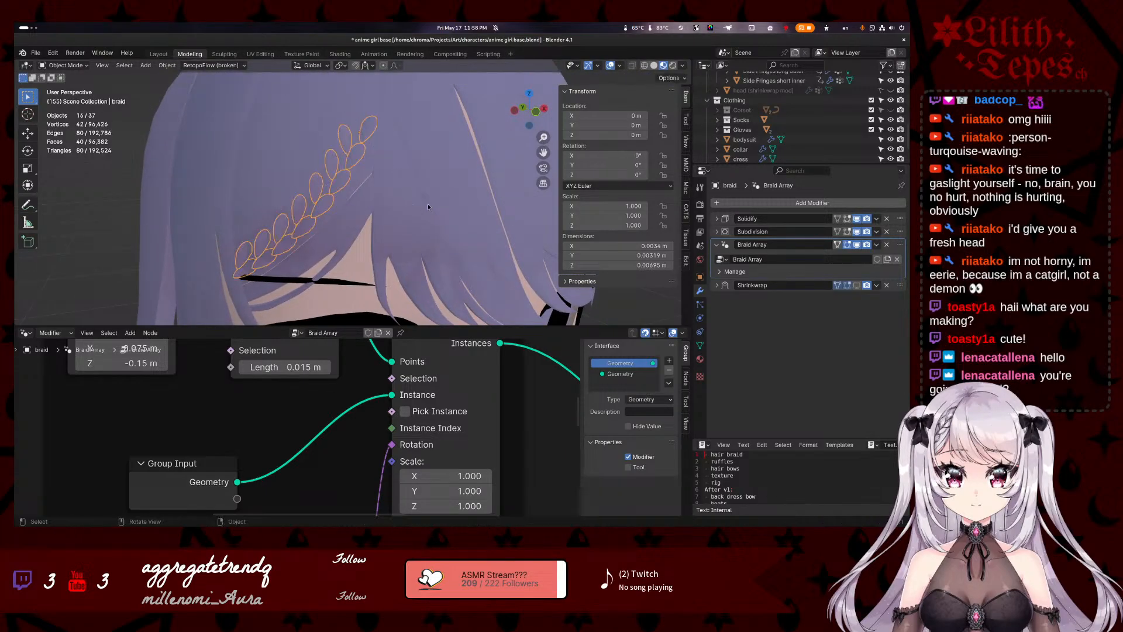
- Make a small further rotation of the link mesh in Edit Mode and return to Object Mode
{"action": "key", "text": "Tab"}
{"action": "key", "text": "r"}
{"action": "left_click", "coordinate": [410, 207]}
{"action": "key", "text": "Tab"}
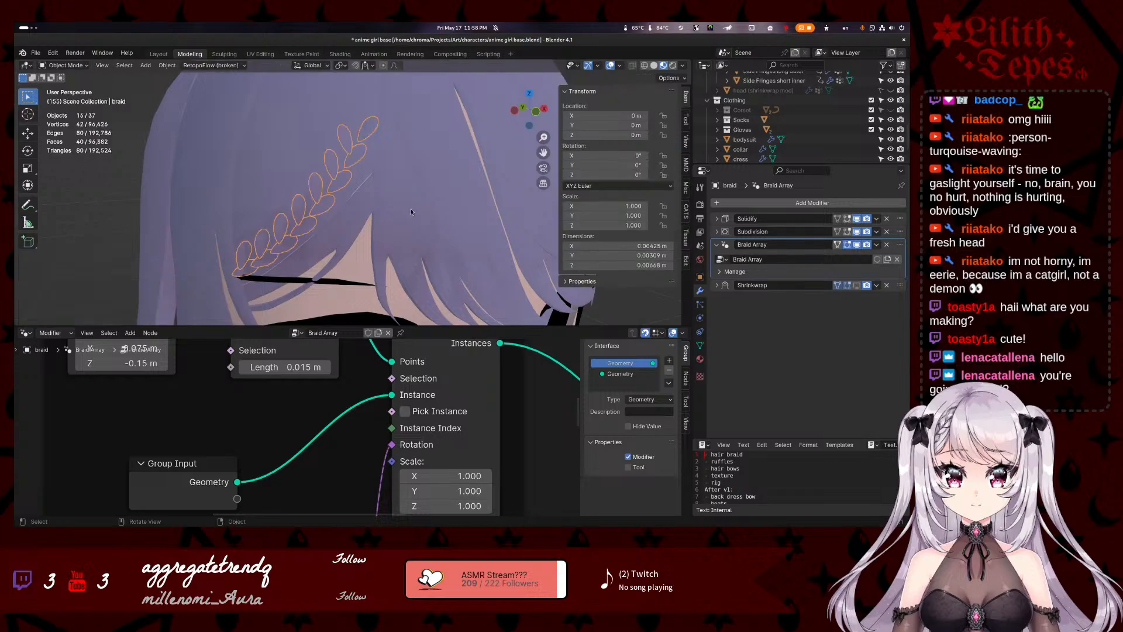
- Rotate the link mesh in Edit Mode from a view closer to the face's front, leaving the object's own rotation at zero
{"action": "middle_click_drag", "start_coordinate": [409, 207], "coordinate": [331, 212]}
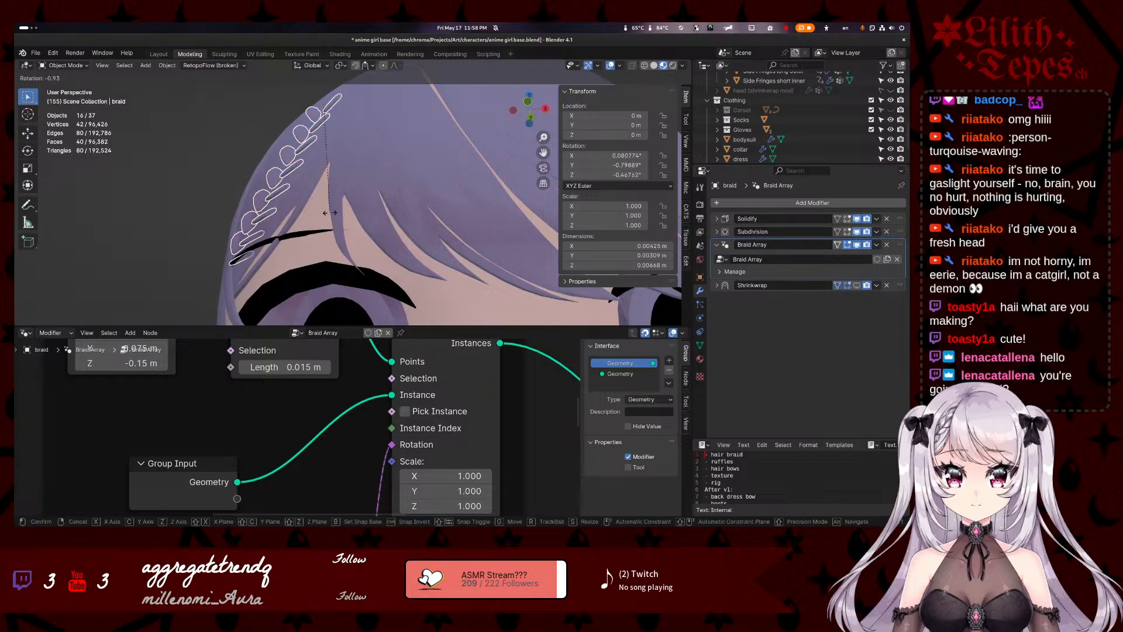
{"action": "key", "text": "Tab"}
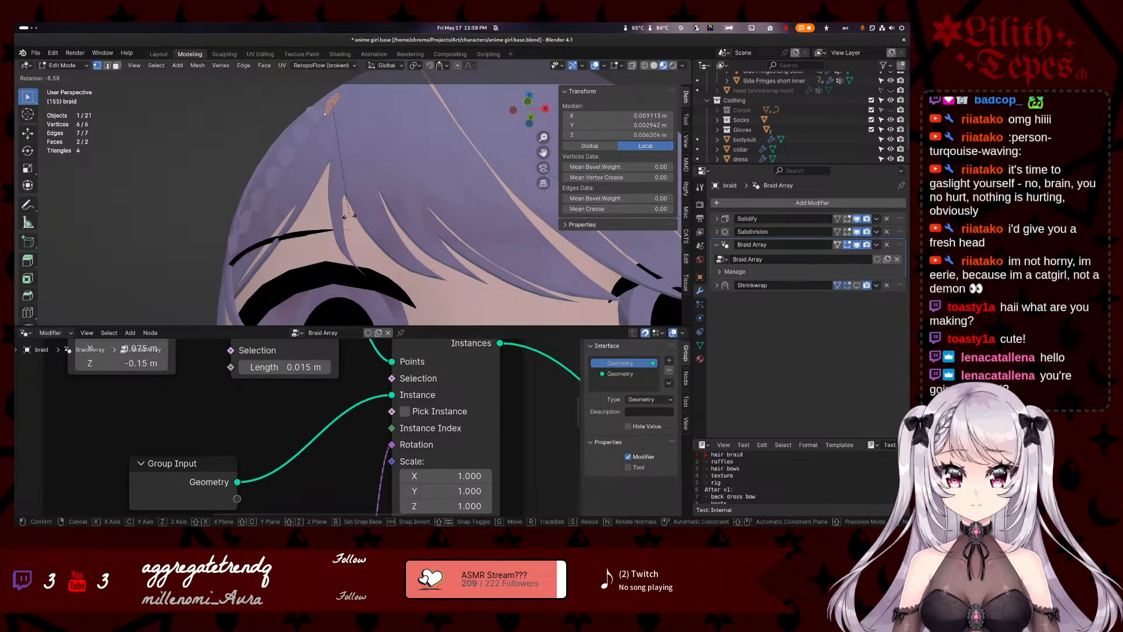
{"action": "key", "text": "Tab"}
{"action": "middle_click_drag", "start_coordinate": [331, 212], "coordinate": [389, 175]}
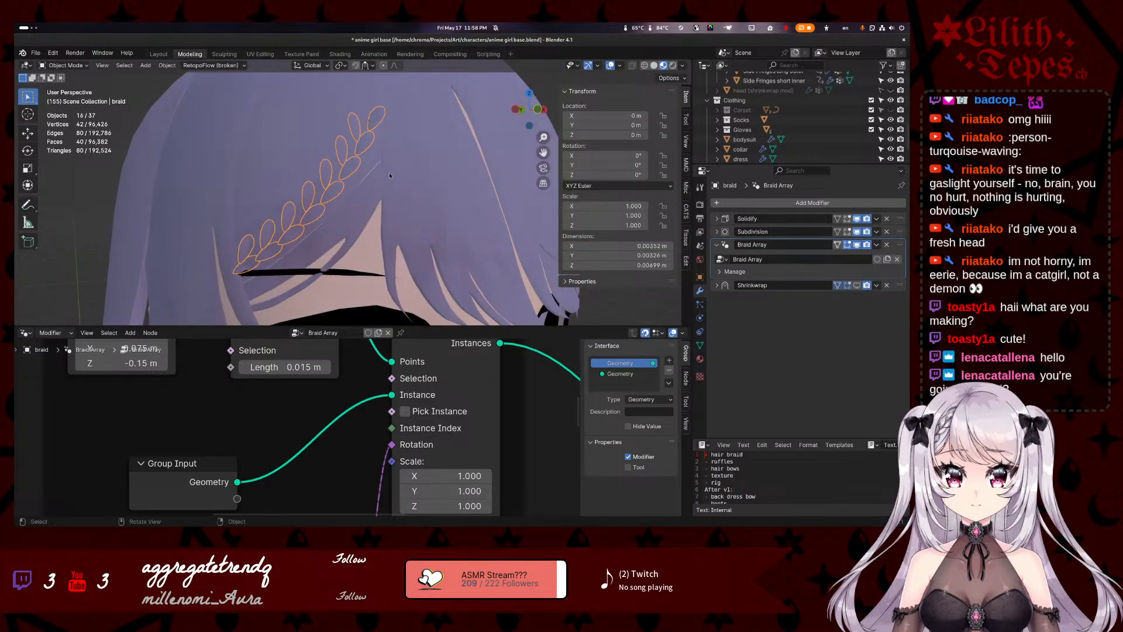
- Move the link mesh by about 0.0009, -0.0006 and -0.0003 m in Edit Mode and rotate it about 14 degrees, checking the braid in Object Mode
{"action": "key", "text": "Tab"}
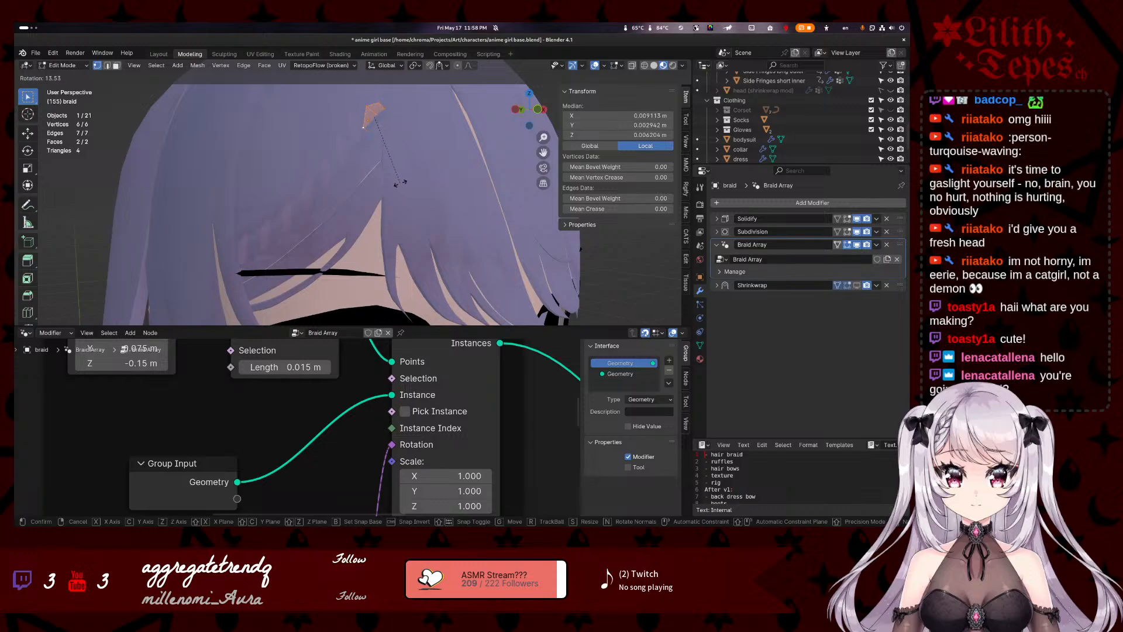
{"action": "key", "text": "g"}
{"action": "left_click", "coordinate": [382, 179]}
{"action": "key", "text": "r"}
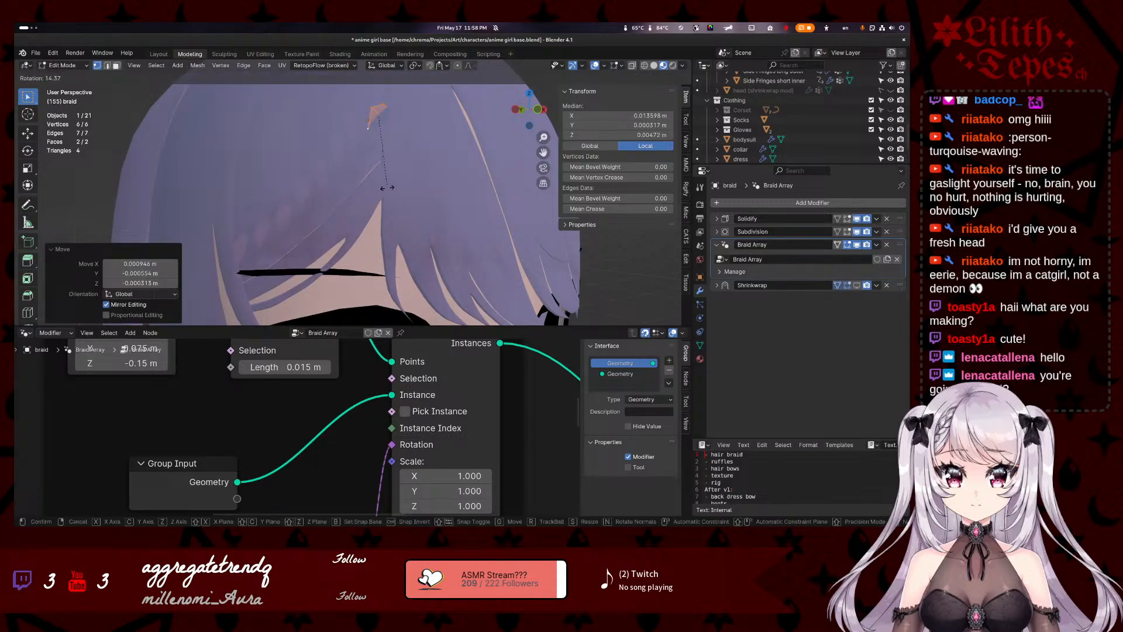
{"action": "left_click", "coordinate": [384, 187]}
{"action": "key", "text": "Tab"}
{"action": "key", "text": "Tab"}
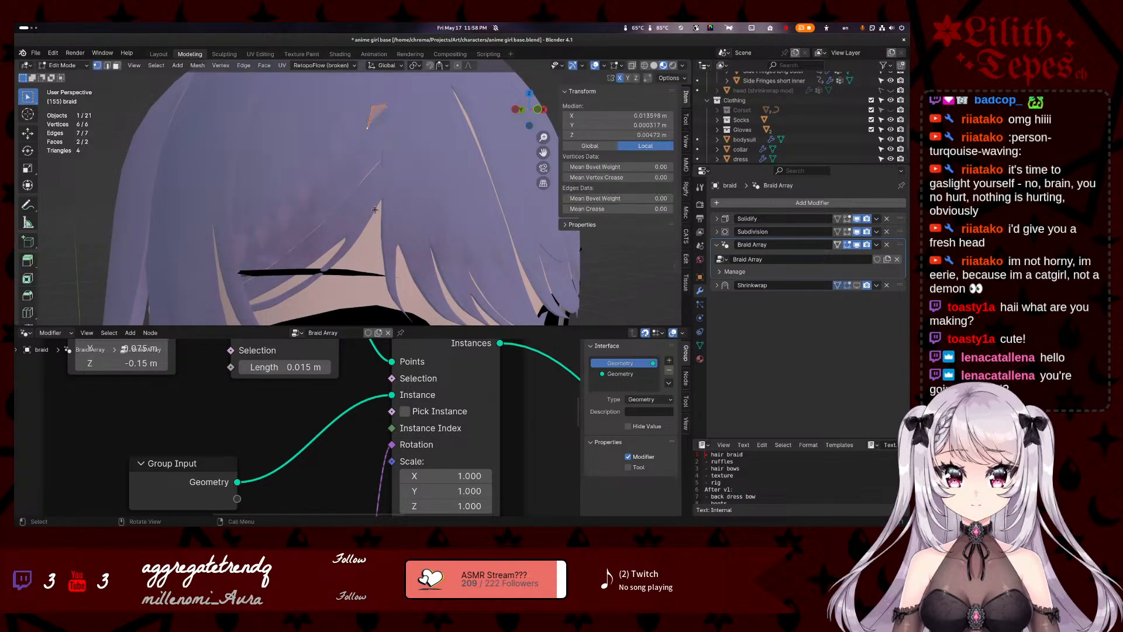
- Rotate the selected braid segment geometry about 7.5° in the view and shift it slightly to reposition it
{"action": "key", "text": "r"}
{"action": "left_click", "coordinate": [362, 213]}
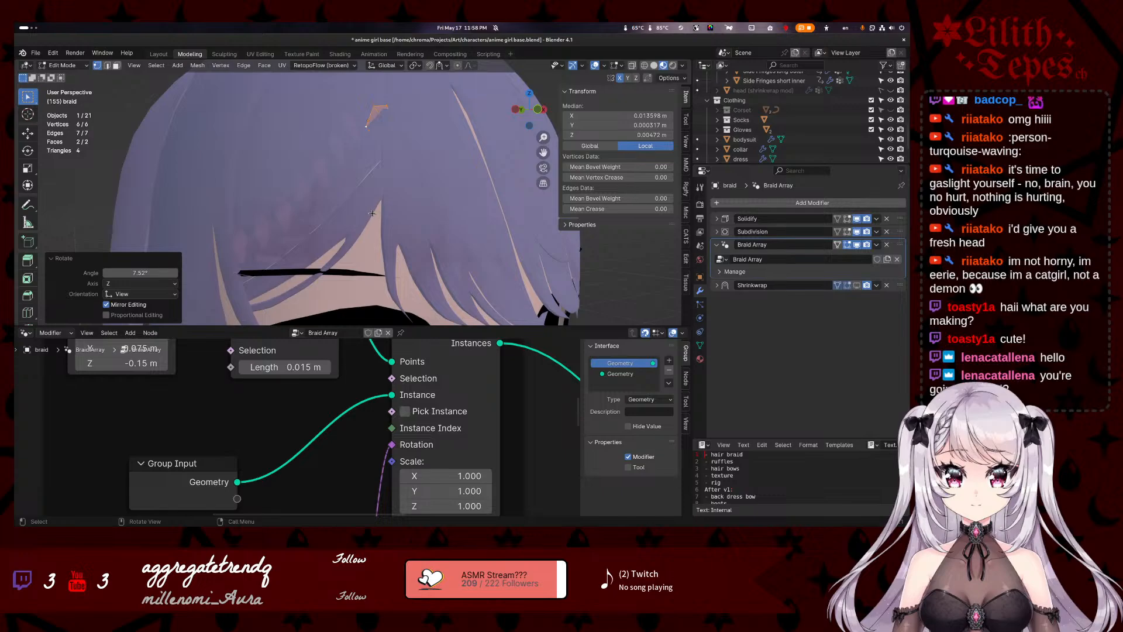
{"action": "key", "text": "g"}
{"action": "left_click", "coordinate": [366, 214]}
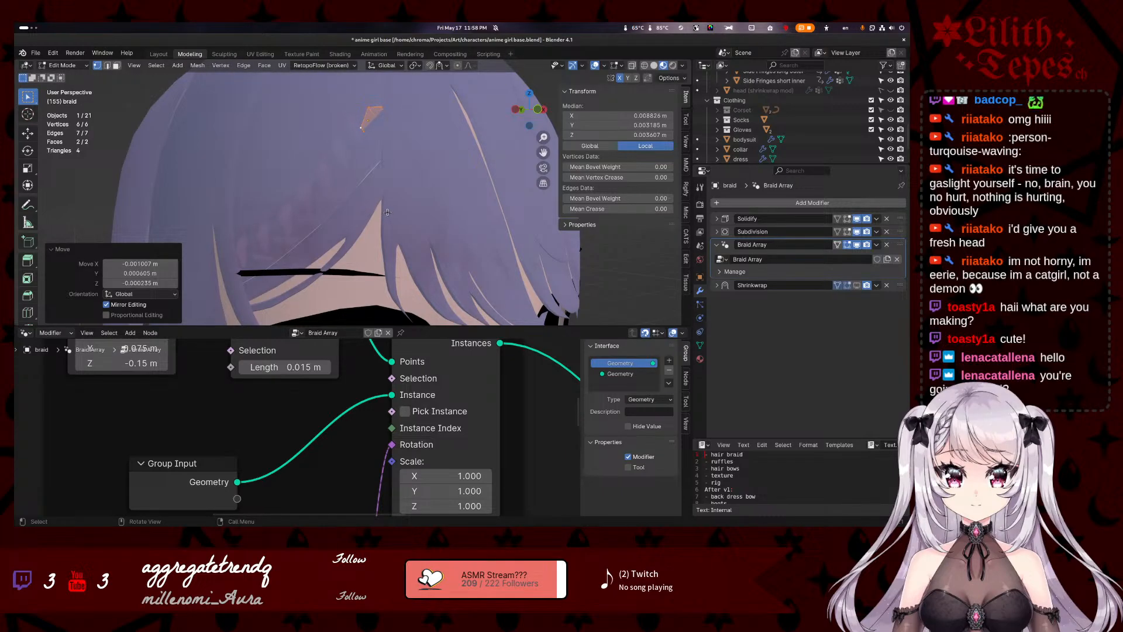
- Rotate the braid segment geometry again from another viewing angle, return to Object Mode and save the file
{"action": "middle_click_drag", "start_coordinate": [387, 213], "coordinate": [331, 206]}
{"action": "key", "text": "r"}
{"action": "left_click", "coordinate": [250, 282]}
{"action": "key", "text": "Tab"}
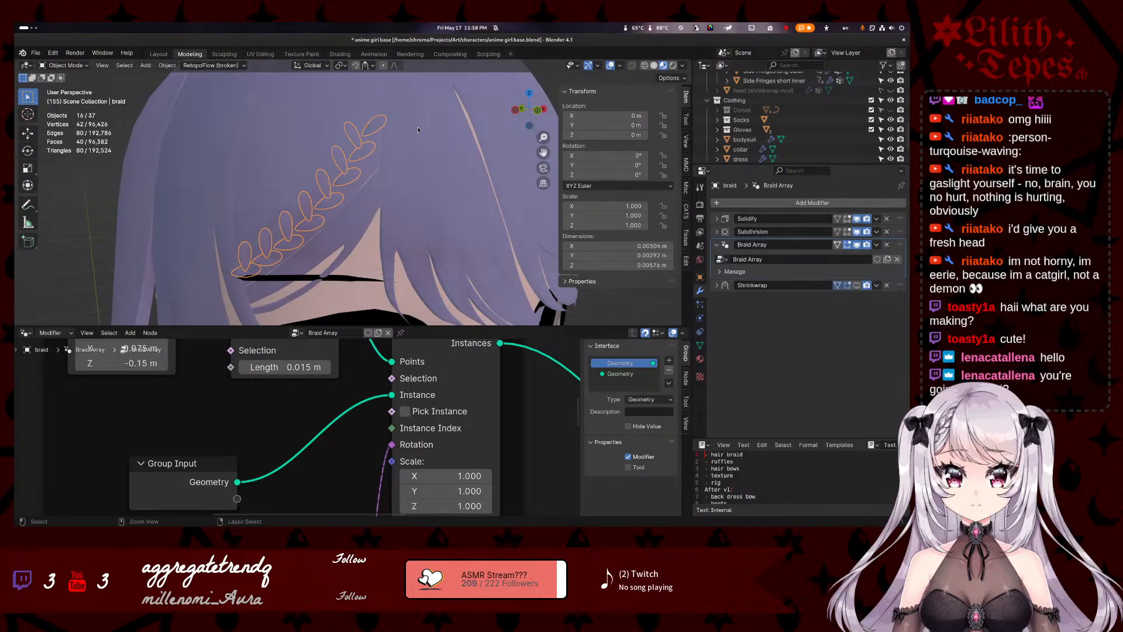
{"action": "key", "text": "ctrl+s"}
{"action": "left_click", "coordinate": [379, 130]}
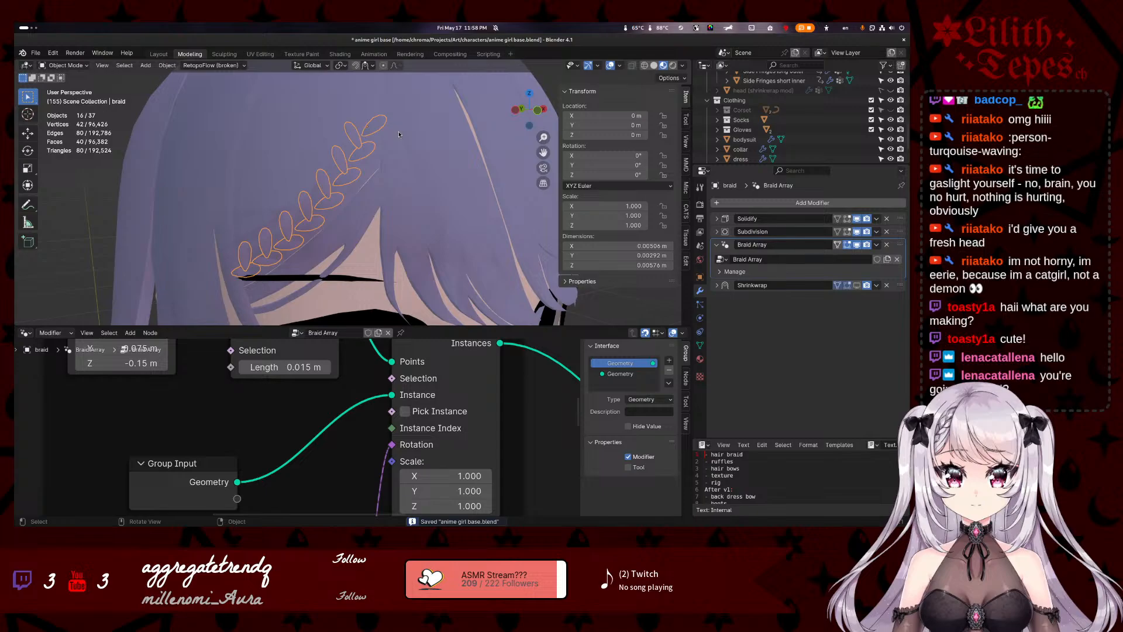
- Rotate the braid segment's mesh about 10° in Edit Mode, leaving the object's own rotation at zero
{"action": "key", "text": "r"}
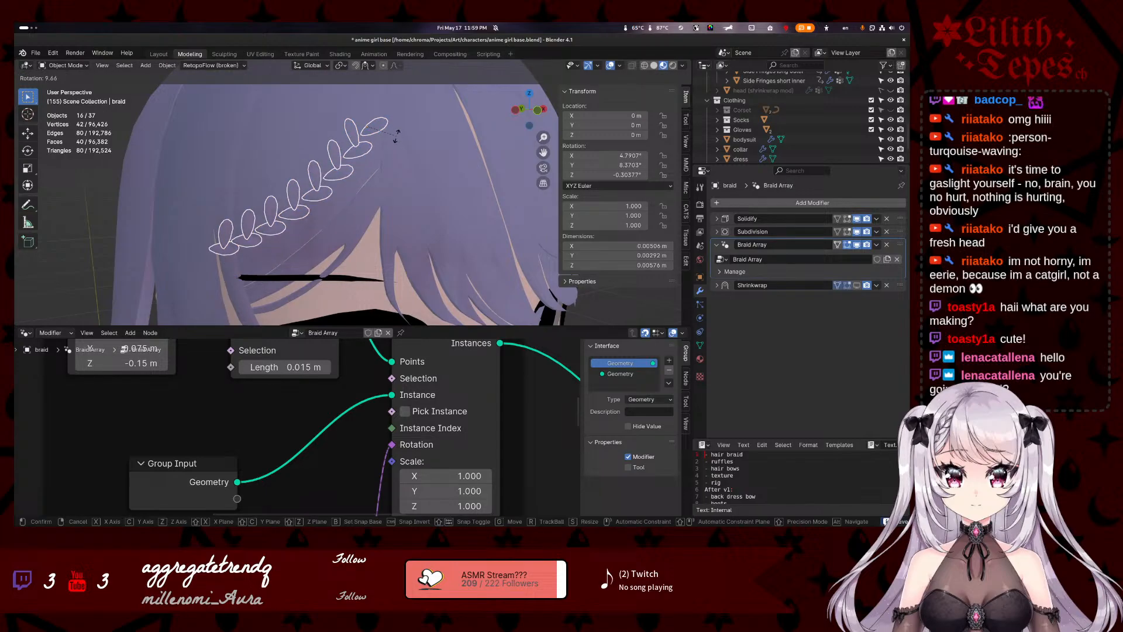
{"action": "right_click", "coordinate": [396, 136]}
{"action": "key", "text": "Tab"}
{"action": "key", "text": "r"}
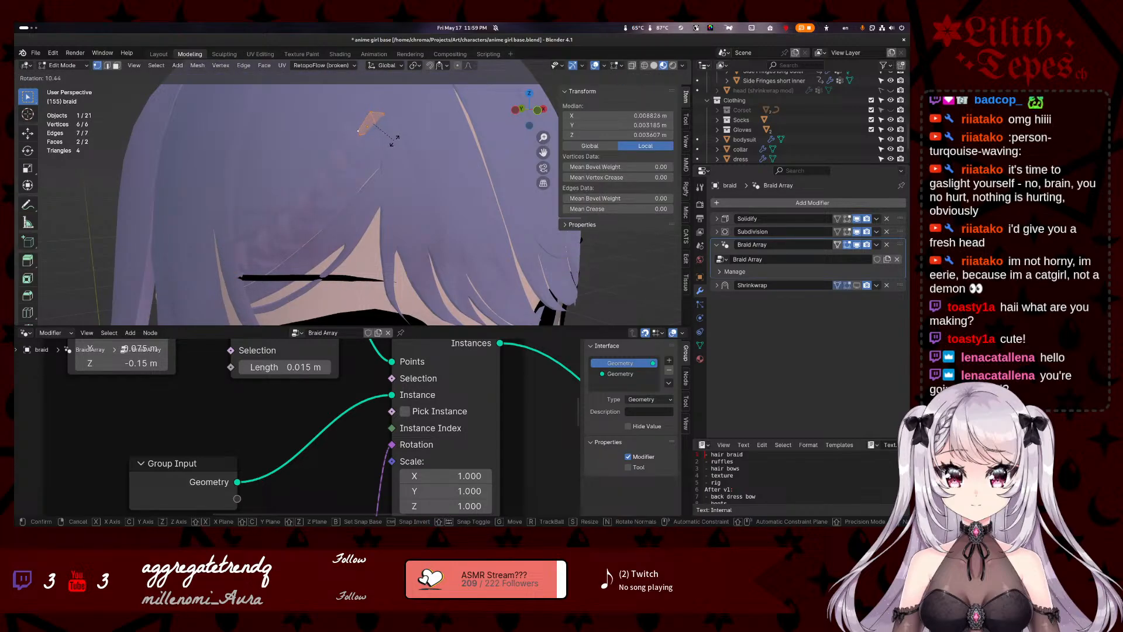
{"action": "left_click", "coordinate": [394, 140]}
{"action": "key", "text": "Tab"}
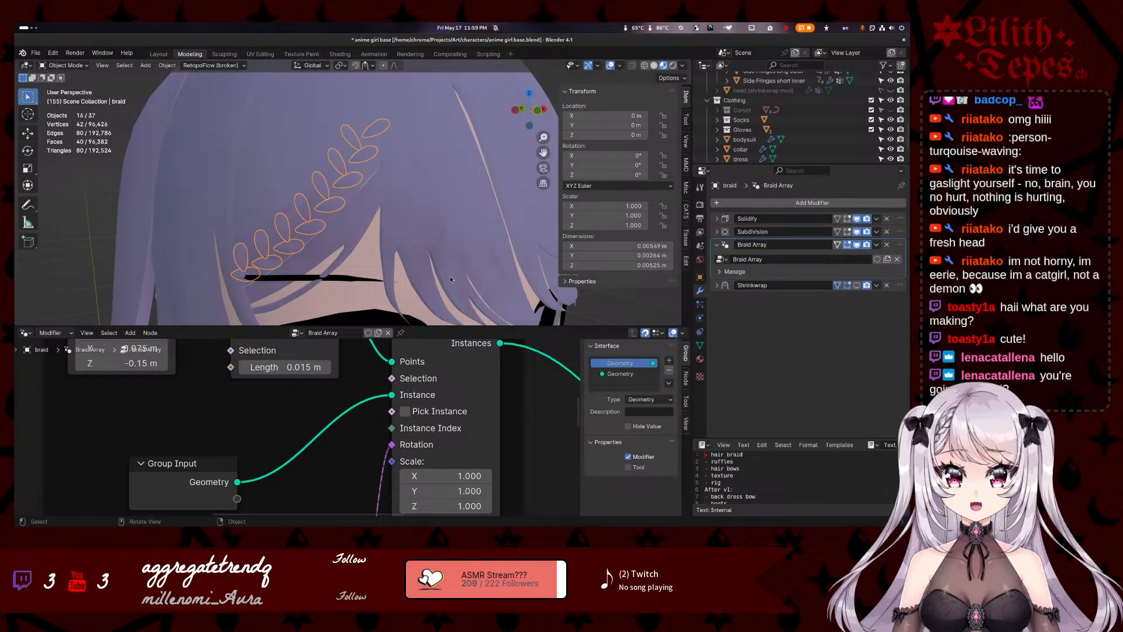
- Switch to the Files app and move its window away from the Blender viewport
{"action": "key", "text": "super"}
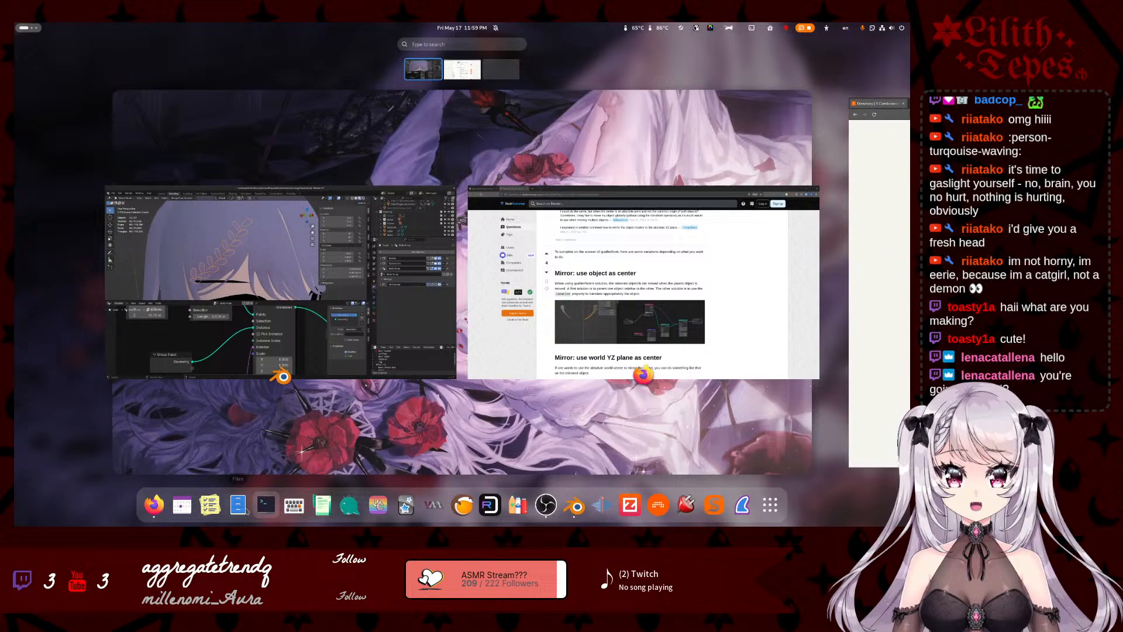
{"action": "left_click", "coordinate": [246, 511]}
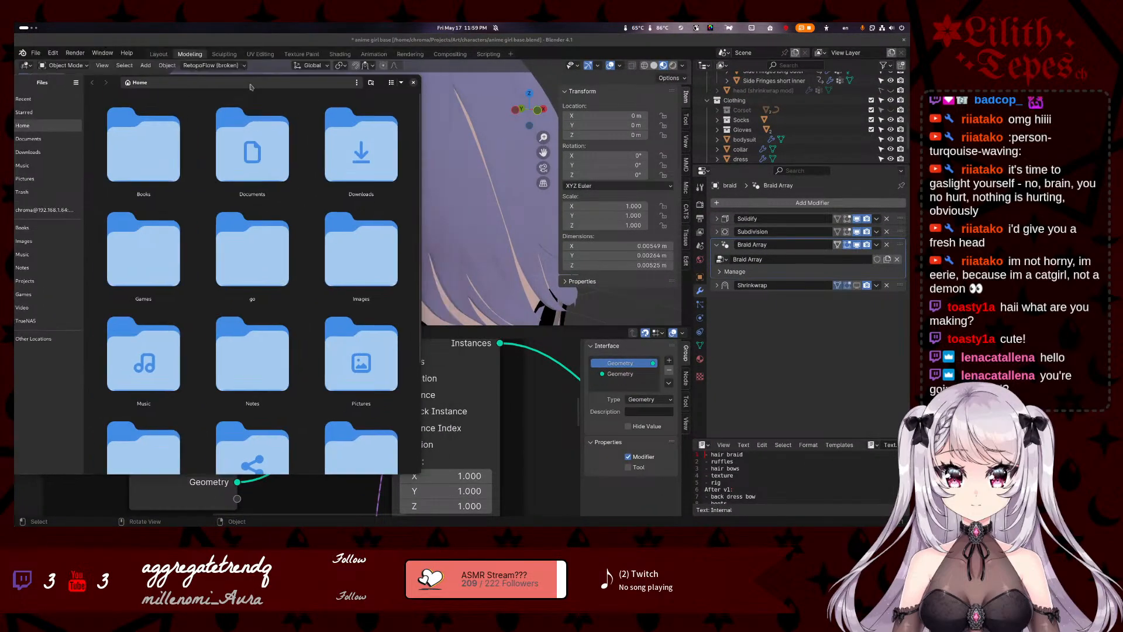
{"action": "left_click_drag", "start_coordinate": [251, 87], "coordinate": [15, 100]}
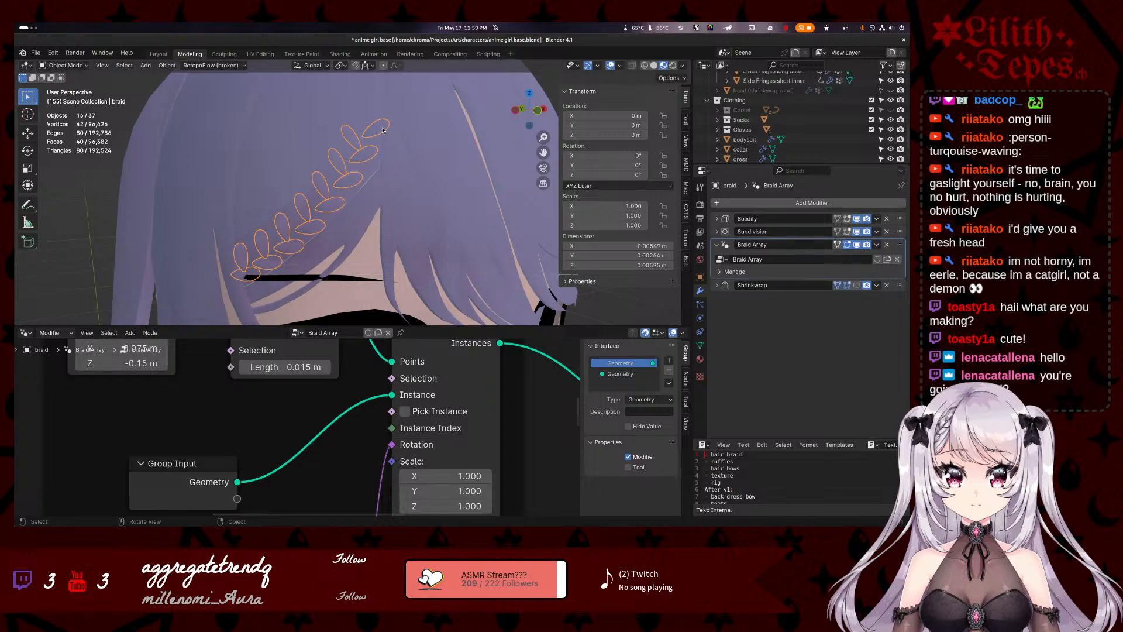
- Scale the braid segment's mesh uniformly by about 1.445 in Edit Mode
{"action": "key", "text": "Tab"}
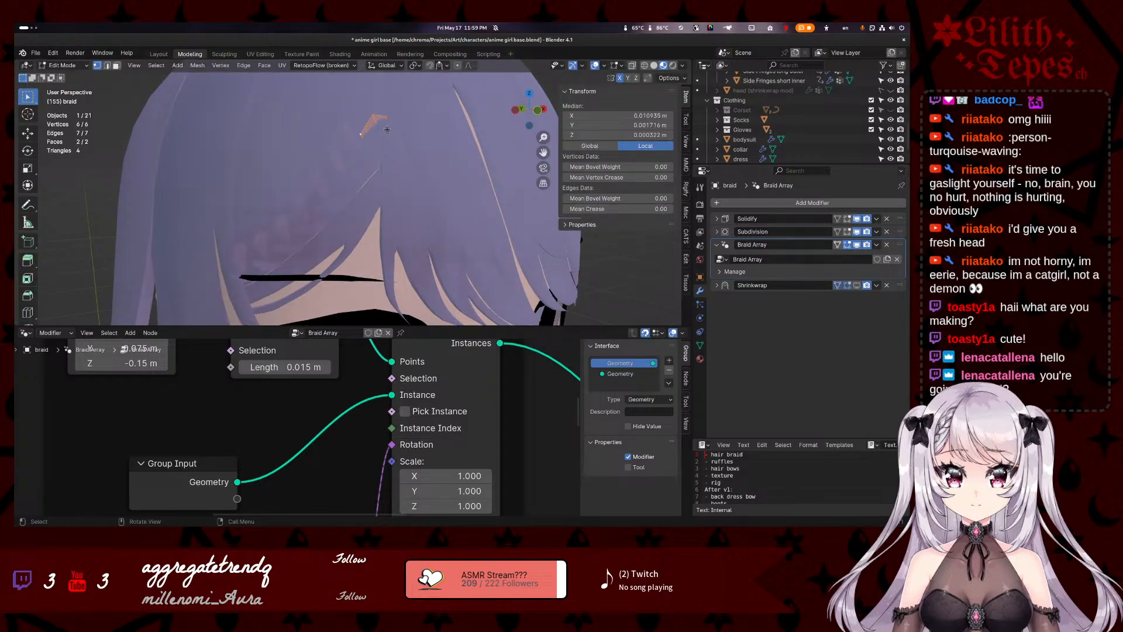
{"action": "key", "text": "s"}
{"action": "left_click", "coordinate": [387, 130]}
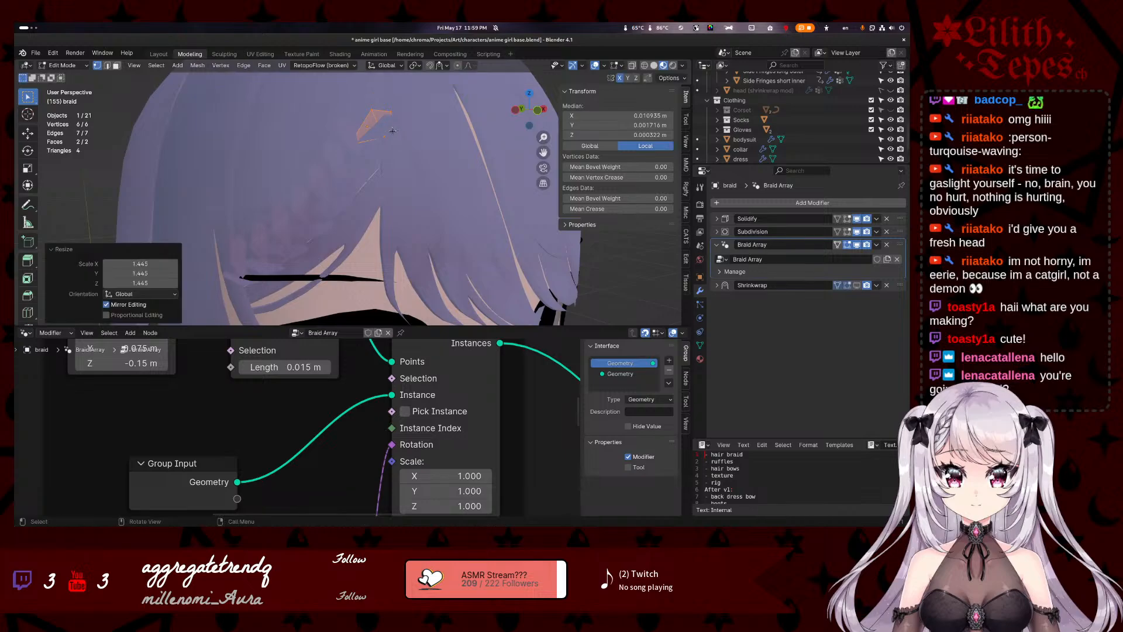
{"action": "key", "text": "Tab"}
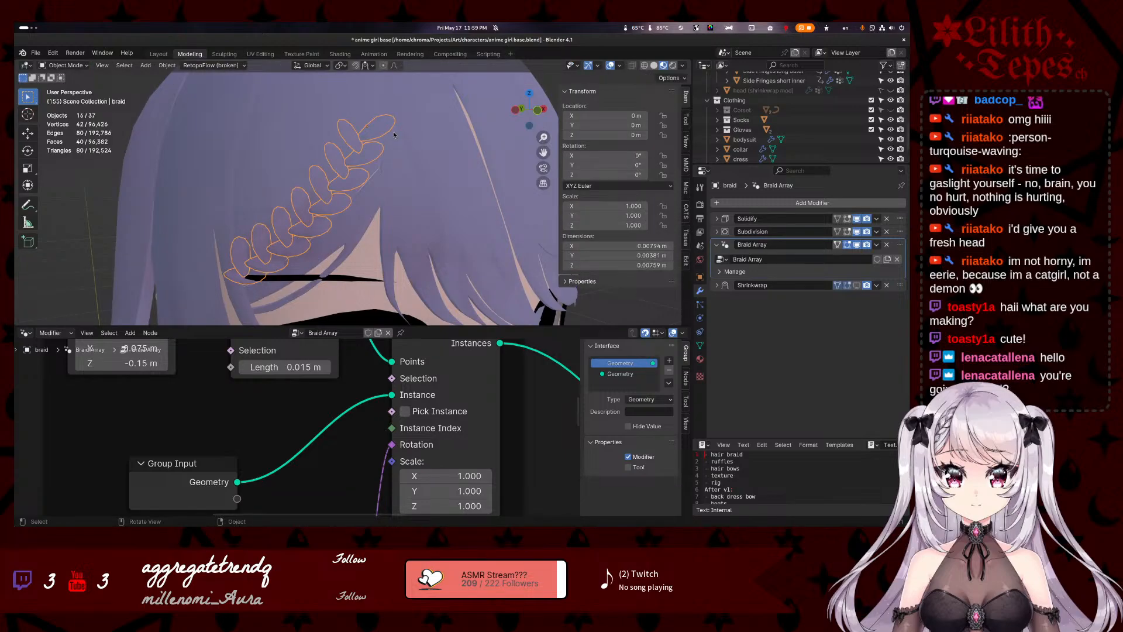
- Fine-tune the enlarged segment's tilt with two small view rotations, the second about -1.08°
{"action": "key", "text": "Tab"}
{"action": "key", "text": "r"}
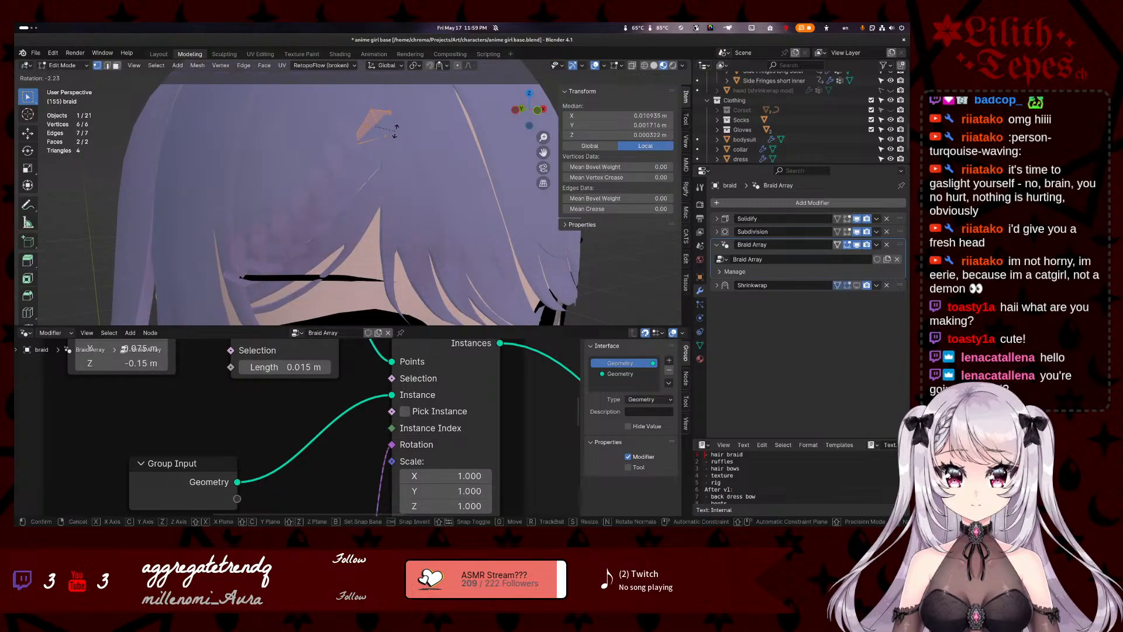
{"action": "left_click", "coordinate": [398, 130]}
{"action": "key", "text": "Tab"}
{"action": "key", "text": "Tab"}
{"action": "key", "text": "r"}
{"action": "left_click", "coordinate": [395, 128]}
{"action": "key", "text": "r"}
{"action": "key", "text": "y"}
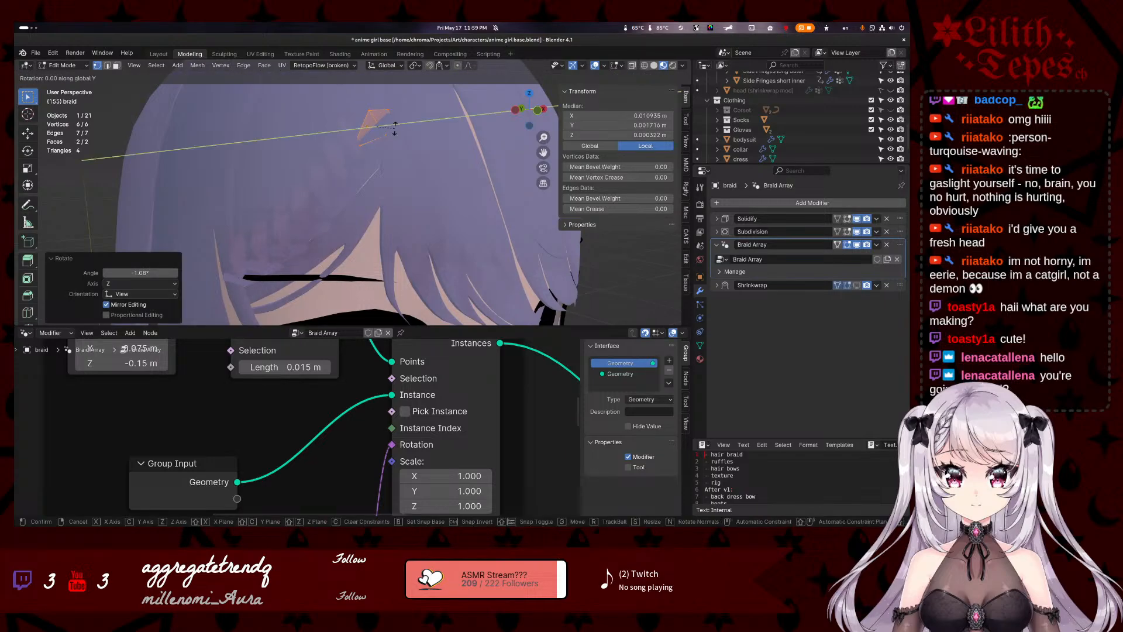
{"action": "right_click", "coordinate": [387, 124]}
- Rotate the braid segment's mesh slightly around the global X axis and return to Object Mode
{"action": "key", "text": "r"}
{"action": "key", "text": "x"}
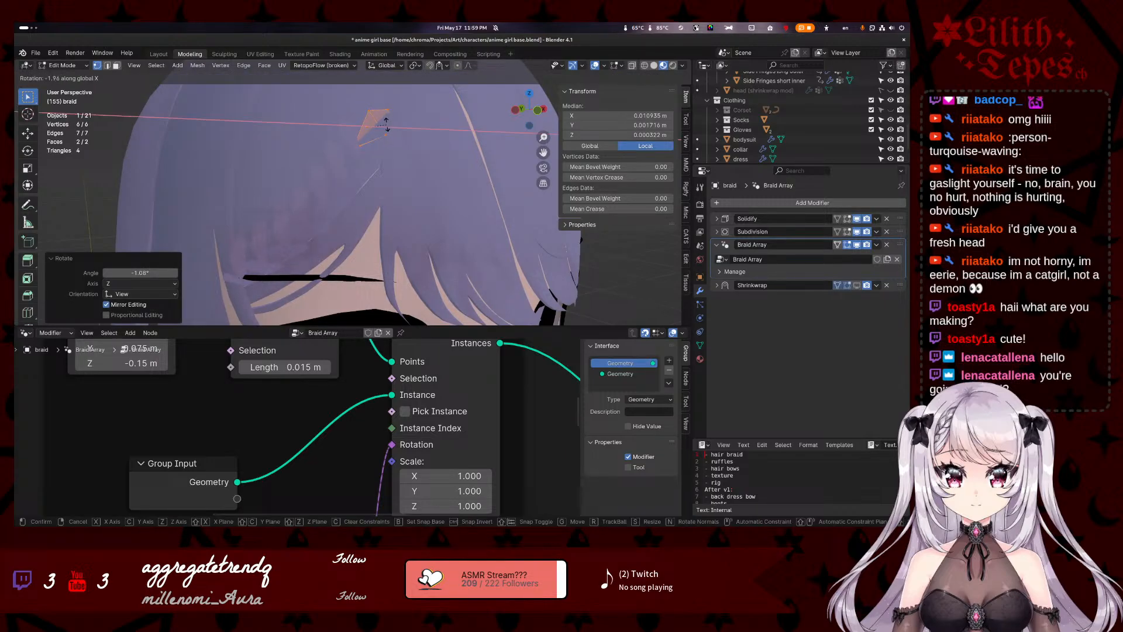
{"action": "left_click", "coordinate": [385, 120]}
{"action": "key", "text": "Tab"}
- Rotate the braid segment's mesh about 16° around the global X axis in Edit Mode, judging it from above the head
{"action": "middle_click_drag", "start_coordinate": [387, 124], "coordinate": [402, 216]}
{"action": "key", "text": "r"}
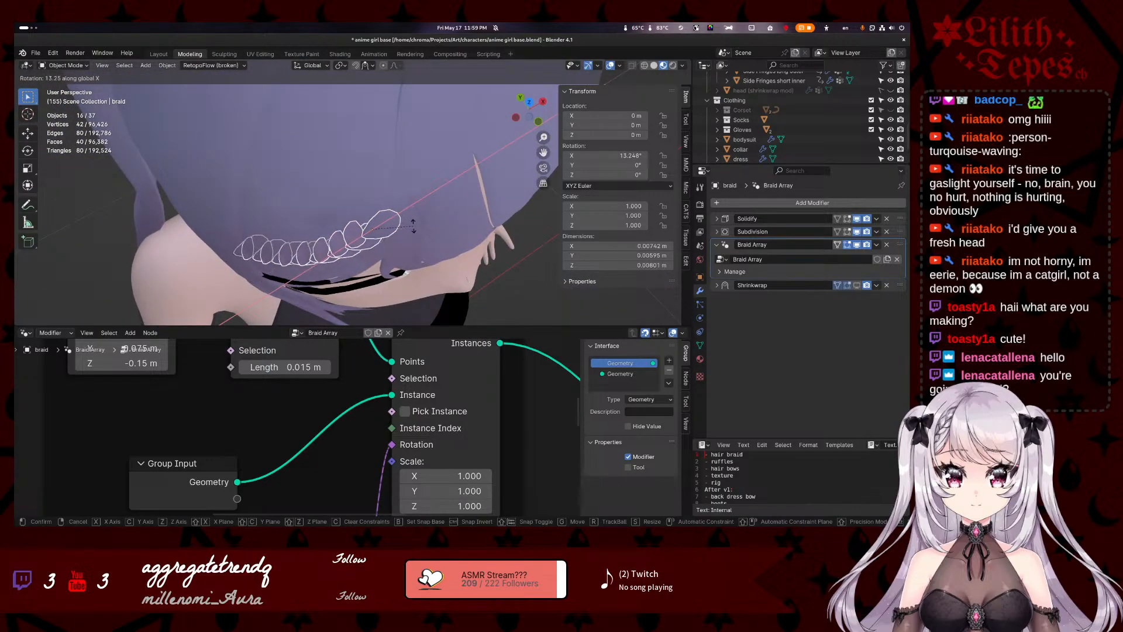
{"action": "key", "text": "Escape"}
{"action": "key", "text": "Tab"}
{"action": "key", "text": "r"}
{"action": "key", "text": "x"}
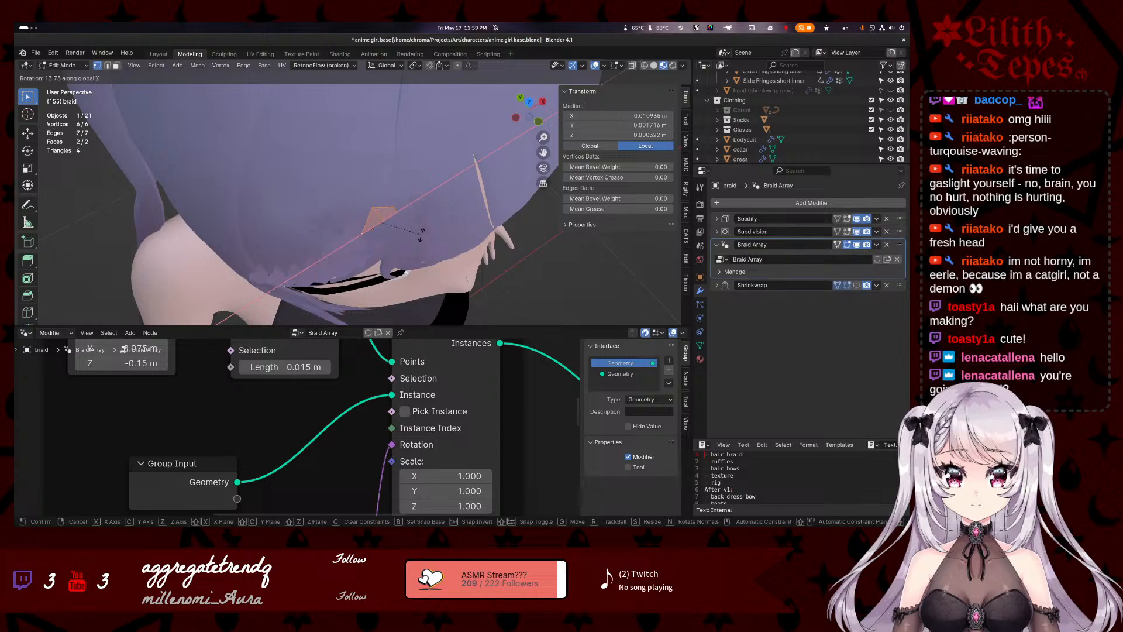
{"action": "left_click", "coordinate": [419, 236]}
{"action": "middle_click_drag", "start_coordinate": [419, 236], "coordinate": [395, 237]}
{"action": "key", "text": "r"}
{"action": "key", "text": "y"}
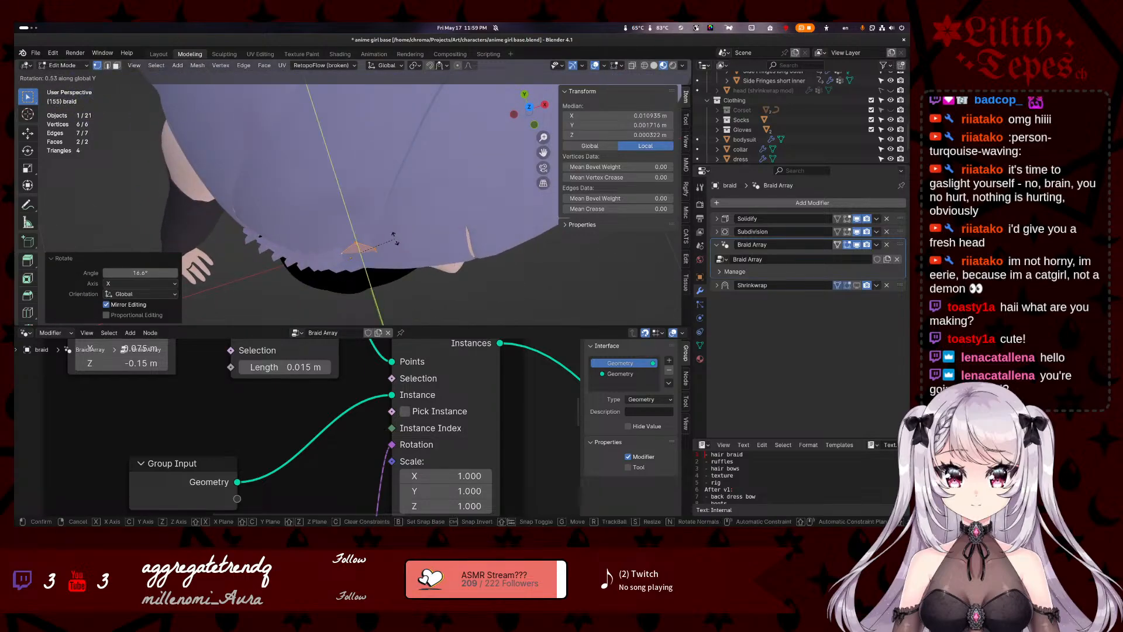
{"action": "key", "text": "Escape"}
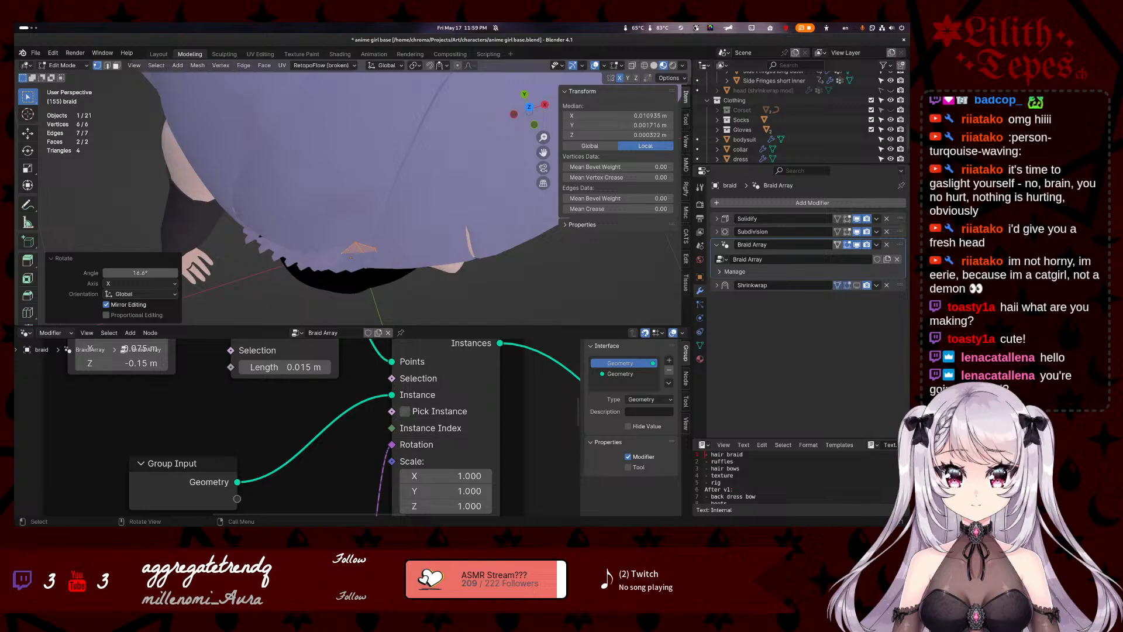
- Rotate the segment's mesh about another 15° around the global X axis and return to Object Mode
{"action": "key", "text": "r"}
{"action": "key", "text": "x"}
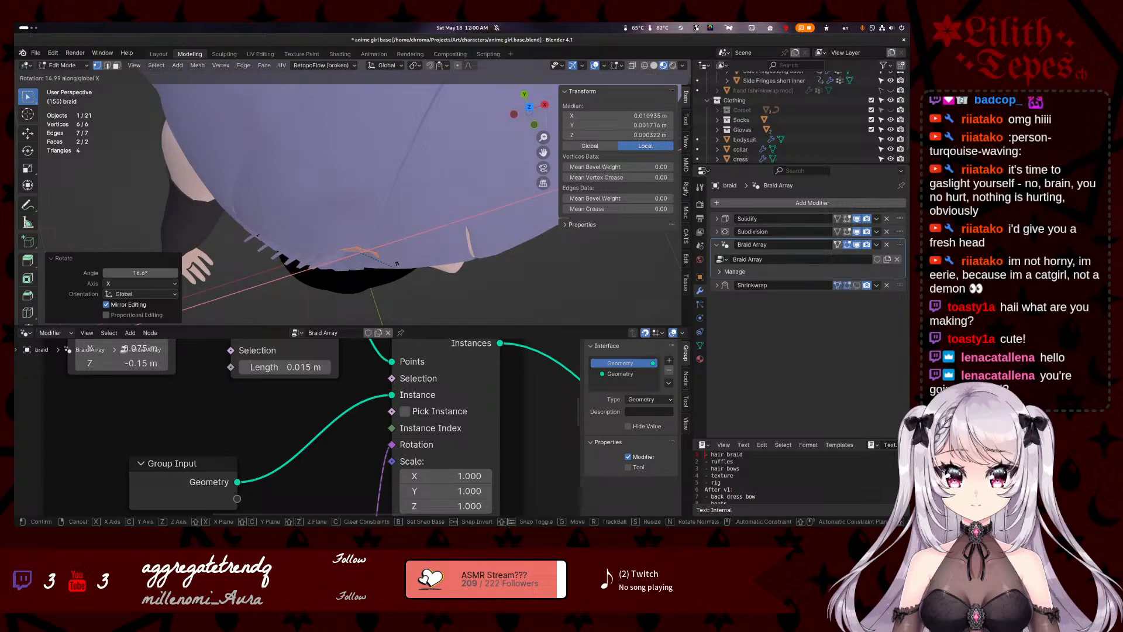
{"action": "left_click", "coordinate": [398, 265]}
{"action": "mouse_move", "coordinate": [397, 264]}
{"action": "middle_mouse_down"}
{"action": "mouse_move", "coordinate": [453, 180]}
{"action": "mouse_move", "coordinate": [403, 171]}
{"action": "mouse_move", "coordinate": [392, 248]}
{"action": "middle_mouse_up"}
{"action": "key", "text": "Tab"}
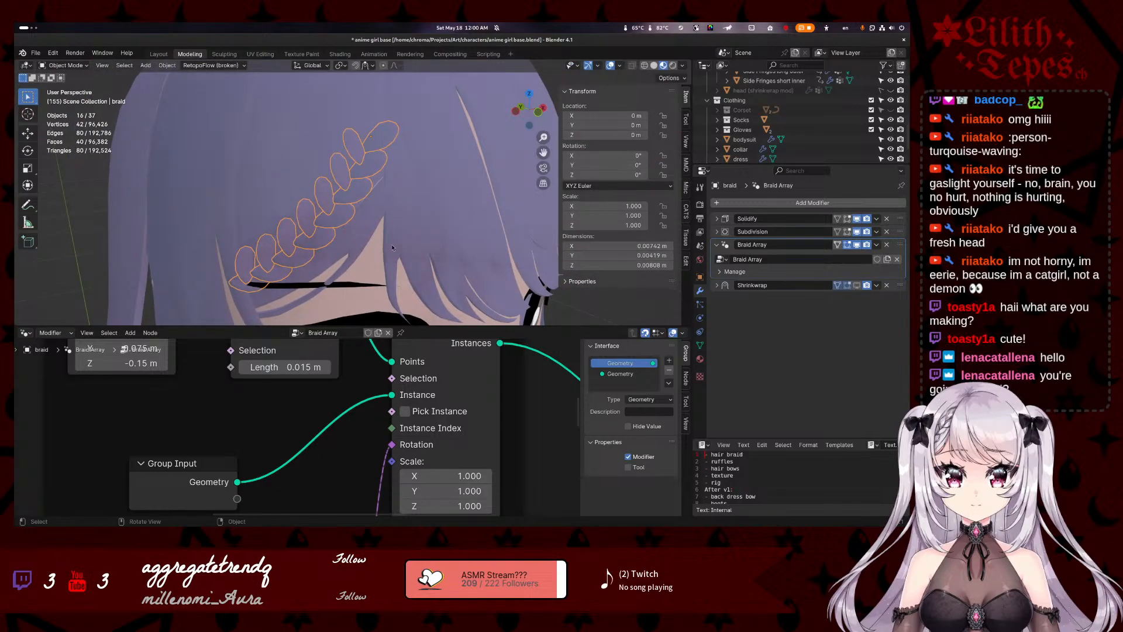
- Reroute the mirror calculation's Combine XYZ vector from Scale Instances to the Scale input of Instance on Points
{"action": "middle_click_drag", "start_coordinate": [250, 459], "coordinate": [218, 404]}
{"action": "scroll", "coordinate": [276, 443], "scroll_direction": "down", "scroll_amount": 7}
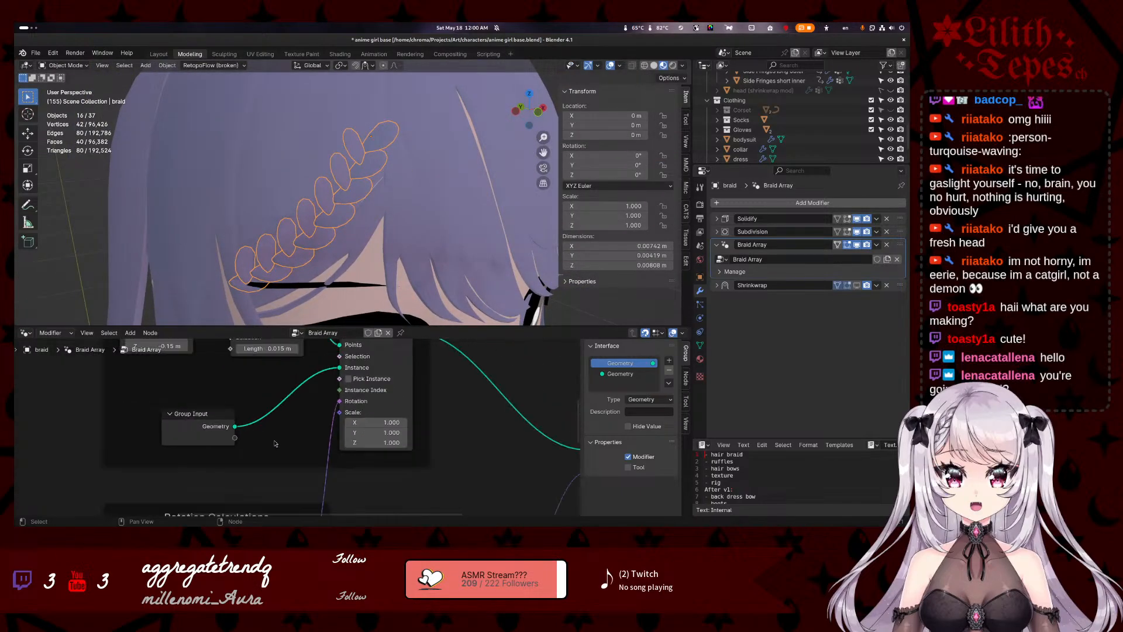
{"action": "middle_click_drag", "start_coordinate": [289, 483], "coordinate": [274, 390]}
{"action": "middle_click_drag", "start_coordinate": [342, 396], "coordinate": [343, 432]}
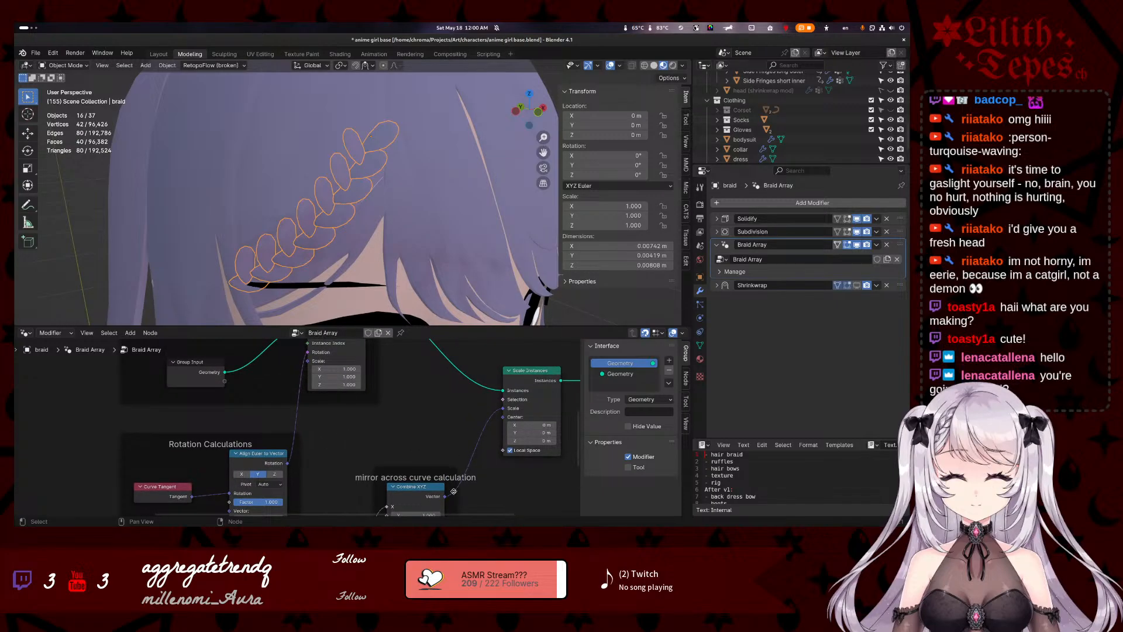
{"action": "left_click_drag", "start_coordinate": [445, 496], "coordinate": [452, 490]}
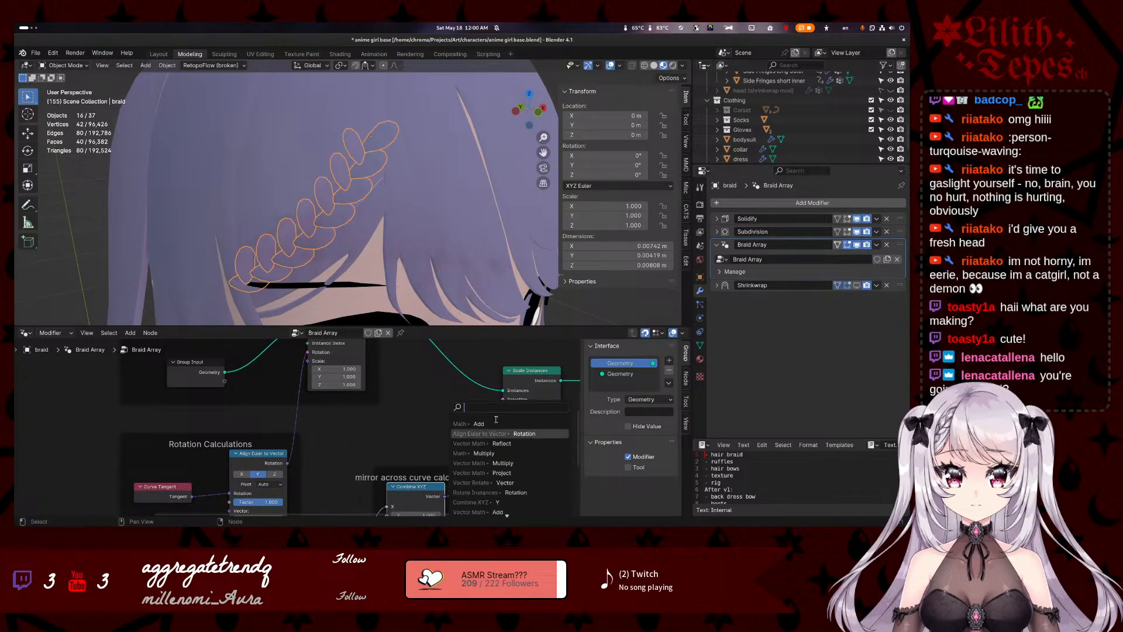
{"action": "key", "text": "Escape"}
{"action": "left_click_drag", "start_coordinate": [504, 410], "coordinate": [308, 374]}
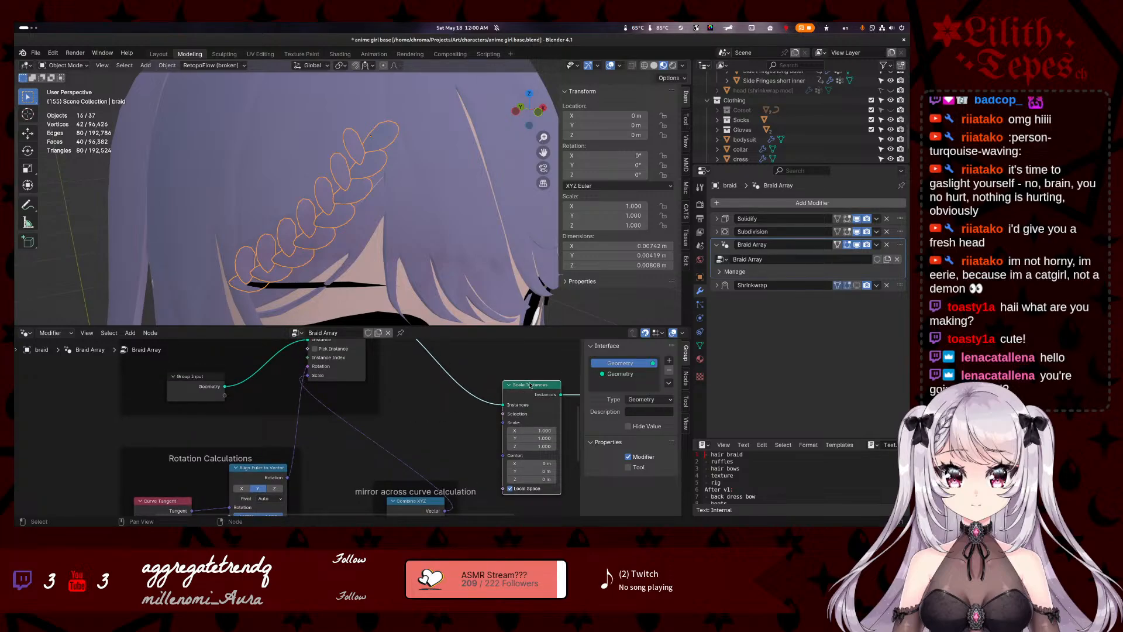
- Delete the Scale Instances node and connect Instance on Points directly to the Group Output geometry
{"action": "key", "text": "x"}
{"action": "middle_click_drag", "start_coordinate": [530, 389], "coordinate": [486, 442]}
{"action": "scroll", "coordinate": [472, 436], "scroll_direction": "down", "scroll_amount": 5}
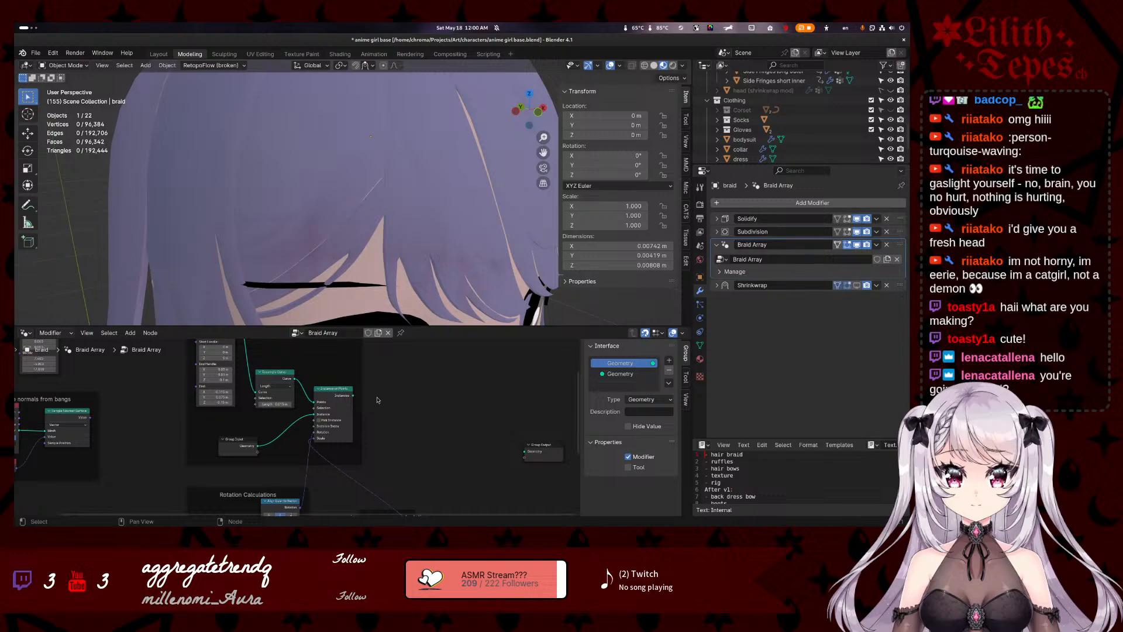
{"action": "scroll", "coordinate": [363, 403], "scroll_direction": "down", "scroll_amount": 1}
{"action": "left_click_drag", "start_coordinate": [345, 400], "coordinate": [492, 448]}
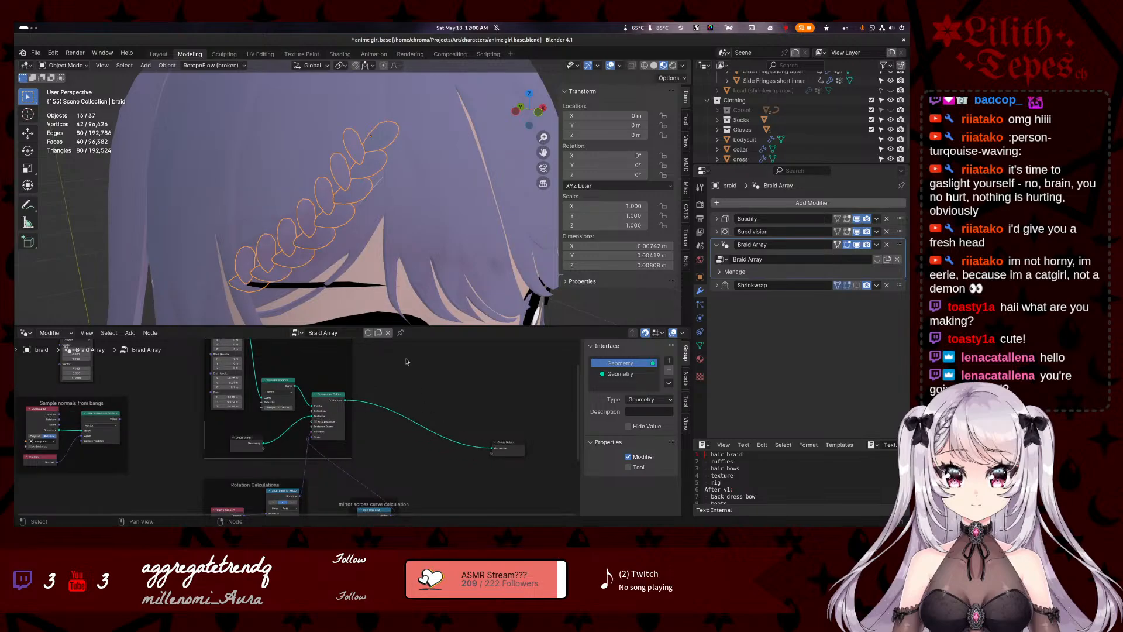
- Move the frame containing the curve and Instance on Points nodes closer to the Group Output node
{"action": "middle_click_drag", "start_coordinate": [405, 377], "coordinate": [421, 394]}
{"action": "scroll", "coordinate": [433, 421], "scroll_direction": "down", "scroll_amount": 3}
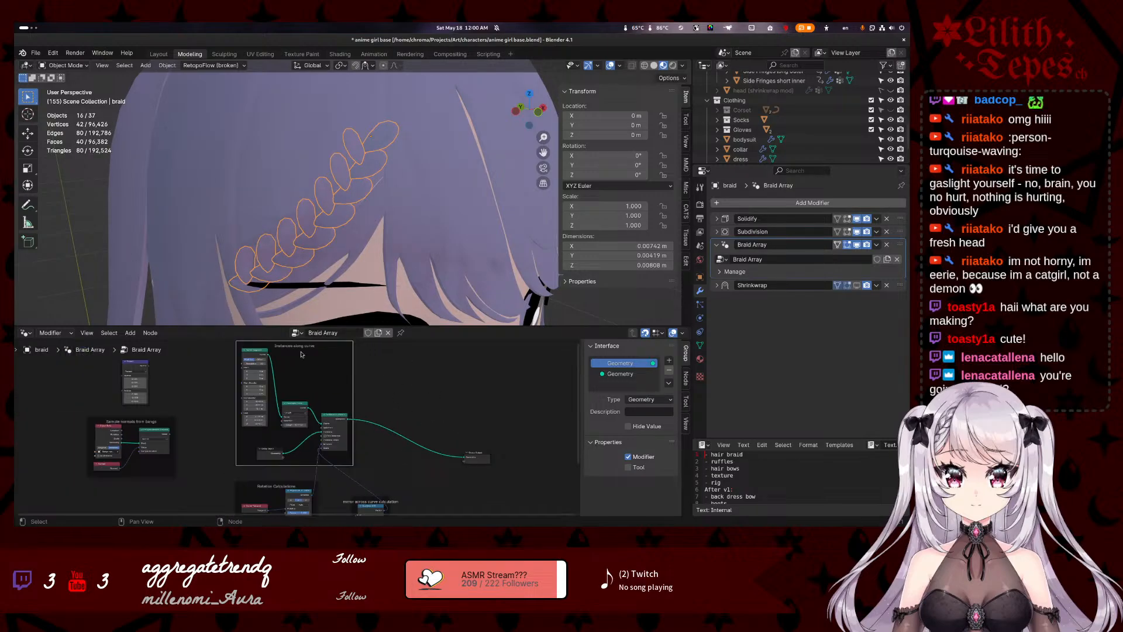
{"action": "left_click_drag", "start_coordinate": [303, 350], "coordinate": [383, 364]}
{"action": "scroll", "coordinate": [296, 422], "scroll_direction": "down", "scroll_amount": 4}
{"action": "middle_click_drag", "start_coordinate": [280, 448], "coordinate": [249, 349]}
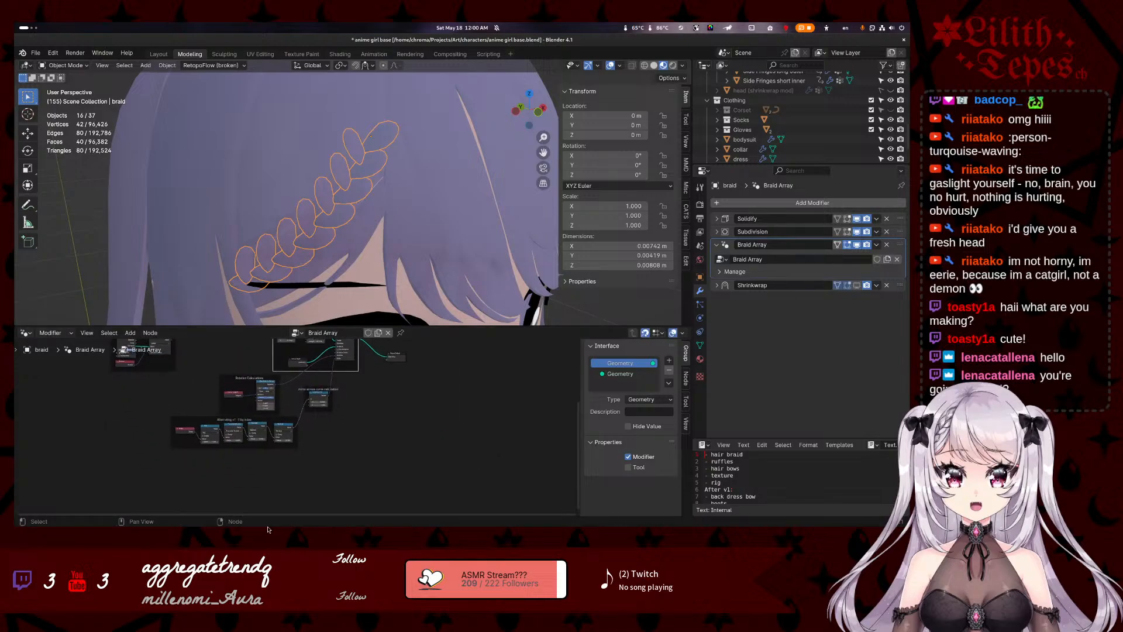
- Move the "mirror across curve calculation" frame closer to the Rotation Calculations frame
{"action": "scroll", "coordinate": [427, 425], "scroll_direction": "up", "scroll_amount": 4}
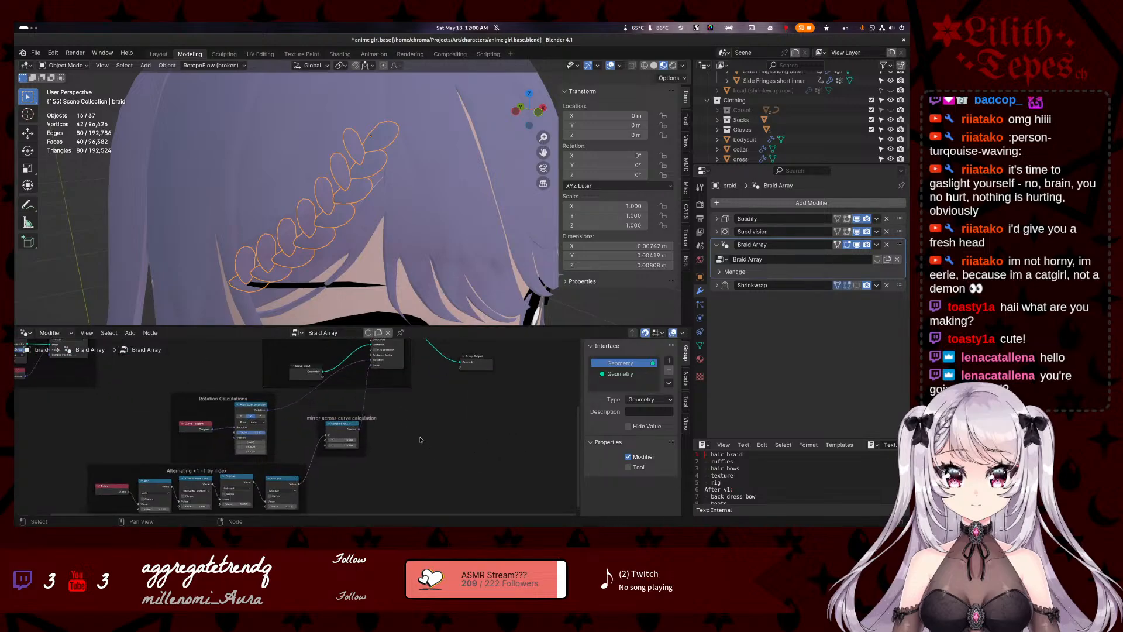
{"action": "scroll", "coordinate": [416, 443], "scroll_direction": "up", "scroll_amount": 1}
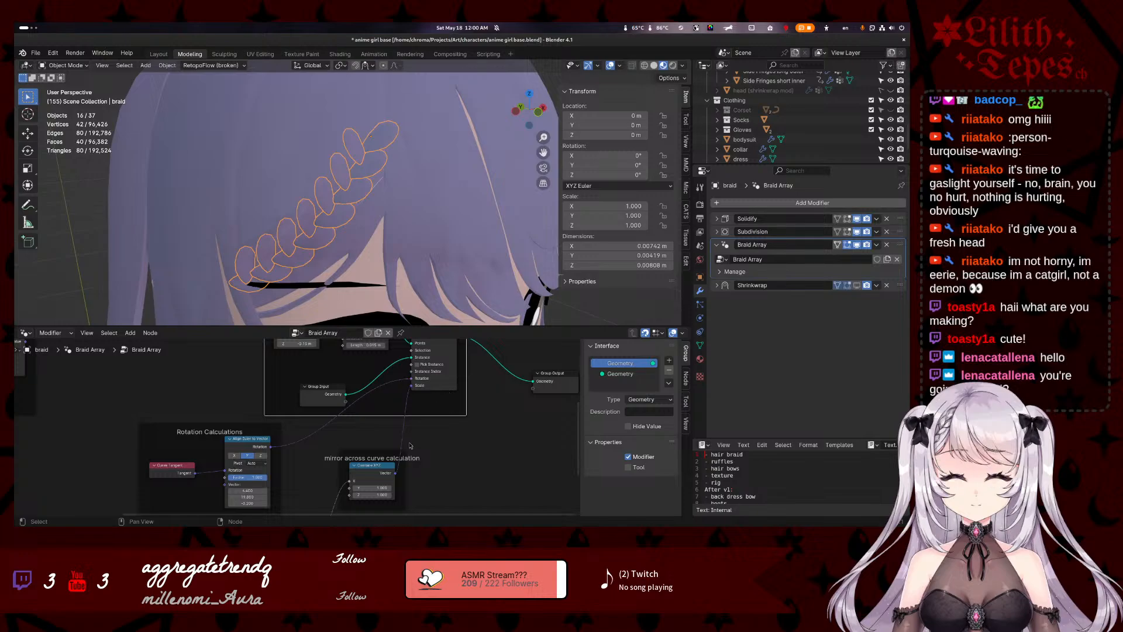
{"action": "left_click_drag", "start_coordinate": [379, 456], "coordinate": [355, 448]}
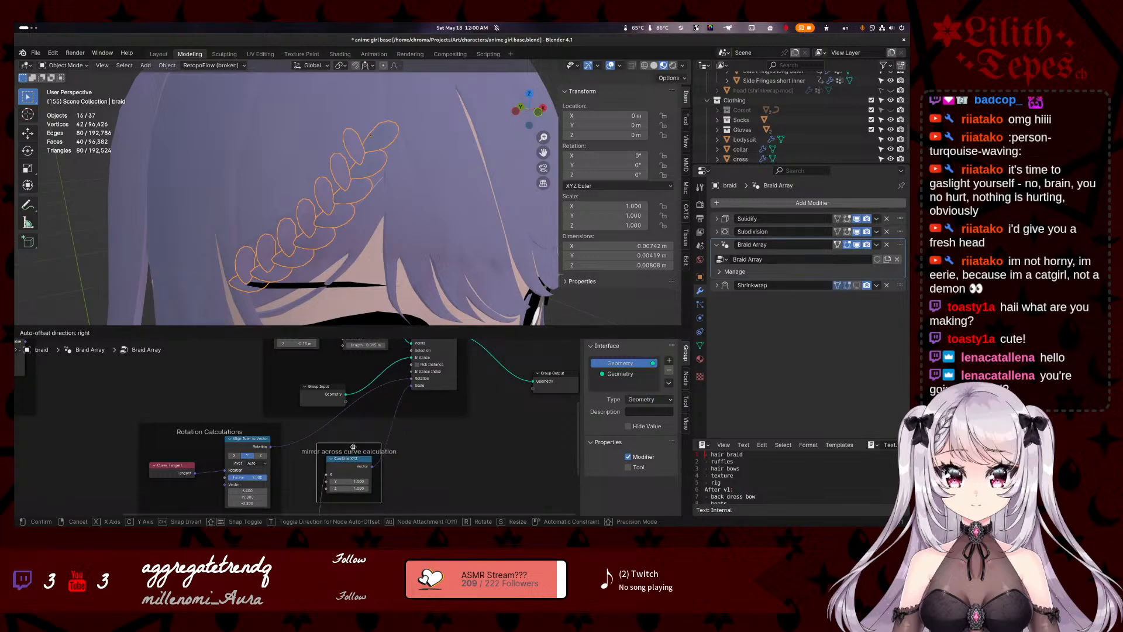
{"action": "scroll", "coordinate": [423, 441], "scroll_direction": "down", "scroll_amount": 1}
{"action": "middle_click_drag", "start_coordinate": [423, 441], "coordinate": [424, 379]}
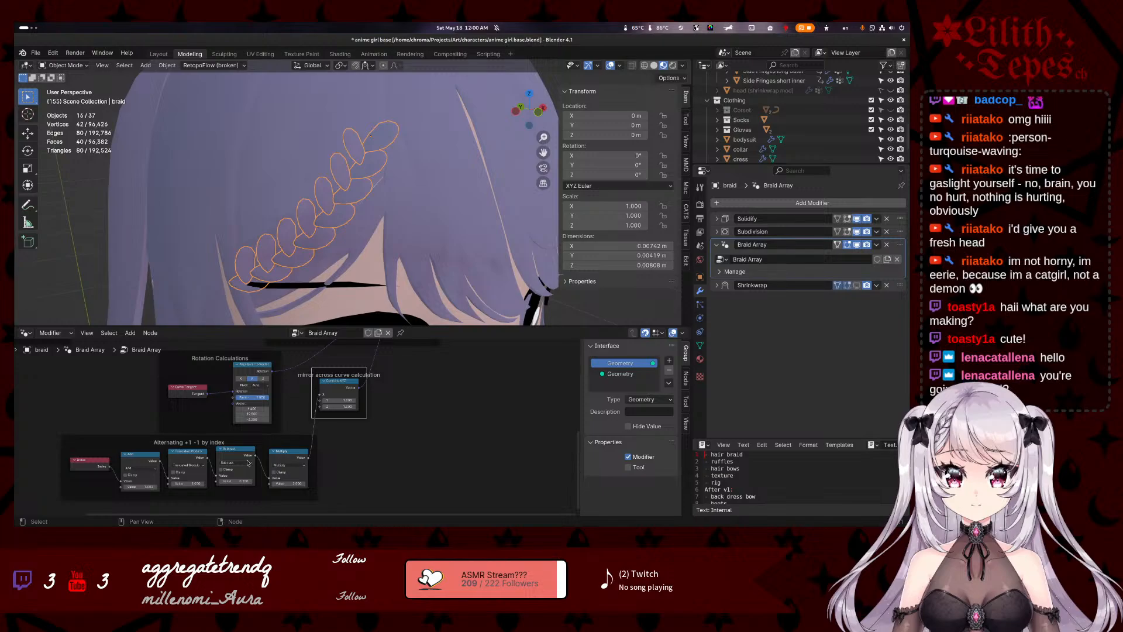
{"action": "scroll", "coordinate": [334, 449], "scroll_direction": "up", "scroll_amount": 3}
{"action": "middle_click_drag", "start_coordinate": [441, 413], "coordinate": [442, 497]}
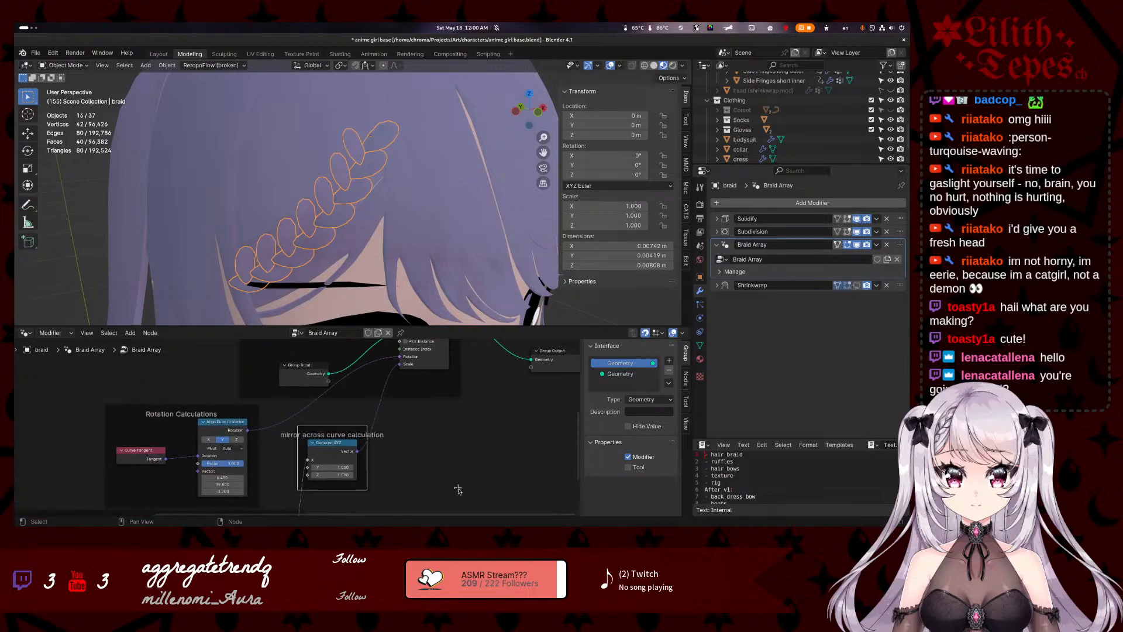
- Try different vector values on the Align Euler to Vector node, checking the braid segments from the front and side
{"action": "middle_click_drag", "start_coordinate": [426, 440], "coordinate": [415, 469]}
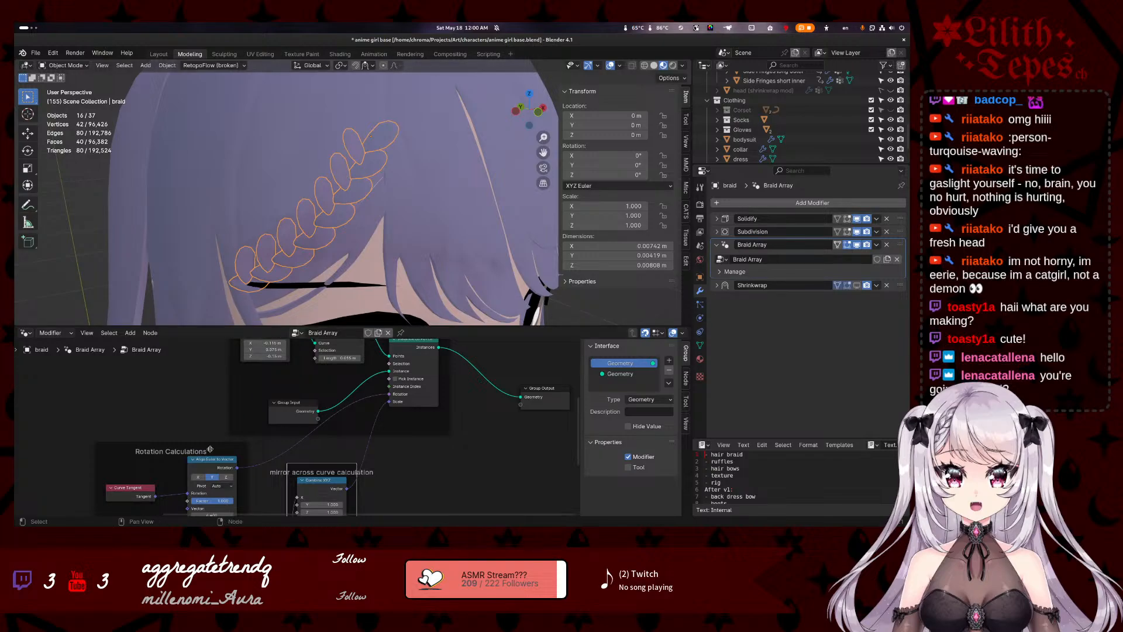
{"action": "middle_click_drag", "start_coordinate": [210, 449], "coordinate": [244, 388]}
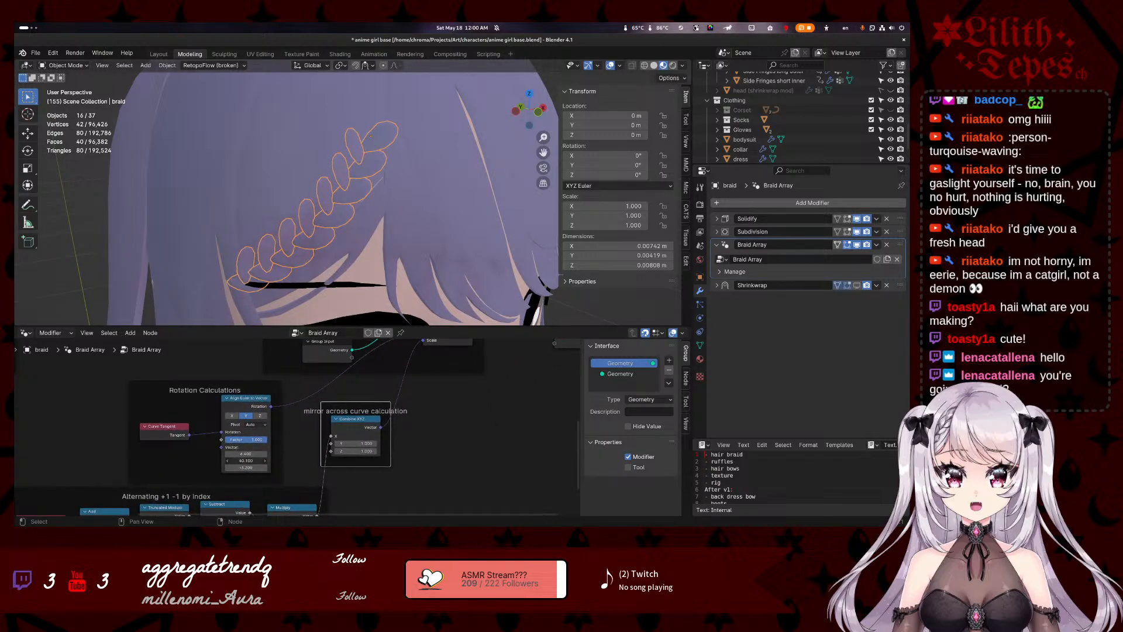
{"action": "mouse_move", "coordinate": [246, 460]}
{"action": "left_mouse_down"}
{"action": "mouse_move", "coordinate": [275, 461]}
{"action": "mouse_move", "coordinate": [227, 468]}
{"action": "left_mouse_up"}
{"action": "middle_click_drag", "start_coordinate": [235, 200], "coordinate": [313, 157]}
{"action": "left_click_drag", "start_coordinate": [250, 468], "coordinate": [351, 454]}
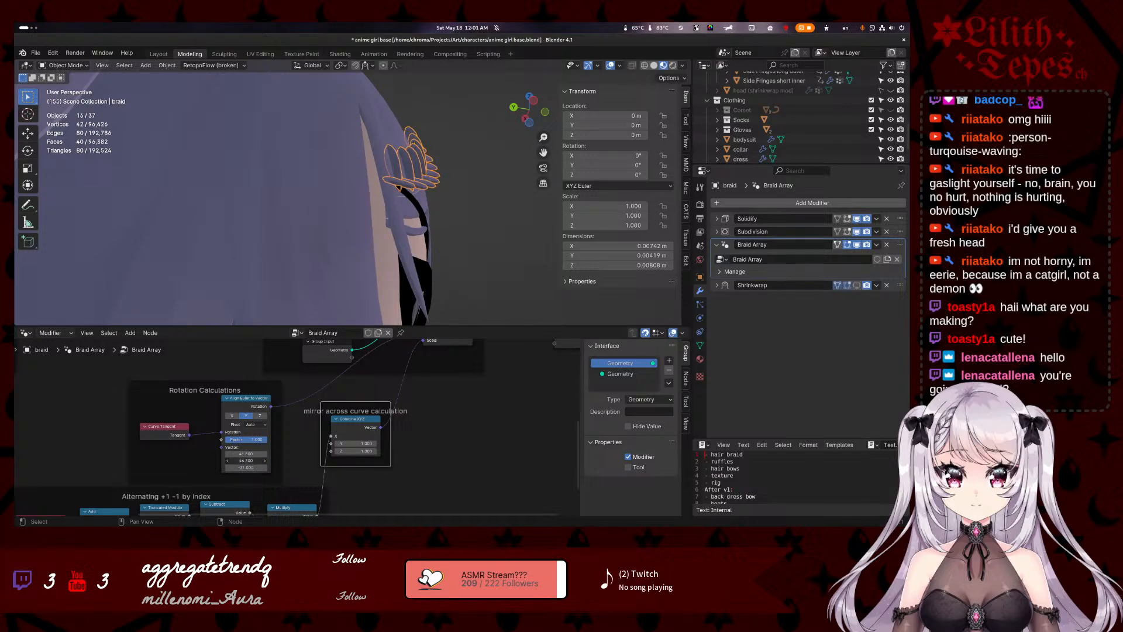
{"action": "left_click_drag", "start_coordinate": [245, 460], "coordinate": [228, 446]}
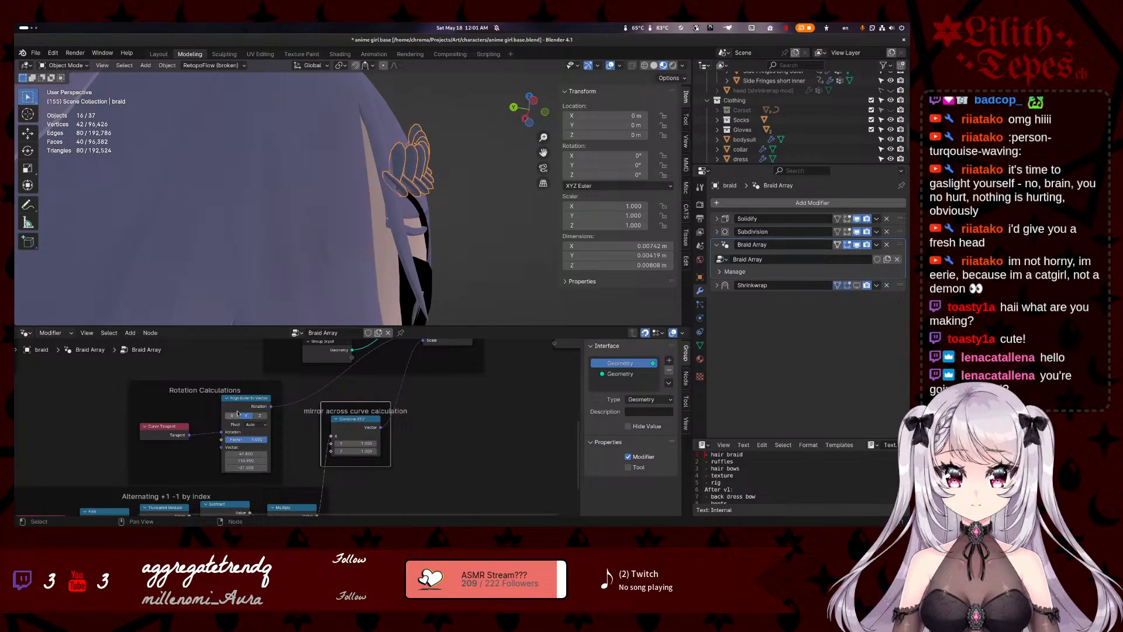
- Compare the X and Z alignment axes on the Align Euler to Vector node, varying the vector for each
{"action": "left_click", "coordinate": [231, 415]}
{"action": "middle_click_drag", "start_coordinate": [385, 257], "coordinate": [280, 261]}
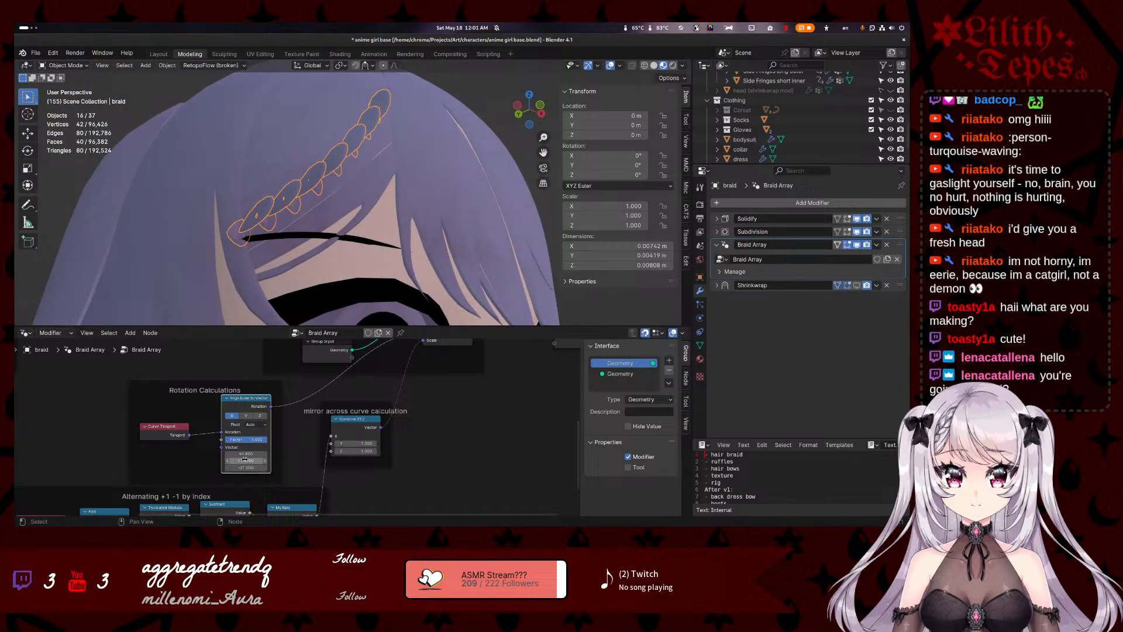
{"action": "left_click_drag", "start_coordinate": [244, 460], "coordinate": [261, 373]}
{"action": "left_click", "coordinate": [253, 416]}
{"action": "left_click", "coordinate": [261, 416]}
{"action": "left_click_drag", "start_coordinate": [243, 461], "coordinate": [231, 481]}
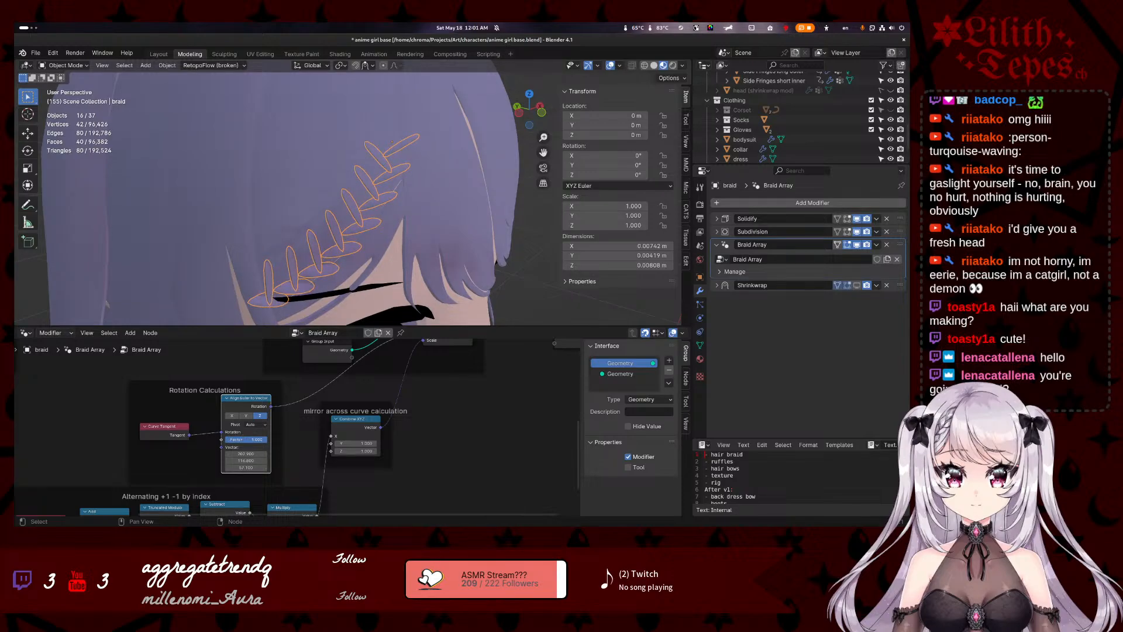
- Lower the Align Euler to Vector node's Factor to 0, inspect the braid, and restore the Factor to 1
{"action": "left_click_drag", "start_coordinate": [266, 439], "coordinate": [226, 439]}
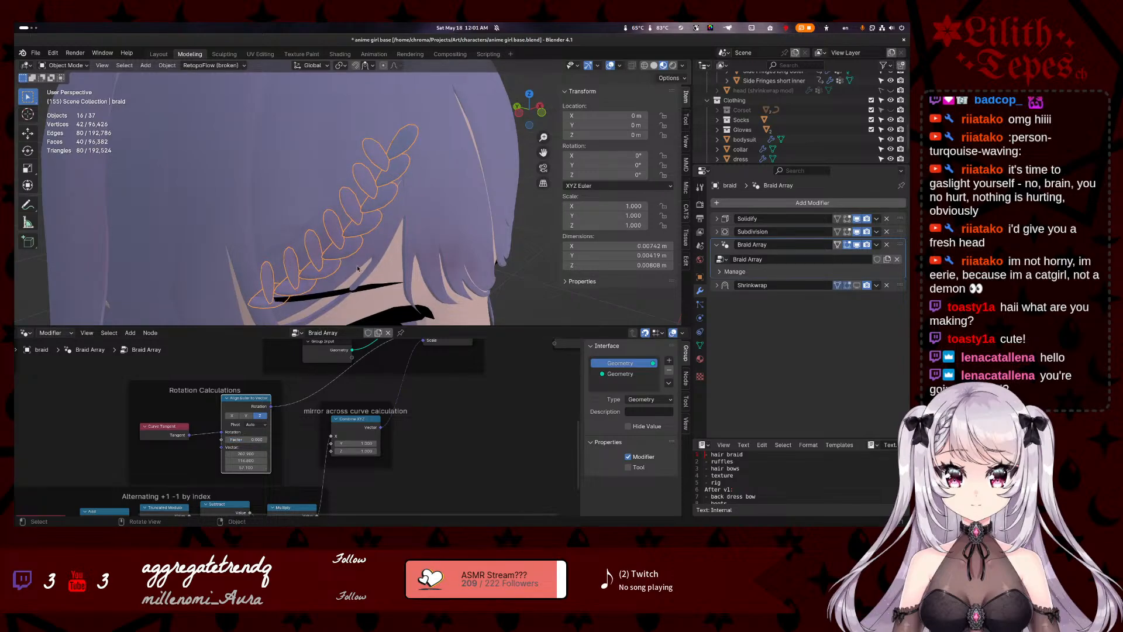
{"action": "middle_click_drag", "start_coordinate": [358, 269], "coordinate": [281, 287]}
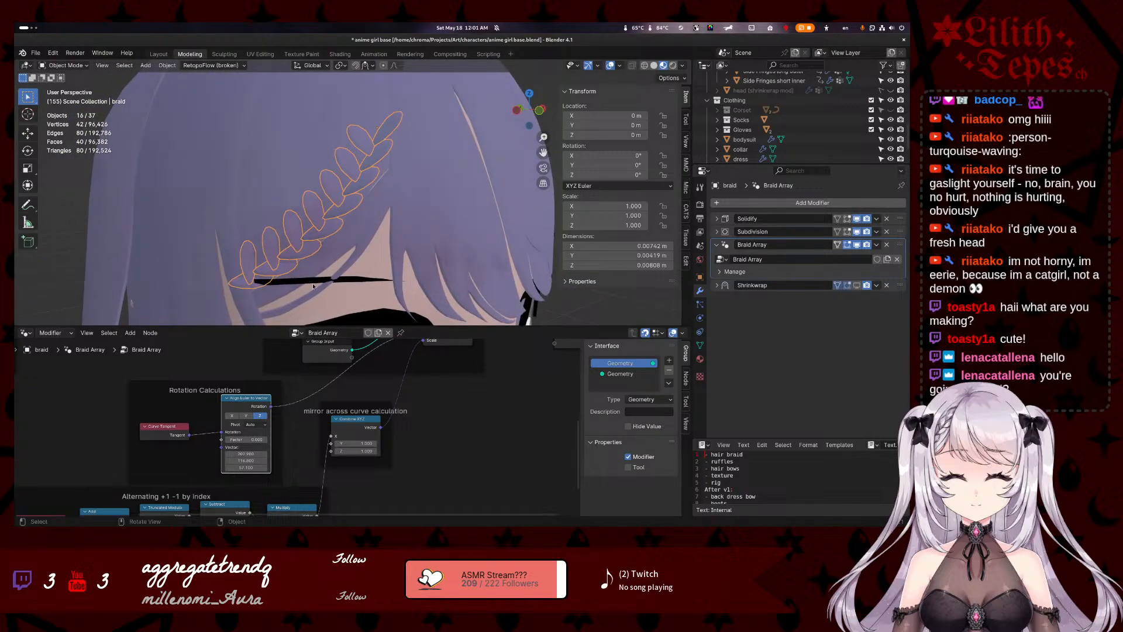
{"action": "left_click_drag", "start_coordinate": [250, 440], "coordinate": [290, 440]}
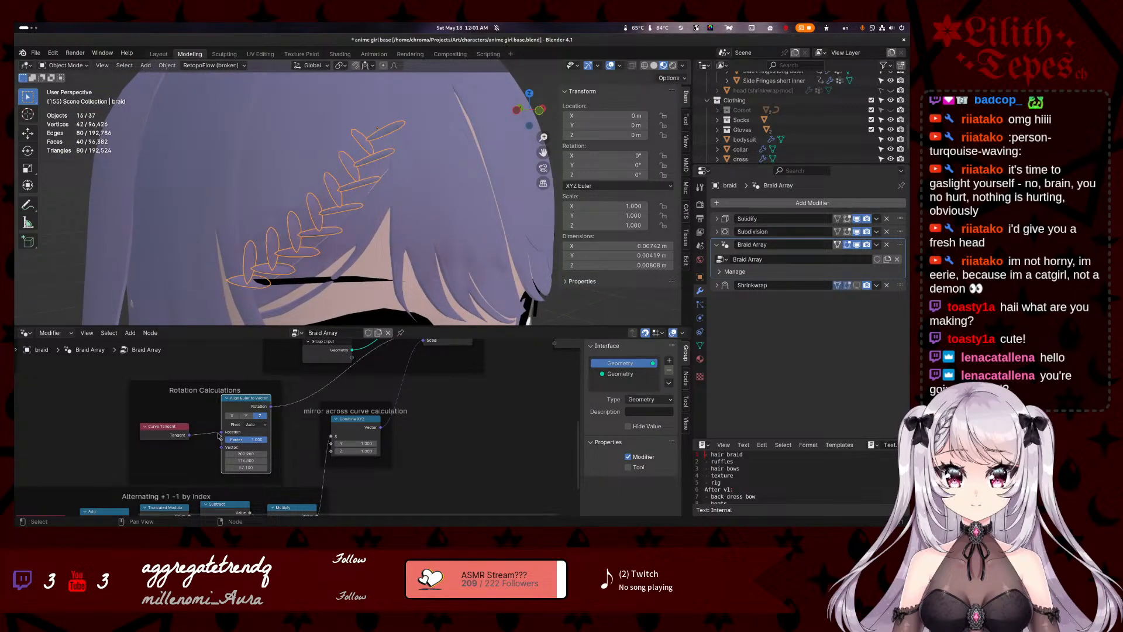
- Set the Align Euler to Vector node's axis to X and its three vector components to 0
{"action": "left_click", "coordinate": [233, 416]}
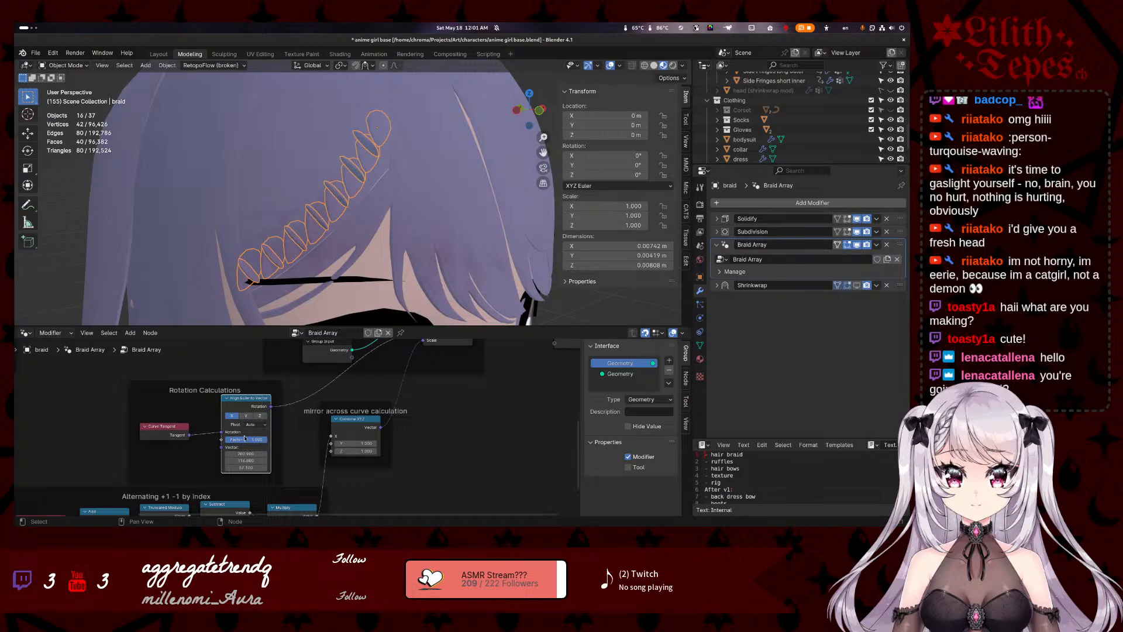
{"action": "left_click_drag", "start_coordinate": [232, 454], "coordinate": [257, 454]}
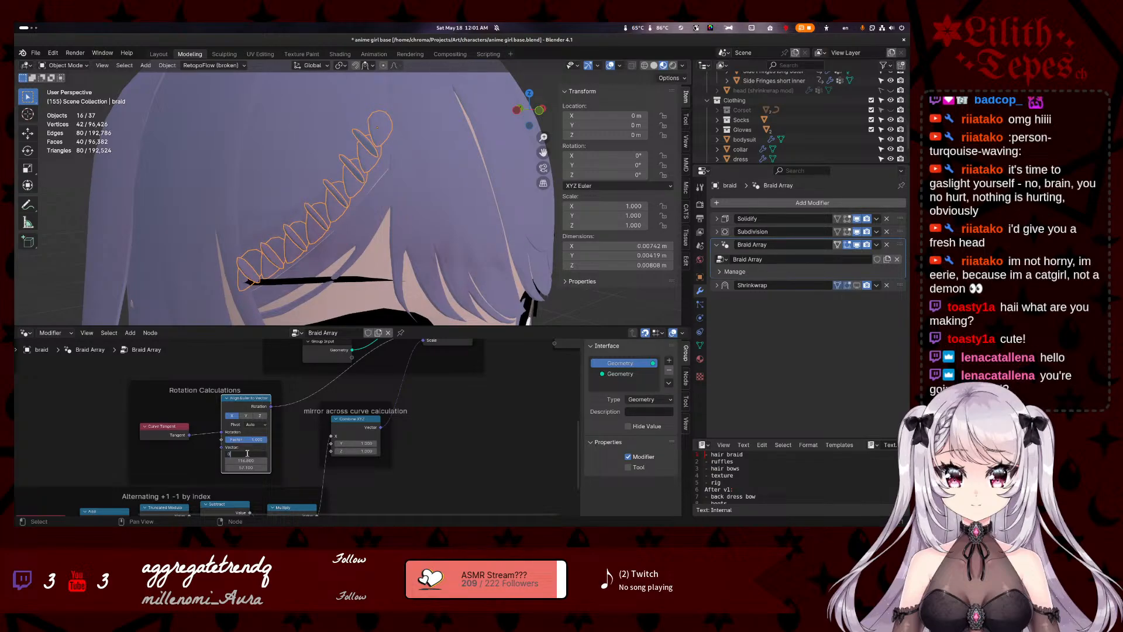
{"action": "key", "text": "Return"}
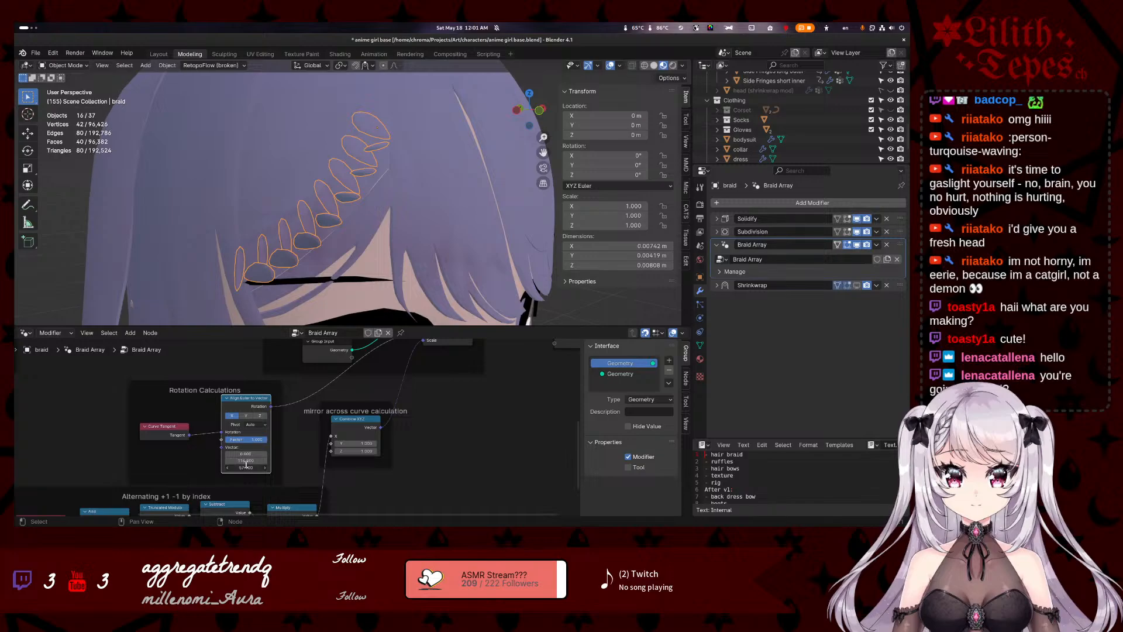
{"action": "left_click", "coordinate": [246, 468]}
{"action": "type", "text": "0"}
{"action": "key", "text": "Return"}
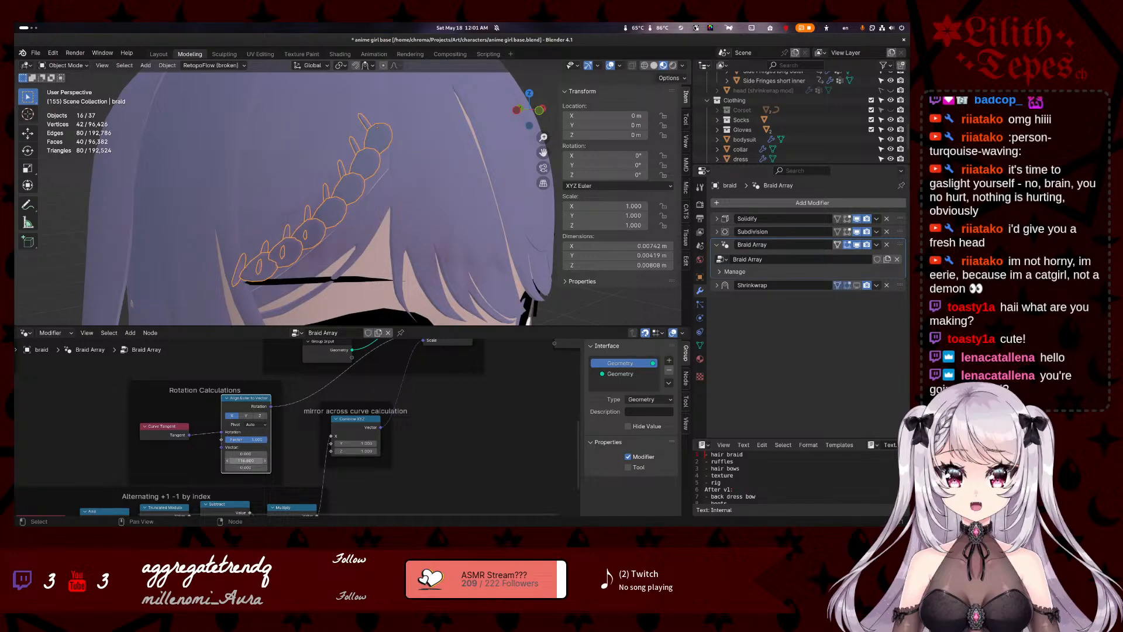
{"action": "type", "text": "0"}
{"action": "key", "text": "Return"}
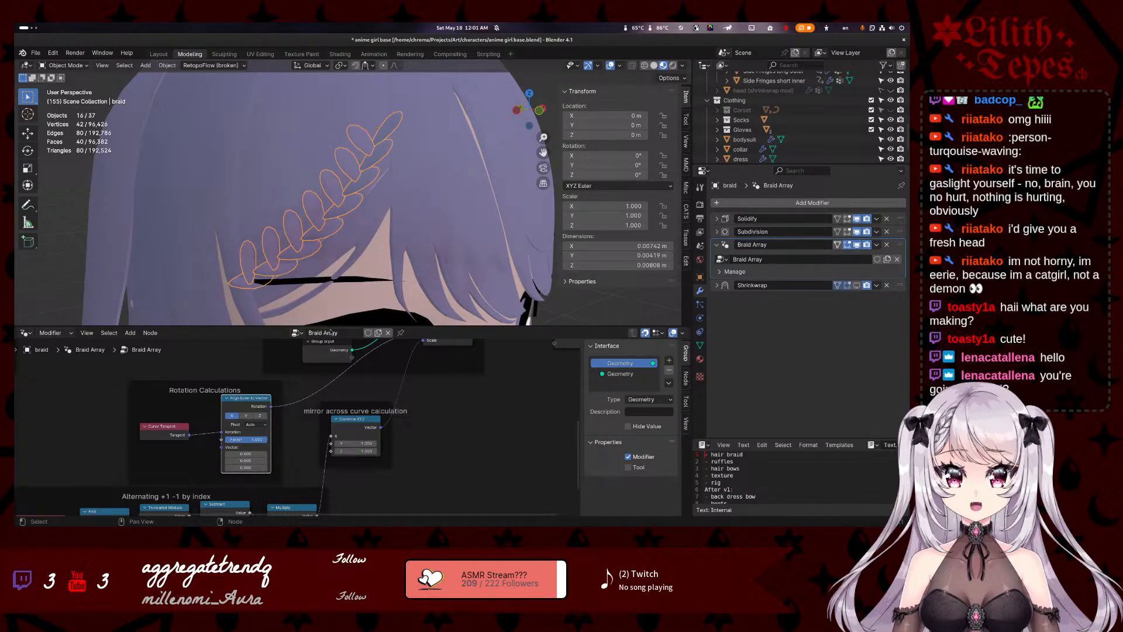
- Try a negative X vector component on the alignment node, and set all three components to 1
{"action": "middle_click_drag", "start_coordinate": [331, 318], "coordinate": [349, 272]}
{"action": "left_click_drag", "start_coordinate": [245, 454], "coordinate": [223, 453]}
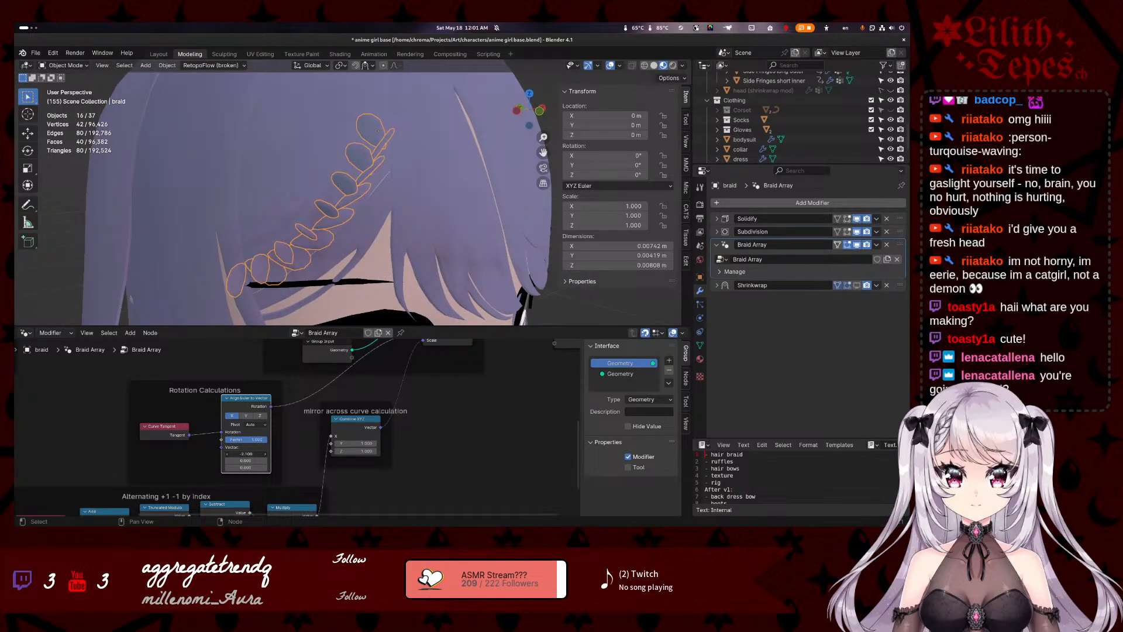
{"action": "key", "text": "Return"}
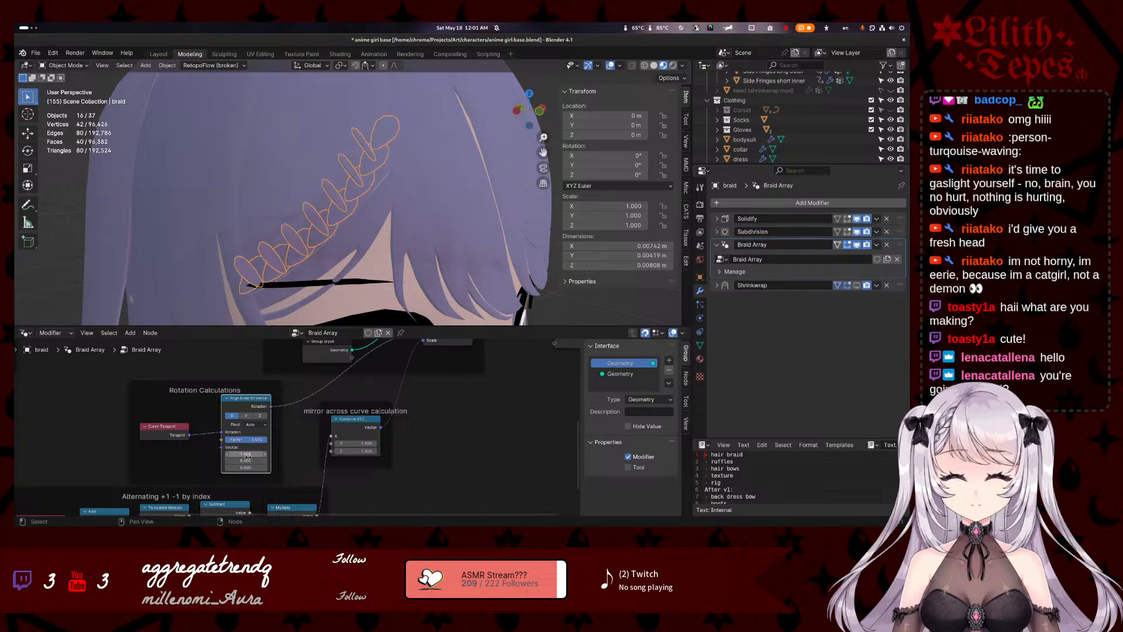
{"action": "type", "text": "1"}
{"action": "key", "text": "Return"}
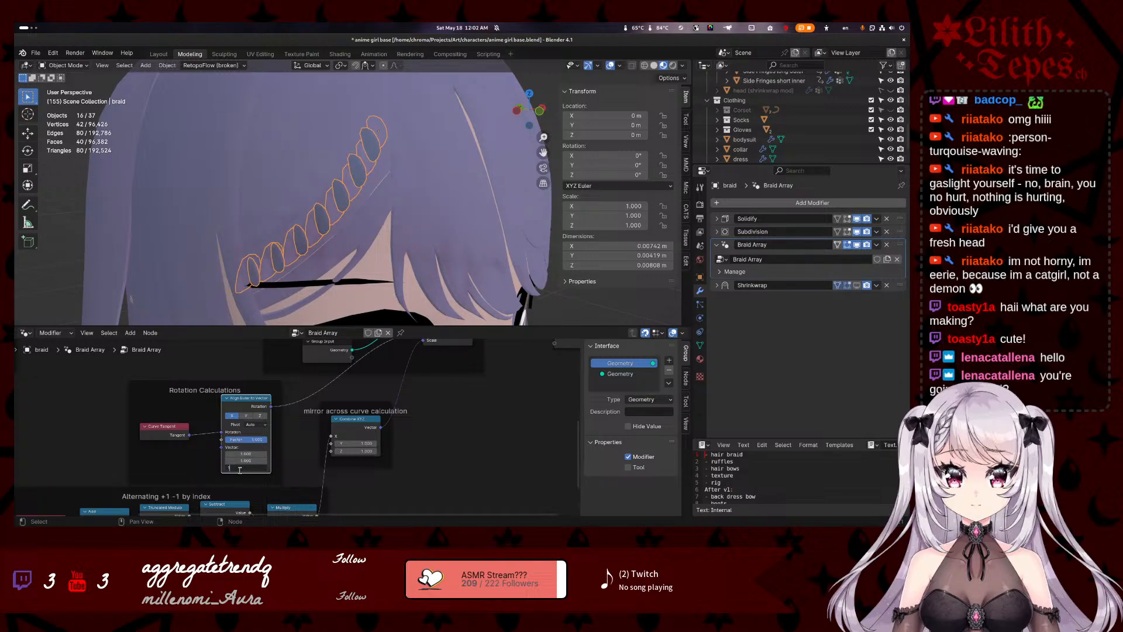
{"action": "left_click", "coordinate": [239, 468]}
{"action": "type", "text": "1"}
{"action": "key", "text": "Return"}
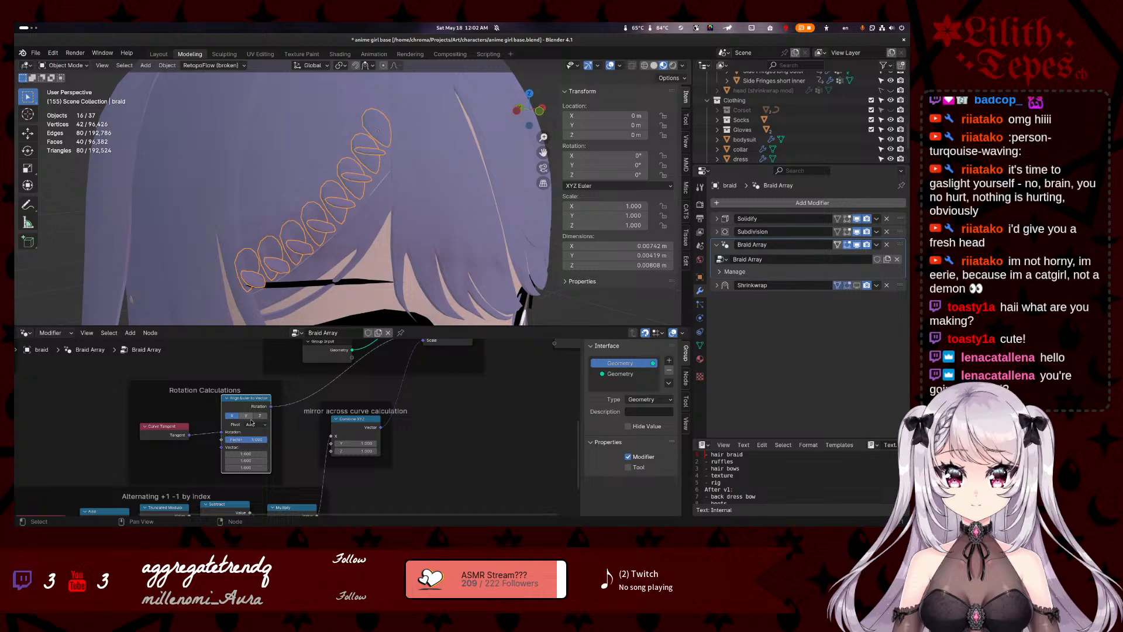
- Switch the alignment axis to Z and reduce the alignment vector's components below 1 while viewing the braid from the front
{"action": "left_click", "coordinate": [248, 416]}
{"action": "left_click", "coordinate": [259, 417]}
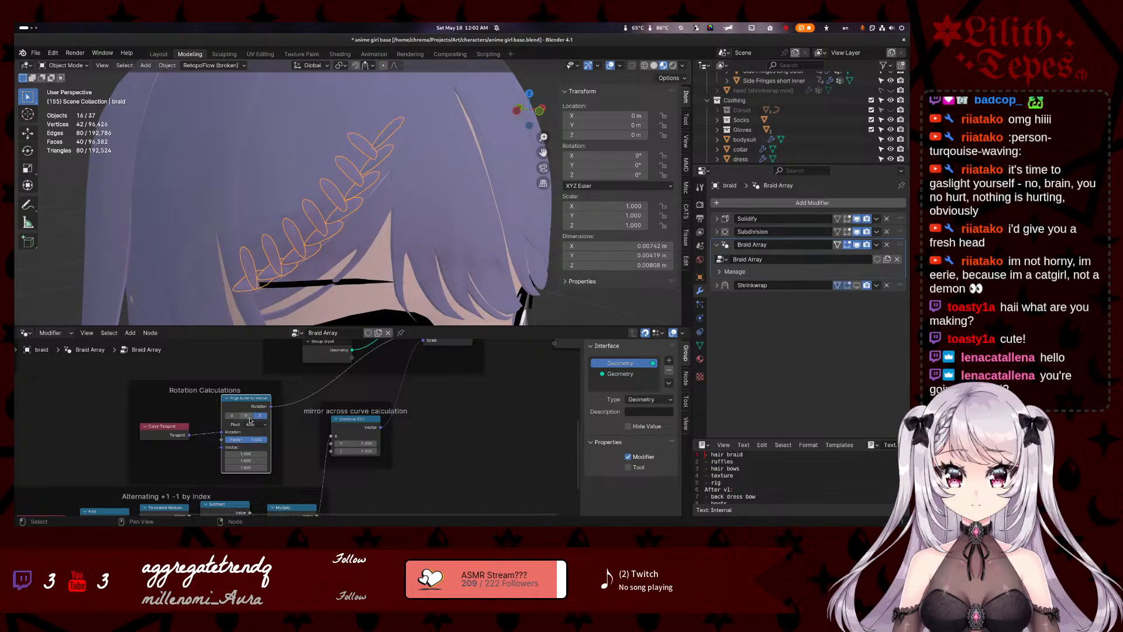
{"action": "middle_click_drag", "start_coordinate": [346, 275], "coordinate": [305, 252]}
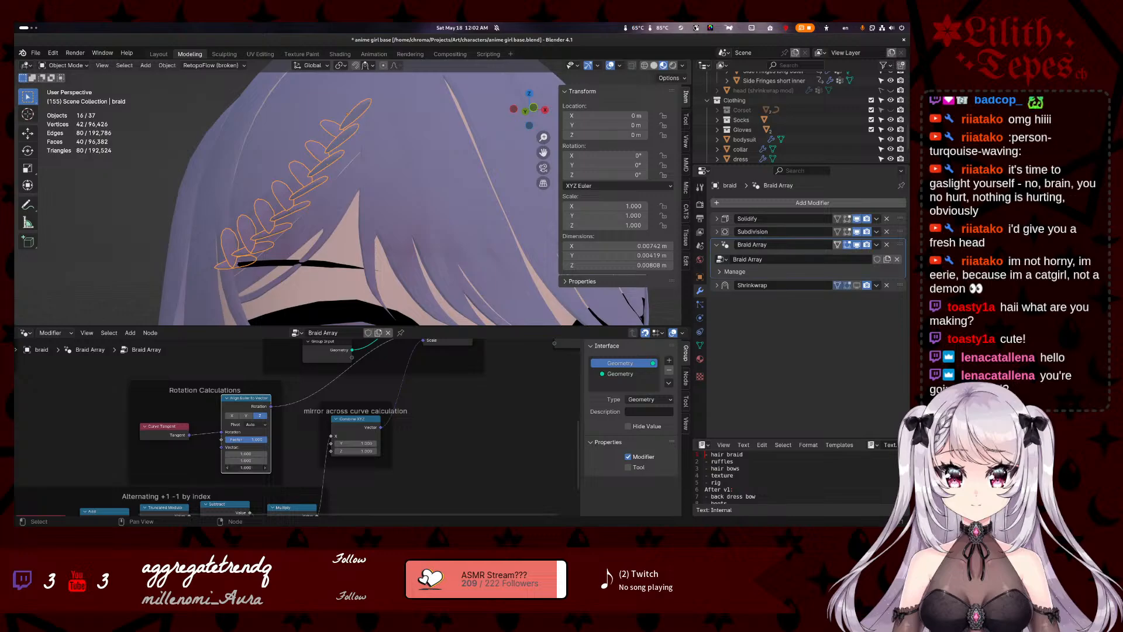
{"action": "left_click_drag", "start_coordinate": [246, 467], "coordinate": [268, 453]}
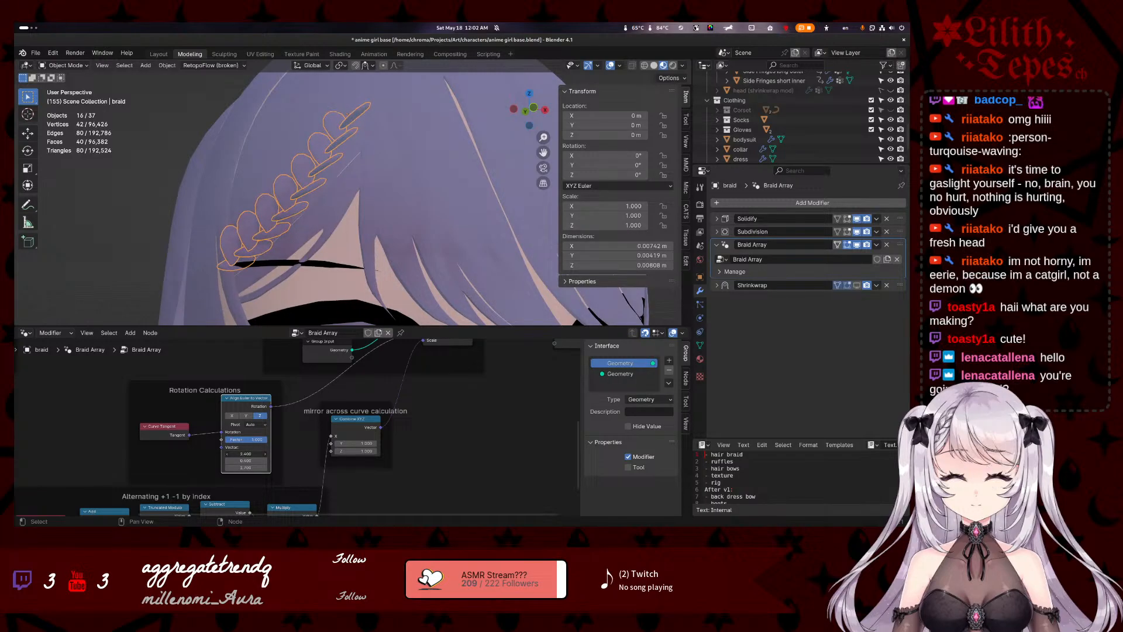
- Try the X, Y and Z pivot options on the Align Euler to Vector node, and return the pivot to Auto
{"action": "left_click", "coordinate": [256, 424]}
{"action": "left_click", "coordinate": [263, 440]}
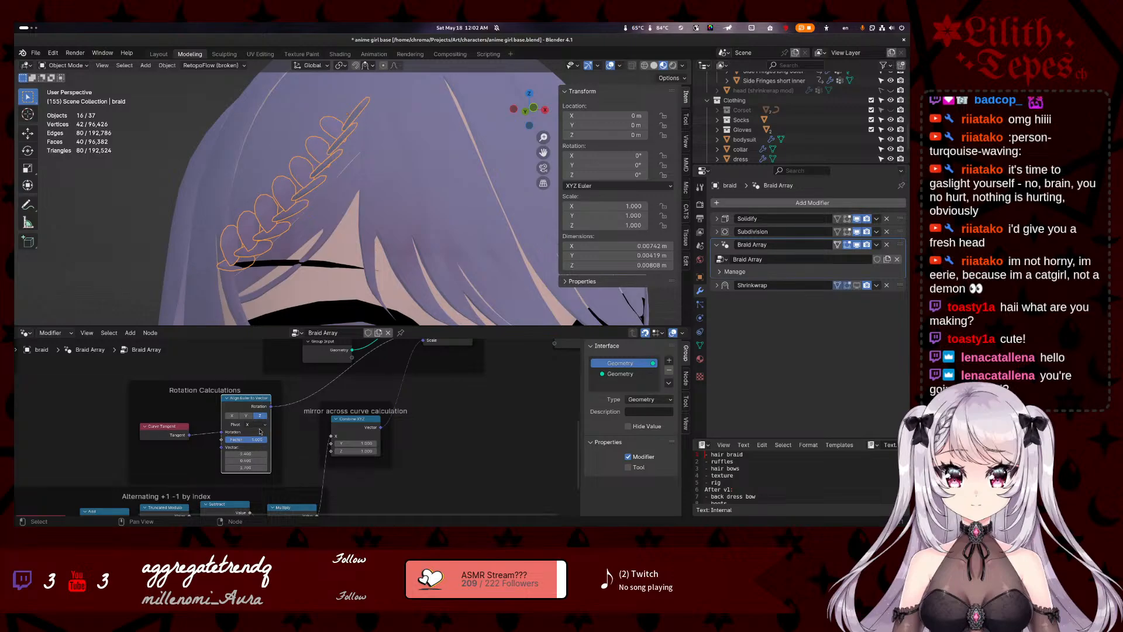
{"action": "left_click", "coordinate": [256, 424]}
{"action": "left_click", "coordinate": [262, 448]}
{"action": "left_click", "coordinate": [260, 425]}
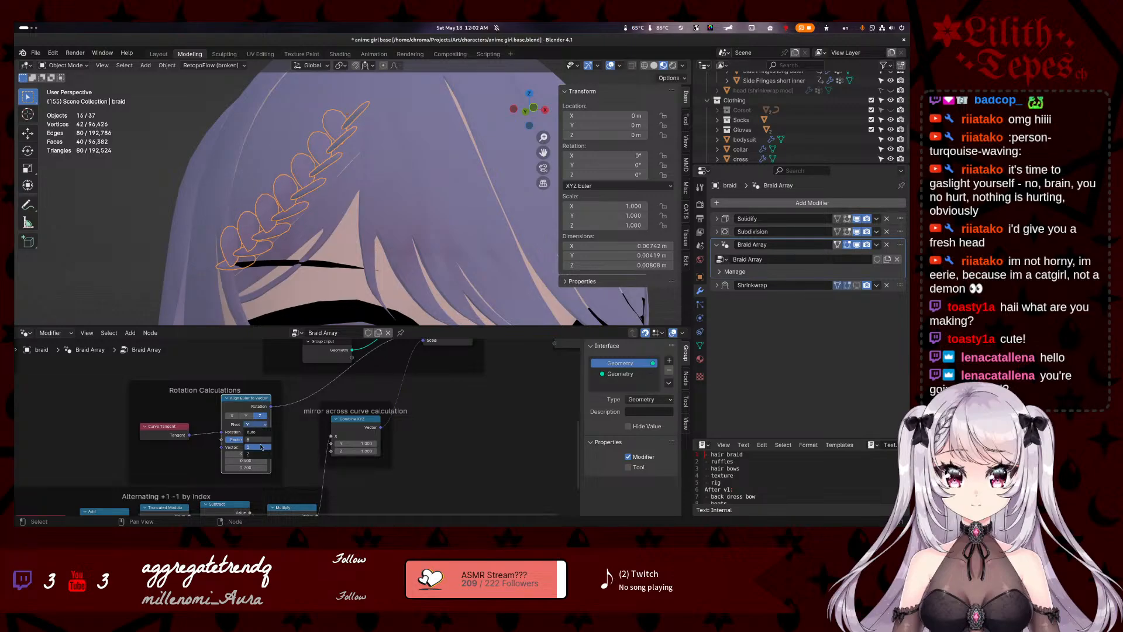
{"action": "left_click", "coordinate": [260, 454]}
{"action": "left_click", "coordinate": [260, 425]}
{"action": "left_click", "coordinate": [263, 433]}
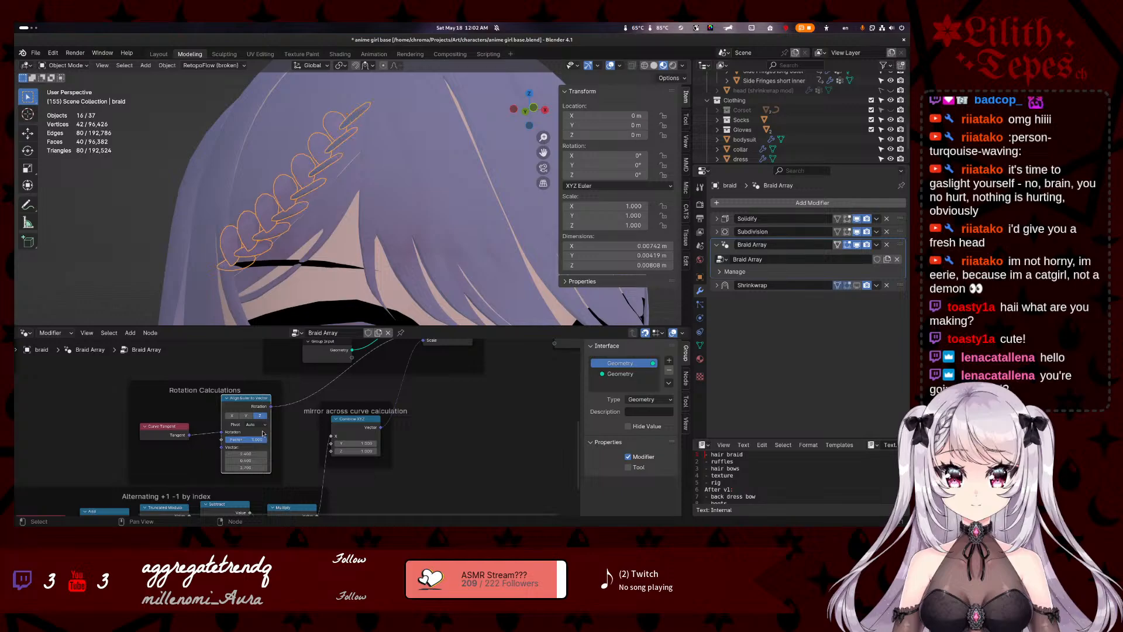
- Set the alignment axis to Y and increase the vector's X and Y components until the braid segments overlap evenly
{"action": "left_click", "coordinate": [245, 415]}
{"action": "left_click_drag", "start_coordinate": [245, 453], "coordinate": [268, 461]}
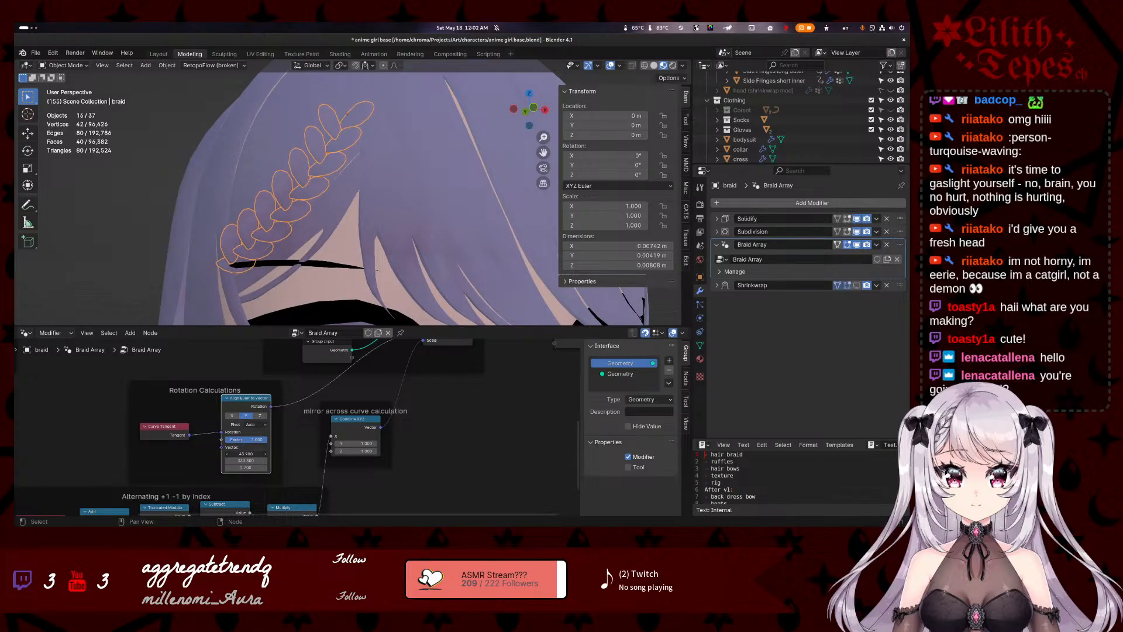
- Move the braid segment's mesh in Edit Mode about 0.0016 m outward from the hair surface
{"action": "scroll", "coordinate": [356, 249], "scroll_direction": "down", "scroll_amount": 3}
{"action": "mouse_move", "coordinate": [374, 243]}
{"action": "middle_mouse_down"}
{"action": "mouse_move", "coordinate": [319, 252]}
{"action": "mouse_move", "coordinate": [387, 255]}
{"action": "middle_mouse_up"}
{"action": "key", "text": "Tab"}
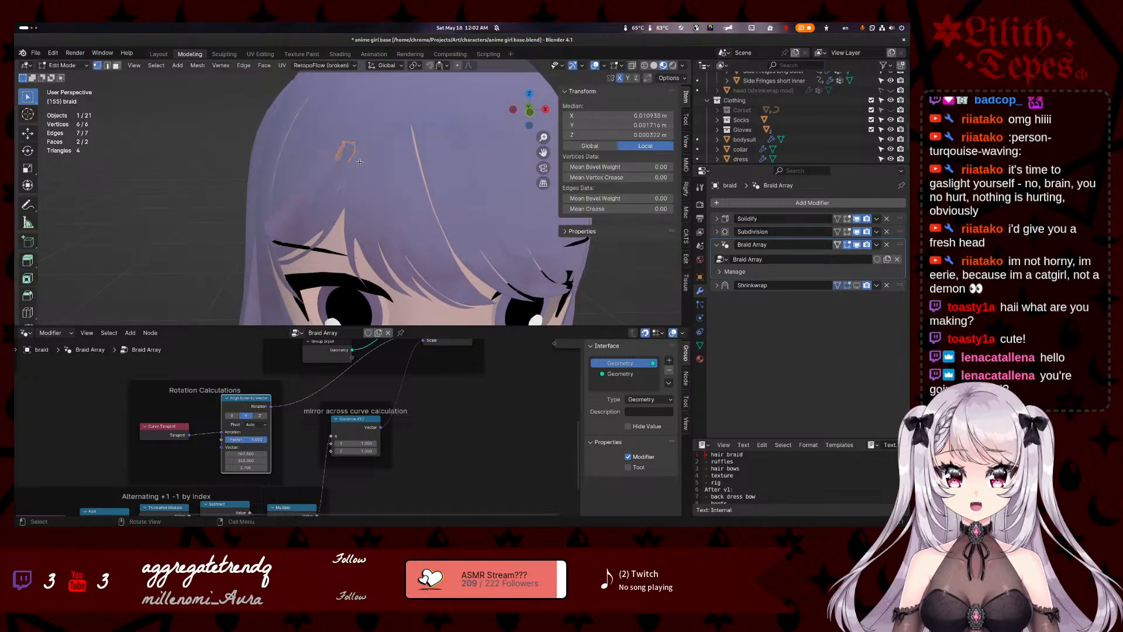
{"action": "middle_click_drag", "start_coordinate": [341, 155], "coordinate": [315, 142]}
{"action": "key", "text": "g"}
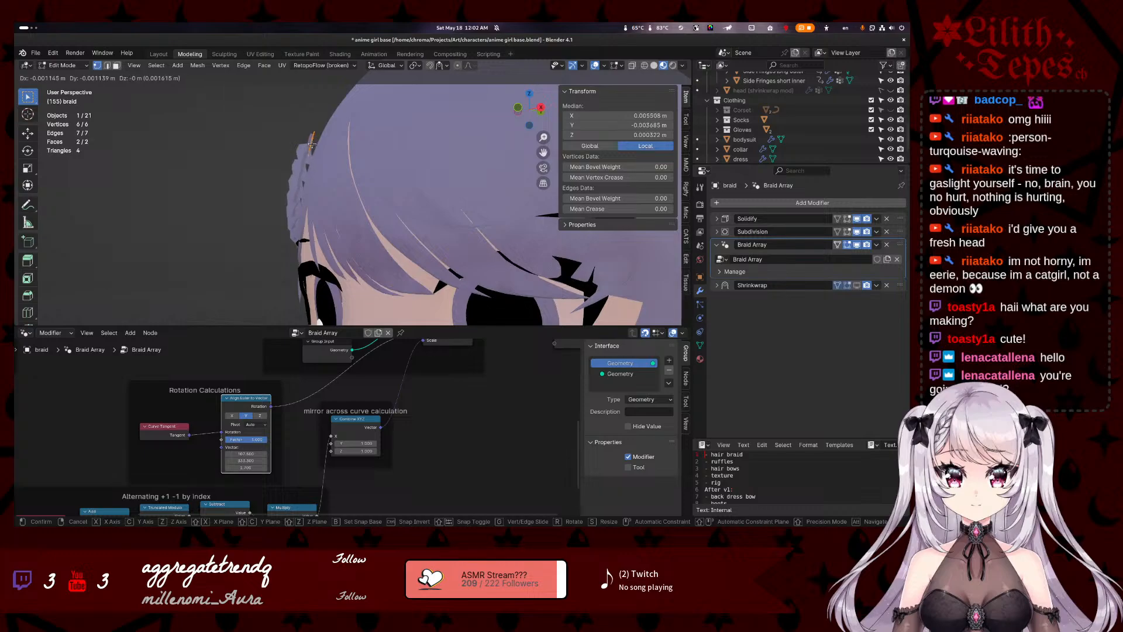
{"action": "left_click", "coordinate": [312, 144]}
- Move the braid object in Object Mode toward the hair, about 0.0028 m in X and 0.0027 m in Y
{"action": "middle_click_drag", "start_coordinate": [317, 145], "coordinate": [318, 141]}
{"action": "key", "text": "Tab"}
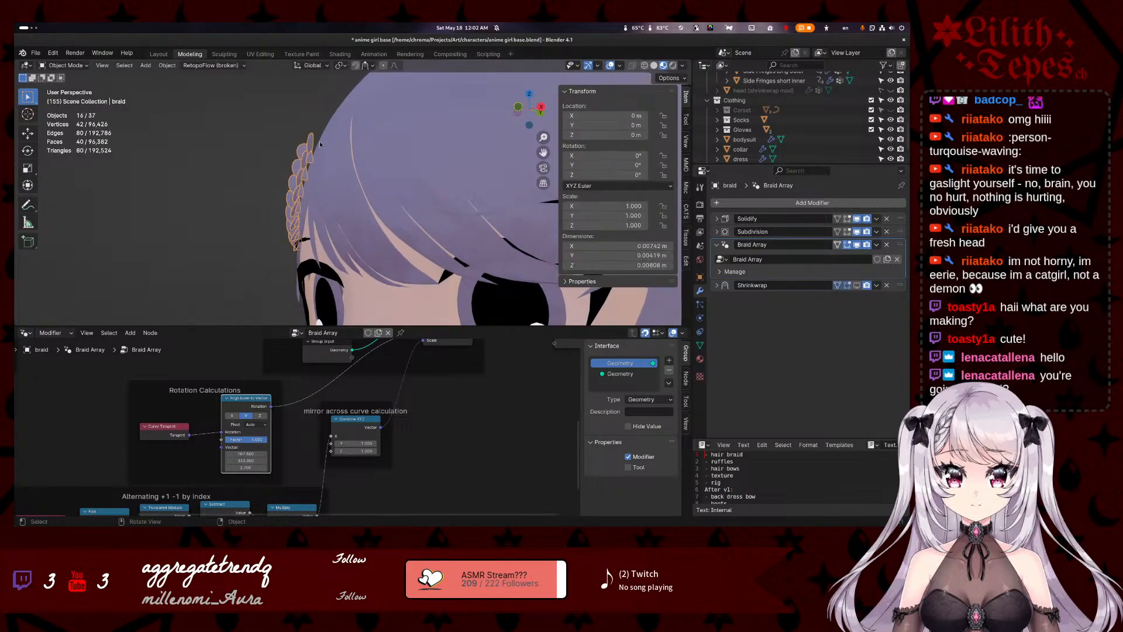
{"action": "key", "text": "g"}
{"action": "left_click", "coordinate": [331, 142]}
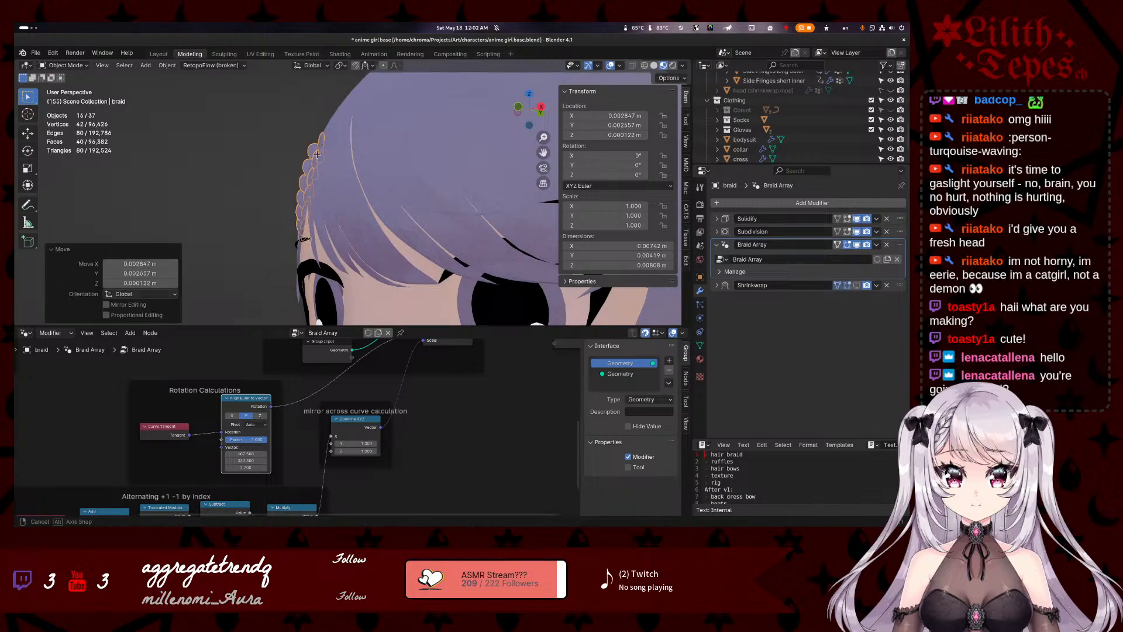
- Nudge the braid object back outward by about 0.00017 m in X and Y and raise it about 0.00012 m
{"action": "middle_click_drag", "start_coordinate": [331, 142], "coordinate": [393, 170]}
{"action": "left_click", "coordinate": [396, 181]}
{"action": "mouse_move", "coordinate": [313, 165]}
{"action": "middle_mouse_down"}
{"action": "mouse_move", "coordinate": [386, 165]}
{"action": "mouse_move", "coordinate": [292, 163]}
{"action": "middle_mouse_up"}
{"action": "left_click", "coordinate": [396, 165]}
{"action": "key", "text": "g"}
{"action": "left_click", "coordinate": [283, 162]}
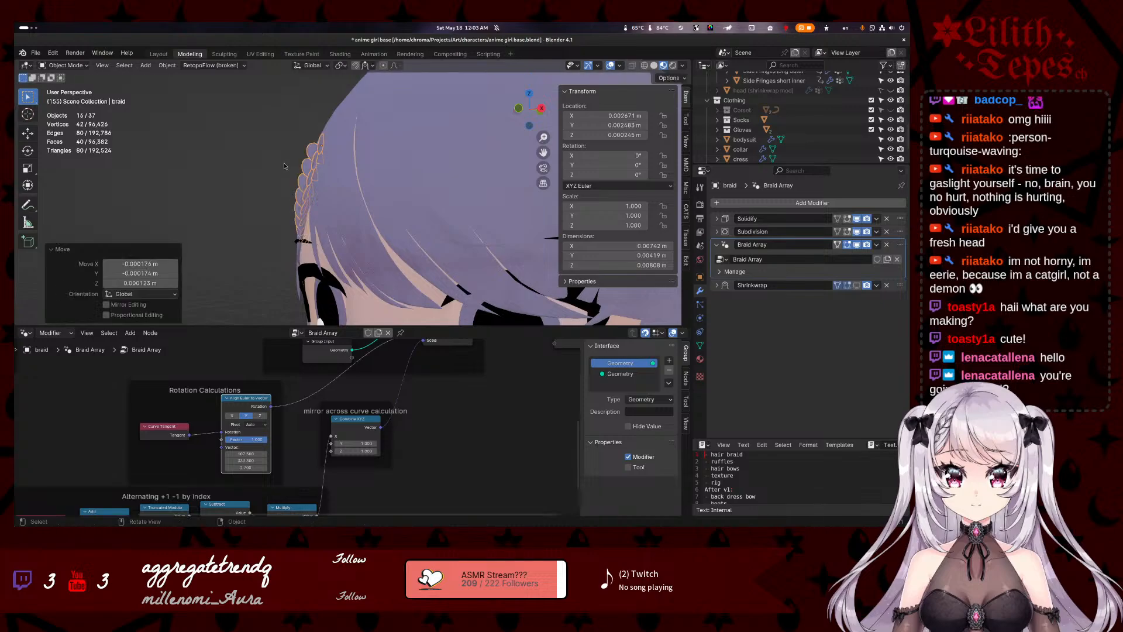
{"action": "scroll", "coordinate": [316, 162], "scroll_direction": "up", "scroll_amount": 5}
{"action": "key", "text": "Tab"}
{"action": "middle_click_drag", "start_coordinate": [345, 161], "coordinate": [325, 148]}
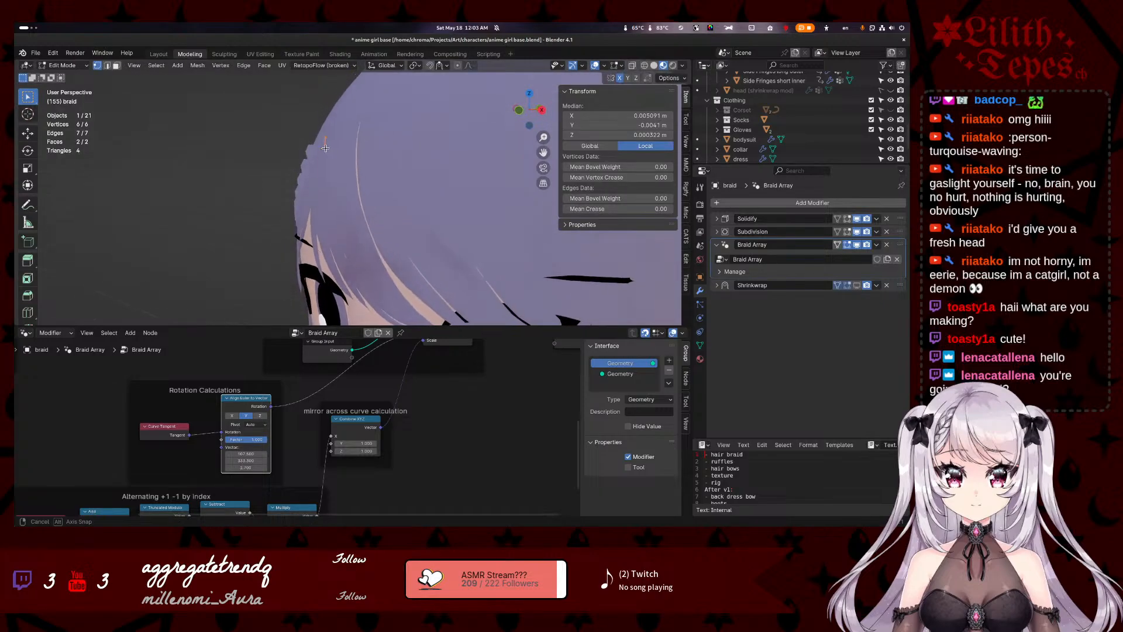
{"action": "key", "text": "g"}
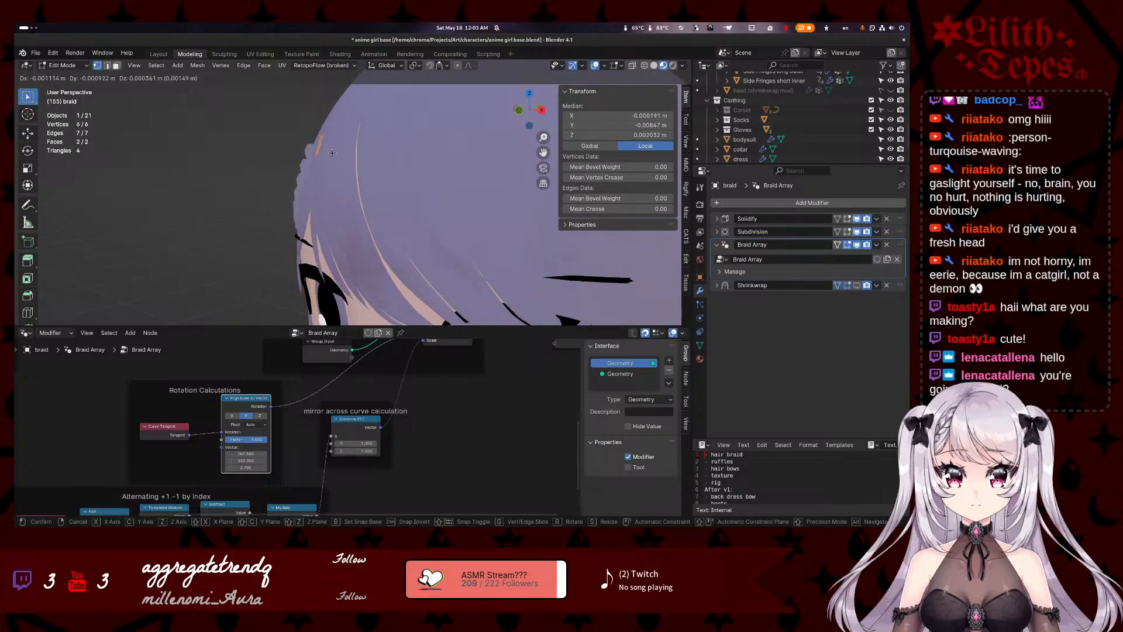
{"action": "left_click", "coordinate": [333, 153]}
{"action": "key", "text": "Tab"}
{"action": "key", "text": "g"}
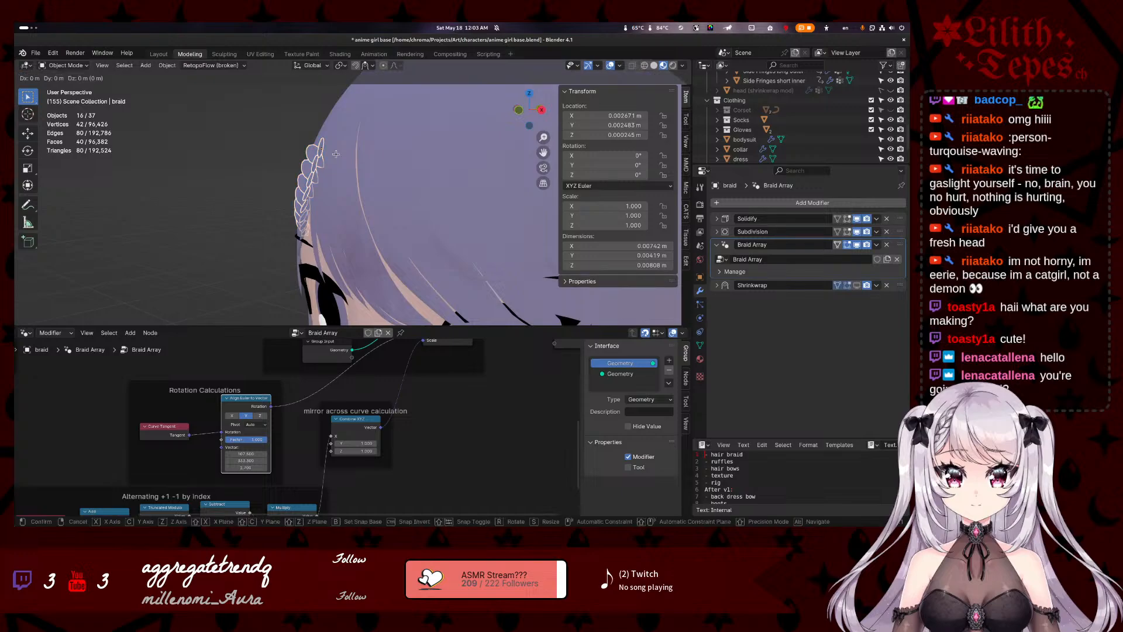
{"action": "right_click", "coordinate": [336, 153]}
- Rotate the braid segment's mesh in Edit Mode by about 4° in a front view of the face
{"action": "key", "text": "Tab"}
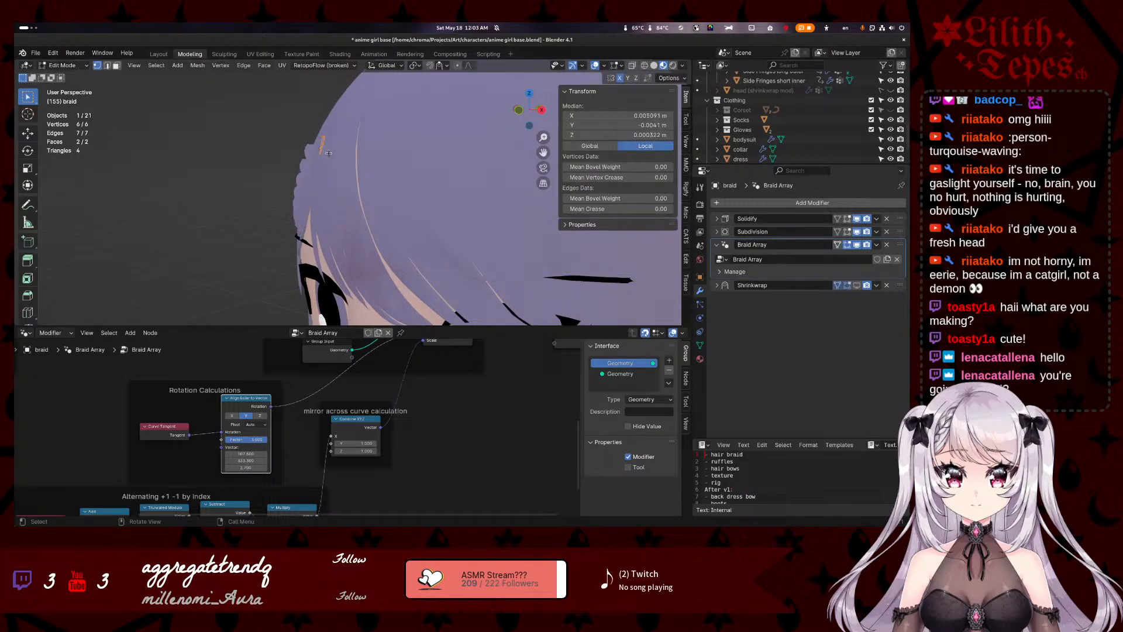
{"action": "middle_click_drag", "start_coordinate": [329, 153], "coordinate": [377, 137]}
{"action": "key", "text": "r"}
{"action": "left_click", "coordinate": [379, 140]}
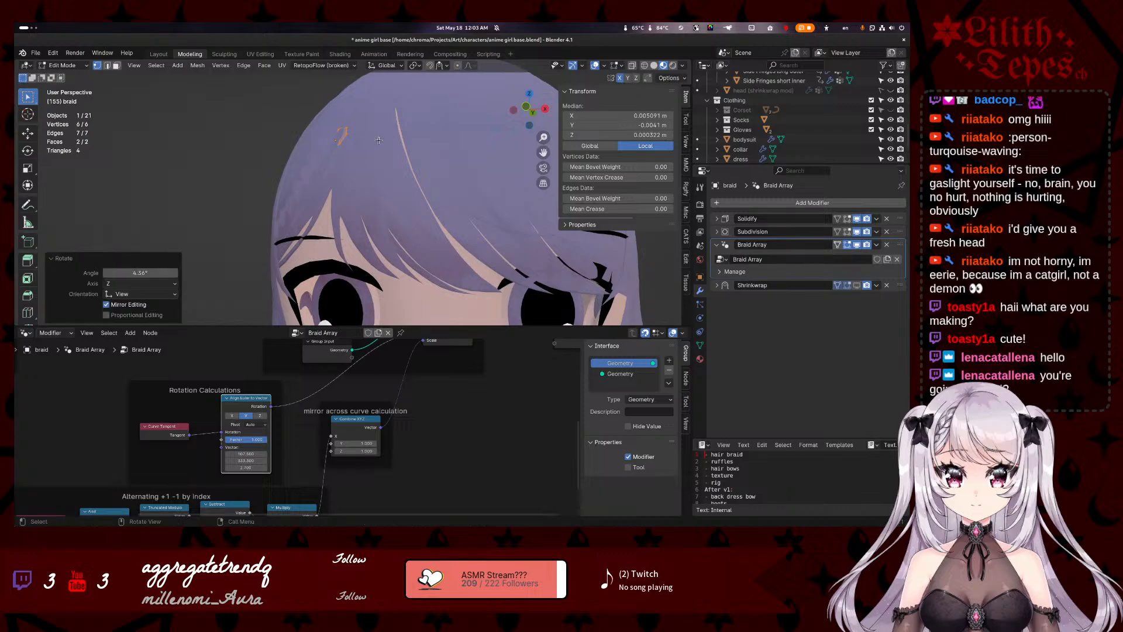
- Rotate the braid segment's mesh about 16° around the global Z axis and shift it about 0.0016 m against the hair
{"action": "key", "text": "g"}
{"action": "right_click", "coordinate": [378, 140]}
{"action": "middle_click_drag", "start_coordinate": [379, 141], "coordinate": [377, 301]}
{"action": "key", "text": "r"}
{"action": "key", "text": "z"}
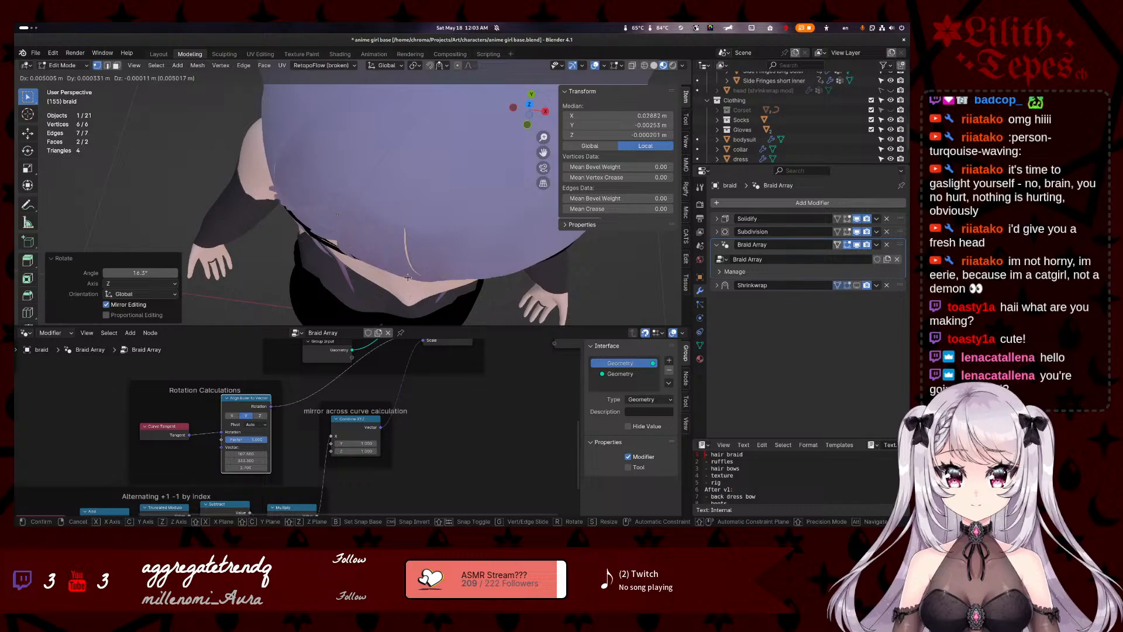
{"action": "left_click", "coordinate": [400, 286]}
{"action": "key", "text": "g"}
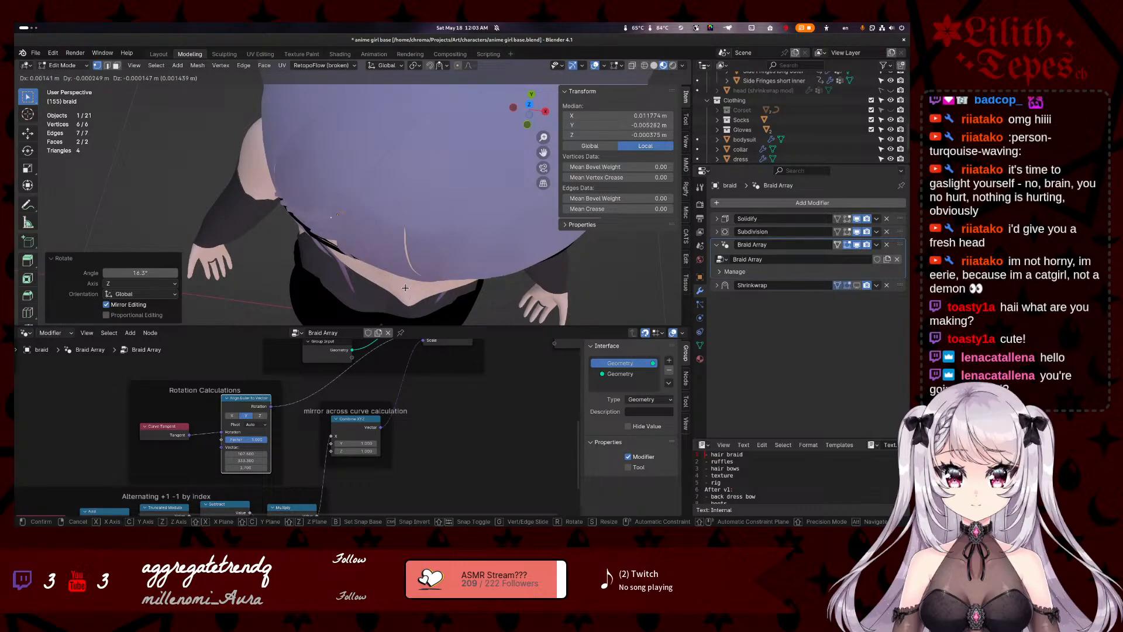
{"action": "left_click", "coordinate": [405, 288]}
- Rotate the braid segment's mesh about 9° around the global Z axis and tilt it around the global X axis
{"action": "mouse_move", "coordinate": [404, 287]}
{"action": "middle_mouse_down"}
{"action": "mouse_move", "coordinate": [531, 166]}
{"action": "mouse_move", "coordinate": [408, 203]}
{"action": "mouse_move", "coordinate": [400, 251]}
{"action": "mouse_move", "coordinate": [450, 201]}
{"action": "mouse_move", "coordinate": [391, 270]}
{"action": "middle_mouse_up"}
{"action": "key", "text": "r"}
{"action": "key", "text": "z"}
{"action": "left_click", "coordinate": [409, 252]}
{"action": "key", "text": "r"}
{"action": "key", "text": "y"}
{"action": "key", "text": "x"}
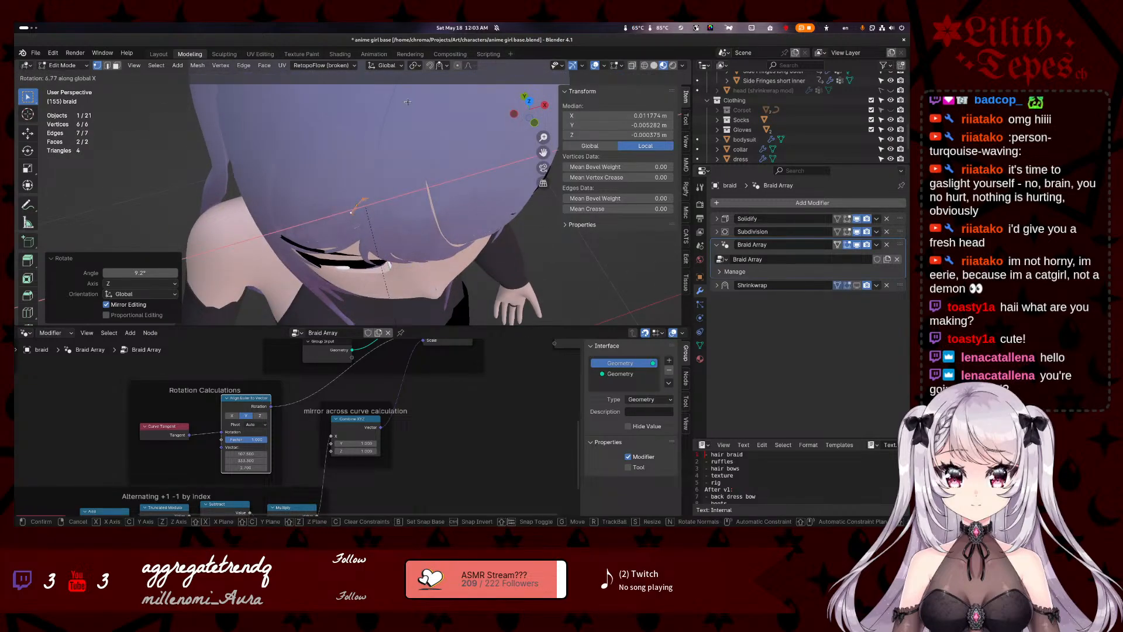
{"action": "left_click", "coordinate": [386, 295]}
- Move the braid segment's mesh about 0.0004 m along the global X axis and return to Object Mode
{"action": "middle_click_drag", "start_coordinate": [385, 139], "coordinate": [306, 94]}
{"action": "key", "text": "g"}
{"action": "key", "text": "x"}
{"action": "left_click", "coordinate": [279, 83]}
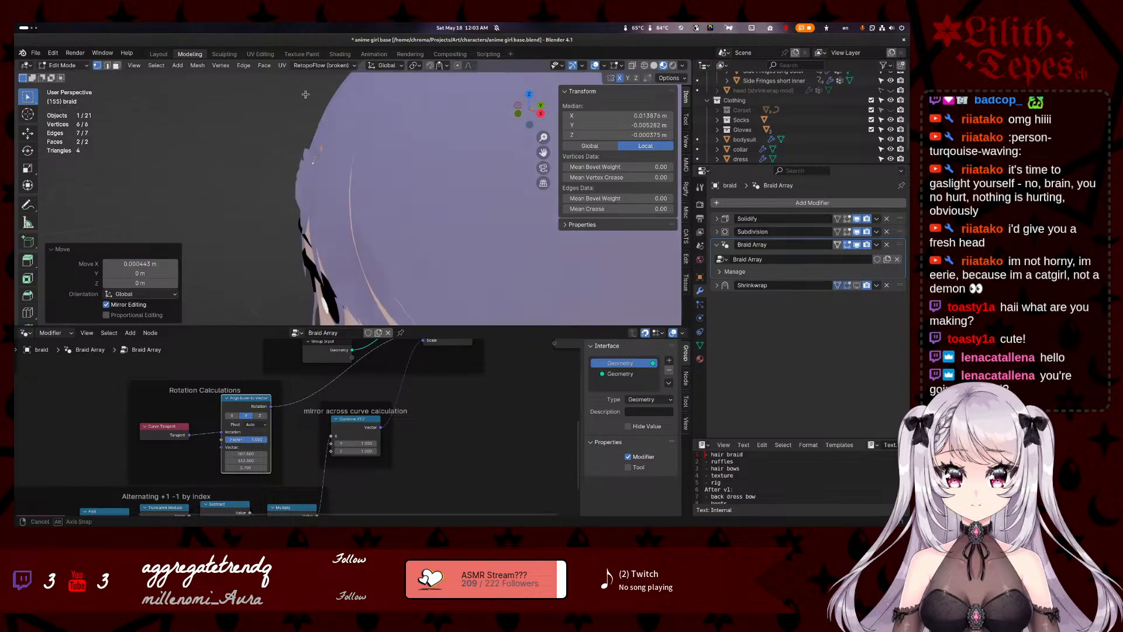
{"action": "key", "text": "Tab"}
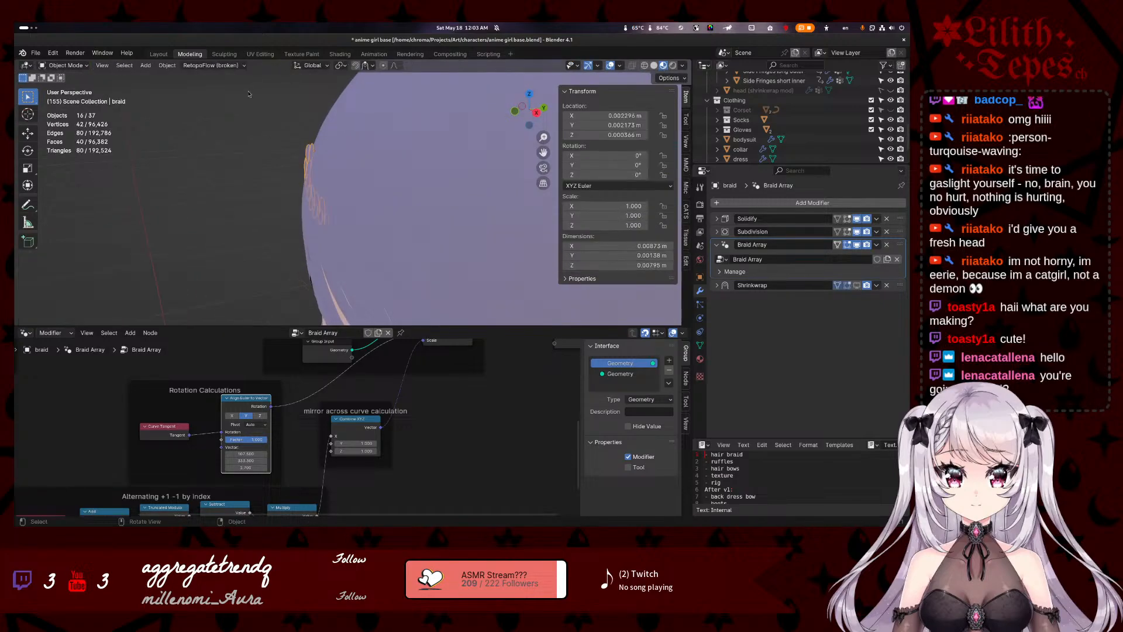
{"action": "middle_click_drag", "start_coordinate": [280, 101], "coordinate": [430, 194]}
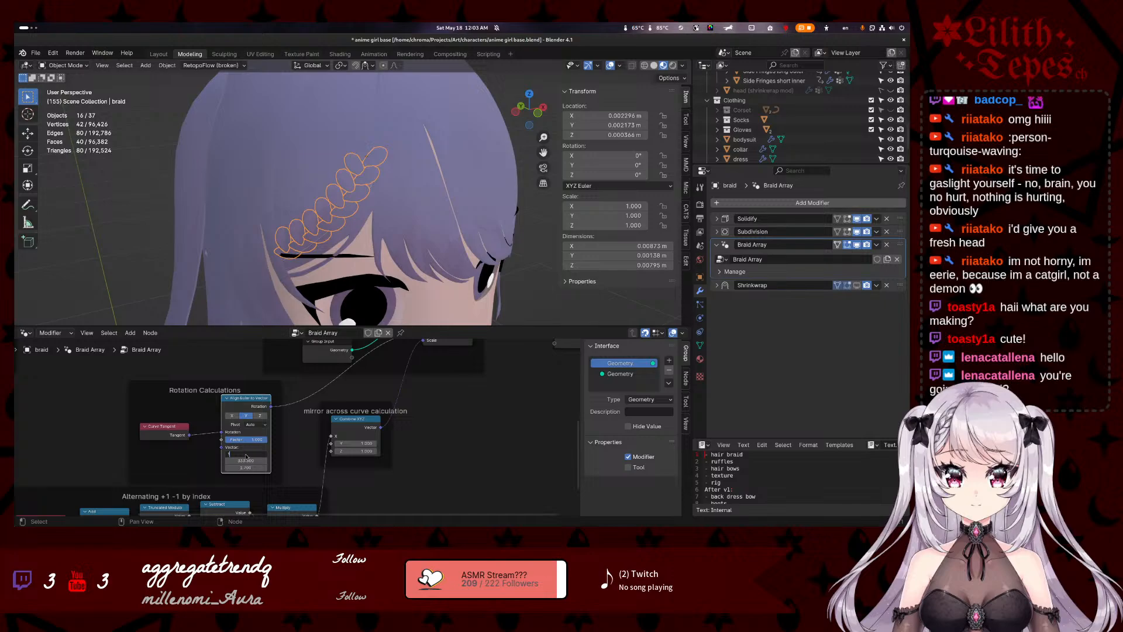
- Set all three Vector values of the alignment node in the Rotation Calculations frame to 1
{"action": "key", "text": "Return"}
{"action": "type", "text": "0"}
{"action": "key", "text": "Return"}
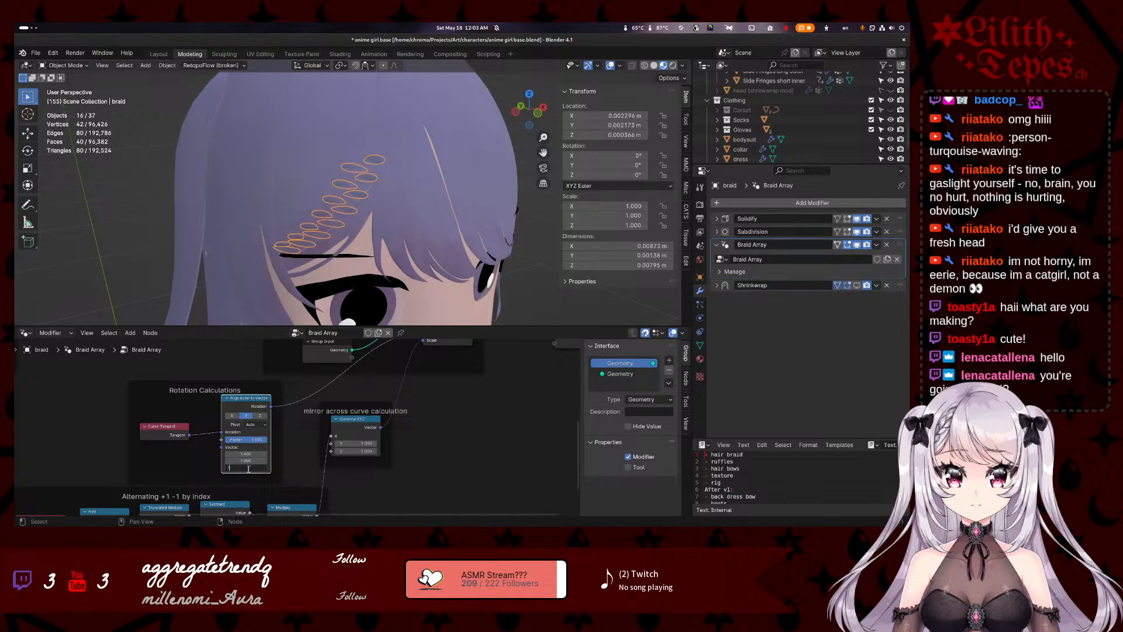
{"action": "key", "text": "Return"}
- Try to rotate the braid segment's mesh around the global X axis in Edit Mode
{"action": "middle_click_drag", "start_coordinate": [412, 245], "coordinate": [333, 215]}
{"action": "key", "text": "Tab"}
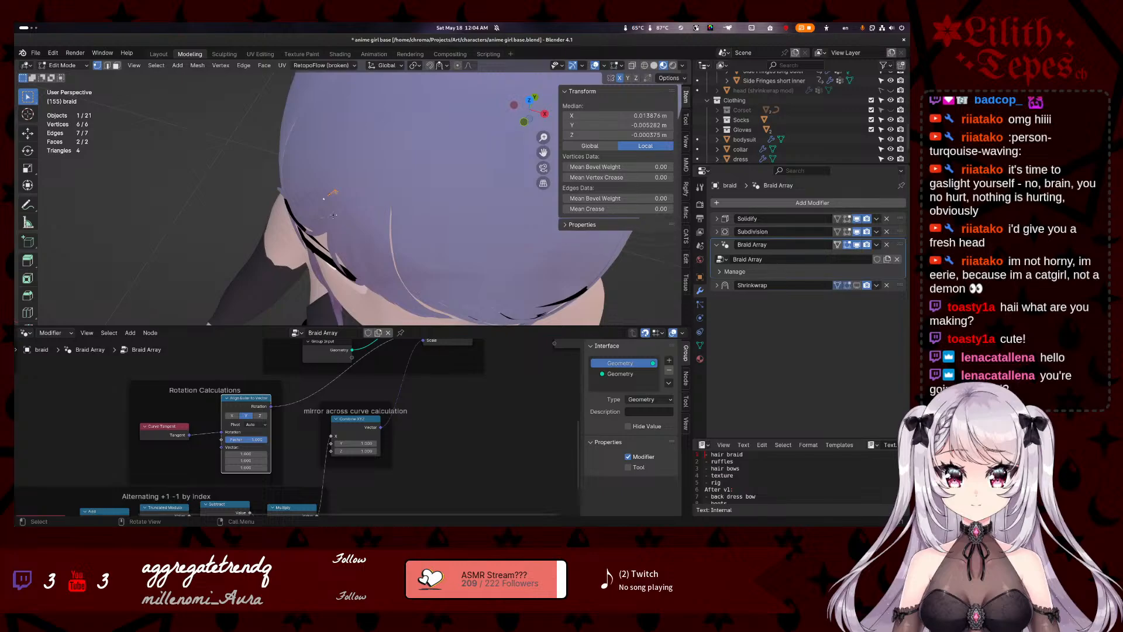
{"action": "key", "text": "r"}
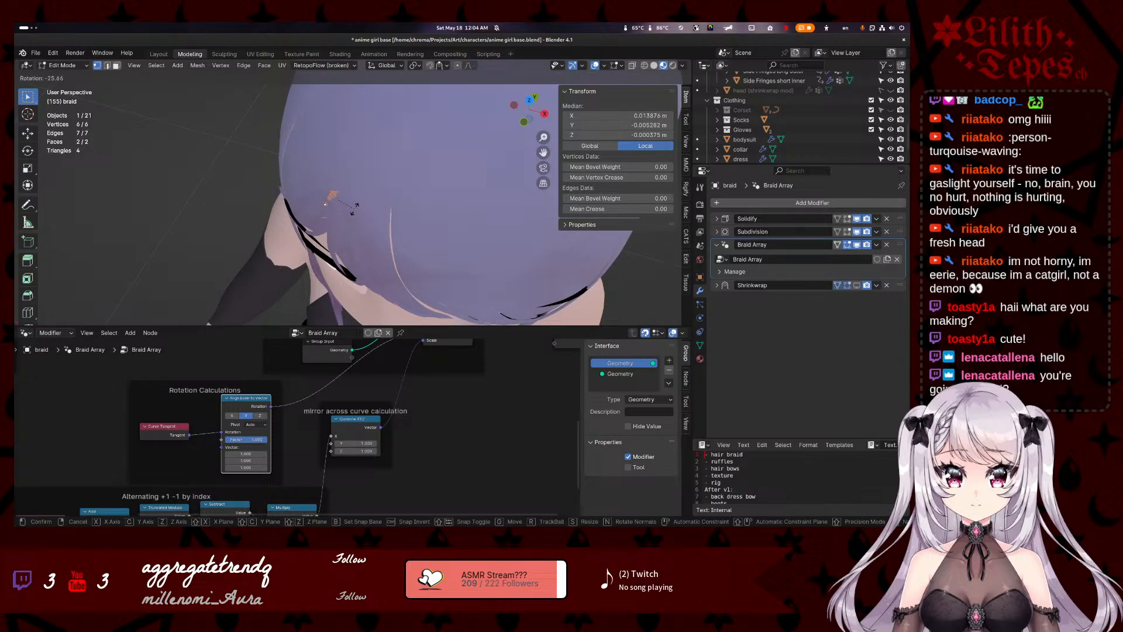
{"action": "key", "text": "x"}
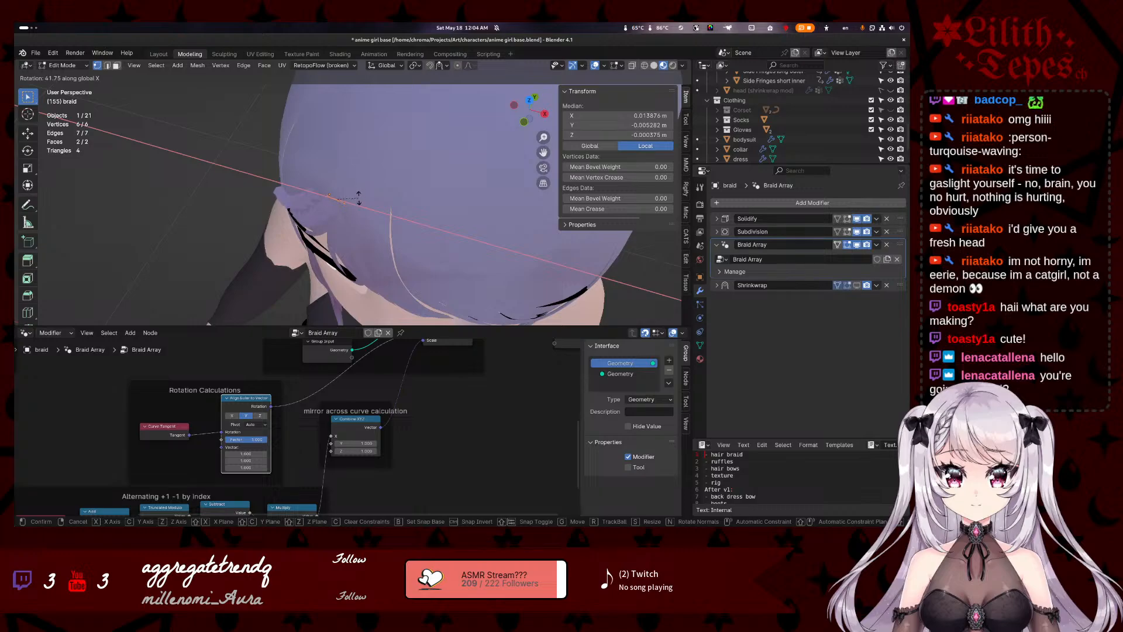
{"action": "left_click", "coordinate": [356, 222]}
{"action": "key", "text": "Tab"}
{"action": "middle_click_drag", "start_coordinate": [357, 222], "coordinate": [373, 238]}
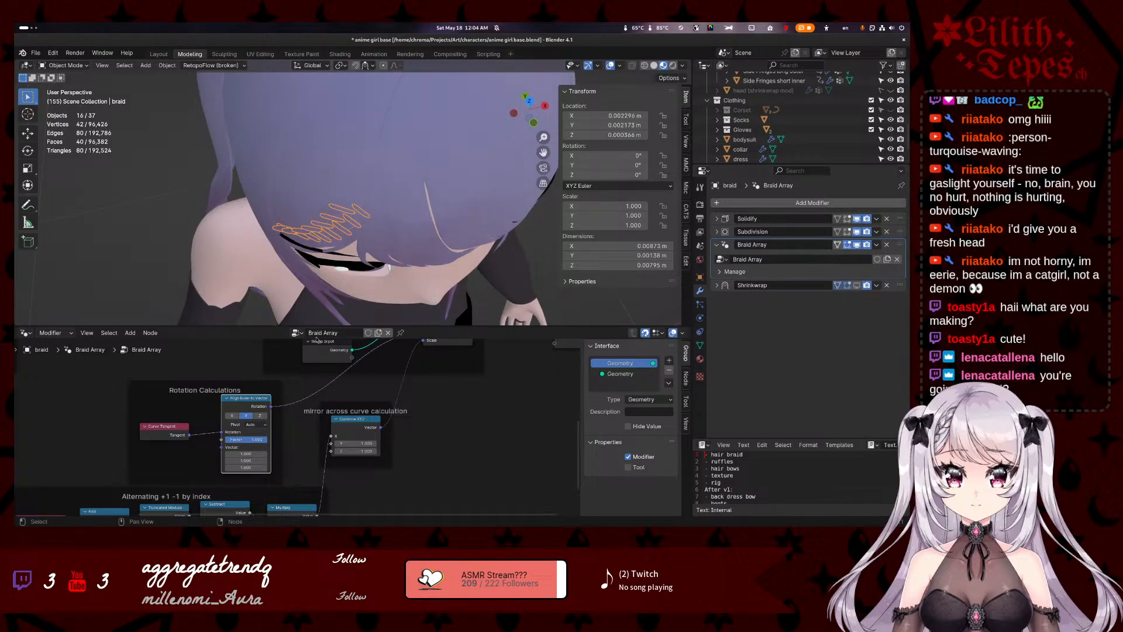
{"action": "key", "text": "Tab"}
{"action": "key", "text": "r"}
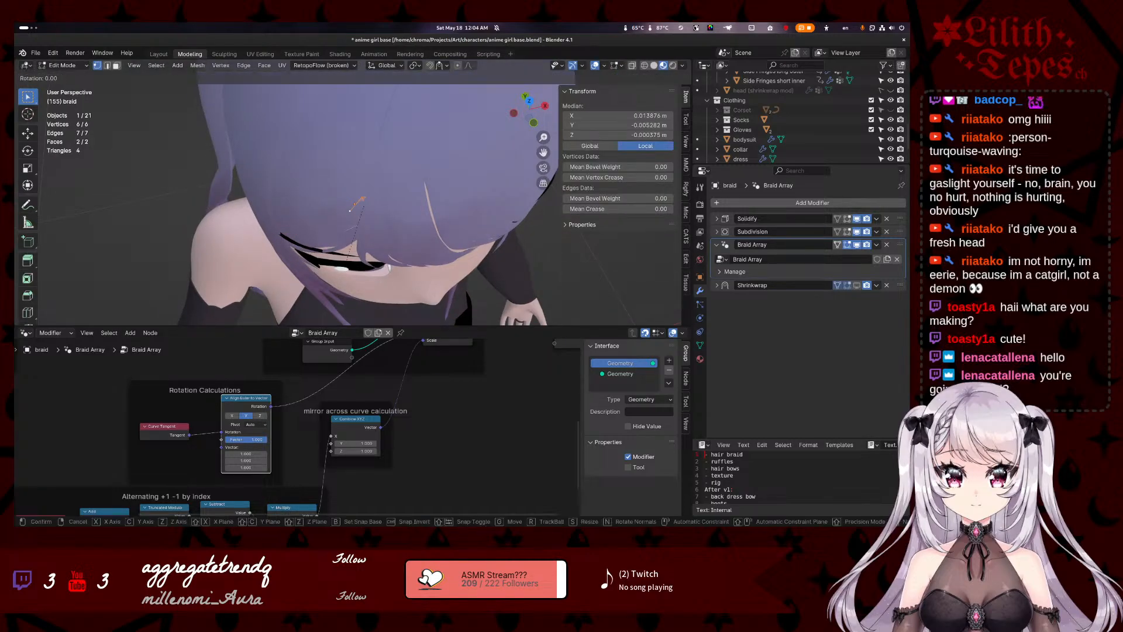
{"action": "key", "text": "Escape"}
{"action": "middle_click_drag", "start_coordinate": [350, 210], "coordinate": [331, 191]}
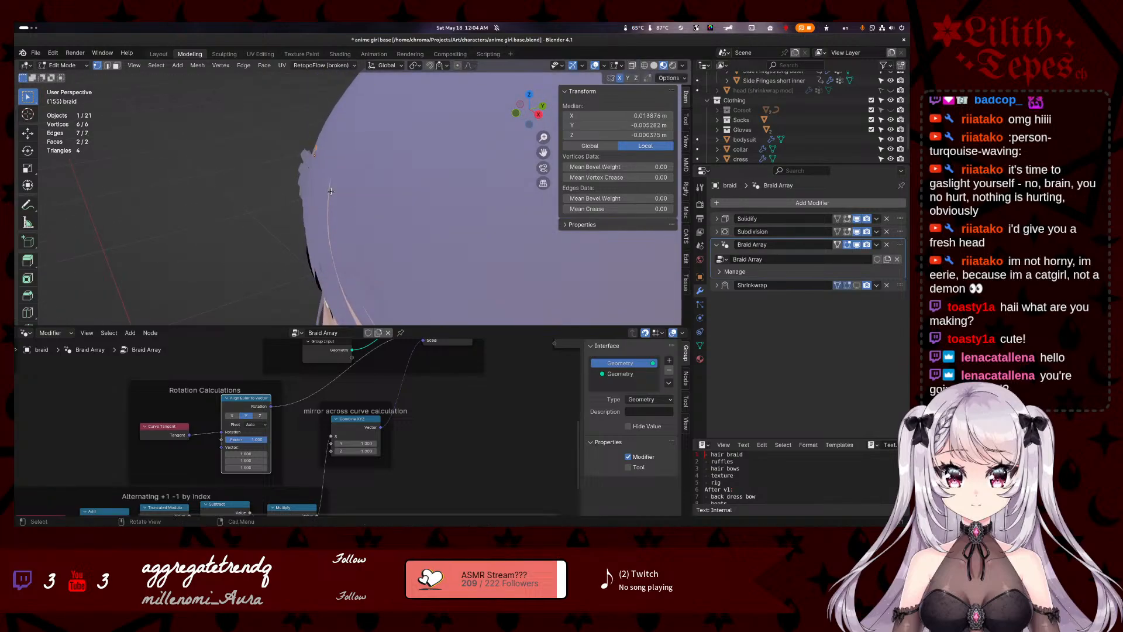
{"action": "key", "text": "g"}
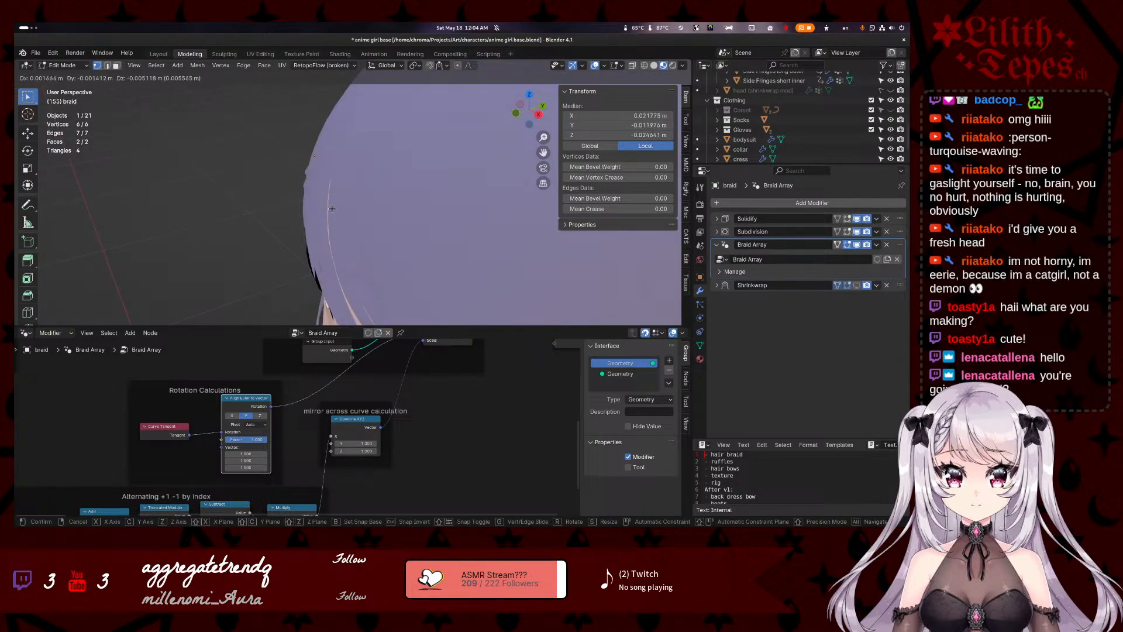
{"action": "right_click", "coordinate": [331, 206]}
{"action": "middle_click_drag", "start_coordinate": [331, 206], "coordinate": [374, 218]}
{"action": "middle_click_drag", "start_coordinate": [252, 234], "coordinate": [282, 245]}
{"action": "key", "text": "Tab"}
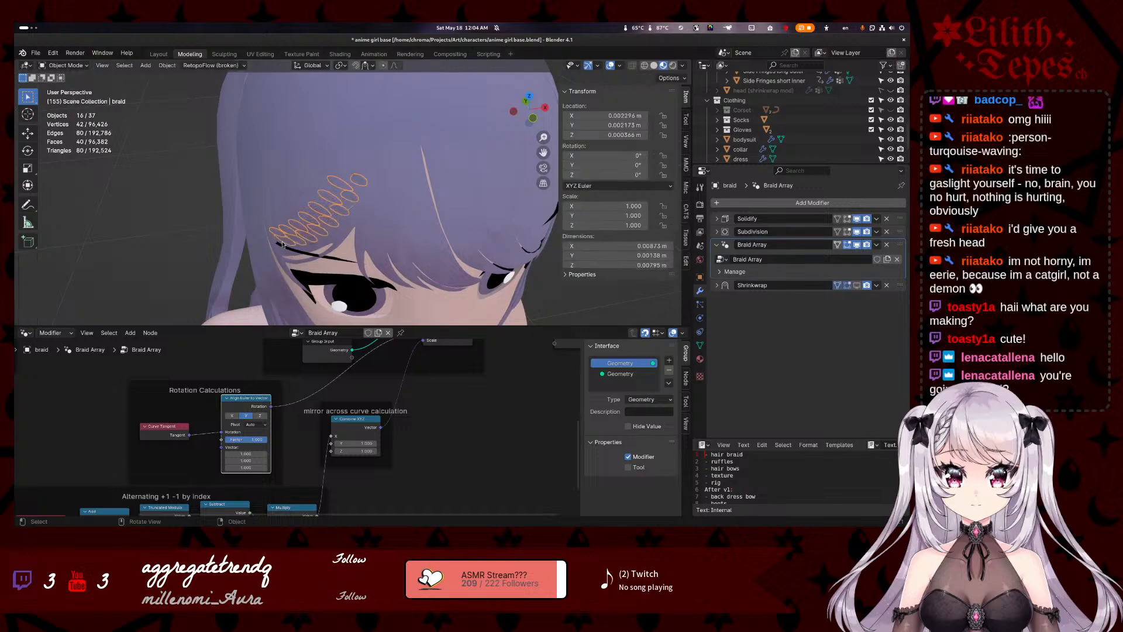
- Switch the alignment axis of the node in the Rotation Calculations frame to Z and experiment with its Vector values
{"action": "left_click", "coordinate": [233, 415]}
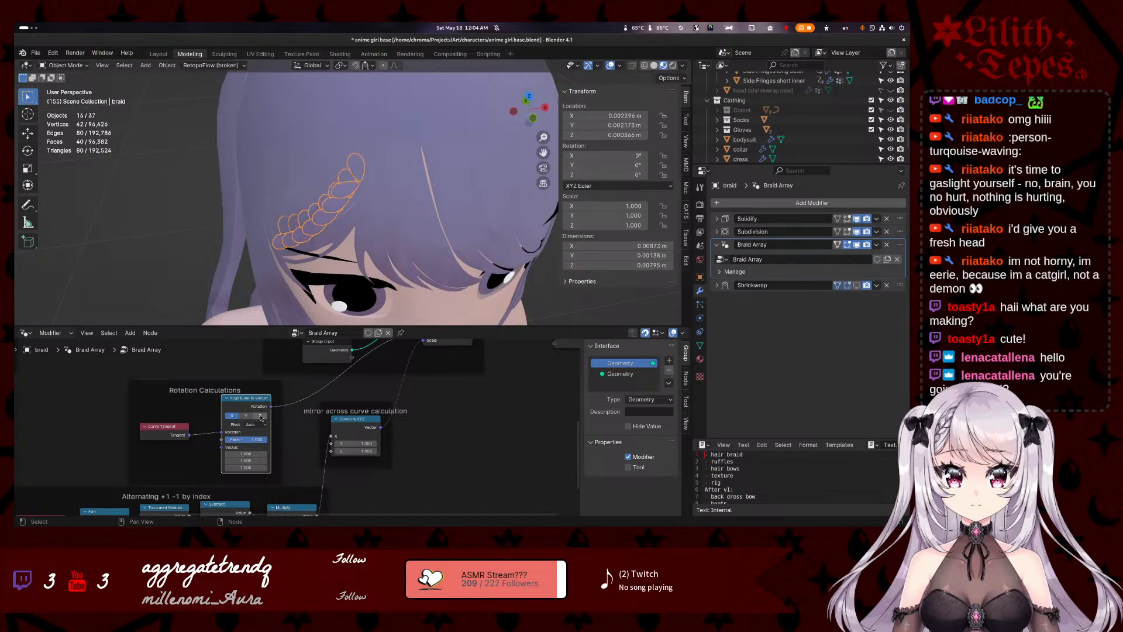
{"action": "left_click", "coordinate": [260, 416]}
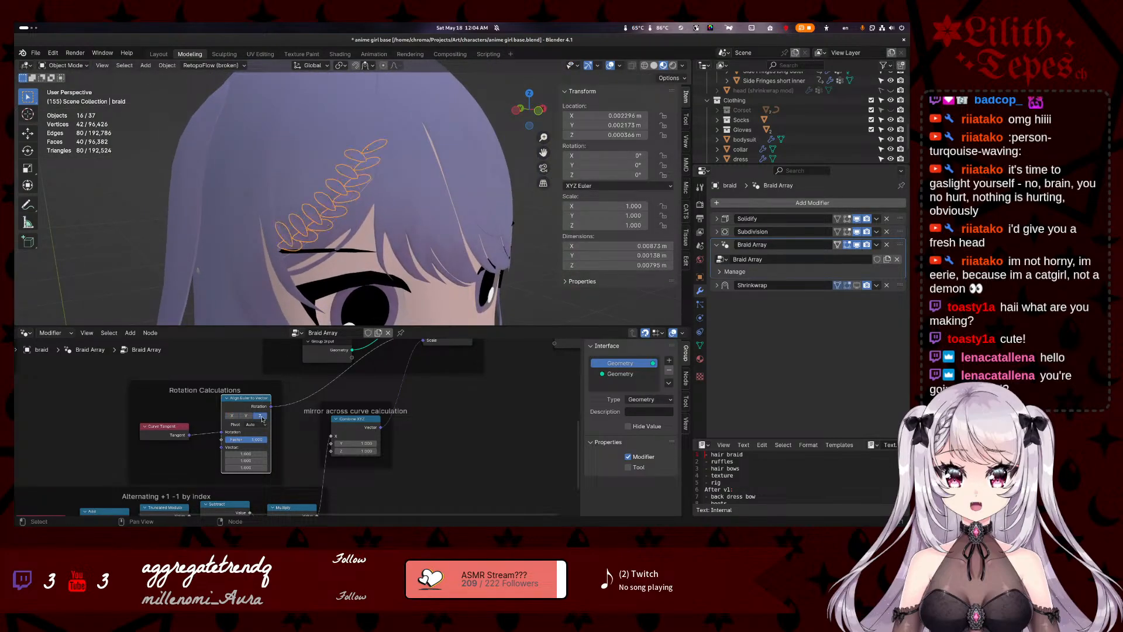
{"action": "middle_click_drag", "start_coordinate": [328, 234], "coordinate": [274, 341]}
{"action": "mouse_move", "coordinate": [252, 454]}
{"action": "left_mouse_down"}
{"action": "mouse_move", "coordinate": [310, 454]}
{"action": "mouse_move", "coordinate": [267, 460]}
{"action": "left_mouse_up"}
{"action": "key", "text": "ctrl+z"}
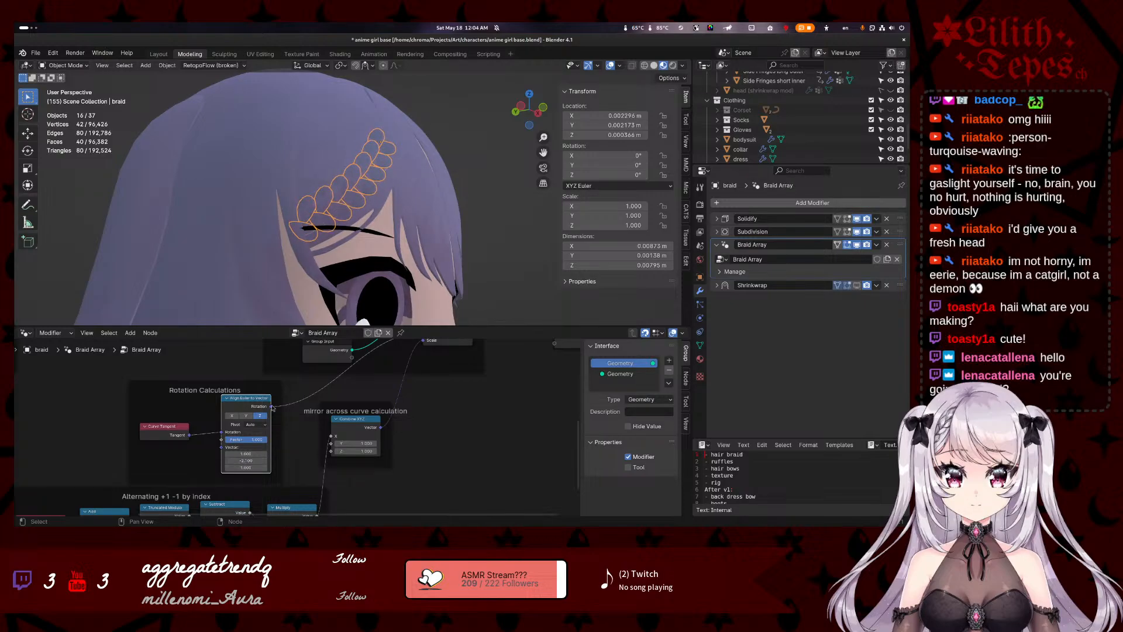
- Set the alignment node's Vector Y to -1 and adjust its Z value to orient the braid segments along the hair
{"action": "middle_click_drag", "start_coordinate": [344, 298], "coordinate": [224, 119]}
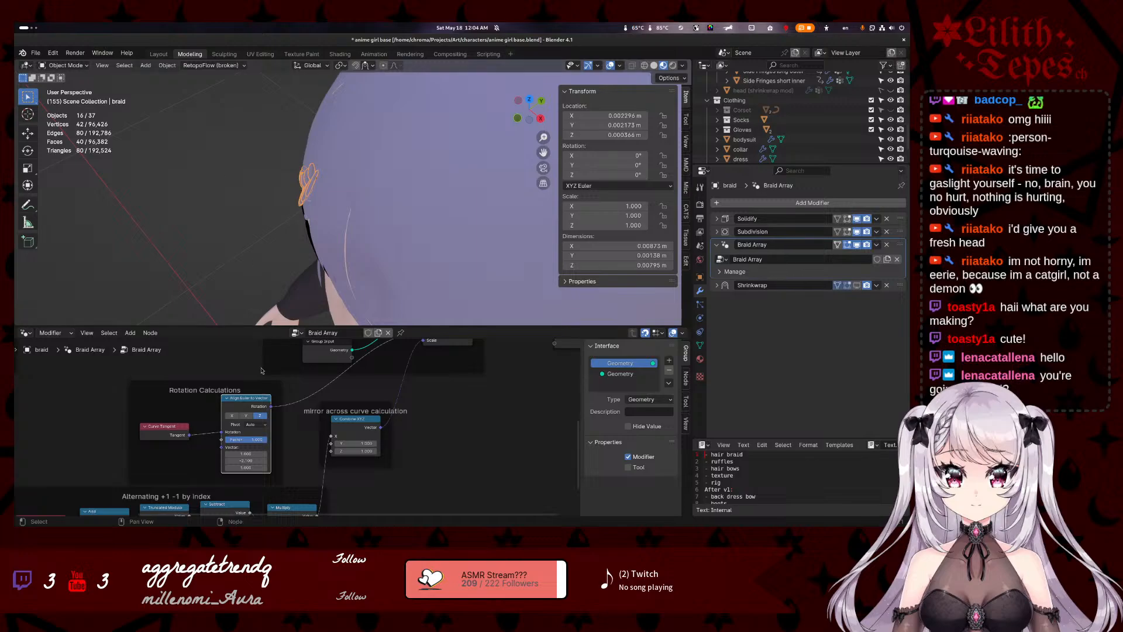
{"action": "left_click_drag", "start_coordinate": [249, 467], "coordinate": [259, 468]}
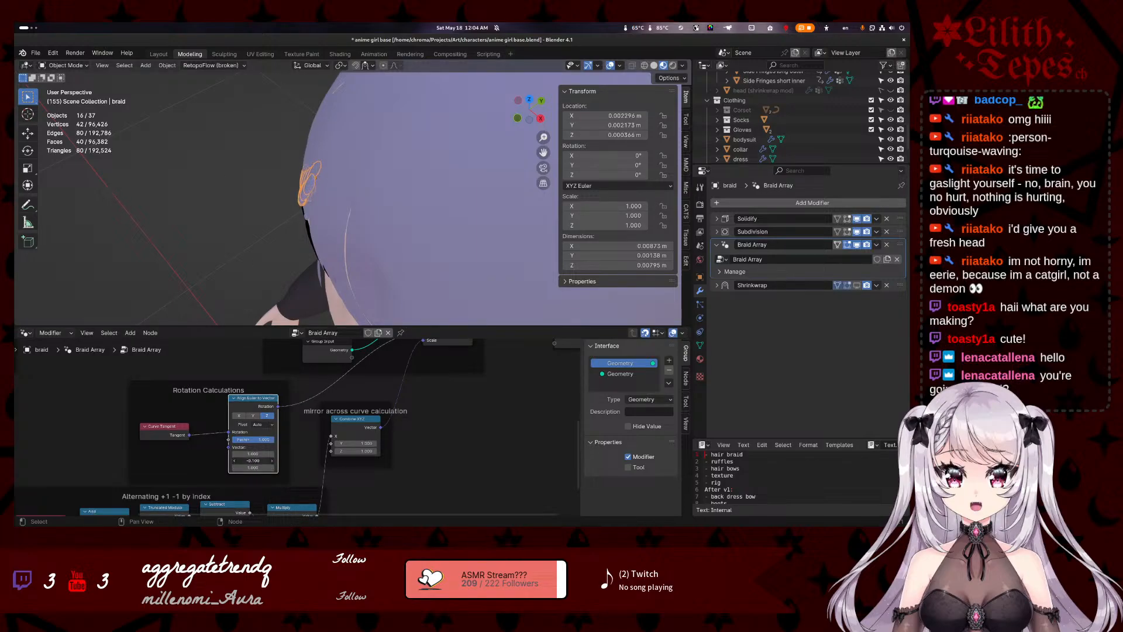
{"action": "left_click_drag", "start_coordinate": [252, 468], "coordinate": [231, 467]}
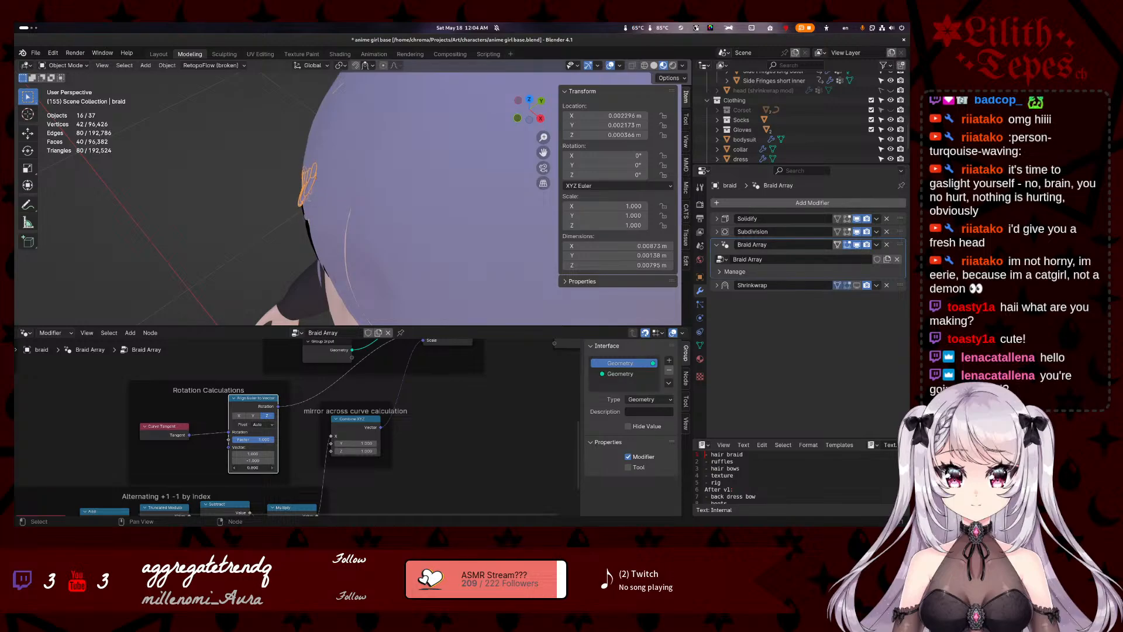
{"action": "left_click_drag", "start_coordinate": [253, 454], "coordinate": [241, 453]}
- Rotate the braid segment's mesh in Edit Mode from a side view of the head to flatten it against the hair, and save the file
{"action": "middle_click_drag", "start_coordinate": [225, 205], "coordinate": [311, 179]}
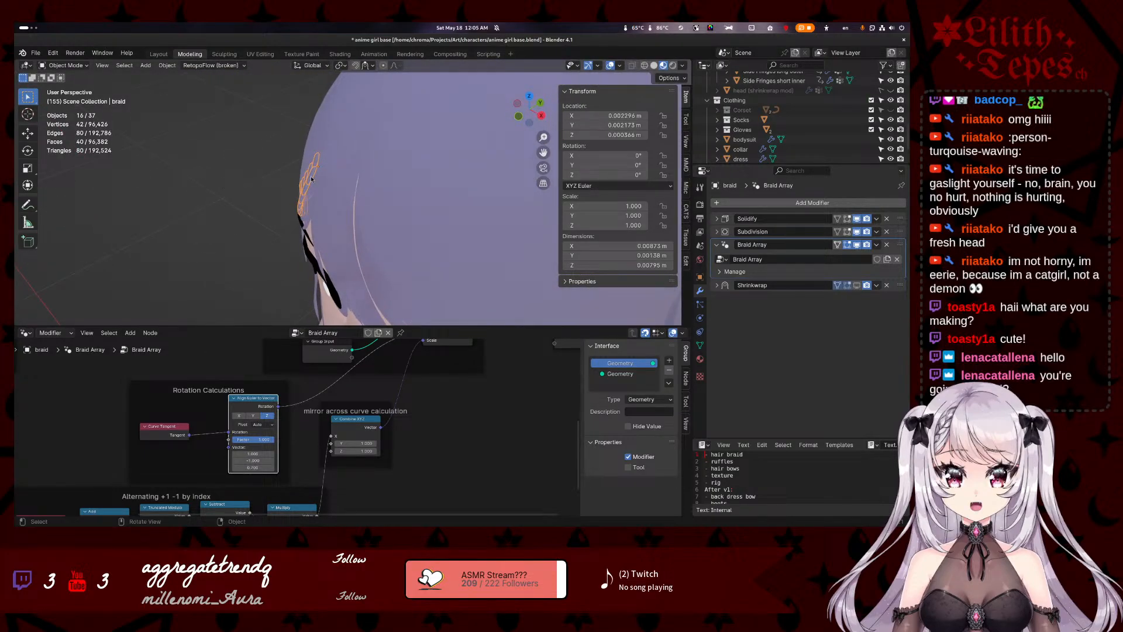
{"action": "key", "text": "Tab"}
{"action": "key", "text": "r"}
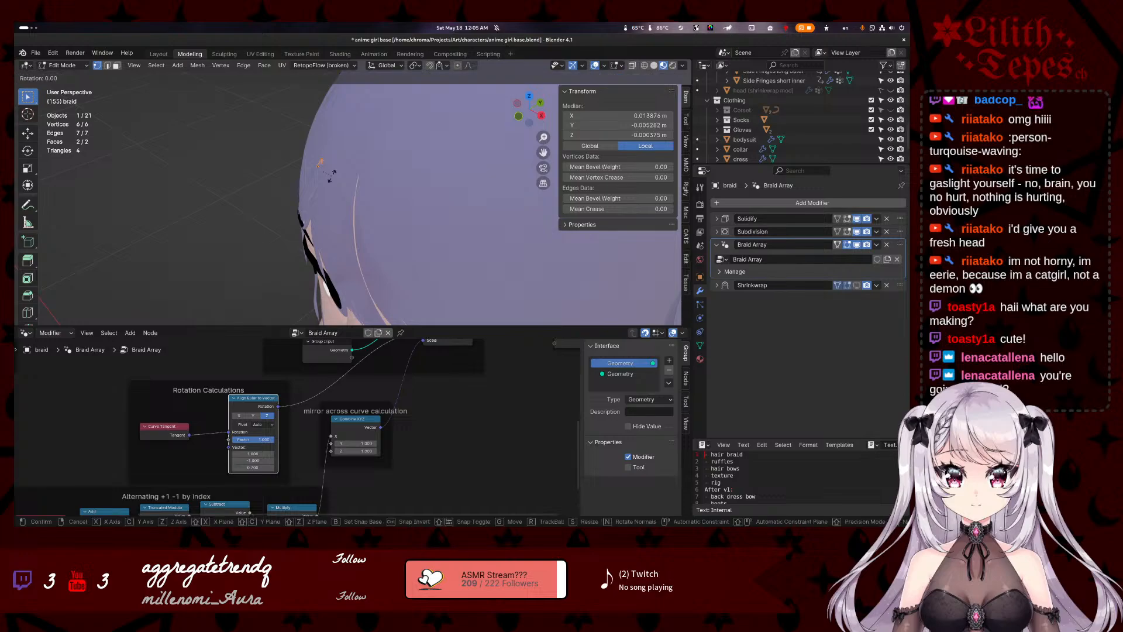
{"action": "left_click", "coordinate": [332, 173]}
{"action": "key", "text": "Tab"}
{"action": "mouse_move", "coordinate": [316, 186]}
{"action": "middle_mouse_down"}
{"action": "mouse_move", "coordinate": [361, 159]}
{"action": "mouse_move", "coordinate": [441, 261]}
{"action": "mouse_move", "coordinate": [67, 164]}
{"action": "mouse_move", "coordinate": [317, 194]}
{"action": "middle_mouse_up"}
{"action": "key", "text": "ctrl+s"}
{"action": "left_click", "coordinate": [343, 232]}
{"action": "left_click", "coordinate": [322, 179]}
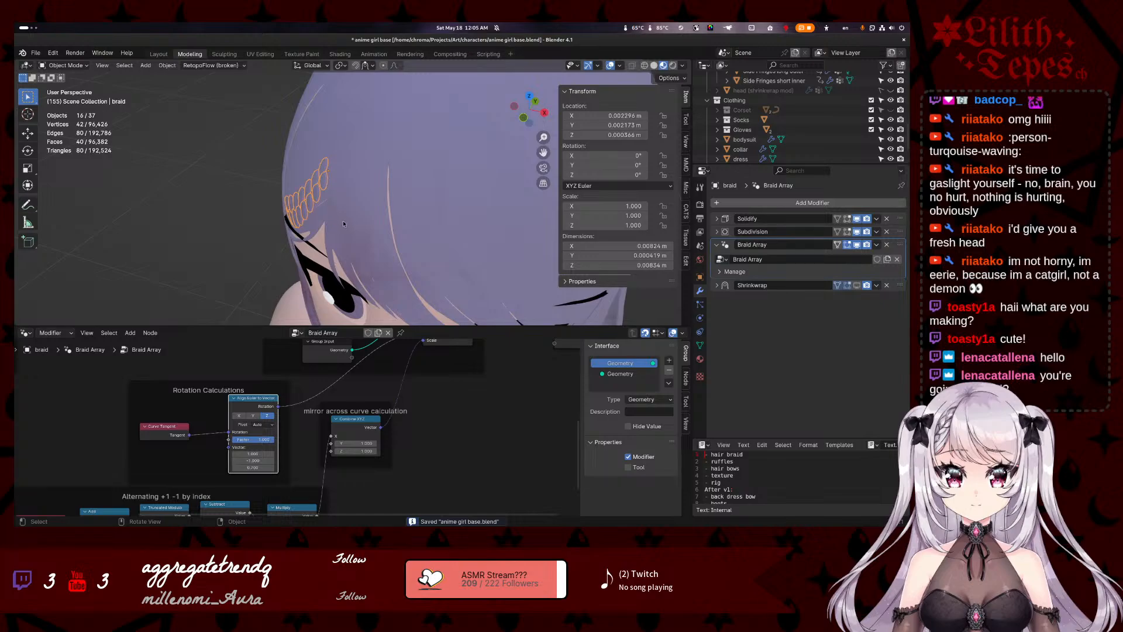
- Delete the unconnected vector node above the frame that samples normals from the bangs
{"action": "scroll", "coordinate": [137, 413], "scroll_direction": "up", "scroll_amount": 3}
{"action": "middle_click_drag", "start_coordinate": [137, 413], "coordinate": [231, 478]}
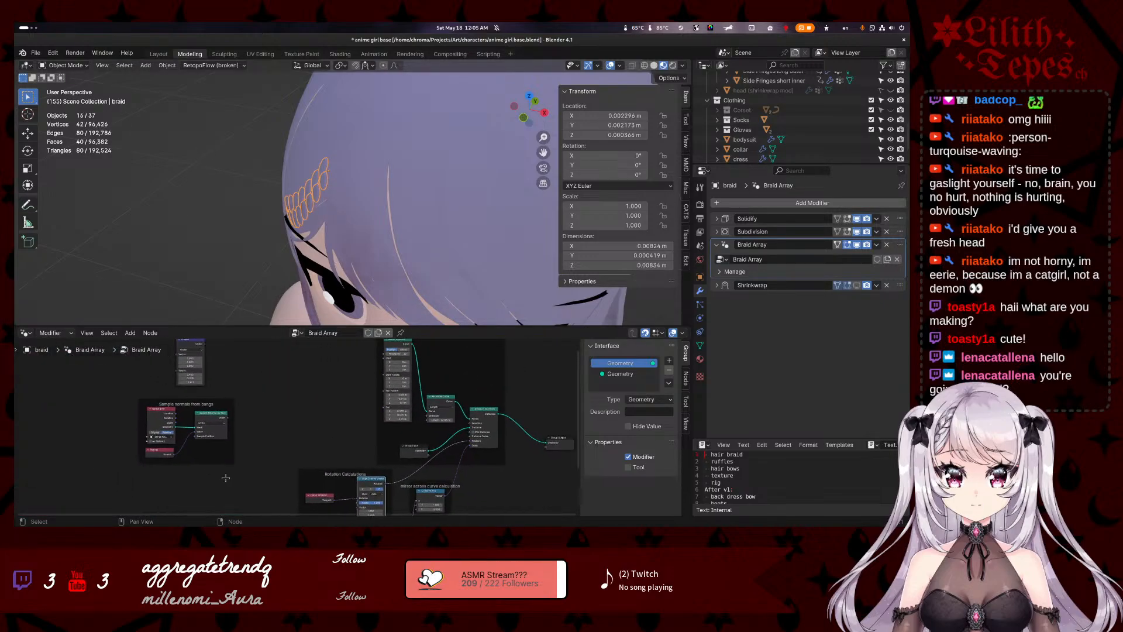
{"action": "middle_click_drag", "start_coordinate": [287, 415], "coordinate": [194, 452]}
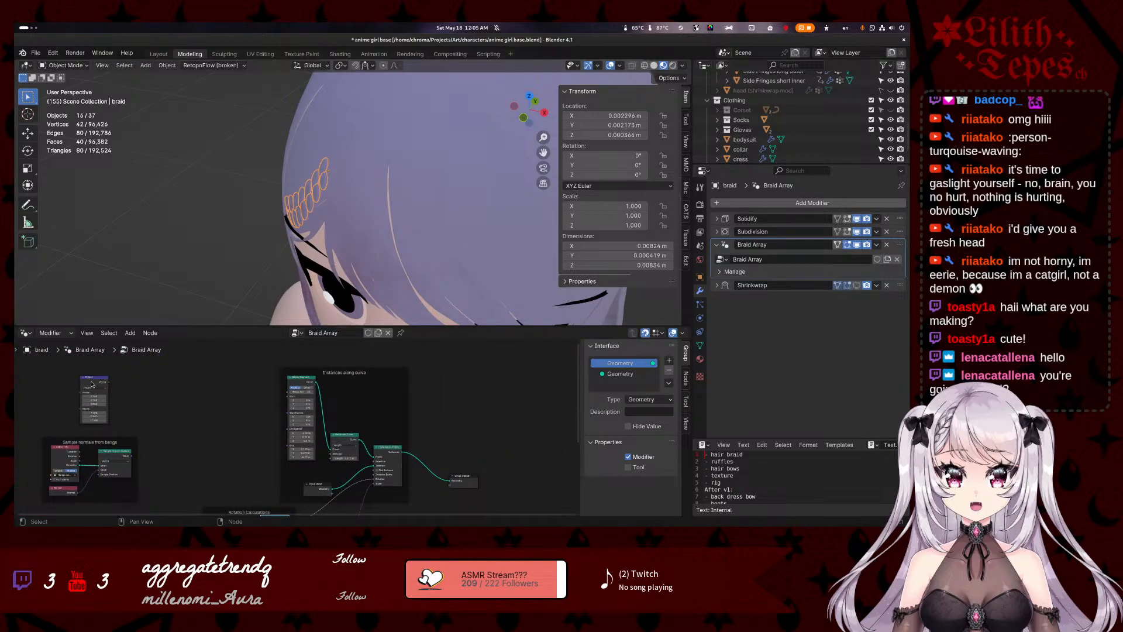
{"action": "key", "text": "x"}
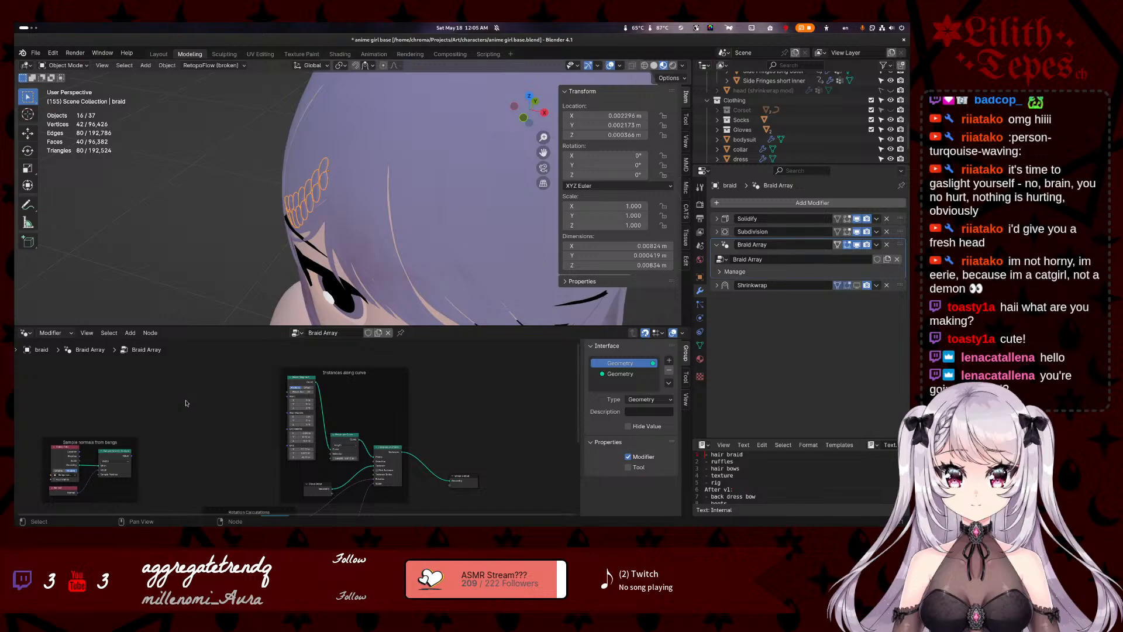
- Insert a Join Geometry node between the instancing node and the Group Output, moving the Group Output aside for space
{"action": "middle_click_drag", "start_coordinate": [186, 404], "coordinate": [114, 372]}
{"action": "scroll", "coordinate": [370, 406], "scroll_direction": "up", "scroll_amount": 1}
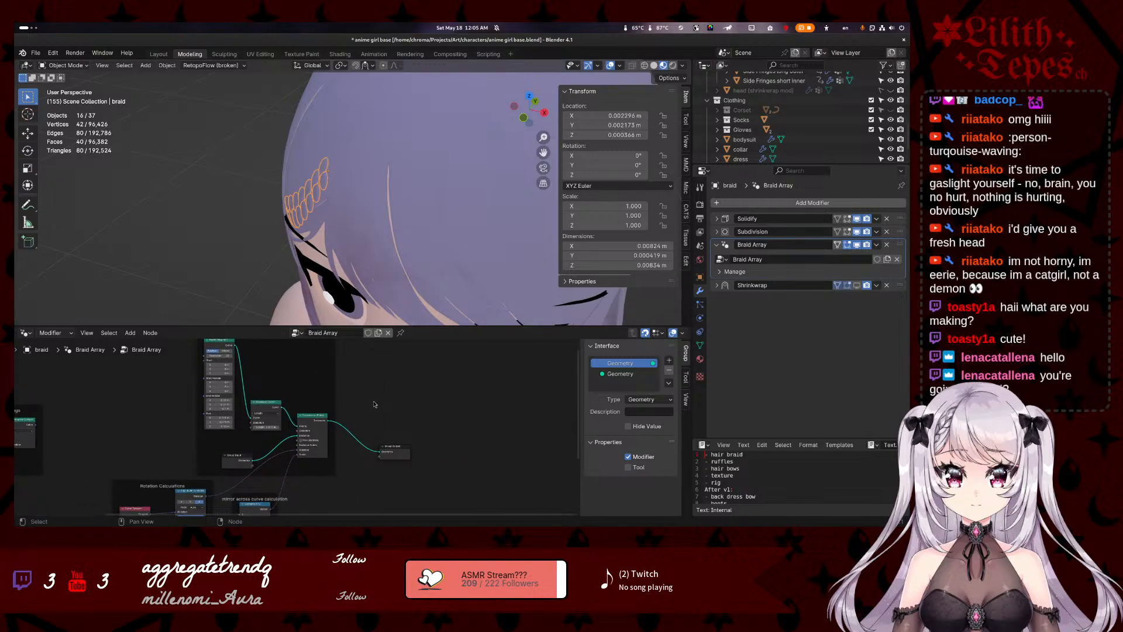
{"action": "key", "text": "shift+a"}
{"action": "type", "text": "combine ge"}
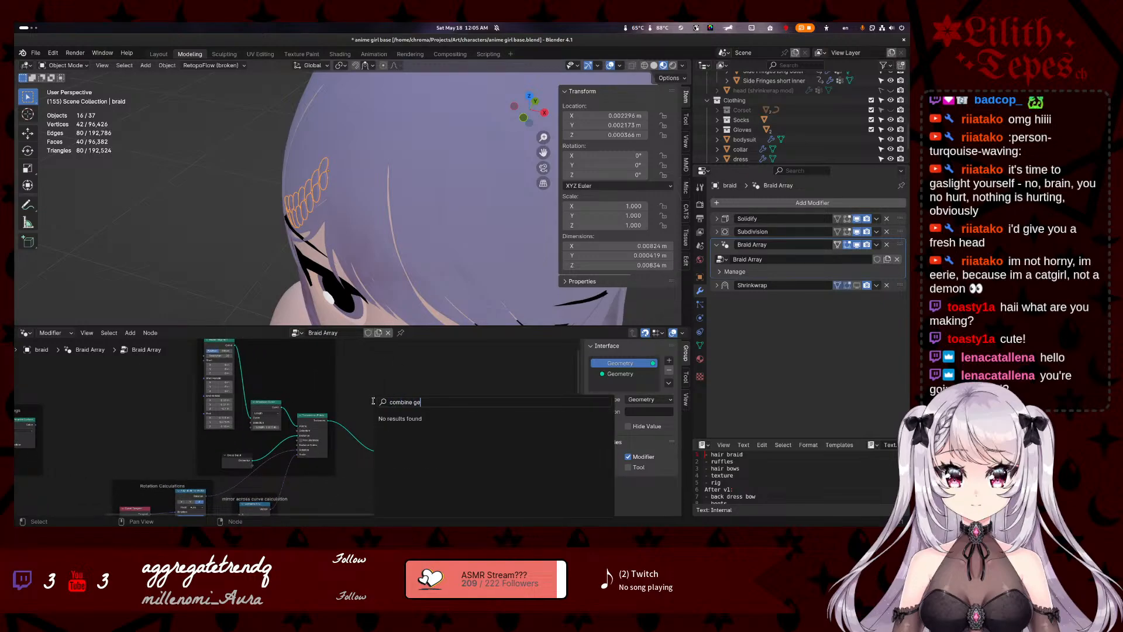
{"action": "type", "text": "geometry"}
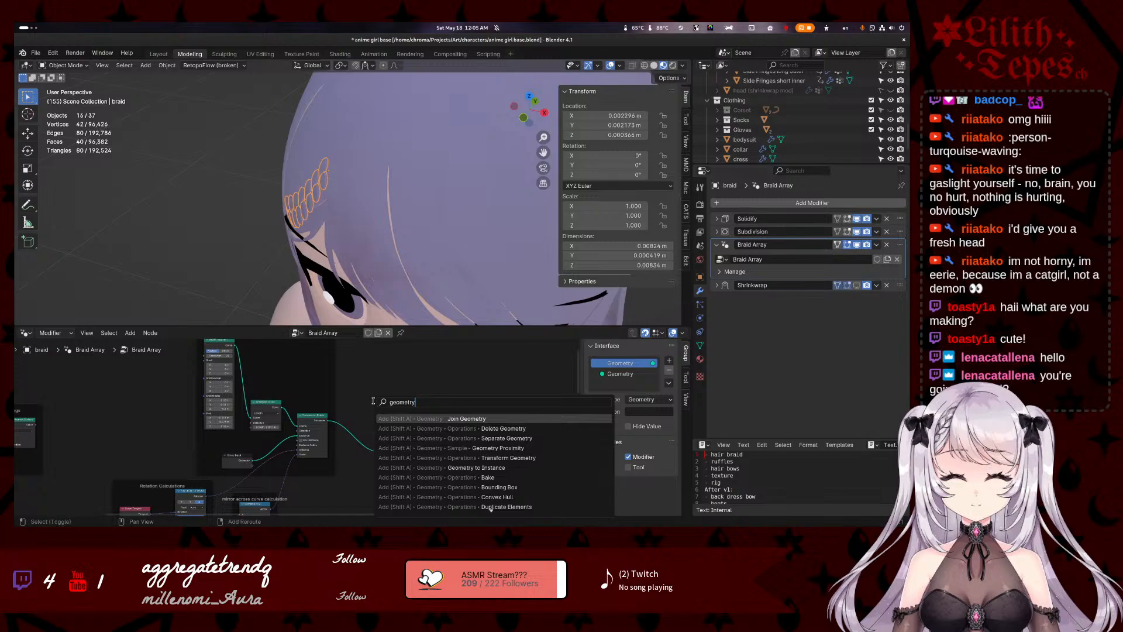
{"action": "key", "text": "Return"}
{"action": "left_click", "coordinate": [372, 401]}
{"action": "left_click_drag", "start_coordinate": [395, 450], "coordinate": [438, 430]}
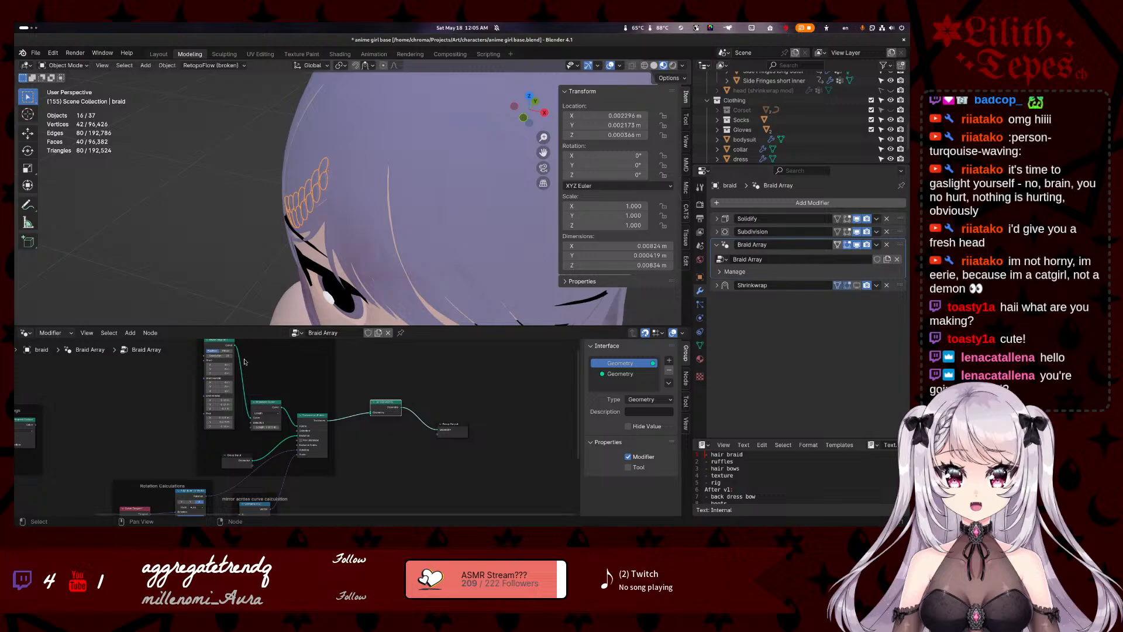
- Connect the output of the curve node in the "Instances along curve" frame to the Join Geometry node and save the file
{"action": "middle_click_drag", "start_coordinate": [244, 363], "coordinate": [237, 378]}
{"action": "left_click_drag", "start_coordinate": [228, 365], "coordinate": [364, 433]}
{"action": "middle_click_drag", "start_coordinate": [275, 219], "coordinate": [334, 231]}
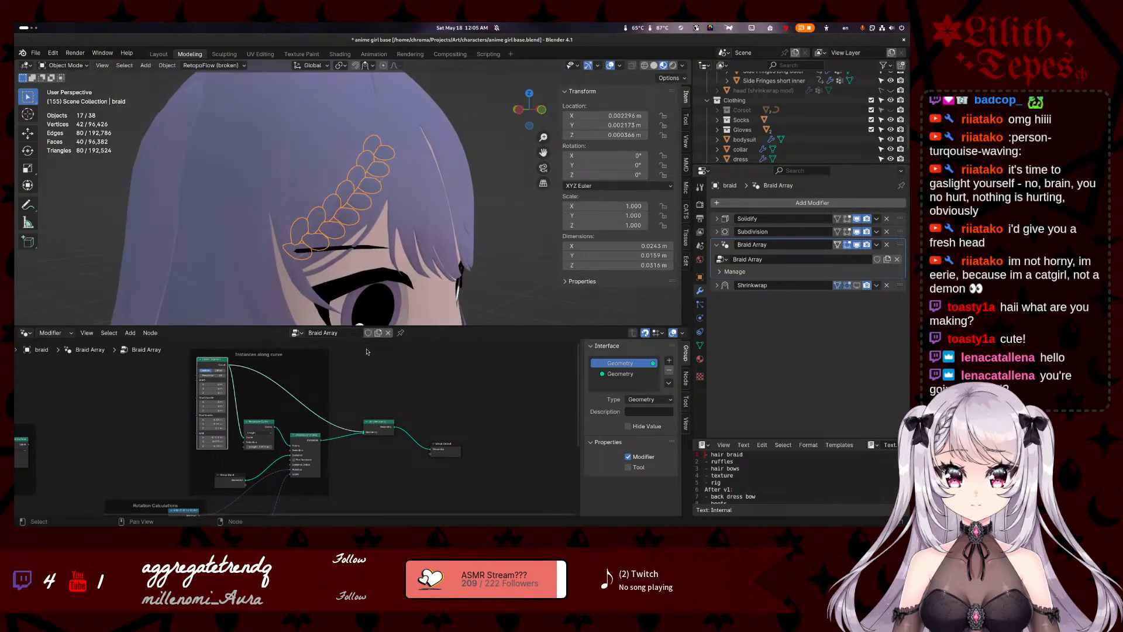
{"action": "left_click", "coordinate": [222, 366]}
{"action": "key", "text": "Tab"}
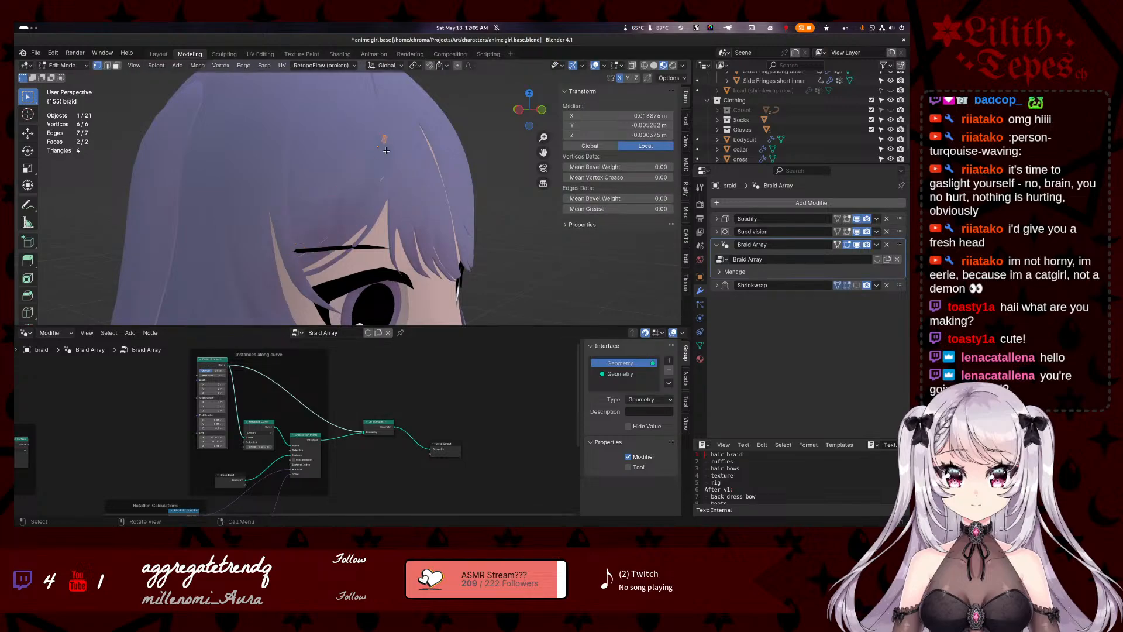
{"action": "key", "text": "Tab"}
{"action": "key", "text": "ctrl+s"}
{"action": "scroll", "coordinate": [329, 225], "scroll_direction": "up", "scroll_amount": 4}
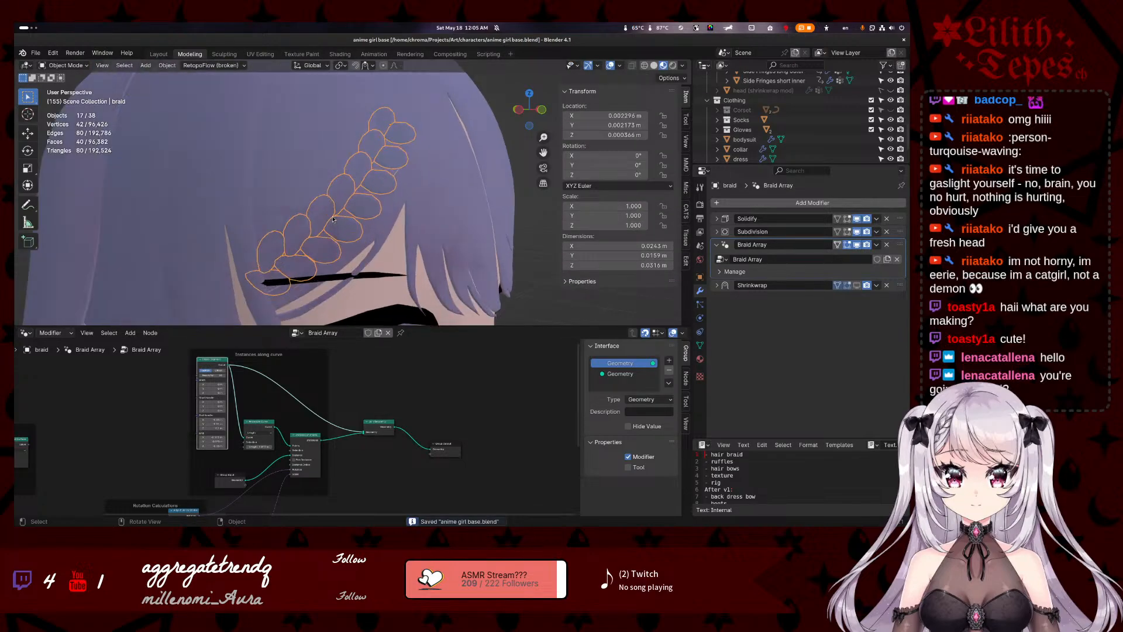
{"action": "middle_click_drag", "start_coordinate": [331, 224], "coordinate": [468, 70]}
{"action": "left_click", "coordinate": [462, 27]}
{"action": "middle_click_drag", "start_coordinate": [180, 141], "coordinate": [349, 367]}
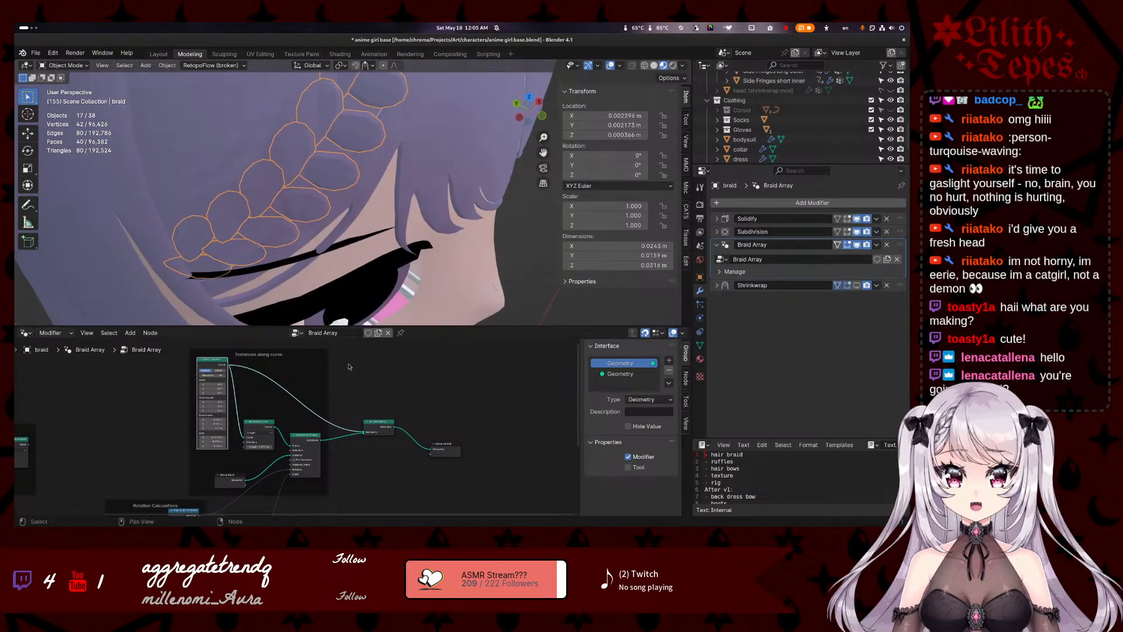
- Disconnect the instancing node from Join Geometry and examine the curve output around the head
{"action": "left_click_drag", "start_coordinate": [364, 434], "coordinate": [354, 442]}
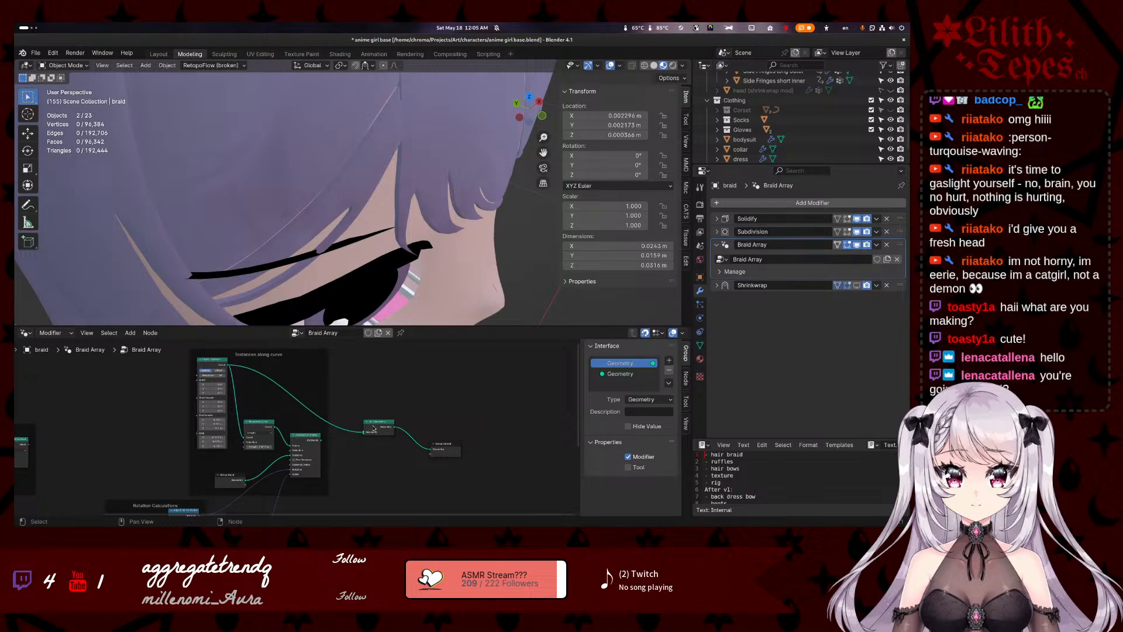
{"action": "middle_click_drag", "start_coordinate": [314, 198], "coordinate": [269, 155]}
{"action": "scroll", "coordinate": [269, 155], "scroll_direction": "down", "scroll_amount": 6}
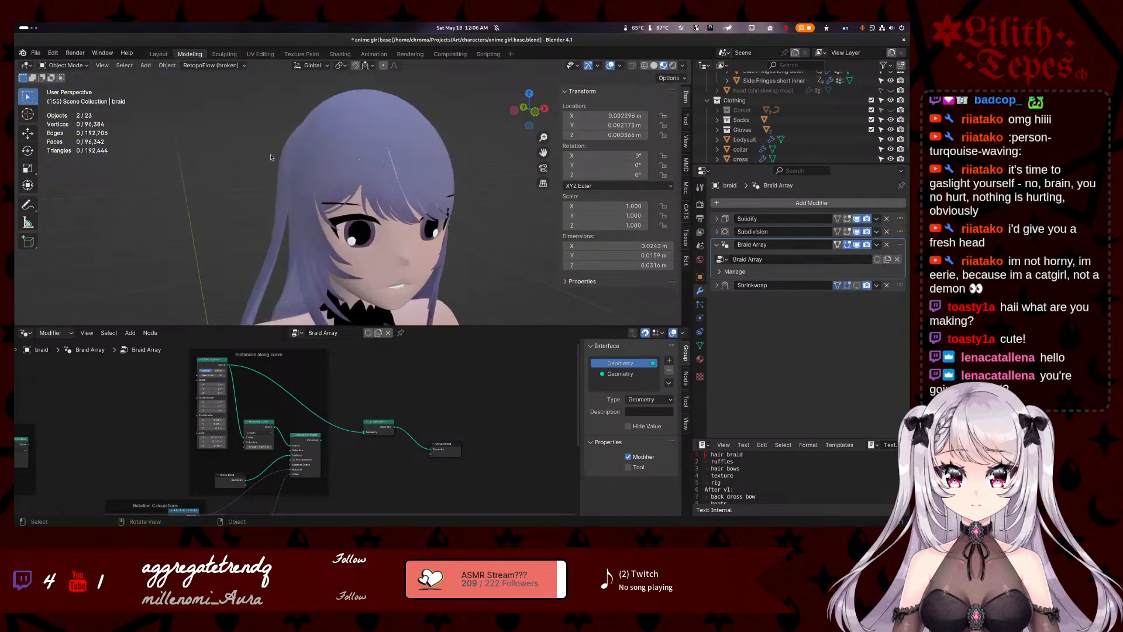
{"action": "scroll", "coordinate": [310, 242], "scroll_direction": "up", "scroll_amount": 6}
{"action": "middle_click_drag", "start_coordinate": [315, 253], "coordinate": [326, 268]}
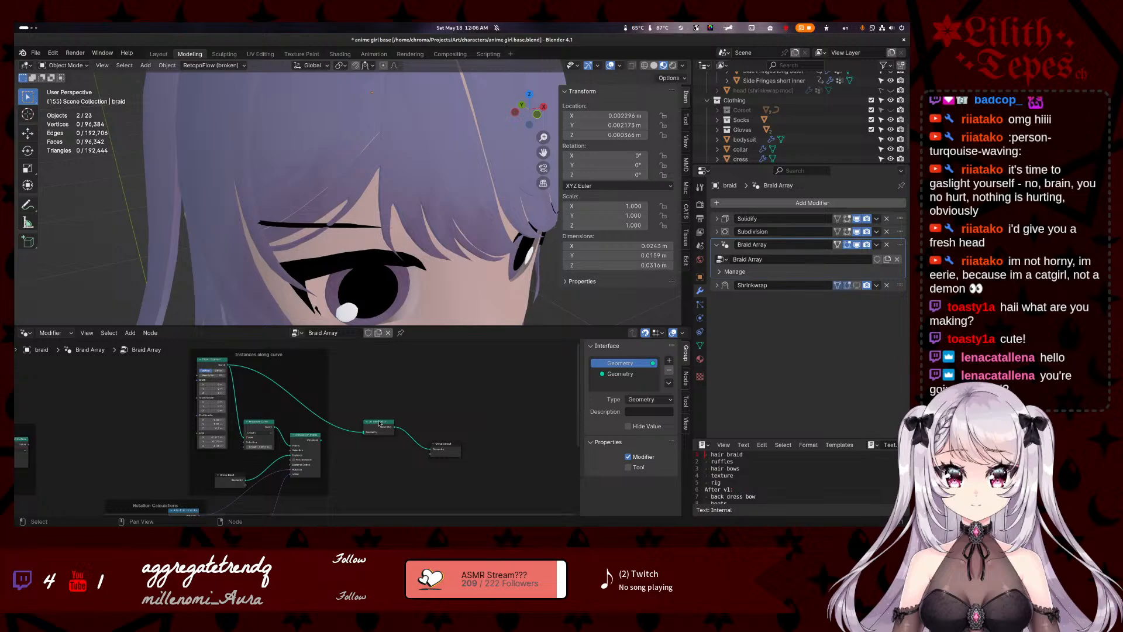
- Delete the Join Geometry node and connect the output of the curve node in the "Instances along curve" frame directly to the Group Output
{"action": "key", "text": "x"}
{"action": "left_click_drag", "start_coordinate": [229, 366], "coordinate": [432, 449]}
{"action": "mouse_move", "coordinate": [375, 403]}
{"action": "middle_mouse_down"}
{"action": "mouse_move", "coordinate": [409, 421]}
{"action": "mouse_move", "coordinate": [398, 428]}
{"action": "mouse_move", "coordinate": [386, 405]}
{"action": "middle_mouse_up"}
{"action": "scroll", "coordinate": [401, 424], "scroll_direction": "down", "scroll_amount": 4}
{"action": "scroll", "coordinate": [300, 197], "scroll_direction": "down", "scroll_amount": 6}
{"action": "scroll", "coordinate": [300, 197], "scroll_direction": "down", "scroll_amount": 6}
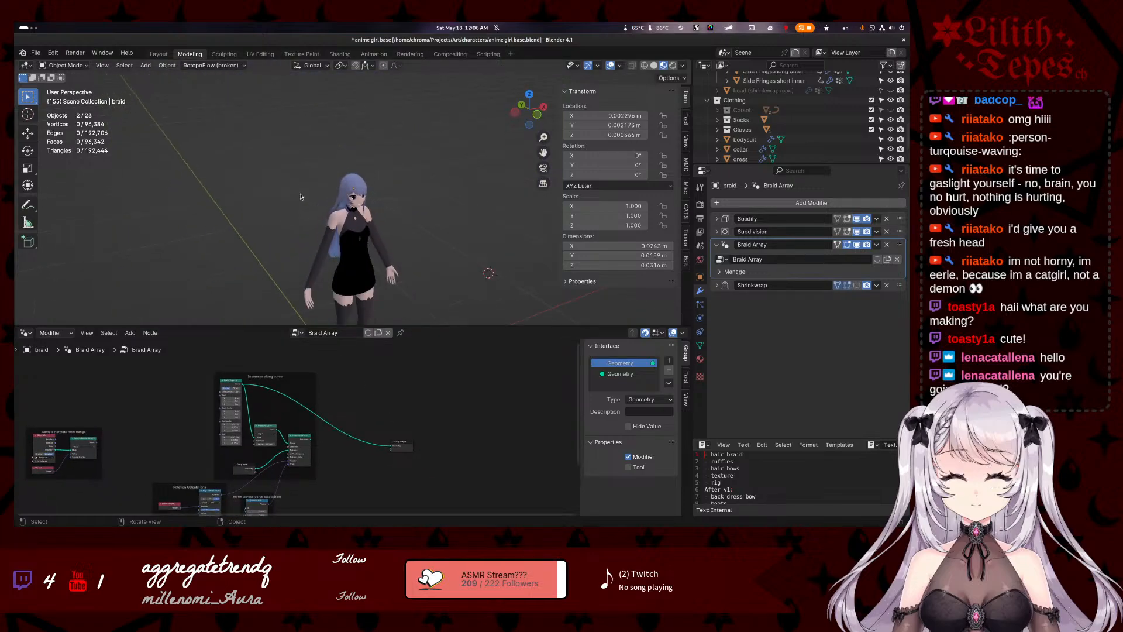
{"action": "scroll", "coordinate": [304, 203], "scroll_direction": "up", "scroll_amount": 10}
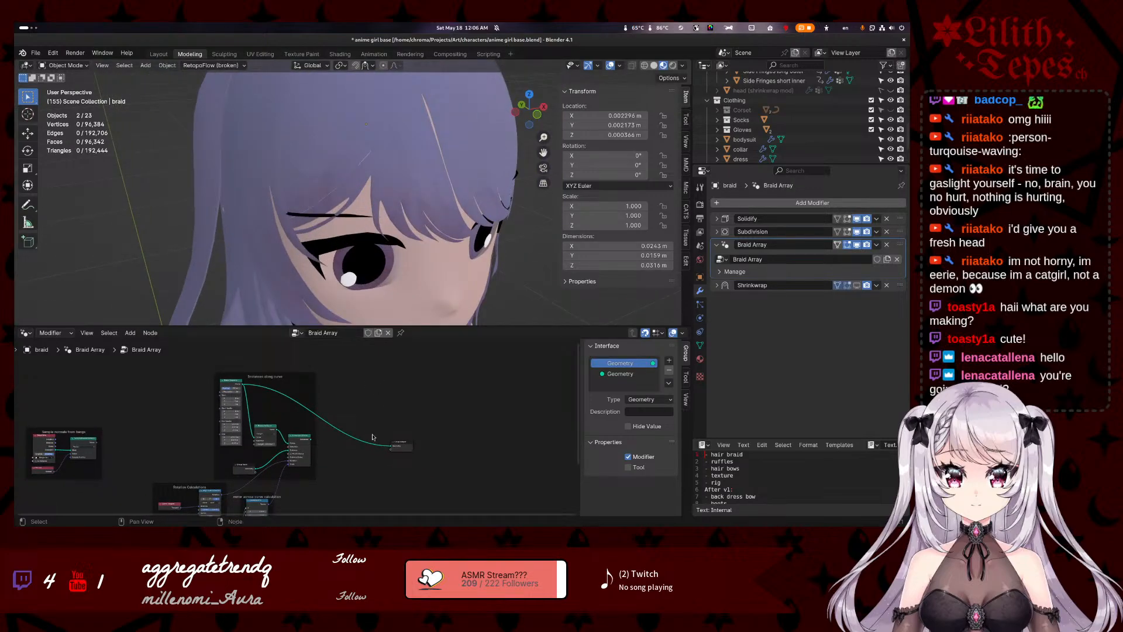
- Connect the Instances output of Instance on Points to the Group Output in place of the curve
{"action": "left_click_drag", "start_coordinate": [311, 439], "coordinate": [395, 449]}
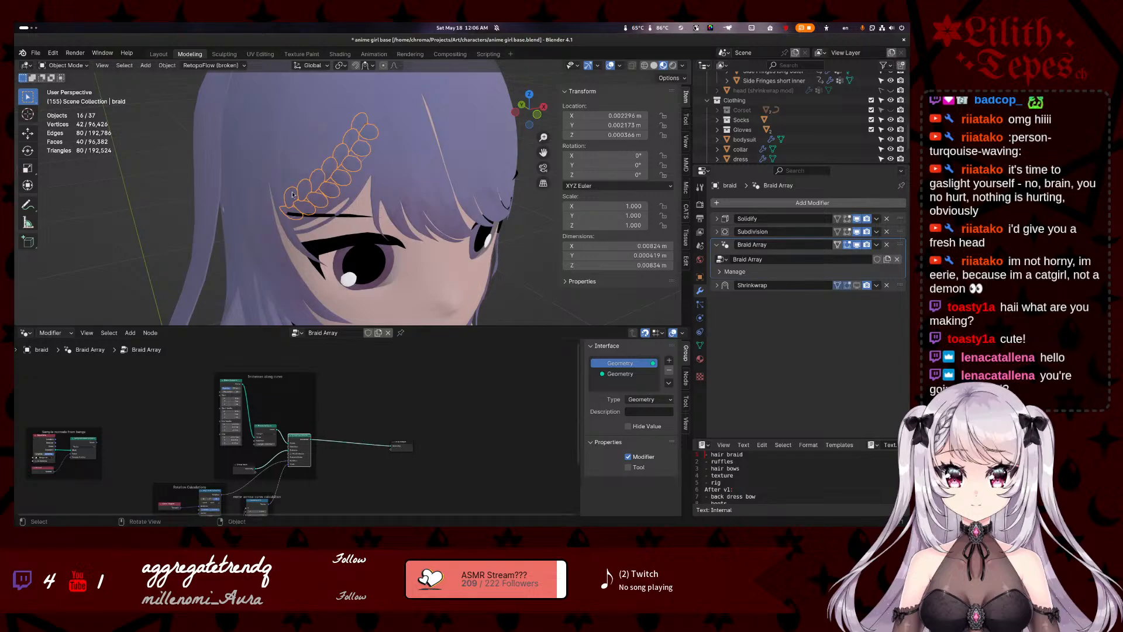
{"action": "middle_click_drag", "start_coordinate": [345, 268], "coordinate": [329, 217]}
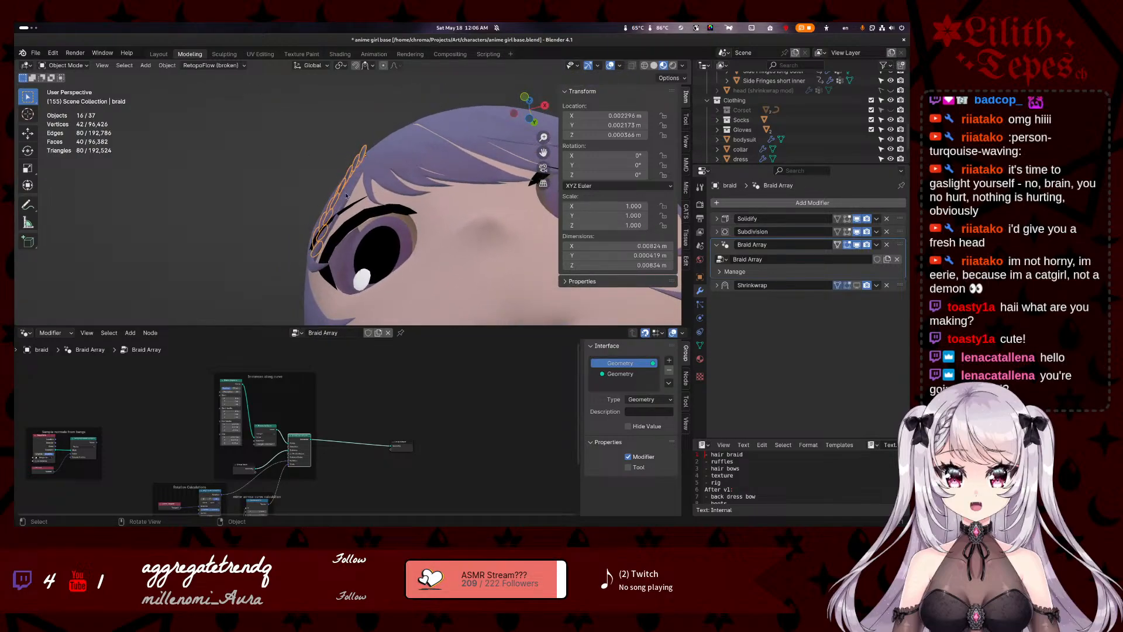
- Try a different End Y value on the curve node in the "Instances along curve" frame, and undo it
{"action": "scroll", "coordinate": [192, 421], "scroll_direction": "up", "scroll_amount": 5}
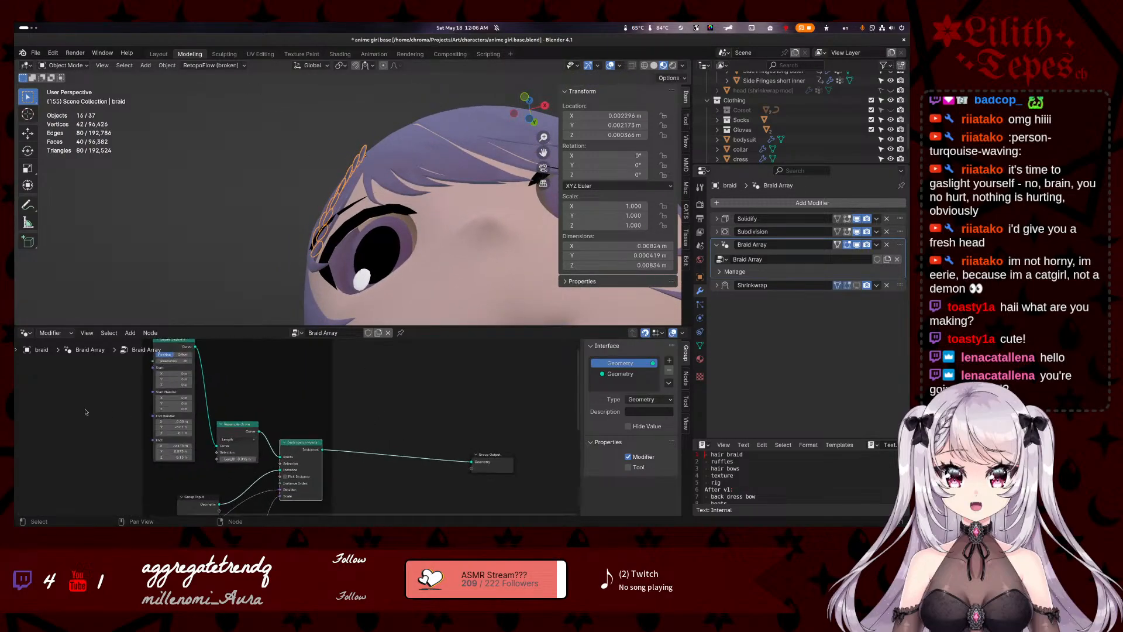
{"action": "middle_click_drag", "start_coordinate": [129, 393], "coordinate": [151, 399]}
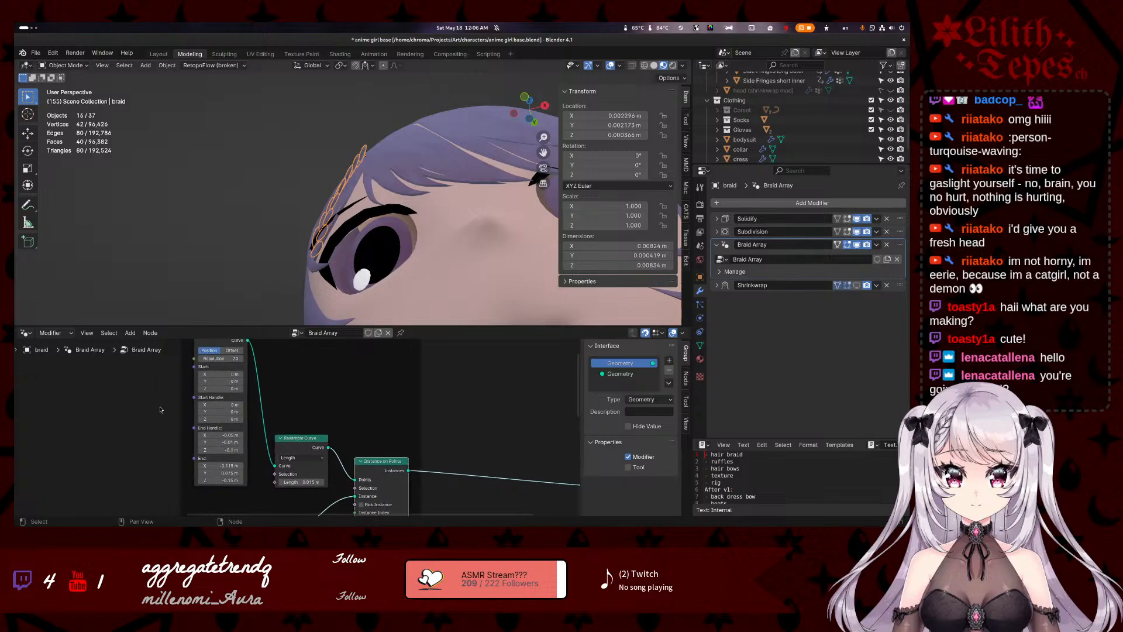
{"action": "left_click_drag", "start_coordinate": [220, 435], "coordinate": [225, 466]}
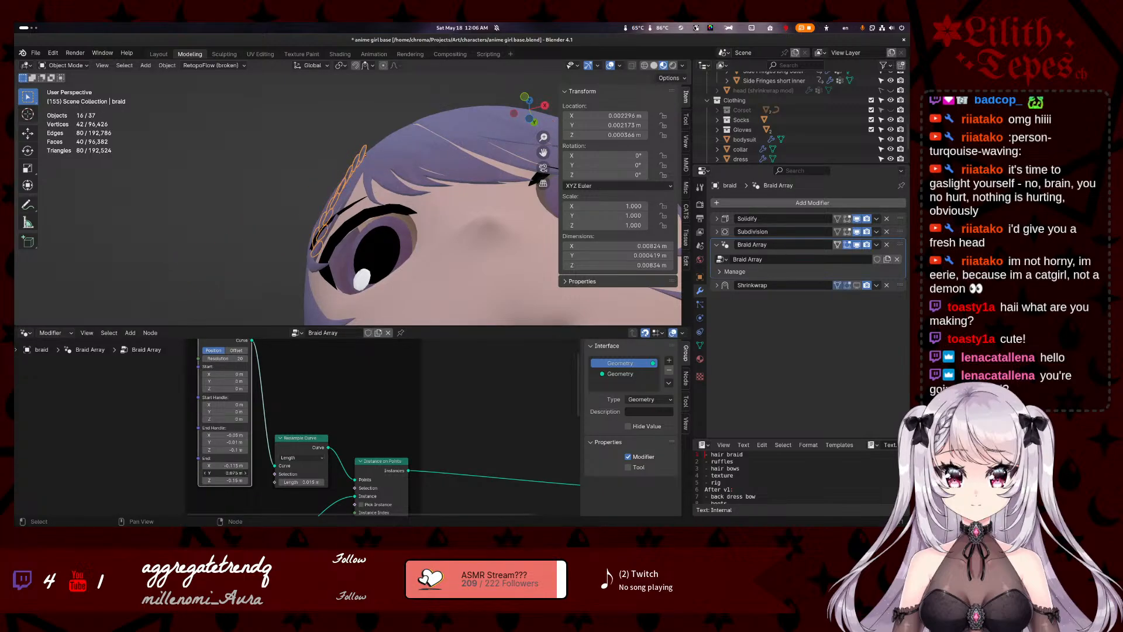
{"action": "left_click_drag", "start_coordinate": [227, 472], "coordinate": [214, 472]}
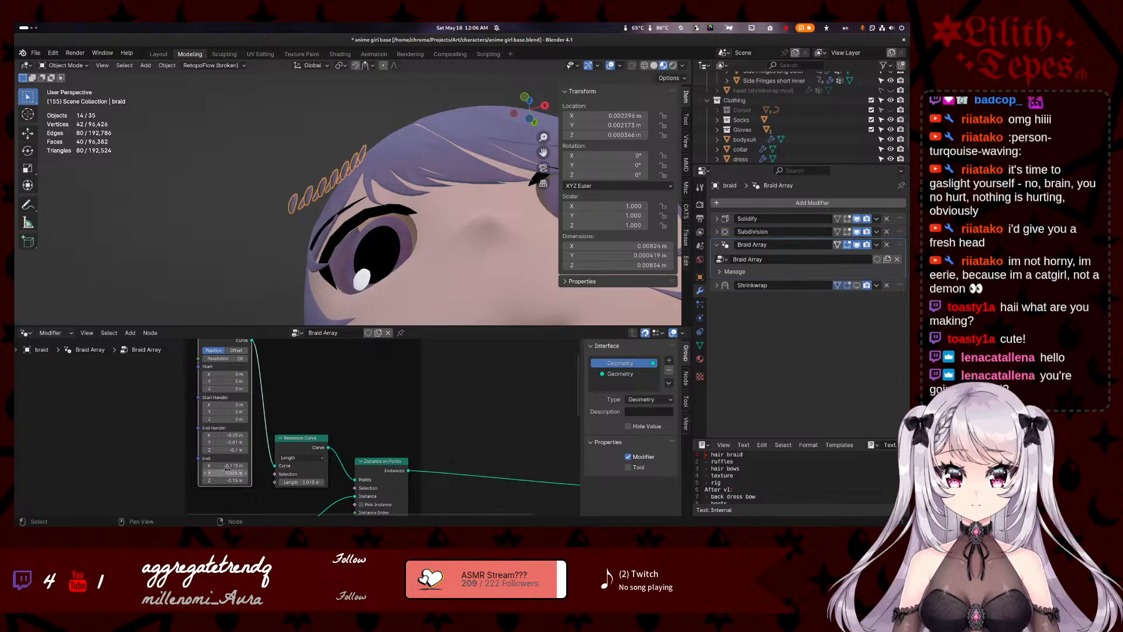
{"action": "key", "text": "ctrl+z"}
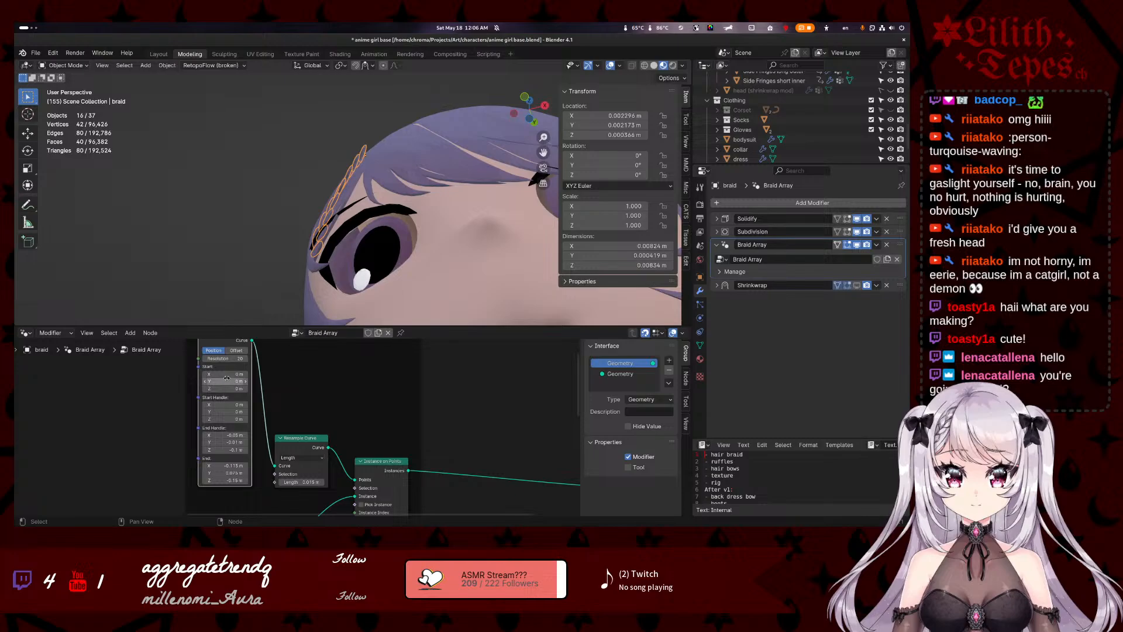
{"action": "mouse_move", "coordinate": [226, 374]}
{"action": "left_mouse_down"}
{"action": "mouse_move", "coordinate": [213, 374]}
{"action": "mouse_move", "coordinate": [226, 374]}
{"action": "left_mouse_up"}
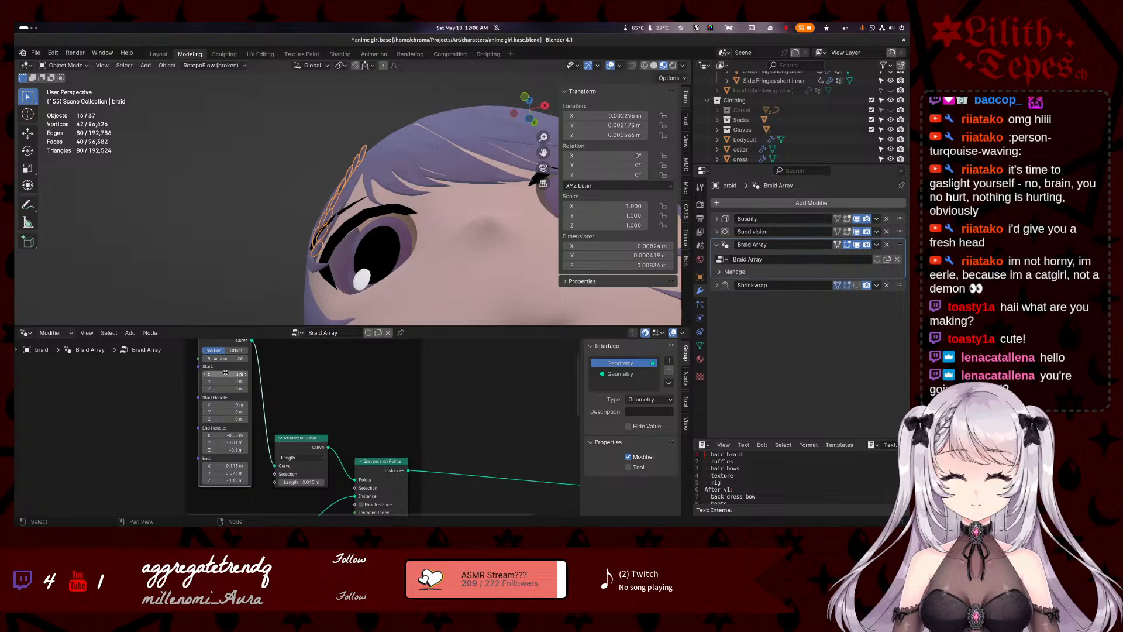
{"action": "middle_click_drag", "start_coordinate": [211, 219], "coordinate": [211, 122]}
{"action": "key", "text": "r"}
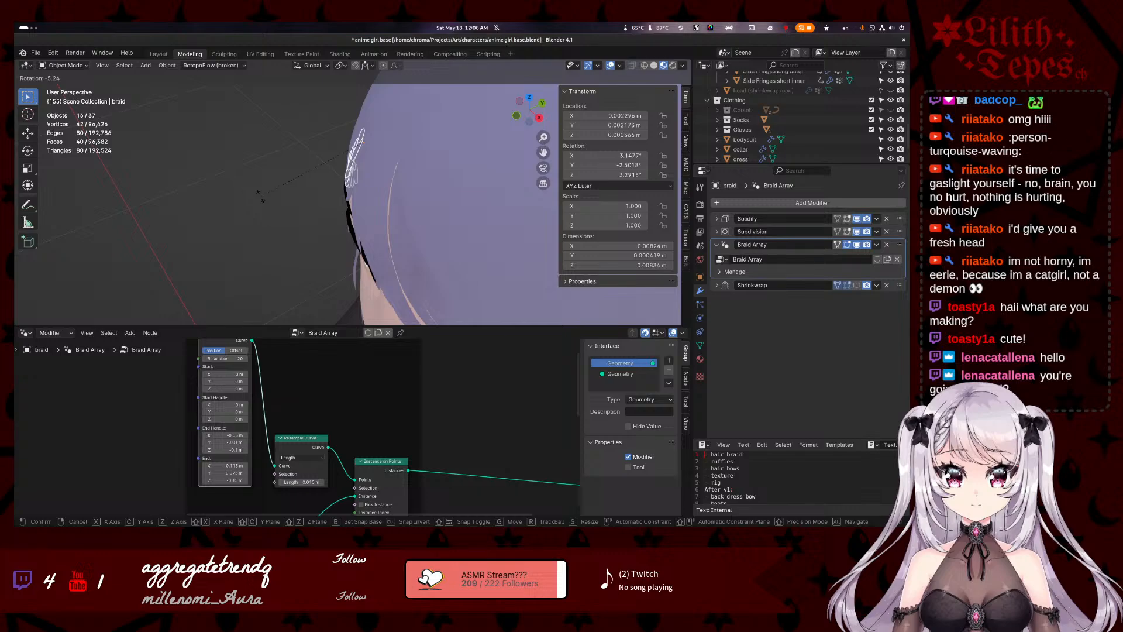
{"action": "key", "text": "Escape"}
- Try moving a single vertex of the braid segment's mesh in Edit Mode
{"action": "middle_click_drag", "start_coordinate": [258, 193], "coordinate": [326, 148]}
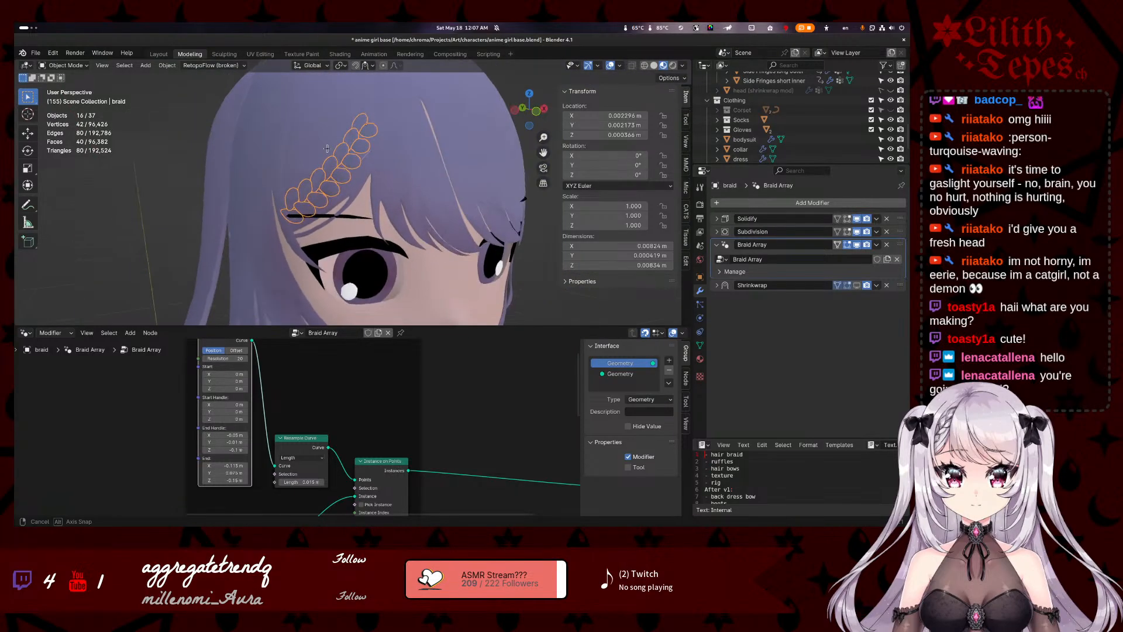
{"action": "key", "text": "Tab"}
{"action": "left_click", "coordinate": [335, 173]}
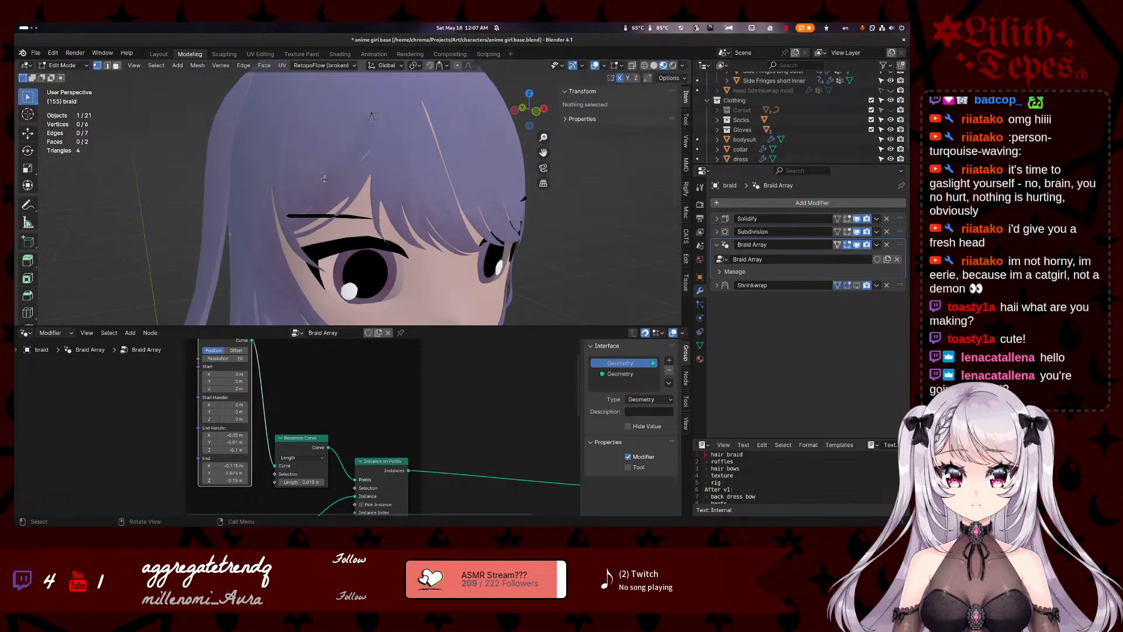
{"action": "left_click", "coordinate": [372, 134]}
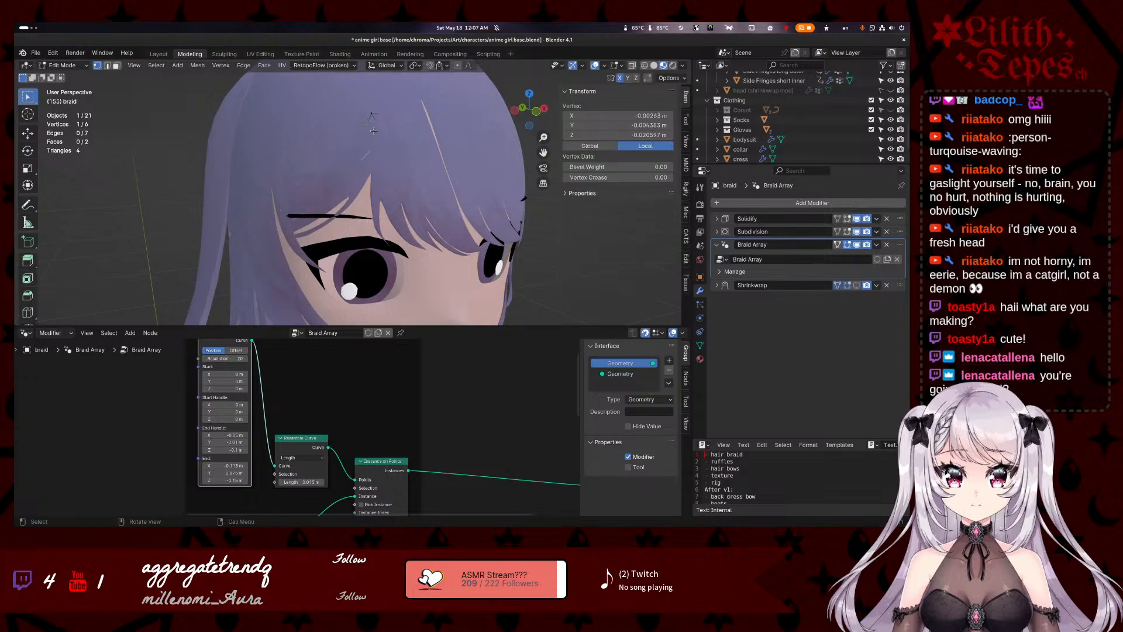
{"action": "key", "text": "g"}
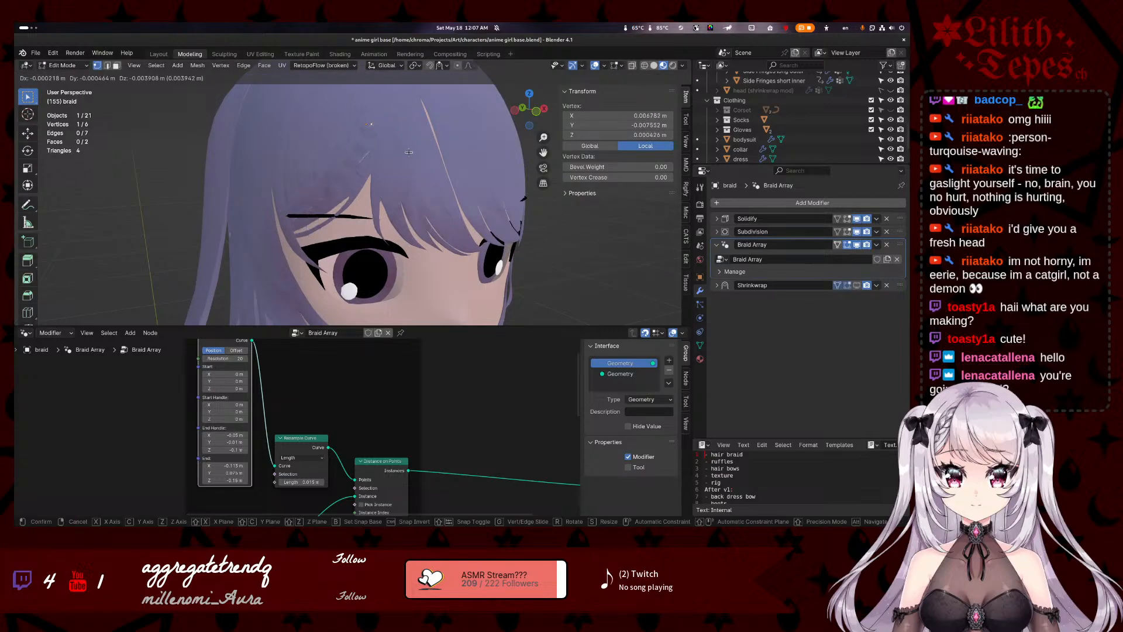
{"action": "left_click", "coordinate": [428, 157]}
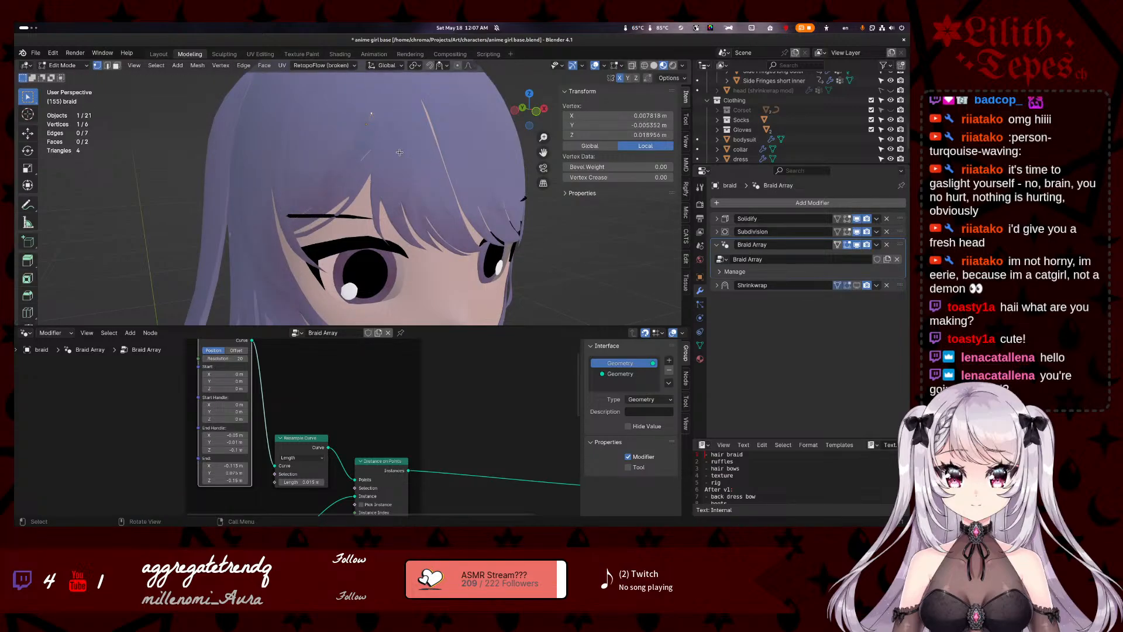
- Try rotating and shifting the entire braid segment mesh against the hair from a side view, and save the file
{"action": "key", "text": "a"}
{"action": "middle_click_drag", "start_coordinate": [398, 151], "coordinate": [358, 218]}
{"action": "key", "text": "r"}
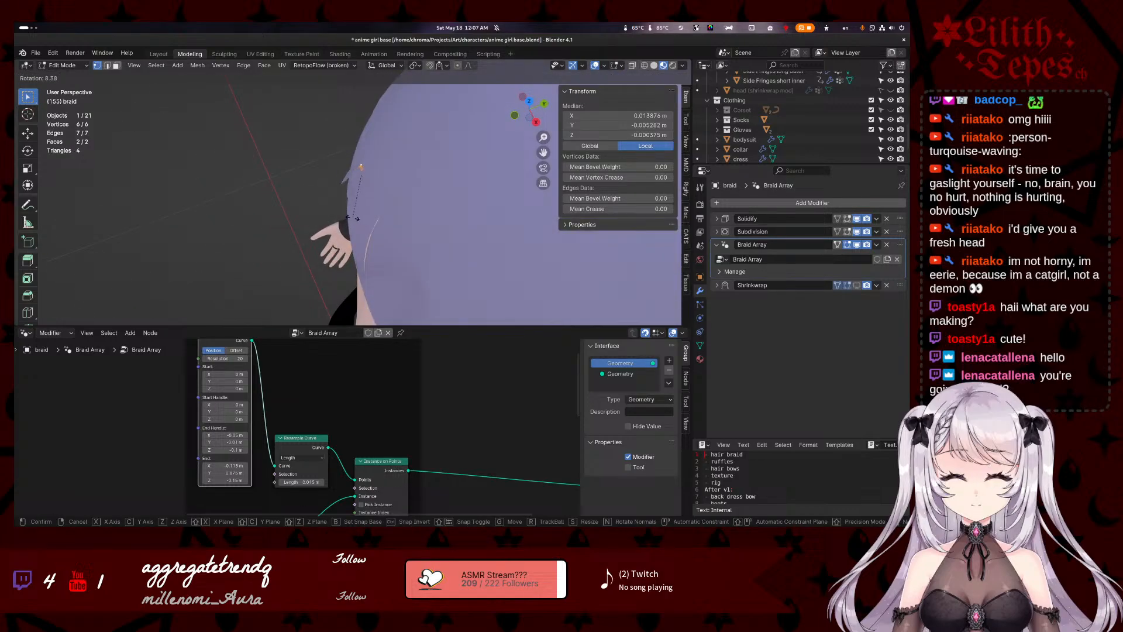
{"action": "left_click", "coordinate": [345, 217]}
{"action": "key", "text": "g"}
{"action": "left_click", "coordinate": [343, 217]}
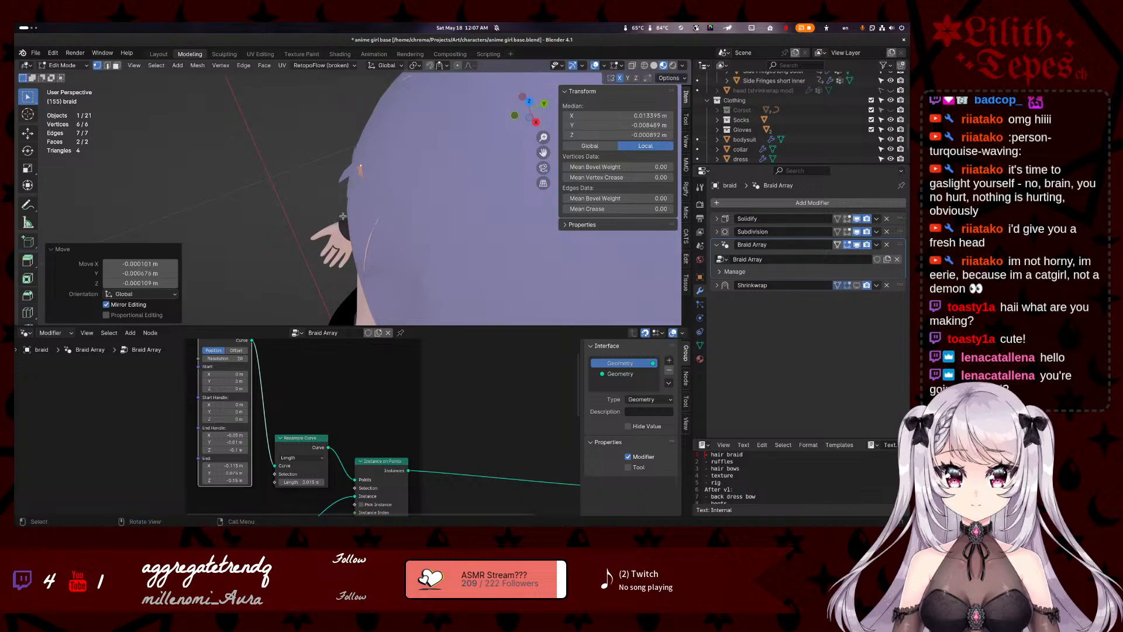
{"action": "right_click", "coordinate": [333, 215]}
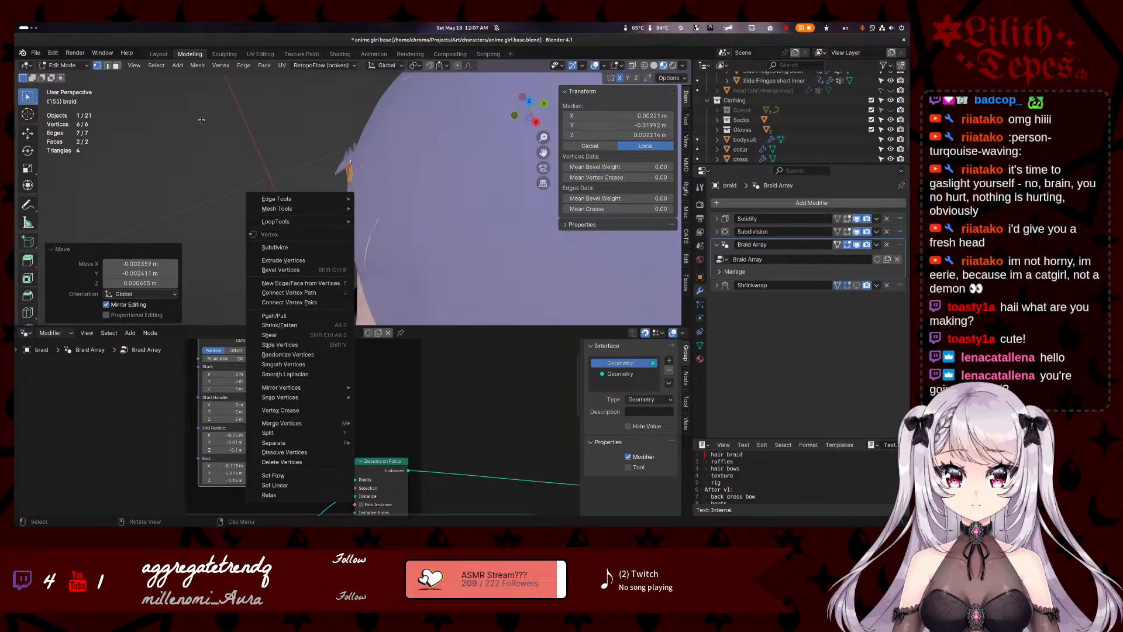
{"action": "left_click", "coordinate": [303, 167]}
{"action": "middle_click_drag", "start_coordinate": [303, 164], "coordinate": [397, 114]}
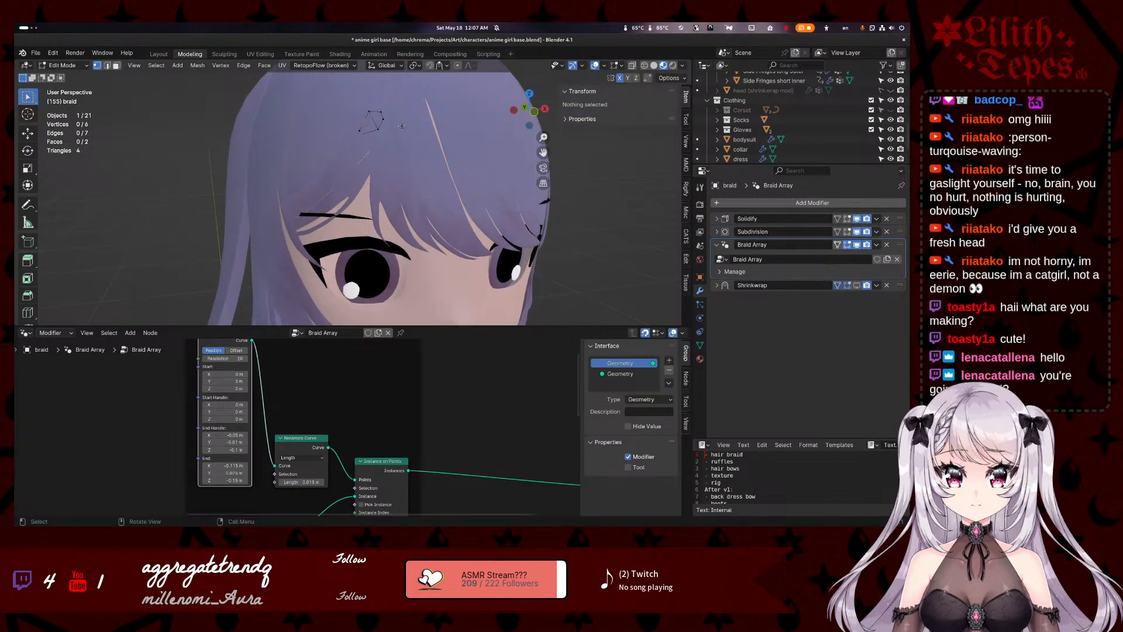
{"action": "key", "text": "a"}
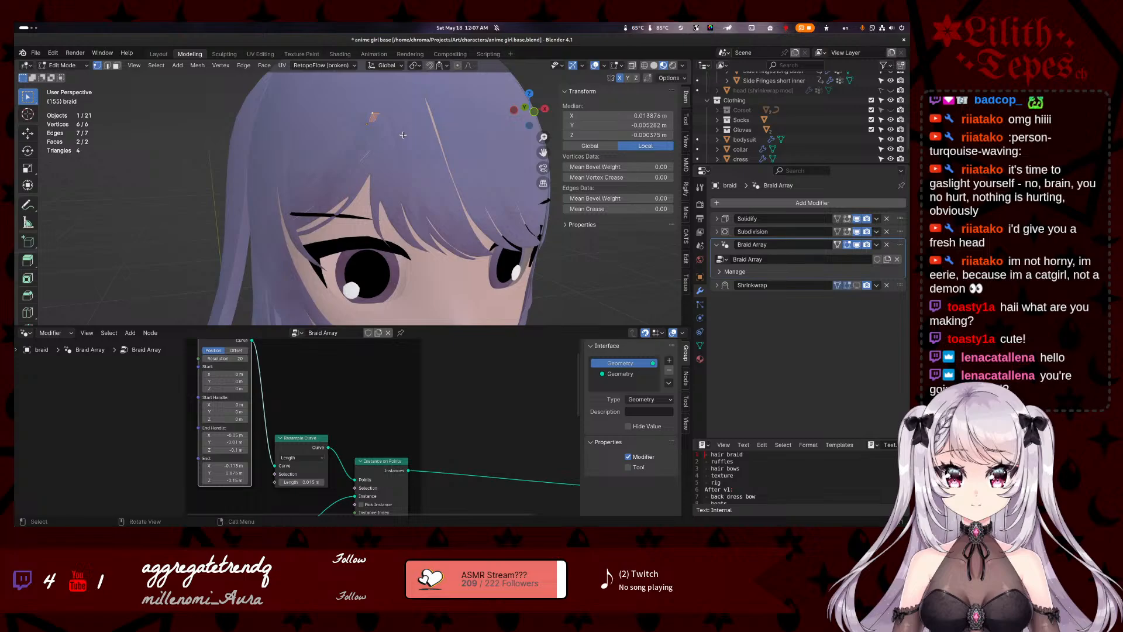
{"action": "key", "text": "Tab"}
{"action": "key", "text": "ctrl+s"}
- Inspect the braid in Object Mode and undo the last changes to the segment's mesh
{"action": "mouse_move", "coordinate": [389, 142]}
{"action": "middle_mouse_down"}
{"action": "mouse_move", "coordinate": [222, 207]}
{"action": "mouse_move", "coordinate": [376, 128]}
{"action": "middle_mouse_up"}
{"action": "key", "text": "Tab"}
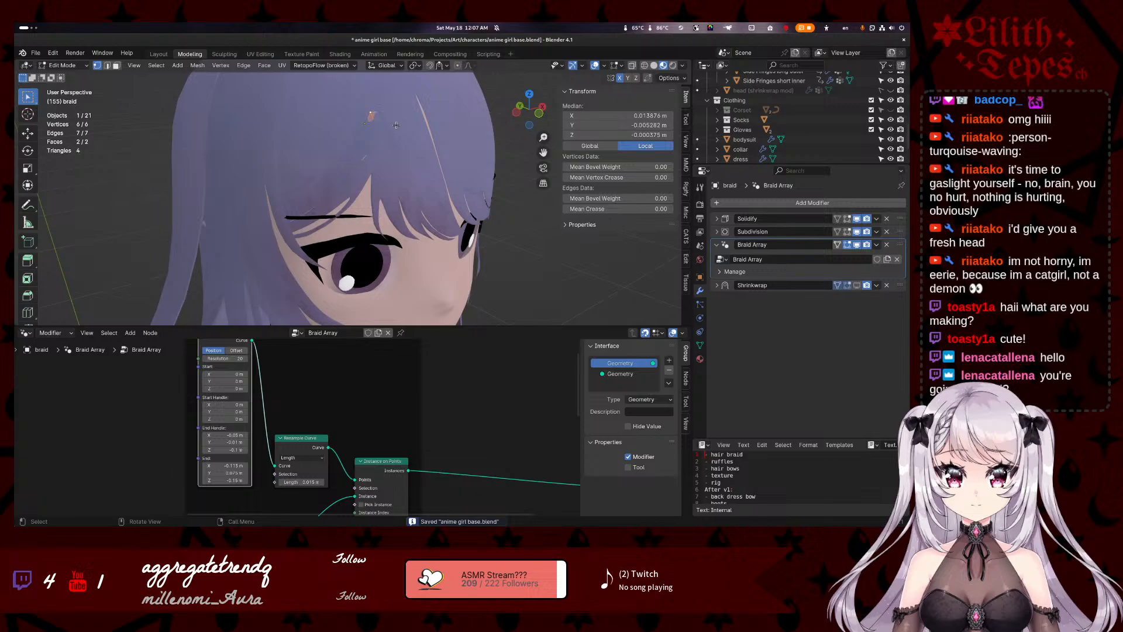
{"action": "key", "text": "Tab"}
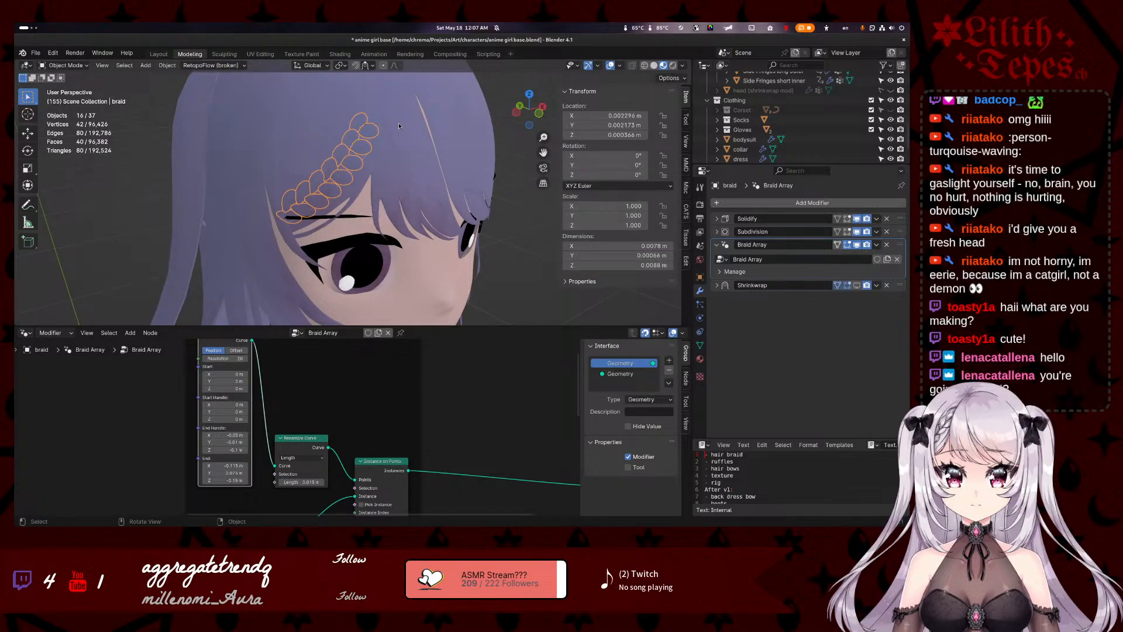
{"action": "key", "text": "ctrl+z"}
{"action": "key", "text": "ctrl+z"}
- Set the vector's Z component to 1.4 on the rotation alignment node in the "Rotation Calculations" frame
{"action": "middle_click_drag", "start_coordinate": [398, 125], "coordinate": [395, 166]}
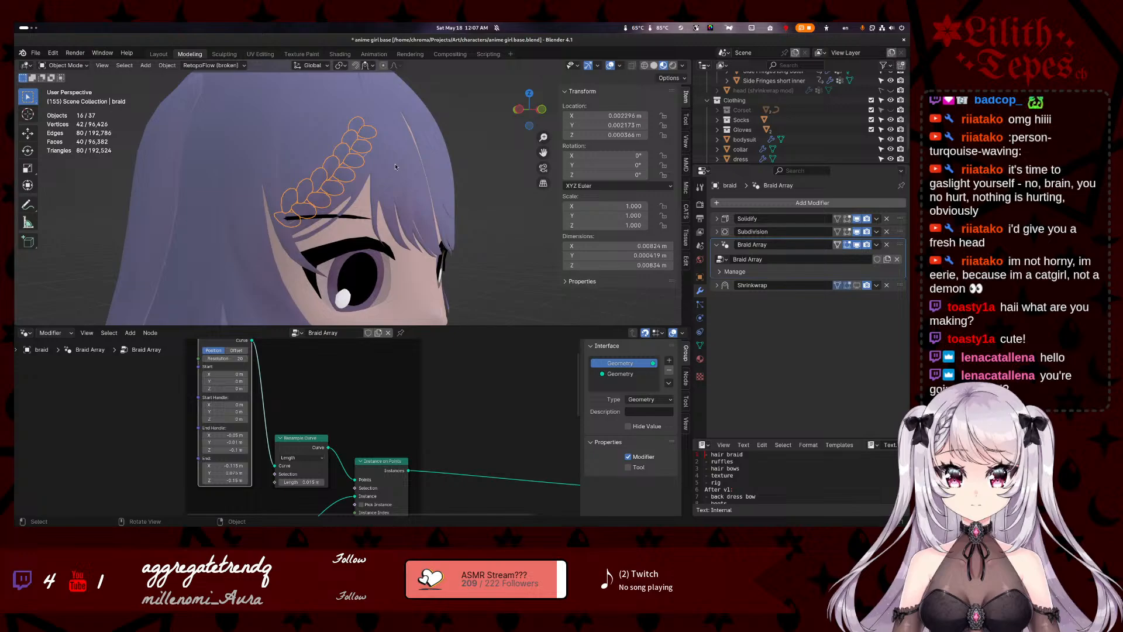
{"action": "scroll", "coordinate": [373, 163], "scroll_direction": "down", "scroll_amount": 3}
{"action": "scroll", "coordinate": [489, 389], "scroll_direction": "up", "scroll_amount": 4}
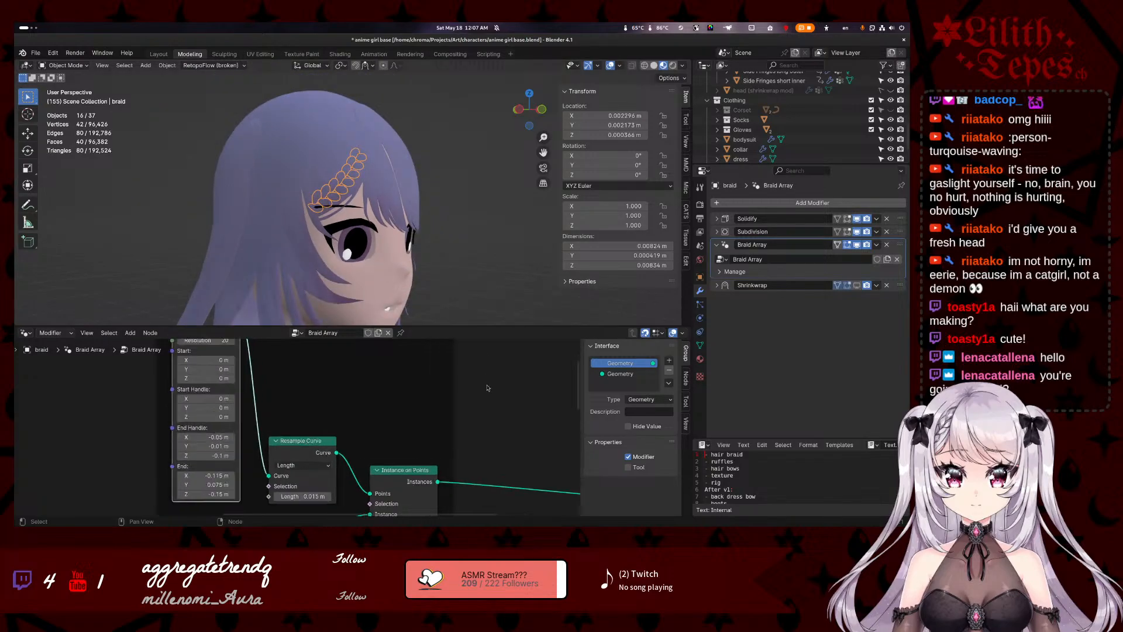
{"action": "scroll", "coordinate": [492, 389], "scroll_direction": "down", "scroll_amount": 4}
{"action": "middle_click_drag", "start_coordinate": [496, 473], "coordinate": [482, 393]}
{"action": "middle_click_drag", "start_coordinate": [358, 437], "coordinate": [391, 443]}
{"action": "left_click_drag", "start_coordinate": [250, 419], "coordinate": [287, 419]}
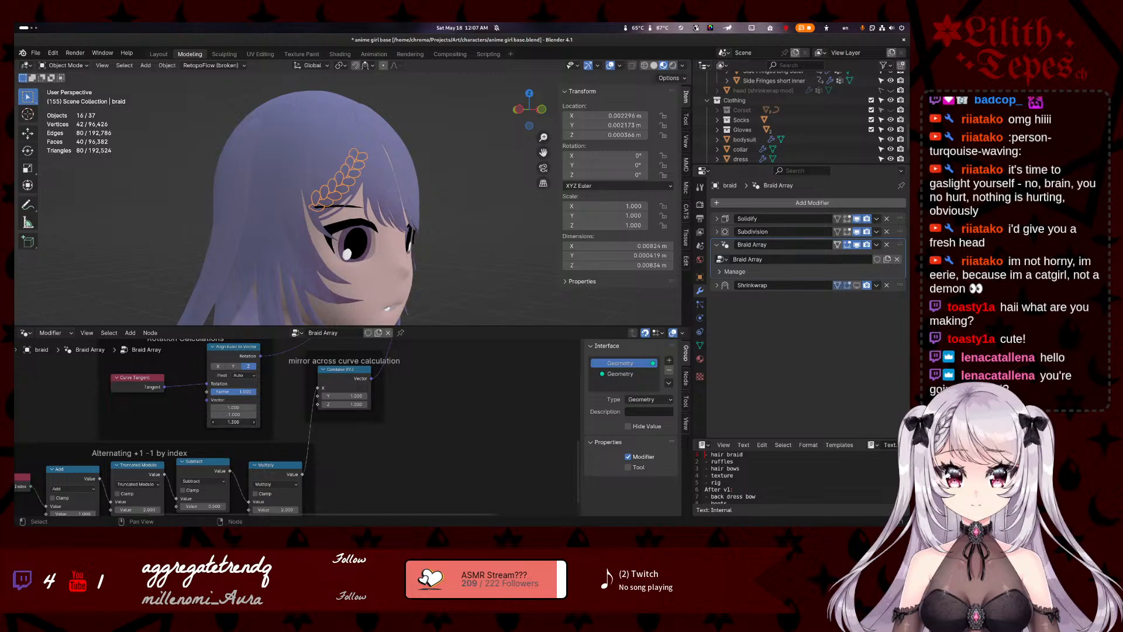
{"action": "scroll", "coordinate": [492, 237], "scroll_direction": "up", "scroll_amount": 3}
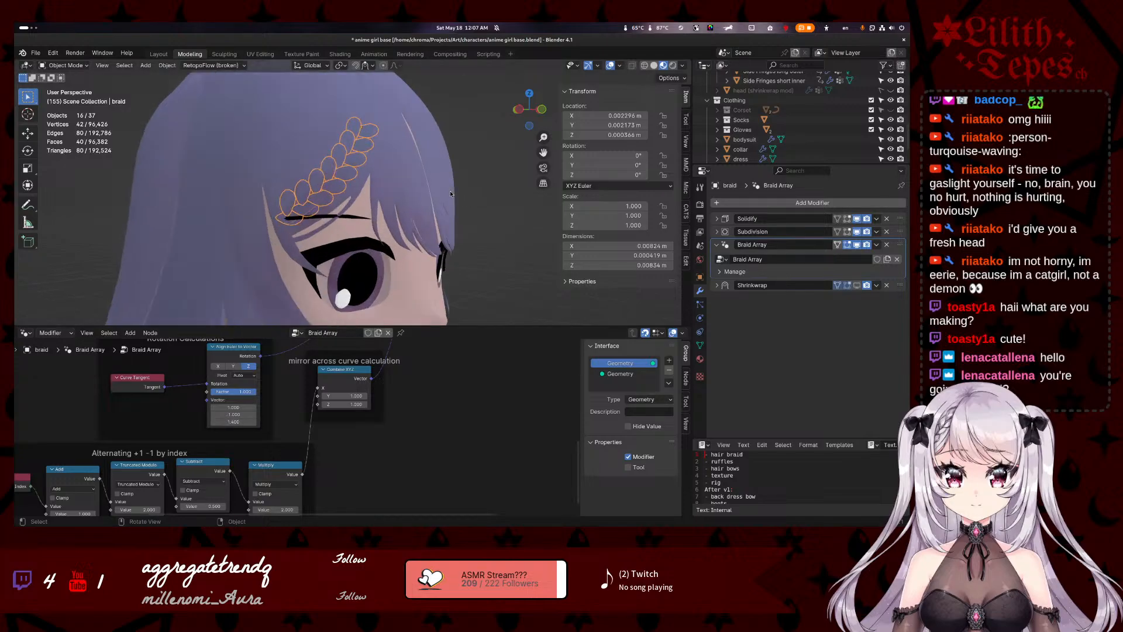
- Switch the braid to Edit Mode and enable In Front in the object's viewport display settings
{"action": "middle_click_drag", "start_coordinate": [448, 138], "coordinate": [409, 156]}
{"action": "key", "text": "Tab"}
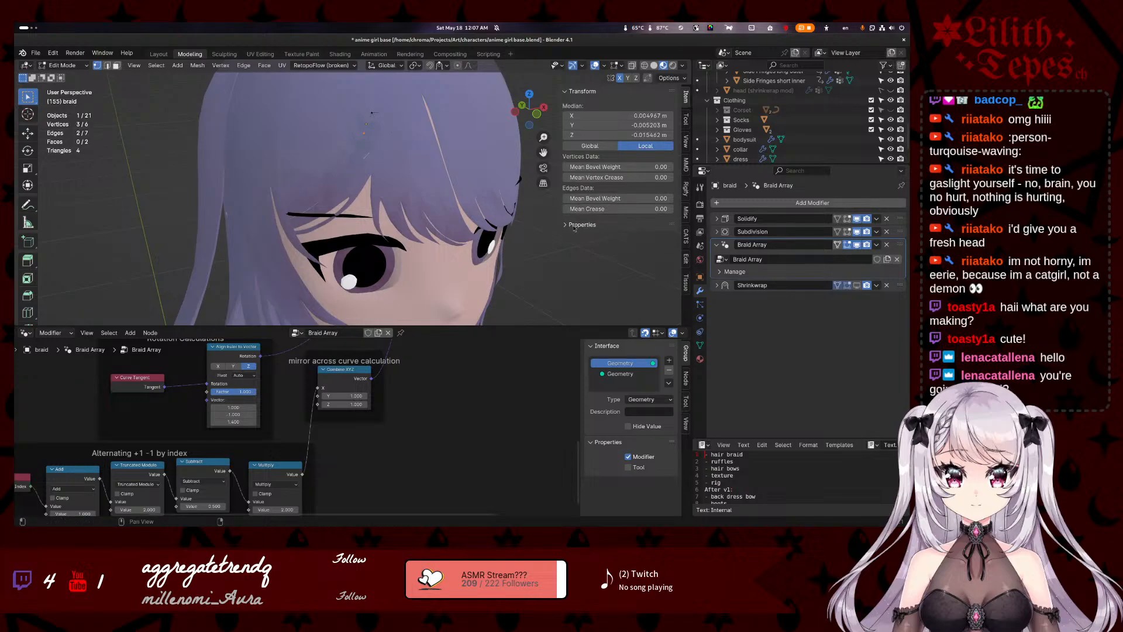
{"action": "left_click", "coordinate": [699, 357]}
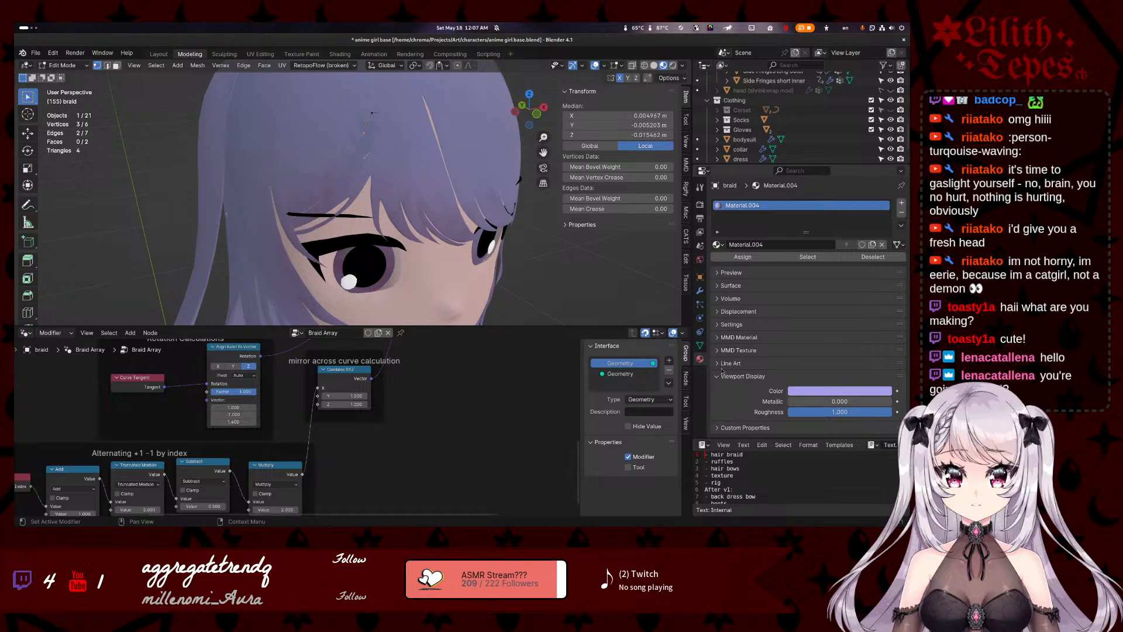
{"action": "left_click", "coordinate": [700, 332]}
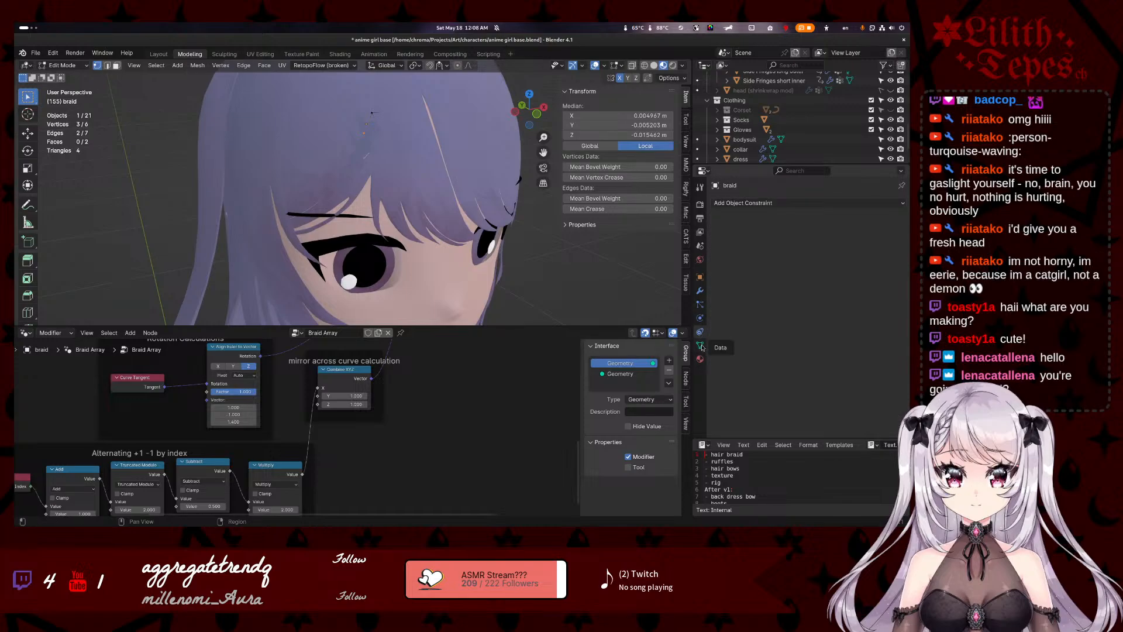
{"action": "left_click", "coordinate": [702, 347]}
{"action": "left_click", "coordinate": [701, 291]}
{"action": "left_click", "coordinate": [701, 278]}
{"action": "scroll", "coordinate": [728, 384], "scroll_direction": "down", "scroll_amount": 7}
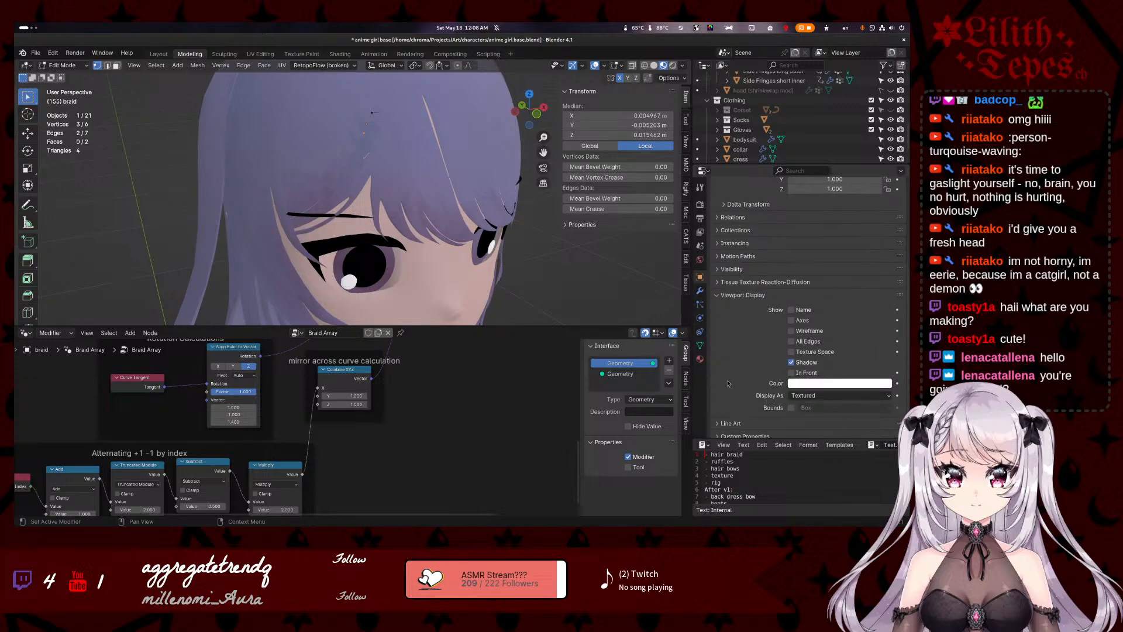
{"action": "scroll", "coordinate": [728, 384], "scroll_direction": "down", "scroll_amount": 1}
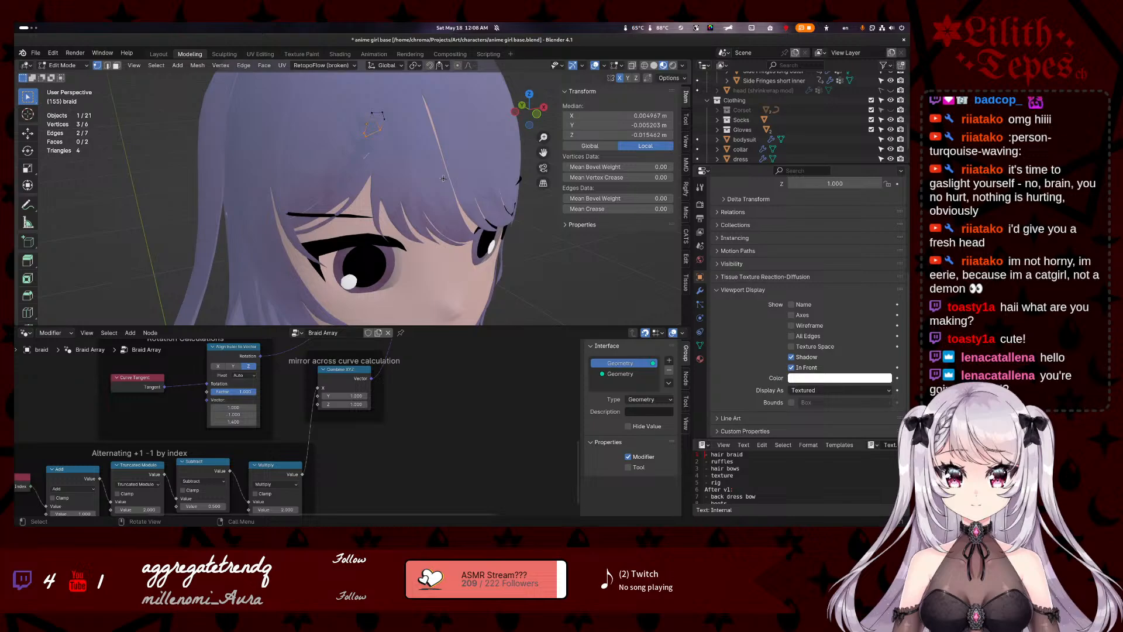
- Move a lower corner vertex of the braid segment mesh and compare the resulting braid in Object Mode
{"action": "left_click", "coordinate": [373, 138]}
{"action": "key", "text": "g"}
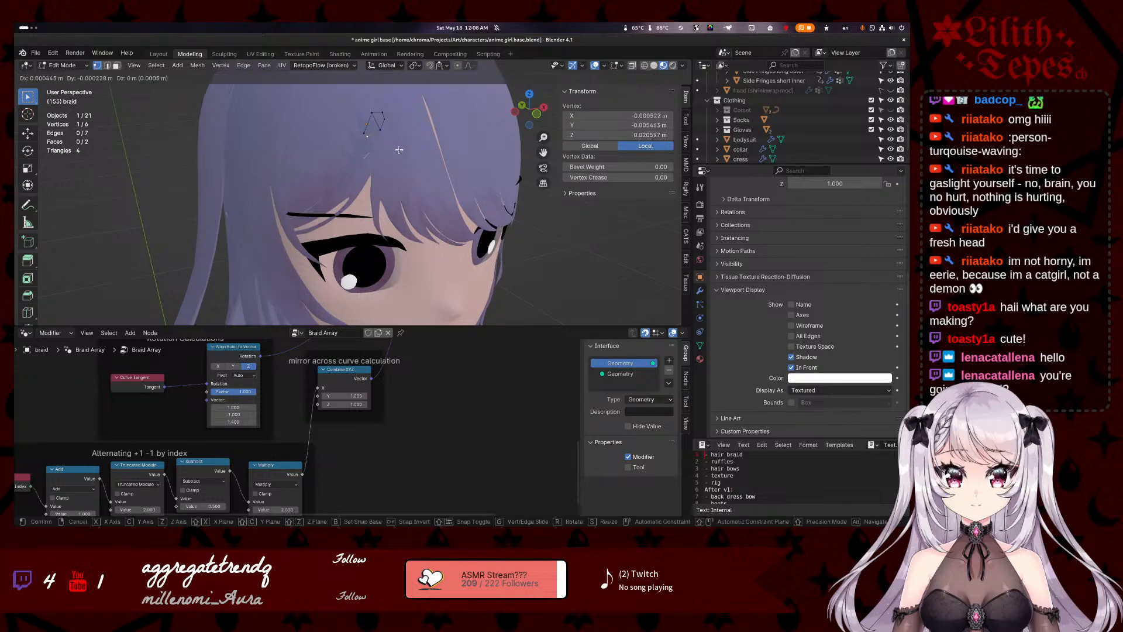
{"action": "left_click", "coordinate": [399, 149]}
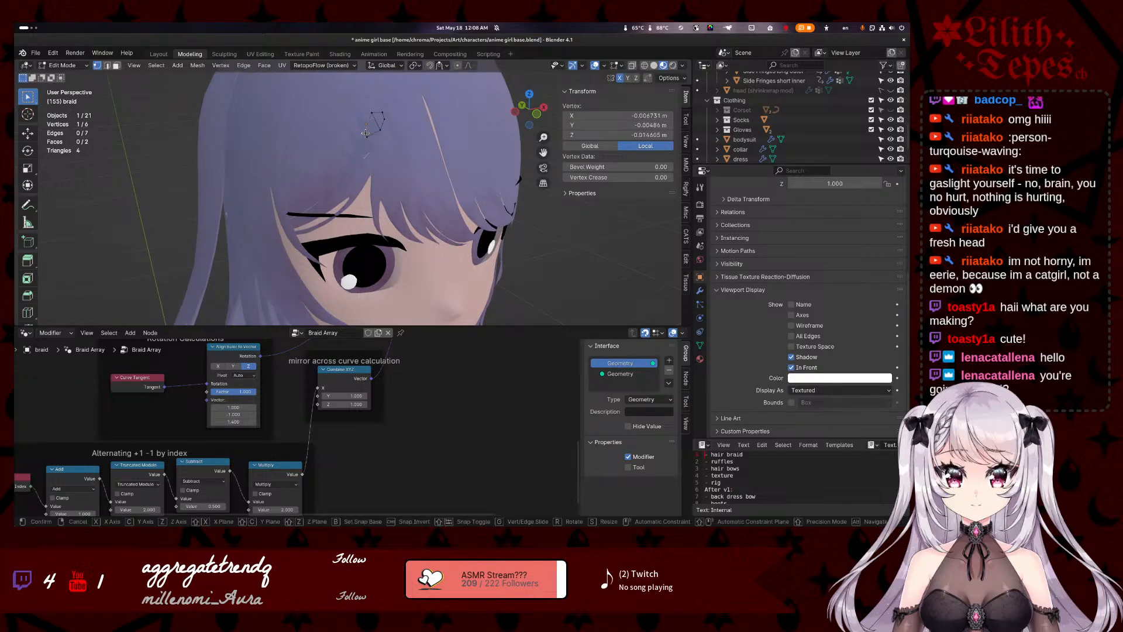
{"action": "key", "text": "Tab"}
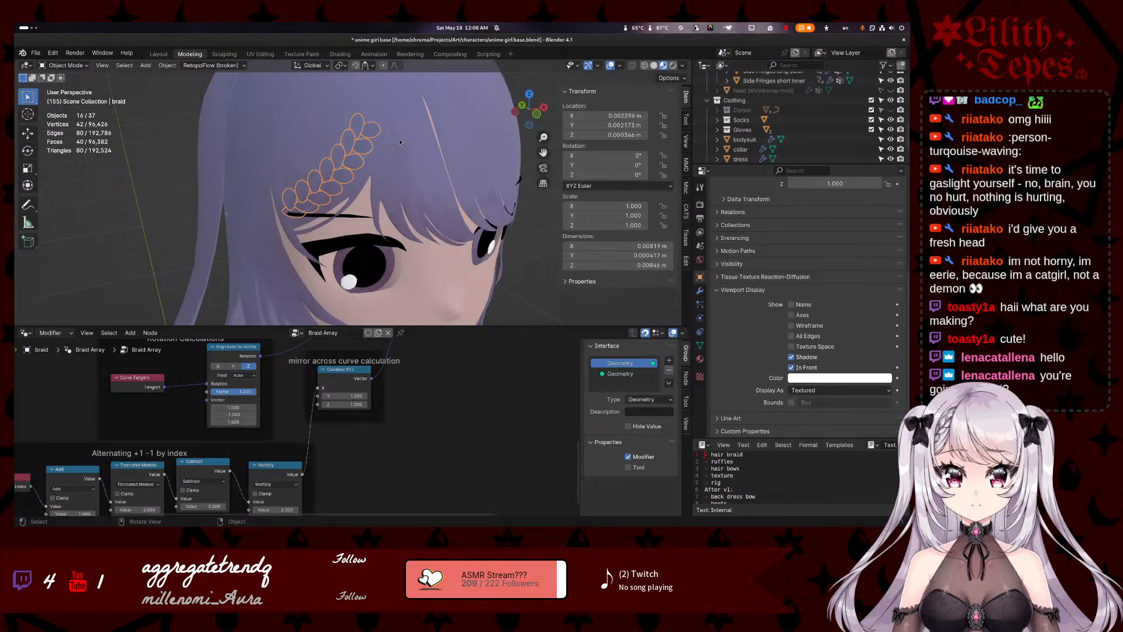
{"action": "key", "text": "Tab"}
{"action": "key", "text": "Tab"}
{"action": "key", "text": "Tab"}
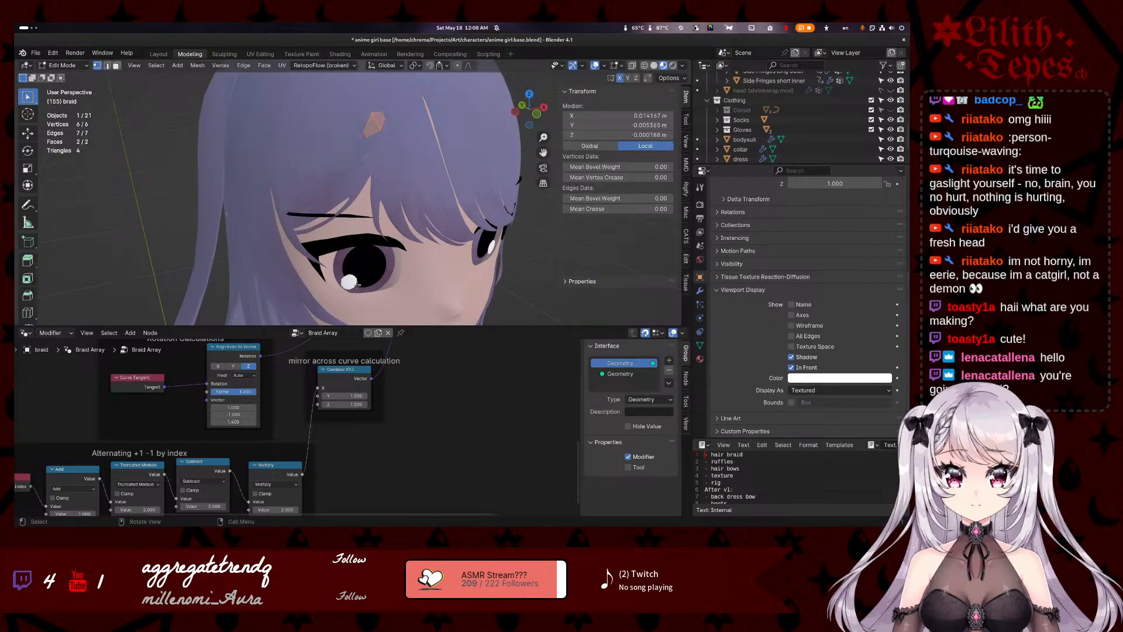
- Scale the lower vertices of the braid segment mesh and check the braid in Object Mode
{"action": "left_click", "coordinate": [382, 128]}
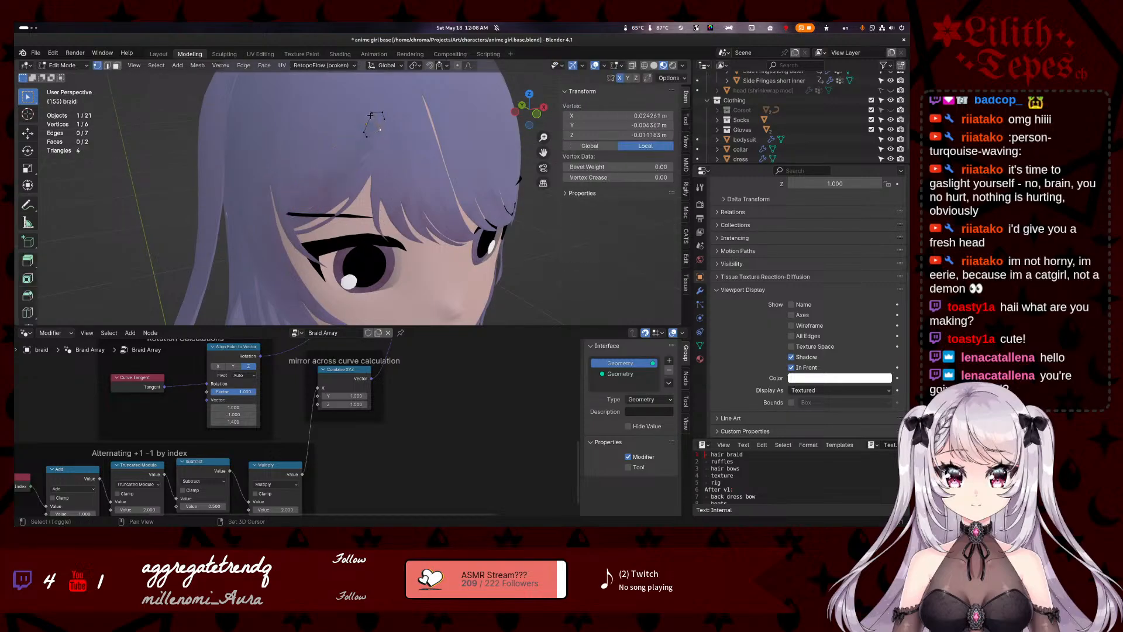
{"action": "key", "text": "s"}
{"action": "left_click", "coordinate": [392, 139]}
{"action": "key", "text": "Tab"}
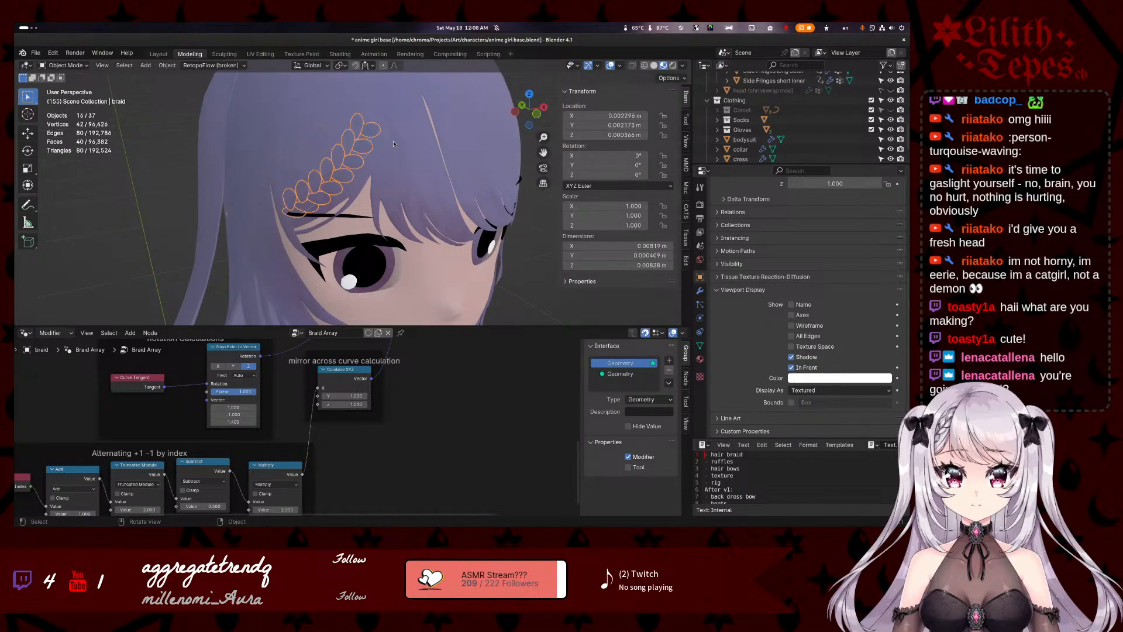
{"action": "key", "text": "Tab"}
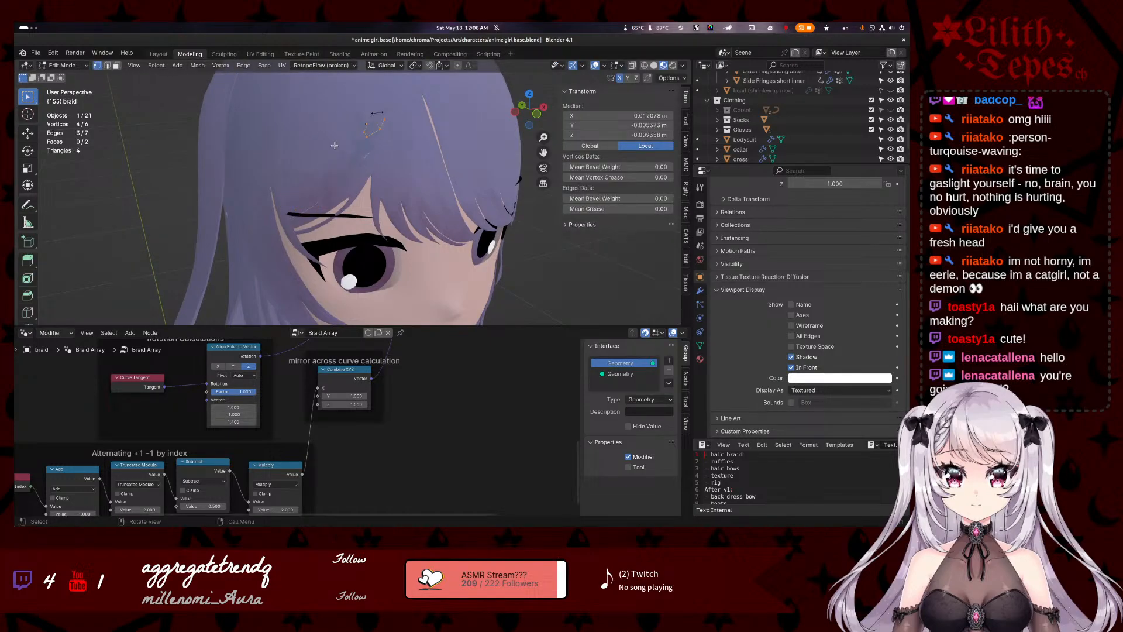
- Select the whole braid segment mesh, move and slightly rotate it, and return to Object Mode
{"action": "left_click_drag", "start_coordinate": [410, 103], "coordinate": [322, 151]}
{"action": "key", "text": "g"}
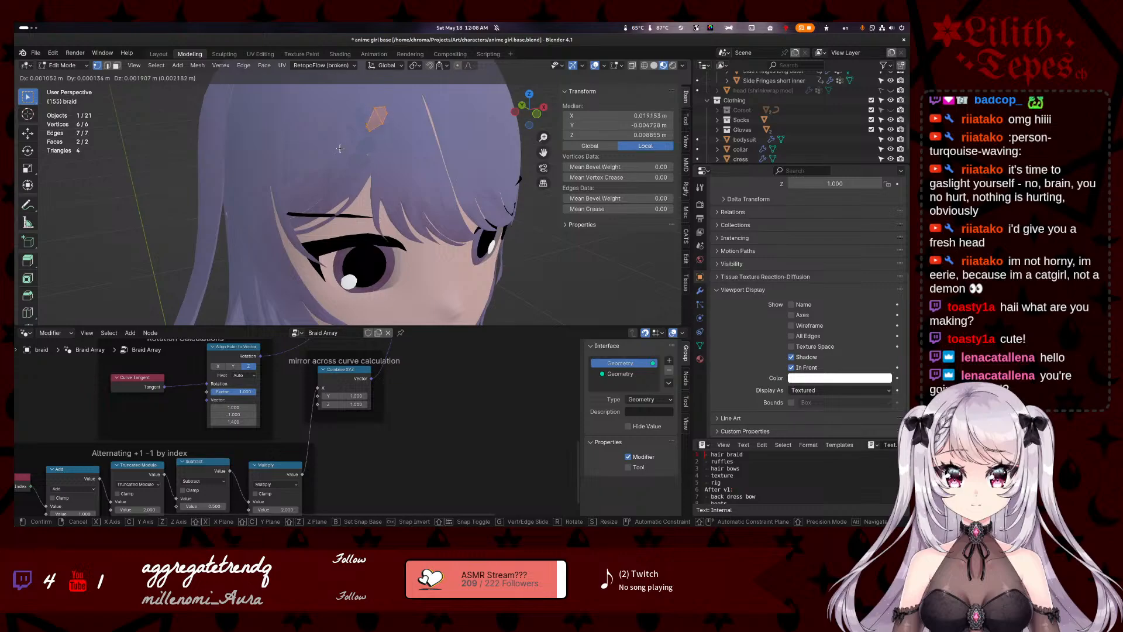
{"action": "left_click", "coordinate": [342, 149]}
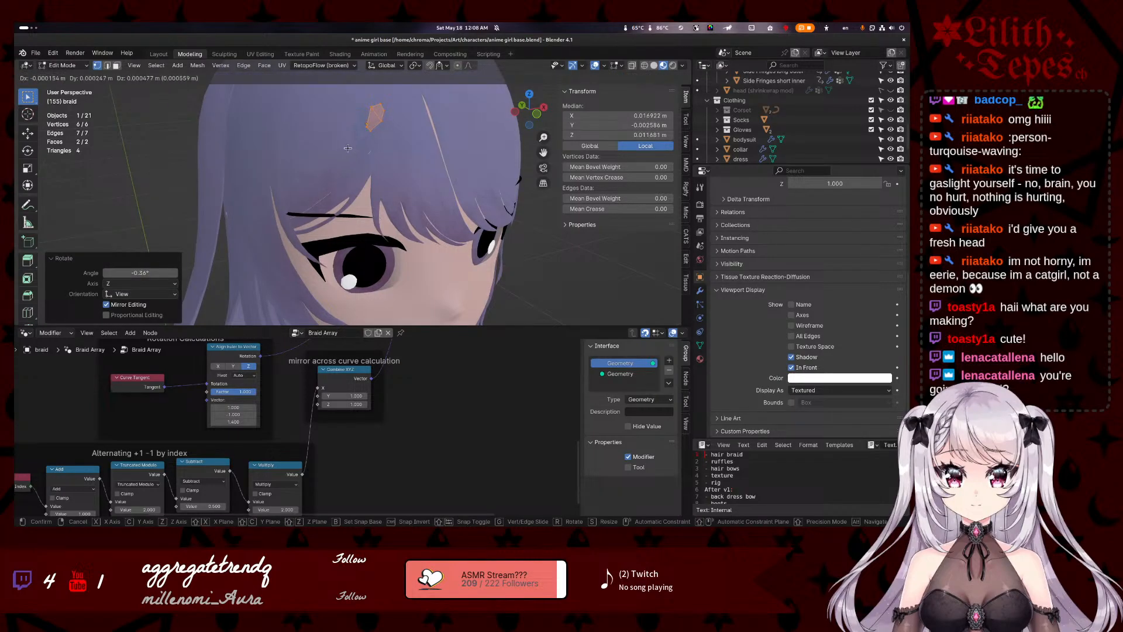
{"action": "key", "text": "Tab"}
{"action": "key", "text": "g"}
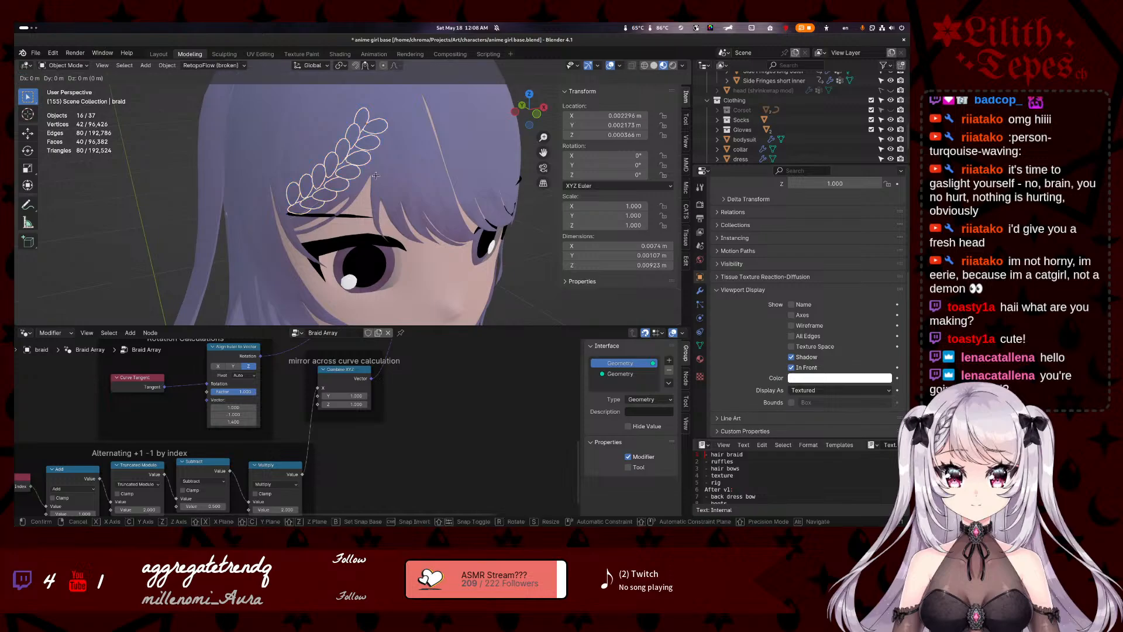
{"action": "right_click", "coordinate": [389, 166]}
{"action": "key", "text": "Tab"}
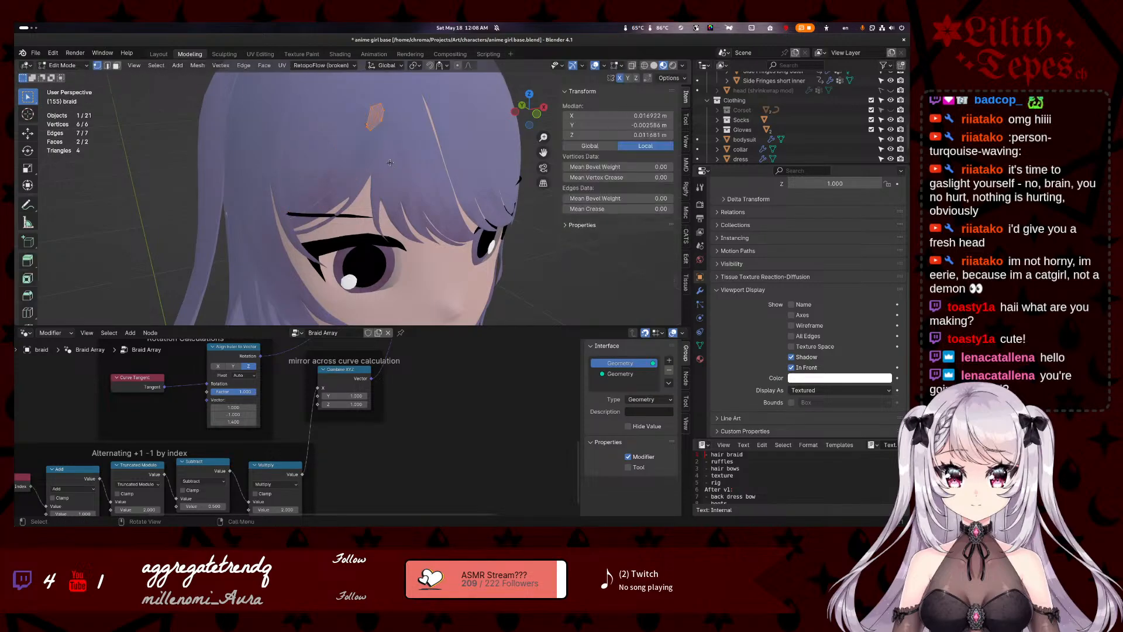
{"action": "key", "text": "g"}
{"action": "right_click", "coordinate": [389, 163]}
{"action": "key", "text": "Tab"}
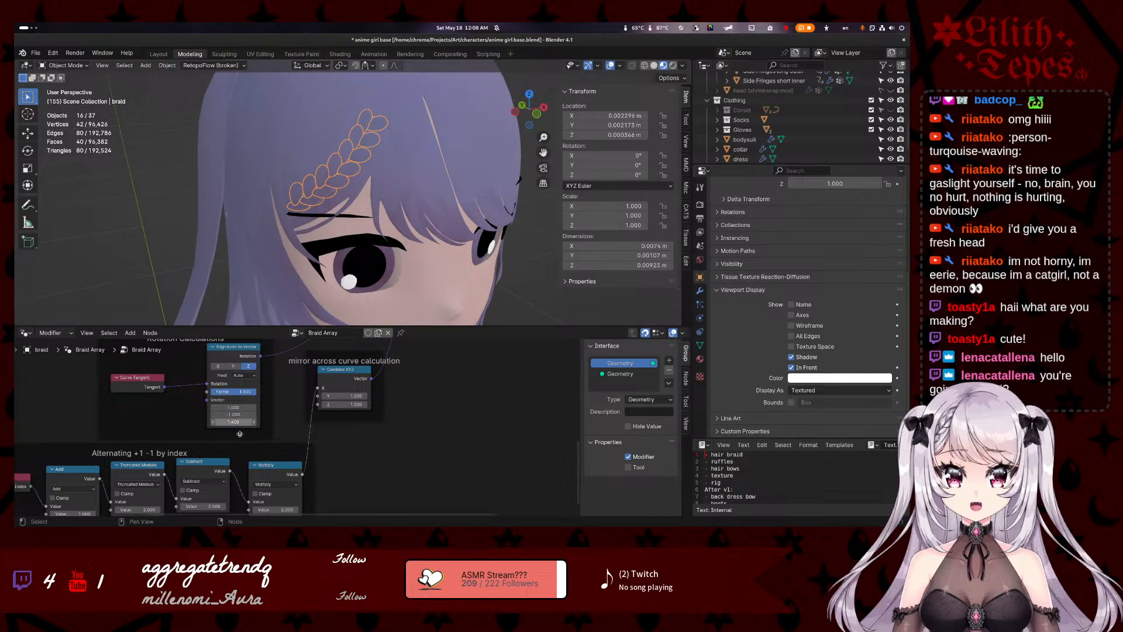
- Adjust the vector on the rotation alignment node in the "Rotation Calculations" frame, setting Y to -0.7 and Z to 1.2
{"action": "mouse_move", "coordinate": [234, 422]}
{"action": "left_mouse_down"}
{"action": "mouse_move", "coordinate": [215, 422]}
{"action": "mouse_move", "coordinate": [240, 407]}
{"action": "mouse_move", "coordinate": [228, 407]}
{"action": "left_mouse_up"}
{"action": "left_click", "coordinate": [234, 414]}
{"action": "type", "text": "2.5"}
{"action": "key", "text": "Return"}
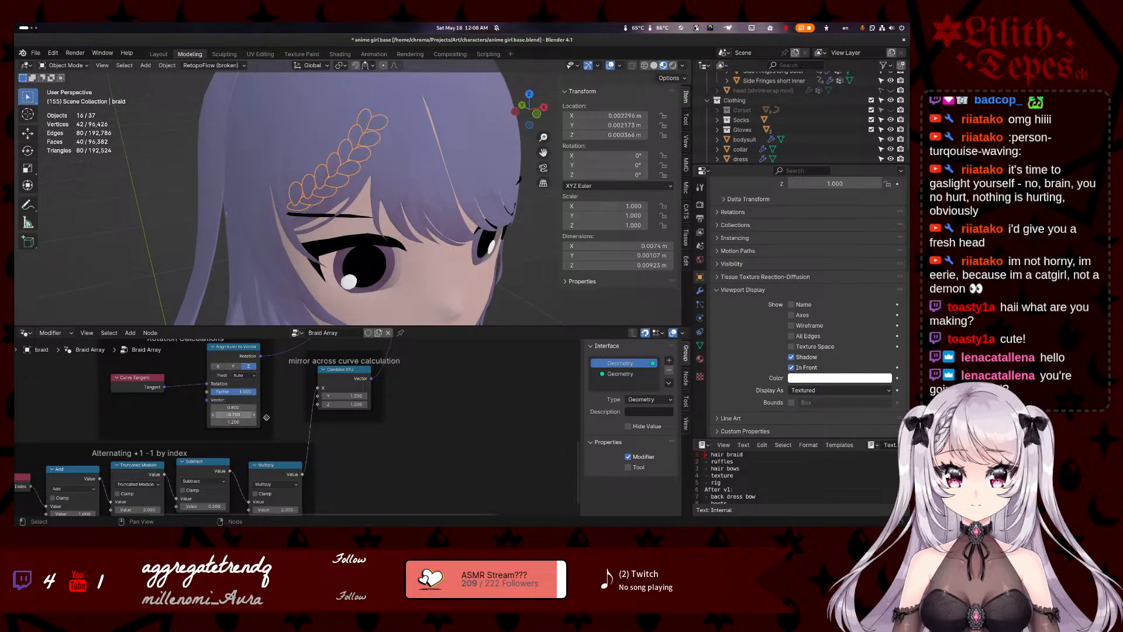
- Inspect the braid on the hair from several angles, save the file, and clear the selection
{"action": "middle_click_drag", "start_coordinate": [426, 466], "coordinate": [400, 455]}
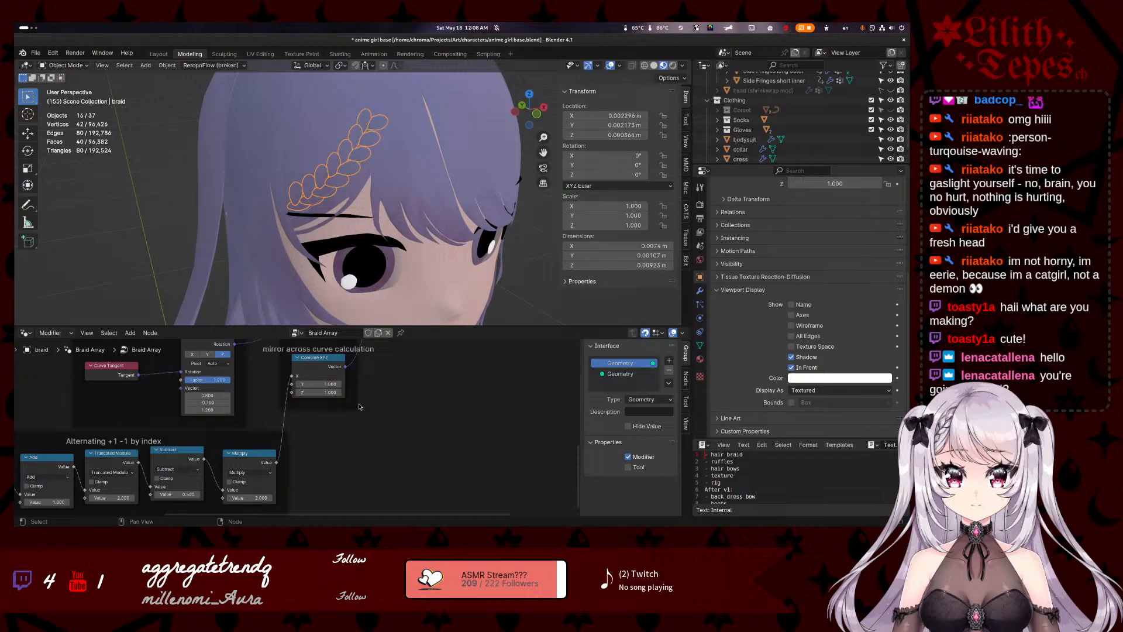
{"action": "middle_click_drag", "start_coordinate": [359, 407], "coordinate": [316, 413]}
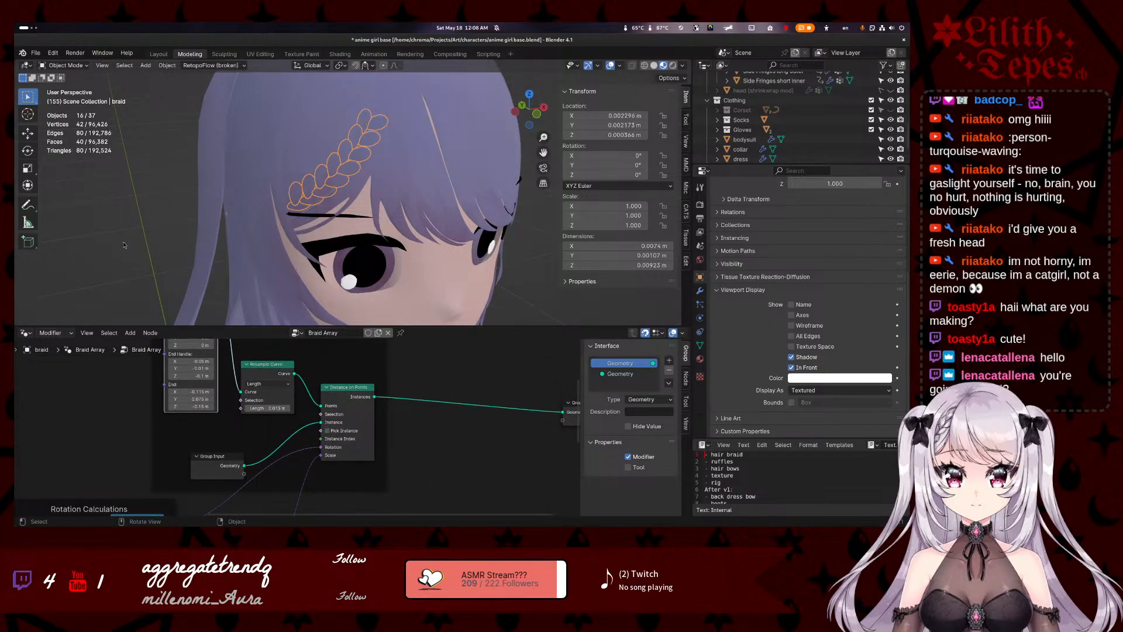
{"action": "middle_click_drag", "start_coordinate": [96, 248], "coordinate": [465, 188]}
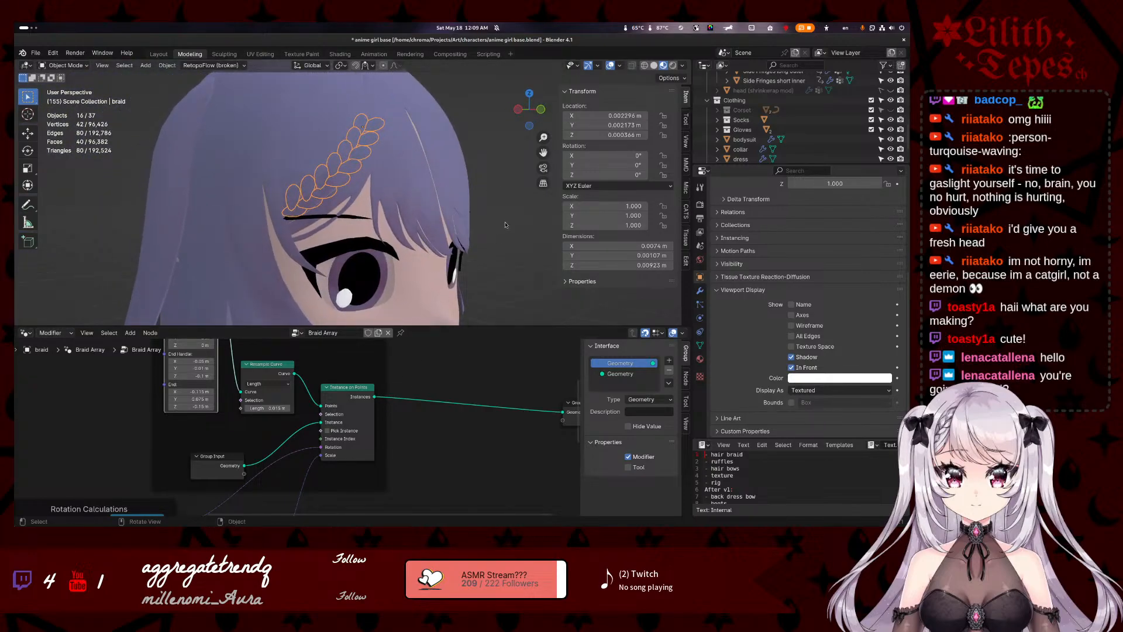
{"action": "middle_click_drag", "start_coordinate": [462, 275], "coordinate": [318, 171]}
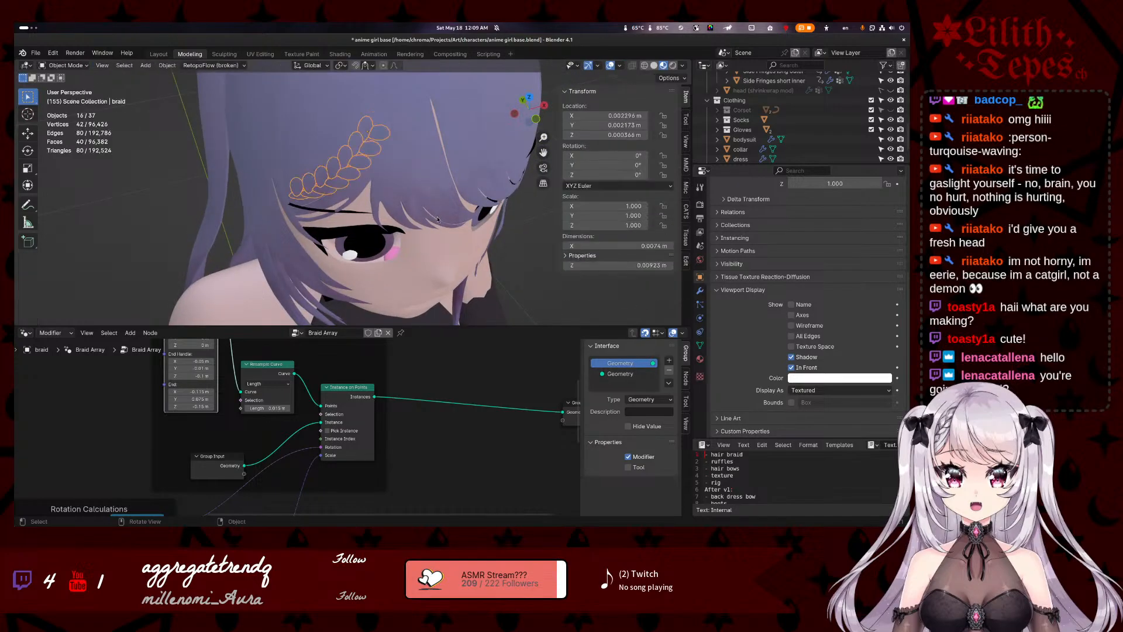
{"action": "key", "text": "ctrl+s"}
{"action": "left_click", "coordinate": [529, 279]}
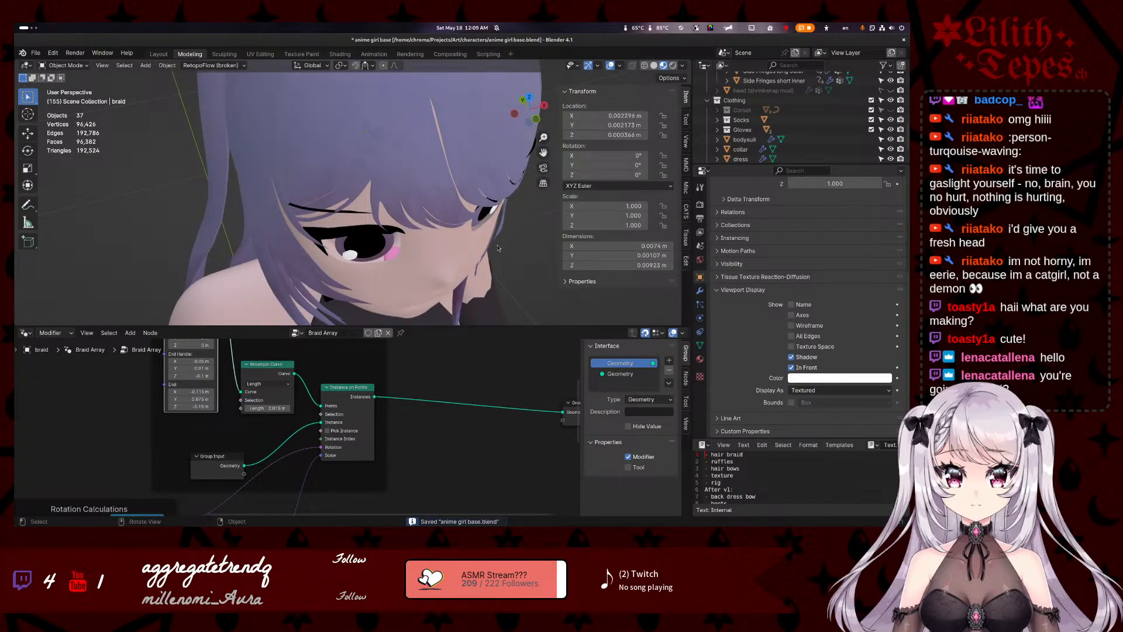
- Reselect the braid and examine its fit from the side alongside the end point values of its curve segment node
{"action": "middle_click_drag", "start_coordinate": [528, 279], "coordinate": [489, 193]}
{"action": "left_click", "coordinate": [371, 142]}
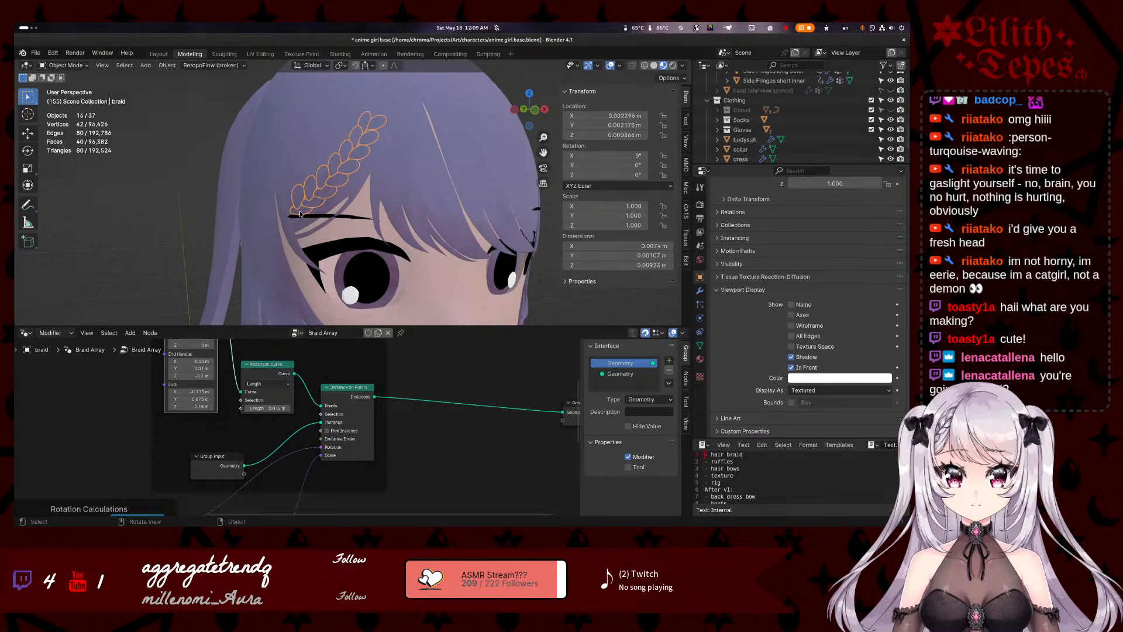
{"action": "middle_click_drag", "start_coordinate": [300, 214], "coordinate": [330, 228]}
{"action": "middle_click_drag", "start_coordinate": [122, 418], "coordinate": [127, 443]}
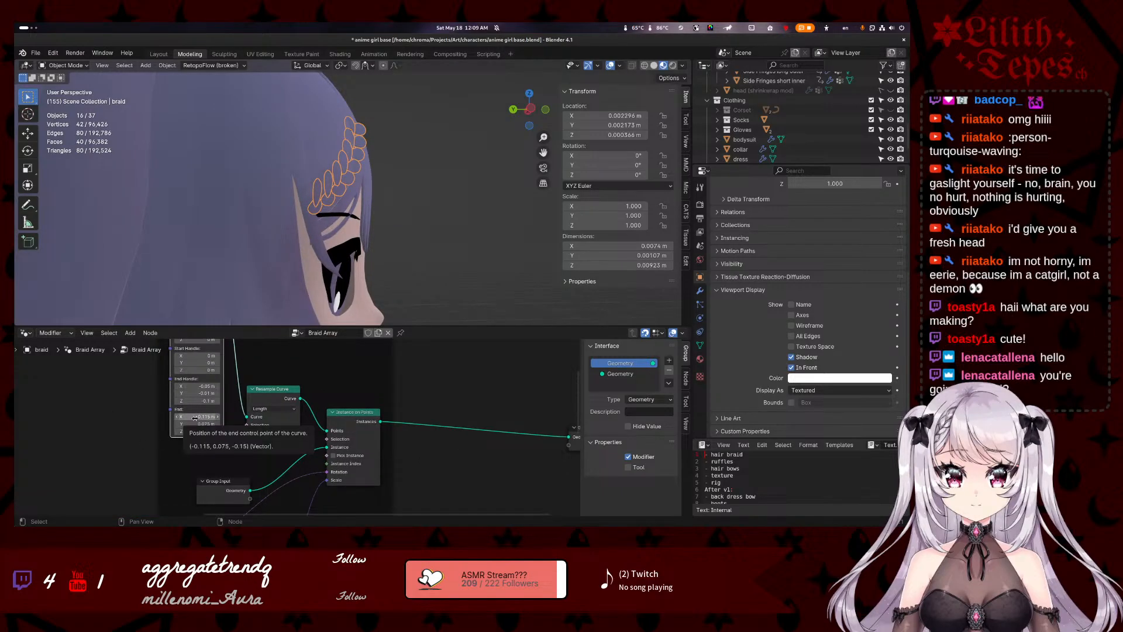
{"action": "mouse_move", "coordinate": [198, 401]}
{"action": "left_mouse_down"}
{"action": "mouse_move", "coordinate": [184, 401]}
{"action": "mouse_move", "coordinate": [200, 402]}
{"action": "left_mouse_up"}
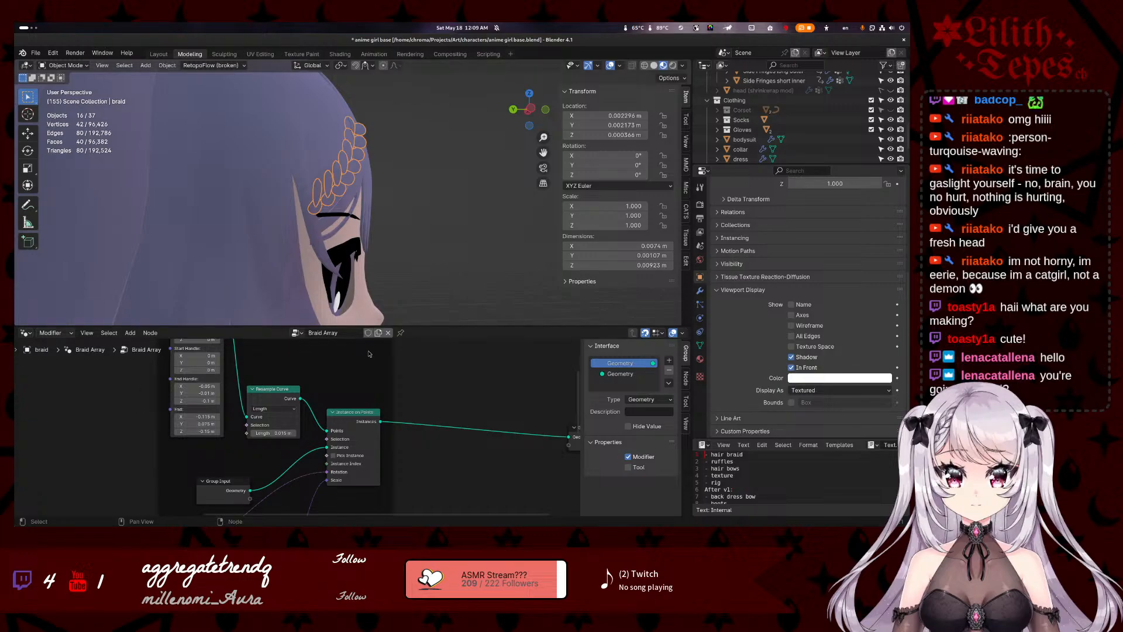
- Move the curve segment and Resample Curve nodes in the "Instances along curve" frame to make room before Instance on Points
{"action": "scroll", "coordinate": [412, 374], "scroll_direction": "down", "scroll_amount": 1}
{"action": "middle_click_drag", "start_coordinate": [412, 373], "coordinate": [437, 386]}
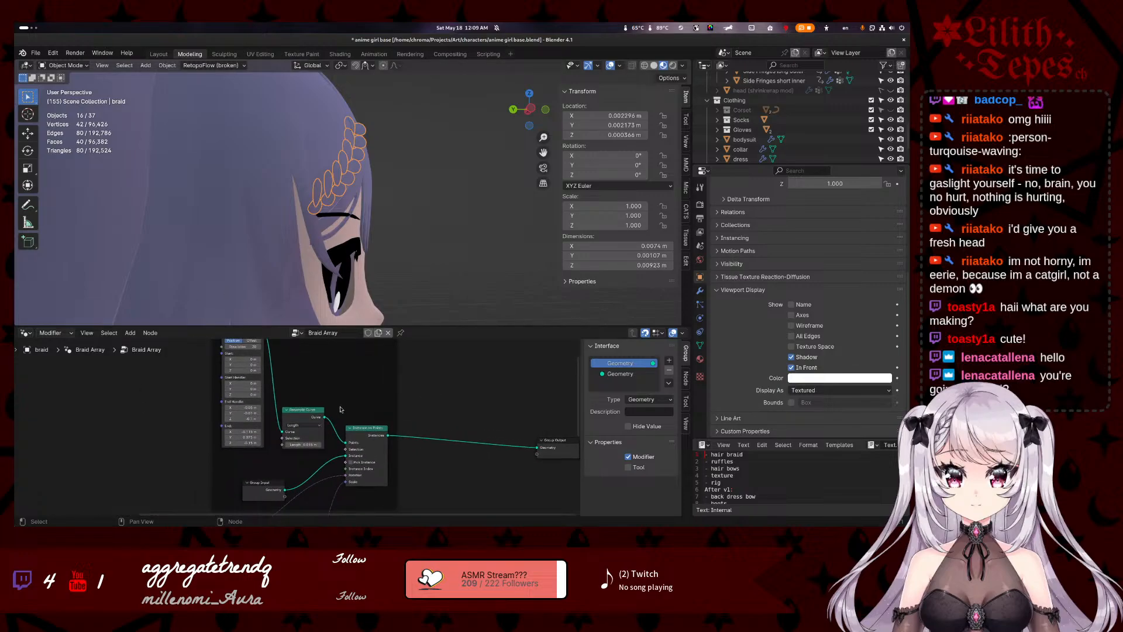
{"action": "middle_click_drag", "start_coordinate": [266, 386], "coordinate": [279, 414]}
{"action": "scroll", "coordinate": [280, 419], "scroll_direction": "down", "scroll_amount": 2}
{"action": "left_click", "coordinate": [255, 368]}
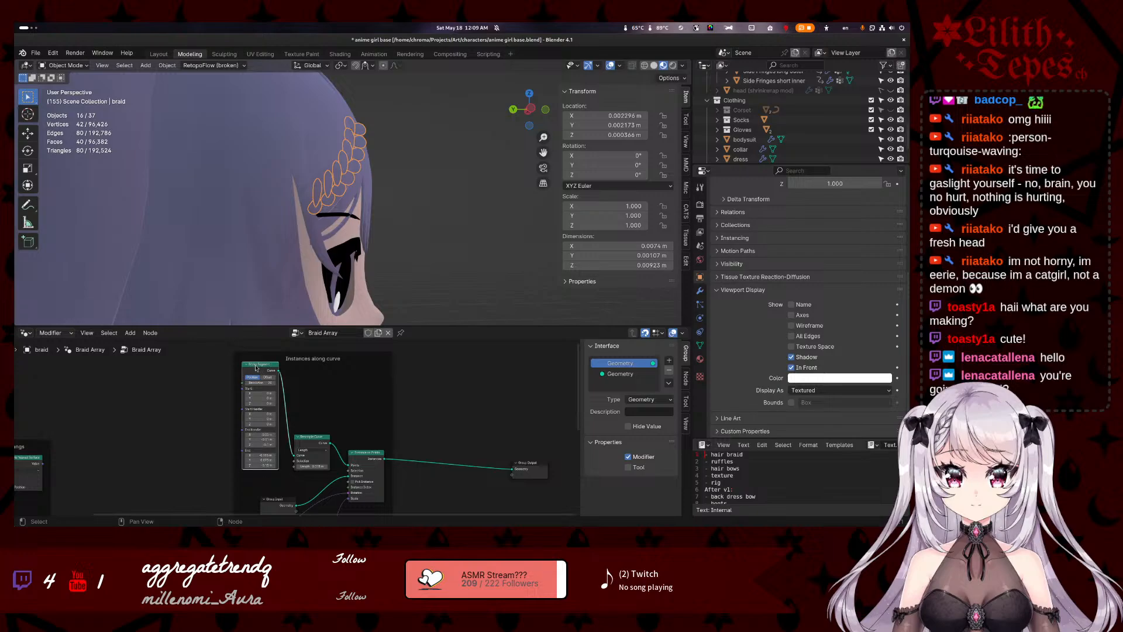
{"action": "mouse_move", "coordinate": [256, 368]}
{"action": "left_mouse_down"}
{"action": "mouse_move", "coordinate": [214, 368]}
{"action": "mouse_move", "coordinate": [262, 386]}
{"action": "left_mouse_up"}
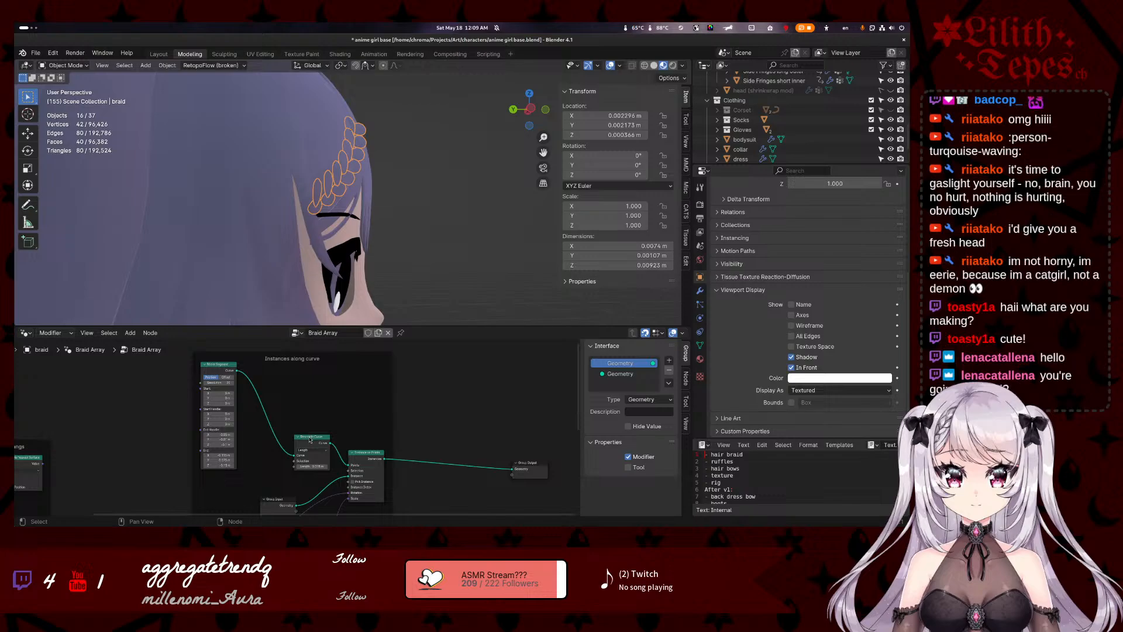
{"action": "mouse_move", "coordinate": [310, 440]}
{"action": "left_mouse_down"}
{"action": "mouse_move", "coordinate": [269, 409]}
{"action": "mouse_move", "coordinate": [296, 419]}
{"action": "mouse_move", "coordinate": [311, 442]}
{"action": "left_mouse_up"}
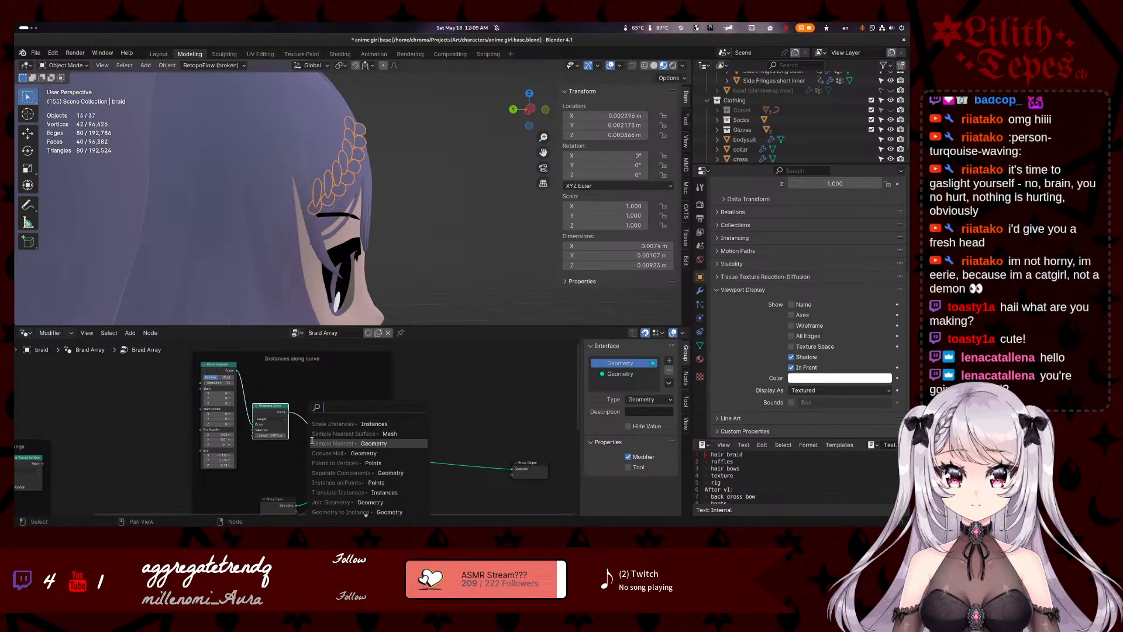
- Search for a surface node from the Resample Curve output and examine the nodes in the "Sample normals from bangs" frame
{"action": "type", "text": "survace"}
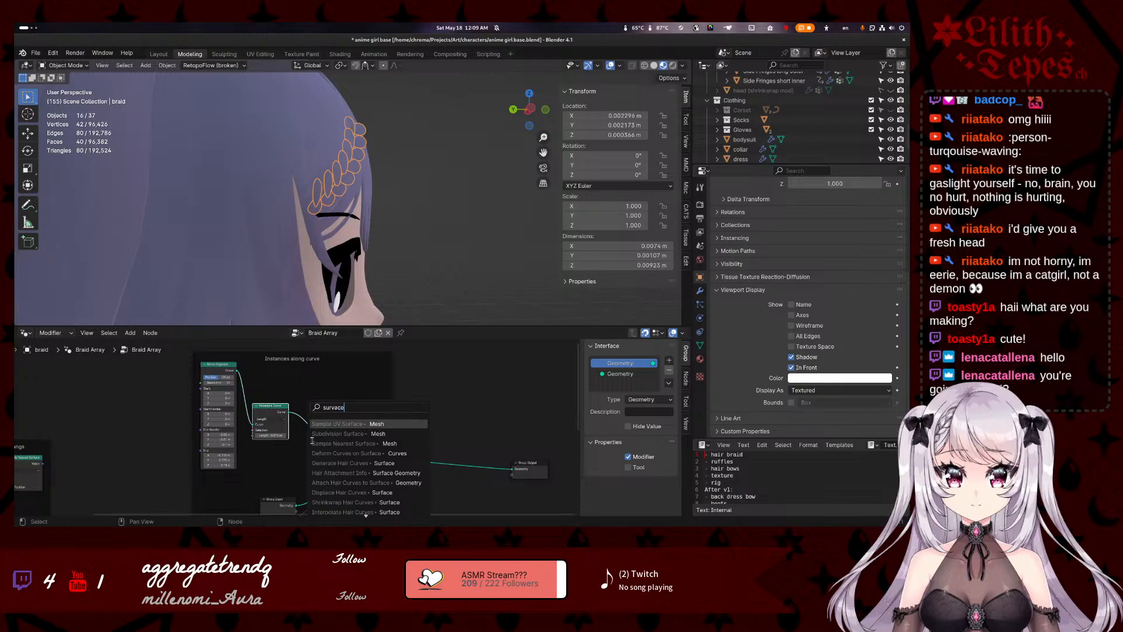
{"action": "key", "text": "Return"}
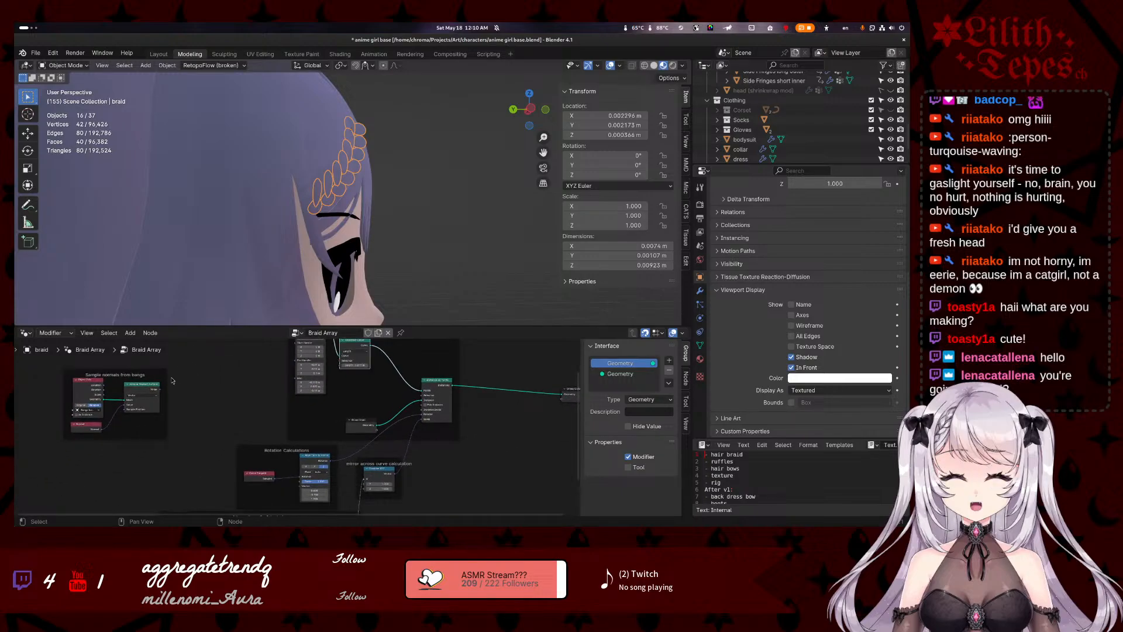
{"action": "left_click", "coordinate": [197, 370]}
{"action": "scroll", "coordinate": [213, 402], "scroll_direction": "up", "scroll_amount": 3}
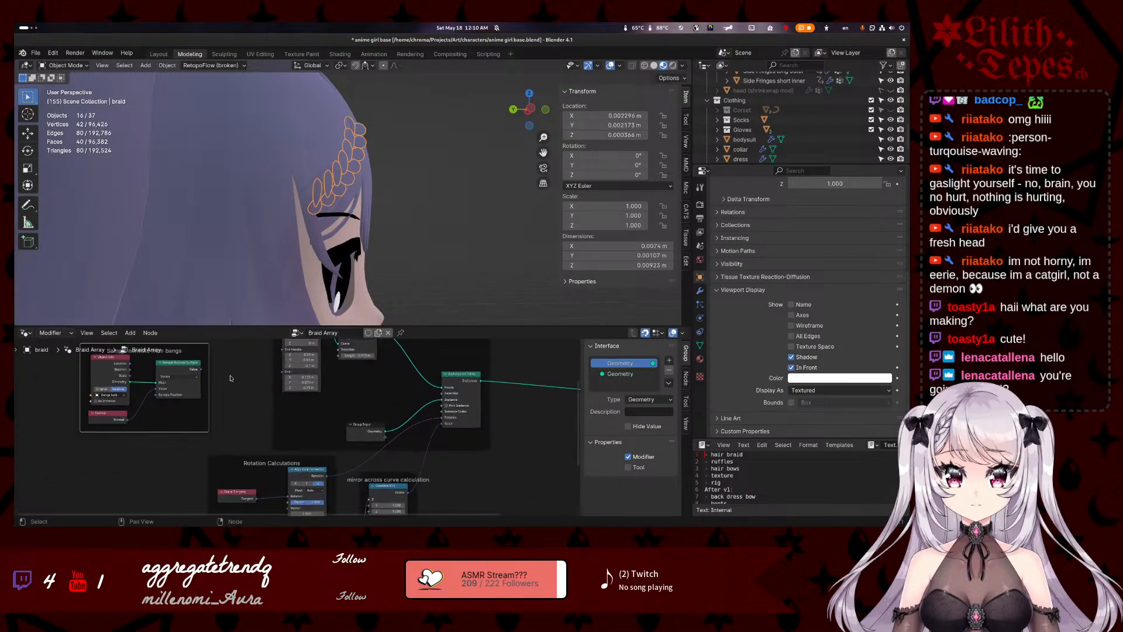
{"action": "left_click", "coordinate": [179, 379]}
{"action": "left_click", "coordinate": [182, 378]}
{"action": "middle_click_drag", "start_coordinate": [392, 367], "coordinate": [381, 390]}
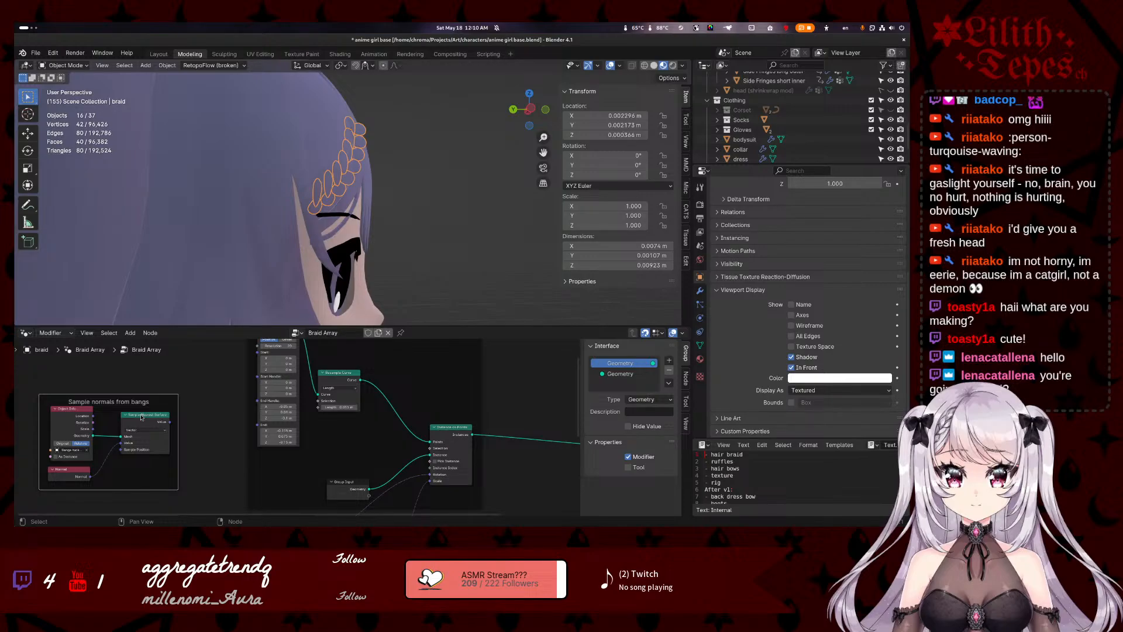
{"action": "left_click_drag", "start_coordinate": [361, 381], "coordinate": [373, 412]}
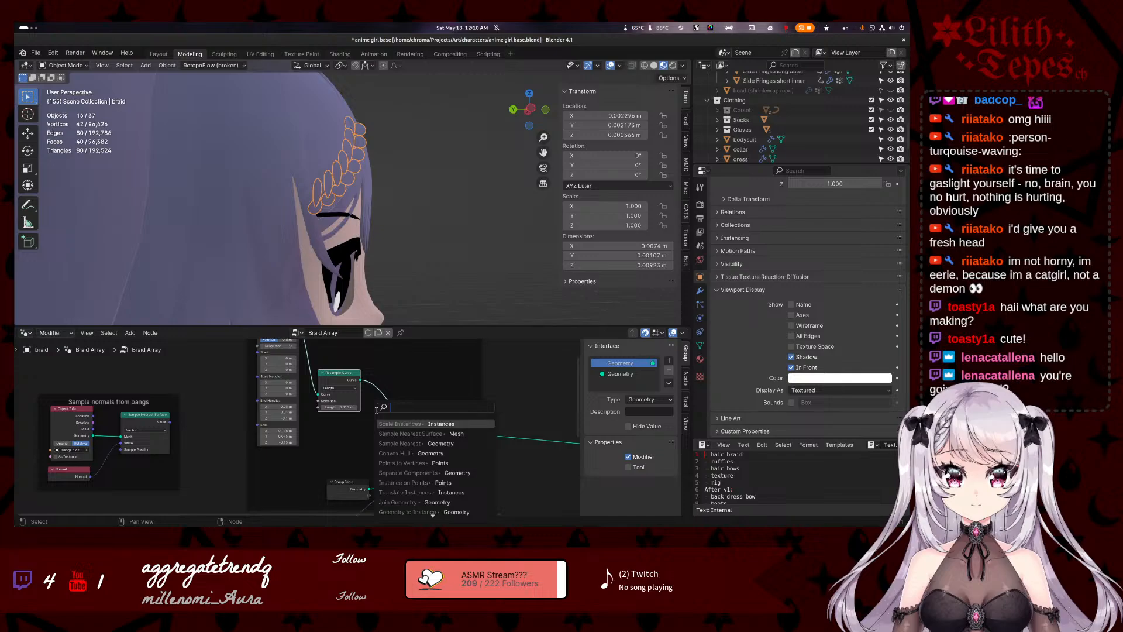
{"action": "type", "text": "position"}
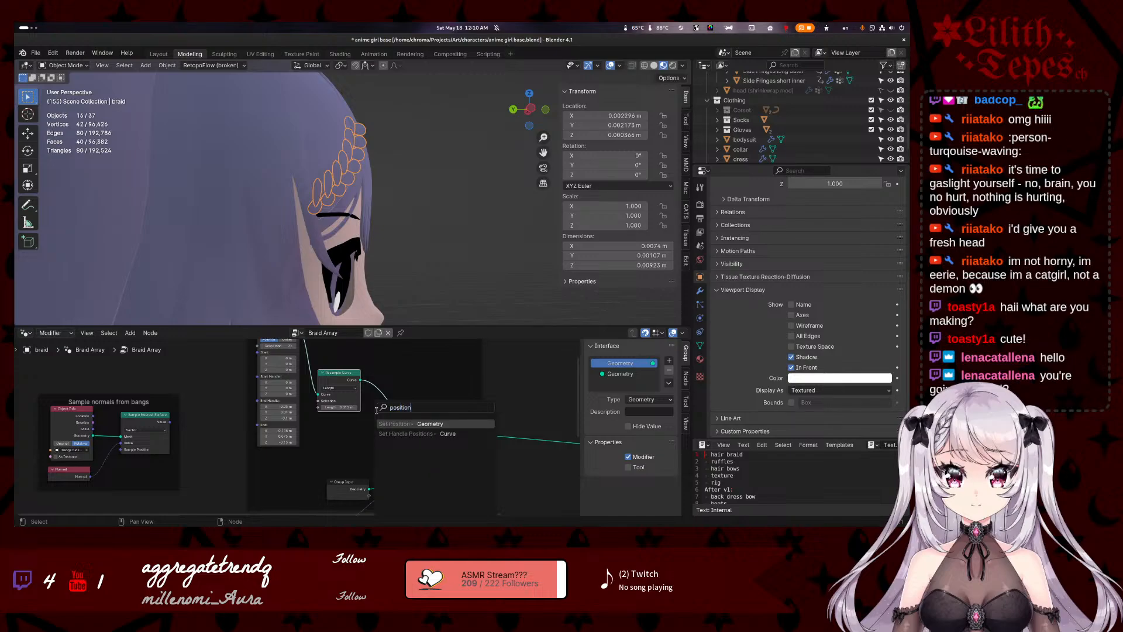
{"action": "key", "text": "ctrl+BackSpace"}
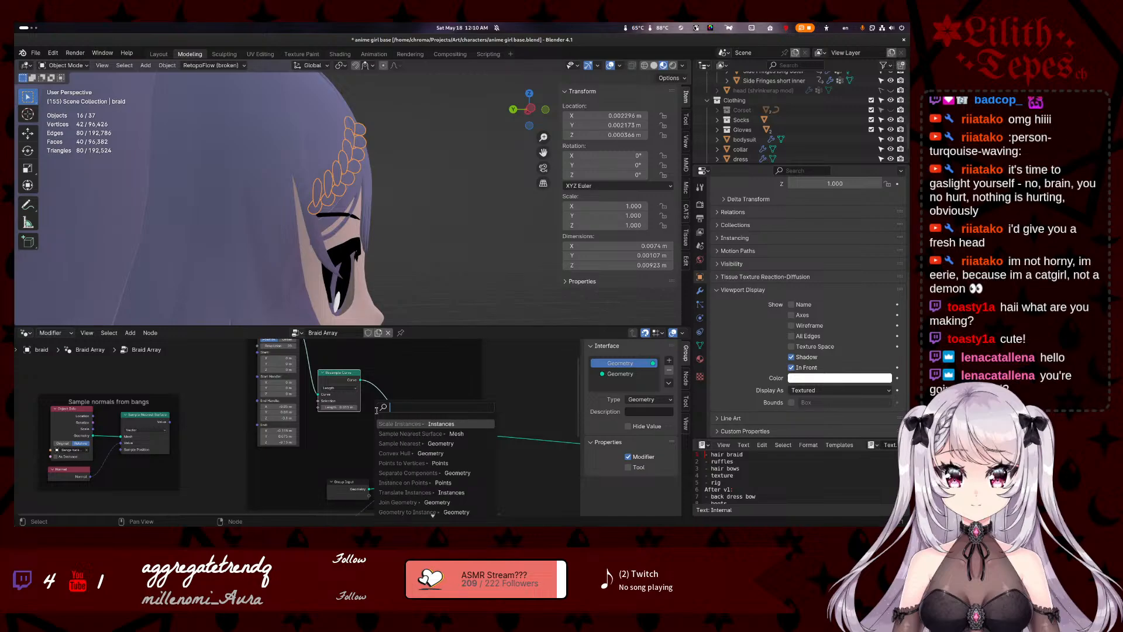
{"action": "key", "text": "Escape"}
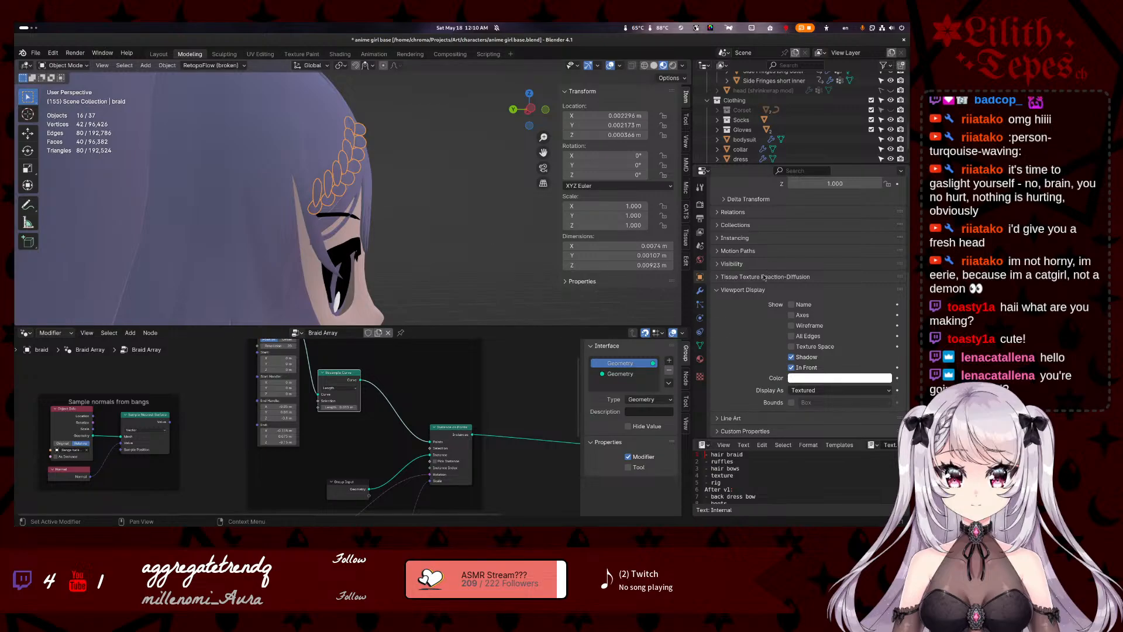
- Enable the viewport display of the braid's Shrinkwrap modifier
{"action": "left_click", "coordinate": [716, 289]}
{"action": "left_click", "coordinate": [700, 289]}
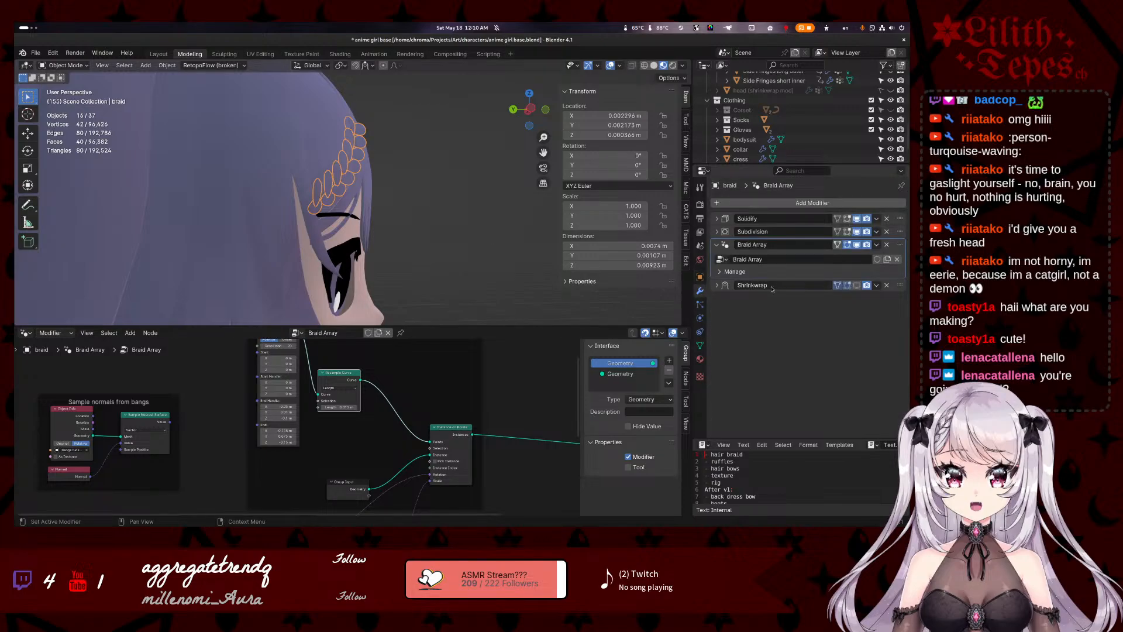
{"action": "left_click", "coordinate": [856, 285]}
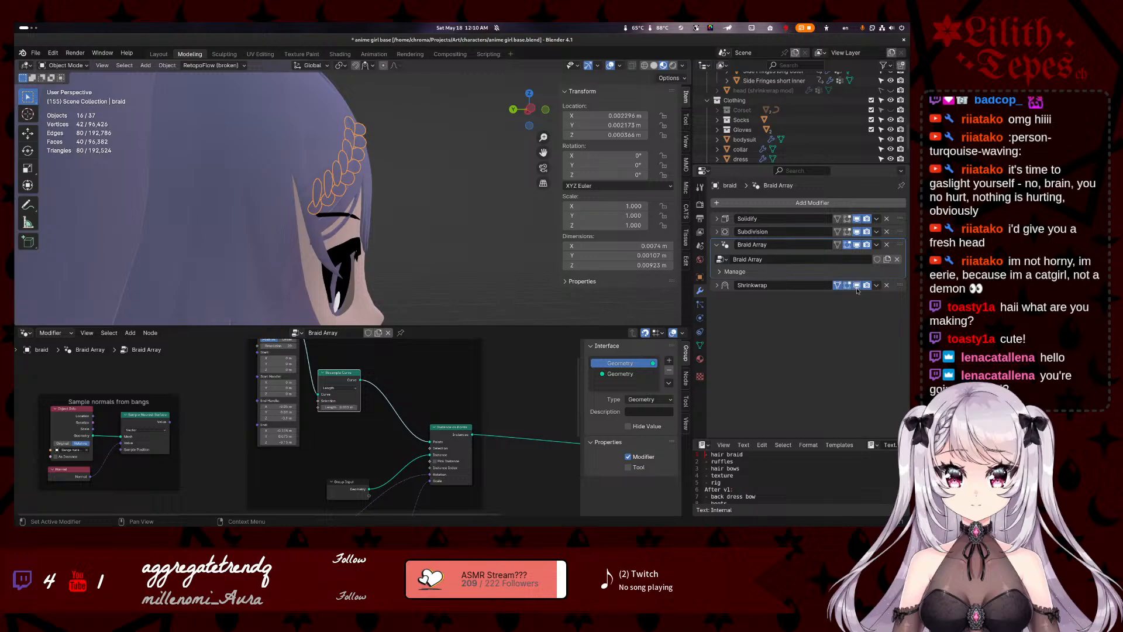
- Expand the braid's Shrinkwrap modifier and toggle its display options, leaving on-cage, edit-mode and viewport display enabled
{"action": "left_click", "coordinate": [840, 286]}
{"action": "left_click", "coordinate": [866, 285]}
{"action": "left_click", "coordinate": [860, 286]}
{"action": "left_click", "coordinate": [717, 285]}
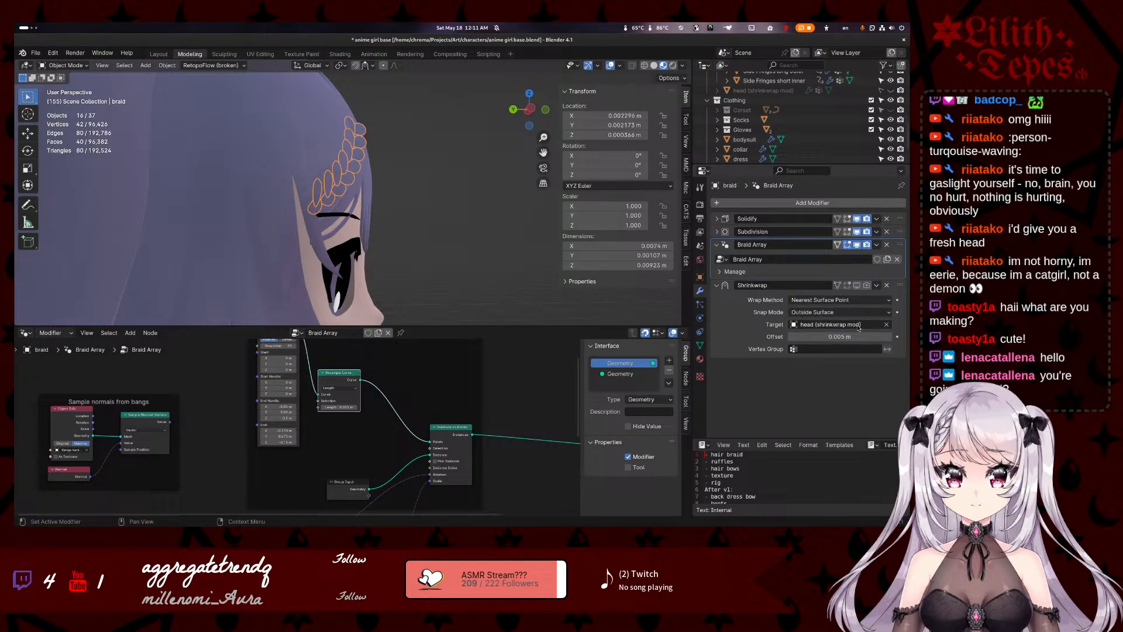
{"action": "left_click", "coordinate": [857, 286]}
{"action": "left_click", "coordinate": [837, 285]}
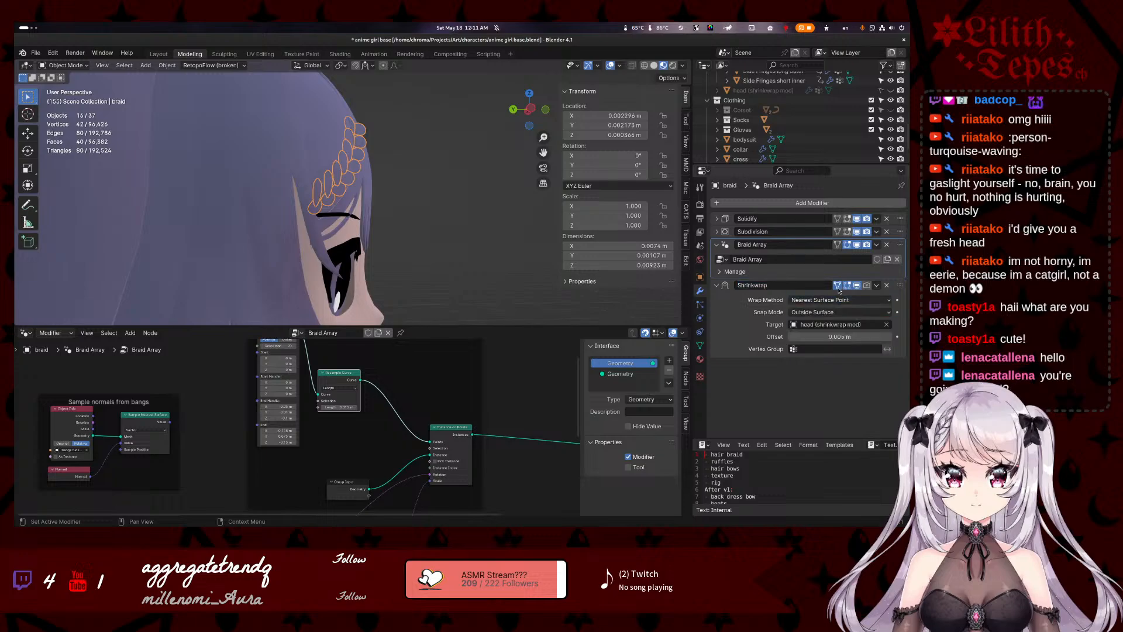
- Replace the Shrinkwrap target with the "Bangs tucked (left)" hair object and check the braid from the front
{"action": "left_click", "coordinate": [886, 324]}
{"action": "left_click", "coordinate": [830, 323]}
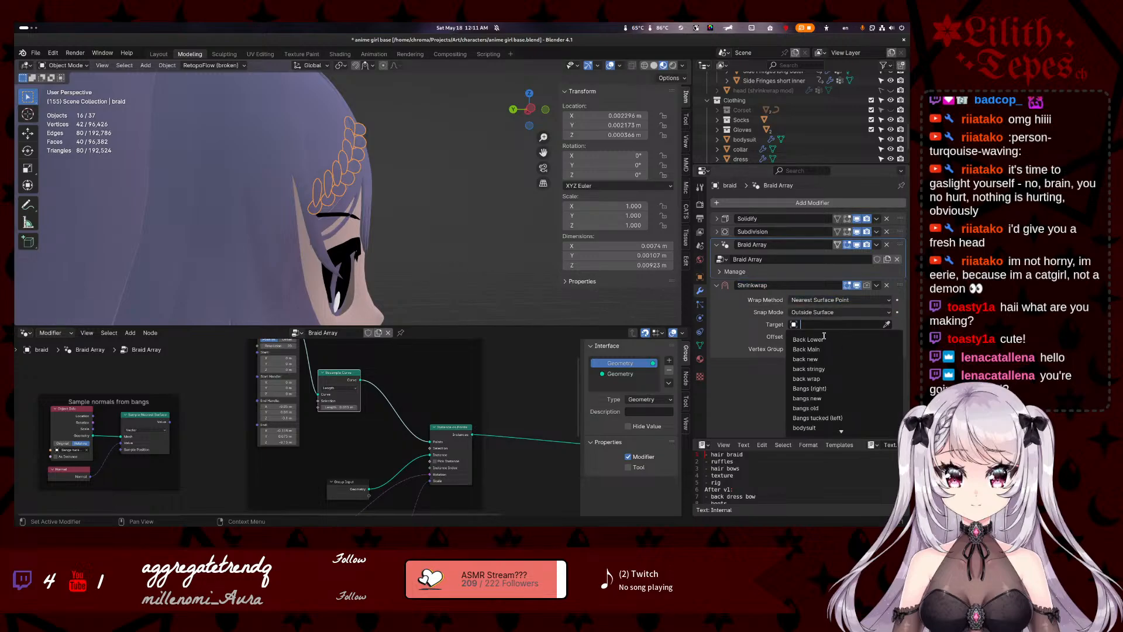
{"action": "type", "text": "side"}
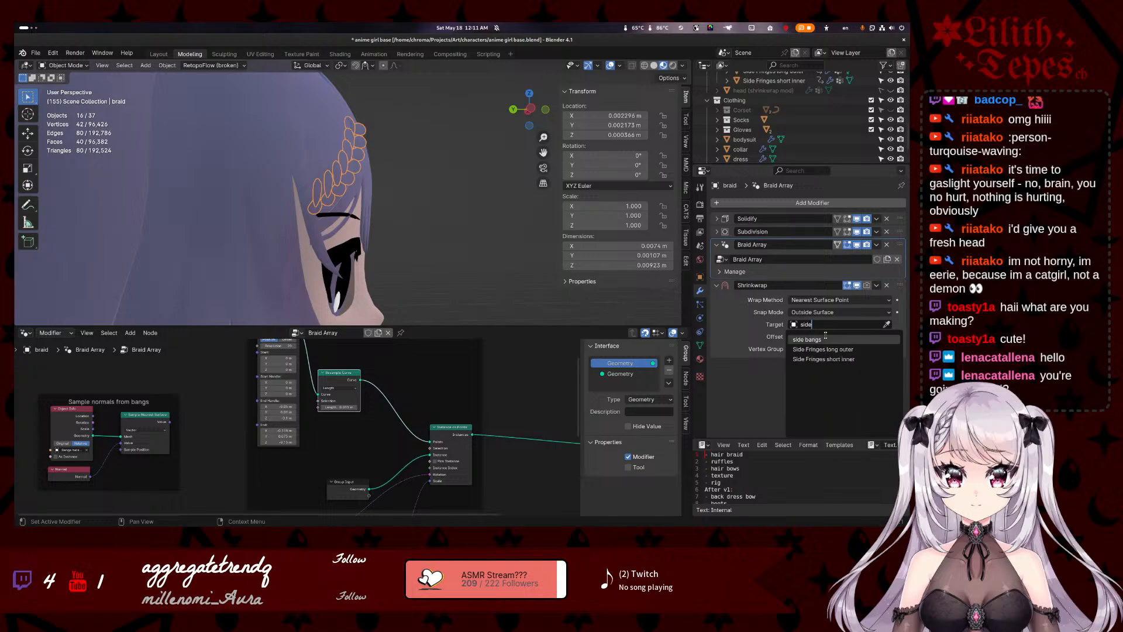
{"action": "left_click", "coordinate": [780, 377]}
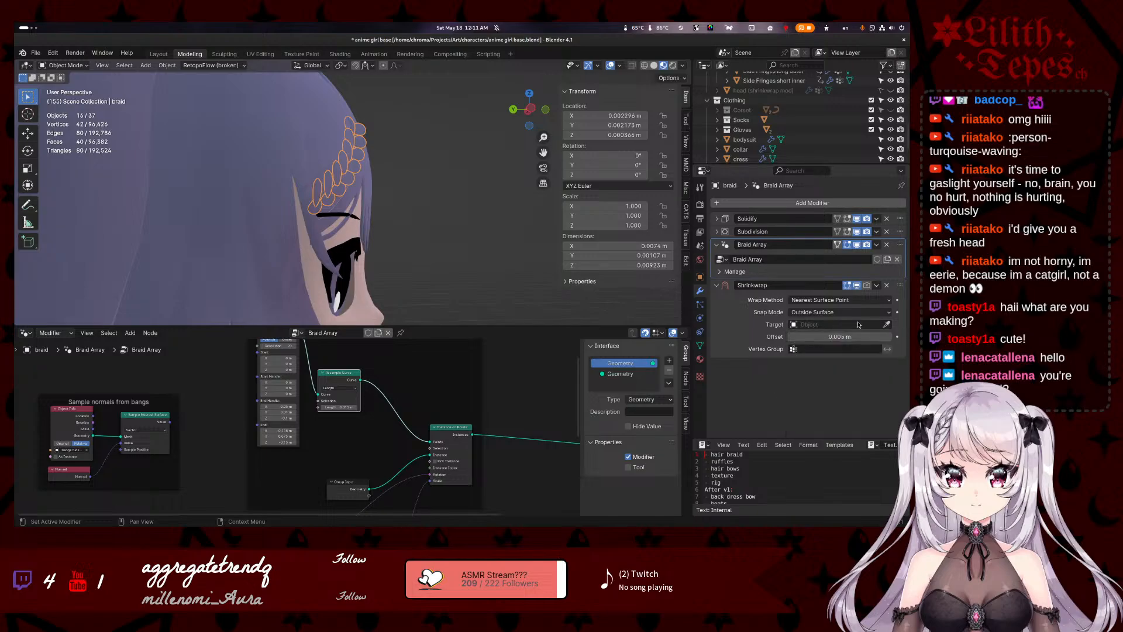
{"action": "left_click", "coordinate": [886, 324]}
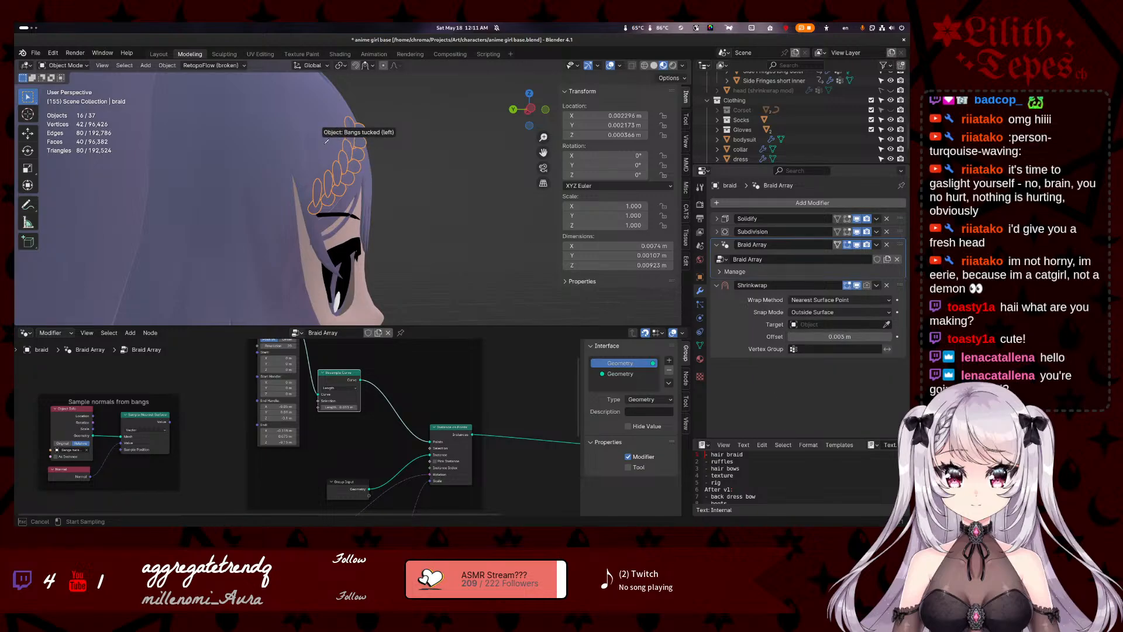
{"action": "left_click", "coordinate": [328, 146]}
{"action": "middle_click_drag", "start_coordinate": [445, 246], "coordinate": [379, 241]}
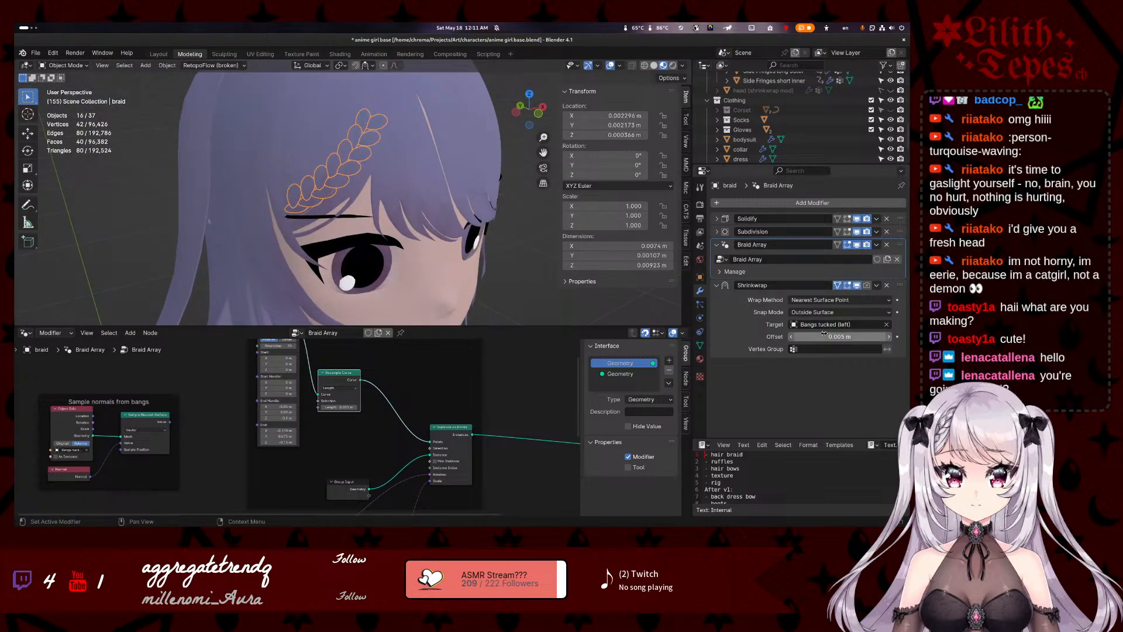
- Try a 0.4 m Shrinkwrap offset with the Inside and On Surface snap modes, and adjust the offset again
{"action": "left_click_drag", "start_coordinate": [840, 337], "coordinate": [856, 337]}
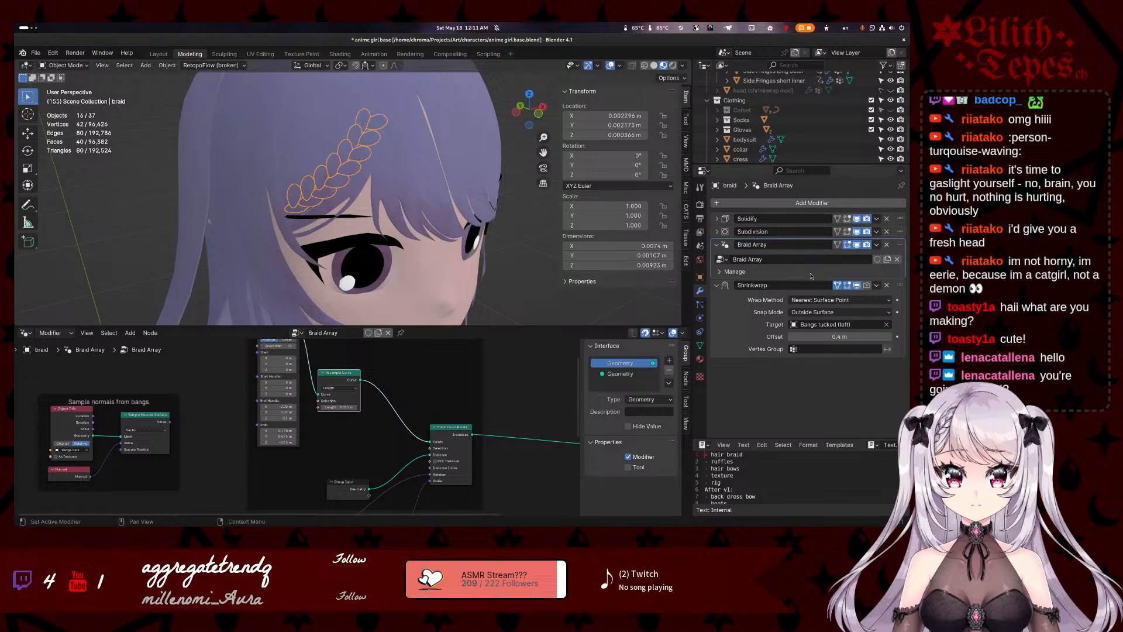
{"action": "left_click", "coordinate": [828, 311]}
{"action": "left_click", "coordinate": [828, 333]}
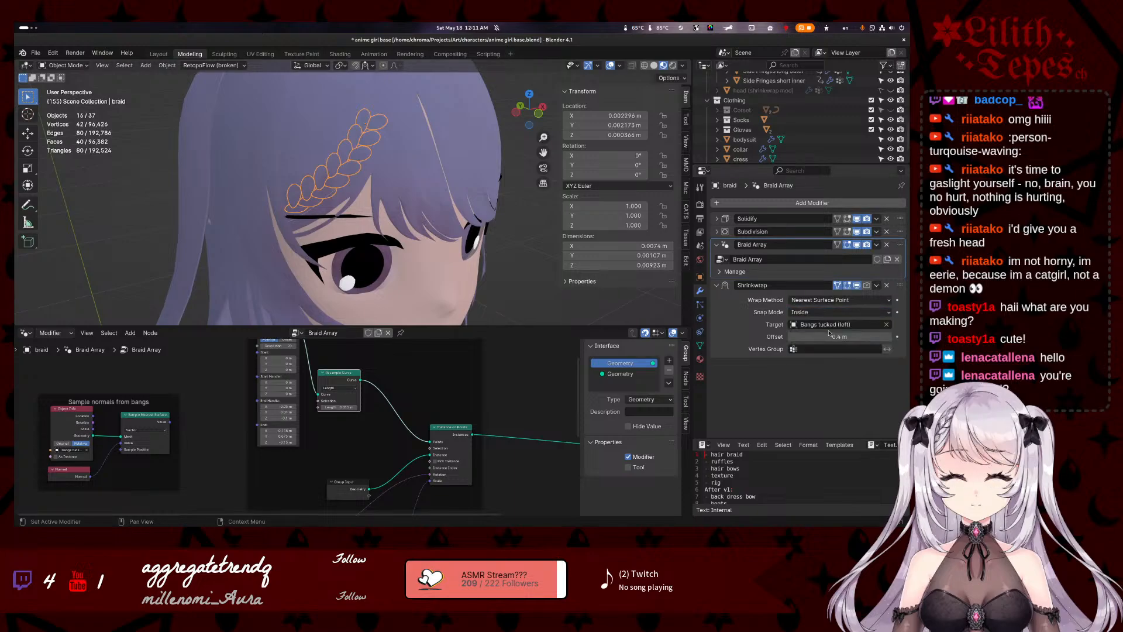
{"action": "left_click", "coordinate": [827, 312]}
{"action": "left_click", "coordinate": [826, 323]}
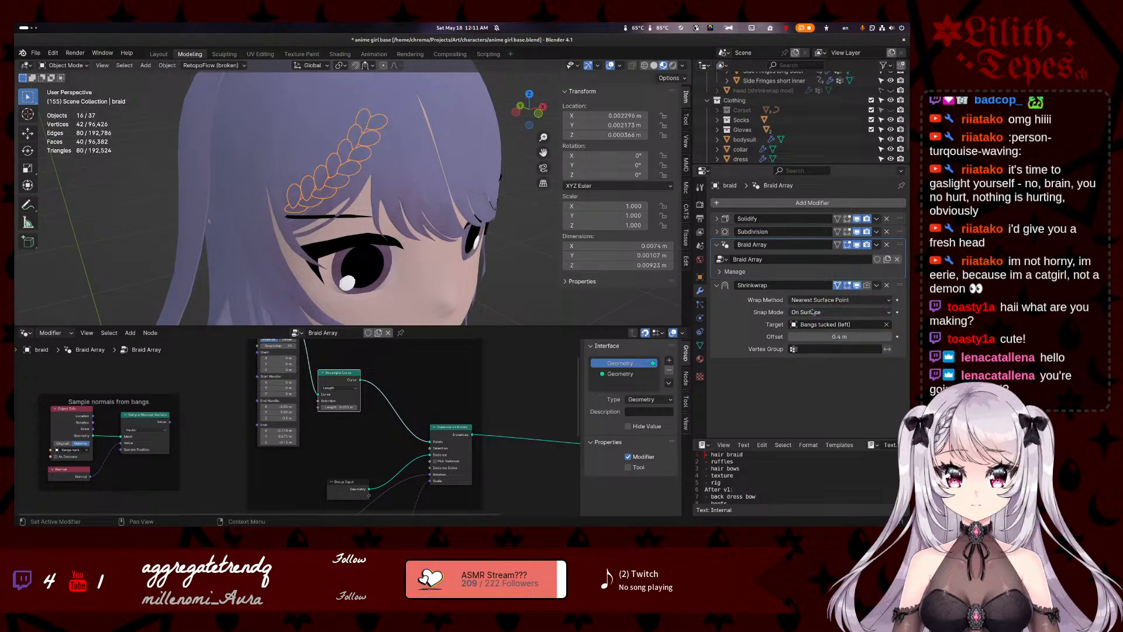
{"action": "left_click_drag", "start_coordinate": [824, 336], "coordinate": [807, 337]}
- Remove the Shrinkwrap modifier from the braid
{"action": "left_click", "coordinate": [886, 285]}
{"action": "middle_click_drag", "start_coordinate": [497, 275], "coordinate": [766, 251]}
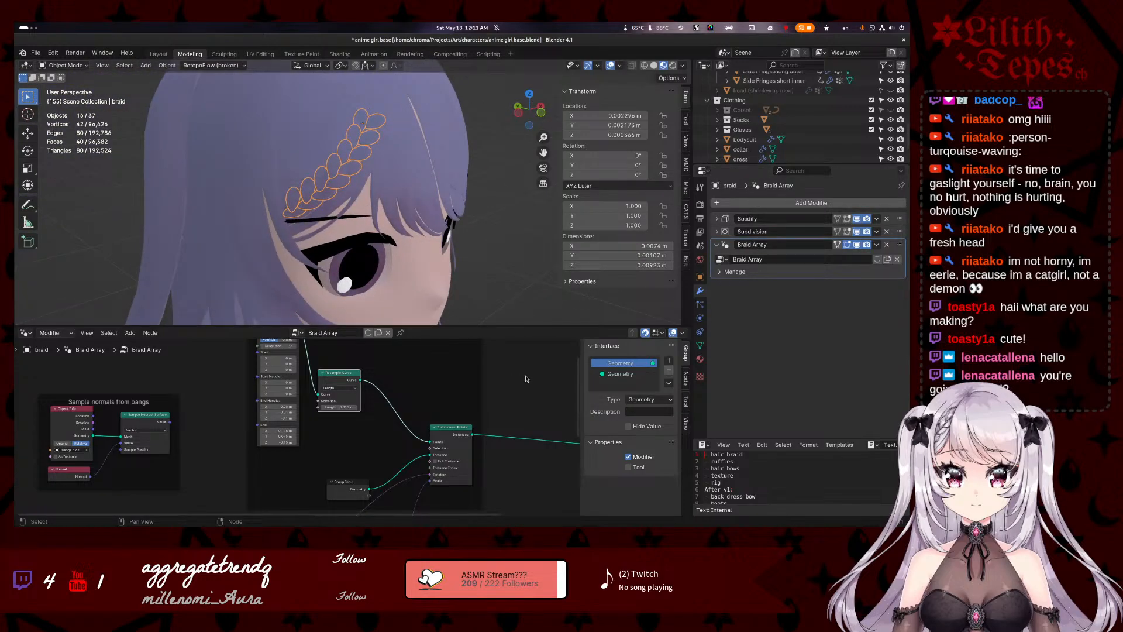
- Examine the two Geometry sockets in the node group's interface and the overall layout of the Braid Array nodes
{"action": "left_click", "coordinate": [635, 374]}
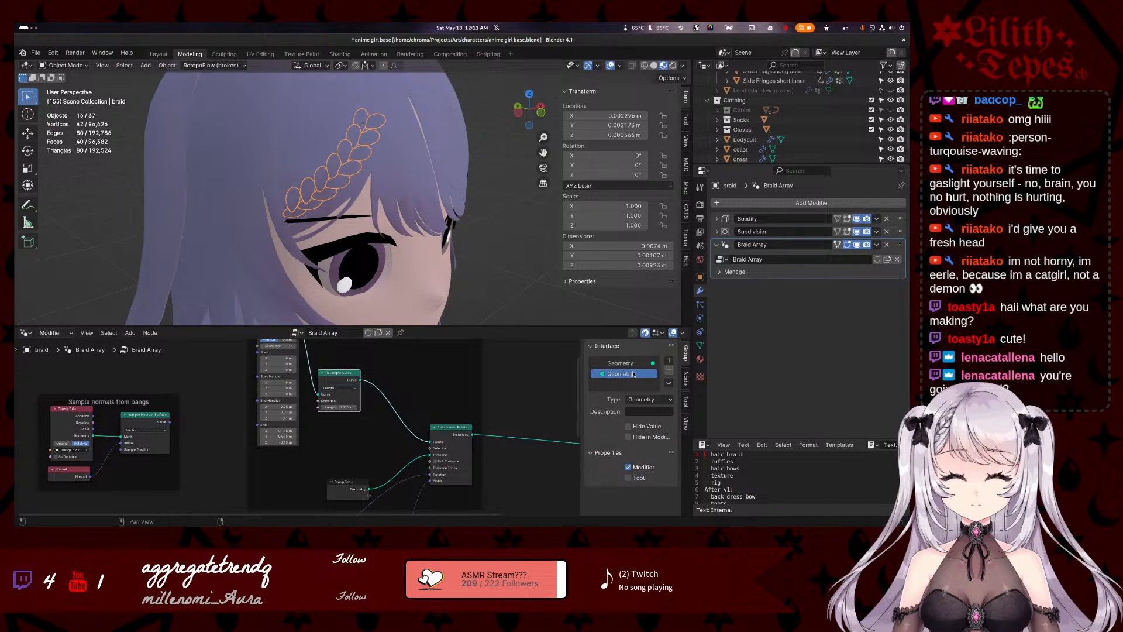
{"action": "left_click", "coordinate": [631, 364]}
{"action": "left_click", "coordinate": [633, 374]}
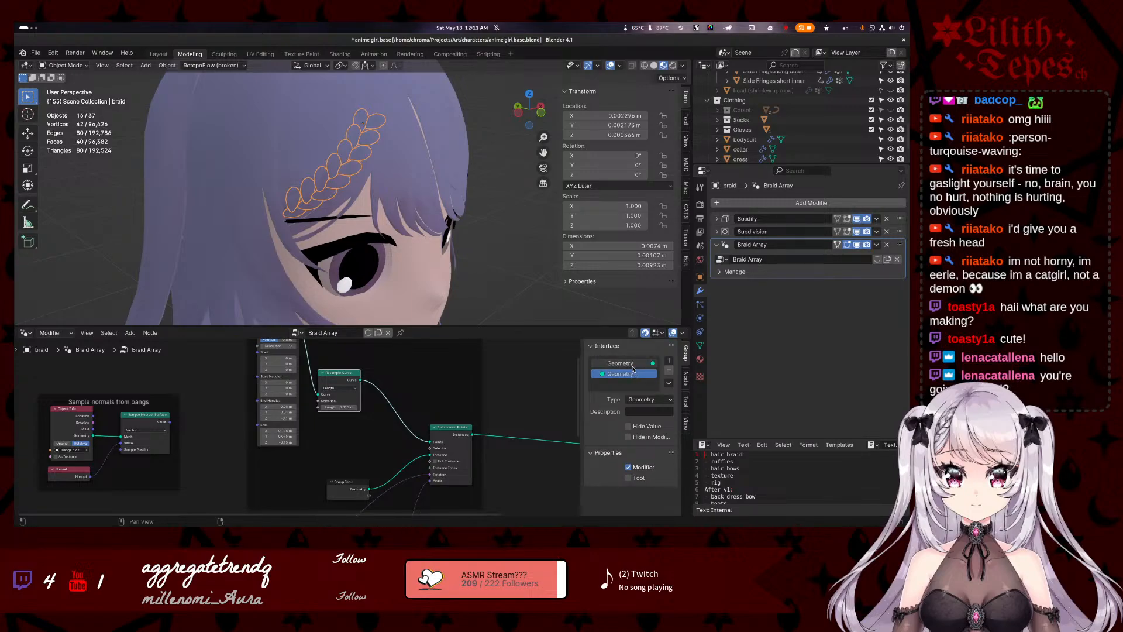
{"action": "left_click", "coordinate": [634, 364]}
{"action": "left_click", "coordinate": [634, 373]}
{"action": "left_click", "coordinate": [636, 363]}
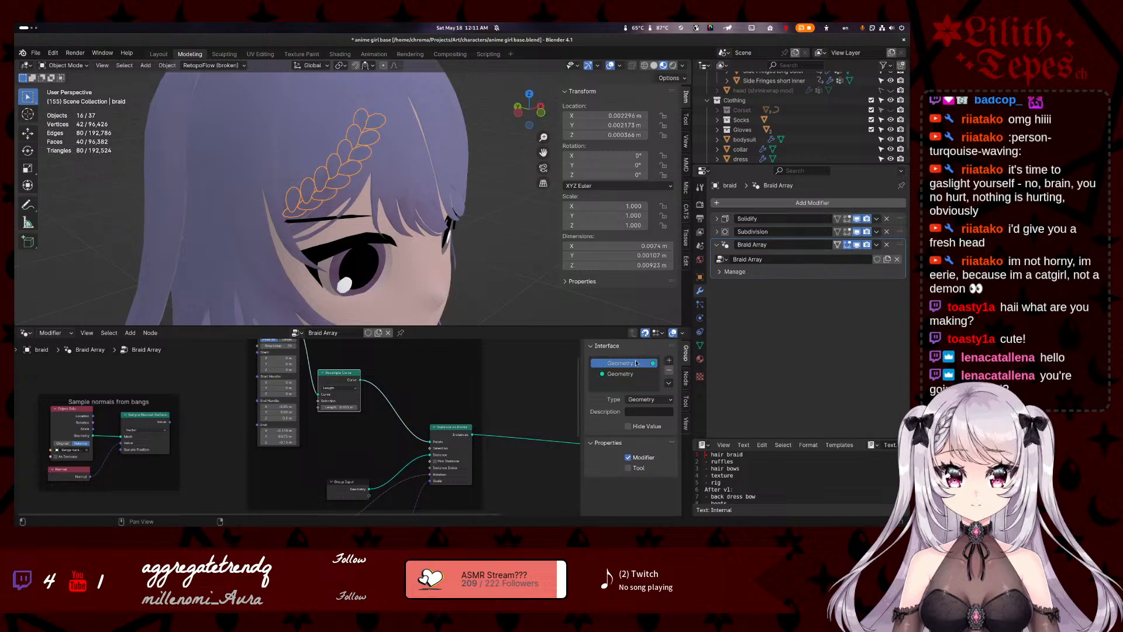
{"action": "middle_click_drag", "start_coordinate": [502, 417], "coordinate": [482, 418]}
{"action": "scroll", "coordinate": [481, 421], "scroll_direction": "down", "scroll_amount": 6}
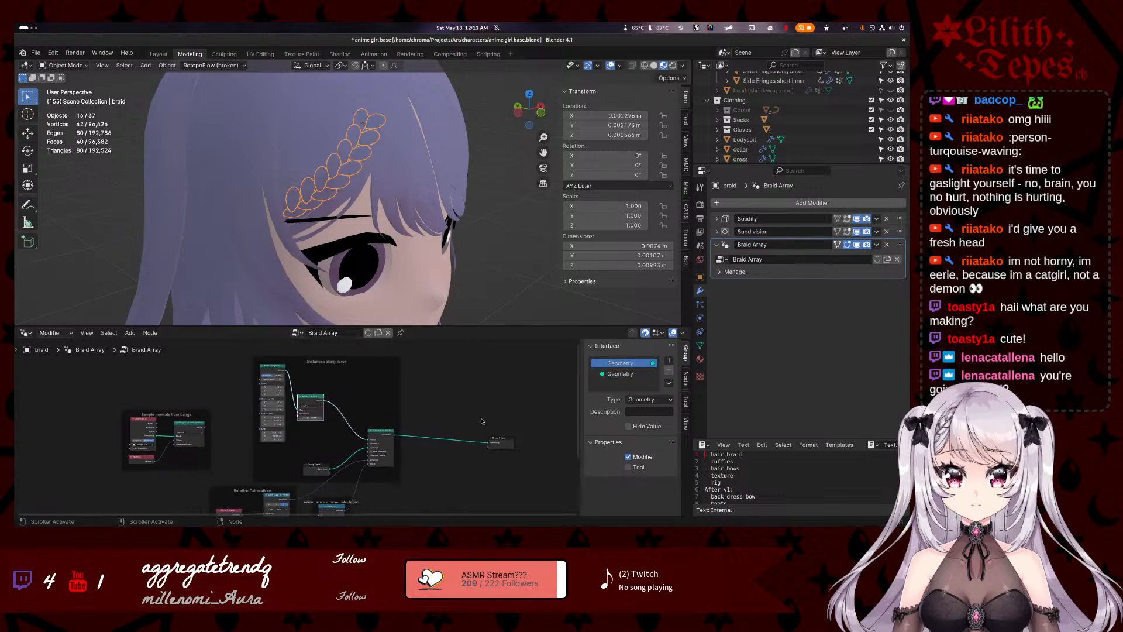
{"action": "scroll", "coordinate": [482, 420], "scroll_direction": "down", "scroll_amount": 3}
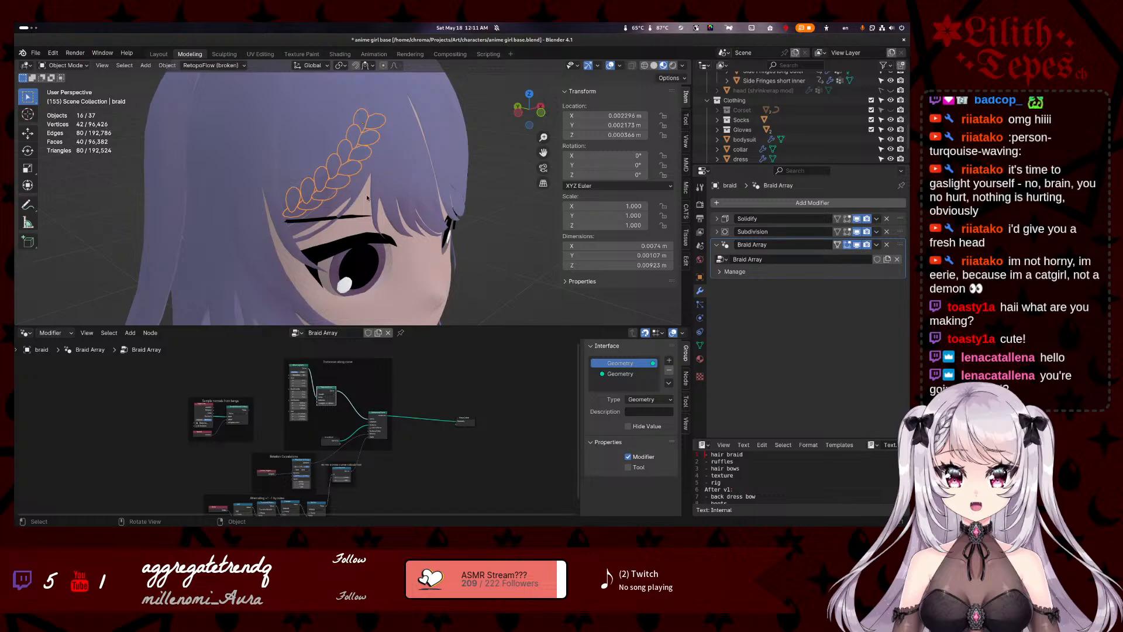
{"action": "middle_click_drag", "start_coordinate": [438, 386], "coordinate": [436, 386]}
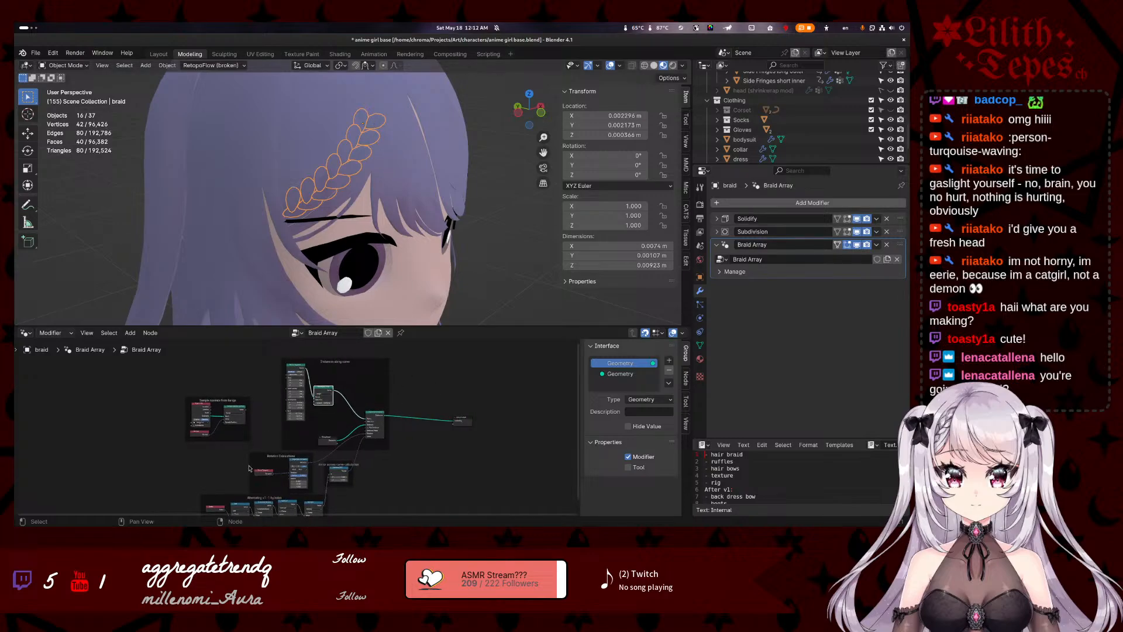
- Enlarge the node editor around the "Rotation Calculations" frame, keep the braid in view above it, and save the file
{"action": "scroll", "coordinate": [249, 467], "scroll_direction": "up", "scroll_amount": 5}
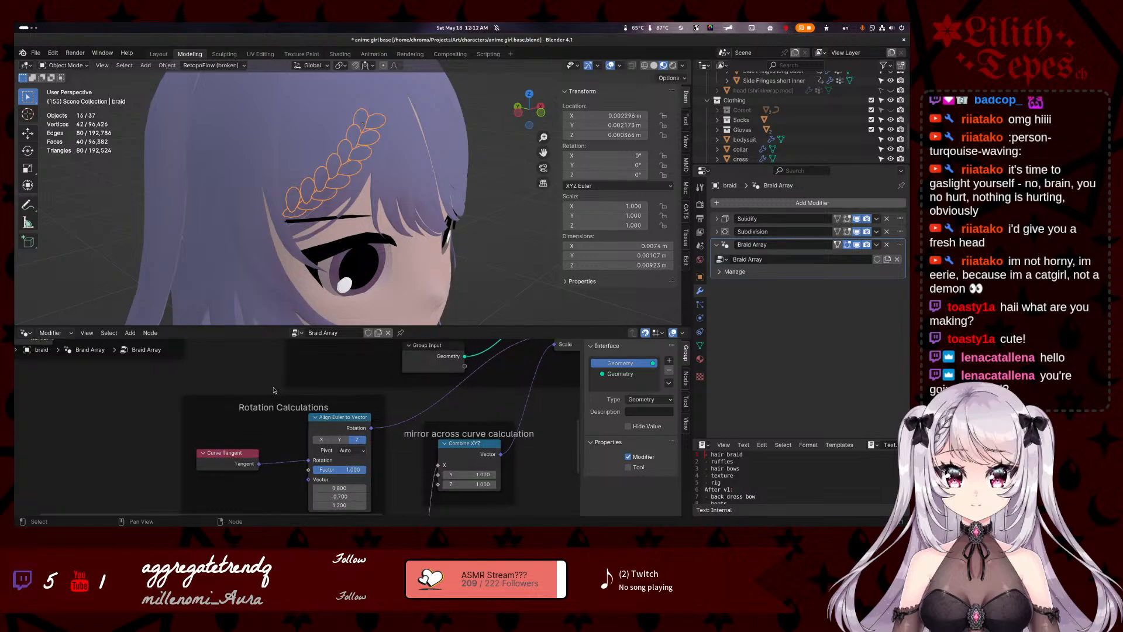
{"action": "scroll", "coordinate": [284, 401], "scroll_direction": "down", "scroll_amount": 1}
{"action": "middle_click_drag", "start_coordinate": [289, 407], "coordinate": [283, 355]}
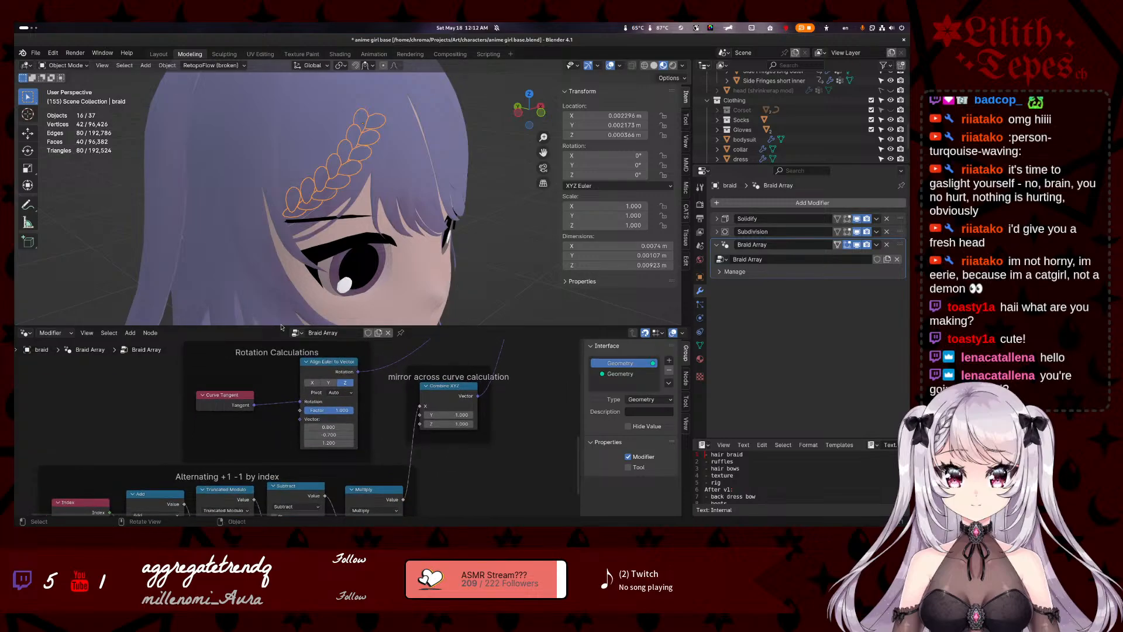
{"action": "left_click_drag", "start_coordinate": [280, 326], "coordinate": [293, 238]}
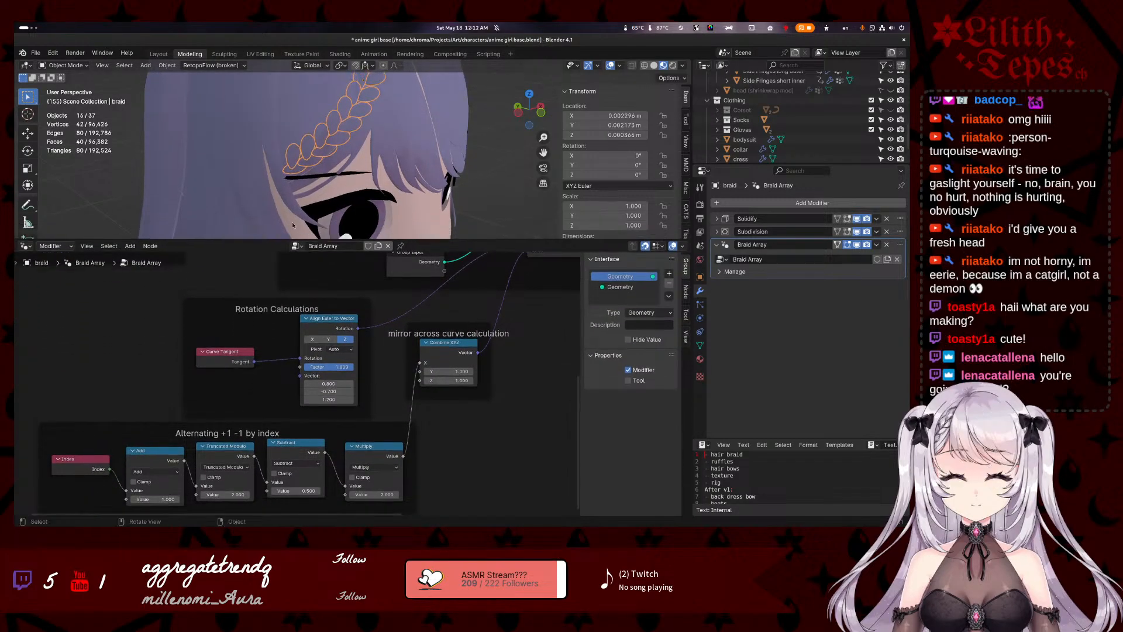
{"action": "middle_click_drag", "start_coordinate": [292, 226], "coordinate": [346, 192]}
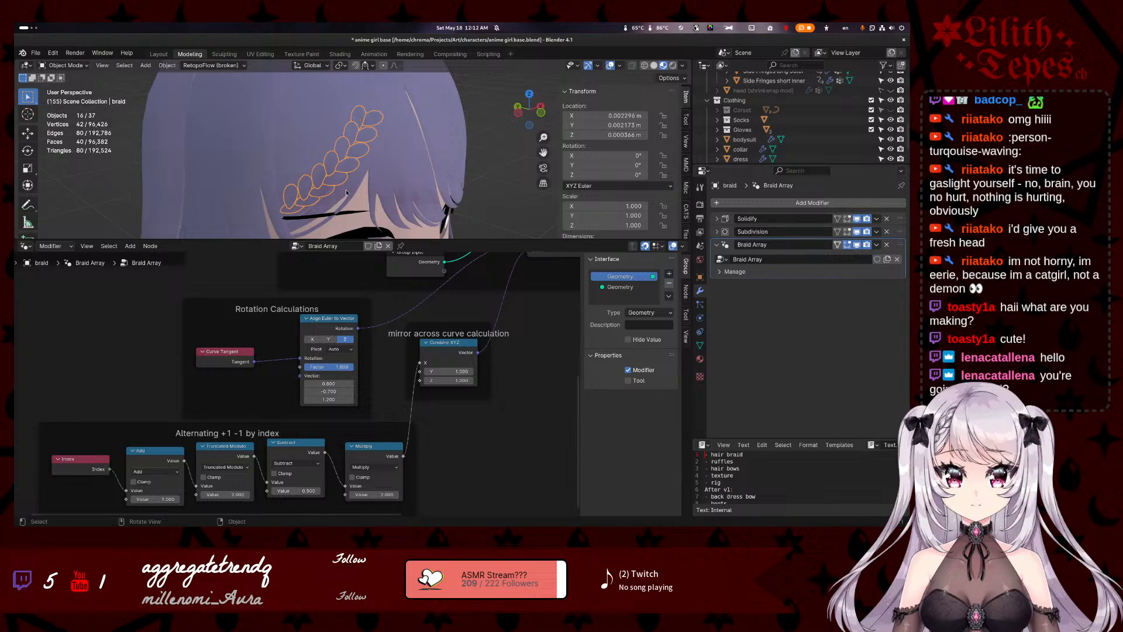
{"action": "key", "text": "ctrl+s"}
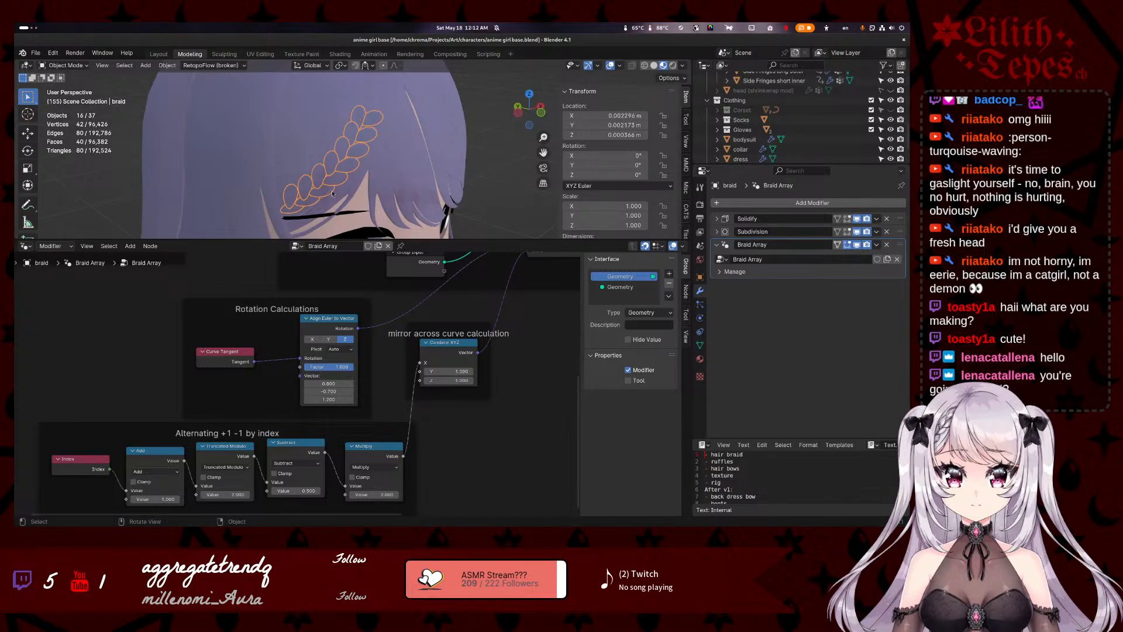
- Set the Z component of the Align Euler to Vector node's vector to 0.700
{"action": "middle_click_drag", "start_coordinate": [151, 368], "coordinate": [169, 369]}
{"action": "left_click", "coordinate": [291, 199]}
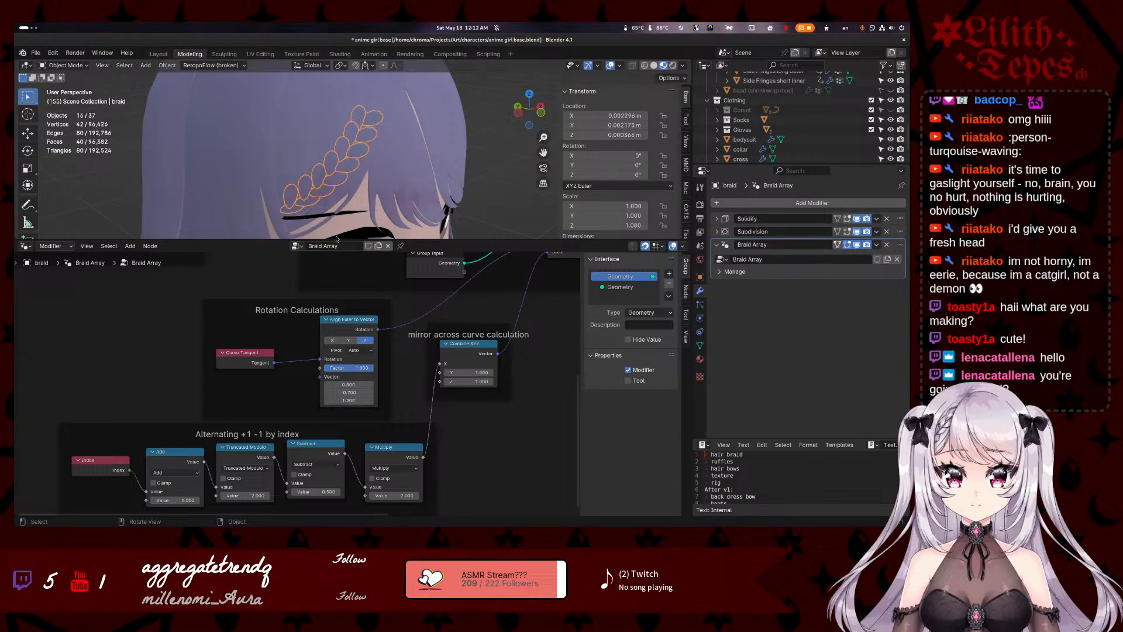
{"action": "scroll", "coordinate": [304, 413], "scroll_direction": "down", "scroll_amount": 2}
{"action": "scroll", "coordinate": [304, 413], "scroll_direction": "up", "scroll_amount": 2}
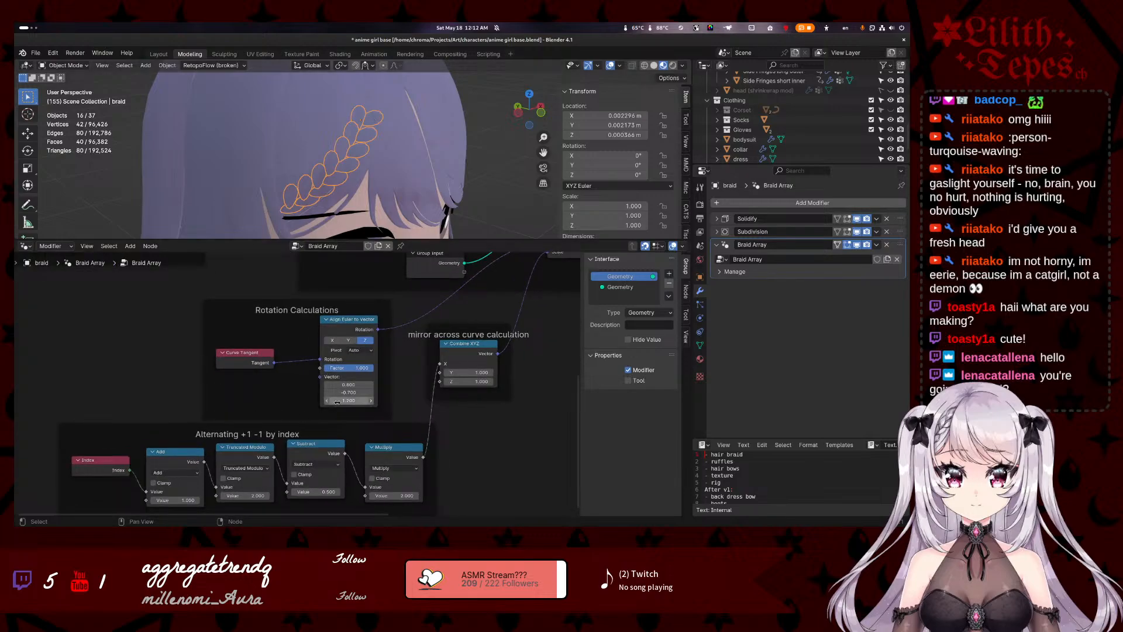
{"action": "left_click_drag", "start_coordinate": [348, 400], "coordinate": [325, 401]}
- Reposition the braid segment mesh in edit mode with several small moves, checking the arrayed braid between them
{"action": "middle_click_drag", "start_coordinate": [378, 164], "coordinate": [386, 117]}
{"action": "key", "text": "Tab"}
{"action": "key", "text": "g"}
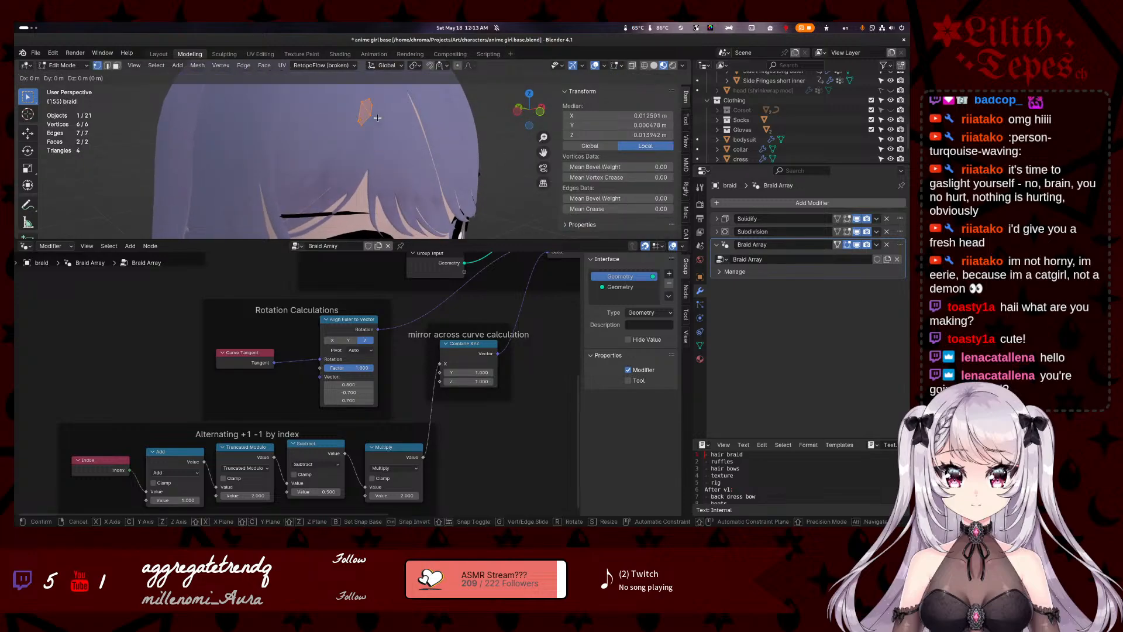
{"action": "left_click", "coordinate": [381, 120]}
{"action": "key", "text": "Tab"}
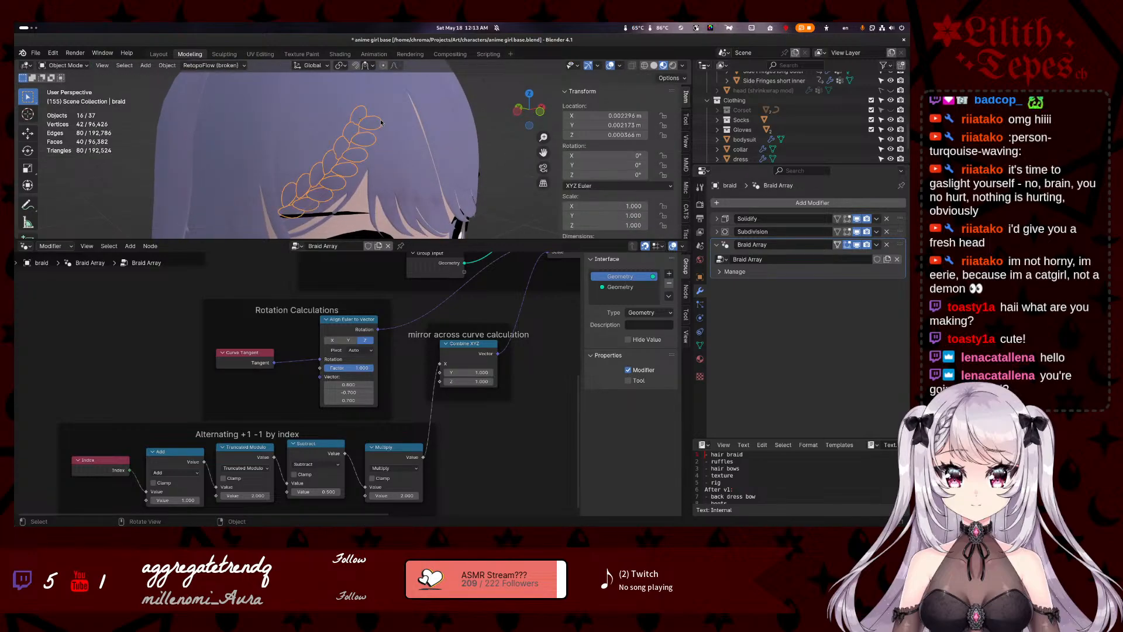
{"action": "key", "text": "Tab"}
{"action": "key", "text": "g"}
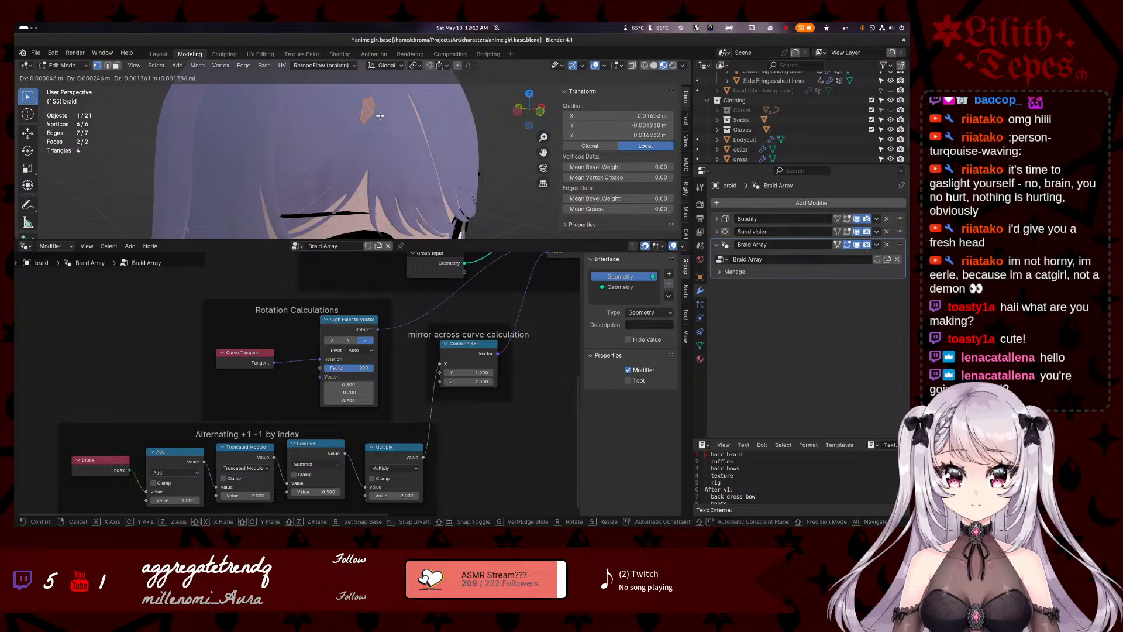
{"action": "left_click", "coordinate": [381, 120]}
{"action": "key", "text": "Tab"}
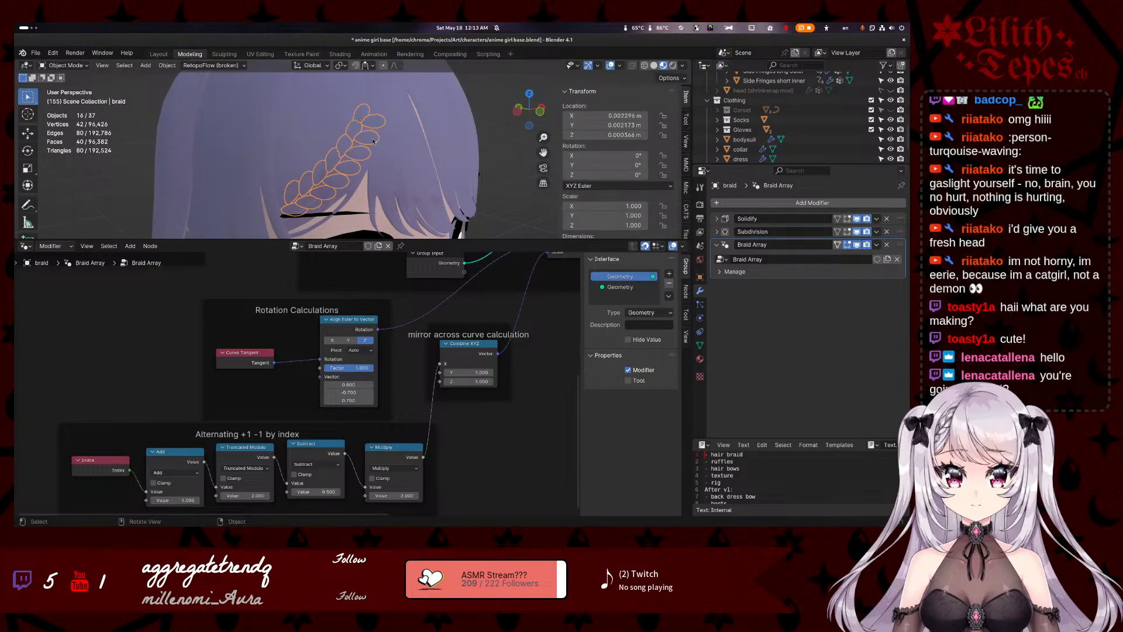
{"action": "key", "text": "Tab"}
{"action": "key", "text": "g"}
{"action": "left_click", "coordinate": [371, 140]}
- Try to rotate and shift the braid segment mesh, undo those changes, and return to object mode
{"action": "key", "text": "r"}
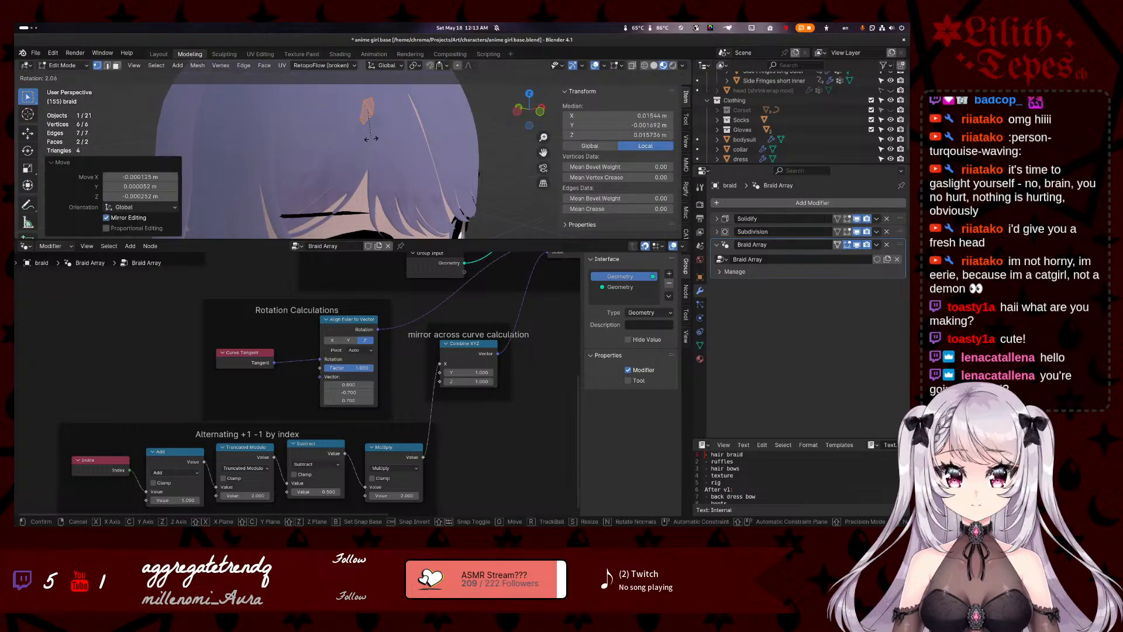
{"action": "left_click", "coordinate": [369, 139]}
{"action": "key", "text": "r"}
{"action": "left_click", "coordinate": [369, 141]}
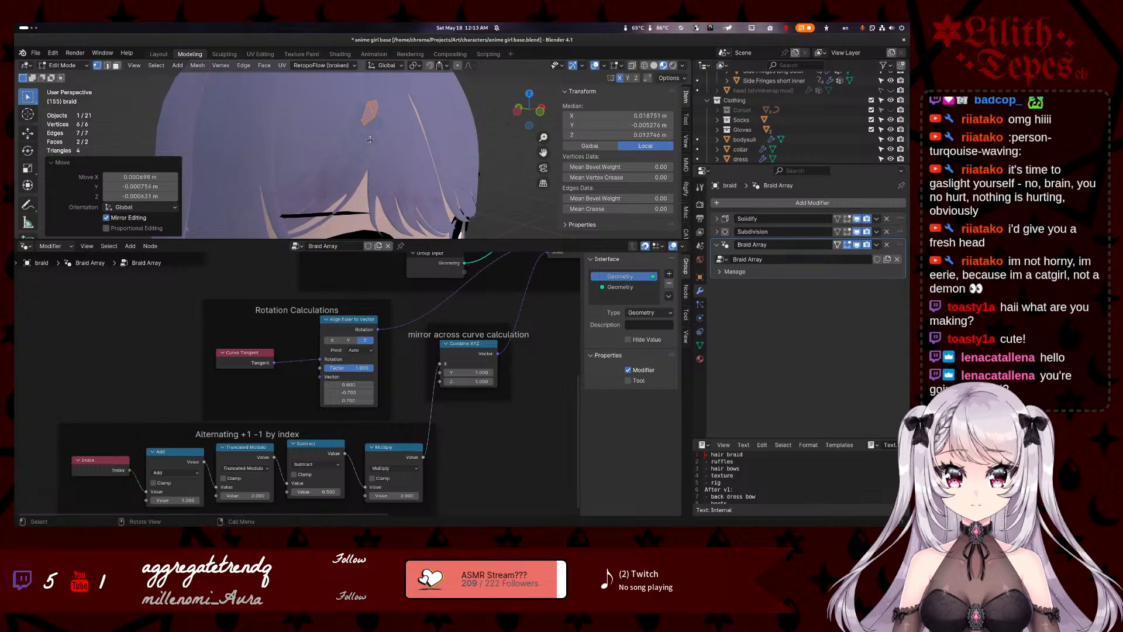
{"action": "key", "text": "Tab"}
{"action": "key", "text": "ctrl+z"}
{"action": "key", "text": "ctrl+z"}
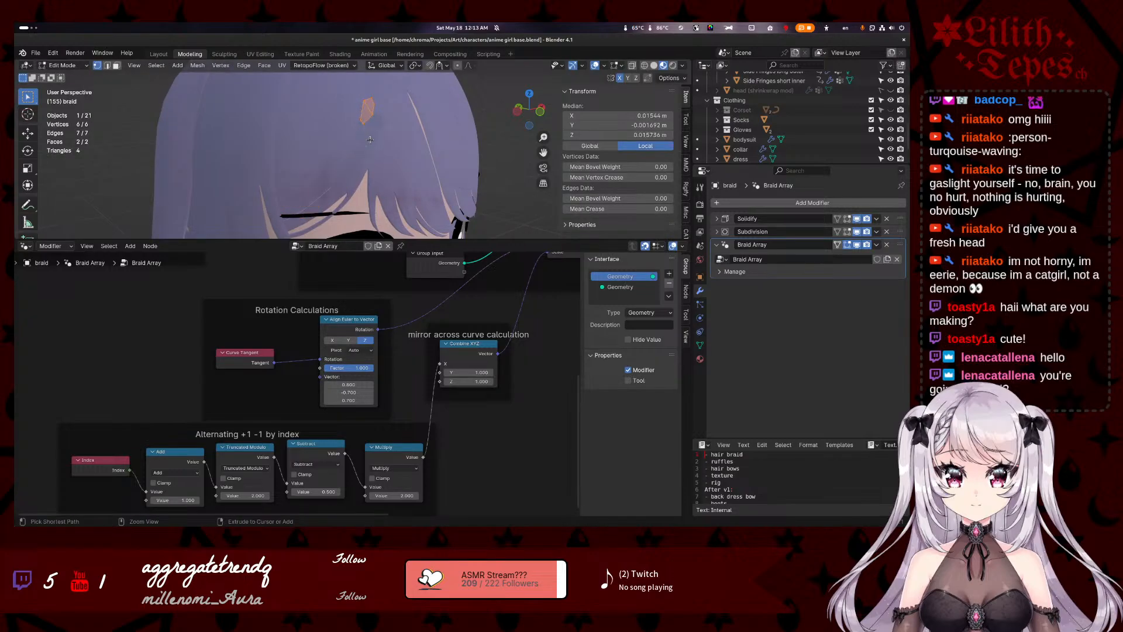
{"action": "key", "text": "Tab"}
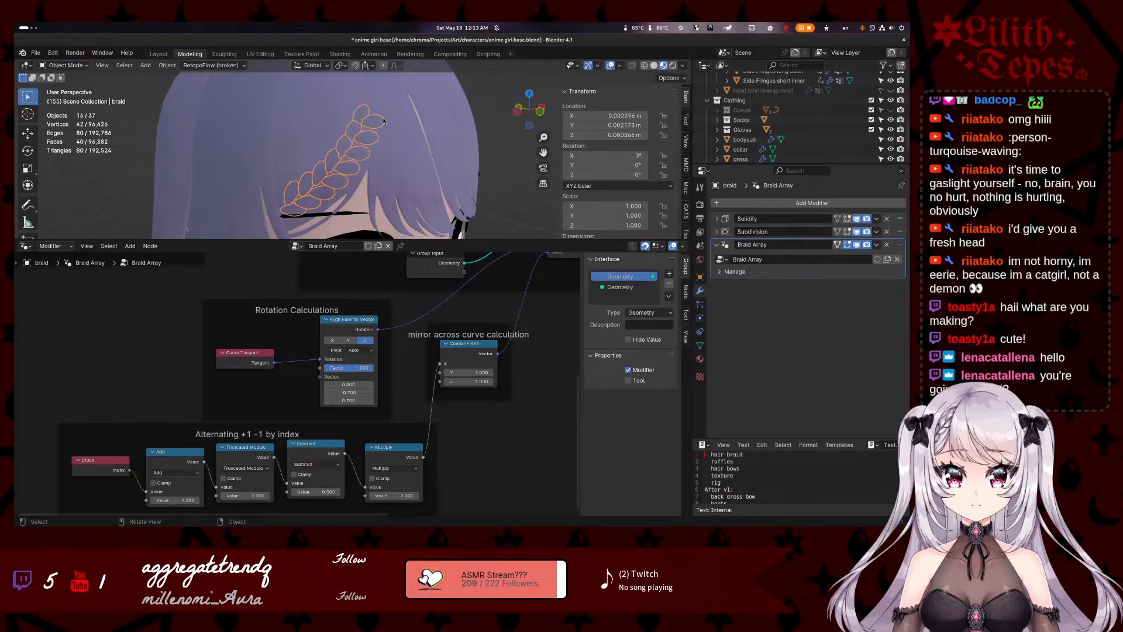
- Rotate the braid segment mesh slightly in edit mode and check the resulting braid in object mode
{"action": "key", "text": "Tab"}
{"action": "key", "text": "r"}
{"action": "left_click", "coordinate": [386, 116]}
{"action": "key", "text": "Tab"}
{"action": "key", "text": "Tab"}
{"action": "key", "text": "Tab"}
{"action": "mouse_move", "coordinate": [387, 120]}
{"action": "middle_mouse_down"}
{"action": "mouse_move", "coordinate": [359, 119]}
{"action": "mouse_move", "coordinate": [390, 128]}
{"action": "middle_mouse_up"}
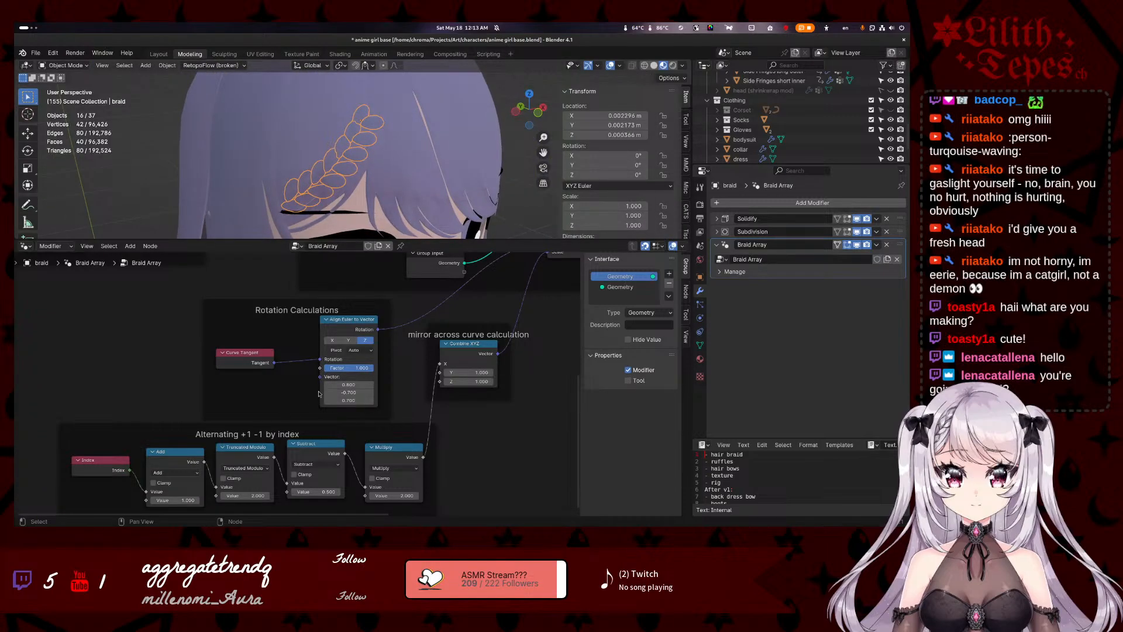
- Set the Align Euler to Vector node's X component to 0.500, adjust its Z component, and move the braid segment mesh slightly
{"action": "mouse_move", "coordinate": [348, 384]}
{"action": "left_mouse_down"}
{"action": "mouse_move", "coordinate": [321, 385]}
{"action": "mouse_move", "coordinate": [360, 401]}
{"action": "left_mouse_up"}
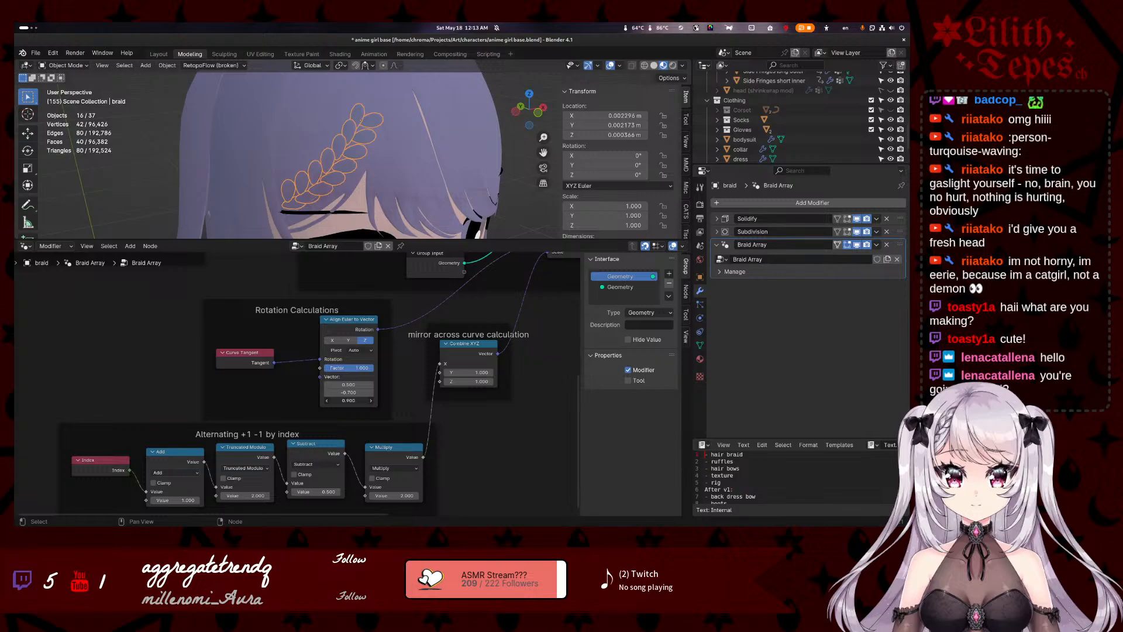
{"action": "key", "text": "Tab"}
{"action": "key", "text": "g"}
{"action": "left_click", "coordinate": [445, 188]}
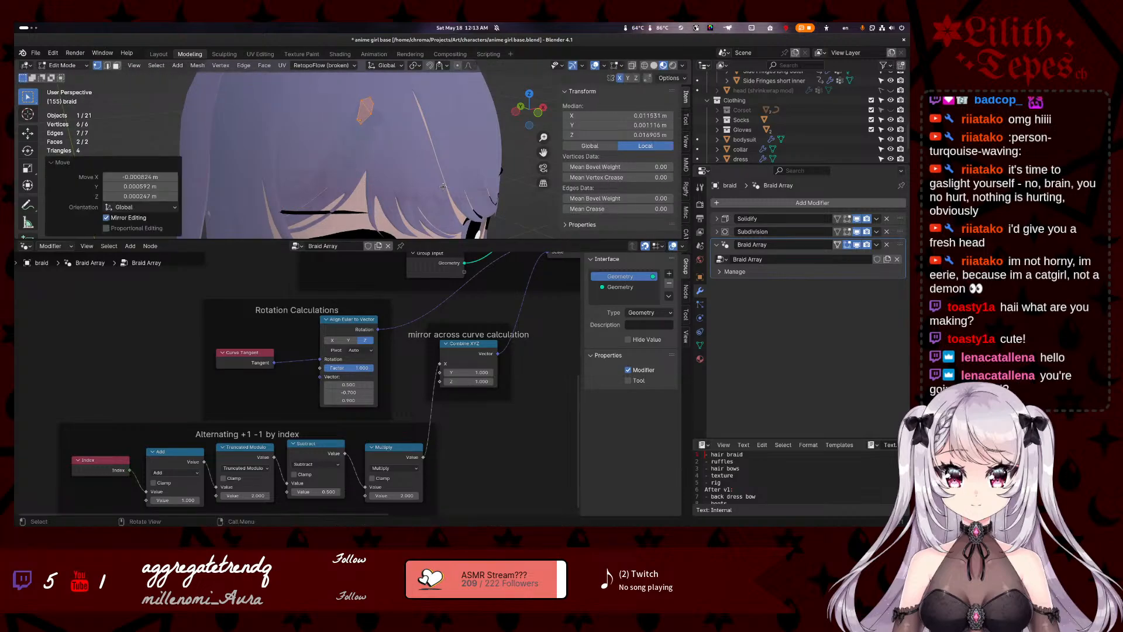
- Rotate the braid segment mesh slightly about the global Y axis in edit mode and inspect the arrayed braid
{"action": "key", "text": "Tab"}
{"action": "middle_click_drag", "start_coordinate": [445, 190], "coordinate": [433, 172]}
{"action": "key", "text": "Tab"}
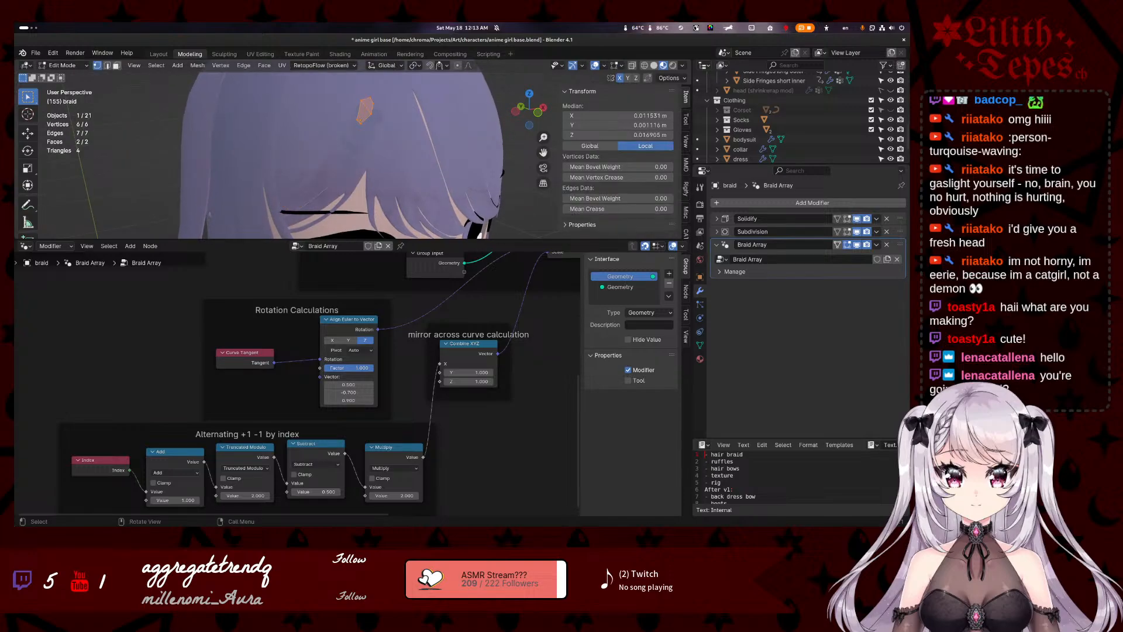
{"action": "key", "text": "r"}
{"action": "key", "text": "y"}
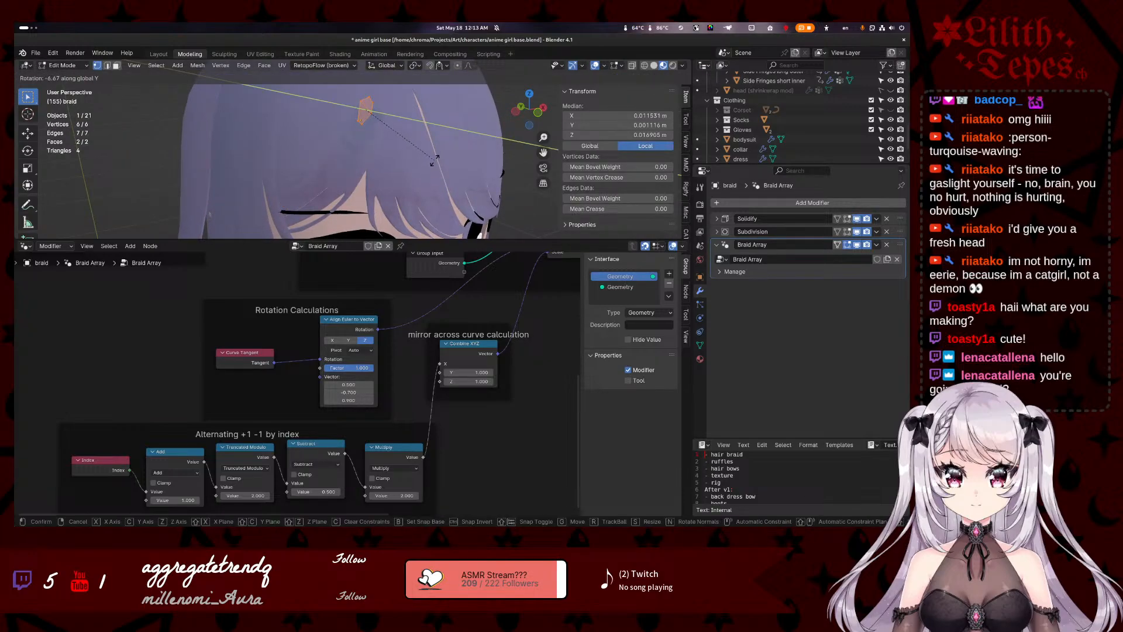
{"action": "left_click", "coordinate": [435, 159]}
{"action": "key", "text": "Tab"}
{"action": "middle_click_drag", "start_coordinate": [434, 164], "coordinate": [353, 204]}
- Rotate the braid segment mesh freely twice more in edit mode, checking the braid in object mode after each rotation
{"action": "key", "text": "Tab"}
{"action": "key", "text": "r"}
{"action": "left_click", "coordinate": [364, 142]}
{"action": "key", "text": "Tab"}
{"action": "key", "text": "Tab"}
{"action": "key", "text": "r"}
{"action": "left_click", "coordinate": [397, 202]}
{"action": "key", "text": "Tab"}
{"action": "key", "text": "Tab"}
{"action": "key", "text": "Tab"}
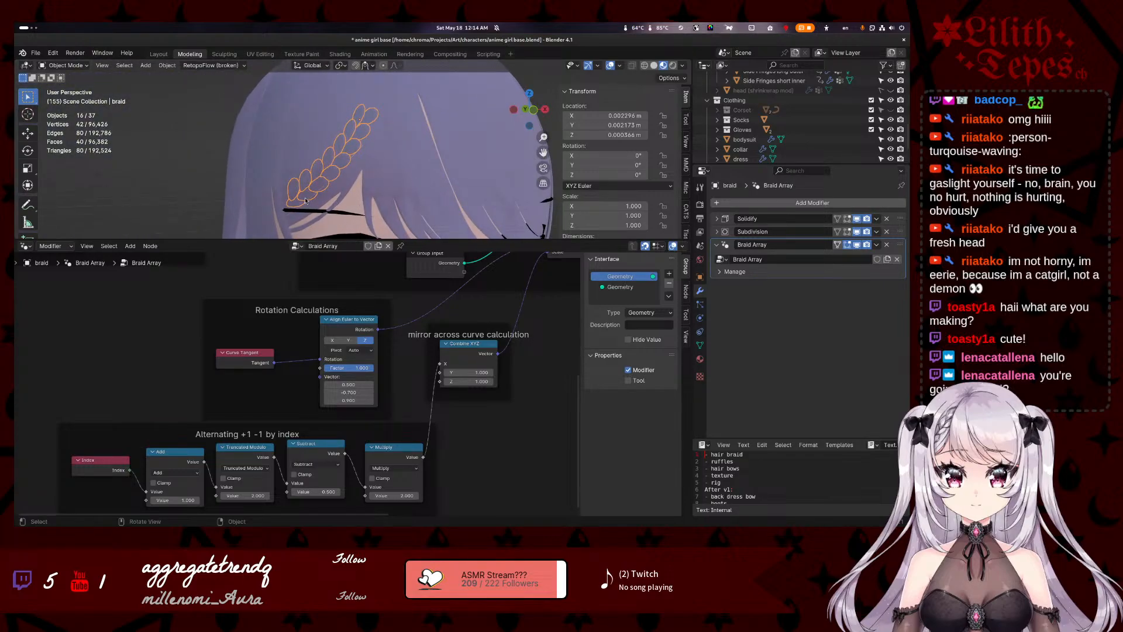
- Scale the whole braid object to about 1.046 and shift it slightly over the bangs, viewing it deselected
{"action": "key", "text": "s"}
{"action": "left_click", "coordinate": [374, 176]}
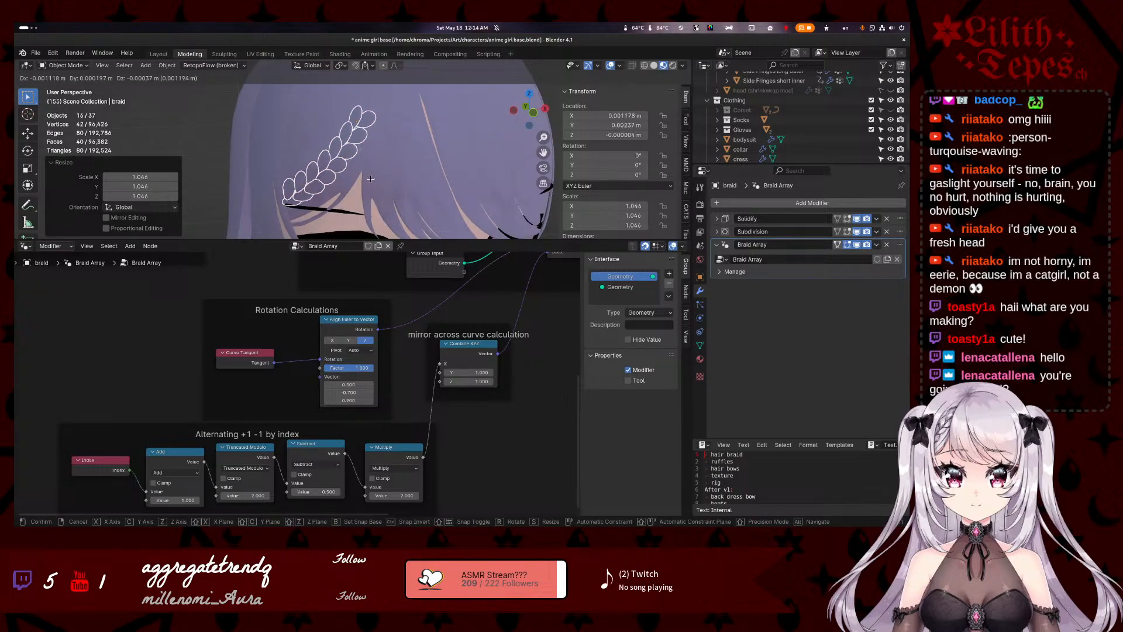
{"action": "key", "text": "Tab"}
{"action": "key", "text": "Tab"}
{"action": "left_click", "coordinate": [383, 152]}
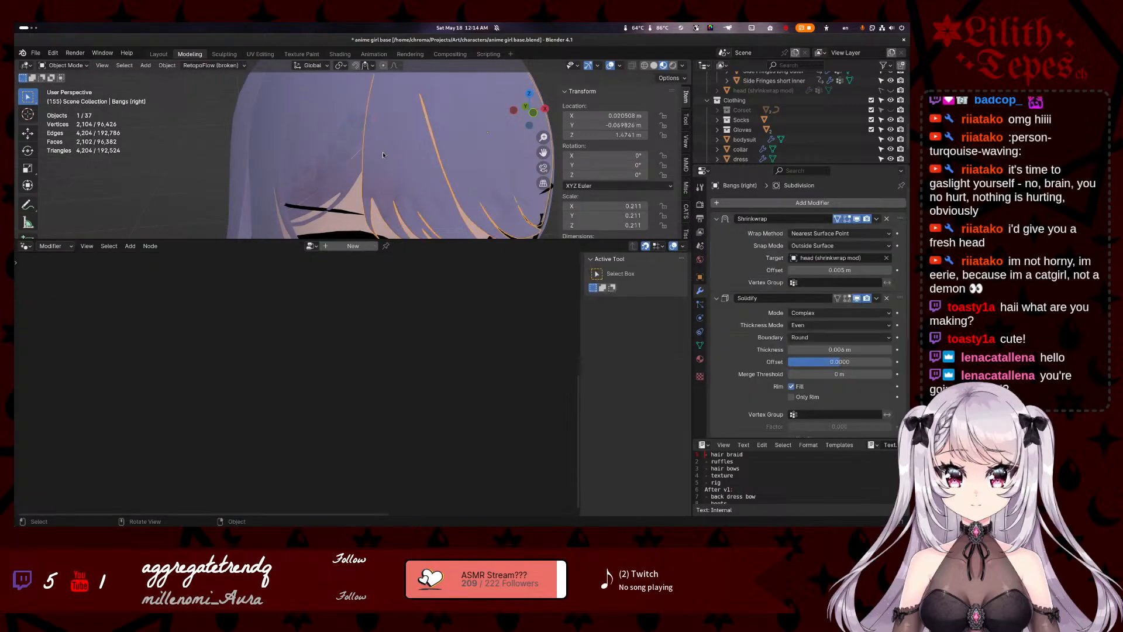
{"action": "middle_click_drag", "start_coordinate": [383, 152], "coordinate": [351, 168]}
- Reselect the braid object, then move and rotate it slightly so it sits closer to the bangs above the eye
{"action": "left_click", "coordinate": [345, 141]}
{"action": "key", "text": "g"}
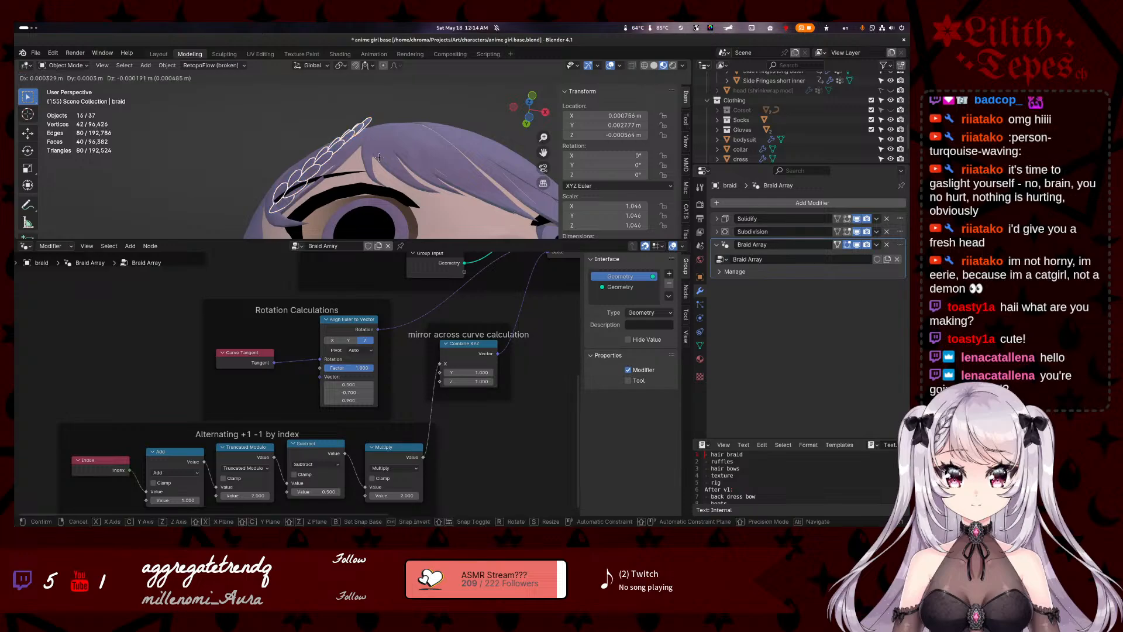
{"action": "left_click", "coordinate": [377, 160]}
{"action": "key", "text": "r"}
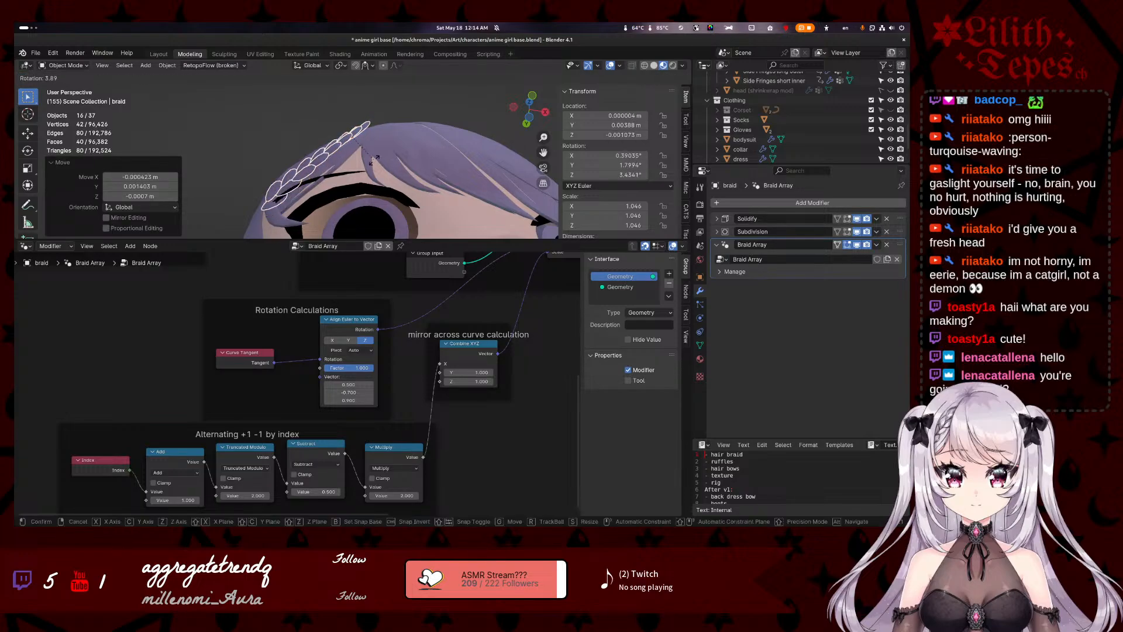
{"action": "left_click", "coordinate": [374, 163]}
{"action": "key", "text": "g"}
{"action": "left_click", "coordinate": [376, 165]}
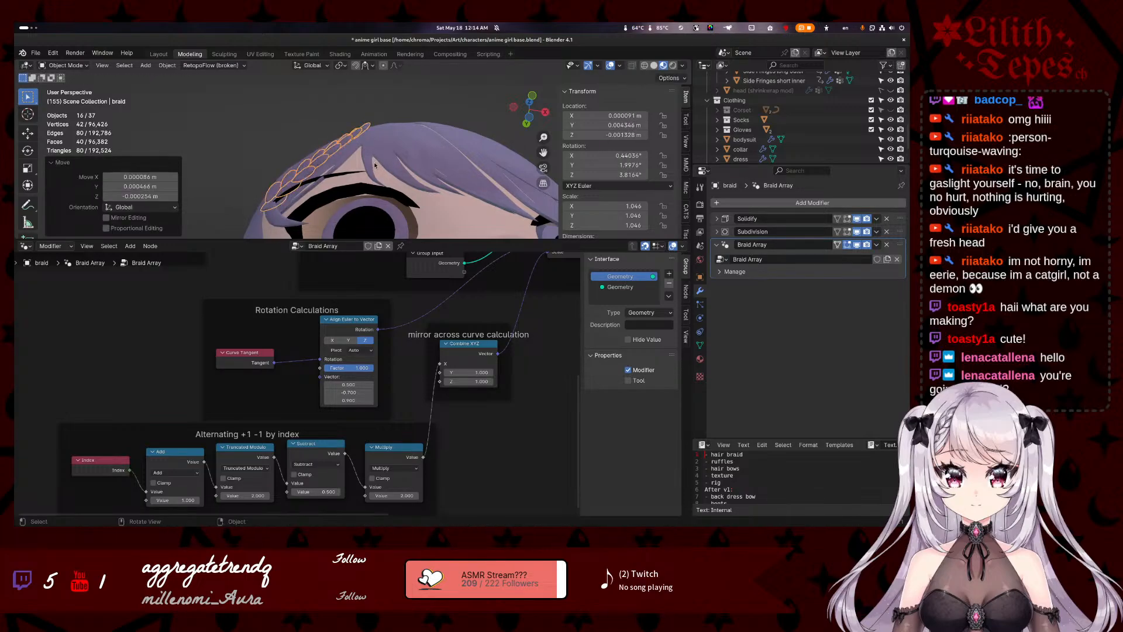
{"action": "middle_click_drag", "start_coordinate": [376, 165], "coordinate": [394, 214]}
{"action": "left_click", "coordinate": [393, 172]}
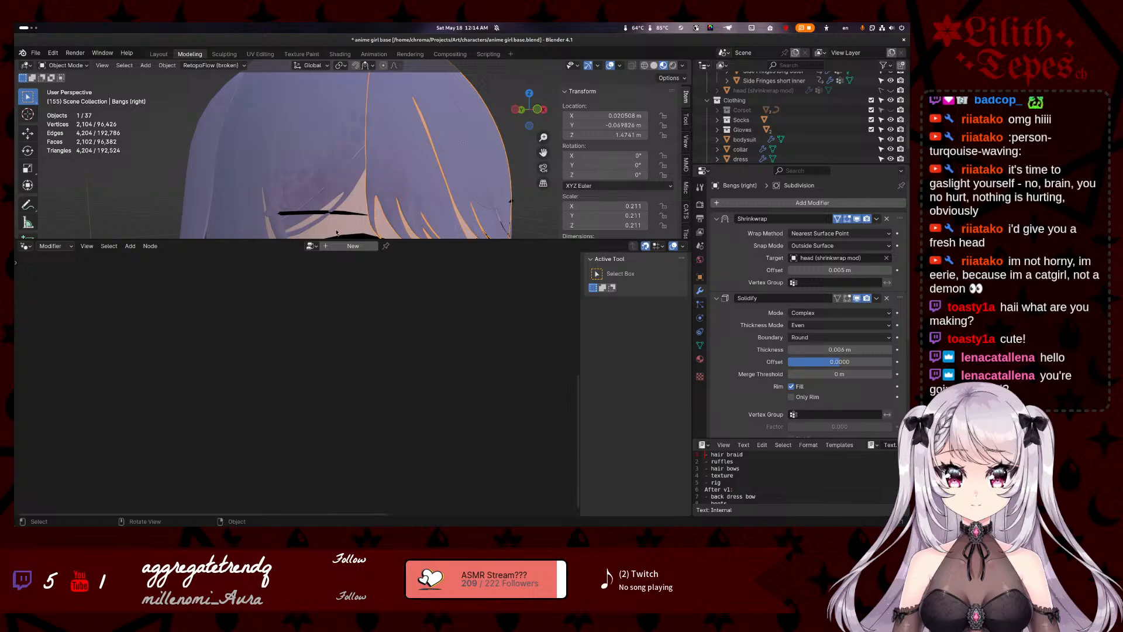
{"action": "left_click", "coordinate": [358, 157]}
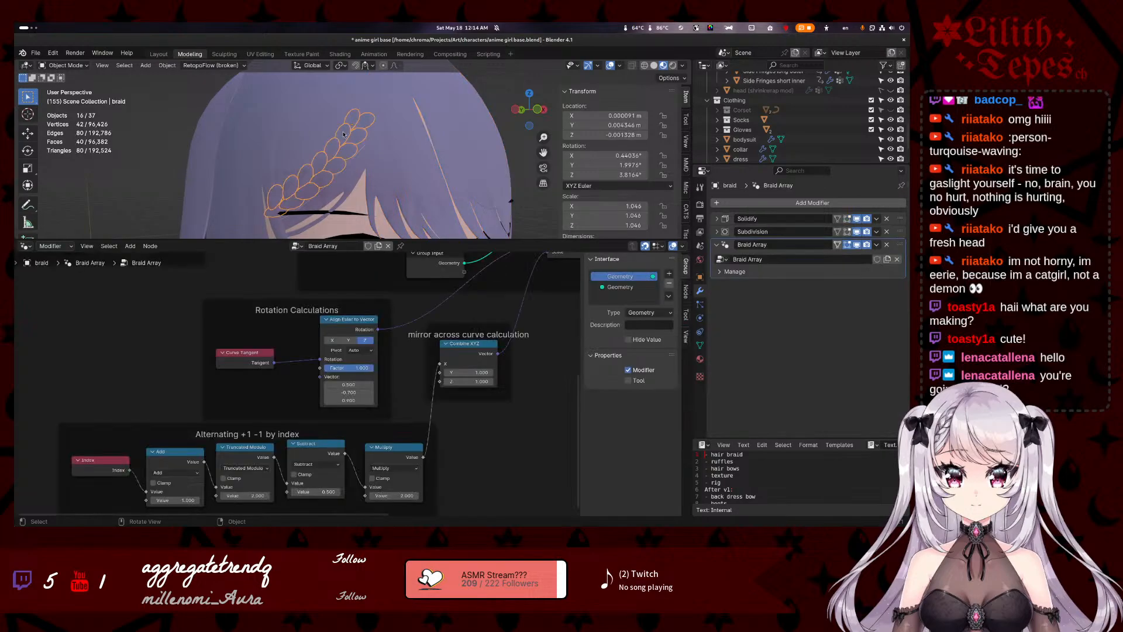
- From a side view, alternate small moves and rotations of the braid object to fit it against the hair surface
{"action": "middle_click_drag", "start_coordinate": [375, 171], "coordinate": [297, 216]}
{"action": "key", "text": "g"}
{"action": "left_click", "coordinate": [281, 221]}
{"action": "key", "text": "r"}
{"action": "left_click", "coordinate": [283, 220]}
{"action": "key", "text": "g"}
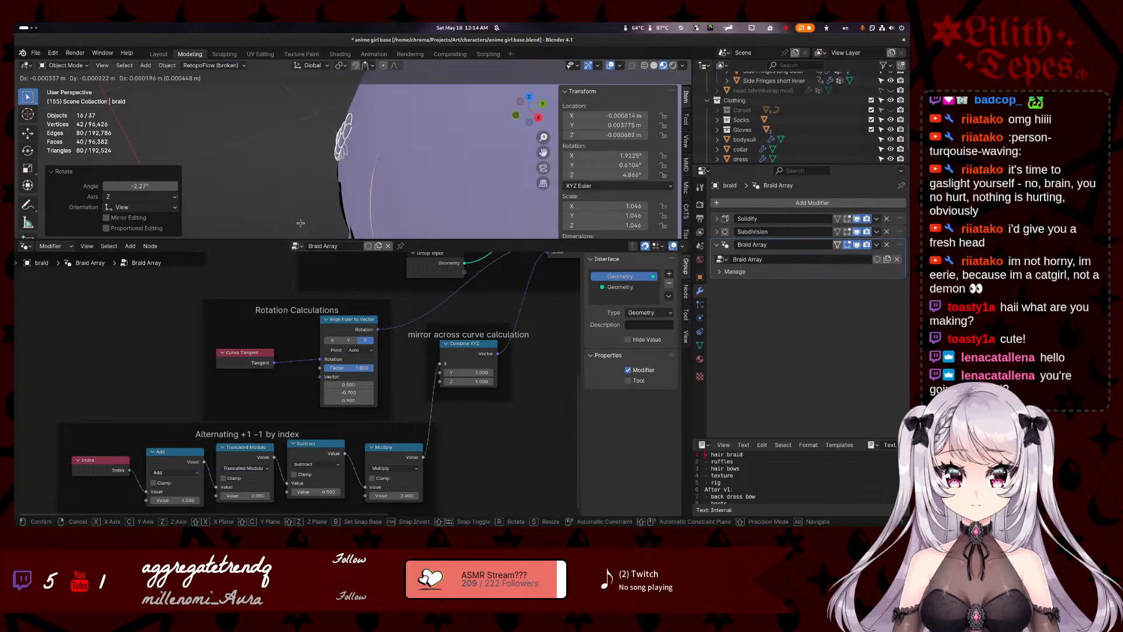
{"action": "left_click", "coordinate": [300, 222]}
{"action": "key", "text": "r"}
{"action": "left_click", "coordinate": [301, 223]}
{"action": "key", "text": "g"}
{"action": "left_click", "coordinate": [299, 218]}
{"action": "middle_click_drag", "start_coordinate": [299, 218], "coordinate": [409, 117]}
{"action": "left_click", "coordinate": [436, 136]}
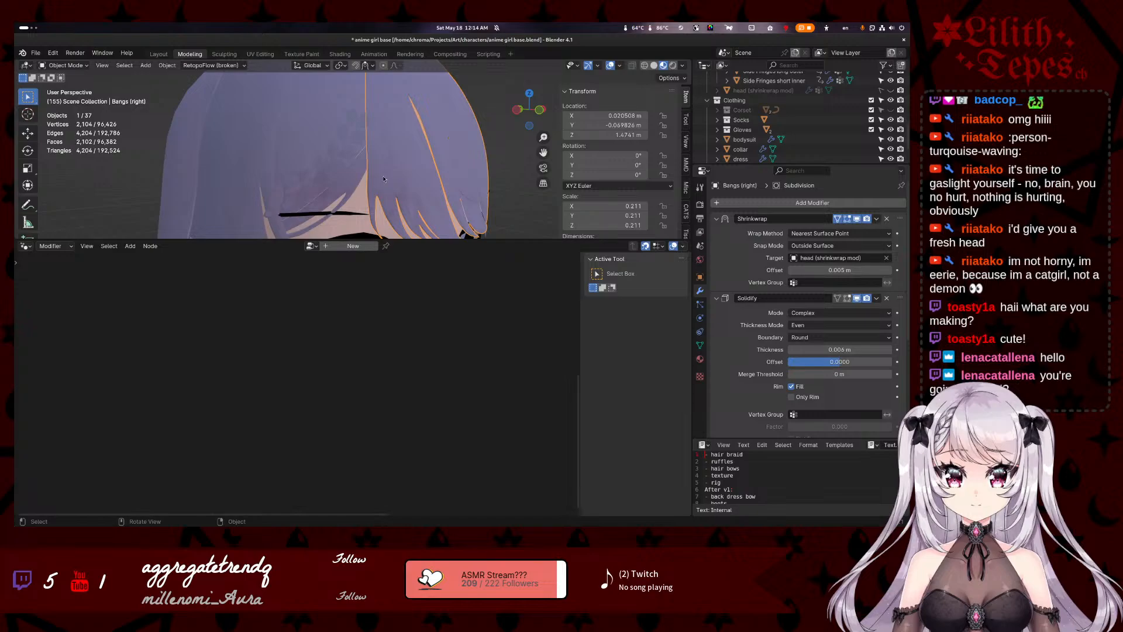
- Save the file and fine-tune the braid object's rotation from the side, leaving the braid selected
{"action": "key", "text": "ctrl+s"}
{"action": "middle_click_drag", "start_coordinate": [434, 169], "coordinate": [315, 210]}
{"action": "left_click", "coordinate": [335, 159]}
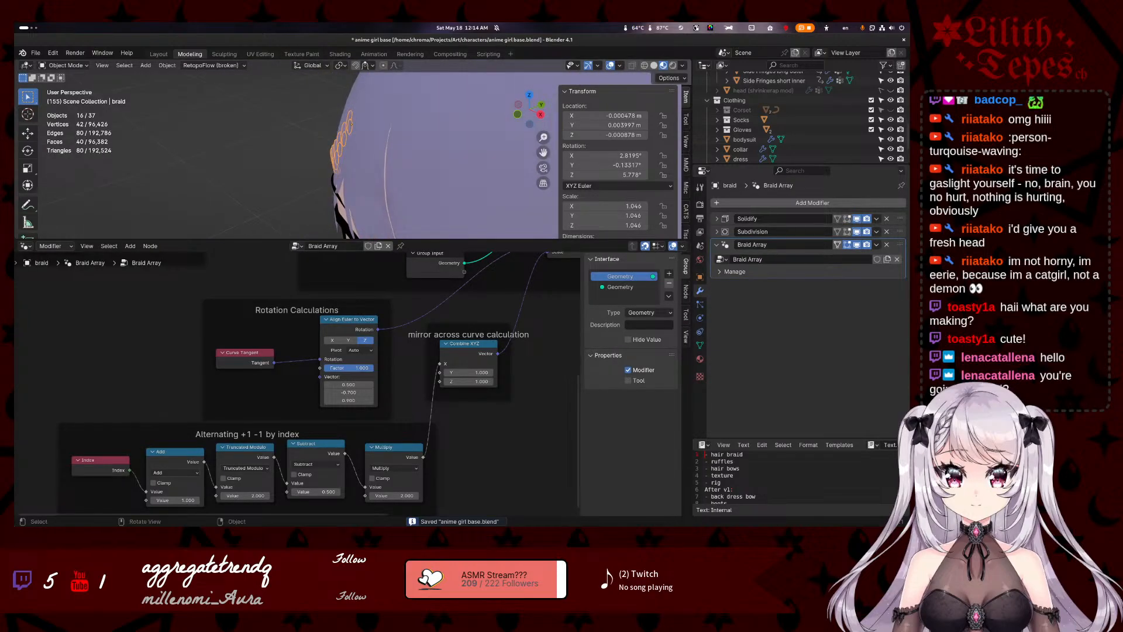
{"action": "left_click", "coordinate": [283, 231]}
{"action": "middle_click_drag", "start_coordinate": [295, 201], "coordinate": [316, 215]}
{"action": "left_click", "coordinate": [469, 186]}
{"action": "key", "text": "ctrl+z"}
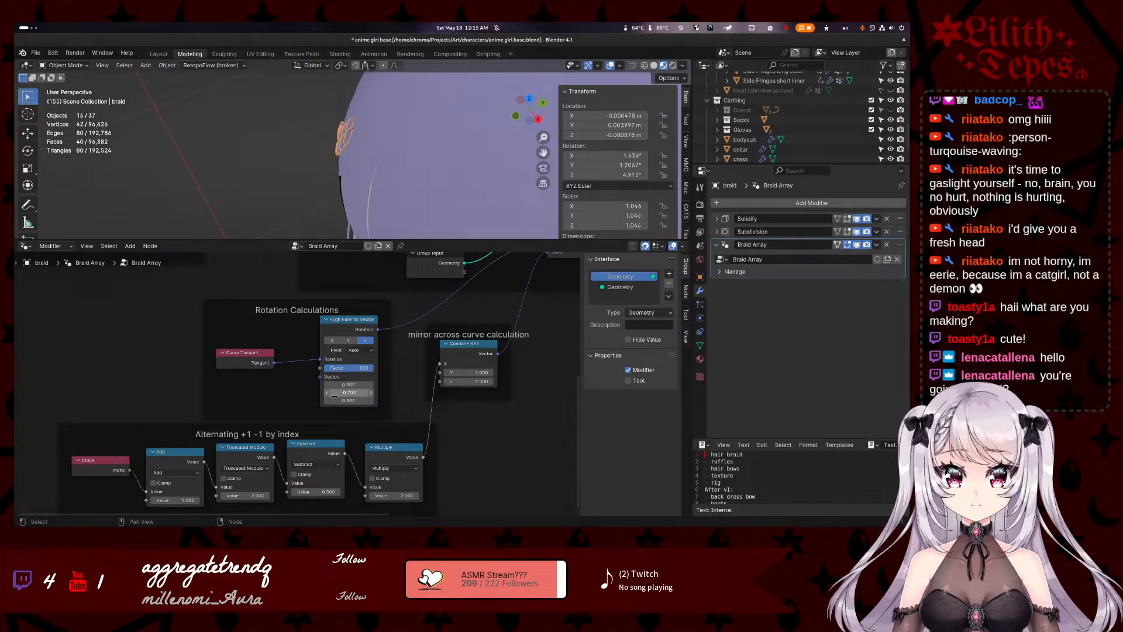
- Adjust the Align Euler to Vector node's Y component and set its Z component to 0.700
{"action": "mouse_move", "coordinate": [349, 400]}
{"action": "left_mouse_down"}
{"action": "mouse_move", "coordinate": [368, 400]}
{"action": "mouse_move", "coordinate": [349, 393]}
{"action": "mouse_move", "coordinate": [362, 394]}
{"action": "left_mouse_up"}
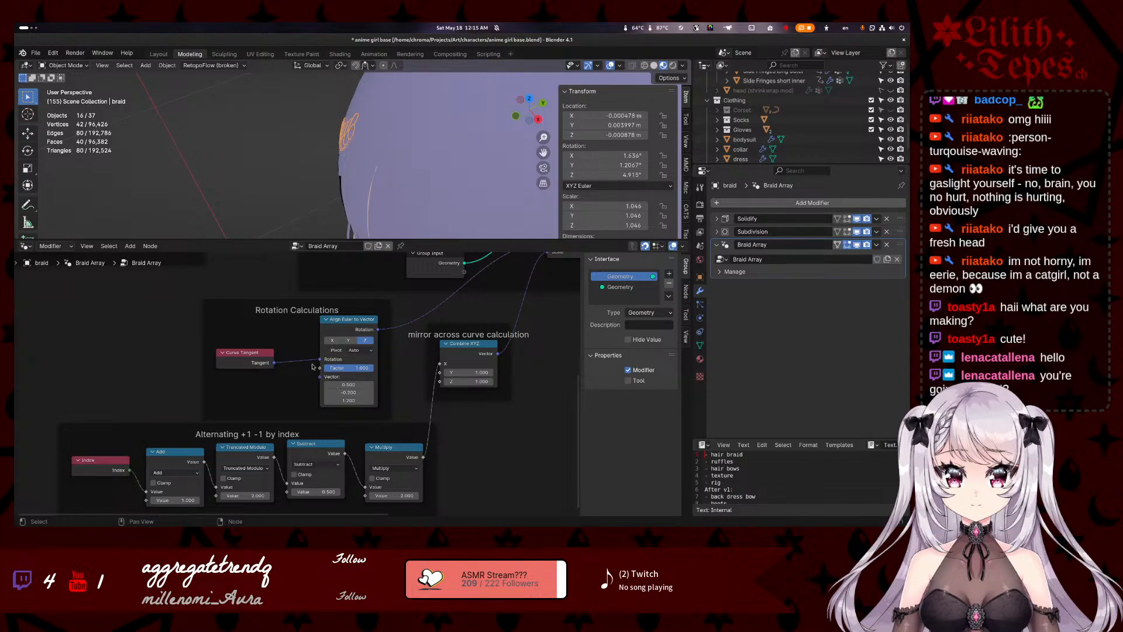
{"action": "middle_click_drag", "start_coordinate": [314, 224], "coordinate": [404, 160]}
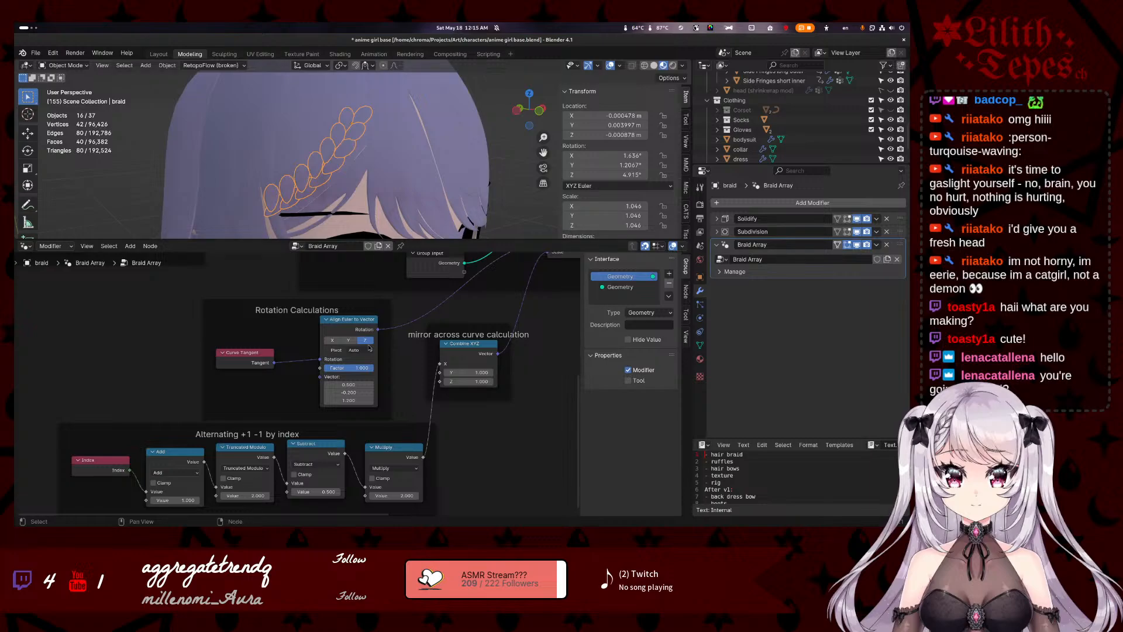
{"action": "left_click", "coordinate": [348, 400]}
{"action": "type", "text": "0.7"}
{"action": "key", "text": "Return"}
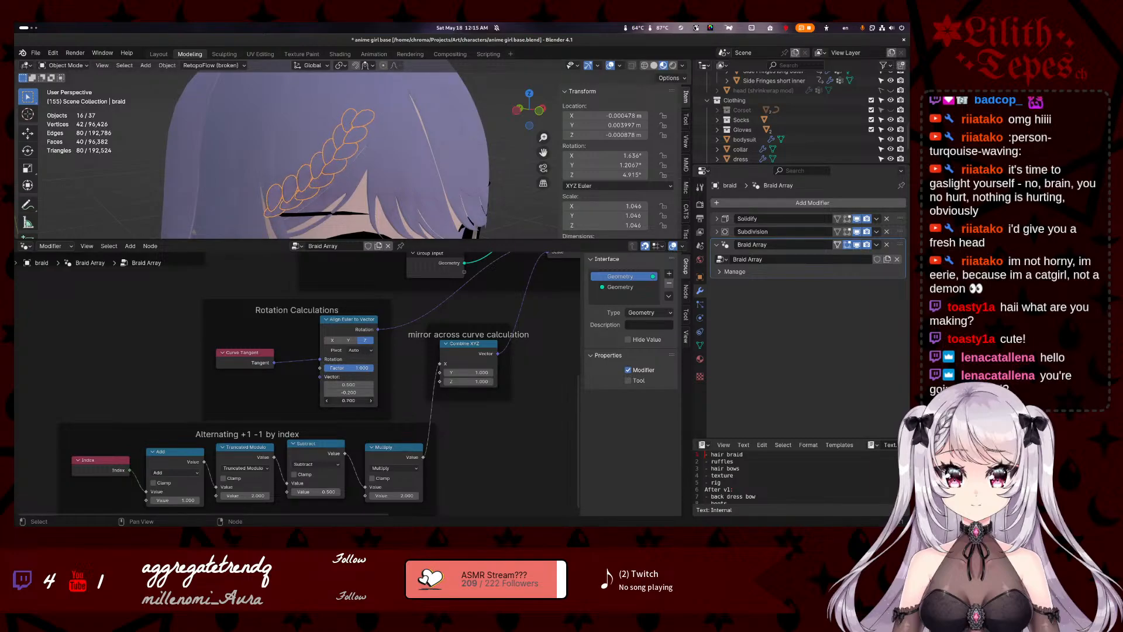
{"action": "left_click_drag", "start_coordinate": [349, 400], "coordinate": [355, 400], "text": "ctrl"}
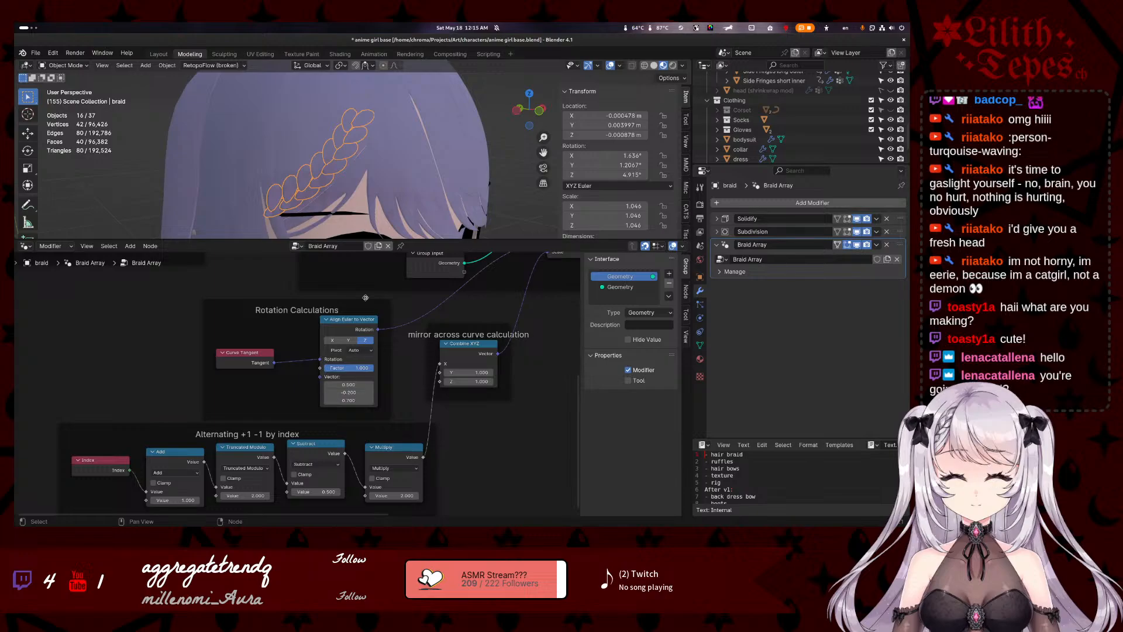
- Move the braid object by about 0.0016 m in X, -0.0011 m in Y and 0.0011 m in Z, and check it deselected
{"action": "key", "text": "g"}
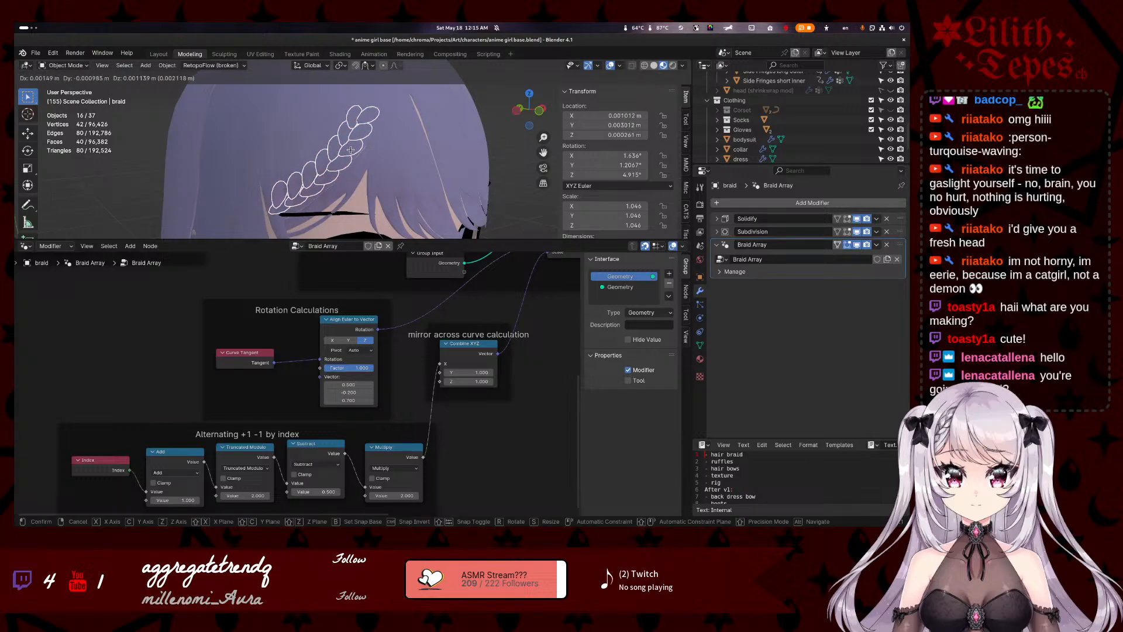
{"action": "left_click", "coordinate": [303, 200]}
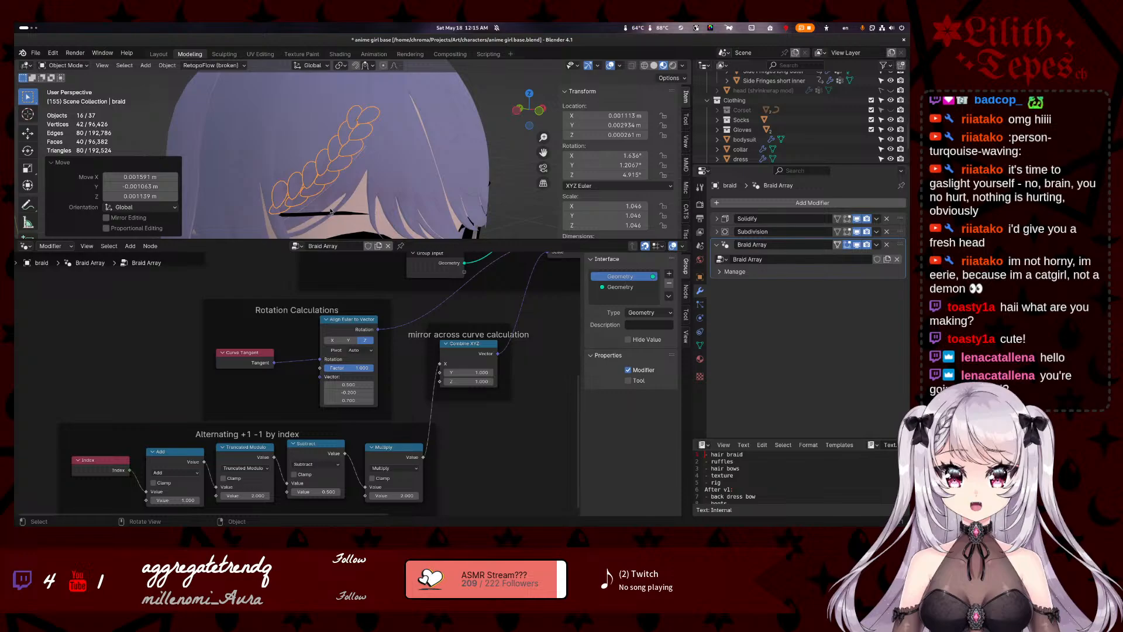
{"action": "left_click", "coordinate": [441, 121]}
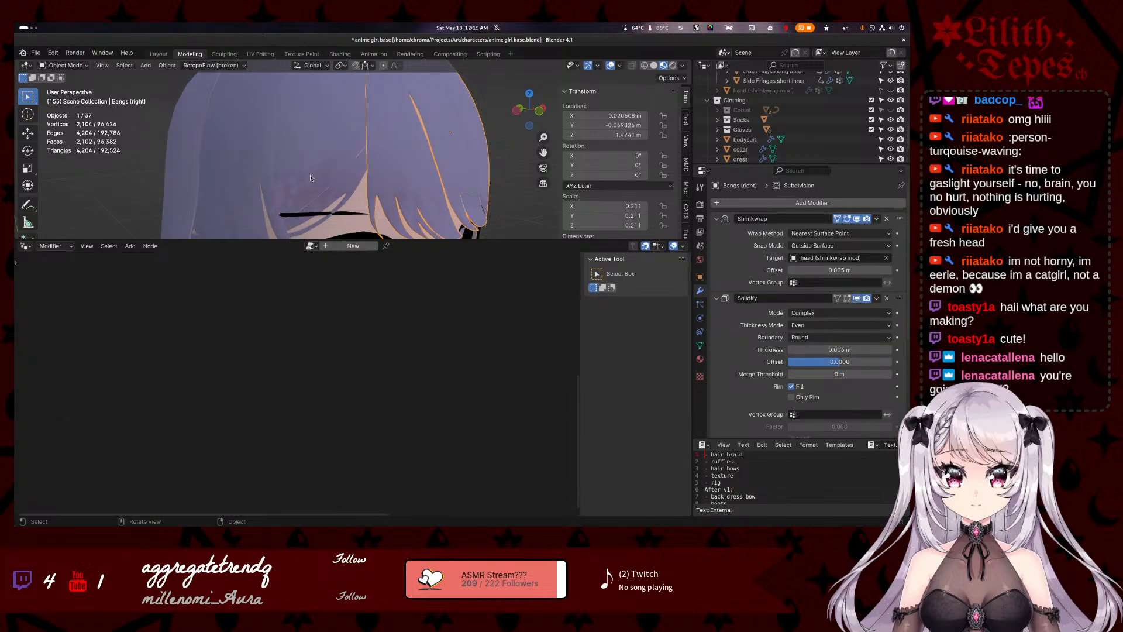
{"action": "key", "text": "ctrl+z"}
{"action": "mouse_move", "coordinate": [388, 174]}
{"action": "middle_mouse_down"}
{"action": "mouse_move", "coordinate": [372, 95]}
{"action": "mouse_move", "coordinate": [505, 220]}
{"action": "mouse_move", "coordinate": [341, 151]}
{"action": "mouse_move", "coordinate": [410, 176]}
{"action": "middle_mouse_up"}
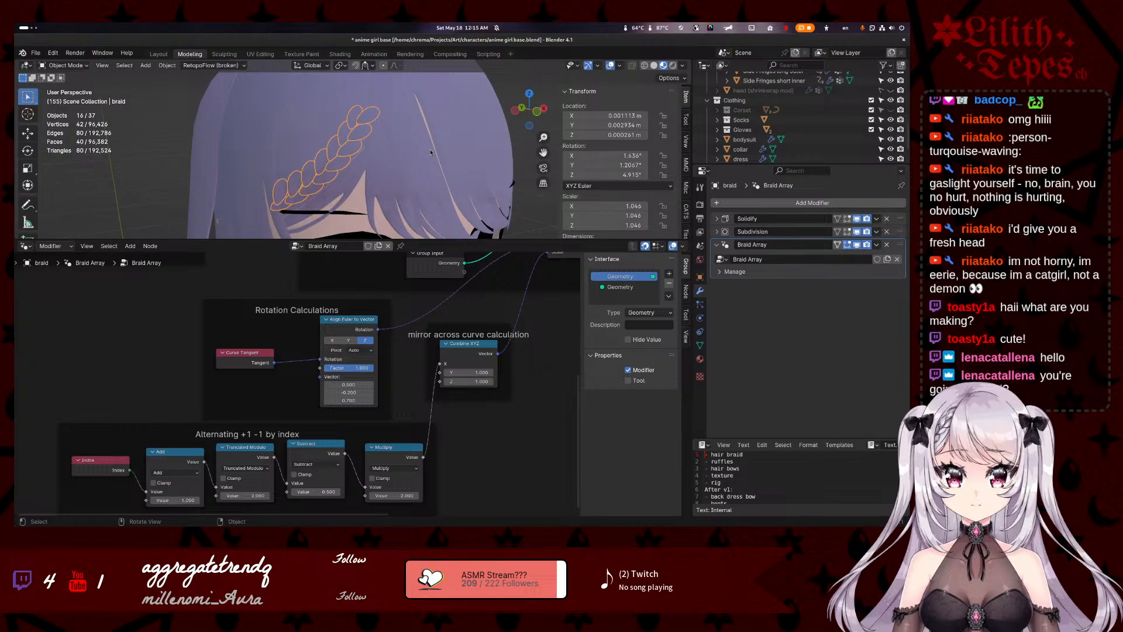
- Move the braid segment mesh in edit mode and inspect the arrayed braid from the side
{"action": "key", "text": "Tab"}
{"action": "key", "text": "g"}
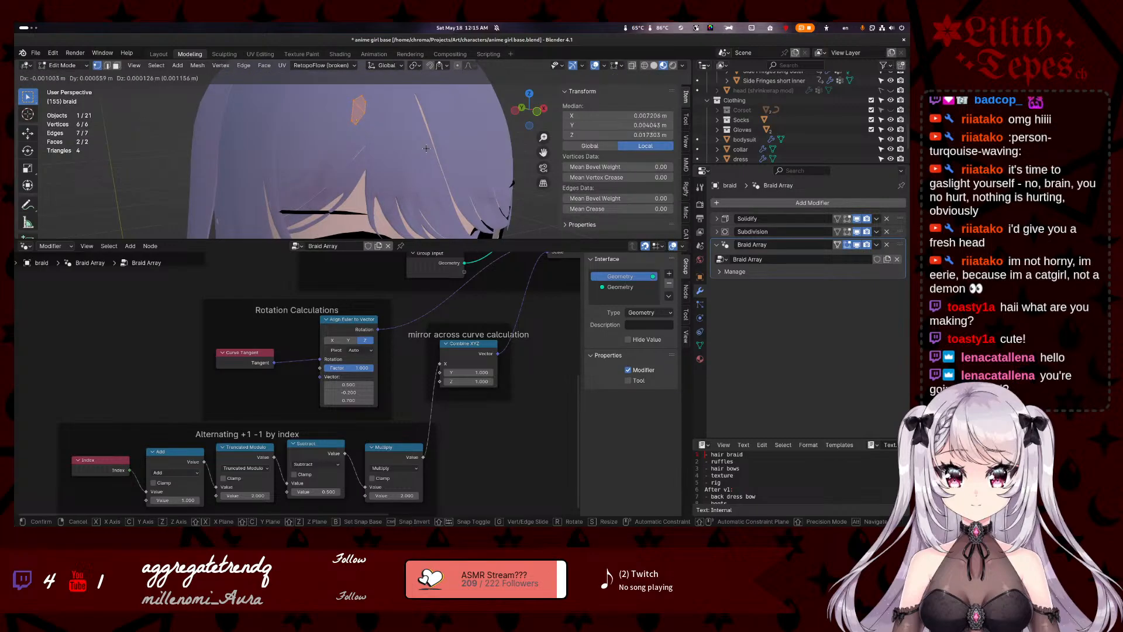
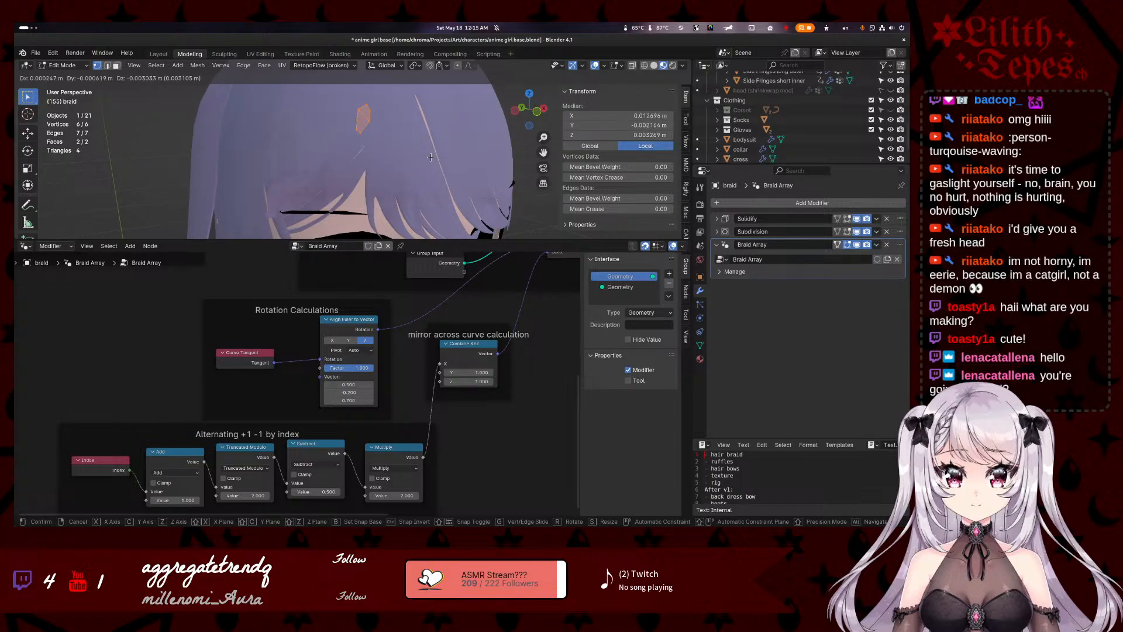
{"action": "left_click", "coordinate": [431, 156]}
{"action": "key", "text": "Tab"}
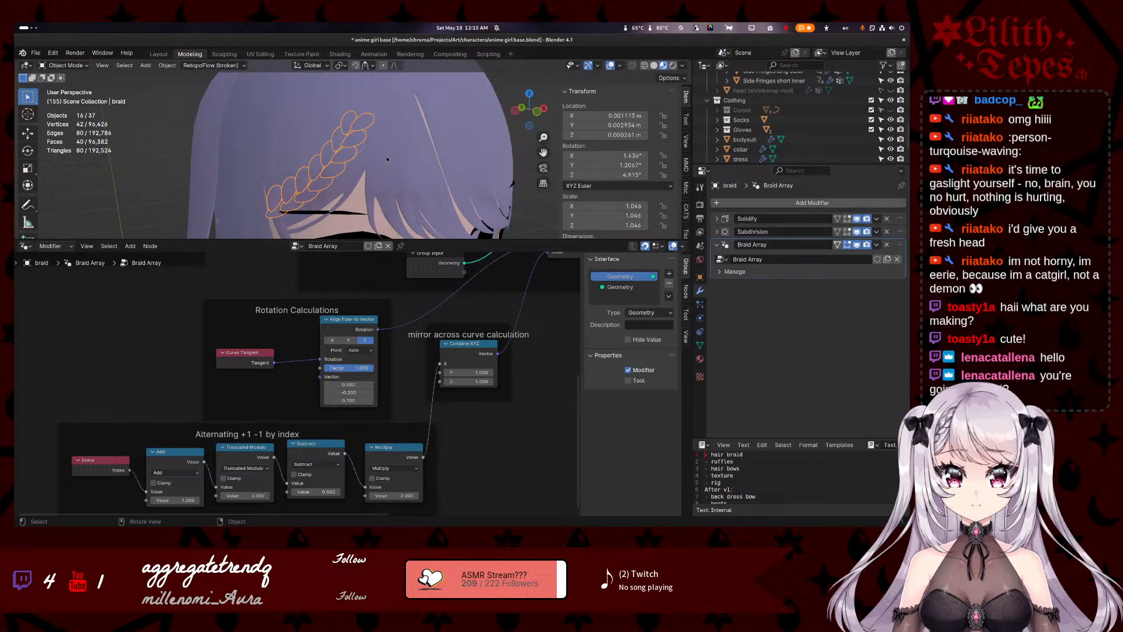
{"action": "middle_click_drag", "start_coordinate": [386, 159], "coordinate": [305, 214]}
- Rotate the braid segment mesh about the global X axis, then rotate it freely from the front view
{"action": "key", "text": "Tab"}
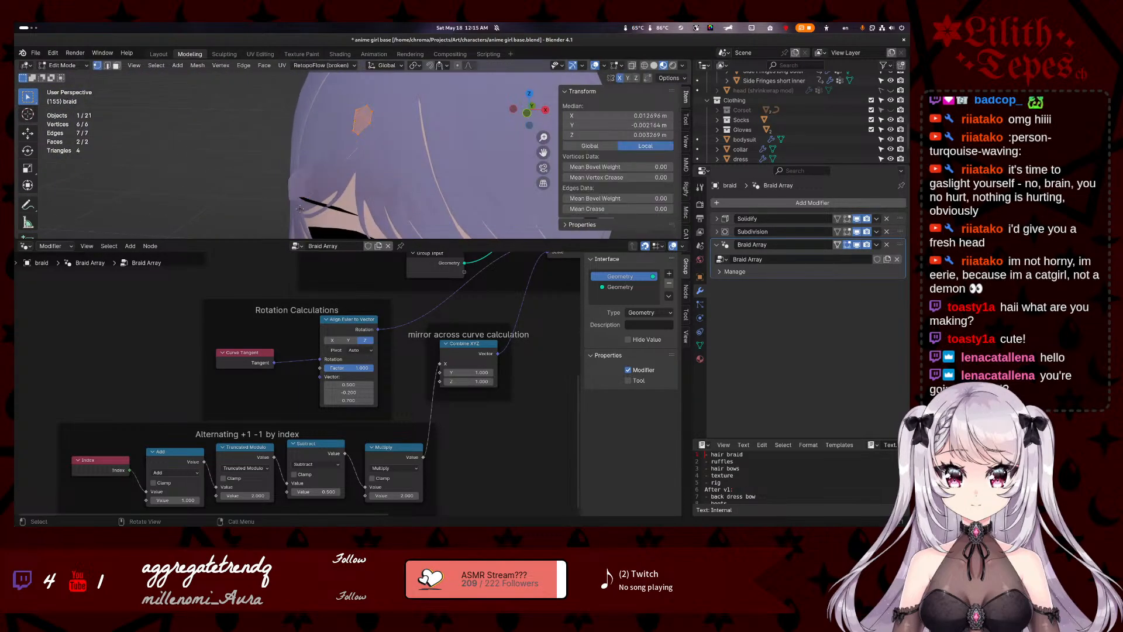
{"action": "key", "text": "r"}
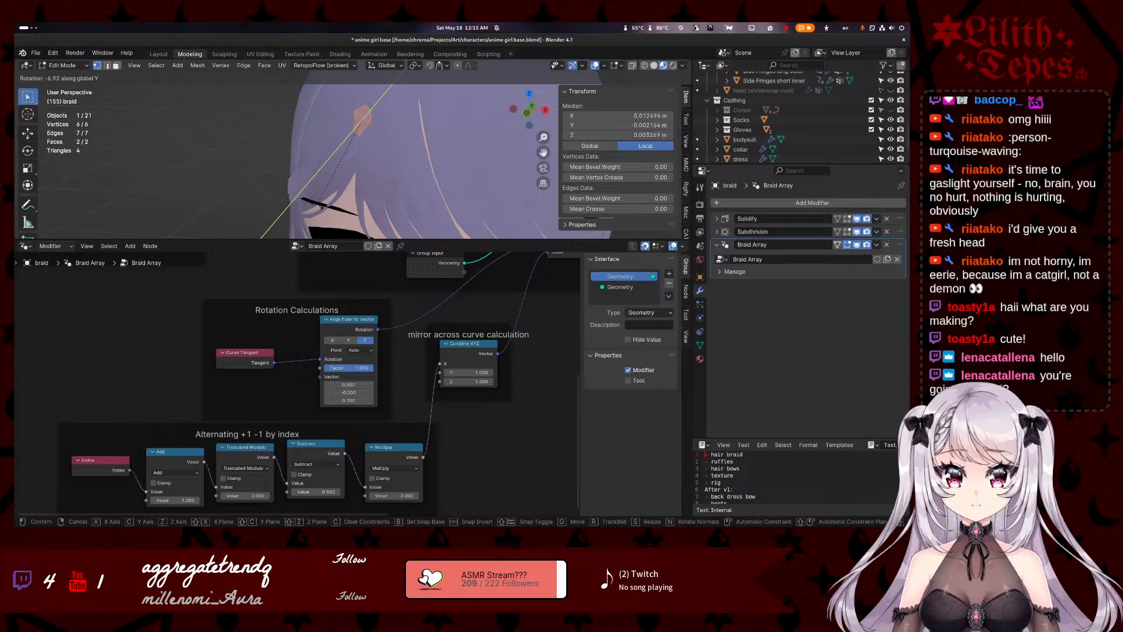
{"action": "key", "text": "x"}
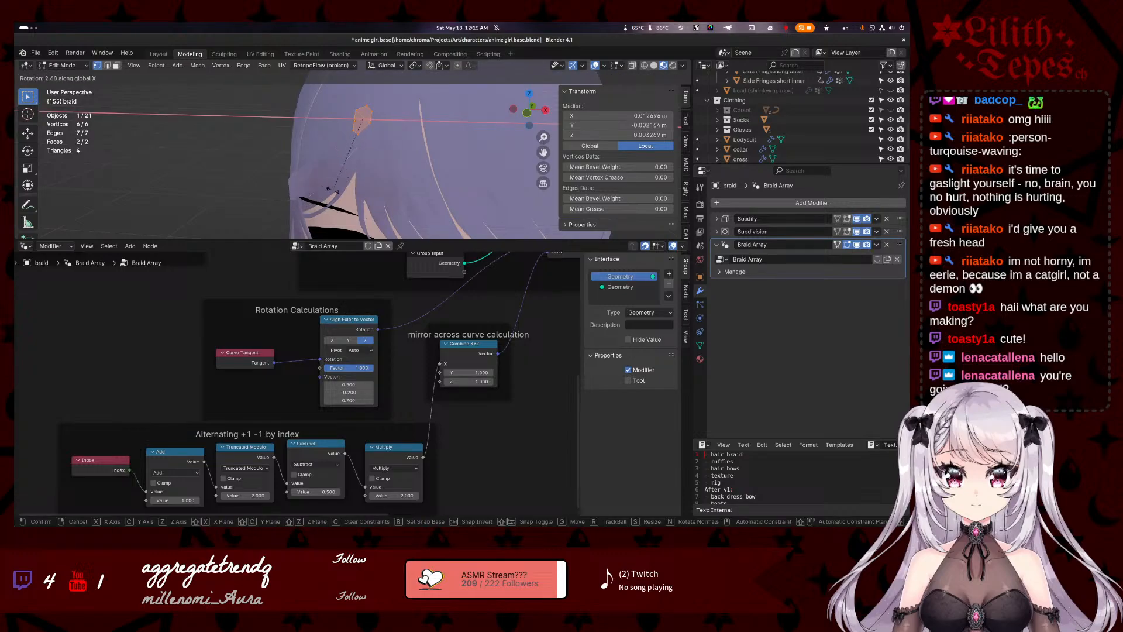
{"action": "left_click", "coordinate": [270, 231]}
{"action": "middle_click_drag", "start_coordinate": [271, 231], "coordinate": [387, 183]}
{"action": "key", "text": "r"}
{"action": "left_click", "coordinate": [321, 170]}
{"action": "key", "text": "Tab"}
{"action": "key", "text": "r"}
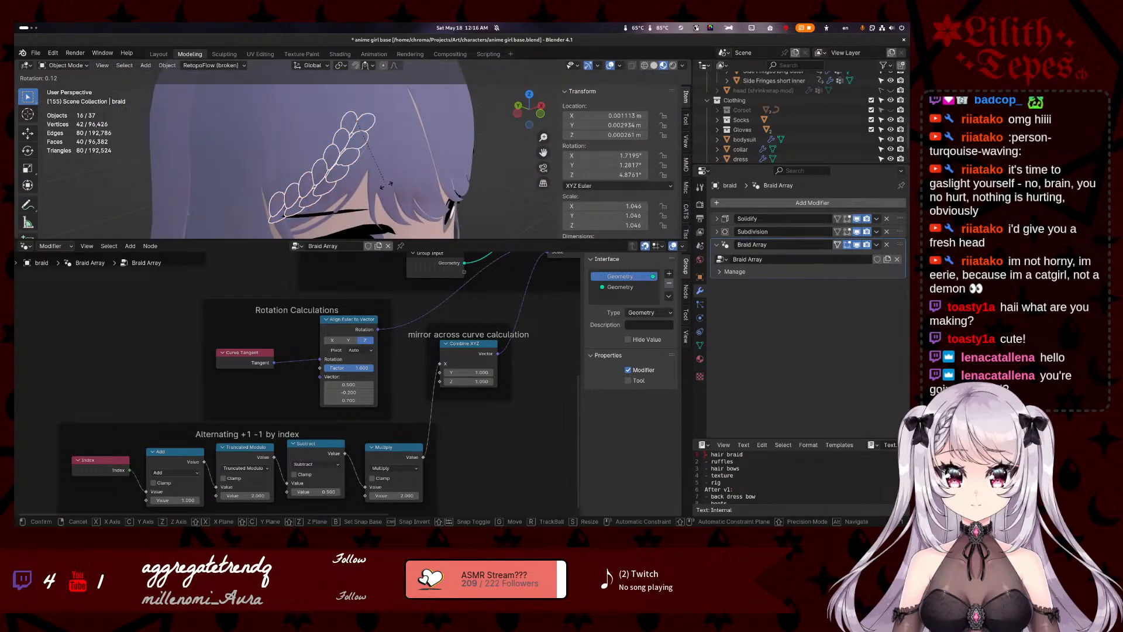
{"action": "key", "text": "r"}
{"action": "right_click", "coordinate": [387, 185]}
- Shift and rotate the braid segment mesh slightly in edit mode and check the braid over the bangs in object mode
{"action": "key", "text": "Tab"}
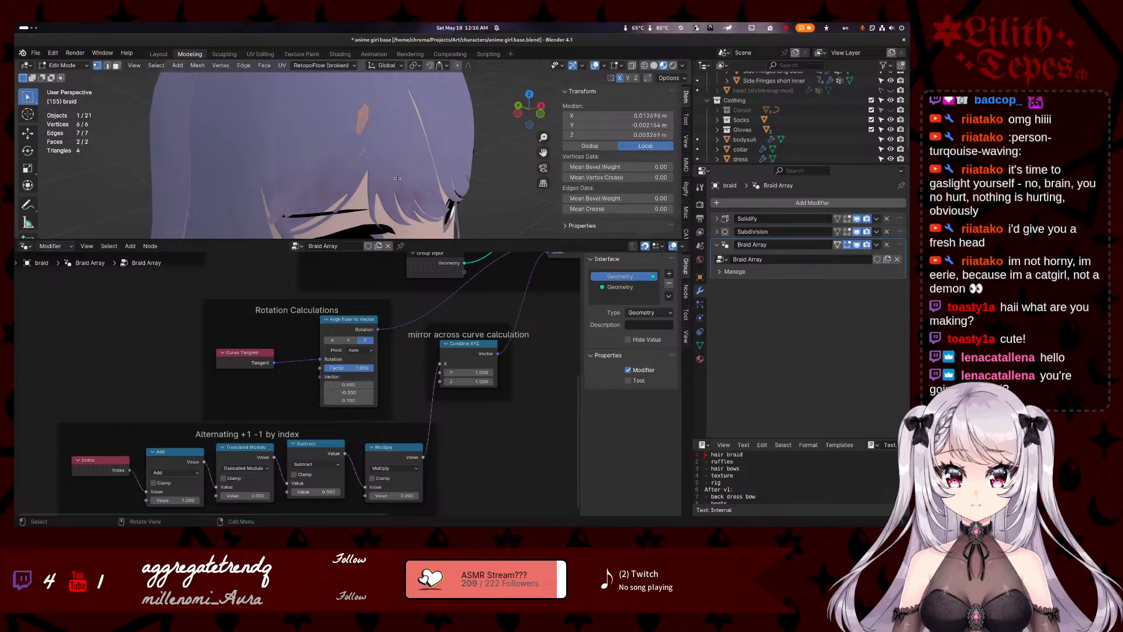
{"action": "key", "text": "g"}
{"action": "right_click", "coordinate": [397, 178]}
{"action": "key", "text": "Tab"}
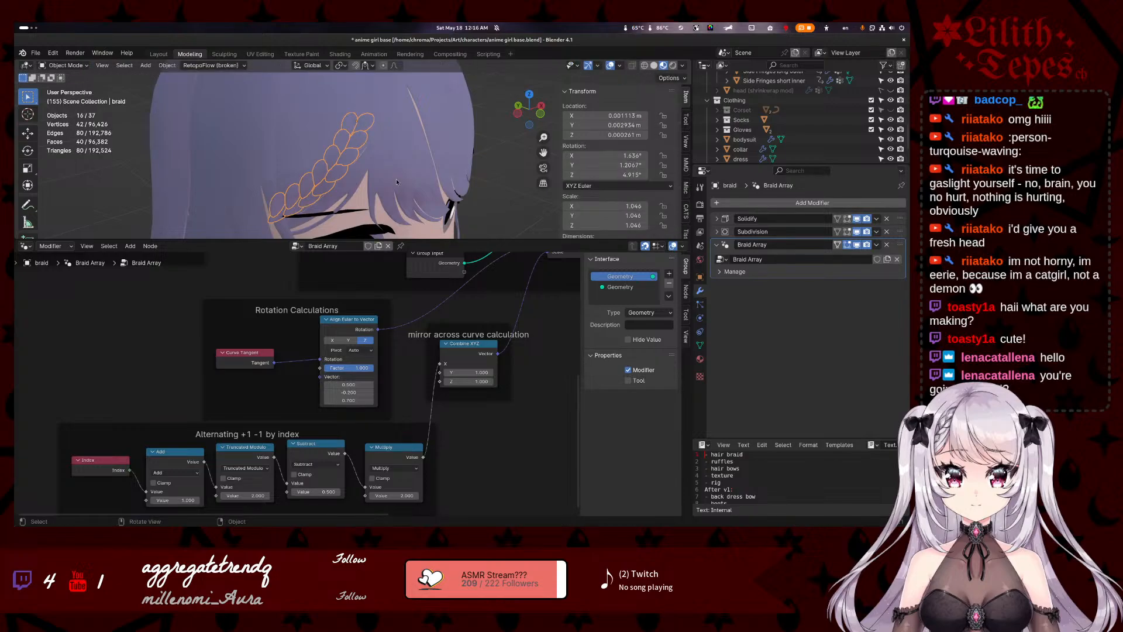
{"action": "key", "text": "Tab"}
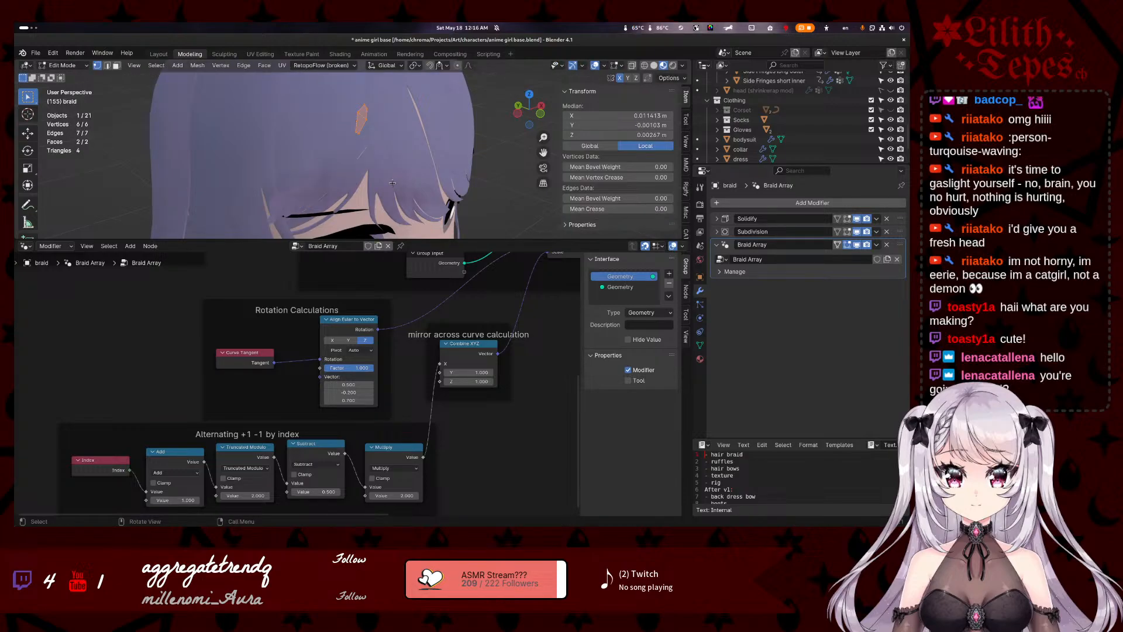
{"action": "key", "text": "r"}
{"action": "left_click", "coordinate": [383, 188]}
{"action": "key", "text": "Tab"}
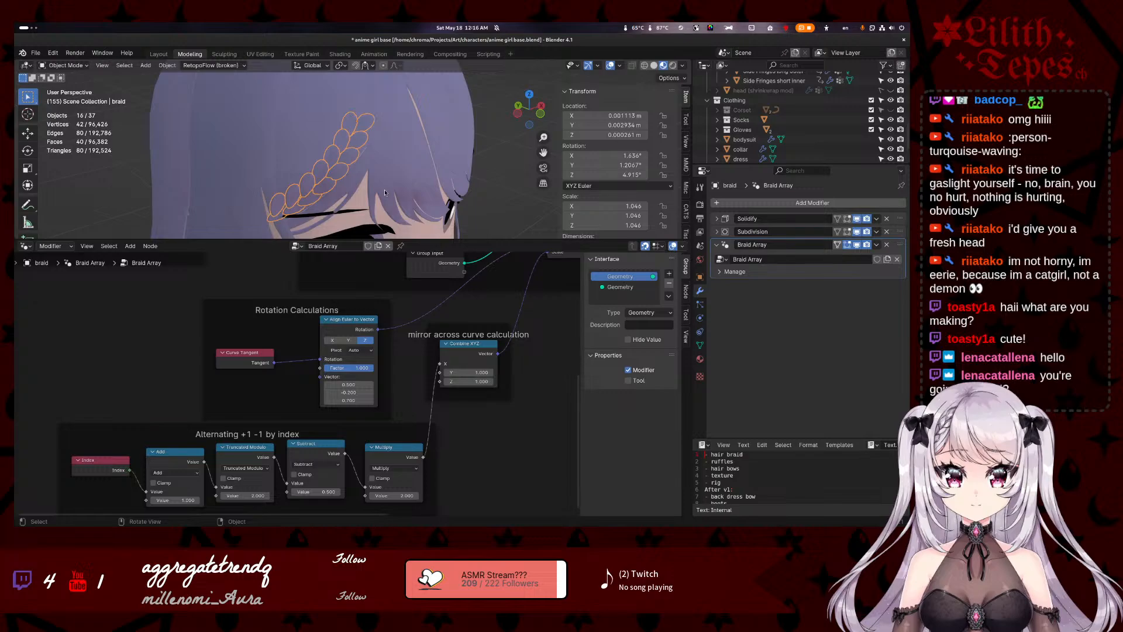
{"action": "middle_click_drag", "start_coordinate": [384, 190], "coordinate": [388, 158]}
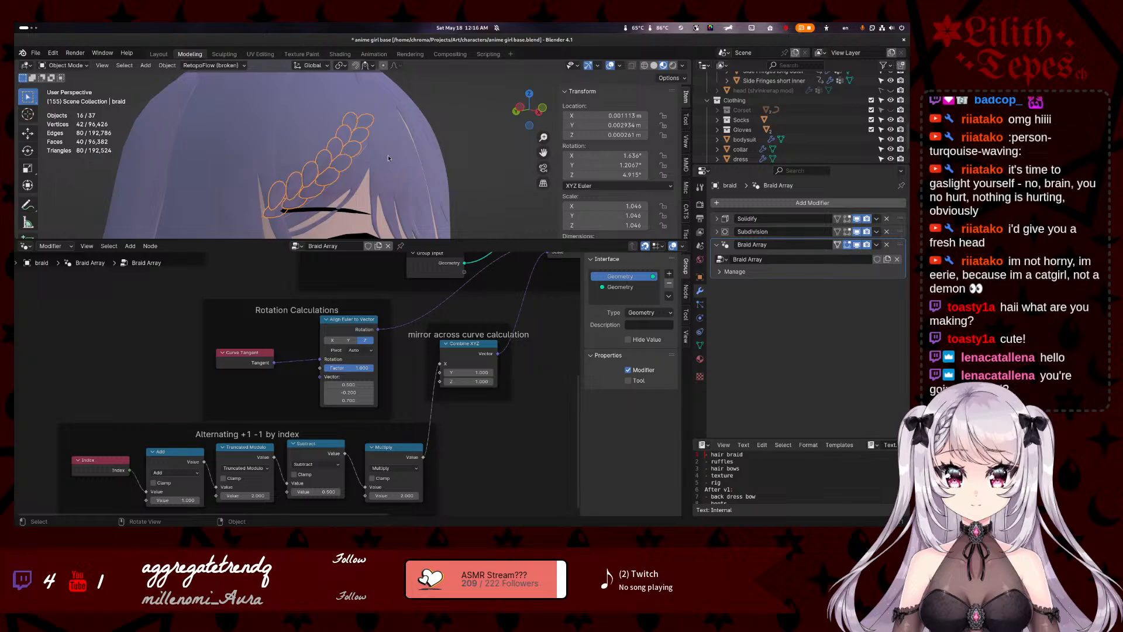
{"action": "middle_click_drag", "start_coordinate": [376, 138], "coordinate": [365, 67]}
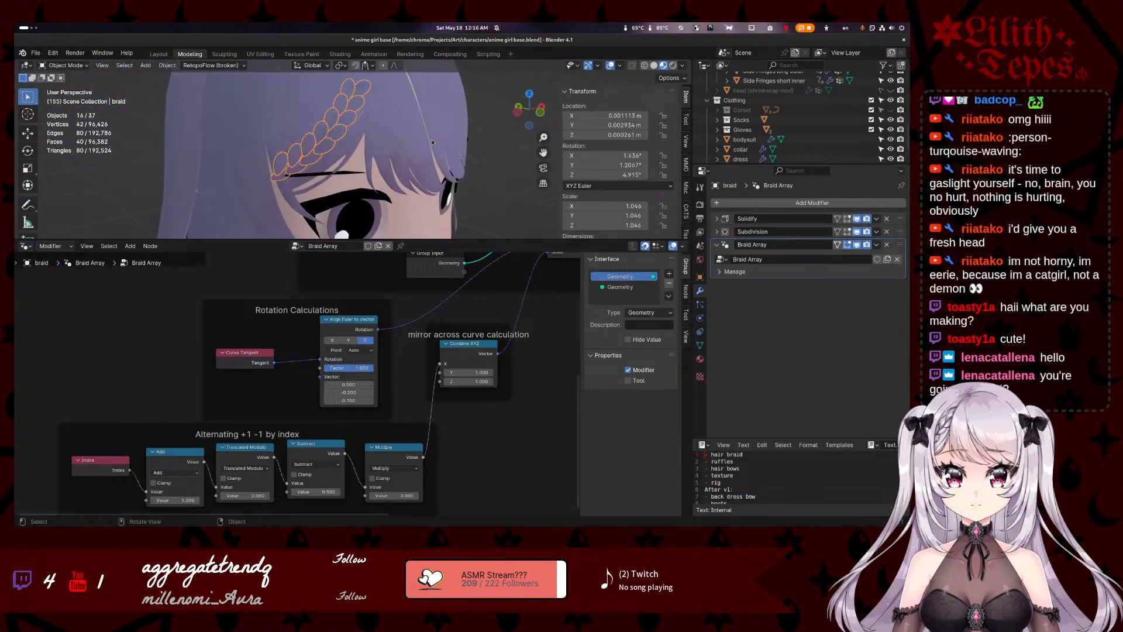
- Try a different Y value for the End Handle of the Bezier Segment node in the Braid Array, then undo it
{"action": "middle_click_drag", "start_coordinate": [389, 164], "coordinate": [425, 136]}
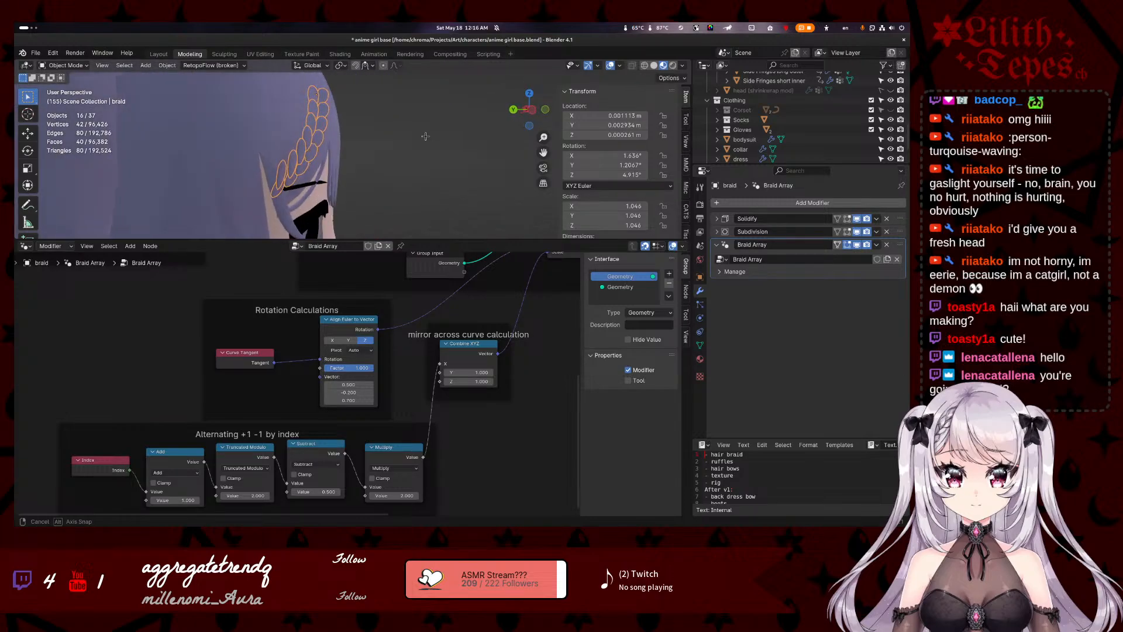
{"action": "scroll", "coordinate": [176, 374], "scroll_direction": "up", "scroll_amount": 2}
{"action": "scroll", "coordinate": [145, 361], "scroll_direction": "down", "scroll_amount": 4}
{"action": "middle_click_drag", "start_coordinate": [145, 354], "coordinate": [178, 446]}
{"action": "middle_click_drag", "start_coordinate": [271, 375], "coordinate": [206, 465]}
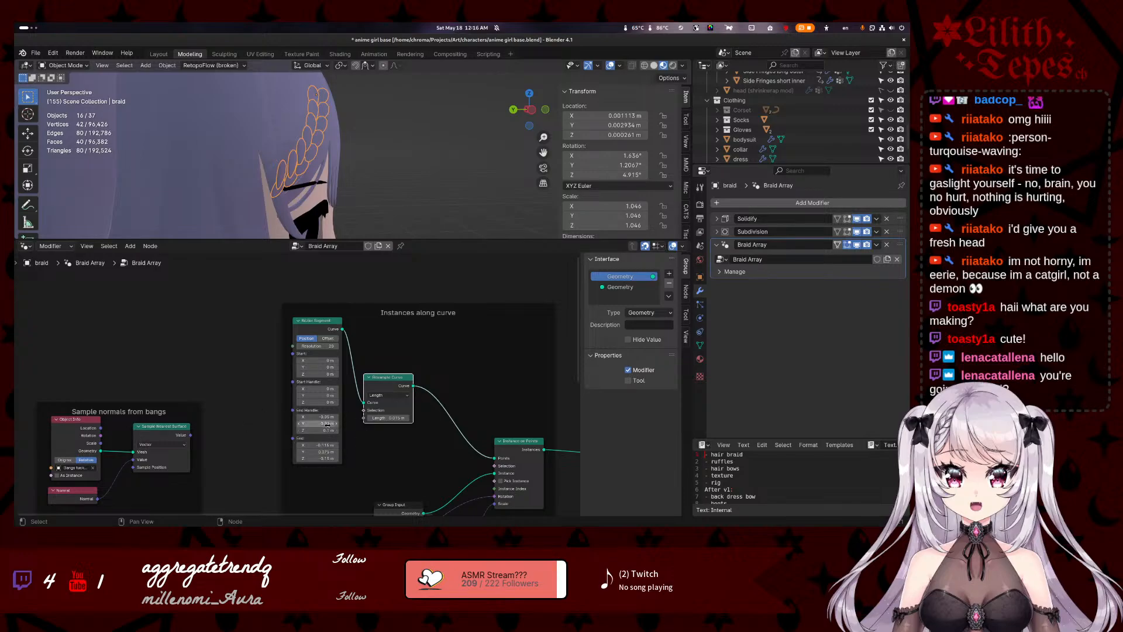
{"action": "mouse_move", "coordinate": [327, 424]}
{"action": "left_mouse_down"}
{"action": "mouse_move", "coordinate": [368, 423]}
{"action": "mouse_move", "coordinate": [320, 423]}
{"action": "mouse_move", "coordinate": [346, 431]}
{"action": "left_mouse_up"}
{"action": "key", "text": "Return"}
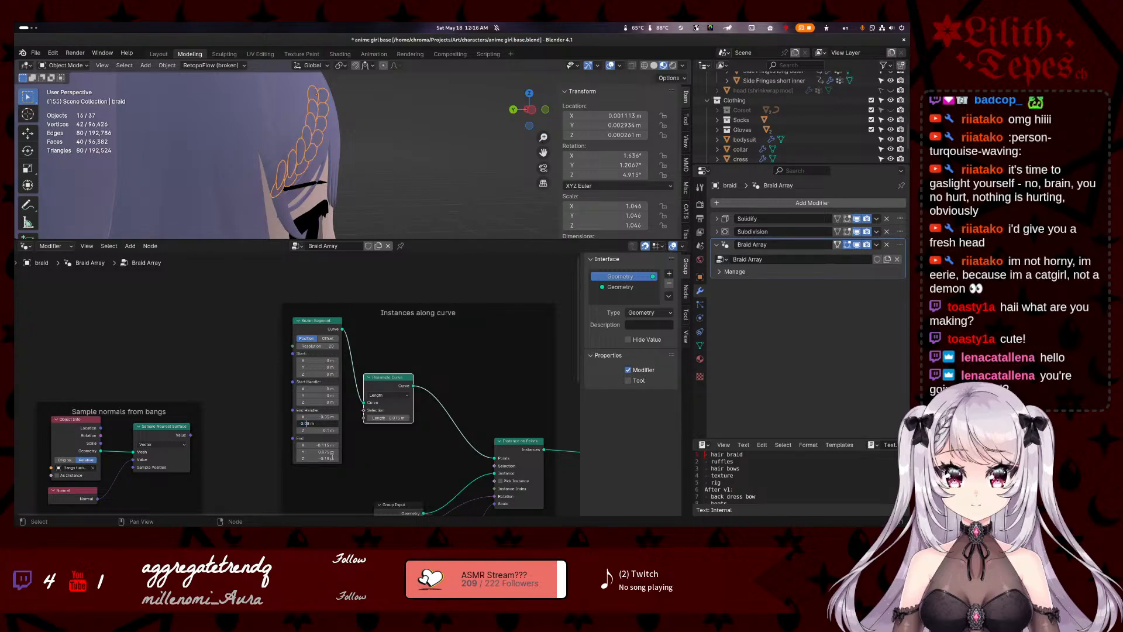
{"action": "key", "text": "Return"}
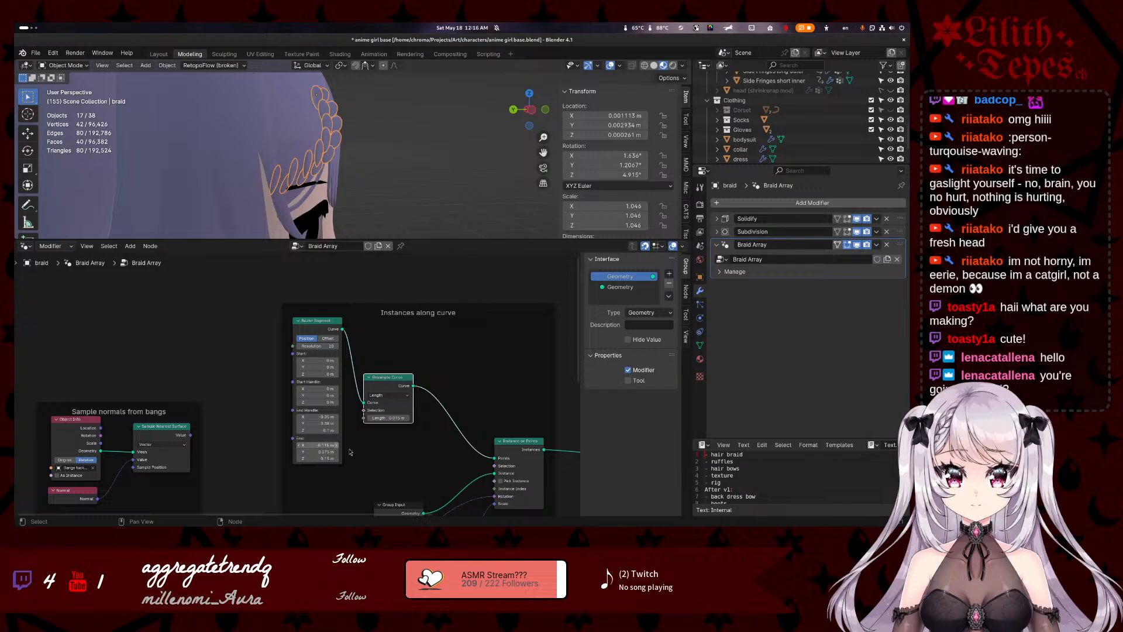
{"action": "key", "text": "ctrl+z"}
{"action": "key", "text": "ctrl+z"}
- Adjust the Y value of the Bezier Segment's End Handle slightly and inspect the braid from a raised side angle
{"action": "left_click", "coordinate": [313, 423]}
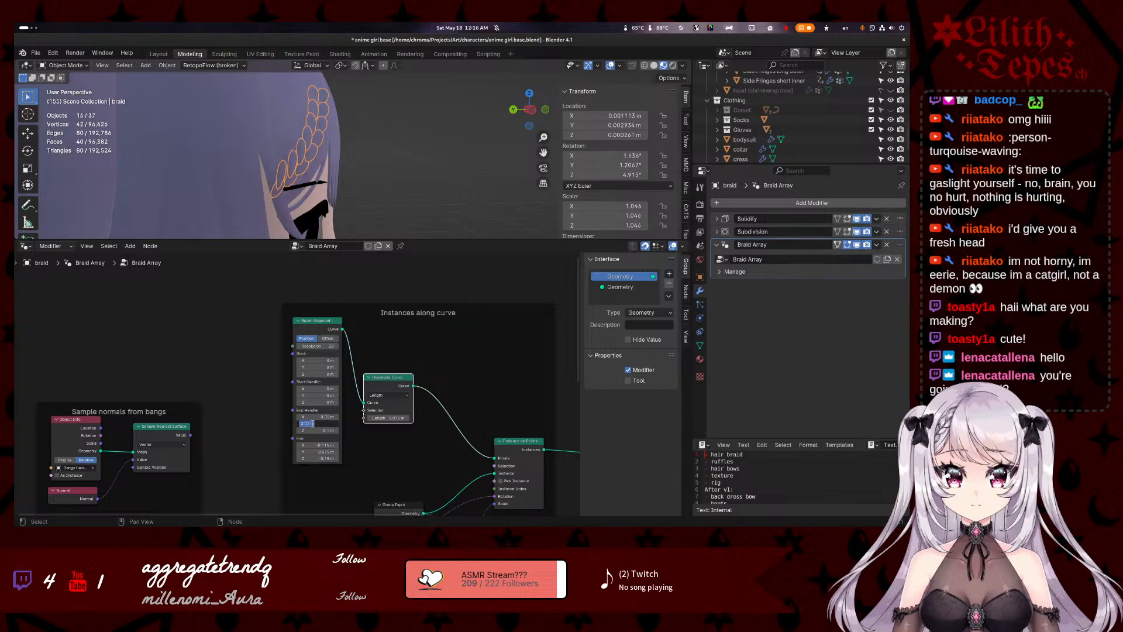
{"action": "key", "text": "Return"}
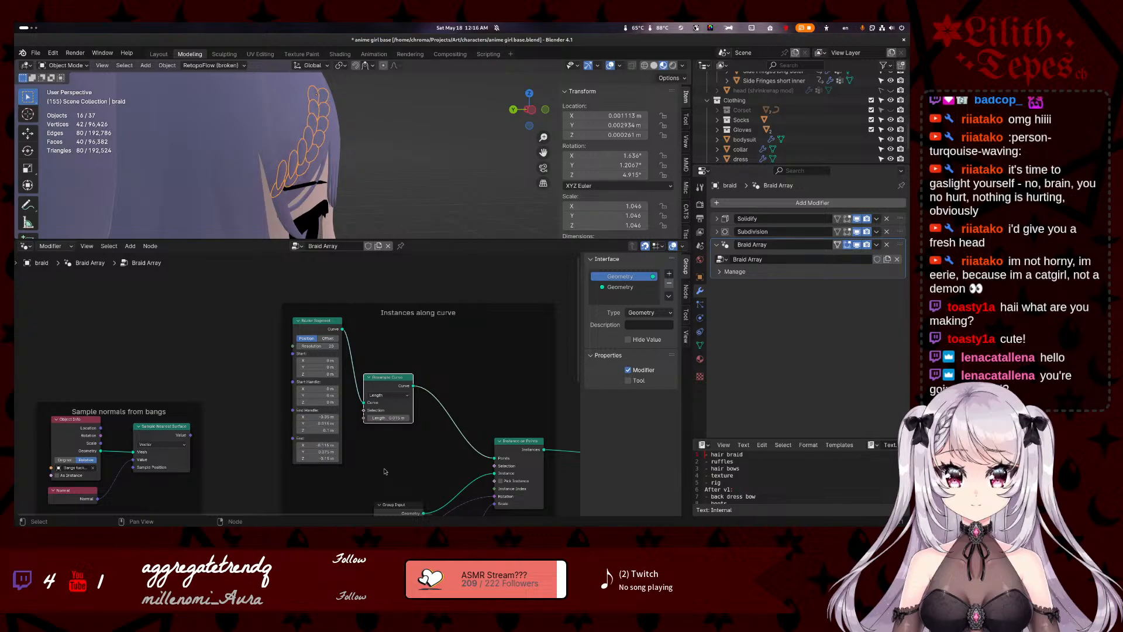
{"action": "middle_click_drag", "start_coordinate": [369, 190], "coordinate": [396, 67]}
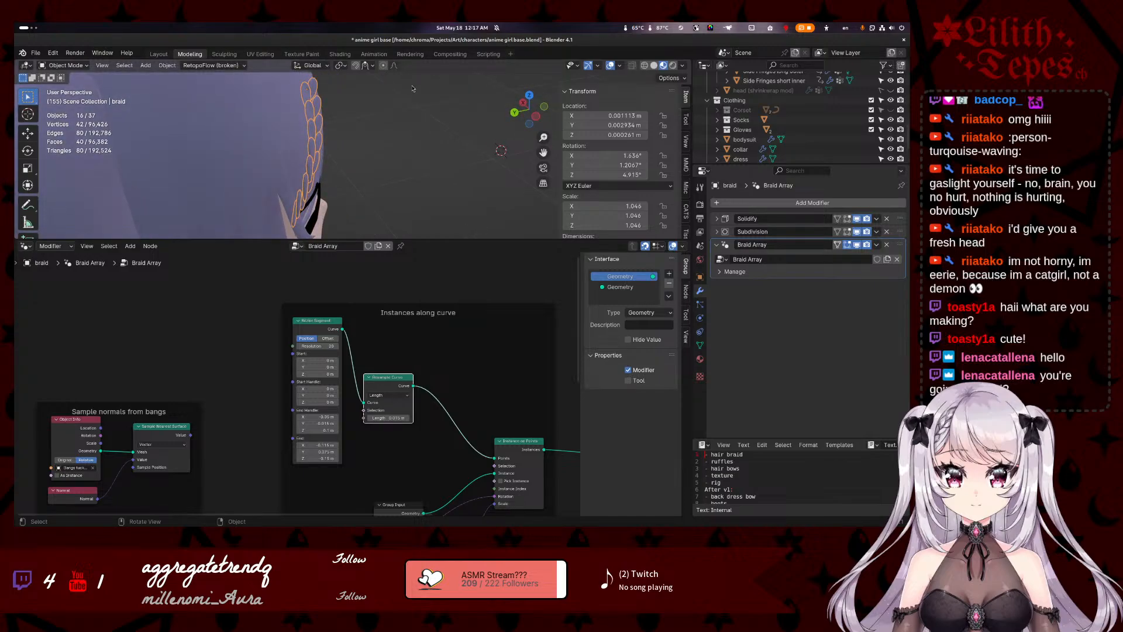
- Set the Z value of the Bezier Segment's End Handle to 0.08 m
{"action": "left_click", "coordinate": [307, 430]}
{"action": "key", "text": "Return"}
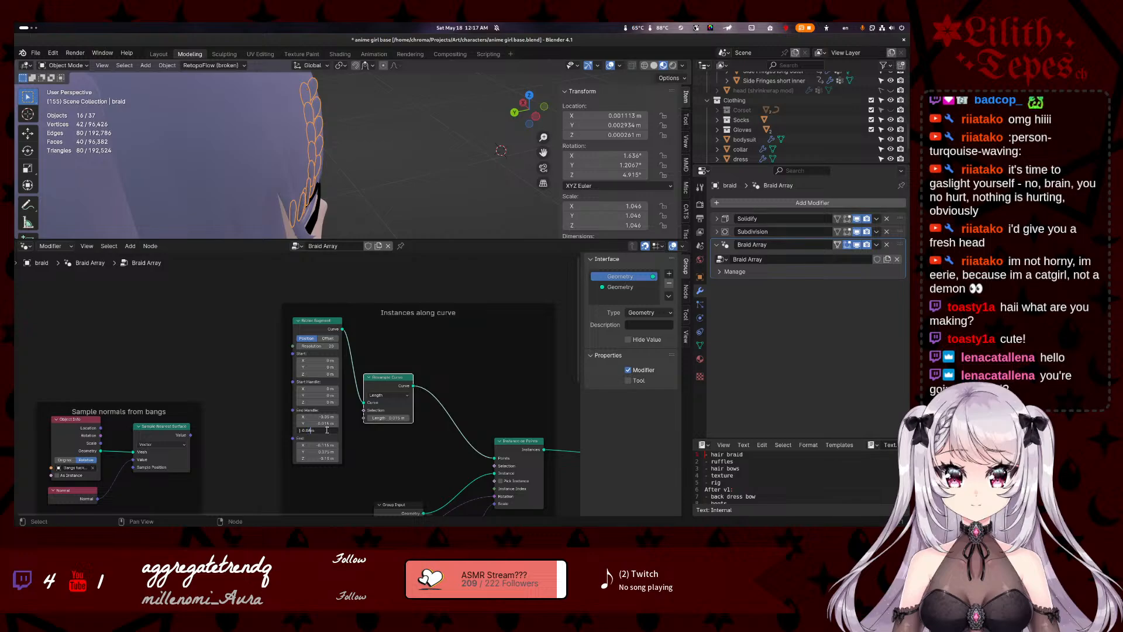
{"action": "key", "text": "Return"}
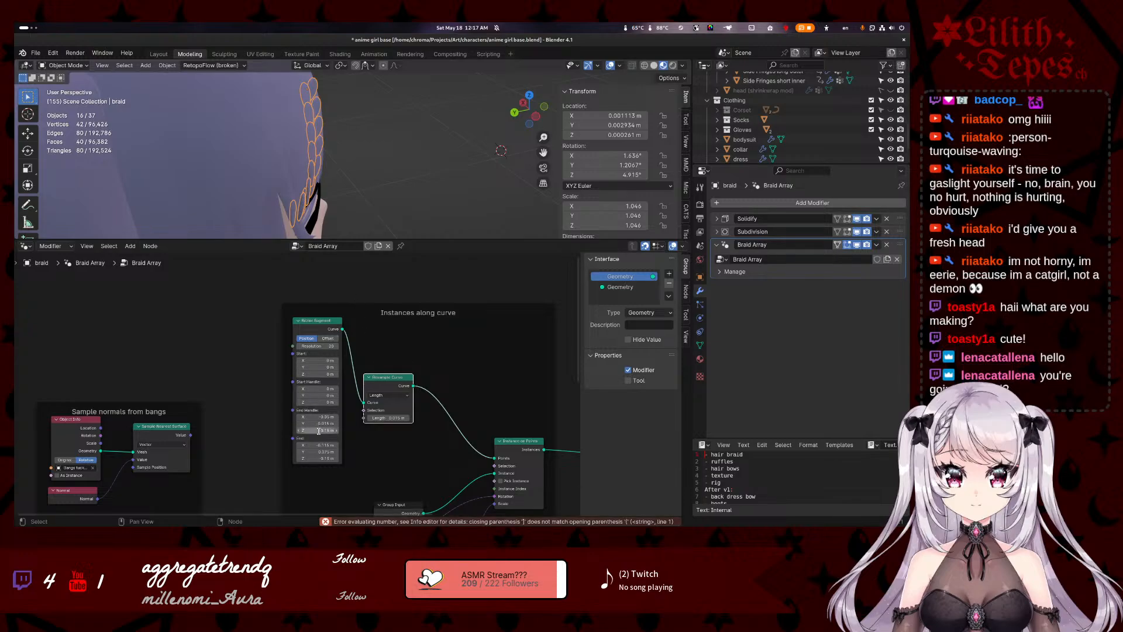
{"action": "key", "text": "BackSpace"}
{"action": "key", "text": "BackSpace"}
{"action": "type", "text": "0"}
{"action": "key", "text": "Return"}
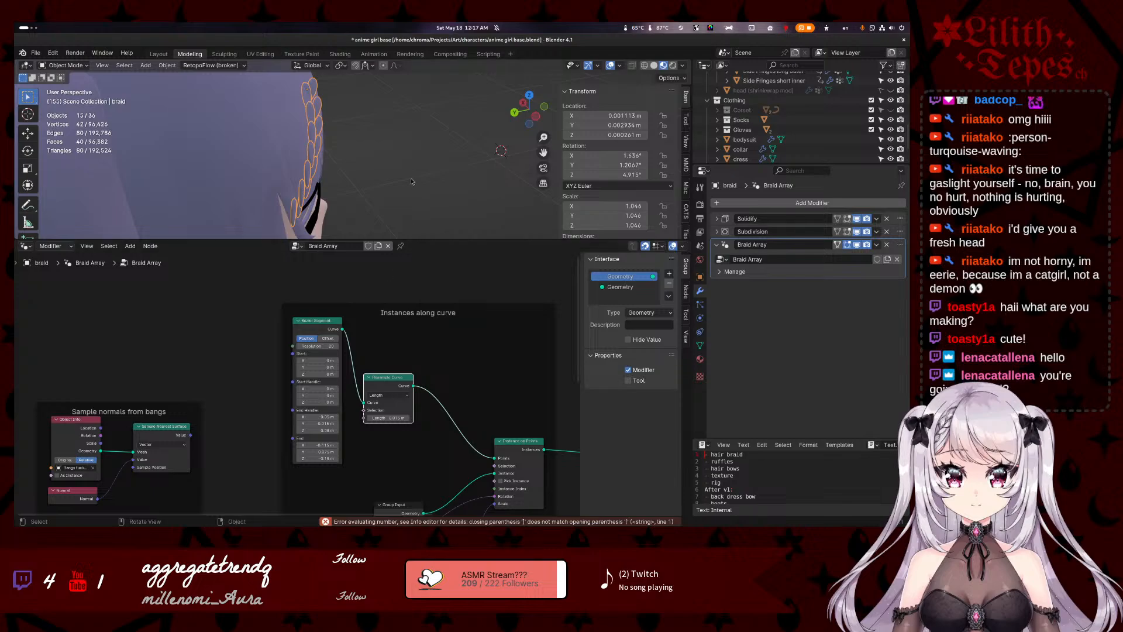
- Set the X value of the Bezier Segment's End Handle to -0.04 m
{"action": "mouse_move", "coordinate": [411, 182]}
{"action": "middle_mouse_down"}
{"action": "mouse_move", "coordinate": [421, 190]}
{"action": "mouse_move", "coordinate": [390, 199]}
{"action": "mouse_move", "coordinate": [404, 191]}
{"action": "middle_mouse_up"}
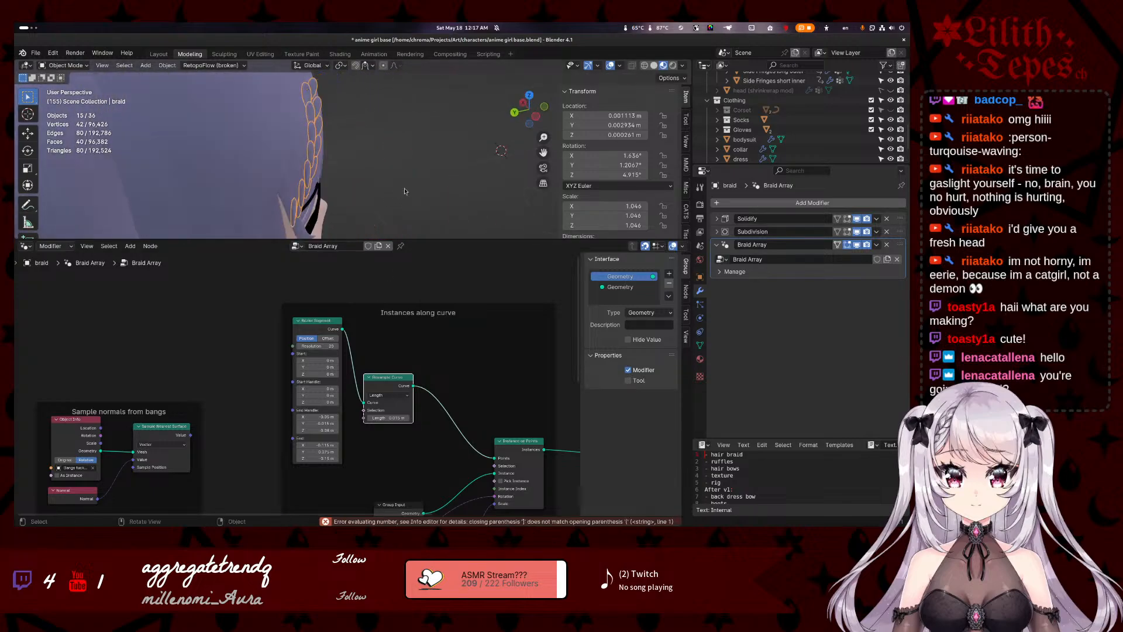
{"action": "left_click", "coordinate": [309, 416]}
{"action": "left_click", "coordinate": [311, 417]}
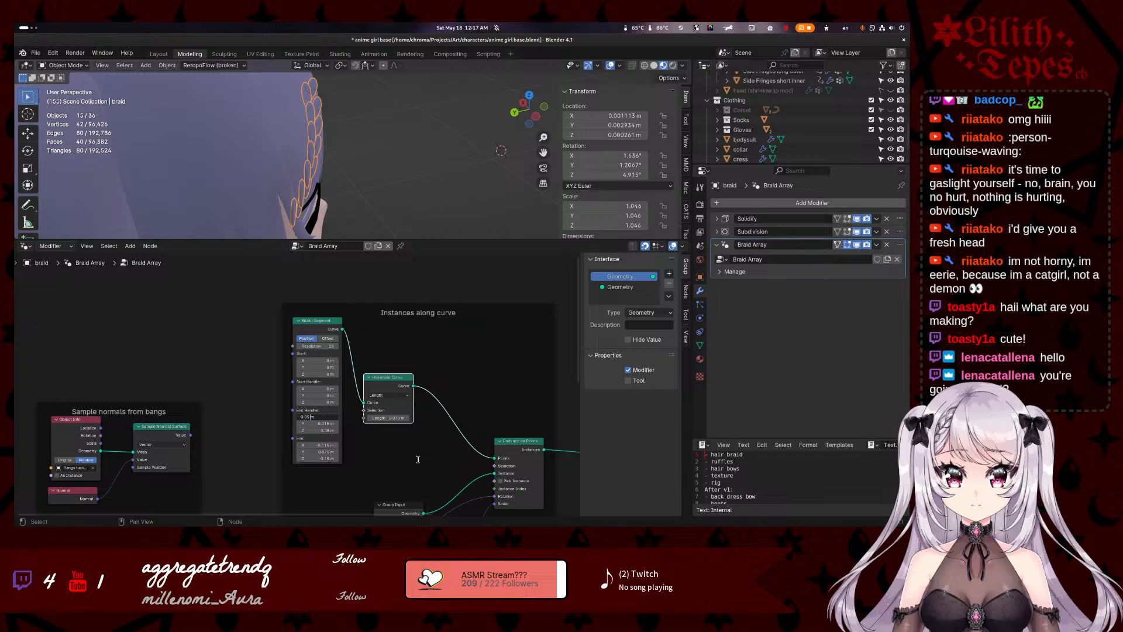
{"action": "key", "text": "Return"}
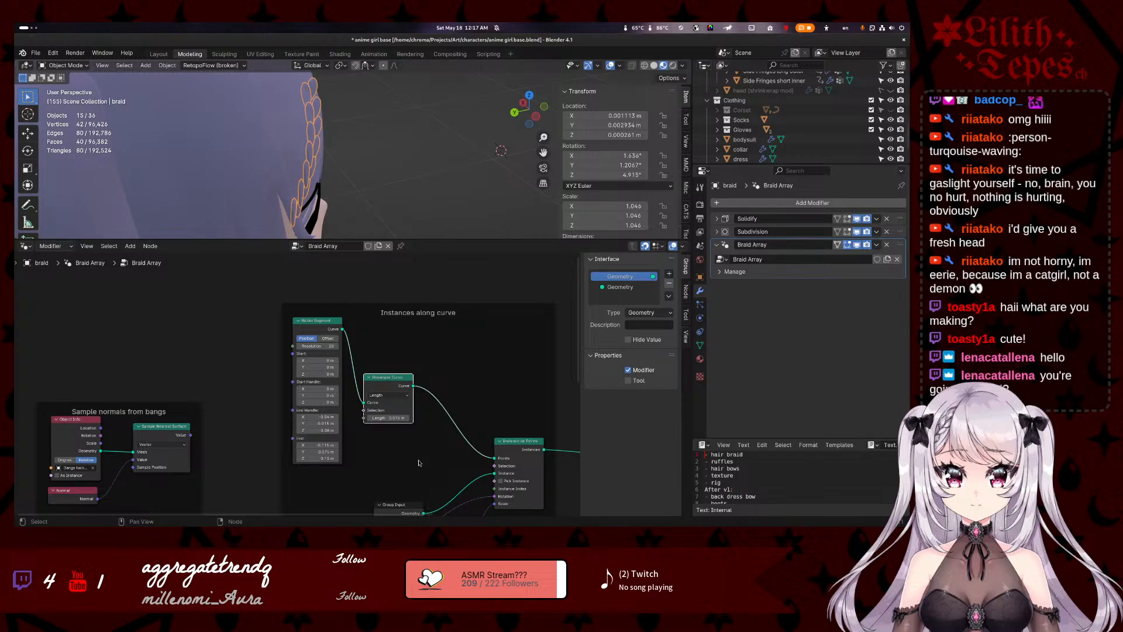
- Set the Z value of the Bezier Segment's End point to 0.14 m and check the braid deselected and from below
{"action": "middle_click_drag", "start_coordinate": [440, 195], "coordinate": [372, 208]}
{"action": "left_click", "coordinate": [325, 458]}
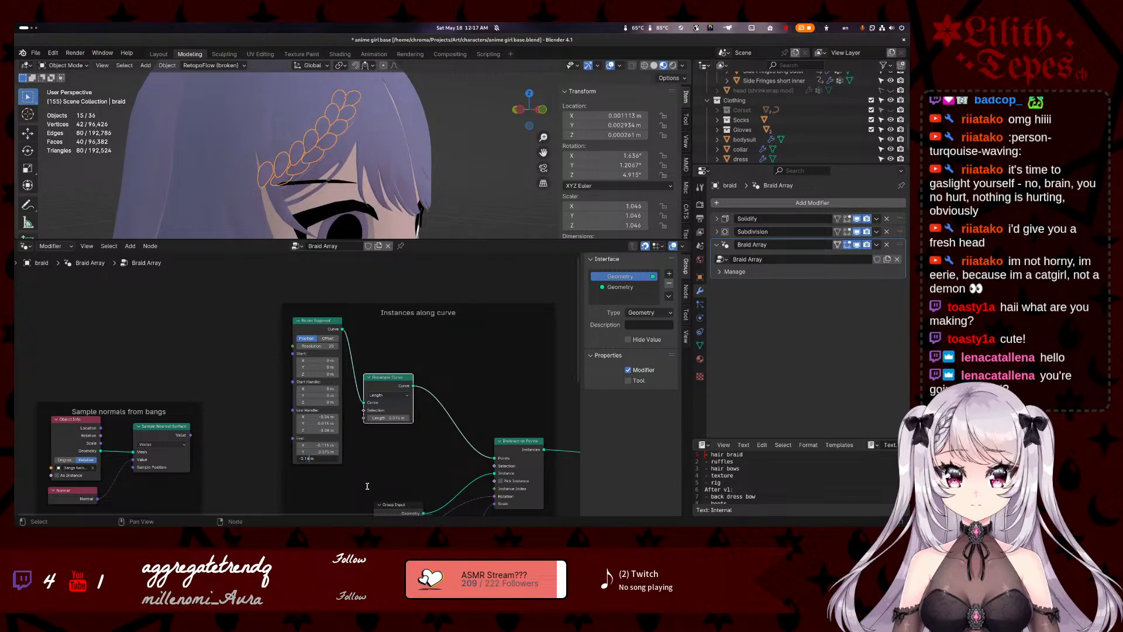
{"action": "key", "text": "Return"}
{"action": "left_click", "coordinate": [498, 181]}
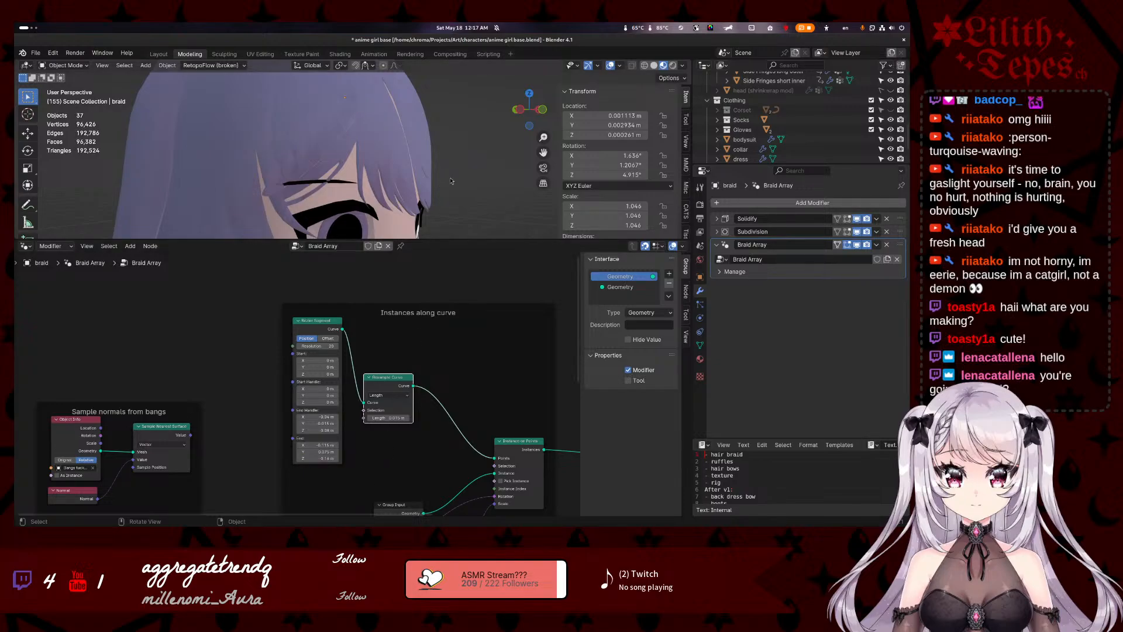
{"action": "mouse_move", "coordinate": [311, 202]}
{"action": "middle_mouse_down"}
{"action": "mouse_move", "coordinate": [354, 211]}
{"action": "mouse_move", "coordinate": [311, 204]}
{"action": "middle_mouse_up"}
{"action": "left_click", "coordinate": [318, 149]}
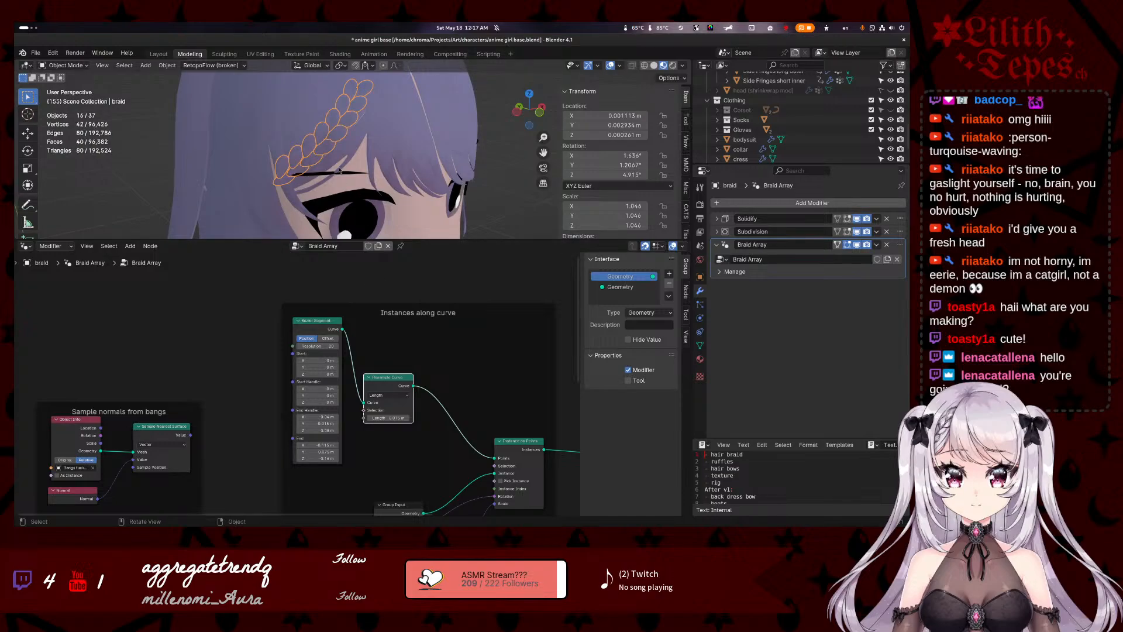
{"action": "middle_click_drag", "start_coordinate": [364, 126], "coordinate": [331, 127]}
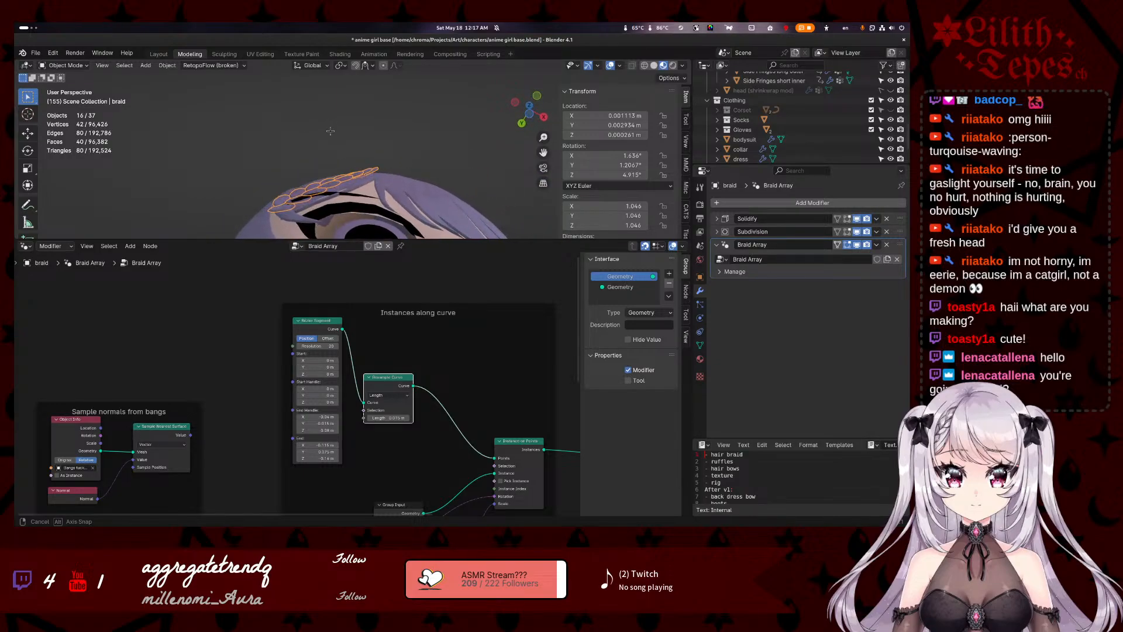
- Change the Y value of the Bezier Segment's End Handle to bring the braid's curve closer to the bangs
{"action": "left_click", "coordinate": [321, 417]}
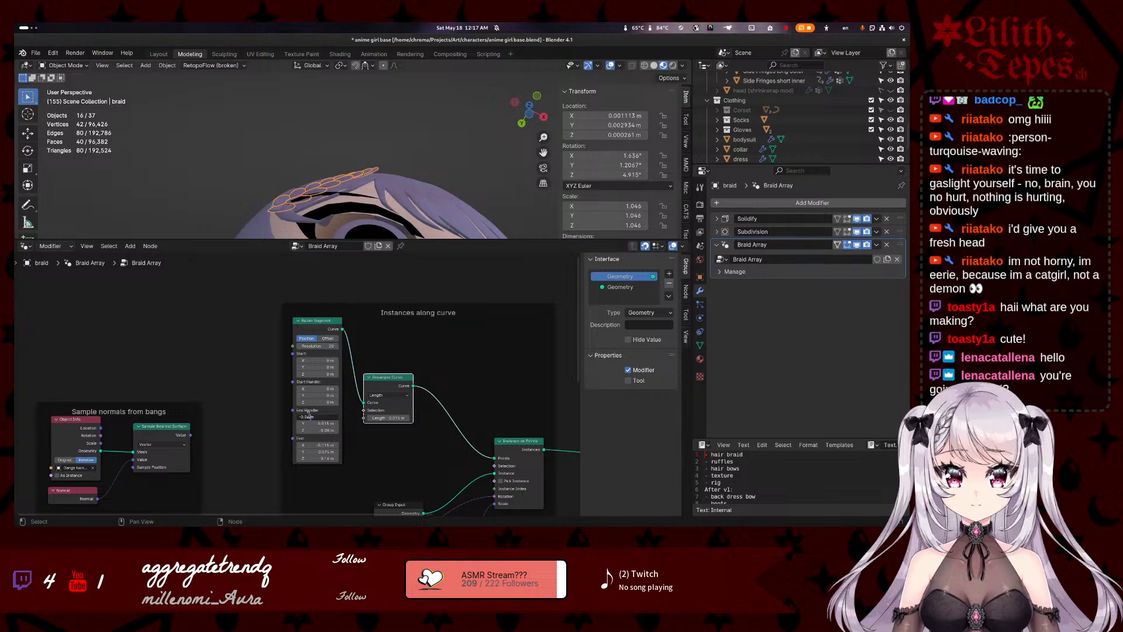
{"action": "left_click", "coordinate": [327, 422]}
{"action": "key", "text": "Return"}
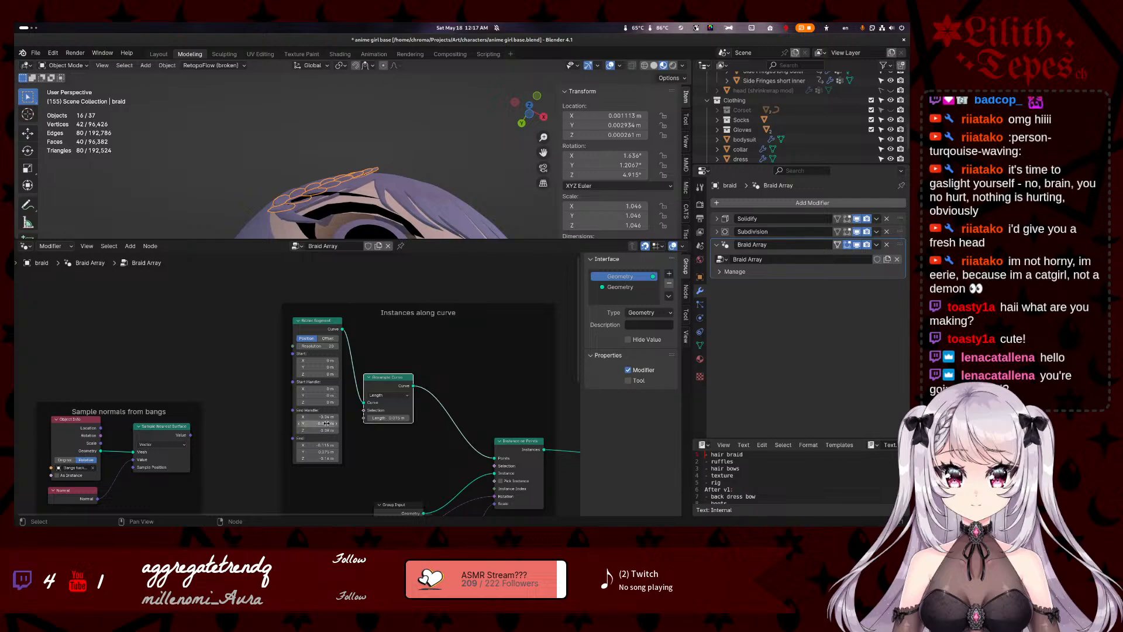
{"action": "mouse_move", "coordinate": [327, 423]}
{"action": "left_mouse_down"}
{"action": "mouse_move", "coordinate": [287, 422]}
{"action": "mouse_move", "coordinate": [311, 422]}
{"action": "left_mouse_up"}
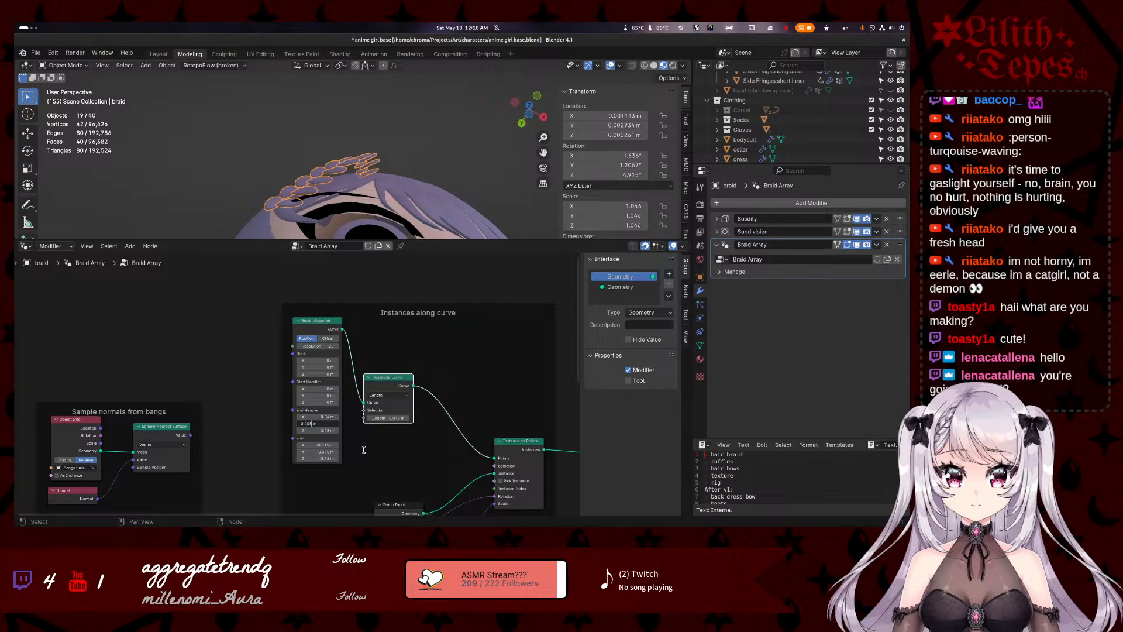
{"action": "key", "text": "Return"}
- Save the file and view the reshaped braid from several angles
{"action": "mouse_move", "coordinate": [382, 200]}
{"action": "middle_mouse_down"}
{"action": "mouse_move", "coordinate": [380, 215]}
{"action": "mouse_move", "coordinate": [389, 189]}
{"action": "mouse_move", "coordinate": [370, 80]}
{"action": "mouse_move", "coordinate": [385, 192]}
{"action": "middle_mouse_up"}
{"action": "middle_click_drag", "start_coordinate": [332, 155], "coordinate": [228, 115]}
{"action": "key", "text": "ctrl+s"}
{"action": "middle_click_drag", "start_coordinate": [338, 151], "coordinate": [312, 103]}
- Examine up close how the braid sits against the tucked left bangs, then reselect the braid object
{"action": "left_click", "coordinate": [422, 144]}
{"action": "scroll", "coordinate": [415, 138], "scroll_direction": "up", "scroll_amount": 5}
{"action": "left_click", "coordinate": [352, 114]}
{"action": "middle_click_drag", "start_coordinate": [455, 111], "coordinate": [422, 121]}
{"action": "left_click", "coordinate": [409, 111]}
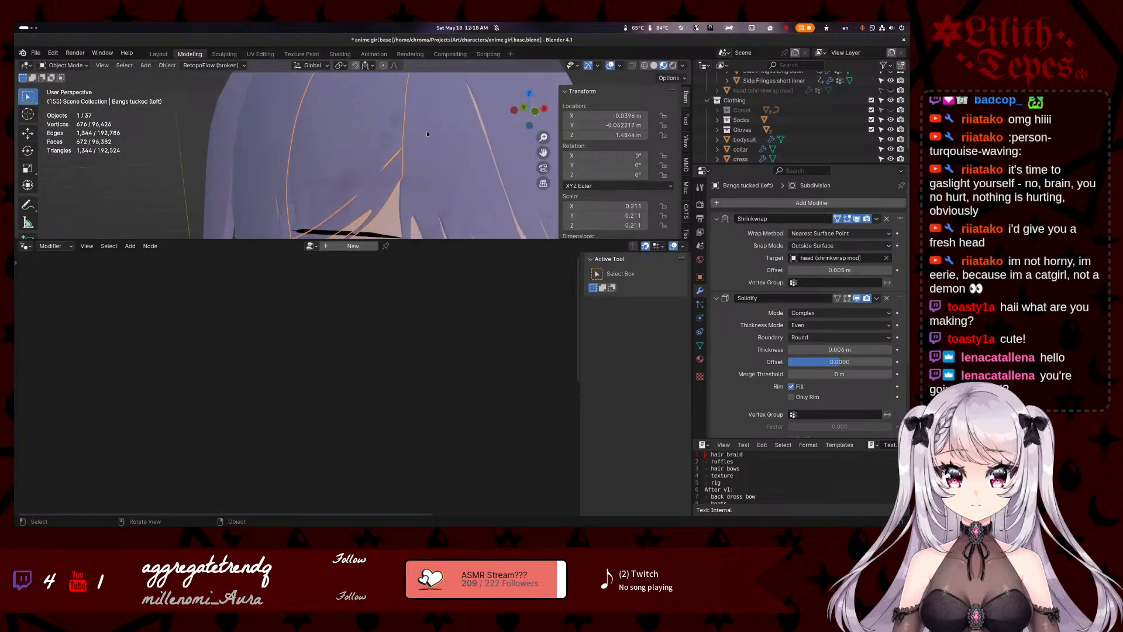
{"action": "left_click", "coordinate": [399, 123]}
{"action": "left_click", "coordinate": [389, 163]}
{"action": "left_click", "coordinate": [377, 209]}
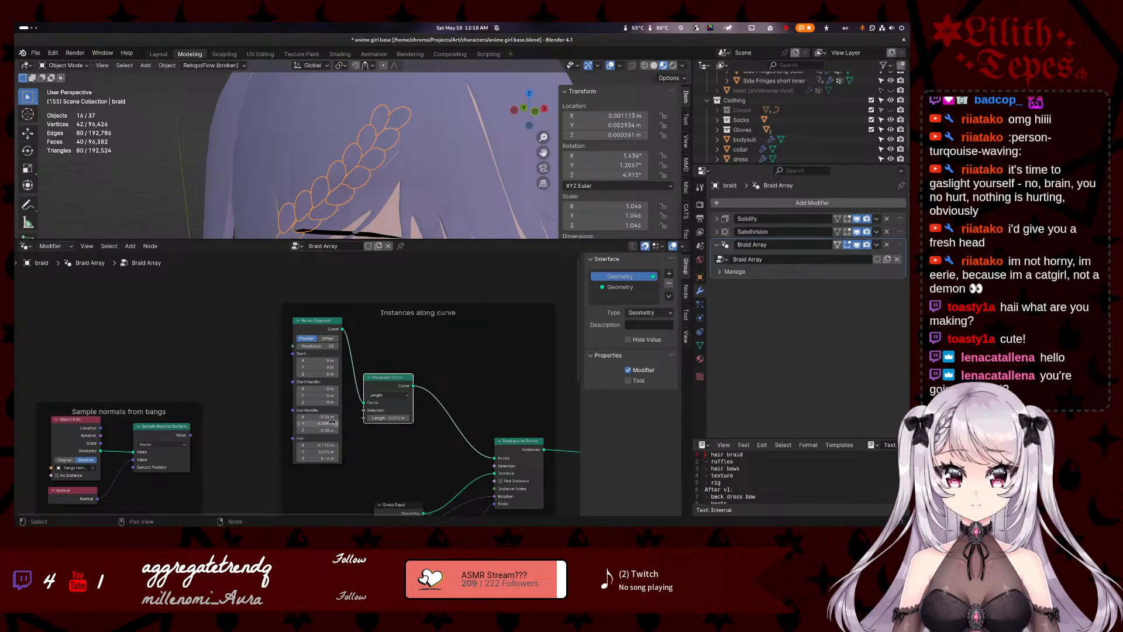
- Fine-tune the Y value of the Bezier Segment's End Handle and check the braid deselected over the bangs
{"action": "left_click_drag", "start_coordinate": [321, 423], "coordinate": [321, 424]}
{"action": "left_click", "coordinate": [423, 153]}
{"action": "key", "text": "ctrl+z"}
{"action": "type", "text": "55"}
{"action": "key", "text": "Return"}
{"action": "left_click", "coordinate": [198, 175]}
{"action": "middle_click_drag", "start_coordinate": [198, 174], "coordinate": [254, 167]}
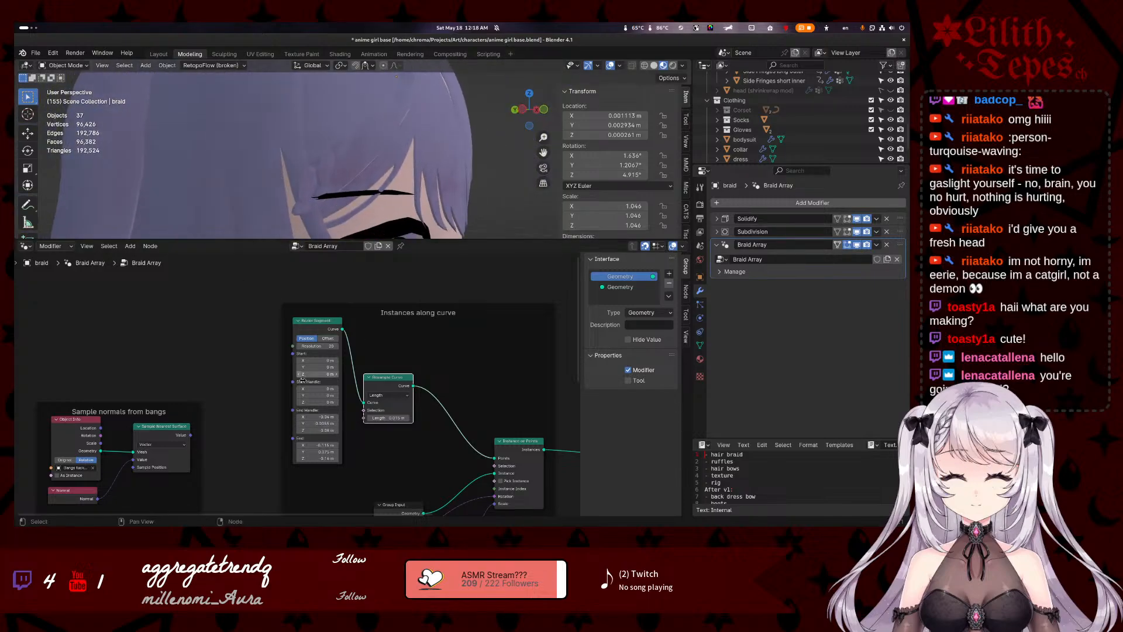
- Fine-tune the Y and X values of the Bezier Segment's End point
{"action": "left_click", "coordinate": [325, 452]}
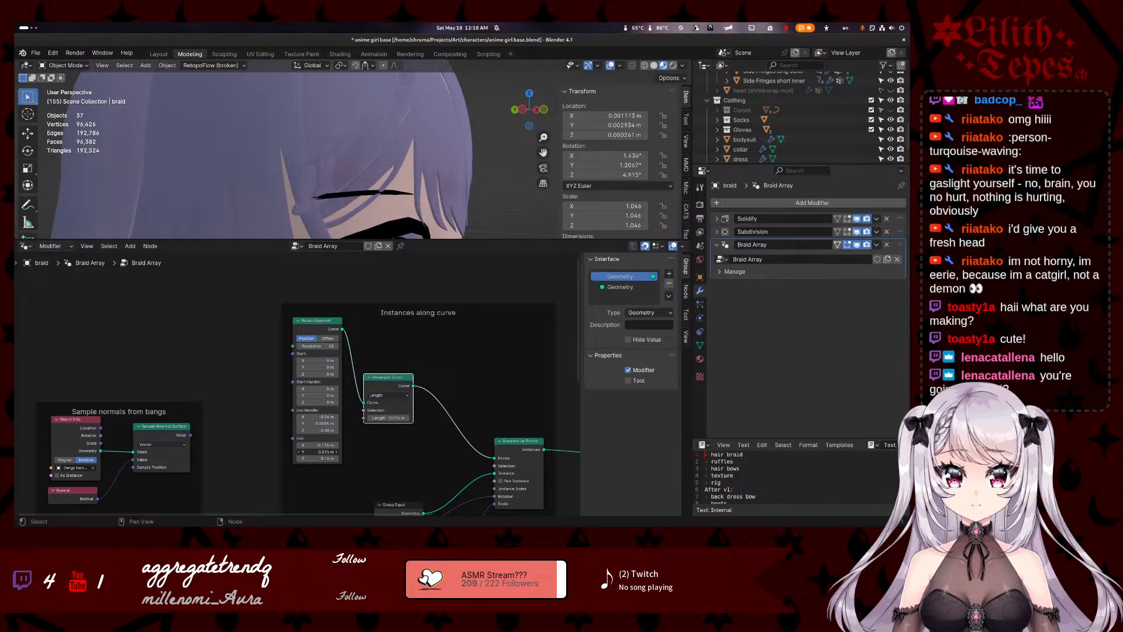
{"action": "left_click_drag", "start_coordinate": [325, 451], "coordinate": [332, 452]}
{"action": "key", "text": "BackSpace"}
{"action": "type", "text": "3"}
{"action": "key", "text": "Return"}
{"action": "left_click", "coordinate": [326, 445]}
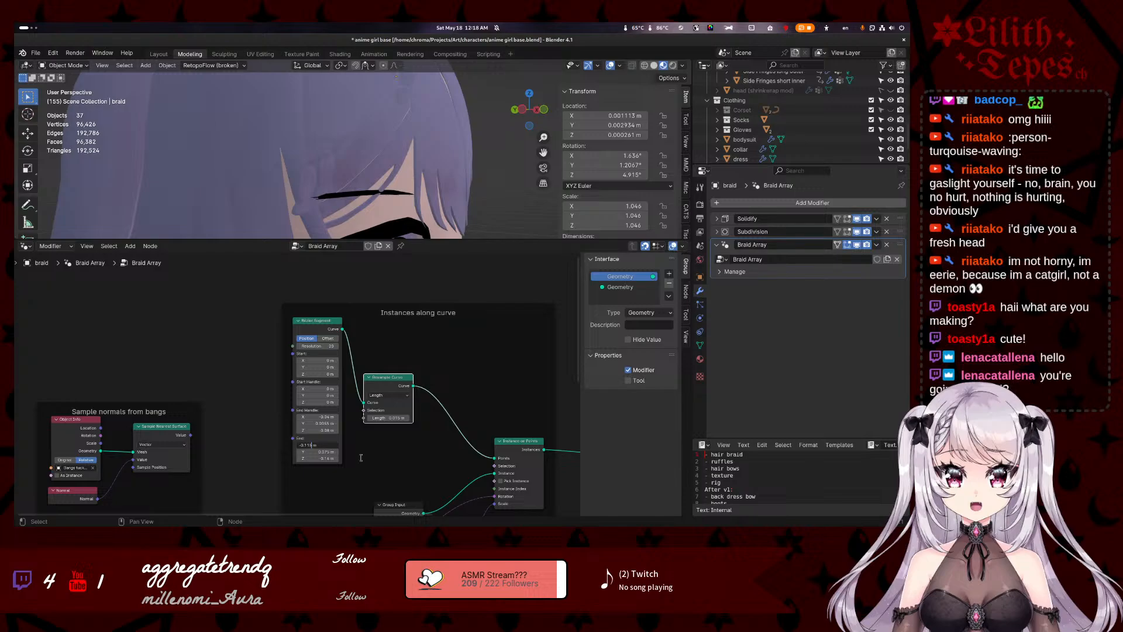
{"action": "key", "text": "Return"}
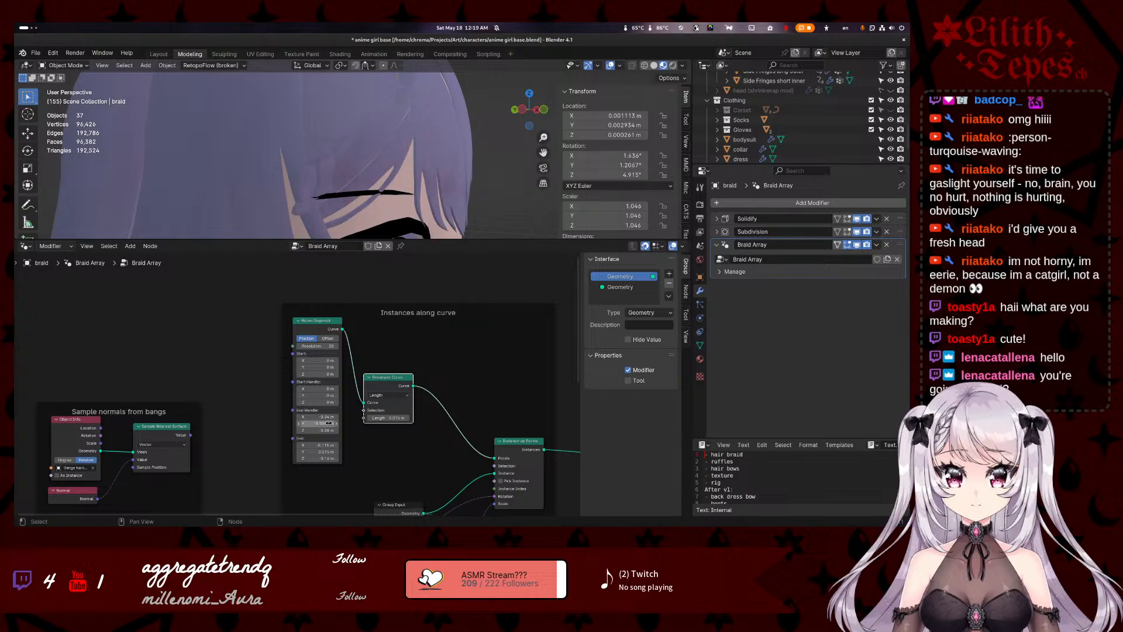
- Try larger shifts of the Bezier Segment's End Handle in X in both directions, undoing each one
{"action": "mouse_move", "coordinate": [319, 416]}
{"action": "left_mouse_down"}
{"action": "mouse_move", "coordinate": [345, 417]}
{"action": "mouse_move", "coordinate": [326, 416]}
{"action": "left_mouse_up"}
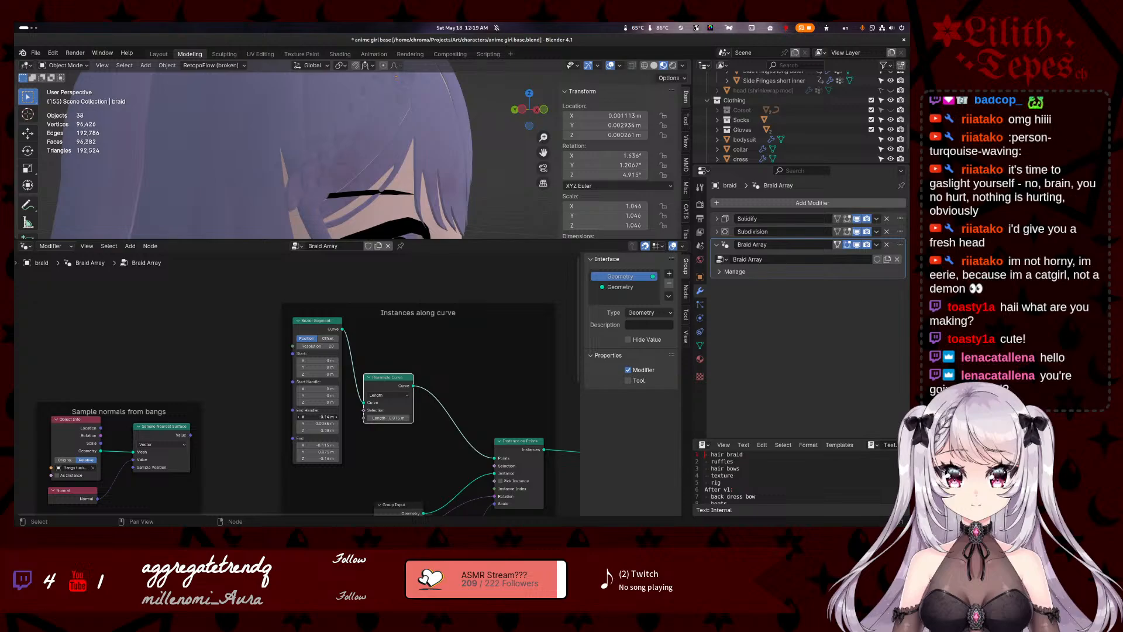
{"action": "middle_click_drag", "start_coordinate": [310, 216], "coordinate": [369, 190]}
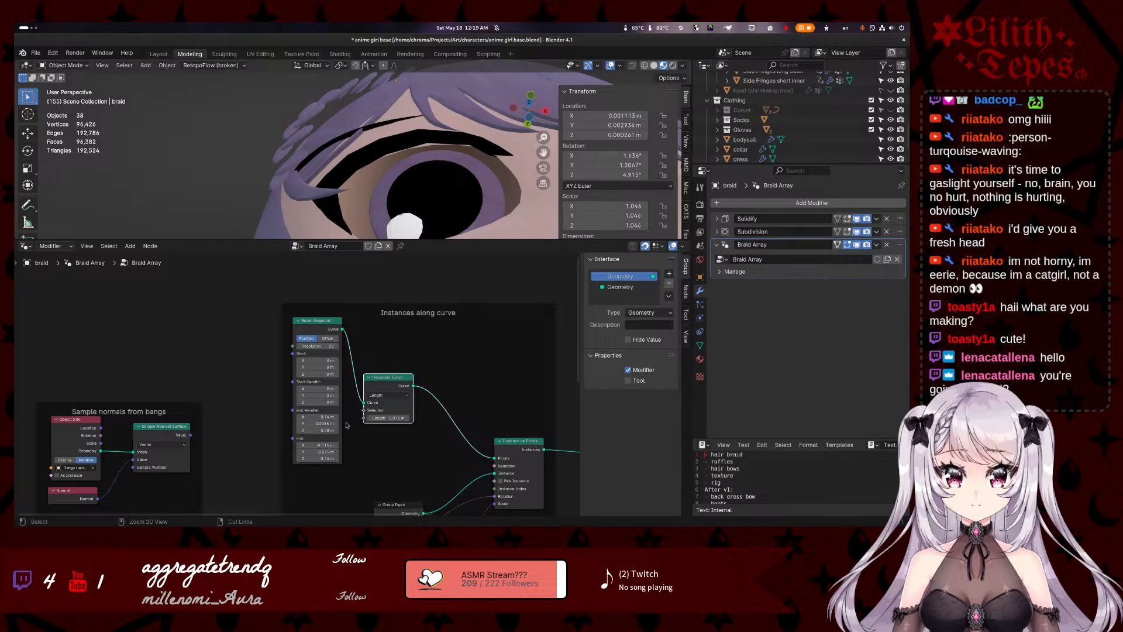
{"action": "key", "text": "ctrl+z"}
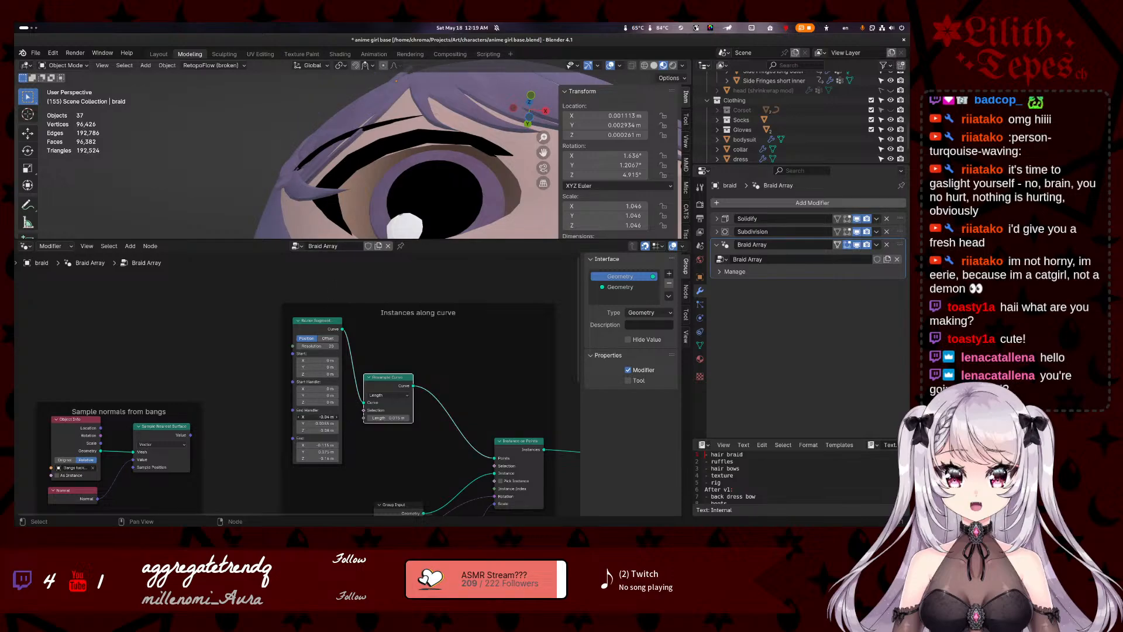
{"action": "left_click_drag", "start_coordinate": [318, 417], "coordinate": [295, 417]}
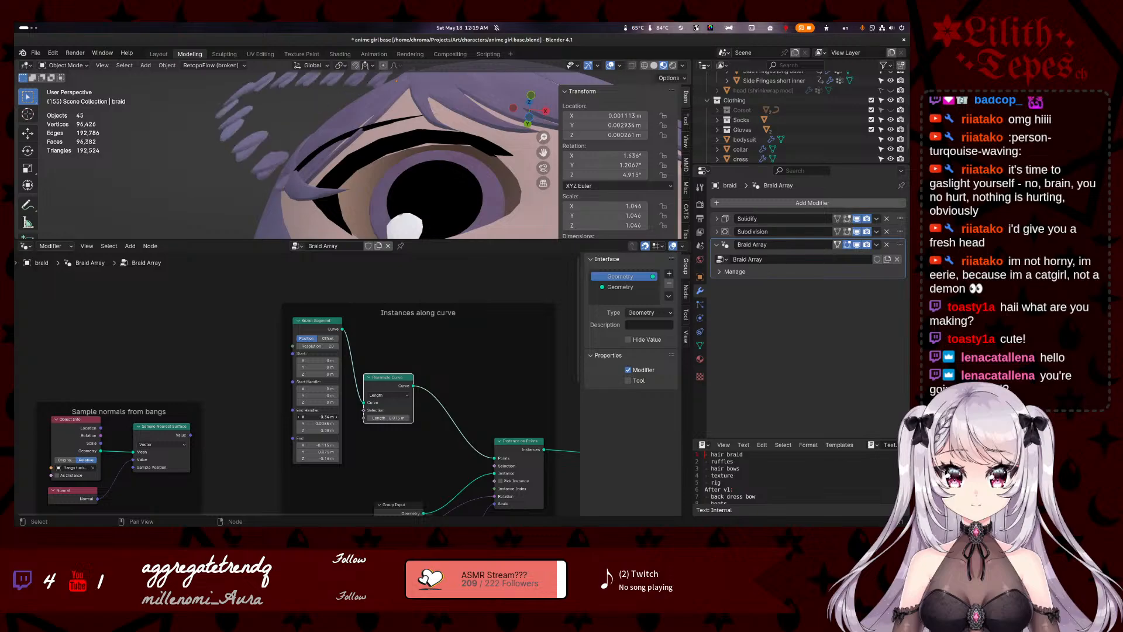
{"action": "key", "text": "ctrl+z"}
- Set the X value of the Bezier Segment's End Handle to -0.07 m and inspect the braid's curve from below
{"action": "left_click", "coordinate": [329, 415]}
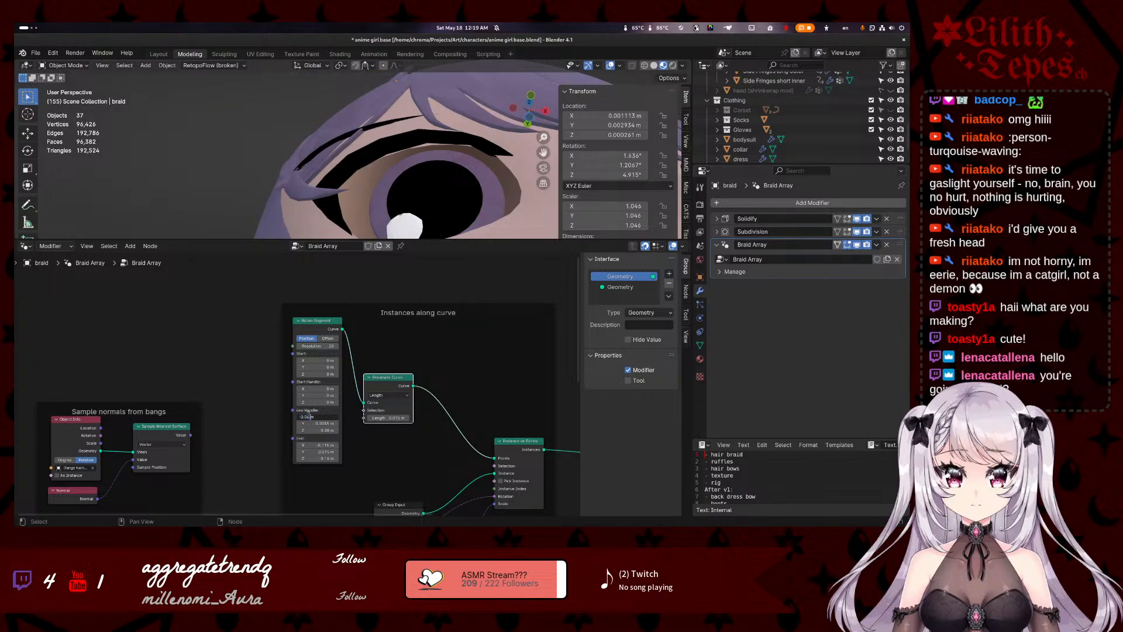
{"action": "key", "text": "Return"}
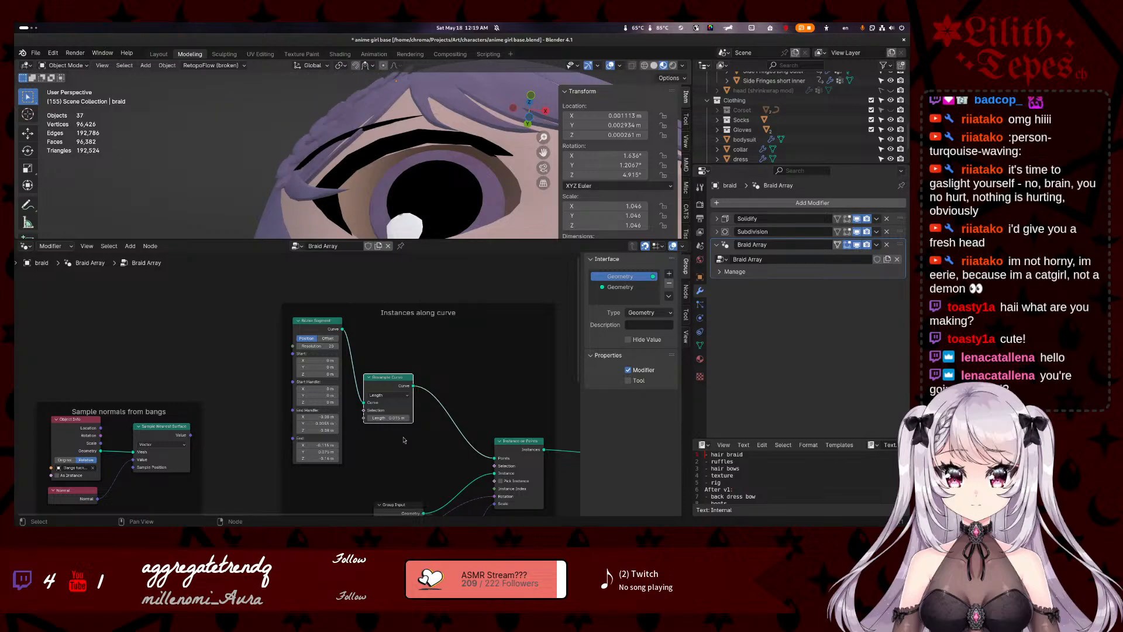
{"action": "middle_click_drag", "start_coordinate": [361, 275], "coordinate": [341, 248]}
{"action": "middle_click_drag", "start_coordinate": [380, 211], "coordinate": [296, 80]}
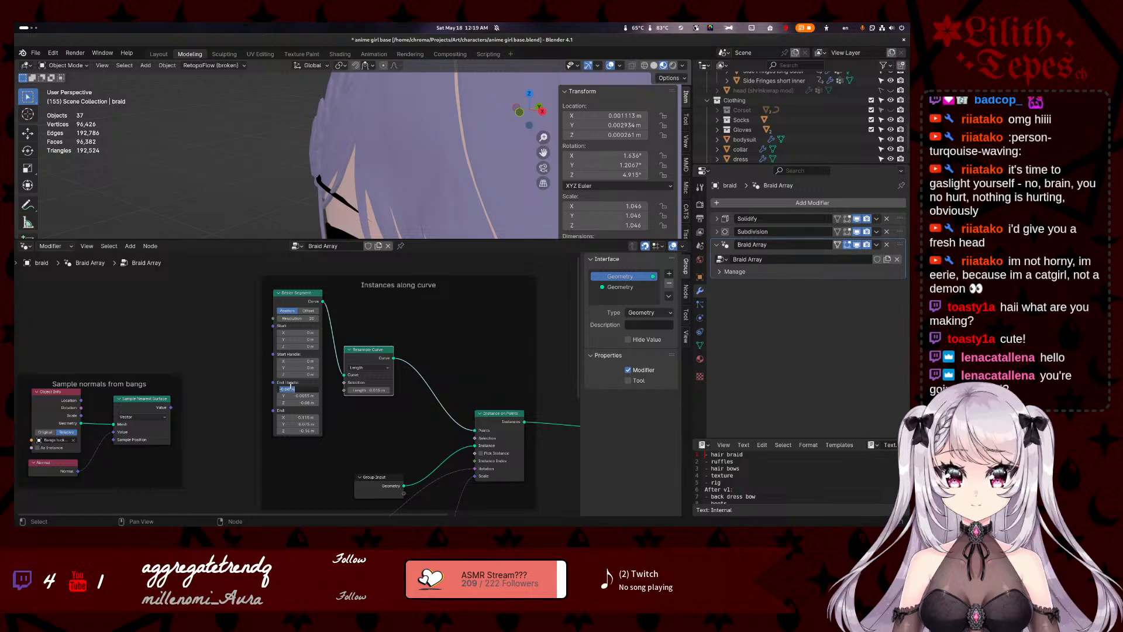
{"action": "left_click", "coordinate": [291, 388]}
{"action": "type", "text": "7"}
{"action": "key", "text": "Return"}
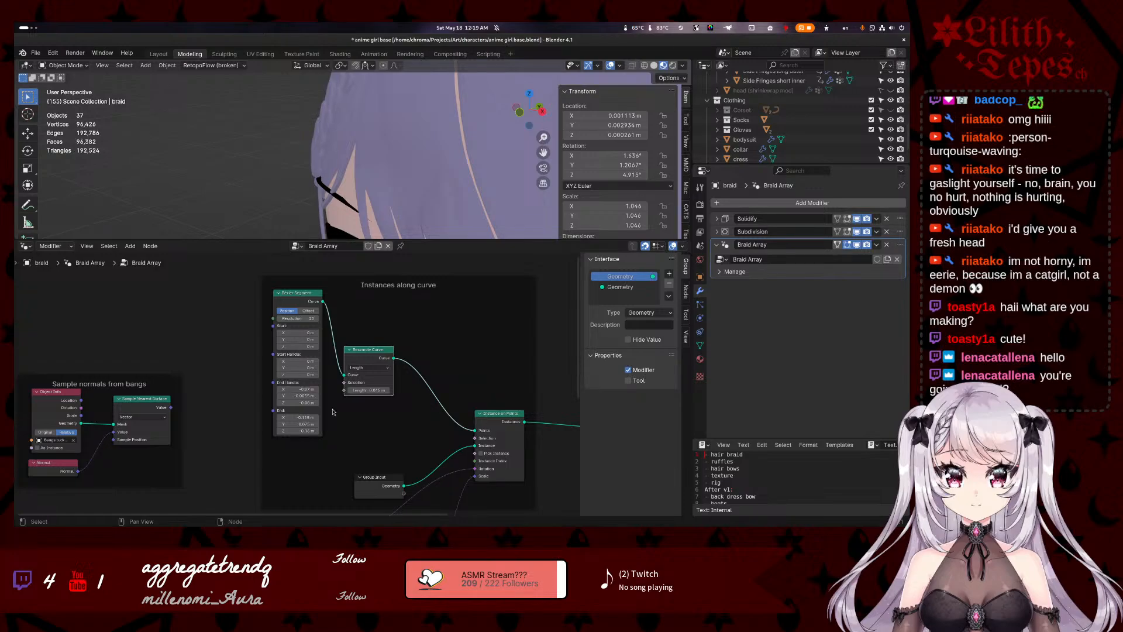
{"action": "middle_click_drag", "start_coordinate": [364, 181], "coordinate": [416, 214]}
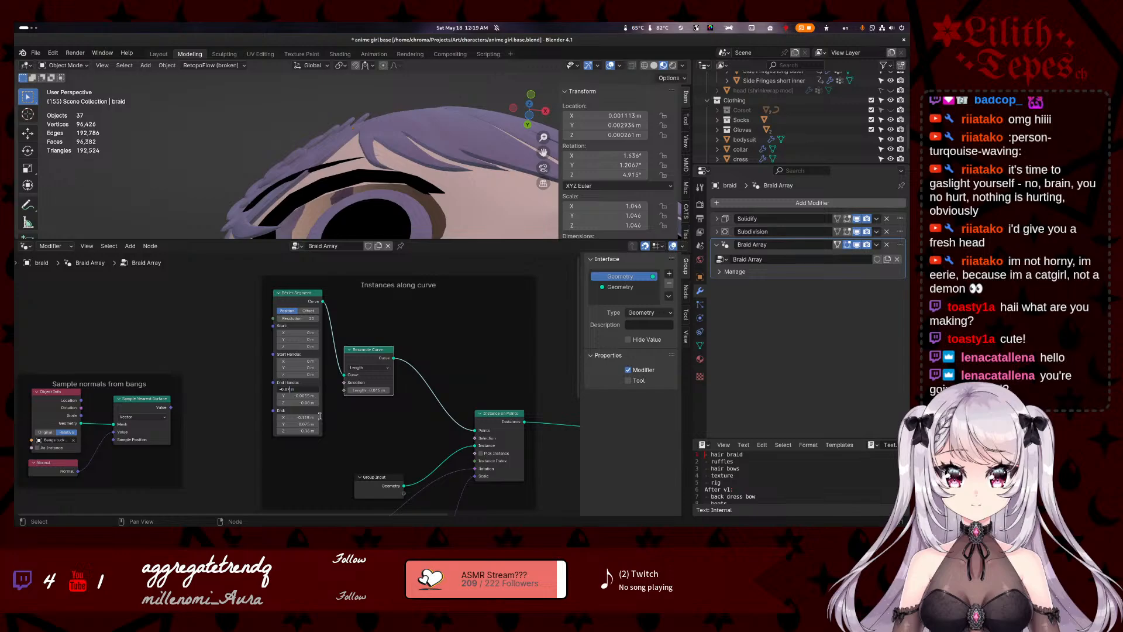
- Refine the X value of the Bezier Segment's End Handle, check the braid over the bangs, and save the file
{"action": "key", "text": "Return"}
{"action": "middle_click_drag", "start_coordinate": [358, 128], "coordinate": [458, 111]}
{"action": "left_click", "coordinate": [345, 146]}
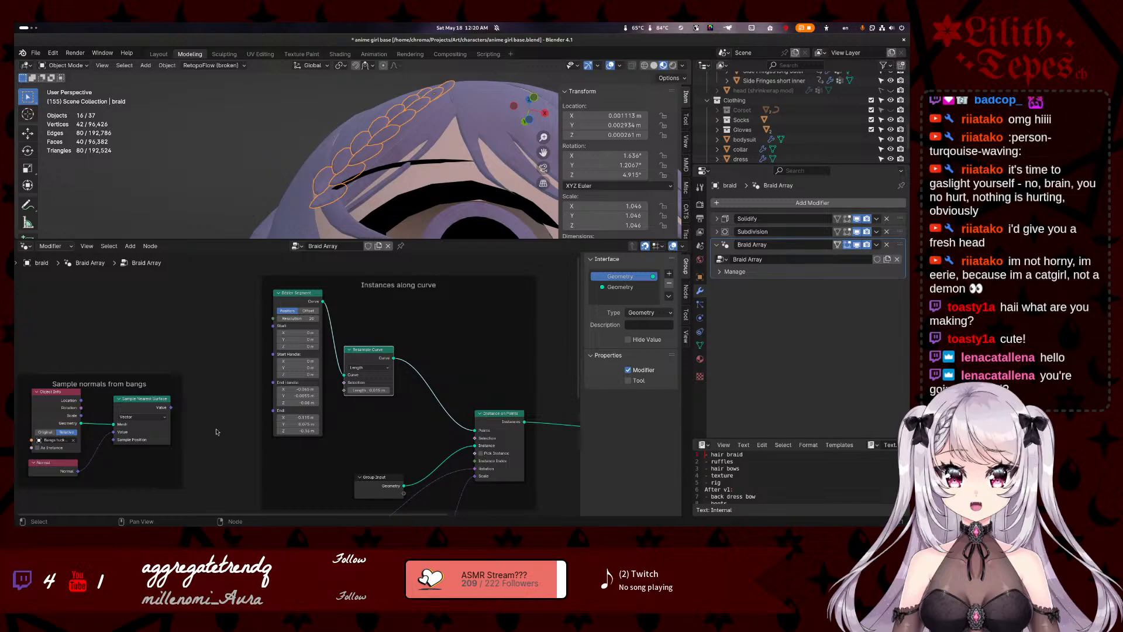
{"action": "key", "text": "ctrl+s"}
{"action": "middle_click_drag", "start_coordinate": [222, 464], "coordinate": [187, 364]}
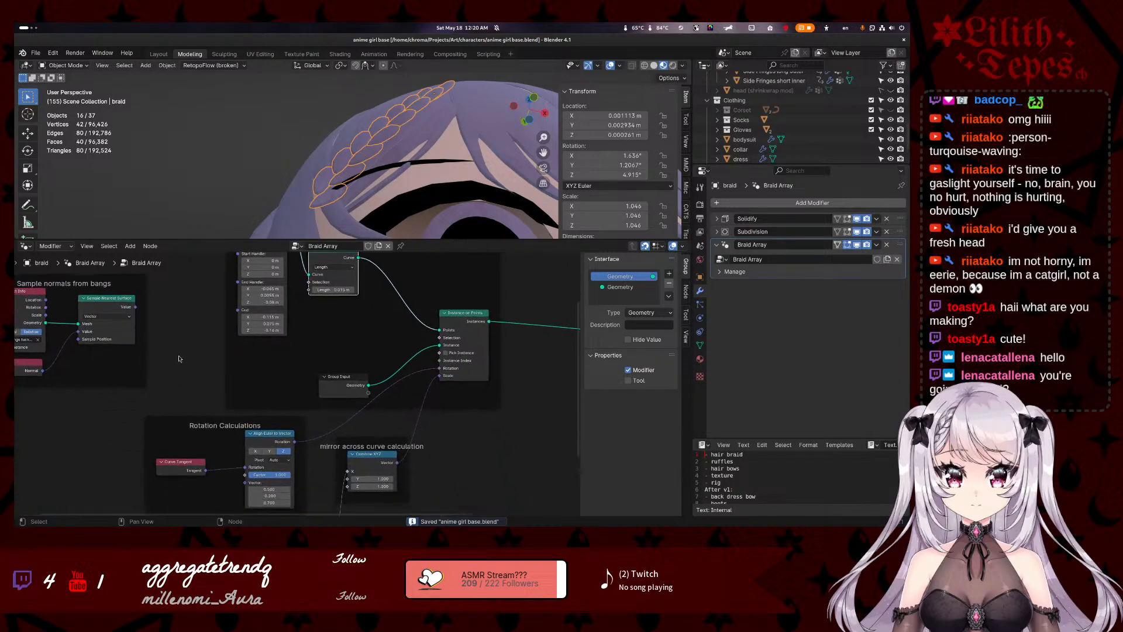
- Set the Z component of the Align Euler to Vector node's vector to 0.6 and check the braid's tilt against the hair
{"action": "mouse_move", "coordinate": [328, 199]}
{"action": "middle_mouse_down"}
{"action": "mouse_move", "coordinate": [340, 218]}
{"action": "mouse_move", "coordinate": [424, 172]}
{"action": "mouse_move", "coordinate": [351, 125]}
{"action": "middle_mouse_up"}
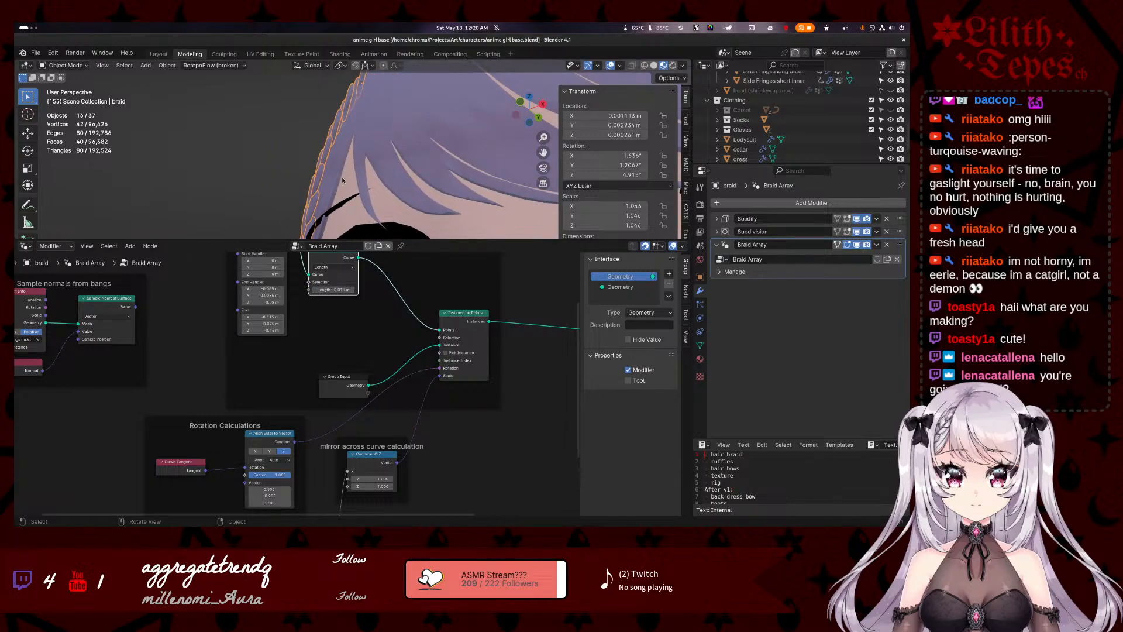
{"action": "scroll", "coordinate": [183, 399], "scroll_direction": "down", "scroll_amount": 5, "text": "shift"}
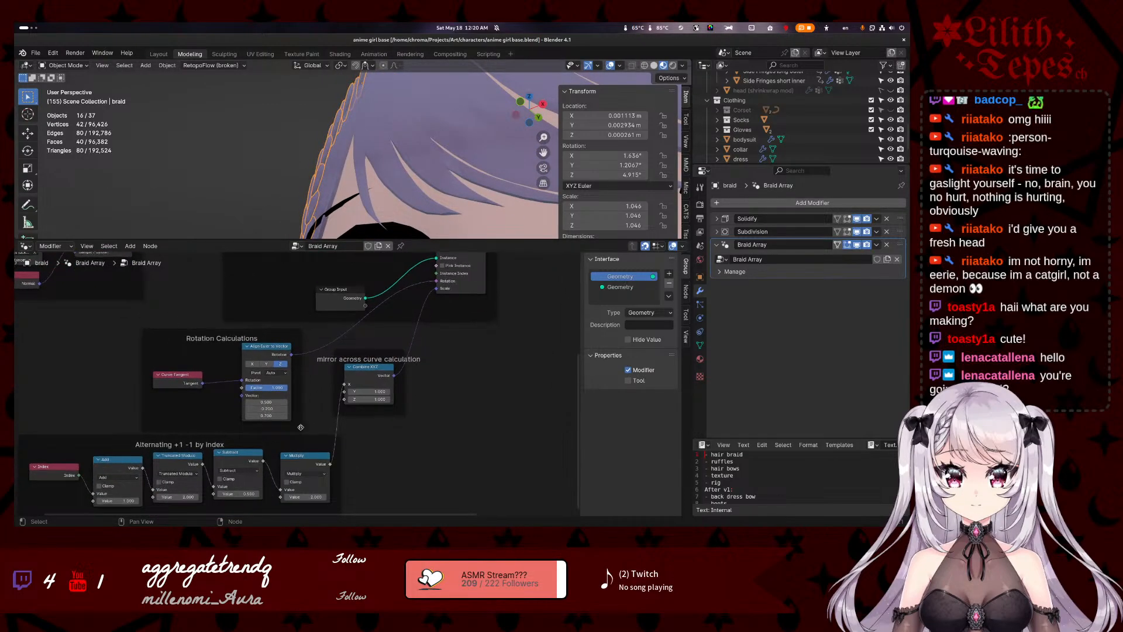
{"action": "left_click_drag", "start_coordinate": [266, 416], "coordinate": [263, 415]}
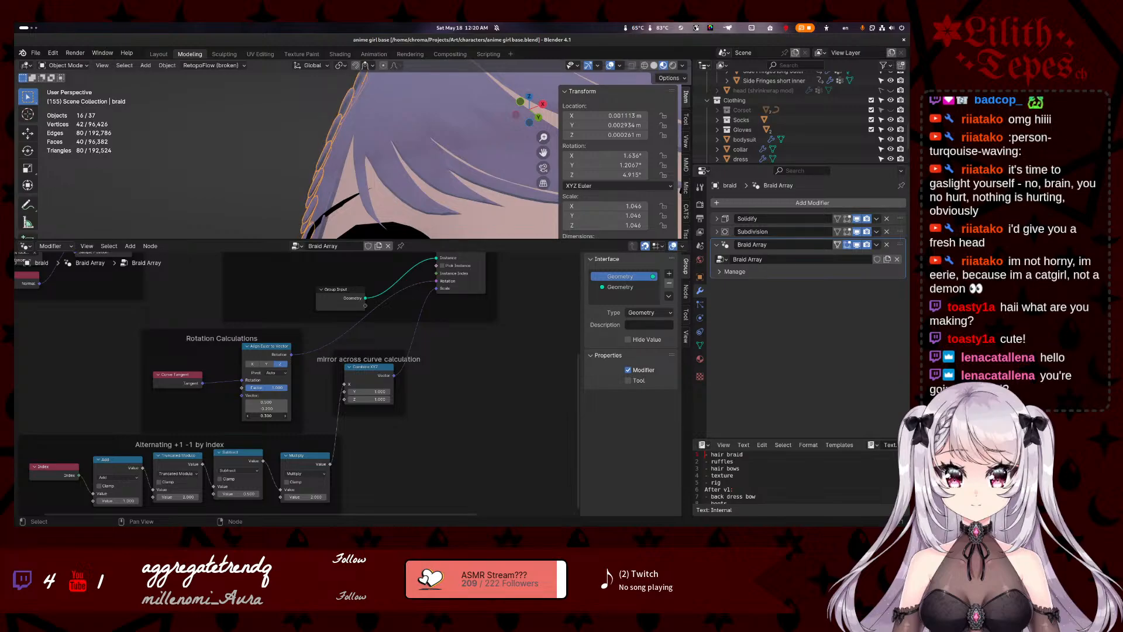
{"action": "middle_click_drag", "start_coordinate": [250, 126], "coordinate": [335, 170]}
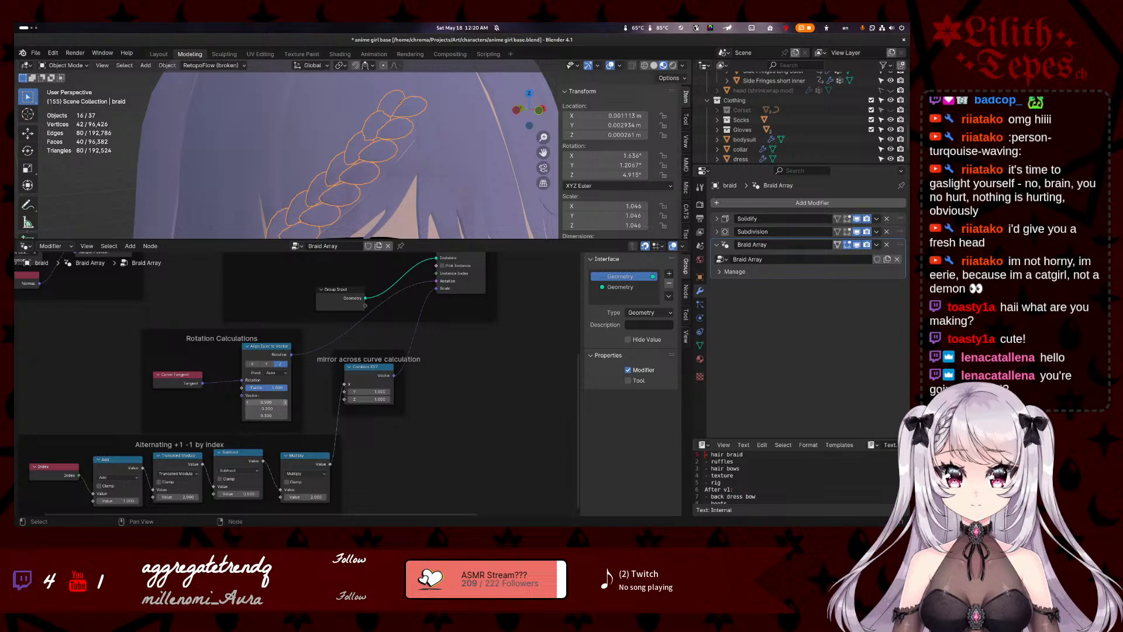
{"action": "left_click", "coordinate": [248, 402]}
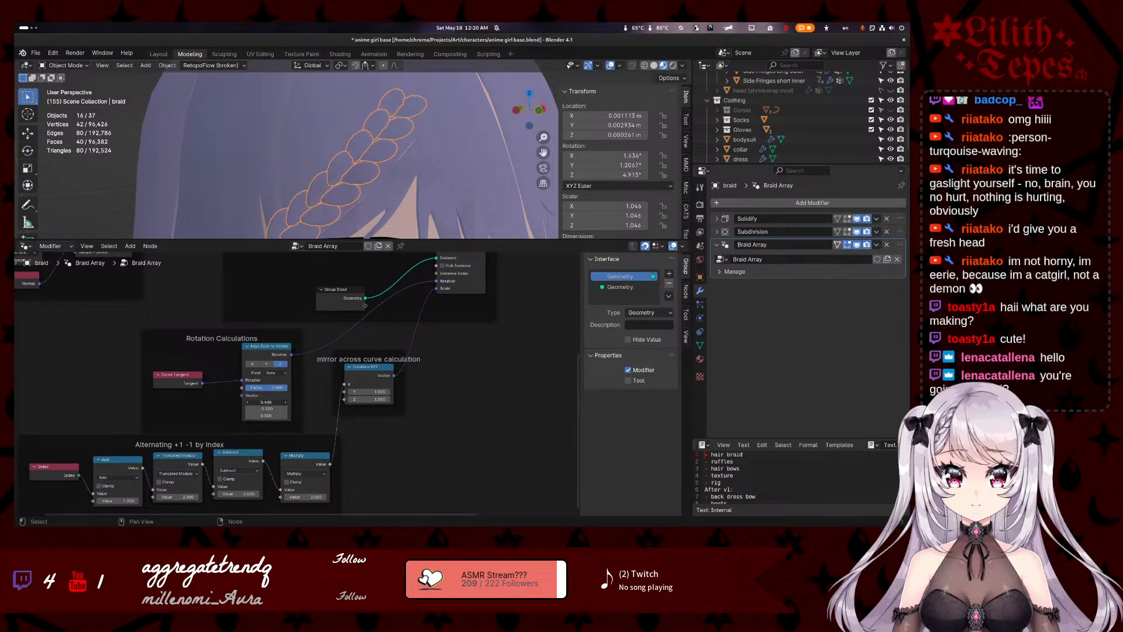
{"action": "left_click_drag", "start_coordinate": [264, 402], "coordinate": [285, 416]}
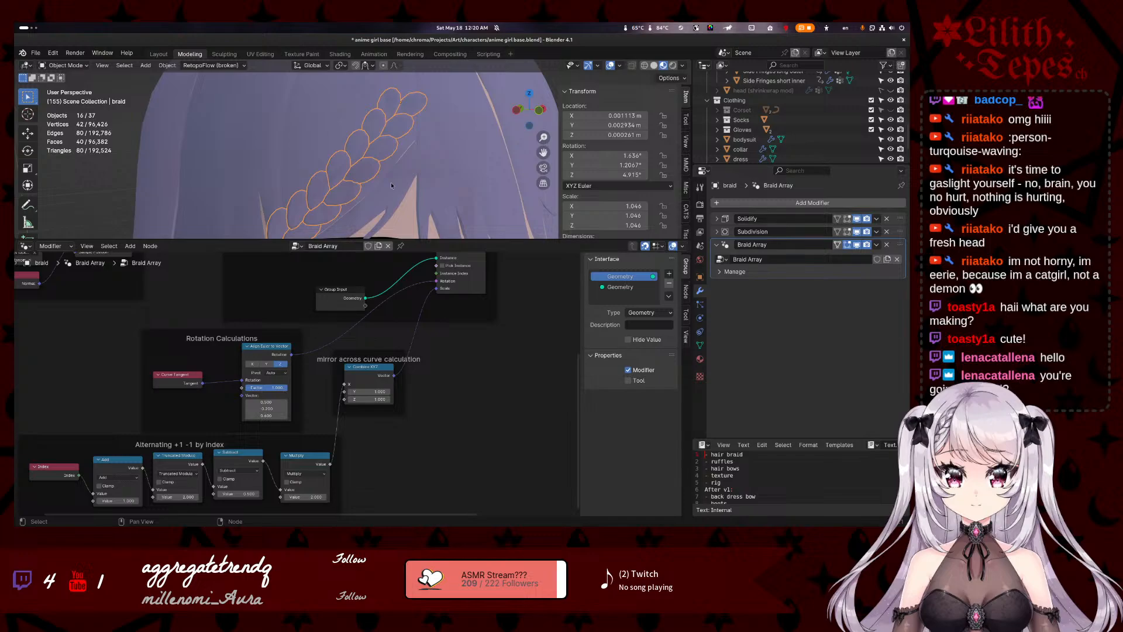
{"action": "middle_click_drag", "start_coordinate": [391, 185], "coordinate": [346, 93]}
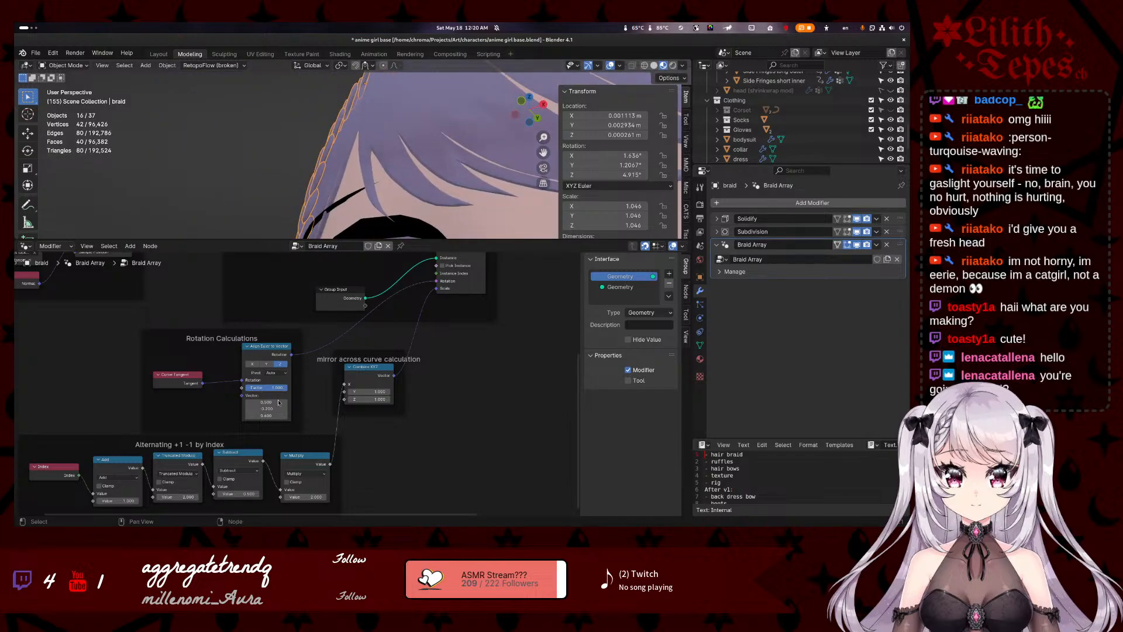
- Try different Y components for the Align Euler to Vector node's vector while viewing the braid from the side
{"action": "left_click_drag", "start_coordinate": [266, 409], "coordinate": [266, 408]}
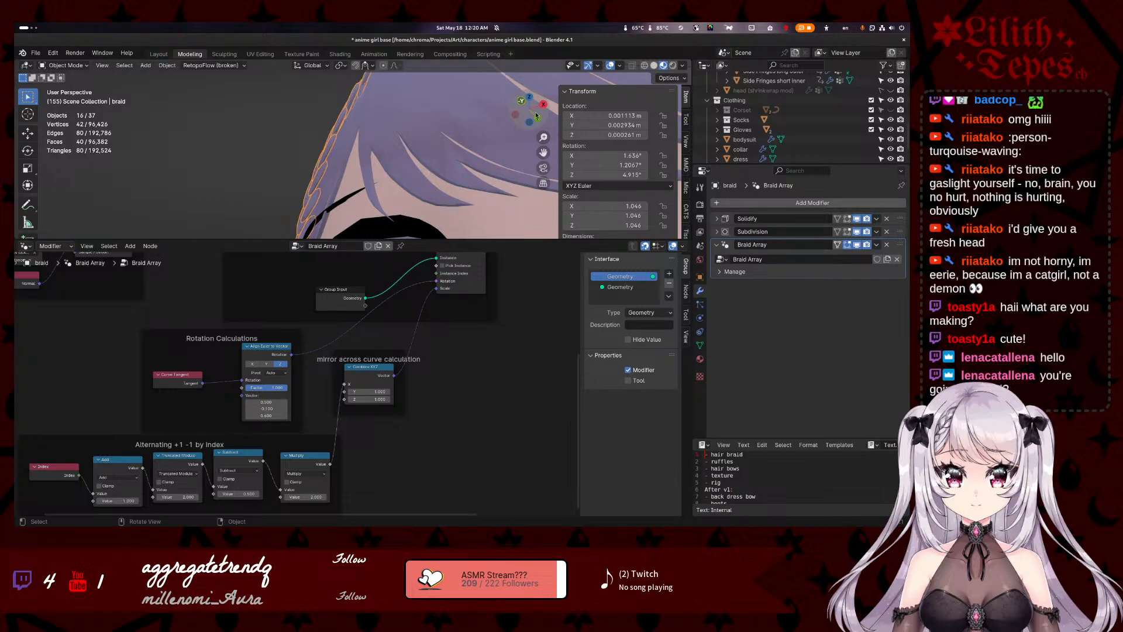
{"action": "left_click", "coordinate": [536, 116]}
{"action": "middle_click_drag", "start_coordinate": [463, 104], "coordinate": [375, 351]}
{"action": "key", "text": "minus"}
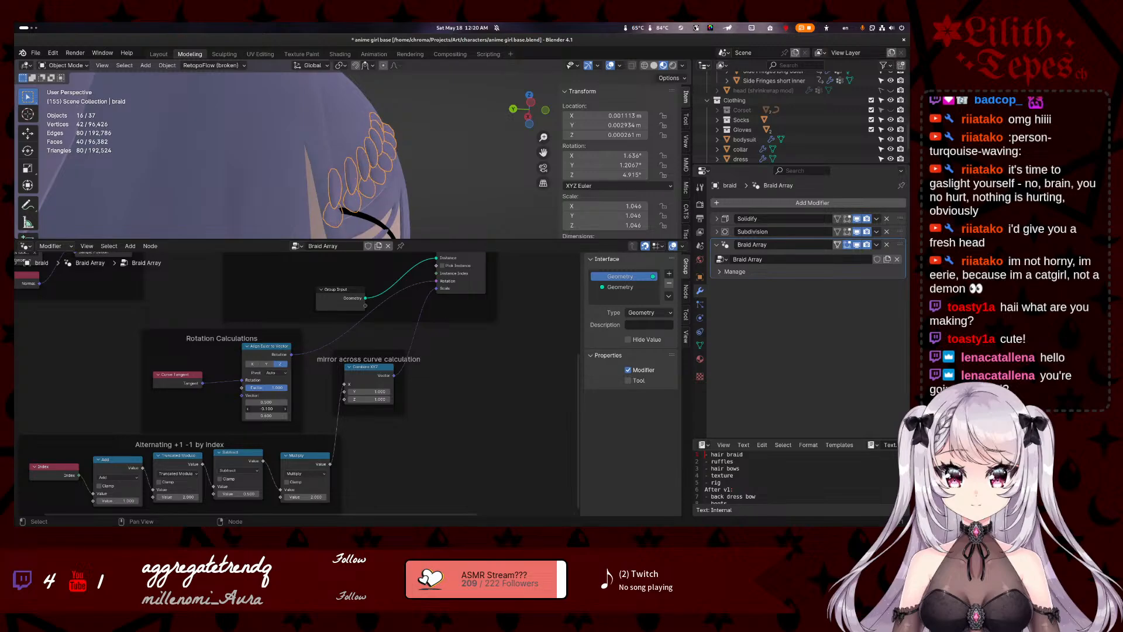
{"action": "scroll", "coordinate": [266, 409], "scroll_direction": "down", "scroll_amount": 3, "text": "ctrl"}
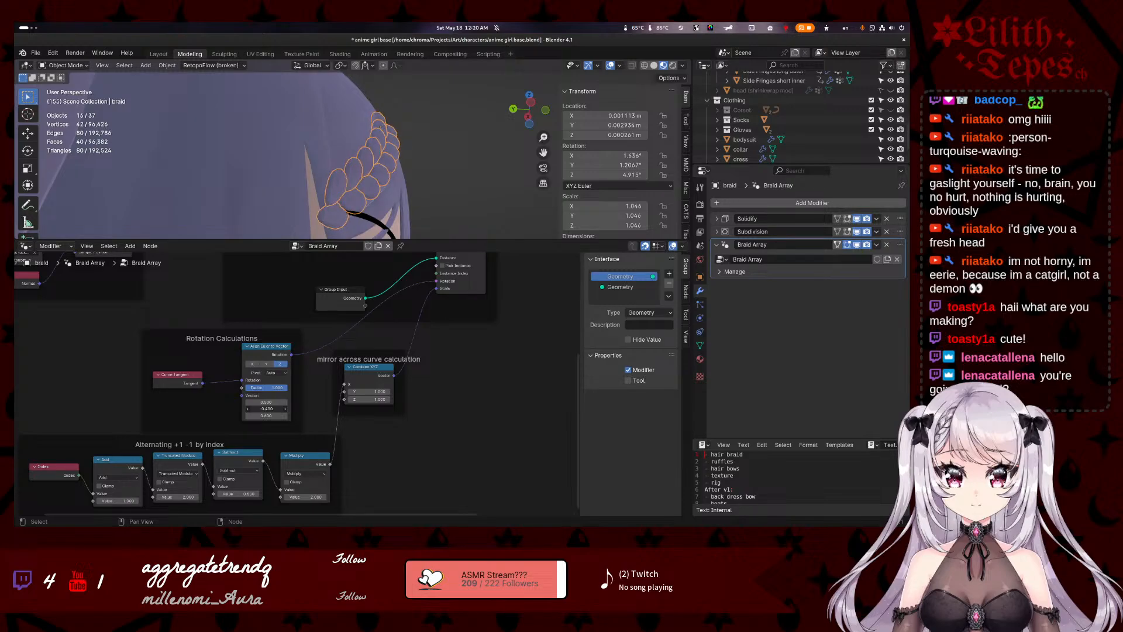
{"action": "scroll", "coordinate": [266, 409], "scroll_direction": "up", "scroll_amount": 1, "text": "ctrl"}
- Enter a new Y component for the Align Euler to Vector node's vector, check the braid from below, and save the file
{"action": "middle_click_drag", "start_coordinate": [316, 193], "coordinate": [338, 179]}
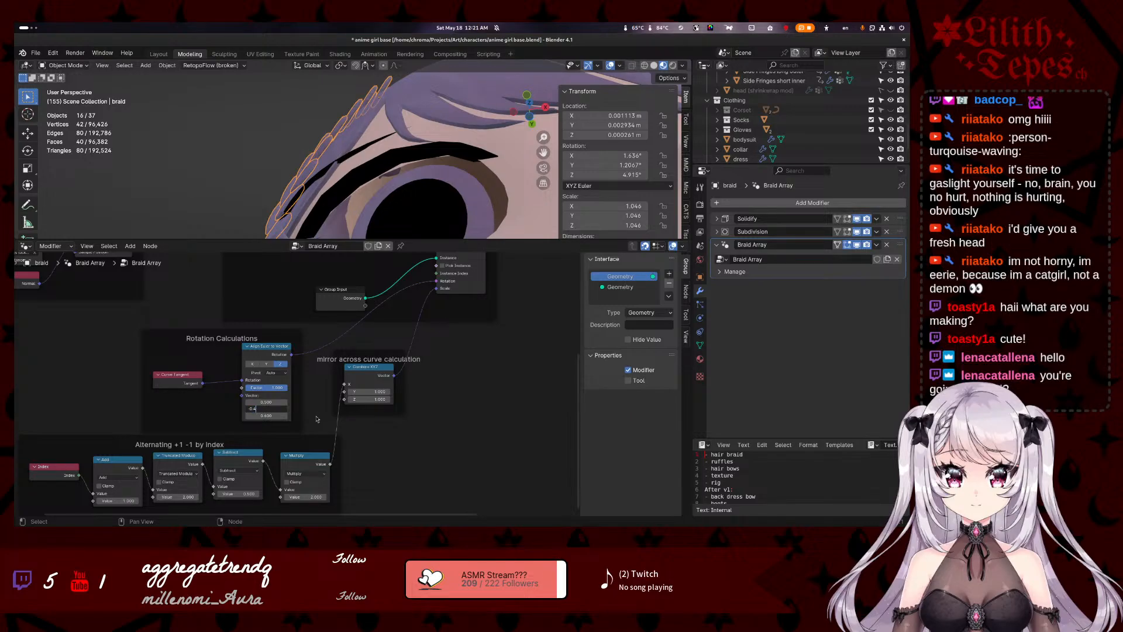
{"action": "key", "text": "Return"}
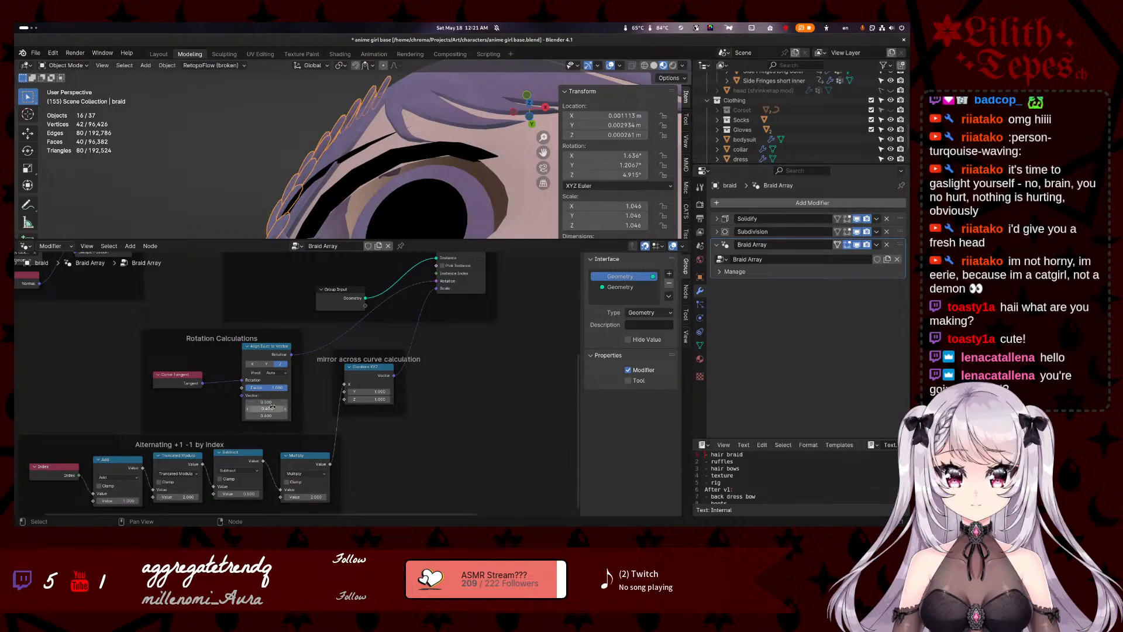
{"action": "key", "text": "Return"}
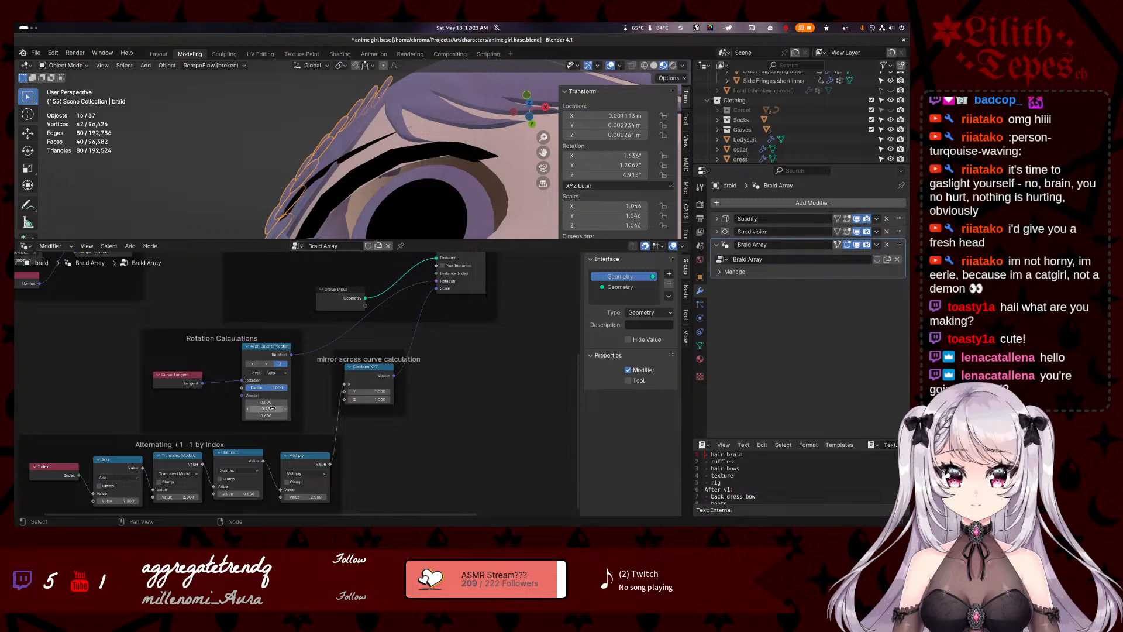
{"action": "middle_click_drag", "start_coordinate": [225, 155], "coordinate": [319, 204]}
{"action": "key", "text": "ctrl+s"}
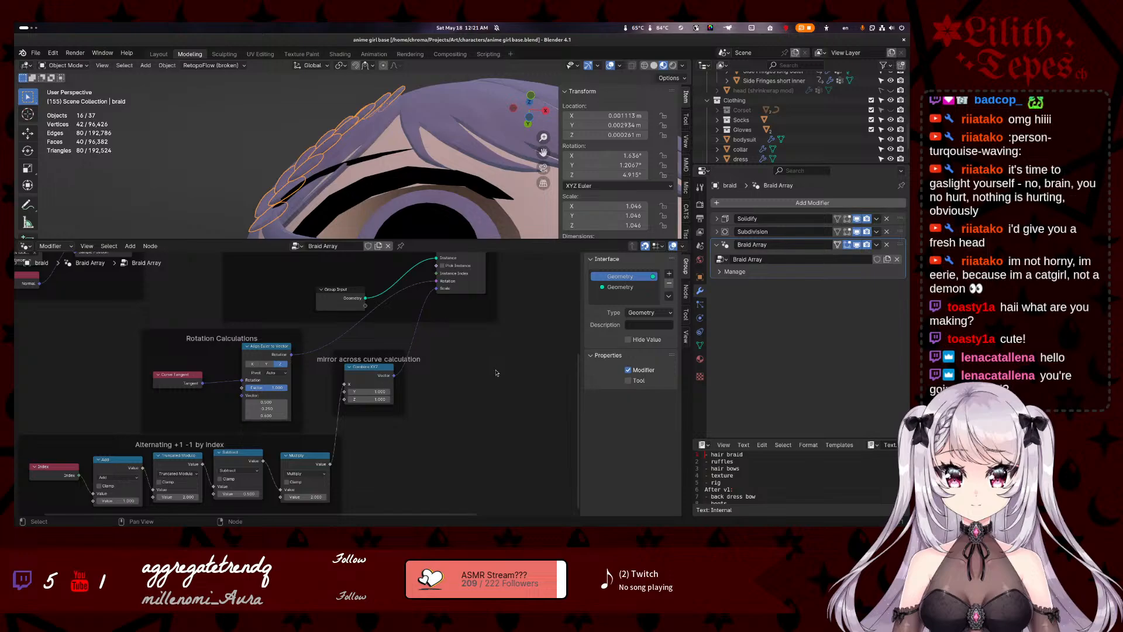
- Try the Y and X alignment axes on the Align Euler to Vector node, returning to Z
{"action": "left_click", "coordinate": [269, 365]}
{"action": "left_click", "coordinate": [282, 365]}
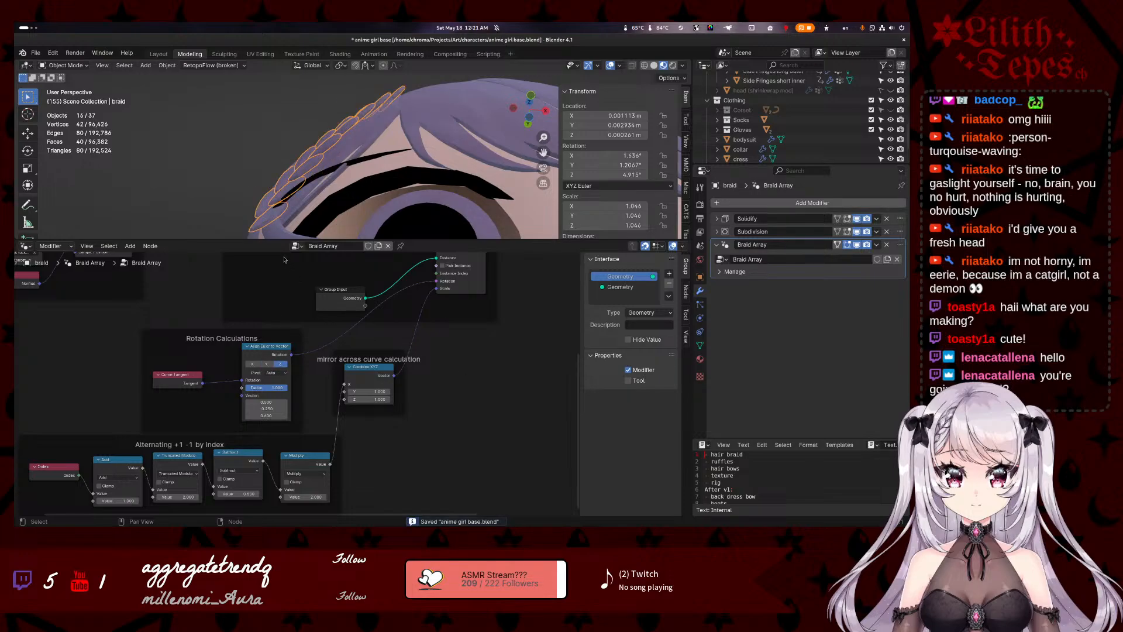
{"action": "left_click", "coordinate": [252, 365]}
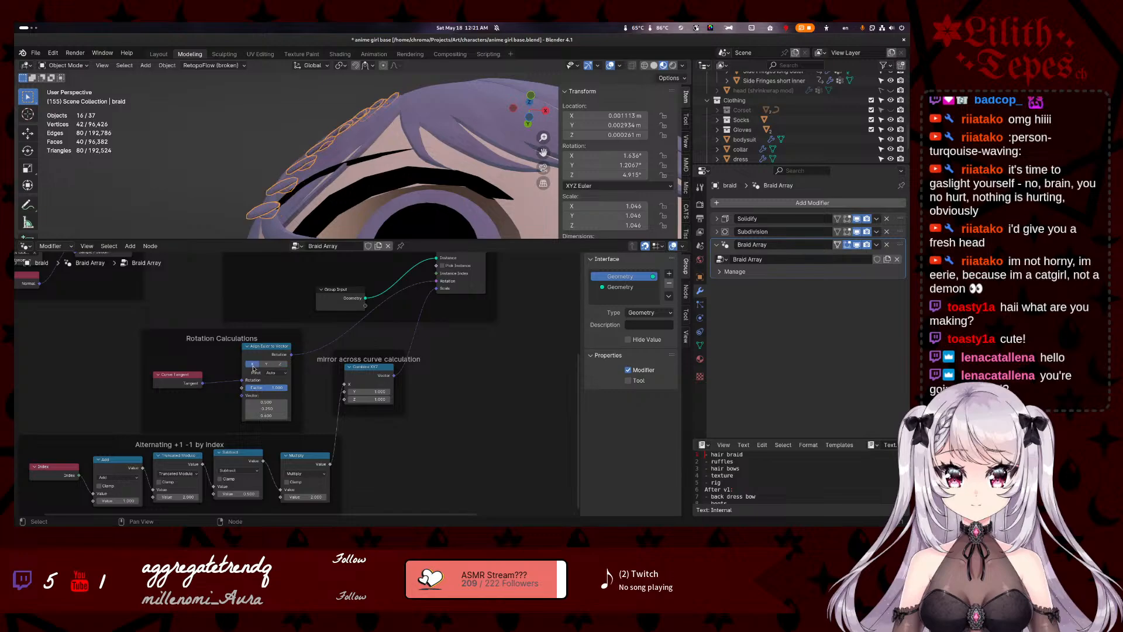
{"action": "left_click", "coordinate": [279, 365]}
- Compare the Y and X pivots on the Align Euler to Vector node, keep X, and inspect the braid from several sides
{"action": "left_click", "coordinate": [278, 372]}
{"action": "left_click", "coordinate": [284, 397]}
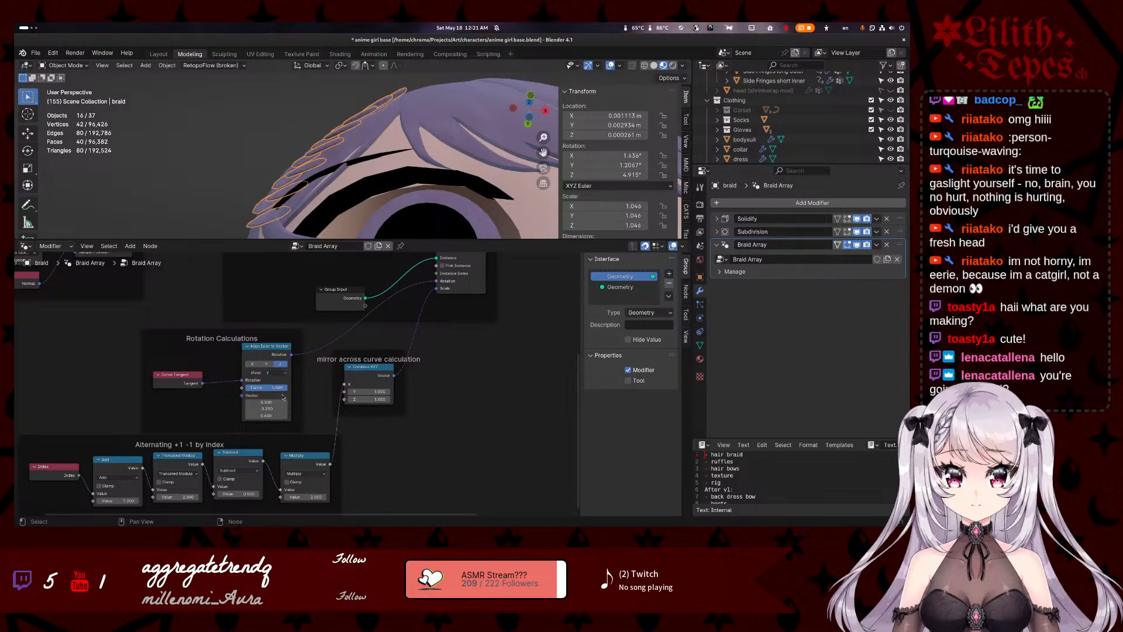
{"action": "left_click", "coordinate": [279, 372]}
{"action": "left_click", "coordinate": [279, 389]}
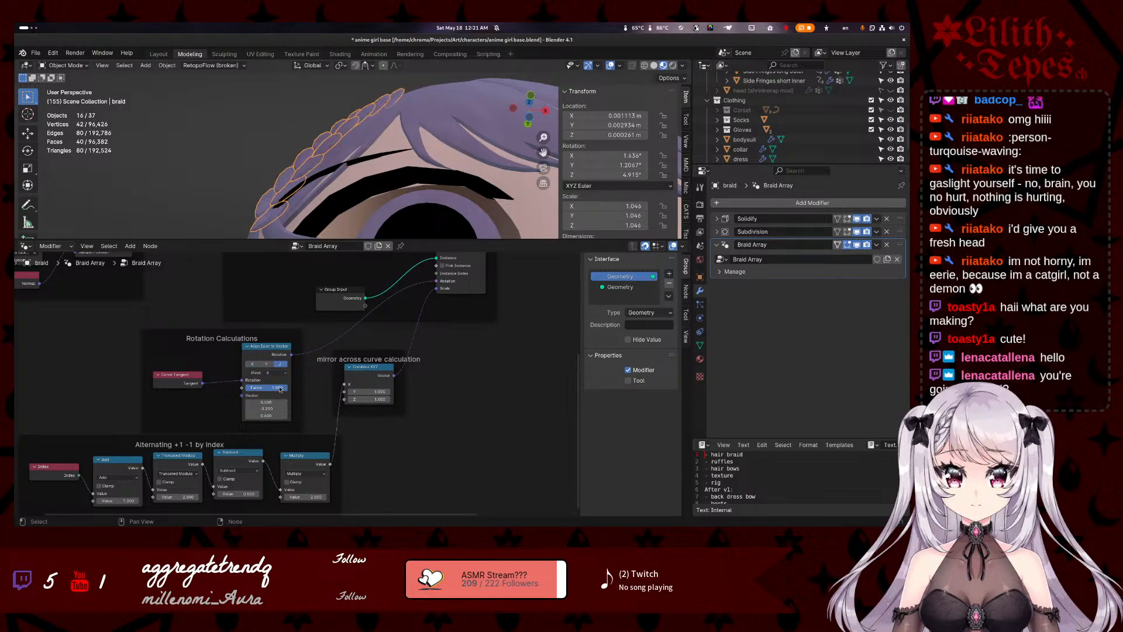
{"action": "middle_click_drag", "start_coordinate": [291, 229], "coordinate": [367, 143]}
{"action": "left_click", "coordinate": [404, 181]}
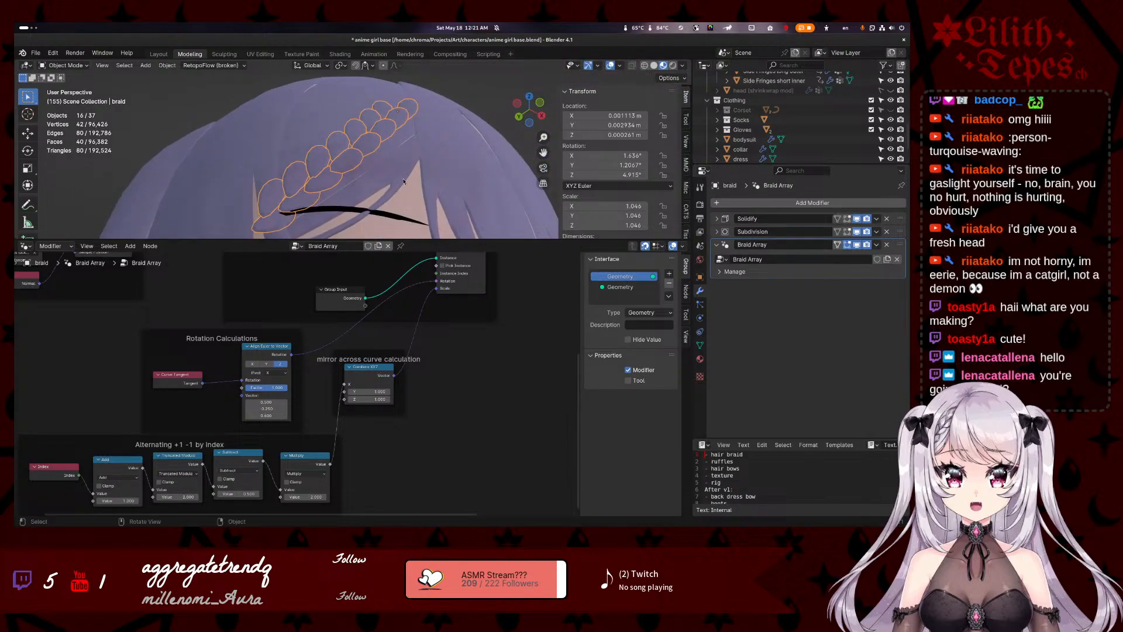
{"action": "middle_click_drag", "start_coordinate": [403, 181], "coordinate": [304, 277]}
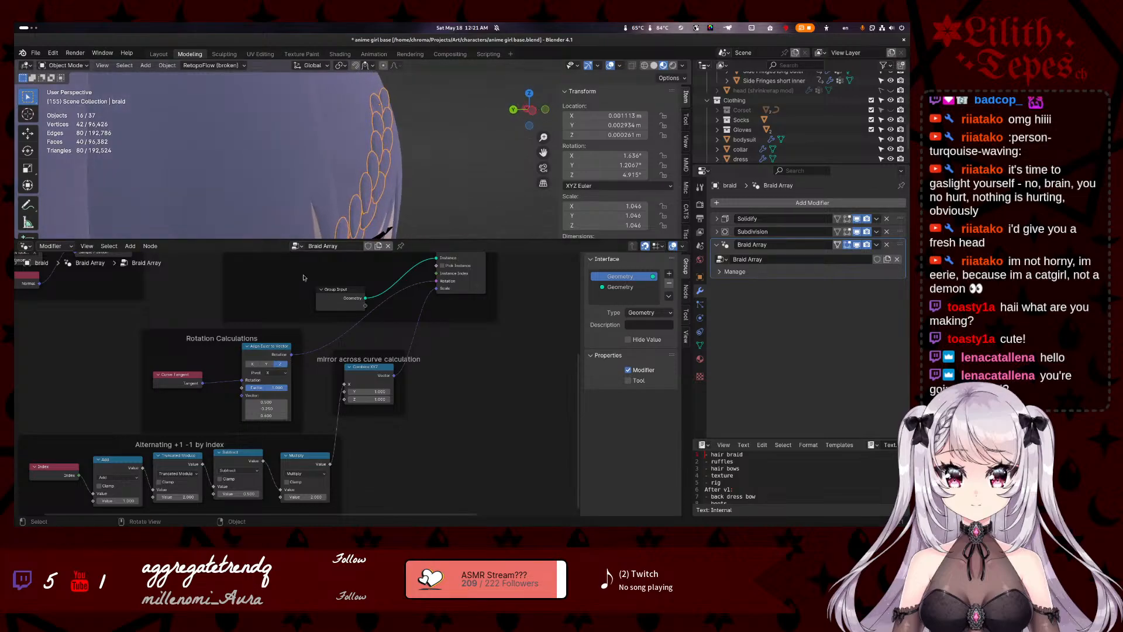
{"action": "middle_click_drag", "start_coordinate": [367, 187], "coordinate": [270, 162]}
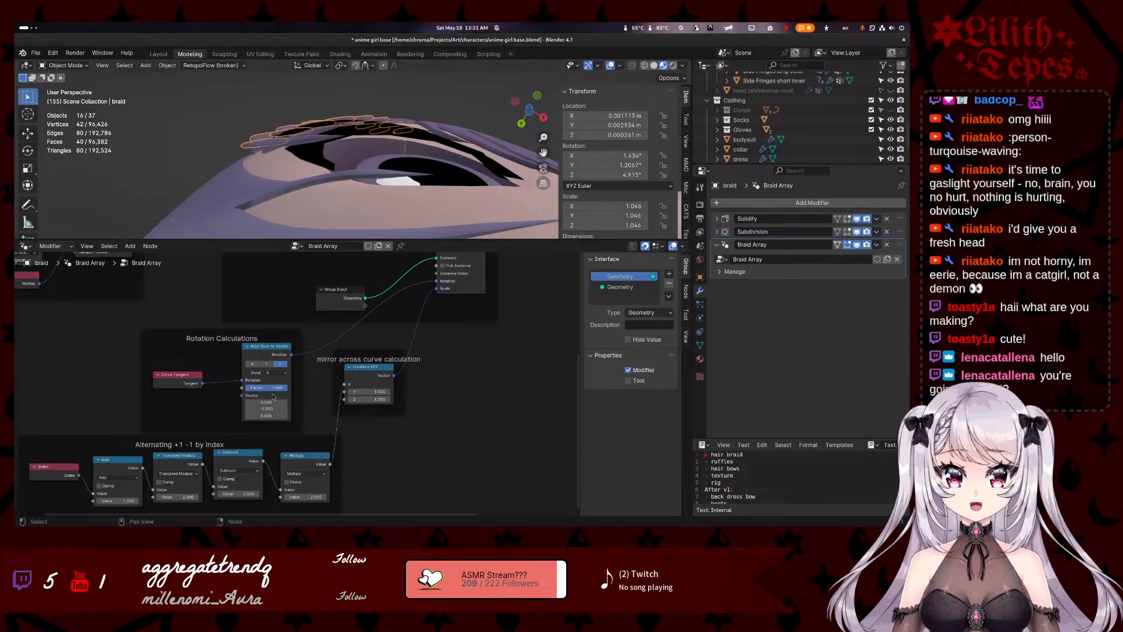
- Raise the Y component of the Align Euler to Vector node's vector to tilt the braid segments around the hair
{"action": "mouse_move", "coordinate": [273, 408]}
{"action": "left_mouse_down"}
{"action": "mouse_move", "coordinate": [190, 407]}
{"action": "mouse_move", "coordinate": [255, 408]}
{"action": "left_mouse_up"}
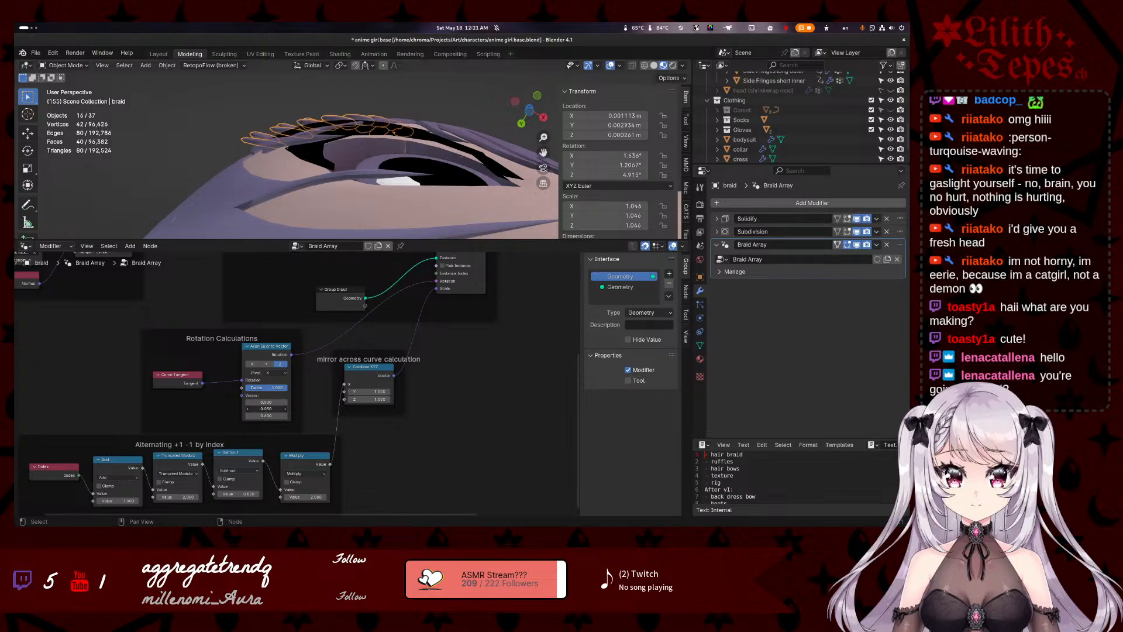
{"action": "middle_click_drag", "start_coordinate": [318, 161], "coordinate": [307, 199]}
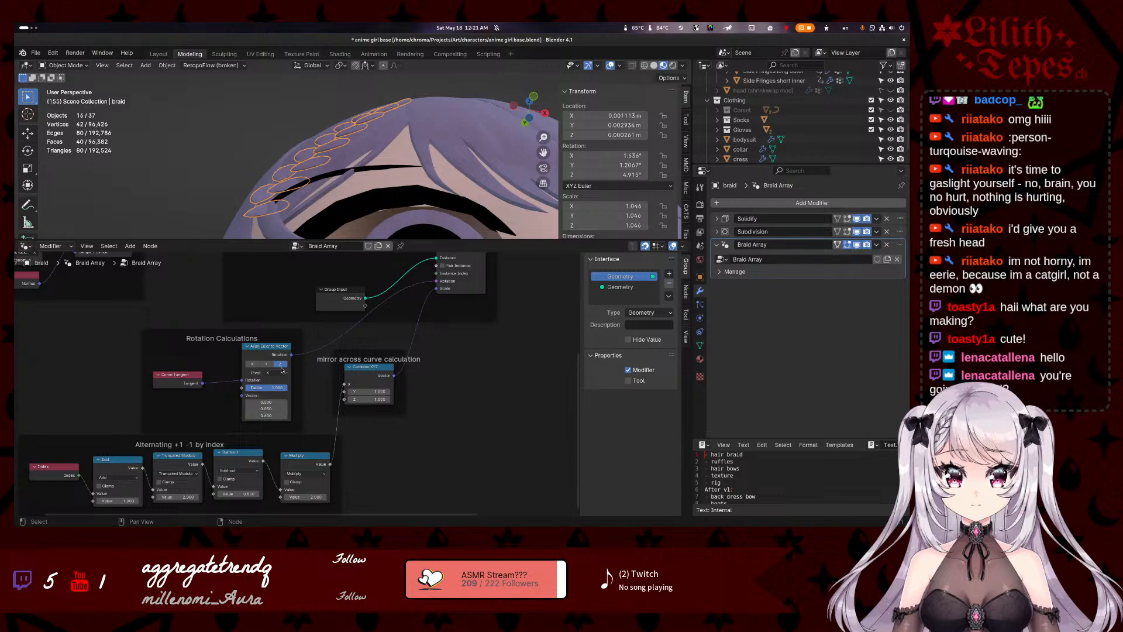
{"action": "left_click_drag", "start_coordinate": [275, 409], "coordinate": [246, 409]}
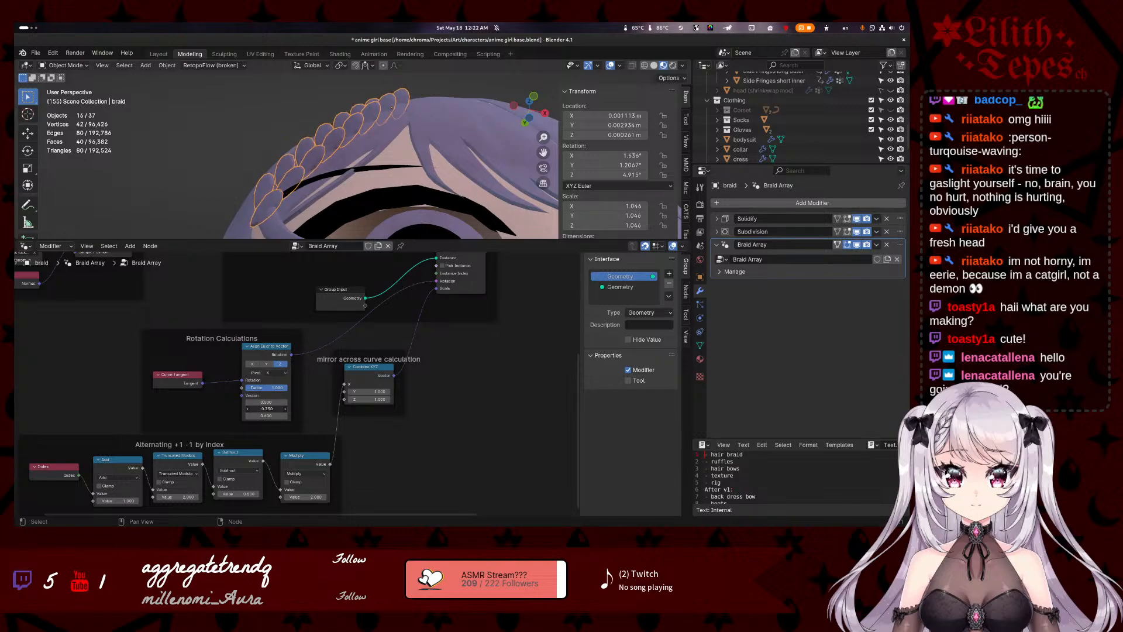
- Rotate the braid's base segment mesh in Edit Mode, shift it slightly, and rotate it back a little
{"action": "middle_click_drag", "start_coordinate": [380, 176], "coordinate": [412, 180]}
{"action": "key", "text": "Tab"}
{"action": "key", "text": "r"}
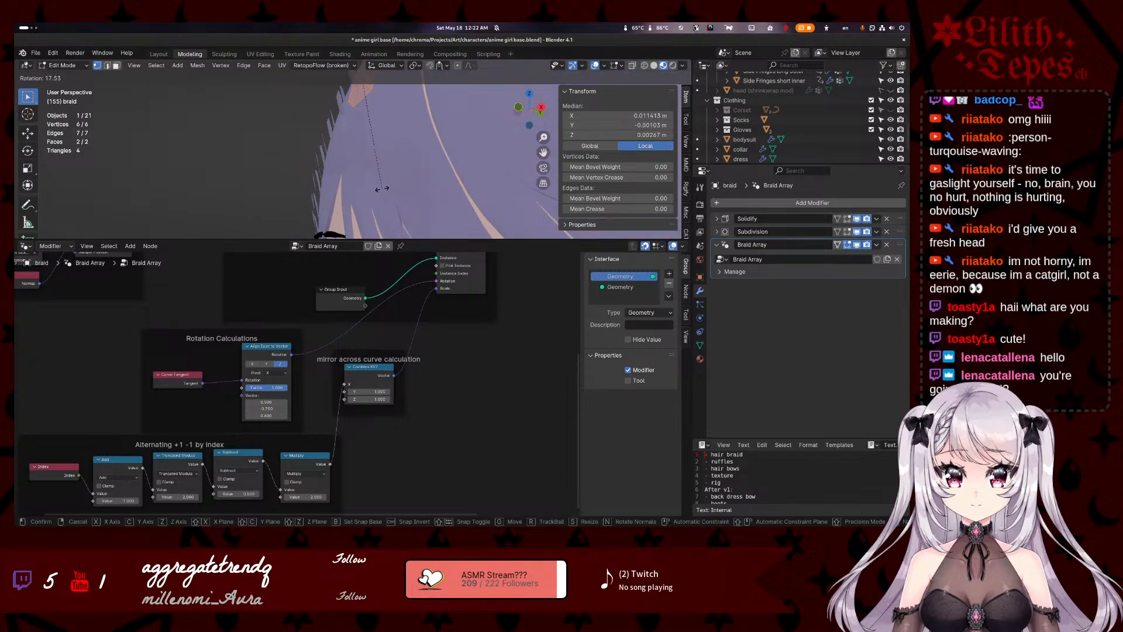
{"action": "left_click", "coordinate": [374, 189]}
{"action": "key", "text": "g"}
{"action": "left_click", "coordinate": [376, 190]}
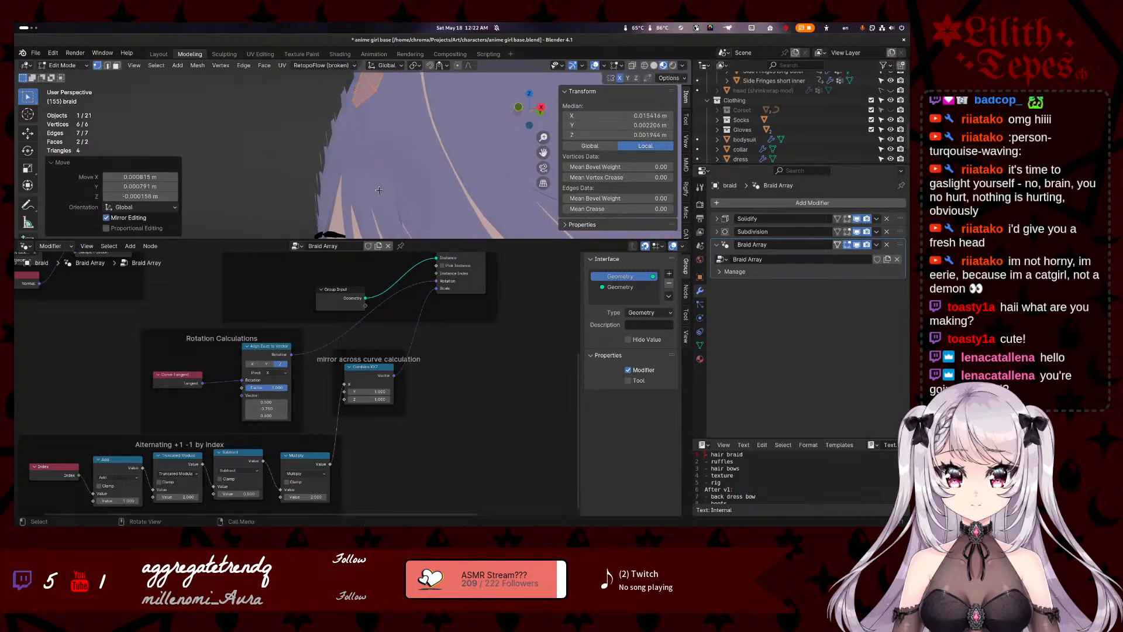
{"action": "key", "text": "r"}
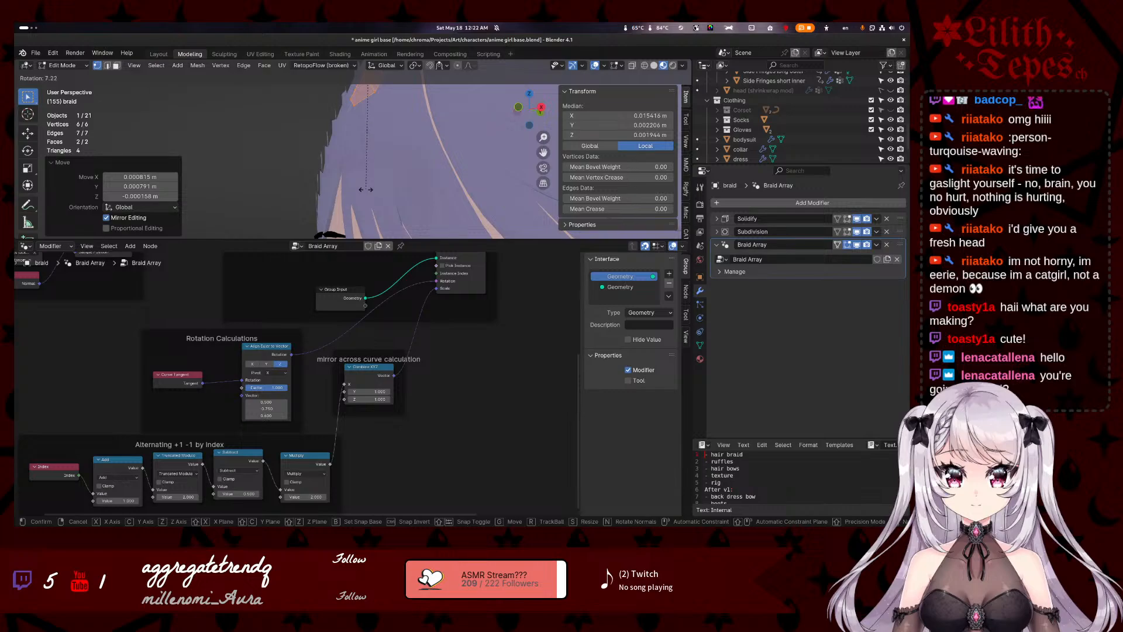
{"action": "left_click", "coordinate": [363, 189]}
{"action": "key", "text": "Tab"}
- Raise the Z component of the Align Euler to Vector node's vector while viewing the braid from the front
{"action": "middle_click_drag", "start_coordinate": [369, 187], "coordinate": [476, 153]}
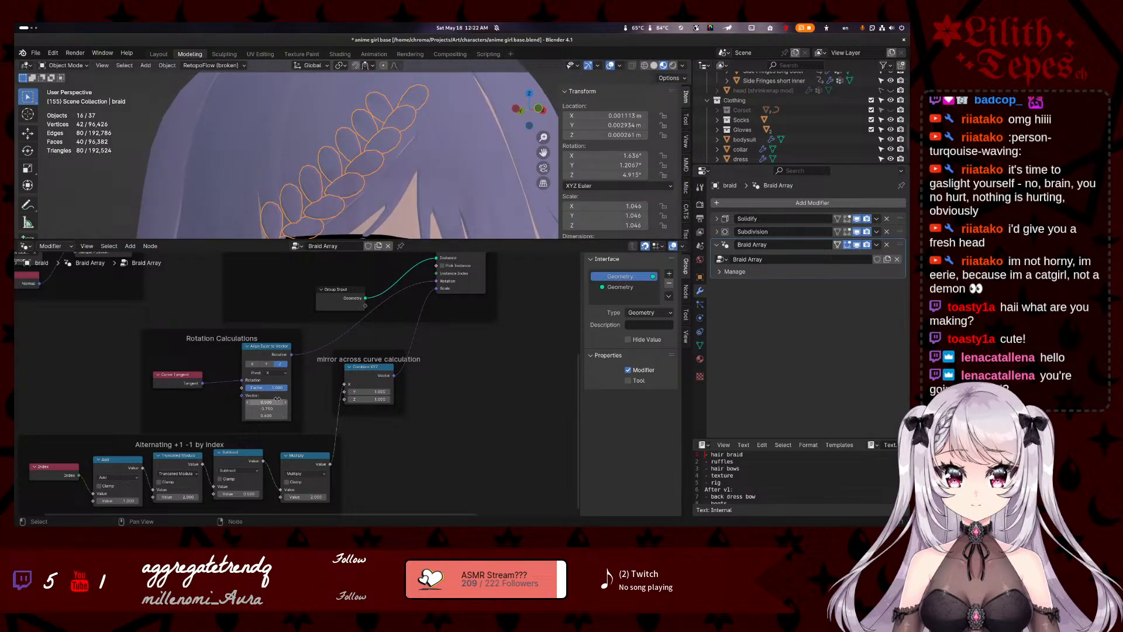
{"action": "left_click_drag", "start_coordinate": [277, 399], "coordinate": [304, 408]}
- Rotate the braid's base segment mesh by about -9.44° from the front, shift it slightly, and rotate it once more
{"action": "key", "text": "Tab"}
{"action": "key", "text": "r"}
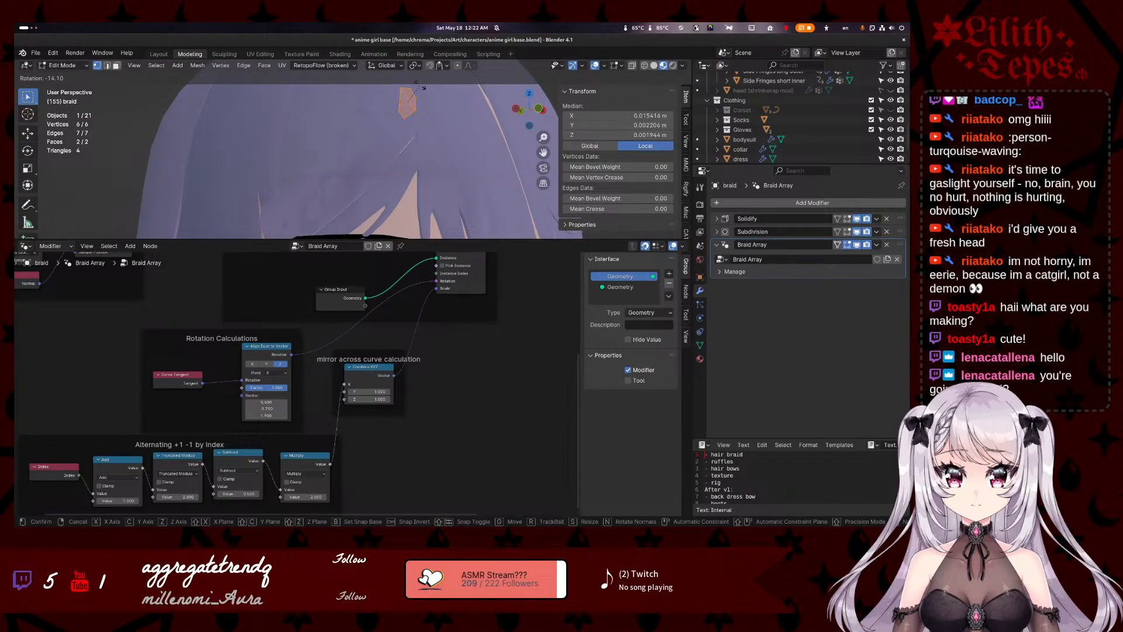
{"action": "left_click", "coordinate": [420, 87]}
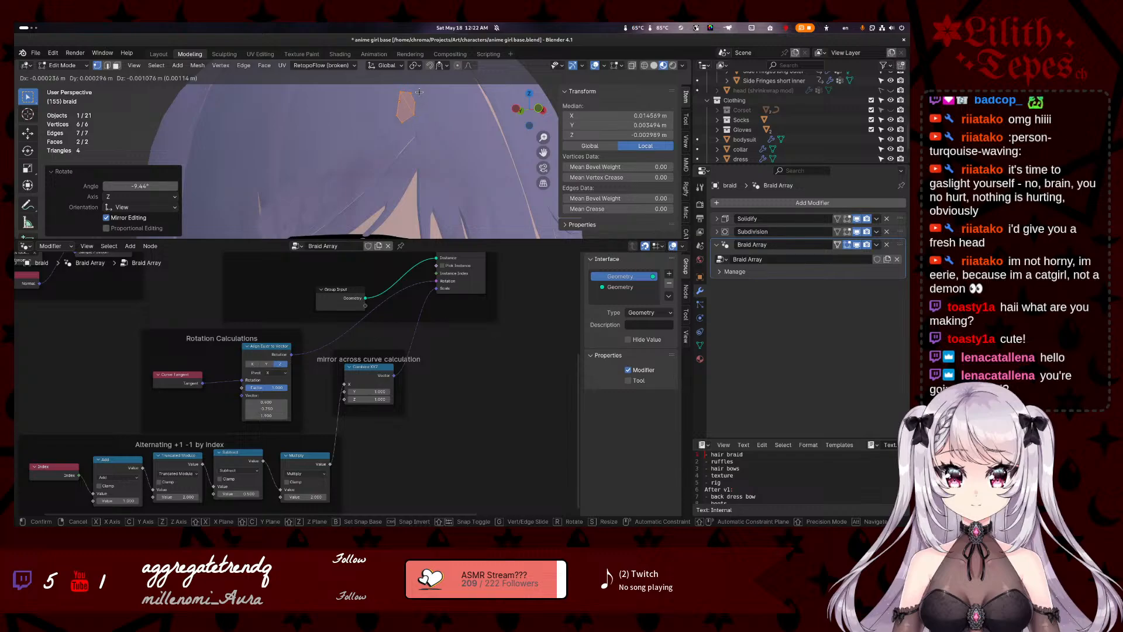
{"action": "key", "text": "Tab"}
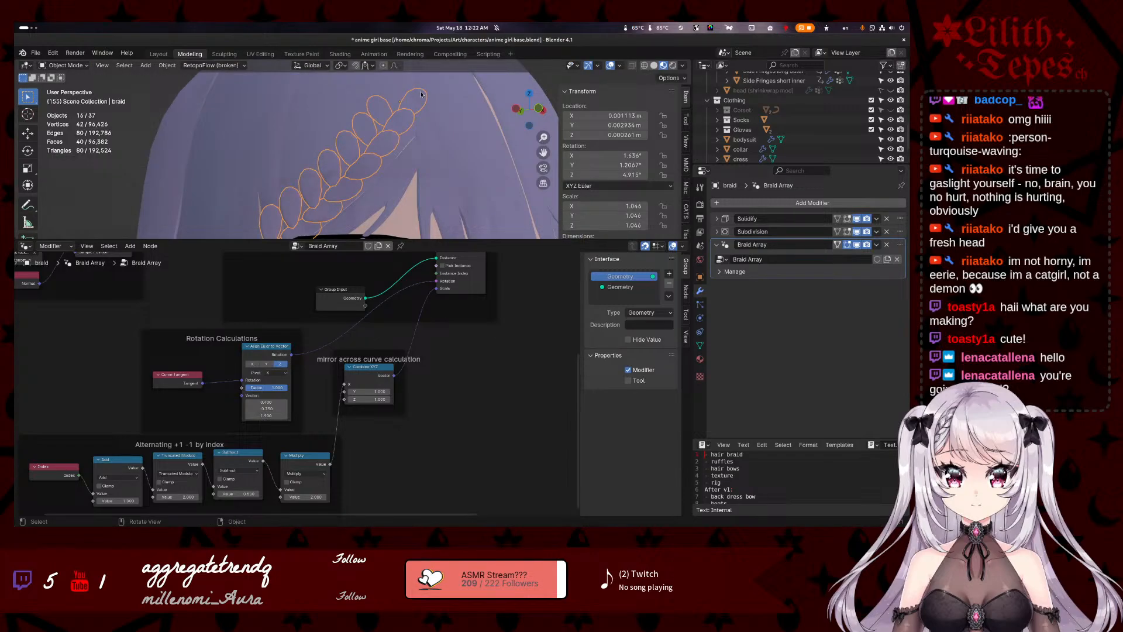
{"action": "key", "text": "Tab"}
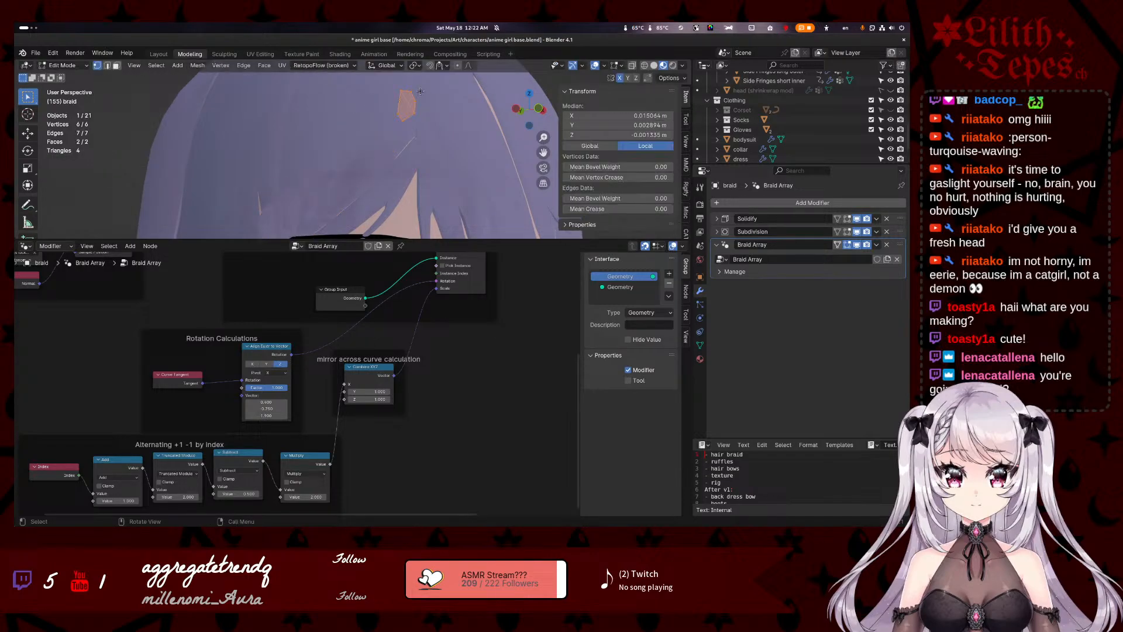
{"action": "key", "text": "r"}
{"action": "left_click", "coordinate": [421, 105]}
{"action": "key", "text": "Tab"}
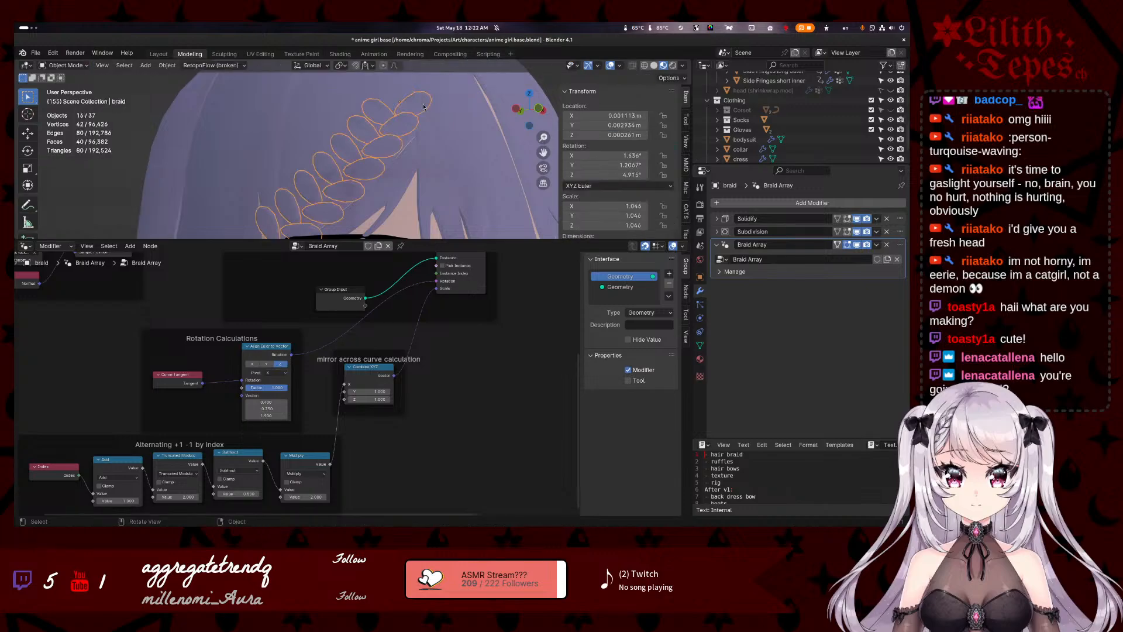
- Try rotating the braid's base segment mesh in Edit Mode and check the resulting braid
{"action": "key", "text": "Tab"}
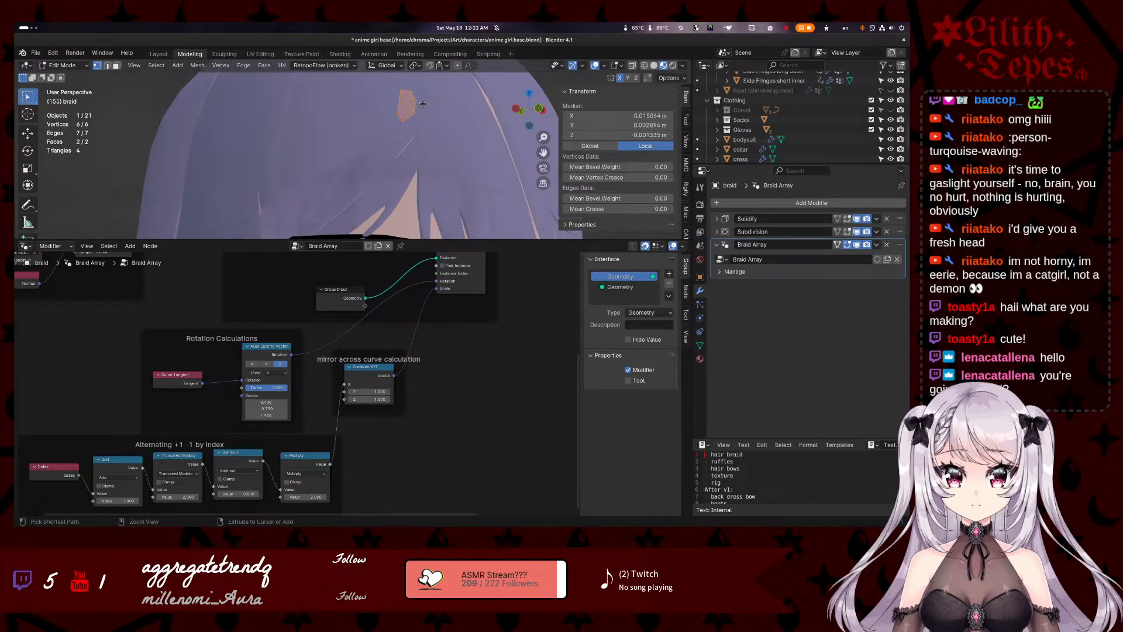
{"action": "key", "text": "Tab"}
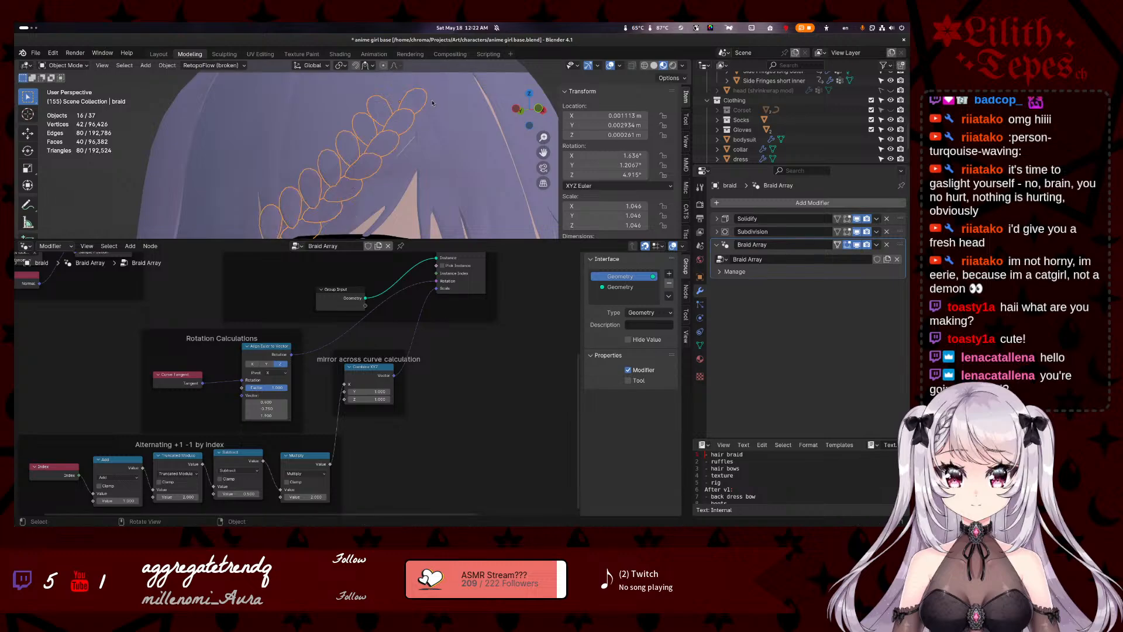
{"action": "key", "text": "Tab"}
{"action": "key", "text": "r"}
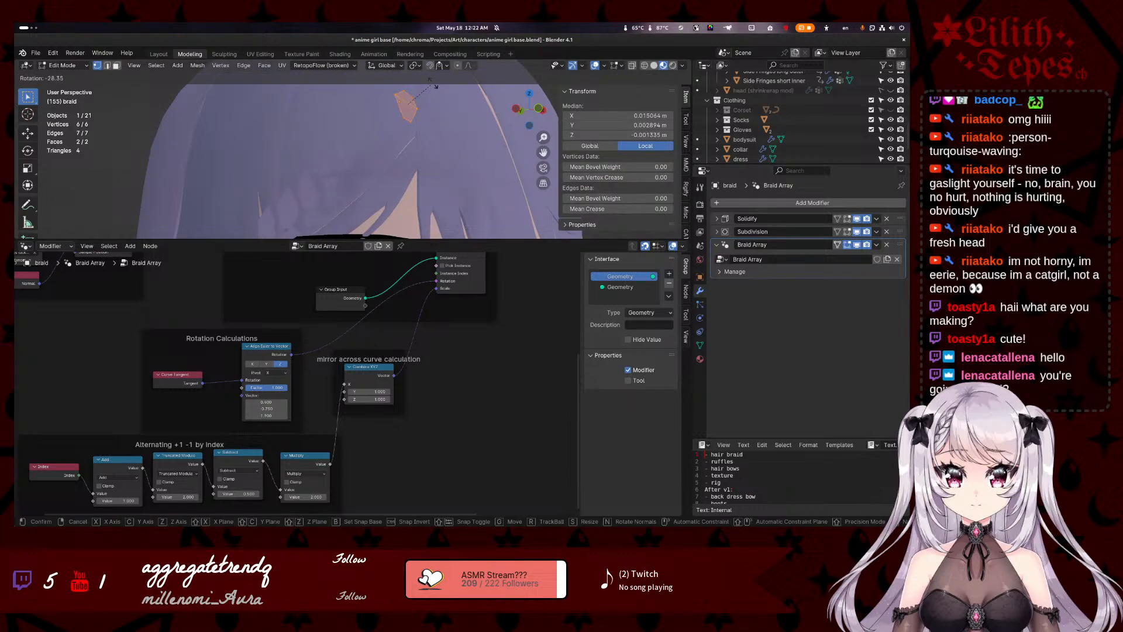
{"action": "left_click", "coordinate": [435, 87]}
{"action": "key", "text": "Tab"}
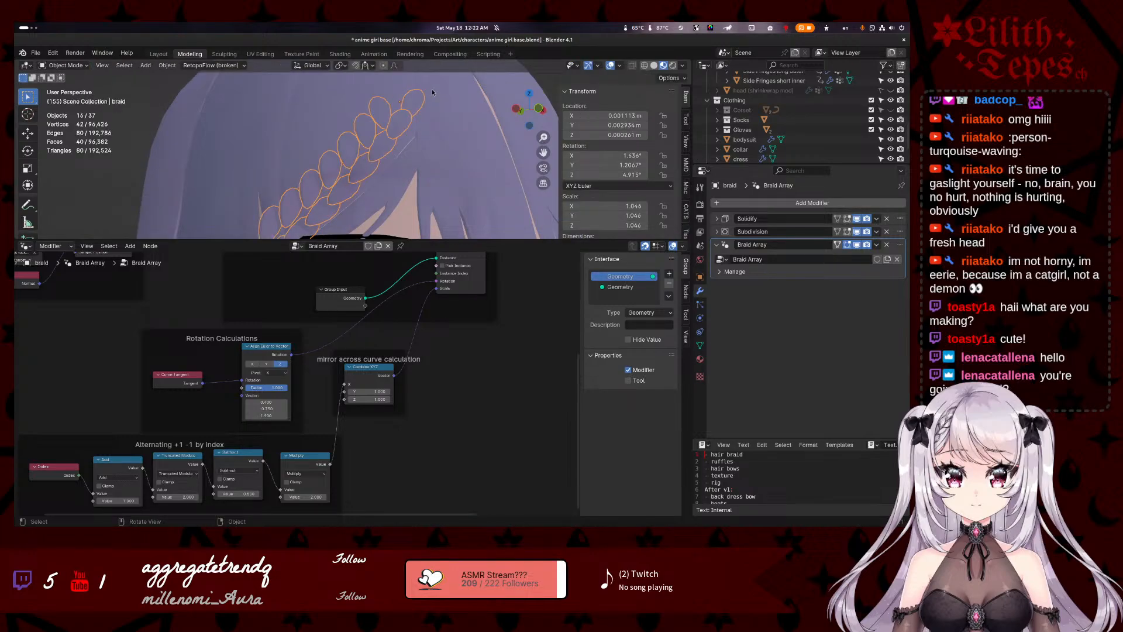
{"action": "key", "text": "Tab"}
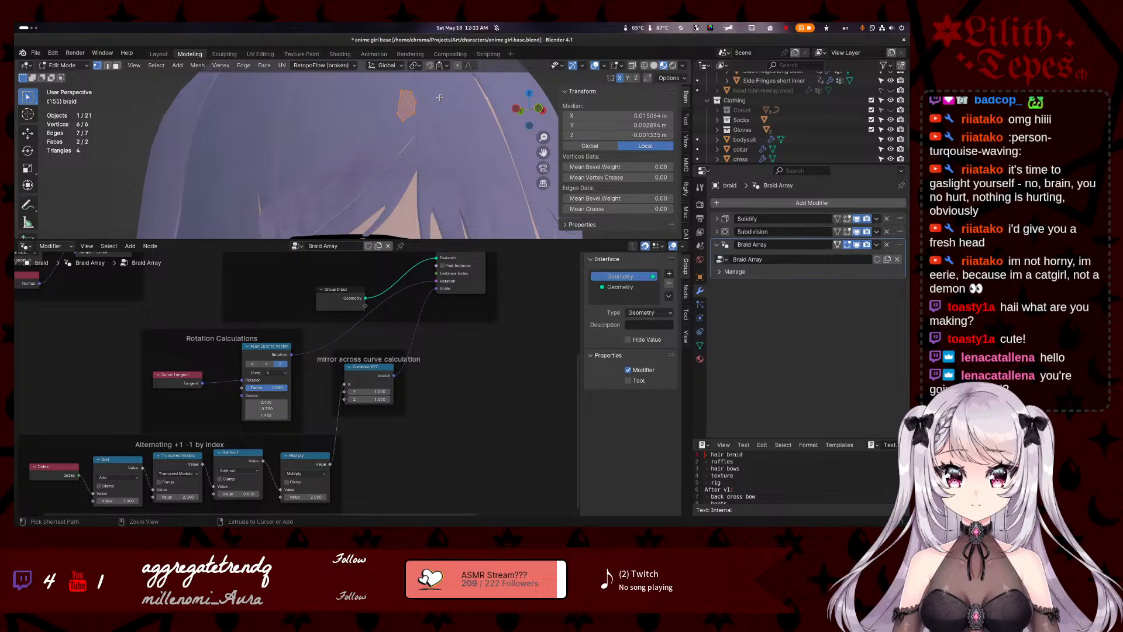
{"action": "key", "text": "Tab"}
- Shift the braid's base segment mesh slightly in Edit Mode and rotate it by 4.82° about the view axis
{"action": "middle_click_drag", "start_coordinate": [436, 424], "coordinate": [411, 425]}
{"action": "left_click_drag", "start_coordinate": [319, 387], "coordinate": [319, 383]}
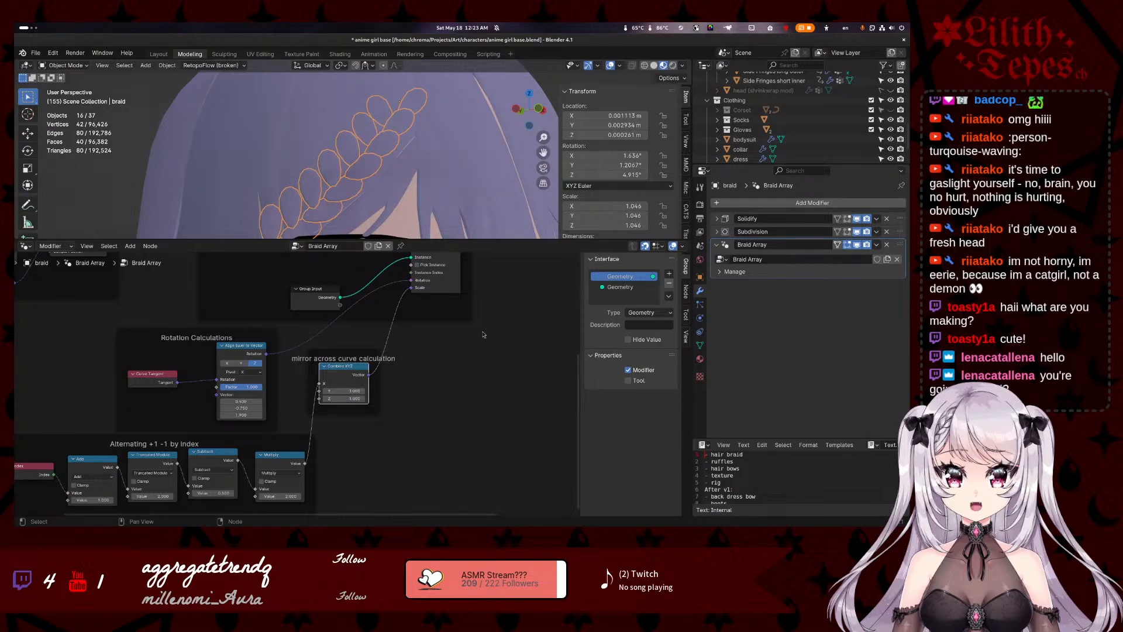
{"action": "key", "text": "Tab"}
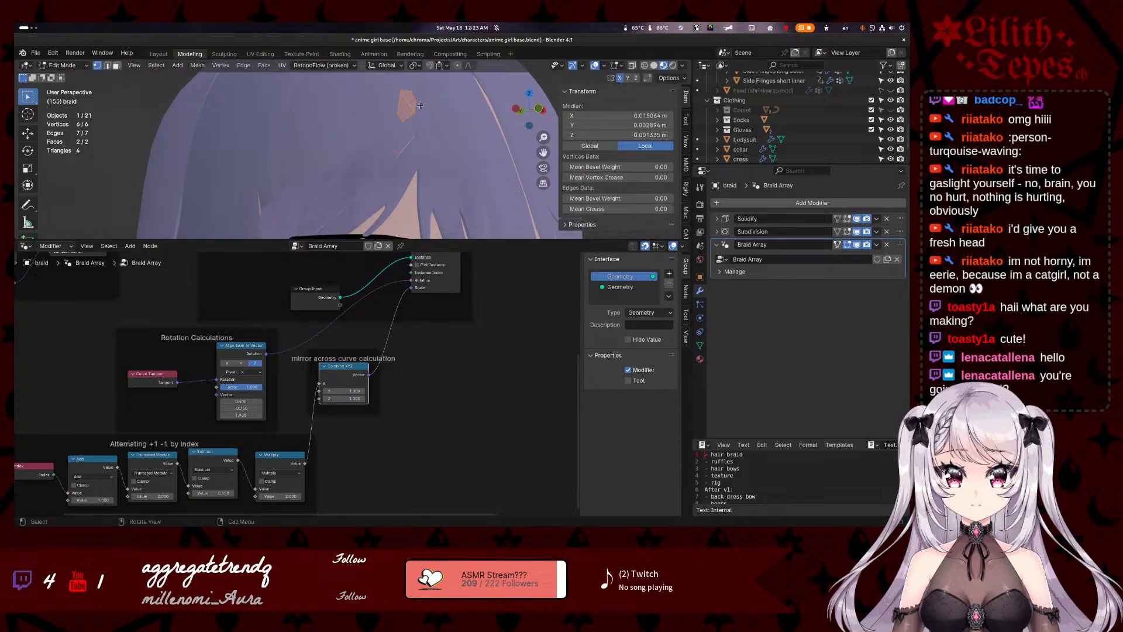
{"action": "key", "text": "r"}
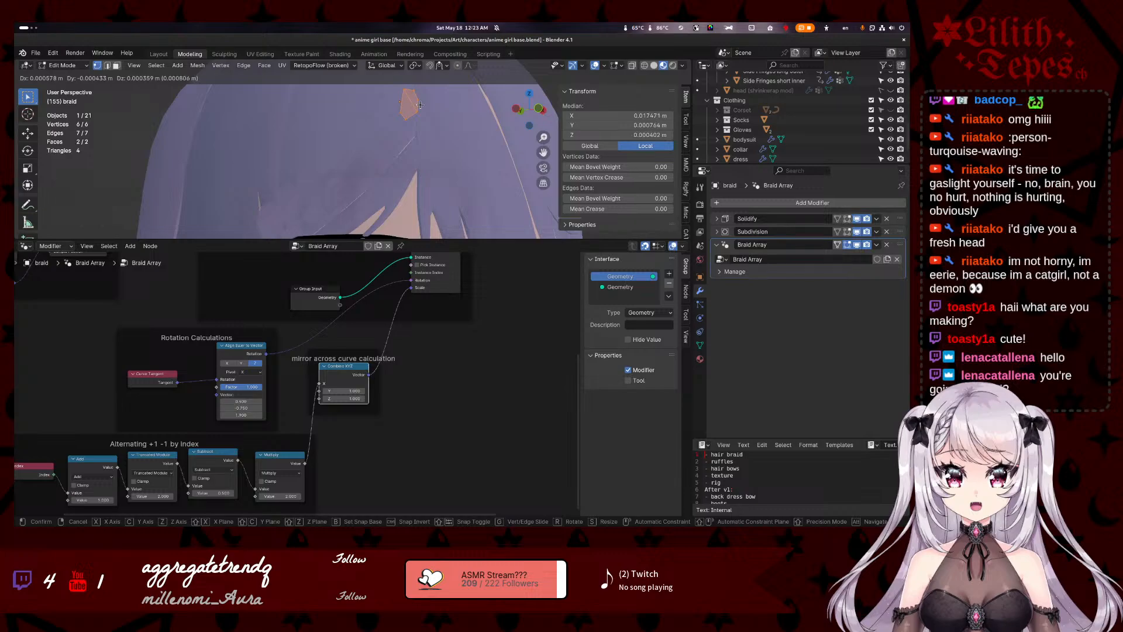
{"action": "left_click", "coordinate": [417, 108]}
{"action": "left_click", "coordinate": [421, 106]}
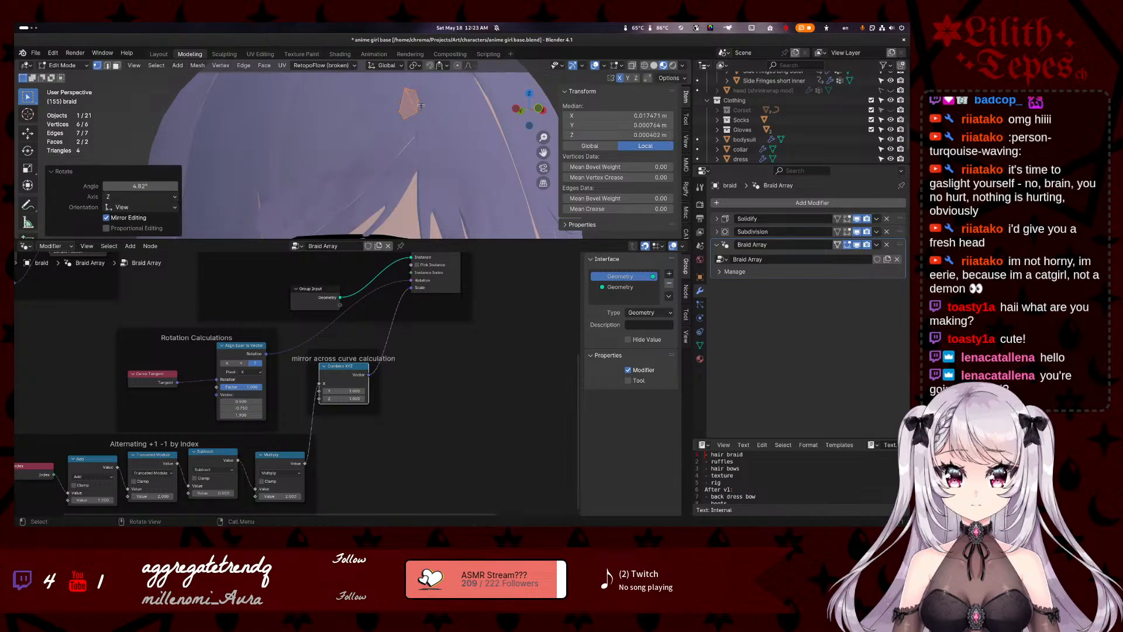
- Try rotating the base segment once more and moving it by -0.000562, 0.000295 and 0.000627 m, and undo both changes
{"action": "key", "text": "r"}
{"action": "left_click", "coordinate": [421, 103]}
{"action": "key", "text": "g"}
{"action": "left_click", "coordinate": [420, 99]}
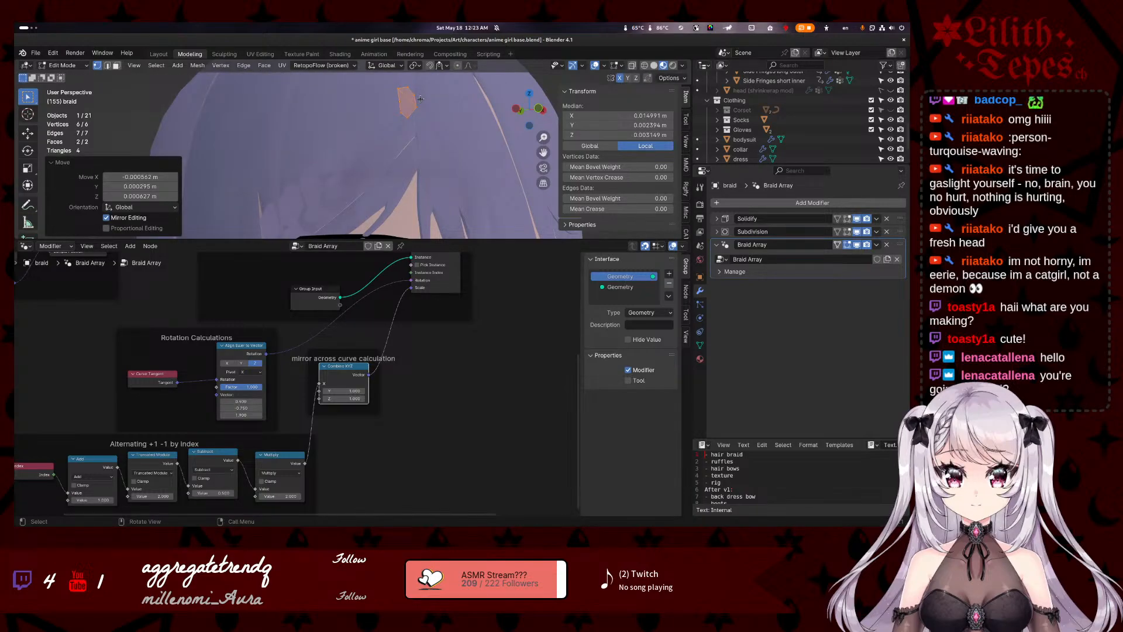
{"action": "key", "text": "Tab"}
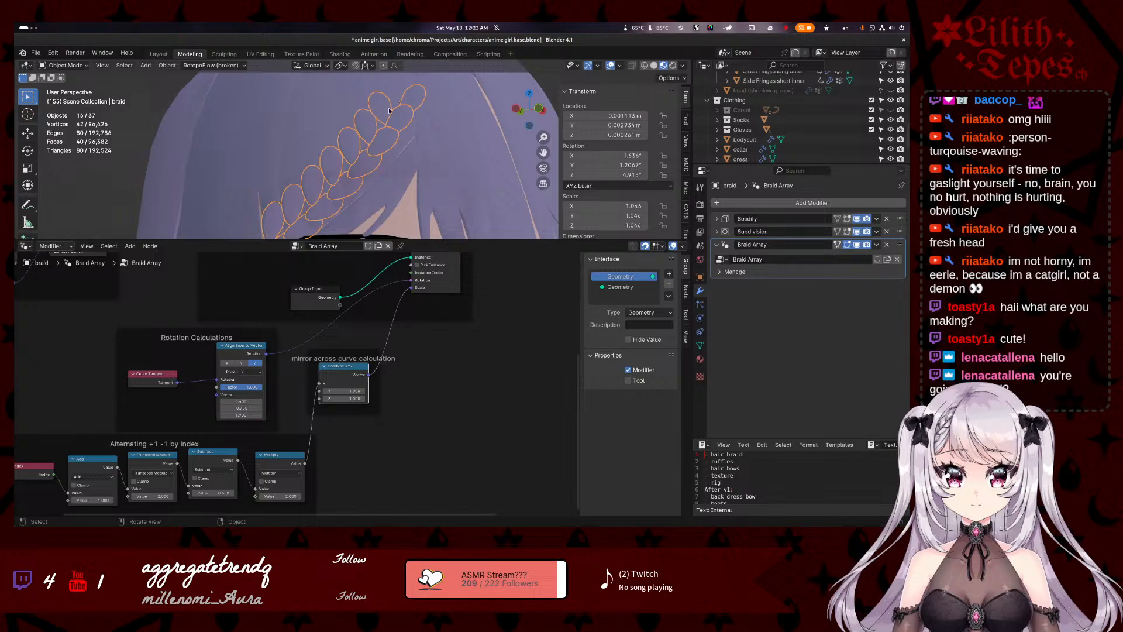
{"action": "key", "text": "Tab"}
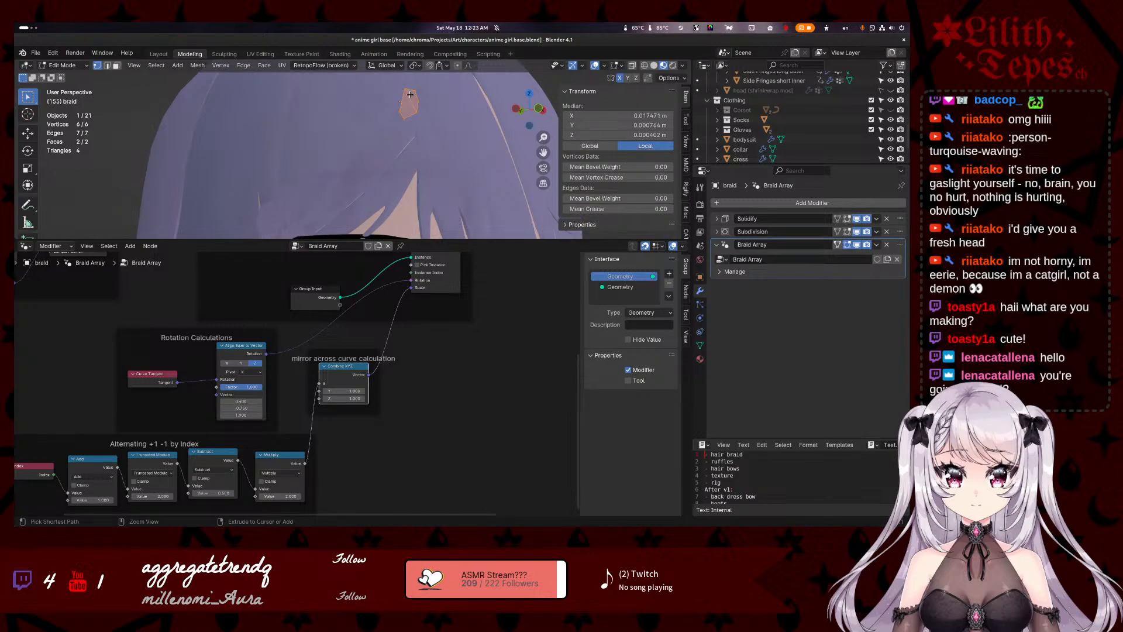
{"action": "key", "text": "Tab"}
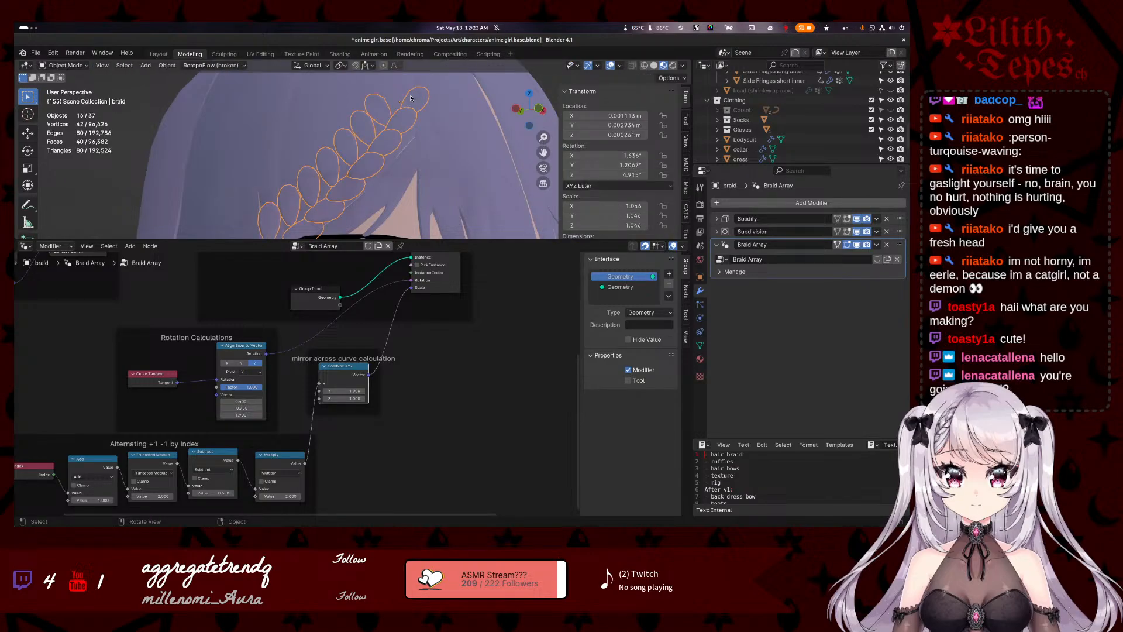
- Move one outer side vertex of the braid's base segment by about -0.000206, 0.000675 and 0.001427 m
{"action": "middle_click_drag", "start_coordinate": [417, 69], "coordinate": [436, 106]}
{"action": "key", "text": "Tab"}
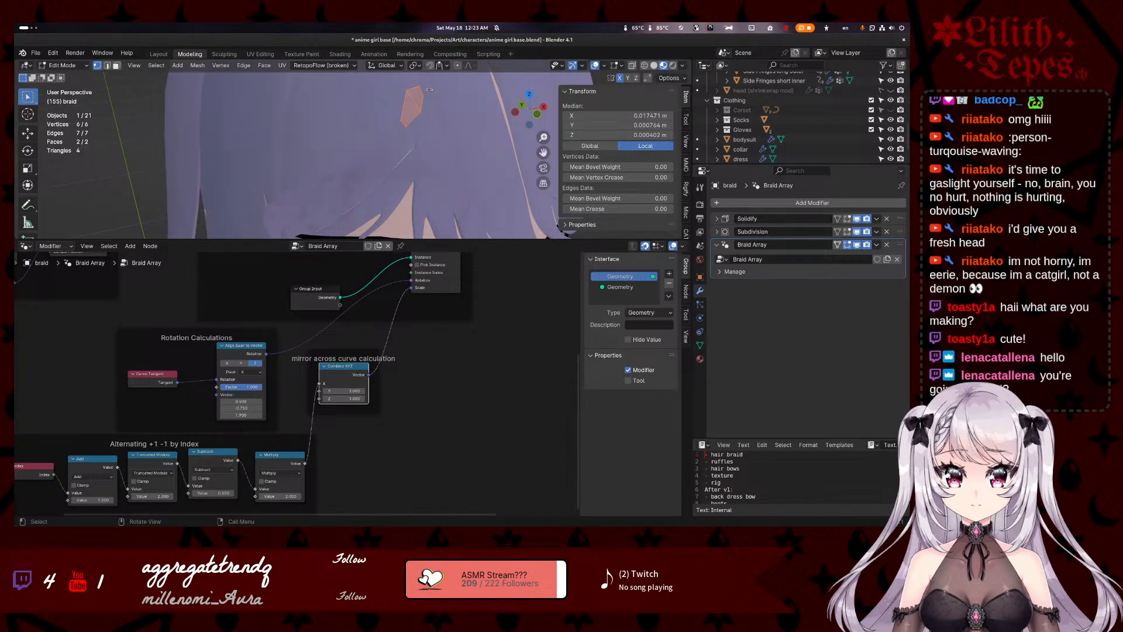
{"action": "left_click", "coordinate": [400, 121]}
{"action": "key", "text": "g"}
{"action": "left_click", "coordinate": [399, 113]}
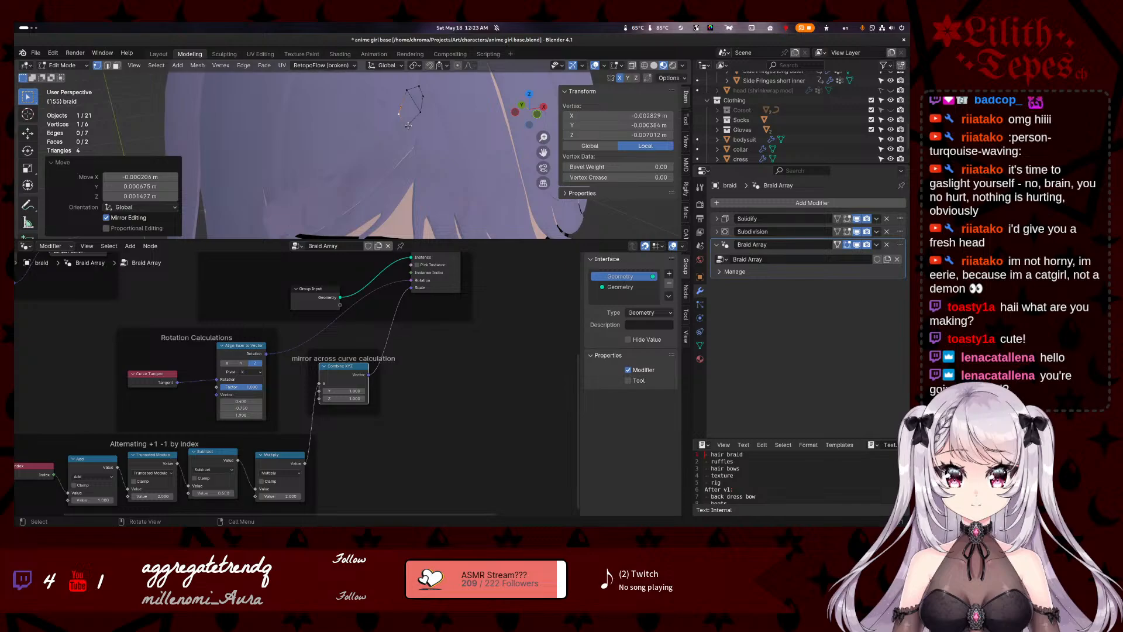
{"action": "key", "text": "Tab"}
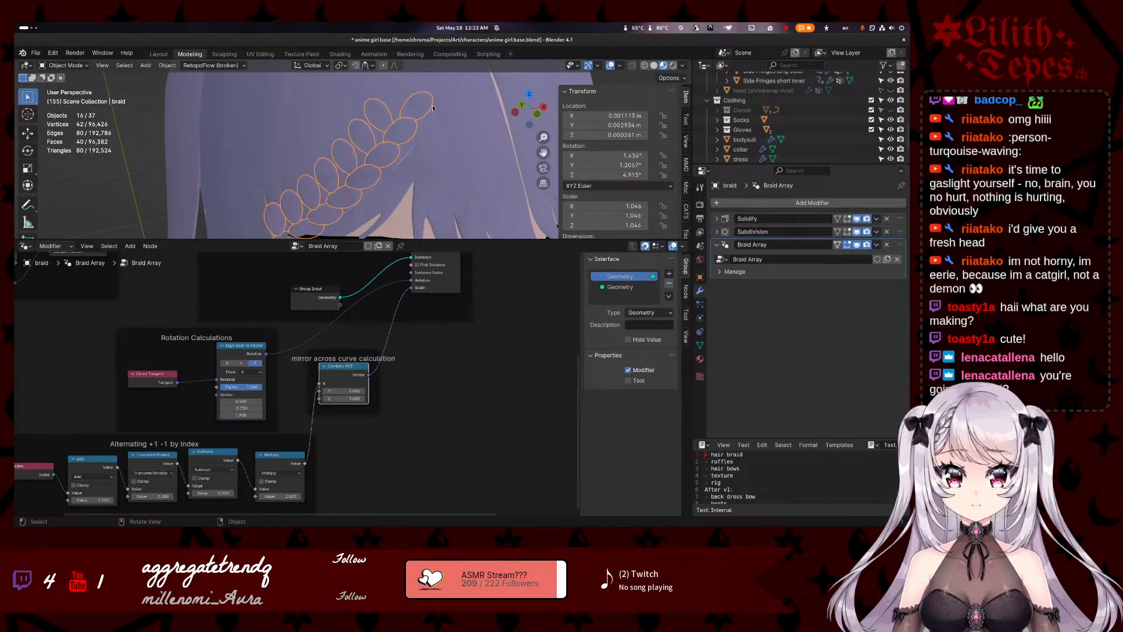
- Select the entire base segment mesh in Edit Mode and rotate it by -3.85° as seen from the side of the head
{"action": "key", "text": "Tab"}
{"action": "middle_click_drag", "start_coordinate": [433, 108], "coordinate": [369, 109]}
{"action": "key", "text": "a"}
{"action": "key", "text": "r"}
{"action": "left_click", "coordinate": [424, 138]}
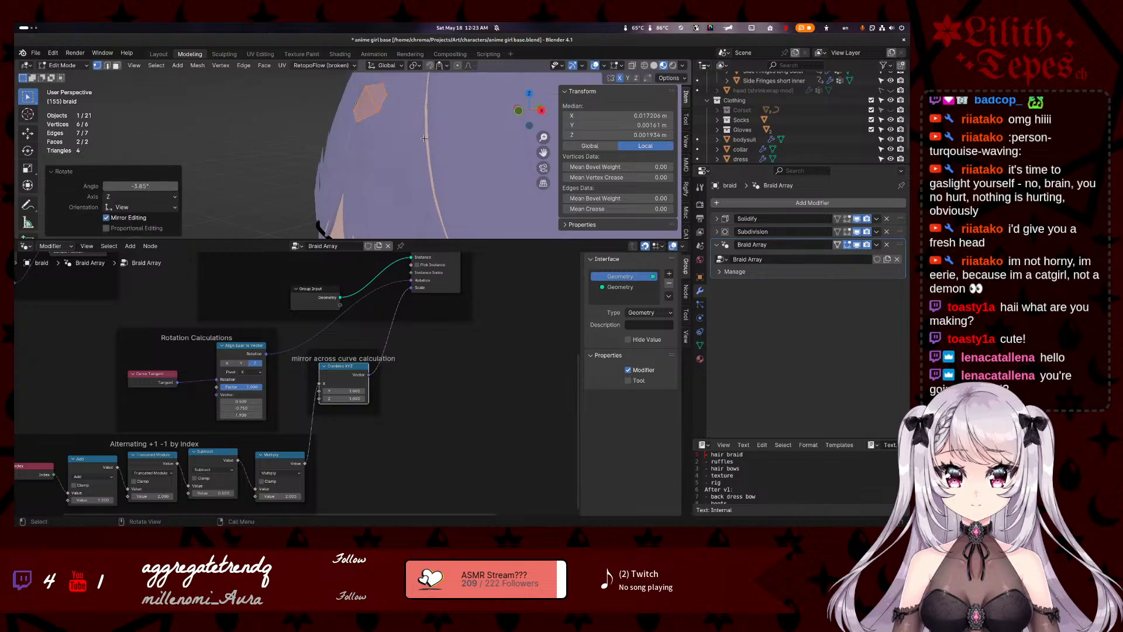
{"action": "middle_click_drag", "start_coordinate": [424, 138], "coordinate": [403, 138]}
{"action": "key", "text": "r"}
{"action": "key", "text": "x"}
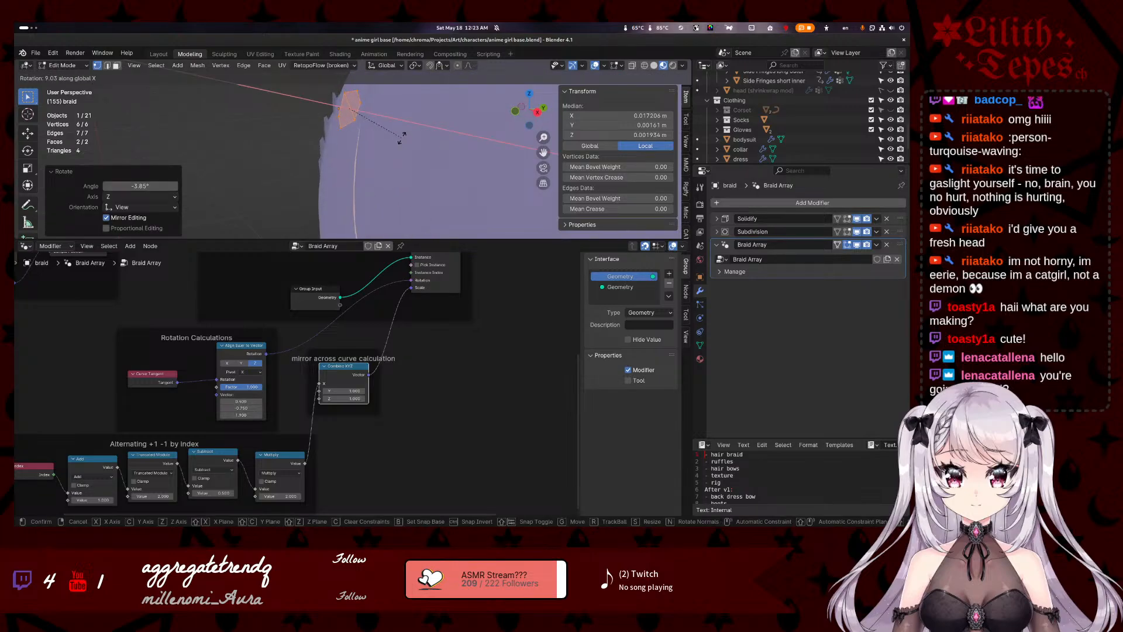
{"action": "right_click", "coordinate": [402, 138]}
- Rotate the base segment mesh by about -10.3° around the global Z axis and return to Object Mode
{"action": "key", "text": "r"}
{"action": "key", "text": "r"}
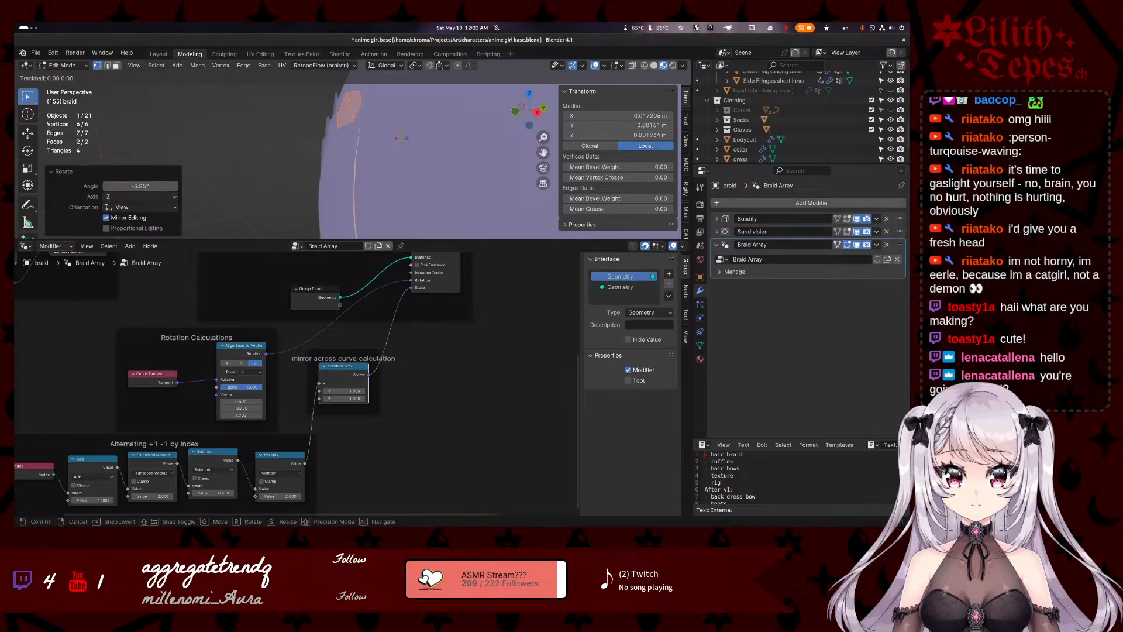
{"action": "key", "text": "r"}
{"action": "key", "text": "z"}
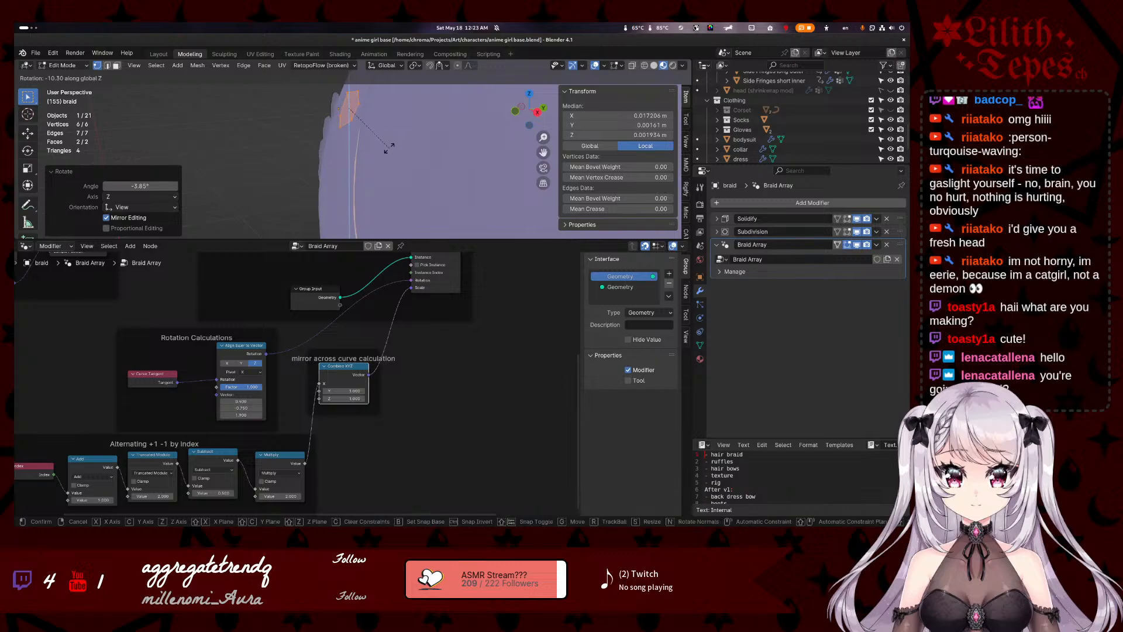
{"action": "left_click", "coordinate": [388, 148]}
{"action": "middle_click_drag", "start_coordinate": [387, 149], "coordinate": [458, 153]}
{"action": "key", "text": "Tab"}
- Try rotating the whole braid object by about 3.4° in Object Mode and undo it
{"action": "key", "text": "Tab"}
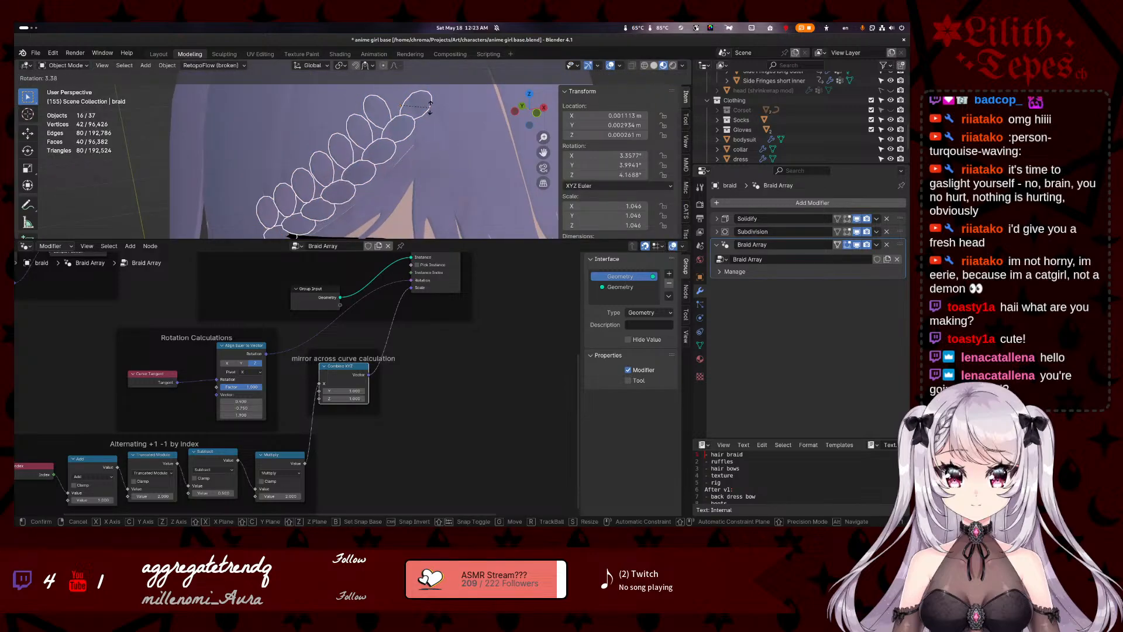
{"action": "key", "text": "Tab"}
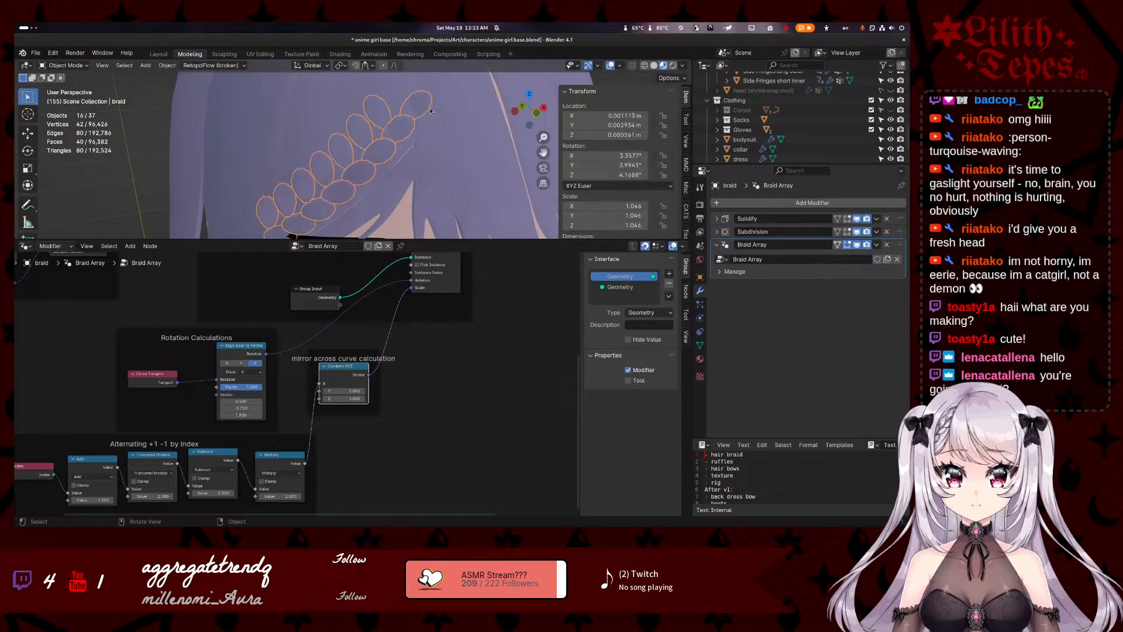
{"action": "key", "text": "Tab"}
{"action": "key", "text": "Tab"}
- Rotate the braid's base segment mesh slightly in Edit Mode about the view axis and return to Object Mode
{"action": "key", "text": "Tab"}
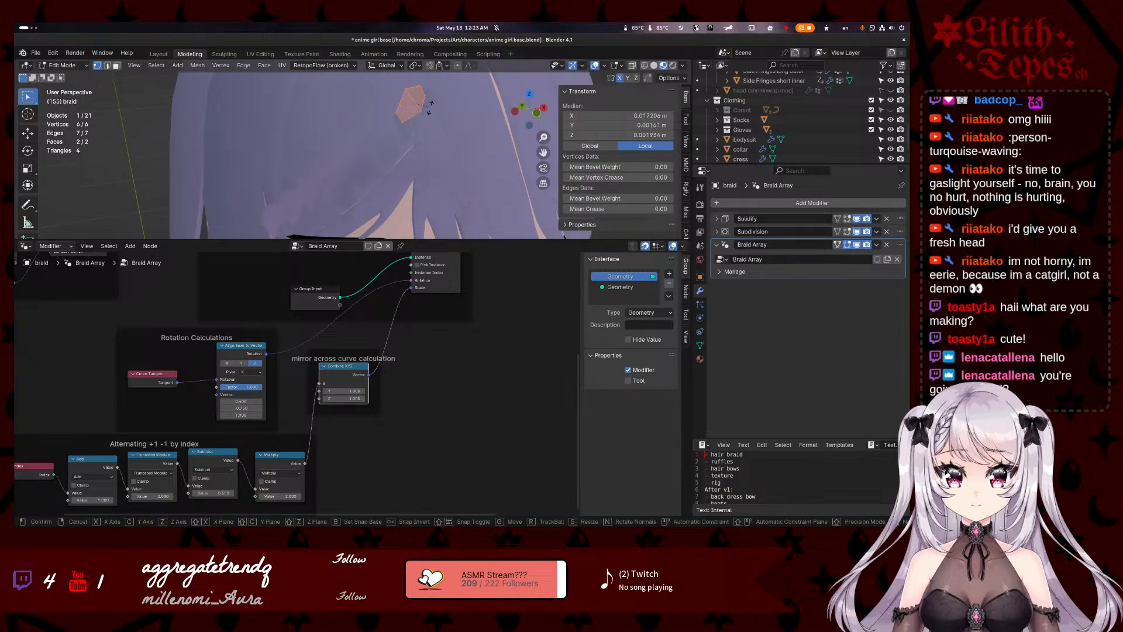
{"action": "key", "text": "r"}
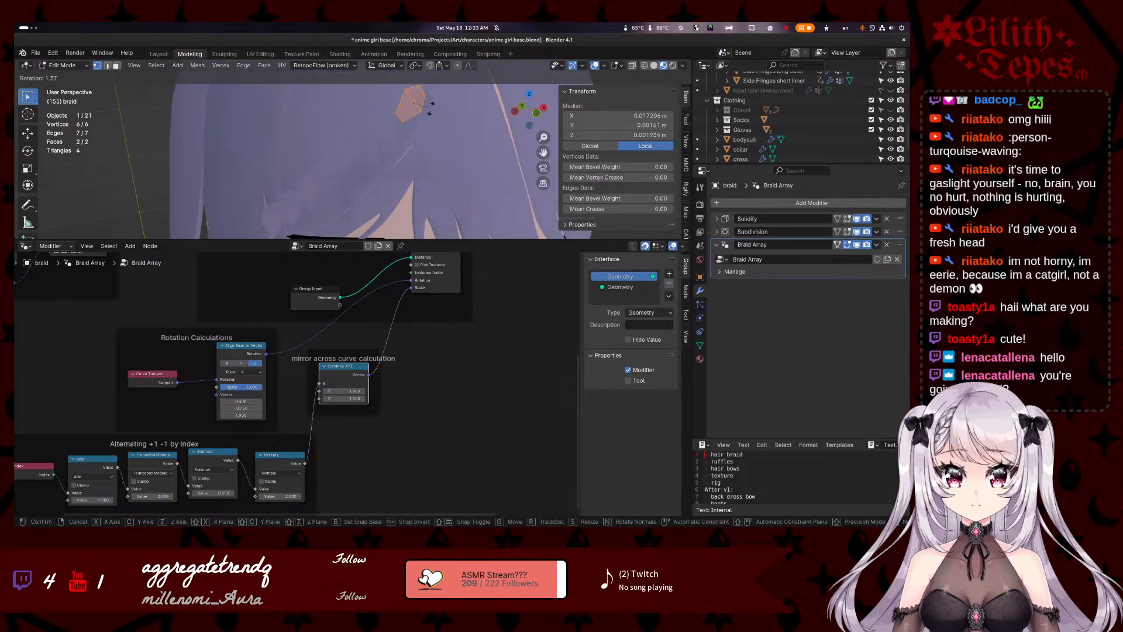
{"action": "left_click", "coordinate": [431, 108]}
{"action": "key", "text": "Tab"}
- Set the Align Euler to Vector node's vector to 1.000 in X and -1.000 in Y
{"action": "middle_click_drag", "start_coordinate": [432, 164], "coordinate": [372, 148]}
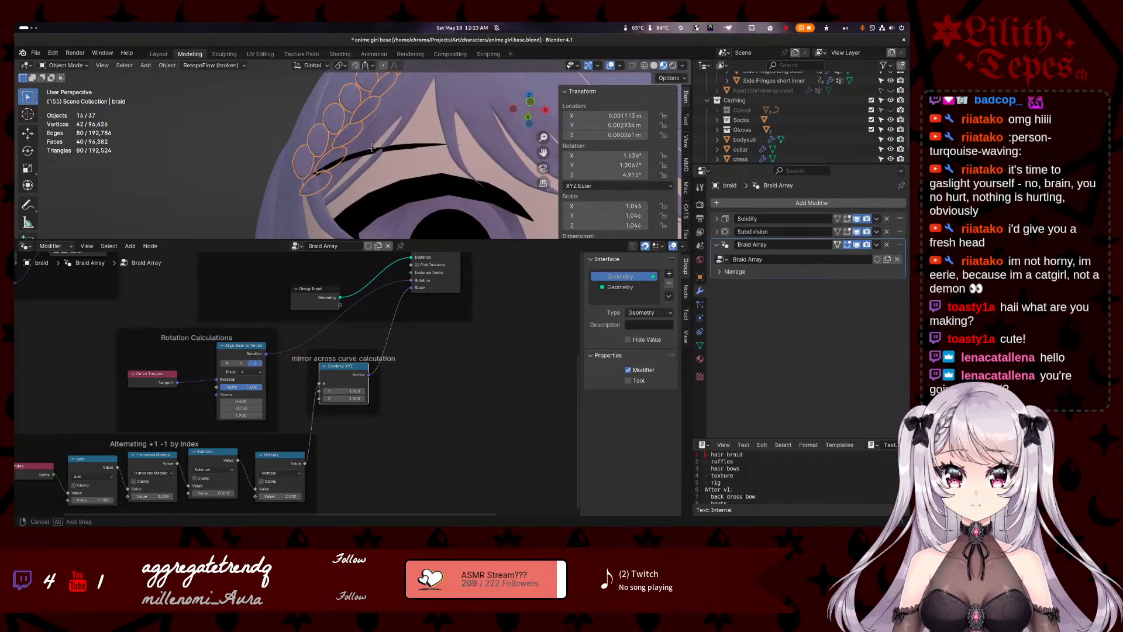
{"action": "left_click", "coordinate": [236, 409]}
{"action": "left_click_drag", "start_coordinate": [247, 401], "coordinate": [245, 401]}
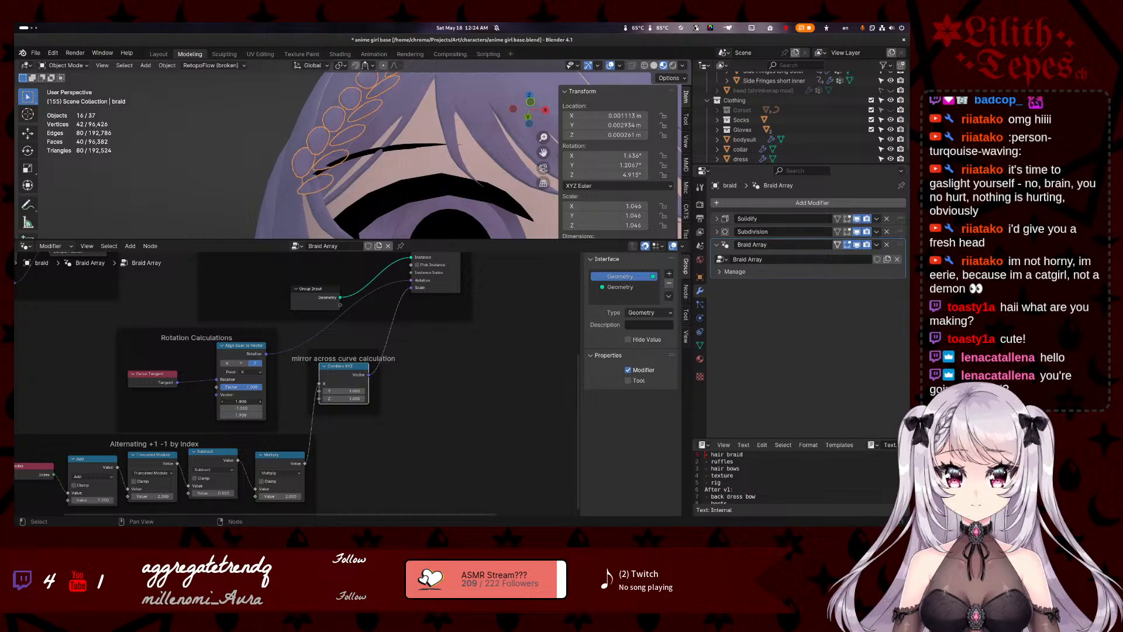
{"action": "left_click", "coordinate": [241, 401]}
{"action": "key", "text": "Return"}
- Try a Z component of about -0.9 in the Align Euler to Vector node's vector and set it back to 1
{"action": "left_click_drag", "start_coordinate": [241, 414], "coordinate": [213, 414]}
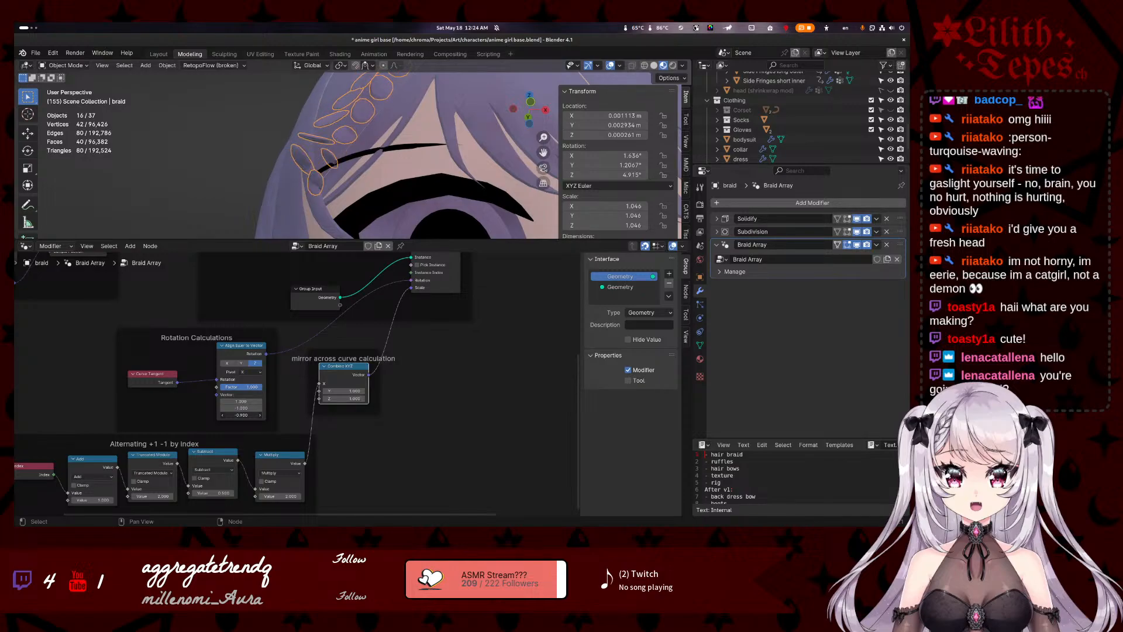
{"action": "middle_click_drag", "start_coordinate": [399, 87], "coordinate": [353, 163], "text": "shift"}
{"action": "middle_click_drag", "start_coordinate": [360, 212], "coordinate": [366, 159], "text": "shift"}
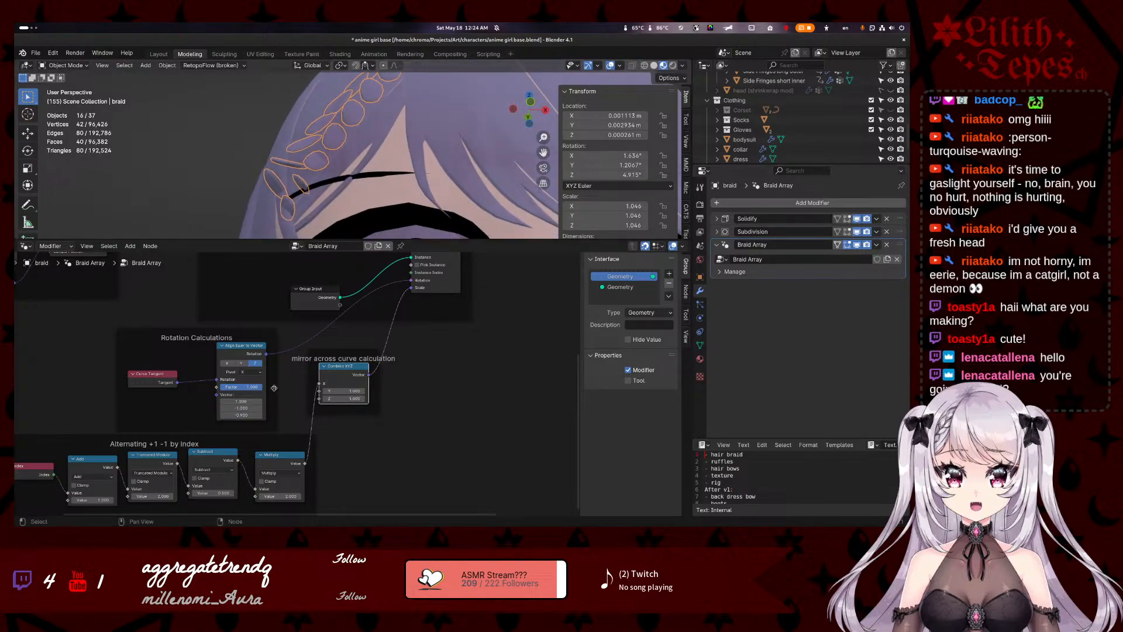
{"action": "type", "text": "1"}
{"action": "key", "text": "Return"}
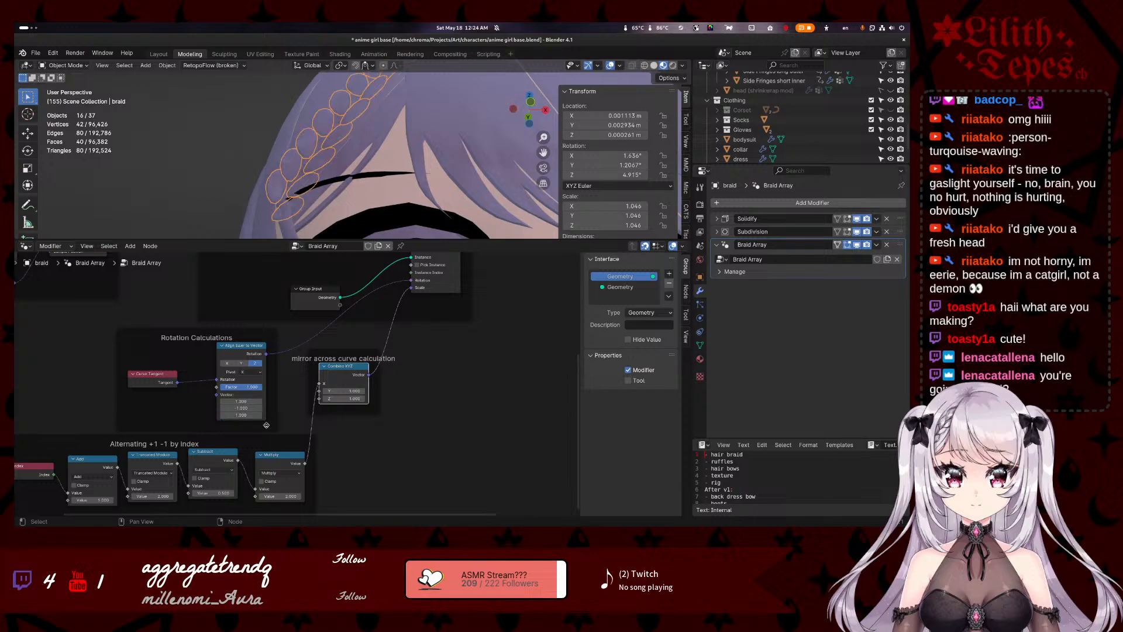
- Rotate the braid's base segment mesh by -4.61°, shift it slightly, rotate it by 12.5° and shift it again
{"action": "middle_click_drag", "start_coordinate": [372, 140], "coordinate": [403, 210]}
{"action": "middle_click_drag", "start_coordinate": [410, 146], "coordinate": [431, 92], "text": "shift"}
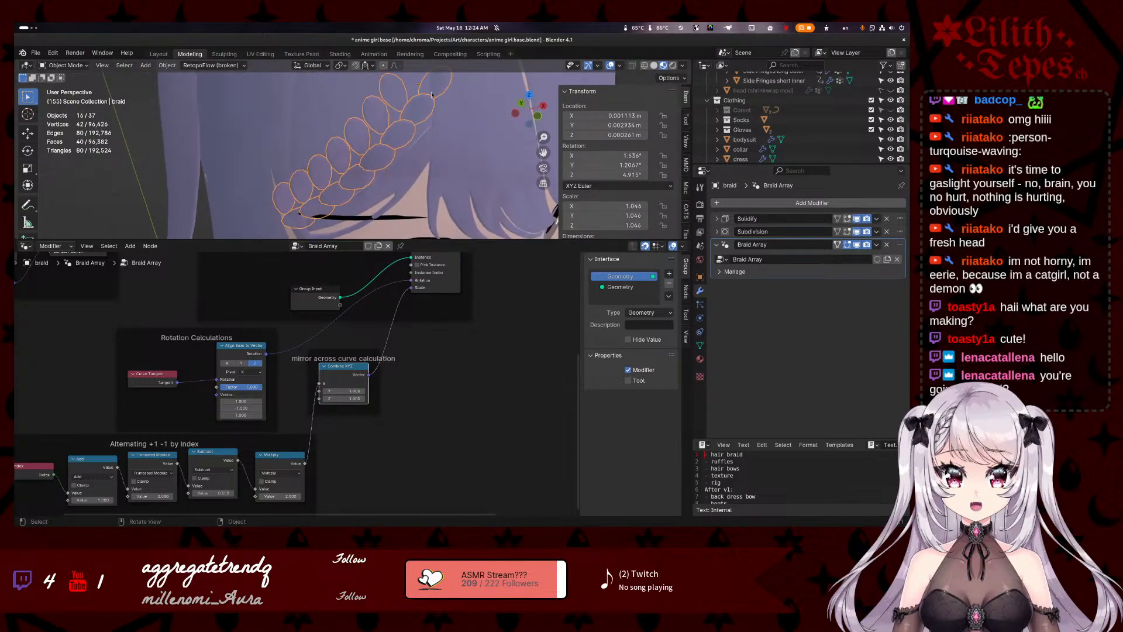
{"action": "key", "text": "Tab"}
{"action": "key", "text": "r"}
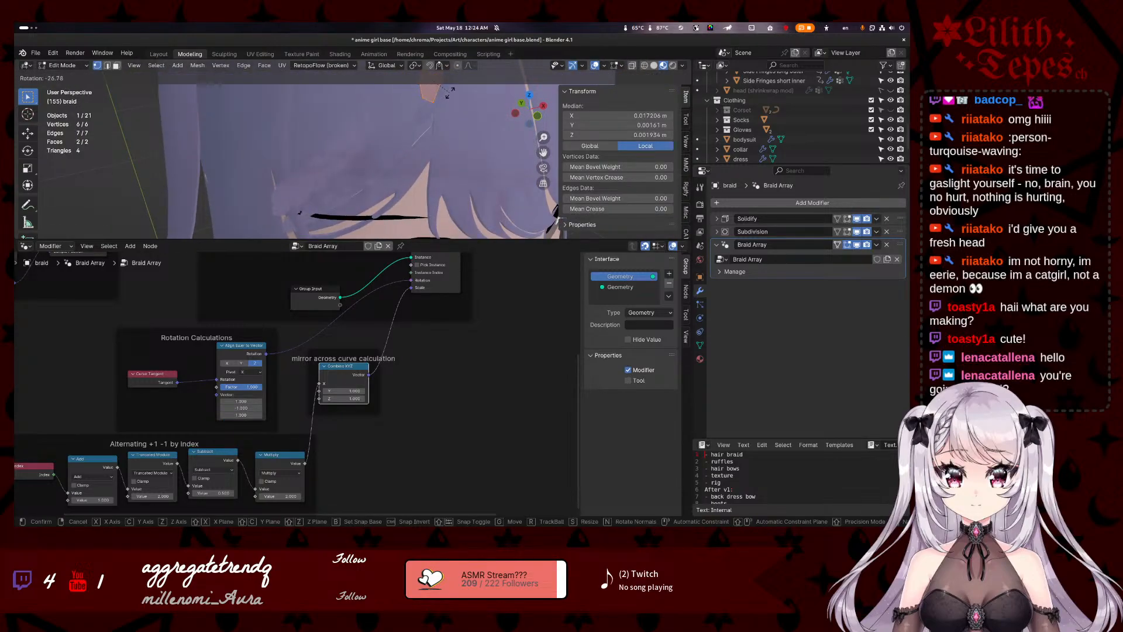
{"action": "left_click", "coordinate": [442, 100]}
{"action": "key", "text": "g"}
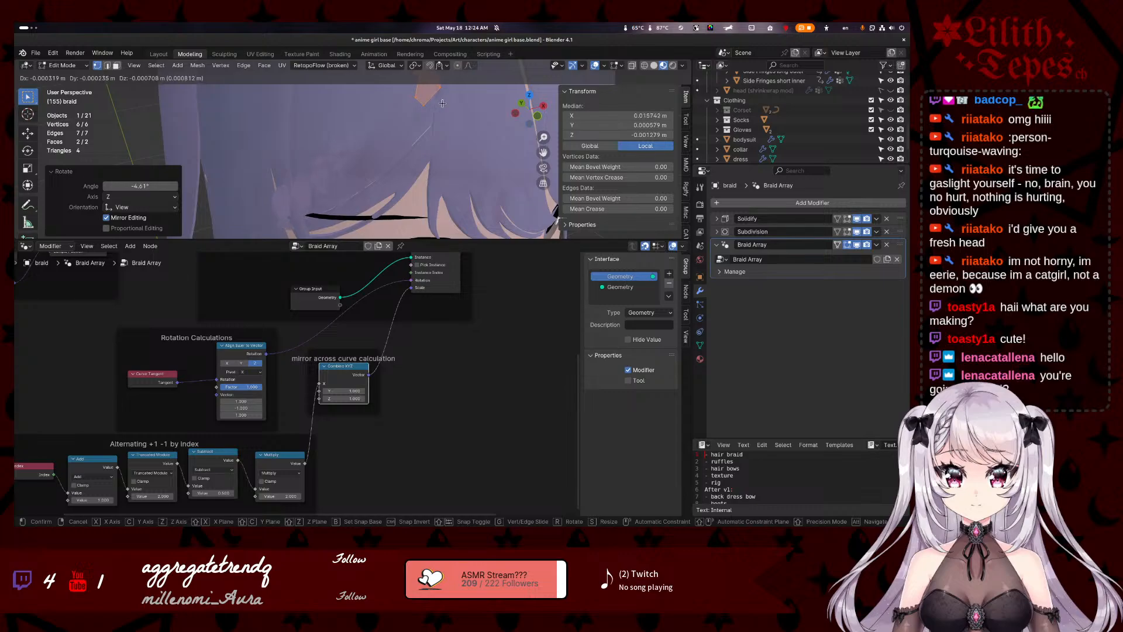
{"action": "left_click", "coordinate": [440, 103]}
{"action": "key", "text": "r"}
{"action": "left_click", "coordinate": [440, 108]}
{"action": "key", "text": "g"}
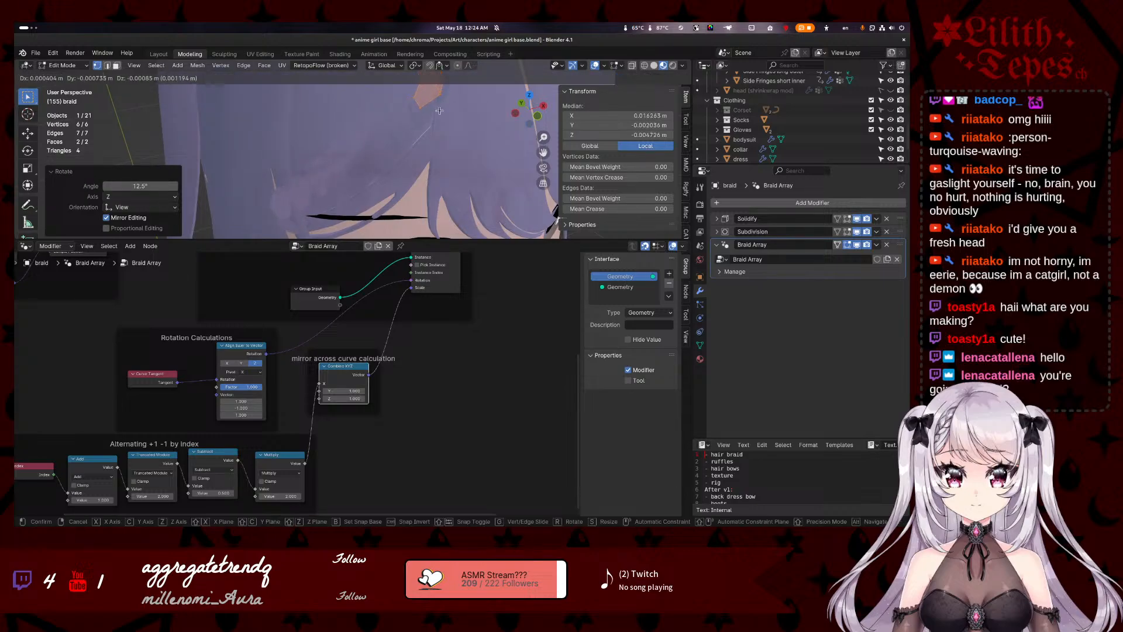
{"action": "left_click", "coordinate": [439, 112]}
{"action": "key", "text": "Tab"}
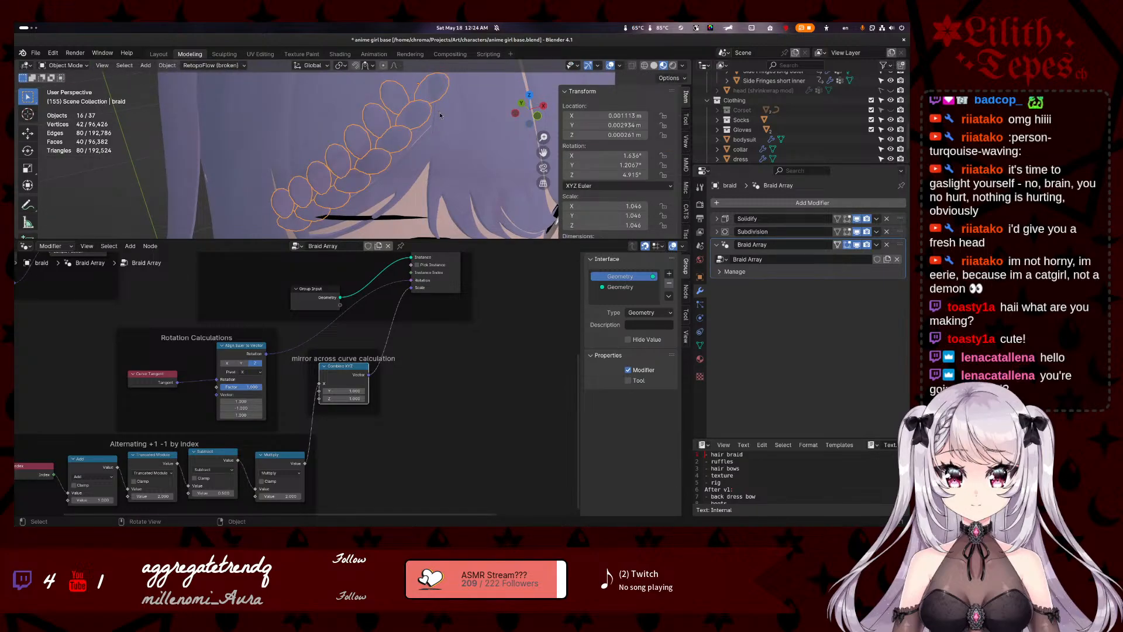
{"action": "mouse_move", "coordinate": [439, 110]}
{"action": "middle_mouse_down"}
{"action": "mouse_move", "coordinate": [441, 92]}
{"action": "mouse_move", "coordinate": [440, 107]}
{"action": "middle_mouse_up"}
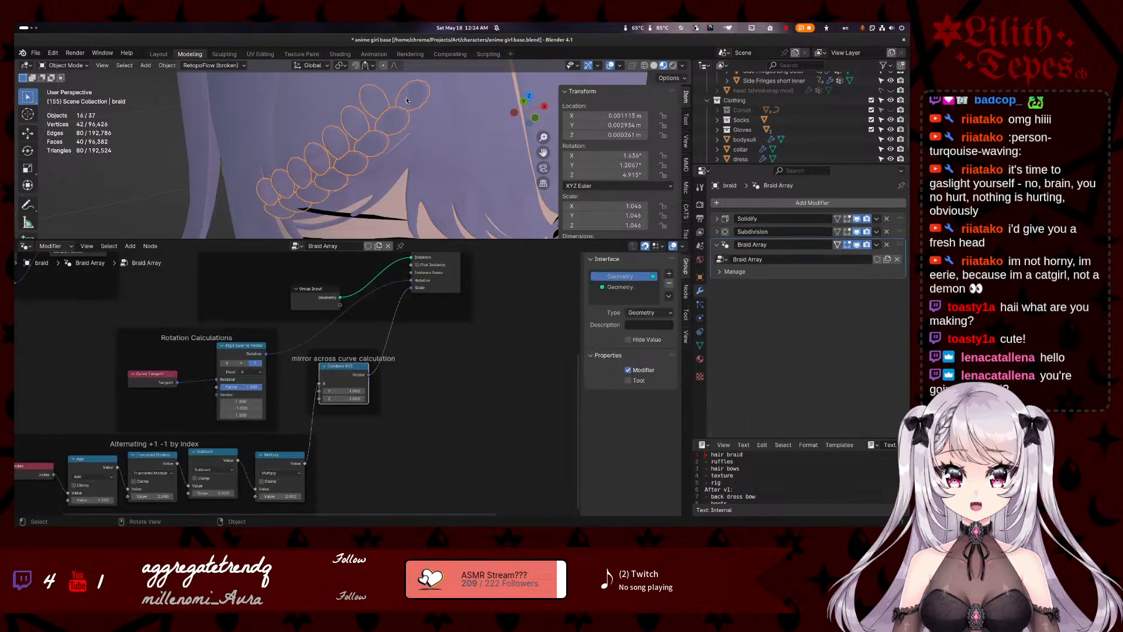
- Rotate the braid's base segment mesh by 10.1° about the view axis in Edit Mode and shift it slightly
{"action": "key", "text": "Tab"}
{"action": "key", "text": "r"}
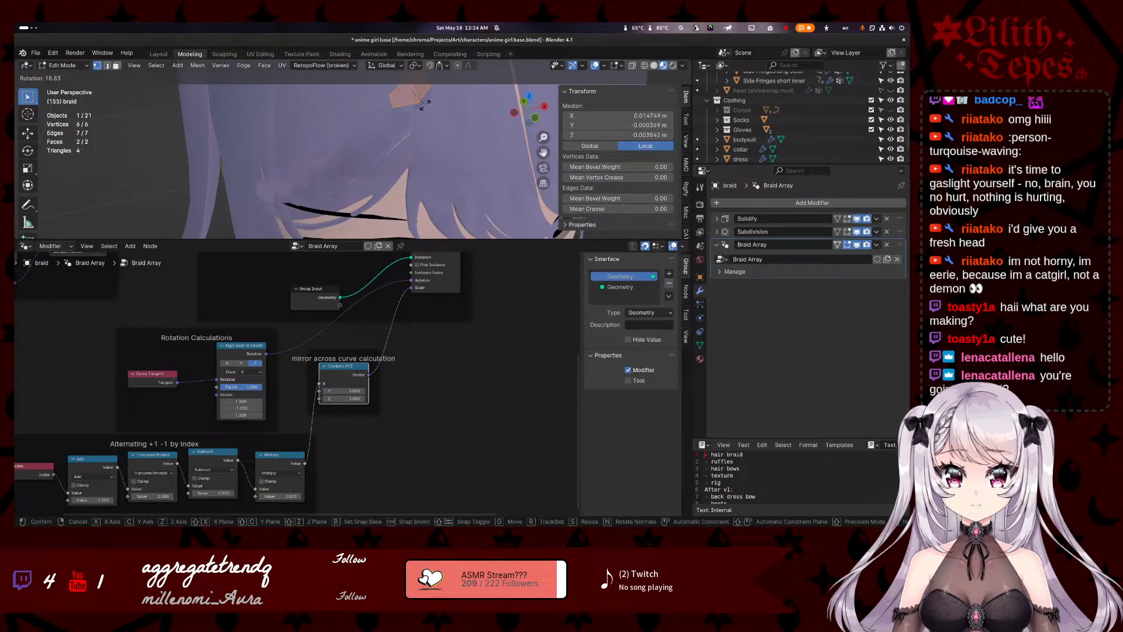
{"action": "left_click", "coordinate": [430, 105]}
{"action": "key", "text": "g"}
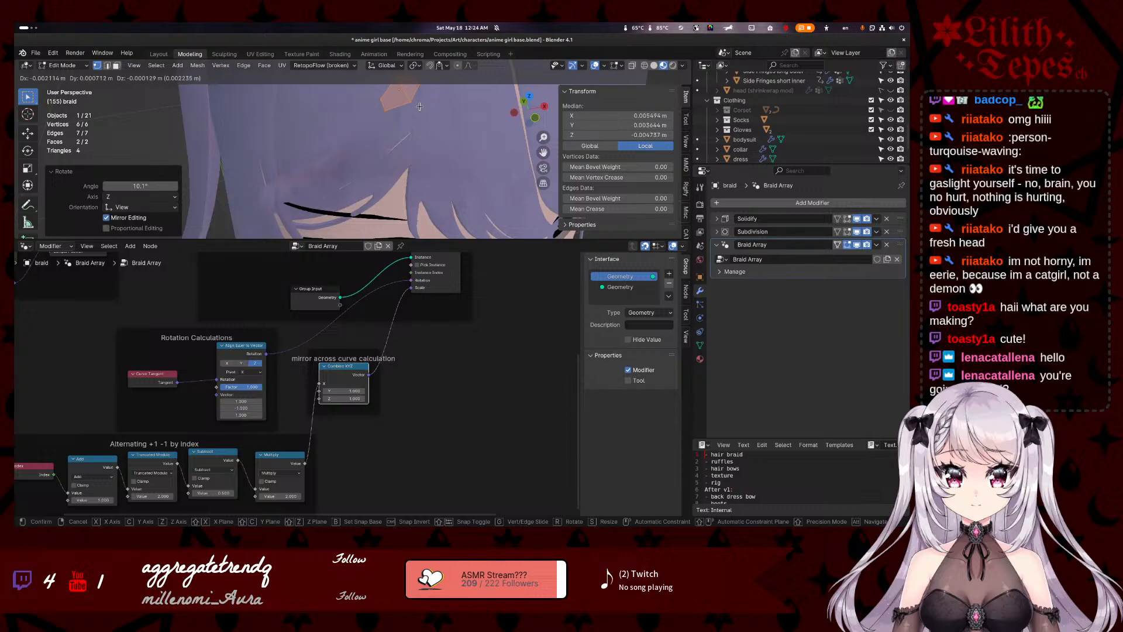
{"action": "left_click", "coordinate": [430, 112]}
{"action": "key", "text": "Tab"}
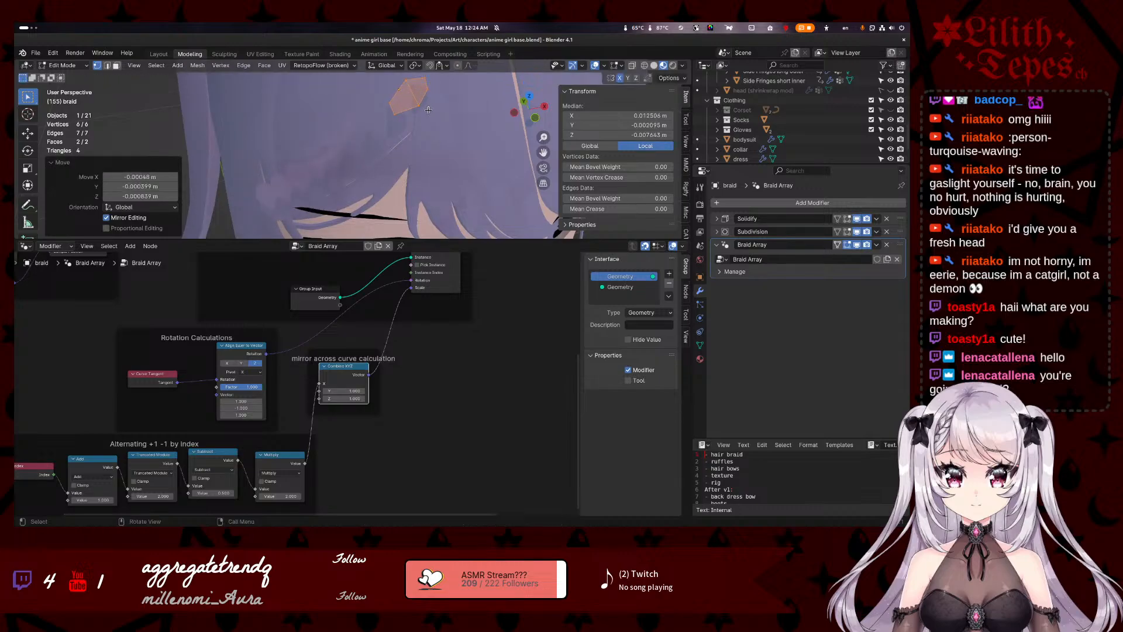
- From the side of the head, rotate the base segment mesh by -6.65° and 18.7°, and shift it slightly
{"action": "middle_click_drag", "start_coordinate": [412, 117], "coordinate": [392, 146]}
{"action": "key", "text": "Tab"}
{"action": "key", "text": "r"}
{"action": "left_click", "coordinate": [368, 109]}
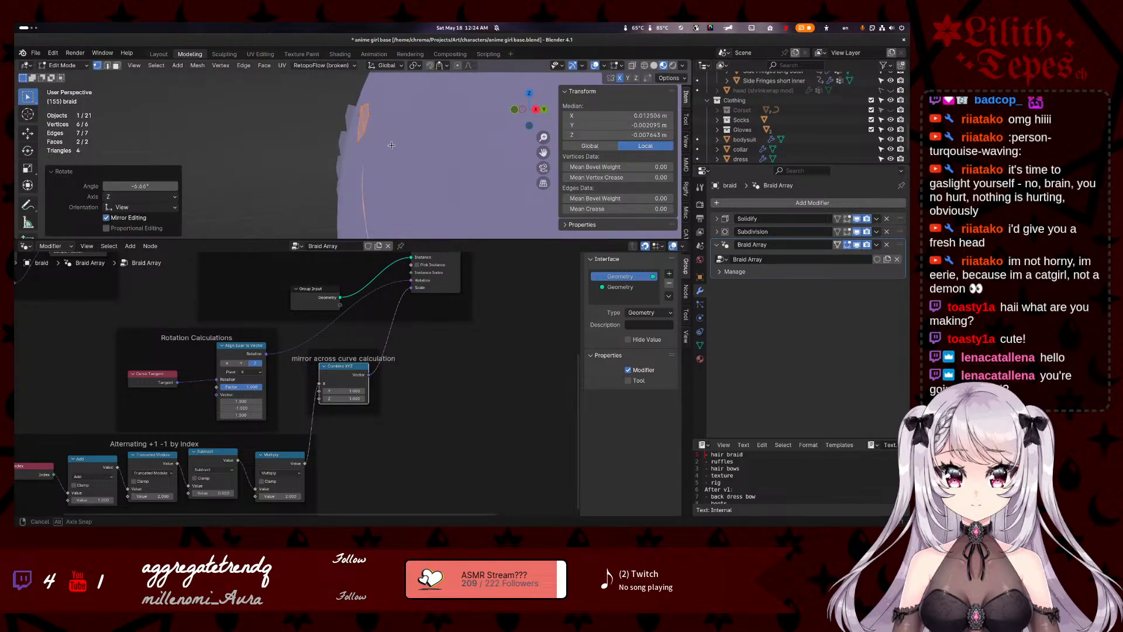
{"action": "key", "text": "r"}
{"action": "left_click", "coordinate": [380, 148]}
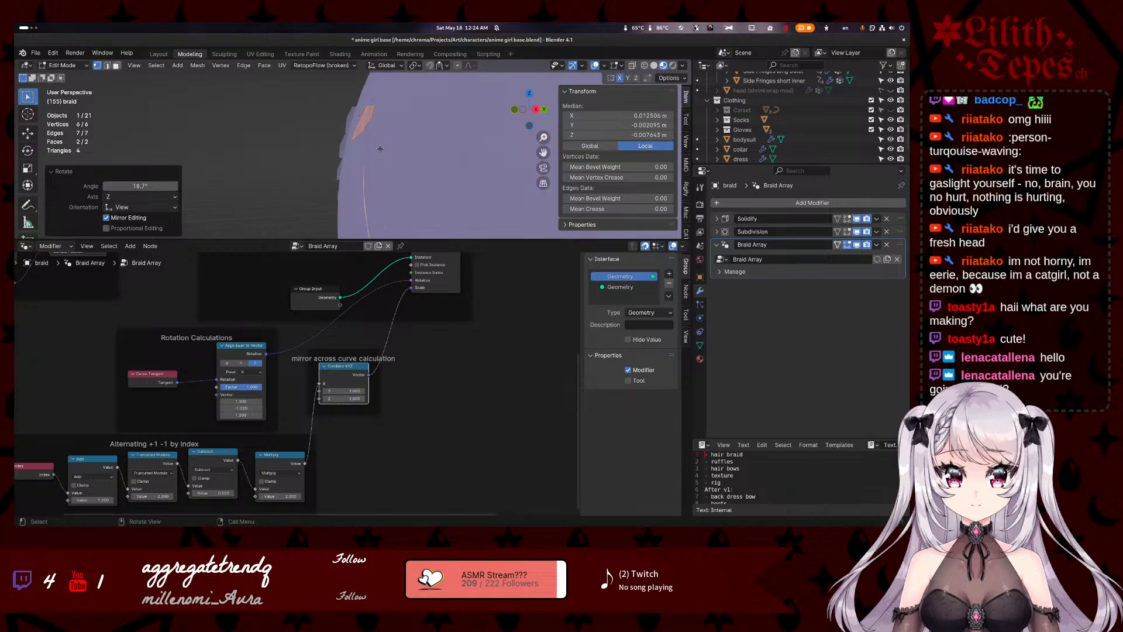
{"action": "key", "text": "g"}
{"action": "left_click", "coordinate": [377, 147]}
{"action": "middle_click_drag", "start_coordinate": [377, 148], "coordinate": [439, 163]}
{"action": "key", "text": "Tab"}
{"action": "middle_click_drag", "start_coordinate": [418, 160], "coordinate": [430, 169]}
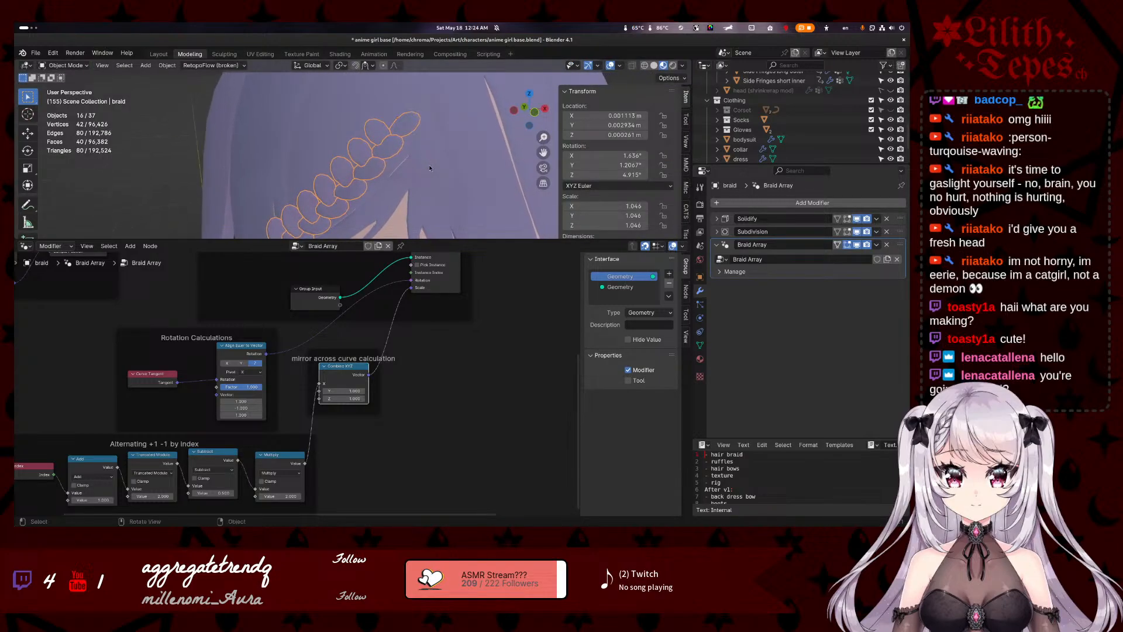
- Nudge the braid's base segment mesh twice from the front, checking the full braid in Object Mode in between
{"action": "key", "text": "Tab"}
{"action": "key", "text": "g"}
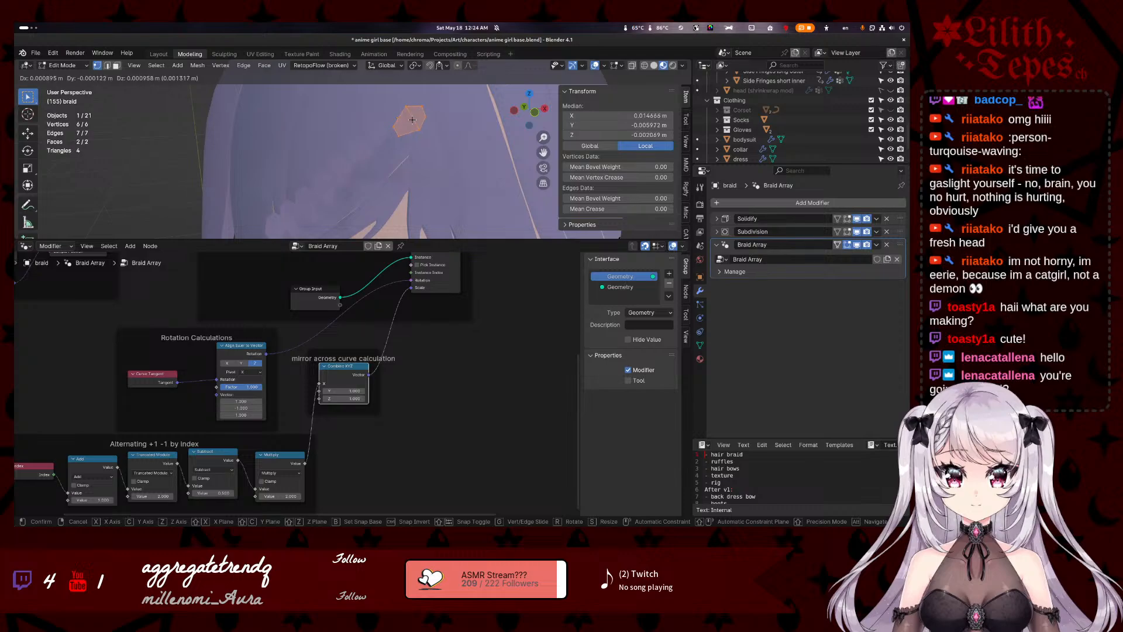
{"action": "left_click", "coordinate": [413, 118]}
{"action": "key", "text": "Tab"}
{"action": "key", "text": "Tab"}
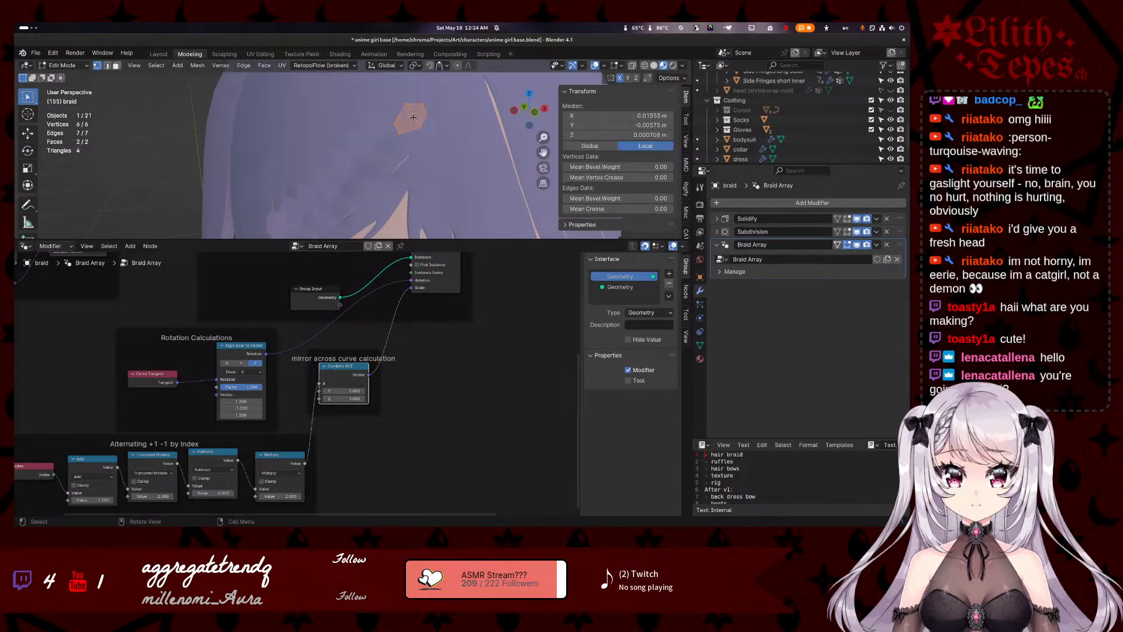
{"action": "key", "text": "g"}
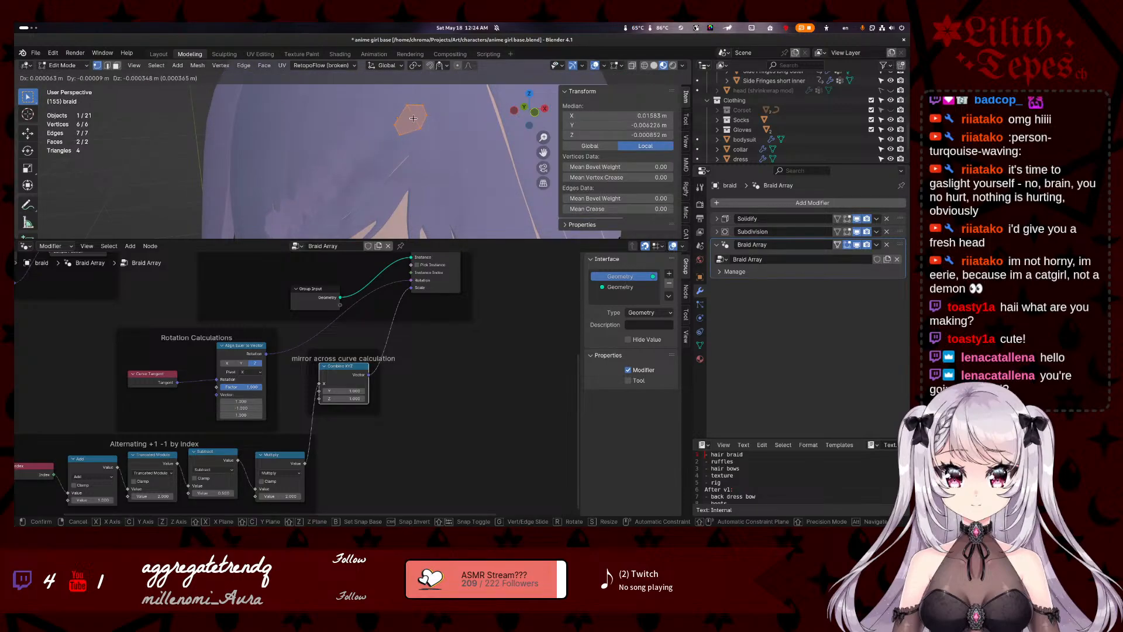
{"action": "left_click", "coordinate": [409, 115]}
- Rotate the base segment mesh by -23.9° about the view axis and shift it by a fraction of a millimetre
{"action": "key", "text": "r"}
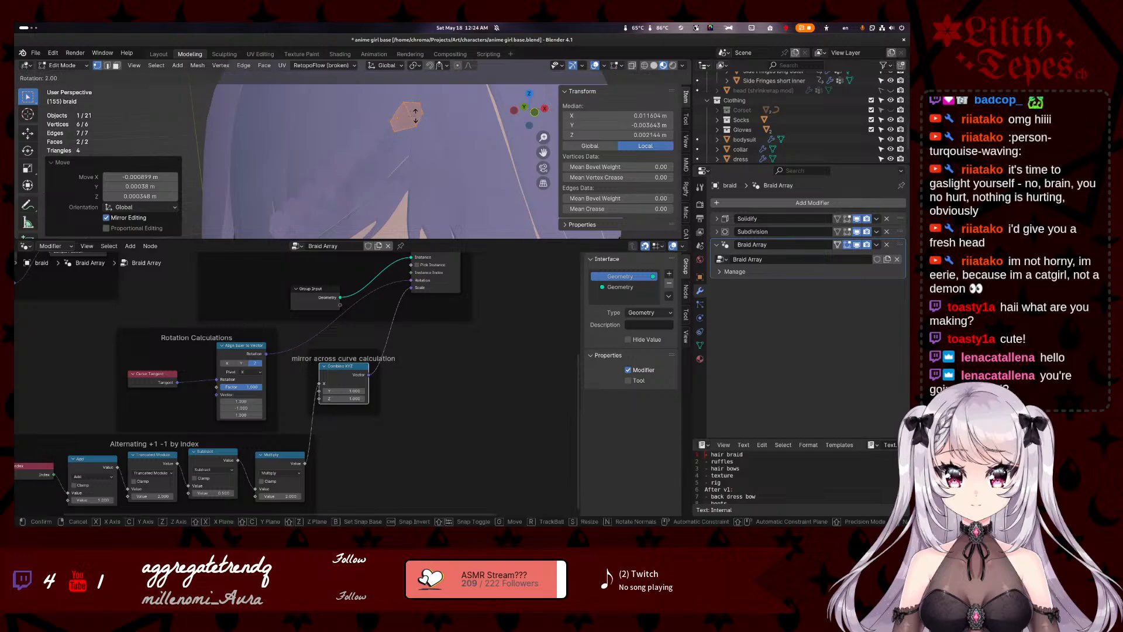
{"action": "left_click", "coordinate": [416, 112]}
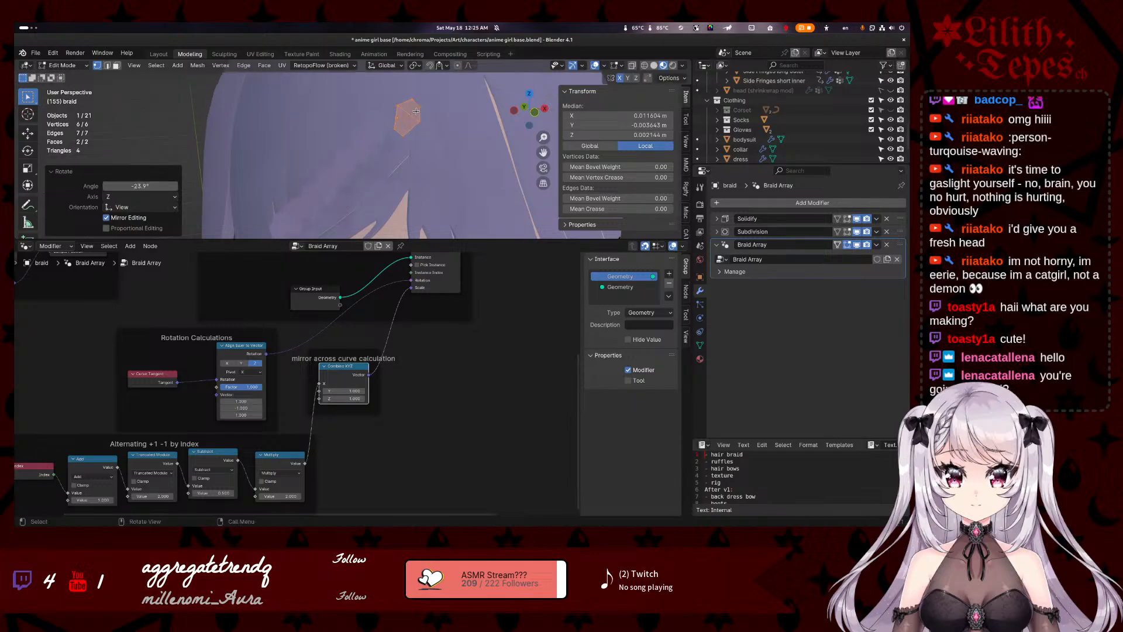
{"action": "key", "text": "g"}
{"action": "left_click", "coordinate": [415, 113]}
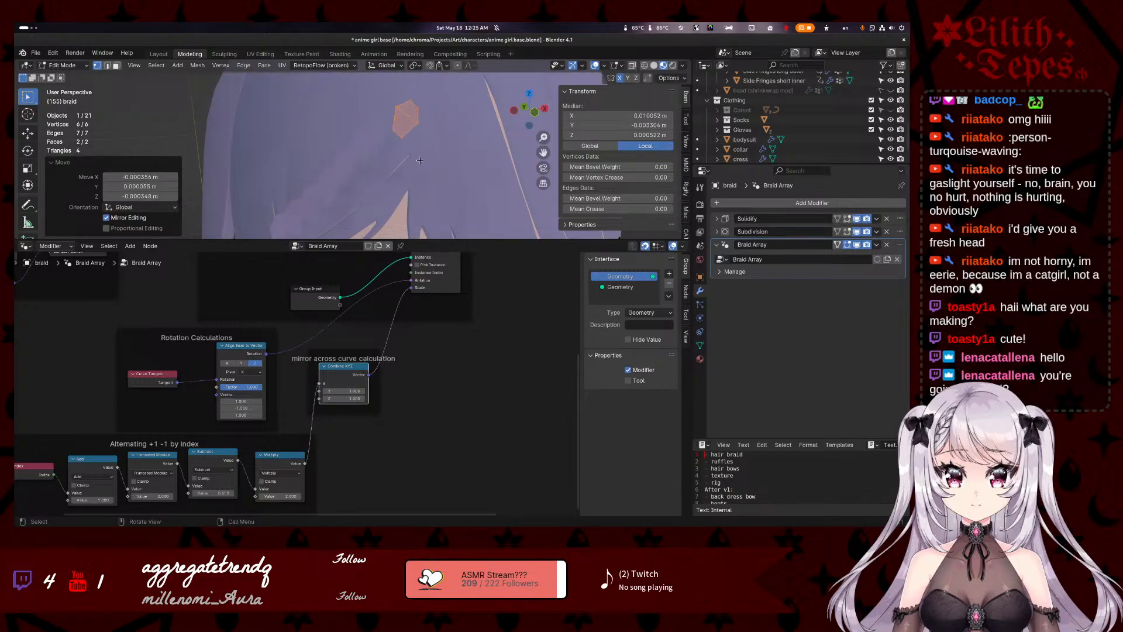
- Rotate the base segment mesh slightly from above the bangs and by -5.01° from the side, returning to Object Mode
{"action": "mouse_move", "coordinate": [420, 160]}
{"action": "middle_mouse_down"}
{"action": "mouse_move", "coordinate": [404, 96]}
{"action": "mouse_move", "coordinate": [448, 157]}
{"action": "mouse_move", "coordinate": [432, 170]}
{"action": "middle_mouse_up"}
{"action": "key", "text": "r"}
{"action": "left_click", "coordinate": [408, 101]}
{"action": "key", "text": "Tab"}
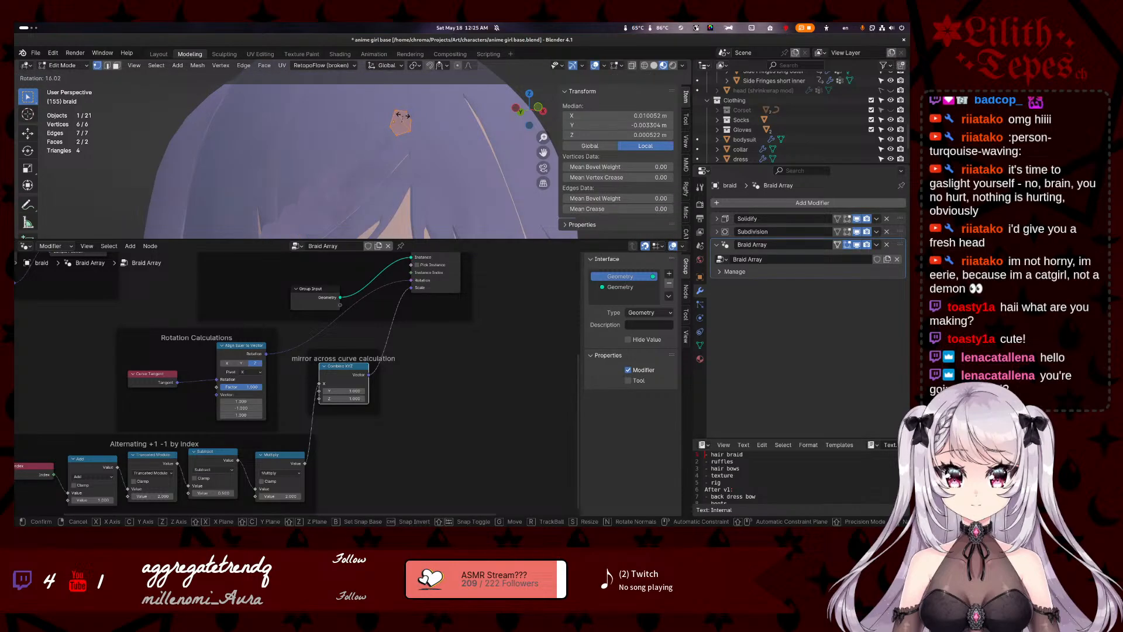
{"action": "middle_click_drag", "start_coordinate": [404, 143], "coordinate": [400, 195]}
{"action": "key", "text": "Tab"}
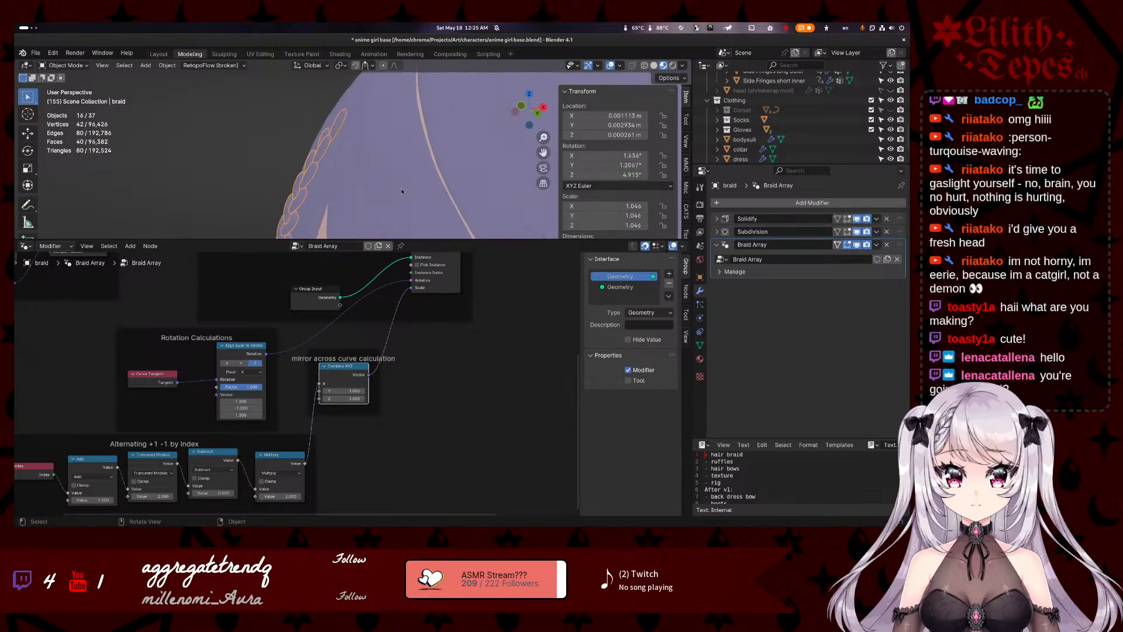
{"action": "key", "text": "r"}
{"action": "left_click", "coordinate": [402, 178]}
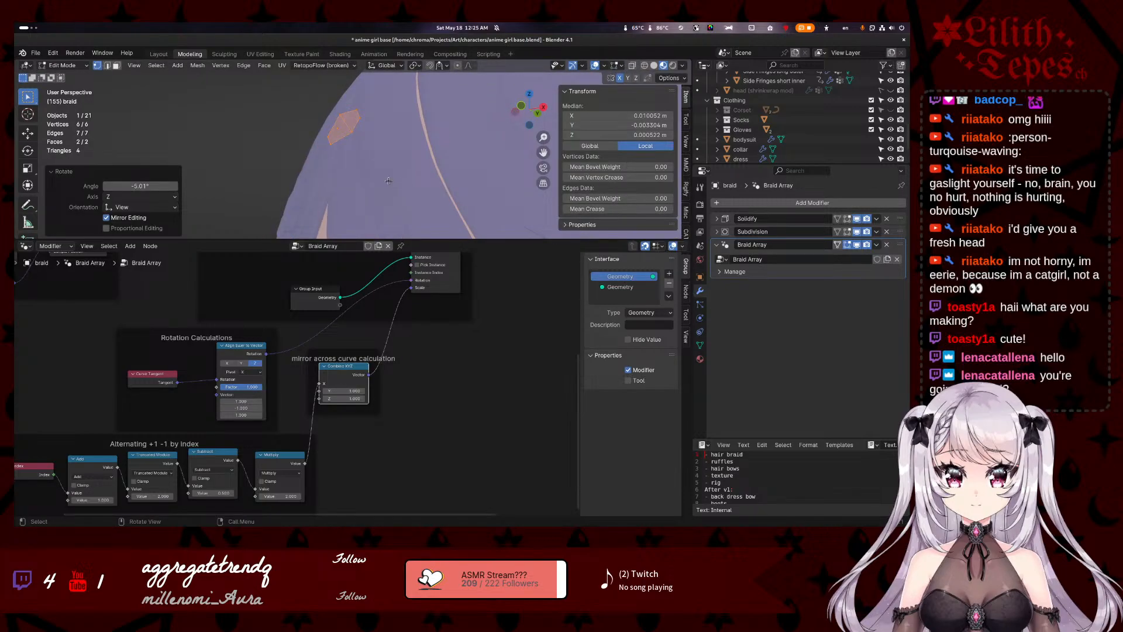
{"action": "middle_click_drag", "start_coordinate": [388, 181], "coordinate": [397, 111]}
{"action": "key", "text": "Tab"}
- Try a length of 0.017 m in the Resample Curve node and undo it
{"action": "scroll", "coordinate": [185, 300], "scroll_direction": "down", "scroll_amount": 2}
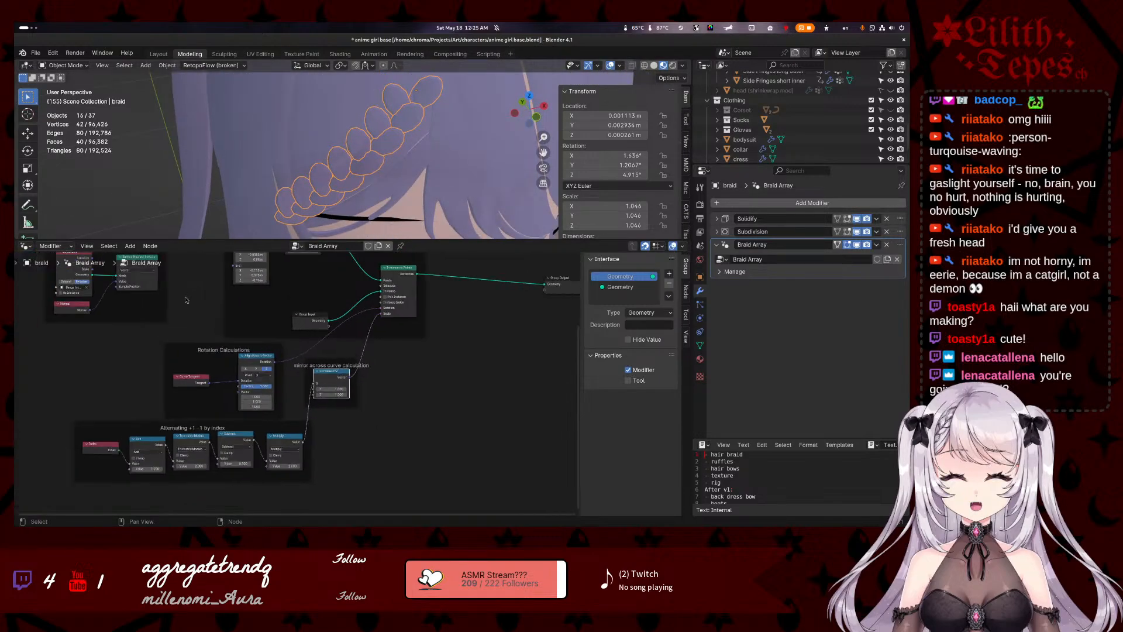
{"action": "scroll", "coordinate": [185, 300], "scroll_direction": "up", "scroll_amount": 4}
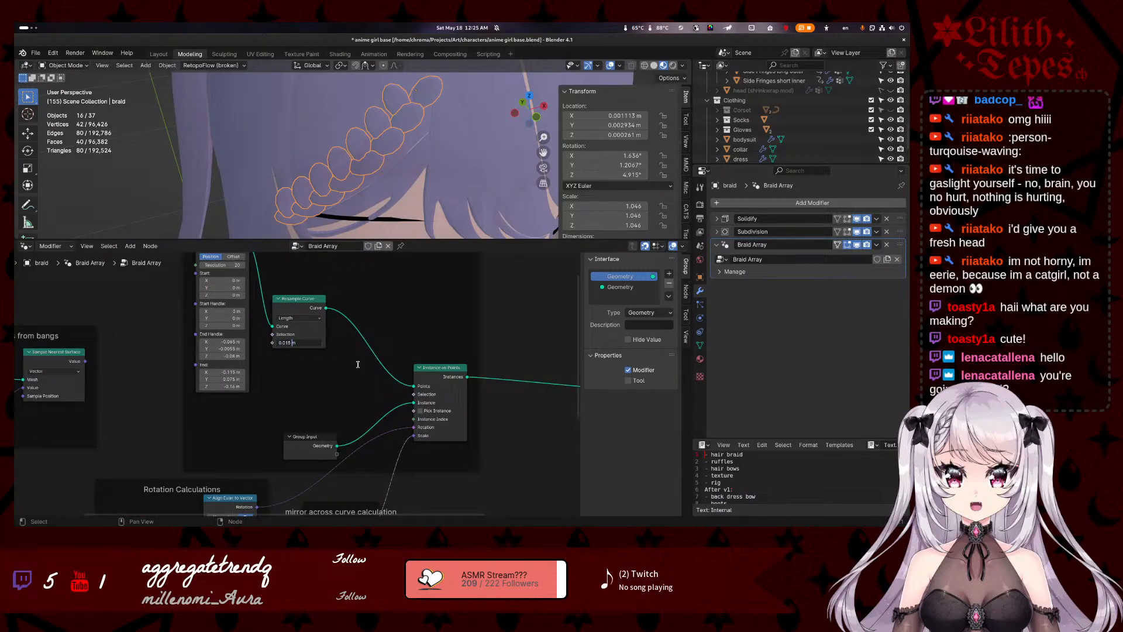
{"action": "type", "text": "7"}
{"action": "key", "text": "Return"}
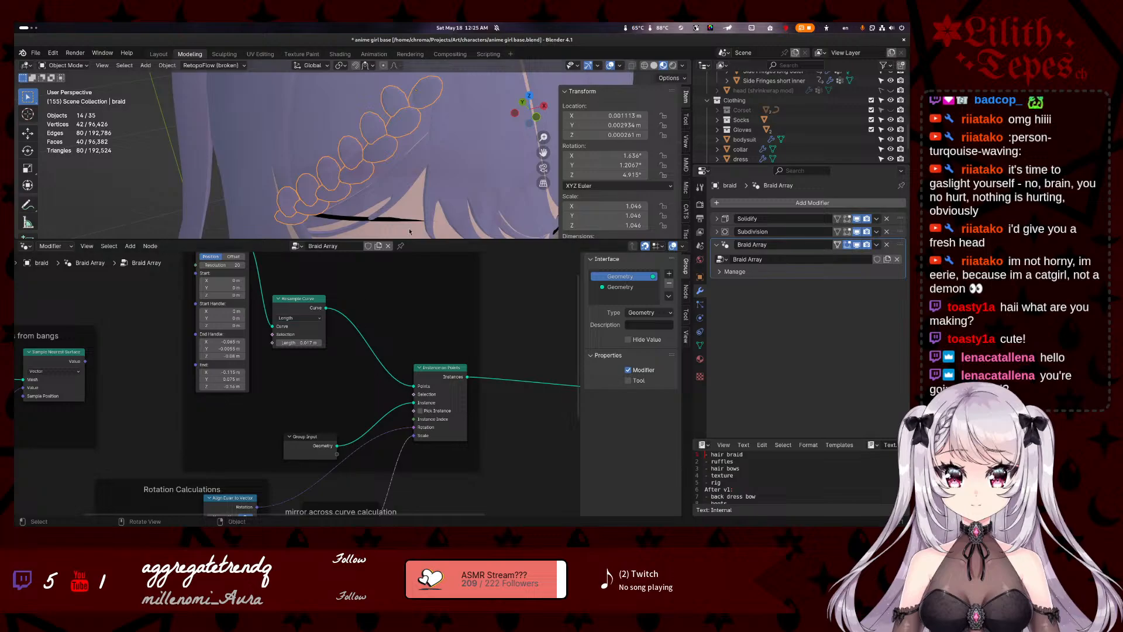
{"action": "middle_click_drag", "start_coordinate": [419, 196], "coordinate": [437, 144]}
{"action": "key", "text": "ctrl+z"}
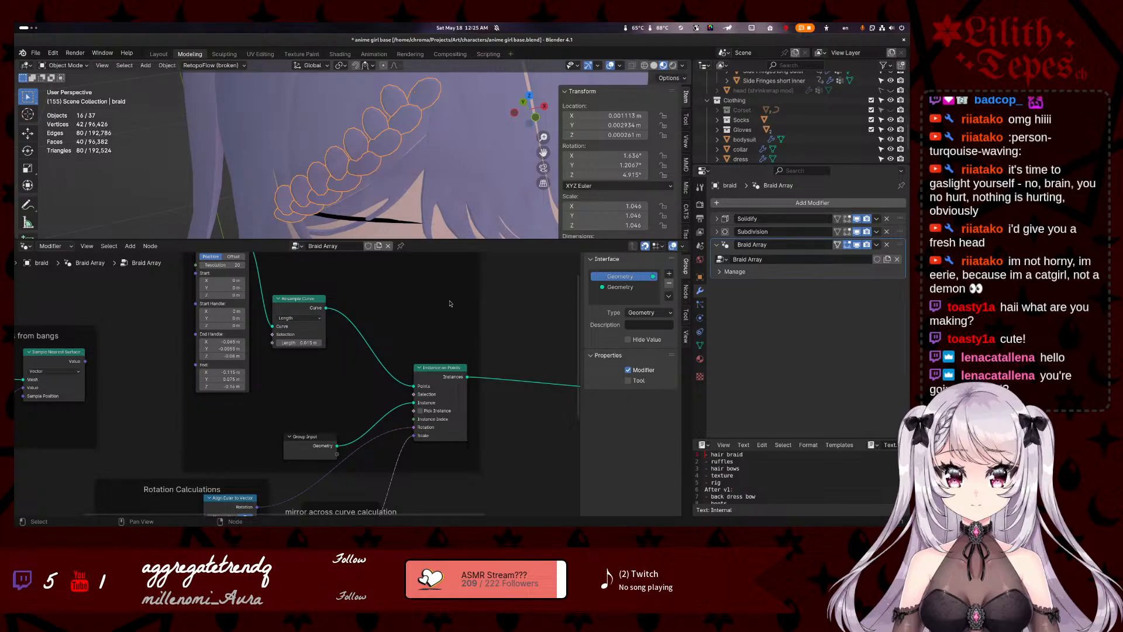
- Rotate the braid's base segment mesh in Edit Mode, shift it slightly downward and return to Object Mode
{"action": "scroll", "coordinate": [503, 339], "scroll_direction": "down", "scroll_amount": 4}
{"action": "mouse_move", "coordinate": [458, 453]}
{"action": "middle_mouse_down"}
{"action": "mouse_move", "coordinate": [468, 359]}
{"action": "mouse_move", "coordinate": [450, 446]}
{"action": "middle_mouse_up"}
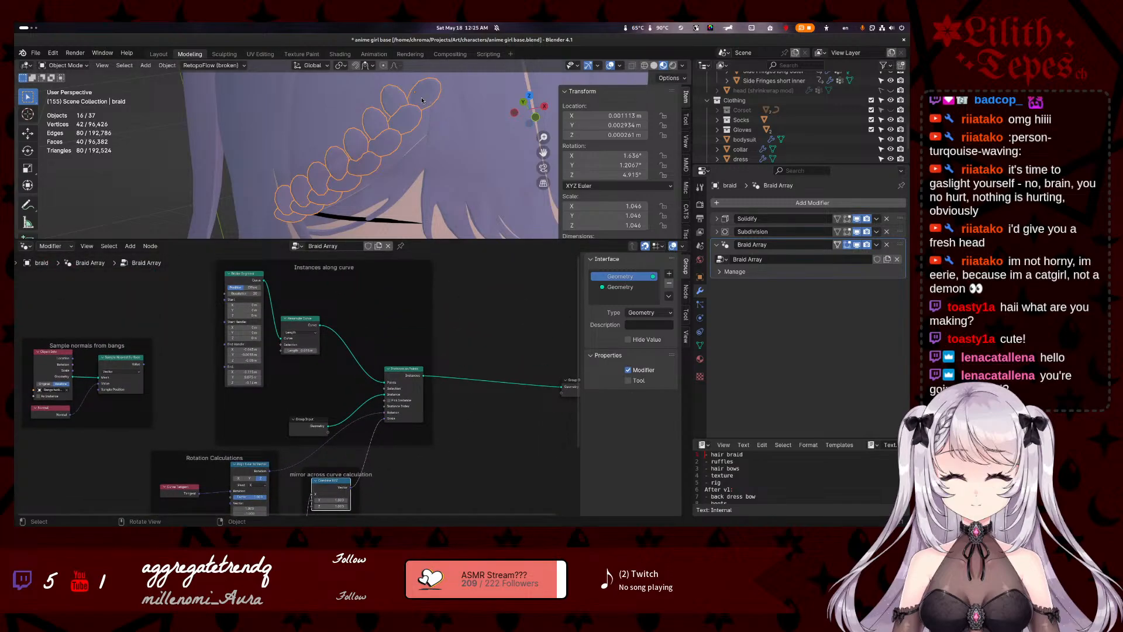
{"action": "key", "text": "Tab"}
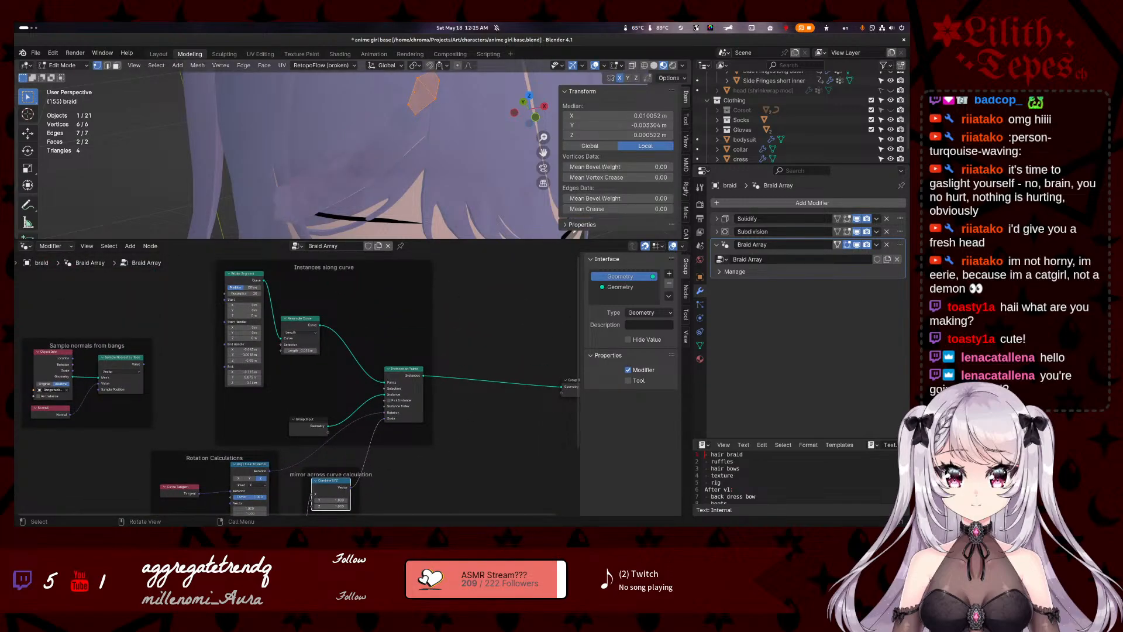
{"action": "key", "text": "r"}
{"action": "left_click", "coordinate": [447, 105]}
{"action": "key", "text": "g"}
{"action": "left_click", "coordinate": [449, 113]}
{"action": "key", "text": "Tab"}
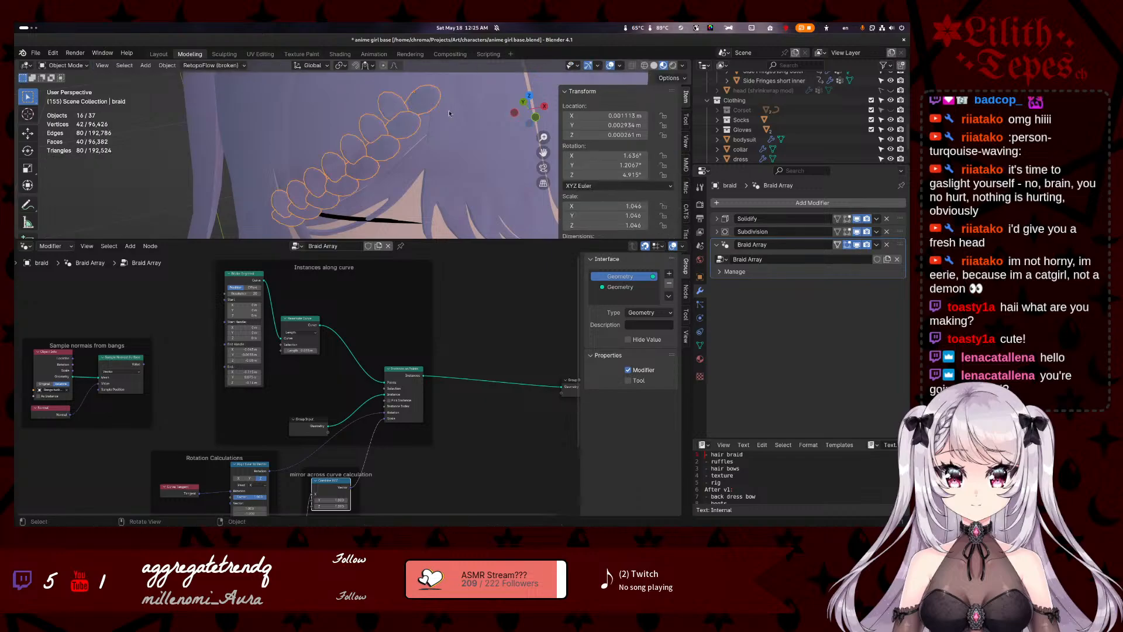
- Rotate the base segment mesh by about -21° about the view axis and save the file
{"action": "key", "text": "Tab"}
{"action": "key", "text": "r"}
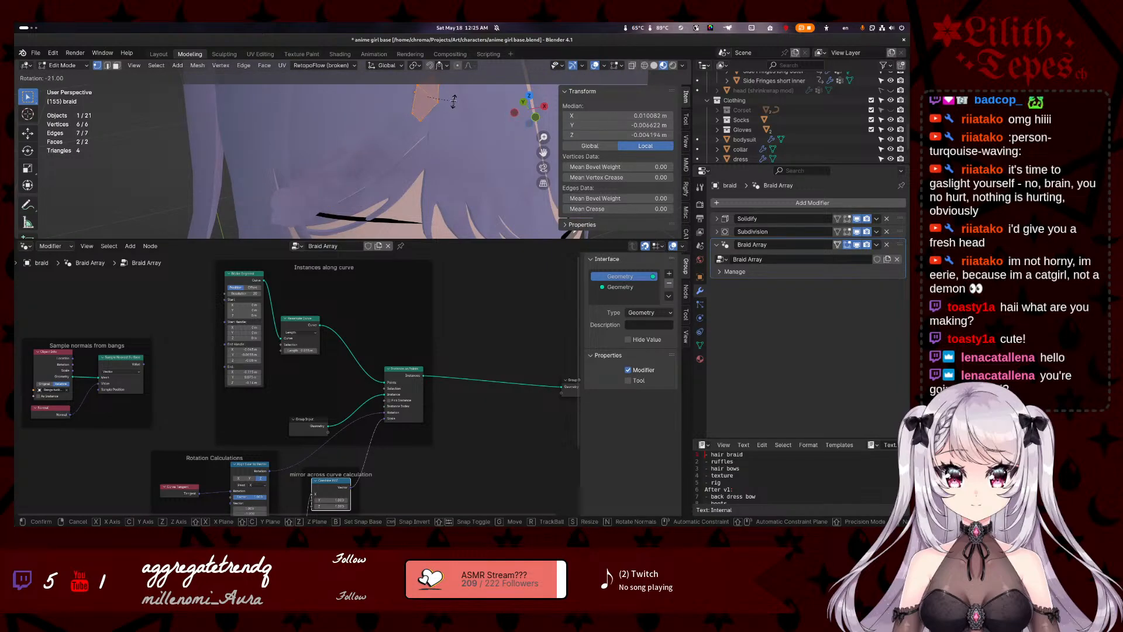
{"action": "left_click", "coordinate": [453, 101]}
{"action": "key", "text": "Tab"}
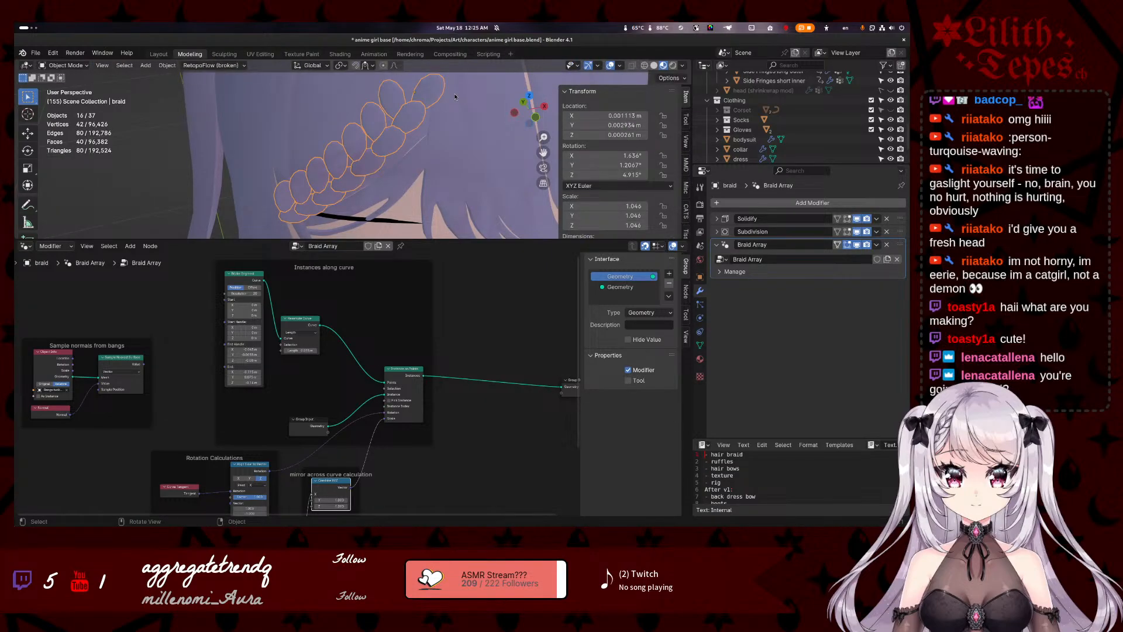
{"action": "middle_click_drag", "start_coordinate": [383, 155], "coordinate": [268, 182]}
{"action": "key", "text": "ctrl+s"}
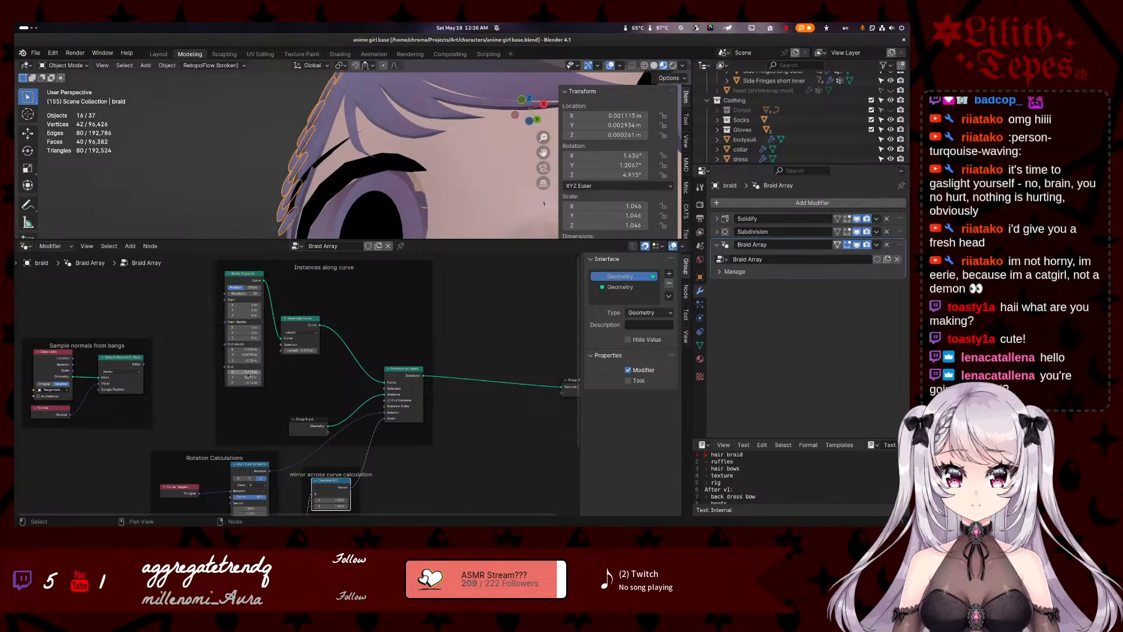
- Try Z components down to about -0.9 in the Align Euler to Vector node's vector
{"action": "middle_click_drag", "start_coordinate": [317, 407], "coordinate": [309, 339]}
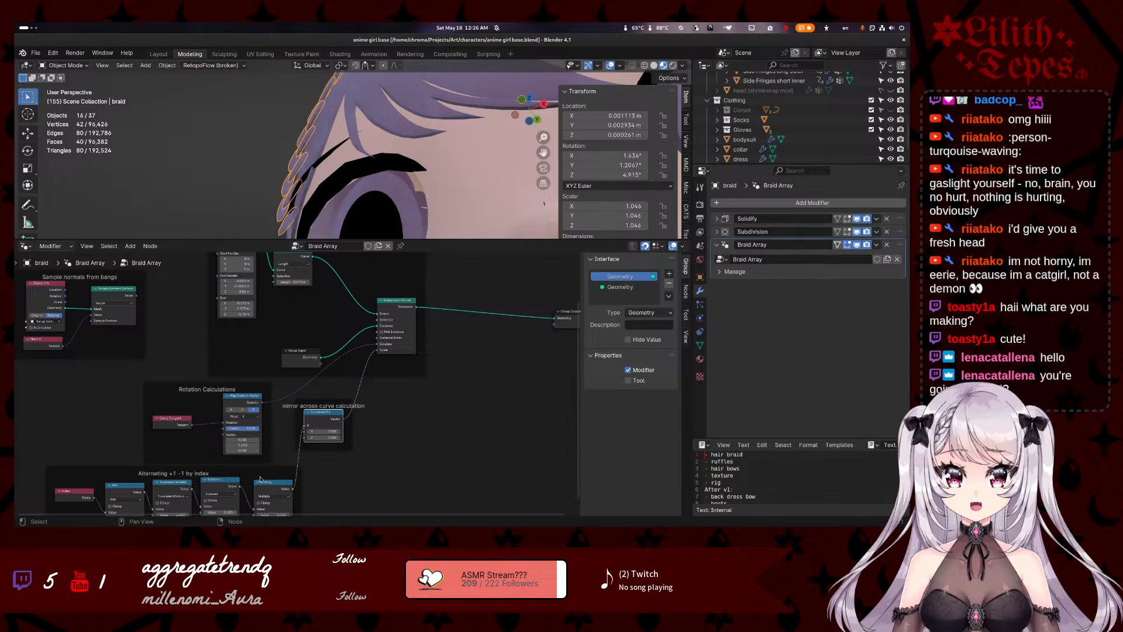
{"action": "scroll", "coordinate": [258, 457], "scroll_direction": "up", "scroll_amount": 4}
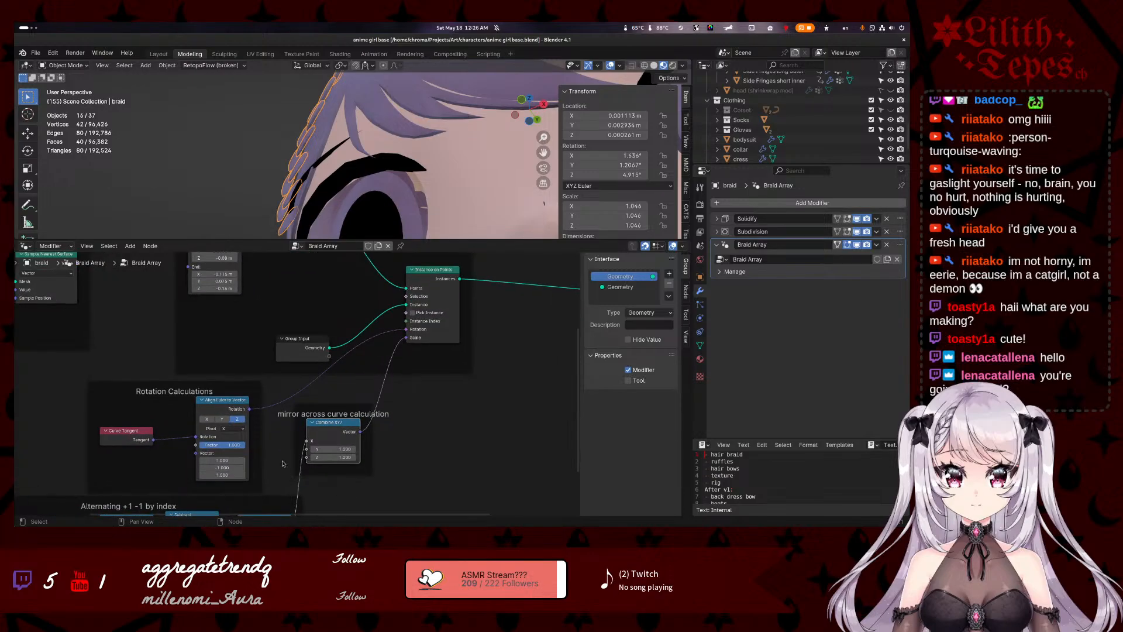
{"action": "middle_click_drag", "start_coordinate": [281, 461], "coordinate": [298, 424]}
{"action": "left_click_drag", "start_coordinate": [248, 402], "coordinate": [269, 402]}
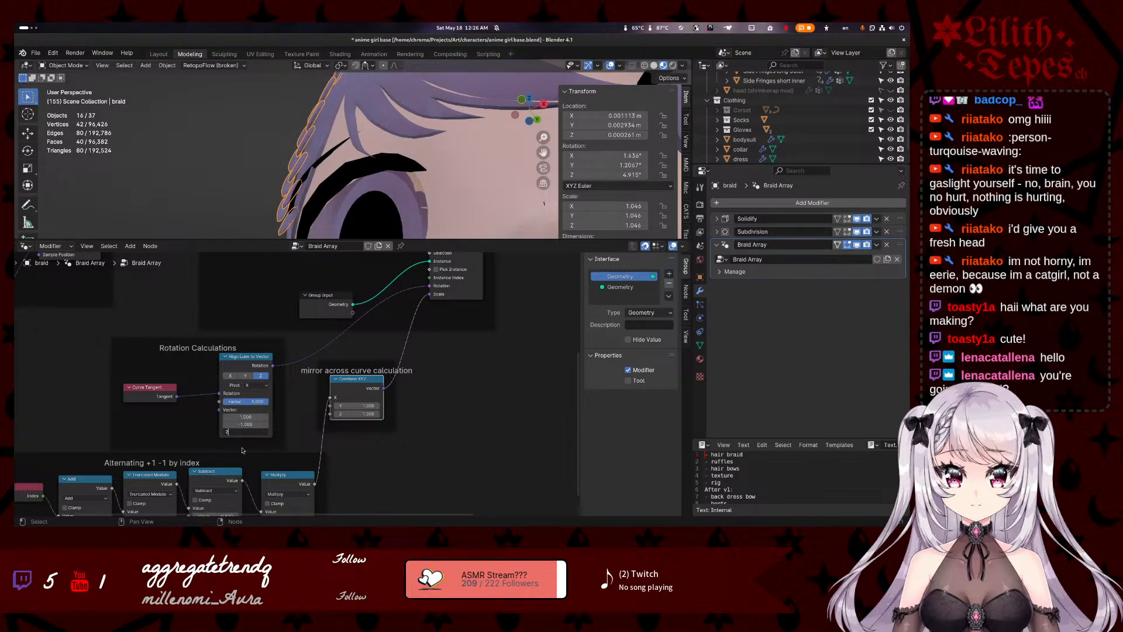
{"action": "key", "text": "Return"}
{"action": "left_click_drag", "start_coordinate": [246, 432], "coordinate": [279, 431]}
{"action": "left_click_drag", "start_coordinate": [246, 432], "coordinate": [211, 432]}
{"action": "middle_click_drag", "start_coordinate": [351, 158], "coordinate": [370, 186]}
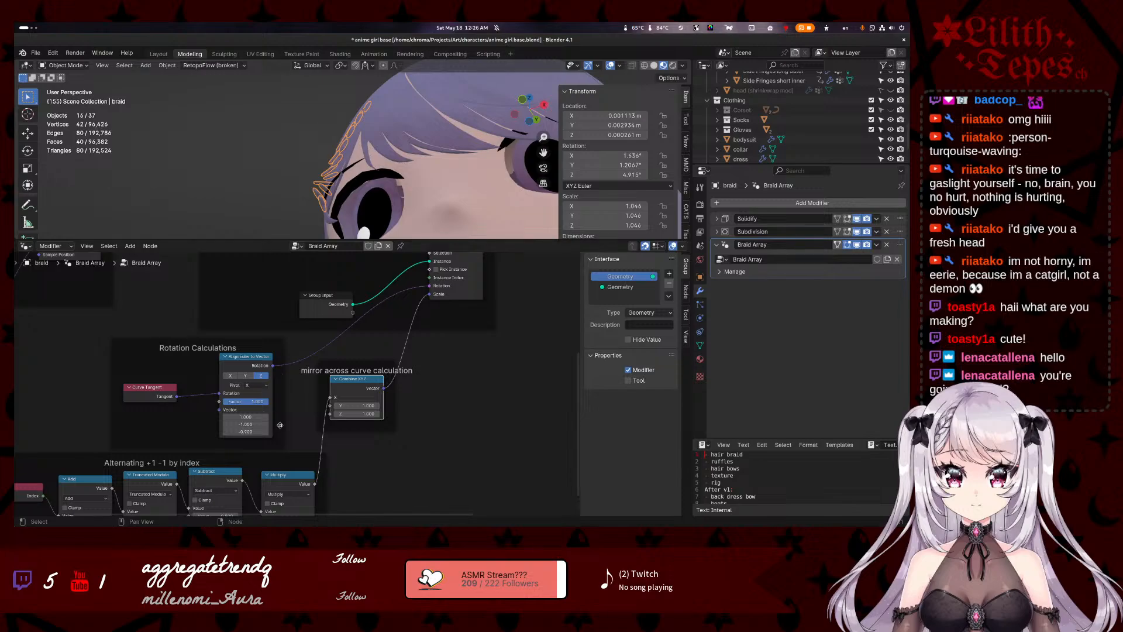
- Raise the Align Euler to Vector node's Z component to about 1.8 and bring it back to 0
{"action": "left_click_drag", "start_coordinate": [251, 432], "coordinate": [285, 432]}
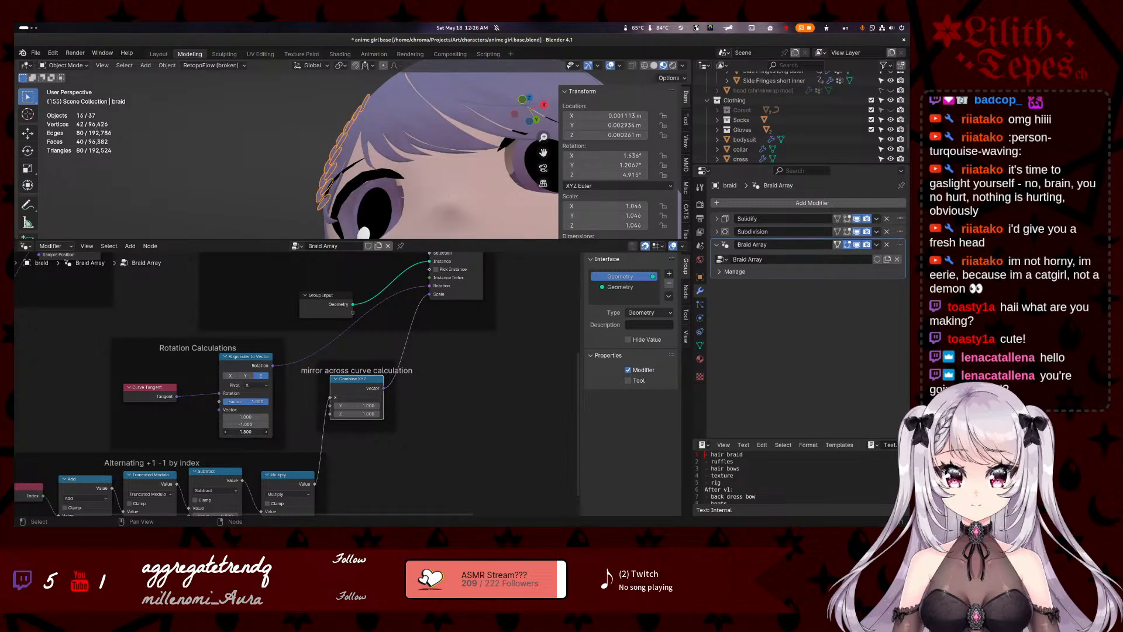
{"action": "left_click_drag", "start_coordinate": [584, 432], "coordinate": [313, 432]}
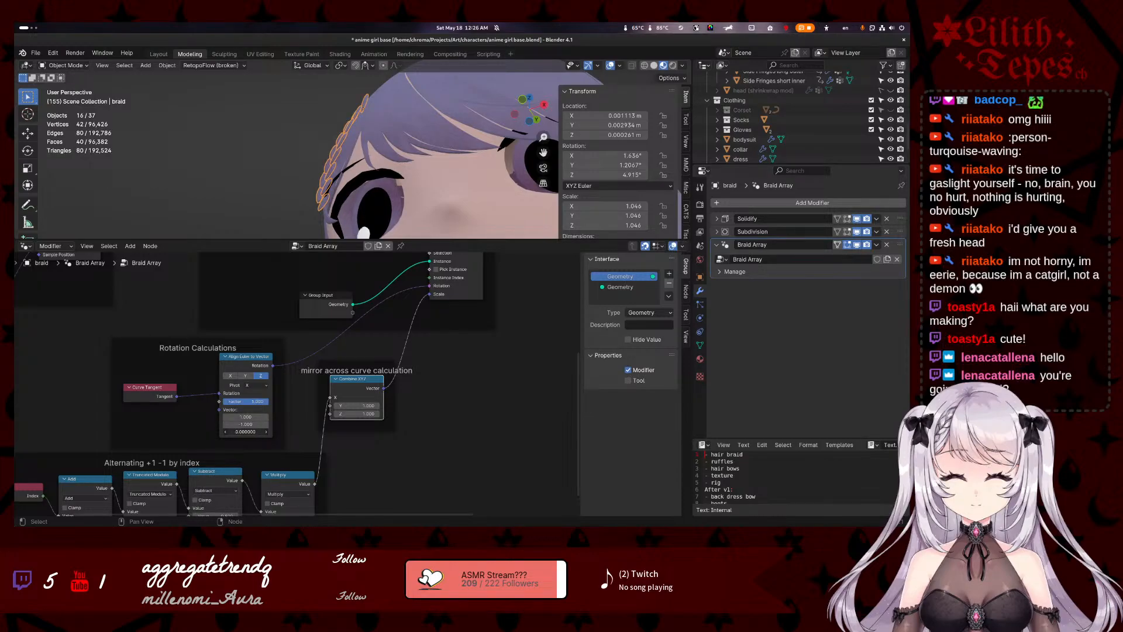
{"action": "middle_click_drag", "start_coordinate": [328, 157], "coordinate": [295, 158]}
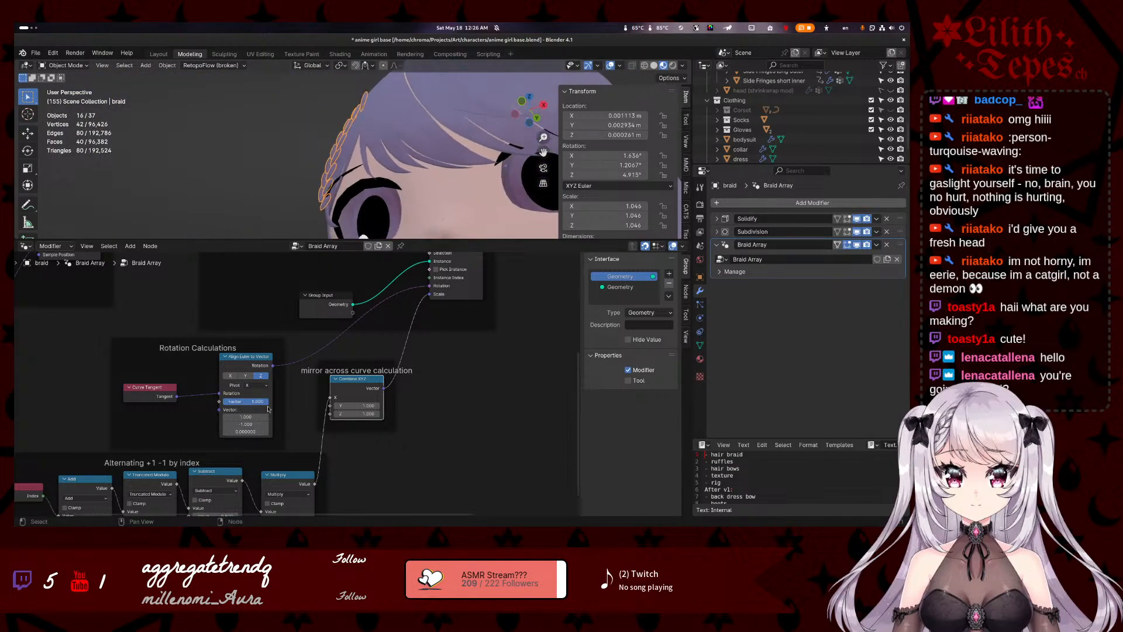
- Try a Y component of 0 in the Align Euler to Vector node's vector
{"action": "mouse_move", "coordinate": [246, 424]}
{"action": "left_mouse_down"}
{"action": "mouse_move", "coordinate": [229, 424]}
{"action": "mouse_move", "coordinate": [292, 424]}
{"action": "mouse_move", "coordinate": [234, 424]}
{"action": "mouse_move", "coordinate": [253, 424]}
{"action": "left_mouse_up"}
{"action": "left_click_drag", "start_coordinate": [249, 424], "coordinate": [247, 424]}
{"action": "type", "text": "0"}
{"action": "key", "text": "Return"}
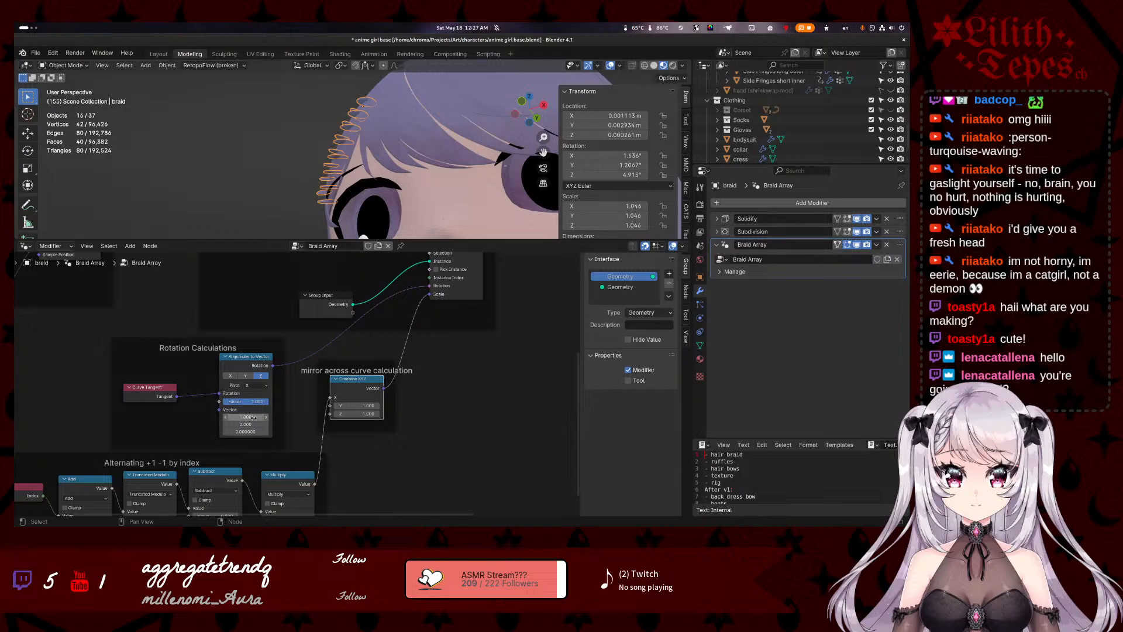
- Try a vector with Y component 1 and X component -1 in the Align Euler to Vector node
{"action": "left_click_drag", "start_coordinate": [253, 418], "coordinate": [248, 416]}
{"action": "type", "text": "1"}
{"action": "key", "text": "Return"}
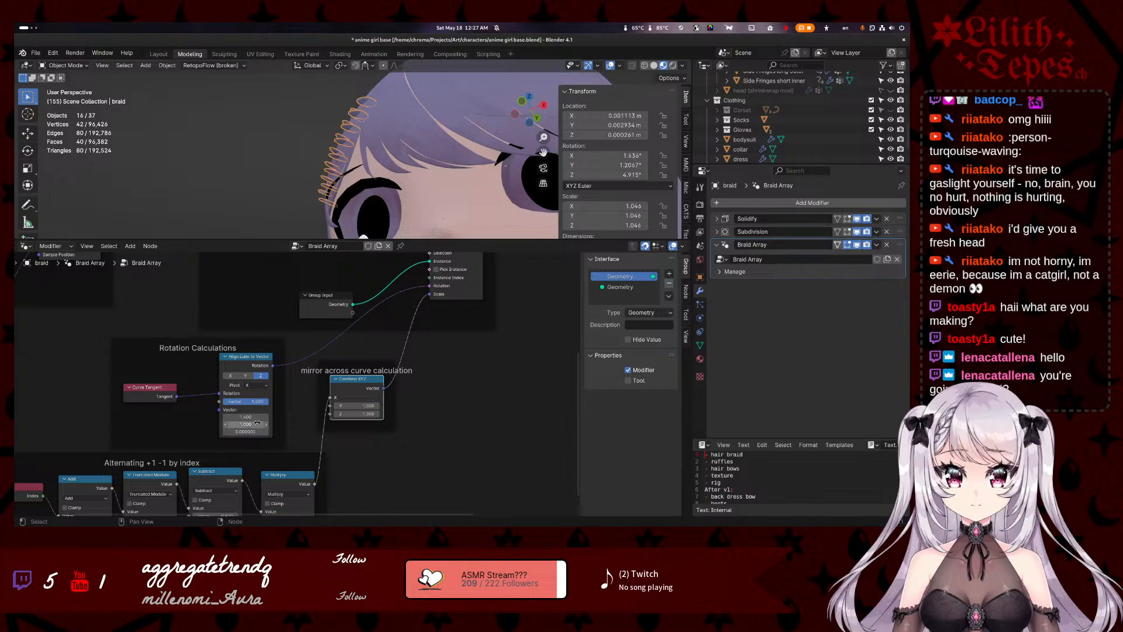
{"action": "left_click_drag", "start_coordinate": [256, 416], "coordinate": [265, 416]}
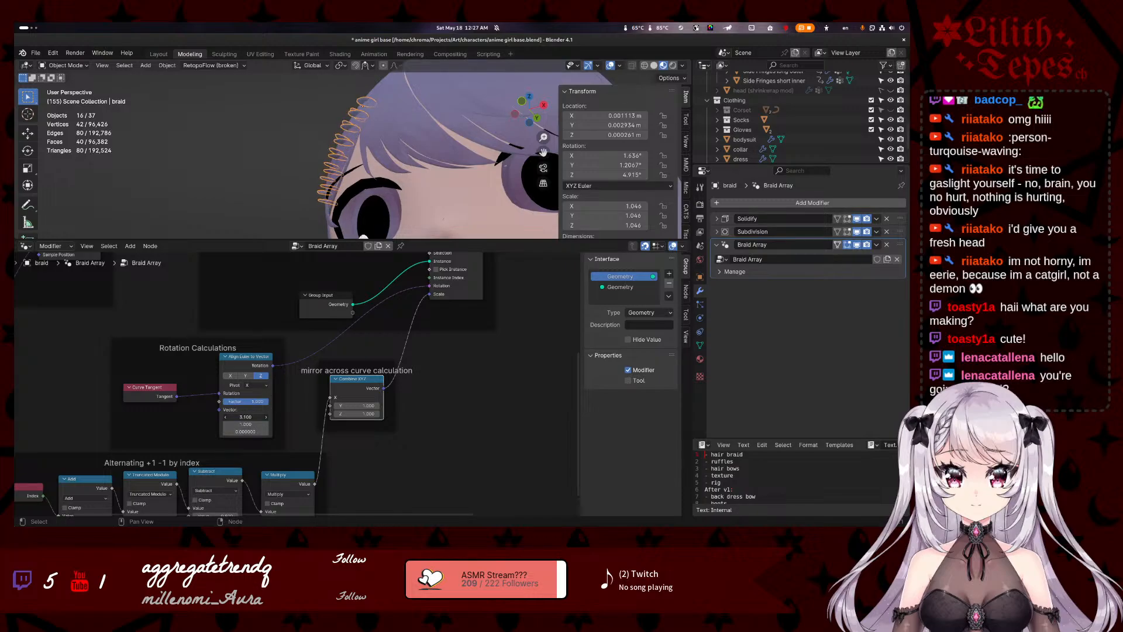
{"action": "left_click_drag", "start_coordinate": [353, 417], "coordinate": [251, 417]}
{"action": "middle_click_drag", "start_coordinate": [287, 150], "coordinate": [352, 190]}
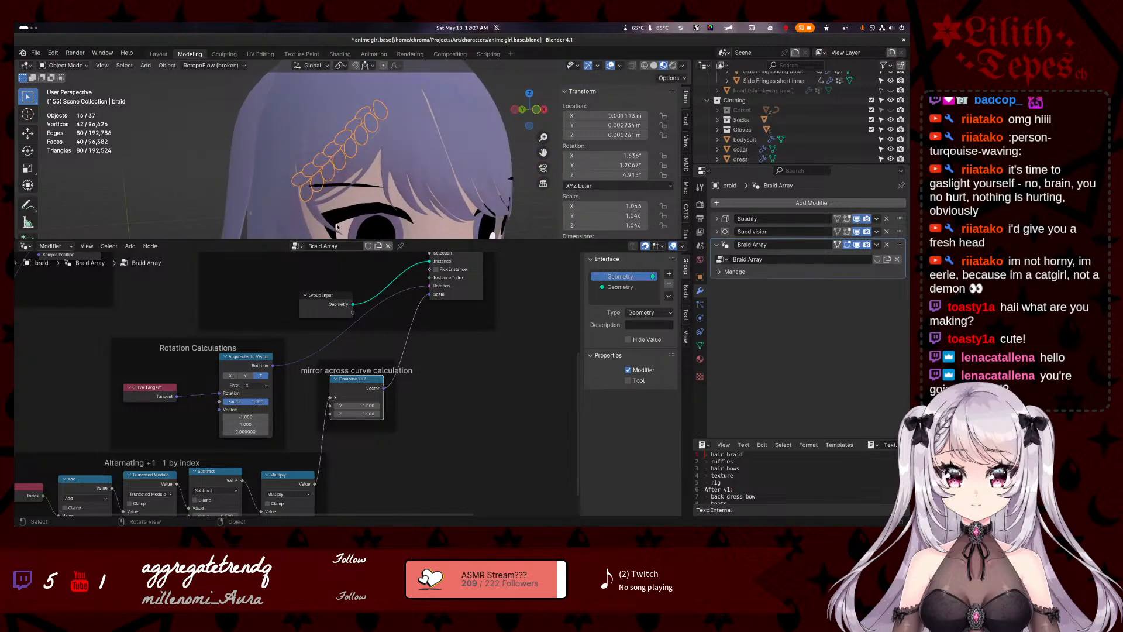
- Set the Align Euler to Vector node's vector to X 1 and Y -1
{"action": "left_click", "coordinate": [252, 424]}
{"action": "type", "text": "-"}
{"action": "key", "text": "Return"}
{"action": "left_click", "coordinate": [246, 417]}
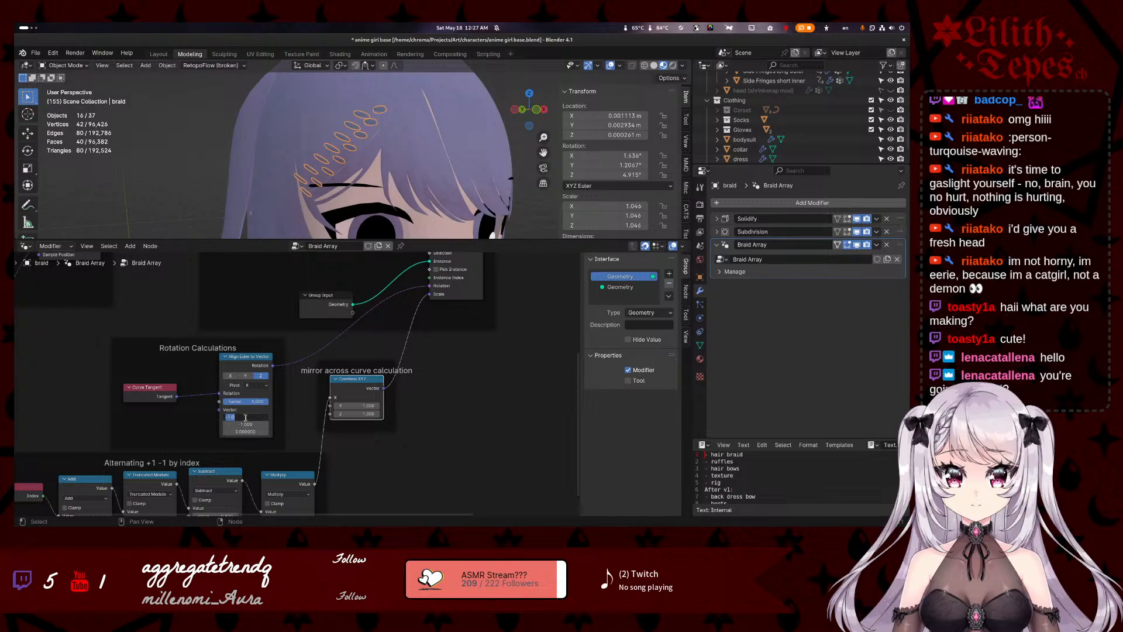
{"action": "key", "text": "Return"}
{"action": "mouse_move", "coordinate": [333, 143]}
{"action": "middle_mouse_down"}
{"action": "mouse_move", "coordinate": [433, 170]}
{"action": "mouse_move", "coordinate": [338, 153]}
{"action": "middle_mouse_up"}
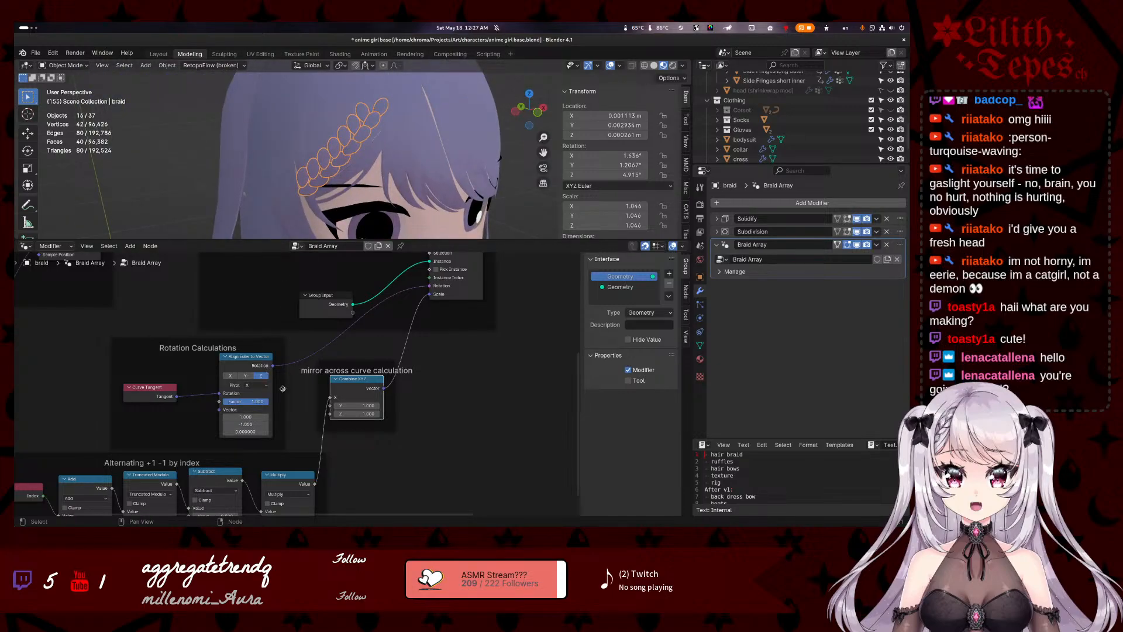
- Switch the Align Euler to Vector node's alignment axis to X and set its vector's Z component to 1
{"action": "middle_click_drag", "start_coordinate": [292, 403], "coordinate": [278, 423]}
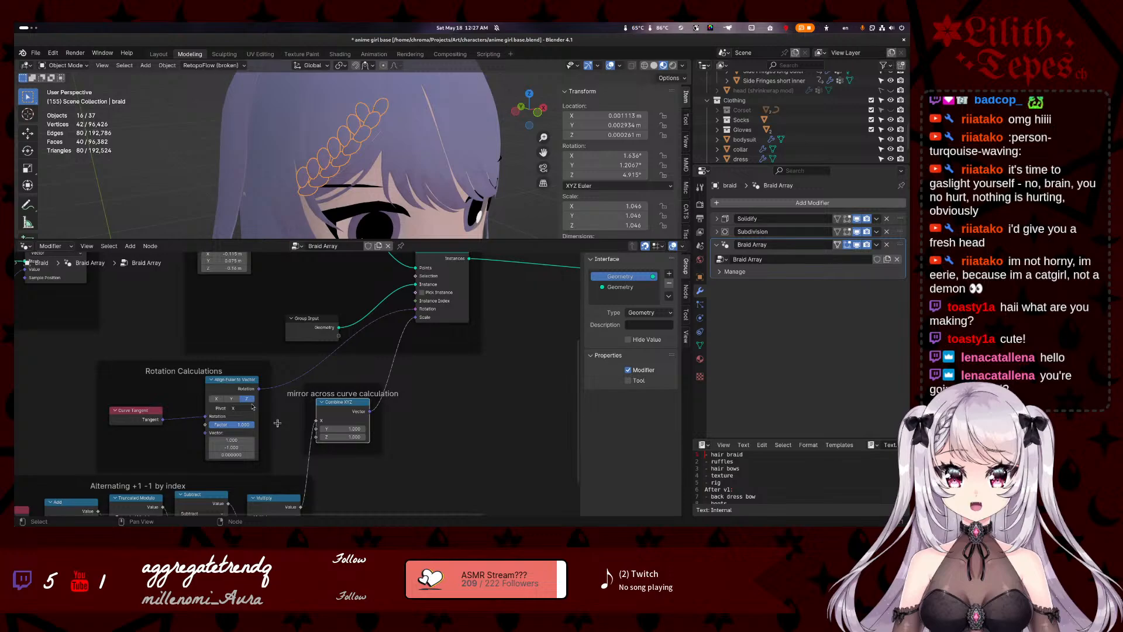
{"action": "left_click", "coordinate": [231, 399]}
{"action": "left_click", "coordinate": [214, 399]}
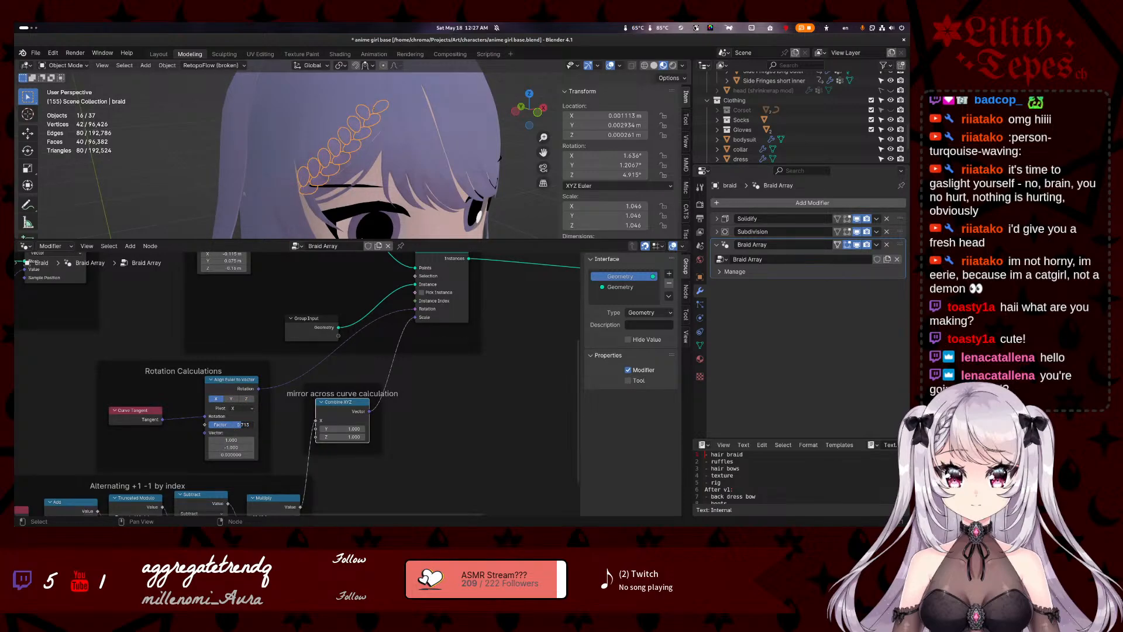
{"action": "left_click_drag", "start_coordinate": [239, 425], "coordinate": [238, 447]}
{"action": "left_click_drag", "start_coordinate": [231, 454], "coordinate": [237, 455]}
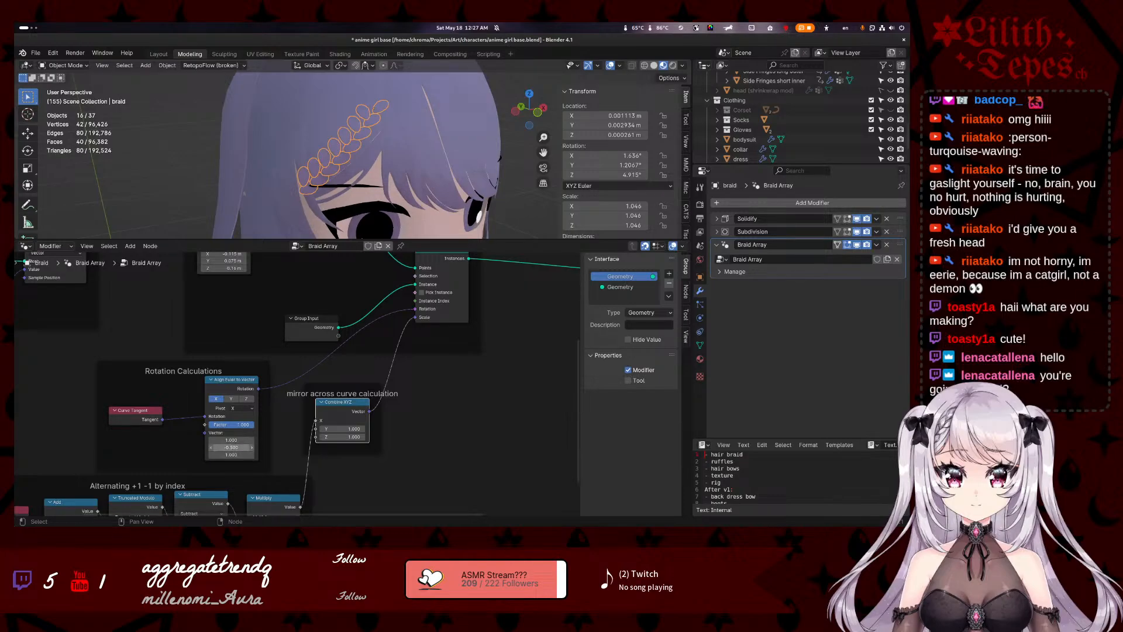
- Adjust the vector values of the Align Euler to Vector node in the Rotation Calculations frame to reorient the braid segments
{"action": "left_click", "coordinate": [241, 408]}
{"action": "left_click", "coordinate": [240, 409]}
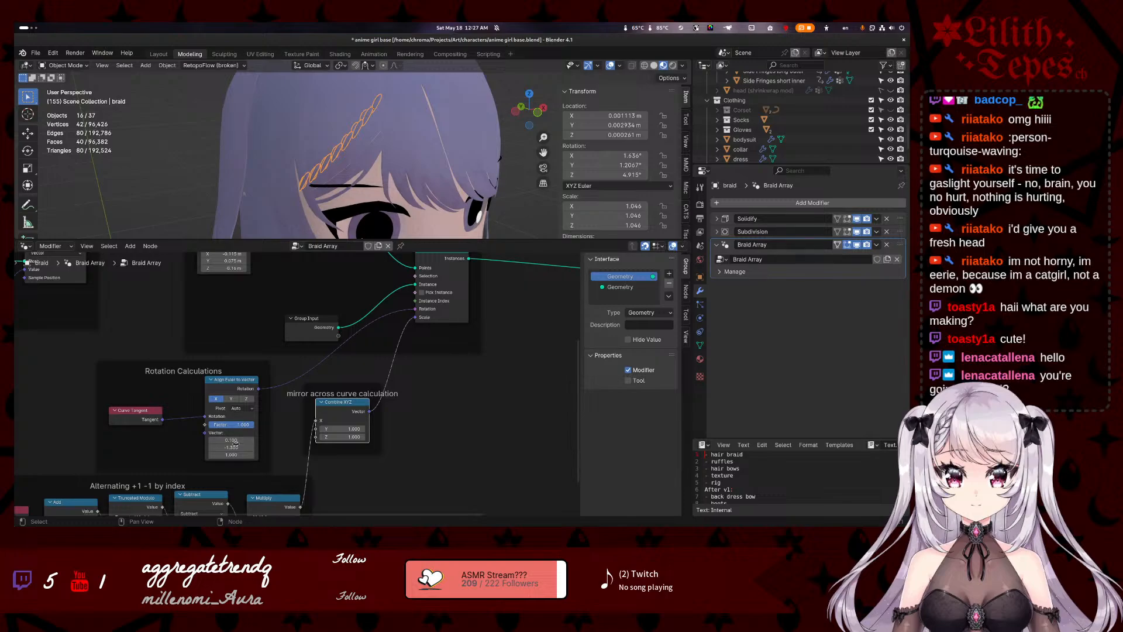
{"action": "mouse_move", "coordinate": [232, 441]}
{"action": "left_mouse_down"}
{"action": "mouse_move", "coordinate": [246, 441]}
{"action": "mouse_move", "coordinate": [215, 454]}
{"action": "mouse_move", "coordinate": [234, 440]}
{"action": "left_mouse_up"}
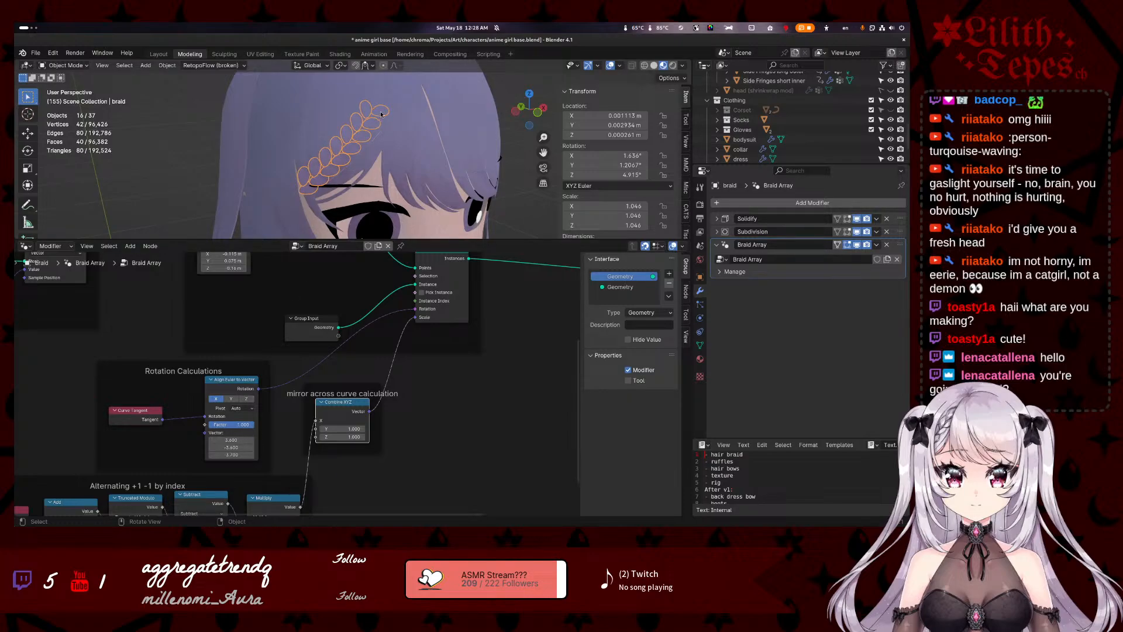
- Move the whole base segment mesh of the braid by about 0.0009 m in Edit Mode
{"action": "key", "text": "Tab"}
{"action": "key", "text": "g"}
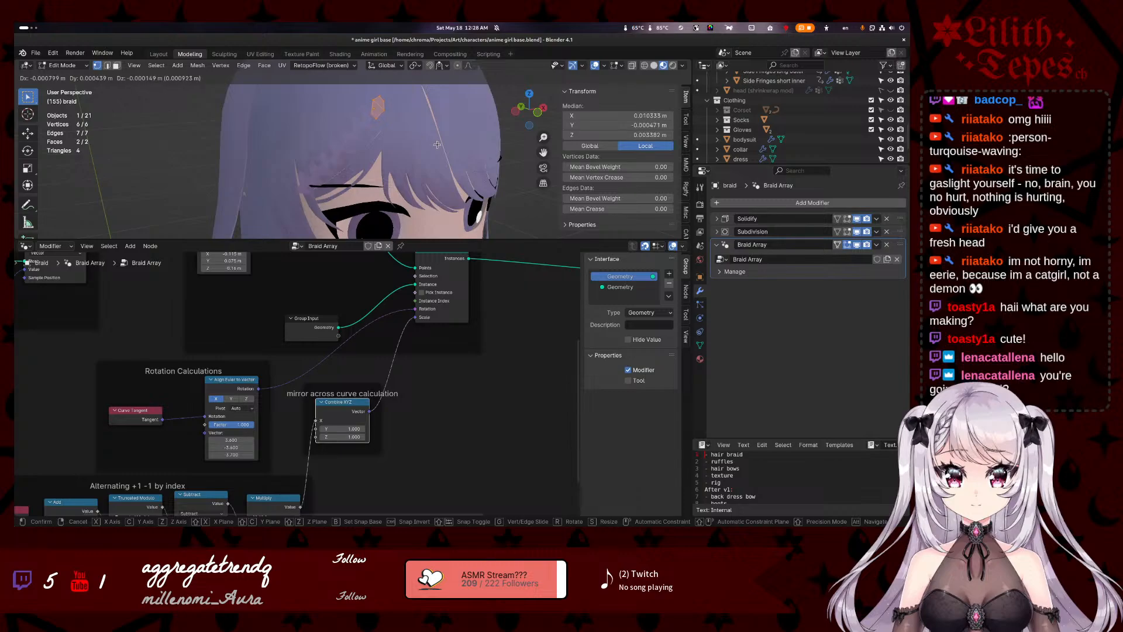
{"action": "left_click", "coordinate": [437, 144]}
{"action": "key", "text": "Tab"}
- Rotate the braid's base segment mesh once as seen from below the face and once as seen from the side of the head
{"action": "middle_click_drag", "start_coordinate": [410, 122], "coordinate": [398, 191]}
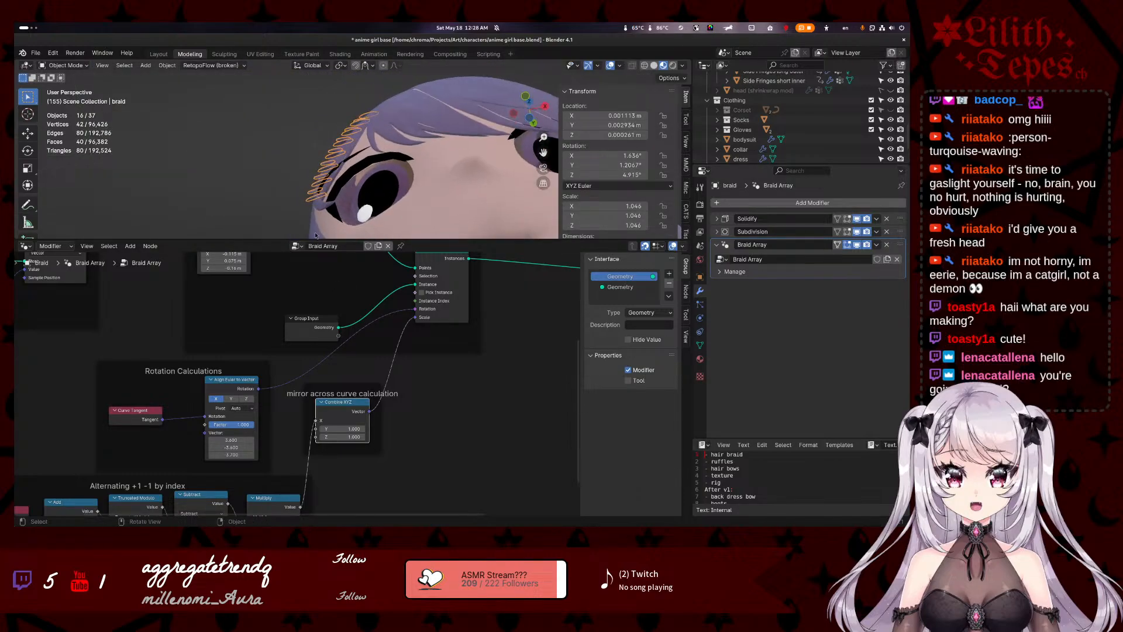
{"action": "key", "text": "Tab"}
{"action": "key", "text": "r"}
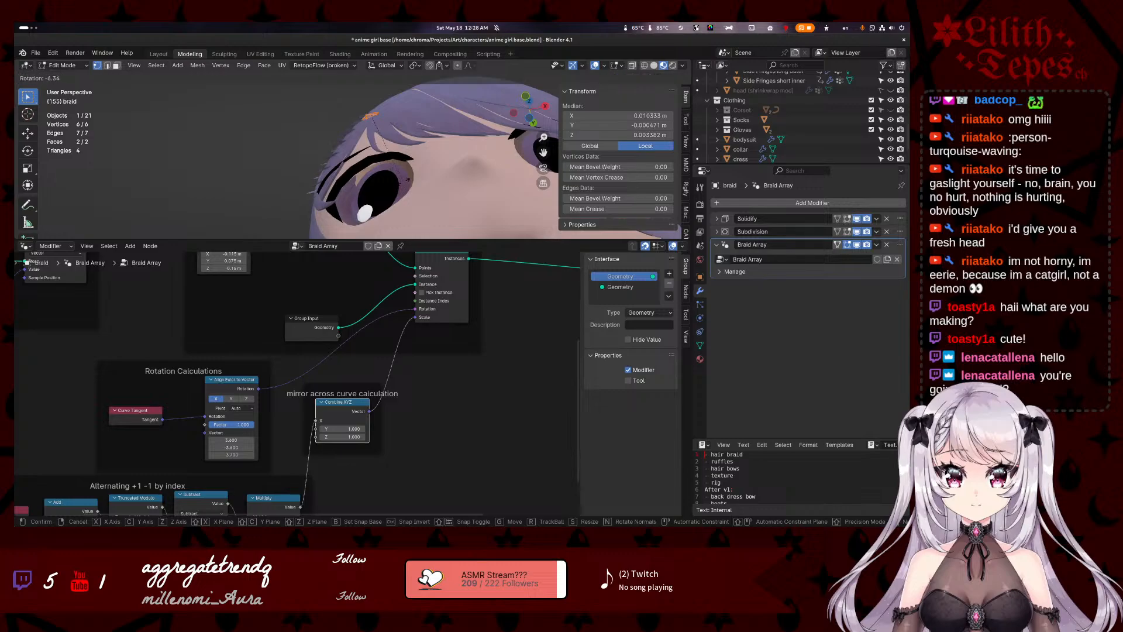
{"action": "left_click", "coordinate": [413, 152]}
{"action": "key", "text": "Tab"}
{"action": "middle_click_drag", "start_coordinate": [413, 151], "coordinate": [354, 170]}
{"action": "key", "text": "Tab"}
{"action": "key", "text": "r"}
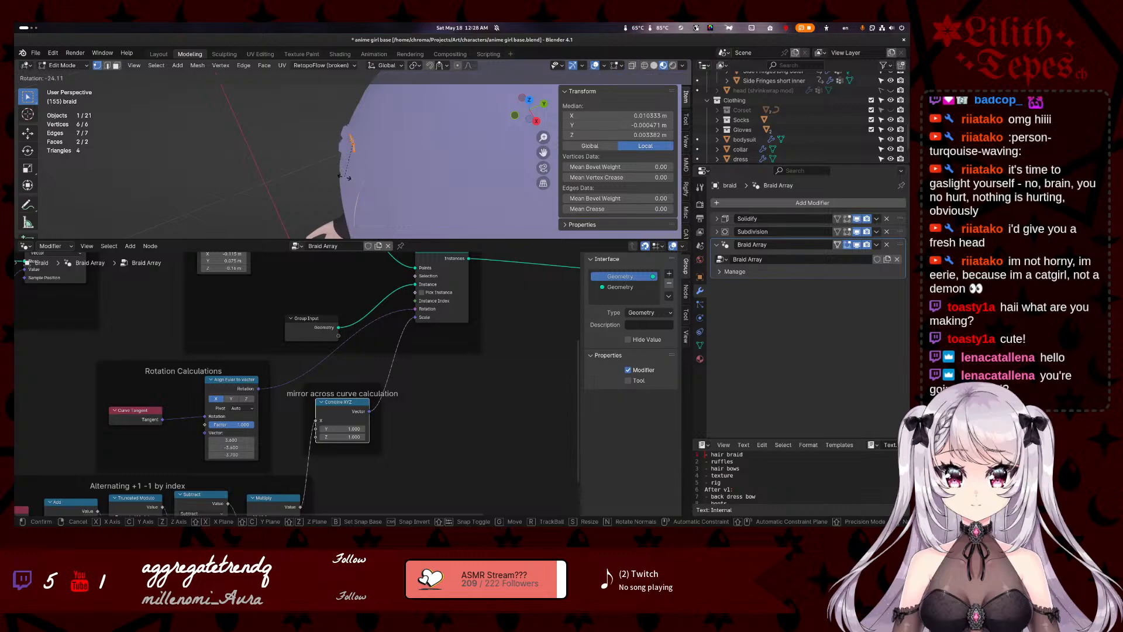
{"action": "left_click", "coordinate": [354, 176]}
{"action": "key", "text": "Tab"}
- Rotate the braid's base segment mesh twice as seen from the front, checking the resulting braid between turns
{"action": "middle_click_drag", "start_coordinate": [354, 175], "coordinate": [415, 120]}
{"action": "key", "text": "Tab"}
{"action": "key", "text": "r"}
{"action": "left_click", "coordinate": [456, 139]}
{"action": "key", "text": "Tab"}
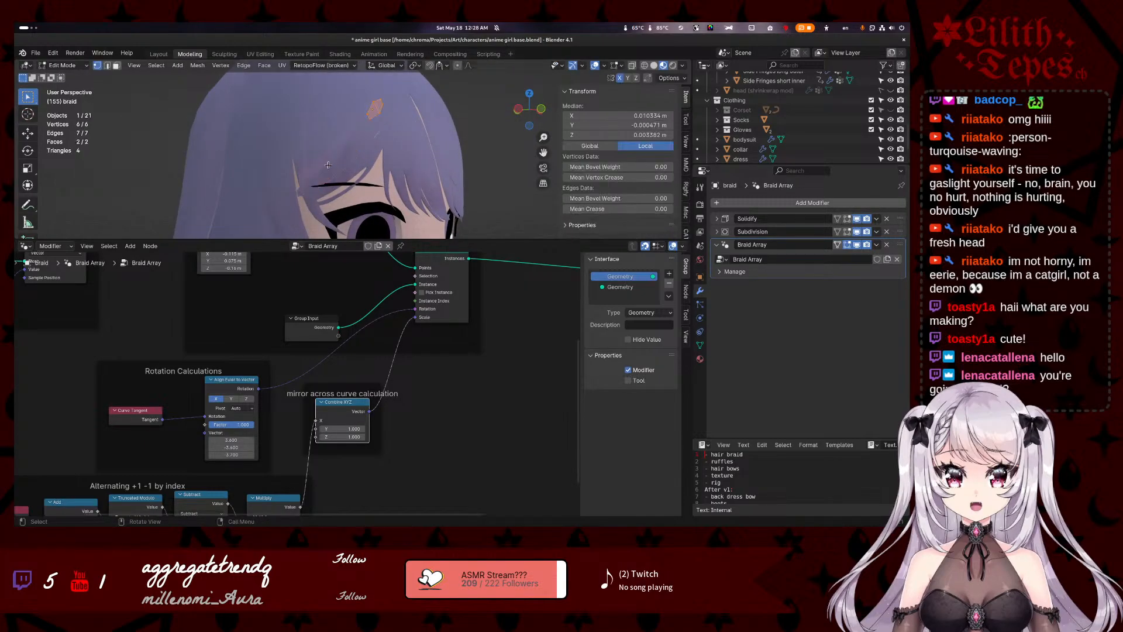
{"action": "middle_click_drag", "start_coordinate": [369, 165], "coordinate": [356, 188]}
{"action": "key", "text": "Tab"}
{"action": "key", "text": "r"}
{"action": "left_click", "coordinate": [386, 119]}
{"action": "key", "text": "Tab"}
- Rotate the base segment mesh further in Edit Mode, still viewed from the front
{"action": "key", "text": "r"}
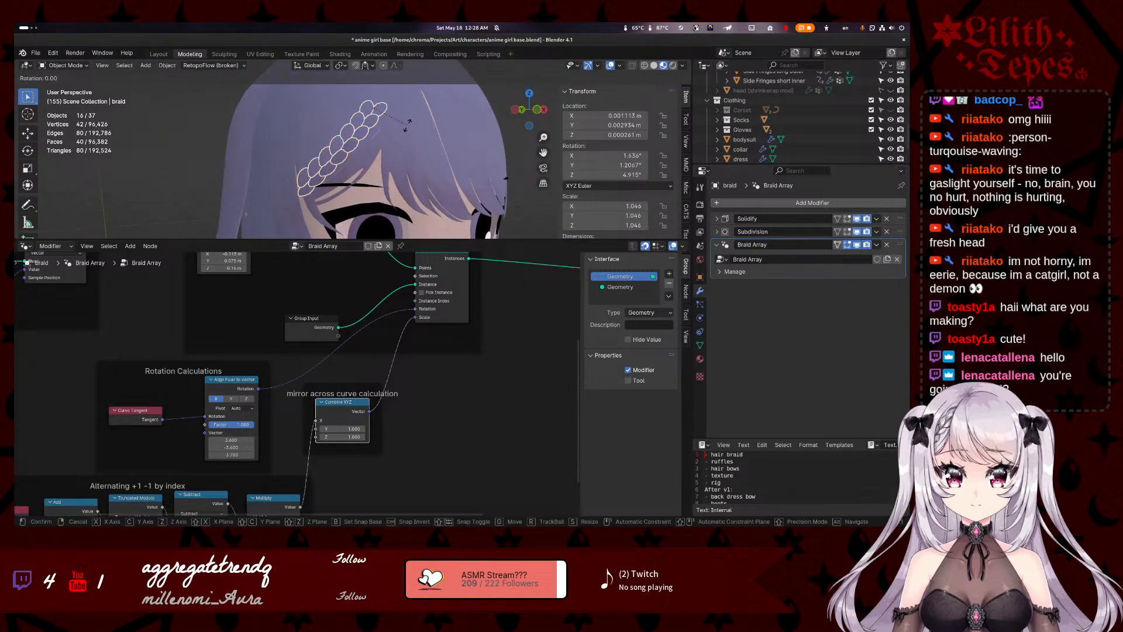
{"action": "key", "text": "Escape"}
{"action": "key", "text": "Tab"}
{"action": "key", "text": "r"}
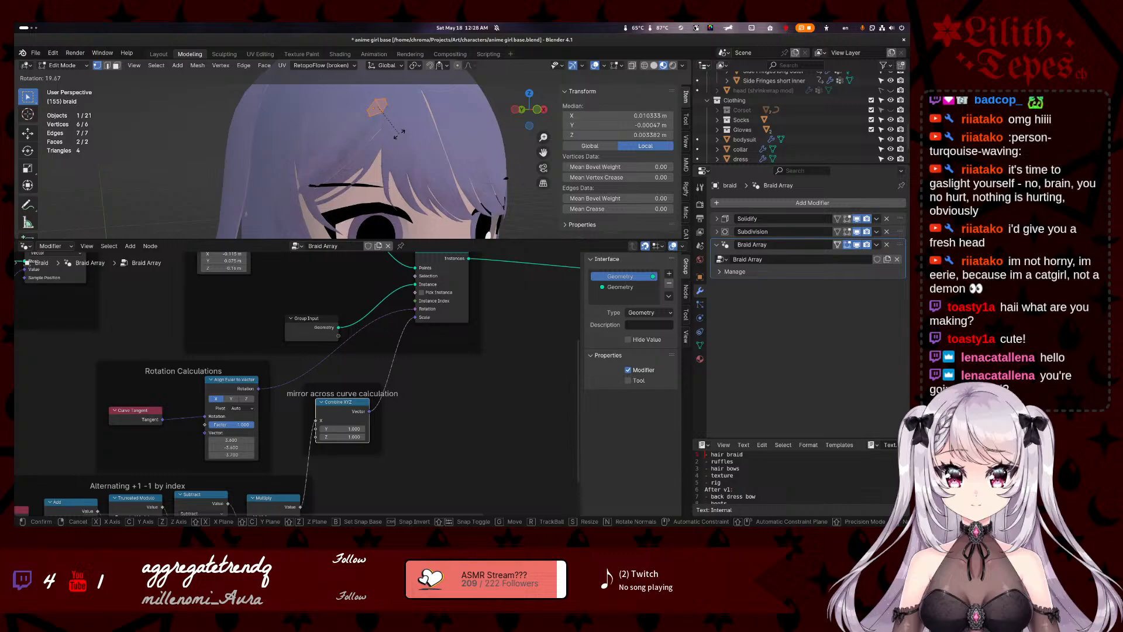
{"action": "left_click", "coordinate": [399, 133]}
- Tilt the base segment mesh relative to the head as seen from the side and return to Object Mode
{"action": "middle_click_drag", "start_coordinate": [400, 146], "coordinate": [403, 172]}
{"action": "key", "text": "Tab"}
{"action": "key", "text": "Tab"}
{"action": "key", "text": "r"}
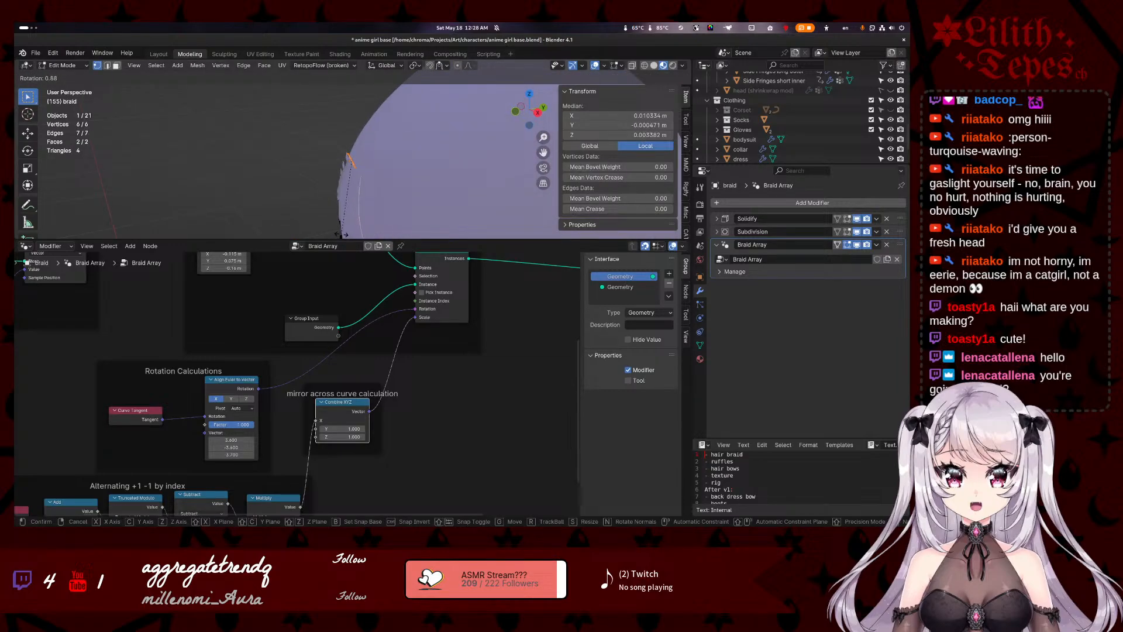
{"action": "left_click", "coordinate": [344, 234]}
{"action": "middle_click_drag", "start_coordinate": [344, 234], "coordinate": [409, 163]}
{"action": "key", "text": "Tab"}
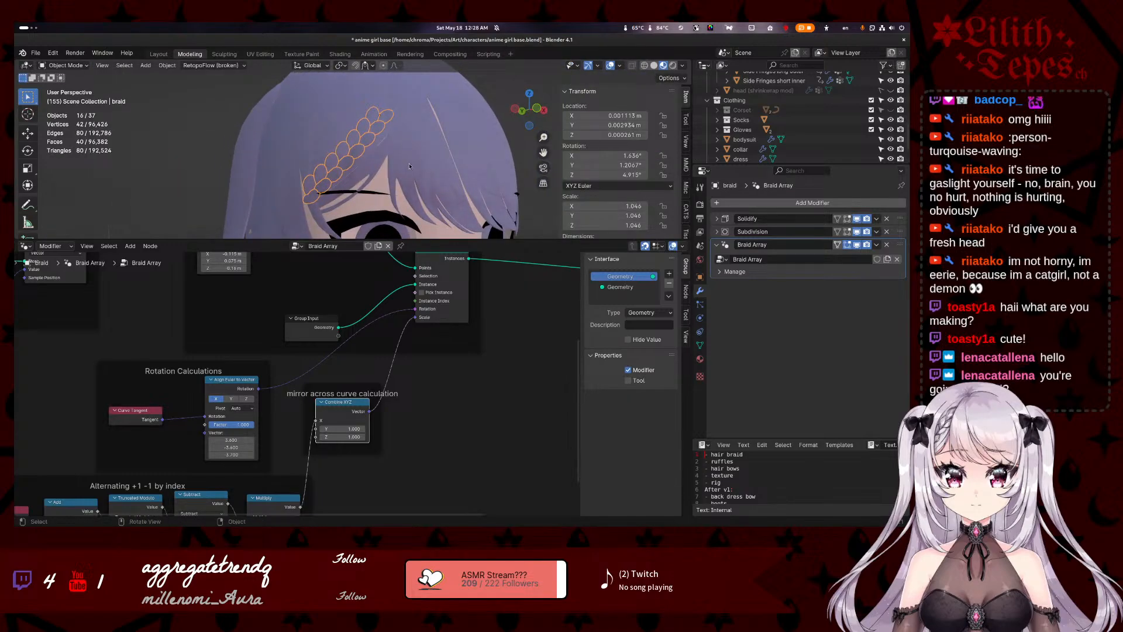
- Move the braid object by 0.002216, -0.001359 and 0.001668 m and rotate it by about 2.9°
{"action": "key", "text": "g"}
{"action": "left_click", "coordinate": [392, 101]}
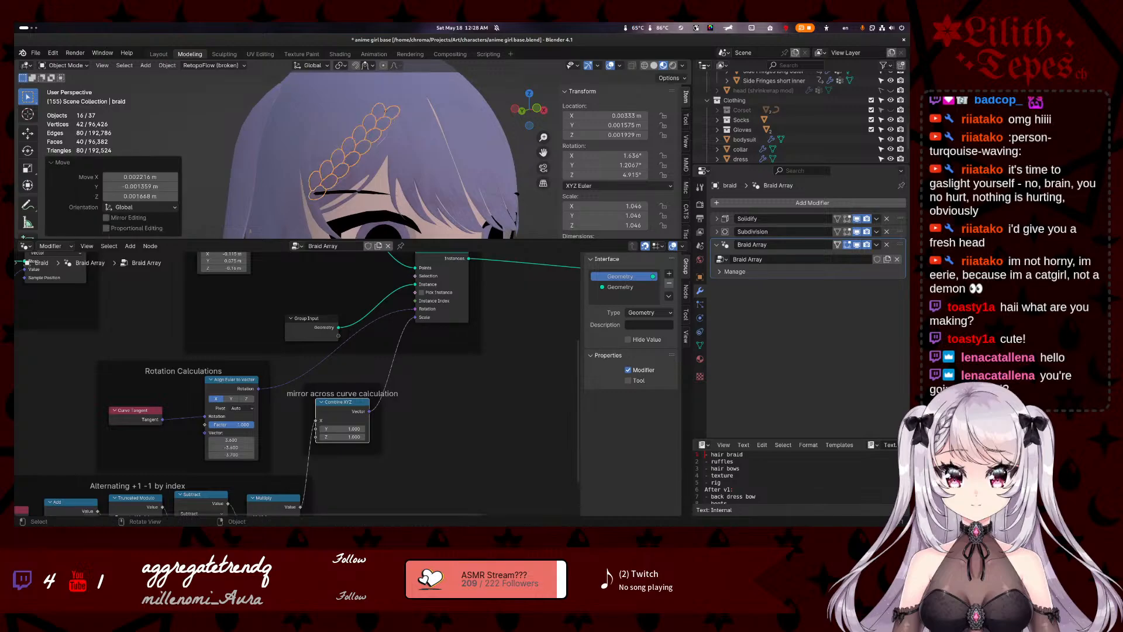
{"action": "key", "text": "r"}
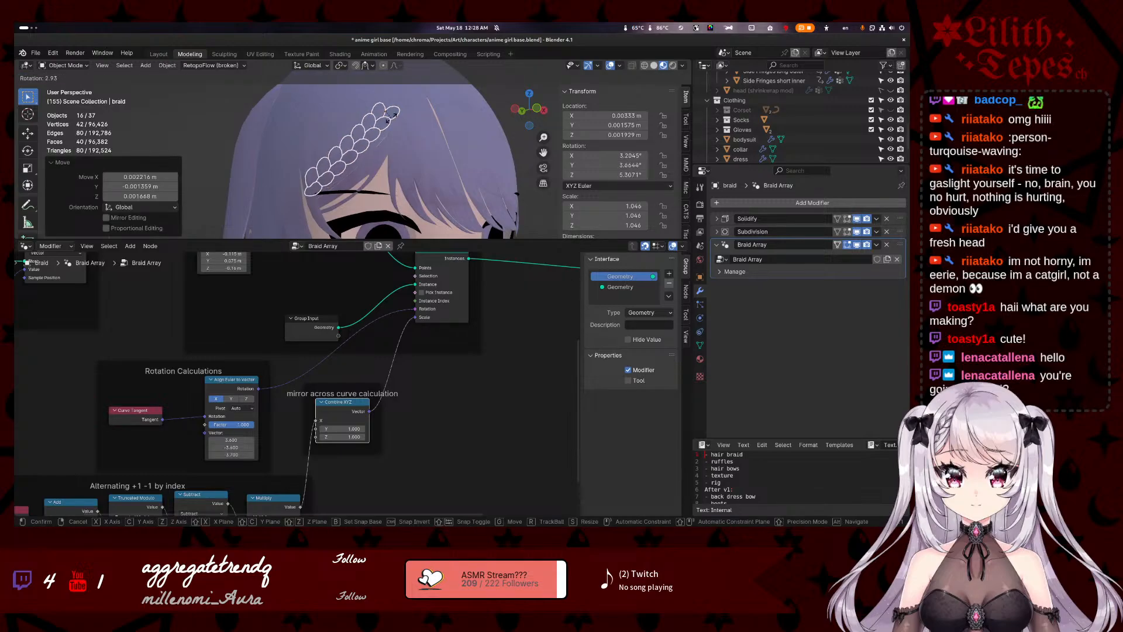
{"action": "left_click", "coordinate": [395, 115]}
{"action": "left_click", "coordinate": [405, 175]}
{"action": "middle_click_drag", "start_coordinate": [405, 175], "coordinate": [362, 139]}
{"action": "left_click", "coordinate": [362, 138]}
- Rotate the base segment mesh by 30° and by another 12° about the view axis, looking from below the face
{"action": "key", "text": "Tab"}
{"action": "mouse_move", "coordinate": [427, 158]}
{"action": "middle_mouse_down"}
{"action": "mouse_move", "coordinate": [387, 137]}
{"action": "mouse_move", "coordinate": [360, 195]}
{"action": "mouse_move", "coordinate": [345, 146]}
{"action": "mouse_move", "coordinate": [397, 82]}
{"action": "mouse_move", "coordinate": [439, 155]}
{"action": "middle_mouse_up"}
{"action": "key", "text": "r"}
{"action": "left_click", "coordinate": [321, 178]}
{"action": "key", "text": "r"}
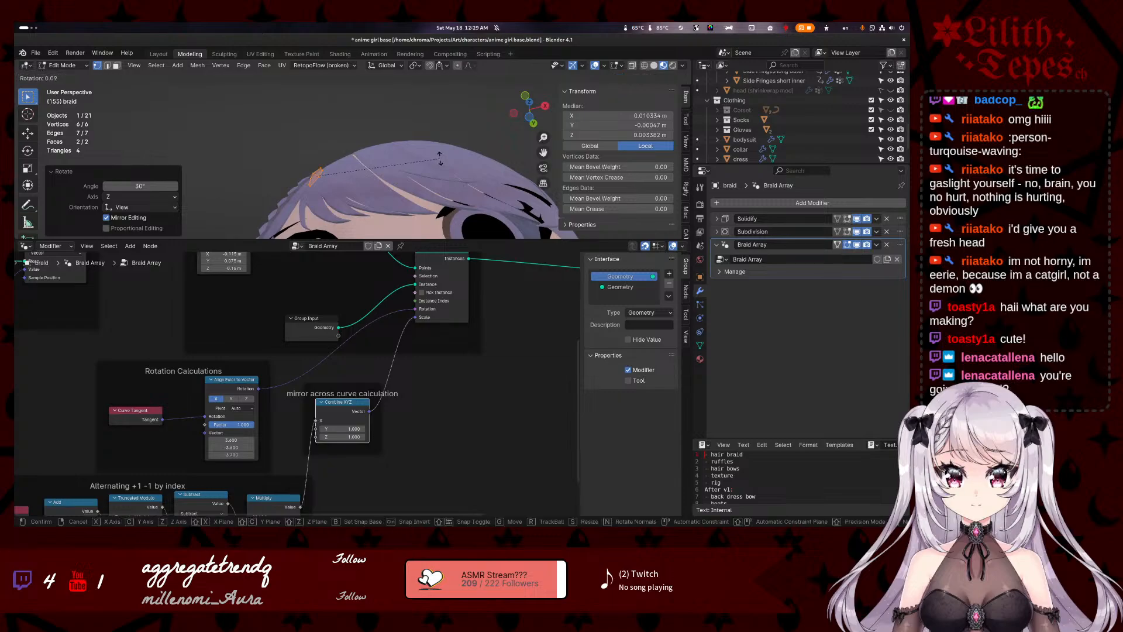
{"action": "left_click", "coordinate": [422, 182]}
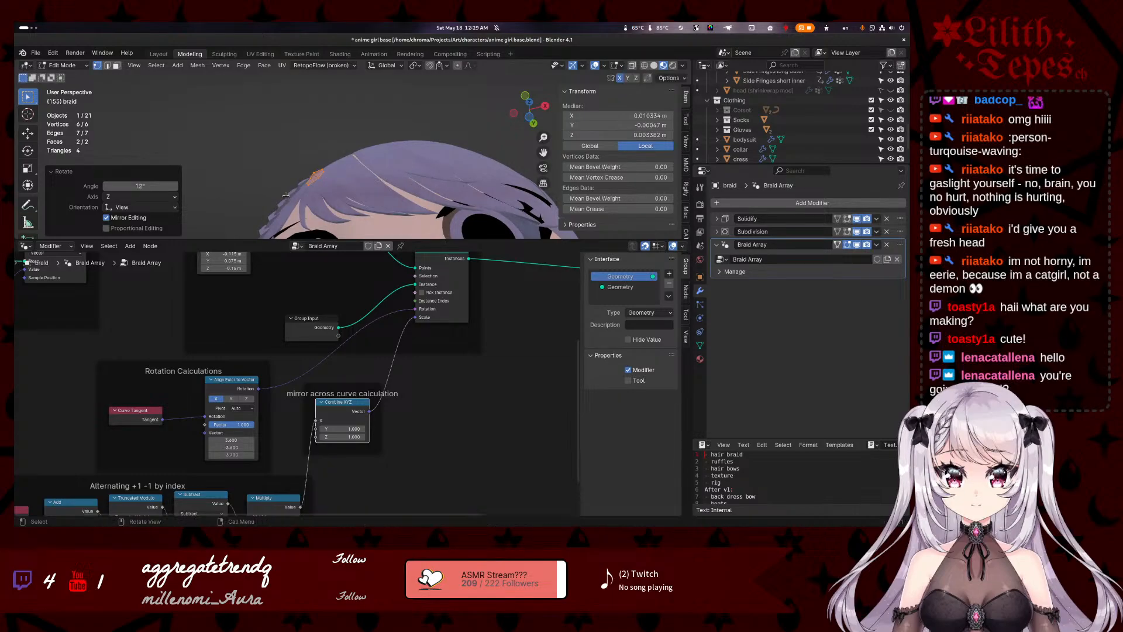
- Try to reposition a single vertex of the base segment as seen from the side of the head
{"action": "middle_click_drag", "start_coordinate": [423, 182], "coordinate": [375, 229]}
{"action": "left_click", "coordinate": [308, 134]}
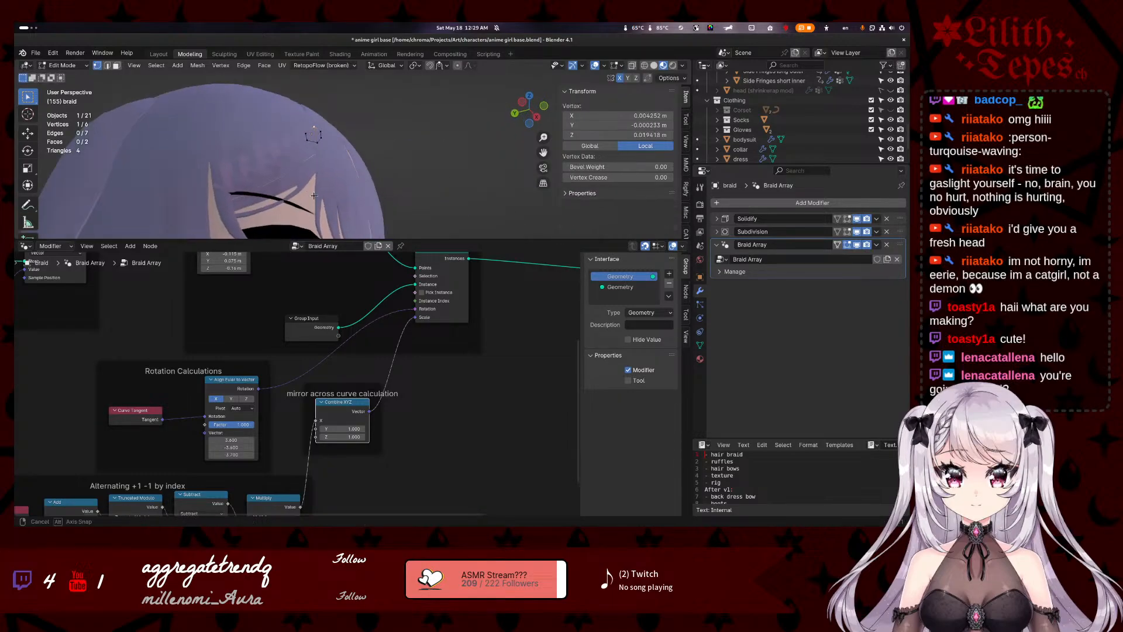
{"action": "key", "text": "KP_Decimal"}
{"action": "key", "text": "g"}
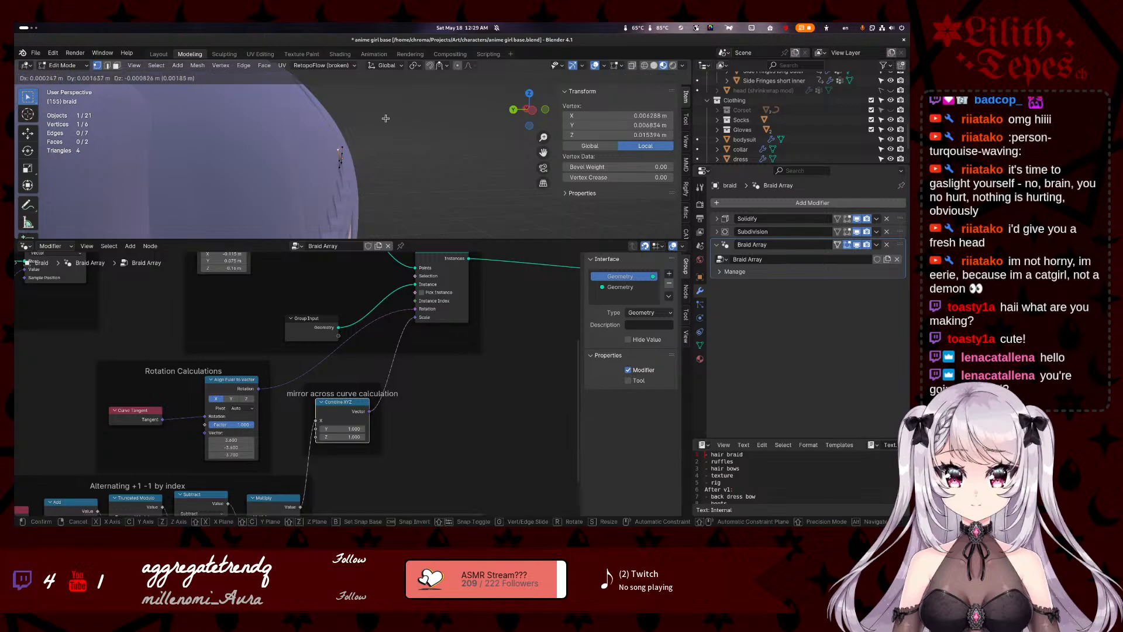
{"action": "left_click", "coordinate": [387, 119]}
{"action": "middle_click_drag", "start_coordinate": [387, 119], "coordinate": [371, 230]}
- Try to scale the whole base segment mesh along the global X axis
{"action": "key", "text": "a"}
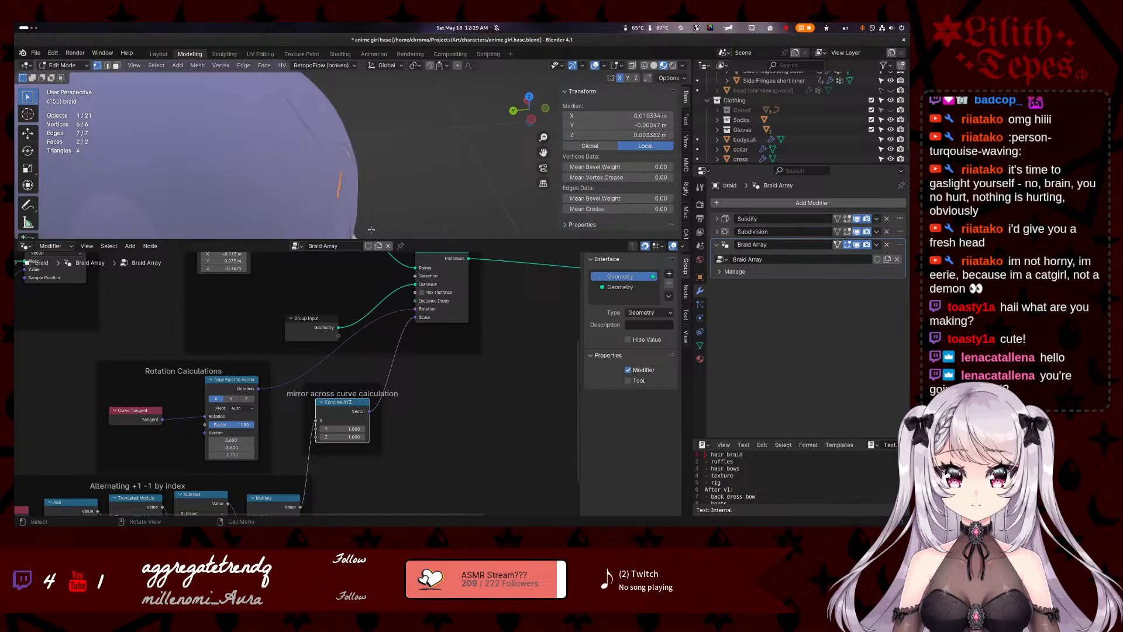
{"action": "key", "text": "F3"}
{"action": "type", "text": "s"}
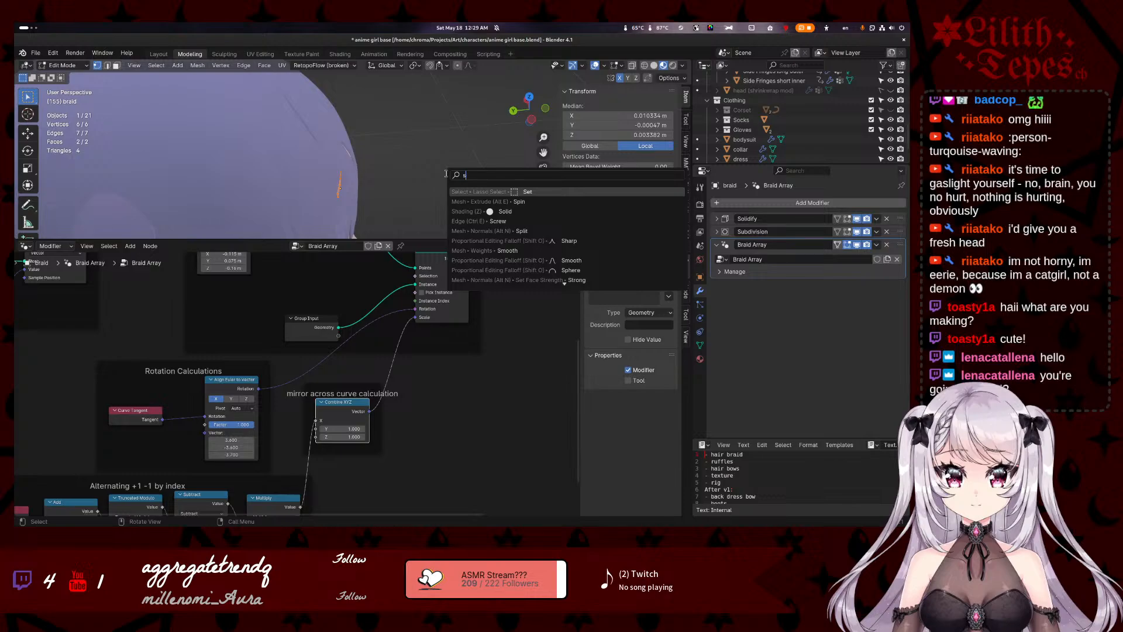
{"action": "key", "text": "Escape"}
{"action": "key", "text": "s"}
{"action": "key", "text": "x"}
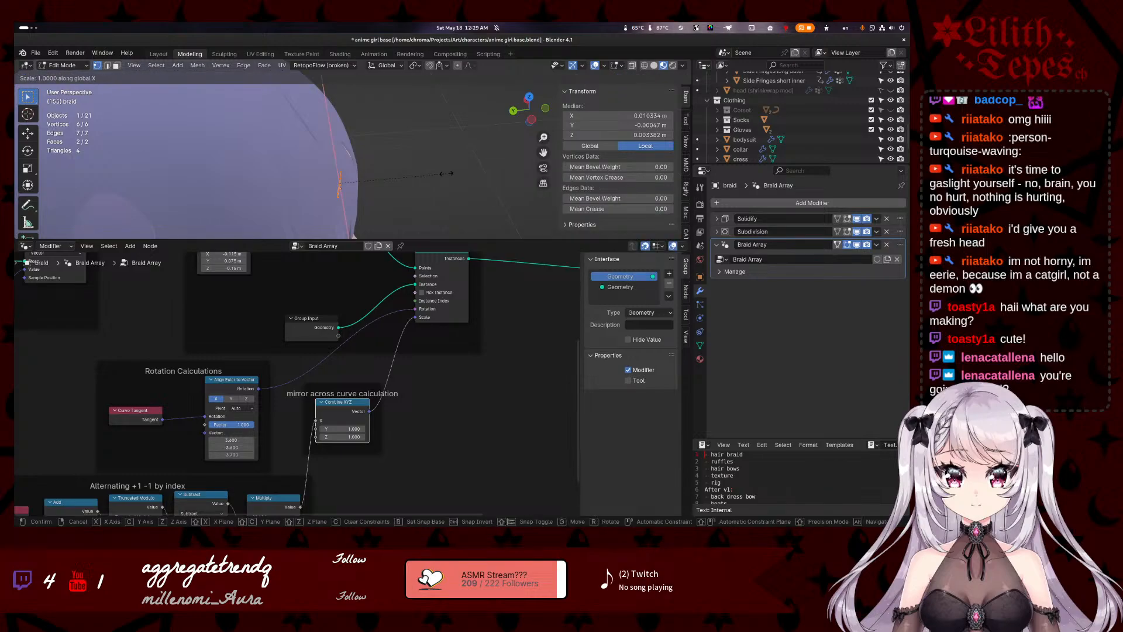
{"action": "key", "text": "Return"}
- Rotate the whole base segment mesh by -6.39° about the view axis as seen from the side
{"action": "middle_click_drag", "start_coordinate": [421, 195], "coordinate": [391, 205]}
{"action": "key", "text": "r"}
{"action": "left_click", "coordinate": [392, 196]}
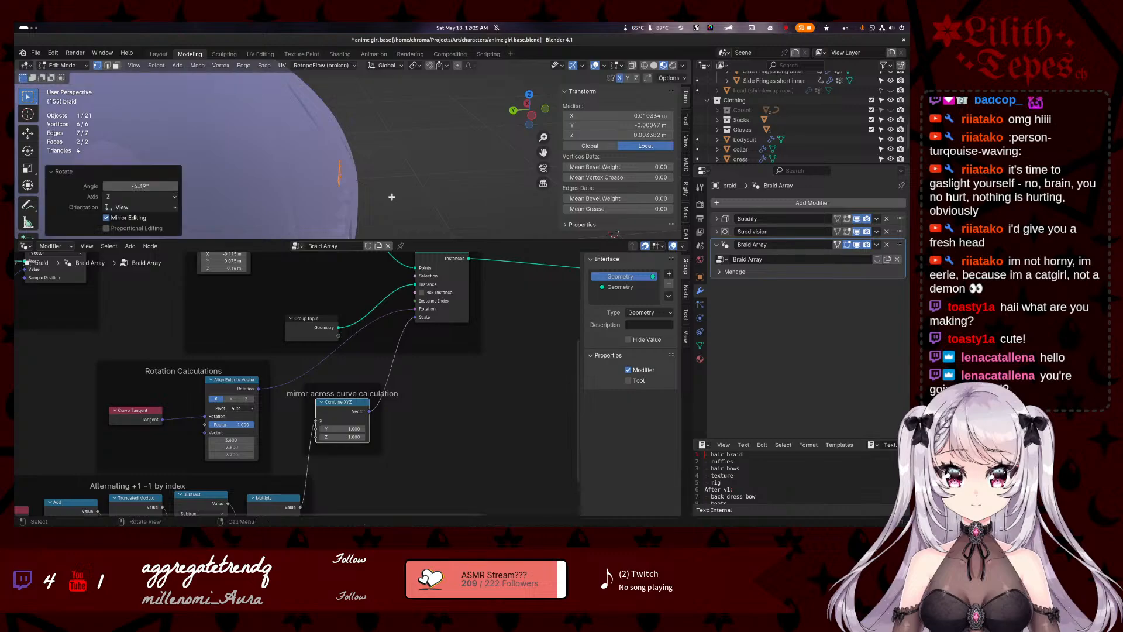
- Move one vertex of the base segment by about -0.000573 m along Y
{"action": "left_click", "coordinate": [338, 180]}
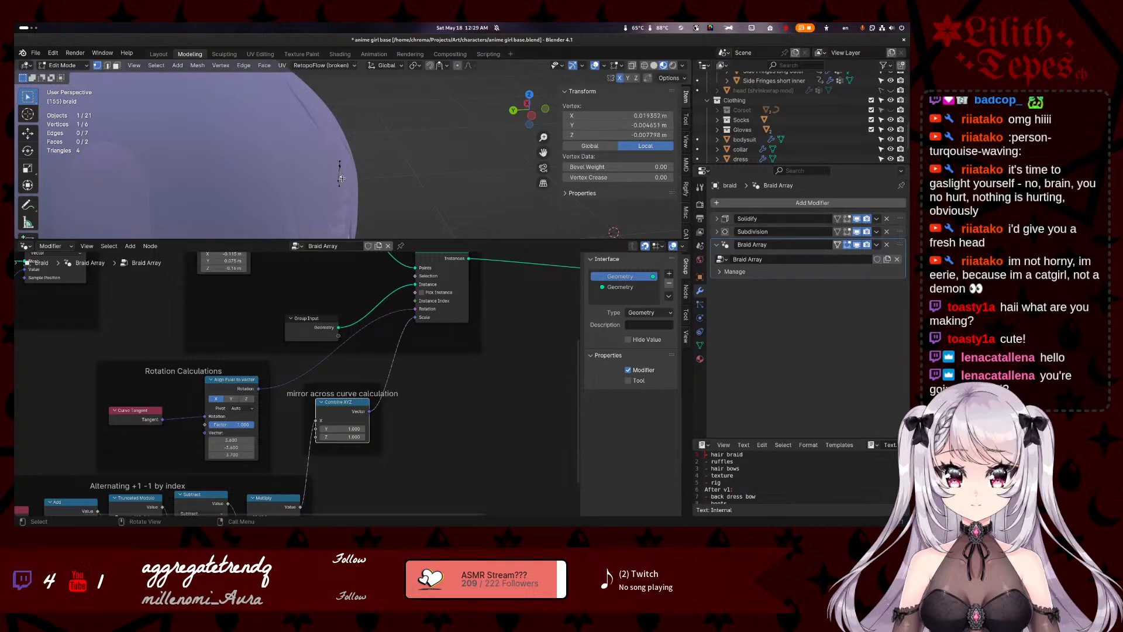
{"action": "middle_click_drag", "start_coordinate": [417, 213], "coordinate": [287, 197]}
{"action": "key", "text": "g"}
{"action": "left_click", "coordinate": [400, 206]}
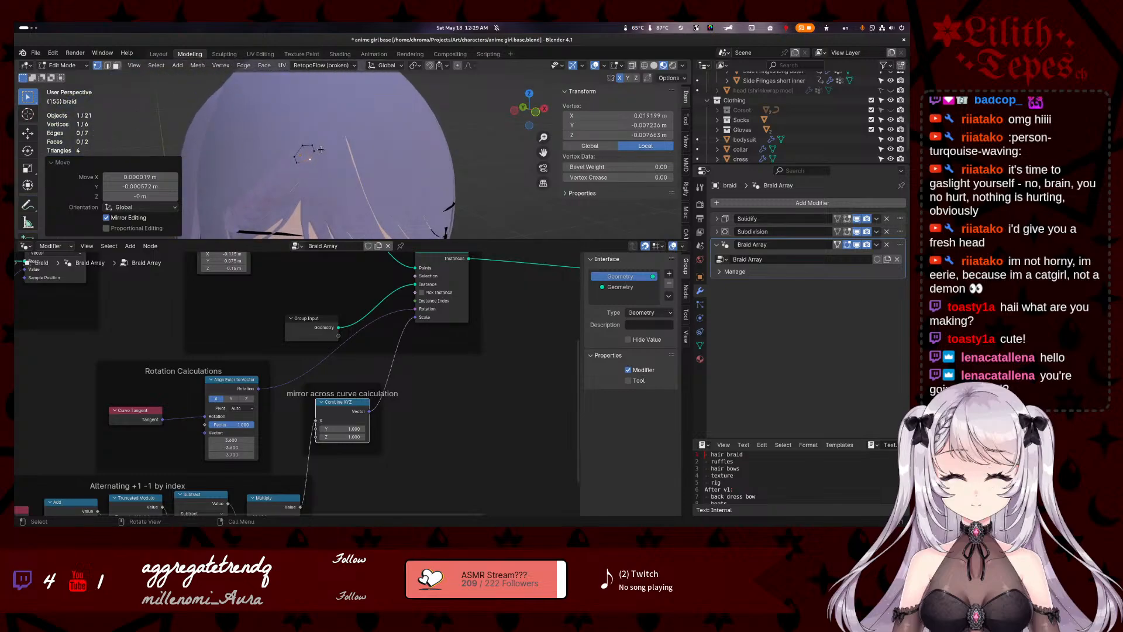
- Flatten all vertices of the base segment by scaling them to 0 along the global Y axis
{"action": "key", "text": "a"}
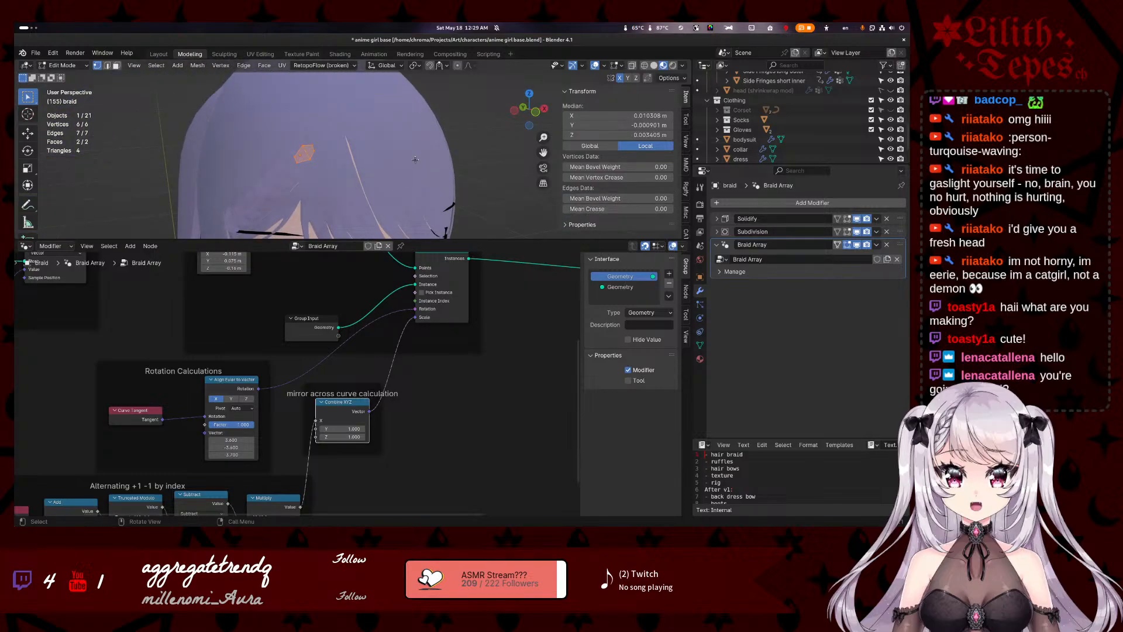
{"action": "key", "text": "s"}
{"action": "key", "text": "x"}
{"action": "key", "text": "Escape"}
{"action": "key", "text": "x"}
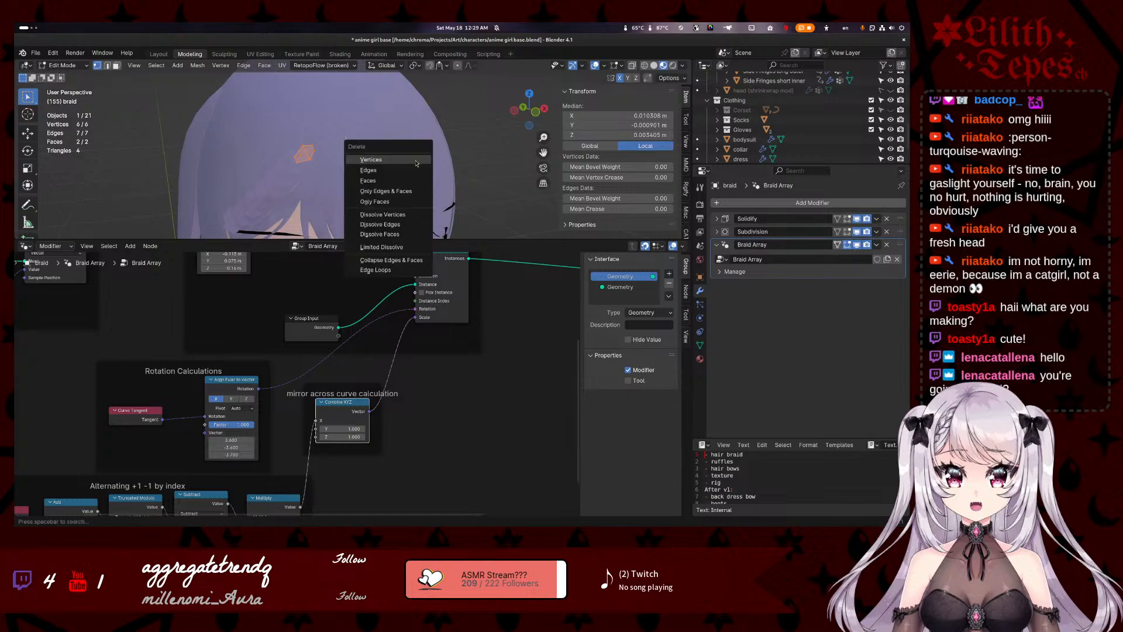
{"action": "key", "text": "Escape"}
{"action": "key", "text": "s"}
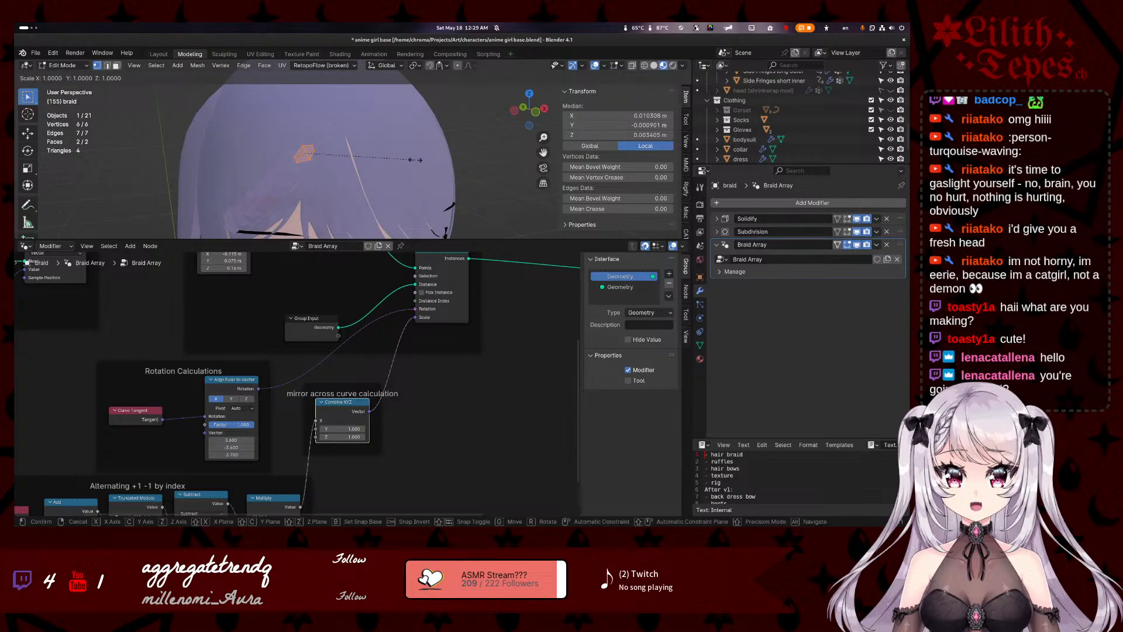
{"action": "key", "text": "y"}
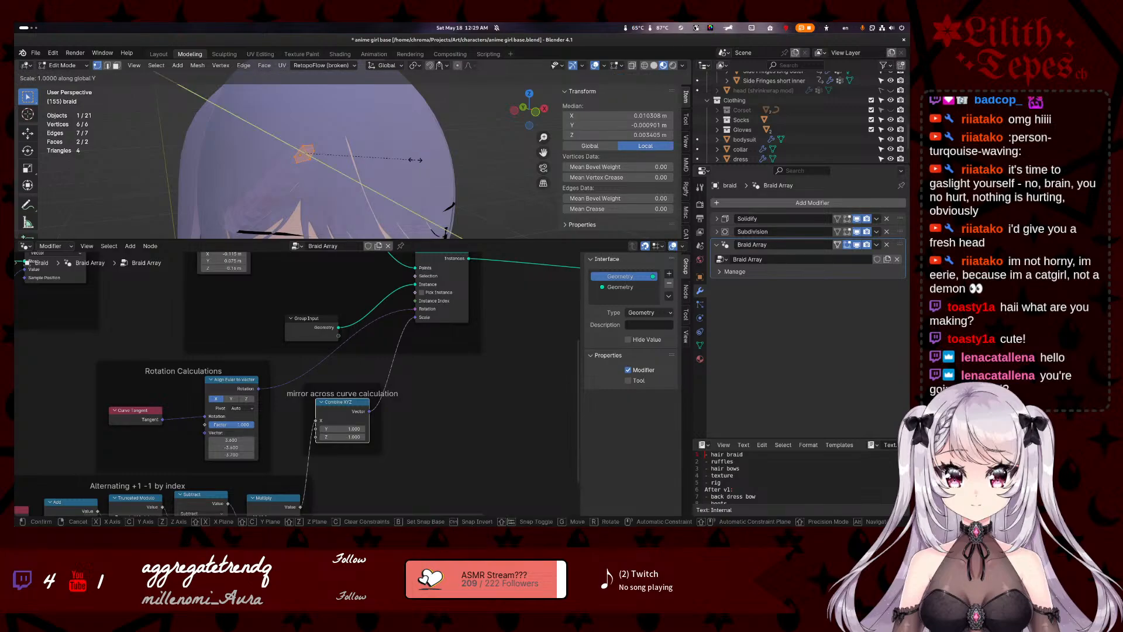
{"action": "key", "text": "Return"}
{"action": "middle_click_drag", "start_coordinate": [410, 170], "coordinate": [418, 195]}
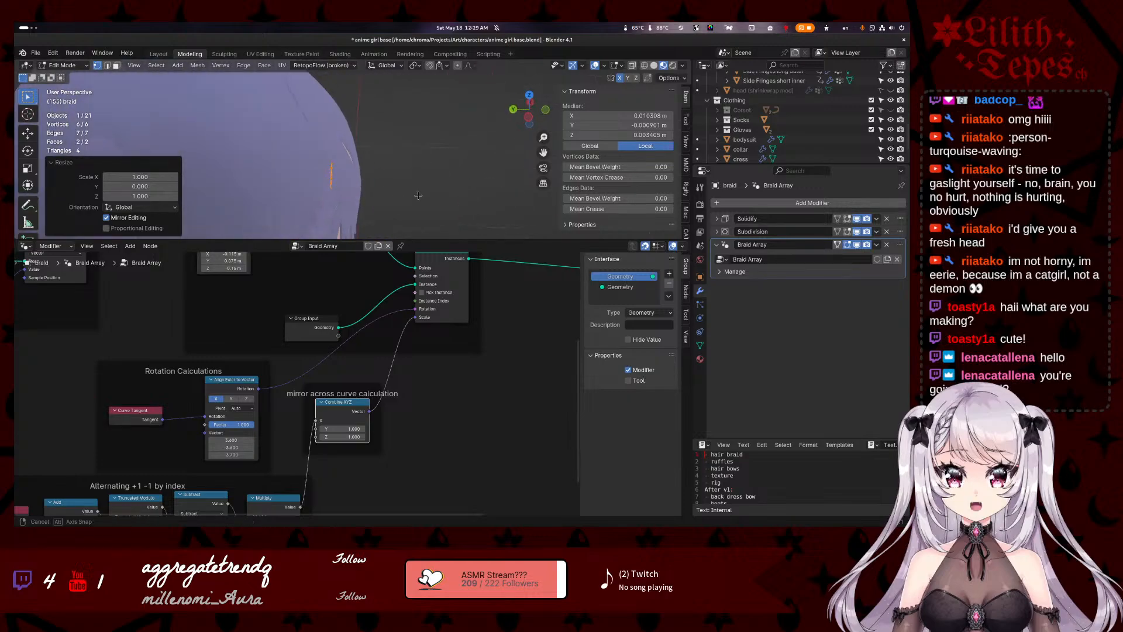
{"action": "key", "text": "g"}
{"action": "key", "text": "Escape"}
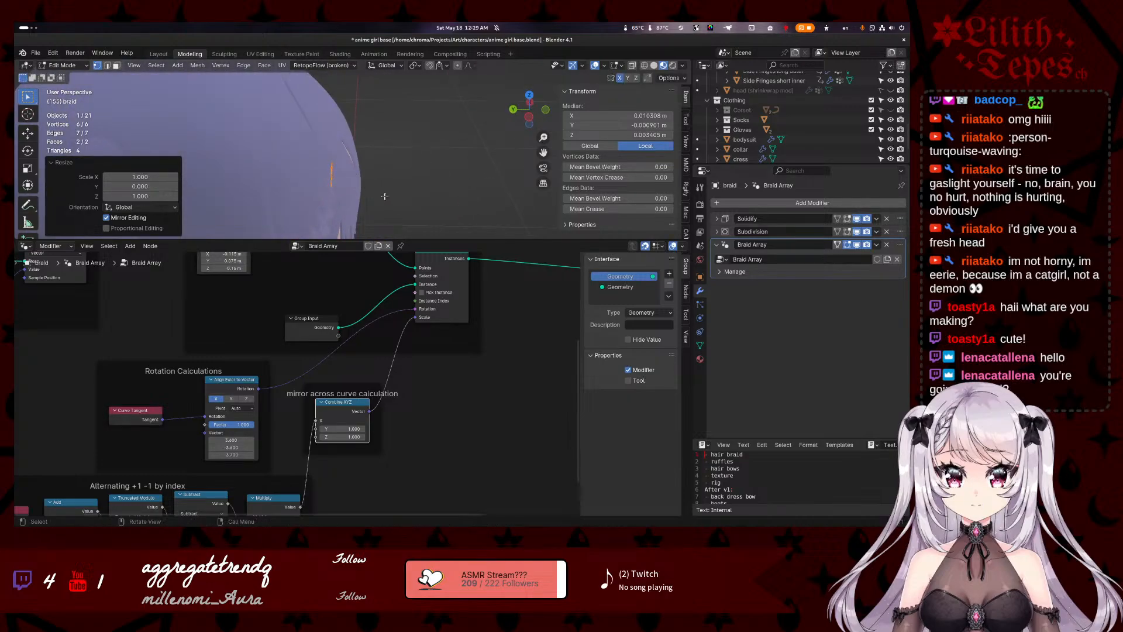
{"action": "key", "text": "g"}
{"action": "key", "text": "r"}
{"action": "key", "text": "y"}
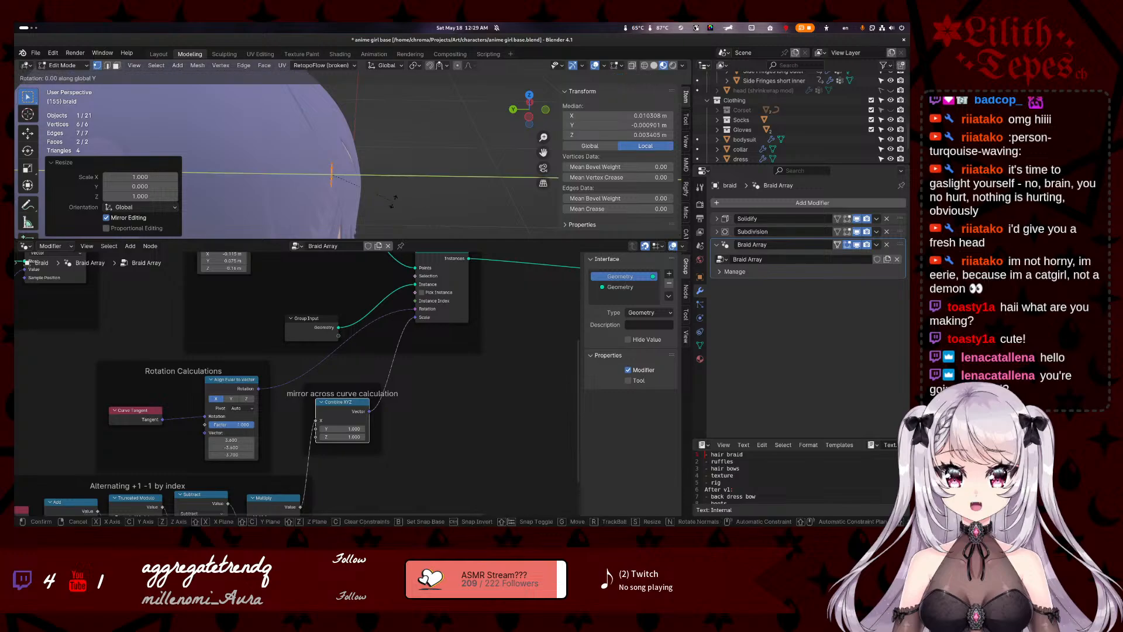
{"action": "key", "text": "Escape"}
- Rotate the flattened base segment mesh by -6.03° about the global X axis
{"action": "key", "text": "r"}
{"action": "key", "text": "x"}
{"action": "left_click", "coordinate": [396, 191]}
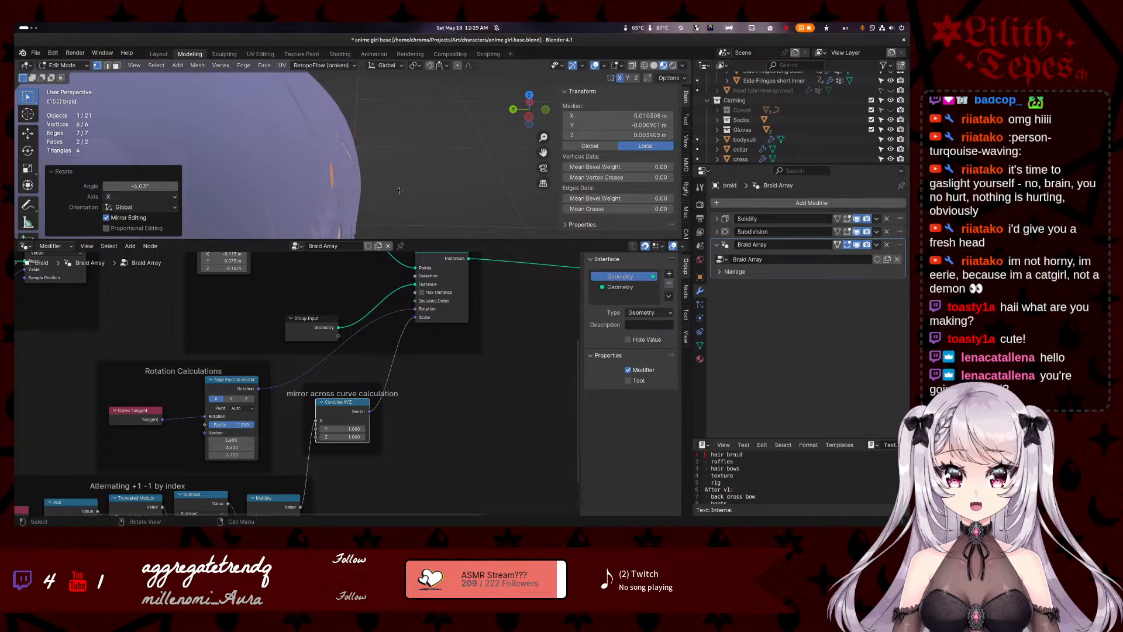
- Examine the braid on the hair in Object Mode from the front and from below, with the segment's vertices deselected
{"action": "key", "text": "Tab"}
{"action": "key", "text": "Tab"}
{"action": "key", "text": "KP_Decimal"}
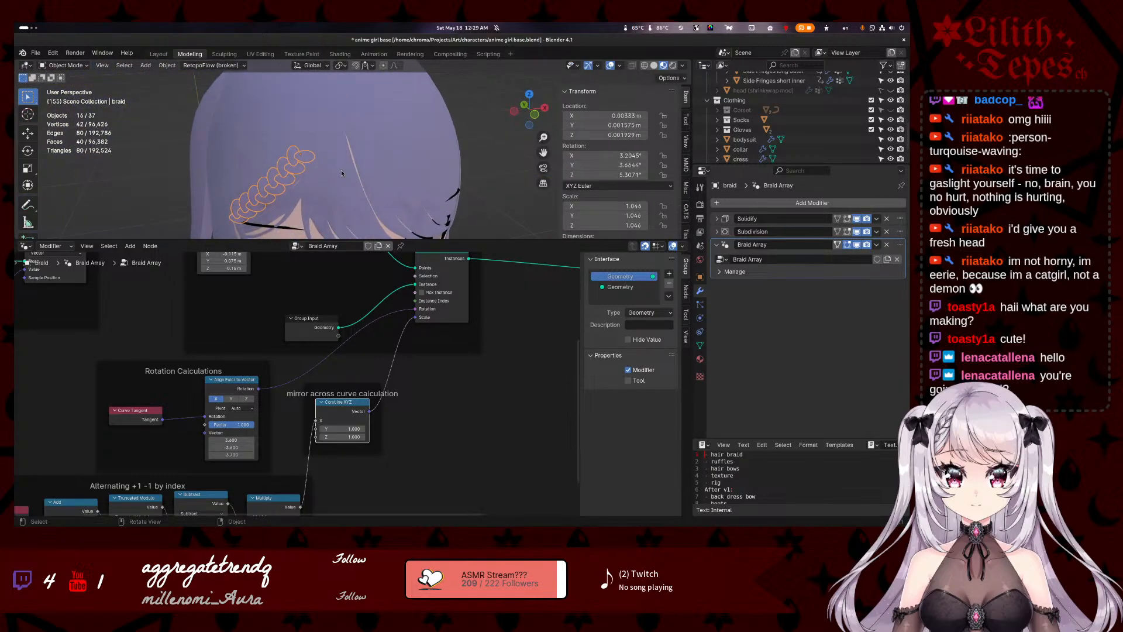
{"action": "key", "text": "r"}
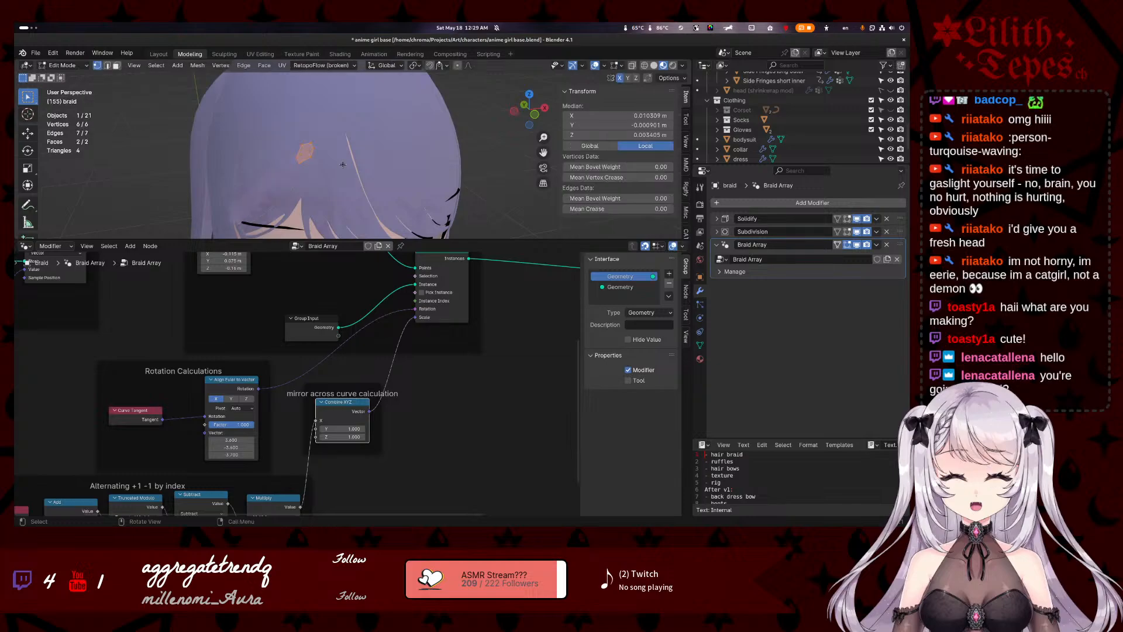
{"action": "left_click", "coordinate": [345, 158]}
{"action": "left_click", "coordinate": [347, 160]}
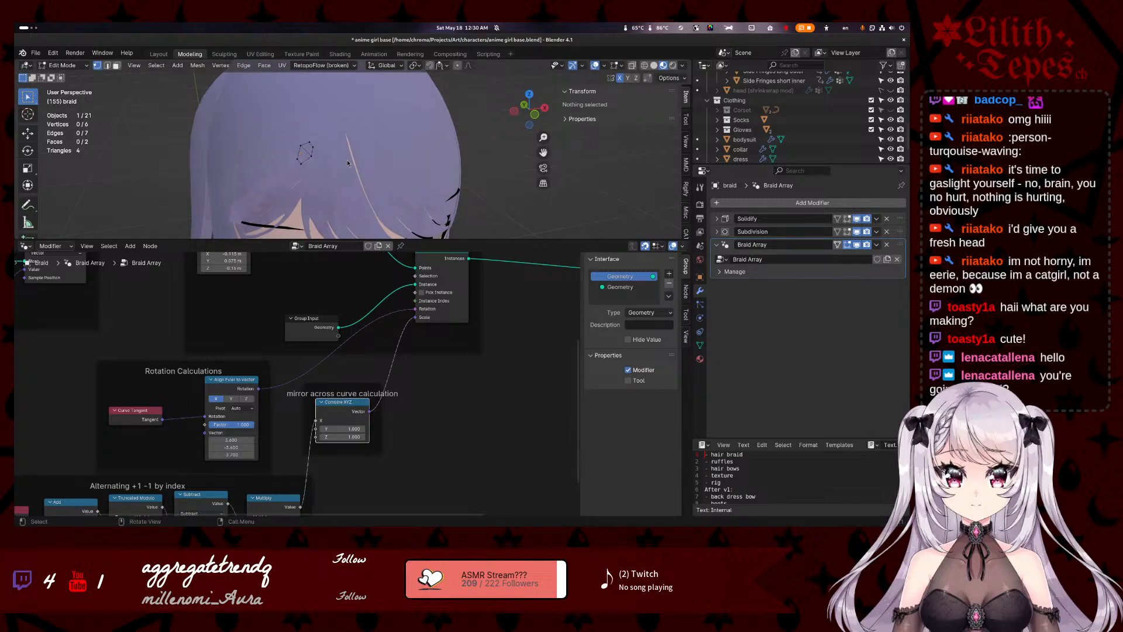
{"action": "key", "text": "Tab"}
{"action": "middle_click_drag", "start_coordinate": [286, 196], "coordinate": [297, 159]}
{"action": "key", "text": "Tab"}
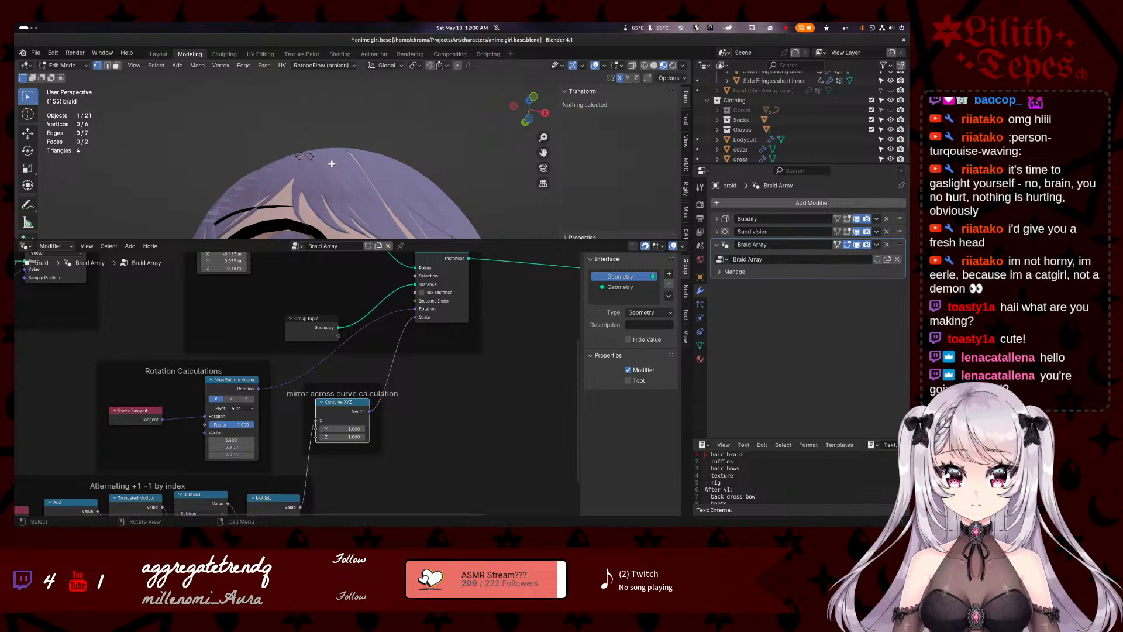
- Rotate all vertices of the base segment by -11.3° in the view plane, looking at the hair from the front
{"action": "key", "text": "a"}
{"action": "key", "text": "r"}
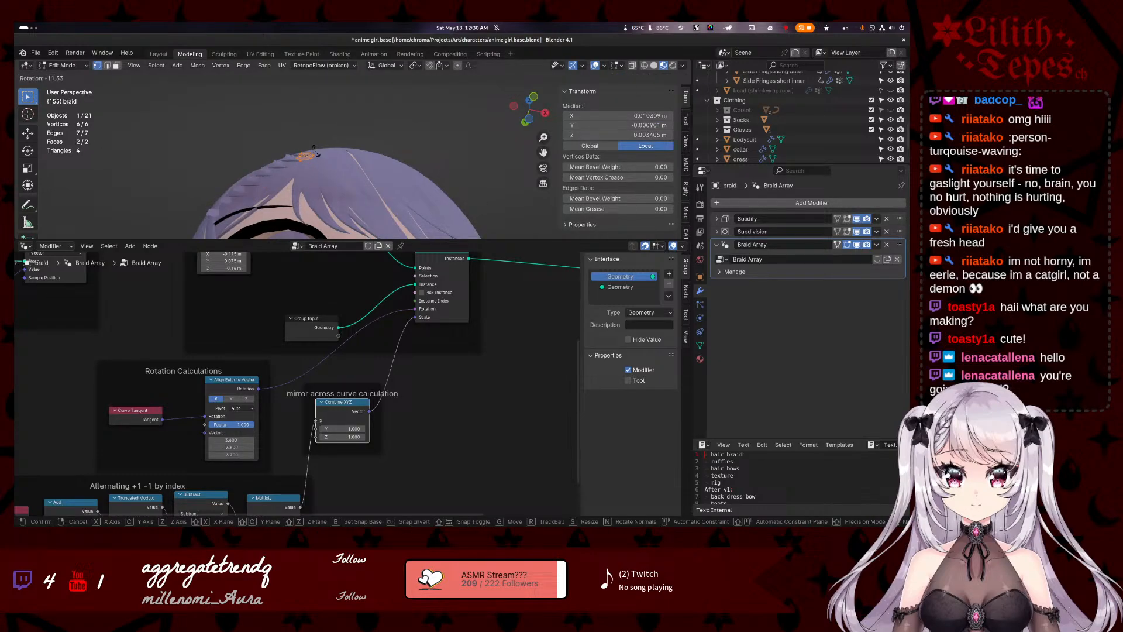
{"action": "left_click", "coordinate": [316, 152]}
{"action": "middle_click_drag", "start_coordinate": [316, 152], "coordinate": [321, 192]}
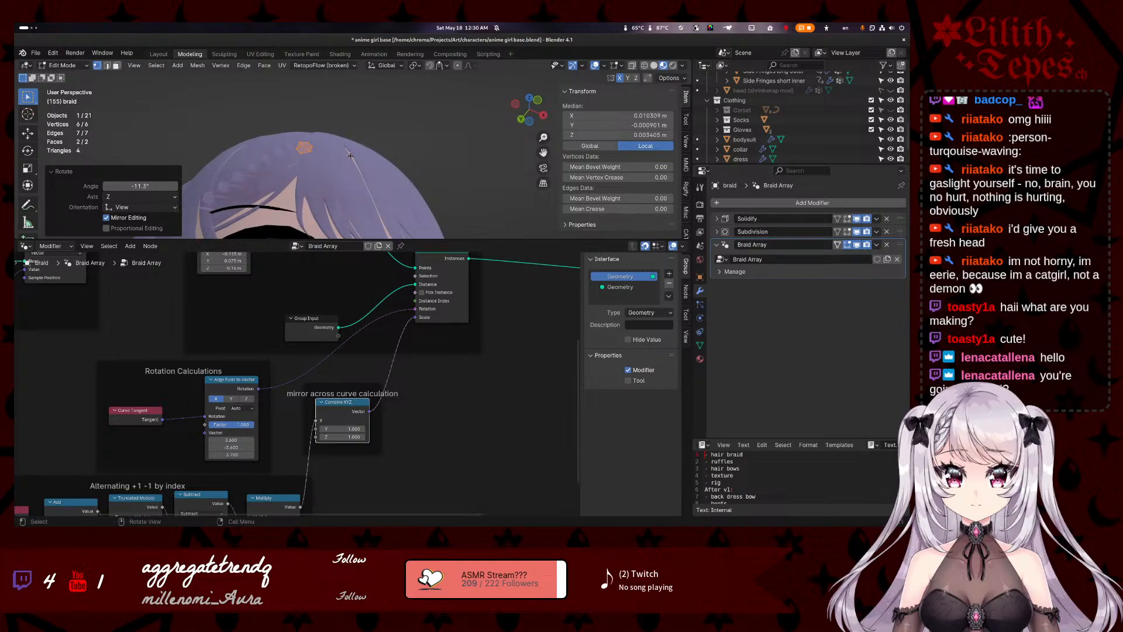
{"action": "middle_click_drag", "start_coordinate": [349, 155], "coordinate": [337, 171]}
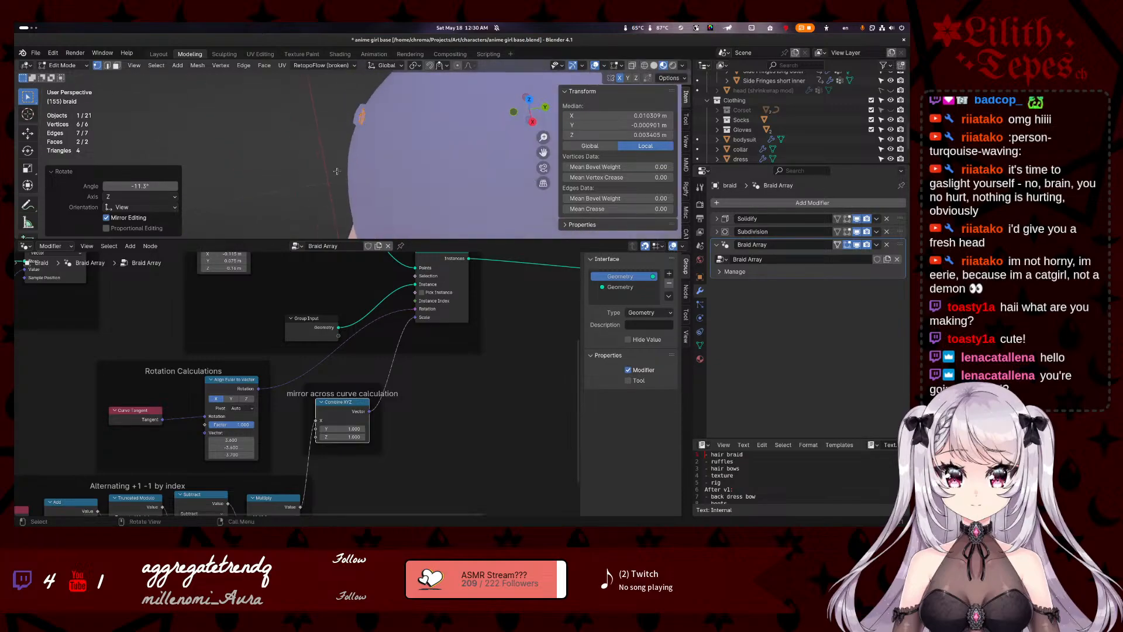
- Rotate the base segment mesh to follow the head surface in the side view and check the braid in Object Mode
{"action": "key", "text": "r"}
{"action": "left_click", "coordinate": [367, 174]}
{"action": "key", "text": "Tab"}
{"action": "middle_click_drag", "start_coordinate": [368, 174], "coordinate": [385, 136]}
- Tilt the base segment mesh further in an oblique side view and inspect the resulting braid in Object Mode
{"action": "key", "text": "Tab"}
{"action": "middle_click_drag", "start_coordinate": [316, 158], "coordinate": [317, 190]}
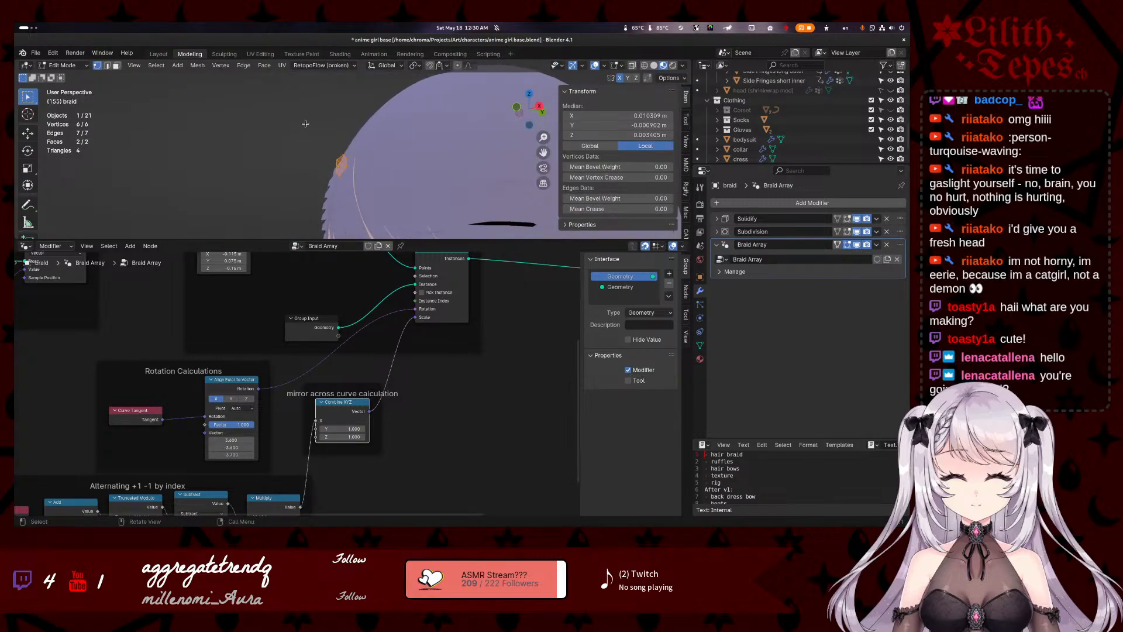
{"action": "key", "text": "r"}
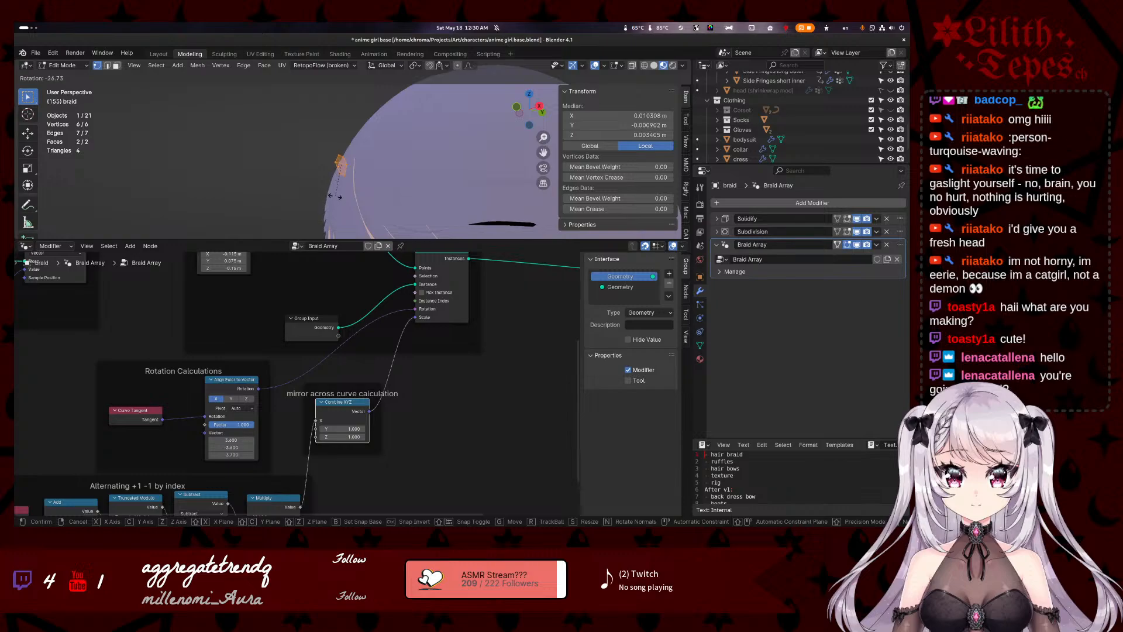
{"action": "left_click", "coordinate": [340, 197]}
{"action": "key", "text": "Tab"}
{"action": "middle_click_drag", "start_coordinate": [340, 190], "coordinate": [388, 130]}
- Rotate the base segment's vertices slightly in the view plane from the front of the head
{"action": "key", "text": "Tab"}
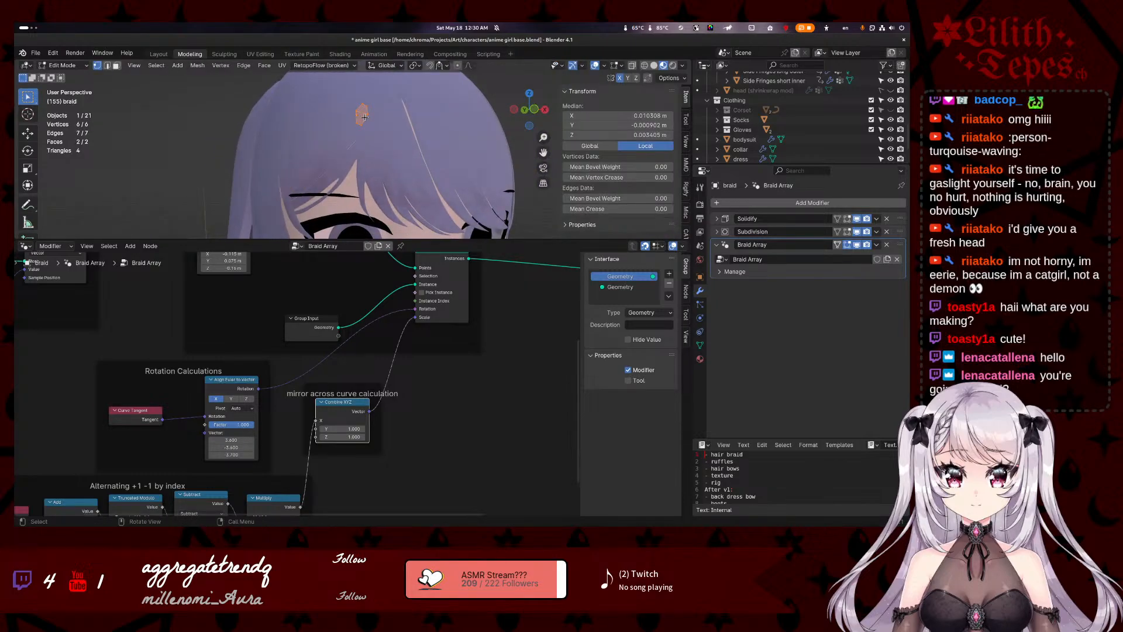
{"action": "key", "text": "r"}
{"action": "left_click", "coordinate": [364, 126]}
- Move the whole braid object by about 0.0022 m in X, -0.0008 m in Y and 0.0017 m in Z
{"action": "key", "text": "Tab"}
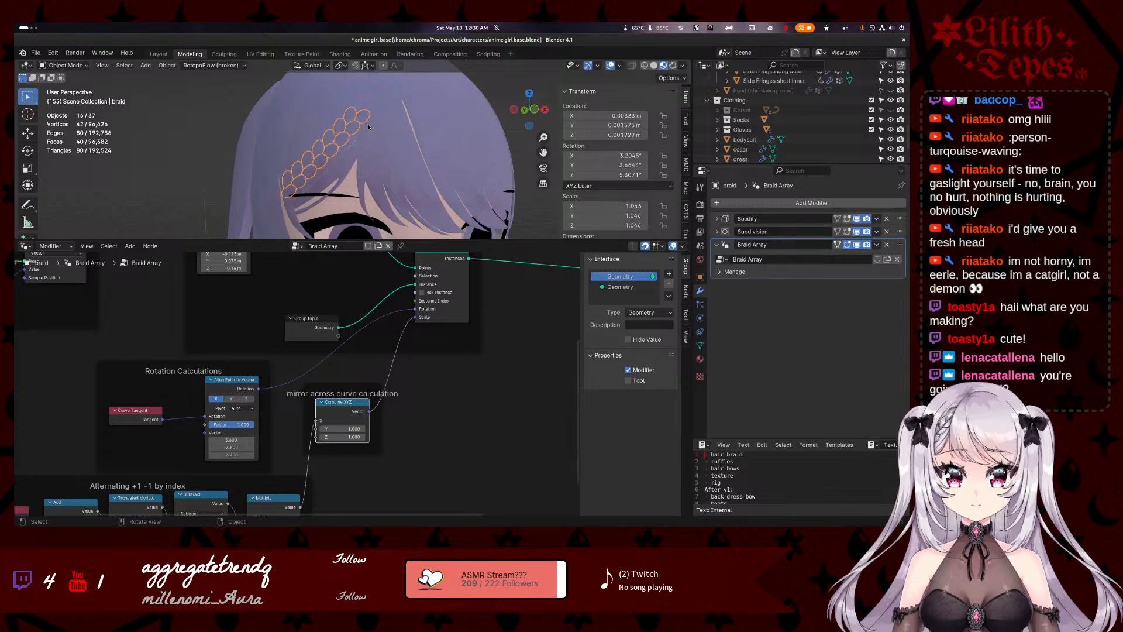
{"action": "key", "text": "g"}
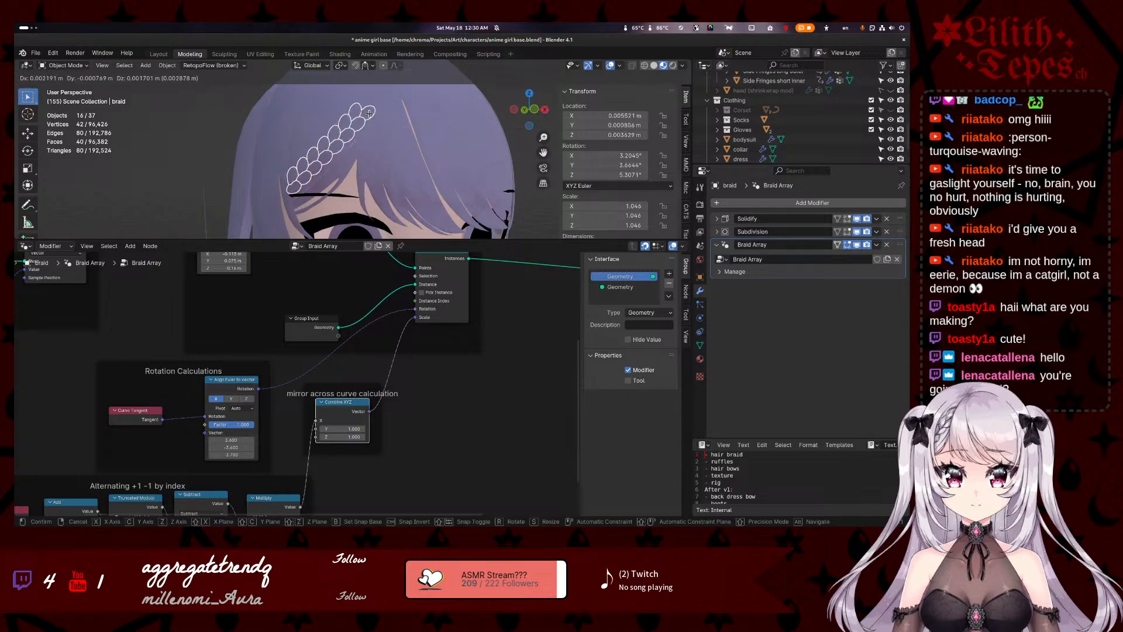
{"action": "left_click", "coordinate": [370, 116]}
- Refine the base segment's angle with two small mesh rotations in the front view, checking the braid in Object Mode
{"action": "key", "text": "Tab"}
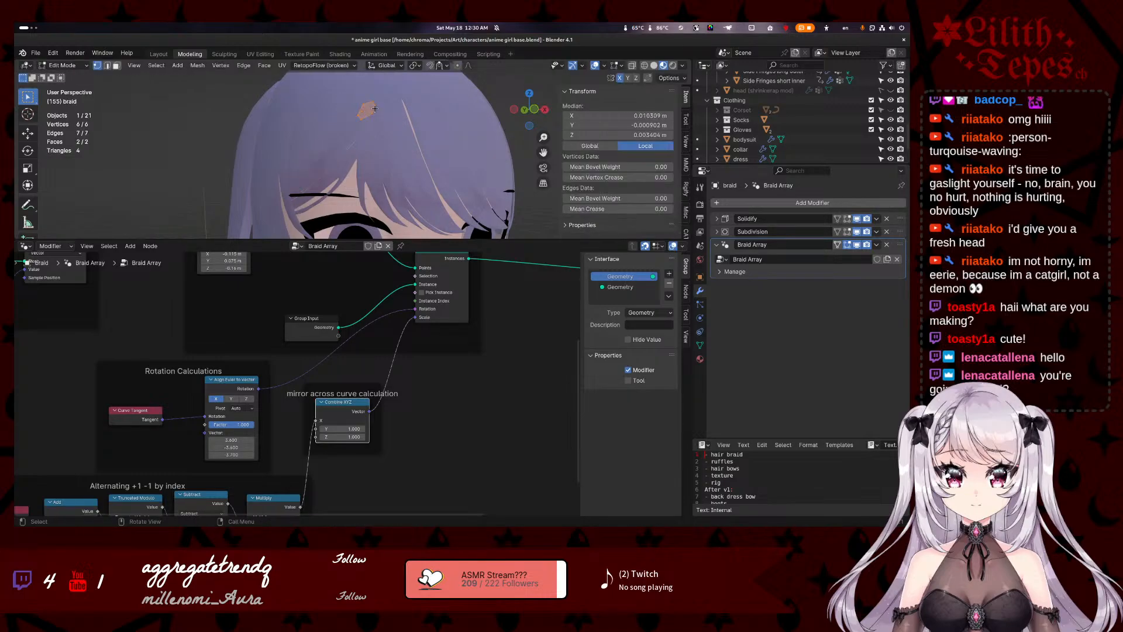
{"action": "key", "text": "r"}
{"action": "left_click", "coordinate": [377, 112]}
{"action": "key", "text": "Tab"}
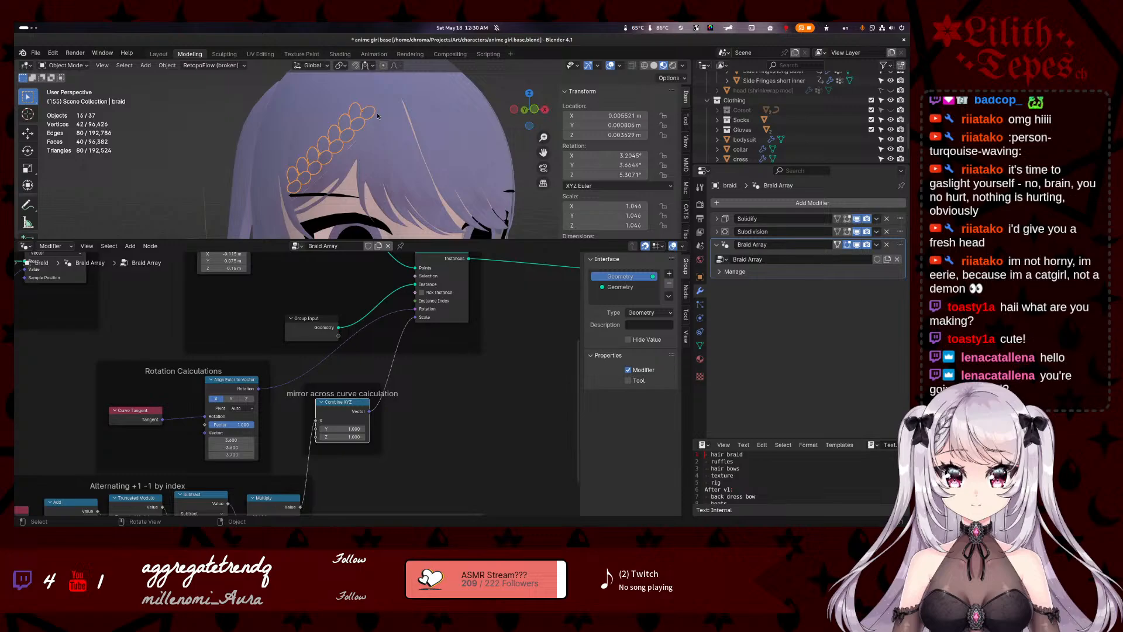
{"action": "key", "text": "Tab"}
{"action": "key", "text": "r"}
{"action": "left_click", "coordinate": [378, 119]}
{"action": "key", "text": "Tab"}
- Move the base segment's upper vertex up by about 0.0017 m along Z
{"action": "key", "text": "Tab"}
{"action": "left_click", "coordinate": [377, 104]}
{"action": "key", "text": "g"}
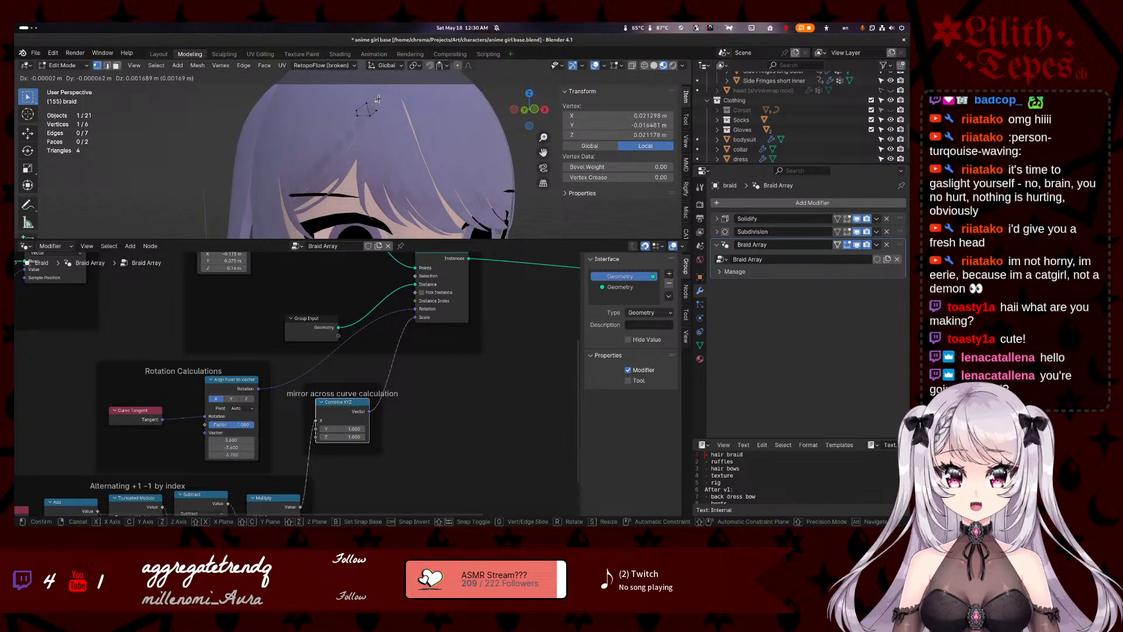
{"action": "left_click", "coordinate": [378, 101]}
{"action": "key", "text": "Tab"}
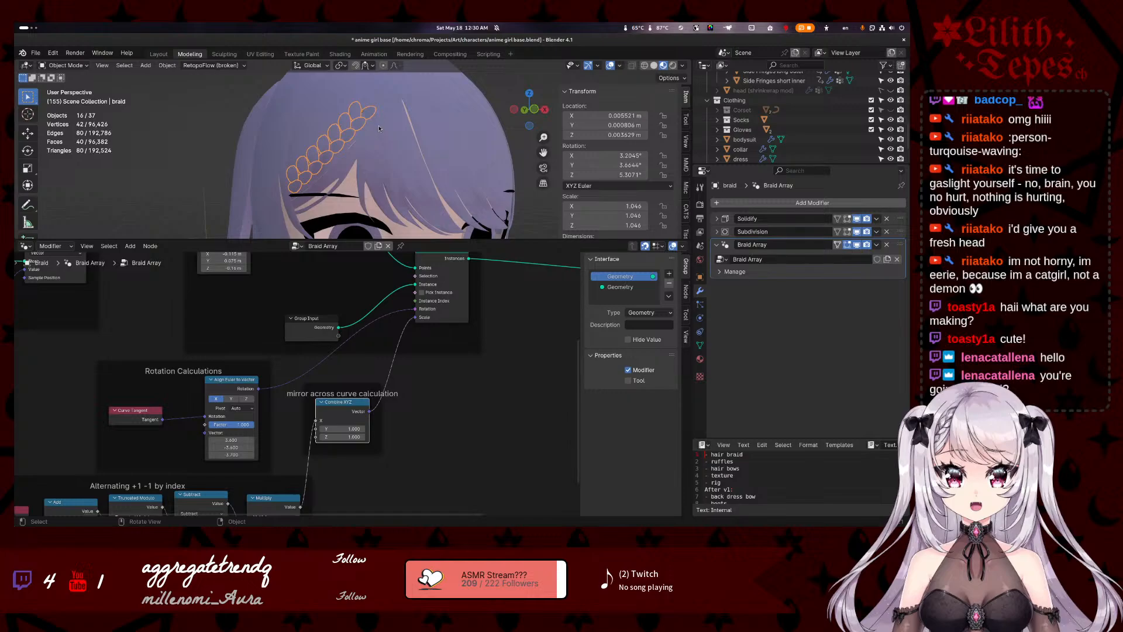
- Select all vertices of the base segment and rotate them in the view plane, looking from below the face
{"action": "middle_click_drag", "start_coordinate": [379, 129], "coordinate": [346, 77]}
{"action": "middle_click_drag", "start_coordinate": [362, 167], "coordinate": [356, 146]}
{"action": "key", "text": "Tab"}
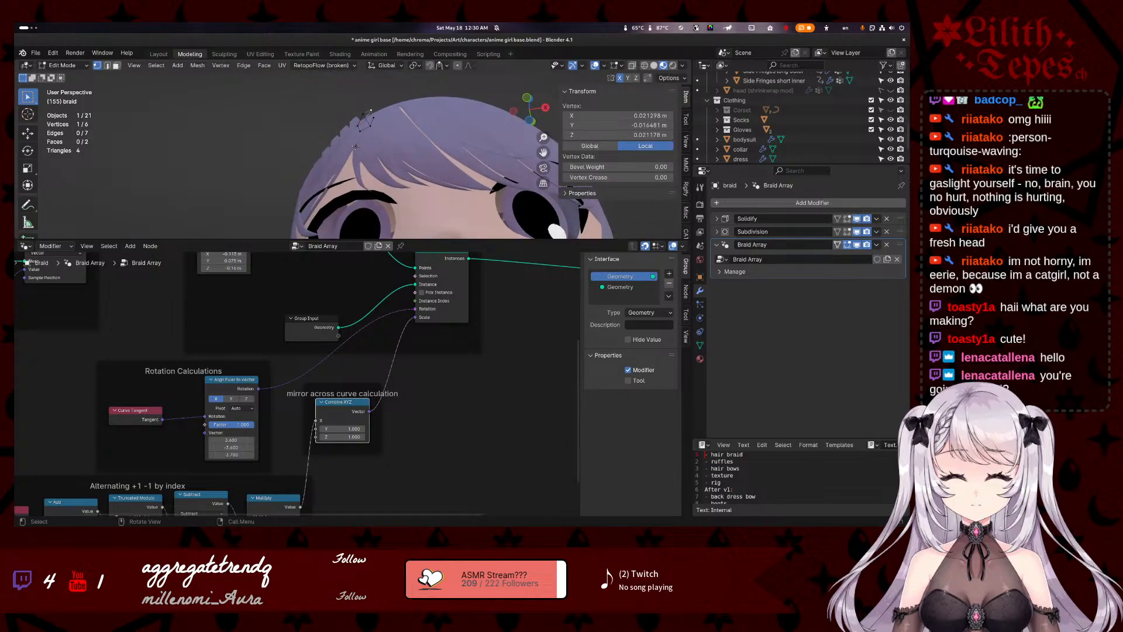
{"action": "key", "text": "r"}
{"action": "left_click", "coordinate": [351, 145]}
{"action": "key", "text": "a"}
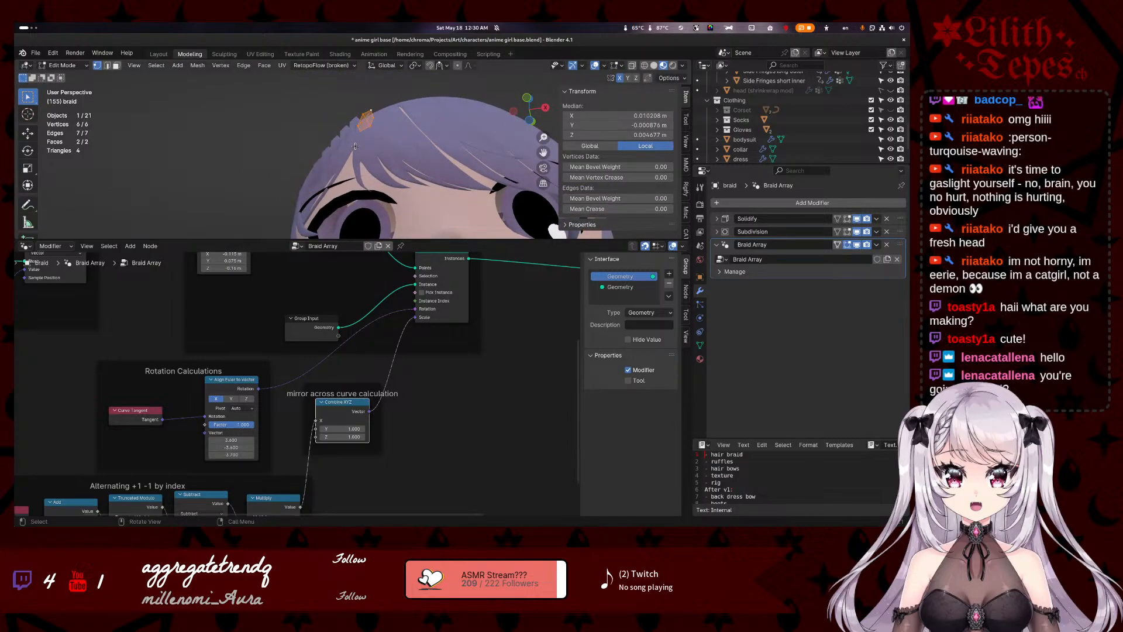
{"action": "left_click", "coordinate": [355, 146]}
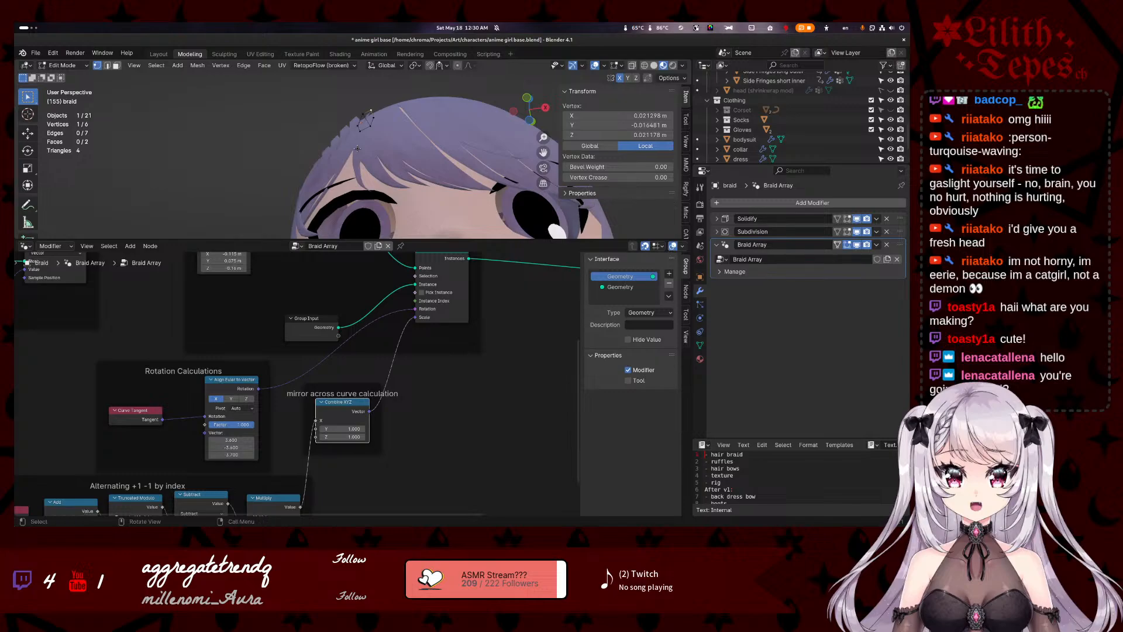
{"action": "key", "text": "a"}
{"action": "key", "text": "r"}
{"action": "left_click", "coordinate": [350, 147]}
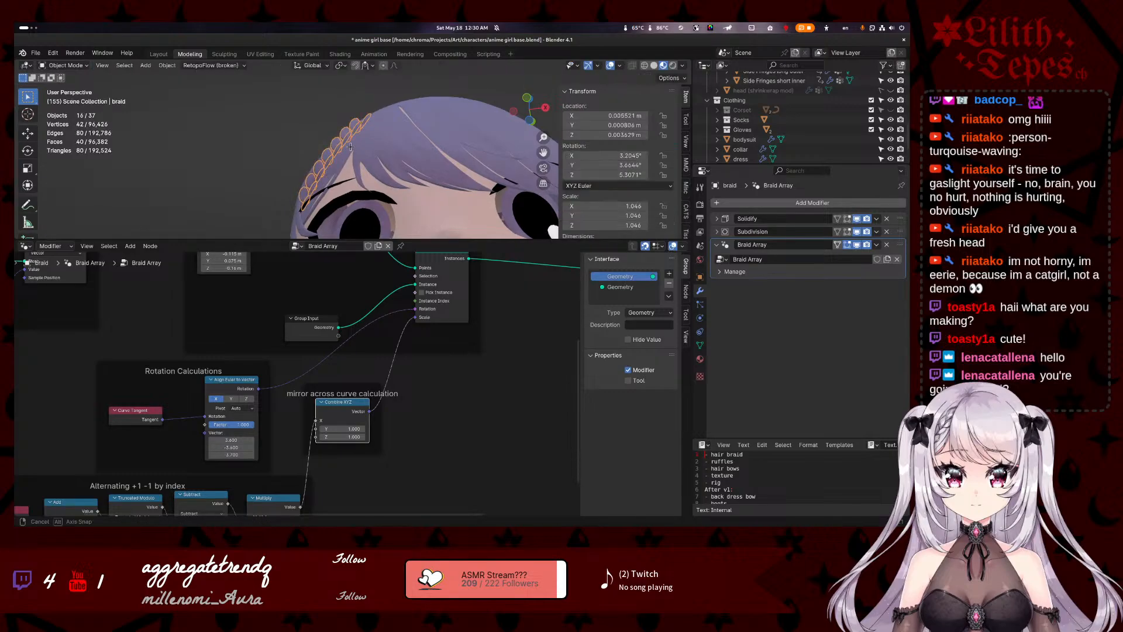
- Rotate the base segment mesh by about 6.6° in a slightly turned view of the face
{"action": "key", "text": "Tab"}
{"action": "key", "text": "r"}
{"action": "key", "text": "Escape"}
{"action": "key", "text": "Tab"}
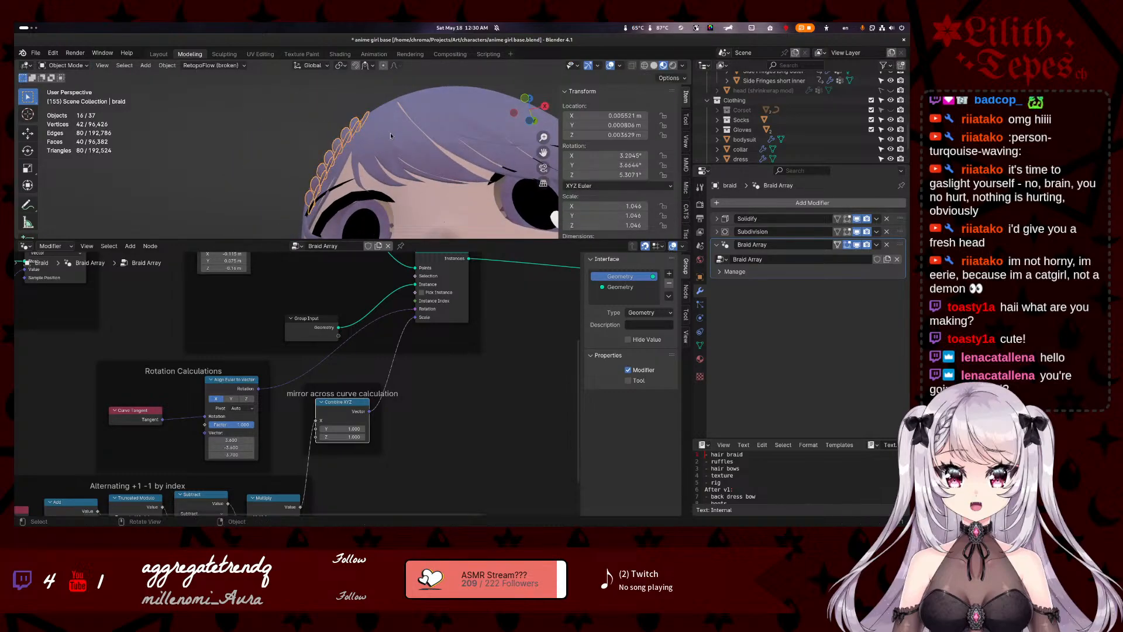
{"action": "key", "text": "r"}
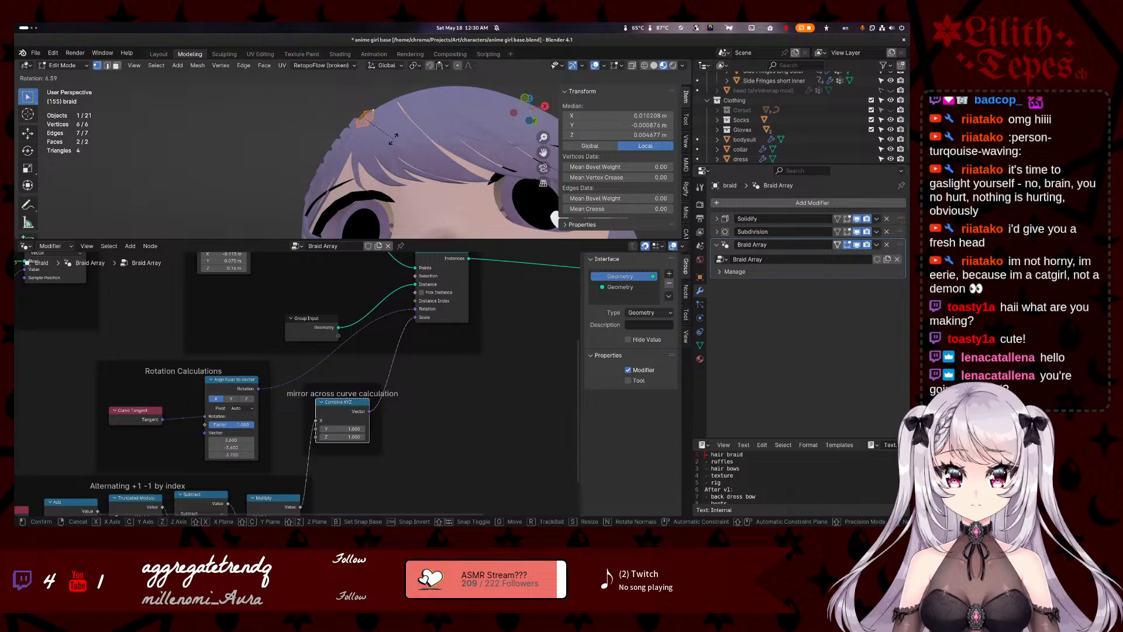
{"action": "left_click", "coordinate": [393, 140]}
- Rotate the base segment mesh against the side of the head and check the braid in Object Mode
{"action": "middle_click_drag", "start_coordinate": [393, 139], "coordinate": [328, 212]}
{"action": "key", "text": "r"}
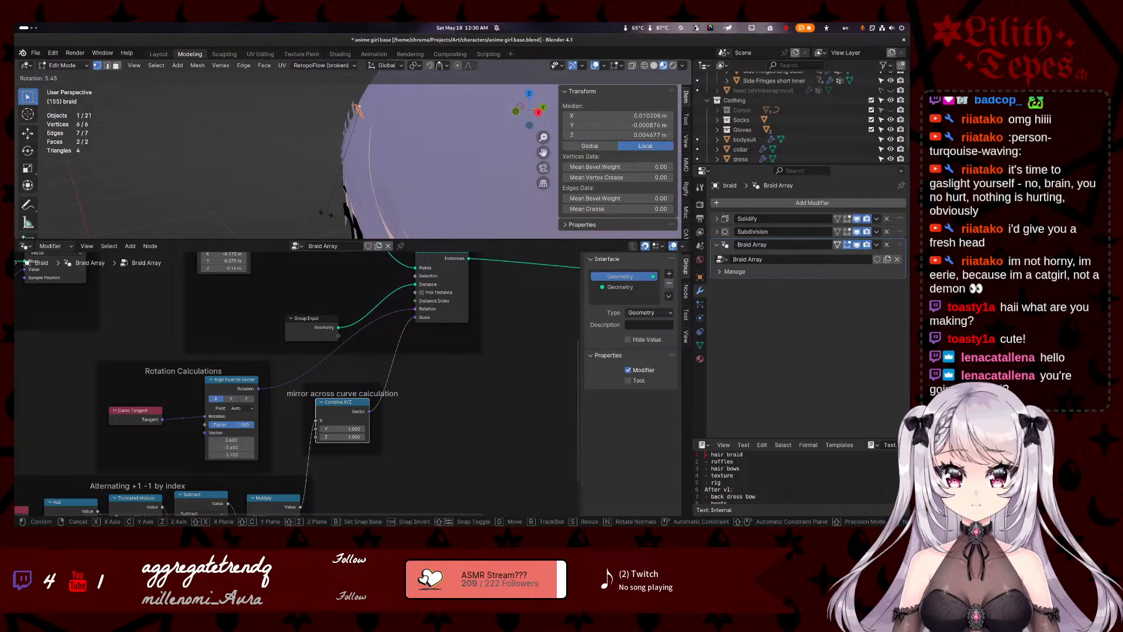
{"action": "left_click", "coordinate": [297, 171]}
{"action": "key", "text": "Tab"}
{"action": "middle_click_drag", "start_coordinate": [297, 169], "coordinate": [469, 133]}
- Rotate the base segment mesh from the front, move one of its vertices and check the braid's shape
{"action": "key", "text": "Tab"}
{"action": "key", "text": "r"}
{"action": "left_click", "coordinate": [338, 125]}
{"action": "left_click", "coordinate": [363, 119]}
{"action": "key", "text": "g"}
{"action": "left_click", "coordinate": [358, 197]}
{"action": "key", "text": "Tab"}
- Adjust the base segment with another rotation and reposition a vertex on its upper edge
{"action": "key", "text": "Tab"}
{"action": "key", "text": "r"}
{"action": "left_click", "coordinate": [396, 101]}
{"action": "left_click", "coordinate": [361, 100]}
{"action": "key", "text": "g"}
{"action": "left_click", "coordinate": [365, 124]}
- Rotate all vertices of the base segment by -13.1° in the front view plane
{"action": "key", "text": "a"}
{"action": "key", "text": "r"}
{"action": "left_click", "coordinate": [375, 134]}
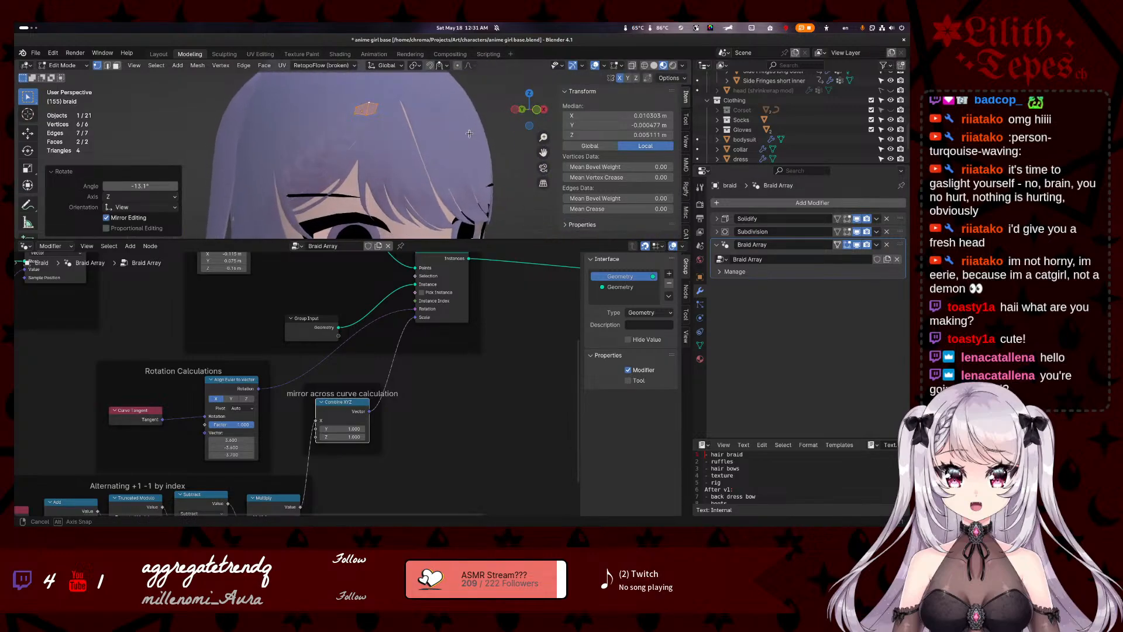
- Flatten all vertices of the base segment by scaling them to 0 along the global Y axis
{"action": "left_click", "coordinate": [375, 102]}
{"action": "middle_click_drag", "start_coordinate": [376, 102], "coordinate": [402, 222]}
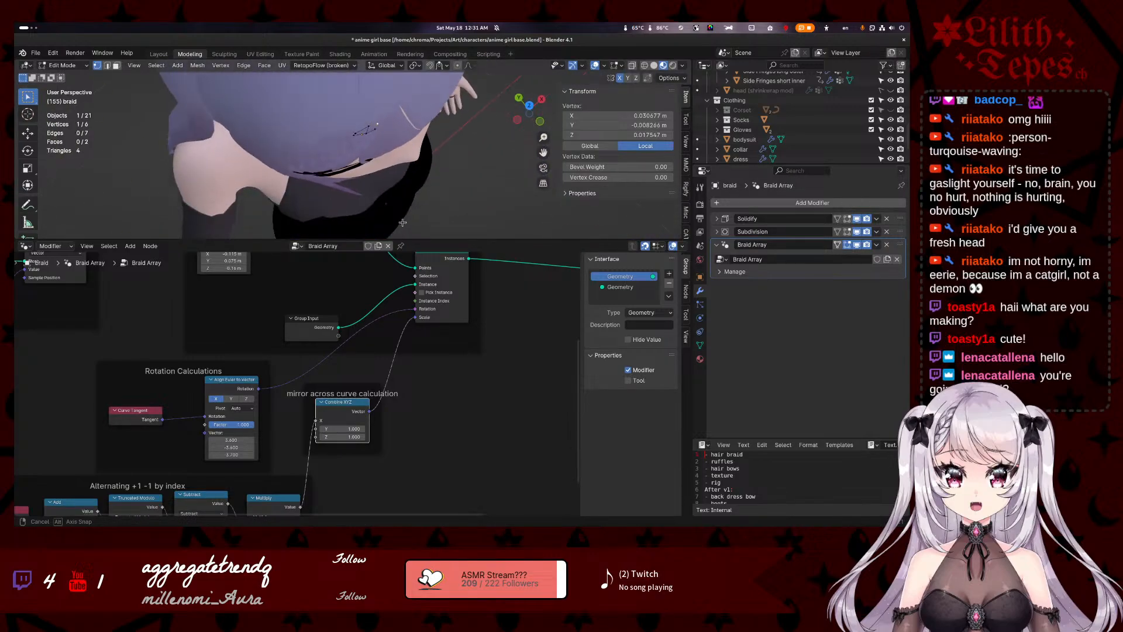
{"action": "key", "text": "a"}
{"action": "key", "text": "s"}
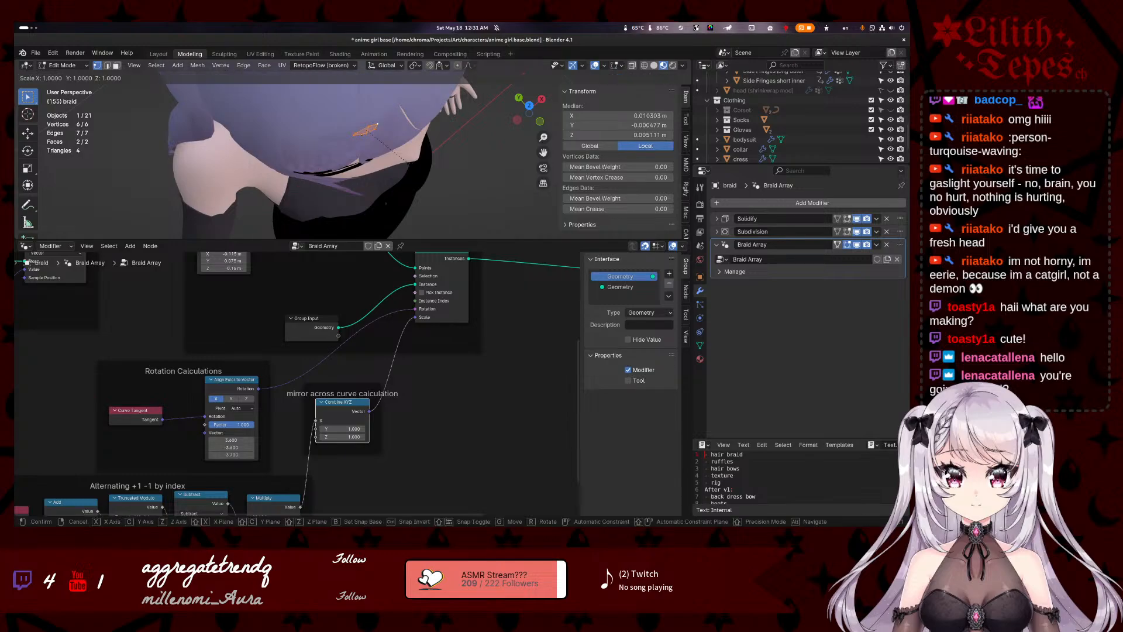
{"action": "key", "text": "y"}
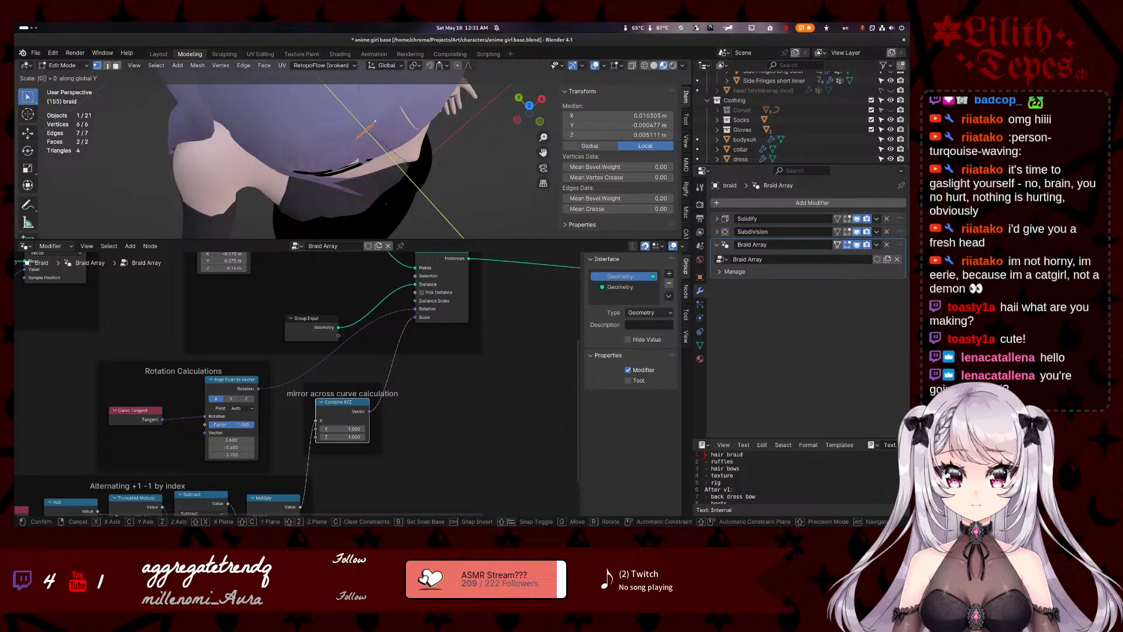
{"action": "key", "text": "Return"}
{"action": "middle_click_drag", "start_coordinate": [350, 164], "coordinate": [416, 155]}
{"action": "middle_click_drag", "start_coordinate": [361, 160], "coordinate": [315, 122]}
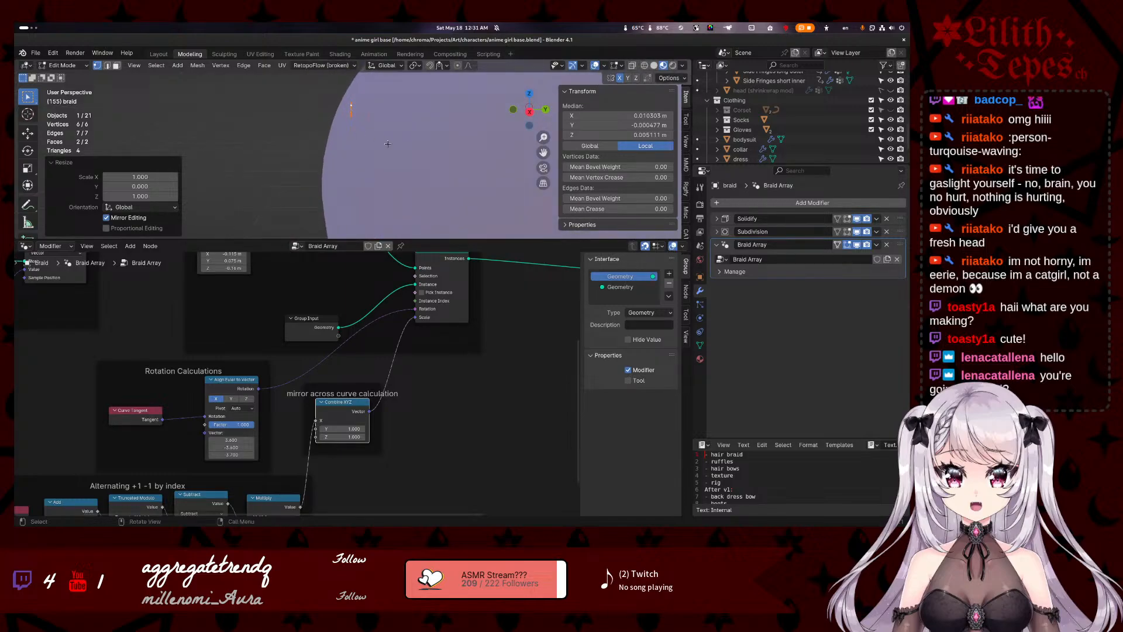
{"action": "key", "text": "s"}
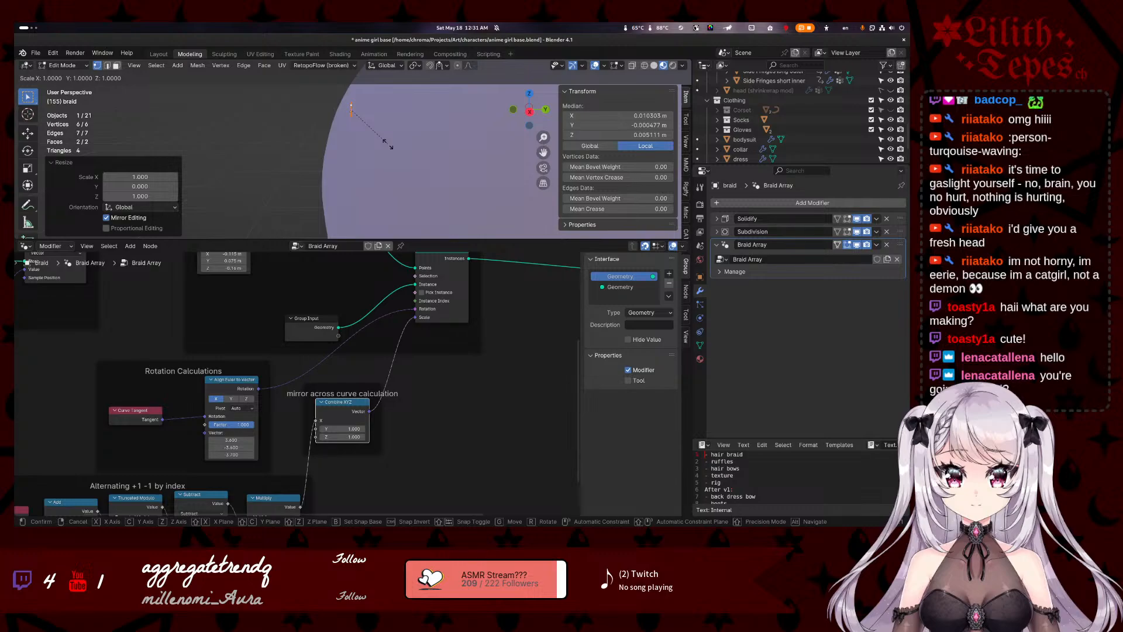
{"action": "key", "text": "y"}
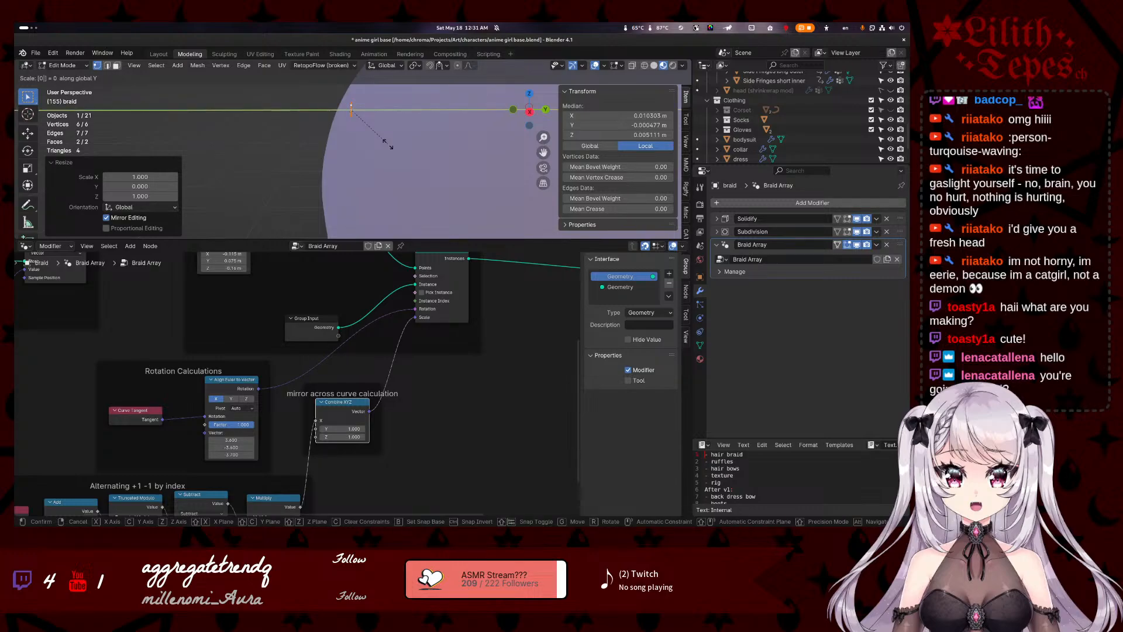
{"action": "key", "text": "Return"}
- Reorient the flattened base segment with two free rotations in a turned front view of the fringe
{"action": "middle_click_drag", "start_coordinate": [387, 144], "coordinate": [530, 195]}
{"action": "key", "text": "r"}
{"action": "left_click", "coordinate": [354, 157]}
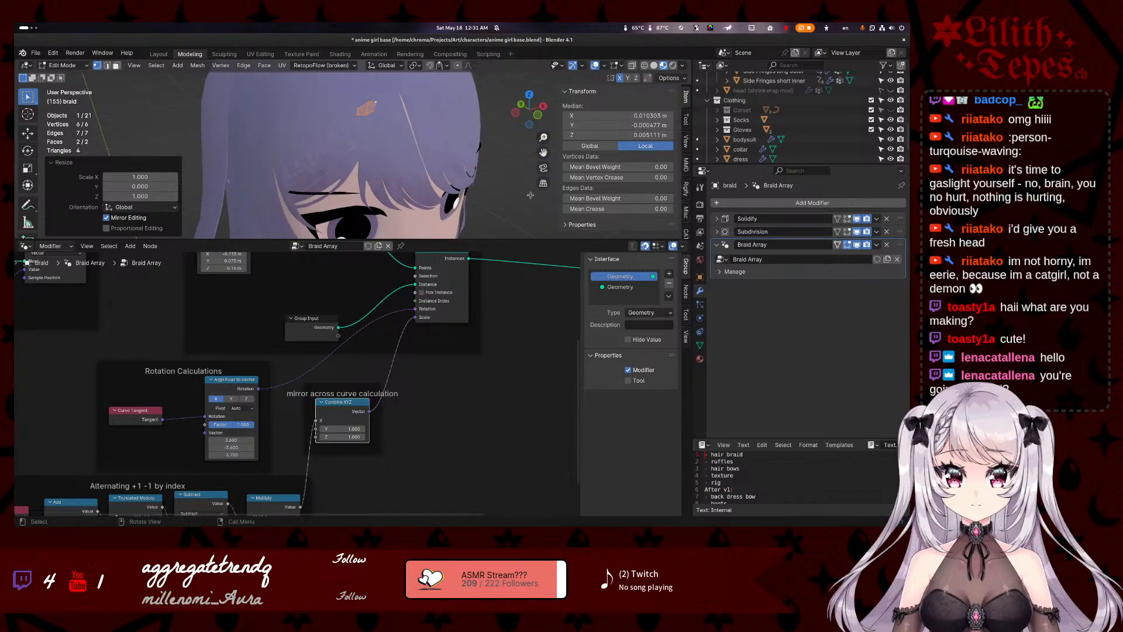
{"action": "key", "text": "r"}
{"action": "left_click", "coordinate": [407, 163]}
- Rotate the flattened base segment by 9.67° in the view plane, looking from below the face
{"action": "middle_click_drag", "start_coordinate": [421, 160], "coordinate": [394, 122]}
{"action": "key", "text": "r"}
{"action": "left_click", "coordinate": [387, 223]}
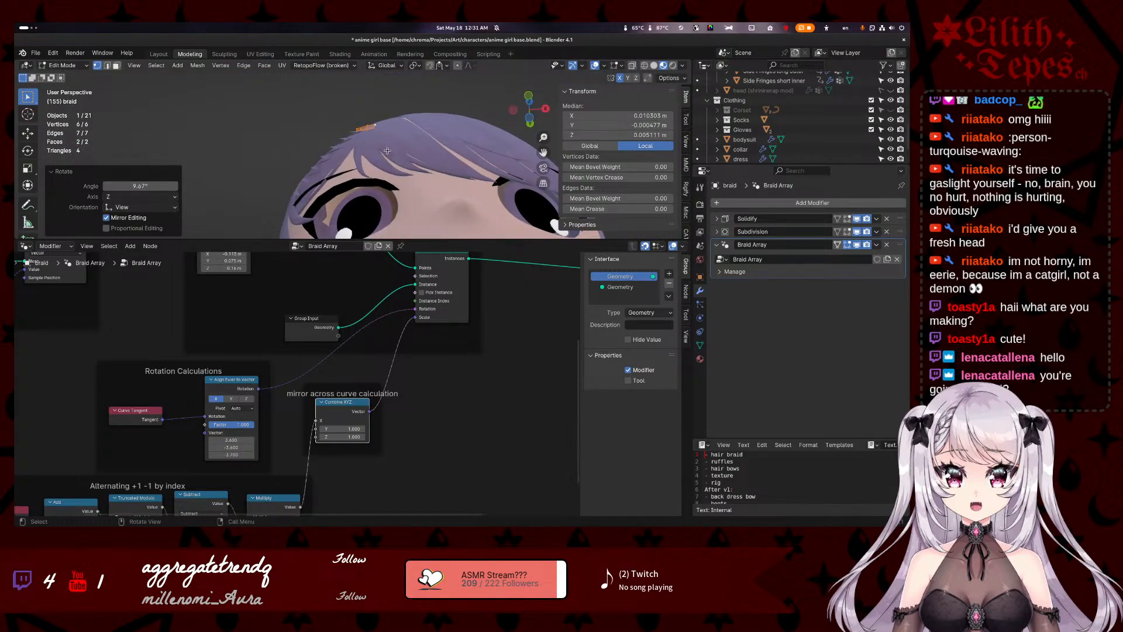
- Fine-tune the flattened base segment's orientation with two more free rotations from a new viewing angle
{"action": "middle_click_drag", "start_coordinate": [382, 175], "coordinate": [344, 53]}
{"action": "key", "text": "r"}
{"action": "left_click", "coordinate": [437, 164]}
{"action": "key", "text": "r"}
{"action": "left_click", "coordinate": [235, 96]}
- Rotate the base segment mesh by about -31° in an oblique side view so it follows the hair surface
{"action": "middle_click_drag", "start_coordinate": [370, 153], "coordinate": [275, 189]}
{"action": "key", "text": "Tab"}
{"action": "key", "text": "Tab"}
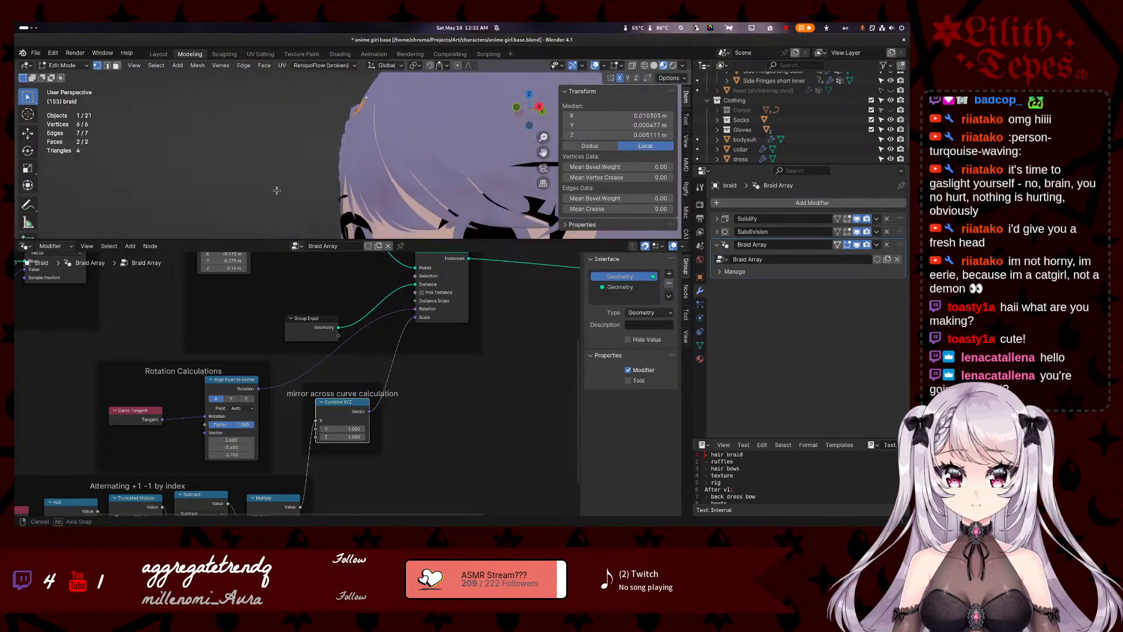
{"action": "key", "text": "r"}
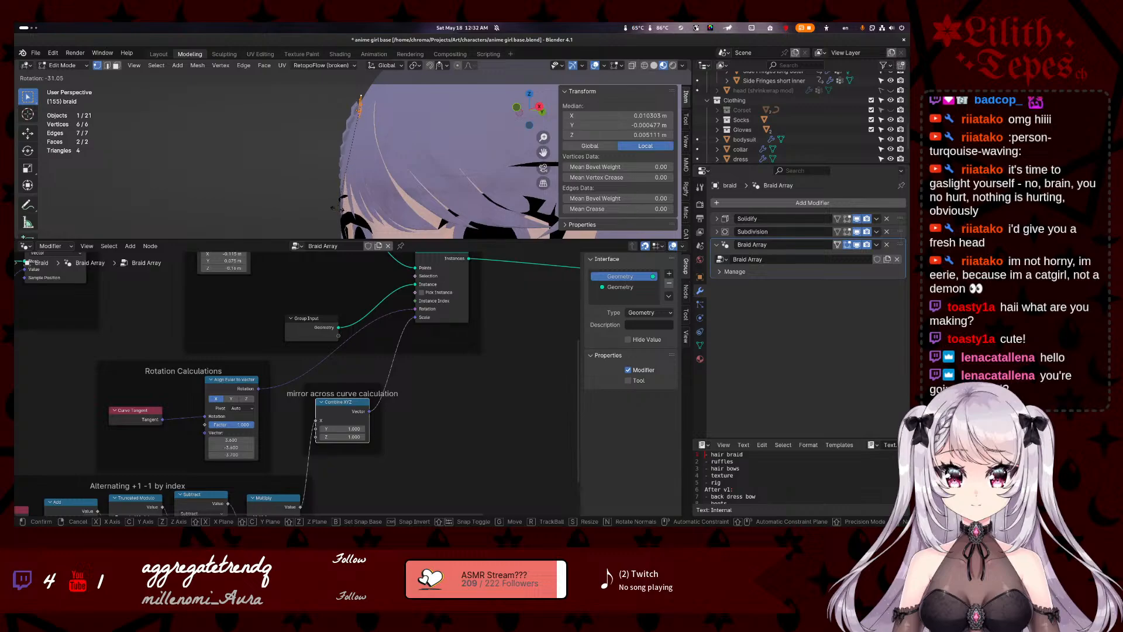
{"action": "left_click", "coordinate": [337, 209]}
{"action": "key", "text": "Tab"}
- Rotate the base segment mesh by 22.4° about the global Y axis and by -15.8° in the side view plane
{"action": "middle_click_drag", "start_coordinate": [337, 208], "coordinate": [278, 225]}
{"action": "key", "text": "Tab"}
{"action": "key", "text": "r"}
{"action": "key", "text": "y"}
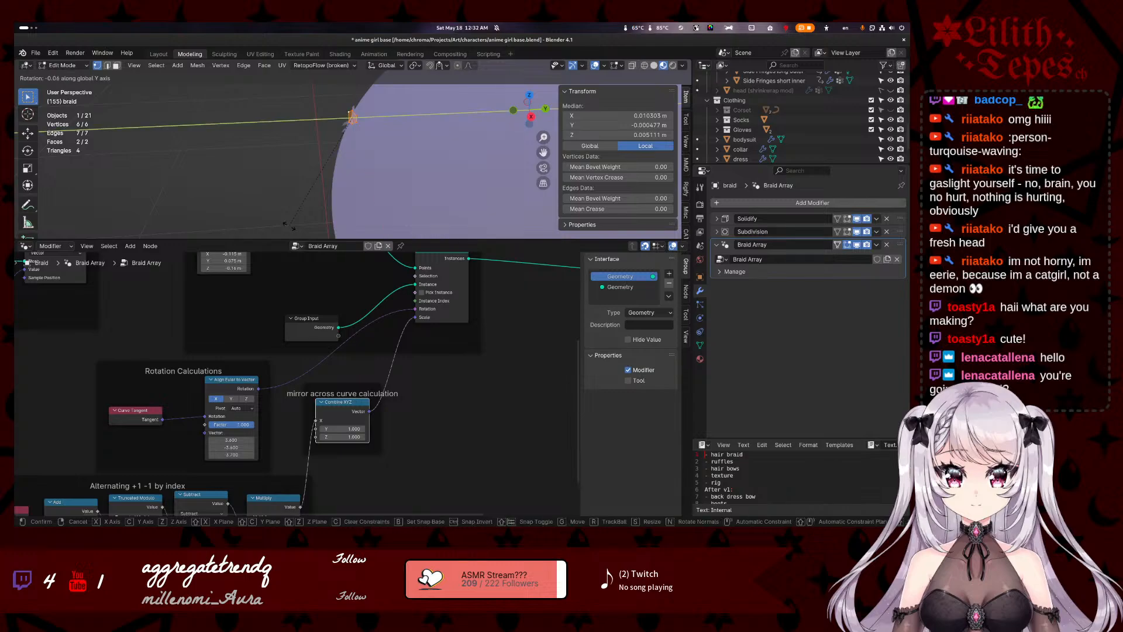
{"action": "left_click", "coordinate": [279, 175]}
{"action": "key", "text": "r"}
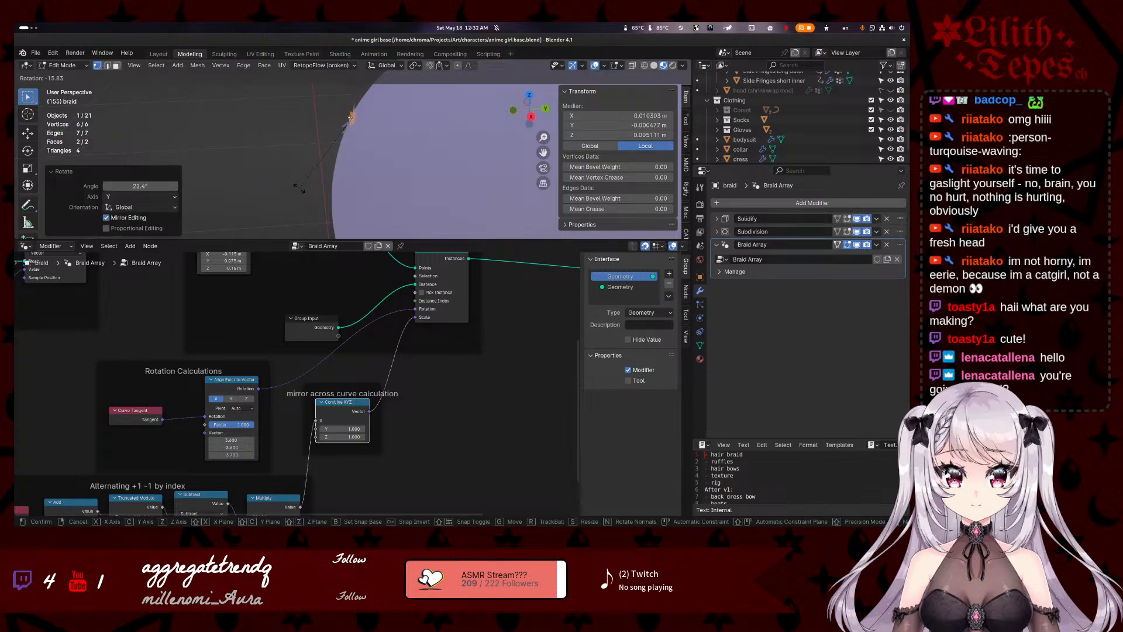
{"action": "left_click", "coordinate": [299, 189]}
- Rotate the base segment mesh in a tilted front view of the fringe and check the braid in Object Mode
{"action": "middle_click_drag", "start_coordinate": [297, 190], "coordinate": [396, 190]}
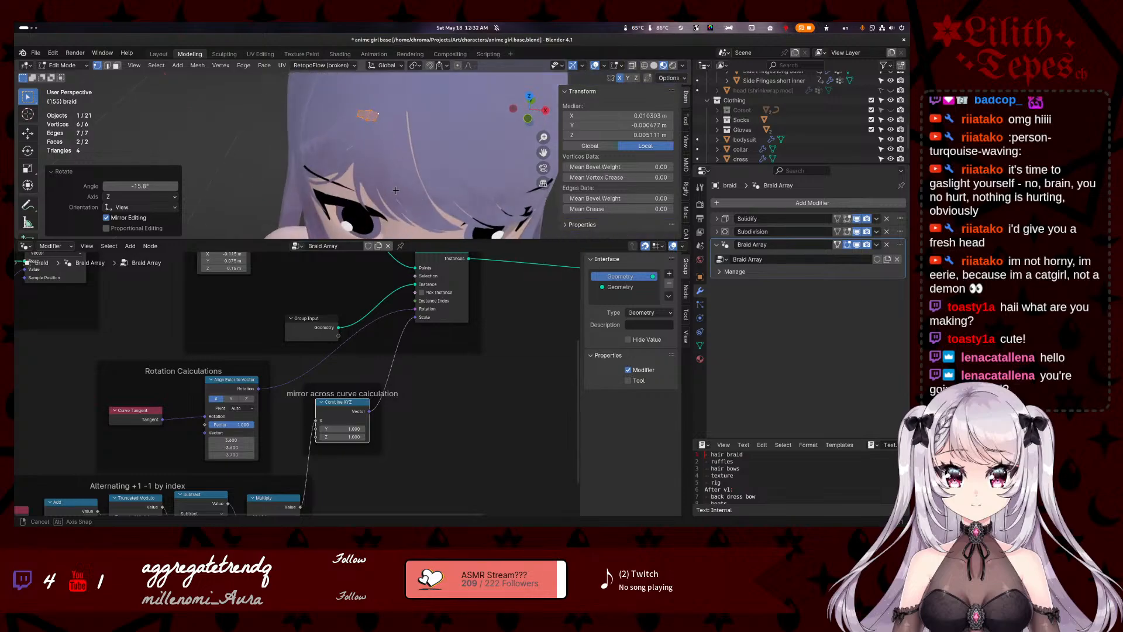
{"action": "key", "text": "Tab"}
{"action": "key", "text": "Tab"}
{"action": "key", "text": "r"}
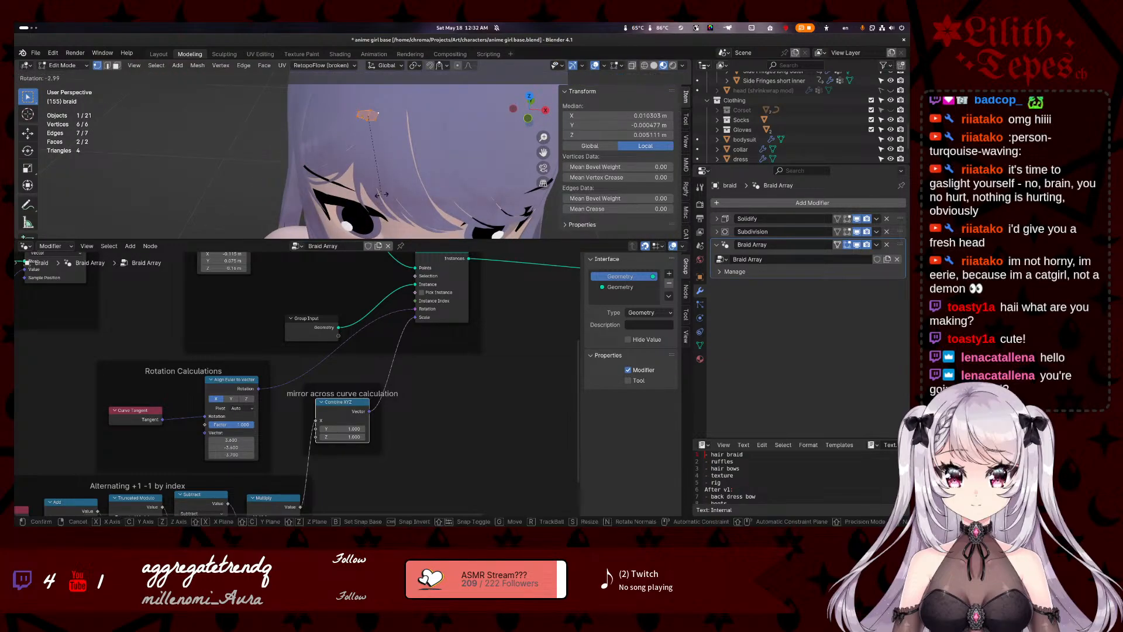
{"action": "left_click", "coordinate": [400, 172]}
{"action": "key", "text": "Tab"}
- Make a final small rotation of the base segment mesh from the front and return to Object Mode
{"action": "middle_click_drag", "start_coordinate": [401, 173], "coordinate": [404, 150]}
{"action": "key", "text": "Tab"}
{"action": "key", "text": "r"}
{"action": "left_click", "coordinate": [403, 154]}
{"action": "key", "text": "Tab"}
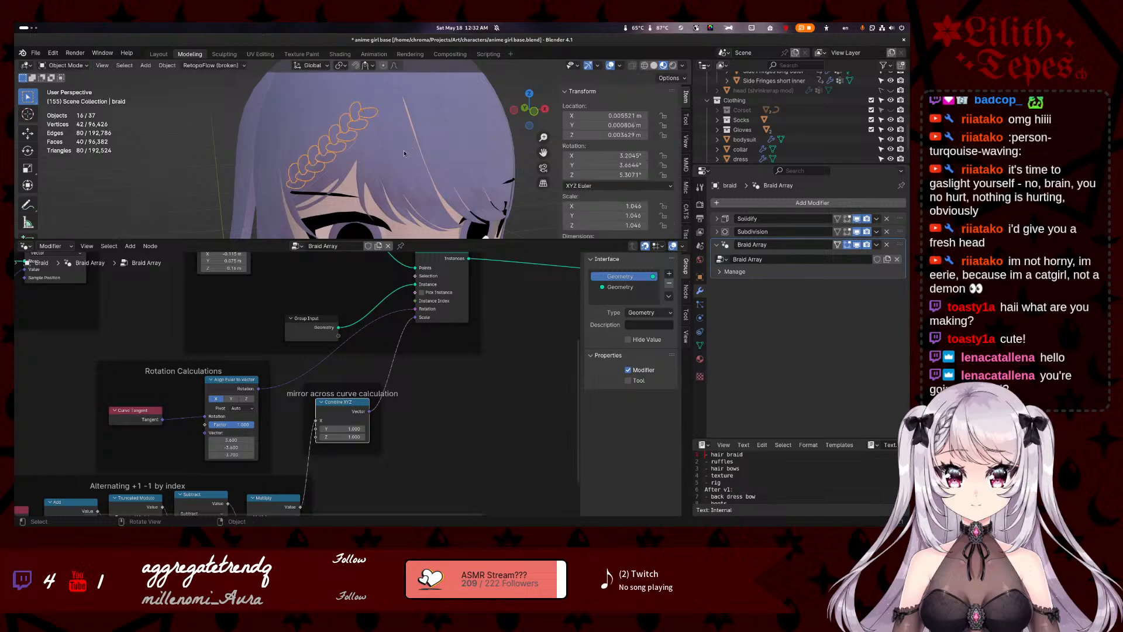
- Rotate and slightly move the braid's base segment mesh from the front, then return to Object Mode
{"action": "key", "text": "Tab"}
{"action": "key", "text": "r"}
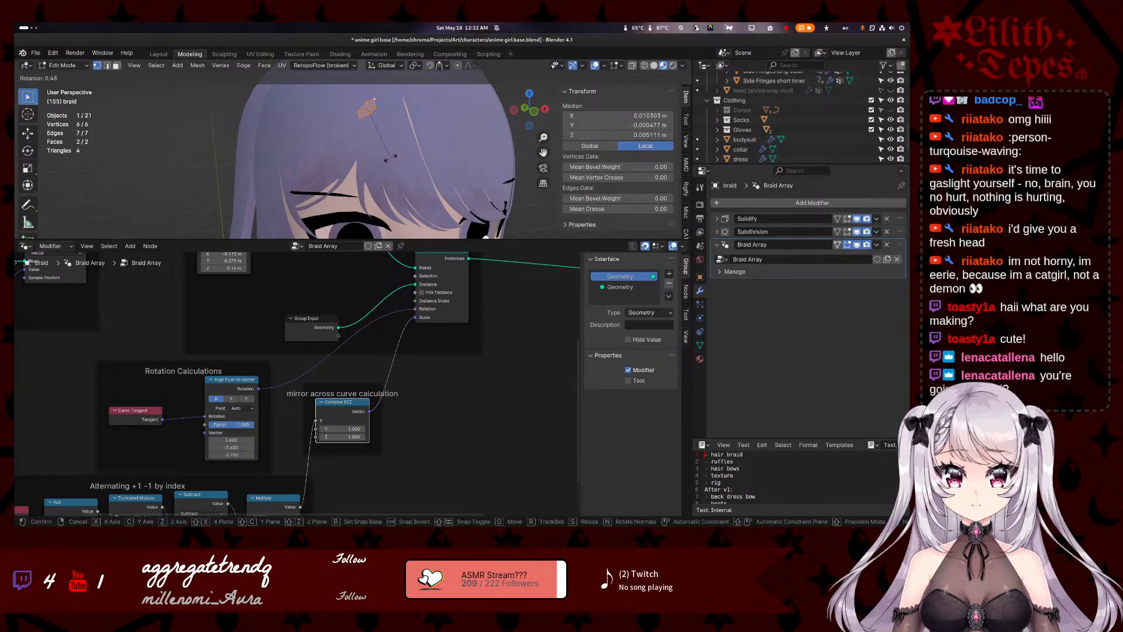
{"action": "left_click", "coordinate": [391, 159]}
{"action": "key", "text": "g"}
{"action": "left_click", "coordinate": [391, 164]}
{"action": "key", "text": "Tab"}
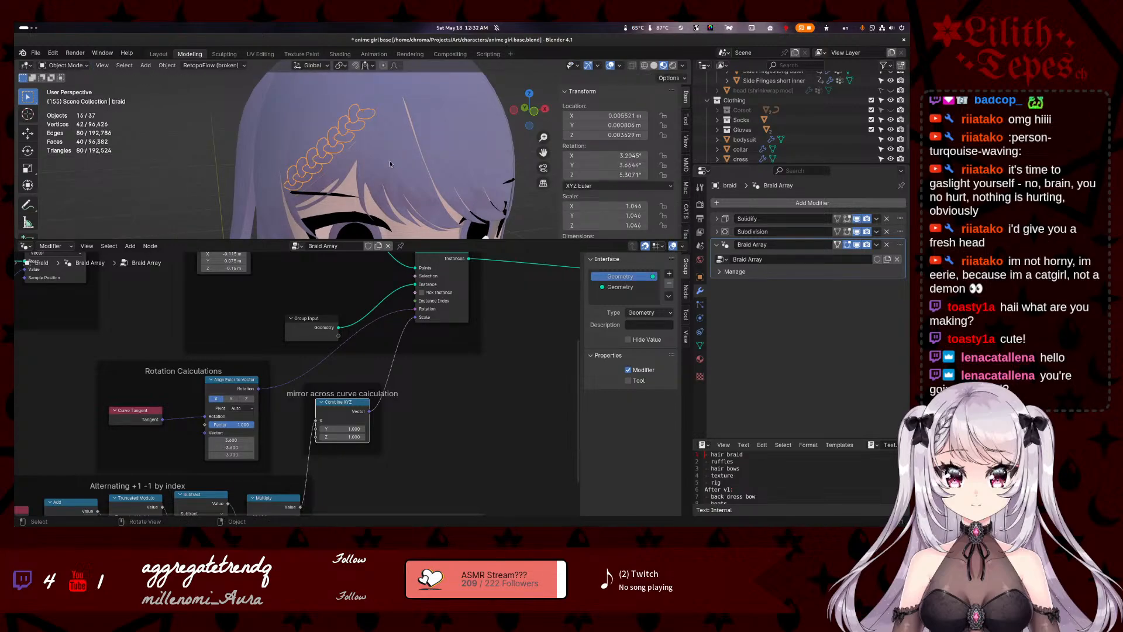
- Rotate the base segment mesh by about -18° in a side view of the head
{"action": "middle_click_drag", "start_coordinate": [389, 160], "coordinate": [435, 106]}
{"action": "key", "text": "Tab"}
{"action": "key", "text": "r"}
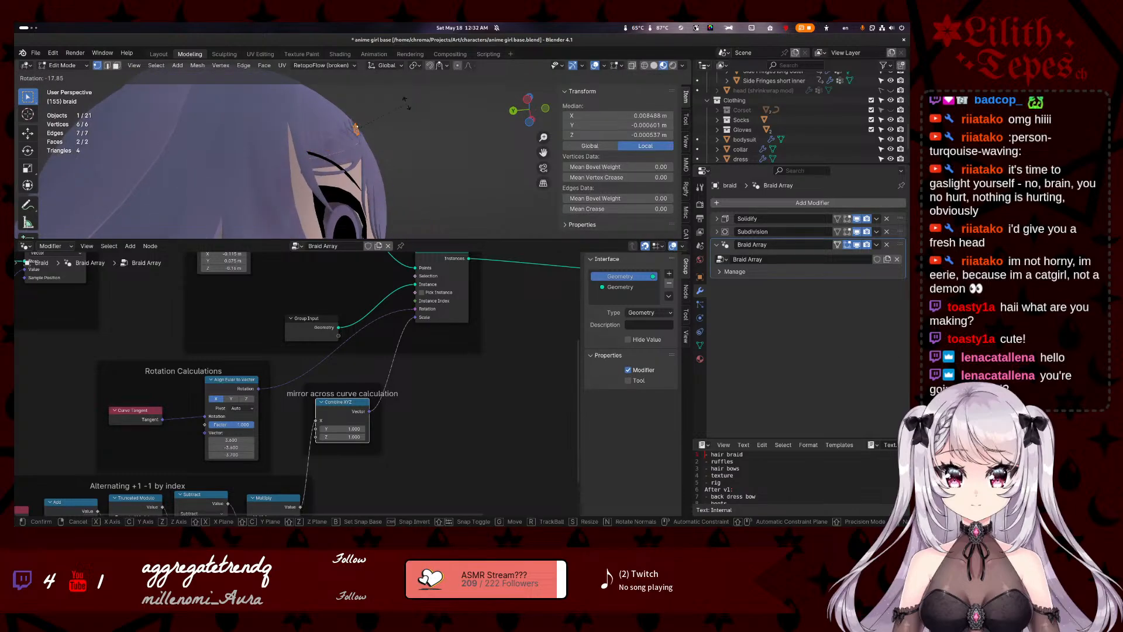
{"action": "left_click", "coordinate": [409, 105]}
{"action": "key", "text": "Tab"}
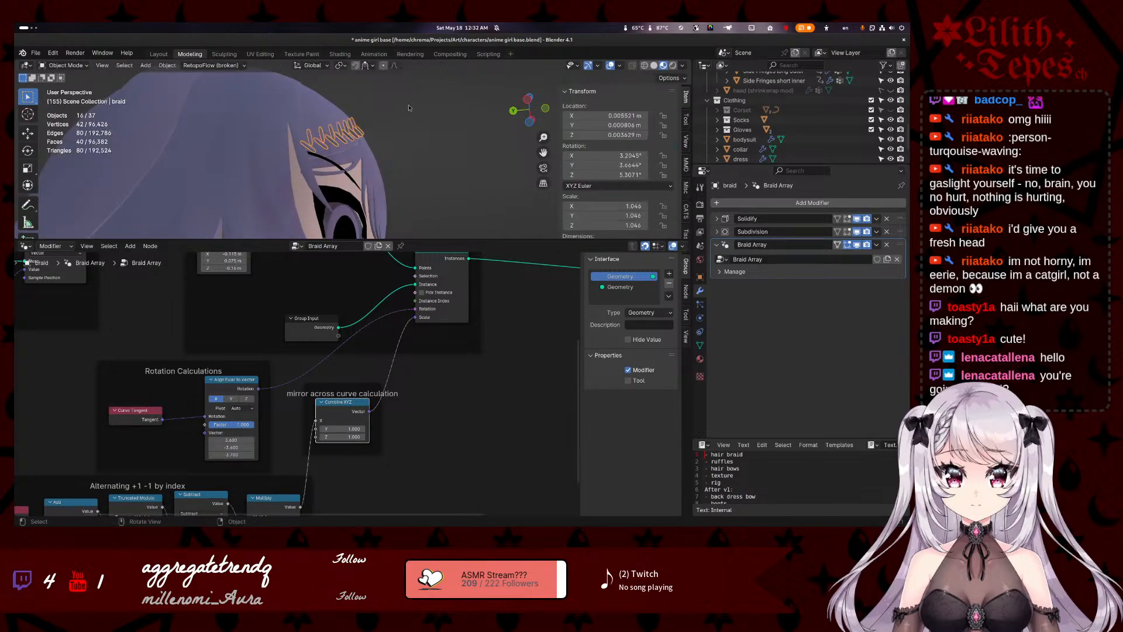
- Rotate the base segment mesh by about -10.5° in the opposite side view, looking along the hair surface
{"action": "middle_click_drag", "start_coordinate": [401, 132], "coordinate": [355, 106]}
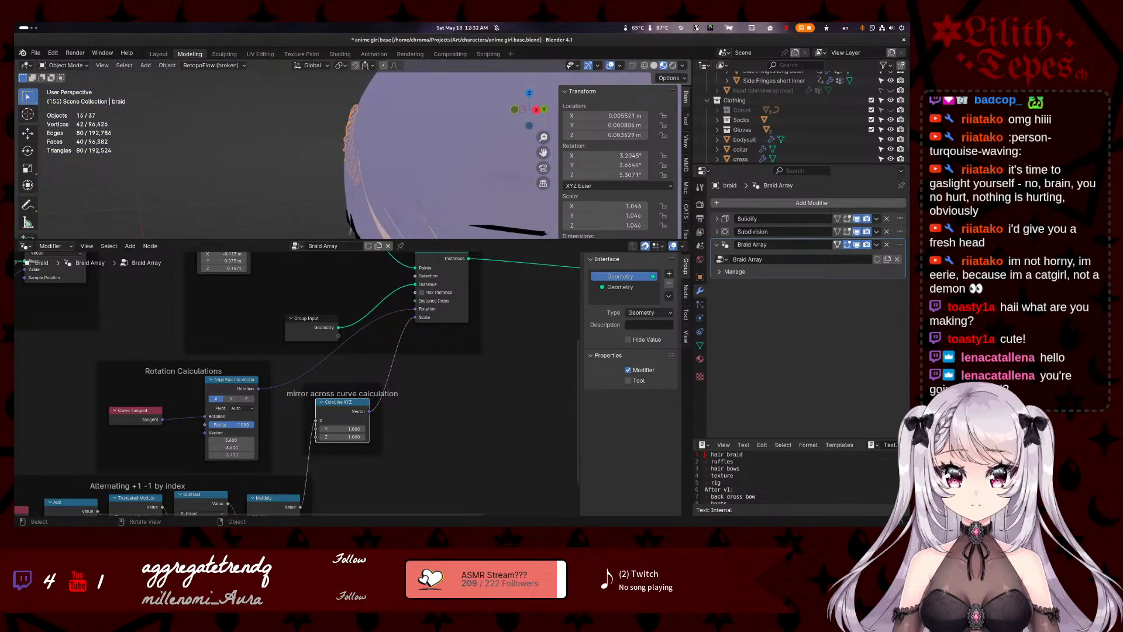
{"action": "key", "text": "r"}
{"action": "key", "text": "Escape"}
{"action": "key", "text": "Tab"}
{"action": "key", "text": "r"}
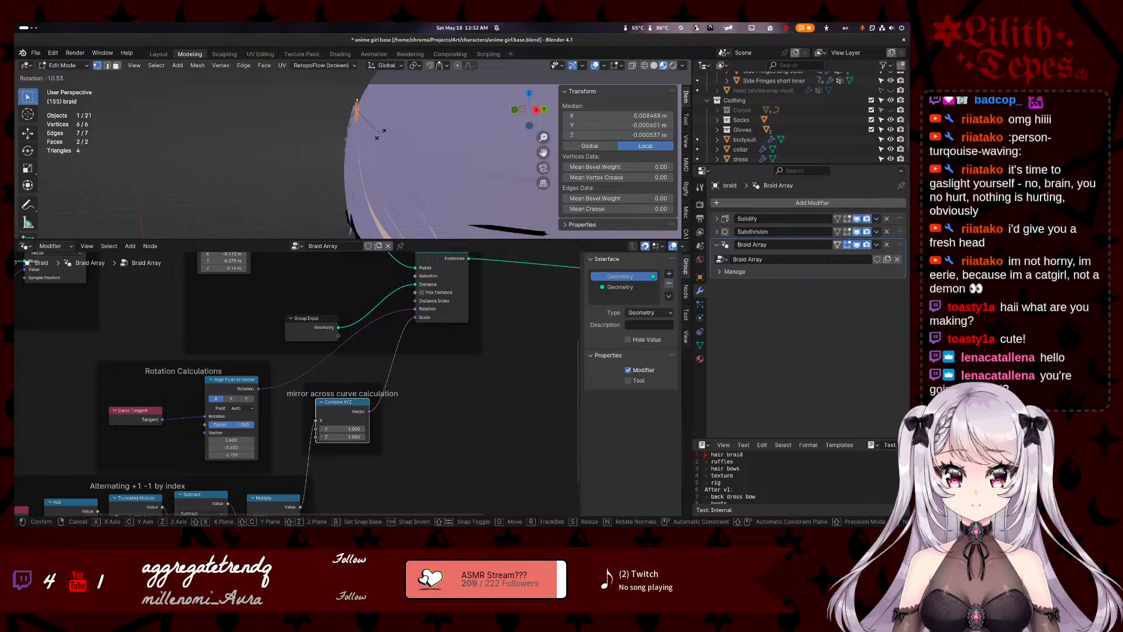
{"action": "left_click", "coordinate": [382, 134]}
{"action": "key", "text": "Tab"}
- Rotate the base segment mesh in two small turns from an oblique view and check the braid from the front
{"action": "middle_click_drag", "start_coordinate": [383, 133], "coordinate": [594, 201]}
{"action": "key", "text": "Tab"}
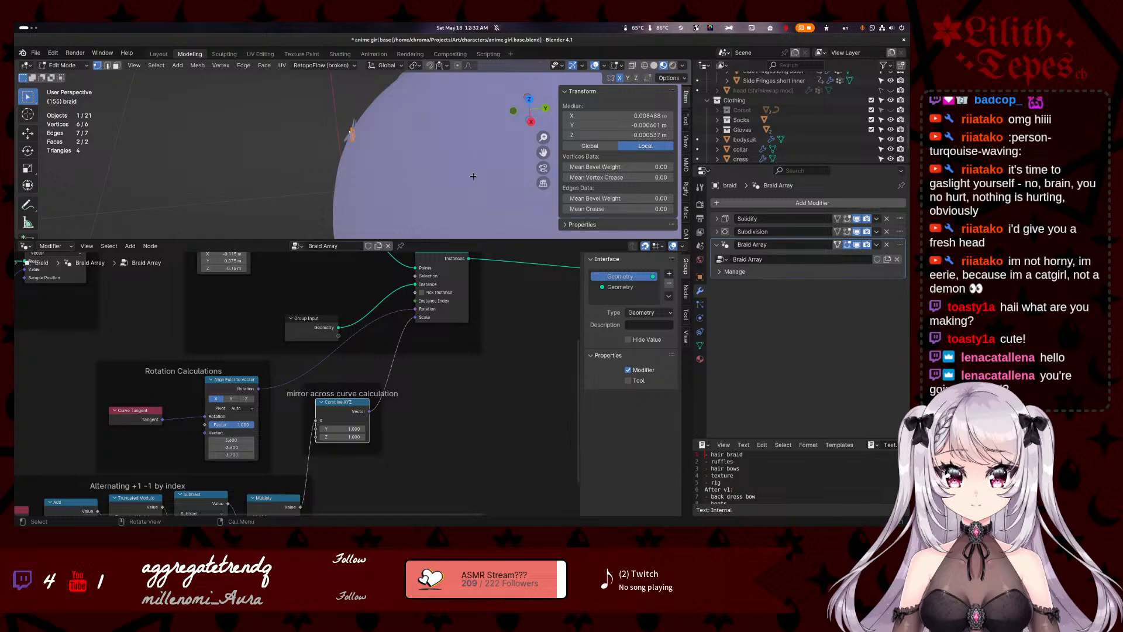
{"action": "key", "text": "r"}
{"action": "left_click", "coordinate": [481, 163]}
{"action": "key", "text": "Tab"}
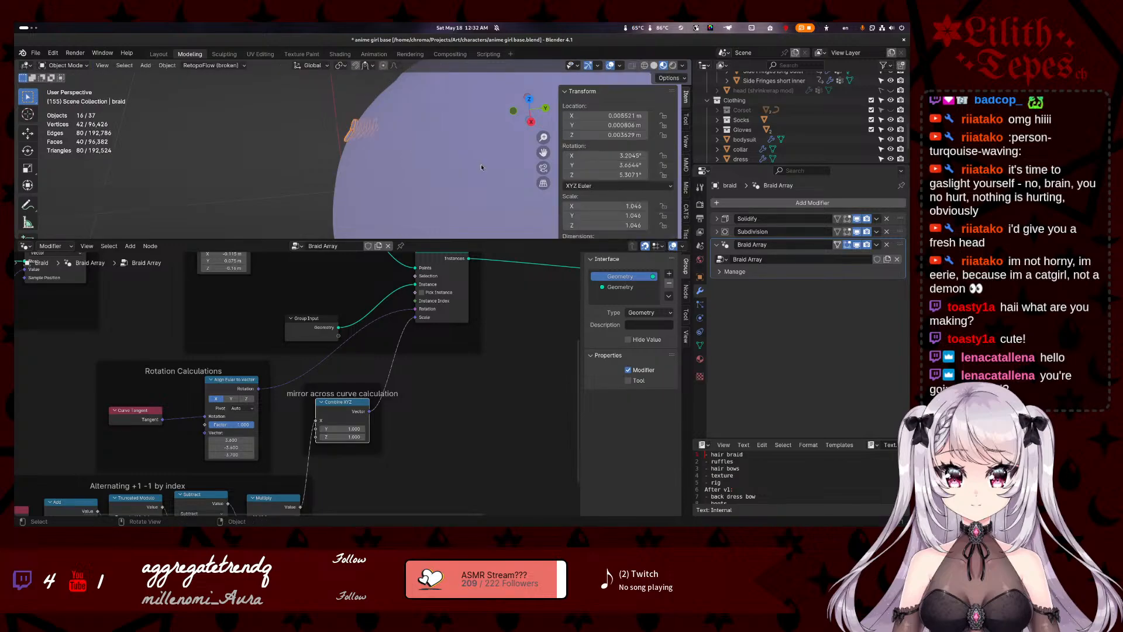
{"action": "key", "text": "Tab"}
{"action": "key", "text": "r"}
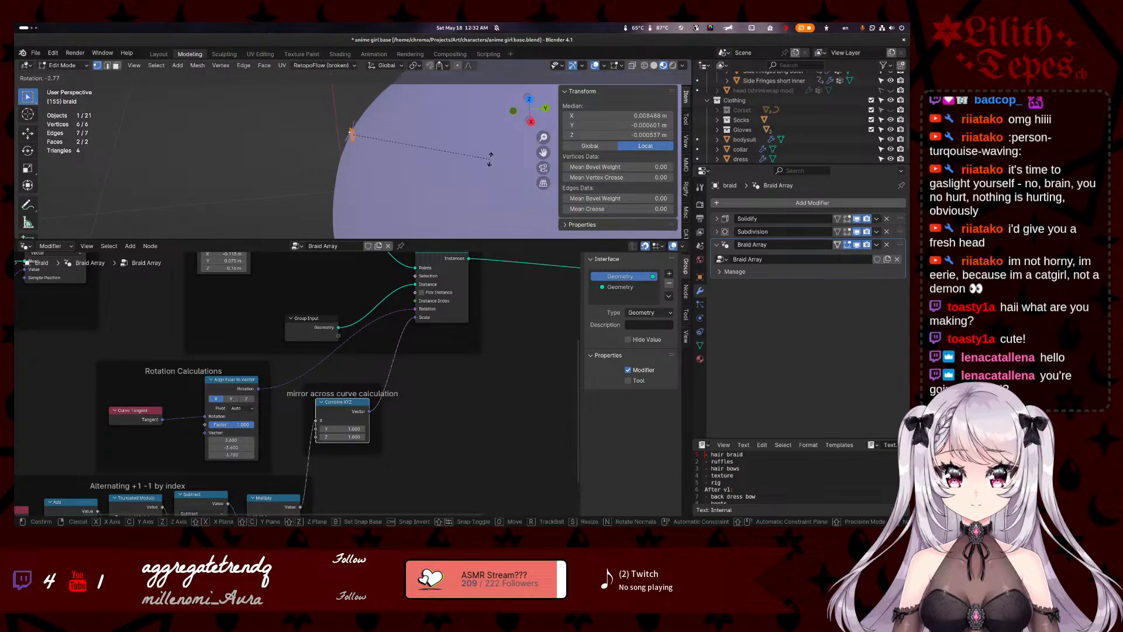
{"action": "left_click", "coordinate": [494, 155]}
{"action": "key", "text": "Tab"}
{"action": "middle_click_drag", "start_coordinate": [410, 173], "coordinate": [515, 143]}
{"action": "middle_click_drag", "start_coordinate": [389, 153], "coordinate": [427, 147]}
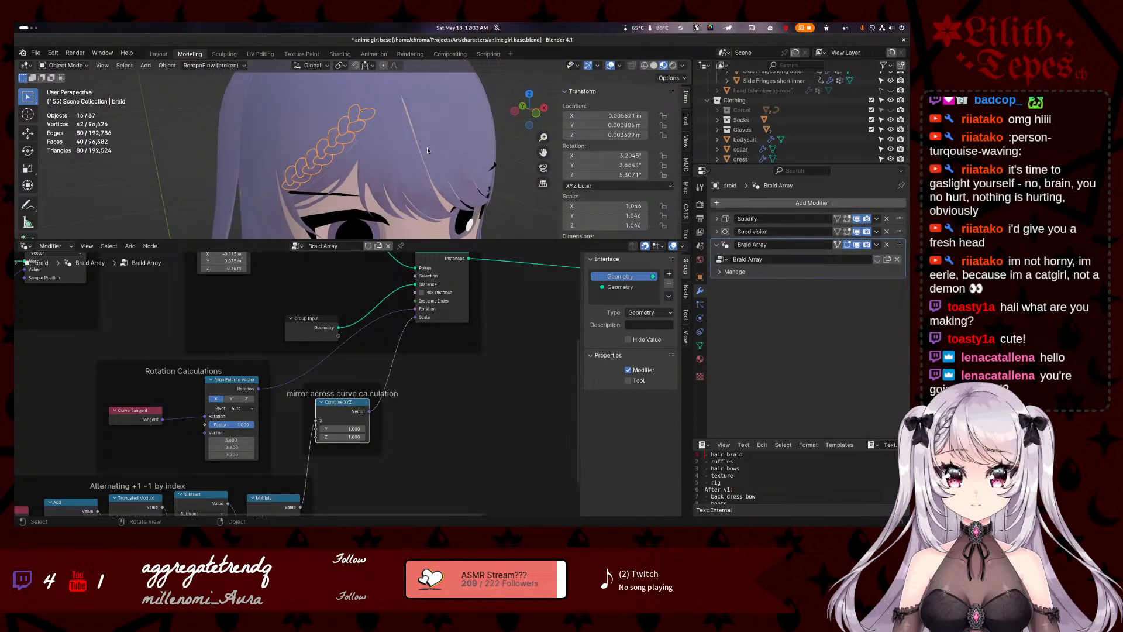
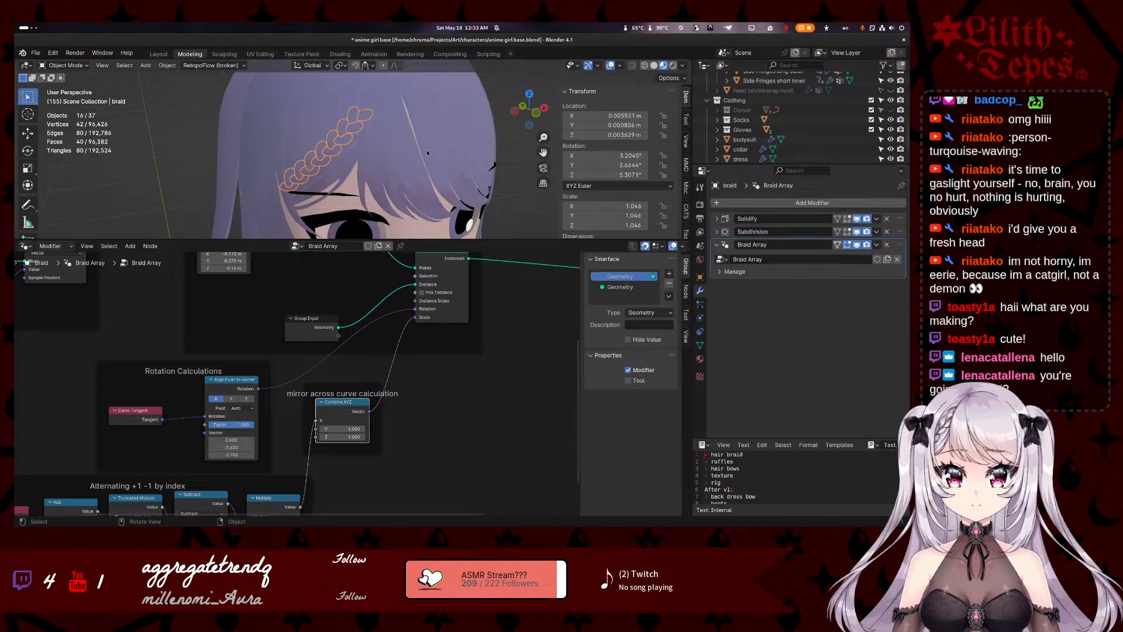
- Move the base segment mesh by about 0.0013 m in X, -0.0004 m in Y and 0.0007 m in Z
{"action": "key", "text": "Tab"}
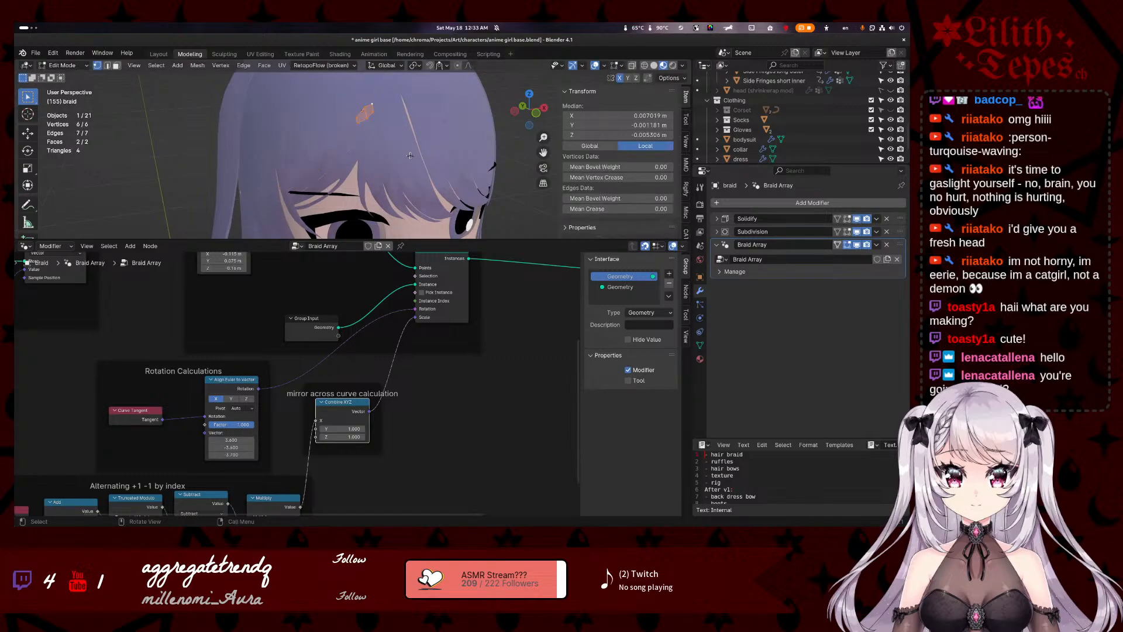
{"action": "key", "text": "g"}
{"action": "left_click", "coordinate": [413, 154]}
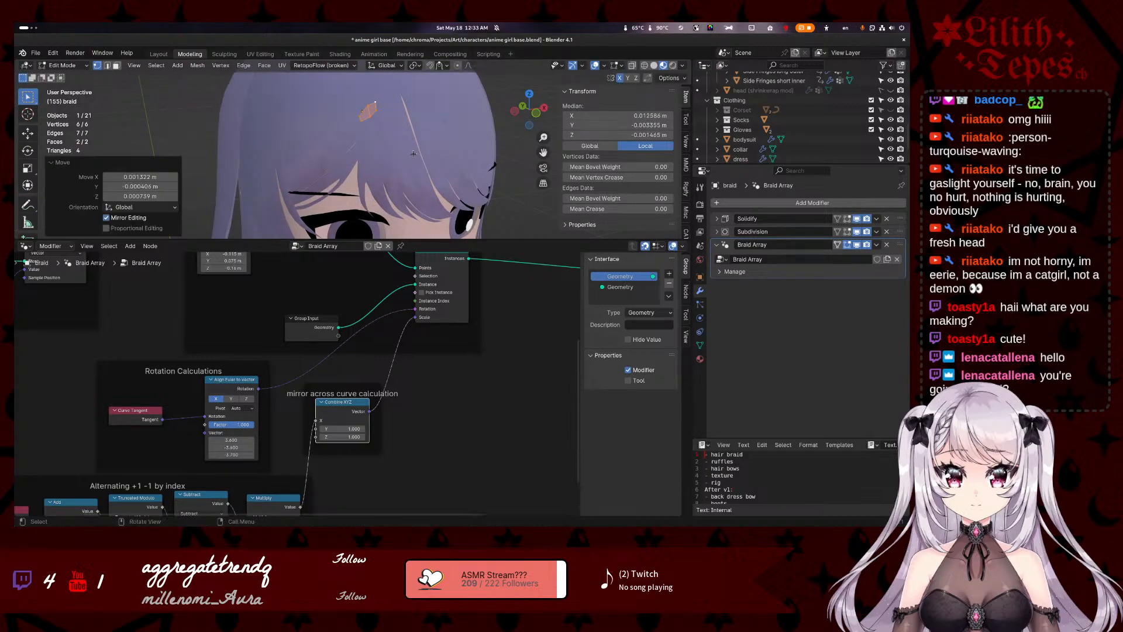
{"action": "key", "text": "Tab"}
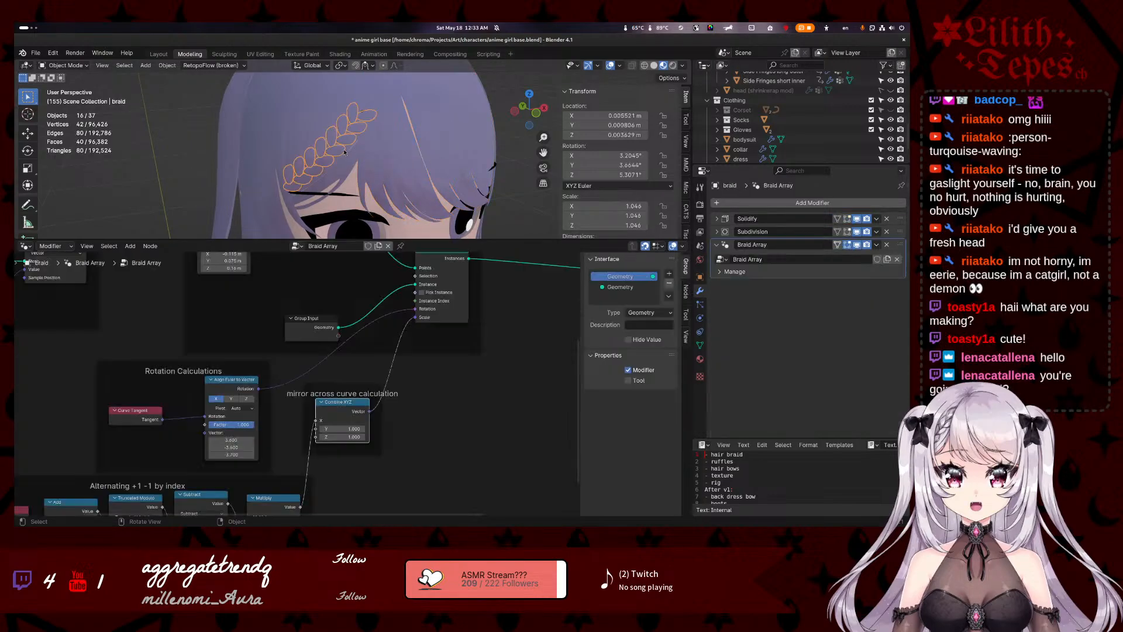
{"action": "middle_click_drag", "start_coordinate": [181, 155], "coordinate": [184, 235]}
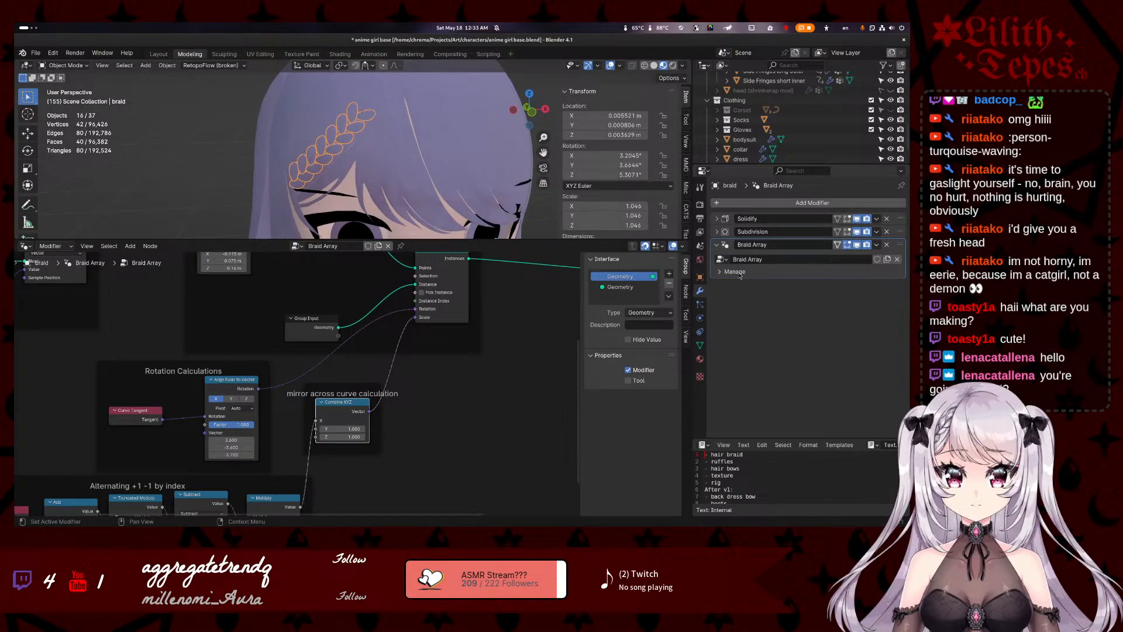
- Collapse the Braid Array modifier's settings in the braid's modifier stack
{"action": "left_click", "coordinate": [721, 245]}
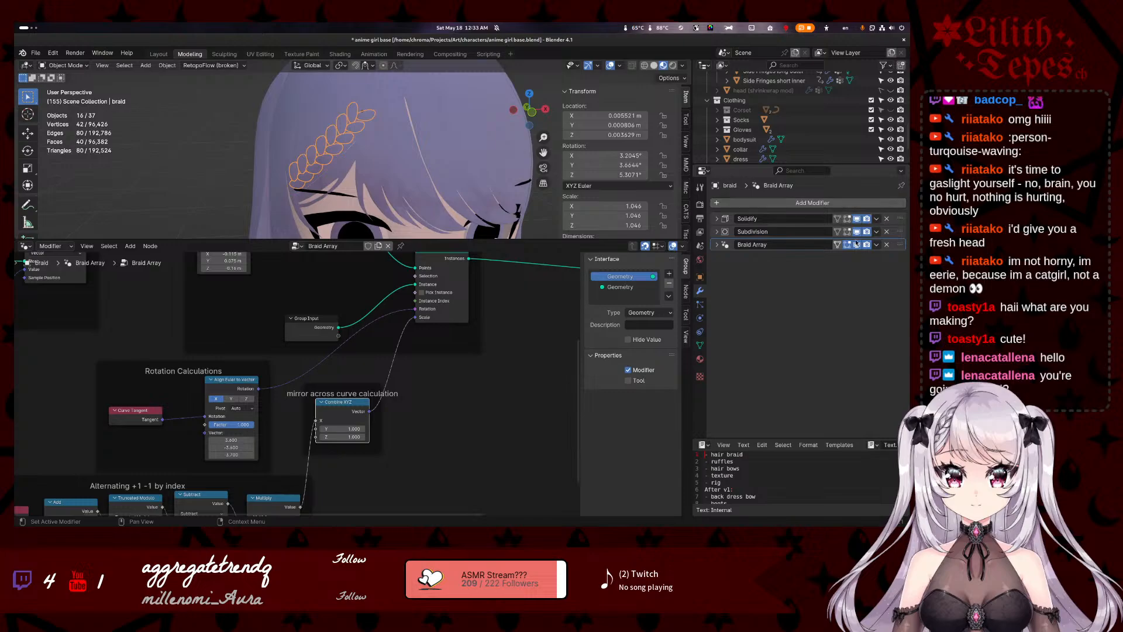
{"action": "left_click", "coordinate": [717, 219]}
{"action": "left_click", "coordinate": [724, 220]}
{"action": "left_click", "coordinate": [723, 220]}
{"action": "left_click", "coordinate": [724, 220]}
{"action": "mouse_move", "coordinate": [902, 219]}
{"action": "left_mouse_down"}
{"action": "mouse_move", "coordinate": [902, 301]}
{"action": "mouse_move", "coordinate": [901, 216]}
{"action": "mouse_move", "coordinate": [903, 255]}
{"action": "mouse_move", "coordinate": [901, 232]}
{"action": "left_mouse_up"}
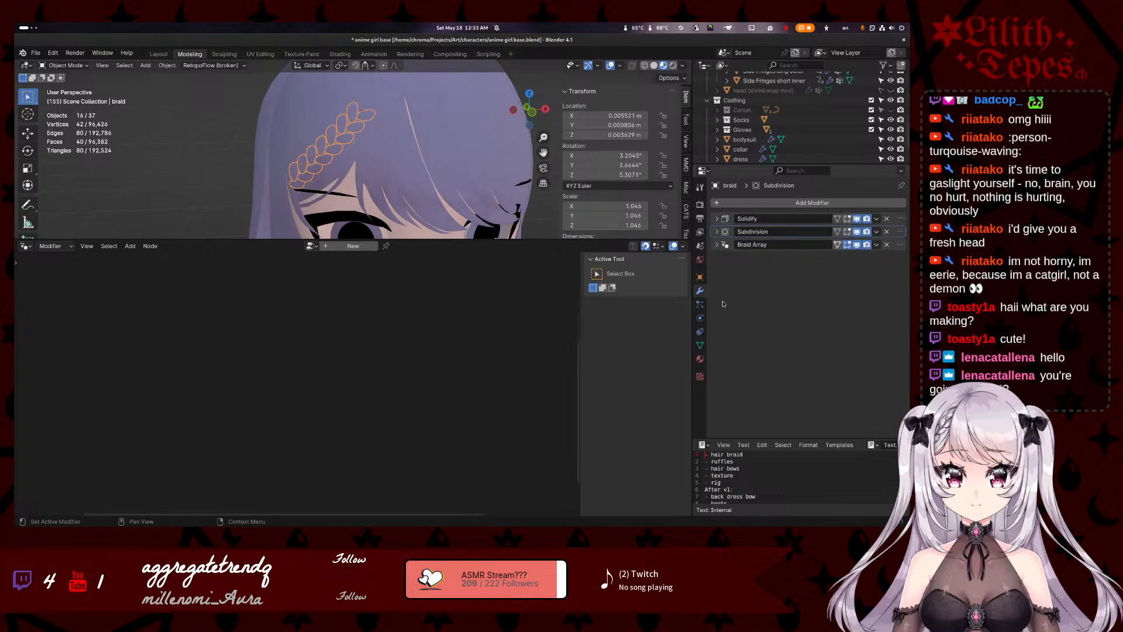
- Add a Shrinkwrap modifier to the braid with Bangs tucked (left) as its target
{"action": "left_click", "coordinate": [753, 204]}
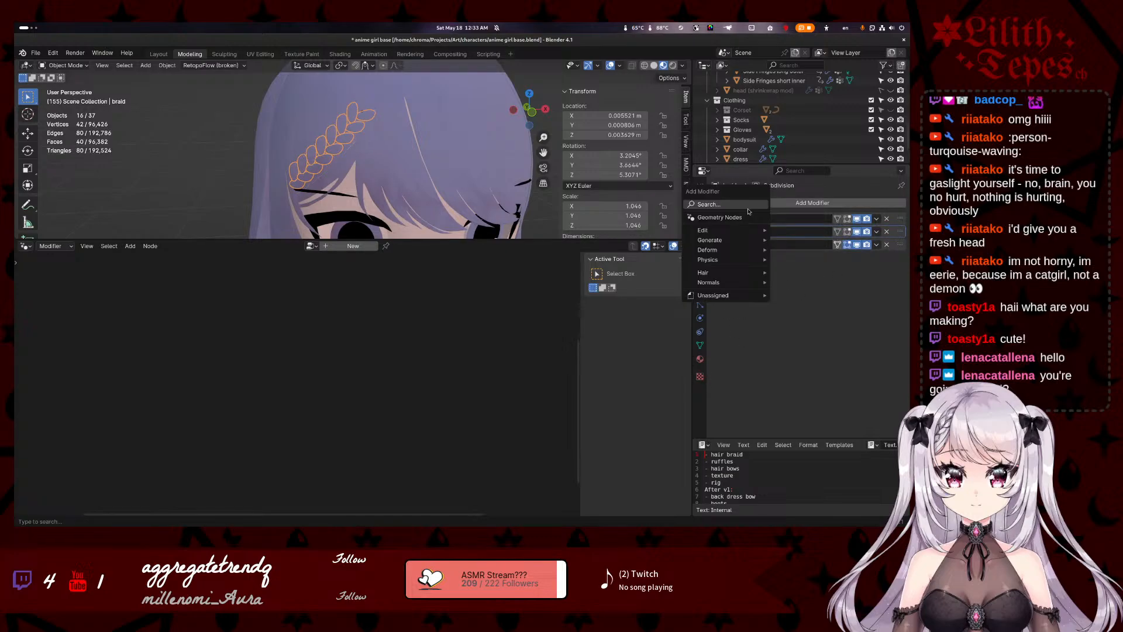
{"action": "type", "text": "sn"}
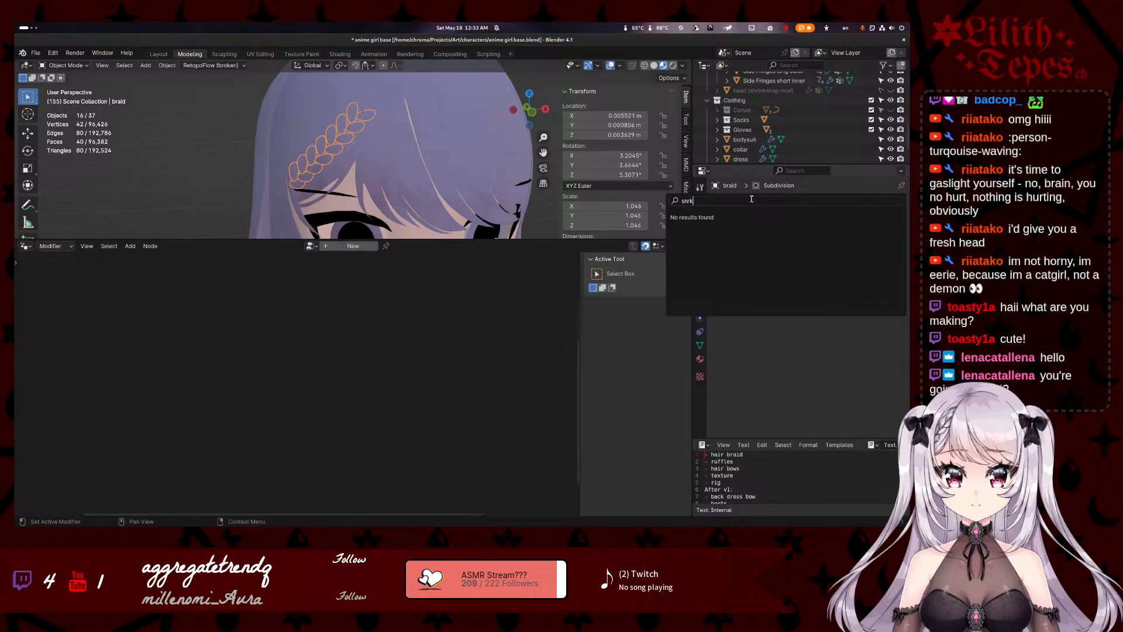
{"action": "key", "text": "BackSpace"}
{"action": "type", "text": "hring"}
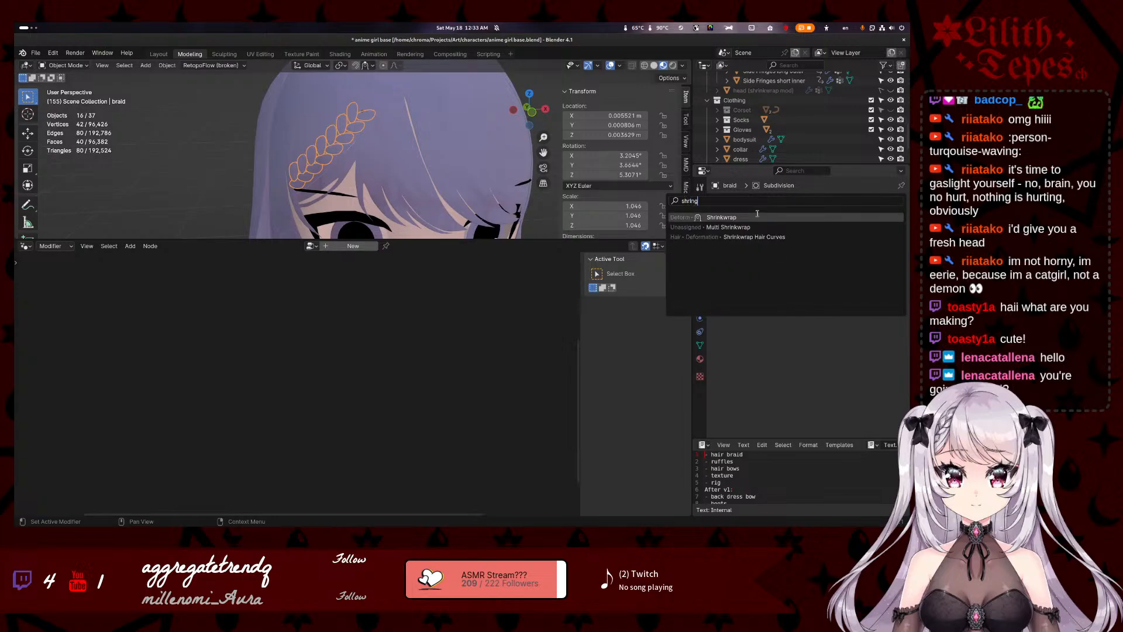
{"action": "left_click", "coordinate": [761, 217]}
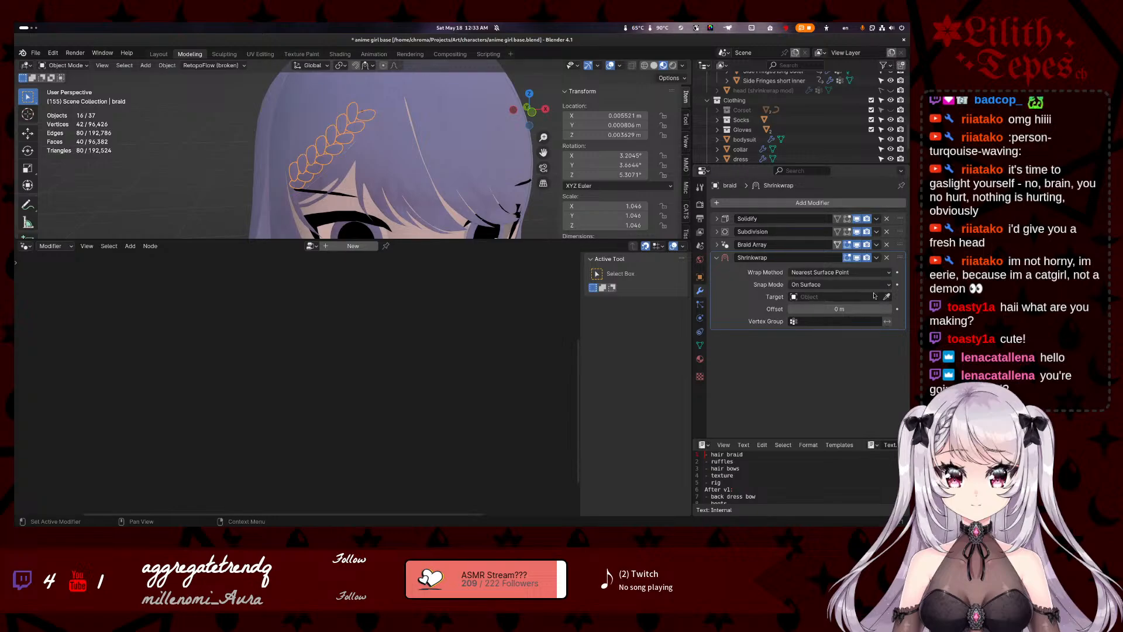
{"action": "left_click", "coordinate": [344, 131]}
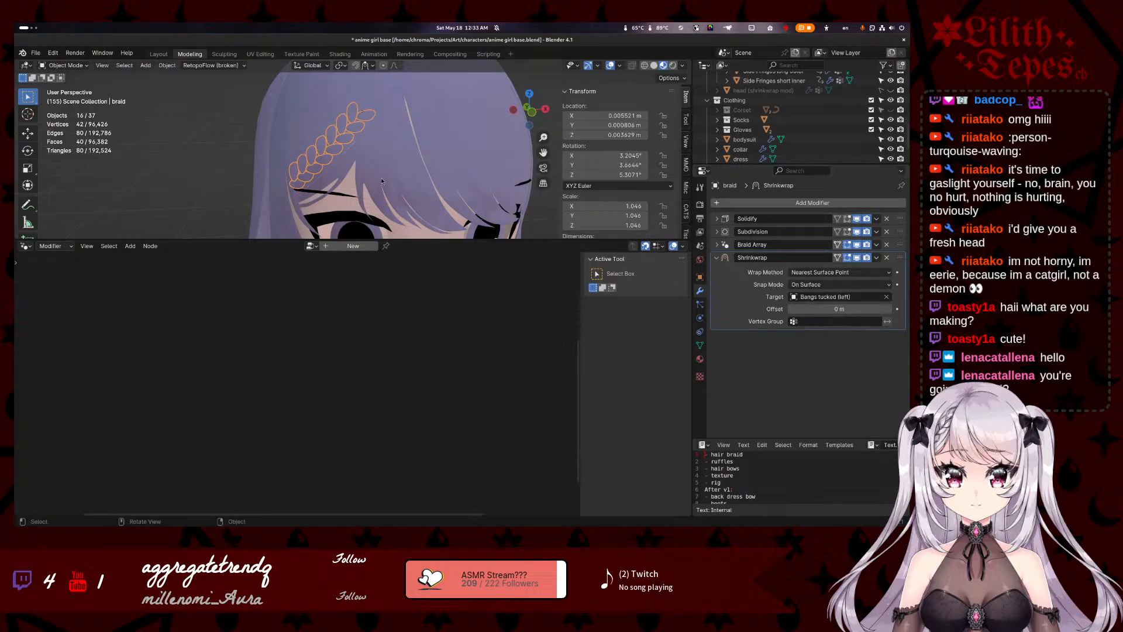
- Try the Shrinkwrap with offset -0.1 m, the Project wrap method, On Surface snapping and a 0.08 m limit
{"action": "middle_click_drag", "start_coordinate": [344, 131], "coordinate": [462, 123]}
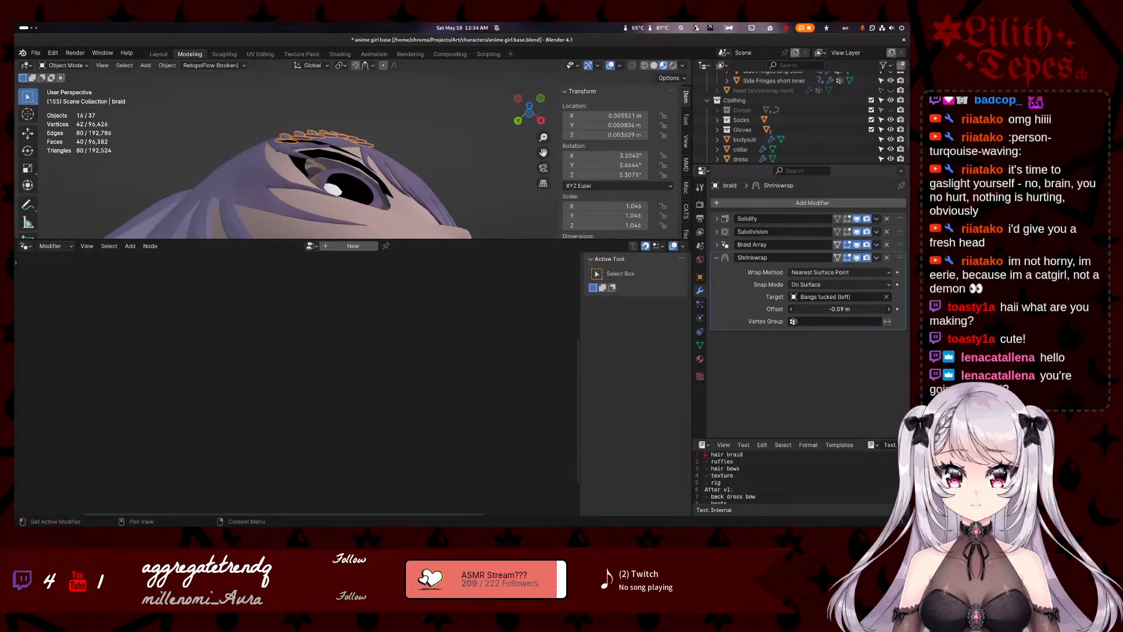
{"action": "left_click", "coordinate": [831, 273]}
{"action": "left_click", "coordinate": [836, 294]}
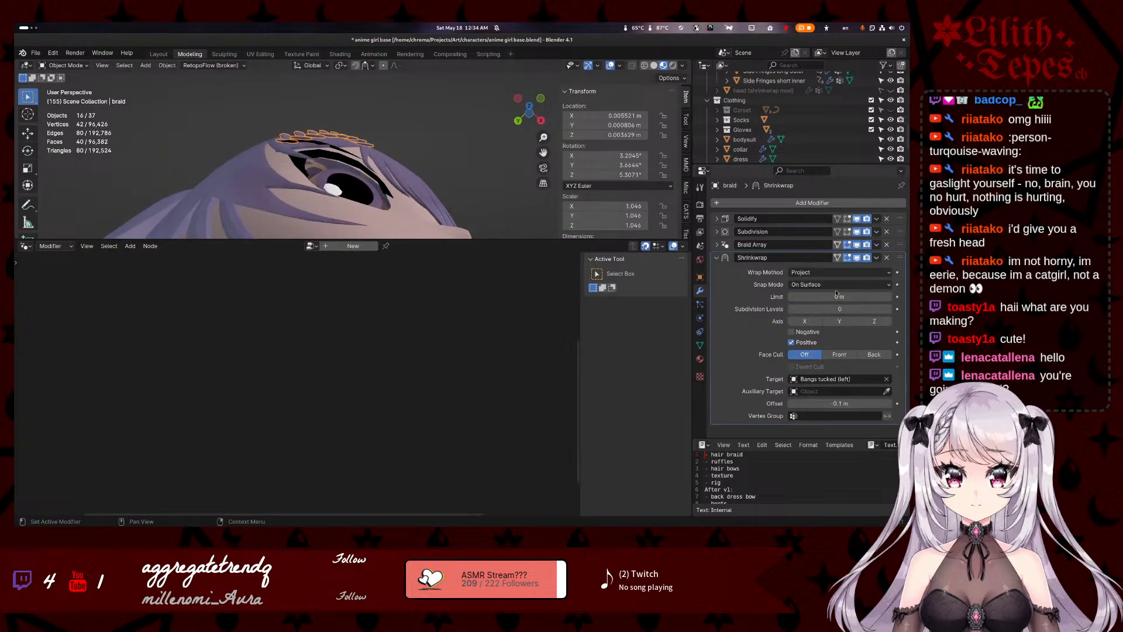
{"action": "left_click", "coordinate": [831, 284]}
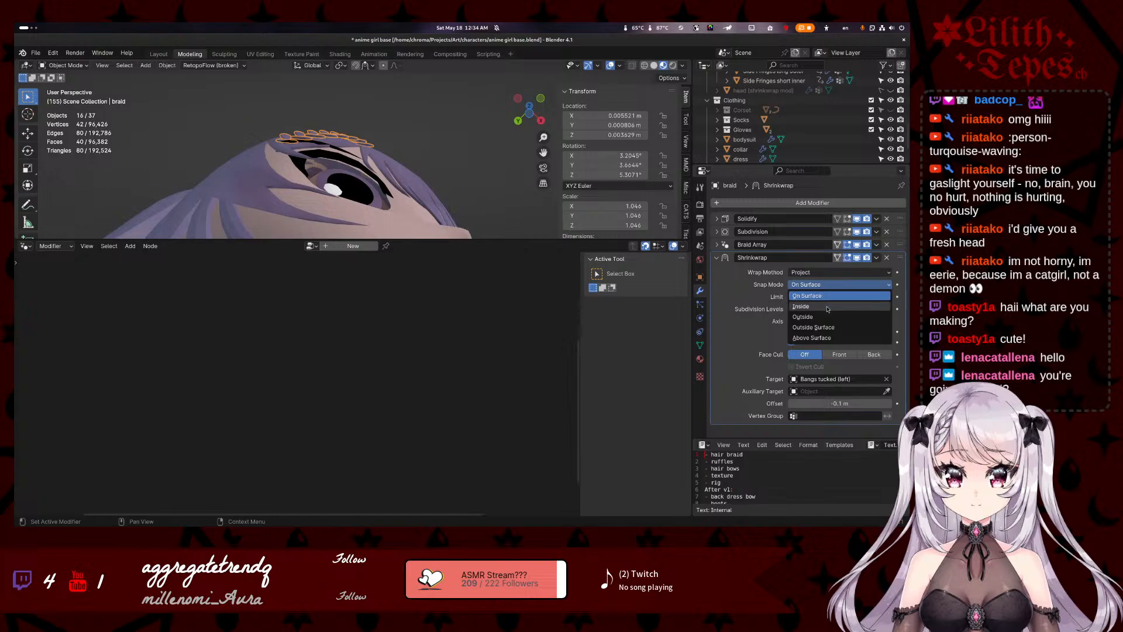
{"action": "left_click", "coordinate": [825, 293]}
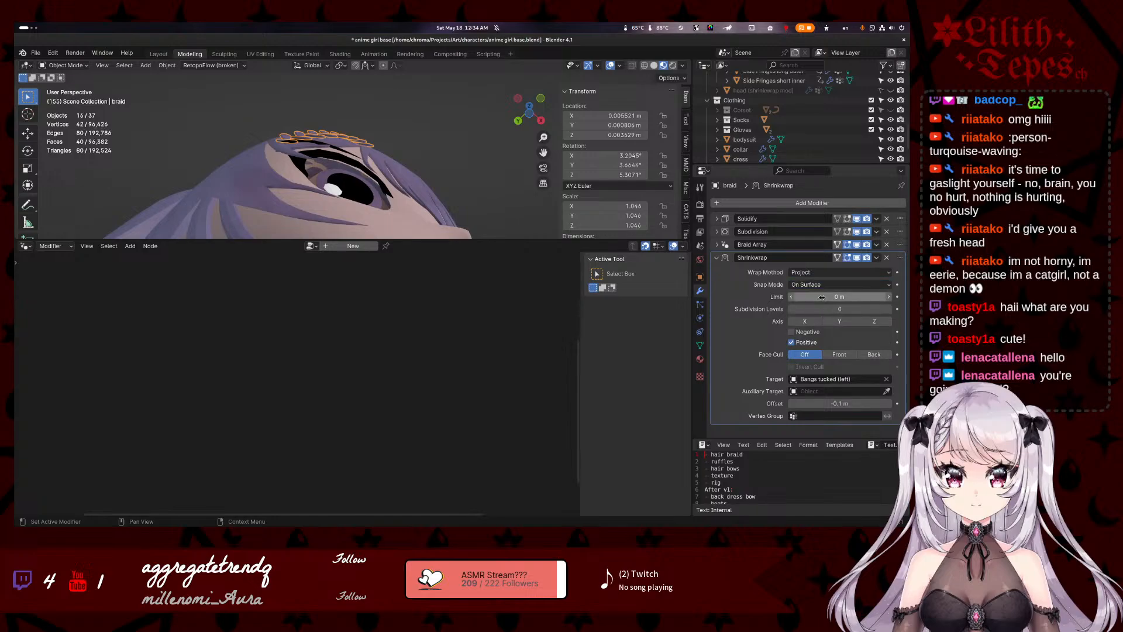
{"action": "left_click_drag", "start_coordinate": [836, 297], "coordinate": [814, 311]}
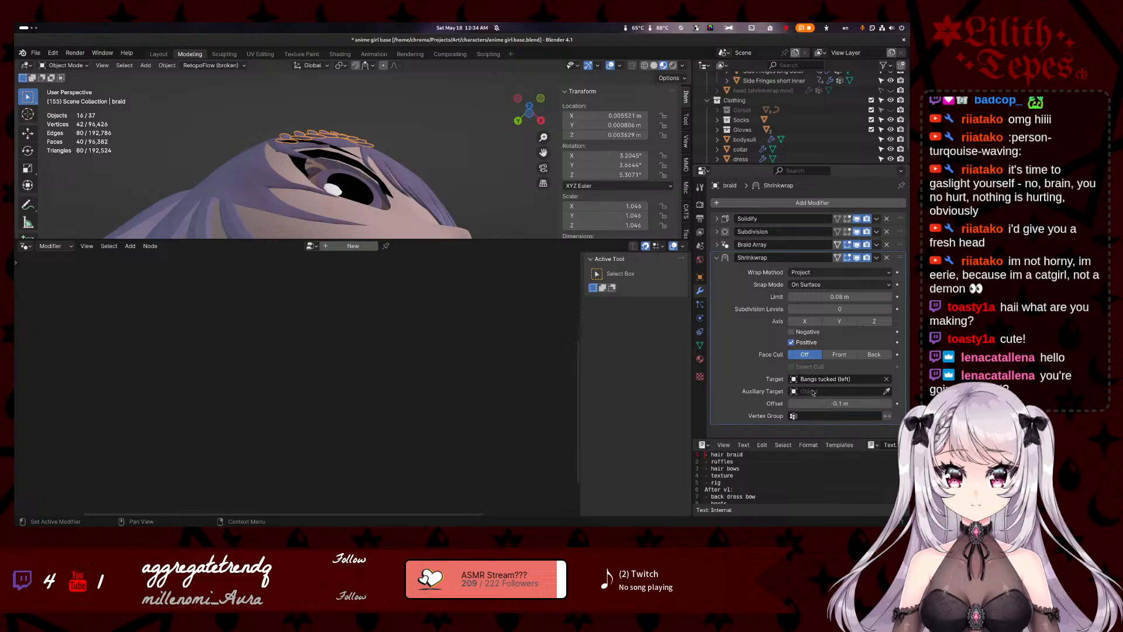
- Try the Nearest Vertex and Target Normal Project wrap methods on the Shrinkwrap modifier
{"action": "left_click", "coordinate": [837, 272]}
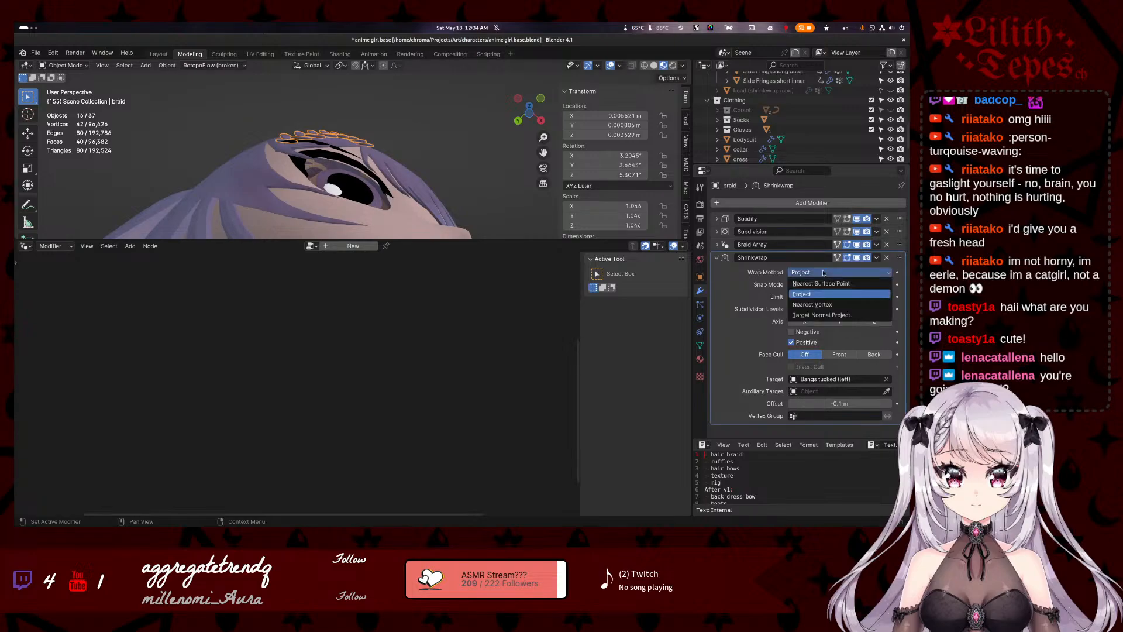
{"action": "left_click", "coordinate": [831, 305]}
{"action": "left_click", "coordinate": [828, 274]}
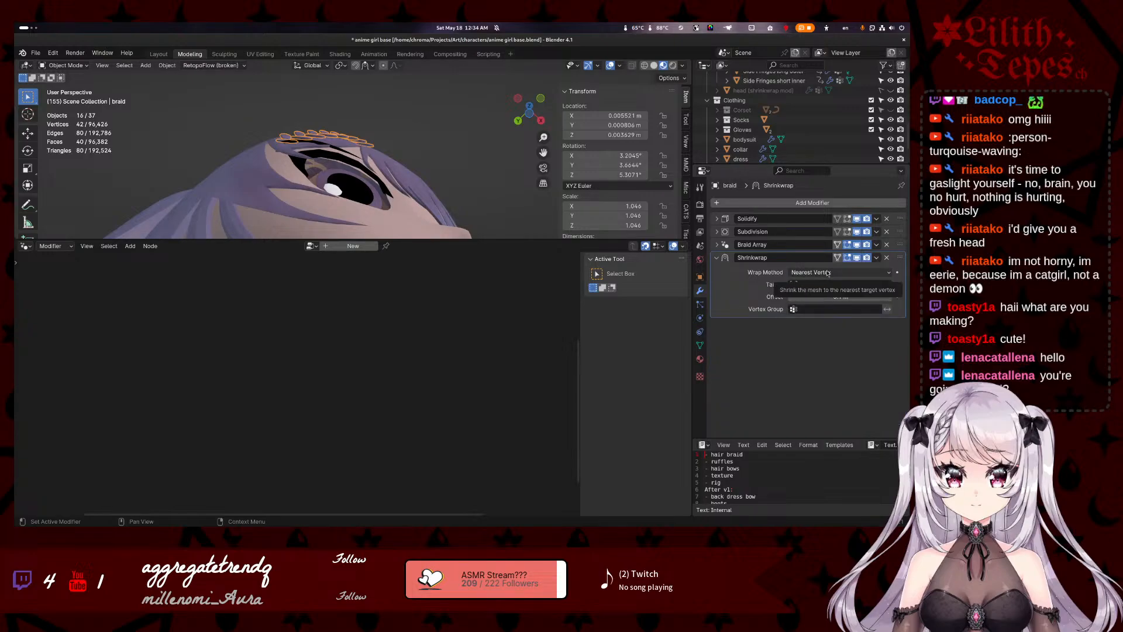
{"action": "left_click", "coordinate": [831, 318]}
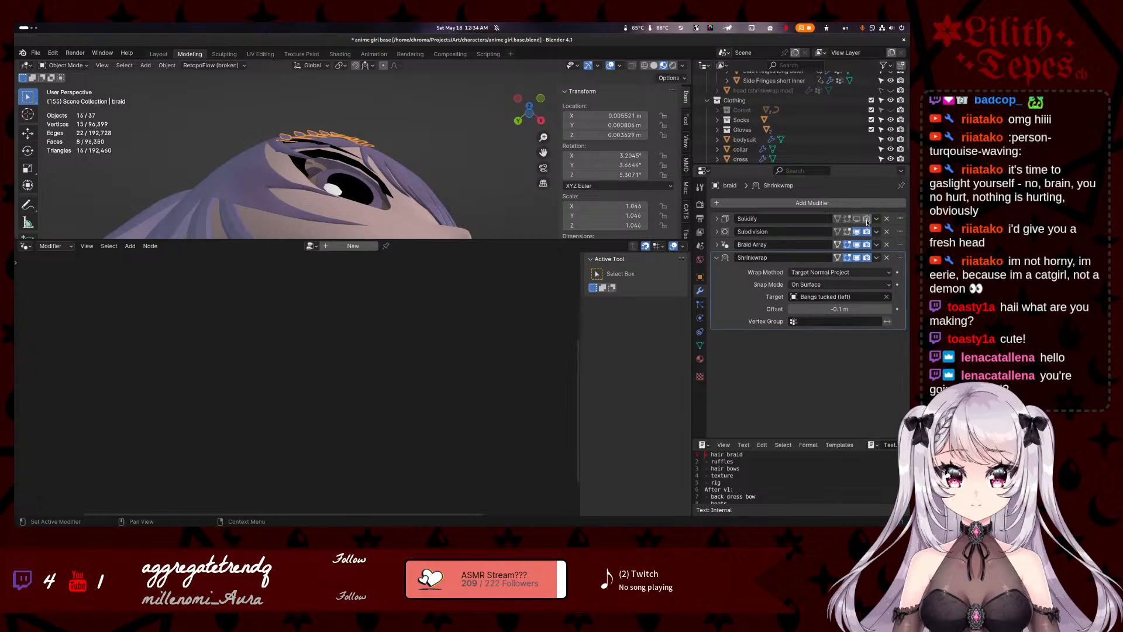
- Delete the Shrinkwrap modifier from the braid and turn the Solidify modifier back on
{"action": "middle_click_drag", "start_coordinate": [472, 153], "coordinate": [441, 107]}
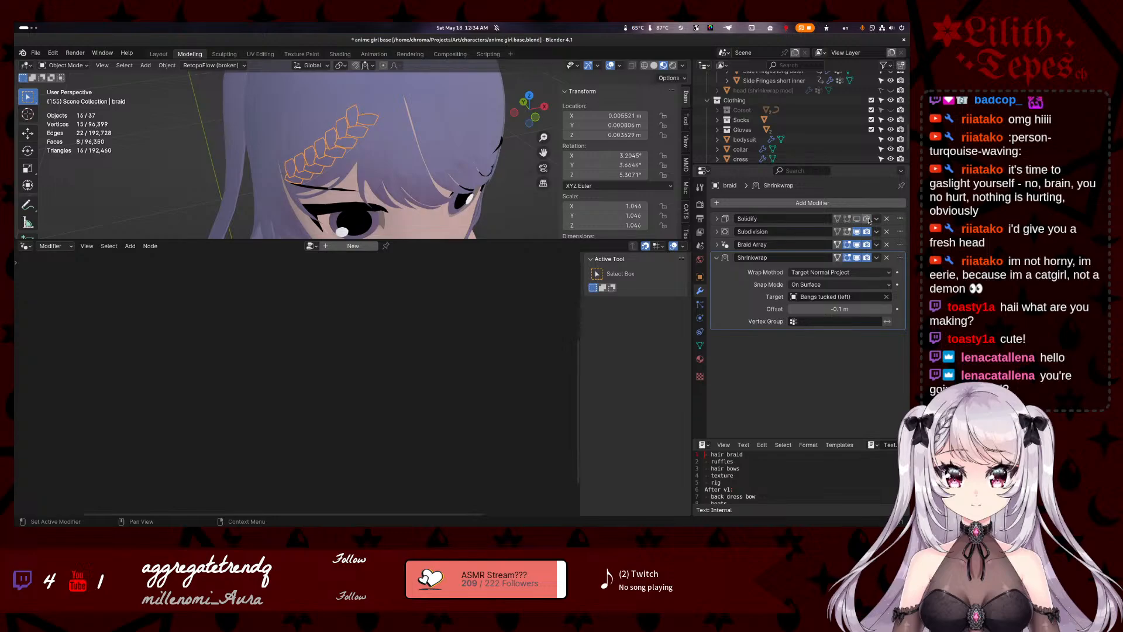
{"action": "left_click", "coordinate": [887, 258]}
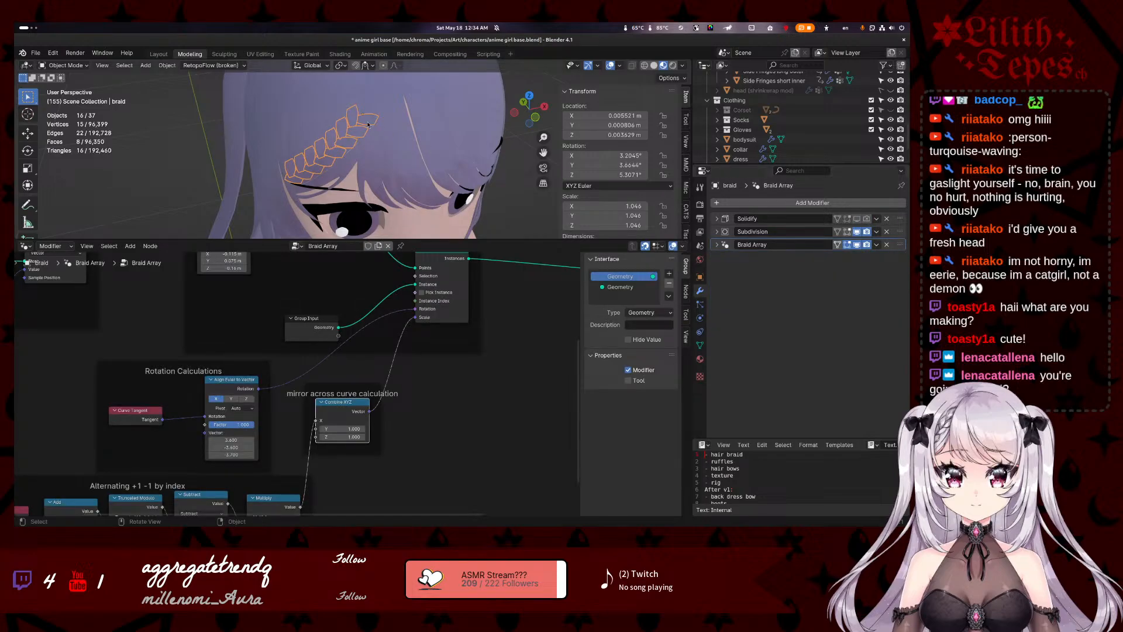
{"action": "scroll", "coordinate": [382, 139], "scroll_direction": "up", "scroll_amount": 3}
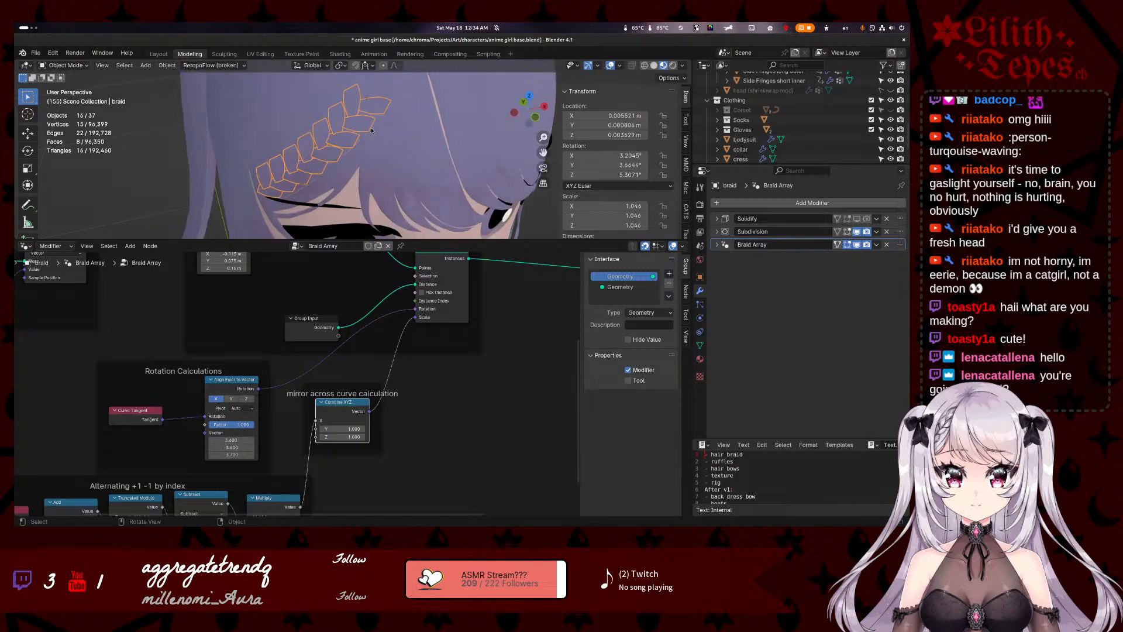
{"action": "left_click", "coordinate": [866, 219]}
{"action": "middle_click_drag", "start_coordinate": [471, 158], "coordinate": [389, 119]}
{"action": "key", "text": "Tab"}
{"action": "key", "text": "Tab"}
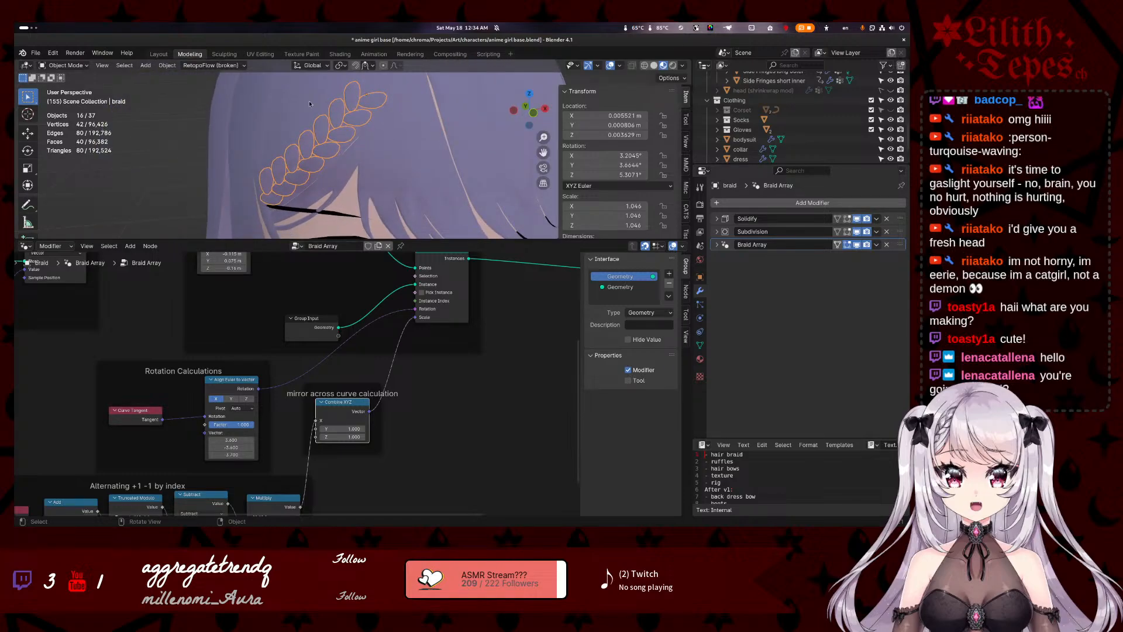
{"action": "middle_click_drag", "start_coordinate": [271, 193], "coordinate": [304, 241]}
{"action": "scroll", "coordinate": [125, 318], "scroll_direction": "down", "scroll_amount": 2}
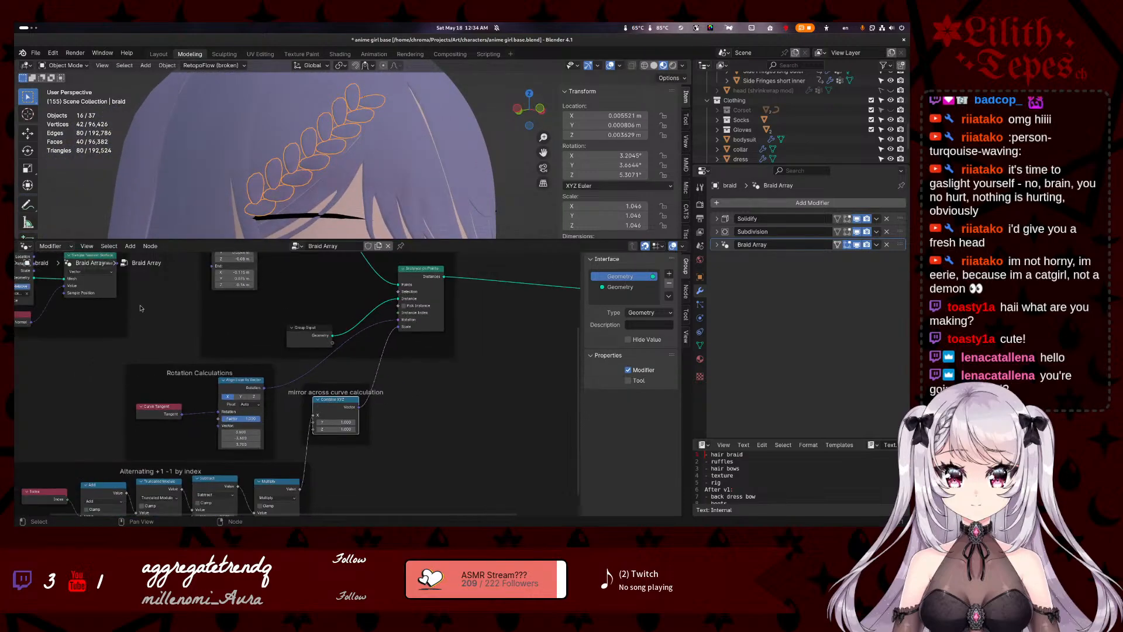
- Scale the braid's base segment up by about 1.17 in Edit Mode and nudge it slightly
{"action": "middle_click_drag", "start_coordinate": [159, 292], "coordinate": [203, 345]}
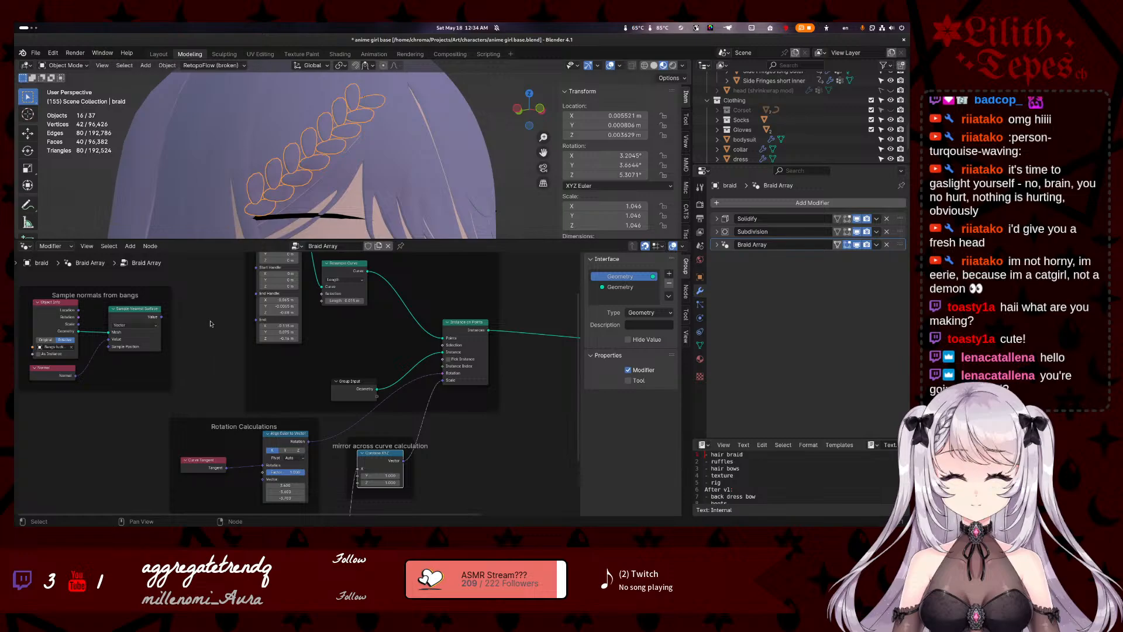
{"action": "middle_click_drag", "start_coordinate": [217, 313], "coordinate": [215, 318]}
{"action": "key", "text": "Tab"}
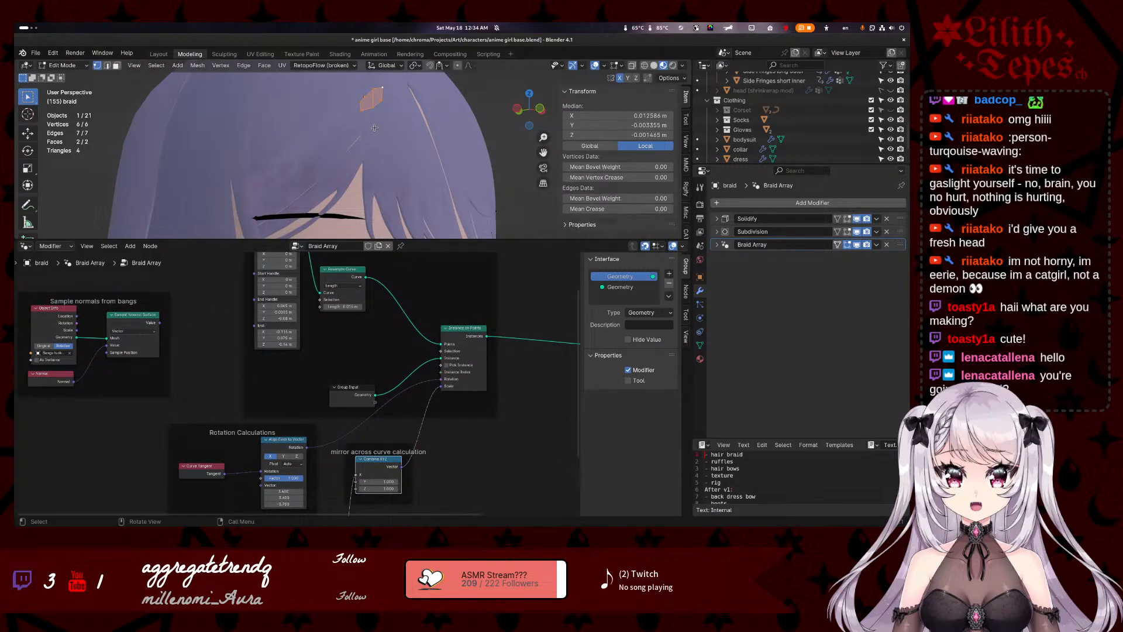
{"action": "key", "text": "s"}
{"action": "left_click", "coordinate": [383, 130]}
{"action": "key", "text": "g"}
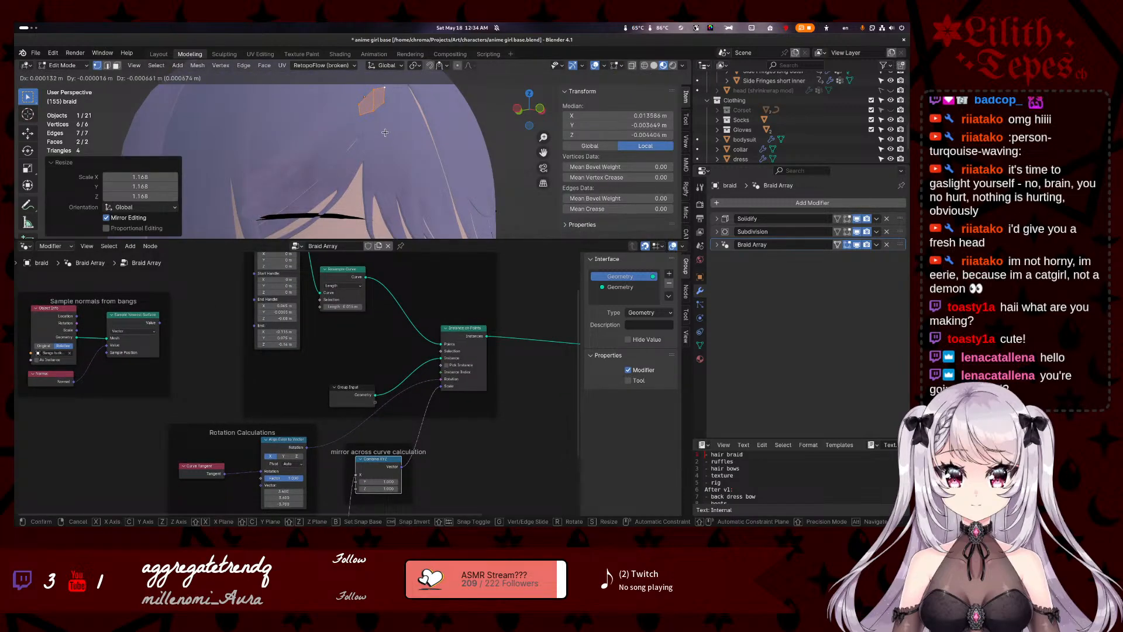
{"action": "left_click", "coordinate": [385, 133]}
{"action": "key", "text": "Tab"}
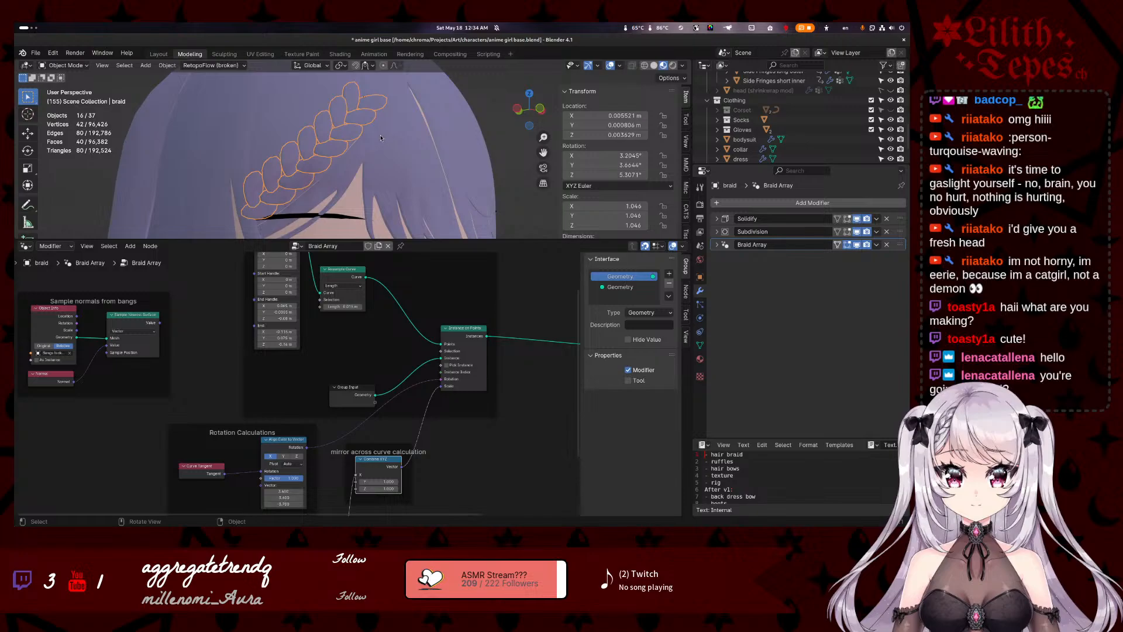
- Enlarge the base segment by about another 1.05 and pull its outermost corner vertex slightly outward
{"action": "mouse_move", "coordinate": [381, 138]}
{"action": "middle_mouse_down"}
{"action": "mouse_move", "coordinate": [350, 164]}
{"action": "mouse_move", "coordinate": [393, 78]}
{"action": "mouse_move", "coordinate": [367, 145]}
{"action": "middle_mouse_up"}
{"action": "key", "text": "Tab"}
{"action": "key", "text": "s"}
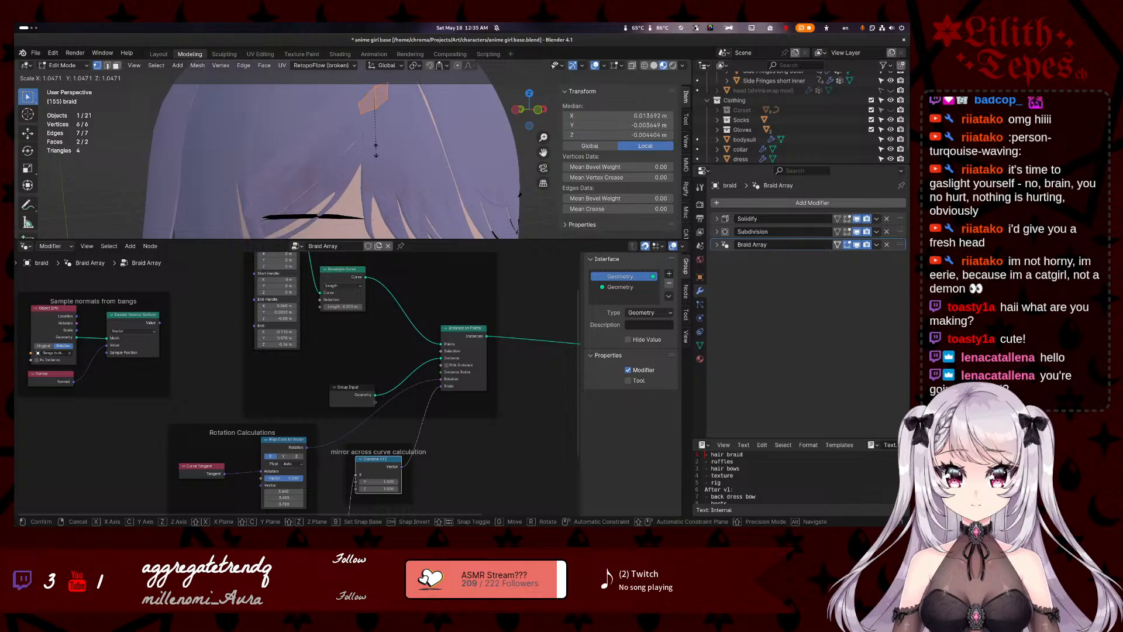
{"action": "left_click", "coordinate": [375, 146]}
{"action": "left_click", "coordinate": [358, 105]}
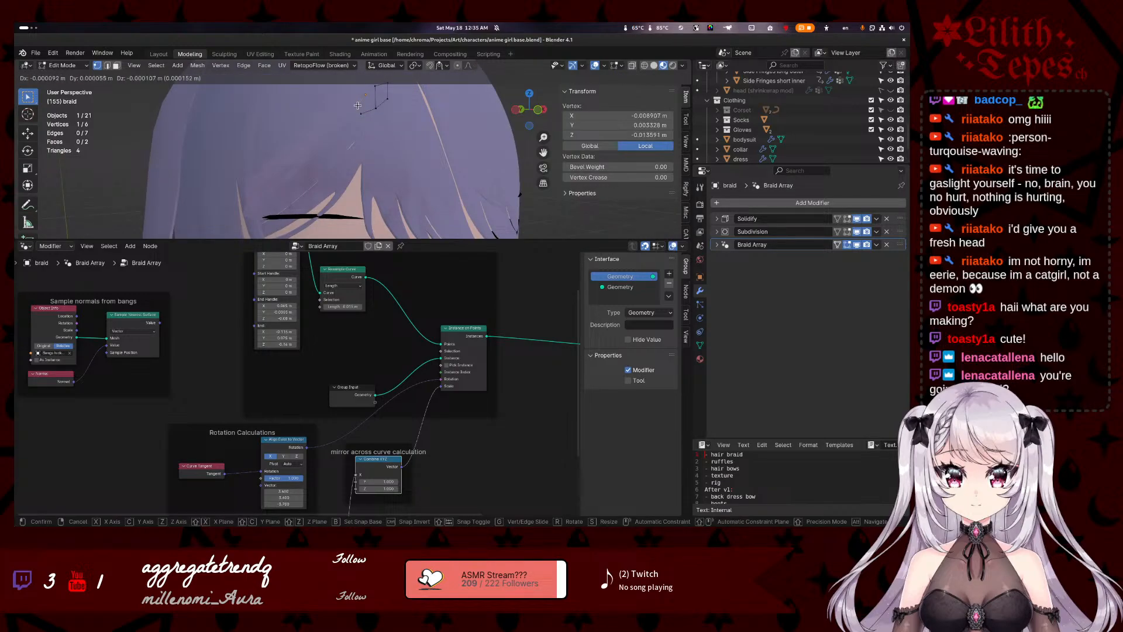
{"action": "key", "text": "Tab"}
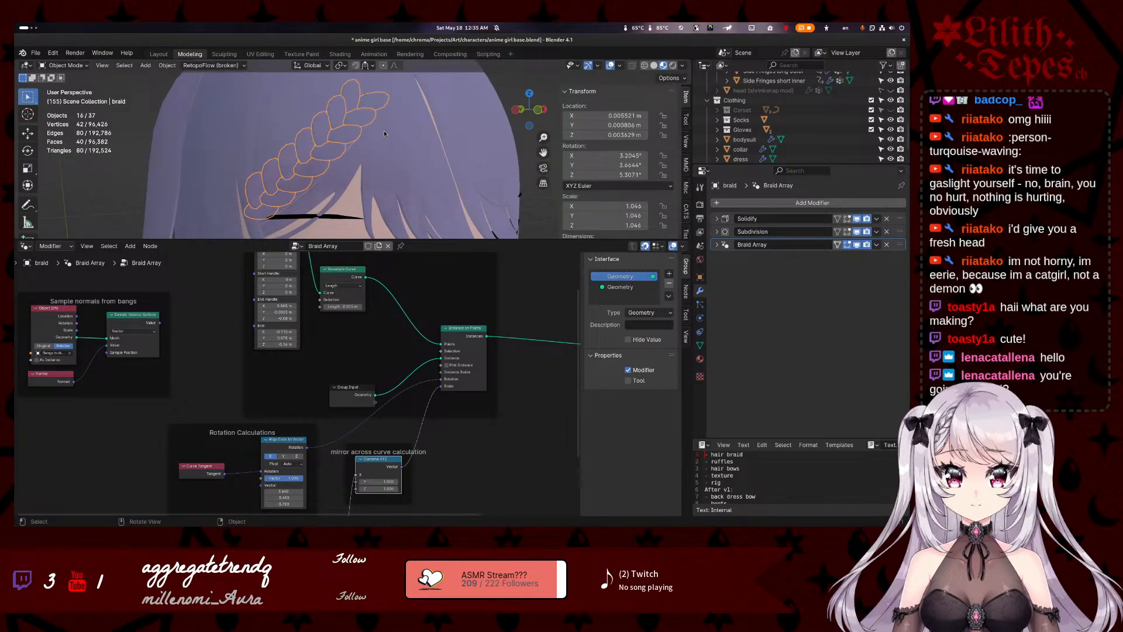
- Rotate the whole base segment by about -8.3° and about 10° while viewing the braid along the fringe
{"action": "middle_click_drag", "start_coordinate": [377, 149], "coordinate": [413, 139]}
{"action": "key", "text": "Tab"}
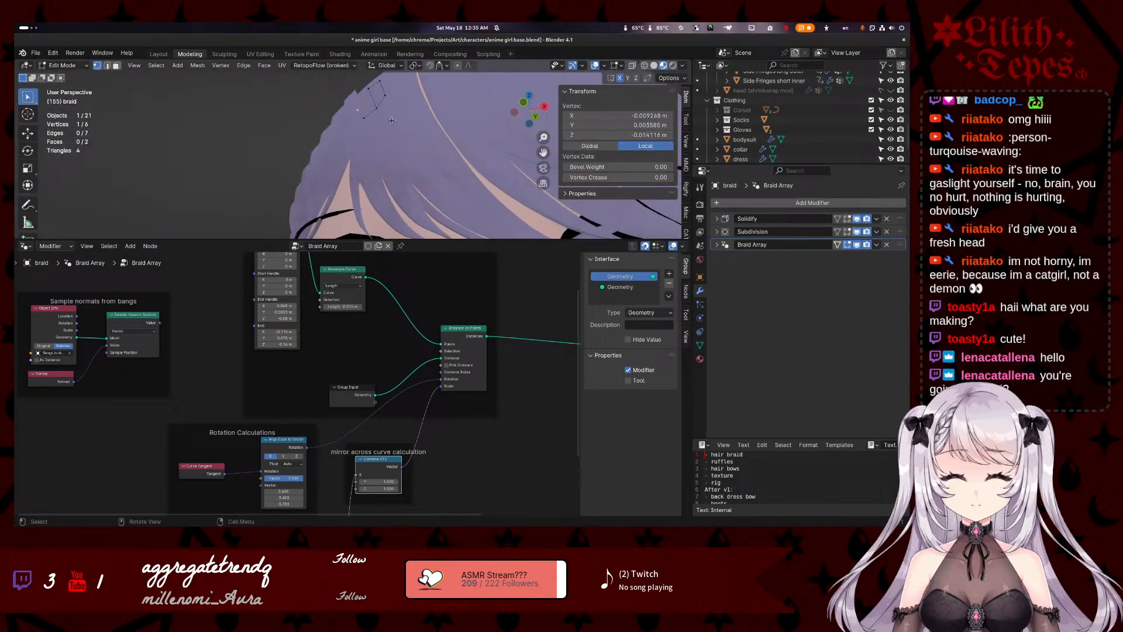
{"action": "key", "text": "a"}
{"action": "key", "text": "r"}
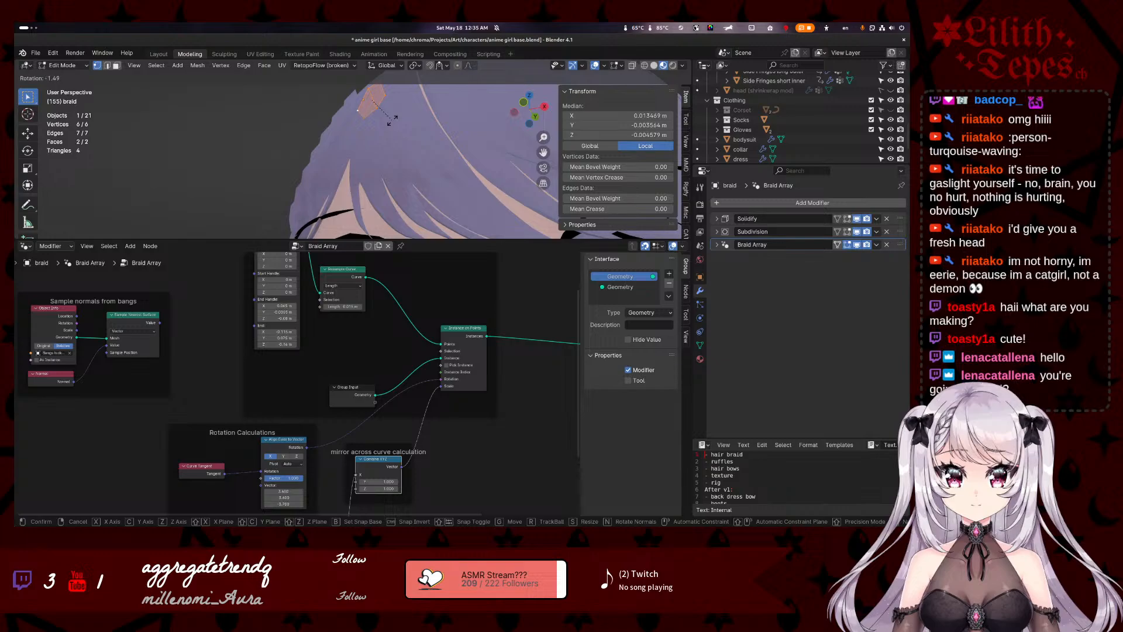
{"action": "middle_click_drag", "start_coordinate": [393, 117], "coordinate": [354, 127]}
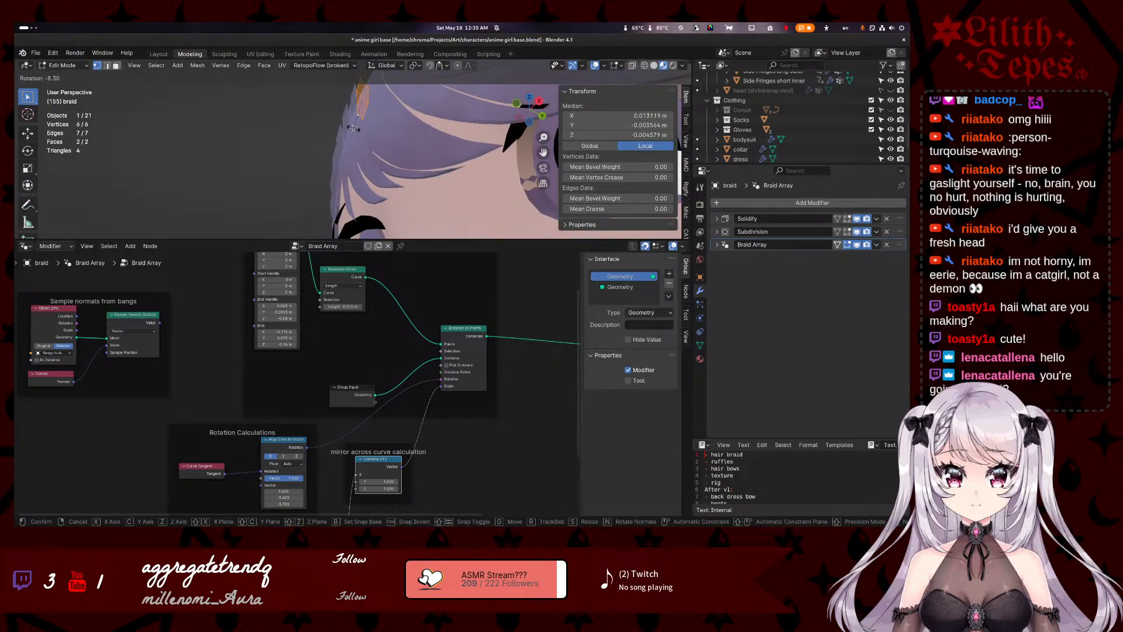
{"action": "left_click", "coordinate": [352, 128]}
{"action": "key", "text": "r"}
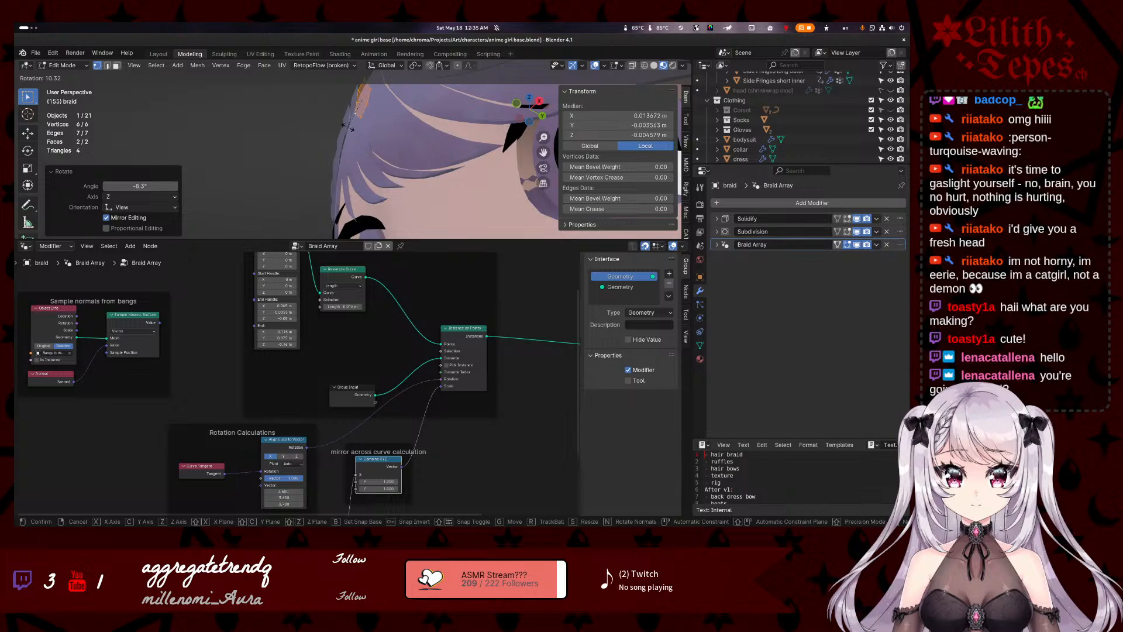
{"action": "left_click", "coordinate": [349, 127]}
{"action": "key", "text": "Tab"}
- Move the braid object by about 0.00055 m in X, 0.00086 m in Y and -0.00009 m in Z
{"action": "key", "text": "g"}
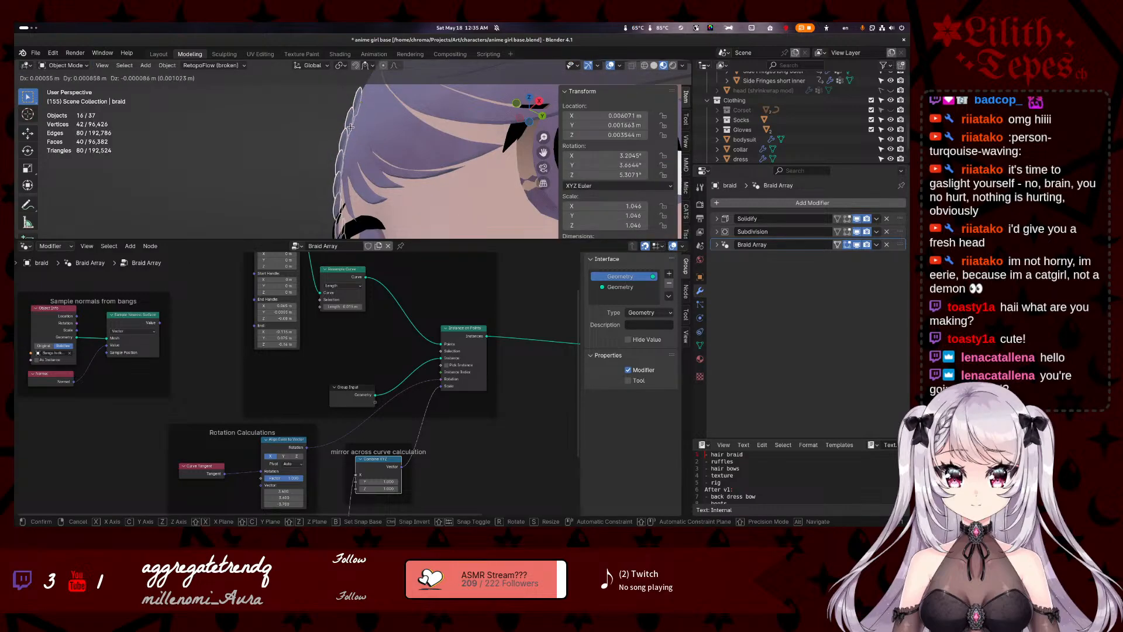
{"action": "left_click", "coordinate": [350, 127]}
{"action": "middle_click_drag", "start_coordinate": [350, 127], "coordinate": [246, 207]}
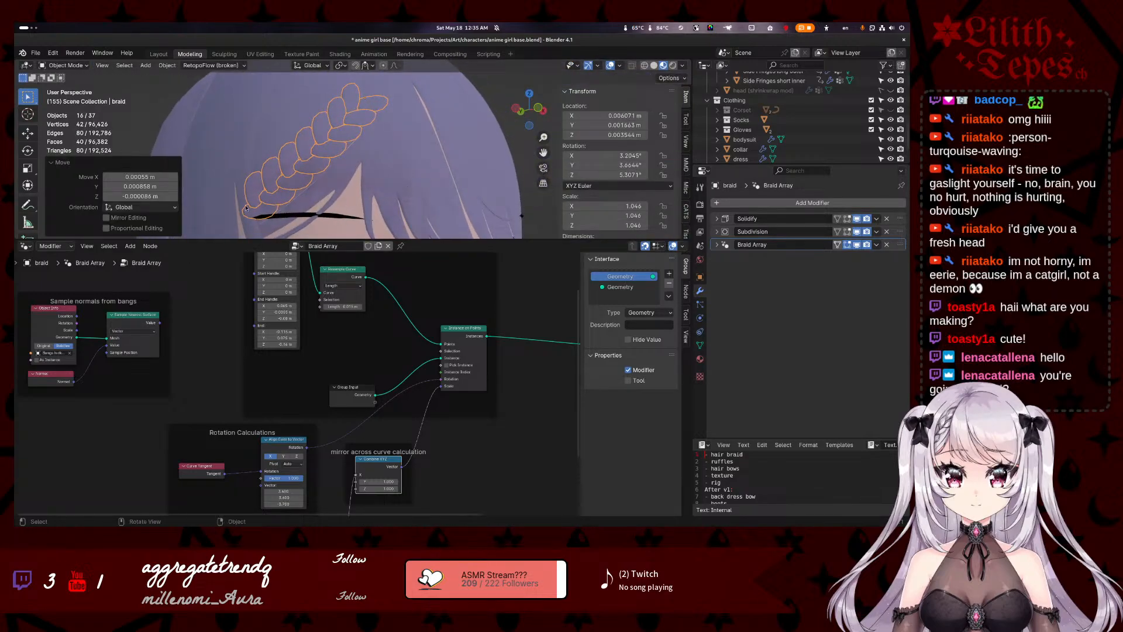
- Reselect the braid and move it by 0.00048 m in X, -0.00025 m in Y and 0.00065 m in Z
{"action": "left_click", "coordinate": [407, 162]}
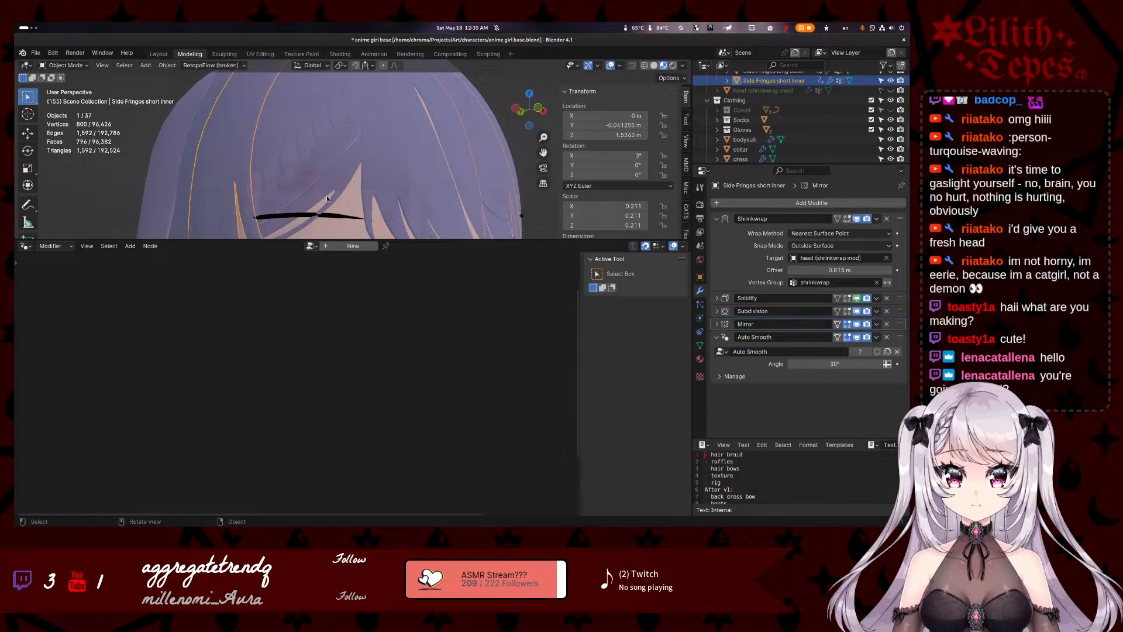
{"action": "middle_click_drag", "start_coordinate": [271, 207], "coordinate": [285, 154]}
{"action": "left_click", "coordinate": [285, 153]}
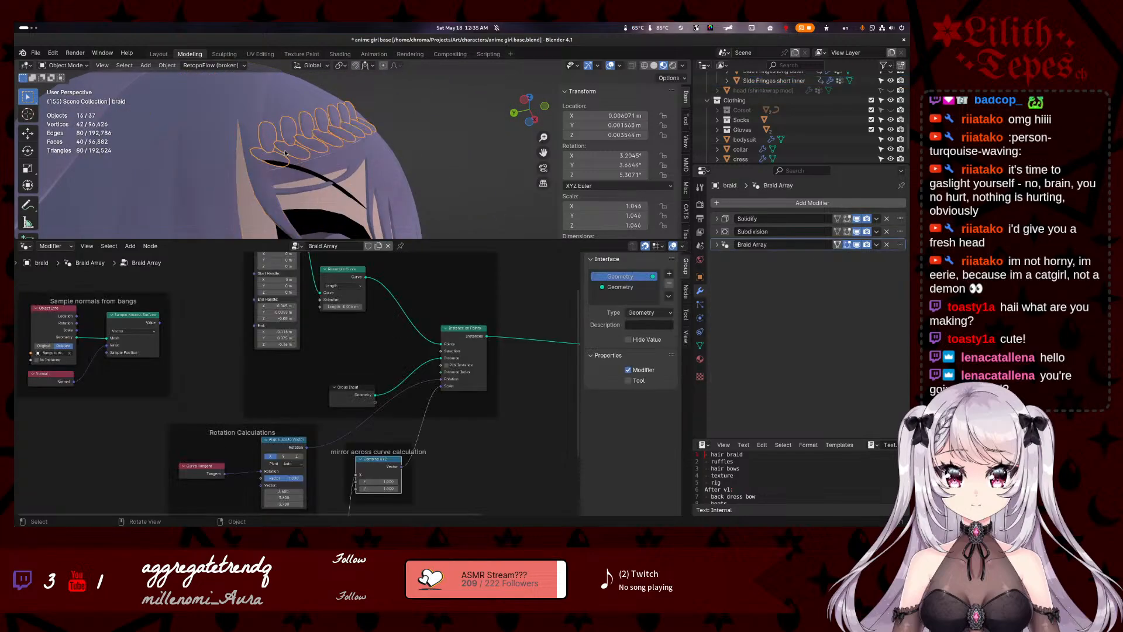
{"action": "middle_click_drag", "start_coordinate": [379, 146], "coordinate": [461, 164]}
{"action": "key", "text": "g"}
{"action": "left_click", "coordinate": [323, 194]}
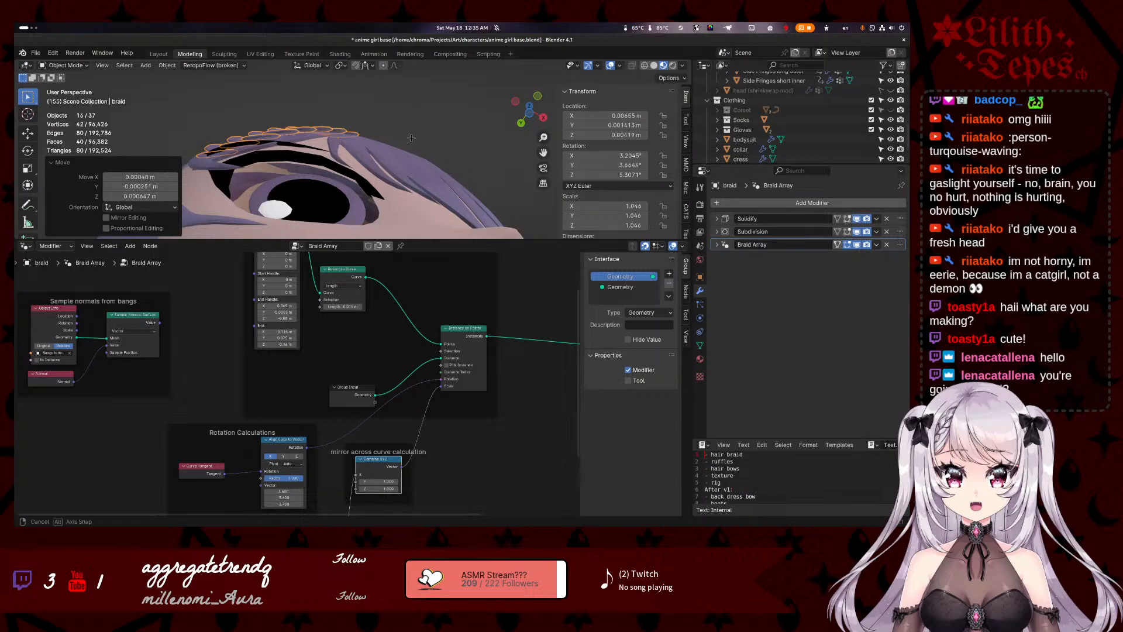
- Rotate the base segment slightly in Edit Mode so the braid lies closer to the fringe
{"action": "middle_click_drag", "start_coordinate": [426, 143], "coordinate": [408, 148]}
{"action": "middle_click_drag", "start_coordinate": [336, 151], "coordinate": [361, 121]}
{"action": "key", "text": "Tab"}
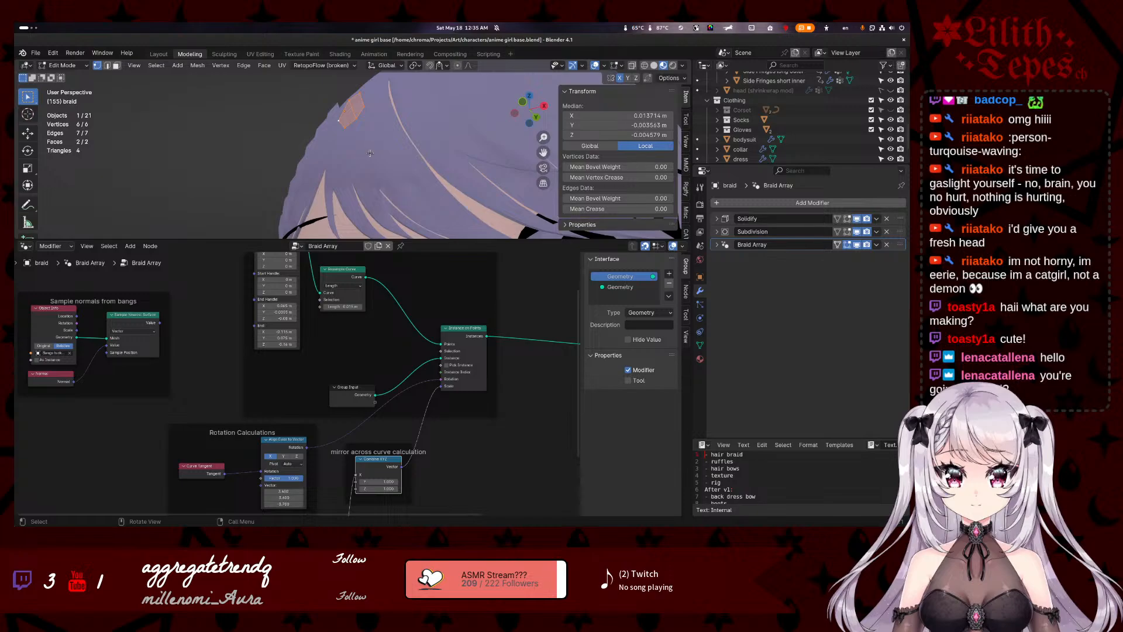
{"action": "key", "text": "r"}
{"action": "left_click", "coordinate": [375, 151]}
{"action": "middle_click_drag", "start_coordinate": [375, 152], "coordinate": [266, 171]}
{"action": "key", "text": "Tab"}
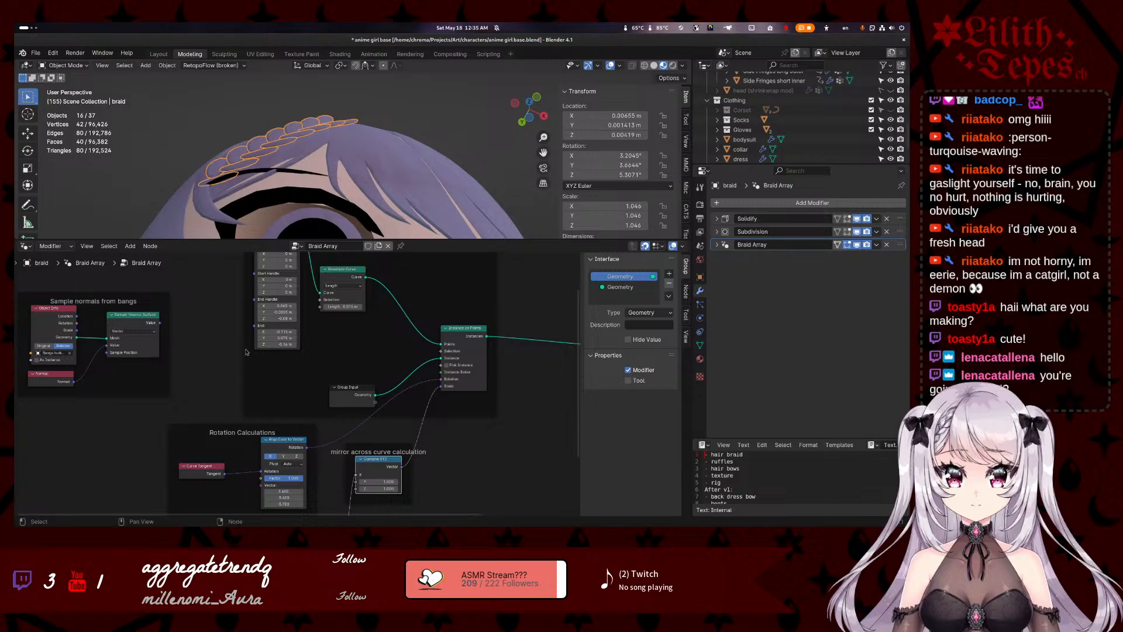
- Try different Z values for the vector of the Align Euler to Vector node in the Rotation Calculations frame
{"action": "middle_click_drag", "start_coordinate": [278, 344], "coordinate": [296, 234]}
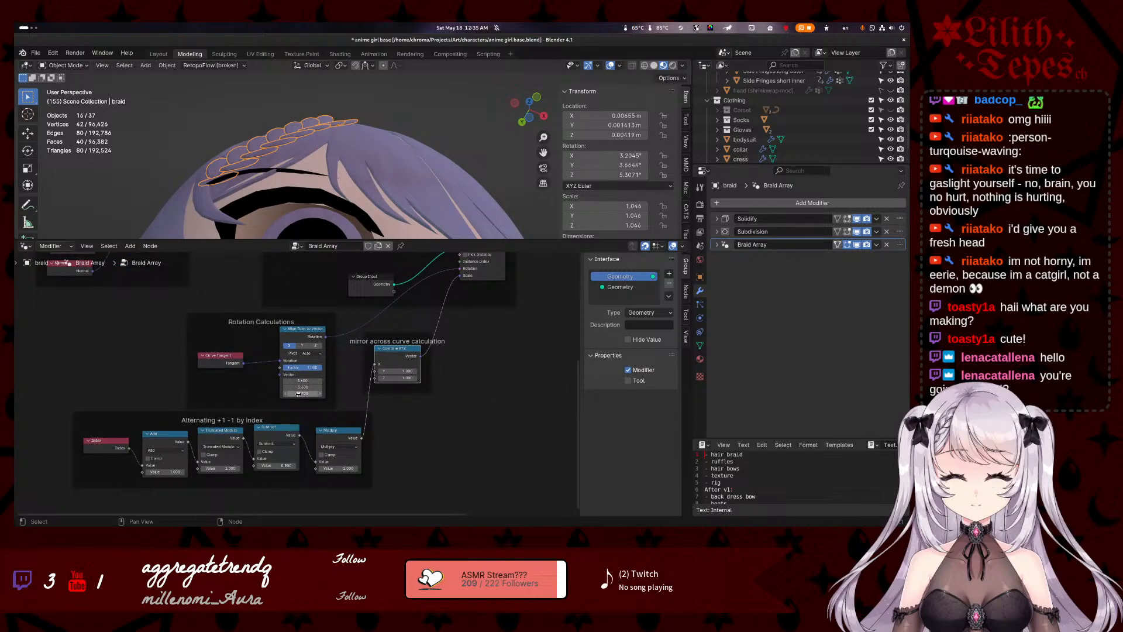
{"action": "mouse_move", "coordinate": [302, 393]}
{"action": "left_mouse_down"}
{"action": "mouse_move", "coordinate": [293, 394]}
{"action": "mouse_move", "coordinate": [304, 380]}
{"action": "mouse_move", "coordinate": [317, 393]}
{"action": "left_mouse_up"}
{"action": "key", "text": "ctrl+z"}
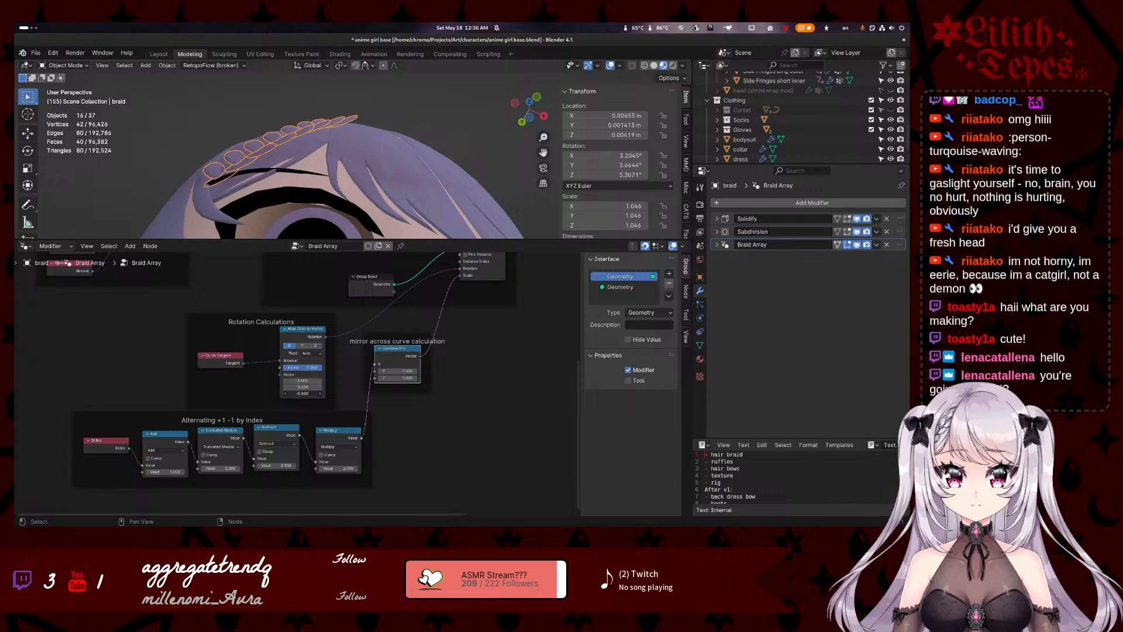
{"action": "middle_click_drag", "start_coordinate": [365, 147], "coordinate": [364, 213]}
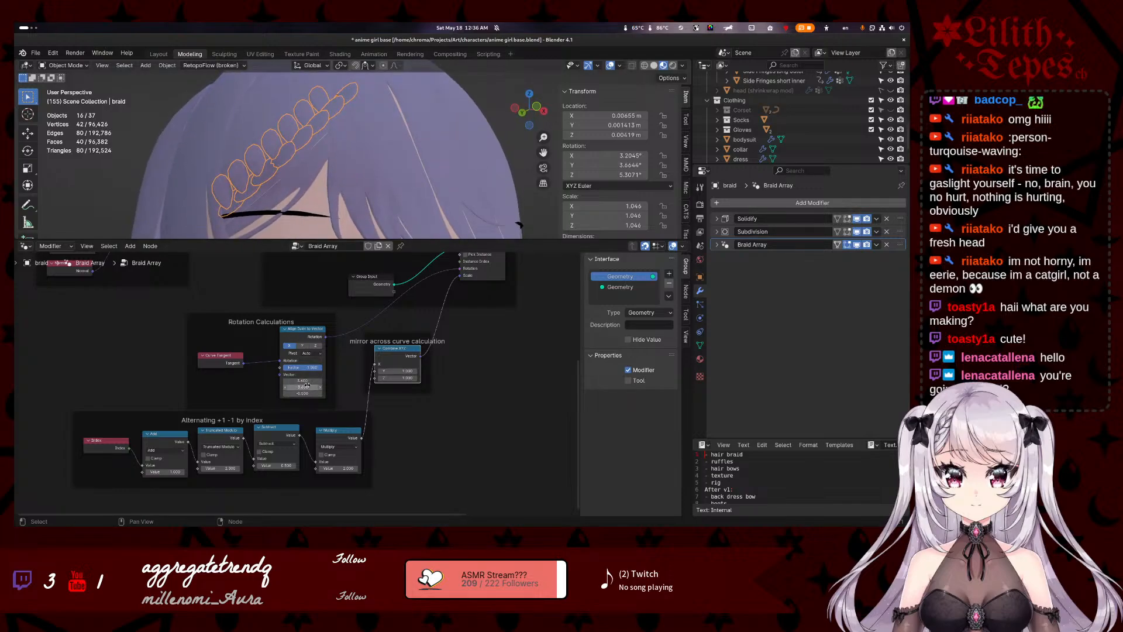
{"action": "left_click_drag", "start_coordinate": [303, 393], "coordinate": [296, 394]}
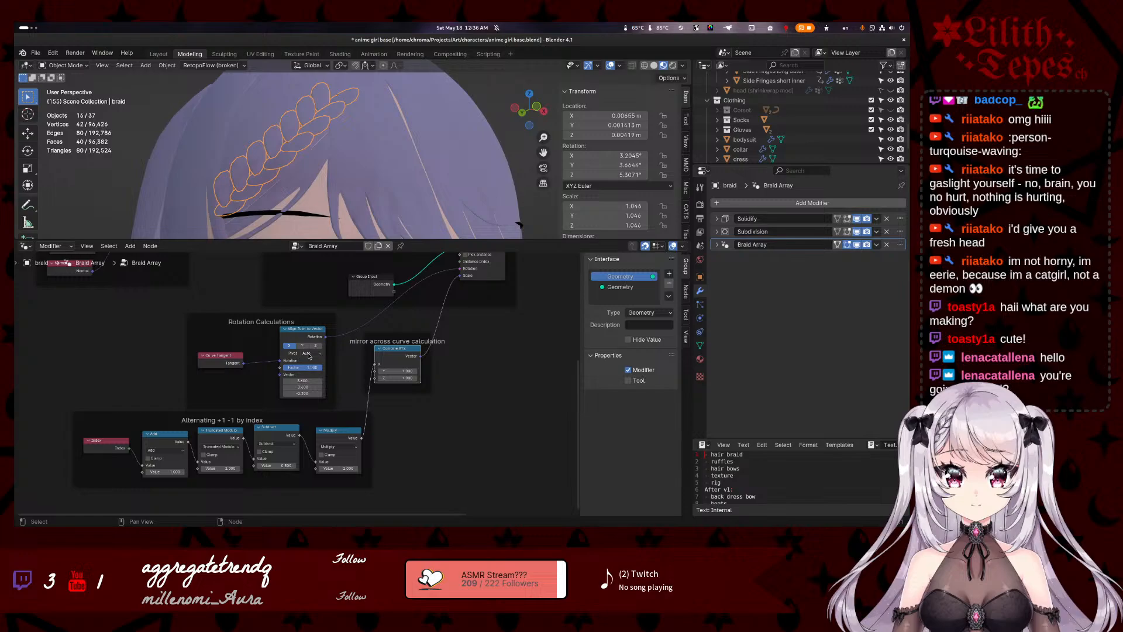
{"action": "mouse_move", "coordinate": [302, 393]}
{"action": "left_mouse_down"}
{"action": "mouse_move", "coordinate": [296, 380]}
{"action": "mouse_move", "coordinate": [421, 380]}
{"action": "mouse_move", "coordinate": [303, 386]}
{"action": "left_mouse_up"}
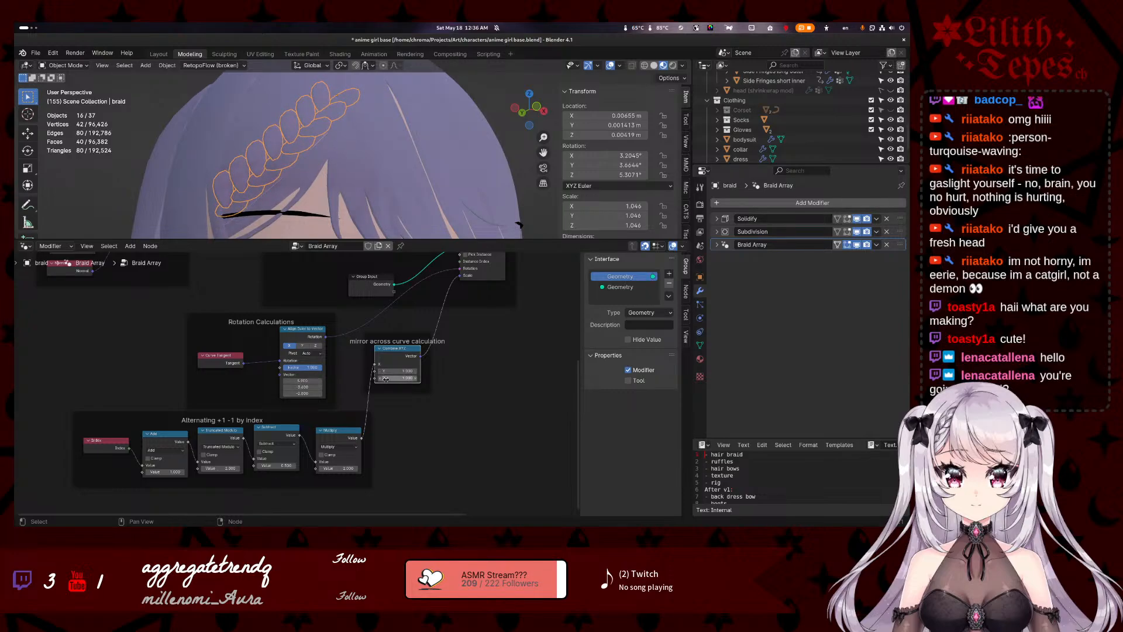
- Undo the changes to the Align Euler to Vector node and return the braid to Object Mode
{"action": "key", "text": "ctrl+z"}
{"action": "key", "text": "ctrl+z"}
{"action": "key", "text": "ctrl+z"}
{"action": "key", "text": "ctrl+z"}
{"action": "key", "text": "ctrl+z"}
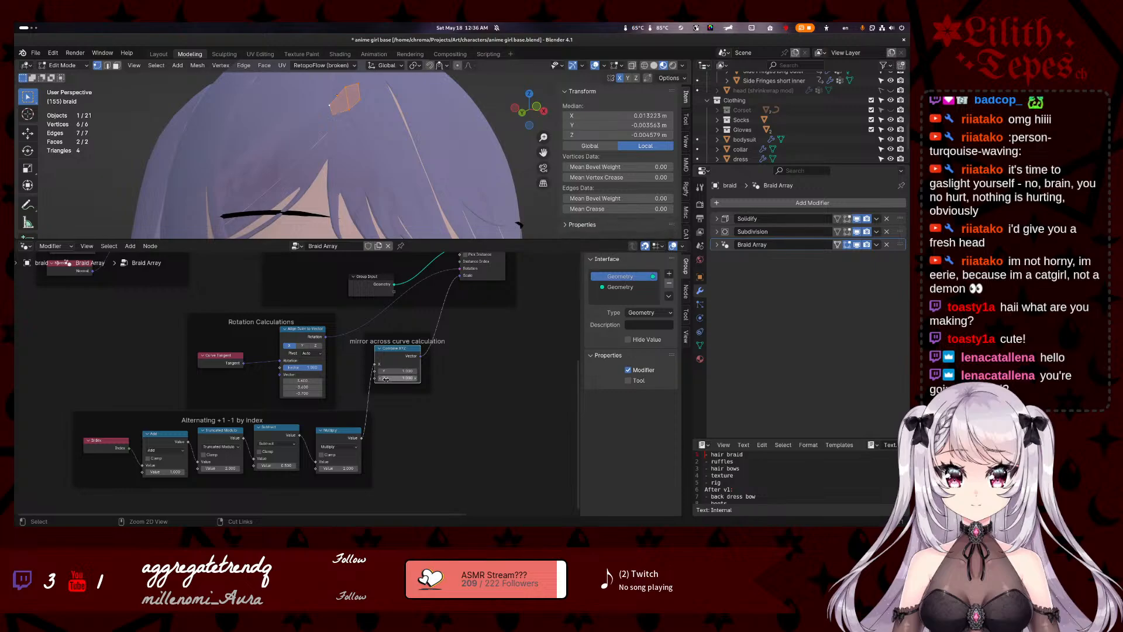
{"action": "key", "text": "ctrl+z"}
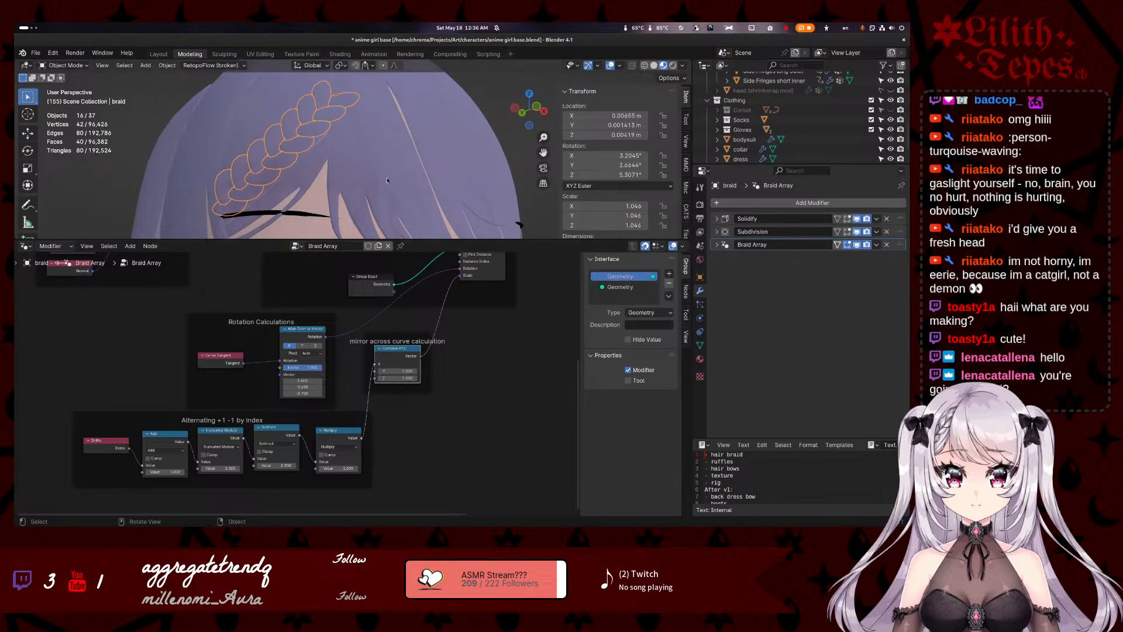
- Rotate the braid object by about -3° in a side view along the edge of the hair
{"action": "left_click", "coordinate": [417, 200]}
{"action": "left_click", "coordinate": [280, 144]}
{"action": "middle_click_drag", "start_coordinate": [283, 196], "coordinate": [284, 173]}
{"action": "mouse_move", "coordinate": [327, 309]}
{"action": "middle_mouse_down"}
{"action": "mouse_move", "coordinate": [340, 298]}
{"action": "mouse_move", "coordinate": [332, 305]}
{"action": "middle_mouse_up"}
{"action": "middle_click_drag", "start_coordinate": [331, 171], "coordinate": [411, 197]}
{"action": "key", "text": "r"}
{"action": "right_click", "coordinate": [349, 206]}
{"action": "key", "text": "r"}
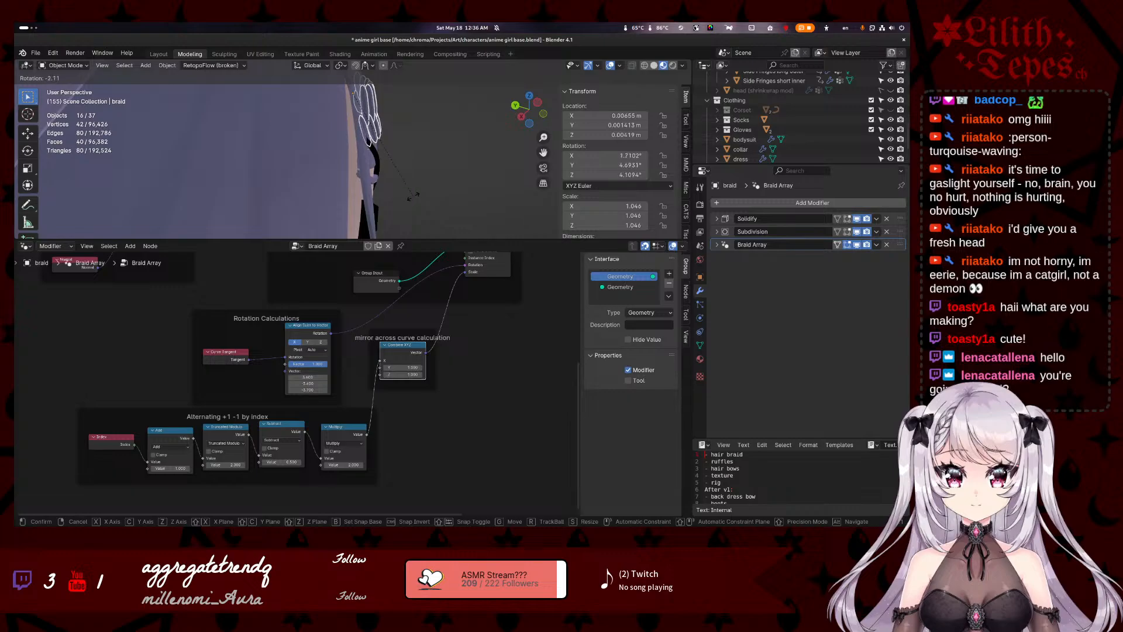
{"action": "left_click", "coordinate": [411, 195]}
- Move the braid by 0.00044 m in X and 0.00077 m in Y, tilt it slightly more and reposition it against the fringe
{"action": "key", "text": "g"}
{"action": "left_click", "coordinate": [410, 194]}
{"action": "key", "text": "r"}
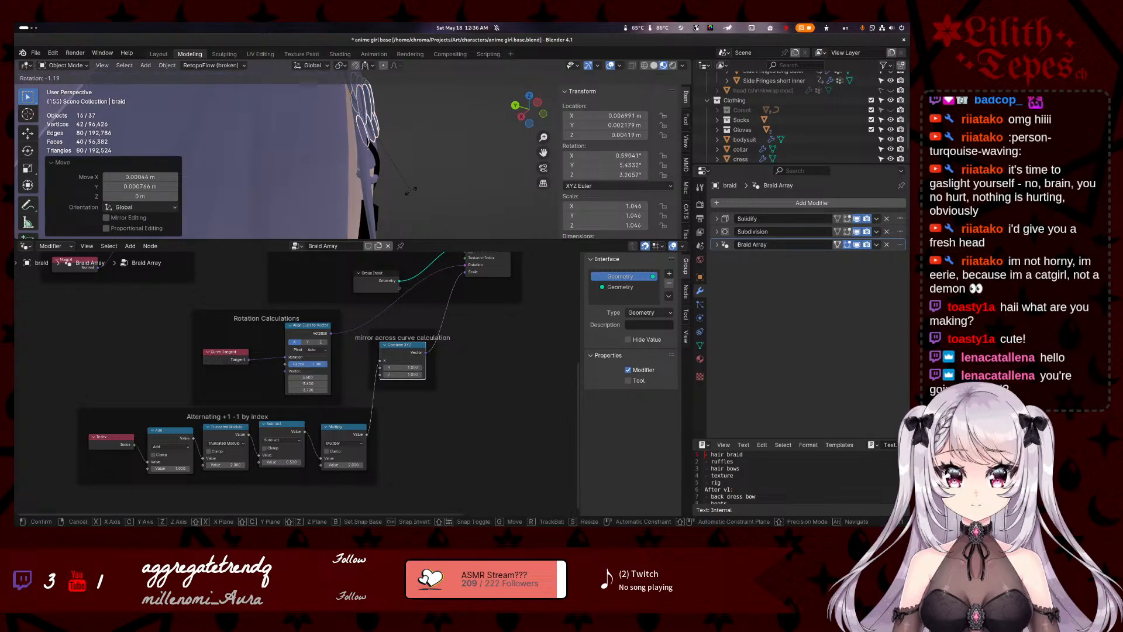
{"action": "left_click", "coordinate": [410, 187]}
{"action": "key", "text": "g"}
{"action": "left_click", "coordinate": [437, 178]}
- Move the braid by about -0.0028 m in X, 0.0009 m in Y and -0.0016 m in Z, and rotate it -1.23°
{"action": "middle_click_drag", "start_coordinate": [436, 178], "coordinate": [304, 84]}
{"action": "left_click", "coordinate": [365, 125]}
{"action": "middle_click_drag", "start_coordinate": [365, 126], "coordinate": [297, 183]}
{"action": "left_click", "coordinate": [322, 118]}
{"action": "key", "text": "g"}
{"action": "left_click", "coordinate": [314, 123]}
{"action": "key", "text": "r"}
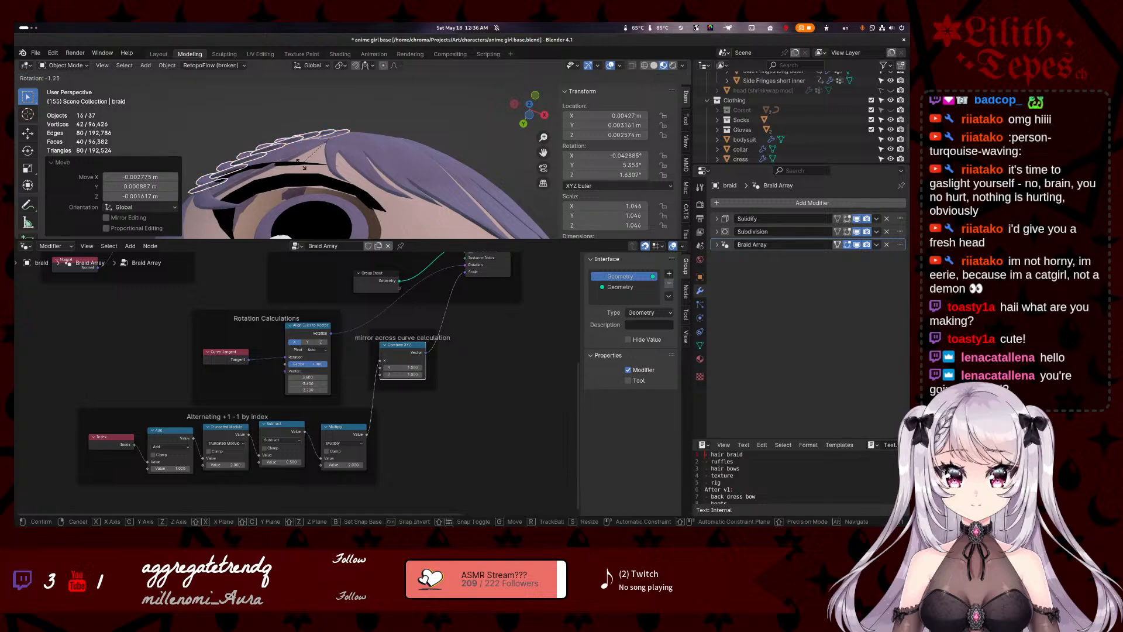
{"action": "left_click", "coordinate": [302, 167]}
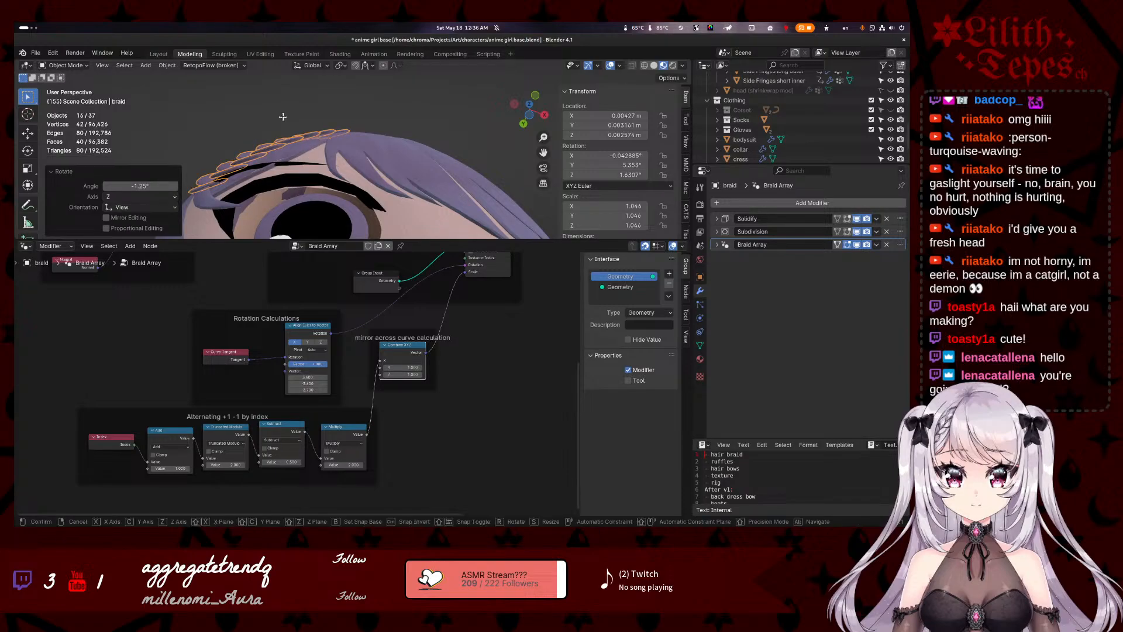
- Nudge the braid to X 0.004061 m, Y 0.003603 m and Z 0.002456 m against the fringe
{"action": "left_click", "coordinate": [253, 101]}
{"action": "middle_click_drag", "start_coordinate": [253, 102], "coordinate": [243, 136]}
{"action": "left_click", "coordinate": [292, 162]}
- Fine-tune the X coordinate of the braid curve's end point in the Braid Array node tree and check the fit from below
{"action": "middle_click_drag", "start_coordinate": [119, 289], "coordinate": [194, 370]}
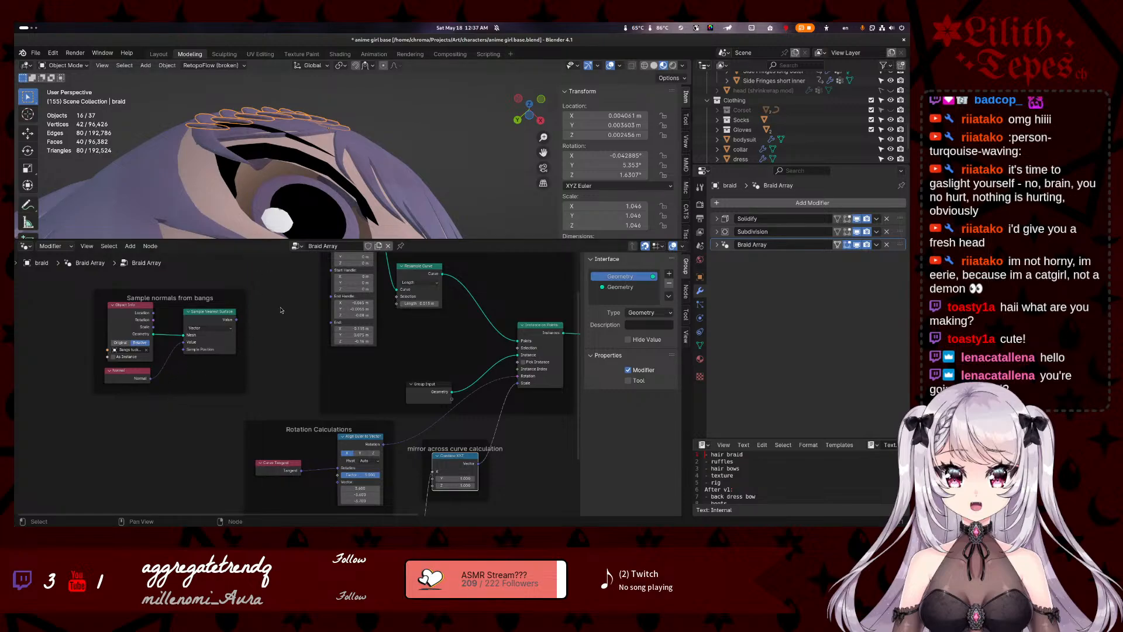
{"action": "middle_click_drag", "start_coordinate": [280, 310], "coordinate": [290, 330]}
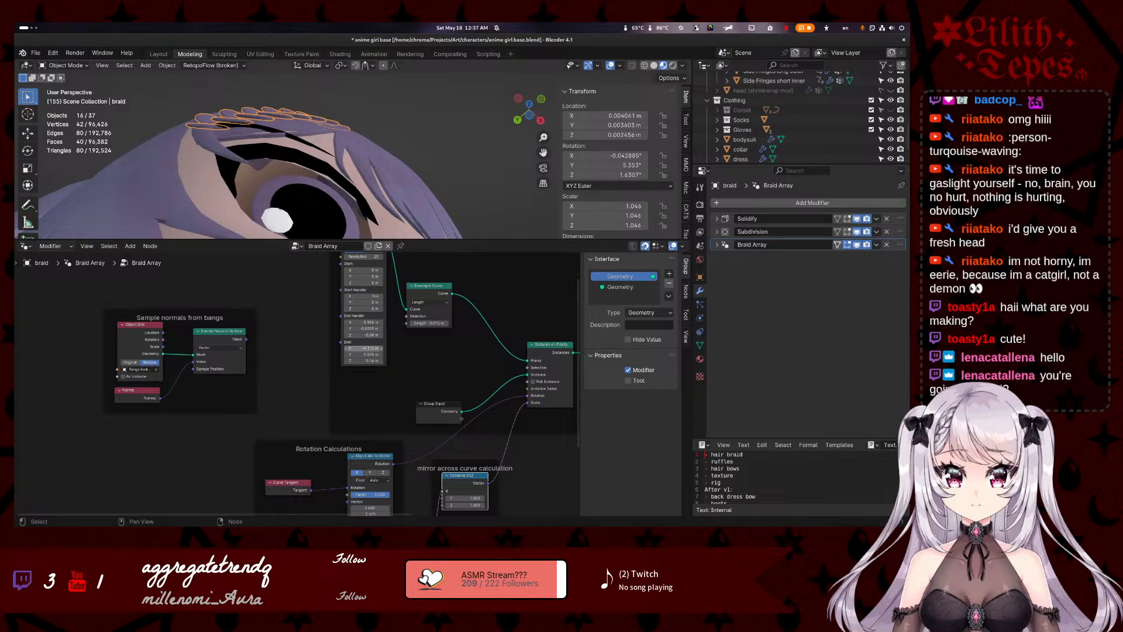
{"action": "left_click_drag", "start_coordinate": [363, 348], "coordinate": [364, 348]}
{"action": "left_click", "coordinate": [366, 348]}
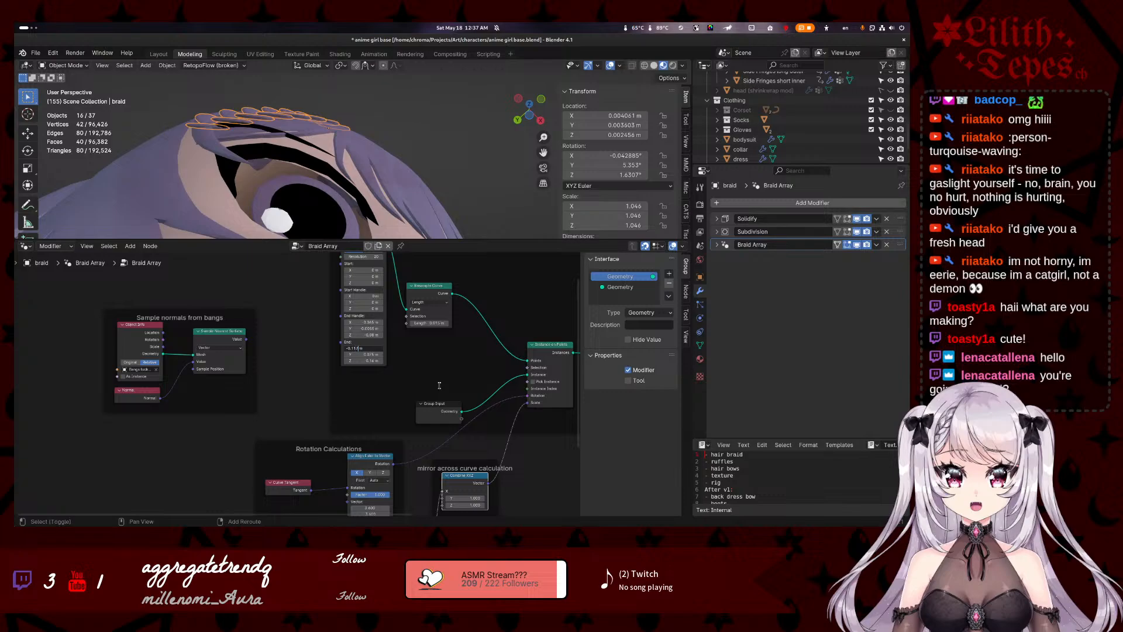
{"action": "key", "text": "Return"}
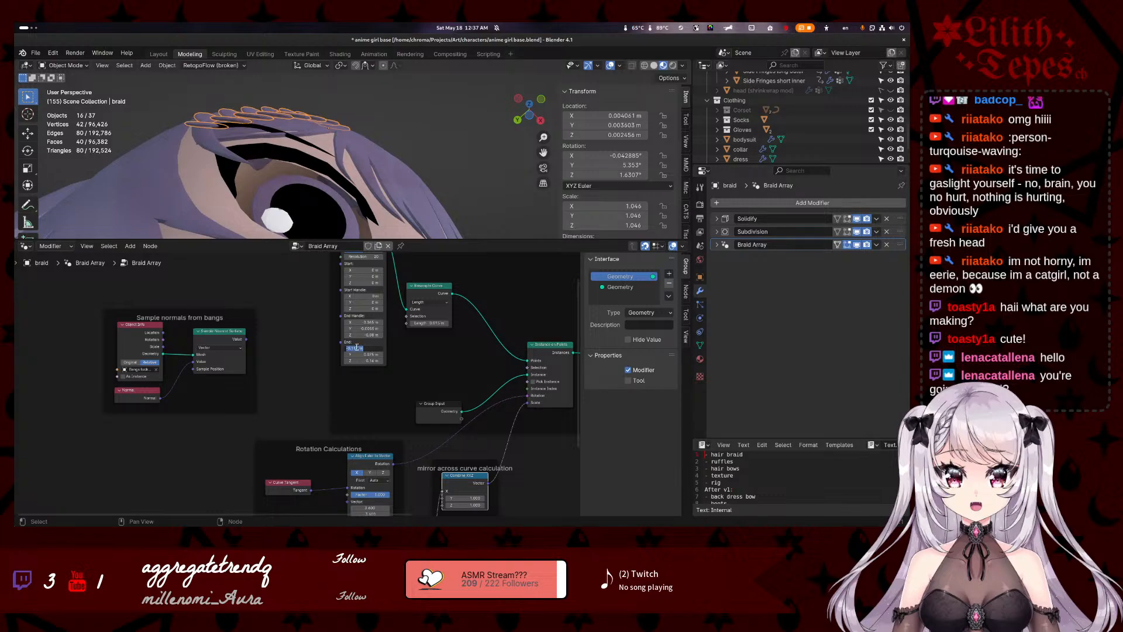
{"action": "type", "text": "2"}
{"action": "key", "text": "Return"}
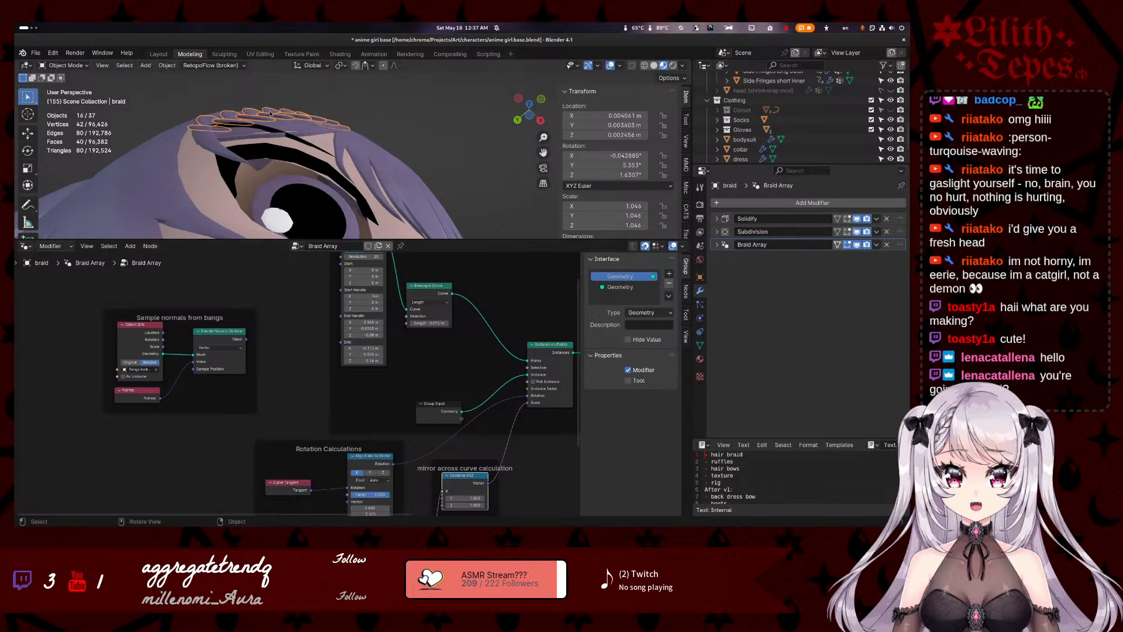
{"action": "mouse_move", "coordinate": [271, 114]}
{"action": "middle_mouse_down"}
{"action": "mouse_move", "coordinate": [275, 140]}
{"action": "mouse_move", "coordinate": [263, 128]}
{"action": "middle_mouse_up"}
{"action": "middle_click_drag", "start_coordinate": [378, 127], "coordinate": [370, 112]}
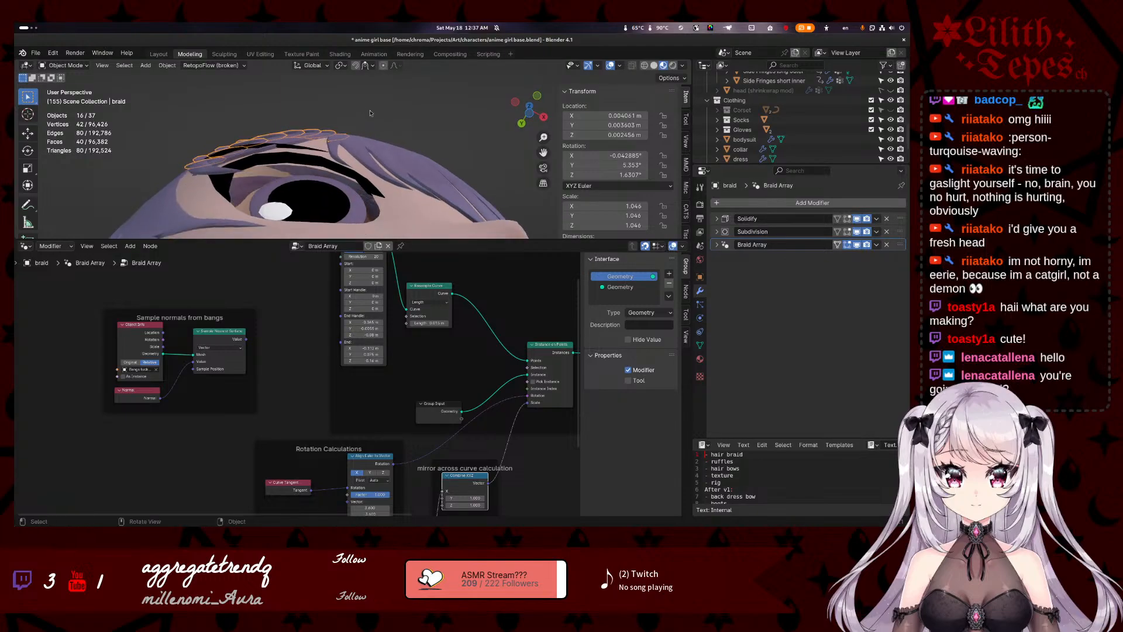
- Adjust the X coordinate of the braid curve's end handle in the Braid Array node tree
{"action": "left_click", "coordinate": [375, 324]}
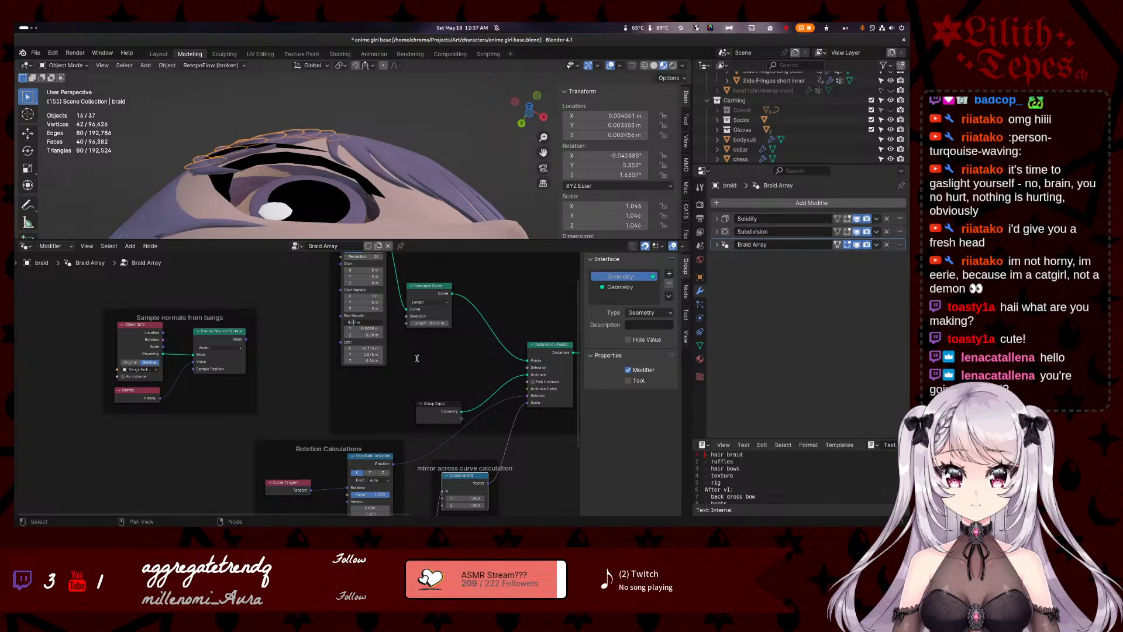
{"action": "key", "text": "BackSpace"}
{"action": "key", "text": "Return"}
{"action": "middle_click_drag", "start_coordinate": [349, 158], "coordinate": [333, 174]}
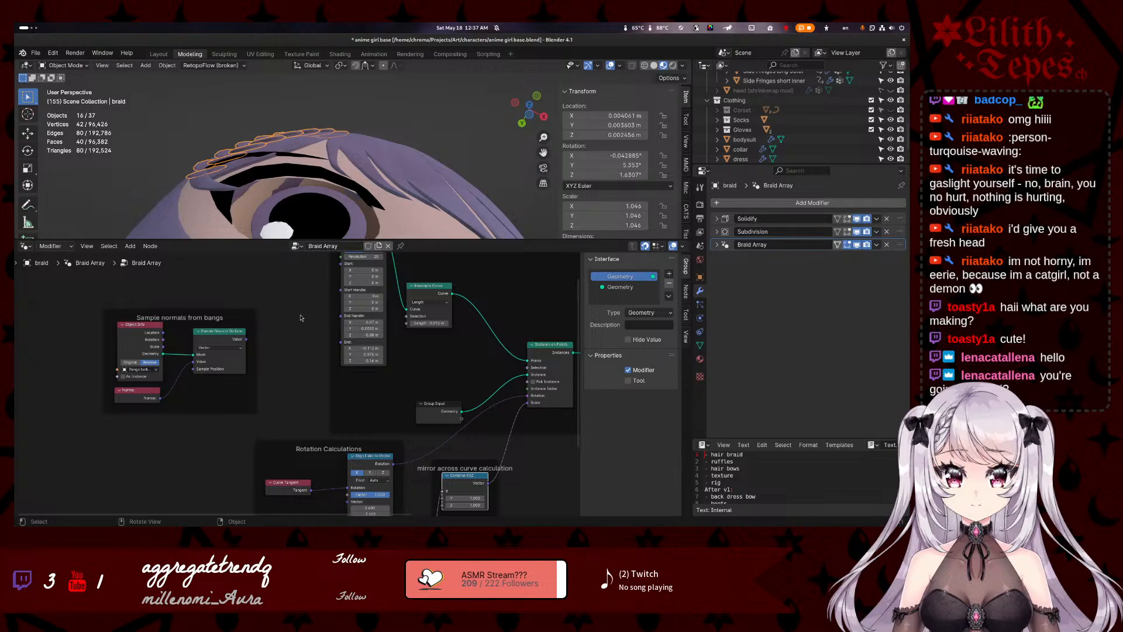
- Fine-tune the vector of the rotation alignment node in Rotation Calculations so the braid lies along the fringe
{"action": "middle_click_drag", "start_coordinate": [267, 377], "coordinate": [237, 352]}
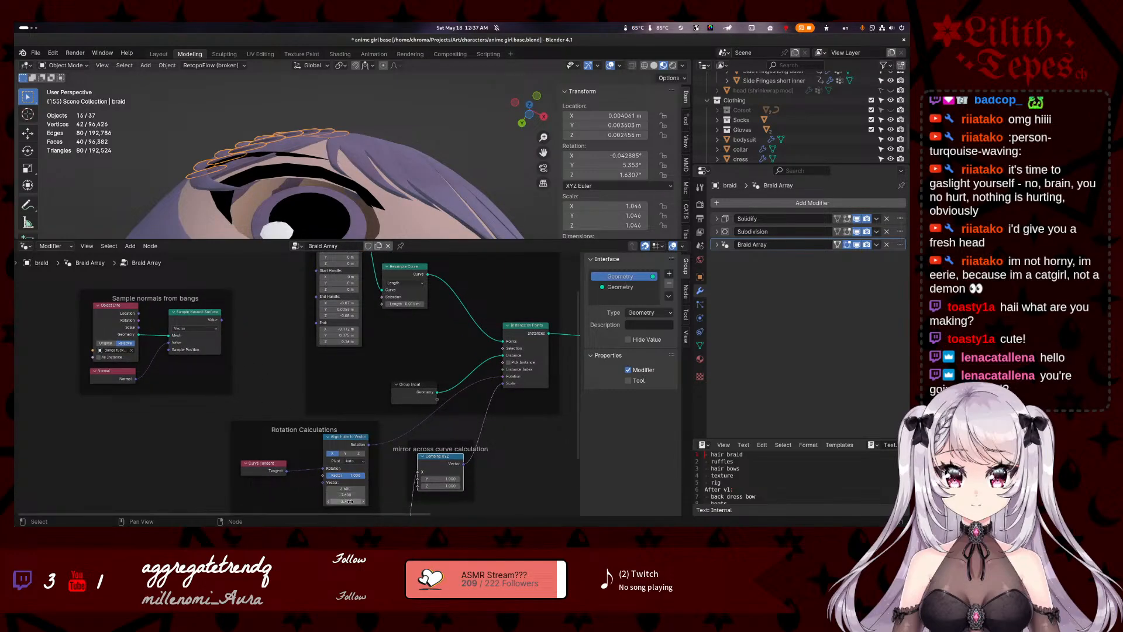
{"action": "left_click_drag", "start_coordinate": [346, 501], "coordinate": [346, 495]}
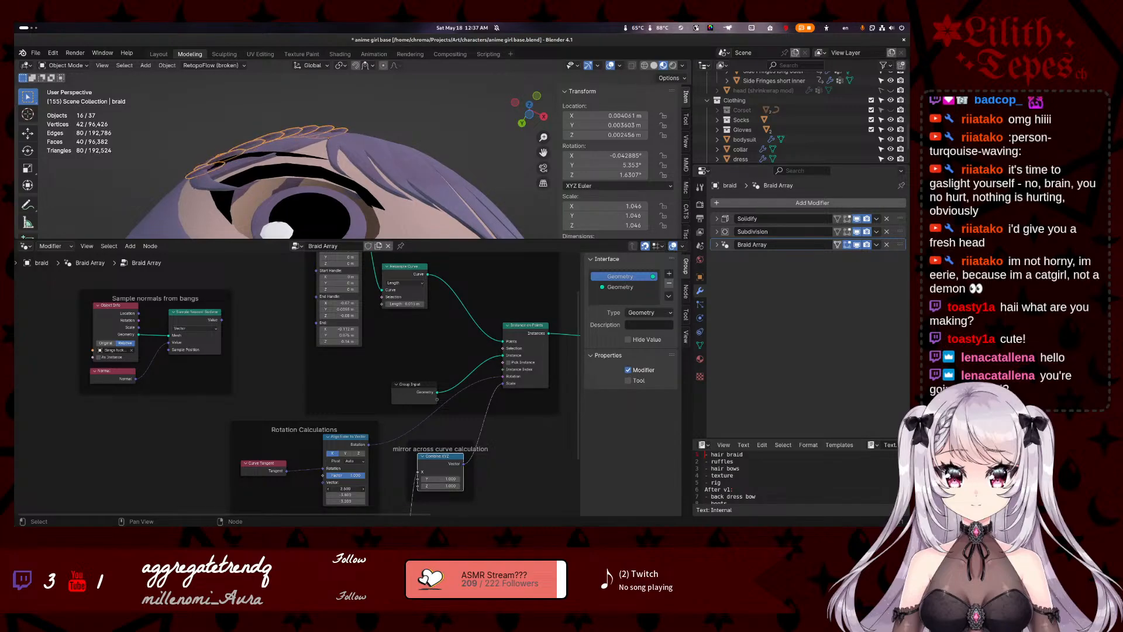
{"action": "middle_click_drag", "start_coordinate": [342, 169], "coordinate": [320, 212]}
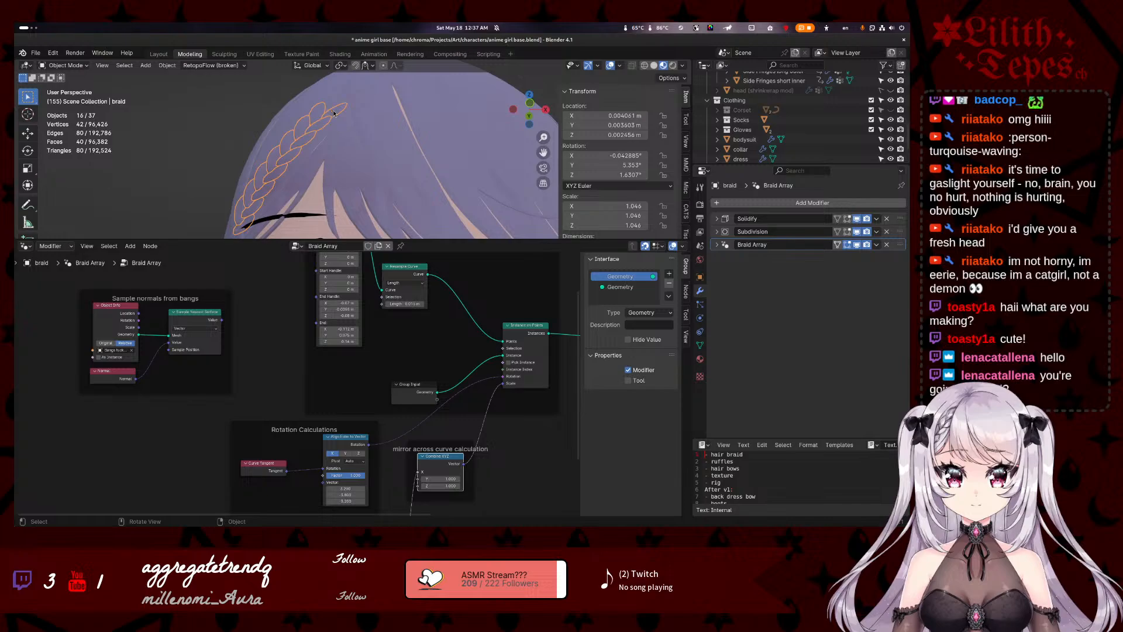
- Rotate the braid segment's mesh about -11.6° in Edit Mode and return to Object Mode
{"action": "key", "text": "Tab"}
{"action": "middle_click_drag", "start_coordinate": [334, 112], "coordinate": [288, 133]}
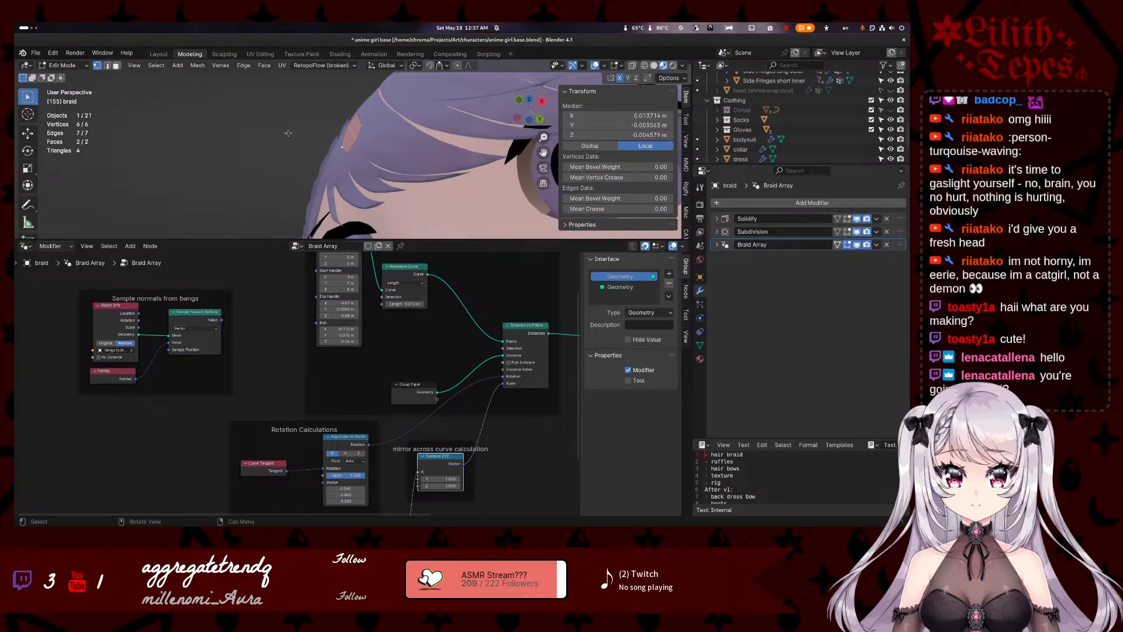
{"action": "key", "text": "r"}
{"action": "left_click", "coordinate": [288, 149]}
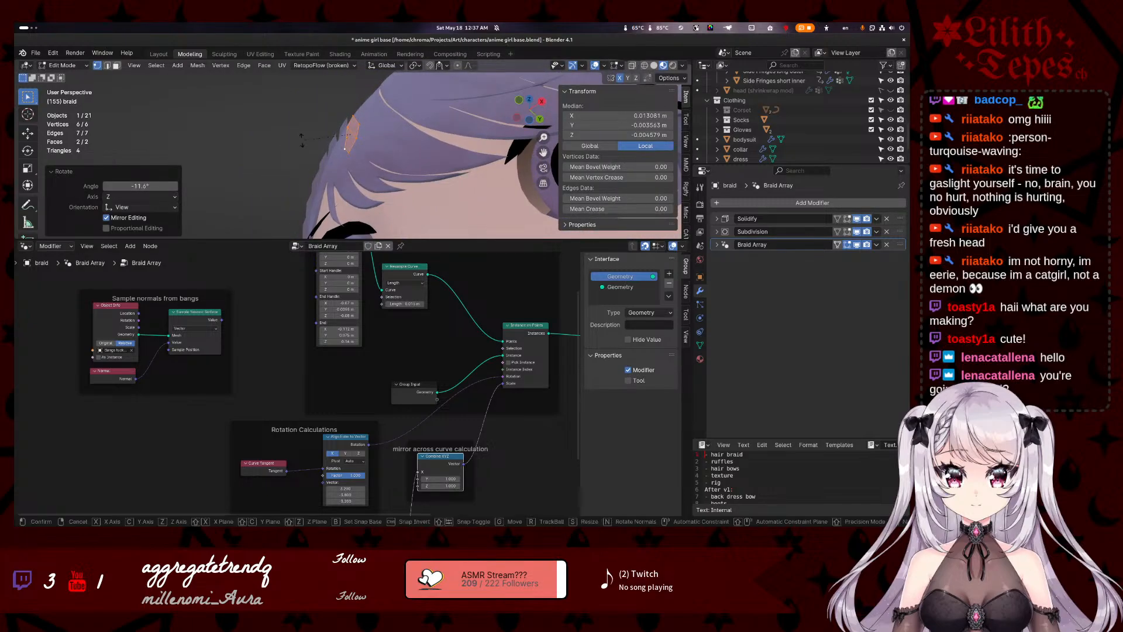
{"action": "key", "text": "Tab"}
{"action": "middle_click_drag", "start_coordinate": [296, 142], "coordinate": [309, 167]}
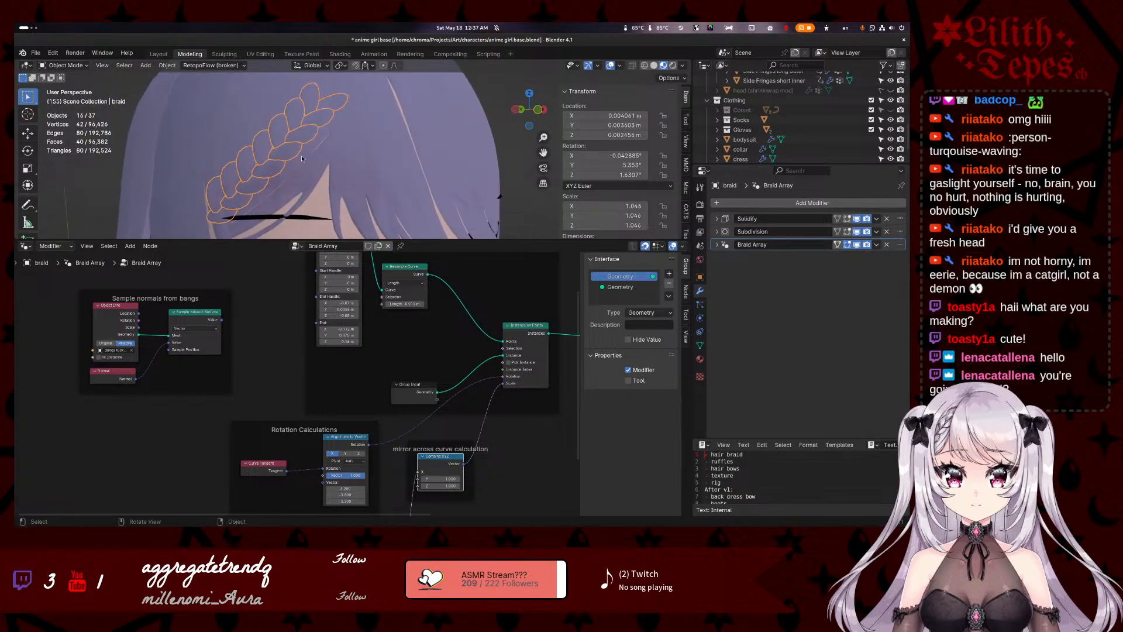
- Move the braid by 0.001371 m in X, -0.00084 m in Y and 0.000965 m in Z, keeping it selected
{"action": "key", "text": "g"}
{"action": "left_click", "coordinate": [306, 151]}
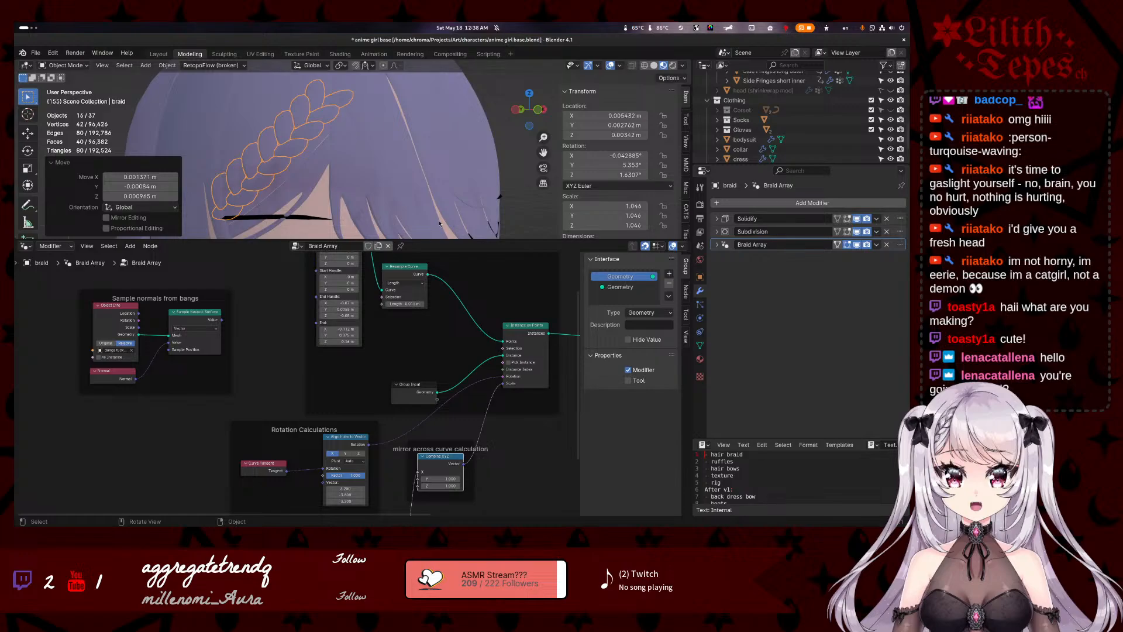
{"action": "middle_click_drag", "start_coordinate": [439, 223], "coordinate": [230, 173]}
{"action": "left_click", "coordinate": [428, 96]}
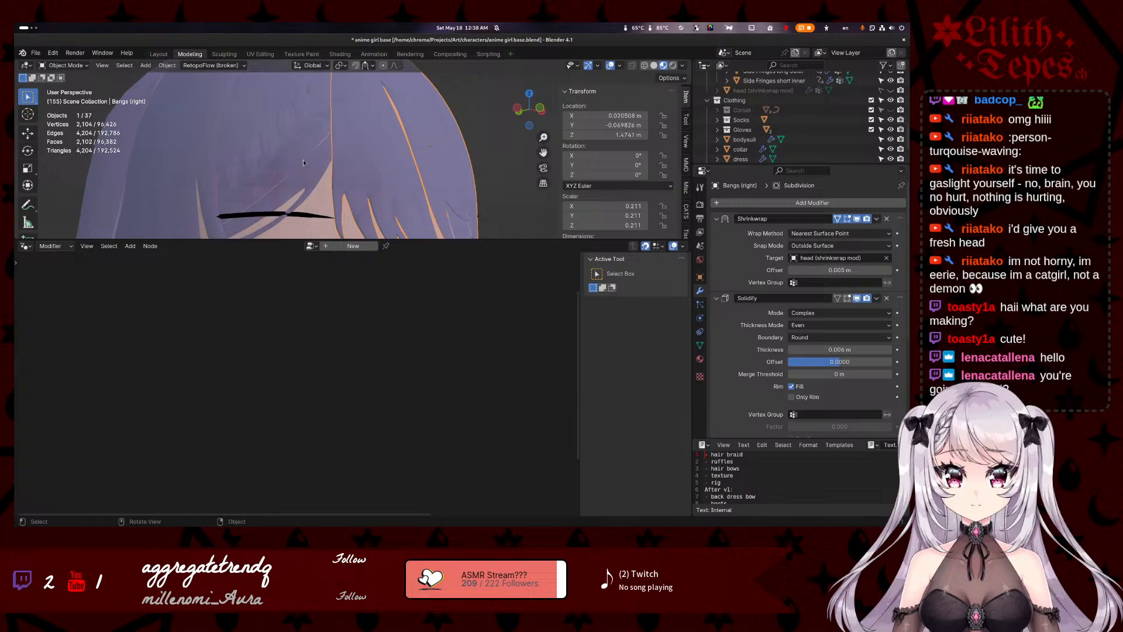
{"action": "middle_click_drag", "start_coordinate": [311, 136], "coordinate": [324, 114]}
{"action": "left_click", "coordinate": [328, 123]}
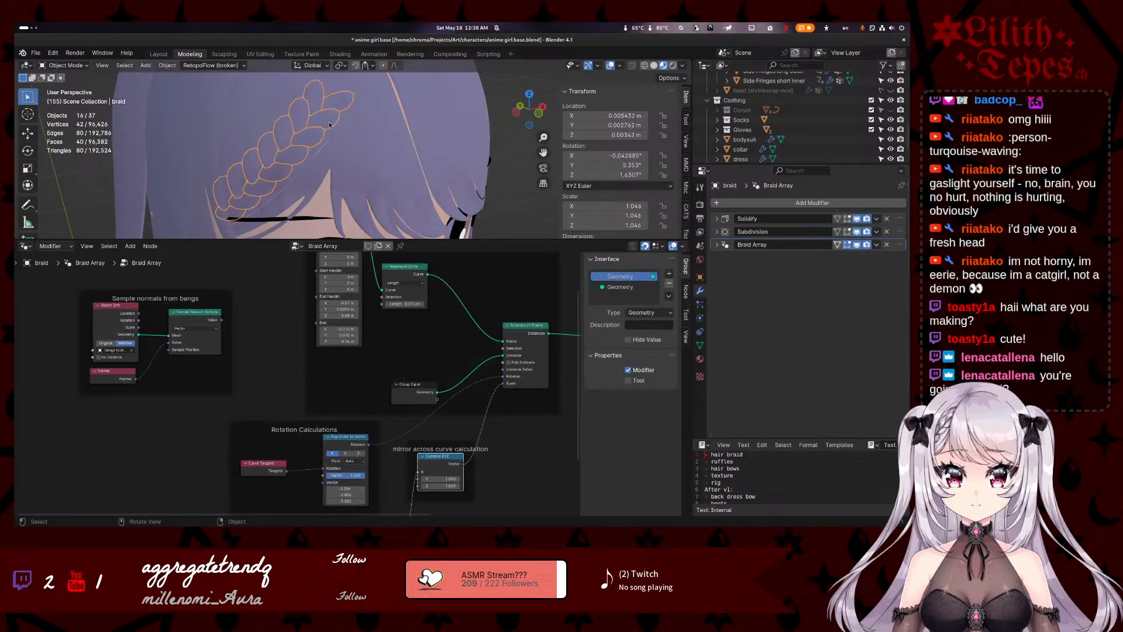
- Rotate and nudge the braid to X 0.005756 m, Y 0.002502 m, Z 0.003321 m with rotation 2.2496°, 8.4742°, 0.79426°
{"action": "key", "text": "r"}
{"action": "left_click", "coordinate": [328, 124]}
{"action": "key", "text": "r"}
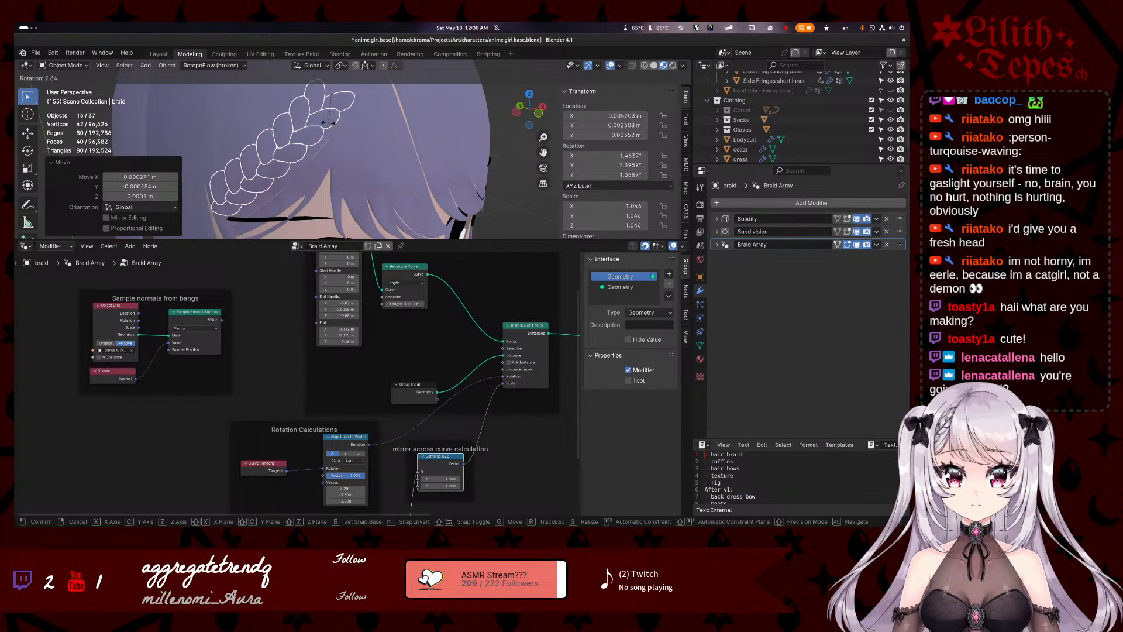
{"action": "left_click", "coordinate": [328, 123]}
{"action": "key", "text": "g"}
{"action": "left_click", "coordinate": [328, 124]}
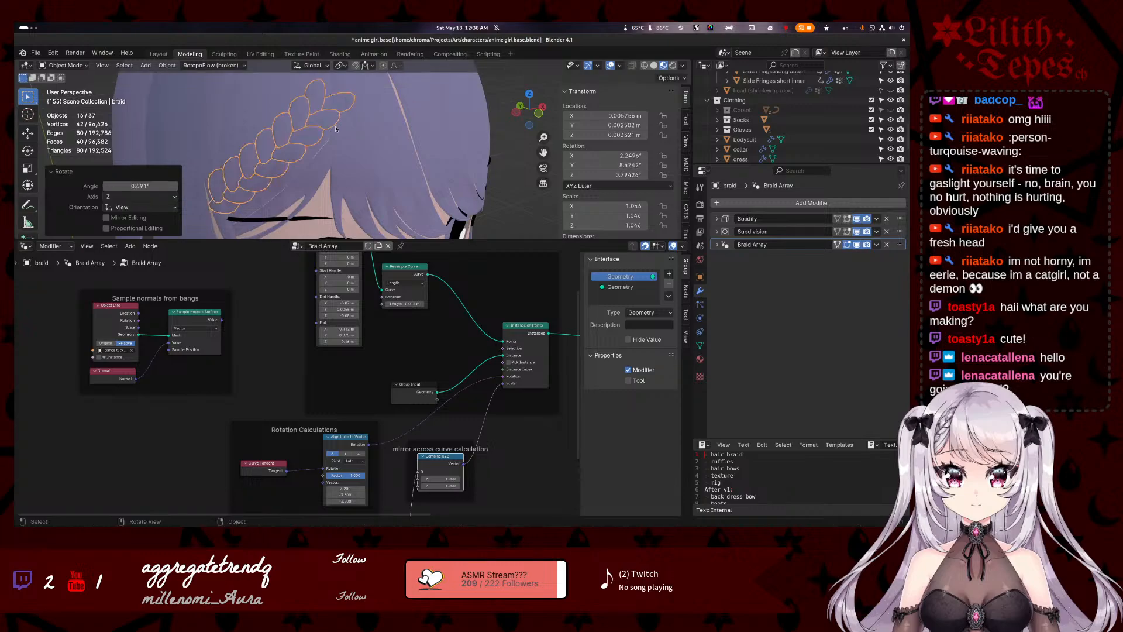
- Rotate the braid segment's mesh -14.7° in Edit Mode, viewed from the side of the head
{"action": "key", "text": "Tab"}
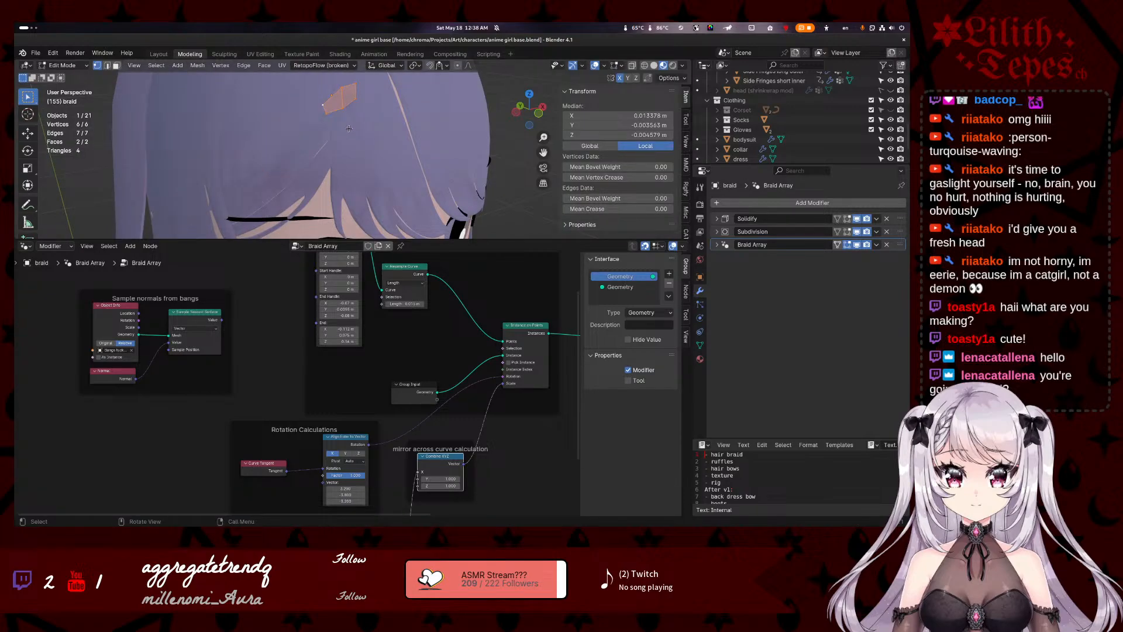
{"action": "middle_click_drag", "start_coordinate": [313, 102], "coordinate": [267, 69]}
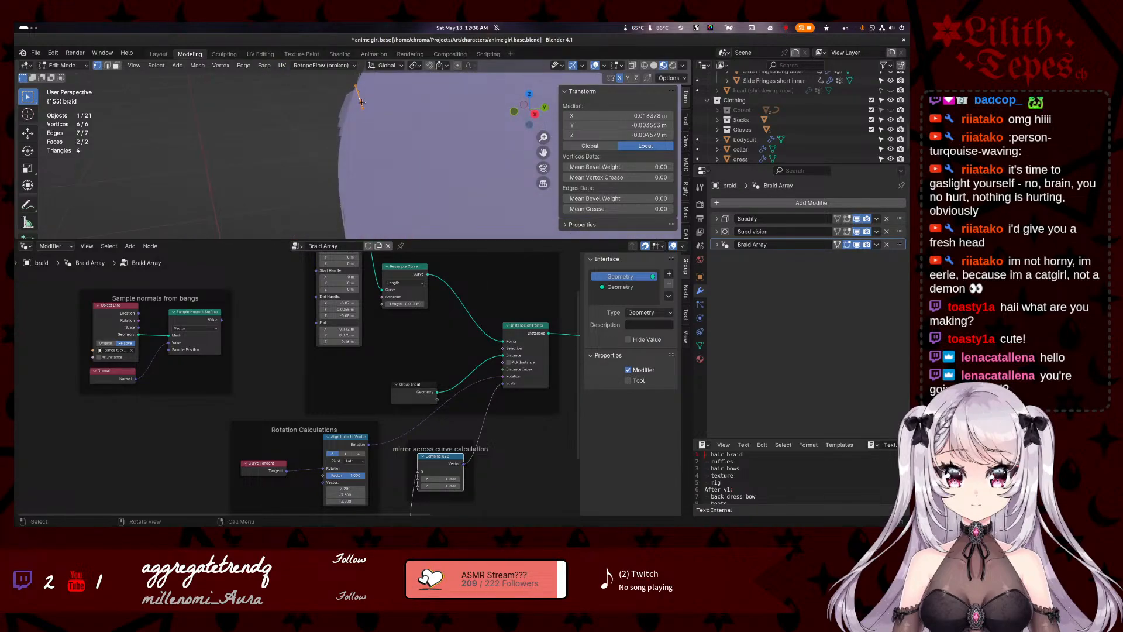
{"action": "key", "text": "r"}
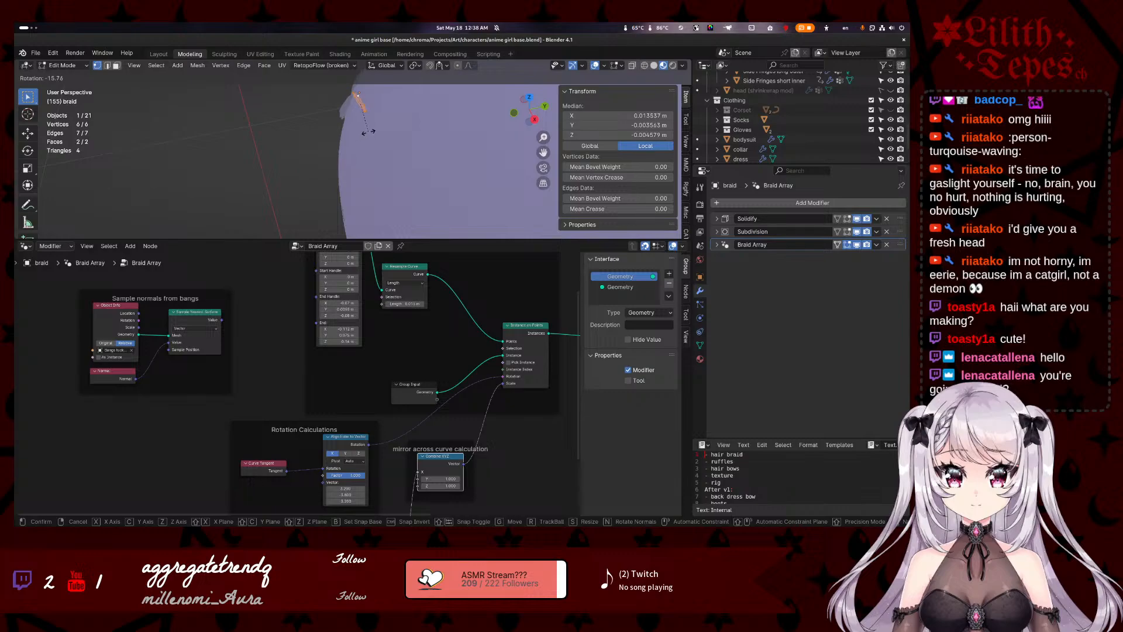
{"action": "left_click", "coordinate": [367, 131]}
- Shift the braid segment's mesh slightly against the fringe and rotate it by -5.91°
{"action": "middle_click_drag", "start_coordinate": [367, 131], "coordinate": [359, 130]}
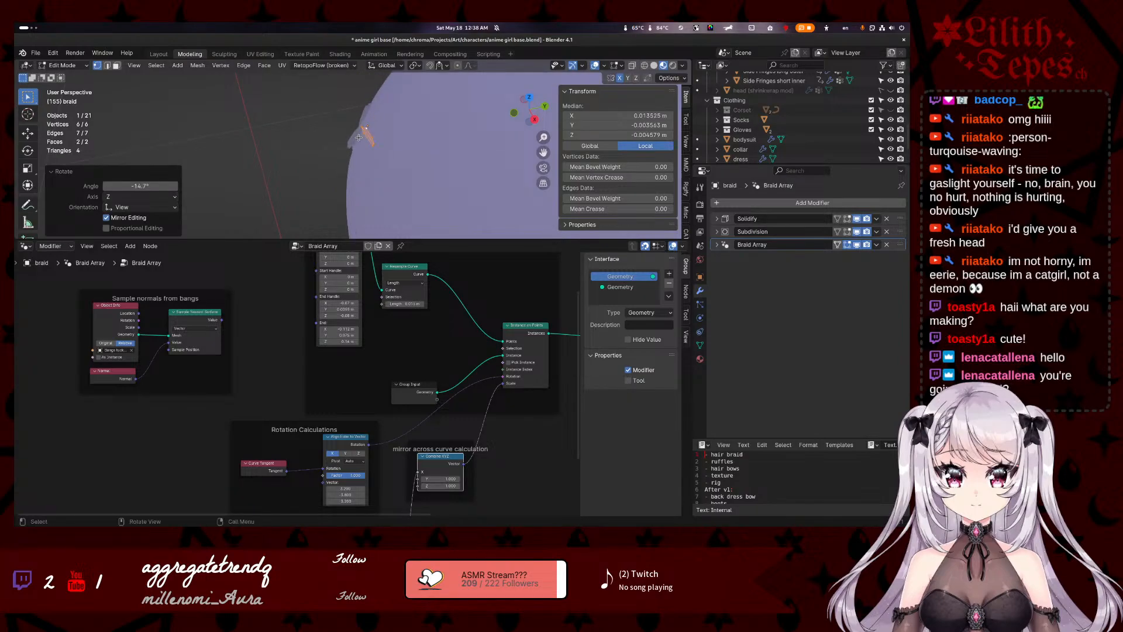
{"action": "key", "text": "g"}
{"action": "left_click", "coordinate": [361, 139]}
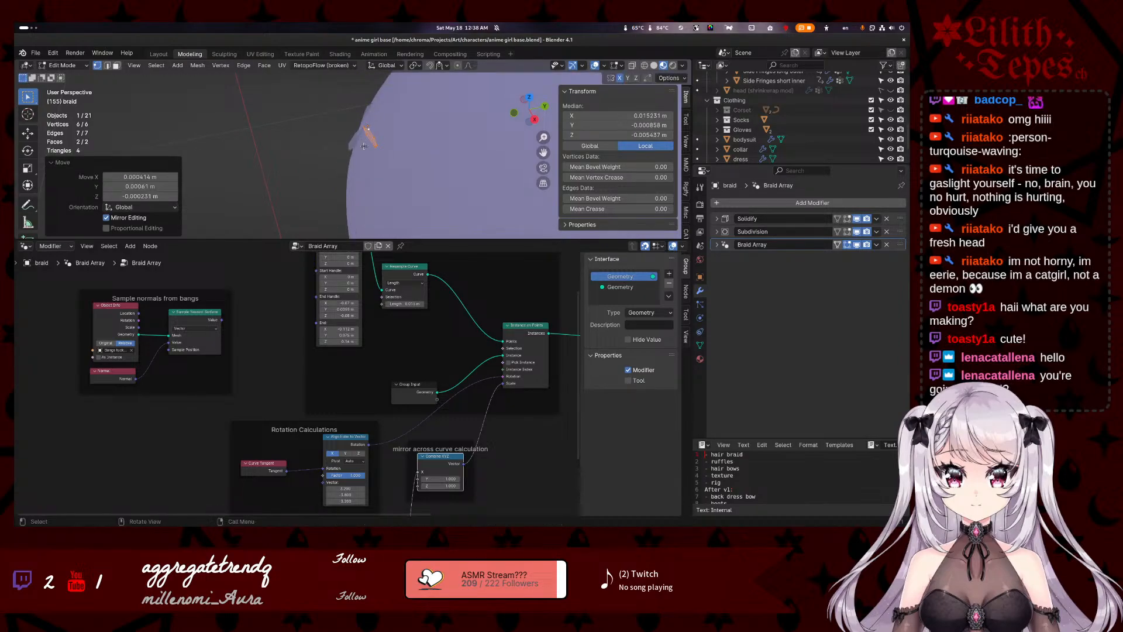
{"action": "key", "text": "r"}
{"action": "left_click", "coordinate": [377, 162]}
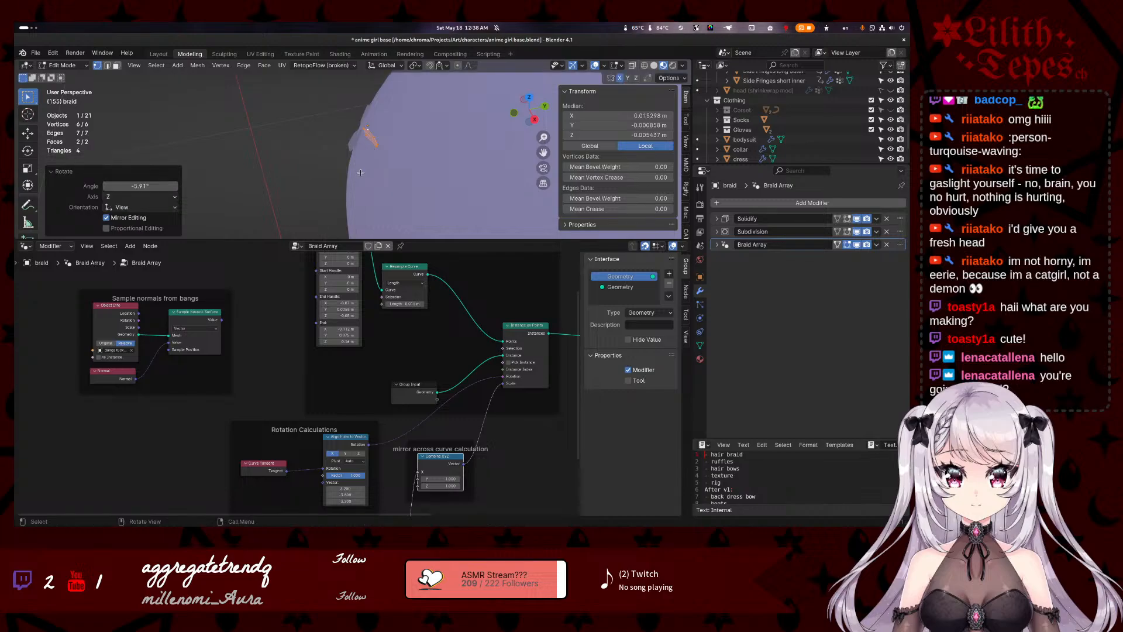
- Rotate the braid segment's mesh by about 8° from below and return to Object Mode
{"action": "scroll", "coordinate": [378, 162], "scroll_direction": "up", "scroll_amount": 4}
{"action": "key", "text": "r"}
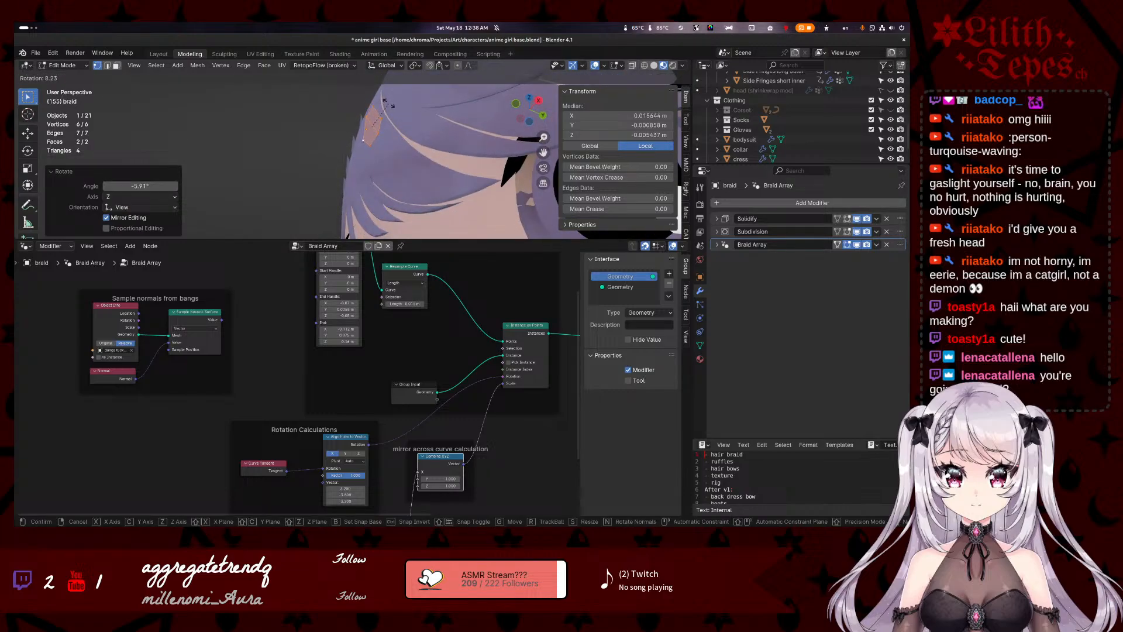
{"action": "left_click", "coordinate": [390, 106]}
{"action": "middle_click_drag", "start_coordinate": [390, 105], "coordinate": [420, 120]}
{"action": "key", "text": "Tab"}
{"action": "scroll", "coordinate": [280, 175], "scroll_direction": "up", "scroll_amount": 3}
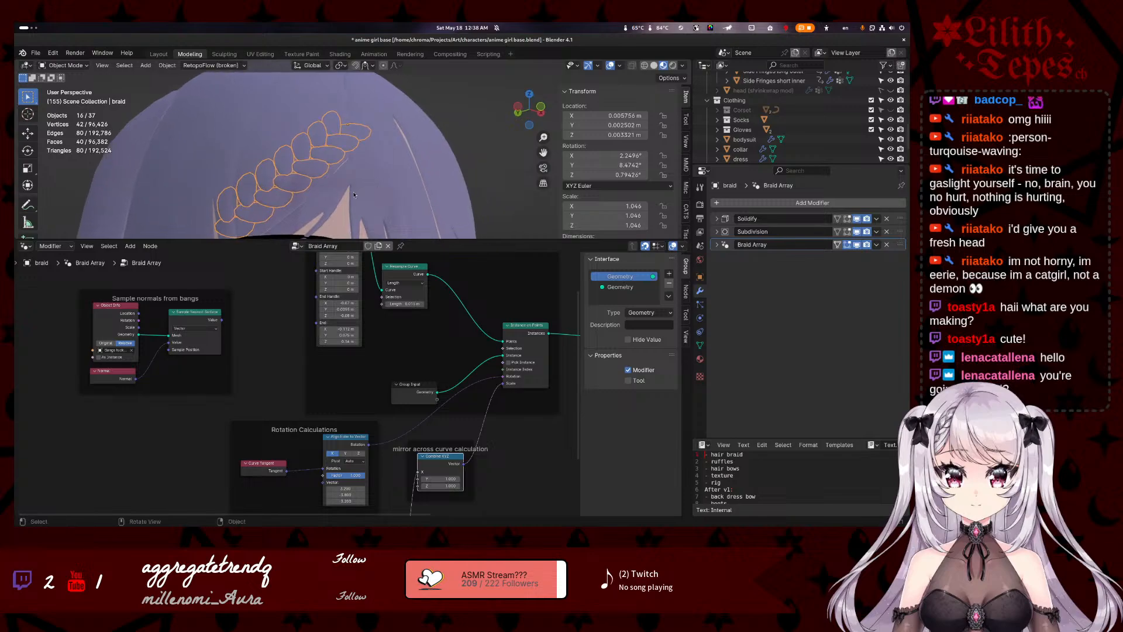
- Rotate the braid segment's mesh slightly once more from the side and end in Object Mode
{"action": "middle_click_drag", "start_coordinate": [272, 179], "coordinate": [404, 111]}
{"action": "key", "text": "Tab"}
{"action": "key", "text": "r"}
{"action": "left_click", "coordinate": [416, 180]}
{"action": "key", "text": "Tab"}
{"action": "key", "text": "Tab"}
{"action": "key", "text": "Tab"}
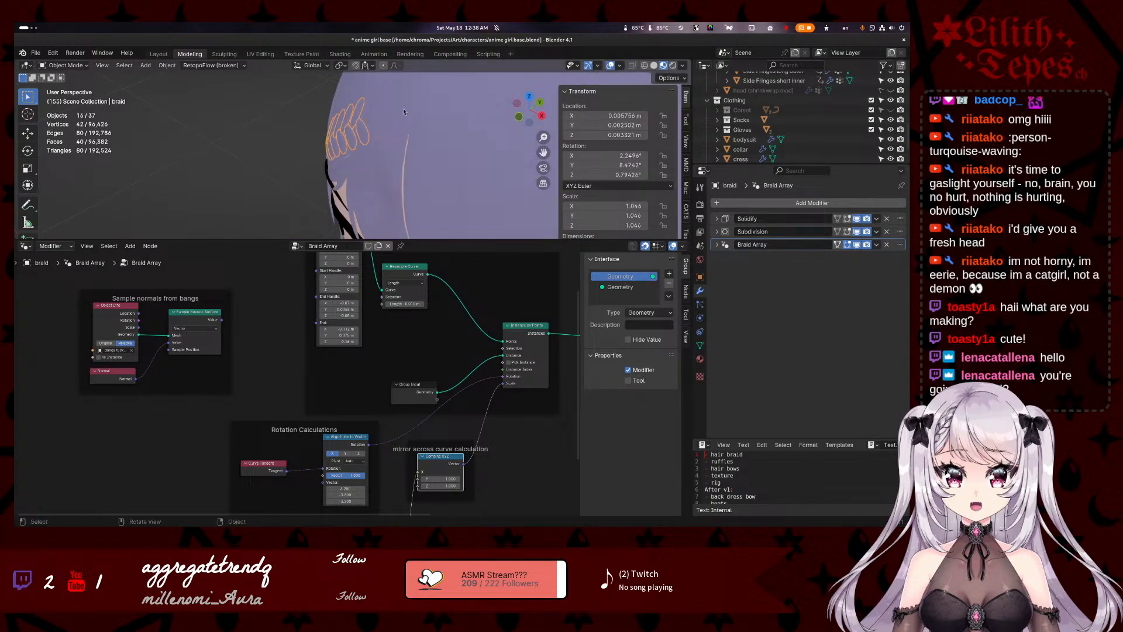
- Move the braid -0.043577 m along the global Y axis, clear of the fringe
{"action": "key", "text": "g"}
{"action": "key", "text": "y"}
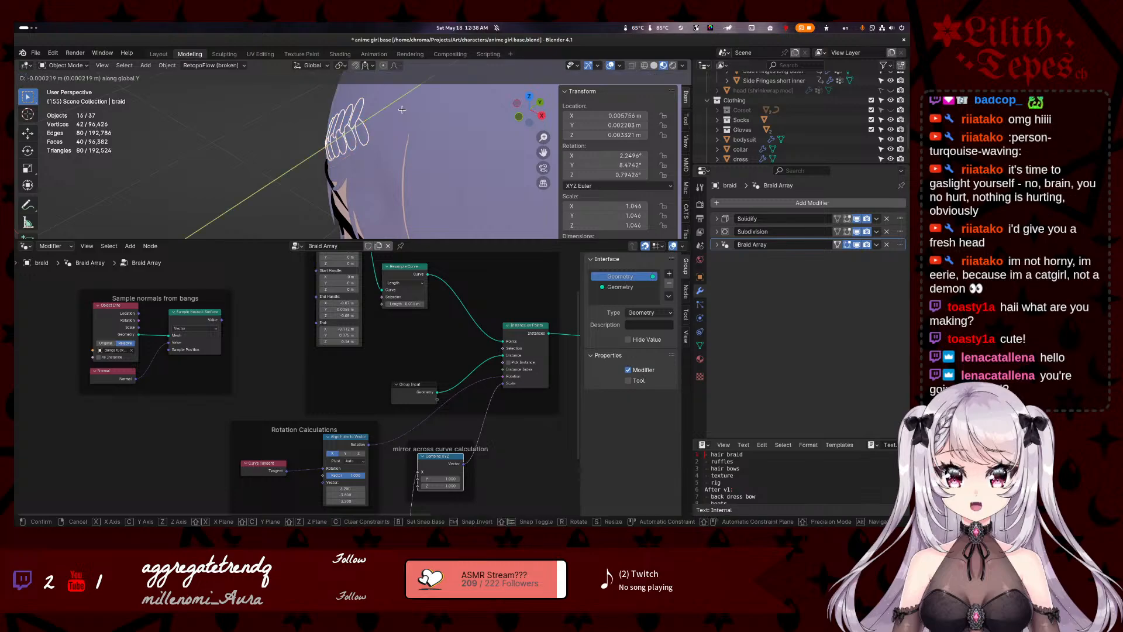
{"action": "left_click", "coordinate": [292, 175]}
{"action": "middle_click_drag", "start_coordinate": [291, 174], "coordinate": [336, 144]}
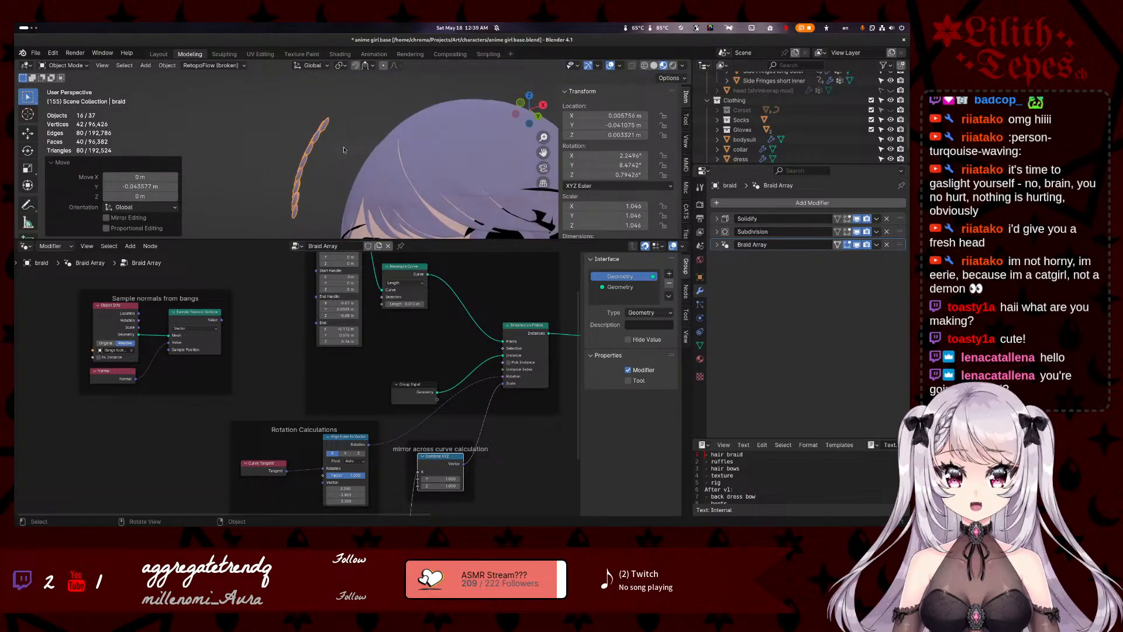
- Rotate the detached braid segment's mesh about -14.9°, correct it by -0.0577° and leave Edit Mode
{"action": "key", "text": "Tab"}
{"action": "key", "text": "g"}
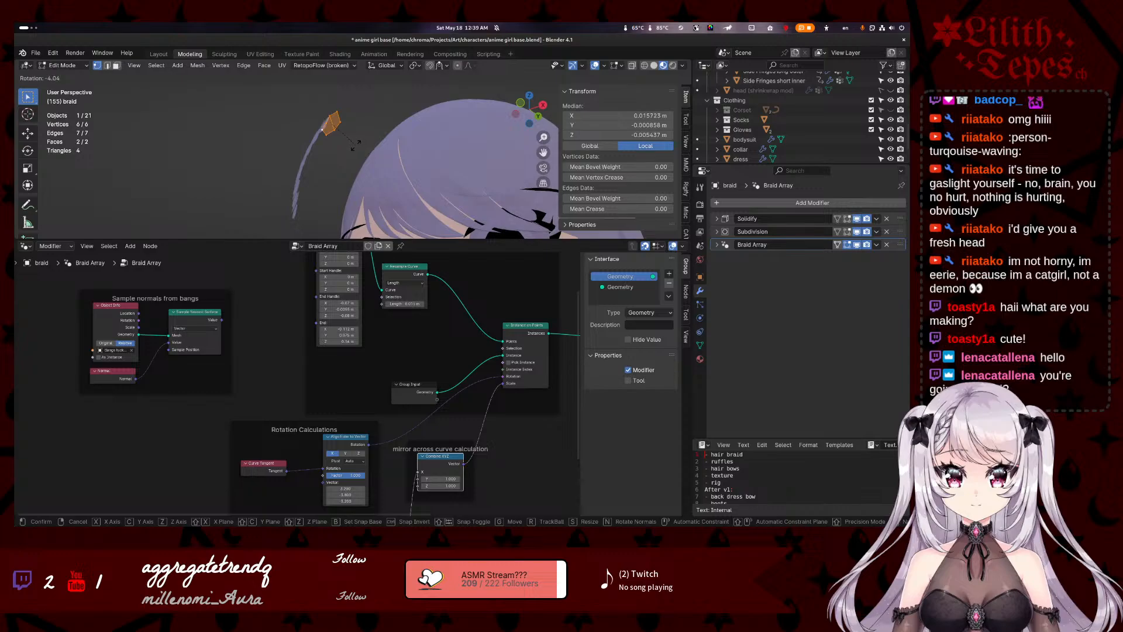
{"action": "left_click", "coordinate": [366, 144]}
{"action": "middle_click_drag", "start_coordinate": [366, 144], "coordinate": [459, 107]}
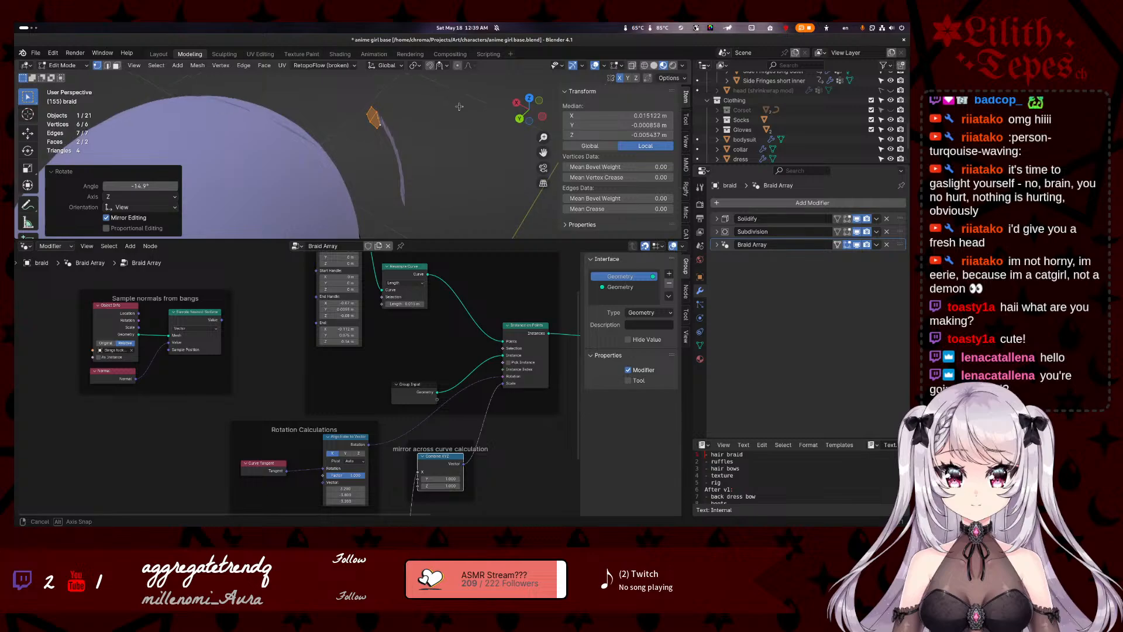
{"action": "key", "text": "r"}
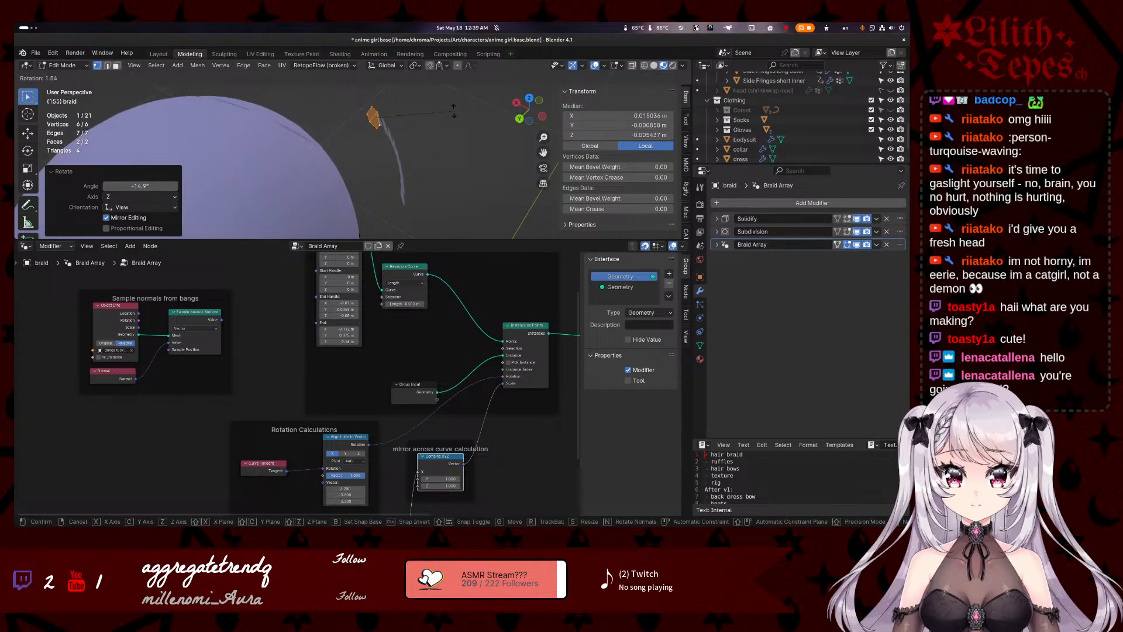
{"action": "left_click", "coordinate": [456, 108]}
{"action": "middle_click_drag", "start_coordinate": [455, 109], "coordinate": [337, 116]}
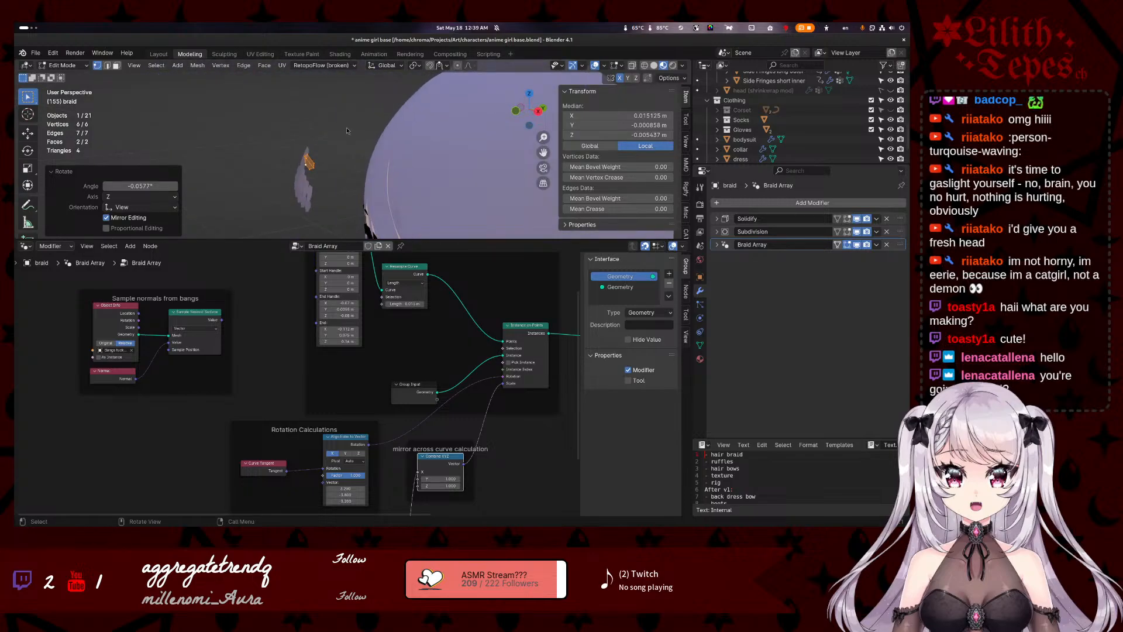
{"action": "key", "text": "Tab"}
{"action": "key", "text": "r"}
{"action": "key", "text": "y"}
{"action": "right_click", "coordinate": [392, 133]}
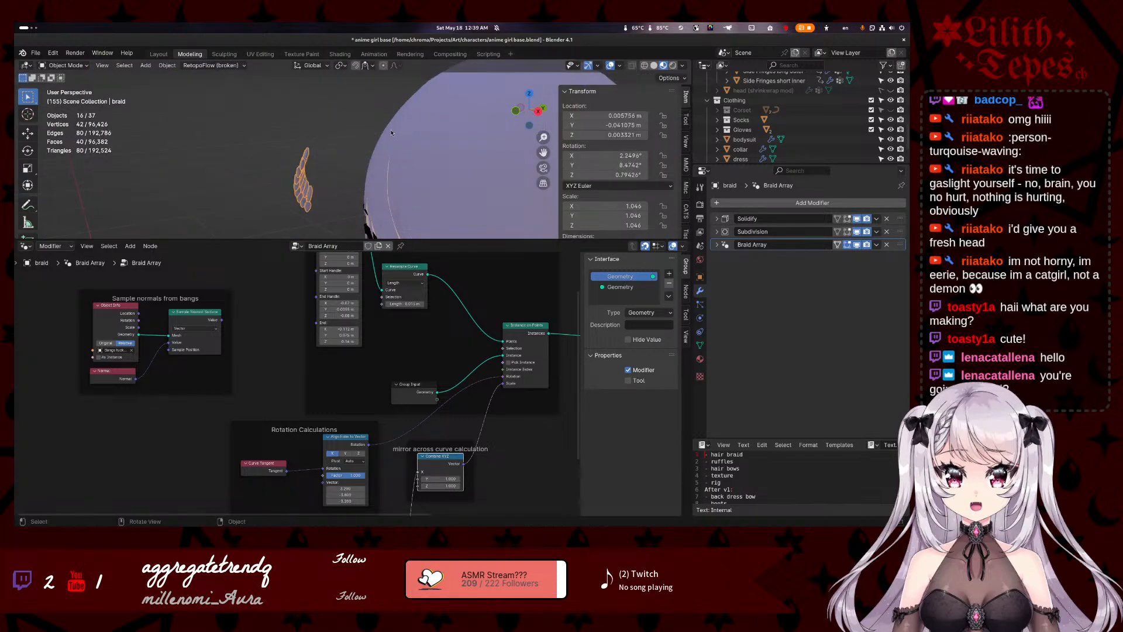
{"action": "key", "text": "r"}
{"action": "key", "text": "x"}
{"action": "left_click", "coordinate": [462, 130]}
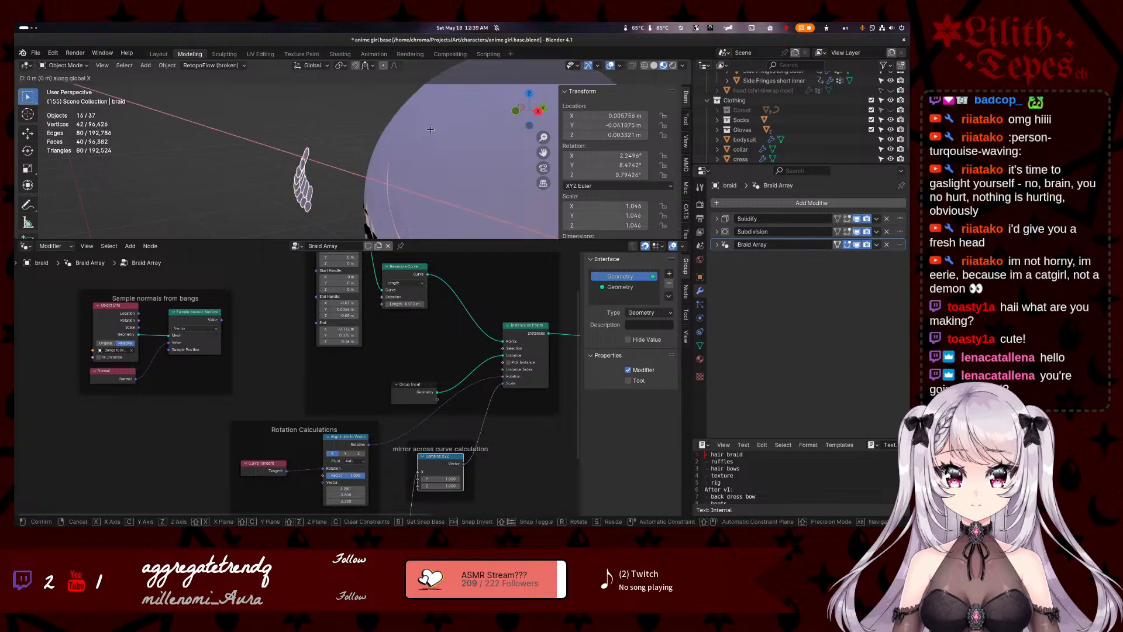
{"action": "key", "text": "t"}
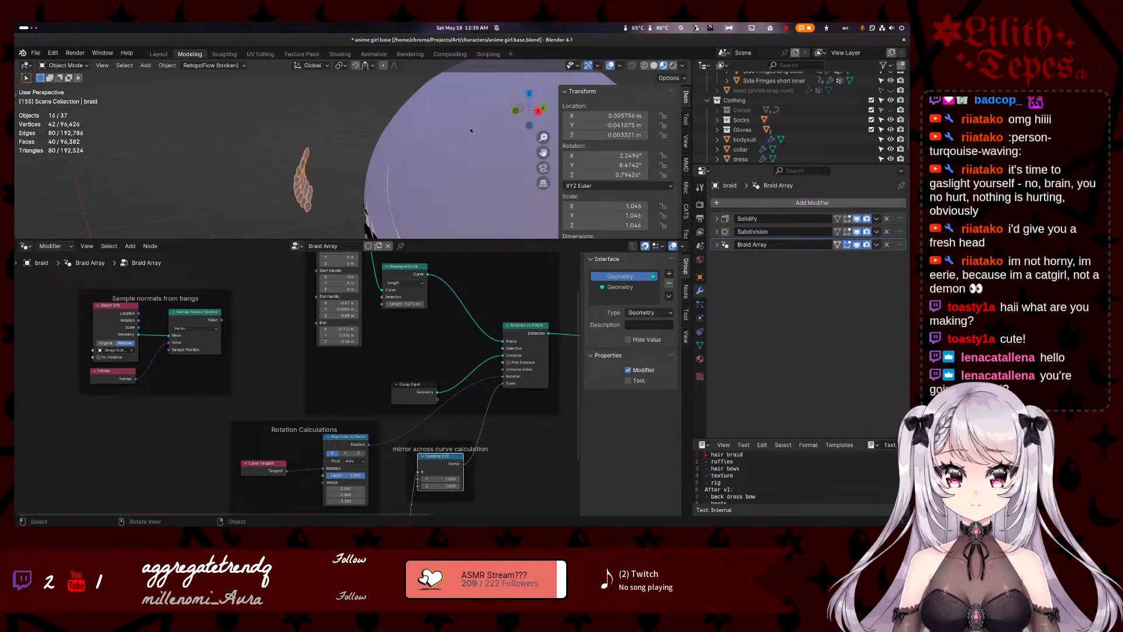
- Move the braid back along the global Y axis to 0.001903 m, onto the fringe
{"action": "key", "text": "g"}
{"action": "key", "text": "y"}
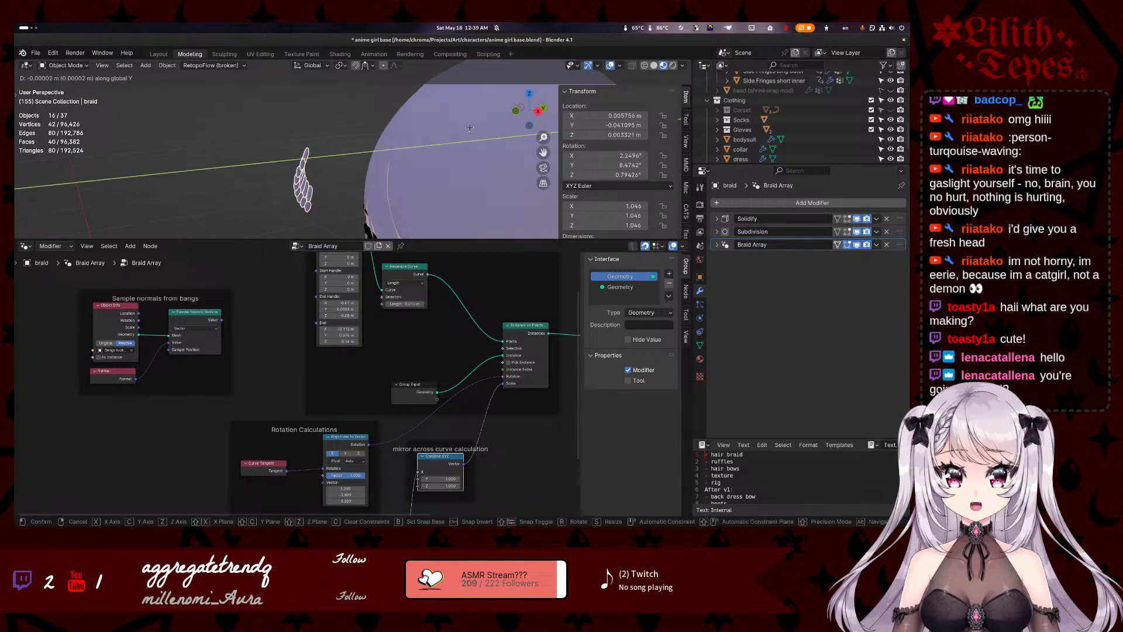
{"action": "left_click", "coordinate": [543, 118]}
- Rotate the braid 1.29° and reposition it to X 0.006032 m, Y 0.002194 m, Z 0.003205 m against the fringe
{"action": "middle_click_drag", "start_coordinate": [543, 119], "coordinate": [362, 174]}
{"action": "key", "text": "r"}
{"action": "left_click", "coordinate": [377, 137]}
{"action": "key", "text": "g"}
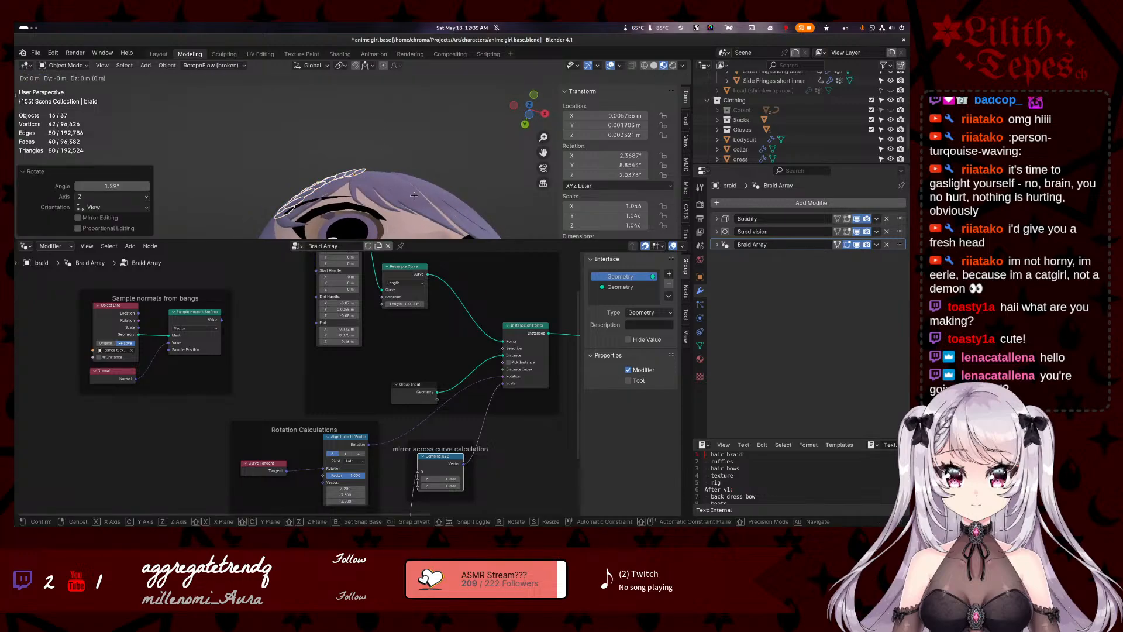
{"action": "left_click", "coordinate": [377, 135]}
{"action": "left_click", "coordinate": [377, 136]}
- Examine the braid's fit on the fringe from the front and from below, and reselect the braid
{"action": "middle_click_drag", "start_coordinate": [377, 136], "coordinate": [277, 184]}
{"action": "scroll", "coordinate": [345, 161], "scroll_direction": "down", "scroll_amount": 3}
{"action": "scroll", "coordinate": [348, 160], "scroll_direction": "up", "scroll_amount": 5}
{"action": "scroll", "coordinate": [349, 161], "scroll_direction": "up", "scroll_amount": 2}
{"action": "scroll", "coordinate": [349, 160], "scroll_direction": "down", "scroll_amount": 3}
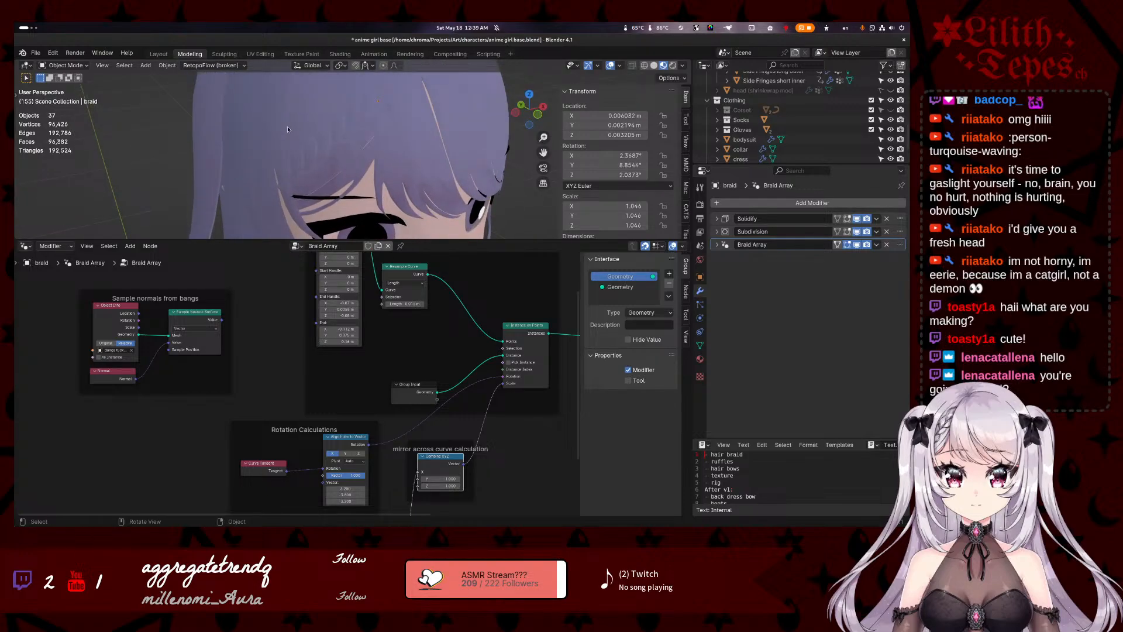
{"action": "middle_click_drag", "start_coordinate": [386, 117], "coordinate": [349, 233]}
{"action": "left_click", "coordinate": [373, 110]}
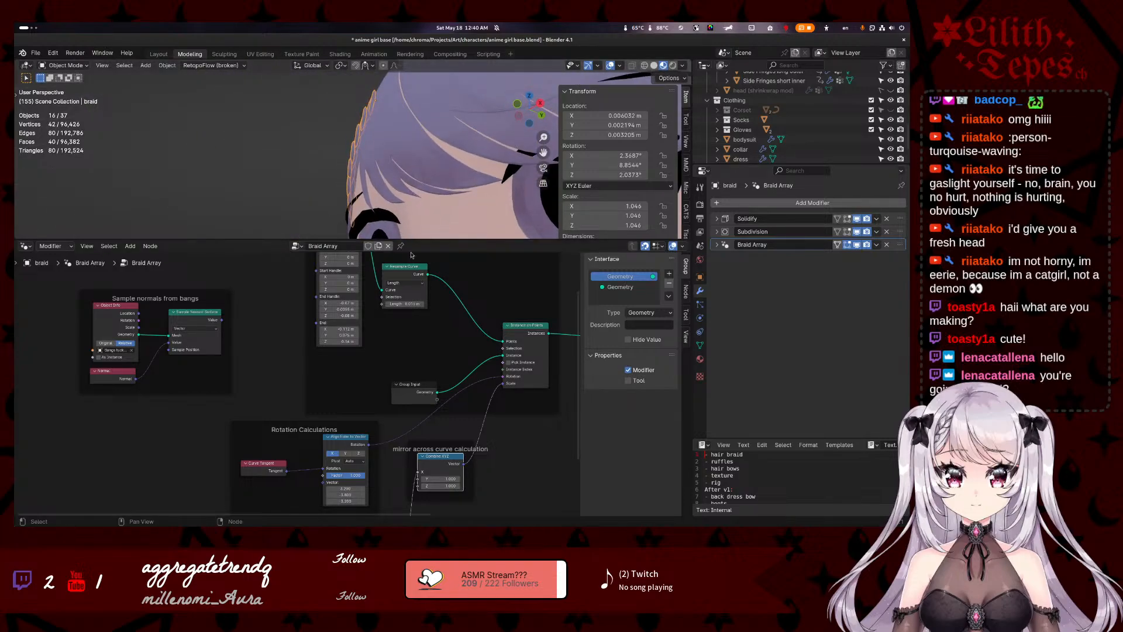
- Rotate the braid segment's mesh in the side view to tilt it against the fringe, and leave Edit Mode
{"action": "key", "text": "Tab"}
{"action": "key", "text": "r"}
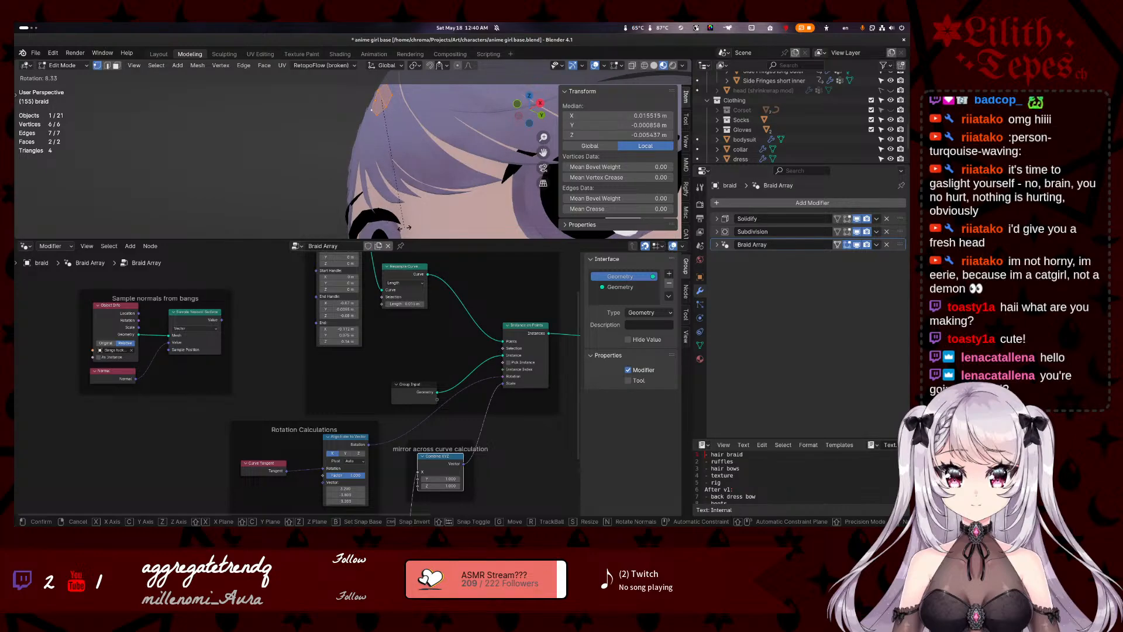
{"action": "left_click", "coordinate": [286, 171]}
{"action": "middle_click_drag", "start_coordinate": [286, 170], "coordinate": [400, 175]}
{"action": "key", "text": "Tab"}
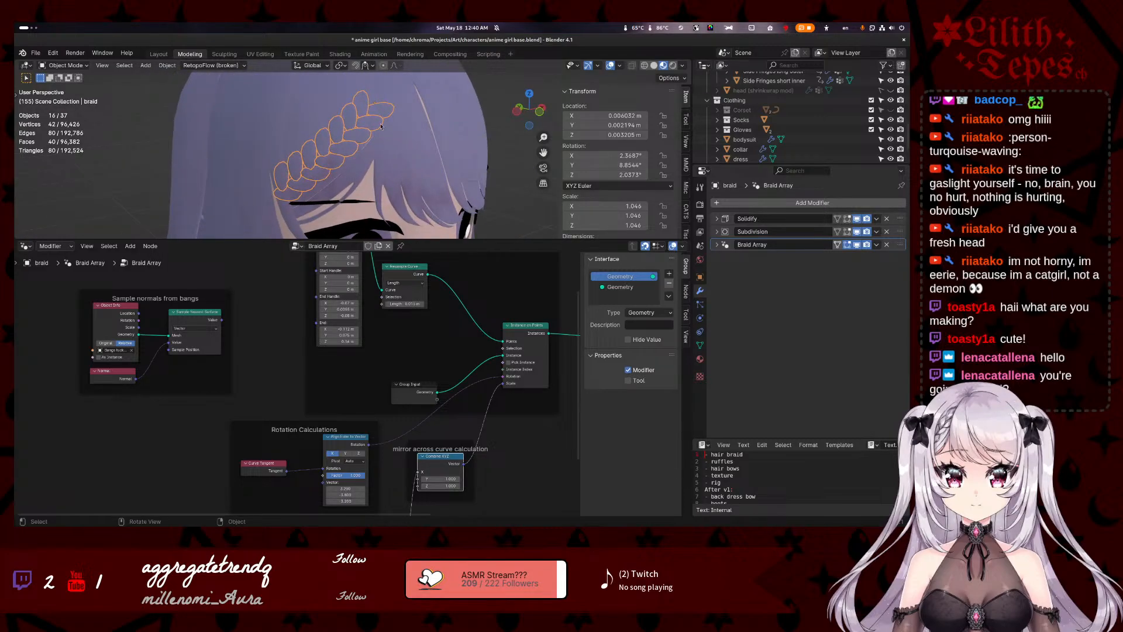
- Try to rotate and shift the segment's whole mesh in the front view
{"action": "key", "text": "Tab"}
{"action": "key", "text": "a"}
{"action": "key", "text": "r"}
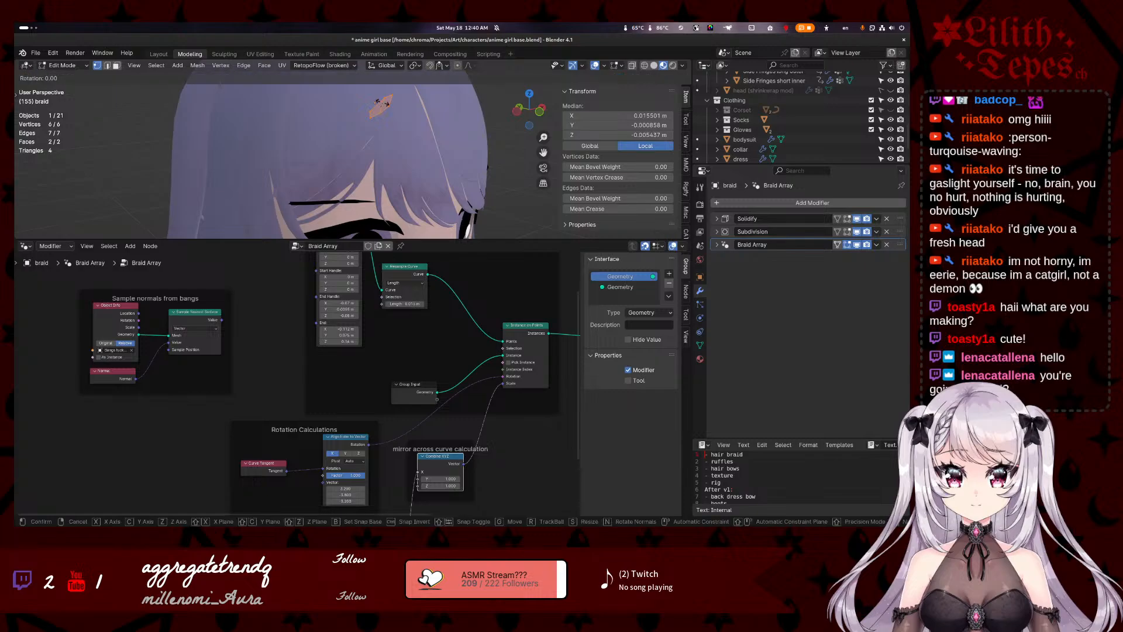
{"action": "left_click", "coordinate": [380, 100]}
{"action": "key", "text": "Tab"}
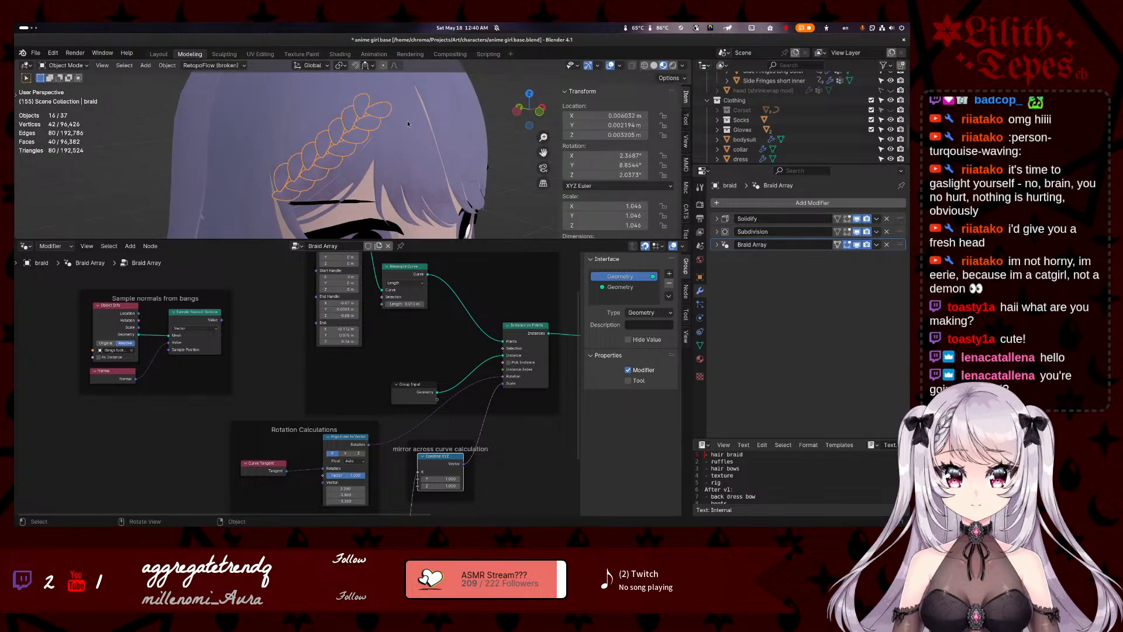
{"action": "key", "text": "Tab"}
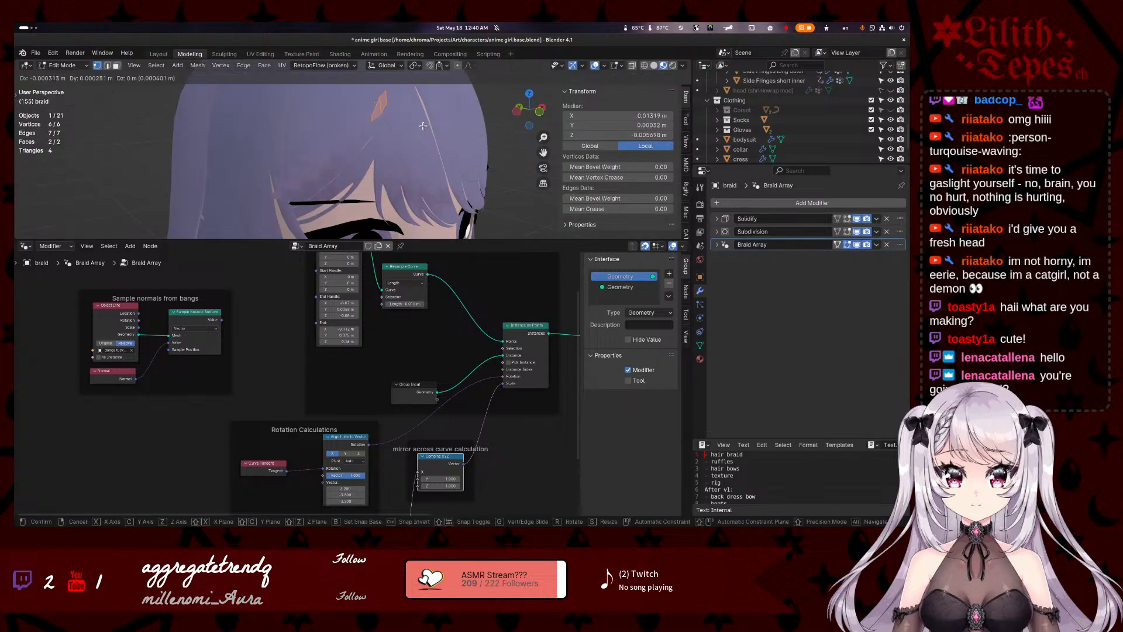
- Undo the last rotation and move of the segment's mesh
{"action": "key", "text": "ctrl+z"}
{"action": "key", "text": "ctrl+z"}
{"action": "key", "text": "ctrl+z"}
{"action": "key", "text": "ctrl+z"}
{"action": "key", "text": "ctrl+z"}
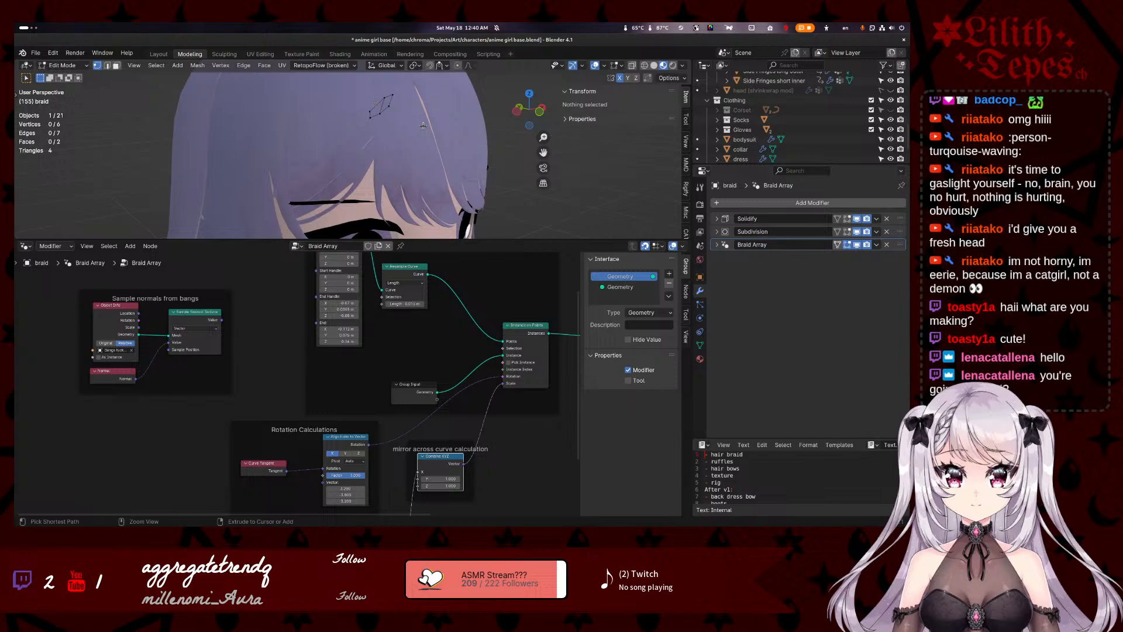
- Select the segment's entire mesh in Edit Mode and move it about 0.00068 m in the front view
{"action": "key", "text": "Tab"}
{"action": "key", "text": "a"}
{"action": "key", "text": "g"}
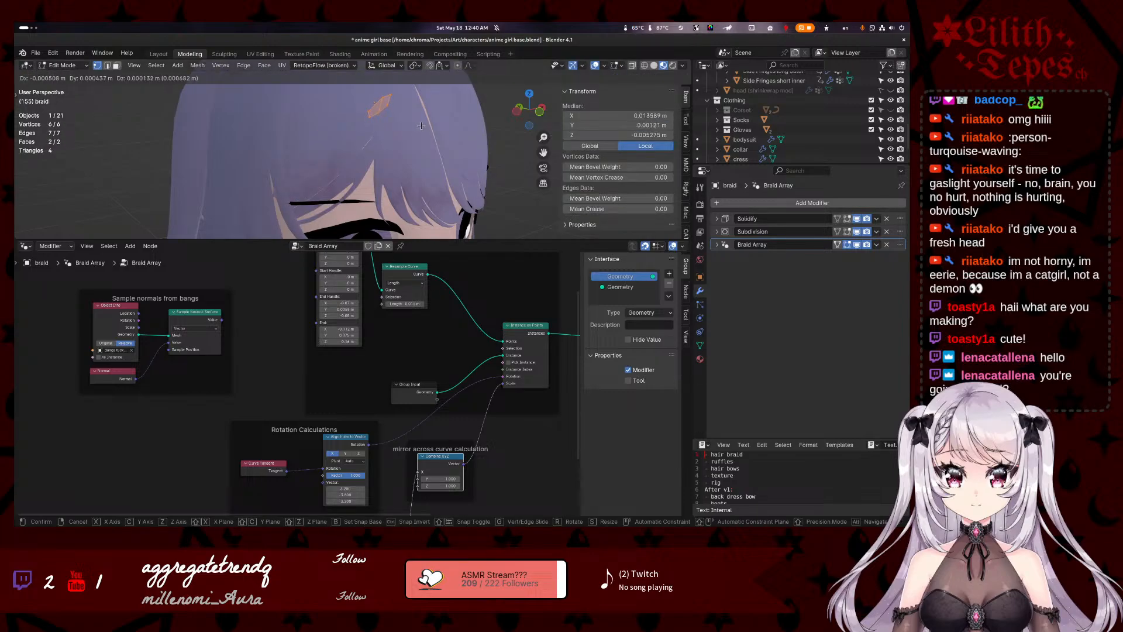
{"action": "left_click", "coordinate": [421, 125]}
{"action": "key", "text": "Tab"}
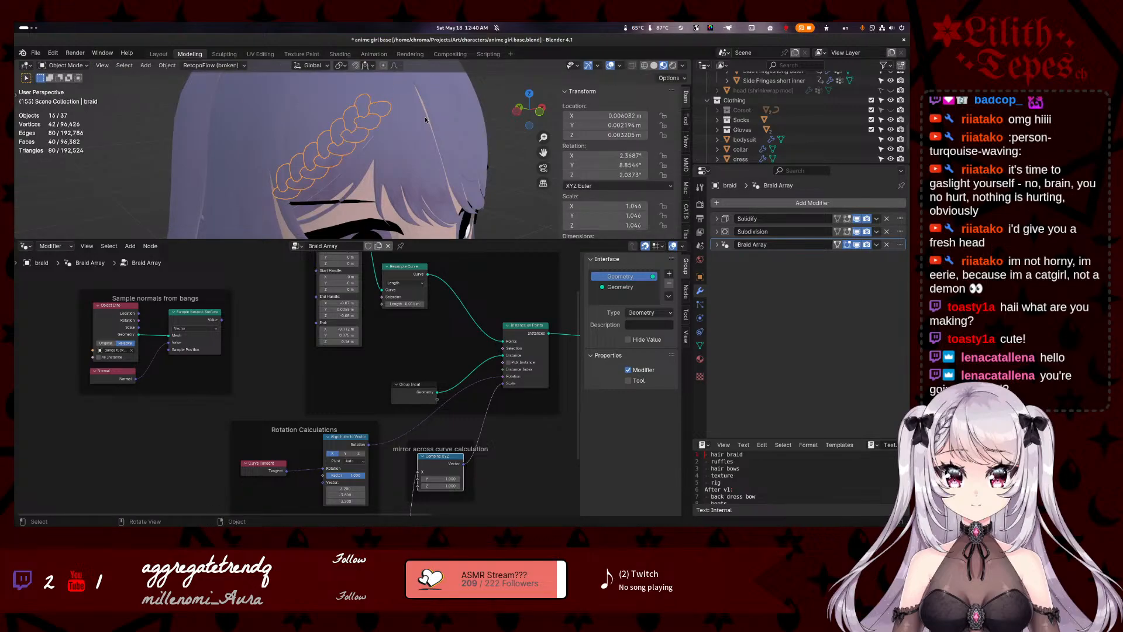
- Rotate the segment's whole mesh in the front view to change how the braid strands overlap
{"action": "key", "text": "Tab"}
{"action": "key", "text": "r"}
{"action": "left_click", "coordinate": [429, 104]}
{"action": "key", "text": "Tab"}
{"action": "key", "text": "Tab"}
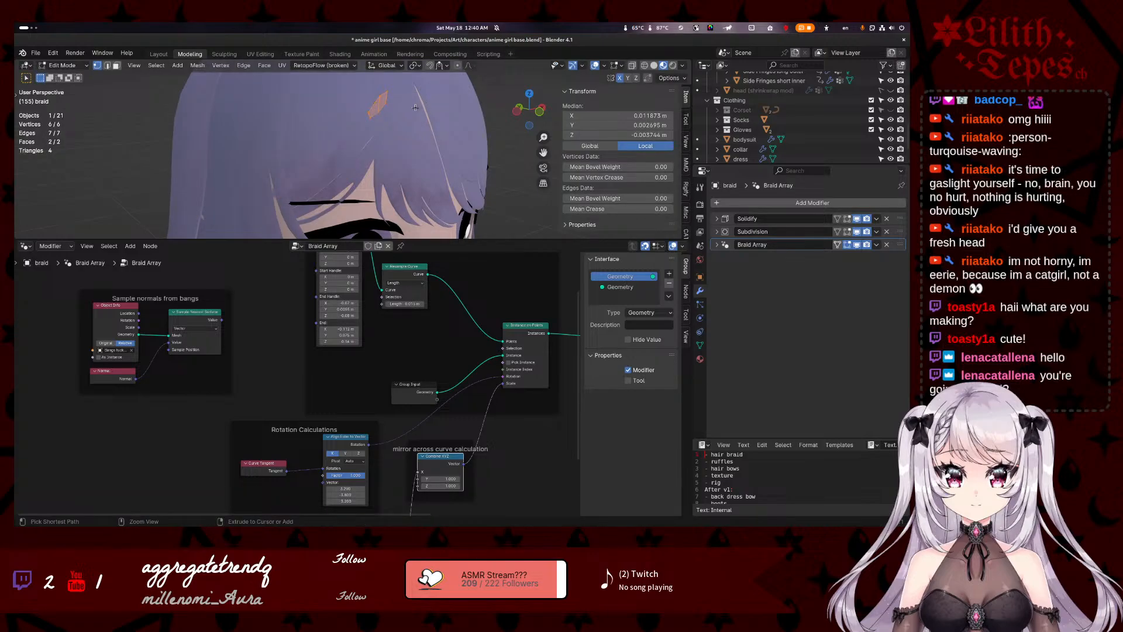
- Examine the segment's individual vertices and check the resulting braid against the fringe from the side
{"action": "key", "text": "Tab"}
{"action": "key", "text": "Tab"}
{"action": "left_click", "coordinate": [387, 102]}
{"action": "left_click", "coordinate": [378, 115], "text": "shift"}
{"action": "left_click", "coordinate": [371, 118], "text": "shift"}
{"action": "mouse_move", "coordinate": [468, 170]}
{"action": "middle_mouse_down"}
{"action": "mouse_move", "coordinate": [401, 138]}
{"action": "mouse_move", "coordinate": [472, 167]}
{"action": "middle_mouse_up"}
{"action": "middle_click_drag", "start_coordinate": [416, 134], "coordinate": [373, 138]}
{"action": "key", "text": "Tab"}
{"action": "key", "text": "Tab"}
{"action": "key", "text": "Tab"}
{"action": "key", "text": "Tab"}
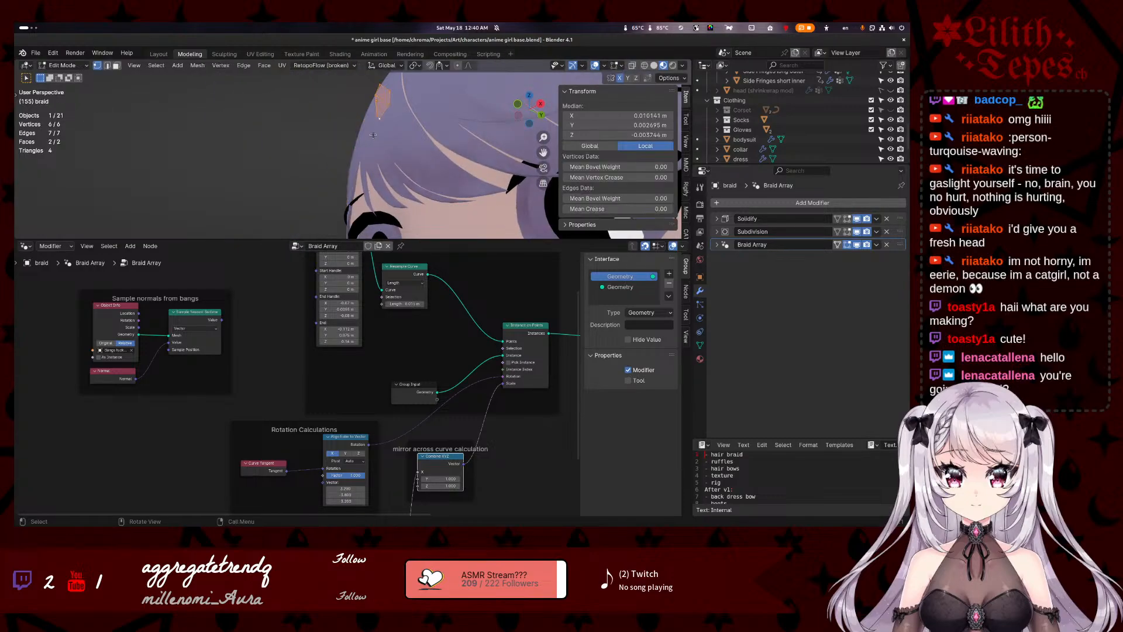
- Rotate the segment's mesh slightly about Z and another 5.4° or so in the side view
{"action": "key", "text": "r"}
{"action": "key", "text": "z"}
{"action": "left_click", "coordinate": [374, 135]}
{"action": "key", "text": "r"}
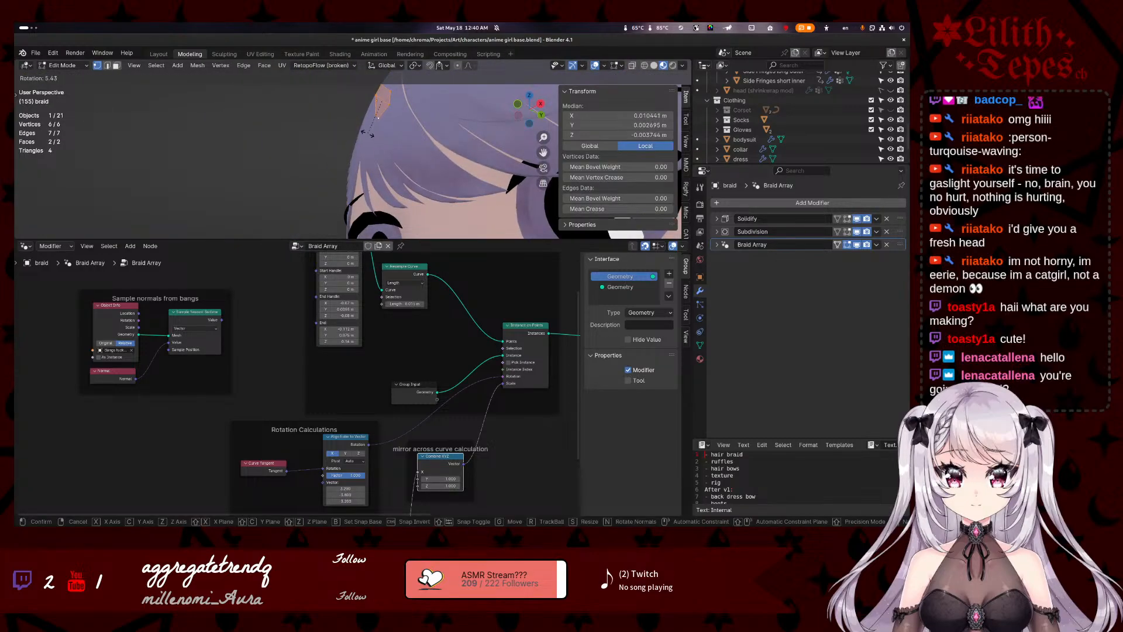
{"action": "left_click", "coordinate": [369, 136]}
{"action": "key", "text": "Tab"}
- Try to reposition the segment's mesh in the front view, with a second upward move of about 0.0008 m
{"action": "middle_click_drag", "start_coordinate": [369, 135], "coordinate": [399, 170]}
{"action": "key", "text": "g"}
{"action": "right_click", "coordinate": [428, 157]}
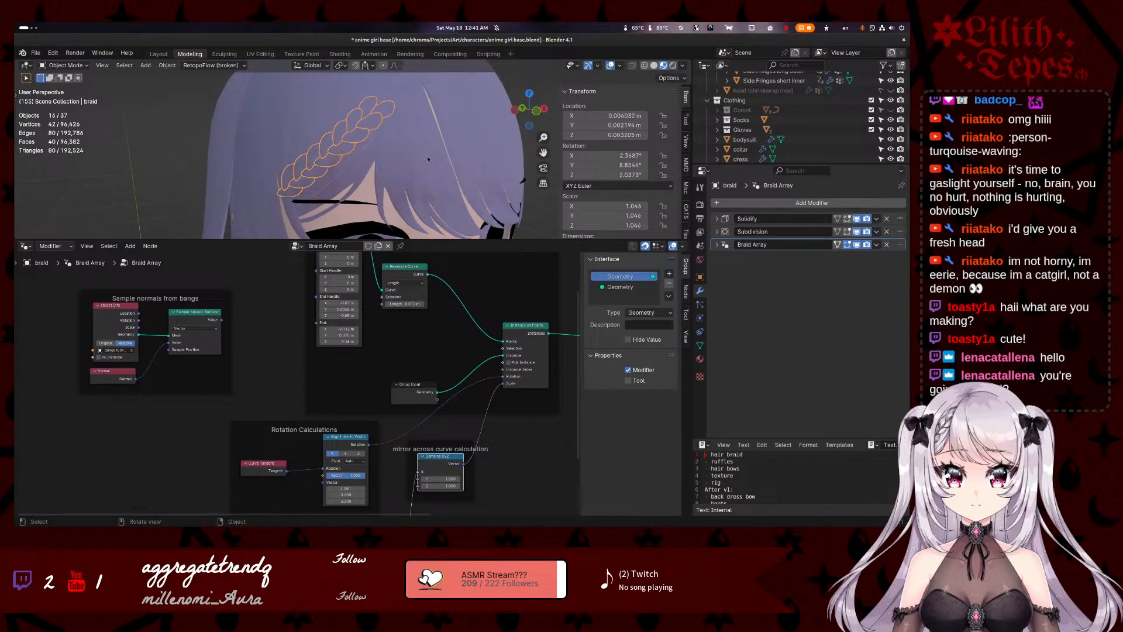
{"action": "key", "text": "Tab"}
{"action": "key", "text": "g"}
{"action": "left_click", "coordinate": [429, 157]}
{"action": "key", "text": "Tab"}
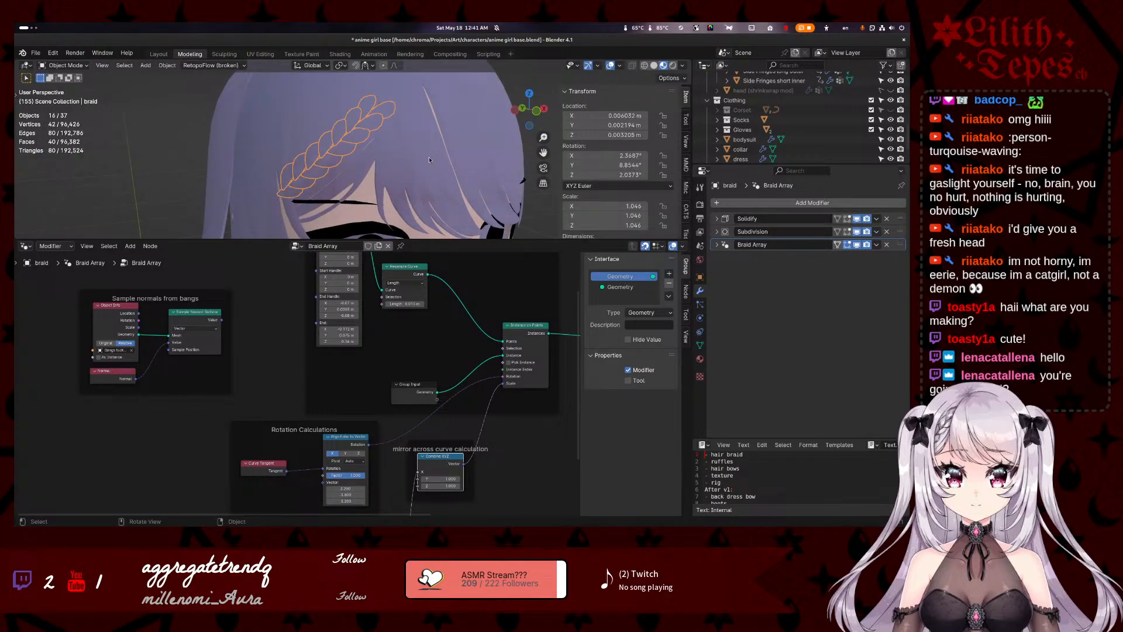
{"action": "key", "text": "Tab"}
{"action": "key", "text": "g"}
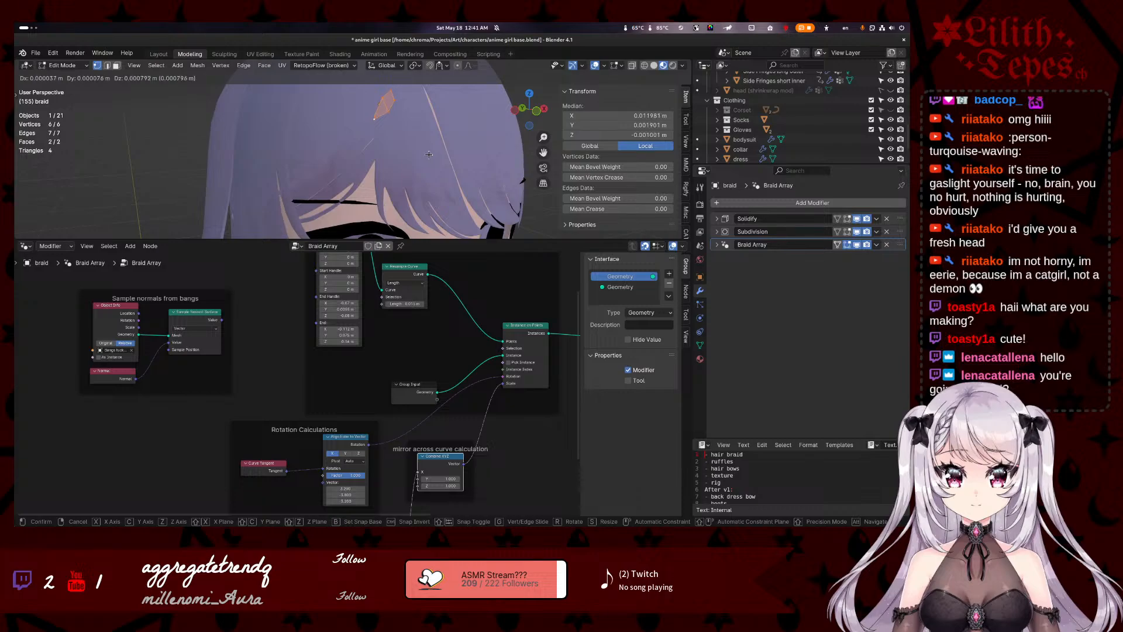
{"action": "left_click", "coordinate": [430, 154]}
{"action": "key", "text": "Tab"}
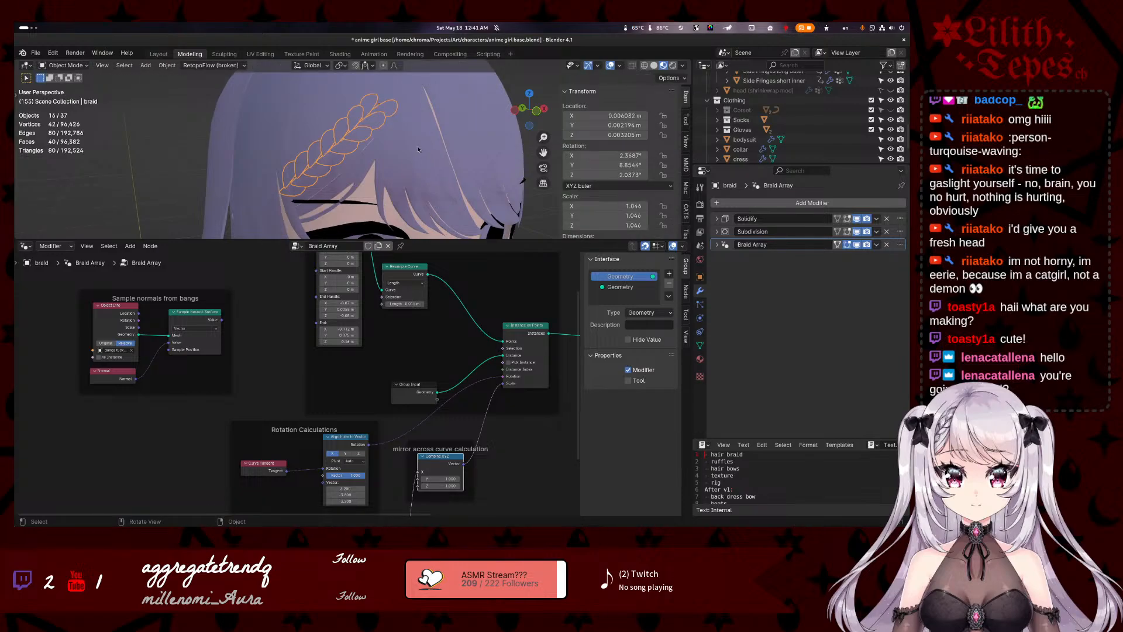
- Try to move the single vertex at the segment's lower tip in Edit Mode
{"action": "left_click", "coordinate": [416, 147]}
{"action": "left_click", "coordinate": [361, 114]}
{"action": "key", "text": "Tab"}
{"action": "key", "text": "Tab"}
{"action": "key", "text": "Tab"}
{"action": "left_click", "coordinate": [375, 118]}
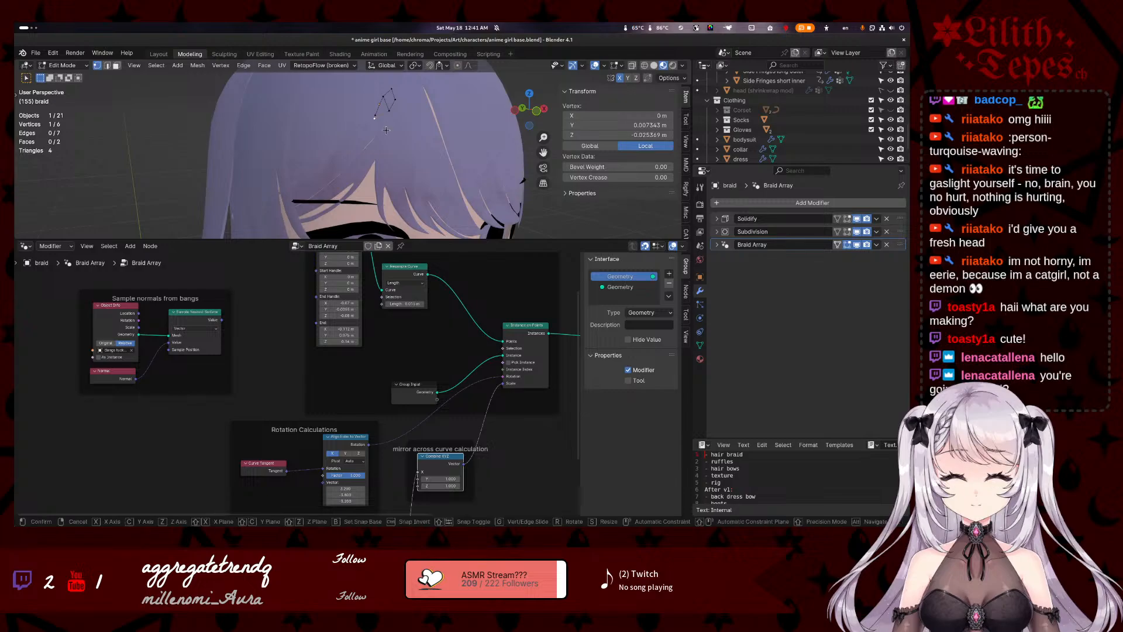
{"action": "key", "text": "g"}
{"action": "left_click", "coordinate": [405, 135]}
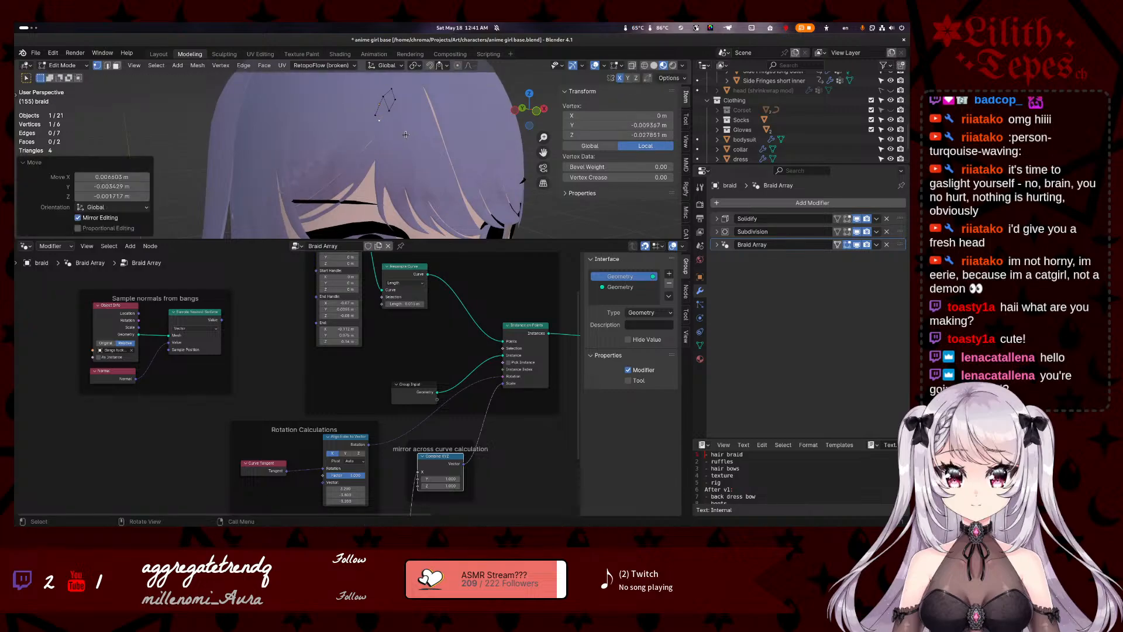
{"action": "right_click", "coordinate": [400, 132]}
- Rotate the segment's whole mesh while viewing the fringe edge-on from the side
{"action": "middle_click_drag", "start_coordinate": [442, 130], "coordinate": [378, 100]}
{"action": "key", "text": "Tab"}
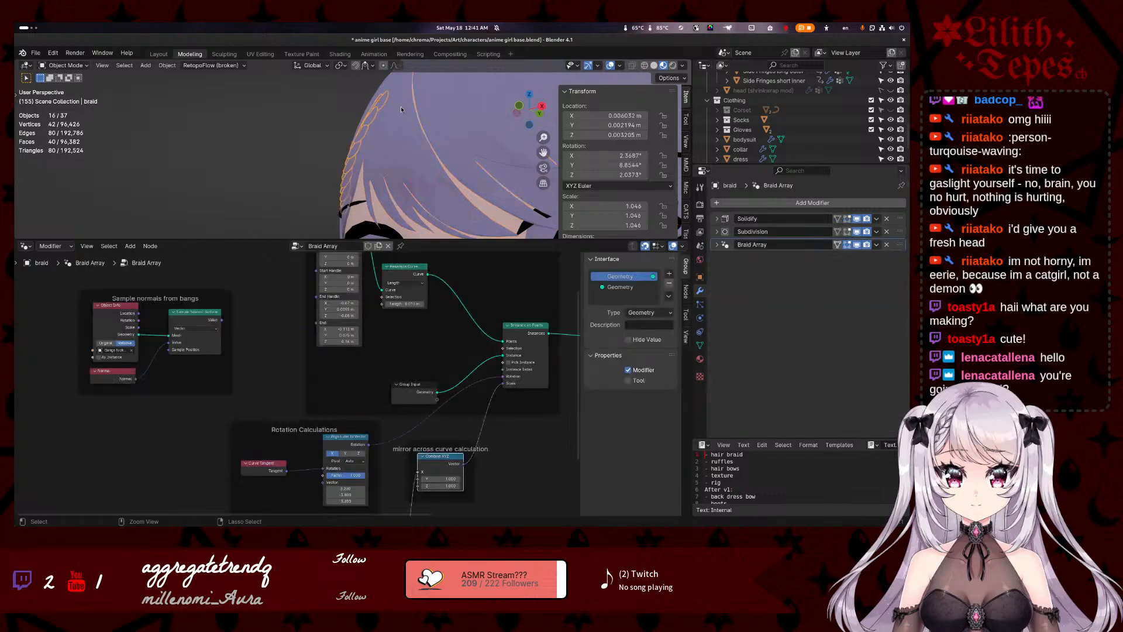
{"action": "key", "text": "Tab"}
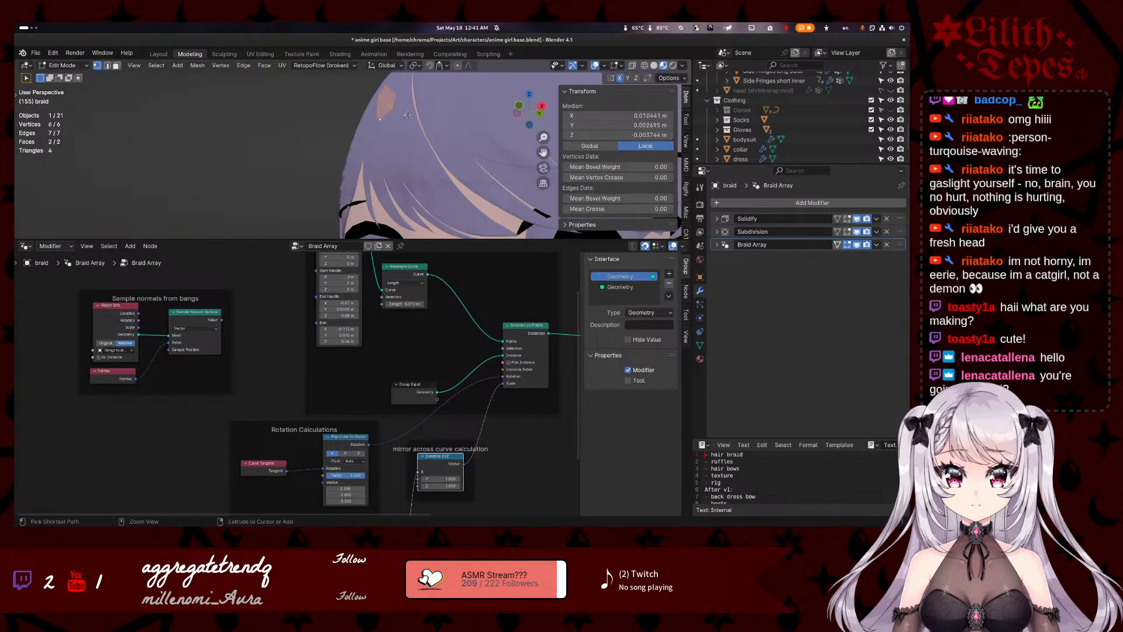
{"action": "middle_click_drag", "start_coordinate": [402, 107], "coordinate": [358, 162]}
{"action": "key", "text": "Tab"}
{"action": "scroll", "coordinate": [454, 161], "scroll_direction": "up", "scroll_amount": 1}
{"action": "key", "text": "Tab"}
{"action": "key", "text": "r"}
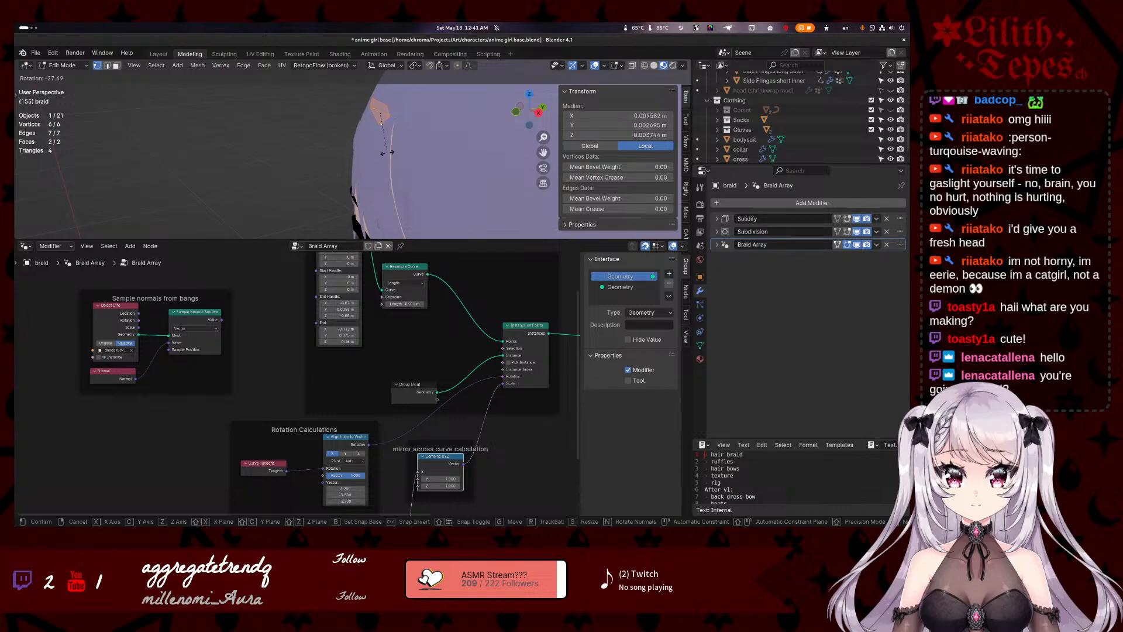
{"action": "left_click", "coordinate": [344, 151]}
- Rotate the segment's mesh again while viewing it nearly edge-on, and leave Edit Mode
{"action": "middle_click_drag", "start_coordinate": [345, 151], "coordinate": [272, 118]}
{"action": "key", "text": "r"}
{"action": "left_click", "coordinate": [374, 114]}
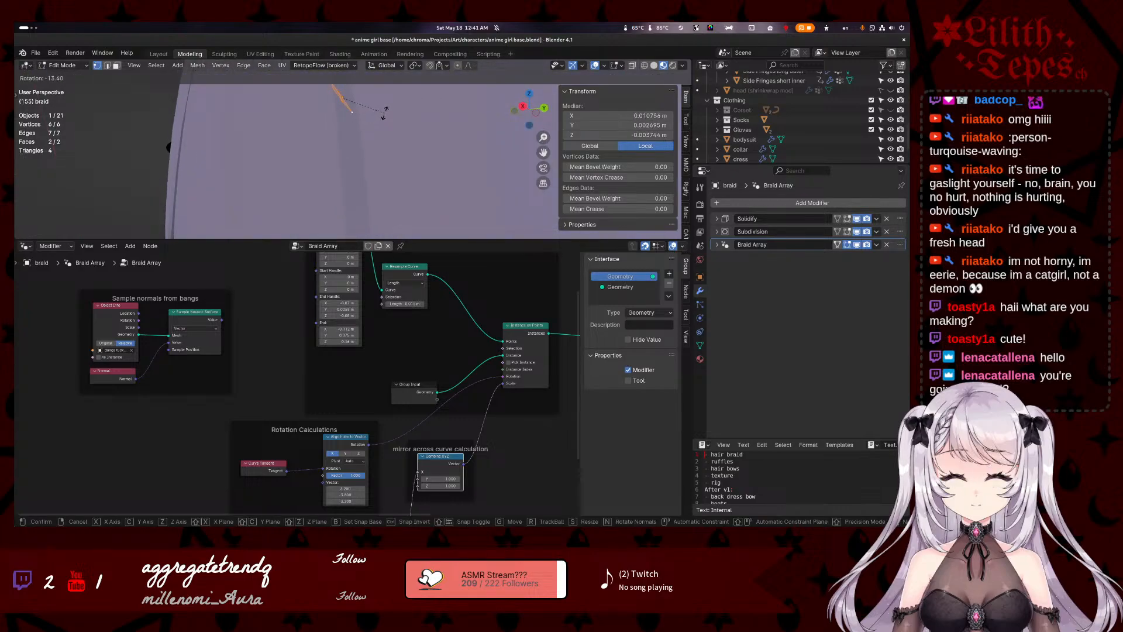
{"action": "key", "text": "Tab"}
{"action": "scroll", "coordinate": [510, 163], "scroll_direction": "down", "scroll_amount": 3}
{"action": "middle_click_drag", "start_coordinate": [446, 170], "coordinate": [433, 147]}
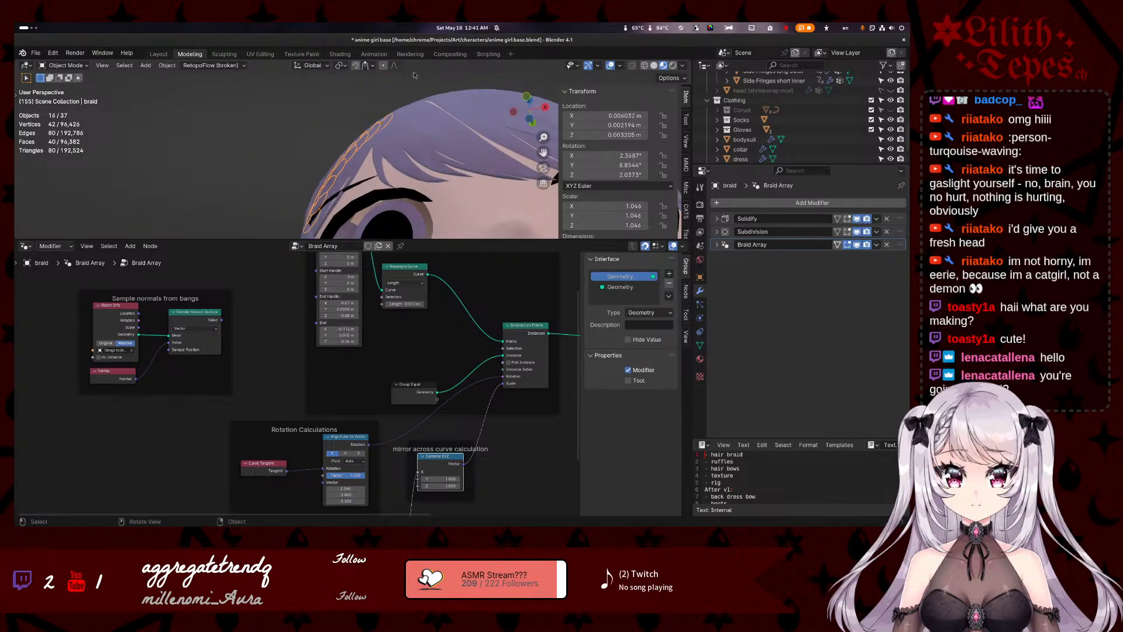
- Rotate the segment's mesh from a low side view and once more from the opposite side, and leave Edit Mode
{"action": "scroll", "coordinate": [434, 146], "scroll_direction": "up", "scroll_amount": 2}
{"action": "key", "text": "Tab"}
{"action": "key", "text": "r"}
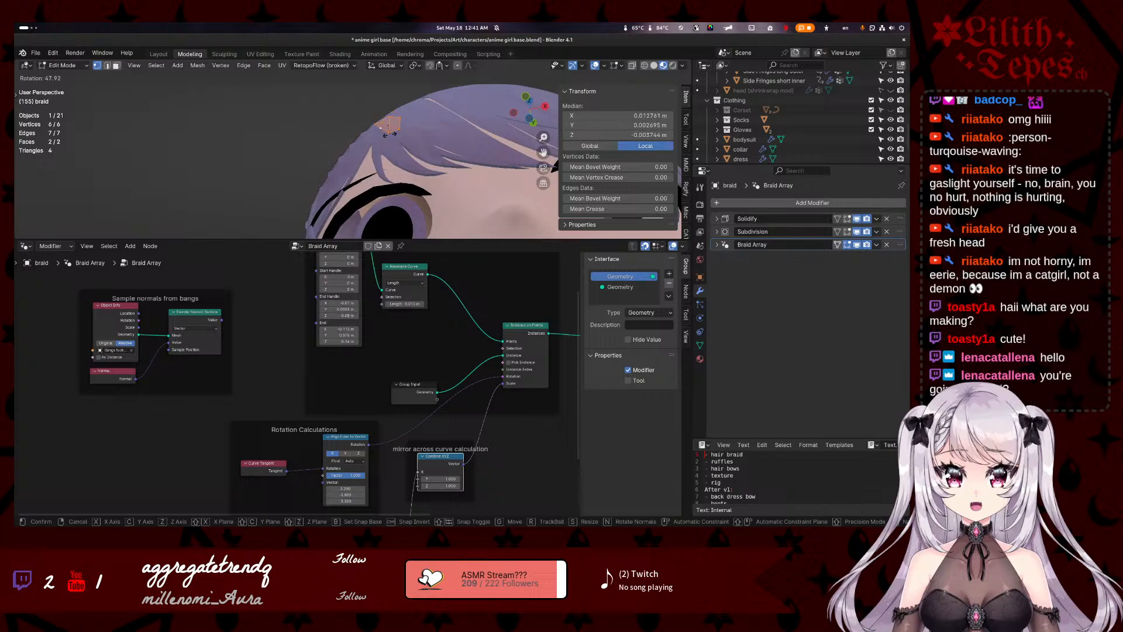
{"action": "left_click", "coordinate": [391, 132]}
{"action": "middle_click_drag", "start_coordinate": [390, 133], "coordinate": [524, 143]}
{"action": "key", "text": "r"}
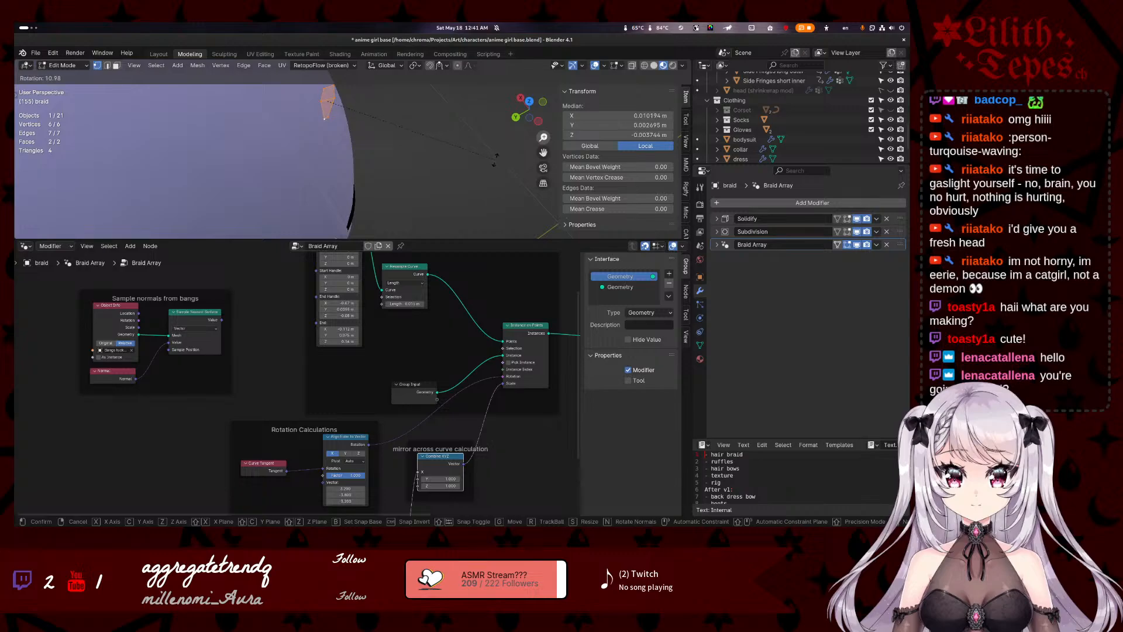
{"action": "left_click", "coordinate": [451, 137]}
{"action": "key", "text": "Tab"}
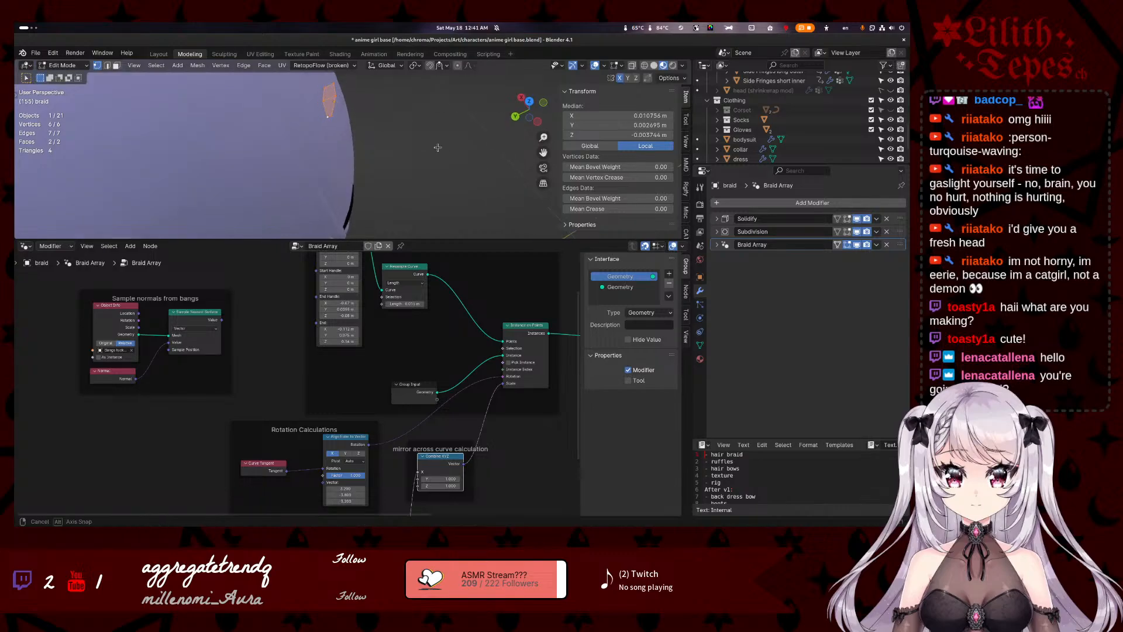
- Examine the braid on the fringe from several front angles with its selection cleared, and reselect it
{"action": "key", "text": "KP_Decimal"}
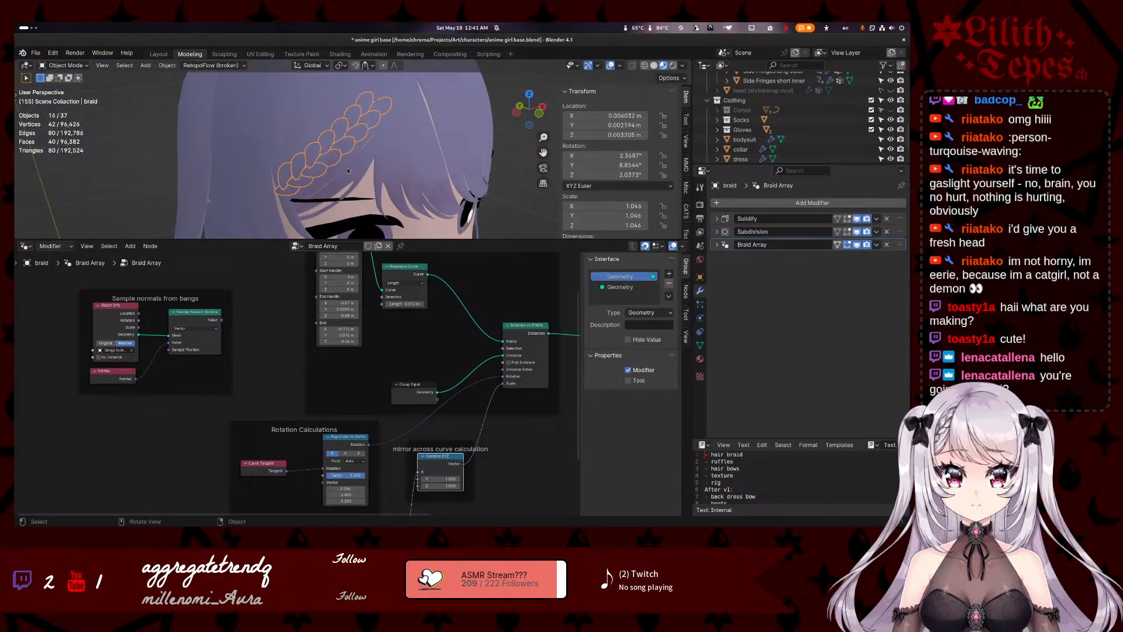
{"action": "middle_click_drag", "start_coordinate": [348, 171], "coordinate": [351, 188]}
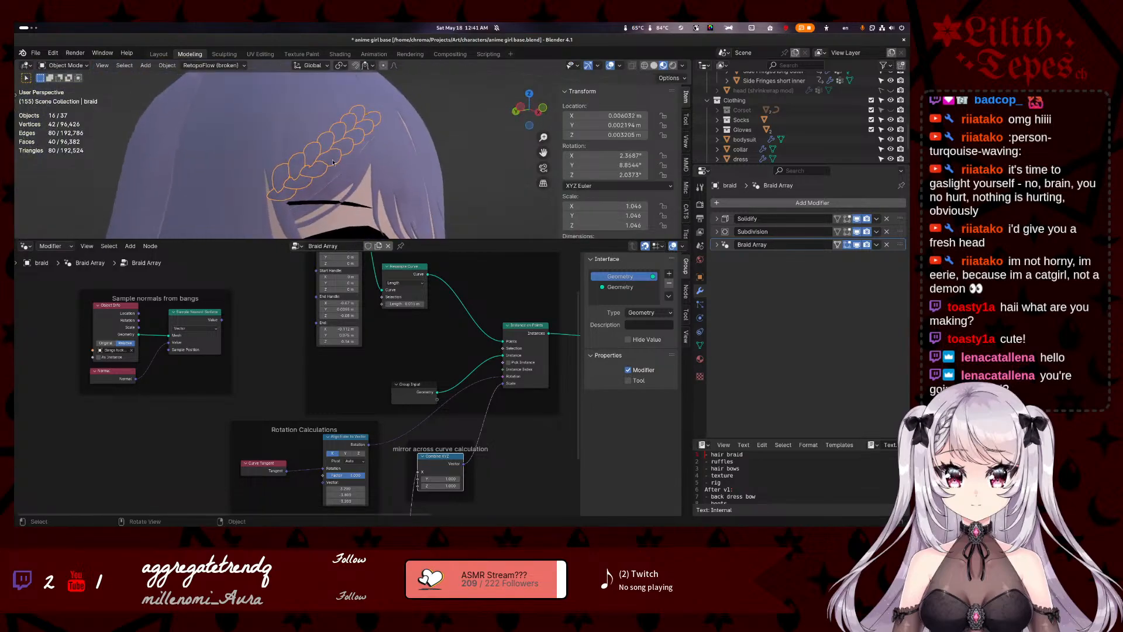
{"action": "left_click", "coordinate": [494, 169]}
{"action": "middle_click_drag", "start_coordinate": [493, 169], "coordinate": [430, 161]}
{"action": "middle_click_drag", "start_coordinate": [380, 125], "coordinate": [359, 135]}
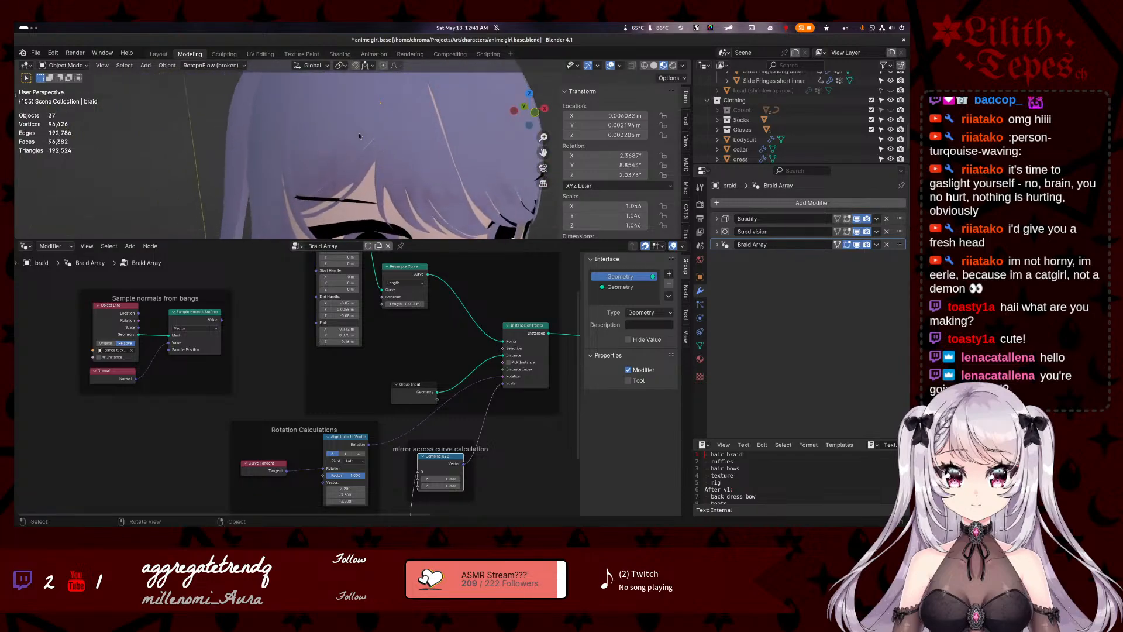
{"action": "left_click", "coordinate": [359, 135]}
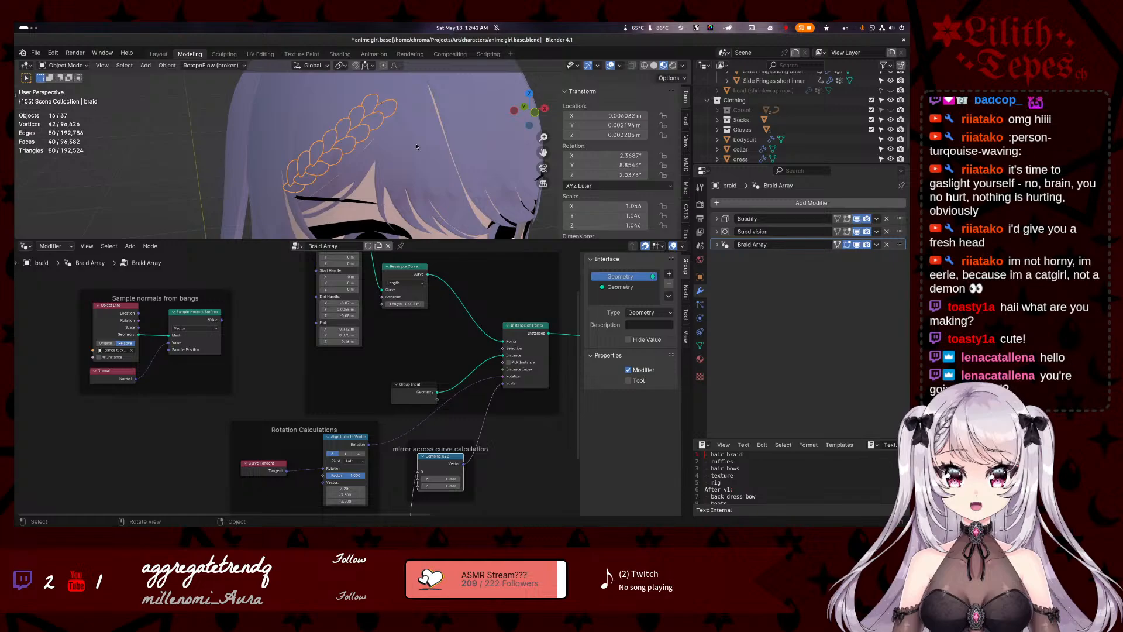
- Scale the segment's mesh up uniformly by a factor of about 1.19
{"action": "key", "text": "super"}
{"action": "key", "text": "super"}
{"action": "key", "text": "Tab"}
{"action": "key", "text": "Tab"}
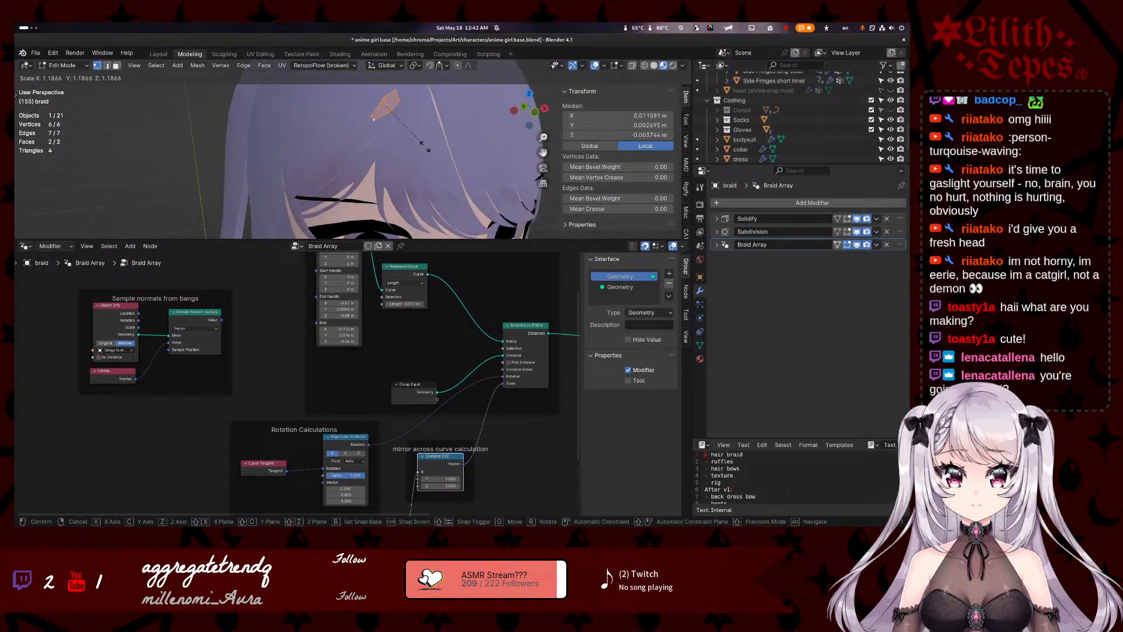
{"action": "middle_click_drag", "start_coordinate": [420, 150], "coordinate": [379, 143]}
{"action": "scroll", "coordinate": [385, 138], "scroll_direction": "up", "scroll_amount": 5}
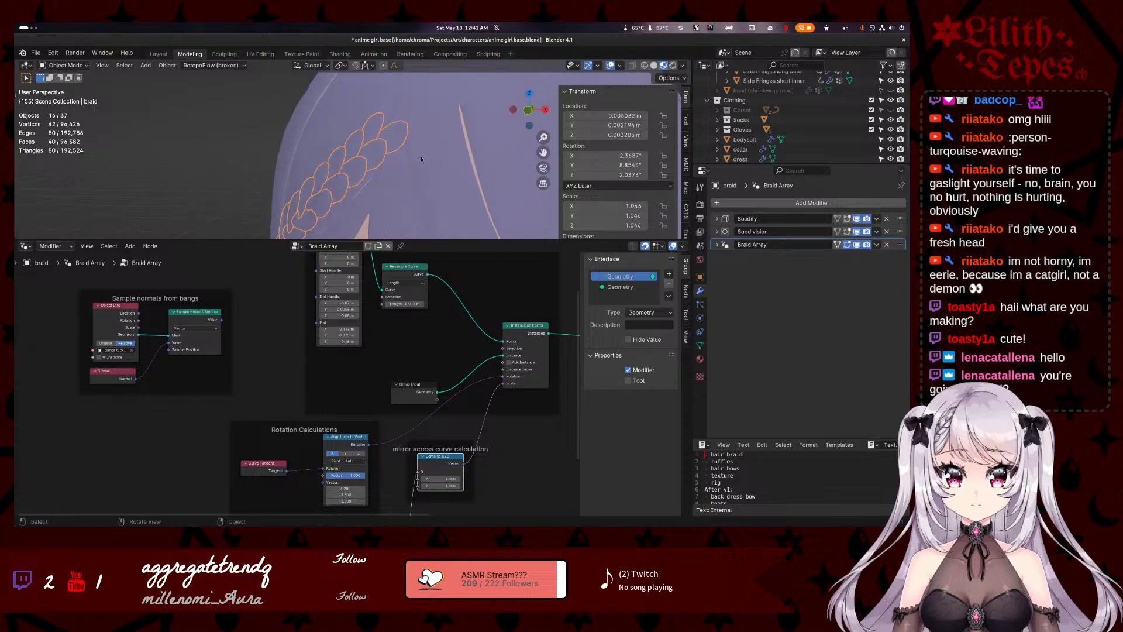
- Move the enlarged segment's mesh in Edit Mode to adjust how the two braid rows overlap
{"action": "key", "text": "Tab"}
{"action": "key", "text": "Tab"}
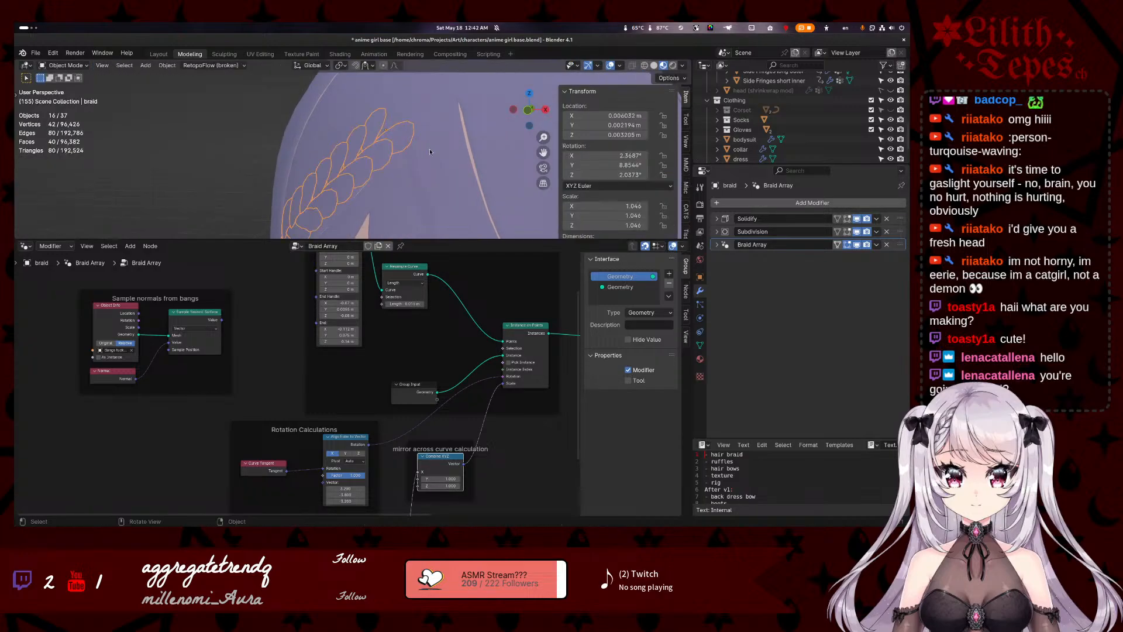
{"action": "key", "text": "Tab"}
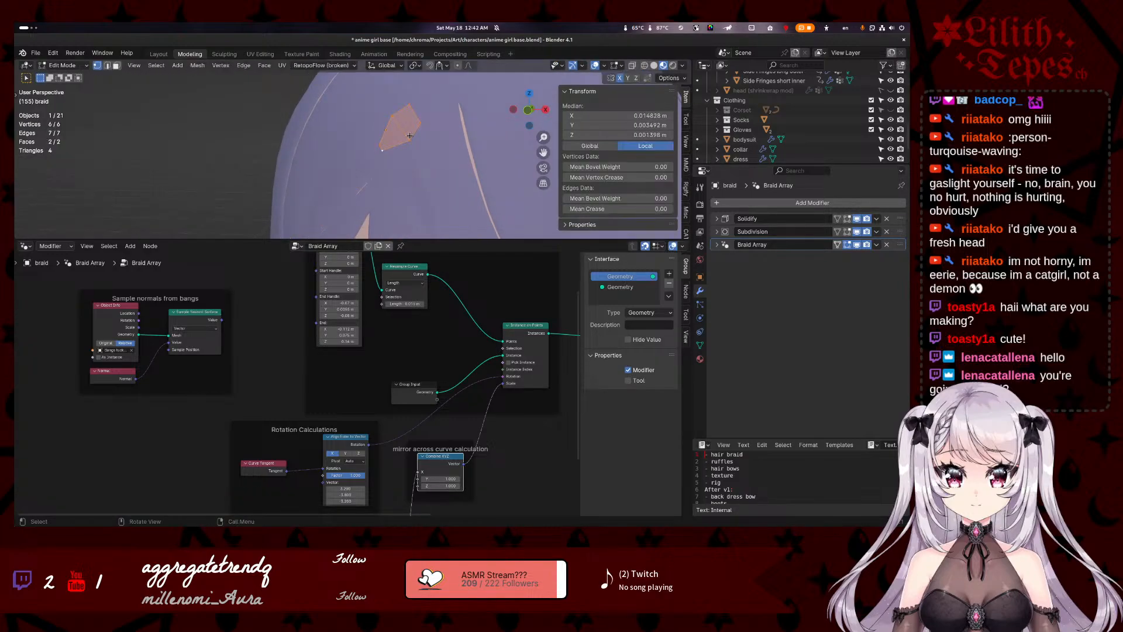
{"action": "key", "text": "g"}
{"action": "left_click", "coordinate": [433, 152]}
{"action": "key", "text": "Tab"}
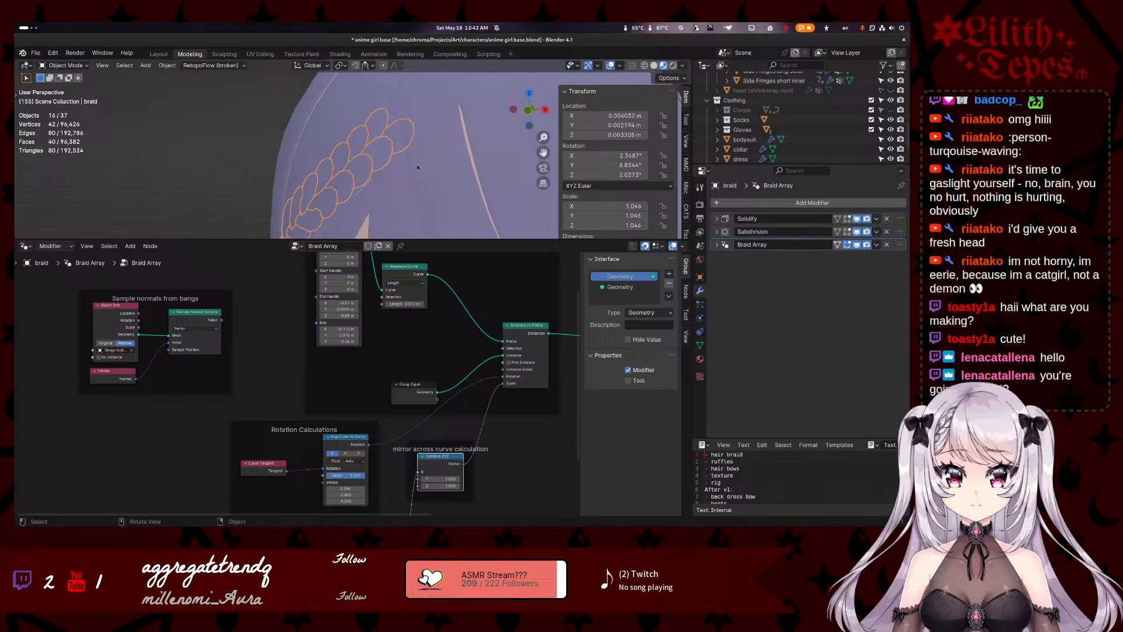
- Select the braid segment's whole mesh in Edit Mode and rotate it about 11 degrees from the front view
{"action": "middle_click_drag", "start_coordinate": [417, 168], "coordinate": [449, 177]}
{"action": "key", "text": "Tab"}
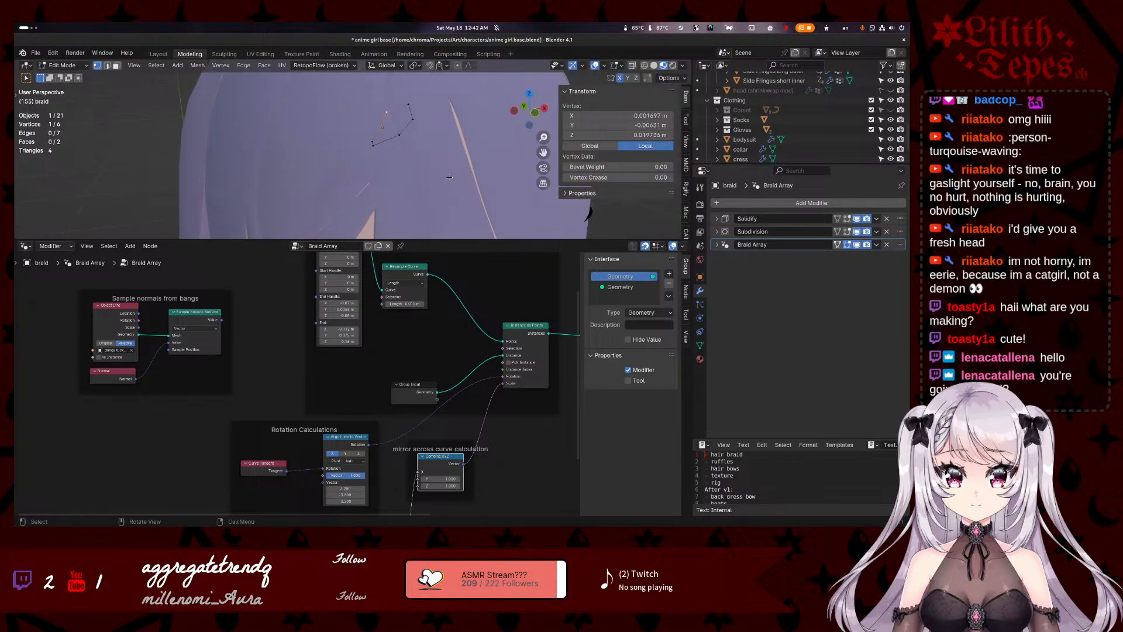
{"action": "key", "text": "a"}
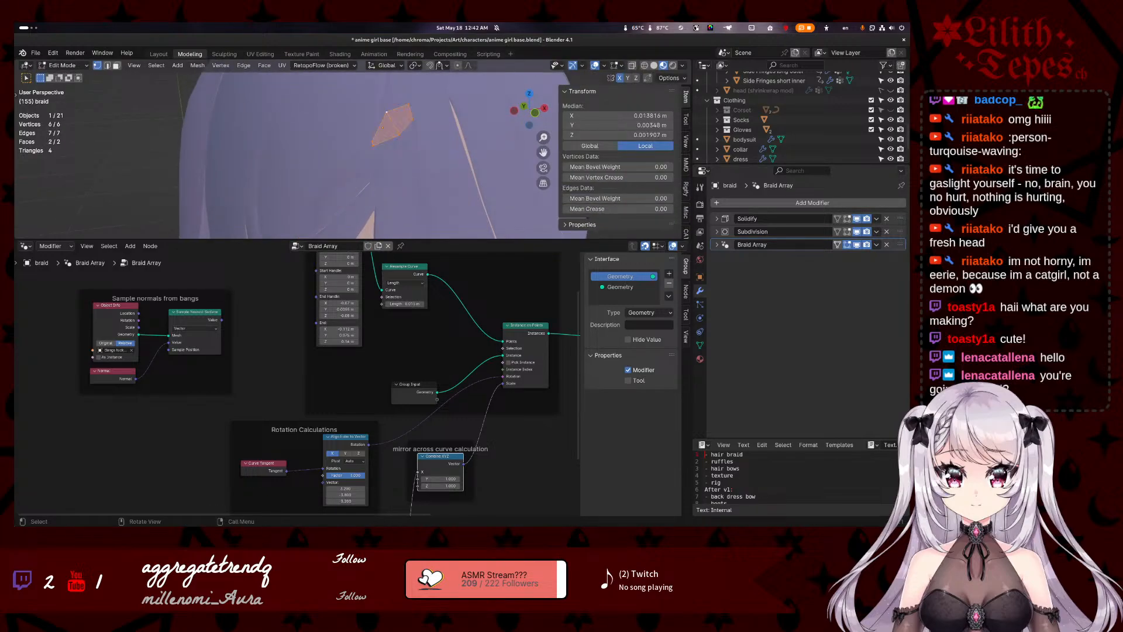
{"action": "key", "text": "r"}
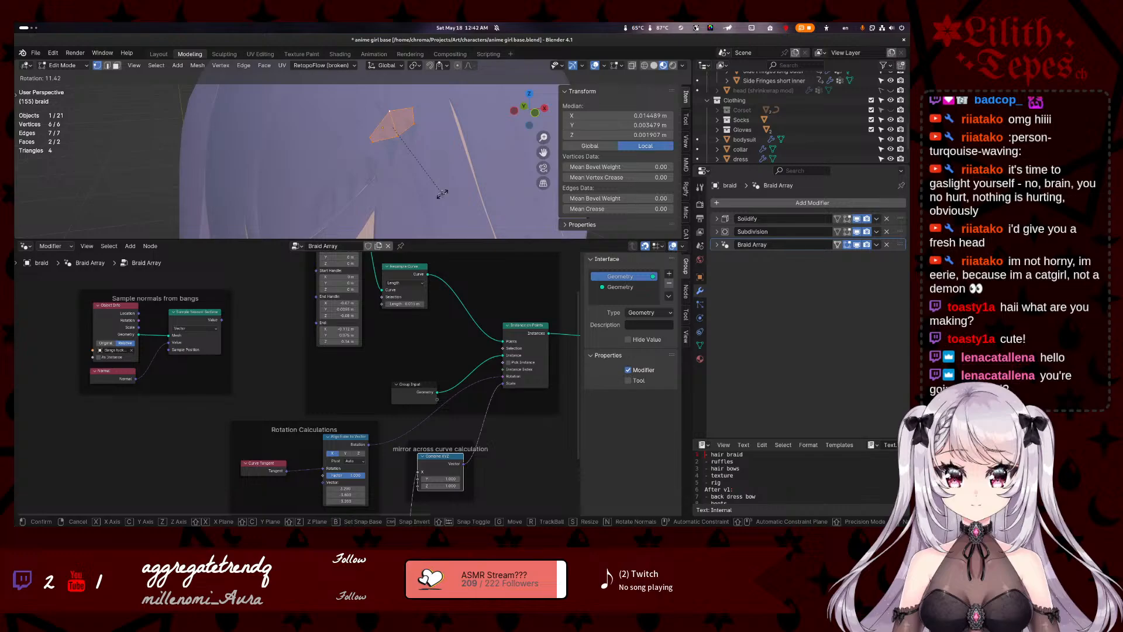
{"action": "left_click", "coordinate": [441, 192]}
{"action": "key", "text": "Tab"}
{"action": "middle_click_drag", "start_coordinate": [404, 140], "coordinate": [411, 201]}
- Test-move the segment's whole mesh in Edit Mode from several viewing angles, cancelling each move
{"action": "key", "text": "Tab"}
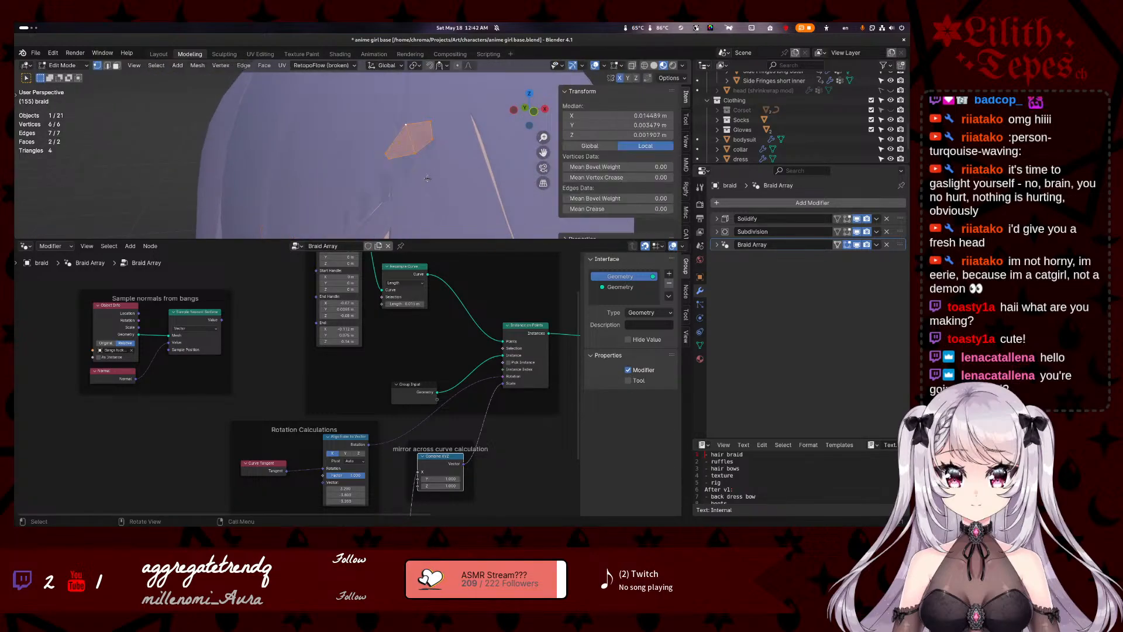
{"action": "key", "text": "g"}
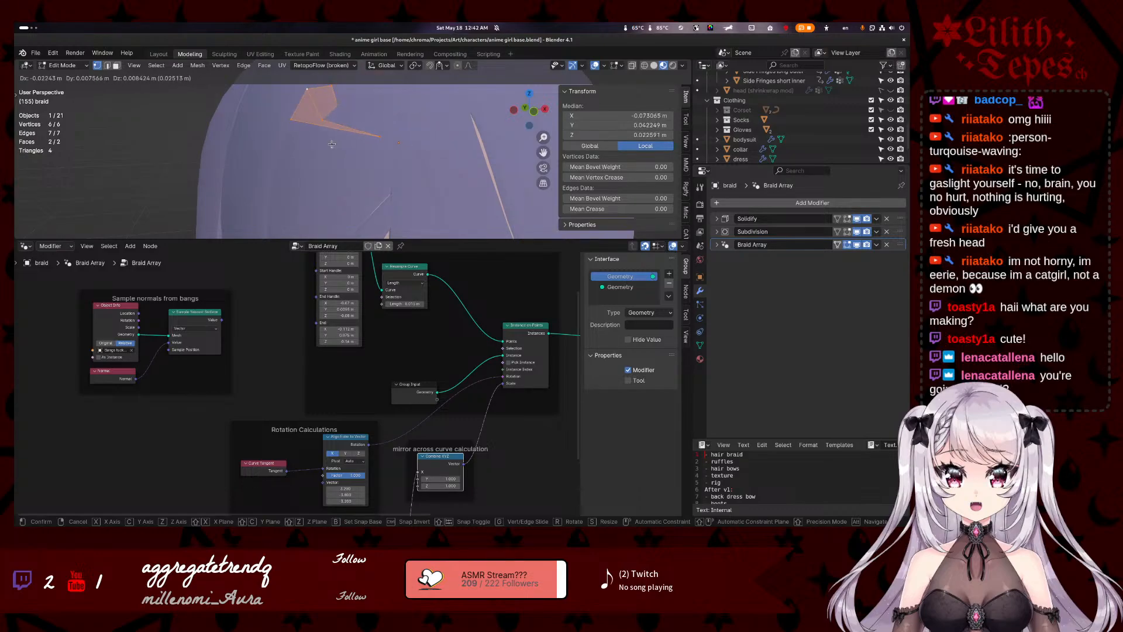
{"action": "left_click", "coordinate": [427, 151]}
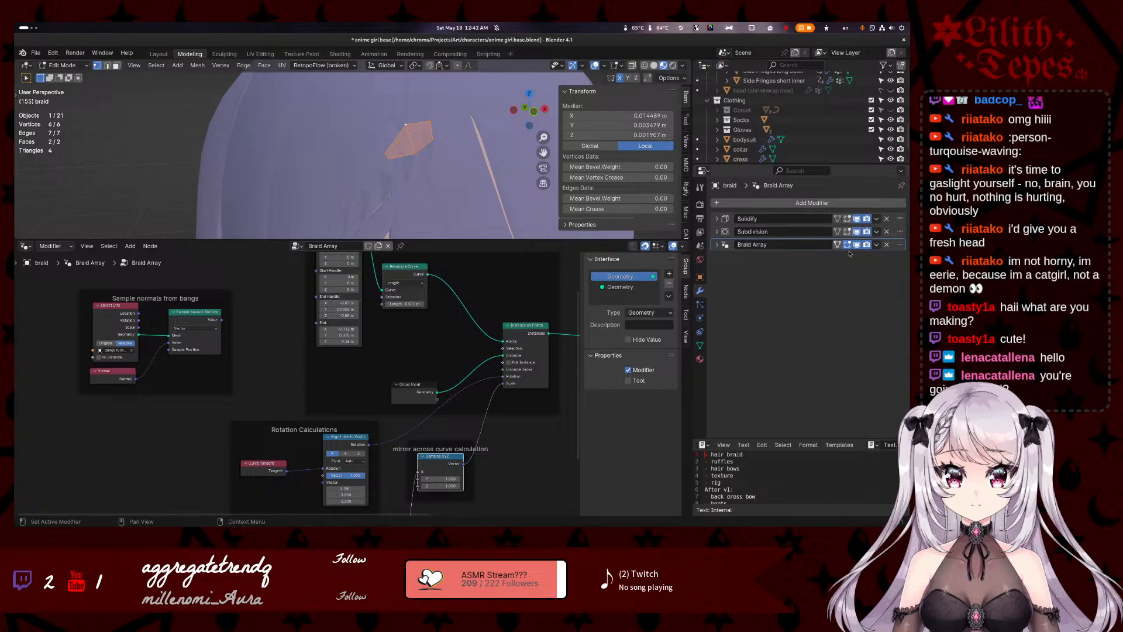
{"action": "middle_click_drag", "start_coordinate": [453, 201], "coordinate": [450, 182]}
{"action": "key", "text": "g"}
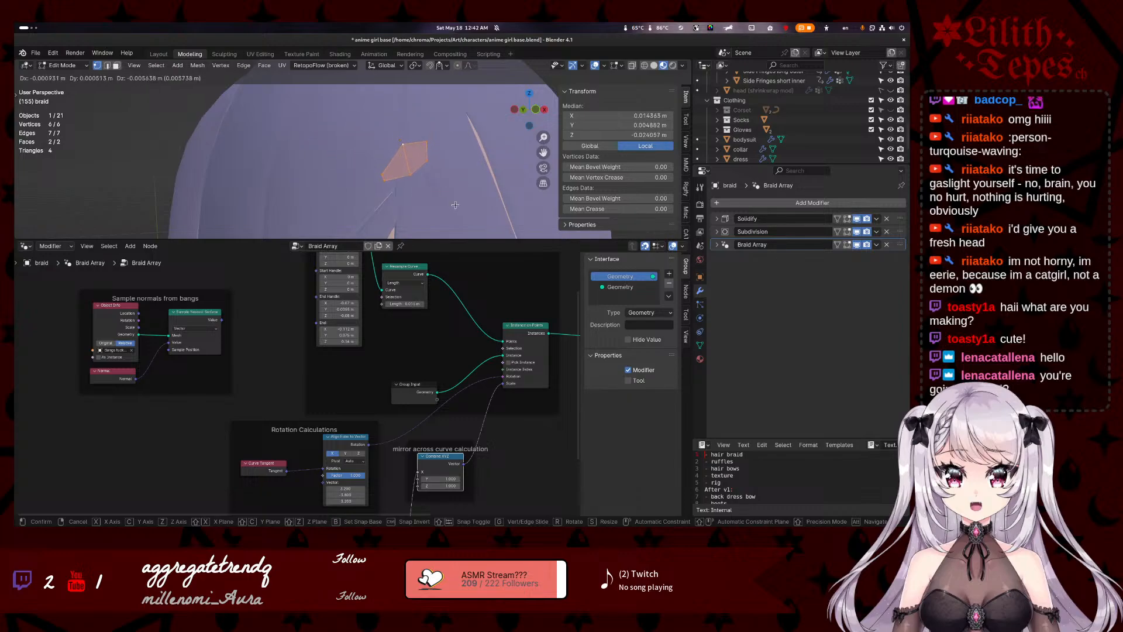
{"action": "right_click", "coordinate": [269, 172]}
{"action": "middle_click_drag", "start_coordinate": [469, 163], "coordinate": [503, 227]}
{"action": "key", "text": "g"}
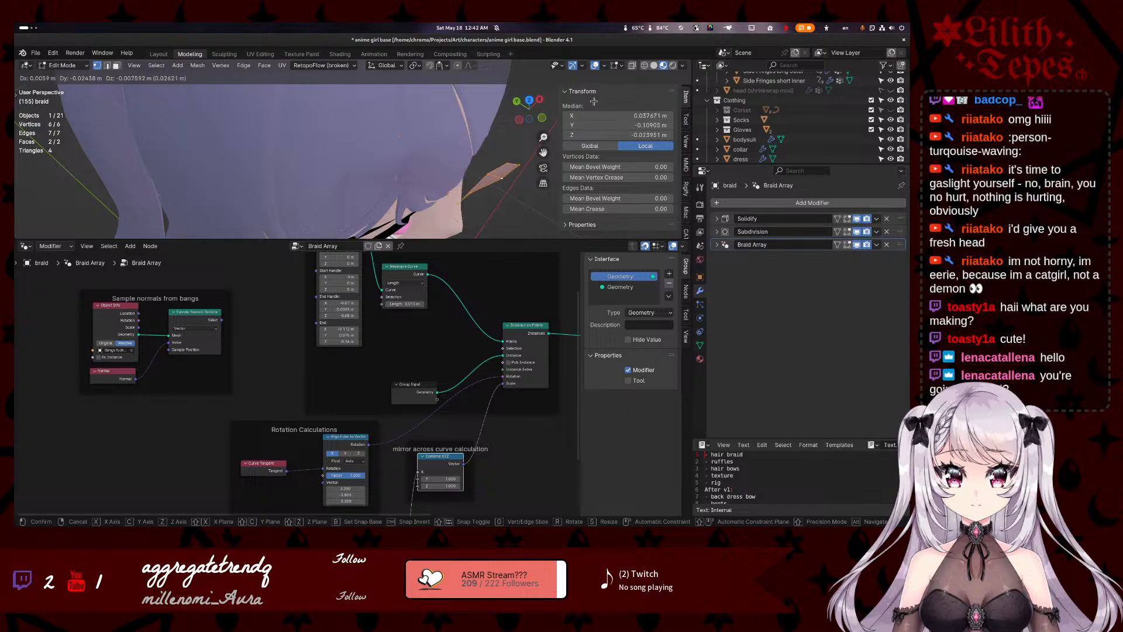
{"action": "left_click", "coordinate": [457, 173]}
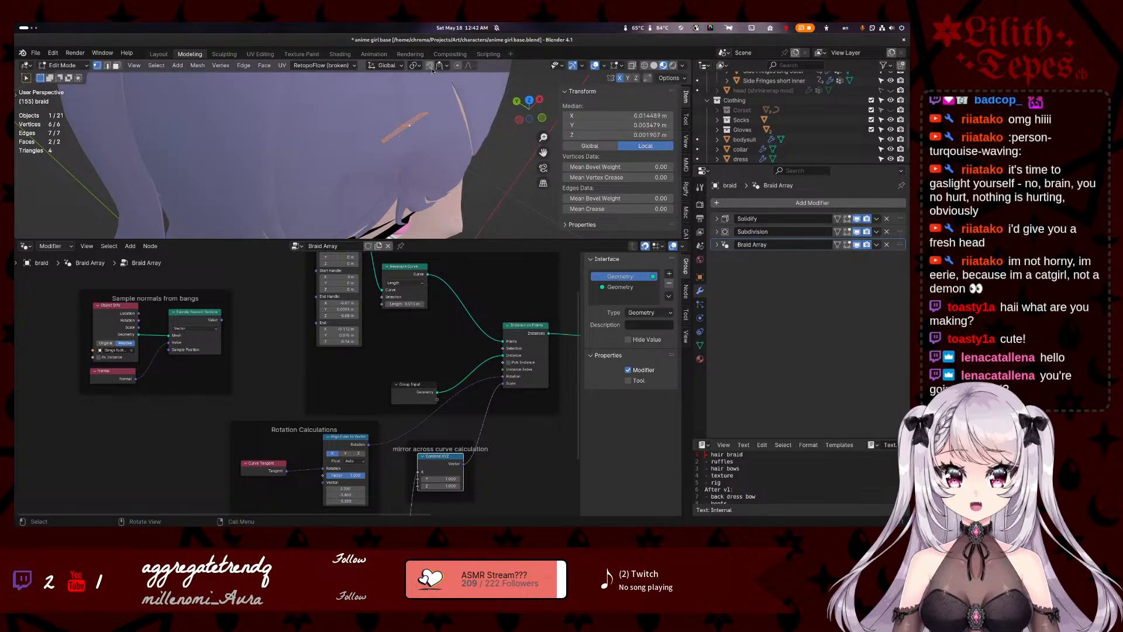
{"action": "right_click", "coordinate": [448, 165]}
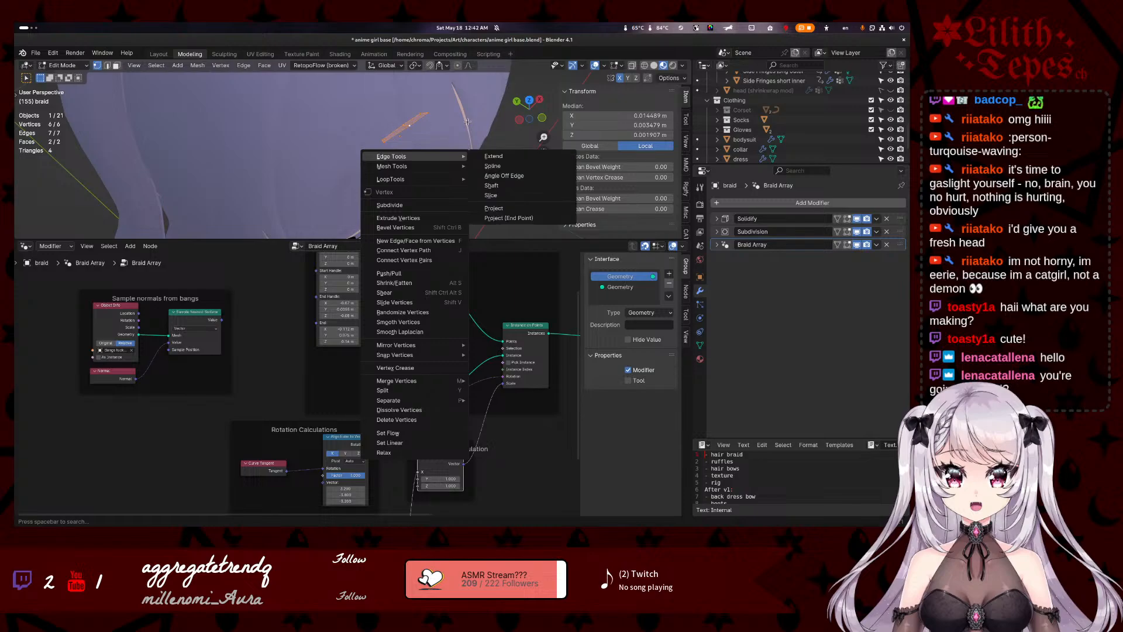
{"action": "middle_click_drag", "start_coordinate": [468, 122], "coordinate": [408, 127]}
{"action": "key", "text": "g"}
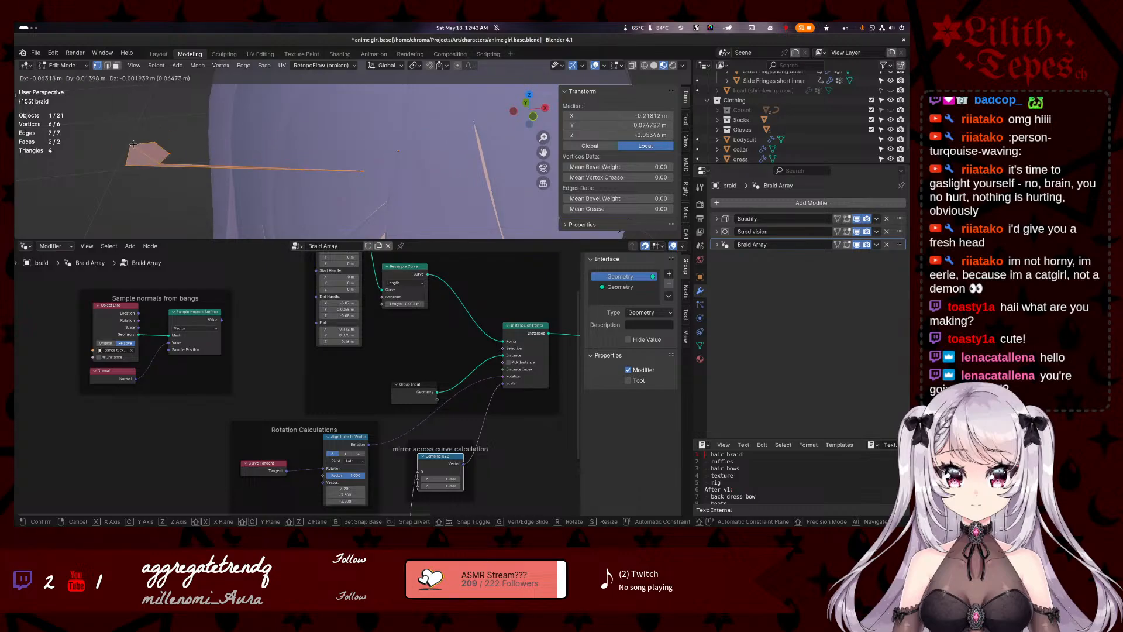
{"action": "right_click", "coordinate": [206, 142]}
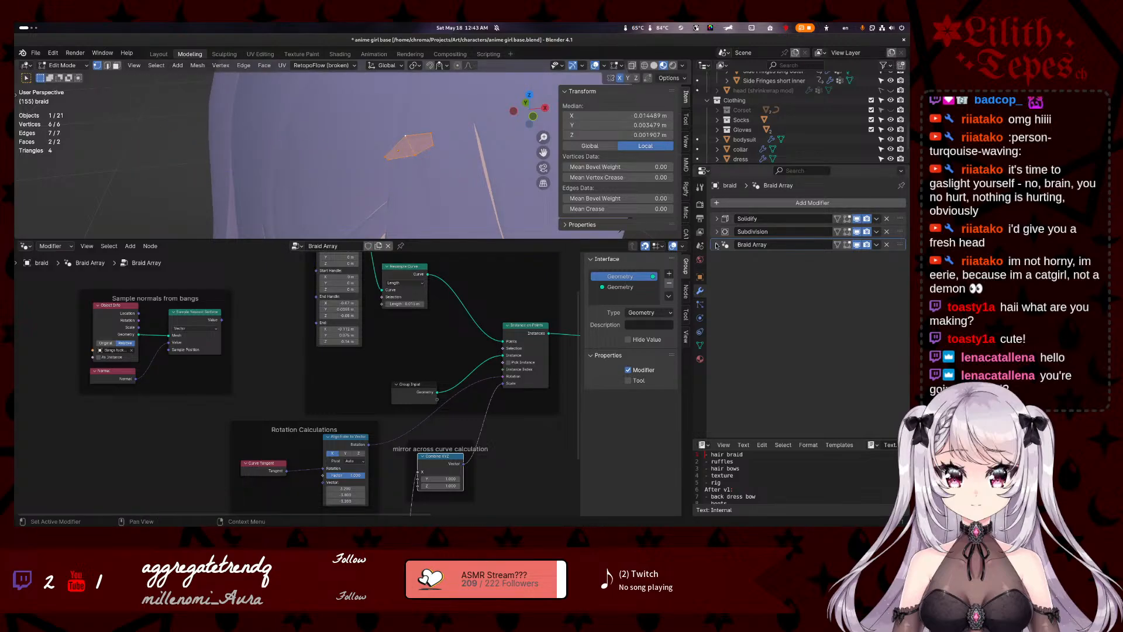
- Turn off the display of the Solidify and Subdivision modifiers, test-move the segment's mesh and cancel the move
{"action": "left_click", "coordinate": [716, 245]}
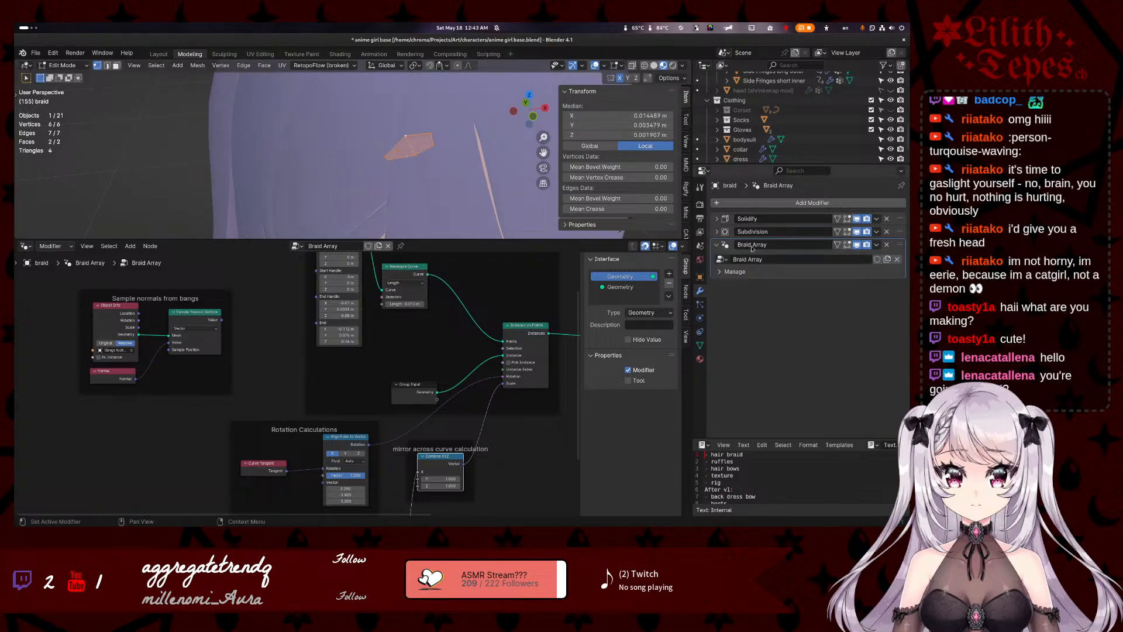
{"action": "left_click", "coordinate": [857, 232]}
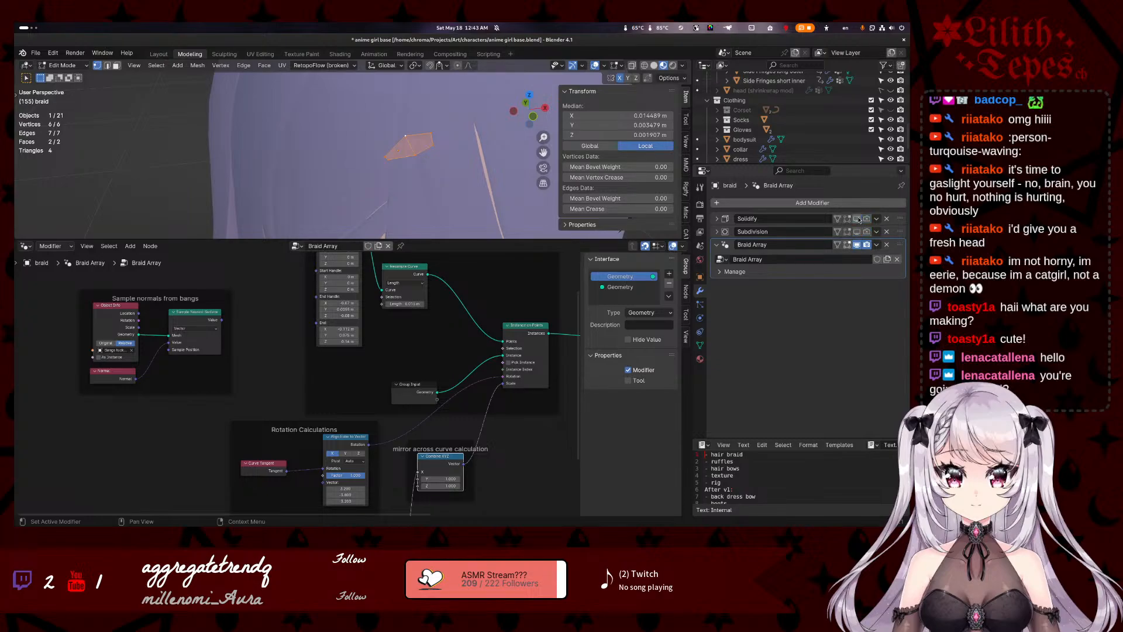
{"action": "key", "text": "g"}
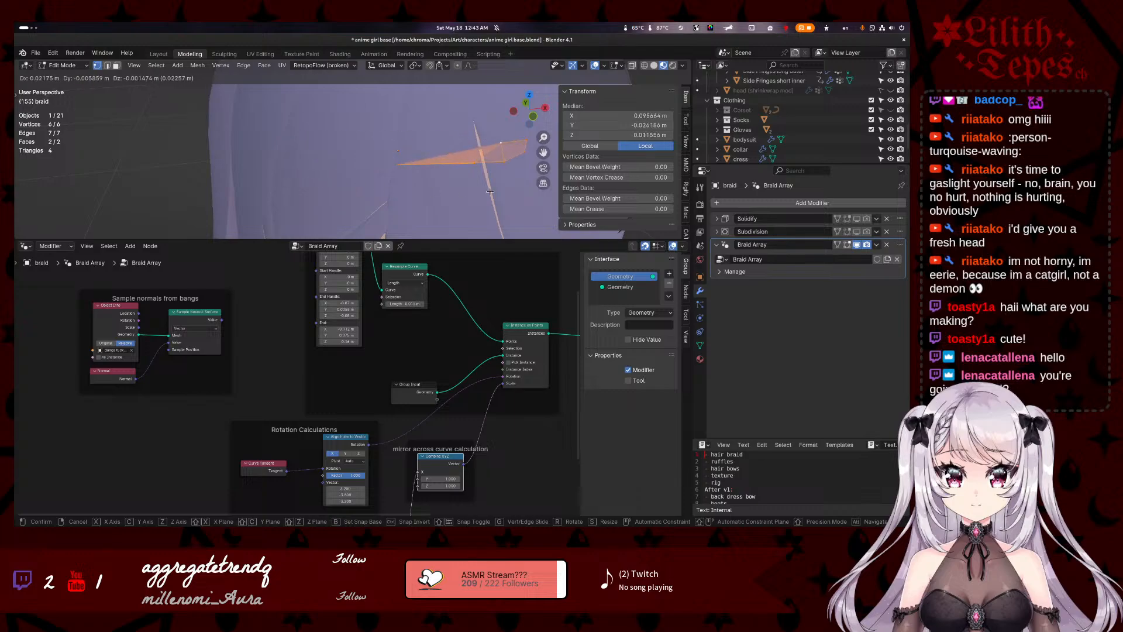
{"action": "left_click", "coordinate": [384, 192]}
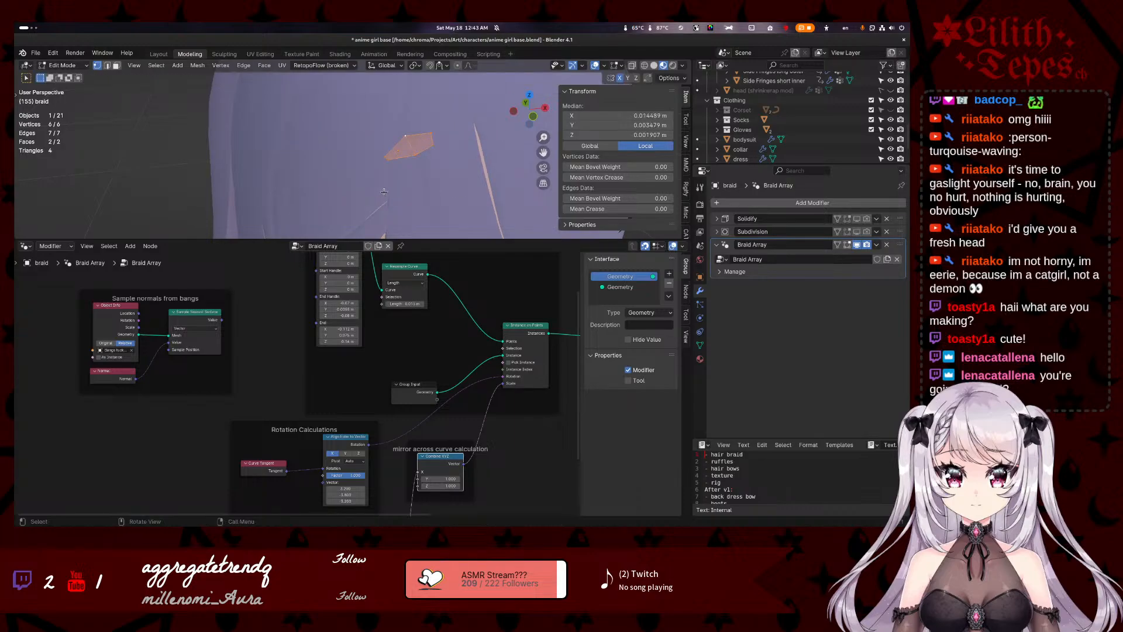
- Check the RetopoFlow notice, and test-move the segment's mesh from both sides of the head, cancelling each move
{"action": "left_click", "coordinate": [329, 65]}
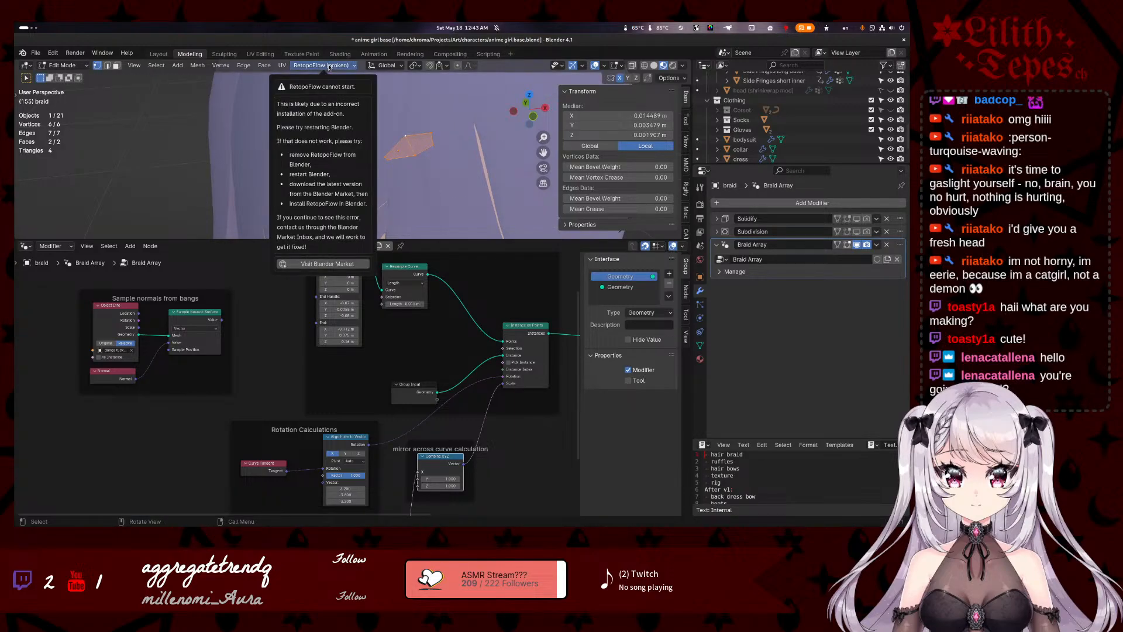
{"action": "middle_click_drag", "start_coordinate": [333, 135], "coordinate": [416, 140]}
{"action": "key", "text": "g"}
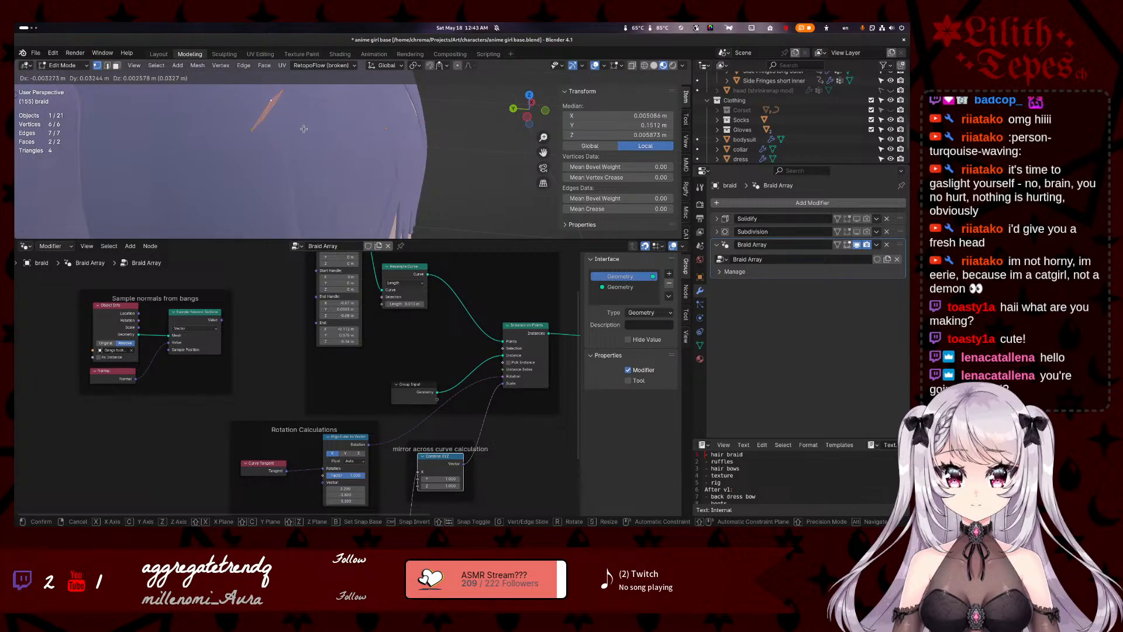
{"action": "left_click", "coordinate": [465, 143]}
{"action": "middle_click_drag", "start_coordinate": [465, 143], "coordinate": [275, 146]}
{"action": "key", "text": "g"}
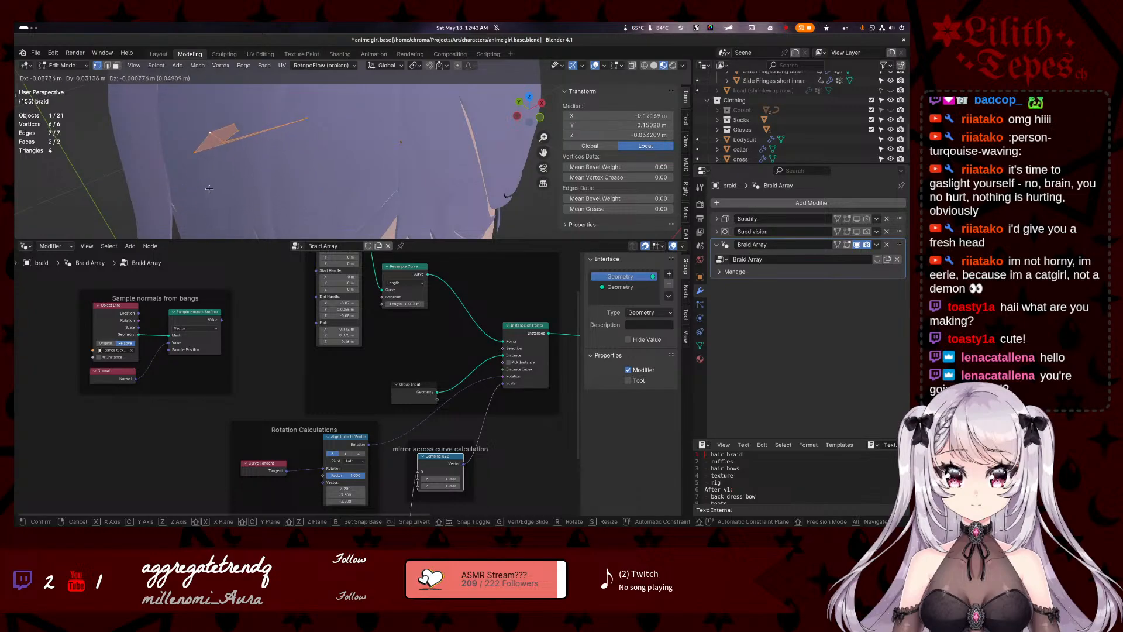
{"action": "left_click", "coordinate": [392, 189]}
- Undo the recent changes to the segment's mesh and modifier display, and re-enter Edit Mode
{"action": "left_click", "coordinate": [391, 196]}
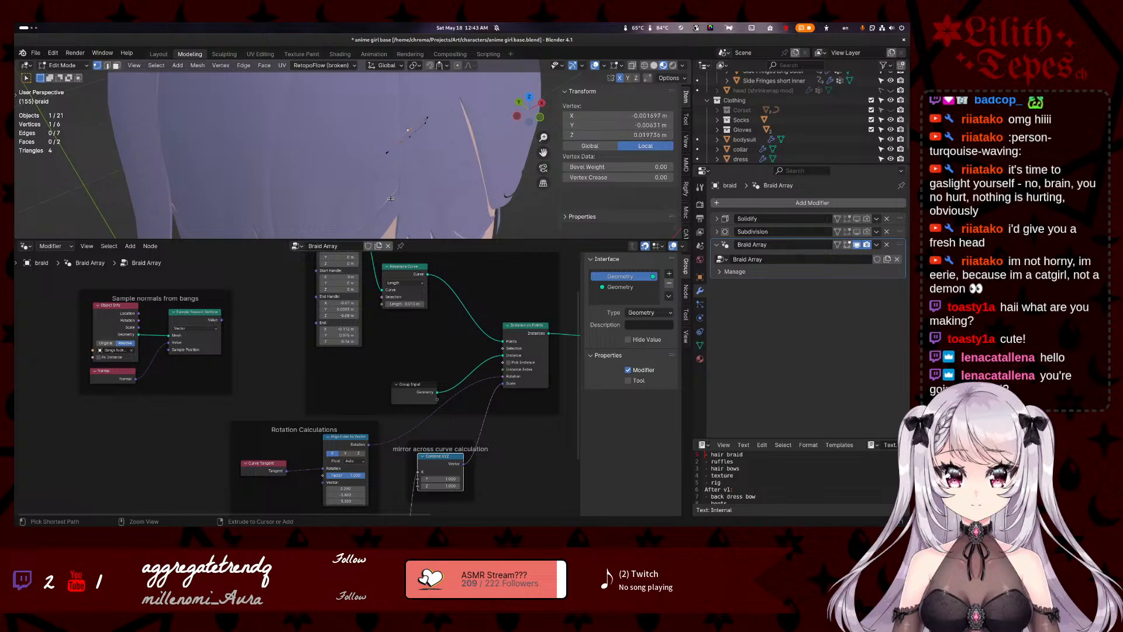
{"action": "key", "text": "a"}
{"action": "key", "text": "Tab"}
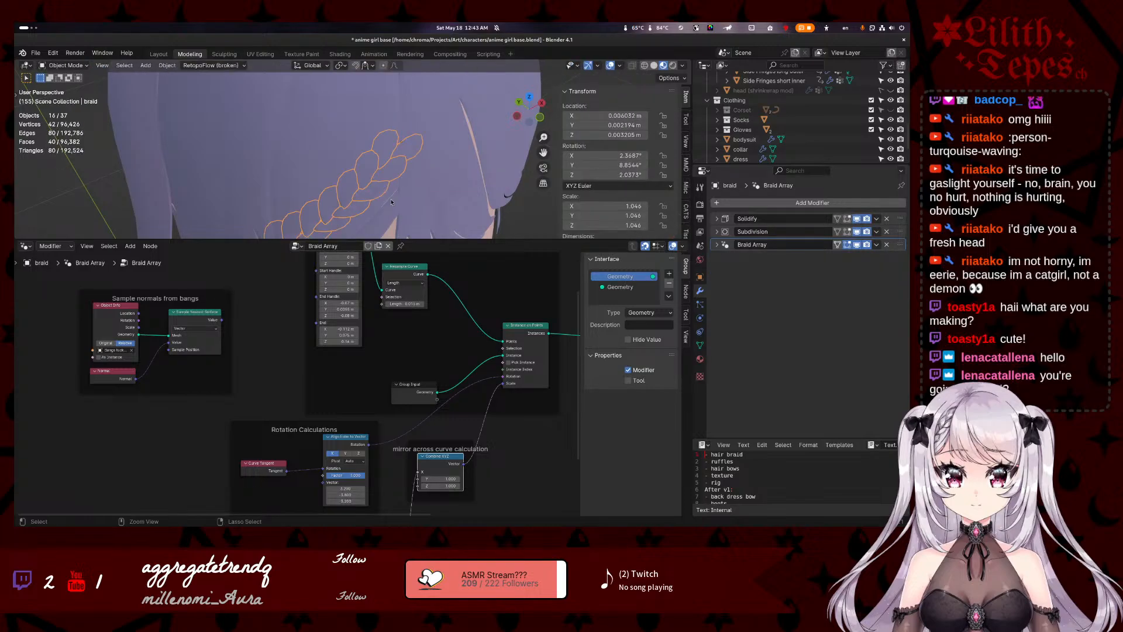
{"action": "key", "text": "Tab"}
- Examine the restored segment from the front in both Object Mode and Edit Mode
{"action": "right_click", "coordinate": [402, 170]}
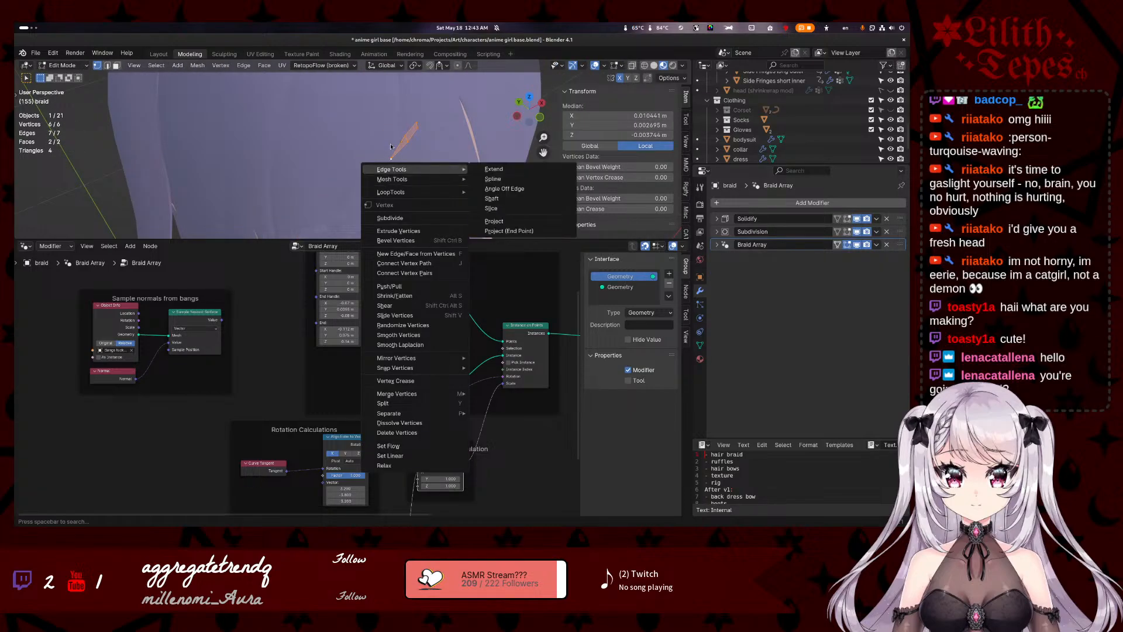
{"action": "middle_click_drag", "start_coordinate": [439, 150], "coordinate": [389, 179]}
{"action": "key", "text": "Tab"}
{"action": "scroll", "coordinate": [415, 190], "scroll_direction": "down", "scroll_amount": 4}
{"action": "key", "text": "Tab"}
{"action": "scroll", "coordinate": [392, 181], "scroll_direction": "up", "scroll_amount": 8}
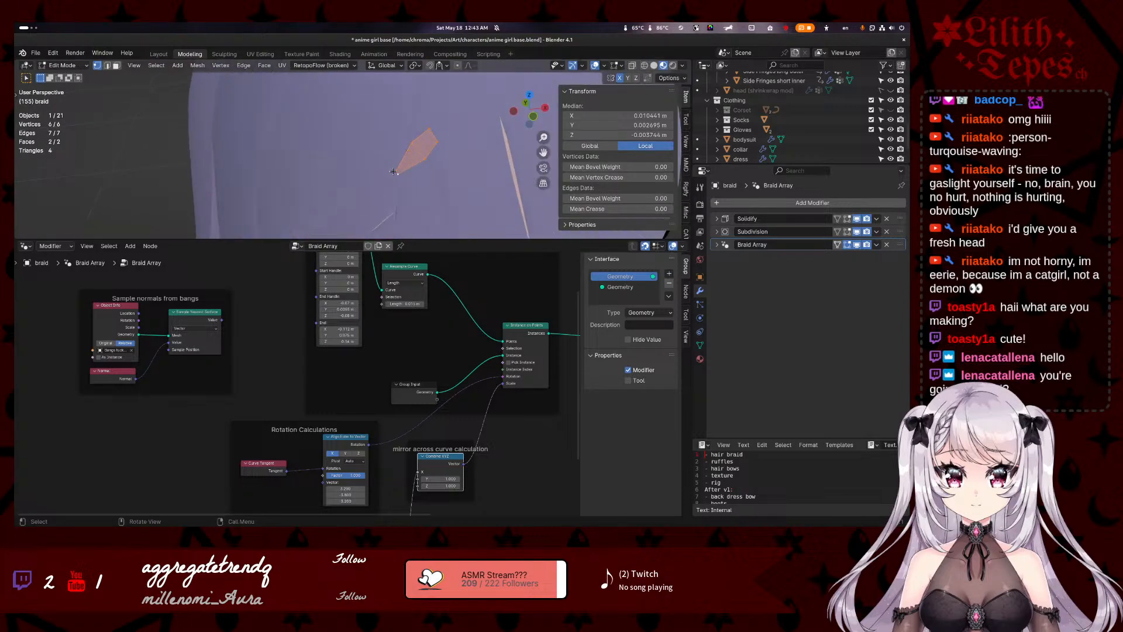
- Hide the 3D viewport's transform sidebar to get a wider view of the segment on the fringe
{"action": "middle_click_drag", "start_coordinate": [459, 198], "coordinate": [411, 170], "text": "shift"}
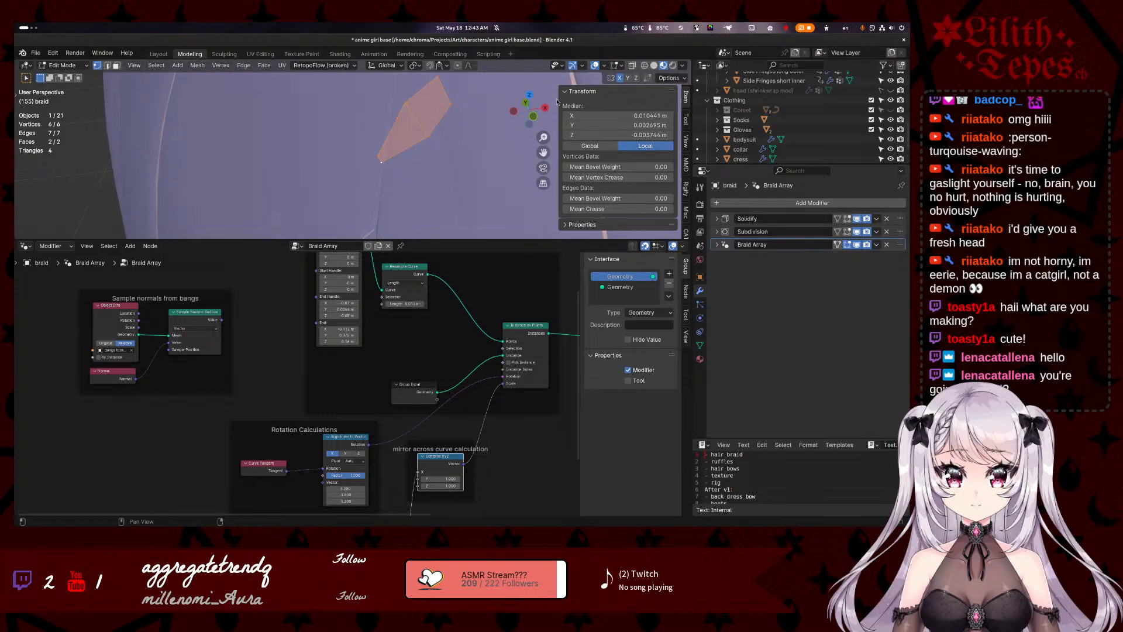
{"action": "key", "text": "n"}
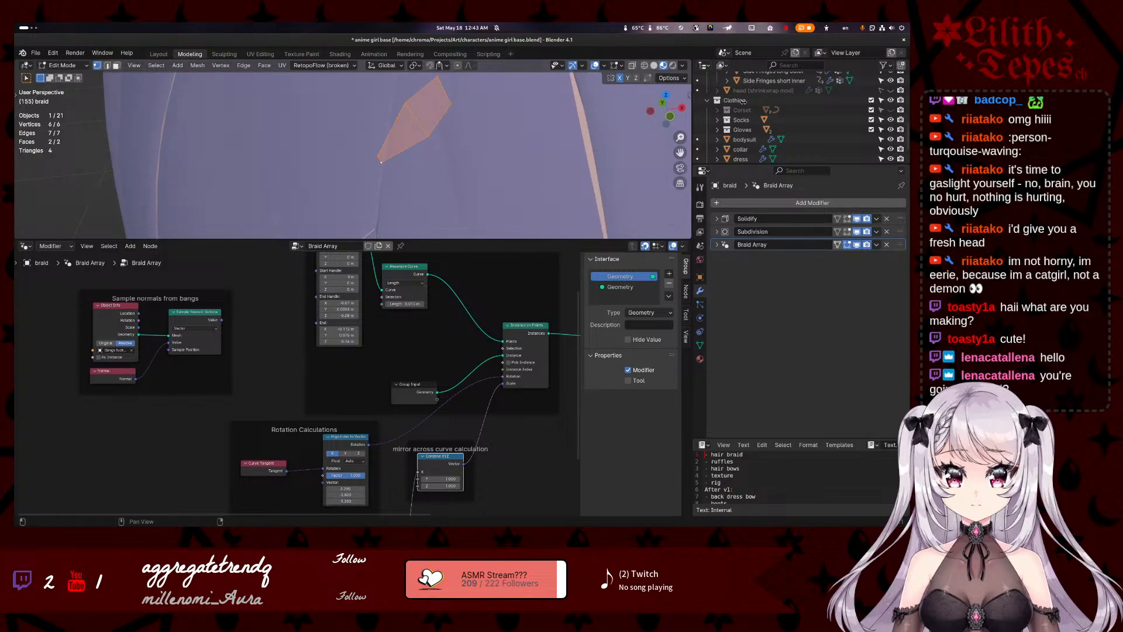
{"action": "middle_click_drag", "start_coordinate": [409, 152], "coordinate": [480, 140]}
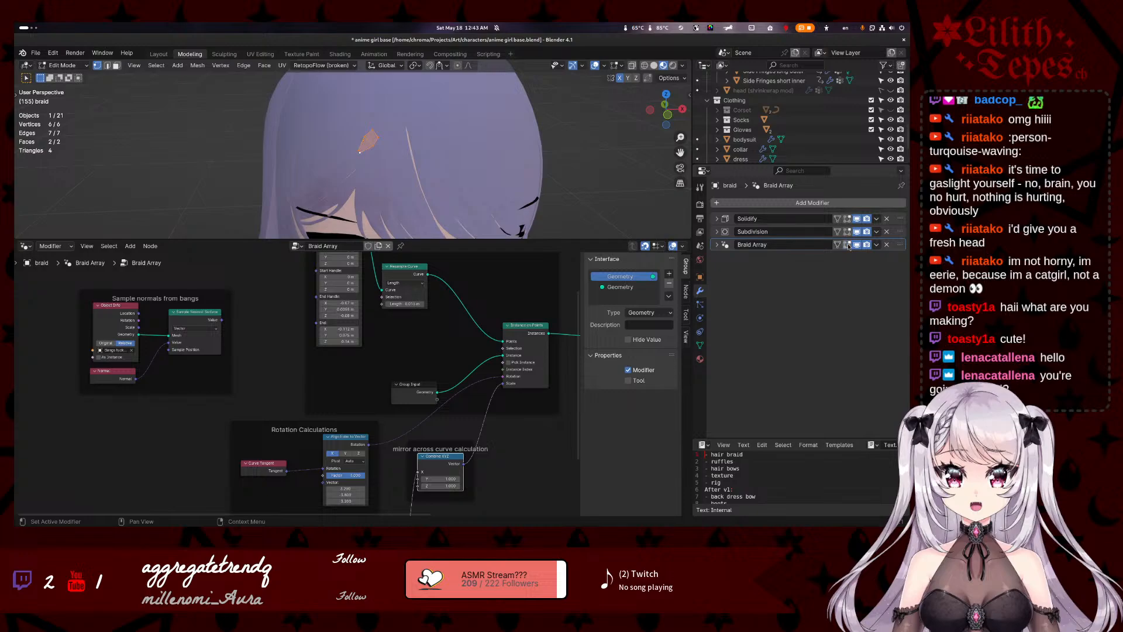
- Turn off the display of the Solidify, Subdivision and Braid Array modifiers while test-moving the segment's mesh, cancelling each move
{"action": "key", "text": "g"}
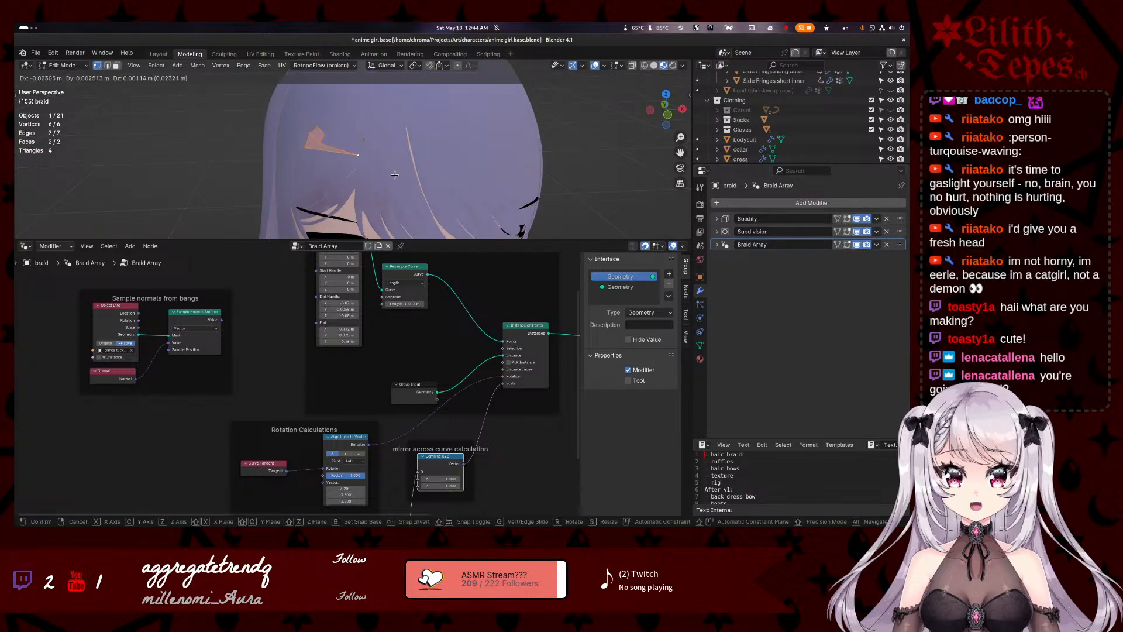
{"action": "right_click", "coordinate": [368, 172]}
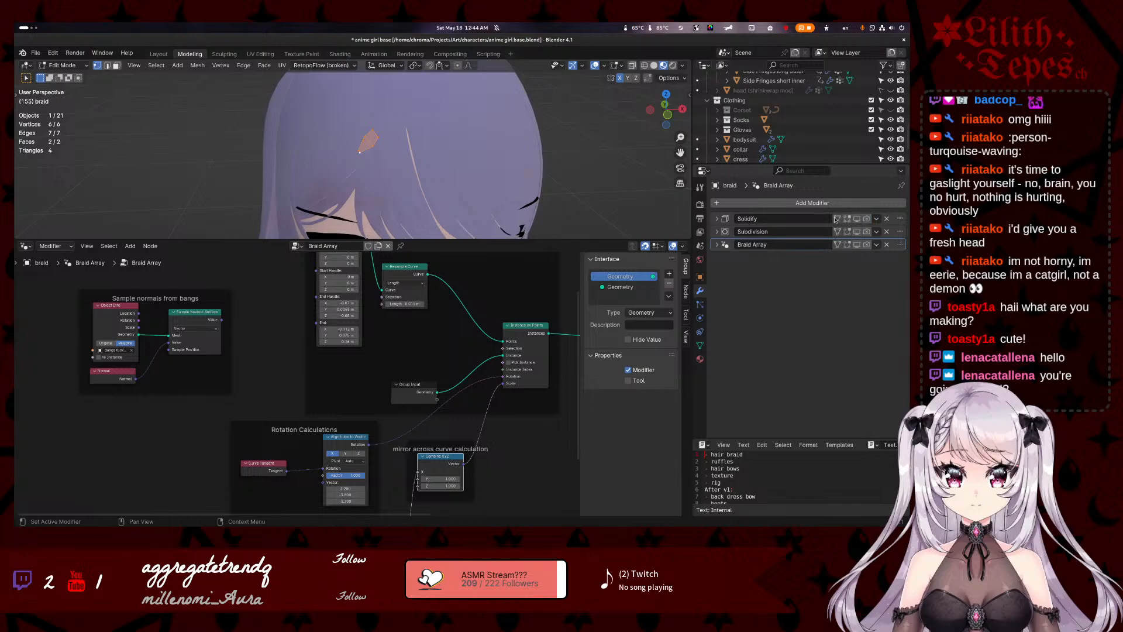
{"action": "key", "text": "g"}
{"action": "right_click", "coordinate": [456, 164]}
- Check the snapping options and enlarge the 3D viewport over the node editor, viewing the head from the side
{"action": "left_click", "coordinate": [438, 66]}
{"action": "left_click", "coordinate": [441, 66]}
{"action": "left_click", "coordinate": [444, 66]}
{"action": "left_click_drag", "start_coordinate": [619, 239], "coordinate": [614, 308]}
{"action": "scroll", "coordinate": [494, 225], "scroll_direction": "up", "scroll_amount": 1}
{"action": "middle_click_drag", "start_coordinate": [494, 225], "coordinate": [419, 195]}
- Try moving the segment's mesh out in front of the head, and undo the move
{"action": "key", "text": "g"}
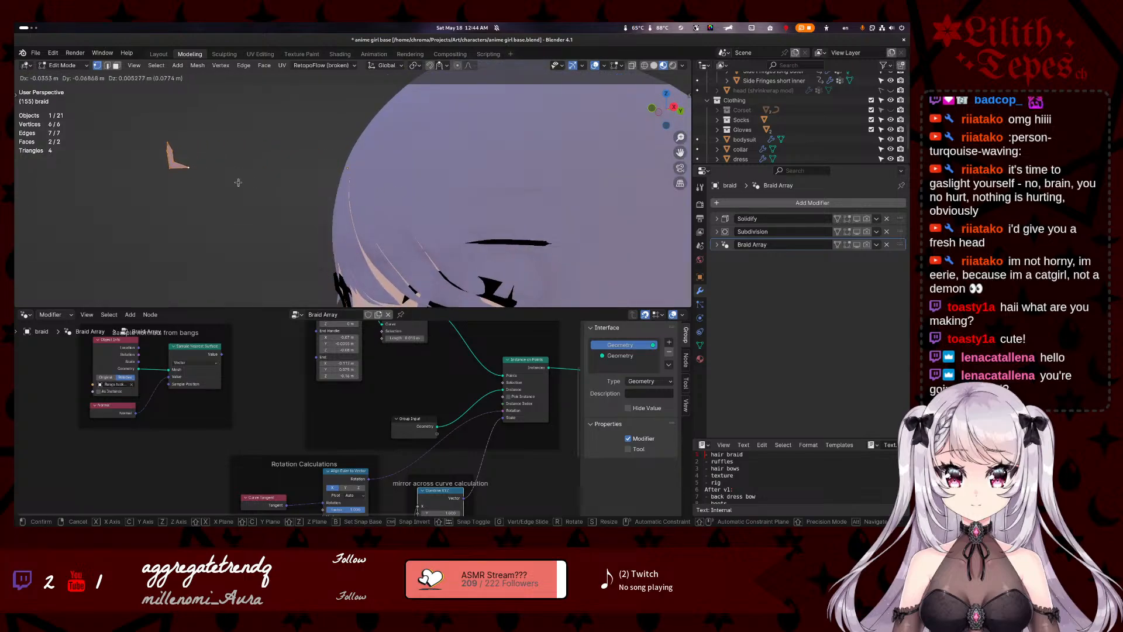
{"action": "left_click", "coordinate": [158, 184]}
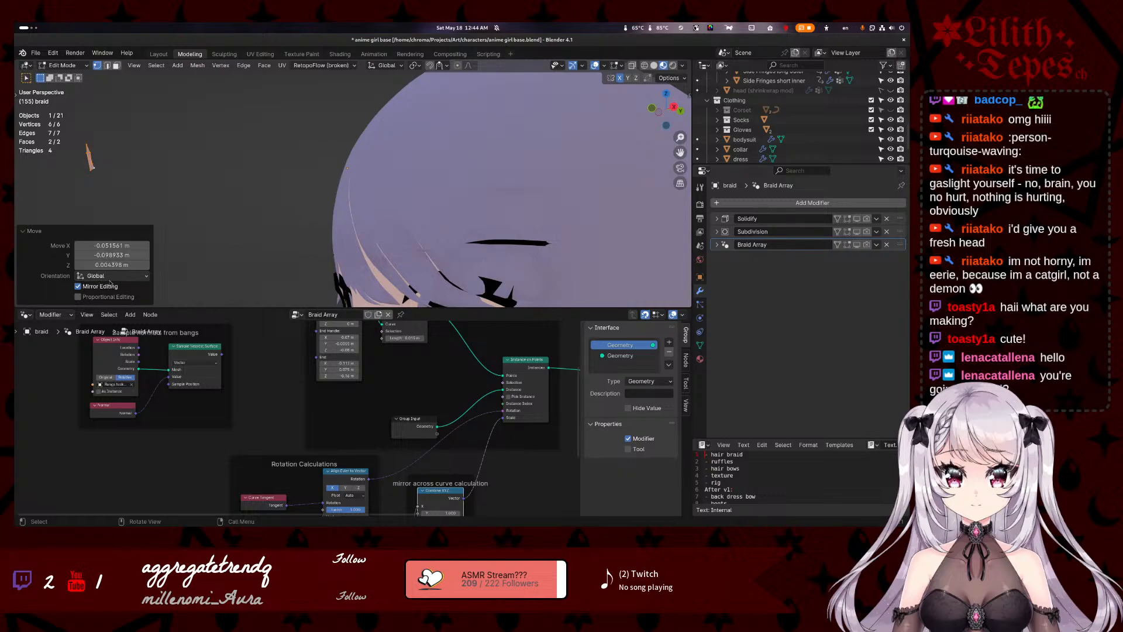
{"action": "key", "text": "ctrl+z"}
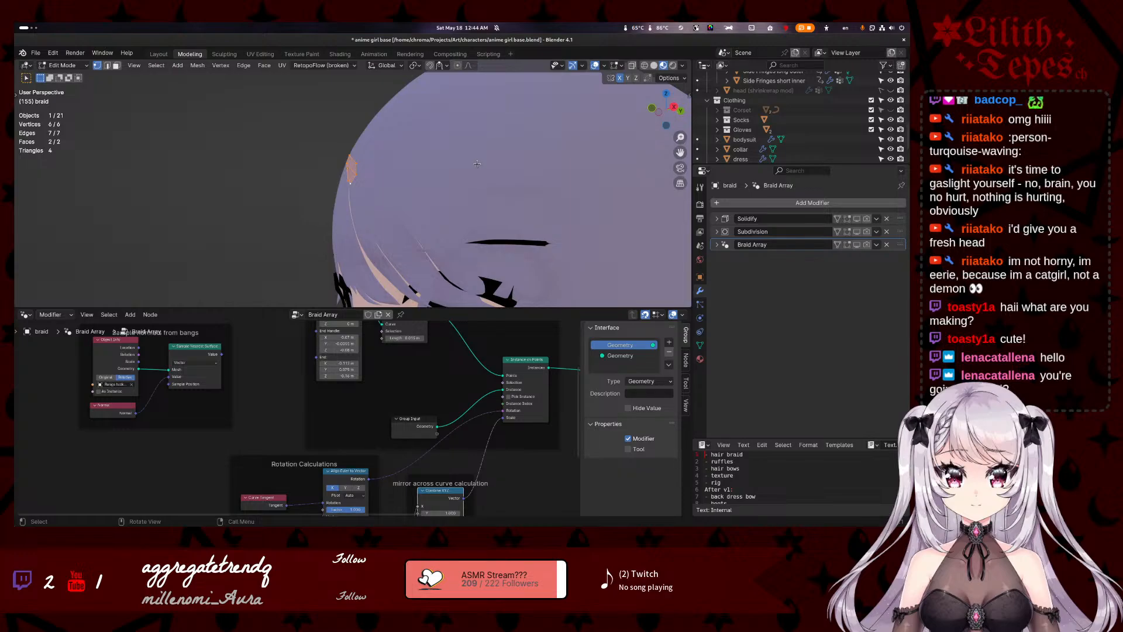
- Test-move the segment's mesh from the opposite side view, cancel the move, and look over the segment from other angles
{"action": "middle_click_drag", "start_coordinate": [539, 197], "coordinate": [620, 212]}
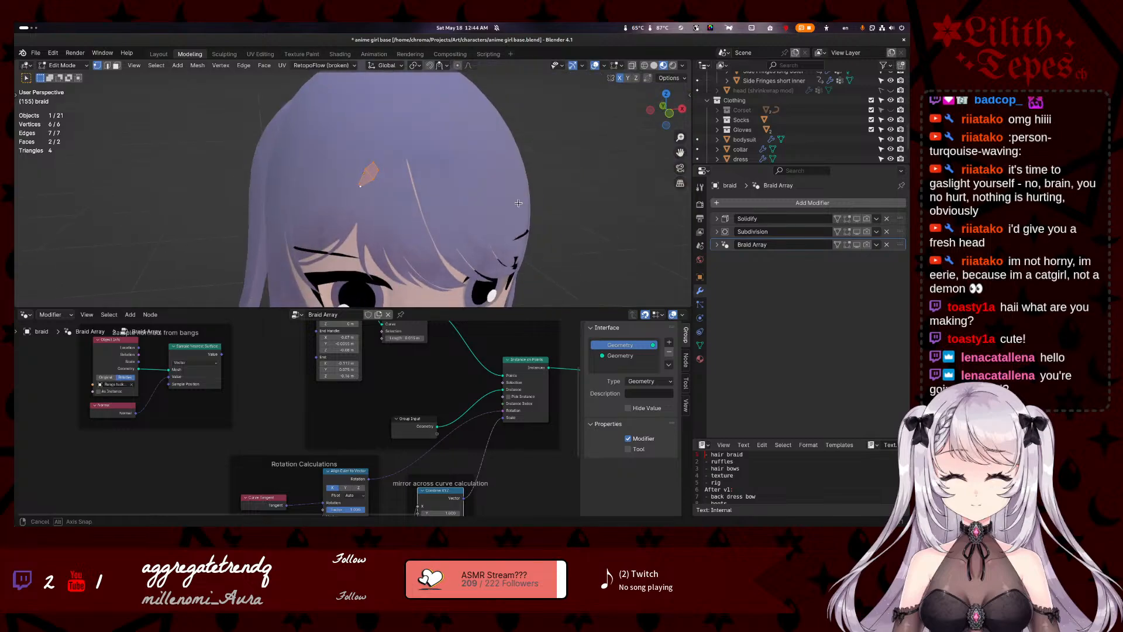
{"action": "middle_click_drag", "start_coordinate": [436, 194], "coordinate": [506, 199]}
{"action": "key", "text": "g"}
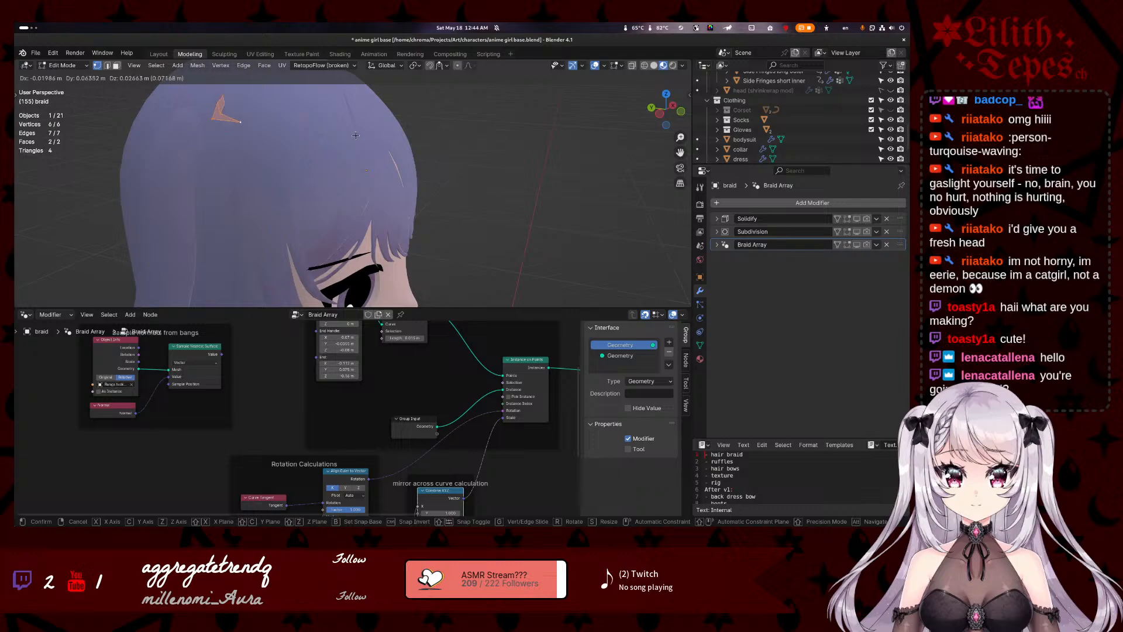
{"action": "left_click", "coordinate": [494, 195]}
{"action": "middle_click_drag", "start_coordinate": [494, 195], "coordinate": [349, 204]}
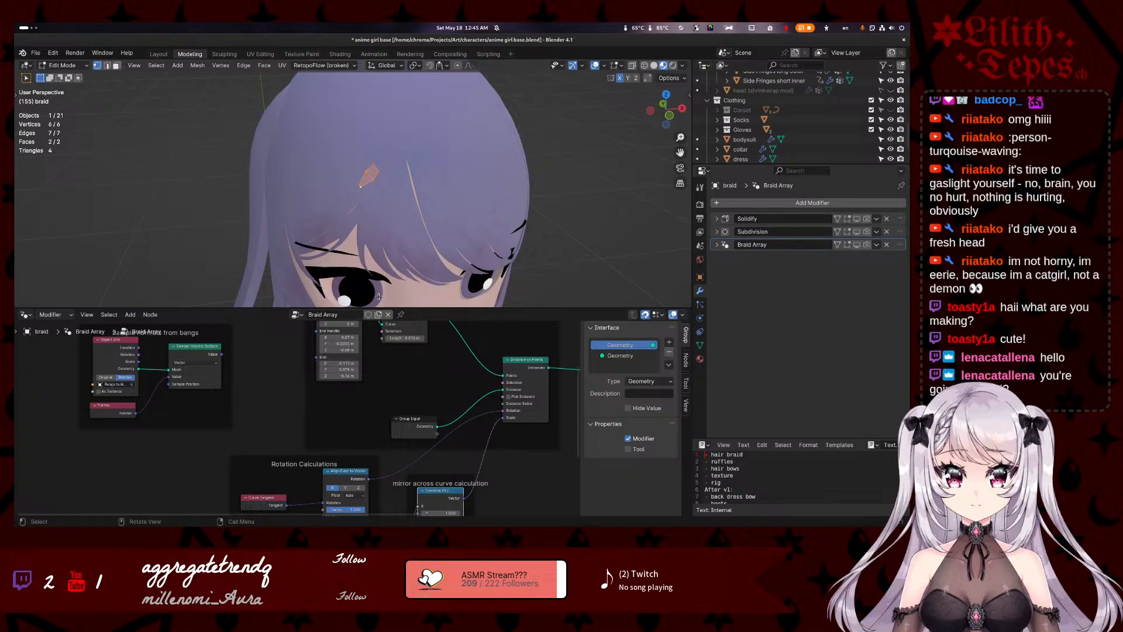
{"action": "middle_click_drag", "start_coordinate": [584, 258], "coordinate": [455, 182]}
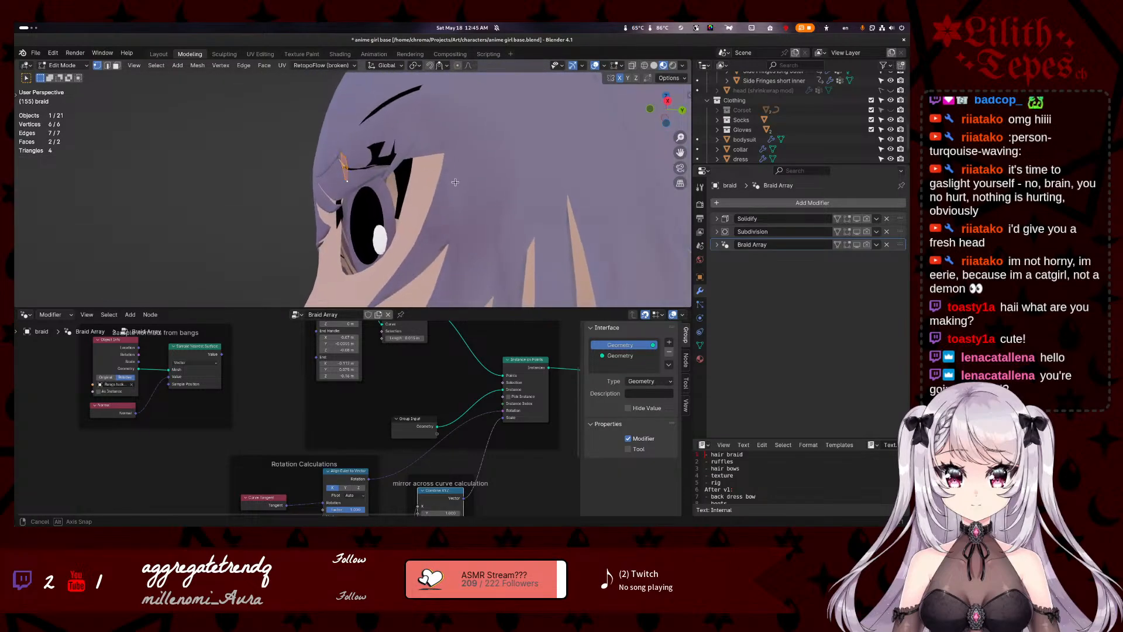
- Test-move the braid segment's mesh across the side of the head and cancel the move
{"action": "key", "text": "g"}
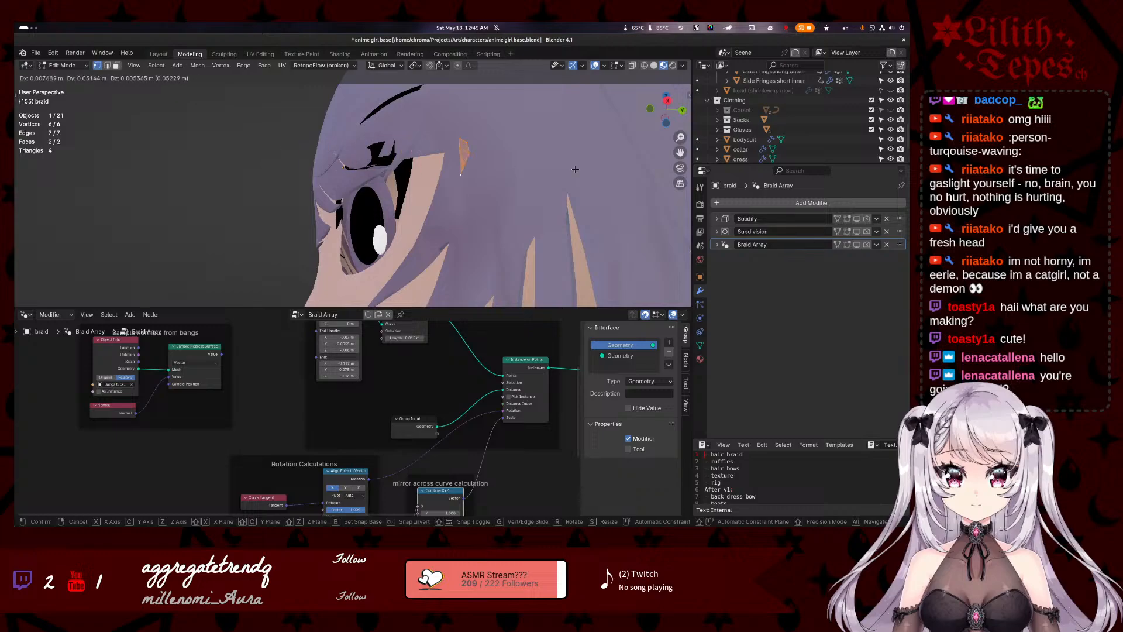
{"action": "right_click", "coordinate": [218, 188]}
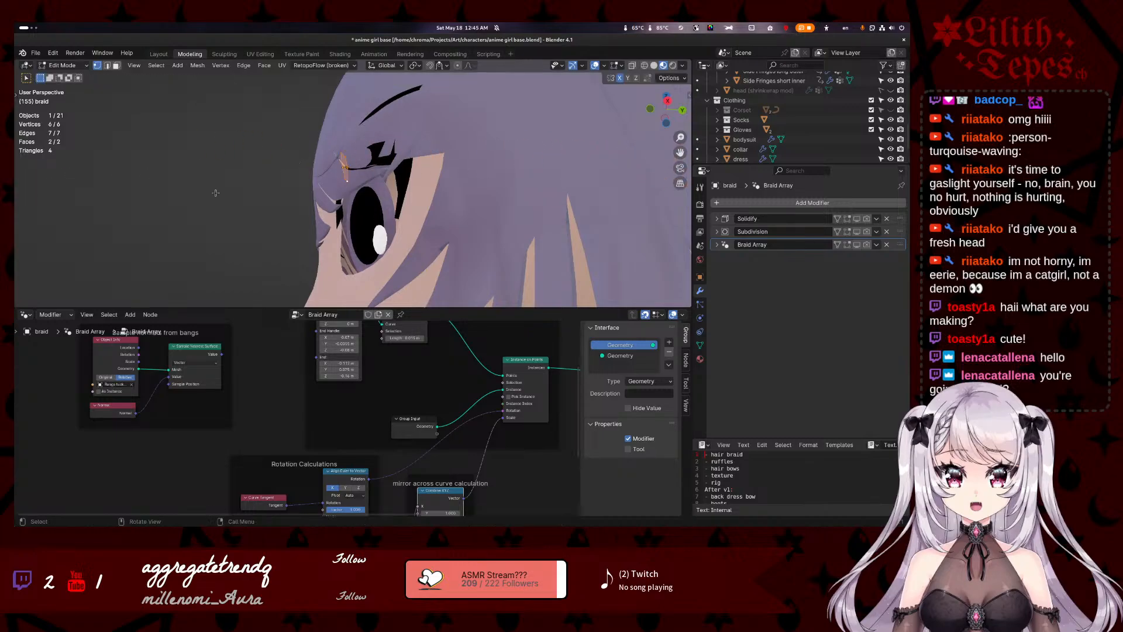
{"action": "middle_click_drag", "start_coordinate": [216, 191], "coordinate": [361, 262]}
- Return to Object Mode and turn the viewport and render display of the Solidify, Subdivision and Braid Array modifiers back on
{"action": "key", "text": "Tab"}
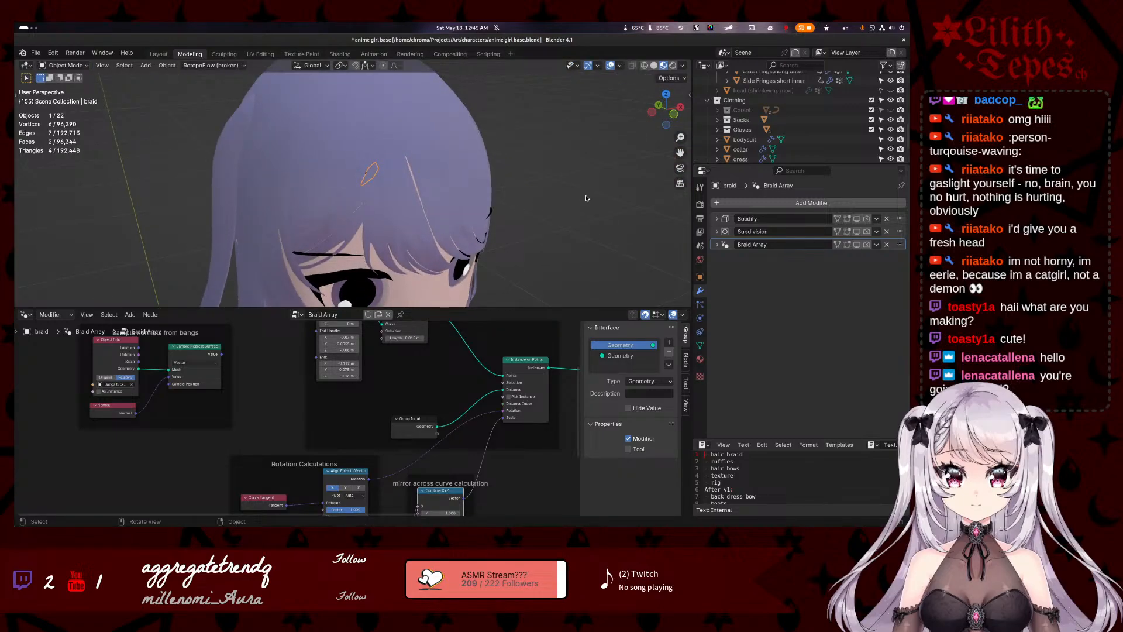
{"action": "left_click", "coordinate": [857, 219]}
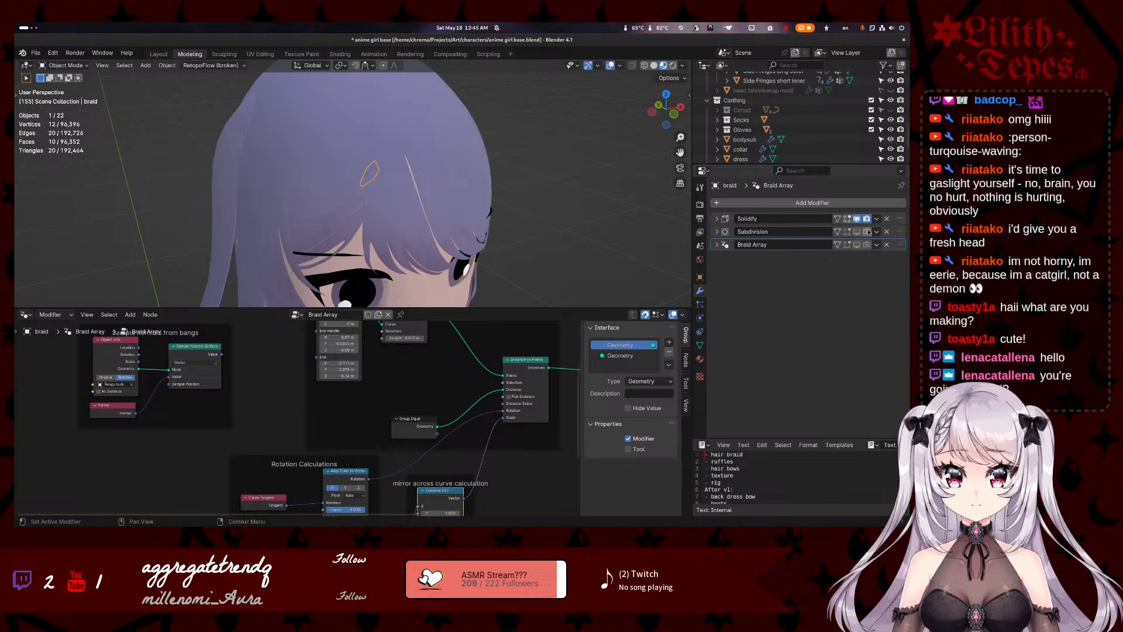
{"action": "left_click", "coordinate": [857, 245]}
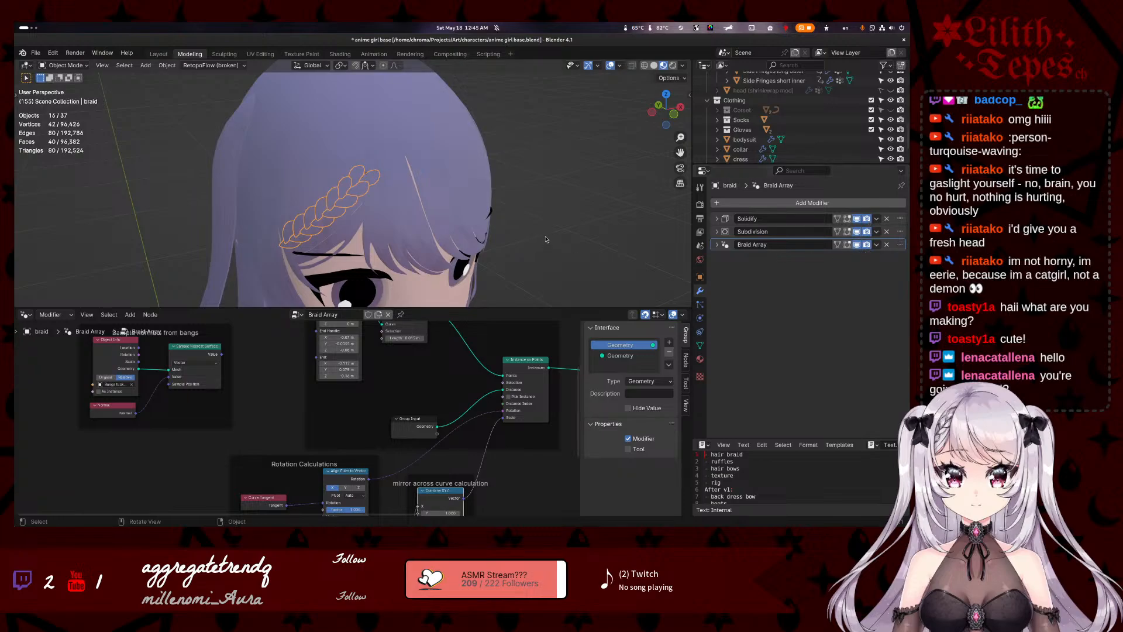
{"action": "middle_click_drag", "start_coordinate": [545, 239], "coordinate": [474, 227]}
- Check how the restored braid lies on the fringe and save the file
{"action": "left_click", "coordinate": [348, 195]}
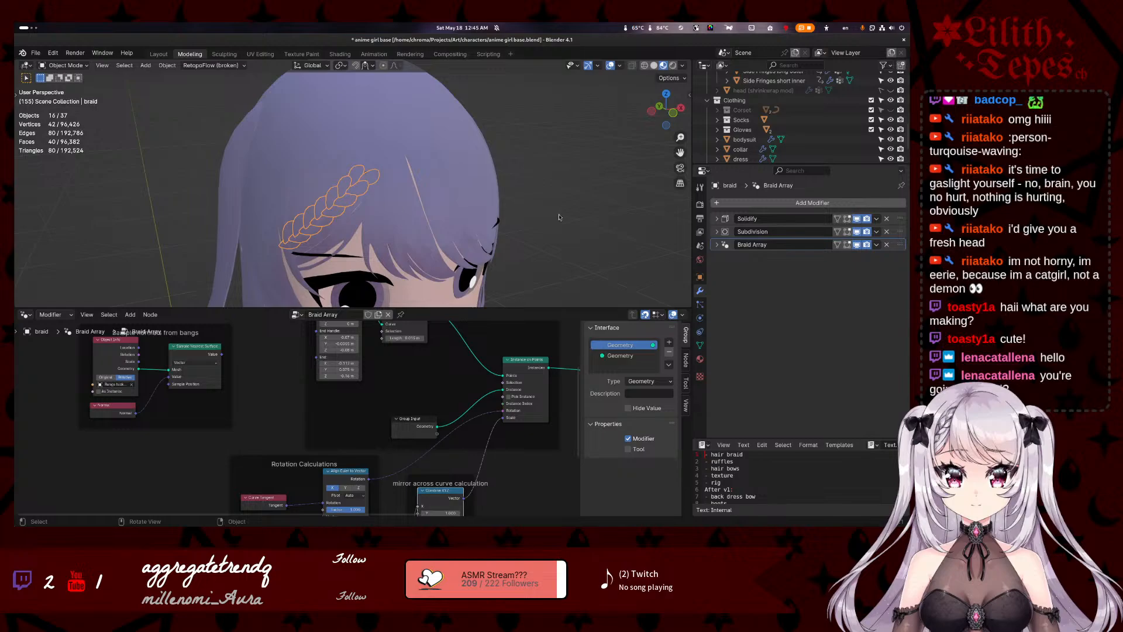
{"action": "middle_click_drag", "start_coordinate": [357, 187], "coordinate": [340, 181]}
{"action": "left_click", "coordinate": [340, 184]}
{"action": "left_click", "coordinate": [342, 199]}
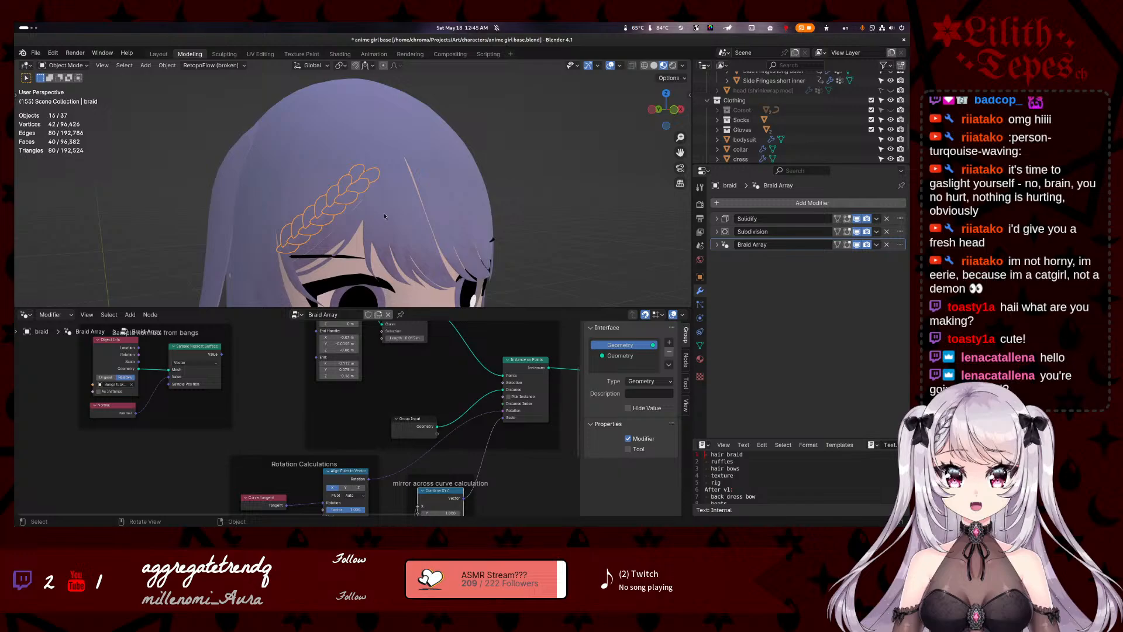
{"action": "left_click", "coordinate": [340, 183]}
{"action": "left_click", "coordinate": [342, 200]}
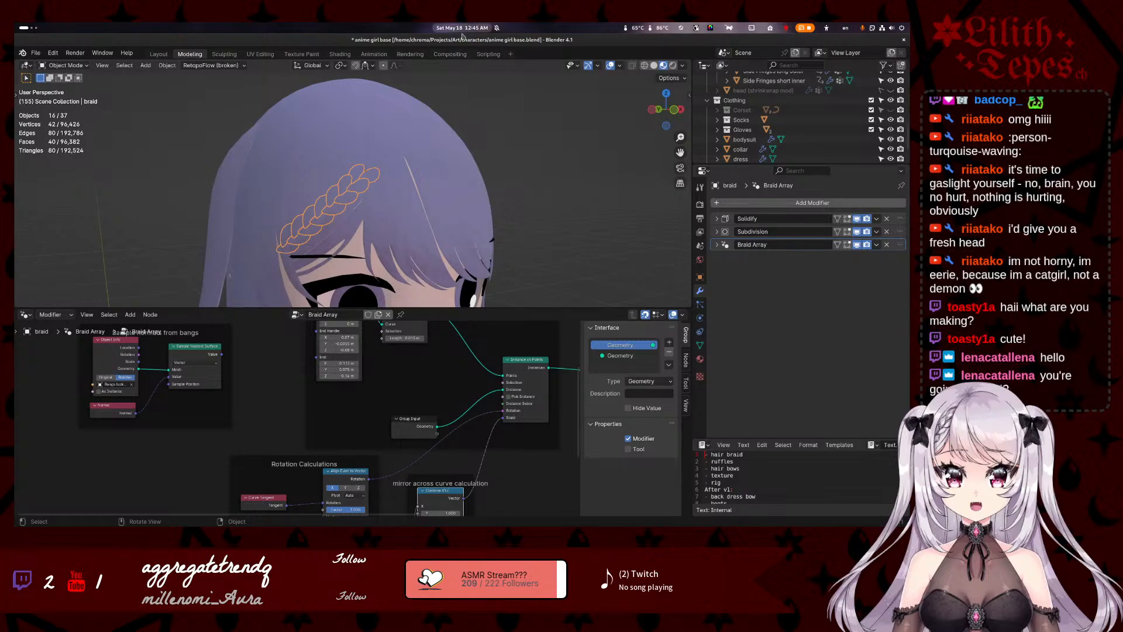
{"action": "key", "text": "ctrl+s"}
- Reselect the braid, rotate its segment mesh by about -4.4 degrees in Edit Mode, and return to Object Mode
{"action": "left_click", "coordinate": [319, 253]}
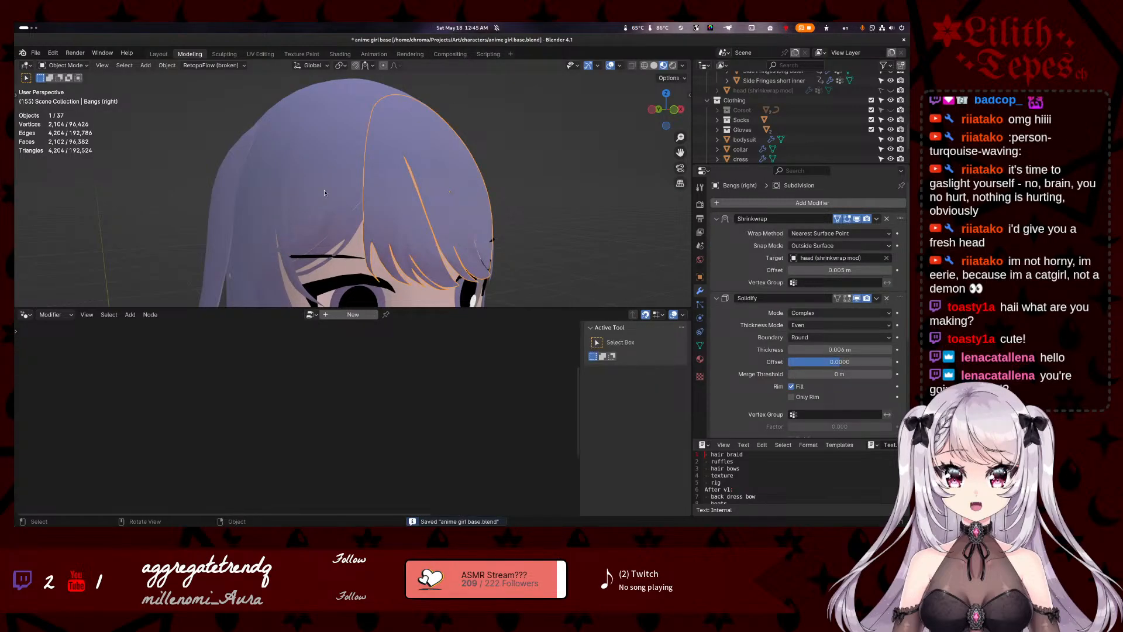
{"action": "left_click", "coordinate": [325, 213]}
{"action": "middle_click_drag", "start_coordinate": [532, 228], "coordinate": [361, 202]}
{"action": "key", "text": "Tab"}
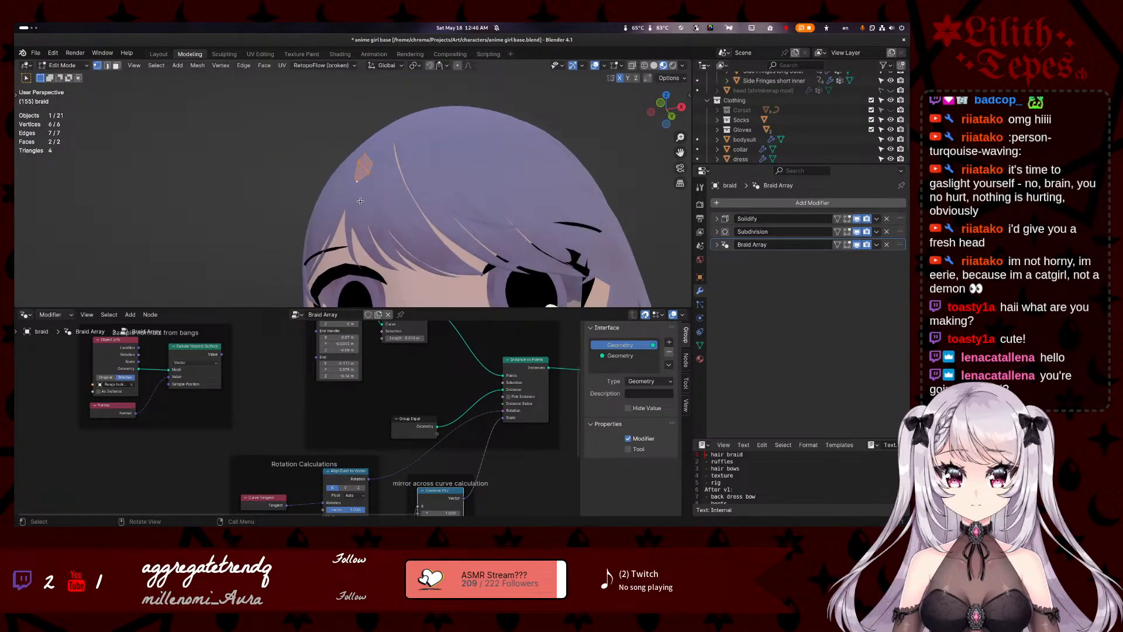
{"action": "key", "text": "r"}
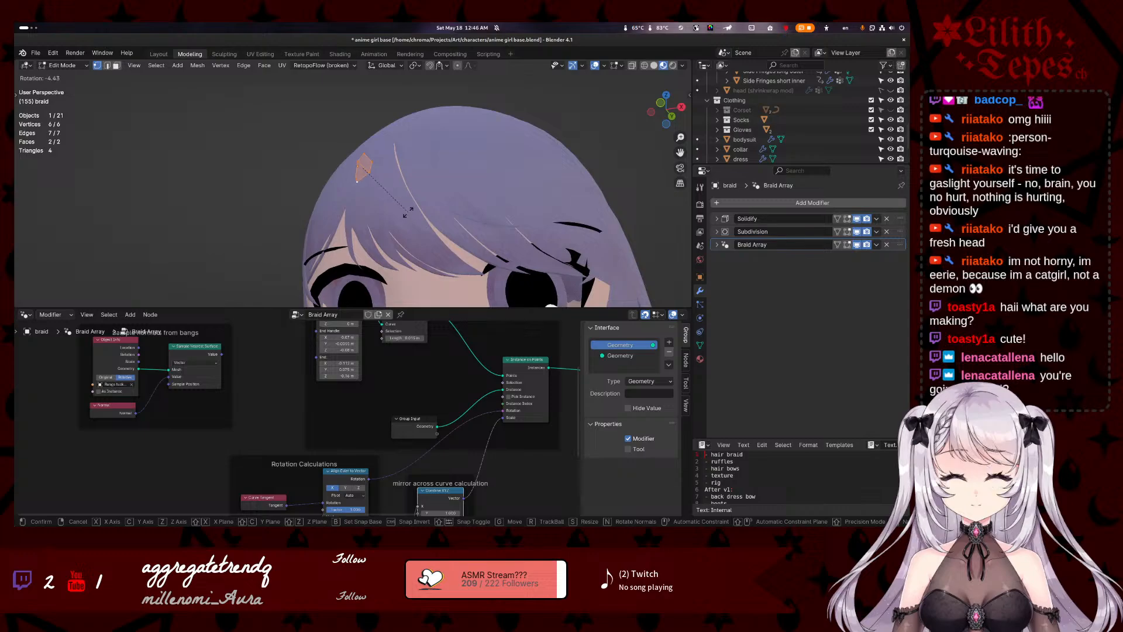
{"action": "left_click", "coordinate": [409, 209]}
{"action": "middle_click_drag", "start_coordinate": [409, 209], "coordinate": [382, 207]}
{"action": "key", "text": "Tab"}
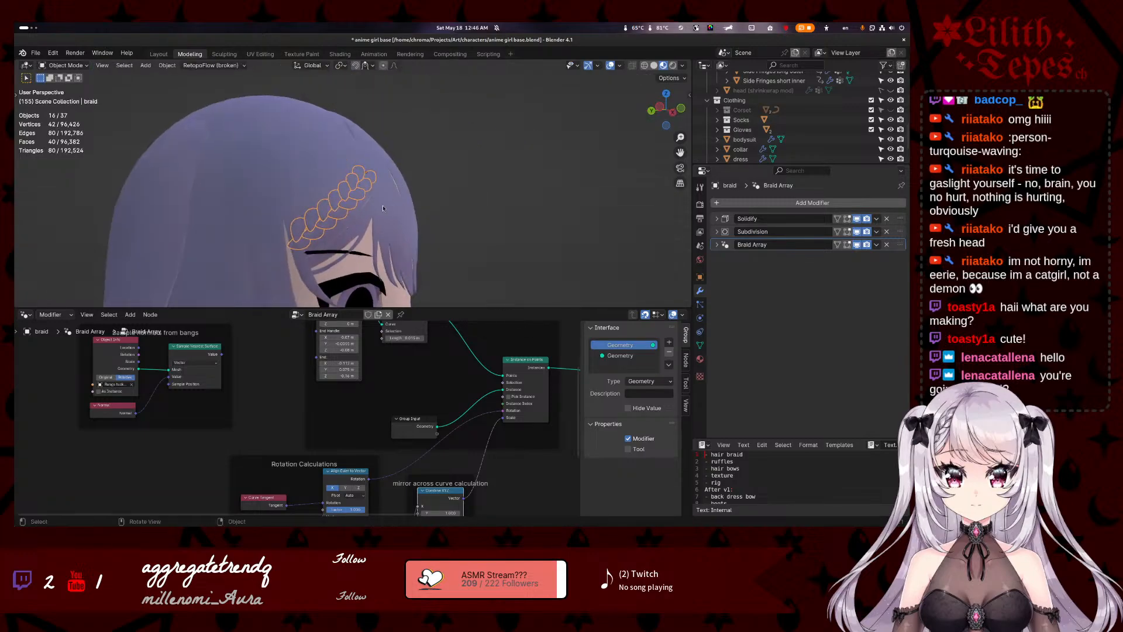
- Compare the braid with the left tucked bangs by selecting each in turn and viewing them from different angles
{"action": "left_click", "coordinate": [530, 242]}
{"action": "middle_click_drag", "start_coordinate": [531, 243], "coordinate": [482, 253]}
{"action": "left_click", "coordinate": [316, 209]}
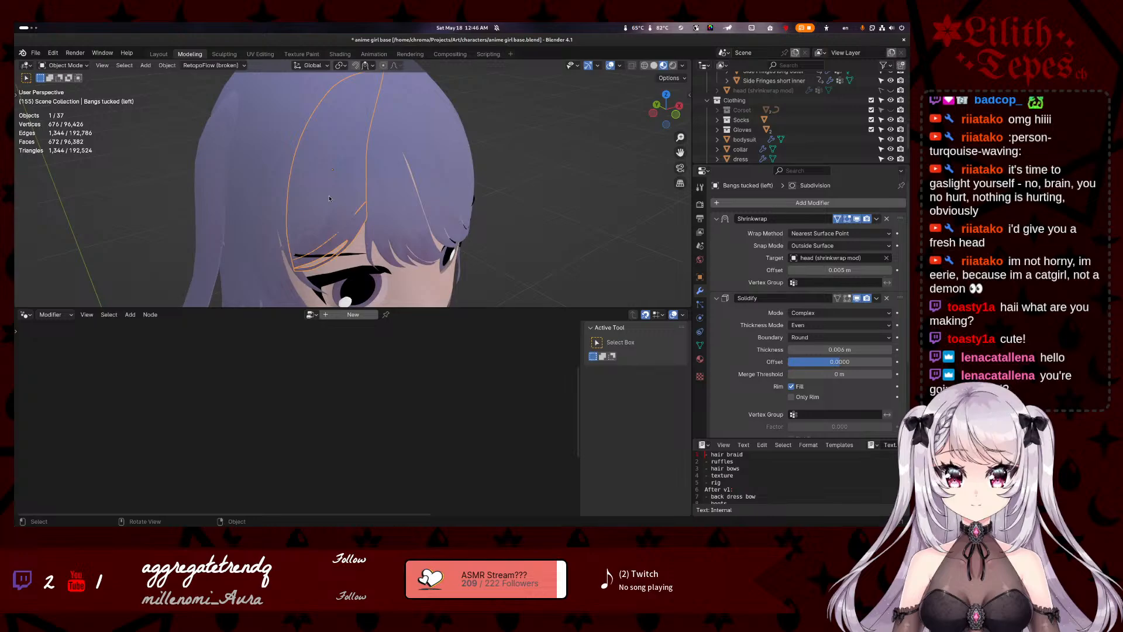
{"action": "left_click", "coordinate": [329, 199]}
{"action": "middle_click_drag", "start_coordinate": [329, 199], "coordinate": [434, 199]}
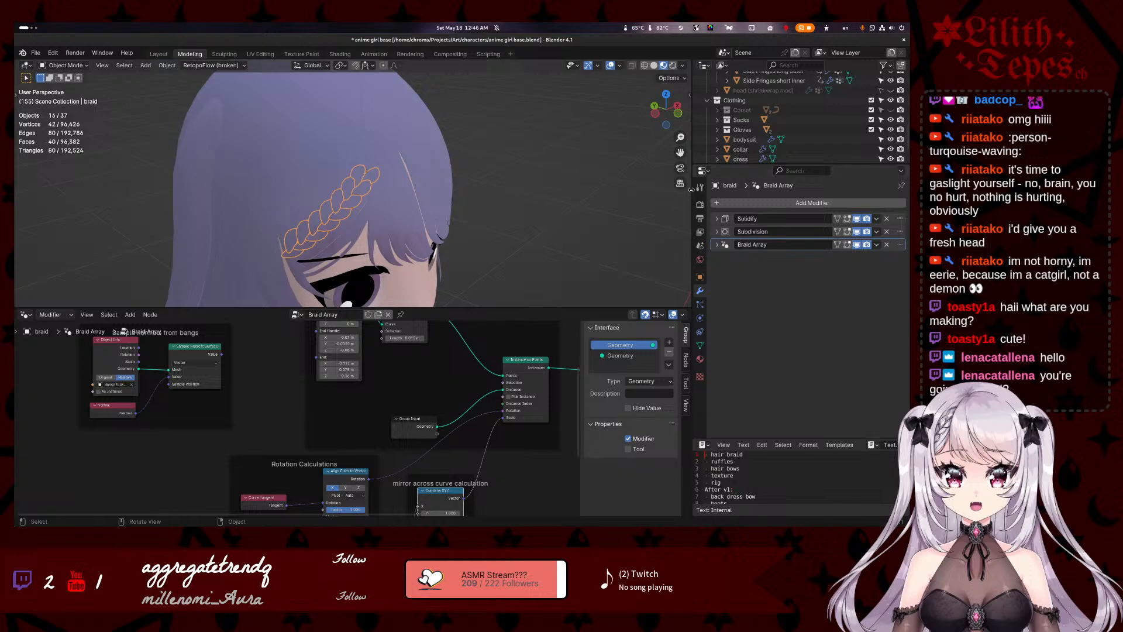
- Make the Bangs collection active in the outliner, and reselect the braid while checking it against the right bangs
{"action": "scroll", "coordinate": [792, 112], "scroll_direction": "up", "scroll_amount": 5}
{"action": "scroll", "coordinate": [791, 112], "scroll_direction": "down", "scroll_amount": 3}
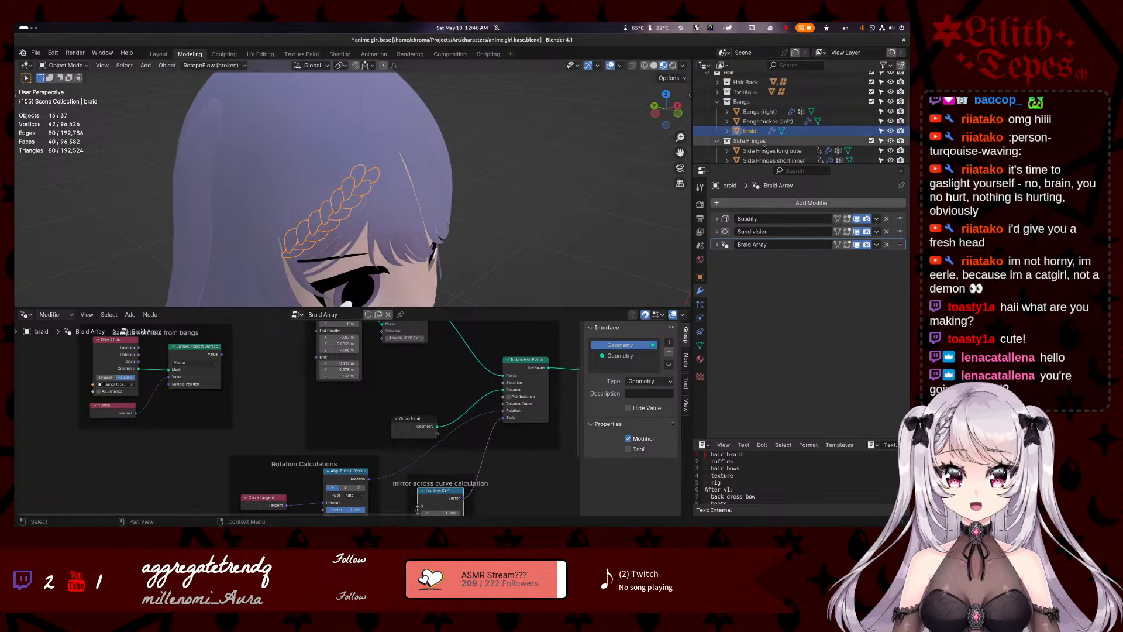
{"action": "left_click", "coordinate": [743, 102]}
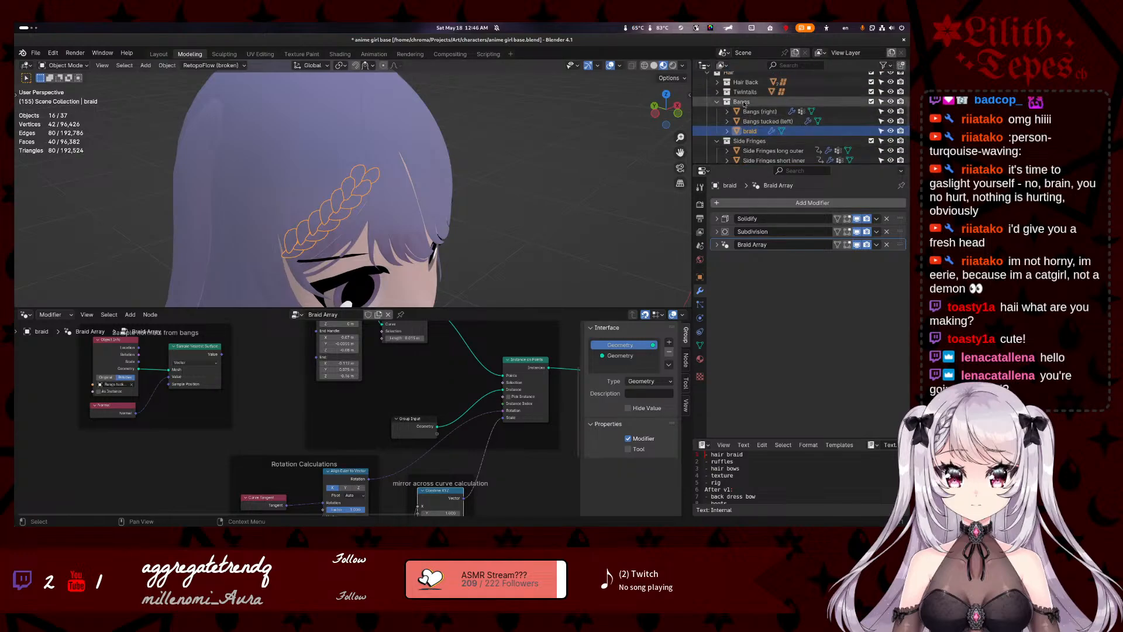
{"action": "left_click", "coordinate": [330, 225]}
{"action": "middle_click_drag", "start_coordinate": [509, 208], "coordinate": [425, 202]}
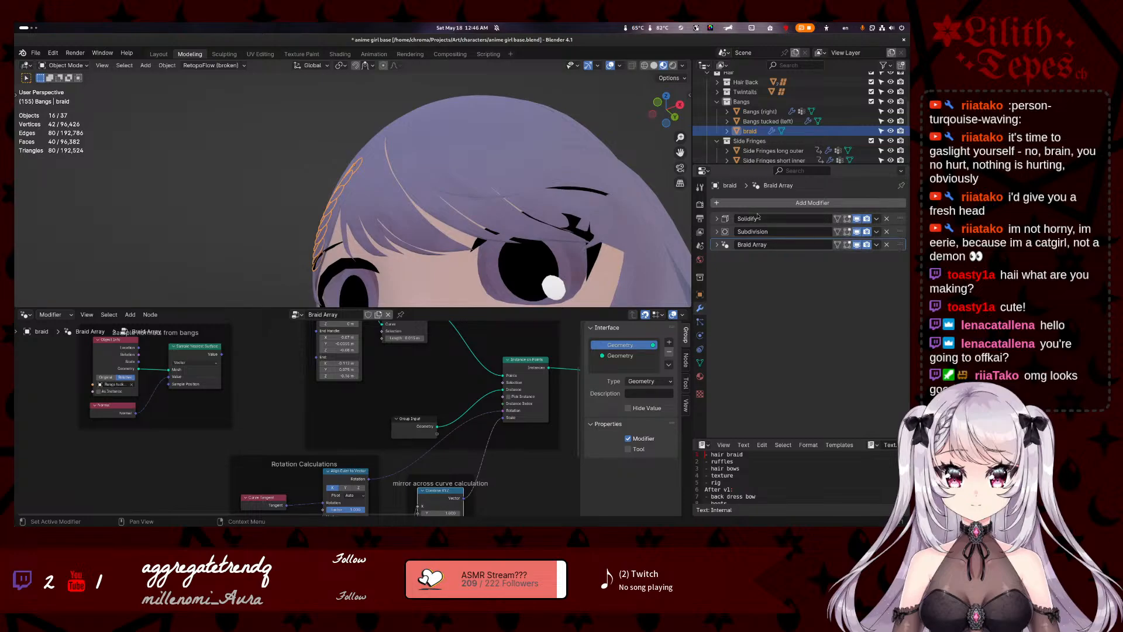
{"action": "middle_click_drag", "start_coordinate": [462, 167], "coordinate": [530, 217]}
{"action": "left_click", "coordinate": [493, 200]}
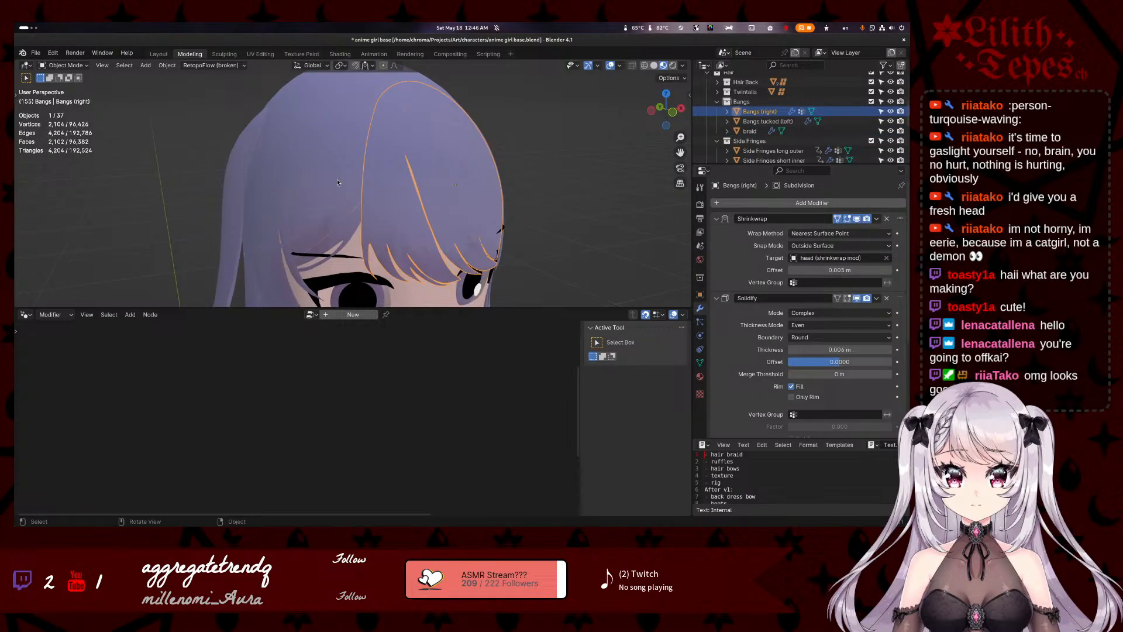
{"action": "left_click", "coordinate": [329, 203]}
- Enlarge the node editor over the 3D viewport to bring the whole Braid Array node tree into view
{"action": "scroll", "coordinate": [469, 401], "scroll_direction": "down", "scroll_amount": 4}
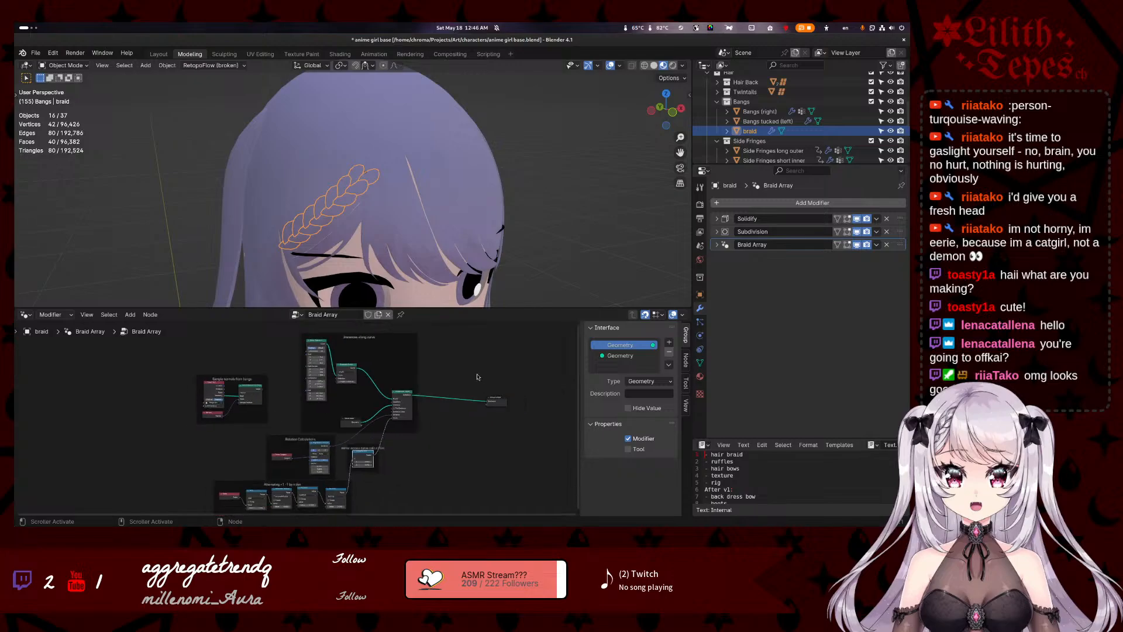
{"action": "left_click_drag", "start_coordinate": [448, 308], "coordinate": [449, 106]}
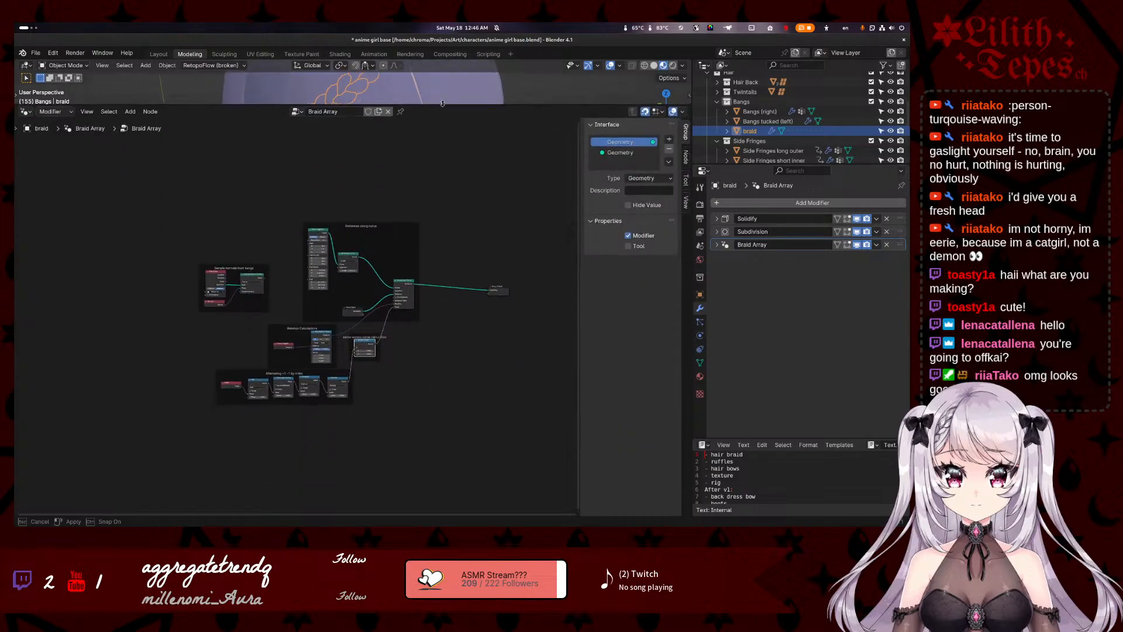
{"action": "scroll", "coordinate": [372, 241], "scroll_direction": "up", "scroll_amount": 3}
{"action": "scroll", "coordinate": [371, 242], "scroll_direction": "up", "scroll_amount": 2}
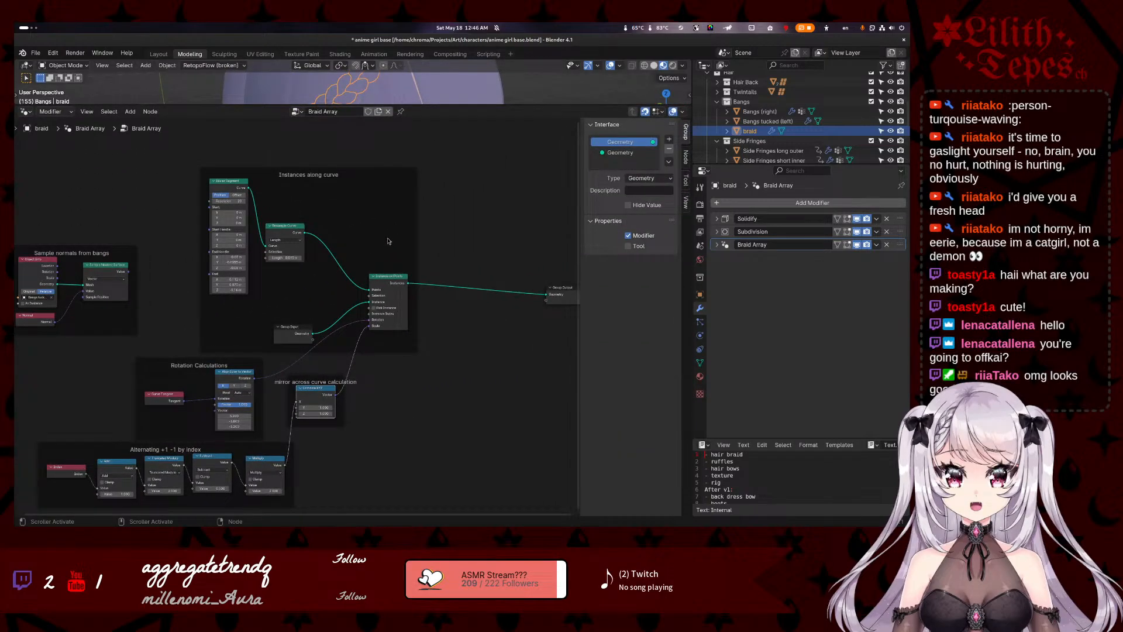
{"action": "scroll", "coordinate": [413, 389], "scroll_direction": "up", "scroll_amount": 4}
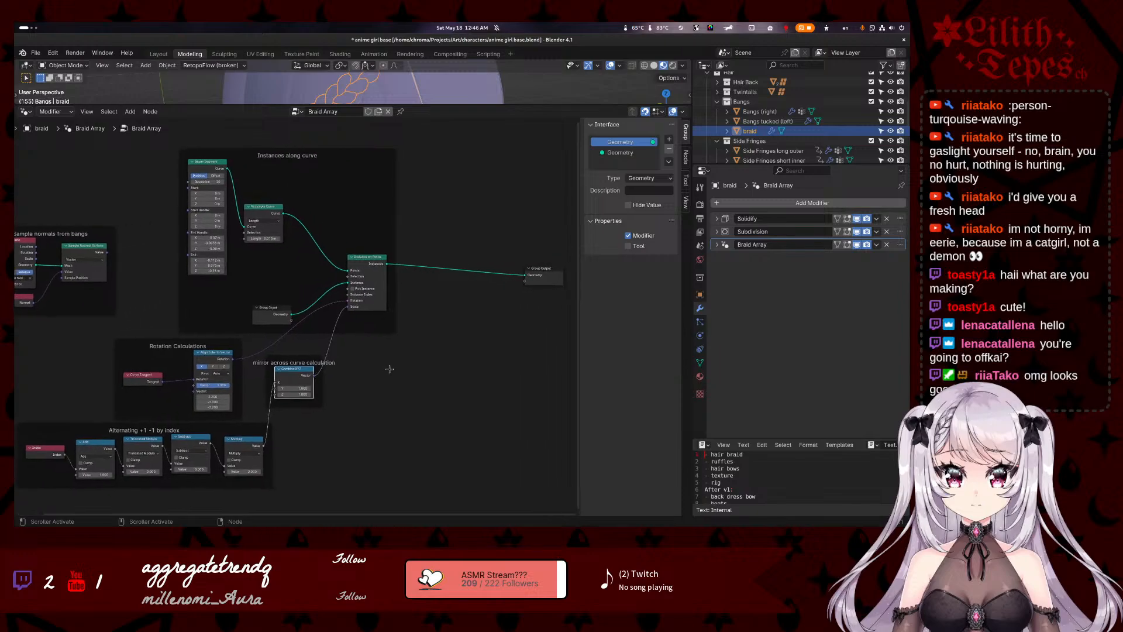
{"action": "scroll", "coordinate": [428, 285], "scroll_direction": "up", "scroll_amount": 1}
- Examine the Braid Array node frames, from Instances along curve and the rotation setup to Sample normals from bangs
{"action": "middle_click_drag", "start_coordinate": [417, 284], "coordinate": [526, 401]}
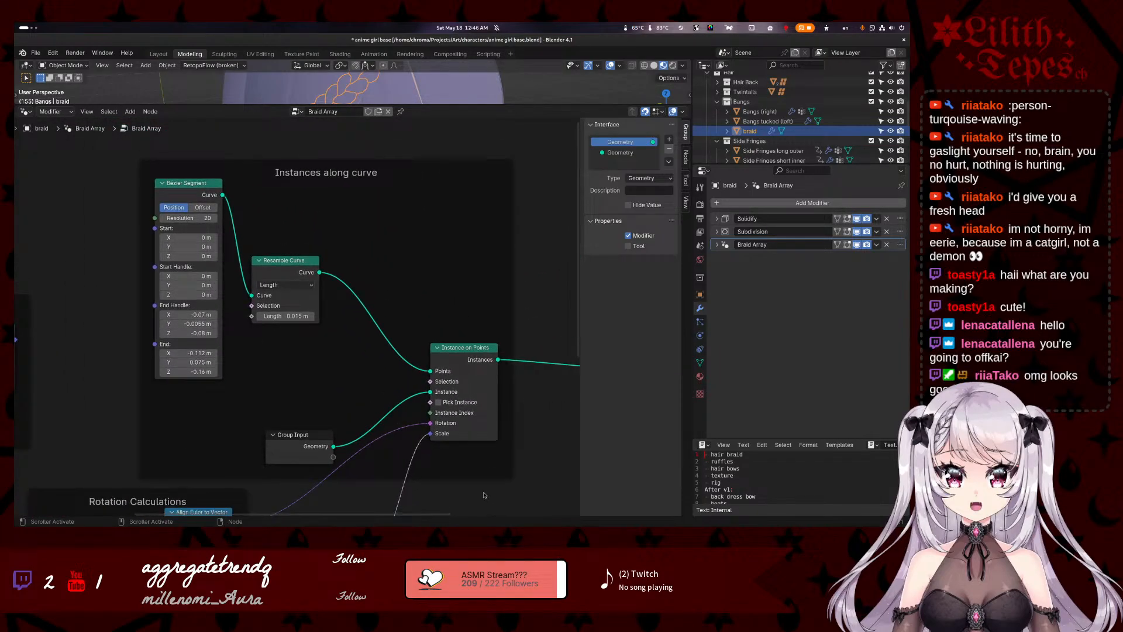
{"action": "middle_click_drag", "start_coordinate": [478, 505], "coordinate": [506, 232]}
{"action": "middle_click_drag", "start_coordinate": [448, 351], "coordinate": [503, 329]}
{"action": "middle_click_drag", "start_coordinate": [91, 250], "coordinate": [159, 379]}
{"action": "scroll", "coordinate": [147, 250], "scroll_direction": "down", "scroll_amount": 3}
{"action": "scroll", "coordinate": [171, 261], "scroll_direction": "up", "scroll_amount": 6}
{"action": "middle_click_drag", "start_coordinate": [171, 261], "coordinate": [403, 286]}
{"action": "scroll", "coordinate": [278, 261], "scroll_direction": "up", "scroll_amount": 4}
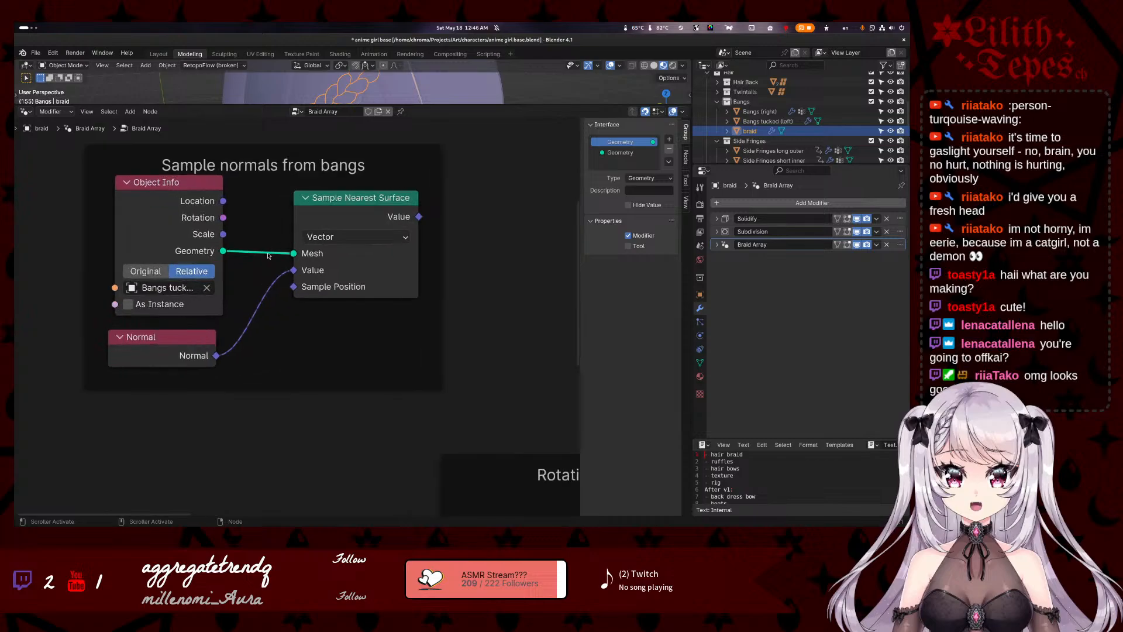
{"action": "scroll", "coordinate": [323, 368], "scroll_direction": "down", "scroll_amount": 10}
- Move the Group Output node close beside the Instance on Points node and review the tidied node tree
{"action": "middle_click_drag", "start_coordinate": [373, 326], "coordinate": [154, 324]}
{"action": "scroll", "coordinate": [327, 345], "scroll_direction": "down", "scroll_amount": 3}
{"action": "middle_click_drag", "start_coordinate": [515, 398], "coordinate": [261, 396]}
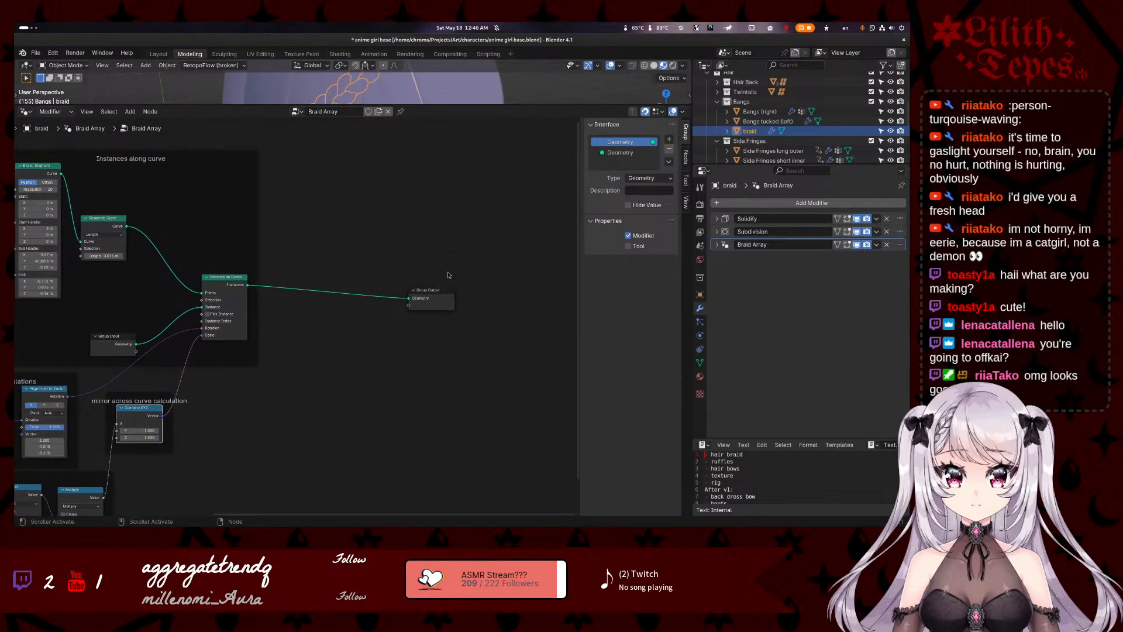
{"action": "left_click_drag", "start_coordinate": [427, 288], "coordinate": [302, 276]}
{"action": "scroll", "coordinate": [311, 374], "scroll_direction": "down", "scroll_amount": 5}
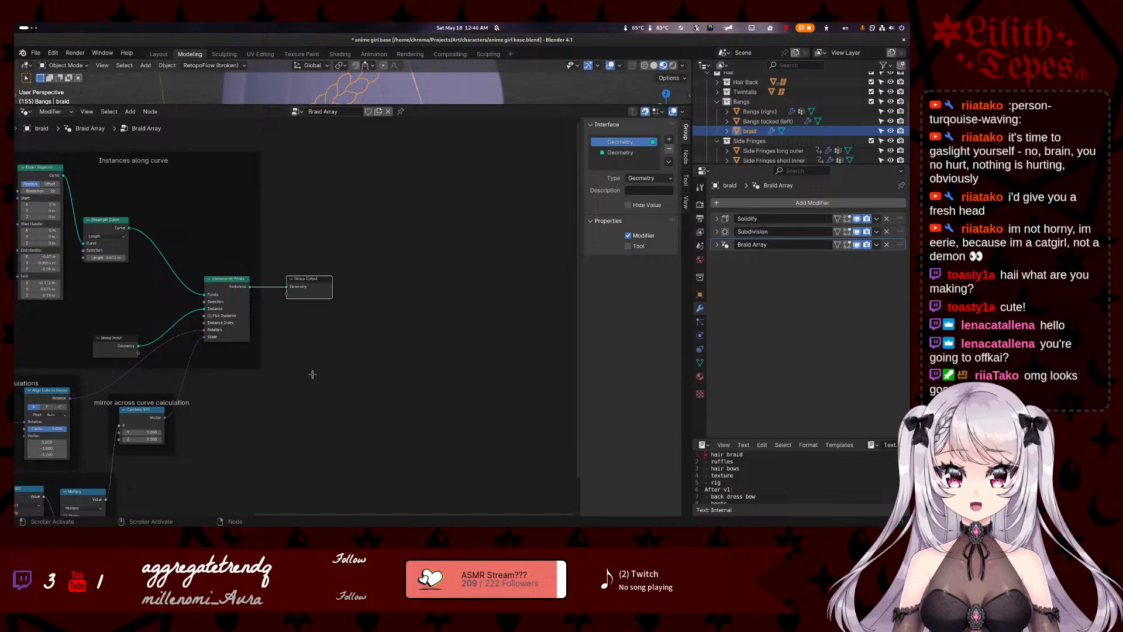
{"action": "middle_click_drag", "start_coordinate": [277, 378], "coordinate": [383, 392]}
{"action": "scroll", "coordinate": [383, 391], "scroll_direction": "up", "scroll_amount": 3}
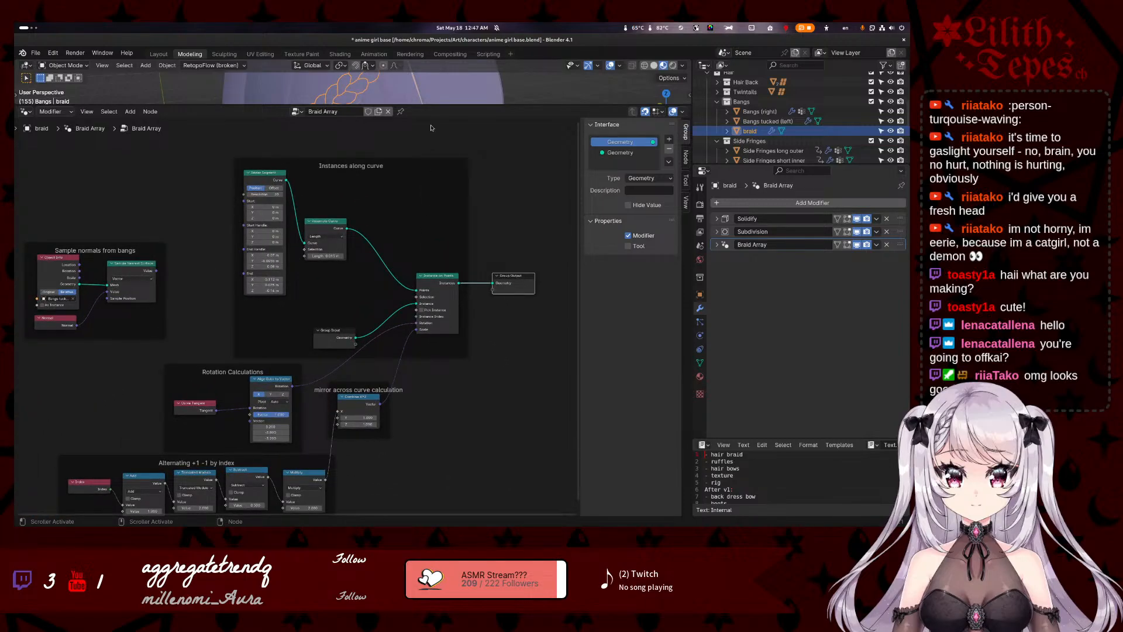
- Enlarge the 3D viewport over the node editor and inspect the braid up close along its whole length
{"action": "left_click_drag", "start_coordinate": [436, 104], "coordinate": [439, 339]}
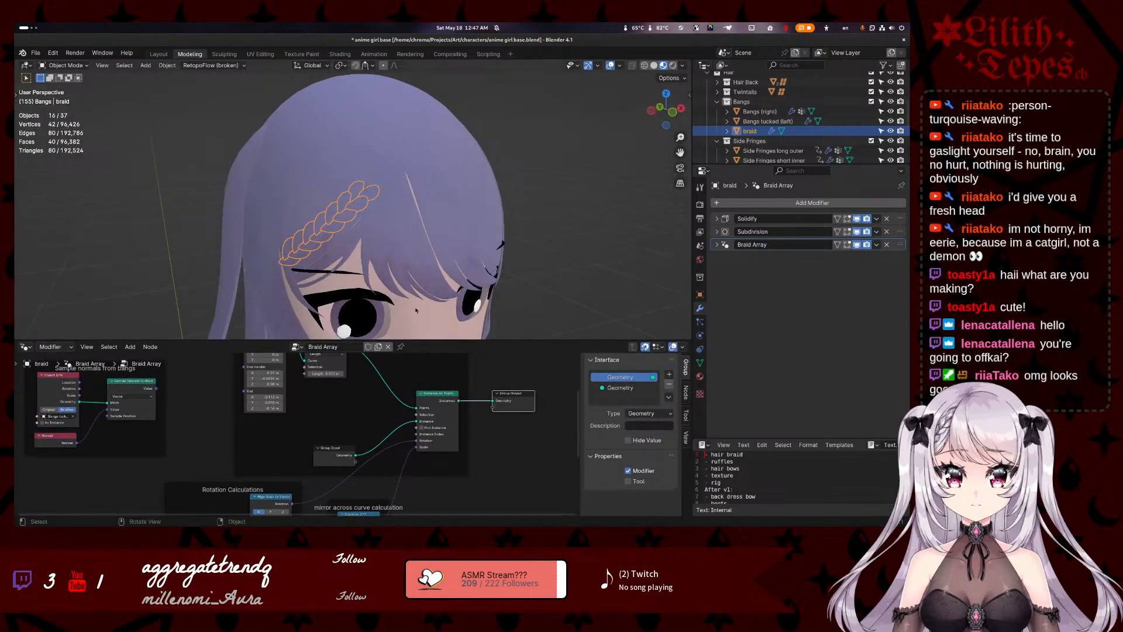
{"action": "mouse_move", "coordinate": [339, 233]}
{"action": "middle_mouse_down"}
{"action": "mouse_move", "coordinate": [373, 239]}
{"action": "mouse_move", "coordinate": [351, 240]}
{"action": "middle_mouse_up"}
{"action": "scroll", "coordinate": [351, 240], "scroll_direction": "up", "scroll_amount": 10}
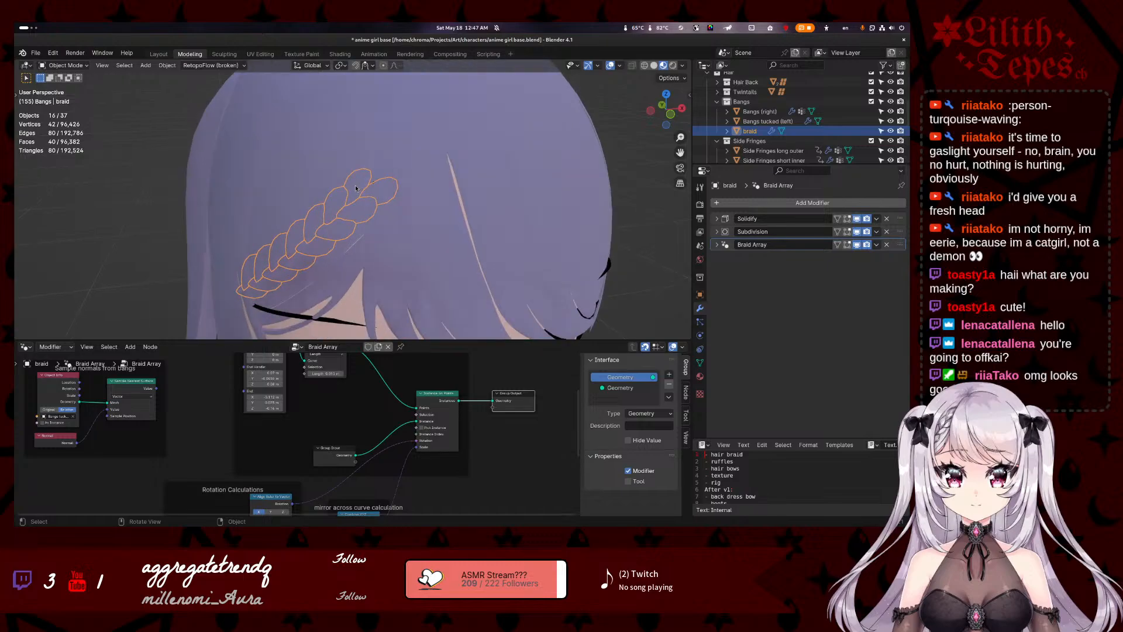
{"action": "middle_click_drag", "start_coordinate": [372, 182], "coordinate": [390, 164]}
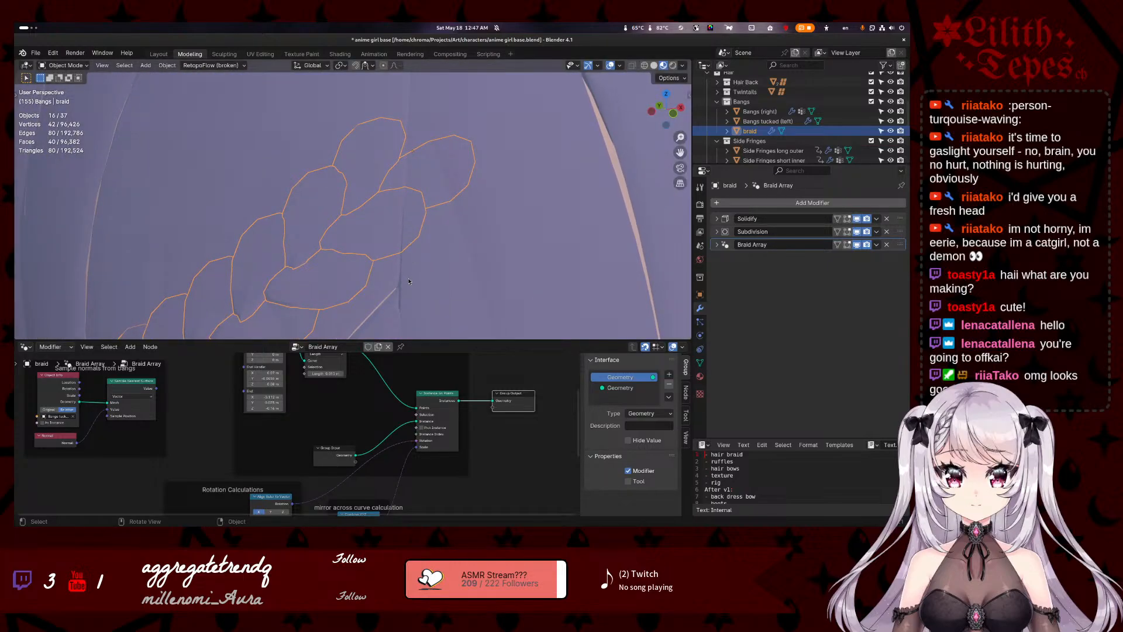
{"action": "middle_click_drag", "start_coordinate": [295, 279], "coordinate": [363, 160], "text": "shift"}
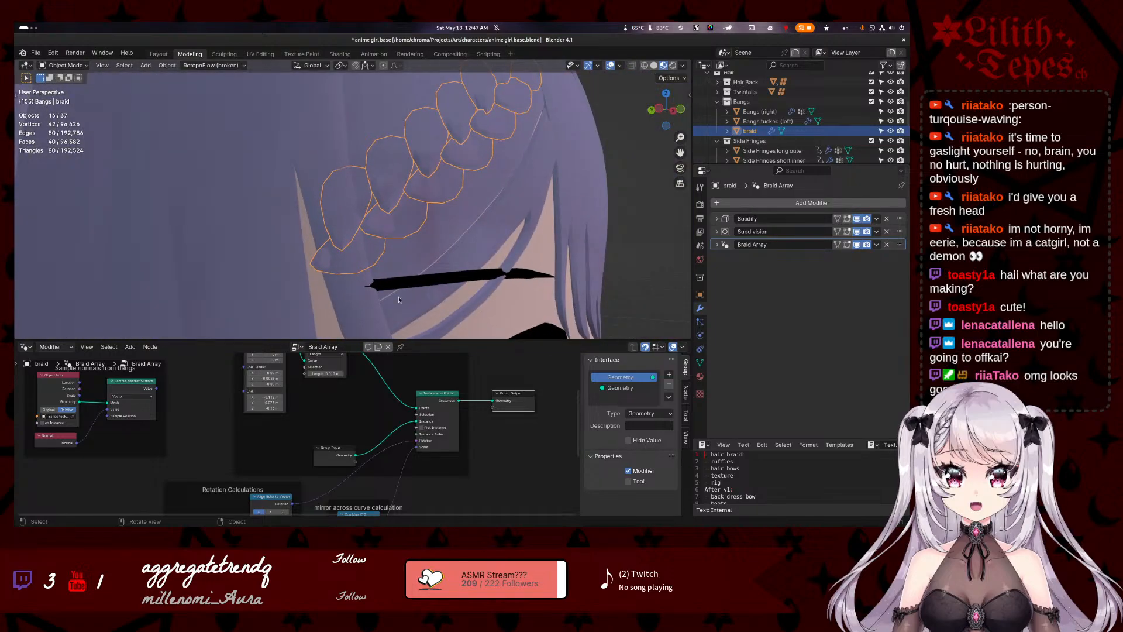
{"action": "middle_click_drag", "start_coordinate": [508, 235], "coordinate": [527, 193]}
- Scale the braid object down to 0.914 and shift it about 1 mm on the fringe
{"action": "key", "text": "s"}
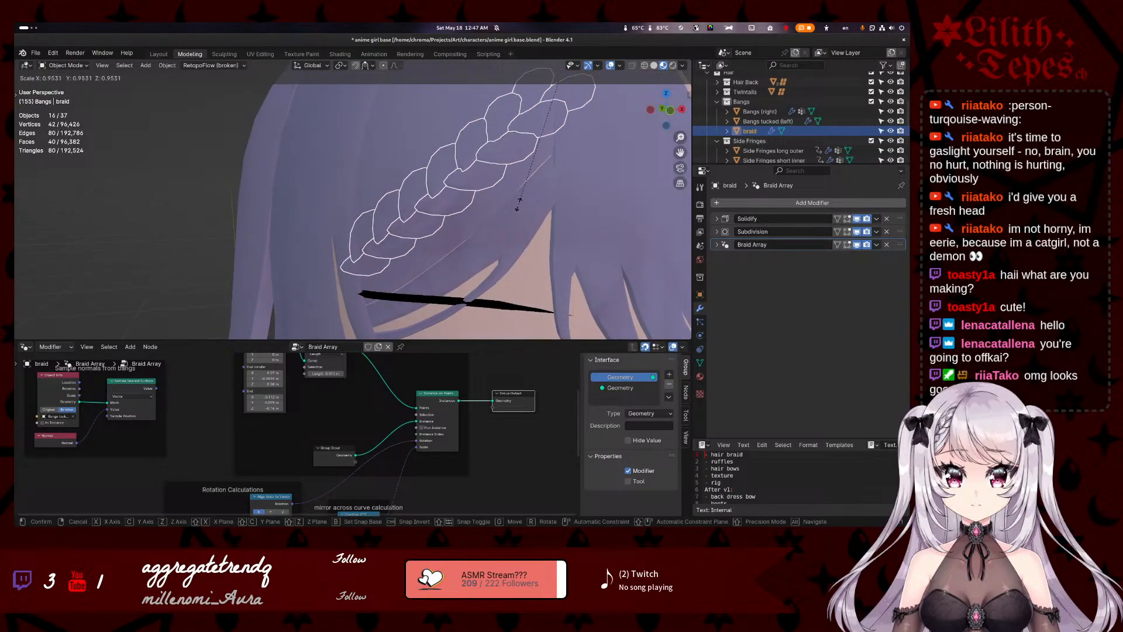
{"action": "left_click", "coordinate": [535, 188]}
{"action": "key", "text": "g"}
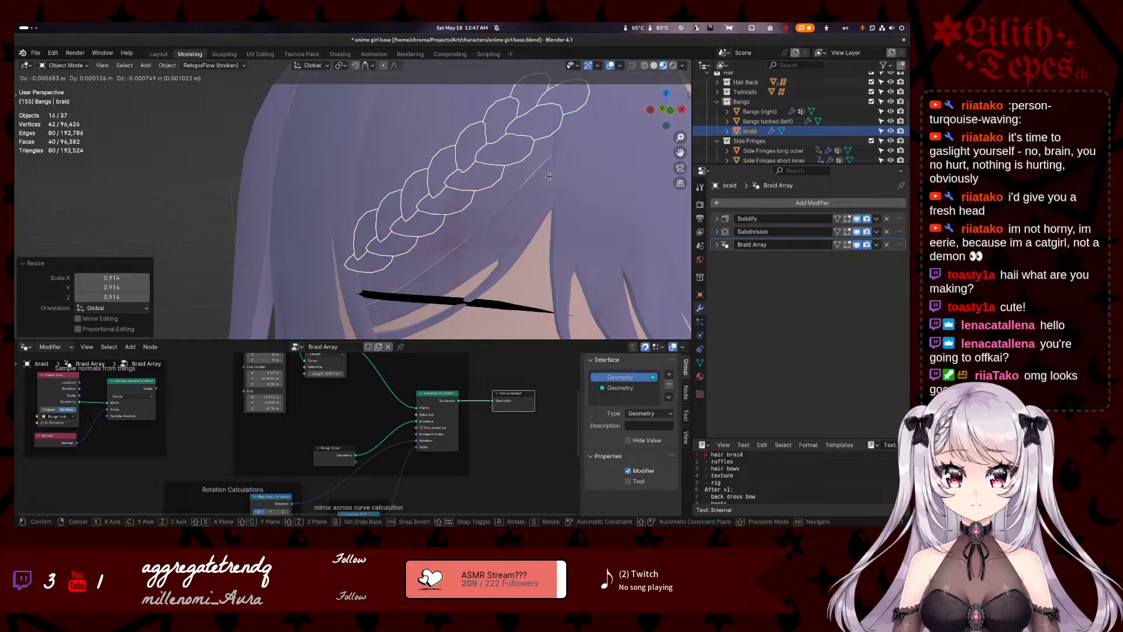
{"action": "left_click", "coordinate": [548, 180]}
- Look briefly at the braid's segment mesh in Edit Mode, and deselect the braid to view it on the fringe without its outline
{"action": "mouse_move", "coordinate": [549, 180]}
{"action": "middle_mouse_down"}
{"action": "mouse_move", "coordinate": [481, 138]}
{"action": "mouse_move", "coordinate": [567, 191]}
{"action": "middle_mouse_up"}
{"action": "key", "text": "Tab"}
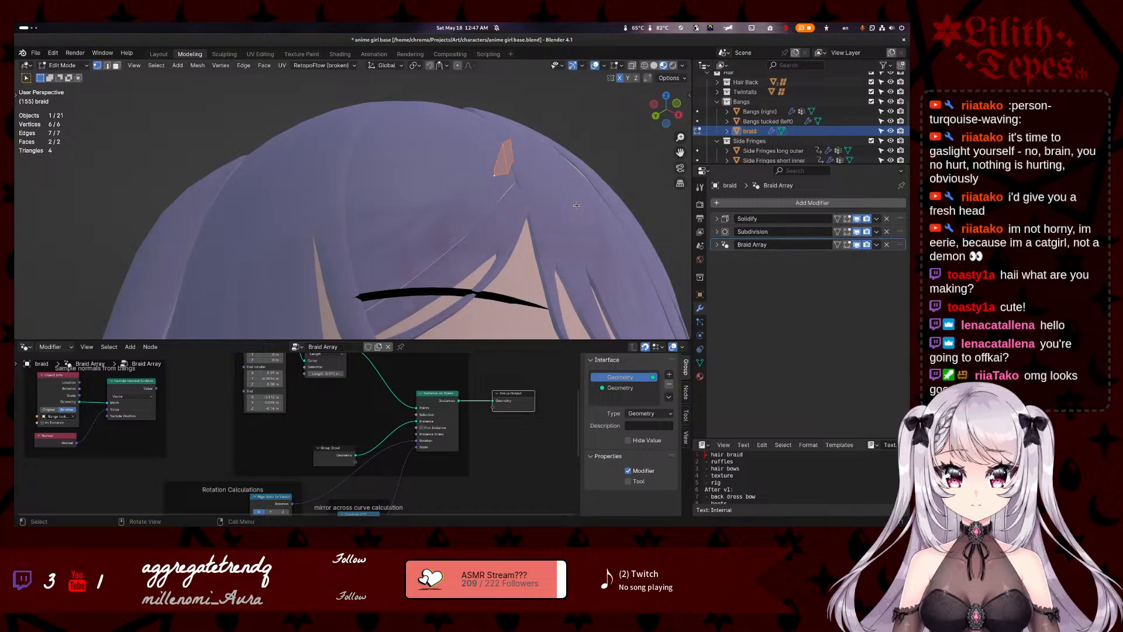
{"action": "key", "text": "Tab"}
{"action": "left_click", "coordinate": [636, 193]}
{"action": "middle_click_drag", "start_coordinate": [426, 234], "coordinate": [454, 193]}
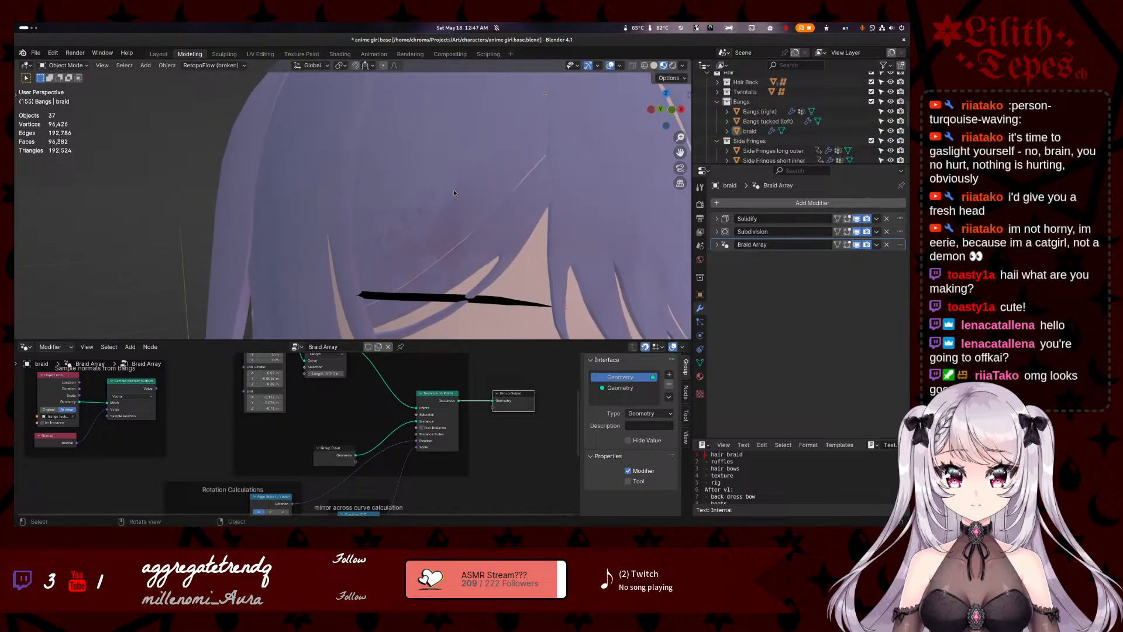
- Select the braid and shift it along the global Y axis in two small moves, the first about -1 mm
{"action": "left_click", "coordinate": [453, 193]}
{"action": "middle_click_drag", "start_coordinate": [603, 234], "coordinate": [538, 246]}
{"action": "key", "text": "g"}
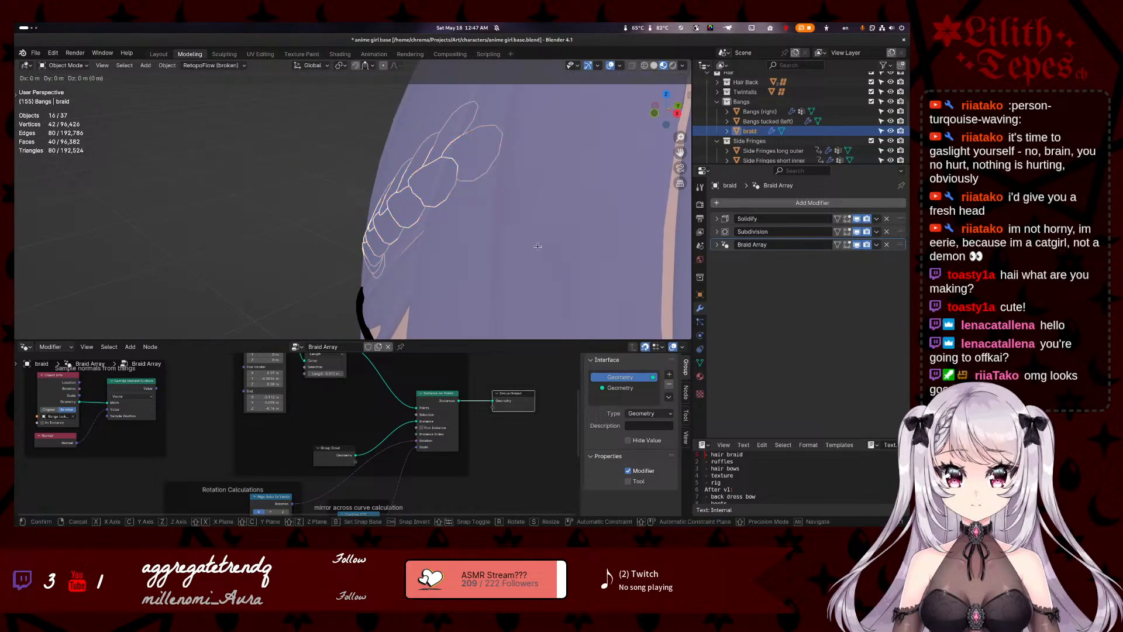
{"action": "key", "text": "y"}
{"action": "left_click", "coordinate": [478, 270]}
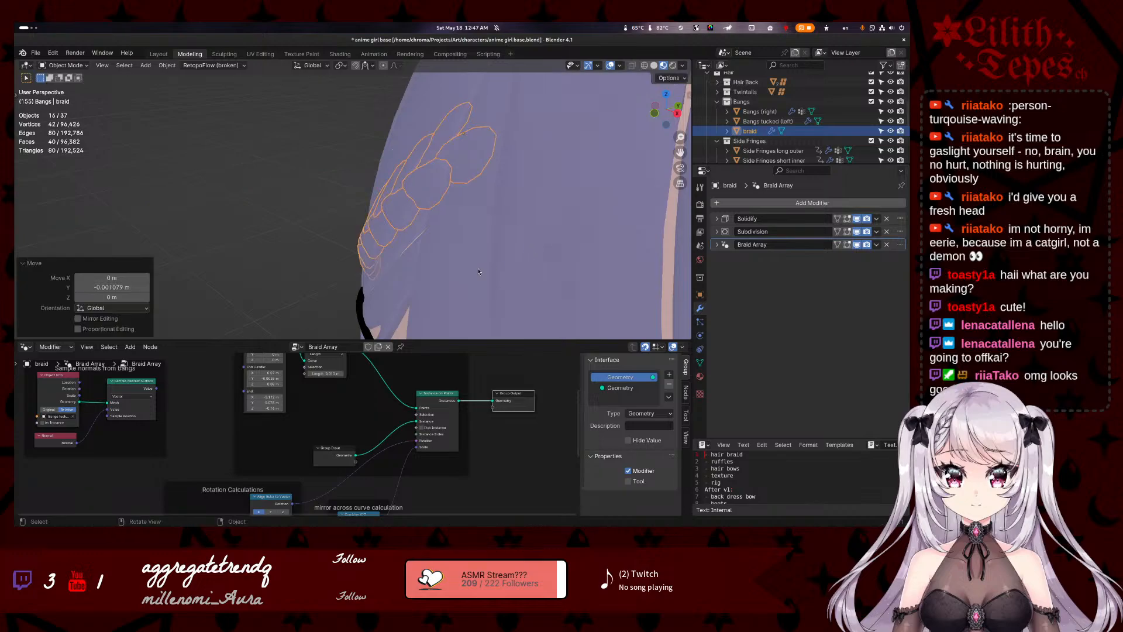
{"action": "middle_click_drag", "start_coordinate": [479, 271], "coordinate": [556, 239]}
{"action": "key", "text": "g"}
{"action": "key", "text": "y"}
{"action": "left_click", "coordinate": [490, 184]}
- Reselect the braid, enter Edit Mode and rotate its whole segment mesh on the side of the fringe
{"action": "left_click", "coordinate": [352, 164]}
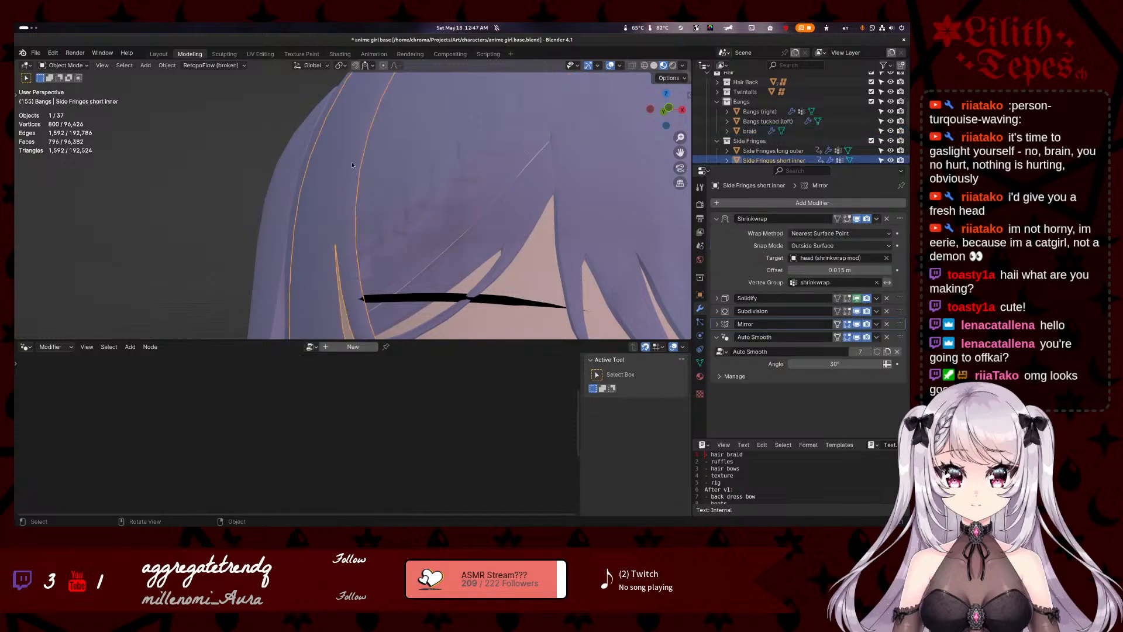
{"action": "middle_click_drag", "start_coordinate": [352, 165], "coordinate": [507, 200]}
{"action": "left_click", "coordinate": [546, 208]}
{"action": "left_click", "coordinate": [547, 208]}
{"action": "key", "text": "Tab"}
{"action": "key", "text": "r"}
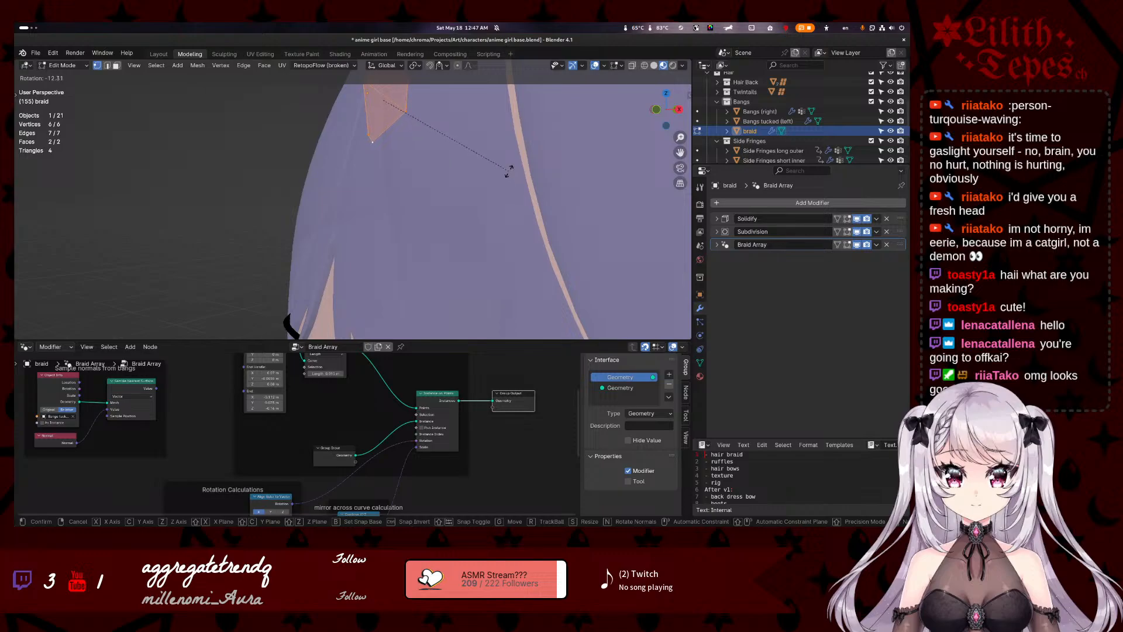
{"action": "left_click", "coordinate": [483, 173]}
- Reposition the segment's lower tip vertex, first about 3.7 mm in X and 2.9 mm in Y, with small corrections from the side
{"action": "left_click", "coordinate": [372, 143]}
{"action": "key", "text": "g"}
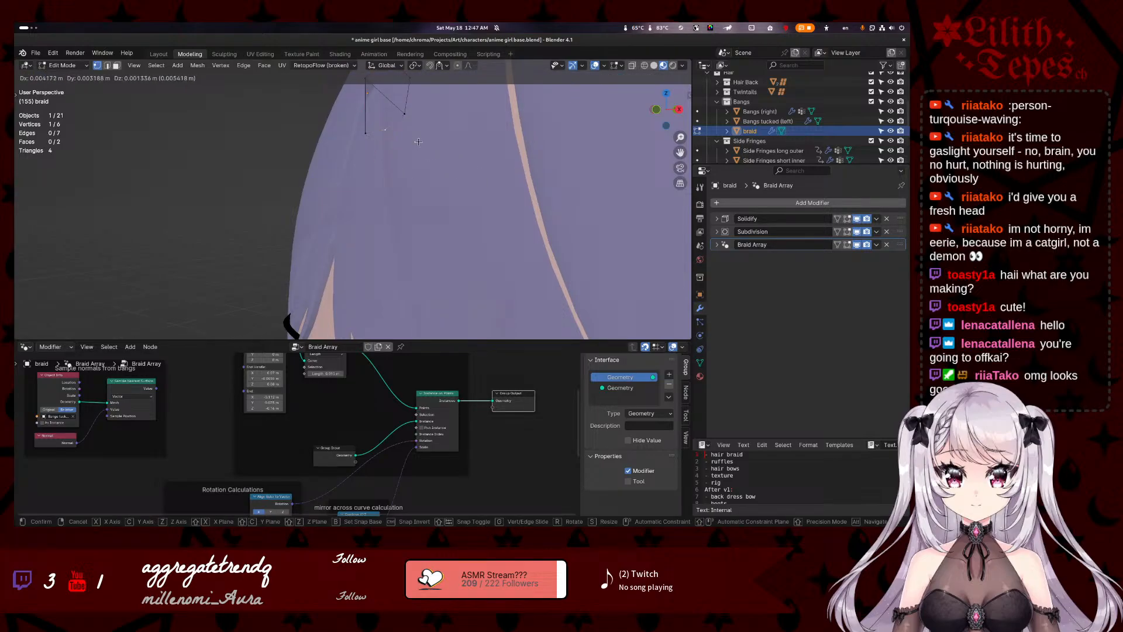
{"action": "left_click", "coordinate": [414, 159]}
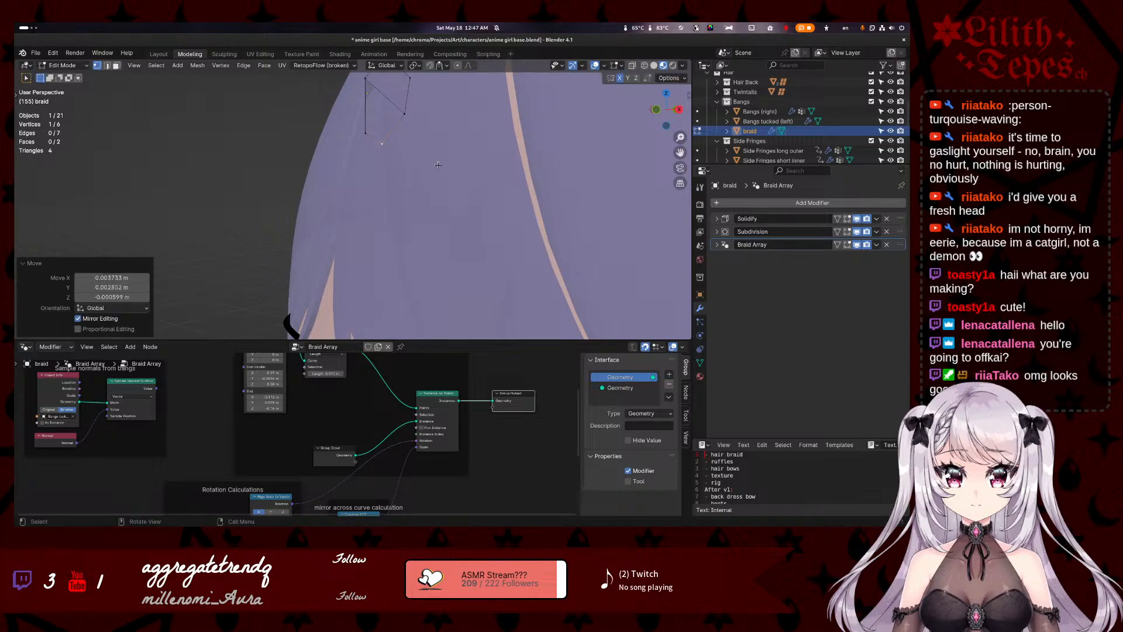
{"action": "middle_click_drag", "start_coordinate": [415, 159], "coordinate": [340, 161]}
{"action": "key", "text": "g"}
{"action": "key", "text": "y"}
{"action": "left_click", "coordinate": [400, 137]}
{"action": "key", "text": "g"}
{"action": "left_click", "coordinate": [327, 170]}
- Move a lower corner vertex of the segment in small steps from several angles, the last about -2.1 mm in X and -2.2 mm in Y
{"action": "scroll", "coordinate": [202, 155], "scroll_direction": "up", "scroll_amount": 4}
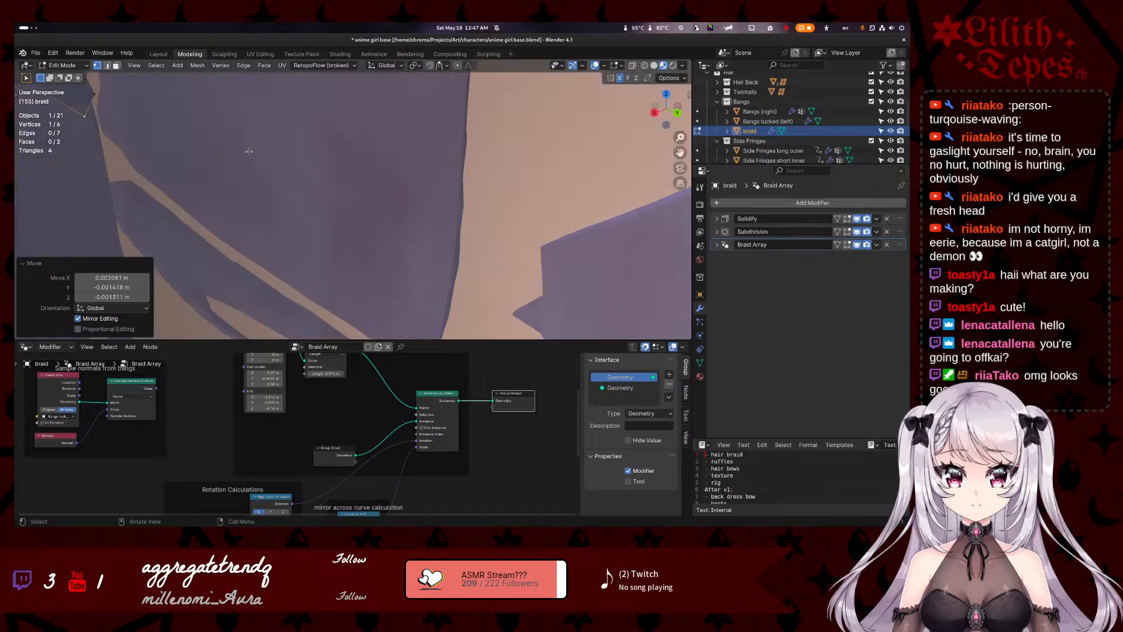
{"action": "middle_click_drag", "start_coordinate": [200, 155], "coordinate": [389, 180], "text": "shift"}
{"action": "left_click", "coordinate": [331, 118]}
{"action": "key", "text": "g"}
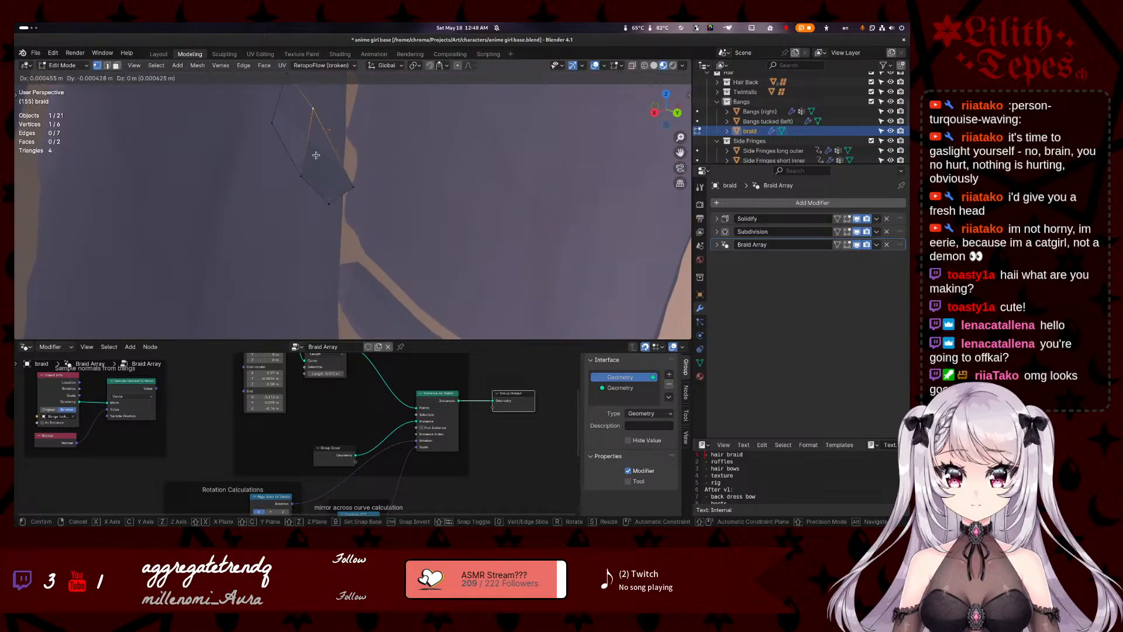
{"action": "left_click", "coordinate": [332, 144]}
{"action": "middle_click_drag", "start_coordinate": [332, 145], "coordinate": [393, 184]}
{"action": "key", "text": "g"}
{"action": "left_click", "coordinate": [404, 171]}
{"action": "key", "text": "g"}
{"action": "left_click", "coordinate": [314, 194]}
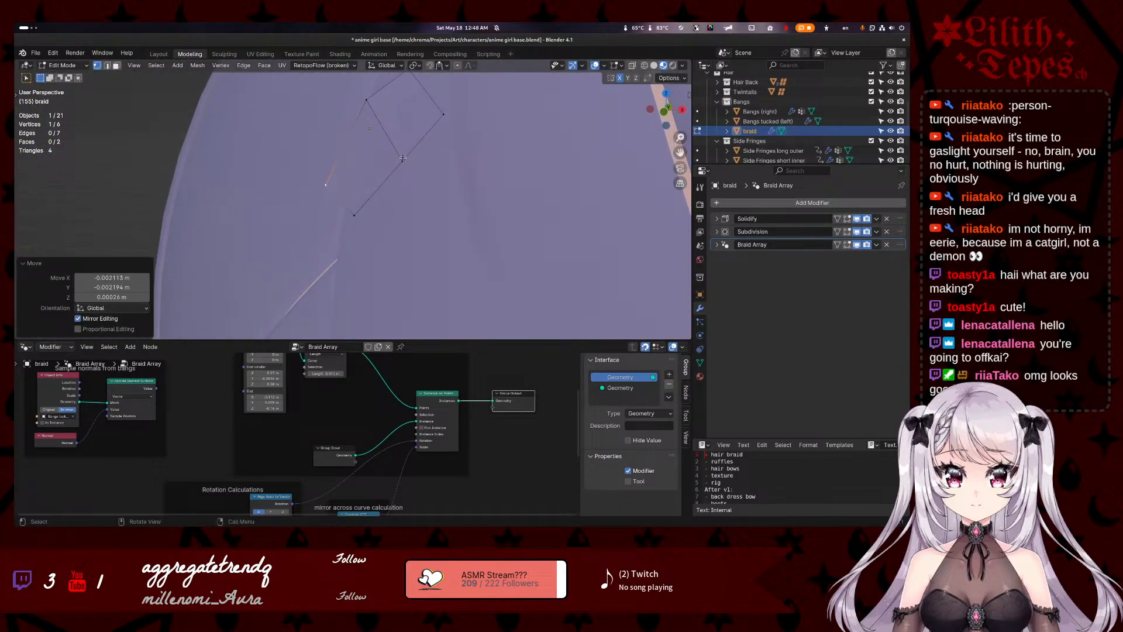
- Nudge the vertex on the segment's middle edge slightly upward and check the braid in Object Mode
{"action": "left_click", "coordinate": [400, 159]}
{"action": "key", "text": "g"}
{"action": "left_click", "coordinate": [399, 149]}
{"action": "left_click", "coordinate": [431, 104]}
{"action": "key", "text": "Tab"}
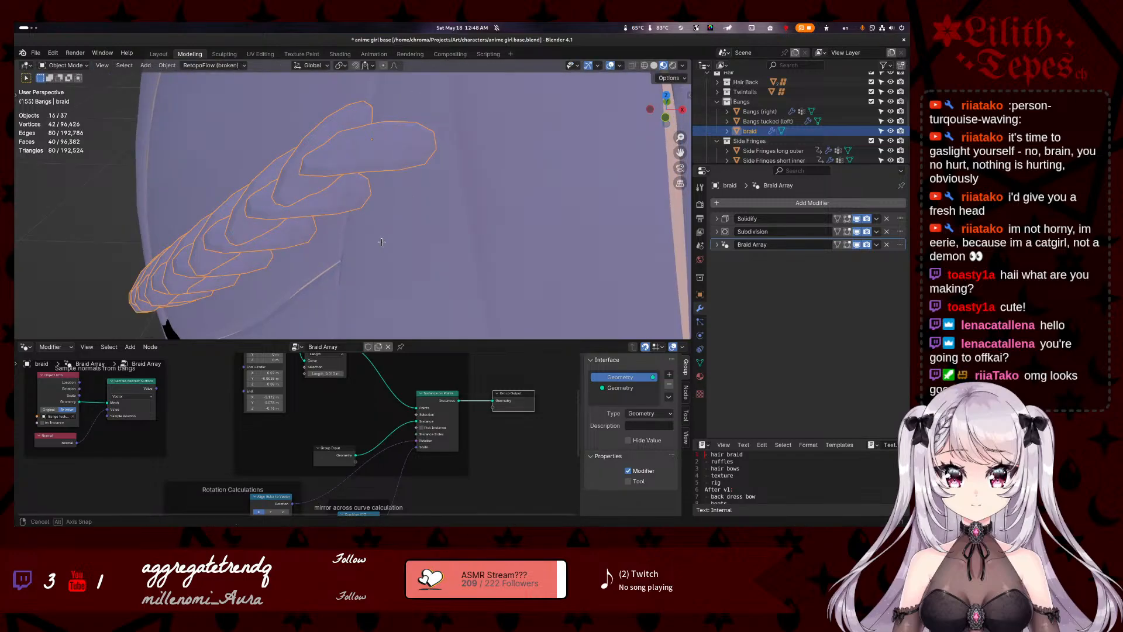
{"action": "middle_click_drag", "start_coordinate": [382, 241], "coordinate": [353, 209]}
- Reshape the segment in Edit Mode by shifting its two middle-edge vertices, the first about 1 mm in X, and its lower vertices
{"action": "key", "text": "Tab"}
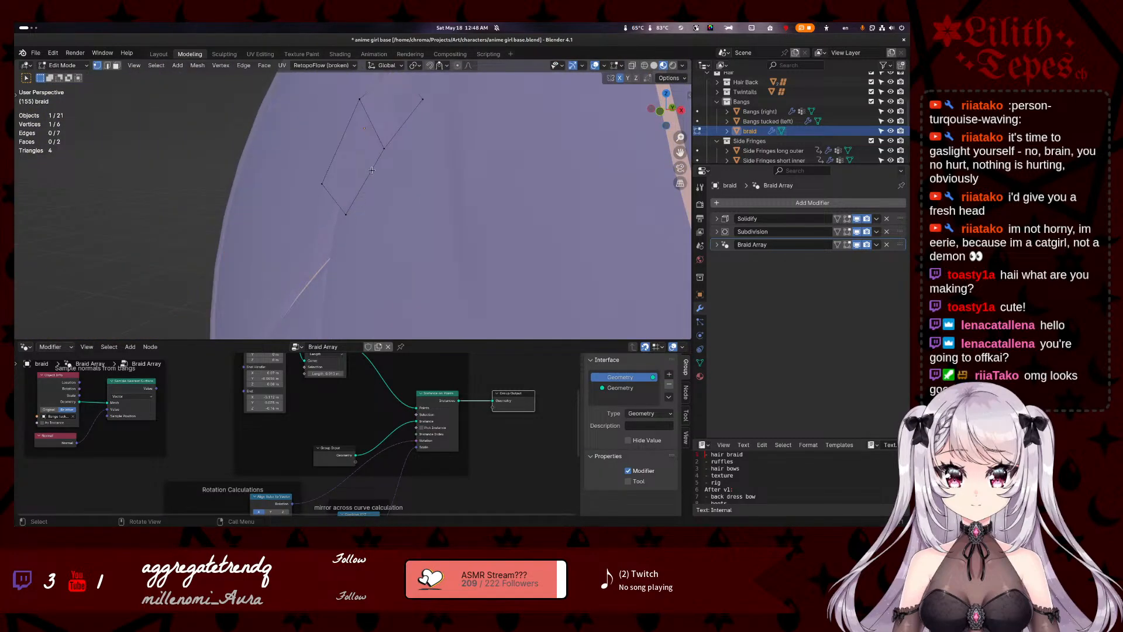
{"action": "key", "text": "g"}
{"action": "left_click", "coordinate": [373, 150]}
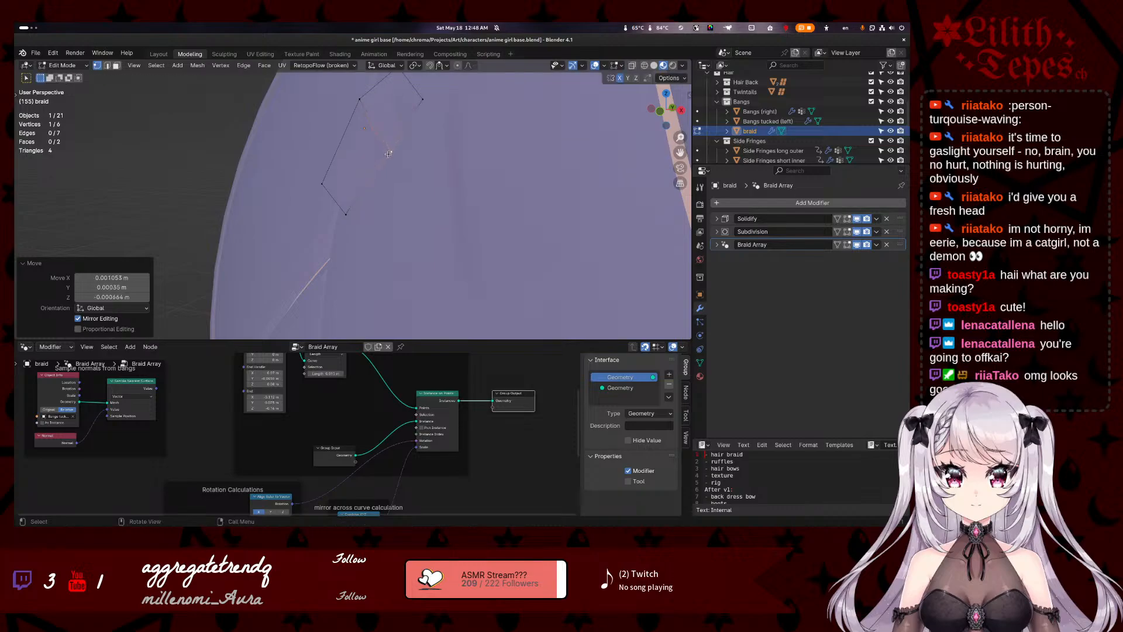
{"action": "key", "text": "g"}
{"action": "left_click", "coordinate": [340, 103]}
{"action": "left_click", "coordinate": [323, 183]}
{"action": "key", "text": "g"}
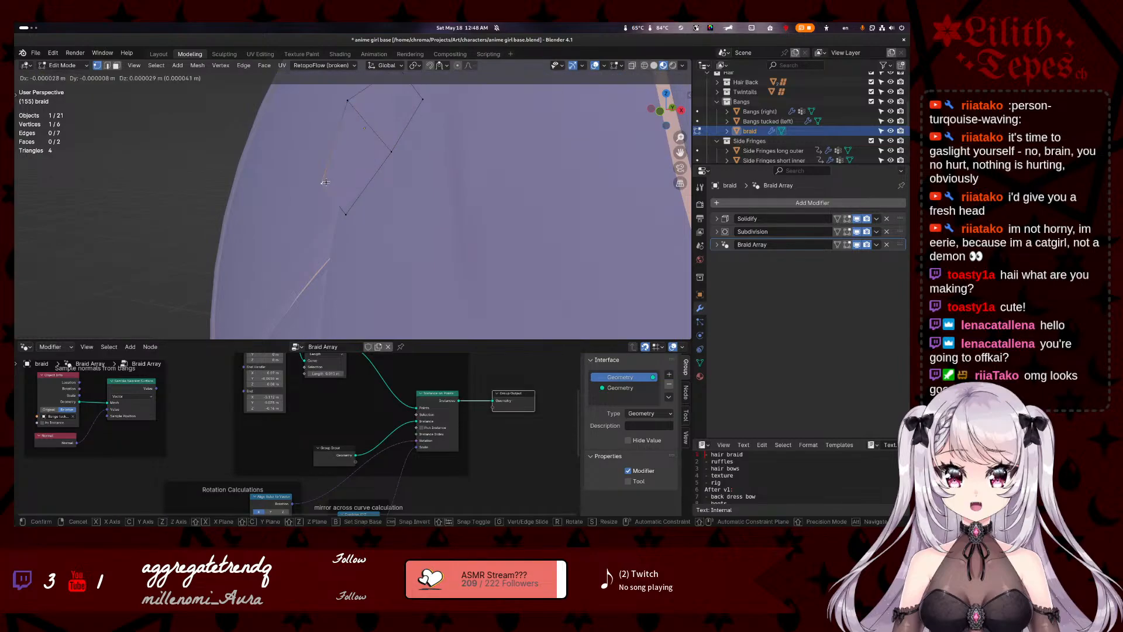
{"action": "left_click", "coordinate": [326, 187]}
{"action": "key", "text": "g"}
{"action": "left_click", "coordinate": [342, 209]}
- Check the reshaped braid in Object Mode and rotate its segment mesh from a side view
{"action": "key", "text": "Tab"}
{"action": "middle_click_drag", "start_coordinate": [419, 250], "coordinate": [417, 210]}
{"action": "key", "text": "Tab"}
{"action": "key", "text": "r"}
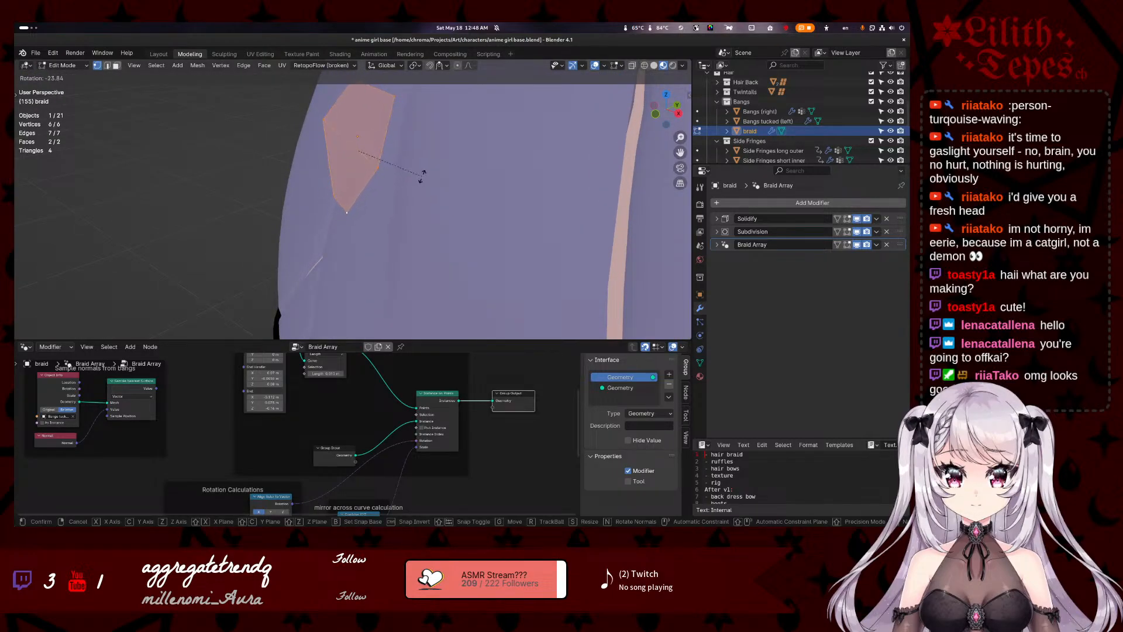
{"action": "left_click", "coordinate": [419, 193]}
- Select the whole segment mesh and rotate it by -24.4° and by 13° in the view plane
{"action": "left_click", "coordinate": [321, 186]}
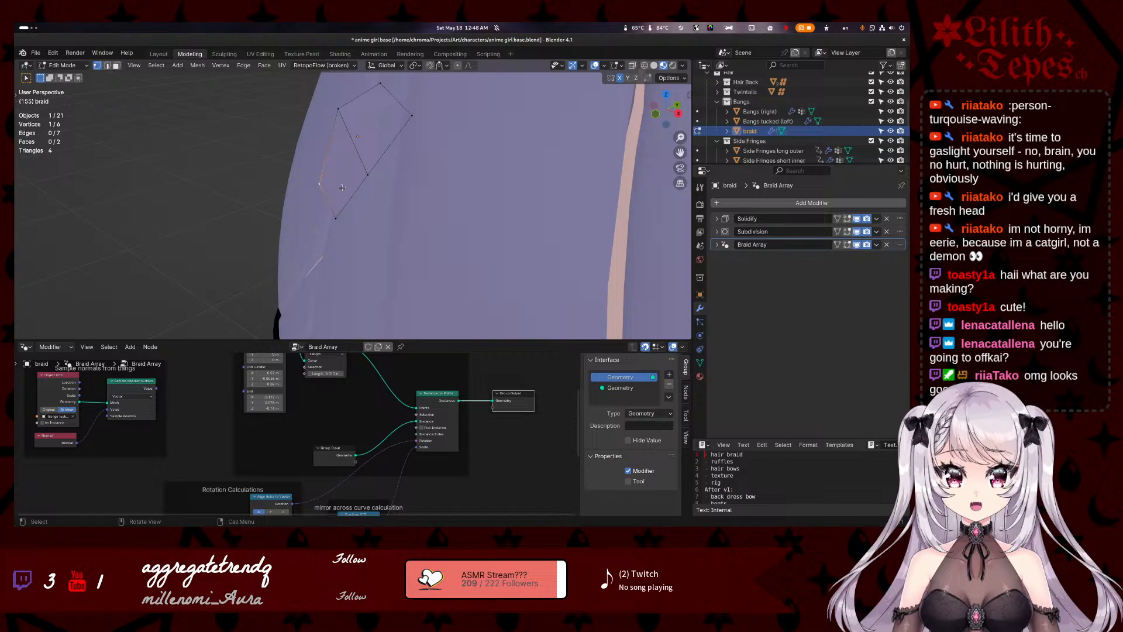
{"action": "key", "text": "a"}
{"action": "key", "text": "g"}
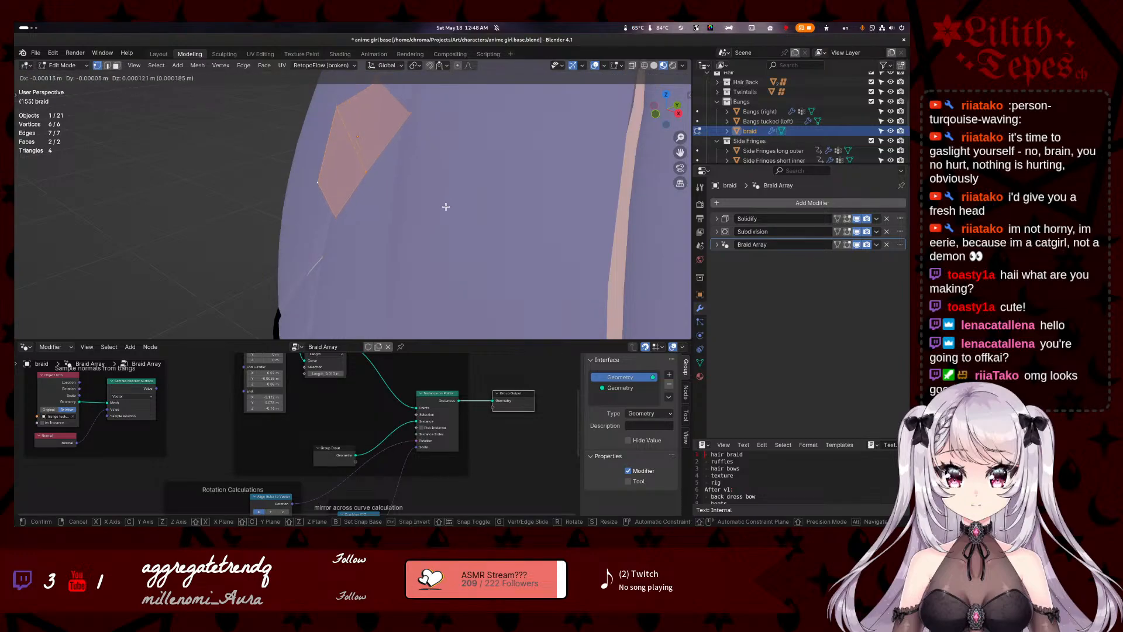
{"action": "right_click", "coordinate": [446, 207]}
{"action": "key", "text": "r"}
{"action": "left_click", "coordinate": [445, 162]}
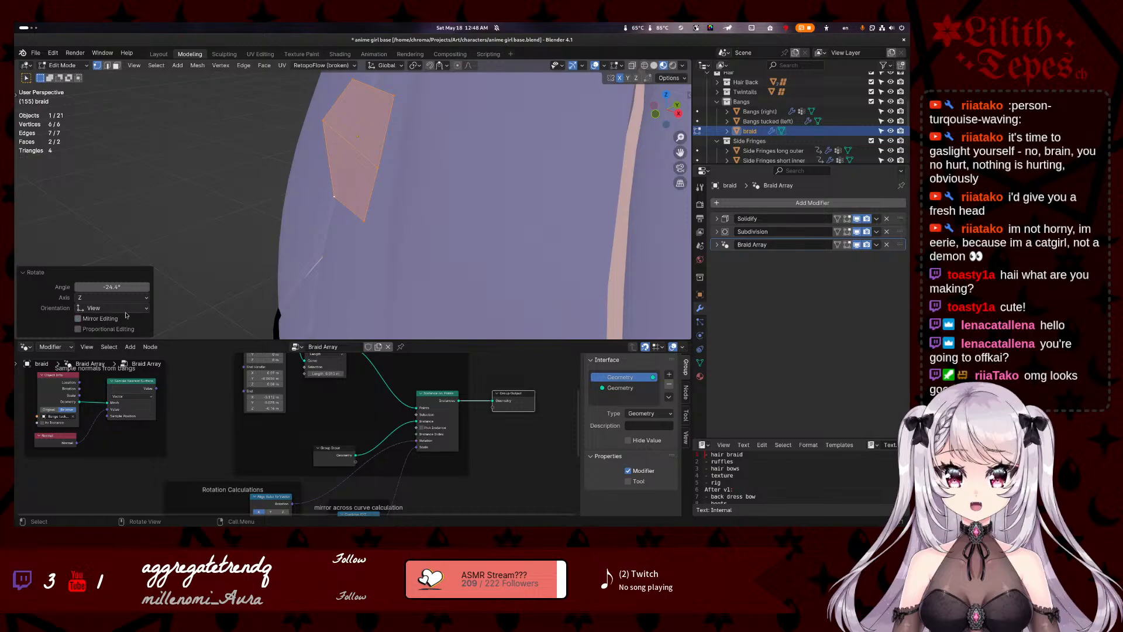
{"action": "key", "text": "r"}
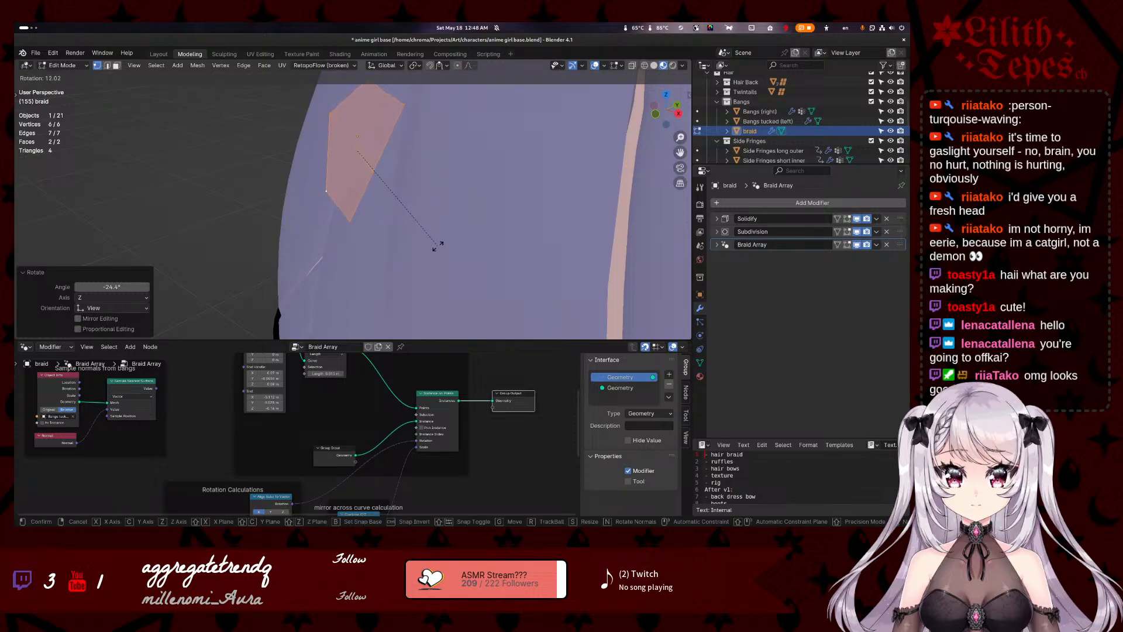
{"action": "left_click", "coordinate": [439, 246]}
- Fine-tune the segment's tilt from other angles with view-plane rotations of -8.17° and 6.54°
{"action": "middle_click_drag", "start_coordinate": [439, 246], "coordinate": [393, 232]}
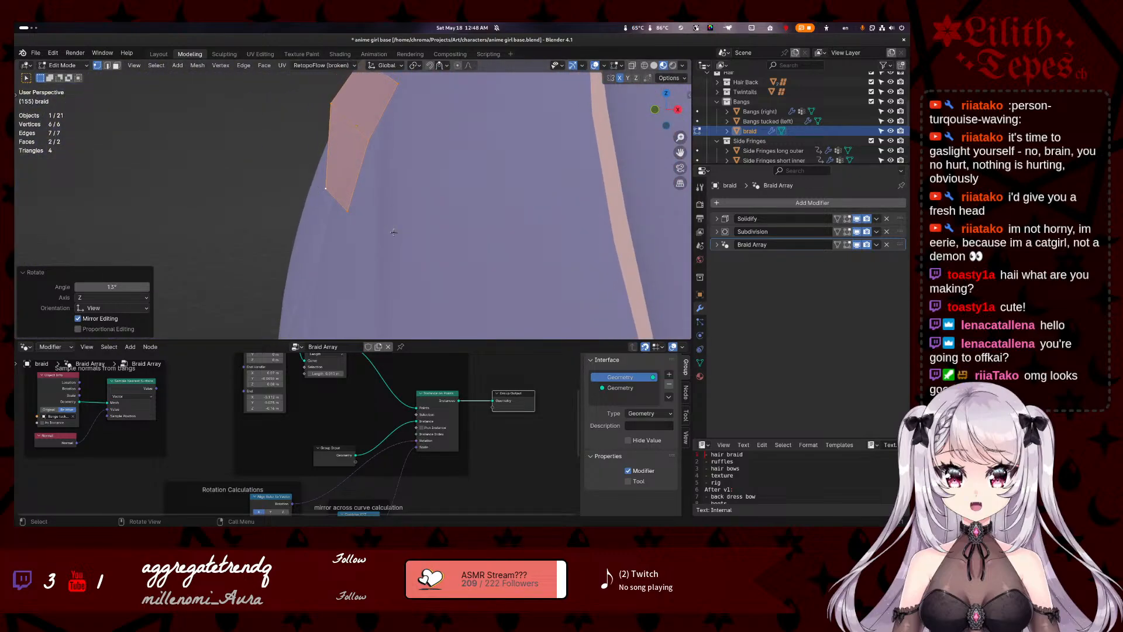
{"action": "key", "text": "r"}
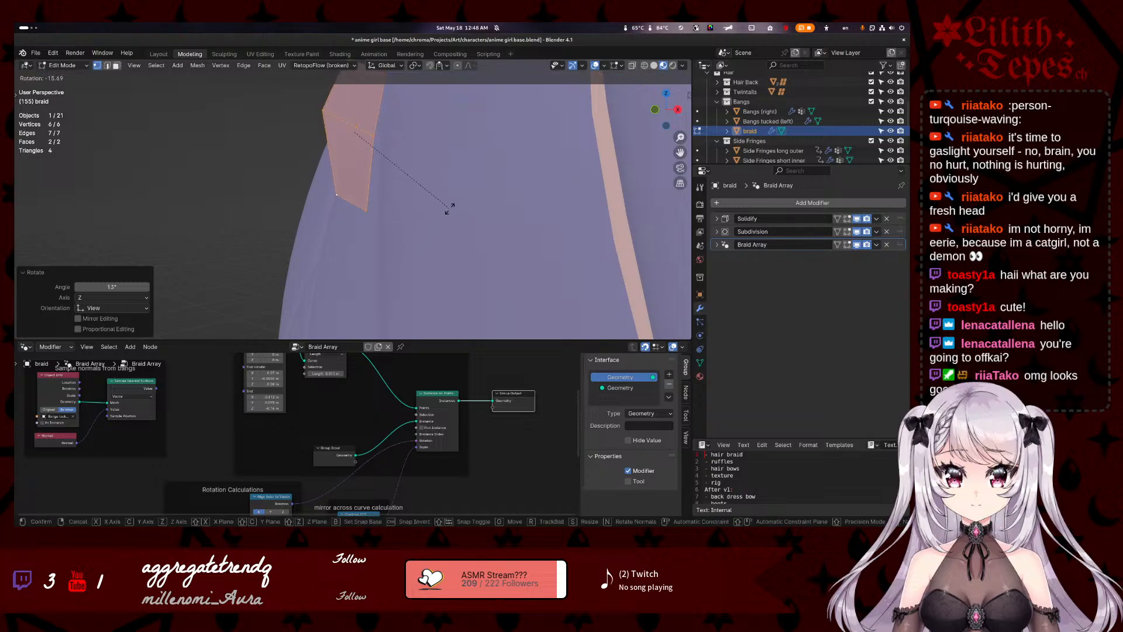
{"action": "left_click", "coordinate": [443, 224]}
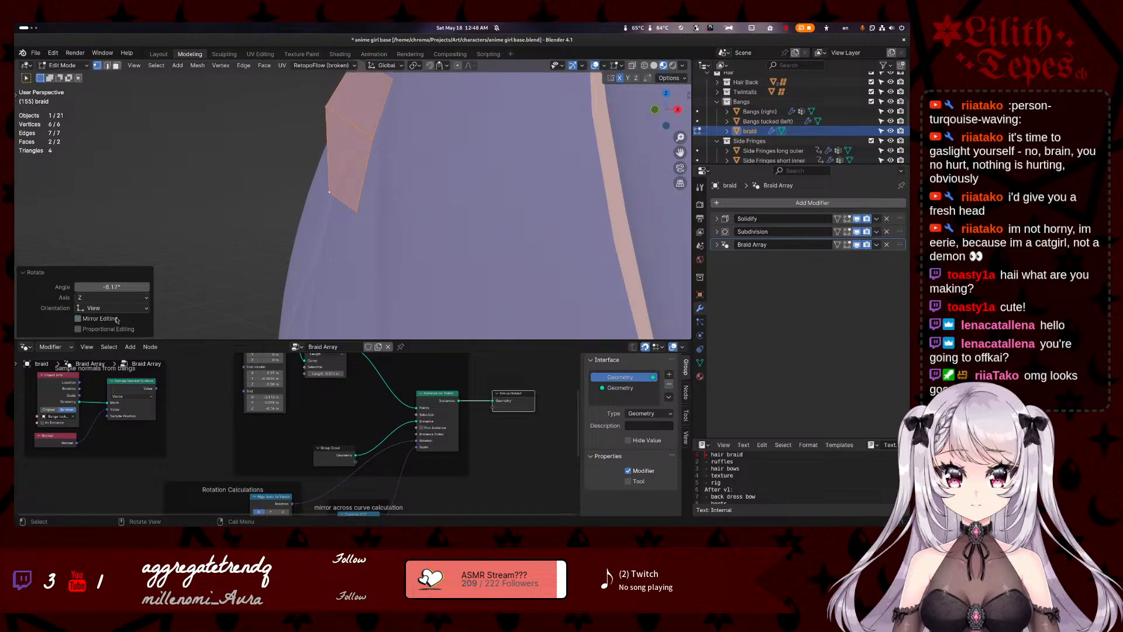
{"action": "key", "text": "r"}
{"action": "middle_click_drag", "start_coordinate": [433, 256], "coordinate": [393, 247]}
{"action": "left_click", "coordinate": [365, 283]}
{"action": "key", "text": "r"}
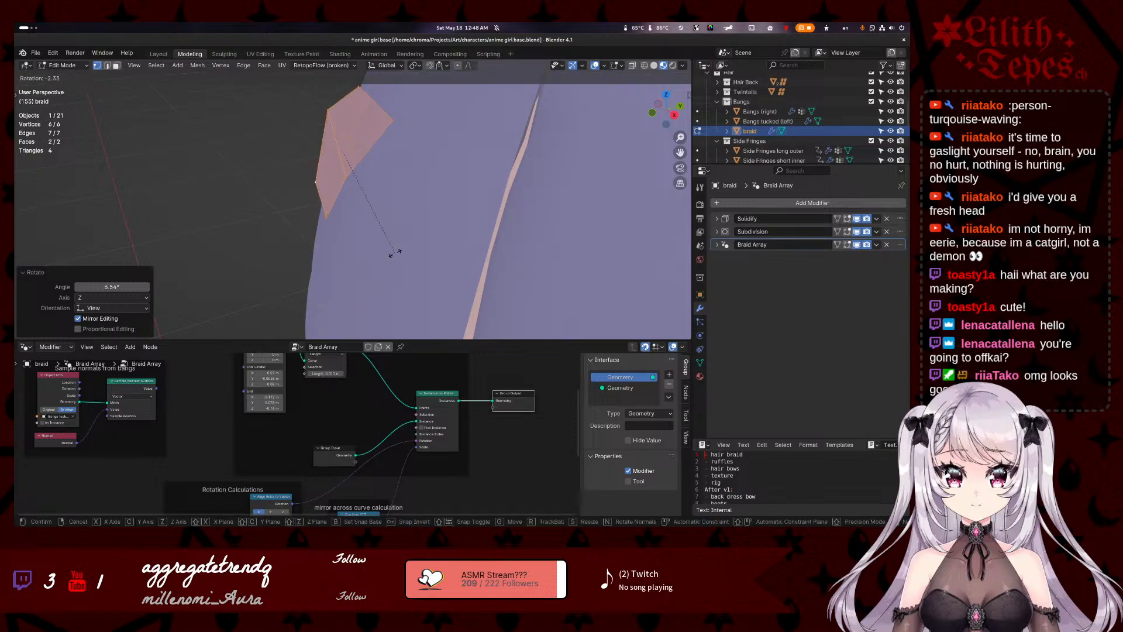
{"action": "right_click", "coordinate": [385, 284]}
- Flatten the whole segment mesh by scaling it to 0 along the global Y axis and check the resulting braid
{"action": "middle_click_drag", "start_coordinate": [385, 284], "coordinate": [454, 271]}
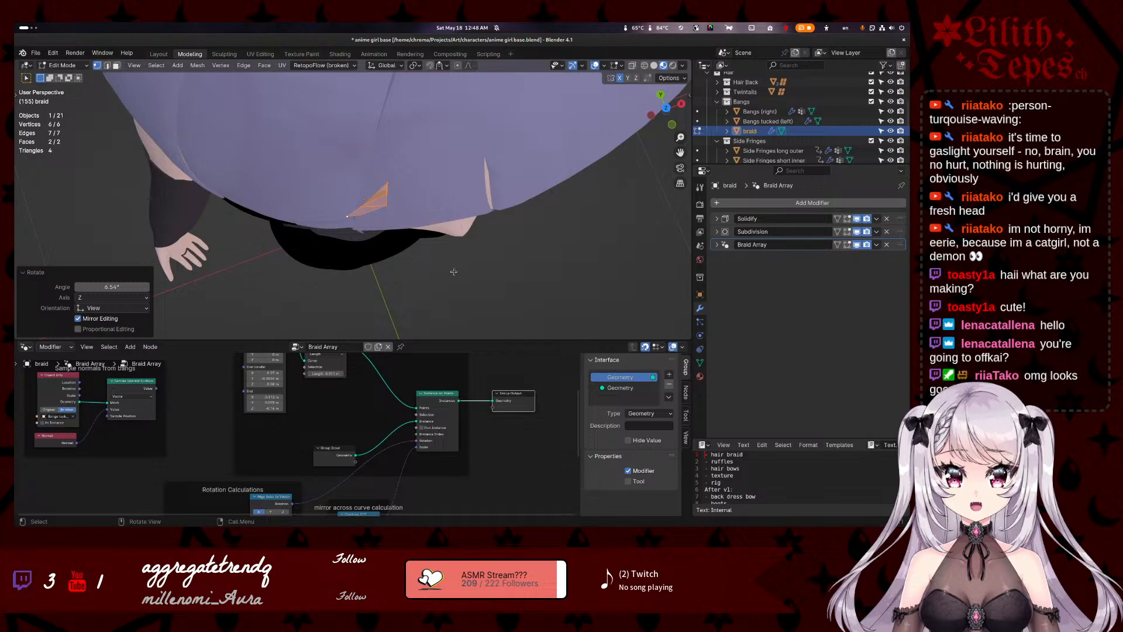
{"action": "key", "text": "s"}
{"action": "key", "text": "y"}
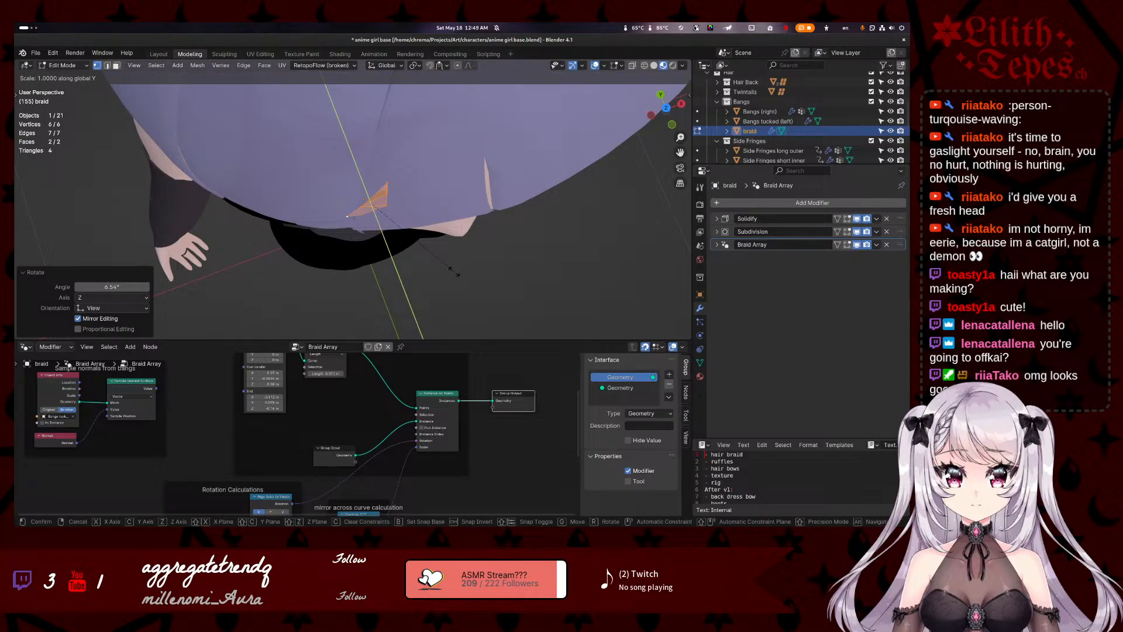
{"action": "key", "text": "0"}
{"action": "key", "text": "Return"}
{"action": "key", "text": "Tab"}
{"action": "mouse_move", "coordinate": [394, 225]}
{"action": "middle_mouse_down"}
{"action": "mouse_move", "coordinate": [346, 104]}
{"action": "mouse_move", "coordinate": [415, 223]}
{"action": "middle_mouse_up"}
- Move the whole flattened segment about 1.7 mm in X and adjust its two upper end vertices individually
{"action": "key", "text": "Tab"}
{"action": "key", "text": "g"}
{"action": "left_click", "coordinate": [399, 170]}
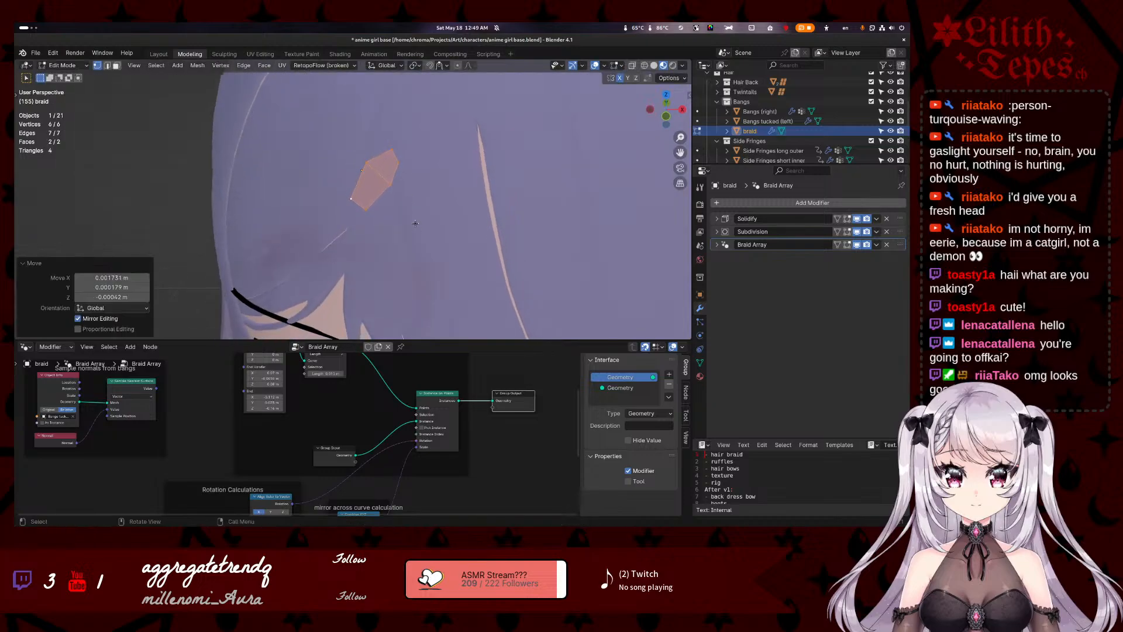
{"action": "left_click", "coordinate": [398, 162]}
{"action": "key", "text": "g"}
{"action": "left_click", "coordinate": [402, 164]}
{"action": "left_click", "coordinate": [393, 150]}
{"action": "key", "text": "g"}
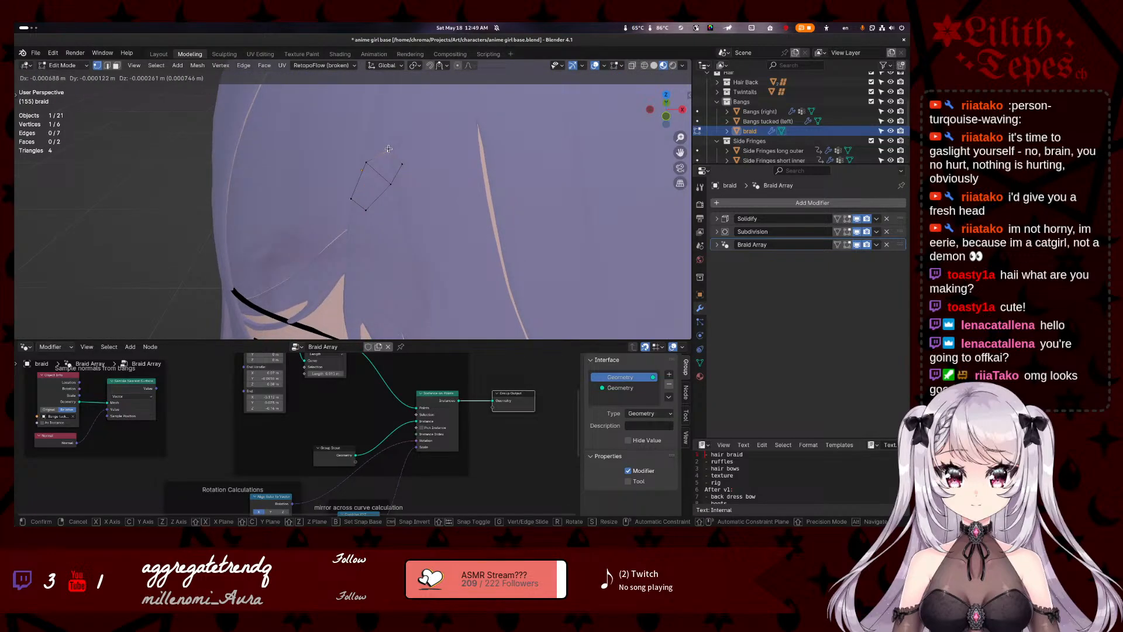
{"action": "left_click", "coordinate": [387, 149]}
- Adjust the segment's two middle-edge vertices and nudge its upper outer corner vertex again by fractions of a millimetre
{"action": "left_click", "coordinate": [387, 184]}
{"action": "key", "text": "g"}
{"action": "left_click", "coordinate": [392, 185]}
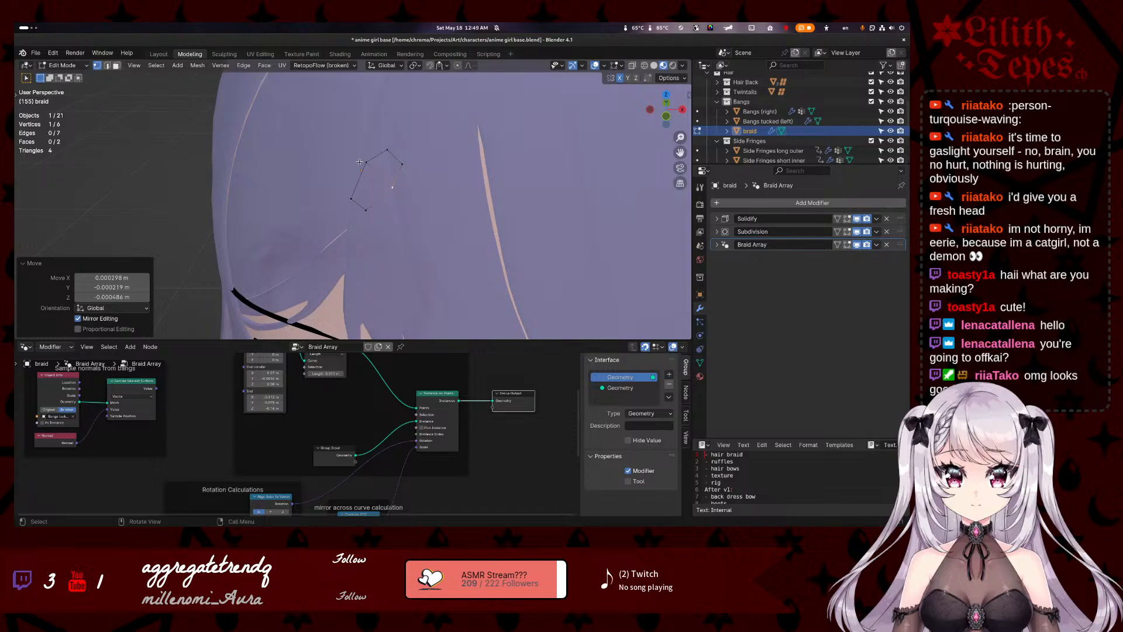
{"action": "left_click", "coordinate": [368, 165]}
{"action": "key", "text": "g"}
{"action": "left_click", "coordinate": [370, 165]}
{"action": "left_click", "coordinate": [396, 167]}
{"action": "key", "text": "g"}
{"action": "left_click", "coordinate": [397, 169]}
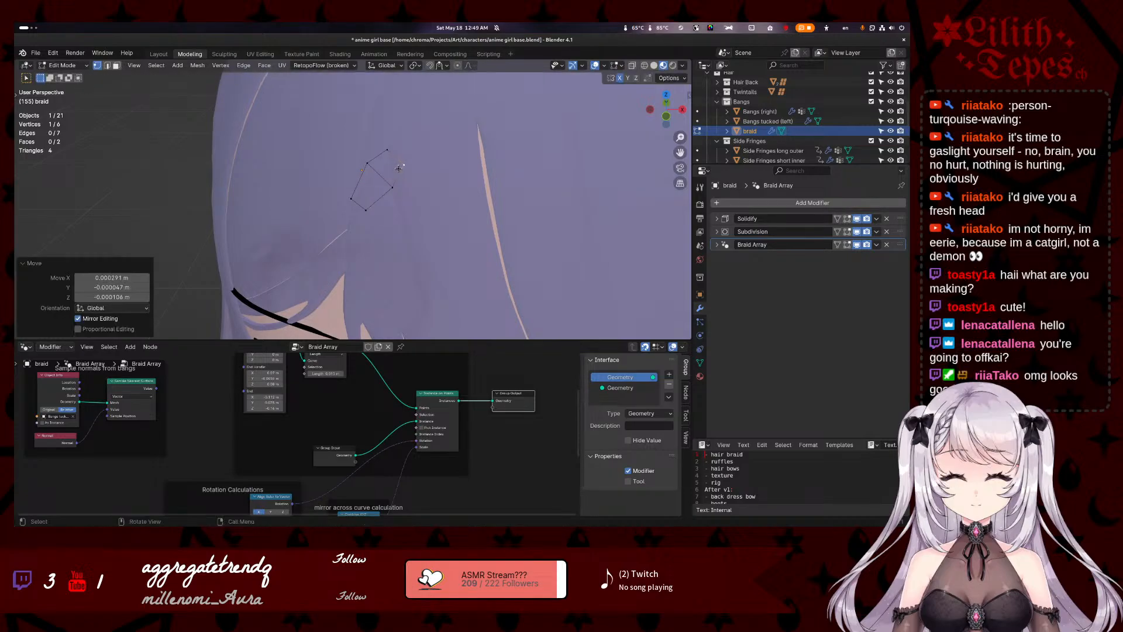
- Scale the entire reshaped segment to 0 along Y again and check the braid in Object Mode from above the head
{"action": "key", "text": "Tab"}
{"action": "key", "text": "Tab"}
{"action": "key", "text": "s"}
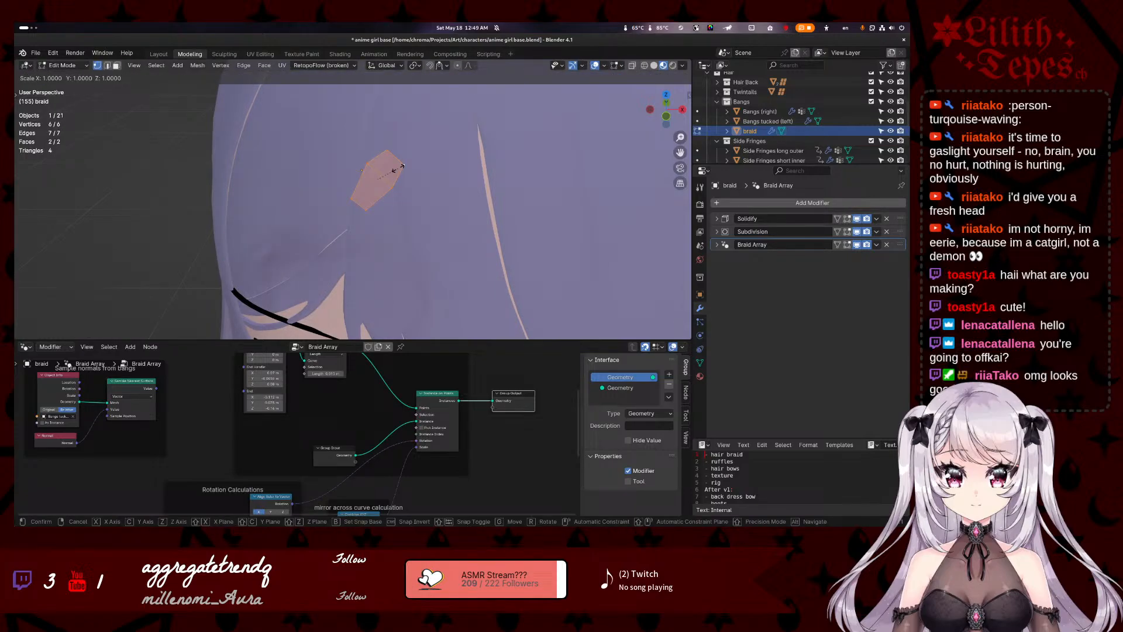
{"action": "key", "text": "y"}
{"action": "key", "text": "0"}
{"action": "key", "text": "Return"}
{"action": "mouse_move", "coordinate": [397, 203]}
{"action": "middle_mouse_down"}
{"action": "mouse_move", "coordinate": [406, 169]}
{"action": "mouse_move", "coordinate": [378, 189]}
{"action": "mouse_move", "coordinate": [388, 166]}
{"action": "mouse_move", "coordinate": [392, 188]}
{"action": "middle_mouse_up"}
{"action": "key", "text": "Tab"}
{"action": "middle_click_drag", "start_coordinate": [392, 188], "coordinate": [413, 200], "text": "shift"}
- Rotate the whole segment as seen from above the head, checking the braid in Object Mode between turns
{"action": "key", "text": "Tab"}
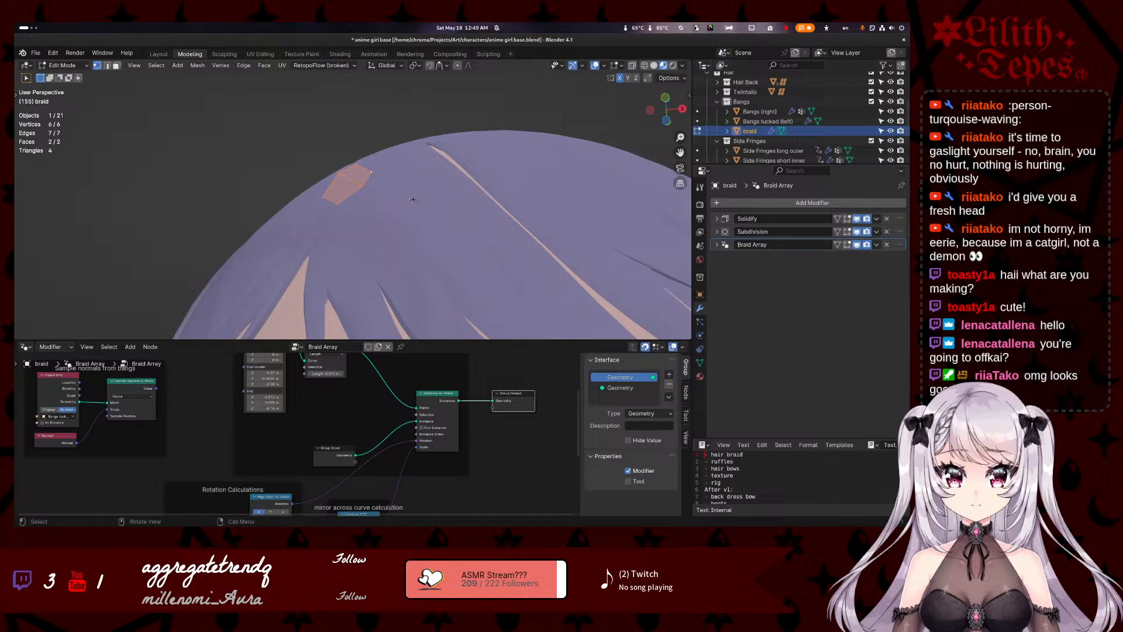
{"action": "key", "text": "r"}
{"action": "left_click", "coordinate": [419, 182]}
{"action": "key", "text": "Tab"}
{"action": "key", "text": "Tab"}
{"action": "key", "text": "Tab"}
{"action": "key", "text": "Tab"}
{"action": "key", "text": "r"}
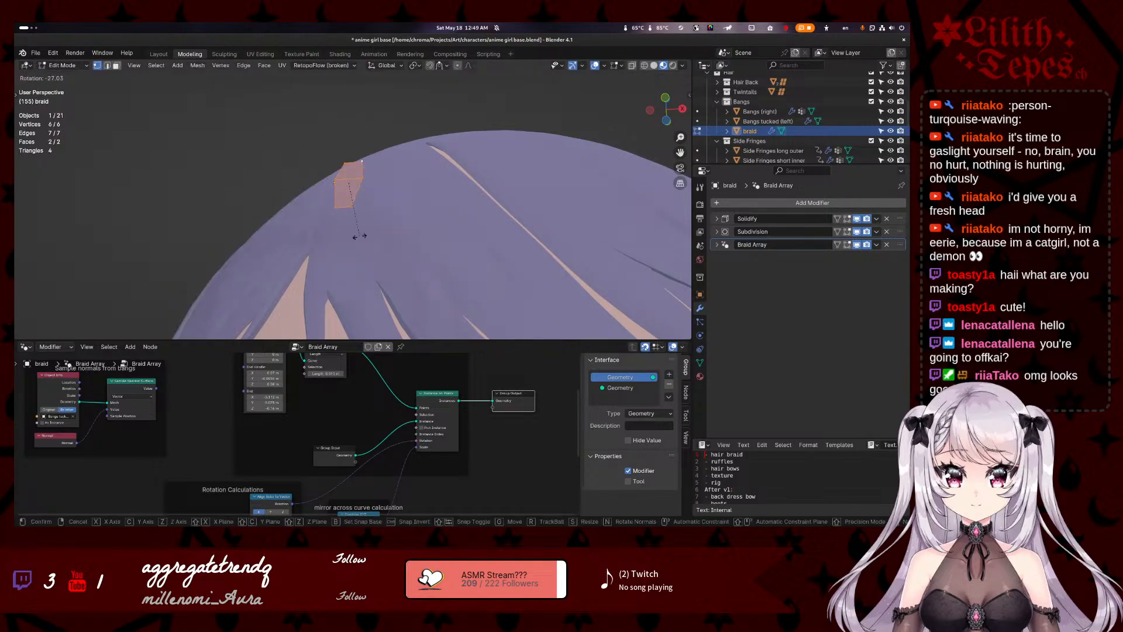
{"action": "left_click", "coordinate": [391, 221]}
{"action": "right_click", "coordinate": [391, 221]}
- Check the braid from the front, rotate all of its segment mesh in that view and return to Object Mode
{"action": "left_click", "coordinate": [480, 152]}
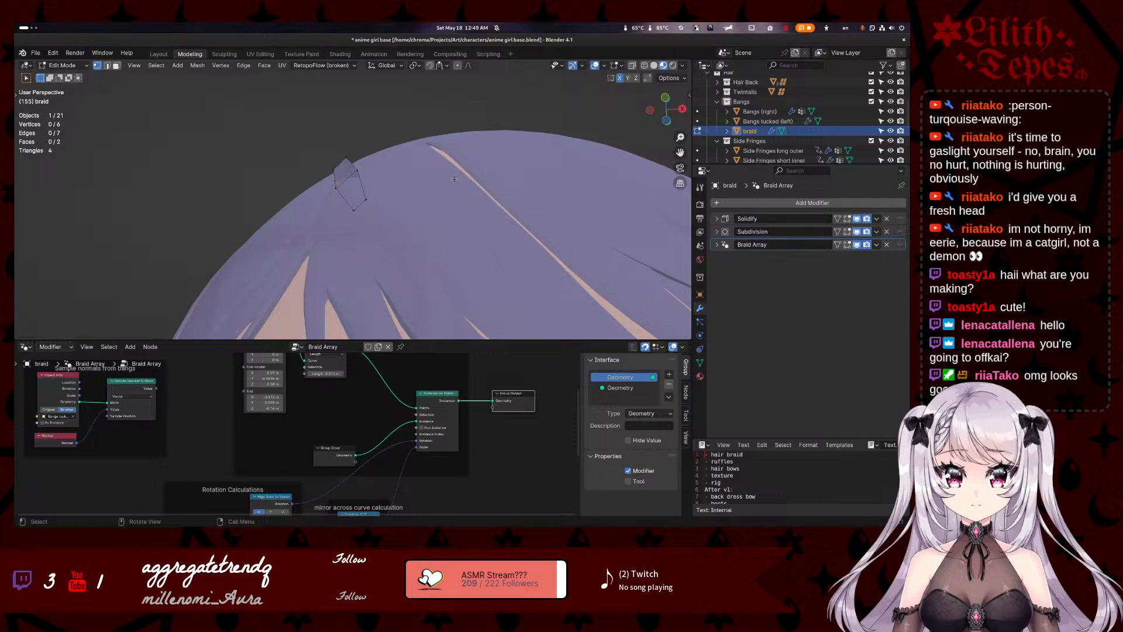
{"action": "key", "text": "Tab"}
{"action": "middle_click_drag", "start_coordinate": [403, 216], "coordinate": [423, 265]}
{"action": "key", "text": "Tab"}
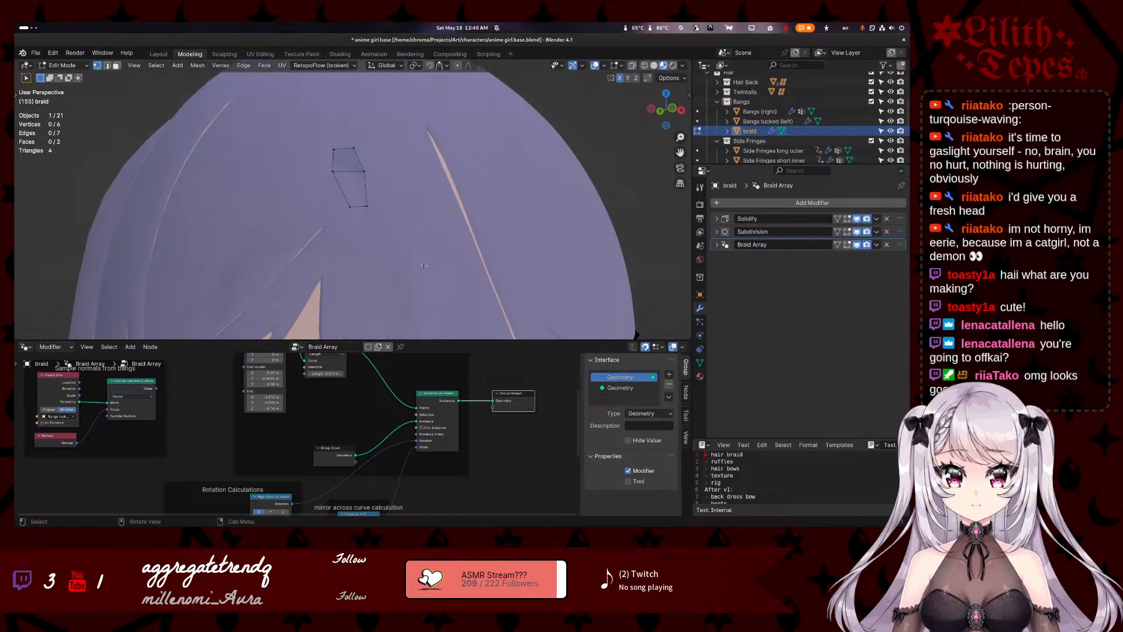
{"action": "key", "text": "a"}
{"action": "key", "text": "r"}
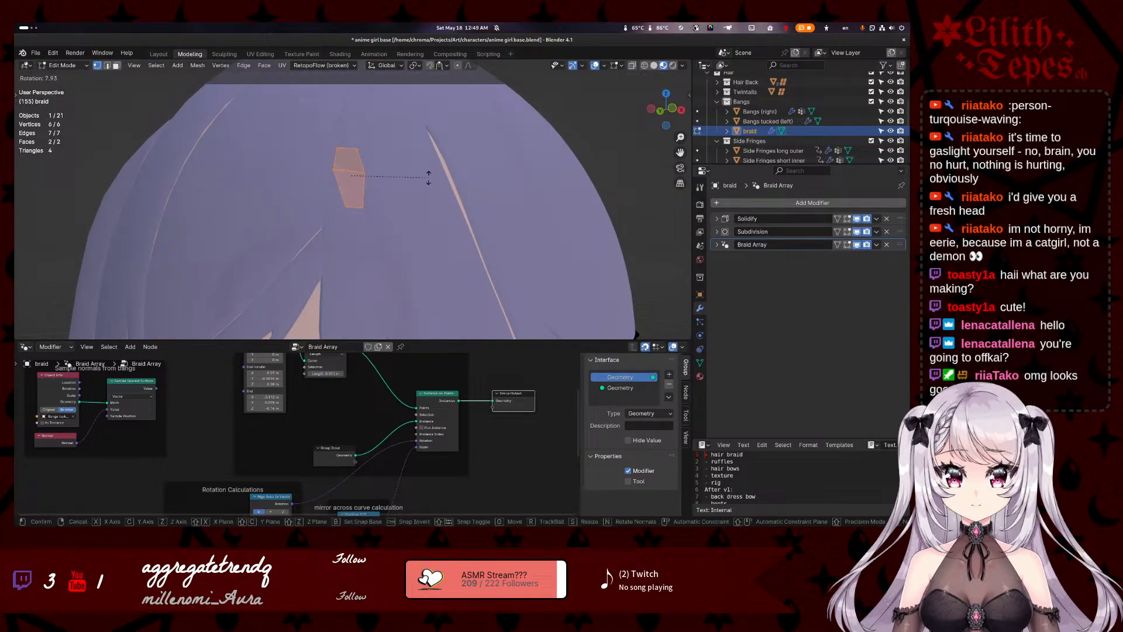
{"action": "left_click", "coordinate": [375, 213]}
{"action": "key", "text": "Tab"}
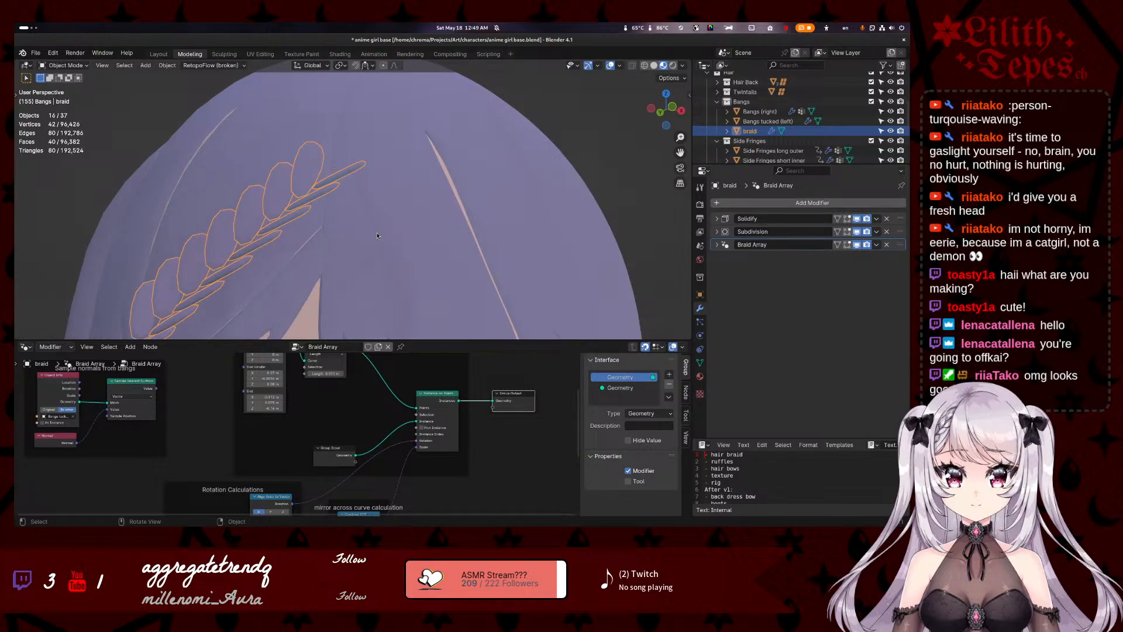
- Adjust the vector values of the Align Euler to Vector node in the Rotation Calculations frame and check the braid on the fringe
{"action": "middle_click_drag", "start_coordinate": [377, 241], "coordinate": [379, 260]}
{"action": "scroll", "coordinate": [208, 470], "scroll_direction": "down", "scroll_amount": 2}
{"action": "middle_click_drag", "start_coordinate": [206, 456], "coordinate": [216, 375]}
{"action": "scroll", "coordinate": [260, 434], "scroll_direction": "up", "scroll_amount": 3}
{"action": "mouse_move", "coordinate": [264, 452]}
{"action": "left_mouse_down"}
{"action": "mouse_move", "coordinate": [246, 453]}
{"action": "mouse_move", "coordinate": [273, 444]}
{"action": "mouse_move", "coordinate": [264, 440]}
{"action": "left_mouse_up"}
{"action": "mouse_move", "coordinate": [383, 244]}
{"action": "middle_mouse_down"}
{"action": "mouse_move", "coordinate": [444, 228]}
{"action": "mouse_move", "coordinate": [384, 243]}
{"action": "middle_mouse_up"}
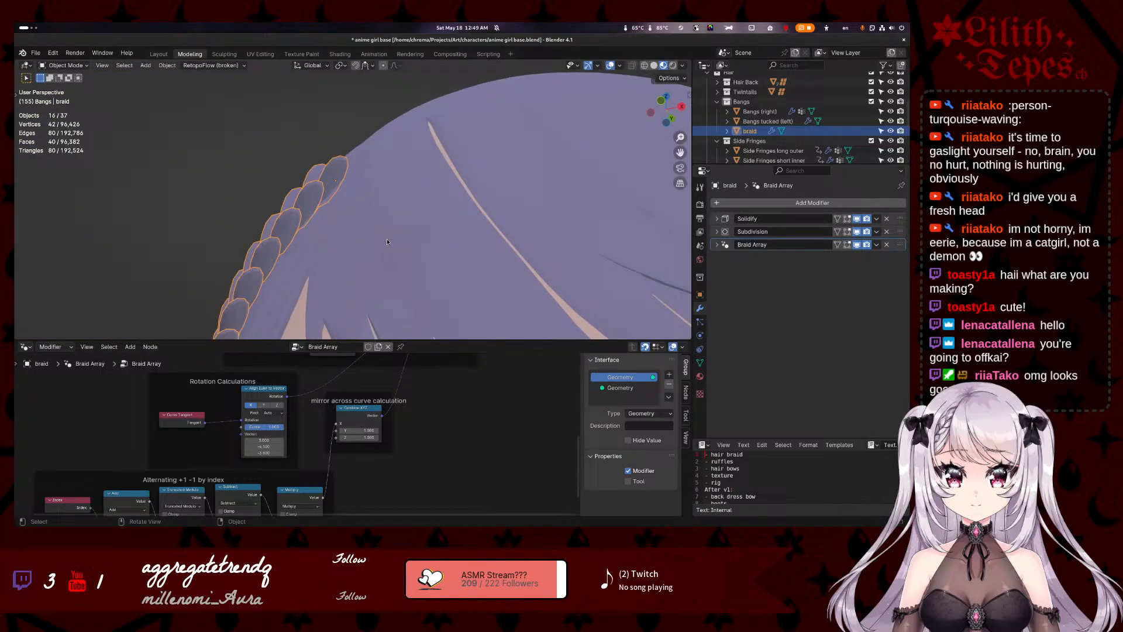
- Rotate the whole braid segment about 26 degrees in this view, then rotate it again as seen from the side of the head
{"action": "key", "text": "Tab"}
{"action": "key", "text": "r"}
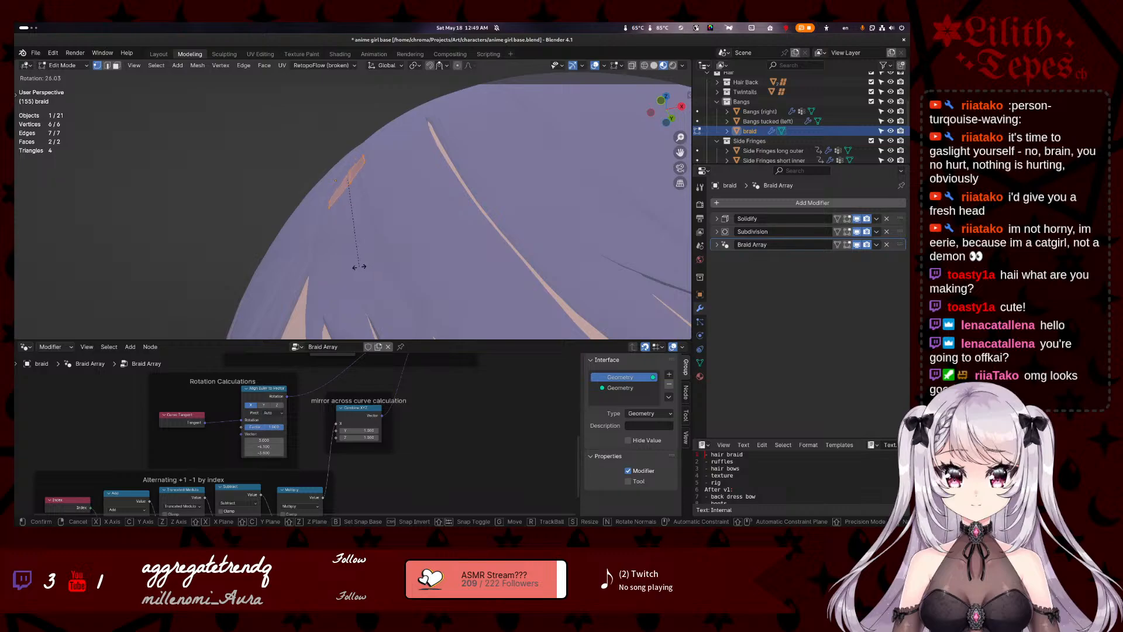
{"action": "left_click", "coordinate": [359, 267]}
{"action": "key", "text": "Tab"}
{"action": "key", "text": "Tab"}
{"action": "middle_click_drag", "start_coordinate": [359, 267], "coordinate": [316, 105]}
{"action": "key", "text": "r"}
{"action": "left_click", "coordinate": [225, 111]}
{"action": "key", "text": "Tab"}
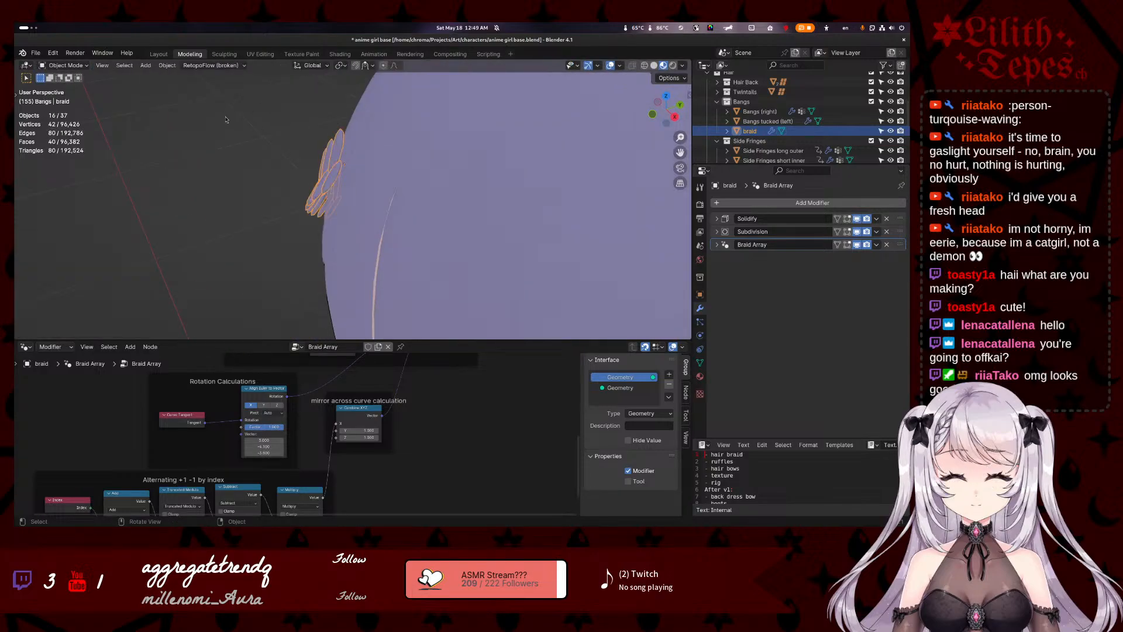
- Rotate the whole segment twice more from the new viewing angle, checking the braid in Object Mode between turns
{"action": "middle_click_drag", "start_coordinate": [225, 111], "coordinate": [367, 196]}
{"action": "key", "text": "Tab"}
{"action": "key", "text": "r"}
{"action": "left_click", "coordinate": [237, 117]}
{"action": "key", "text": "Tab"}
{"action": "key", "text": "Tab"}
{"action": "key", "text": "r"}
{"action": "left_click", "coordinate": [205, 155]}
{"action": "key", "text": "Tab"}
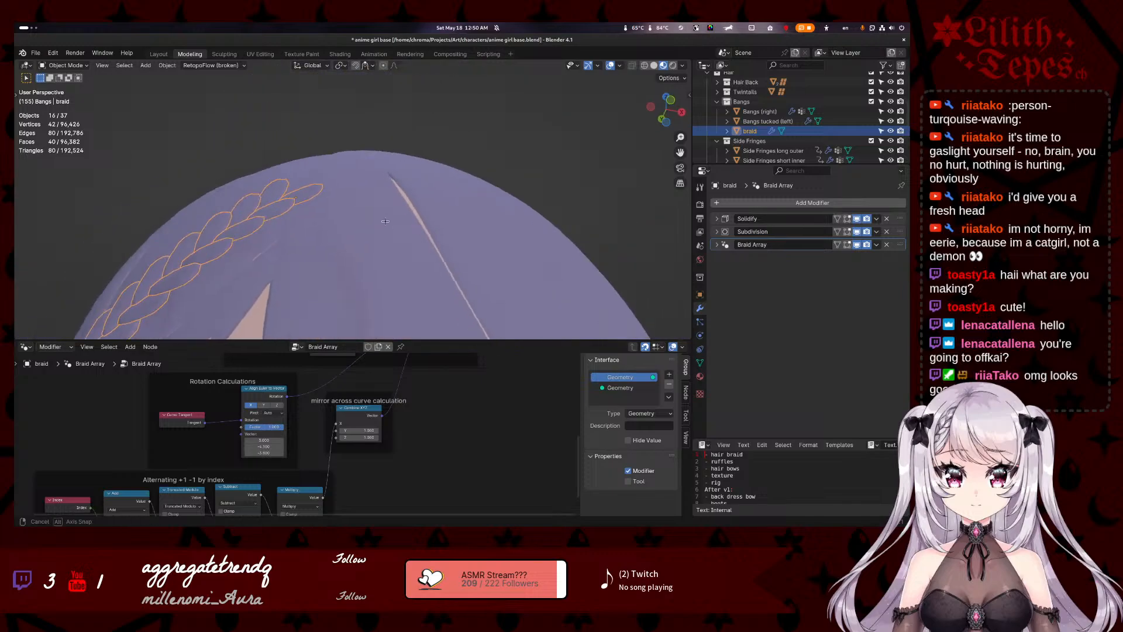
- Rotate the segment mesh two more times from another viewing angle and return to Object Mode to check the braid
{"action": "key", "text": "Tab"}
{"action": "middle_click_drag", "start_coordinate": [417, 256], "coordinate": [328, 149]}
{"action": "key", "text": "r"}
{"action": "left_click", "coordinate": [276, 319]}
{"action": "key", "text": "Tab"}
{"action": "key", "text": "Tab"}
{"action": "key", "text": "r"}
{"action": "left_click", "coordinate": [408, 160]}
{"action": "key", "text": "Tab"}
- Rotate the segment once more, nudge one of its vertices slightly and inspect the braid in Object Mode
{"action": "key", "text": "Tab"}
{"action": "key", "text": "r"}
{"action": "left_click", "coordinate": [318, 138]}
{"action": "left_click", "coordinate": [318, 131]}
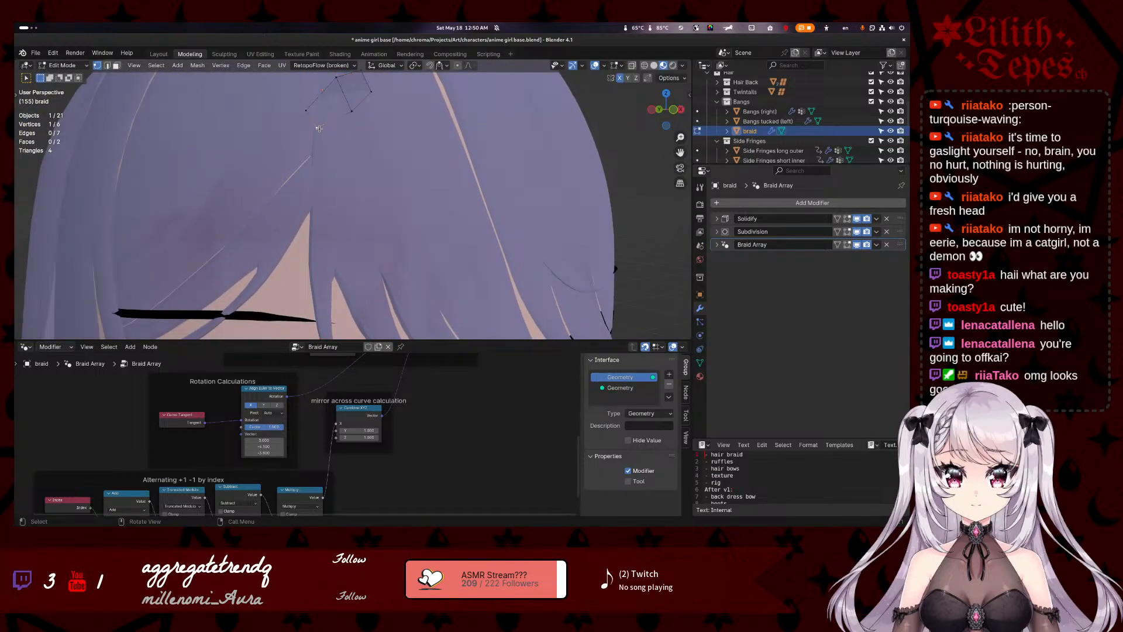
{"action": "key", "text": "g"}
{"action": "left_click", "coordinate": [320, 125]}
{"action": "key", "text": "Tab"}
{"action": "middle_click_drag", "start_coordinate": [321, 179], "coordinate": [262, 196]}
- Rotate all of the segment mesh slightly as seen from the side of the head and return to Object Mode
{"action": "key", "text": "Tab"}
{"action": "middle_click_drag", "start_coordinate": [340, 137], "coordinate": [283, 102]}
{"action": "key", "text": "a"}
{"action": "key", "text": "r"}
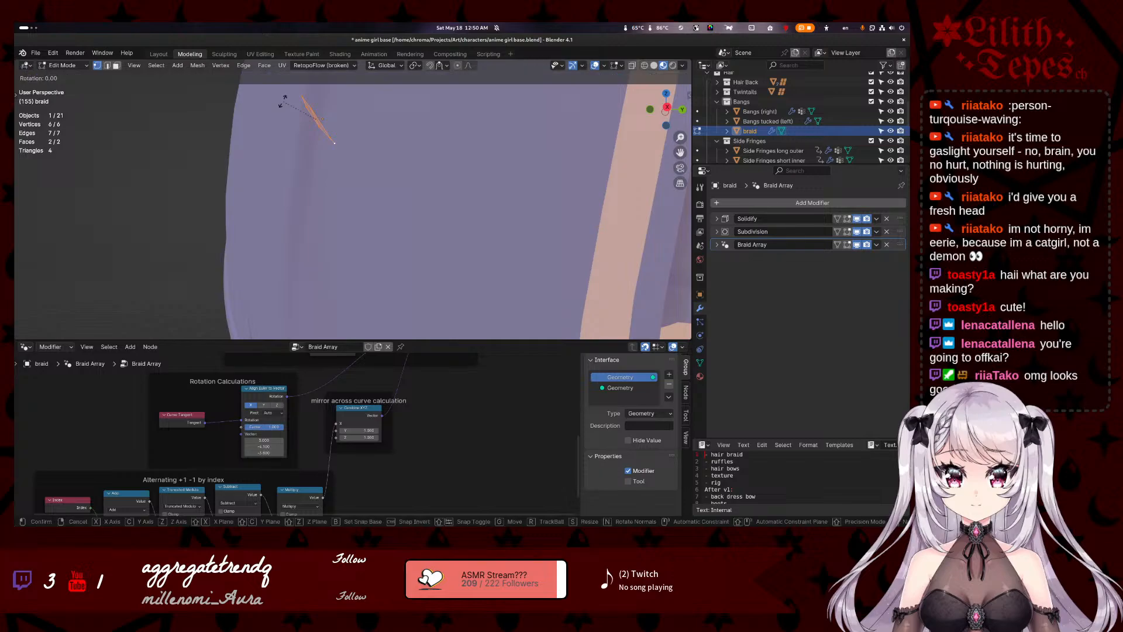
{"action": "left_click", "coordinate": [292, 97]}
{"action": "key", "text": "Tab"}
- Fine-tune the whole segment's tilt with two further rotations in a changed view, checking the braid after each
{"action": "middle_click_drag", "start_coordinate": [292, 97], "coordinate": [268, 319]}
{"action": "key", "text": "Tab"}
{"action": "key", "text": "Tab"}
{"action": "key", "text": "Tab"}
{"action": "key", "text": "r"}
{"action": "left_click", "coordinate": [225, 225]}
{"action": "key", "text": "Tab"}
{"action": "key", "text": "Tab"}
{"action": "key", "text": "r"}
{"action": "left_click", "coordinate": [220, 205]}
{"action": "key", "text": "Tab"}
- Rotate the whole segment as seen from below the face and check how the braid lies against the fringe
{"action": "key", "text": "Tab"}
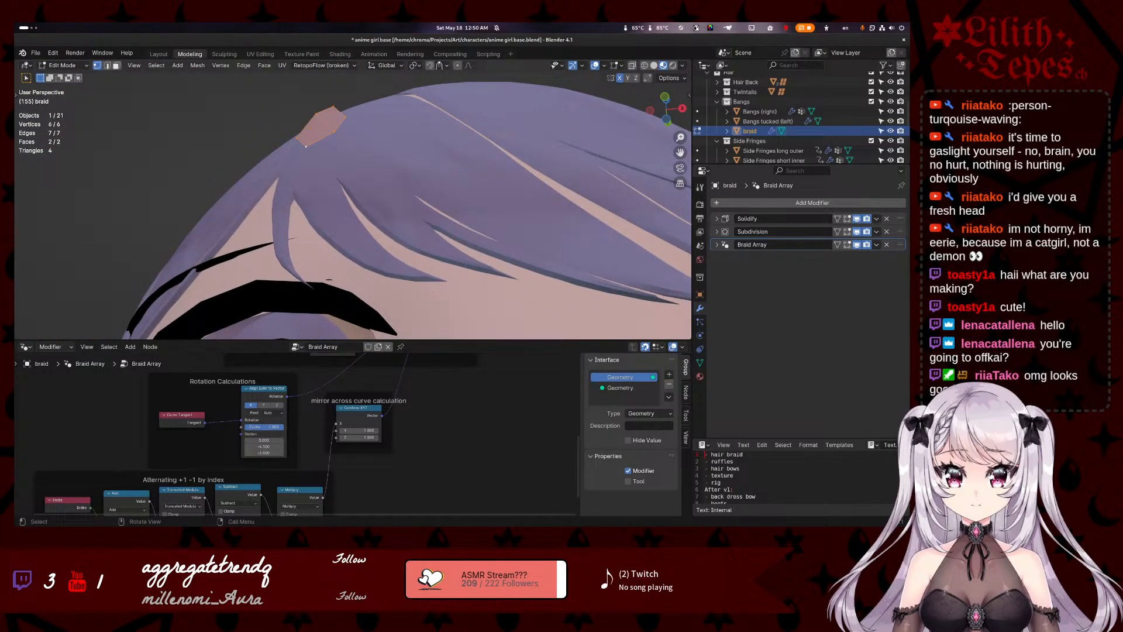
{"action": "middle_click_drag", "start_coordinate": [329, 280], "coordinate": [321, 212]}
{"action": "key", "text": "r"}
{"action": "left_click", "coordinate": [202, 318]}
{"action": "key", "text": "Tab"}
{"action": "scroll", "coordinate": [342, 268], "scroll_direction": "down", "scroll_amount": 6}
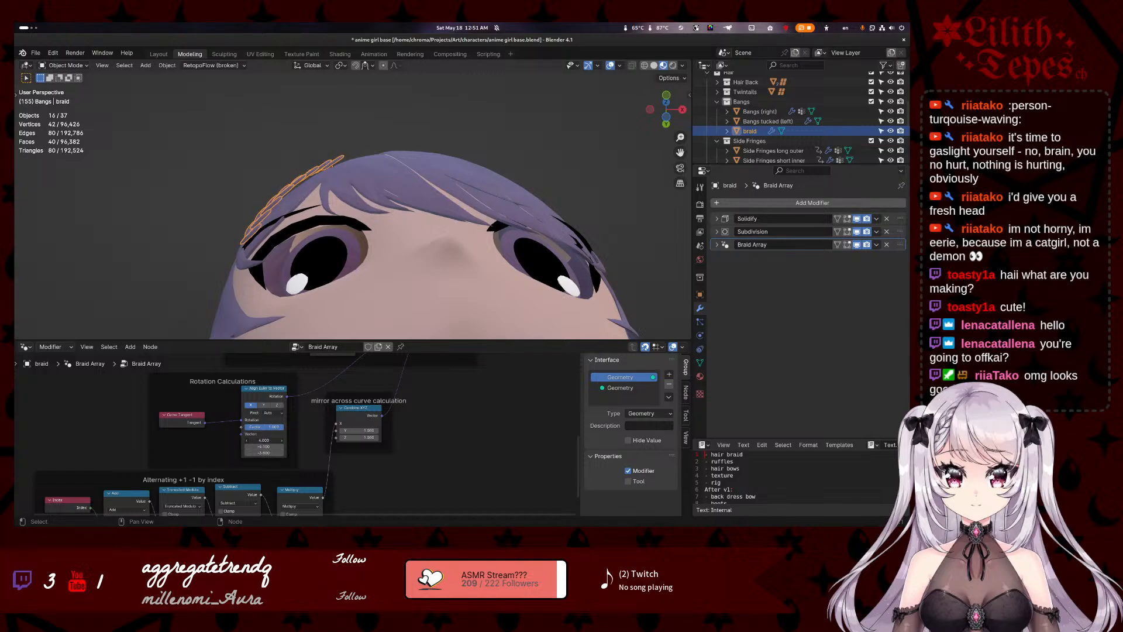
- Try aligning the braid segments along Y in the Align Euler to Vector node, varying the components of its vector
{"action": "middle_click_drag", "start_coordinate": [292, 193], "coordinate": [309, 240]}
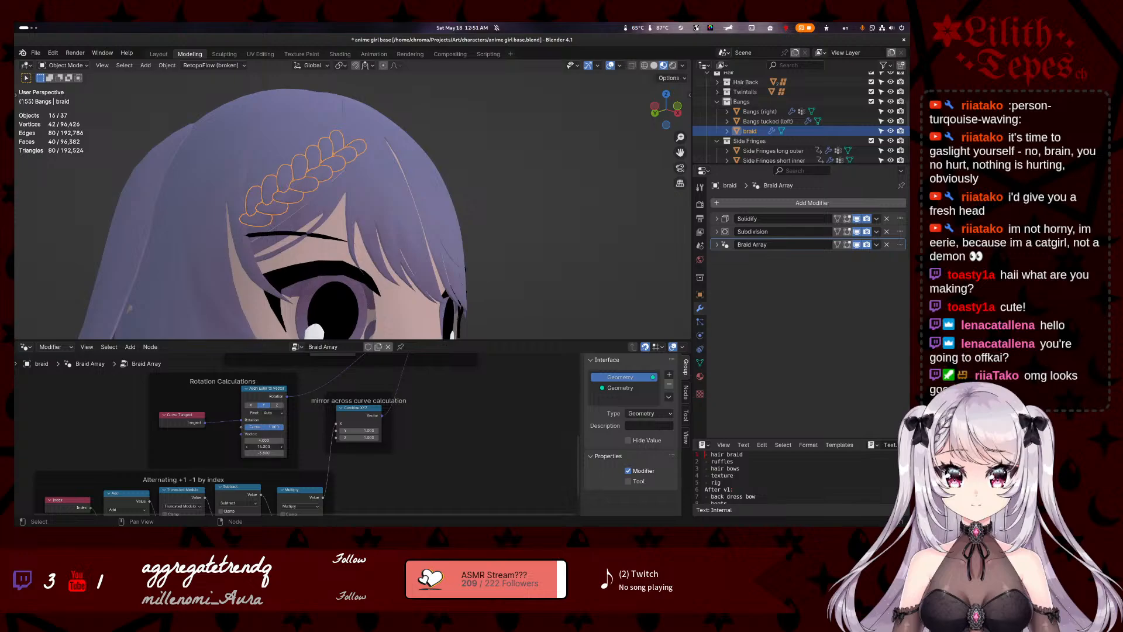
{"action": "left_click_drag", "start_coordinate": [264, 452], "coordinate": [215, 439]}
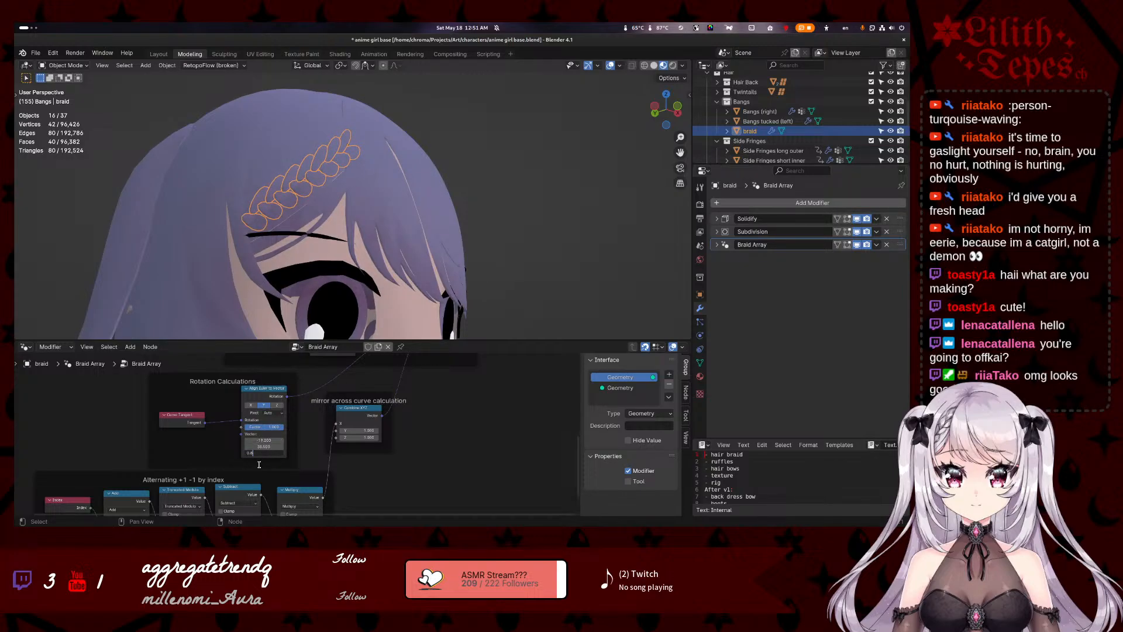
{"action": "left_click", "coordinate": [259, 464]}
{"action": "mouse_move", "coordinate": [263, 453]}
{"action": "left_mouse_down"}
{"action": "mouse_move", "coordinate": [279, 452]}
{"action": "mouse_move", "coordinate": [261, 442]}
{"action": "mouse_move", "coordinate": [274, 440]}
{"action": "left_mouse_up"}
{"action": "left_click", "coordinate": [262, 458]}
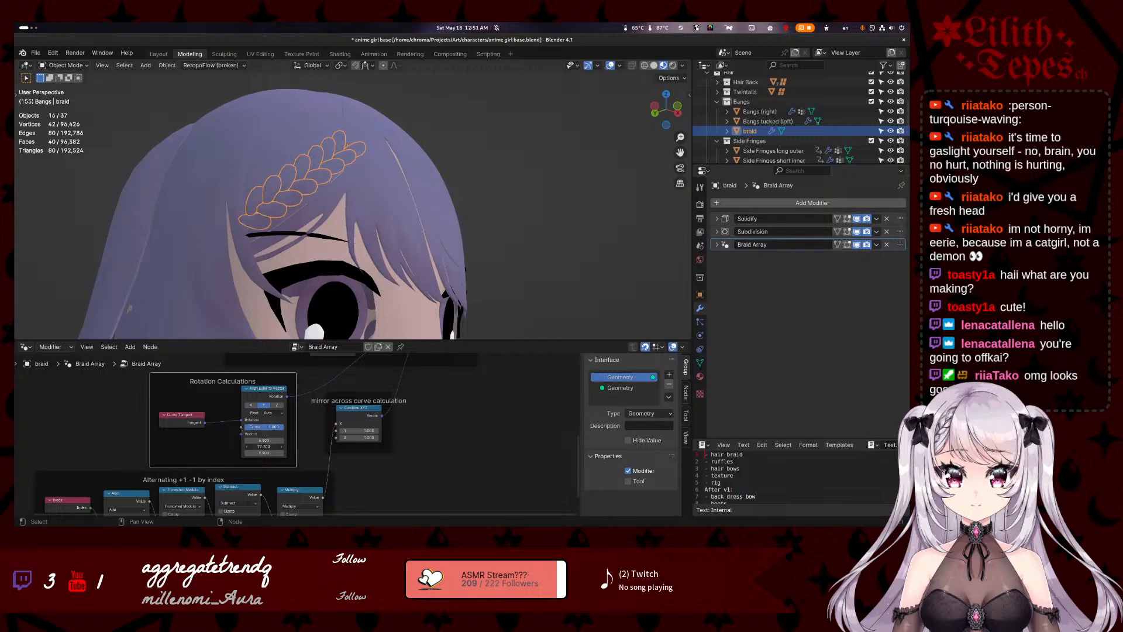
{"action": "mouse_move", "coordinate": [264, 446]}
{"action": "left_mouse_down"}
{"action": "mouse_move", "coordinate": [243, 447]}
{"action": "mouse_move", "coordinate": [275, 446]}
{"action": "left_mouse_up"}
{"action": "mouse_move", "coordinate": [293, 292]}
{"action": "middle_mouse_down"}
{"action": "mouse_move", "coordinate": [245, 284]}
{"action": "mouse_move", "coordinate": [286, 281]}
{"action": "middle_mouse_up"}
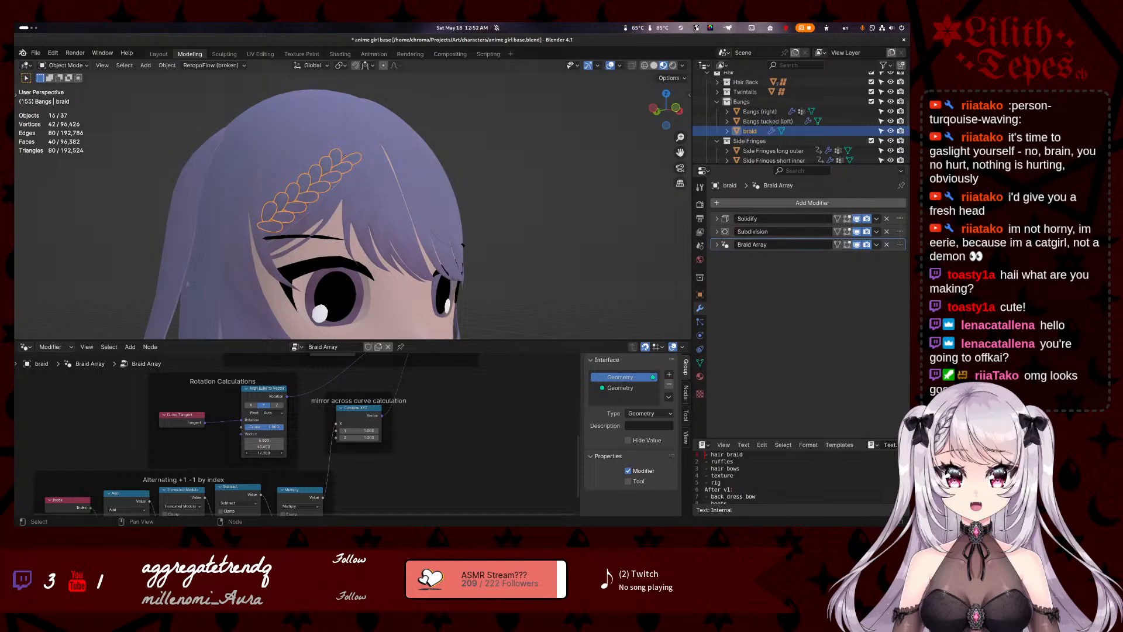
{"action": "mouse_move", "coordinate": [264, 453]}
{"action": "left_mouse_down"}
{"action": "mouse_move", "coordinate": [244, 453]}
{"action": "mouse_move", "coordinate": [266, 453]}
{"action": "mouse_move", "coordinate": [250, 440]}
{"action": "left_mouse_up"}
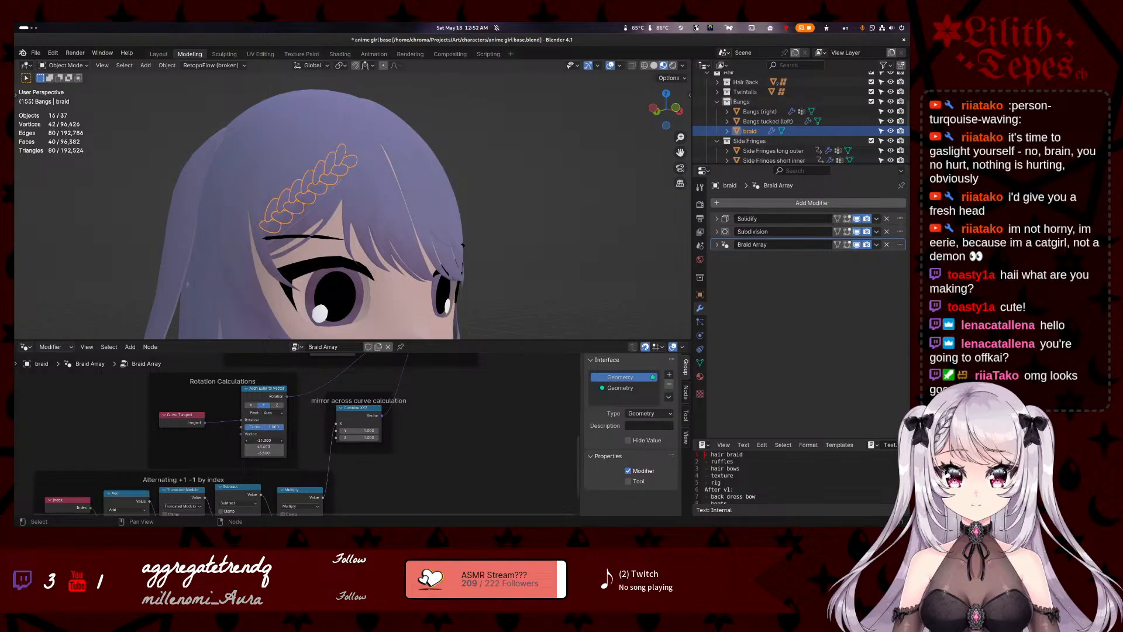
- Try rotating the whole segment from above and again by about -29 degrees from the front under the Y alignment
{"action": "mouse_move", "coordinate": [304, 246]}
{"action": "middle_mouse_down"}
{"action": "mouse_move", "coordinate": [314, 266]}
{"action": "mouse_move", "coordinate": [428, 224]}
{"action": "mouse_move", "coordinate": [304, 241]}
{"action": "middle_mouse_up"}
{"action": "key", "text": "Tab"}
{"action": "key", "text": "r"}
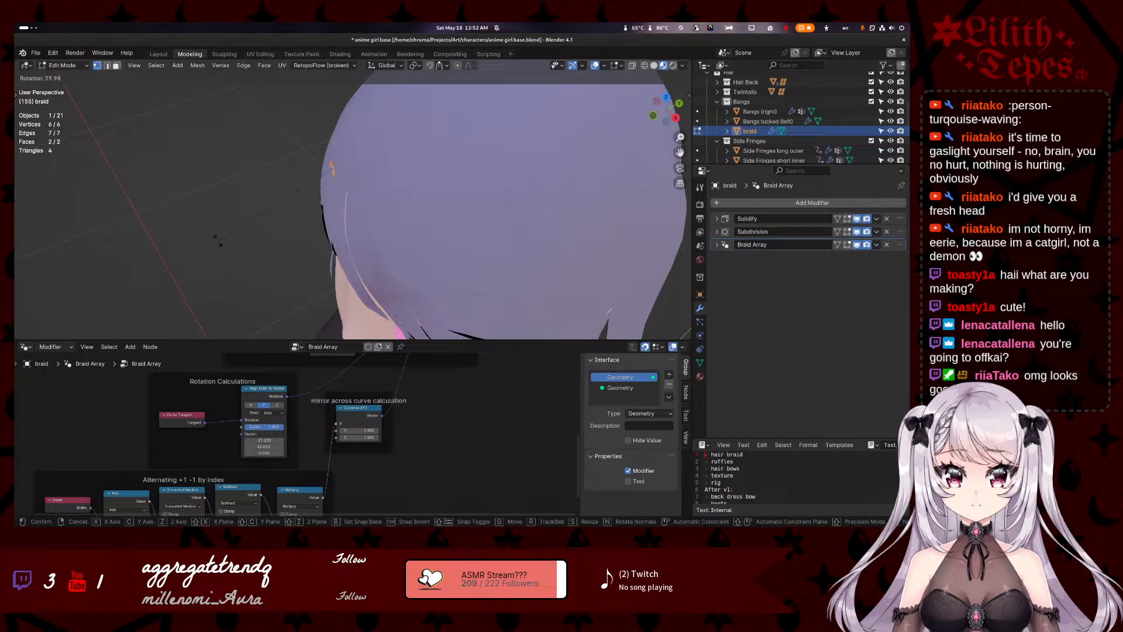
{"action": "left_click", "coordinate": [214, 233]}
{"action": "key", "text": "Tab"}
{"action": "middle_click_drag", "start_coordinate": [206, 212], "coordinate": [367, 236]}
{"action": "key", "text": "Tab"}
{"action": "key", "text": "Tab"}
{"action": "key", "text": "r"}
{"action": "left_click", "coordinate": [403, 221]}
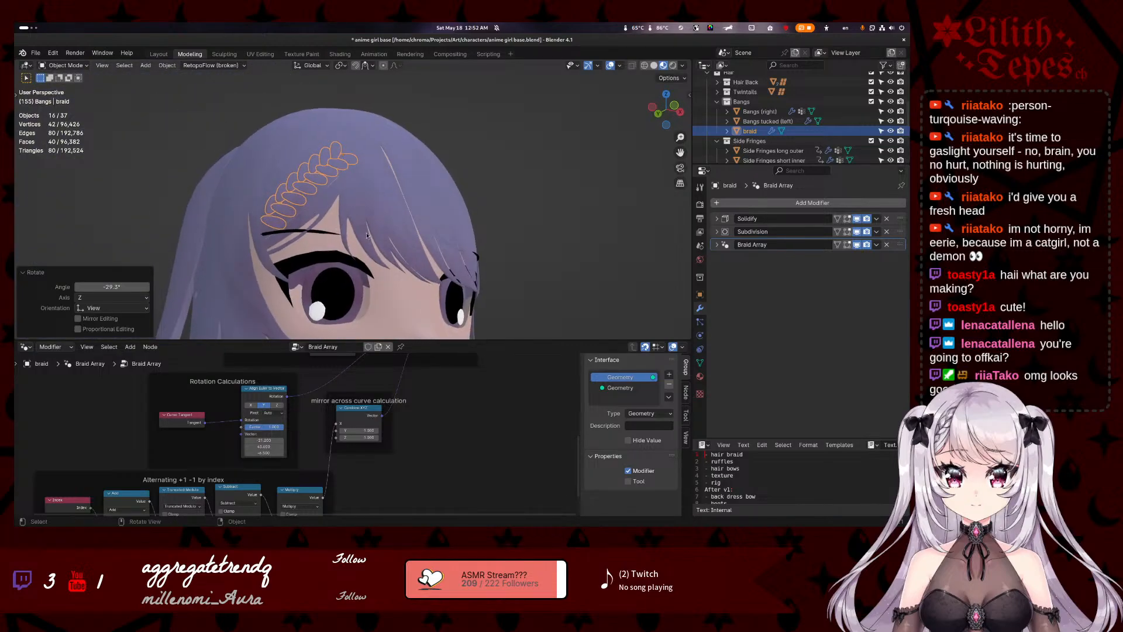
- Try further vector values in the Align Euler to Vector node and inspect the braid from the front and side
{"action": "left_click_drag", "start_coordinate": [265, 444], "coordinate": [287, 446]}
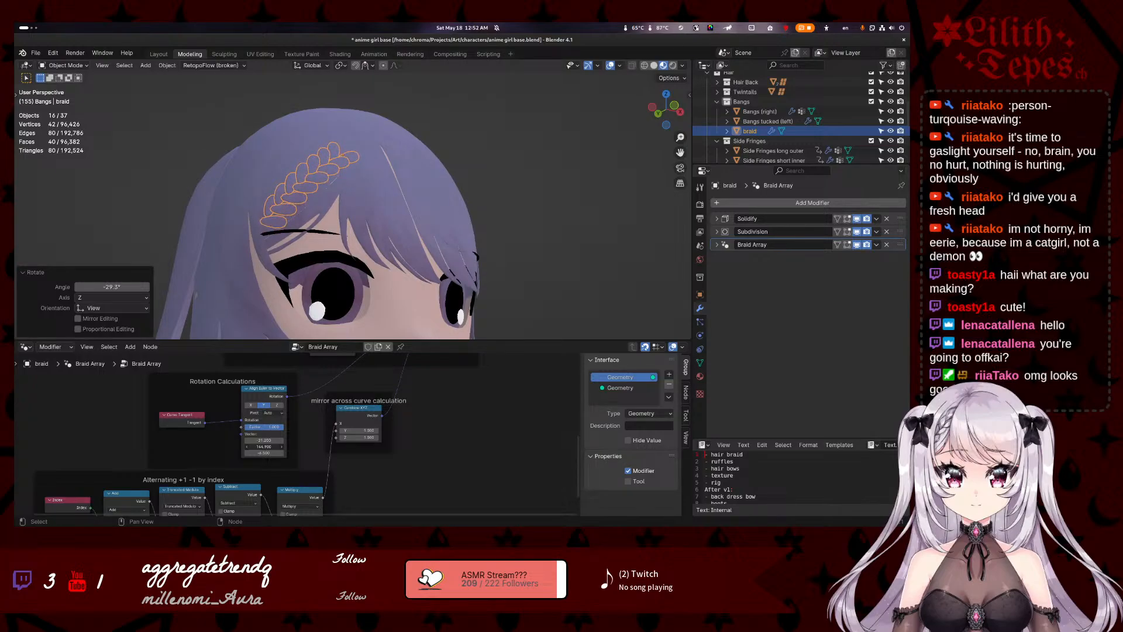
{"action": "mouse_move", "coordinate": [264, 446]}
{"action": "left_mouse_down"}
{"action": "mouse_move", "coordinate": [275, 446]}
{"action": "mouse_move", "coordinate": [253, 452]}
{"action": "mouse_move", "coordinate": [281, 440]}
{"action": "mouse_move", "coordinate": [246, 440]}
{"action": "mouse_move", "coordinate": [263, 440]}
{"action": "left_mouse_up"}
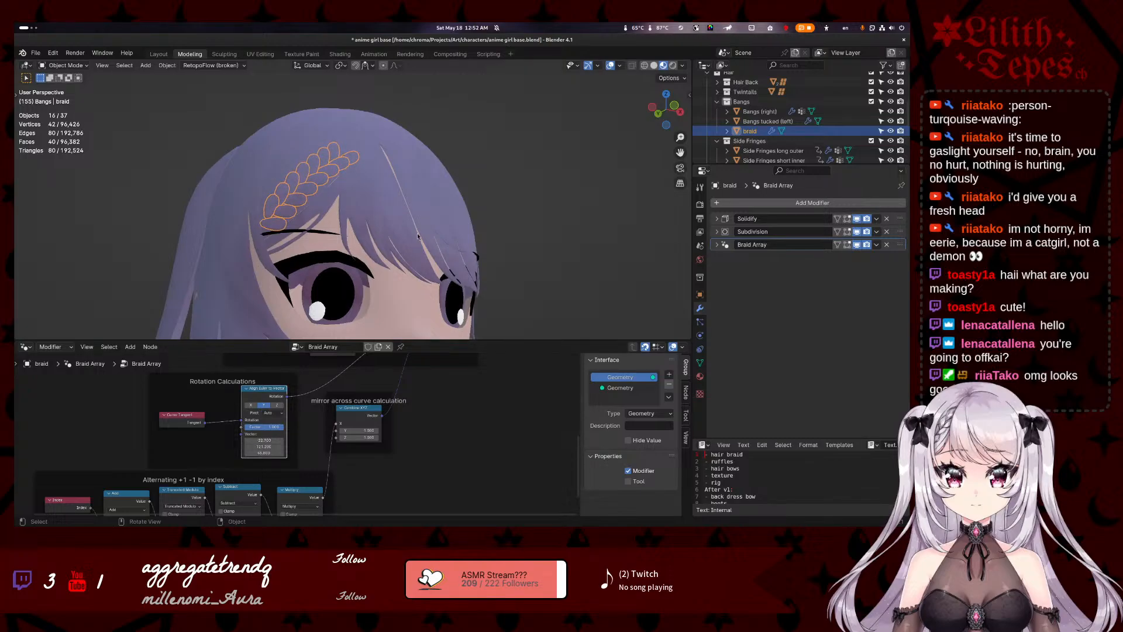
{"action": "middle_click_drag", "start_coordinate": [402, 281], "coordinate": [325, 165]}
{"action": "middle_click_drag", "start_coordinate": [184, 186], "coordinate": [287, 285]}
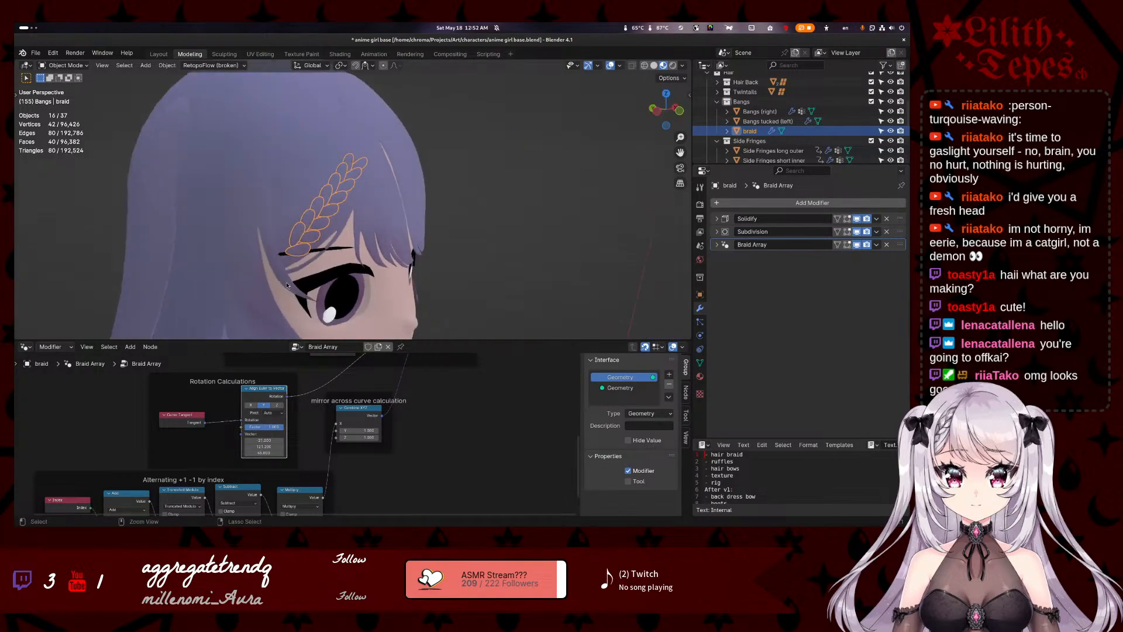
- Undo the latest segment rotations and the vector value changes made under the Y alignment
{"action": "key", "text": "ctrl+z"}
{"action": "key", "text": "ctrl+z"}
{"action": "key", "text": "ctrl+z"}
{"action": "key", "text": "ctrl+z"}
{"action": "key", "text": "ctrl+z"}
{"action": "key", "text": "ctrl+z"}
{"action": "key", "text": "ctrl+z"}
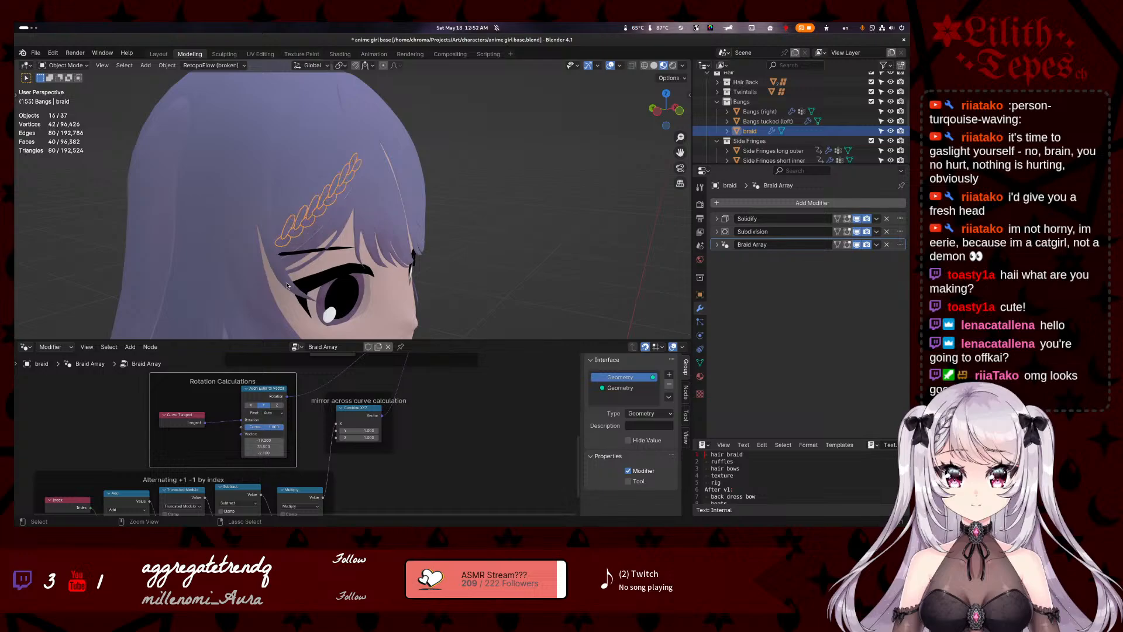
{"action": "key", "text": "ctrl+z"}
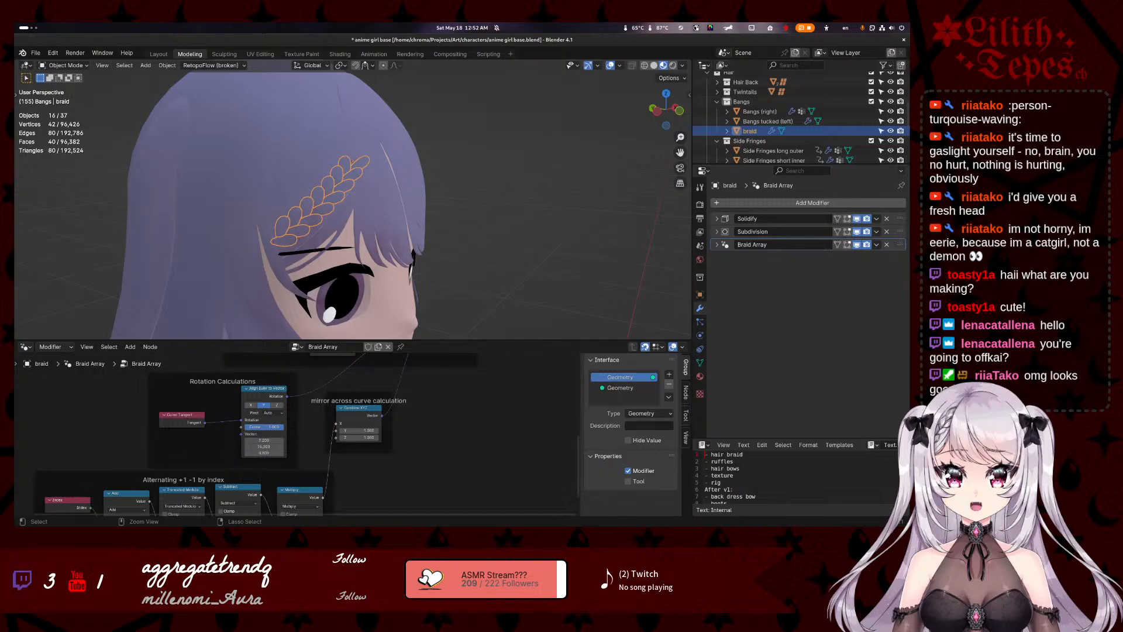
{"action": "middle_click_drag", "start_coordinate": [334, 328], "coordinate": [321, 302]}
{"action": "key", "text": "ctrl+z"}
{"action": "key", "text": "ctrl+z"}
{"action": "key", "text": "ctrl+z"}
{"action": "key", "text": "ctrl+z"}
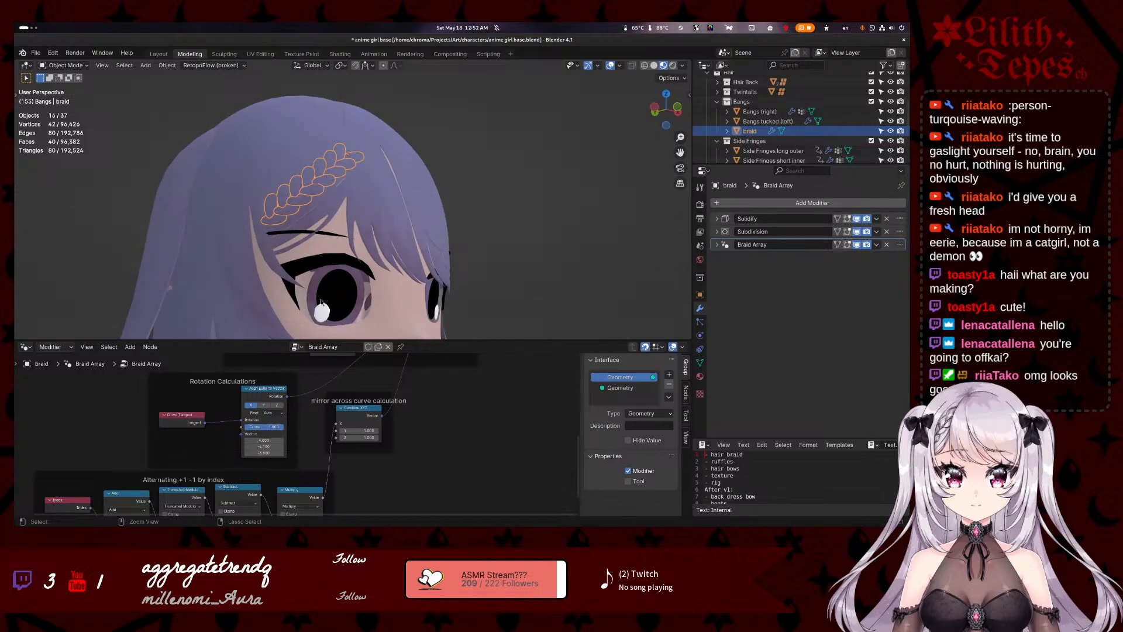
- Try the Z axis in the Align Euler to Vector node with changed vector values, viewing the braid from below
{"action": "left_click", "coordinate": [277, 405]}
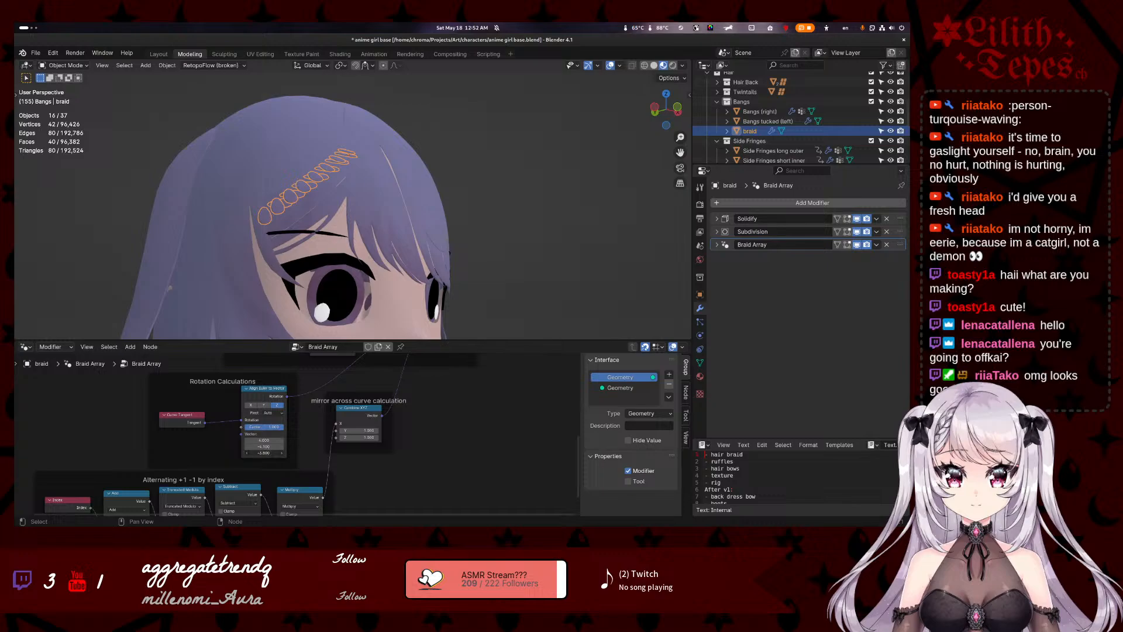
{"action": "mouse_move", "coordinate": [264, 453]}
{"action": "left_mouse_down"}
{"action": "mouse_move", "coordinate": [293, 453]}
{"action": "mouse_move", "coordinate": [272, 439]}
{"action": "left_mouse_up"}
{"action": "middle_click_drag", "start_coordinate": [422, 251], "coordinate": [395, 180]}
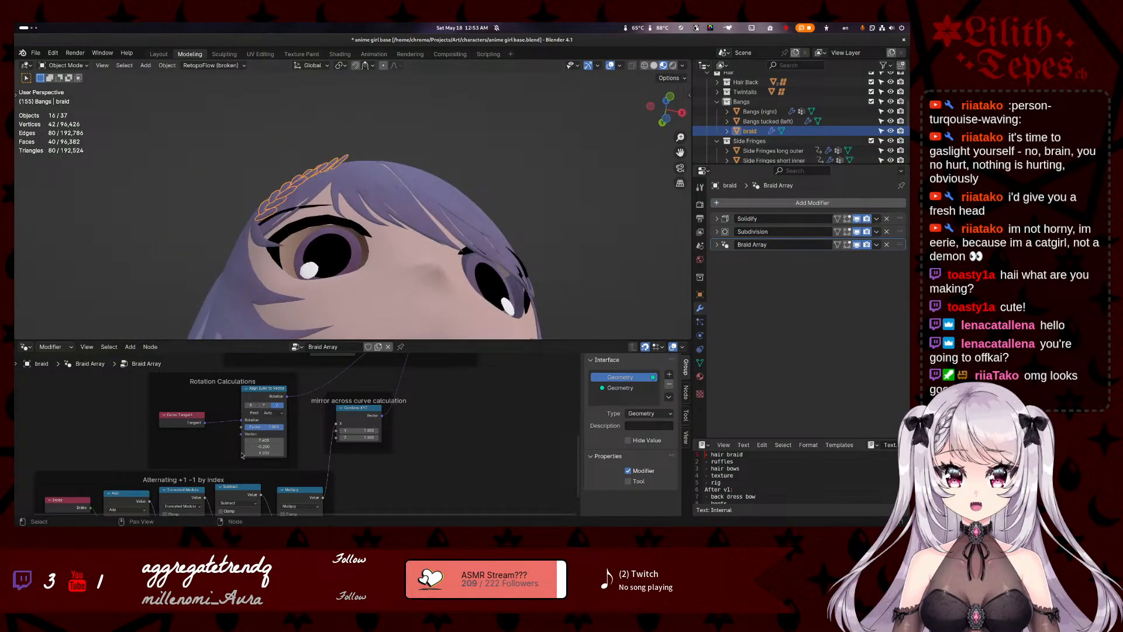
{"action": "mouse_move", "coordinate": [265, 453]}
{"action": "left_mouse_down"}
{"action": "mouse_move", "coordinate": [330, 453]}
{"action": "mouse_move", "coordinate": [243, 453]}
{"action": "mouse_move", "coordinate": [295, 453]}
{"action": "mouse_move", "coordinate": [273, 447]}
{"action": "left_mouse_up"}
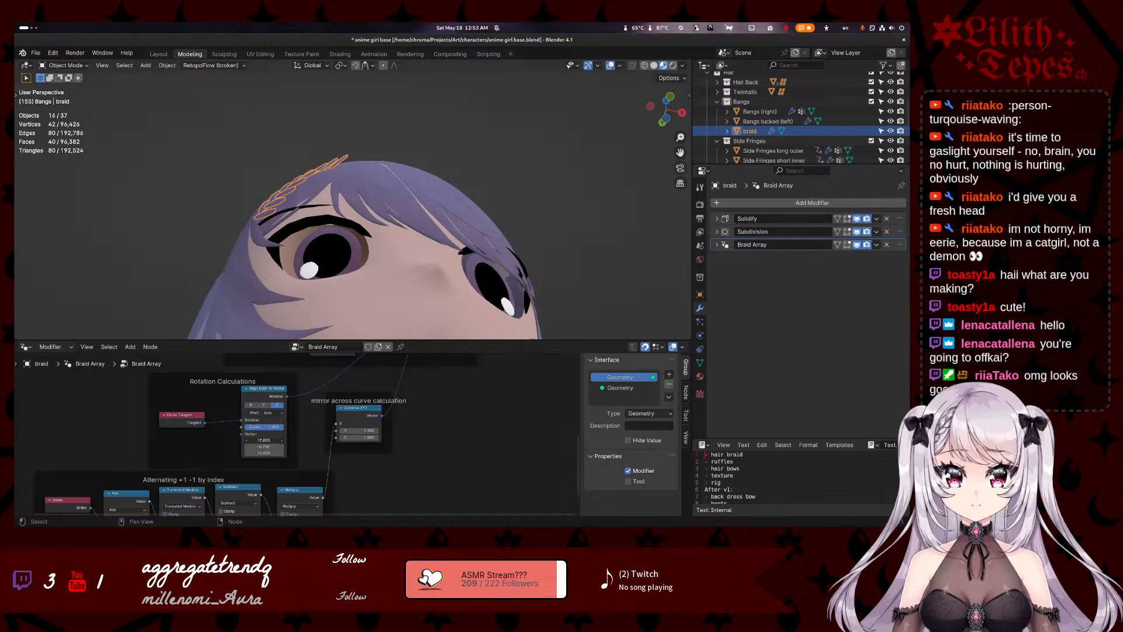
- Try the X axis in the Align Euler to Vector node with a larger Z component in its vector
{"action": "left_click", "coordinate": [257, 411]}
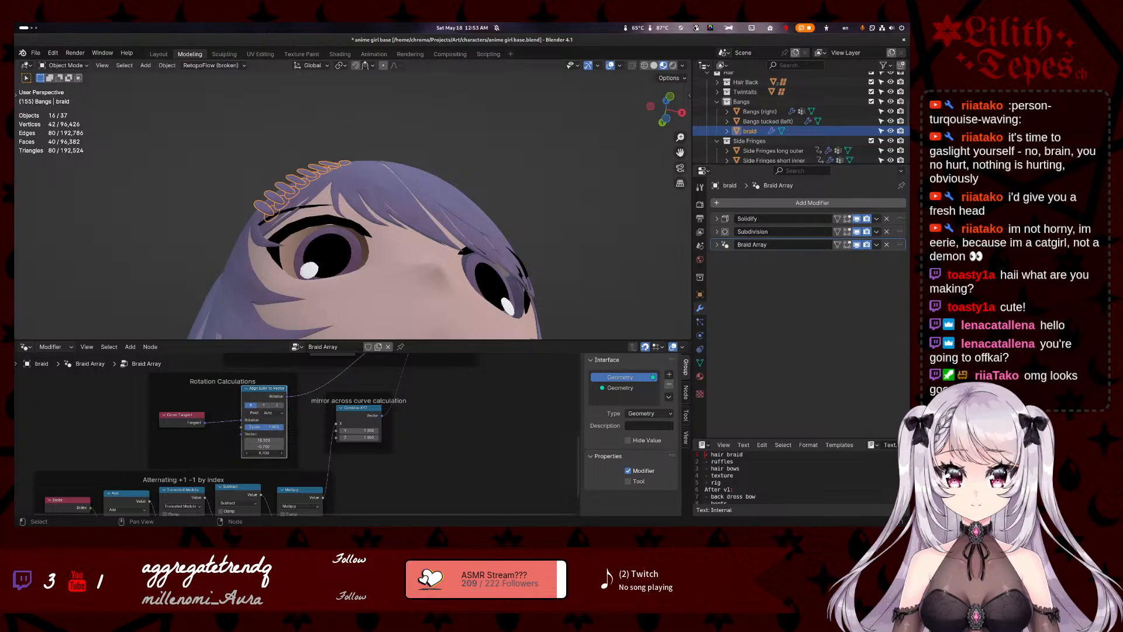
{"action": "left_click_drag", "start_coordinate": [264, 453], "coordinate": [370, 453]}
{"action": "middle_click_drag", "start_coordinate": [308, 188], "coordinate": [320, 268]}
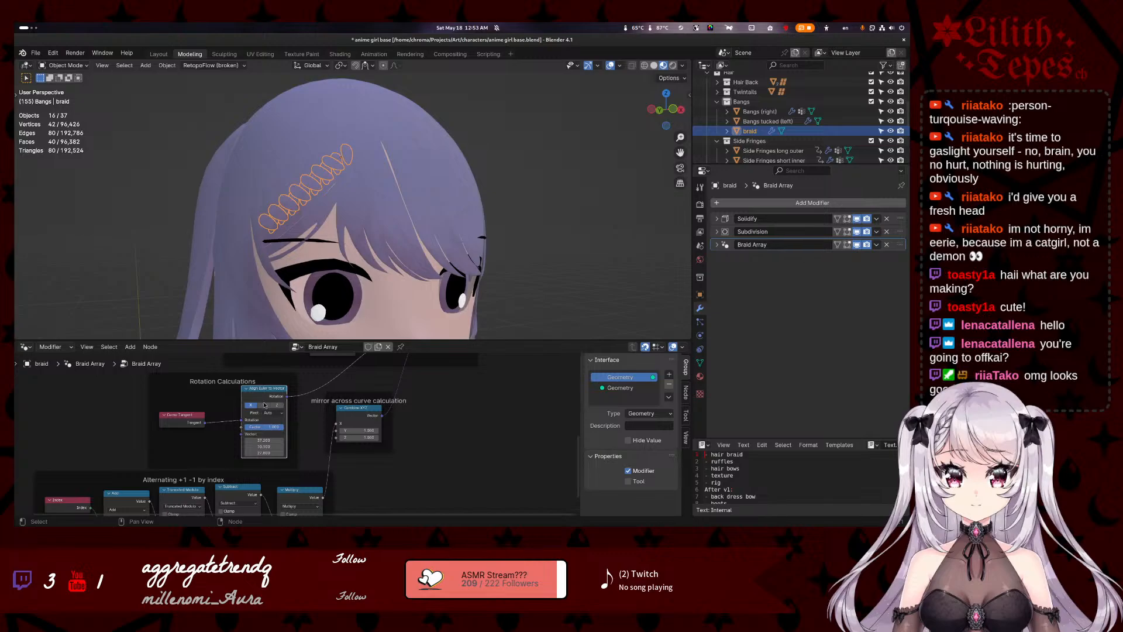
- Try the Y alignment axis again, raising the Y component strongly and altering the X and Z components of the vector
{"action": "left_click_drag", "start_coordinate": [267, 448], "coordinate": [581, 447]}
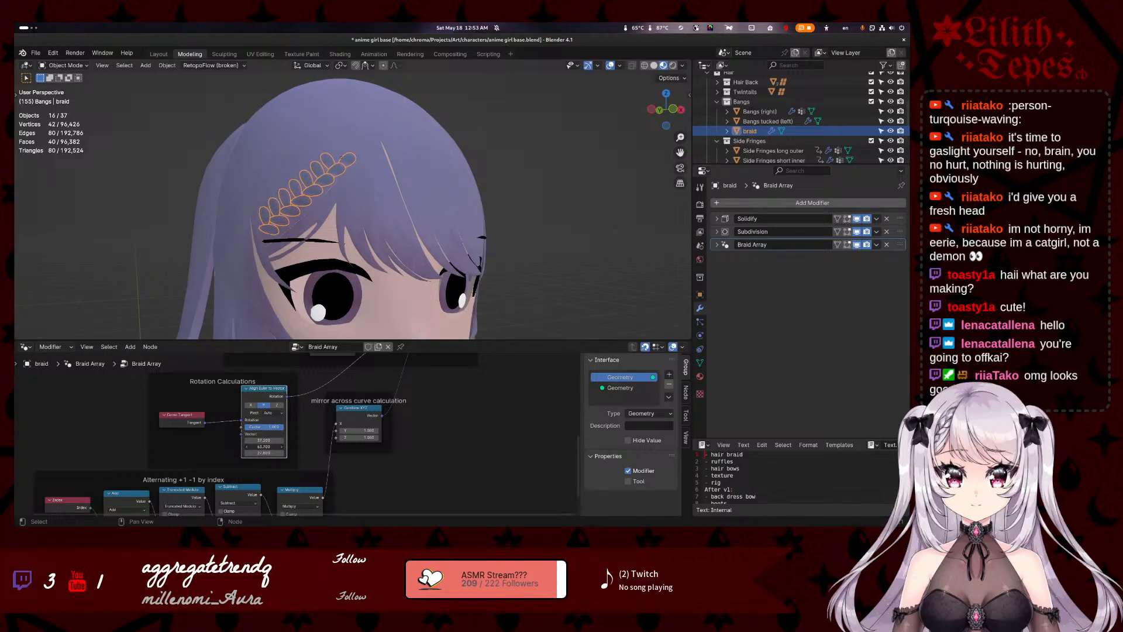
{"action": "left_click_drag", "start_coordinate": [264, 447], "coordinate": [964, 447]}
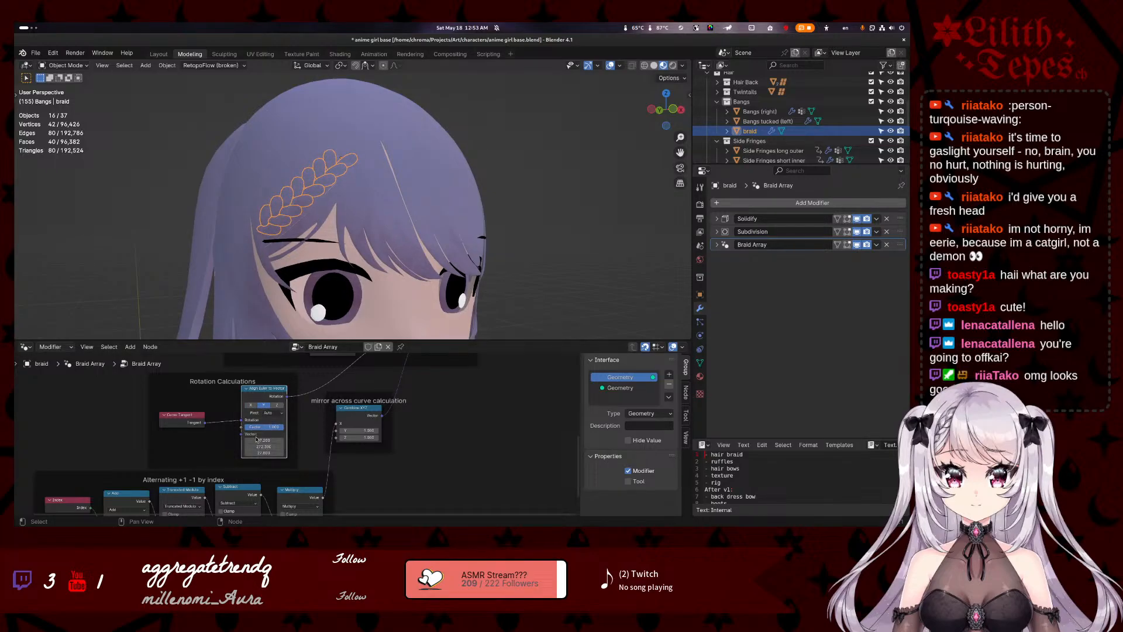
{"action": "left_click_drag", "start_coordinate": [256, 438], "coordinate": [280, 439]}
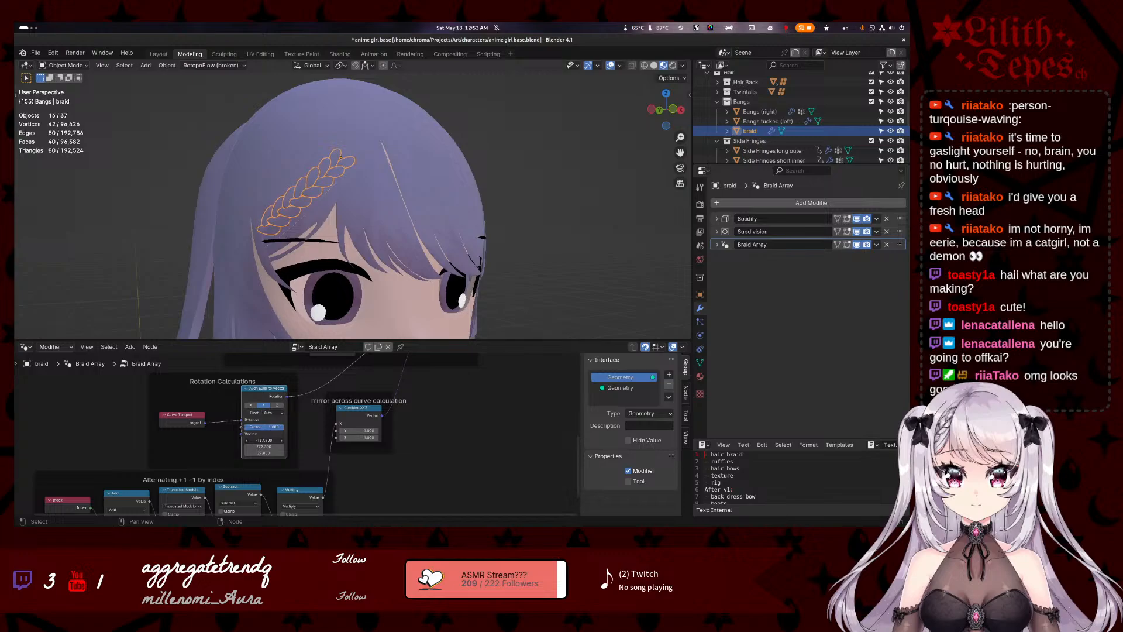
{"action": "left_click_drag", "start_coordinate": [264, 453], "coordinate": [337, 453]}
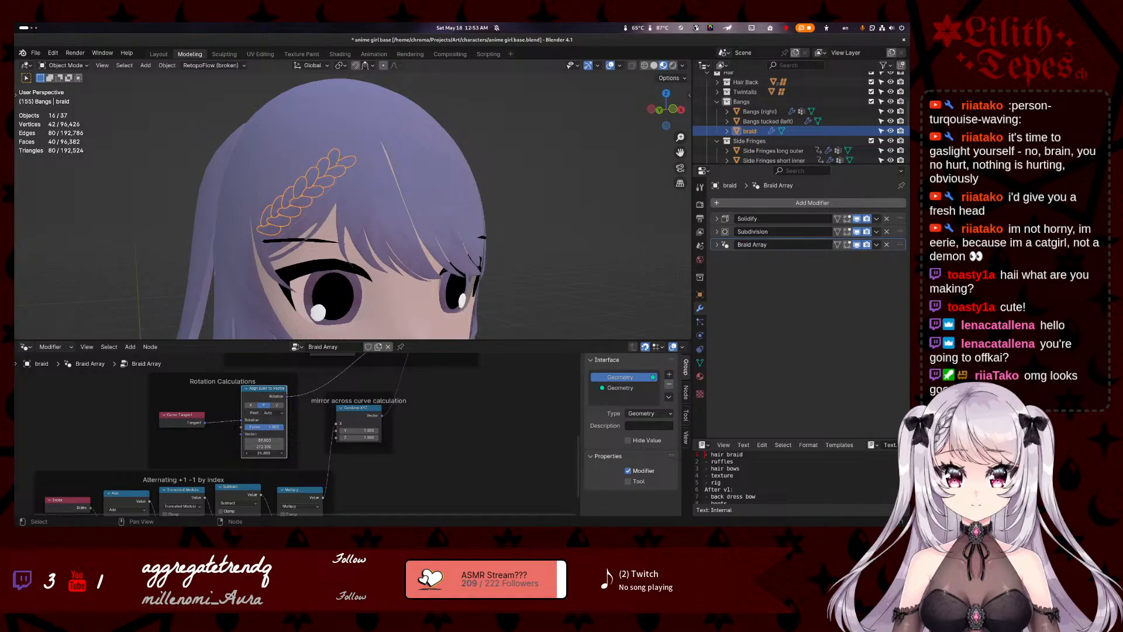
- Undo all the alignment axis and vector trials back to the original X axis alignment of the braid segments
{"action": "key", "text": "ctrl+z"}
{"action": "key", "text": "ctrl+z"}
{"action": "key", "text": "ctrl+z"}
{"action": "key", "text": "ctrl+z"}
{"action": "key", "text": "ctrl+z"}
{"action": "key", "text": "ctrl+z"}
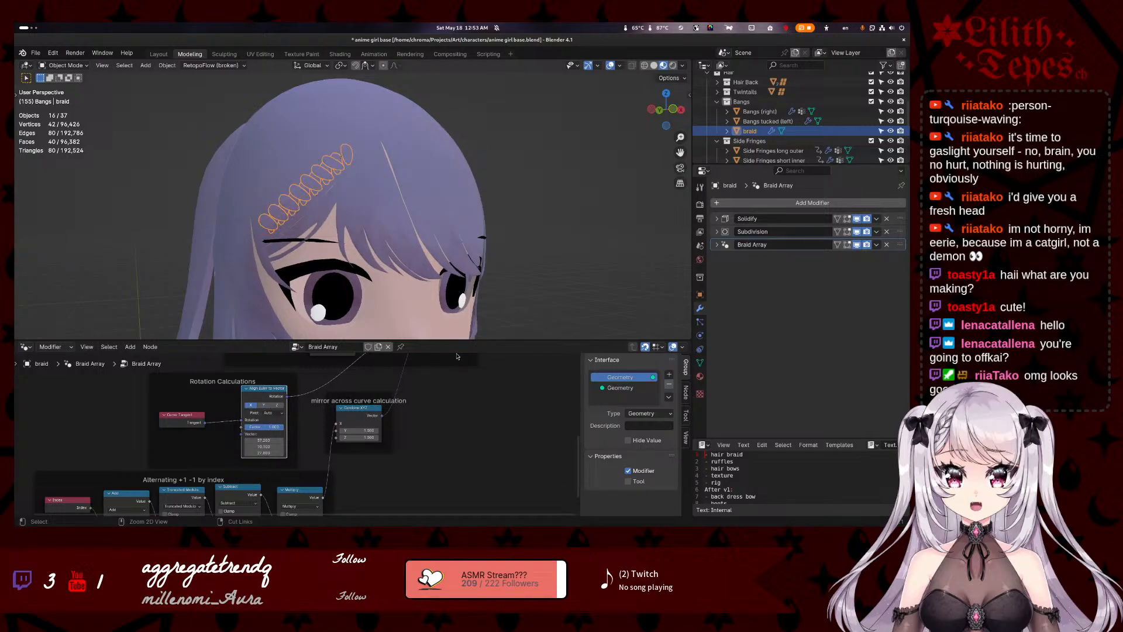
{"action": "key", "text": "ctrl+z"}
{"action": "key", "text": "ctrl+z"}
{"action": "key", "text": "ctrl+z"}
{"action": "key", "text": "ctrl+z"}
{"action": "key", "text": "ctrl+z"}
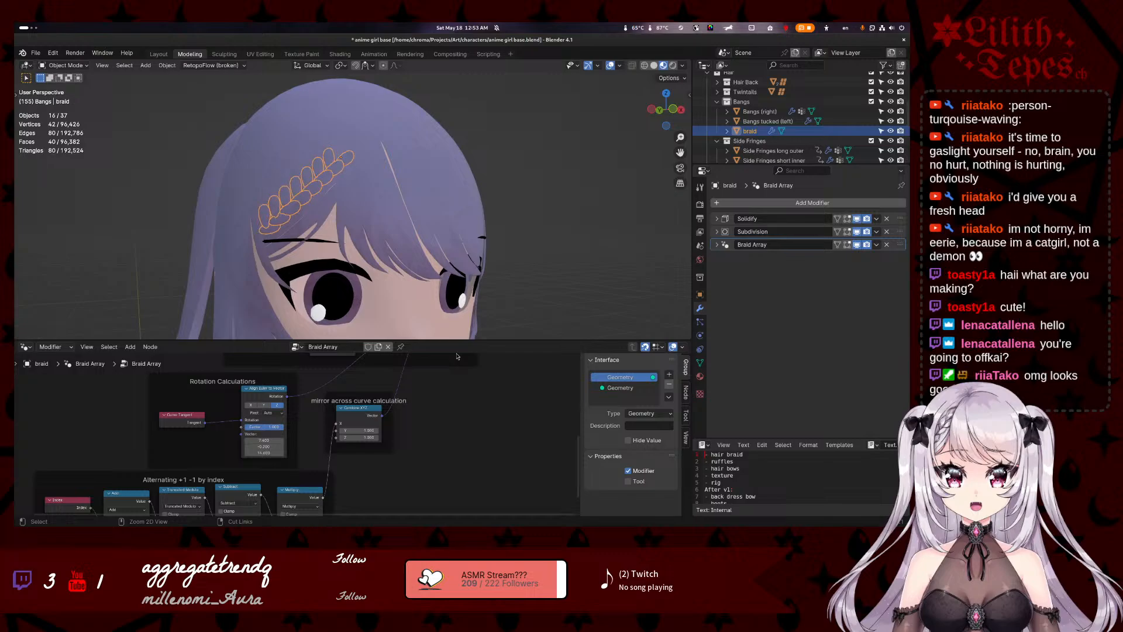
{"action": "key", "text": "ctrl+z"}
{"action": "key", "text": "ctrl+z"}
{"action": "key", "text": "ctrl+z"}
{"action": "key", "text": "ctrl+z"}
{"action": "key", "text": "ctrl+z"}
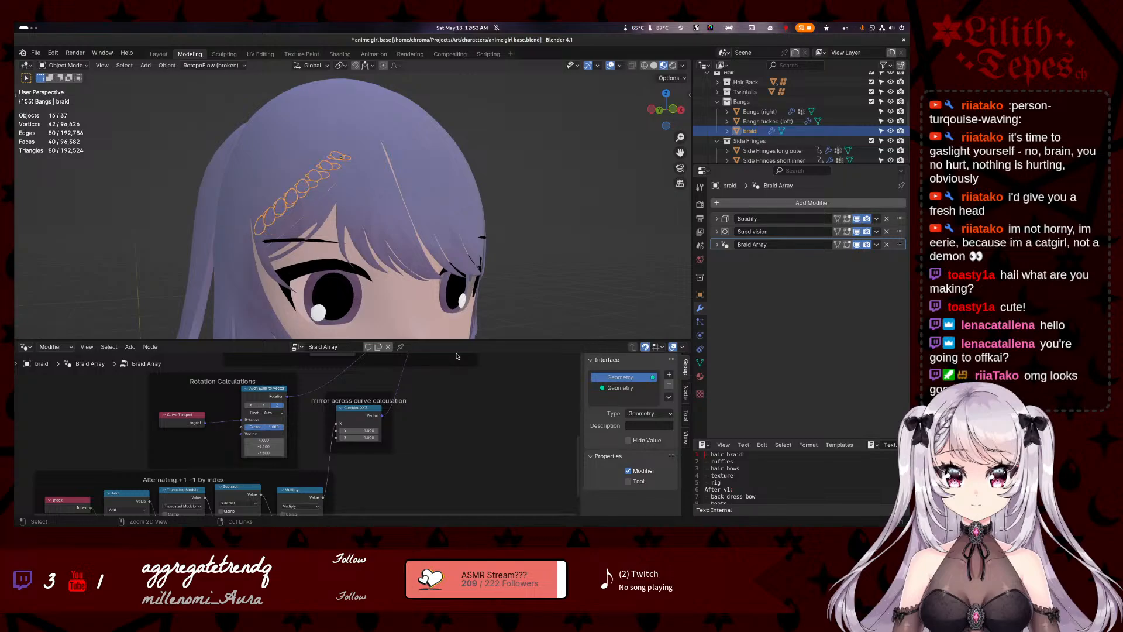
{"action": "key", "text": "ctrl+z"}
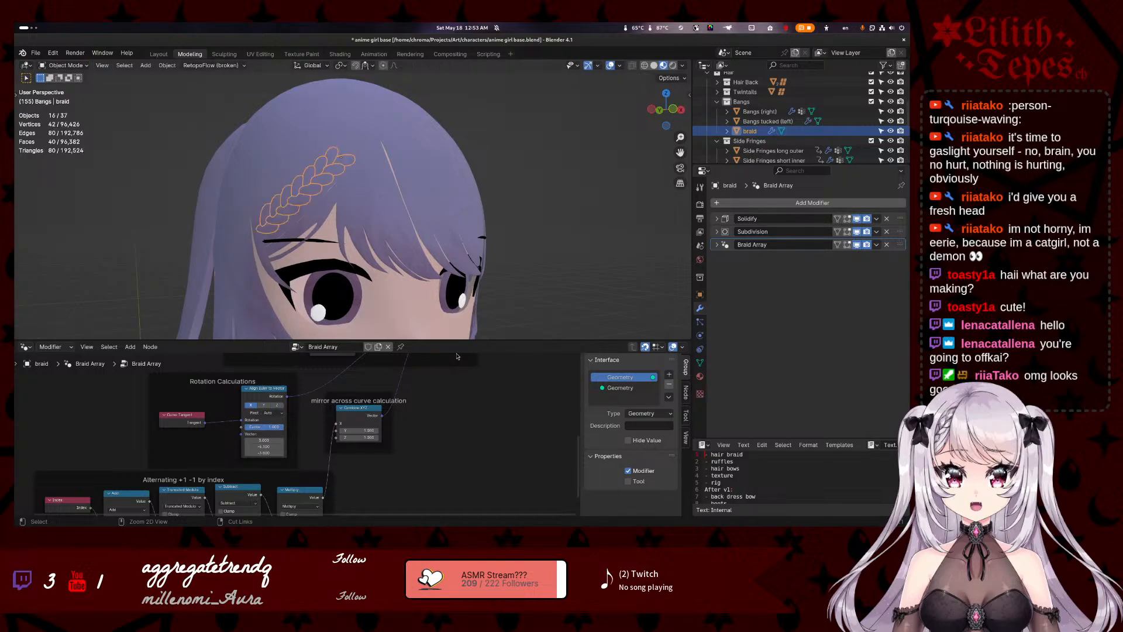
- Compare the braid across the last undo state, then inspect it from the side and look at its base segment in Edit Mode
{"action": "key", "text": "ctrl+z"}
{"action": "key", "text": "ctrl+shift+z"}
{"action": "key", "text": "ctrl+z"}
{"action": "key", "text": "ctrl+shift+z"}
{"action": "middle_click_drag", "start_coordinate": [430, 202], "coordinate": [459, 201]}
{"action": "key", "text": "Tab"}
{"action": "key", "text": "Tab"}
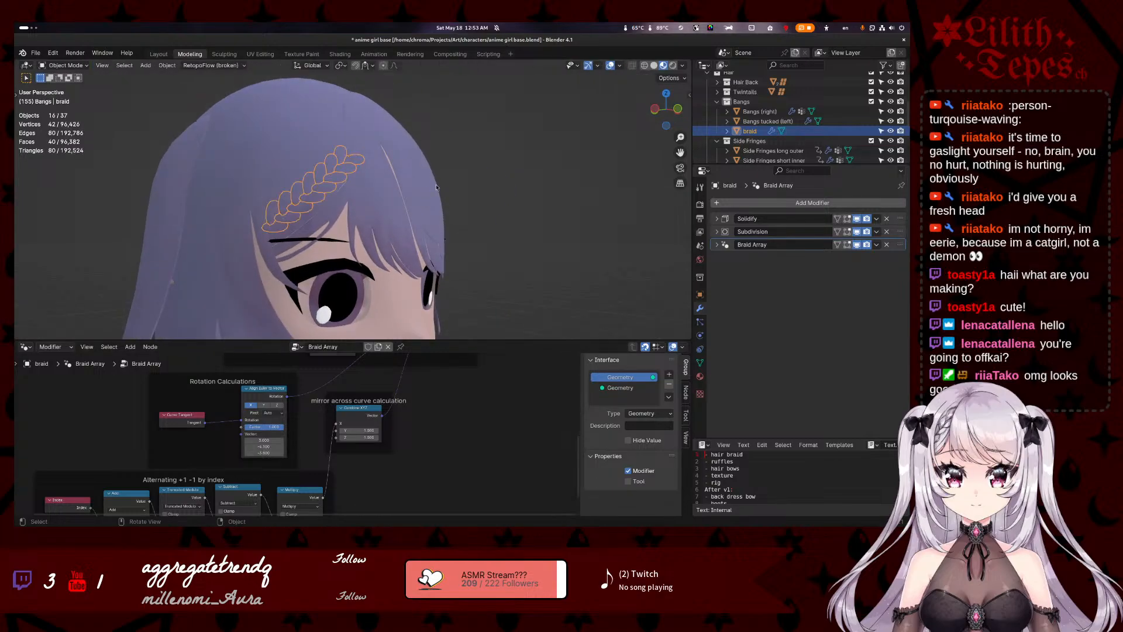
- Select the braid and nudge its position on the fringe freehand, checking its base segment in Edit Mode
{"action": "left_click", "coordinate": [535, 196]}
{"action": "middle_click_drag", "start_coordinate": [534, 195], "coordinate": [510, 195]}
{"action": "left_click", "coordinate": [295, 167]}
{"action": "key", "text": "g"}
{"action": "left_click", "coordinate": [353, 179]}
{"action": "key", "text": "Tab"}
{"action": "key", "text": "Tab"}
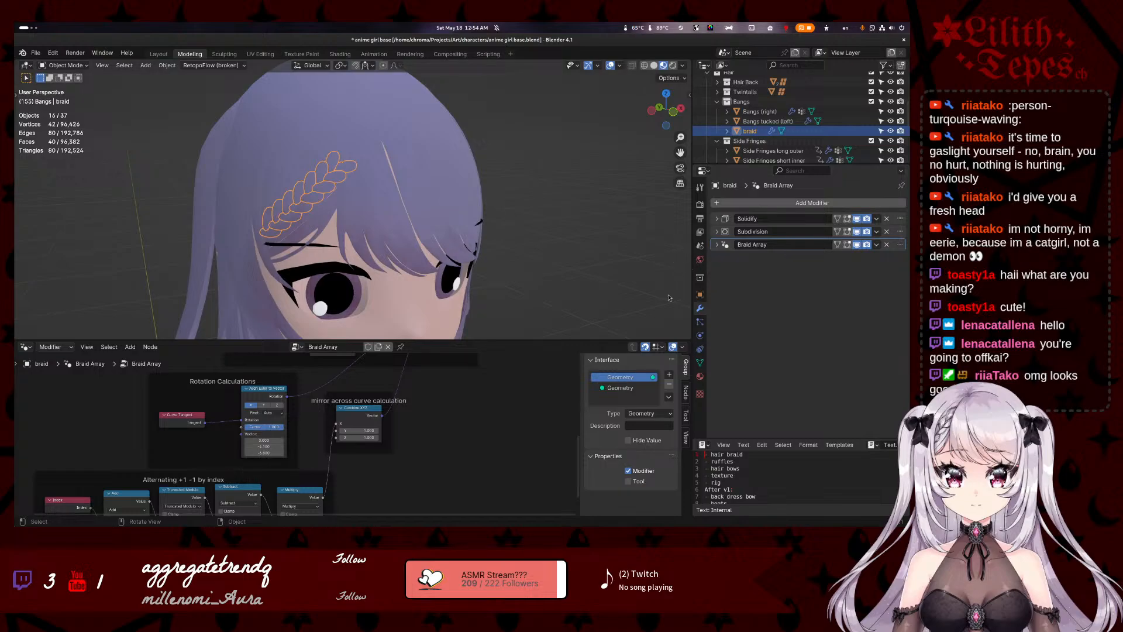
- Assign the pink Material.007 to the braid in place of its hair-coloured material and deselect it
{"action": "left_click", "coordinate": [700, 377]}
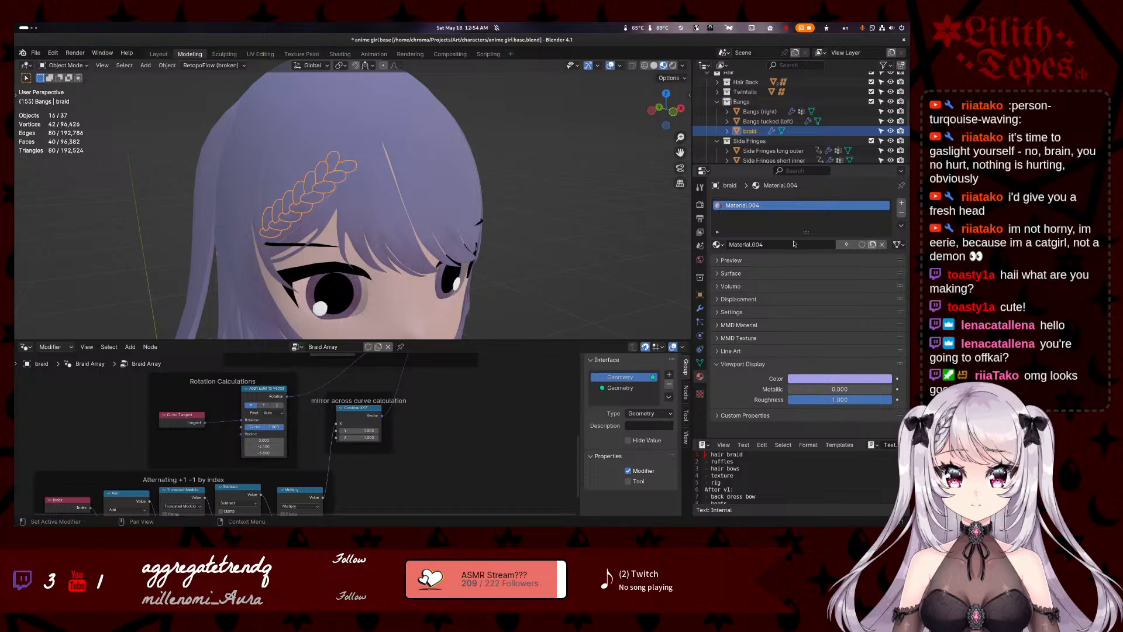
{"action": "left_click", "coordinate": [754, 244]}
{"action": "left_click", "coordinate": [719, 244]}
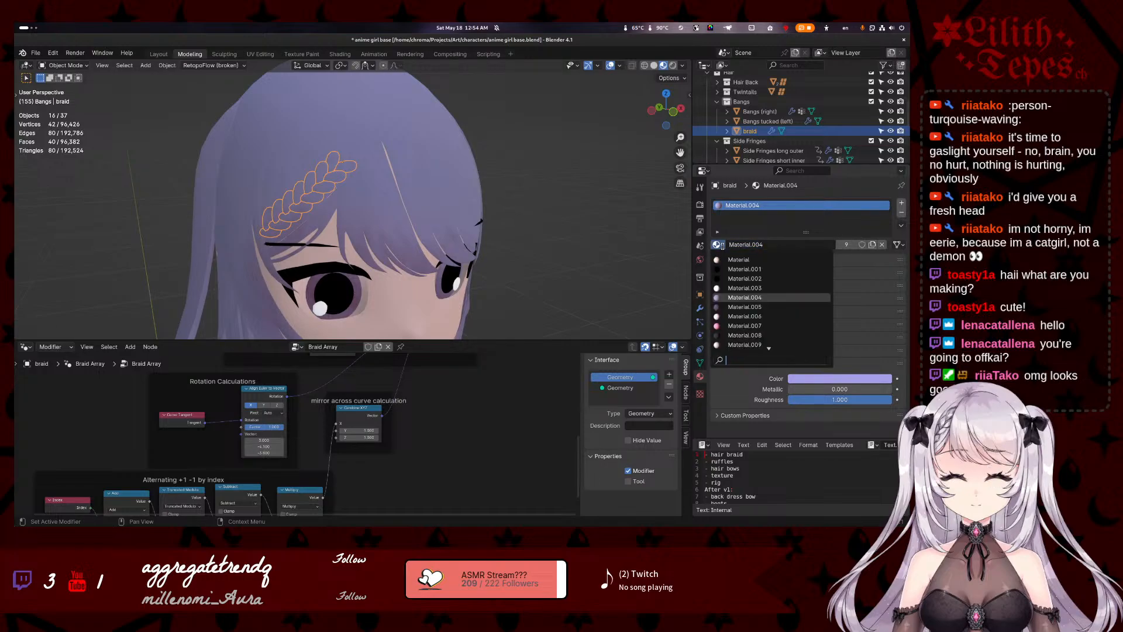
{"action": "left_click", "coordinate": [755, 319]}
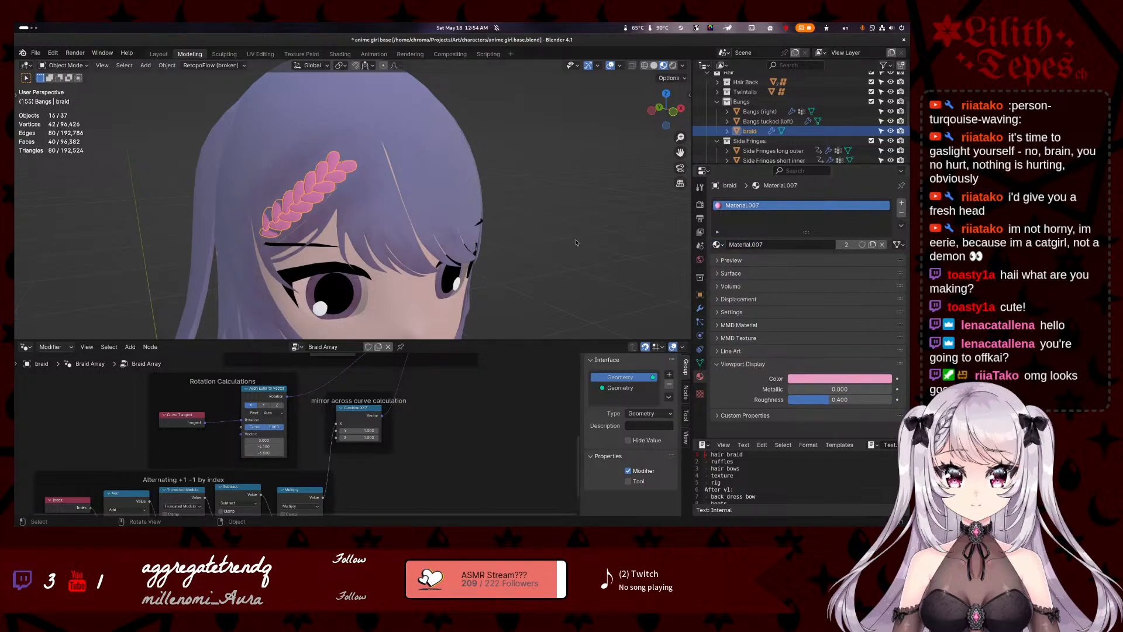
{"action": "middle_click_drag", "start_coordinate": [361, 230], "coordinate": [378, 229]}
{"action": "left_click", "coordinate": [577, 172]}
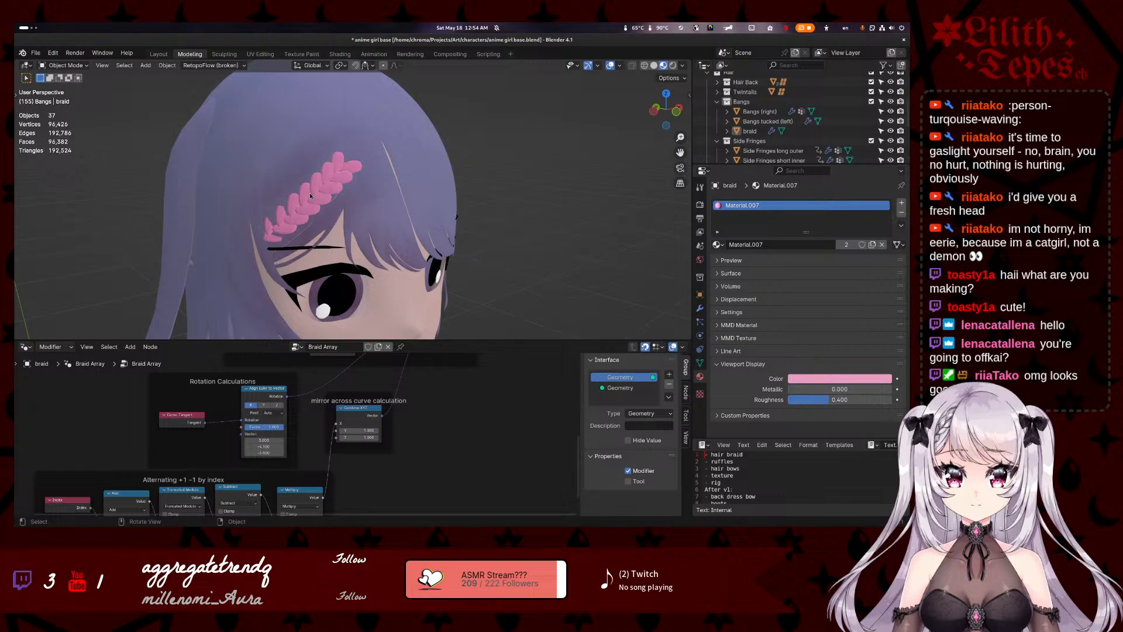
- Rotate the braid's base segment freehand in Edit Mode and return to Object Mode
{"action": "middle_click_drag", "start_coordinate": [311, 196], "coordinate": [376, 191]}
{"action": "left_click", "coordinate": [287, 209]}
{"action": "key", "text": "Tab"}
{"action": "key", "text": "r"}
{"action": "left_click", "coordinate": [379, 224]}
{"action": "key", "text": "Tab"}
{"action": "left_click", "coordinate": [376, 191]}
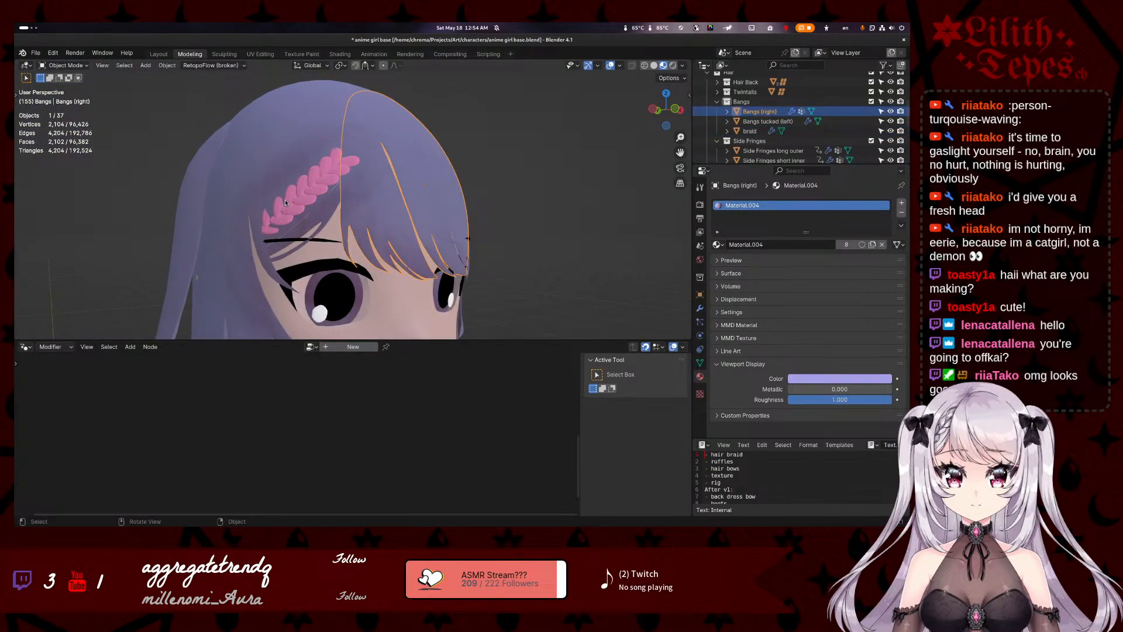
- Reselect the braid and adjust the vector components of the Align Euler to Vector node in the Rotation Calculations frame
{"action": "left_click", "coordinate": [328, 183]}
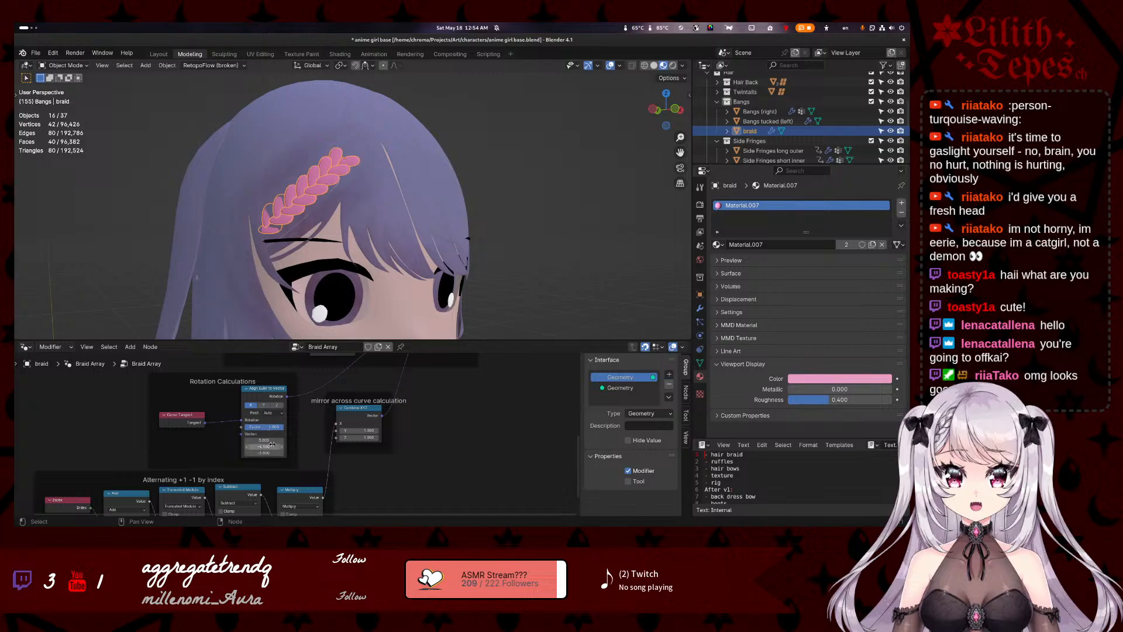
{"action": "mouse_move", "coordinate": [272, 440]}
{"action": "left_mouse_down"}
{"action": "mouse_move", "coordinate": [316, 440]}
{"action": "mouse_move", "coordinate": [259, 453]}
{"action": "left_mouse_up"}
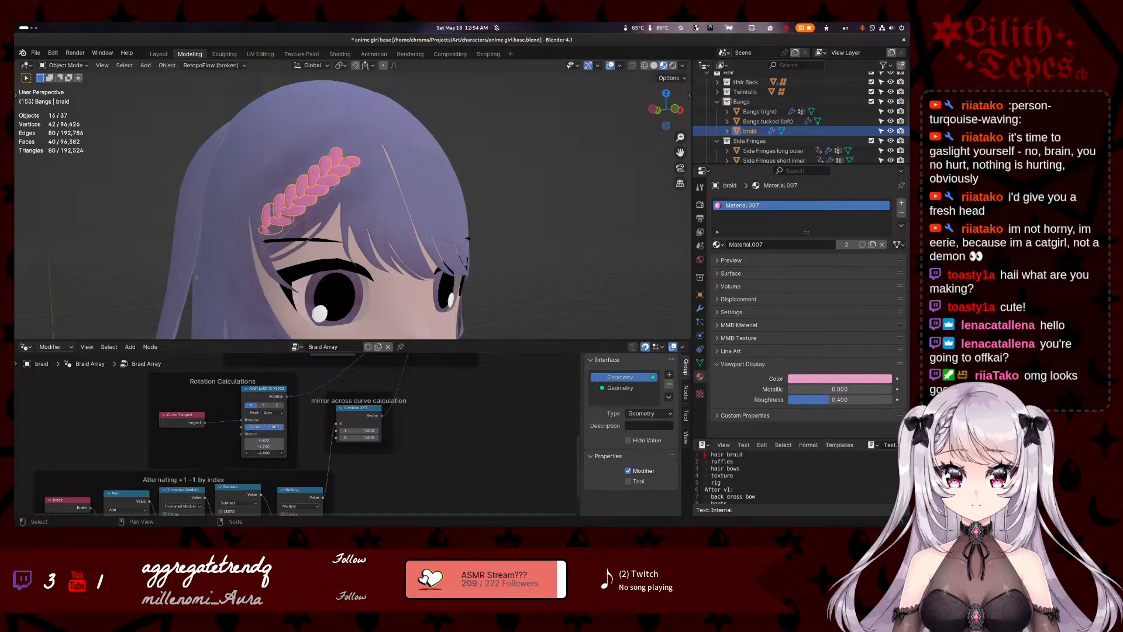
{"action": "middle_click_drag", "start_coordinate": [476, 420], "coordinate": [469, 474]}
{"action": "mouse_move", "coordinate": [356, 484]}
{"action": "left_mouse_down"}
{"action": "mouse_move", "coordinate": [395, 484]}
{"action": "mouse_move", "coordinate": [357, 485]}
{"action": "left_mouse_up"}
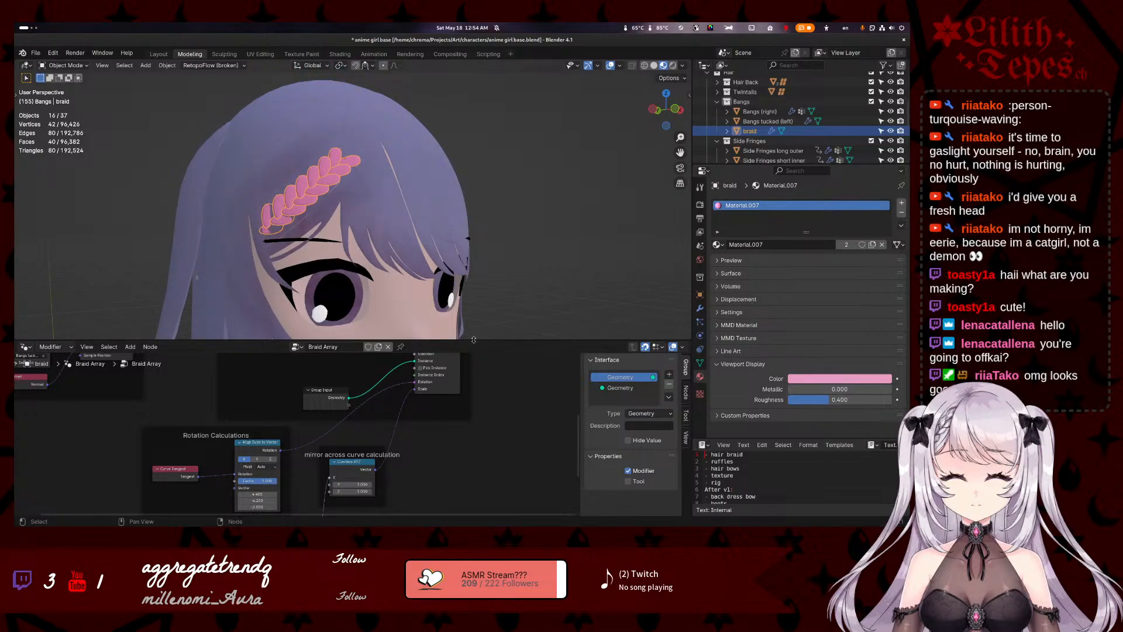
- Try a different Z value in the Combine XYZ node of the mirror across curve calculation
{"action": "middle_click_drag", "start_coordinate": [433, 305], "coordinate": [438, 198]}
{"action": "middle_click_drag", "start_coordinate": [441, 481], "coordinate": [435, 393]}
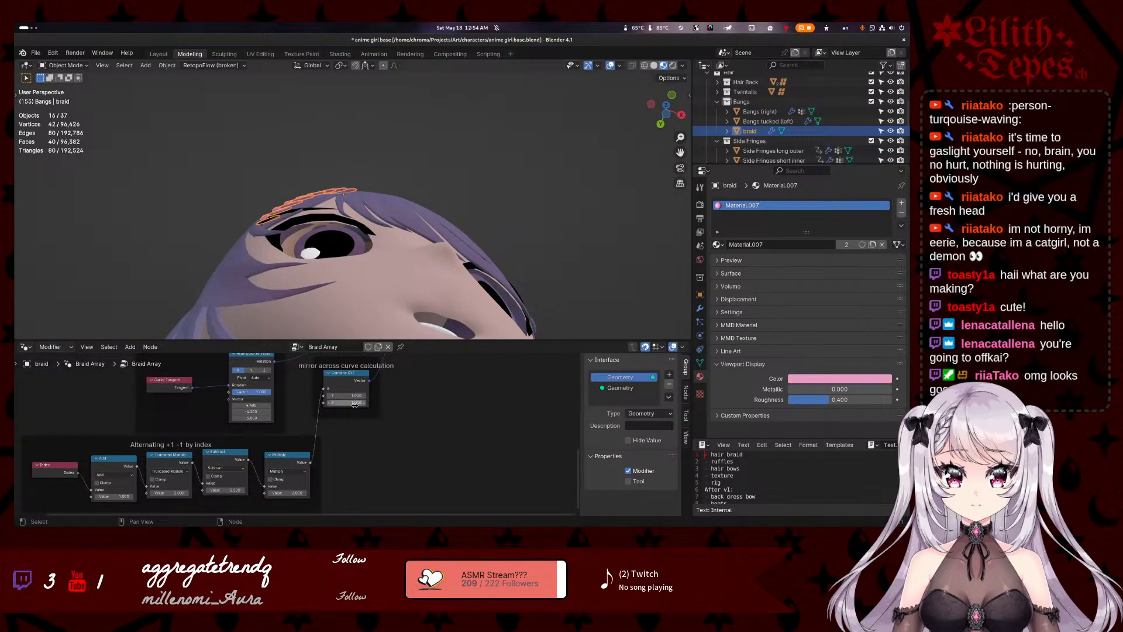
{"action": "left_click_drag", "start_coordinate": [353, 403], "coordinate": [372, 403]}
{"action": "key", "text": "ctrl+z"}
- Examine the braid from the front and review the Braid Array node tree, including the frame that samples normals from the bangs
{"action": "middle_click_drag", "start_coordinate": [434, 431], "coordinate": [445, 404]}
{"action": "middle_click_drag", "start_coordinate": [306, 427], "coordinate": [275, 512]}
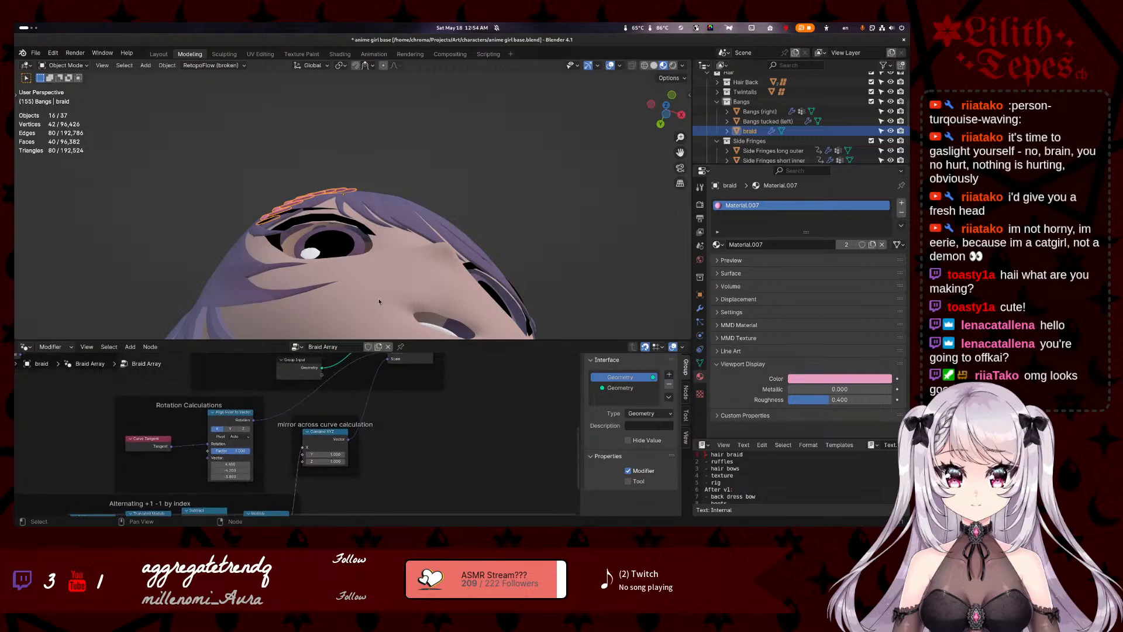
{"action": "middle_click_drag", "start_coordinate": [377, 76], "coordinate": [377, 130]}
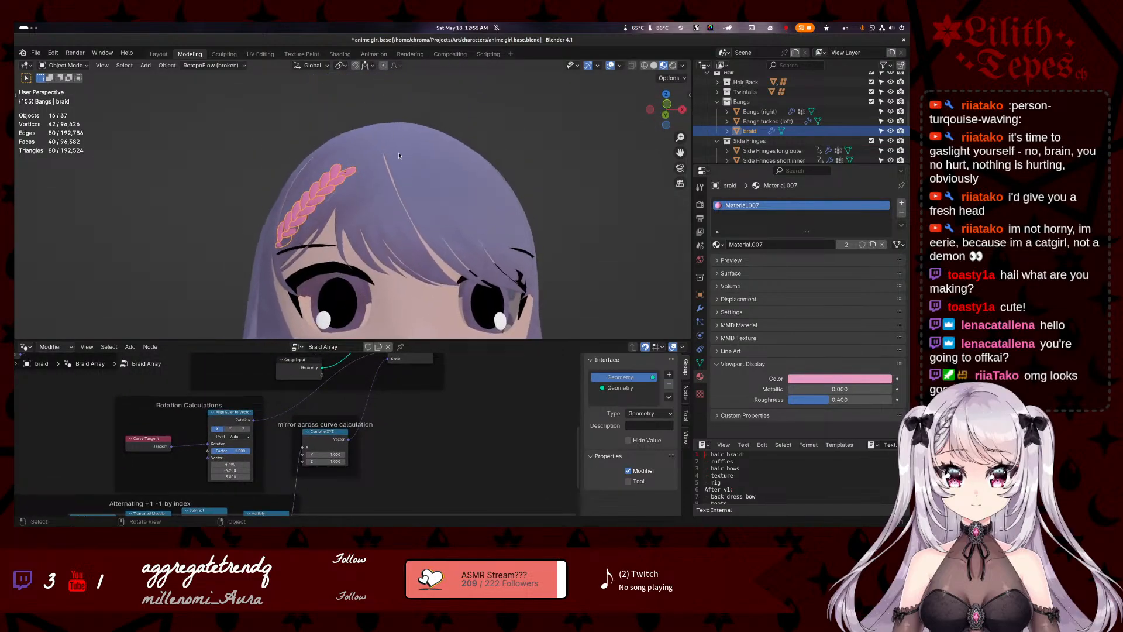
{"action": "middle_click_drag", "start_coordinate": [469, 423], "coordinate": [478, 463]}
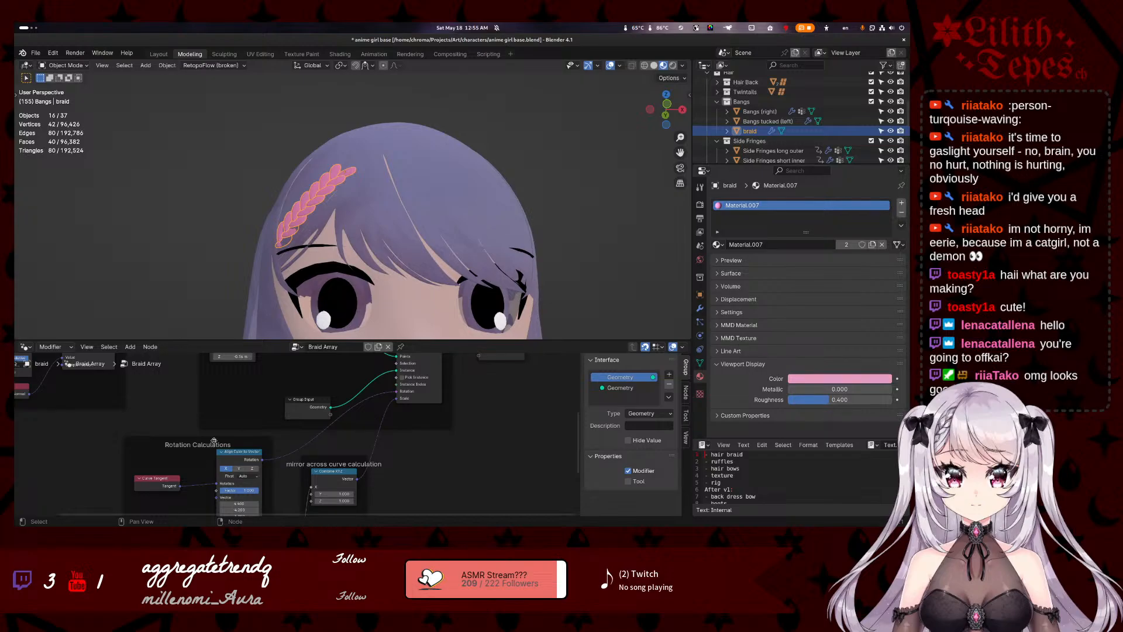
{"action": "middle_click_drag", "start_coordinate": [209, 452], "coordinate": [258, 506]}
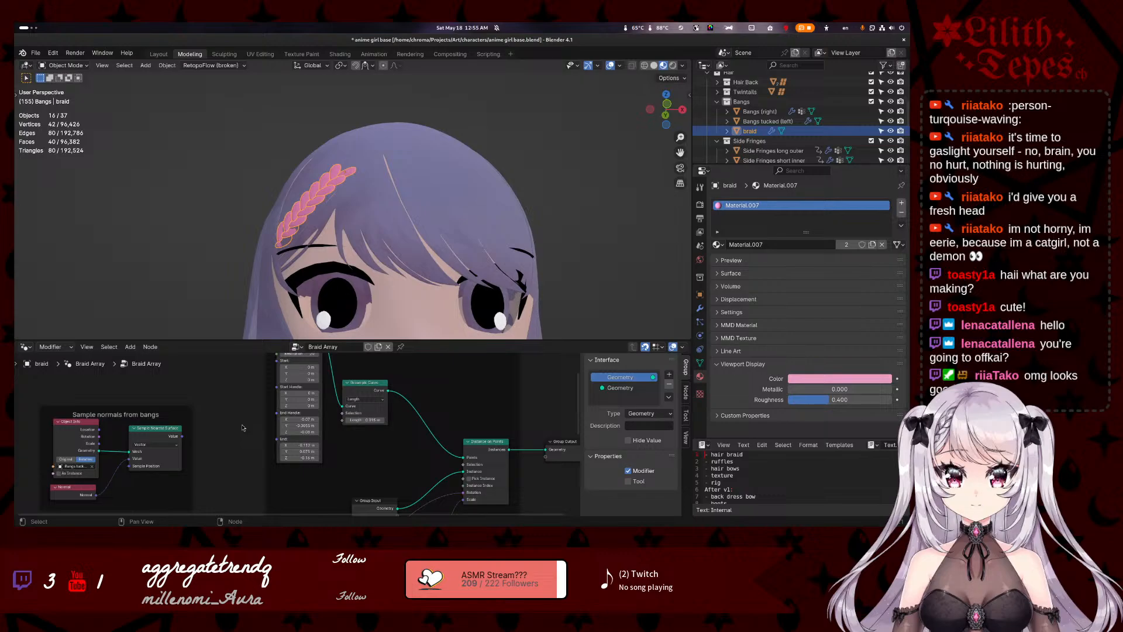
{"action": "scroll", "coordinate": [223, 398], "scroll_direction": "down", "scroll_amount": 2}
{"action": "scroll", "coordinate": [225, 404], "scroll_direction": "down", "scroll_amount": 1}
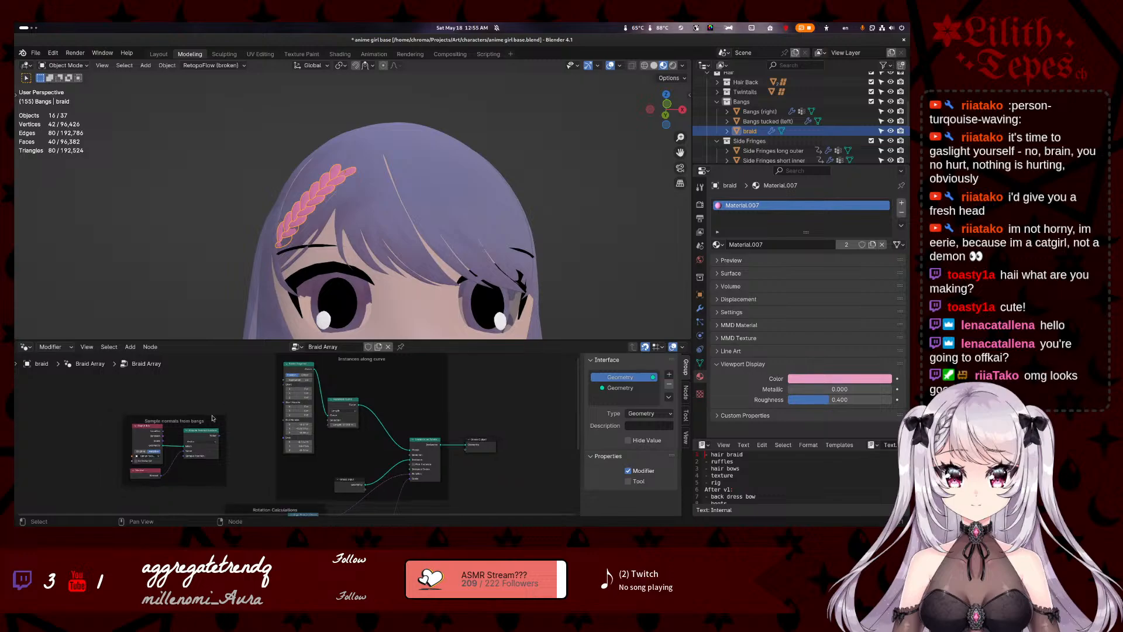
{"action": "middle_click_drag", "start_coordinate": [211, 408], "coordinate": [190, 415]}
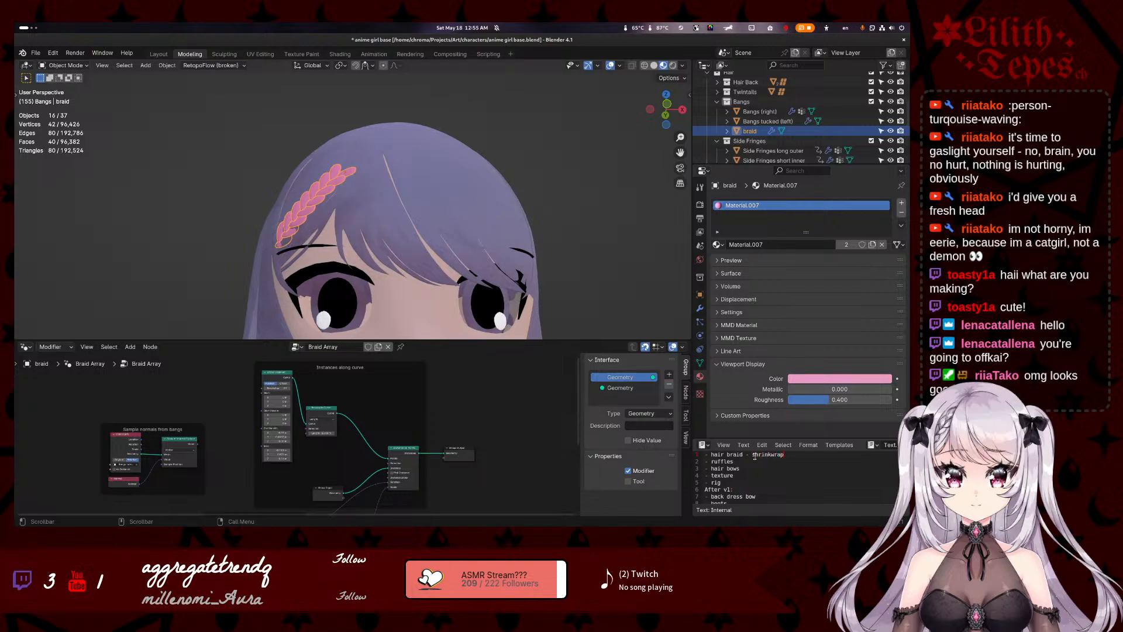
- Complete the hair braid to-do entry with the note "shrinkwrap curve to side fringe" and save the file
{"action": "type", "text": "to s"}
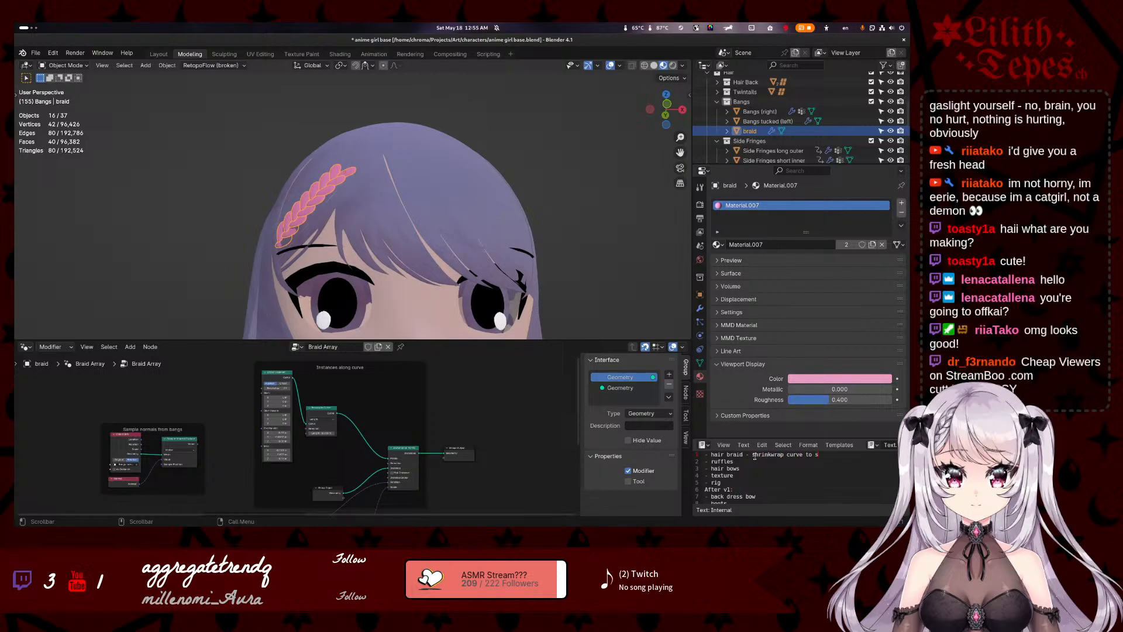
{"action": "type", "text": "ide fringe"}
{"action": "key", "text": "ctrl+s"}
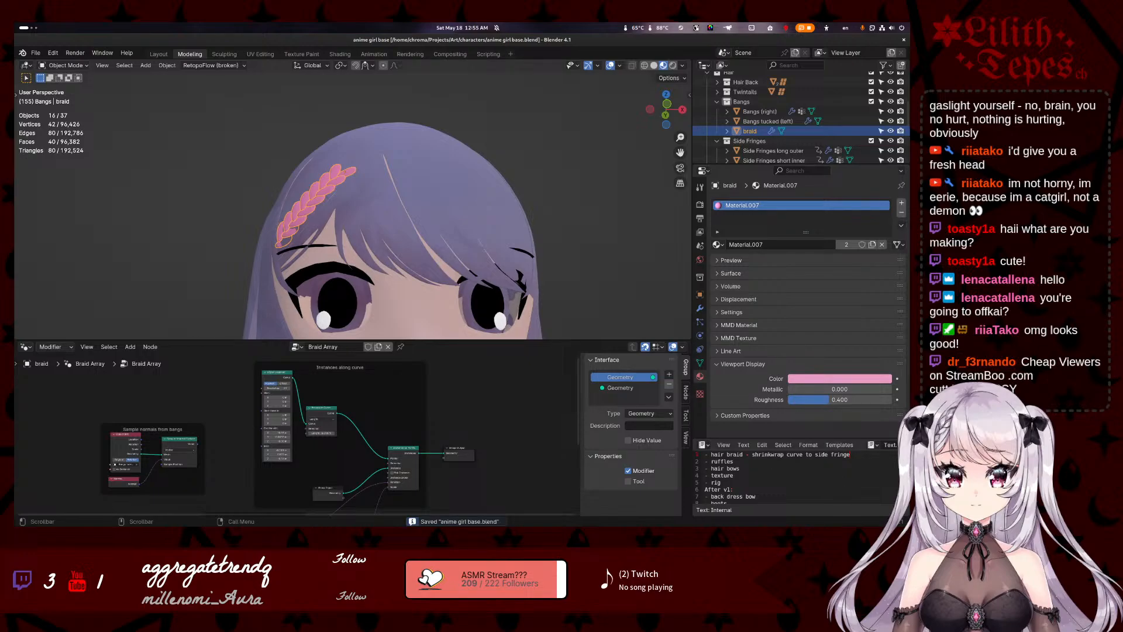
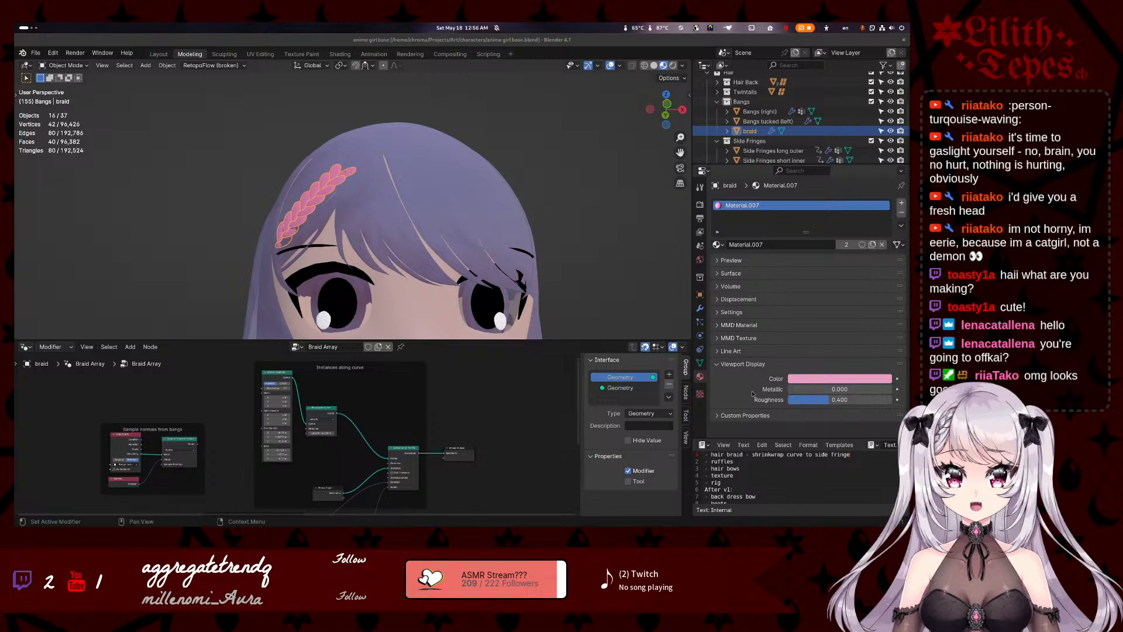
- Deselect everything, save the file again and inspect the pink braid from the side of the head
{"action": "key", "text": "alt+a"}
{"action": "key", "text": "ctrl+s"}
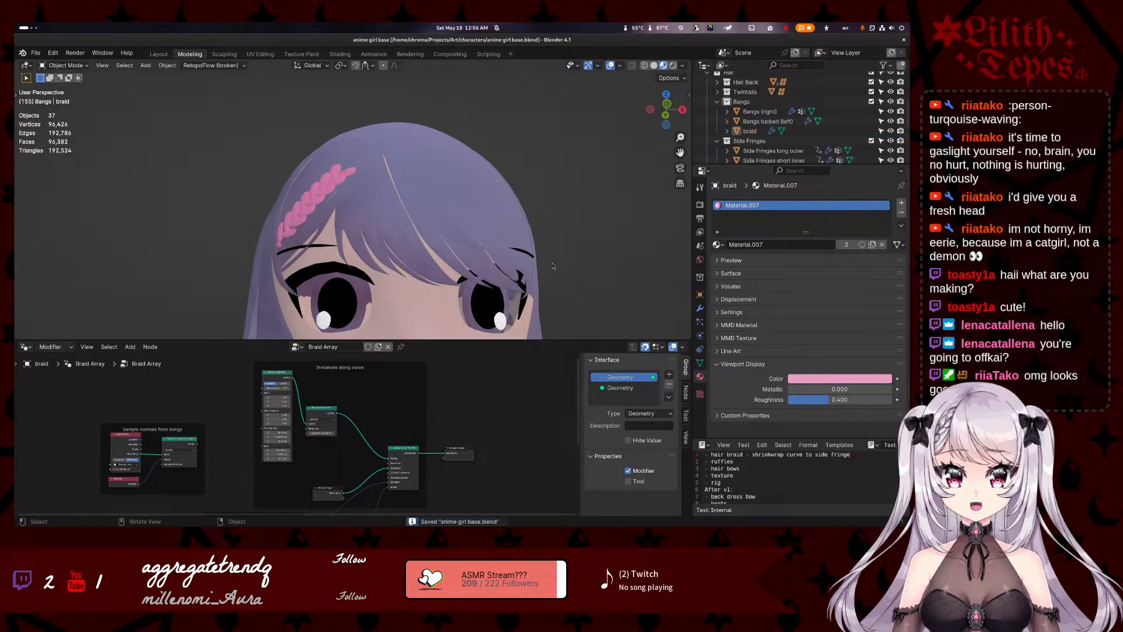
{"action": "middle_click_drag", "start_coordinate": [562, 268], "coordinate": [508, 250]}
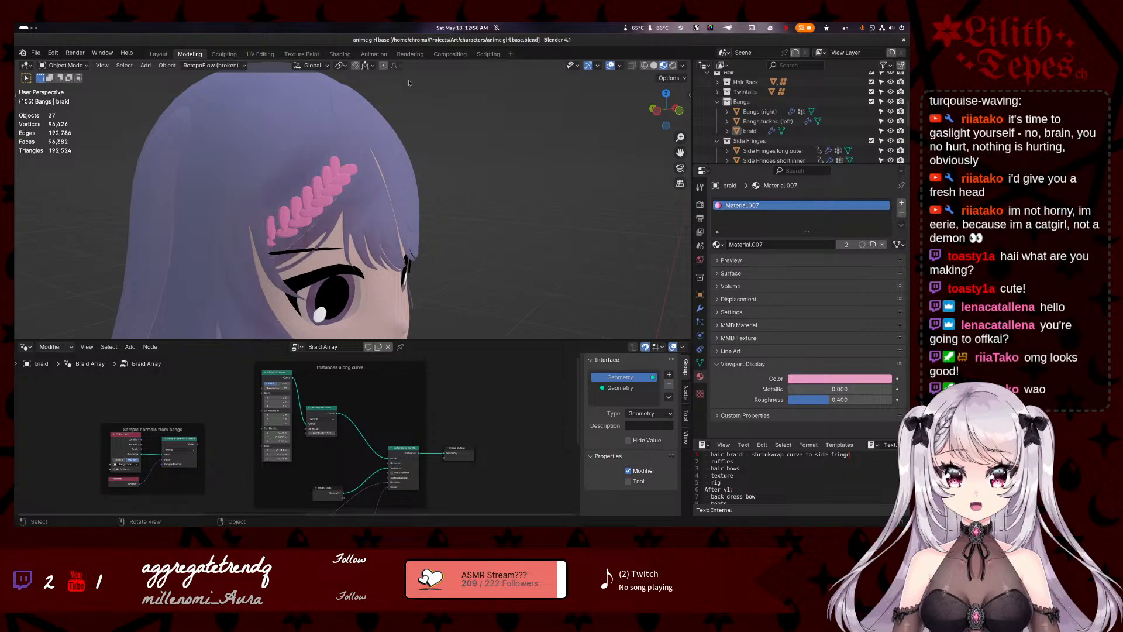
{"action": "middle_click_drag", "start_coordinate": [375, 183], "coordinate": [336, 191]}
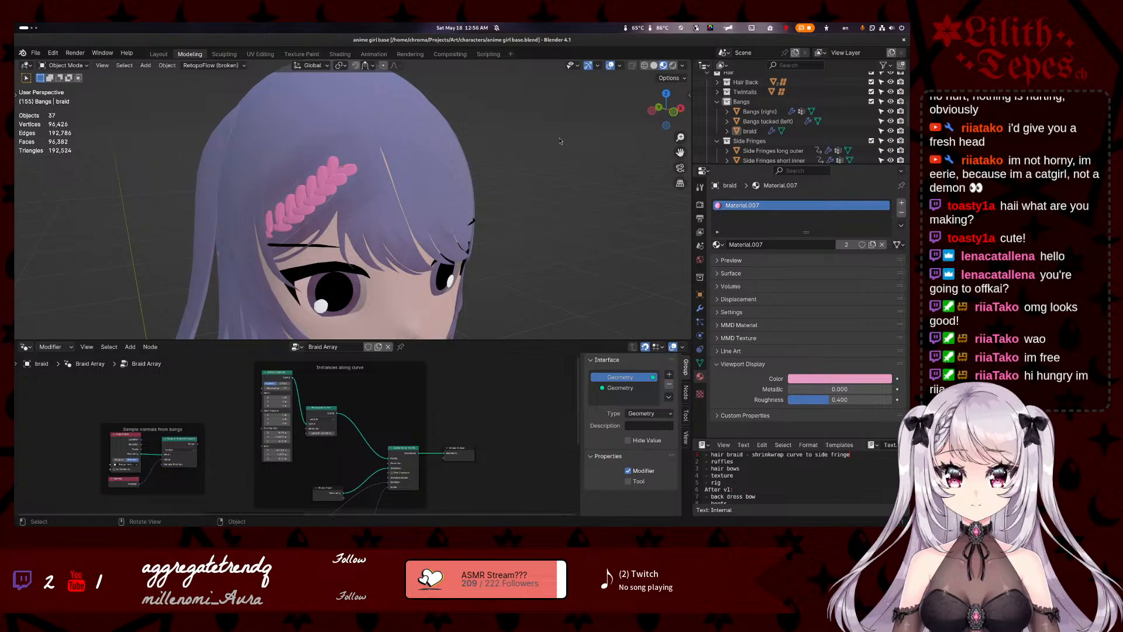
{"action": "left_click", "coordinate": [457, 28]}
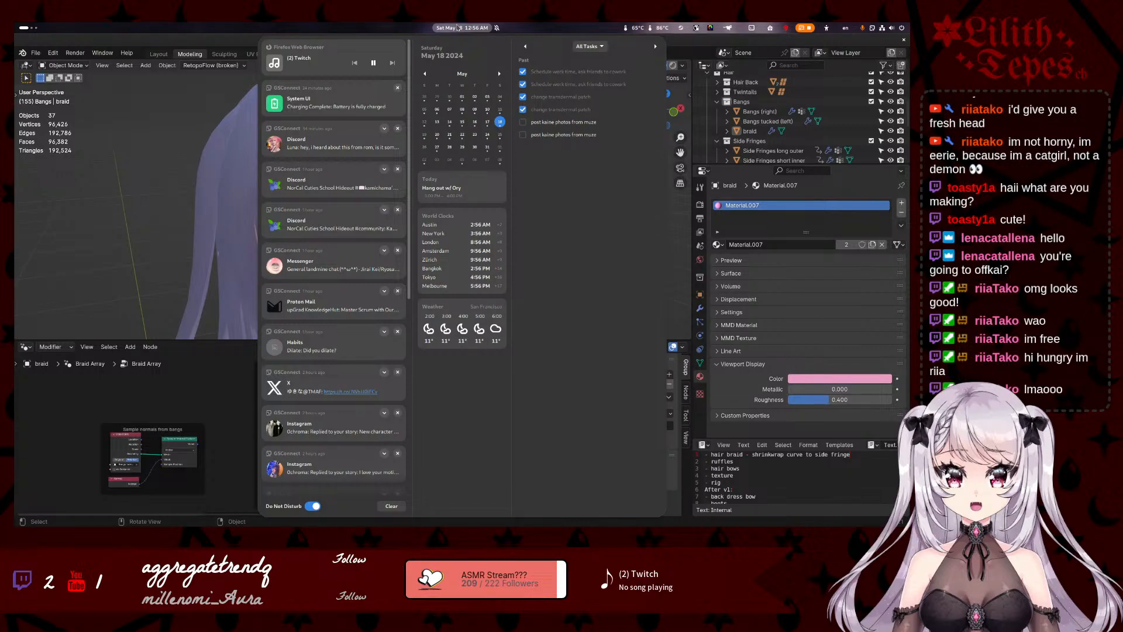
{"action": "left_click", "coordinate": [458, 28]}
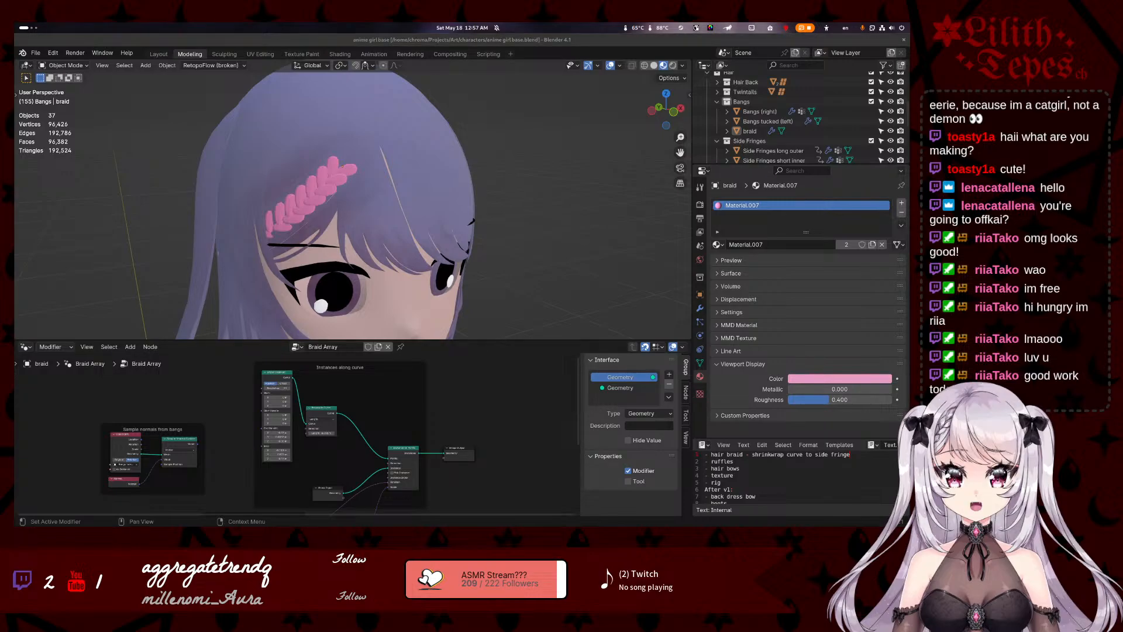
- Switch to Firefox, open twitch.tv and maximize the browser window
{"action": "type", "text": "t"}
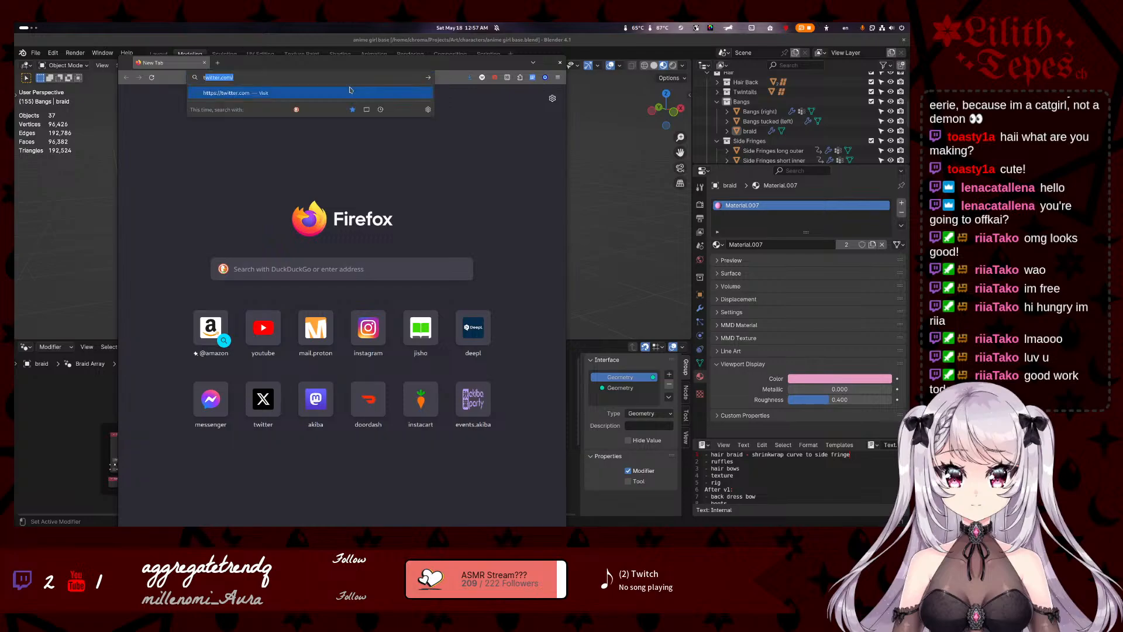
{"action": "type", "text": "witch.tv"}
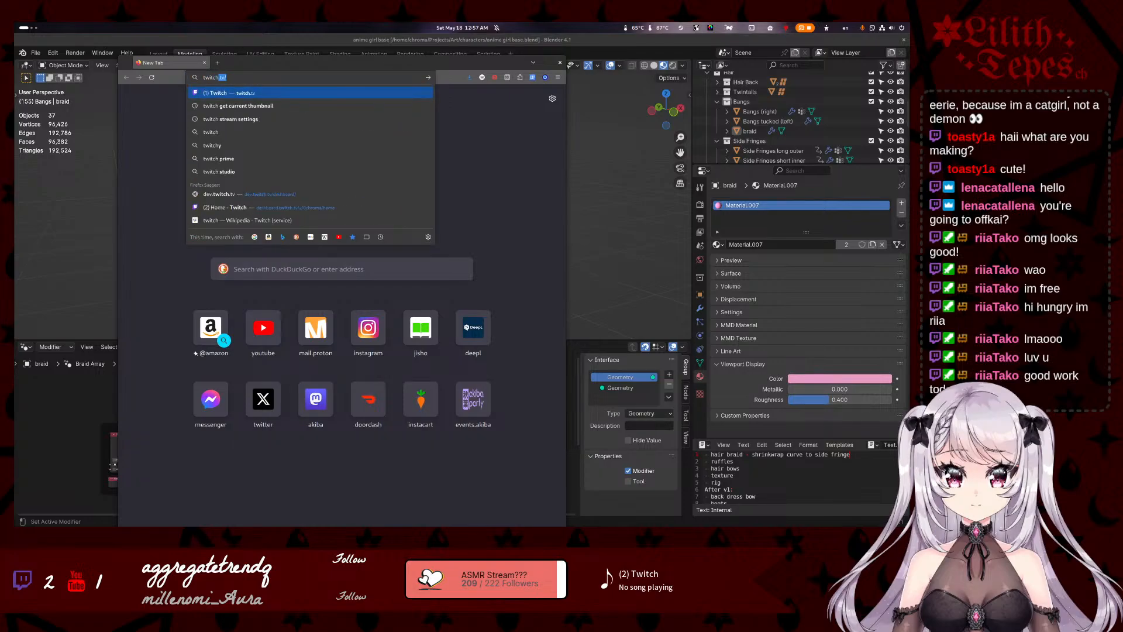
{"action": "key", "text": "Return"}
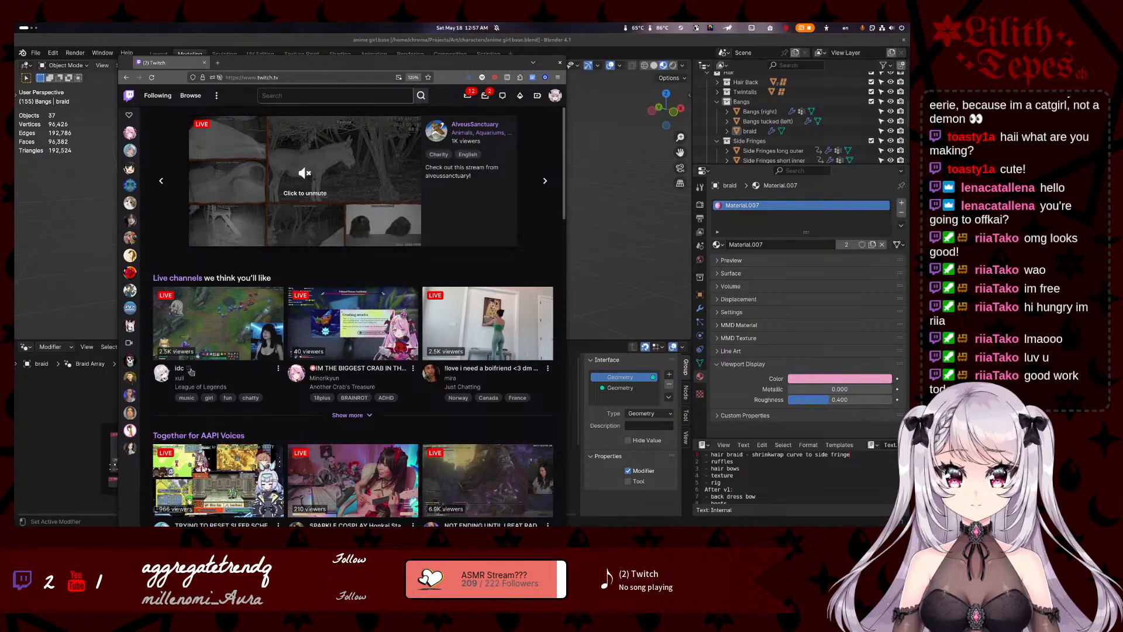
{"action": "left_click_drag", "start_coordinate": [311, 62], "coordinate": [333, 30]}
- Open the featured AlveusSanctuary stream, dismiss its fundraising notice and follow the channel
{"action": "left_click", "coordinate": [628, 106]}
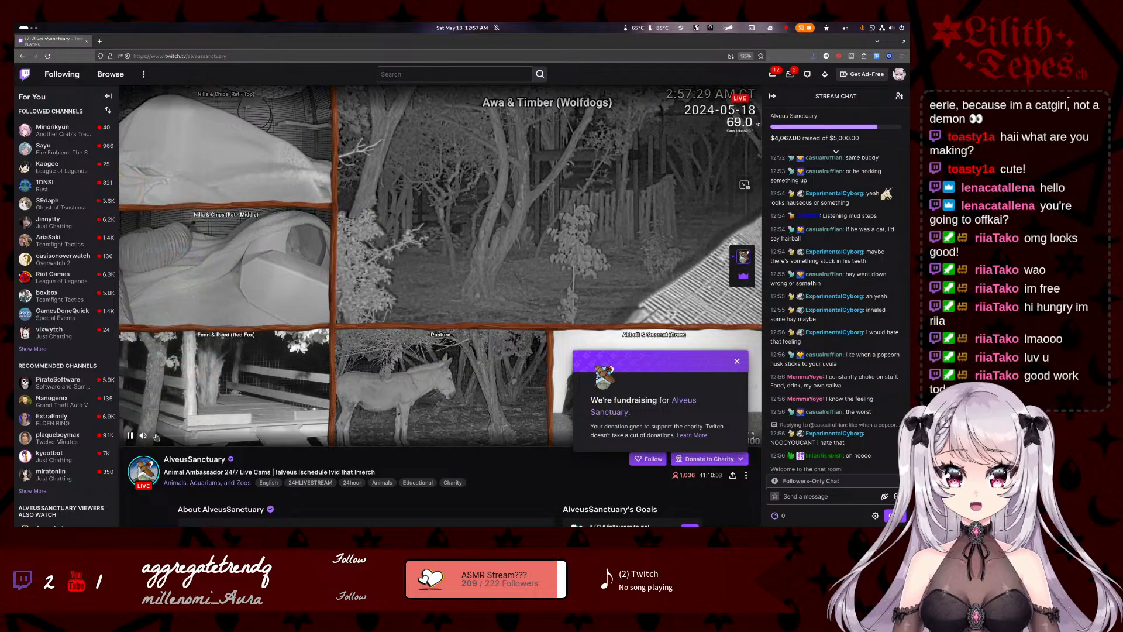
{"action": "left_click", "coordinate": [736, 361]}
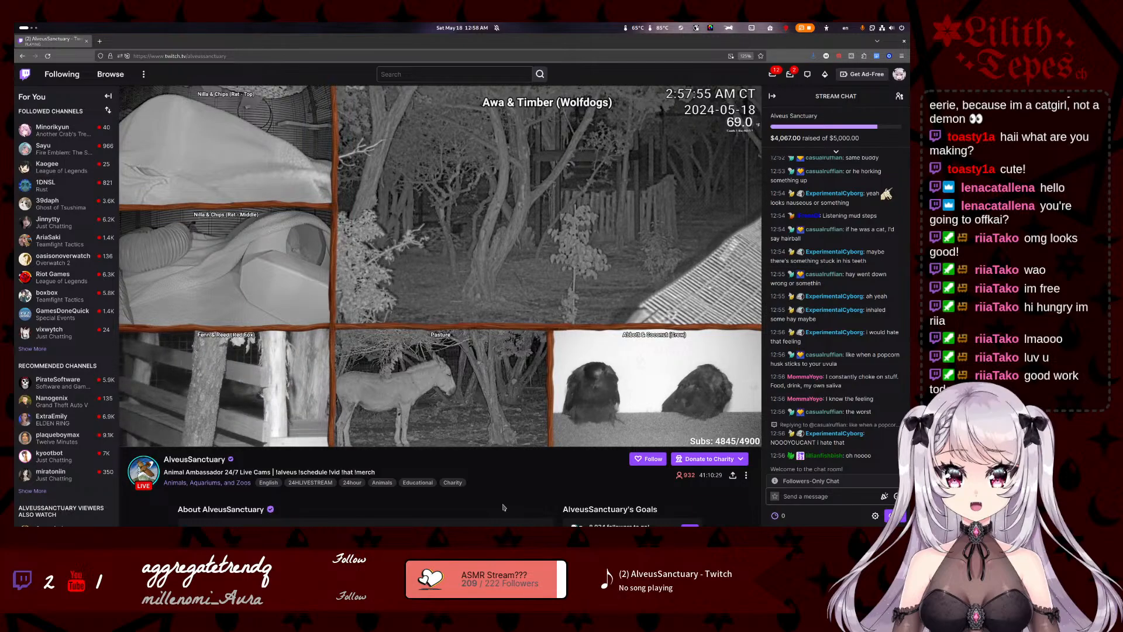
{"action": "left_click", "coordinate": [649, 458]}
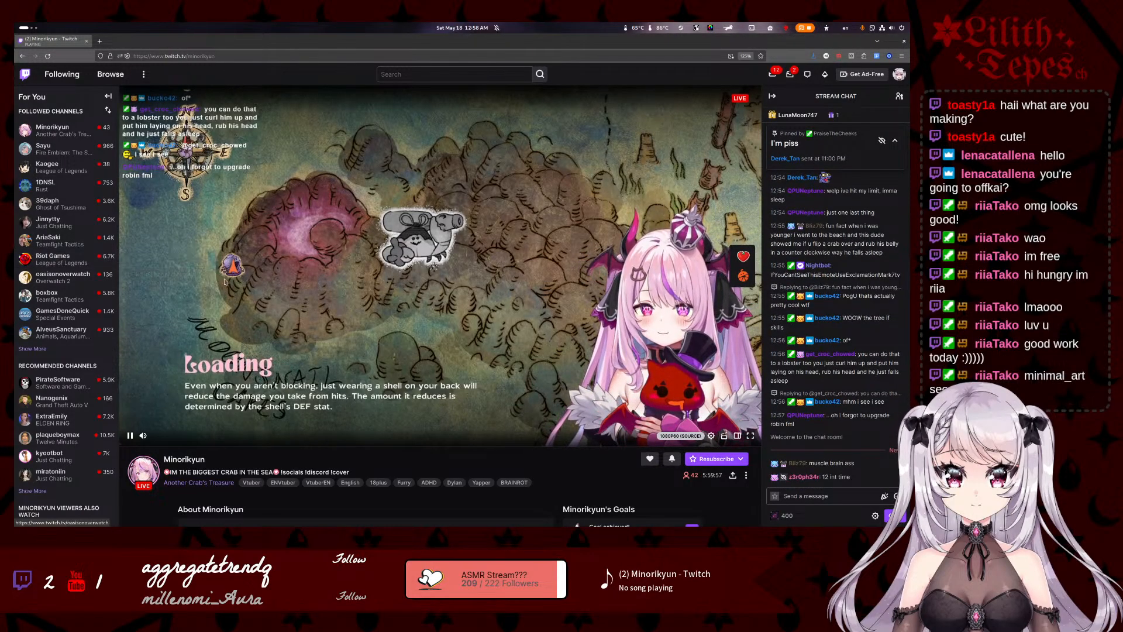
- Expand the list of followed channels and open the live vixwytch stream
{"action": "left_click", "coordinate": [32, 348]}
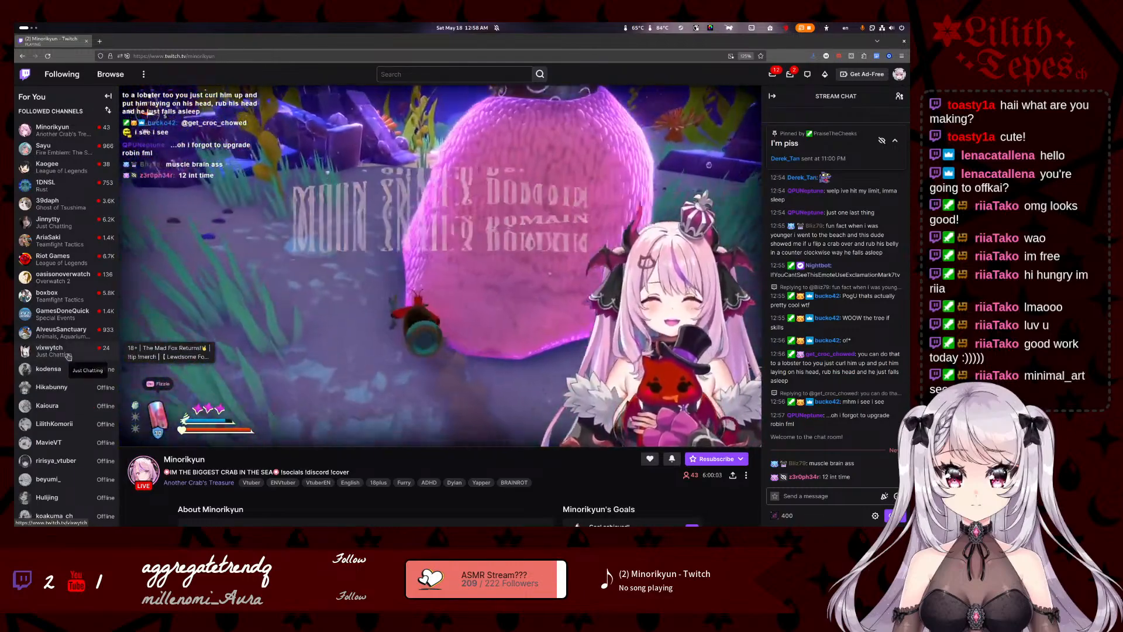
{"action": "left_click", "coordinate": [67, 357]}
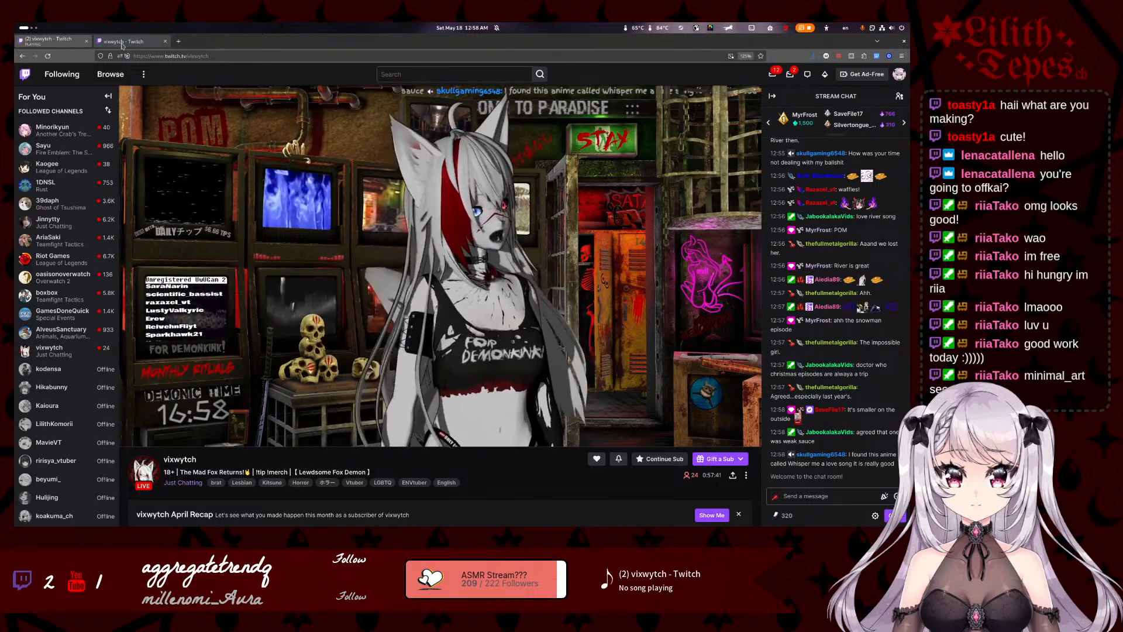
- Highlight the vixwytch channel name on the stream page and close the duplicate tab
{"action": "left_click", "coordinate": [48, 56]}
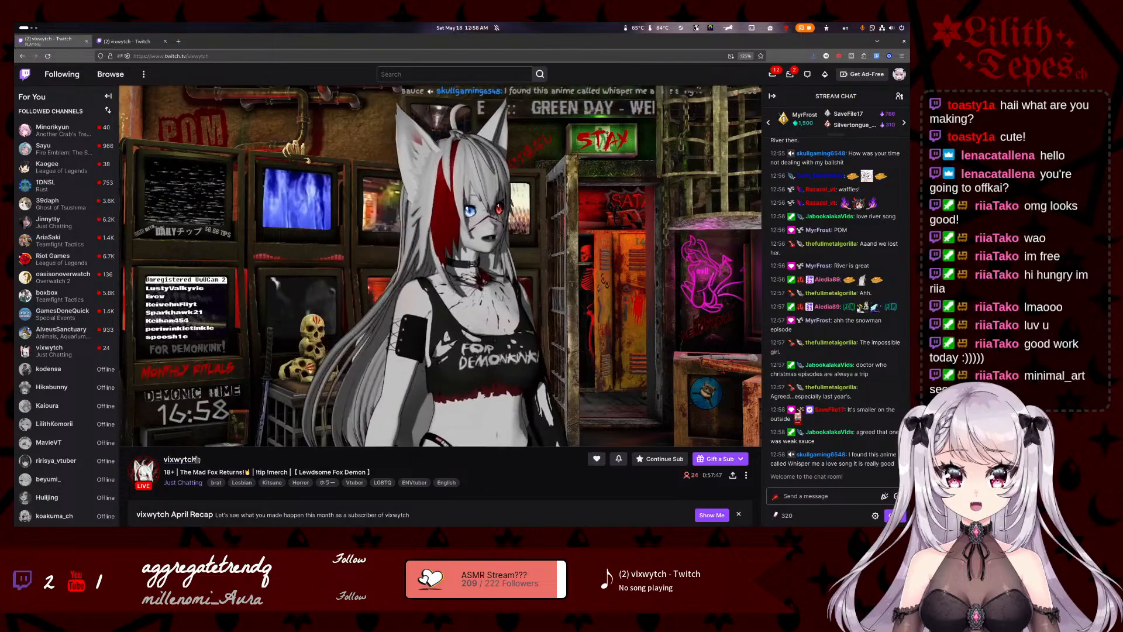
{"action": "left_click_drag", "start_coordinate": [184, 459], "coordinate": [163, 460]}
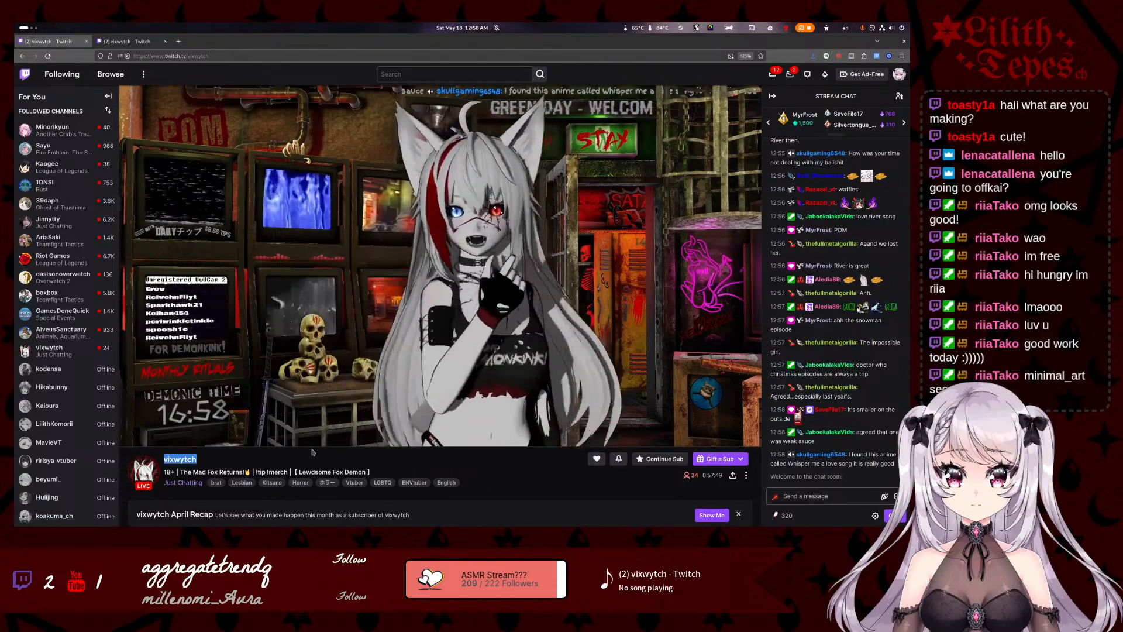
{"action": "key", "text": "ctrl+w"}
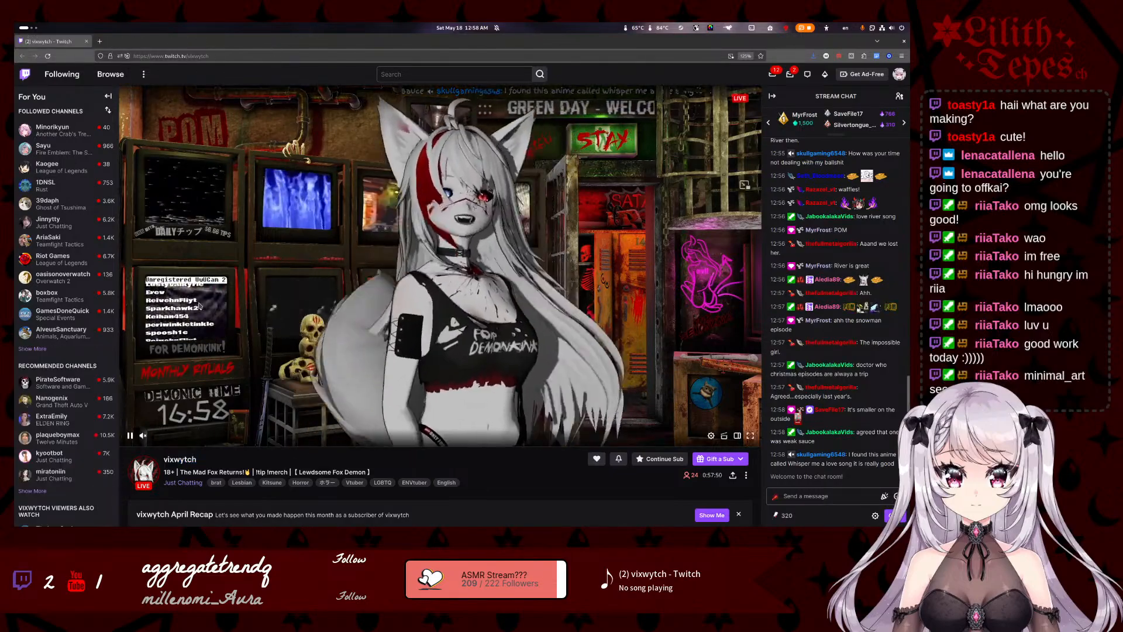
- Open twitter.com in a new browser window and like the first feed post about the Dawntrail tote bag
{"action": "key", "text": "ctrl+w"}
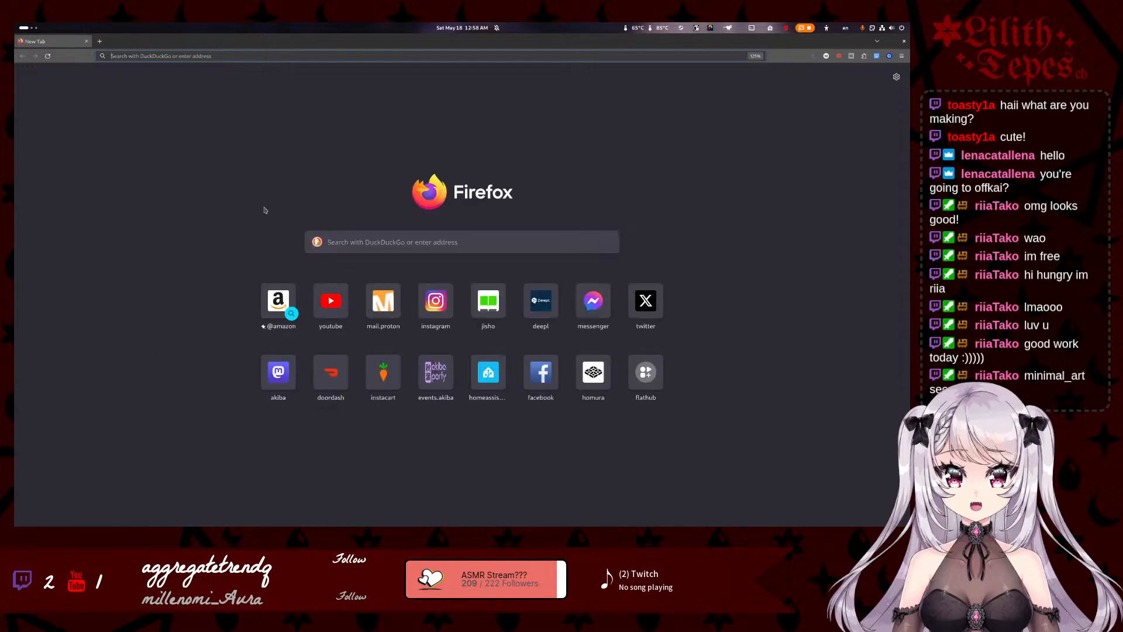
{"action": "type", "text": "tw"}
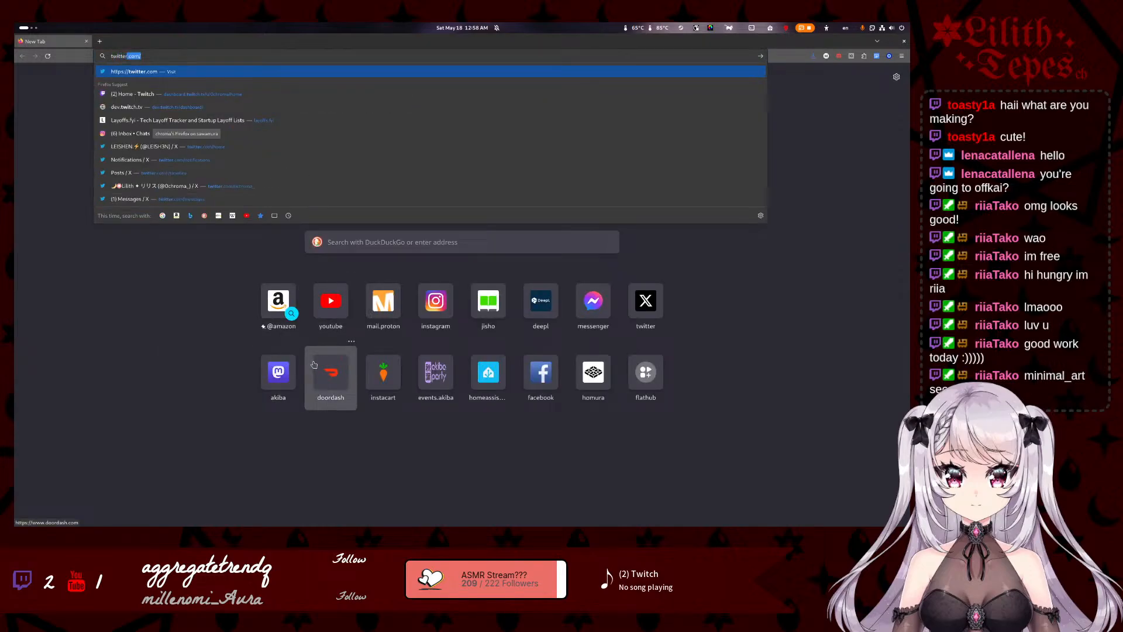
{"action": "type", "text": "itter"}
{"action": "key", "text": "Return"}
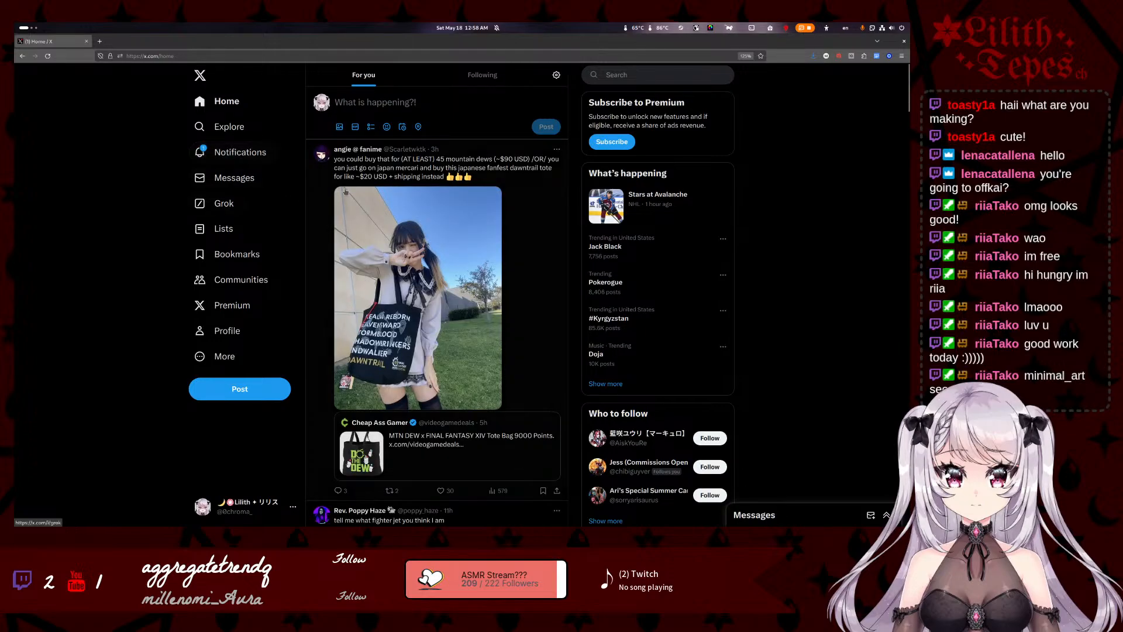
{"action": "left_click", "coordinate": [445, 492]}
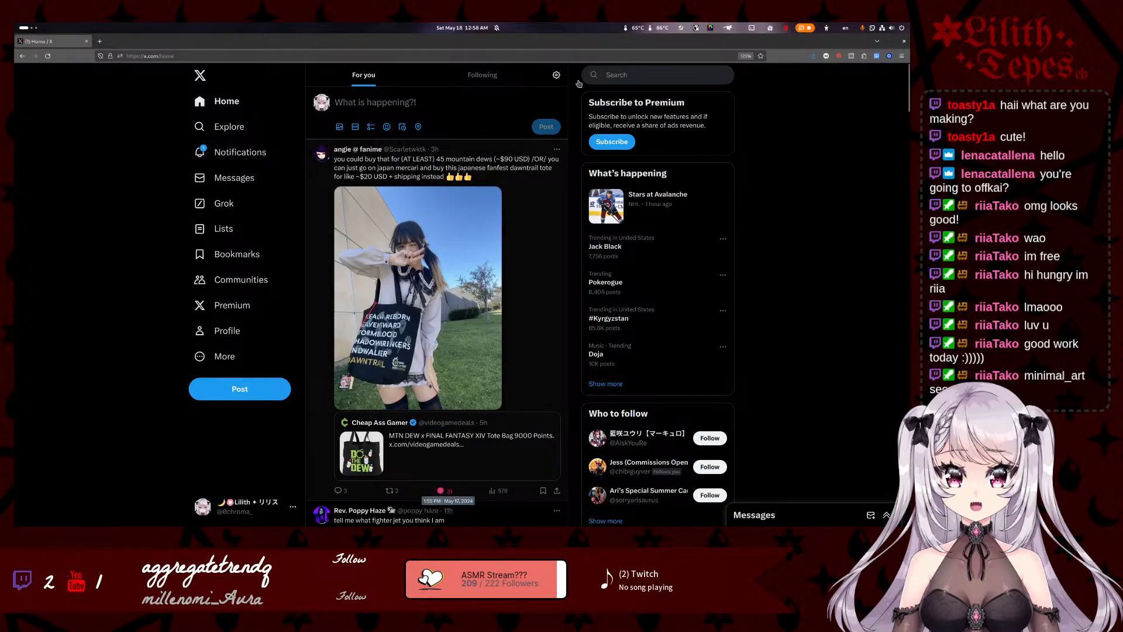
- Search X for vixwytch, view the matching profile and close it to return to the Twitch stream
{"action": "left_click", "coordinate": [626, 73]}
{"action": "type", "text": "vixwytch"}
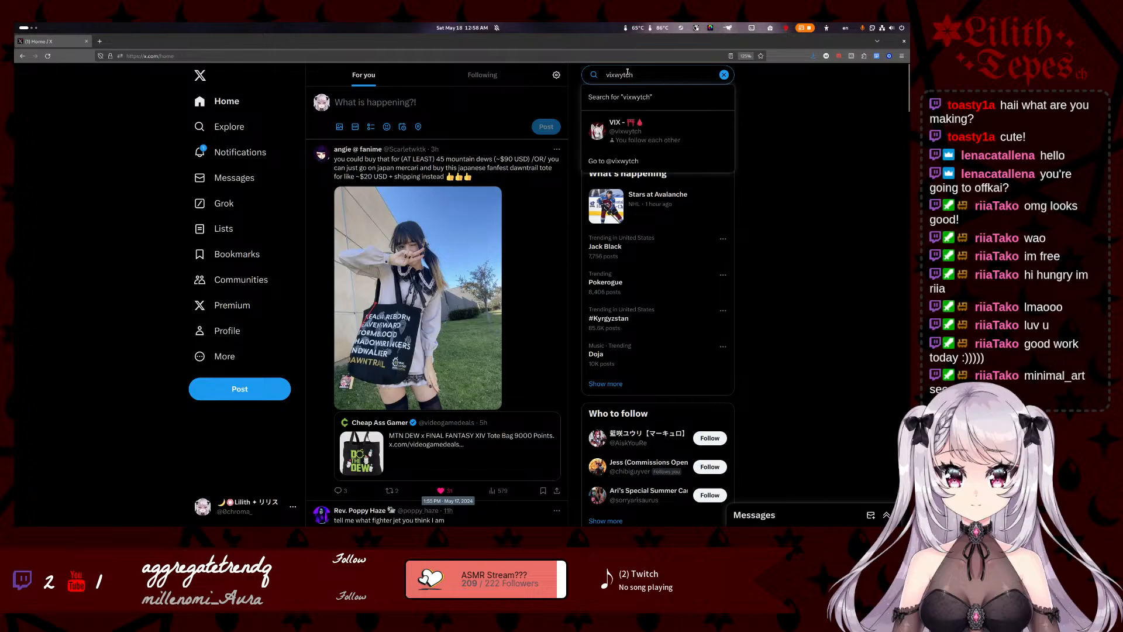
{"action": "left_click", "coordinate": [654, 126]}
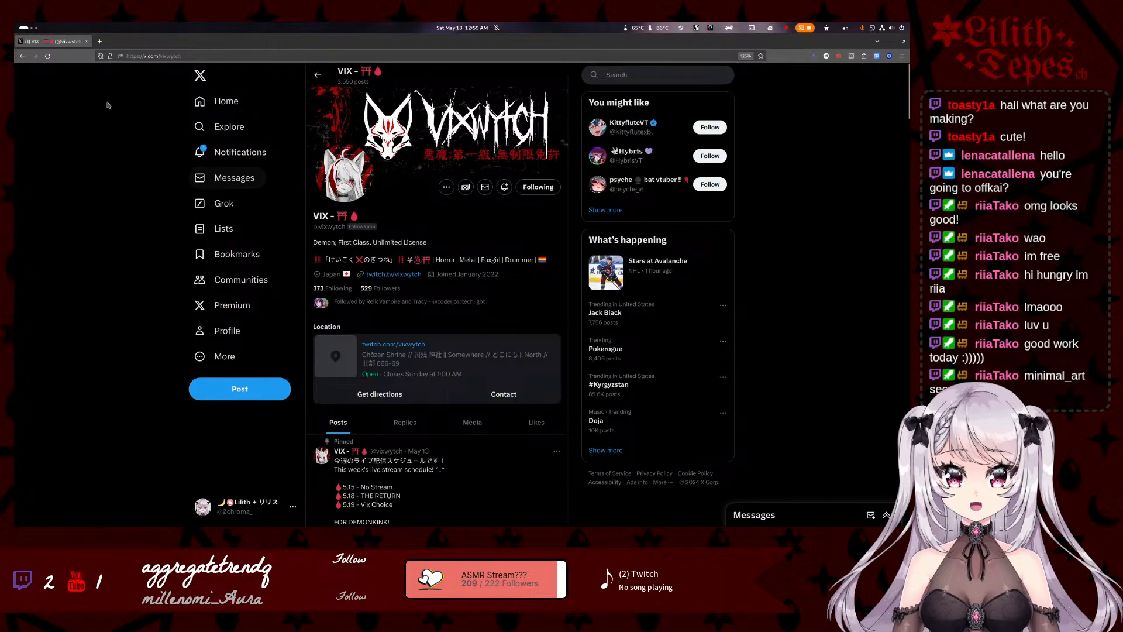
{"action": "left_click", "coordinate": [86, 41]}
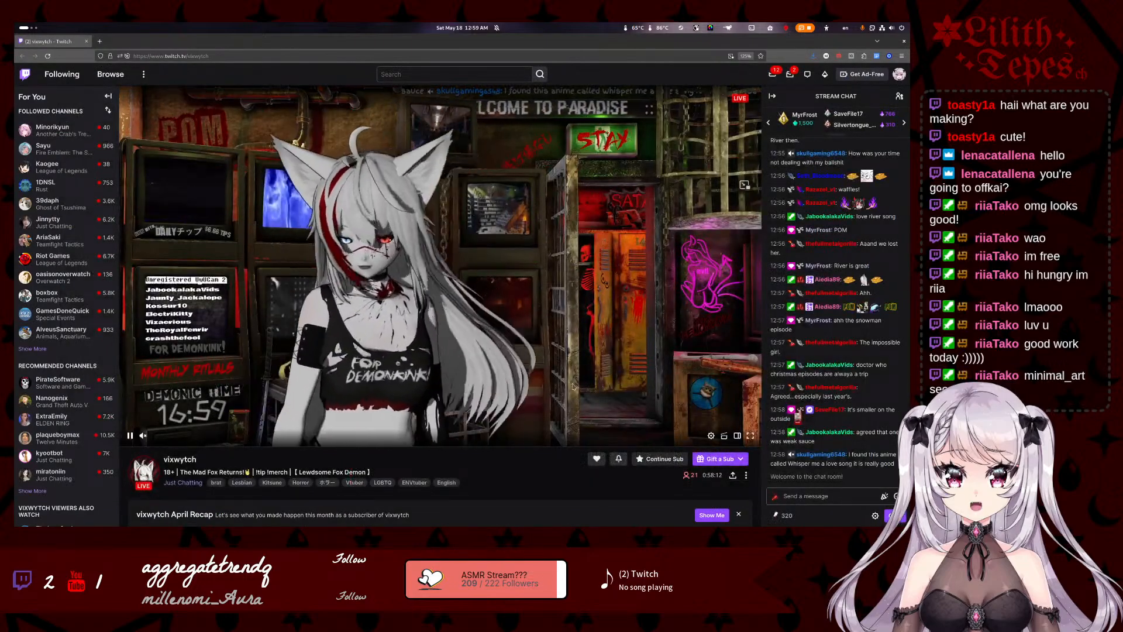